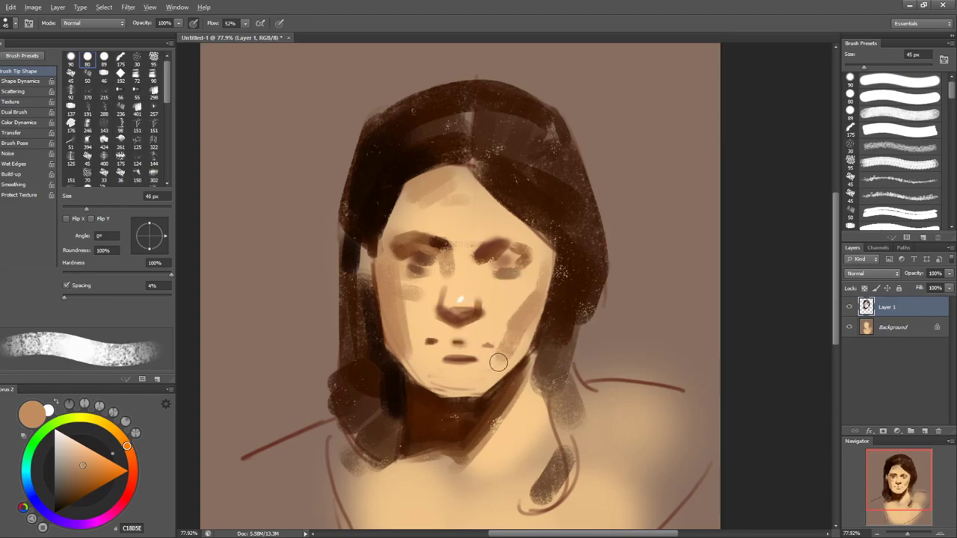
# - Extend the jaw shadow with sampled skin shades and block in the lips with a muted orange-pink
pyautogui.keyDown('alt'); pyautogui.click(494, 365); pyautogui.keyUp('alt')
pyautogui.keyDown('alt'); pyautogui.click(409, 354); pyautogui.keyUp('alt')
pyautogui.click(102, 472)
pyautogui.click(132, 483)
pyautogui.click(94, 475)
pyautogui.moveTo(435, 344); pyautogui.dragTo(479, 348)
pyautogui.hotkey('ctrl', 'z')
pyautogui.keyDown('alt'); pyautogui.click(445, 342); pyautogui.keyUp('alt')
# - Shade the underside and tip of the nose with sampled brown and light skin tones using a small brush
pyautogui.press('[')
pyautogui.press('[')
pyautogui.press('[')
pyautogui.press(']')
pyautogui.press(']')
pyautogui.hotkey('shift', '.')
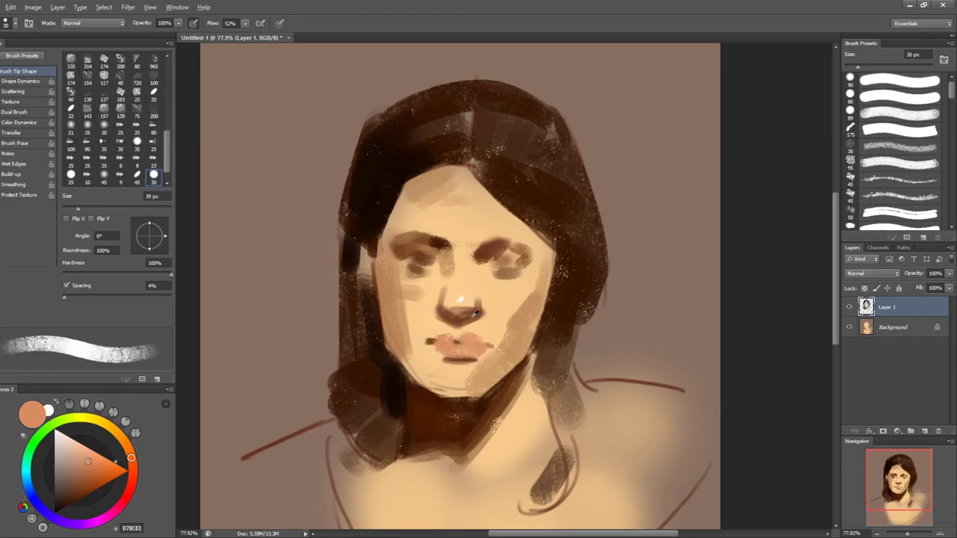
pyautogui.keyDown('alt'); pyautogui.click(474, 319); pyautogui.keyUp('alt')
pyautogui.press('[')
pyautogui.keyDown('alt'); pyautogui.click(457, 297); pyautogui.keyUp('alt')
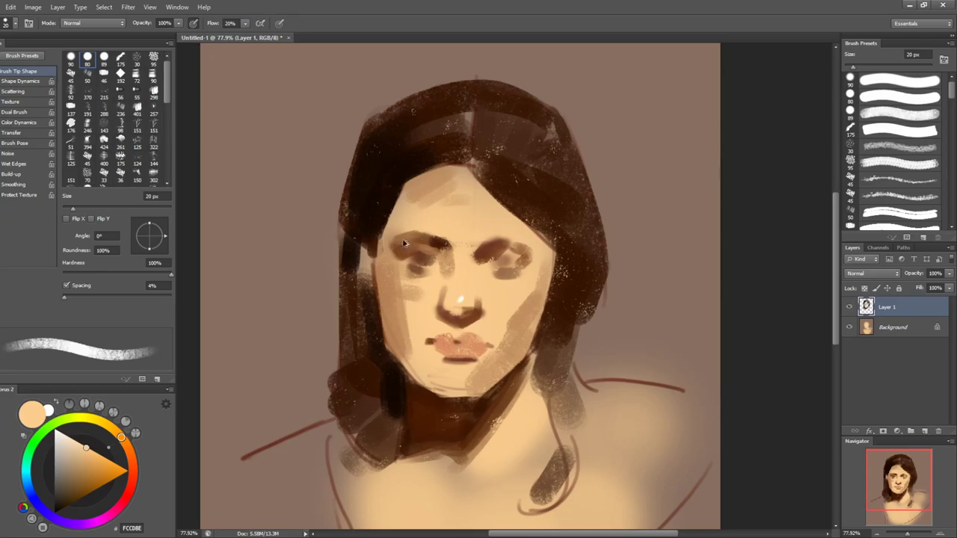
# - Blend the side of the nose up to the bridge with sampled mid-tones using a 30 px brush
pyautogui.keyDown('alt'); pyautogui.click(447, 303); pyautogui.keyUp('alt')
pyautogui.keyDown('alt'); pyautogui.click(447, 305); pyautogui.keyUp('alt')
pyautogui.keyDown('alt'); pyautogui.click(449, 307); pyautogui.keyUp('alt')
pyautogui.press(']')
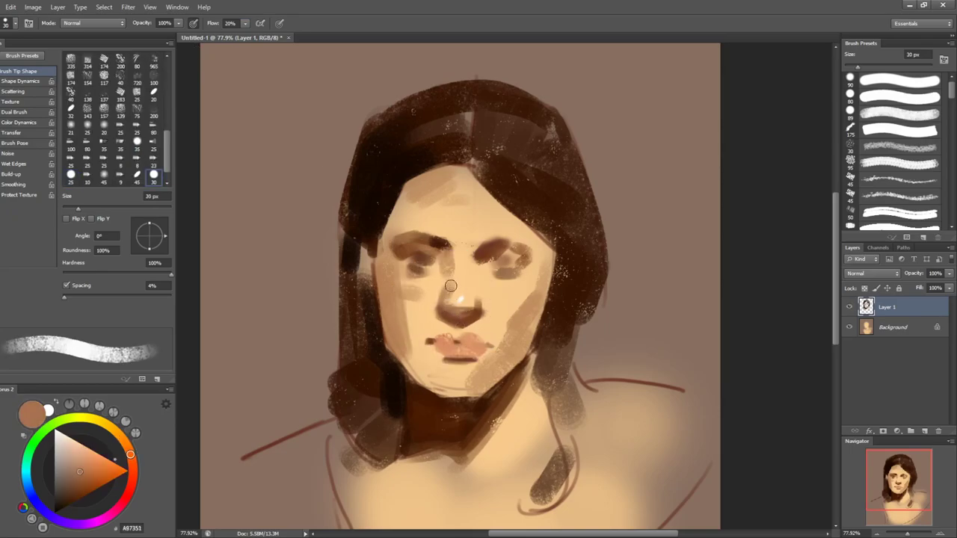
pyautogui.keyDown('alt'); pyautogui.click(447, 288); pyautogui.keyUp('alt')
pyautogui.keyDown('alt'); pyautogui.click(448, 279); pyautogui.keyUp('alt')
pyautogui.keyDown('alt'); pyautogui.click(449, 258); pyautogui.keyUp('alt')
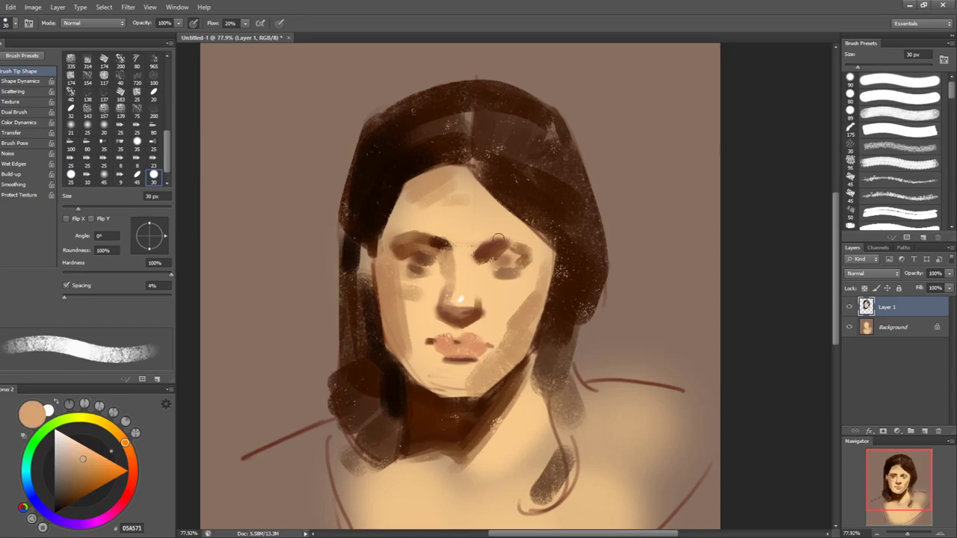
# - Shade the side of the nose bridge beside the eye with a sampled skin tone
pyautogui.press('i')
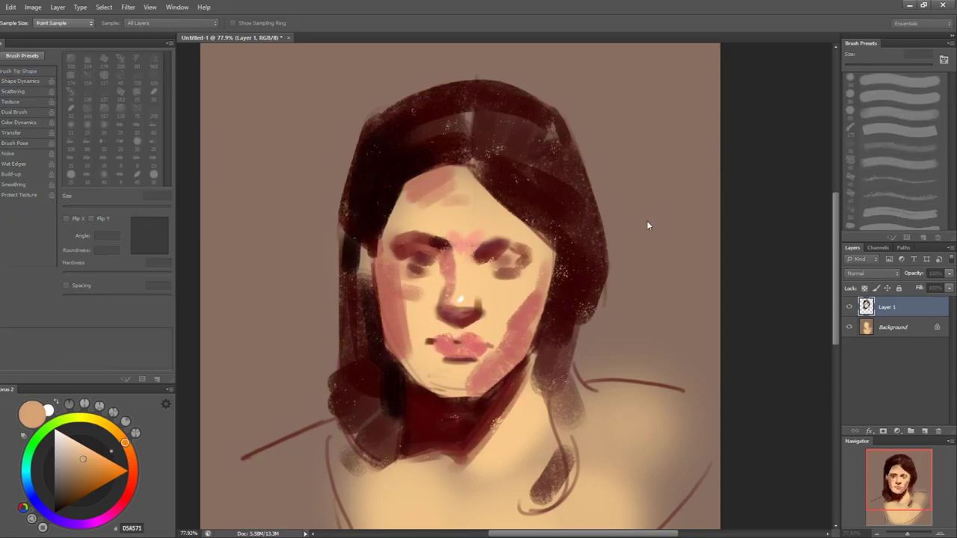
pyautogui.press('b')
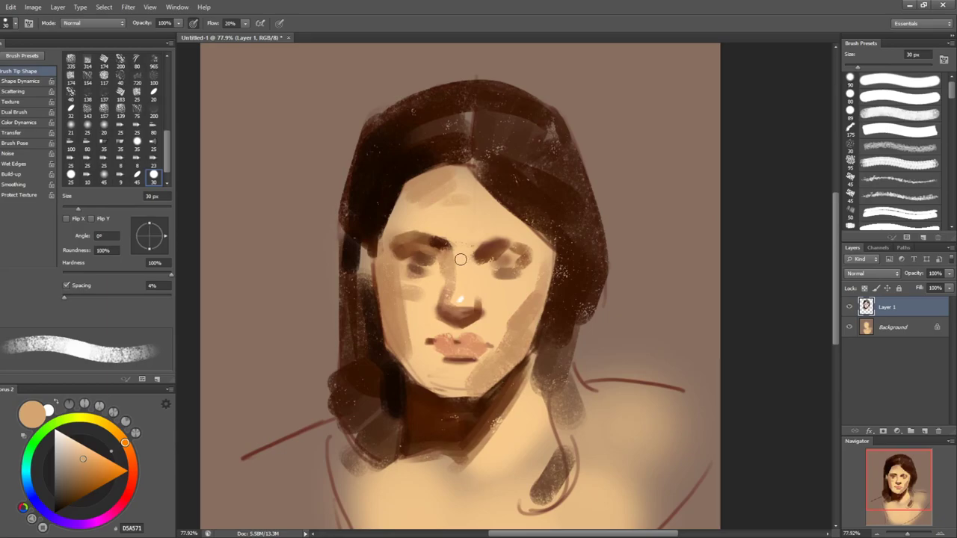
pyautogui.keyDown('alt'); pyautogui.click(445, 269); pyautogui.keyUp('alt')
pyautogui.moveTo(440, 269); pyautogui.dragTo(439, 283)
# - Switch to a soft round brush in orange #FF9E34, enlarge it to 100 px and warm the forehead's left edge
pyautogui.click(897, 81)
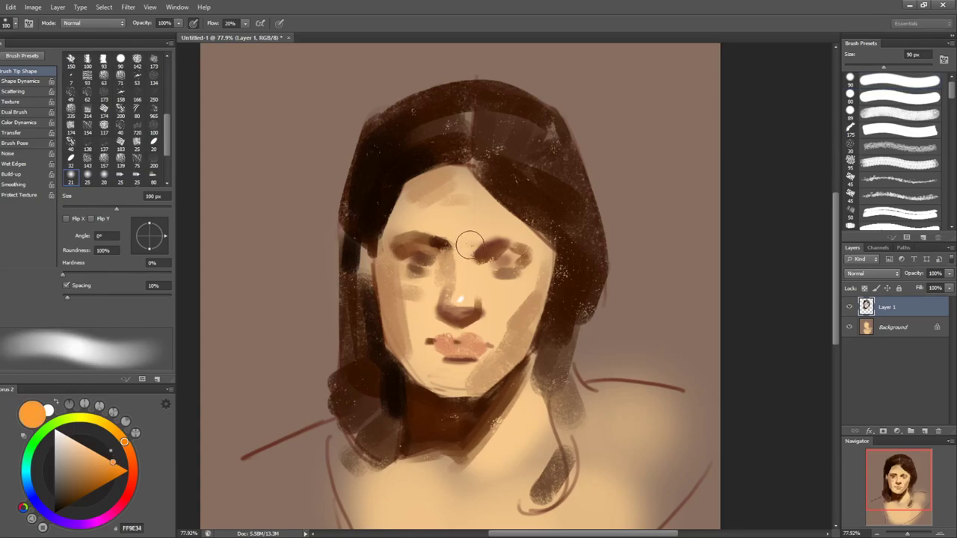
pyautogui.press('[')
pyautogui.press('[')
pyautogui.press('[')
pyautogui.press('[')
pyautogui.press('[')
pyautogui.moveTo(554, 247); pyautogui.dragTo(526, 353)
pyautogui.hotkey('ctrl', 'z')
pyautogui.press(']')
pyautogui.press(']')
pyautogui.press(']')
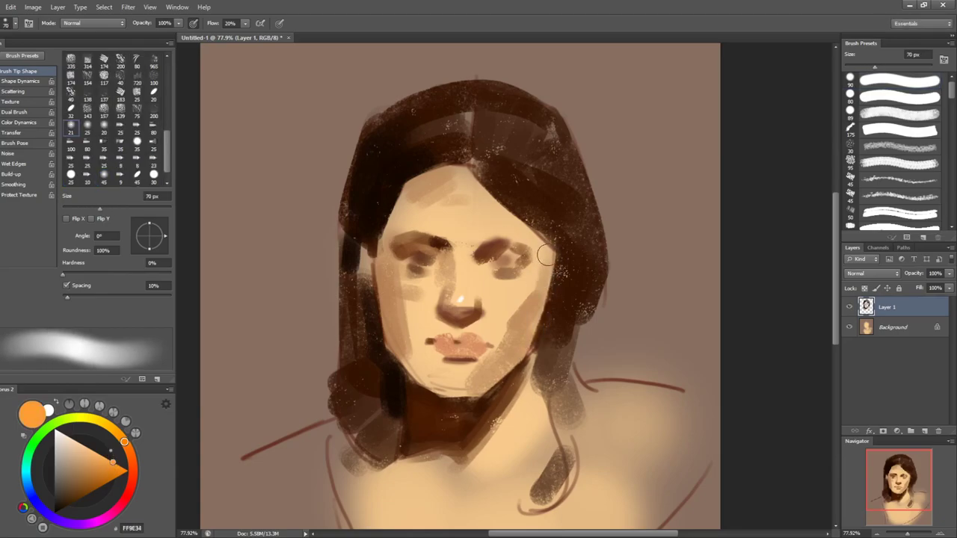
pyautogui.press(']')
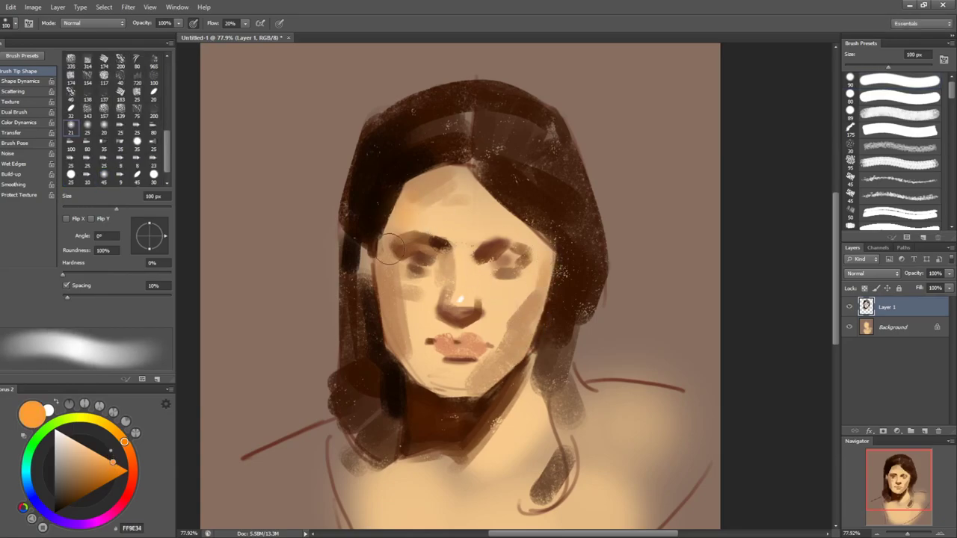
# - Glaze soft orange along the forehead below the right-hand hairline
pyautogui.moveTo(485, 196); pyautogui.dragTo(552, 253)
pyautogui.hotkey('ctrl', 'z')
pyautogui.press('[')
pyautogui.press('[')
pyautogui.moveTo(472, 192)
pyautogui.mouseDown()
pyautogui.moveTo(531, 217)
pyautogui.moveTo(461, 180)
pyautogui.moveTo(550, 243)
pyautogui.mouseUp()
pyautogui.press('[')
pyautogui.press(']')
pyautogui.press(']')
pyautogui.press(']')
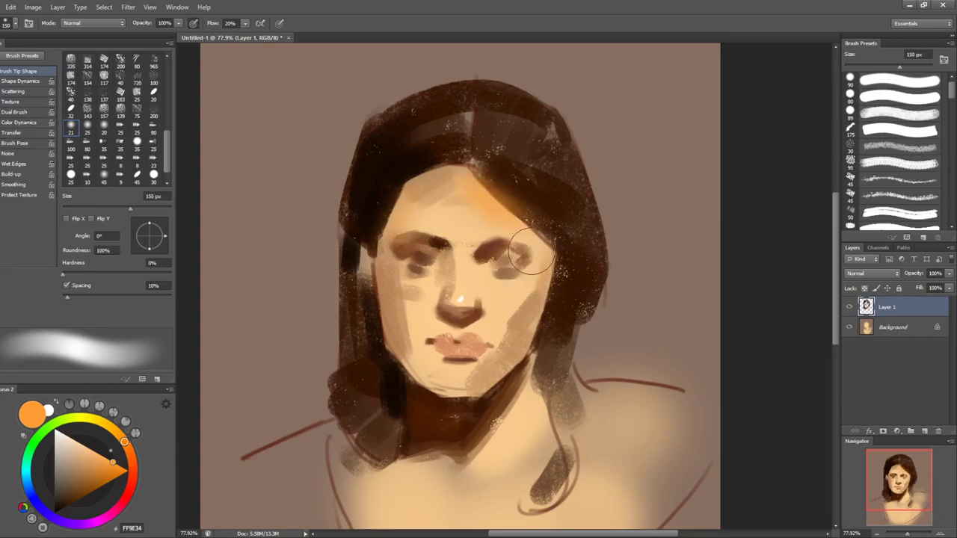
# - Glaze the left cheek and the lit side of the neck with soft orange using a 150 to 175 px brush
pyautogui.moveTo(411, 362); pyautogui.dragTo(389, 323)
pyautogui.press('[')
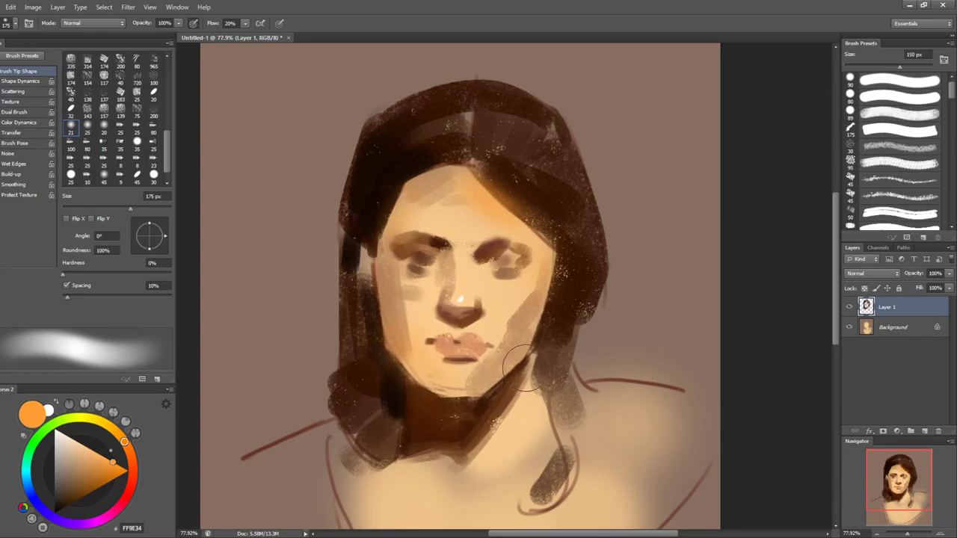
pyautogui.press(']')
pyautogui.press(']')
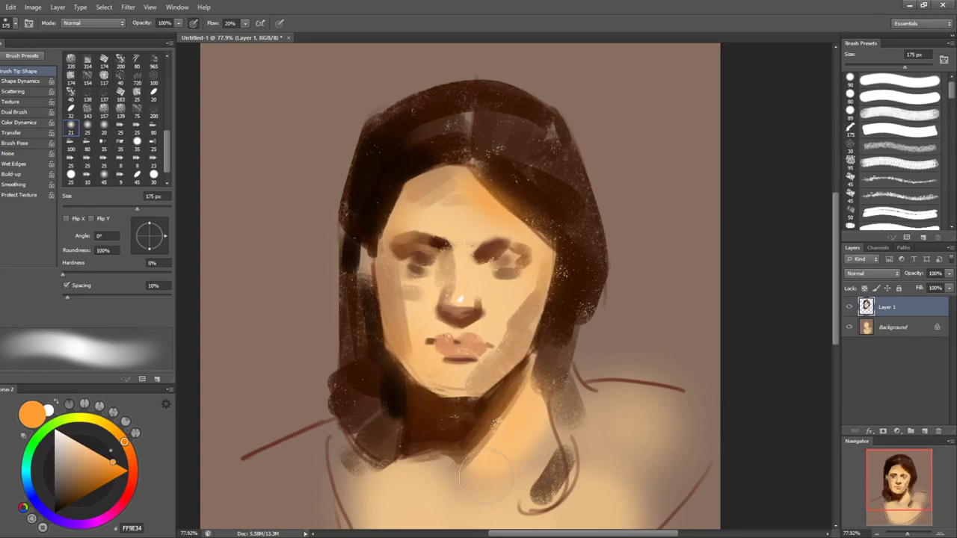
pyautogui.moveTo(490, 466); pyautogui.dragTo(520, 391)
# - Repaint the loose hair lock over the right shoulder as a thinner curl, using a hard textured brush with sampled hair and skin colors
pyautogui.moveTo(673, 326)
pyautogui.mouseDown()
pyautogui.moveTo(632, 337)
pyautogui.moveTo(647, 335)
pyautogui.moveTo(648, 322)
pyautogui.mouseUp()
pyautogui.press('[')
pyautogui.press('[')
pyautogui.press('[')
pyautogui.press('[')
pyautogui.click(885, 95)
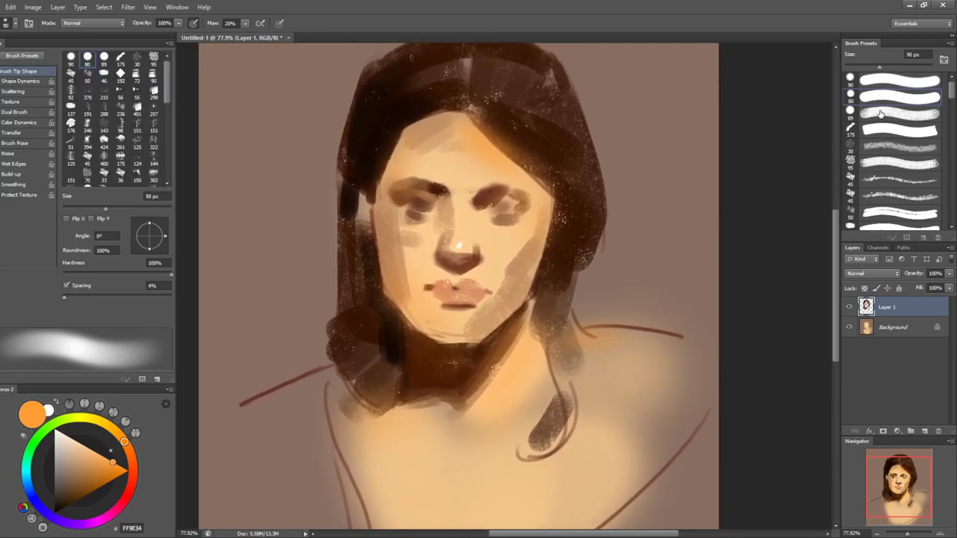
pyautogui.keyDown('alt'); pyautogui.click(563, 355); pyautogui.keyUp('alt')
pyautogui.keyDown('alt'); pyautogui.click(558, 418); pyautogui.keyUp('alt')
pyautogui.moveTo(565, 380)
pyautogui.mouseDown()
pyautogui.moveTo(541, 436)
pyautogui.moveTo(525, 439)
pyautogui.mouseUp()
pyautogui.keyDown('alt'); pyautogui.click(515, 431); pyautogui.keyUp('alt')
pyautogui.moveTo(550, 401); pyautogui.dragTo(544, 432)
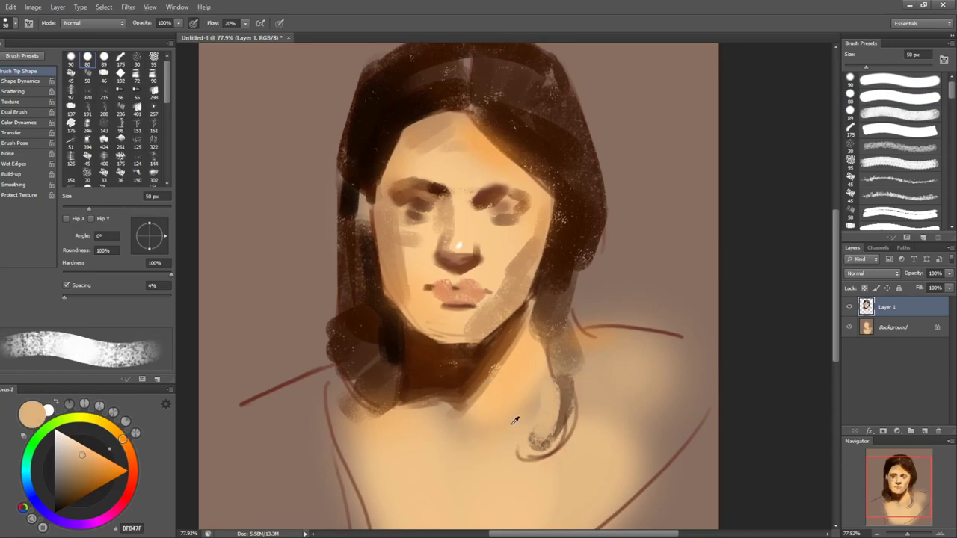
pyautogui.keyDown('alt'); pyautogui.click(405, 427); pyautogui.keyUp('alt')
pyautogui.press(']')
pyautogui.press(']')
pyautogui.moveTo(413, 411)
pyautogui.mouseDown()
pyautogui.moveTo(448, 417)
pyautogui.moveTo(459, 442)
pyautogui.moveTo(482, 390)
pyautogui.mouseUp()
pyautogui.hotkey('ctrl', 'z')
# - Soften the edge of the neck shadow under the jaw with sampled warm browns and a 45 px brush
pyautogui.press('[')
pyautogui.press('[')
pyautogui.press('[')
pyautogui.keyDown('alt'); pyautogui.click(512, 349); pyautogui.keyUp('alt')
pyautogui.moveTo(516, 350); pyautogui.dragTo(468, 403)
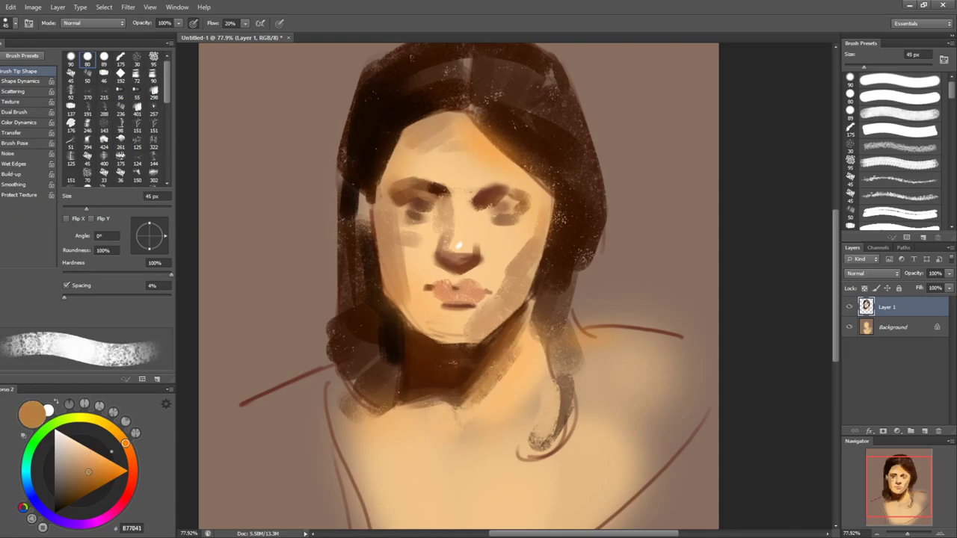
pyautogui.keyDown('alt'); pyautogui.click(521, 346); pyautogui.keyUp('alt')
pyautogui.press('[')
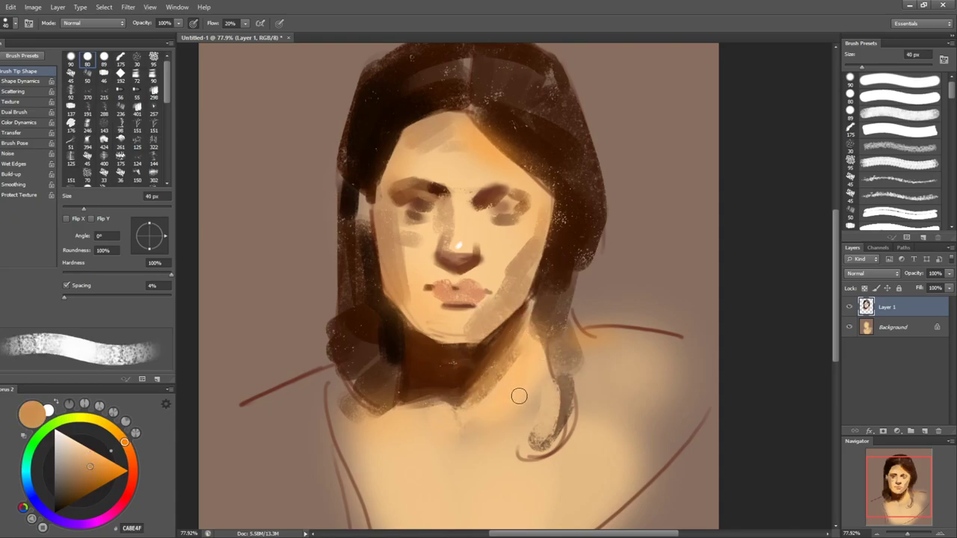
# - Cover the curled end of the hair lock and the sketch line around it with the sampled chest skin tone
pyautogui.press(']')
pyautogui.press(']')
pyautogui.press(']')
pyautogui.keyDown('alt'); pyautogui.click(519, 458); pyautogui.keyUp('alt')
pyautogui.moveTo(519, 457)
pyautogui.mouseDown()
pyautogui.moveTo(547, 433)
pyautogui.moveTo(532, 418)
pyautogui.moveTo(574, 435)
pyautogui.mouseUp()
# - Pick an off-white and block in the sleeve on the left shoulder over the sketch line
pyautogui.press(']')
pyautogui.press(']')
pyautogui.press(']')
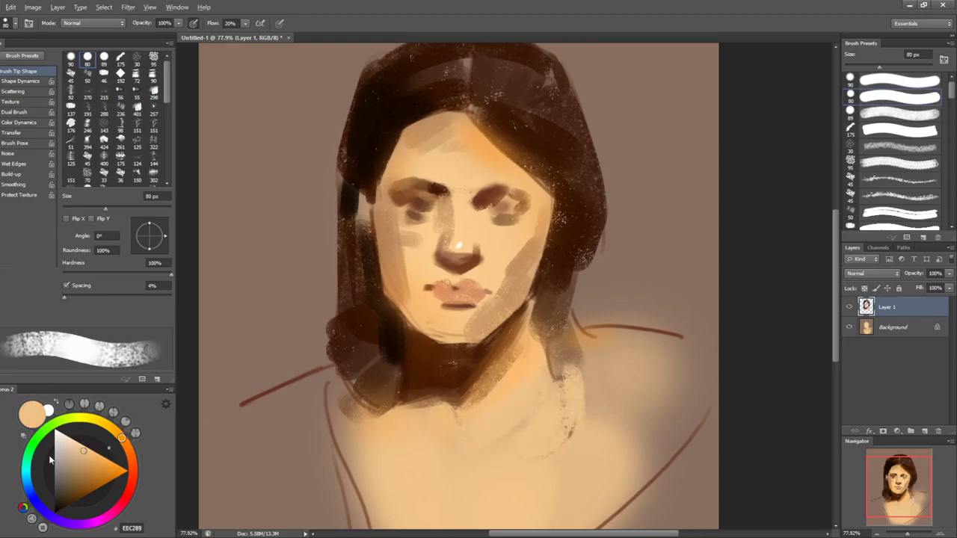
pyautogui.moveTo(64, 452); pyautogui.dragTo(59, 440)
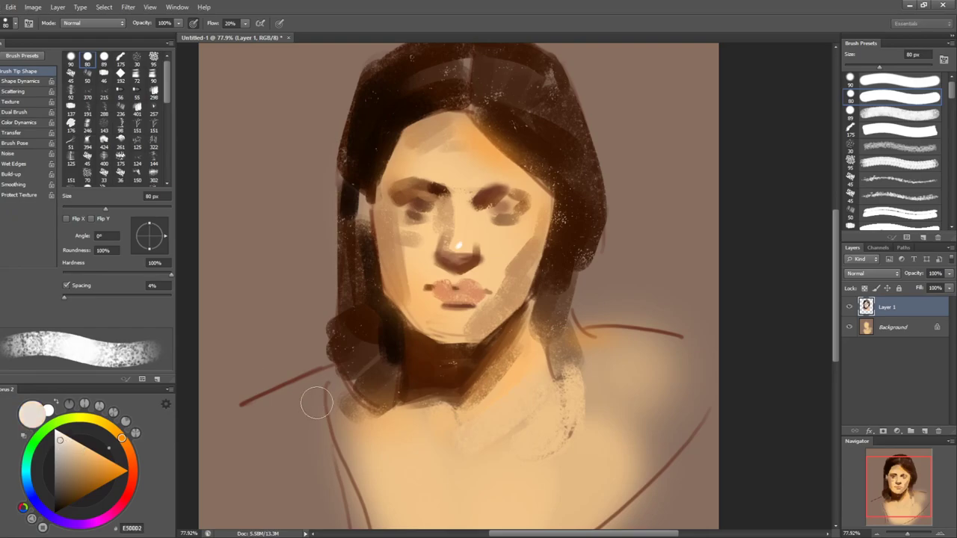
pyautogui.moveTo(320, 377); pyautogui.dragTo(329, 454)
pyautogui.press('[')
pyautogui.press('[')
pyautogui.hotkey('ctrl', 'z')
pyautogui.moveTo(321, 380); pyautogui.dragTo(361, 498)
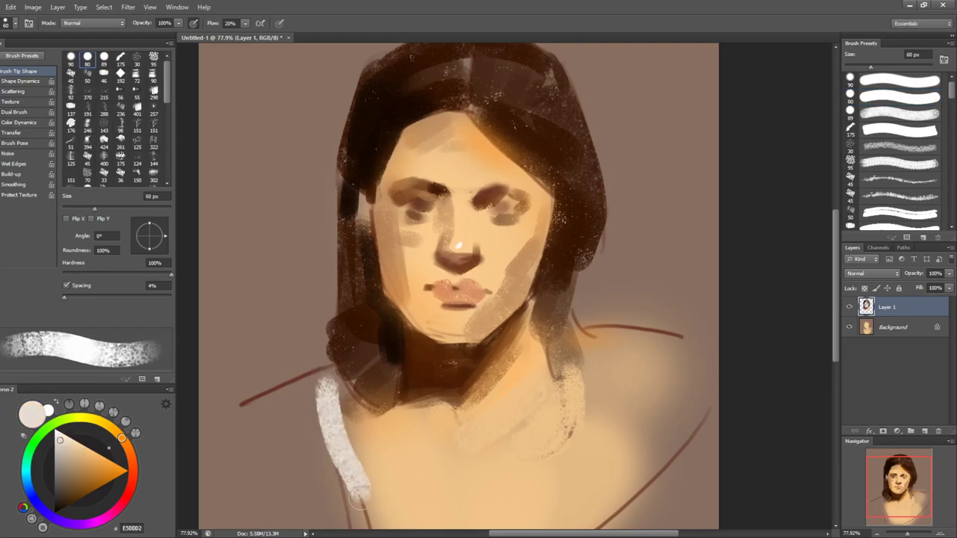
pyautogui.press(']')
pyautogui.moveTo(310, 423)
pyautogui.mouseDown()
pyautogui.moveTo(321, 448)
pyautogui.moveTo(299, 459)
pyautogui.moveTo(257, 438)
pyautogui.moveTo(240, 411)
pyautogui.mouseUp()
# - Block in the off-white sleeve on the right shoulder along the neckline sketch
pyautogui.moveTo(698, 415); pyautogui.dragTo(622, 501)
pyautogui.moveTo(694, 448); pyautogui.dragTo(640, 514)
pyautogui.moveTo(689, 474)
pyautogui.mouseDown()
pyautogui.moveTo(677, 396)
pyautogui.moveTo(672, 422)
pyautogui.mouseUp()
pyautogui.press(']')
pyautogui.press(']')
pyautogui.moveTo(610, 425)
pyautogui.mouseDown()
pyautogui.moveTo(595, 453)
pyautogui.moveTo(636, 439)
pyautogui.moveTo(626, 408)
pyautogui.mouseUp()
# - Fill the right shoulder with sampled skin tone using a 125 px brush
pyautogui.keyDown('alt'); pyautogui.click(608, 341); pyautogui.keyUp('alt')
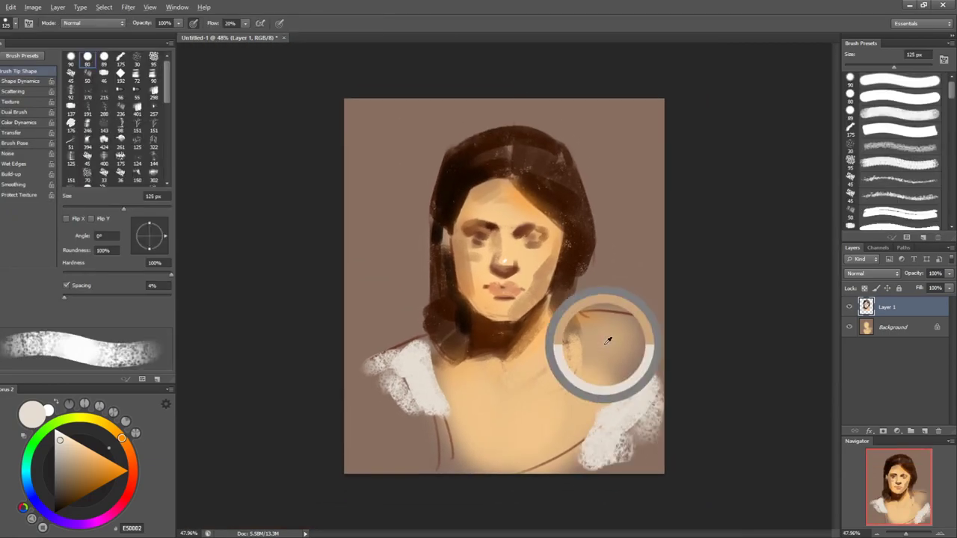
pyautogui.moveTo(617, 344)
pyautogui.mouseDown()
pyautogui.moveTo(618, 359)
pyautogui.moveTo(628, 355)
pyautogui.mouseUp()
pyautogui.keyDown('alt'); pyautogui.click(587, 381); pyautogui.keyUp('alt')
pyautogui.moveTo(597, 322)
pyautogui.mouseDown()
pyautogui.moveTo(593, 353)
pyautogui.moveTo(613, 378)
pyautogui.moveTo(604, 387)
pyautogui.moveTo(614, 322)
pyautogui.moveTo(622, 364)
pyautogui.moveTo(617, 322)
pyautogui.moveTo(577, 335)
pyautogui.mouseUp()
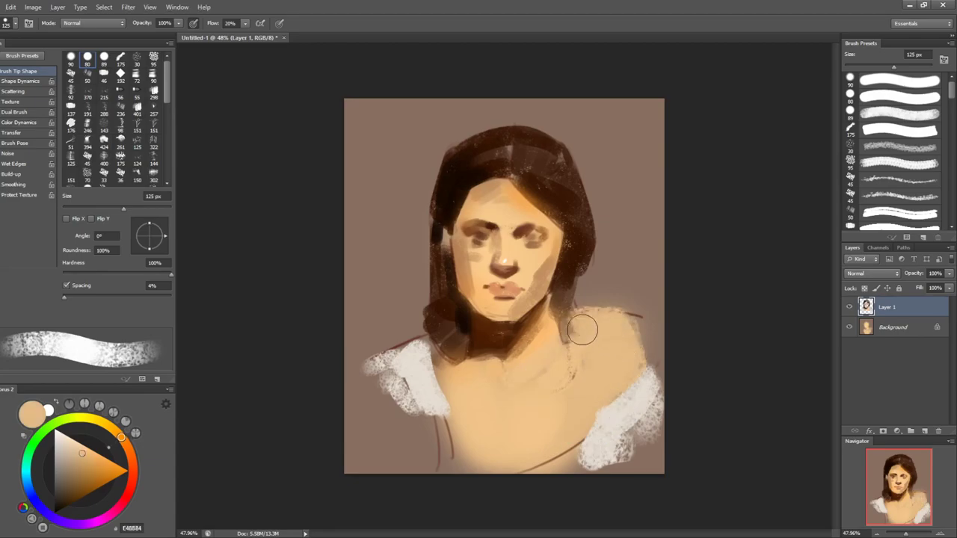
# - Trim the right shoulder's upper contour with the sampled background brown using a 90 px brush
pyautogui.keyDown('alt'); pyautogui.click(606, 285); pyautogui.keyUp('alt')
pyautogui.moveTo(593, 296); pyautogui.dragTo(646, 315)
pyautogui.press('[')
pyautogui.press('[')
pyautogui.moveTo(590, 299); pyautogui.dragTo(643, 311)
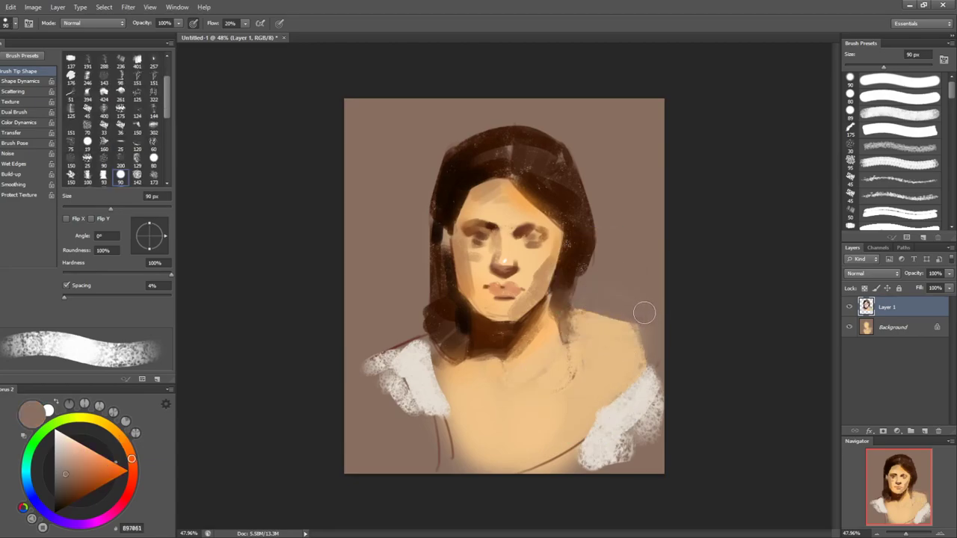
pyautogui.keyDown('alt'); pyautogui.click(629, 352); pyautogui.keyUp('alt')
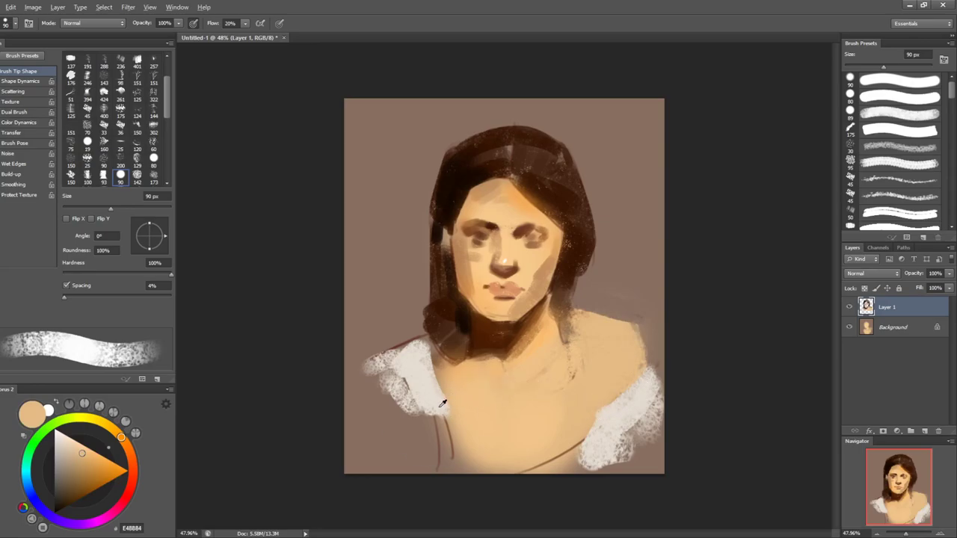
# - Extend the left sleeve's inner edge downward and paint a dark brown strip between it and the chest
pyautogui.keyDown('alt'); pyautogui.click(441, 407); pyautogui.keyUp('alt')
pyautogui.moveTo(441, 410); pyautogui.dragTo(439, 445)
pyautogui.keyDown('alt'); pyautogui.click(484, 336); pyautogui.keyUp('alt')
pyautogui.press('[')
pyautogui.press('[')
pyautogui.press('[')
pyautogui.press('[')
pyautogui.press('[')
pyautogui.moveTo(445, 411)
pyautogui.mouseDown()
pyautogui.moveTo(437, 455)
pyautogui.moveTo(447, 454)
pyautogui.moveTo(436, 453)
pyautogui.mouseUp()
# - Paint more sampled off-white on the left sleeve beside the brown strip and along its lower outer part
pyautogui.keyDown('alt'); pyautogui.click(430, 400); pyautogui.keyUp('alt')
pyautogui.moveTo(441, 390); pyautogui.dragTo(443, 411)
pyautogui.moveTo(433, 458)
pyautogui.mouseDown()
pyautogui.moveTo(423, 388)
pyautogui.moveTo(403, 428)
pyautogui.mouseUp()
pyautogui.press(']')
pyautogui.press(']')
pyautogui.press(']')
pyautogui.keyDown('alt'); pyautogui.click(385, 387); pyautogui.keyUp('alt')
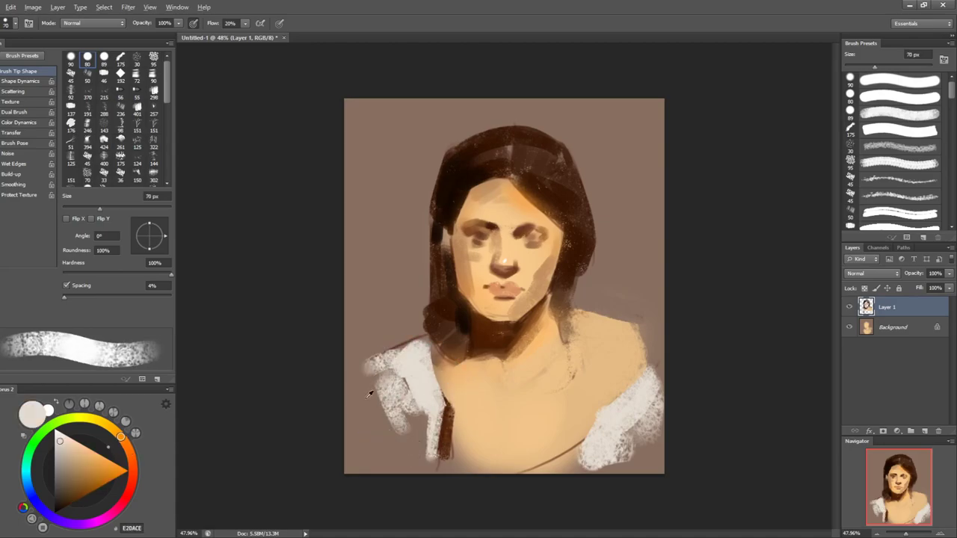
# - Paint muted blue shadows on the lower part of the left sleeve with a 125 px brush
pyautogui.click(31, 493)
pyautogui.click(70, 463)
pyautogui.press(']')
pyautogui.press(']')
pyautogui.press(']')
pyautogui.press(']')
pyautogui.moveTo(391, 369)
pyautogui.mouseDown()
pyautogui.moveTo(408, 441)
pyautogui.moveTo(409, 429)
pyautogui.moveTo(424, 429)
pyautogui.moveTo(428, 401)
pyautogui.moveTo(385, 357)
pyautogui.moveTo(400, 357)
pyautogui.moveTo(429, 413)
pyautogui.mouseUp()
pyautogui.keyDown('alt'); pyautogui.click(404, 393); pyautogui.keyUp('alt')
pyautogui.keyDown('alt'); pyautogui.click(428, 401); pyautogui.keyUp('alt')
pyautogui.keyDown('alt'); pyautogui.click(402, 361); pyautogui.keyUp('alt')
pyautogui.keyDown('alt'); pyautogui.click(407, 422); pyautogui.keyUp('alt')
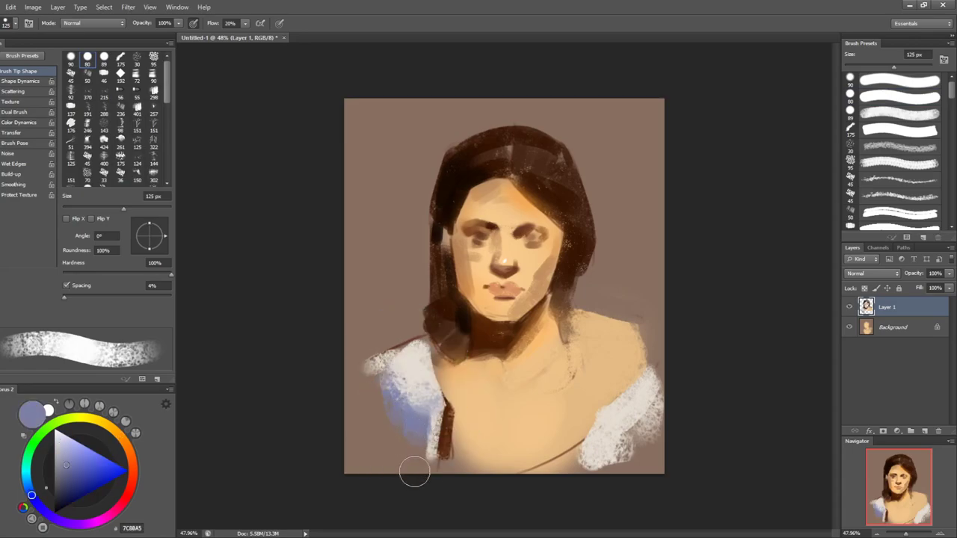
# - Add green #588330 to the background beside both shoulders with a 250 px brush
pyautogui.click(52, 430)
pyautogui.moveTo(69, 455)
pyautogui.mouseDown()
pyautogui.moveTo(72, 490)
pyautogui.moveTo(75, 482)
pyautogui.mouseUp()
pyautogui.press(']')
pyautogui.press(']')
pyautogui.press(']')
pyautogui.press(']')
pyautogui.moveTo(362, 380); pyautogui.dragTo(360, 441)
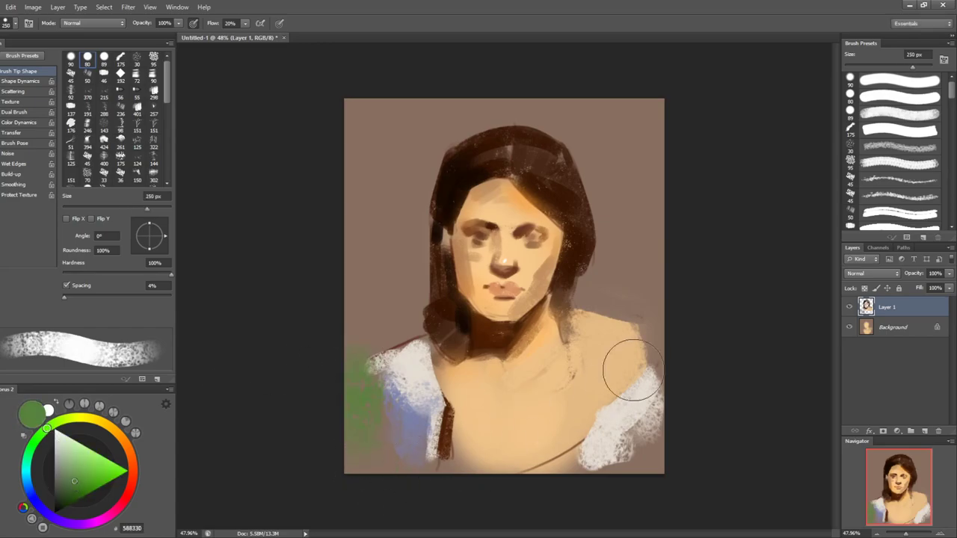
pyautogui.moveTo(640, 324); pyautogui.dragTo(679, 391)
# - Outline the left side of the jaw with near-black red #150000 using a 15 px brush
pyautogui.hotkey('ctrl', 'space')
pyautogui.moveTo(480, 345)
pyautogui.mouseDown()
pyautogui.moveTo(509, 337)
pyautogui.moveTo(530, 310)
pyautogui.moveTo(494, 318)
pyautogui.mouseUp()
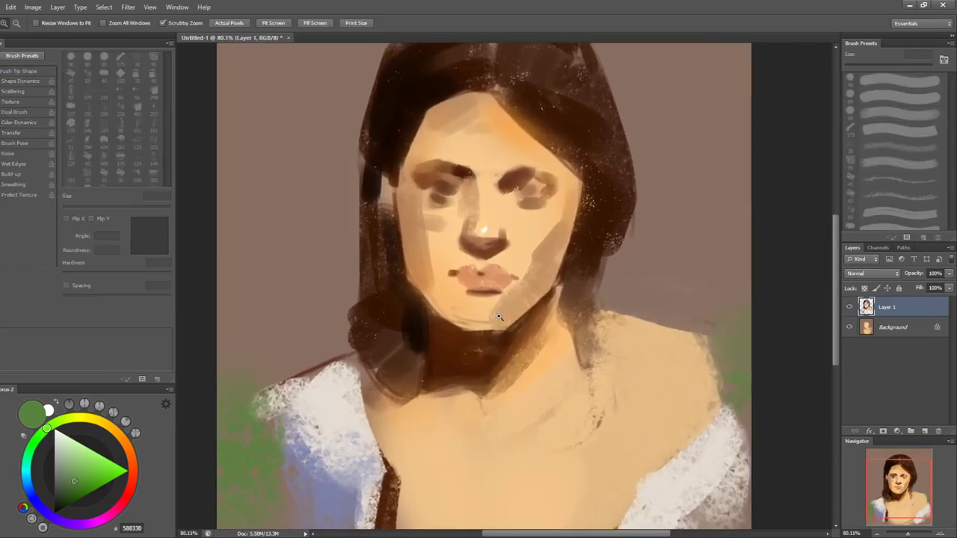
pyautogui.moveTo(89, 492); pyautogui.dragTo(53, 531)
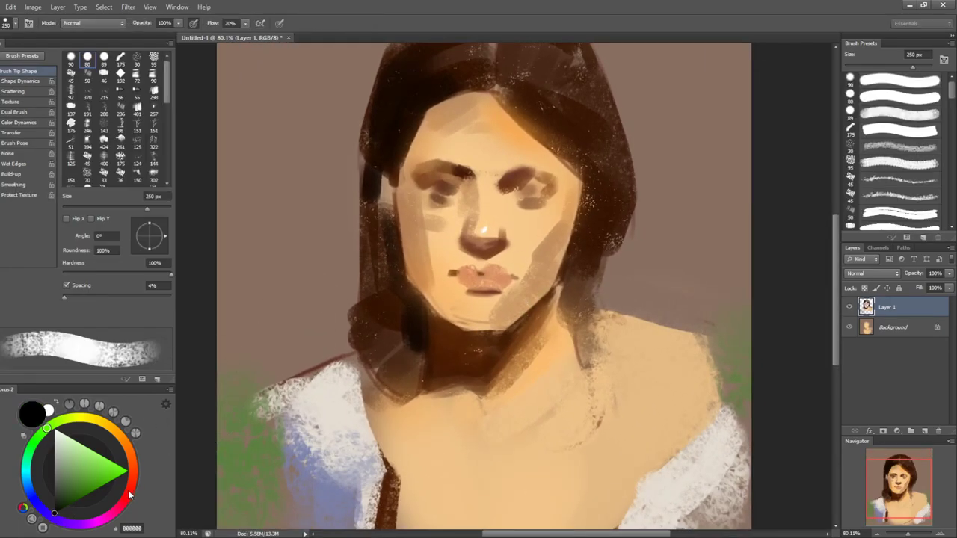
pyautogui.click(131, 495)
pyautogui.click(71, 504)
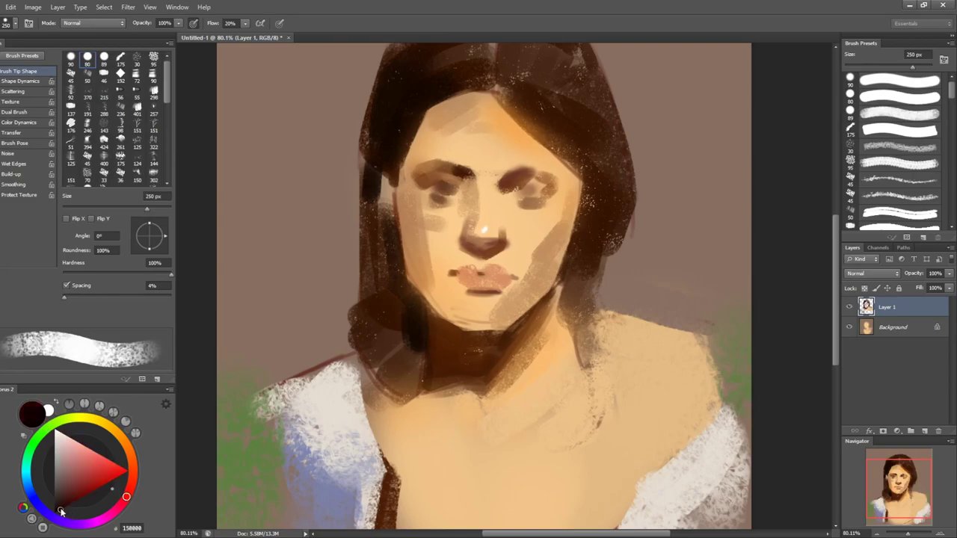
pyautogui.press('[')
pyautogui.press('[')
pyautogui.press('[')
pyautogui.press('[')
pyautogui.press('[')
pyautogui.press('[')
pyautogui.press('[')
pyautogui.press('[')
pyautogui.press('[')
pyautogui.press('[')
pyautogui.press('[')
pyautogui.press('[')
pyautogui.press('[')
pyautogui.press('[')
pyautogui.press('[')
pyautogui.press('[')
pyautogui.press('[')
pyautogui.press('[')
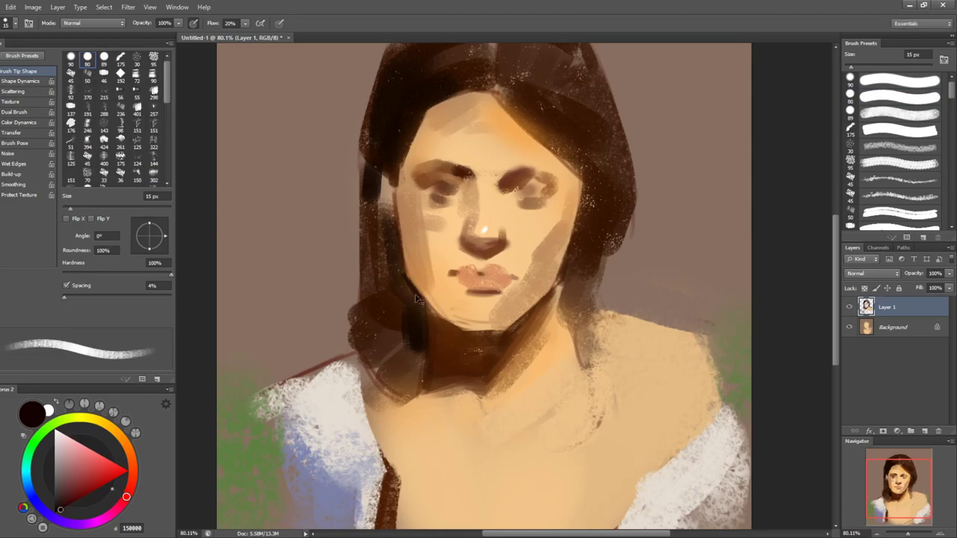
pyautogui.moveTo(402, 267); pyautogui.dragTo(433, 314)
# - Refine the chin's underside and the neck shadow with sampled skin and dark brown tones, ending with #552504 at 35 px
pyautogui.keyDown('alt'); pyautogui.click(436, 313); pyautogui.keyUp('alt')
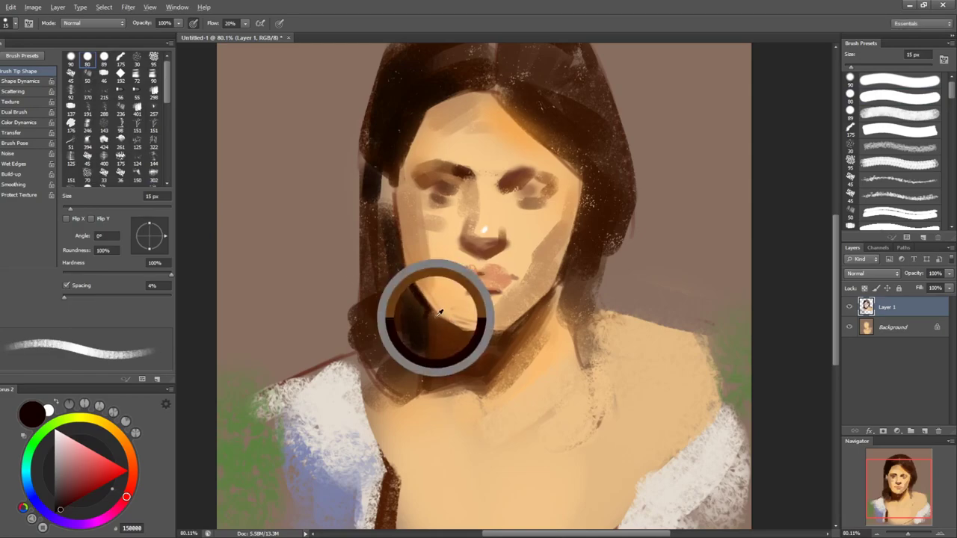
pyautogui.keyDown('alt'); pyautogui.click(464, 329); pyautogui.keyUp('alt')
pyautogui.press(']')
pyautogui.press(']')
pyautogui.keyDown('alt'); pyautogui.click(489, 320); pyautogui.keyUp('alt')
pyautogui.press(']')
pyautogui.press(']')
pyautogui.keyDown('alt'); pyautogui.click(461, 336); pyautogui.keyUp('alt')
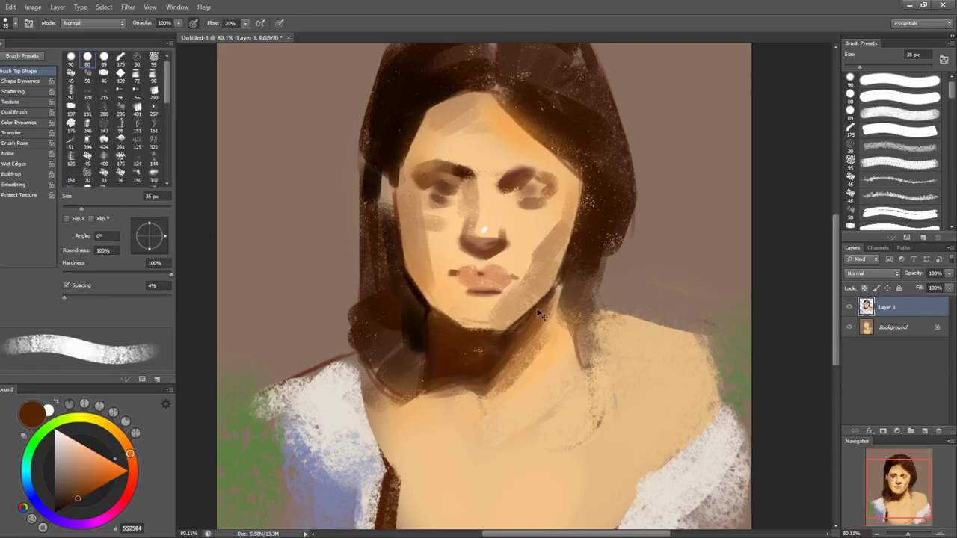
# - Paint a thin near-black #180900 shadow along the right side of the jaw with a fine brush
pyautogui.press('[')
pyautogui.keyDown('alt'); pyautogui.click(416, 319); pyautogui.keyUp('alt')
pyautogui.press('[')
pyautogui.press('[')
pyautogui.press('[')
pyautogui.moveTo(558, 285)
pyautogui.mouseDown()
pyautogui.moveTo(535, 317)
pyautogui.moveTo(561, 287)
pyautogui.mouseUp()
pyautogui.press(']')
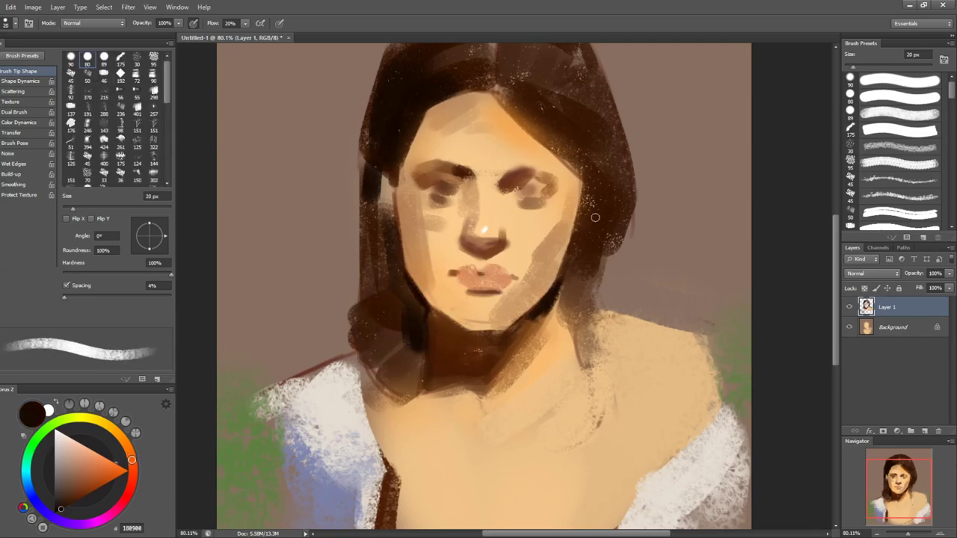
# - Darken the hair edge beside the right temple and cheek with #180900, redoing the first stroke with a larger brush
pyautogui.press('[')
pyautogui.press(']')
pyautogui.moveTo(581, 161); pyautogui.dragTo(579, 204)
pyautogui.hotkey('ctrl', 'z')
pyautogui.press(']')
pyautogui.press(']')
pyautogui.moveTo(578, 159); pyautogui.dragTo(584, 203)
pyautogui.press(']')
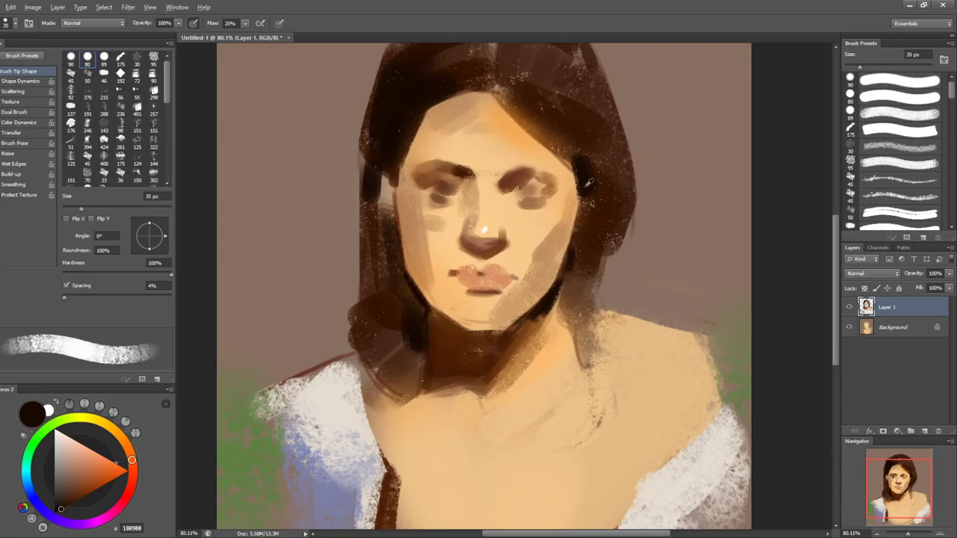
# - Paint near-black strokes through the upper right hair from the parting down toward the temple
pyautogui.press(']')
pyautogui.moveTo(630, 172)
pyautogui.mouseDown()
pyautogui.moveTo(605, 206)
pyautogui.moveTo(523, 203)
pyautogui.moveTo(488, 187)
pyautogui.moveTo(500, 203)
pyautogui.moveTo(526, 206)
pyautogui.mouseUp()
pyautogui.press(']')
pyautogui.press(']')
pyautogui.press('[')
pyautogui.press('[')
pyautogui.moveTo(487, 176); pyautogui.dragTo(529, 205)
pyautogui.keyDown('alt'); pyautogui.click(487, 177); pyautogui.keyUp('alt')
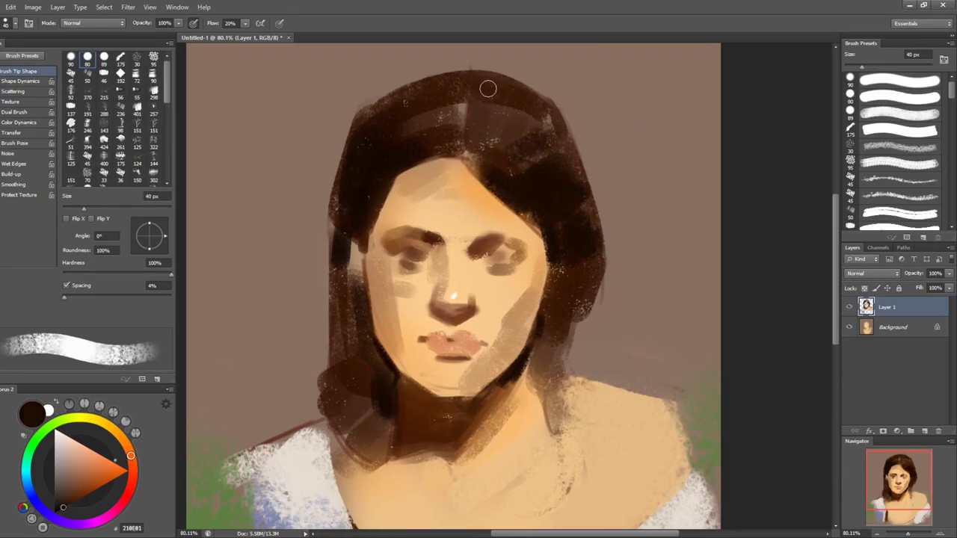
# - Darken the crown of the hair with #210E01 and clean its outer contour with sampled background brown #886F61
pyautogui.press(']')
pyautogui.moveTo(454, 115)
pyautogui.mouseDown()
pyautogui.moveTo(427, 133)
pyautogui.moveTo(442, 107)
pyautogui.mouseUp()
pyautogui.press('[')
pyautogui.press('[')
pyautogui.press('[')
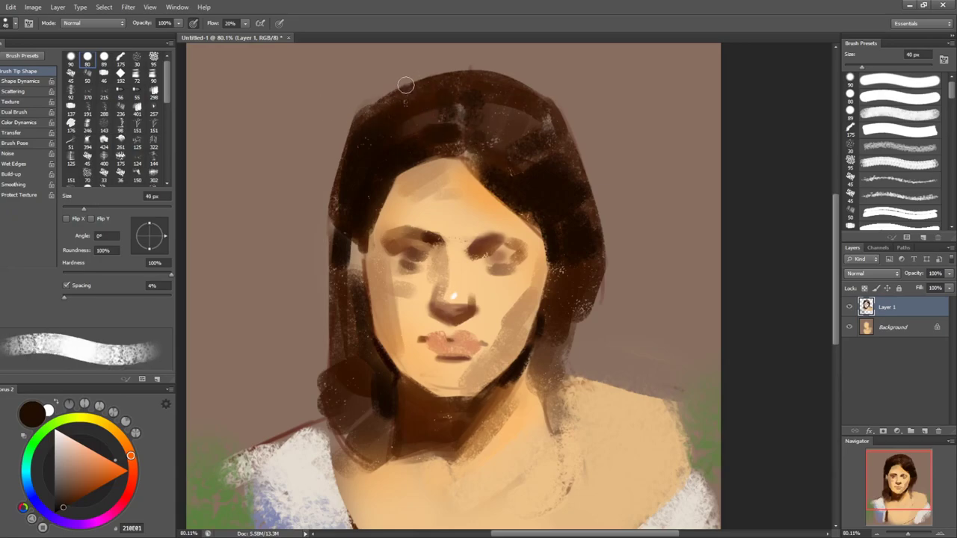
pyautogui.keyDown('alt'); pyautogui.click(341, 132); pyautogui.keyUp('alt')
pyautogui.moveTo(341, 132)
pyautogui.mouseDown()
pyautogui.moveTo(405, 76)
pyautogui.moveTo(522, 67)
pyautogui.mouseUp()
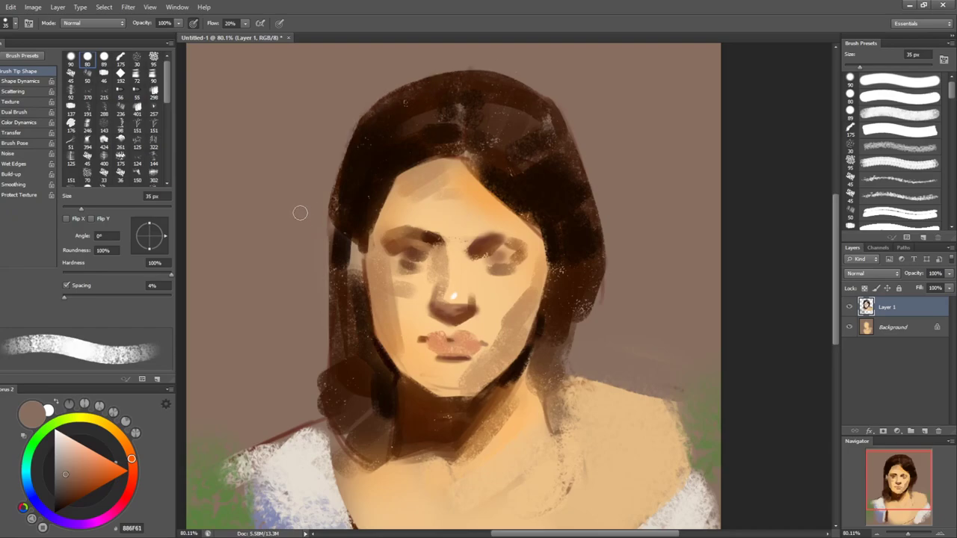
pyautogui.keyDown('alt'); pyautogui.click(382, 178); pyautogui.keyUp('alt')
pyautogui.moveTo(384, 189); pyautogui.dragTo(362, 221)
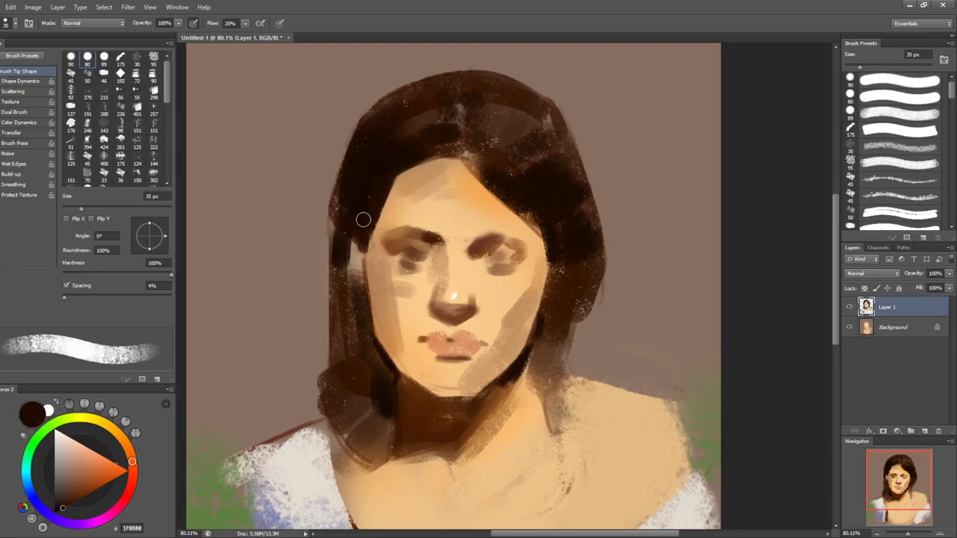
pyautogui.hotkey('ctrl', 'z')
# - Shade the left temple and side of the forehead with brown, switching to the soft round brush preset with 79% hardness
pyautogui.moveTo(84, 498); pyautogui.dragTo(82, 494)
pyautogui.press(']')
pyautogui.press(']')
pyautogui.press(']')
pyautogui.press(']')
pyautogui.moveTo(394, 204)
pyautogui.mouseDown()
pyautogui.moveTo(390, 210)
pyautogui.moveTo(418, 191)
pyautogui.moveTo(379, 241)
pyautogui.mouseUp()
pyautogui.click(879, 84)
pyautogui.hotkey('ctrl', 'z')
pyautogui.press('[')
pyautogui.press('[')
pyautogui.hotkey('ctrl', 'z')
pyautogui.press('[')
# - Blend the shadow patches on the left cheek with sampled skin tone #DCAB75 at 35 px
pyautogui.keyDown('alt'); pyautogui.click(396, 303); pyautogui.keyUp('alt')
pyautogui.press('[')
pyautogui.press('[')
pyautogui.keyDown('alt'); pyautogui.click(398, 279); pyautogui.keyUp('alt')
pyautogui.press('[')
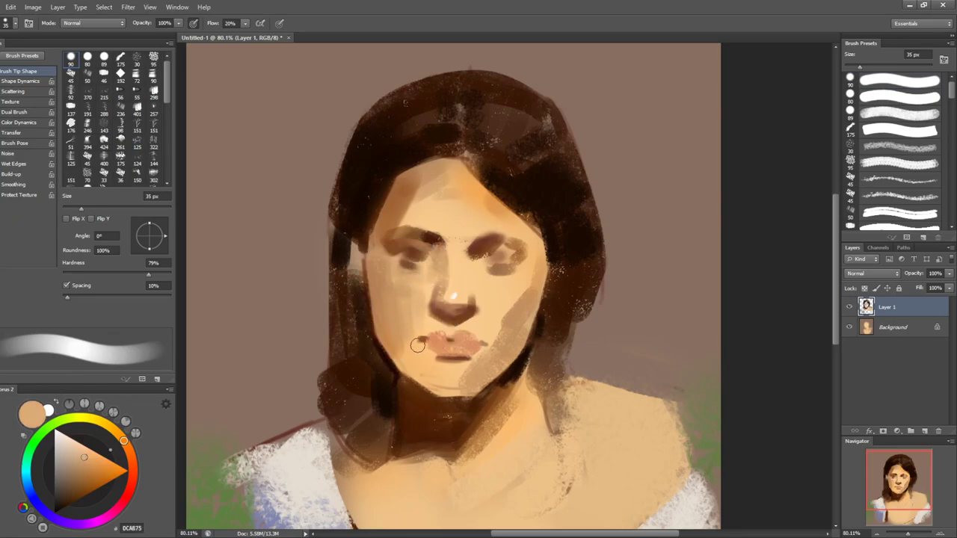
# - Warm the lower left cheek and jaw with sampled tan #D29253, enlarging the brush to 70 px
pyautogui.keyDown('alt'); pyautogui.click(417, 347); pyautogui.keyUp('alt')
pyautogui.press(']')
pyautogui.keyDown('alt'); pyautogui.click(409, 350); pyautogui.keyUp('alt')
pyautogui.press(']')
pyautogui.press(']')
pyautogui.press(']')
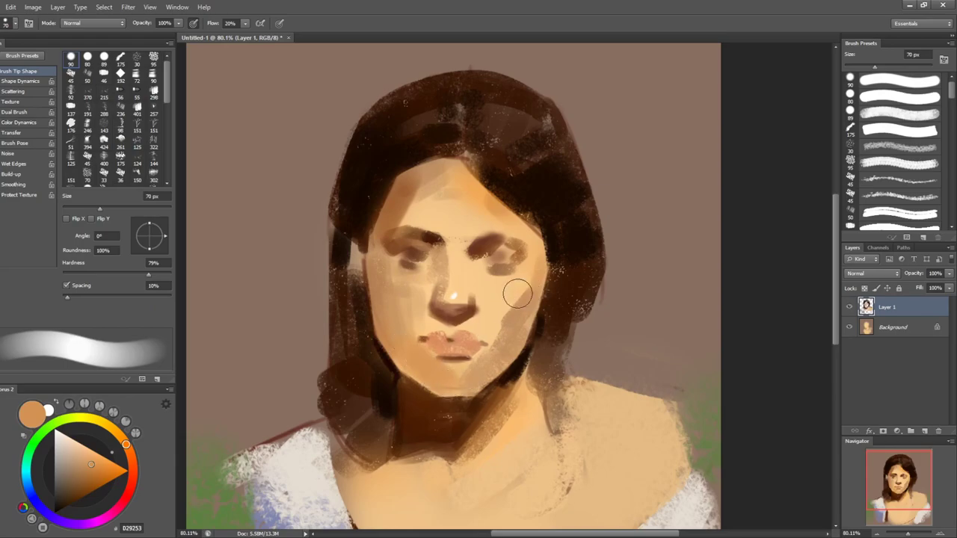
# - Blend the grayish shadow on the right cheek into the skin with sampled tones #E7B770 and #DDA05E
pyautogui.keyDown('alt'); pyautogui.click(500, 303); pyautogui.keyUp('alt')
pyautogui.moveTo(513, 309); pyautogui.dragTo(499, 350)
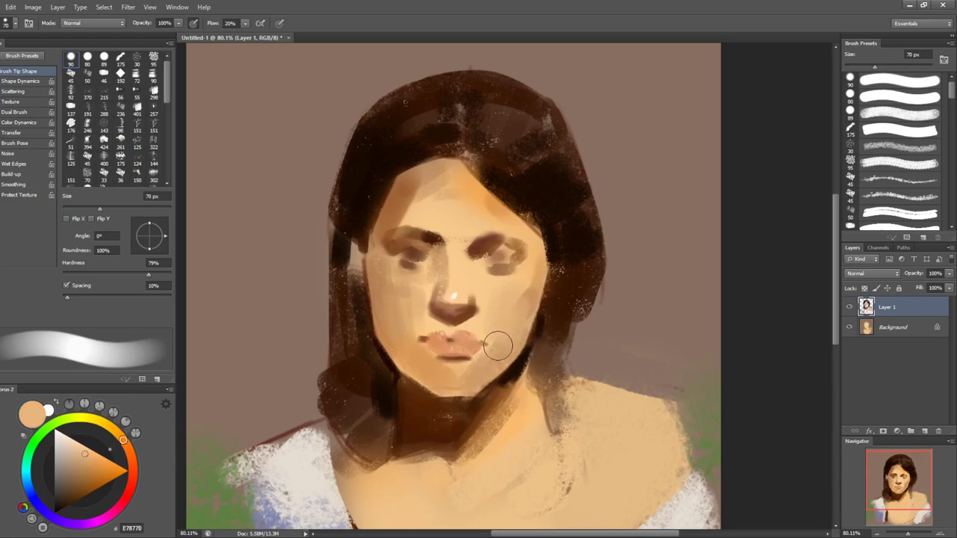
pyautogui.keyDown('alt'); pyautogui.click(506, 340); pyautogui.keyUp('alt')
pyautogui.press('[')
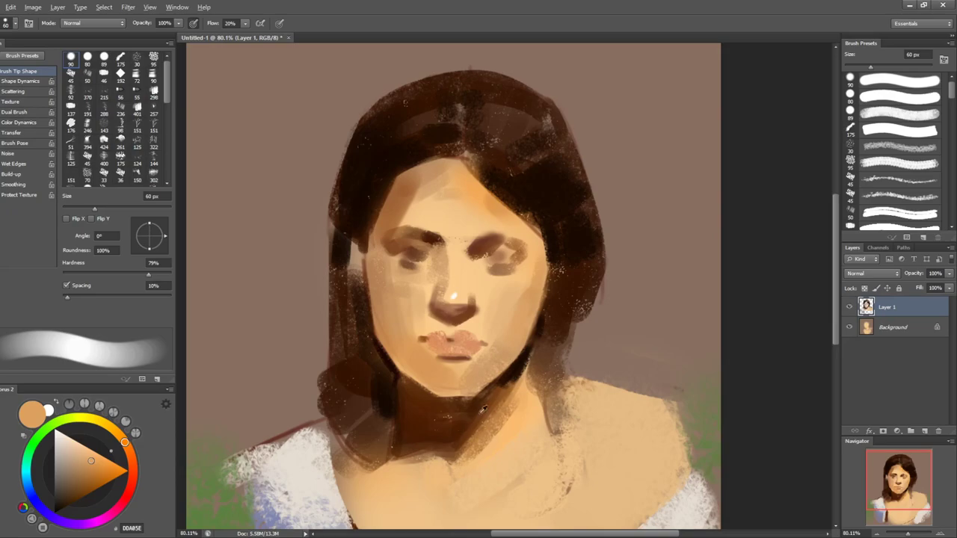
pyautogui.keyDown('alt'); pyautogui.click(479, 412); pyautogui.keyUp('alt')
pyautogui.moveTo(545, 277); pyautogui.dragTo(529, 316)
pyautogui.hotkey('ctrl', 'z')
pyautogui.press('[')
pyautogui.press('[')
pyautogui.press('[')
pyautogui.press('[')
pyautogui.moveTo(549, 272); pyautogui.dragTo(527, 342)
pyautogui.hotkey('ctrl', 'z')
# - Paint the right earlobe with #D59A50 and the left ear with #D6A678 using a 40 px brush
pyautogui.keyDown('alt'); pyautogui.click(538, 294); pyautogui.keyUp('alt')
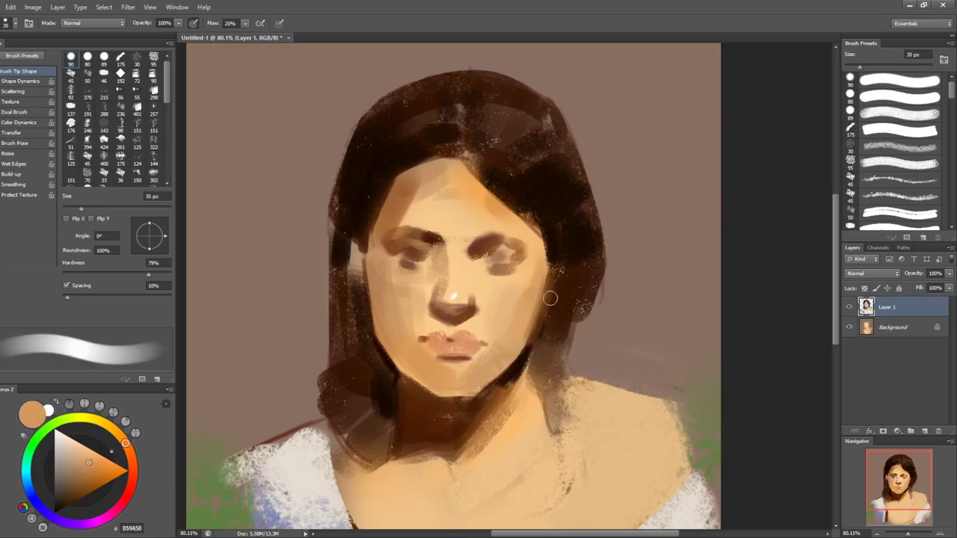
pyautogui.press(']')
pyautogui.moveTo(556, 278); pyautogui.dragTo(553, 293)
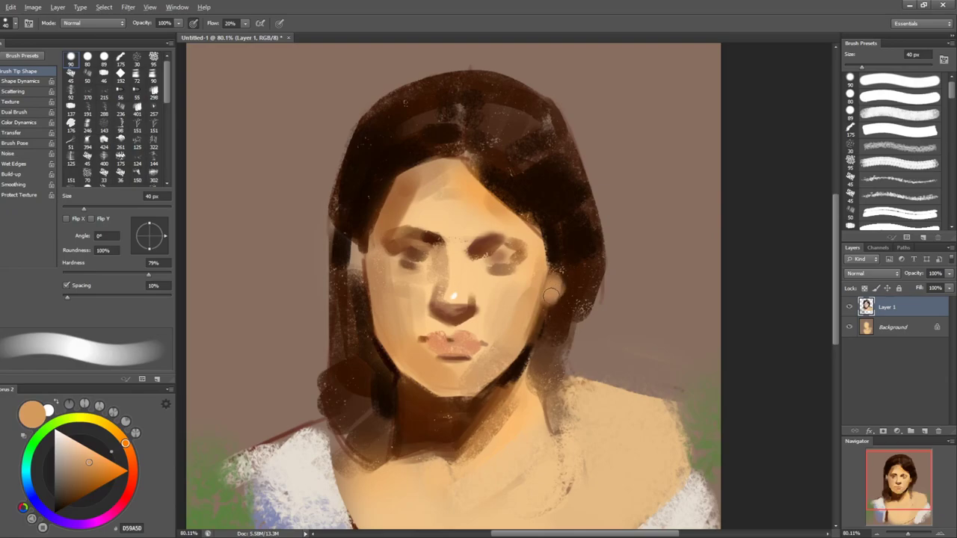
pyautogui.keyDown('alt'); pyautogui.click(551, 293); pyautogui.keyUp('alt')
pyautogui.keyDown('alt'); pyautogui.click(395, 269); pyautogui.keyUp('alt')
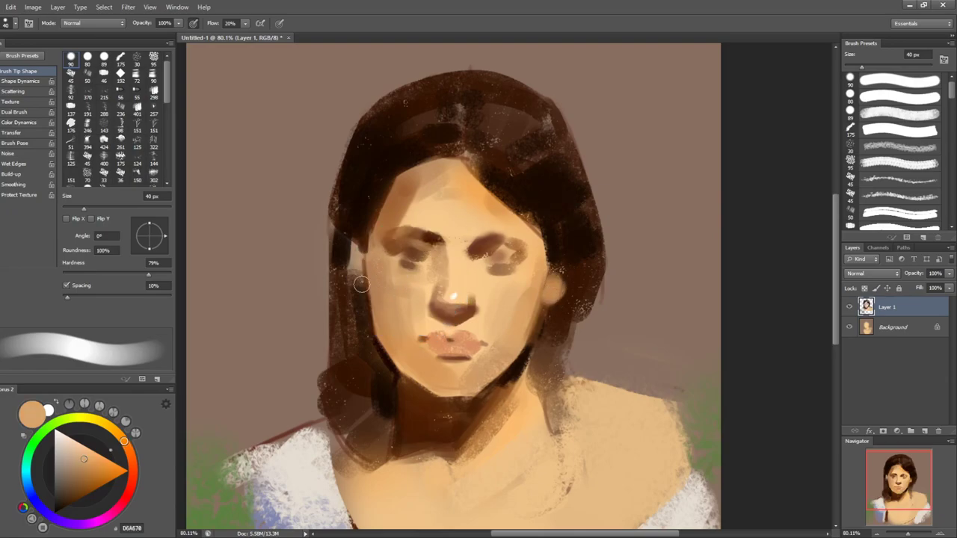
pyautogui.moveTo(359, 273); pyautogui.dragTo(366, 292)
# - Refine the hair around the left ear with sampled browns #4E2E10 and #250F02
pyautogui.keyDown('alt'); pyautogui.click(338, 268); pyautogui.keyUp('alt')
pyautogui.press('[')
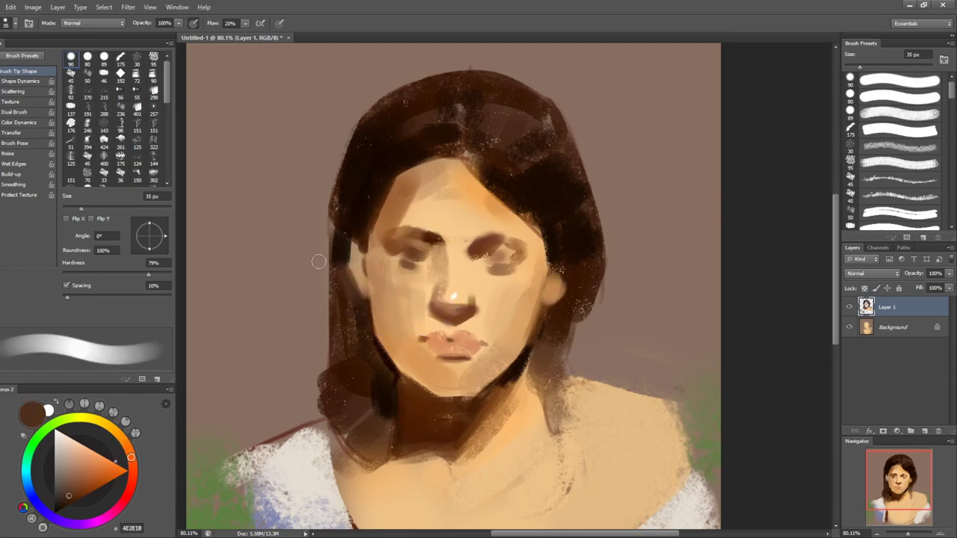
pyautogui.keyDown('alt'); pyautogui.click(363, 230); pyautogui.keyUp('alt')
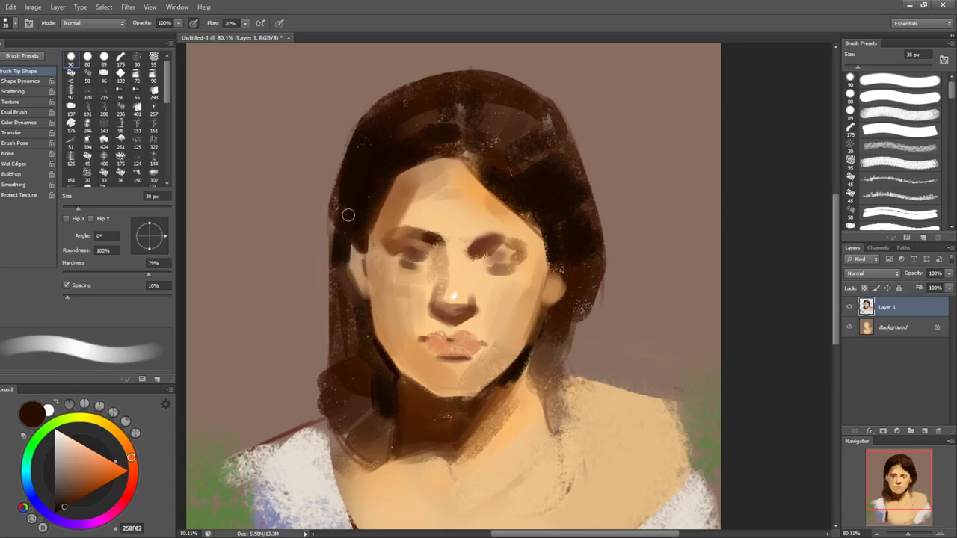
# - Shade the eye sockets with sampled brown #814923, covering the light patch in the right eye
pyautogui.keyDown('alt'); pyautogui.click(400, 250); pyautogui.keyUp('alt')
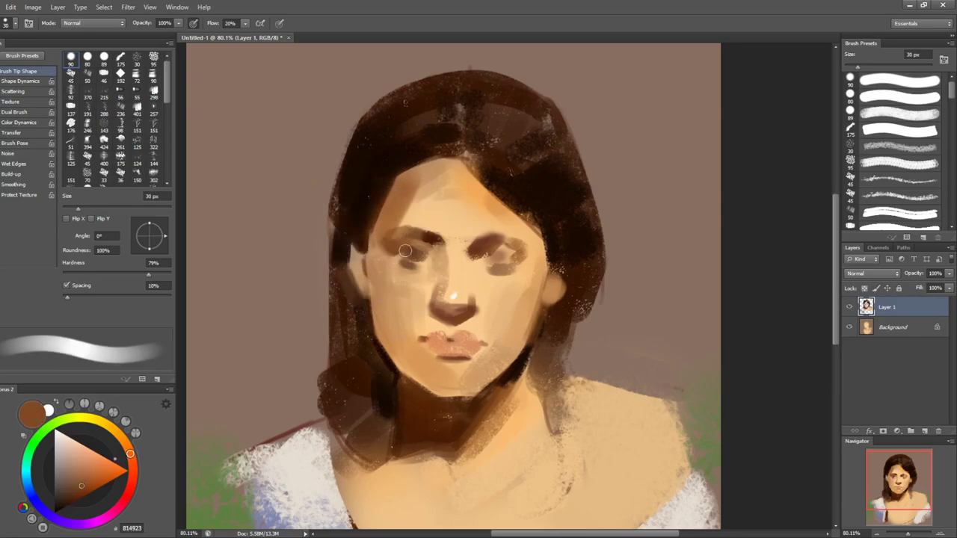
pyautogui.press('[')
pyautogui.press('[')
pyautogui.press(']')
pyautogui.press(']')
pyautogui.press(']')
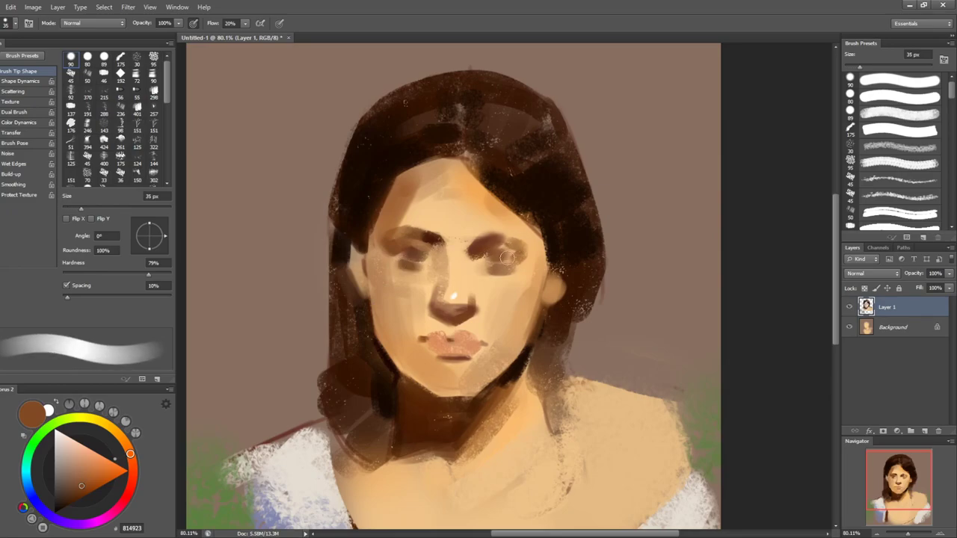
pyautogui.press('[')
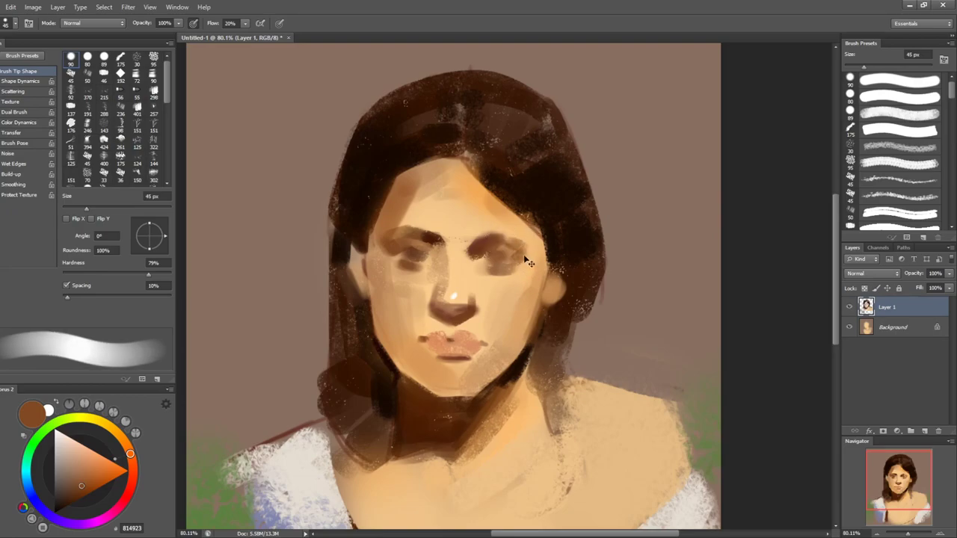
pyautogui.press(']')
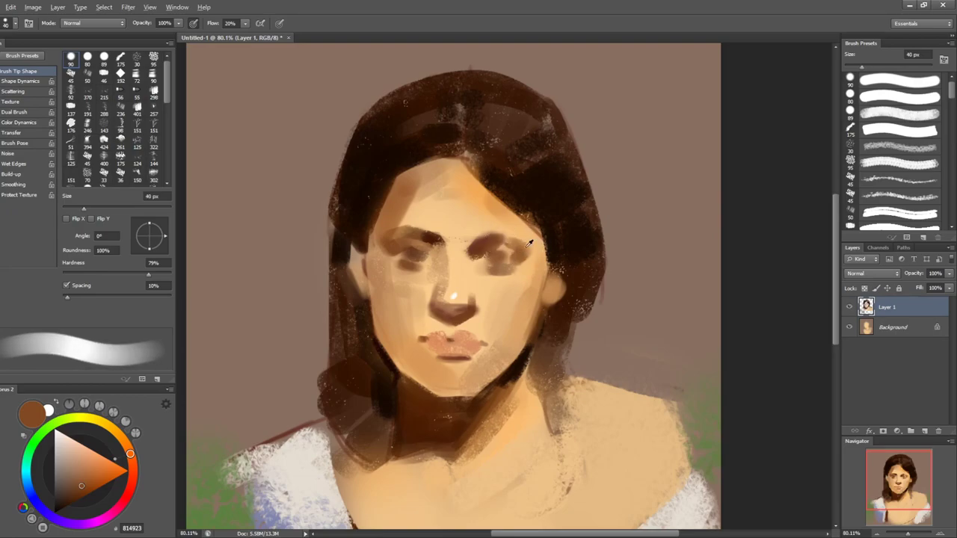
# - Soften the outer corner and upper lid area of the right eye with sampled tans and browns at 40 px
pyautogui.keyDown('alt'); pyautogui.click(493, 256); pyautogui.keyUp('alt')
pyautogui.keyDown('alt'); pyautogui.click(528, 256); pyautogui.keyUp('alt')
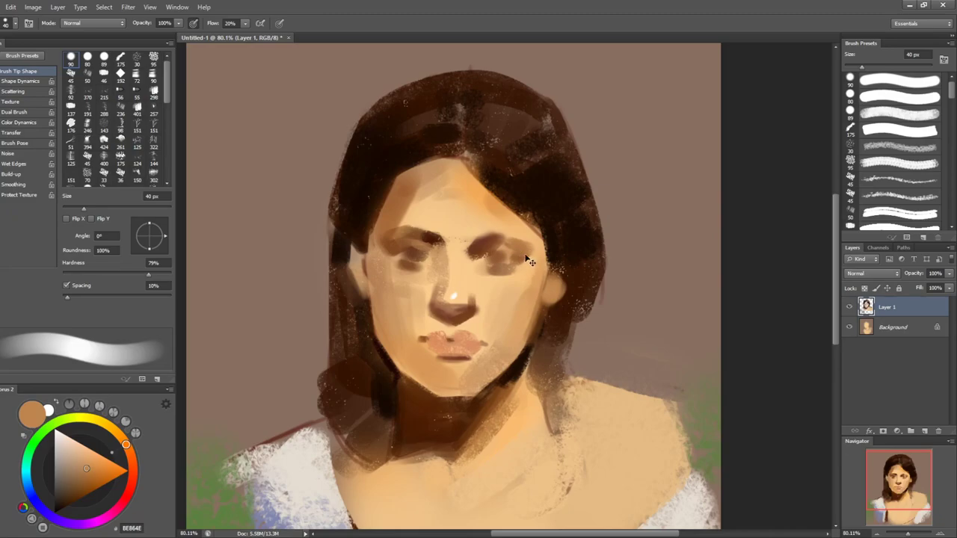
pyautogui.keyDown('alt'); pyautogui.click(523, 245); pyautogui.keyUp('alt')
pyautogui.moveTo(507, 241); pyautogui.dragTo(532, 243)
pyautogui.keyDown('alt'); pyautogui.click(531, 243); pyautogui.keyUp('alt')
pyautogui.keyDown('alt'); pyautogui.click(517, 244); pyautogui.keyUp('alt')
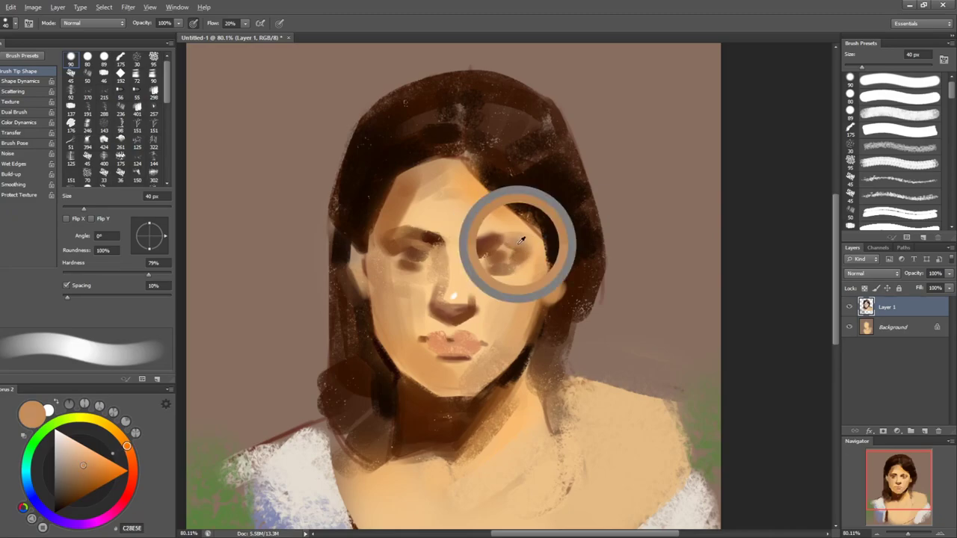
pyautogui.keyDown('alt'); pyautogui.click(529, 245); pyautogui.keyUp('alt')
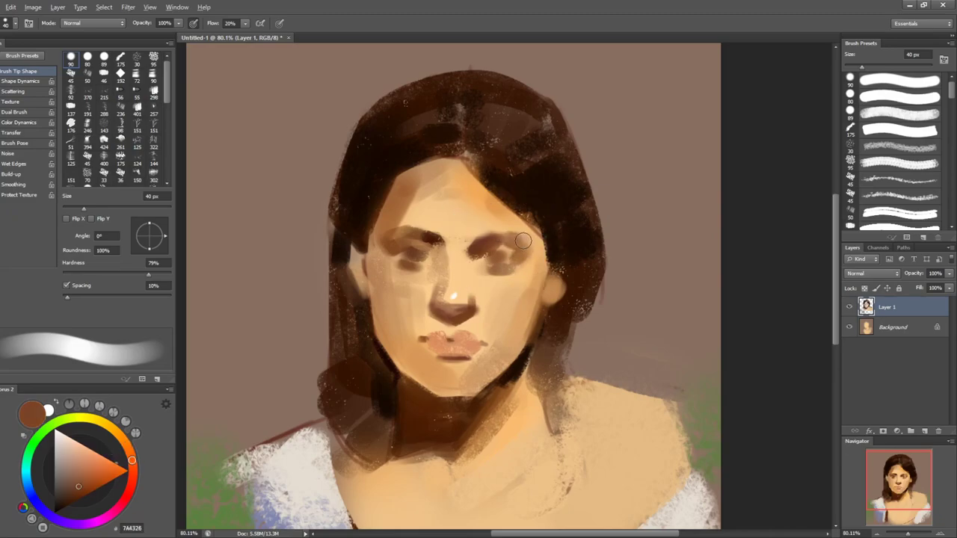
# - Refine the outer end of the right eyebrow with sampled brown tones, reducing the brush to 25 px
pyautogui.keyDown('alt'); pyautogui.click(521, 239); pyautogui.keyUp('alt')
pyautogui.hotkey('ctrl', 'shift', 'h')
pyautogui.press('h')
pyautogui.press('[')
pyautogui.press('[')
pyautogui.press('[')
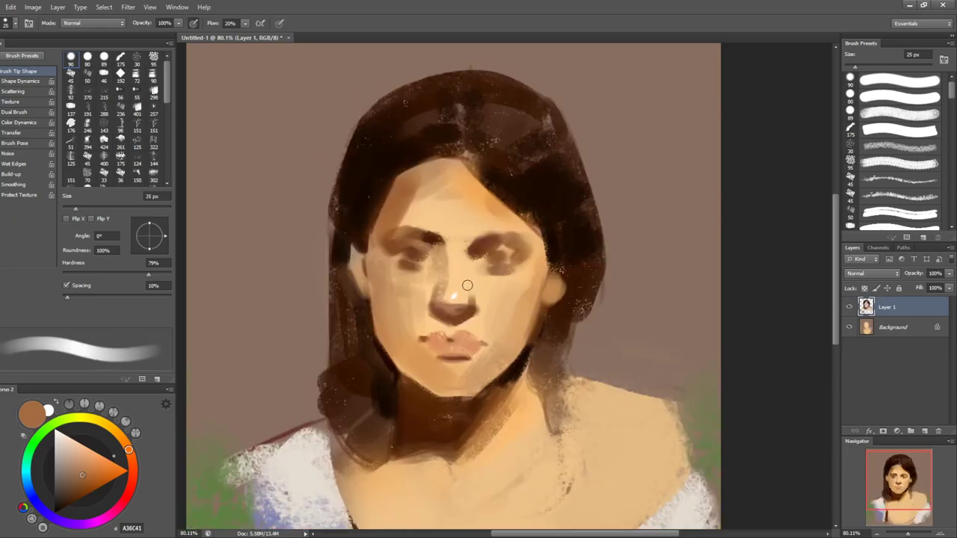
# - Paint saturated orange #DB772C along the right side of the nose with a 50 px brush
pyautogui.keyDown('alt'); pyautogui.click(390, 239); pyautogui.keyUp('alt')
pyautogui.press(']')
pyautogui.press(']')
pyautogui.press(']')
pyautogui.press(']')
pyautogui.press(']')
pyautogui.moveTo(89, 480); pyautogui.dragTo(100, 472)
pyautogui.press(']')
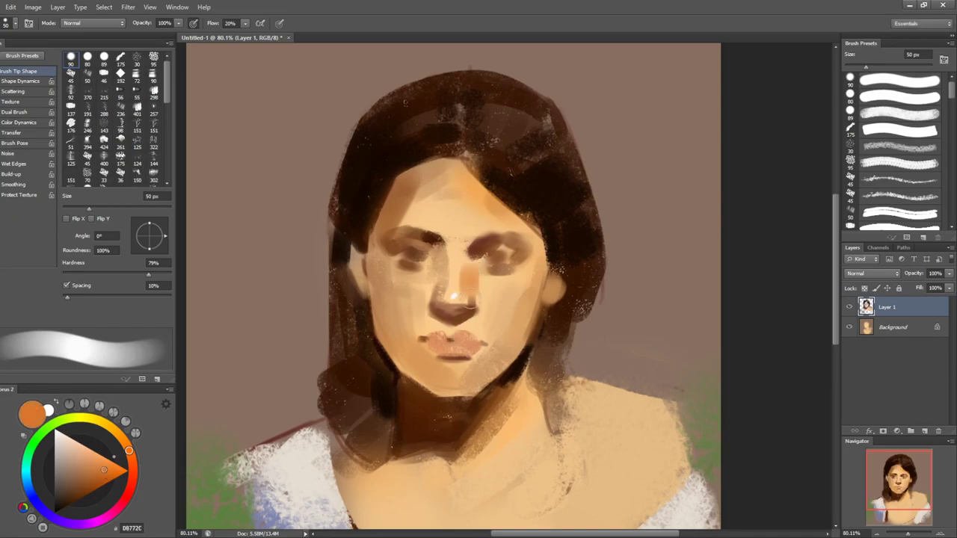
# - Tint the nose and its bridge with soft orange #DB772C using a brush enlarged to about 175 px
pyautogui.press(']')
pyautogui.press(']')
pyautogui.press(']')
pyautogui.press(']')
pyautogui.press(']')
pyautogui.press(']')
pyautogui.press(']')
pyautogui.press('[')
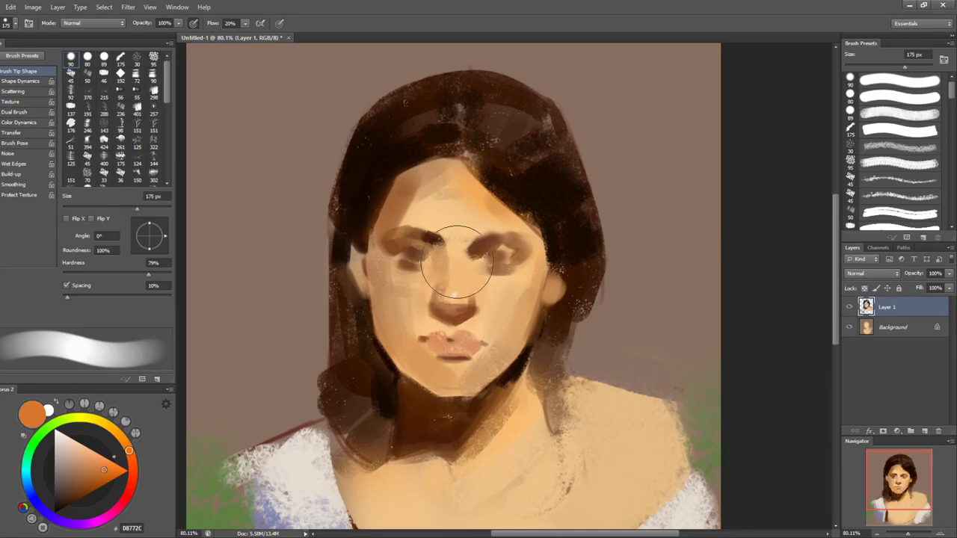
pyautogui.press('[')
pyautogui.press('[')
pyautogui.press('[')
# - Touch up the skin around the nose with sampled tan #DCA569, reducing the brush to 45 px
pyautogui.keyDown('alt'); pyautogui.click(519, 303); pyautogui.keyUp('alt')
pyautogui.press('[')
pyautogui.press('[')
pyautogui.press('[')
pyautogui.press('[')
pyautogui.press('[')
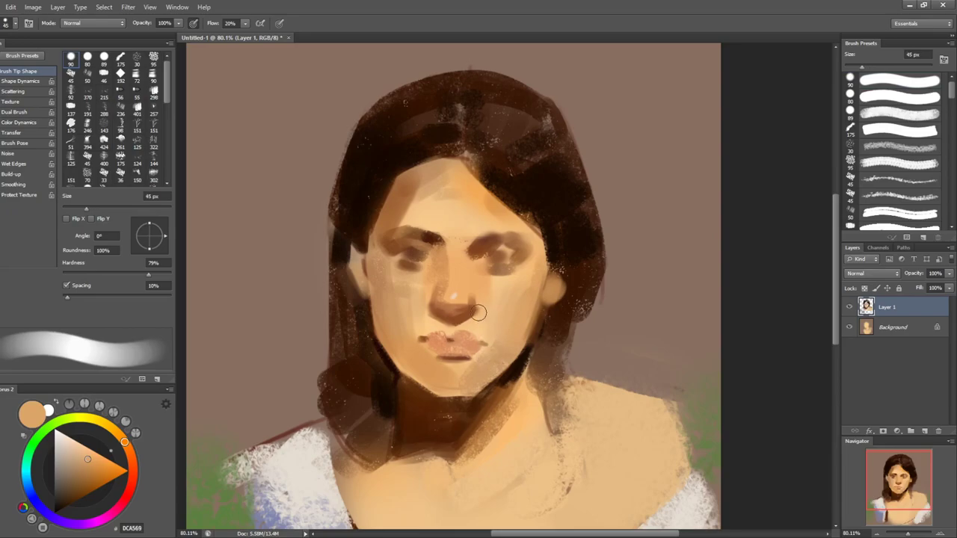
# - Lighten the skin beside the nose and above the lips with pale peach #EBC9A4 using a 25 to 30 px brush
pyautogui.moveTo(78, 454); pyautogui.dragTo(75, 446)
pyautogui.press('[')
pyautogui.press('[')
pyautogui.press('[')
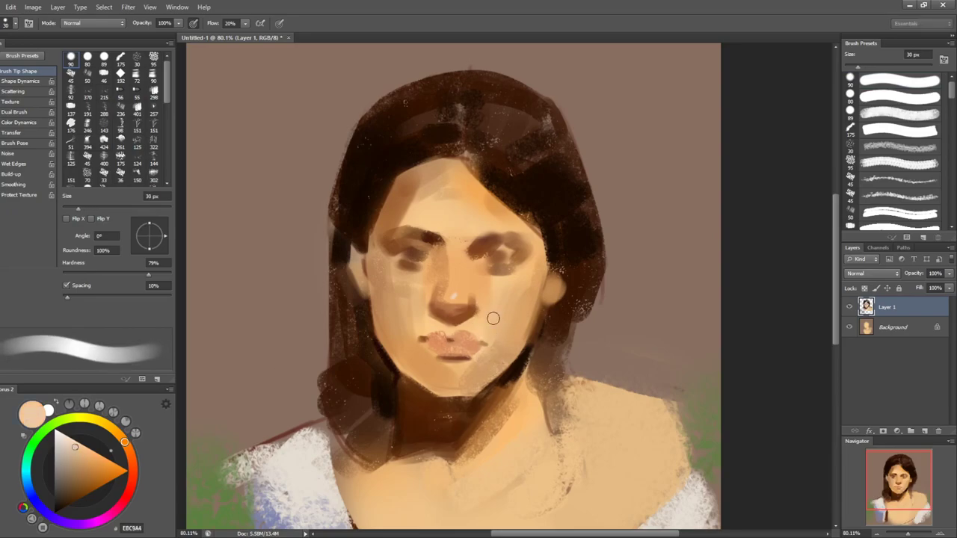
pyautogui.press(']')
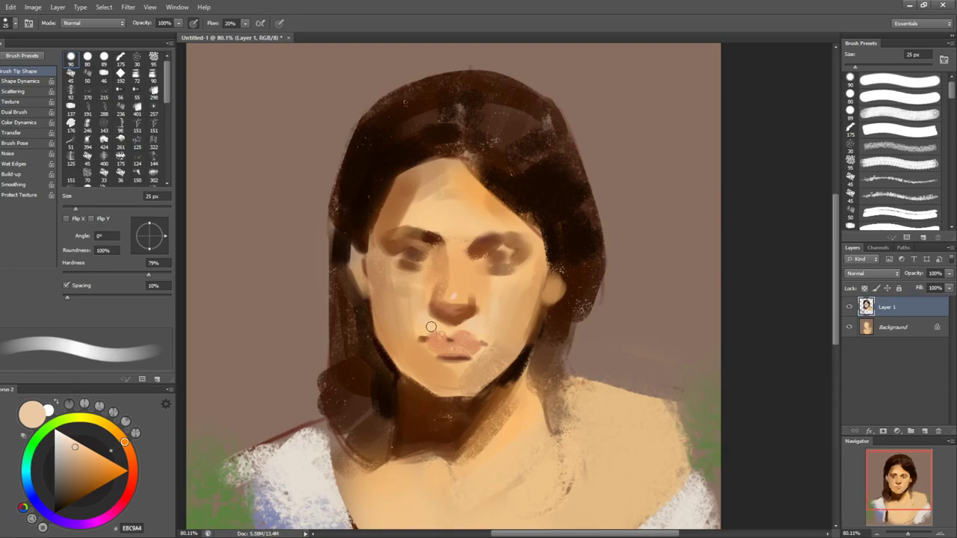
# - Brighten the centre of the forehead with a paler peach, enlarging the brush from 40 to 50 px
pyautogui.press(']')
pyautogui.press(']')
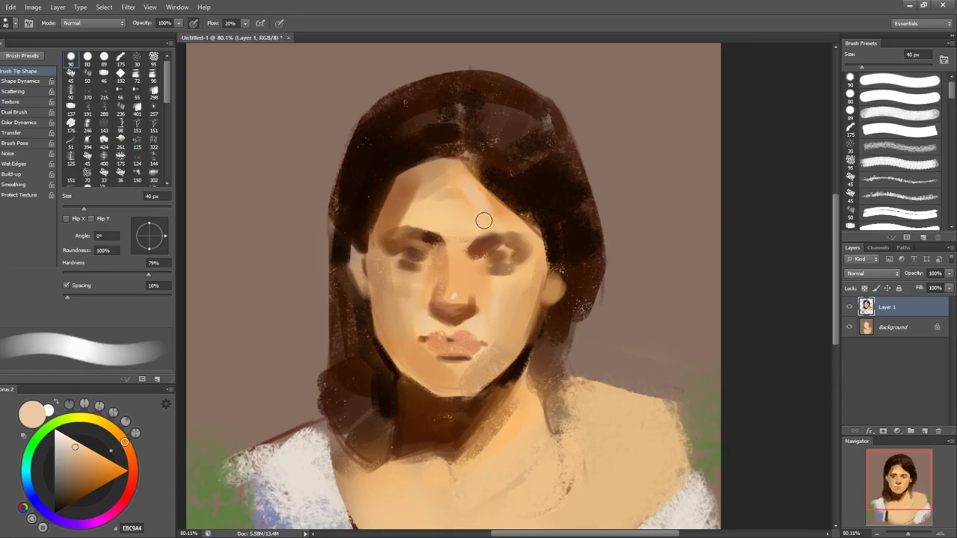
pyautogui.moveTo(67, 449); pyautogui.dragTo(65, 434)
pyautogui.press(']')
pyautogui.press(']')
pyautogui.moveTo(449, 207)
pyautogui.mouseDown()
pyautogui.moveTo(457, 214)
pyautogui.moveTo(471, 201)
pyautogui.moveTo(482, 218)
pyautogui.mouseUp()
# - Blend the forehead highlight toward the hairline and between the brows with light skin tones sampled from the forehead
pyautogui.keyDown('alt'); pyautogui.click(446, 199); pyautogui.keyUp('alt')
pyautogui.moveTo(458, 181)
pyautogui.mouseDown()
pyautogui.moveTo(475, 225)
pyautogui.moveTo(446, 193)
pyautogui.moveTo(434, 215)
pyautogui.moveTo(439, 173)
pyautogui.moveTo(433, 216)
pyautogui.mouseUp()
pyautogui.keyDown('alt'); pyautogui.click(424, 214); pyautogui.keyUp('alt')
pyautogui.keyDown('alt'); pyautogui.click(456, 237); pyautogui.keyUp('alt')
pyautogui.press('[')
pyautogui.press('[')
pyautogui.keyDown('alt'); pyautogui.click(488, 206); pyautogui.keyUp('alt')
pyautogui.keyDown('alt'); pyautogui.click(458, 216); pyautogui.keyUp('alt')
# - Paint a pale #FCE3C6 highlight down the ridge of the nose with a small brush, up to 25 px
pyautogui.press('[')
pyautogui.press('[')
pyautogui.press('[')
pyautogui.press('[')
pyautogui.moveTo(454, 267); pyautogui.dragTo(453, 295)
pyautogui.press('[')
pyautogui.press('[')
pyautogui.press(']')
pyautogui.press(']')
pyautogui.press(']')
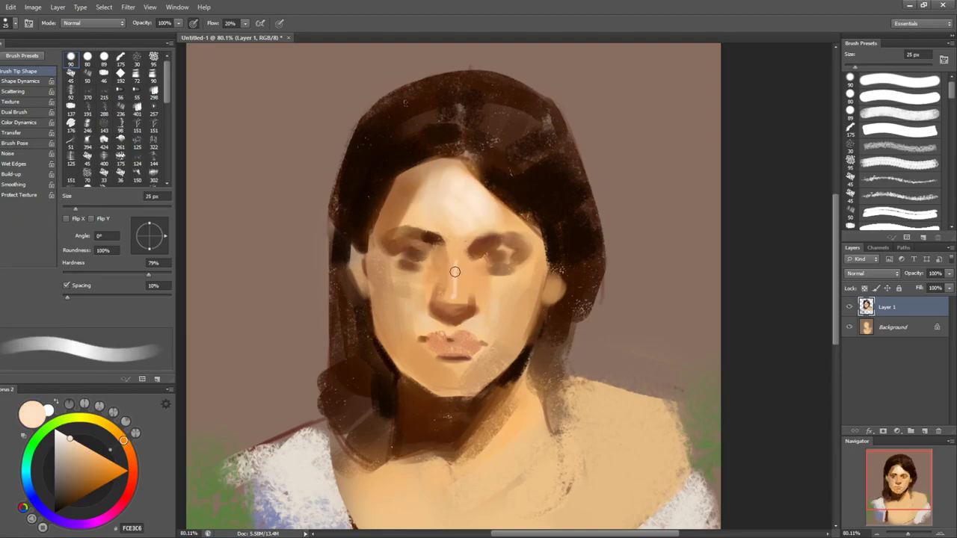
# - Blend the nose bridge and its sides with sampled peach tones such as #EFBE8C at 30 px
pyautogui.keyDown('alt'); pyautogui.click(451, 261); pyautogui.keyUp('alt')
pyautogui.moveTo(449, 251); pyautogui.dragTo(448, 284)
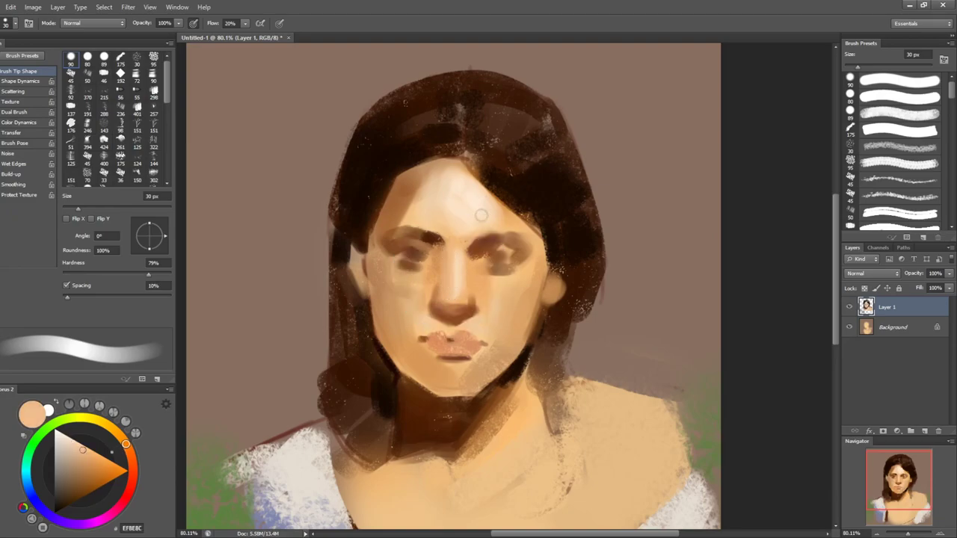
pyautogui.keyDown('alt'); pyautogui.click(451, 271); pyautogui.keyUp('alt')
pyautogui.keyDown('alt'); pyautogui.click(462, 279); pyautogui.keyUp('alt')
pyautogui.keyDown('alt'); pyautogui.click(474, 262); pyautogui.keyUp('alt')
# - Touch up the skin just above the upper lip with a sampled tone, reducing the brush to 15 px
pyautogui.keyDown('alt'); pyautogui.click(472, 328); pyautogui.keyUp('alt')
pyautogui.press('[')
pyautogui.press('[')
pyautogui.press('[')
# - Tint both lips with a saturated red-orange, using an enlarged brush and then reducing it to 35 px
pyautogui.keyDown('alt'); pyautogui.click(468, 344); pyautogui.keyUp('alt')
pyautogui.click(101, 470)
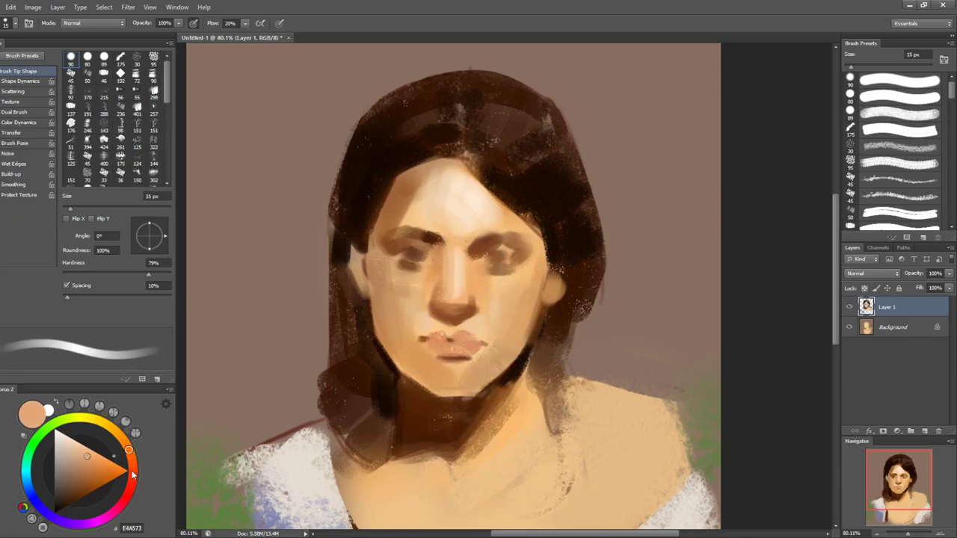
pyautogui.click(132, 478)
pyautogui.moveTo(95, 468); pyautogui.dragTo(98, 468)
pyautogui.press(']')
pyautogui.press(']')
pyautogui.press(']')
pyautogui.press(']')
pyautogui.press(']')
pyautogui.press(']')
pyautogui.moveTo(431, 338)
pyautogui.mouseDown()
pyautogui.moveTo(479, 344)
pyautogui.moveTo(439, 348)
pyautogui.moveTo(478, 346)
pyautogui.moveTo(462, 341)
pyautogui.moveTo(489, 358)
pyautogui.mouseUp()
pyautogui.press('[')
pyautogui.press('[')
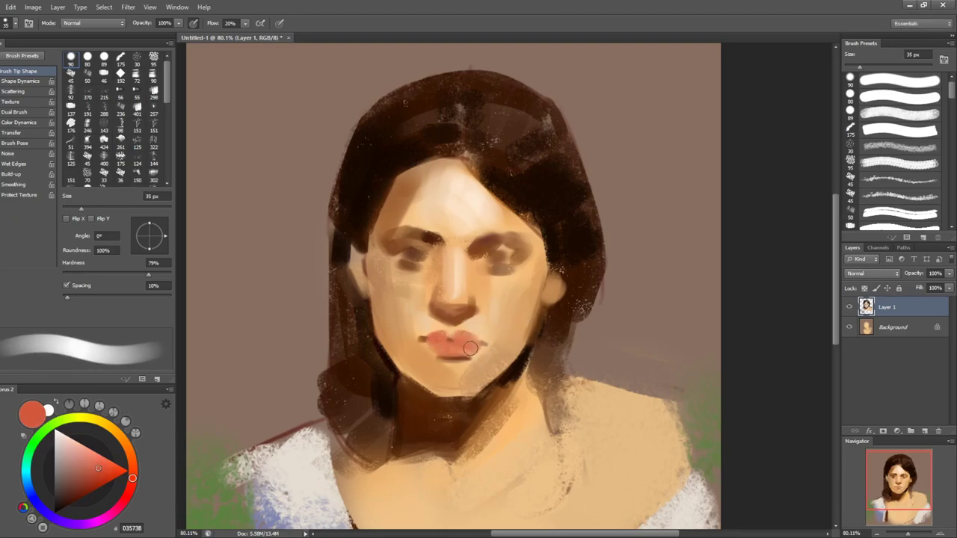
pyautogui.press('[')
# - Smooth and lighten the skin below the lower lip and on the chin with sampled peaches at 25 to 45 px
pyautogui.keyDown('alt'); pyautogui.click(480, 362); pyautogui.keyUp('alt')
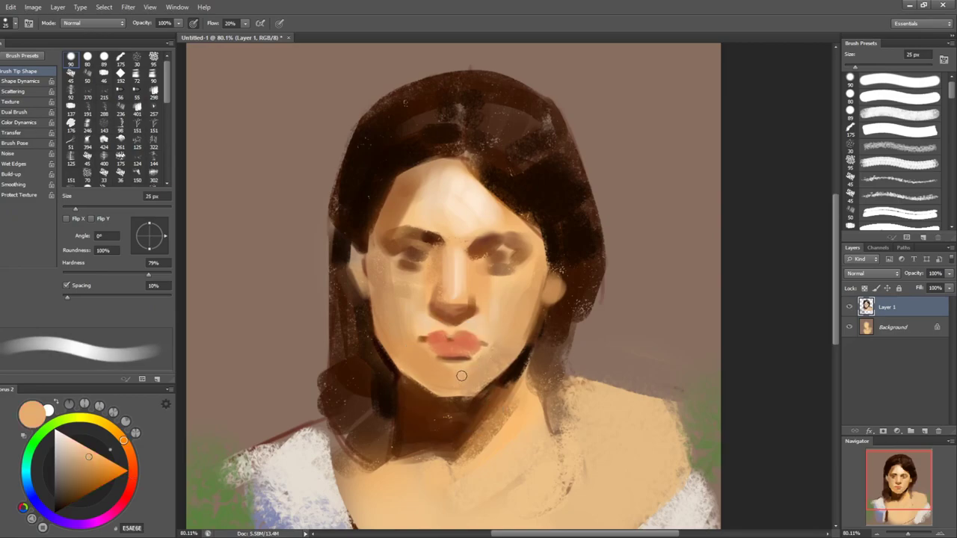
pyautogui.press(']')
pyautogui.press(']')
pyautogui.keyDown('alt'); pyautogui.click(454, 371); pyautogui.keyUp('alt')
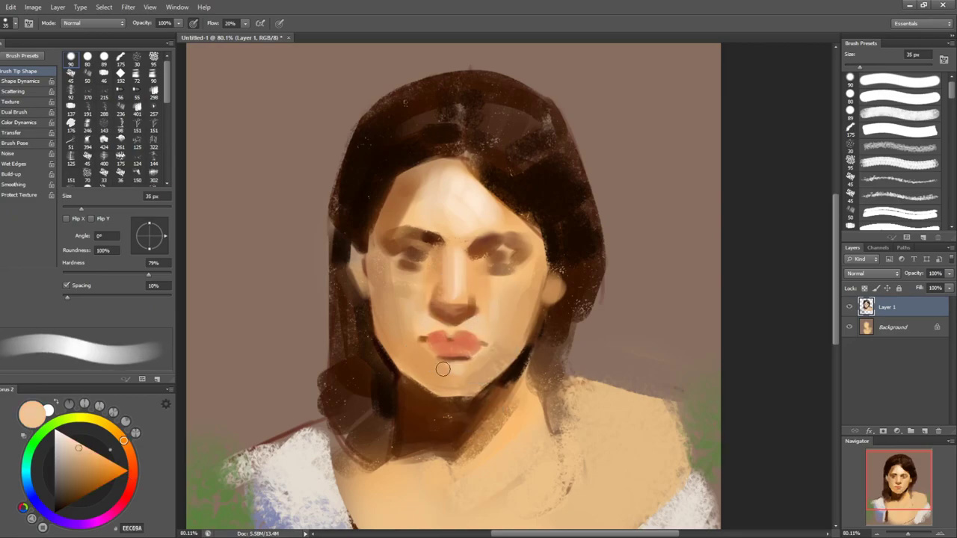
pyautogui.keyDown('alt'); pyautogui.click(449, 376); pyautogui.keyUp('alt')
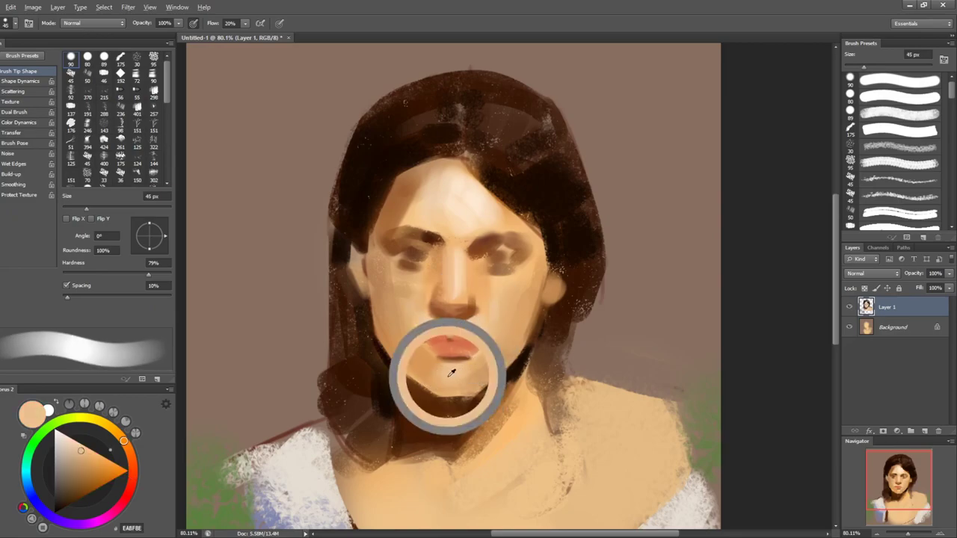
pyautogui.press('[')
# - Refine the nose tip, nostrils and philtrum with sampled skin tones #E9BB89, #E6A96B and #C5844F at 25 px
pyautogui.keyDown('alt'); pyautogui.click(447, 300); pyautogui.keyUp('alt')
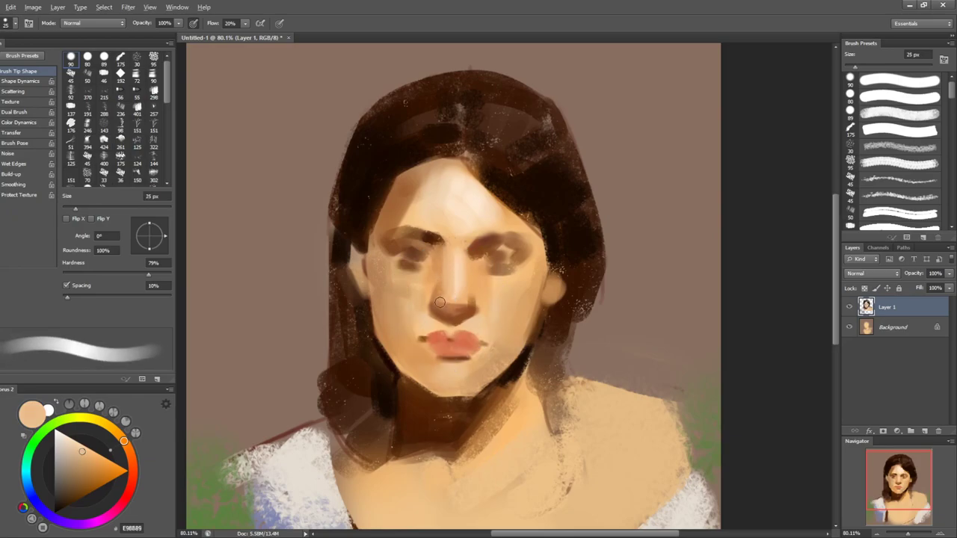
pyautogui.press('[')
pyautogui.press(']')
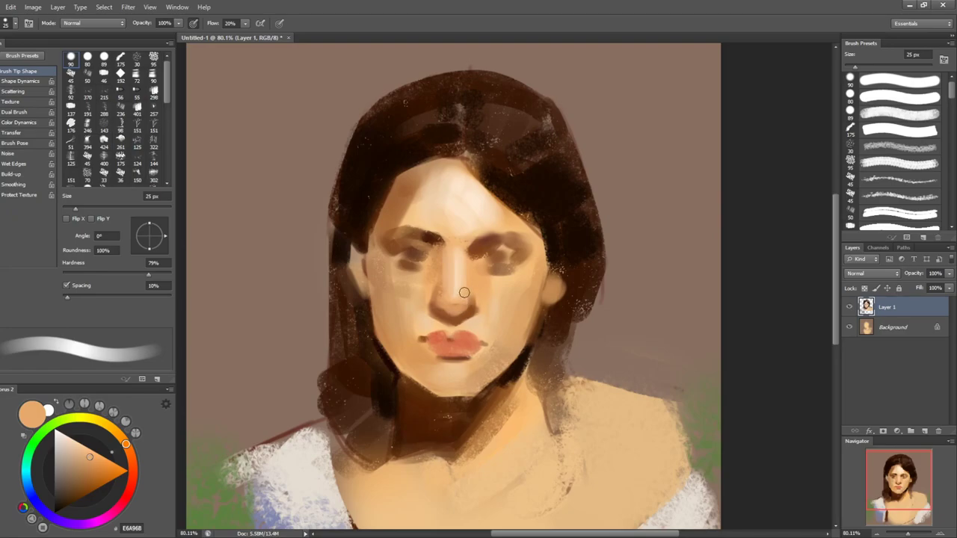
pyautogui.keyDown('alt'); pyautogui.click(462, 329); pyautogui.keyUp('alt')
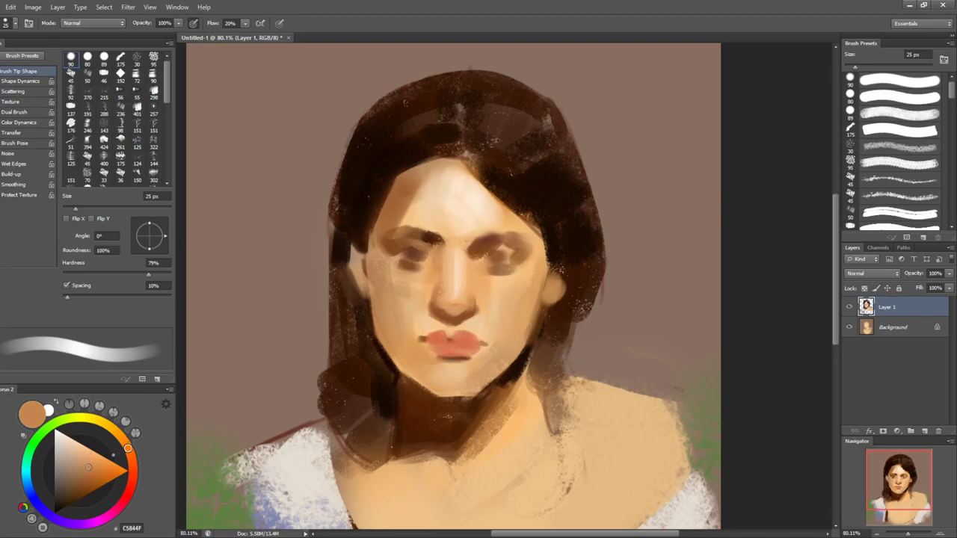
# - Soften and darken the inner part of the left eyebrow with sampled dark brown #4C1E09, ending at 30 px
pyautogui.keyDown('alt'); pyautogui.click(433, 239); pyautogui.keyUp('alt')
pyautogui.moveTo(425, 238)
pyautogui.mouseDown()
pyautogui.moveTo(406, 233)
pyautogui.moveTo(413, 245)
pyautogui.mouseUp()
pyautogui.press(']')
pyautogui.press(']')
pyautogui.press('[')
pyautogui.press('[')
pyautogui.press('[')
pyautogui.press(']')
pyautogui.press(']')
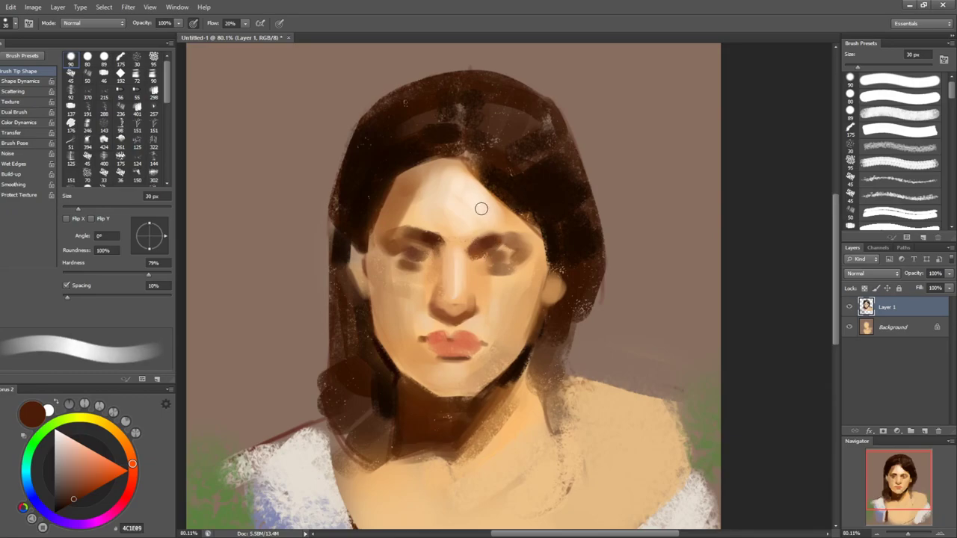
# - Refine the hairline at the parting and along the left forehead with sampled browns at 30 px
pyautogui.keyDown('alt'); pyautogui.click(481, 168); pyautogui.keyUp('alt')
pyautogui.keyDown('alt'); pyautogui.click(476, 144); pyautogui.keyUp('alt')
pyautogui.keyDown('alt'); pyautogui.click(419, 168); pyautogui.keyUp('alt')
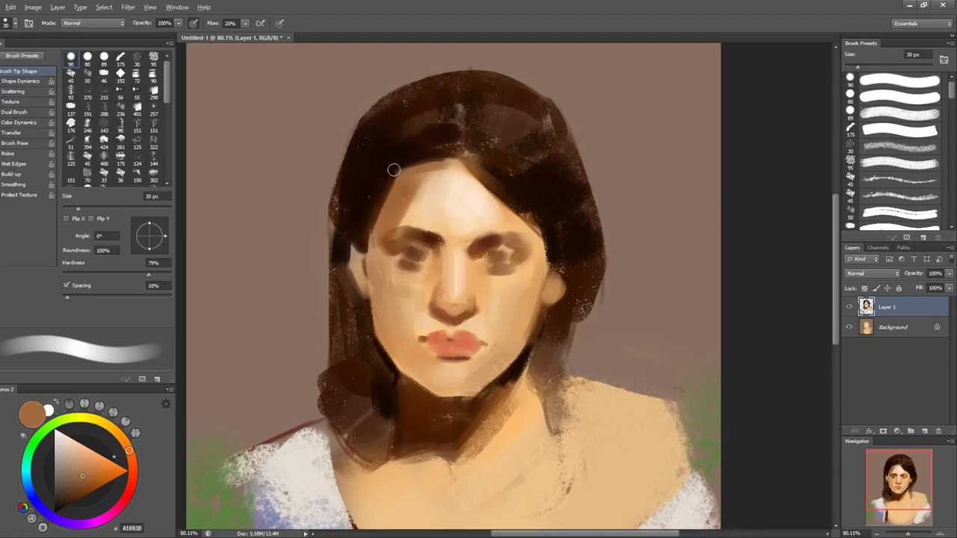
pyautogui.keyDown('alt'); pyautogui.click(392, 166); pyautogui.keyUp('alt')
# - Sharpen the left jaw edge against the hair with sampled dark brown, reducing the brush to 9 px
pyautogui.keyDown('alt'); pyautogui.click(385, 355); pyautogui.keyUp('alt')
pyautogui.keyDown('alt'); pyautogui.click(372, 339); pyautogui.keyUp('alt')
pyautogui.press('[')
pyautogui.press('[')
pyautogui.keyDown('alt'); pyautogui.click(377, 340); pyautogui.keyUp('alt')
pyautogui.press('[')
pyautogui.press('[')
pyautogui.press('[')
pyautogui.moveTo(373, 332)
pyautogui.mouseDown()
pyautogui.moveTo(407, 381)
pyautogui.moveTo(386, 357)
pyautogui.mouseUp()
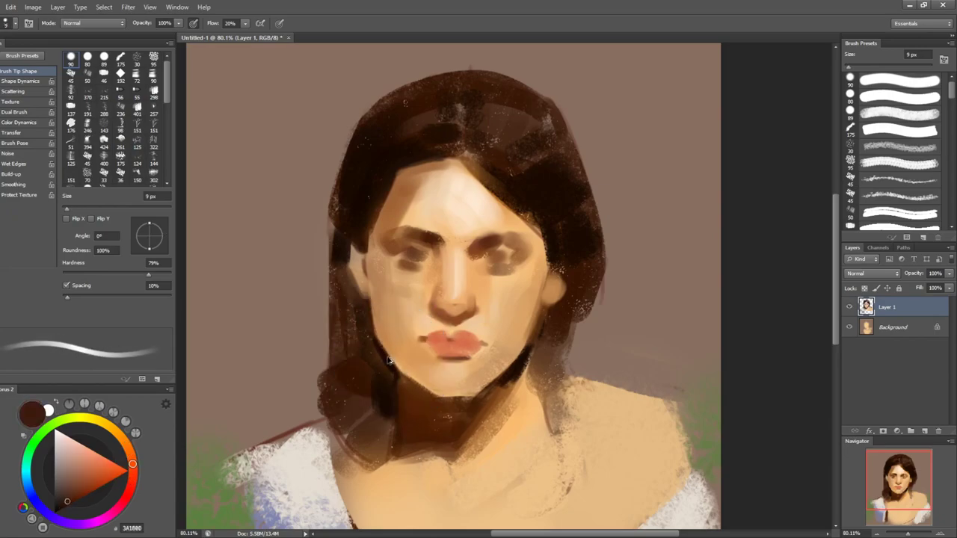
# - Clean up the lower left jawline with sampled tan #CE8E50 at 9 px, and enlarge the brush to 15 px
pyautogui.keyDown('alt'); pyautogui.click(400, 353); pyautogui.keyUp('alt')
pyautogui.keyDown('alt'); pyautogui.click(394, 360); pyautogui.keyUp('alt')
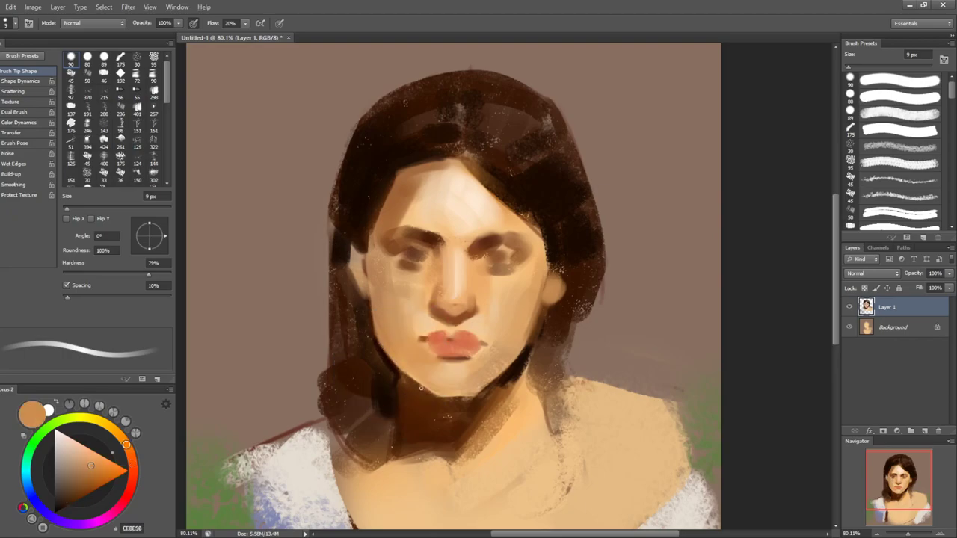
pyautogui.press(']')
pyautogui.press(']')
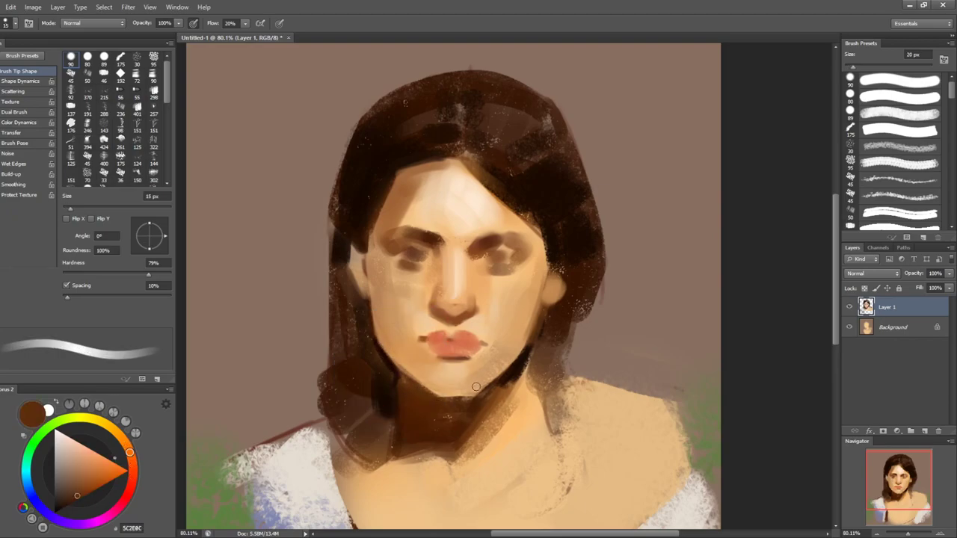
# - Paint the shadow edge under the chin with sampled dark brown #522406 at 20 px, and undo the last stroke
pyautogui.keyDown('alt'); pyautogui.click(433, 400); pyautogui.keyUp('alt')
pyautogui.moveTo(441, 399); pyautogui.dragTo(497, 393)
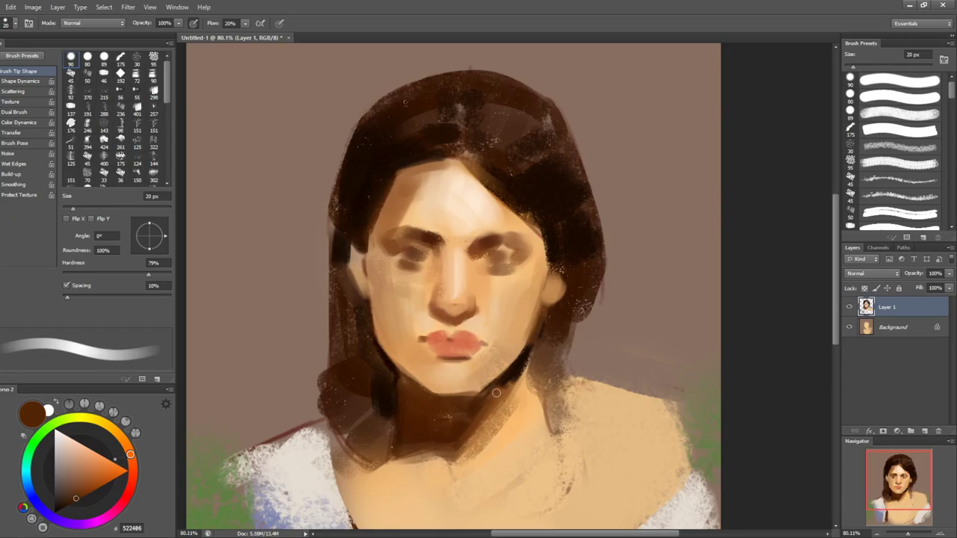
pyautogui.hotkey('ctrl', 'z')
# - Smooth the chin and lower face with sampled shadow and peach tones, ending with #EABD8B at 25 px
pyautogui.keyDown('alt'); pyautogui.click(438, 392); pyautogui.keyUp('alt')
pyautogui.press(']')
pyautogui.press(']')
pyautogui.press(']')
pyautogui.keyDown('alt'); pyautogui.click(464, 367); pyautogui.keyUp('alt')
pyautogui.press(']')
pyautogui.press(']')
pyautogui.press('[')
pyautogui.press('[')
pyautogui.press('[')
pyautogui.press('[')
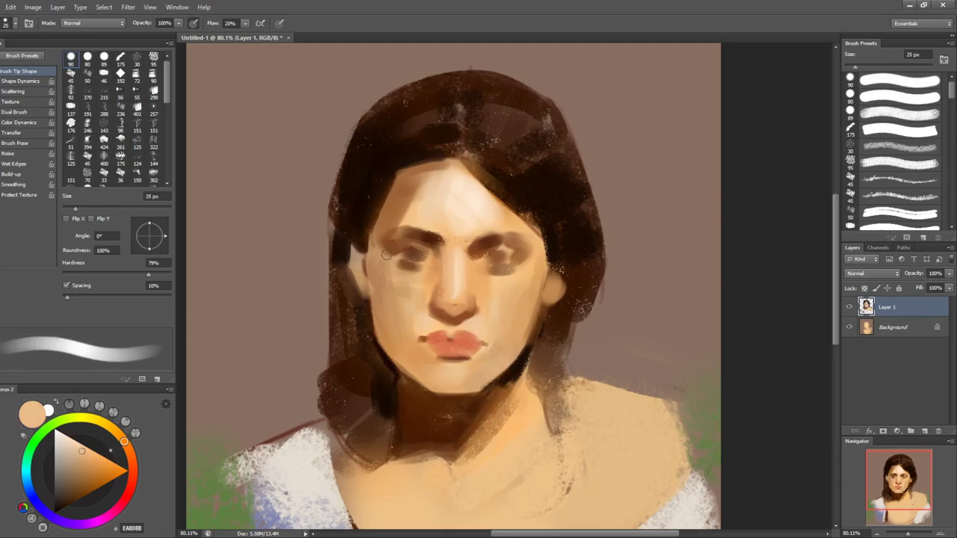
# - Add pale #FADFBC highlights to the whites of both eyes with a 15 to 25 px brush
pyautogui.keyDown('alt'); pyautogui.click(456, 202); pyautogui.keyUp('alt')
pyautogui.press('[')
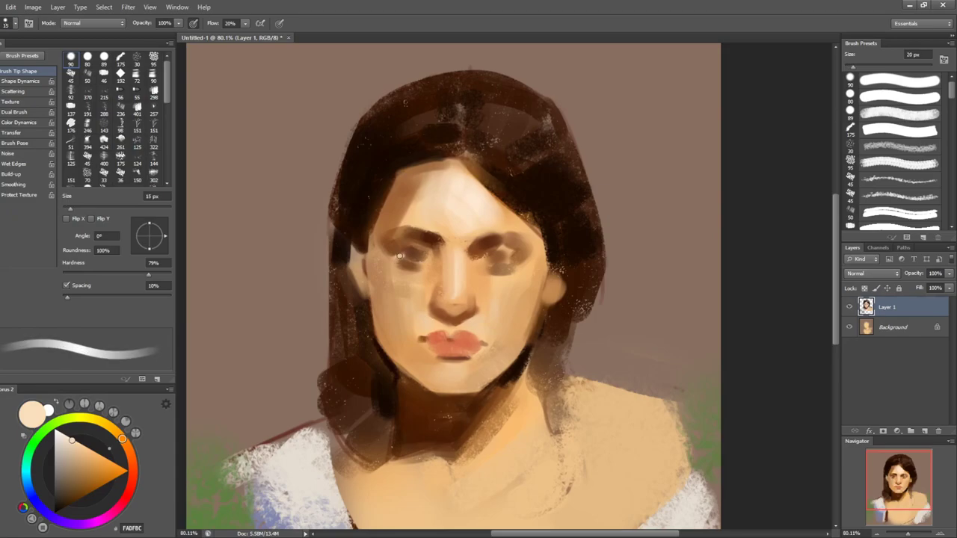
pyautogui.press(']')
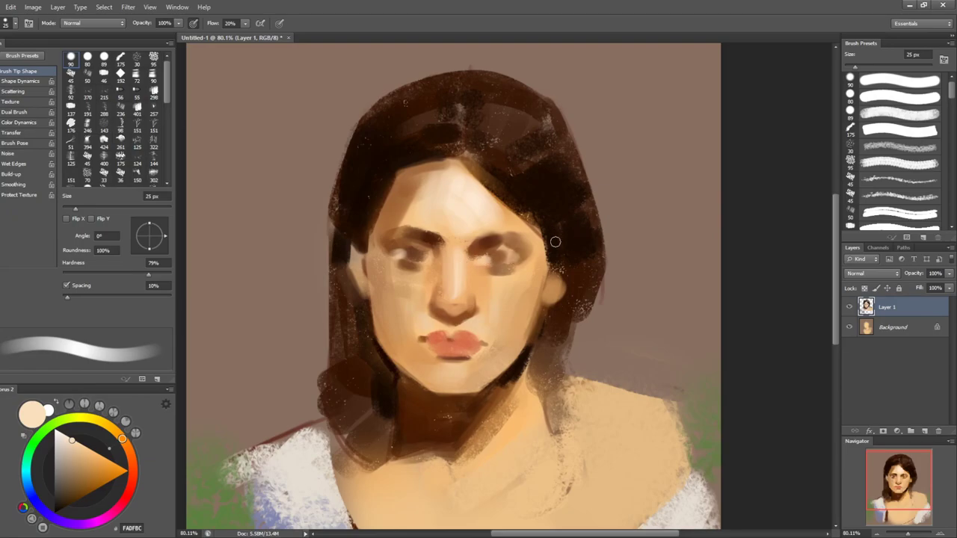
# - Blush the right cheek with pink #F39A91, shifting the sampled skin tone's hue toward red and using an 80 px brush
pyautogui.press(']')
pyautogui.press(']')
pyautogui.press(']')
pyautogui.press(']')
pyautogui.press(']')
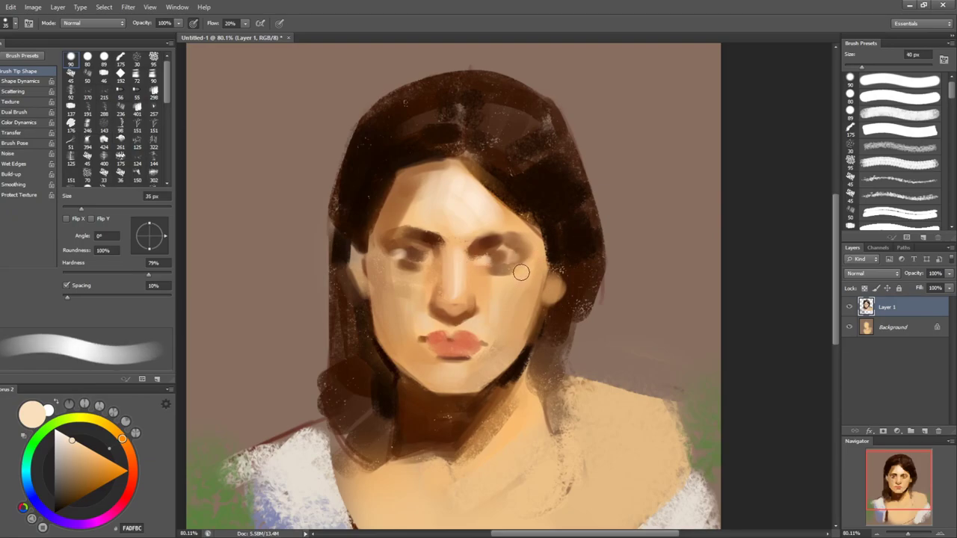
pyautogui.keyDown('alt'); pyautogui.click(527, 279); pyautogui.keyUp('alt')
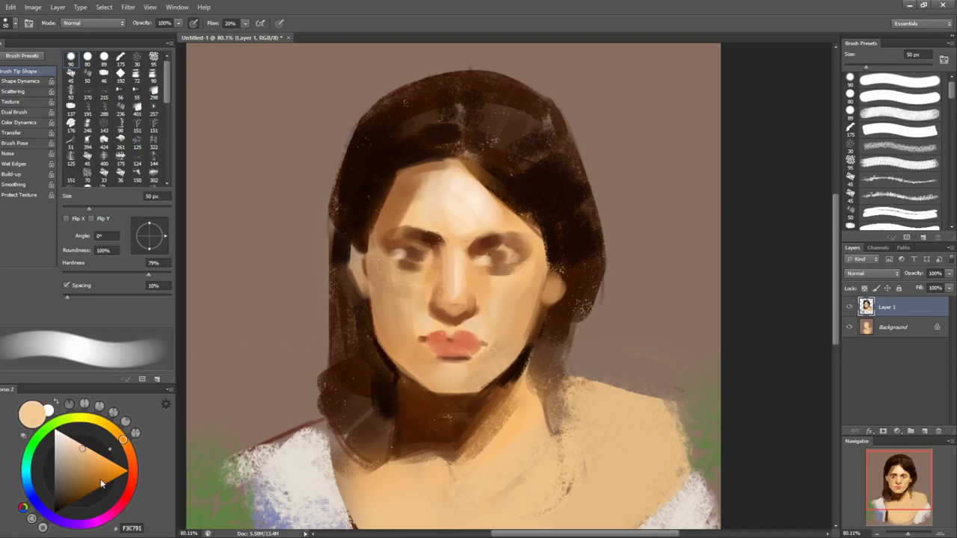
pyautogui.click(129, 489)
pyautogui.press(']')
pyautogui.press(']')
pyautogui.press(']')
pyautogui.click(526, 286)
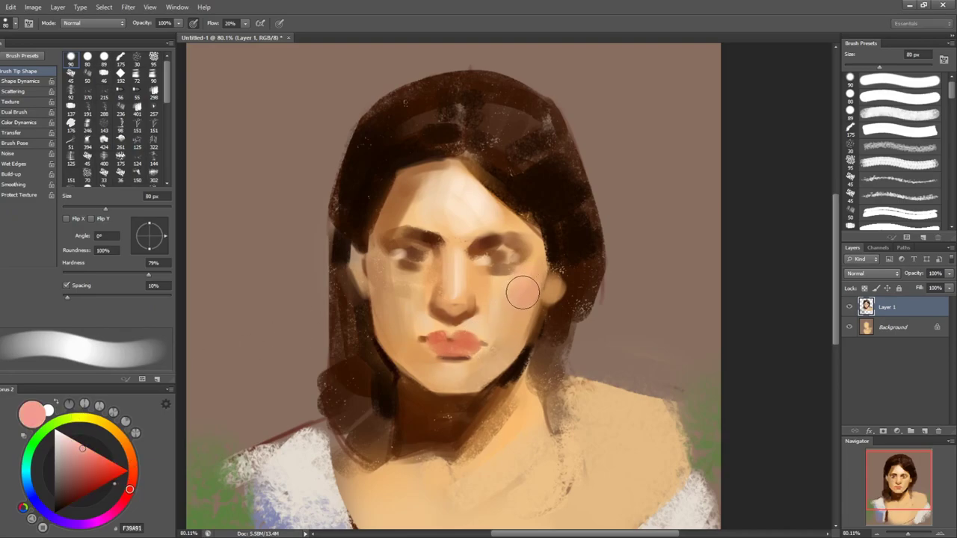
# - Blush the left cheek with the same pink at 100 px
pyautogui.press(']')
pyautogui.press(']')
pyautogui.moveTo(408, 294)
pyautogui.mouseDown()
pyautogui.moveTo(406, 314)
pyautogui.moveTo(404, 289)
pyautogui.mouseUp()
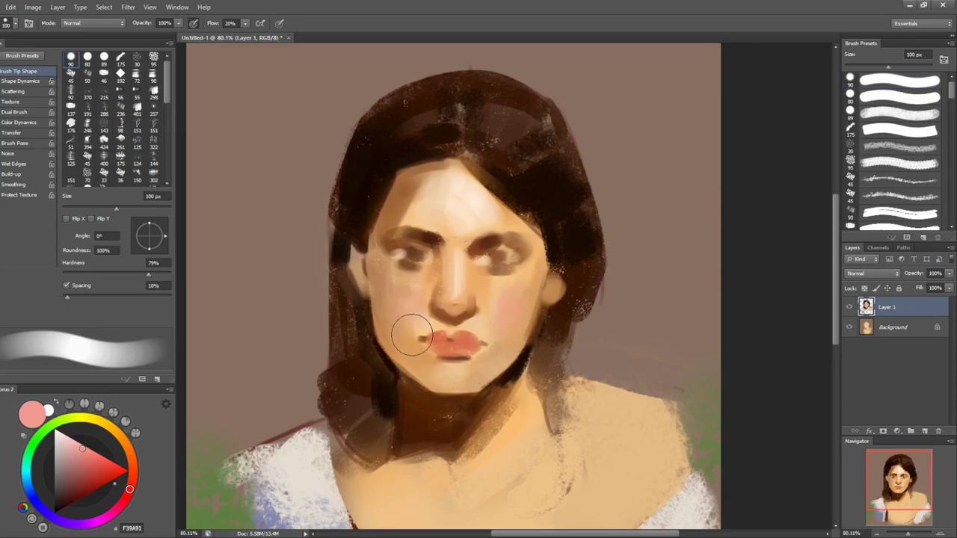
# - Pick dark red #871C00 and add a new layer above Layer 1 with the Multiply blend mode
pyautogui.click(93, 492)
pyautogui.click(133, 475)
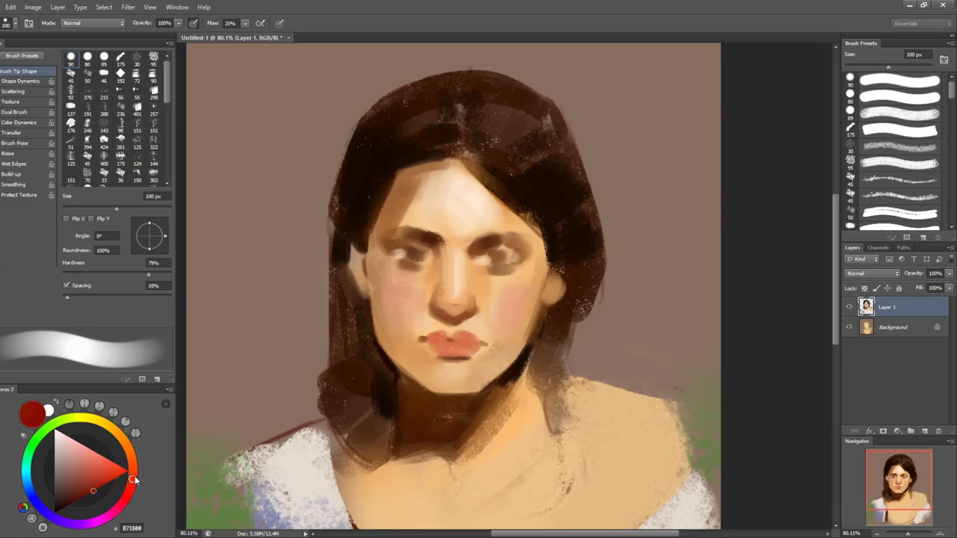
pyautogui.click(853, 274)
pyautogui.press('Return')
pyautogui.click(866, 273)
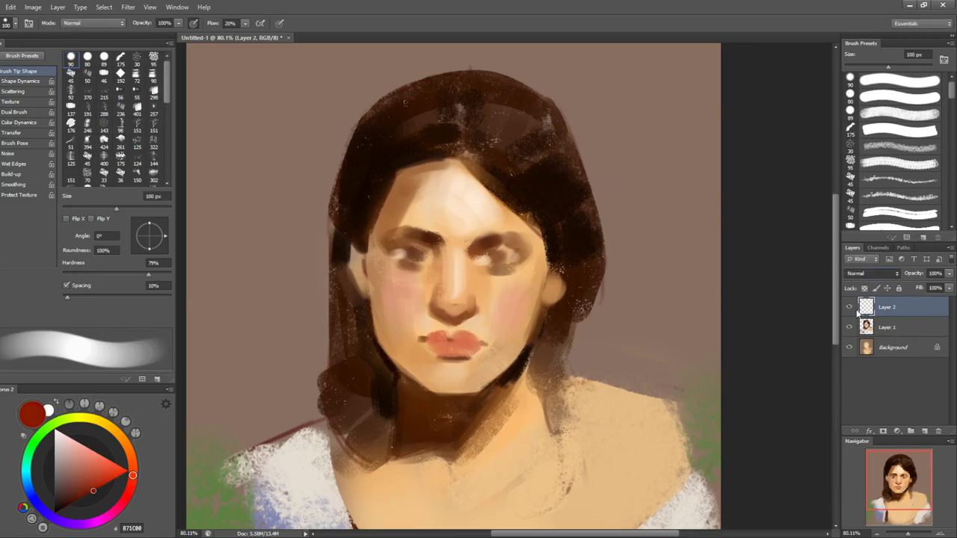
pyautogui.click(858, 319)
# - Shade the left edge of the face on the Multiply layer with sampled tan, using a 40 to 60 px brush
pyautogui.keyDown('alt'); pyautogui.click(368, 285); pyautogui.keyUp('alt')
pyautogui.press('[')
pyautogui.press('[')
pyautogui.press('[')
pyautogui.press('[')
pyautogui.press('[')
pyautogui.press('[')
pyautogui.moveTo(376, 260)
pyautogui.mouseDown()
pyautogui.moveTo(387, 359)
pyautogui.moveTo(352, 284)
pyautogui.moveTo(382, 340)
pyautogui.mouseUp()
pyautogui.press(']')
pyautogui.press(']')
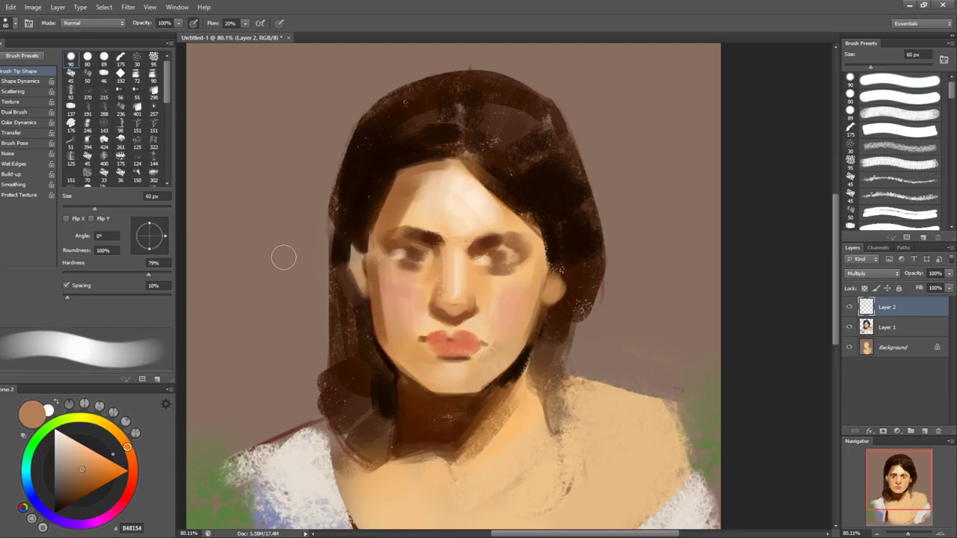
# - Softly shade the left side of the face and around the nose with a 0% hardness brush, reducing it from 200 to 90 px
pyautogui.hotkey('shift', '[')
pyautogui.hotkey('shift', '[')
pyautogui.hotkey('shift', '[')
pyautogui.hotkey('shift', '[')
pyautogui.press(']')
pyautogui.press(']')
pyautogui.press(']')
pyautogui.press(']')
pyautogui.press(']')
pyautogui.press(']')
pyautogui.press(']')
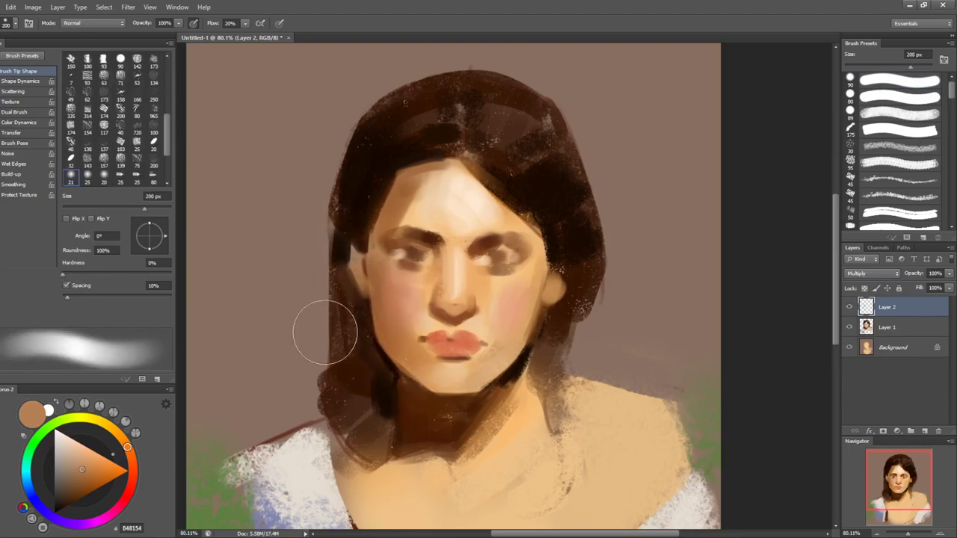
pyautogui.press('[')
pyautogui.press('[')
pyautogui.moveTo(357, 252); pyautogui.dragTo(383, 360)
pyautogui.press('[')
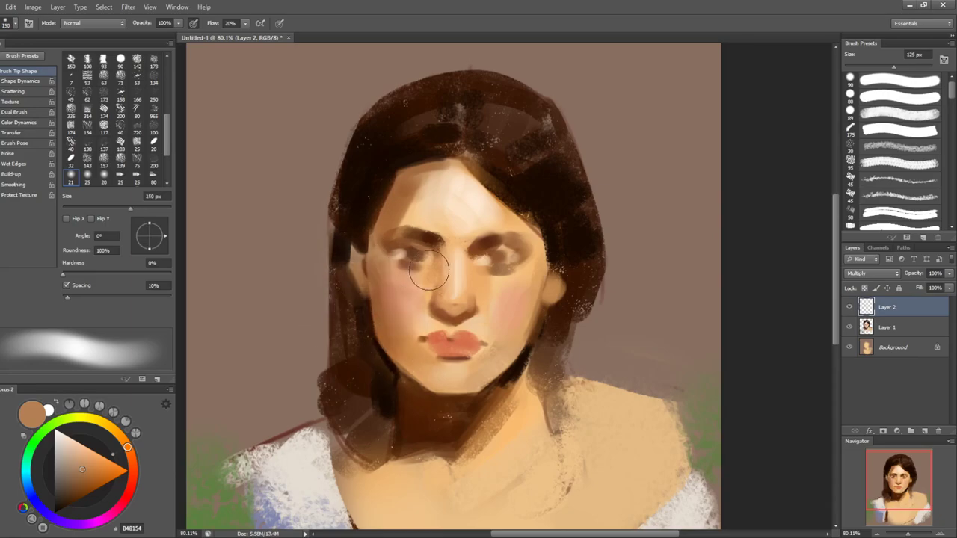
pyautogui.press('[')
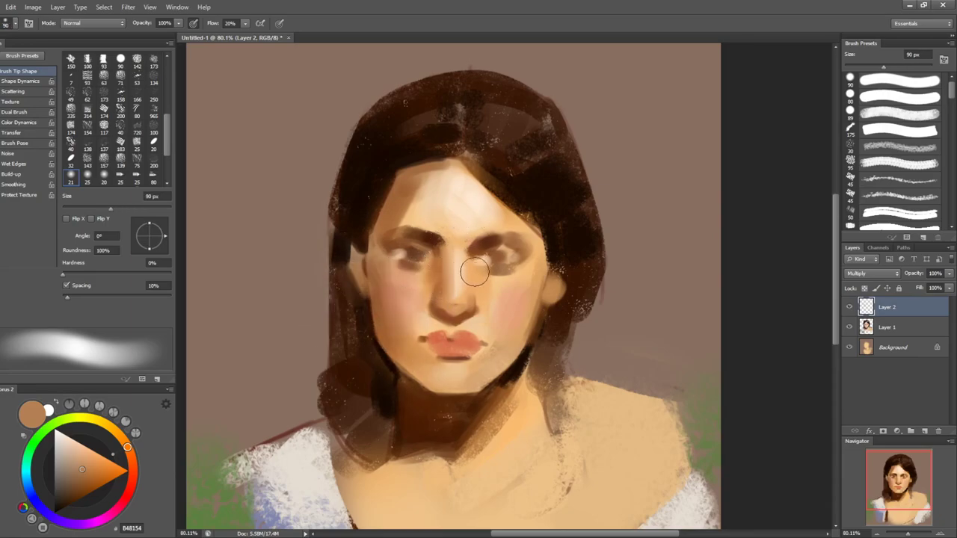
# - Softly shade around the right eye and along the right cheek on the Multiply layer, varying the soft brush around 100 px and ending at 70 px
pyautogui.press(']')
pyautogui.press(']')
pyautogui.press(']')
pyautogui.press('[')
pyautogui.press('[')
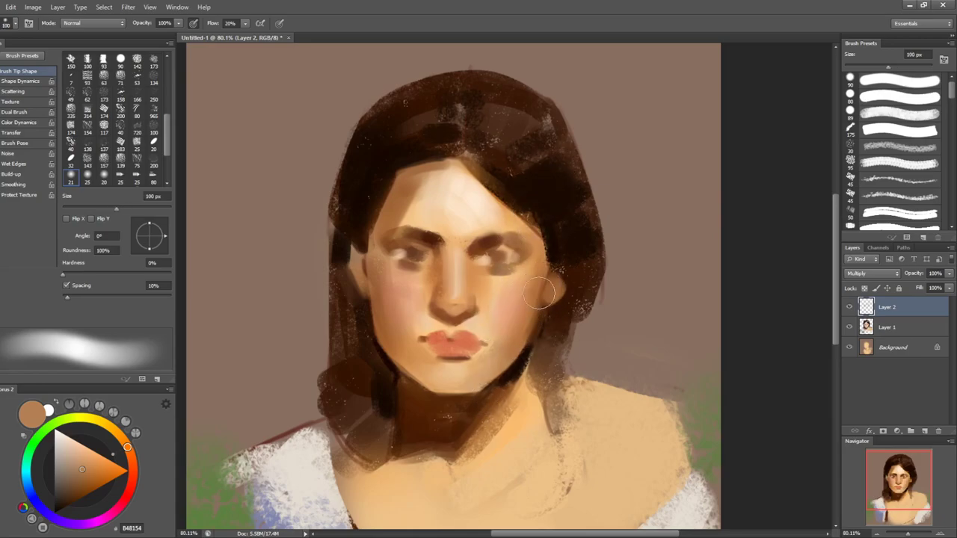
pyautogui.press(']')
pyautogui.press(']')
pyautogui.press('[')
pyautogui.press('[')
pyautogui.press('[')
pyautogui.press('[')
pyautogui.press('[')
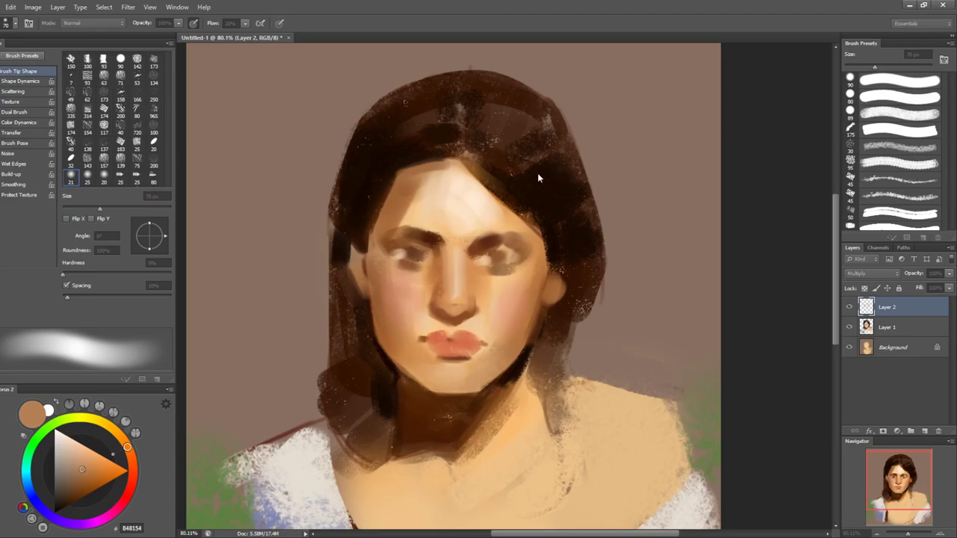
# - Add a new layer above Layer 2 and blend the forehead's left edge with sampled tan, using a 40 to 50 px soft brush
pyautogui.hotkey('ctrl', 'shift', 'alt', 'n')
pyautogui.press('[')
pyautogui.press('[')
pyautogui.press('[')
pyautogui.keyDown('alt'); pyautogui.click(396, 190); pyautogui.keyUp('alt')
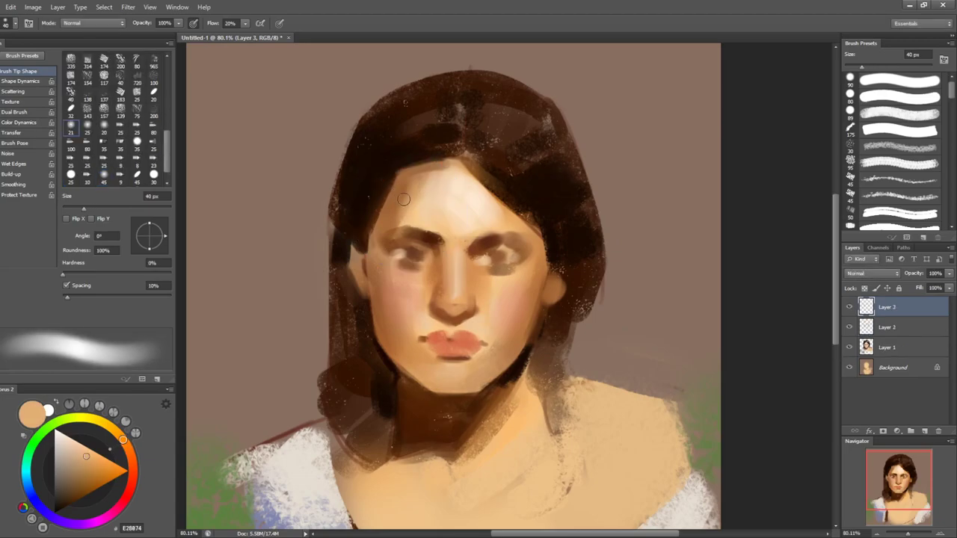
pyautogui.press(']')
pyautogui.keyDown('alt'); pyautogui.click(374, 240); pyautogui.keyUp('alt')
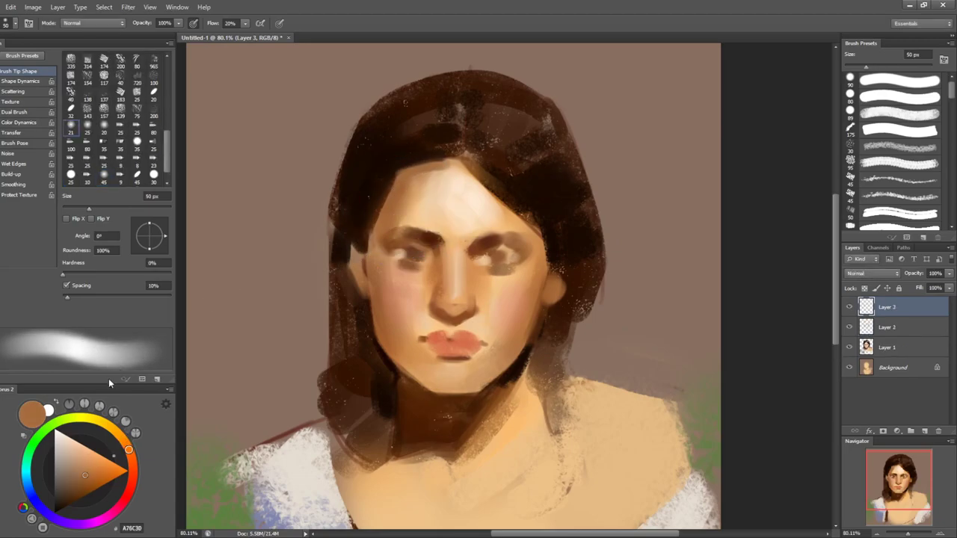
# - Switch to the 80 px textured hard brush, reduce it to 20 px, and sample brown at the left temple
pyautogui.click(868, 98)
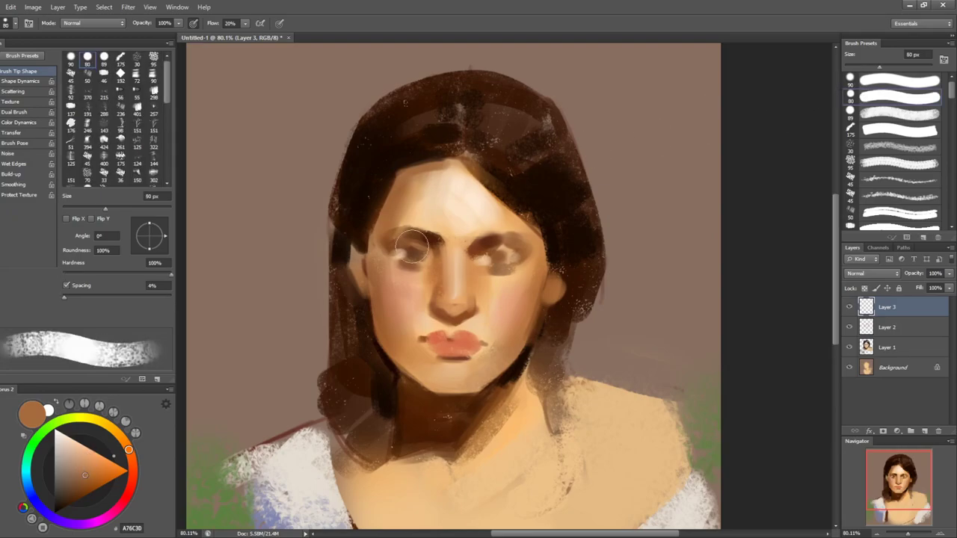
pyautogui.press('[')
pyautogui.press('[')
pyautogui.press('[')
pyautogui.press('[')
pyautogui.press('[')
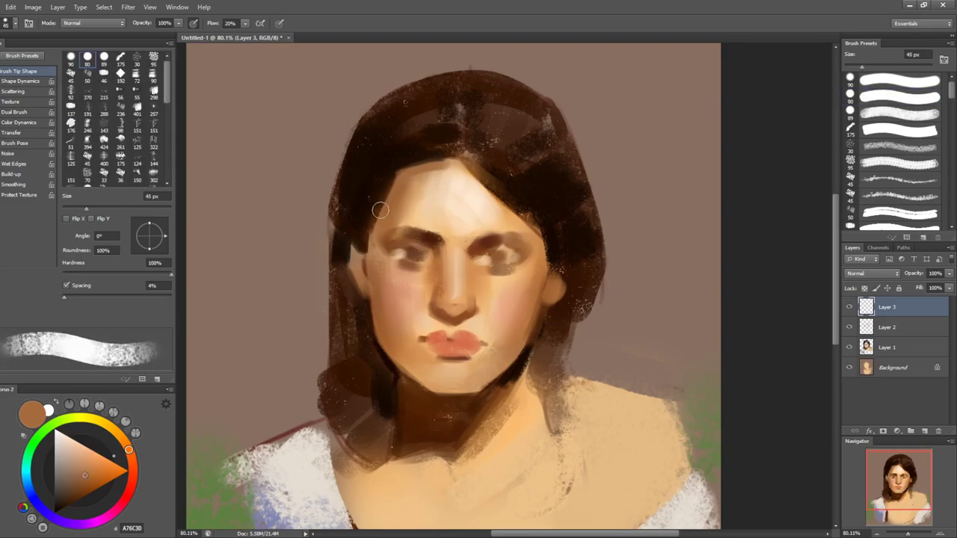
pyautogui.keyDown('alt'); pyautogui.click(381, 210); pyautogui.keyUp('alt')
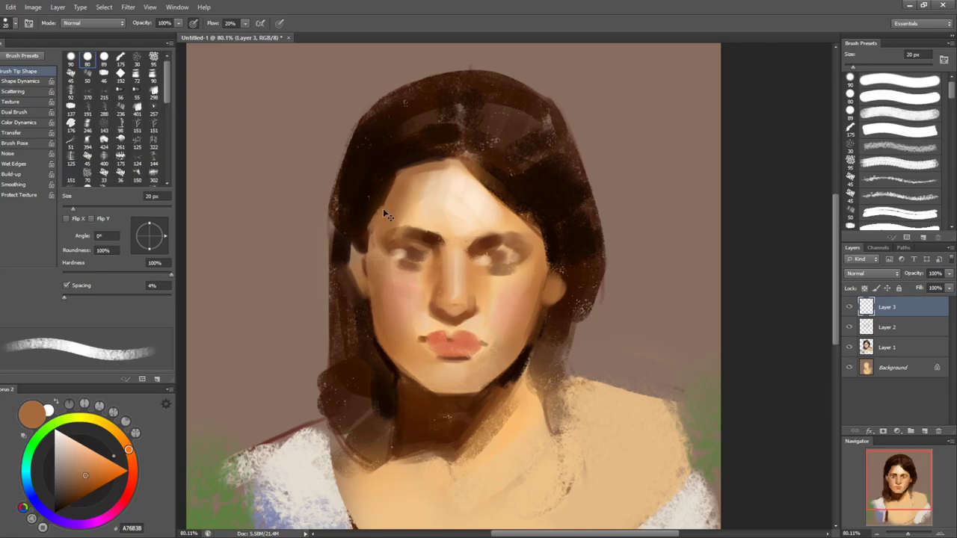
# - Refine the hairline at the left temple with sampled browns, lowering the brush flow to 4% and raising it to 11%
pyautogui.keyDown('alt'); pyautogui.click(373, 221); pyautogui.keyUp('alt')
pyautogui.keyDown('alt'); pyautogui.click(372, 228); pyautogui.keyUp('alt')
pyautogui.click(208, 25)
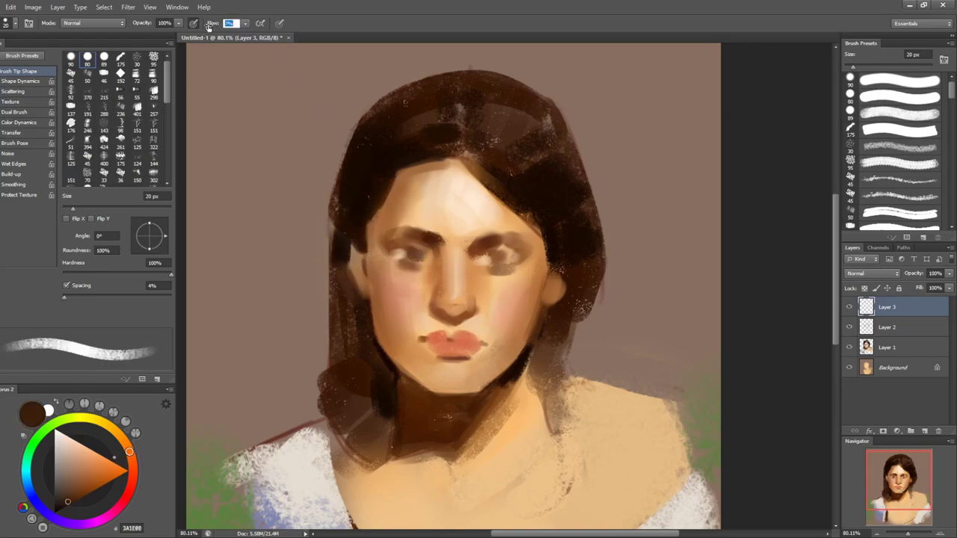
pyautogui.keyDown('alt'); pyautogui.click(363, 224); pyautogui.keyUp('alt')
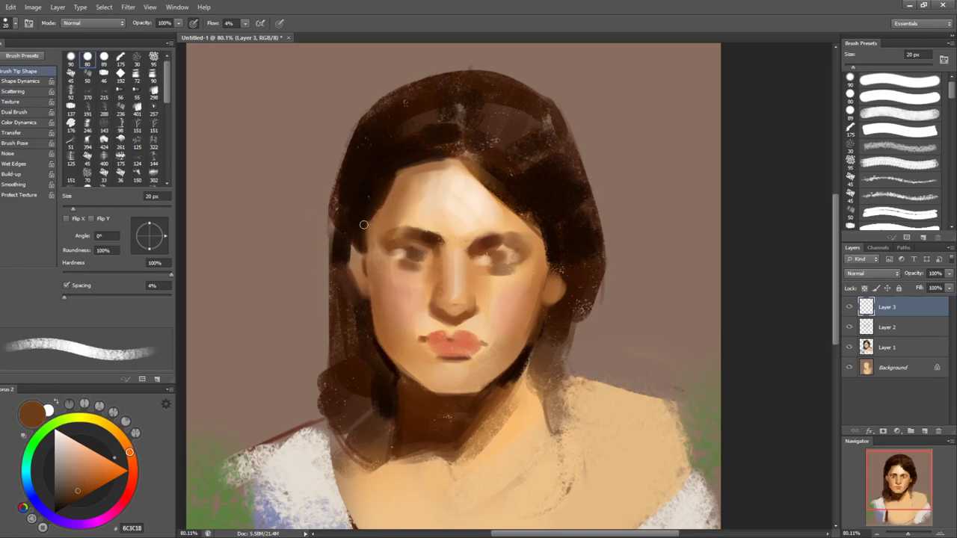
pyautogui.keyDown('alt'); pyautogui.click(367, 259); pyautogui.keyUp('alt')
pyautogui.press(']')
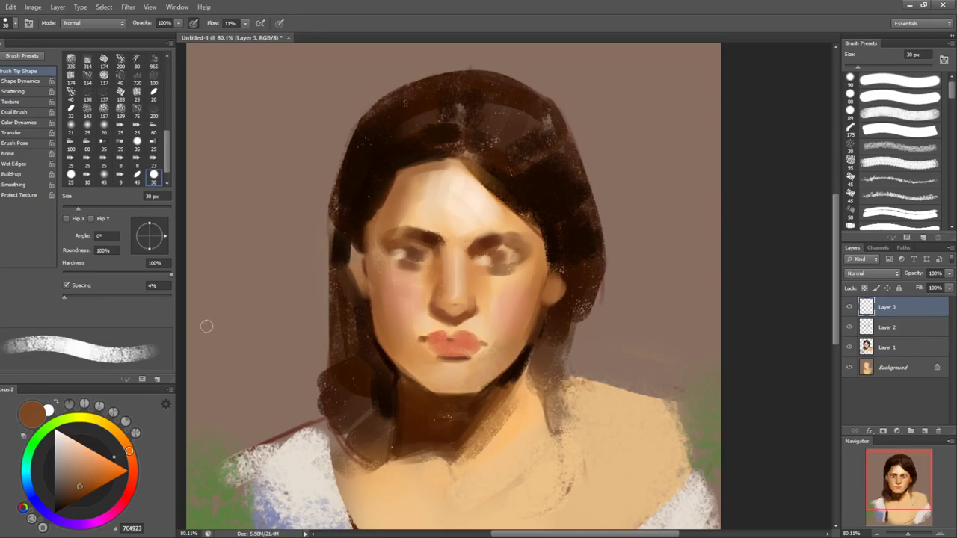
# - Paint the left eye's iris with dark brown sampled from the eyebrow, using a 15 to 20 px brush
pyautogui.keyDown('alt'); pyautogui.click(430, 229); pyautogui.keyUp('alt')
pyautogui.press('[')
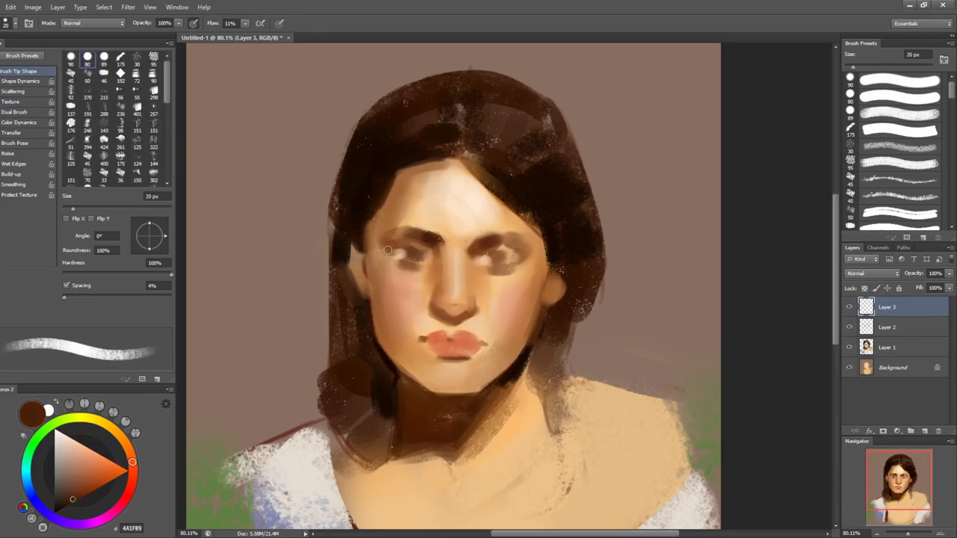
pyautogui.press('[')
pyautogui.press('[')
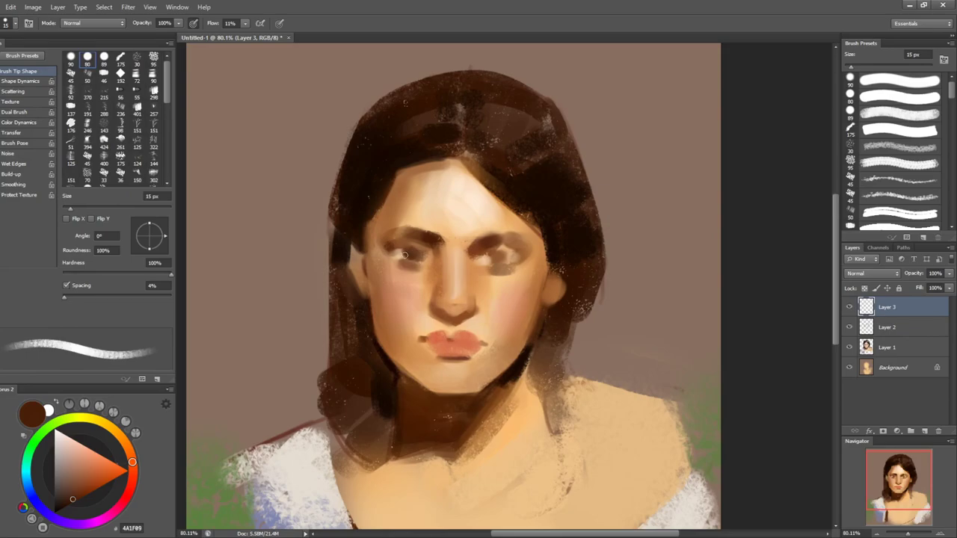
# - Repaint the white and surroundings of the left eye with sampled light skin tones, using a 20 px brush
pyautogui.keyDown('alt'); pyautogui.click(422, 253); pyautogui.keyUp('alt')
pyautogui.press(']')
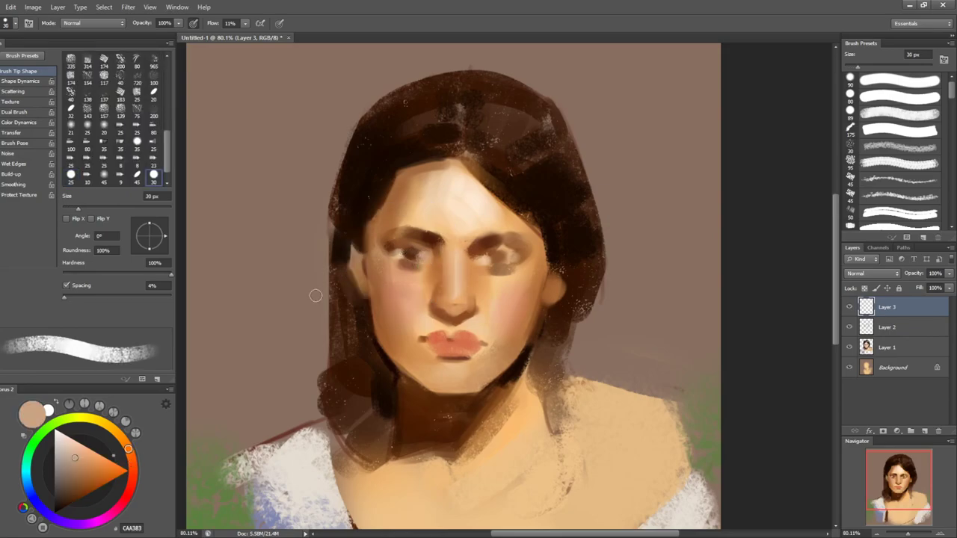
pyautogui.keyDown('alt'); pyautogui.click(400, 252); pyautogui.keyUp('alt')
pyautogui.keyDown('alt'); pyautogui.click(400, 254); pyautogui.keyUp('alt')
pyautogui.press('[')
pyautogui.press('[')
pyautogui.press(']')
pyautogui.keyDown('alt'); pyautogui.click(432, 255); pyautogui.keyUp('alt')
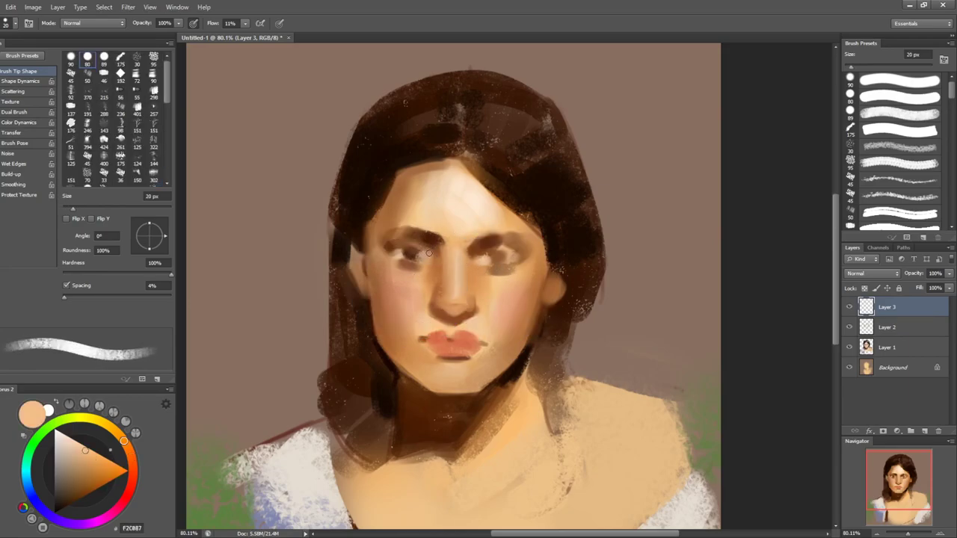
# - Lighten the inner corner of the left eye with peach #F2C087 at 15 px
pyautogui.press('[')
pyautogui.press('[')
pyautogui.press('[')
pyautogui.press(']')
pyautogui.press(']')
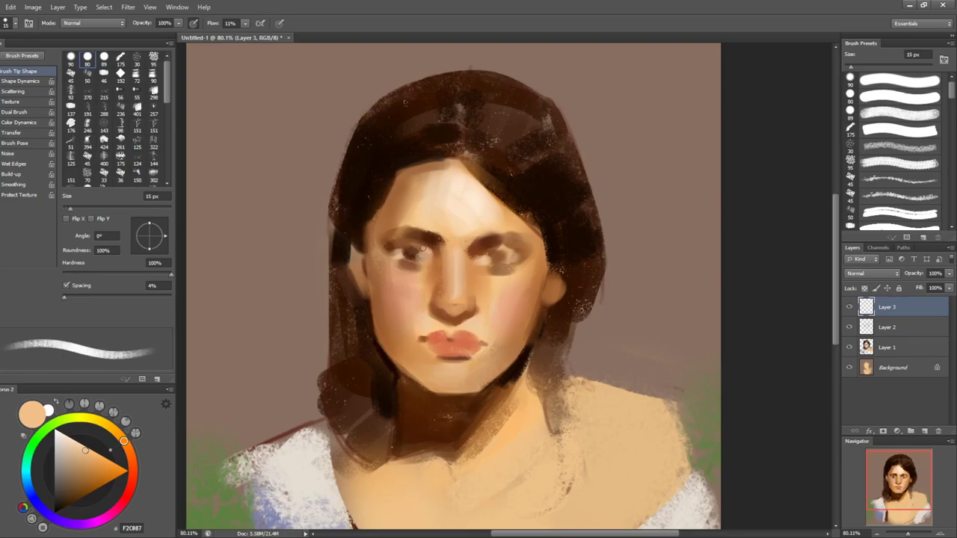
# - Lighten the inner corner and white of the right eye with the same peach, using a 10 to 20 px brush
pyautogui.press('[')
pyautogui.press('[')
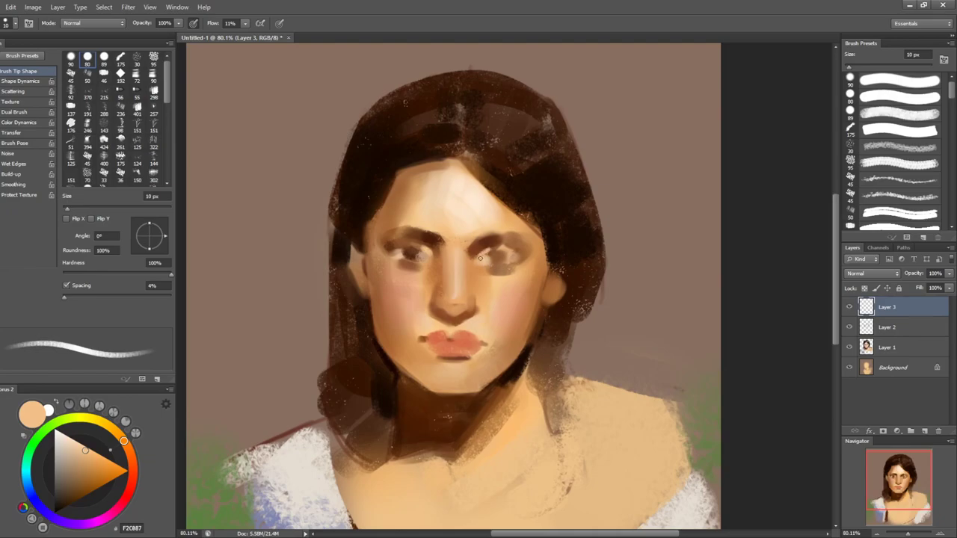
pyautogui.press(']')
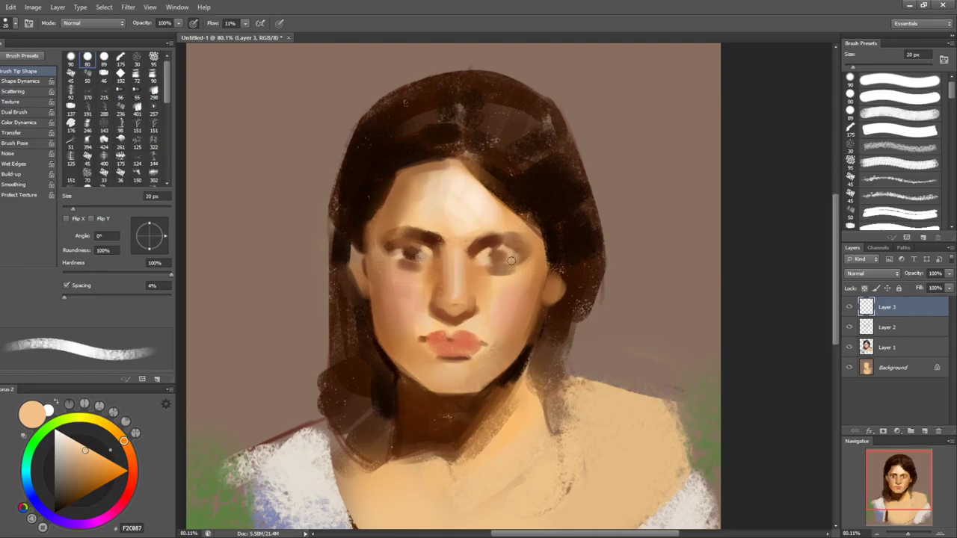
# - Paint the right eye's iris and lid with sampled dark browns, reducing the brush from 20 to 8 px
pyautogui.keyDown('alt'); pyautogui.click(498, 242); pyautogui.keyUp('alt')
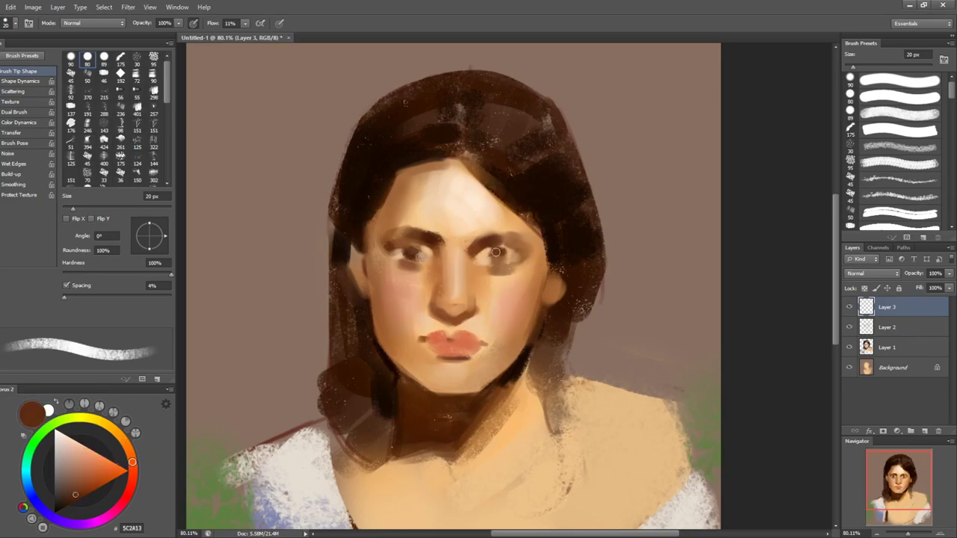
pyautogui.keyDown('alt'); pyautogui.click(498, 253); pyautogui.keyUp('alt')
pyautogui.keyDown('alt'); pyautogui.click(506, 254); pyautogui.keyUp('alt')
pyautogui.press('[')
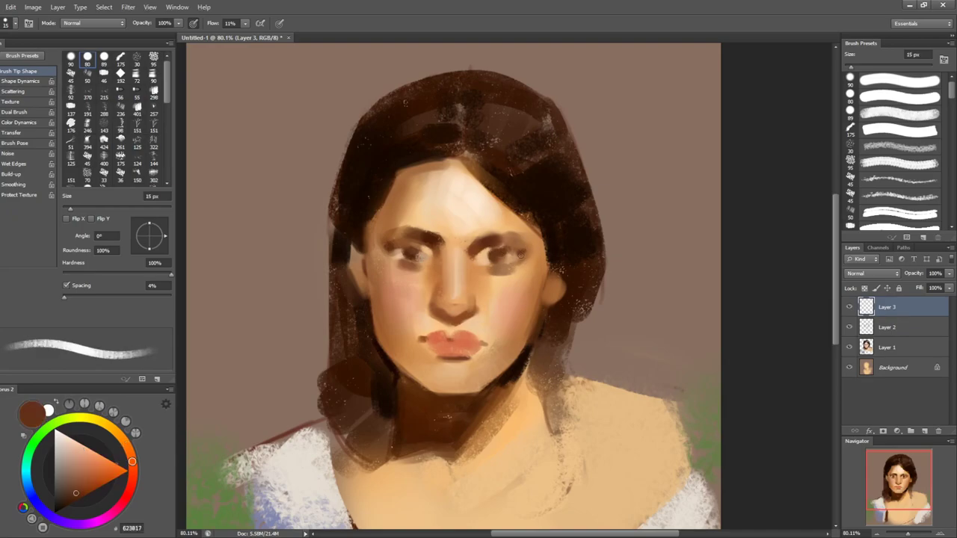
pyautogui.press('[')
pyautogui.press('[')
pyautogui.press('[')
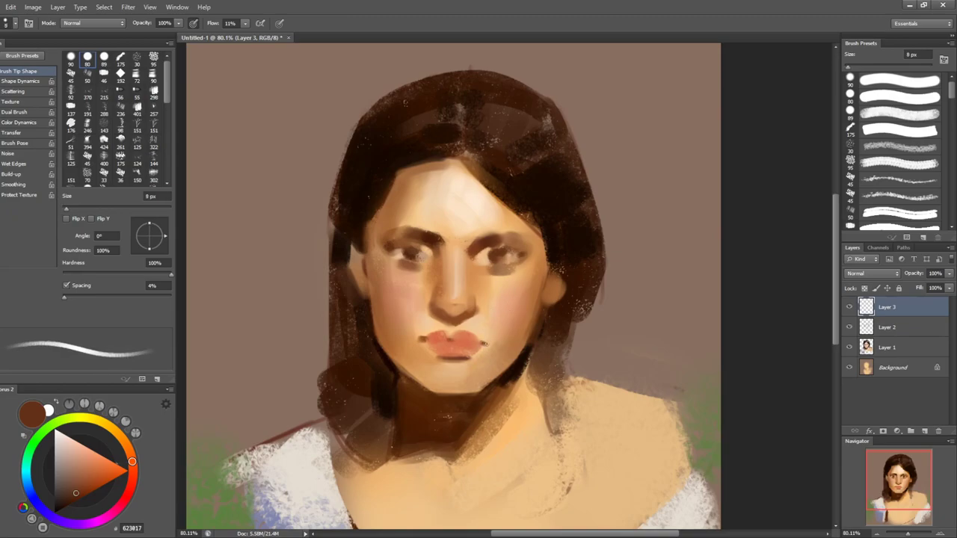
# - Darken the hair beside the left side of the neck with sampled dark browns, using a 20 to 30 px brush
pyautogui.press(']')
pyautogui.press(']')
pyautogui.press(']')
pyautogui.press(']')
pyautogui.keyDown('alt'); pyautogui.click(390, 392); pyautogui.keyUp('alt')
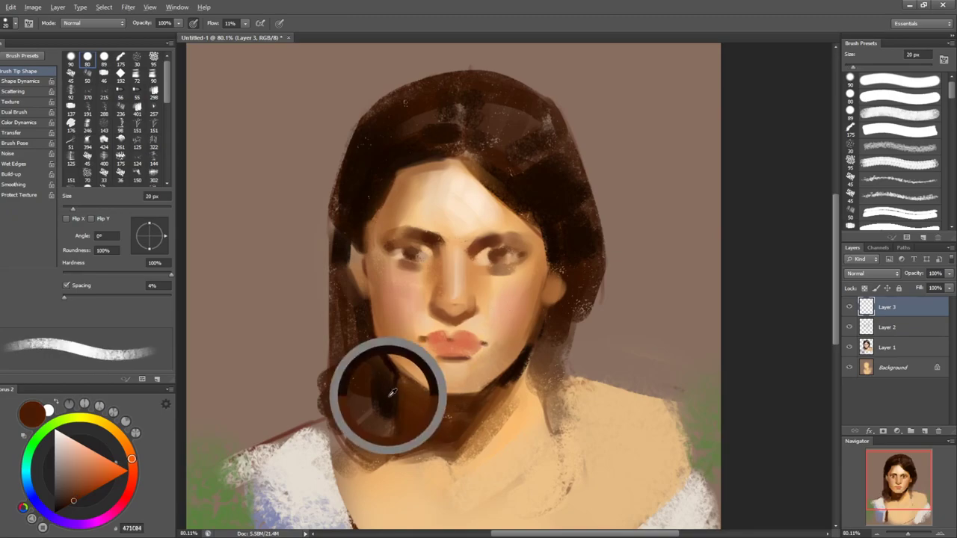
pyautogui.press(']')
pyautogui.press(']')
pyautogui.press(']')
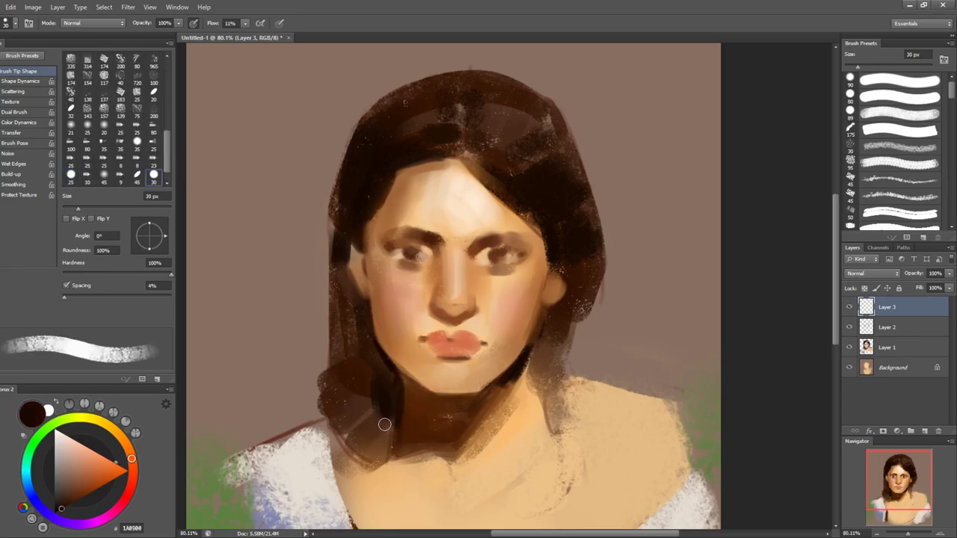
pyautogui.keyDown('alt'); pyautogui.click(379, 406); pyautogui.keyUp('alt')
pyautogui.moveTo(392, 430); pyautogui.dragTo(378, 453)
pyautogui.keyDown('alt'); pyautogui.click(369, 429); pyautogui.keyUp('alt')
# - Fill out the outer edge of the lower left hair with sampled tones, using an enlarged brush
pyautogui.press(']')
pyautogui.press(']')
pyautogui.press(']')
pyautogui.keyDown('alt'); pyautogui.click(318, 359); pyautogui.keyUp('alt')
pyautogui.moveTo(316, 366); pyautogui.dragTo(319, 402)
pyautogui.keyDown('alt'); pyautogui.click(328, 385); pyautogui.keyUp('alt')
pyautogui.moveTo(328, 337); pyautogui.dragTo(328, 408)
# - Repaint the left ear with a skin tone sampled from it, using a brush smaller than 30 px
pyautogui.press('[')
pyautogui.press('[')
pyautogui.press('[')
pyautogui.press('[')
pyautogui.keyDown('alt'); pyautogui.click(355, 260); pyautogui.keyUp('alt')
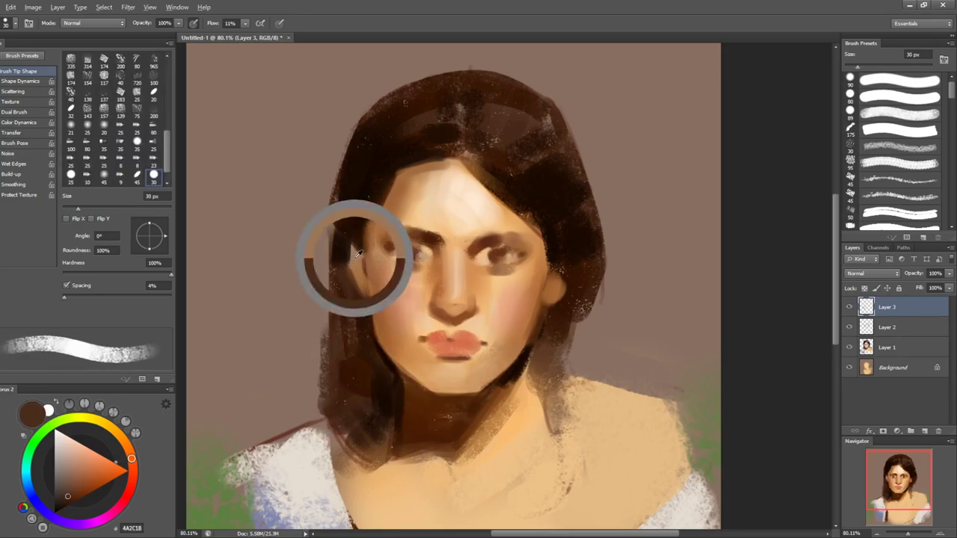
pyautogui.press('[')
pyautogui.press('[')
pyautogui.press('[')
pyautogui.moveTo(350, 244); pyautogui.dragTo(358, 284)
# - Try skin tones sampled from the nose area and forehead on the left ear, undo the last stroke, and set the brush to 30 px
pyautogui.keyDown('alt'); pyautogui.click(422, 287); pyautogui.keyUp('alt')
pyautogui.press(']')
pyautogui.press(']')
pyautogui.keyDown('alt'); pyautogui.click(392, 216); pyautogui.keyUp('alt')
pyautogui.press('[')
pyautogui.press('[')
pyautogui.hotkey('ctrl', 'z')
pyautogui.press(']')
pyautogui.press(']')
pyautogui.press(']')
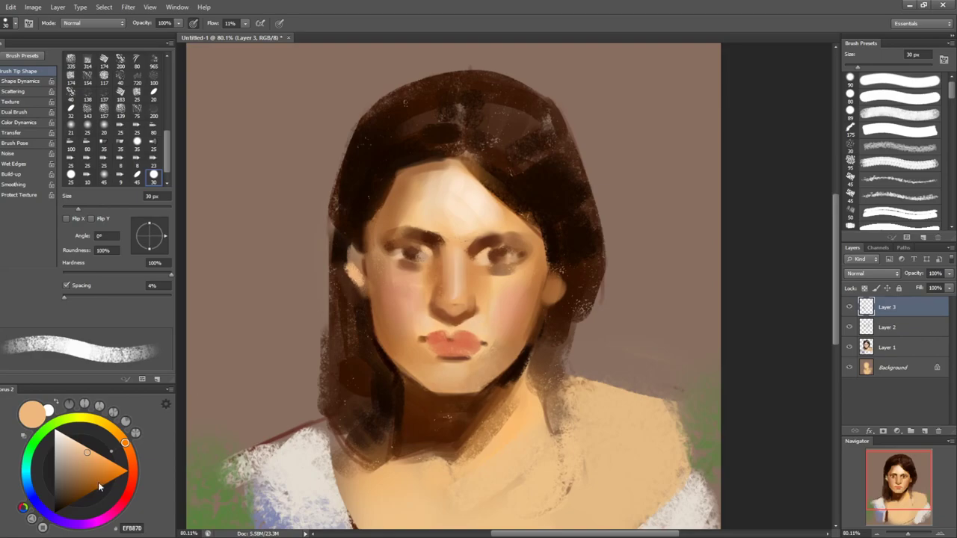
# - Pick coral #EF9070 and redden the lobes of both ears with a 30 to 40 px brush
pyautogui.click(135, 466)
pyautogui.click(351, 275)
pyautogui.hotkey('shift', ',')
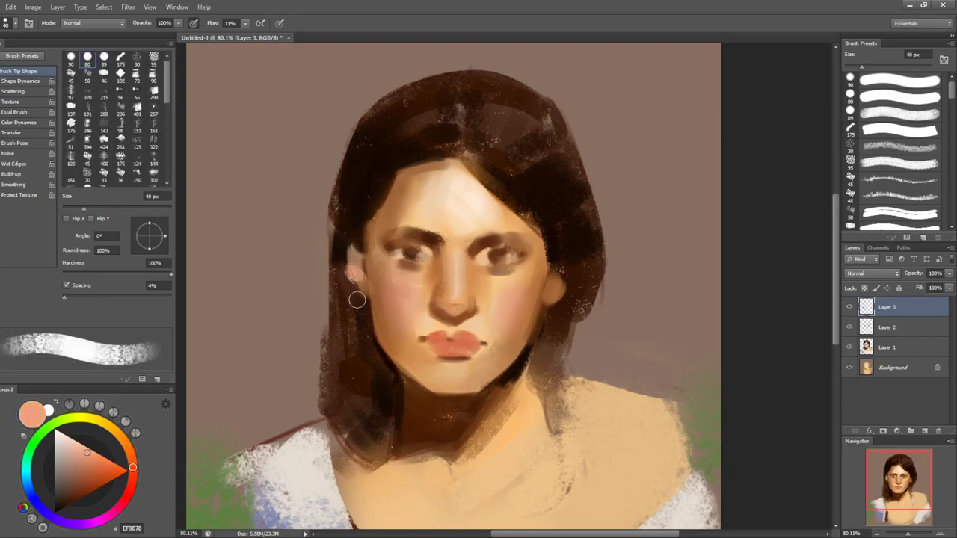
pyautogui.hotkey('shift', '.')
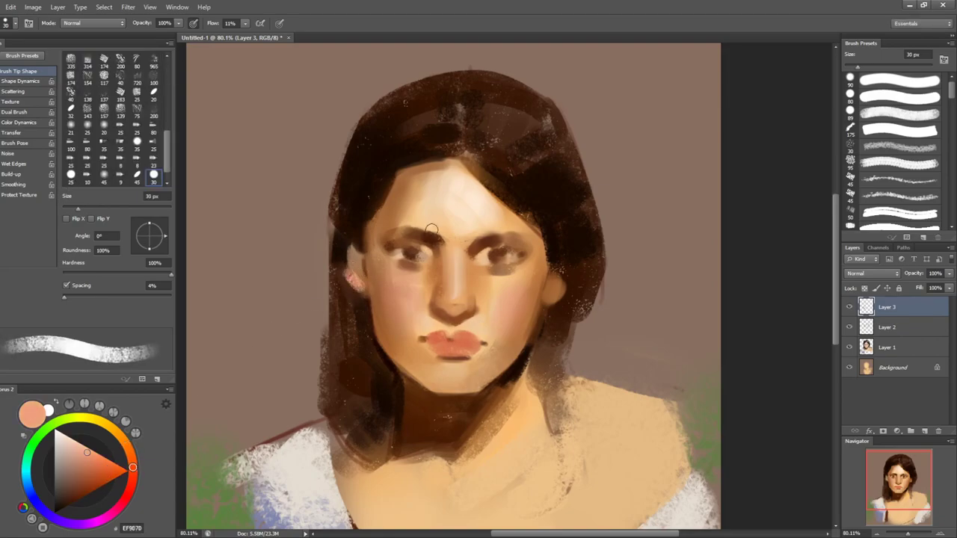
pyautogui.click(559, 290)
pyautogui.hotkey('shift', ',')
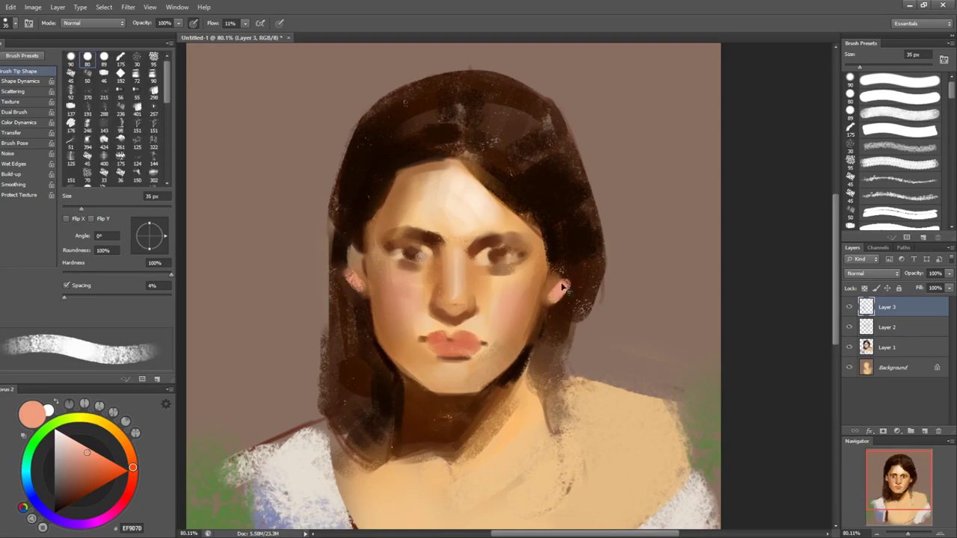
# - Reshape the chin and right jawline with sampled skin tones, using a 20 px brush
pyautogui.press('[')
pyautogui.press('[')
pyautogui.press('[')
pyautogui.keyDown('alt'); pyautogui.click(483, 394); pyautogui.keyUp('alt')
pyautogui.moveTo(515, 356); pyautogui.dragTo(463, 398)
pyautogui.keyDown('alt'); pyautogui.click(501, 362); pyautogui.keyUp('alt')
pyautogui.moveTo(515, 357); pyautogui.dragTo(472, 389)
pyautogui.keyDown('alt'); pyautogui.click(502, 363); pyautogui.keyUp('alt')
# - Pick dark red #4A0500 and paint a shadow under the lower lip with an 8 px brush
pyautogui.keyDown('alt'); pyautogui.click(453, 371); pyautogui.keyUp('alt')
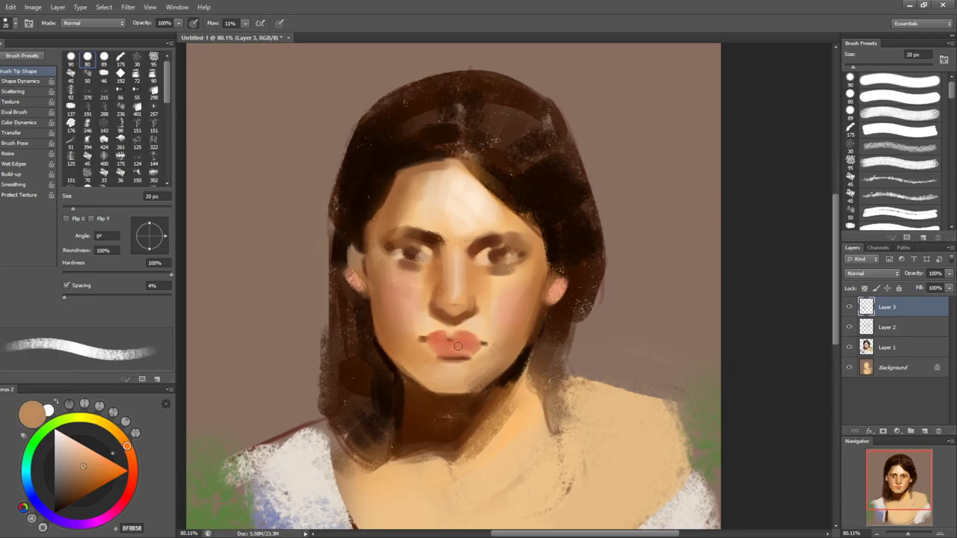
pyautogui.press('[')
pyautogui.press('[')
pyautogui.moveTo(97, 465); pyautogui.dragTo(80, 502)
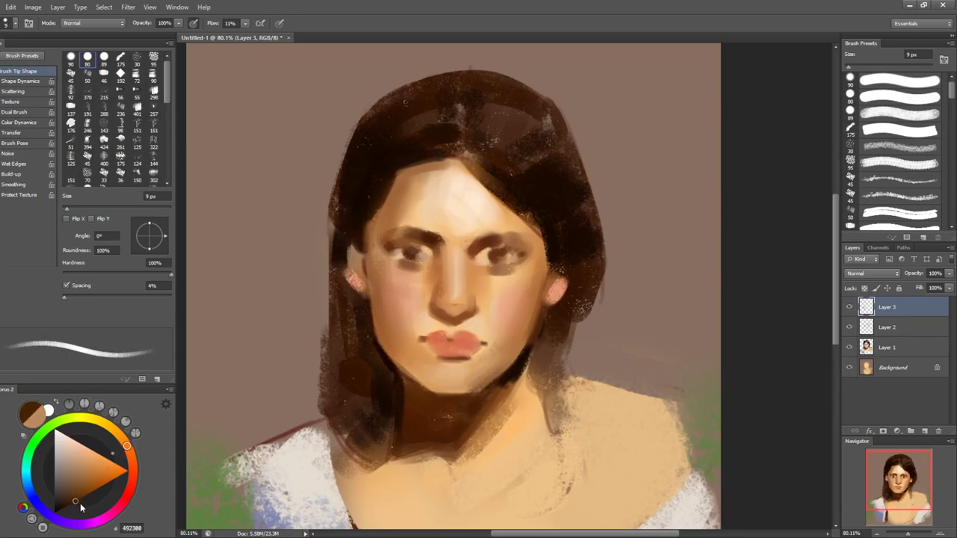
pyautogui.click(131, 489)
pyautogui.press('[')
pyautogui.press('[')
pyautogui.press(']')
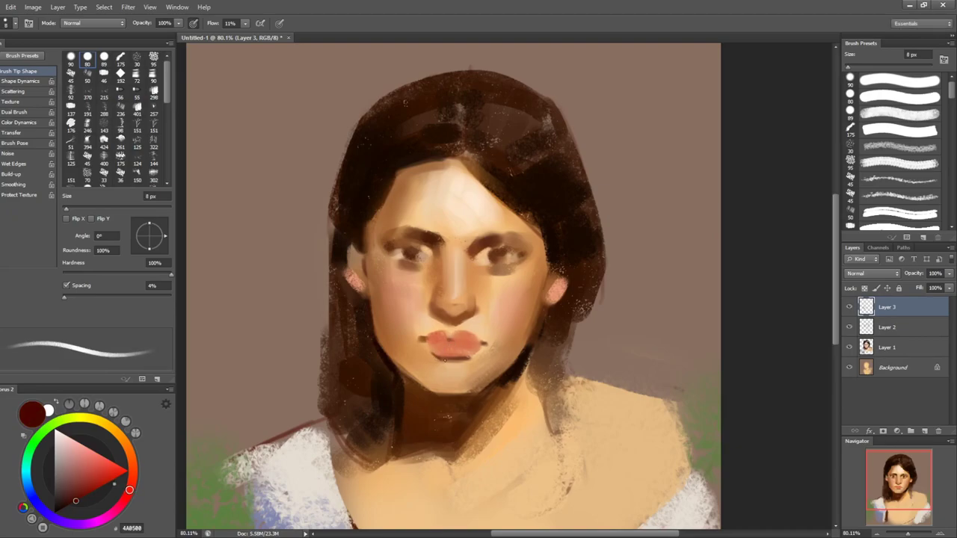
# - Deepen and extend the shadow under the lower lip with the same dark red, using a 15 px and 9 px brush
pyautogui.press(']')
pyautogui.press(']')
pyautogui.press(']')
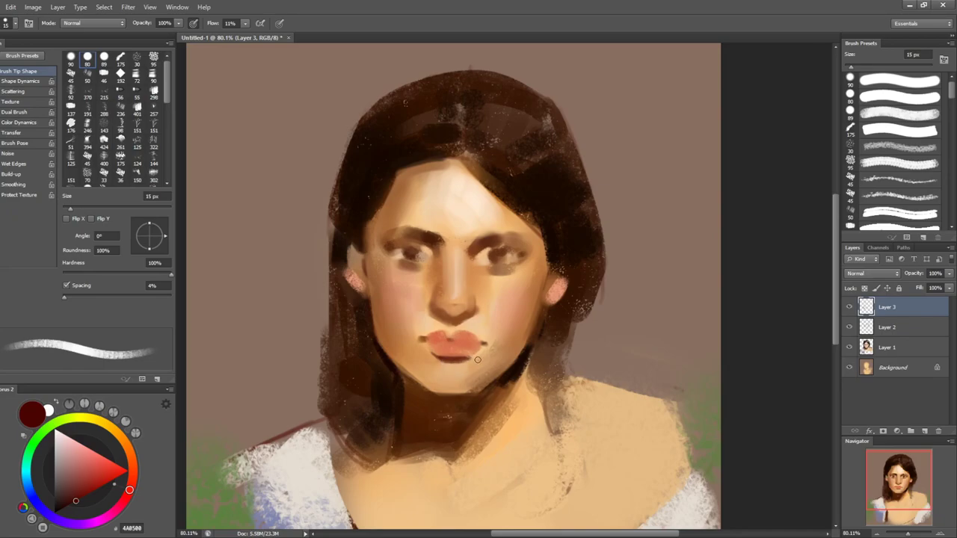
pyautogui.press('[')
pyautogui.press('[')
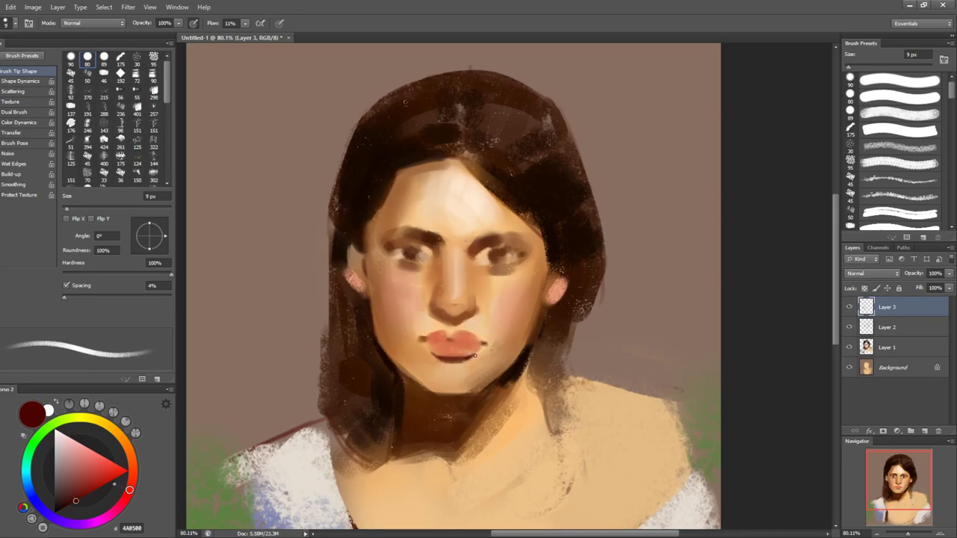
# - Darken the parting between the lips with the same dark red, using a 6 to 9 px brush
pyautogui.press('[')
pyautogui.press('[')
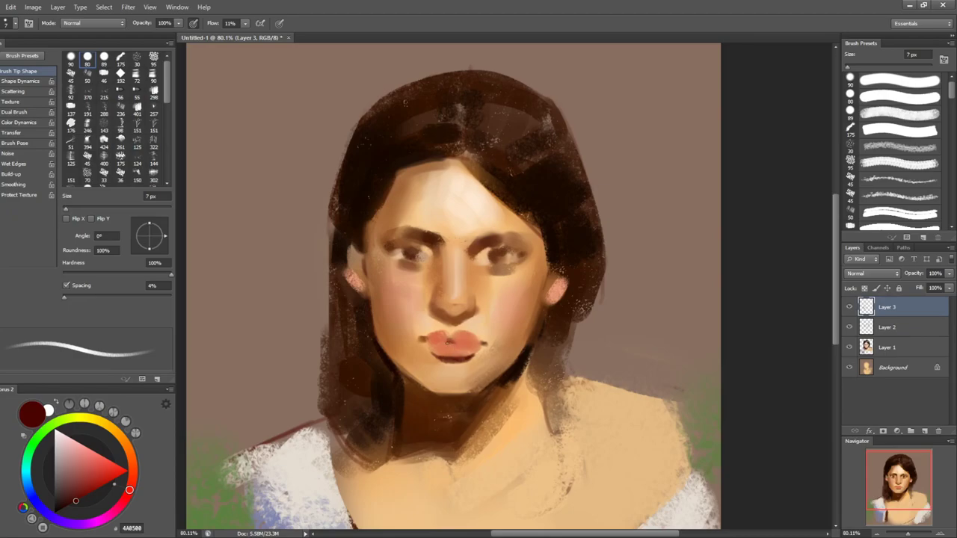
pyautogui.press(']')
pyautogui.press(']')
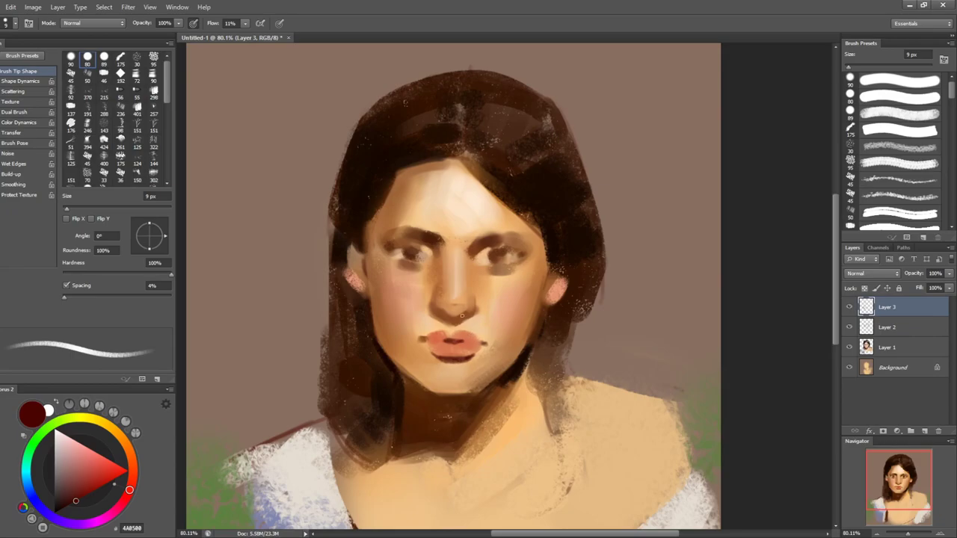
pyautogui.press('[')
pyautogui.press('[')
pyautogui.press('[')
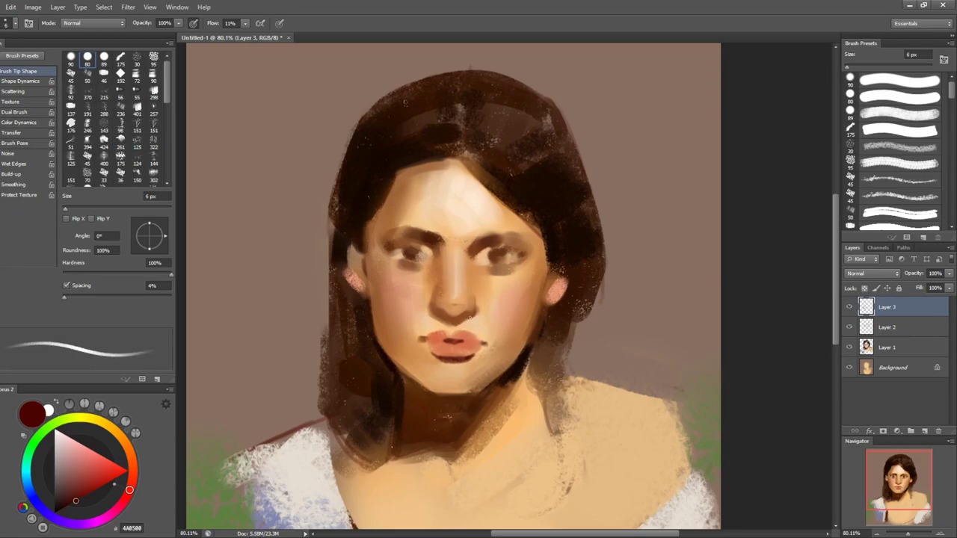
# - Darken the nostril beside the shadowed side of the nose with dark red #4A0500, using a 20 px brush
pyautogui.press(']')
pyautogui.press(']')
pyautogui.press(']')
pyautogui.press(']')
pyautogui.press(']')
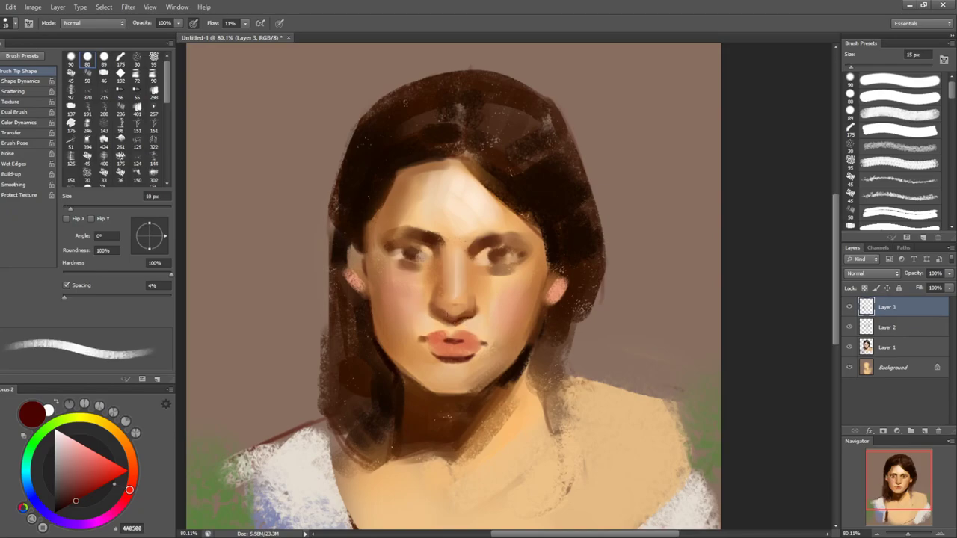
pyautogui.press(']')
pyautogui.press(']')
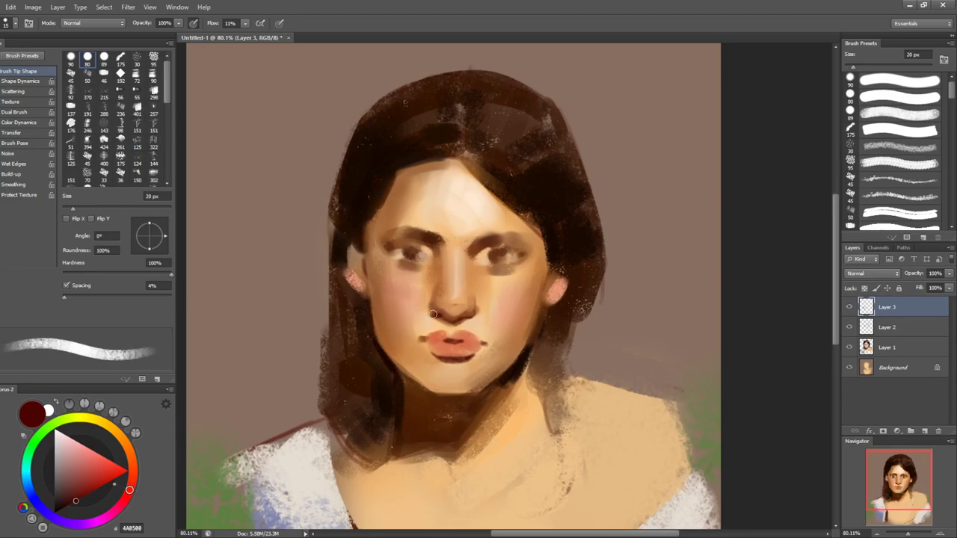
pyautogui.press('[')
pyautogui.press('[')
pyautogui.press(']')
pyautogui.press(']')
pyautogui.moveTo(436, 311); pyautogui.dragTo(454, 320)
pyautogui.press('[')
pyautogui.press('[')
pyautogui.press('[')
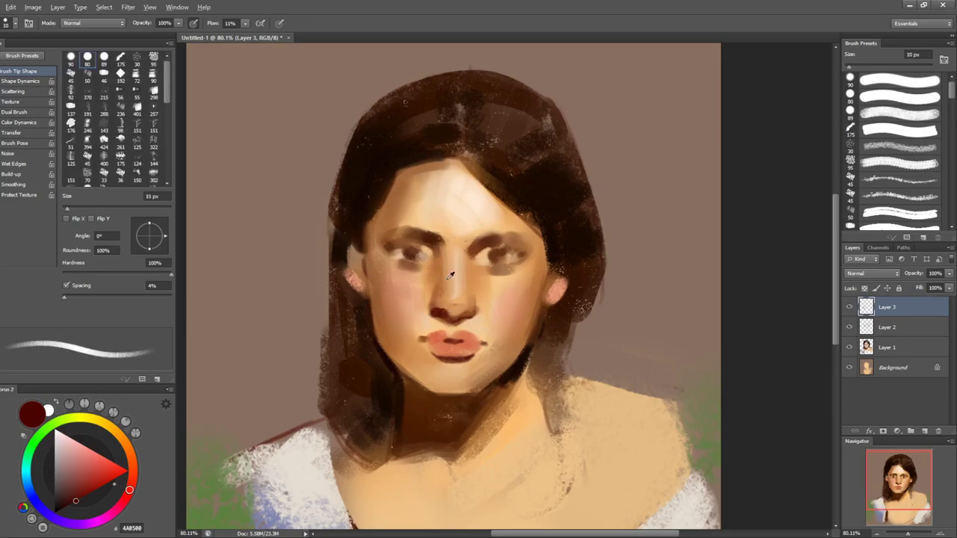
# - Repaint the shadowed side of the nose with sampled skin tones #B67544 and #E1AE7E, using a 20 to 35 px brush
pyautogui.press(']')
pyautogui.press(']')
pyautogui.keyDown('alt'); pyautogui.click(437, 295); pyautogui.keyUp('alt')
pyautogui.press(']')
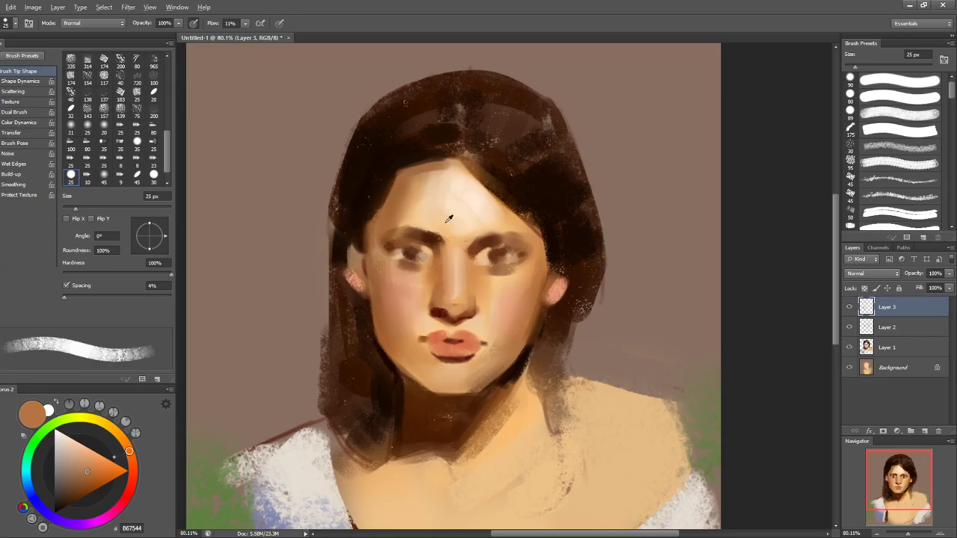
pyautogui.keyDown('alt'); pyautogui.click(456, 290); pyautogui.keyUp('alt')
pyautogui.press('.')
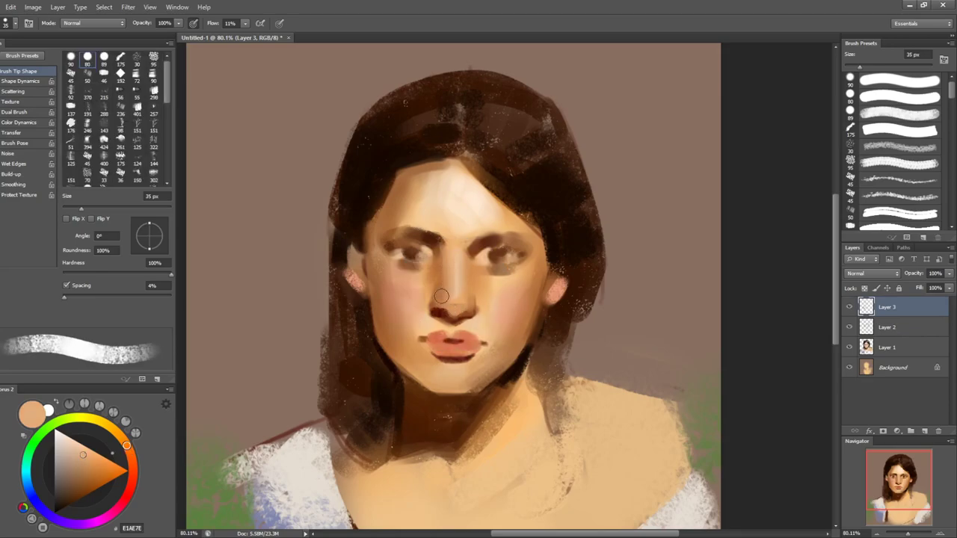
pyautogui.press('.')
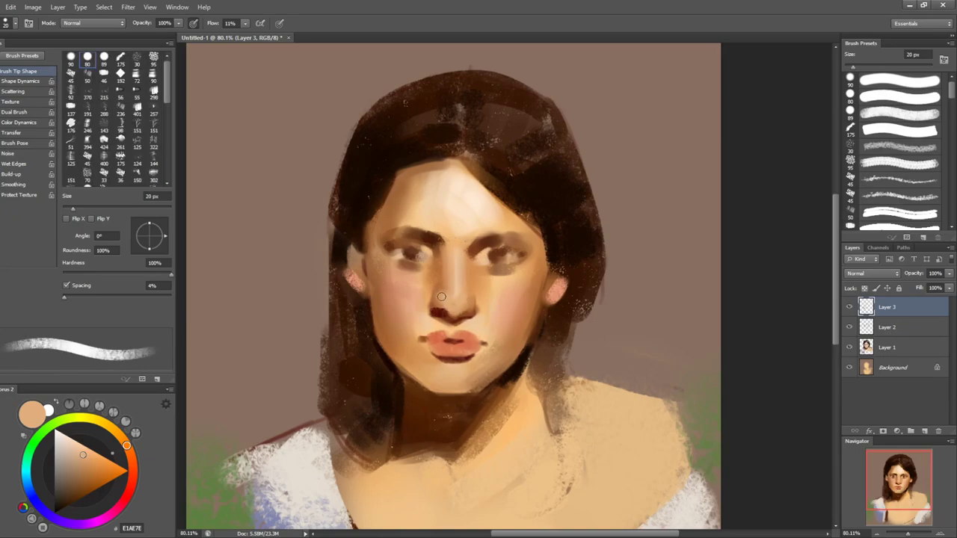
pyautogui.press('.')
# - Define the wing of the nose above the dark nostril with sampled browns, using a 15 to 20 px brush
pyautogui.keyDown('alt'); pyautogui.click(437, 301); pyautogui.keyUp('alt')
pyautogui.press('.')
pyautogui.keyDown('alt'); pyautogui.click(435, 302); pyautogui.keyUp('alt')
pyautogui.press('.')
pyautogui.press('.')
pyautogui.press('.')
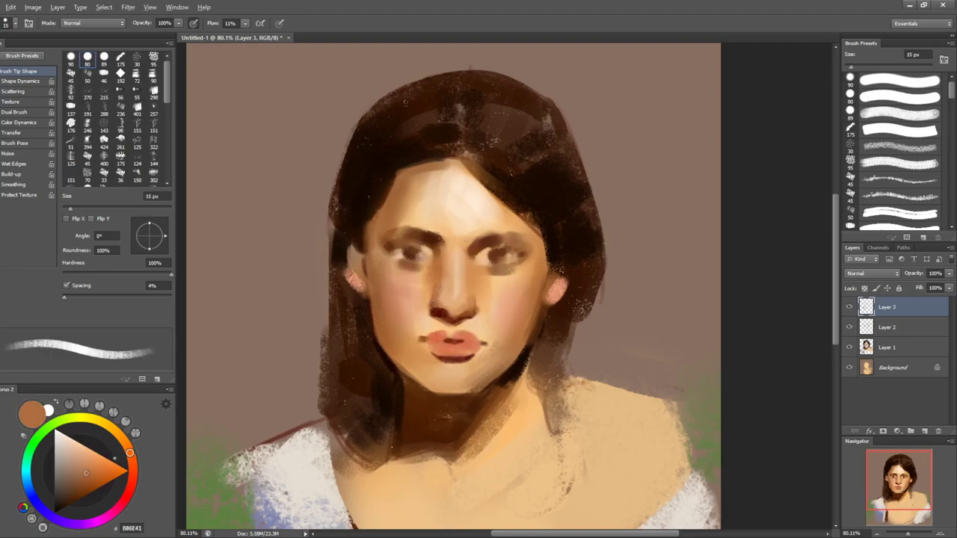
pyautogui.keyDown('alt'); pyautogui.click(436, 299); pyautogui.keyUp('alt')
pyautogui.press('.')
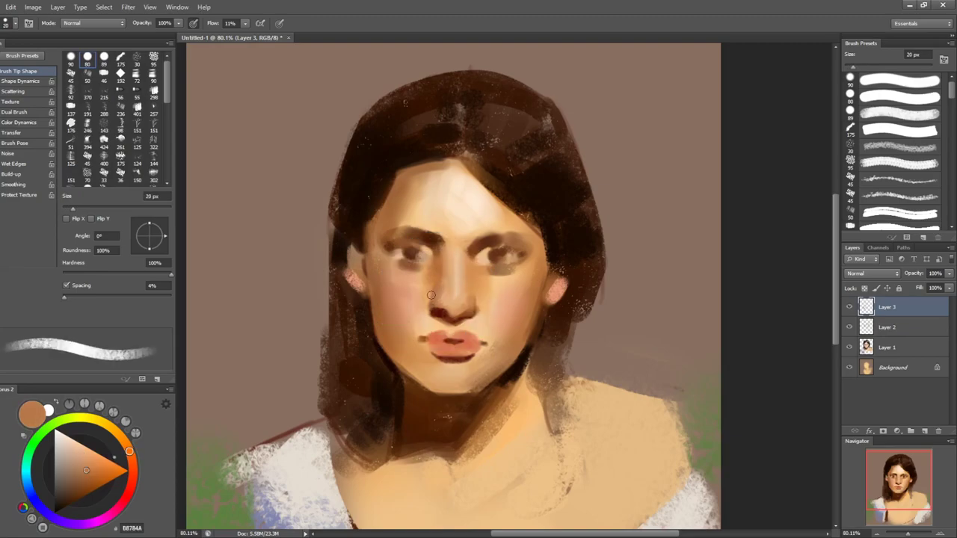
# - Blend both sides of the nose with sampled skin tones, using a 25 px and 15 px brush
pyautogui.keyDown('alt'); pyautogui.click(434, 291); pyautogui.keyUp('alt')
pyautogui.keyDown('alt'); pyautogui.click(441, 272); pyautogui.keyUp('alt')
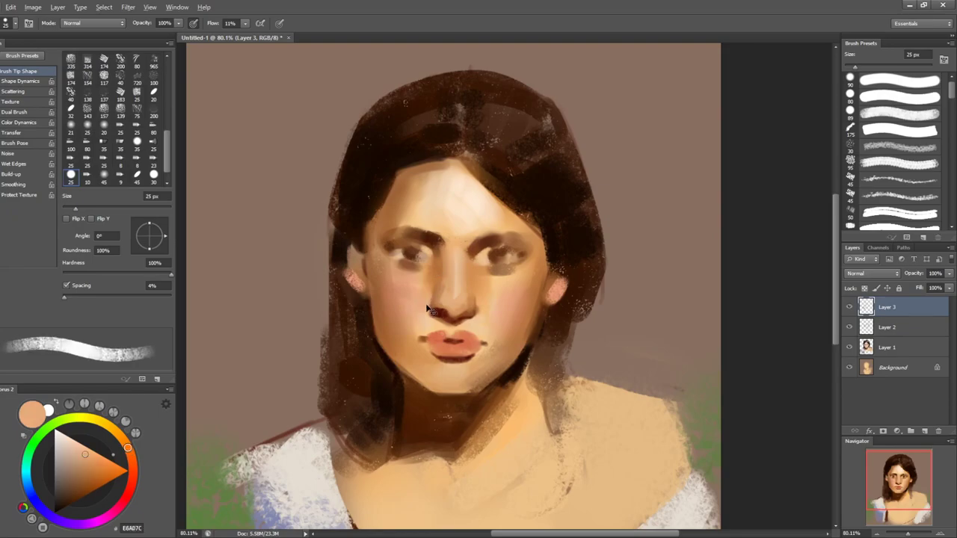
pyautogui.keyDown('alt'); pyautogui.click(477, 300); pyautogui.keyUp('alt')
pyautogui.press(',')
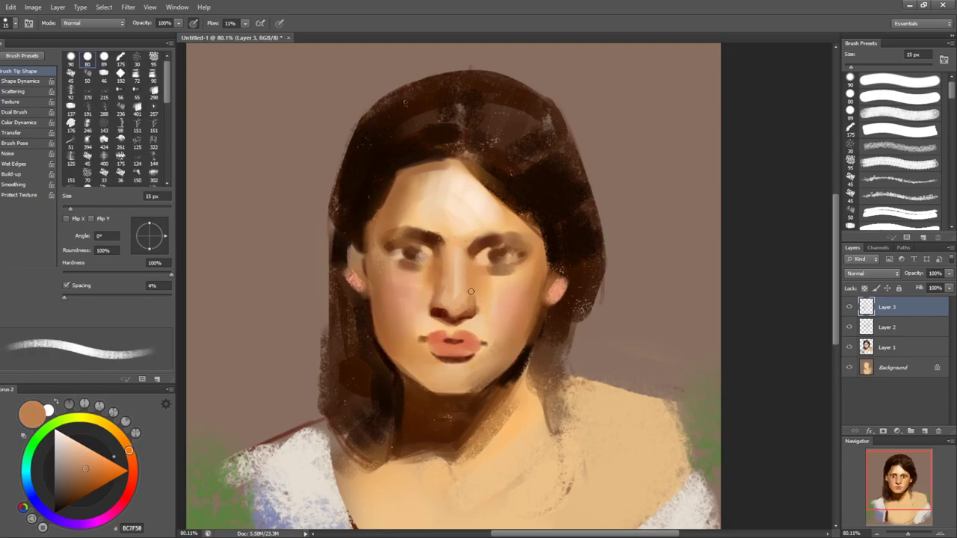
# - Lighten the right cheek beside the nose with sampled skin tone #ECBE92, using a 40 px brush
pyautogui.hotkey('shift', '.')
pyautogui.keyDown('alt'); pyautogui.click(499, 287); pyautogui.keyUp('alt')
pyautogui.keyDown('alt'); pyautogui.click(487, 287); pyautogui.keyUp('alt')
pyautogui.press('.')
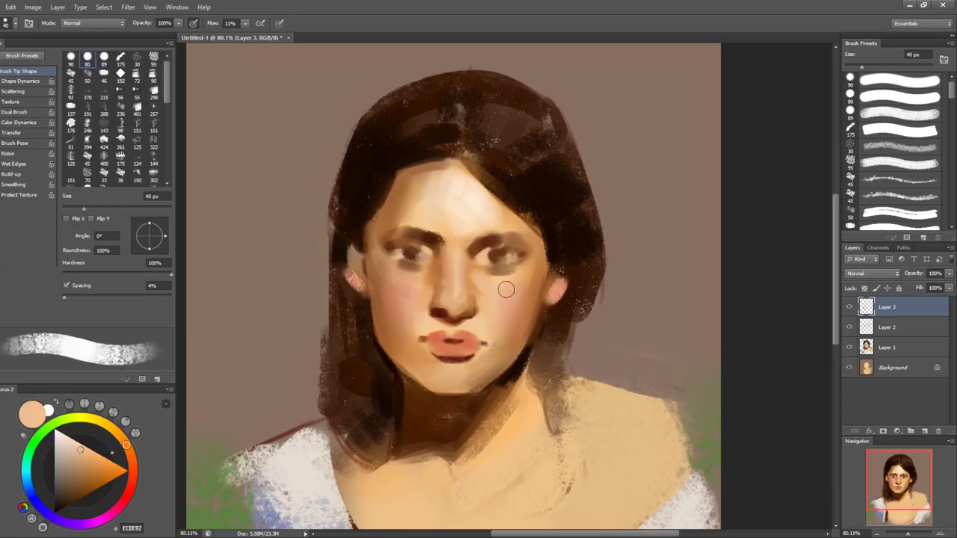
# - Darken the upper lids and pupils of both eyes with sampled near-black #1A0B04, using a 9 to 15 px brush
pyautogui.press('[')
pyautogui.press('[')
pyautogui.press('[')
pyautogui.keyDown('alt'); pyautogui.click(406, 252); pyautogui.keyUp('alt')
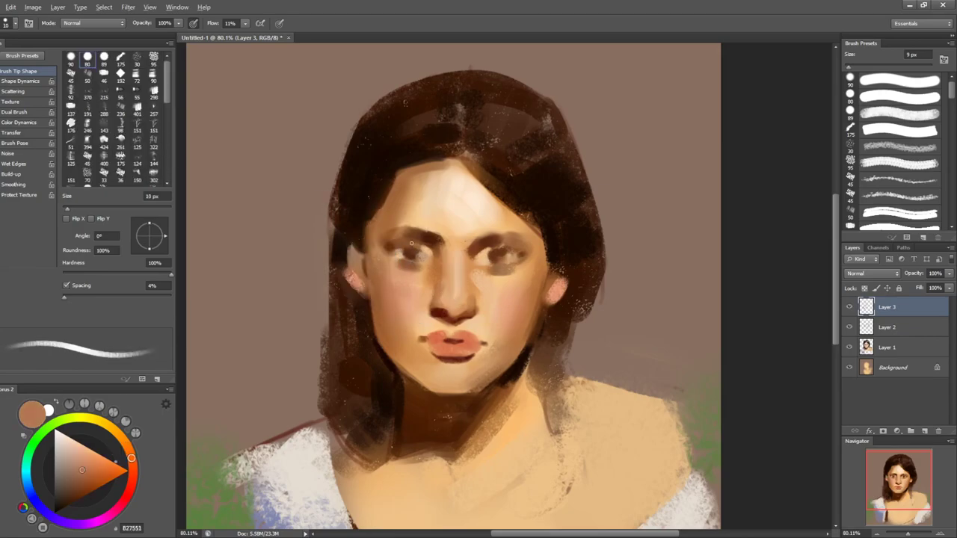
pyautogui.keyDown('alt'); pyautogui.click(344, 246); pyautogui.keyUp('alt')
pyautogui.press('[')
pyautogui.press('[')
pyautogui.press(']')
pyautogui.press(']')
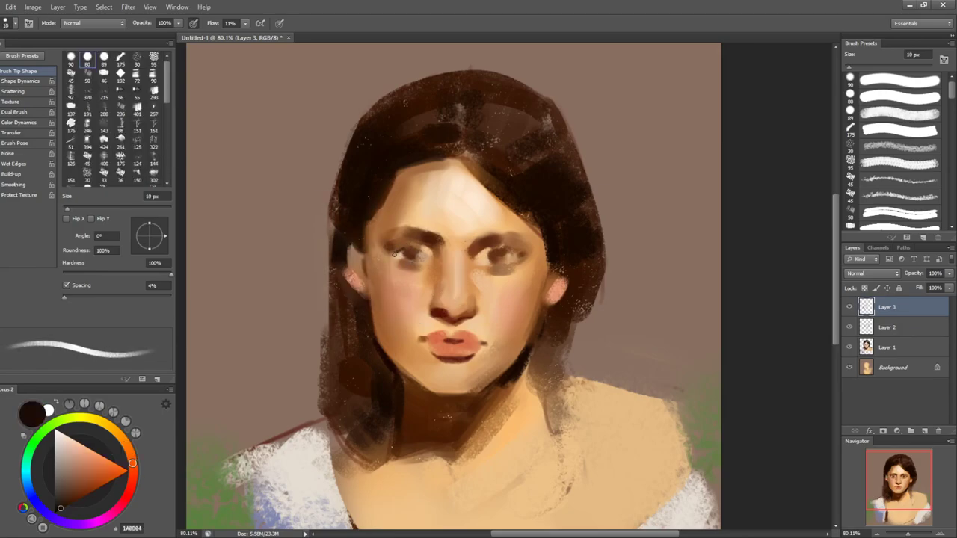
pyautogui.press(']')
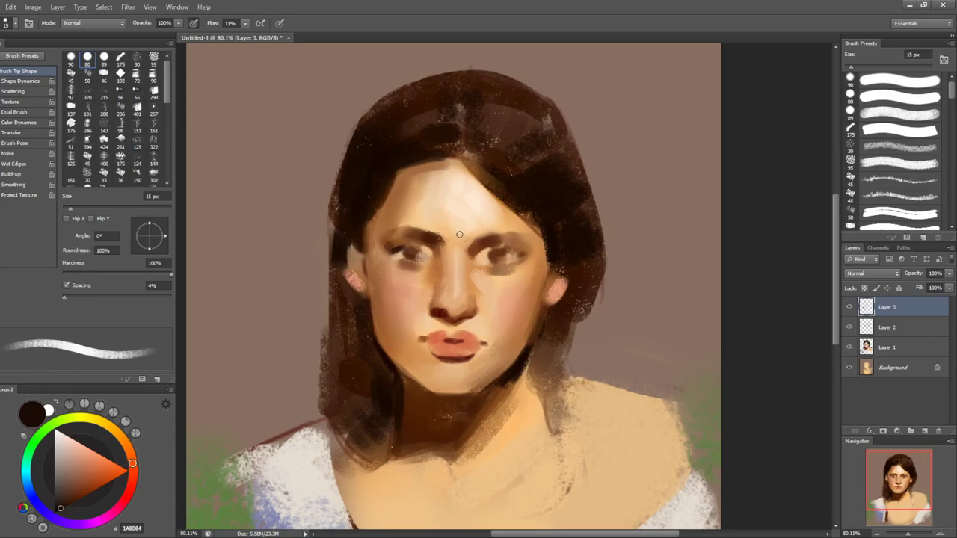
pyautogui.press('[')
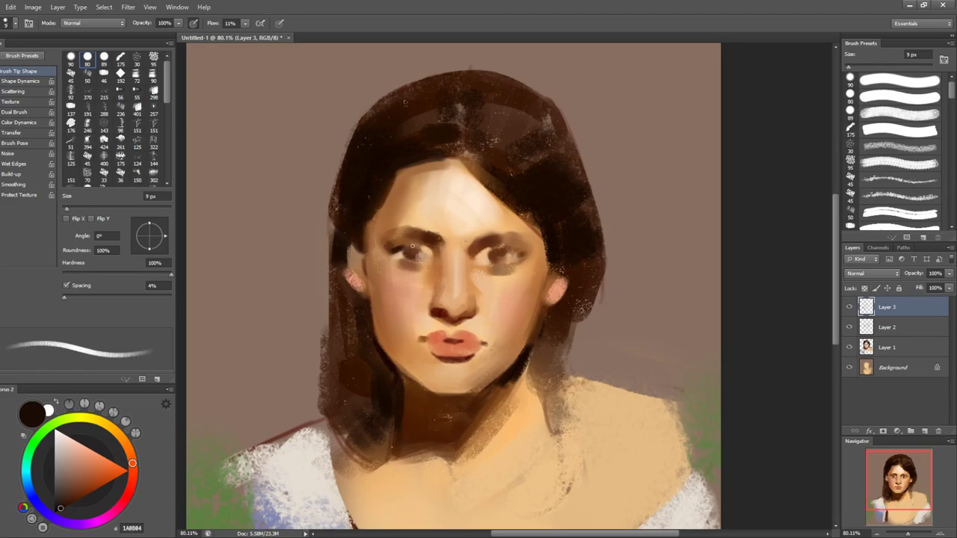
pyautogui.hotkey('ctrl', 'z')
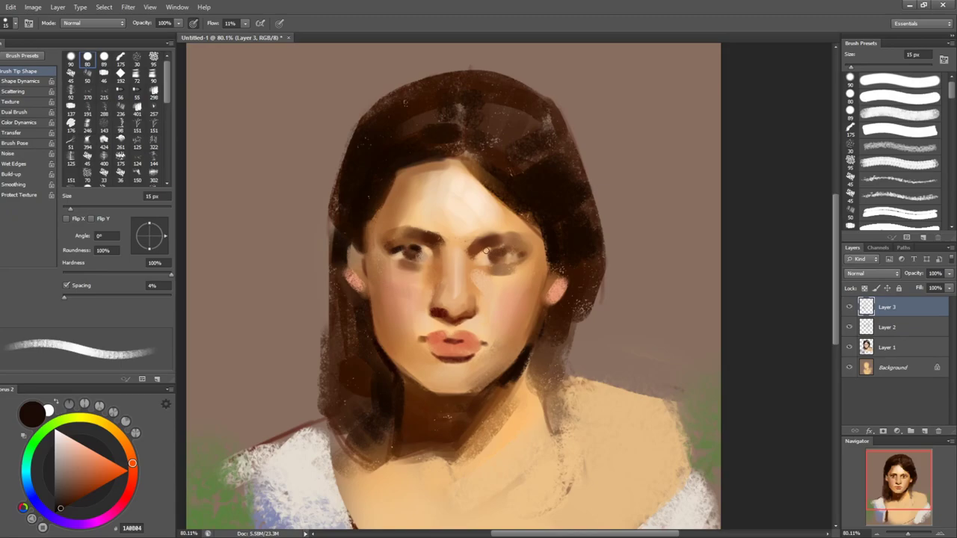
pyautogui.moveTo(493, 252); pyautogui.dragTo(506, 254)
# - Shade the inner corner of the right eye with sampled browns, using a 25 px and 10 px brush
pyautogui.press(']')
pyautogui.press(']')
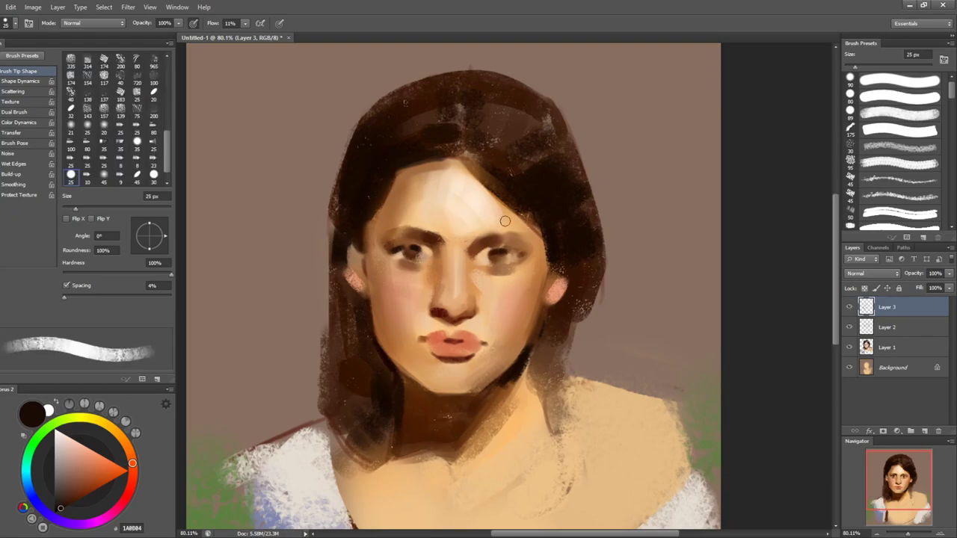
pyautogui.keyDown('alt'); pyautogui.click(469, 254); pyautogui.keyUp('alt')
pyautogui.keyDown('alt'); pyautogui.click(469, 249); pyautogui.keyUp('alt')
pyautogui.keyDown('alt'); pyautogui.click(471, 256); pyautogui.keyUp('alt')
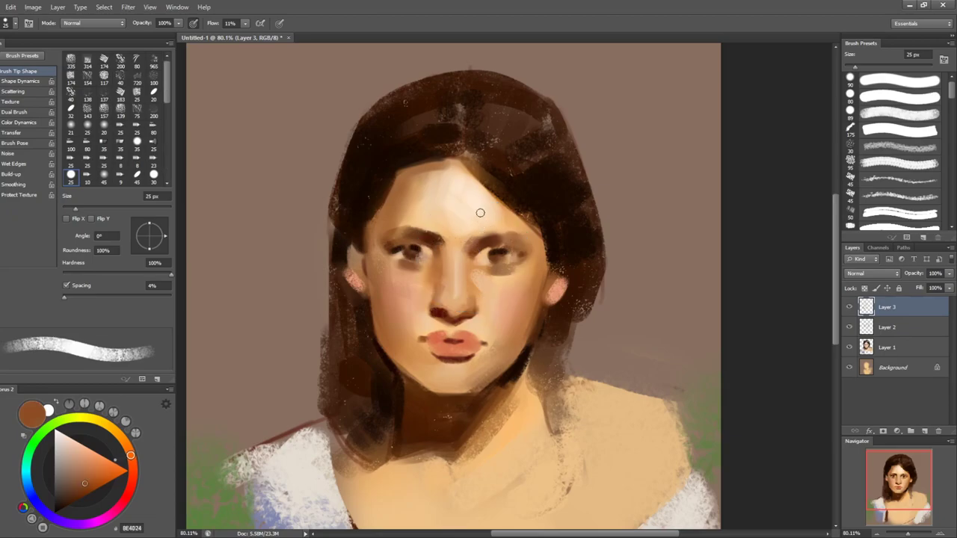
pyautogui.press('[')
pyautogui.press('[')
pyautogui.press('[')
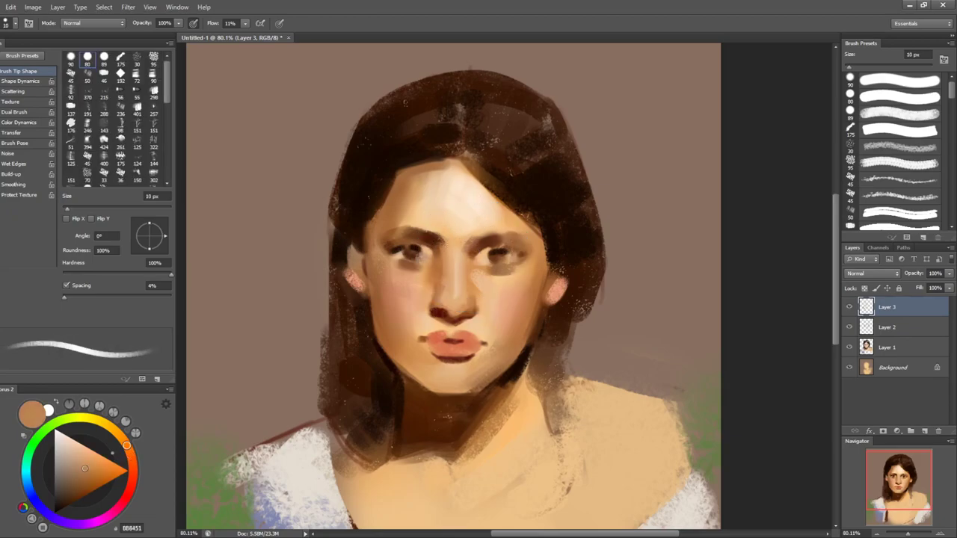
# - Soften the nose bridge between the eyebrows with a sampled tan tone, using a 25 px brush
pyautogui.press(']')
pyautogui.press(']')
pyautogui.keyDown('alt'); pyautogui.click(449, 239); pyautogui.keyUp('alt')
pyautogui.press(']')
pyautogui.press(']')
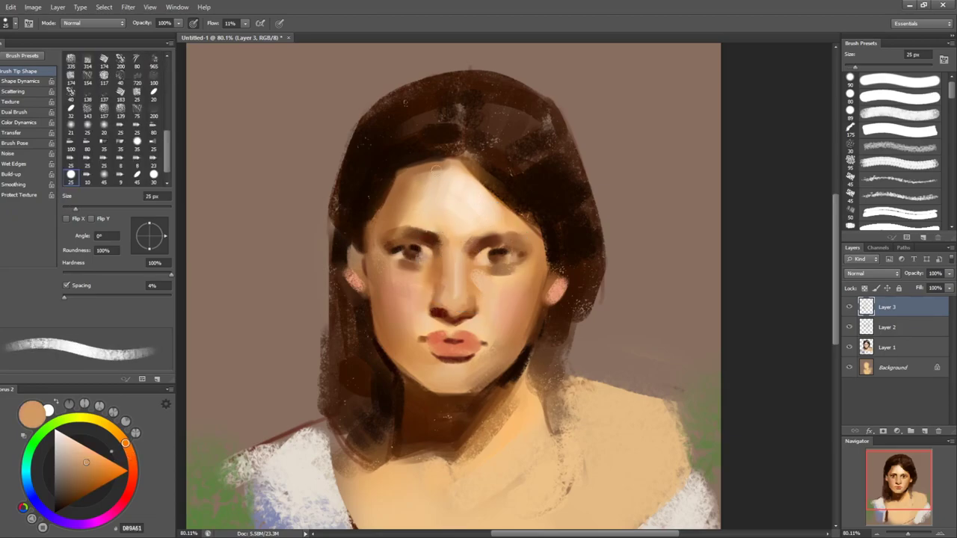
# - Refine the forehead above the right brow with sampled light tones #EFC186 and #F6D5AC, using a 15 to 25 px brush
pyautogui.keyDown('alt'); pyautogui.click(482, 218); pyautogui.keyUp('alt')
pyautogui.press('[')
pyautogui.press('[')
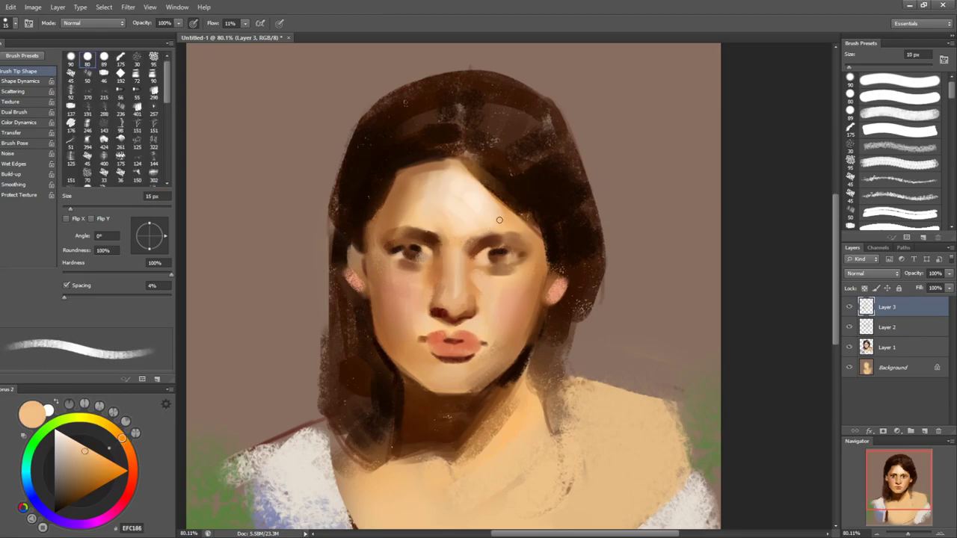
pyautogui.press(']')
pyautogui.press(']')
pyautogui.press(']')
pyautogui.keyDown('alt'); pyautogui.click(448, 172); pyautogui.keyUp('alt')
pyautogui.keyDown('alt'); pyautogui.click(482, 182); pyautogui.keyUp('alt')
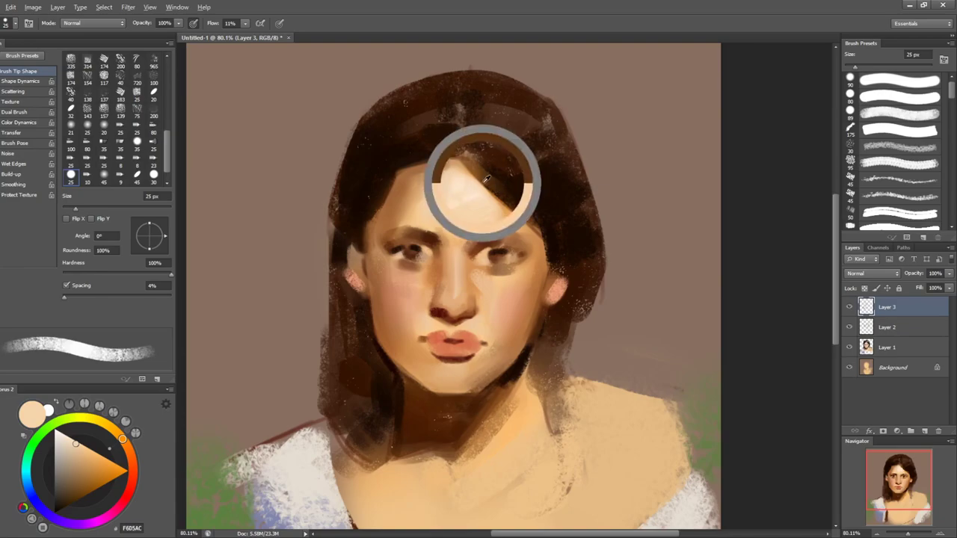
pyautogui.keyDown('alt'); pyautogui.click(462, 181); pyautogui.keyUp('alt')
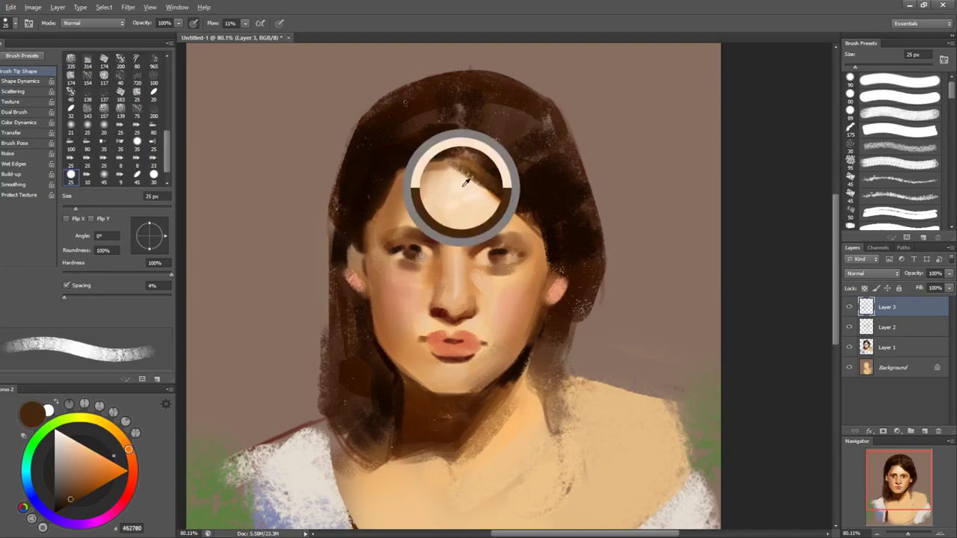
# - Paint the top of the hairline and a light hair parting above it in sampled brown, using up to a 35 px brush
pyautogui.press('[')
pyautogui.press('[')
pyautogui.keyDown('alt'); pyautogui.click(441, 163); pyautogui.keyUp('alt')
pyautogui.moveTo(456, 159)
pyautogui.mouseDown()
pyautogui.moveTo(460, 107)
pyautogui.moveTo(460, 155)
pyautogui.mouseUp()
pyautogui.press(']')
pyautogui.press(']')
pyautogui.press(']')
pyautogui.press(']')
pyautogui.moveTo(465, 109); pyautogui.dragTo(461, 152)
pyautogui.hotkey('ctrl', 'z')
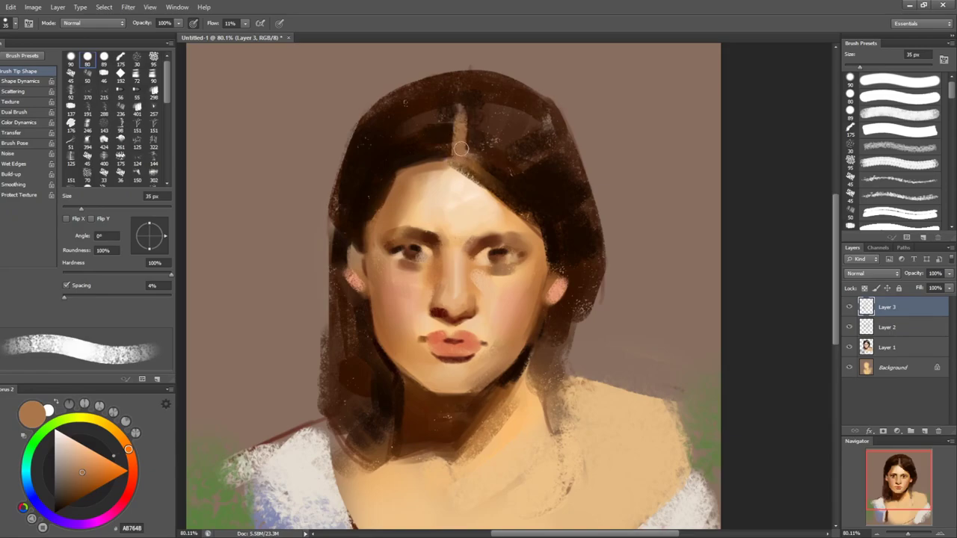
# - Paint the right temple beside the eye with a sampled skin tone, using a 20 px brush
pyautogui.press('[')
pyautogui.press('[')
pyautogui.press('[')
pyautogui.keyDown('alt'); pyautogui.click(532, 231); pyautogui.keyUp('alt')
pyautogui.moveTo(532, 231); pyautogui.dragTo(529, 247)
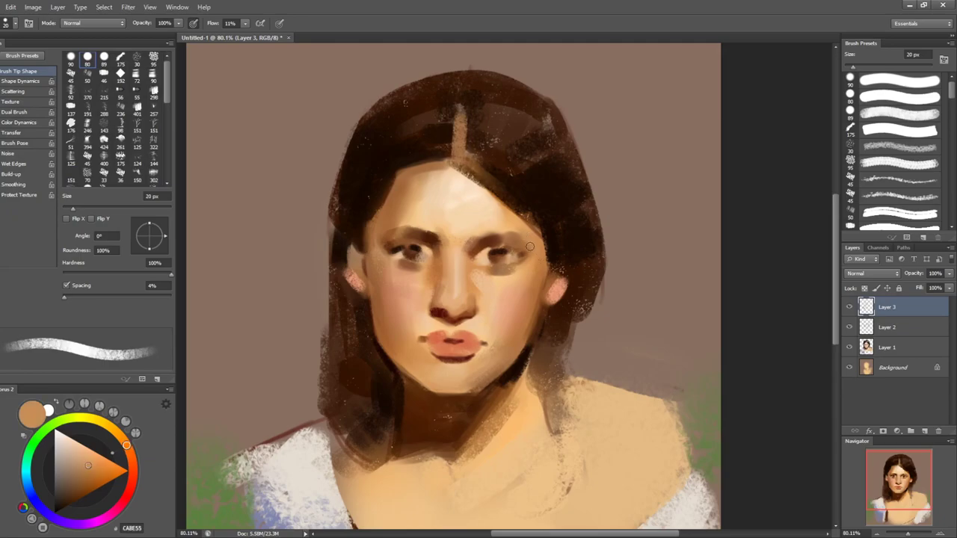
# - Clean up the hair edge along the right temple with sampled dark hair tones, using a 30 px brush
pyautogui.press(']')
pyautogui.press(']')
pyautogui.keyDown('alt'); pyautogui.click(545, 221); pyautogui.keyUp('alt')
pyautogui.moveTo(511, 203); pyautogui.dragTo(559, 246)
pyautogui.keyDown('alt'); pyautogui.click(611, 204); pyautogui.keyUp('alt')
pyautogui.moveTo(613, 200); pyautogui.dragTo(614, 200)
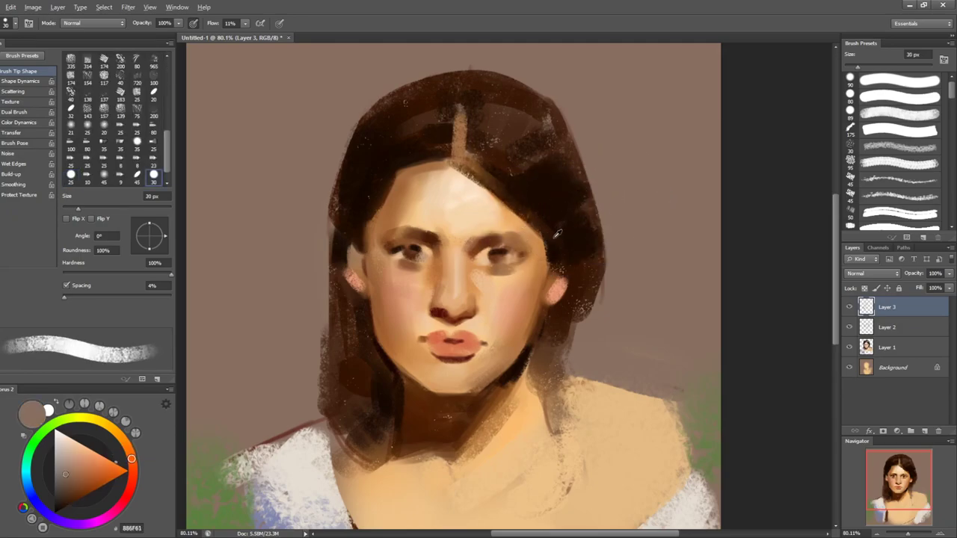
pyautogui.keyDown('alt'); pyautogui.click(537, 216); pyautogui.keyUp('alt')
pyautogui.keyDown('alt'); pyautogui.click(553, 254); pyautogui.keyUp('alt')
# - Shade the outer edge of the right cheek with sampled brown #B5753F, using a 25 px brush
pyautogui.keyDown('alt'); pyautogui.click(533, 297); pyautogui.keyUp('alt')
pyautogui.press('.')
pyautogui.press('[')
pyautogui.press('[')
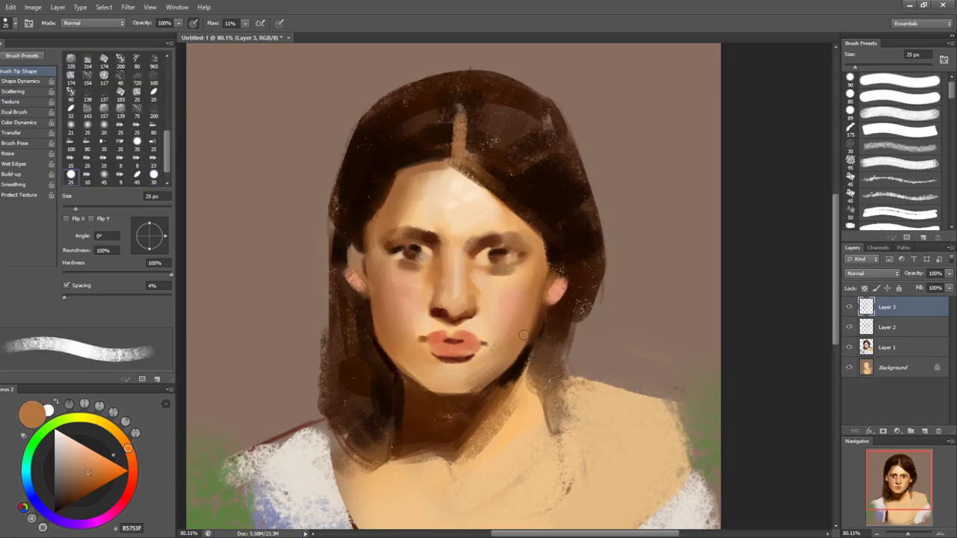
# - Reshape the right ear into a narrower form with sampled ear pink and dark hair brown, using a 25 px brush
pyautogui.keyDown('alt'); pyautogui.click(559, 293); pyautogui.keyUp('alt')
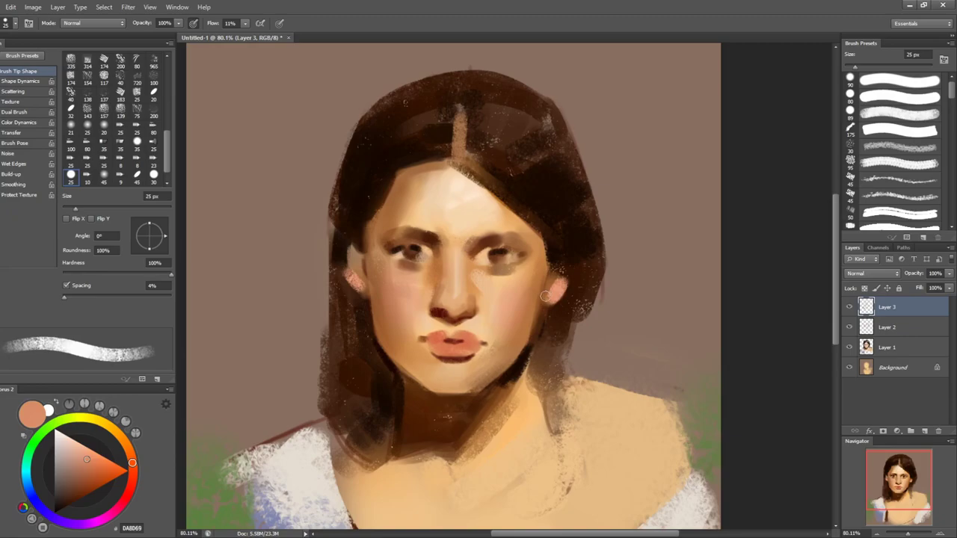
pyautogui.keyDown('alt'); pyautogui.click(576, 290); pyautogui.keyUp('alt')
pyautogui.moveTo(566, 292); pyautogui.dragTo(549, 308)
# - Trim the outer edge of the hair beside the right ear with sampled background tone #886F61
pyautogui.keyDown('alt'); pyautogui.click(611, 266); pyautogui.keyUp('alt')
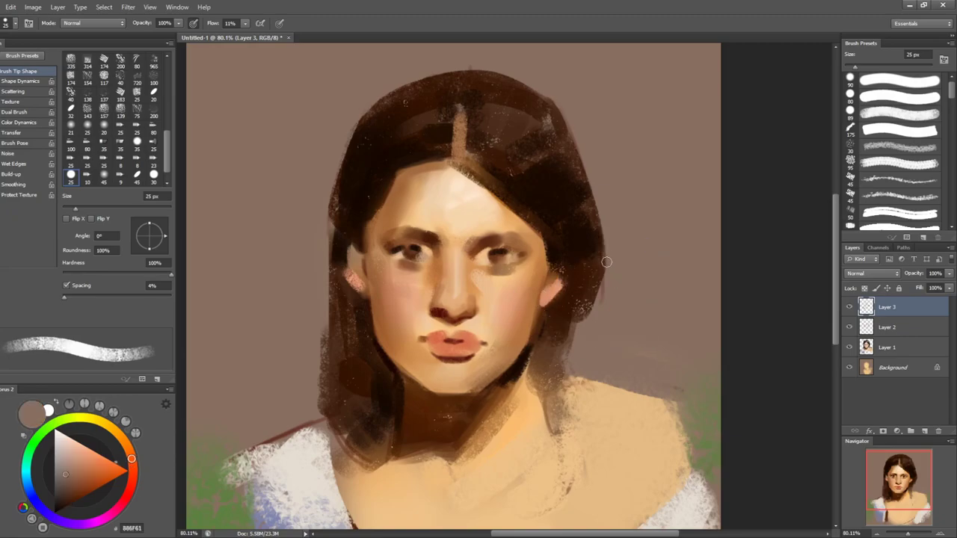
pyautogui.press('e')
pyautogui.press('b')
pyautogui.moveTo(605, 257); pyautogui.dragTo(589, 316)
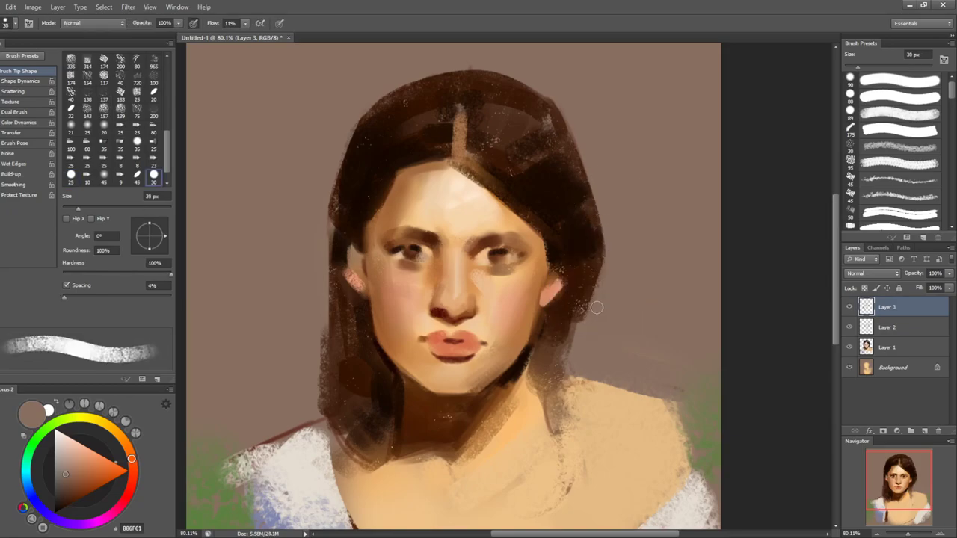
# - Trim the crown and upper sides of the hair with the same background tone, using a 40 px brush
pyautogui.press(']')
pyautogui.moveTo(462, 68)
pyautogui.mouseDown()
pyautogui.moveTo(589, 129)
pyautogui.moveTo(557, 116)
pyautogui.moveTo(592, 162)
pyautogui.mouseUp()
pyautogui.moveTo(553, 109)
pyautogui.mouseDown()
pyautogui.moveTo(604, 204)
pyautogui.moveTo(604, 238)
pyautogui.mouseUp()
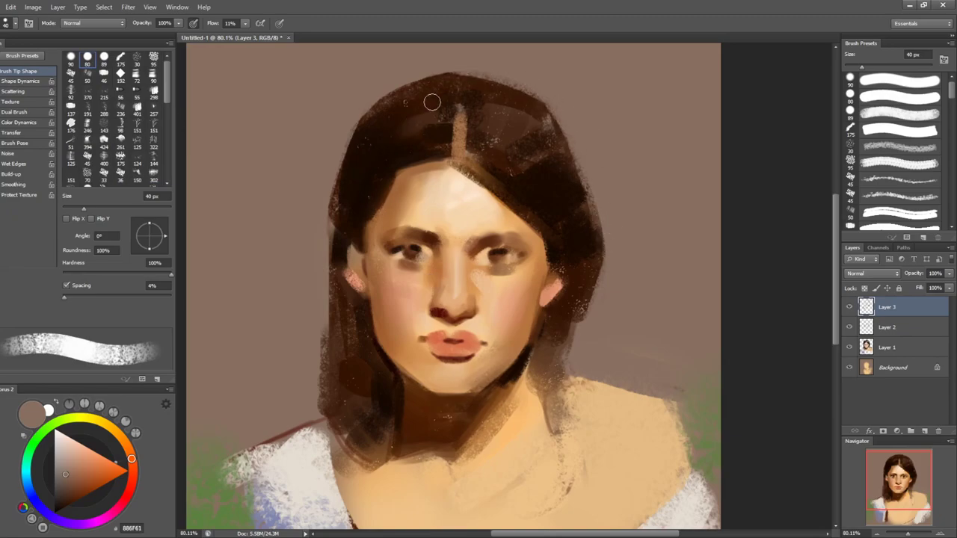
pyautogui.moveTo(443, 65); pyautogui.dragTo(325, 139)
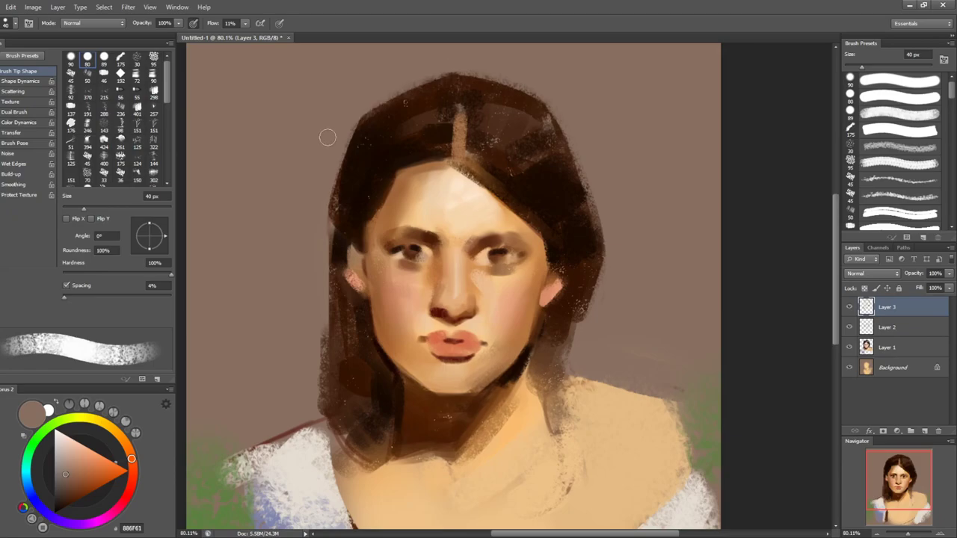
# - Lower the top outline of the hair with the background tone and undo the most recent strokes
pyautogui.moveTo(437, 79)
pyautogui.mouseDown()
pyautogui.moveTo(266, 190)
pyautogui.moveTo(310, 118)
pyautogui.moveTo(420, 70)
pyautogui.moveTo(484, 59)
pyautogui.moveTo(421, 71)
pyautogui.moveTo(480, 87)
pyautogui.moveTo(458, 78)
pyautogui.moveTo(563, 68)
pyautogui.mouseUp()
pyautogui.press('F2')
pyautogui.press('F2')
pyautogui.hotkey('ctrl', 'alt', 'z')
pyautogui.hotkey('ctrl', 'alt', 'z')
pyautogui.hotkey('ctrl', 'alt', 'z')
pyautogui.hotkey('ctrl', 'alt', 'z')
# - Shade beneath both eyes with orange-brown #A76129, using a 35 px and 25 px brush
pyautogui.press('[')
pyautogui.press('[')
pyautogui.keyDown('alt'); pyautogui.click(498, 266); pyautogui.keyUp('alt')
pyautogui.moveTo(87, 471); pyautogui.dragTo(91, 478)
pyautogui.press(']')
pyautogui.press(']')
pyautogui.press(']')
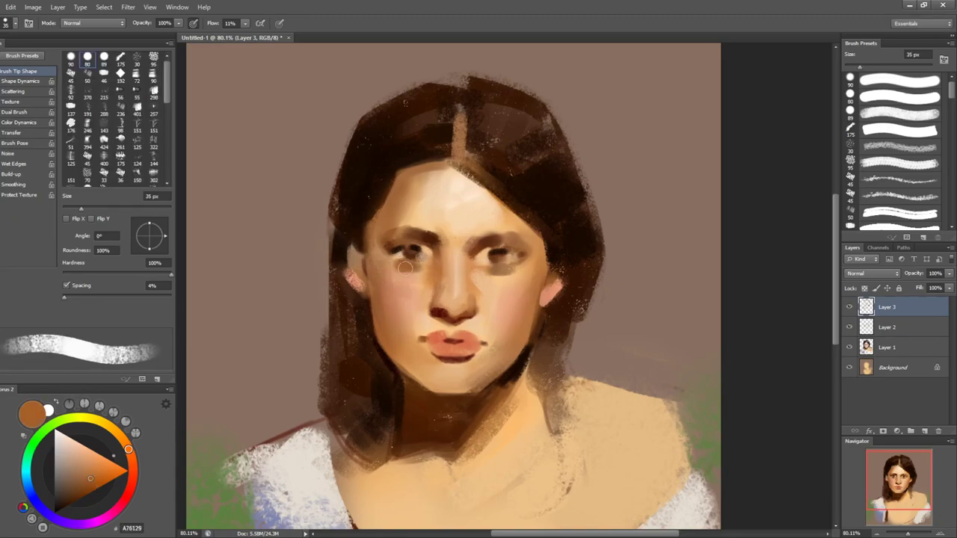
pyautogui.press('[')
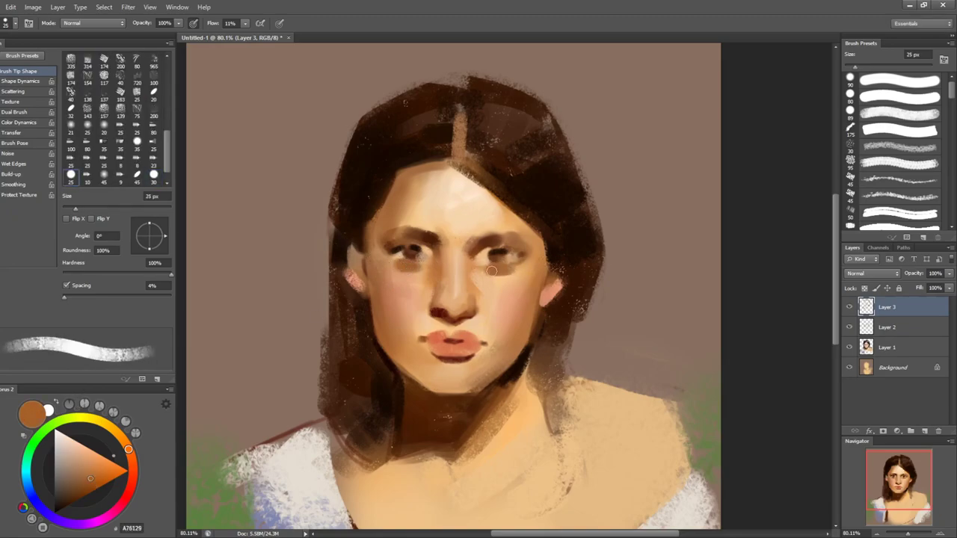
# - Retouch the upper edge of the upper lip with sampled lip tone #CD6645, using a 30 px Mixer Brush
pyautogui.hotkey('shift', 'b')
pyautogui.press('[')
pyautogui.press('[')
pyautogui.press('[')
pyautogui.keyDown('alt'); pyautogui.click(465, 340); pyautogui.keyUp('alt')
pyautogui.keyDown('alt'); pyautogui.click(478, 334); pyautogui.keyUp('alt')
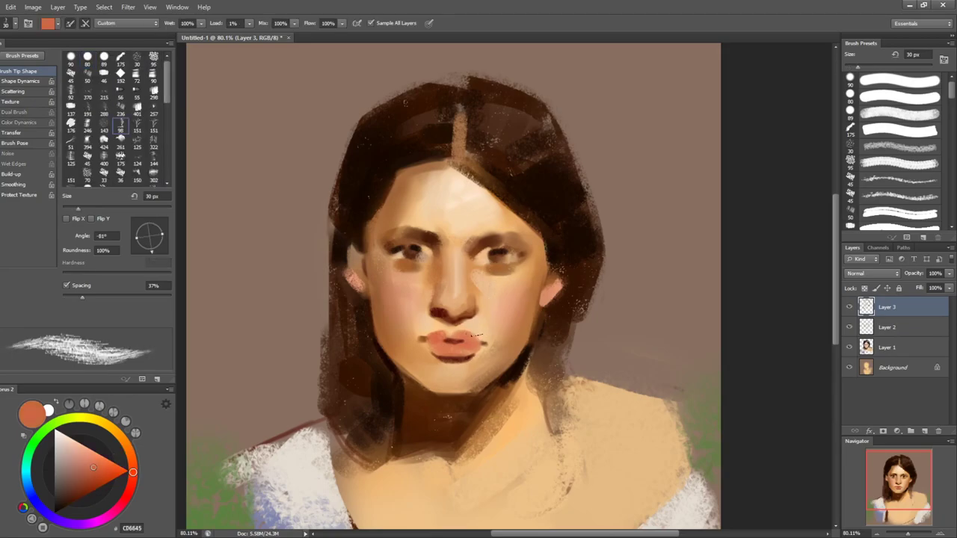
pyautogui.hotkey('shift', 'b')
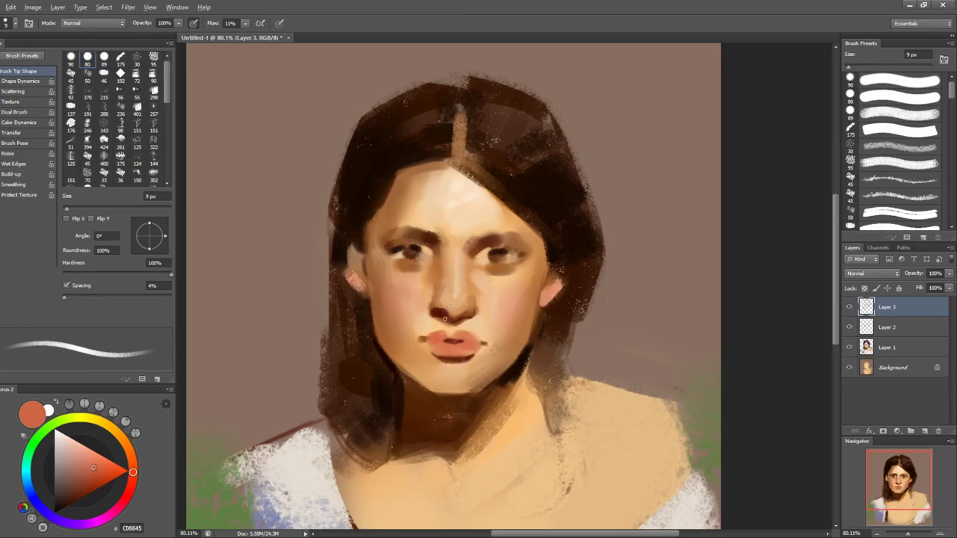
# - Darken the nostrils and underside of the nose with sampled dark red #5B1708, using a 15 px brush
pyautogui.keyDown('alt'); pyautogui.click(455, 314); pyautogui.keyUp('alt')
pyautogui.press(']')
pyautogui.press(']')
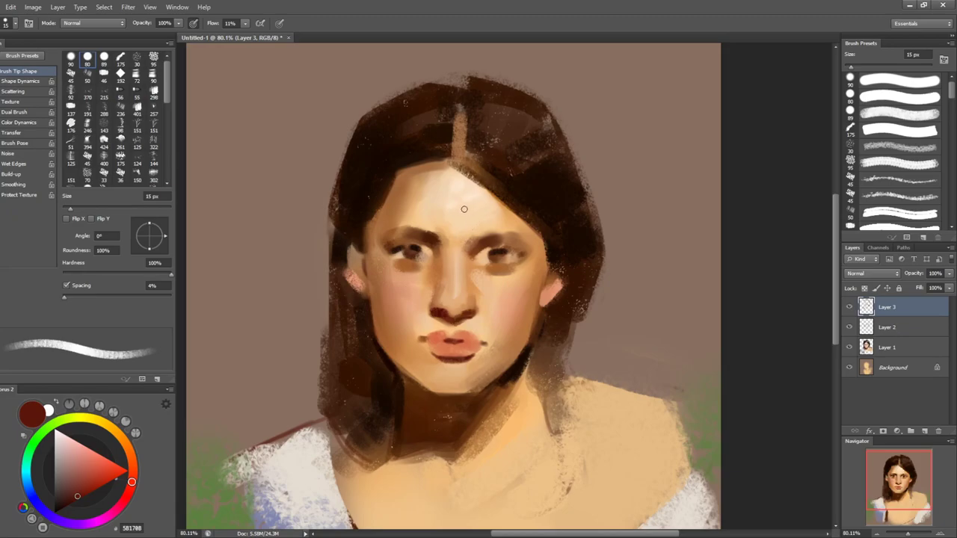
# - Lighten the bridge and tip of the nose with light skin tones sampled from the nose and forehead, using a 25 px brush
pyautogui.hotkey('shift', 'b')
pyautogui.hotkey('shift', 'b')
pyautogui.keyDown('alt'); pyautogui.click(455, 296); pyautogui.keyUp('alt')
pyautogui.keyDown('alt'); pyautogui.click(452, 270); pyautogui.keyUp('alt')
pyautogui.press(']')
pyautogui.press(']')
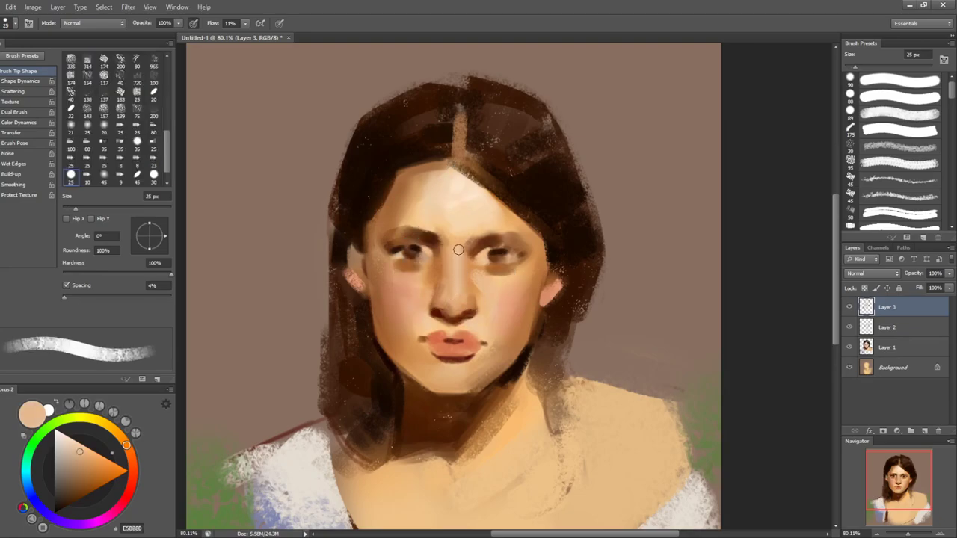
pyautogui.keyDown('alt'); pyautogui.click(453, 181); pyautogui.keyUp('alt')
# - Refine the skin between the nose and upper lip with sampled skin tones #E2A680 and #E9BB93, using 10 px and 20 px brushes
pyautogui.press(',')
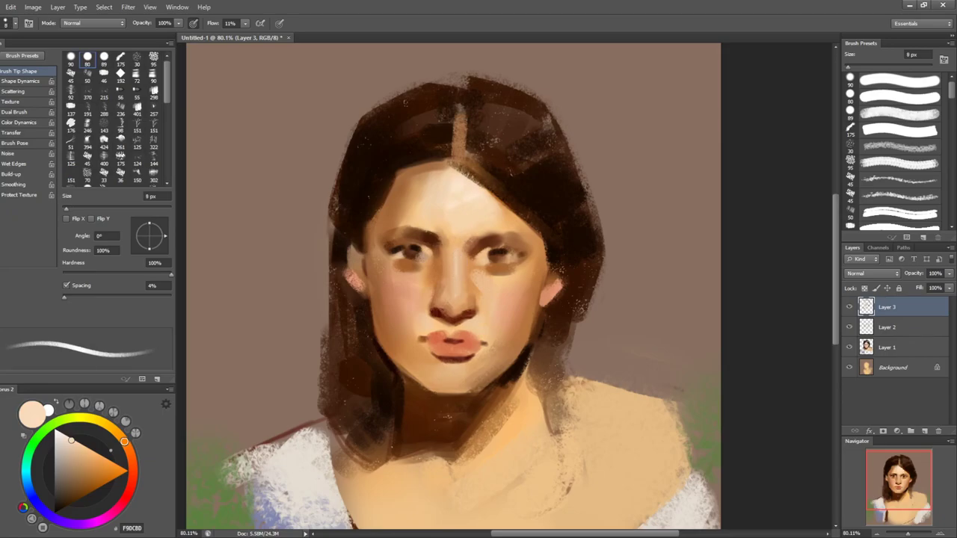
pyautogui.press(']')
pyautogui.press(']')
pyautogui.keyDown('alt'); pyautogui.click(426, 307); pyautogui.keyUp('alt')
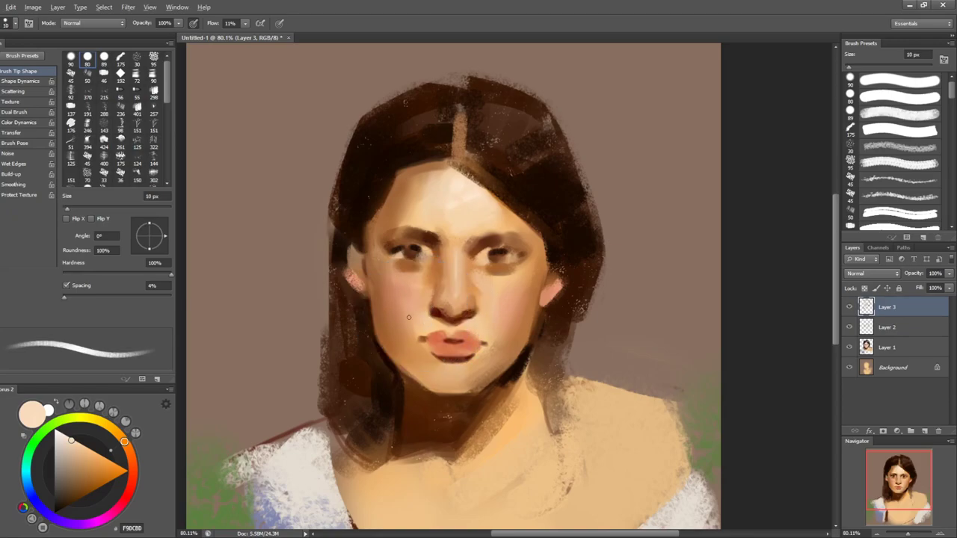
pyautogui.keyDown('alt'); pyautogui.click(429, 317); pyautogui.keyUp('alt')
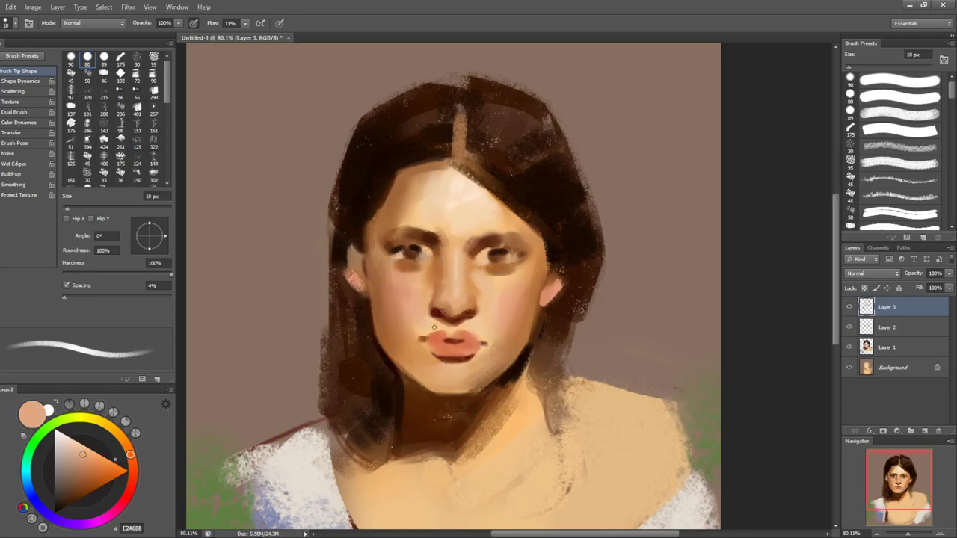
pyautogui.press(']')
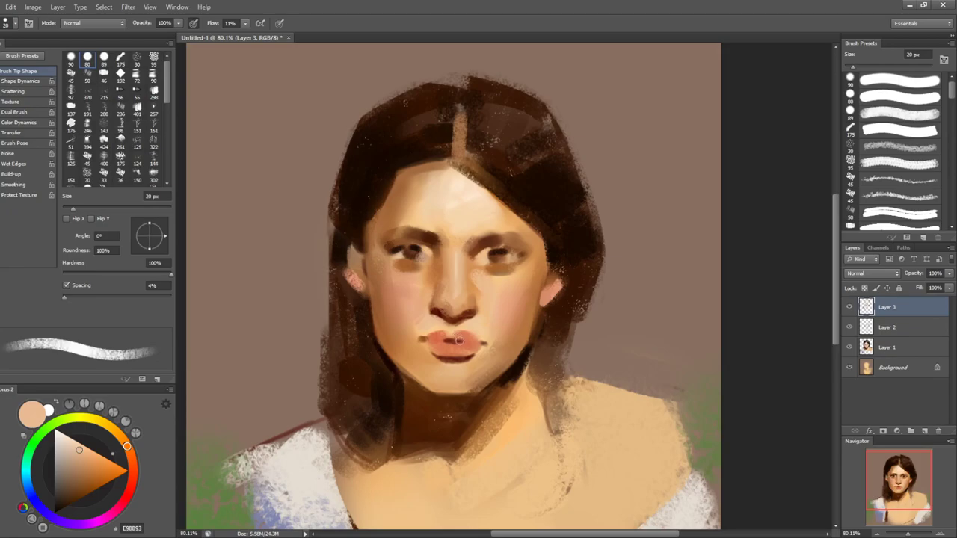
pyautogui.press('[')
pyautogui.keyDown('alt'); pyautogui.click(461, 330); pyautogui.keyUp('alt')
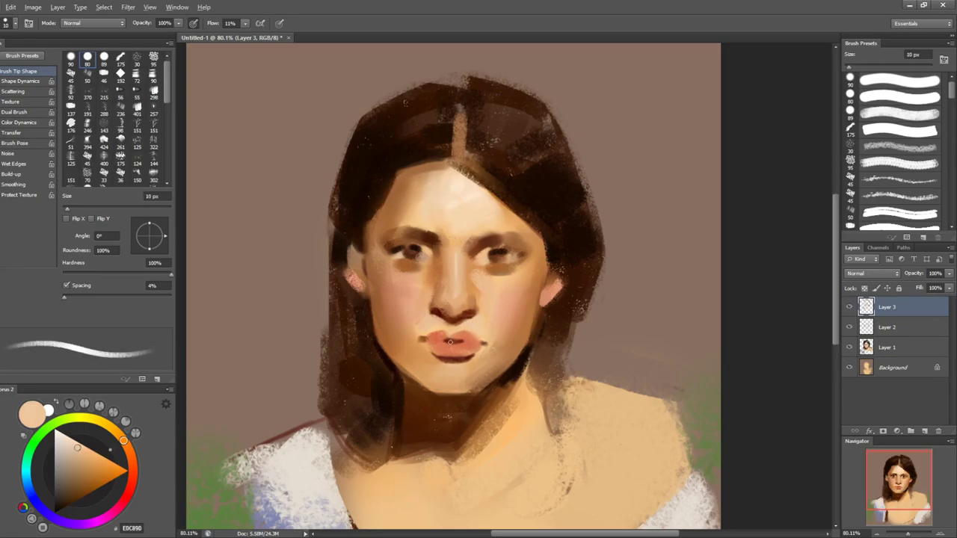
# - Deepen the upper lip and the corners of the mouth with sampled dark red #832708, using 20 px and 25 px brushes
pyautogui.keyDown('alt'); pyautogui.click(436, 337); pyautogui.keyUp('alt')
pyautogui.press(']')
pyautogui.press(']')
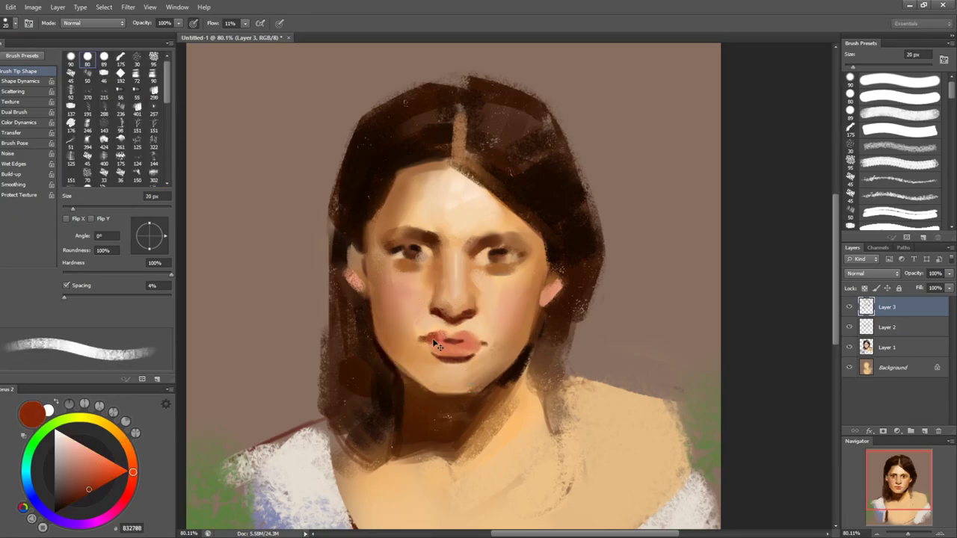
pyautogui.press('[')
pyautogui.press('[')
pyautogui.press(']')
pyautogui.press(']')
pyautogui.press(']')
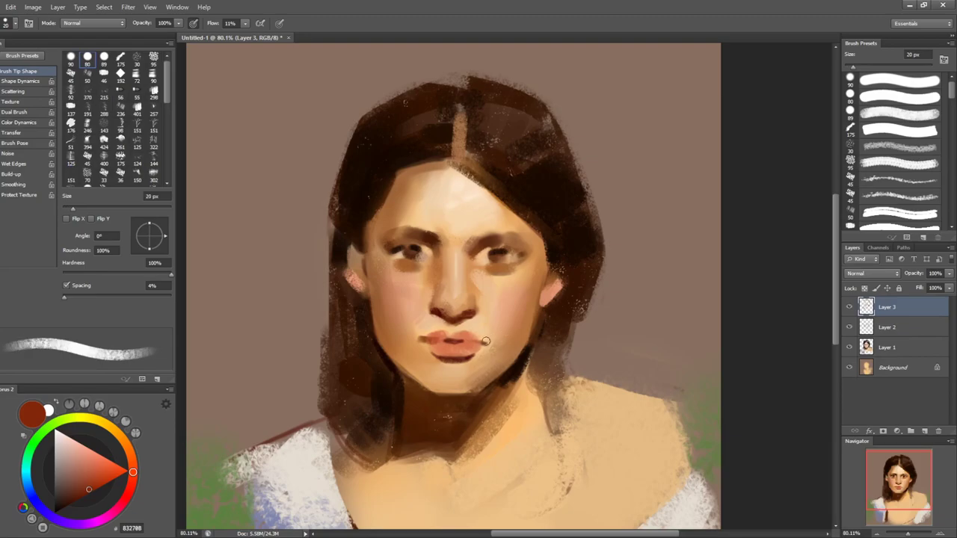
pyautogui.press('[')
pyautogui.press(']')
pyautogui.press(']')
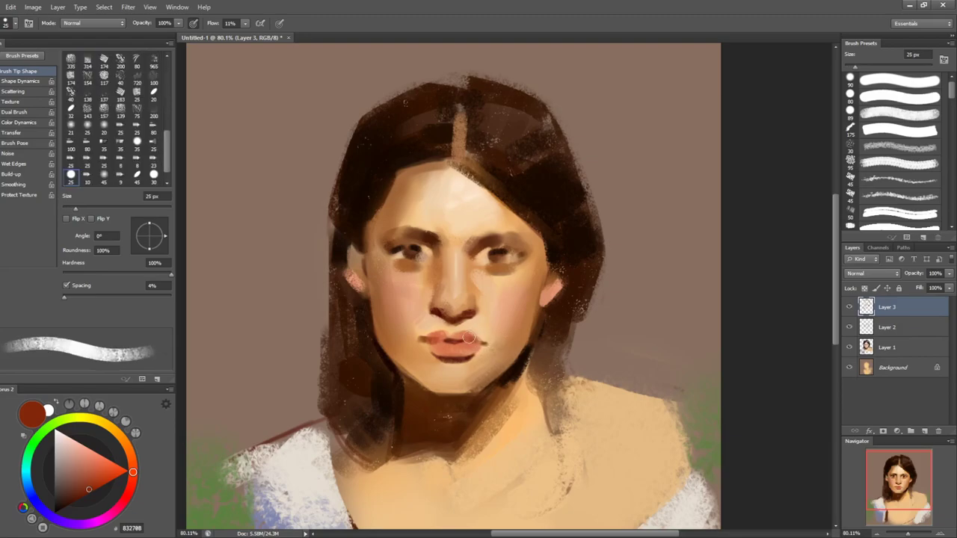
pyautogui.press('[')
# - Sample dark brown #5E3518 from below the chin and add a new layer in Multiply mode
pyautogui.keyDown('alt'); pyautogui.click(487, 387); pyautogui.keyUp('alt')
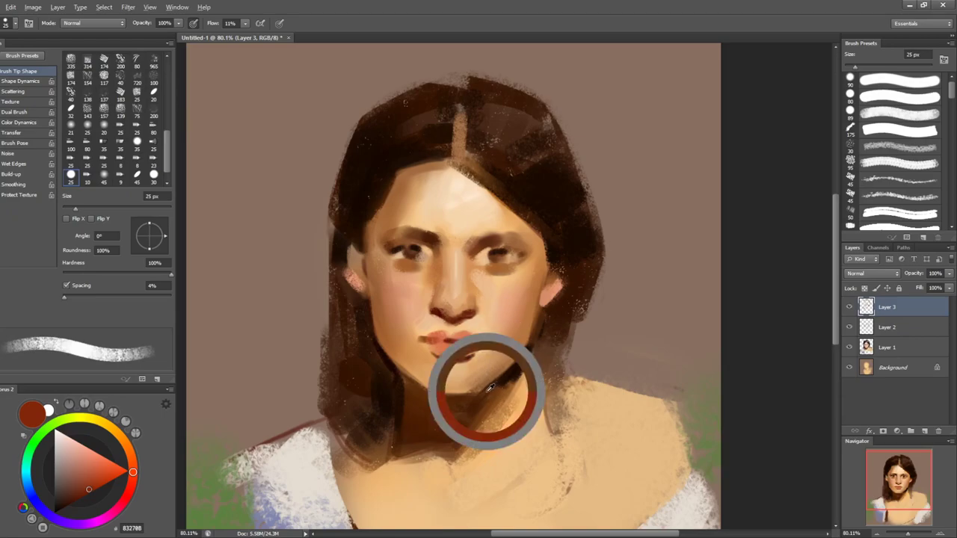
pyautogui.hotkey('ctrl', 'shift', 'alt', 'n')
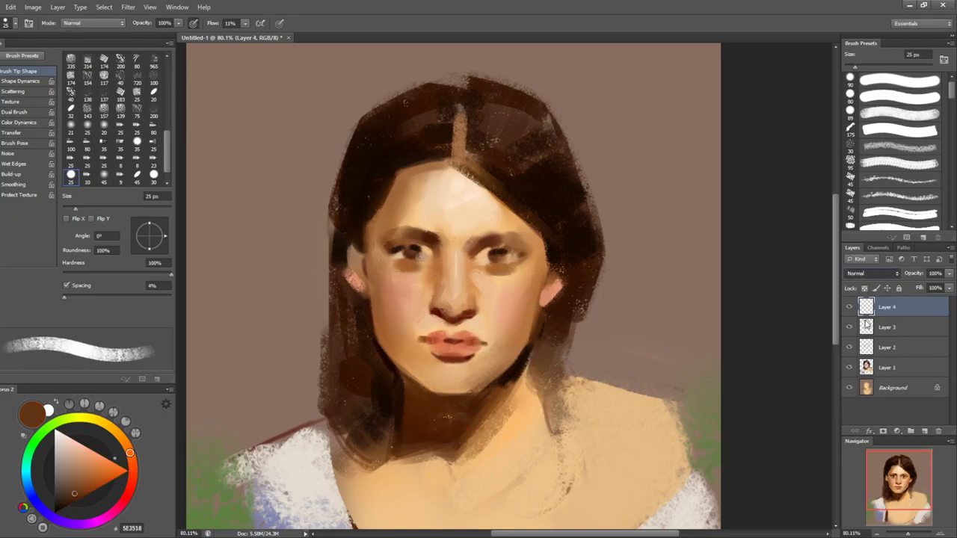
pyautogui.hotkey('alt', 'shift', 'm')
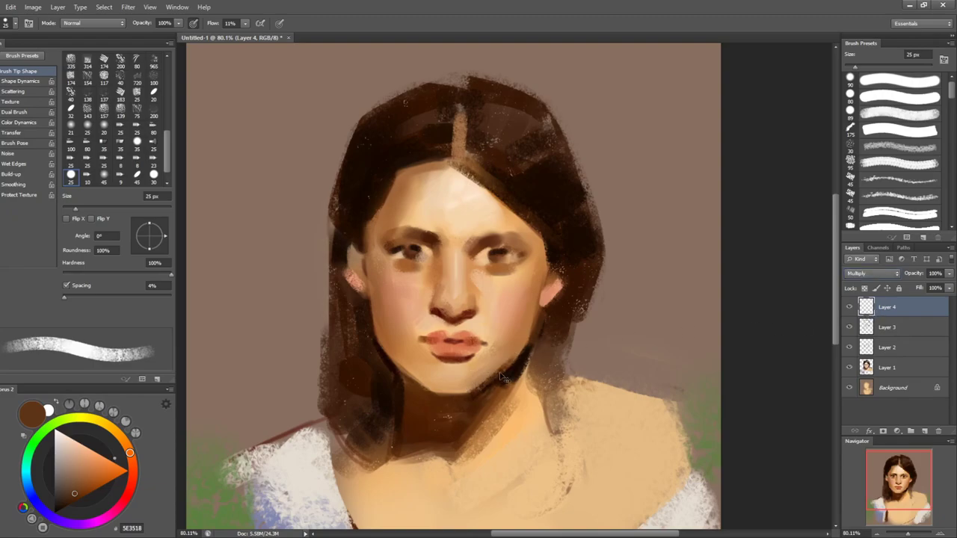
# - Shade the jawline beside the chin with a sampled mid-brown, using a softer round brush at 30 px with 79% hardness
pyautogui.click(890, 85)
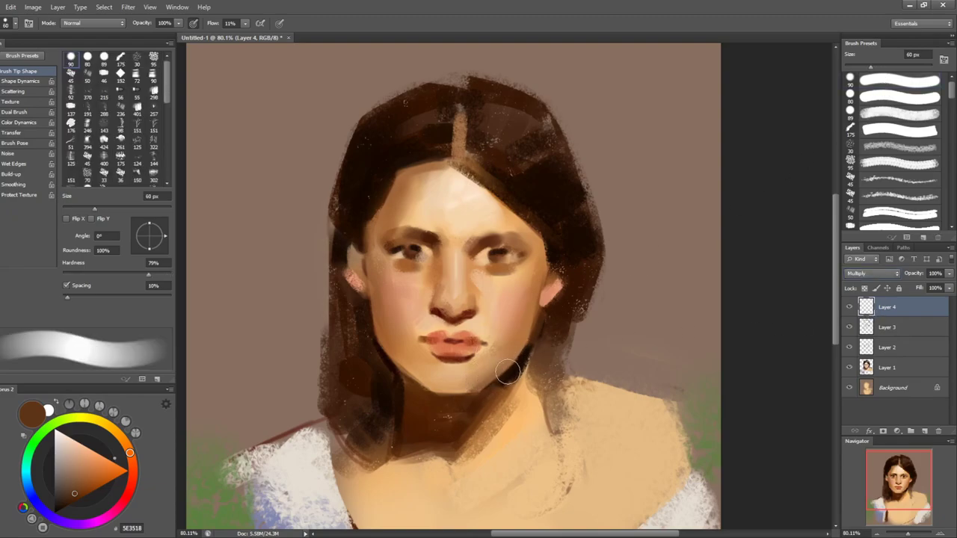
pyautogui.press('[')
pyautogui.press('[')
pyautogui.press('[')
pyautogui.press('[')
pyautogui.press('[')
pyautogui.press('[')
pyautogui.press('[')
pyautogui.press('[')
pyautogui.press('[')
pyautogui.press('[')
pyautogui.keyDown('alt'); pyautogui.click(480, 384); pyautogui.keyUp('alt')
pyautogui.press(']')
pyautogui.press(']')
pyautogui.press(']')
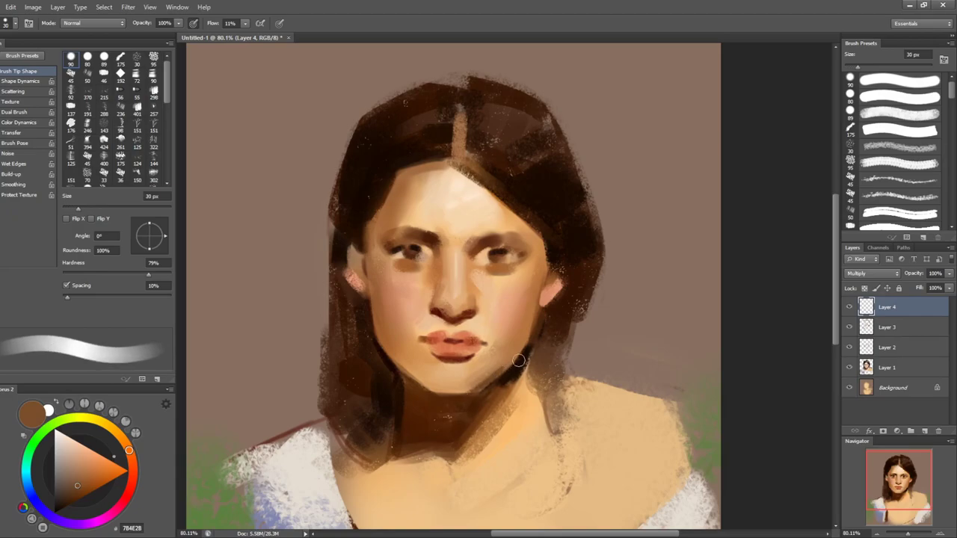
# - Shade the lower cheek and left jaw edge with sampled skin tone #DCA974, using 40 px and 25 px brushes
pyautogui.keyDown('alt'); pyautogui.click(499, 376); pyautogui.keyUp('alt')
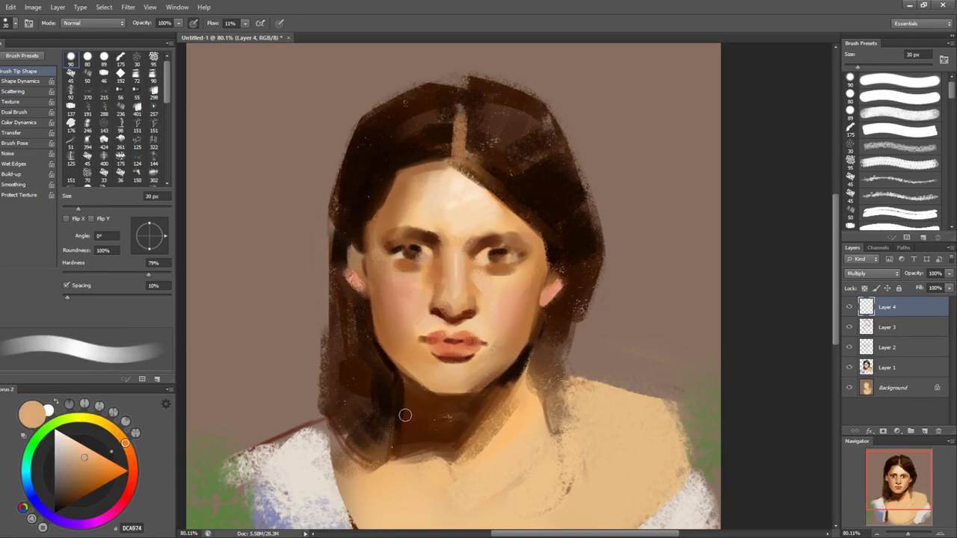
pyautogui.press(']')
pyautogui.press(']')
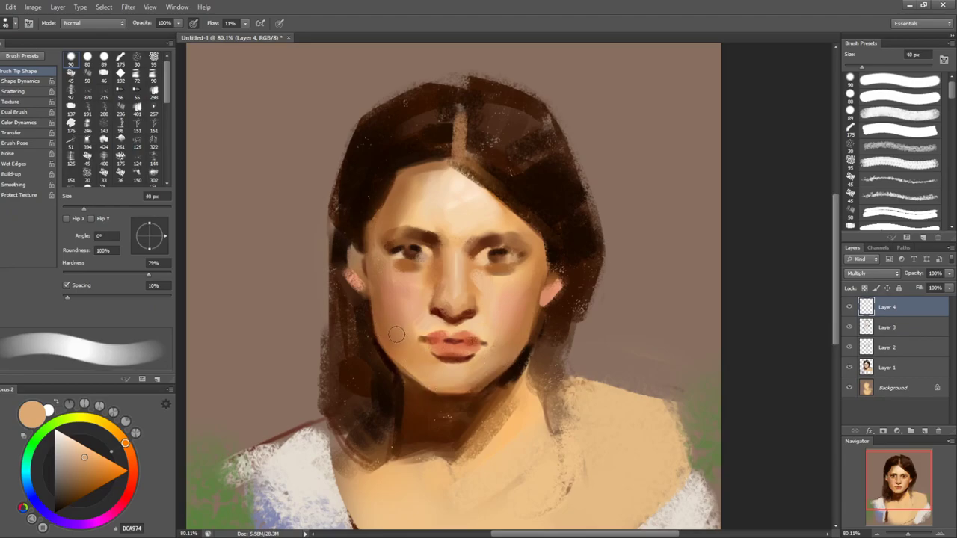
pyautogui.press('[')
pyautogui.press('[')
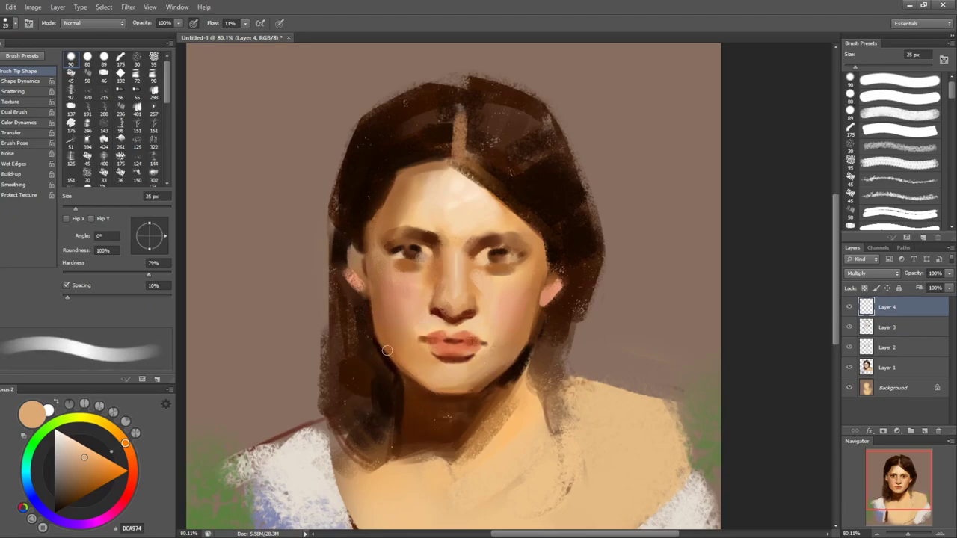
# - Darken the underside of the chin and left jaw with sampled orange-browns, starting at 25 px and enlarging the brush to 50 px
pyautogui.keyDown('alt'); pyautogui.click(420, 387); pyautogui.keyUp('alt')
pyautogui.keyDown('alt'); pyautogui.click(416, 377); pyautogui.keyUp('alt')
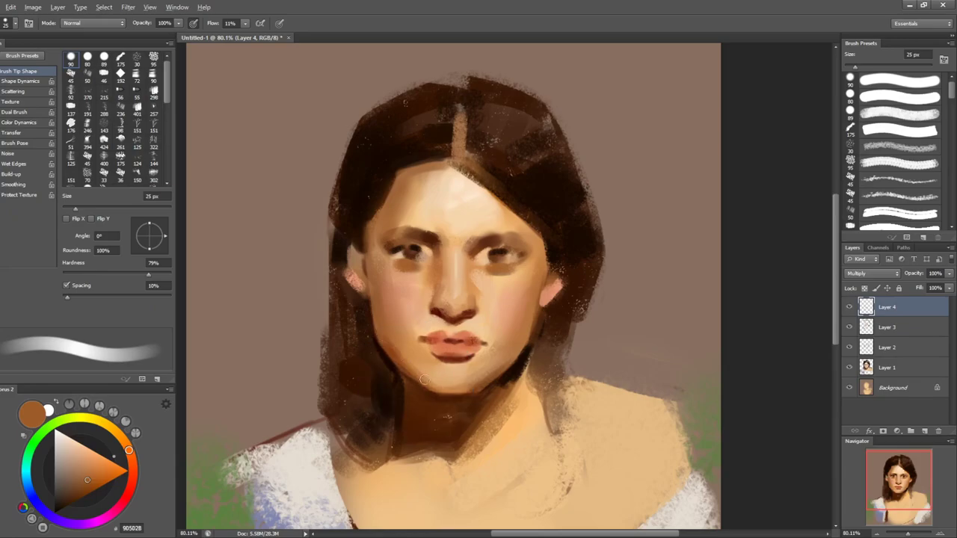
pyautogui.press(']')
pyautogui.press(']')
pyautogui.press(']')
pyautogui.press(']')
pyautogui.press(']')
pyautogui.press(']')
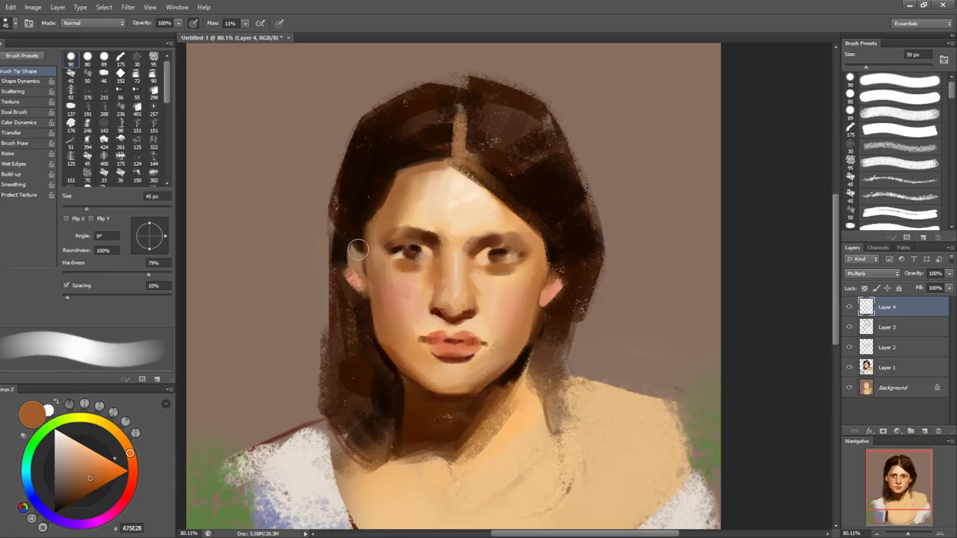
# - Shade the sides of the face near the ears with a 90 px brush and beneath the right eye at 35 px in orange-brown
pyautogui.press(']')
pyautogui.press(']')
pyautogui.press(']')
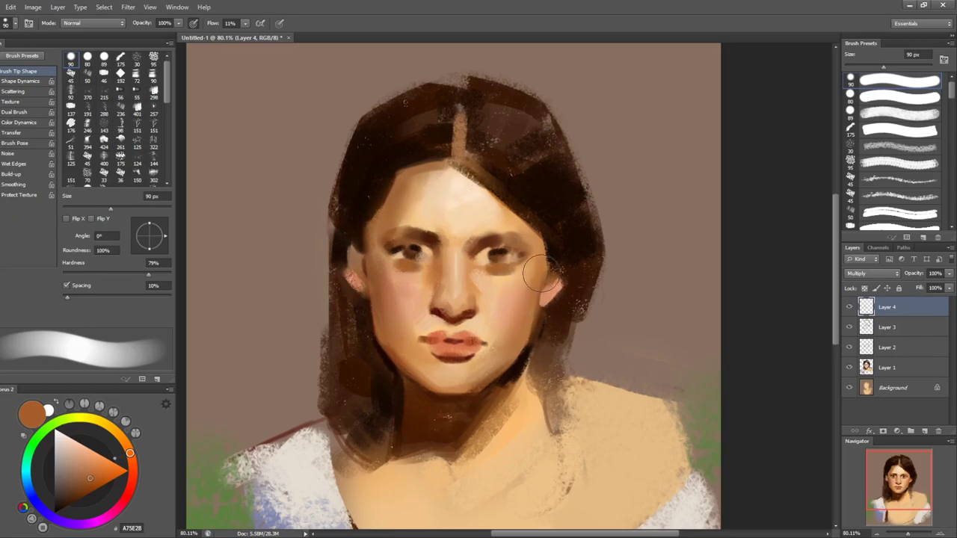
pyautogui.press('[')
pyautogui.press('[')
pyautogui.press('[')
pyautogui.press('[')
pyautogui.press('[')
pyautogui.press('[')
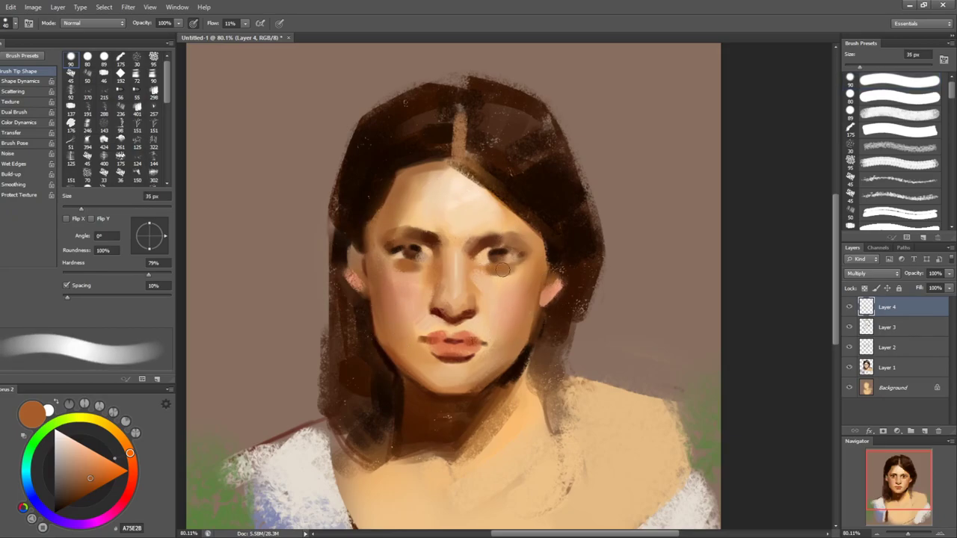
# - Create a new layer named ' and rework the hairline above the left forehead with sampled skin and hair tones at 25 px
pyautogui.hotkey('ctrl', 's')
pyautogui.press('Return')
pyautogui.keyDown('alt'); pyautogui.click(402, 191); pyautogui.keyUp('alt')
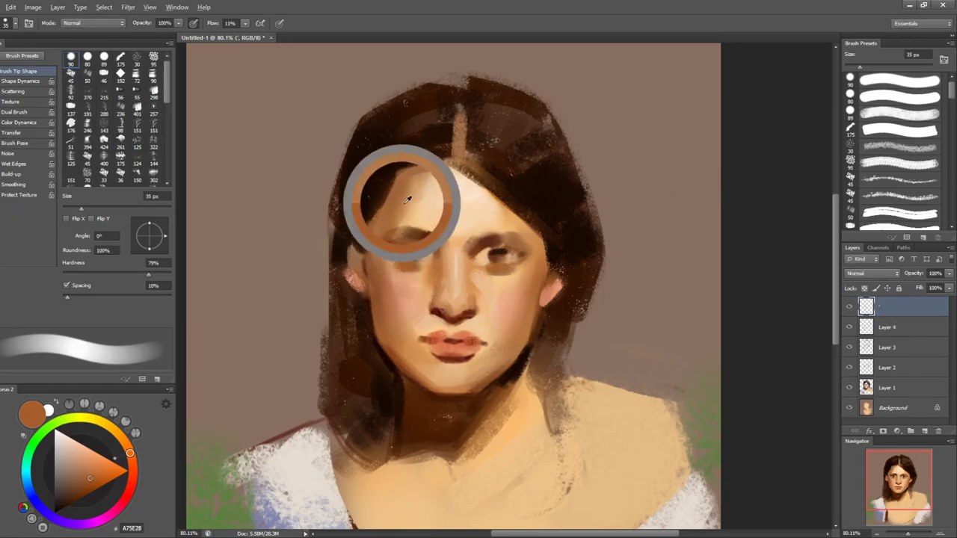
pyautogui.keyDown('alt'); pyautogui.click(401, 186); pyautogui.keyUp('alt')
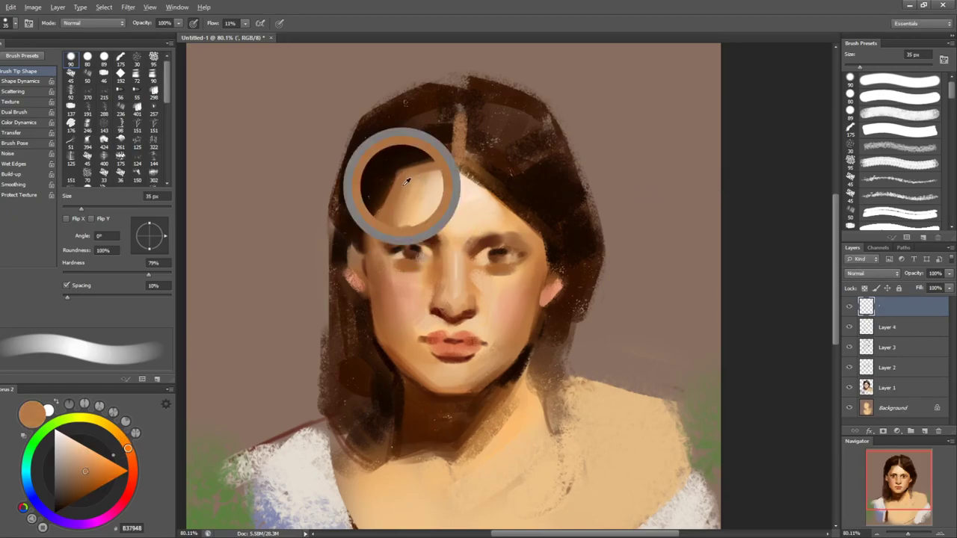
pyautogui.keyDown('alt'); pyautogui.click(403, 199); pyautogui.keyUp('alt')
pyautogui.keyDown('alt'); pyautogui.click(385, 186); pyautogui.keyUp('alt')
pyautogui.press('[')
pyautogui.press('[')
pyautogui.keyDown('alt'); pyautogui.click(388, 170); pyautogui.keyUp('alt')
pyautogui.moveTo(415, 164)
pyautogui.mouseDown()
pyautogui.moveTo(428, 165)
pyautogui.moveTo(405, 170)
pyautogui.mouseUp()
# - Blend near-black brown #1B0A01 along the hairline toward the parting with the Mixer Brush at 50 px and 40 px
pyautogui.hotkey('shift', 'b')
pyautogui.keyDown('alt'); pyautogui.click(439, 163); pyautogui.keyUp('alt')
pyautogui.moveTo(420, 162); pyautogui.dragTo(455, 158)
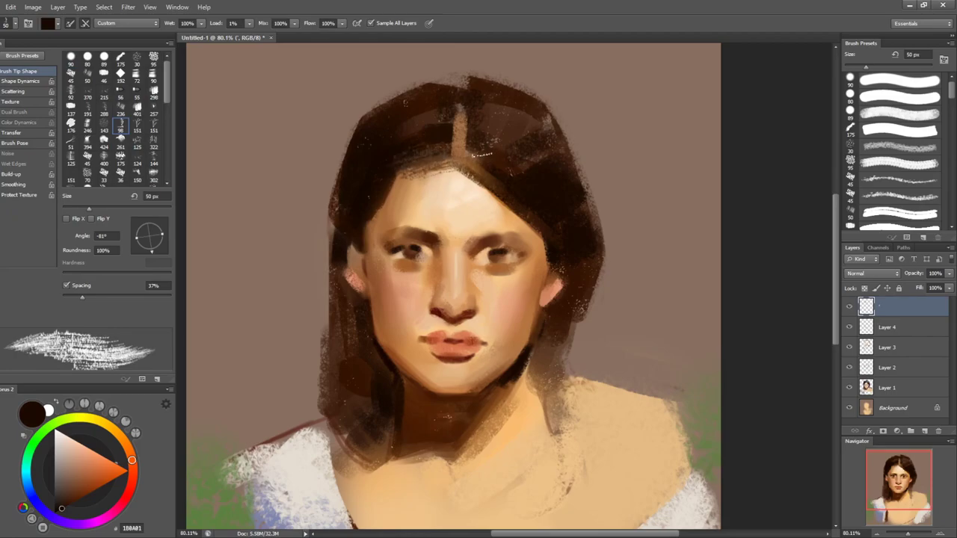
pyautogui.press('[')
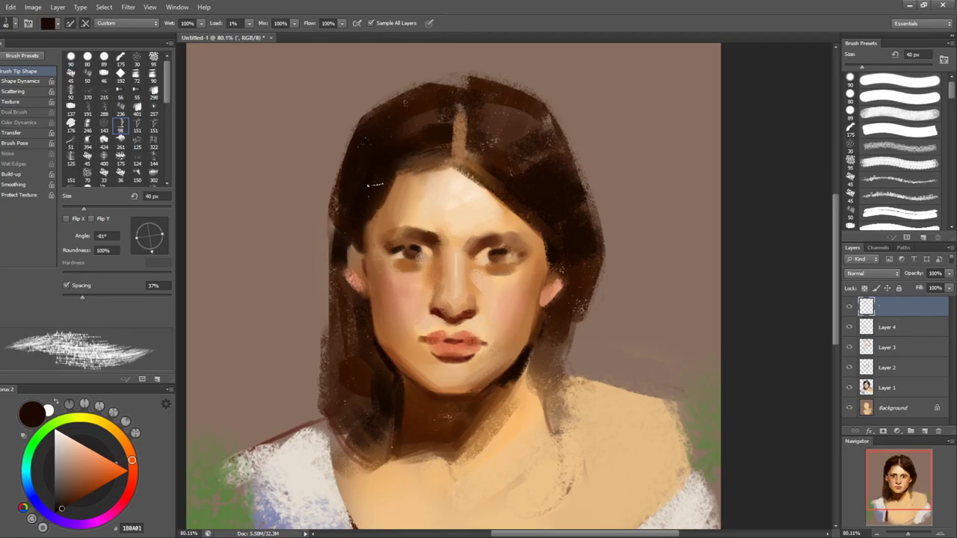
pyautogui.hotkey('shift', 'b')
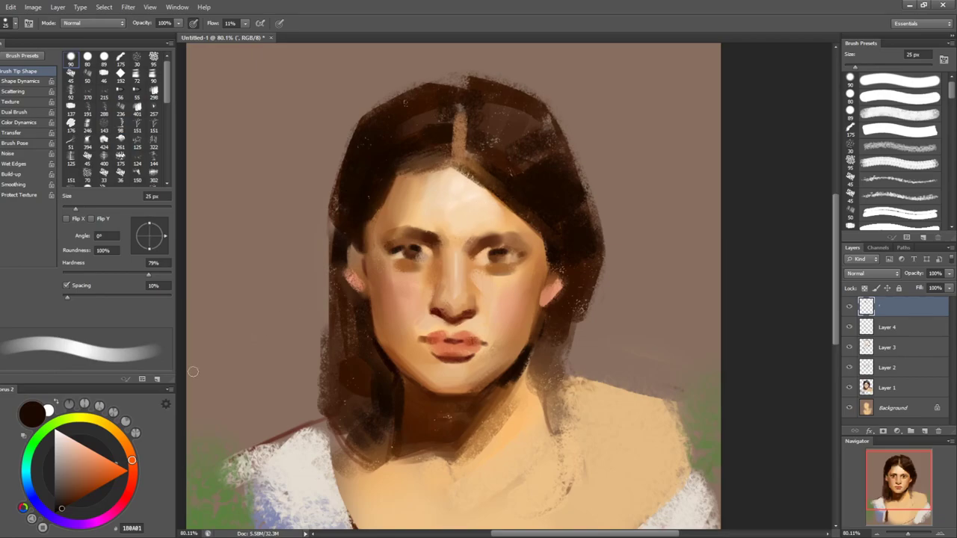
# - Define the upper lid and iris of the right eye with sampled brown #582714, working from a 9 px to a 25 px brush
pyautogui.press('[')
pyautogui.press('[')
pyautogui.press('[')
pyautogui.press('[')
pyautogui.press('[')
pyautogui.press('[')
pyautogui.press('[')
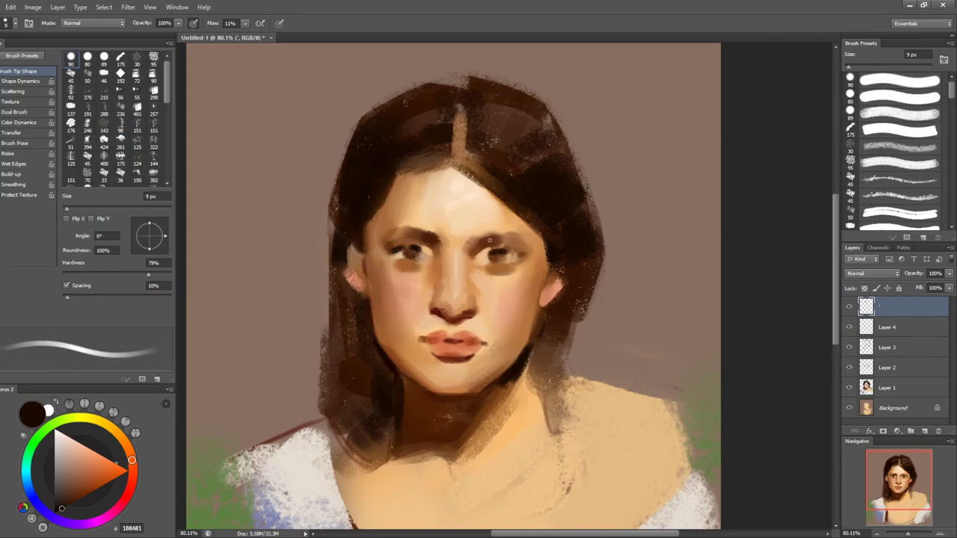
pyautogui.keyDown('alt'); pyautogui.click(485, 242); pyautogui.keyUp('alt')
pyautogui.press(']')
pyautogui.press(']')
pyautogui.press(']')
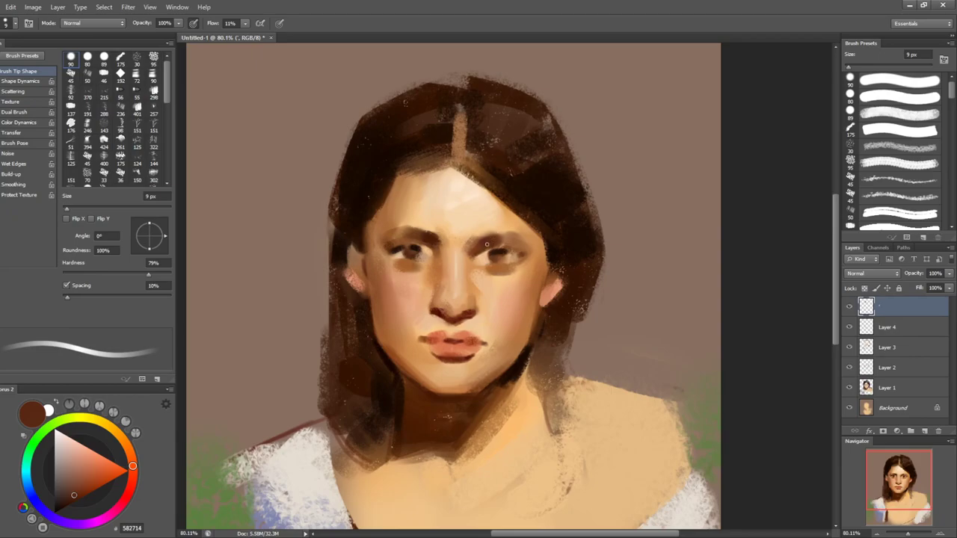
pyautogui.press(']')
pyautogui.press(']')
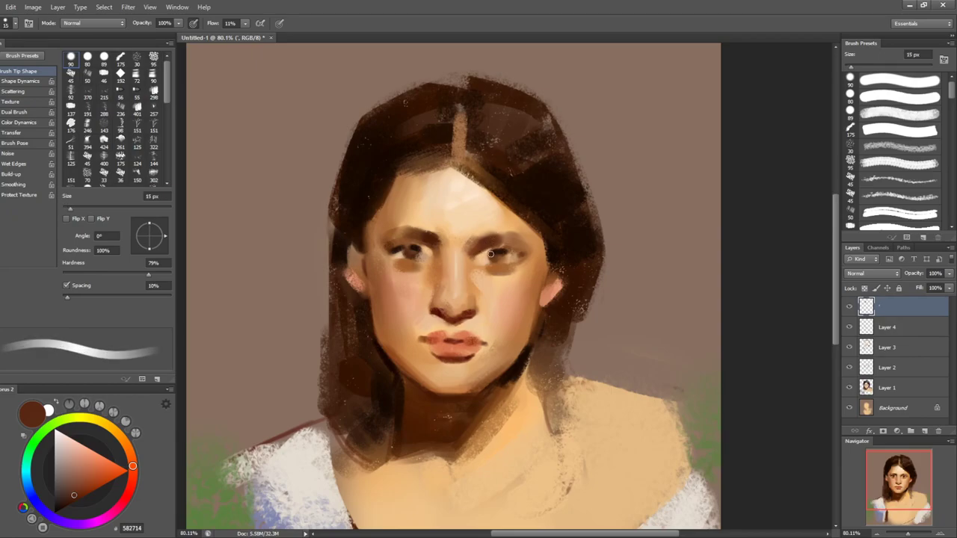
pyautogui.press(']')
pyautogui.press(']')
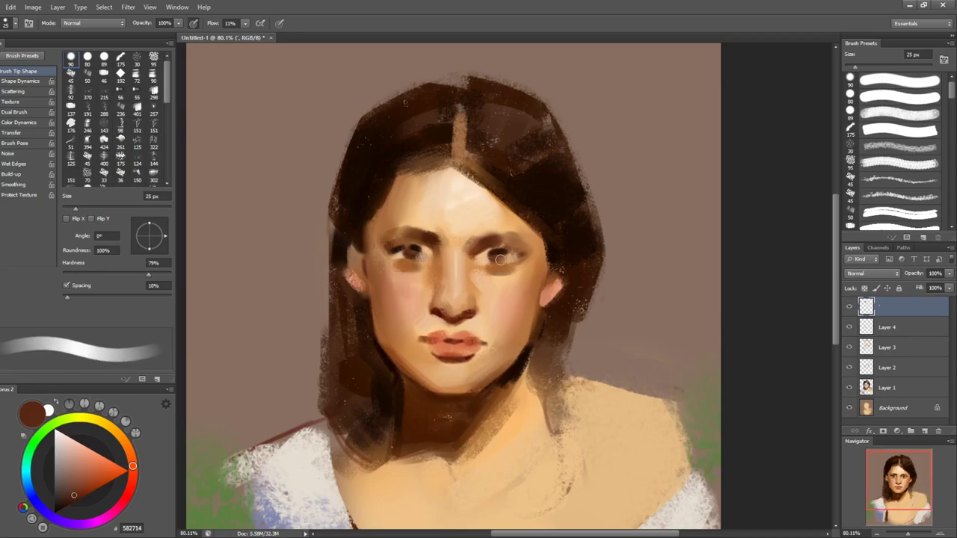
# - Shade the right eye and its outer corner with sampled brown #612F17, using 30 px and 25 px brushes
pyautogui.keyDown('alt'); pyautogui.click(499, 254); pyautogui.keyUp('alt')
pyautogui.press('[')
pyautogui.press('[')
pyautogui.press('[')
pyautogui.press('[')
pyautogui.keyDown('alt'); pyautogui.click(497, 249); pyautogui.keyUp('alt')
pyautogui.press(']')
pyautogui.press(']')
pyautogui.press(']')
pyautogui.press(']')
pyautogui.press(']')
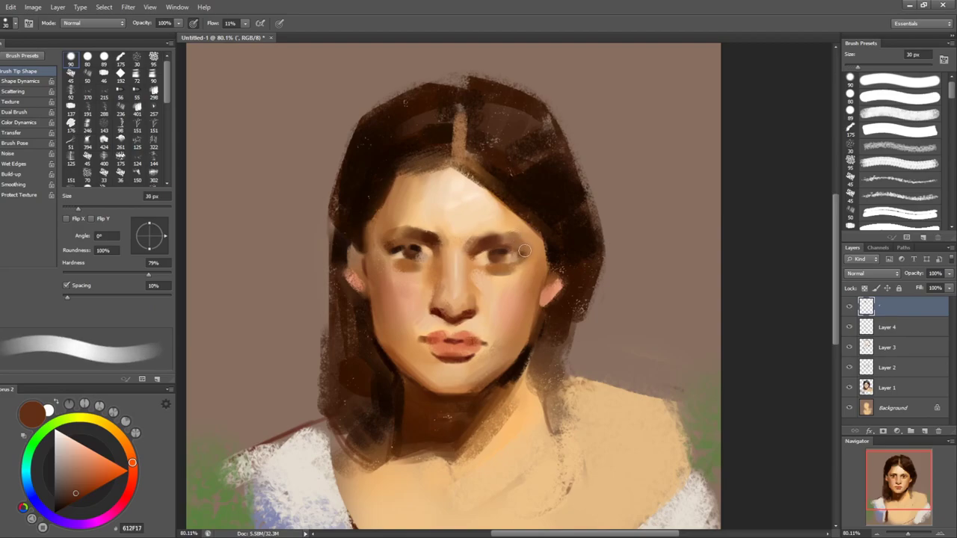
pyautogui.press('[')
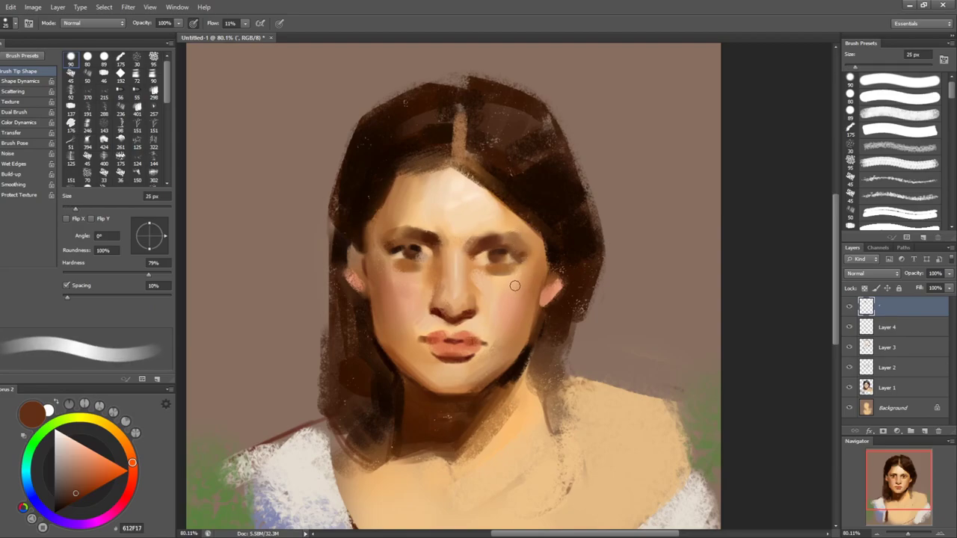
# - Darken the hair beside the right temple with sampled brown #612F17, using the textured round brush at 70 px
pyautogui.keyDown('alt'); pyautogui.click(521, 228); pyautogui.keyUp('alt')
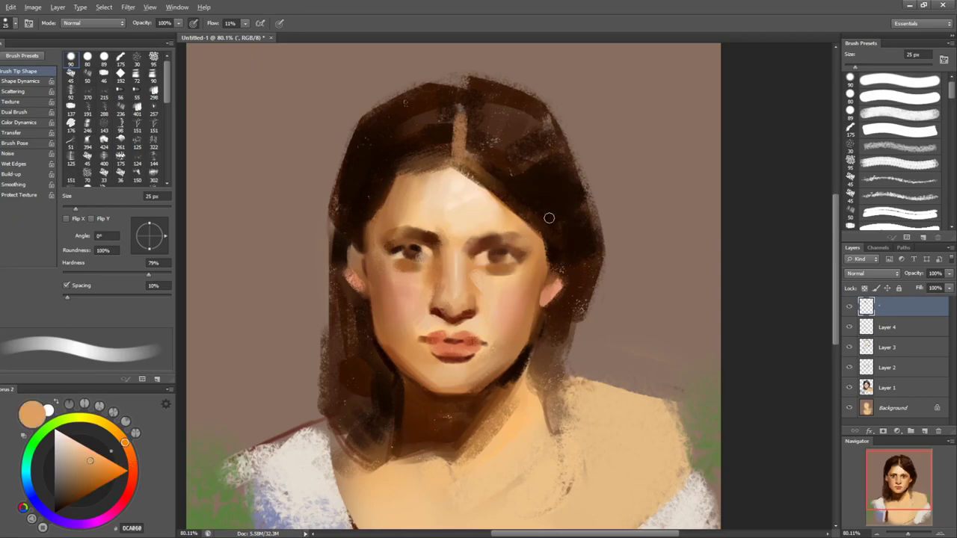
pyautogui.keyDown('alt'); pyautogui.click(548, 218); pyautogui.keyUp('alt')
pyautogui.press(']')
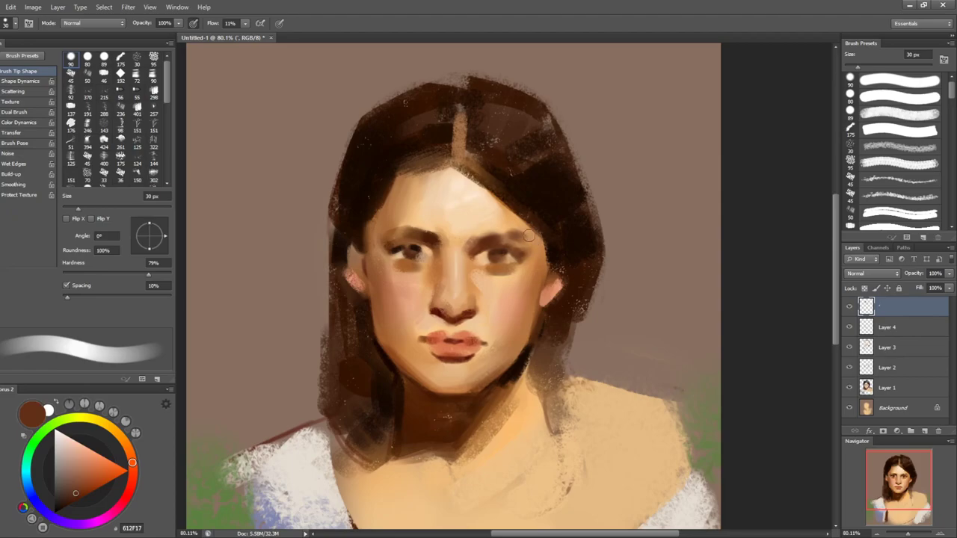
pyautogui.click(888, 112)
pyautogui.moveTo(551, 231)
pyautogui.mouseDown()
pyautogui.moveTo(506, 228)
pyautogui.moveTo(546, 167)
pyautogui.mouseUp()
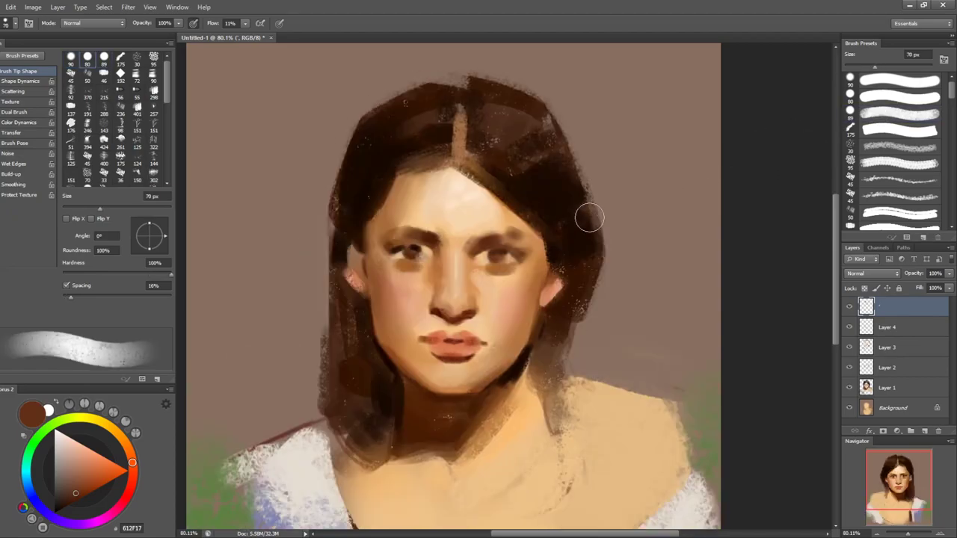
# - Fill in the outer right eyebrow with sampled brown #794527 at 30 px
pyautogui.press('[')
pyautogui.press('[')
pyautogui.press('[')
pyautogui.press('[')
pyautogui.press('[')
pyautogui.press(']')
pyautogui.press(']')
pyautogui.keyDown('alt'); pyautogui.click(514, 233); pyautogui.keyUp('alt')
pyautogui.keyDown('alt'); pyautogui.click(509, 232); pyautogui.keyUp('alt')
pyautogui.moveTo(509, 232); pyautogui.dragTo(493, 233)
# - Strengthen the inner end of the right eyebrow with sampled brown #5A2813 at 25 px and 17% flow
pyautogui.moveTo(220, 29); pyautogui.dragTo(244, 17)
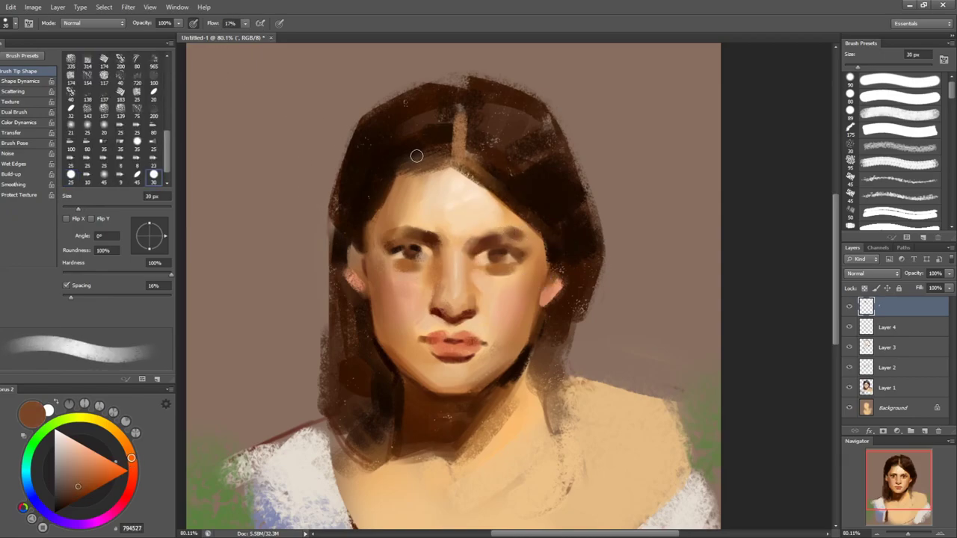
pyautogui.keyDown('alt'); pyautogui.click(485, 243); pyautogui.keyUp('alt')
pyautogui.press('[')
pyautogui.press('[')
pyautogui.press(']')
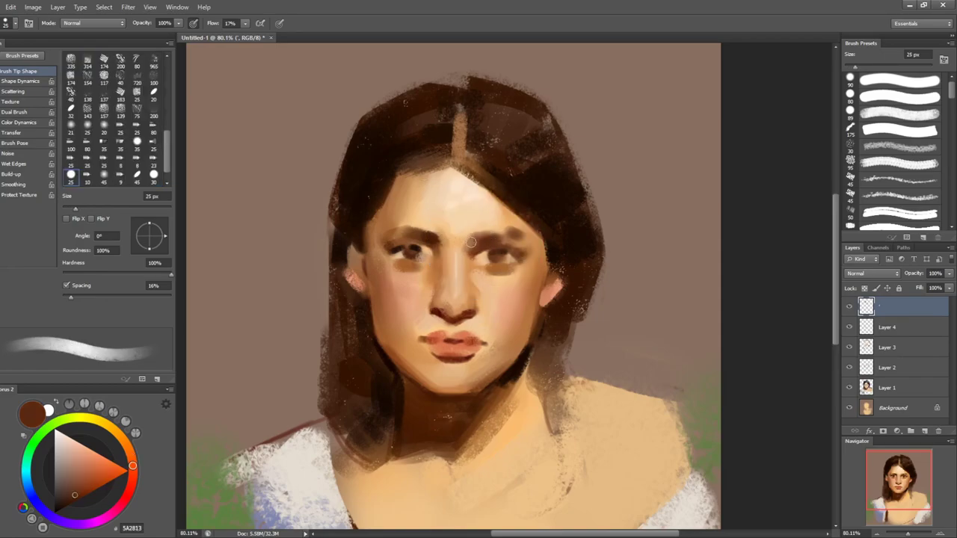
pyautogui.moveTo(493, 237); pyautogui.dragTo(471, 243)
# - Darken the left eyebrow with sampled deep brown #471807 at 25 px and 27% flow, undoing the last stroke
pyautogui.keyDown('alt'); pyautogui.click(427, 223); pyautogui.keyUp('alt')
pyautogui.moveTo(212, 27); pyautogui.dragTo(219, 26)
pyautogui.moveTo(469, 245)
pyautogui.mouseDown()
pyautogui.moveTo(468, 203)
pyautogui.moveTo(426, 203)
pyautogui.mouseUp()
pyautogui.hotkey('ctrl', 'z')
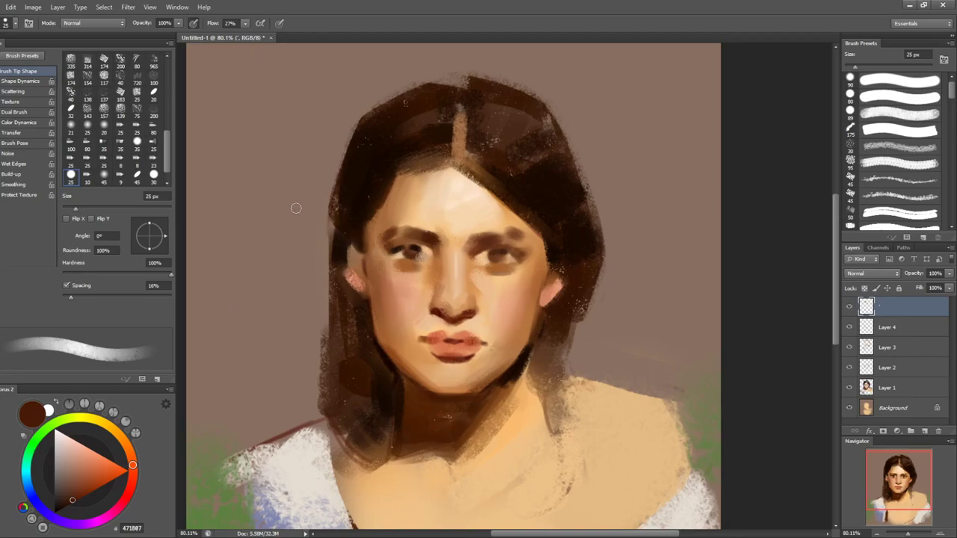
# - Warm the shading around both eyes with brown #783619, using 35 px, 20 px and 30 px brushes
pyautogui.moveTo(79, 481); pyautogui.dragTo(83, 488)
pyautogui.press(']')
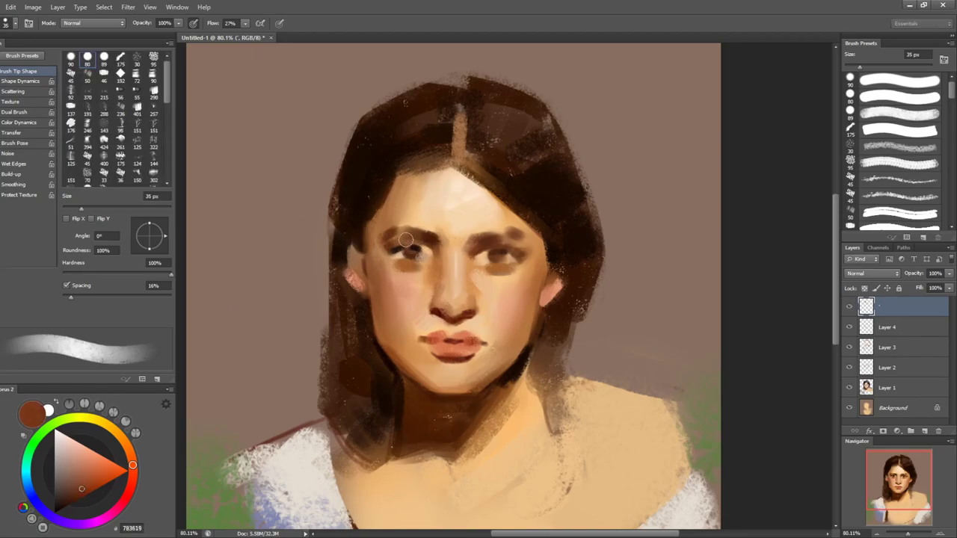
pyautogui.press('[')
pyautogui.press('[')
pyautogui.press('[')
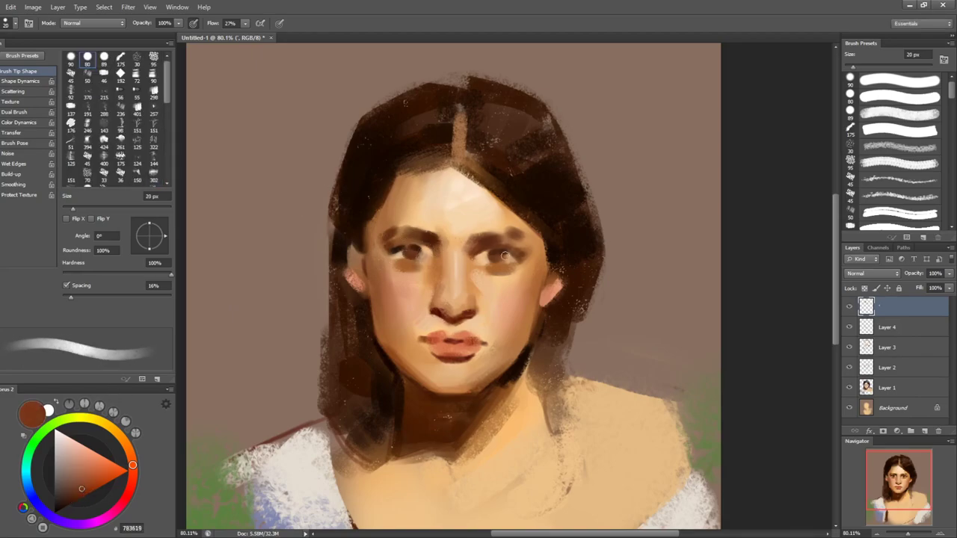
pyautogui.press(']')
pyautogui.press(']')
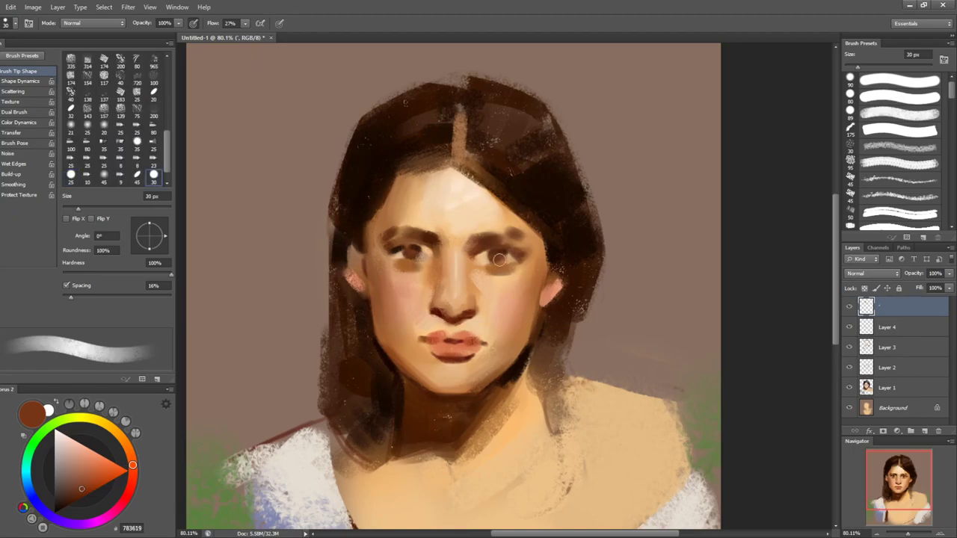
# - Rework the opening between the lips with sampled coral #D4714C at 25 px
pyautogui.hotkey('ctrl', 'shift', 'h')
pyautogui.press('h')
pyautogui.press('[')
pyautogui.scroll(1, 498, 316)
pyautogui.press('[')
pyautogui.press('[')
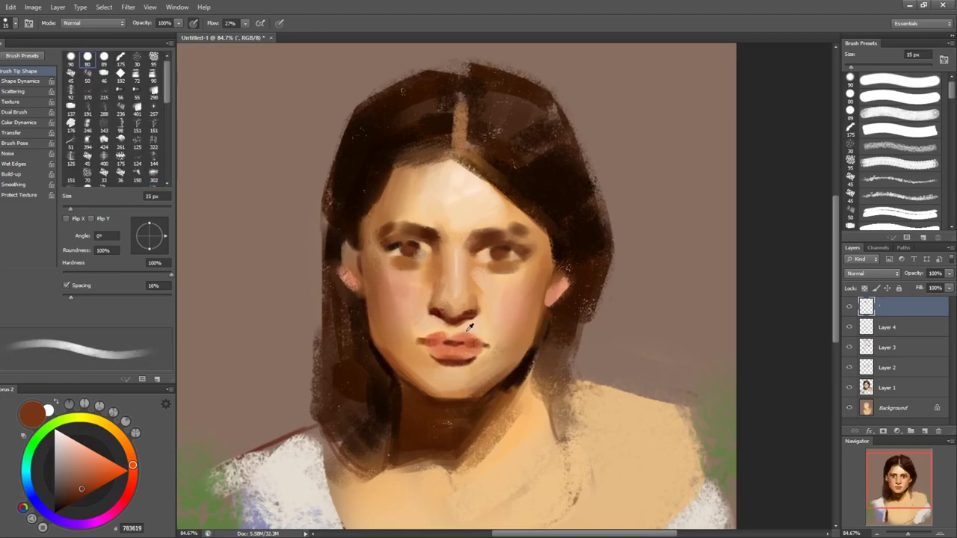
pyautogui.press(']')
pyautogui.press(']')
pyautogui.keyDown('alt'); pyautogui.click(453, 341); pyautogui.keyUp('alt')
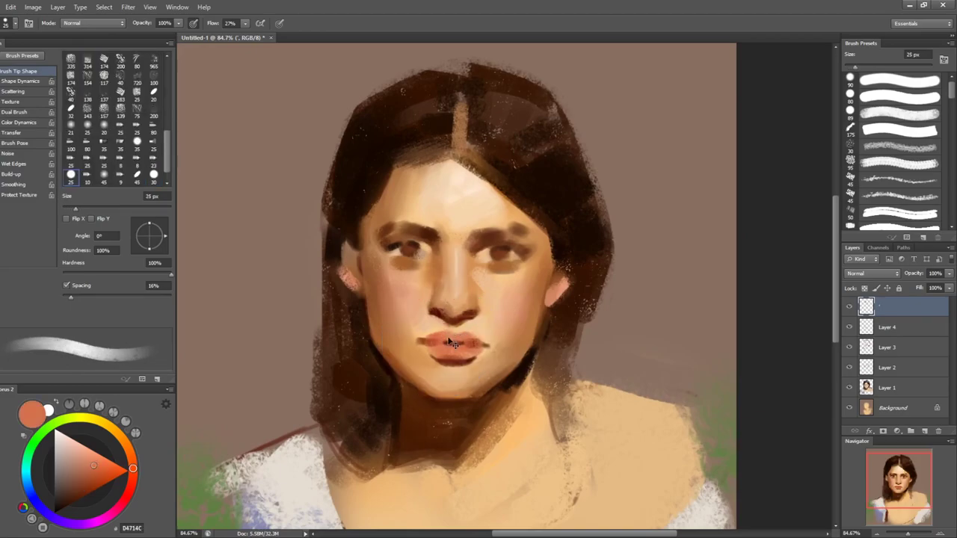
# - Deepen the neck shadow below the chin with sampled dark brown #432108, using 35 px and 20 px brushes
pyautogui.keyDown('alt'); pyautogui.click(513, 397); pyautogui.keyUp('alt')
pyautogui.press(']')
pyautogui.keyDown('alt'); pyautogui.click(507, 383); pyautogui.keyUp('alt')
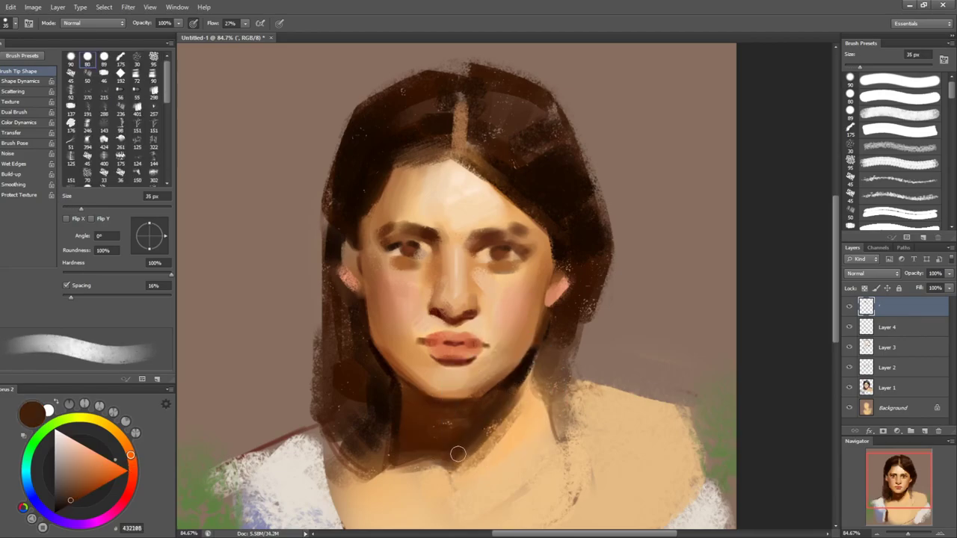
pyautogui.press('[')
pyautogui.press('[')
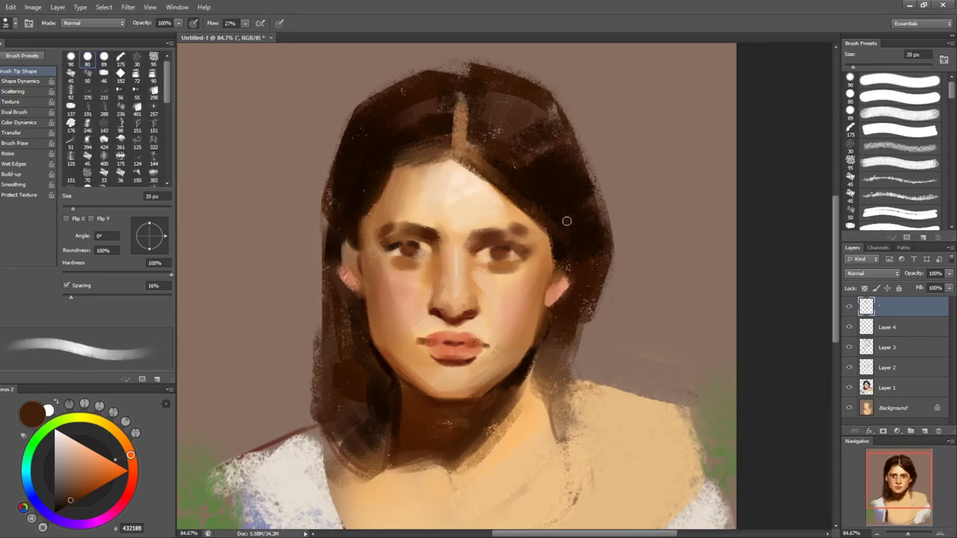
# - Shade the edge of the right cheek beside the ear with sampled orange-brown #A96231 at 25 px
pyautogui.keyDown('alt'); pyautogui.click(568, 281); pyautogui.keyUp('alt')
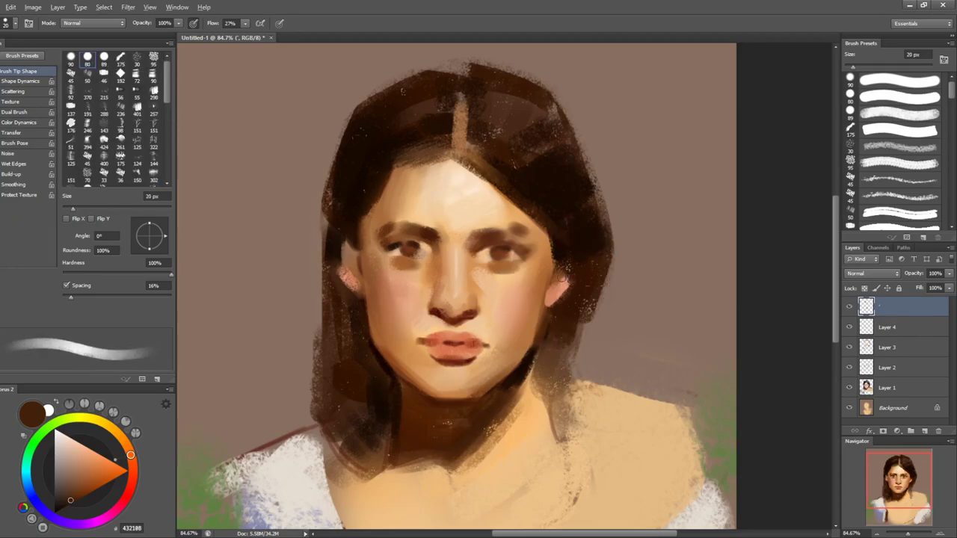
pyautogui.press(']')
pyautogui.keyDown('alt'); pyautogui.click(545, 285); pyautogui.keyUp('alt')
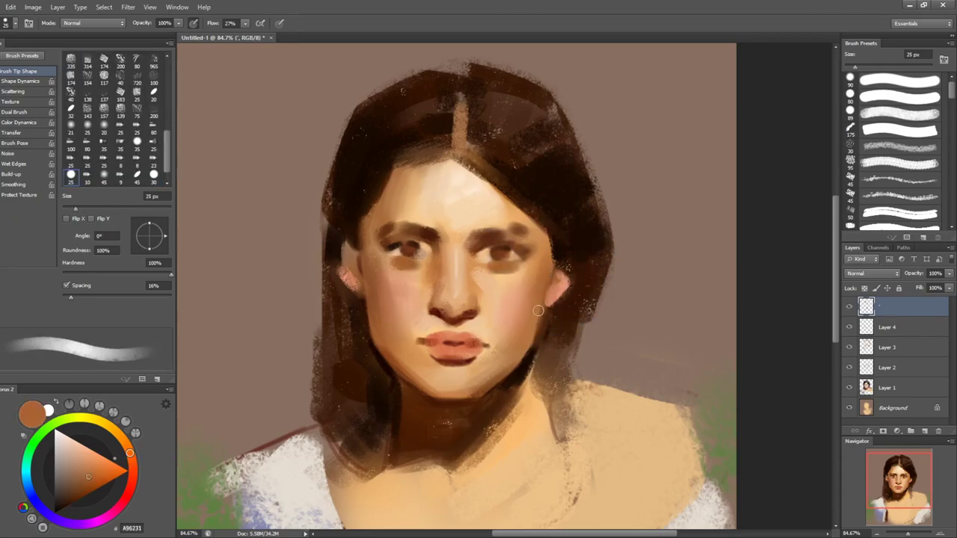
# - Sharpen the dark hair edge below the right ear with sampled near-black #1A0901, working from 7 px to 20 px
pyautogui.keyDown('alt'); pyautogui.click(528, 362); pyautogui.keyUp('alt')
pyautogui.press('[')
pyautogui.press('[')
pyautogui.press('[')
pyautogui.press('[')
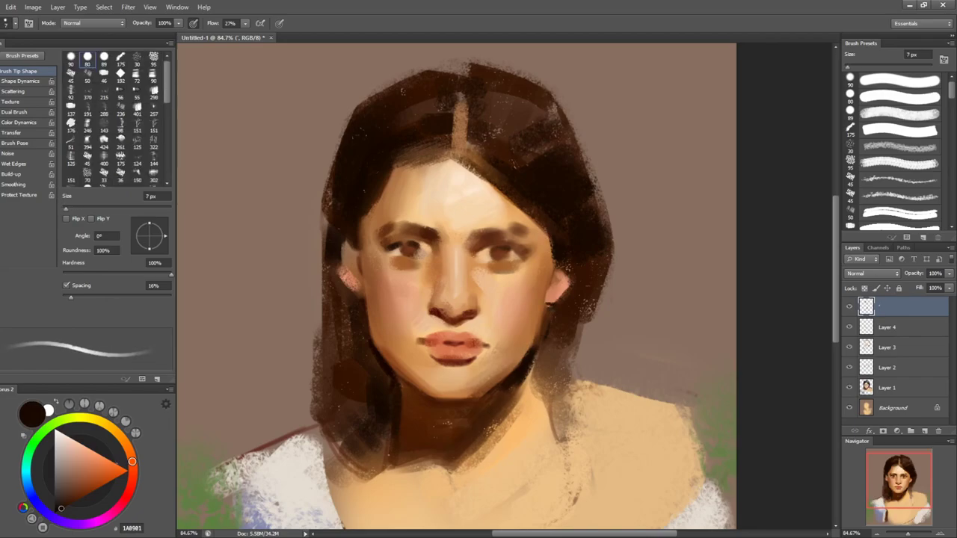
pyautogui.press(']')
pyautogui.press(']')
pyautogui.press(']')
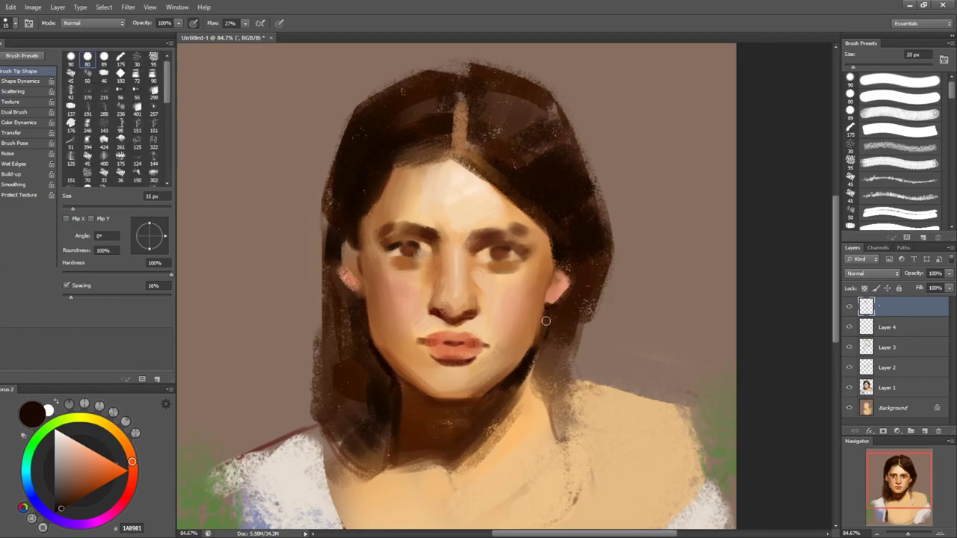
pyautogui.hotkey('shift', 'b')
pyautogui.hotkey('shift', 'b')
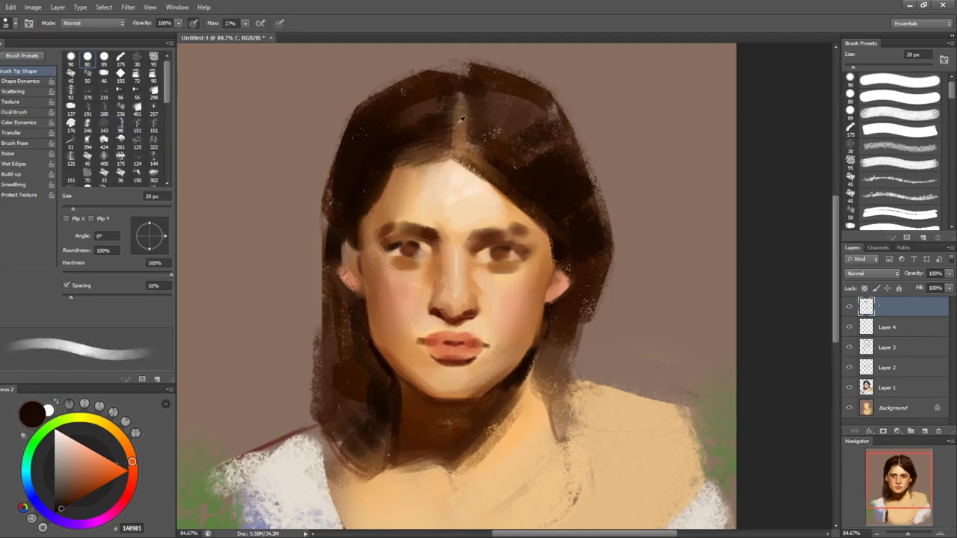
# - Paint lighter strands in the hair left of the parting with sampled brown #513018
pyautogui.keyDown('alt'); pyautogui.click(444, 116); pyautogui.keyUp('alt')
pyautogui.press('[')
pyautogui.moveTo(401, 129)
pyautogui.mouseDown()
pyautogui.moveTo(437, 125)
pyautogui.moveTo(424, 141)
pyautogui.mouseUp()
pyautogui.press(']')
pyautogui.press(']')
pyautogui.press(']')
pyautogui.press(']')
pyautogui.press(']')
pyautogui.press(']')
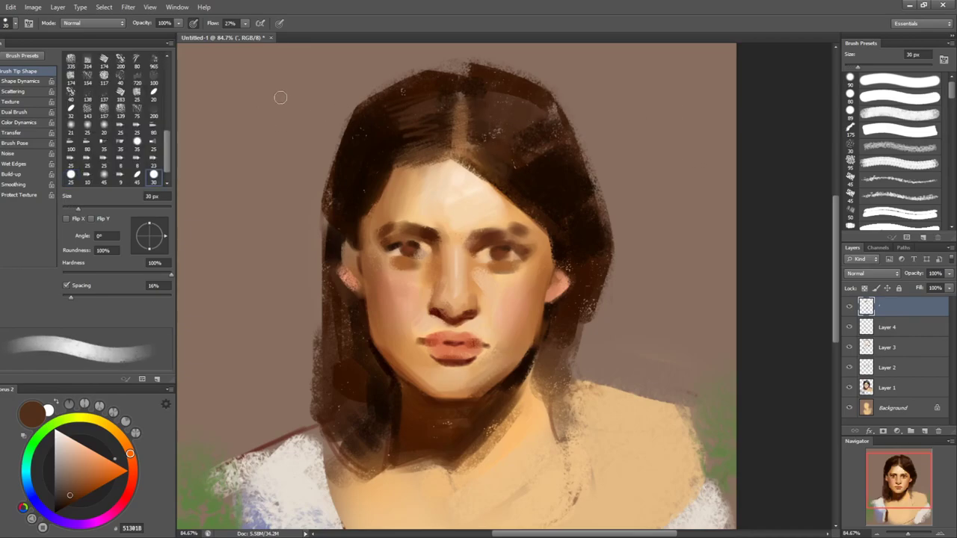
# - Refine the outer end of the left eyebrow with a sampled brow tone at 15 px and 39% flow
pyautogui.moveTo(210, 27); pyautogui.dragTo(244, 28)
pyautogui.press('[')
pyautogui.press('[')
pyautogui.press('[')
pyautogui.keyDown('alt'); pyautogui.click(388, 234); pyautogui.keyUp('alt')
pyautogui.moveTo(389, 235); pyautogui.dragTo(398, 231)
# - Smooth the right eyebrow with sampled brown #824920, using 25 px and 35 px brushes
pyautogui.keyDown('alt'); pyautogui.click(522, 229); pyautogui.keyUp('alt')
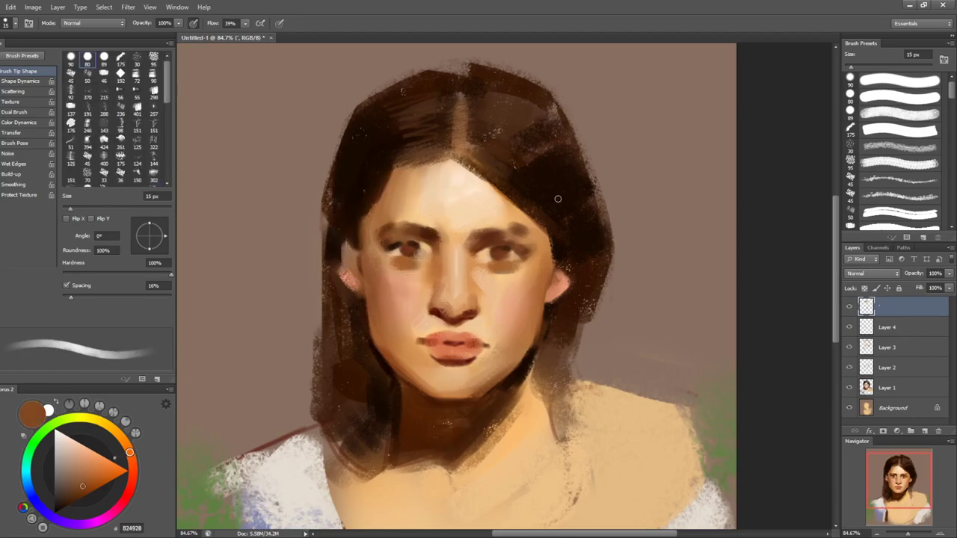
pyautogui.press(']')
pyautogui.press(']')
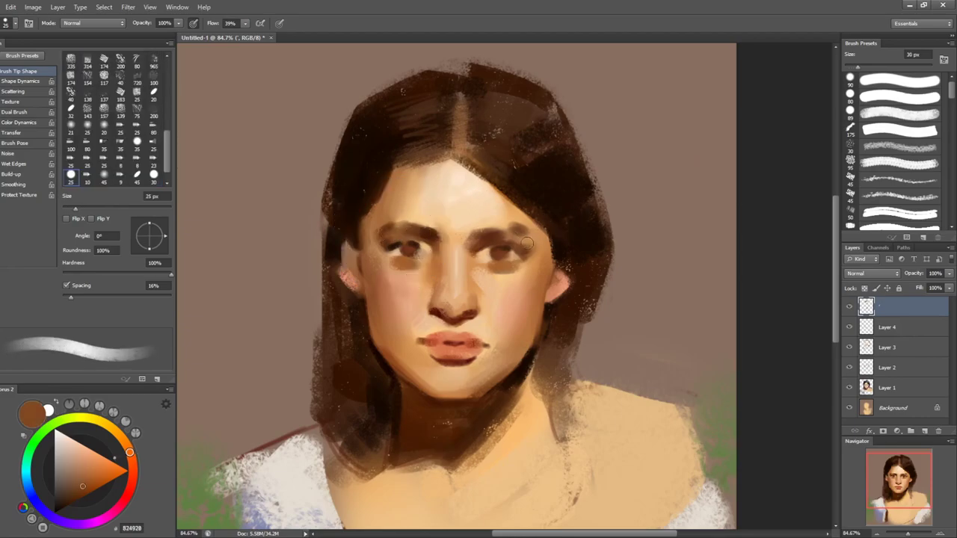
pyautogui.press('.')
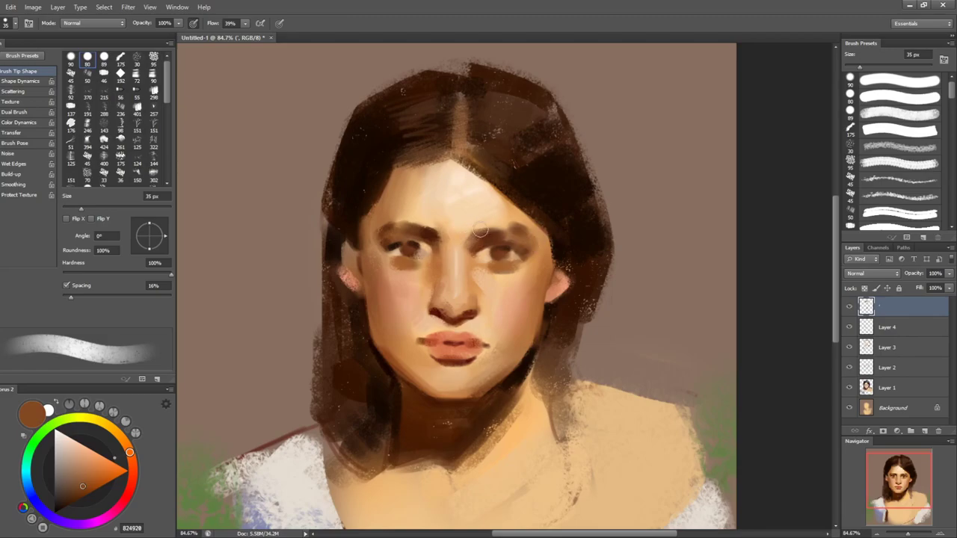
# - Blend the forehead with sampled skin tones #E3C09D, #E8AB67, #EAAC83 and #CB955E, using 20 px and 40 px brushes
pyautogui.press(',')
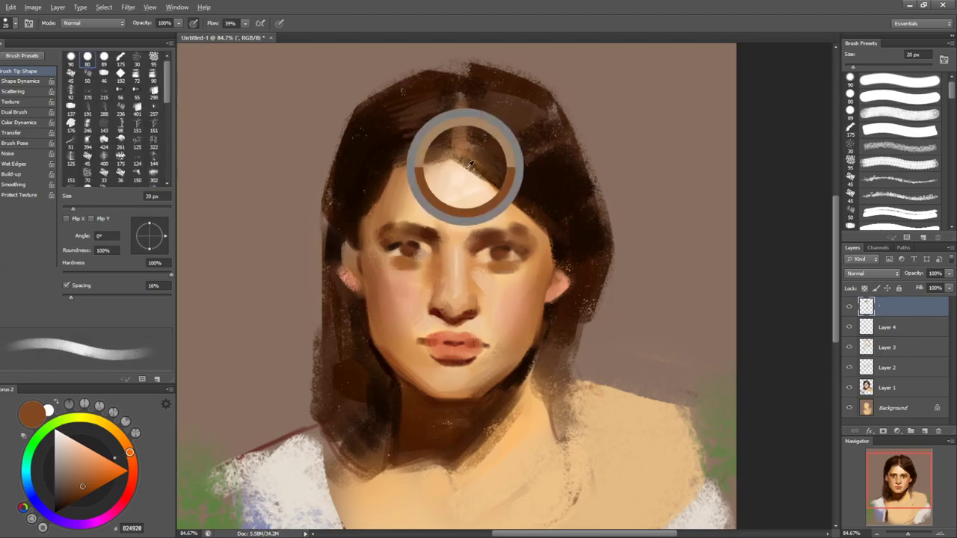
pyautogui.keyDown('alt'); pyautogui.click(488, 191); pyautogui.keyUp('alt')
pyautogui.keyDown('alt'); pyautogui.click(513, 201); pyautogui.keyUp('alt')
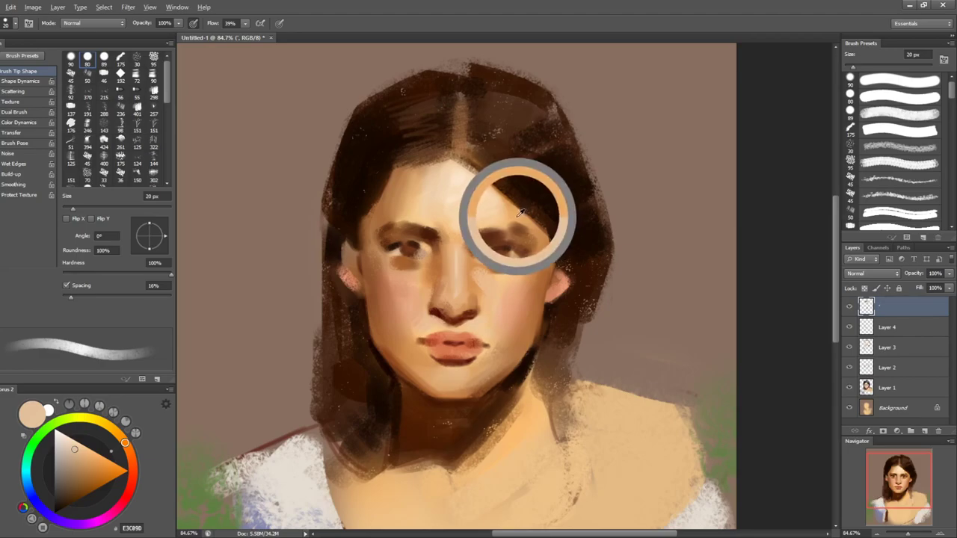
pyautogui.press('.')
pyautogui.press('.')
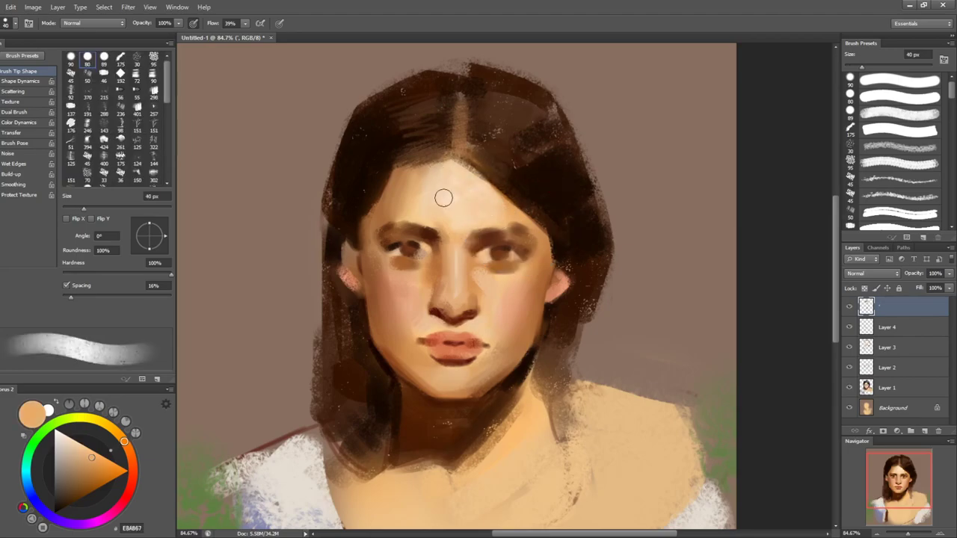
pyautogui.keyDown('alt'); pyautogui.click(522, 269); pyautogui.keyUp('alt')
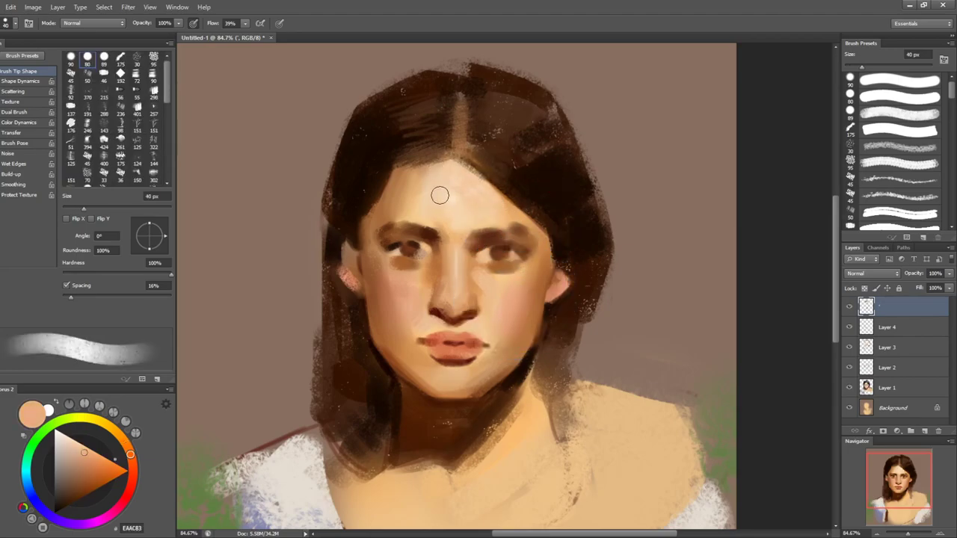
pyautogui.keyDown('alt'); pyautogui.click(416, 176); pyautogui.keyUp('alt')
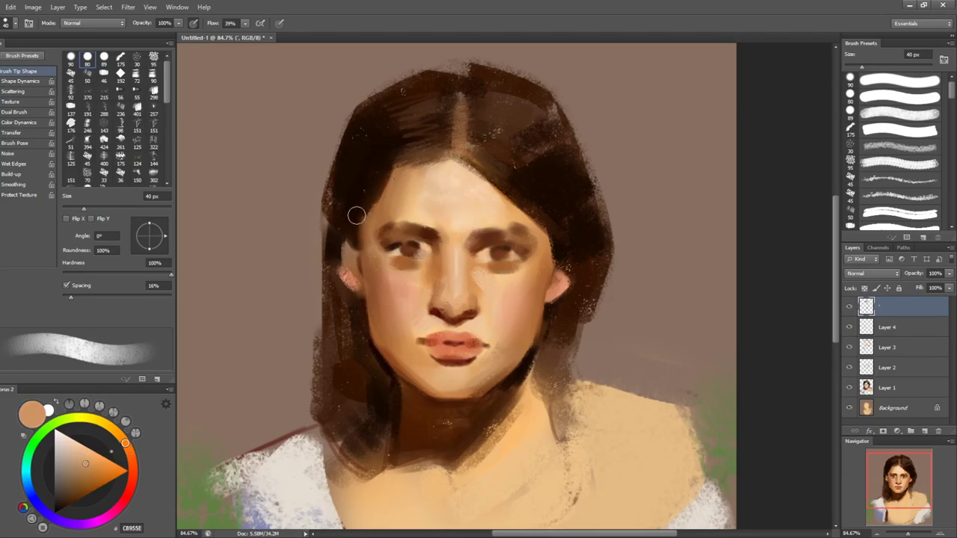
# - Soften the lower forehead and the skin above the right eyebrow with sampled #E1B483 and #D6A067 at 30 px
pyautogui.hotkey('shift', '.')
pyautogui.keyDown('alt'); pyautogui.click(422, 217); pyautogui.keyUp('alt')
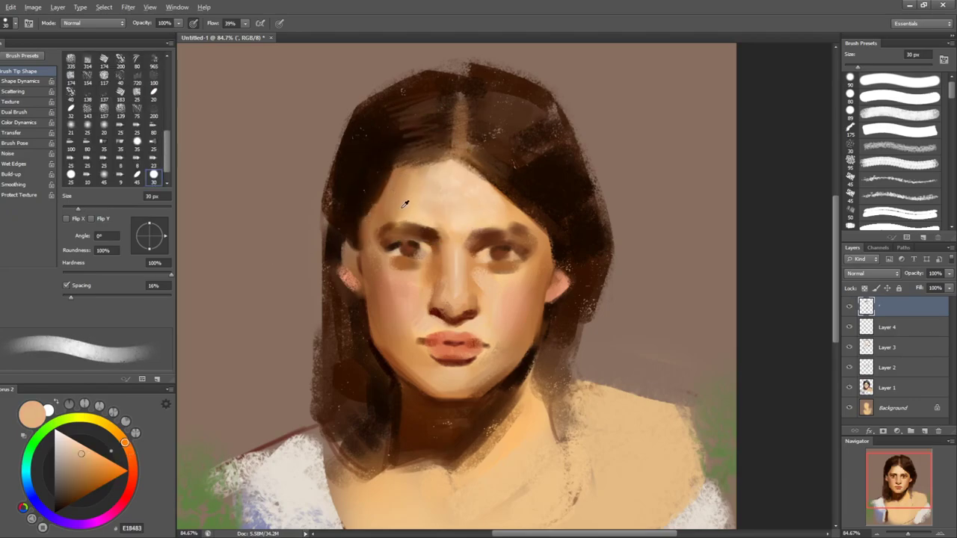
pyautogui.keyDown('alt'); pyautogui.click(449, 229); pyautogui.keyUp('alt')
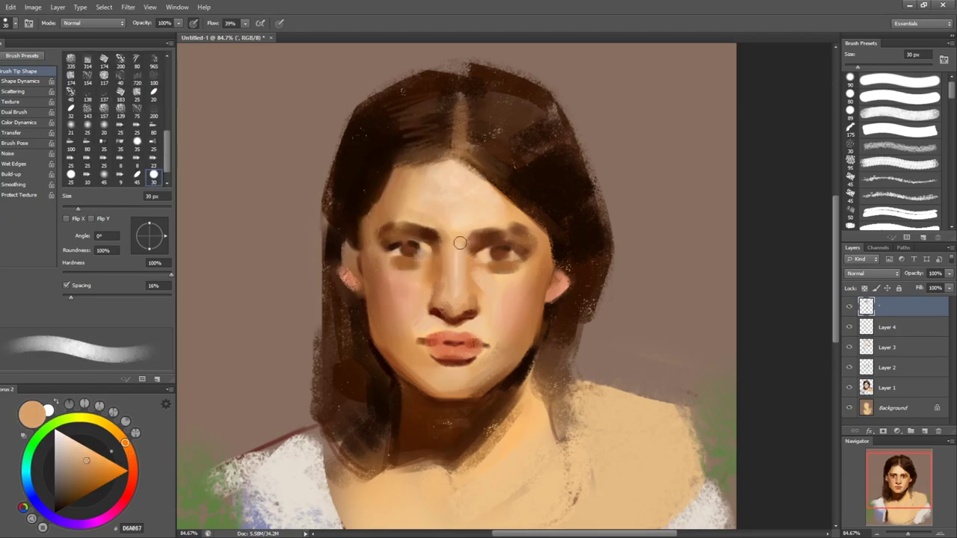
pyautogui.moveTo(469, 224); pyautogui.dragTo(498, 223)
# - Refine the left eye's outer corner and lower lid with sampled browns #382418 and #6E3317, using 25 px to 15 px brushes
pyautogui.press('[')
pyautogui.press('[')
pyautogui.press('[')
pyautogui.keyDown('alt'); pyautogui.click(394, 250); pyautogui.keyUp('alt')
pyautogui.press(']')
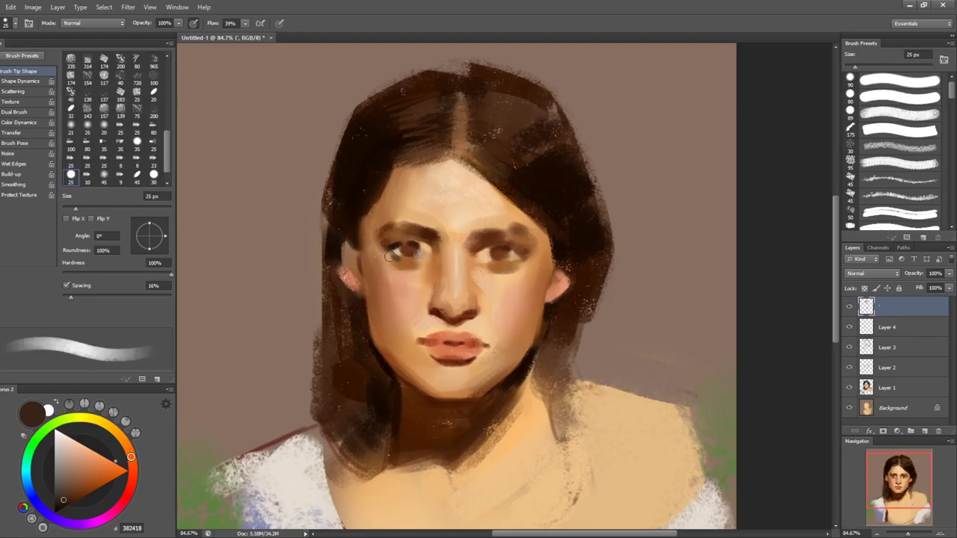
pyautogui.keyDown('alt'); pyautogui.click(400, 257); pyautogui.keyUp('alt')
pyautogui.press('[')
pyautogui.press('[')
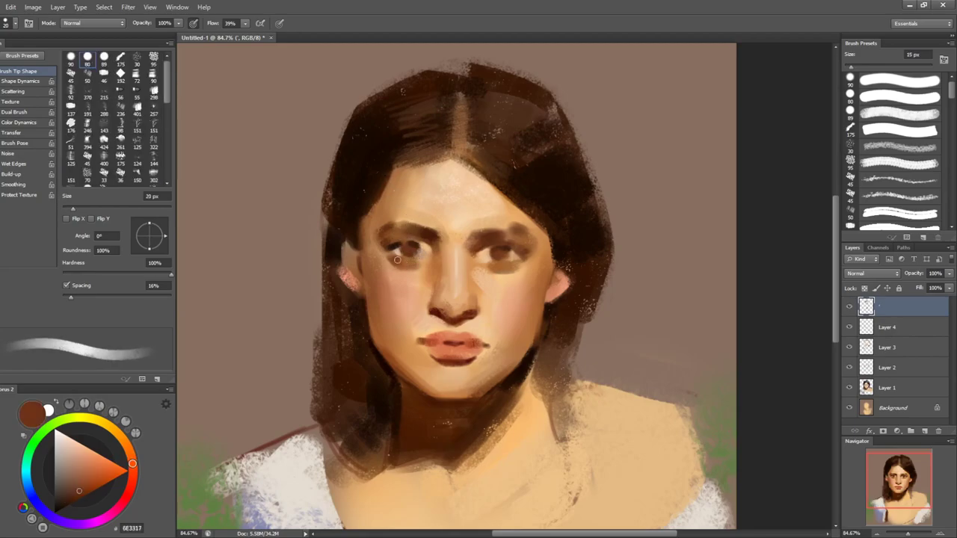
pyautogui.press(']')
# - Model the sides of the nose and the area under the right eye with sampled peach #ECBC8E at 30 px
pyautogui.keyDown('alt'); pyautogui.click(429, 276); pyautogui.keyUp('alt')
pyautogui.keyDown('alt'); pyautogui.click(465, 275); pyautogui.keyUp('alt')
pyautogui.moveTo(428, 281)
pyautogui.mouseDown()
pyautogui.moveTo(437, 270)
pyautogui.moveTo(423, 284)
pyautogui.mouseUp()
pyautogui.press(']')
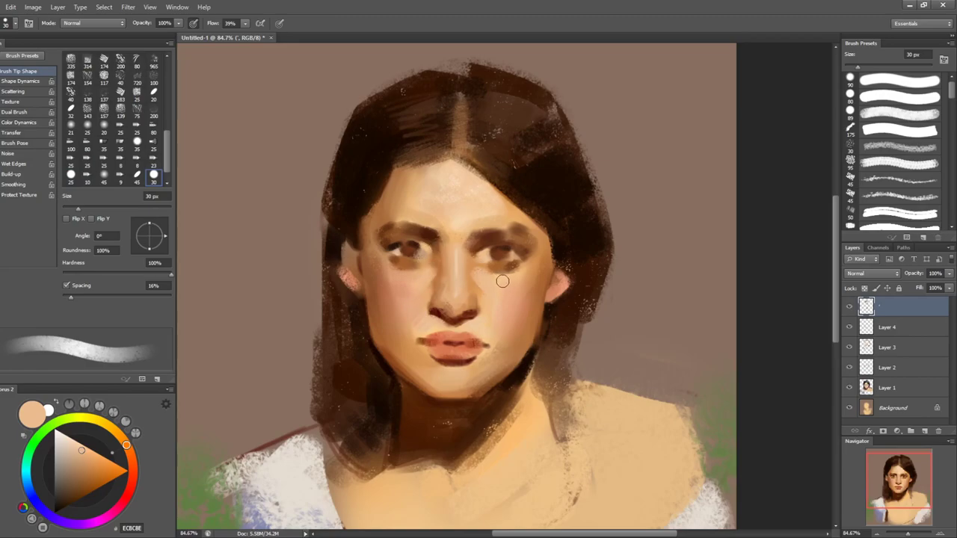
pyautogui.press('[')
# - Shade the outer left cheek with sampled reddish brown #A6613E at 35 px and sample a dark brown from the jaw edge
pyautogui.keyDown('alt'); pyautogui.click(388, 281); pyautogui.keyUp('alt')
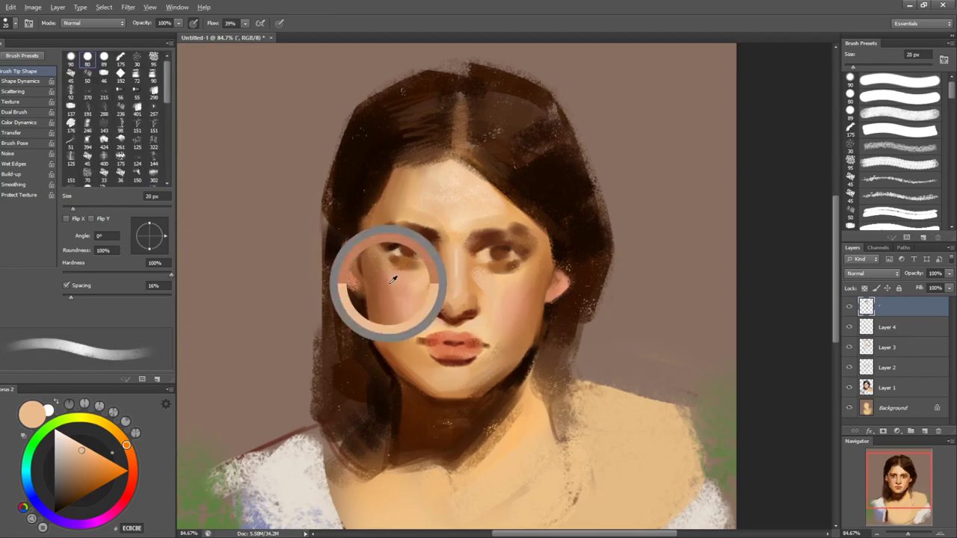
pyautogui.press('[')
pyautogui.keyDown('alt'); pyautogui.click(368, 273); pyautogui.keyUp('alt')
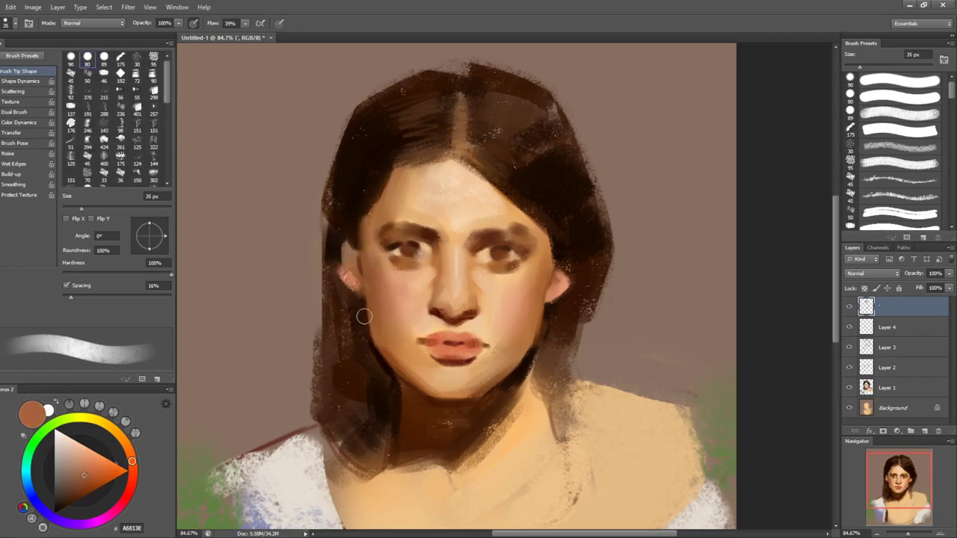
pyautogui.keyDown('alt'); pyautogui.click(367, 315); pyautogui.keyUp('alt')
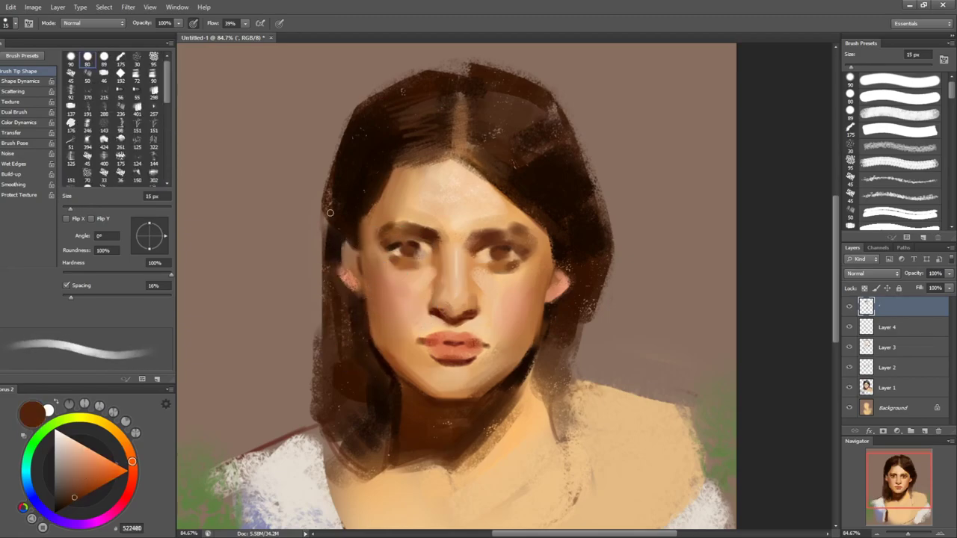
# - Darken the face edge in front of the left ear with sampled dark brown #281103 at 15 px
pyautogui.press('[')
pyautogui.press('[')
pyautogui.press(']')
pyautogui.press(']')
pyautogui.keyDown('alt'); pyautogui.click(360, 256); pyautogui.keyUp('alt')
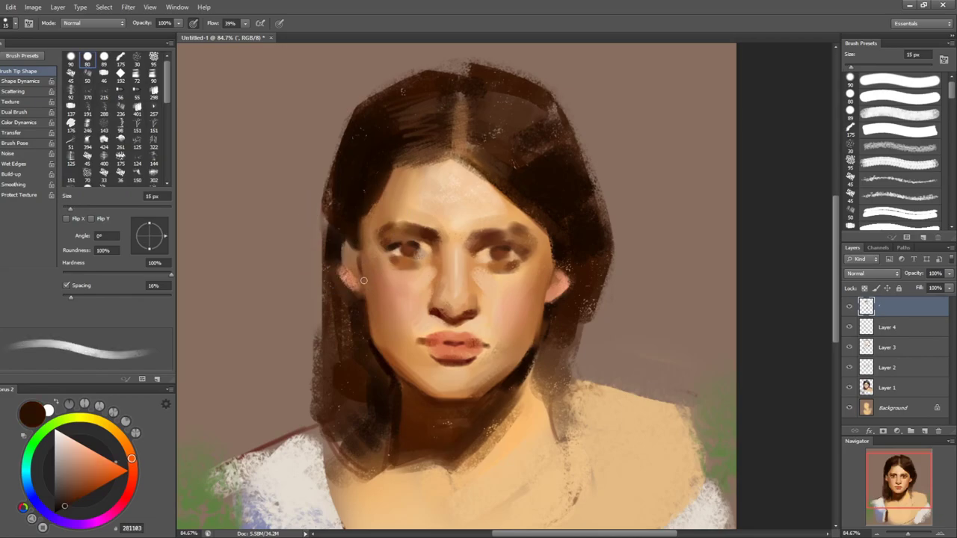
pyautogui.moveTo(363, 262); pyautogui.dragTo(365, 290)
pyautogui.moveTo(359, 262); pyautogui.dragTo(366, 294)
# - Cover the top of the left ear with sampled dark hair brown #361907 at 35 px
pyautogui.press(']')
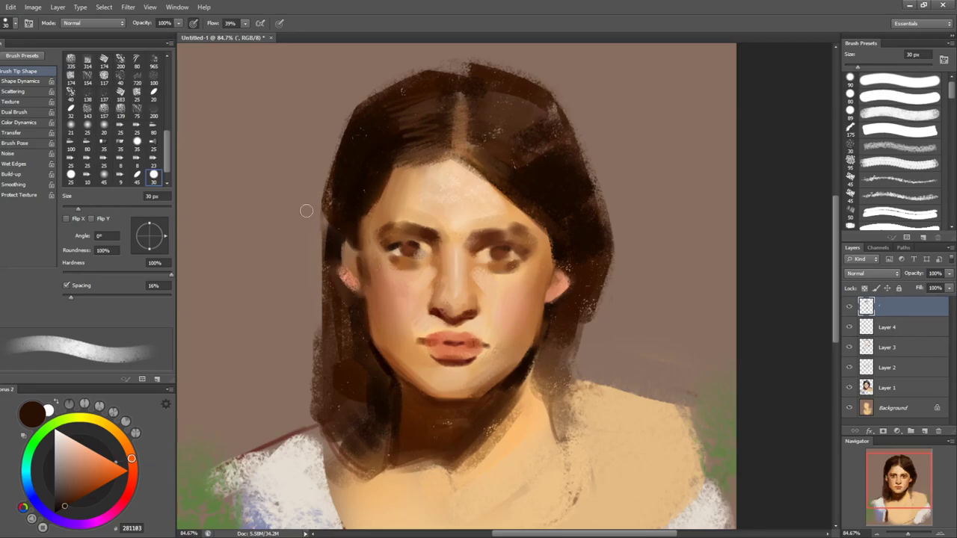
pyautogui.press(']')
pyautogui.keyDown('alt'); pyautogui.click(350, 239); pyautogui.keyUp('alt')
pyautogui.press(']')
pyautogui.press(']')
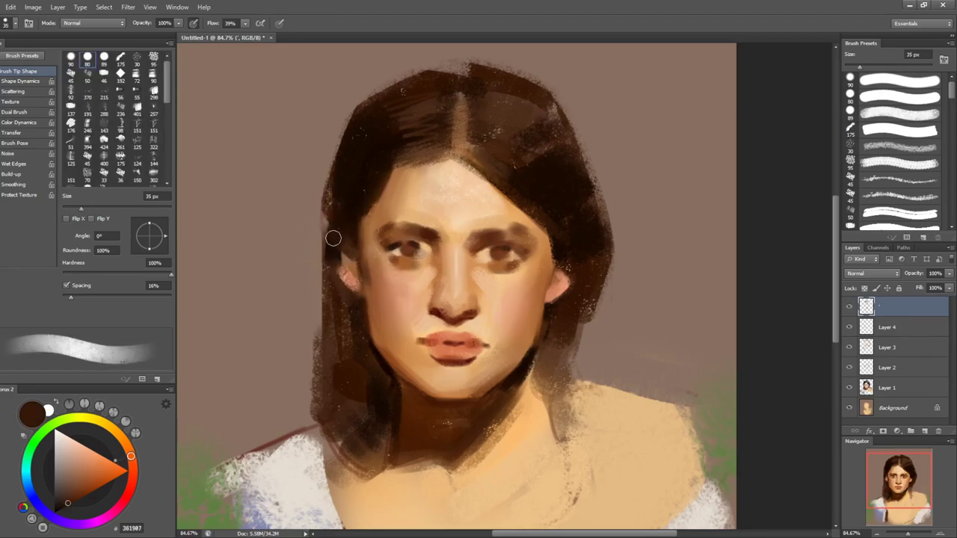
# - Repaint the left ear's upper rim with reddish brown sampled from the ear, at 20 px
pyautogui.press('[')
pyautogui.press('[')
pyautogui.press('[')
pyautogui.keyDown('alt'); pyautogui.click(341, 258); pyautogui.keyUp('alt')
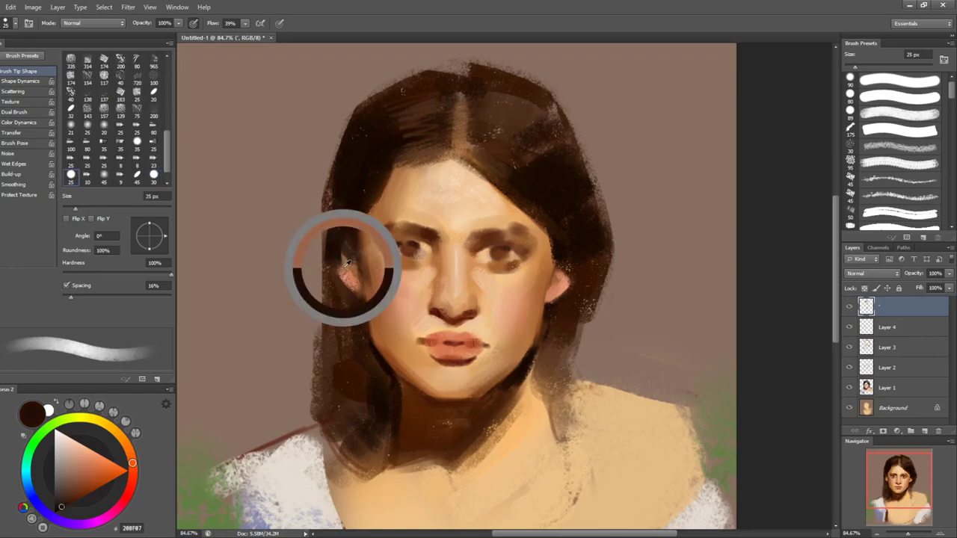
pyautogui.keyDown('alt'); pyautogui.click(346, 272); pyautogui.keyUp('alt')
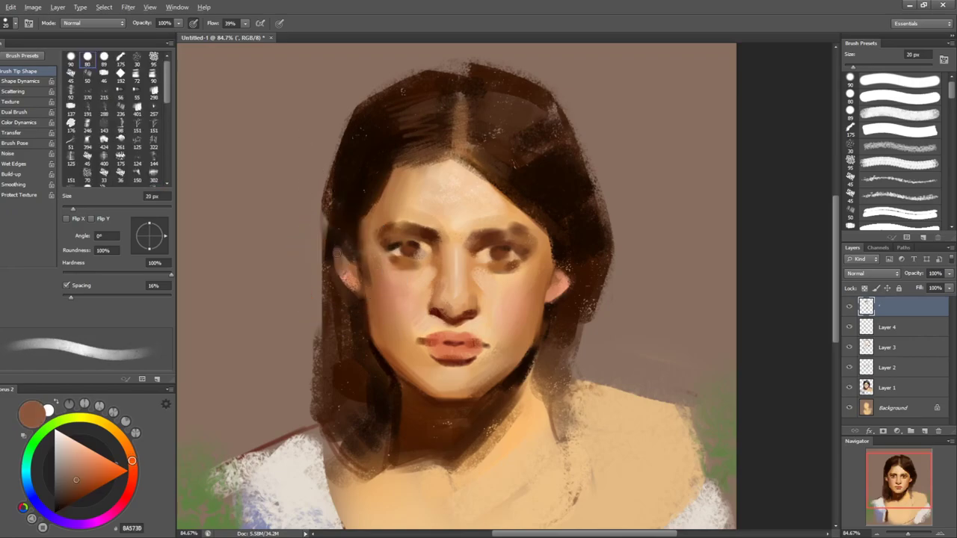
pyautogui.keyDown('alt'); pyautogui.click(340, 263); pyautogui.keyUp('alt')
# - Soften the left forehead hairline with sampled tan #B47B4A at 35 px and trim the hair's upper left outline with background tone #886F61
pyautogui.press(']')
pyautogui.press(']')
pyautogui.press(']')
pyautogui.keyDown('alt'); pyautogui.click(372, 191); pyautogui.keyUp('alt')
pyautogui.keyDown('alt'); pyautogui.click(385, 171); pyautogui.keyUp('alt')
pyautogui.keyDown('alt'); pyautogui.click(408, 172); pyautogui.keyUp('alt')
pyautogui.moveTo(404, 169)
pyautogui.mouseDown()
pyautogui.moveTo(438, 153)
pyautogui.moveTo(427, 163)
pyautogui.mouseUp()
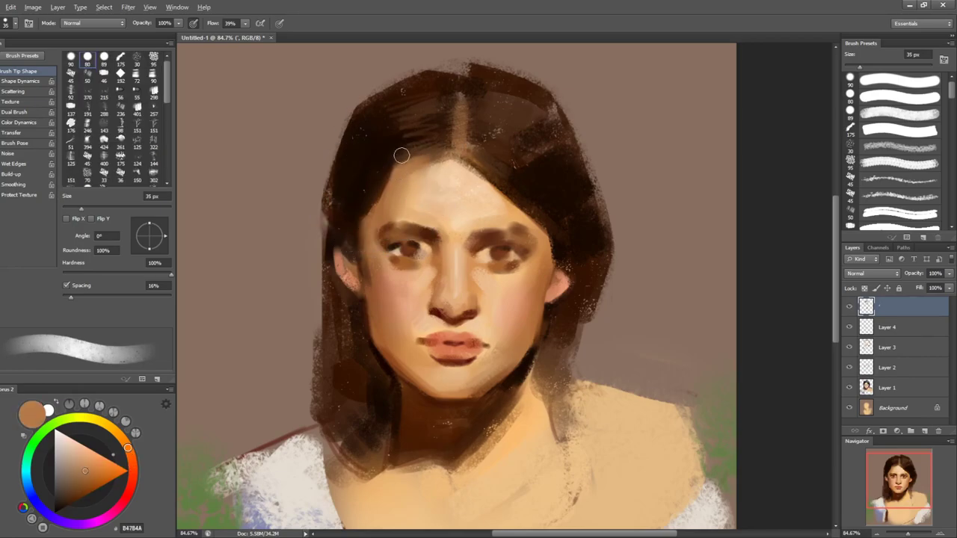
pyautogui.keyDown('alt'); pyautogui.click(384, 166); pyautogui.keyUp('alt')
pyautogui.keyDown('alt'); pyautogui.click(361, 88); pyautogui.keyUp('alt')
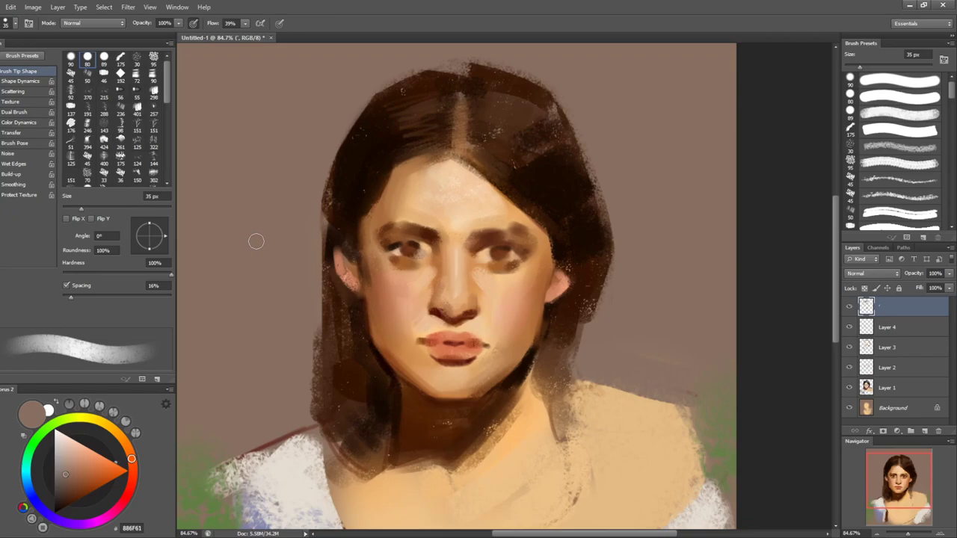
# - Blend the skin between the nose and the left mouth corner with sampled peach tones including #E4AC84 at 15 px
pyautogui.keyDown('alt'); pyautogui.click(541, 292); pyautogui.keyUp('alt')
pyautogui.press('[')
pyautogui.press('[')
pyautogui.press('[')
pyautogui.press('[')
pyautogui.keyDown('alt'); pyautogui.click(418, 338); pyautogui.keyUp('alt')
pyautogui.keyDown('alt'); pyautogui.click(427, 323); pyautogui.keyUp('alt')
pyautogui.keyDown('alt'); pyautogui.click(430, 327); pyautogui.keyUp('alt')
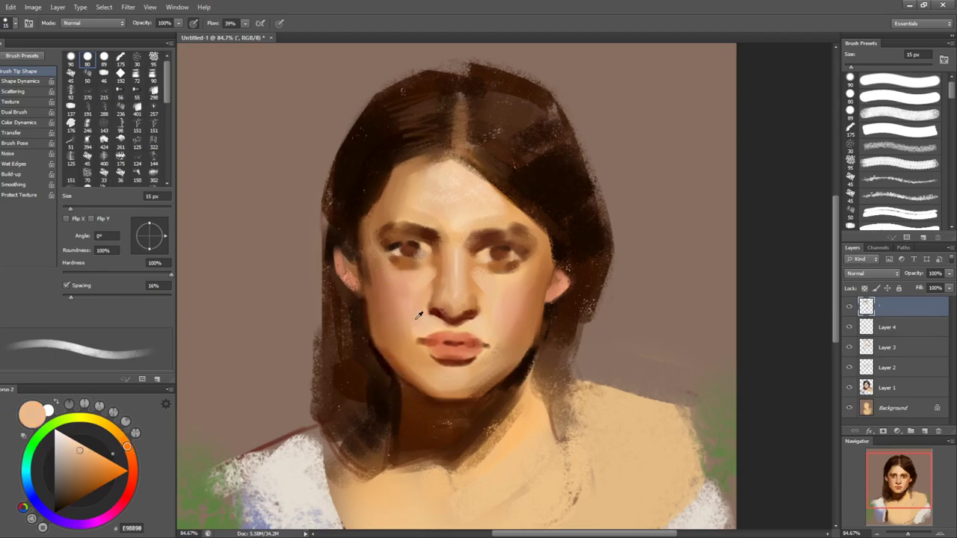
pyautogui.keyDown('alt'); pyautogui.click(428, 332); pyautogui.keyUp('alt')
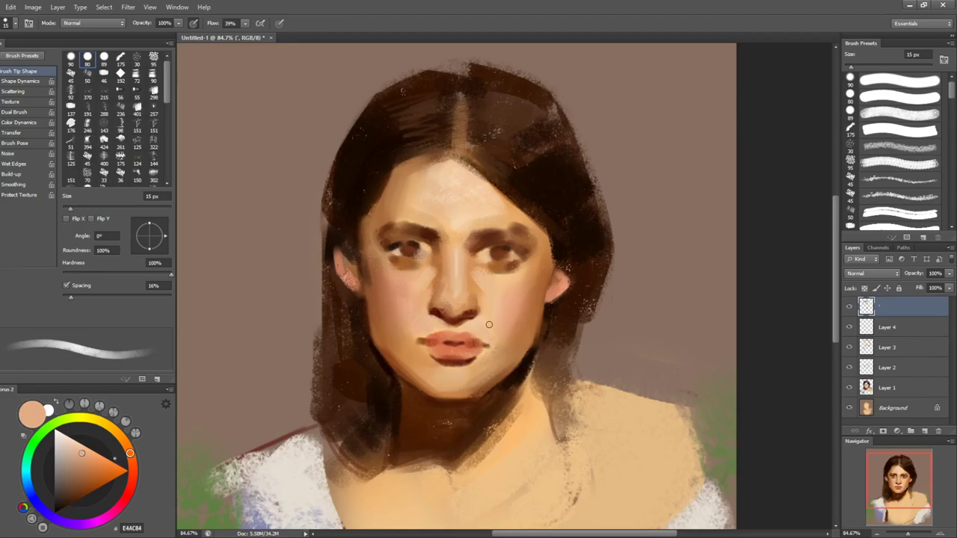
# - Clean up the right mouth corner and the skin beside the lower lip with sampled tan #C68F5A at 15 px
pyautogui.keyDown('alt'); pyautogui.click(474, 360); pyautogui.keyUp('alt')
pyautogui.keyDown('alt'); pyautogui.click(482, 359); pyautogui.keyUp('alt')
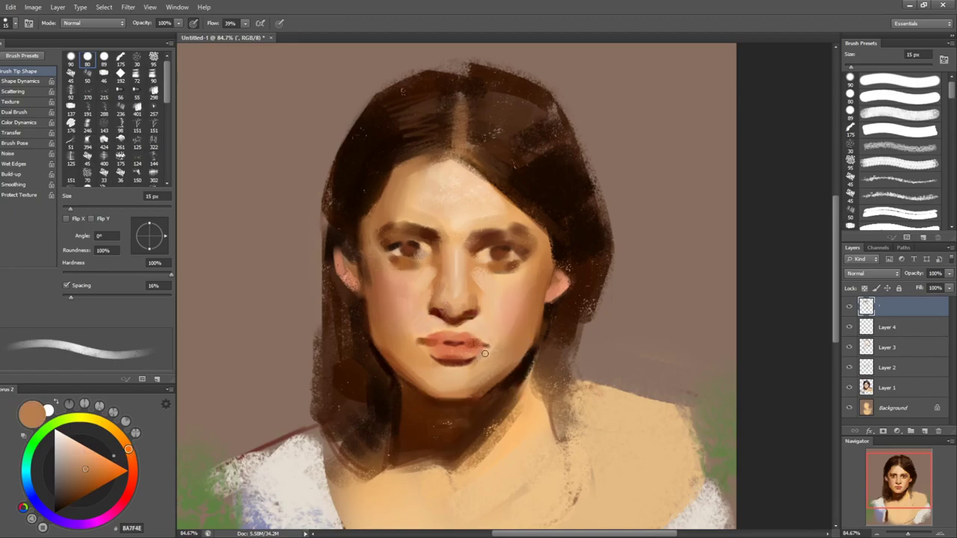
pyautogui.keyDown('alt'); pyautogui.click(476, 360); pyautogui.keyUp('alt')
pyautogui.keyDown('alt'); pyautogui.click(496, 358); pyautogui.keyUp('alt')
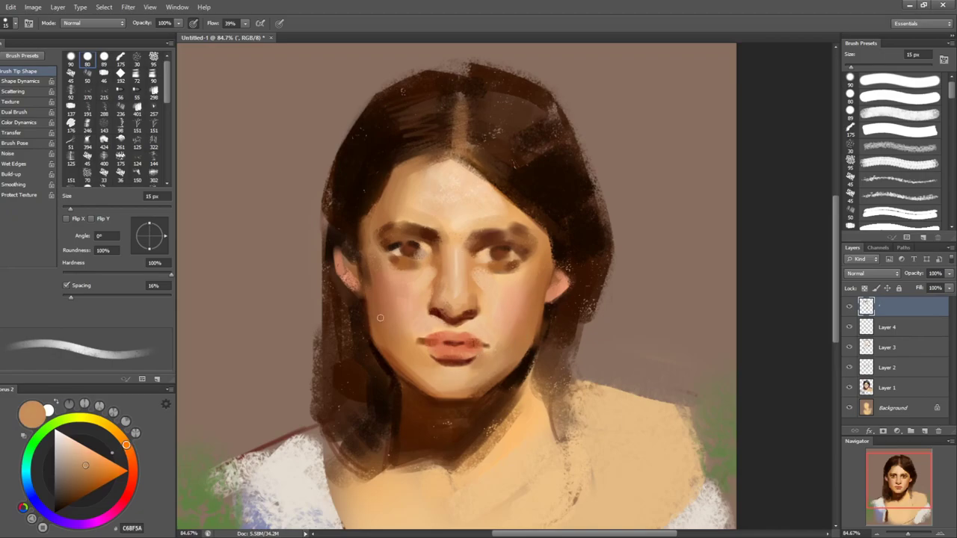
# - Model the skin below the left mouth corner with sampled orange tan #C68348 at 15 px
pyautogui.keyDown('alt'); pyautogui.click(423, 358); pyautogui.keyUp('alt')
pyautogui.keyDown('alt'); pyautogui.click(407, 373); pyautogui.keyUp('alt')
pyautogui.moveTo(417, 366)
pyautogui.mouseDown()
pyautogui.moveTo(400, 348)
pyautogui.moveTo(421, 350)
pyautogui.mouseUp()
pyautogui.keyDown('alt'); pyautogui.click(420, 349); pyautogui.keyUp('alt')
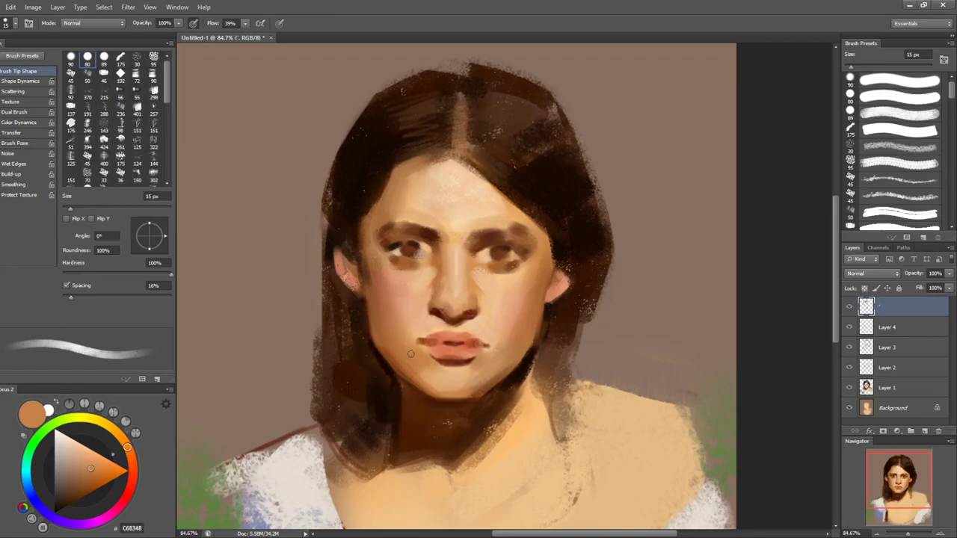
# - Soften the chin and the shadow edge under the lower lip with sampled #D4965C at 30 px
pyautogui.press(']')
pyautogui.press(']')
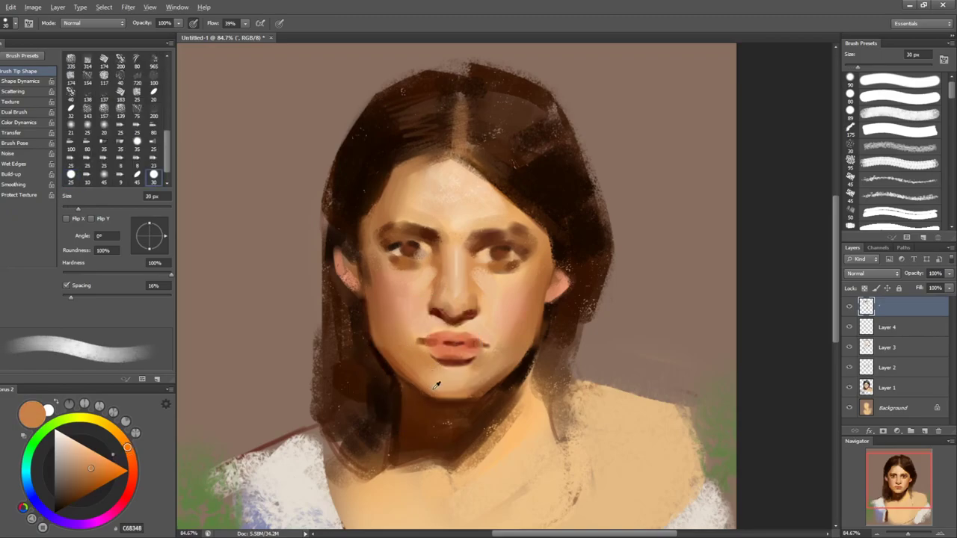
pyautogui.keyDown('alt'); pyautogui.click(429, 382); pyautogui.keyUp('alt')
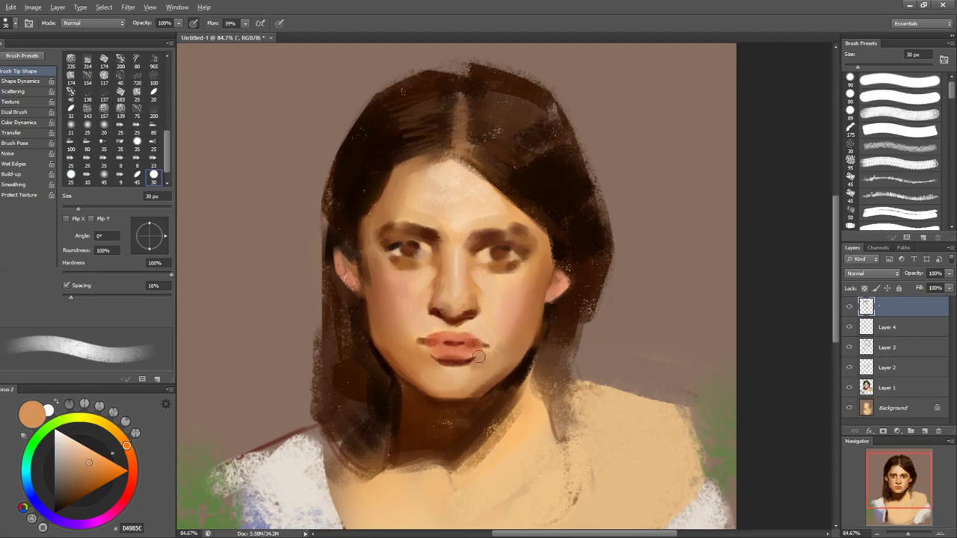
pyautogui.keyDown('alt'); pyautogui.click(478, 366); pyautogui.keyUp('alt')
# - Refine the skin around the lips with sampled light peach #E8BE93 at 15 px
pyautogui.press('[')
pyautogui.keyDown('alt'); pyautogui.click(460, 222); pyautogui.keyUp('alt')
pyautogui.press('r')
pyautogui.moveTo(624, 363)
pyautogui.mouseDown()
pyautogui.moveTo(642, 295)
pyautogui.moveTo(624, 226)
pyautogui.moveTo(647, 352)
pyautogui.moveTo(658, 354)
pyautogui.mouseUp()
pyautogui.press('[')
pyautogui.press('[')
pyautogui.press(']')
pyautogui.keyDown('alt'); pyautogui.click(562, 361); pyautogui.keyUp('alt')
pyautogui.press('r')
pyautogui.press('b')
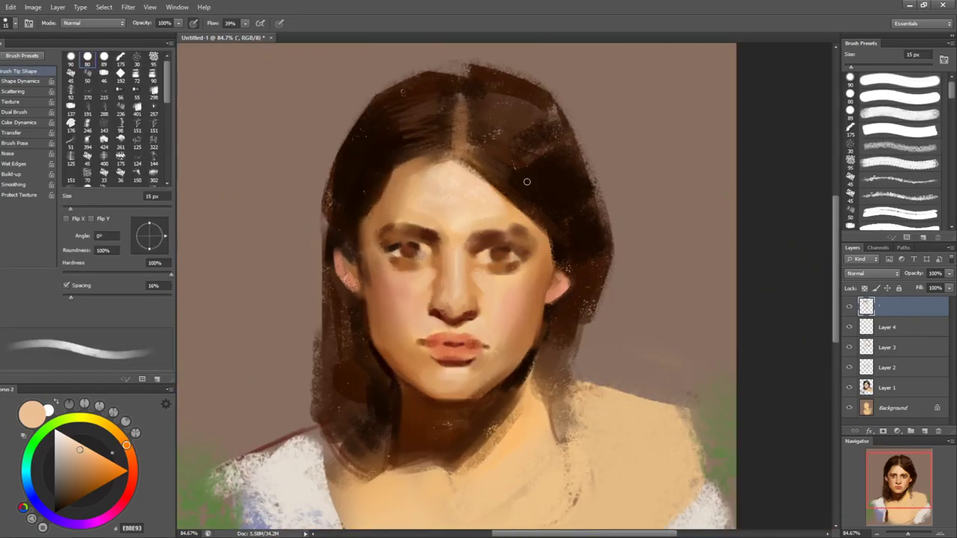
# - Define the right eye's inner corner with sampled dark reddish brown #5F2C15, using 6 px to 9 px brushes
pyautogui.press('z')
pyautogui.moveTo(475, 260)
pyautogui.mouseDown()
pyautogui.moveTo(505, 259)
pyautogui.moveTo(483, 254)
pyautogui.mouseUp()
pyautogui.press('b')
pyautogui.keyDown('alt'); pyautogui.click(482, 253); pyautogui.keyUp('alt')
pyautogui.press('[')
pyautogui.press('[')
pyautogui.press('[')
pyautogui.press('[')
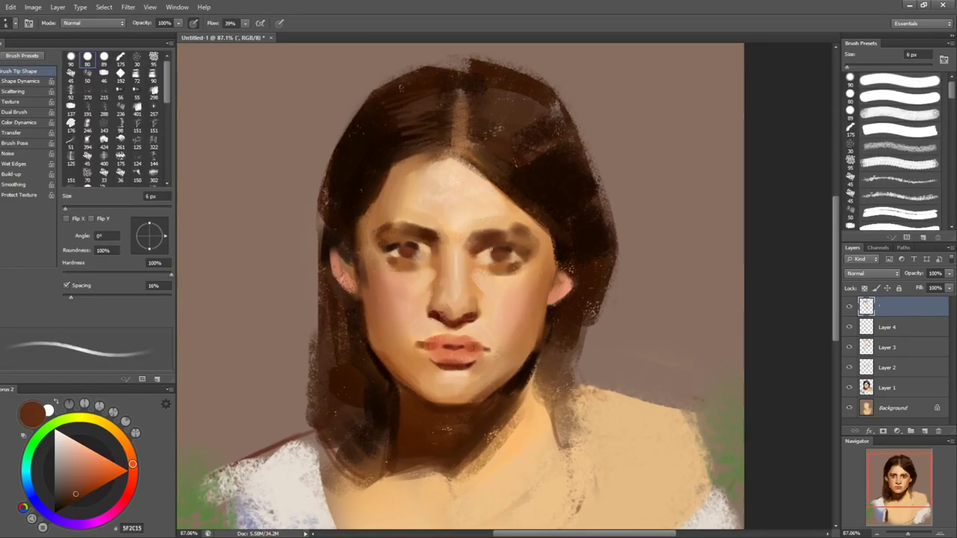
pyautogui.press(']')
pyautogui.press(']')
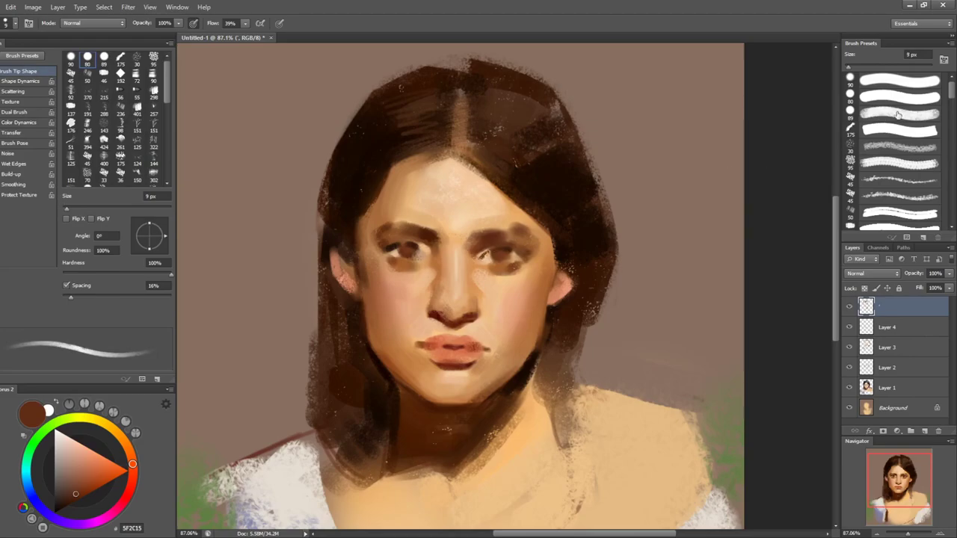
# - Switch to the angled 175 px brush preset, set it to 10 px, and refine the right eye's inner corner with sampled browns
pyautogui.click(871, 98)
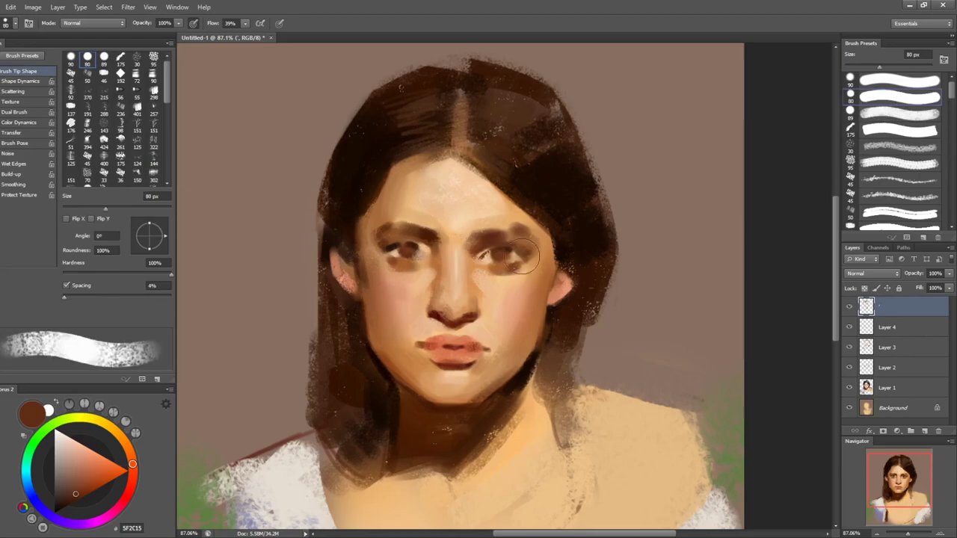
pyautogui.click(881, 130)
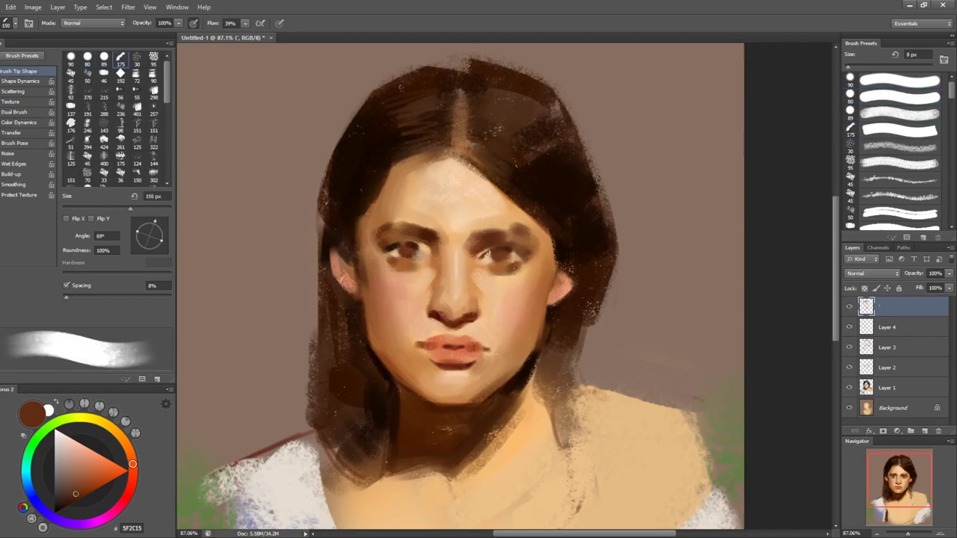
pyautogui.press(']')
pyautogui.press(']')
pyautogui.keyDown('alt'); pyautogui.click(482, 258); pyautogui.keyUp('alt')
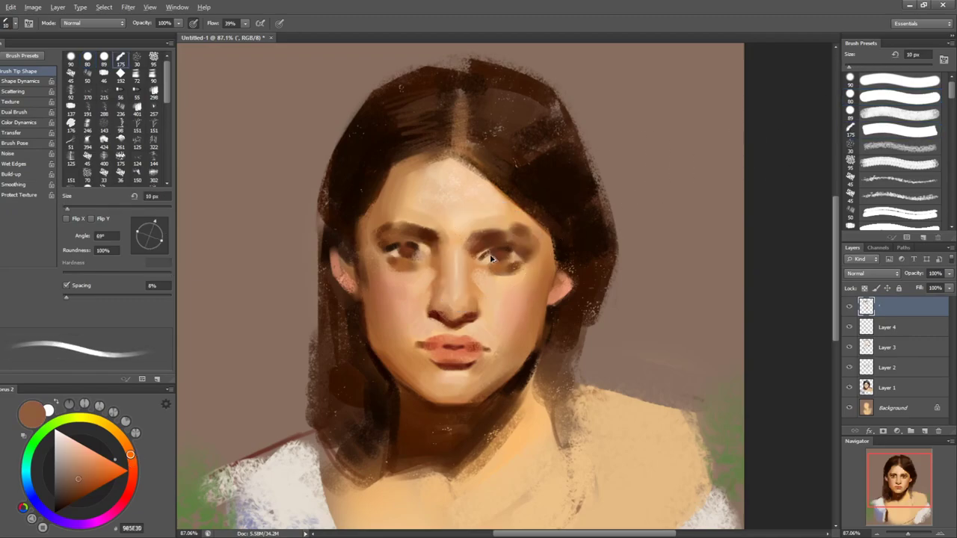
pyautogui.keyDown('alt'); pyautogui.click(501, 248); pyautogui.keyUp('alt')
# - Lighten the skin under the right eye's inner corner with sampled peach #E7BF93, using 20 px to 15 px brushes
pyautogui.press(']')
pyautogui.press(']')
pyautogui.keyDown('alt'); pyautogui.click(493, 269); pyautogui.keyUp('alt')
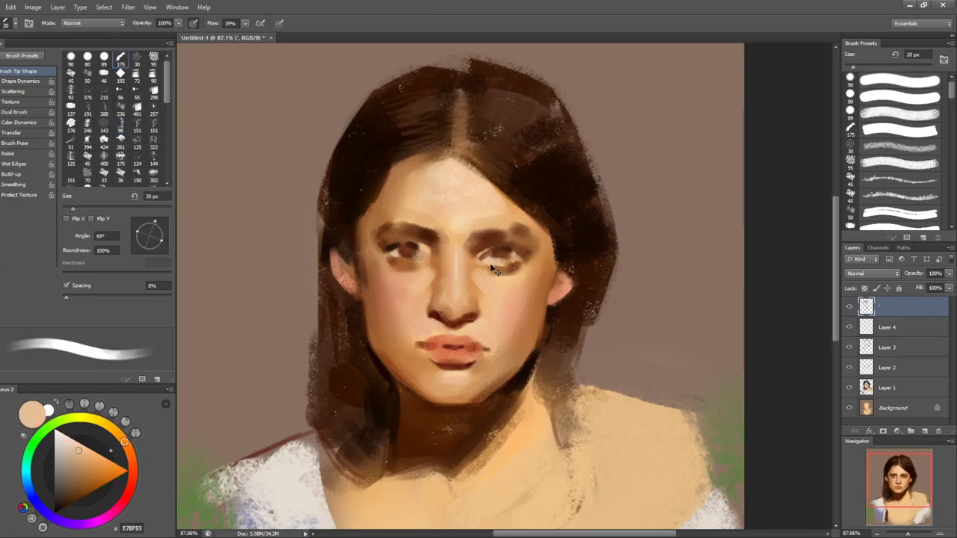
pyautogui.press('[')
pyautogui.press('[')
pyautogui.press('[')
pyautogui.press('[')
pyautogui.press('[')
pyautogui.press(']')
pyautogui.press(']')
pyautogui.press(']')
pyautogui.press(']')
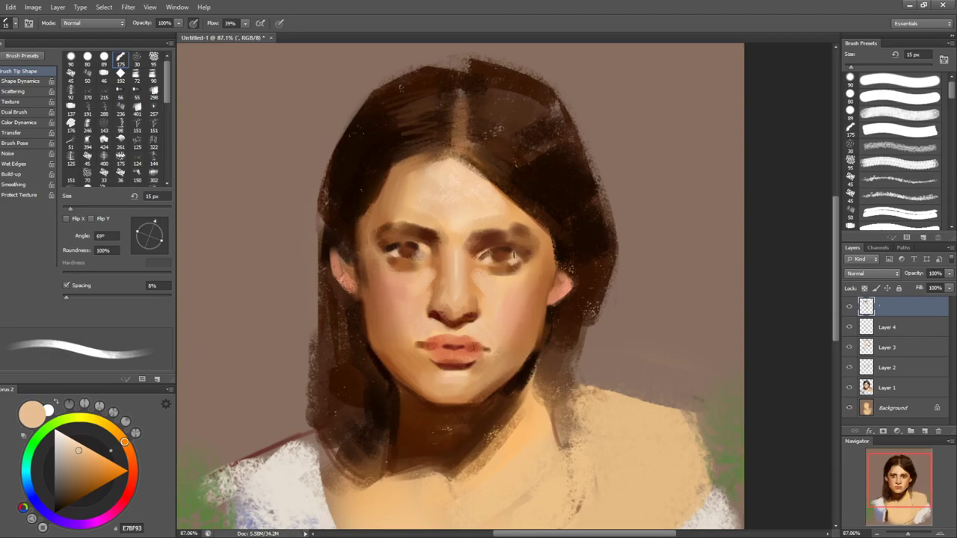
# - Refine the right eye's lower lid with peach #E7BF93 at 9 px
pyautogui.press('r')
pyautogui.moveTo(538, 256)
pyautogui.mouseDown()
pyautogui.moveTo(508, 251)
pyautogui.moveTo(478, 263)
pyautogui.mouseUp()
pyautogui.press('[')
pyautogui.press('[')
pyautogui.press('r')
pyautogui.moveTo(616, 238)
pyautogui.mouseDown()
pyautogui.moveTo(634, 367)
pyautogui.moveTo(569, 420)
pyautogui.mouseUp()
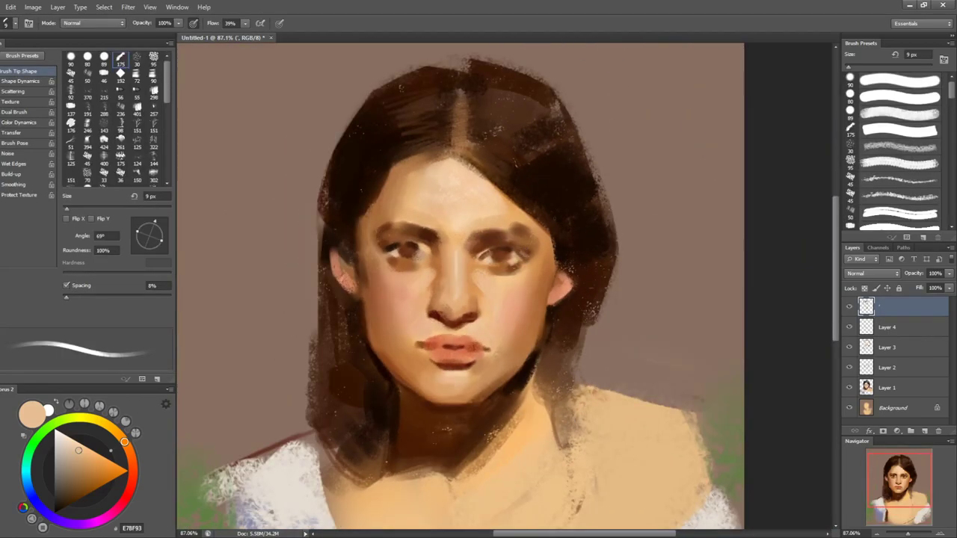
# - Check the portrait mirrored and lighten the skin beside the left eye's inner corner with sampled #F2C087 at 25 px
pyautogui.hotkey('ctrl', 'shift', 'h')
pyautogui.hotkey('ctrl', 'shift', 'h')
pyautogui.press(']')
pyautogui.press(']')
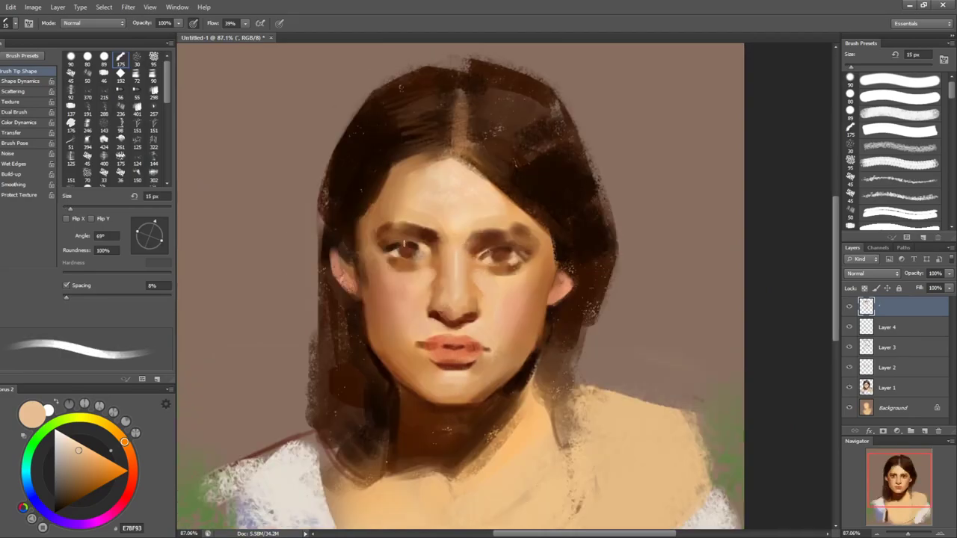
pyautogui.keyDown('alt'); pyautogui.click(423, 247); pyautogui.keyUp('alt')
pyautogui.press(']')
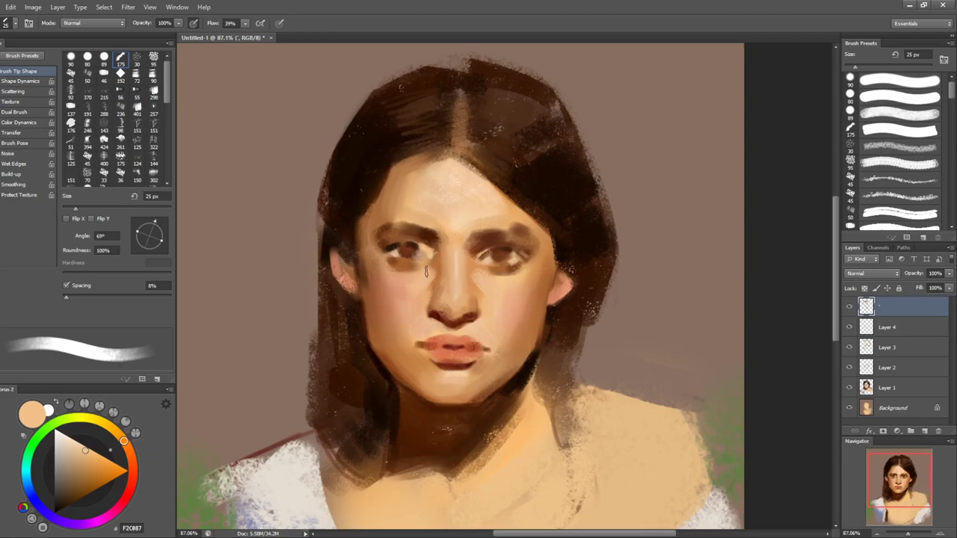
# - Rework the left eye's inner corner with a sampled brown, and sample light peach #F0C38B with the brush at 15 px
pyautogui.keyDown('alt'); pyautogui.click(432, 257); pyautogui.keyUp('alt')
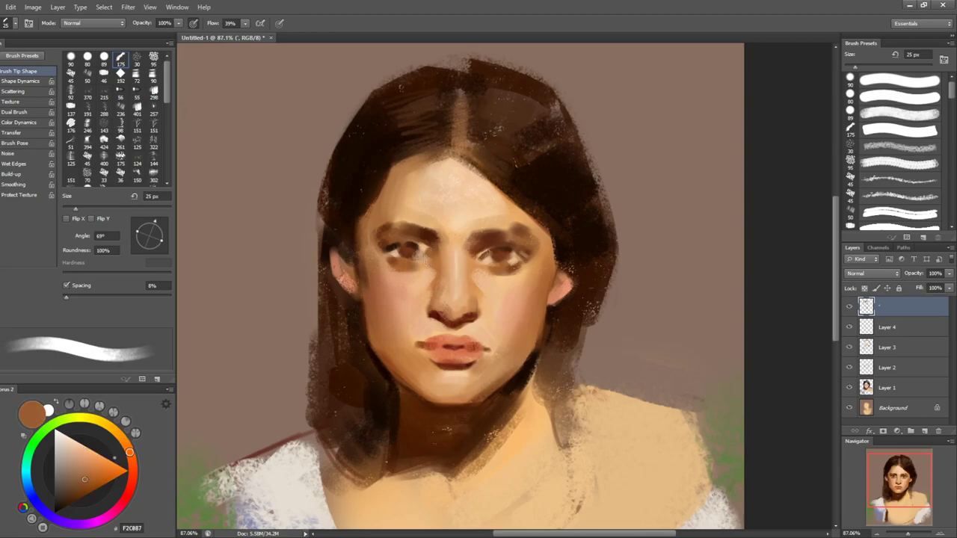
pyautogui.keyDown('alt'); pyautogui.click(428, 256); pyautogui.keyUp('alt')
pyautogui.press('[')
pyautogui.press('[')
pyautogui.keyDown('alt'); pyautogui.click(497, 270); pyautogui.keyUp('alt')
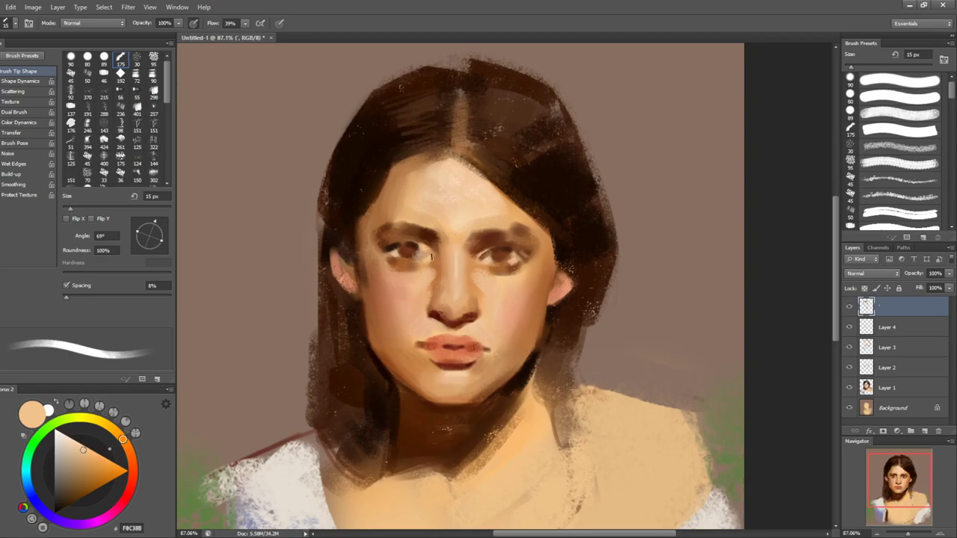
# - Check the portrait mirrored again and touch up the left eye's white with sampled #D3AC88, using 9 px to 15 px brushes
pyautogui.hotkey('ctrl', 'shift', 'h')
pyautogui.hotkey('ctrl', 'shift', 'h')
pyautogui.press('[')
pyautogui.press('[')
pyautogui.keyDown('alt'); pyautogui.click(393, 251); pyautogui.keyUp('alt')
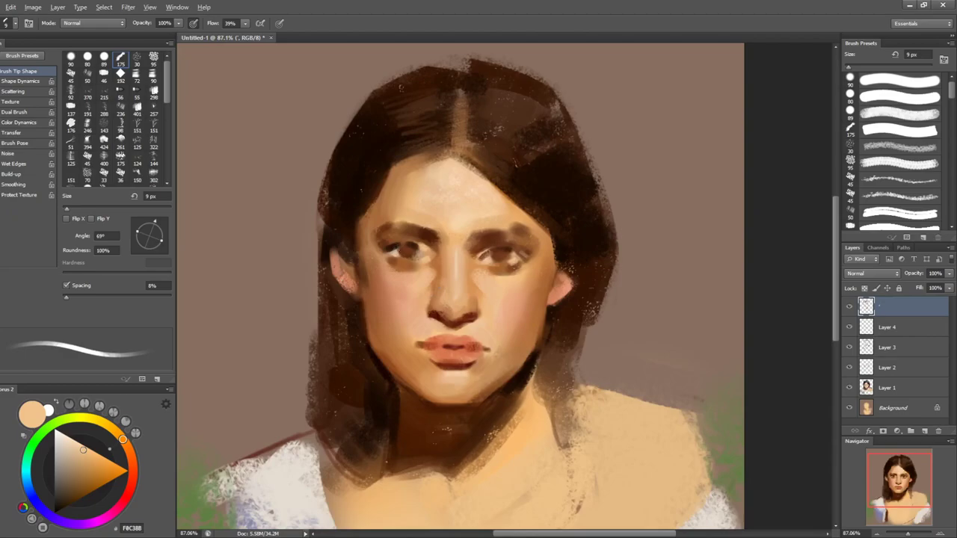
pyautogui.press(']')
pyautogui.press(']')
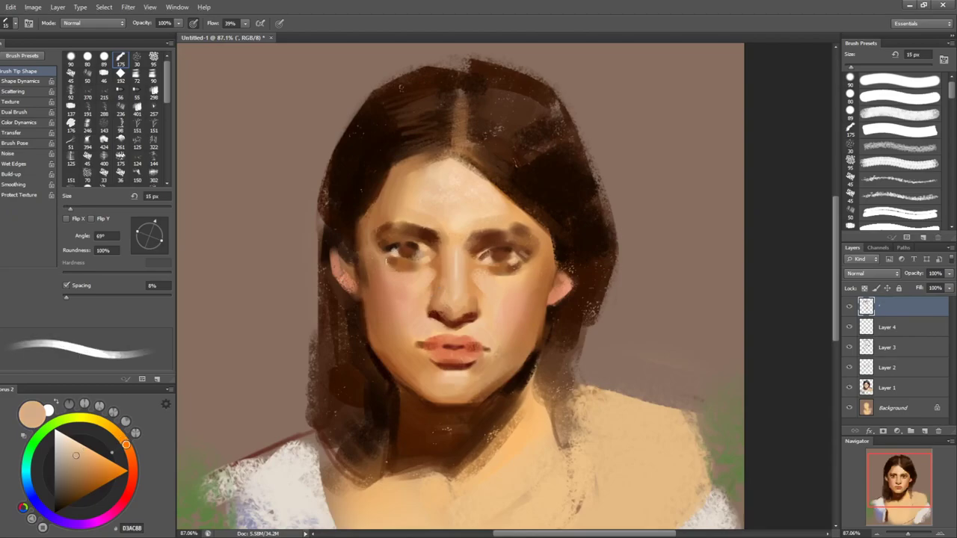
# - Shade the area between the right eyebrow and the eye's inner corner with sampled brown #884B26 at 30 px
pyautogui.keyDown('alt'); pyautogui.click(399, 264); pyautogui.keyUp('alt')
pyautogui.press(']')
pyautogui.press(']')
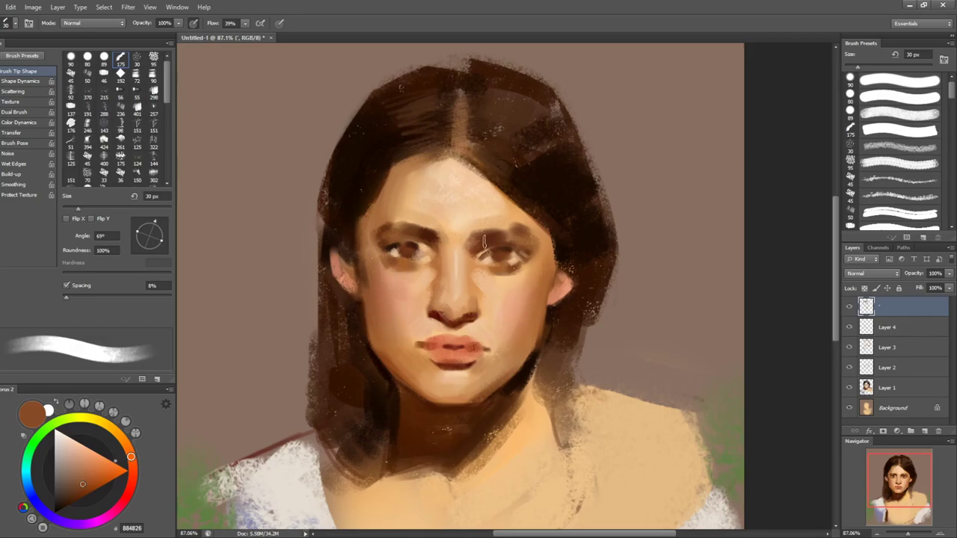
# - Soften the skin under the right eye's lower lid with sampled #F0BC89 and #C38C5F, using 20 px to 10 px brushes
pyautogui.keyDown('alt'); pyautogui.click(517, 266); pyautogui.keyUp('alt')
pyautogui.press('[')
pyautogui.keyDown('alt'); pyautogui.click(507, 283); pyautogui.keyUp('alt')
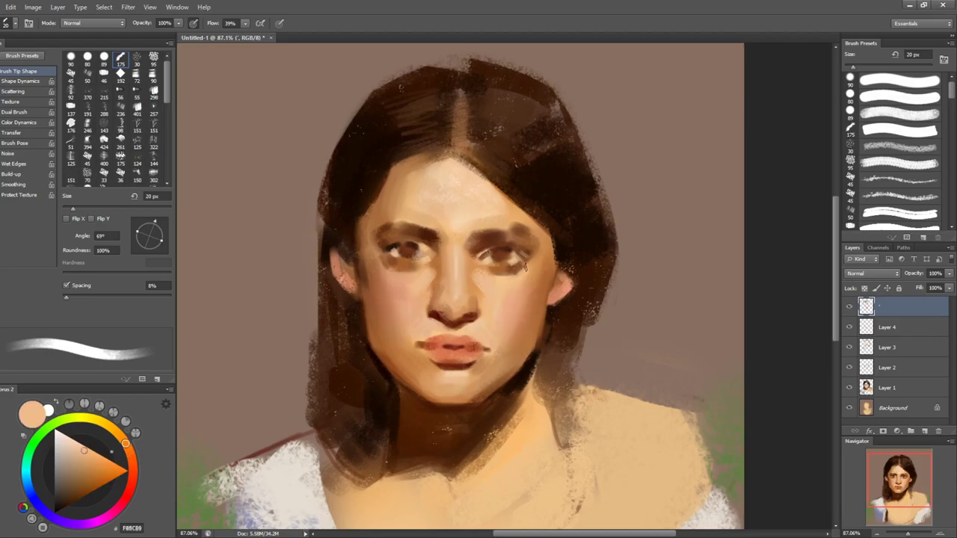
pyautogui.keyDown('alt'); pyautogui.click(499, 283); pyautogui.keyUp('alt')
pyautogui.press('[')
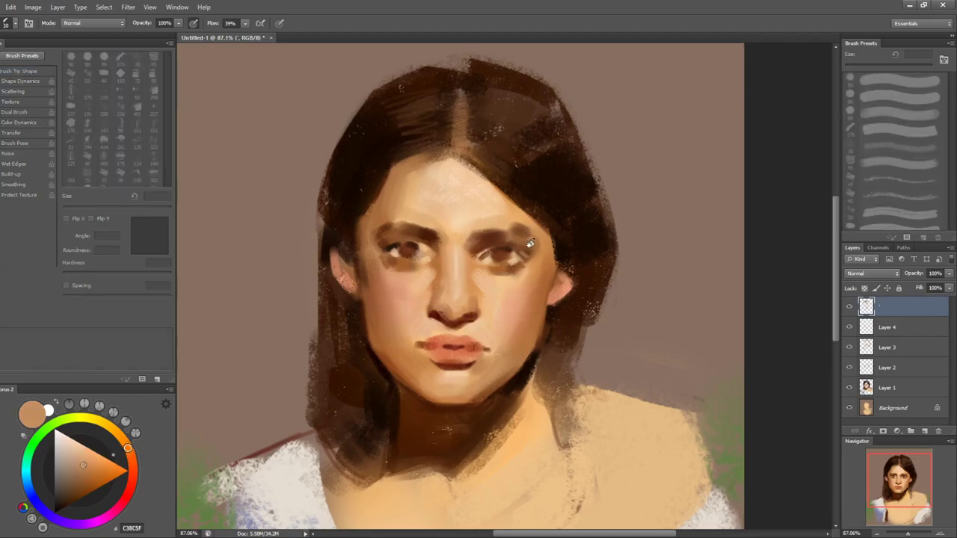
# - Reshape the right eyebrow's outer end with sampled browns #A16043 and #8F5A3B at 9 px and sample a tone above the left eyebrow
pyautogui.keyDown('alt'); pyautogui.click(511, 228); pyautogui.keyUp('alt')
pyautogui.press('[')
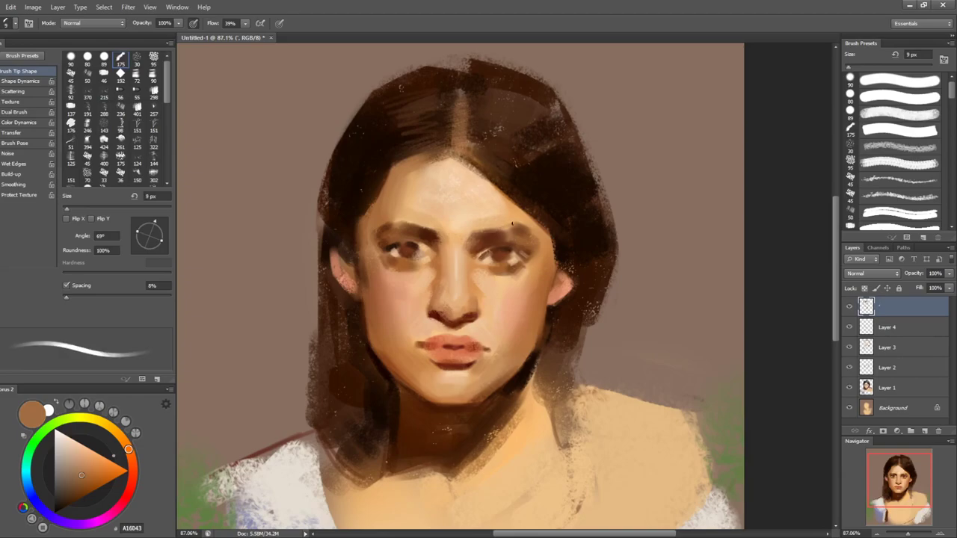
pyautogui.keyDown('alt'); pyautogui.click(510, 226); pyautogui.keyUp('alt')
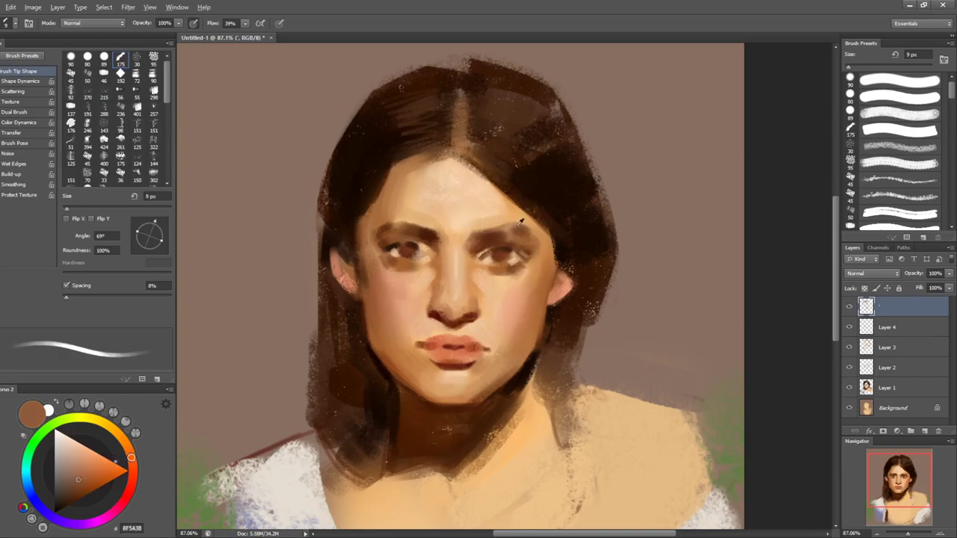
pyautogui.keyDown('alt'); pyautogui.click(533, 204); pyautogui.keyUp('alt')
pyautogui.keyDown('alt'); pyautogui.click(389, 217); pyautogui.keyUp('alt')
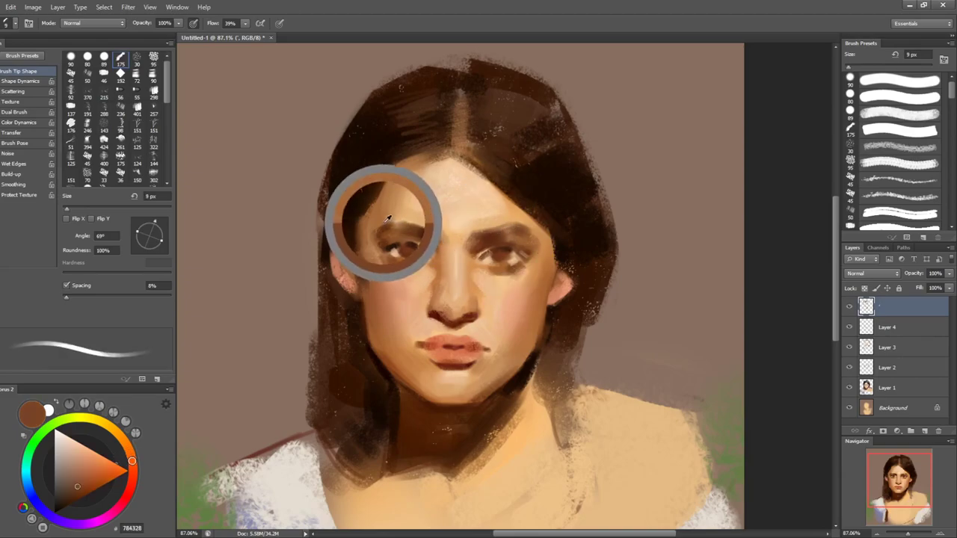
# - Reshape the left eyebrow's outer end and the skin around it with sampled browns and tans #BE8652 and #B07544 at 15 px
pyautogui.press(']')
pyautogui.press(']')
pyautogui.keyDown('alt'); pyautogui.click(378, 226); pyautogui.keyUp('alt')
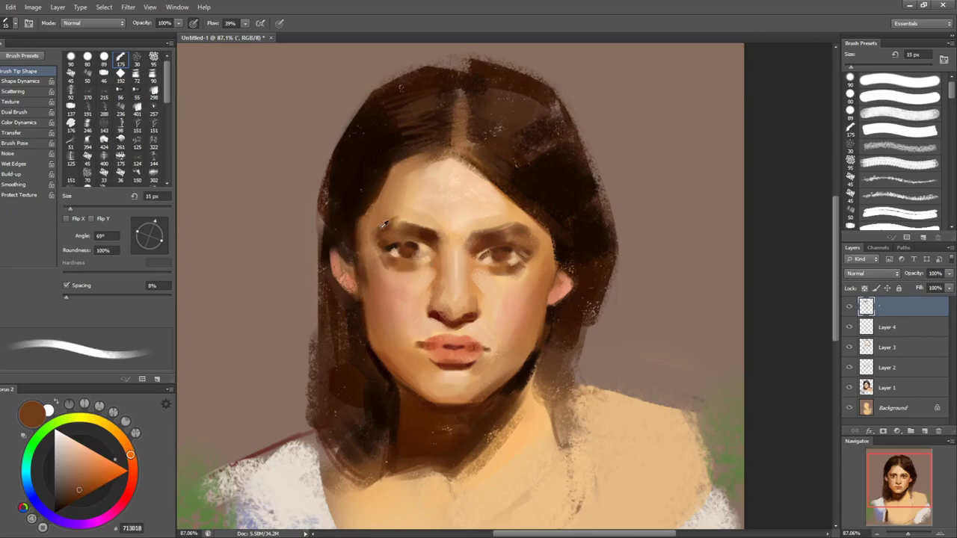
pyautogui.keyDown('alt'); pyautogui.click(383, 229); pyautogui.keyUp('alt')
pyautogui.moveTo(404, 220); pyautogui.dragTo(376, 225)
pyautogui.keyDown('alt'); pyautogui.click(399, 209); pyautogui.keyUp('alt')
pyautogui.keyDown('alt'); pyautogui.click(371, 229); pyautogui.keyUp('alt')
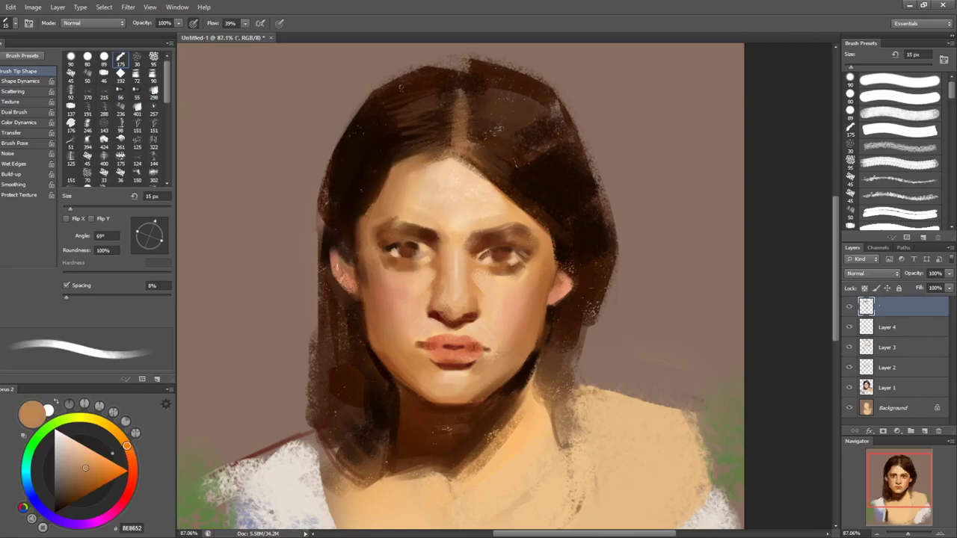
pyautogui.keyDown('alt'); pyautogui.click(393, 219); pyautogui.keyUp('alt')
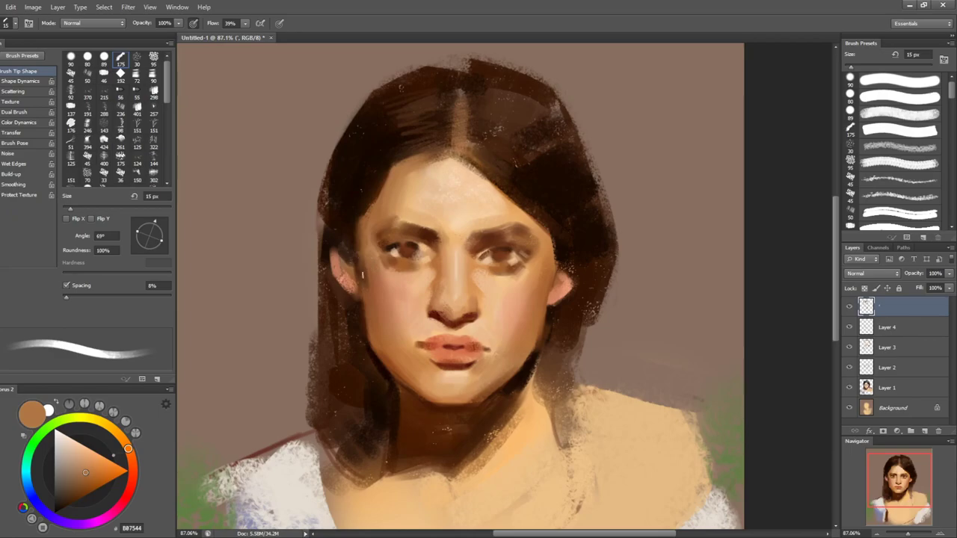
# - Refine the left eye's lids and iris with sampled tan and dark brown, varying the brush between 8 px and 20 px
pyautogui.press('[')
pyautogui.press('[')
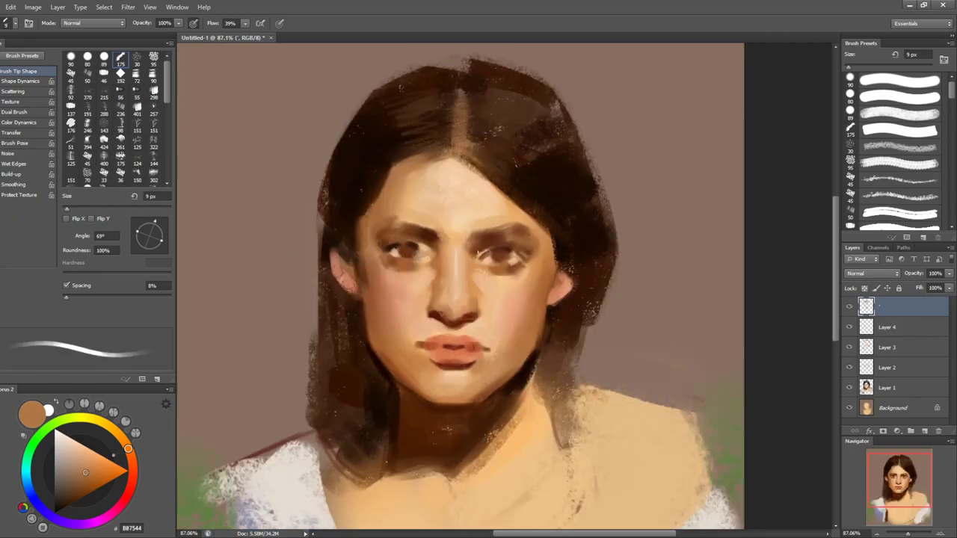
pyautogui.keyDown('alt'); pyautogui.click(410, 241); pyautogui.keyUp('alt')
pyautogui.press(']')
pyautogui.press(']')
pyautogui.press(']')
pyautogui.press('[')
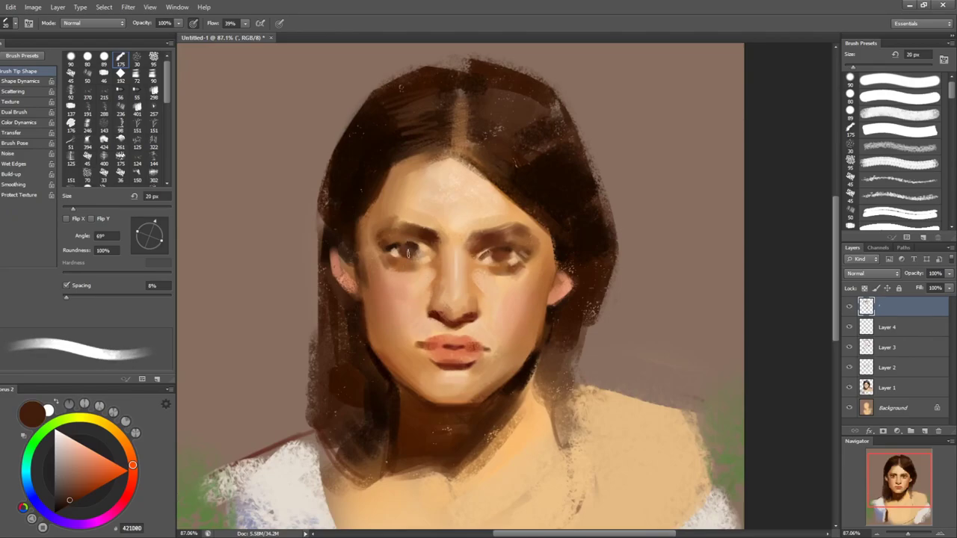
pyautogui.press('[')
pyautogui.press('[')
pyautogui.press('[')
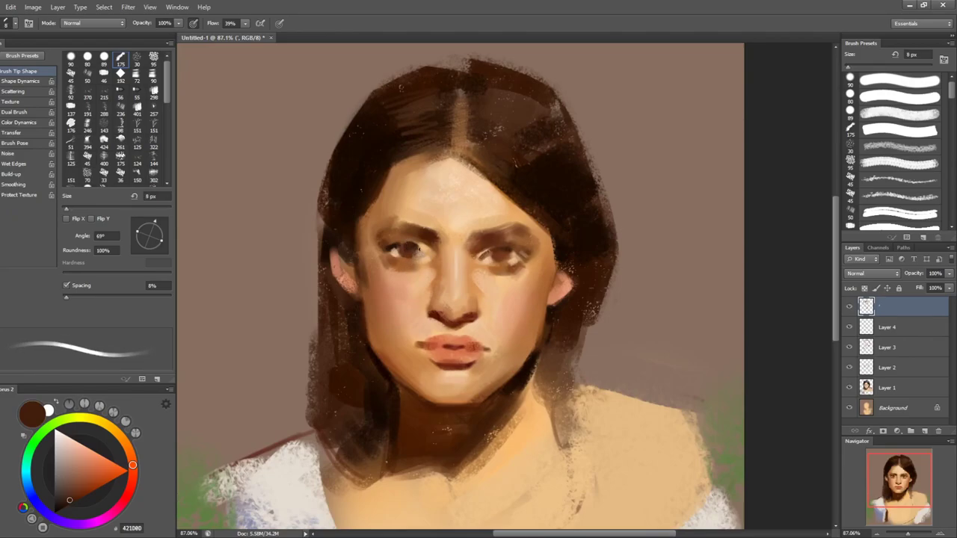
# - Mix the red #A73116 from a tone sampled at the lower lip and set the brush to 10 px
pyautogui.keyDown('alt'); pyautogui.click(482, 360); pyautogui.keyUp('alt')
pyautogui.press(']')
pyautogui.press(']')
pyautogui.click(95, 487)
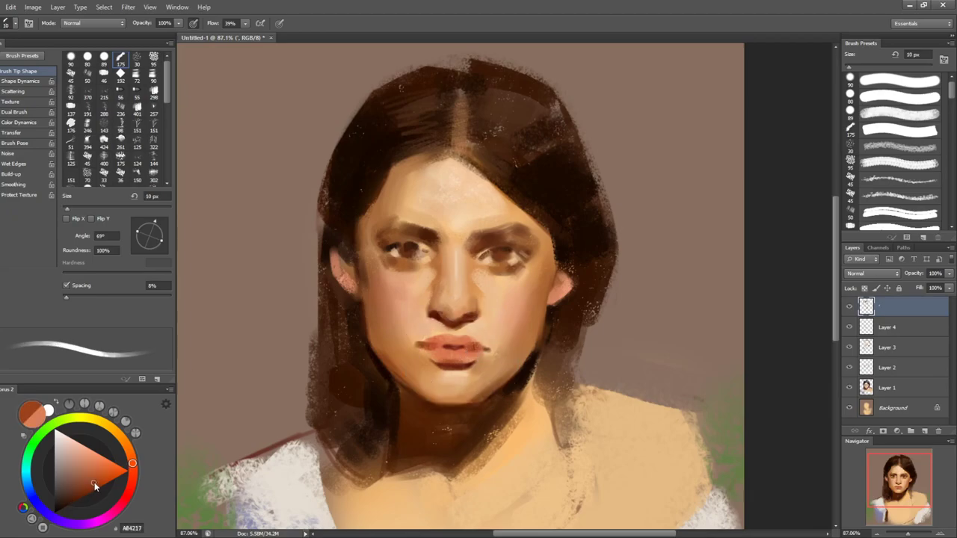
pyautogui.click(133, 478)
# - Tint the left eye's inner corner with the red, undoing the first stroke and working with smaller brushes of 20 px to 10 px
pyautogui.press(']')
pyautogui.press(']')
pyautogui.press(']')
pyautogui.moveTo(426, 252); pyautogui.dragTo(430, 256)
pyautogui.hotkey('ctrl', 'z')
pyautogui.press('[')
pyautogui.press('[')
pyautogui.press('[')
pyautogui.press('[')
pyautogui.press(']')
pyautogui.press(']')
pyautogui.press(']')
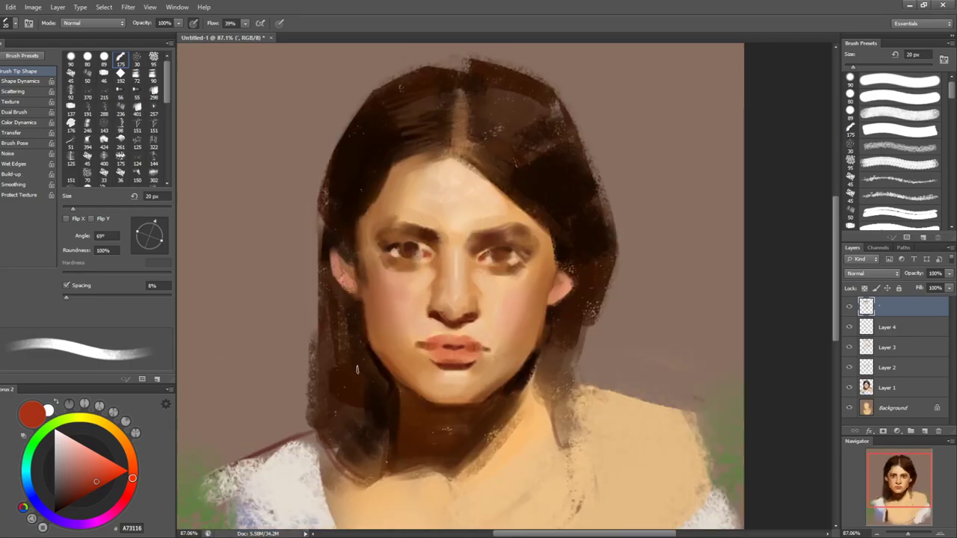
pyautogui.press('[')
pyautogui.press('[')
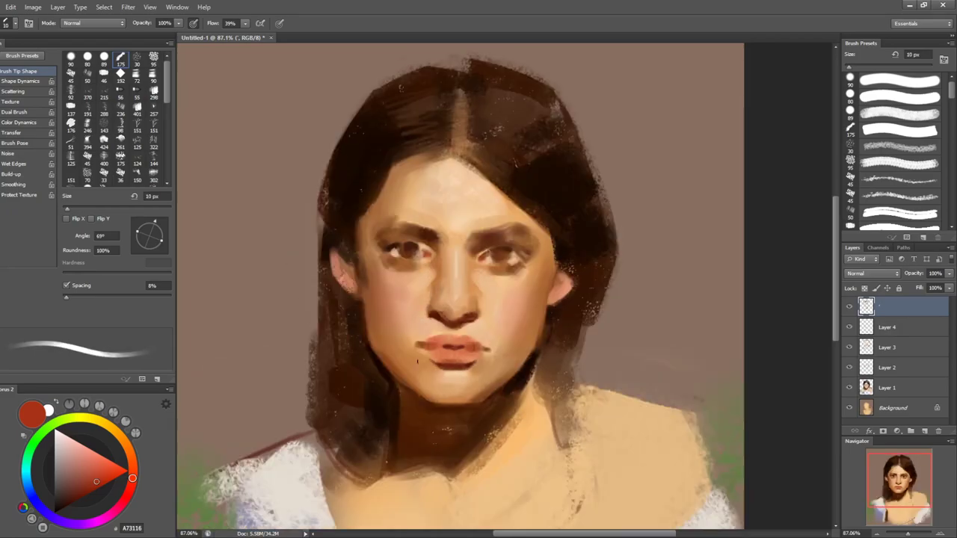
# - Blend the skin at the corners of the mouth with the Mixer Brush, reducing it to 20 px
pyautogui.hotkey('shift', 'b')
pyautogui.press('[')
pyautogui.press('[')
pyautogui.press('[')
pyautogui.press('[')
pyautogui.press('[')
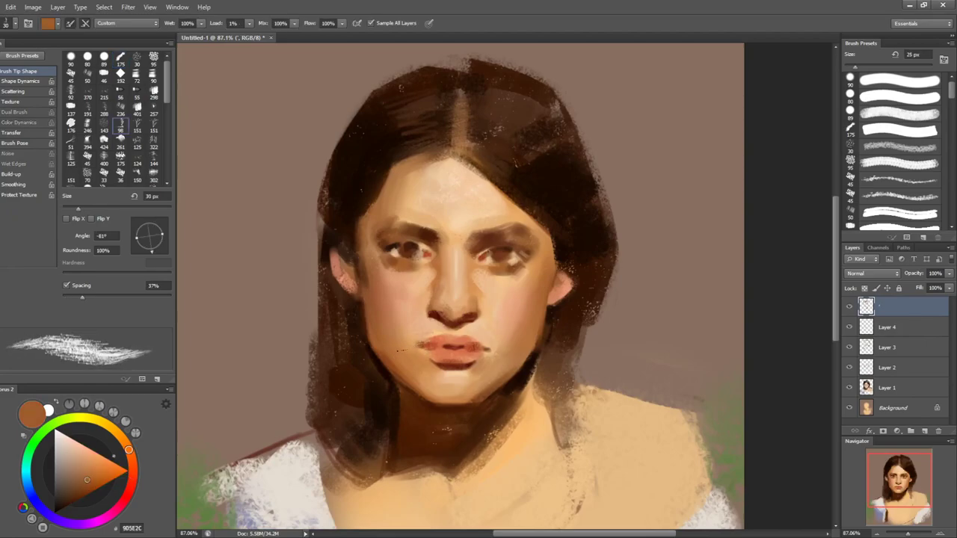
pyautogui.press(']')
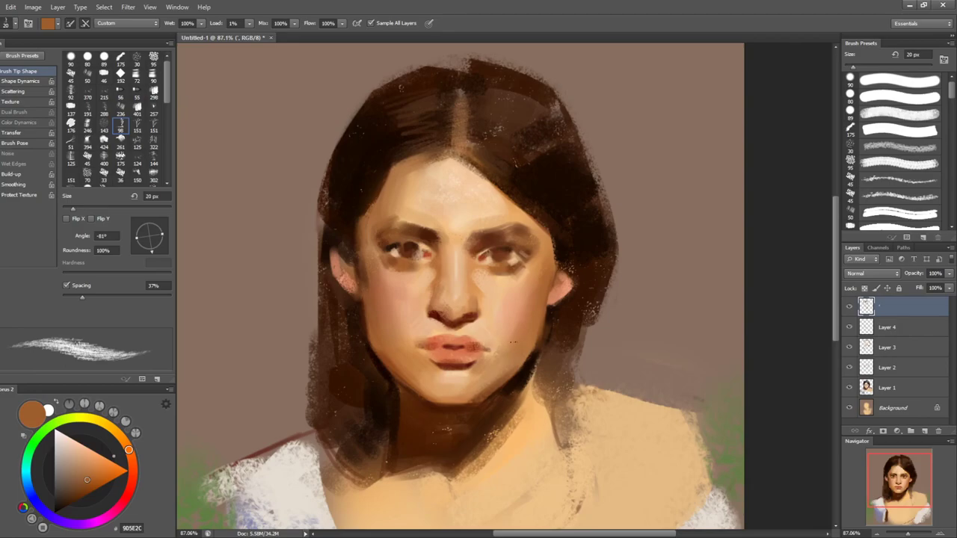
# - Redefine the line between the lips and the mouth corners with sampled dark red #6A1C10 at 7 px
pyautogui.hotkey('shift', 'b')
pyautogui.keyDown('alt'); pyautogui.click(447, 356); pyautogui.keyUp('alt')
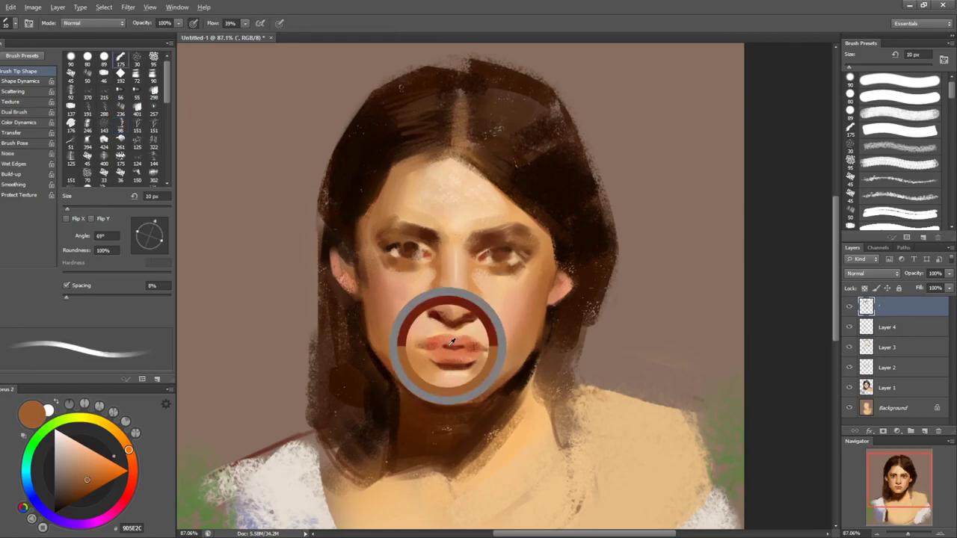
pyautogui.press('[')
pyautogui.press('[')
pyautogui.press('[')
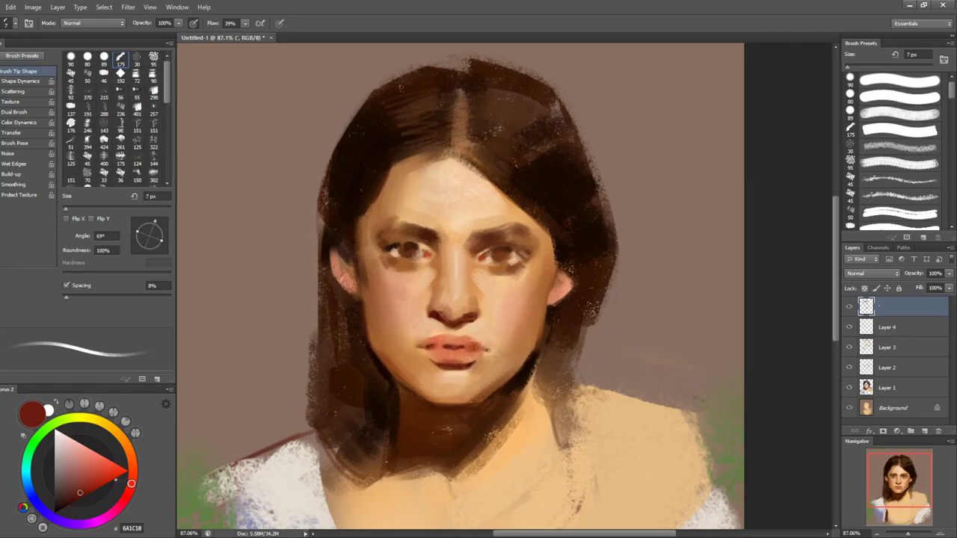
# - Soften the lips' left corner with sampled reddish brown #8F4126 at 15 px and switch to the Mixer Brush
pyautogui.press(']')
pyautogui.press(']')
pyautogui.press(']')
pyautogui.keyDown('alt'); pyautogui.click(429, 341); pyautogui.keyUp('alt')
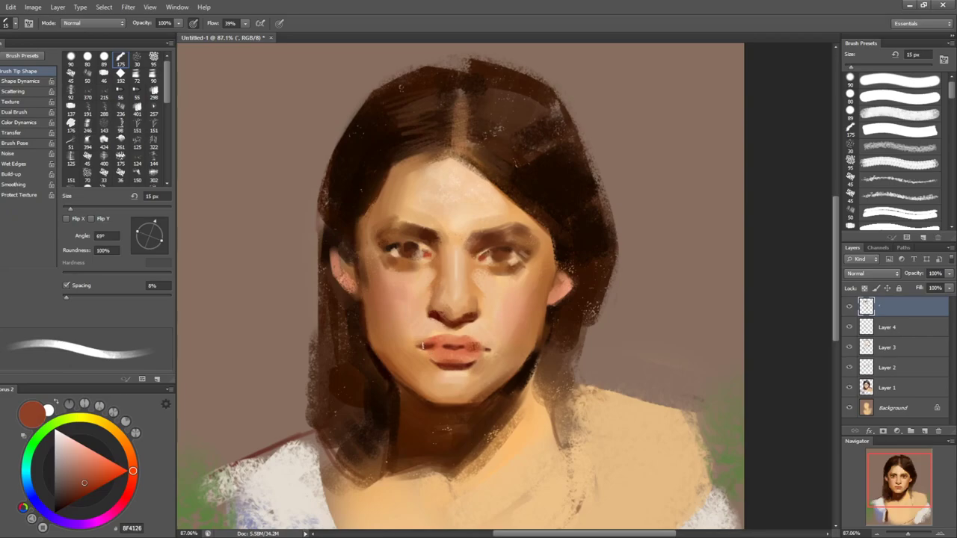
pyautogui.hotkey('shift', 'b')
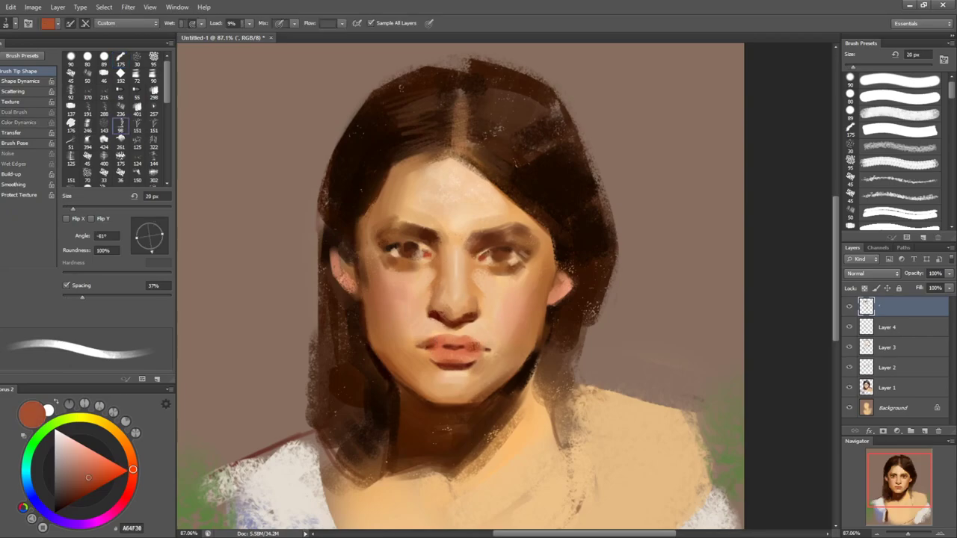
# - Return to the regular brush and soften the skin below the left eye with sampled #B87F56 at 25 px
pyautogui.hotkey('shift', 'b')
pyautogui.keyDown('alt'); pyautogui.click(394, 256); pyautogui.keyUp('alt')
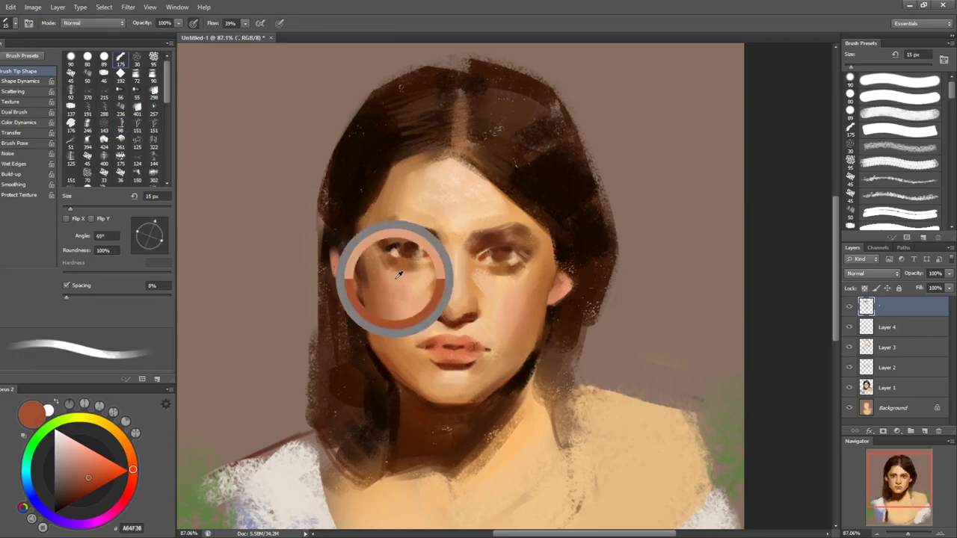
pyautogui.keyDown('alt'); pyautogui.click(390, 271); pyautogui.keyUp('alt')
pyautogui.keyDown('alt'); pyautogui.click(379, 270); pyautogui.keyUp('alt')
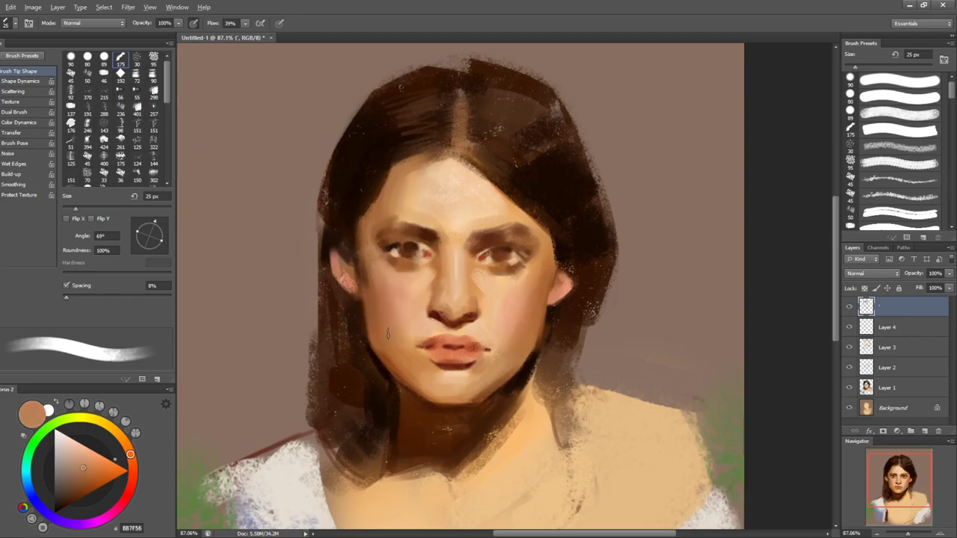
# - Touch up the left eye's lower lid and white with tones sampled around the eye at 9 px
pyautogui.press('[')
pyautogui.press('[')
pyautogui.press('[')
pyautogui.press('[')
pyautogui.keyDown('alt'); pyautogui.click(403, 250); pyautogui.keyUp('alt')
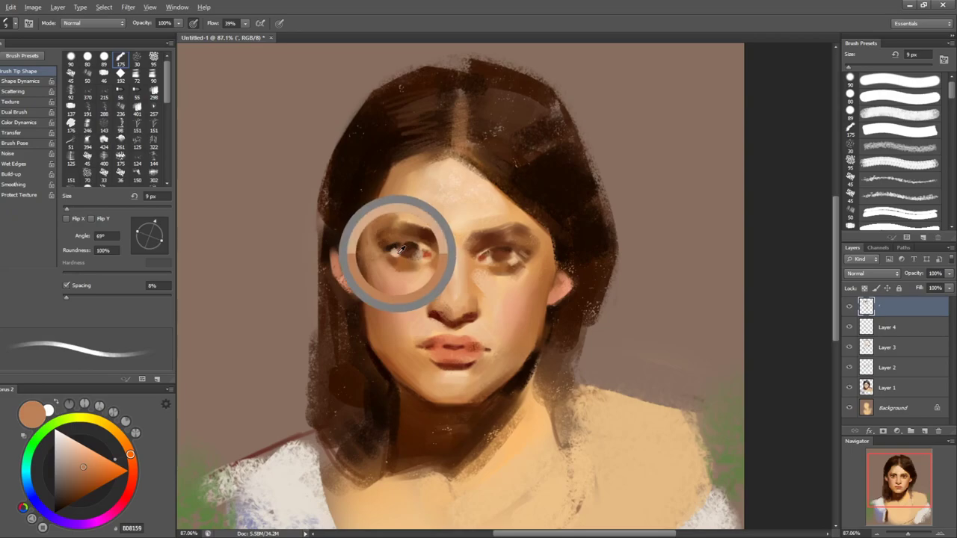
pyautogui.keyDown('alt'); pyautogui.click(397, 260); pyautogui.keyUp('alt')
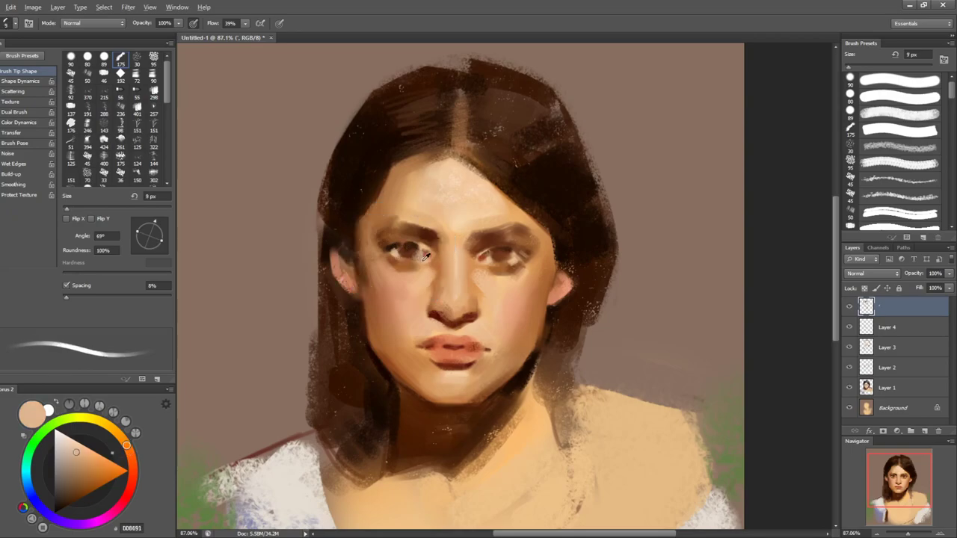
# - Lighten the skin along the left eye's lower lid with a peach tone sampled from the right cheek at 15 px
pyautogui.keyDown('alt'); pyautogui.click(505, 310); pyautogui.keyUp('alt')
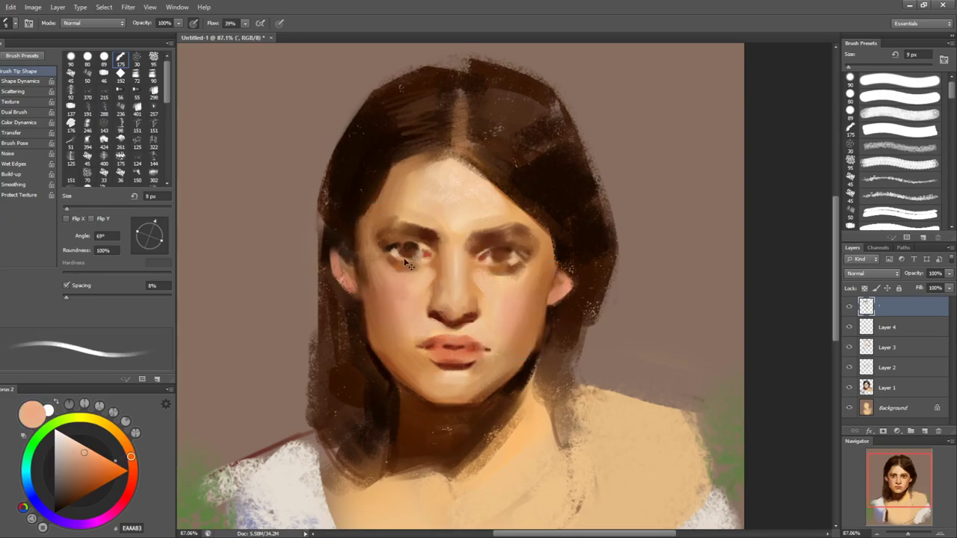
pyautogui.press(']')
pyautogui.press(']')
pyautogui.moveTo(410, 266); pyautogui.dragTo(394, 257)
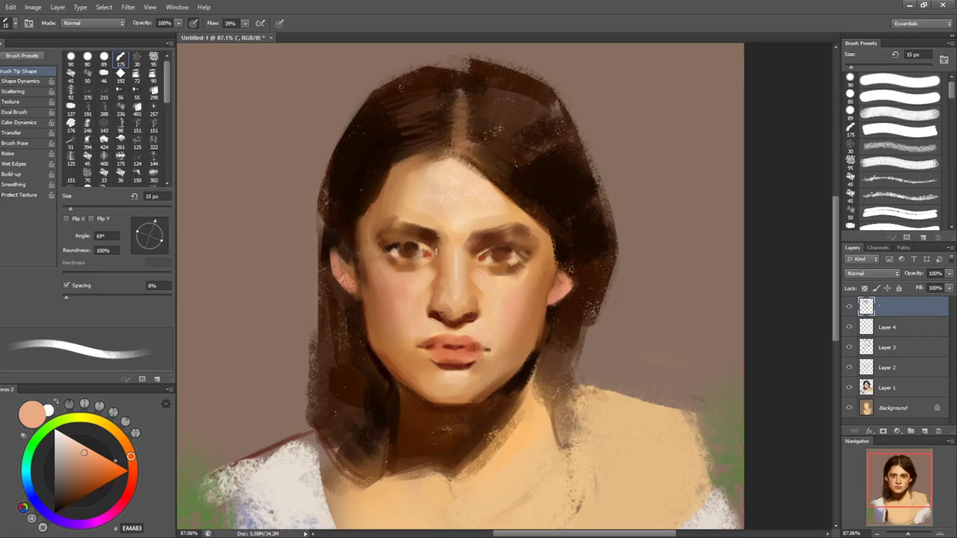
# - Brighten the right eye's white with sampled light beige at 15 px and check the portrait
pyautogui.keyDown('alt'); pyautogui.click(394, 252); pyautogui.keyUp('alt')
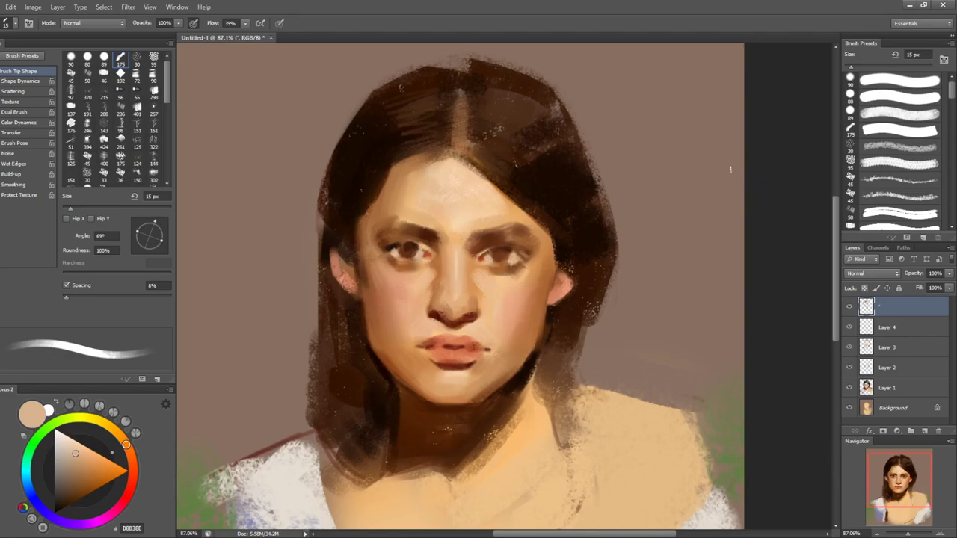
pyautogui.hotkey('ctrl', 'shift', 'h')
pyautogui.hotkey('ctrl', 'shift', 'h')
# - Darken the right eye's iris and upper lid line with sampled browns #603318 and #3C1E0D, using 15 px to 9 px brushes
pyautogui.keyDown('alt'); pyautogui.click(499, 251); pyautogui.keyUp('alt')
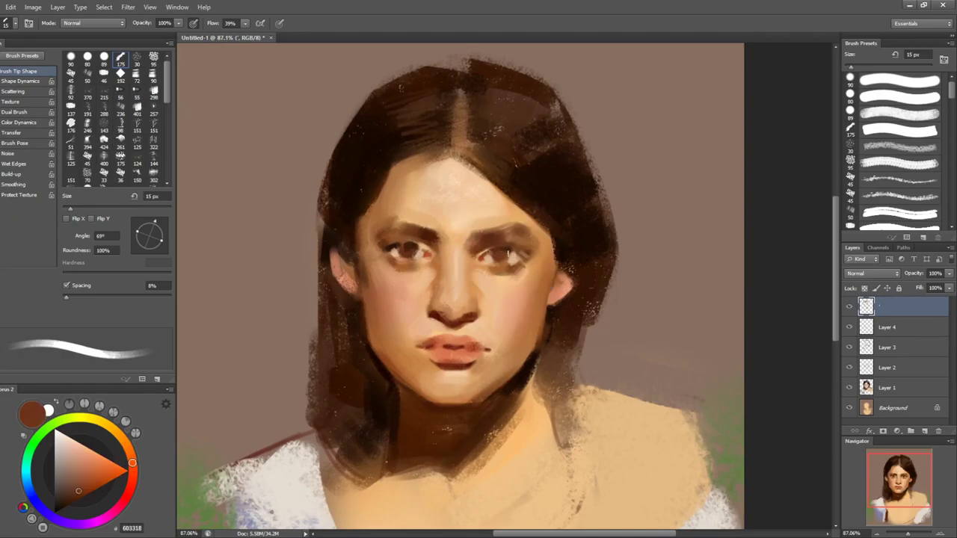
pyautogui.keyDown('alt'); pyautogui.click(504, 252); pyautogui.keyUp('alt')
pyautogui.moveTo(507, 248); pyautogui.dragTo(498, 252)
pyautogui.press('[')
pyautogui.press('[')
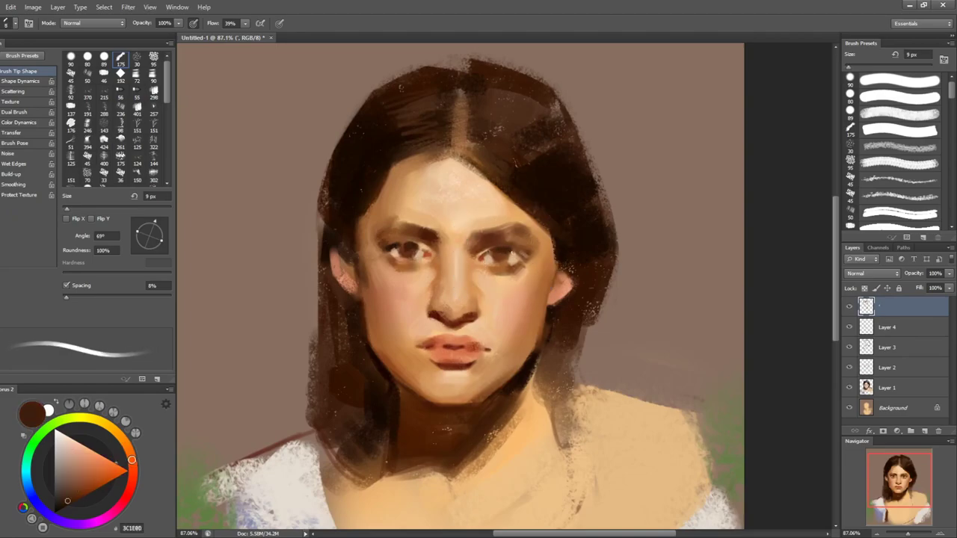
pyautogui.press(']')
pyautogui.press(']')
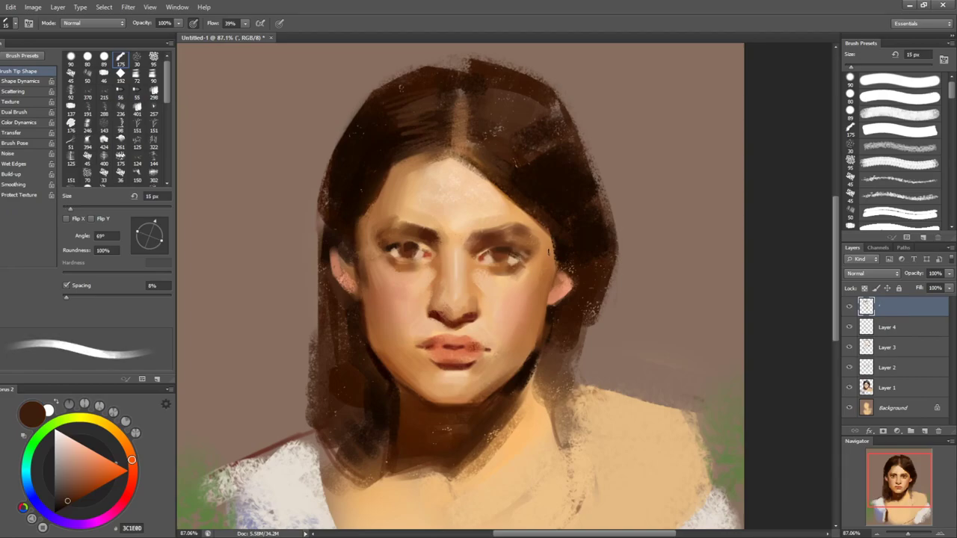
pyautogui.press('[')
pyautogui.press('[')
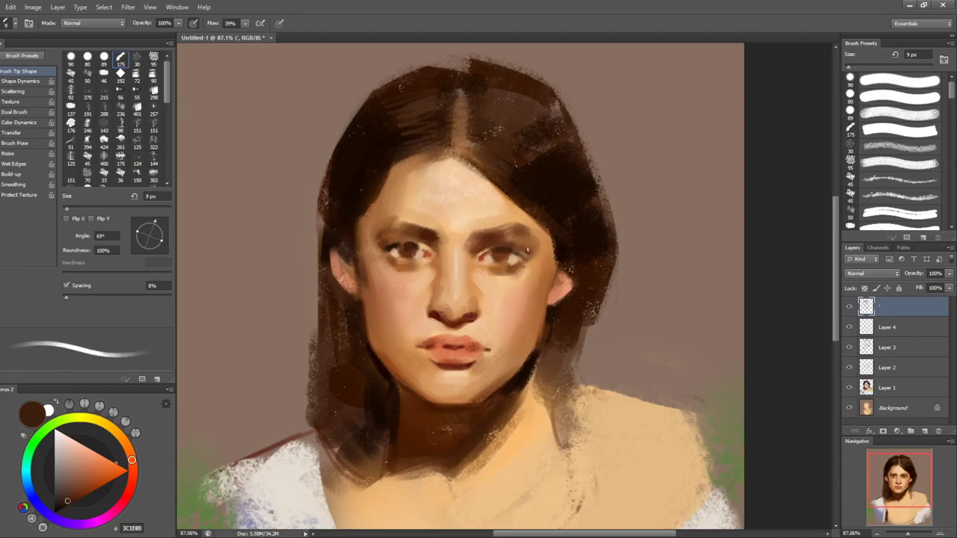
# - Sample a skin tone, switch to the textured 95 px brush, shrink it, and set its flow to 38% and spacing to 20%
pyautogui.keyDown('alt'); pyautogui.click(510, 237); pyautogui.keyUp('alt')
pyautogui.keyDown('alt'); pyautogui.click(411, 284); pyautogui.keyUp('alt')
pyautogui.click(900, 163)
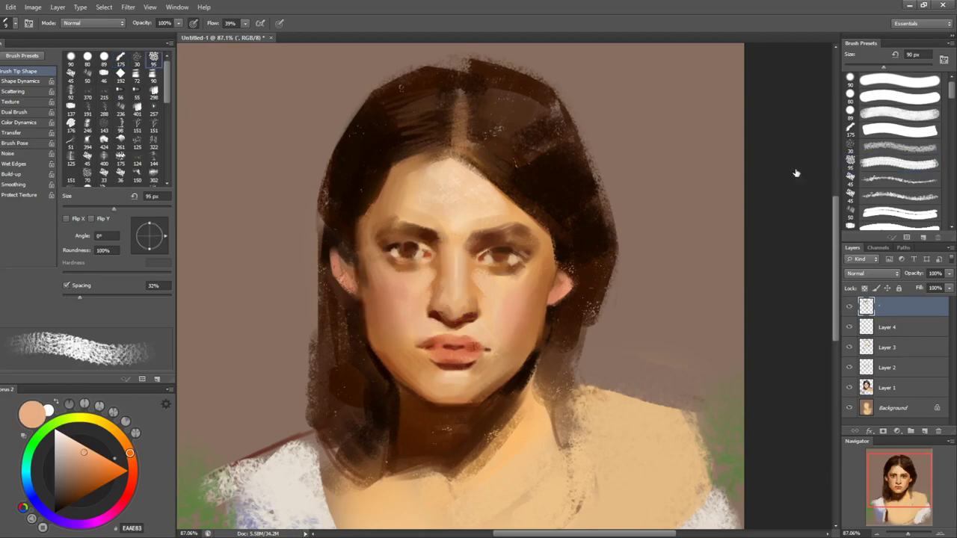
pyautogui.press('[')
pyautogui.press('[')
pyautogui.press('[')
pyautogui.press('[')
pyautogui.press('[')
pyautogui.press('[')
pyautogui.press('[')
pyautogui.press('[')
pyautogui.press('[')
pyautogui.hotkey('shift', '3')
pyautogui.hotkey('shift', '8')
pyautogui.moveTo(77, 299); pyautogui.dragTo(73, 297)
# - Texture the skin around the right eyebrow's outer end with sampled #AB6735 and #CB8C52 at 20 px
pyautogui.press(']')
pyautogui.press(']')
pyautogui.press(']')
pyautogui.press('[')
pyautogui.press('[')
pyautogui.press('[')
pyautogui.keyDown('alt'); pyautogui.click(394, 237); pyautogui.keyUp('alt')
pyautogui.keyDown('alt'); pyautogui.click(550, 290); pyautogui.keyUp('alt')
pyautogui.press(']')
pyautogui.press(']')
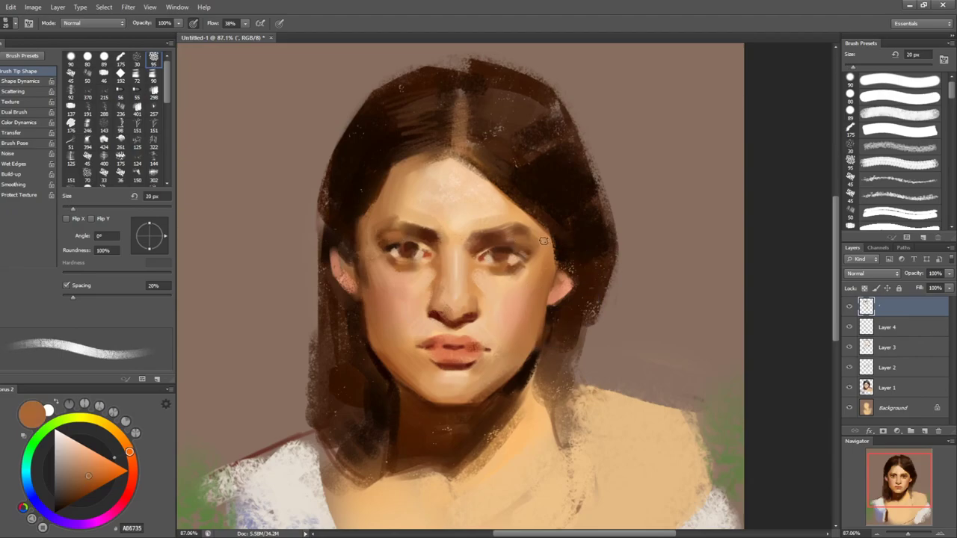
pyautogui.moveTo(529, 235)
pyautogui.keyDown('alt'); pyautogui.mouseDown()
pyautogui.moveTo(495, 234)
pyautogui.moveTo(529, 230)
pyautogui.mouseUp(); pyautogui.keyUp('alt')
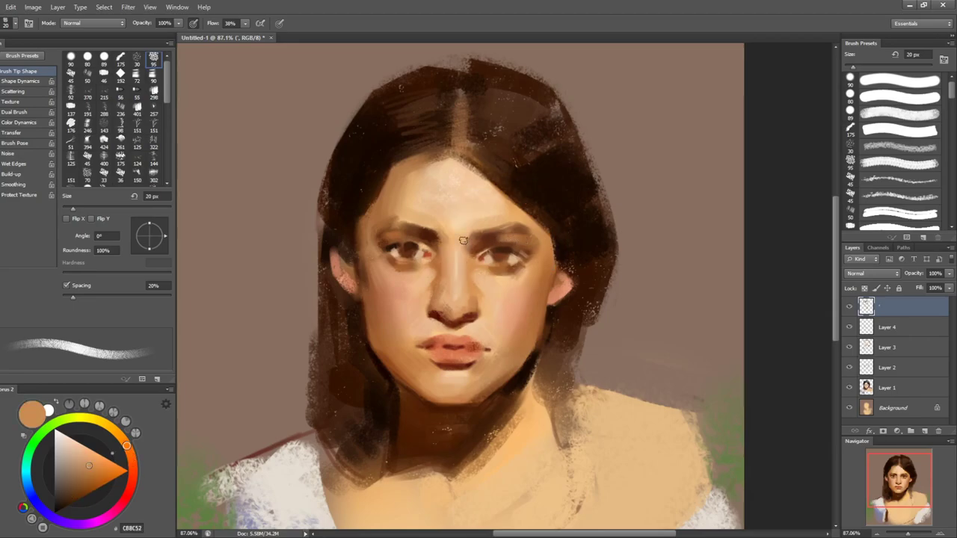
# - Soften the right eyebrow's inner and outer ends with sampled tones including brown #895330, enlarging the brush to 35 px
pyautogui.keyDown('alt'); pyautogui.click(463, 240); pyautogui.keyUp('alt')
pyautogui.press('F2')
pyautogui.press('F2')
pyautogui.press(']')
pyautogui.press(']')
pyautogui.press(']')
pyautogui.press(']')
pyautogui.keyDown('alt'); pyautogui.click(531, 226); pyautogui.keyUp('alt')
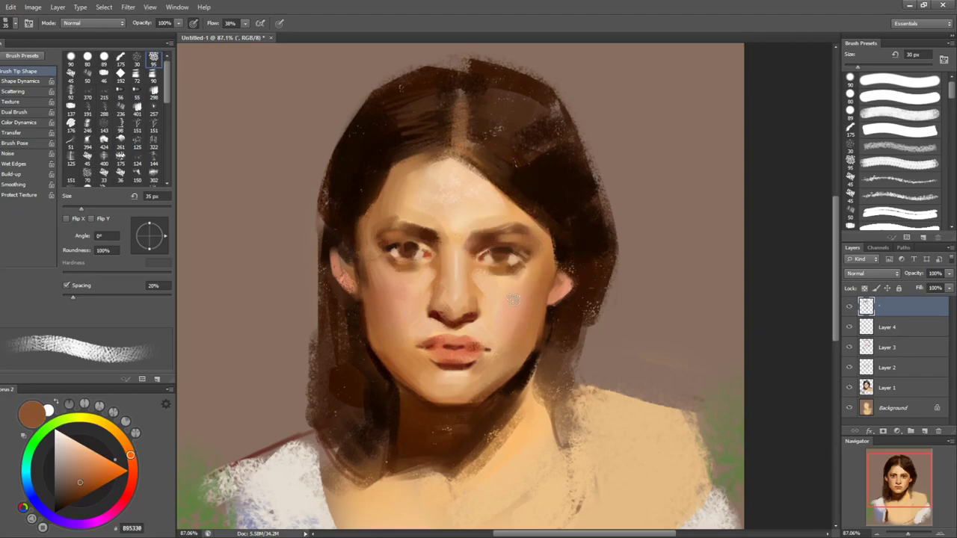
# - Blend the side of the nose bridge beside the right eye's inner corner with repeatedly sampled skin tones at 25 px
pyautogui.keyDown('alt'); pyautogui.click(480, 283); pyautogui.keyUp('alt')
pyautogui.press('[')
pyautogui.press('[')
pyautogui.press('[')
pyautogui.press('[')
pyautogui.keyDown('alt'); pyautogui.click(458, 251); pyautogui.keyUp('alt')
pyautogui.press(']')
pyautogui.press(']')
pyautogui.keyDown('alt'); pyautogui.click(461, 252); pyautogui.keyUp('alt')
pyautogui.keyDown('alt'); pyautogui.click(462, 251); pyautogui.keyUp('alt')
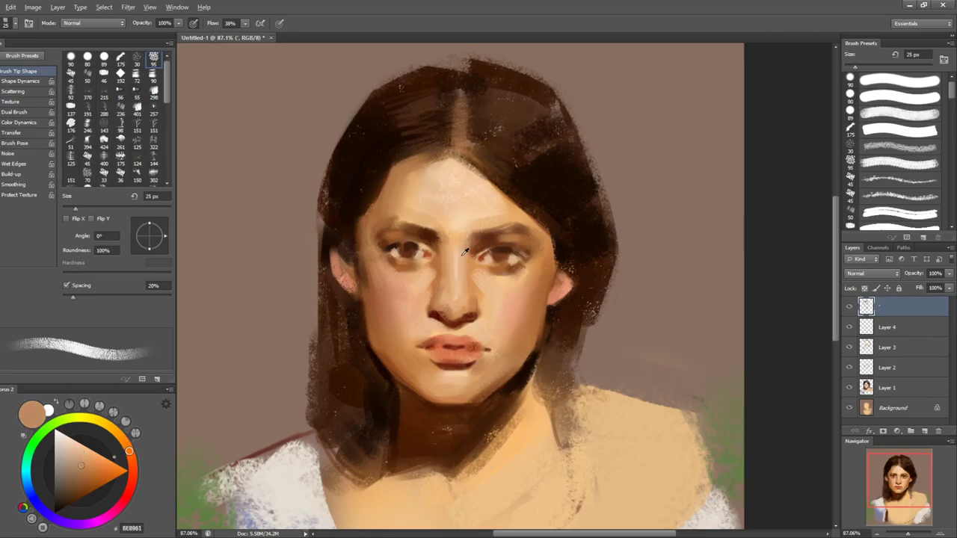
pyautogui.keyDown('alt'); pyautogui.click(465, 254); pyautogui.keyUp('alt')
pyautogui.keyDown('alt'); pyautogui.click(466, 244); pyautogui.keyUp('alt')
pyautogui.keyDown('alt'); pyautogui.click(465, 266); pyautogui.keyUp('alt')
pyautogui.keyDown('alt'); pyautogui.click(460, 255); pyautogui.keyUp('alt')
# - Smooth the skin under the right eye's lower lid with sampled #DEA775 at 15 px and #DBA16B at 25 px
pyautogui.press(']')
pyautogui.press('[')
pyautogui.press('[')
pyautogui.press('[')
pyautogui.keyDown('alt'); pyautogui.click(497, 267); pyautogui.keyUp('alt')
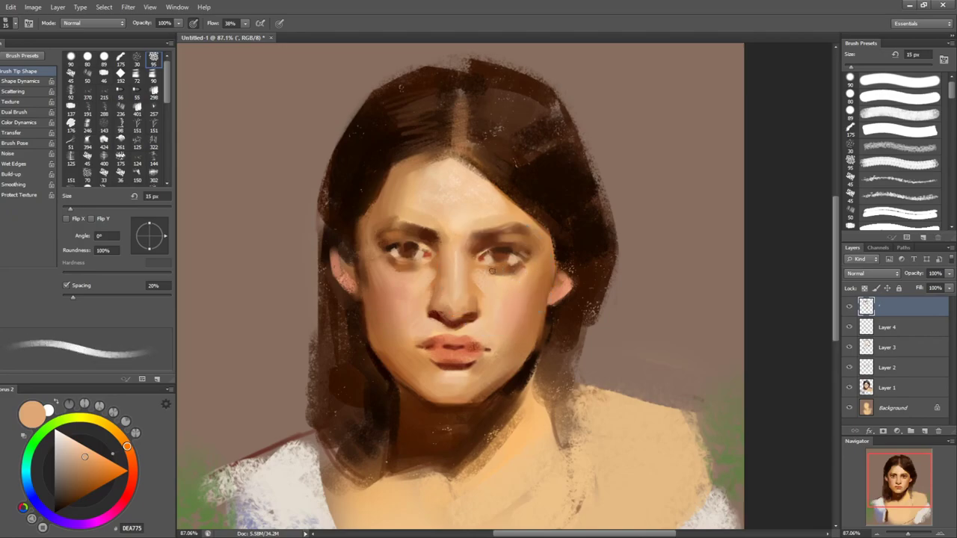
pyautogui.press(']')
pyautogui.press(']')
pyautogui.keyDown('alt'); pyautogui.click(483, 271); pyautogui.keyUp('alt')
pyautogui.keyDown('alt'); pyautogui.click(519, 274); pyautogui.keyUp('alt')
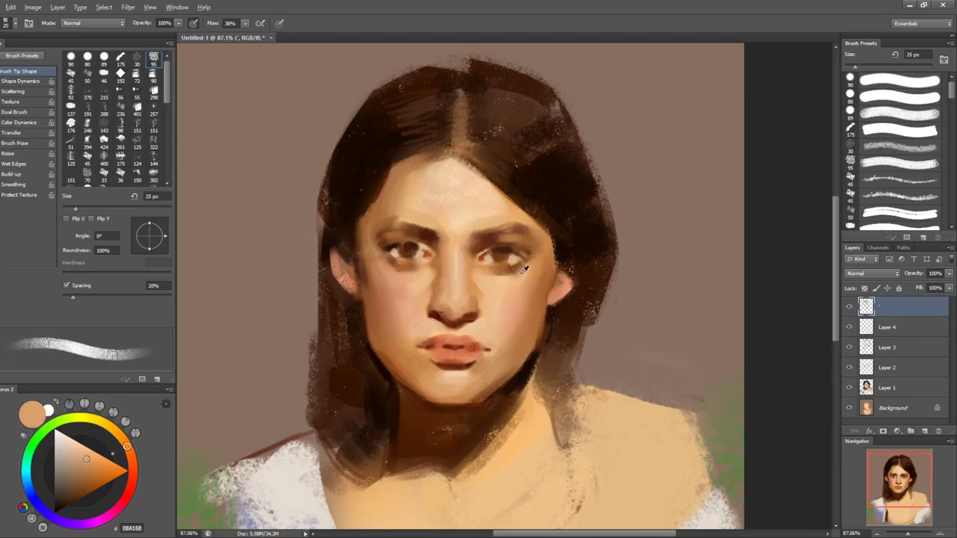
# - Blend the right eye's outer lower corner and upper cheek with sampled #965C35 and #EFBE87 at 25 px
pyautogui.keyDown('alt'); pyautogui.click(519, 270); pyautogui.keyUp('alt')
pyautogui.keyDown('alt'); pyautogui.click(527, 265); pyautogui.keyUp('alt')
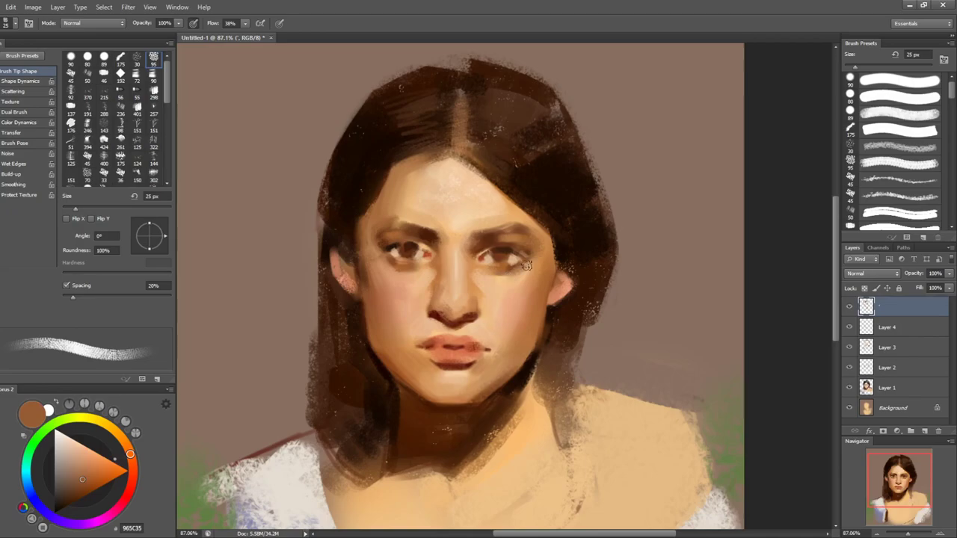
pyautogui.keyDown('alt'); pyautogui.click(495, 289); pyautogui.keyUp('alt')
pyautogui.keyDown('alt'); pyautogui.click(512, 276); pyautogui.keyUp('alt')
pyautogui.keyDown('alt'); pyautogui.click(508, 276); pyautogui.keyUp('alt')
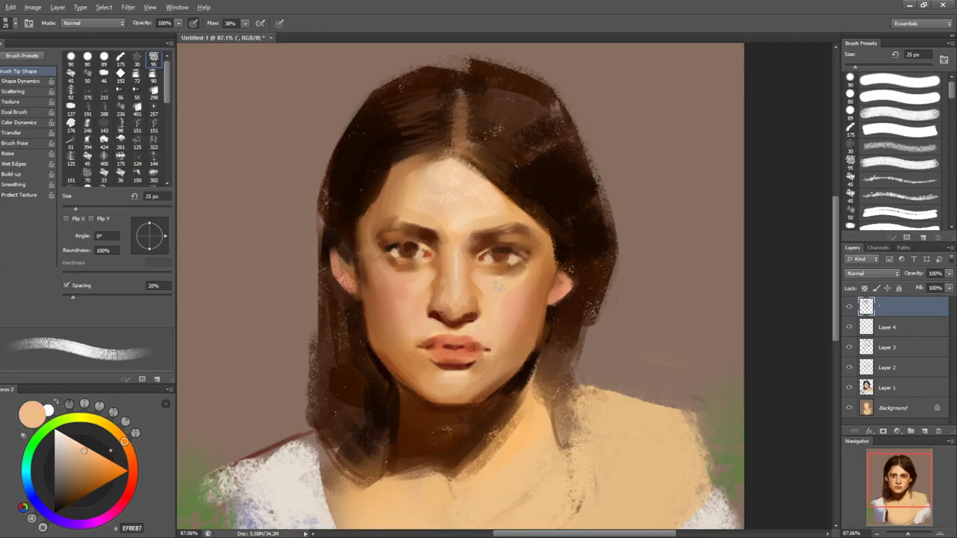
# - Refine the outer white and lower lid of the right eye with sampled #995F37 at 10 px and a lighter skin tone at 15 px
pyautogui.keyDown('alt'); pyautogui.click(516, 264); pyautogui.keyUp('alt')
pyautogui.hotkey('ctrl', 'shift', 'h')
pyautogui.hotkey('ctrl', 'shift', 'h')
pyautogui.press('[')
pyautogui.press('[')
pyautogui.press('[')
pyautogui.keyDown('alt'); pyautogui.click(510, 263); pyautogui.keyUp('alt')
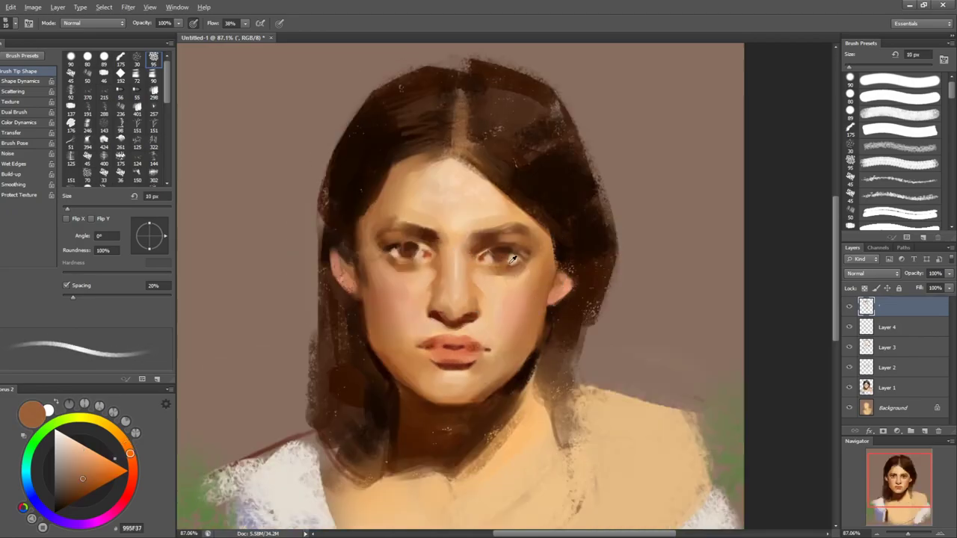
pyautogui.press(']')
pyautogui.keyDown('alt'); pyautogui.click(513, 267); pyautogui.keyUp('alt')
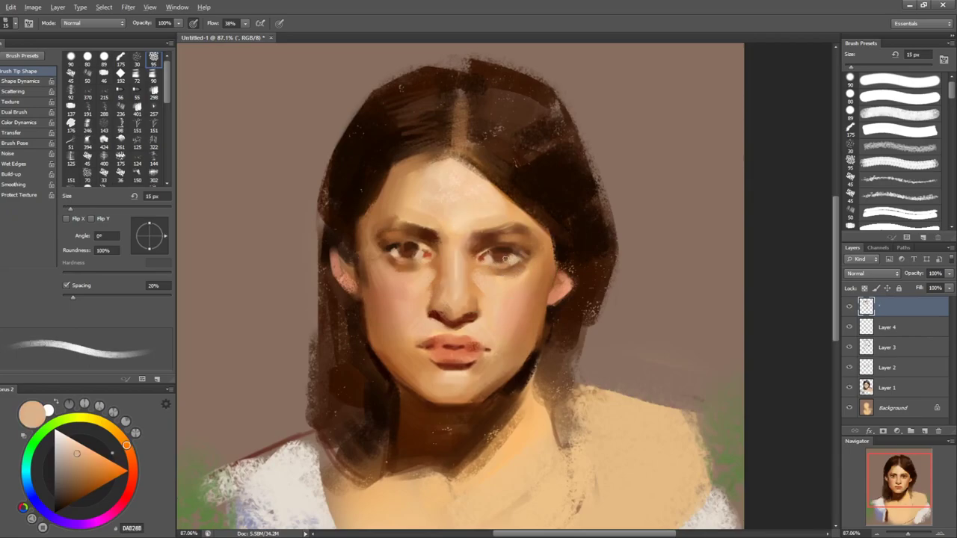
# - Paint the right eye's iris with sampled #75391C at 8 px and darker #452210 at 10 px
pyautogui.keyDown('alt'); pyautogui.click(495, 262); pyautogui.keyUp('alt')
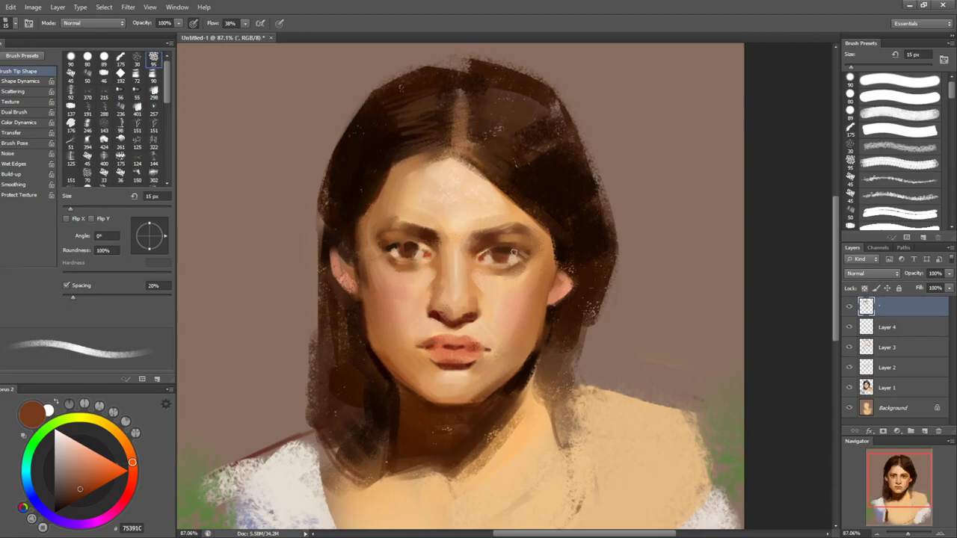
pyautogui.press('[')
pyautogui.press('[')
pyautogui.press('[')
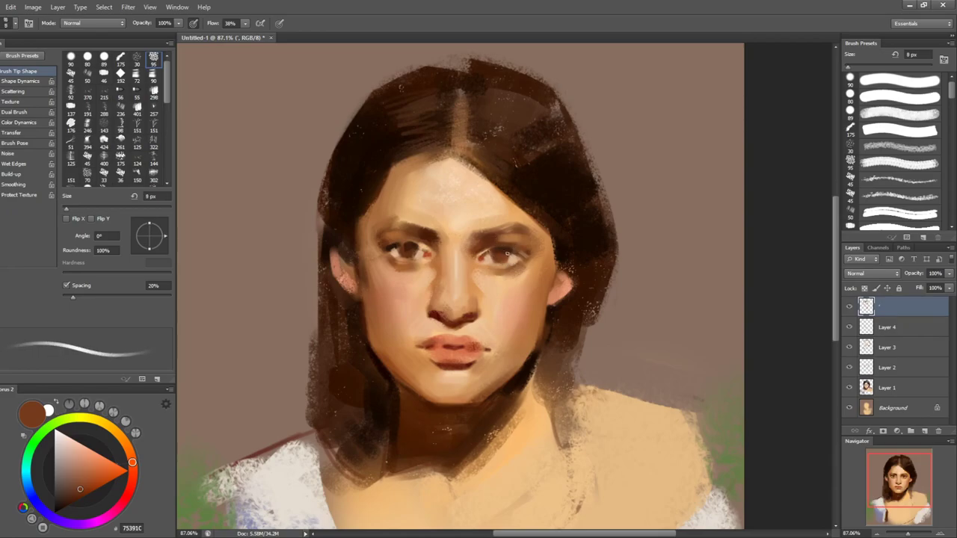
pyautogui.keyDown('alt'); pyautogui.click(501, 254); pyautogui.keyUp('alt')
pyautogui.press(']')
pyautogui.press(']')
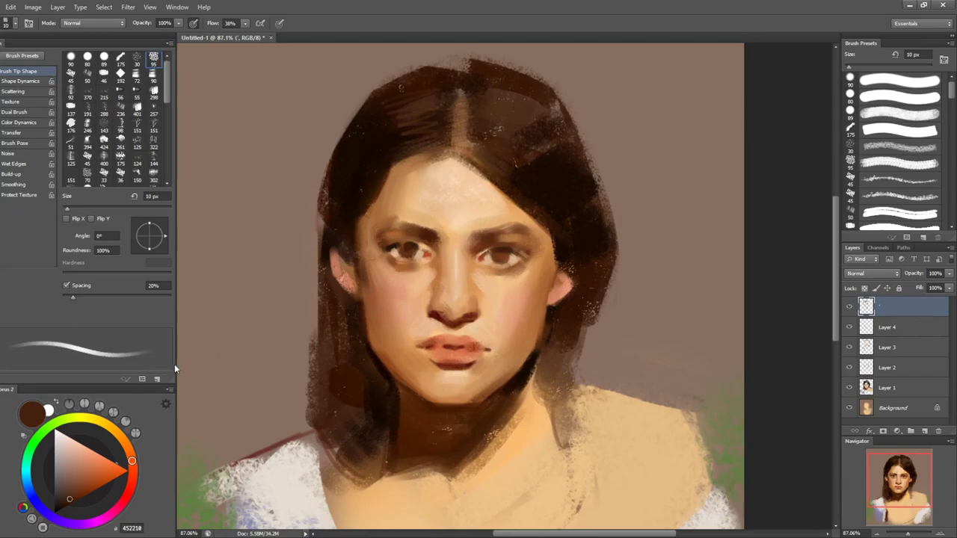
# - Darken the right eye's pupil with pure black #000000 using a small brush of 8 to 10 px on a tilted canvas
pyautogui.moveTo(86, 502)
pyautogui.mouseDown()
pyautogui.moveTo(65, 517)
pyautogui.moveTo(54, 512)
pyautogui.mouseUp()
pyautogui.press(']')
pyautogui.press('[')
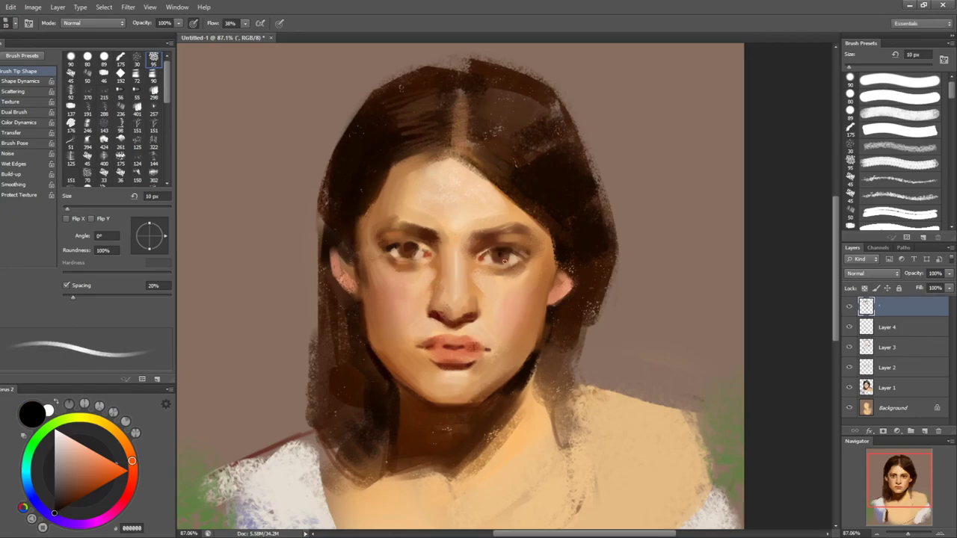
pyautogui.press('r')
pyautogui.moveTo(499, 256); pyautogui.dragTo(473, 266)
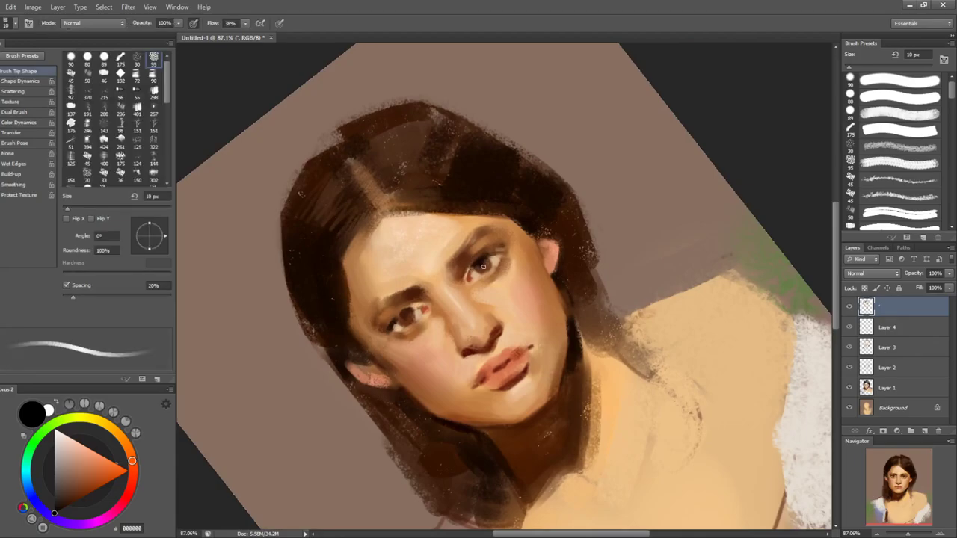
pyautogui.press('r')
pyautogui.moveTo(679, 282)
pyautogui.mouseDown()
pyautogui.moveTo(680, 329)
pyautogui.moveTo(639, 379)
pyautogui.mouseUp()
pyautogui.press('r')
pyautogui.moveTo(608, 266); pyautogui.dragTo(566, 197)
pyautogui.press('b')
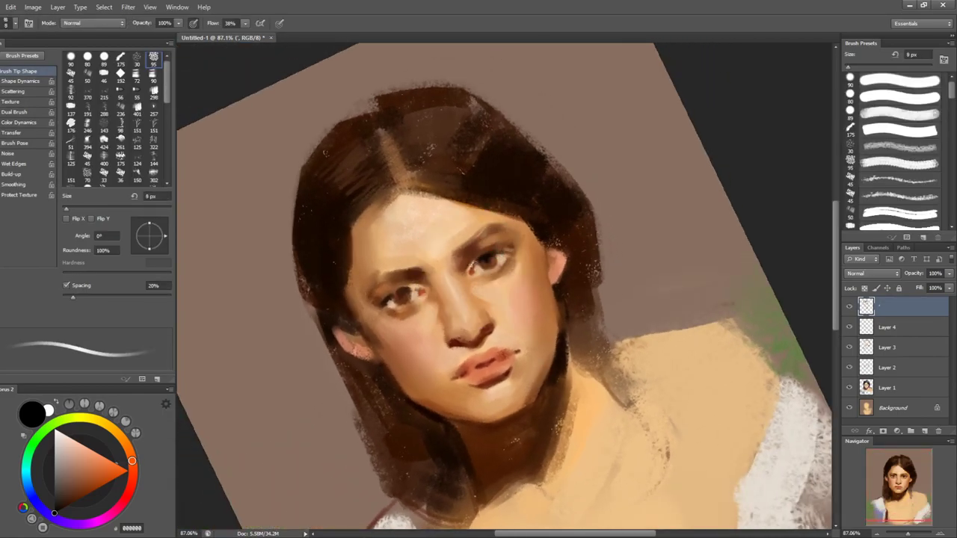
# - Touch up the right eye with light tone #E2B079, return the canvas to upright and enlarge the brush
pyautogui.press('[')
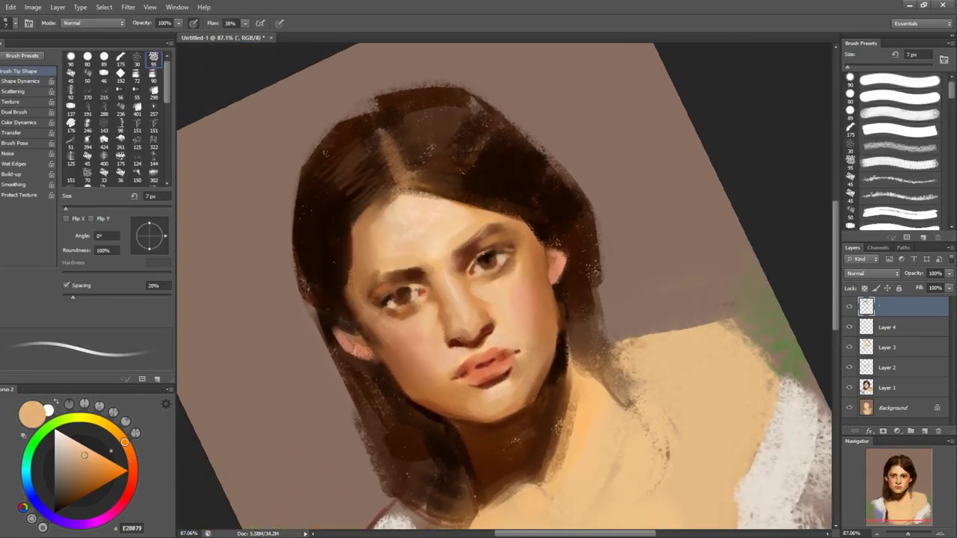
pyautogui.press(']')
pyautogui.press(']')
pyautogui.press('r')
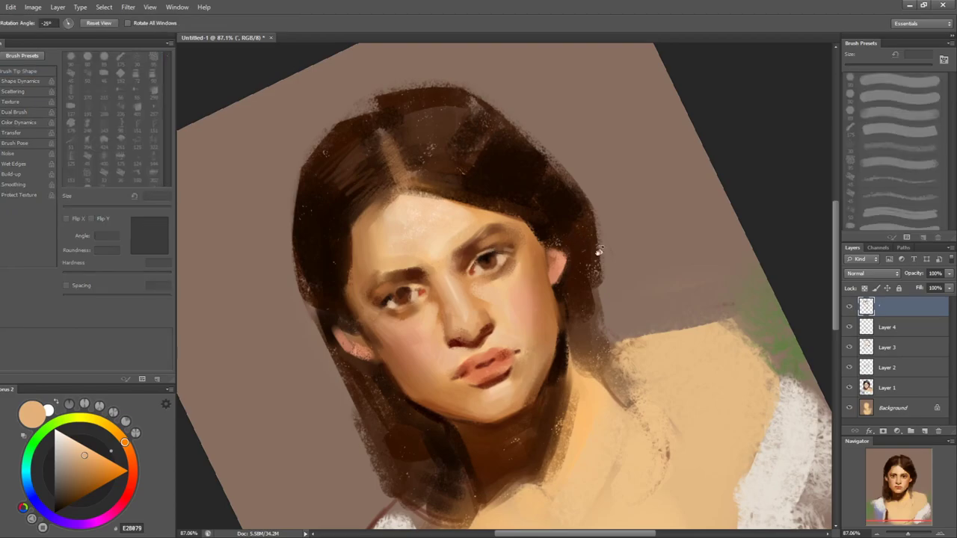
pyautogui.moveTo(590, 250); pyautogui.dragTo(672, 364)
pyautogui.press('b')
pyautogui.press(']')
pyautogui.press(']')
pyautogui.press(']')
pyautogui.press(']')
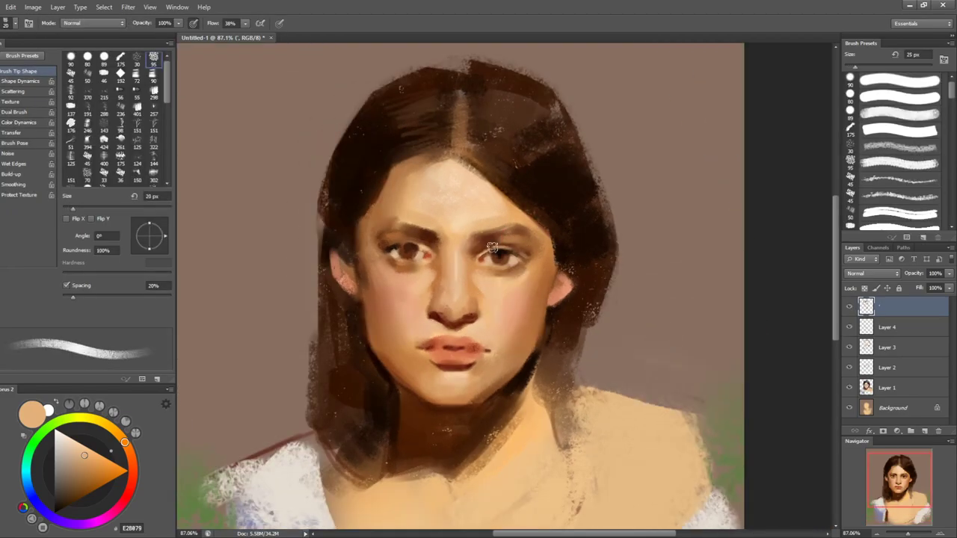
# - Darken the right eye's upper lid and crease with deep brown #431400 at 9 px and 15 px
pyautogui.keyDown('alt'); pyautogui.click(431, 238); pyautogui.keyUp('alt')
pyautogui.moveTo(81, 493)
pyautogui.mouseDown()
pyautogui.moveTo(91, 497)
pyautogui.moveTo(79, 503)
pyautogui.mouseUp()
pyautogui.press('[')
pyautogui.press('[')
pyautogui.press('[')
pyautogui.press('[')
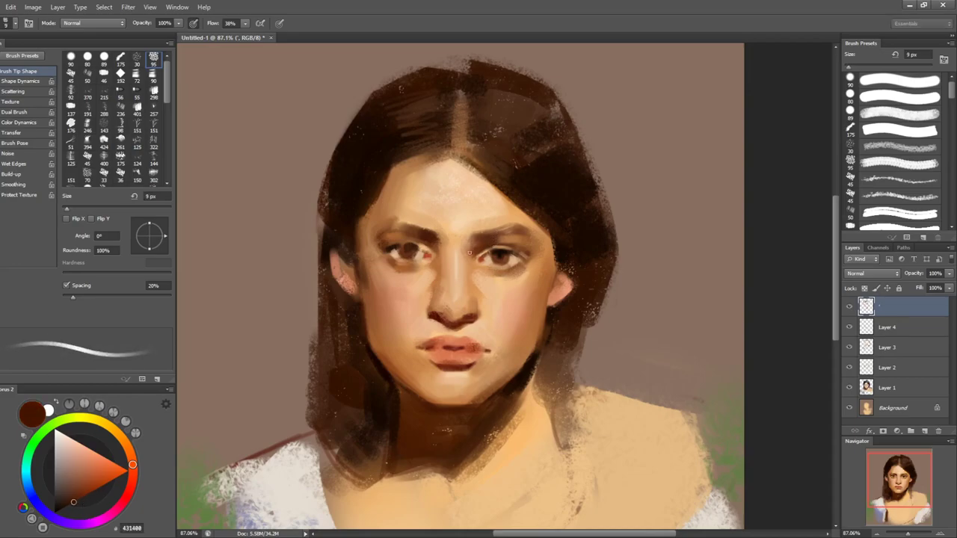
pyautogui.press(']')
pyautogui.press(']')
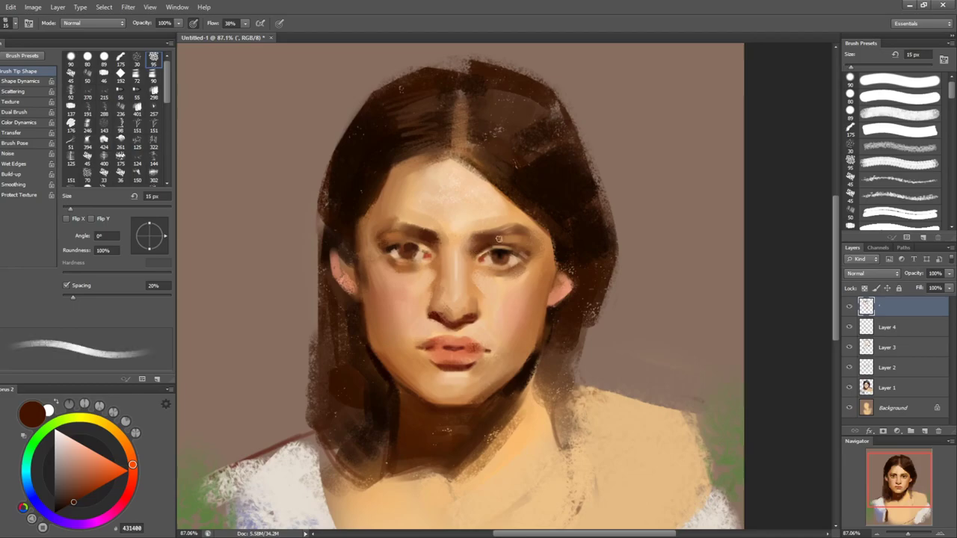
pyautogui.press(']')
pyautogui.press(']')
# - Blend the nose bridge and right eye's inner corner with sampled #652C0F at 25 px, #C48654 at 15 px and #723616 at 20 px
pyautogui.keyDown('alt'); pyautogui.click(472, 250); pyautogui.keyUp('alt')
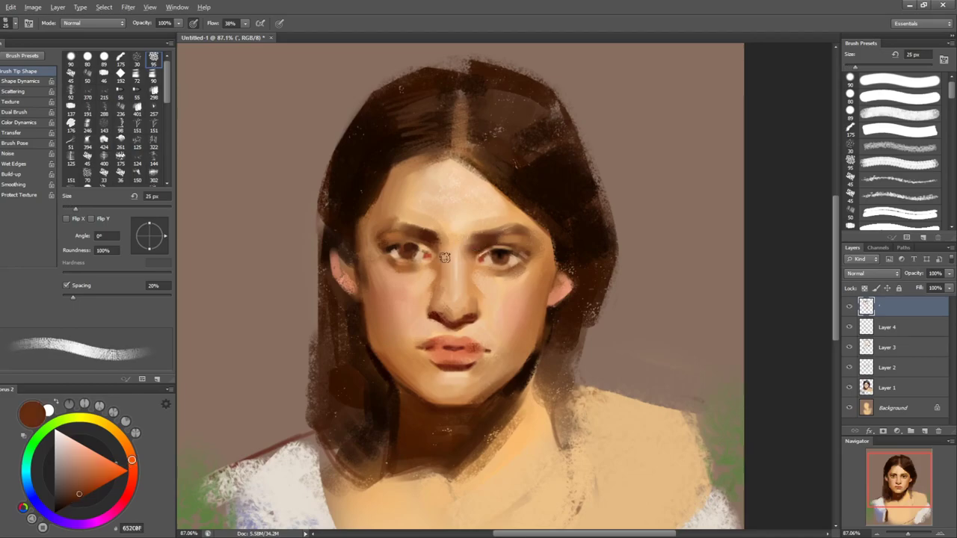
pyautogui.keyDown('alt'); pyautogui.click(452, 256); pyautogui.keyUp('alt')
pyautogui.press('[')
pyautogui.press('[')
pyautogui.keyDown('alt'); pyautogui.click(471, 256); pyautogui.keyUp('alt')
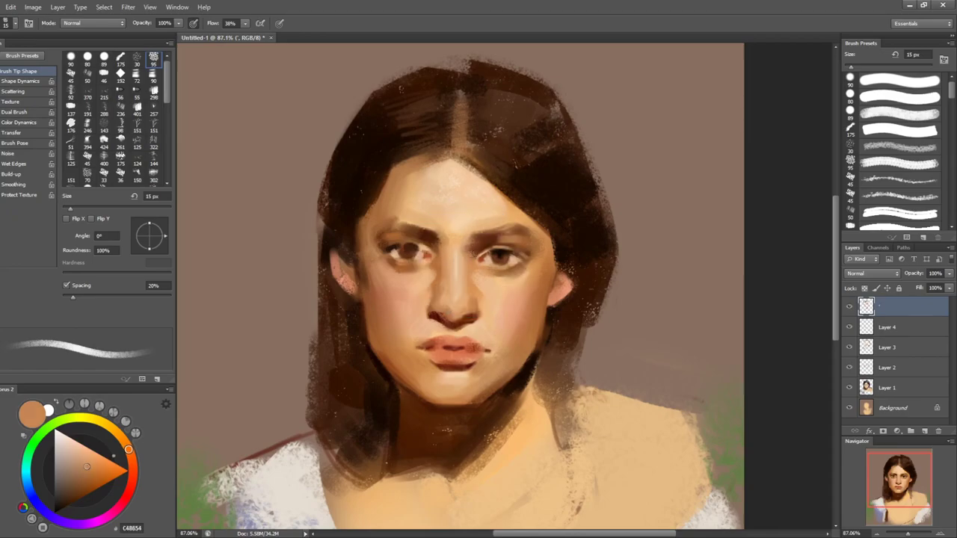
pyautogui.keyDown('alt'); pyautogui.click(478, 245); pyautogui.keyUp('alt')
pyautogui.press(']')
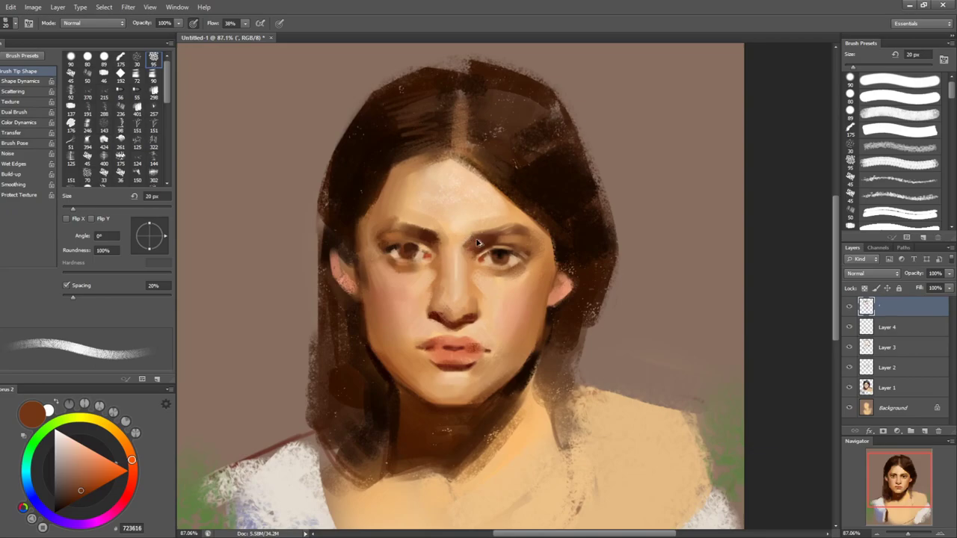
# - Darken the right eyebrow's inner end with sampled #442211 at 20 px, checking the portrait with the canvas mirrored
pyautogui.keyDown('alt'); pyautogui.click(503, 254); pyautogui.keyUp('alt')
pyautogui.moveTo(477, 234); pyautogui.dragTo(493, 233)
pyautogui.keyDown('alt'); pyautogui.click(585, 213); pyautogui.keyUp('alt')
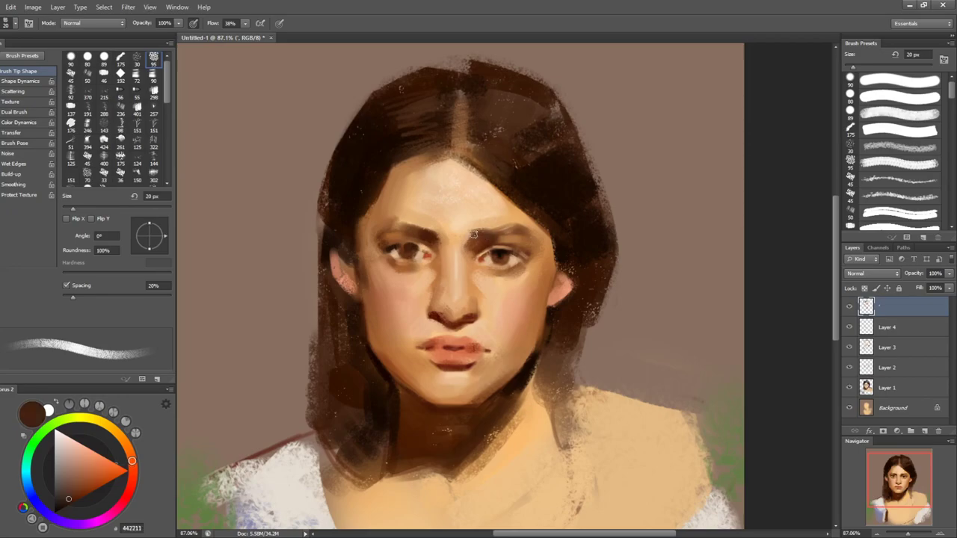
pyautogui.hotkey('ctrl', 'shift', 'h')
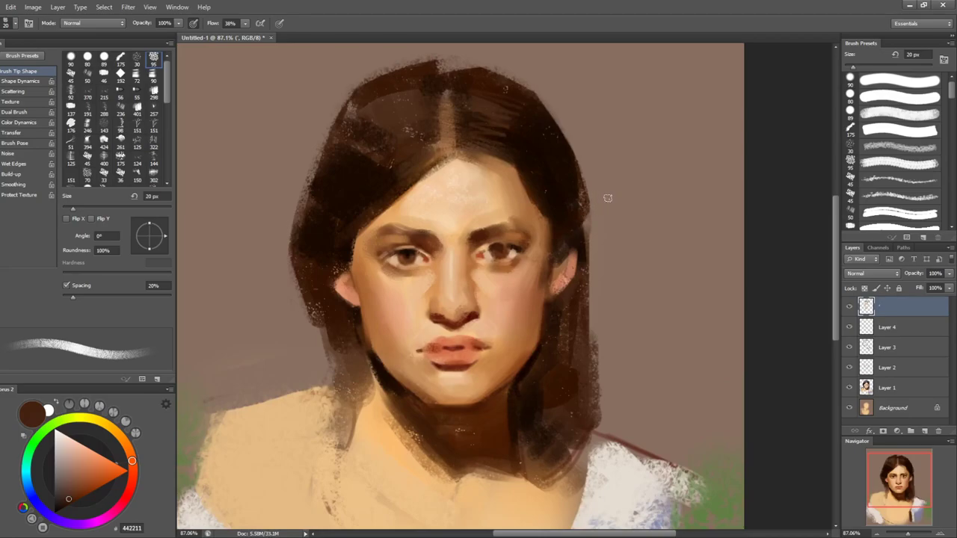
pyautogui.press('h')
pyautogui.press('[')
pyautogui.press(']')
pyautogui.press(']')
pyautogui.press('[')
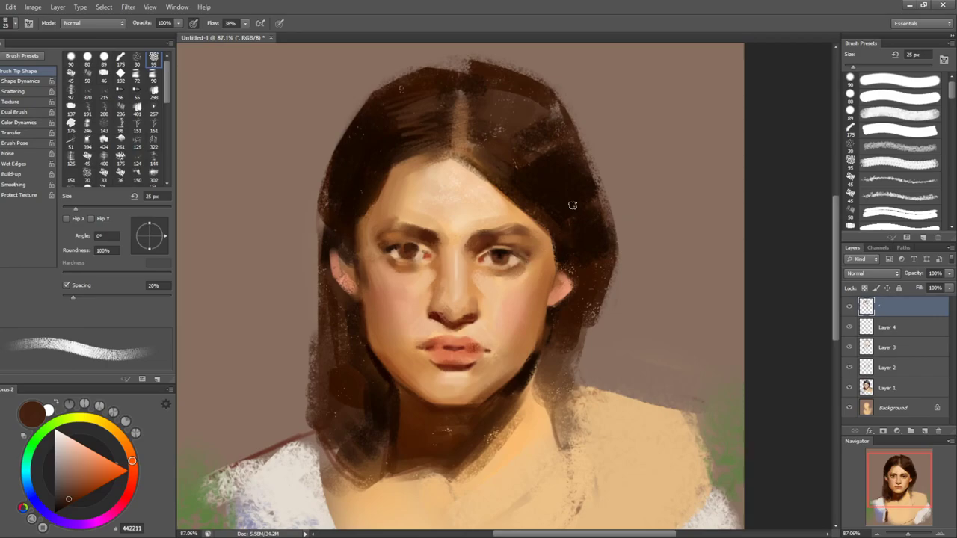
# - Refine the right eye's white and iris edge at 9 px with sampled tones including #A56E48 and #653A24
pyautogui.press('[')
pyautogui.press('[')
pyautogui.press('[')
pyautogui.press('[')
pyautogui.keyDown('alt'); pyautogui.click(515, 259); pyautogui.keyUp('alt')
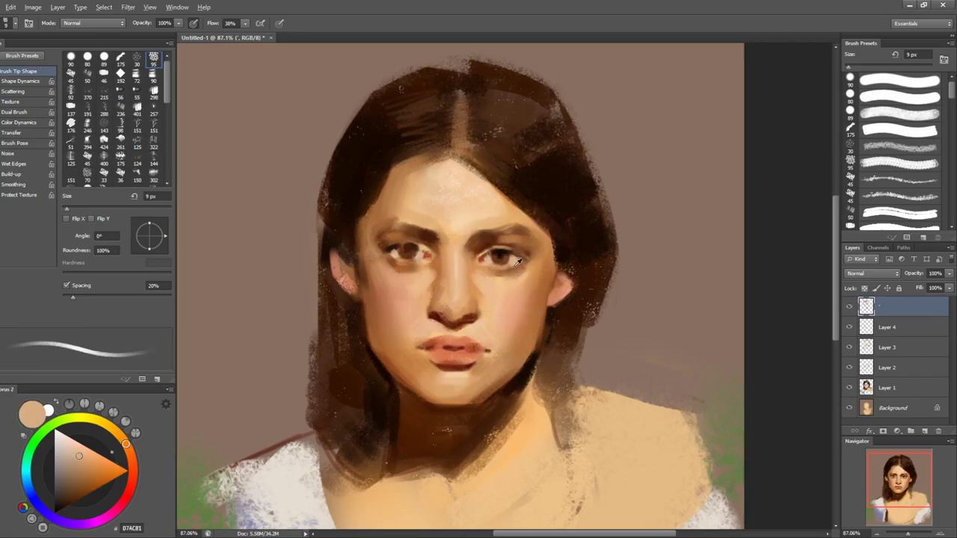
pyautogui.keyDown('alt'); pyautogui.click(499, 259); pyautogui.keyUp('alt')
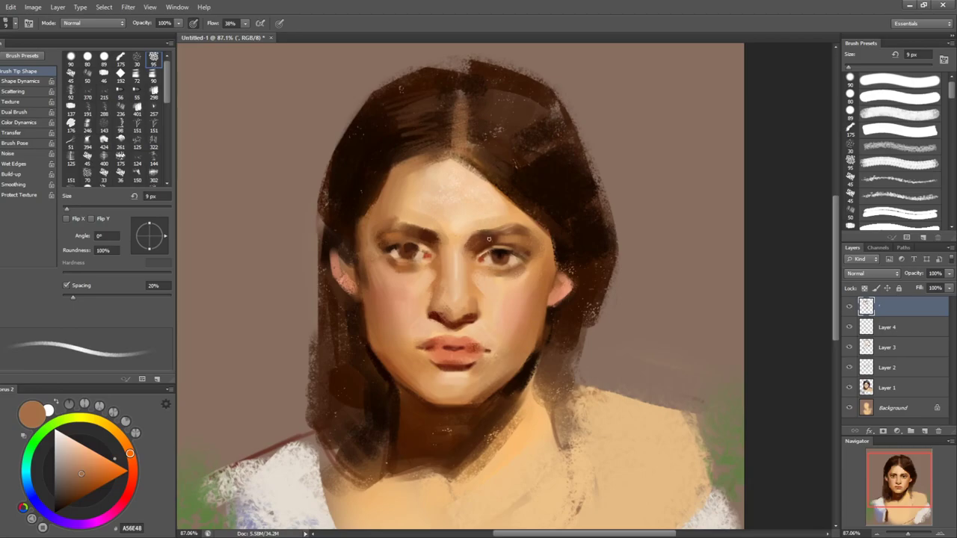
pyautogui.keyDown('alt'); pyautogui.click(497, 255); pyautogui.keyUp('alt')
pyautogui.keyDown('alt'); pyautogui.click(491, 252); pyautogui.keyUp('alt')
pyautogui.keyDown('alt'); pyautogui.click(490, 253); pyautogui.keyUp('alt')
pyautogui.keyDown('alt'); pyautogui.click(494, 251); pyautogui.keyUp('alt')
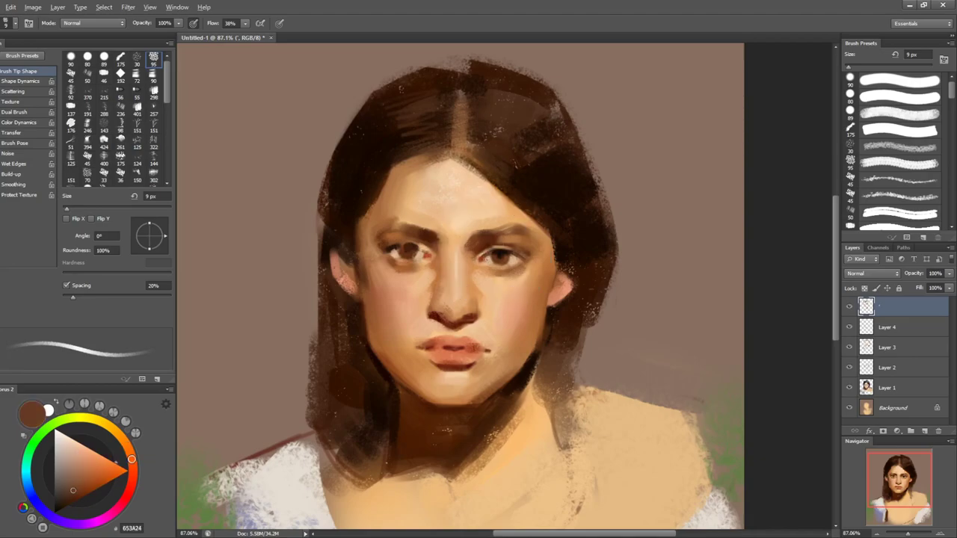
# - Model the right eye's inner corner with sampled reddish-brown and light skin tones, using brush sizes of 10 to 15 px
pyautogui.keyDown('alt'); pyautogui.click(494, 251); pyautogui.keyUp('alt')
pyautogui.keyDown('alt'); pyautogui.click(488, 253); pyautogui.keyUp('alt')
pyautogui.keyDown('alt'); pyautogui.click(479, 259); pyautogui.keyUp('alt')
pyautogui.press(']')
pyautogui.press(']')
pyautogui.keyDown('alt'); pyautogui.click(484, 262); pyautogui.keyUp('alt')
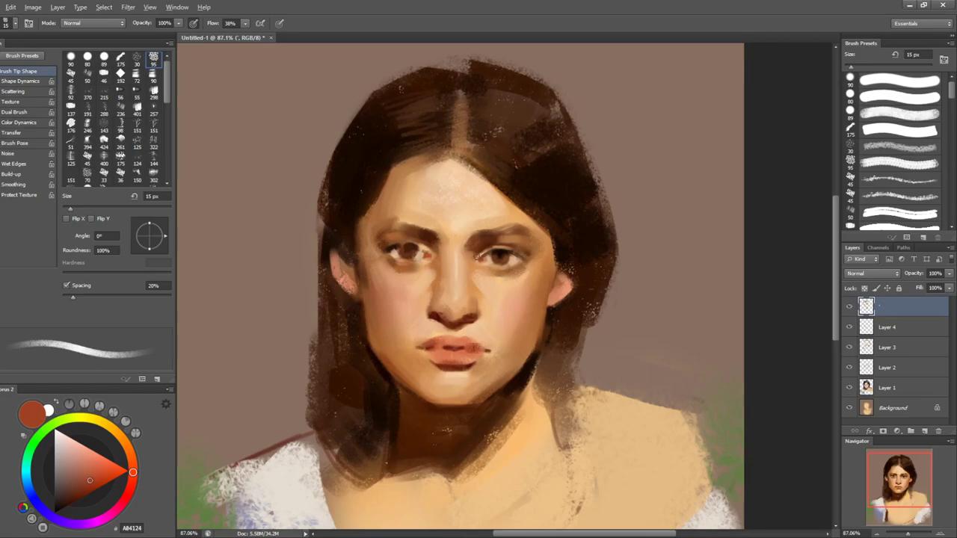
pyautogui.press(']')
pyautogui.press('[')
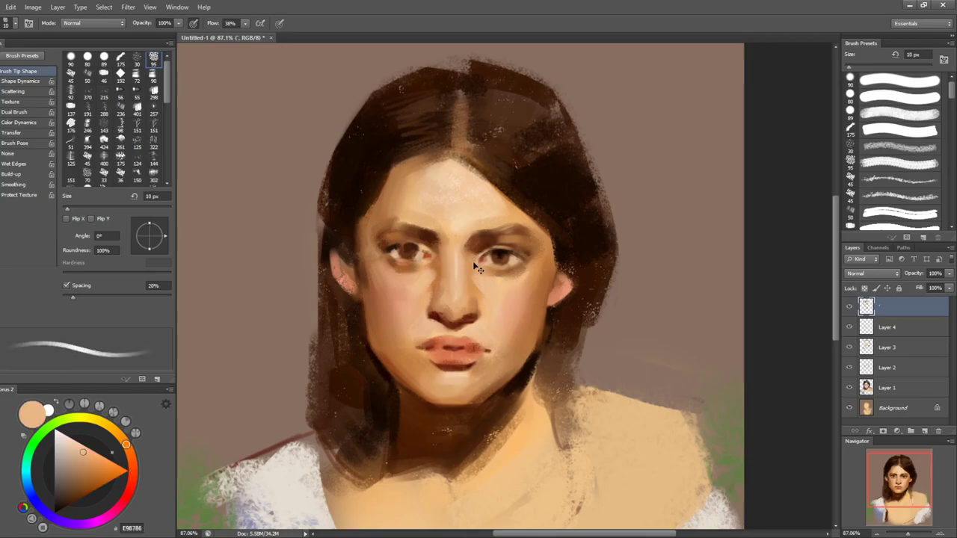
# - Soften the nose's side below the right eye with sampled skin tones, enlarging the brush to 40 px
pyautogui.keyDown('alt'); pyautogui.click(465, 268); pyautogui.keyUp('alt')
pyautogui.press(']')
pyautogui.press(']')
pyautogui.press(']')
pyautogui.press(']')
pyautogui.press(']')
pyautogui.press(']')
pyautogui.press(']')
pyautogui.keyDown('alt'); pyautogui.click(474, 308); pyautogui.keyUp('alt')
pyautogui.press('[')
pyautogui.keyDown('alt'); pyautogui.click(470, 258); pyautogui.keyUp('alt')
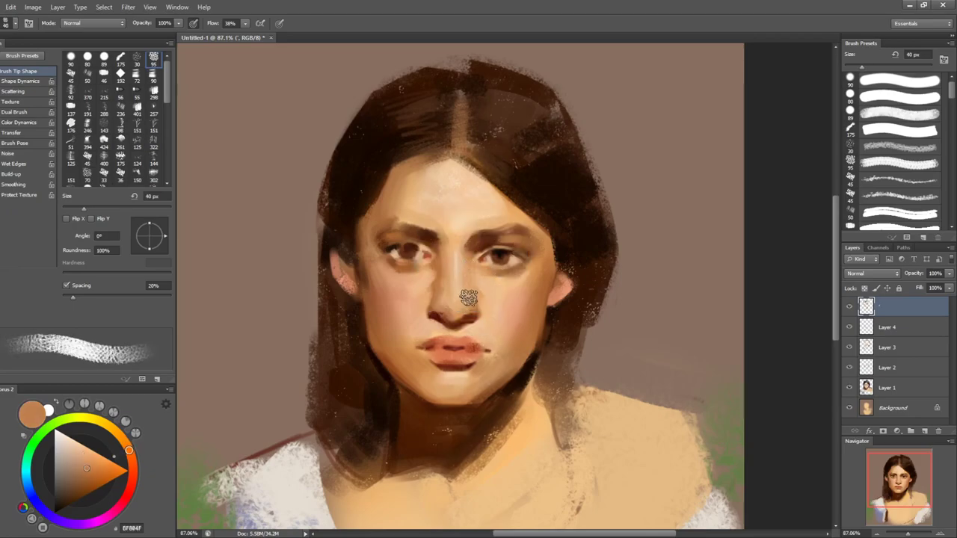
# - Blend both sides and the tip of the nose at 40 px with sampled #DEA978, #D39662 and #E2AA77
pyautogui.keyDown('alt'); pyautogui.click(478, 326); pyautogui.keyUp('alt')
pyautogui.keyDown('alt'); pyautogui.click(434, 275); pyautogui.keyUp('alt')
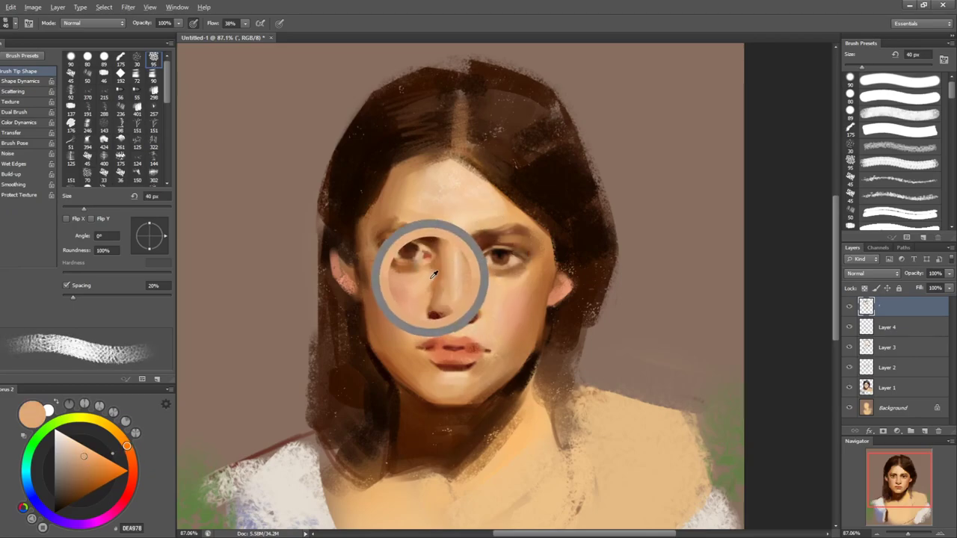
pyautogui.keyDown('alt'); pyautogui.click(436, 301); pyautogui.keyUp('alt')
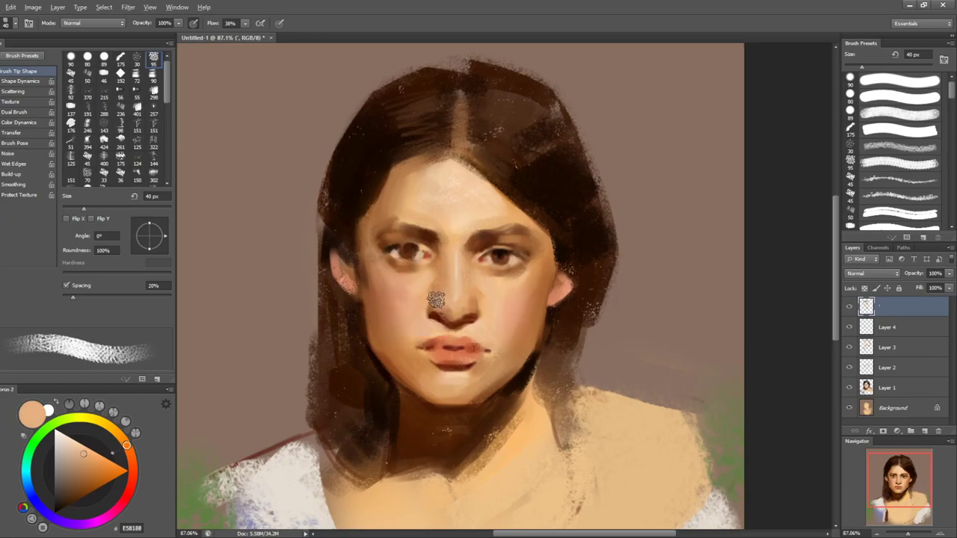
pyautogui.keyDown('alt'); pyautogui.click(456, 305); pyautogui.keyUp('alt')
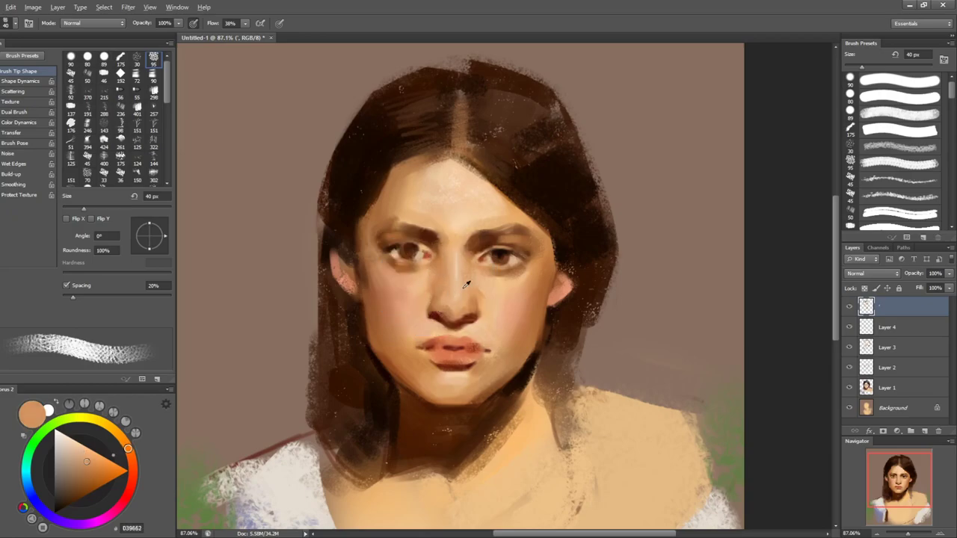
pyautogui.keyDown('alt'); pyautogui.click(471, 299); pyautogui.keyUp('alt')
pyautogui.keyDown('alt'); pyautogui.click(470, 307); pyautogui.keyUp('alt')
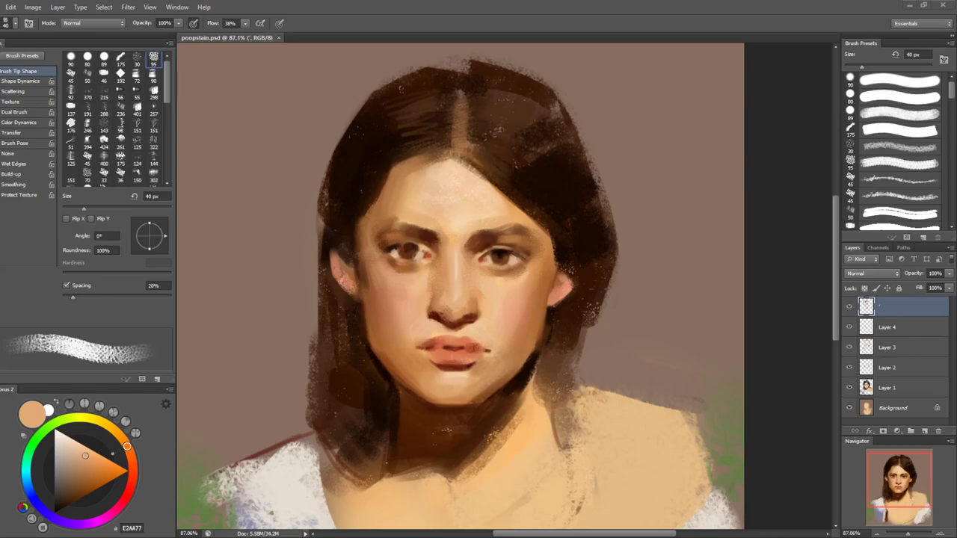
# - Rework the lips and mouth corners with sampled #D87850 at 20 to 30 px and dark red-brown #943719 at 20 px
pyautogui.press('[')
pyautogui.press('[')
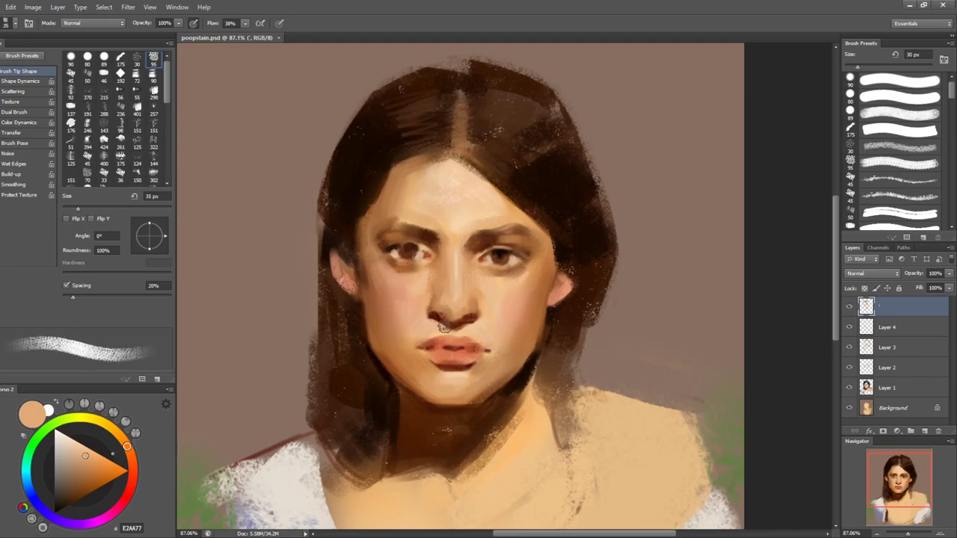
pyautogui.keyDown('alt'); pyautogui.click(451, 346); pyautogui.keyUp('alt')
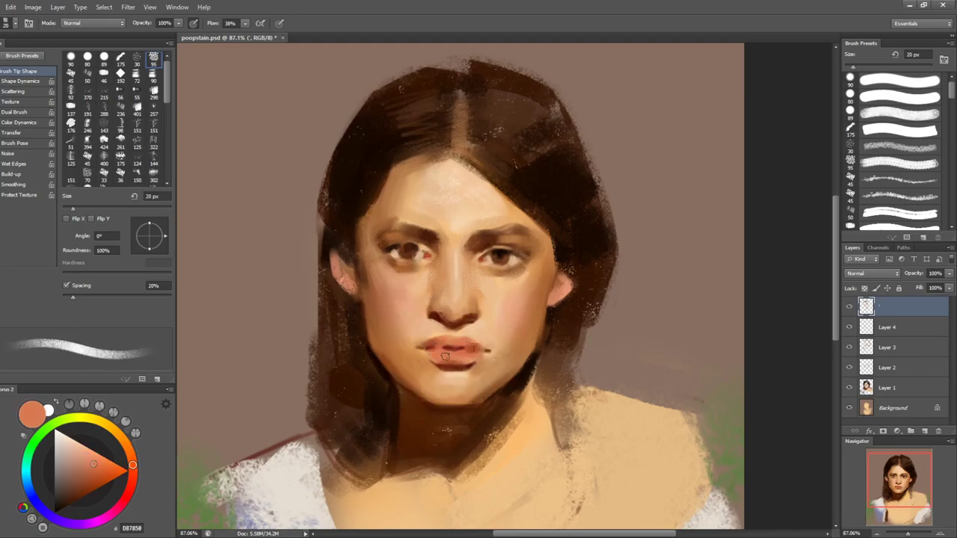
pyautogui.press(']')
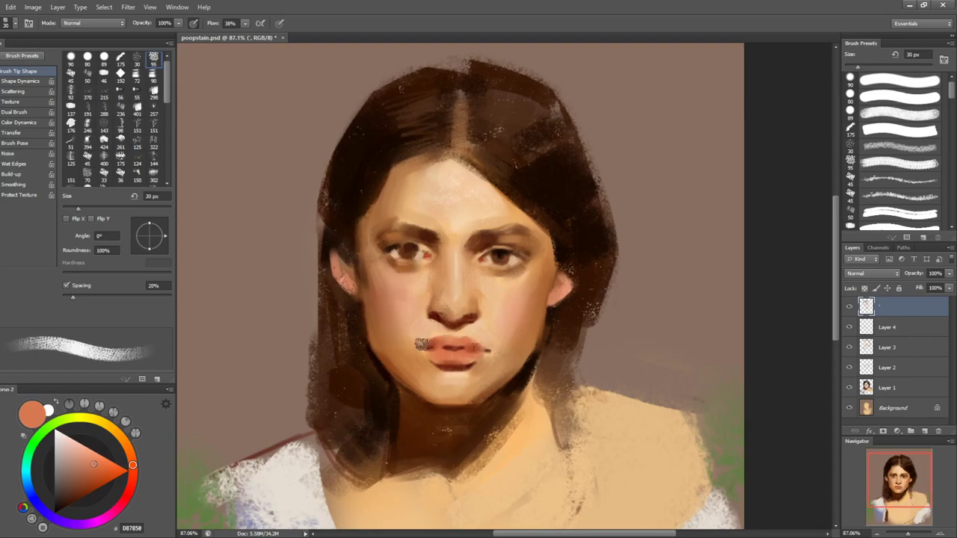
pyautogui.keyDown('alt'); pyautogui.click(478, 350); pyautogui.keyUp('alt')
pyautogui.press('[')
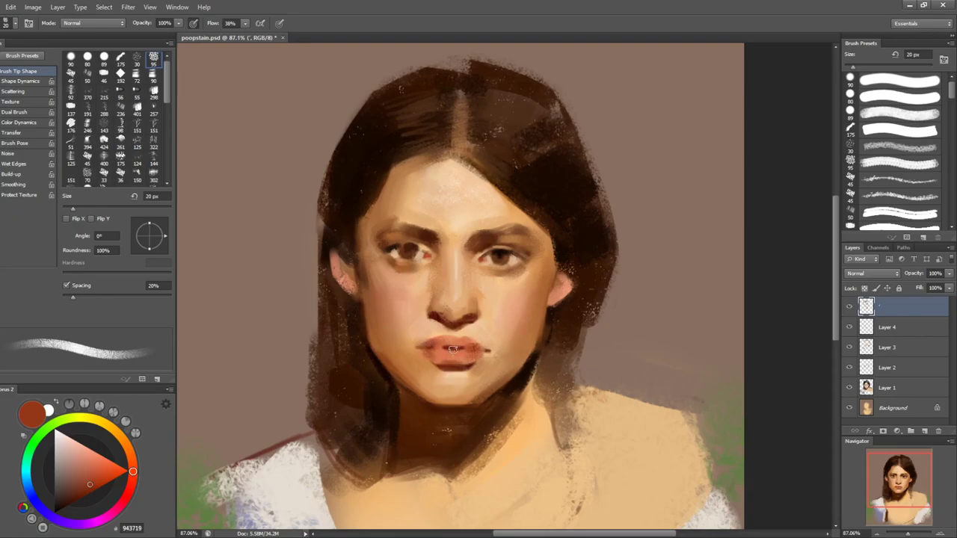
# - Refine the chin and the area below the lips with sampled #A56E41 and lighter skin tones at 15 to 30 px
pyautogui.moveTo(484, 365)
pyautogui.mouseDown()
pyautogui.moveTo(439, 372)
pyautogui.moveTo(415, 400)
pyautogui.moveTo(444, 390)
pyautogui.moveTo(464, 403)
pyautogui.moveTo(438, 403)
pyautogui.moveTo(471, 406)
pyautogui.moveTo(480, 394)
pyautogui.mouseUp()
pyautogui.keyDown('alt'); pyautogui.click(457, 399); pyautogui.keyUp('alt')
pyautogui.keyDown('alt'); pyautogui.click(468, 410); pyautogui.keyUp('alt')
pyautogui.keyDown('alt'); pyautogui.click(502, 379); pyautogui.keyUp('alt')
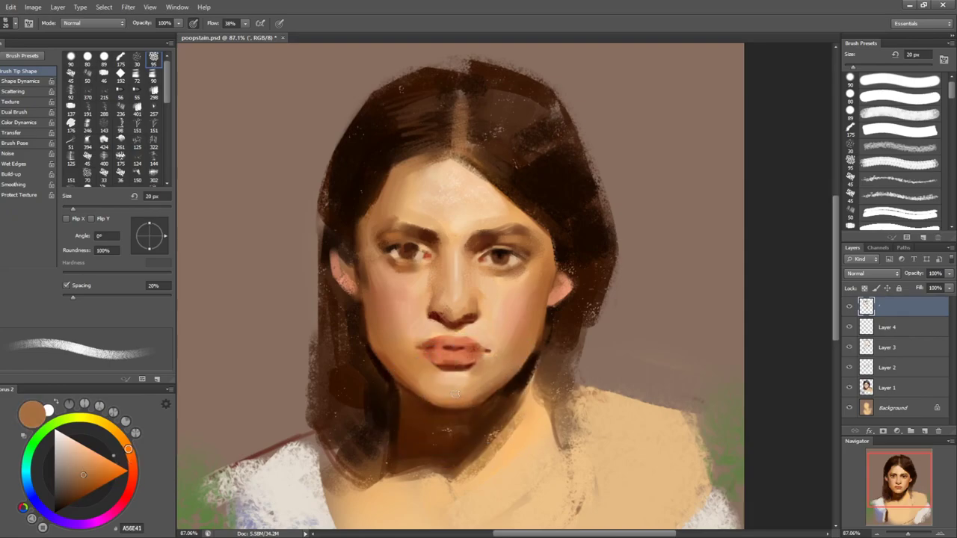
pyautogui.press(']')
pyautogui.keyDown('alt'); pyautogui.click(463, 381); pyautogui.keyUp('alt')
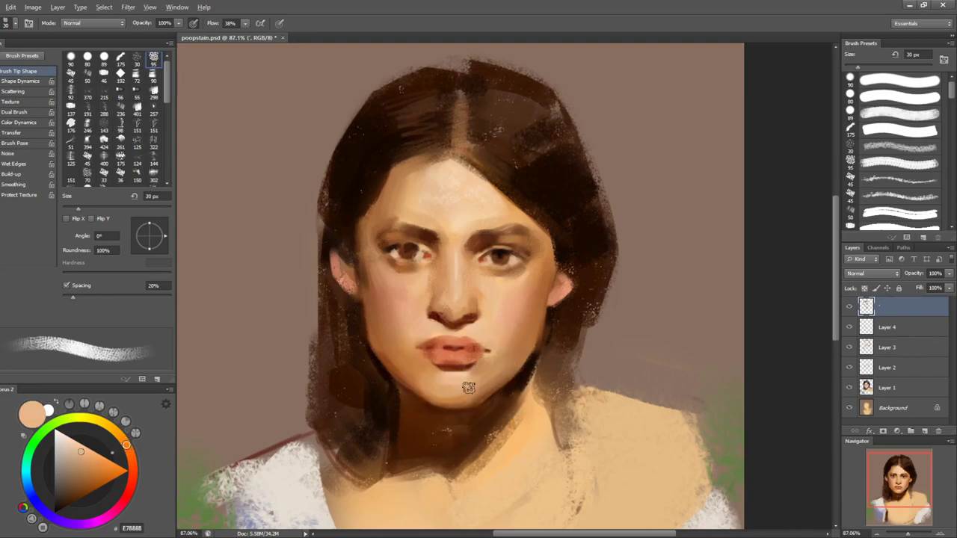
pyautogui.keyDown('alt'); pyautogui.click(486, 385); pyautogui.keyUp('alt')
pyautogui.press('[')
pyautogui.press('[')
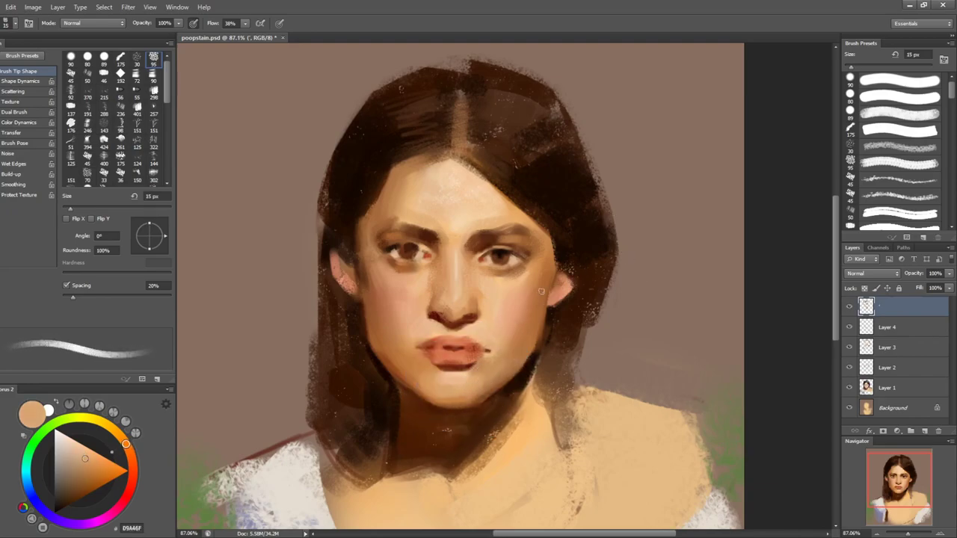
# - Soften the cheek on the image's right side with sampled #E2A879, enlarging the brush to 35 px
pyautogui.keyDown('alt'); pyautogui.click(520, 321); pyautogui.keyUp('alt')
pyautogui.press(']')
pyautogui.press(']')
pyautogui.press(']')
pyautogui.press(']')
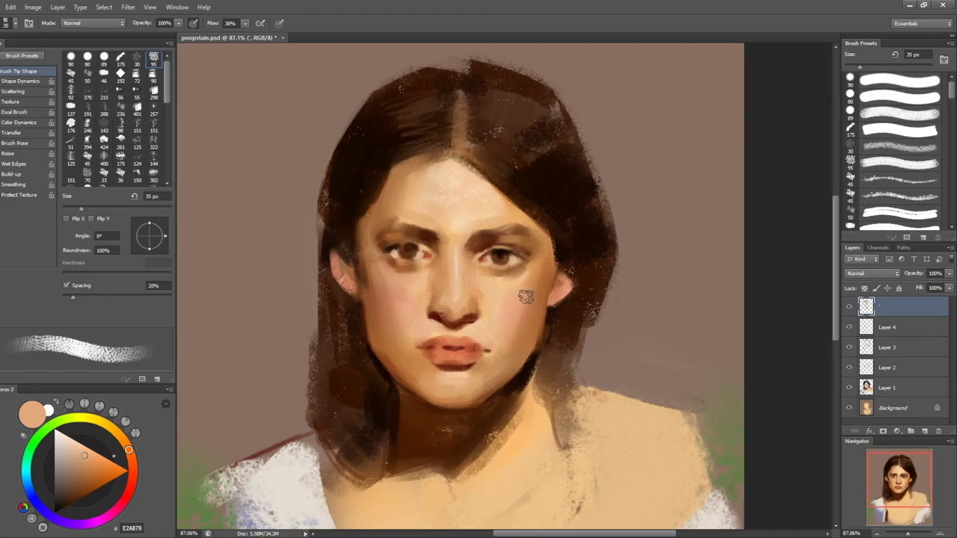
pyautogui.keyDown('alt'); pyautogui.click(508, 357); pyautogui.keyUp('alt')
# - Blend the skin below the outer corner of the right-hand eye with sampled cheek tones, using a smaller textured brush
pyautogui.press('[')
pyautogui.press('[')
pyautogui.press('[')
pyautogui.keyDown('alt'); pyautogui.click(512, 279); pyautogui.keyUp('alt')
pyautogui.keyDown('alt'); pyautogui.click(526, 268); pyautogui.keyUp('alt')
pyautogui.keyDown('alt'); pyautogui.click(528, 282); pyautogui.keyUp('alt')
pyautogui.press(']')
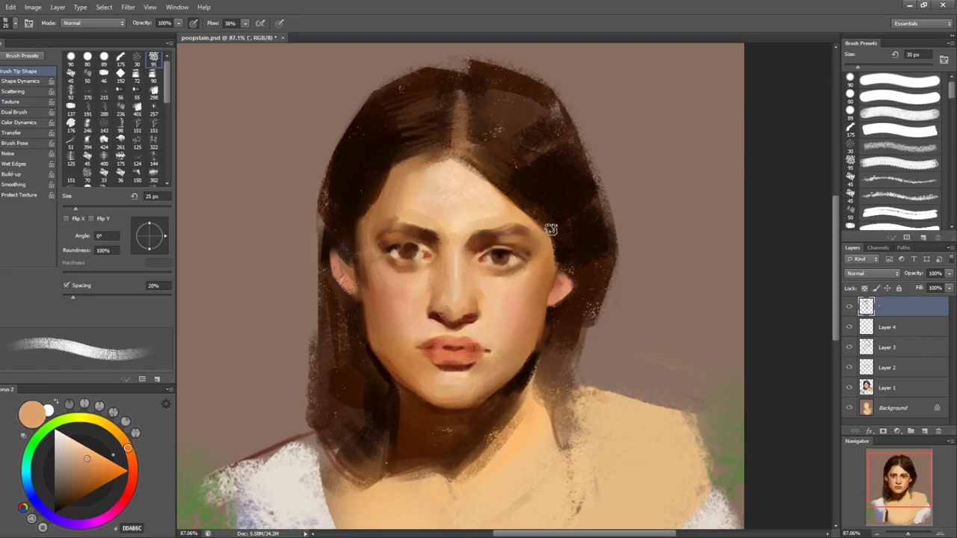
# - Smooth the temple beside the right-hand eye with sampled #D5965A at 30 px, finishing at 20 px
pyautogui.keyDown('alt'); pyautogui.click(539, 256); pyautogui.keyUp('alt')
pyautogui.press(']')
pyautogui.keyDown('alt'); pyautogui.click(538, 256); pyautogui.keyUp('alt')
pyautogui.press('[')
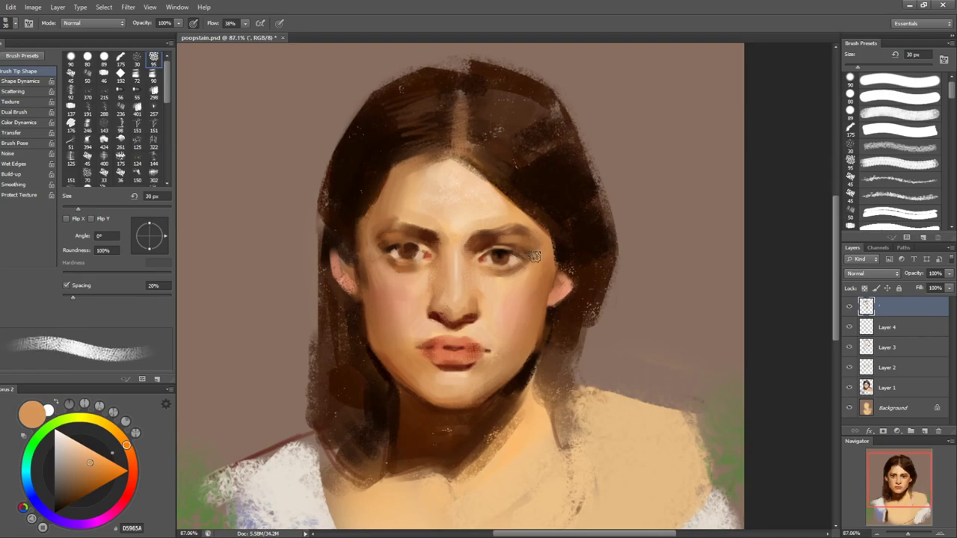
pyautogui.press('[')
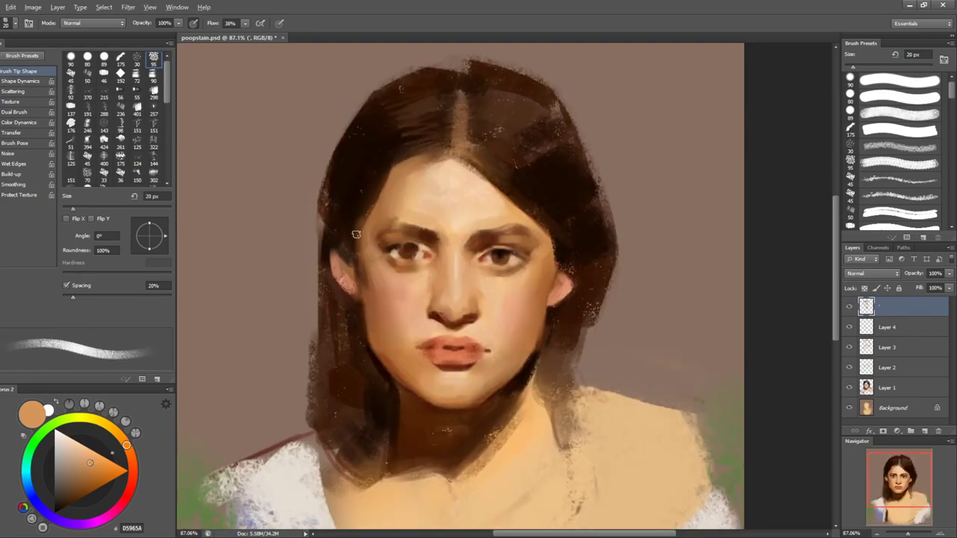
# - Rework the hairline at the left temple with sampled dark brown #3B1D07 and skin shadow #B17748 at 20 to 35 px
pyautogui.keyDown('alt'); pyautogui.click(366, 213); pyautogui.keyUp('alt')
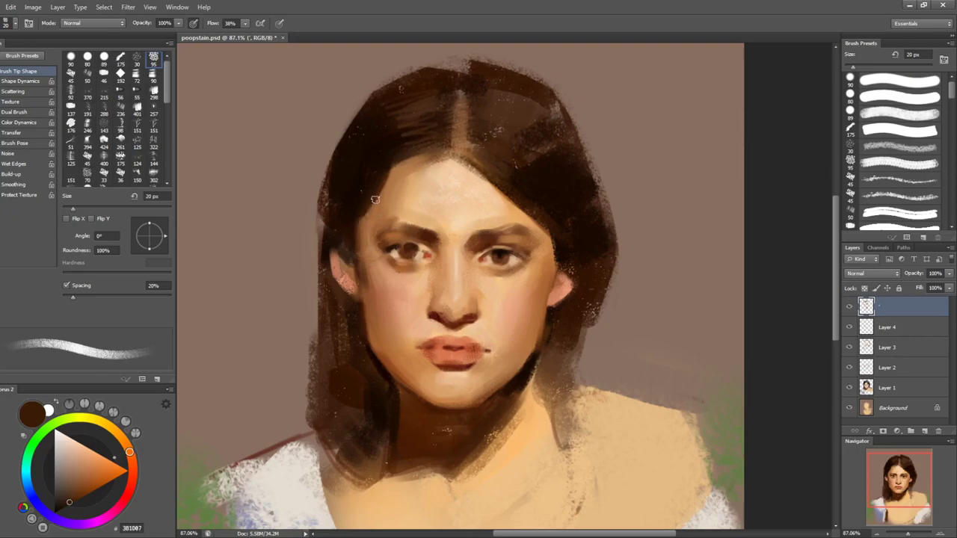
pyautogui.keyDown('alt'); pyautogui.click(382, 182); pyautogui.keyUp('alt')
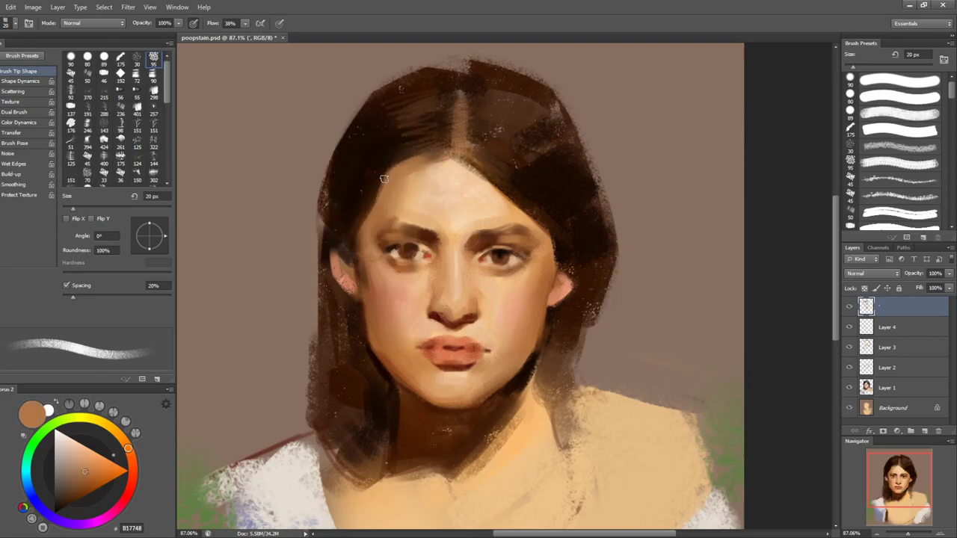
pyautogui.press(']')
pyautogui.press(']')
pyautogui.press(']')
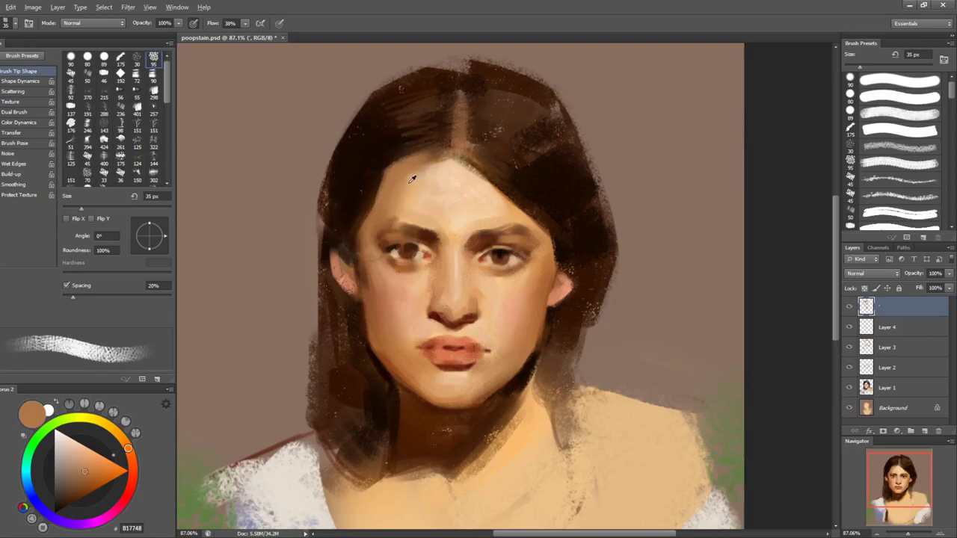
# - Blend the forehead's left side with sampled #E1B892 and #D9A66C at 45 px and #AD7342 at 30 px
pyautogui.keyDown('alt'); pyautogui.click(397, 179); pyautogui.keyUp('alt')
pyautogui.press(']')
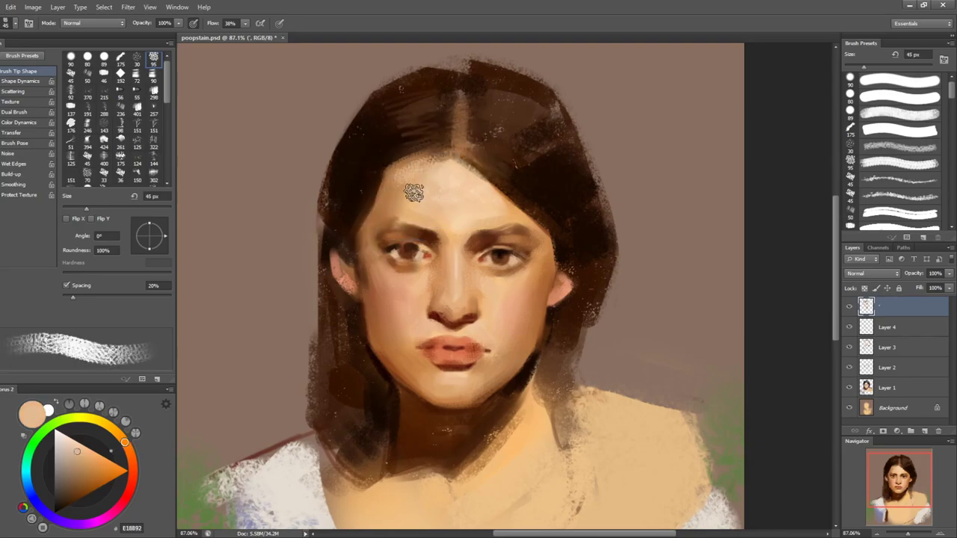
pyautogui.keyDown('alt'); pyautogui.click(397, 190); pyautogui.keyUp('alt')
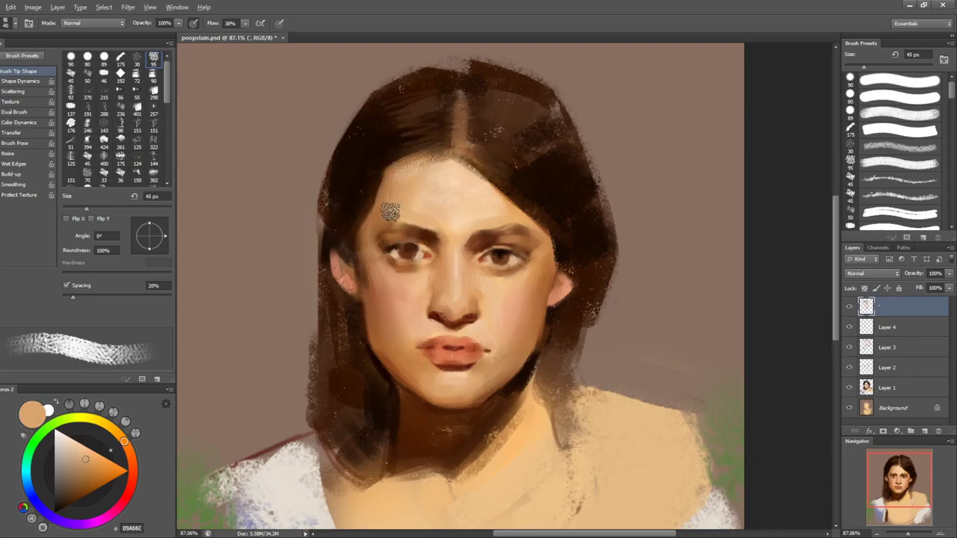
pyautogui.keyDown('alt'); pyautogui.click(388, 180); pyautogui.keyUp('alt')
pyautogui.press('[')
pyautogui.press('[')
pyautogui.press('[')
pyautogui.press('[')
pyautogui.press('[')
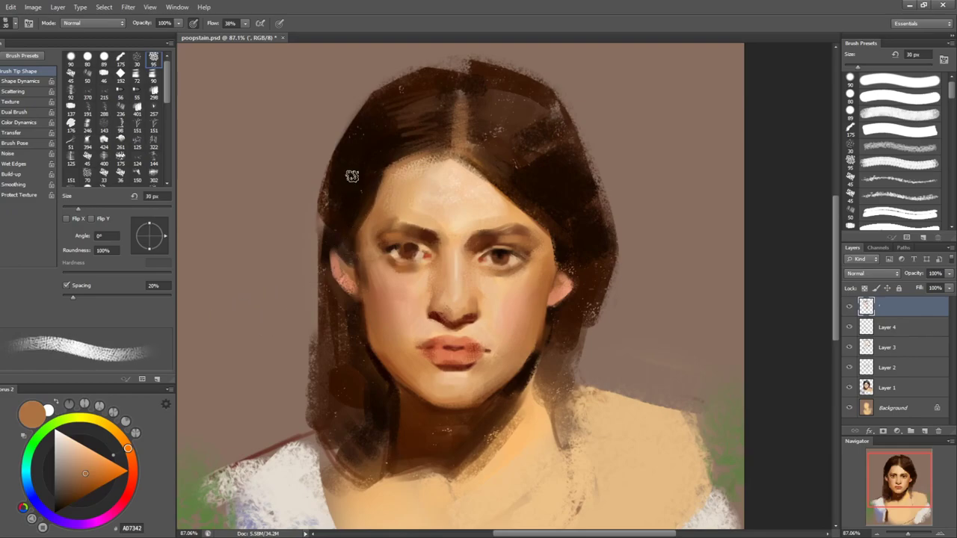
# - Sample the backdrop colour #886F61 and reduce the brush to 15 px for the hair's outer edge
pyautogui.keyDown('alt'); pyautogui.click(321, 171); pyautogui.keyUp('alt')
pyautogui.press('[')
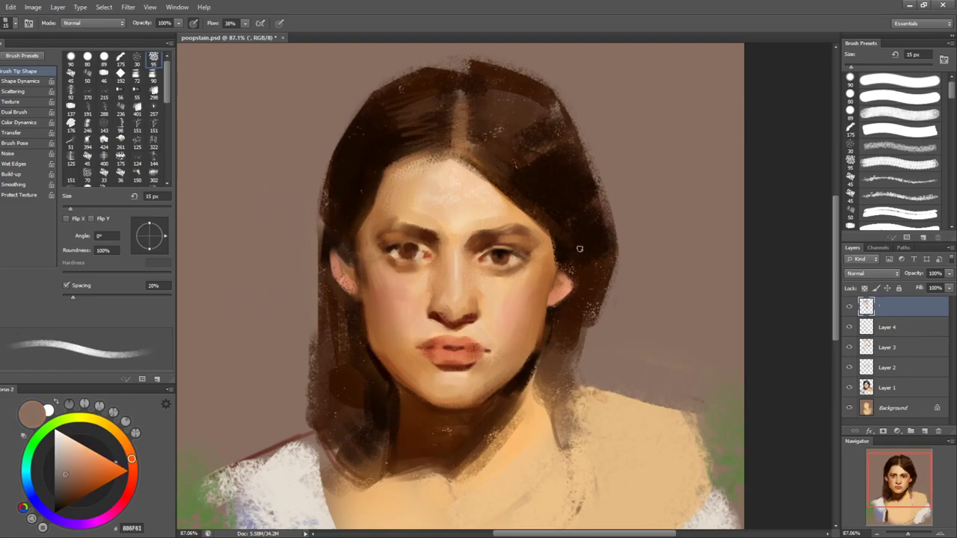
# - Lasso the background around the hair and above both shoulders, out to the canvas edges
pyautogui.press('z')
pyautogui.moveTo(650, 335); pyautogui.dragTo(602, 346)
pyautogui.moveTo(584, 306); pyautogui.dragTo(611, 278)
pyautogui.moveTo(528, 220)
pyautogui.mouseDown()
pyautogui.moveTo(517, 221)
pyautogui.moveTo(528, 237)
pyautogui.mouseUp()
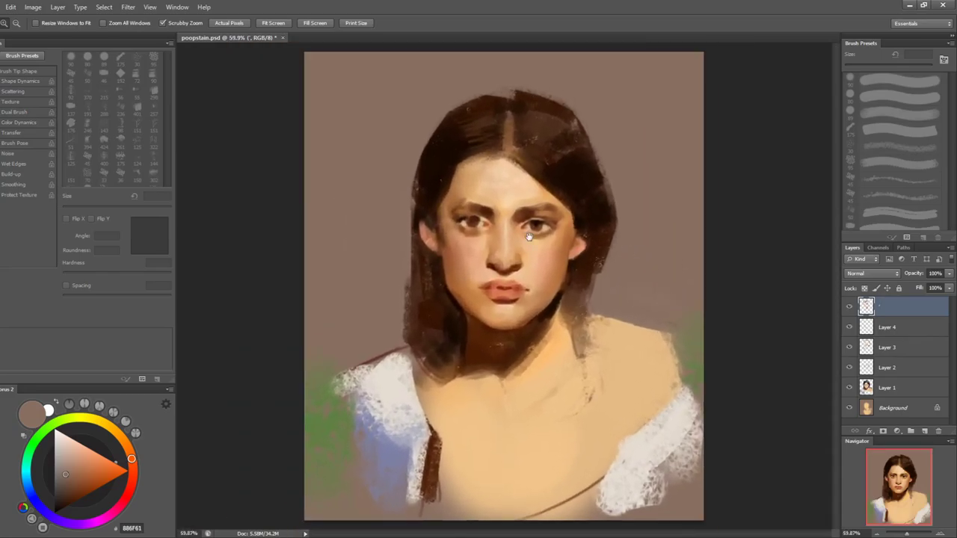
pyautogui.press('l')
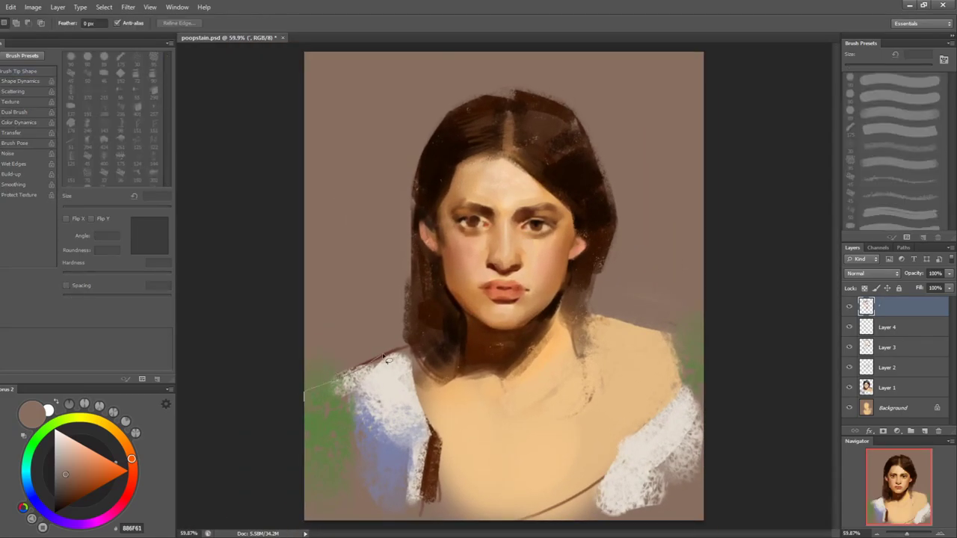
pyautogui.moveTo(409, 346)
pyautogui.mouseDown()
pyautogui.moveTo(419, 311)
pyautogui.moveTo(413, 253)
pyautogui.mouseUp()
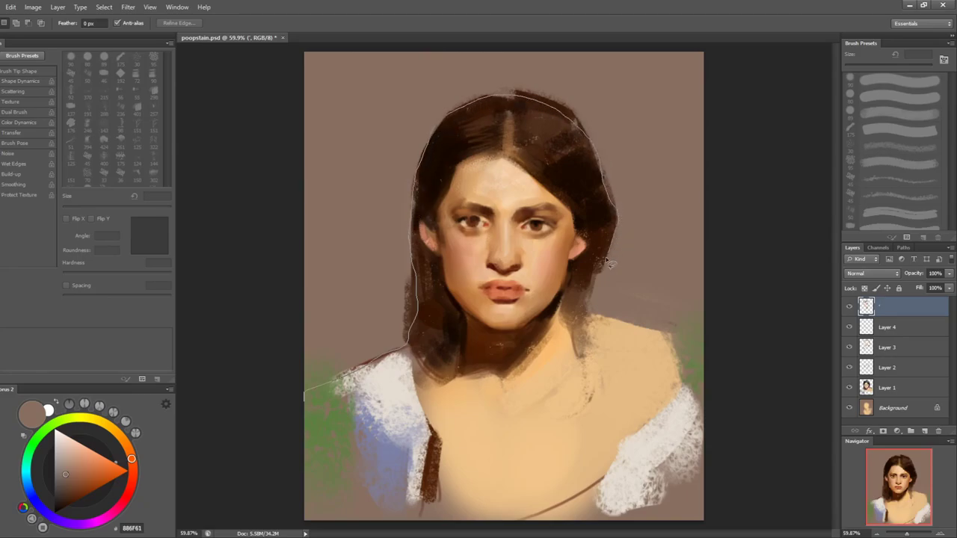
pyautogui.moveTo(762, 314)
pyautogui.mouseDown()
pyautogui.moveTo(451, 7)
pyautogui.moveTo(247, 324)
pyautogui.moveTo(224, 380)
pyautogui.mouseUp()
# - Paint the selected background black on the left and upper areas, enlarging a hard round brush to 500 px
pyautogui.press('b')
pyautogui.click(929, 101)
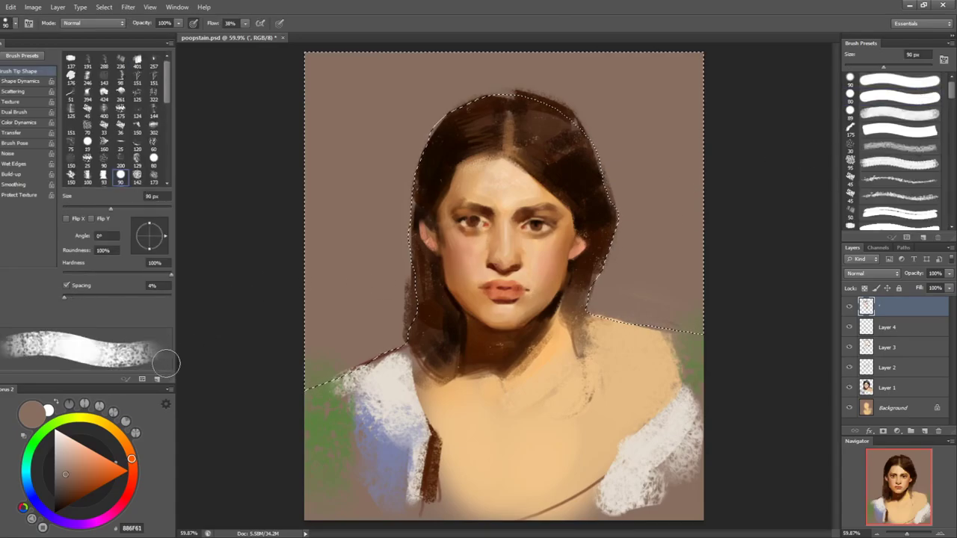
pyautogui.click(54, 513)
pyautogui.press(']')
pyautogui.moveTo(338, 120)
pyautogui.mouseDown()
pyautogui.moveTo(390, 131)
pyautogui.moveTo(371, 127)
pyautogui.moveTo(372, 141)
pyautogui.moveTo(349, 153)
pyautogui.moveTo(463, 66)
pyautogui.moveTo(505, 86)
pyautogui.moveTo(607, 66)
pyautogui.moveTo(619, 91)
pyautogui.moveTo(719, 142)
pyautogui.mouseUp()
pyautogui.press(']')
pyautogui.moveTo(373, 294)
pyautogui.mouseDown()
pyautogui.moveTo(362, 231)
pyautogui.moveTo(331, 373)
pyautogui.moveTo(336, 250)
pyautogui.mouseUp()
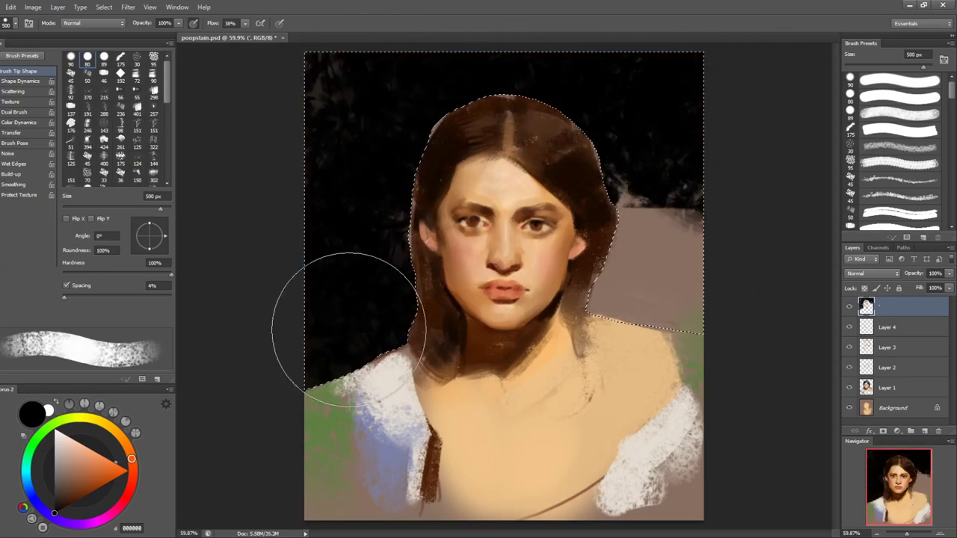
# - Tint the backdrop above the right shoulder with sampled sand tone #E0B782, undo the last stroke and choose a brush with 16% spacing
pyautogui.keyDown('alt'); pyautogui.click(617, 336); pyautogui.keyUp('alt')
pyautogui.moveTo(662, 321)
pyautogui.mouseDown()
pyautogui.moveTo(678, 155)
pyautogui.moveTo(636, 160)
pyautogui.mouseUp()
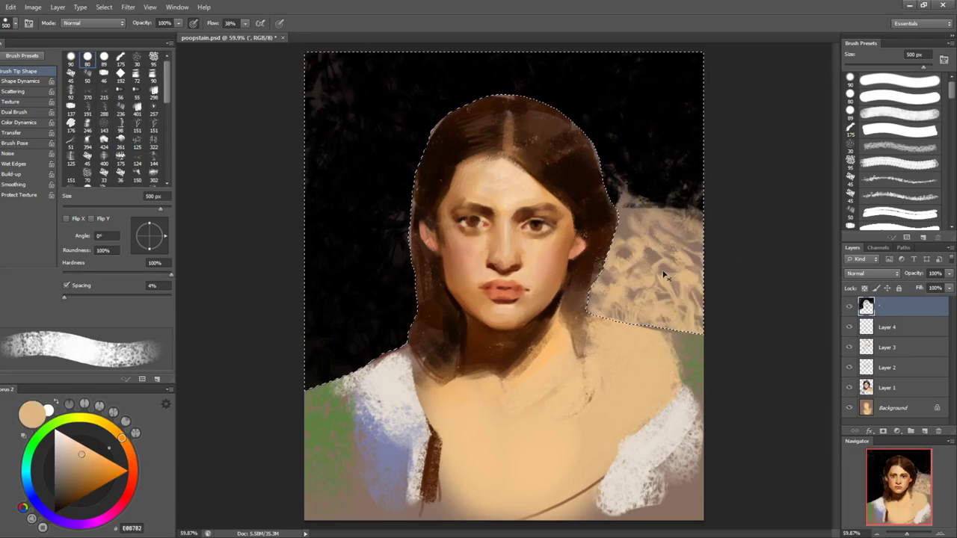
pyautogui.hotkey('ctrl', 'z')
pyautogui.click(914, 113)
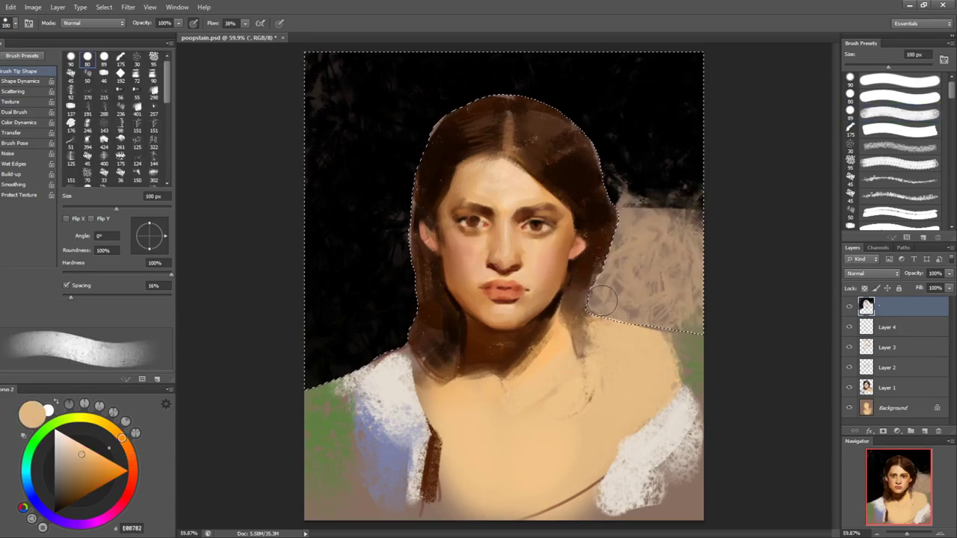
# - Blend the backdrop beside the right-hand hair upward into the black with sampled browns such as #98765A at 250 px
pyautogui.keyDown('alt'); pyautogui.click(602, 259); pyautogui.keyUp('alt')
pyautogui.moveTo(605, 263); pyautogui.dragTo(604, 306)
pyautogui.press(']')
pyautogui.press(']')
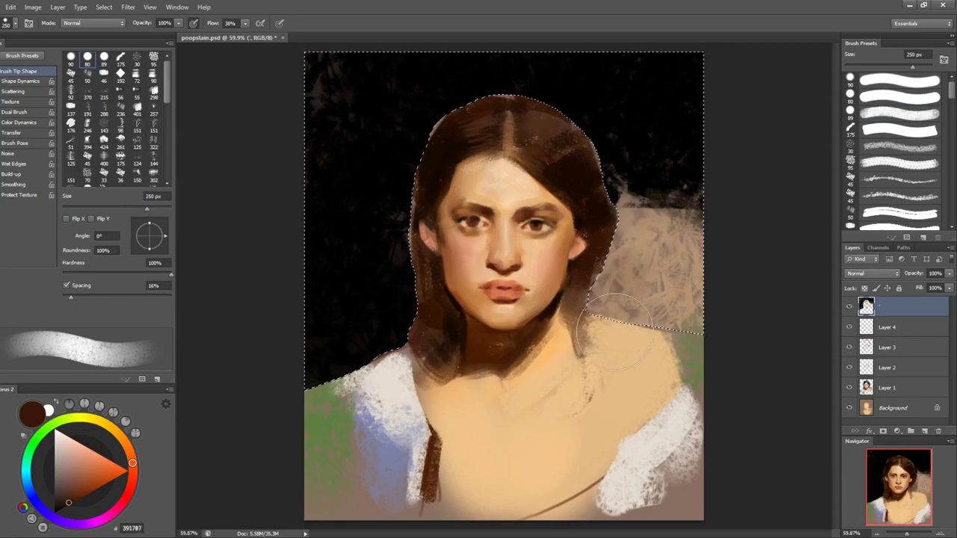
pyautogui.keyDown('alt'); pyautogui.click(642, 170); pyautogui.keyUp('alt')
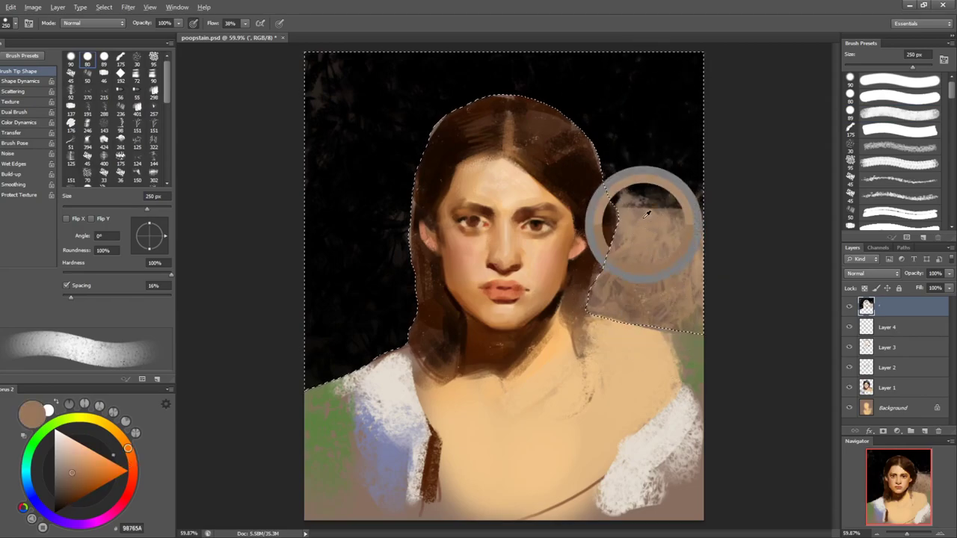
pyautogui.moveTo(657, 184); pyautogui.dragTo(686, 184)
pyautogui.keyDown('alt'); pyautogui.click(668, 152); pyautogui.keyUp('alt')
pyautogui.keyDown('alt'); pyautogui.click(689, 143); pyautogui.keyUp('alt')
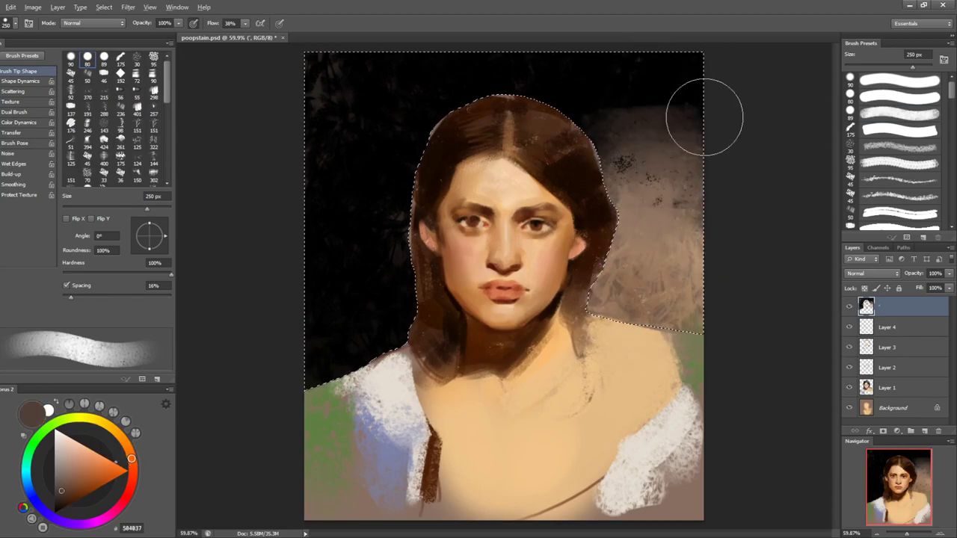
# - Darken the upper-right backdrop into a smooth gradient with sampled #331B0D and near-black #0C0603 at 250 px, and clear the selection
pyautogui.keyDown('alt'); pyautogui.click(646, 149); pyautogui.keyUp('alt')
pyautogui.keyDown('alt'); pyautogui.click(563, 171); pyautogui.keyUp('alt')
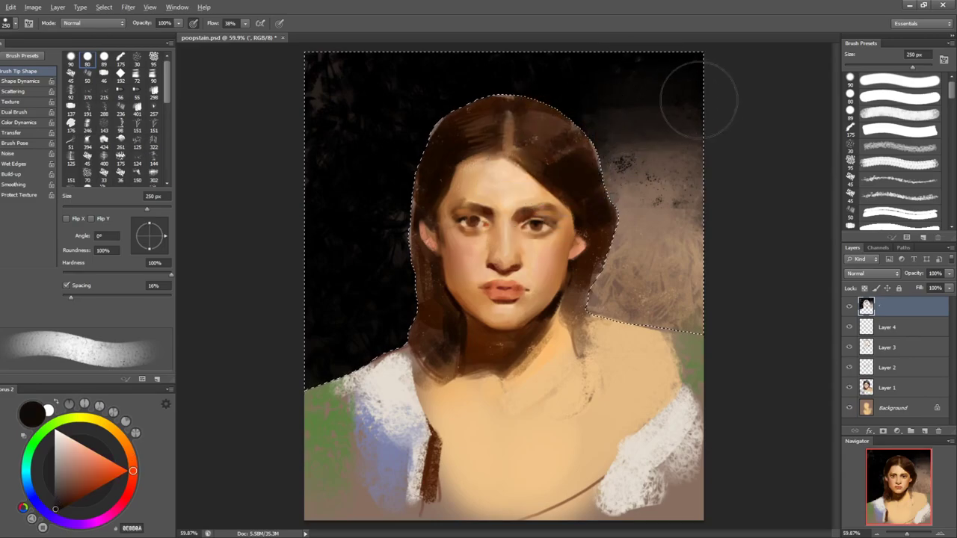
pyautogui.moveTo(684, 102); pyautogui.dragTo(590, 125)
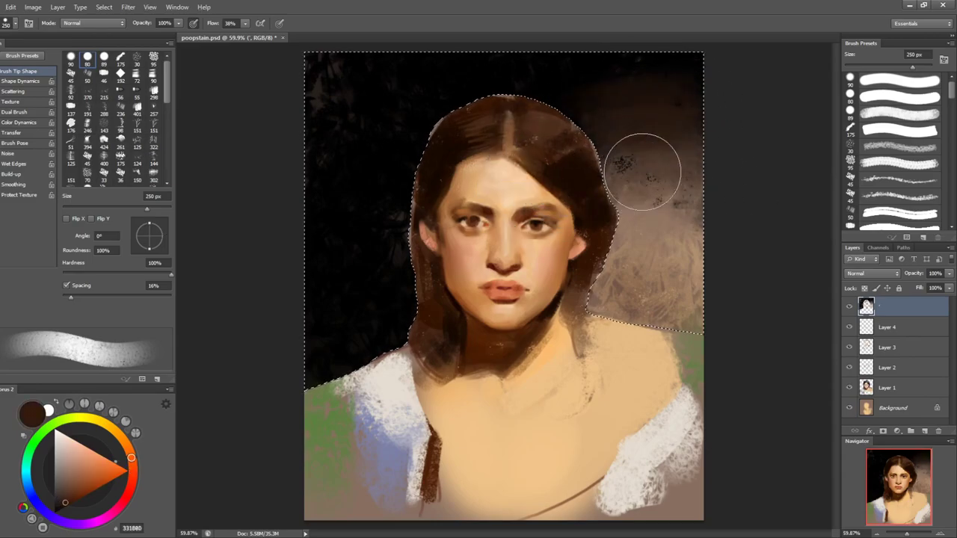
pyautogui.keyDown('alt'); pyautogui.click(671, 183); pyautogui.keyUp('alt')
pyautogui.keyDown('alt'); pyautogui.click(579, 87); pyautogui.keyUp('alt')
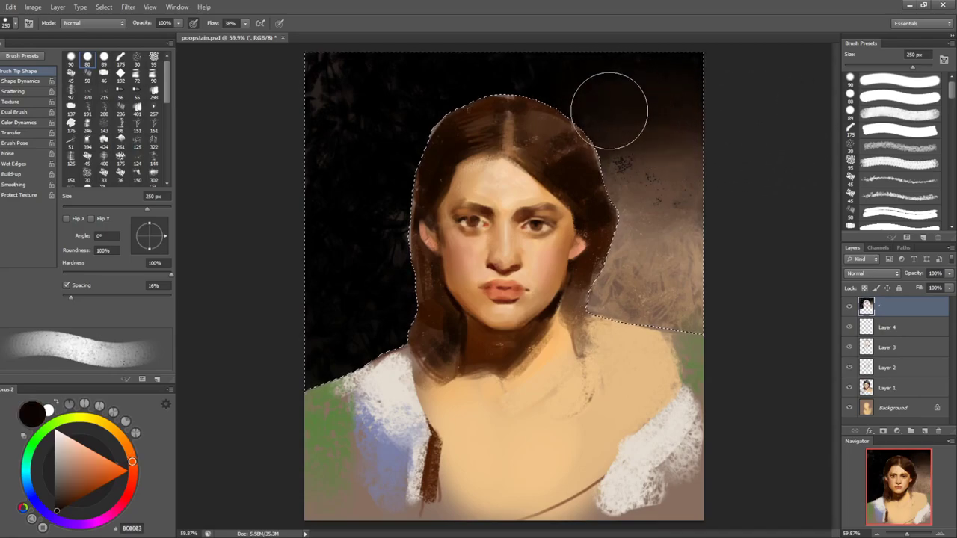
pyautogui.hotkey('ctrl', 'd')
# - Soften the outer edge of the long hair below the left ear with sampled dark tones, using a regular brush under 200 px
pyautogui.press('c')
pyautogui.hotkey('shift', 'b')
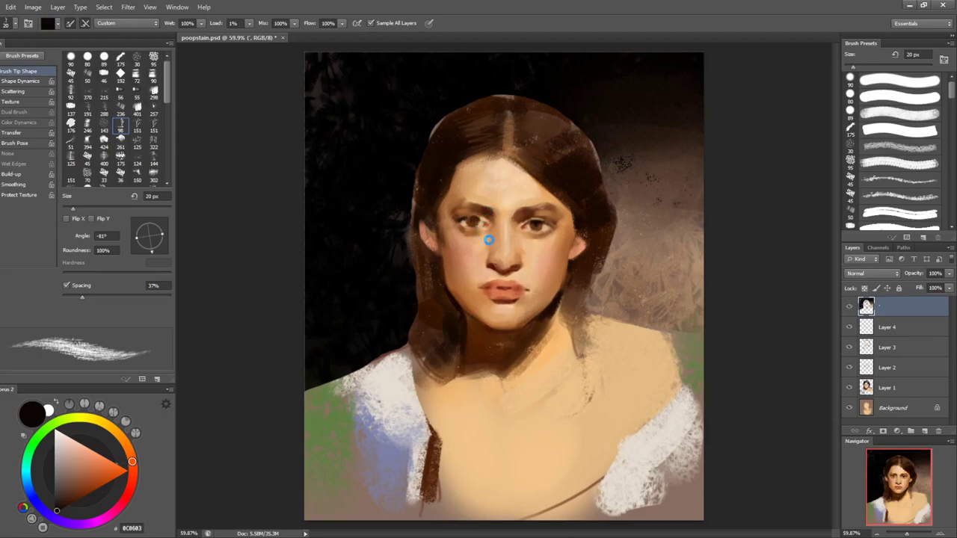
pyautogui.scroll(3, 471, 223)
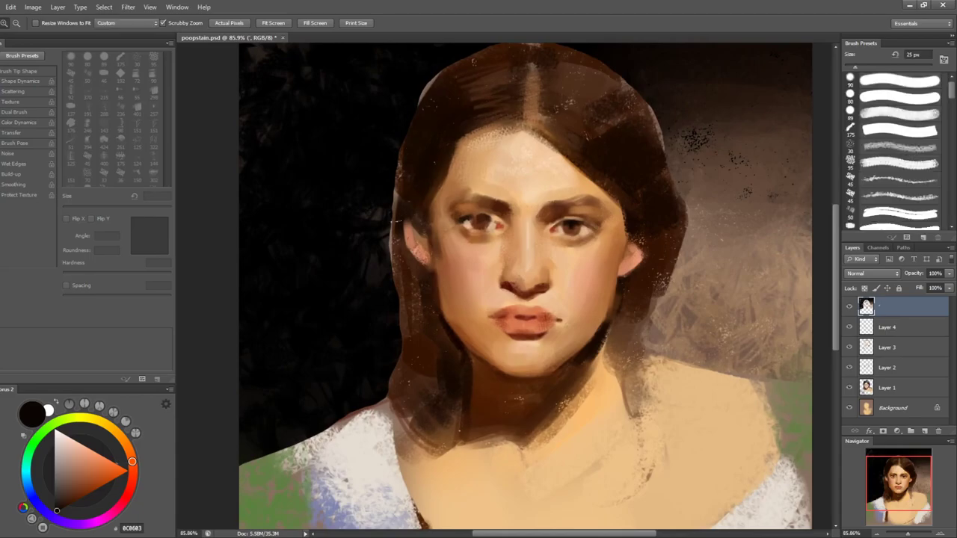
pyautogui.press(']')
pyautogui.hotkey('shift', 'b')
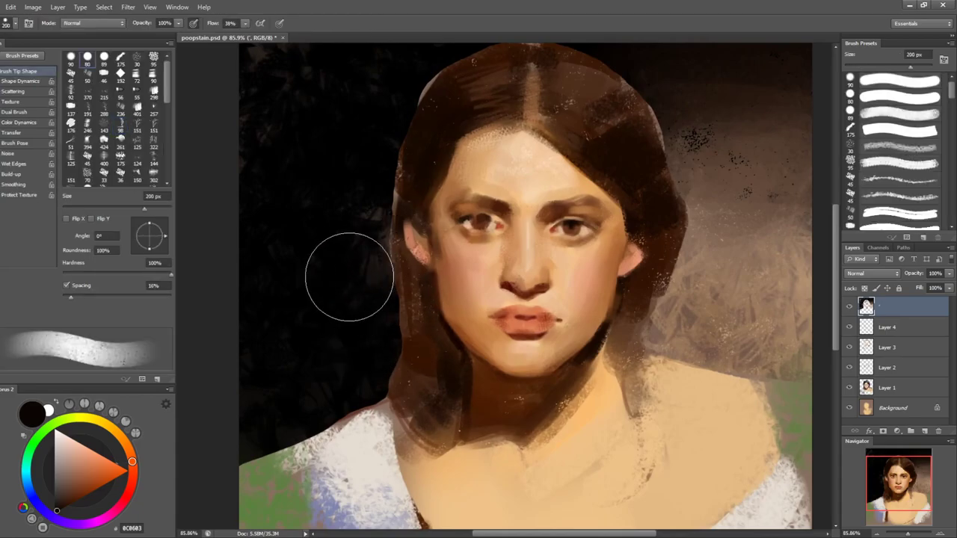
pyautogui.press('[')
pyautogui.press('[')
pyautogui.press('[')
pyautogui.keyDown('alt'); pyautogui.click(377, 310); pyautogui.keyUp('alt')
pyautogui.moveTo(387, 284)
pyautogui.mouseDown()
pyautogui.moveTo(398, 393)
pyautogui.moveTo(404, 384)
pyautogui.mouseUp()
pyautogui.keyDown('alt'); pyautogui.click(404, 279); pyautogui.keyUp('alt')
pyautogui.moveTo(406, 258)
pyautogui.mouseDown()
pyautogui.moveTo(396, 390)
pyautogui.moveTo(394, 351)
pyautogui.mouseUp()
# - Fill out the long hair falling over the left shoulder with sampled browns #5C351A and #4A1E04, working at up to 70 px
pyautogui.press('[')
pyautogui.press('[')
pyautogui.moveTo(402, 280)
pyautogui.mouseDown()
pyautogui.moveTo(402, 382)
pyautogui.moveTo(442, 357)
pyautogui.moveTo(431, 353)
pyautogui.moveTo(432, 325)
pyautogui.moveTo(421, 451)
pyautogui.moveTo(404, 403)
pyautogui.moveTo(411, 438)
pyautogui.moveTo(441, 449)
pyautogui.mouseUp()
pyautogui.keyDown('alt'); pyautogui.click(440, 361); pyautogui.keyUp('alt')
pyautogui.press(']')
pyautogui.press(']')
pyautogui.moveTo(397, 419)
pyautogui.mouseDown()
pyautogui.moveTo(439, 467)
pyautogui.moveTo(426, 448)
pyautogui.mouseUp()
pyautogui.keyDown('alt'); pyautogui.click(414, 394); pyautogui.keyUp('alt')
pyautogui.moveTo(414, 395); pyautogui.dragTo(439, 446)
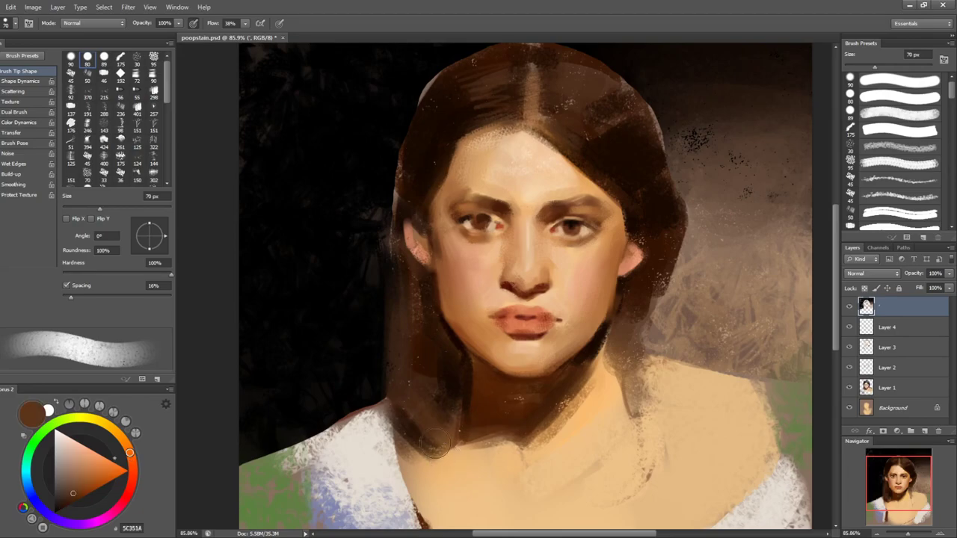
pyautogui.keyDown('alt'); pyautogui.click(483, 322); pyautogui.keyUp('alt')
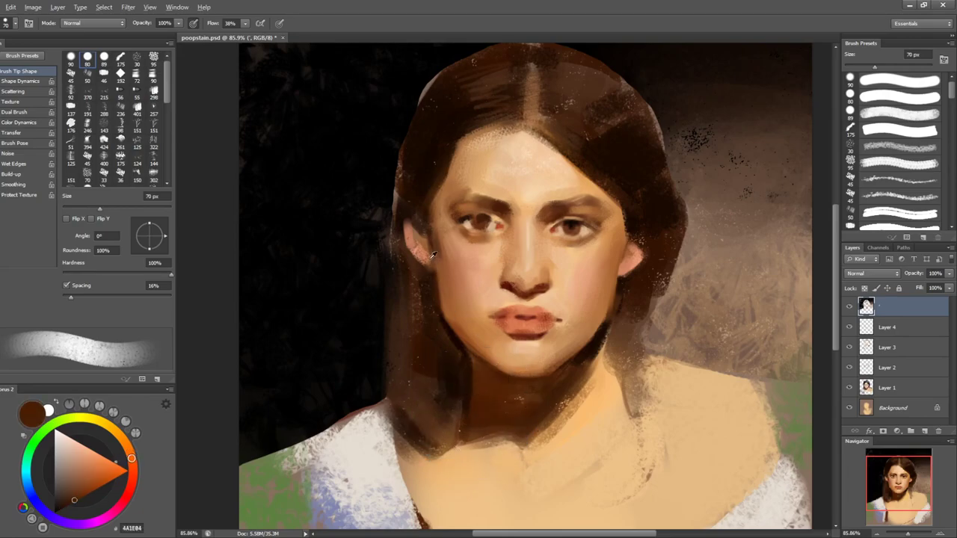
# - Smudge the upper-left outline of the hair into the black backdrop with the Mixer Brush at 35 px
pyautogui.keyDown('alt'); pyautogui.click(381, 165); pyautogui.keyUp('alt')
pyautogui.hotkey('shift', 'b')
pyautogui.moveTo(416, 104); pyautogui.dragTo(442, 67)
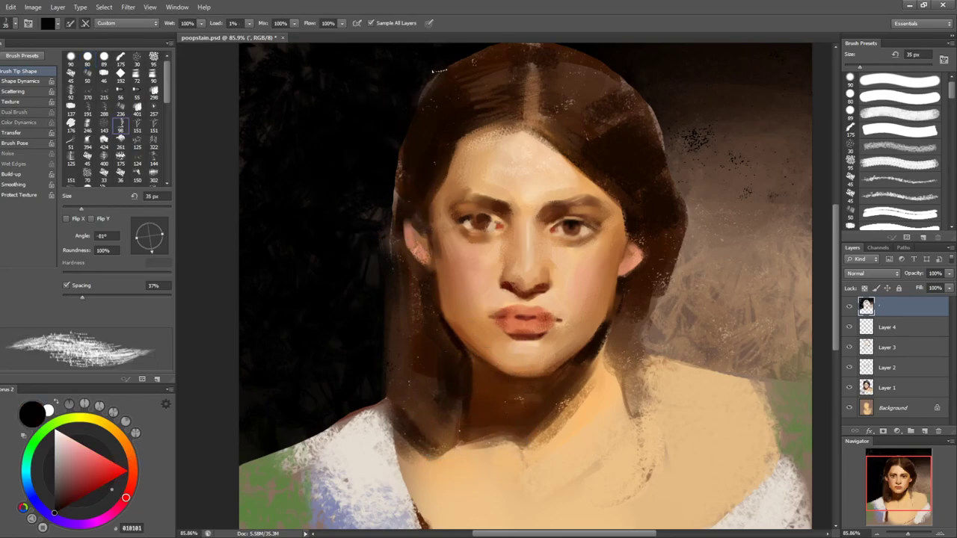
# - Switch to the regular brush and paint sampled dark brown along the hair's outer edge beside the black background
pyautogui.hotkey('shift', 'b')
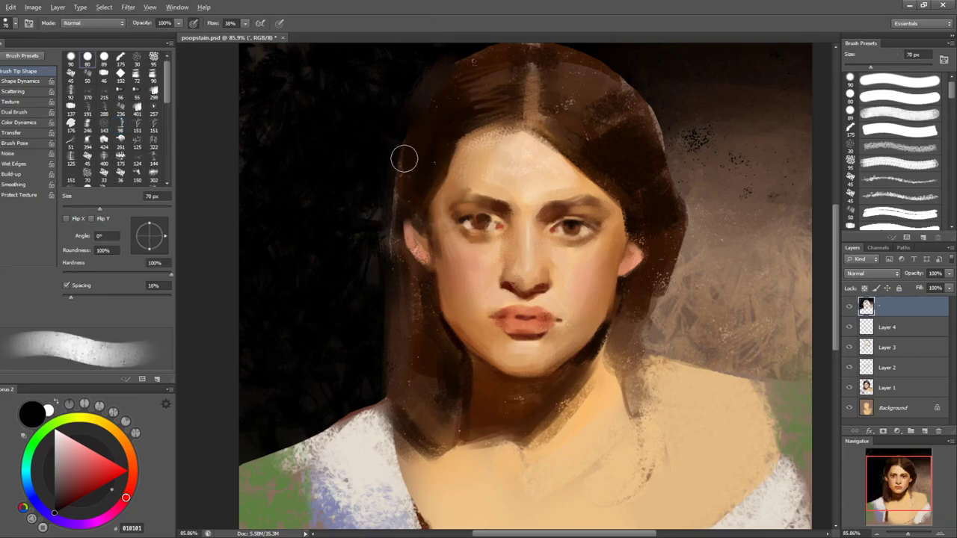
pyautogui.keyDown('alt'); pyautogui.click(399, 139); pyautogui.keyUp('alt')
pyautogui.keyDown('alt'); pyautogui.click(400, 241); pyautogui.keyUp('alt')
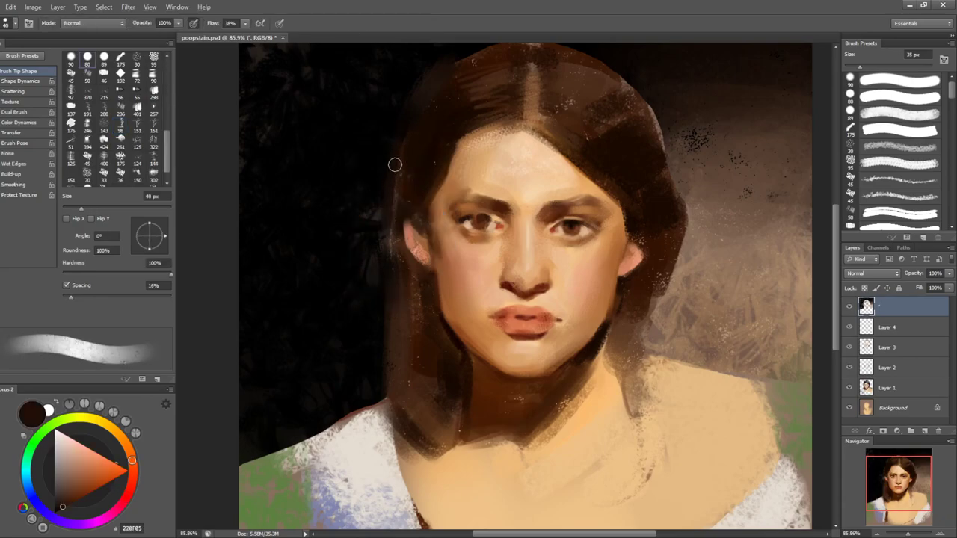
pyautogui.press('[')
pyautogui.press('[')
pyautogui.moveTo(399, 124); pyautogui.dragTo(465, 60)
pyautogui.moveTo(613, 90); pyautogui.dragTo(557, 118)
# - Enlarge the brush to 80 px and darken the hair parting with near-black tones sampled around the crown
pyautogui.press('[')
pyautogui.press(']')
pyautogui.press(']')
pyautogui.press(']')
pyautogui.press(']')
pyautogui.press(']')
pyautogui.press(']')
pyautogui.keyDown('alt'); pyautogui.click(452, 82); pyautogui.keyUp('alt')
pyautogui.keyDown('alt'); pyautogui.click(491, 54); pyautogui.keyUp('alt')
pyautogui.press(']')
pyautogui.press(']')
pyautogui.press(']')
pyautogui.press(']')
pyautogui.press(']')
pyautogui.press(']')
pyautogui.press(']')
pyautogui.moveTo(451, 98); pyautogui.dragTo(493, 138)
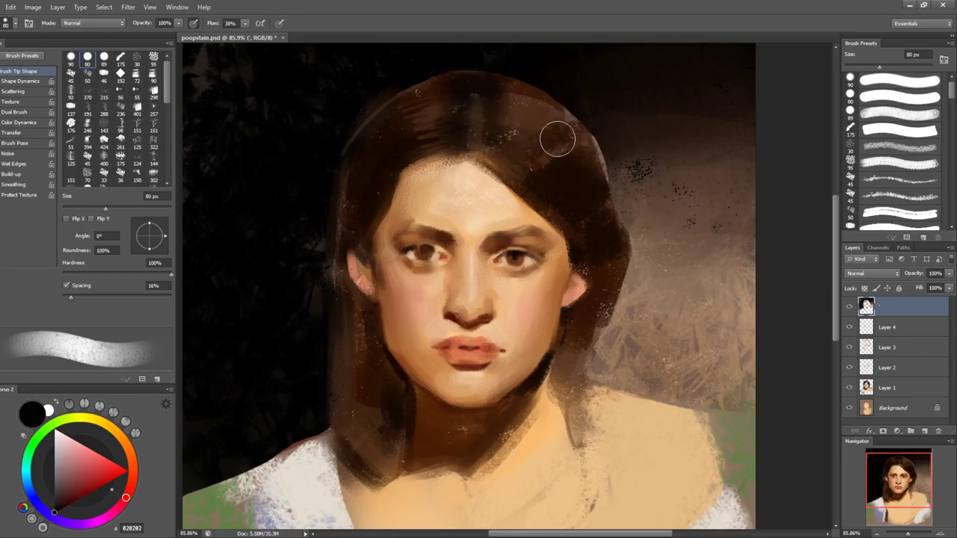
# - Repaint the hair's edge against the brown background with tones sampled from the adjacent backdrop
pyautogui.keyDown('alt'); pyautogui.click(566, 125); pyautogui.keyUp('alt')
pyautogui.press('[')
pyautogui.press('[')
pyautogui.keyDown('alt'); pyautogui.click(591, 108); pyautogui.keyUp('alt')
pyautogui.moveTo(602, 145)
pyautogui.mouseDown()
pyautogui.moveTo(621, 207)
pyautogui.moveTo(617, 197)
pyautogui.mouseUp()
pyautogui.keyDown('alt'); pyautogui.click(592, 120); pyautogui.keyUp('alt')
pyautogui.press(']')
pyautogui.press(']')
# - Paint vertical strokes of sampled dark brown into the backdrop beside the hair to soften its tonal transition
pyautogui.keyDown('alt'); pyautogui.click(606, 151); pyautogui.keyUp('alt')
pyautogui.moveTo(651, 160); pyautogui.dragTo(679, 199)
pyautogui.keyDown('alt'); pyautogui.click(665, 174); pyautogui.keyUp('alt')
pyautogui.keyDown('alt'); pyautogui.click(666, 169); pyautogui.keyUp('alt')
pyautogui.moveTo(698, 161); pyautogui.dragTo(700, 203)
pyautogui.moveTo(727, 186); pyautogui.dragTo(733, 211)
# - Darken the hair above and behind the ear next to the brown backdrop with black at a 60 px brush size
pyautogui.press('[')
pyautogui.press('[')
pyautogui.keyDown('alt'); pyautogui.click(625, 208); pyautogui.keyUp('alt')
pyautogui.press('[')
pyautogui.press('[')
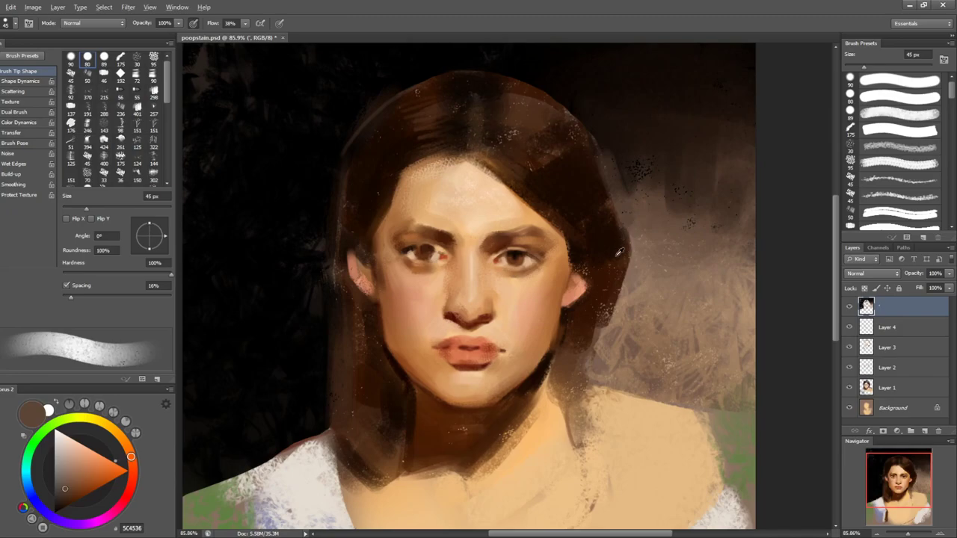
pyautogui.keyDown('alt'); pyautogui.click(569, 336); pyautogui.keyUp('alt')
pyautogui.keyDown('alt'); pyautogui.click(229, 386); pyautogui.keyUp('alt')
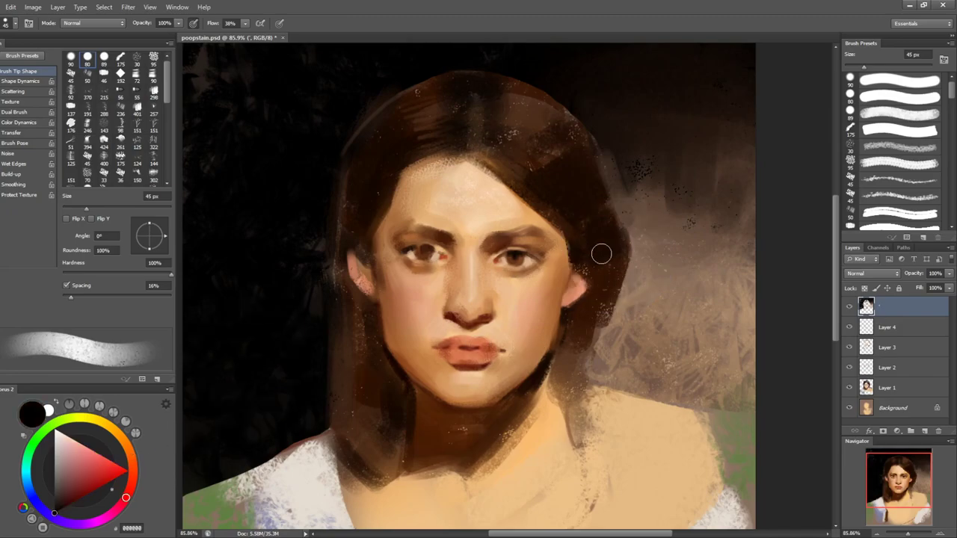
pyautogui.press(']')
pyautogui.press(']')
pyautogui.moveTo(619, 246)
pyautogui.mouseDown()
pyautogui.moveTo(615, 263)
pyautogui.moveTo(580, 234)
pyautogui.mouseUp()
pyautogui.moveTo(531, 192); pyautogui.dragTo(551, 211)
pyautogui.moveTo(589, 172); pyautogui.dragTo(592, 166)
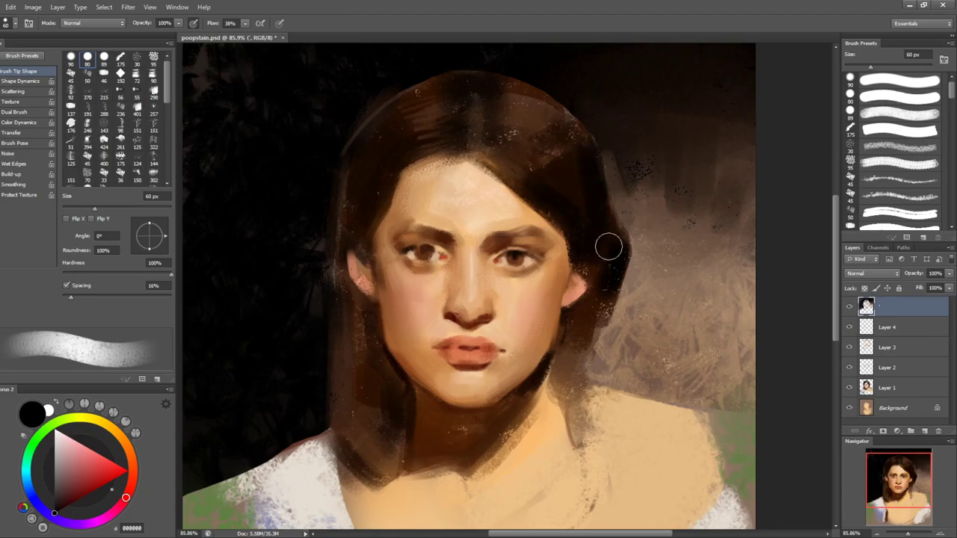
# - Deepen the crown and its outline with sampled near-black browns at a 45 px brush size
pyautogui.press('[')
pyautogui.press('[')
pyautogui.keyDown('alt'); pyautogui.click(609, 163); pyautogui.keyUp('alt')
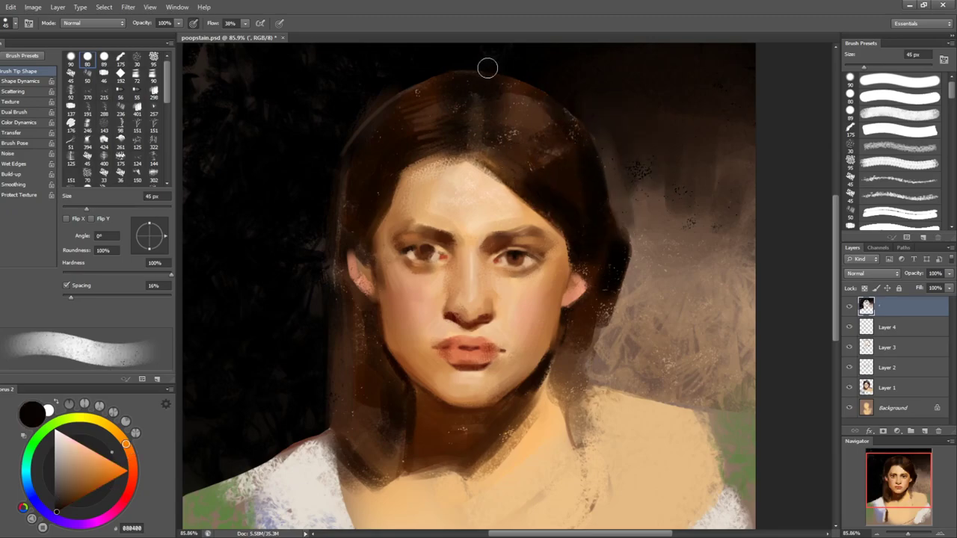
pyautogui.keyDown('alt'); pyautogui.click(542, 128); pyautogui.keyUp('alt')
pyautogui.keyDown('alt'); pyautogui.click(557, 158); pyautogui.keyUp('alt')
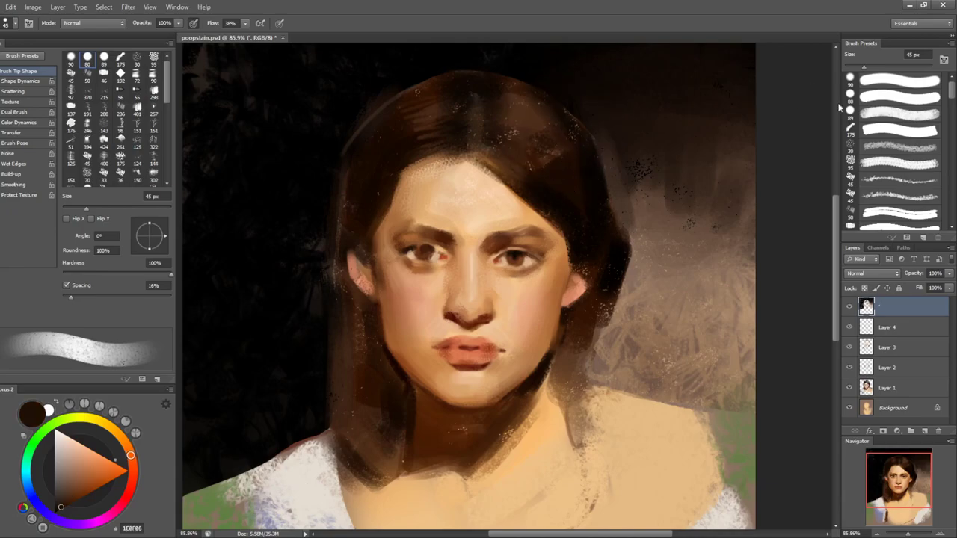
# - Choose a textured brush preset with 4% spacing and paint reddish-brown tones on the crown at 35 px
pyautogui.click(897, 100)
pyautogui.press('[')
pyautogui.keyDown('alt'); pyautogui.click(375, 190); pyautogui.keyUp('alt')
pyautogui.press(']')
pyautogui.press(']')
pyautogui.press(']')
pyautogui.keyDown('alt'); pyautogui.click(406, 102); pyautogui.keyUp('alt')
pyautogui.moveTo(411, 99); pyautogui.dragTo(472, 70)
pyautogui.keyDown('alt'); pyautogui.click(562, 123); pyautogui.keyUp('alt')
pyautogui.moveTo(570, 122); pyautogui.dragTo(572, 153)
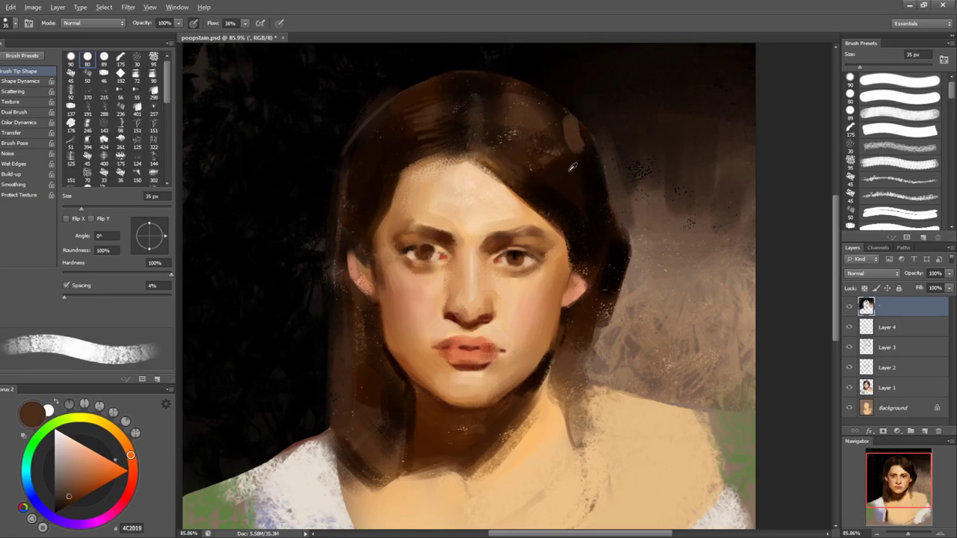
# - Paint thin near-black strands across the lighter brown patch on the crown with a smaller brush
pyautogui.keyDown('alt'); pyautogui.click(558, 142); pyautogui.keyUp('alt')
pyautogui.press('[')
pyautogui.press('[')
pyautogui.press('[')
pyautogui.moveTo(571, 118)
pyautogui.mouseDown()
pyautogui.moveTo(587, 139)
pyautogui.moveTo(551, 159)
pyautogui.mouseUp()
pyautogui.moveTo(562, 138); pyautogui.dragTo(535, 167)
# - Repaint the hair below the ear beside the jaw with sampled browns, varying the brush size up to 50 px
pyautogui.press('[')
pyautogui.press('[')
pyautogui.press('[')
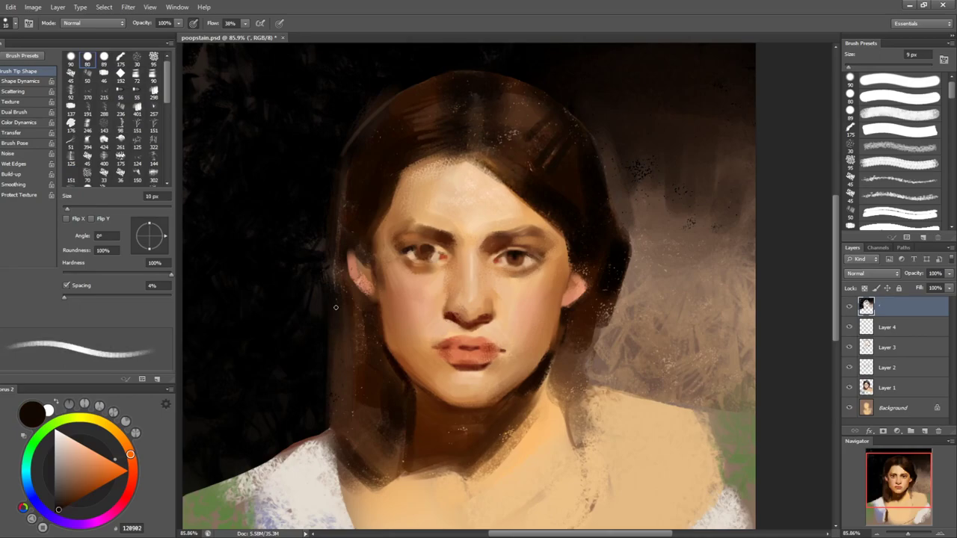
pyautogui.keyDown('alt'); pyautogui.click(547, 317); pyautogui.keyUp('alt')
pyautogui.press(']')
pyautogui.press(']')
pyautogui.press(']')
pyautogui.press(']')
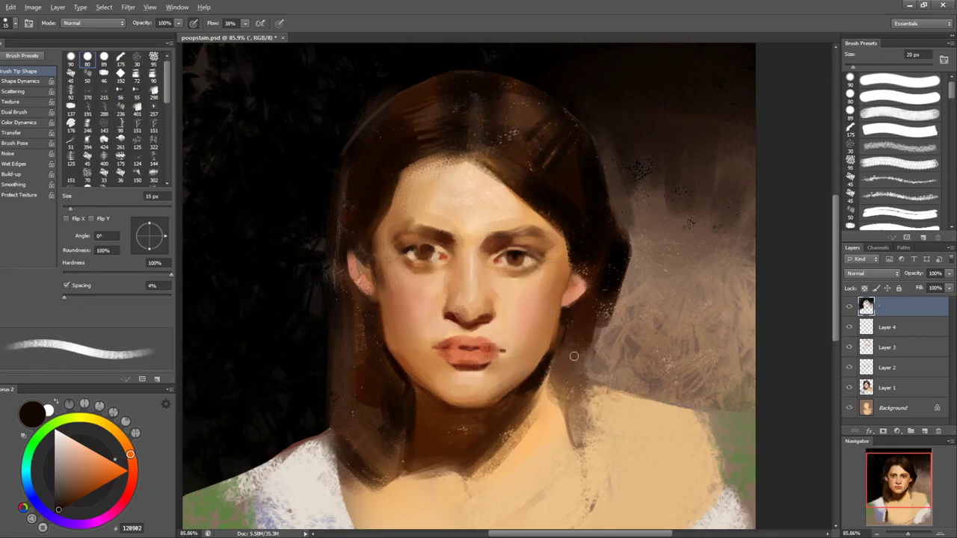
pyautogui.moveTo(585, 315); pyautogui.dragTo(562, 381)
pyautogui.press(']')
pyautogui.keyDown('alt'); pyautogui.click(576, 343); pyautogui.keyUp('alt')
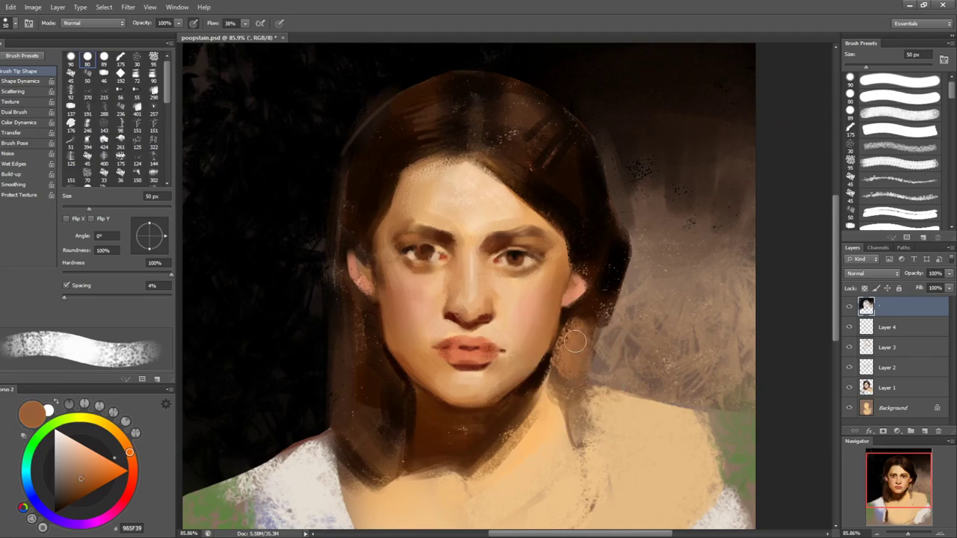
pyautogui.press('[')
pyautogui.keyDown('alt'); pyautogui.click(570, 365); pyautogui.keyUp('alt')
pyautogui.keyDown('alt'); pyautogui.click(559, 357); pyautogui.keyUp('alt')
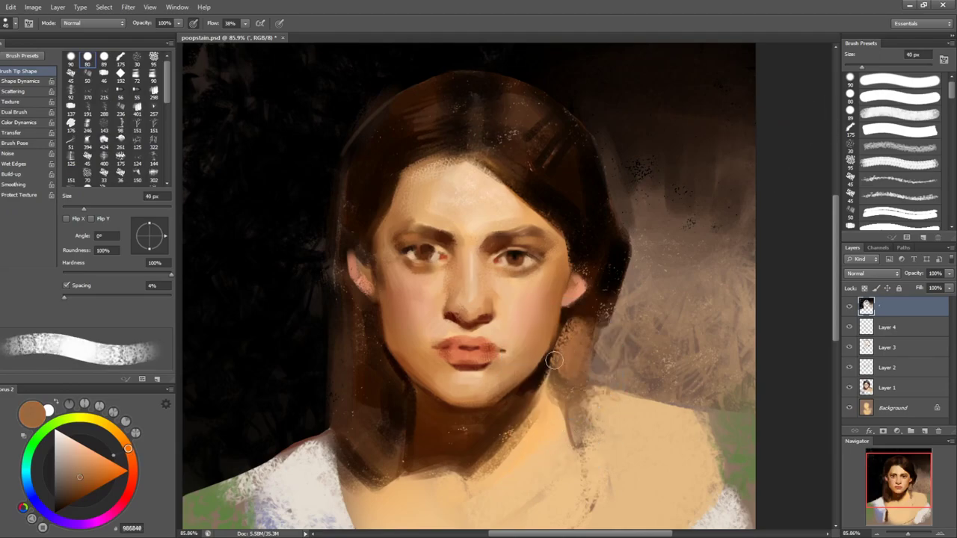
# - Set the colour to saturated orange-brown 984100 and paint a patch below the ear at 60 px
pyautogui.click(95, 490)
pyautogui.moveTo(95, 488); pyautogui.dragTo(98, 487)
pyautogui.press(']')
pyautogui.press(']')
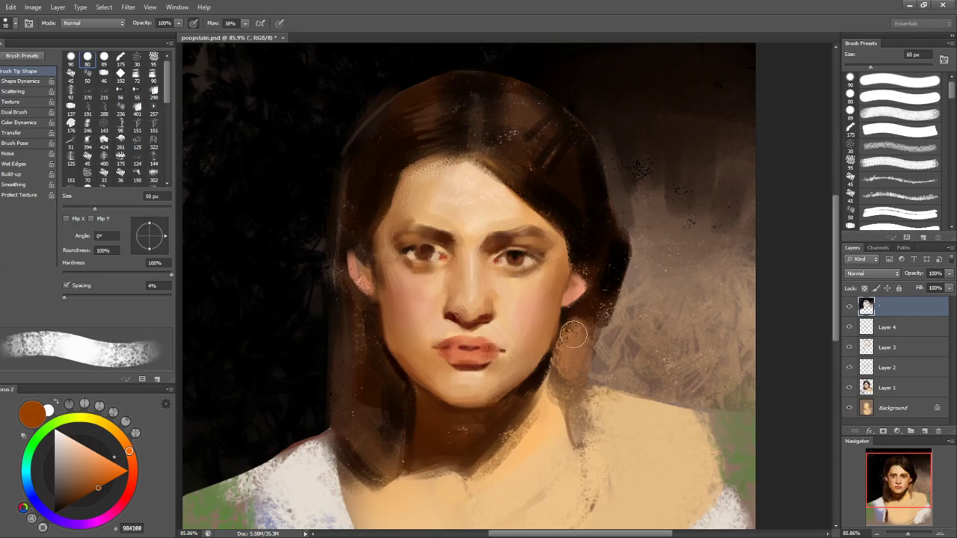
pyautogui.moveTo(577, 322); pyautogui.dragTo(565, 365)
pyautogui.press(']')
pyautogui.press(']')
pyautogui.press(']')
pyautogui.moveTo(573, 454)
pyautogui.mouseDown()
pyautogui.moveTo(566, 473)
pyautogui.moveTo(577, 447)
pyautogui.mouseUp()
pyautogui.hotkey('ctrl', 'z')
pyautogui.press('[')
pyautogui.press('[')
pyautogui.press('[')
pyautogui.moveTo(561, 402); pyautogui.dragTo(576, 471)
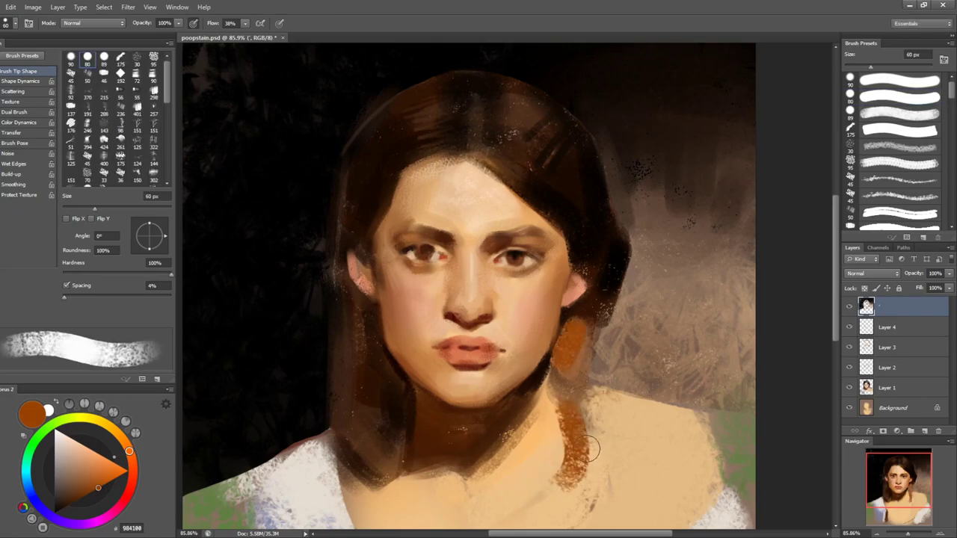
pyautogui.hotkey('ctrl', 'z')
# - Paint a curved orange-brown lock from the neck down over the shoulder with a 40 px brush
pyautogui.press('[')
pyautogui.press('[')
pyautogui.moveTo(568, 411)
pyautogui.mouseDown()
pyautogui.moveTo(574, 464)
pyautogui.moveTo(535, 500)
pyautogui.mouseUp()
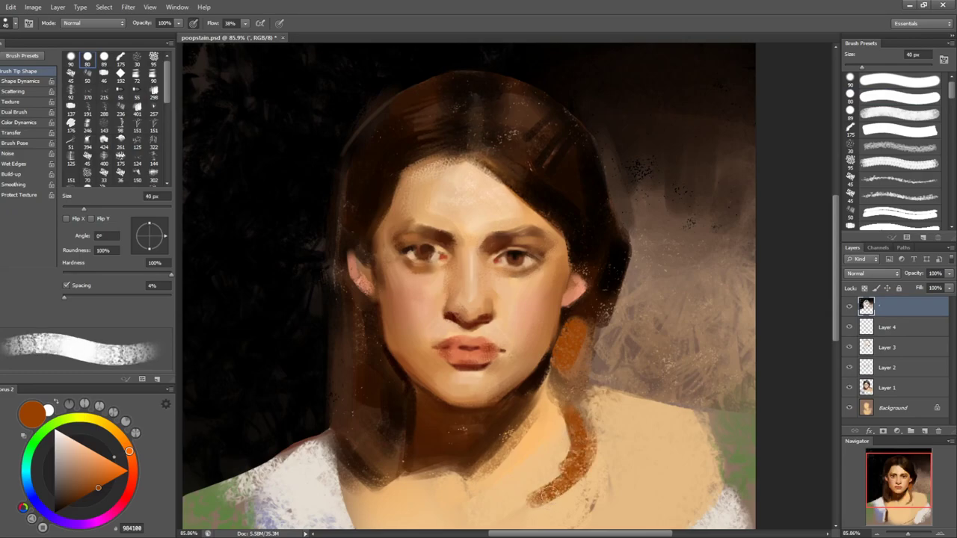
# - Trim the edges and tip of the orange-brown lock with sampled skin colour EEC289 at 50 px
pyautogui.keyDown('alt'); pyautogui.click(529, 499); pyautogui.keyUp('alt')
pyautogui.moveTo(572, 455)
pyautogui.mouseDown()
pyautogui.moveTo(531, 506)
pyautogui.moveTo(472, 519)
pyautogui.mouseUp()
pyautogui.press(']')
pyautogui.hotkey('ctrl', 'z')
pyautogui.keyDown('alt'); pyautogui.click(566, 453); pyautogui.keyUp('alt')
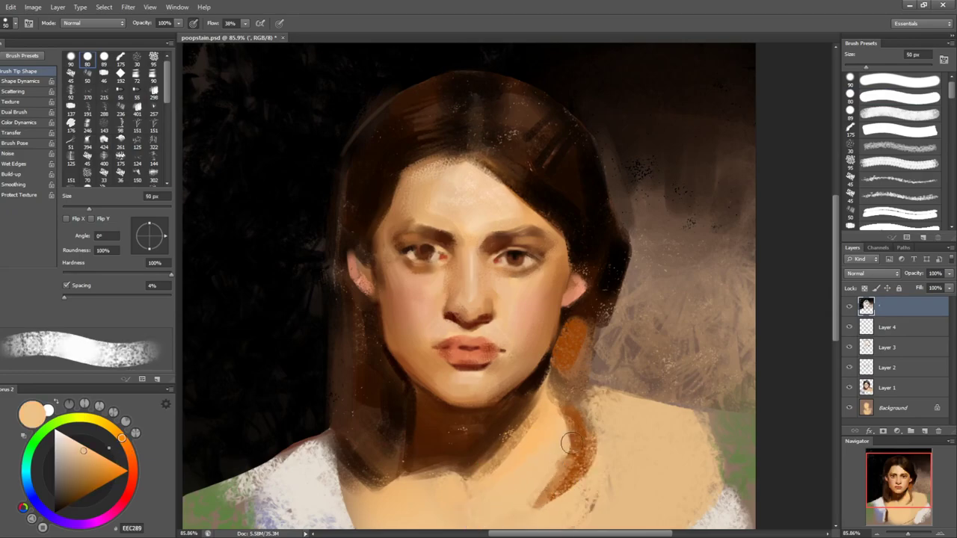
pyautogui.moveTo(571, 427); pyautogui.dragTo(571, 457)
pyautogui.moveTo(588, 429); pyautogui.dragTo(580, 396)
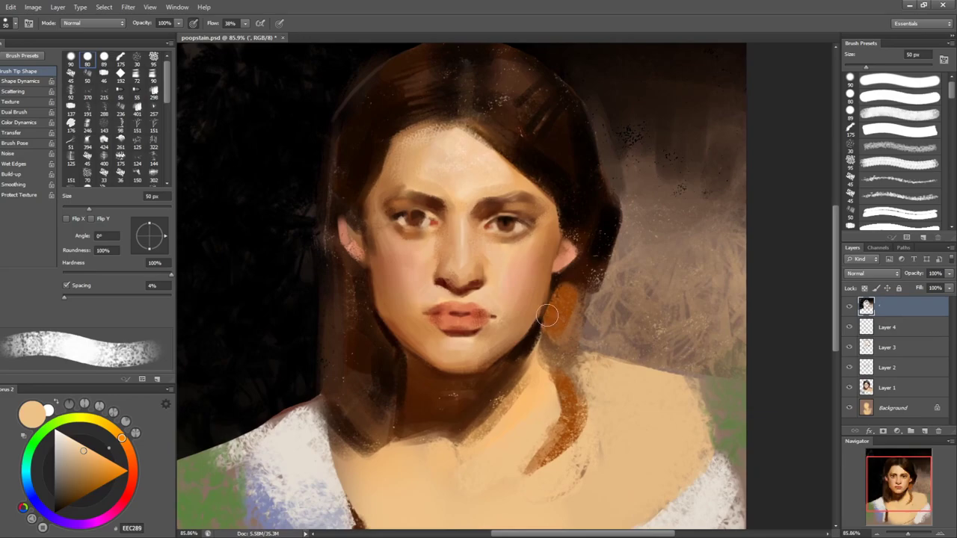
# - Paint an orange-brown patch at the lower end of the hair beside the white sleeve with an 80 px brush
pyautogui.keyDown('alt'); pyautogui.click(562, 429); pyautogui.keyUp('alt')
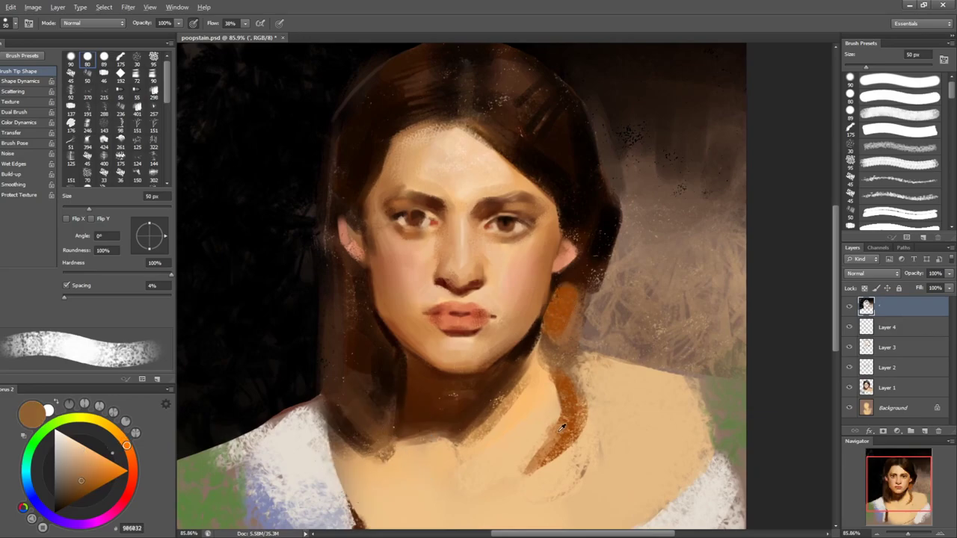
pyautogui.press(']')
pyautogui.press(']')
pyautogui.press(']')
pyautogui.moveTo(345, 429); pyautogui.dragTo(362, 467)
pyautogui.hotkey('ctrl', 'z')
pyautogui.press('[')
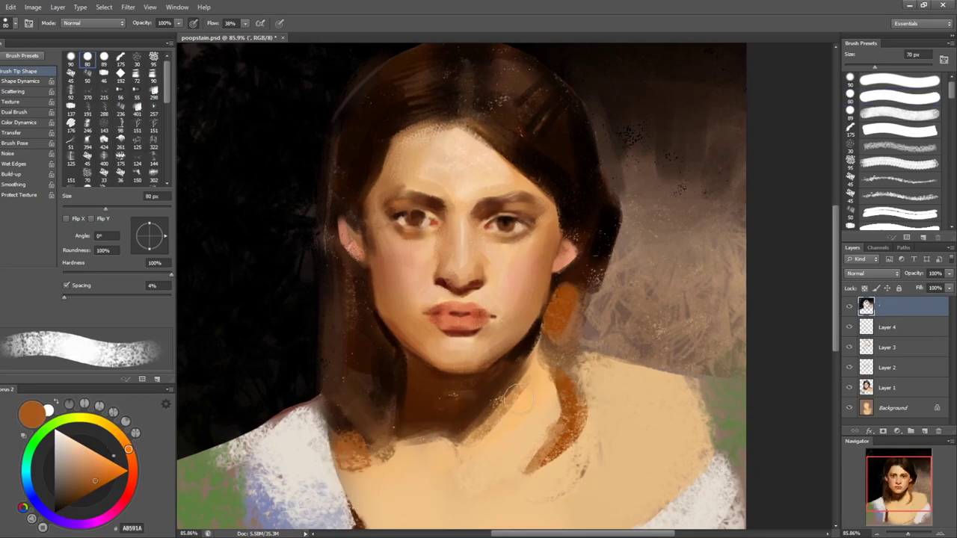
# - Add orange-brown touches along the lower edge of the neck shadow with a 40 px brush
pyautogui.press('[')
pyautogui.press('[')
pyautogui.moveTo(429, 425); pyautogui.dragTo(443, 429)
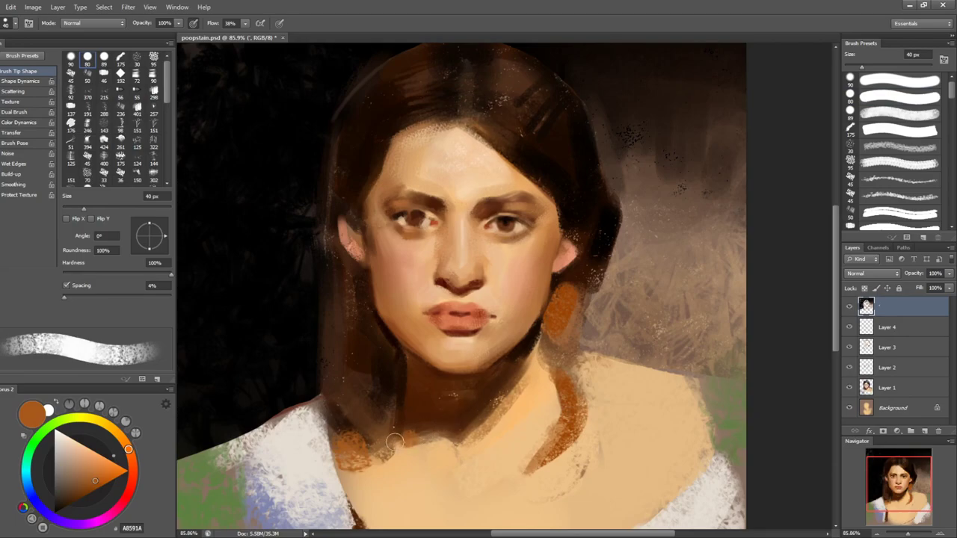
pyautogui.press('[')
pyautogui.moveTo(597, 327); pyautogui.dragTo(580, 352)
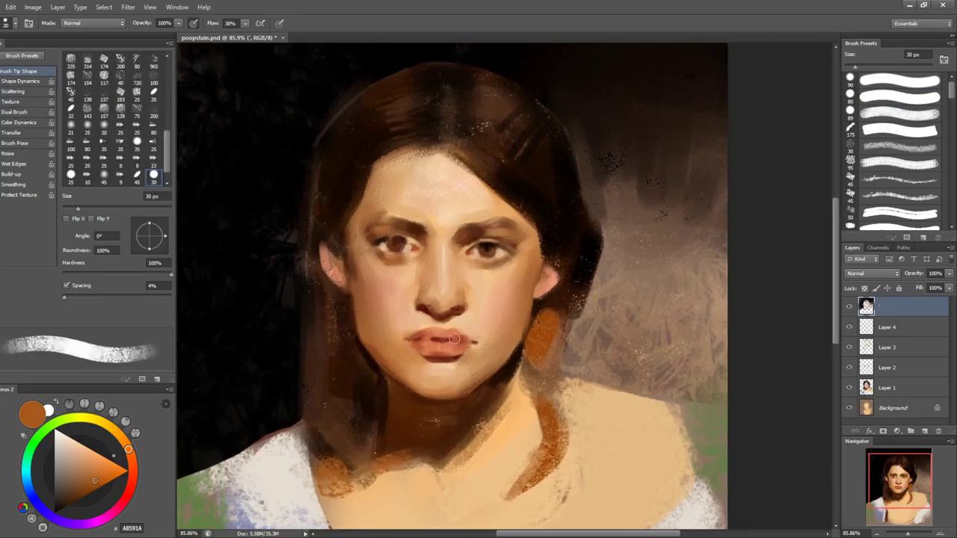
# - Sample the lip colour, shift it to a saturated red-orange and paint over the lips with a 10 to 35 px brush
pyautogui.press('[')
pyautogui.press('[')
pyautogui.press('[')
pyautogui.keyDown('alt'); pyautogui.click(428, 333); pyautogui.keyUp('alt')
pyautogui.click(100, 485)
pyautogui.moveTo(132, 484); pyautogui.dragTo(132, 464)
pyautogui.press(']')
pyautogui.press(']')
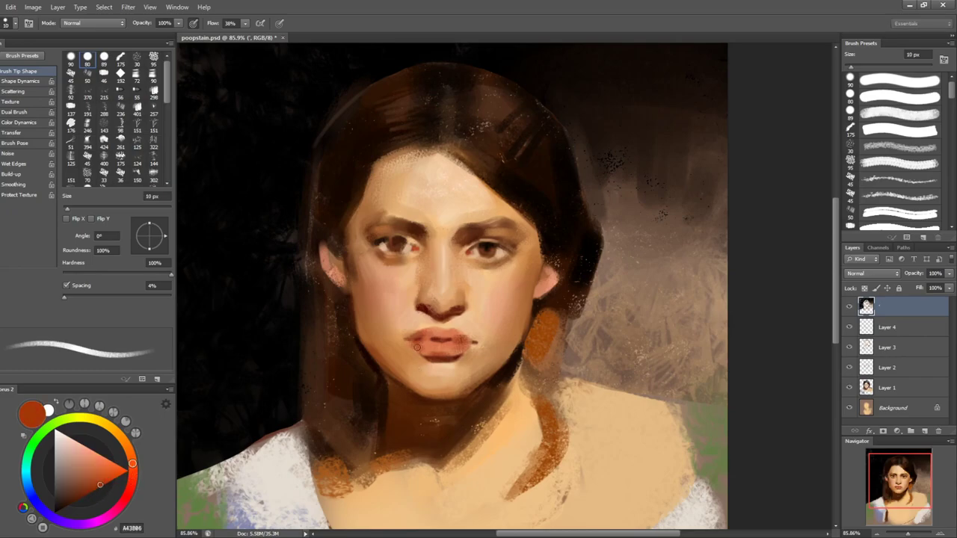
pyautogui.press(']')
pyautogui.press(']')
pyautogui.press(']')
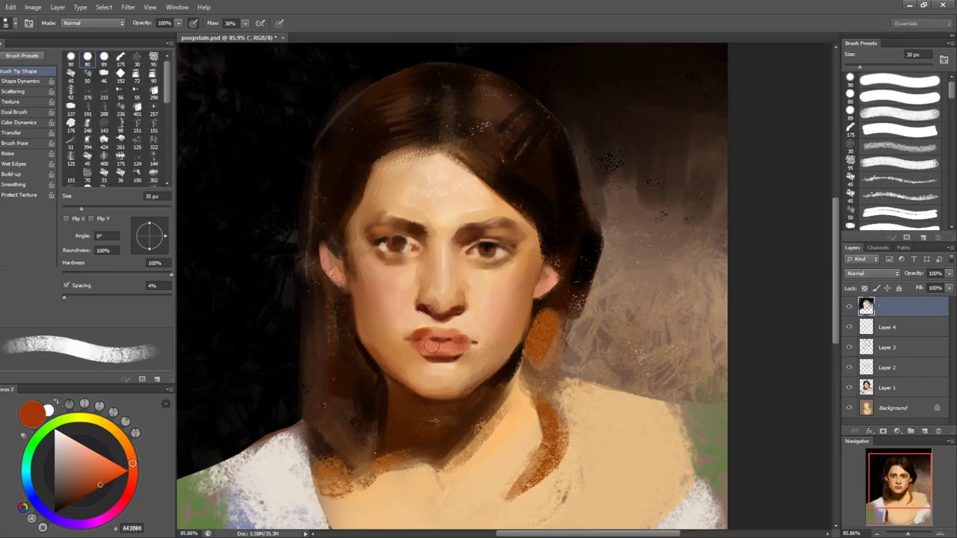
# - Refine the lips near the mouth corner beside the mole with sampled lip tones at 15 px
pyautogui.press('[')
pyautogui.press('[')
pyautogui.keyDown('alt'); pyautogui.click(458, 340); pyautogui.keyUp('alt')
pyautogui.press('[')
pyautogui.press('[')
pyautogui.moveTo(463, 344); pyautogui.dragTo(471, 342)
pyautogui.hotkey('shift', 'b')
pyautogui.hotkey('shift', 'b')
pyautogui.keyDown('alt'); pyautogui.click(467, 339); pyautogui.keyUp('alt')
pyautogui.keyDown('alt'); pyautogui.click(468, 341); pyautogui.keyUp('alt')
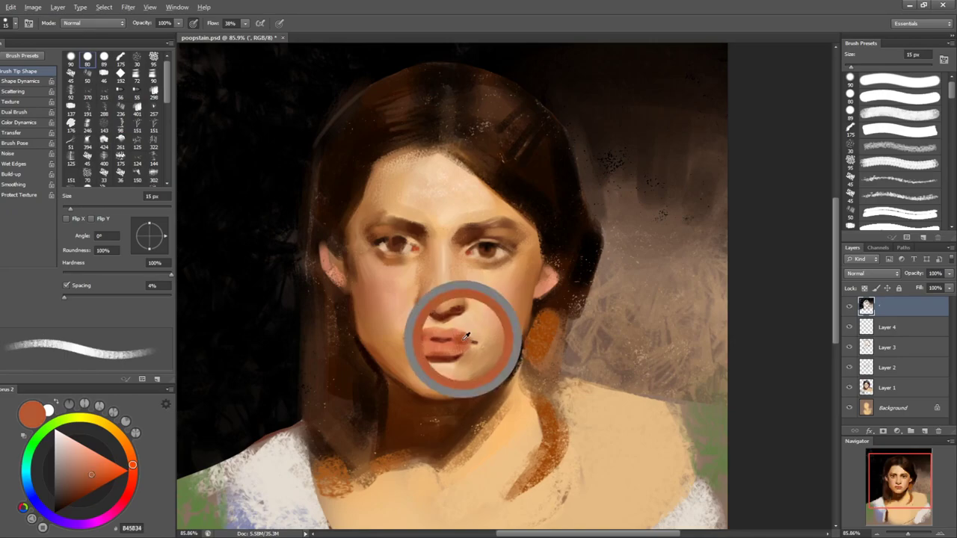
# - Smooth the upper and lower lips with sampled orange-red lip tones at a 20 px brush size
pyautogui.press(']')
pyautogui.press('[')
pyautogui.press('[')
pyautogui.press('[')
pyautogui.press('[')
pyautogui.keyDown('alt'); pyautogui.click(463, 350); pyautogui.keyUp('alt')
pyautogui.press(']')
pyautogui.press(']')
pyautogui.press(']')
pyautogui.keyDown('alt'); pyautogui.click(457, 345); pyautogui.keyUp('alt')
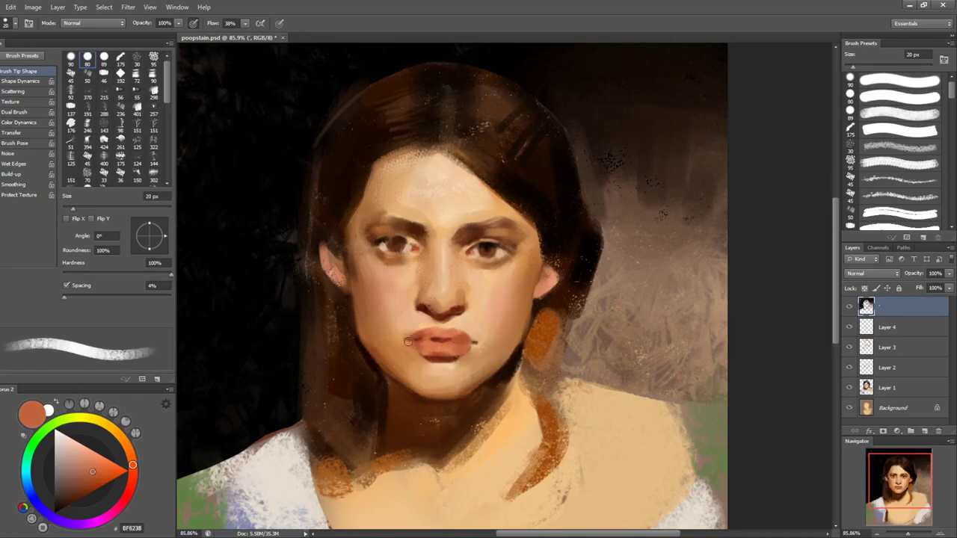
pyautogui.keyDown('alt'); pyautogui.click(432, 340); pyautogui.keyUp('alt')
pyautogui.keyDown('alt'); pyautogui.click(502, 347); pyautogui.keyUp('alt')
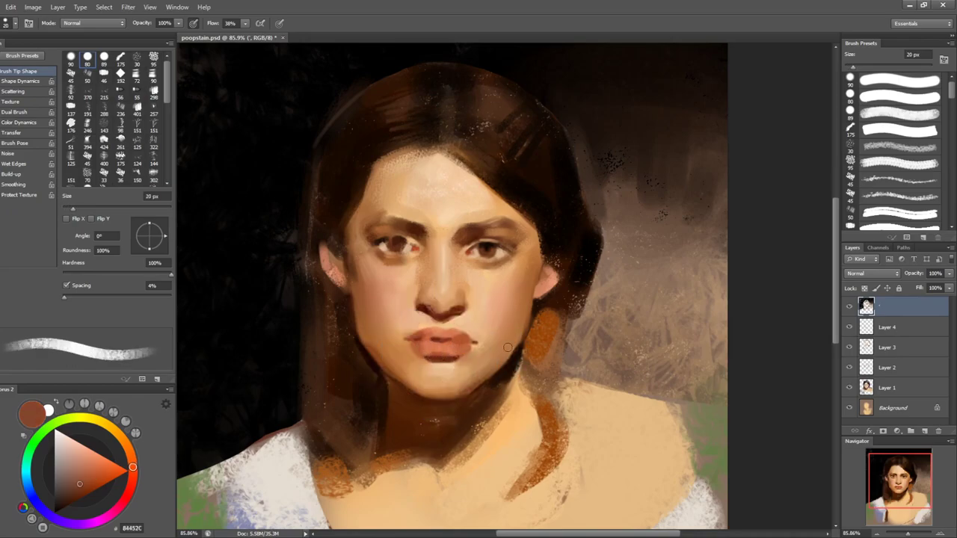
# - Darken the mouth corner opposite the mole with a sampled dark red lip tone at a 9 px brush size
pyautogui.press('[')
pyautogui.press('[')
pyautogui.press('[')
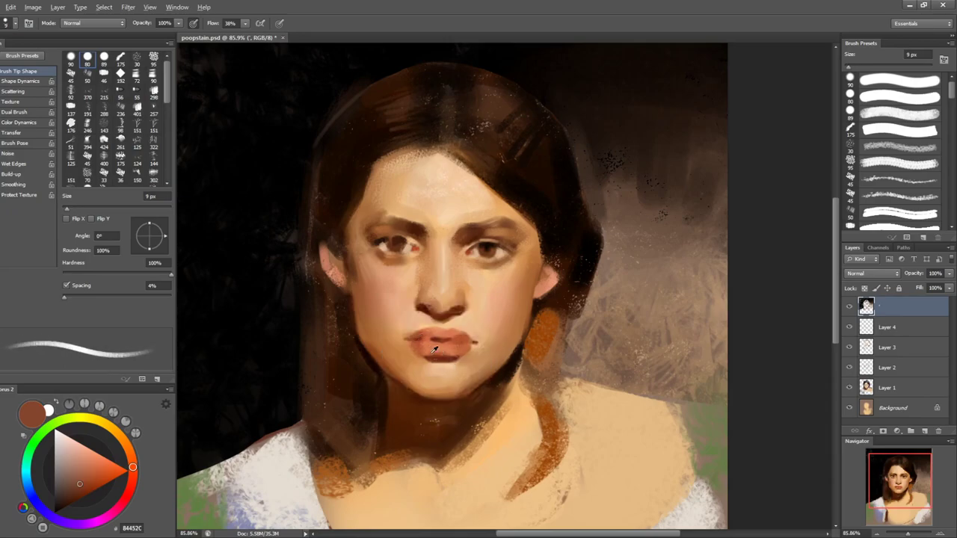
pyautogui.keyDown('alt'); pyautogui.click(436, 354); pyautogui.keyUp('alt')
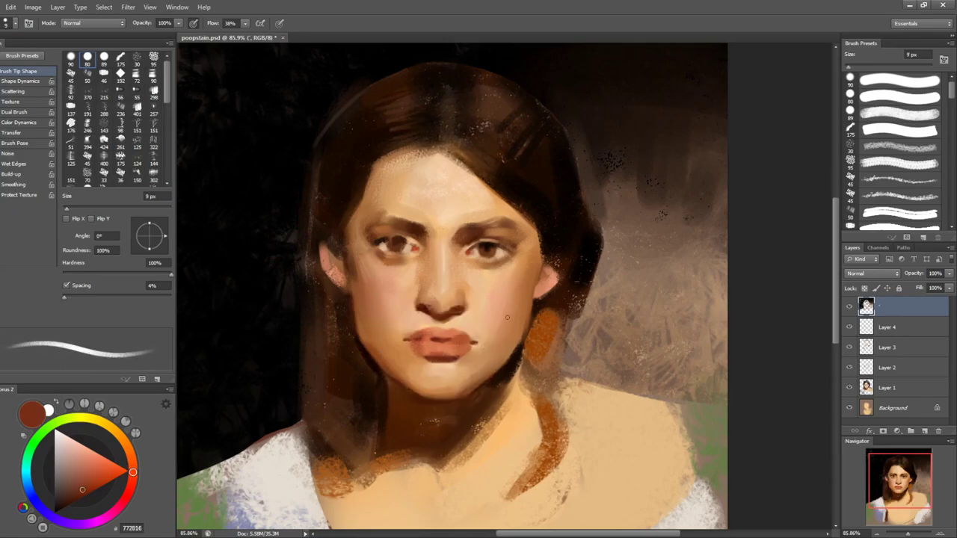
pyautogui.hotkey('shift', 'b')
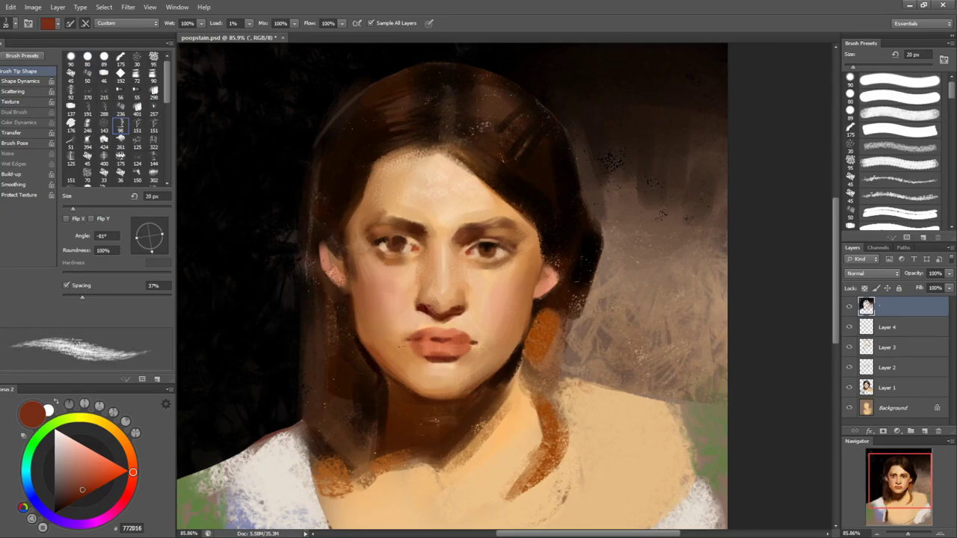
pyautogui.hotkey('shift', 'b')
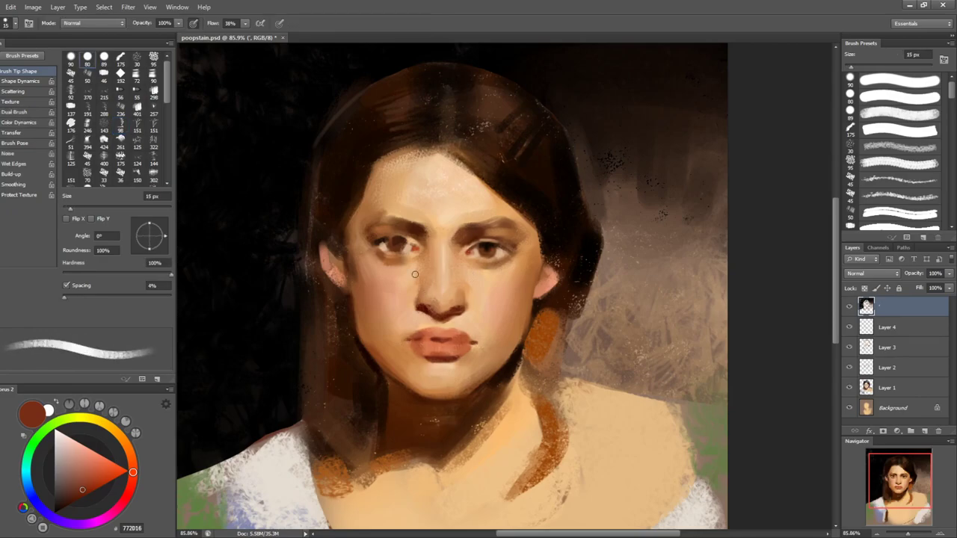
# - Sample the nose colour, shift it to a light salmon pink and tint the nose with a large soft round brush around 150 to 175 px
pyautogui.keyDown('alt'); pyautogui.click(443, 292); pyautogui.keyUp('alt')
pyautogui.moveTo(94, 471)
pyautogui.mouseDown()
pyautogui.moveTo(124, 471)
pyautogui.moveTo(100, 435)
pyautogui.mouseUp()
pyautogui.click(133, 479)
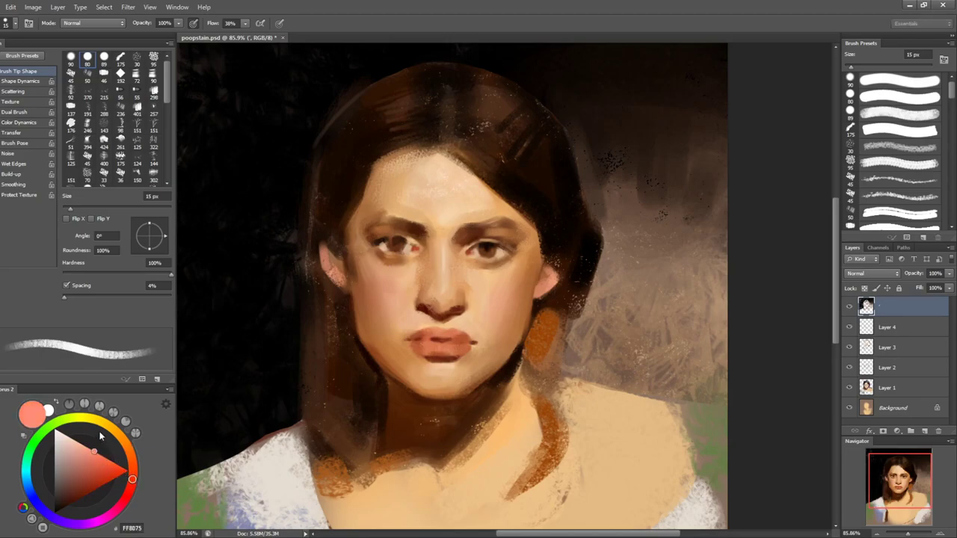
pyautogui.click(905, 82)
pyautogui.press(']')
pyautogui.press(']')
pyautogui.press(']')
pyautogui.press(']')
pyautogui.press('[')
pyautogui.press('[')
pyautogui.press('[')
pyautogui.press('[')
pyautogui.press('[')
pyautogui.press('[')
pyautogui.press('[')
pyautogui.press('[')
pyautogui.press('[')
pyautogui.press('[')
pyautogui.press('[')
pyautogui.press(']')
pyautogui.press(']')
pyautogui.press(']')
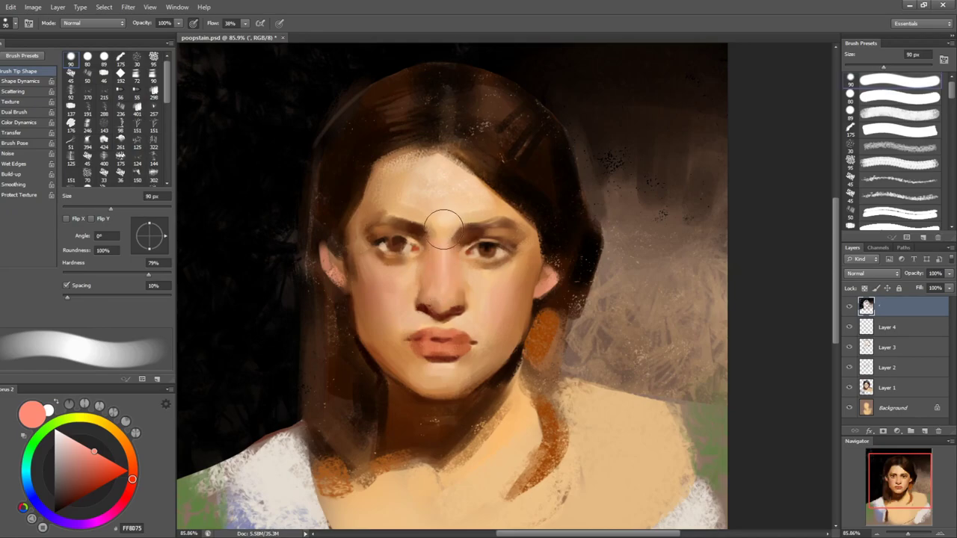
pyautogui.press(']')
pyautogui.press(']')
pyautogui.press(']')
pyautogui.press(']')
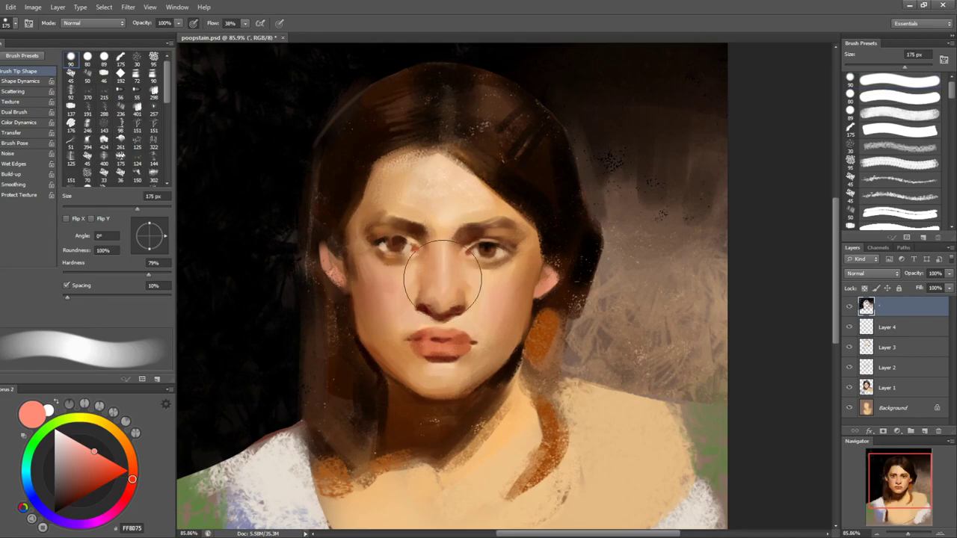
pyautogui.press('[')
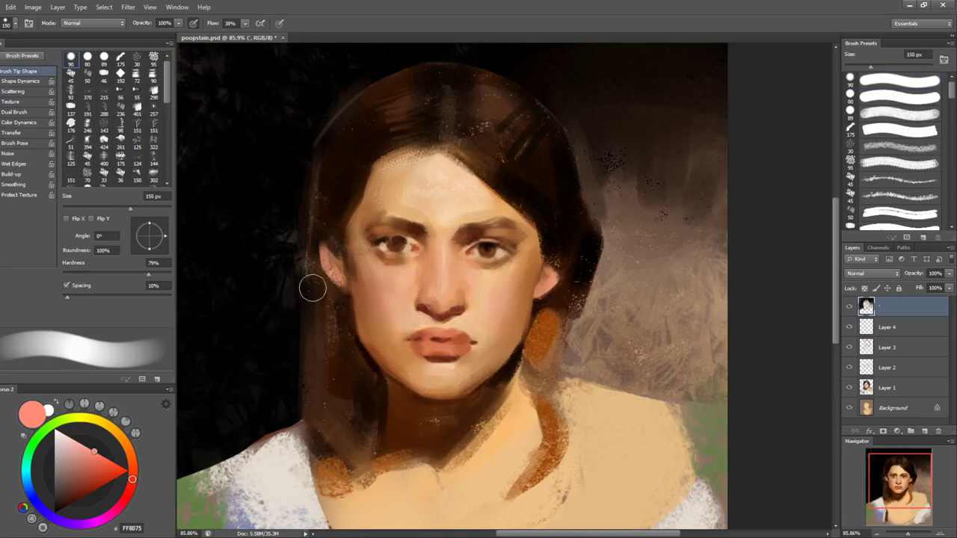
# - Paint a faint white highlight up the bridge of the nose with the speckled texture brush at 30 px
pyautogui.press('[')
pyautogui.press('[')
pyautogui.press('[')
pyautogui.press('[')
pyautogui.press('[')
pyautogui.press('[')
pyautogui.press('[')
pyautogui.press('[')
pyautogui.press('[')
pyautogui.press('[')
pyautogui.click(55, 430)
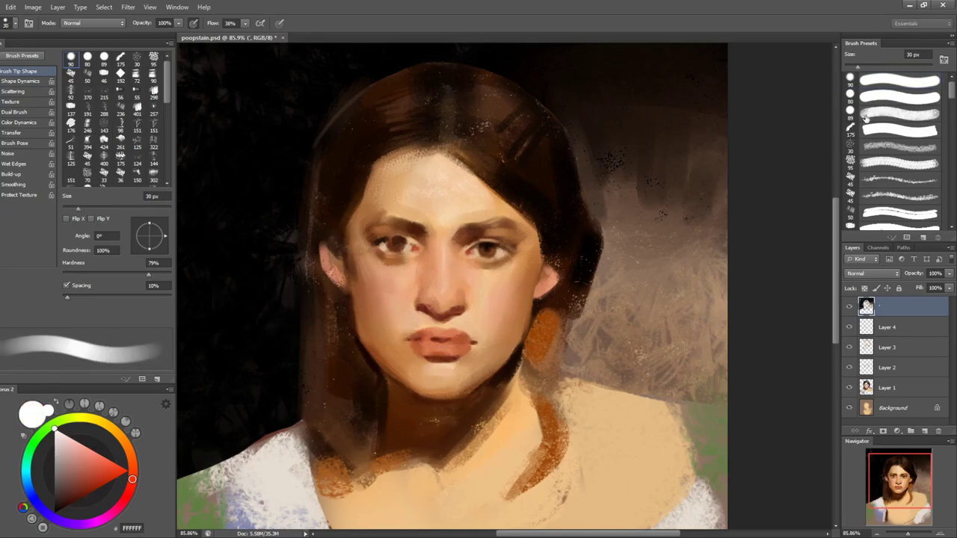
pyautogui.click(888, 100)
pyautogui.click(867, 147)
pyautogui.press('[')
pyautogui.press('[')
pyautogui.press('[')
pyautogui.press('[')
pyautogui.press('[')
pyautogui.press('[')
pyautogui.press('[')
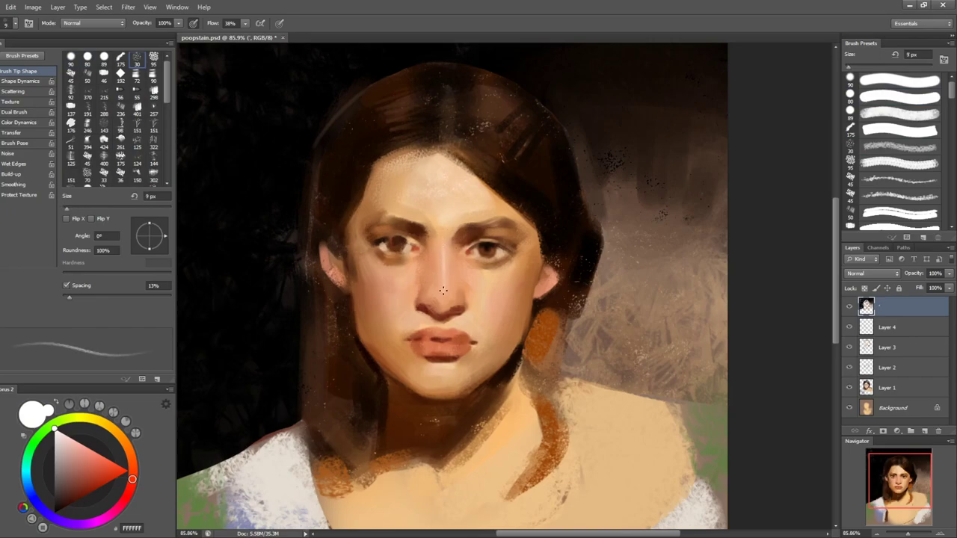
pyautogui.press(']')
pyautogui.press(']')
pyautogui.press(']')
pyautogui.press(']')
pyautogui.press(']')
pyautogui.moveTo(442, 296); pyautogui.dragTo(447, 232)
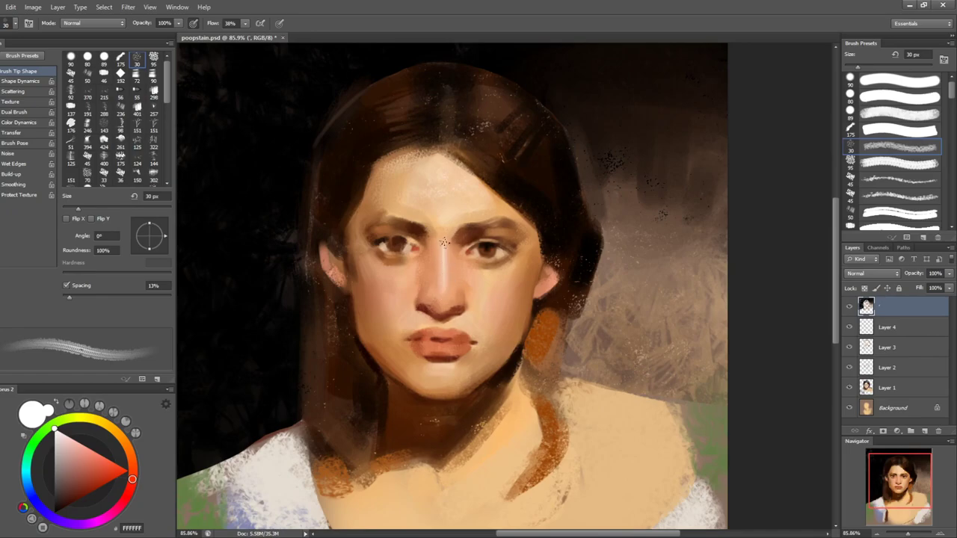
# - Add a small white highlight to the nose tip with a small hard round brush and check the portrait mirrored
pyautogui.click(885, 98)
pyautogui.press('[')
pyautogui.press('[')
pyautogui.press('[')
pyautogui.press('[')
pyautogui.press('[')
pyautogui.press('[')
pyautogui.press('[')
pyautogui.press('[')
pyautogui.press('[')
pyautogui.press('[')
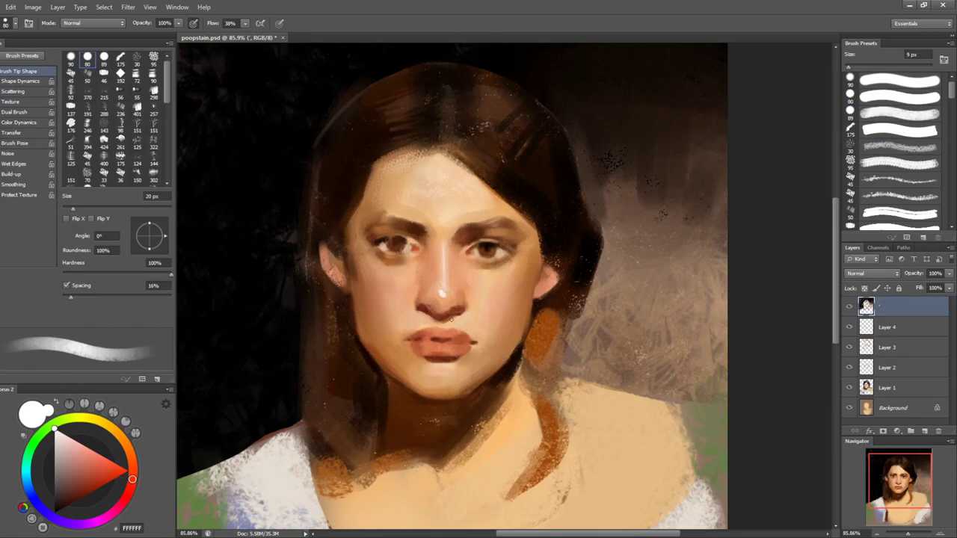
pyautogui.hotkey('ctrl', 'shift', 'h')
pyautogui.hotkey('ctrl', 'shift', 'h')
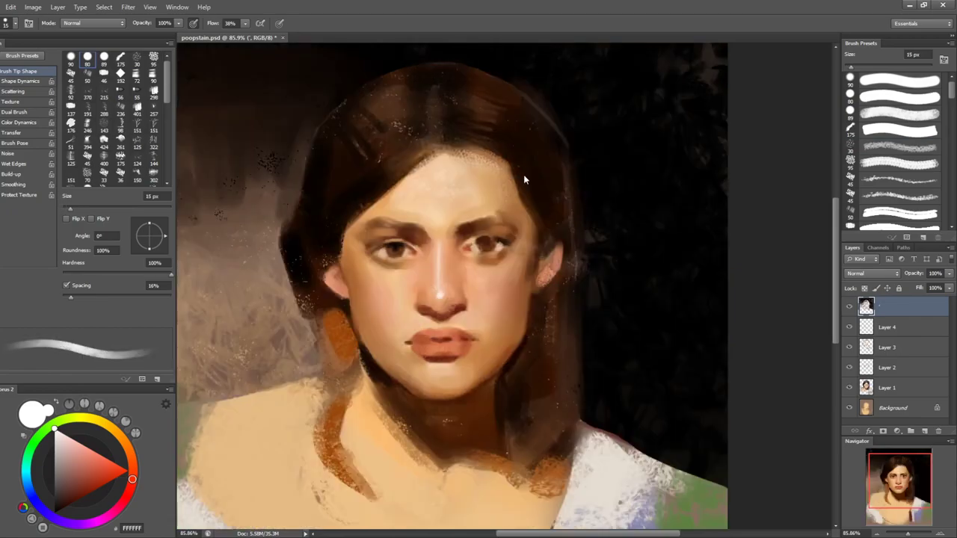
# - Clean up the outer hair edge against the dark background with sampled black at 15 to 10 px
pyautogui.keyDown('alt'); pyautogui.click(320, 112); pyautogui.keyUp('alt')
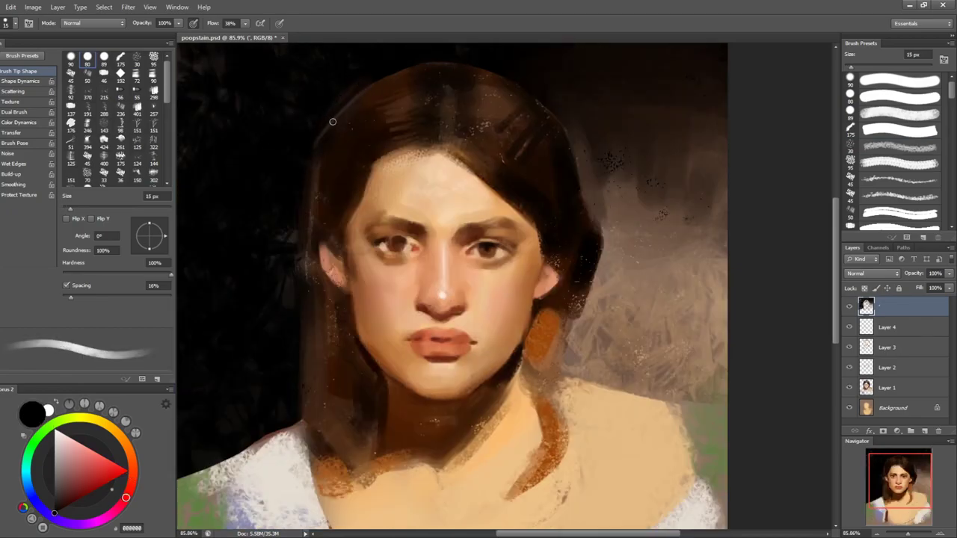
pyautogui.press('[')
pyautogui.press('[')
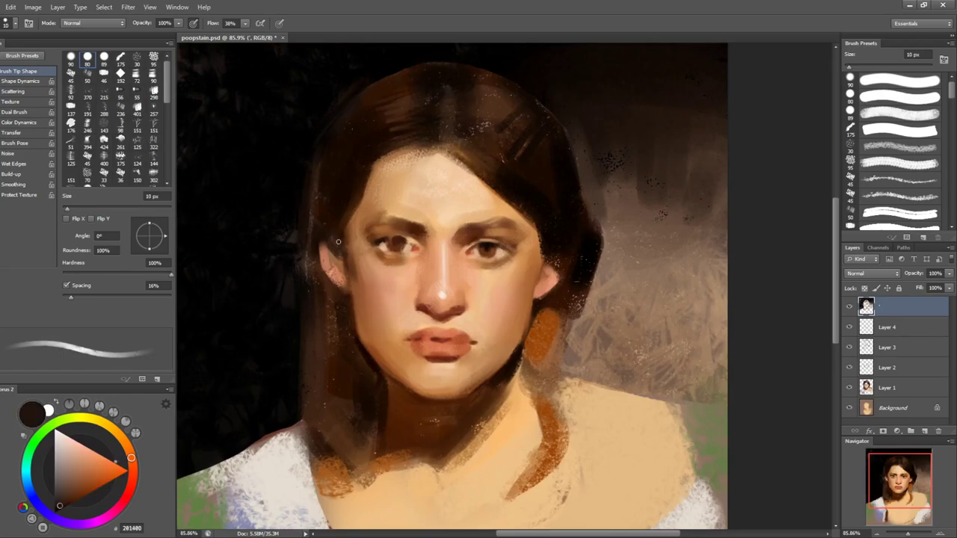
# - Deepen the hair beside the left temple and across the crown with black strokes at 25 to 35 px
pyautogui.keyDown('alt'); pyautogui.click(334, 212); pyautogui.keyUp('alt')
pyautogui.moveTo(58, 507); pyautogui.dragTo(29, 511)
pyautogui.press(']')
pyautogui.press(']')
pyautogui.press(']')
pyautogui.press(']')
pyautogui.moveTo(354, 194); pyautogui.dragTo(336, 233)
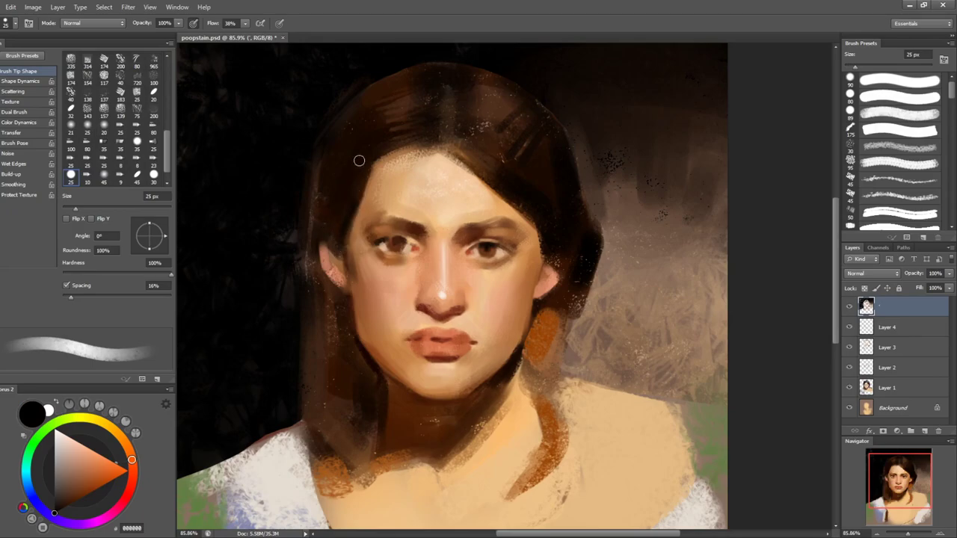
pyautogui.press(']')
pyautogui.press(']')
pyautogui.moveTo(356, 123); pyautogui.dragTo(390, 109)
pyautogui.moveTo(371, 154); pyautogui.dragTo(397, 137)
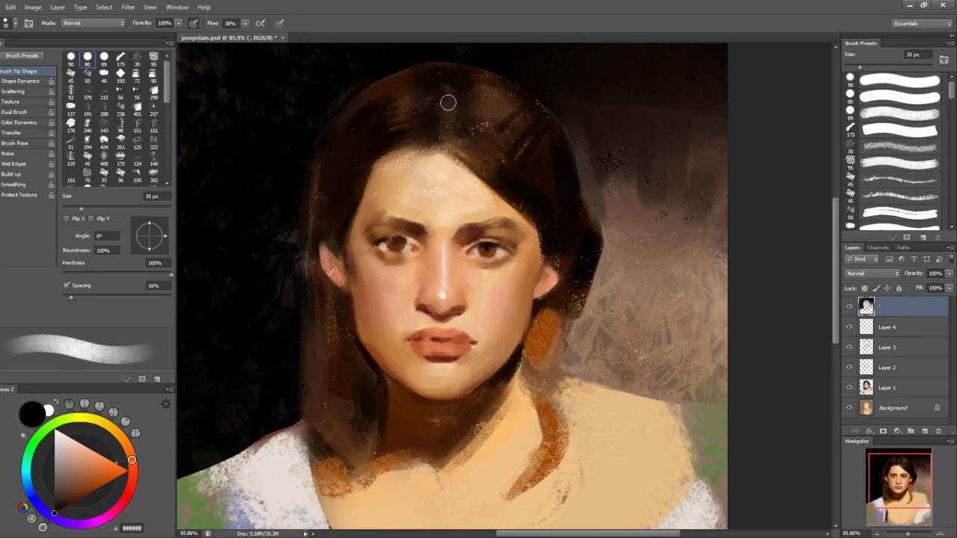
# - Refine the shadow between the nose bridge and the right eye's inner corner with sampled browns at 15 px
pyautogui.press('F2')
pyautogui.press('F2')
pyautogui.press('[')
pyautogui.press('[')
pyautogui.press('[')
pyautogui.keyDown('alt'); pyautogui.click(466, 243); pyautogui.keyUp('alt')
pyautogui.press('[')
pyautogui.press('[')
pyautogui.press(']')
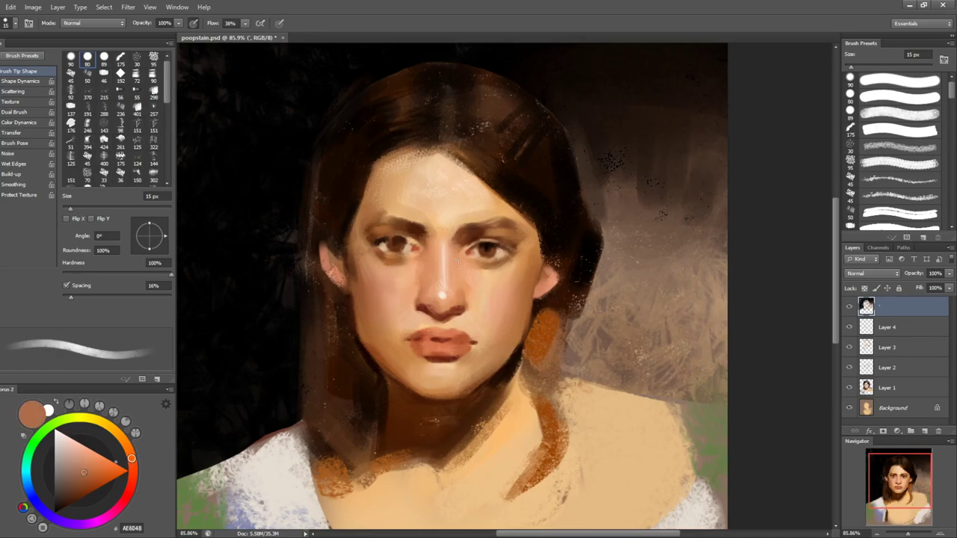
pyautogui.keyDown('alt'); pyautogui.click(453, 245); pyautogui.keyUp('alt')
pyautogui.keyDown('alt'); pyautogui.click(456, 247); pyautogui.keyUp('alt')
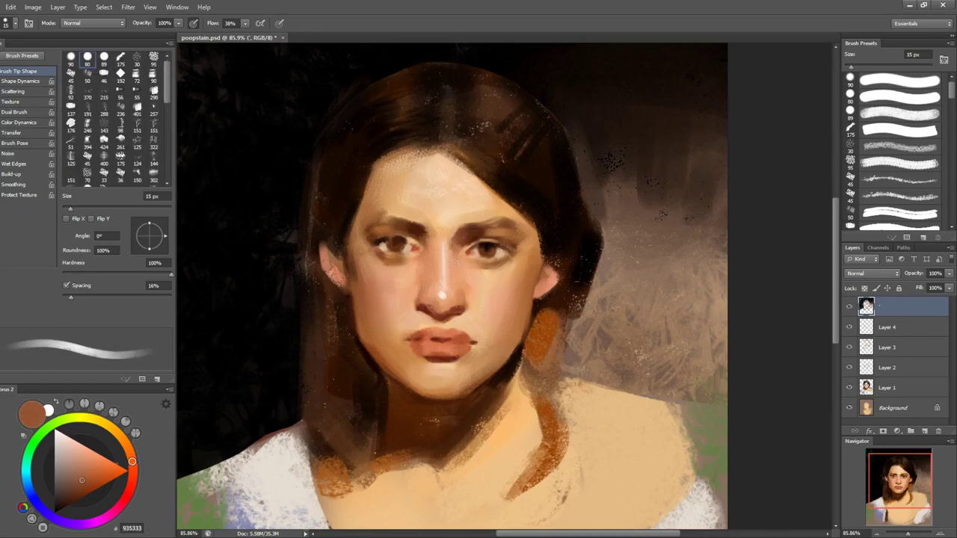
# - Blend the side of the nose below the right eye's inner corner with sampled light orange-brown skin tones
pyautogui.press(']')
pyautogui.press(']')
pyautogui.keyDown('alt'); pyautogui.click(458, 268); pyautogui.keyUp('alt')
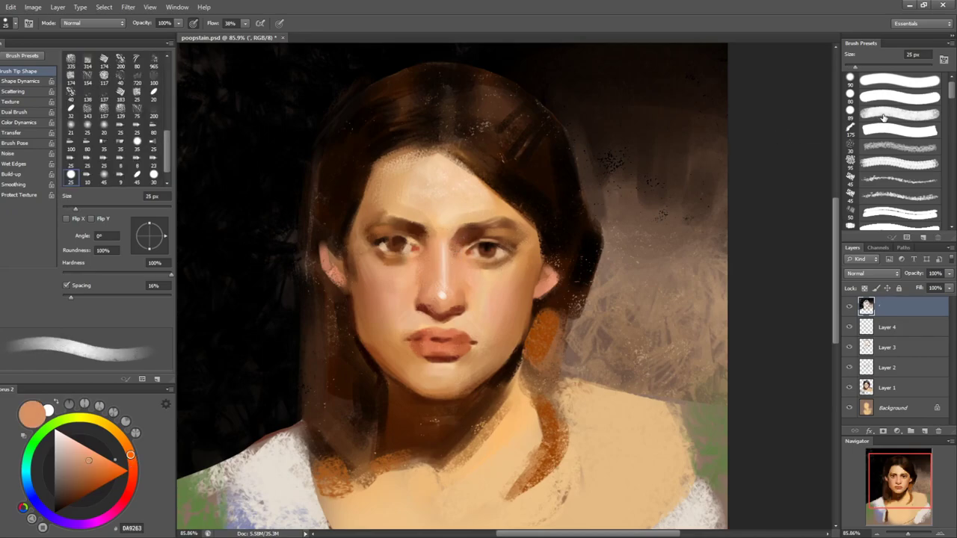
pyautogui.click(883, 113)
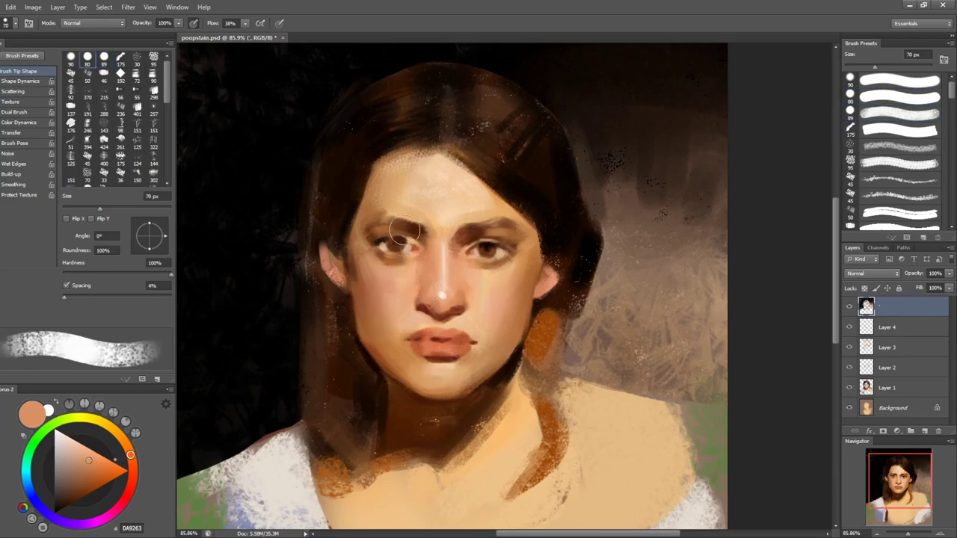
pyautogui.keyDown('alt'); pyautogui.click(458, 243); pyautogui.keyUp('alt')
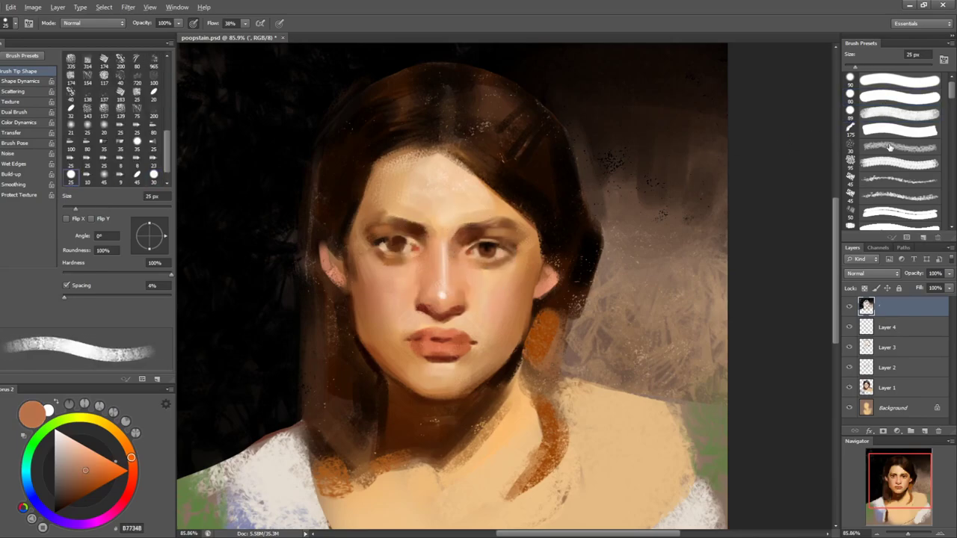
# - Soften the inner end of the left eyebrow and eye socket with sampled browns, using a textured brush at 30 to 15 px
pyautogui.click(899, 162)
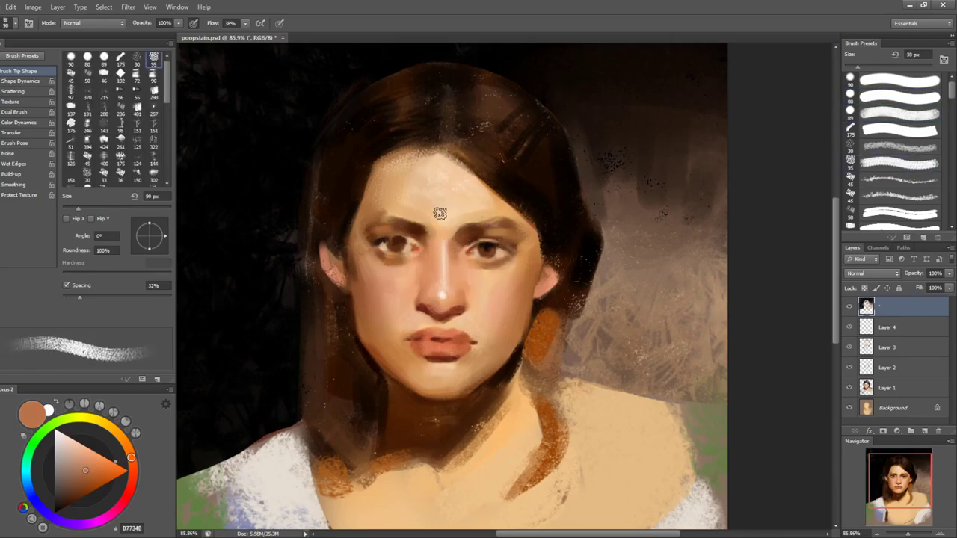
pyautogui.keyDown('alt'); pyautogui.click(424, 237); pyautogui.keyUp('alt')
pyautogui.keyDown('alt'); pyautogui.click(426, 252); pyautogui.keyUp('alt')
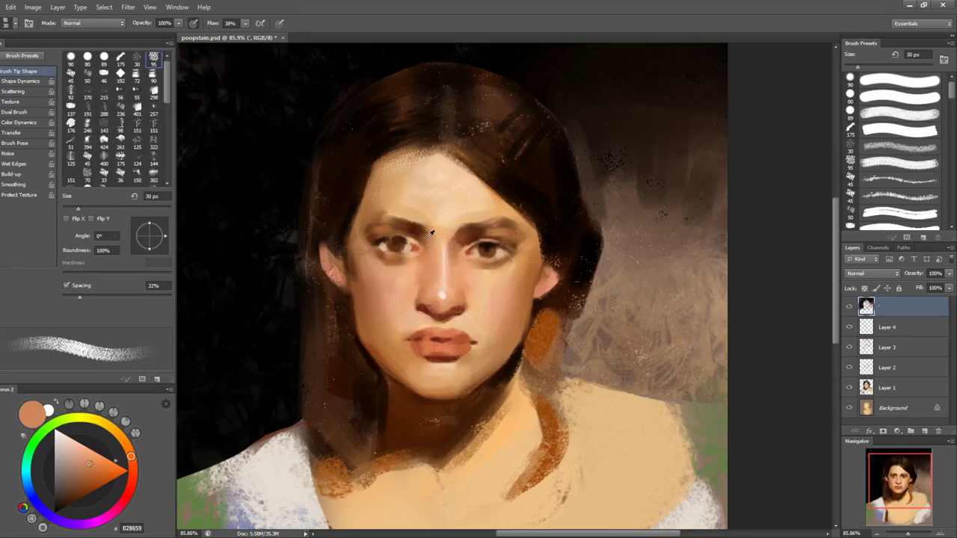
pyautogui.keyDown('alt'); pyautogui.click(427, 239); pyautogui.keyUp('alt')
pyautogui.keyDown('alt'); pyautogui.click(420, 230); pyautogui.keyUp('alt')
pyautogui.press('[')
pyautogui.press('[')
pyautogui.press('[')
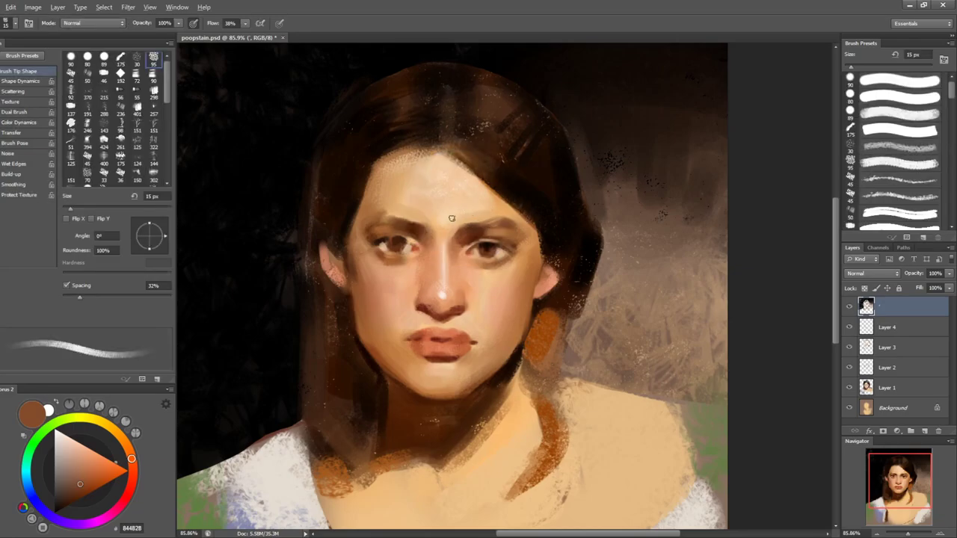
# - Reshape the upper edge of the right eyebrow with sampled forehead and brow tones, using the textured brush at 25 px
pyautogui.press(']')
pyautogui.keyDown('alt'); pyautogui.click(466, 216); pyautogui.keyUp('alt')
pyautogui.keyDown('alt'); pyautogui.click(487, 220); pyautogui.keyUp('alt')
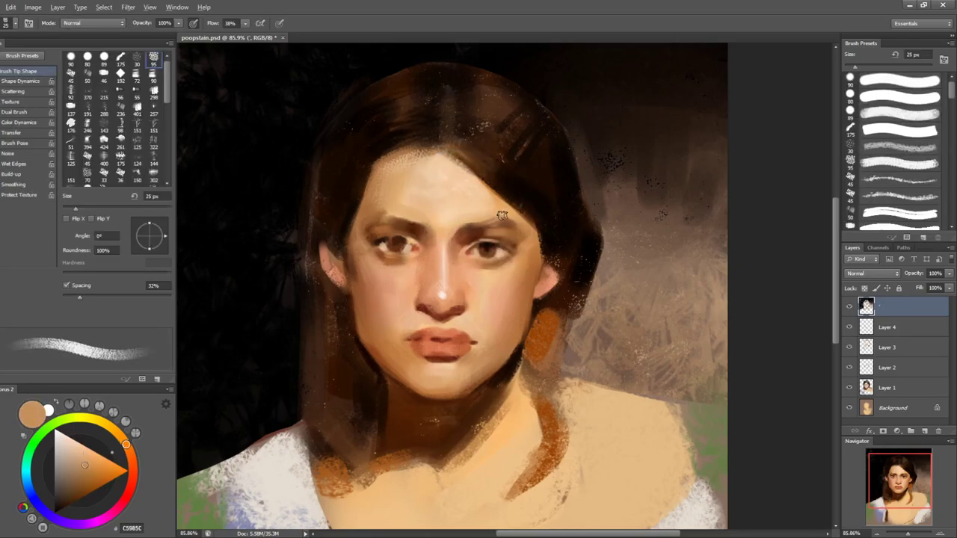
pyautogui.keyDown('alt'); pyautogui.click(464, 231); pyautogui.keyUp('alt')
pyautogui.keyDown('alt'); pyautogui.click(498, 217); pyautogui.keyUp('alt')
pyautogui.keyDown('alt'); pyautogui.click(492, 218); pyautogui.keyUp('alt')
pyautogui.moveTo(493, 217); pyautogui.dragTo(455, 218)
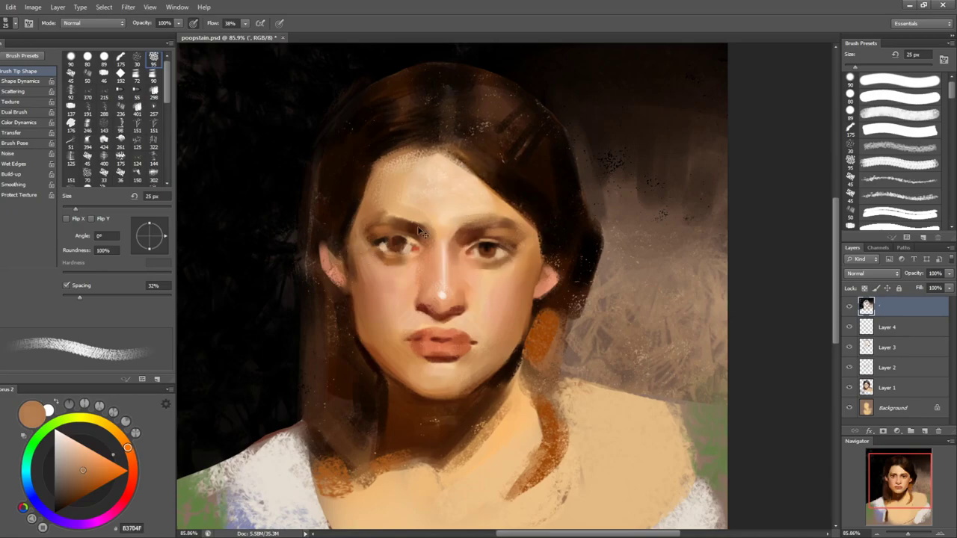
pyautogui.keyDown('alt'); pyautogui.click(513, 221); pyautogui.keyUp('alt')
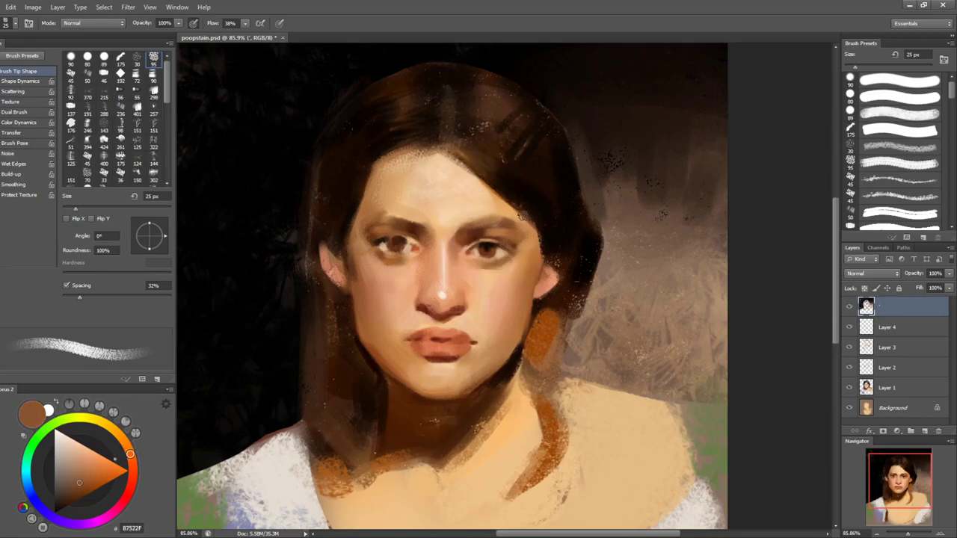
# - Warm the hairline above the right eyebrow with orange-brown sampled from the stroke beside the jaw, at 25 to 35 px
pyautogui.keyDown('alt'); pyautogui.click(548, 341); pyautogui.keyUp('alt')
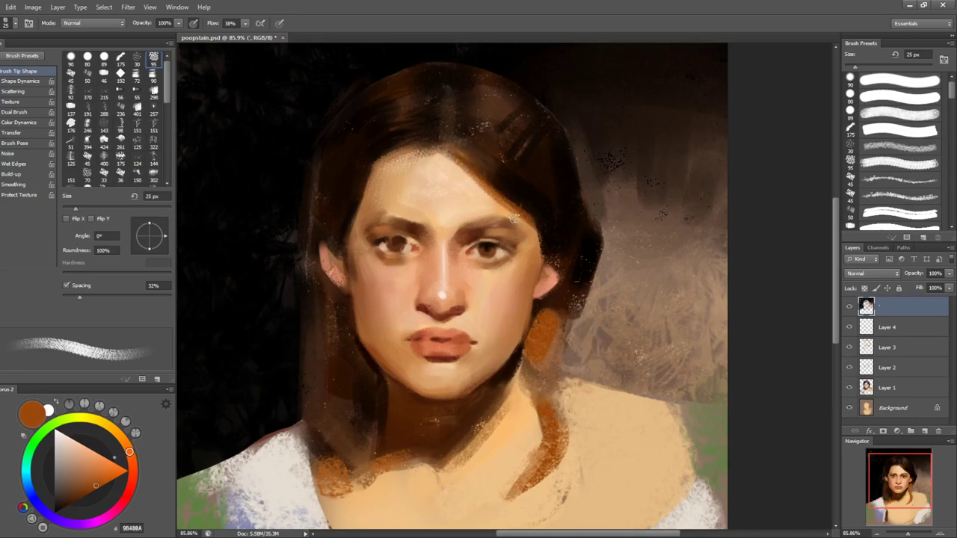
pyautogui.press(']')
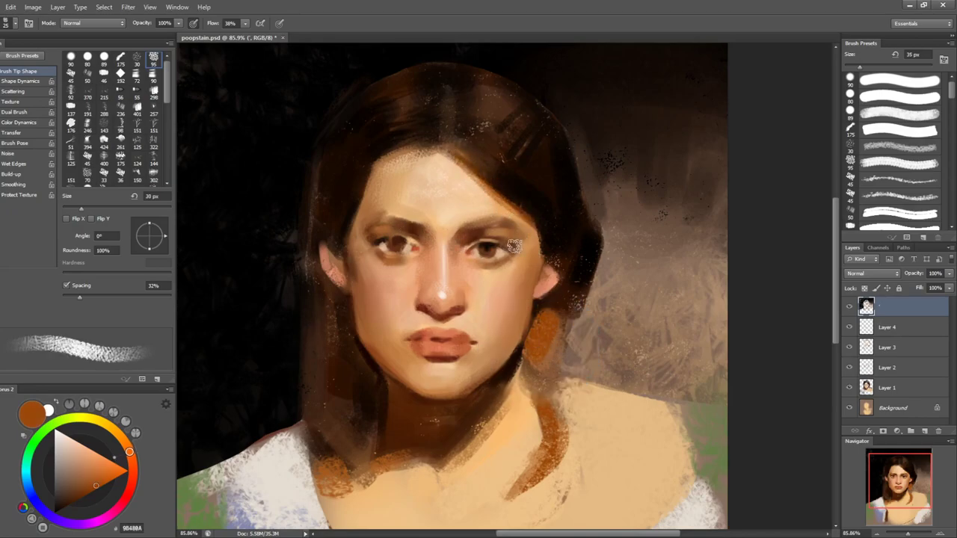
pyautogui.keyDown('alt'); pyautogui.click(581, 214); pyautogui.keyUp('alt')
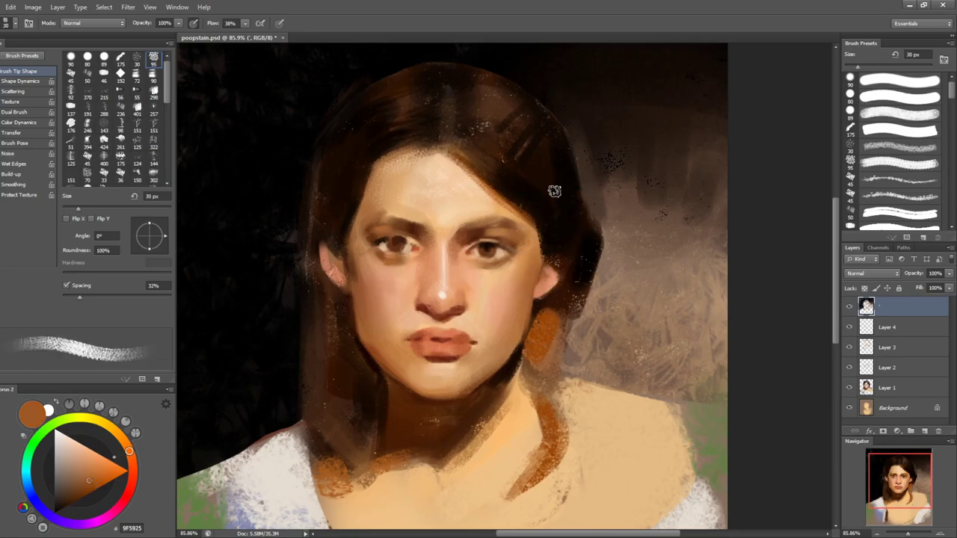
# - Shade the left temple beside the hair with a sampled dark brown, enlarging the textured brush up to 70 px
pyautogui.keyDown('alt'); pyautogui.click(374, 233); pyautogui.keyUp('alt')
pyautogui.press(']')
pyautogui.press(']')
pyautogui.press(']')
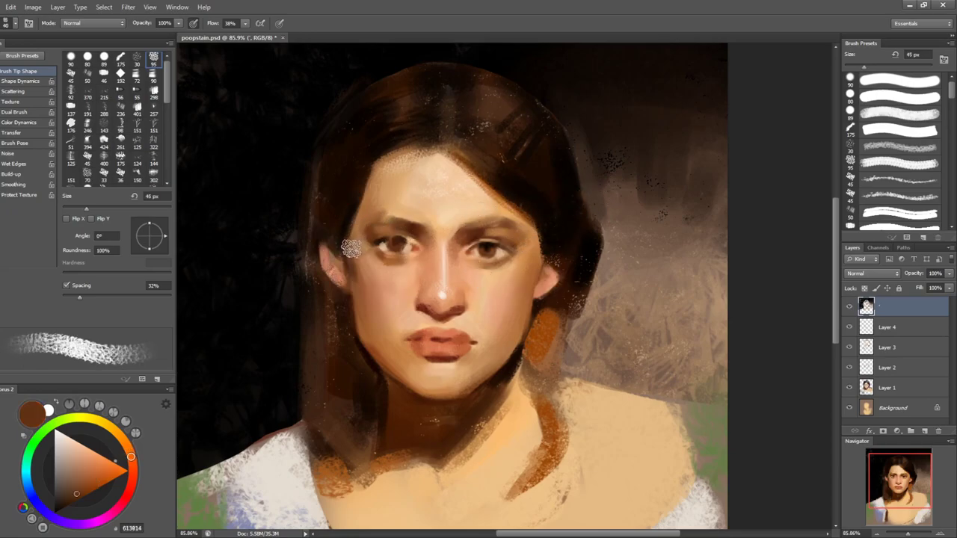
pyautogui.press(']')
pyautogui.press(']')
pyautogui.press(']')
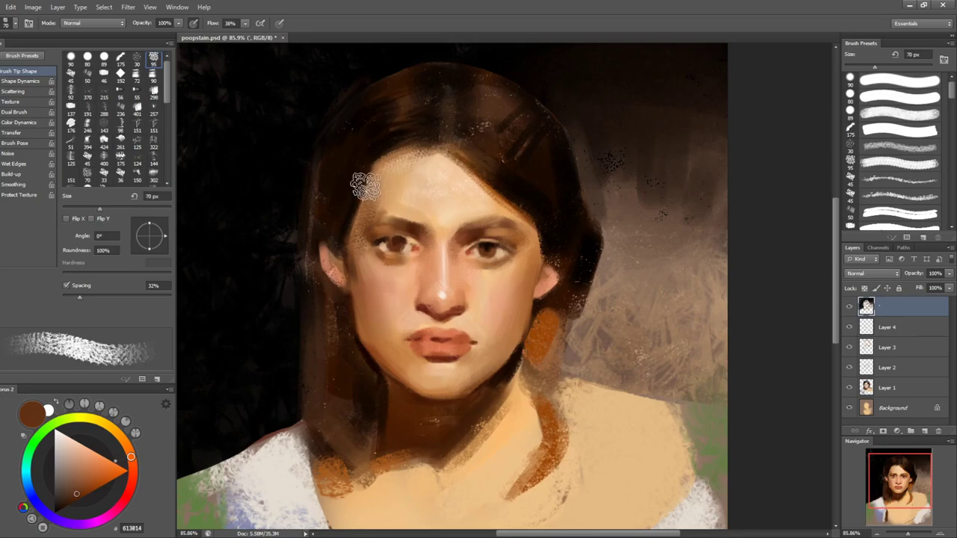
# - Add sampled orange-brown along the hairline at the left temple with the textured brush at 30 px
pyautogui.keyDown('alt'); pyautogui.click(553, 329); pyautogui.keyUp('alt')
pyautogui.press('[')
pyautogui.press('[')
pyautogui.press('[')
pyautogui.press('[')
pyautogui.press('[')
pyautogui.press('[')
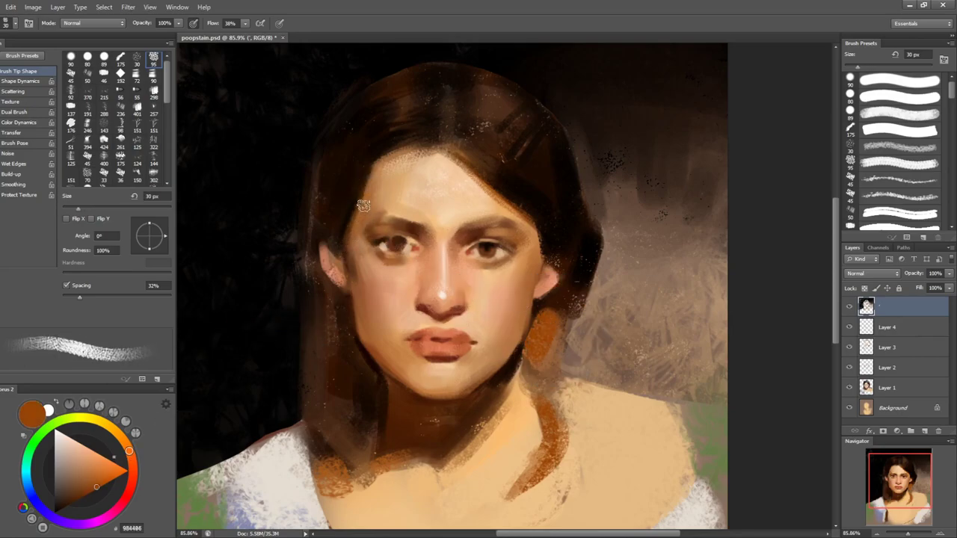
# - Blend the cheek edge beside the left ear with sampled skin tones, using the textured brush at 45 px
pyautogui.press(']')
pyautogui.press(']')
pyautogui.keyDown('alt'); pyautogui.click(365, 305); pyautogui.keyUp('alt')
pyautogui.keyDown('alt'); pyautogui.click(367, 321); pyautogui.keyUp('alt')
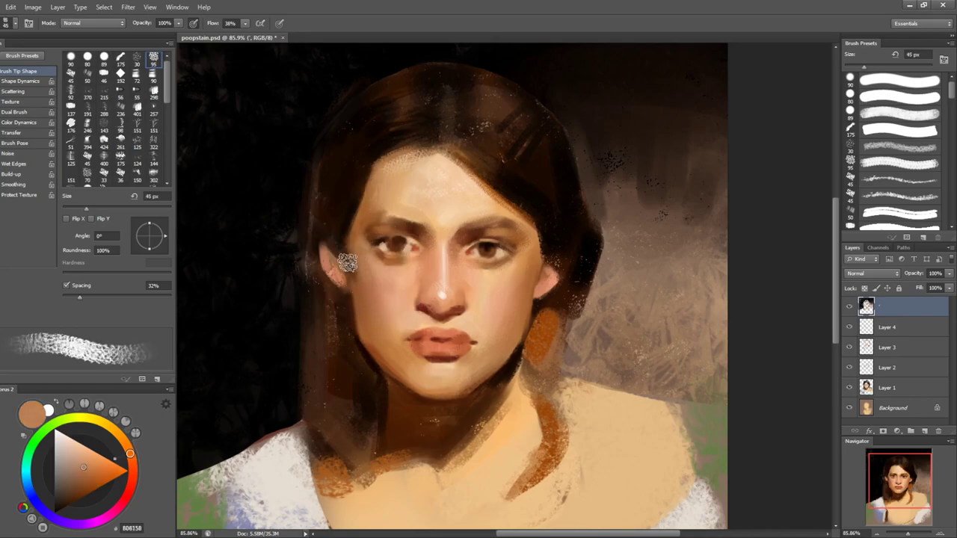
# - Blend the cheek edge just below the left ear with sampled mid and warm browns, using the textured brush at 25 px
pyautogui.keyDown('alt'); pyautogui.click(358, 262); pyautogui.keyUp('alt')
pyautogui.press('[')
pyautogui.press('[')
pyautogui.press('[')
pyautogui.press('[')
pyautogui.keyDown('alt'); pyautogui.click(358, 274); pyautogui.keyUp('alt')
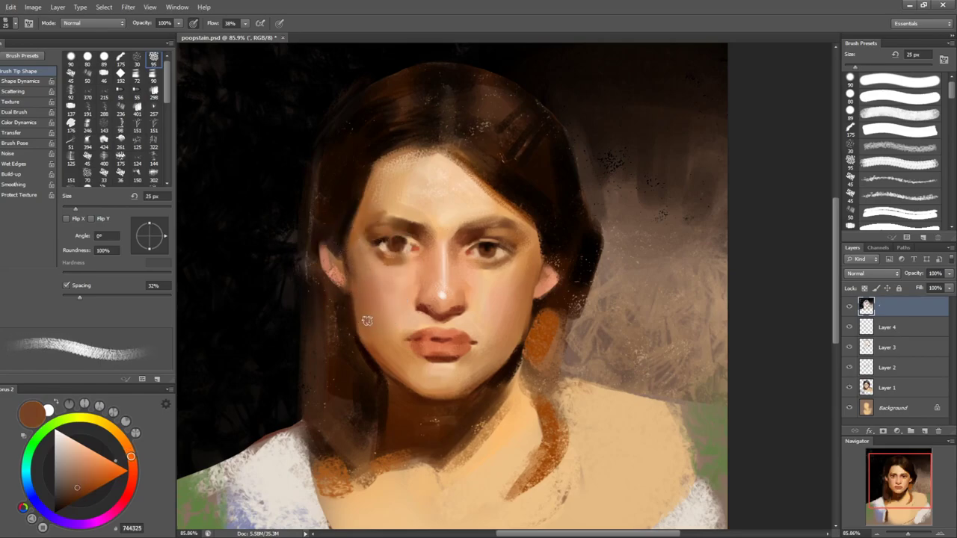
pyautogui.keyDown('alt'); pyautogui.click(362, 277); pyautogui.keyUp('alt')
# - Shade the cheek edge below the left ear with dark brown sampled beside the jaw, varying the brush between 10 and 30 px
pyautogui.keyDown('alt'); pyautogui.click(363, 353); pyautogui.keyUp('alt')
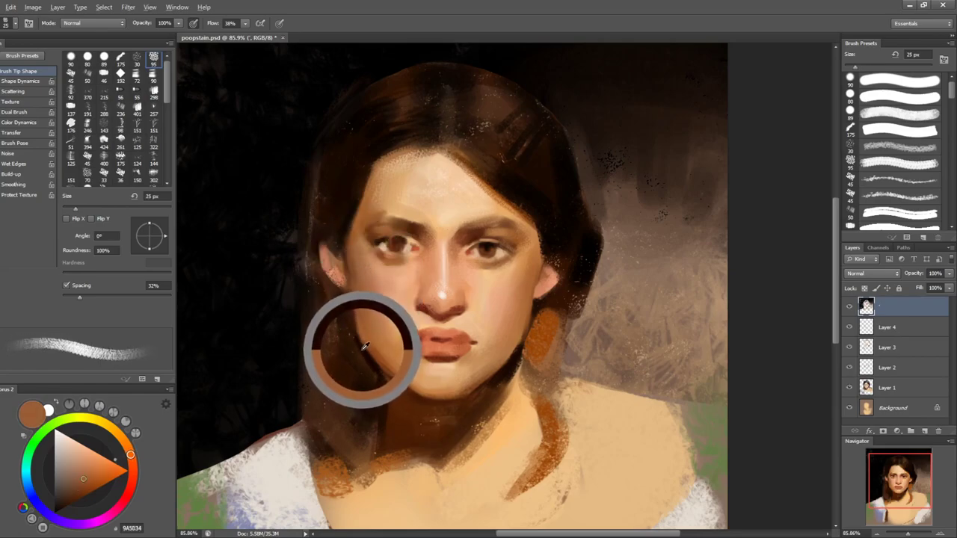
pyautogui.press('[')
pyautogui.press('[')
pyautogui.press('[')
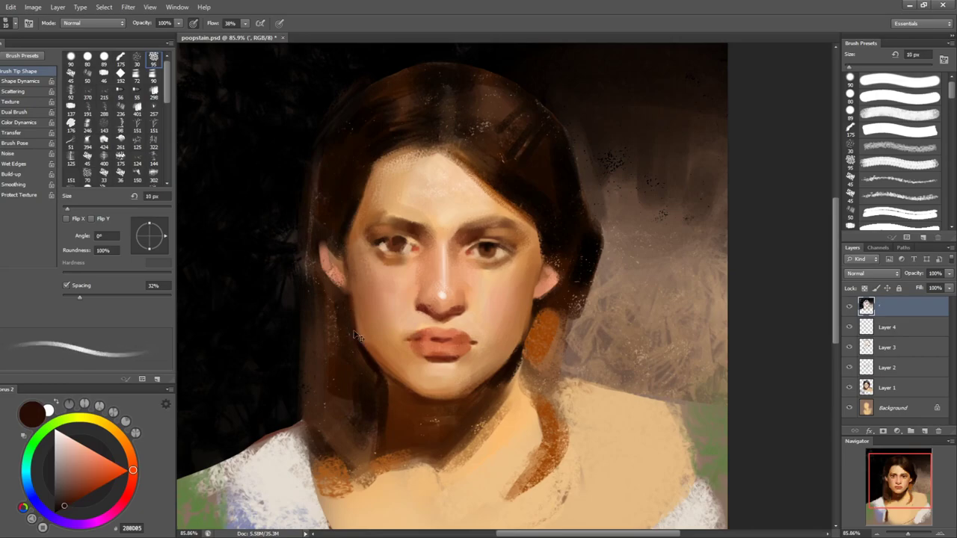
pyautogui.press(']')
pyautogui.press(']')
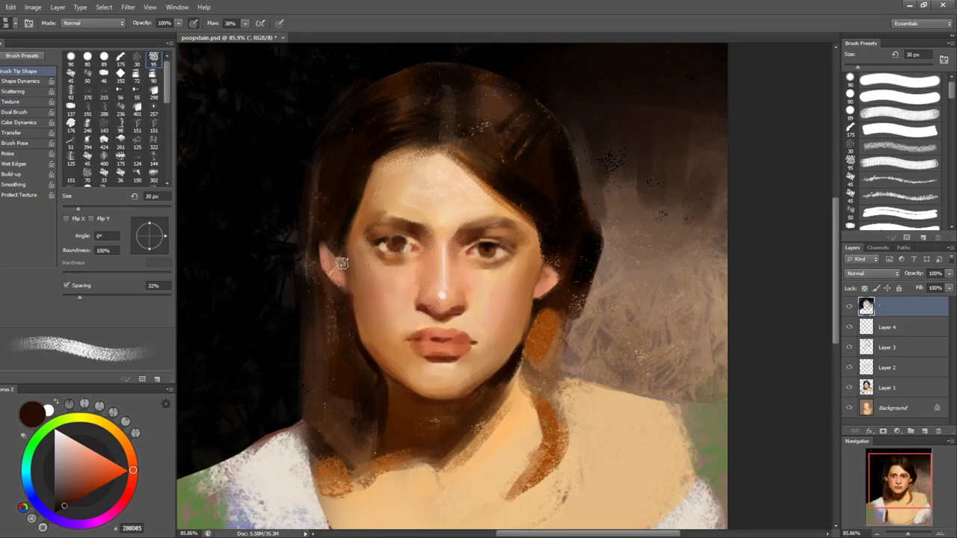
pyautogui.press(']')
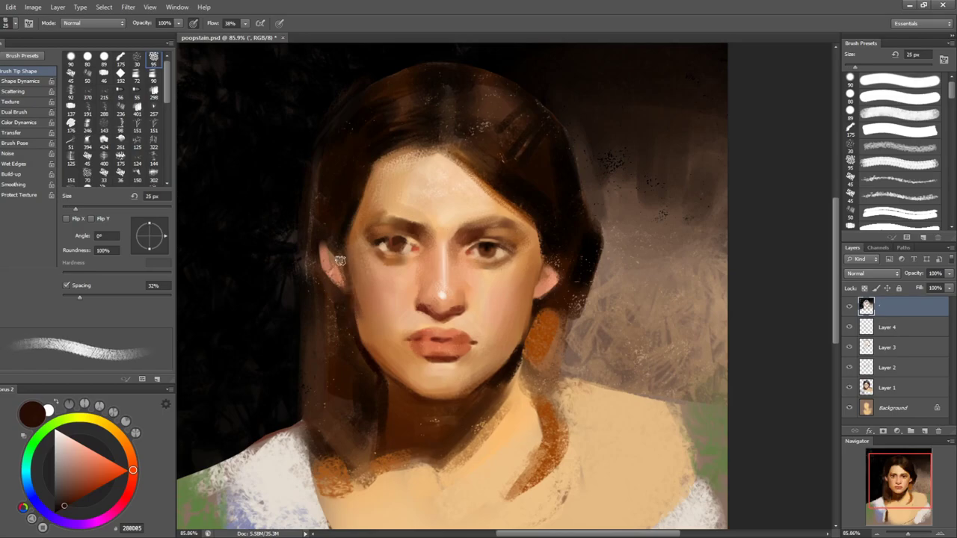
pyautogui.moveTo(347, 281); pyautogui.dragTo(362, 310)
# - Smooth the right cheek with skin tones sampled from the cheek and beside the nose, starting at 40 px and reducing the brush
pyautogui.press(']')
pyautogui.press(']')
pyautogui.press(']')
pyautogui.keyDown('alt'); pyautogui.click(507, 321); pyautogui.keyUp('alt')
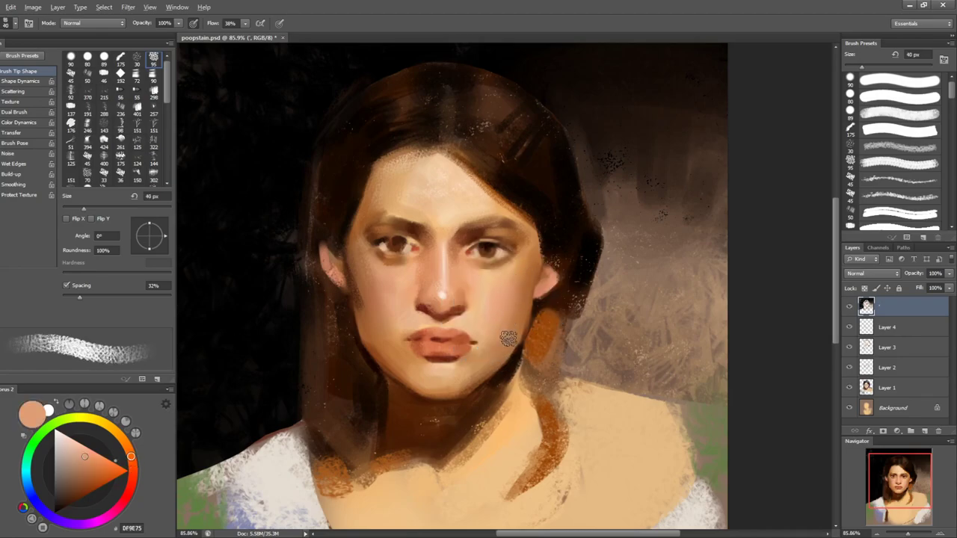
pyautogui.press('[')
pyautogui.press('[')
pyautogui.press('[')
pyautogui.press('[')
pyautogui.press('[')
pyautogui.keyDown('alt'); pyautogui.click(484, 277); pyautogui.keyUp('alt')
pyautogui.keyDown('alt'); pyautogui.click(461, 309); pyautogui.keyUp('alt')
# - Blend the upper right cheek with light peach sampled from it, using the textured brush at 9 to 15 px
pyautogui.press('[')
pyautogui.press('[')
pyautogui.press('[')
pyautogui.keyDown('alt'); pyautogui.click(509, 288); pyautogui.keyUp('alt')
pyautogui.keyDown('alt'); pyautogui.click(509, 292); pyautogui.keyUp('alt')
pyautogui.press(']')
pyautogui.press(']')
pyautogui.press(']')
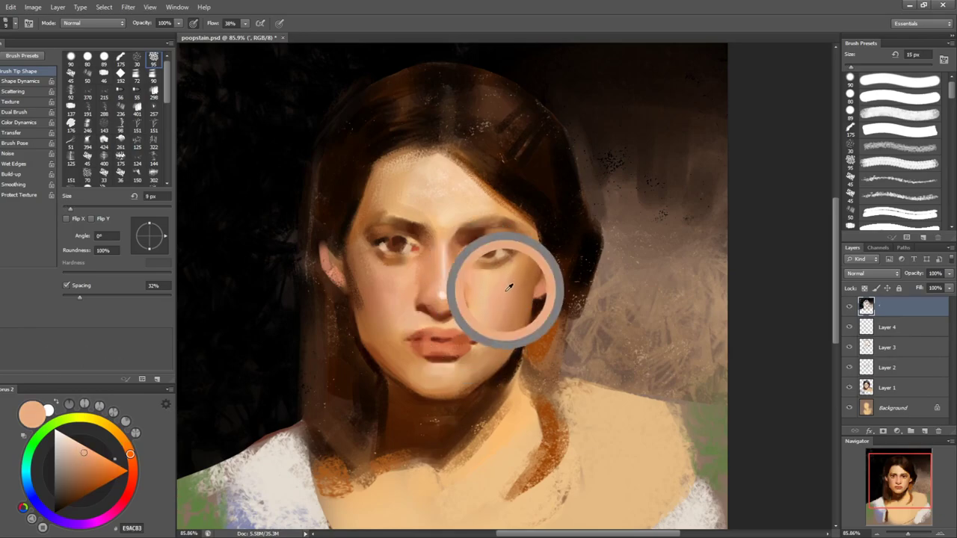
# - Warm the skin below the right eye's outer corner with sampled orange-browns at 15 to 20 px
pyautogui.keyDown('alt'); pyautogui.click(513, 278); pyautogui.keyUp('alt')
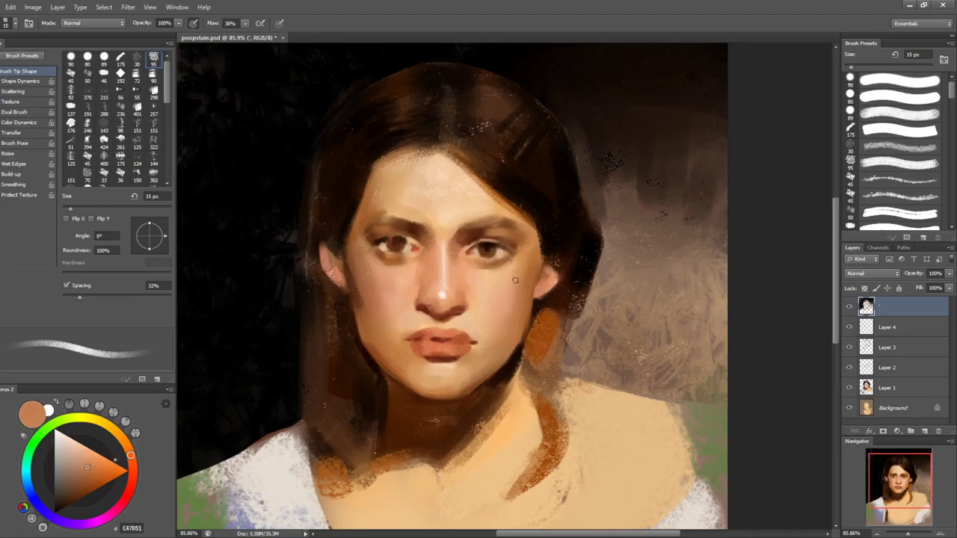
pyautogui.press(']')
pyautogui.keyDown('alt'); pyautogui.click(506, 261); pyautogui.keyUp('alt')
pyautogui.press(']')
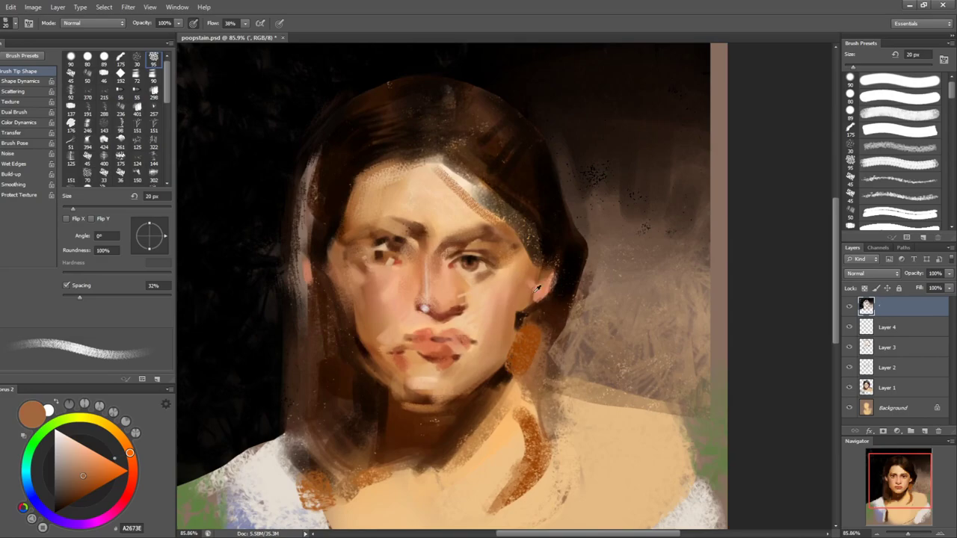
pyautogui.keyDown('alt'); pyautogui.click(541, 326); pyautogui.keyUp('alt')
pyautogui.keyDown('alt'); pyautogui.click(540, 327); pyautogui.keyUp('alt')
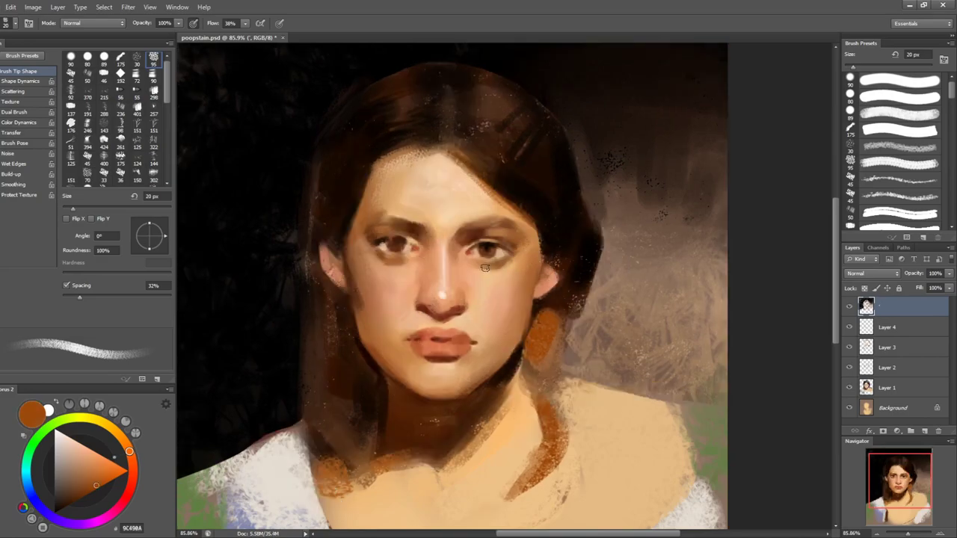
# - Model the right eye's lower lid with sampled warm brown and light peach, using the textured brush at 20 to 30 px
pyautogui.keyDown('alt'); pyautogui.click(461, 262); pyautogui.keyUp('alt')
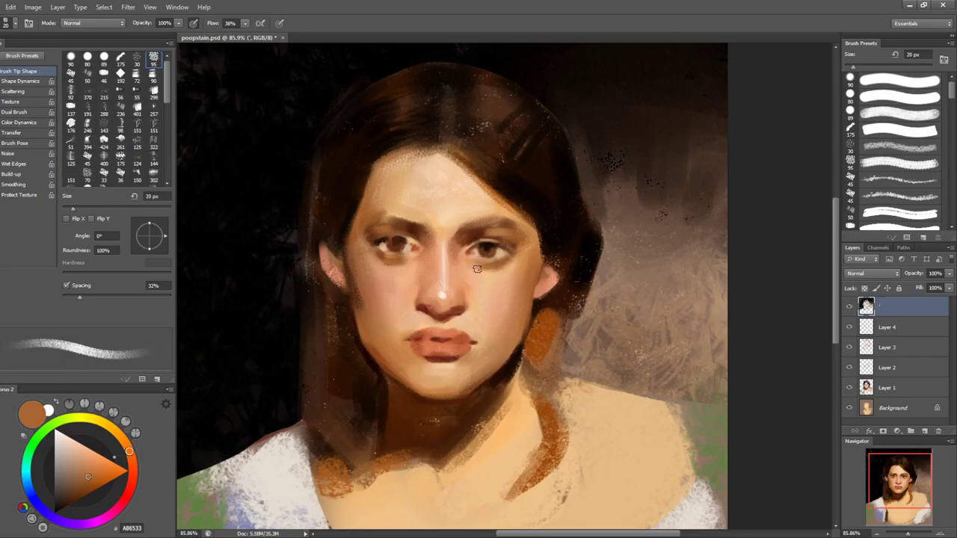
pyautogui.keyDown('alt'); pyautogui.click(482, 261); pyautogui.keyUp('alt')
pyautogui.press(']')
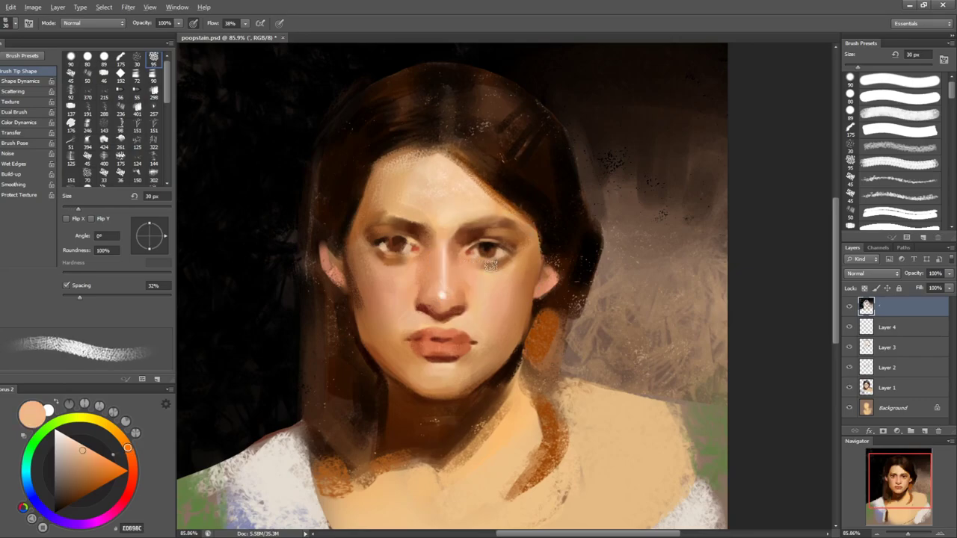
pyautogui.keyDown('alt'); pyautogui.click(480, 261); pyautogui.keyUp('alt')
pyautogui.keyDown('alt'); pyautogui.click(497, 265); pyautogui.keyUp('alt')
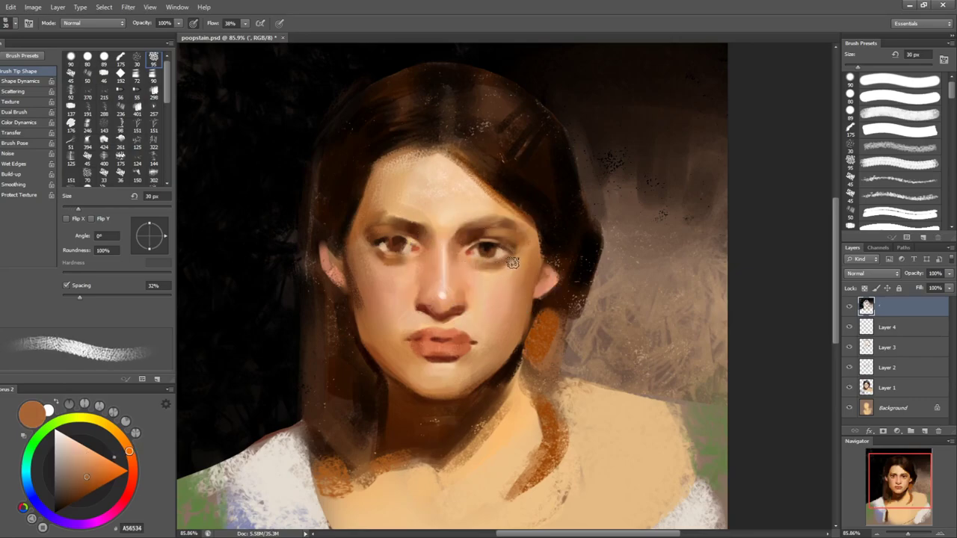
# - Blend the left eye's inner corner with warm brown sampled just below the eye, using the brush at 20 to 25 px
pyautogui.press('[')
pyautogui.press('[')
pyautogui.press('[')
pyautogui.keyDown('alt'); pyautogui.click(404, 258); pyautogui.keyUp('alt')
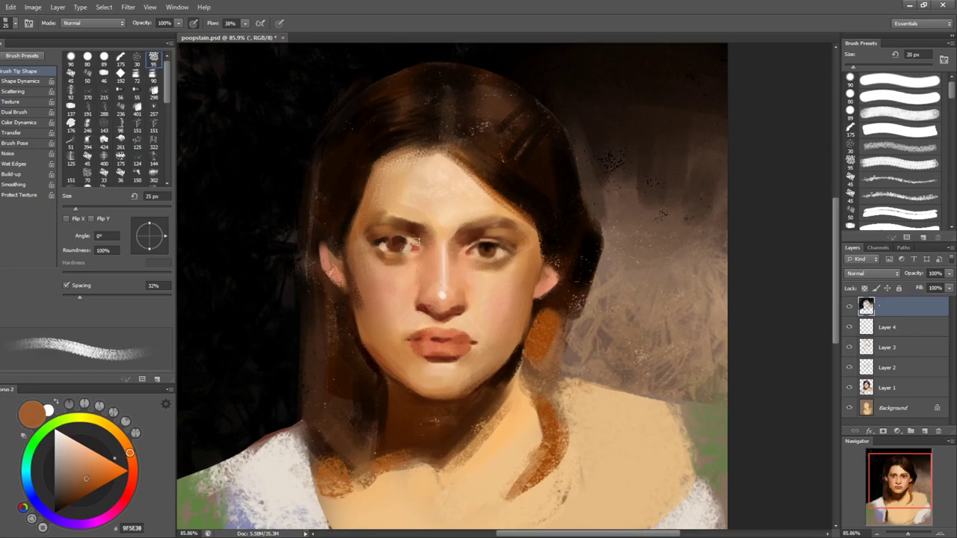
# - Tone down the white at the left eye's outer corner with dark greyish brown sampled from the eye, at 20 px
pyautogui.press('[')
pyautogui.press('[')
pyautogui.keyDown('alt'); pyautogui.click(382, 239); pyautogui.keyUp('alt')
pyautogui.keyDown('alt'); pyautogui.click(383, 241); pyautogui.keyUp('alt')
pyautogui.keyDown('alt'); pyautogui.click(383, 243); pyautogui.keyUp('alt')
pyautogui.press(']')
pyautogui.press(']')
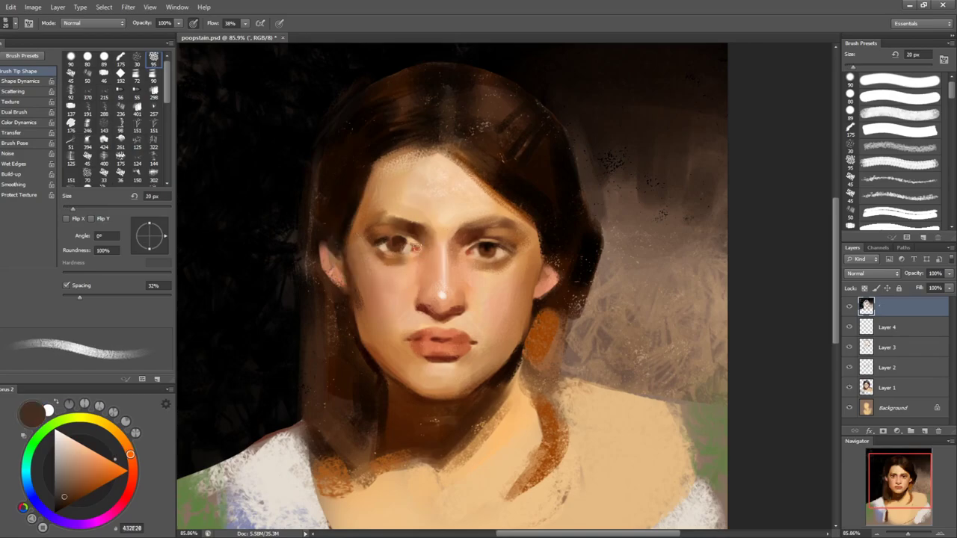
# - Darken the left eye's outer corner and lash line with a near-black brown at 15 to 25 px
pyautogui.keyDown('alt'); pyautogui.click(401, 239); pyautogui.keyUp('alt')
pyautogui.moveTo(70, 502); pyautogui.dragTo(62, 508)
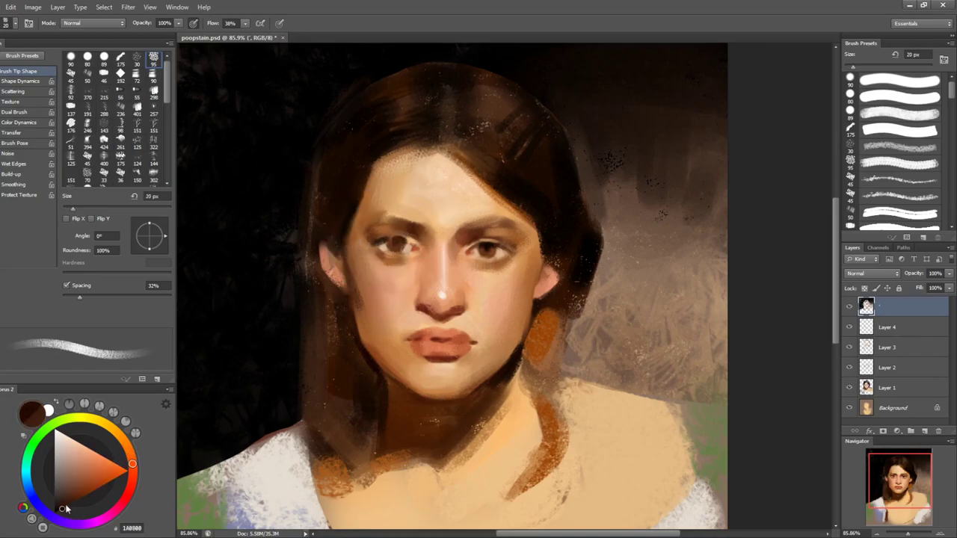
pyautogui.press(']')
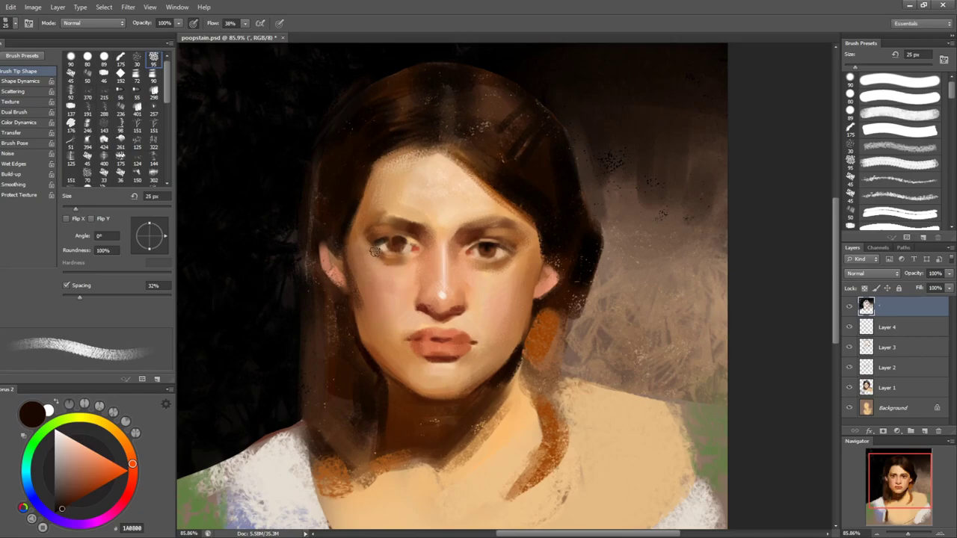
pyautogui.press('[')
pyautogui.press('[')
pyautogui.press(']')
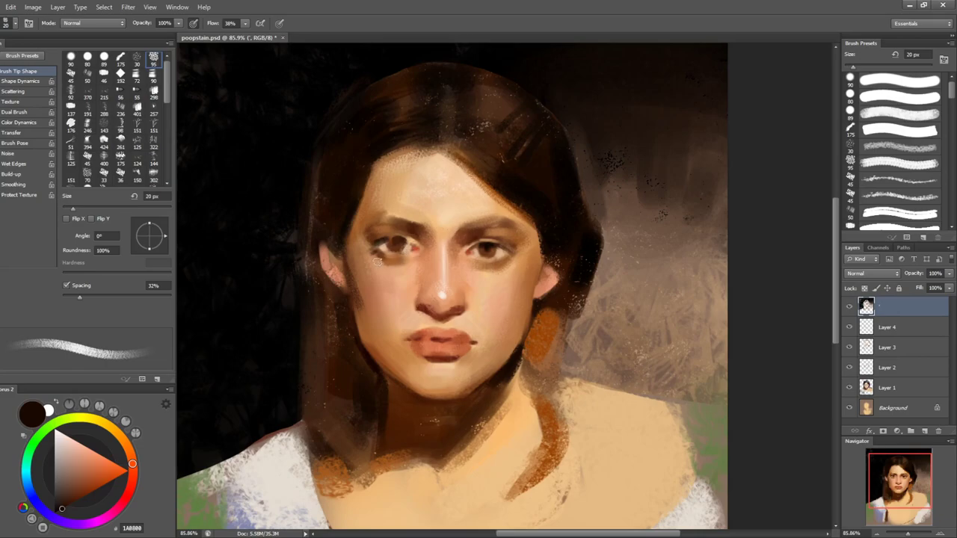
pyautogui.press('[')
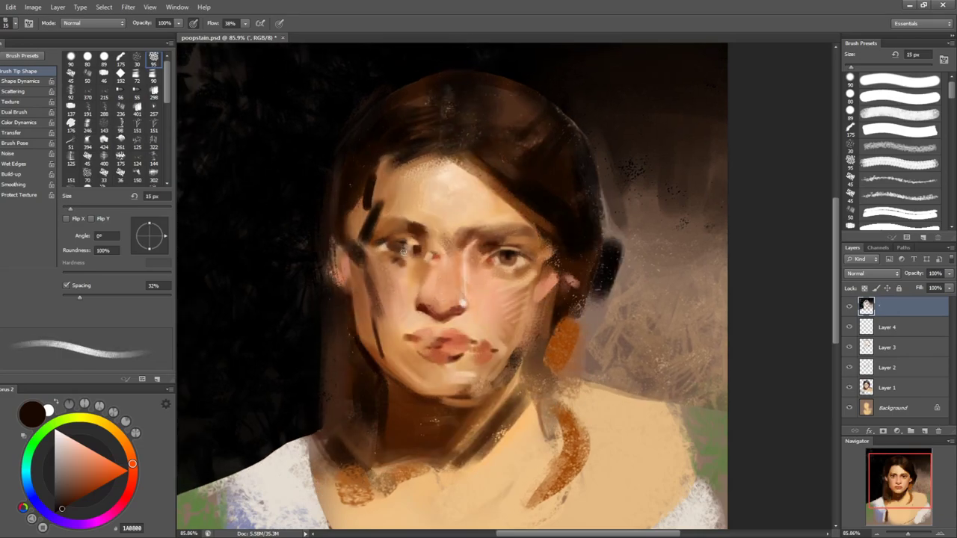
# - Refine the left eye and its outer socket with sampled dark and reddish browns at 15 to 20 px
pyautogui.keyDown('alt'); pyautogui.click(409, 241); pyautogui.keyUp('alt')
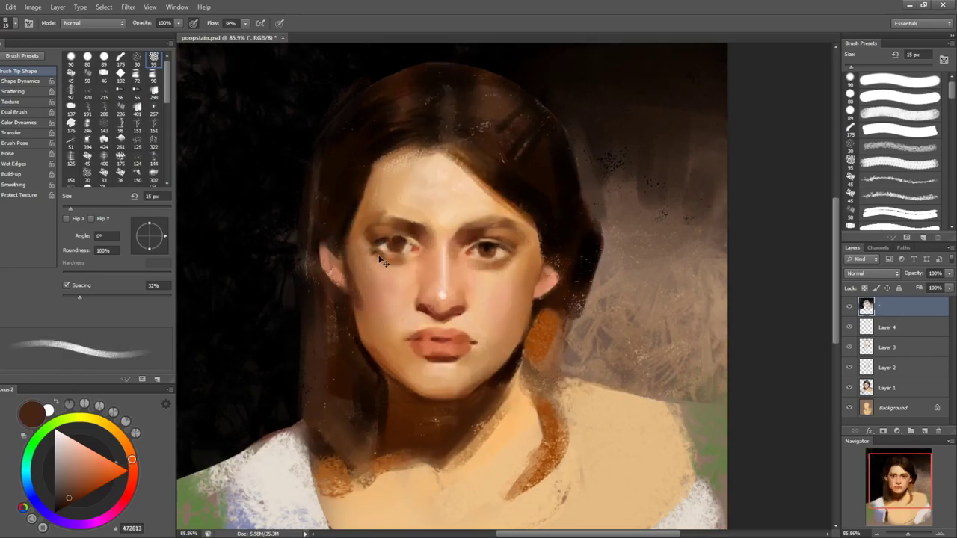
pyautogui.press(']')
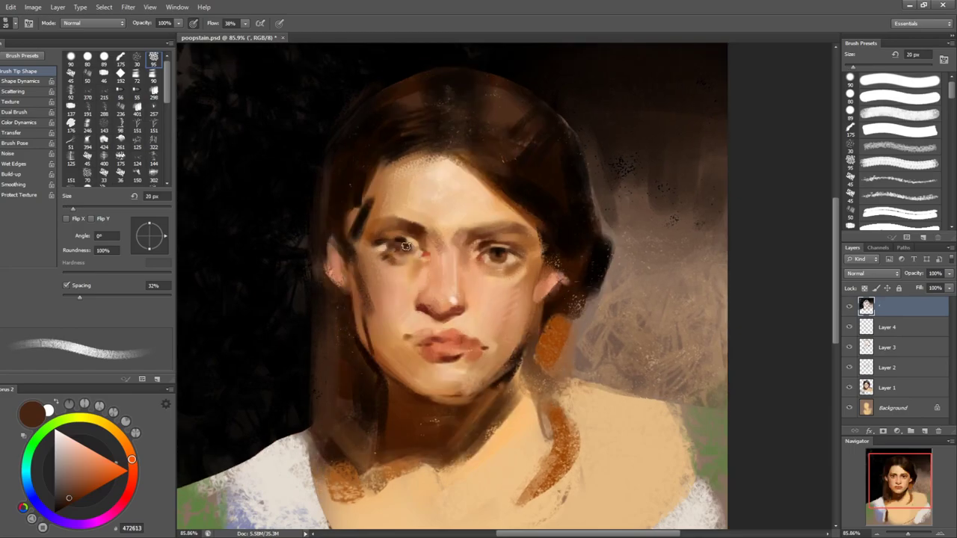
pyautogui.press('[')
pyautogui.keyDown('alt'); pyautogui.click(364, 239); pyautogui.keyUp('alt')
pyautogui.press(']')
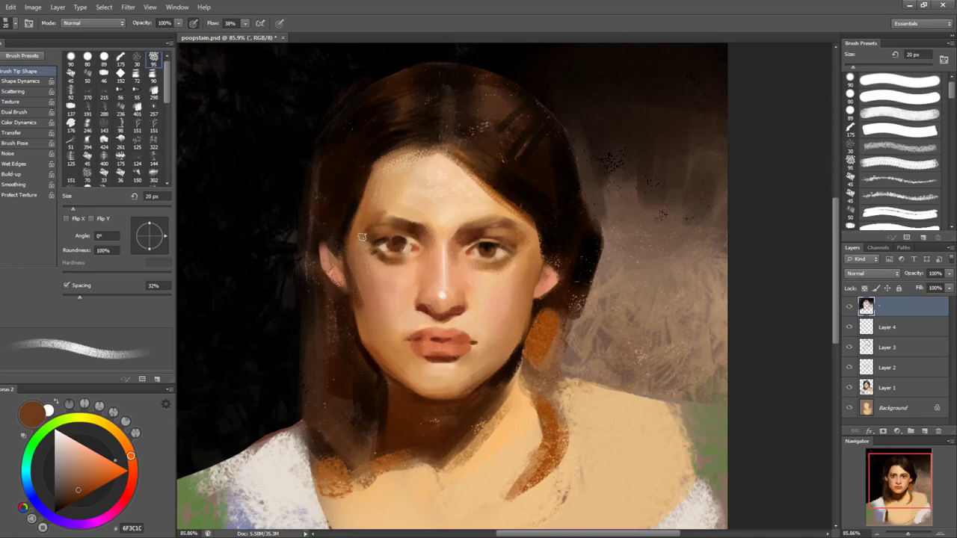
# - Lighten the skin beneath the right eye with sampled pale peach, reducing the textured brush to 15 px
pyautogui.hotkey('ctrl', 'shift', 'h')
pyautogui.hotkey('ctrl', 'shift', 'h')
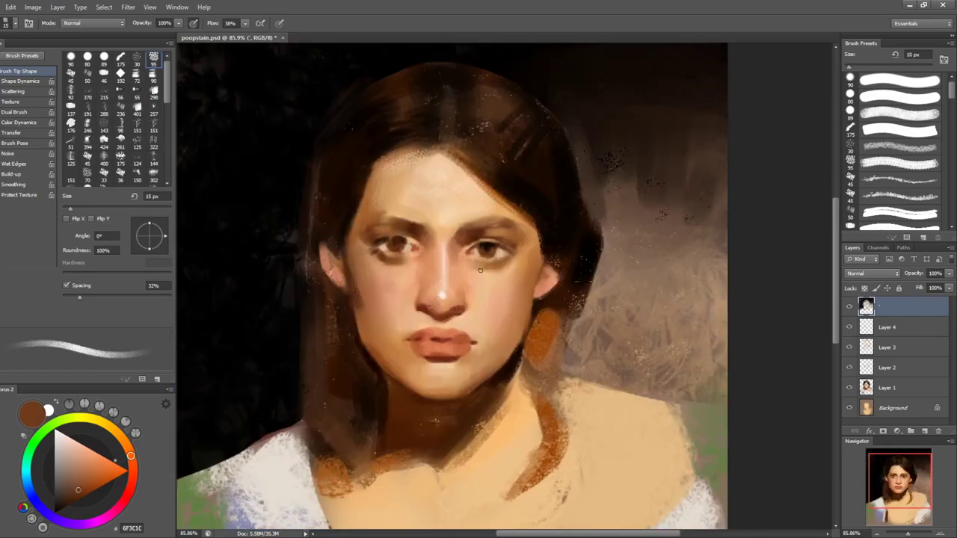
pyautogui.keyDown('alt'); pyautogui.click(491, 278); pyautogui.keyUp('alt')
pyautogui.press('[')
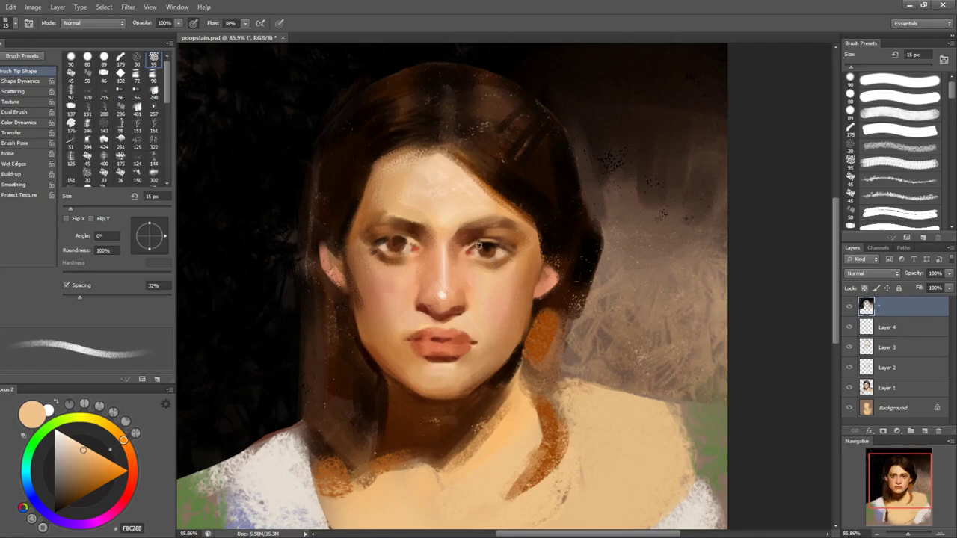
# - Touch up fine details around the eyes with skin tones sampled from the right eyelid and left cheek, at 9 to 10 px
pyautogui.keyDown('alt'); pyautogui.click(474, 236); pyautogui.keyUp('alt')
pyautogui.press('[')
pyautogui.press('[')
pyautogui.press('[')
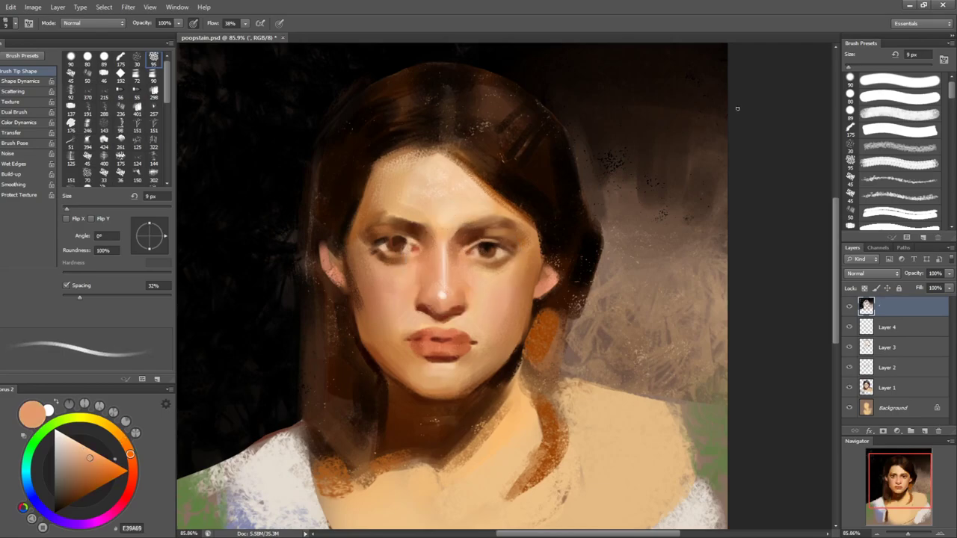
pyautogui.press(']')
pyautogui.keyDown('alt'); pyautogui.click(365, 287); pyautogui.keyUp('alt')
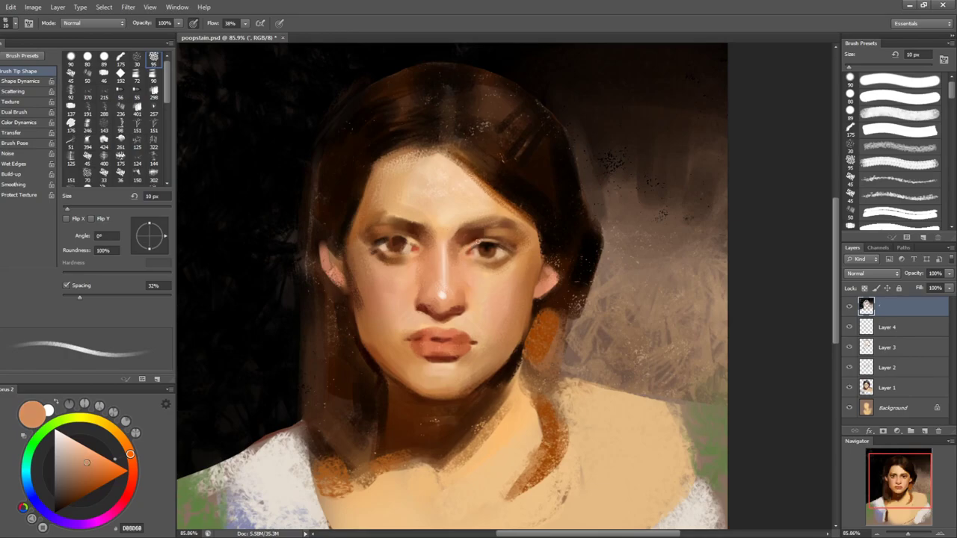
pyautogui.keyDown('alt'); pyautogui.click(412, 267); pyautogui.keyUp('alt')
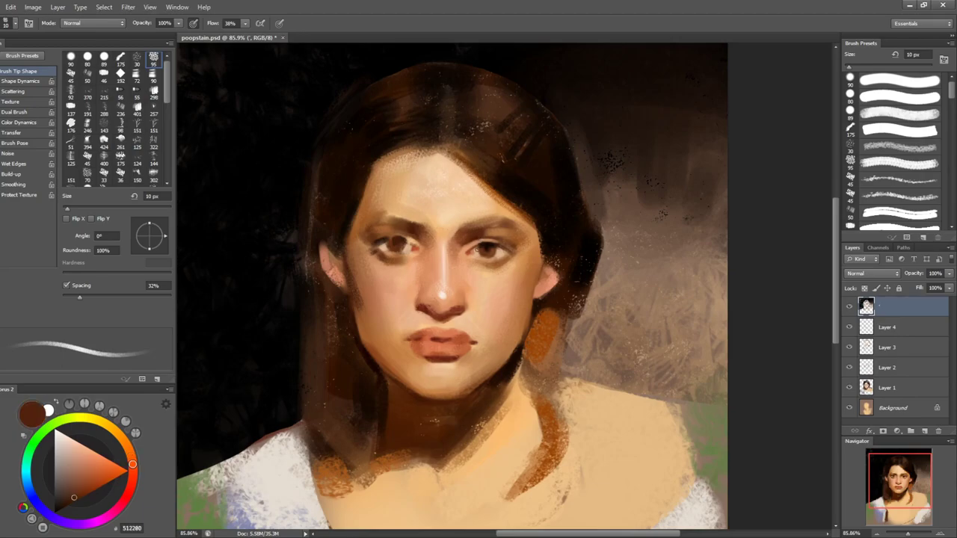
# - Set the paint colour to a saturated dark red-brown, 6B2100, for the facial details
pyautogui.press('r')
pyautogui.press('b')
pyautogui.moveTo(93, 489); pyautogui.dragTo(93, 503)
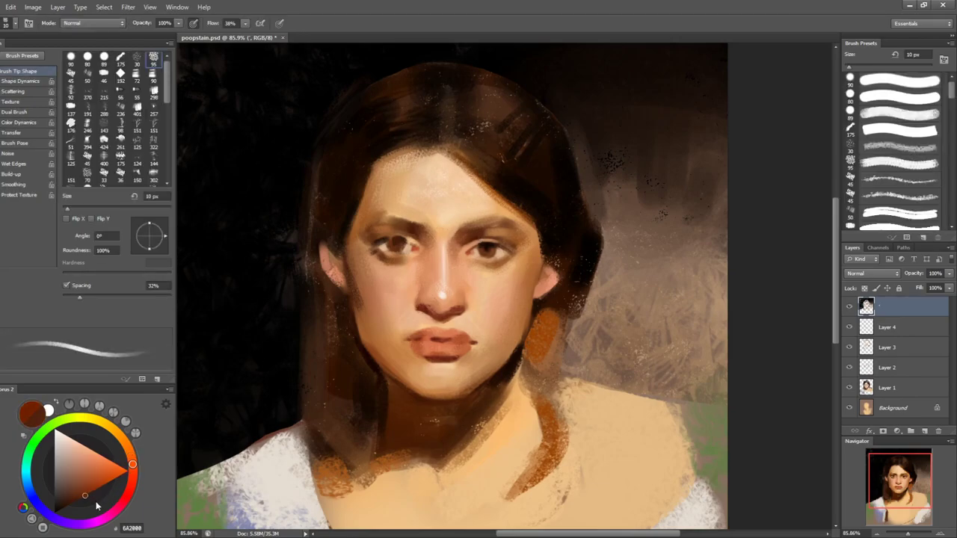
pyautogui.press('r')
pyautogui.moveTo(501, 370); pyautogui.dragTo(538, 362)
pyautogui.press('b')
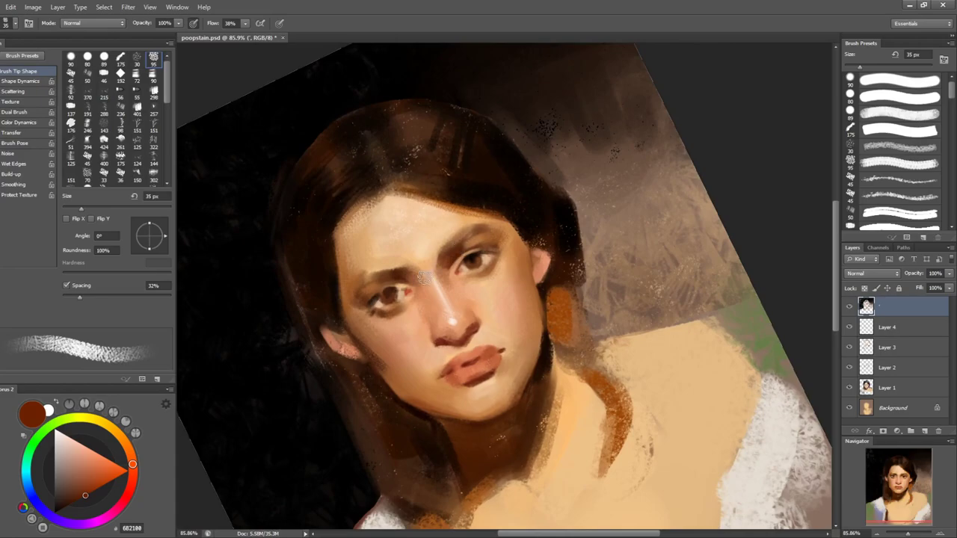
pyautogui.press('r')
pyautogui.moveTo(684, 314)
pyautogui.mouseDown()
pyautogui.moveTo(679, 342)
pyautogui.moveTo(651, 379)
pyautogui.mouseUp()
pyautogui.press('b')
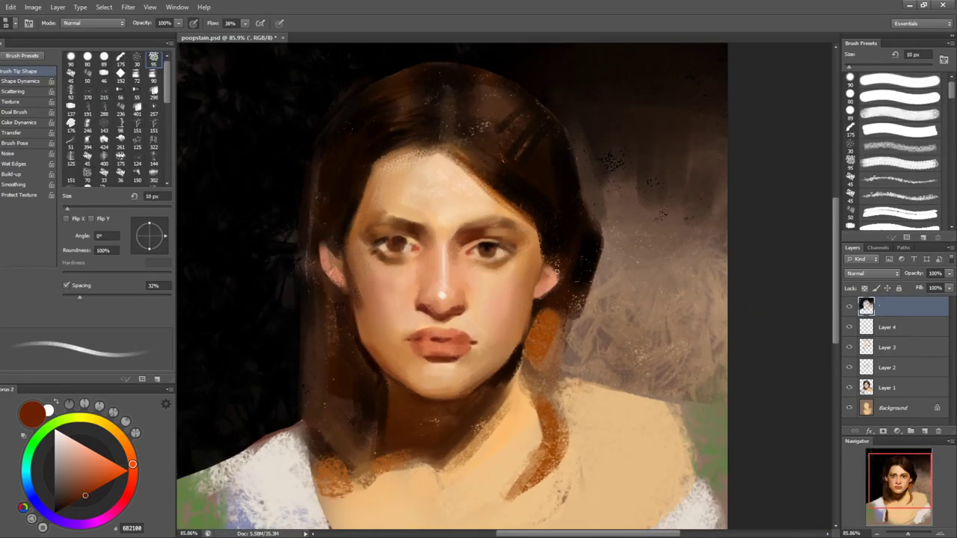
# - Define the right eye's outer corner with dark brown 3A1100 at 6 to 9 px, blending with the Mixer Brush at 30 px
pyautogui.press('[')
pyautogui.press('[')
pyautogui.moveTo(87, 494); pyautogui.dragTo(71, 503)
pyautogui.press('[')
pyautogui.press('[')
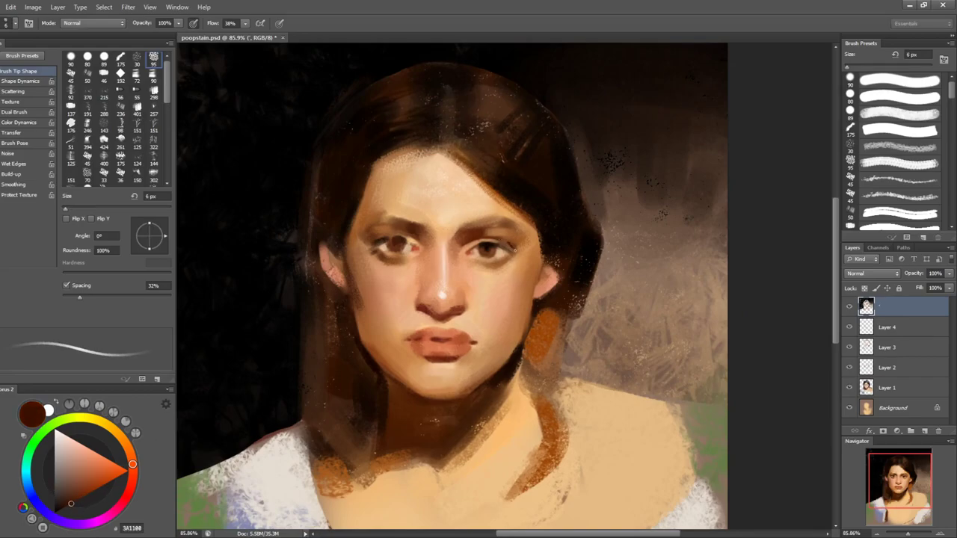
pyautogui.press(']')
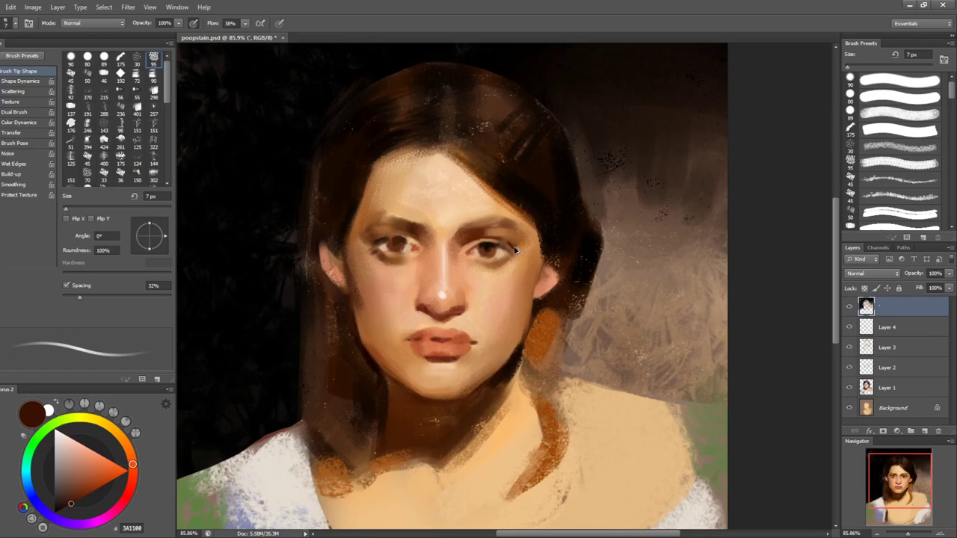
pyautogui.press(']')
pyautogui.press(']')
pyautogui.hotkey('shift', 'b')
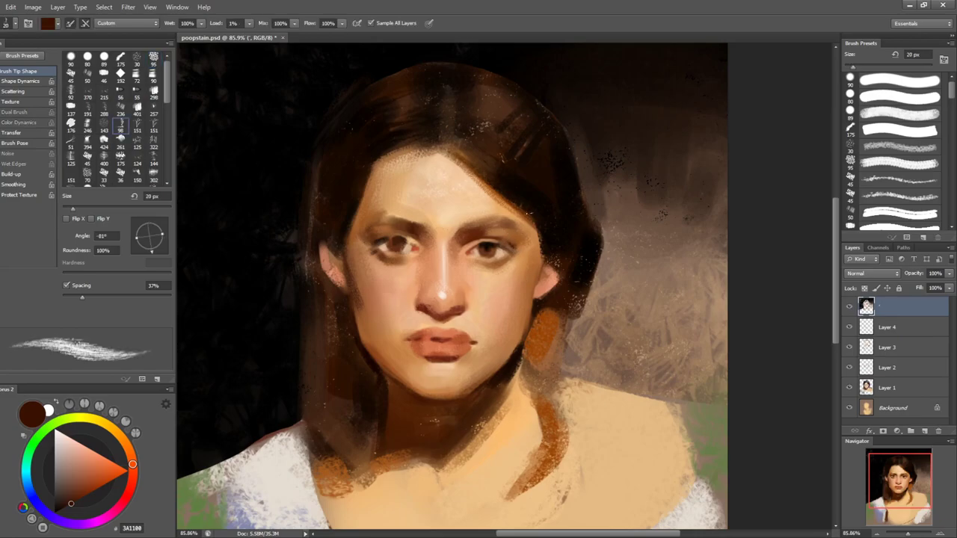
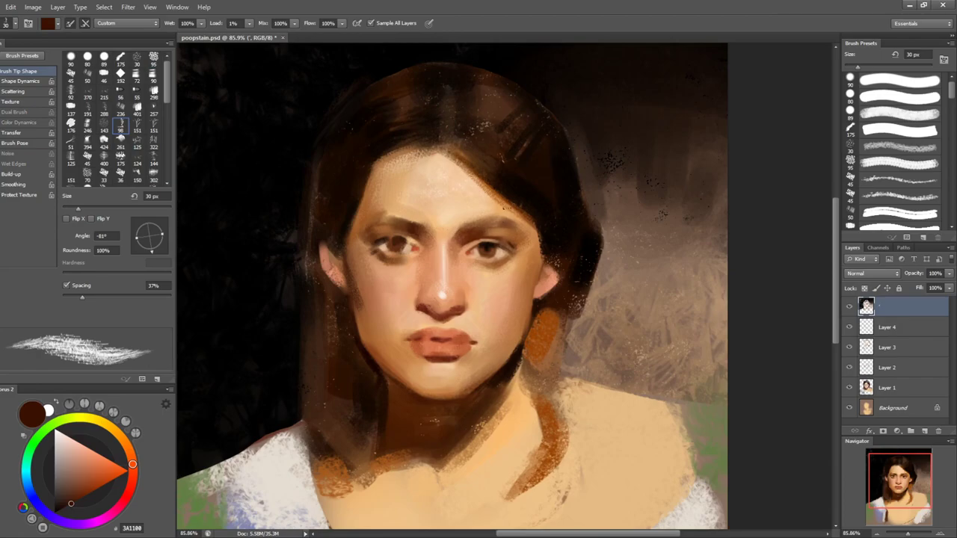
pyautogui.hotkey('shift', 'b')
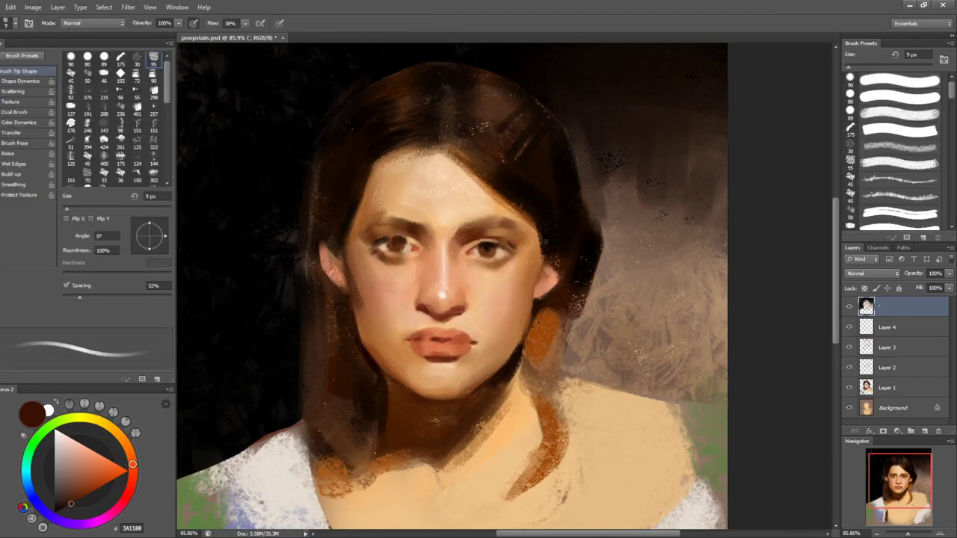
# - Retouch the skin around the right eye with tan CF8D5F sampled from beside the nose, using the small textured brush
pyautogui.press('[')
pyautogui.press('[')
pyautogui.press('[')
pyautogui.press('r')
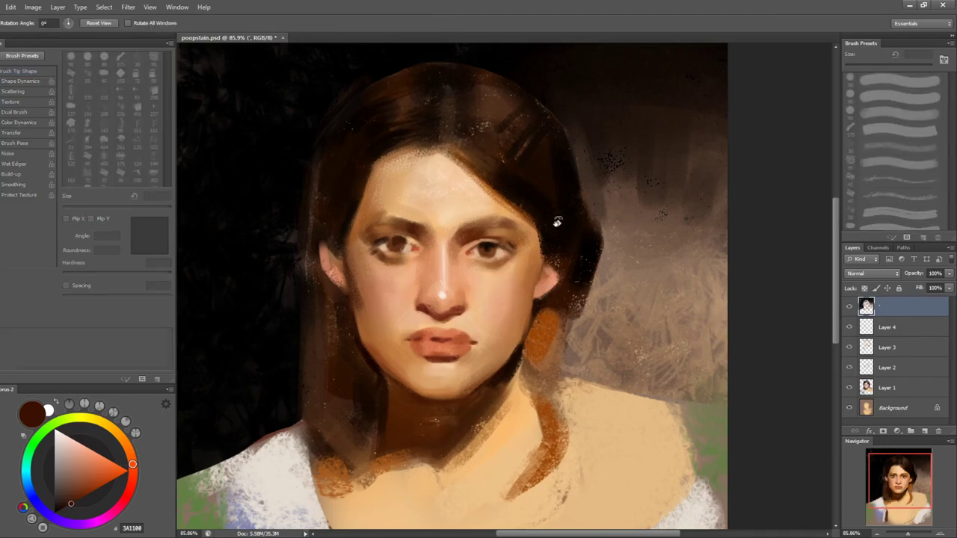
pyautogui.moveTo(557, 221); pyautogui.dragTo(512, 204)
pyautogui.keyDown('alt'); pyautogui.click(452, 271); pyautogui.keyUp('alt')
pyautogui.press(']')
pyautogui.press('r')
pyautogui.moveTo(662, 258); pyautogui.dragTo(648, 346)
# - Blend the fresh tones around the right eye with the Mixer Brush at 25 px, returning to the regular brush
pyautogui.press('b')
pyautogui.hotkey('shift', 'b')
pyautogui.press('[')
pyautogui.press('[')
pyautogui.press('[')
pyautogui.press('[')
pyautogui.press(']')
pyautogui.press(']')
pyautogui.press(']')
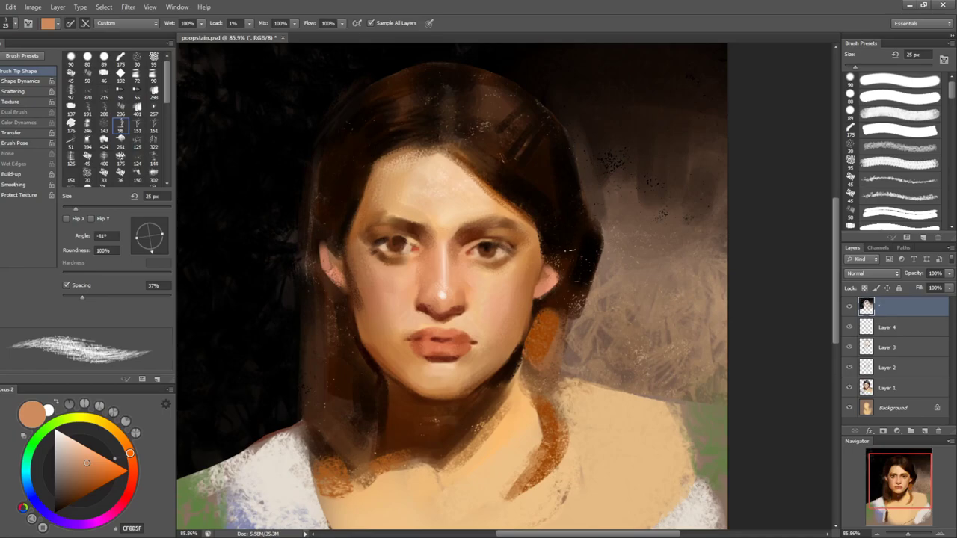
pyautogui.hotkey('shift', 'b')
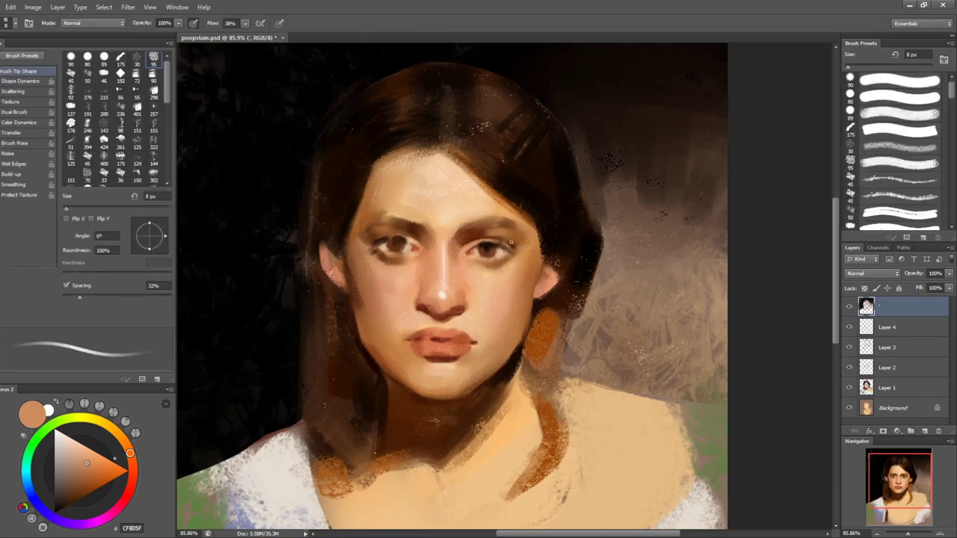
# - Refine the right eye's lower lid and iris with sampled C87C57, AB5133 and 63341A at 8 to 10 px
pyautogui.keyDown('alt'); pyautogui.click(504, 257); pyautogui.keyUp('alt')
pyautogui.keyDown('alt'); pyautogui.click(544, 282); pyautogui.keyUp('alt')
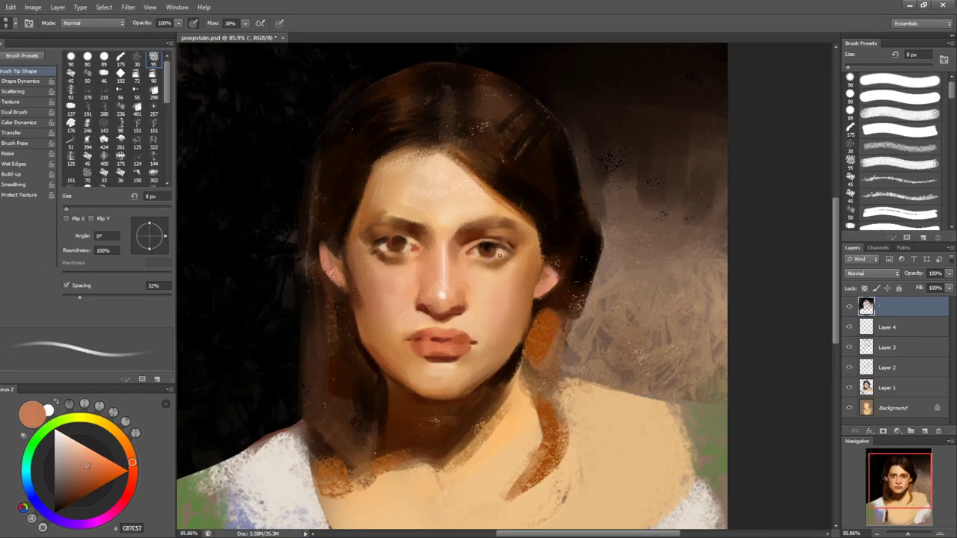
pyautogui.press(']')
pyautogui.press(']')
pyautogui.keyDown('alt'); pyautogui.click(475, 249); pyautogui.keyUp('alt')
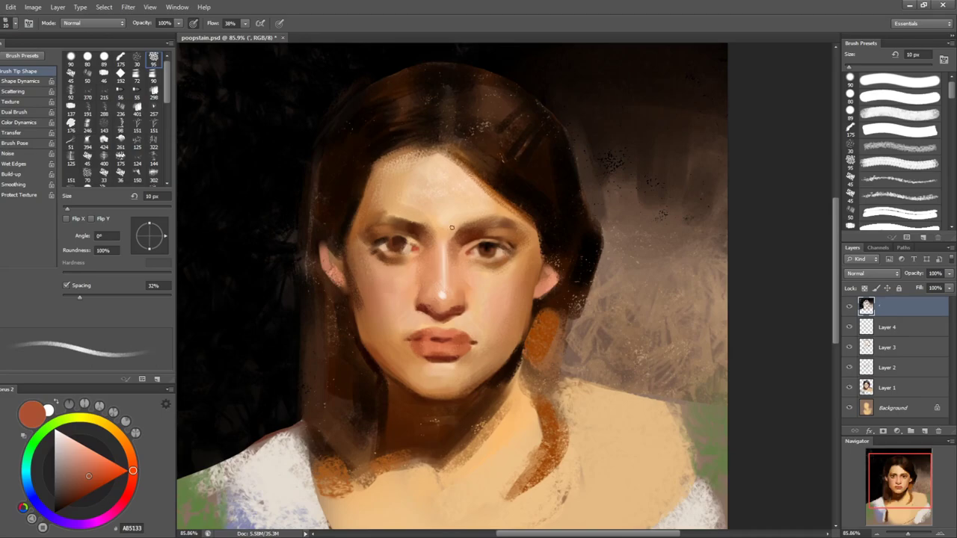
pyautogui.keyDown('alt'); pyautogui.click(484, 252); pyautogui.keyUp('alt')
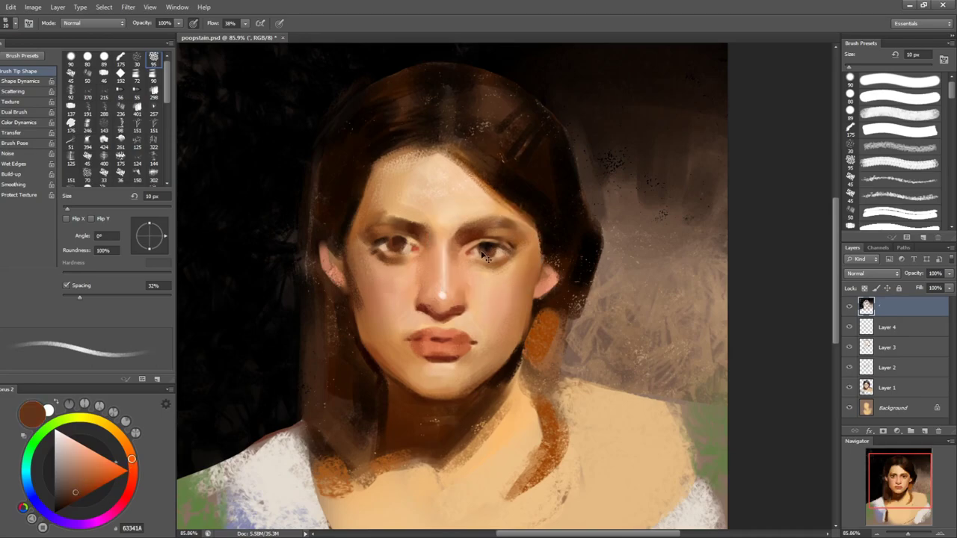
# - Highlight the right eye's inner corner with pale peach F5D1A9 sampled from the forehead, using a hard round brush at 9 to 4 px
pyautogui.click(889, 104)
pyautogui.hotkey('ctrl', 'space')
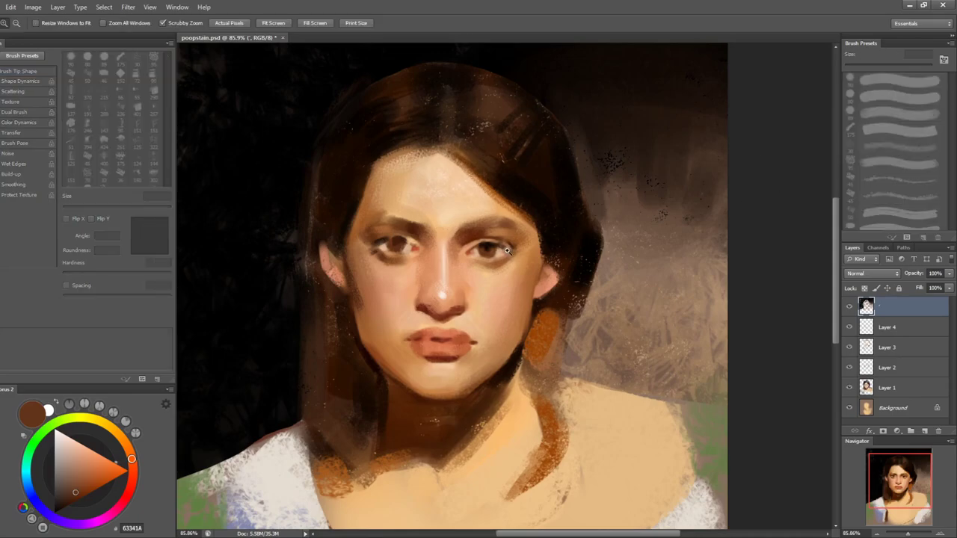
pyautogui.moveTo(507, 248); pyautogui.dragTo(542, 248)
pyautogui.press('[')
pyautogui.press('[')
pyautogui.press('[')
pyautogui.press('[')
pyautogui.press('[')
pyautogui.press('[')
pyautogui.press('[')
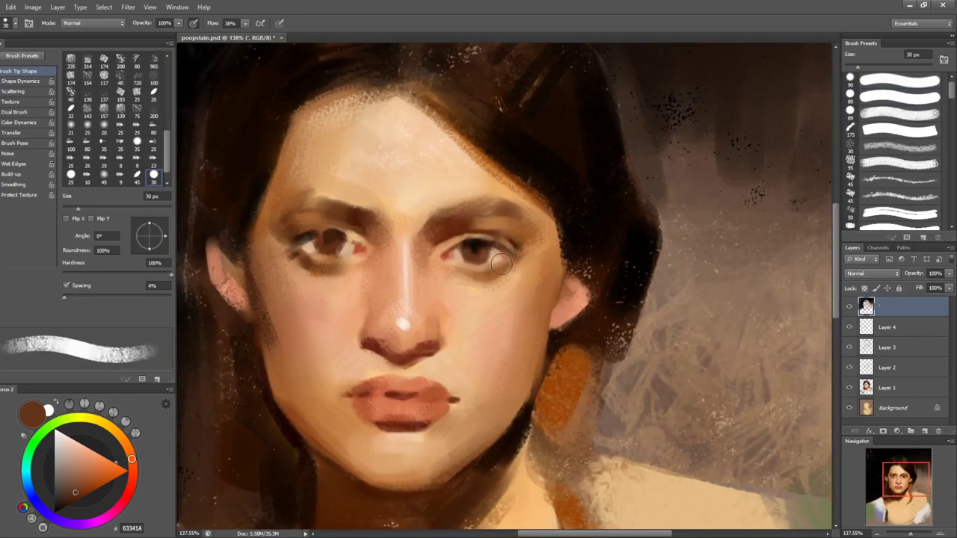
pyautogui.keyDown('alt'); pyautogui.click(438, 142); pyautogui.keyUp('alt')
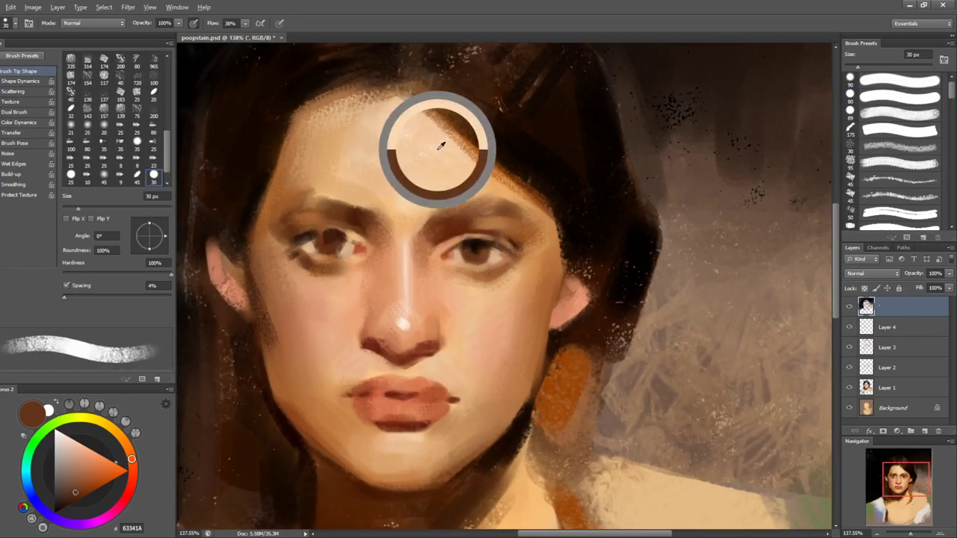
pyautogui.press(',')
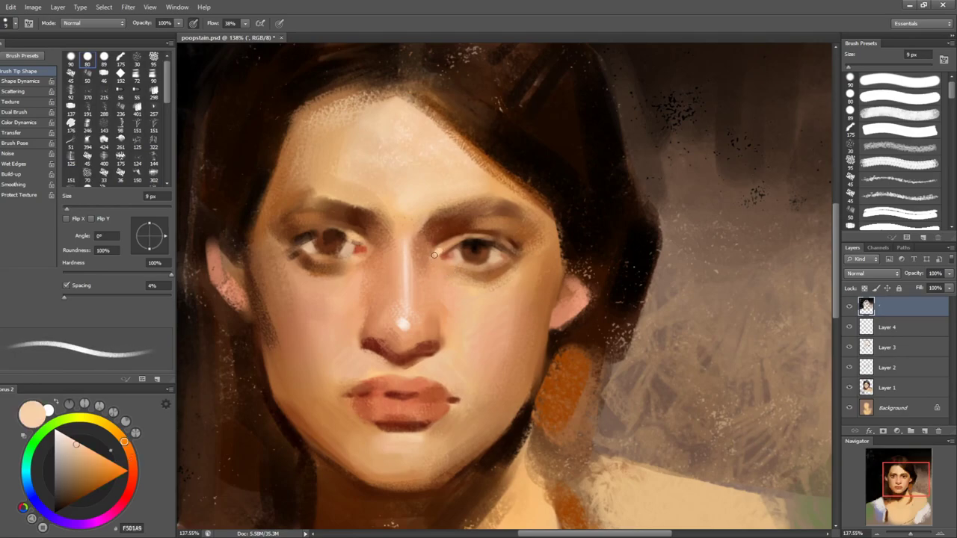
pyautogui.moveTo(435, 252); pyautogui.dragTo(441, 250)
pyautogui.press('[')
pyautogui.press('[')
pyautogui.press('[')
pyautogui.press('[')
pyautogui.press('[')
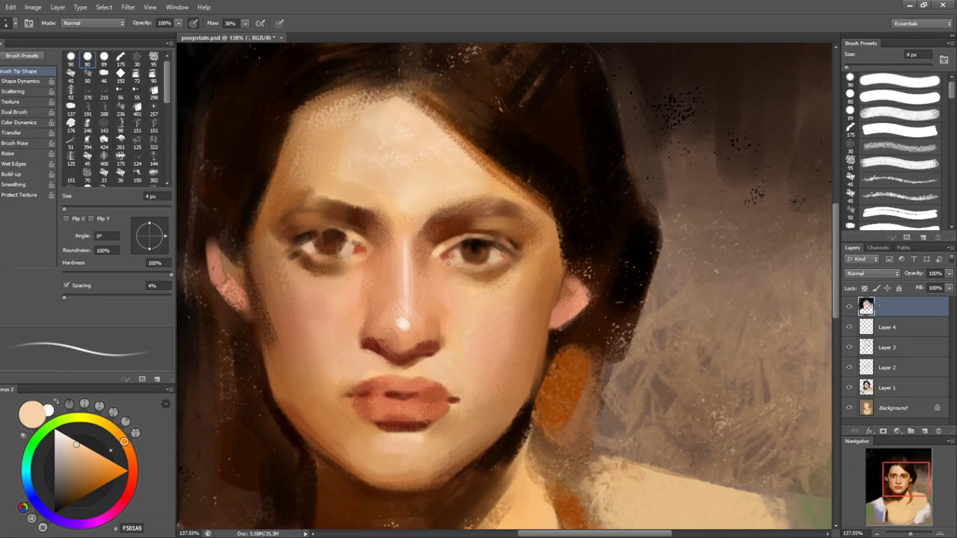
# - Lighten the right eye's lower lid rim with pale peach F5D1A9, varying the hard round brush from 5 to 8 px
pyautogui.press(']')
pyautogui.press(']')
pyautogui.press(']')
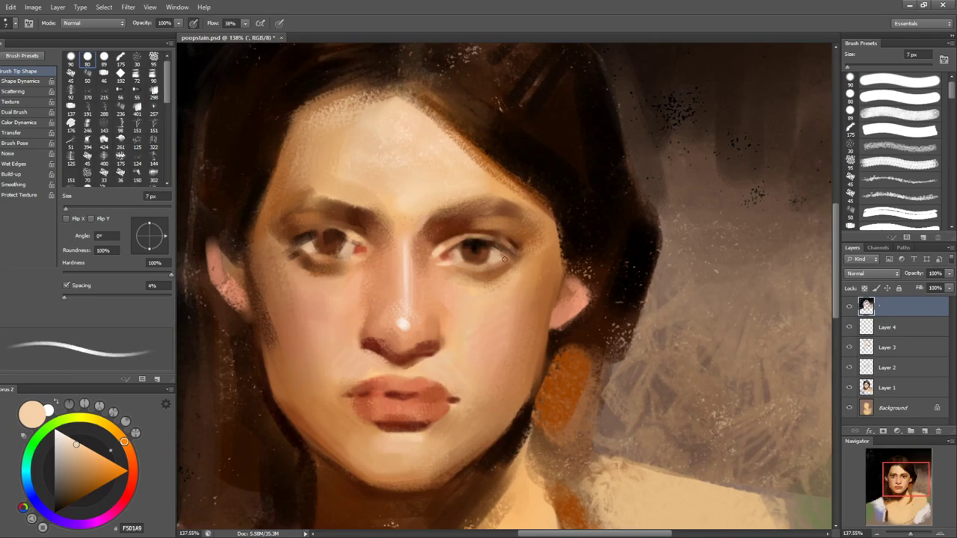
pyautogui.press('[')
pyautogui.press(']')
pyautogui.press(']')
pyautogui.press('[')
pyautogui.press('[')
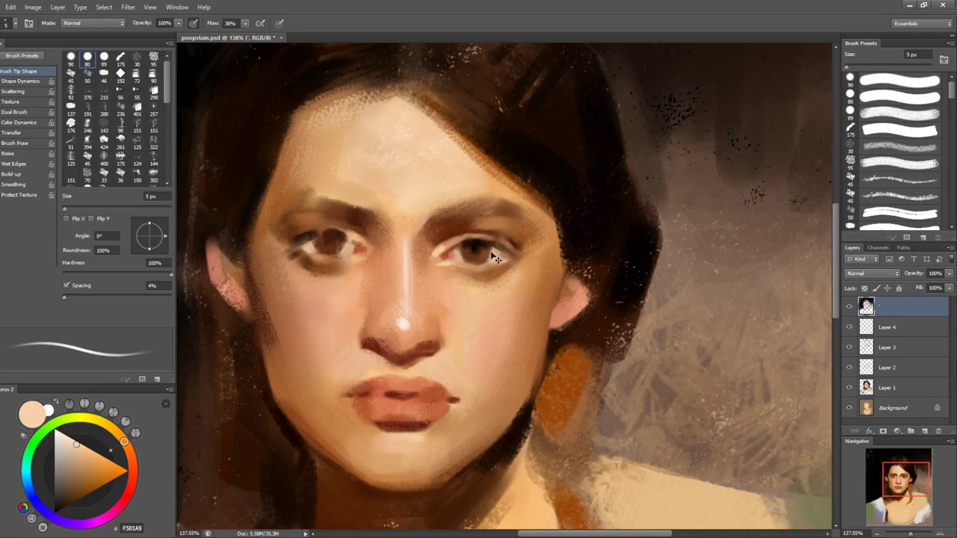
# - Refine the right eye's white and iris edge with sampled F3CFA7, brown 7B4122 and peach E7C09A at 7 px
pyautogui.press(']')
pyautogui.press(']')
pyautogui.keyDown('alt'); pyautogui.click(492, 257); pyautogui.keyUp('alt')
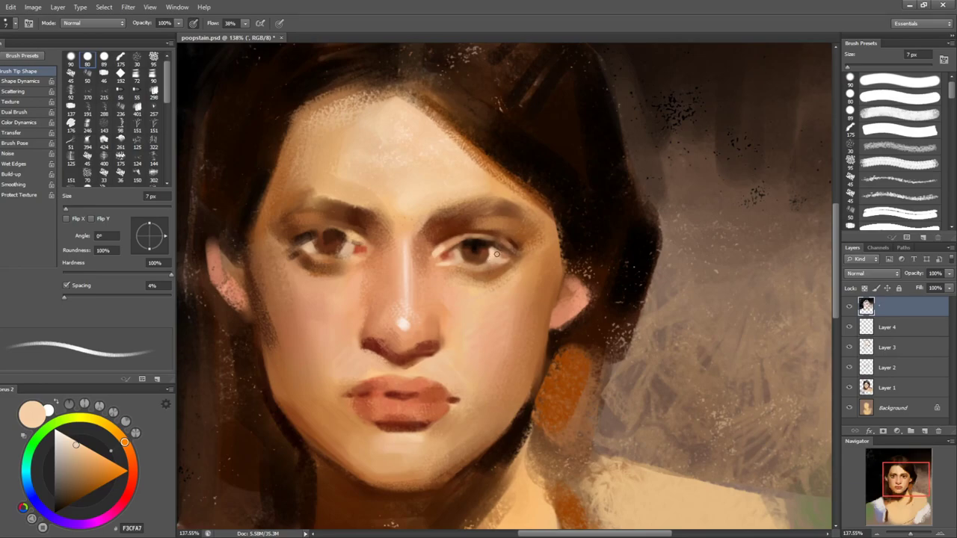
pyautogui.keyDown('alt'); pyautogui.click(495, 255); pyautogui.keyUp('alt')
pyautogui.keyDown('alt'); pyautogui.click(479, 257); pyautogui.keyUp('alt')
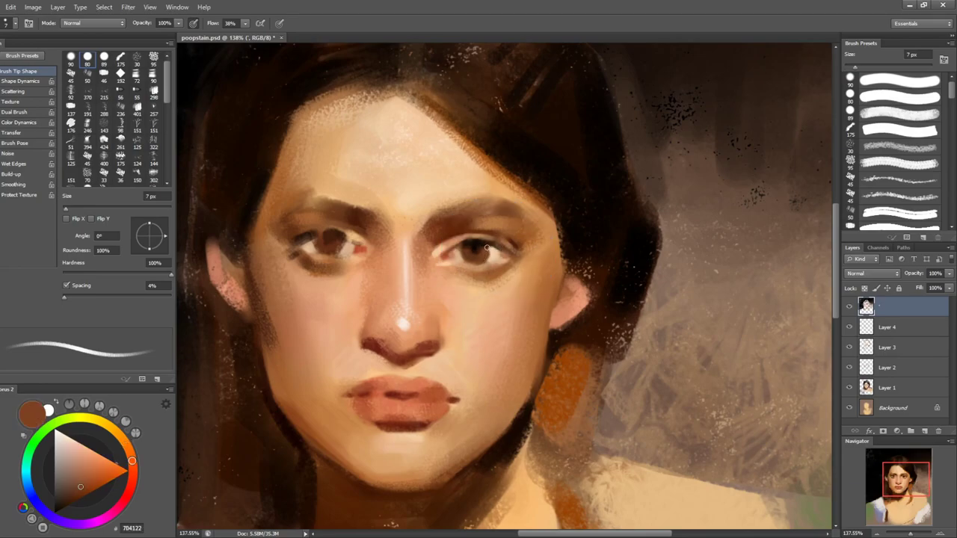
pyautogui.hotkey('shift', 'b')
pyautogui.hotkey('shift', 'b')
pyautogui.keyDown('alt'); pyautogui.click(486, 261); pyautogui.keyUp('alt')
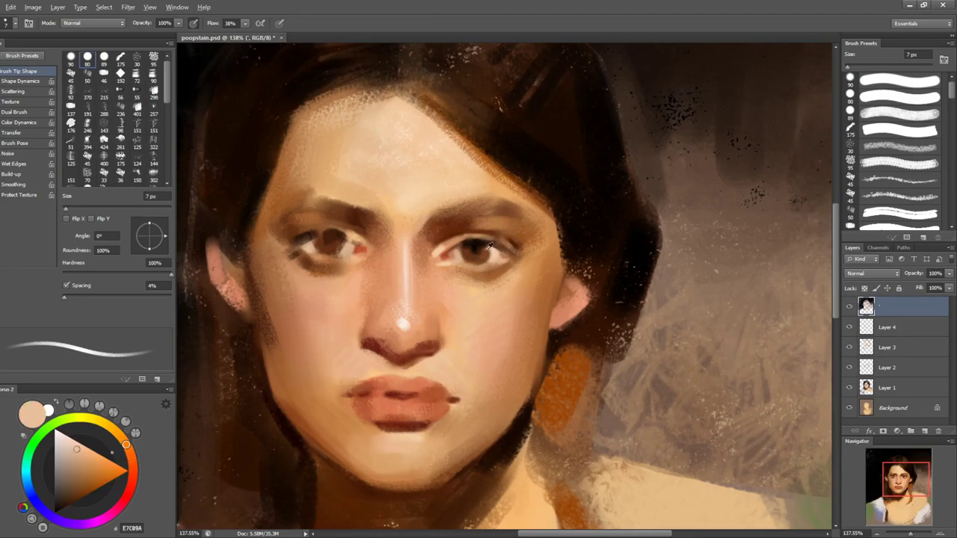
# - Sharpen the right eye's iris and upper lash line with sampled near-black brown 170D06 at 4 to 7 px, rotating the canvas for the strokes
pyautogui.keyDown('alt'); pyautogui.click(490, 247); pyautogui.keyUp('alt')
pyautogui.press('r')
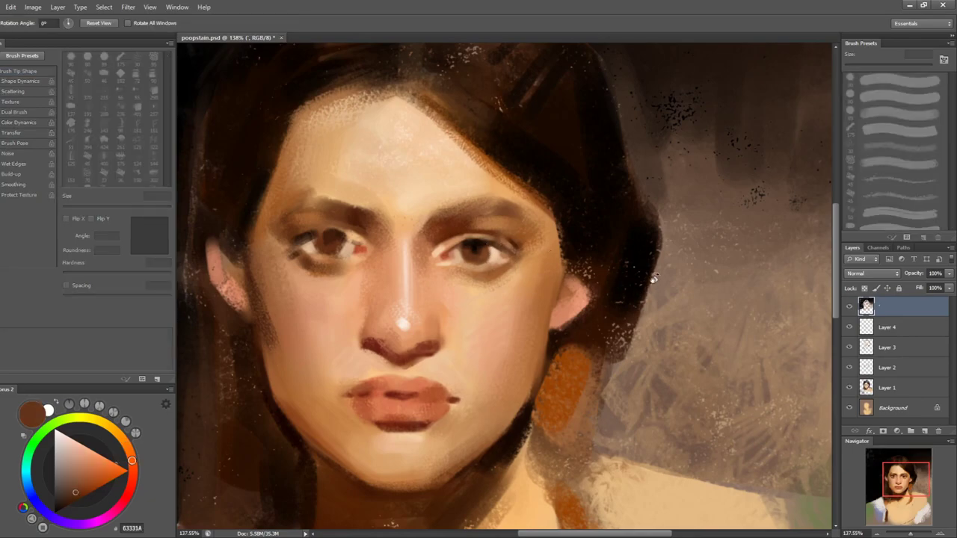
pyautogui.moveTo(542, 278); pyautogui.dragTo(463, 275)
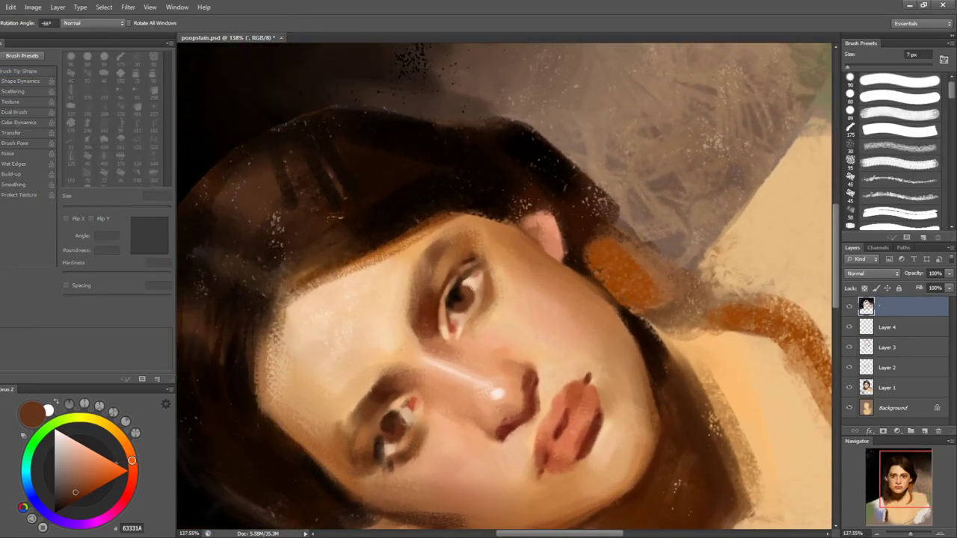
pyautogui.keyDown('alt'); pyautogui.click(460, 281); pyautogui.keyUp('alt')
pyautogui.press('[')
pyautogui.press('[')
pyautogui.press('[')
pyautogui.keyDown('alt'); pyautogui.click(448, 296); pyautogui.keyUp('alt')
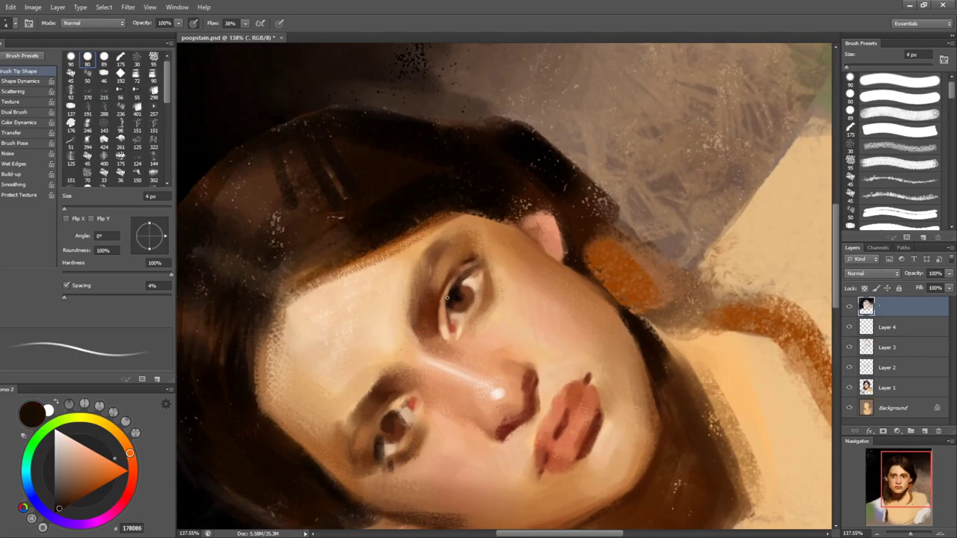
pyautogui.press(']')
pyautogui.press('r')
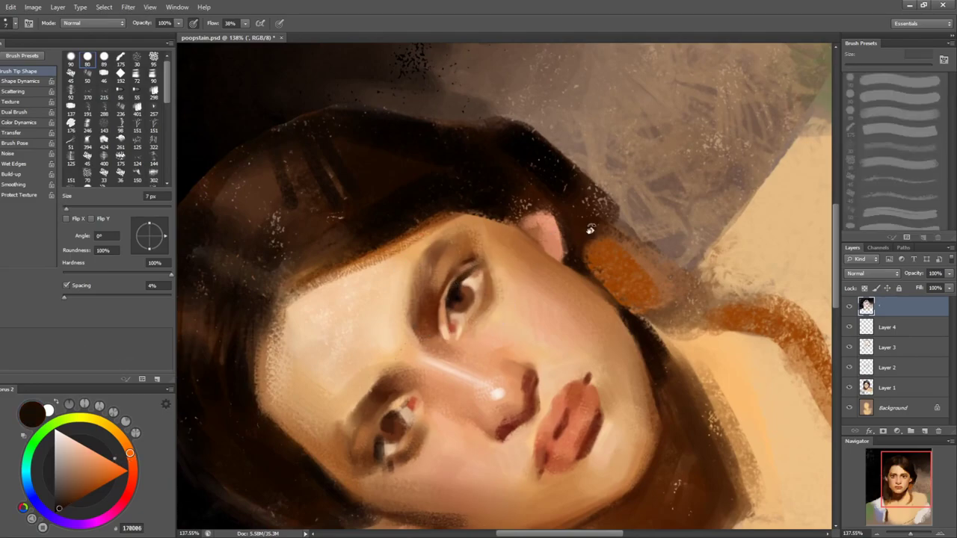
pyautogui.moveTo(580, 231); pyautogui.dragTo(588, 367)
# - Darken the outer end of the right eye's upper lash line with near-black brown 170D06, reducing the brush to 9 px
pyautogui.press('b')
pyautogui.press(']')
pyautogui.press(']')
pyautogui.press(']')
pyautogui.press(']')
pyautogui.press(']')
pyautogui.press(']')
pyautogui.press(']')
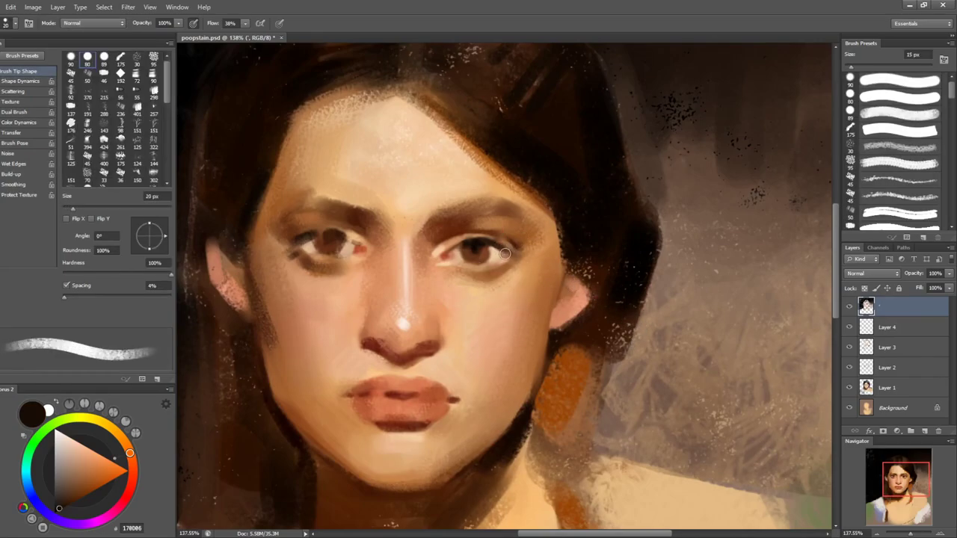
pyautogui.press('[')
pyautogui.press('[')
pyautogui.press('[')
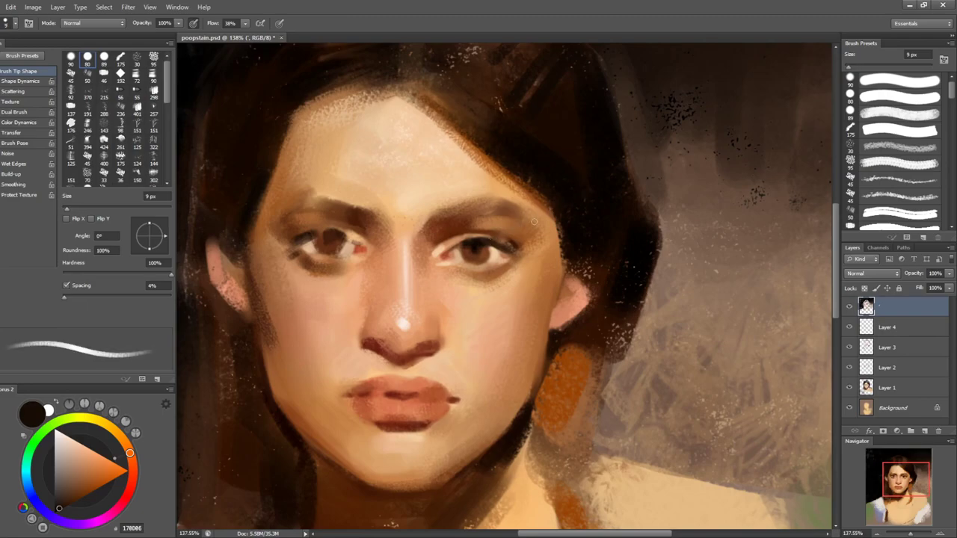
# - Deepen the inner socket shadow above the right eye with dark red 511105 at 15 px
pyautogui.click(99, 492)
pyautogui.click(128, 494)
pyautogui.click(72, 503)
pyautogui.press('[')
pyautogui.press('[')
pyautogui.press(']')
pyautogui.press(']')
pyautogui.press(']')
pyautogui.press(']')
pyautogui.moveTo(446, 237); pyautogui.dragTo(421, 238)
pyautogui.hotkey('ctrl', 'z')
pyautogui.keyDown('alt'); pyautogui.click(439, 235); pyautogui.keyUp('alt')
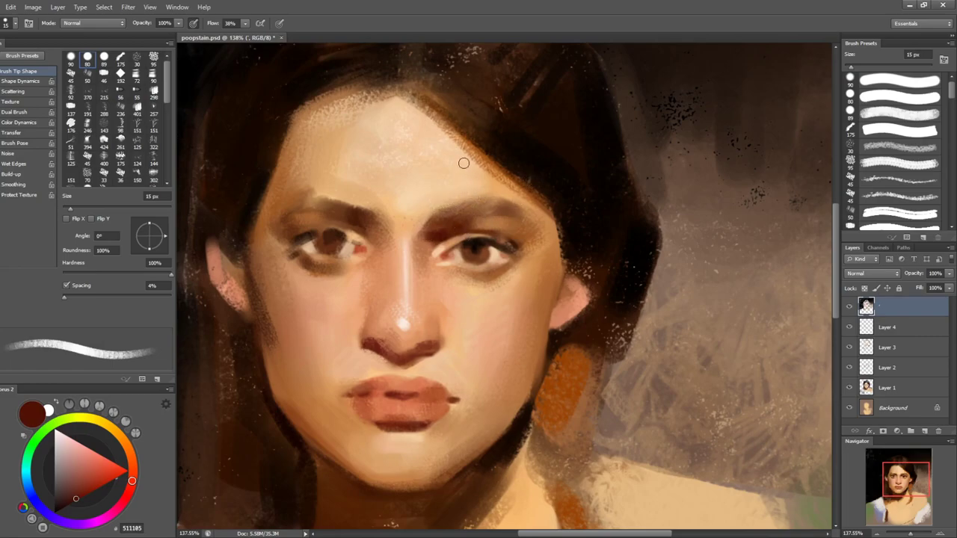
# - Refine the edges of the inner socket shadow with sampled dark red 561608, reducing the brush to 7 px
pyautogui.press('[')
pyautogui.press('[')
pyautogui.keyDown('alt'); pyautogui.click(423, 234); pyautogui.keyUp('alt')
pyautogui.press('[')
pyautogui.press('[')
pyautogui.press('[')
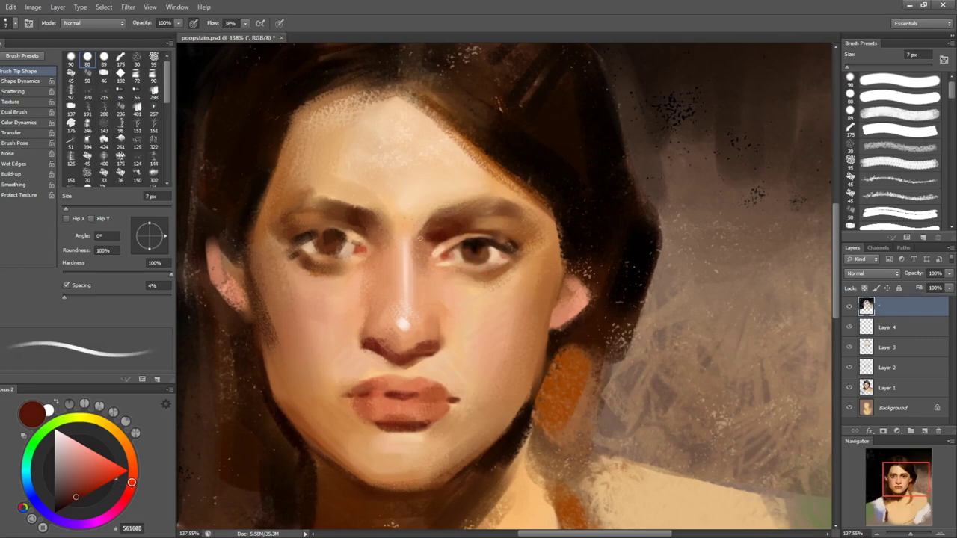
# - Darken the inner end of the right eyebrow with dark brown 2F190C at 10 px, extending it with brown 523210
pyautogui.press(']')
pyautogui.press(']')
pyautogui.keyDown('alt'); pyautogui.click(480, 232); pyautogui.keyUp('alt')
pyautogui.press(']')
pyautogui.press(']')
pyautogui.moveTo(440, 214); pyautogui.dragTo(454, 207)
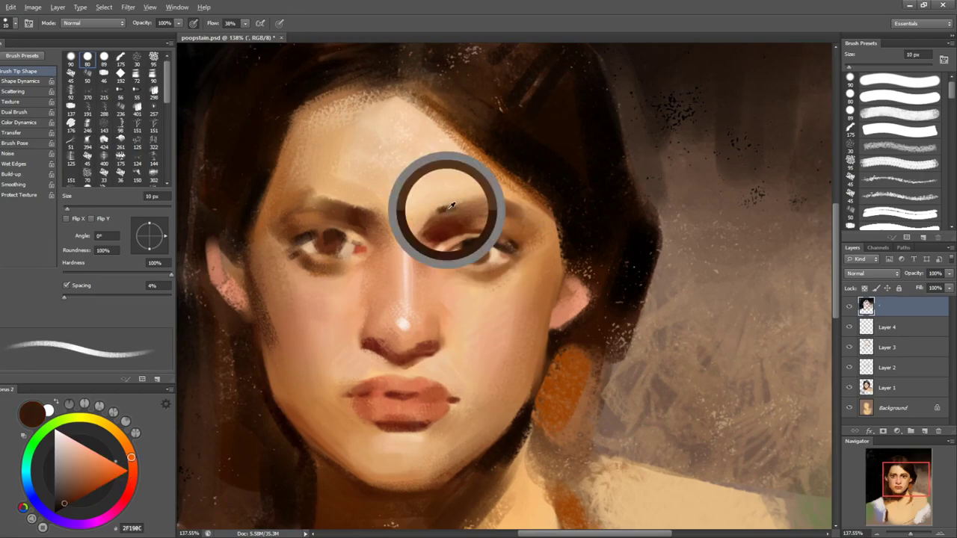
pyautogui.keyDown('alt'); pyautogui.click(441, 215); pyautogui.keyUp('alt')
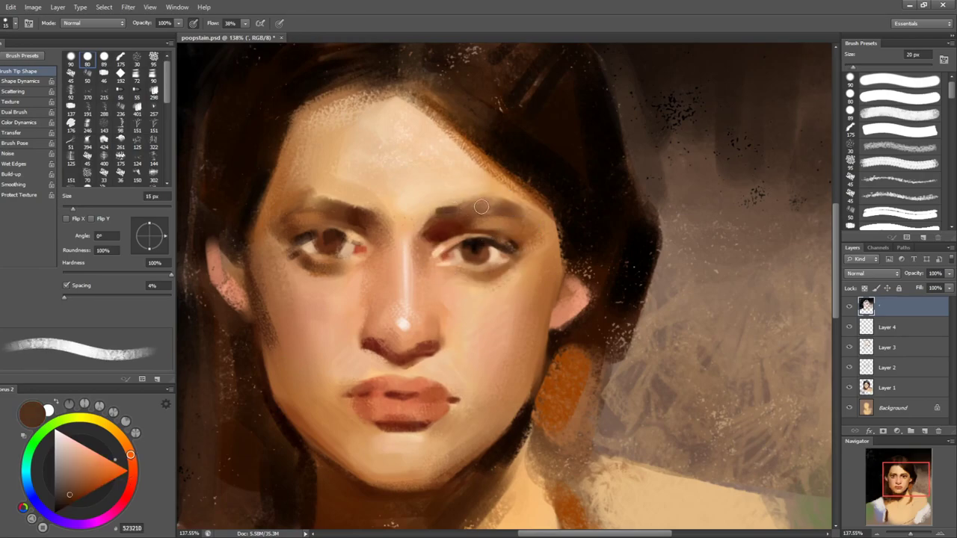
# - Clean up the skin around the right eyebrow's inner end with light peach EEC38E at 10 to 15 px
pyautogui.keyDown('alt'); pyautogui.click(430, 202); pyautogui.keyUp('alt')
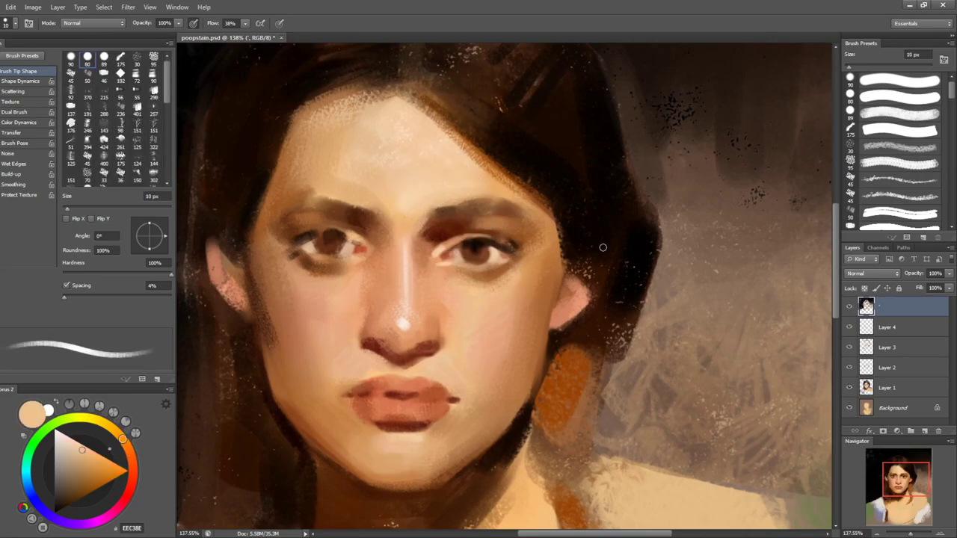
pyautogui.press(']')
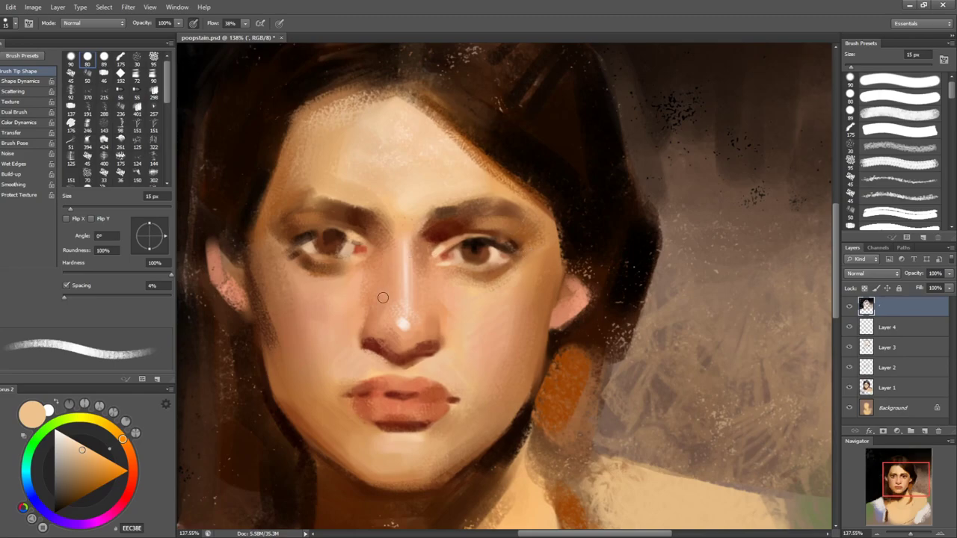
pyautogui.press('[')
pyautogui.press('[')
pyautogui.press('[')
# - Define the right eye's lower lid with sampled brown 65351C and tan 9F653C at 8 to 9 px
pyautogui.keyDown('alt'); pyautogui.click(482, 253); pyautogui.keyUp('alt')
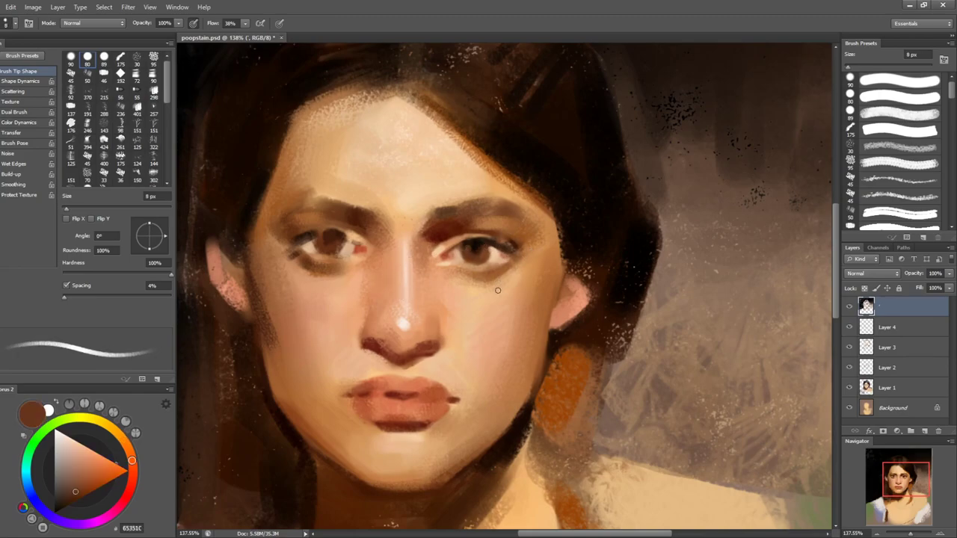
pyautogui.press(']')
pyautogui.keyDown('alt'); pyautogui.click(487, 274); pyautogui.keyUp('alt')
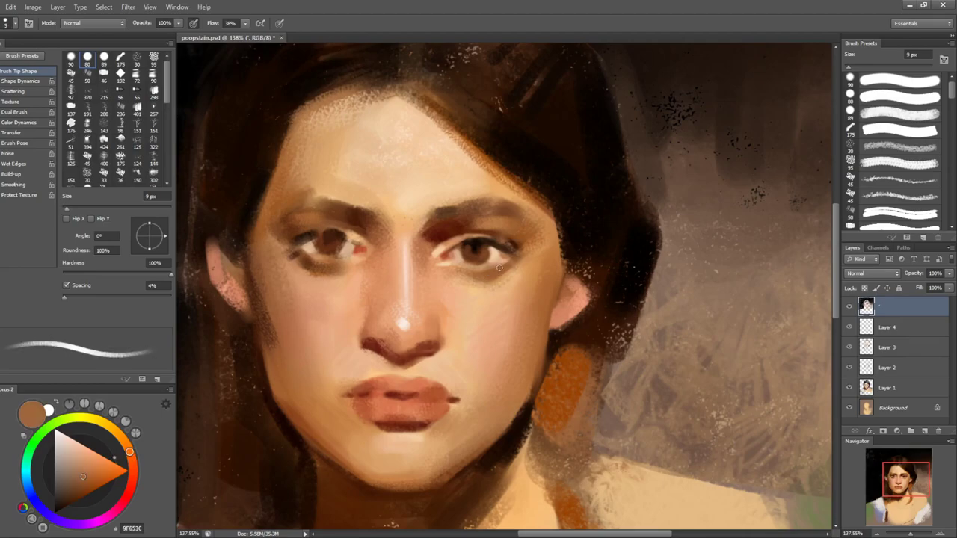
# - Shift the sampled lid colour to muted red 9E4839 and tint the skin beneath the right eye at 15 px
pyautogui.keyDown('alt'); pyautogui.click(484, 273); pyautogui.keyUp('alt')
pyautogui.moveTo(130, 495); pyautogui.dragTo(132, 482)
pyautogui.hotkey('shift', '.')
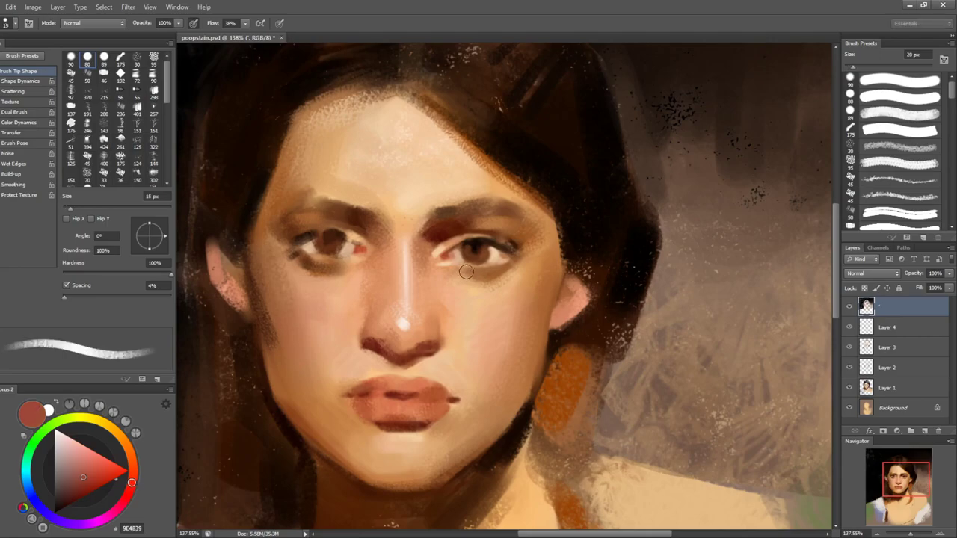
pyautogui.hotkey('ctrl', 'z')
pyautogui.press('[')
pyautogui.press('[')
pyautogui.press('[')
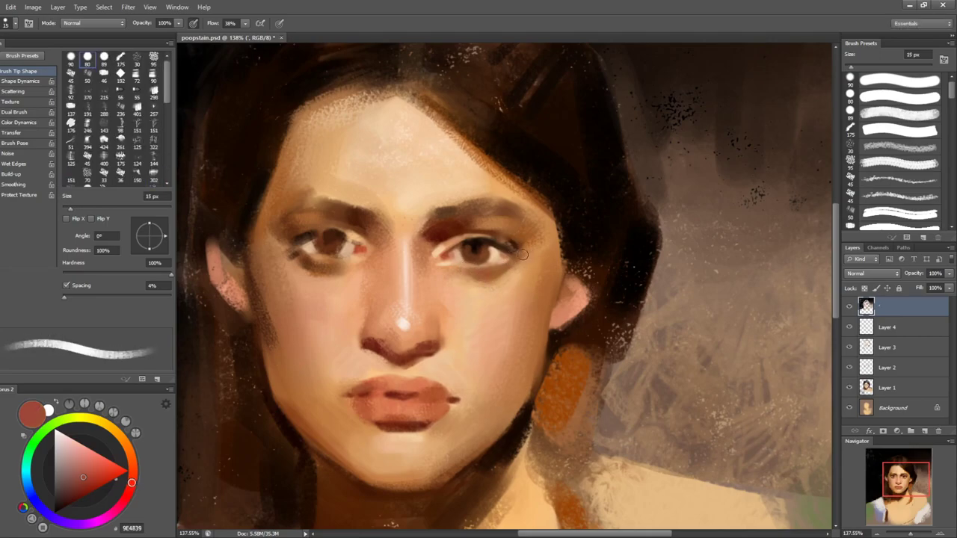
# - Brighten the paint colour to coral red C96351 and warm the shadow beneath the right eye, undoing the last stroke
pyautogui.click(89, 466)
pyautogui.press(']')
pyautogui.press(']')
pyautogui.press(']')
pyautogui.moveTo(480, 273); pyautogui.dragTo(494, 270)
pyautogui.press('[')
pyautogui.press('[')
pyautogui.press('[')
pyautogui.hotkey('ctrl', 'z')
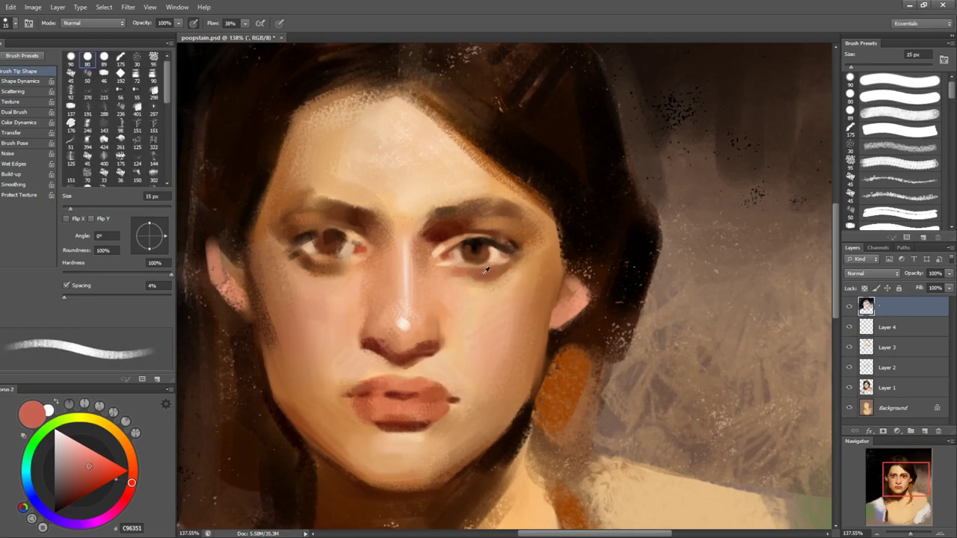
# - Blend the reddened area beneath the right eye with sampled C8734F and peach E7AF77 at 15 to 20 px
pyautogui.keyDown('alt'); pyautogui.click(459, 273); pyautogui.keyUp('alt')
pyautogui.keyDown('alt'); pyautogui.click(470, 275); pyautogui.keyUp('alt')
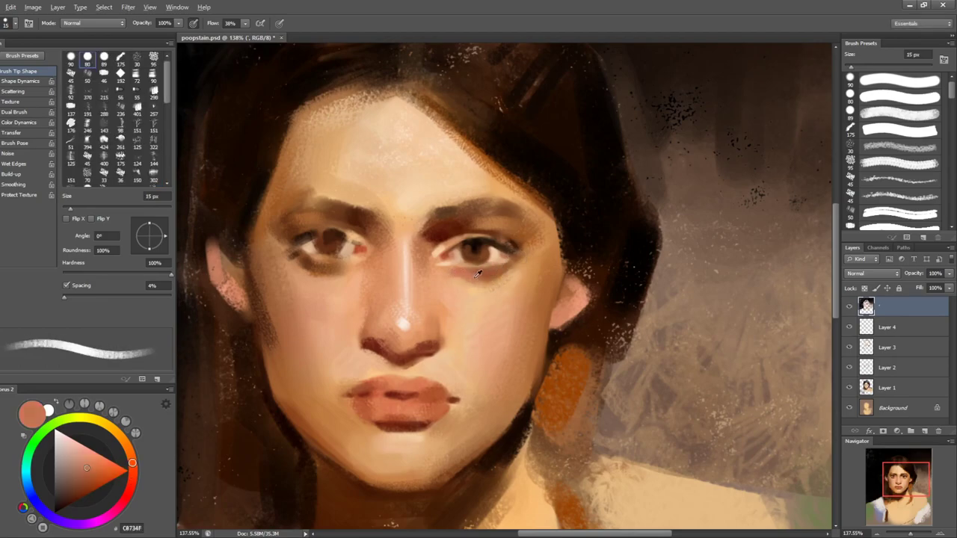
pyautogui.keyDown('alt'); pyautogui.click(482, 274); pyautogui.keyUp('alt')
pyautogui.press('[')
pyautogui.press('[')
pyautogui.press(']')
pyautogui.press(']')
pyautogui.press(']')
pyautogui.keyDown('alt'); pyautogui.click(521, 272); pyautogui.keyUp('alt')
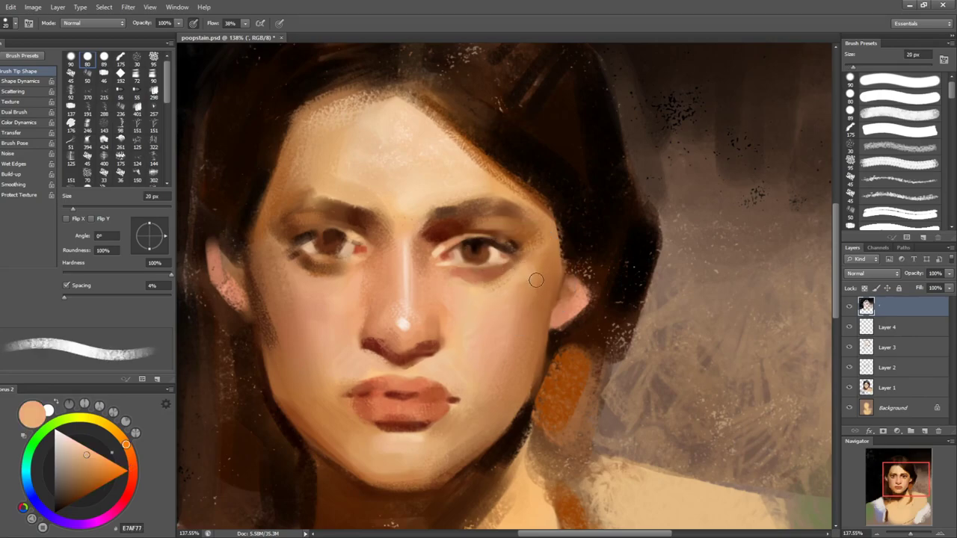
# - Paint a sampled light skin tone along the right cheekbone, undoing the last stroke
pyautogui.keyDown('alt'); pyautogui.click(440, 144); pyautogui.keyUp('alt')
pyautogui.moveTo(529, 261); pyautogui.dragTo(522, 283)
pyautogui.press(']')
pyautogui.press(']')
pyautogui.press(']')
pyautogui.press('[')
pyautogui.press('[')
pyautogui.hotkey('ctrl', 'z')
# - Brighten the cheekbone patch below the right eye, undo the last two strokes and sample light peach F2C99C with a 40 px brush
pyautogui.moveTo(505, 300)
pyautogui.mouseDown()
pyautogui.moveTo(524, 283)
pyautogui.moveTo(515, 305)
pyautogui.mouseUp()
pyautogui.keyDown('alt'); pyautogui.click(529, 284); pyautogui.keyUp('alt')
pyautogui.moveTo(547, 270); pyautogui.dragTo(514, 304)
pyautogui.hotkey('ctrl', 'alt', 'z')
pyautogui.hotkey('ctrl', 'alt', 'z')
pyautogui.keyDown('alt'); pyautogui.click(516, 290); pyautogui.keyUp('alt')
pyautogui.press(']')
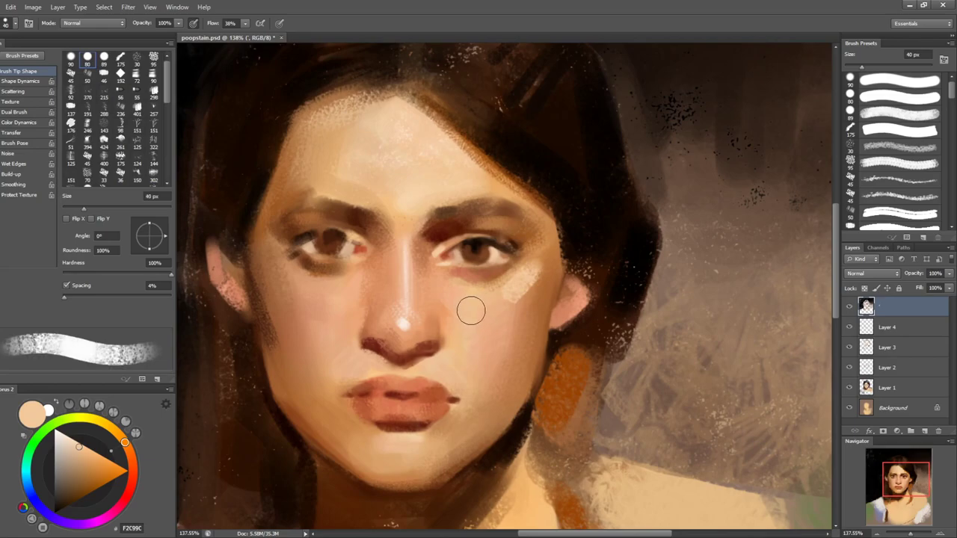
# - Clean up the skin beside the nose's right wing with peach F2C99C and sampled EEC194 at 7 to 15 px
pyautogui.press('[')
pyautogui.press('[')
pyautogui.press('[')
pyautogui.press('[')
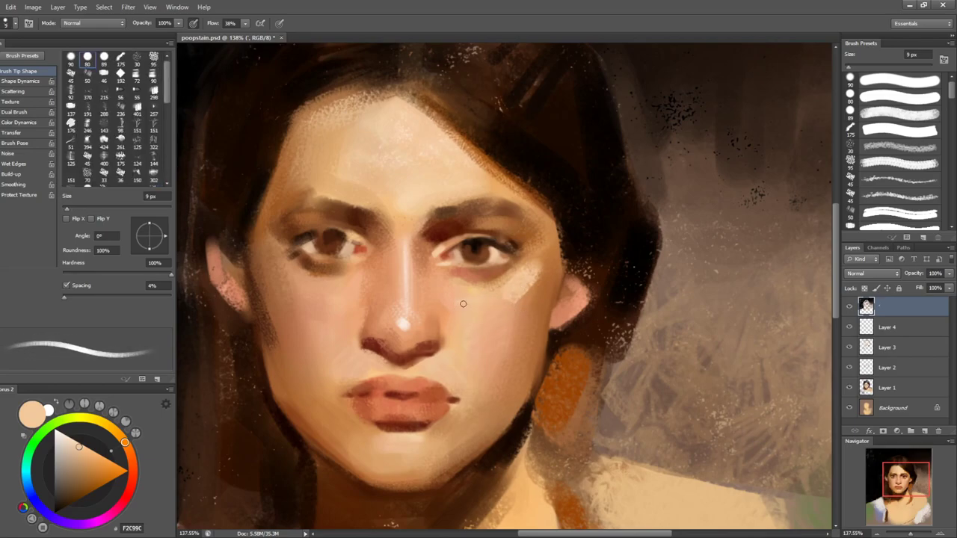
pyautogui.press('[')
pyautogui.press('[')
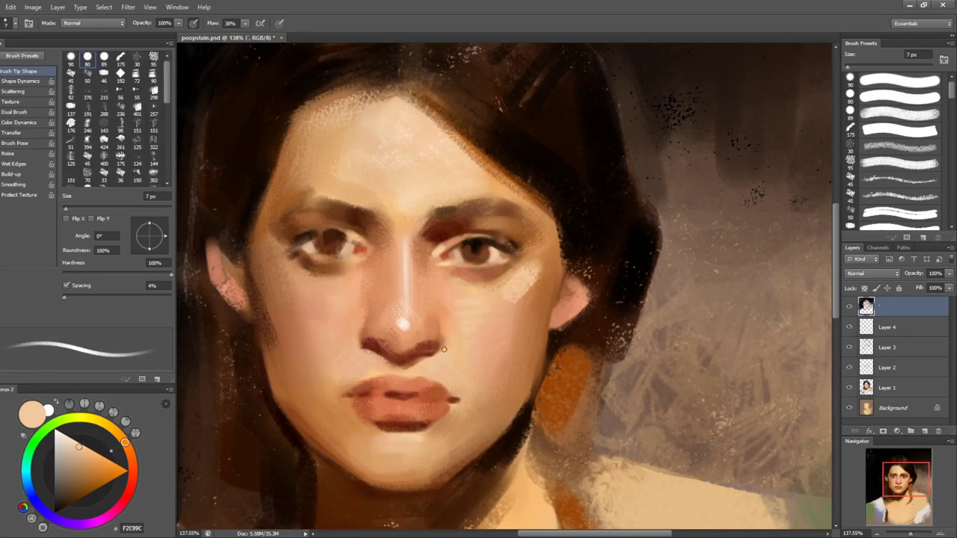
pyautogui.press(']')
pyautogui.press(']')
pyautogui.press(']')
pyautogui.press(']')
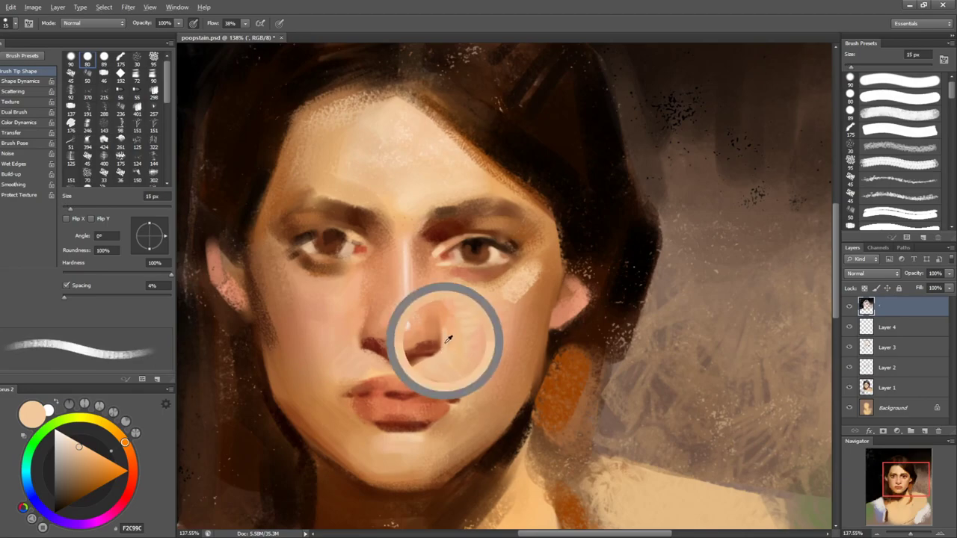
pyautogui.keyDown('alt'); pyautogui.click(449, 337); pyautogui.keyUp('alt')
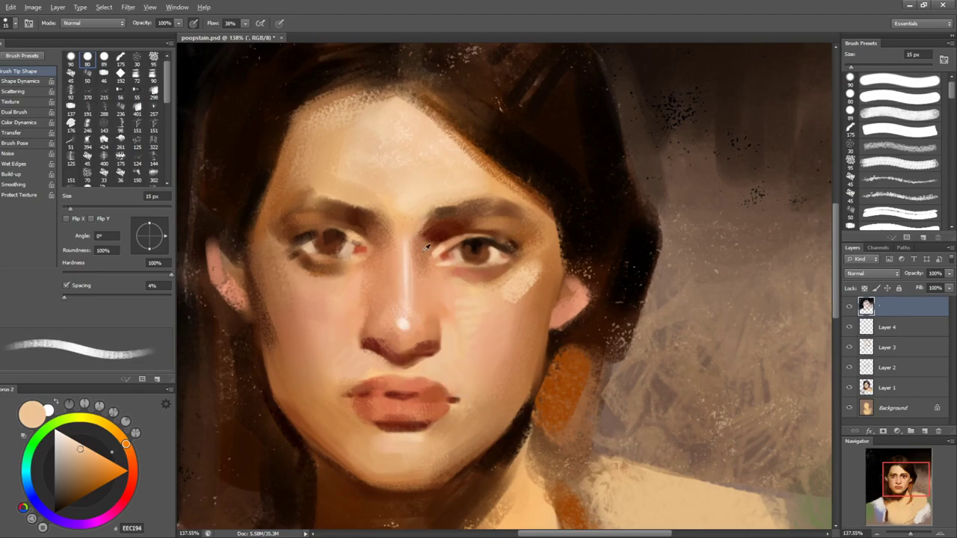
# - Blend the right side of the nose into the cheek with sampled oranges E89D68 and E8A978 at 25 px
pyautogui.keyDown('alt'); pyautogui.click(440, 312); pyautogui.keyUp('alt')
pyautogui.press(']')
pyautogui.press(']')
pyautogui.keyDown('alt'); pyautogui.click(452, 310); pyautogui.keyUp('alt')
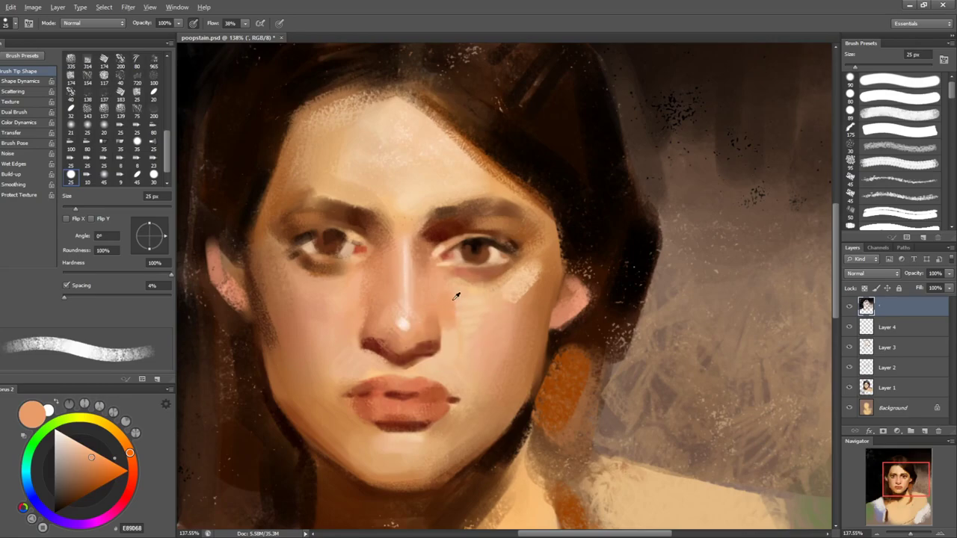
pyautogui.keyDown('alt'); pyautogui.click(446, 340); pyautogui.keyUp('alt')
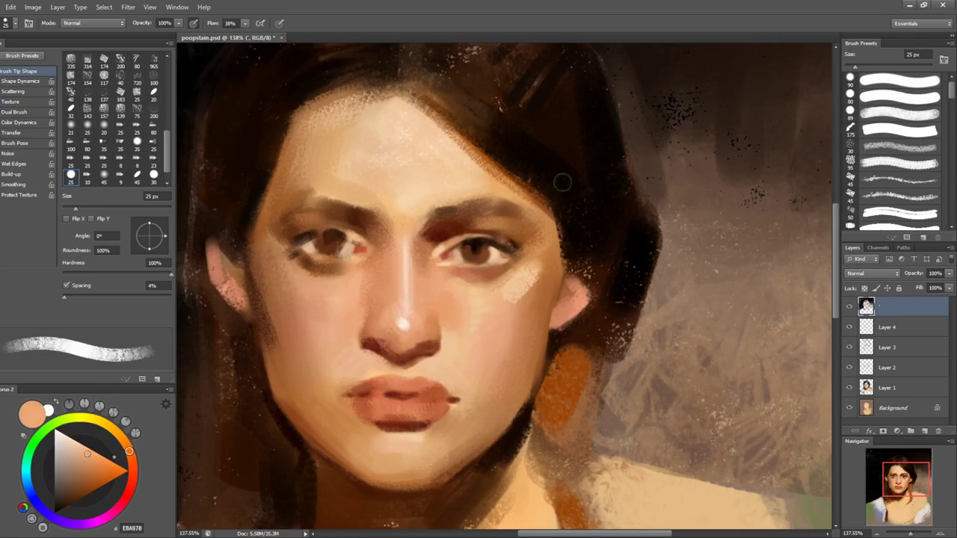
# - Switch to the 89 px brush preset with 16% spacing and soften the nose-to-cheek transition with sampled EEBA8C at 30 px
pyautogui.click(893, 113)
pyautogui.click(882, 102)
pyautogui.click(878, 117)
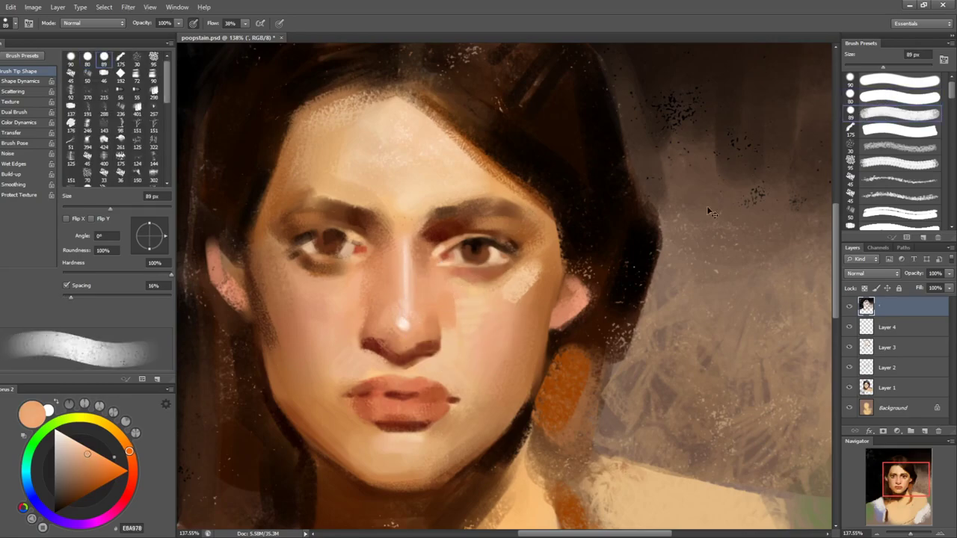
pyautogui.keyDown('alt'); pyautogui.click(442, 307); pyautogui.keyUp('alt')
pyautogui.press('[')
pyautogui.press('[')
pyautogui.press('[')
pyautogui.press('[')
pyautogui.keyDown('alt'); pyautogui.click(454, 309); pyautogui.keyUp('alt')
pyautogui.press(',')
pyautogui.press(',')
pyautogui.press(',')
pyautogui.press(',')
pyautogui.press(',')
pyautogui.press(',')
pyautogui.press(',')
pyautogui.press(',')
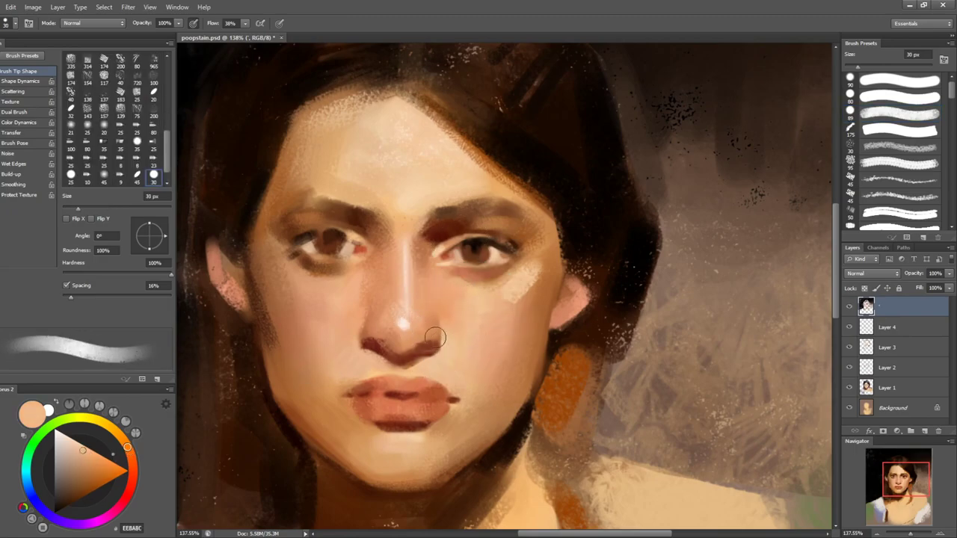
# - Shade the underside of the nose with sampled reddish browns 8C4027 and 98442C at 9 to 20 px
pyautogui.keyDown('alt'); pyautogui.click(424, 344); pyautogui.keyUp('alt')
pyautogui.press('[')
pyautogui.press('[')
pyautogui.press('[')
pyautogui.press('[')
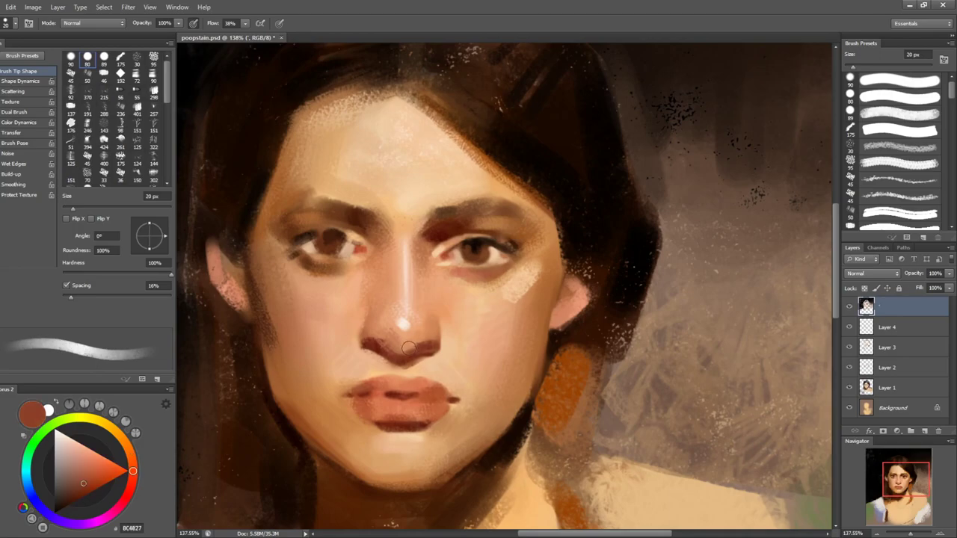
pyautogui.keyDown('alt'); pyautogui.click(390, 351); pyautogui.keyUp('alt')
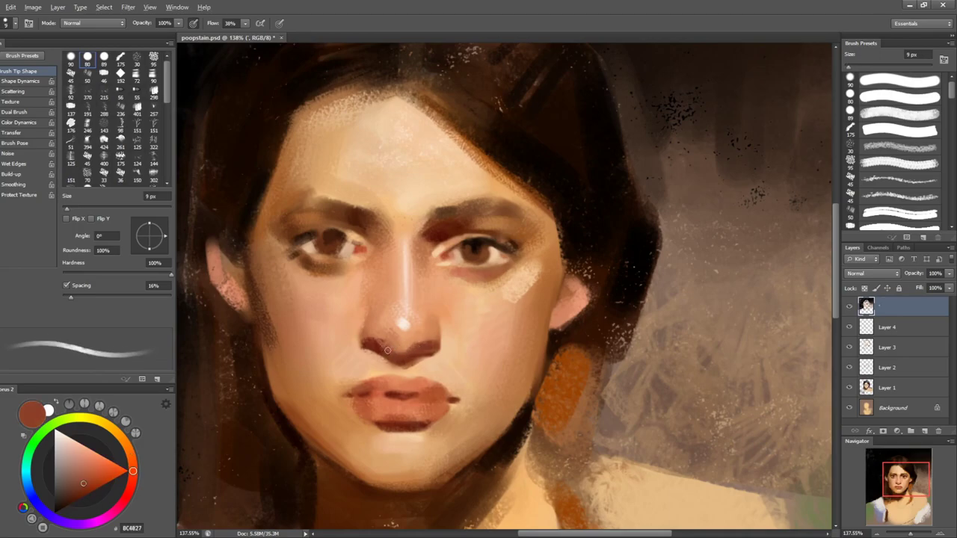
pyautogui.press('.')
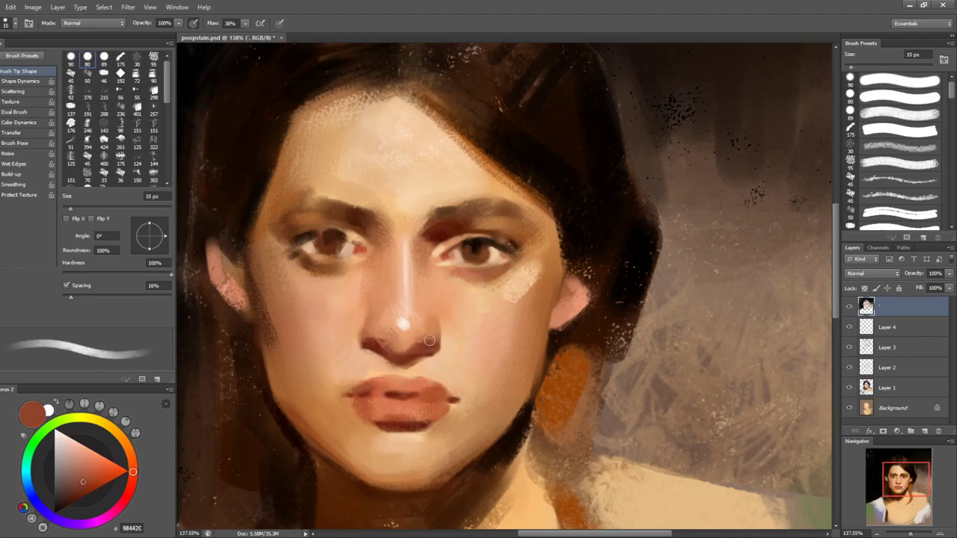
# - Refine the nose's right wing with a finer brush and sampled brown A0623C at 10 px
pyautogui.press(',')
pyautogui.press('[')
pyautogui.press('[')
pyautogui.press('[')
pyautogui.press('[')
pyautogui.press('[')
pyautogui.press('[')
pyautogui.press('[')
pyautogui.keyDown('alt'); pyautogui.click(432, 342); pyautogui.keyUp('alt')
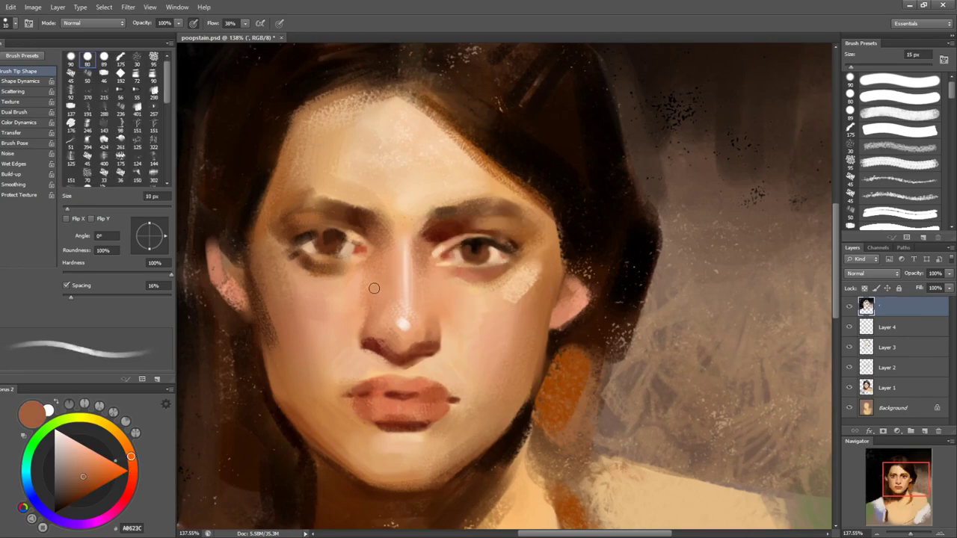
# - Deepen the left nostril and the shadow beside it with sampled tones, ending on dark red 79281D at 25 px
pyautogui.press('[')
pyautogui.press('[')
pyautogui.press(']')
pyautogui.keyDown('alt'); pyautogui.click(376, 320); pyautogui.keyUp('alt')
pyautogui.keyDown('alt'); pyautogui.click(376, 318); pyautogui.keyUp('alt')
pyautogui.press(']')
pyautogui.press(']')
pyautogui.keyDown('alt'); pyautogui.click(372, 336); pyautogui.keyUp('alt')
pyautogui.press('.')
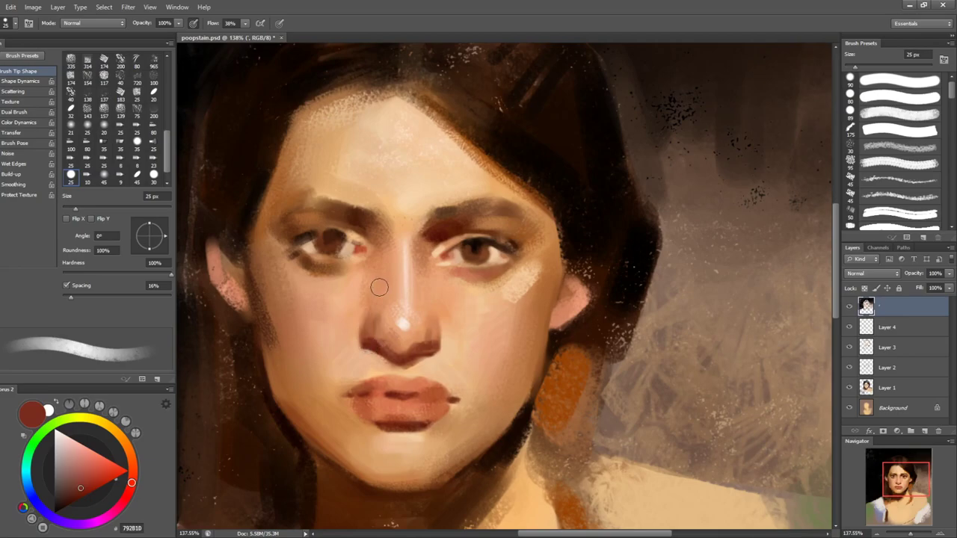
# - Model the left side of the nose bridge with a sampled brown and peach EEAE82 at 25 to 40 px
pyautogui.keyDown('alt'); pyautogui.click(299, 211); pyautogui.keyUp('alt')
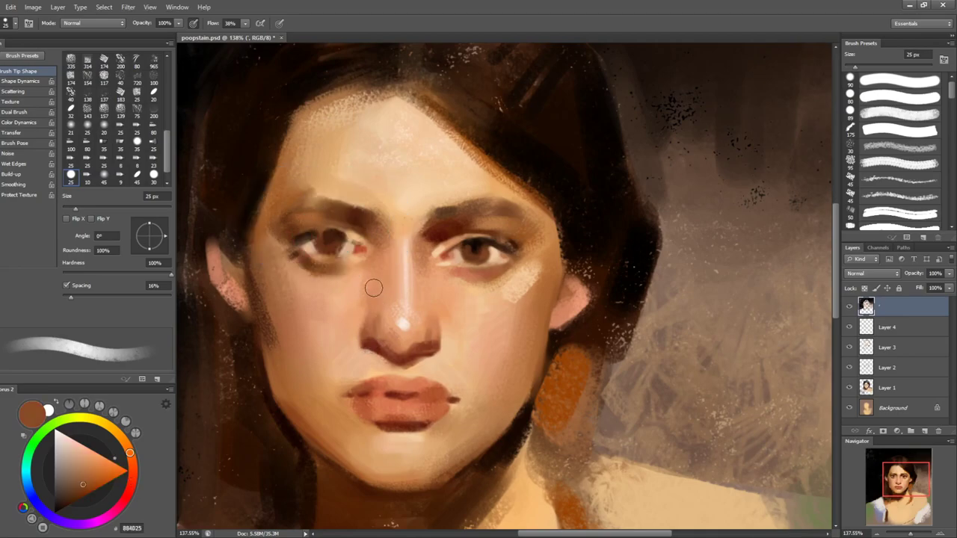
pyautogui.press(']')
pyautogui.press(']')
pyautogui.press(']')
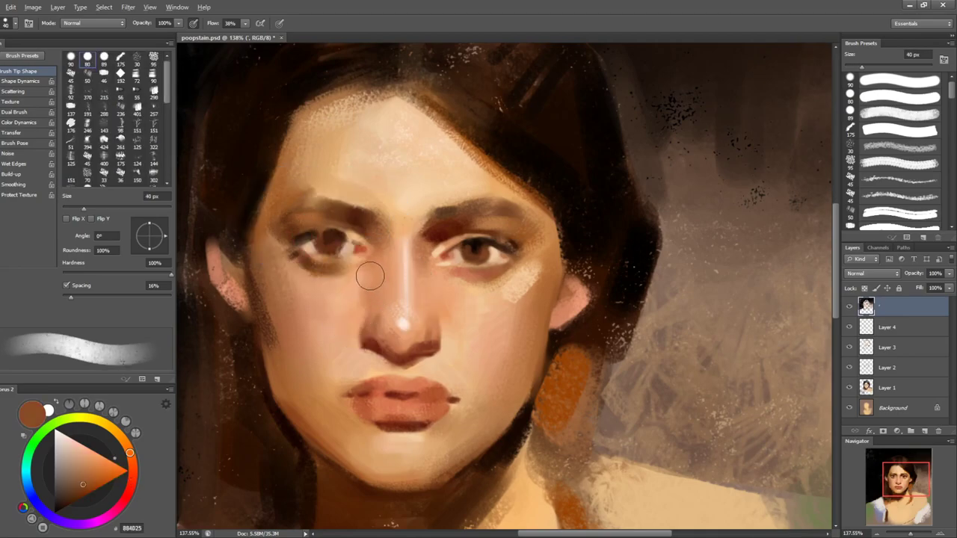
pyautogui.keyDown('alt'); pyautogui.click(371, 276); pyautogui.keyUp('alt')
pyautogui.hotkey('shift', '.')
pyautogui.keyDown('alt'); pyautogui.click(376, 277); pyautogui.keyUp('alt')
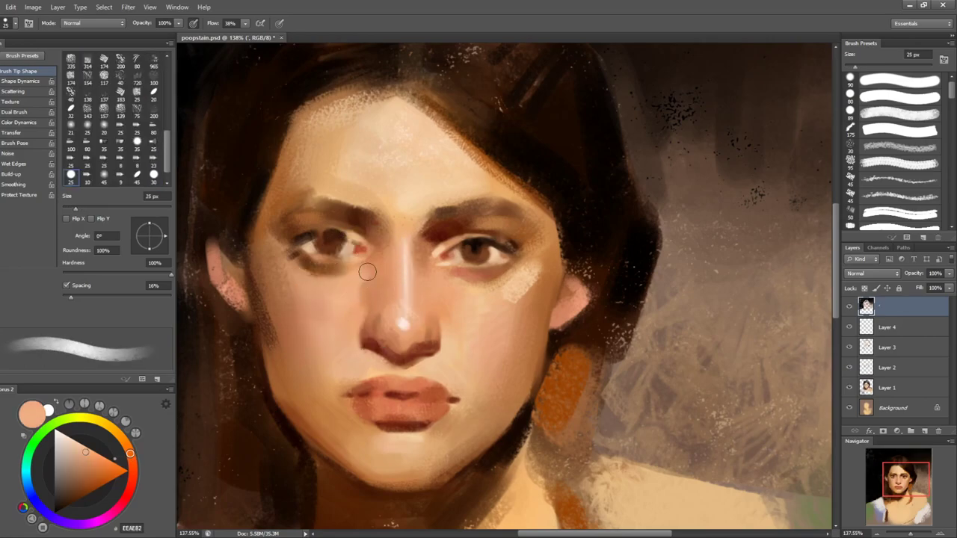
# - Rework the upper lip's edge with sampled reds B65939 and C96D49 at 10 to 20 px
pyautogui.moveTo(465, 346); pyautogui.dragTo(498, 318)
pyautogui.press('[')
pyautogui.press('[')
pyautogui.press('[')
pyautogui.keyDown('alt'); pyautogui.click(406, 350); pyautogui.keyUp('alt')
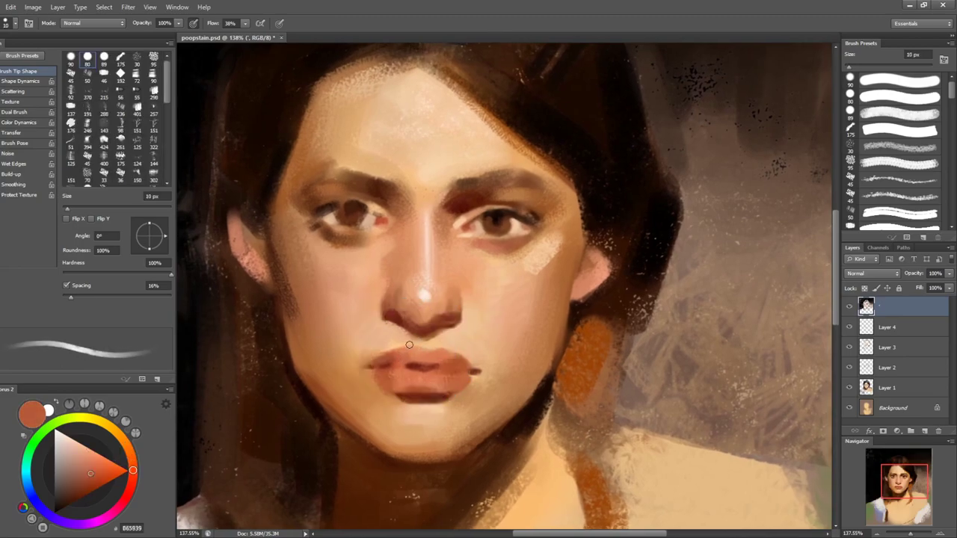
pyautogui.keyDown('alt'); pyautogui.click(408, 347); pyautogui.keyUp('alt')
pyautogui.press(']')
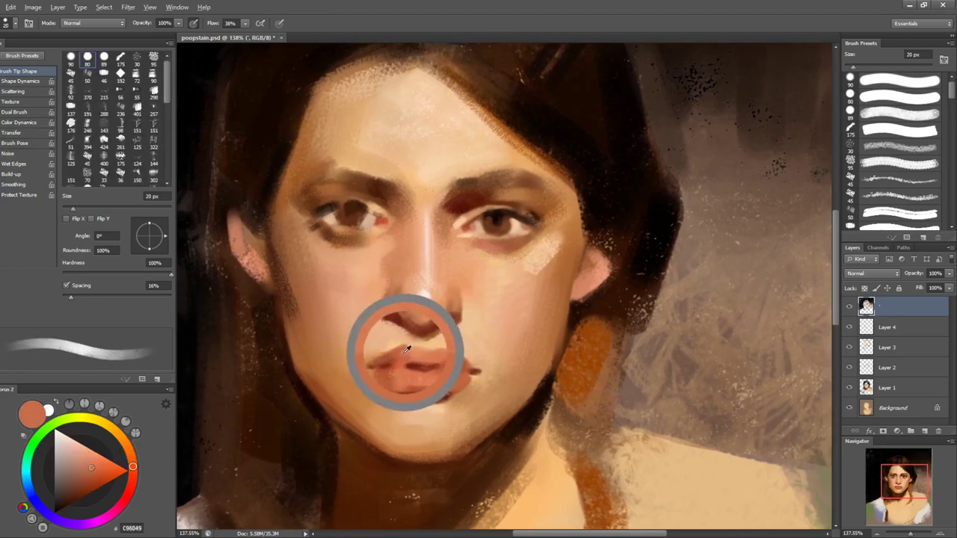
# - Shade the upper lip with sampled red B45839 at 20 px and sample coral D87851 at 10 px
pyautogui.keyDown('alt'); pyautogui.click(404, 352); pyautogui.keyUp('alt')
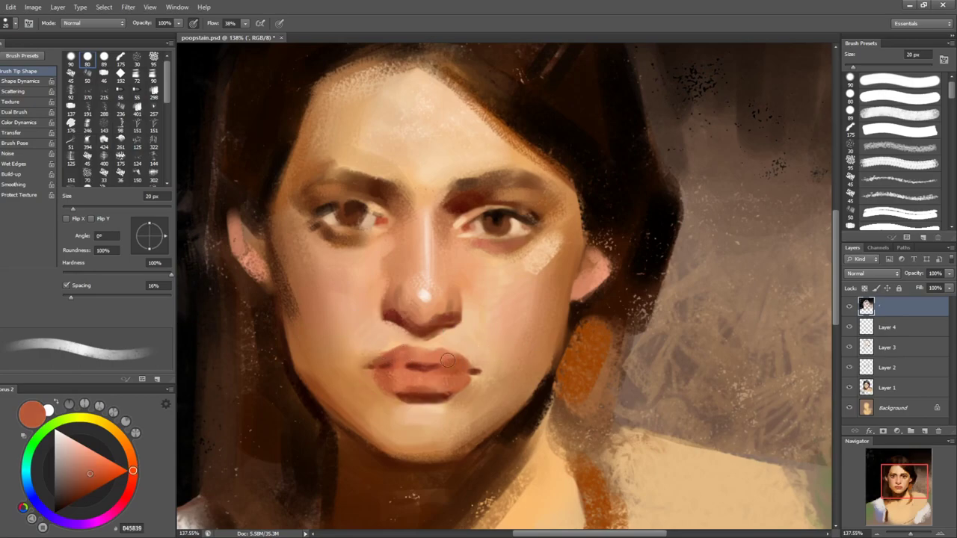
pyautogui.press('[')
pyautogui.keyDown('alt'); pyautogui.click(438, 351); pyautogui.keyUp('alt')
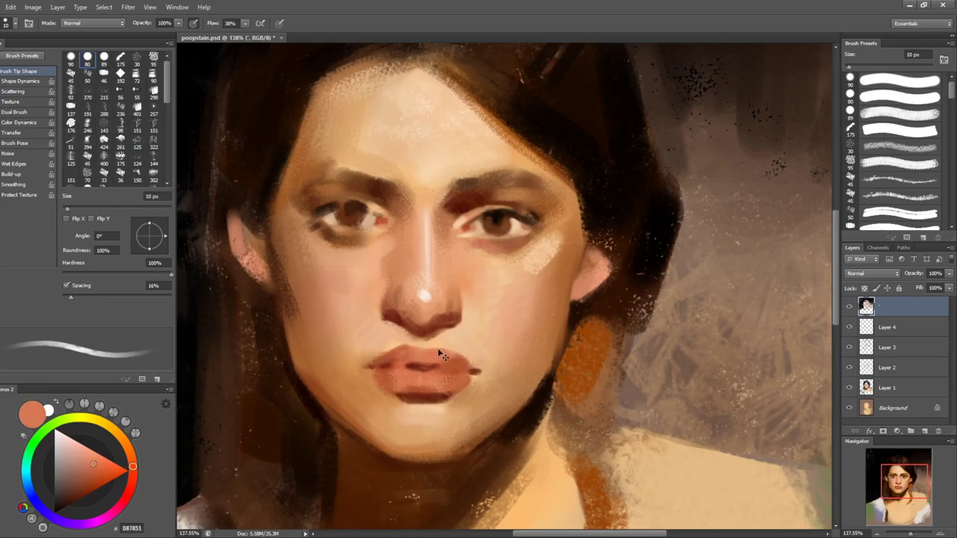
# - Set the paint colour to white and add a thin highlight along the upper lip's top edge
pyautogui.moveTo(82, 473); pyautogui.dragTo(55, 429)
pyautogui.press('[')
pyautogui.press('[')
pyautogui.press('[')
pyautogui.press('[')
pyautogui.moveTo(424, 348); pyautogui.dragTo(416, 346)
# - Highlight the chin with white at 20 px and sampled F4DCC7, then touch up the right eye area with sampled EEC096 at 15 px
pyautogui.press(']')
pyautogui.press(']')
pyautogui.press(']')
pyautogui.press(']')
pyautogui.press(']')
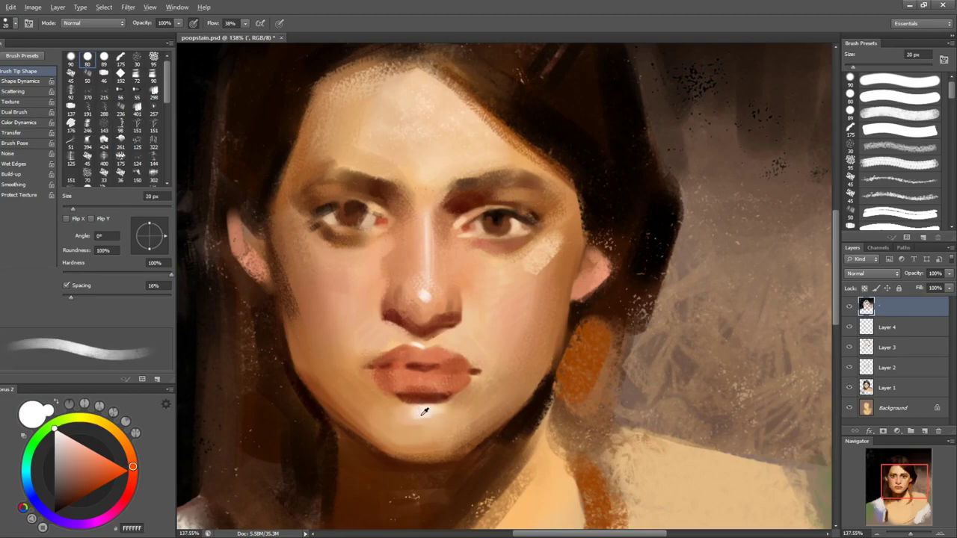
pyautogui.keyDown('alt'); pyautogui.click(436, 412); pyautogui.keyUp('alt')
pyautogui.press(']')
pyautogui.press('[')
pyautogui.press('[')
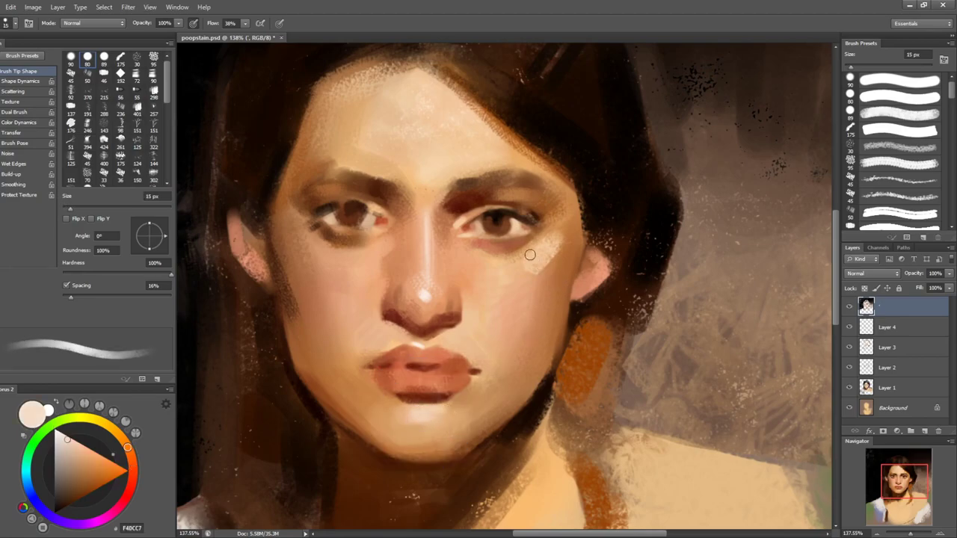
pyautogui.keyDown('alt'); pyautogui.click(455, 226); pyautogui.keyUp('alt')
pyautogui.press(']')
pyautogui.press(']')
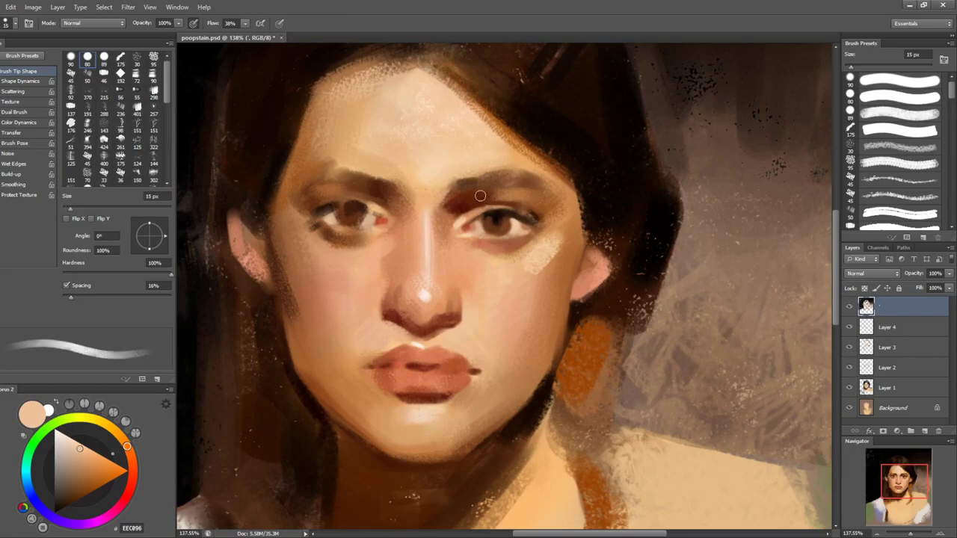
# - Paint a white FFFFFF catchlight in the right eye's iris, narrowing the brush from 10 px to 2 px
pyautogui.click(55, 430)
pyautogui.press('l')
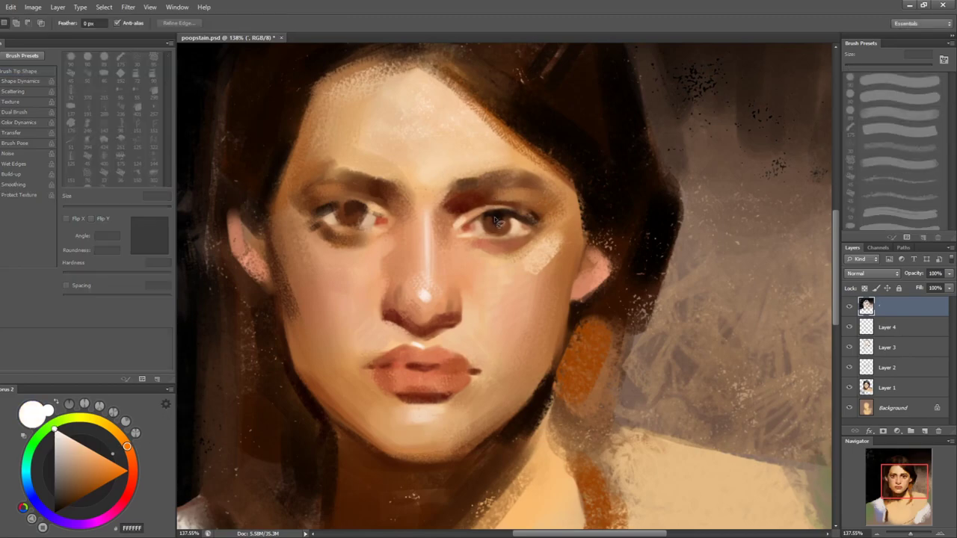
pyautogui.press('b')
pyautogui.press('[')
pyautogui.press('[')
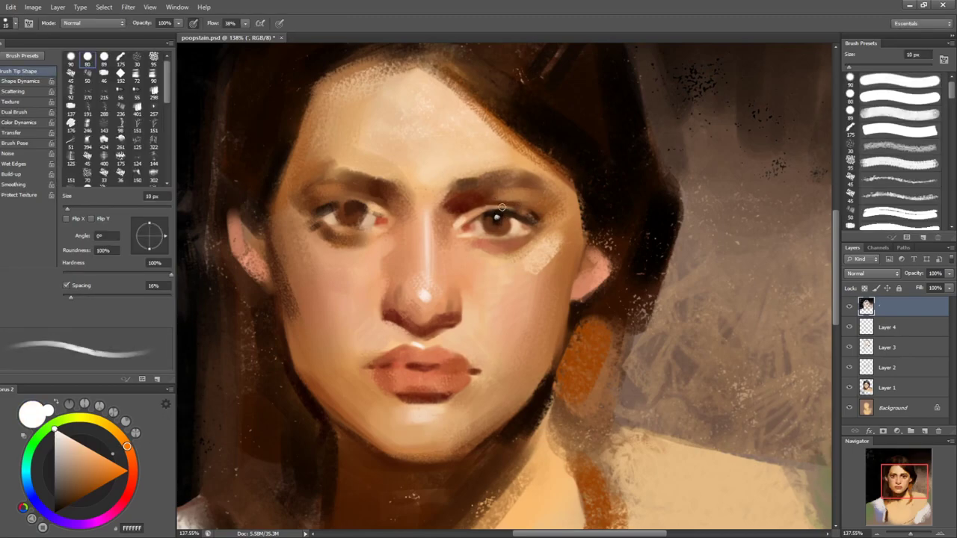
pyautogui.press('[')
pyautogui.press('[')
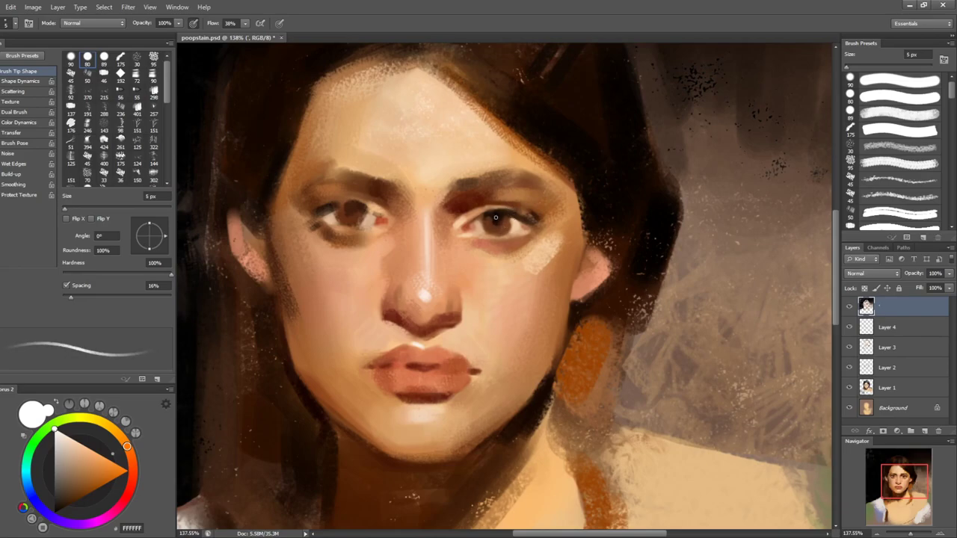
pyautogui.press(']')
pyautogui.press('[')
pyautogui.press('[')
pyautogui.press('[')
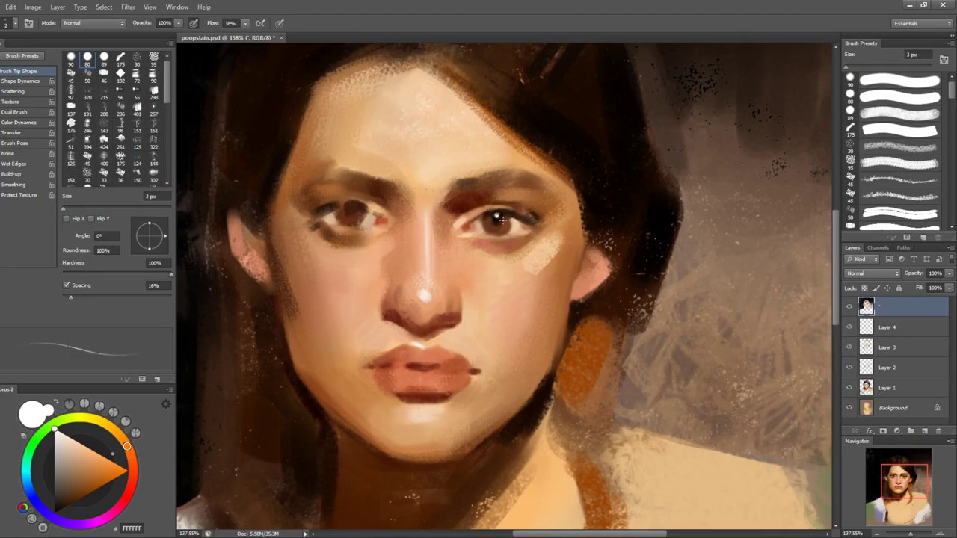
# - Refine the right eye's iris with sampled brown A26D4B and a dark brown at 5 to 6 px
pyautogui.press(']')
pyautogui.press(']')
pyautogui.press(']')
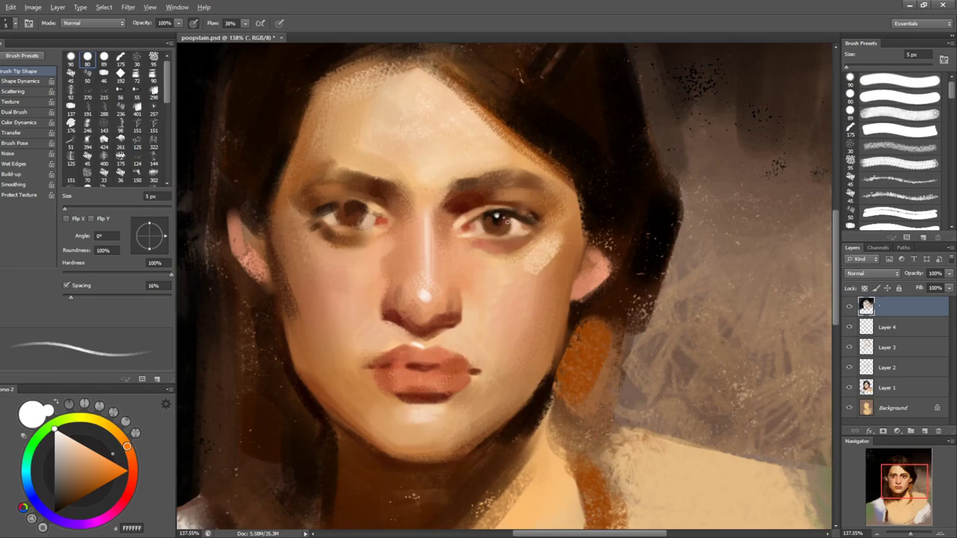
pyautogui.keyDown('alt'); pyautogui.click(507, 219); pyautogui.keyUp('alt')
pyautogui.press(']')
pyautogui.keyDown('alt'); pyautogui.click(507, 218); pyautogui.keyUp('alt')
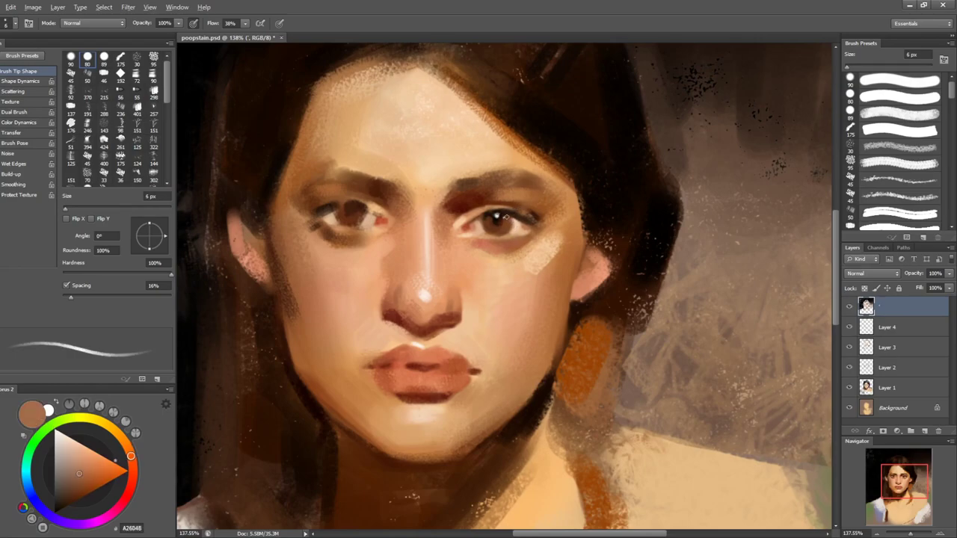
pyautogui.keyDown('alt'); pyautogui.click(505, 217); pyautogui.keyUp('alt')
# - Define the right eye's upper lid and outer white with sampled dark brown, B79272 and A78569 at 6 px
pyautogui.press('r')
pyautogui.moveTo(506, 217); pyautogui.dragTo(435, 301)
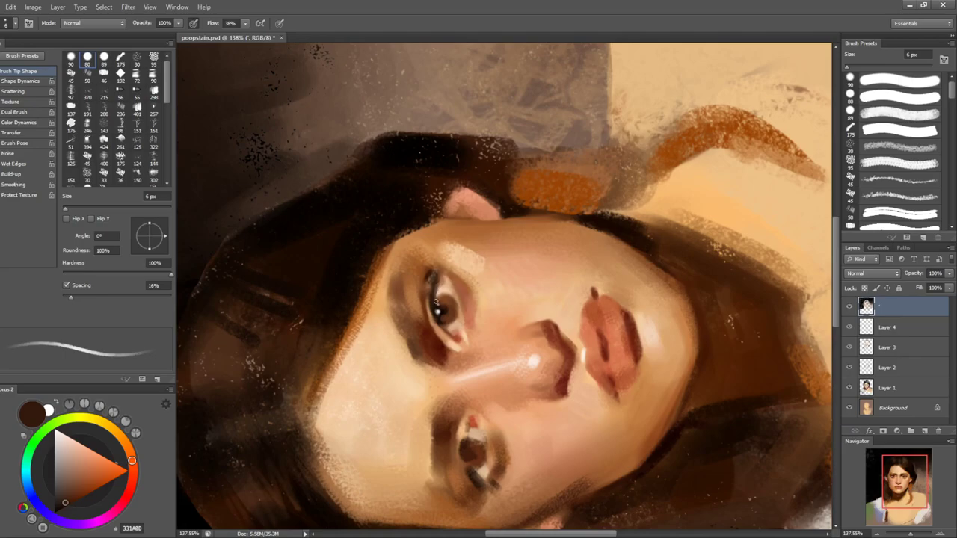
pyautogui.keyDown('alt'); pyautogui.click(436, 302); pyautogui.keyUp('alt')
pyautogui.keyDown('alt'); pyautogui.click(437, 282); pyautogui.keyUp('alt')
pyautogui.keyDown('alt'); pyautogui.click(436, 280); pyautogui.keyUp('alt')
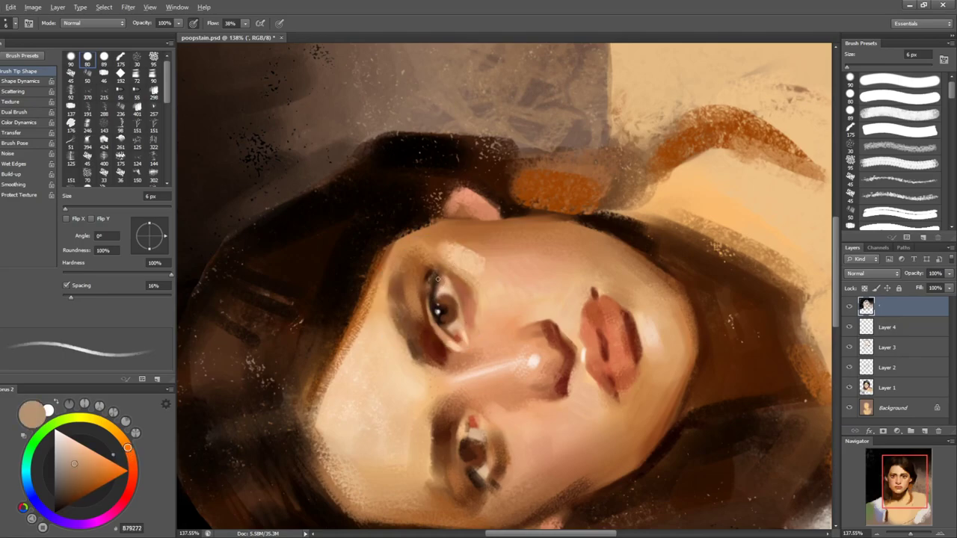
pyautogui.keyDown('alt'); pyautogui.click(437, 300); pyautogui.keyUp('alt')
pyautogui.keyDown('alt'); pyautogui.click(441, 288); pyautogui.keyUp('alt')
# - Shade the right eye's inner upper lid with sampled 845838 at 8 px
pyautogui.press('r')
pyautogui.moveTo(645, 264); pyautogui.dragTo(486, 455)
pyautogui.moveTo(632, 346)
pyautogui.mouseDown()
pyautogui.moveTo(615, 384)
pyautogui.moveTo(677, 303)
pyautogui.mouseUp()
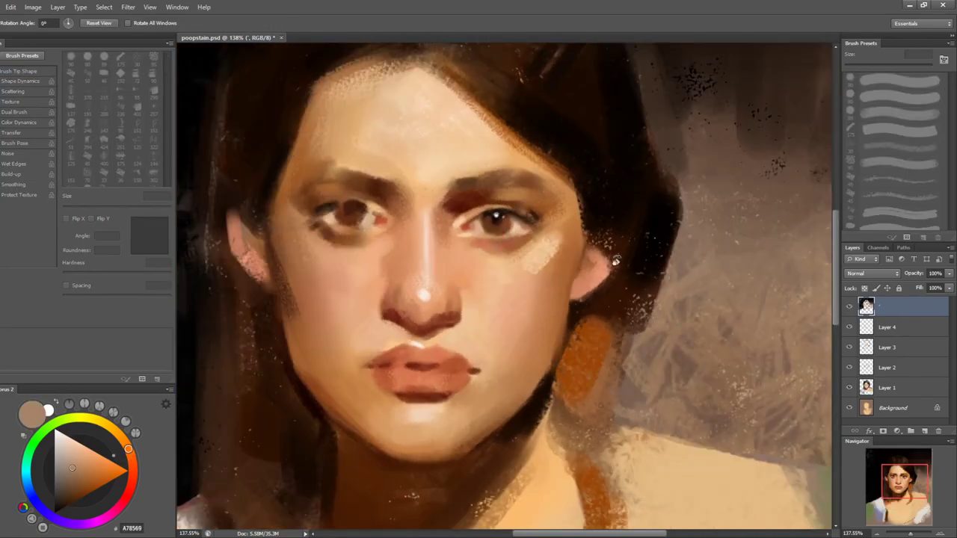
pyautogui.press('b')
pyautogui.keyDown('alt'); pyautogui.click(488, 210); pyautogui.keyUp('alt')
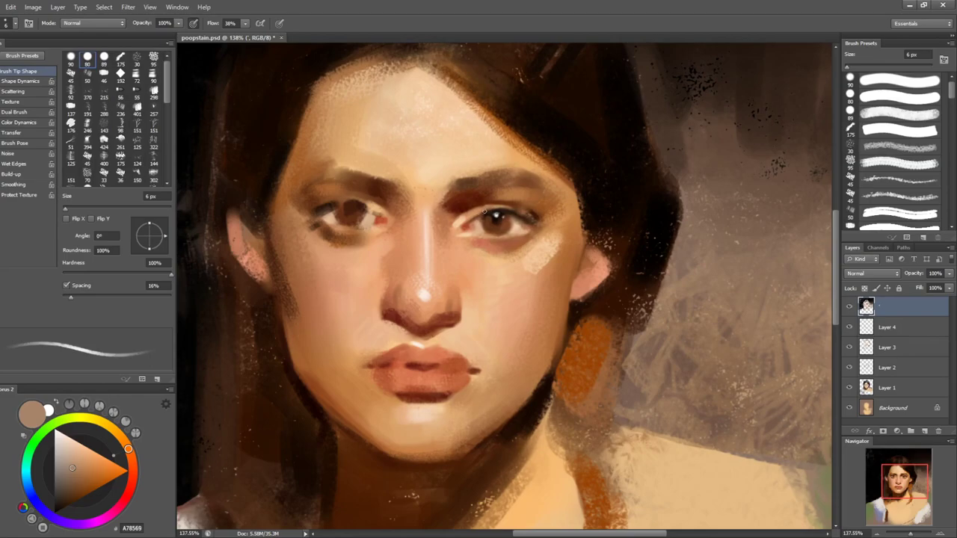
pyautogui.keyDown('alt'); pyautogui.click(480, 213); pyautogui.keyUp('alt')
pyautogui.press(']')
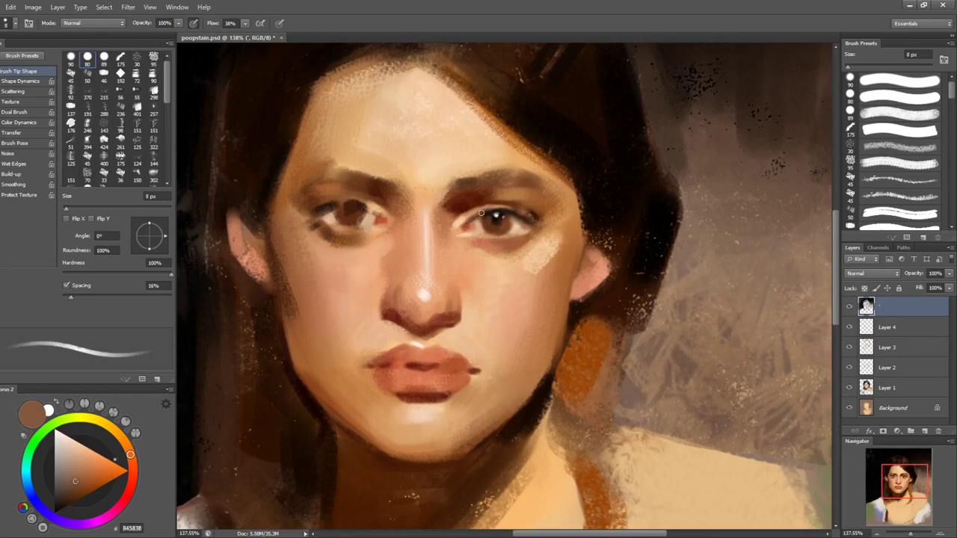
# - Switch to the 175 px textured brush preset, reduce it to 5 px and touch up the right eye's inner edge with a sampled dark brown
pyautogui.click(886, 131)
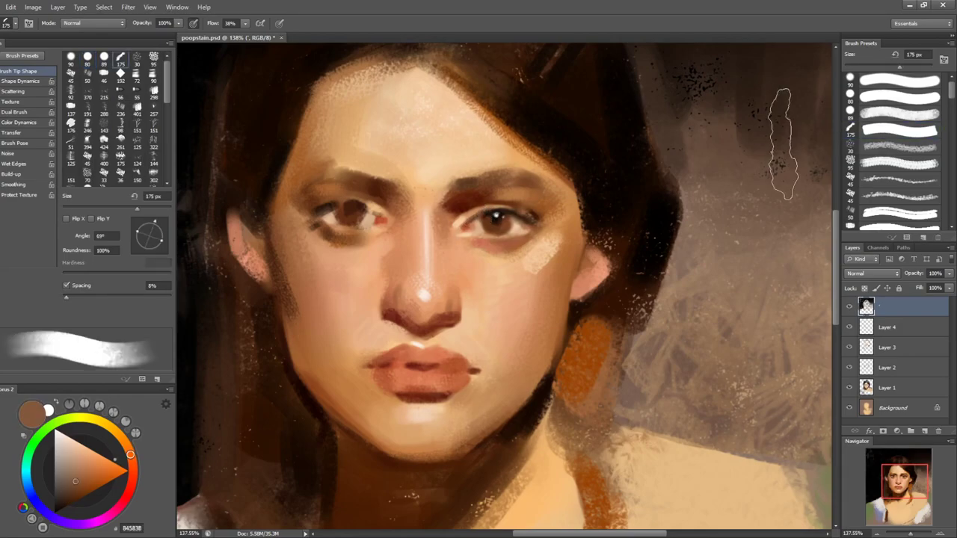
pyautogui.keyDown('alt'); pyautogui.click(472, 222); pyautogui.keyUp('alt')
pyautogui.press('[')
pyautogui.press('[')
pyautogui.press('[')
pyautogui.press('[')
pyautogui.press('[')
pyautogui.press('[')
pyautogui.press('[')
pyautogui.press('[')
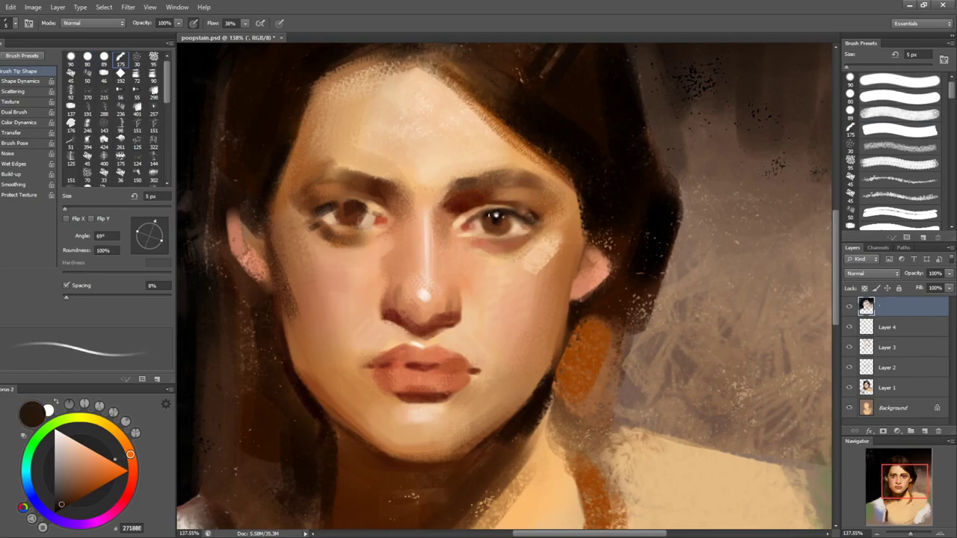
# - Refine the right eye's upper lid and inner corner with sampled tones including D48964, enlarging the brush to 9 px
pyautogui.keyDown('alt'); pyautogui.click(487, 208); pyautogui.keyUp('alt')
pyautogui.press(']')
pyautogui.press(']')
pyautogui.keyDown('alt'); pyautogui.click(469, 222); pyautogui.keyUp('alt')
pyautogui.press(']')
pyautogui.press(']')
pyautogui.keyDown('alt'); pyautogui.click(585, 266); pyautogui.keyUp('alt')
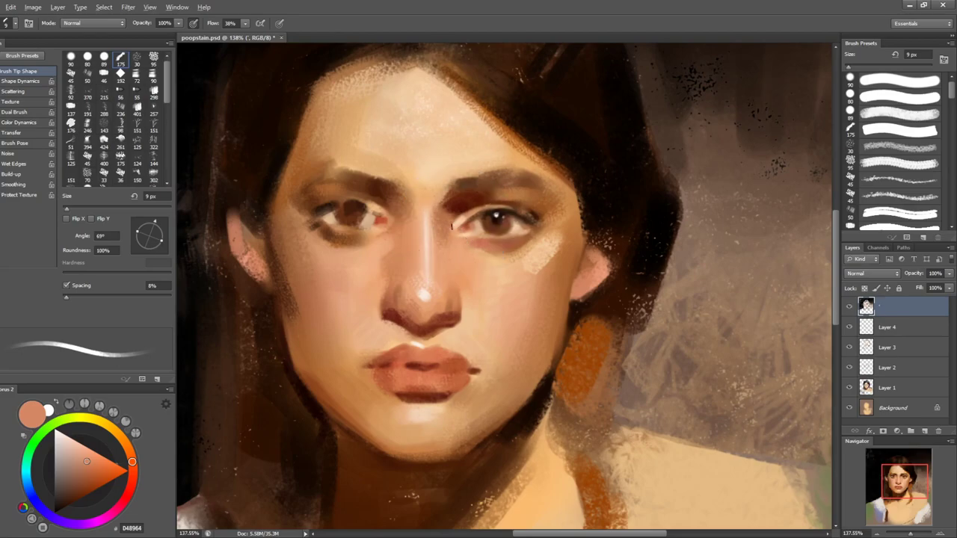
# - Blend the socket between the nose bridge and right eyebrow with sampled tones including 77391E and 692E10 at 15 px
pyautogui.keyDown('alt'); pyautogui.click(449, 236); pyautogui.keyUp('alt')
pyautogui.press(']')
pyautogui.press(']')
pyautogui.keyDown('alt'); pyautogui.click(455, 206); pyautogui.keyUp('alt')
pyautogui.keyDown('alt'); pyautogui.click(444, 213); pyautogui.keyUp('alt')
pyautogui.keyDown('alt'); pyautogui.click(514, 196); pyautogui.keyUp('alt')
pyautogui.keyDown('alt'); pyautogui.click(535, 203); pyautogui.keyUp('alt')
pyautogui.keyDown('alt'); pyautogui.click(454, 204); pyautogui.keyUp('alt')
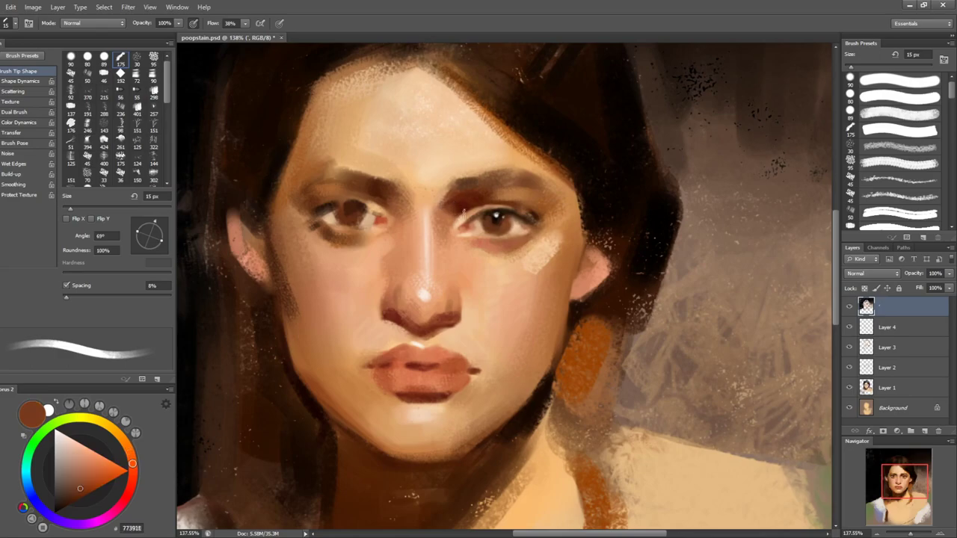
pyautogui.keyDown('alt'); pyautogui.click(495, 195); pyautogui.keyUp('alt')
pyautogui.keyDown('alt'); pyautogui.click(490, 186); pyautogui.keyUp('alt')
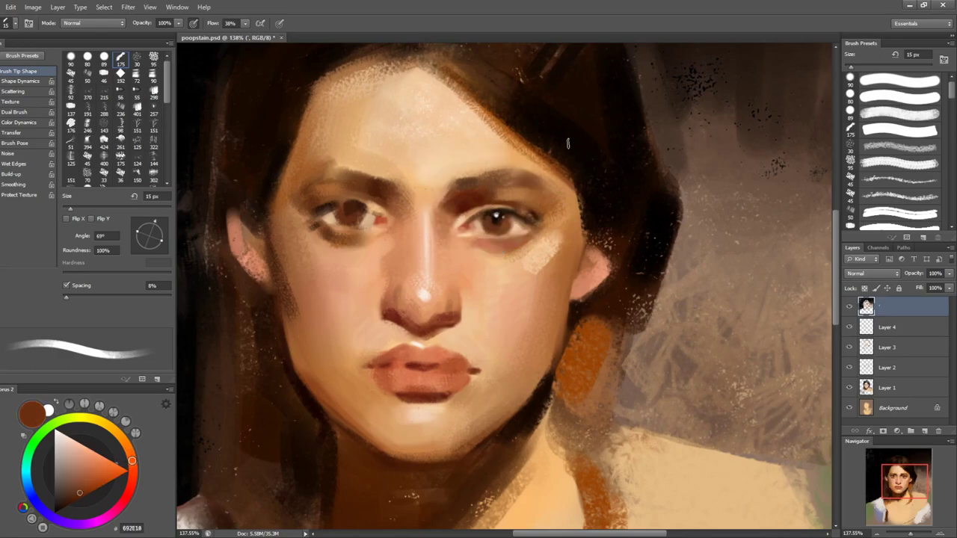
# - Touch up the right eyebrow's underside and outer half with sampled browns and a smaller brush
pyautogui.press('[')
pyautogui.press('[')
pyautogui.keyDown('alt'); pyautogui.click(517, 187); pyautogui.keyUp('alt')
pyautogui.keyDown('alt'); pyautogui.click(547, 174); pyautogui.keyUp('alt')
pyautogui.press('[')
# - Soften the light patch below the right eye's outer corner with sampled skin tones at 15 px and check the face in a mirrored view
pyautogui.press(']')
pyautogui.press(']')
pyautogui.press(']')
pyautogui.keyDown('alt'); pyautogui.click(545, 259); pyautogui.keyUp('alt')
pyautogui.moveTo(556, 249); pyautogui.dragTo(543, 270)
pyautogui.keyDown('alt'); pyautogui.click(565, 248); pyautogui.keyUp('alt')
pyautogui.keyDown('alt'); pyautogui.click(561, 272); pyautogui.keyUp('alt')
pyautogui.hotkey('ctrl', 'shift', 'h')
pyautogui.hotkey('ctrl', 'shift', 'h')
pyautogui.hotkey('ctrl', 'shift', 'h')
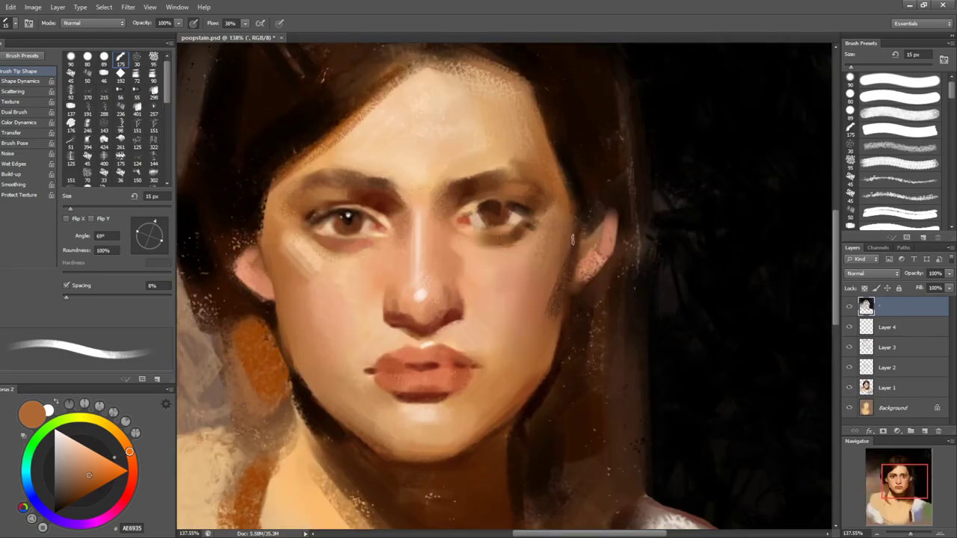
pyautogui.hotkey('ctrl', 'shift', 'h')
# - Paint a light upper-lid stroke across the left eye with sampled BD8B5E, redoing the first attempt
pyautogui.press('[')
pyautogui.press('[')
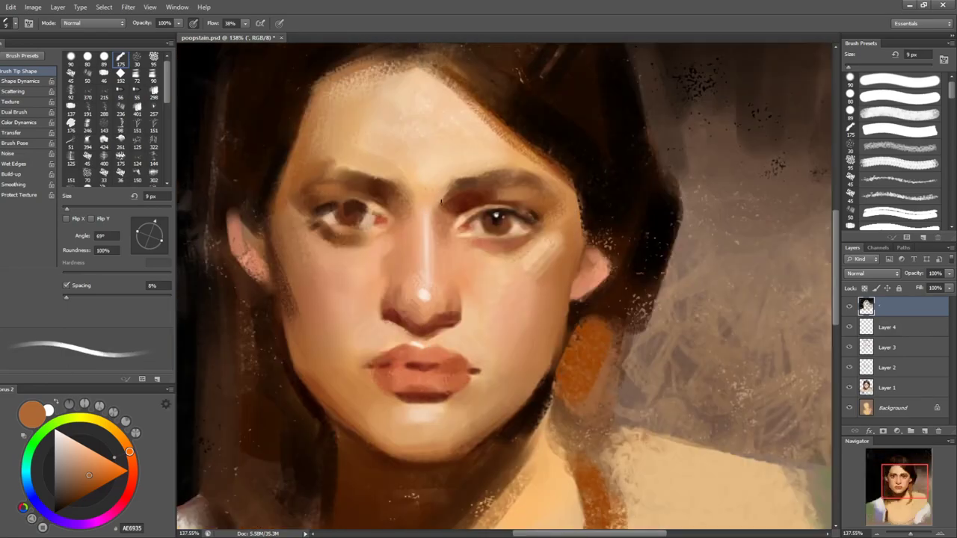
pyautogui.keyDown('alt'); pyautogui.click(498, 205); pyautogui.keyUp('alt')
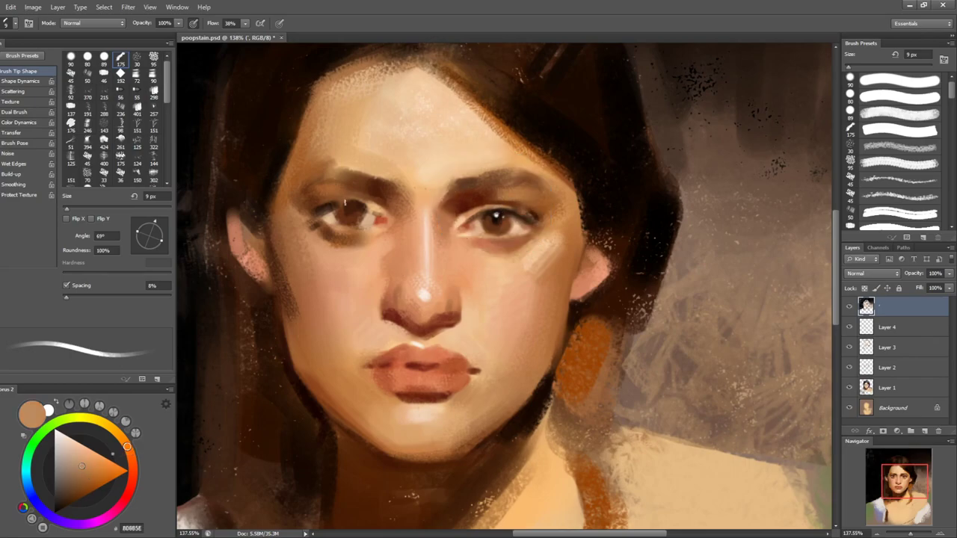
pyautogui.moveTo(334, 206); pyautogui.dragTo(365, 206)
pyautogui.hotkey('ctrl', 'z')
pyautogui.hotkey('ctrl', 'shift', 'h')
pyautogui.hotkey('ctrl', 'shift', 'h')
pyautogui.press(']')
pyautogui.press(']')
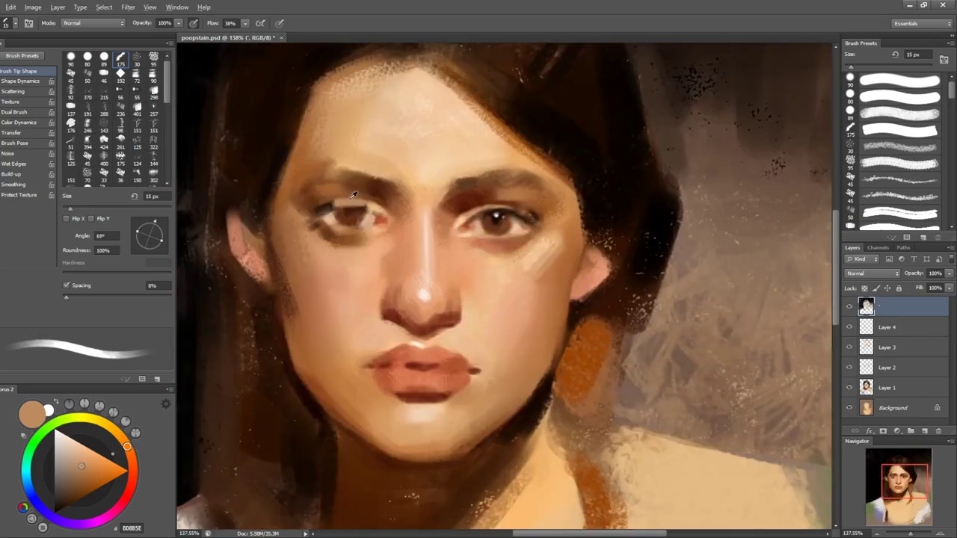
# - Reshape the left eye's upper lid and outer corner with sampled 613014 at 7 px
pyautogui.press('[')
pyautogui.press('[')
pyautogui.press('[')
pyautogui.press('[')
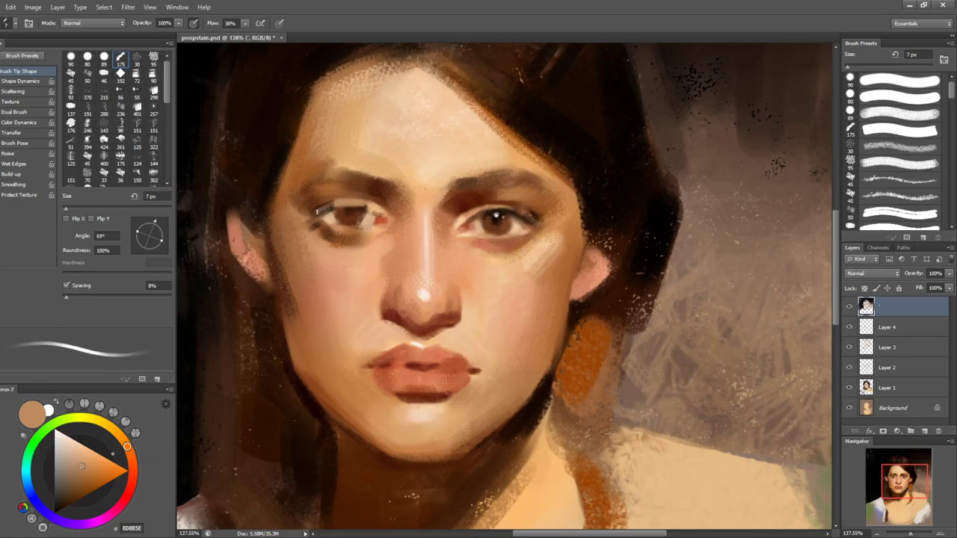
pyautogui.keyDown('alt'); pyautogui.click(323, 203); pyautogui.keyUp('alt')
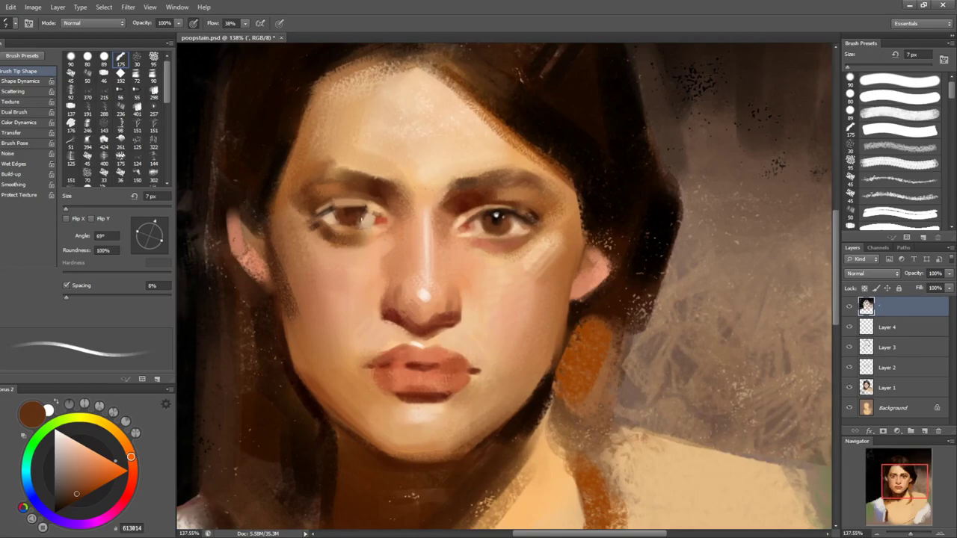
# - Darken the left eye's iris with sampled near-black and adjust the lid beside it with AD7E54 at 7 px
pyautogui.keyDown('alt'); pyautogui.click(497, 213); pyautogui.keyUp('alt')
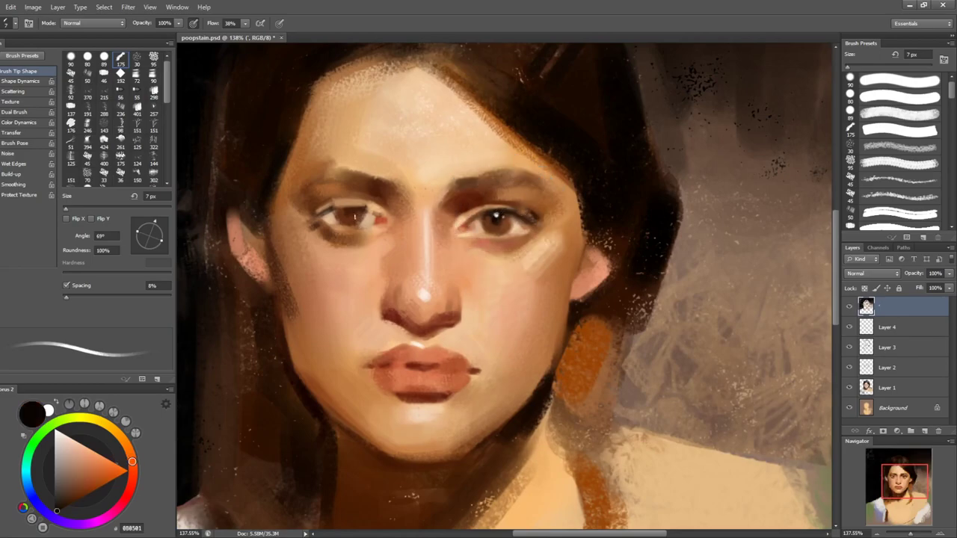
pyautogui.keyDown('alt'); pyautogui.click(369, 210); pyautogui.keyUp('alt')
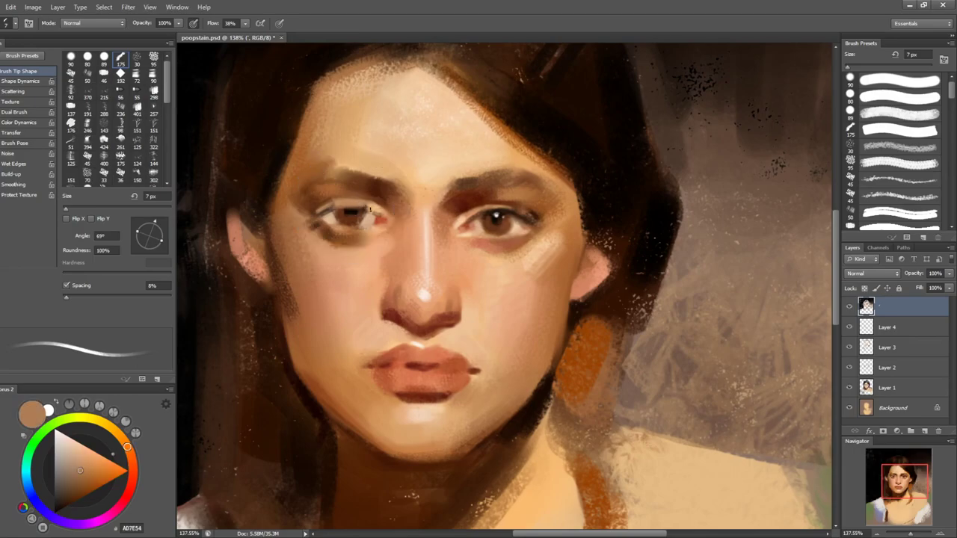
pyautogui.keyDown('alt'); pyautogui.click(354, 212); pyautogui.keyUp('alt')
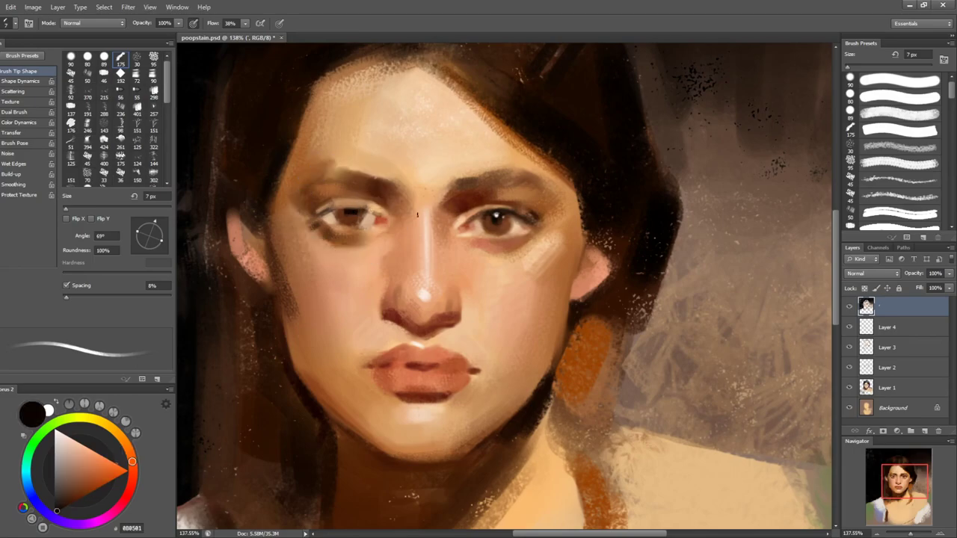
# - Lighten the left eye's inner corner and lower lid with sampled E9B284 and F5D0A8, enlarging the brush to 9 px
pyautogui.keyDown('alt'); pyautogui.click(372, 219); pyautogui.keyUp('alt')
pyautogui.keyDown('alt'); pyautogui.click(463, 233); pyautogui.keyUp('alt')
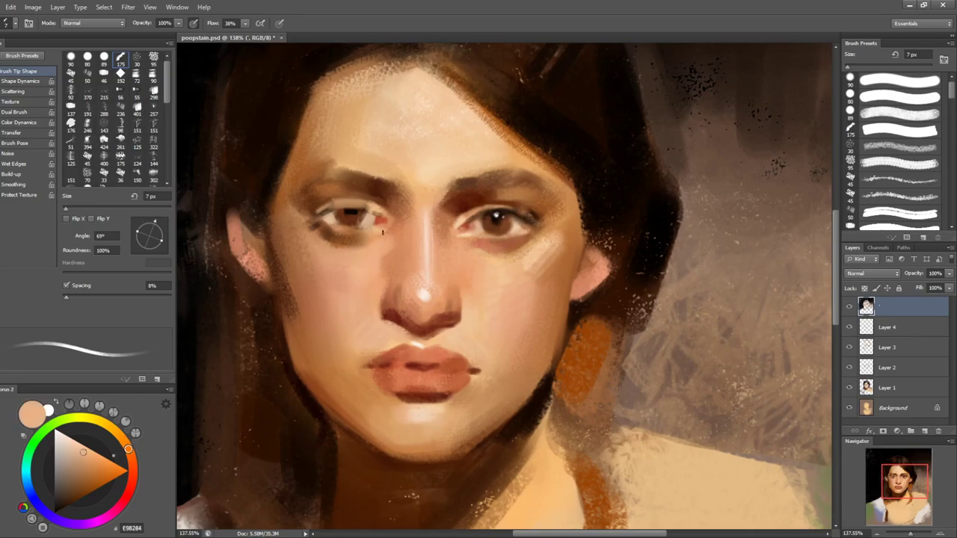
pyautogui.keyDown('alt'); pyautogui.click(457, 231); pyautogui.keyUp('alt')
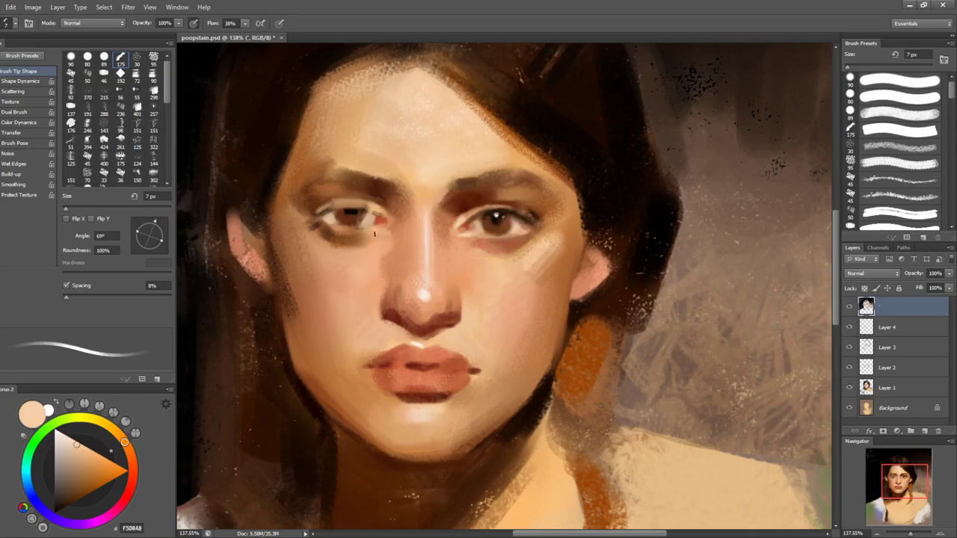
pyautogui.press(']')
pyautogui.press(']')
# - Define the left eye's iris and pupil with sampled 693117 and near-black, and its outer white with E1BB93, at 9 px
pyautogui.keyDown('alt'); pyautogui.click(344, 223); pyautogui.keyUp('alt')
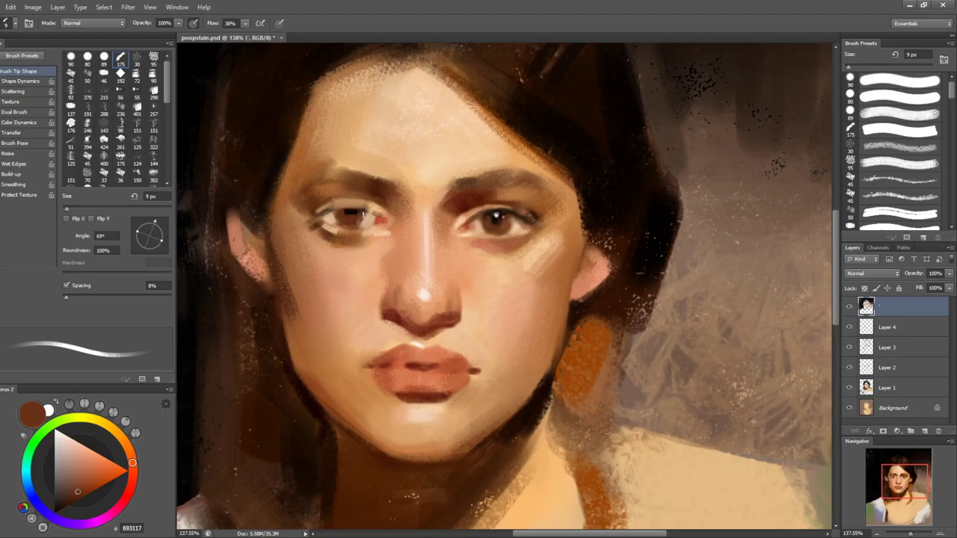
pyautogui.keyDown('alt'); pyautogui.click(350, 212); pyautogui.keyUp('alt')
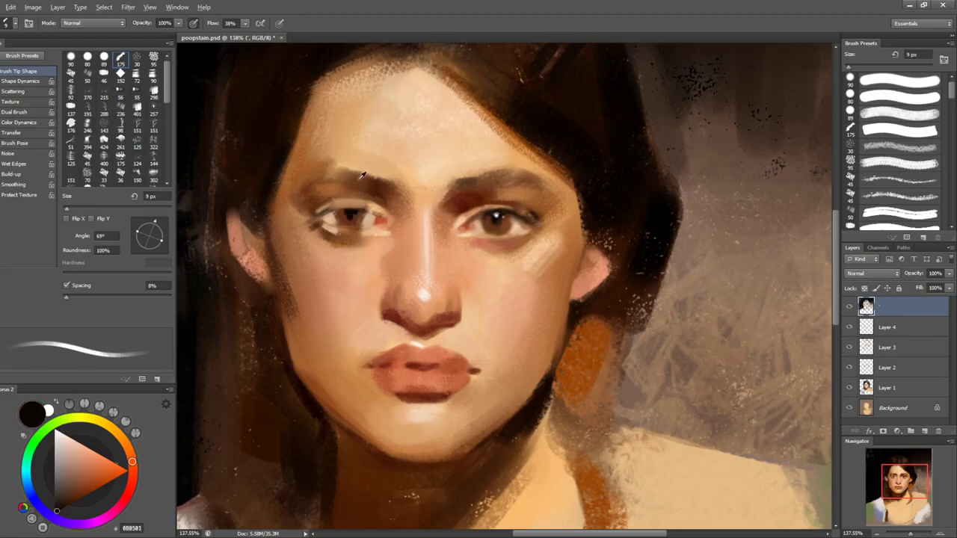
pyautogui.keyDown('alt'); pyautogui.click(332, 222); pyautogui.keyUp('alt')
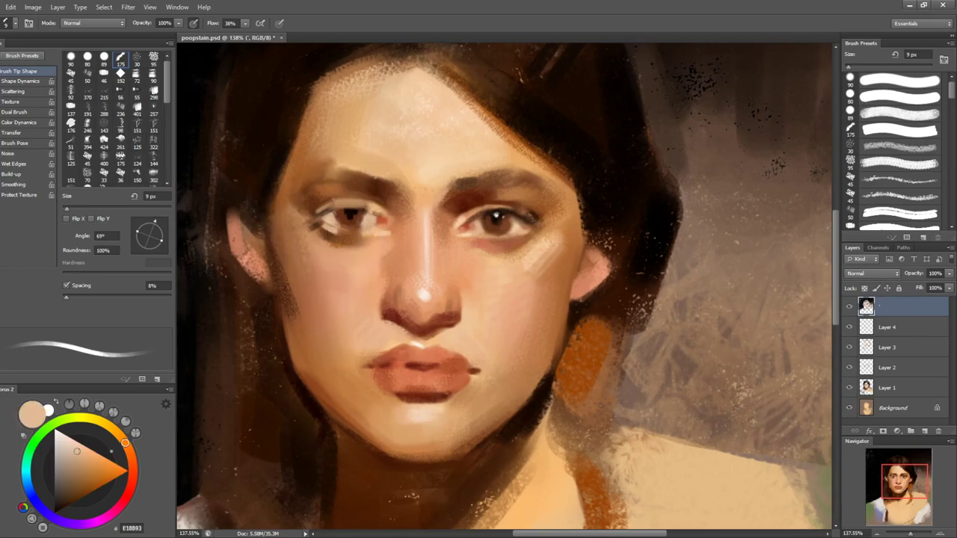
# - Try a broader light stroke along the left eye's lower lid with sampled E1BB93
pyautogui.press(']')
pyautogui.press(']')
pyautogui.moveTo(331, 232)
pyautogui.mouseDown()
pyautogui.moveTo(389, 217)
pyautogui.moveTo(355, 232)
pyautogui.mouseUp()
pyautogui.hotkey('ctrl', 'z')
pyautogui.press('[')
pyautogui.press('[')
# - Switch to the 80 px hard round preset, reduce it to 15 px and rework the left eye's upper lid and inner socket with sampled 5E2E13 and 753E20
pyautogui.click(870, 95)
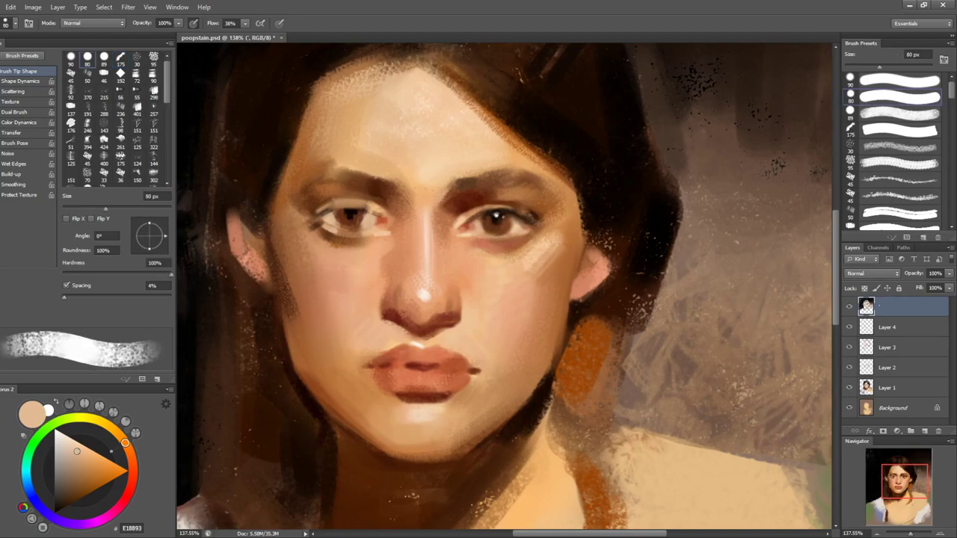
pyautogui.press('[')
pyautogui.keyDown('alt'); pyautogui.click(332, 209); pyautogui.keyUp('alt')
pyautogui.press('[')
pyautogui.press('[')
pyautogui.press('[')
pyautogui.press('[')
pyautogui.press('[')
pyautogui.press('[')
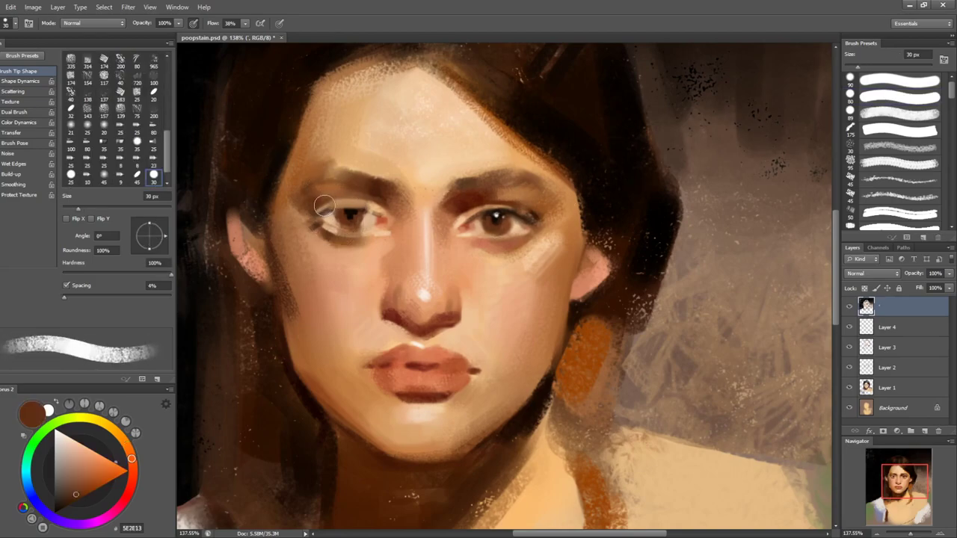
pyautogui.press(']')
pyautogui.press(']')
pyautogui.keyDown('alt'); pyautogui.click(391, 207); pyautogui.keyUp('alt')
pyautogui.keyDown('alt'); pyautogui.click(389, 200); pyautogui.keyUp('alt')
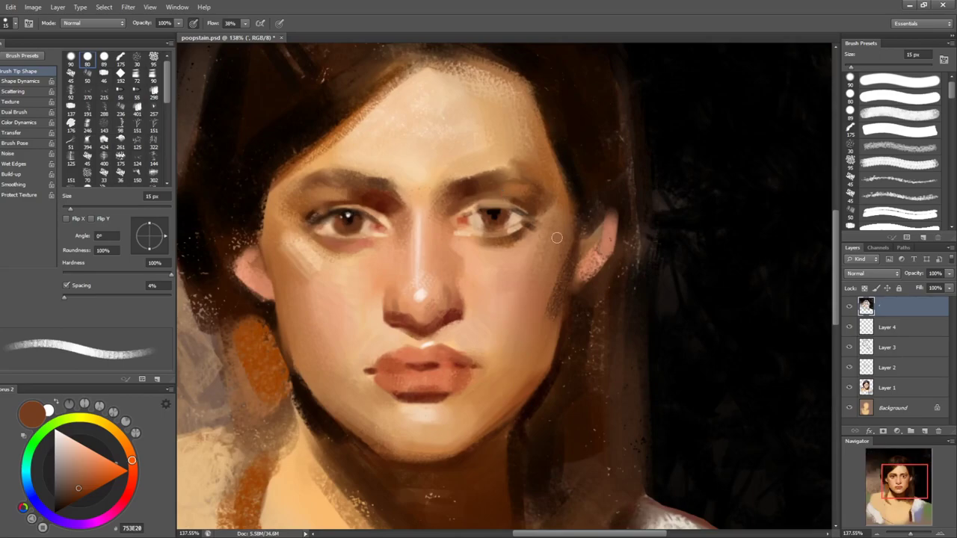
# - Reshape the left eyebrow and the forehead edge above it in a mirrored view with sampled F5D3A8 and AC7343 at 25 px
pyautogui.moveTo(523, 187)
pyautogui.mouseDown()
pyautogui.moveTo(495, 154)
pyautogui.moveTo(391, 204)
pyautogui.moveTo(403, 200)
pyautogui.mouseUp()
pyautogui.keyDown('alt'); pyautogui.click(408, 191); pyautogui.keyUp('alt')
pyautogui.keyDown('alt'); pyautogui.click(387, 207); pyautogui.keyUp('alt')
pyautogui.press(']')
pyautogui.press(']')
pyautogui.keyDown('alt'); pyautogui.click(374, 235); pyautogui.keyUp('alt')
pyautogui.keyDown('alt'); pyautogui.click(412, 194); pyautogui.keyUp('alt')
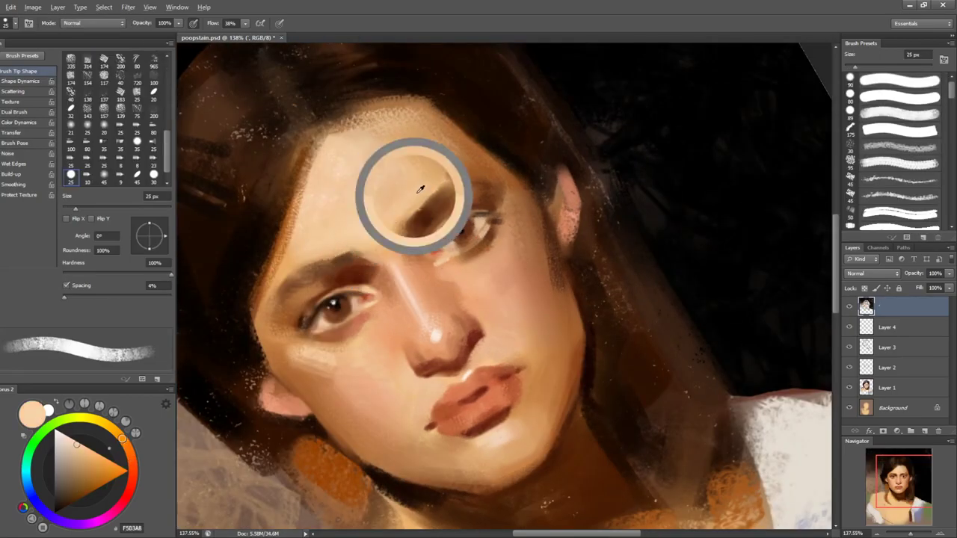
pyautogui.moveTo(429, 147); pyautogui.dragTo(440, 177)
pyautogui.keyDown('alt'); pyautogui.click(461, 163); pyautogui.keyUp('alt')
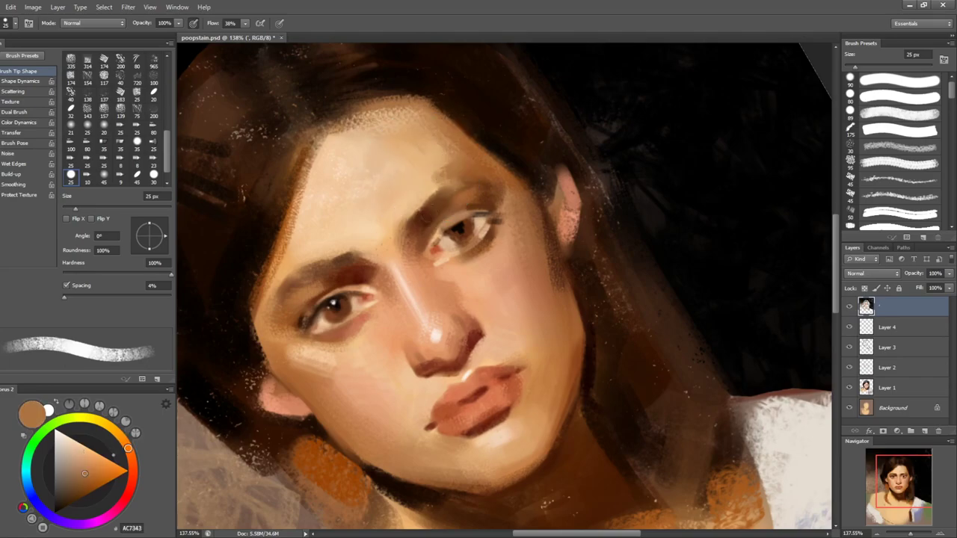
# - Lighten the right eye's inner lower lid in the unmirrored, upright view with sampled EFC196 at 10 px
pyautogui.press('r')
pyautogui.moveTo(631, 266); pyautogui.dragTo(607, 362)
pyautogui.moveTo(641, 321); pyautogui.dragTo(648, 276)
pyautogui.press('F2')
pyautogui.press('b')
pyautogui.press('[')
pyautogui.press('[')
pyautogui.press('[')
pyautogui.press('[')
pyautogui.press('[')
pyautogui.press('[')
pyautogui.keyDown('alt'); pyautogui.click(463, 239); pyautogui.keyUp('alt')
pyautogui.press(']')
pyautogui.press(']')
pyautogui.keyDown('alt'); pyautogui.click(466, 234); pyautogui.keyUp('alt')
pyautogui.press(']')
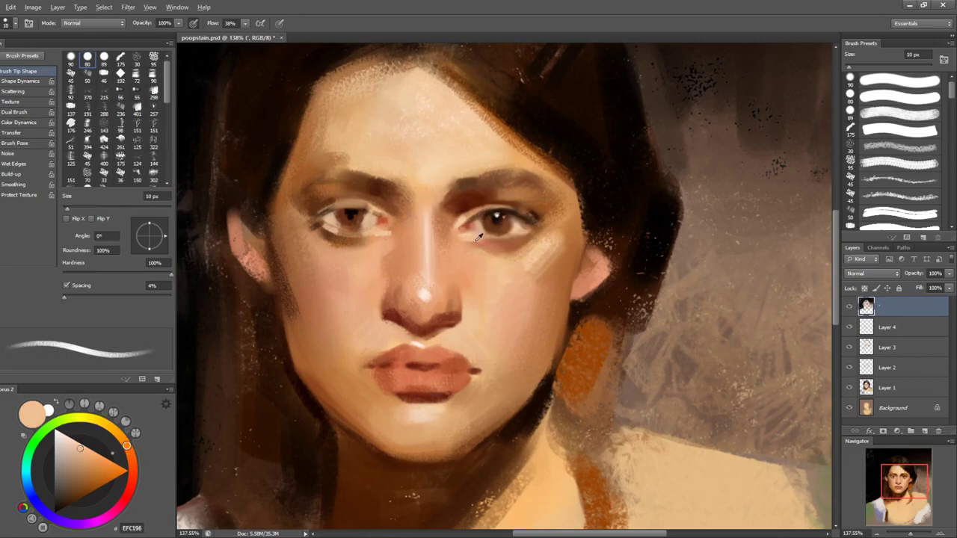
# - Refine the right eye's lower lid rim with sampled skin tones including EEBF94 at 6 px
pyautogui.keyDown('alt'); pyautogui.click(497, 237); pyautogui.keyUp('alt')
pyautogui.press('[')
pyautogui.press('[')
pyautogui.press('[')
pyautogui.press('[')
pyautogui.keyDown('alt'); pyautogui.click(470, 235); pyautogui.keyUp('alt')
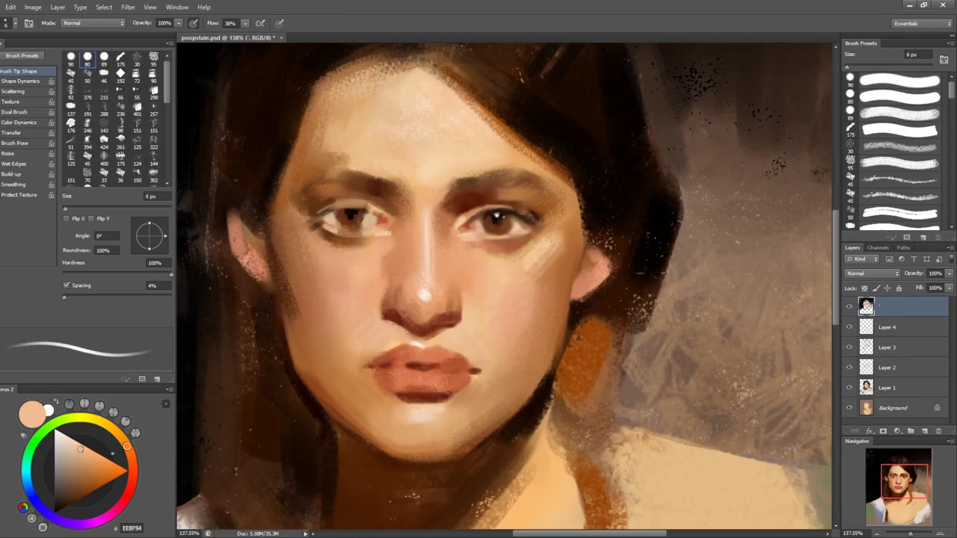
# - Define the right eye's outer lower lid with sampled AC754B and AA7248, and its outer lash line with 3E2415, at 6 px
pyautogui.press('r')
pyautogui.moveTo(609, 234); pyautogui.dragTo(564, 183)
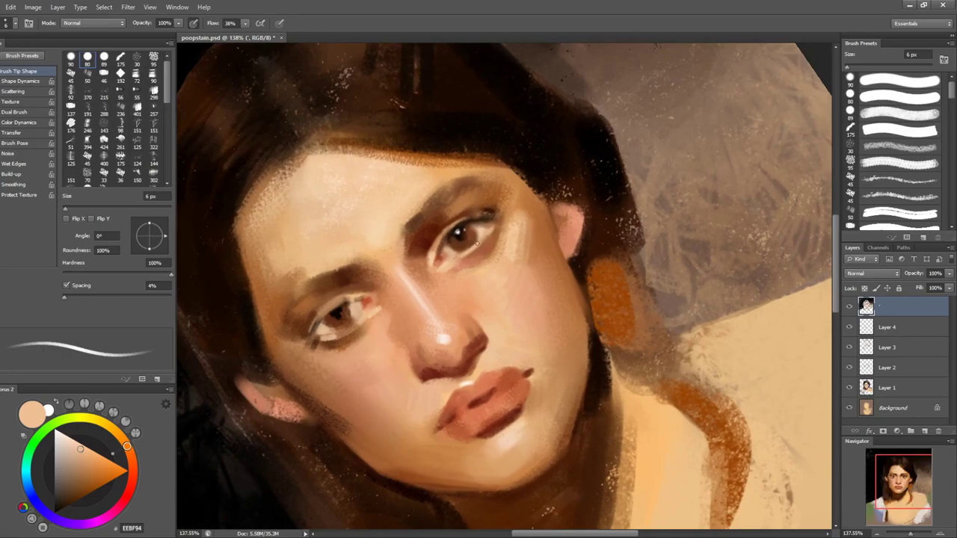
pyautogui.keyDown('alt'); pyautogui.click(477, 246); pyautogui.keyUp('alt')
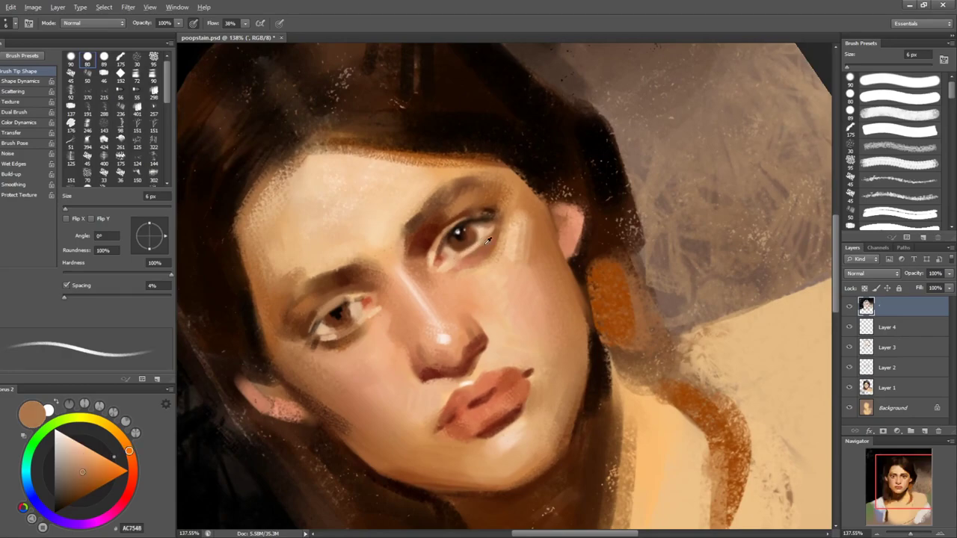
pyautogui.keyDown('alt'); pyautogui.click(491, 214); pyautogui.keyUp('alt')
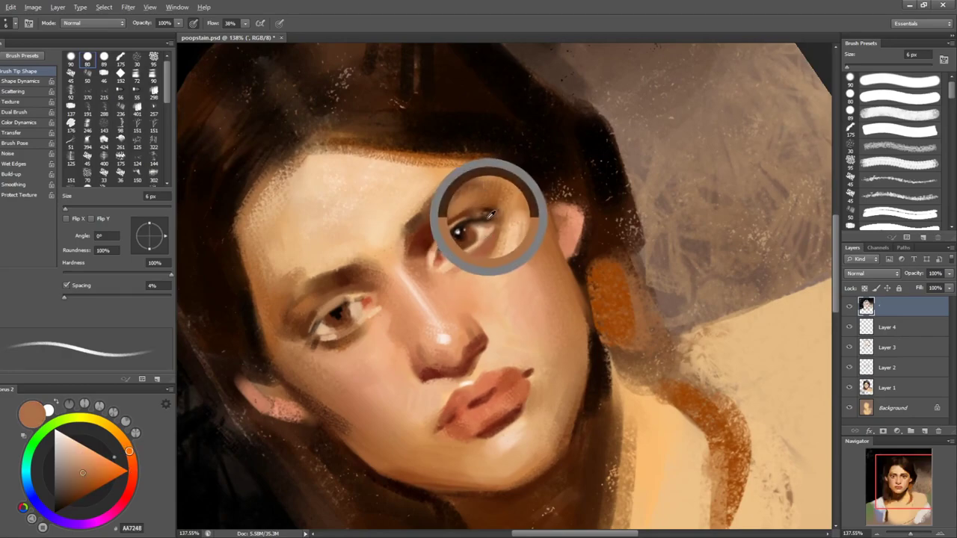
pyautogui.press('r')
pyautogui.moveTo(619, 264); pyautogui.dragTo(617, 336)
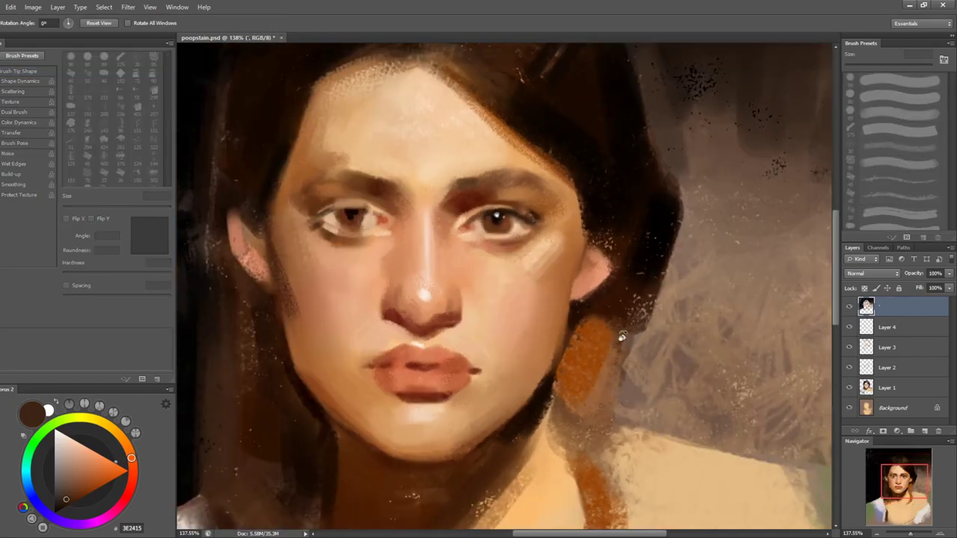
# - Deepen the right eye's outer corner with a sampled dark brown, enlarging the brush to 9 px
pyautogui.press(']')
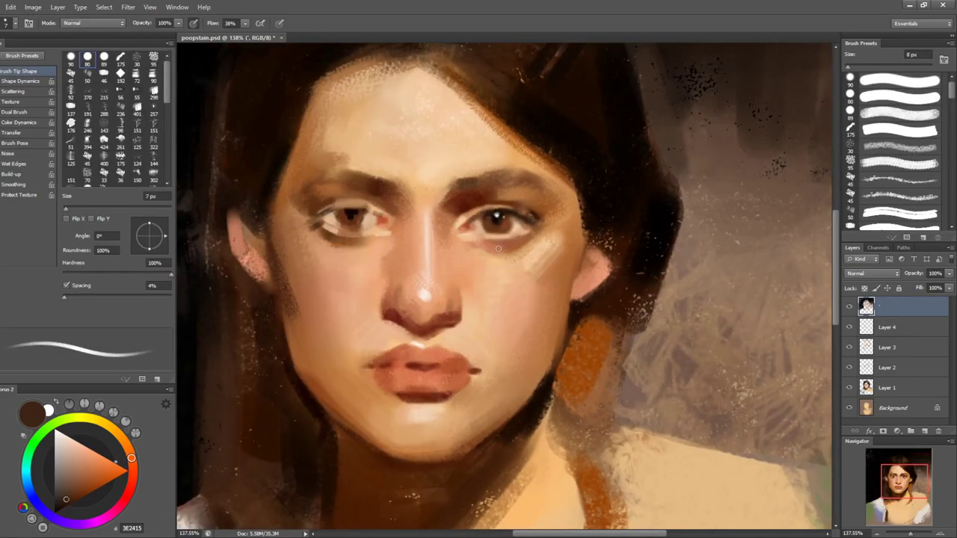
pyautogui.keyDown('alt'); pyautogui.click(537, 215); pyautogui.keyUp('alt')
pyautogui.press(']')
pyautogui.press(']')
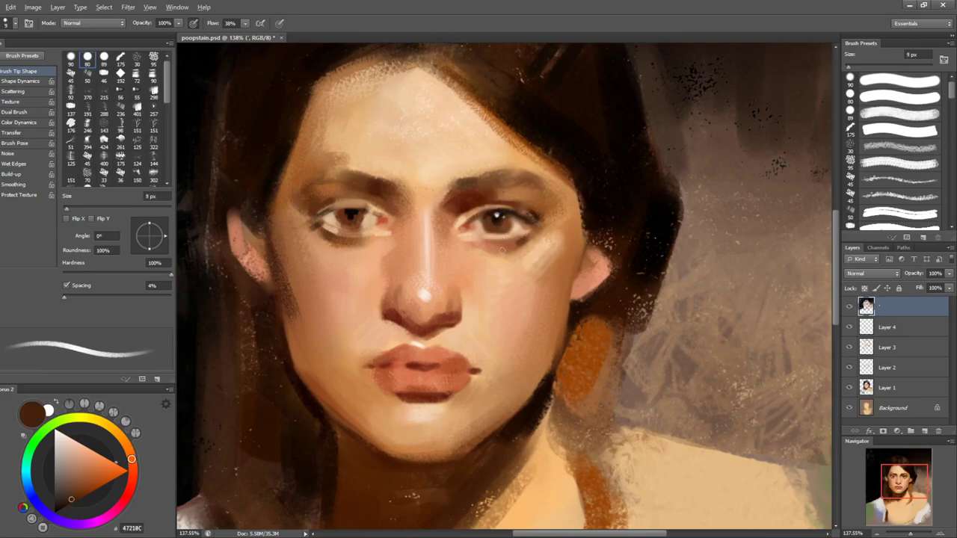
# - Shade beneath the right eye's outer lower lid with sampled browns including 673610 and 854828 at 15 px
pyautogui.keyDown('alt'); pyautogui.click(516, 241); pyautogui.keyUp('alt')
pyautogui.keyDown('alt'); pyautogui.click(519, 244); pyautogui.keyUp('alt')
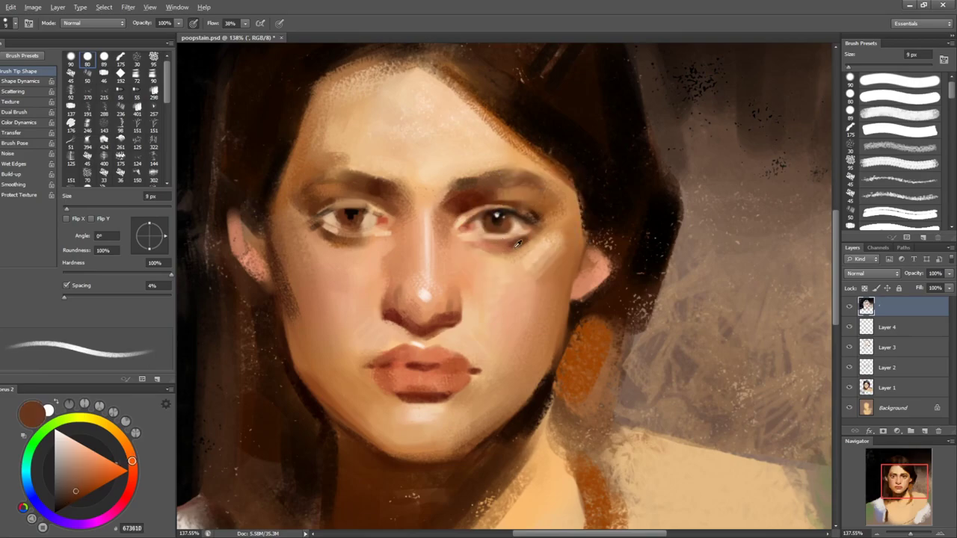
pyautogui.press(']')
pyautogui.press(']')
pyautogui.moveTo(514, 246); pyautogui.dragTo(498, 247)
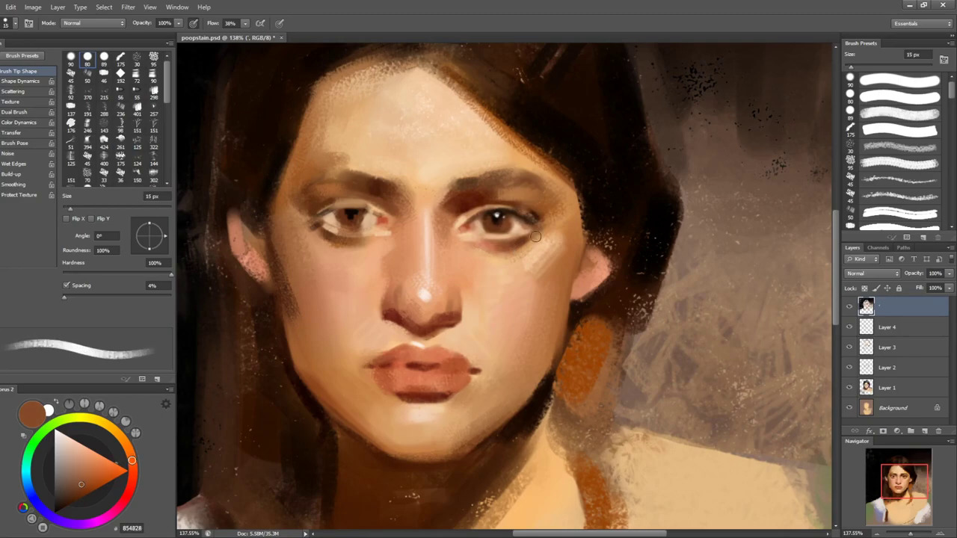
pyautogui.press('F2')
pyautogui.press('h')
# - Refine the right eye's outer lower lid and deepen its iris with sampled dark brown 30190D, reducing the brush to 5 px
pyautogui.press('[')
pyautogui.press('[')
pyautogui.keyDown('alt'); pyautogui.click(516, 239); pyautogui.keyUp('alt')
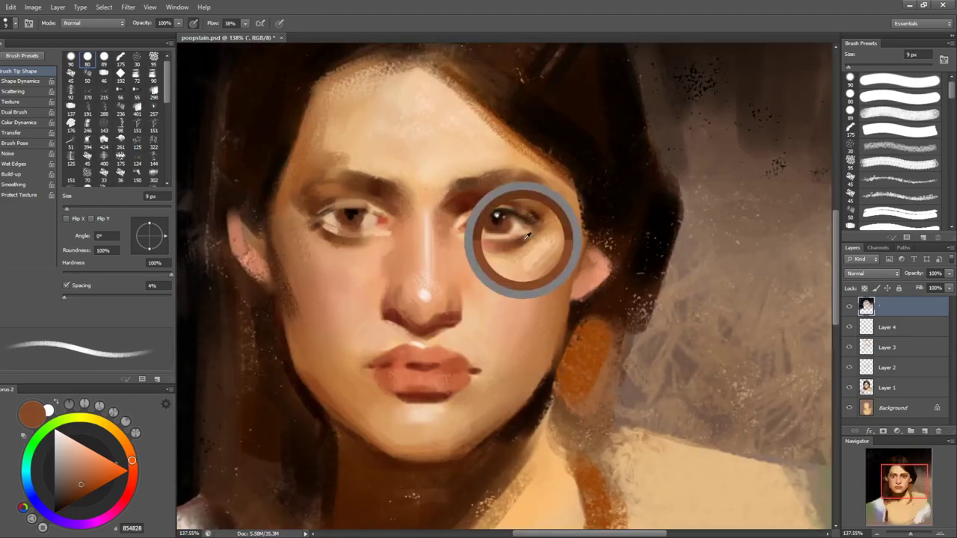
pyautogui.press('[')
pyautogui.press('[')
pyautogui.press('[')
pyautogui.press('[')
pyautogui.press('[')
pyautogui.keyDown('alt'); pyautogui.click(495, 217); pyautogui.keyUp('alt')
pyautogui.press('[')
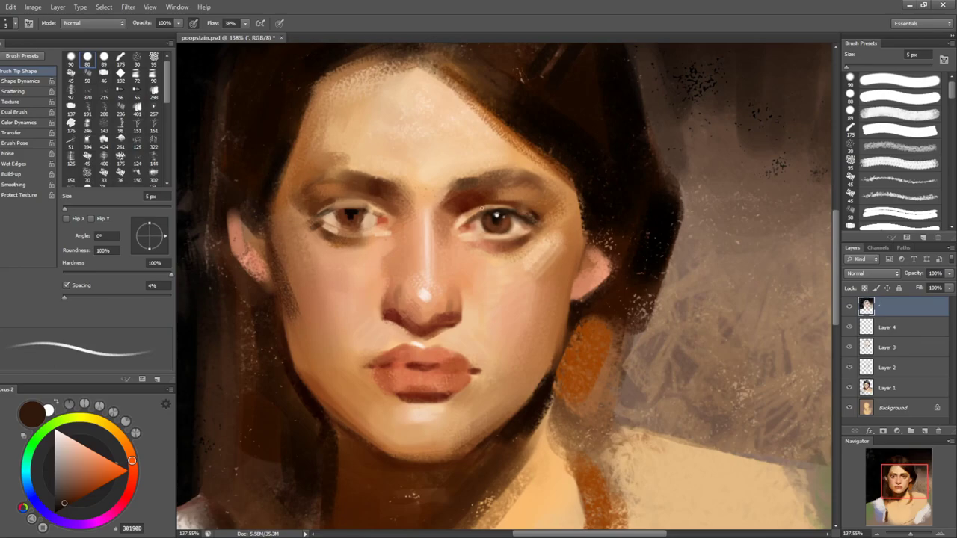
# - Touch up the white of the right eye beside the iris with sampled pale skin tones at 5 px
pyautogui.keyDown('alt'); pyautogui.click(478, 222); pyautogui.keyUp('alt')
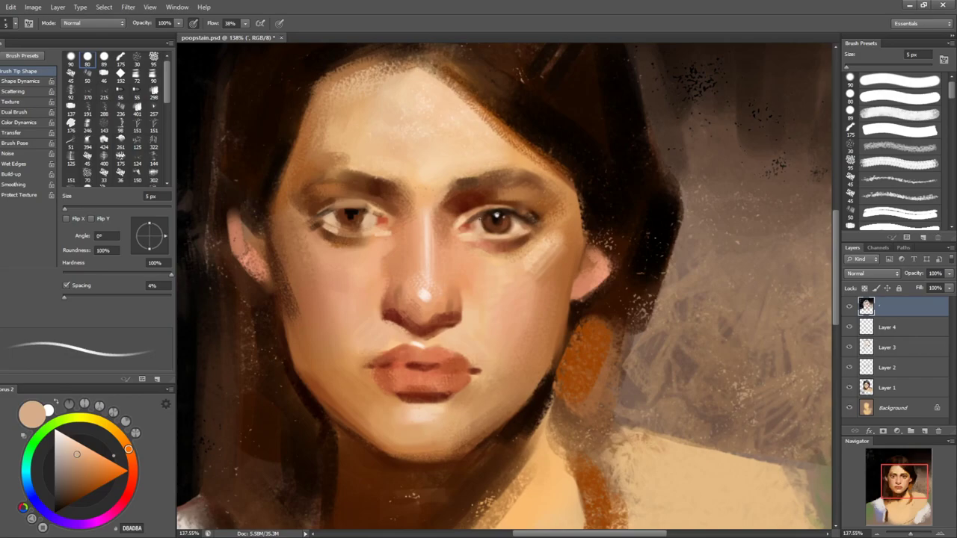
pyautogui.keyDown('alt'); pyautogui.click(484, 222); pyautogui.keyUp('alt')
pyautogui.keyDown('alt'); pyautogui.click(479, 223); pyautogui.keyUp('alt')
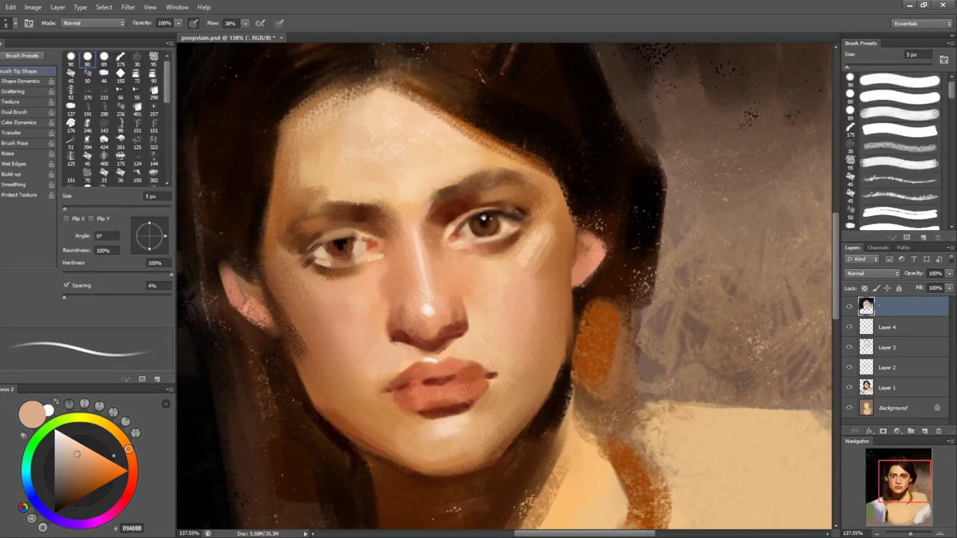
# - Refine the right eye's lid edges with a sampled light peach tone at 5 px
pyautogui.keyDown('alt'); pyautogui.click(470, 213); pyautogui.keyUp('alt')
pyautogui.press('r')
pyautogui.moveTo(587, 214); pyautogui.dragTo(564, 173)
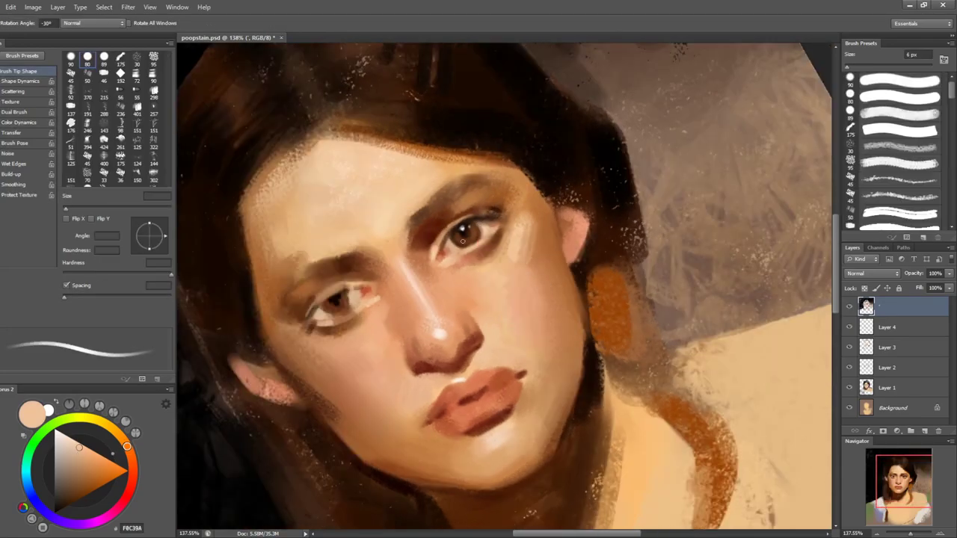
pyautogui.press('[')
pyautogui.press('[')
pyautogui.press('[')
pyautogui.press(']')
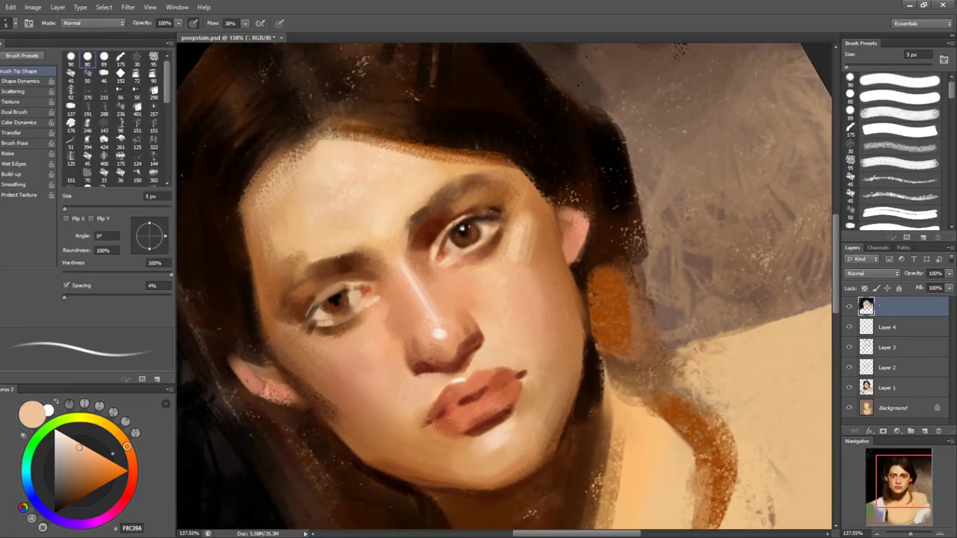
# - Adjust the right eye's upper lid crease and lower lid with sampled brown and light skin tones, enlarging the brush to 8 px
pyautogui.keyDown('alt'); pyautogui.click(455, 209); pyautogui.keyUp('alt')
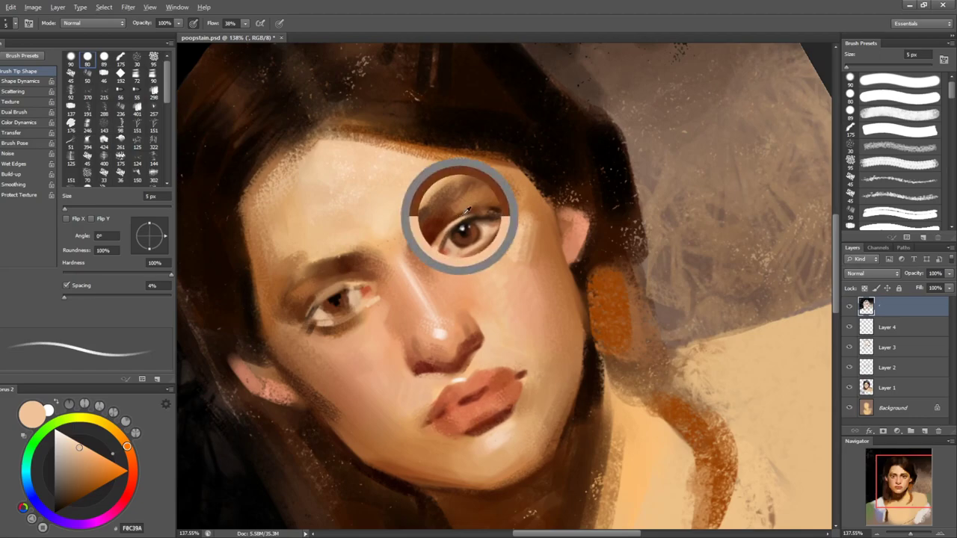
pyautogui.keyDown('alt'); pyautogui.click(461, 223); pyautogui.keyUp('alt')
pyautogui.keyDown('alt'); pyautogui.click(470, 254); pyautogui.keyUp('alt')
pyautogui.press('r')
pyautogui.moveTo(658, 227); pyautogui.dragTo(655, 347)
pyautogui.press('b')
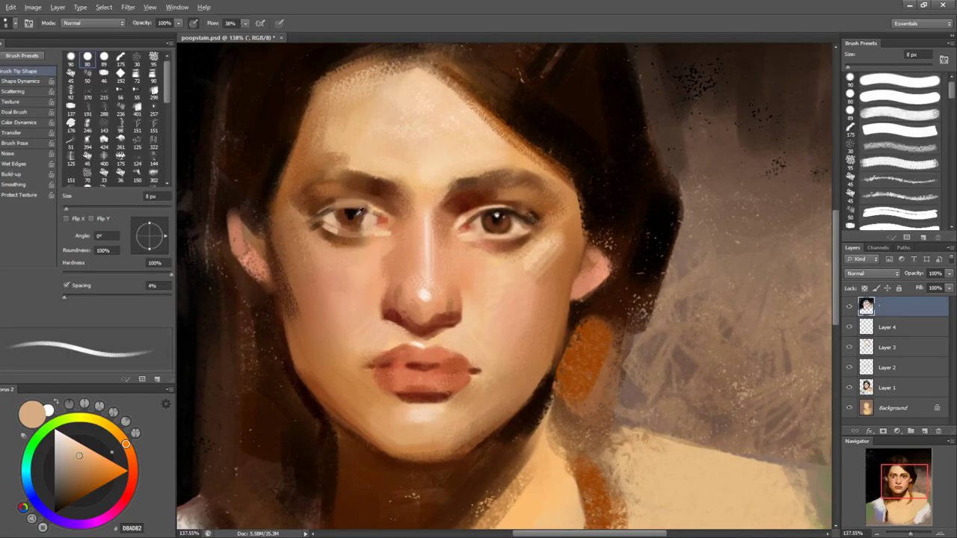
# - Darken the left eye's pupil and outer iris edge with sampled 080501 and 160805, enlarging the brush to 10 px
pyautogui.keyDown('alt'); pyautogui.click(360, 213); pyautogui.keyUp('alt')
pyautogui.keyDown('alt'); pyautogui.click(503, 224); pyautogui.keyUp('alt')
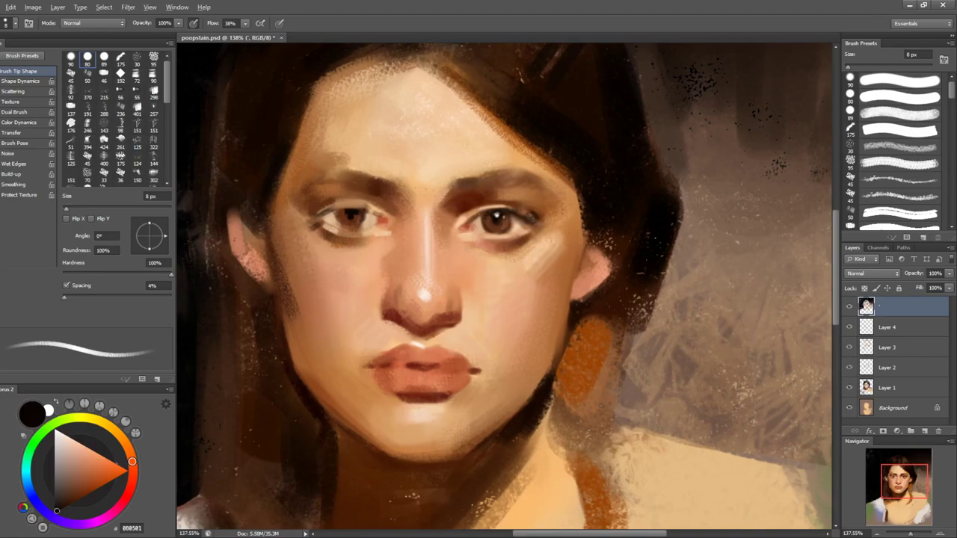
pyautogui.keyDown('alt'); pyautogui.click(355, 212); pyautogui.keyUp('alt')
pyautogui.moveTo(339, 211); pyautogui.dragTo(342, 223)
pyautogui.press(']')
pyautogui.press(']')
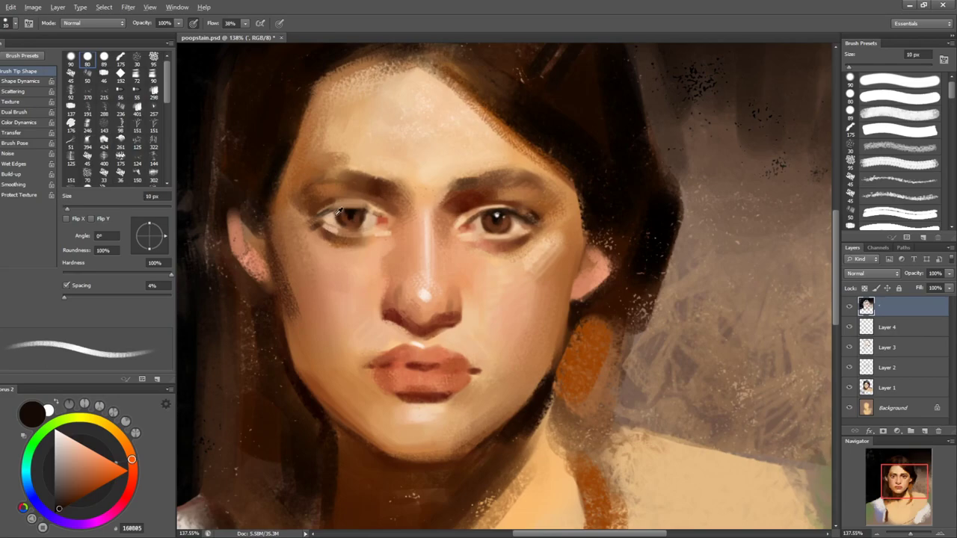
# - Define the left eye's outer corner and upper lid with sampled browns including 532612 at 10 px
pyautogui.keyDown('alt'); pyautogui.click(334, 210); pyautogui.keyUp('alt')
pyautogui.moveTo(326, 218); pyautogui.dragTo(312, 225)
pyautogui.keyDown('alt'); pyautogui.click(343, 214); pyautogui.keyUp('alt')
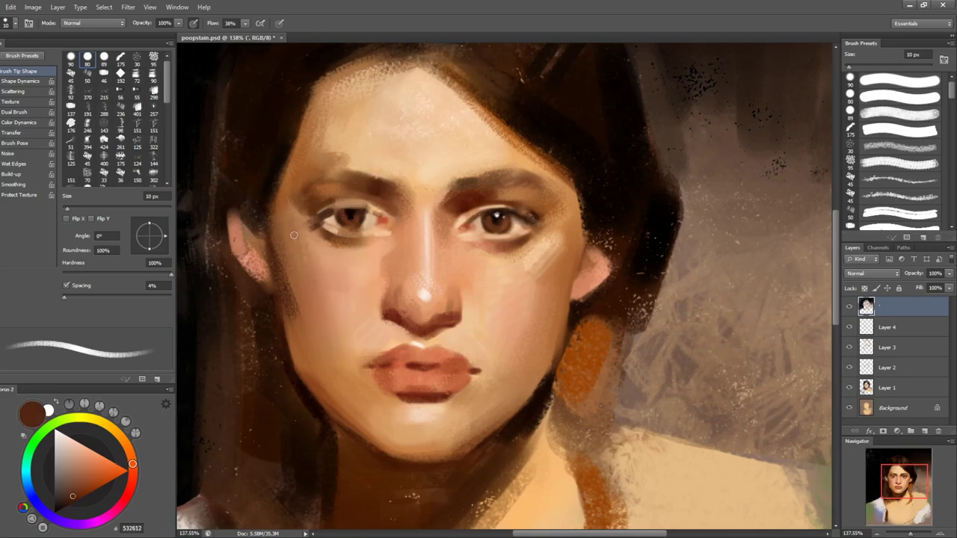
# - Darken the outer end of the left eyebrow with sampled 53260F at 20 px
pyautogui.press(']')
pyautogui.keyDown('alt'); pyautogui.click(375, 180); pyautogui.keyUp('alt')
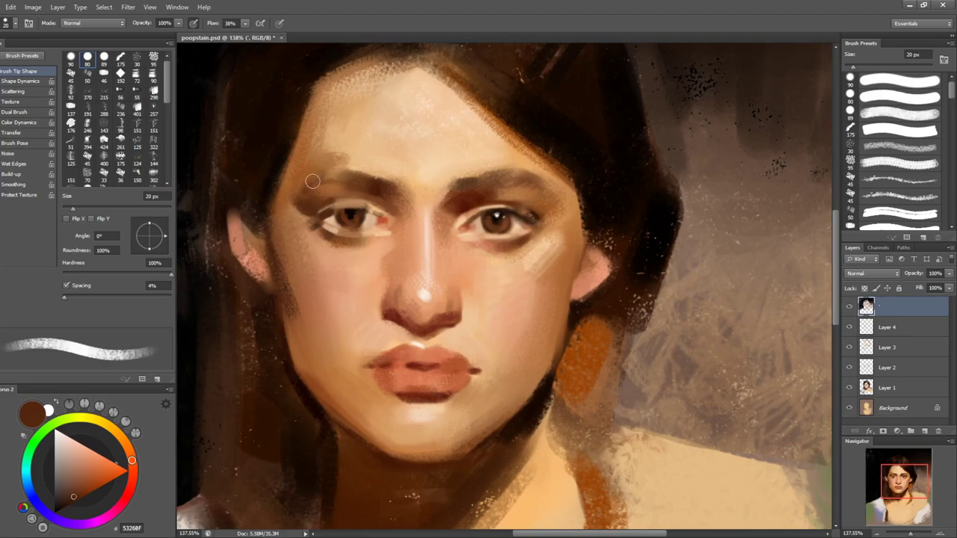
pyautogui.press('[')
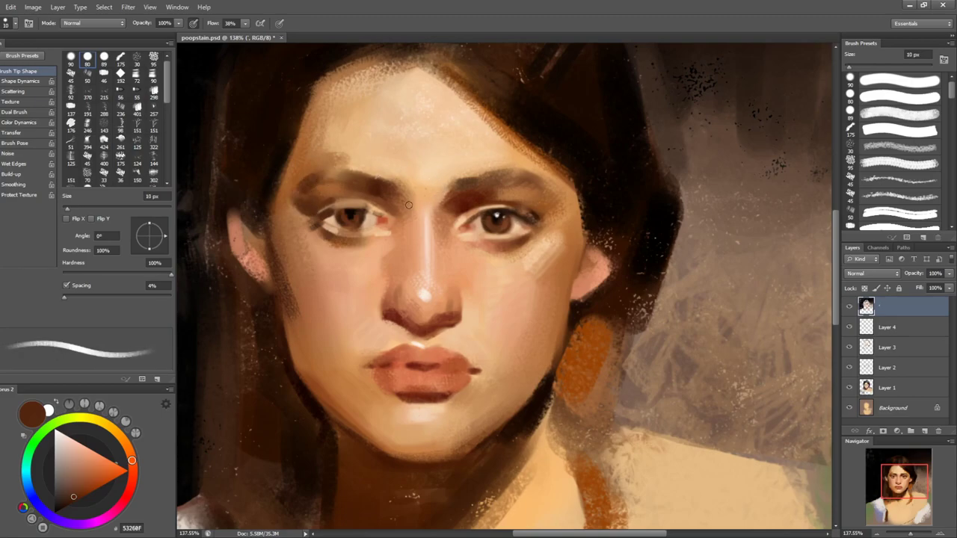
# - Repaint the left eye's inner corner with skin tones sampled from both eyes, including CE885F, at 6 to 8 px
pyautogui.press('[')
pyautogui.press('[')
pyautogui.press('[')
pyautogui.press('[')
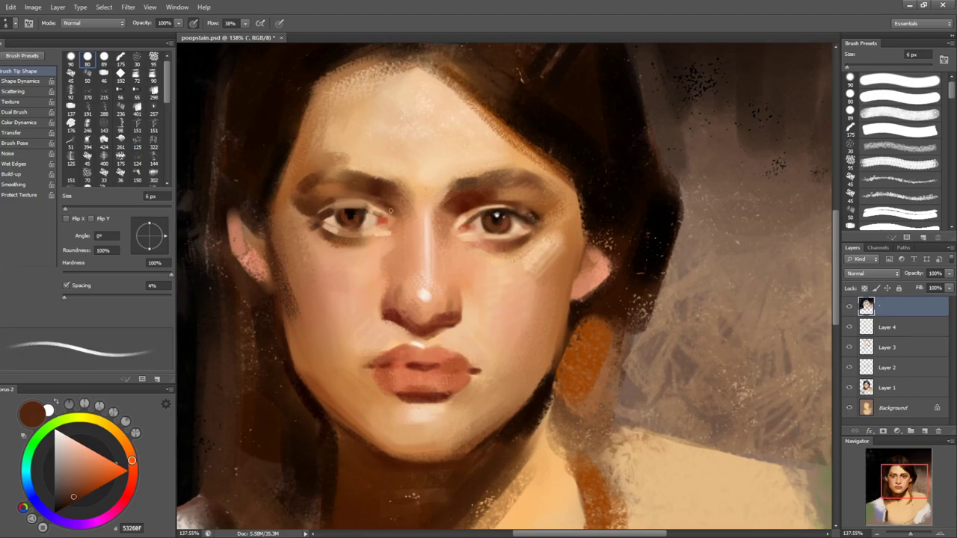
pyautogui.keyDown('alt'); pyautogui.click(474, 208); pyautogui.keyUp('alt')
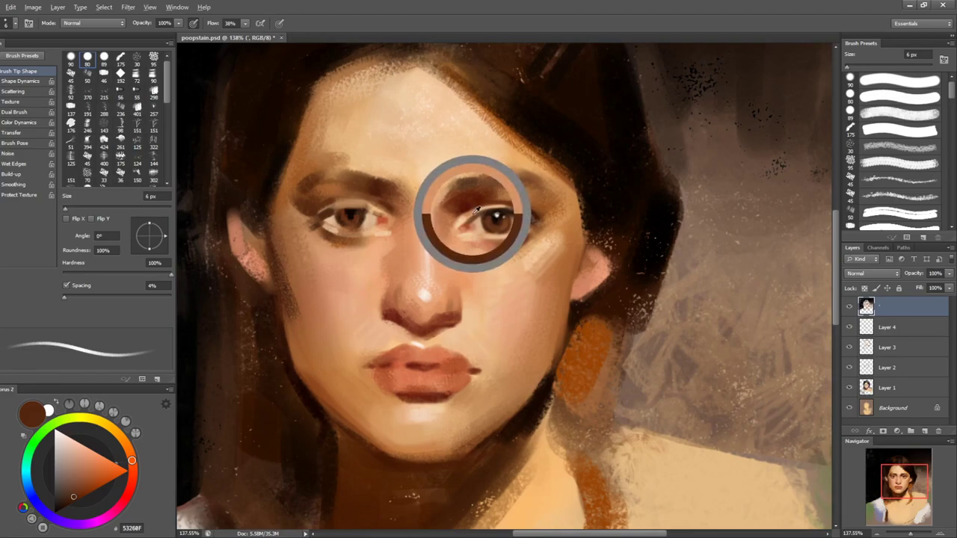
pyautogui.press(']')
pyautogui.keyDown('alt'); pyautogui.click(384, 216); pyautogui.keyUp('alt')
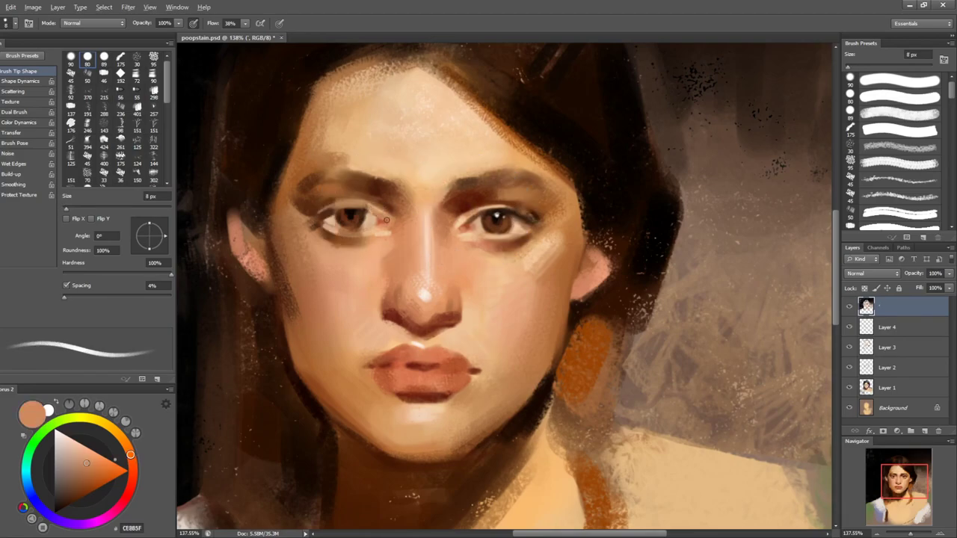
# - Soften the left eye's inner upper and lower lids with sampled skin tones including ECAC7C, enlarging the brush to 10 px
pyautogui.keyDown('alt'); pyautogui.click(469, 229); pyautogui.keyUp('alt')
pyautogui.keyDown('alt'); pyautogui.click(381, 224); pyautogui.keyUp('alt')
pyautogui.keyDown('alt'); pyautogui.click(380, 219); pyautogui.keyUp('alt')
pyautogui.keyDown('alt'); pyautogui.click(379, 208); pyautogui.keyUp('alt')
pyautogui.press(']')
pyautogui.press(']')
pyautogui.keyDown('alt'); pyautogui.click(491, 206); pyautogui.keyUp('alt')
pyautogui.keyDown('alt'); pyautogui.click(378, 232); pyautogui.keyUp('alt')
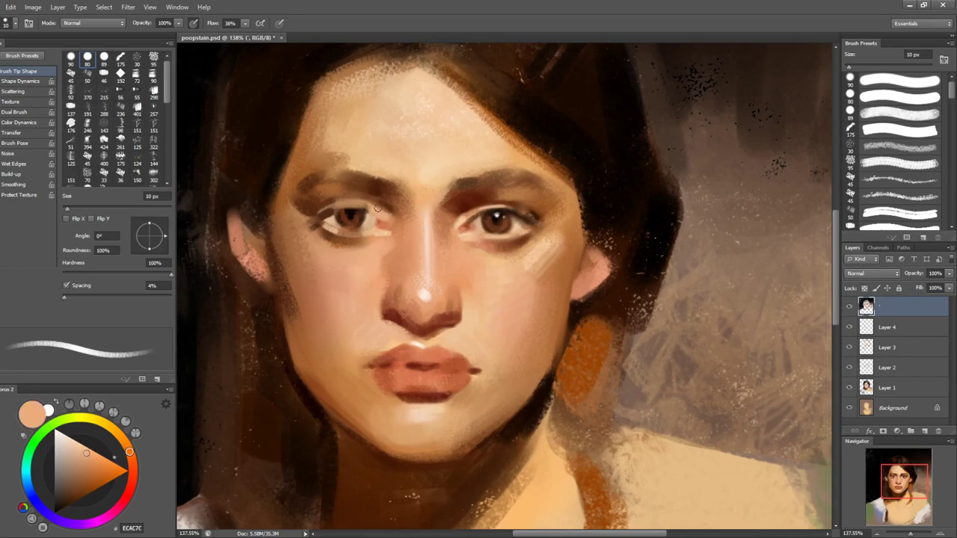
# - Deepen the left iris with sampled dark brown 472413 and check the whole portrait
pyautogui.keyDown('alt'); pyautogui.click(363, 216); pyautogui.keyUp('alt')
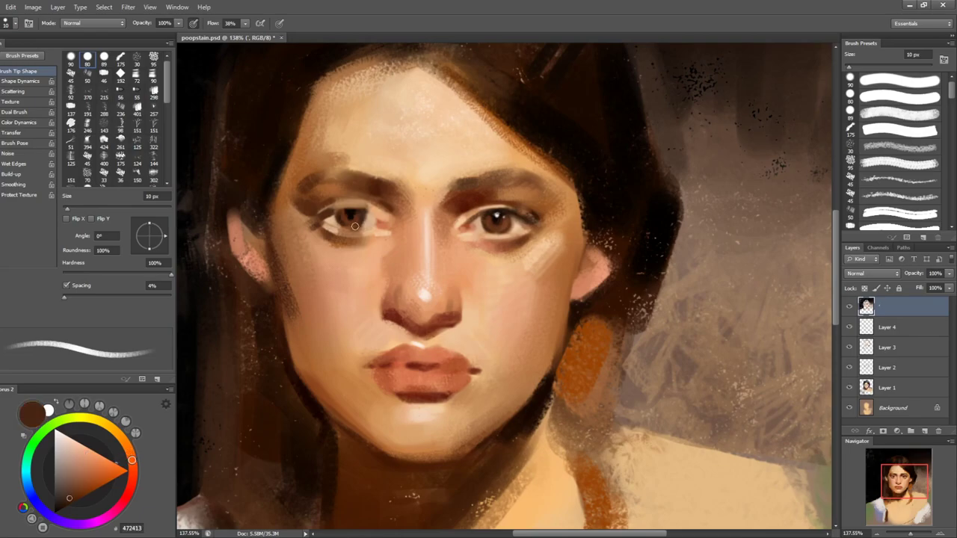
pyautogui.press('z')
pyautogui.moveTo(387, 197); pyautogui.dragTo(474, 247)
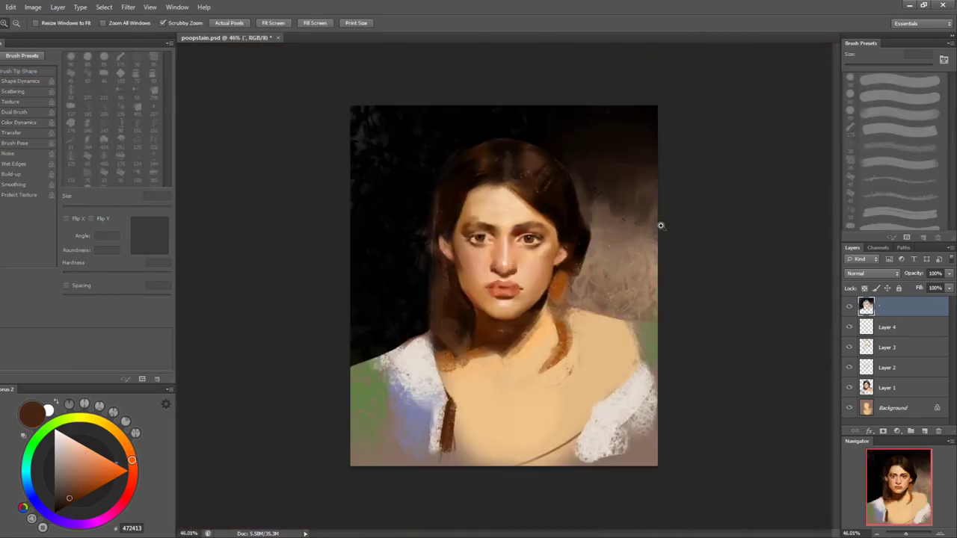
pyautogui.moveTo(544, 233); pyautogui.dragTo(591, 212)
# - Try the Mixer Brush at 25 px with a brown sampled below the right eye
pyautogui.press('r')
pyautogui.moveTo(581, 289); pyautogui.dragTo(570, 248)
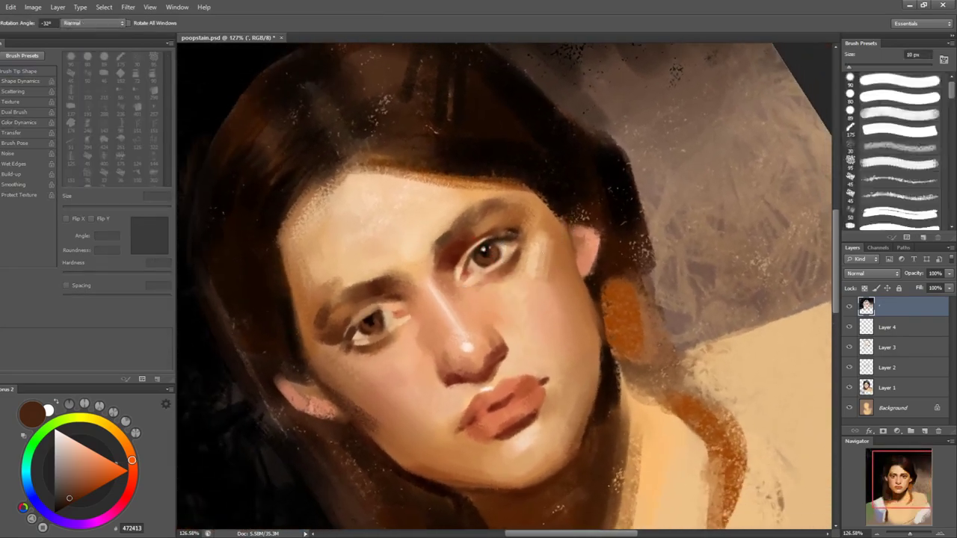
pyautogui.press('b')
pyautogui.hotkey('shift', 'b')
pyautogui.keyDown('alt'); pyautogui.click(502, 262); pyautogui.keyUp('alt')
pyautogui.keyDown('alt'); pyautogui.click(502, 262); pyautogui.keyUp('alt')
pyautogui.press('r')
pyautogui.moveTo(502, 262)
pyautogui.mouseDown()
pyautogui.moveTo(496, 266)
pyautogui.moveTo(607, 316)
pyautogui.moveTo(602, 247)
pyautogui.mouseUp()
pyautogui.press('b')
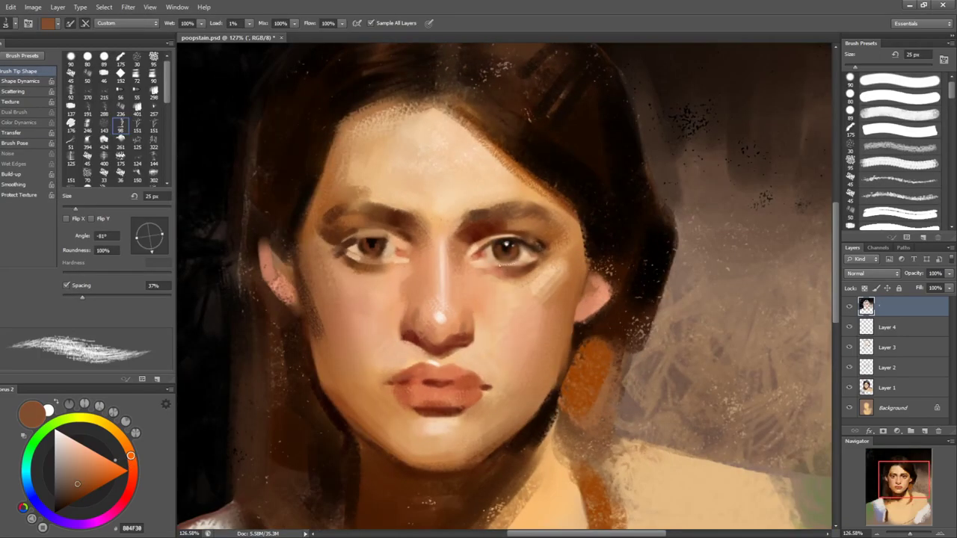
# - Return to the round brush and blend sampled skin tones including EAB78E below the right eye's inner corner at 10 px
pyautogui.hotkey('shift', 'b')
pyautogui.hotkey('shift', 'b')
pyautogui.press('[')
pyautogui.press('[')
pyautogui.hotkey('shift', 'b')
pyautogui.keyDown('alt'); pyautogui.click(435, 166); pyautogui.keyUp('alt')
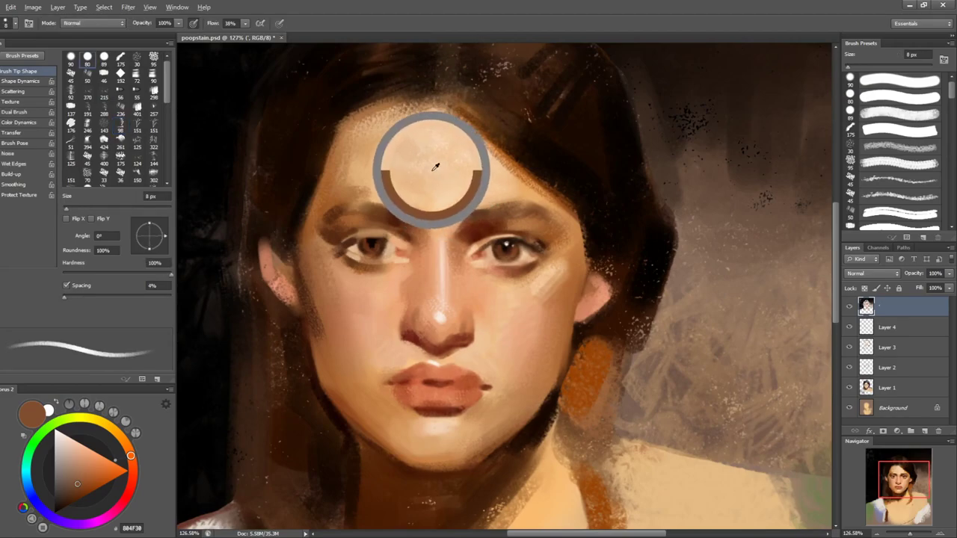
pyautogui.press(']')
pyautogui.press(']')
pyautogui.keyDown('alt'); pyautogui.click(482, 279); pyautogui.keyUp('alt')
pyautogui.keyDown('alt'); pyautogui.click(472, 271); pyautogui.keyUp('alt')
pyautogui.keyDown('alt'); pyautogui.click(482, 288); pyautogui.keyUp('alt')
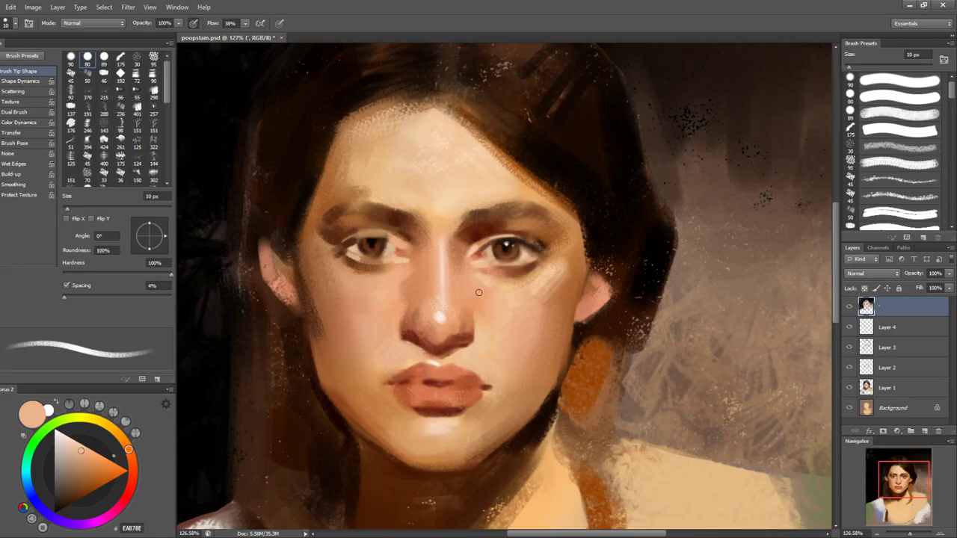
# - Refine the nose and the left eyebrow's inner end with sampled reddish browns 884029 and 784022, using 7 to 10 px
pyautogui.press('[')
pyautogui.press('[')
pyautogui.press('[')
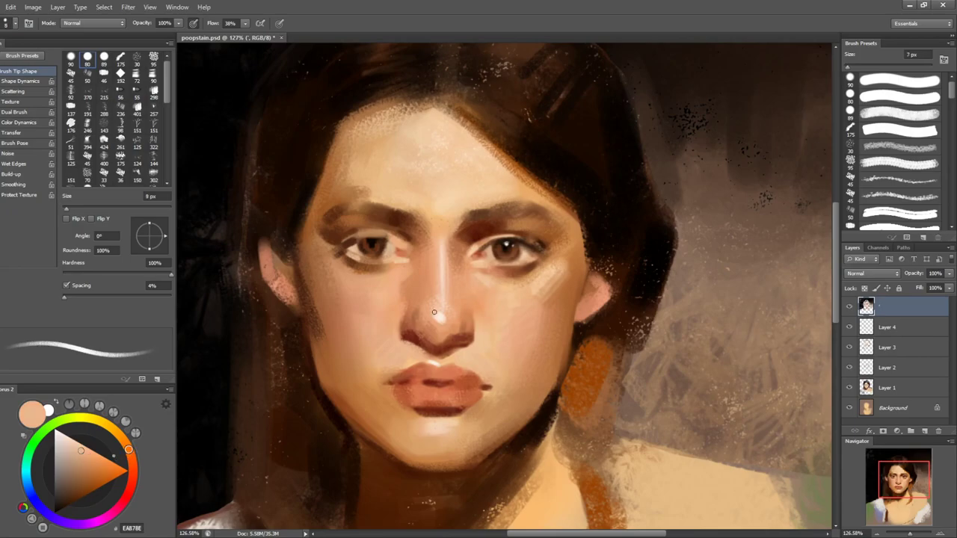
pyautogui.keyDown('alt'); pyautogui.click(404, 322); pyautogui.keyUp('alt')
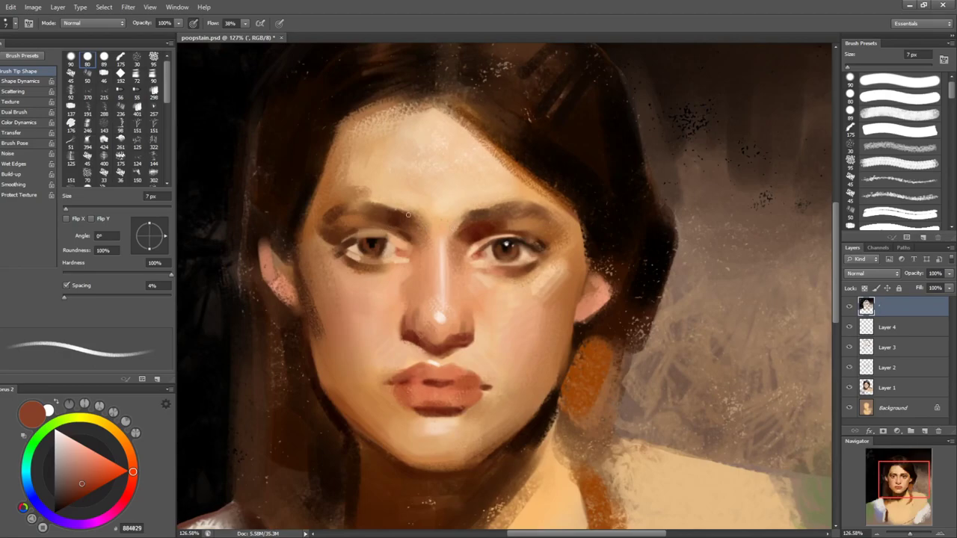
pyautogui.press(']')
pyautogui.press(']')
pyautogui.press(']')
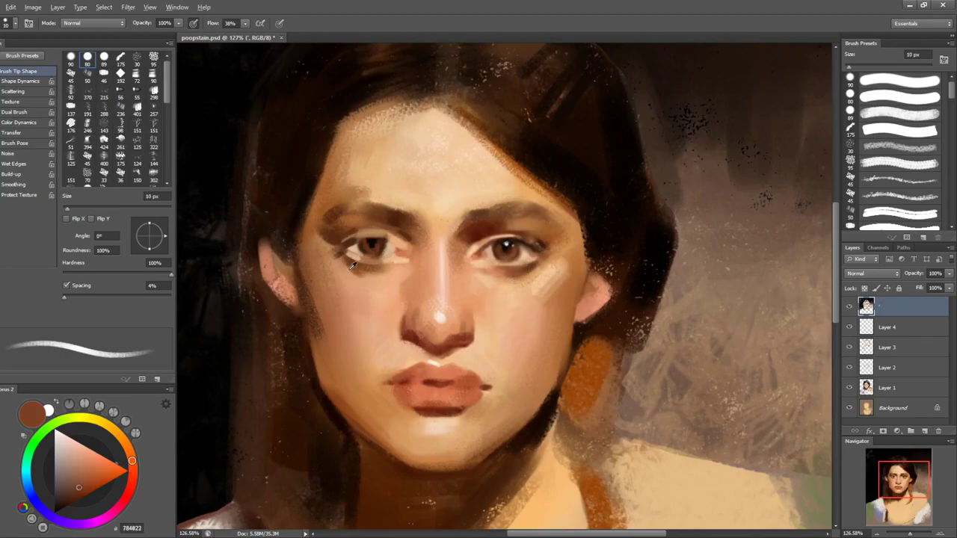
# - Shade beneath the left eye's lower lid with browns sampled around it, using a slightly larger brush
pyautogui.keyDown('alt'); pyautogui.click(352, 261); pyautogui.keyUp('alt')
pyautogui.keyDown('alt'); pyautogui.click(359, 269); pyautogui.keyUp('alt')
pyautogui.press(']')
pyautogui.moveTo(345, 263); pyautogui.dragTo(380, 272)
pyautogui.keyDown('alt'); pyautogui.click(374, 271); pyautogui.keyUp('alt')
pyautogui.keyDown('alt'); pyautogui.click(368, 281); pyautogui.keyUp('alt')
# - Refine the left eye's outer lower lid with sampled A76B42 at 8 px
pyautogui.press('[')
pyautogui.press('[')
pyautogui.hotkey('ctrl', 'shift', 'h')
pyautogui.hotkey('ctrl', 'shift', 'h')
pyautogui.press('[')
pyautogui.keyDown('alt'); pyautogui.click(357, 265); pyautogui.keyUp('alt')
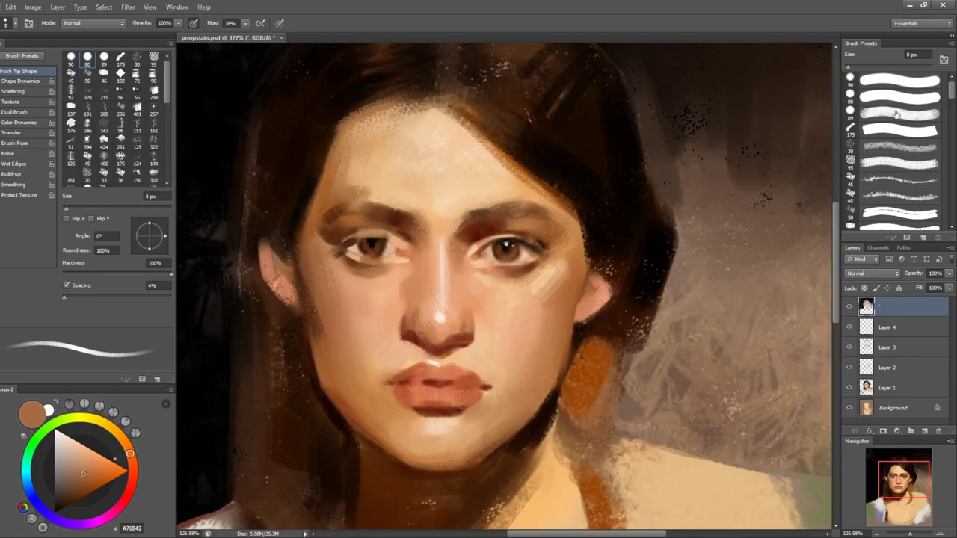
# - Repaint the left iris using the textured 95 px brush reduced to 8 px, with sampled brown 502613 and a near-black
pyautogui.click(872, 164)
pyautogui.press('[')
pyautogui.press('[')
pyautogui.press('[')
pyautogui.press('[')
pyautogui.press('[')
pyautogui.press('[')
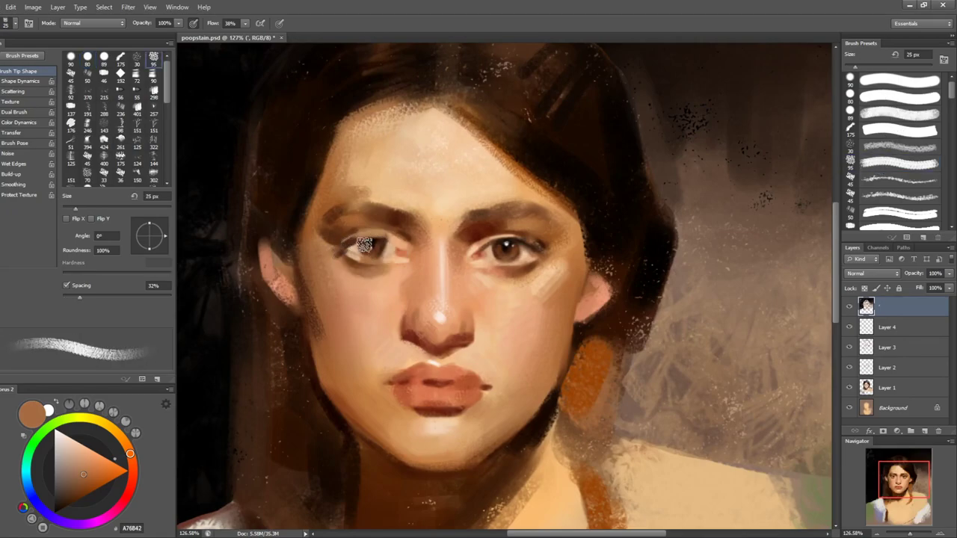
pyautogui.keyDown('alt'); pyautogui.click(351, 244); pyautogui.keyUp('alt')
pyautogui.press('[')
pyautogui.press('[')
pyautogui.press('[')
pyautogui.press('[')
pyautogui.press('[')
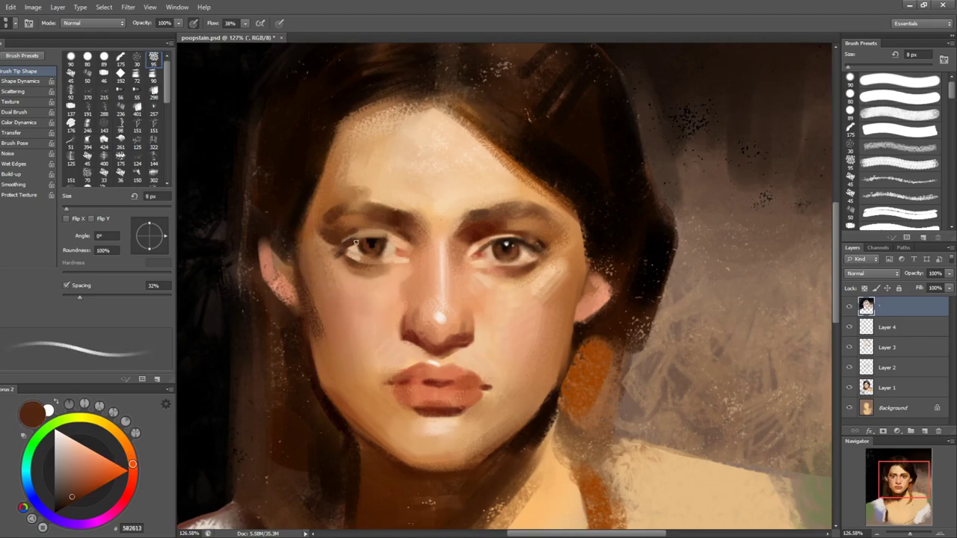
pyautogui.keyDown('alt'); pyautogui.click(385, 238); pyautogui.keyUp('alt')
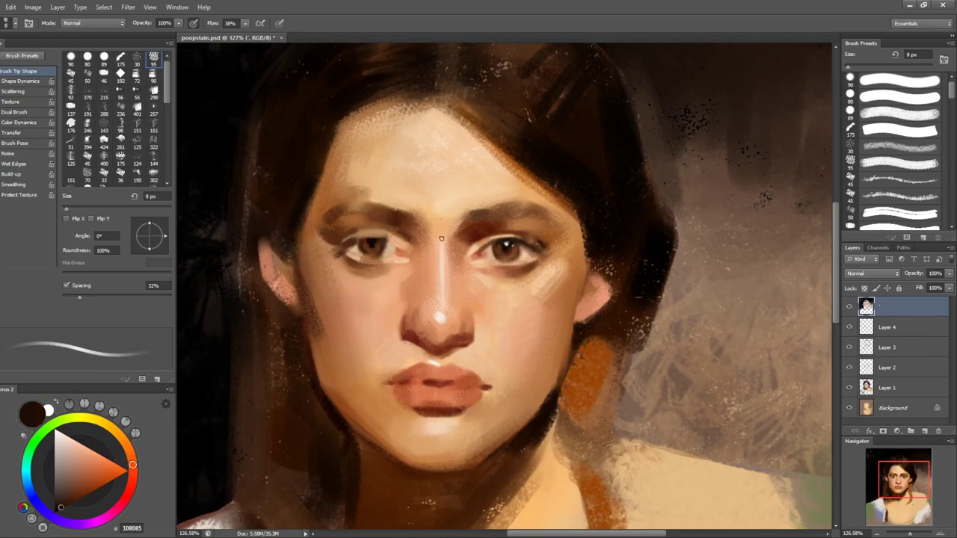
# - Darken the left eye's pupil and upper lash line with sampled 0F0702, and tint the upper lid with 571907, at 8 px
pyautogui.press('r')
pyautogui.moveTo(414, 190); pyautogui.dragTo(382, 236)
pyautogui.press('[')
pyautogui.press('[')
pyautogui.keyDown('alt'); pyautogui.click(365, 301); pyautogui.keyUp('alt')
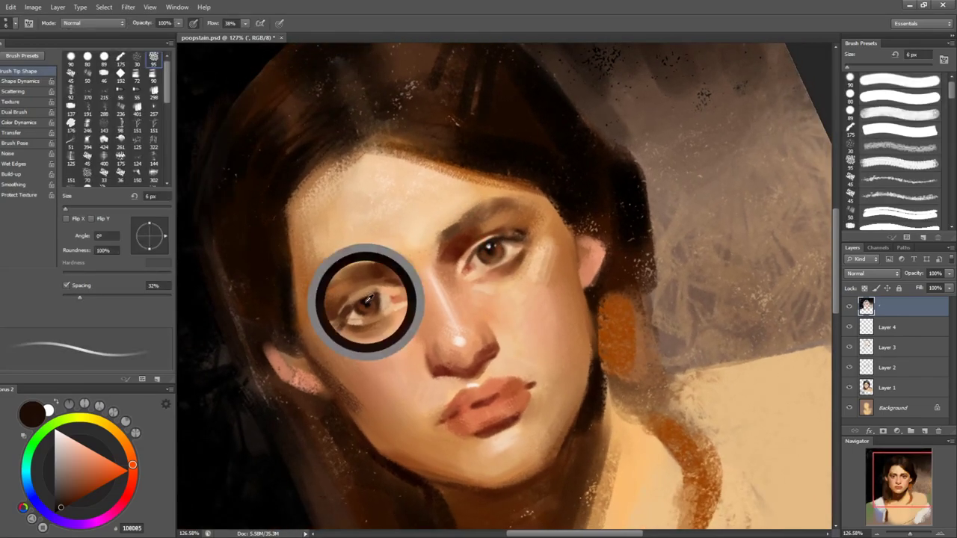
pyautogui.press(']')
pyautogui.press(']')
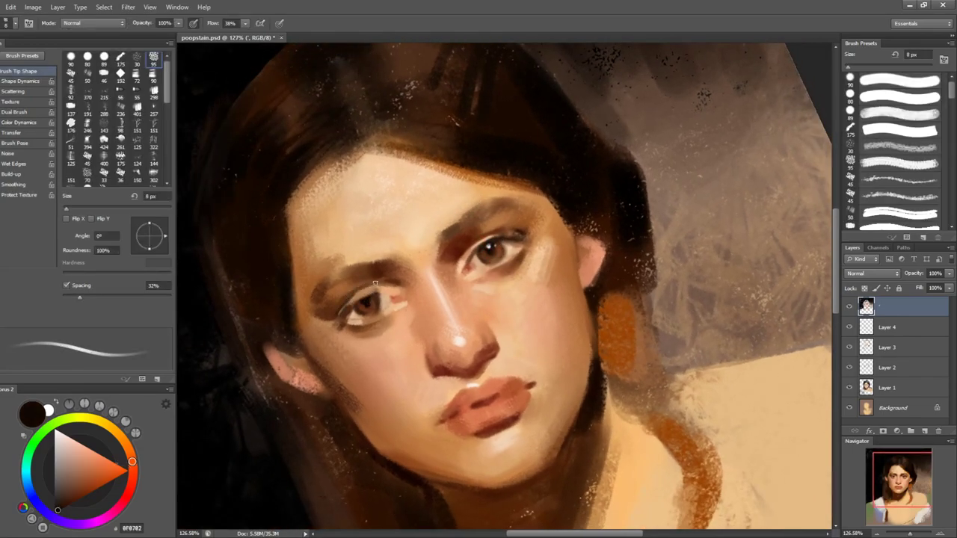
pyautogui.moveTo(347, 297); pyautogui.dragTo(380, 284)
pyautogui.keyDown('alt'); pyautogui.click(364, 286); pyautogui.keyUp('alt')
pyautogui.keyDown('alt'); pyautogui.click(471, 240); pyautogui.keyUp('alt')
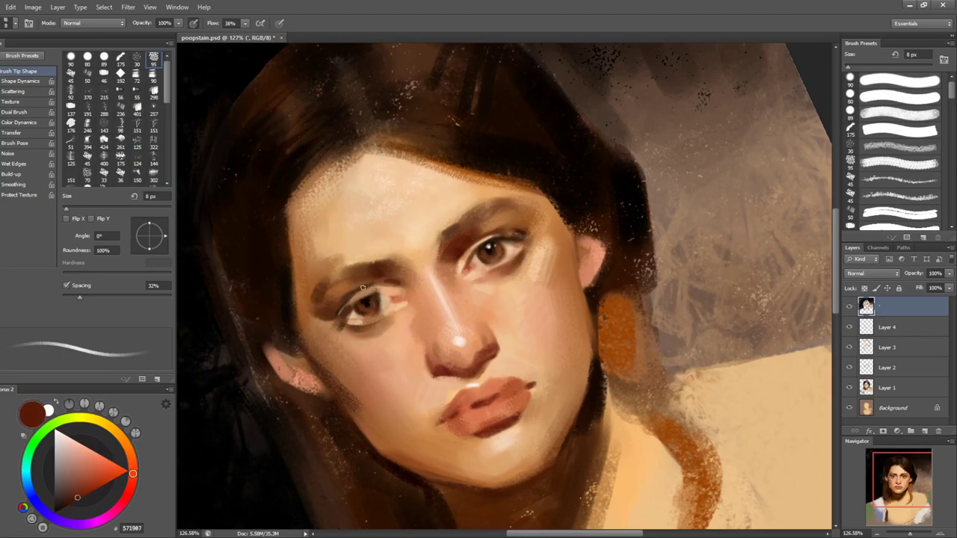
# - Shade the outer left cheek beside the ear with sampled browns 633410, 5C321A and 915733, using the textured brush at 25 to 30 px
pyautogui.press('r')
pyautogui.moveTo(640, 270); pyautogui.dragTo(636, 326)
pyautogui.press('b')
pyautogui.press(']')
pyautogui.press(']')
pyautogui.keyDown('alt'); pyautogui.click(322, 236); pyautogui.keyUp('alt')
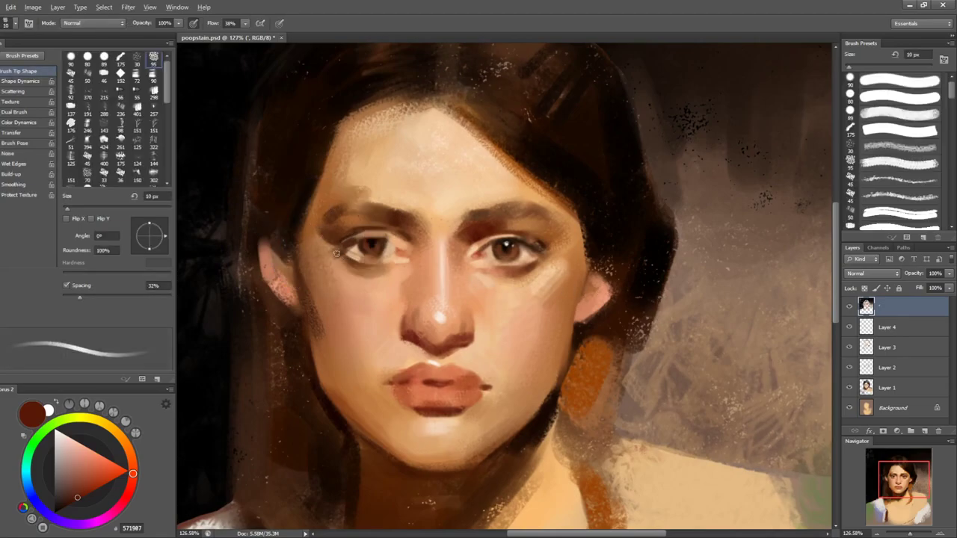
pyautogui.press(']')
pyautogui.press(']')
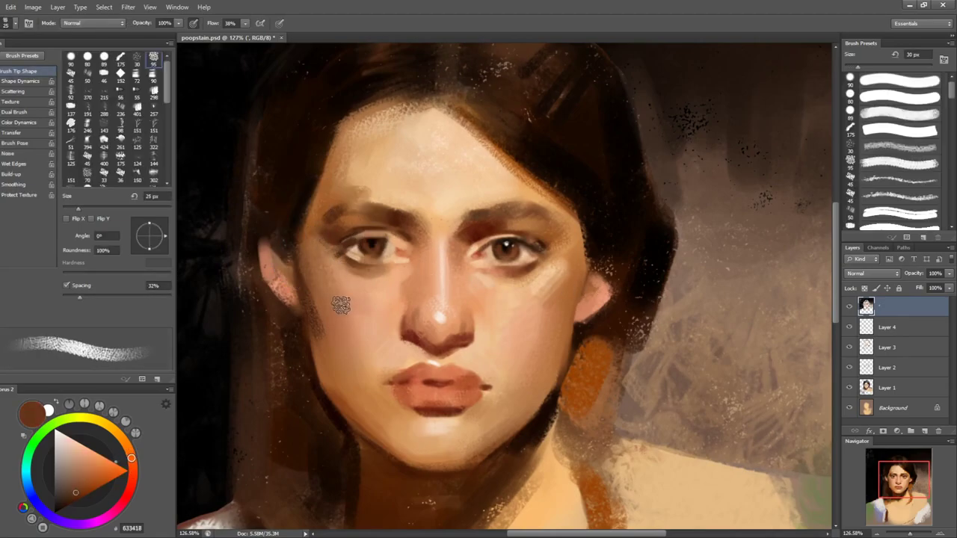
pyautogui.keyDown('alt'); pyautogui.click(317, 320); pyautogui.keyUp('alt')
pyautogui.moveTo(313, 288); pyautogui.dragTo(316, 327)
pyautogui.keyDown('alt'); pyautogui.click(318, 331); pyautogui.keyUp('alt')
pyautogui.keyDown('alt'); pyautogui.click(327, 343); pyautogui.keyUp('alt')
pyautogui.press(']')
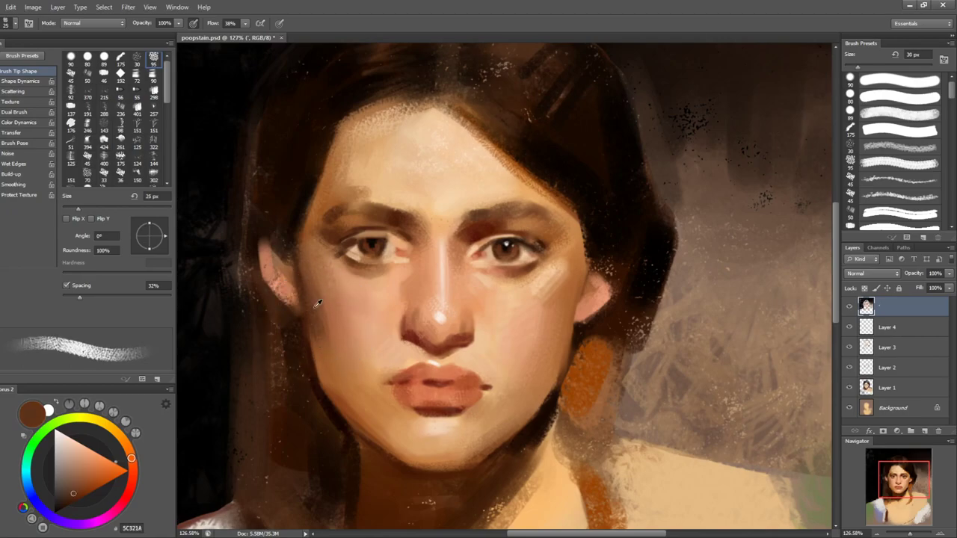
pyautogui.keyDown('alt'); pyautogui.click(336, 348); pyautogui.keyUp('alt')
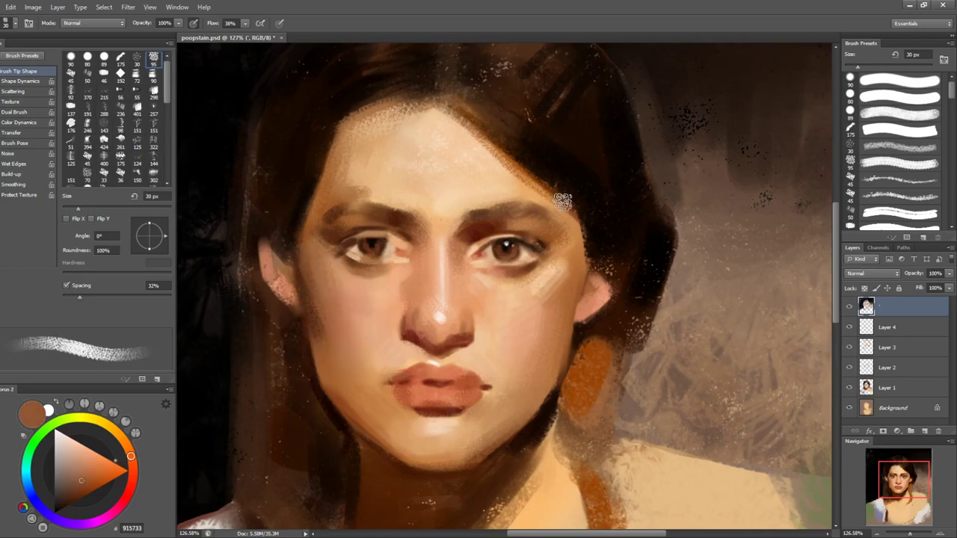
# - Merge all painting layers above the Background into one, hiding the Background for the merge and showing it again
pyautogui.press('o')
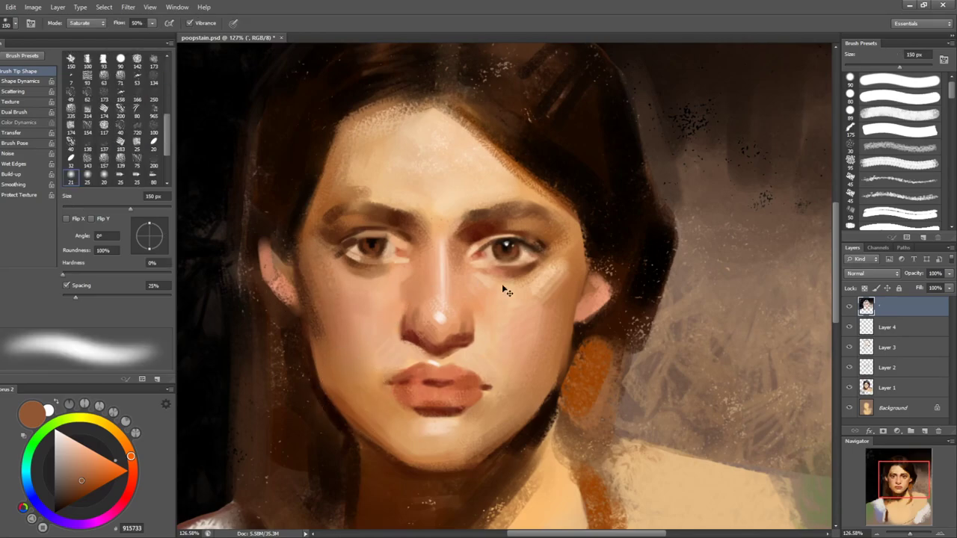
pyautogui.click(849, 408)
pyautogui.hotkey('ctrl', 'shift', 'e')
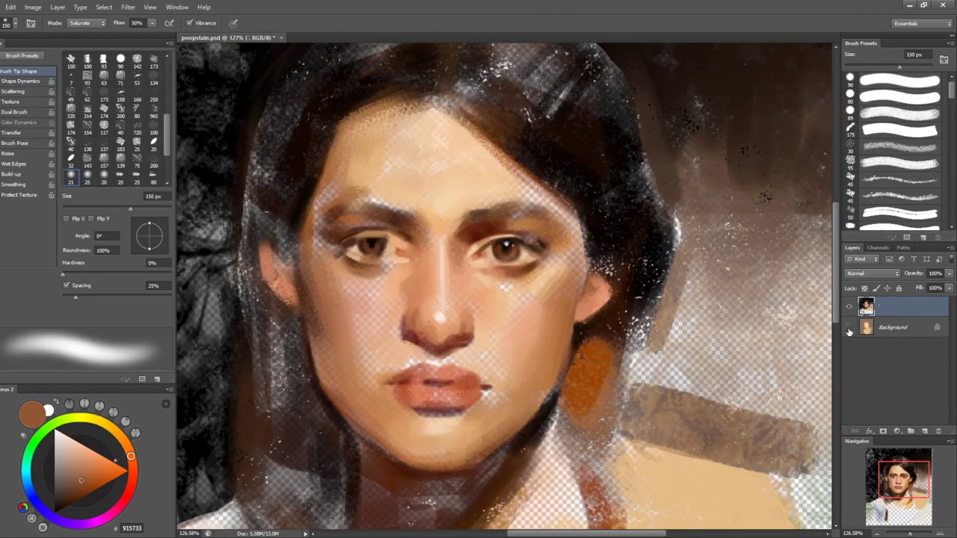
pyautogui.click(849, 329)
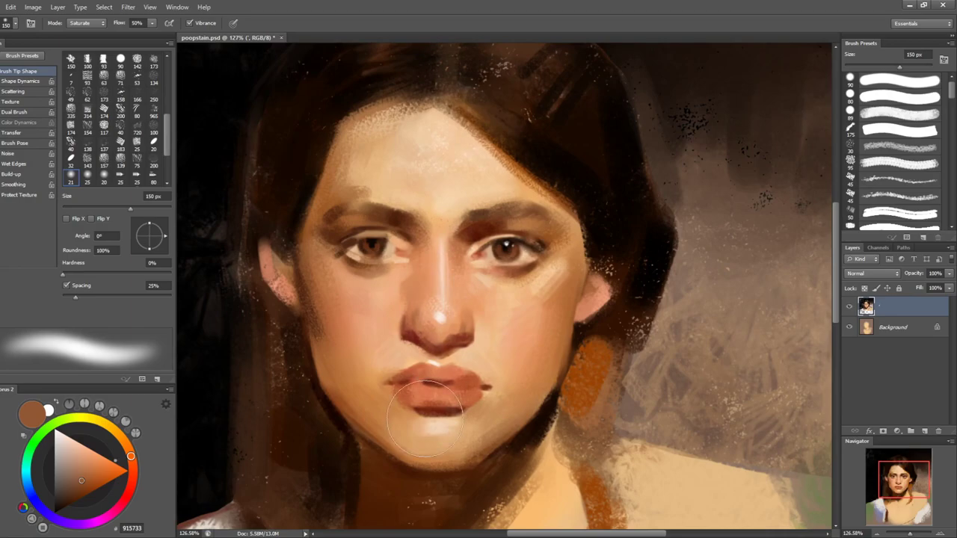
# - Saturate the cheeks with the 50% flow Sponge at 150 px and the right iris at 45 px
pyautogui.press('[')
pyautogui.press('[')
pyautogui.press('[')
pyautogui.press('[')
pyautogui.press('[')
pyautogui.press('[')
pyautogui.press('[')
pyautogui.press('[')
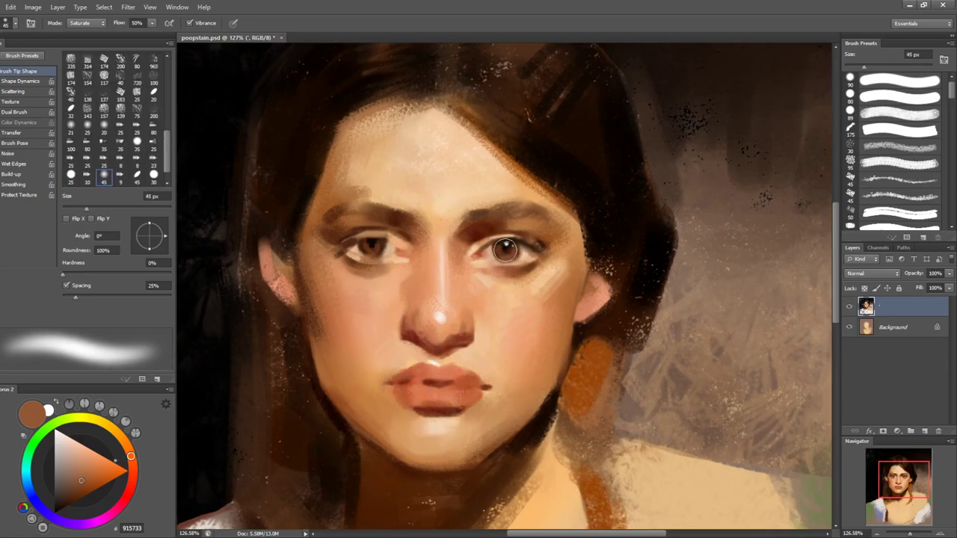
# - Touch up the right iris with sampled 763717, using the textured brush at 15 px
pyautogui.press('b')
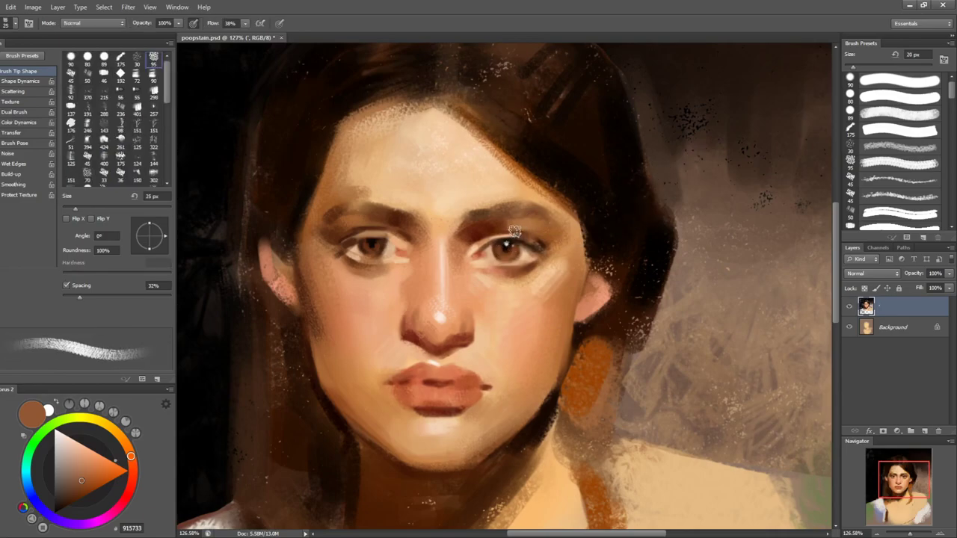
pyautogui.press('[')
pyautogui.keyDown('alt'); pyautogui.click(500, 251); pyautogui.keyUp('alt')
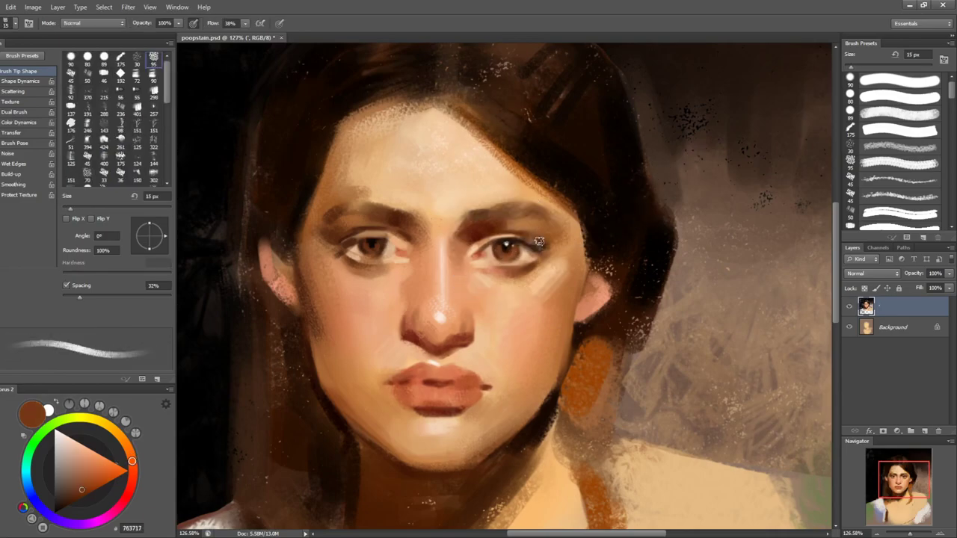
# - Blend around the left eye with the Mixer Brush at 10 px, and darken the right eyebrow's inner end with sampled 462512
pyautogui.hotkey('shift', 'b')
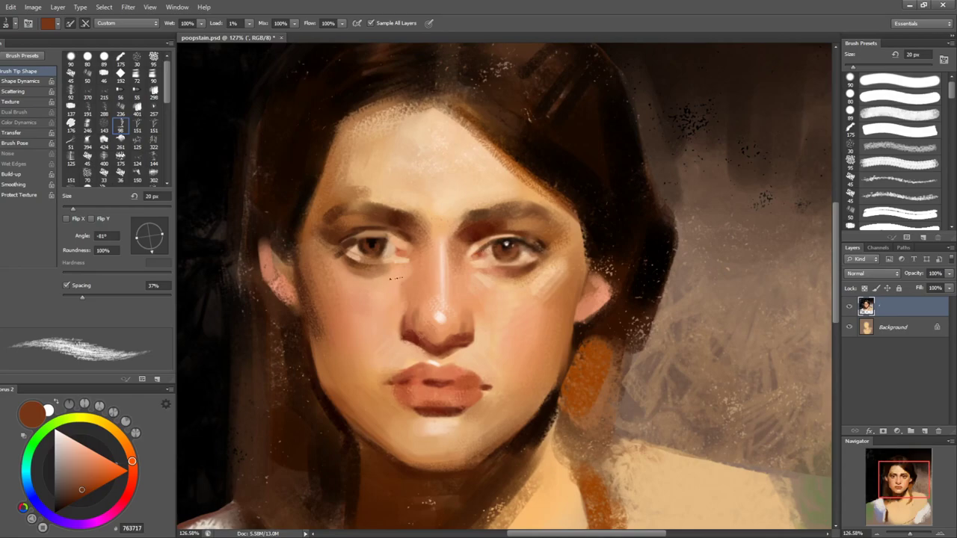
pyautogui.press('[')
pyautogui.press('[')
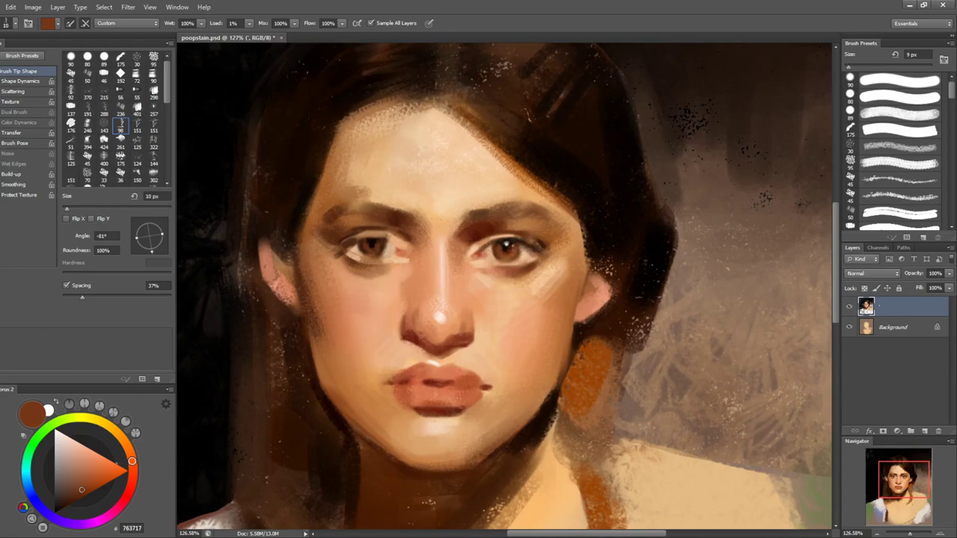
pyautogui.hotkey('shift', 'b')
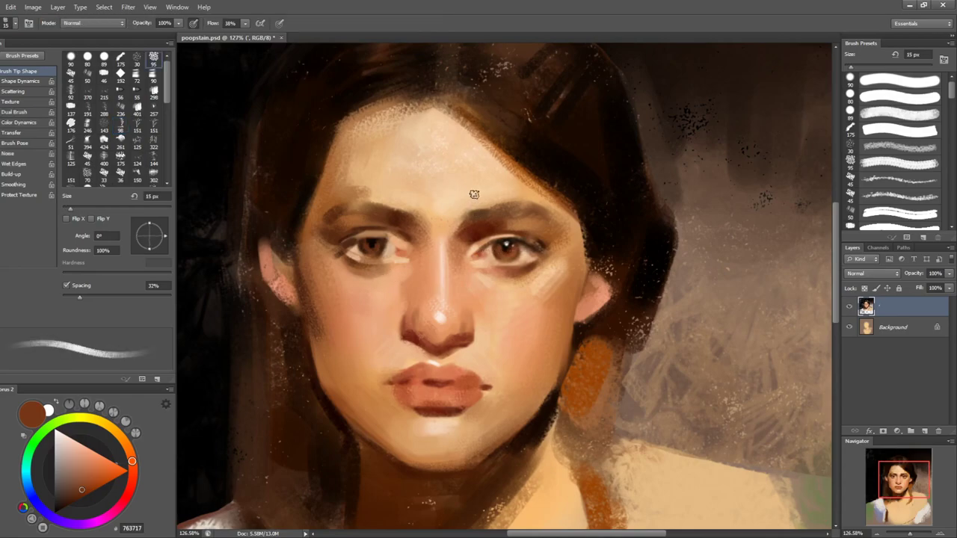
pyautogui.keyDown('alt'); pyautogui.click(467, 226); pyautogui.keyUp('alt')
pyautogui.keyDown('alt'); pyautogui.click(500, 222); pyautogui.keyUp('alt')
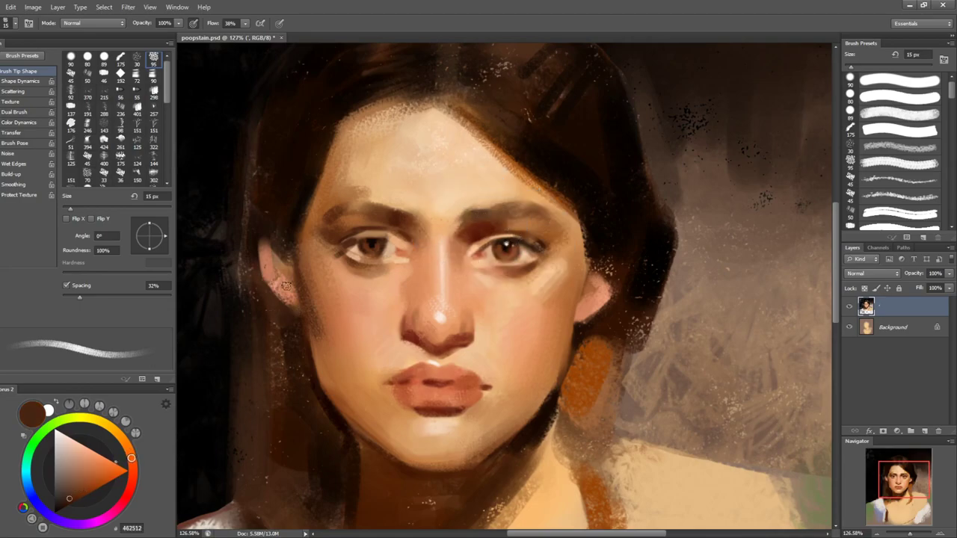
# - Smooth the skin between the eyebrows and down the nose bridge with sampled skin tones DEA368 and F2C598, enlarging the brush from 25 px
pyautogui.press(']')
pyautogui.keyDown('alt'); pyautogui.click(432, 224); pyautogui.keyUp('alt')
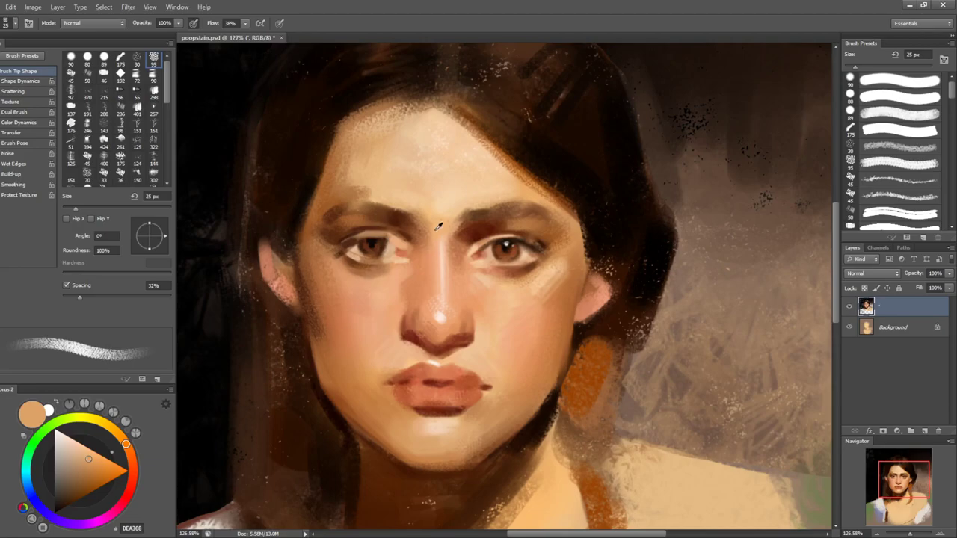
pyautogui.keyDown('alt'); pyautogui.click(439, 246); pyautogui.keyUp('alt')
pyautogui.press(']')
pyautogui.press(']')
pyautogui.keyDown('alt'); pyautogui.click(440, 225); pyautogui.keyUp('alt')
pyautogui.keyDown('alt'); pyautogui.click(437, 252); pyautogui.keyUp('alt')
pyautogui.keyDown('alt'); pyautogui.click(435, 249); pyautogui.keyUp('alt')
pyautogui.keyDown('alt'); pyautogui.click(434, 203); pyautogui.keyUp('alt')
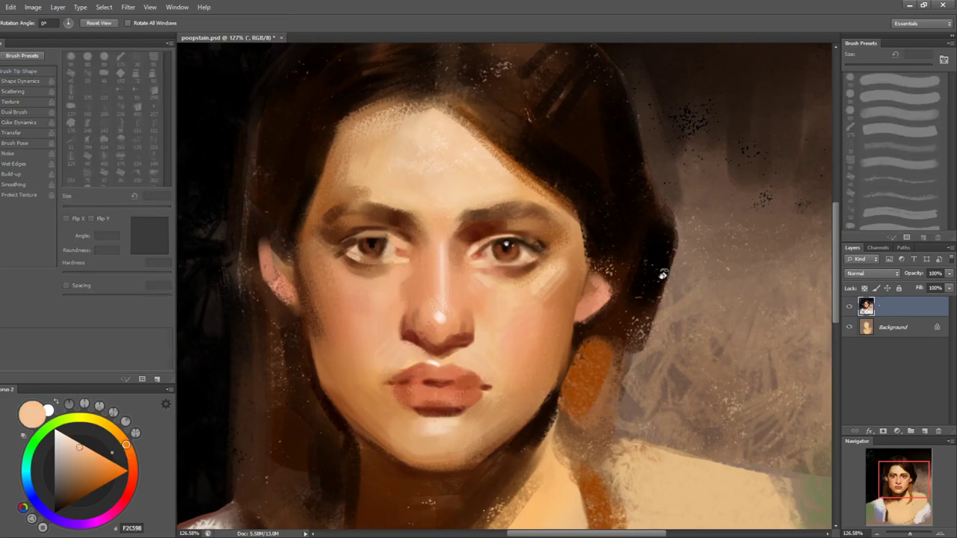
# - Even out the forehead above the brows with sampled skin tones ECB17E and EFC092 at 35 px
pyautogui.moveTo(655, 266); pyautogui.dragTo(625, 193)
pyautogui.press('[')
pyautogui.keyDown('alt'); pyautogui.click(416, 249); pyautogui.keyUp('alt')
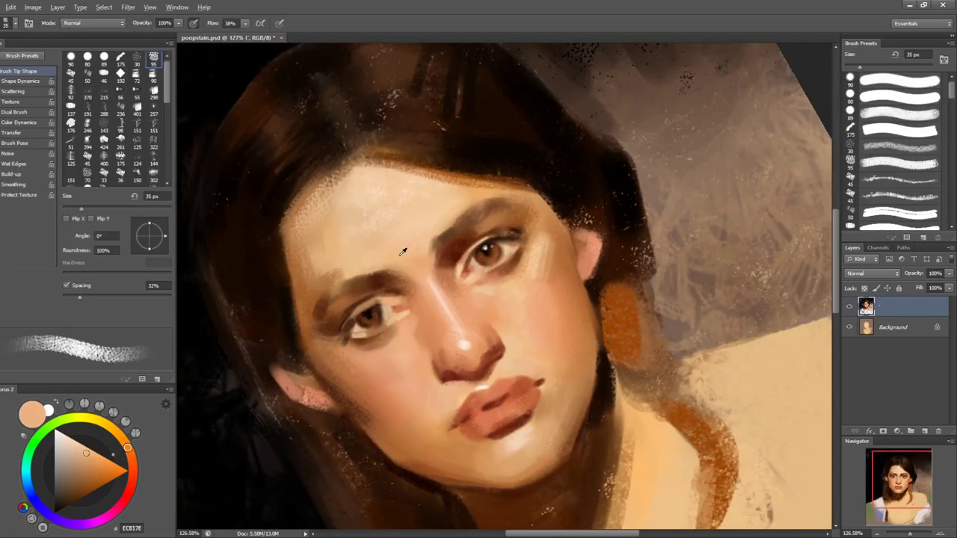
pyautogui.keyDown('alt'); pyautogui.click(366, 215); pyautogui.keyUp('alt')
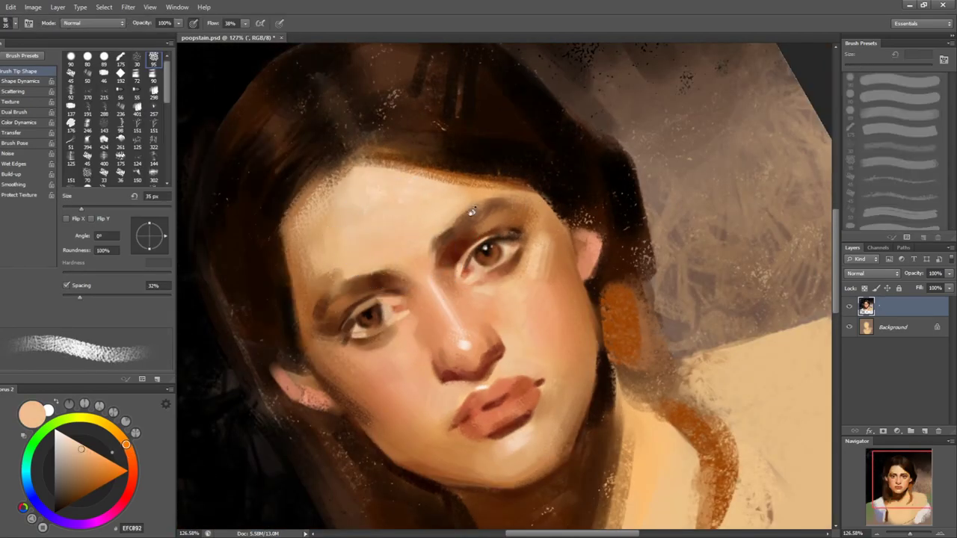
# - Darken the hair along the left side of the forehead with sampled 1F0C02, using the hard round 80 px brush reduced to 20 px
pyautogui.press('r')
pyautogui.press('Escape')
pyautogui.press('z')
pyautogui.moveTo(677, 329); pyautogui.dragTo(660, 329)
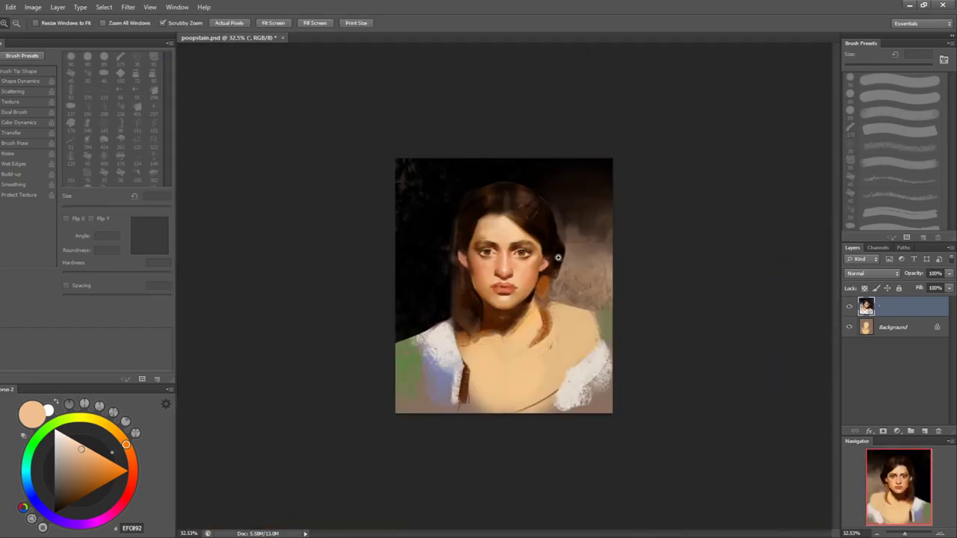
pyautogui.scroll(2, 518, 248)
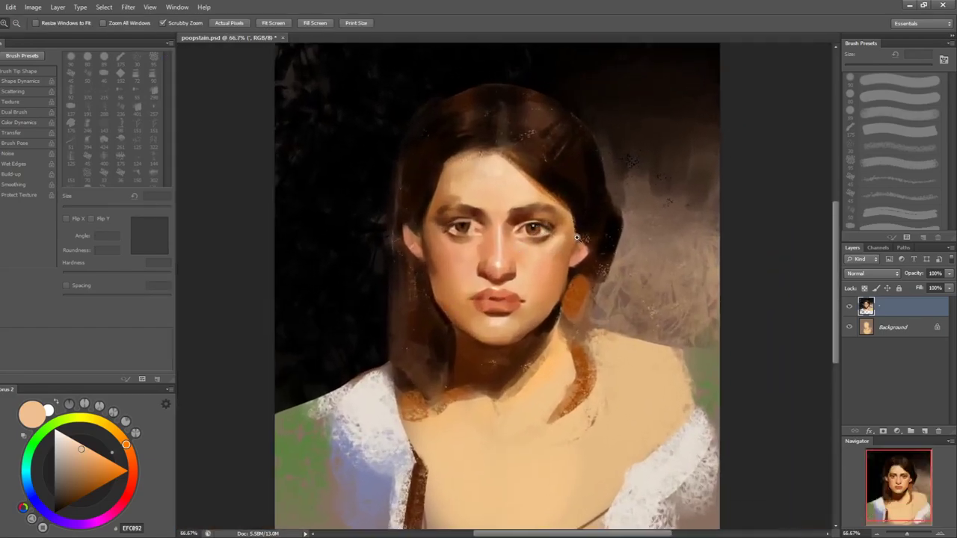
pyautogui.scroll(3, 536, 229)
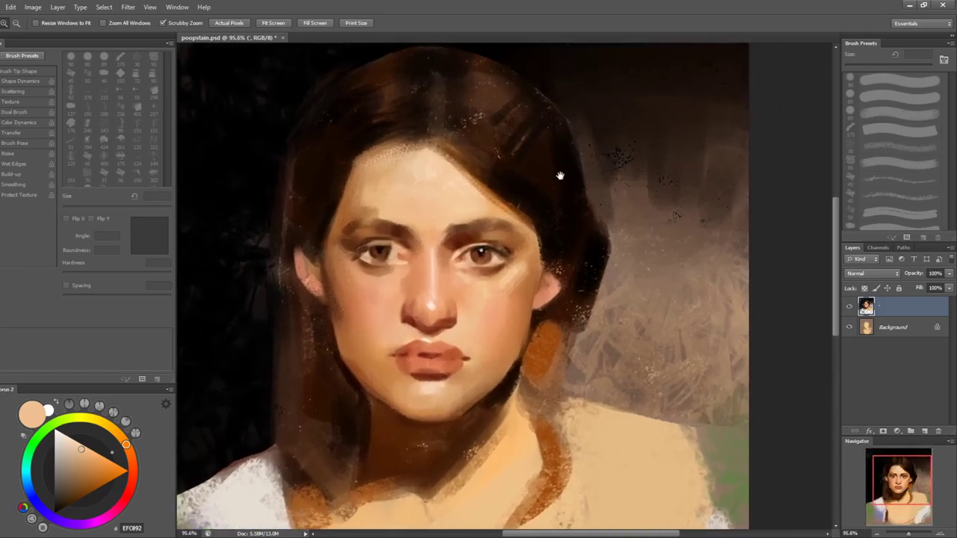
pyautogui.press('b')
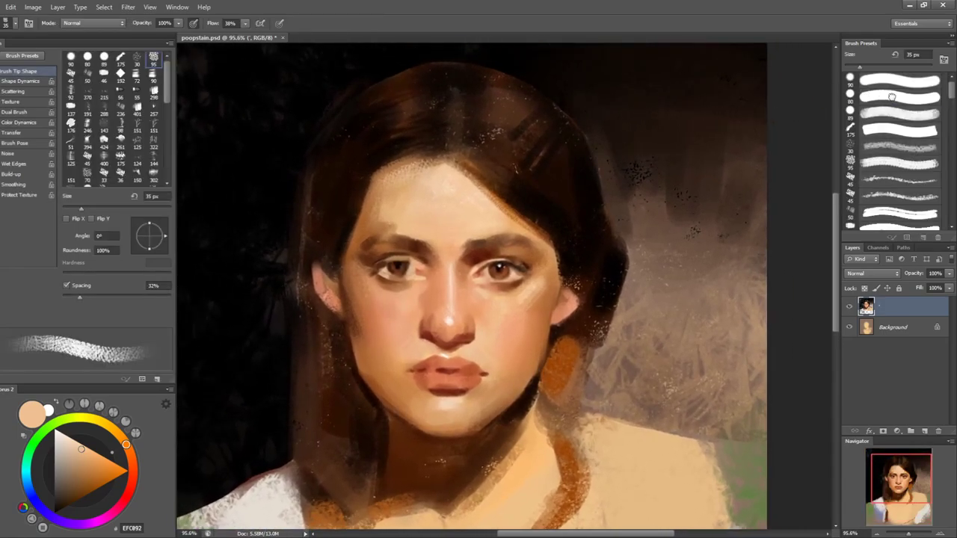
pyautogui.keyDown('alt'); pyautogui.click(356, 182); pyautogui.keyUp('alt')
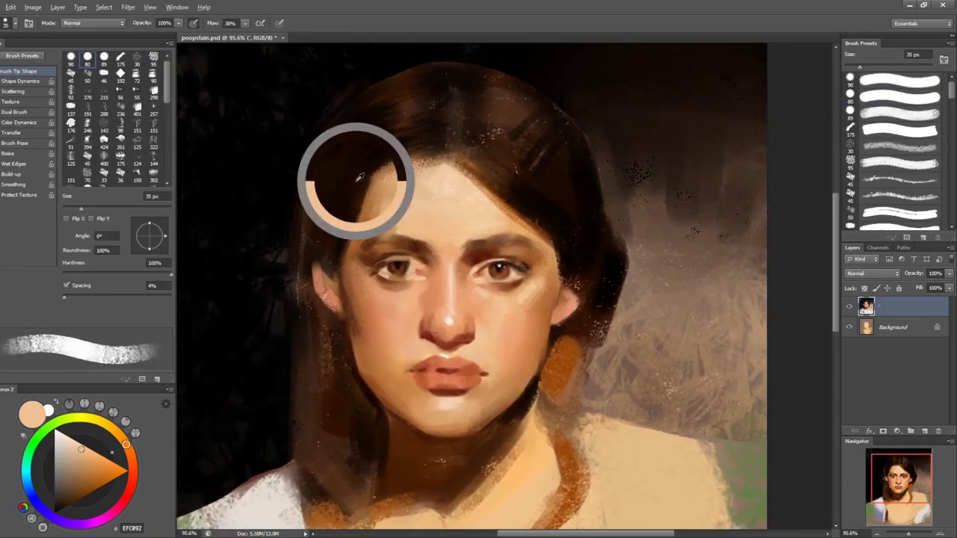
pyautogui.press('[')
pyautogui.press('[')
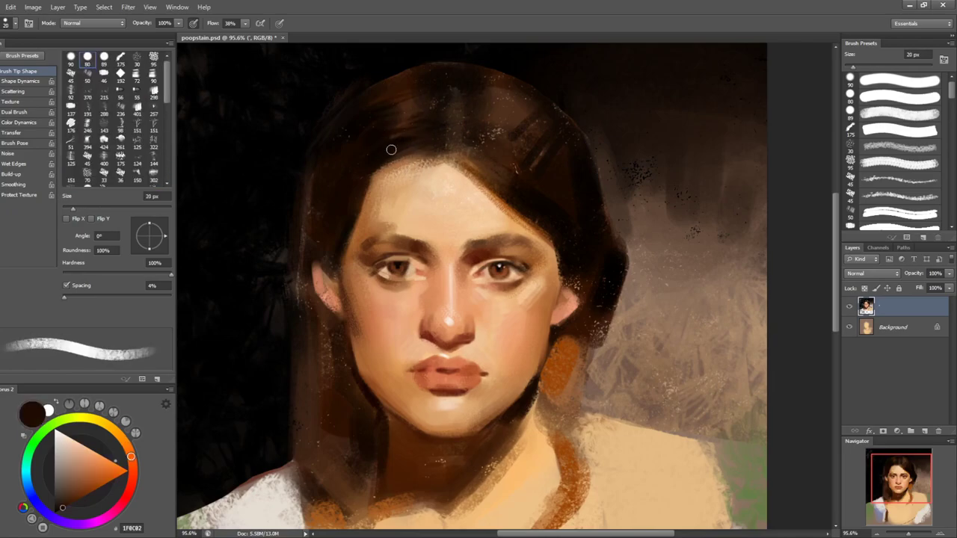
# - Refine the skin between the right eyebrow and upper lid with sampled 64240F and CA9057, reducing the brush to 9 px
pyautogui.keyDown('alt'); pyautogui.click(501, 248); pyautogui.keyUp('alt')
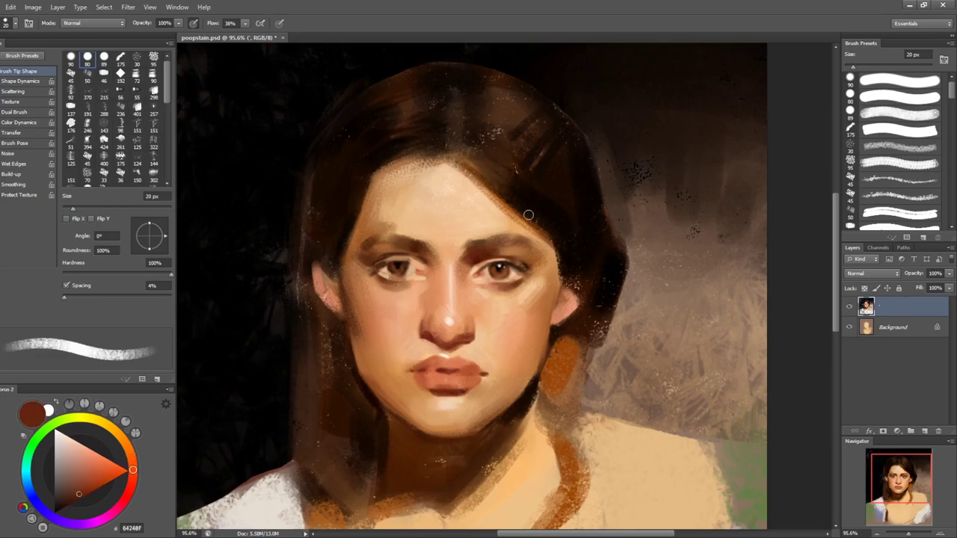
pyautogui.keyDown('alt'); pyautogui.click(541, 249); pyautogui.keyUp('alt')
pyautogui.keyDown('alt'); pyautogui.click(548, 247); pyautogui.keyUp('alt')
pyautogui.press('r')
pyautogui.moveTo(587, 243); pyautogui.dragTo(545, 201)
pyautogui.press('[')
pyautogui.press('[')
pyautogui.press('[')
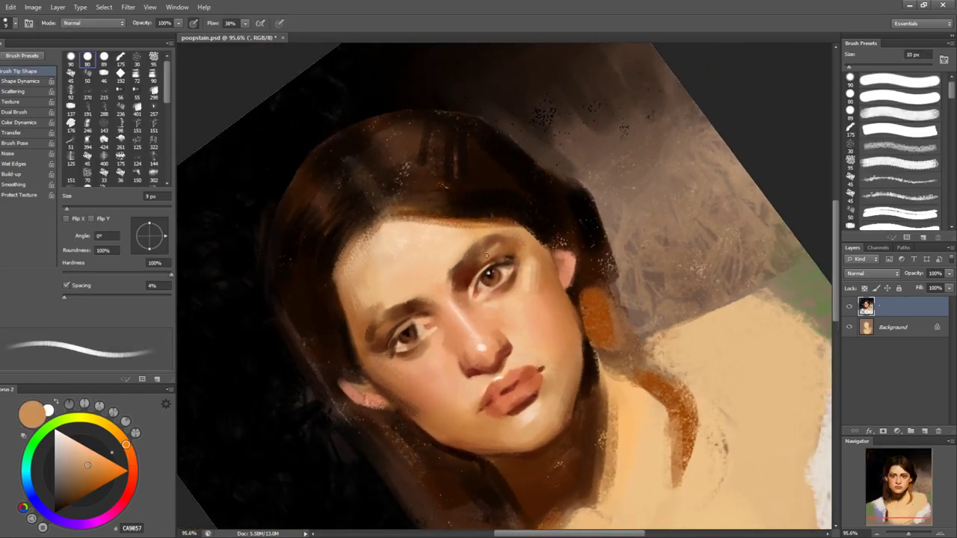
# - Paint a lighter tan plane on the right eye's outer upper lid with sampled skin tones, ending with the brush at 20 px
pyautogui.keyDown('alt'); pyautogui.click(493, 249); pyautogui.keyUp('alt')
pyautogui.press('[')
pyautogui.press('[')
pyautogui.keyDown('alt'); pyautogui.click(491, 249); pyautogui.keyUp('alt')
pyautogui.press(']')
pyautogui.press(']')
pyautogui.press(']')
pyautogui.press(']')
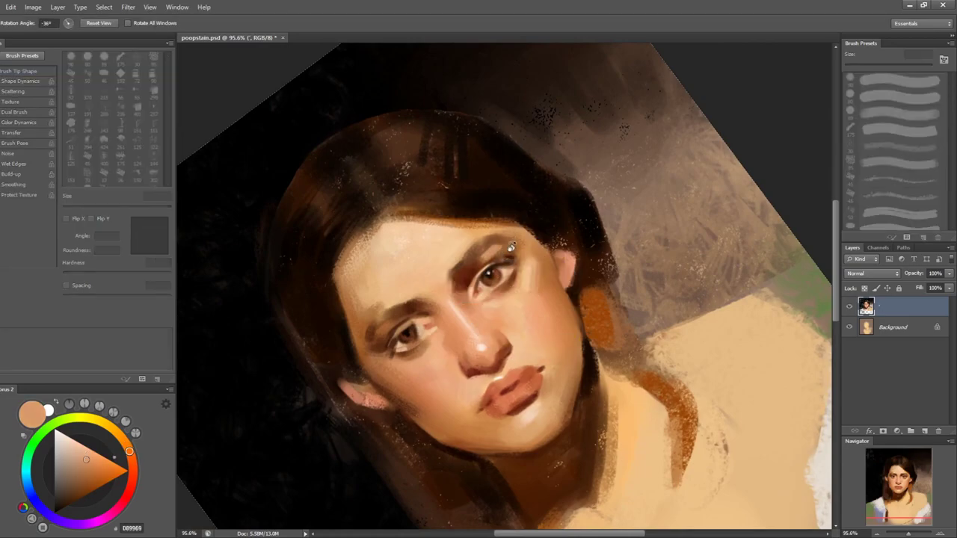
pyautogui.press(']')
pyautogui.press('r')
pyautogui.moveTo(600, 225); pyautogui.dragTo(612, 321)
pyautogui.press('b')
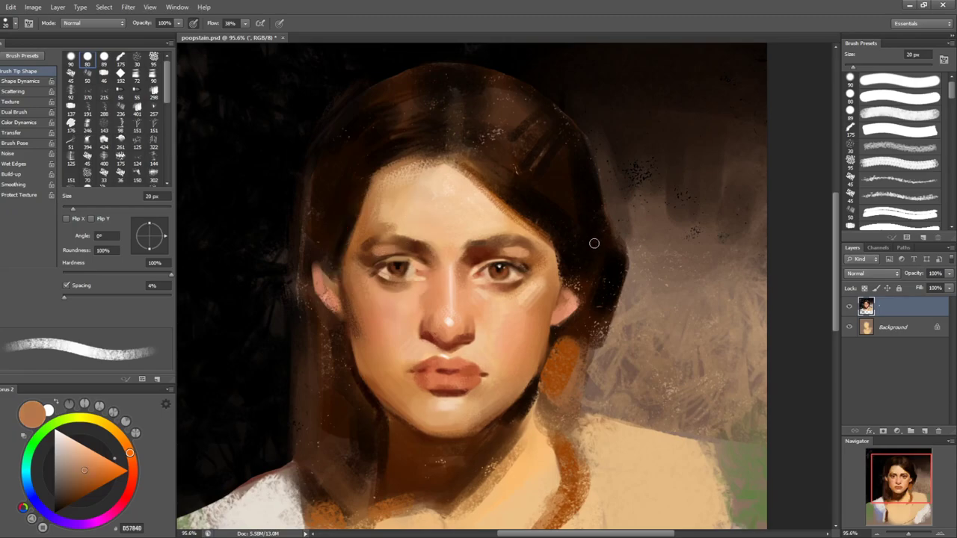
# - Darken the left eye socket's inner corner beside the nose with sampled 572811 at 10 px and 642812
pyautogui.press('z')
pyautogui.moveTo(418, 266); pyautogui.dragTo(483, 235)
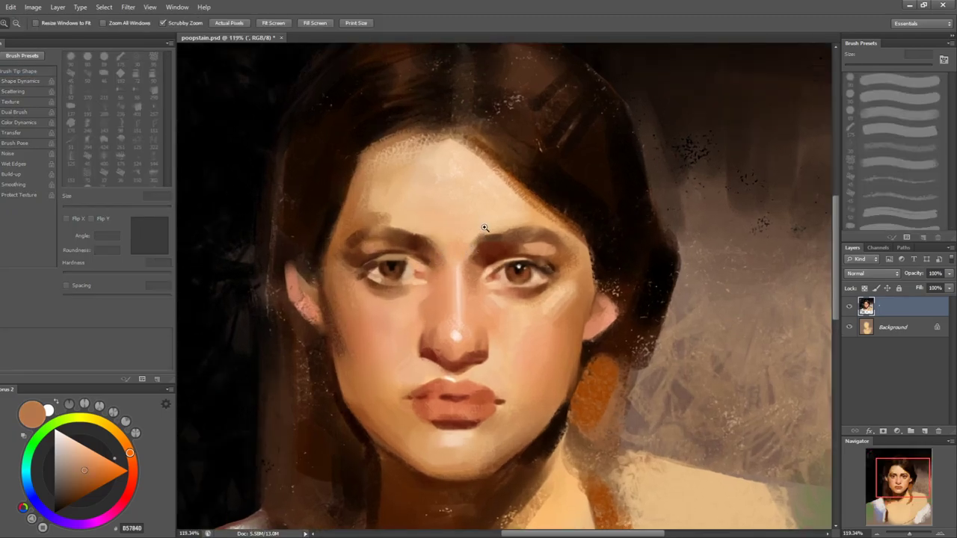
pyautogui.press('b')
pyautogui.keyDown('alt'); pyautogui.click(417, 247); pyautogui.keyUp('alt')
pyautogui.press(']')
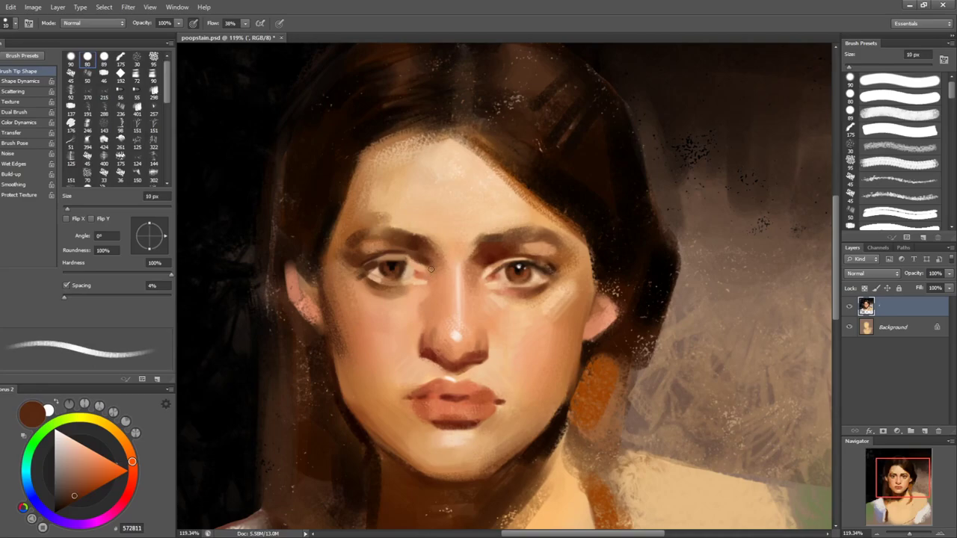
pyautogui.keyDown('alt'); pyautogui.click(429, 262); pyautogui.keyUp('alt')
pyautogui.press(']')
pyautogui.press(']')
pyautogui.press(']')
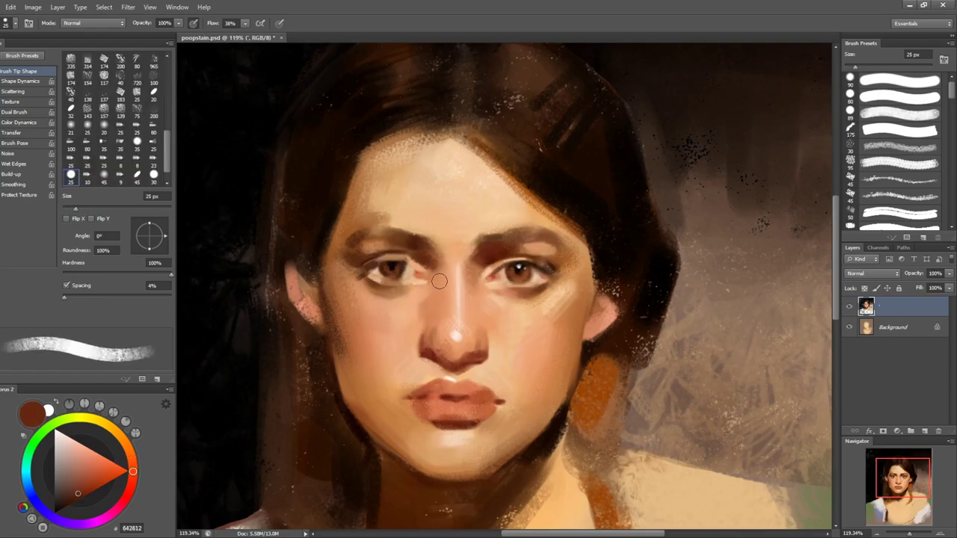
# - Soften the nose bridge beside the left eye with sampled B16A41 at 9 px, and deepen the inner brow shadow with 582A12 at 15 px
pyautogui.press('[')
pyautogui.press('[')
pyautogui.press('[')
pyautogui.press('[')
pyautogui.moveTo(438, 262); pyautogui.dragTo(443, 279)
pyautogui.keyDown('alt'); pyautogui.click(440, 278); pyautogui.keyUp('alt')
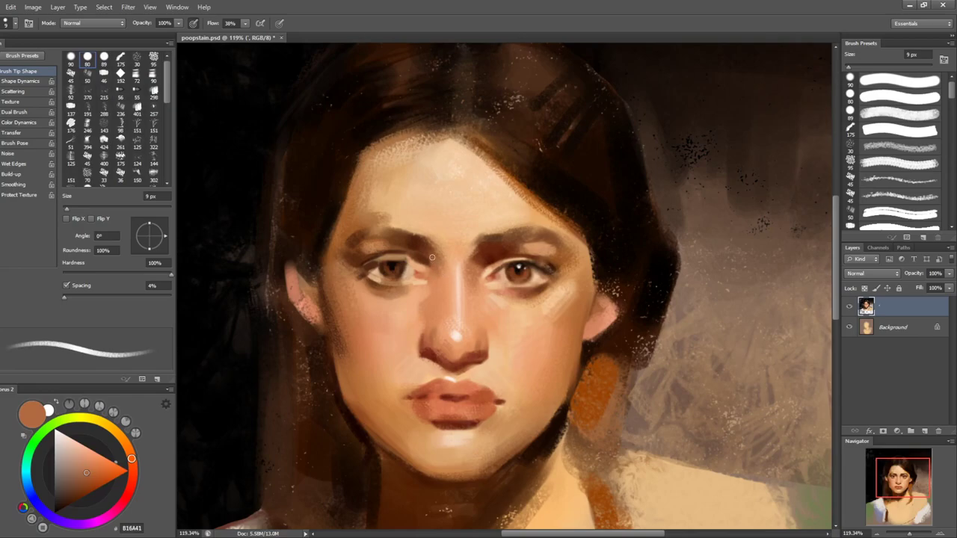
pyautogui.keyDown('alt'); pyautogui.click(434, 259); pyautogui.keyUp('alt')
pyautogui.press(']')
pyautogui.press(']')
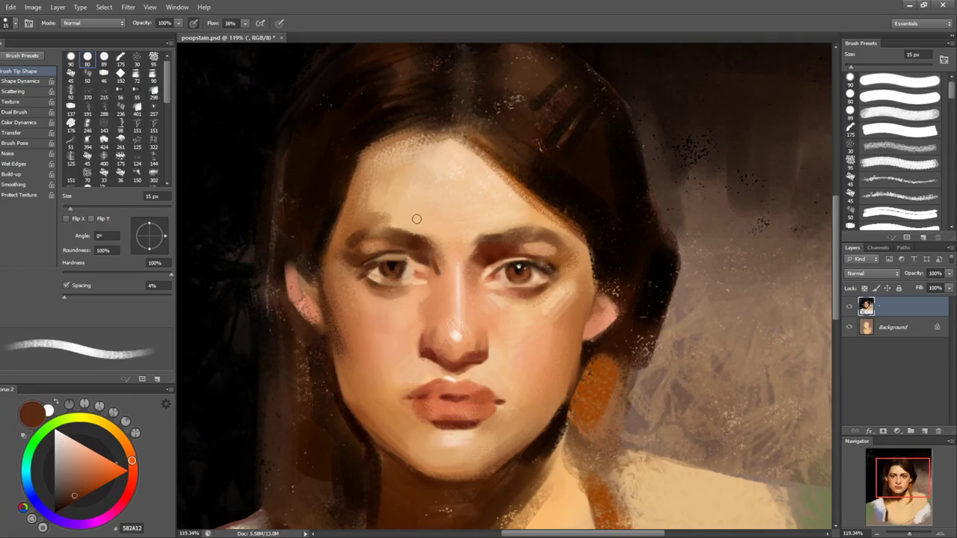
# - Warm the left side of the nose with a redder shift of the sampled skin tone, D27A50, at 20 px
pyautogui.press(']')
pyautogui.keyDown('alt'); pyautogui.click(440, 327); pyautogui.keyUp('alt')
pyautogui.keyDown('alt'); pyautogui.click(439, 320); pyautogui.keyUp('alt')
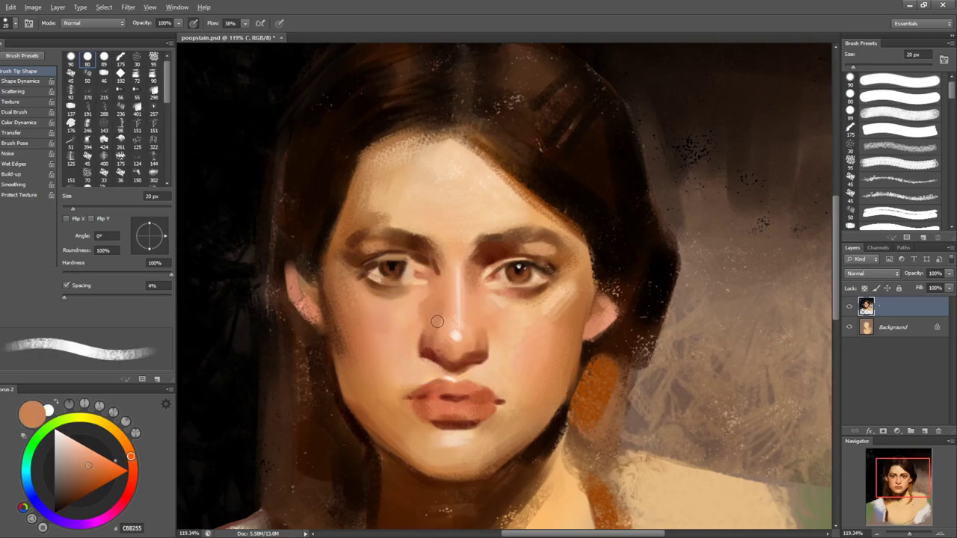
pyautogui.click(91, 473)
pyautogui.click(134, 470)
pyautogui.press('[')
pyautogui.press('[')
pyautogui.press('[')
pyautogui.press('[')
pyautogui.press(']')
pyautogui.press(']')
pyautogui.press(']')
pyautogui.press(']')
pyautogui.press(']')
pyautogui.press('[')
pyautogui.moveTo(440, 310); pyautogui.dragTo(435, 327)
pyautogui.keyDown('alt'); pyautogui.click(445, 324); pyautogui.keyUp('alt')
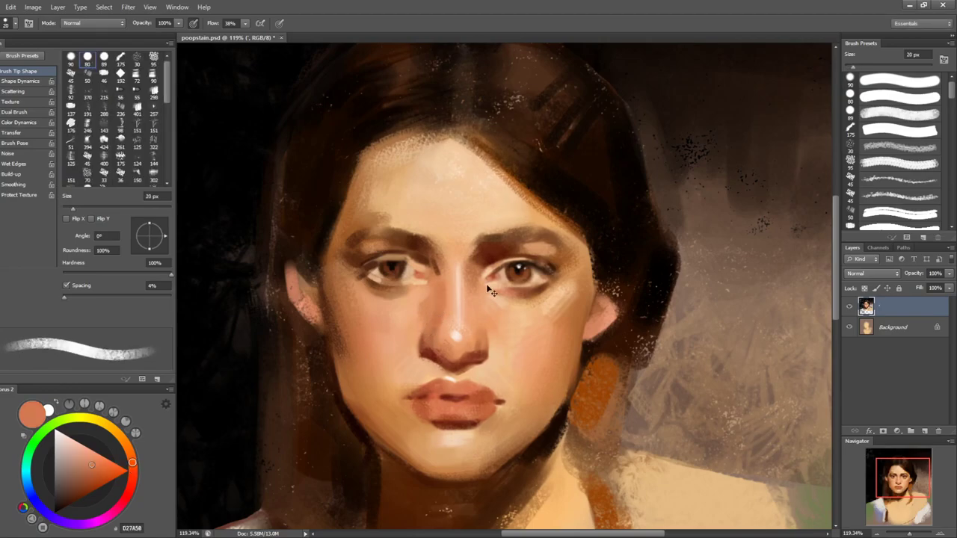
# - Blend the side of the nose beside the right eye and down to the nostril with D27A50, alternating 9 px and 20 px
pyautogui.press('[')
pyautogui.press('[')
pyautogui.press('[')
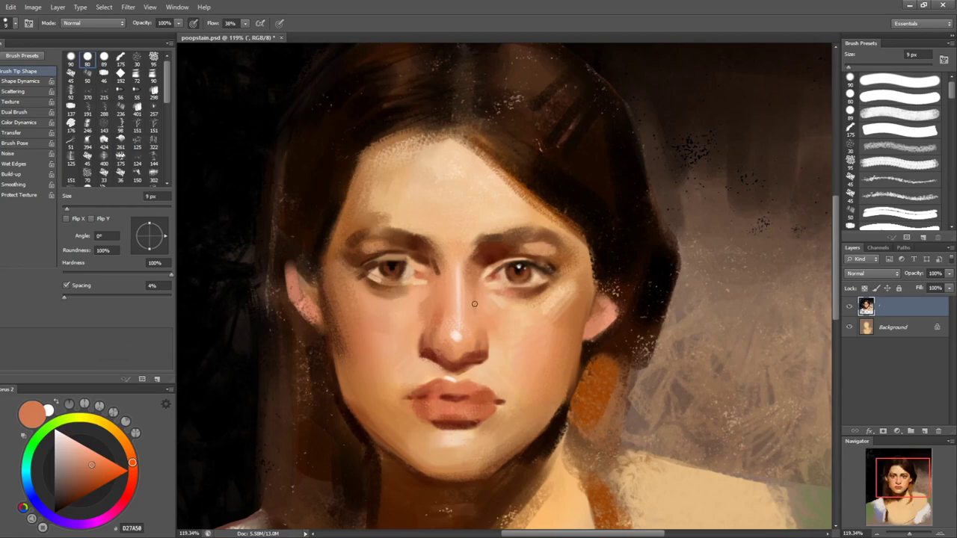
pyautogui.press(']')
pyautogui.press(']')
pyautogui.press(']')
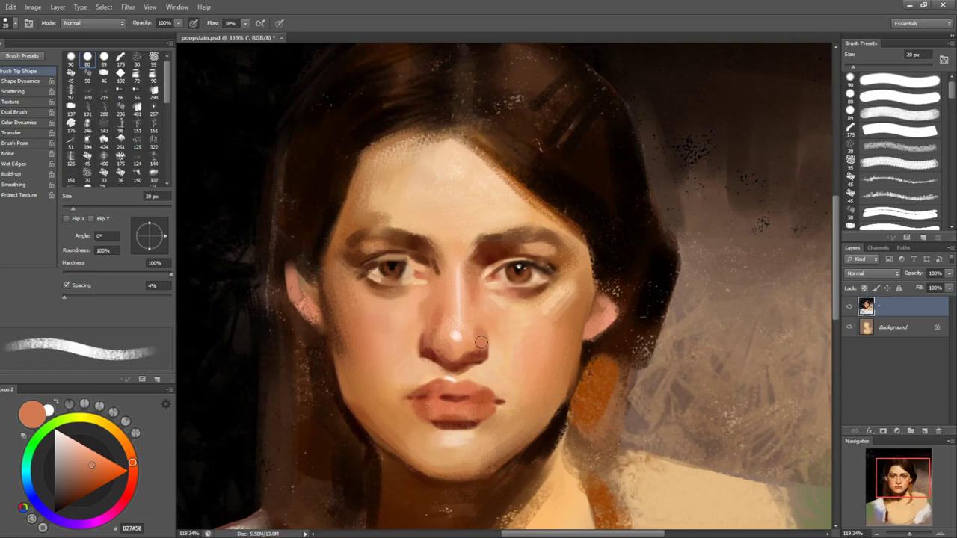
pyautogui.press('[')
pyautogui.press('[')
pyautogui.press('[')
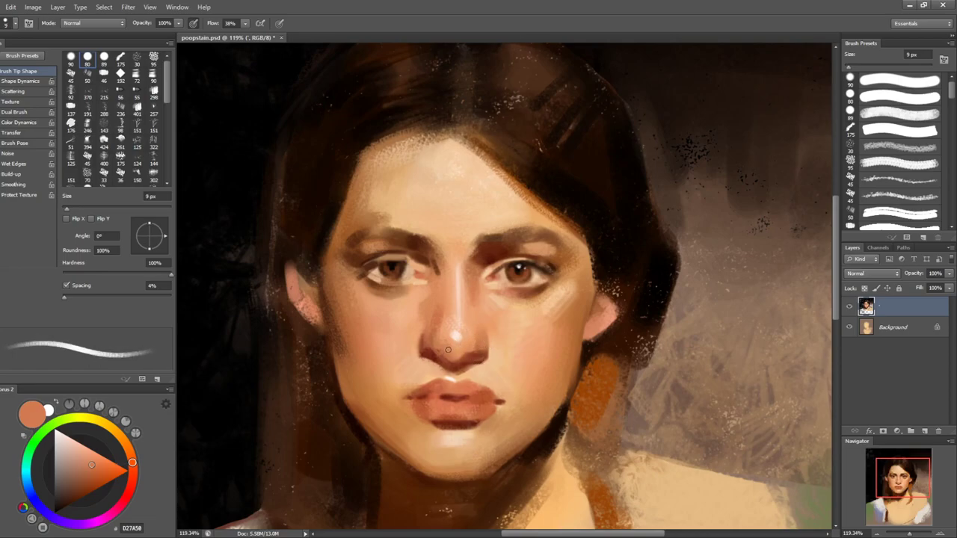
# - Darken the underside of the nose around the left nostril with sampled skin browns such as 964728 and 843822 at 9 px
pyautogui.keyDown('alt'); pyautogui.click(457, 357); pyautogui.keyUp('alt')
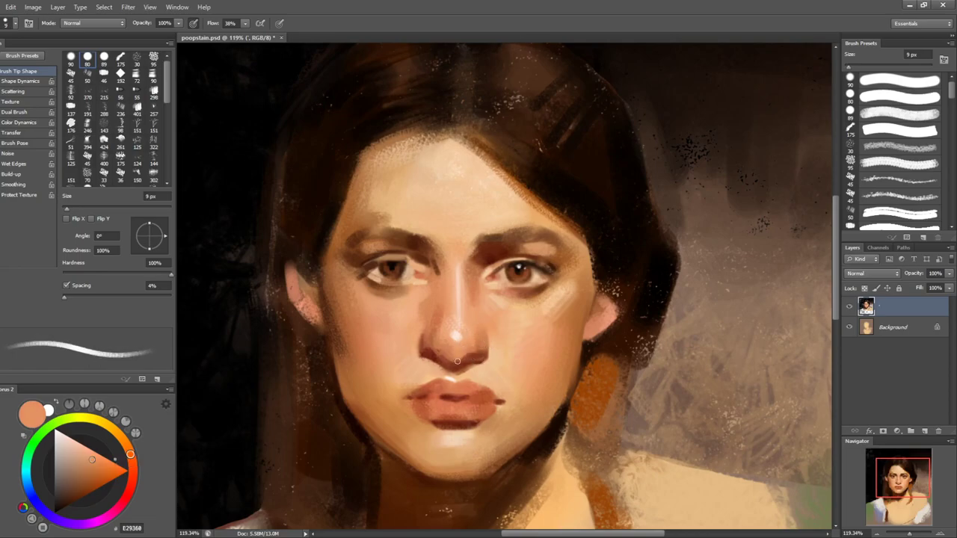
pyautogui.keyDown('alt'); pyautogui.click(464, 355); pyautogui.keyUp('alt')
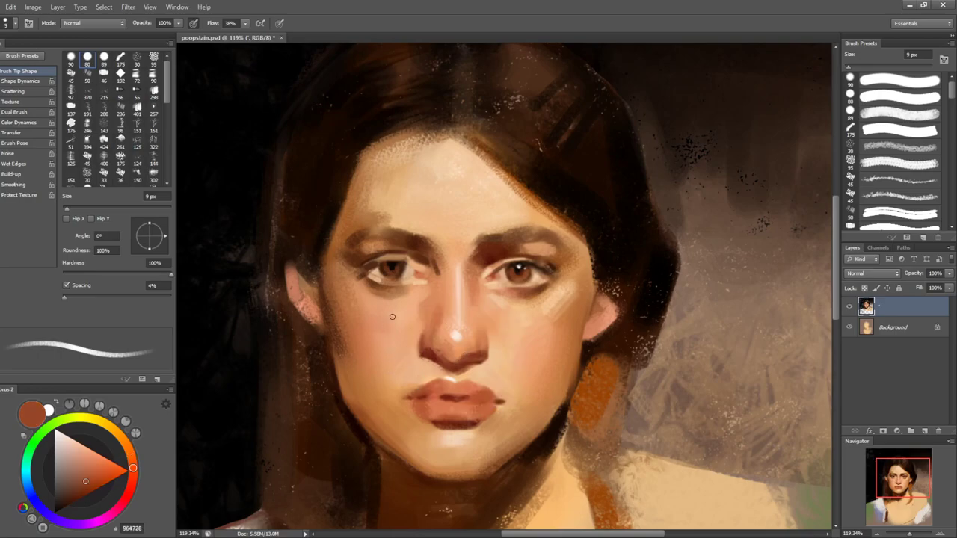
pyautogui.keyDown('alt'); pyautogui.click(455, 361); pyautogui.keyUp('alt')
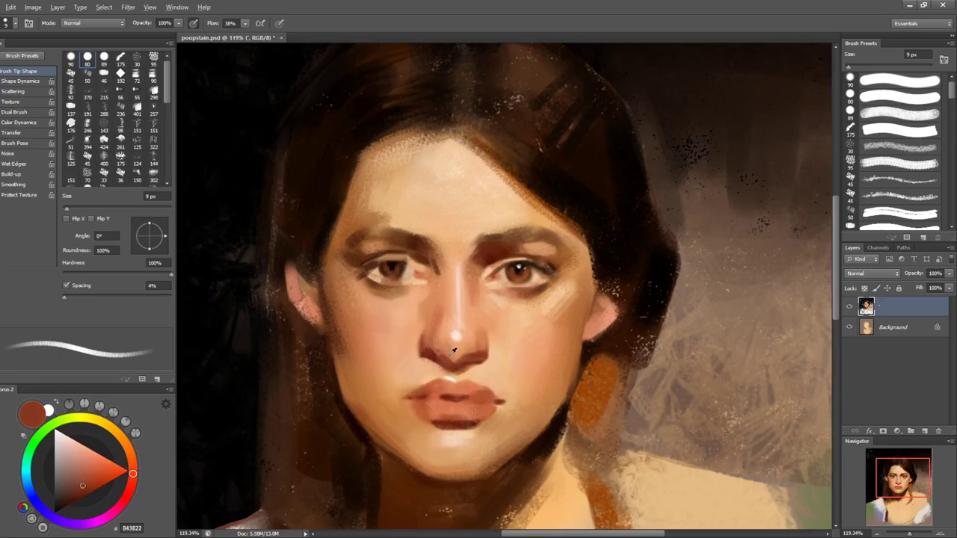
pyautogui.keyDown('alt'); pyautogui.click(433, 354); pyautogui.keyUp('alt')
pyautogui.moveTo(426, 358); pyautogui.dragTo(449, 363)
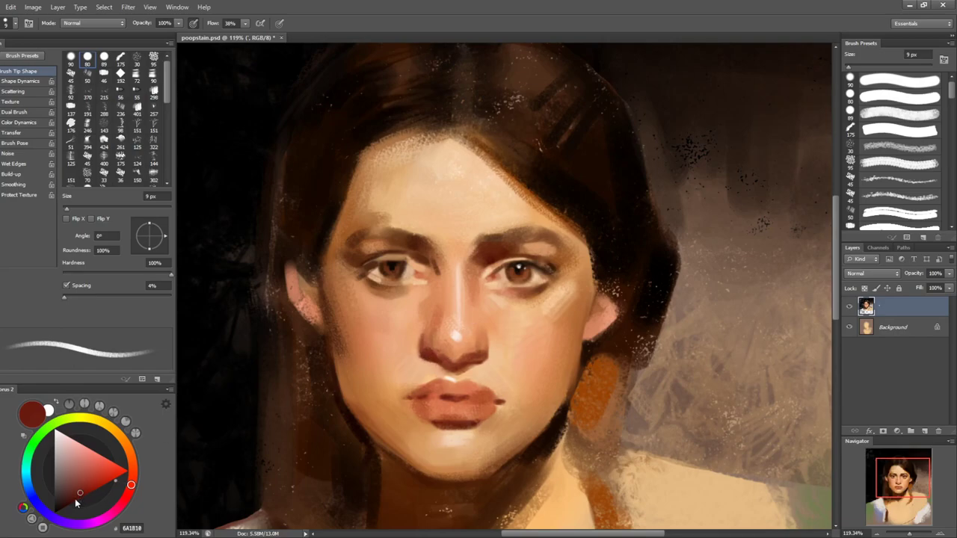
# - Define both nostril openings with a deep red-brown, 3F0700, at 5 px
pyautogui.moveTo(76, 497); pyautogui.dragTo(73, 503)
pyautogui.press('[')
pyautogui.press('[')
pyautogui.press('[')
pyautogui.press('[')
pyautogui.moveTo(440, 365); pyautogui.dragTo(435, 362)
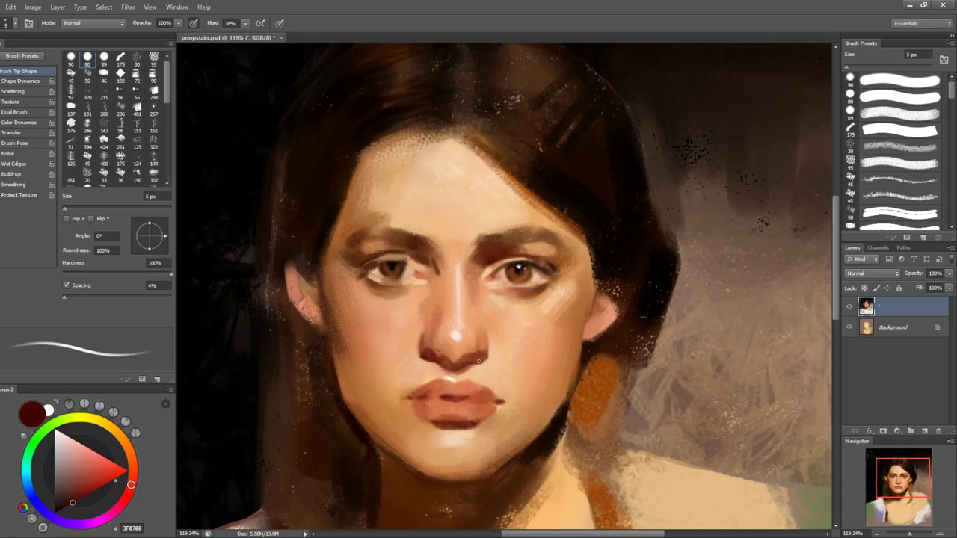
pyautogui.moveTo(488, 359); pyautogui.dragTo(472, 363)
# - Reinforce the shadow over the nostrils with 3F0700 at 10 px
pyautogui.press(']')
pyautogui.press(']')
pyautogui.press(']')
pyautogui.press(']')
pyautogui.press(']')
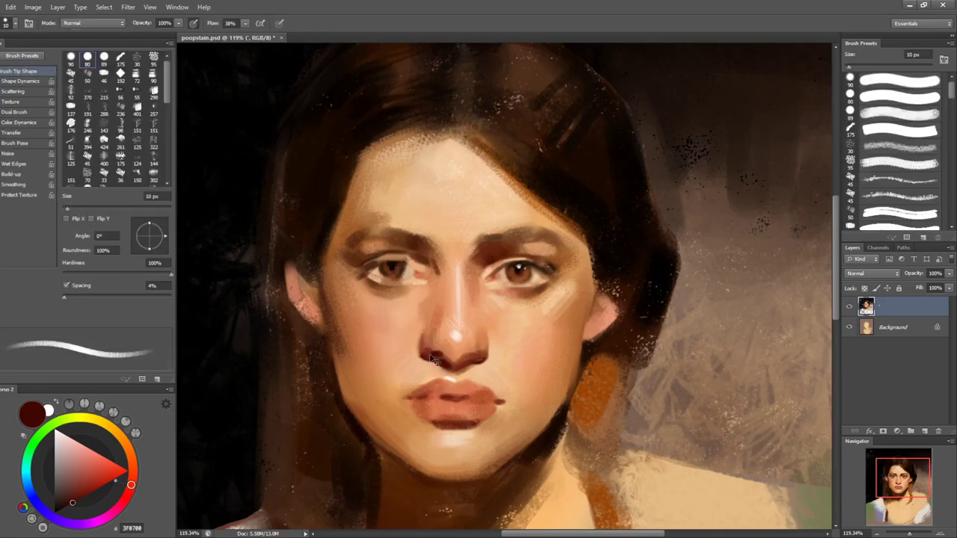
pyautogui.moveTo(475, 356); pyautogui.dragTo(484, 354)
pyautogui.press('[')
# - Soften the left side of the nose and its wing with sampled skin tones such as EAA272 at 15 px
pyautogui.keyDown('alt'); pyautogui.click(447, 329); pyautogui.keyUp('alt')
pyautogui.press(']')
pyautogui.press(']')
pyautogui.keyDown('alt'); pyautogui.click(441, 314); pyautogui.keyUp('alt')
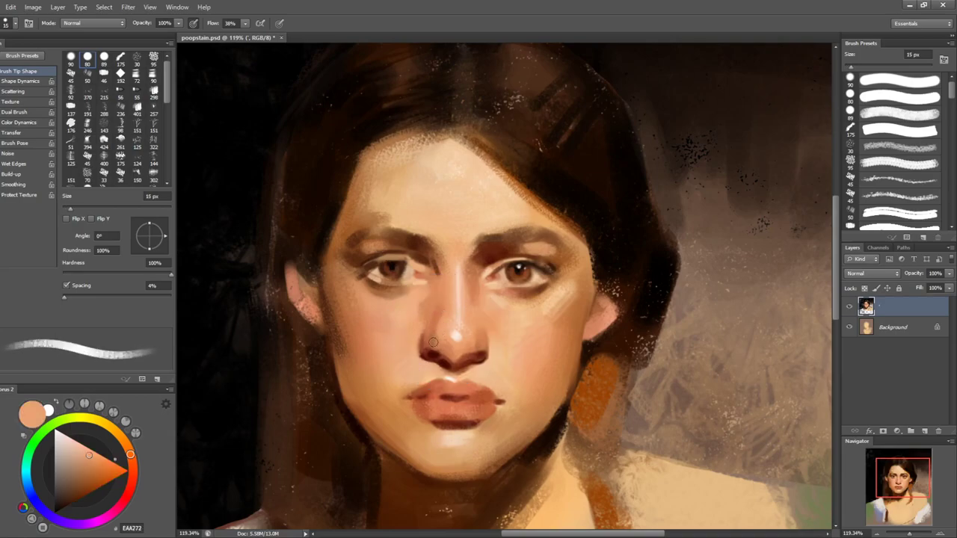
pyautogui.keyDown('alt'); pyautogui.click(440, 320); pyautogui.keyUp('alt')
pyautogui.keyDown('alt'); pyautogui.click(438, 328); pyautogui.keyUp('alt')
pyautogui.keyDown('alt'); pyautogui.click(435, 341); pyautogui.keyUp('alt')
pyautogui.keyDown('alt'); pyautogui.click(448, 346); pyautogui.keyUp('alt')
# - Broaden and soften the nose tip highlight with sampled pale pink F8D8C9 at 30 px and surrounding skin at 15 px
pyautogui.keyDown('alt'); pyautogui.click(455, 334); pyautogui.keyUp('alt')
pyautogui.press(']')
pyautogui.press(']')
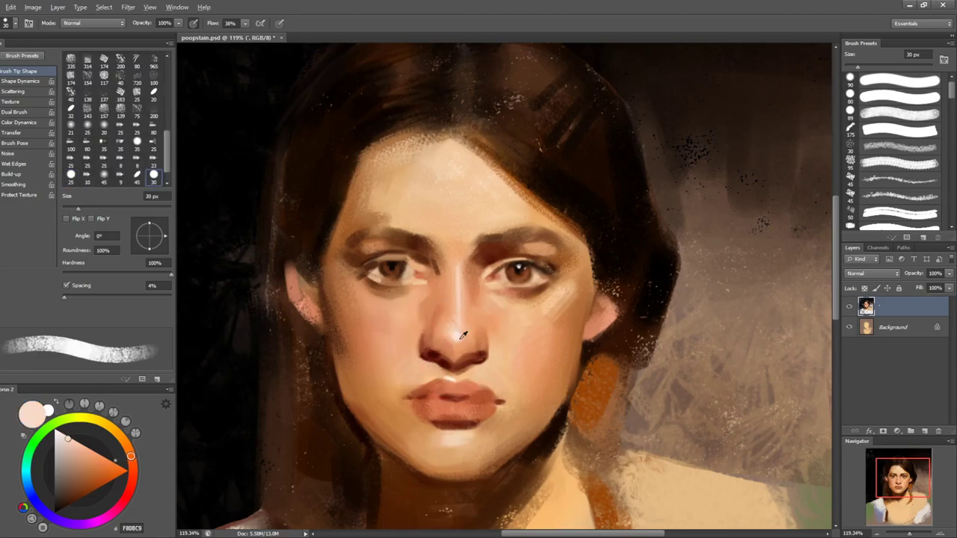
pyautogui.keyDown('alt'); pyautogui.click(449, 331); pyautogui.keyUp('alt')
pyautogui.press('[')
pyautogui.press('[')
pyautogui.press('[')
# - Blend the right side of the nose tip into the highlight with sampled skin tones such as F0B693 at 15 px
pyautogui.keyDown('alt'); pyautogui.click(469, 321); pyautogui.keyUp('alt')
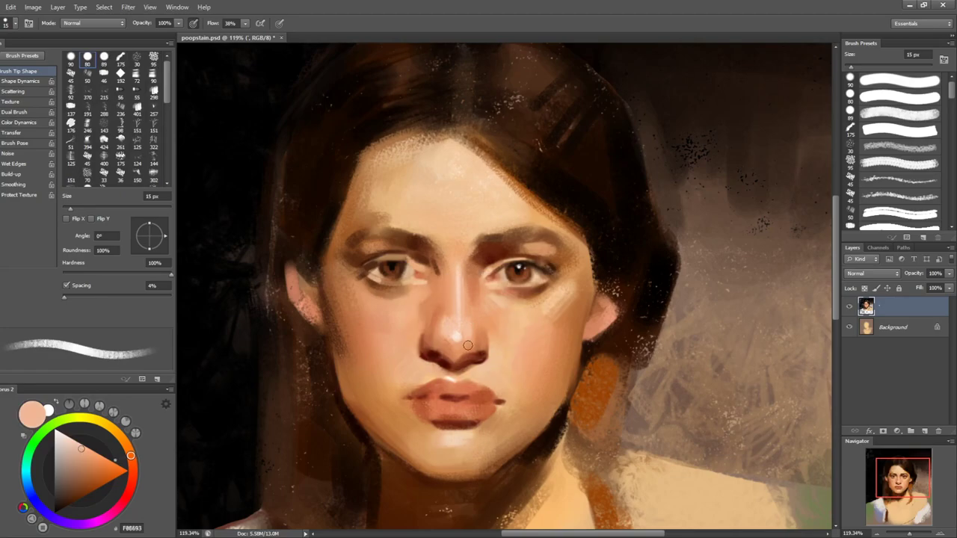
pyautogui.keyDown('alt'); pyautogui.click(469, 344); pyautogui.keyUp('alt')
pyautogui.keyDown('alt'); pyautogui.click(471, 329); pyautogui.keyUp('alt')
pyautogui.keyDown('alt'); pyautogui.click(468, 344); pyautogui.keyUp('alt')
pyautogui.moveTo(467, 344); pyautogui.dragTo(460, 343)
# - Warm the right eye's iris with brown 632500 at 15 px and 8 px, and check the face in a mirrored view
pyautogui.press('[')
pyautogui.press('[')
pyautogui.keyDown('alt'); pyautogui.click(541, 272); pyautogui.keyUp('alt')
pyautogui.keyDown('alt'); pyautogui.click(518, 277); pyautogui.keyUp('alt')
pyautogui.click(83, 497)
pyautogui.press(']')
pyautogui.press(']')
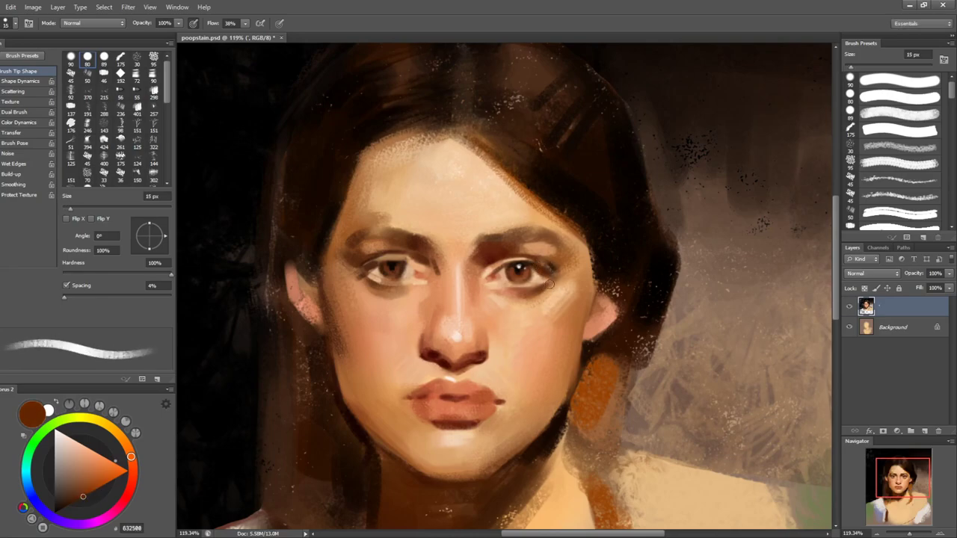
pyautogui.press('[')
pyautogui.press('[')
pyautogui.press('[')
pyautogui.hotkey('ctrl', 'shift', 'h')
pyautogui.hotkey('ctrl', 'shift', 'h')
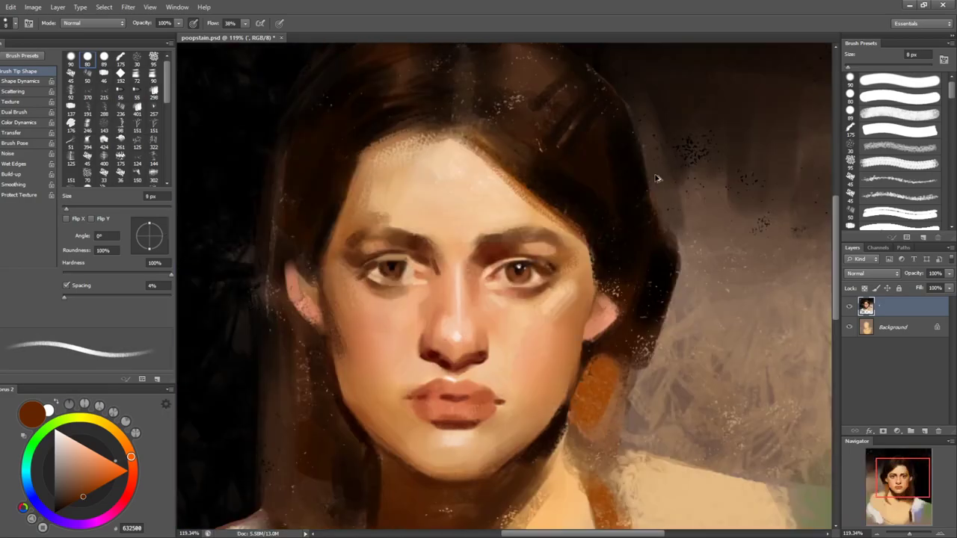
# - Rework the left eye's iris with 632500 at 10 px, and darken the pupil and lash line with sampled 0F0702
pyautogui.press(']')
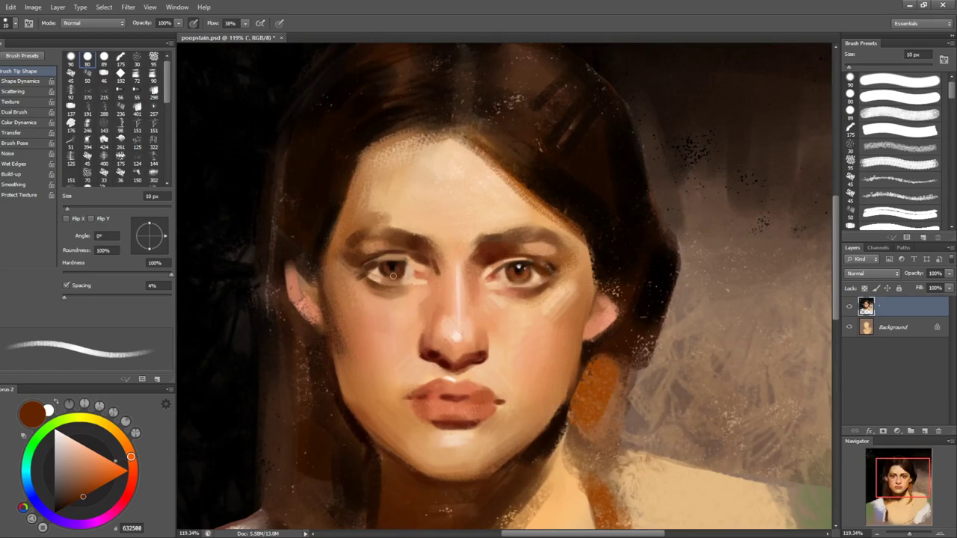
pyautogui.press('[')
pyautogui.press('[')
pyautogui.press('[')
pyautogui.press('[')
pyautogui.keyDown('alt'); pyautogui.click(395, 262); pyautogui.keyUp('alt')
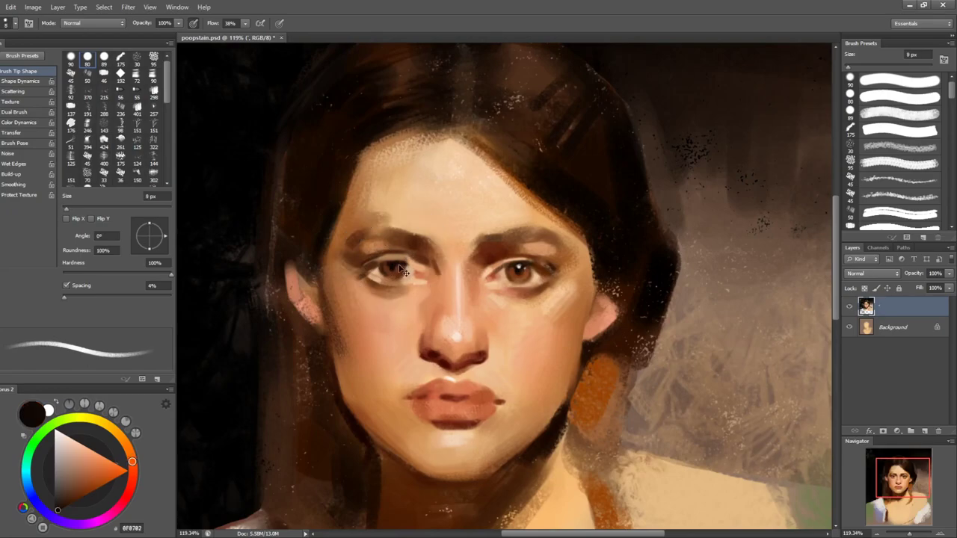
pyautogui.press(']')
pyautogui.press(']')
pyautogui.press('[')
pyautogui.press('[')
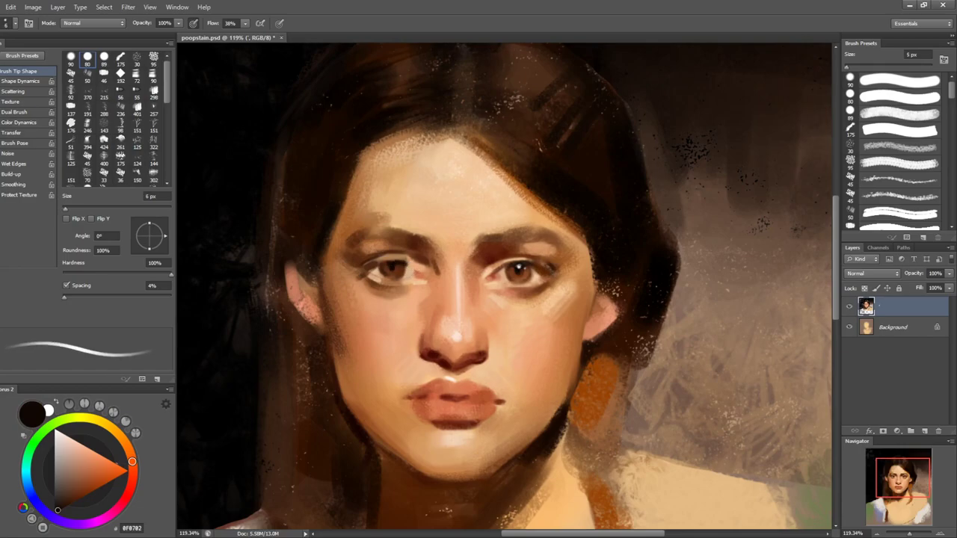
# - Refine the left eye's pupil with sampled dark brown 201708 at 7 px, and compare both eyes in a mirrored view
pyautogui.keyDown('alt'); pyautogui.click(396, 269); pyautogui.keyUp('alt')
pyautogui.press(']')
pyautogui.press(']')
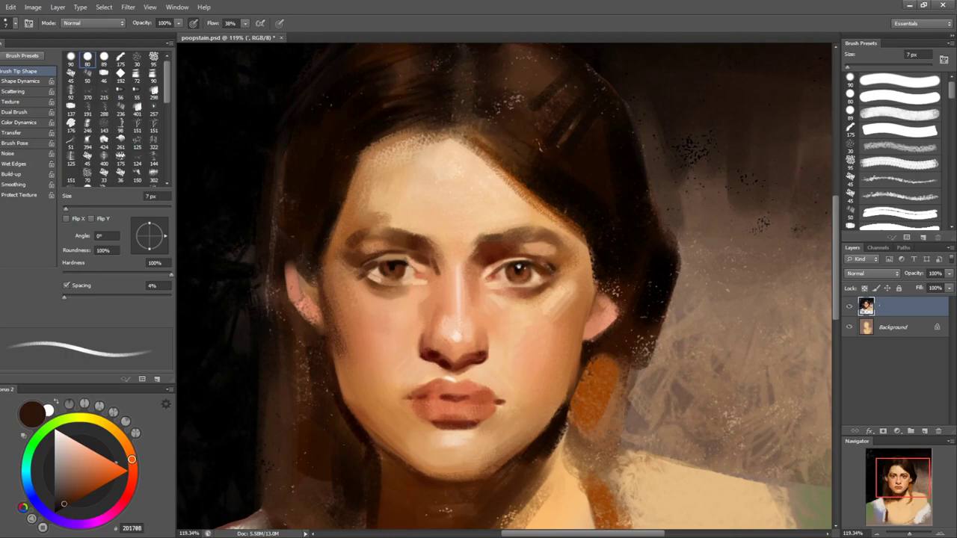
pyautogui.press('F2')
pyautogui.press('F2')
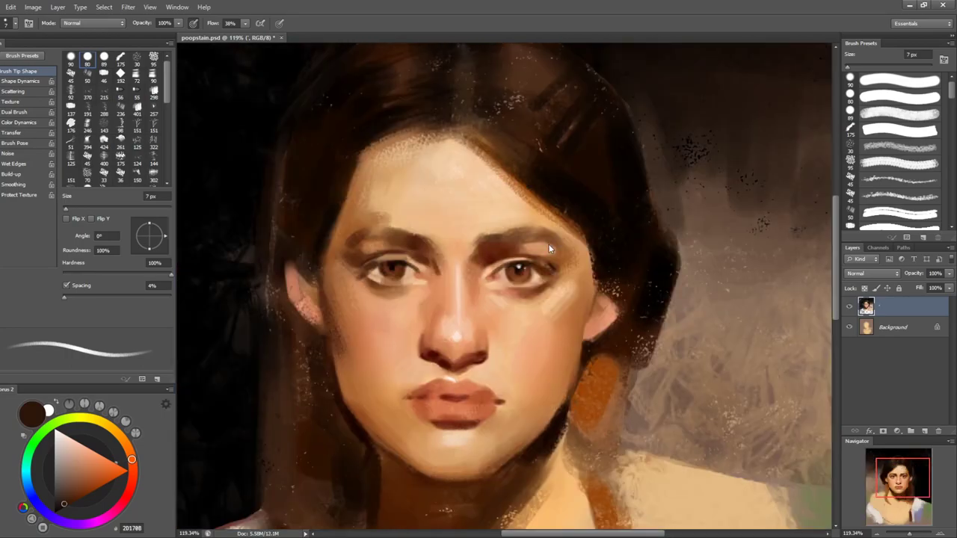
pyautogui.press(']')
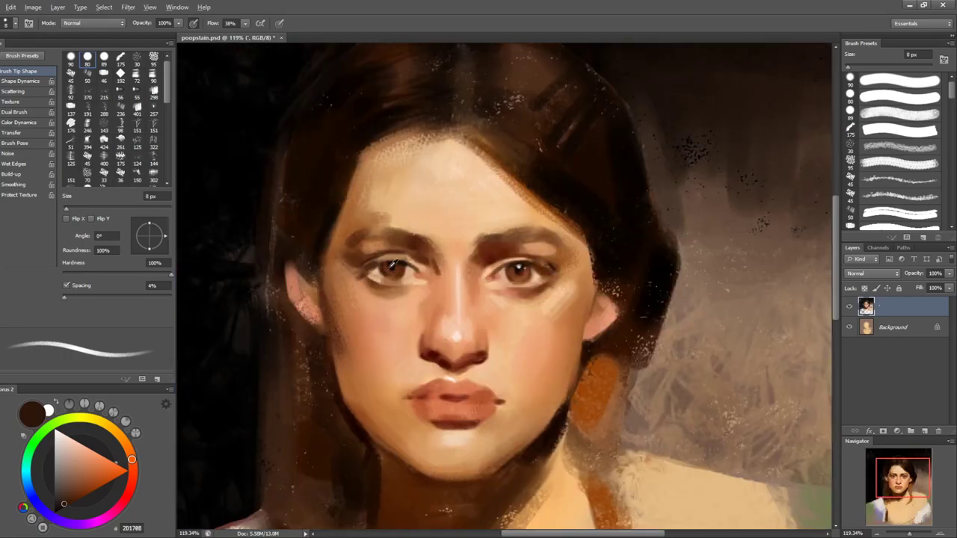
# - Adjust the left iris and its dark rim with sampled near-black and brown 6F442B at 8 px, and 0B0501 at 10 px
pyautogui.keyDown('alt'); pyautogui.click(384, 263); pyautogui.keyUp('alt')
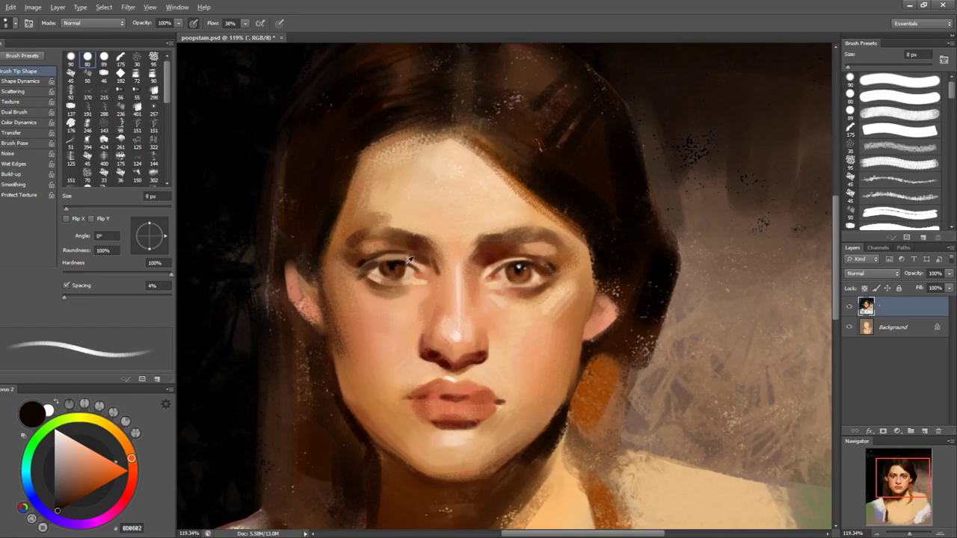
pyautogui.keyDown('alt'); pyautogui.click(395, 270); pyautogui.keyUp('alt')
pyautogui.keyDown('alt'); pyautogui.click(393, 272); pyautogui.keyUp('alt')
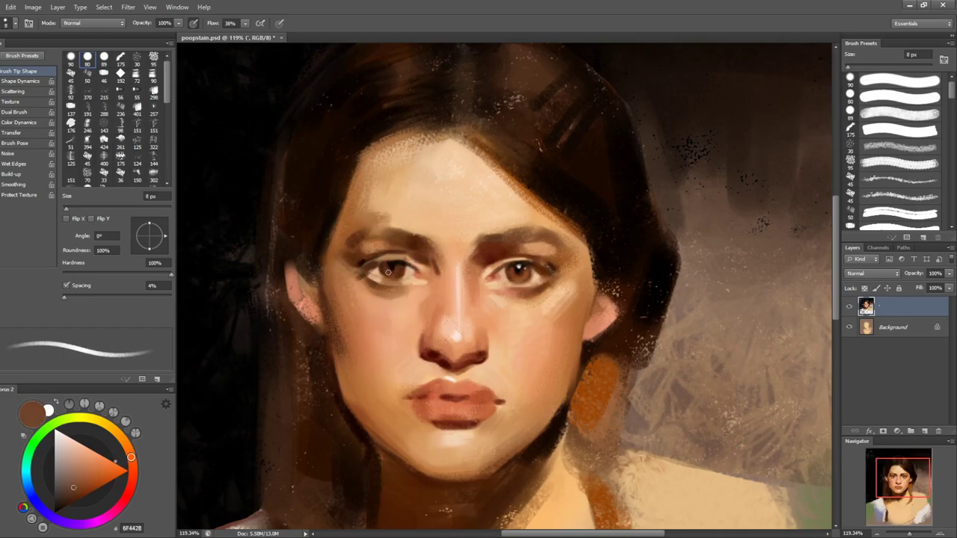
pyautogui.keyDown('alt'); pyautogui.click(386, 271); pyautogui.keyUp('alt')
pyautogui.press(']')
pyautogui.press(']')
pyautogui.keyDown('alt'); pyautogui.click(392, 267); pyautogui.keyUp('alt')
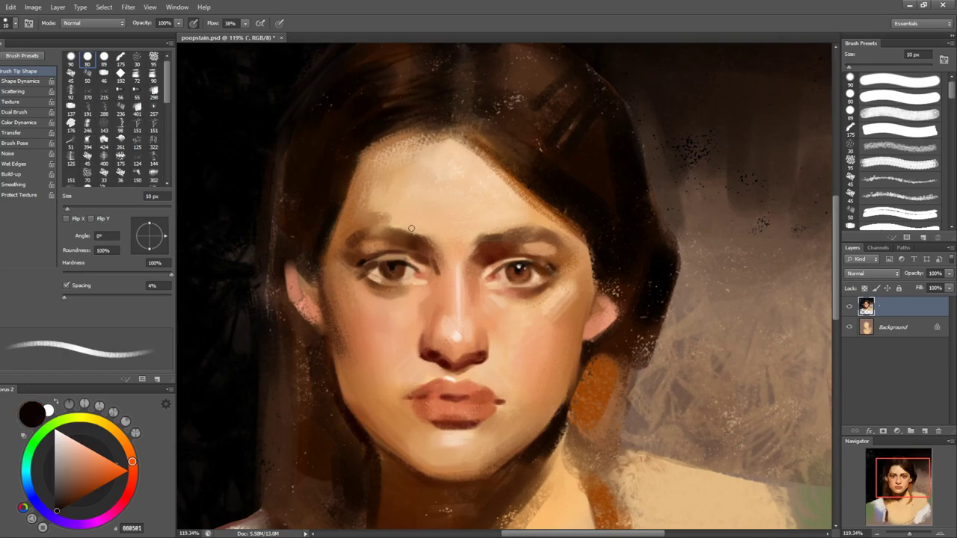
pyautogui.hotkey('shift', 'b')
pyautogui.press('r')
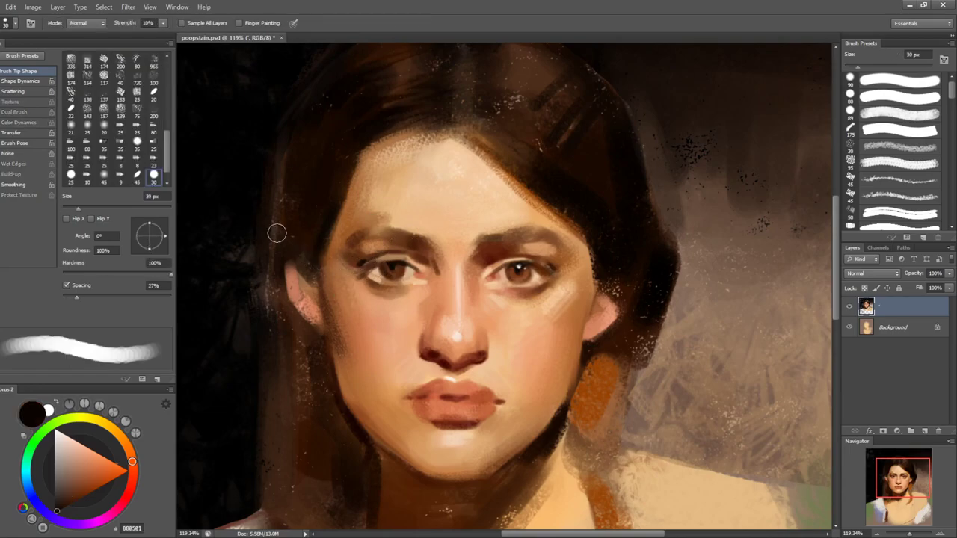
pyautogui.press('b')
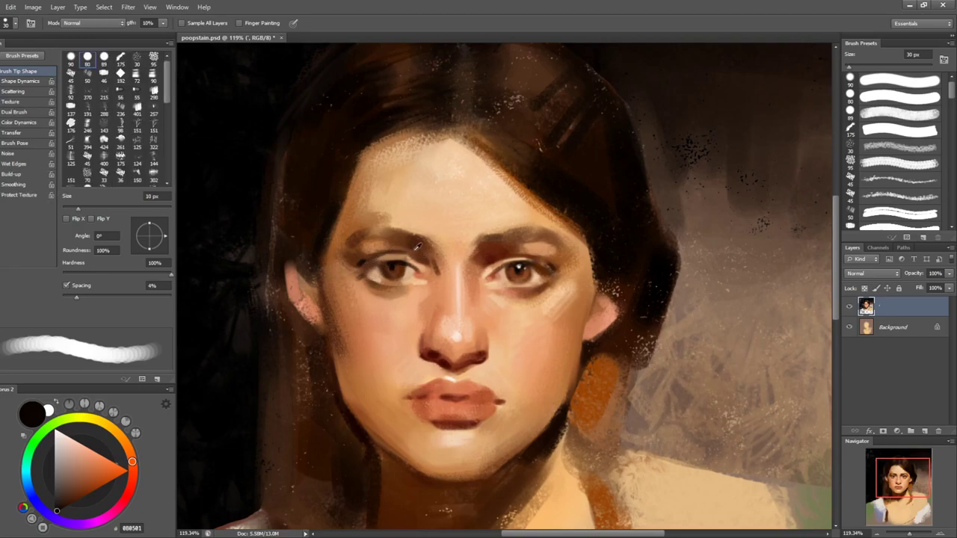
# - Darken the left eye's upper iris with sampled 0E0602 at 10 px, and shade its outer lower lid with sampled brown 632E0E
pyautogui.keyDown('alt'); pyautogui.click(381, 266); pyautogui.keyUp('alt')
pyautogui.keyDown('alt'); pyautogui.click(397, 263); pyautogui.keyUp('alt')
pyautogui.press('[')
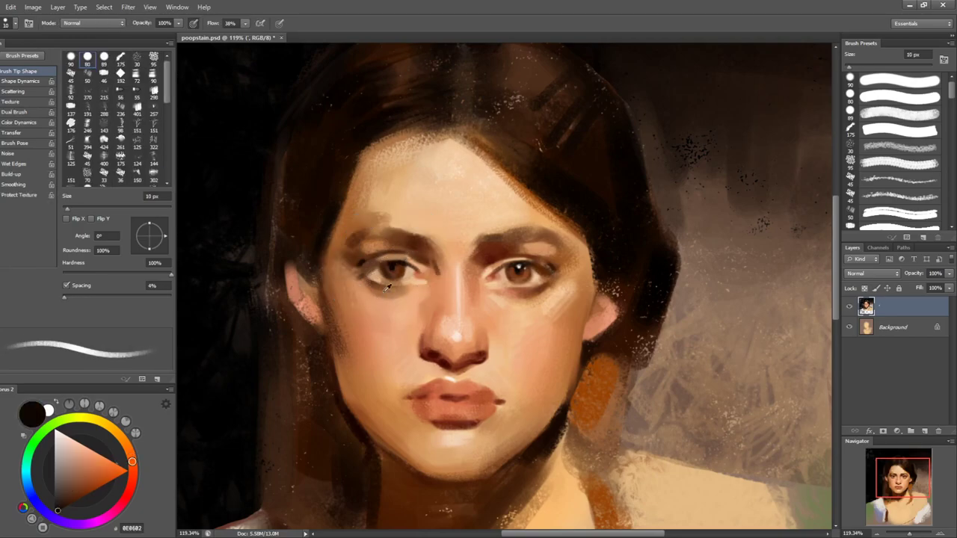
pyautogui.keyDown('alt'); pyautogui.click(522, 276); pyautogui.keyUp('alt')
pyautogui.press(']')
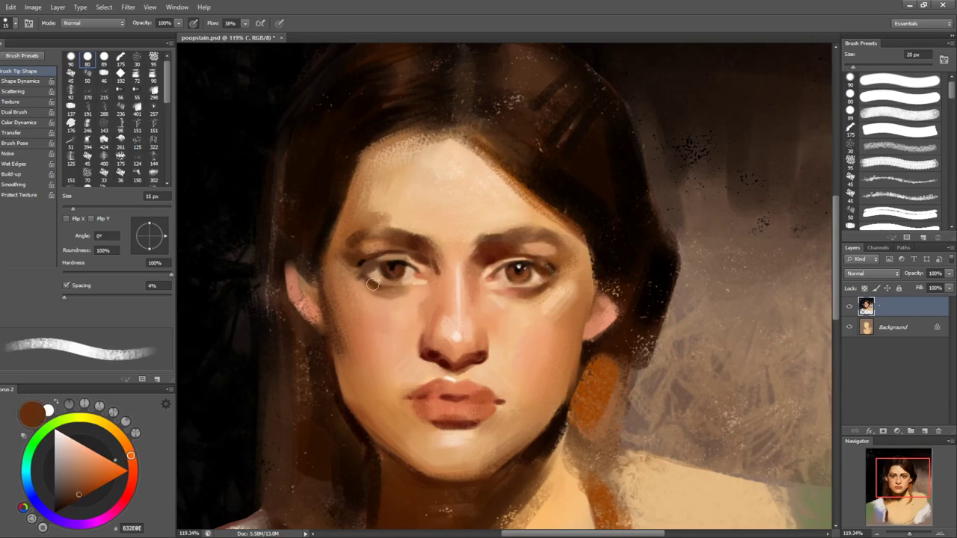
pyautogui.press('[')
pyautogui.press(']')
pyautogui.press(']')
# - Darken the left eye's outer upper lid with sampled 110803 at 20 px, and soften it with brown 5F2F14 at 25 px
pyautogui.keyDown('alt'); pyautogui.click(391, 261); pyautogui.keyUp('alt')
pyautogui.moveTo(391, 261); pyautogui.dragTo(363, 254)
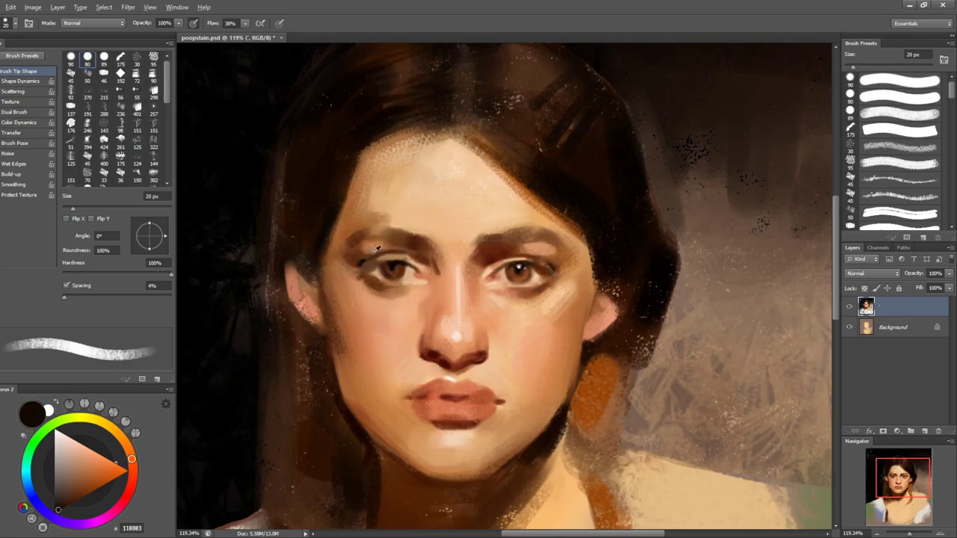
pyautogui.keyDown('alt'); pyautogui.click(358, 261); pyautogui.keyUp('alt')
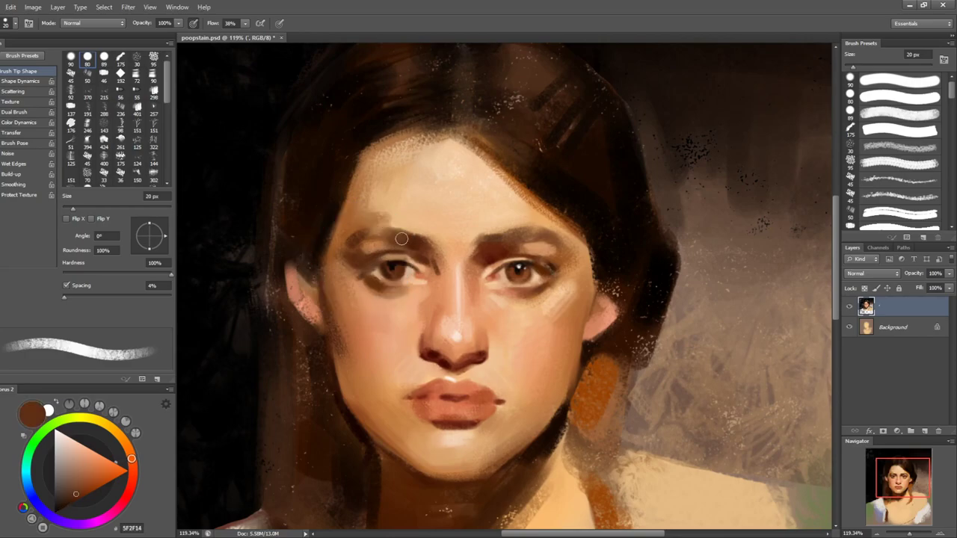
pyautogui.press(']')
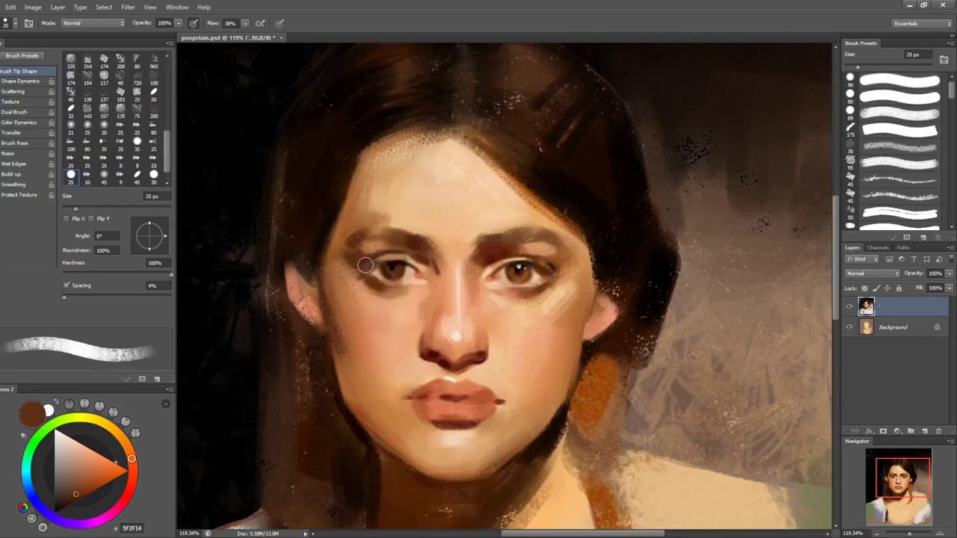
pyautogui.press(',')
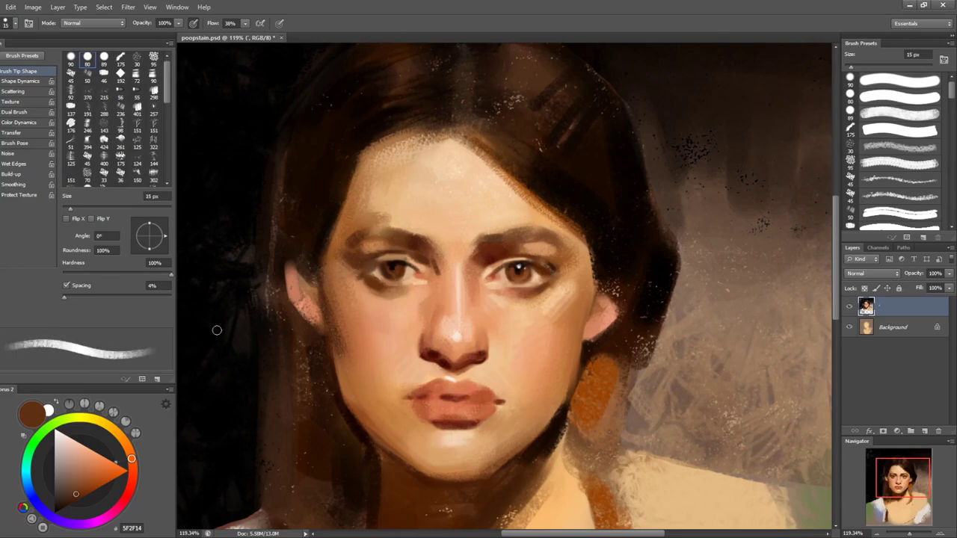
# - Redraw the left eye's outer upper lash line with dark red 3C0200 at about 6 px
pyautogui.click(73, 503)
pyautogui.click(129, 493)
pyautogui.press('[')
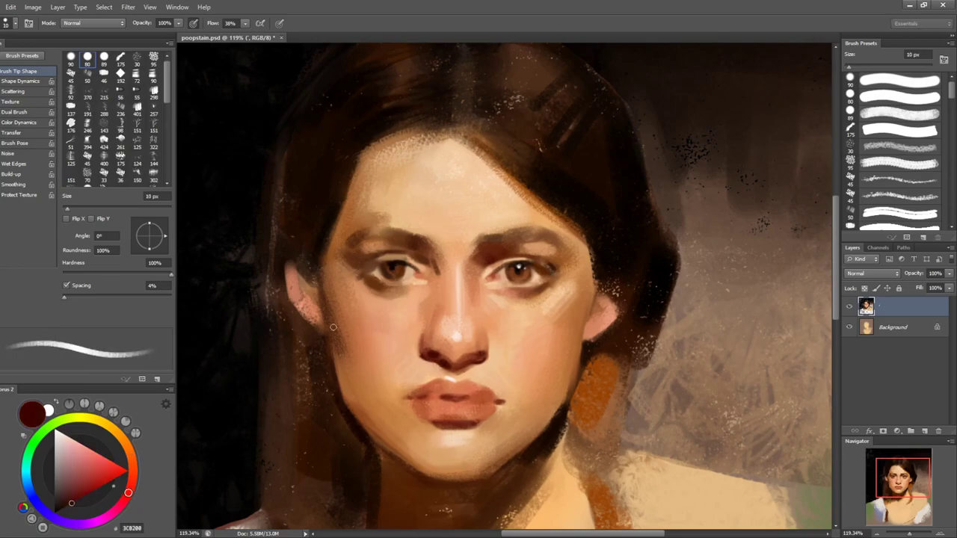
pyautogui.press('[')
pyautogui.press('[')
pyautogui.press('[')
pyautogui.press('[')
pyautogui.press('[')
pyautogui.press('[')
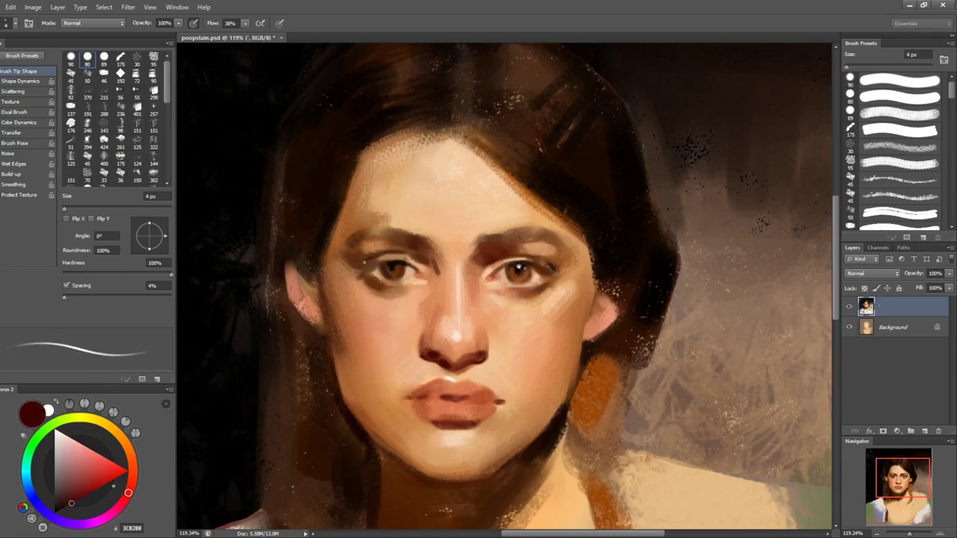
pyautogui.press(']')
pyautogui.press(']')
pyautogui.moveTo(372, 265); pyautogui.dragTo(382, 258)
pyautogui.press(']')
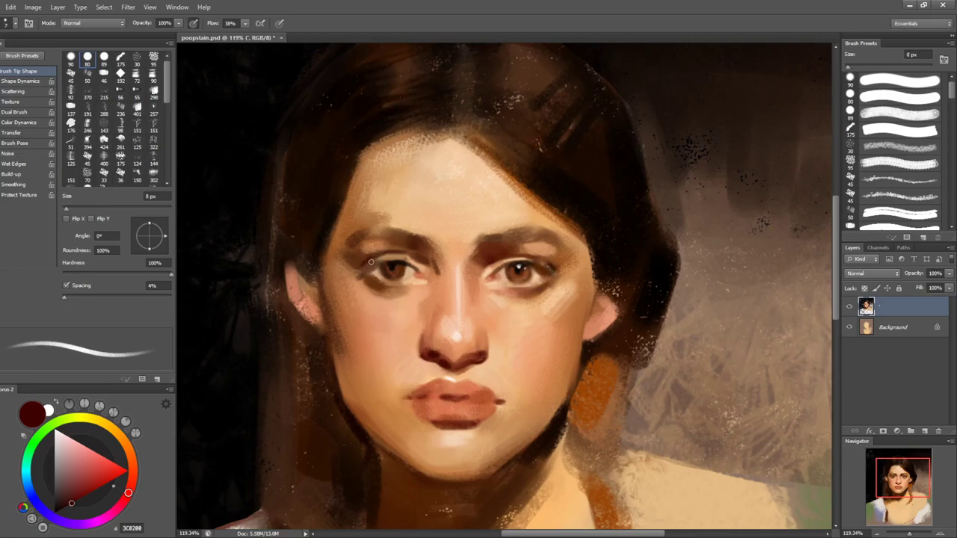
# - Paint the left eye's inner corner with dark red 820E00 at 10 px and 4 px, and check it on the mirrored canvas
pyautogui.keyDown('alt'); pyautogui.click(415, 259); pyautogui.keyUp('alt')
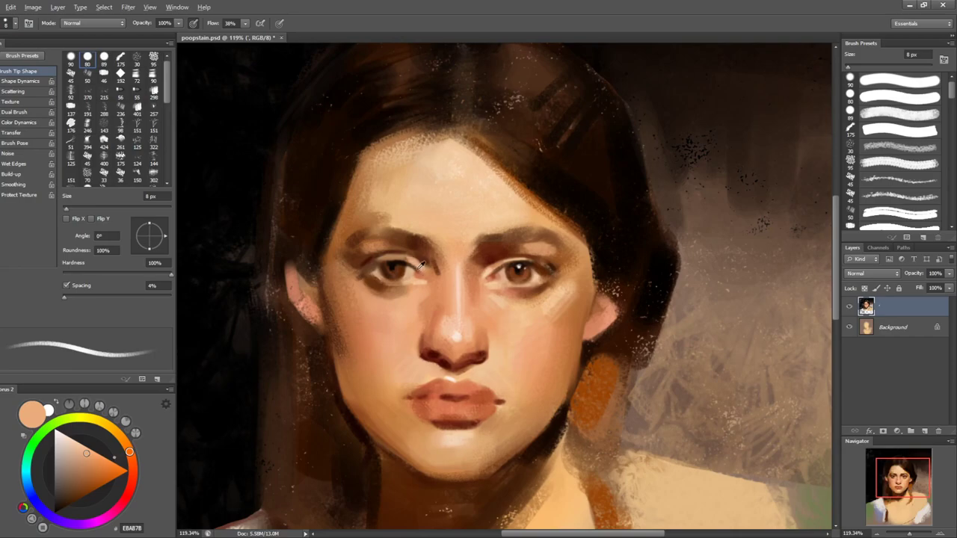
pyautogui.keyDown('alt'); pyautogui.click(416, 269); pyautogui.keyUp('alt')
pyautogui.keyDown('alt'); pyautogui.click(420, 269); pyautogui.keyUp('alt')
pyautogui.click(94, 491)
pyautogui.click(131, 486)
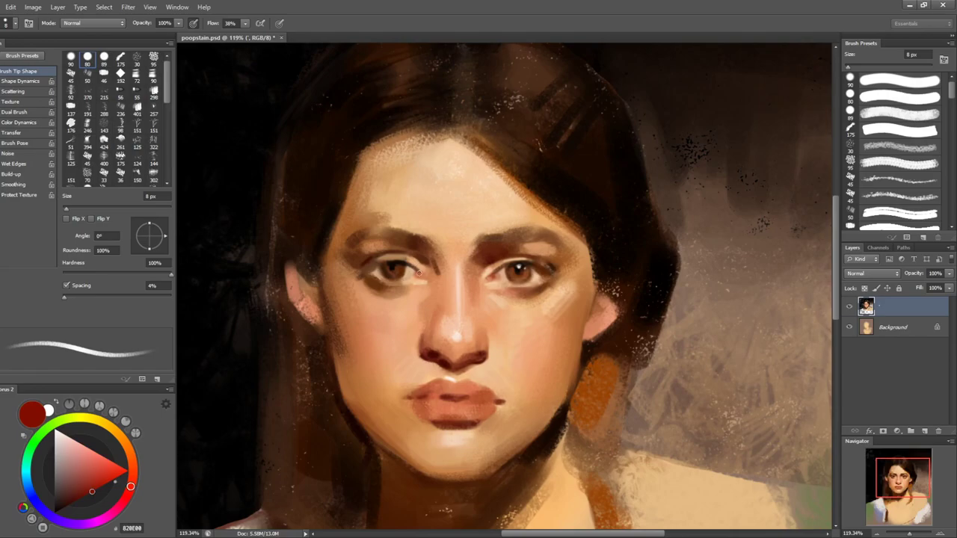
pyautogui.press(']')
pyautogui.press(']')
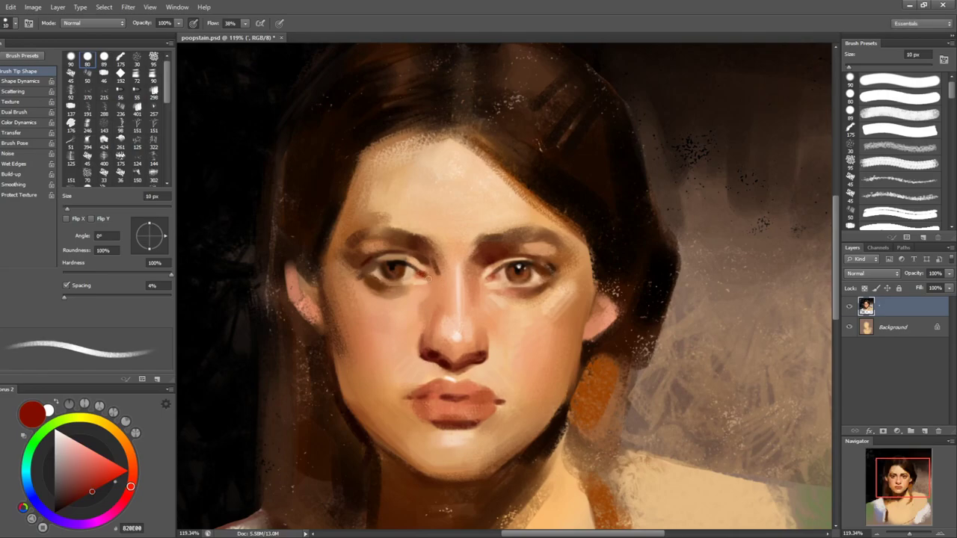
pyautogui.press('[')
pyautogui.press('[')
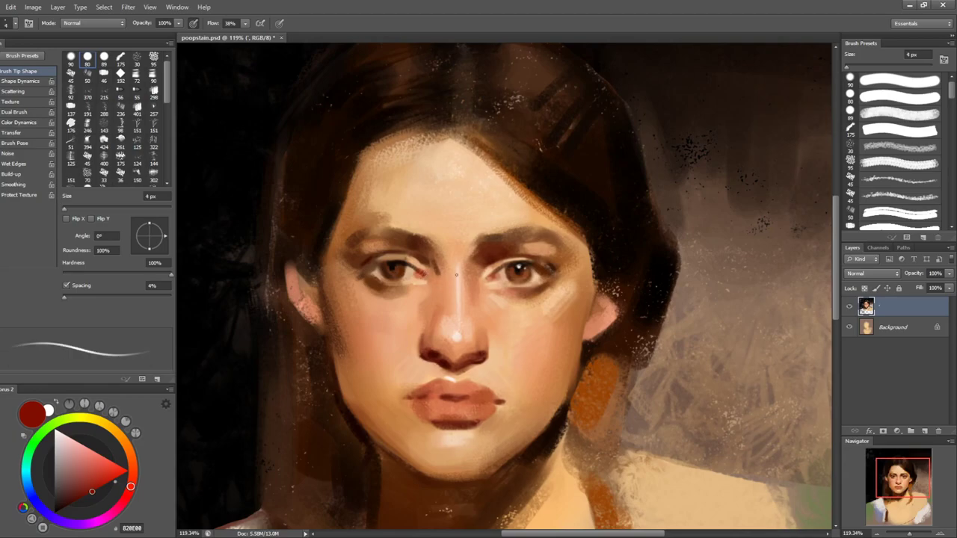
pyautogui.hotkey('ctrl', 'shift', 'h')
pyautogui.hotkey('ctrl', 'shift', 'h')
# - Touch up the left eye's upper lid on a tilted canvas with sampled skin tone CFA379 and brown 814D2A at 7 px
pyautogui.press(']')
pyautogui.press(']')
pyautogui.press(']')
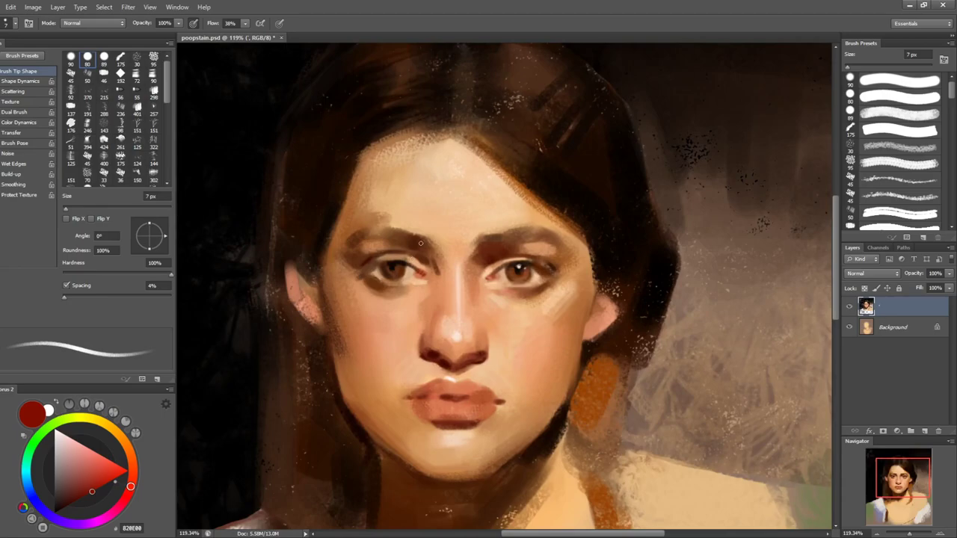
pyautogui.press('r')
pyautogui.moveTo(375, 271); pyautogui.dragTo(348, 159)
pyautogui.keyDown('alt'); pyautogui.click(390, 222); pyautogui.keyUp('alt')
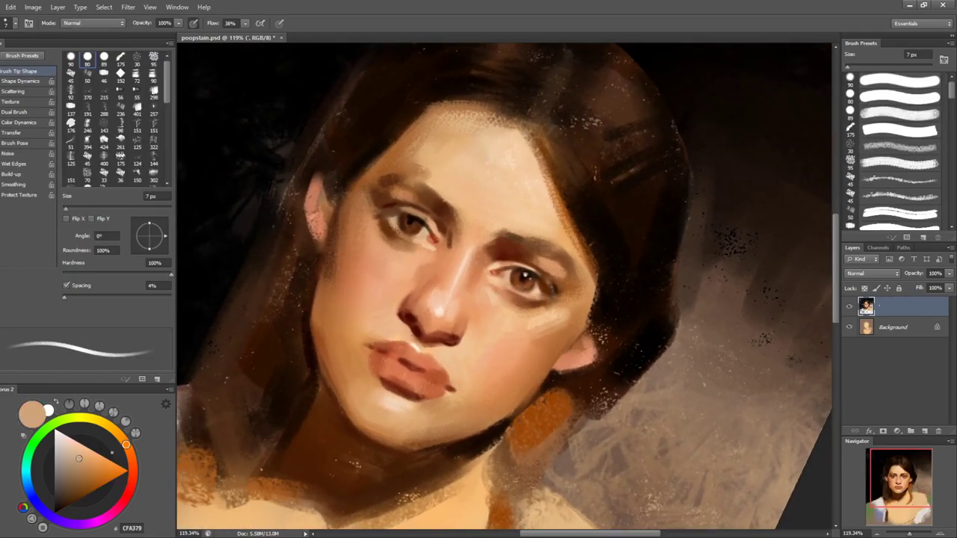
pyautogui.keyDown('alt'); pyautogui.click(386, 221); pyautogui.keyUp('alt')
pyautogui.keyDown('alt'); pyautogui.click(398, 228); pyautogui.keyUp('alt')
pyautogui.keyDown('alt'); pyautogui.click(397, 230); pyautogui.keyUp('alt')
pyautogui.press('r')
pyautogui.moveTo(509, 221)
pyautogui.mouseDown()
pyautogui.moveTo(463, 236)
pyautogui.moveTo(453, 207)
pyautogui.mouseUp()
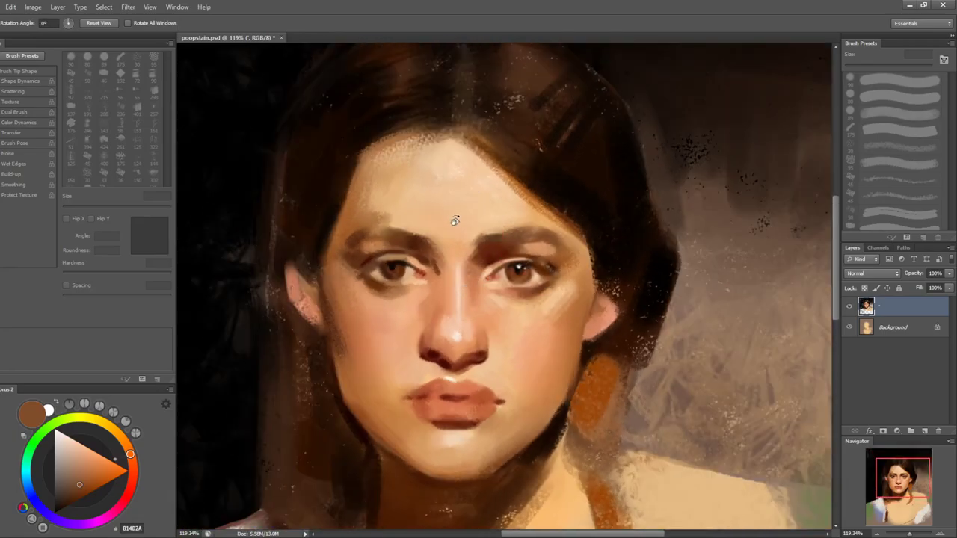
# - Refine the left eye's upper iris and lid edge with sampled browns 5D2C13 and 220F07 at 9 px
pyautogui.keyDown('alt'); pyautogui.click(395, 261); pyautogui.keyUp('alt')
pyautogui.press(']')
pyautogui.press(']')
pyautogui.keyDown('alt'); pyautogui.click(389, 269); pyautogui.keyUp('alt')
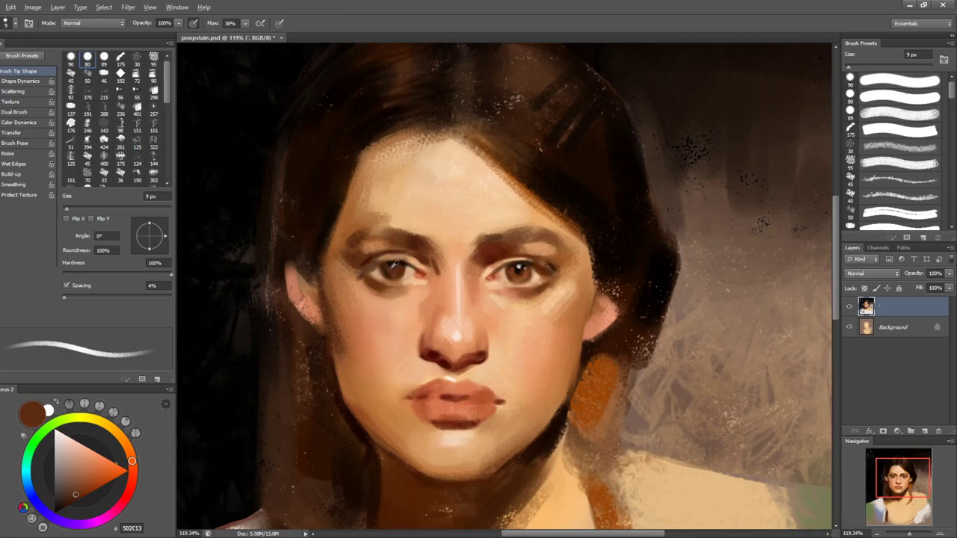
pyautogui.keyDown('alt'); pyautogui.click(401, 258); pyautogui.keyUp('alt')
pyautogui.keyDown('alt'); pyautogui.click(404, 256); pyautogui.keyUp('alt')
pyautogui.keyDown('alt'); pyautogui.click(390, 268); pyautogui.keyUp('alt')
pyautogui.keyDown('alt'); pyautogui.click(392, 263); pyautogui.keyUp('alt')
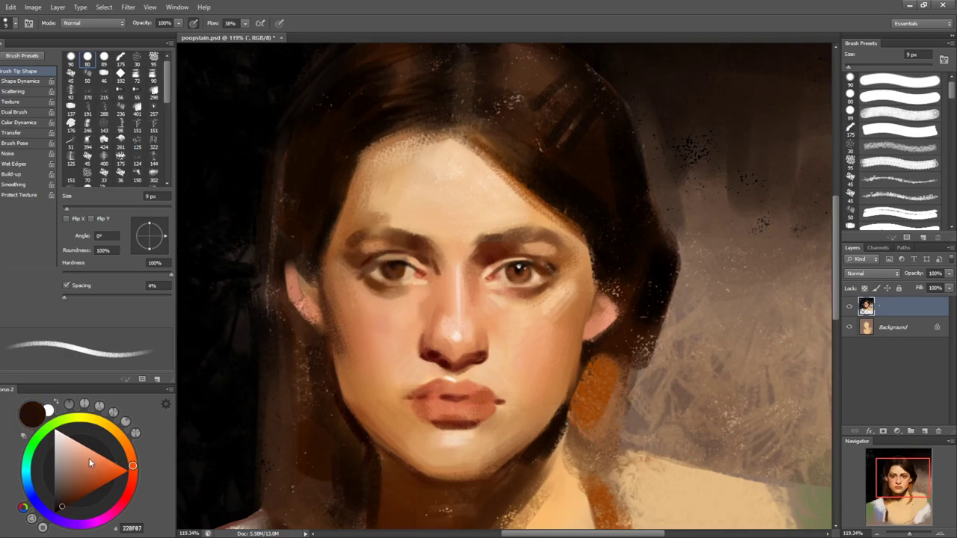
# - Dab a small white FFFFFF highlight on the left iris at 5 px, and compare both eyes on the mirrored canvas
pyautogui.press('x')
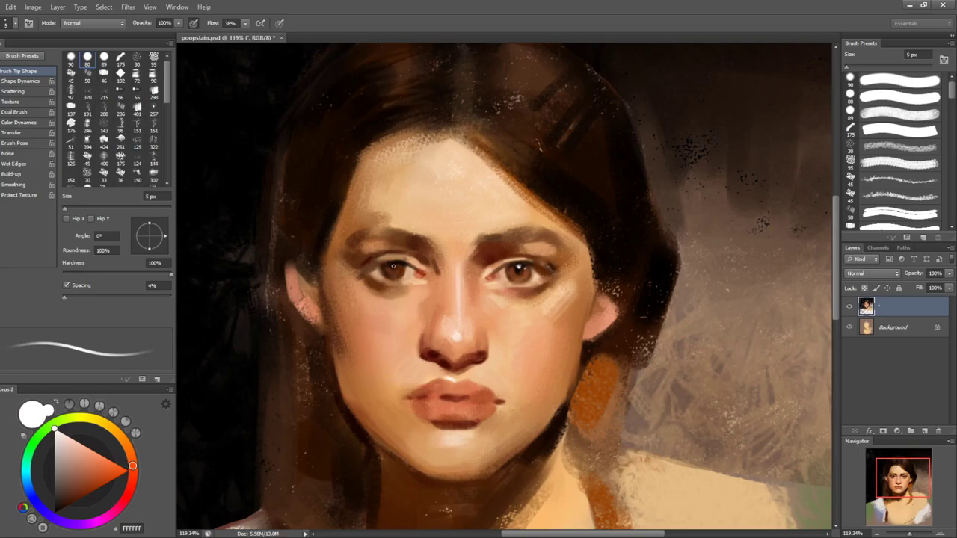
pyautogui.press('l')
pyautogui.press('b')
pyautogui.hotkey('ctrl', 'shift', 'h')
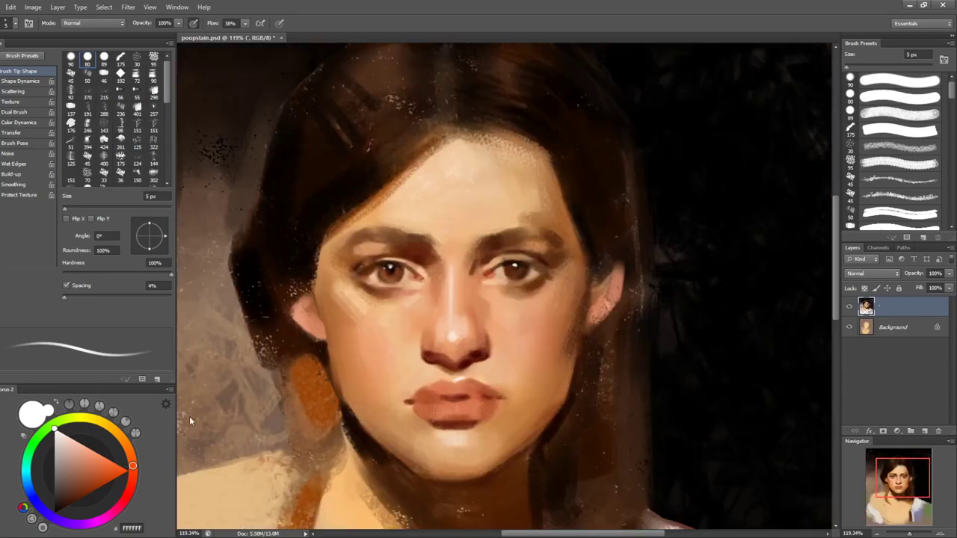
pyautogui.hotkey('ctrl', 'shift', 'h')
# - Darken the left eye's outer lash line with sampled near-black at 7 to 9 px, and refine the right eye's outer corner with sampled brown 3B1907
pyautogui.press(']')
pyautogui.press(']')
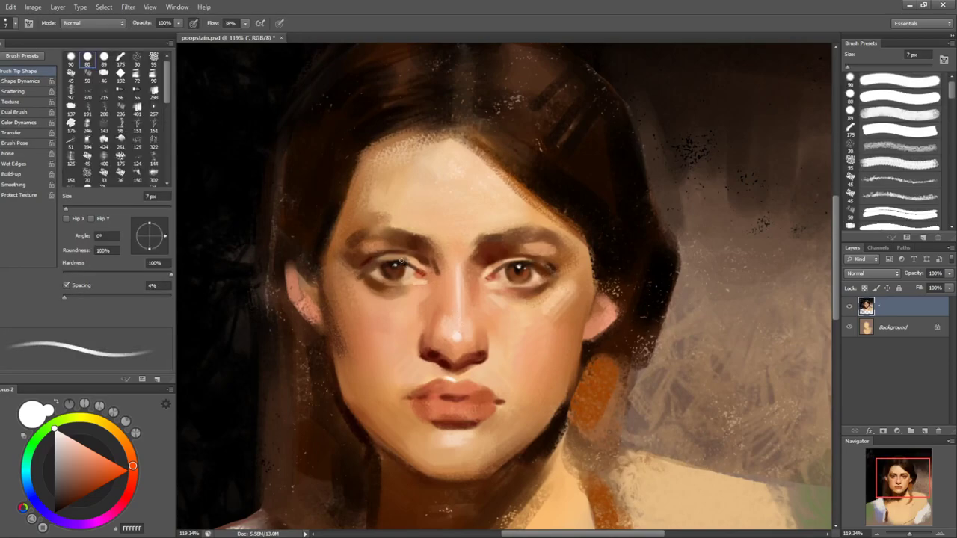
pyautogui.keyDown('alt'); pyautogui.click(409, 259); pyautogui.keyUp('alt')
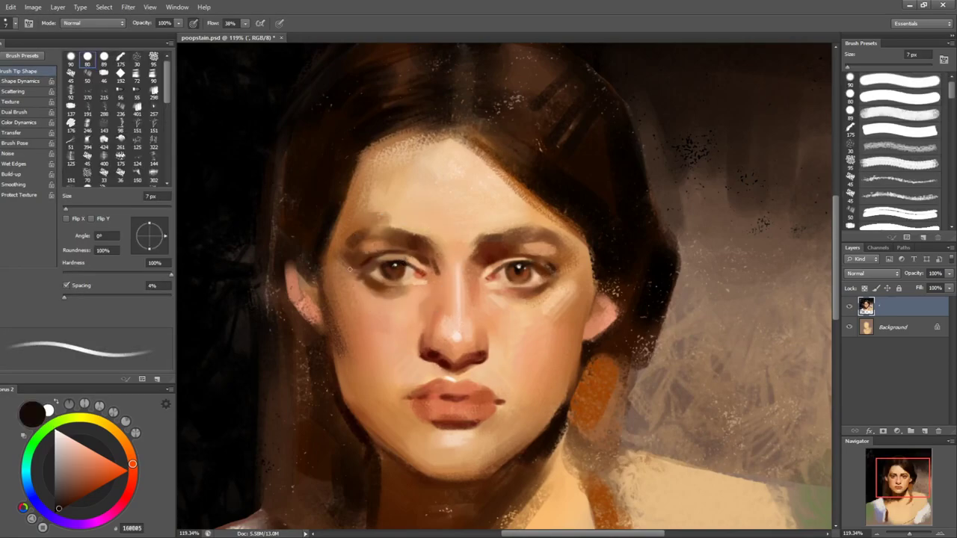
pyautogui.press(']')
pyautogui.press(']')
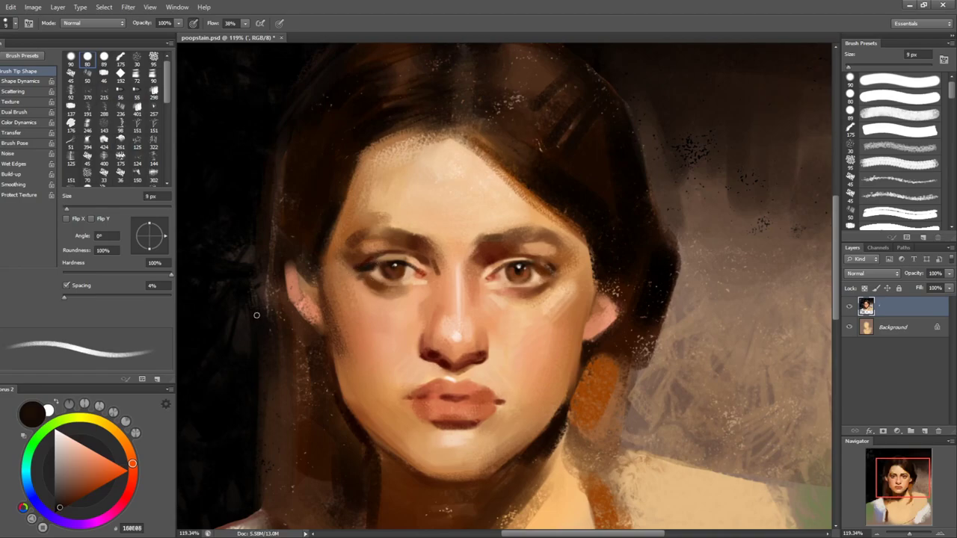
pyautogui.keyDown('alt'); pyautogui.click(551, 266); pyautogui.keyUp('alt')
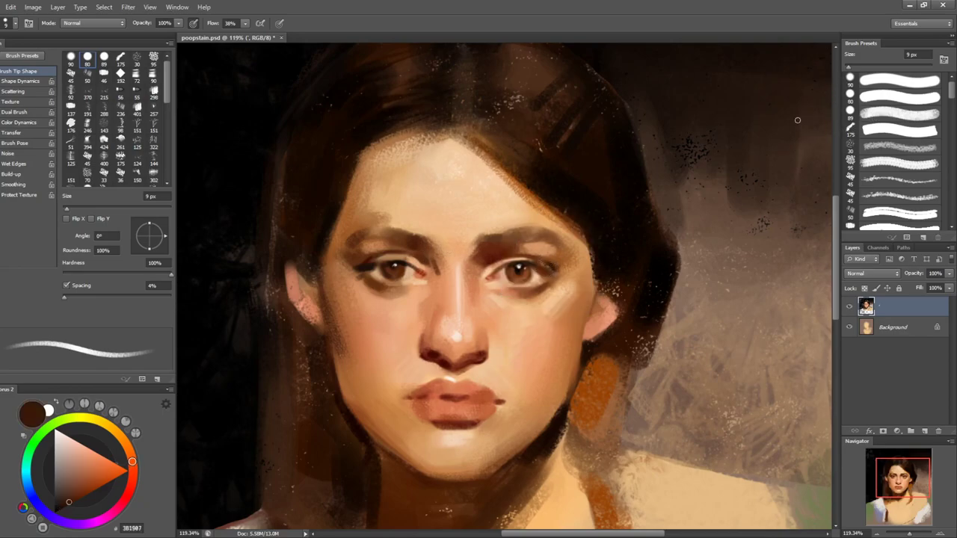
# - Tint the left ear's upper part with bright orange-red FF764C, starting at 9 px
pyautogui.keyDown('alt'); pyautogui.click(305, 267); pyautogui.keyUp('alt')
pyautogui.click(126, 499)
pyautogui.moveTo(104, 458); pyautogui.dragTo(110, 450)
pyautogui.click(137, 476)
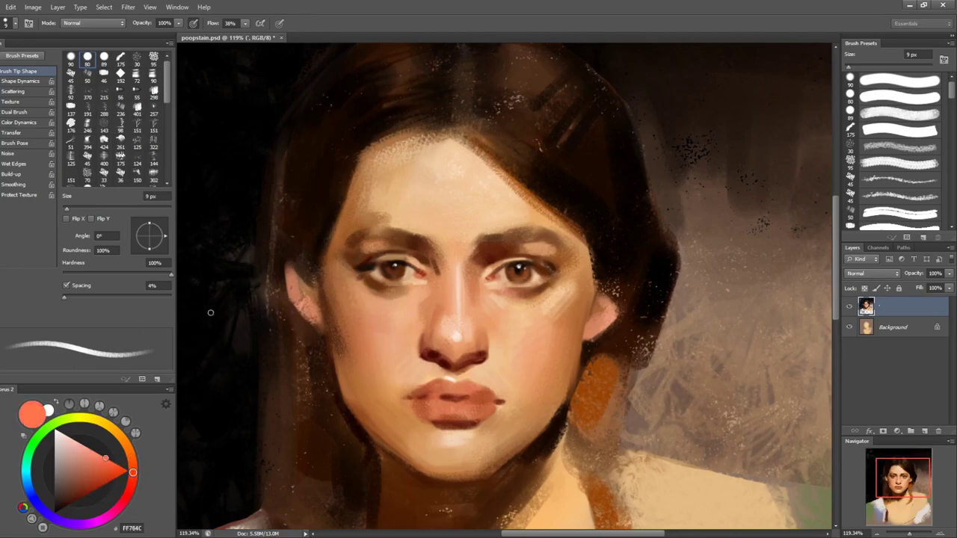
pyautogui.press(']')
pyautogui.press(']')
# - Shade the inside of the left ear with dark red 8E2100 using a larger brush, and undo the last stroke
pyautogui.moveTo(97, 501); pyautogui.dragTo(95, 490)
pyautogui.press(']')
pyautogui.press(']')
pyautogui.press(']')
pyautogui.press(']')
pyautogui.press(']')
pyautogui.moveTo(289, 266); pyautogui.dragTo(314, 292)
pyautogui.press('[')
pyautogui.hotkey('ctrl', 'z')
# - Rework the left ear's edges with the 25 px textured brush, using sampled ear tones and dark brown 462818
pyautogui.keyDown('alt'); pyautogui.click(301, 276); pyautogui.keyUp('alt')
pyautogui.press('e')
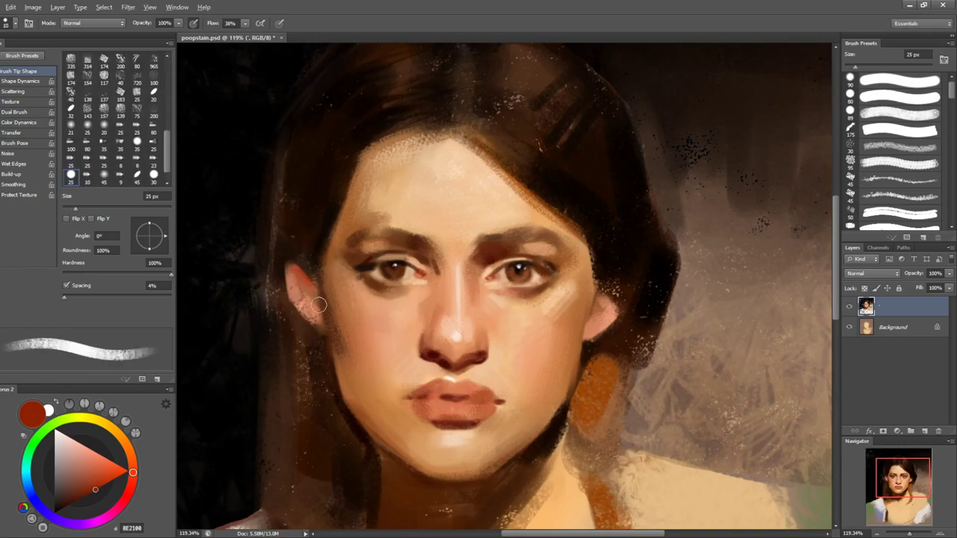
pyautogui.keyDown('alt'); pyautogui.click(317, 302); pyautogui.keyUp('alt')
pyautogui.keyDown('alt'); pyautogui.click(281, 282); pyautogui.keyUp('alt')
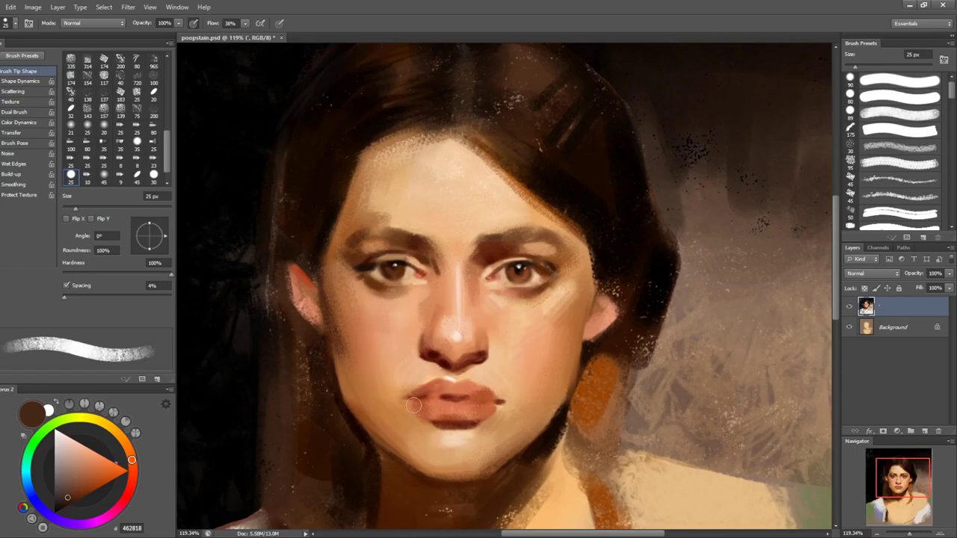
# - Darken the mouth's left corner with a dark red sampled under the nose, at 4 px and 6 px
pyautogui.keyDown('alt'); pyautogui.click(432, 351); pyautogui.keyUp('alt')
pyautogui.press('.')
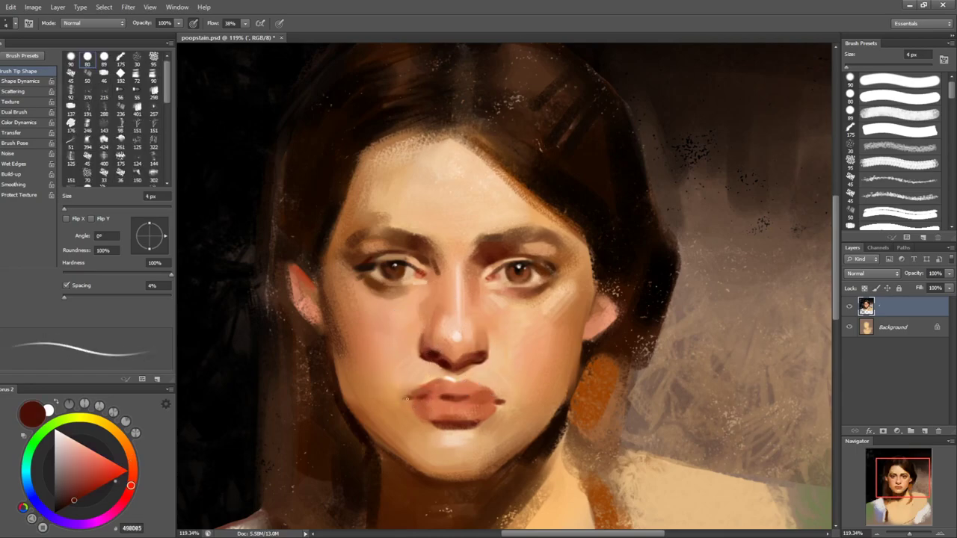
pyautogui.press(']')
pyautogui.press(']')
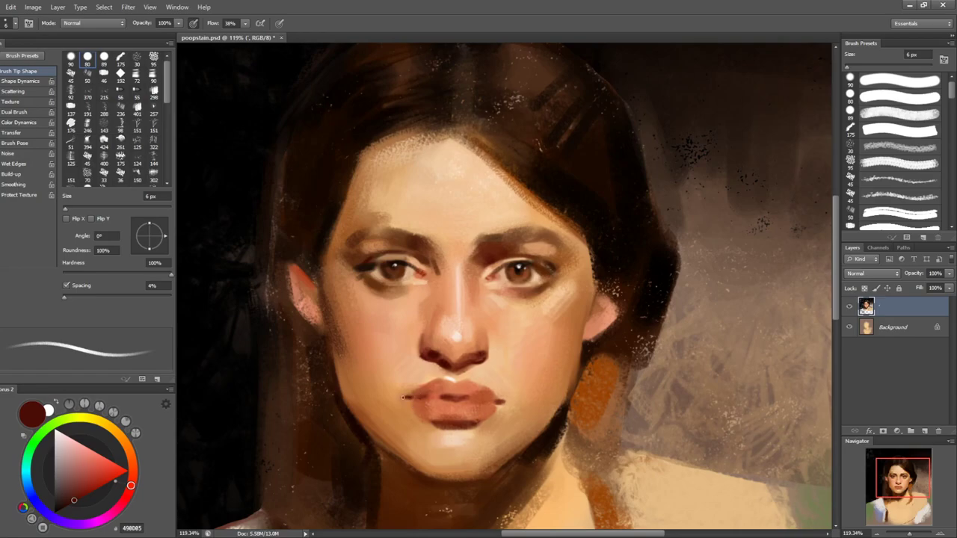
# - Soften the mouth's right corner with sampled reddish brown 985438 at 15 px
pyautogui.press(']')
pyautogui.press(']')
pyautogui.press(']')
pyautogui.keyDown('alt'); pyautogui.click(504, 402); pyautogui.keyUp('alt')
pyautogui.press(']')
pyautogui.press(']')
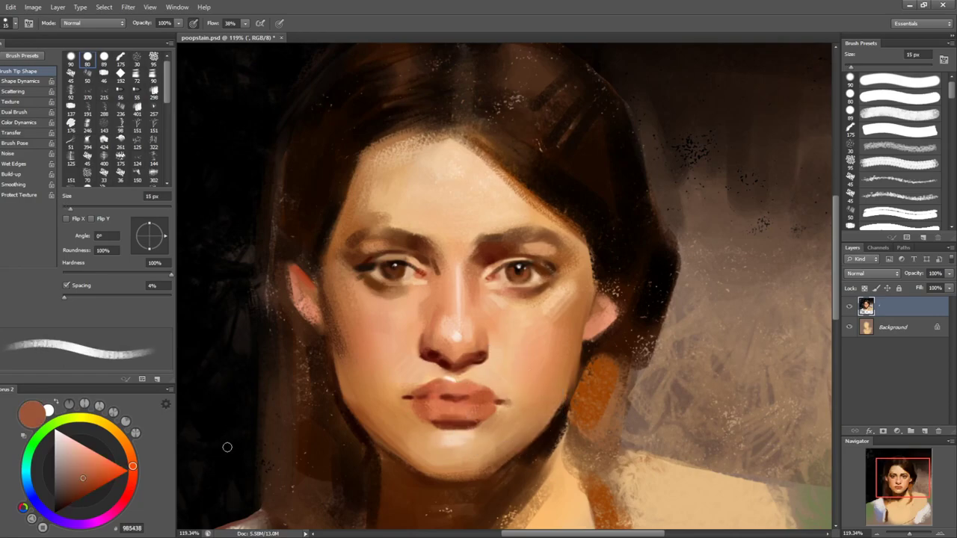
# - Deepen the upper lip and the line between the lips with sampled reds 732914 at 9 px and 6D2010 at 15 px
pyautogui.keyDown('alt'); pyautogui.click(446, 416); pyautogui.keyUp('alt')
pyautogui.press('[')
pyautogui.press('[')
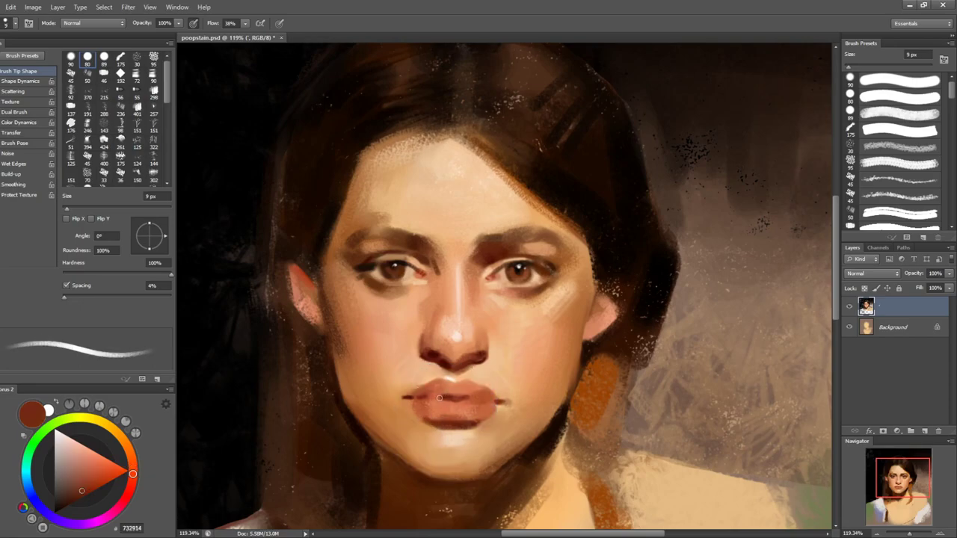
pyautogui.press(']')
pyautogui.press(']')
pyautogui.keyDown('alt'); pyautogui.click(448, 394); pyautogui.keyUp('alt')
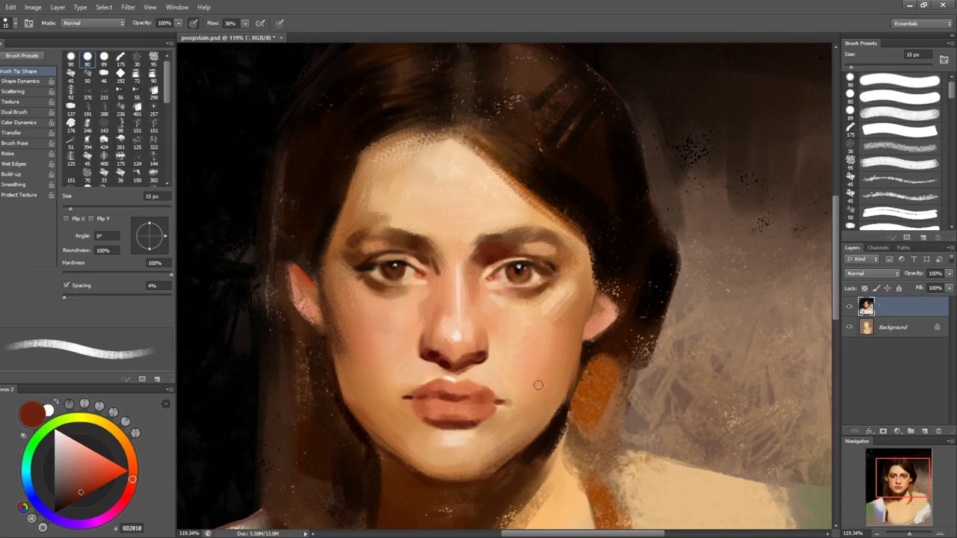
# - Add light pink FFA89A highlights to the lower lip at 6 px and 10 px
pyautogui.click(84, 445)
pyautogui.press('[')
pyautogui.press('[')
pyautogui.press('[')
pyautogui.press('[')
pyautogui.press('[')
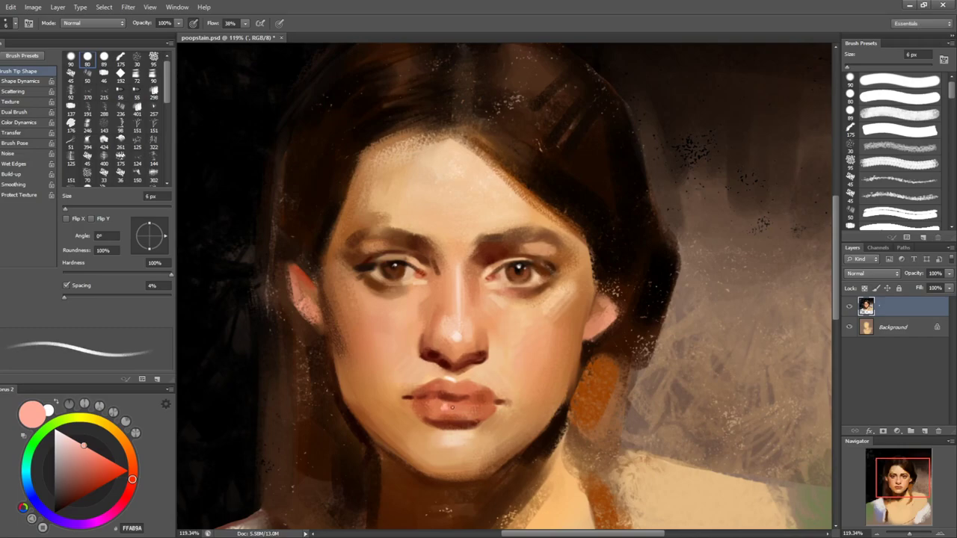
pyautogui.press(']')
pyautogui.press(']')
pyautogui.press(']')
pyautogui.press(']')
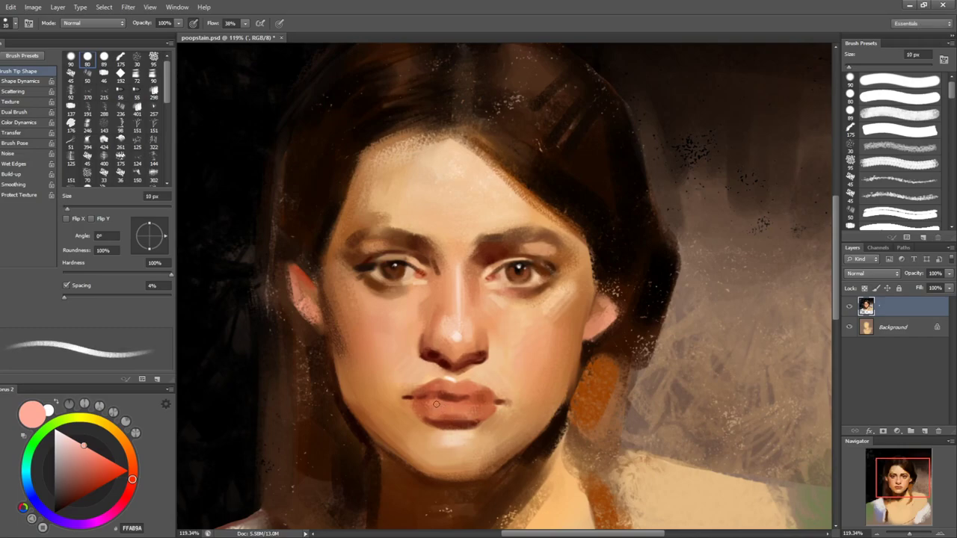
# - Blend the lower lip highlight with sampled salmon F0967F at 25 px and 20 px
pyautogui.press(']')
pyautogui.press(']')
pyautogui.press(']')
pyautogui.keyDown('alt'); pyautogui.click(476, 408); pyautogui.keyUp('alt')
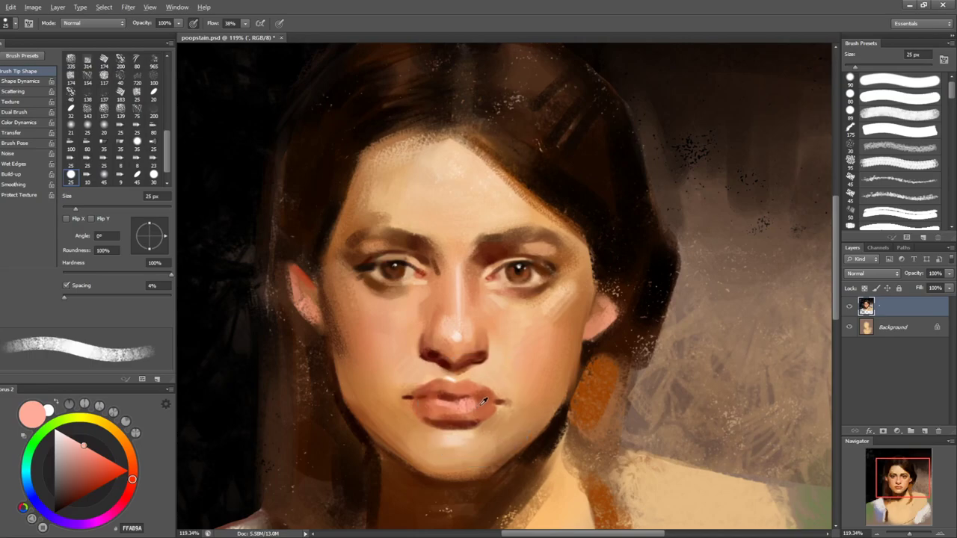
pyautogui.keyDown('alt'); pyautogui.click(454, 408); pyautogui.keyUp('alt')
pyautogui.press('.')
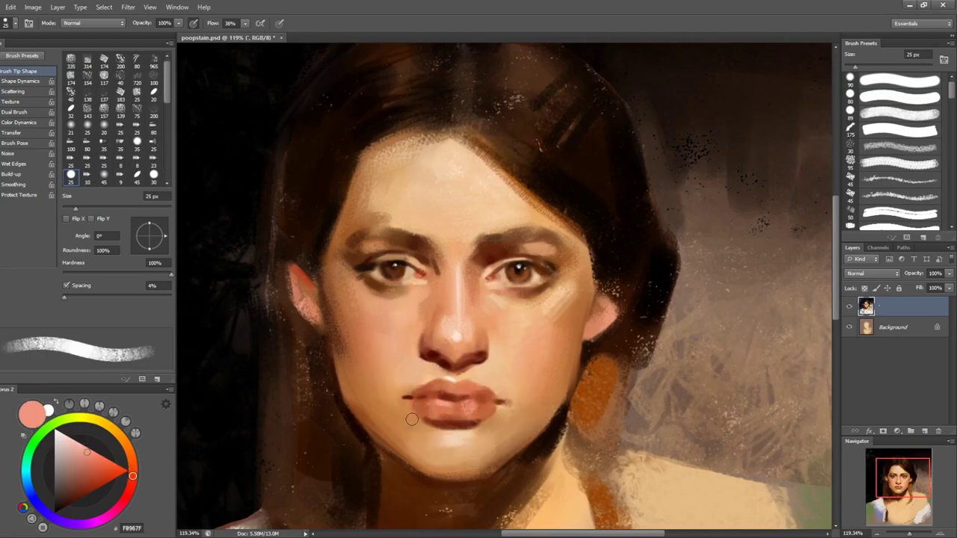
pyautogui.press(']')
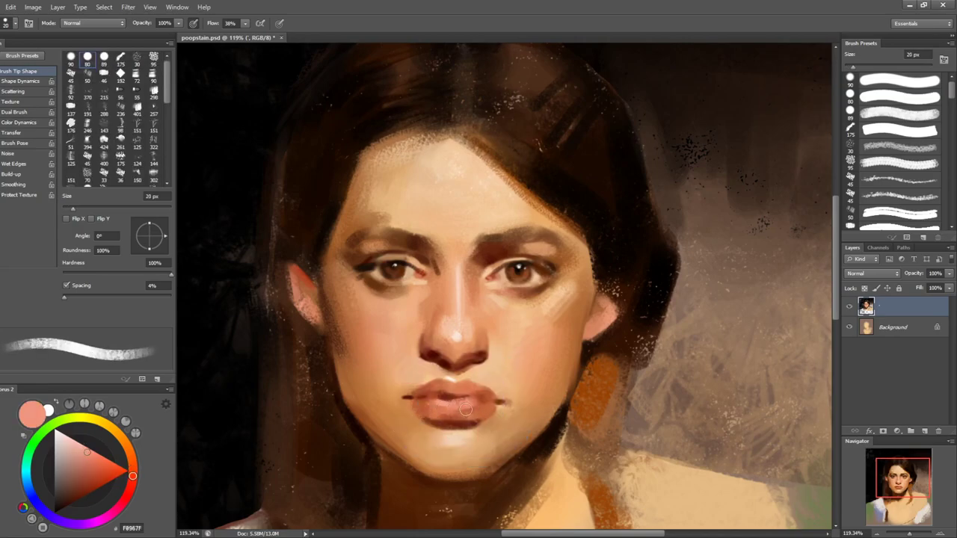
pyautogui.press('[')
pyautogui.press('r')
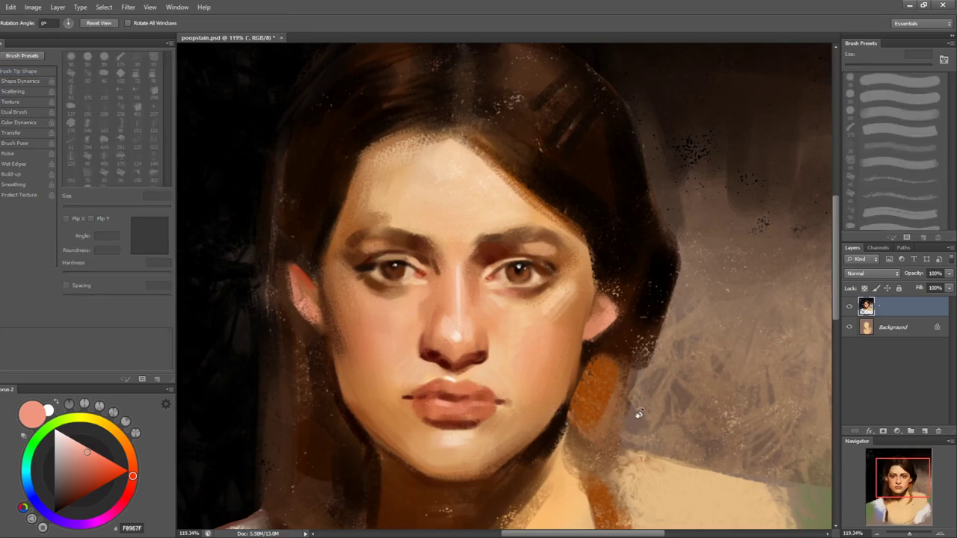
pyautogui.moveTo(490, 403); pyautogui.dragTo(519, 400)
pyautogui.press('b')
pyautogui.press('[')
pyautogui.press('[')
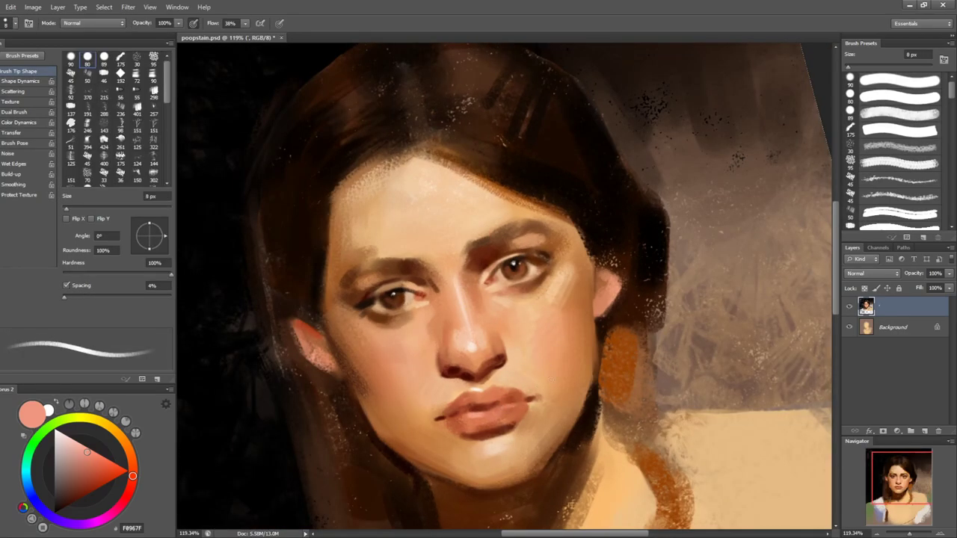
pyautogui.press('r')
pyautogui.press('Escape')
pyautogui.press('b')
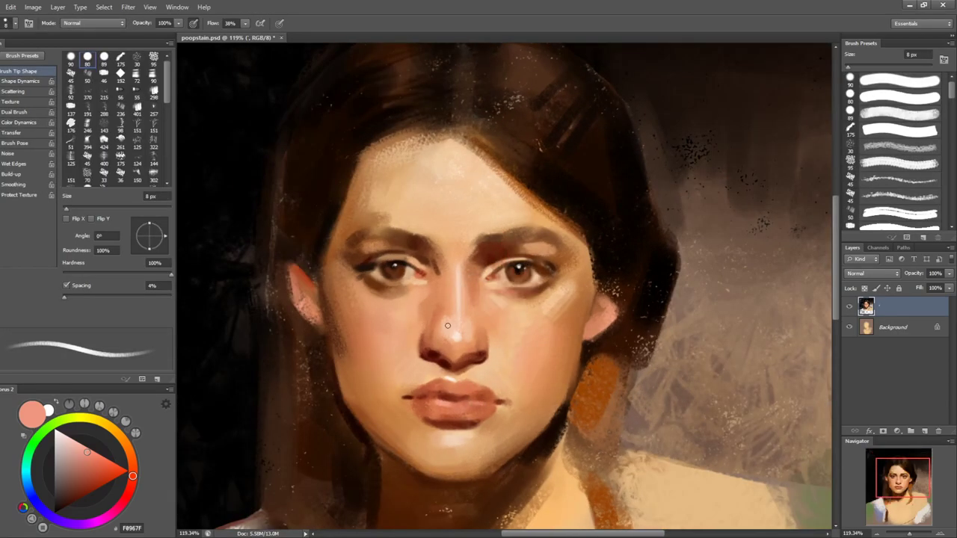
# - Redraw the dark parting line between the lips with dark red 480701 at 5 px on a tilted canvas, and restore the upright view
pyautogui.keyDown('alt'); pyautogui.click(563, 423); pyautogui.keyUp('alt')
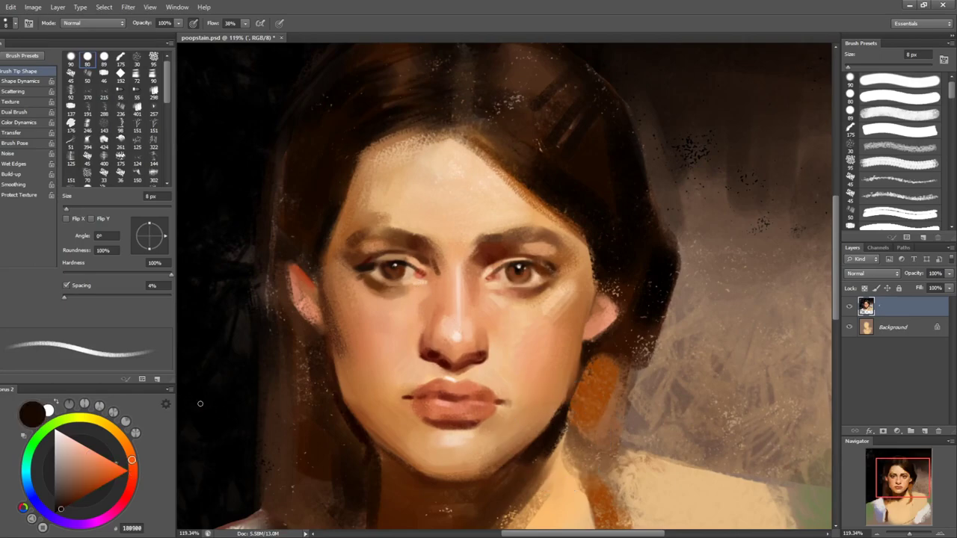
pyautogui.click(74, 500)
pyautogui.click(130, 490)
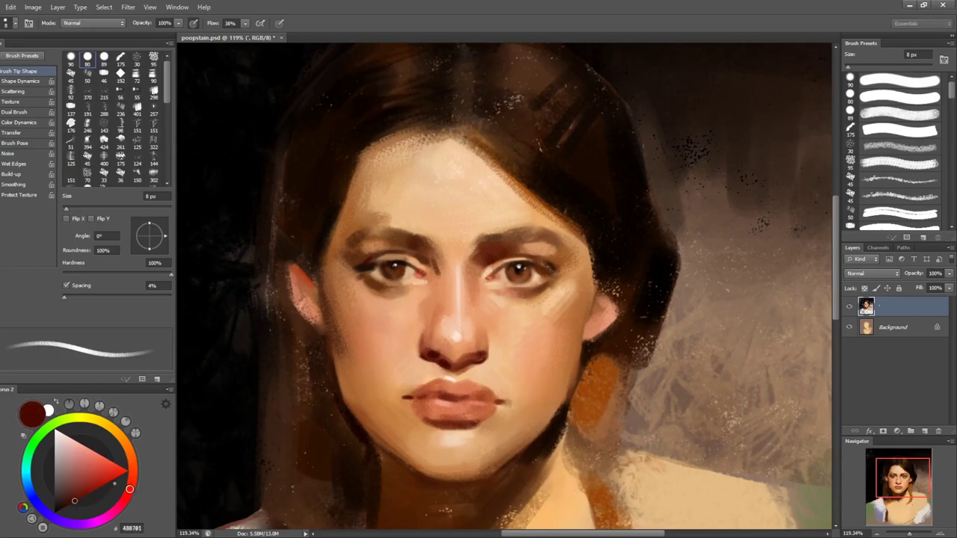
pyautogui.press('r')
pyautogui.moveTo(618, 348); pyautogui.dragTo(633, 284)
pyautogui.press('b')
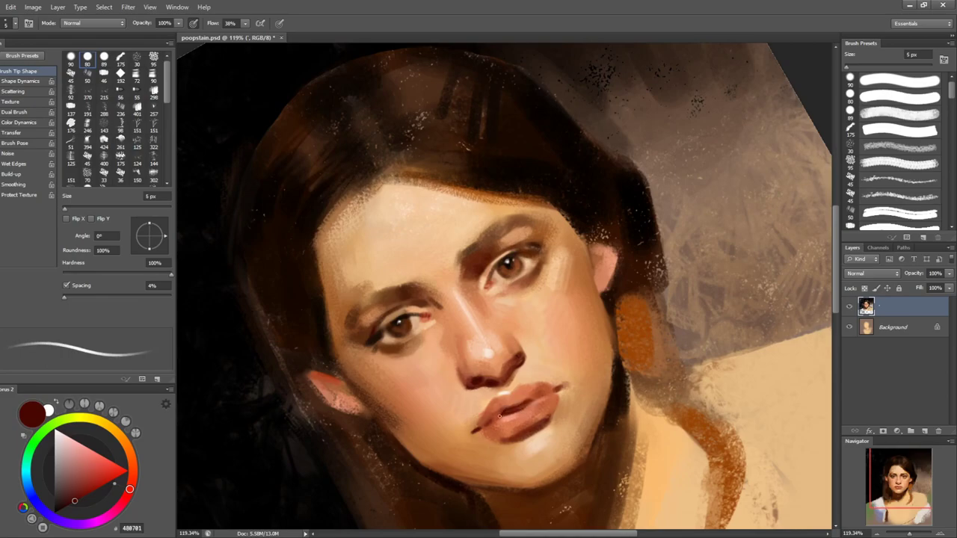
pyautogui.moveTo(509, 411); pyautogui.dragTo(529, 403)
pyautogui.press('r')
pyautogui.press('Escape')
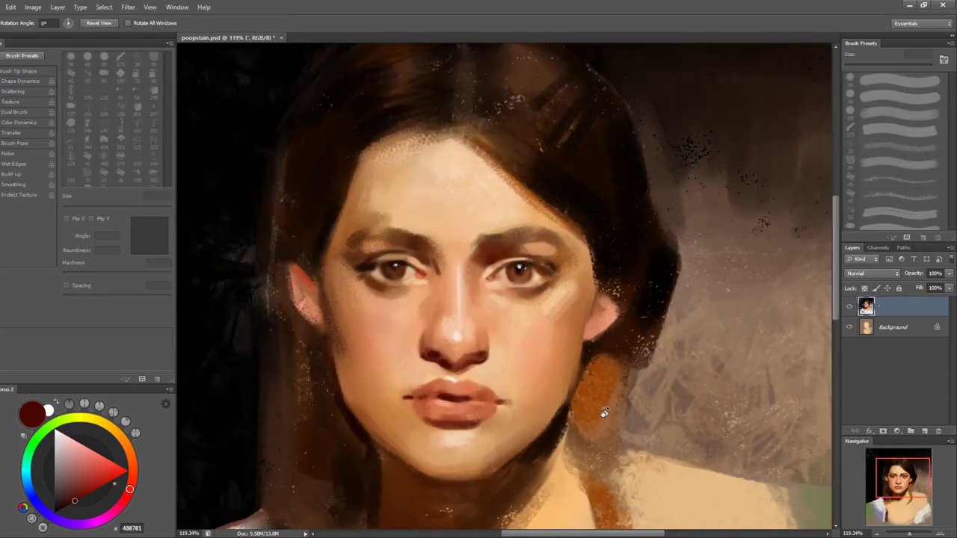
# - Refine the upper lip's contour with sampled lip reds at 7 px on a tilted canvas, including A0482C
pyautogui.press('b')
pyautogui.keyDown('alt'); pyautogui.click(435, 393); pyautogui.keyUp('alt')
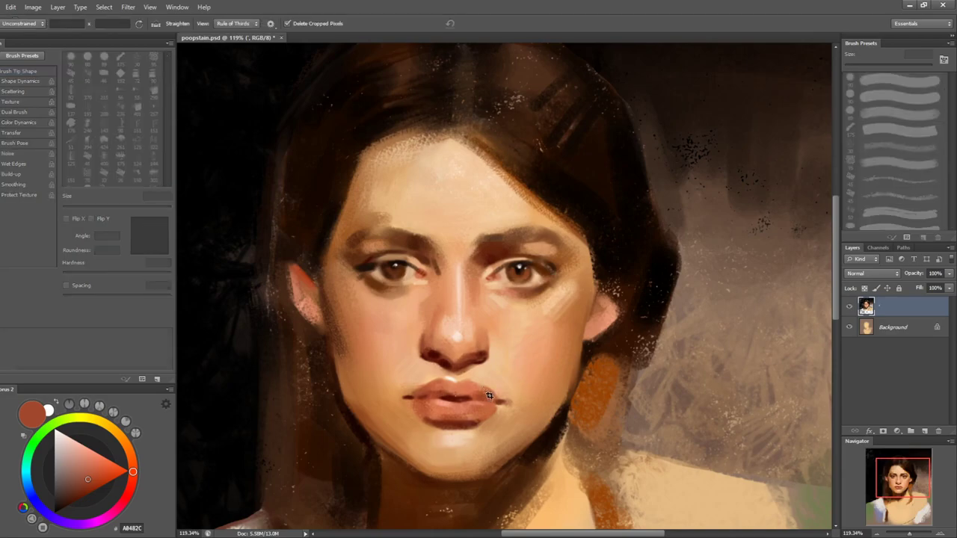
pyautogui.press('r')
pyautogui.moveTo(555, 379)
pyautogui.mouseDown()
pyautogui.moveTo(625, 368)
pyautogui.moveTo(566, 419)
pyautogui.mouseUp()
pyautogui.press('b')
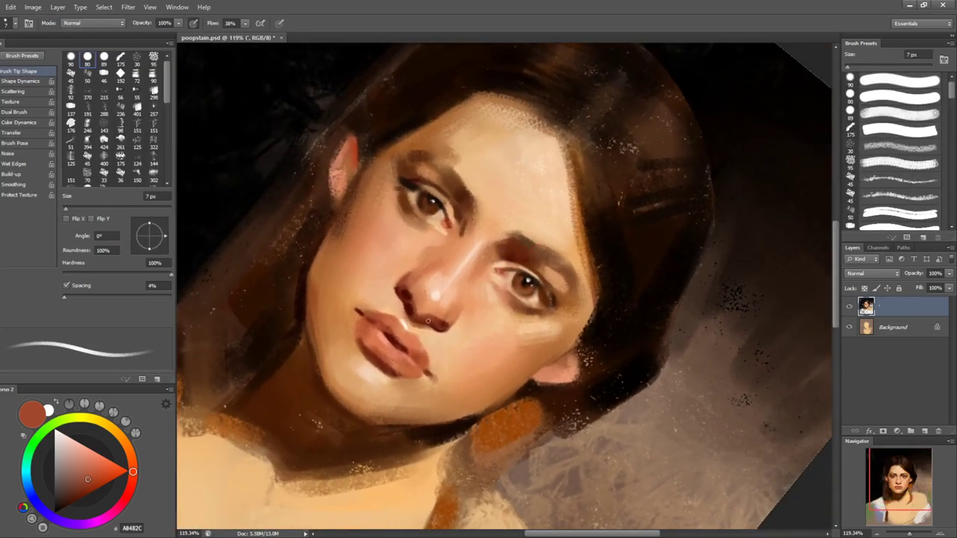
pyautogui.keyDown('alt'); pyautogui.click(427, 352); pyautogui.keyUp('alt')
pyautogui.keyDown('alt'); pyautogui.click(430, 353); pyautogui.keyUp('alt')
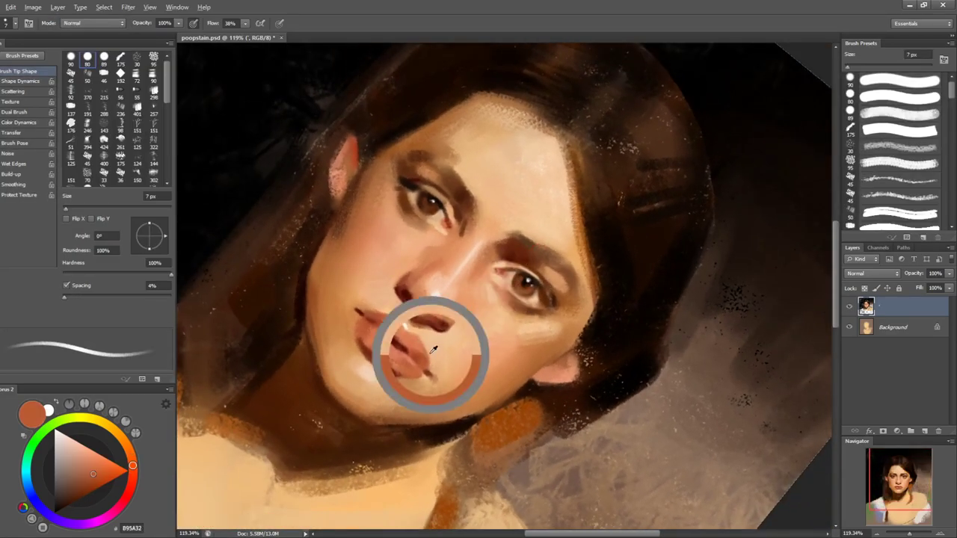
# - Clean up the skin edge above the upper lip with sampled peach and salmon D97651 at 7 px, and restore the upright view
pyautogui.keyDown('alt'); pyautogui.click(420, 346); pyautogui.keyUp('alt')
pyautogui.keyDown('alt'); pyautogui.click(427, 351); pyautogui.keyUp('alt')
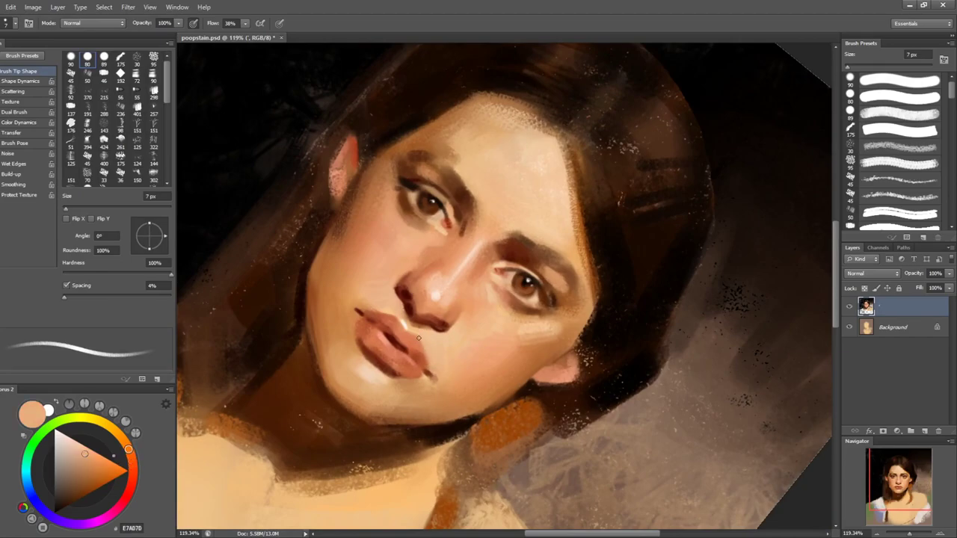
pyautogui.keyDown('alt'); pyautogui.click(420, 341); pyautogui.keyUp('alt')
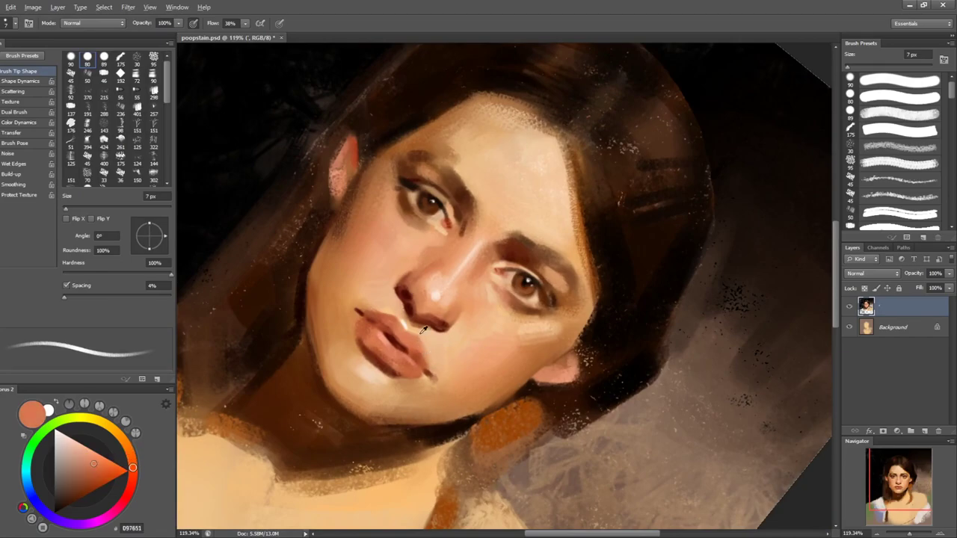
pyautogui.keyDown('alt'); pyautogui.click(420, 333); pyautogui.keyUp('alt')
pyautogui.press('r')
pyautogui.moveTo(637, 379); pyautogui.dragTo(666, 276)
pyautogui.press('b')
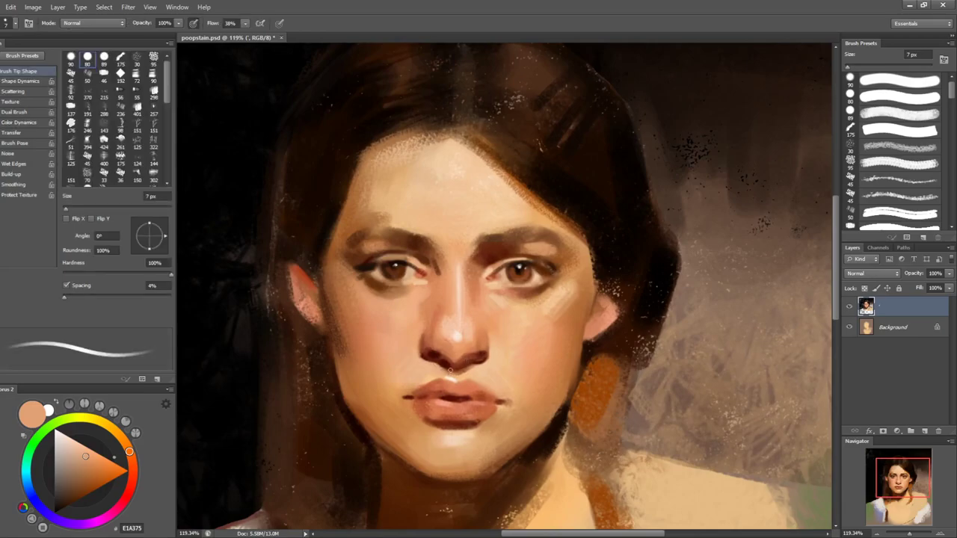
# - Sharpen the upper lip's outline and cupid's bow with sampled light skin tones and lip red C76A45 at 7 px
pyautogui.keyDown('alt'); pyautogui.click(425, 383); pyautogui.keyUp('alt')
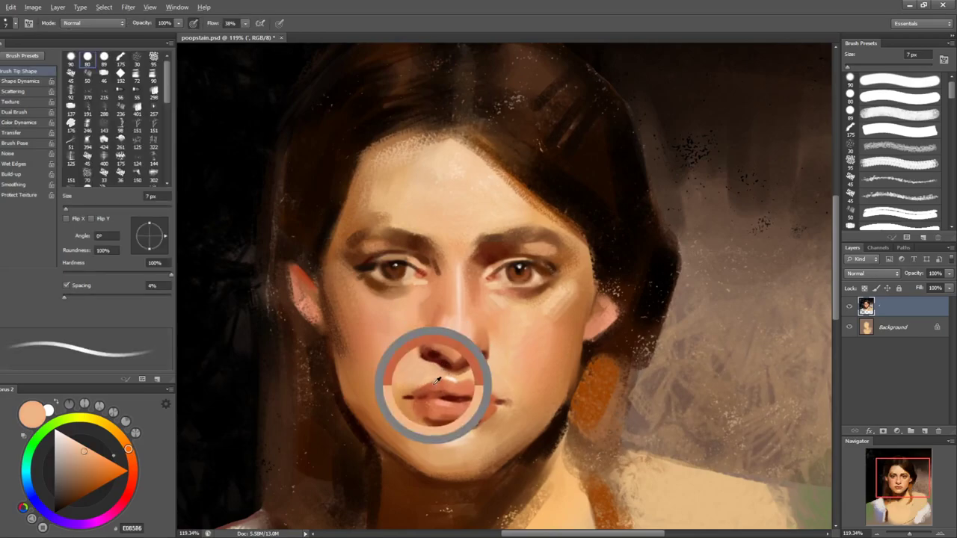
pyautogui.keyDown('alt'); pyautogui.click(417, 390); pyautogui.keyUp('alt')
pyautogui.keyDown('alt'); pyautogui.click(414, 387); pyautogui.keyUp('alt')
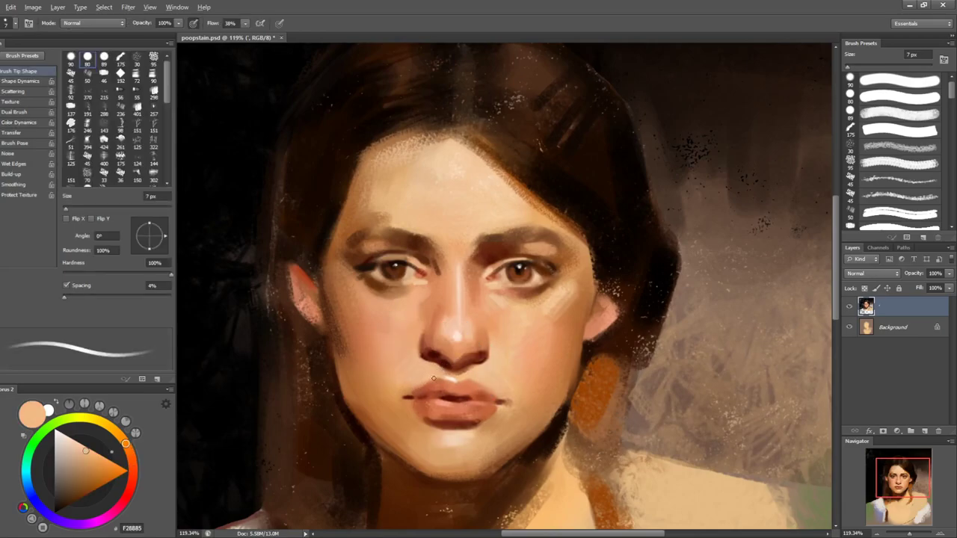
pyautogui.keyDown('alt'); pyautogui.click(436, 377); pyautogui.keyUp('alt')
pyautogui.keyDown('alt'); pyautogui.click(441, 383); pyautogui.keyUp('alt')
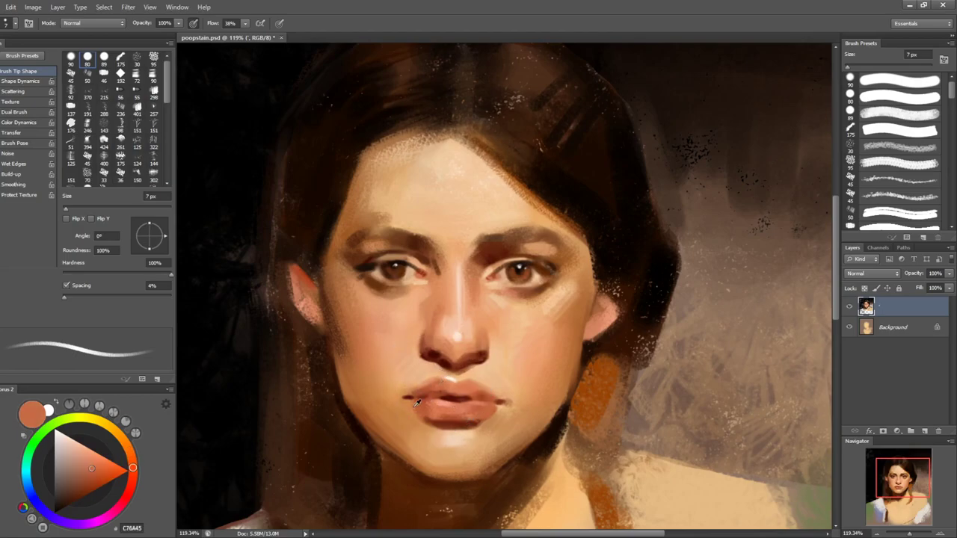
# - Blend the skin beside the mouth and lower cheek with sampled warm tans, including D39658, at 20 px and 30 px
pyautogui.press(']')
pyautogui.press(']')
pyautogui.press(']')
pyautogui.press(']')
pyautogui.keyDown('alt'); pyautogui.click(409, 424); pyautogui.keyUp('alt')
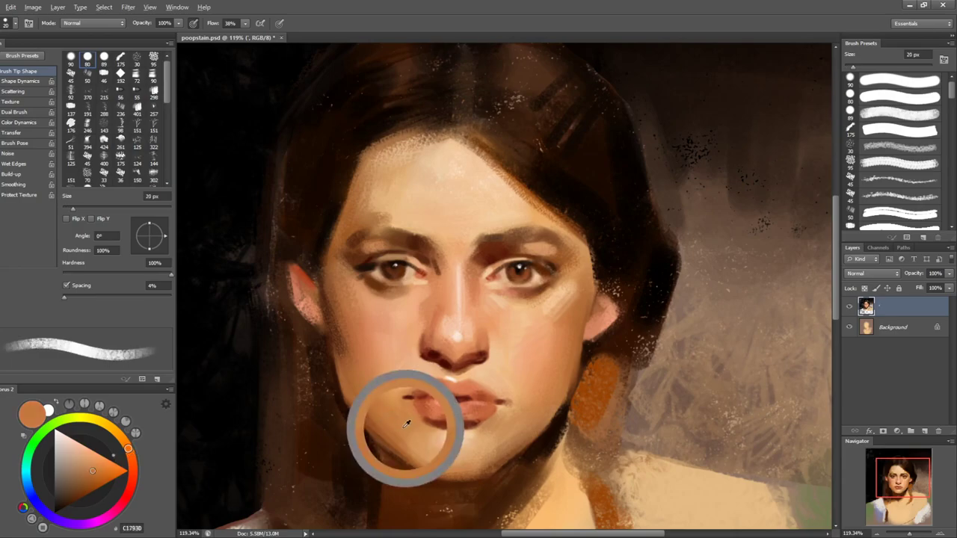
pyautogui.press(']')
pyautogui.keyDown('alt'); pyautogui.click(419, 438); pyautogui.keyUp('alt')
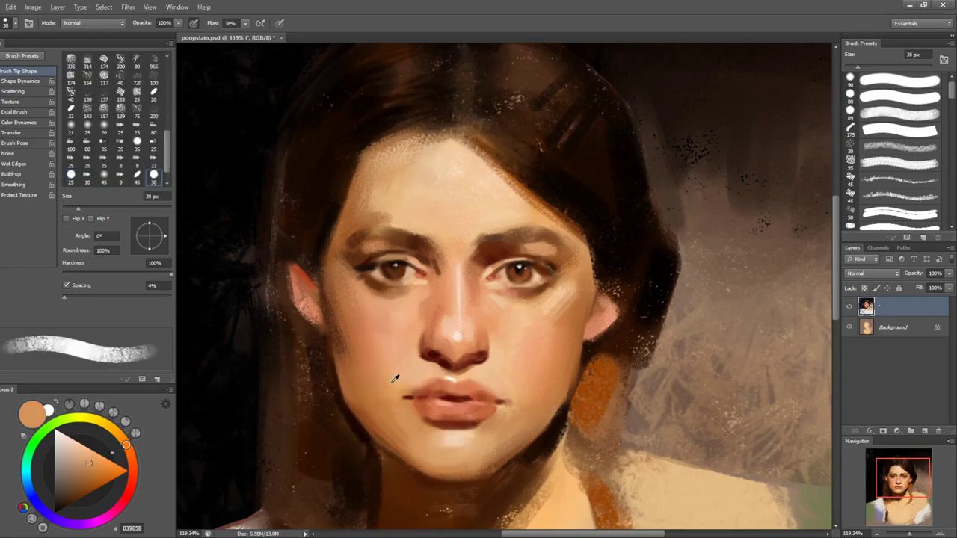
pyautogui.keyDown('alt'); pyautogui.click(402, 434); pyautogui.keyUp('alt')
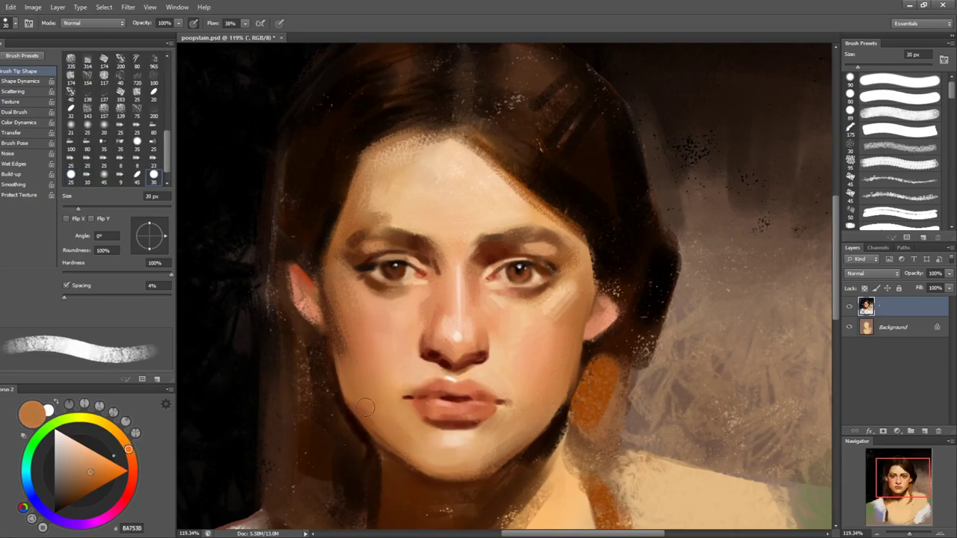
# - Darken the jawline on the viewer's left with sampled tan at 10 px and reddish brown at 20 px, sampling C78348 for the transition
pyautogui.press('[')
pyautogui.press('[')
pyautogui.press('[')
pyautogui.press('[')
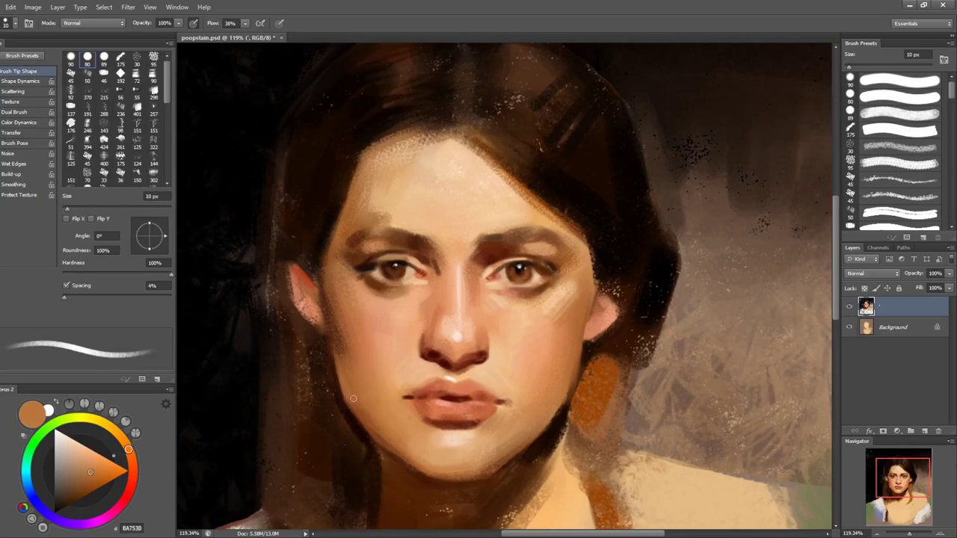
pyautogui.moveTo(373, 420); pyautogui.dragTo(402, 449)
pyautogui.keyDown('alt'); pyautogui.click(390, 447); pyautogui.keyUp('alt')
pyautogui.press(']')
pyautogui.press(']')
pyautogui.press(']')
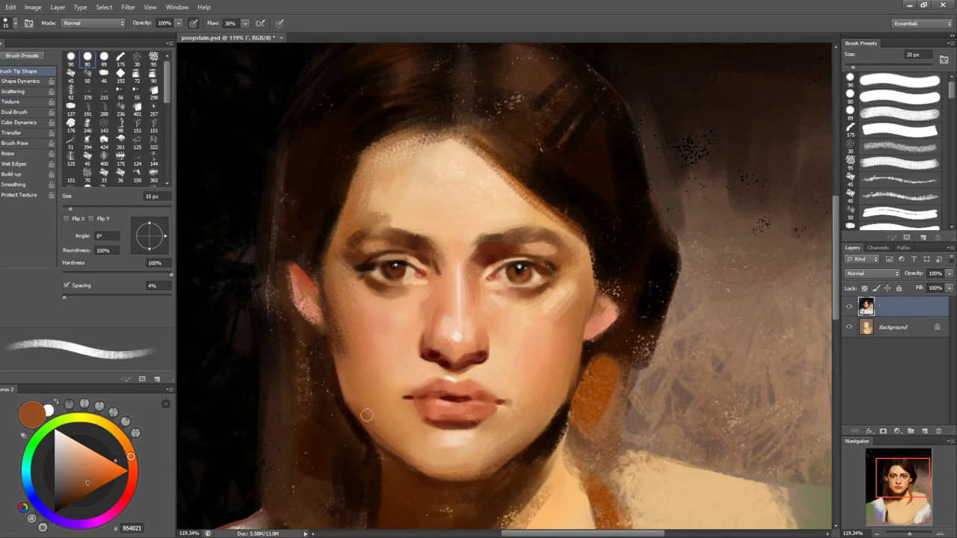
pyautogui.moveTo(370, 411); pyautogui.dragTo(405, 451)
pyautogui.keyDown('alt'); pyautogui.click(420, 457); pyautogui.keyUp('alt')
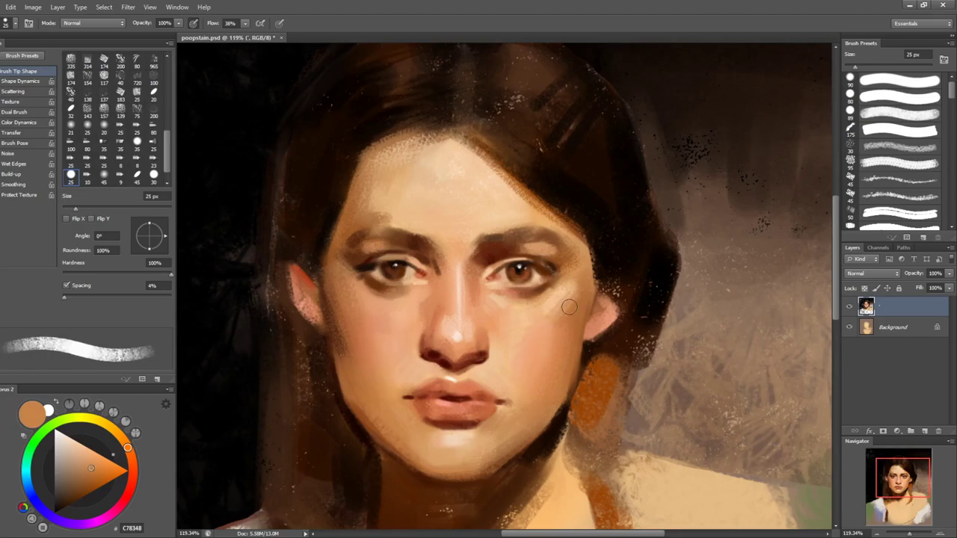
# - Smooth the cheek highlight between the eye and ear on the viewer's right with sampled peach E9A876 at 40 px and similar skin tones
pyautogui.hotkey('shift', '.')
pyautogui.keyDown('alt'); pyautogui.click(551, 314); pyautogui.keyUp('alt')
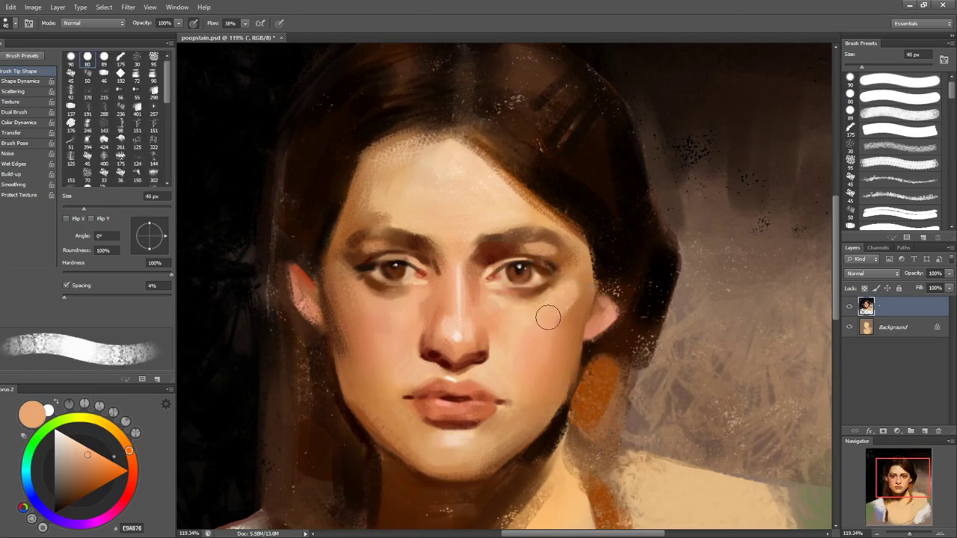
pyautogui.keyDown('alt'); pyautogui.click(568, 303); pyautogui.keyUp('alt')
pyautogui.hotkey('shift', '.')
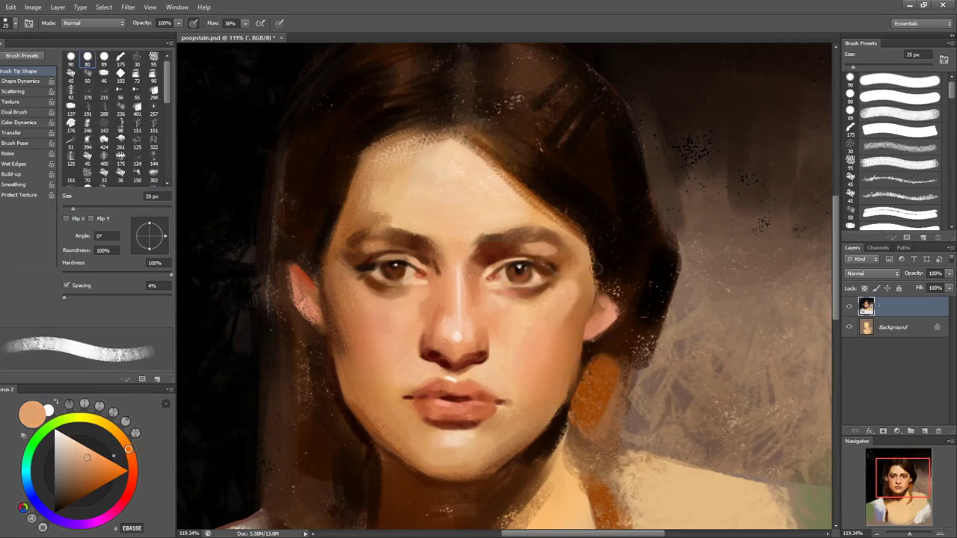
pyautogui.keyDown('alt'); pyautogui.click(574, 305); pyautogui.keyUp('alt')
pyautogui.hotkey('shift', '.')
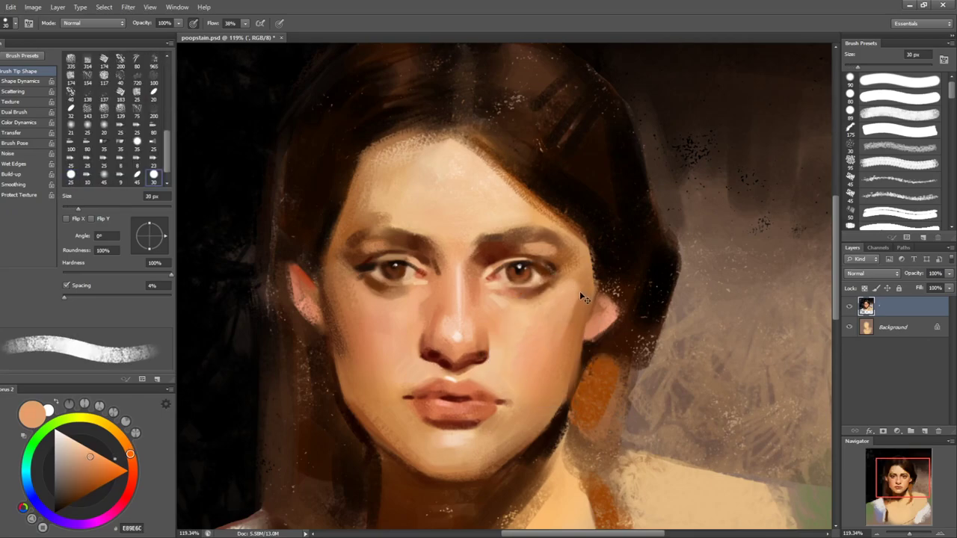
# - Shade the outer cheek beside the ear on the viewer's right with sampled tans D7925E and C7814C at 30 px
pyautogui.keyDown('alt'); pyautogui.click(561, 345); pyautogui.keyUp('alt')
pyautogui.moveTo(559, 347); pyautogui.dragTo(579, 298)
pyautogui.keyDown('alt'); pyautogui.click(574, 311); pyautogui.keyUp('alt')
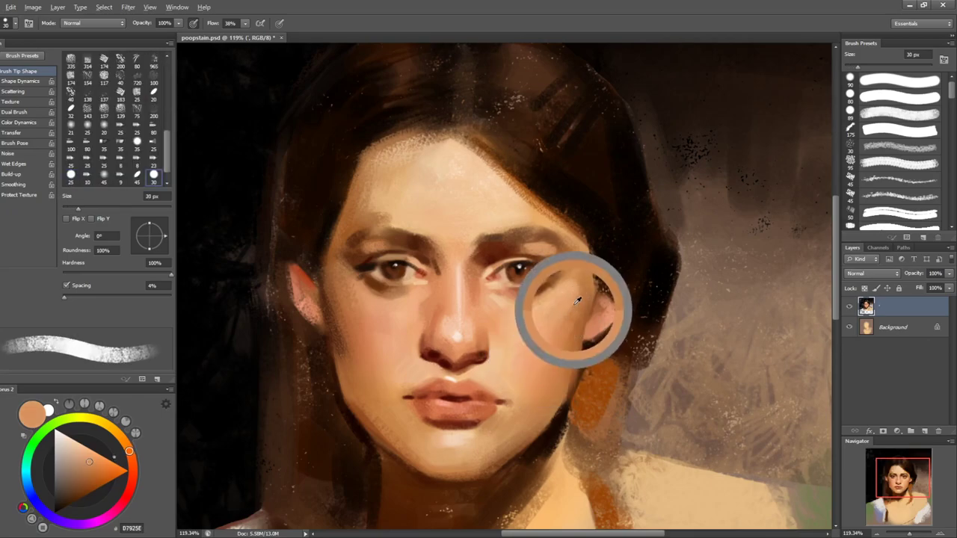
pyautogui.hotkey('ctrl', 'shift', 'h')
pyautogui.press('h')
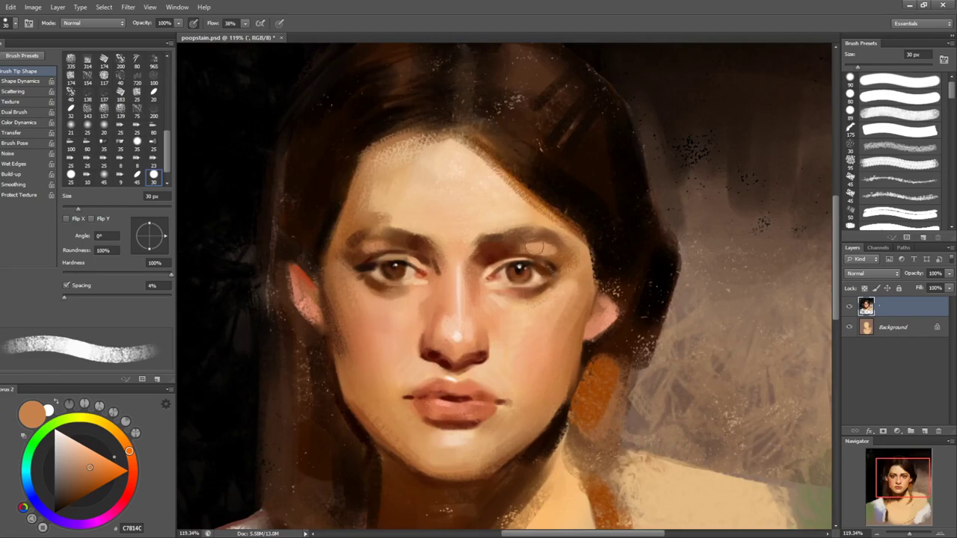
pyautogui.hotkey('shift', ',')
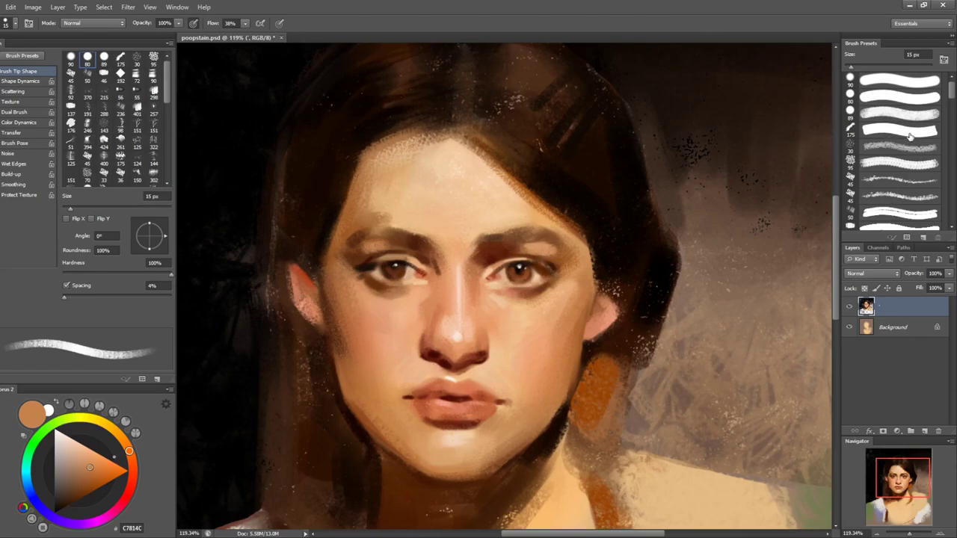
# - Add textured strokes in sampled tan D9A770 along the hairline and temple on the viewer's left, using the rough 50 and speckled 30 brush presets
pyautogui.click(896, 217)
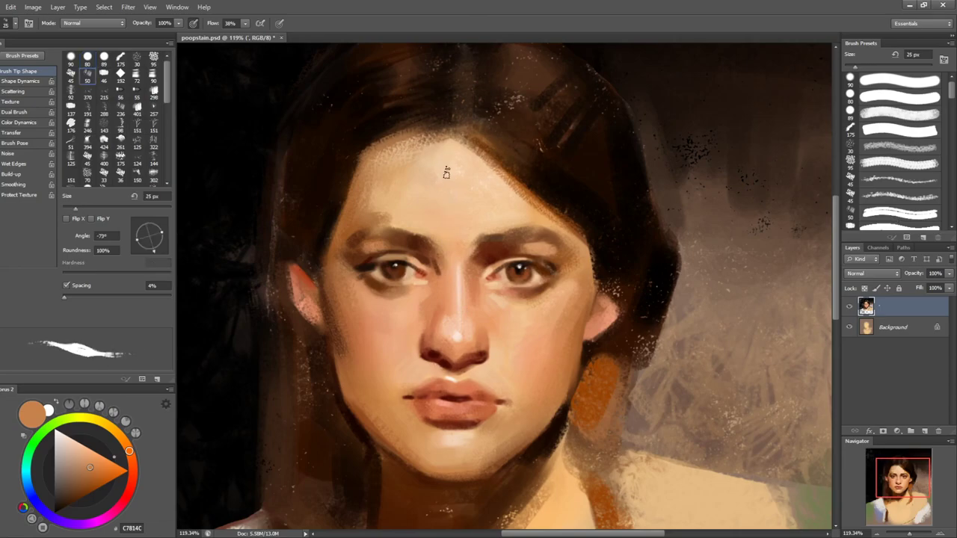
pyautogui.moveTo(458, 155); pyautogui.dragTo(423, 197)
pyautogui.hotkey('ctrl', 'z')
pyautogui.press(']')
pyautogui.press(']')
pyautogui.press(']')
pyautogui.keyDown('alt'); pyautogui.click(387, 188); pyautogui.keyUp('alt')
pyautogui.moveTo(375, 175); pyautogui.dragTo(362, 205)
pyautogui.moveTo(374, 174)
pyautogui.mouseDown()
pyautogui.moveTo(361, 207)
pyautogui.moveTo(350, 208)
pyautogui.mouseUp()
pyautogui.keyDown('alt'); pyautogui.click(362, 191); pyautogui.keyUp('alt')
pyautogui.click(917, 146)
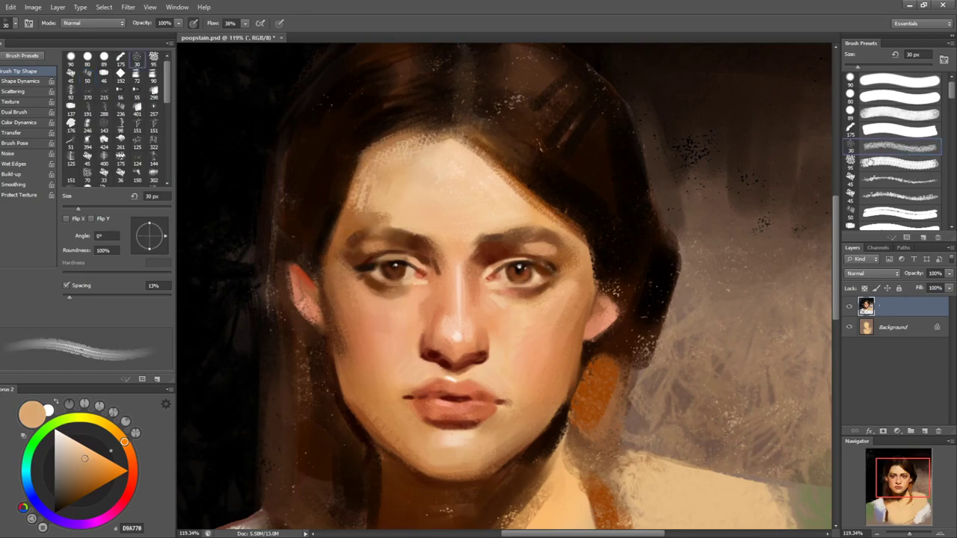
pyautogui.moveTo(354, 213); pyautogui.dragTo(344, 235)
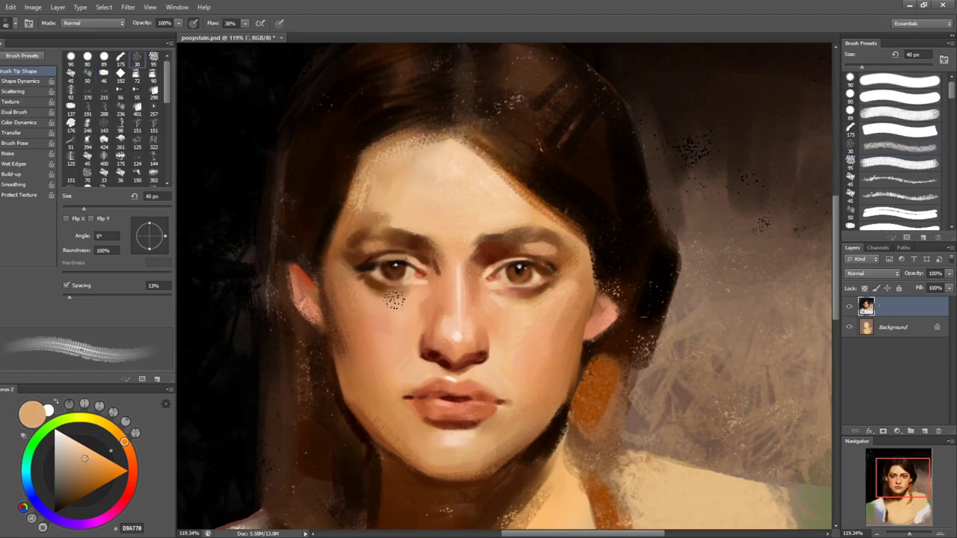
# - Try other textured brushes, settle on the 95 px speckled preset and reduce its size to 30 px
pyautogui.click(888, 165)
pyautogui.click(879, 182)
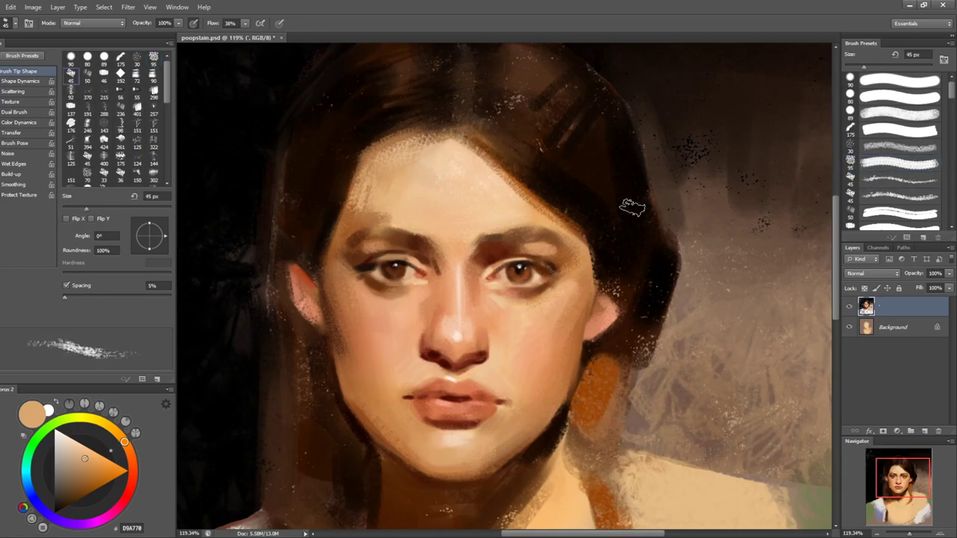
pyautogui.click(892, 164)
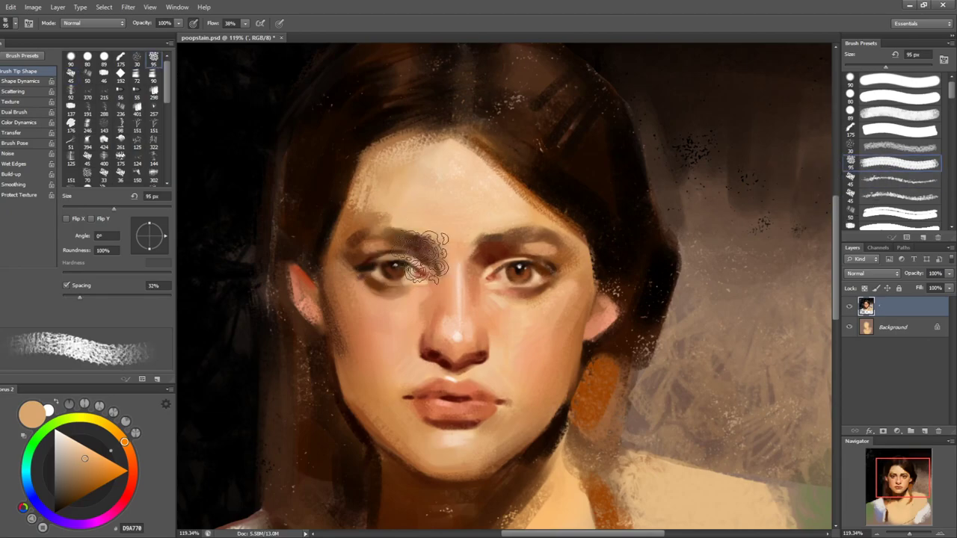
pyautogui.moveTo(435, 239); pyautogui.dragTo(408, 247)
pyautogui.press('[')
pyautogui.press('[')
pyautogui.press('[')
pyautogui.press('[')
pyautogui.press('[')
pyautogui.press('[')
pyautogui.press('[')
pyautogui.press('[')
pyautogui.press('[')
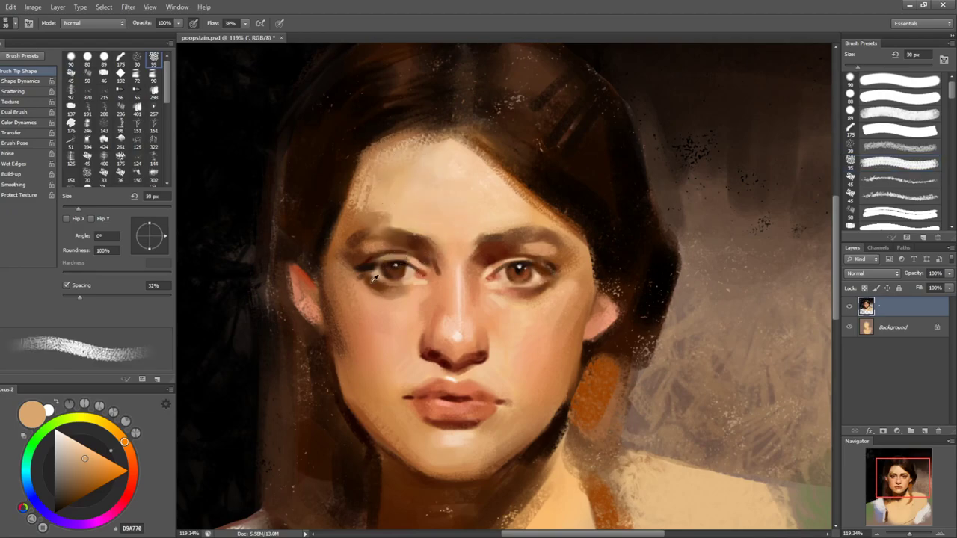
# - Blend the skin under and beside the left-hand eye with sampled brown and peach tones, using a 25 to 35 px brush
pyautogui.keyDown('alt'); pyautogui.click(369, 289); pyautogui.keyUp('alt')
pyautogui.press('[')
pyautogui.press('[')
pyautogui.press('[')
pyautogui.keyDown('alt'); pyautogui.click(374, 270); pyautogui.keyUp('alt')
pyautogui.keyDown('alt'); pyautogui.click(369, 287); pyautogui.keyUp('alt')
pyautogui.press(']')
pyautogui.press(']')
pyautogui.keyDown('alt'); pyautogui.click(365, 296); pyautogui.keyUp('alt')
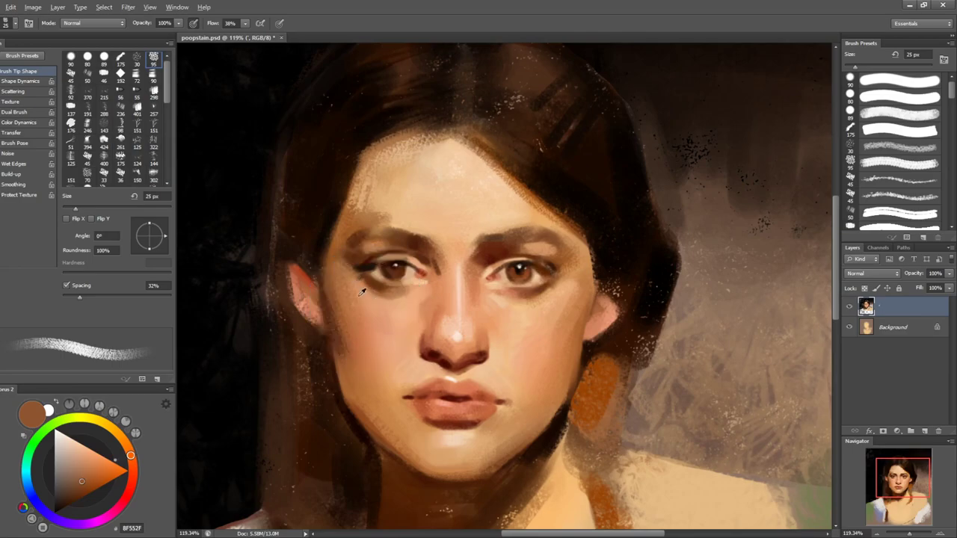
pyautogui.press(']')
pyautogui.keyDown('alt'); pyautogui.click(344, 284); pyautogui.keyUp('alt')
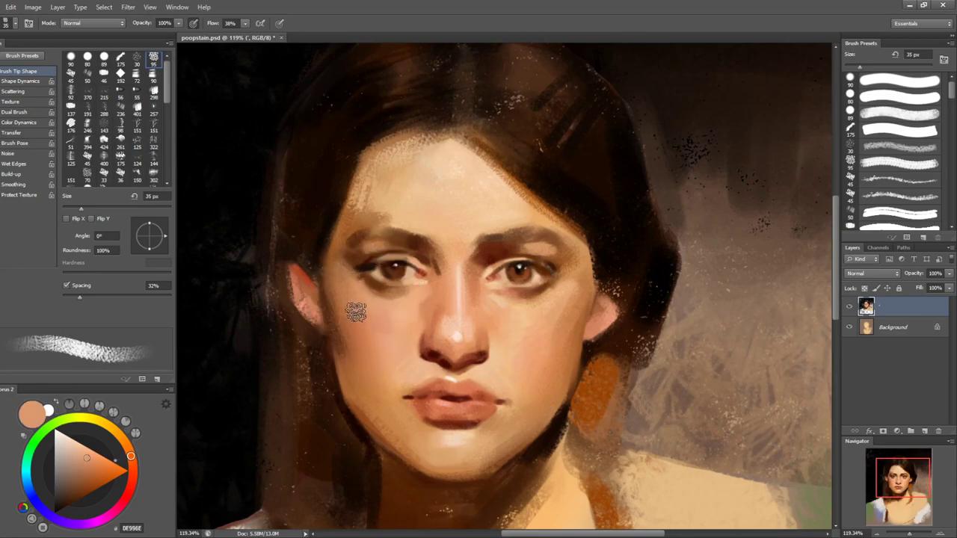
pyautogui.keyDown('alt'); pyautogui.click(352, 292); pyautogui.keyUp('alt')
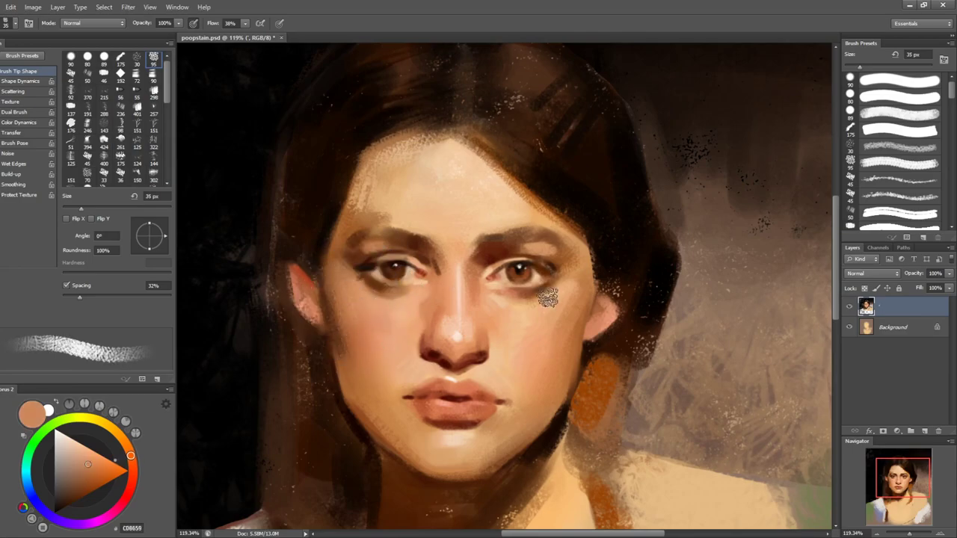
# - Smooth the upper right-hand cheek below the eye with sampled peach skin tones at 35 px
pyautogui.keyDown('alt'); pyautogui.click(534, 321); pyautogui.keyUp('alt')
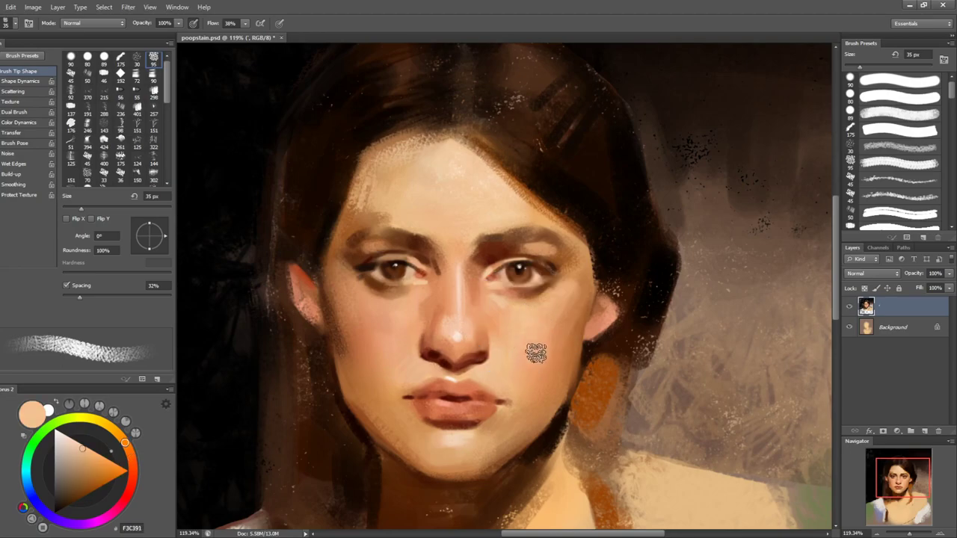
pyautogui.keyDown('alt'); pyautogui.click(545, 331); pyautogui.keyUp('alt')
pyautogui.keyDown('alt'); pyautogui.click(559, 330); pyautogui.keyUp('alt')
pyautogui.keyDown('alt'); pyautogui.click(548, 329); pyautogui.keyUp('alt')
pyautogui.keyDown('alt'); pyautogui.click(509, 312); pyautogui.keyUp('alt')
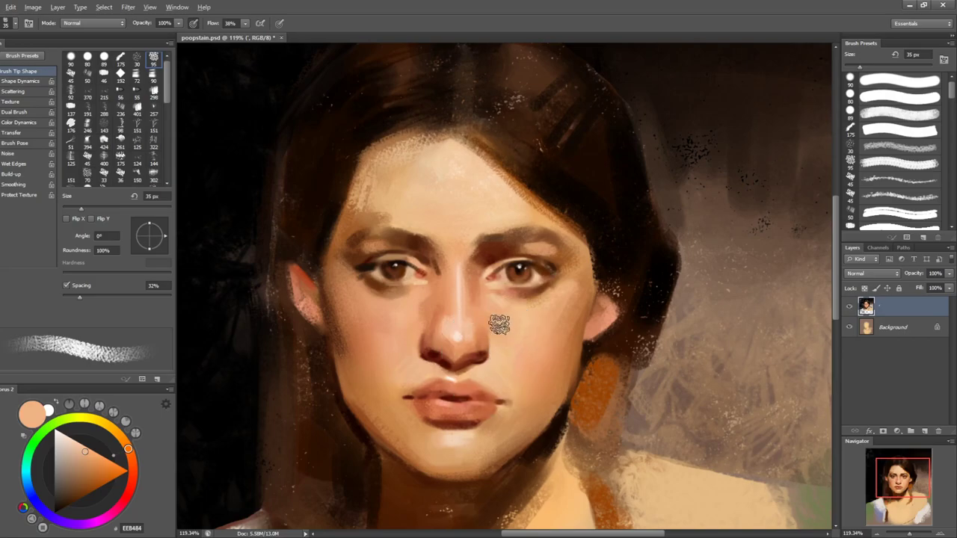
# - Lighten the right-hand cheek between the nose and mouth with sampled light skin tones, enlarging the brush to 45 px
pyautogui.keyDown('alt'); pyautogui.click(476, 192); pyautogui.keyUp('alt')
pyautogui.keyDown('alt'); pyautogui.click(511, 314); pyautogui.keyUp('alt')
pyautogui.keyDown('alt'); pyautogui.click(505, 371); pyautogui.keyUp('alt')
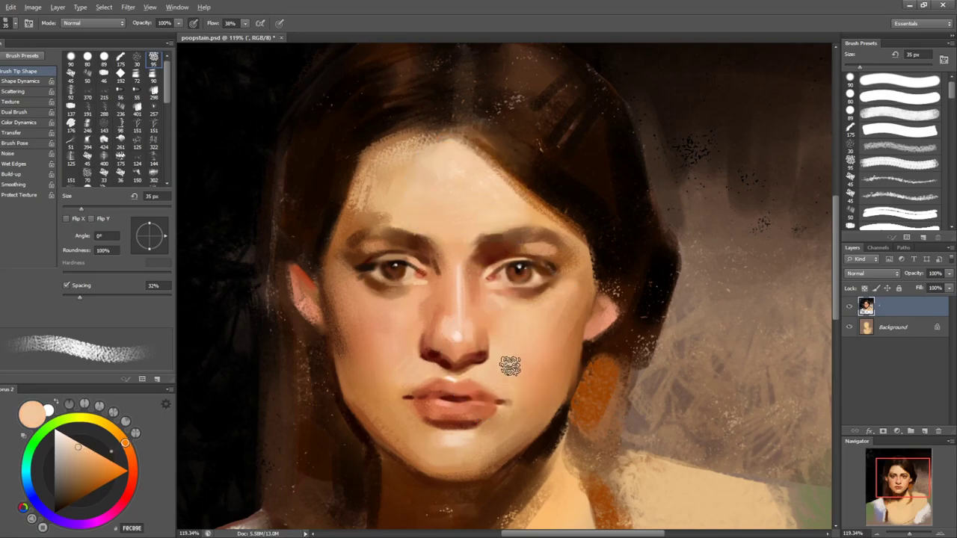
pyautogui.press(']')
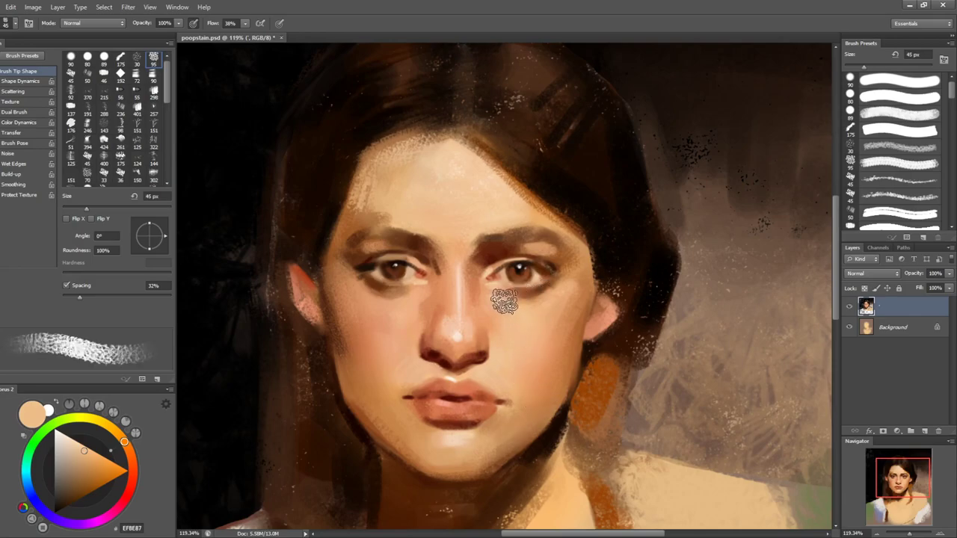
pyautogui.keyDown('alt'); pyautogui.click(510, 319); pyautogui.keyUp('alt')
# - Blend the shading along the right-hand side of the nose with a sampled warm tone and a 35 px brush
pyautogui.press('[')
pyautogui.press('[')
pyautogui.press('[')
pyautogui.keyDown('alt'); pyautogui.click(478, 301); pyautogui.keyUp('alt')
pyautogui.press(']')
pyautogui.press(']')
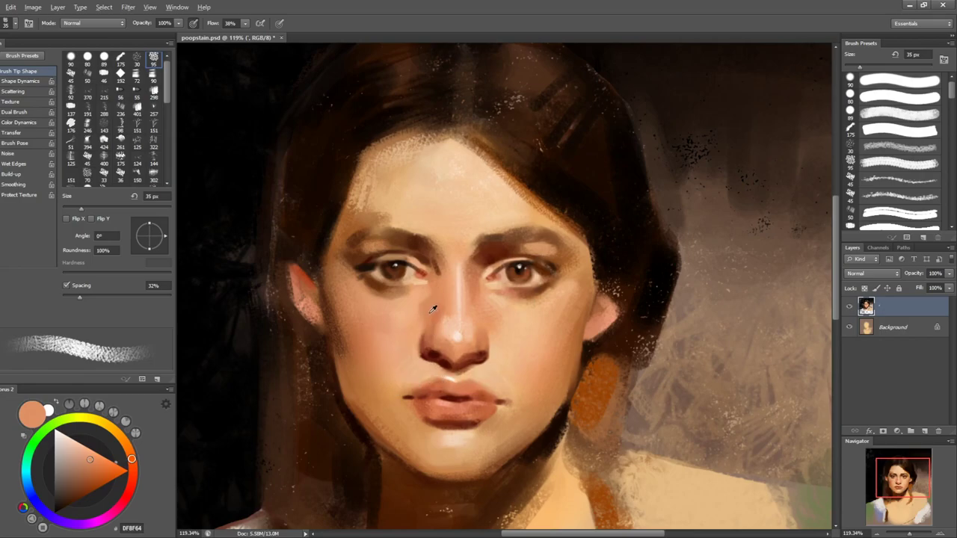
# - Blend the left-hand cheek from the mouth corner to the jaw with sampled orange-peach tones at up to 45 px
pyautogui.keyDown('alt'); pyautogui.click(404, 363); pyautogui.keyUp('alt')
pyautogui.press('[')
pyautogui.press('[')
pyautogui.keyDown('alt'); pyautogui.click(402, 361); pyautogui.keyUp('alt')
pyautogui.press(']')
pyautogui.press(']')
pyautogui.press(']')
pyautogui.press(']')
pyautogui.keyDown('alt'); pyautogui.click(412, 340); pyautogui.keyUp('alt')
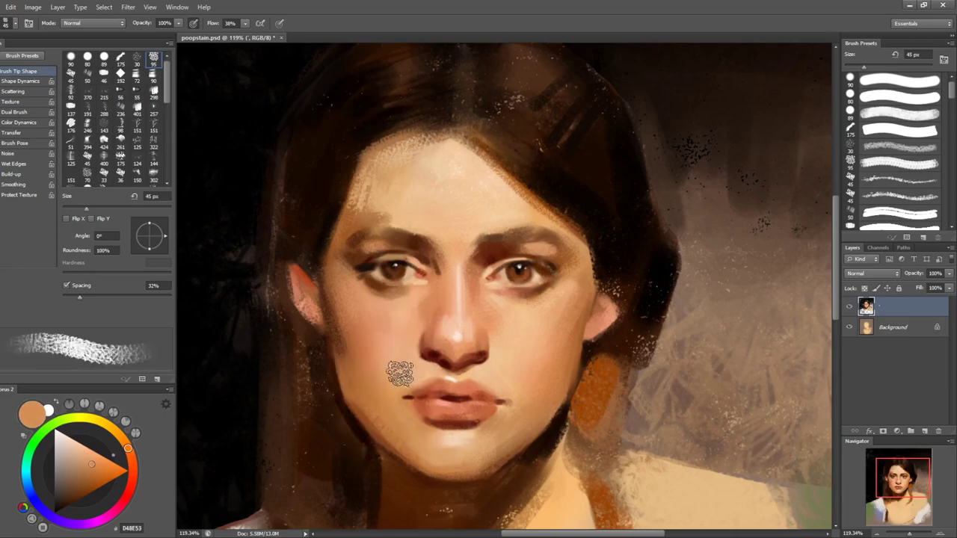
pyautogui.keyDown('alt'); pyautogui.click(403, 325); pyautogui.keyUp('alt')
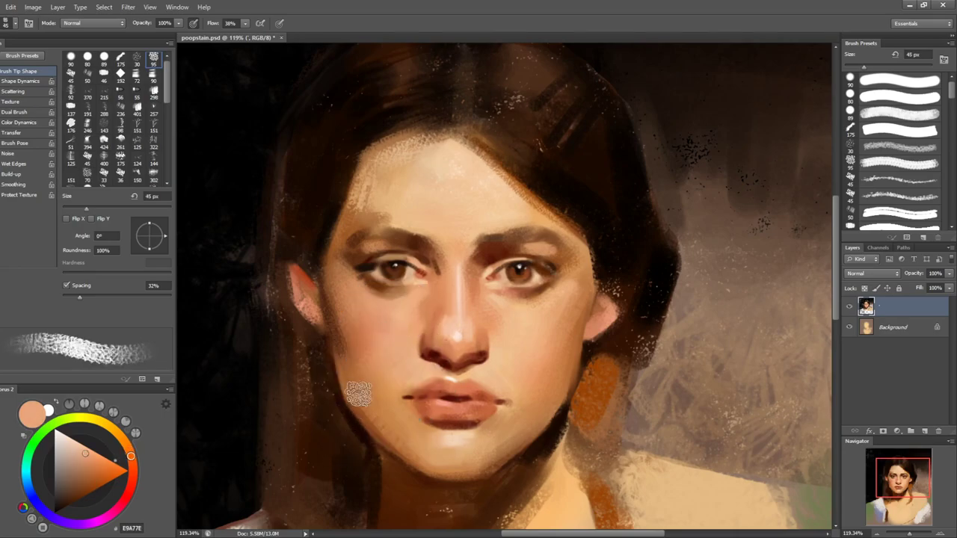
pyautogui.keyDown('alt'); pyautogui.click(369, 369); pyautogui.keyUp('alt')
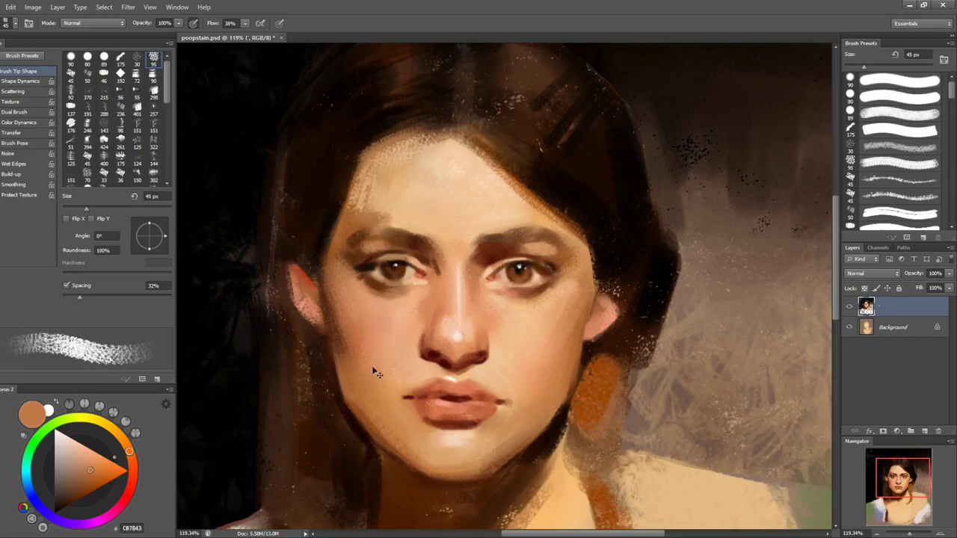
pyautogui.keyDown('alt'); pyautogui.click(375, 315); pyautogui.keyUp('alt')
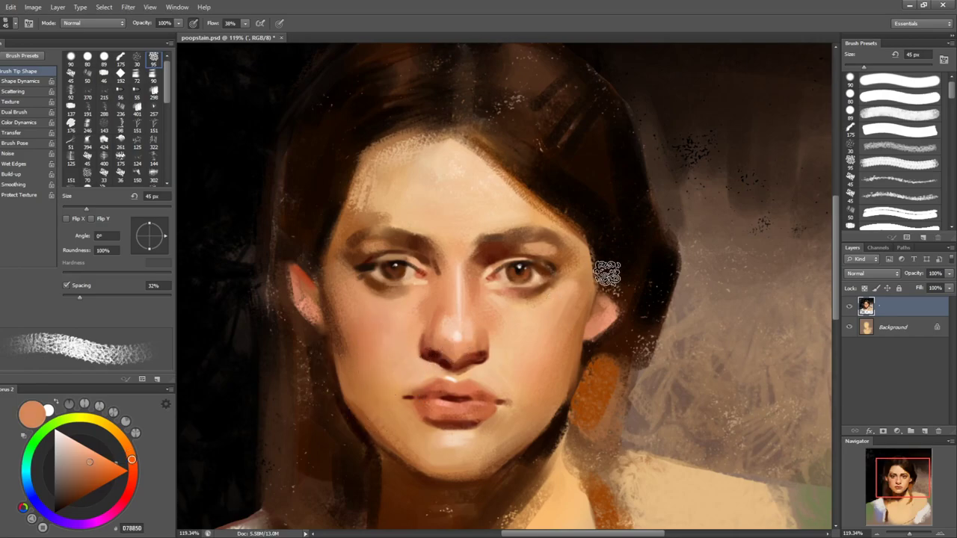
# - Refine the shading between the inner brows and nose bridge with sampled skin and dark brown tones at 25 px
pyautogui.press('r')
pyautogui.press('b')
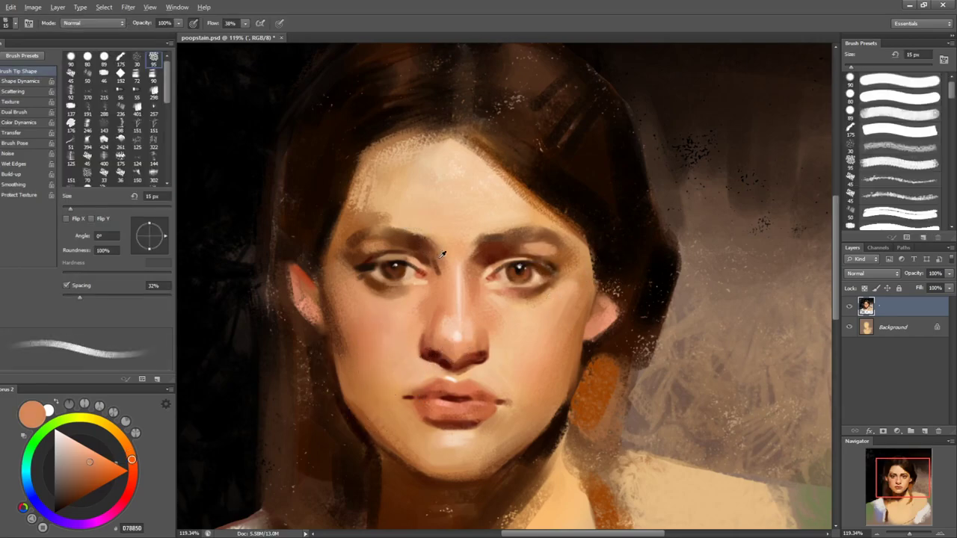
pyautogui.keyDown('alt'); pyautogui.click(439, 270); pyautogui.keyUp('alt')
pyautogui.press(']')
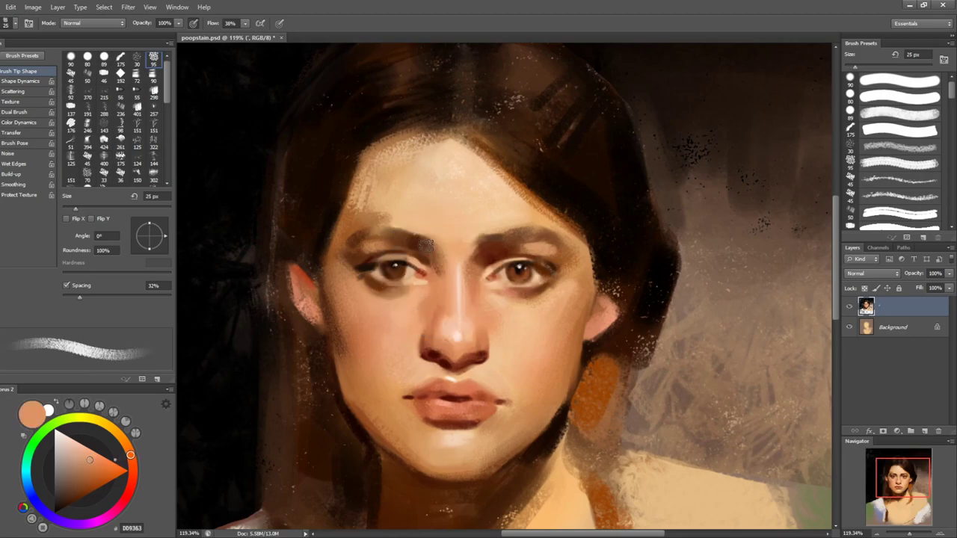
pyautogui.keyDown('alt'); pyautogui.click(499, 251); pyautogui.keyUp('alt')
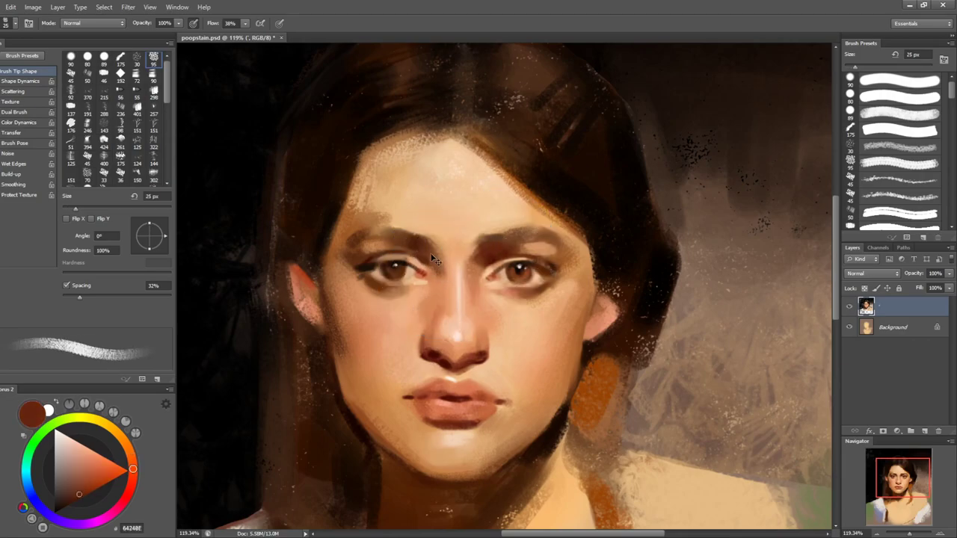
pyautogui.keyDown('alt'); pyautogui.click(452, 273); pyautogui.keyUp('alt')
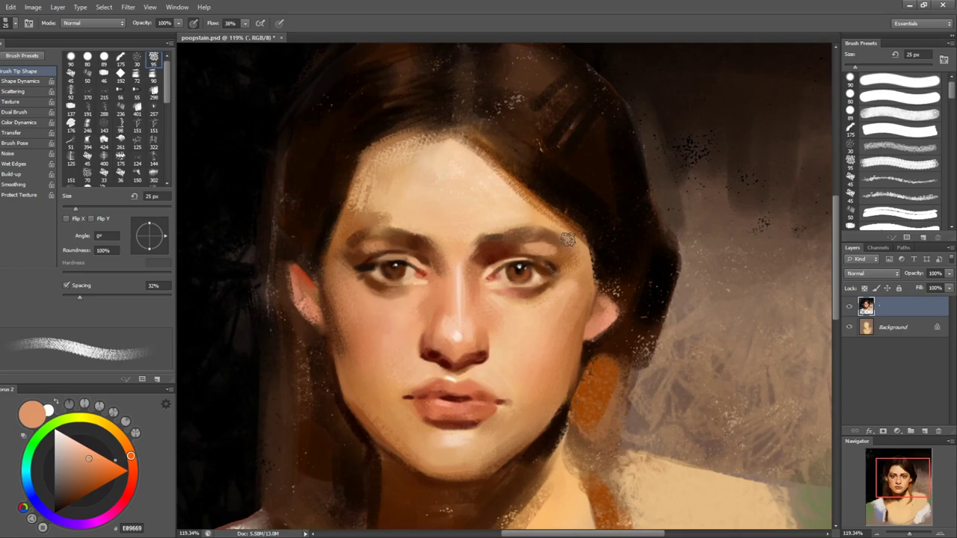
# - Add fine pale accents to the facial features with a 5 px brush, using light peach and muted beige CCAC97
pyautogui.press('r')
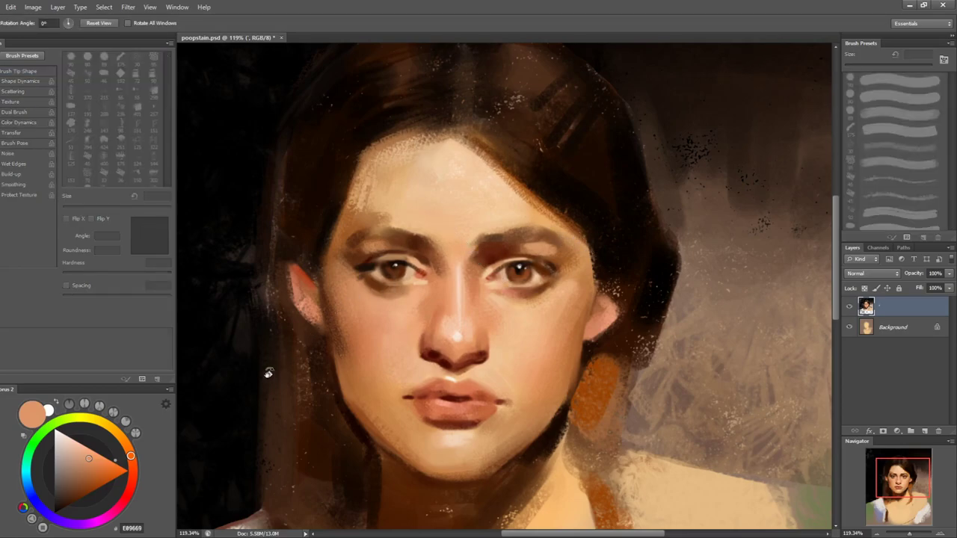
pyautogui.press('b')
pyautogui.click(66, 436)
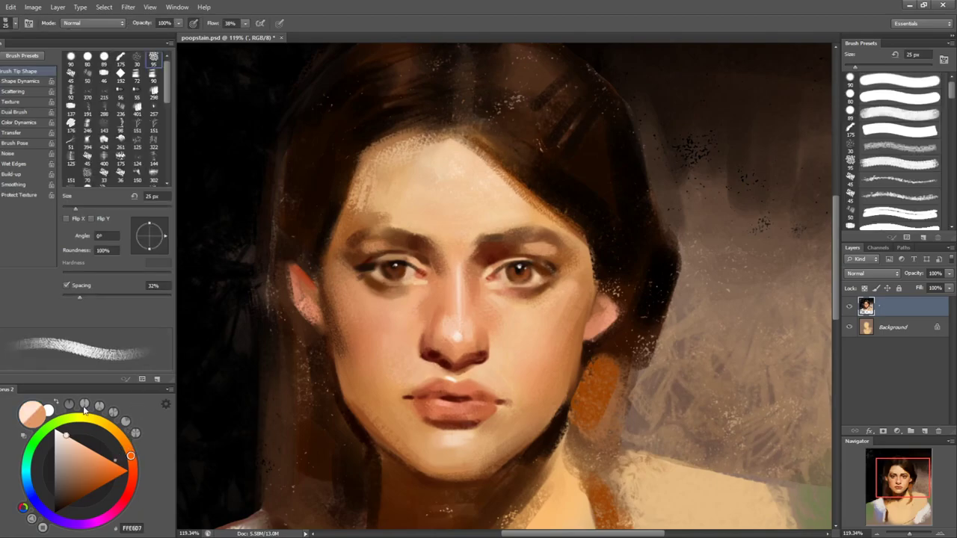
pyautogui.press('[')
pyautogui.press('[')
pyautogui.press('[')
pyautogui.press('[')
pyautogui.press('[')
pyautogui.press('[')
pyautogui.press('[')
pyautogui.press('[')
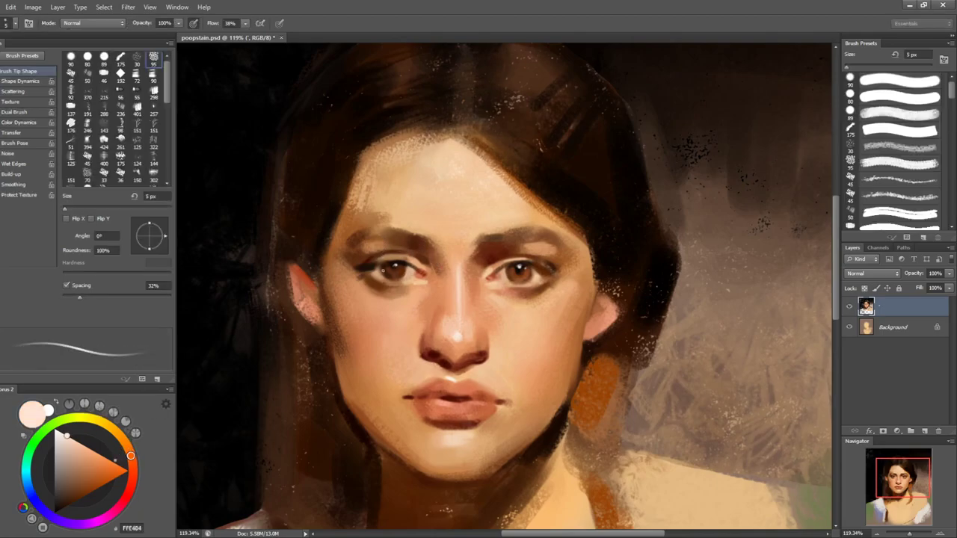
pyautogui.click(69, 454)
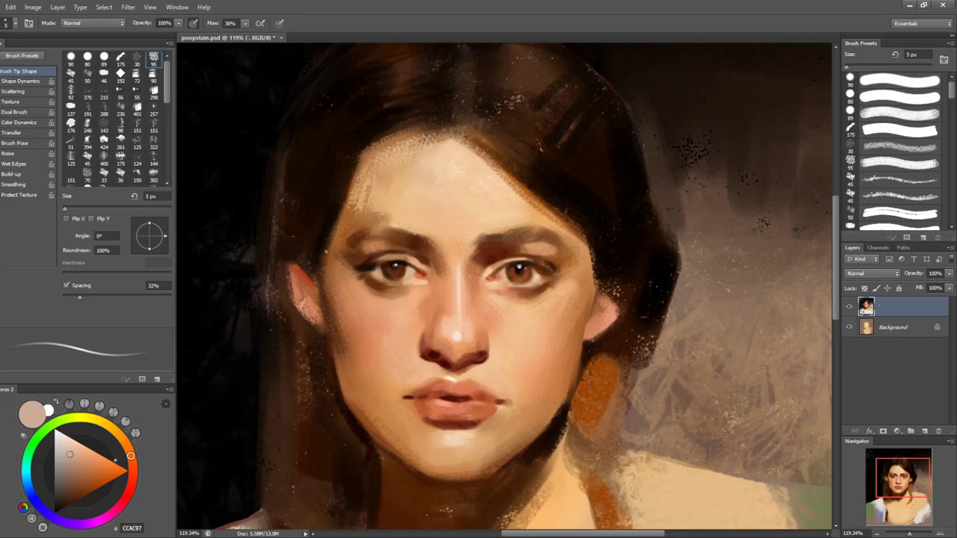
# - Paint fine dusty-pink accents around the eyes with an 8 px brush on the tilted canvas
pyautogui.moveTo(101, 466)
pyautogui.mouseDown()
pyautogui.moveTo(97, 452)
pyautogui.moveTo(77, 453)
pyautogui.mouseUp()
pyautogui.click(132, 476)
pyautogui.press('r')
pyautogui.moveTo(392, 286); pyautogui.dragTo(419, 358)
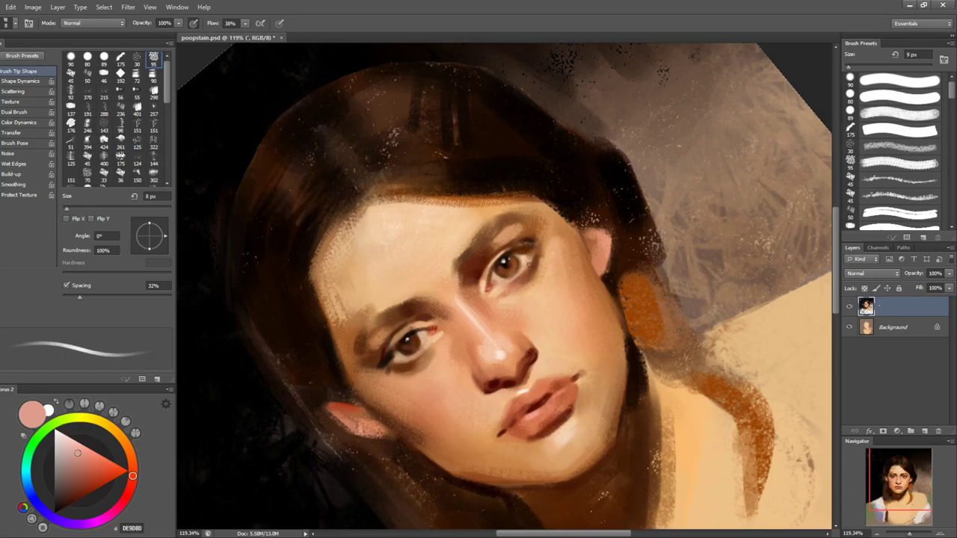
pyautogui.press('r')
pyautogui.moveTo(534, 265); pyautogui.dragTo(609, 361)
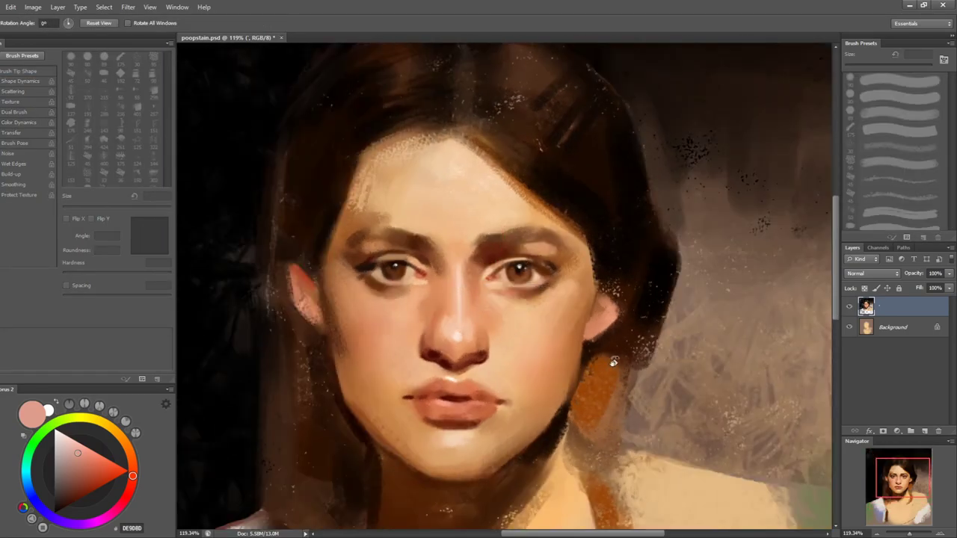
# - Soften the mouth corners and nostril edge with the Mixer Brush at 15 px, using dark red sampled from the lips
pyautogui.press('b')
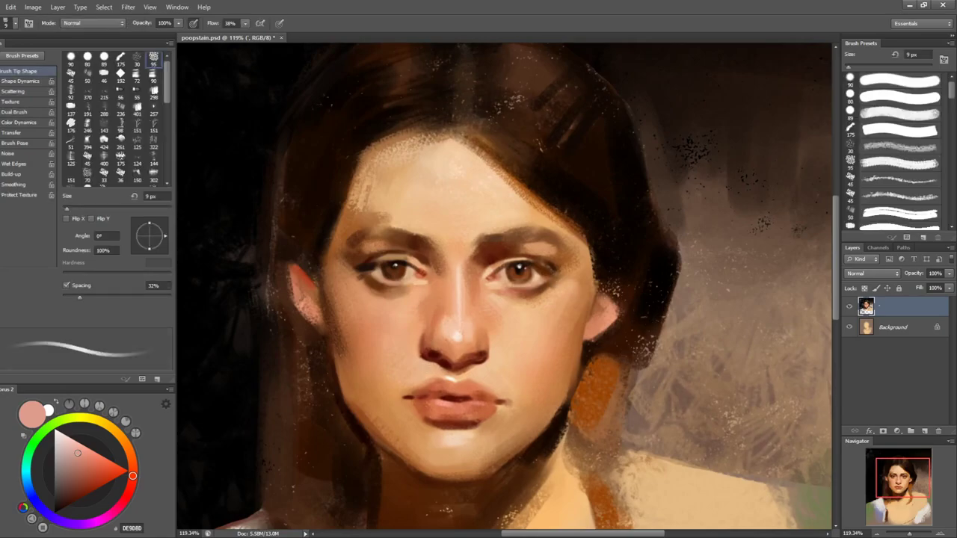
pyautogui.keyDown('alt'); pyautogui.click(410, 394); pyautogui.keyUp('alt')
pyautogui.hotkey('shift', 'b')
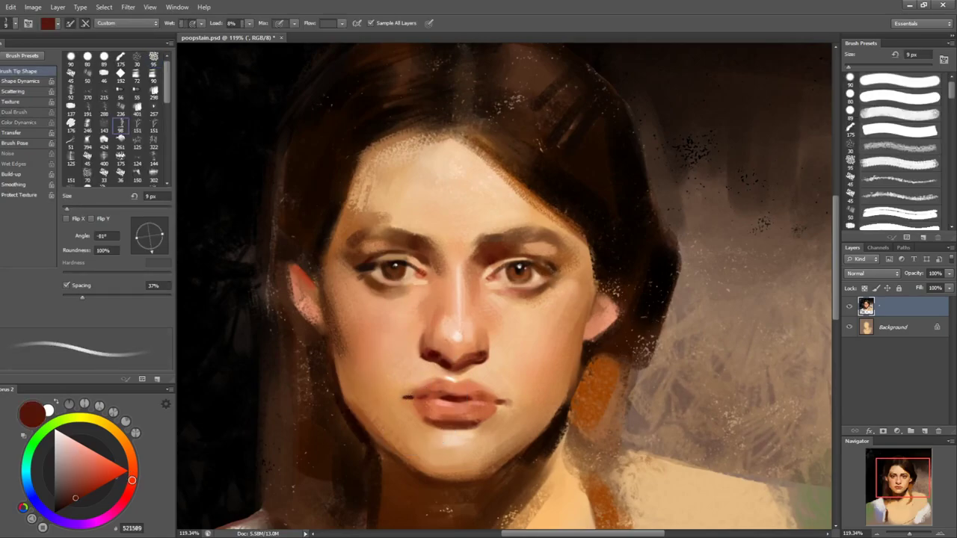
pyautogui.press(']')
pyautogui.press(']')
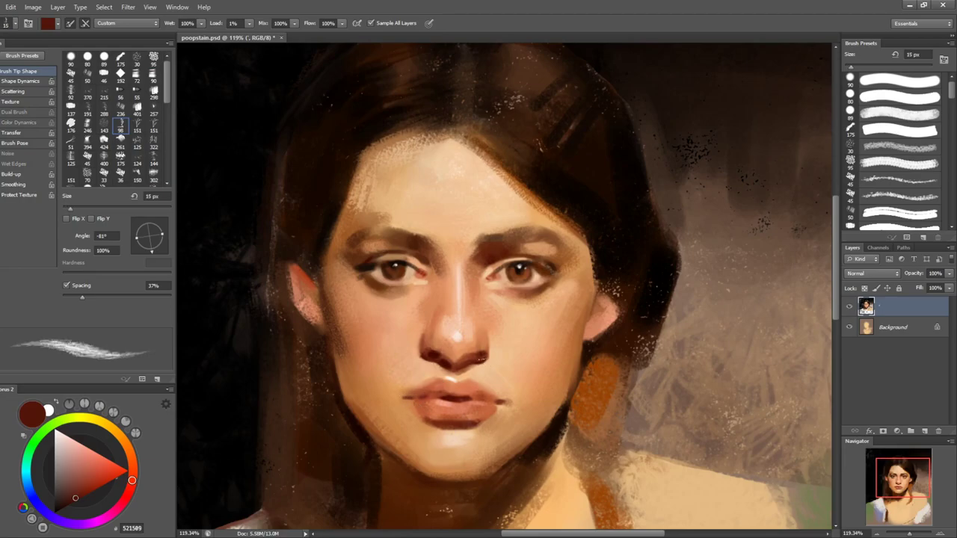
# - Tint the lower lip with saturated red CC4F3F, using a 25 px brush on the tilted canvas
pyautogui.press('r')
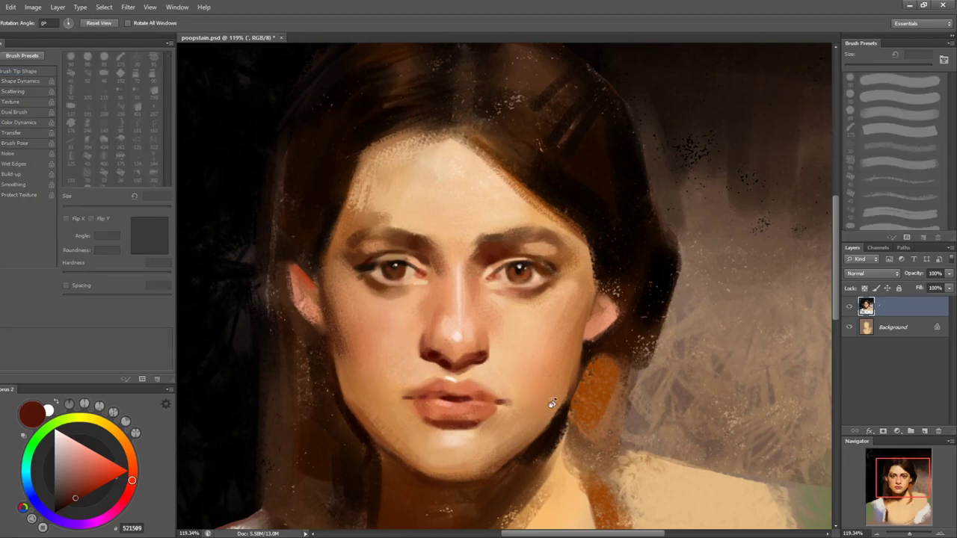
pyautogui.moveTo(576, 396); pyautogui.dragTo(540, 307)
pyautogui.press('b')
pyautogui.keyDown('alt'); pyautogui.click(497, 399); pyautogui.keyUp('alt')
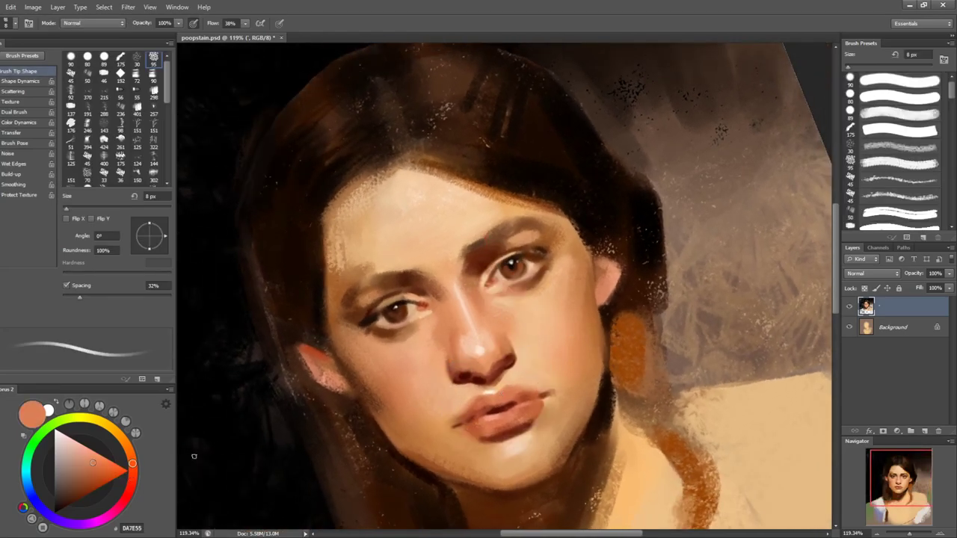
pyautogui.moveTo(94, 490)
pyautogui.mouseDown()
pyautogui.moveTo(116, 481)
pyautogui.moveTo(95, 469)
pyautogui.mouseUp()
pyautogui.click(131, 486)
pyautogui.press(']')
pyautogui.press(']')
pyautogui.press(']')
pyautogui.press(']')
pyautogui.press(']')
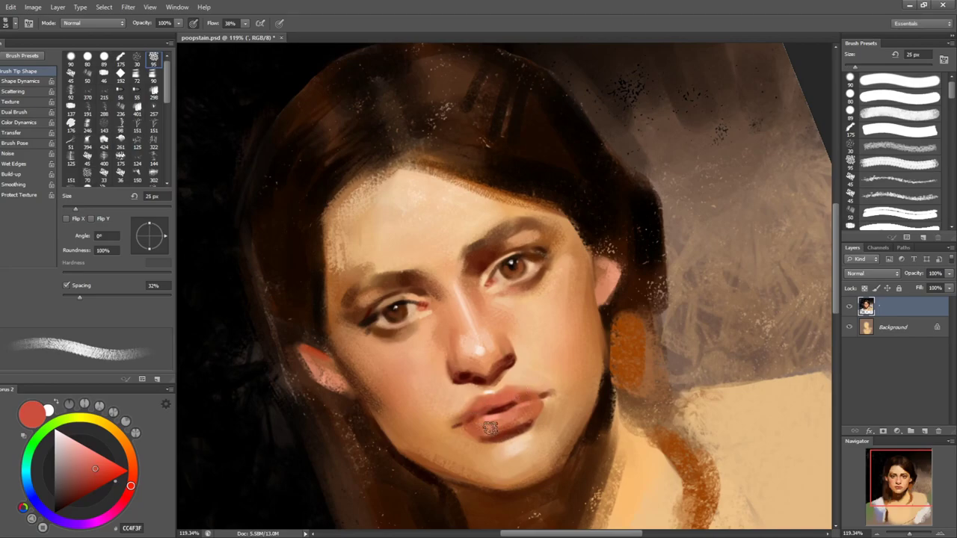
# - Deepen the shadows at the lips' edge and corner with very dark red and a 10 px brush
pyautogui.press('r')
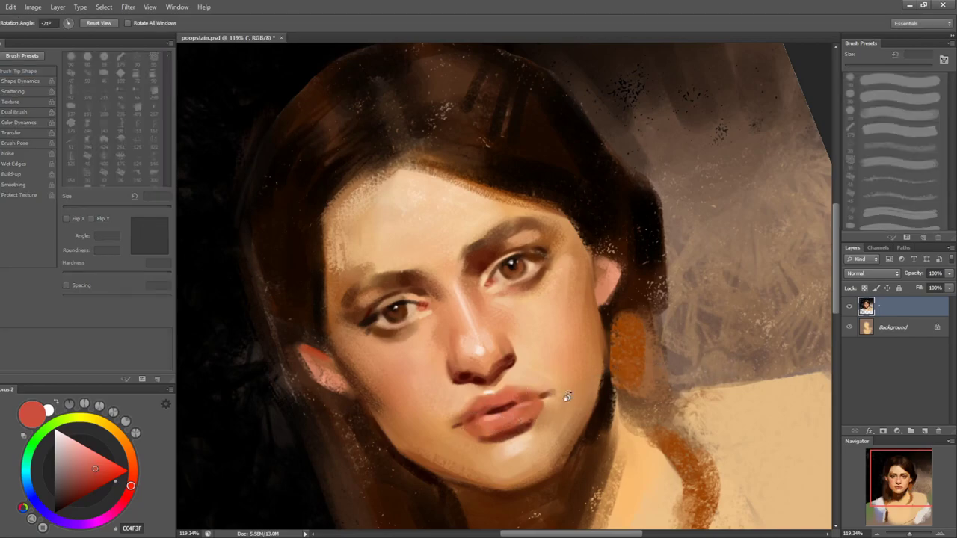
pyautogui.press('b')
pyautogui.press('[')
pyautogui.press('[')
pyautogui.press('[')
pyautogui.click(81, 497)
pyautogui.press(']')
pyautogui.press('[')
pyautogui.press('[')
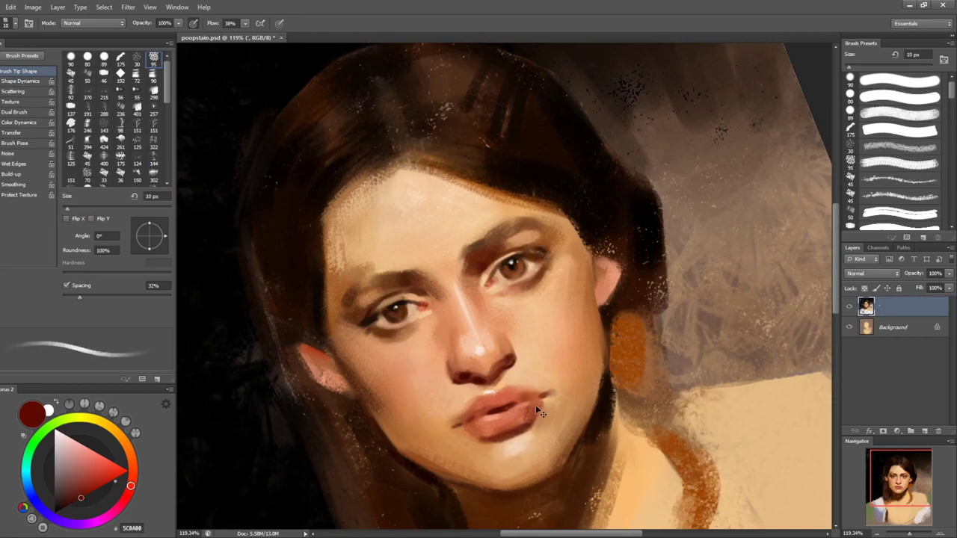
# - Cover the dark patch on the forehead above the left-hand eyebrow with sampled light skin tones at 20 px
pyautogui.press('r')
pyautogui.moveTo(621, 360); pyautogui.dragTo(373, 409)
pyautogui.hotkey('ctrl', 'space')
pyautogui.moveTo(587, 433); pyautogui.dragTo(640, 422)
pyautogui.press('Escape')
pyautogui.press('z')
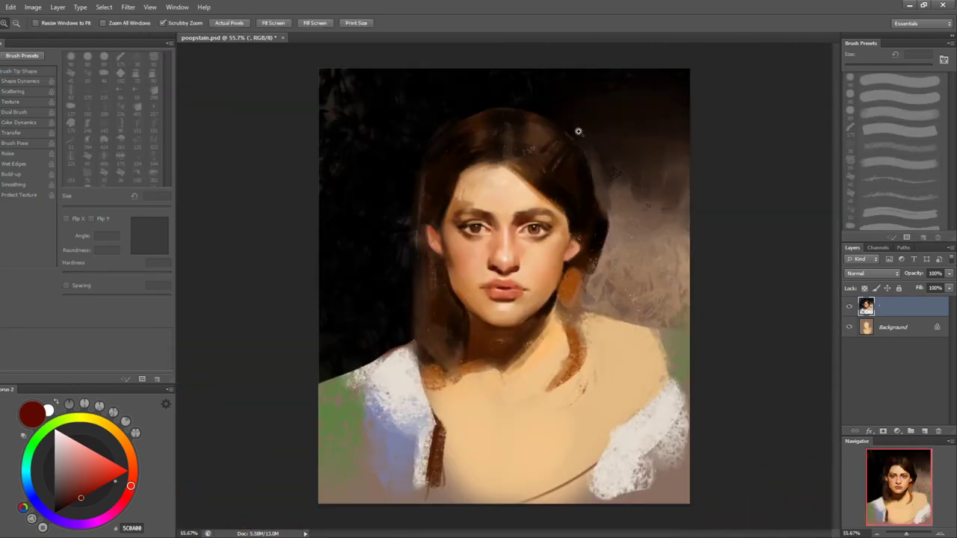
pyautogui.moveTo(555, 224); pyautogui.dragTo(610, 325)
pyautogui.press('b')
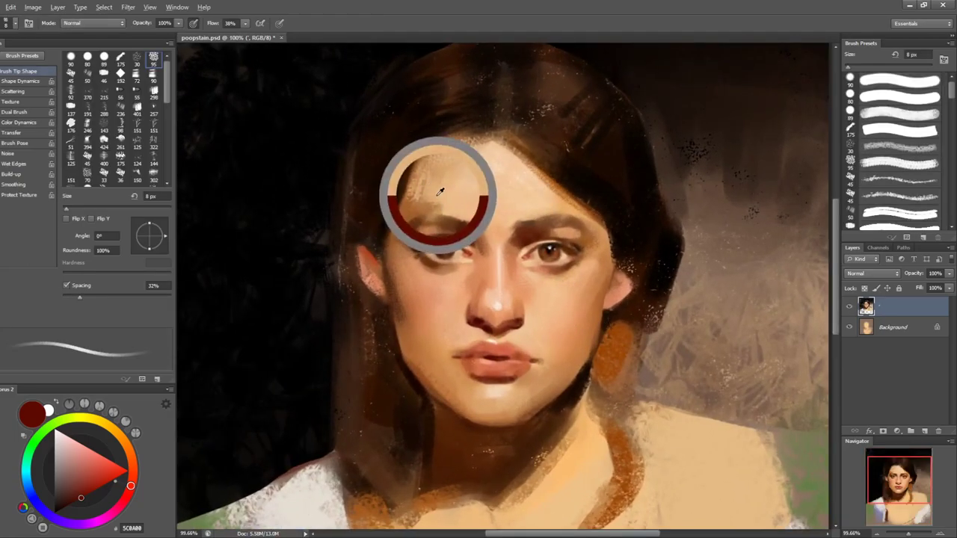
pyautogui.press(']')
pyautogui.keyDown('alt'); pyautogui.click(444, 209); pyautogui.keyUp('alt')
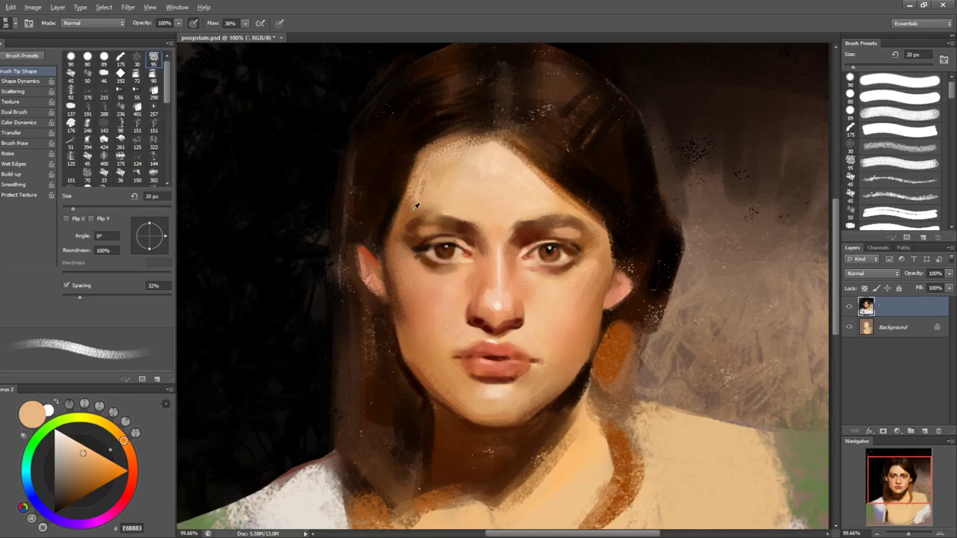
pyautogui.keyDown('alt'); pyautogui.click(452, 209); pyautogui.keyUp('alt')
pyautogui.keyDown('alt'); pyautogui.click(415, 200); pyautogui.keyUp('alt')
# - Shade the left-hand temple and hairline with sampled brown and tan tones, using a 30 px brush
pyautogui.press(']')
pyautogui.press(']')
pyautogui.keyDown('alt'); pyautogui.click(403, 217); pyautogui.keyUp('alt')
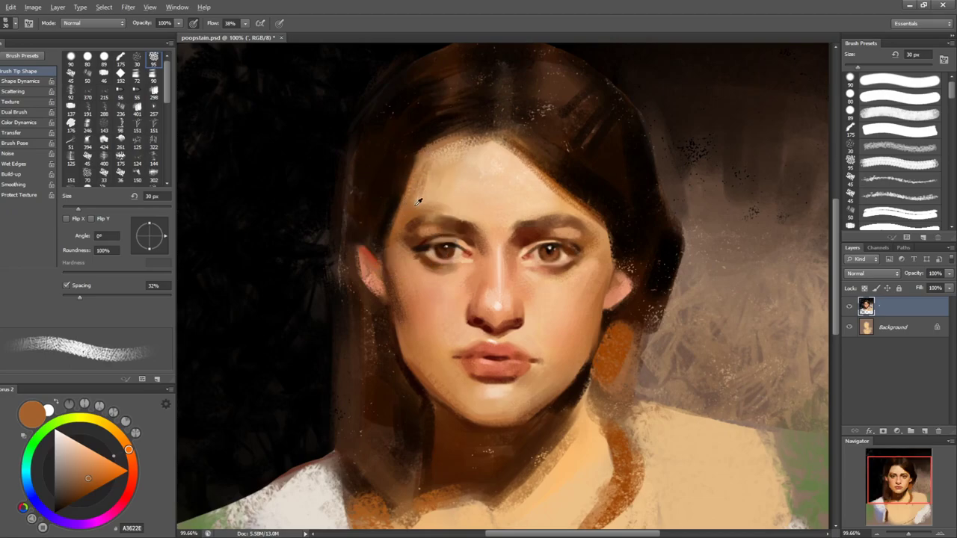
pyautogui.keyDown('alt'); pyautogui.click(404, 209); pyautogui.keyUp('alt')
pyautogui.moveTo(429, 162)
pyautogui.mouseDown()
pyautogui.moveTo(414, 206)
pyautogui.moveTo(437, 201)
pyautogui.mouseUp()
pyautogui.keyDown('alt'); pyautogui.click(460, 165); pyautogui.keyUp('alt')
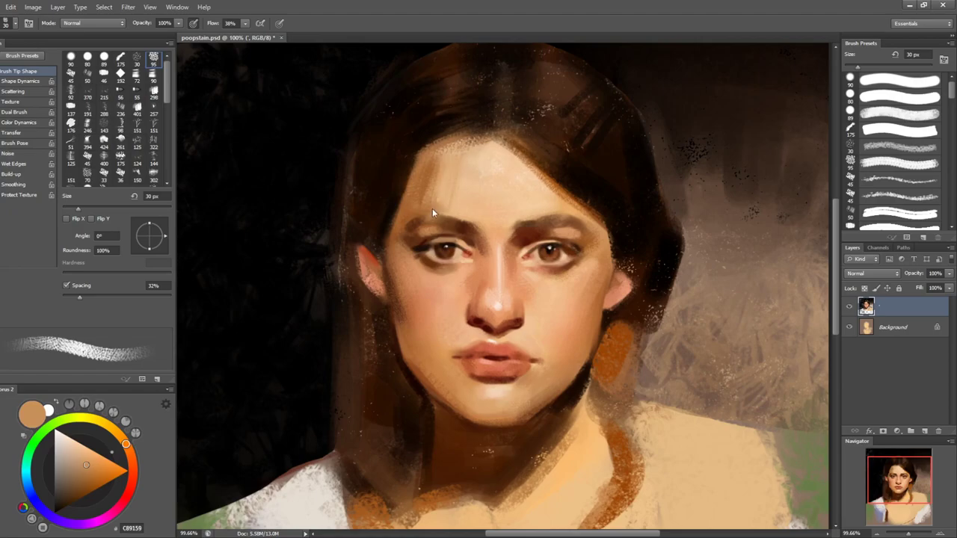
# - Blend the left-hand side of the forehead into the hairline with sampled light tan tones, using a 30 px brush
pyautogui.keyDown('alt'); pyautogui.click(440, 170); pyautogui.keyUp('alt')
pyautogui.keyDown('alt'); pyautogui.click(444, 163); pyautogui.keyUp('alt')
pyautogui.moveTo(432, 161); pyautogui.dragTo(427, 196)
pyautogui.moveTo(432, 164); pyautogui.dragTo(426, 187)
pyautogui.keyDown('alt'); pyautogui.click(450, 171); pyautogui.keyUp('alt')
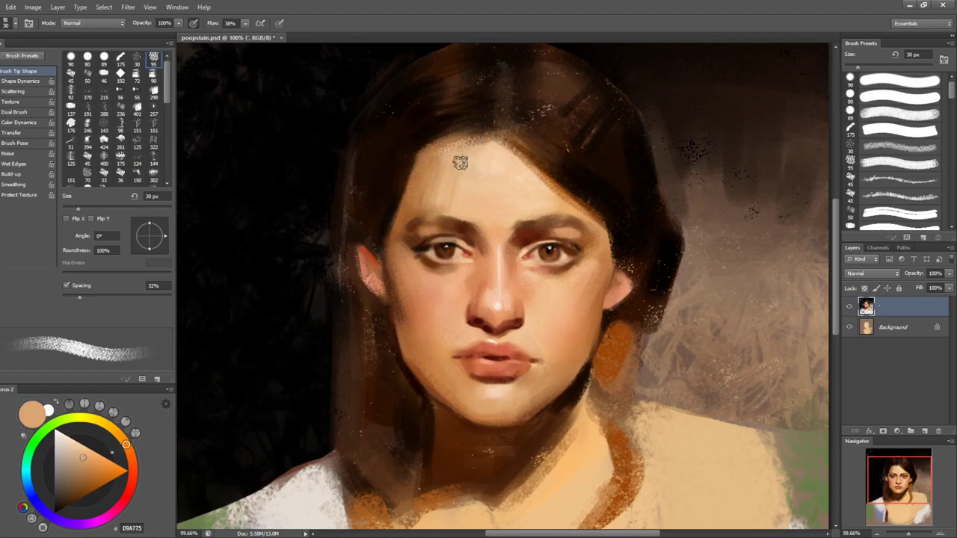
pyautogui.keyDown('alt'); pyautogui.click(433, 157); pyautogui.keyUp('alt')
pyautogui.moveTo(444, 152)
pyautogui.mouseDown()
pyautogui.moveTo(487, 139)
pyautogui.moveTo(451, 151)
pyautogui.mouseUp()
pyautogui.keyDown('alt'); pyautogui.click(464, 156); pyautogui.keyUp('alt')
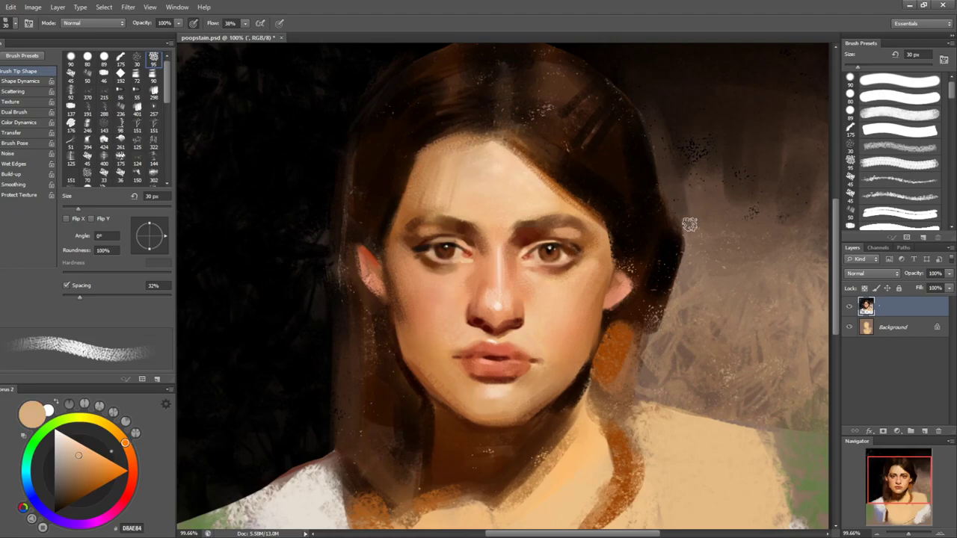
pyautogui.keyDown('alt'); pyautogui.click(453, 197); pyautogui.keyUp('alt')
# - Soften the forehead-side edges of both eyebrows with sampled tan tones, using a 15 px brush on the tilted canvas
pyautogui.press('r')
pyautogui.moveTo(642, 261)
pyautogui.mouseDown()
pyautogui.moveTo(630, 229)
pyautogui.moveTo(516, 149)
pyautogui.mouseUp()
pyautogui.press('[')
pyautogui.press('[')
pyautogui.press('[')
pyautogui.keyDown('alt'); pyautogui.click(423, 316); pyautogui.keyUp('alt')
pyautogui.keyDown('alt'); pyautogui.click(431, 306); pyautogui.keyUp('alt')
pyautogui.keyDown('alt'); pyautogui.click(420, 310); pyautogui.keyUp('alt')
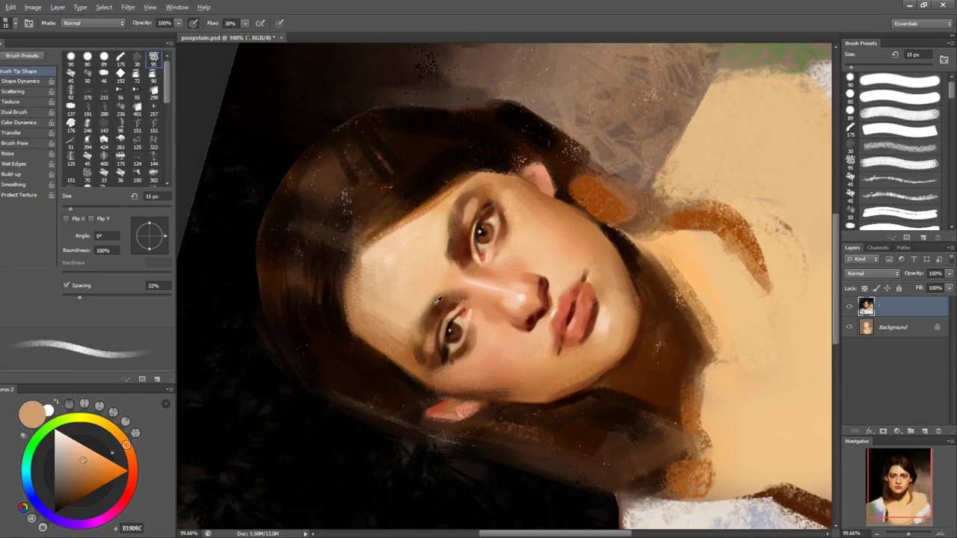
pyautogui.keyDown('alt'); pyautogui.click(443, 245); pyautogui.keyUp('alt')
pyautogui.keyDown('alt'); pyautogui.click(448, 240); pyautogui.keyUp('alt')
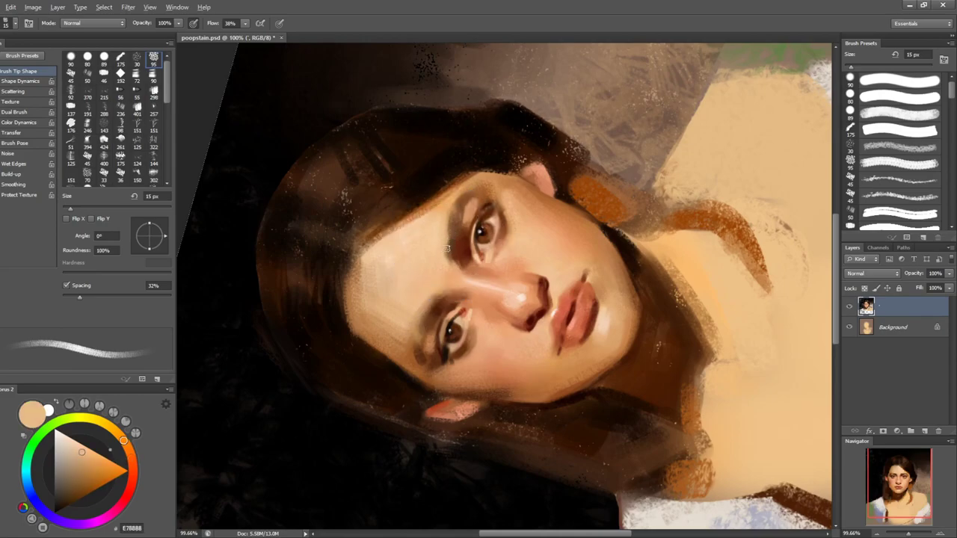
pyautogui.keyDown('alt'); pyautogui.click(441, 252); pyautogui.keyUp('alt')
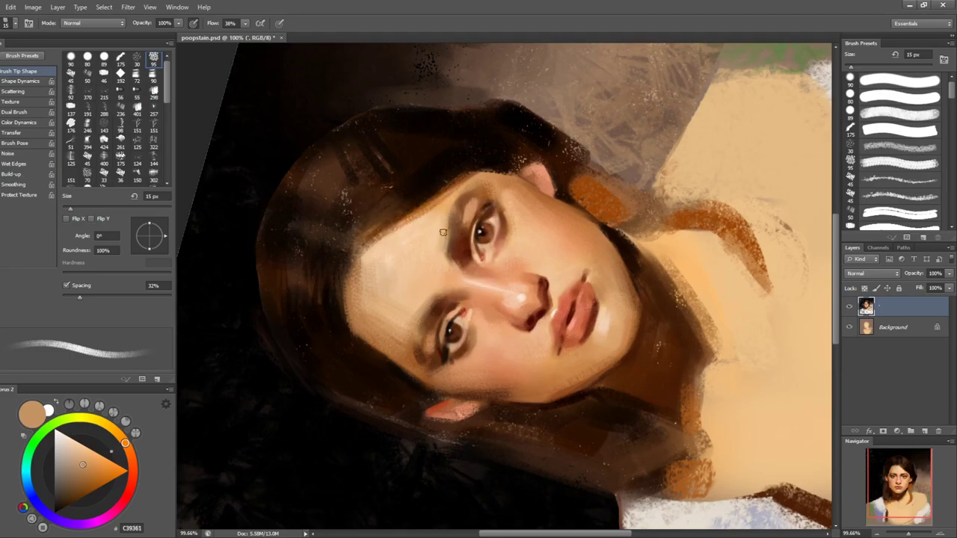
pyautogui.keyDown('alt'); pyautogui.click(441, 240); pyautogui.keyUp('alt')
# - Return the canvas upright and shade the edge of the left-hand cheek and jaw with sampled brown 774122 at 25 px
pyautogui.press('r')
pyautogui.moveTo(709, 186); pyautogui.dragTo(589, 417)
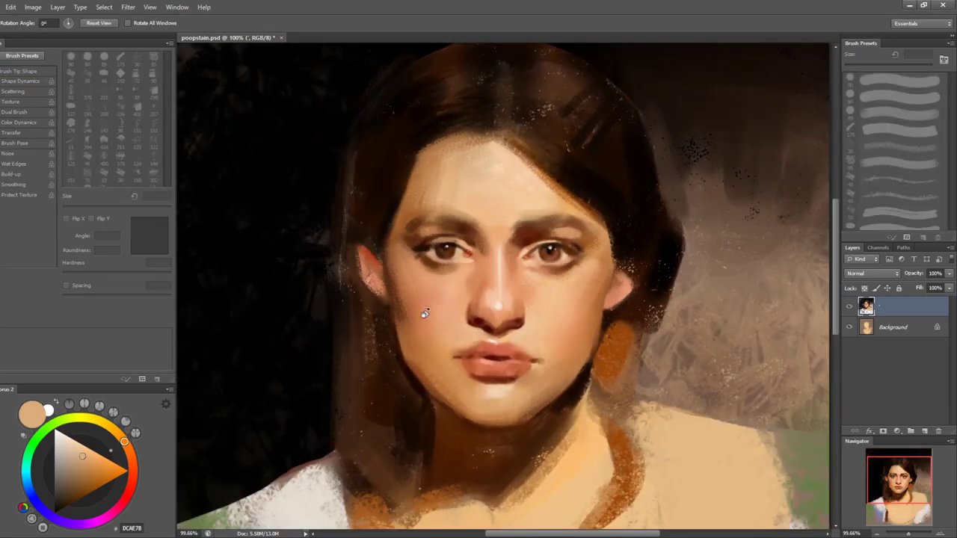
pyautogui.press('b')
pyautogui.keyDown('alt'); pyautogui.click(405, 332); pyautogui.keyUp('alt')
pyautogui.keyDown('alt'); pyautogui.click(406, 345); pyautogui.keyUp('alt')
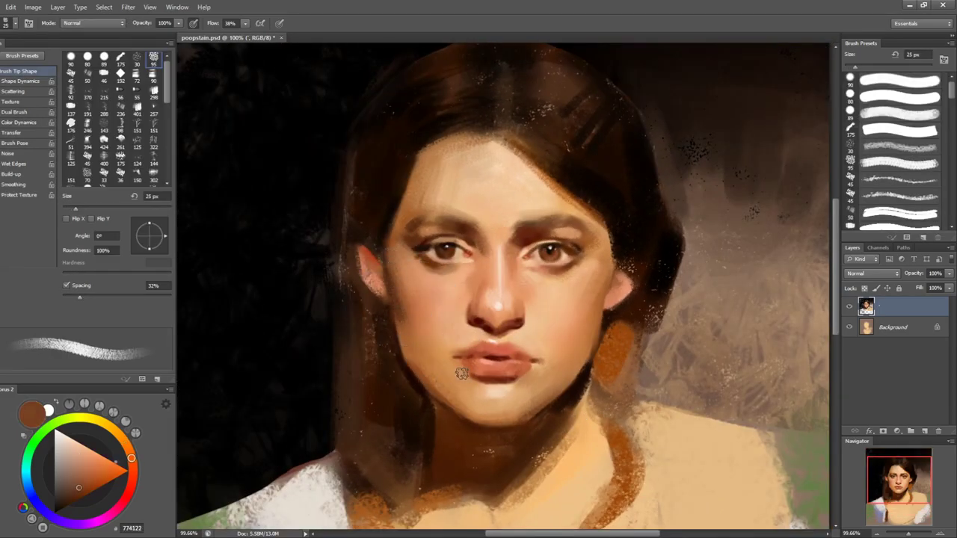
pyautogui.keyDown('alt'); pyautogui.click(396, 306); pyautogui.keyUp('alt')
# - Tint the hair beside the left-hand cheek with the earring's orange-brown 9B490F at 60 px, undoing the excess stroke
pyautogui.press(']')
pyautogui.press(']')
pyautogui.keyDown('alt'); pyautogui.click(621, 350); pyautogui.keyUp('alt')
pyautogui.press(']')
pyautogui.press(']')
pyautogui.press(']')
pyautogui.moveTo(365, 338); pyautogui.dragTo(359, 398)
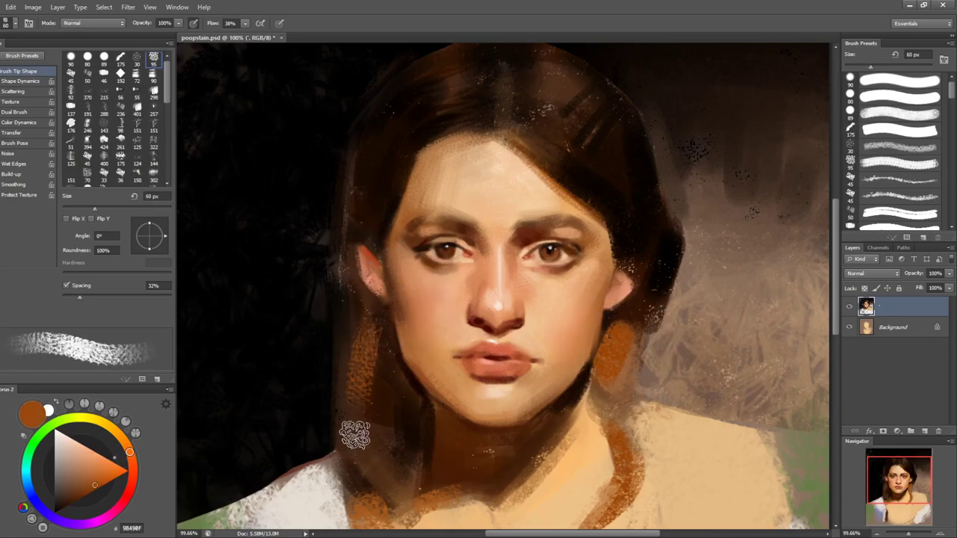
pyautogui.hotkey('ctrl', 'z')
pyautogui.press('[')
pyautogui.press('[')
pyautogui.press('[')
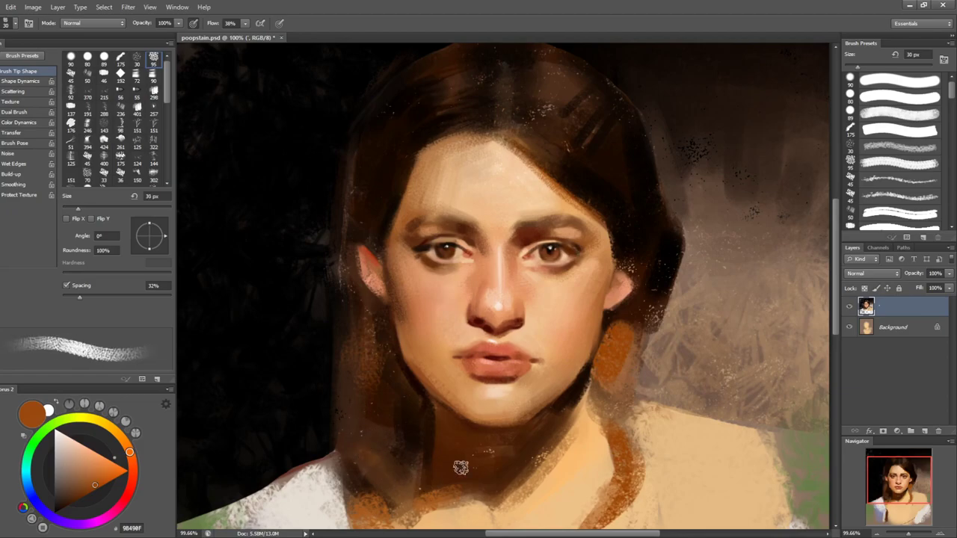
# - Refine the right-hand earlobe and adjoining jaw edge with sampled pink, dark and brown tones, using a 15 px brush
pyautogui.keyDown('alt'); pyautogui.click(620, 297); pyautogui.keyUp('alt')
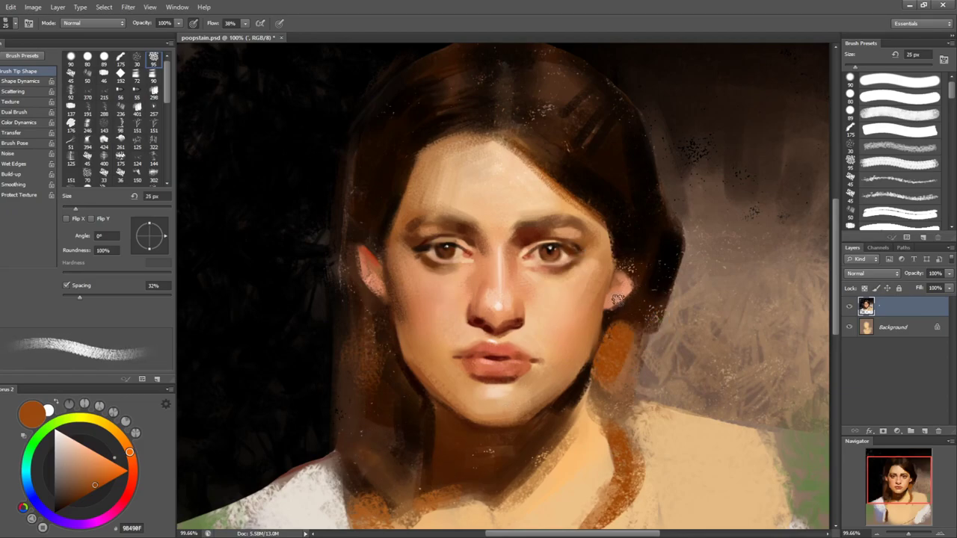
pyautogui.press('[')
pyautogui.press('[')
pyautogui.press(']')
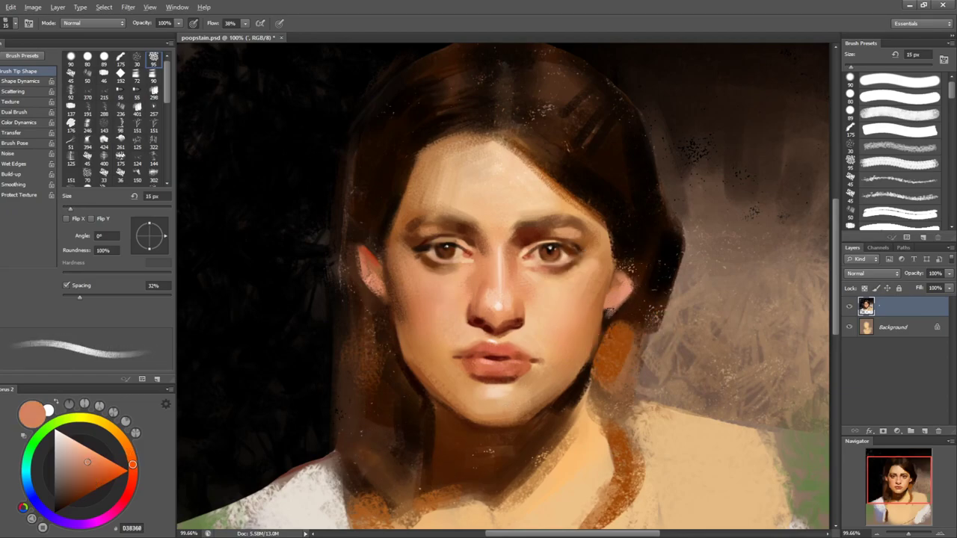
pyautogui.keyDown('alt'); pyautogui.click(605, 310); pyautogui.keyUp('alt')
pyautogui.keyDown('alt'); pyautogui.click(612, 315); pyautogui.keyUp('alt')
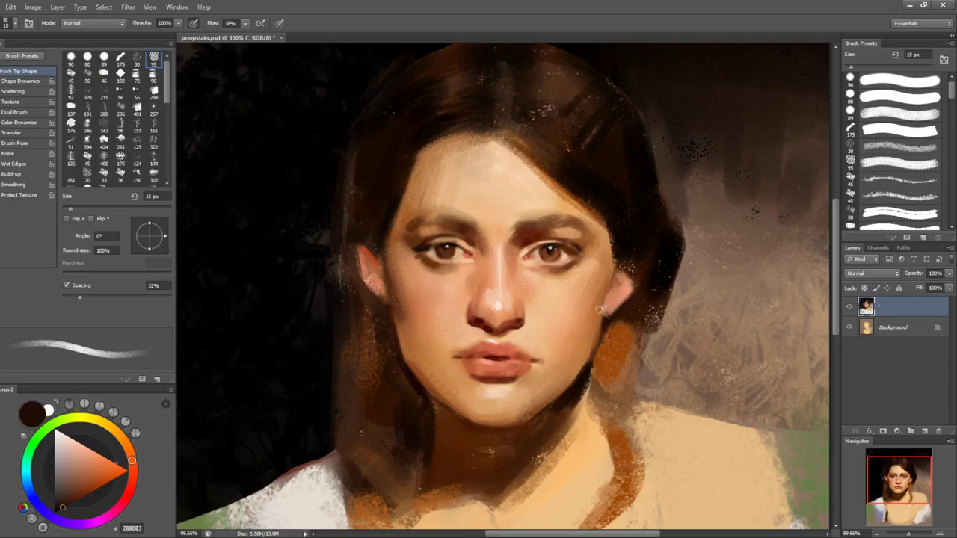
pyautogui.keyDown('alt'); pyautogui.click(597, 319); pyautogui.keyUp('alt')
# - Highlight the right-hand ear with light pink FFCDB7, using the hard round brush at 20 px
pyautogui.click(876, 97)
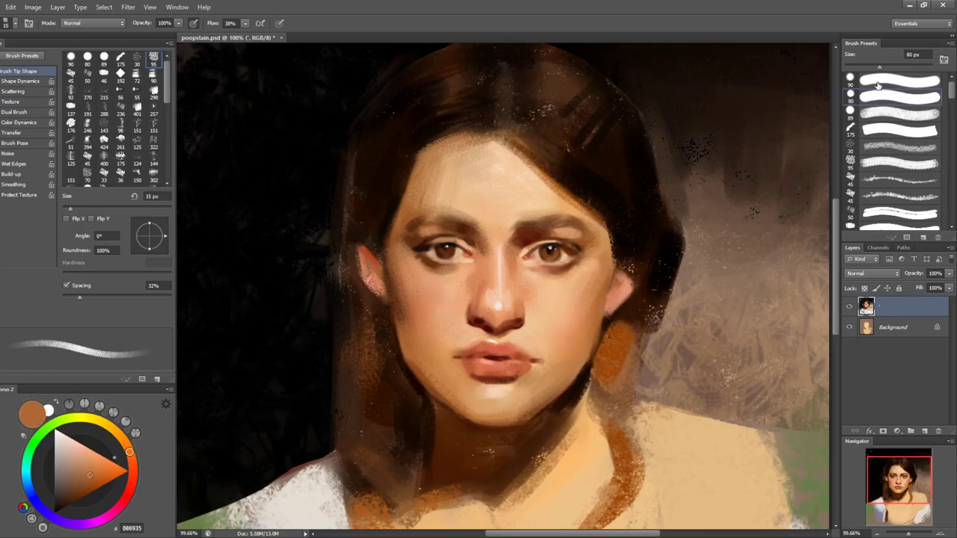
pyautogui.keyDown('alt'); pyautogui.click(620, 297); pyautogui.keyUp('alt')
pyautogui.click(83, 440)
pyautogui.moveTo(626, 278); pyautogui.dragTo(620, 299)
pyautogui.press(']')
pyautogui.press('[')
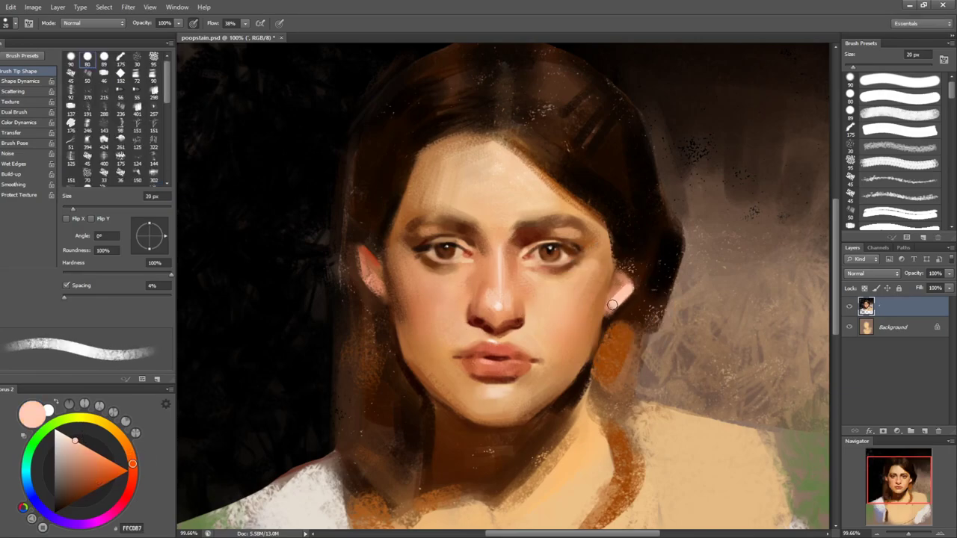
pyautogui.press('[')
pyautogui.press('[')
# - Darken the upper part of the right-hand ear with deep red 420600
pyautogui.keyDown('alt'); pyautogui.click(617, 282); pyautogui.keyUp('alt')
pyautogui.click(73, 502)
pyautogui.click(130, 488)
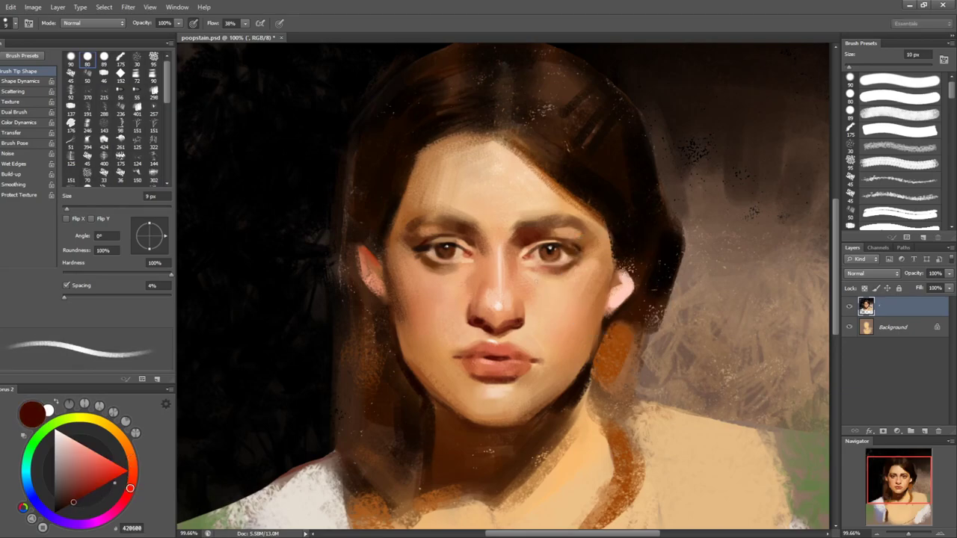
pyautogui.press(']')
pyautogui.press(']')
pyautogui.press(']')
pyautogui.press(']')
pyautogui.moveTo(620, 265)
pyautogui.mouseDown()
pyautogui.moveTo(617, 283)
pyautogui.moveTo(620, 264)
pyautogui.mouseUp()
# - Extend the face edge above the right-hand ear with sampled tan tones, using the hard round brush at 8 to 10 px
pyautogui.press('[')
pyautogui.press('[')
pyautogui.press('[')
pyautogui.press('[')
pyautogui.press('[')
pyautogui.press('[')
pyautogui.keyDown('alt'); pyautogui.click(609, 243); pyautogui.keyUp('alt')
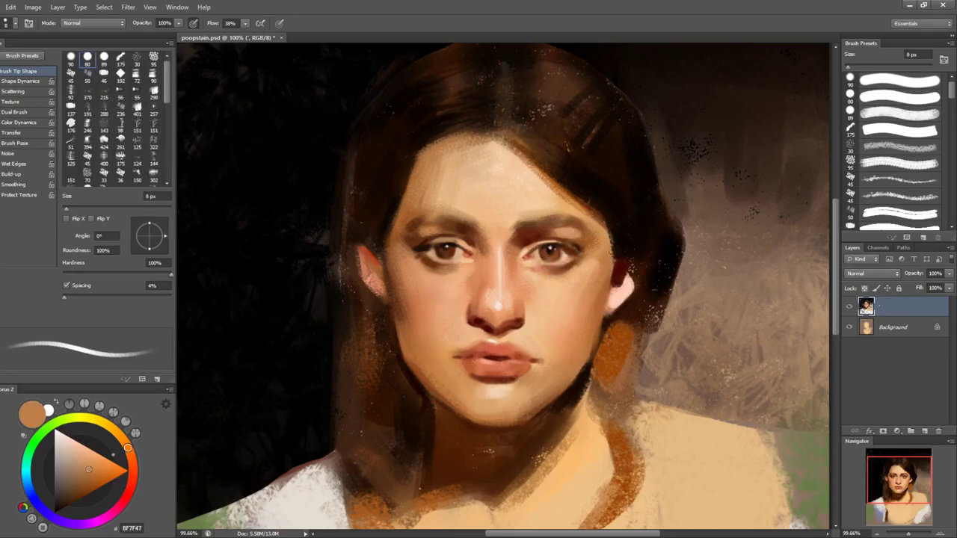
pyautogui.press(']')
pyautogui.press(']')
pyautogui.keyDown('alt'); pyautogui.click(615, 244); pyautogui.keyUp('alt')
pyautogui.keyDown('alt'); pyautogui.click(613, 257); pyautogui.keyUp('alt')
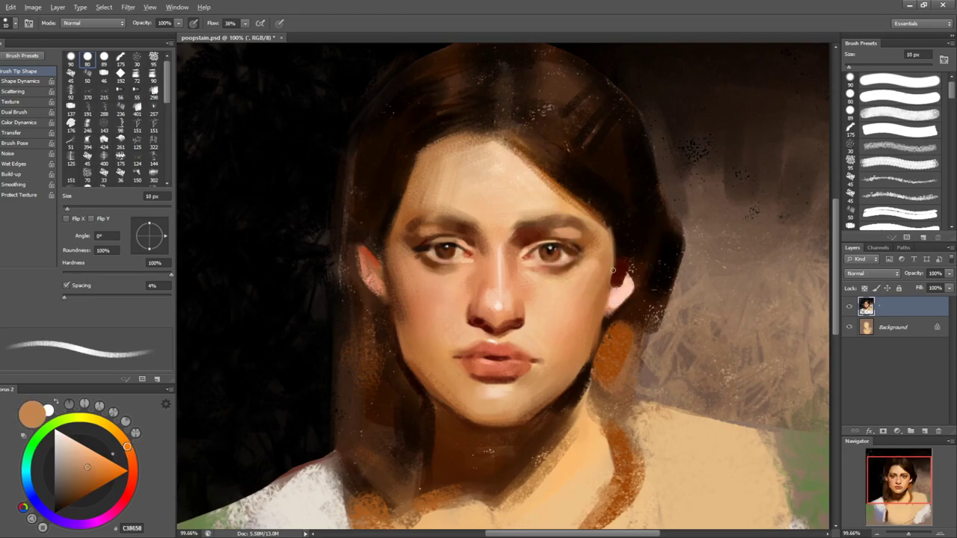
# - Refine the hair edge along the right-hand temple with sampled dark browns, using the angled 175 px brush preset reduced to 10 px
pyautogui.keyDown('alt'); pyautogui.click(613, 275); pyautogui.keyUp('alt')
pyautogui.click(900, 131)
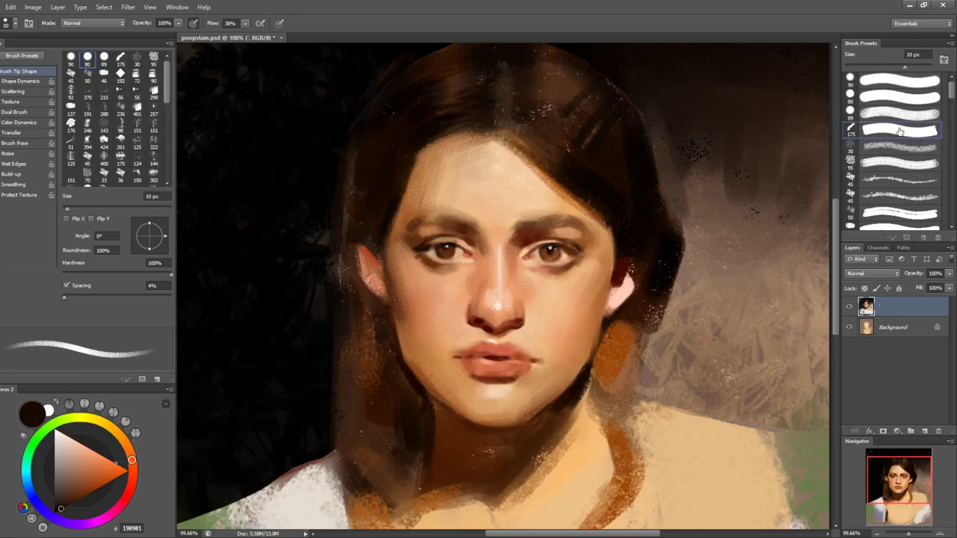
pyautogui.press('[')
pyautogui.press('[')
pyautogui.press('[')
pyautogui.press('[')
pyautogui.press('[')
pyautogui.press('[')
pyautogui.press('[')
pyautogui.press('[')
pyautogui.press('[')
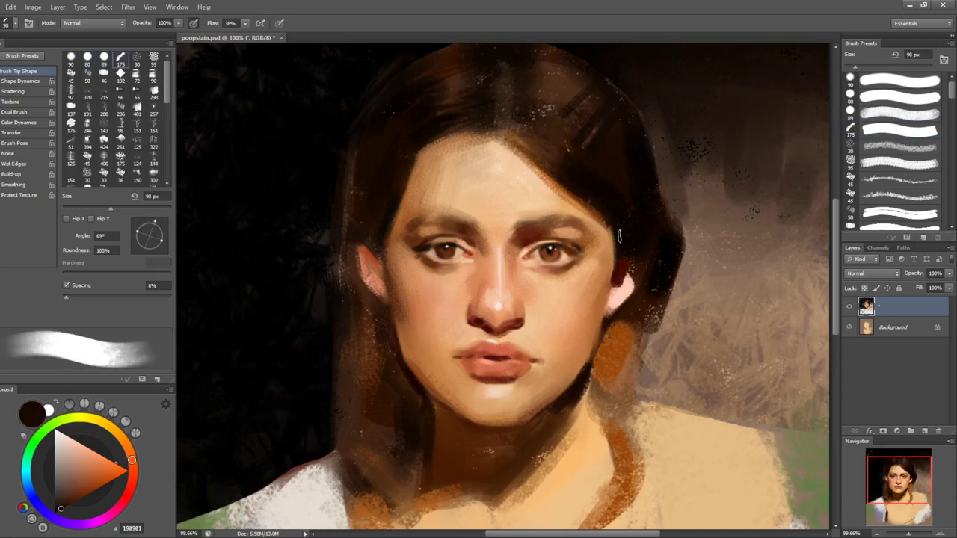
pyautogui.keyDown('alt'); pyautogui.click(618, 248); pyautogui.keyUp('alt')
pyautogui.press('[')
pyautogui.press('[')
pyautogui.press('[')
pyautogui.keyDown('alt'); pyautogui.click(615, 251); pyautogui.keyUp('alt')
pyautogui.keyDown('alt'); pyautogui.click(614, 249); pyautogui.keyUp('alt')
pyautogui.keyDown('alt'); pyautogui.click(614, 250); pyautogui.keyUp('alt')
pyautogui.keyDown('alt'); pyautogui.click(614, 253); pyautogui.keyUp('alt')
pyautogui.keyDown('alt'); pyautogui.click(605, 231); pyautogui.keyUp('alt')
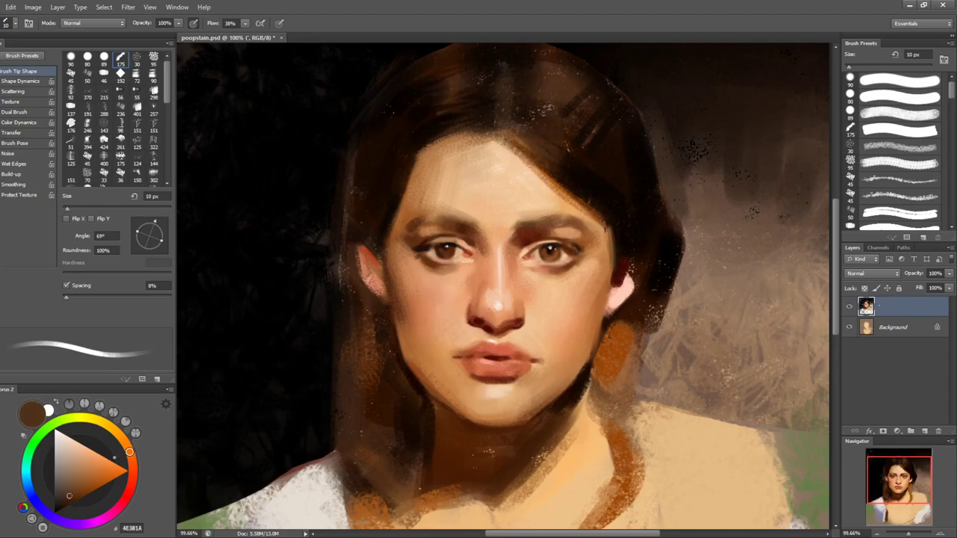
# - Blend the right-hand temple and hairline with sampled tan tones, using the textured brush at 15 to 30 px on the tilted canvas
pyautogui.keyDown('alt'); pyautogui.click(608, 245); pyautogui.keyUp('alt')
pyautogui.click(900, 162)
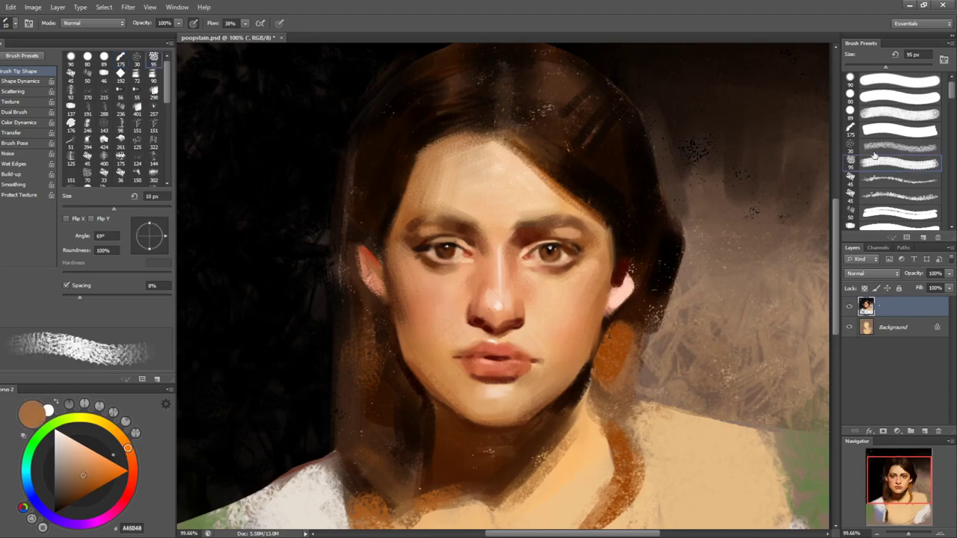
pyautogui.press('r')
pyautogui.moveTo(690, 153); pyautogui.dragTo(640, 255)
pyautogui.press('b')
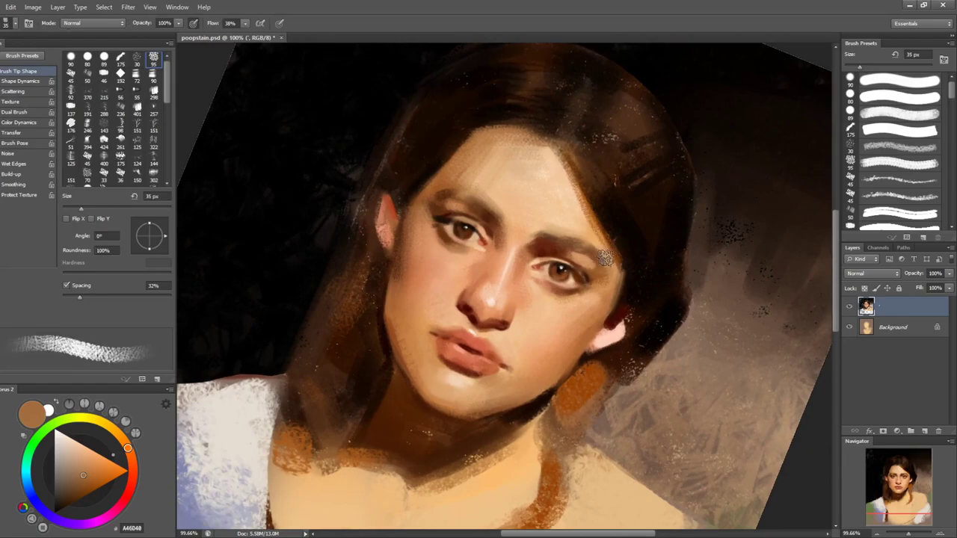
pyautogui.keyDown('alt'); pyautogui.click(600, 240); pyautogui.keyUp('alt')
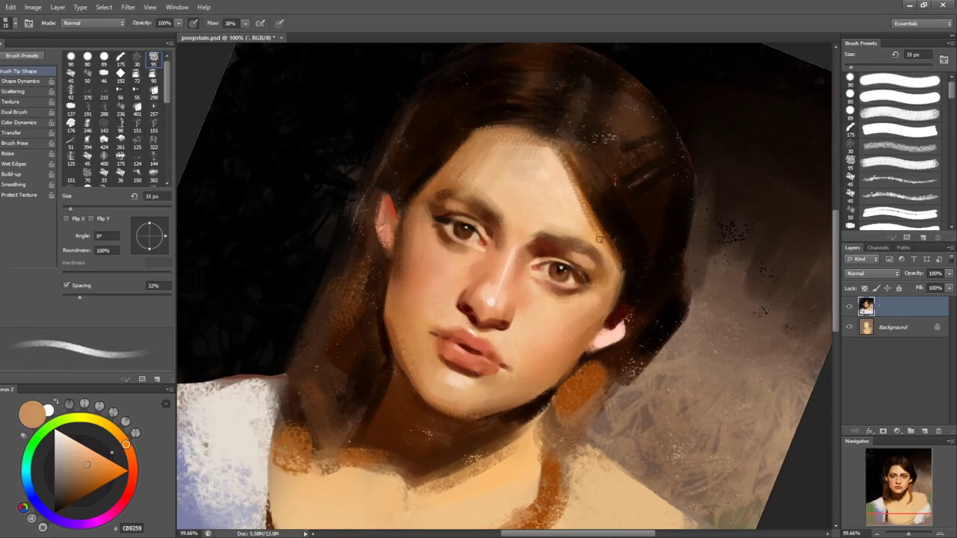
pyautogui.press(']')
pyautogui.press(']')
pyautogui.keyDown('alt'); pyautogui.click(607, 243); pyautogui.keyUp('alt')
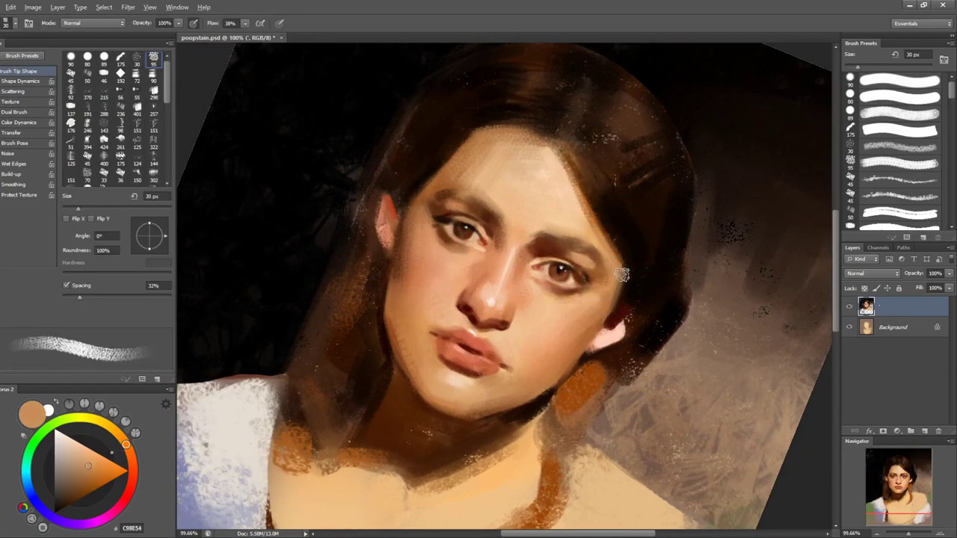
pyautogui.keyDown('alt'); pyautogui.click(465, 258); pyautogui.keyUp('alt')
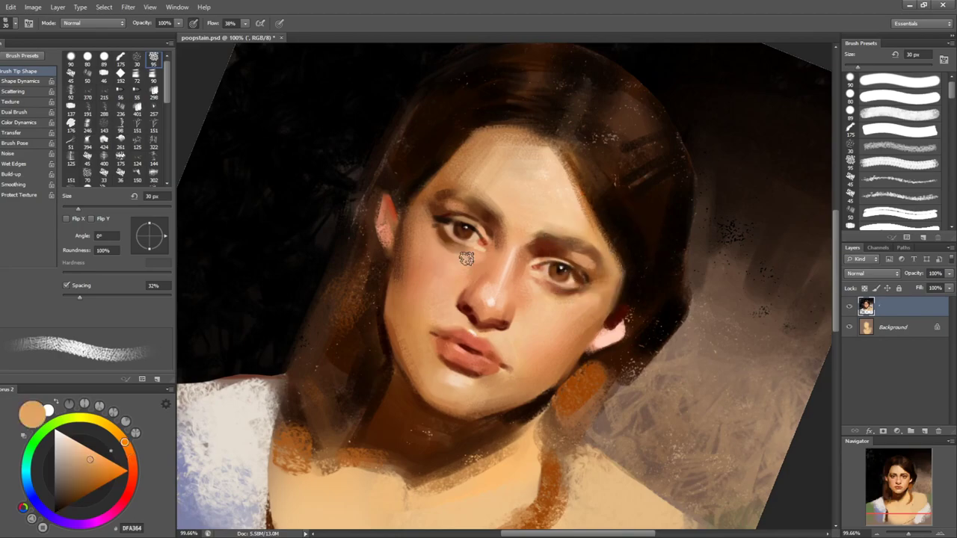
# - Set the brush spacing to 13% and lighten the forehead above the right-hand eyebrow with sampled skin tones at 25 px
pyautogui.moveTo(79, 297); pyautogui.dragTo(69, 297)
pyautogui.press('[')
pyautogui.press('[')
pyautogui.keyDown('alt'); pyautogui.click(587, 217); pyautogui.keyUp('alt')
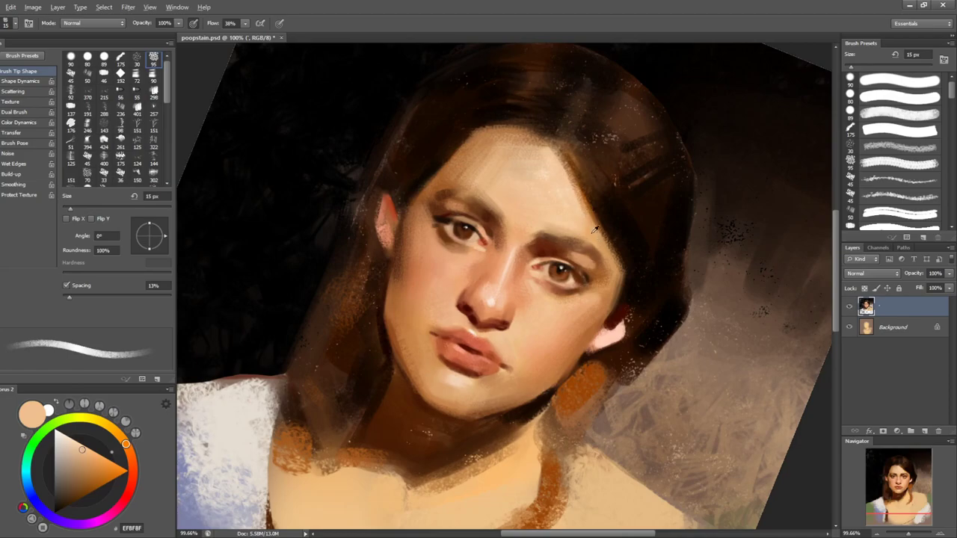
pyautogui.press(']')
pyautogui.keyDown('alt'); pyautogui.click(579, 203); pyautogui.keyUp('alt')
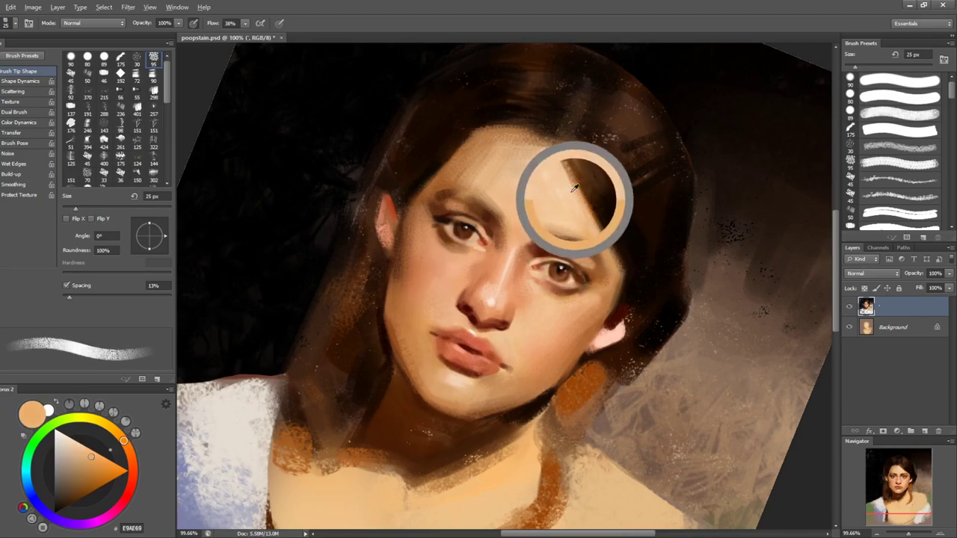
pyautogui.keyDown('alt'); pyautogui.click(585, 230); pyautogui.keyUp('alt')
pyautogui.keyDown('alt'); pyautogui.click(559, 201); pyautogui.keyUp('alt')
pyautogui.moveTo(583, 224); pyautogui.dragTo(594, 244)
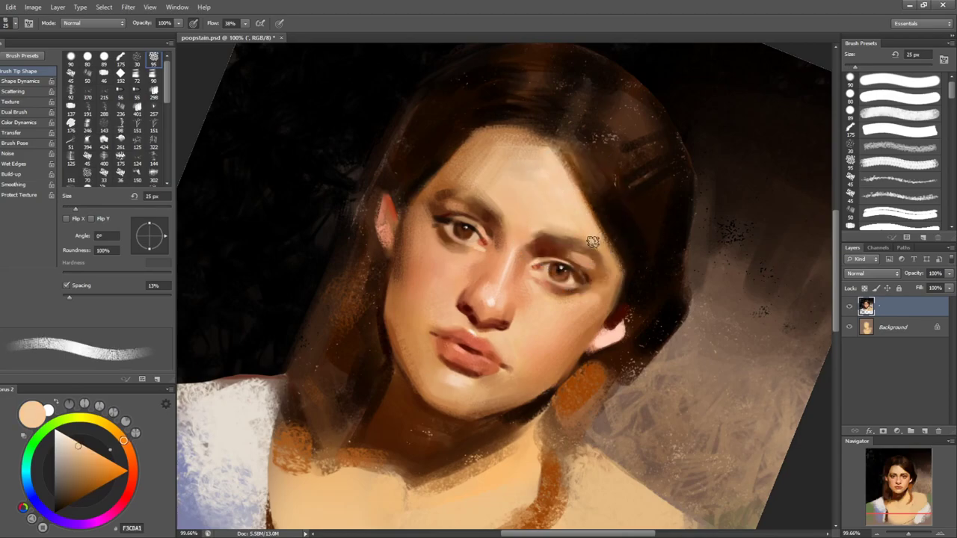
# - Reset the canvas rotation and smooth the central forehead with sampled pale peach tones, using a 40 to 50 px brush
pyautogui.press('r')
pyautogui.press('Escape')
pyautogui.press('b')
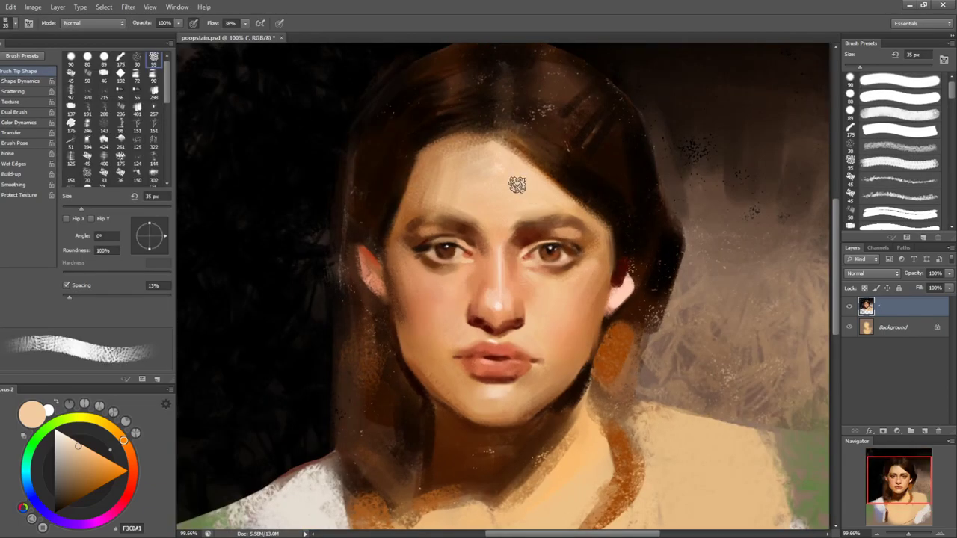
pyautogui.keyDown('alt'); pyautogui.click(496, 168); pyautogui.keyUp('alt')
pyautogui.press(']')
pyautogui.press(']')
pyautogui.press(']')
pyautogui.press(']')
pyautogui.press(']')
pyautogui.press(']')
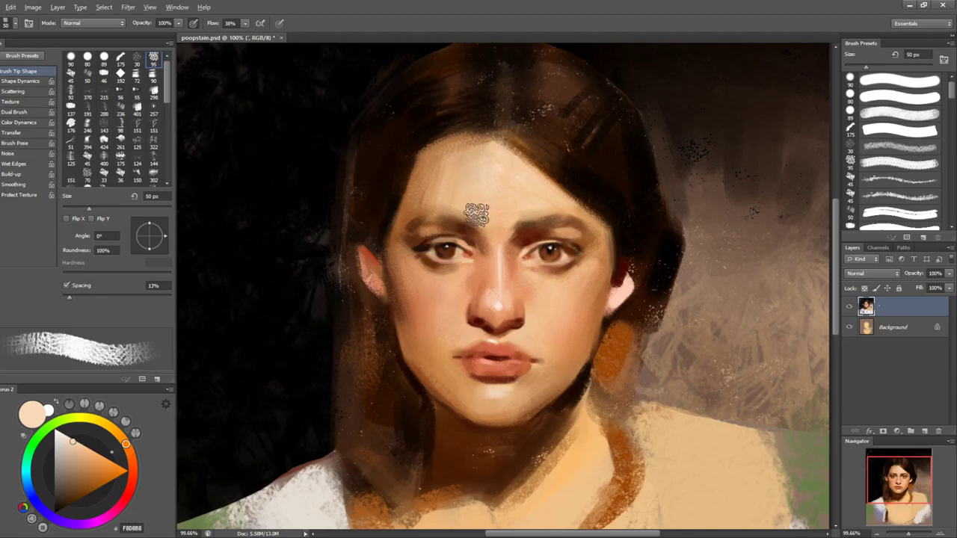
pyautogui.keyDown('alt'); pyautogui.click(474, 209); pyautogui.keyUp('alt')
pyautogui.press('[')
pyautogui.press('[')
pyautogui.press('[')
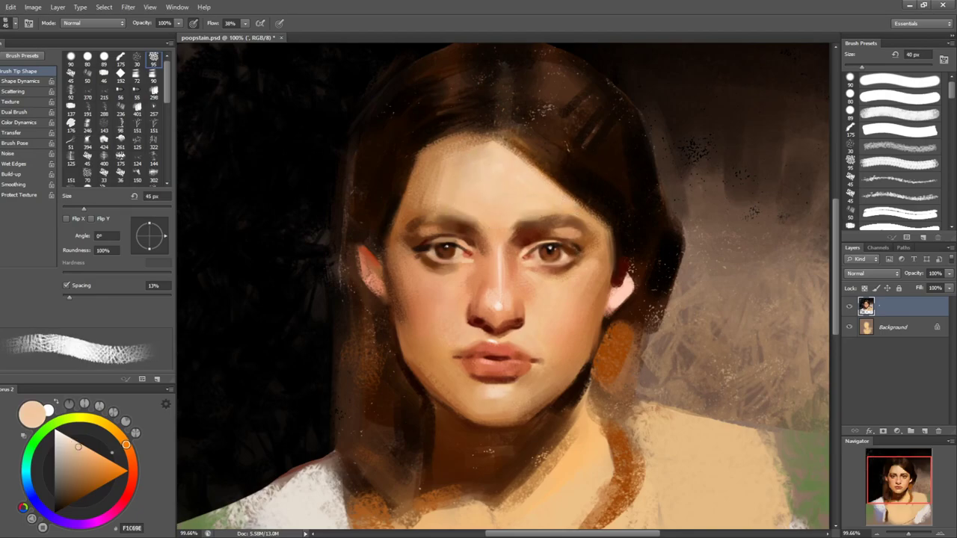
# - Brighten the bridge of the nose with sampled pale pink tones, using a 10 to 20 px brush
pyautogui.keyDown('alt'); pyautogui.click(500, 269); pyautogui.keyUp('alt')
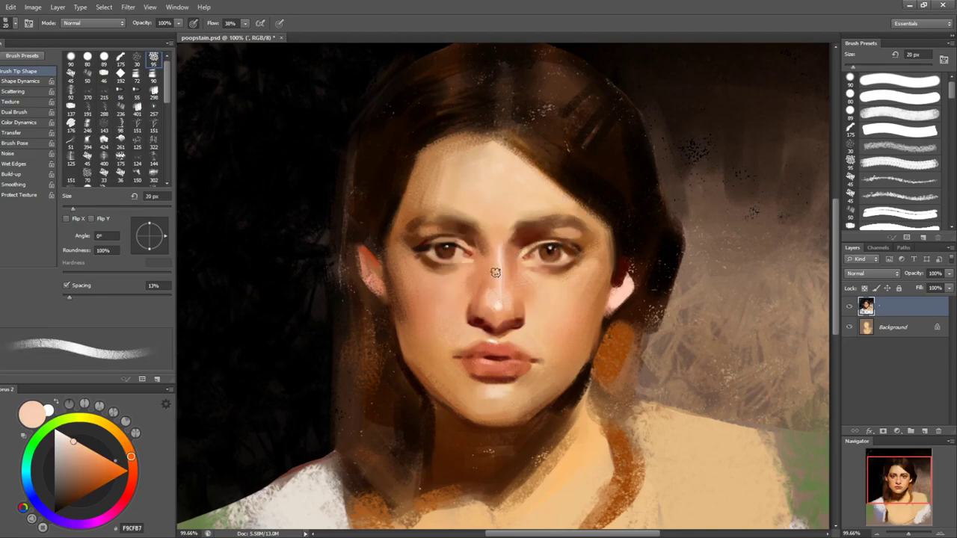
pyautogui.press('[')
pyautogui.keyDown('alt'); pyautogui.click(501, 265); pyautogui.keyUp('alt')
pyautogui.press(']')
pyautogui.press(']')
pyautogui.press(']')
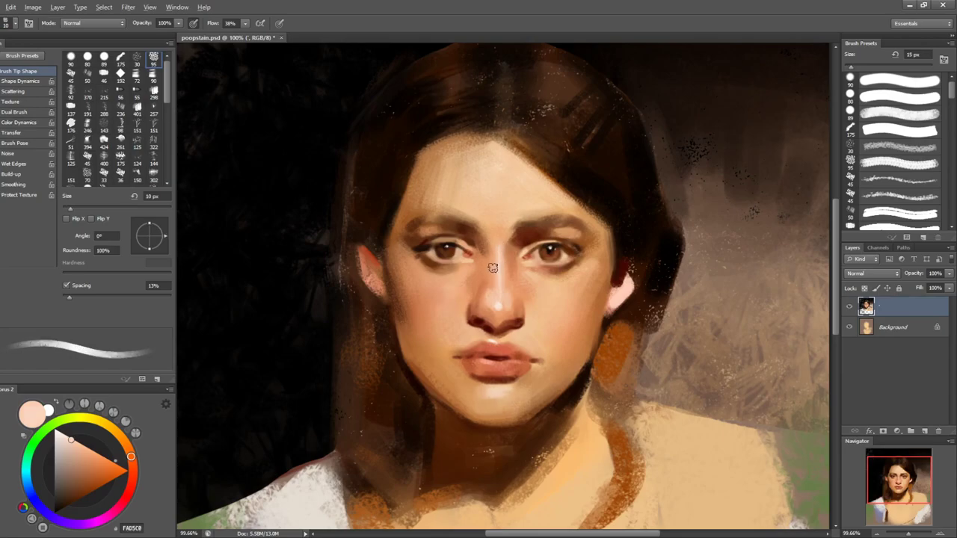
# - Blend the nose bridge into its right-hand side with sampled skin tones
pyautogui.keyDown('alt'); pyautogui.click(499, 283); pyautogui.keyUp('alt')
pyautogui.press('[')
pyautogui.keyDown('alt'); pyautogui.click(503, 274); pyautogui.keyUp('alt')
pyautogui.keyDown('alt'); pyautogui.click(508, 274); pyautogui.keyUp('alt')
pyautogui.keyDown('alt'); pyautogui.click(507, 274); pyautogui.keyUp('alt')
pyautogui.keyDown('alt'); pyautogui.click(507, 263); pyautogui.keyUp('alt')
pyautogui.keyDown('alt'); pyautogui.click(508, 256); pyautogui.keyUp('alt')
# - Tilt the canvas and blend the top of the nose bridge between the eyes with sampled peach tones at 20 to 25 px
pyautogui.press('r')
pyautogui.moveTo(671, 213)
pyautogui.mouseDown()
pyautogui.moveTo(515, 171)
pyautogui.moveTo(562, 186)
pyautogui.mouseUp()
pyautogui.press('b')
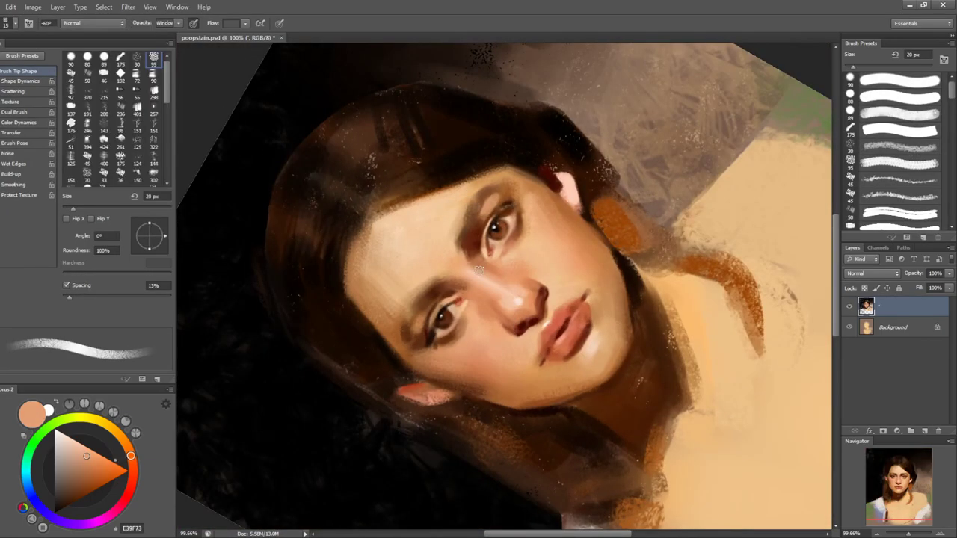
pyautogui.keyDown('alt'); pyautogui.click(471, 270); pyautogui.keyUp('alt')
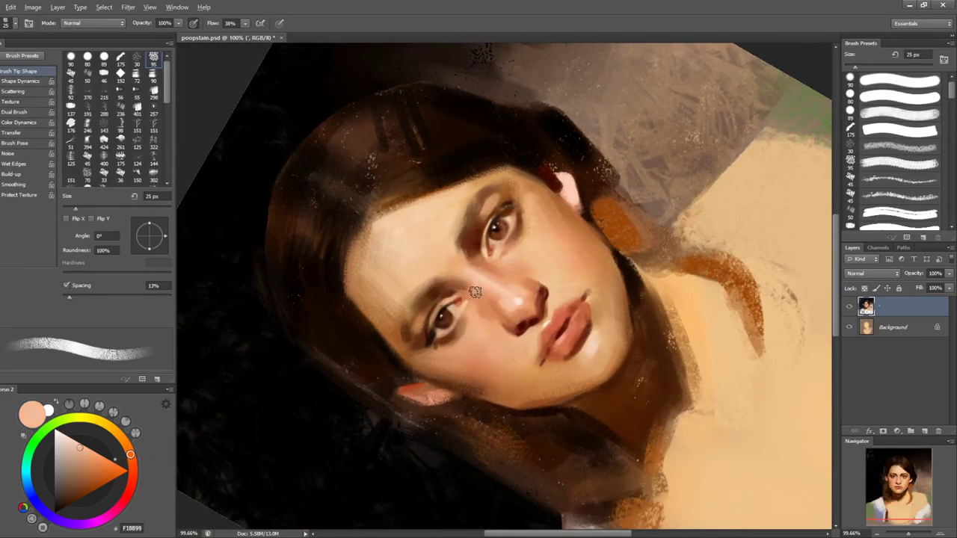
pyautogui.keyDown('alt'); pyautogui.click(489, 277); pyautogui.keyUp('alt')
# - Paint fine pale pink strokes across the bridge of the nose with a 7 px brush
pyautogui.press('r')
pyautogui.press('Escape')
pyautogui.moveTo(535, 418); pyautogui.dragTo(516, 411)
pyautogui.moveTo(574, 425)
pyautogui.mouseDown()
pyautogui.moveTo(620, 378)
pyautogui.moveTo(650, 307)
pyautogui.mouseUp()
pyautogui.press('z')
pyautogui.moveTo(554, 331); pyautogui.dragTo(627, 332)
pyautogui.press('b')
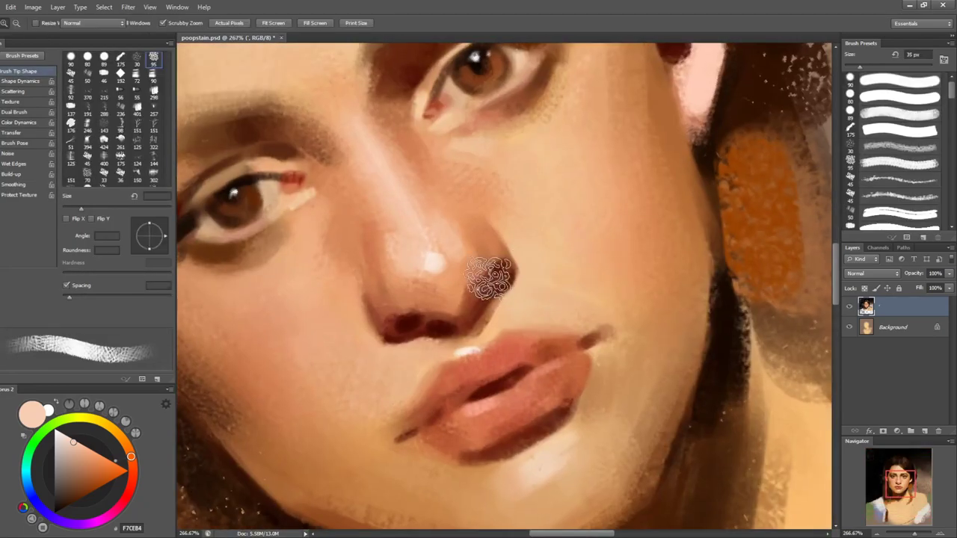
pyautogui.press('[')
pyautogui.press('[')
pyautogui.press('[')
pyautogui.press('[')
pyautogui.press('[')
pyautogui.press('[')
pyautogui.keyDown('alt'); pyautogui.click(356, 194); pyautogui.keyUp('alt')
pyautogui.press('[')
pyautogui.press('[')
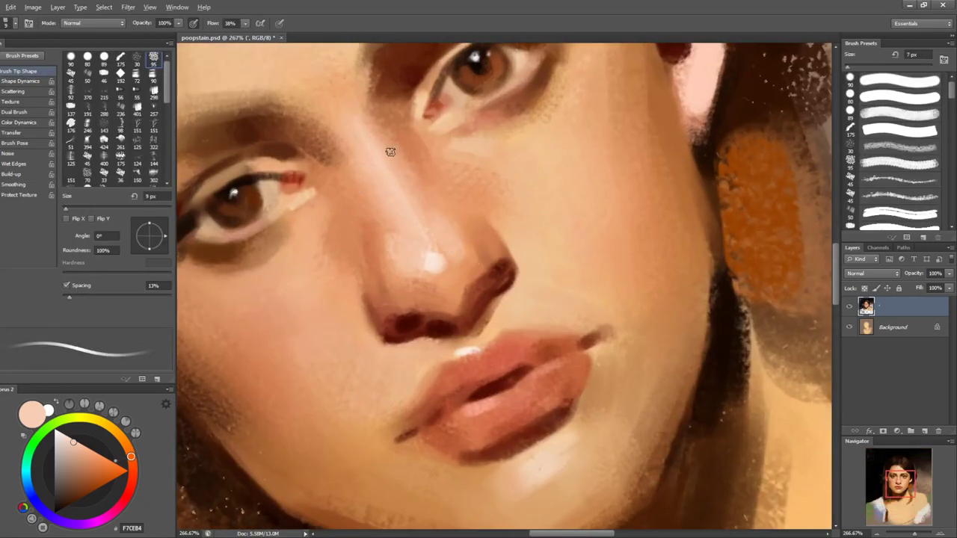
pyautogui.moveTo(377, 200); pyautogui.dragTo(404, 180)
pyautogui.moveTo(382, 209)
pyautogui.mouseDown()
pyautogui.moveTo(411, 192)
pyautogui.moveTo(417, 201)
pyautogui.mouseUp()
pyautogui.moveTo(387, 244)
pyautogui.mouseDown()
pyautogui.moveTo(423, 227)
pyautogui.moveTo(438, 233)
pyautogui.mouseUp()
# - Soften the left-hand side of the nose with a sampled orange-brown skin tone at 7 px
pyautogui.press('r')
pyautogui.moveTo(665, 246); pyautogui.dragTo(702, 343)
pyautogui.moveTo(702, 343); pyautogui.dragTo(660, 381)
pyautogui.moveTo(731, 322)
pyautogui.mouseDown()
pyautogui.moveTo(612, 178)
pyautogui.moveTo(633, 215)
pyautogui.mouseUp()
pyautogui.press('z')
pyautogui.press('b')
pyautogui.keyDown('alt'); pyautogui.click(601, 248); pyautogui.keyUp('alt')
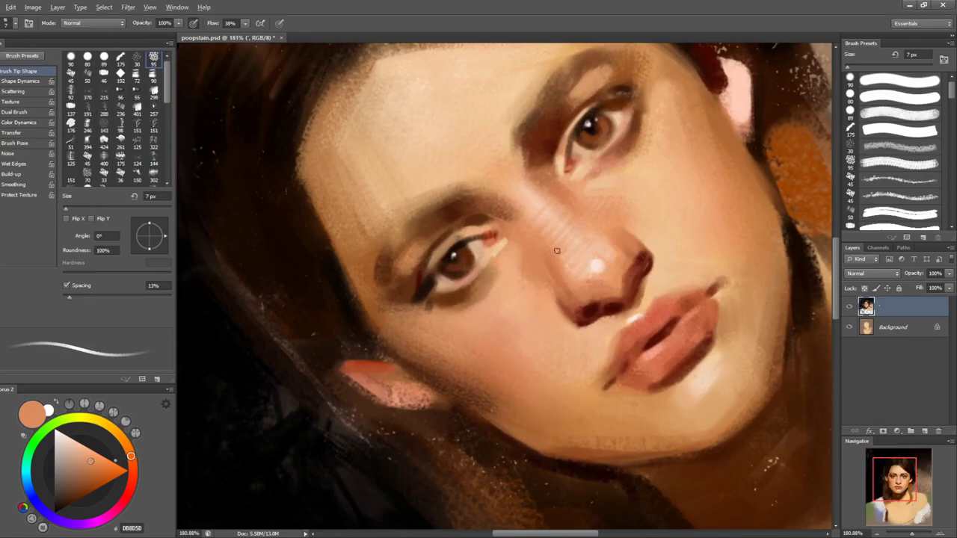
# - Set the canvas upright and refine the highlights of the nose with sampled pale skin tones, using a small brush
pyautogui.press('r')
pyautogui.moveTo(699, 164); pyautogui.dragTo(634, 343)
pyautogui.press('b')
pyautogui.press(']')
pyautogui.press(']')
pyautogui.press(']')
pyautogui.press(']')
pyautogui.keyDown('alt'); pyautogui.click(566, 354); pyautogui.keyUp('alt')
pyautogui.press(']')
pyautogui.press('[')
pyautogui.press('[')
pyautogui.press('[')
pyautogui.press('[')
pyautogui.moveTo(595, 259); pyautogui.dragTo(580, 307)
pyautogui.press(']')
pyautogui.press(']')
pyautogui.press(']')
pyautogui.moveTo(598, 263); pyautogui.dragTo(578, 310)
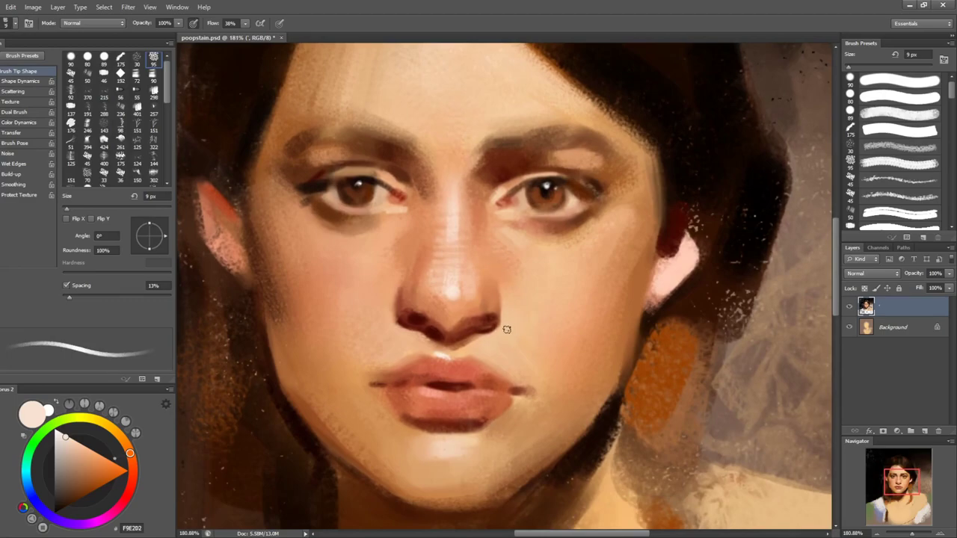
# - Clean up the skin beside the left-hand nostril and below the nose with sampled light skin tones at 8 to 9 px
pyautogui.press(']')
pyautogui.press(']')
pyautogui.keyDown('alt'); pyautogui.click(376, 345); pyautogui.keyUp('alt')
pyautogui.press('[')
pyautogui.press('[')
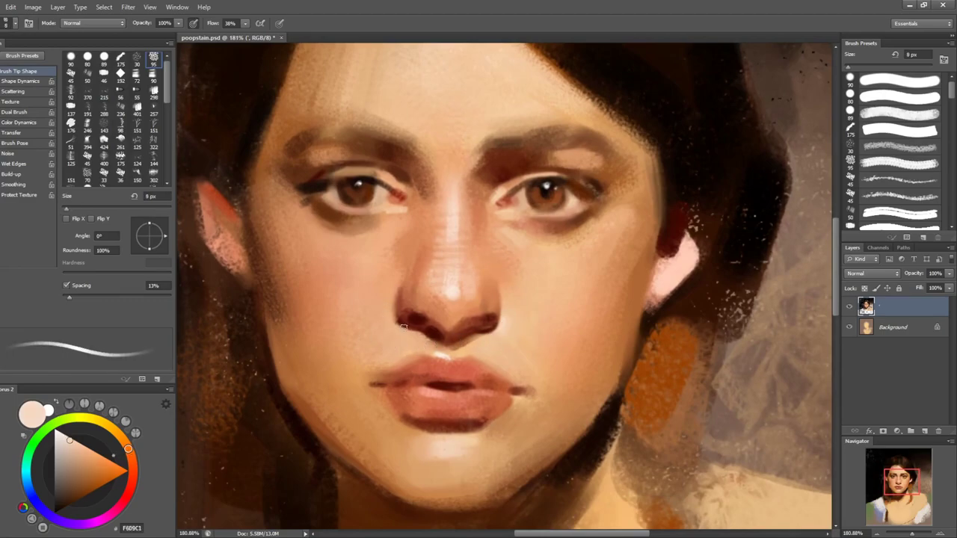
pyautogui.keyDown('alt'); pyautogui.click(399, 333); pyautogui.keyUp('alt')
pyautogui.press(']')
pyautogui.press(']')
pyautogui.keyDown('alt'); pyautogui.click(403, 339); pyautogui.keyUp('alt')
pyautogui.press('[')
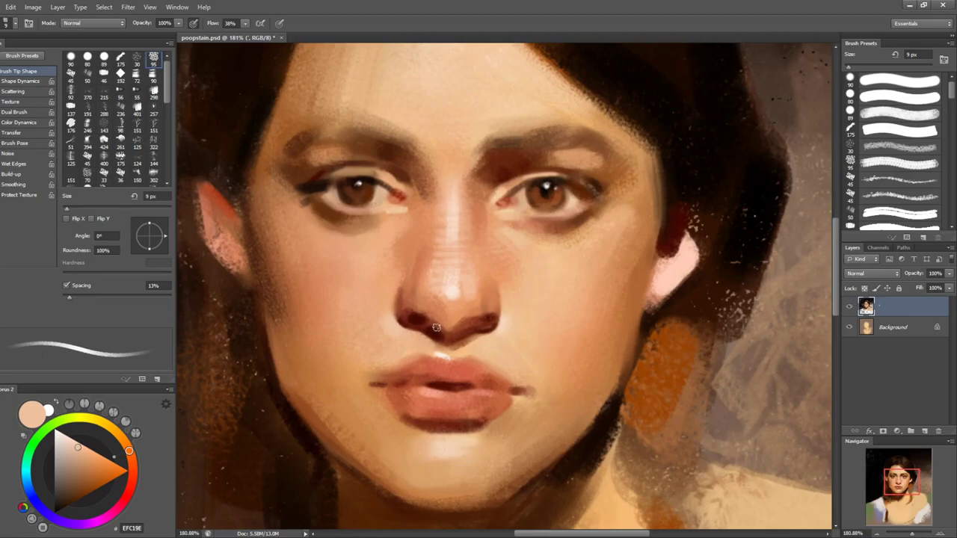
# - Shade the nostrils and underside of the nose with sampled dark red and reddish-brown tones at 9 to 15 px
pyautogui.keyDown('alt'); pyautogui.click(424, 328); pyautogui.keyUp('alt')
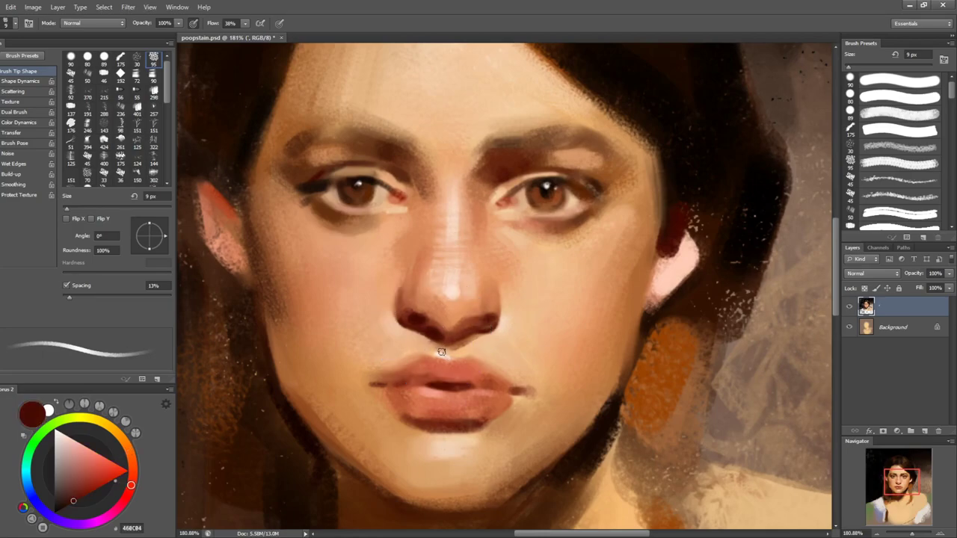
pyautogui.moveTo(423, 336); pyautogui.dragTo(453, 347)
pyautogui.keyDown('alt'); pyautogui.click(444, 307); pyautogui.keyUp('alt')
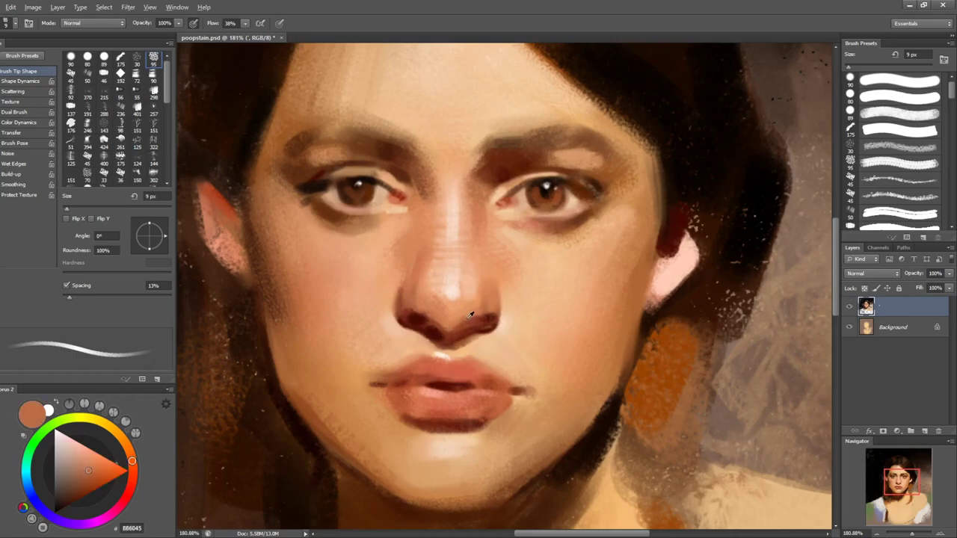
pyautogui.keyDown('alt'); pyautogui.click(503, 303); pyautogui.keyUp('alt')
pyautogui.press(']')
pyautogui.press(']')
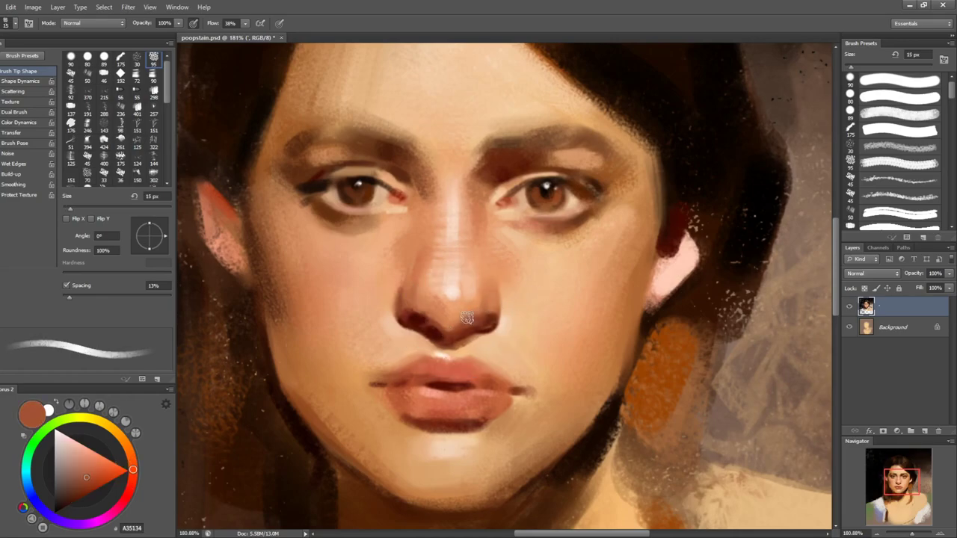
# - Darken the iris and pupil of the left-hand eye with very dark brown and black at 8 px
pyautogui.moveTo(702, 292); pyautogui.dragTo(679, 300)
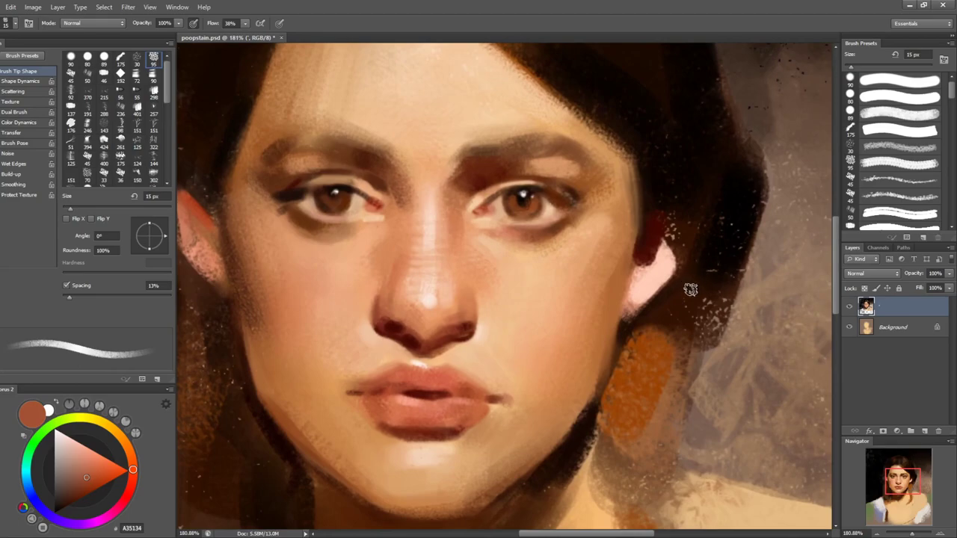
pyautogui.moveTo(89, 482); pyautogui.dragTo(68, 505)
pyautogui.press('[')
pyautogui.press('[')
pyautogui.press('[')
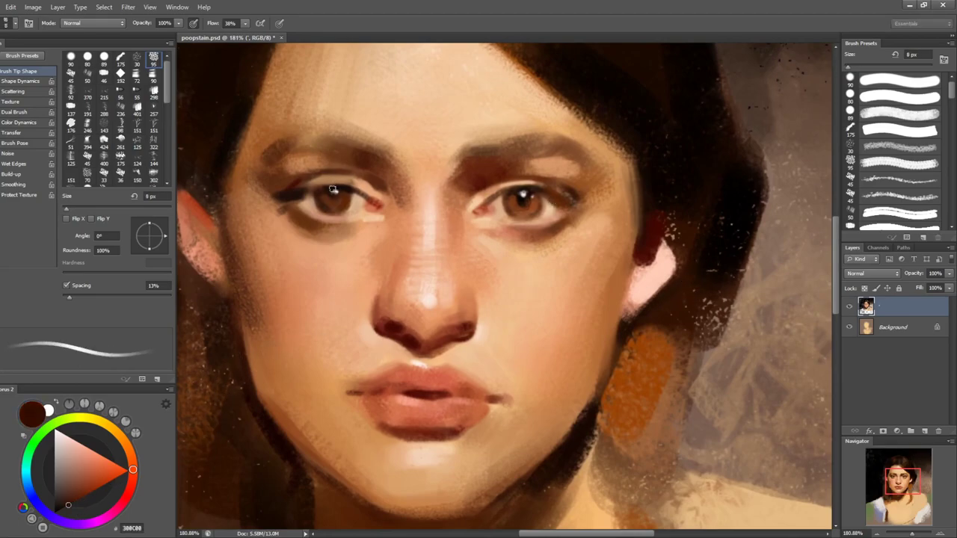
pyautogui.click(47, 507)
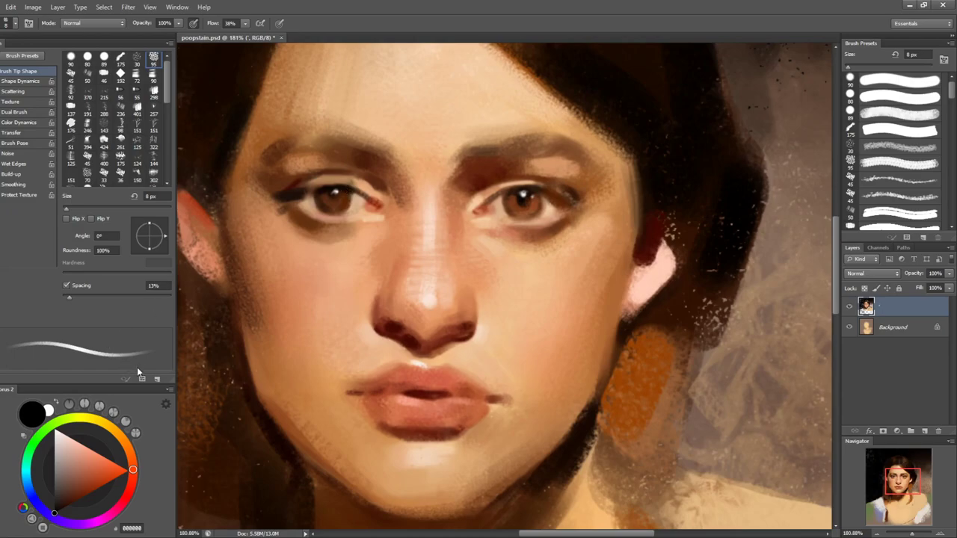
pyautogui.hotkey('shift', 'b')
pyautogui.press('[')
pyautogui.press('[')
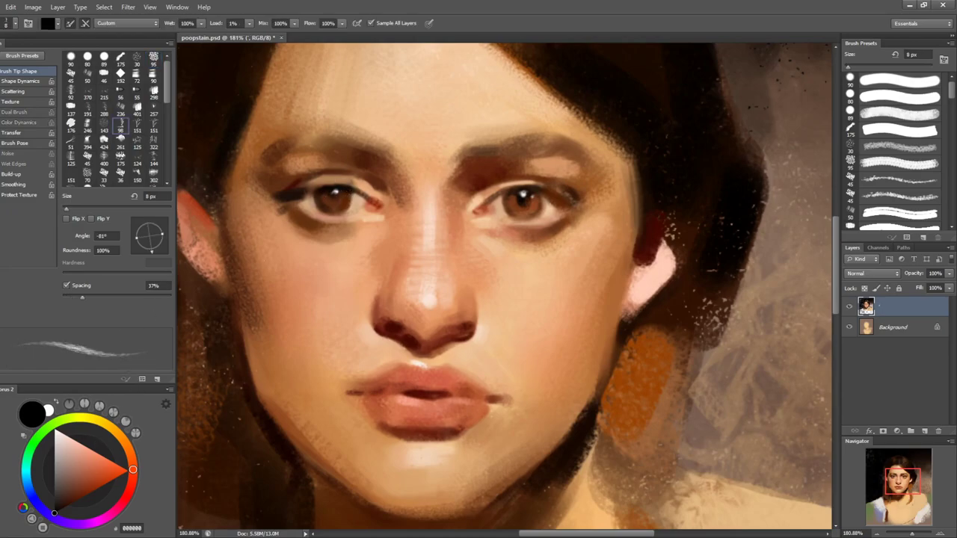
pyautogui.hotkey('shift', 'b')
# - Touch up the iris highlight of the left-hand eye with dark grey 202020, using a brush up to 15 px
pyautogui.click(53, 499)
pyautogui.click(54, 497)
pyautogui.press(']')
pyautogui.press(']')
pyautogui.press(']')
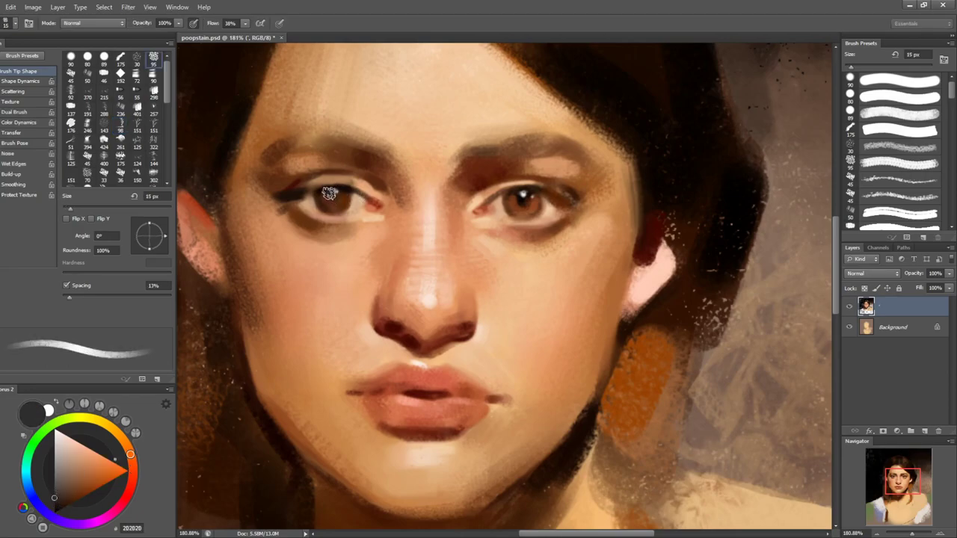
pyautogui.press('[')
pyautogui.press('[')
# - Add warm brown to the iris of the right-hand eye at 6 px and pick up the near-black of its pupil
pyautogui.keyDown('alt'); pyautogui.click(521, 200); pyautogui.keyUp('alt')
pyautogui.press('[')
pyautogui.press('[')
pyautogui.press('[')
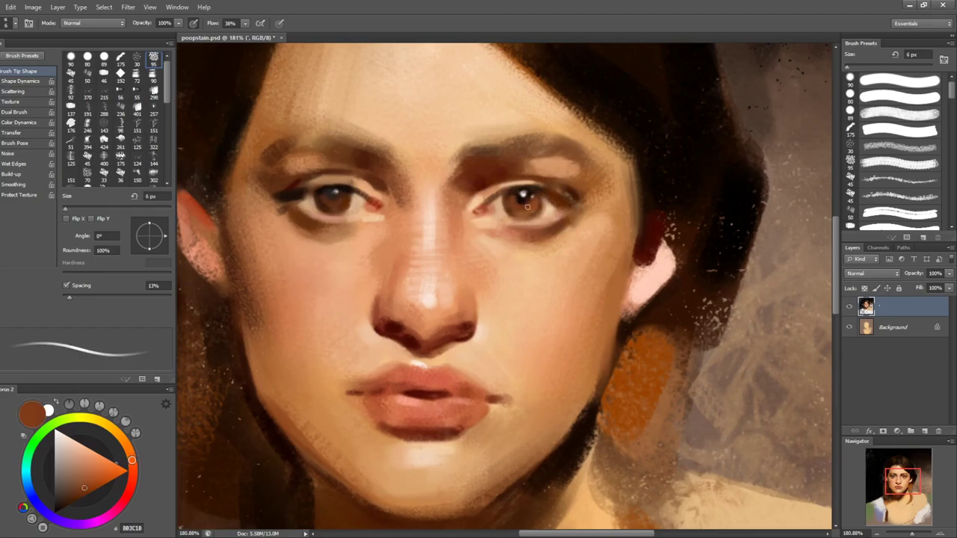
pyautogui.keyDown('alt'); pyautogui.click(521, 201); pyautogui.keyUp('alt')
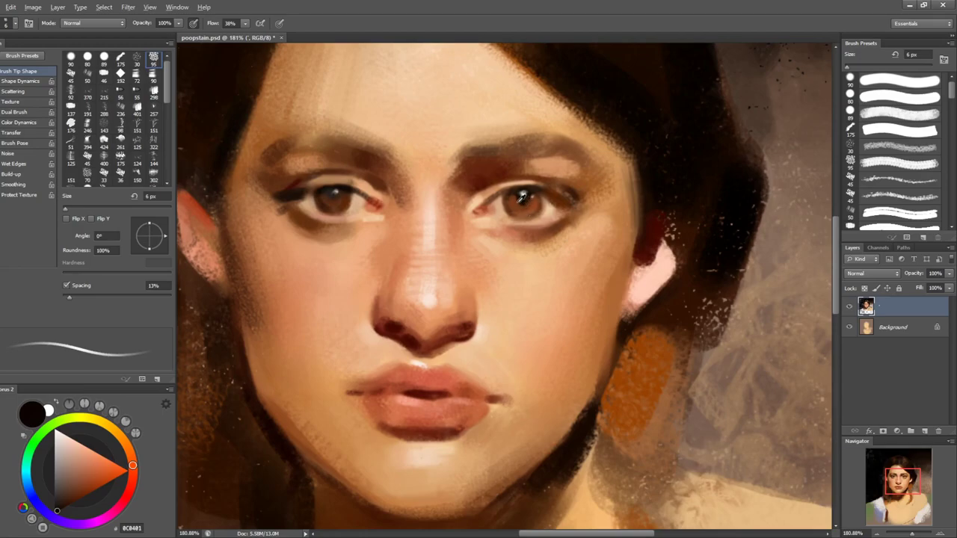
# - Rework the iris and pupil of the right-hand eye with sampled brown and dark brown at 6 to 10 px
pyautogui.keyDown('alt'); pyautogui.click(519, 206); pyautogui.keyUp('alt')
pyautogui.press(']')
pyautogui.press(']')
pyautogui.press(']')
pyautogui.press(']')
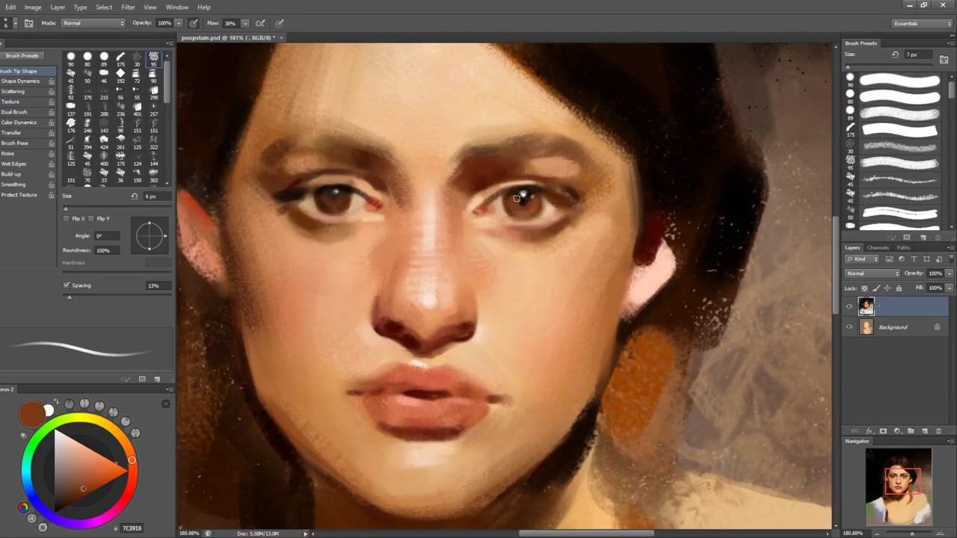
pyautogui.keyDown('alt'); pyautogui.click(521, 195); pyautogui.keyUp('alt')
pyautogui.keyDown('alt'); pyautogui.click(529, 196); pyautogui.keyUp('alt')
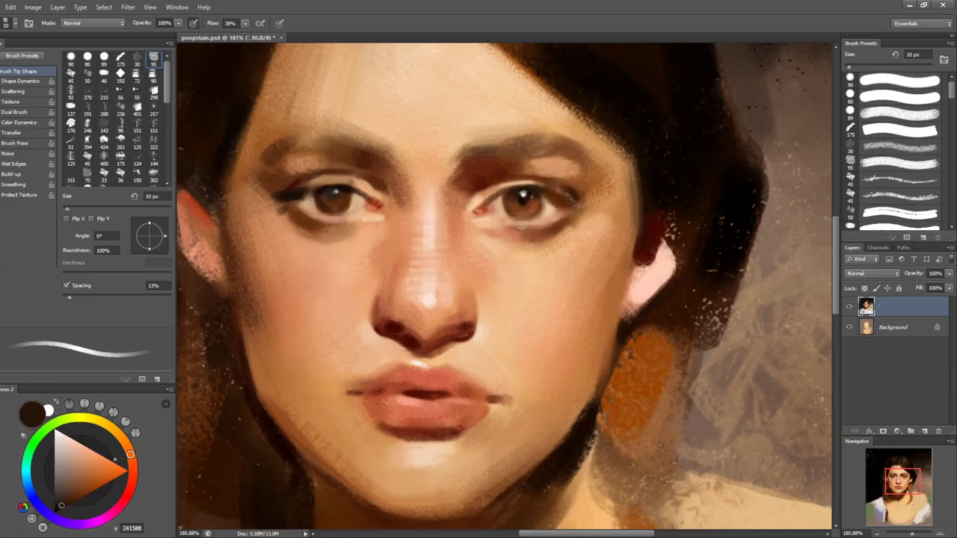
# - Refine the iris details of the right-hand eye with sampled orange-brown and dark brown, reducing the brush to 4 px
pyautogui.press('[')
pyautogui.press('[')
pyautogui.press('[')
pyautogui.keyDown('alt'); pyautogui.click(530, 200); pyautogui.keyUp('alt')
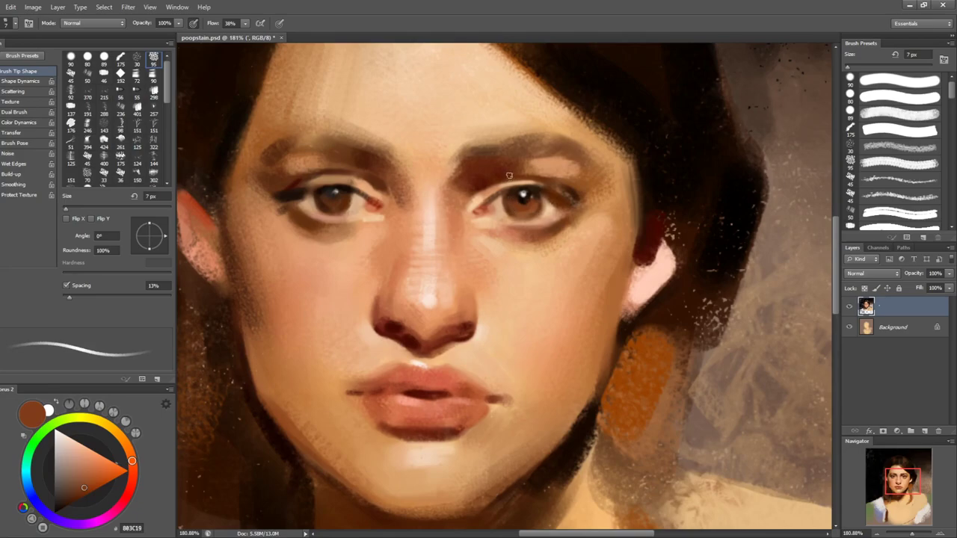
pyautogui.keyDown('alt'); pyautogui.click(514, 197); pyautogui.keyUp('alt')
pyautogui.keyDown('alt'); pyautogui.click(545, 206); pyautogui.keyUp('alt')
pyautogui.press('[')
pyautogui.press('[')
pyautogui.press('[')
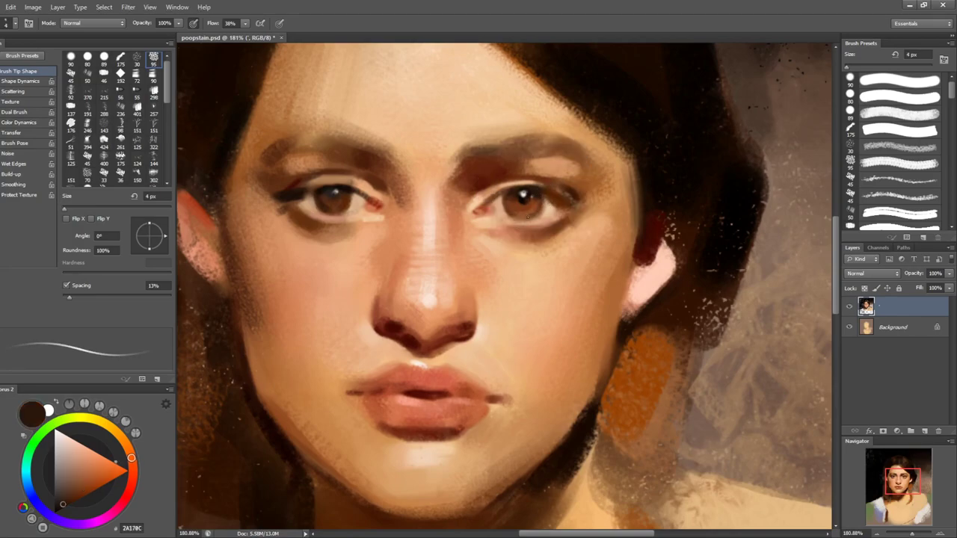
# - Deepen the dark edges of the right-hand eye's iris with black at 4 to 6 px
pyautogui.moveTo(58, 486); pyautogui.dragTo(54, 513)
pyautogui.press(']')
pyautogui.press(']')
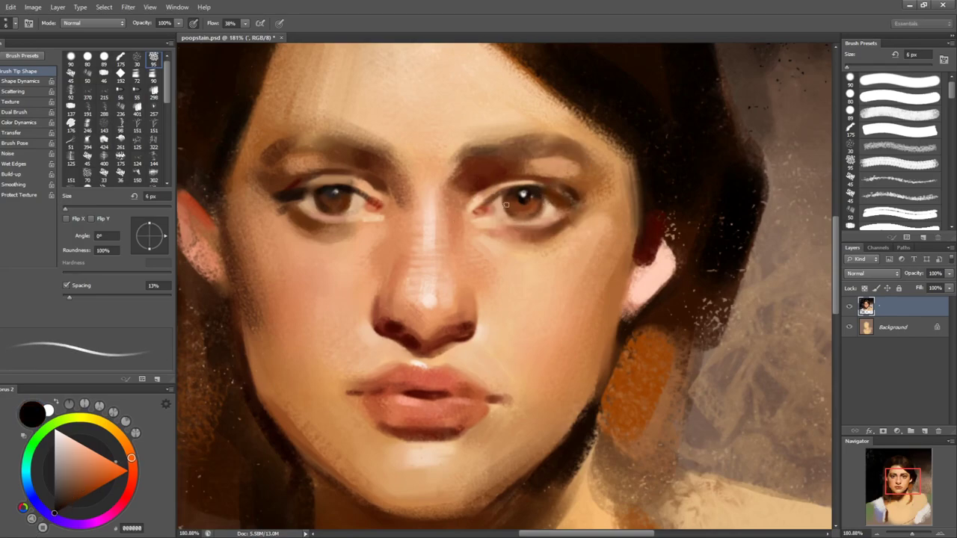
pyautogui.press('[')
pyautogui.press('[')
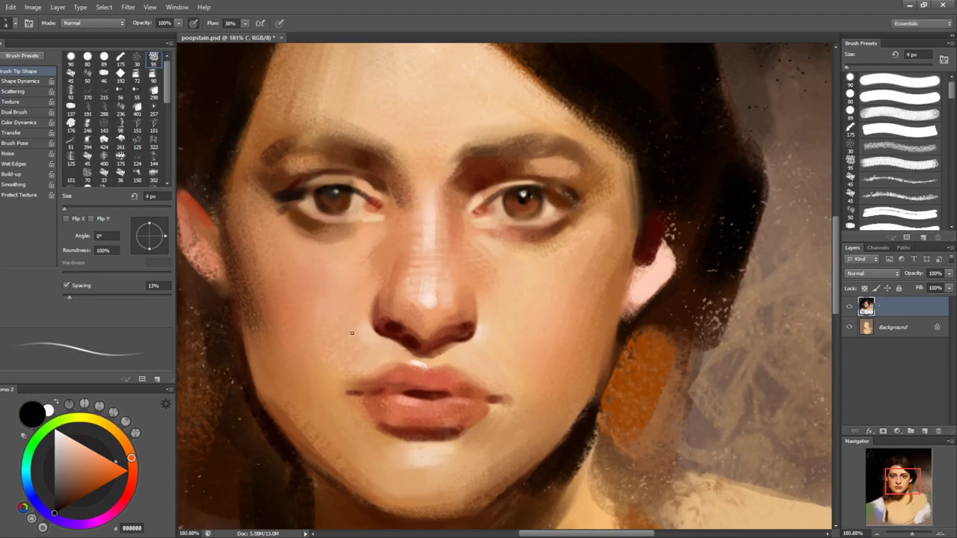
# - Tilt the canvas and darken the upper lash line of the right-hand eye with dark brown tones at about 7 px
pyautogui.press('r')
pyautogui.moveTo(615, 292); pyautogui.dragTo(566, 195)
pyautogui.press('b')
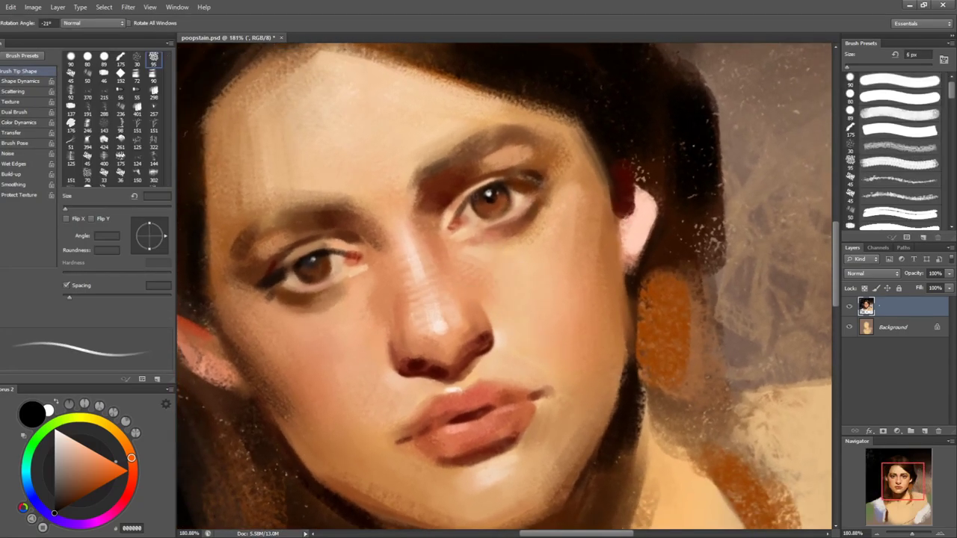
pyautogui.press(']')
pyautogui.press(']')
pyautogui.press(']')
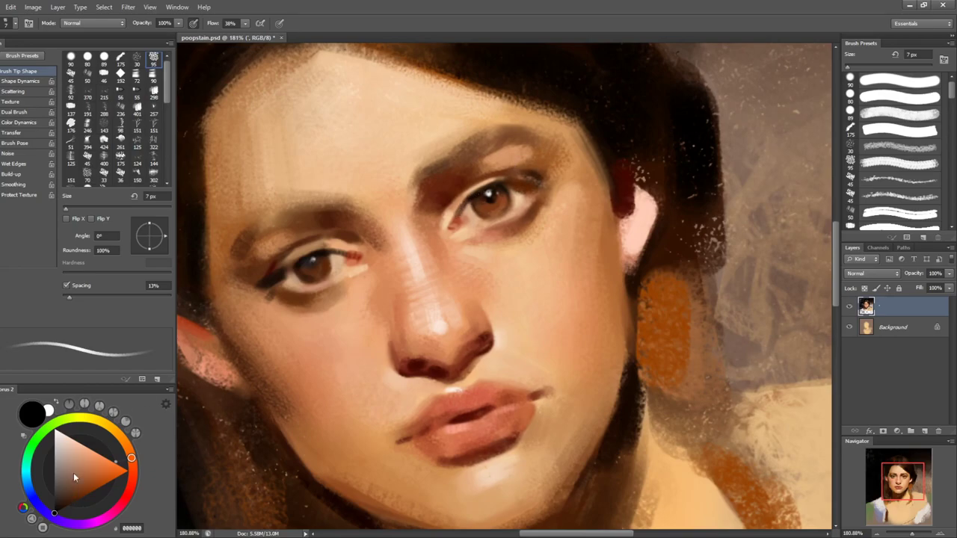
pyautogui.moveTo(87, 503); pyautogui.dragTo(71, 503)
pyautogui.press('[')
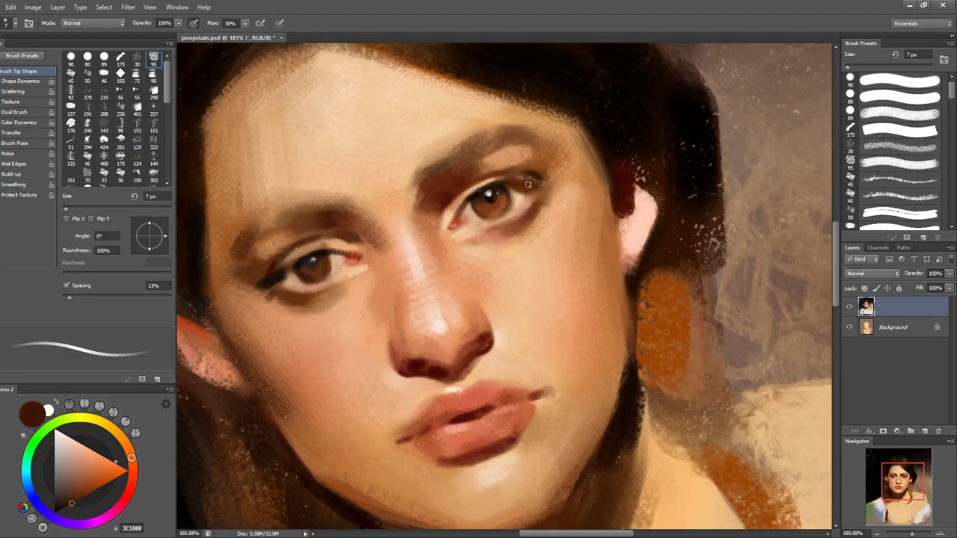
pyautogui.keyDown('alt'); pyautogui.click(500, 177); pyautogui.keyUp('alt')
pyautogui.keyDown('alt'); pyautogui.click(519, 181); pyautogui.keyUp('alt')
pyautogui.moveTo(486, 185); pyautogui.dragTo(511, 179)
# - Set the canvas upright and blend the outer corner of the right-hand eye with sampled browns at 8 px
pyautogui.press('r')
pyautogui.moveTo(575, 254)
pyautogui.mouseDown()
pyautogui.moveTo(578, 353)
pyautogui.moveTo(619, 223)
pyautogui.mouseUp()
pyautogui.press('b')
pyautogui.press(']')
pyautogui.press(']')
pyautogui.press(']')
pyautogui.press(']')
pyautogui.press(']')
pyautogui.press('[')
pyautogui.press('[')
pyautogui.press('[')
pyautogui.moveTo(561, 192); pyautogui.dragTo(574, 208)
pyautogui.keyDown('alt'); pyautogui.click(567, 205); pyautogui.keyUp('alt')
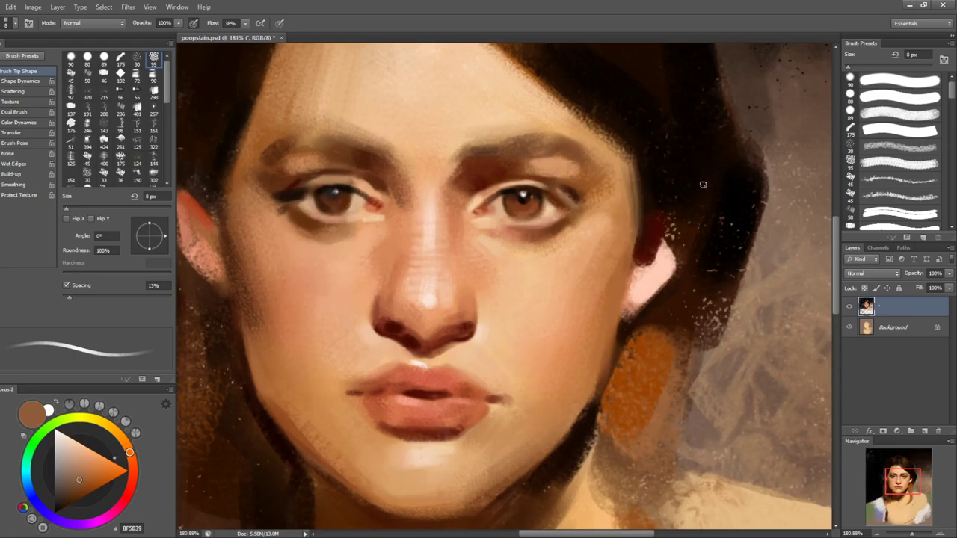
pyautogui.keyDown('alt'); pyautogui.click(535, 175); pyautogui.keyUp('alt')
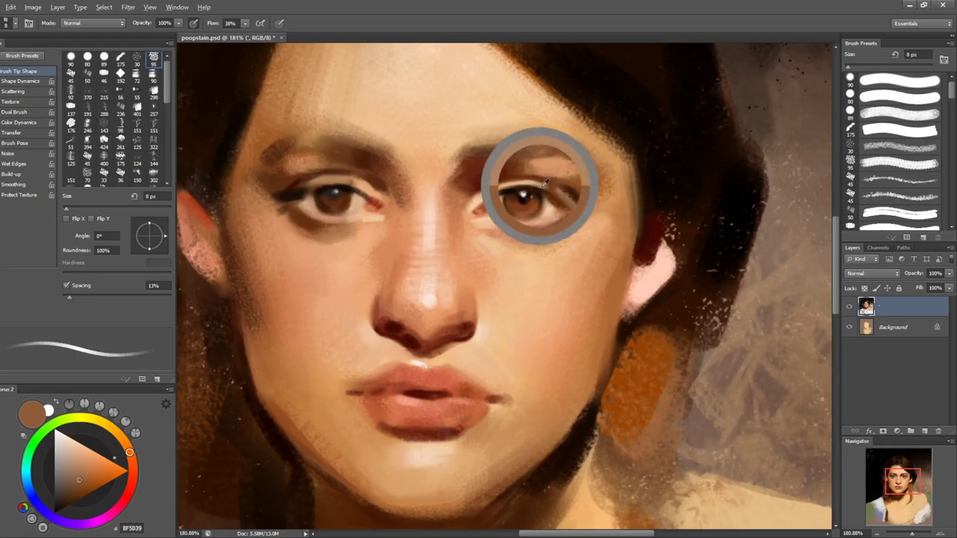
pyautogui.keyDown('alt'); pyautogui.click(568, 199); pyautogui.keyUp('alt')
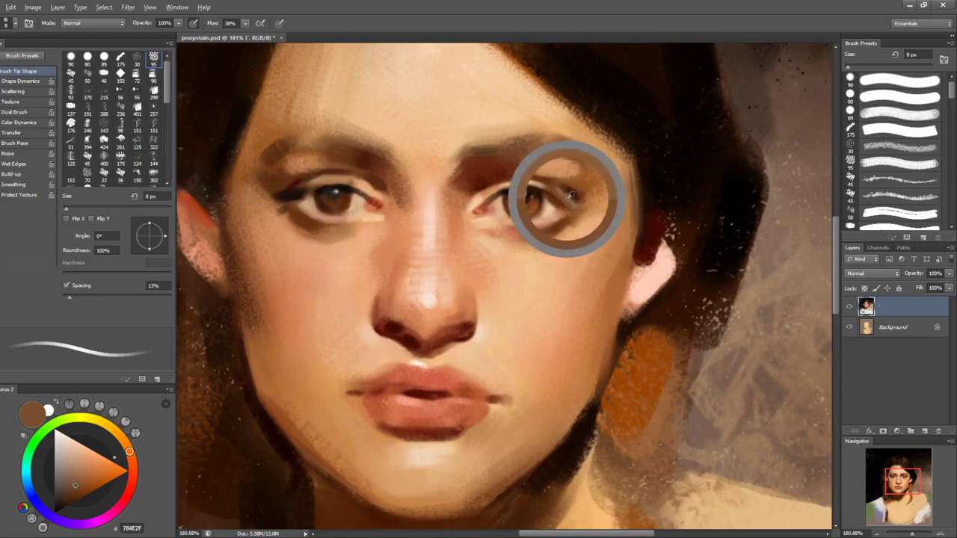
# - Shade around the outer corner of the right-hand eye with a sampled dark reddish brown, enlarging the brush to 20 px
pyautogui.keyDown('alt'); pyautogui.click(493, 180); pyautogui.keyUp('alt')
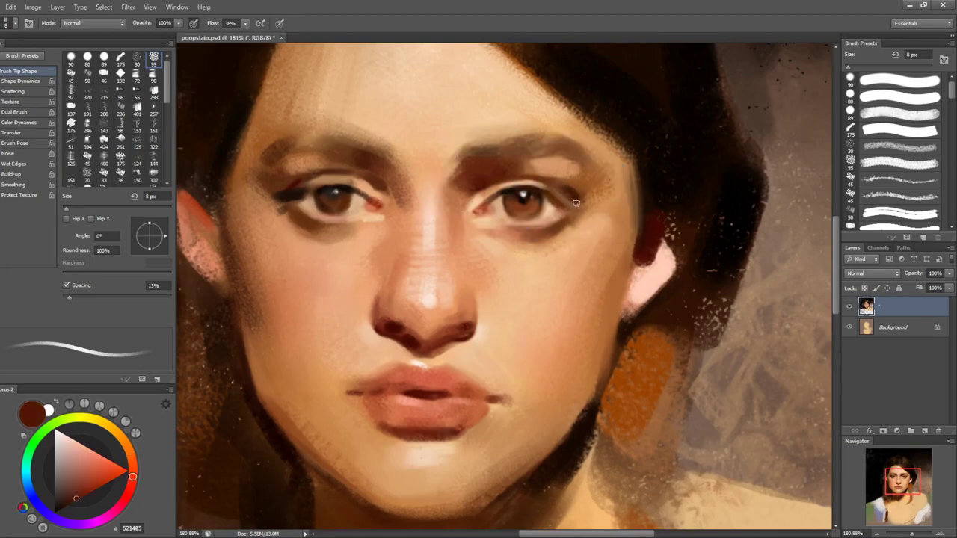
pyautogui.press(']')
pyautogui.press(']')
pyautogui.press(']')
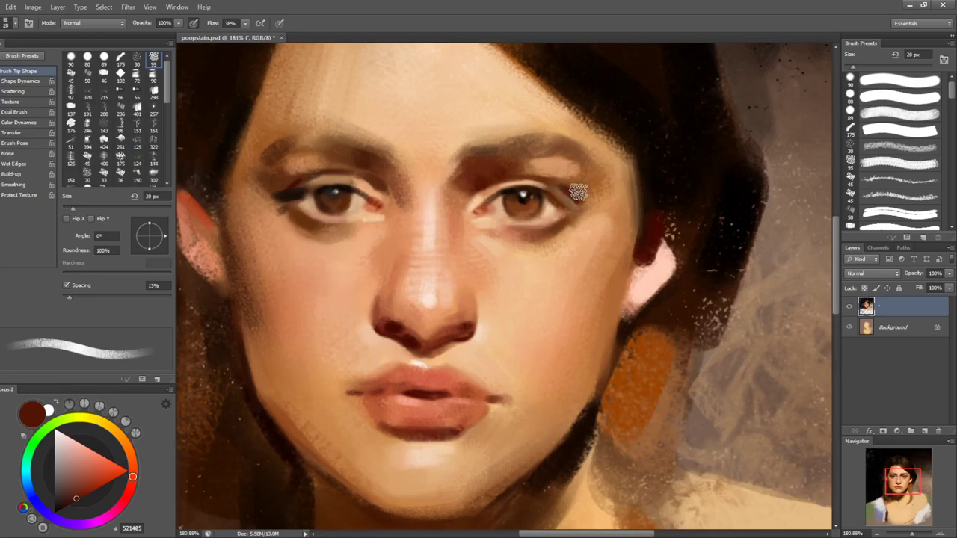
# - Tilt the canvas and blend the shadow between the right-hand eye's upper lid and brow with sampled browns at about 20 px
pyautogui.press('r')
pyautogui.moveTo(572, 194)
pyautogui.mouseDown()
pyautogui.moveTo(576, 160)
pyautogui.moveTo(482, 196)
pyautogui.mouseUp()
pyautogui.keyDown('alt'); pyautogui.click(453, 179); pyautogui.keyUp('alt')
pyautogui.press('[')
pyautogui.press('[')
pyautogui.keyDown('alt'); pyautogui.click(458, 183); pyautogui.keyUp('alt')
pyautogui.moveTo(106, 468); pyautogui.dragTo(88, 458)
pyautogui.press(']')
pyautogui.keyDown('alt'); pyautogui.click(439, 191); pyautogui.keyUp('alt')
pyautogui.keyDown('alt'); pyautogui.click(452, 178); pyautogui.keyUp('alt')
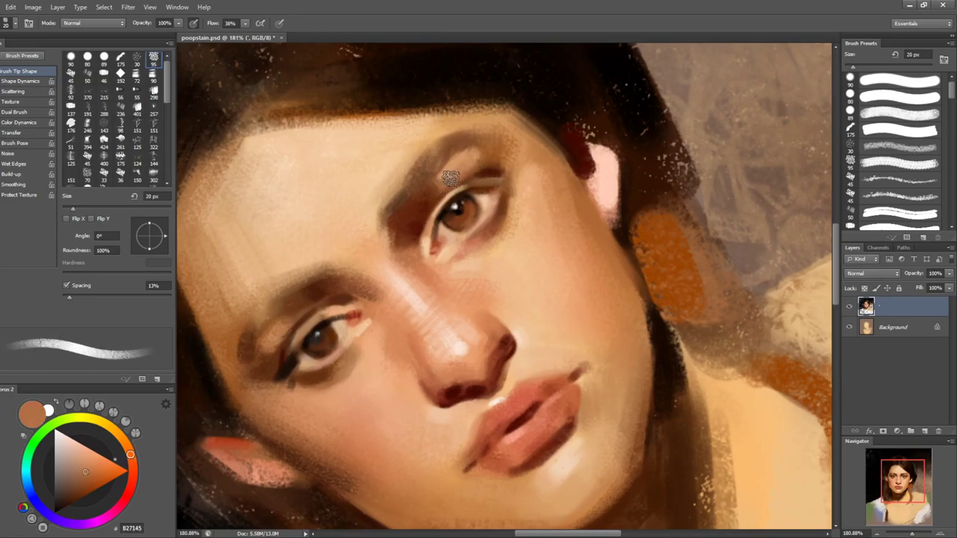
# - Lighten the skin beneath the outer part of the right-hand eyebrow with sampled skin tones at 20 px
pyautogui.keyDown('alt'); pyautogui.click(461, 162); pyautogui.keyUp('alt')
pyautogui.keyDown('alt'); pyautogui.click(463, 164); pyautogui.keyUp('alt')
pyautogui.moveTo(463, 157)
pyautogui.mouseDown()
pyautogui.moveTo(458, 166)
pyautogui.moveTo(470, 159)
pyautogui.mouseUp()
pyautogui.keyDown('alt'); pyautogui.click(459, 165); pyautogui.keyUp('alt')
# - Try a stroke with an enlarged brush and a sampled skin tone above the right-hand eye's upper lid, and undo it
pyautogui.press(']')
pyautogui.press(']')
pyautogui.press(']')
pyautogui.keyDown('alt'); pyautogui.click(445, 172); pyautogui.keyUp('alt')
pyautogui.press(']')
pyautogui.press(']')
pyautogui.hotkey('ctrl', 'z')
pyautogui.press('[')
pyautogui.press('[')
pyautogui.press('[')
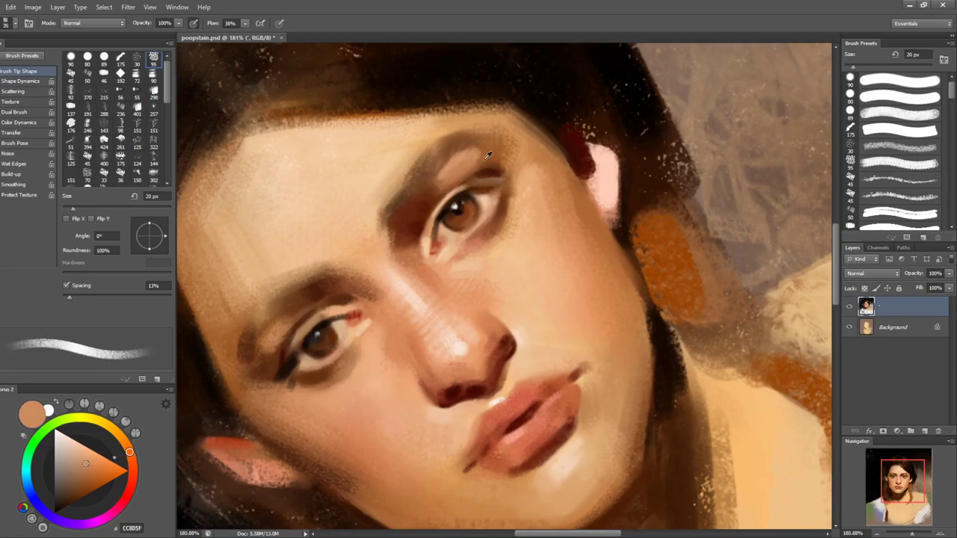
# - Blend the area beneath the right-hand eyebrow with sampled tones at 20 px, and set the canvas upright
pyautogui.keyDown('alt'); pyautogui.click(419, 205); pyautogui.keyUp('alt')
pyautogui.keyDown('alt'); pyautogui.click(438, 130); pyautogui.keyUp('alt')
pyautogui.moveTo(473, 161)
pyautogui.mouseDown()
pyautogui.moveTo(449, 177)
pyautogui.moveTo(457, 169)
pyautogui.mouseUp()
pyautogui.press('r')
pyautogui.moveTo(590, 246); pyautogui.dragTo(649, 359)
pyautogui.press('b')
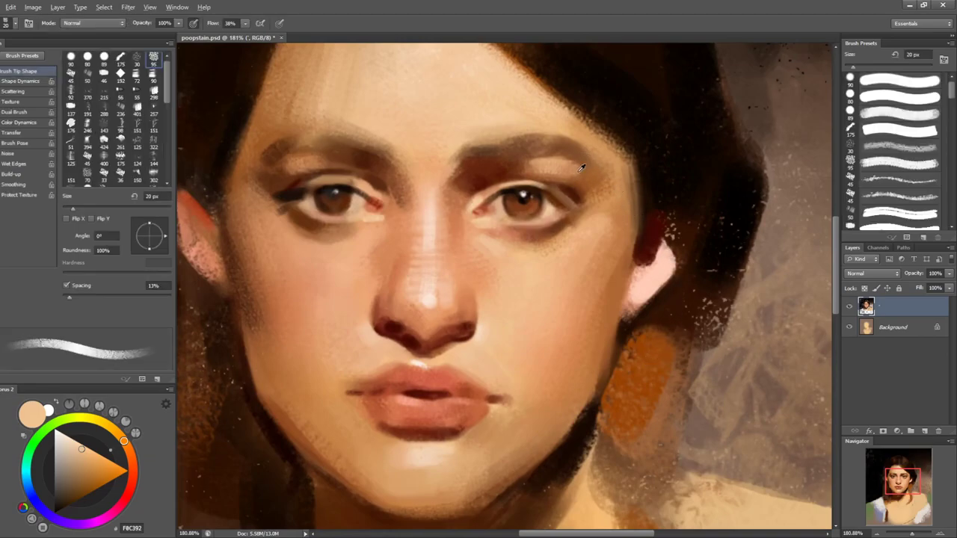
# - Sample a brown beside the right-hand eye and switch to the speckled 30 px brush at 25 px, 1% spacing and 64% flow
pyautogui.keyDown('alt'); pyautogui.click(573, 194); pyautogui.keyUp('alt')
pyautogui.keyDown('alt'); pyautogui.click(588, 187); pyautogui.keyUp('alt')
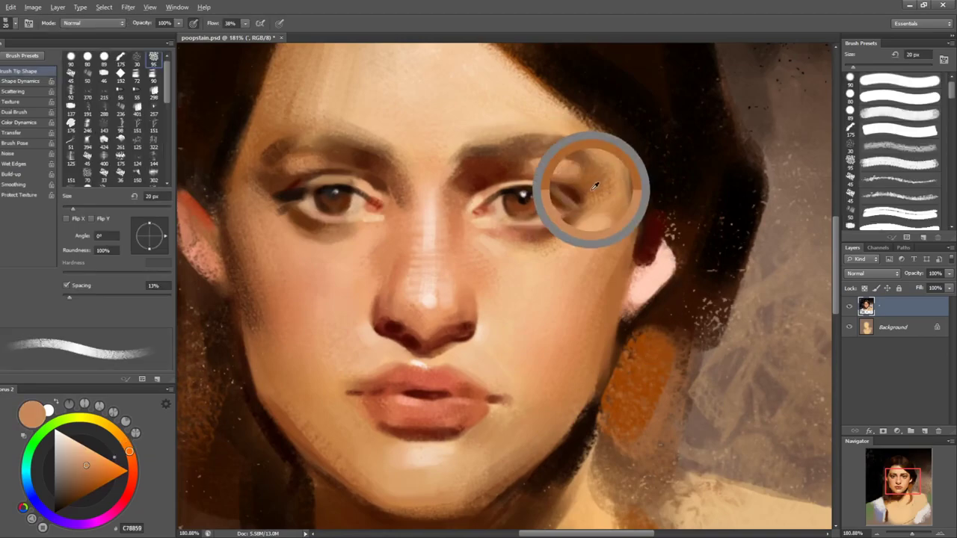
pyautogui.click(885, 151)
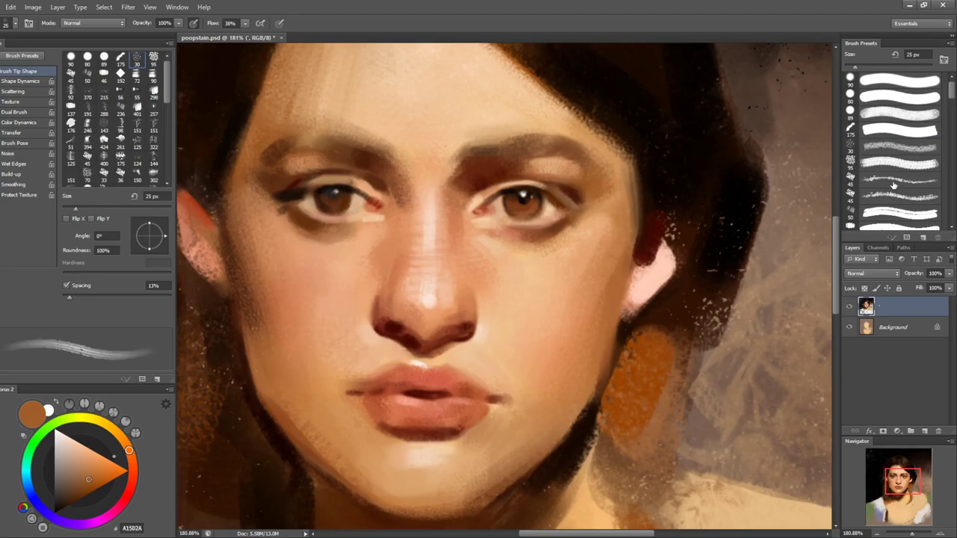
pyautogui.moveTo(68, 303); pyautogui.dragTo(62, 298)
pyautogui.hotkey('shift', '6')
pyautogui.hotkey('shift', '4')
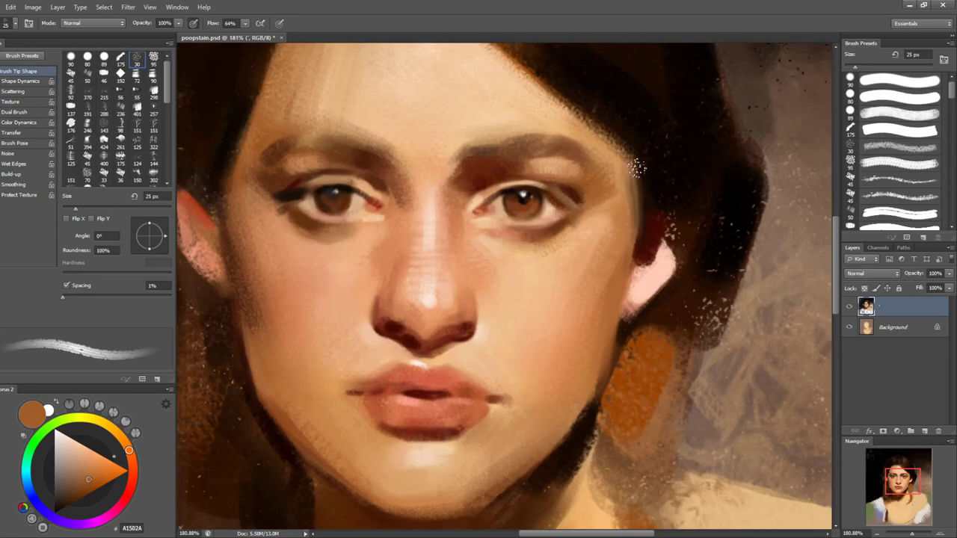
# - Blend the skin beneath the right-hand eye and on the upper cheek with sampled skin tones at 25 to 40 px
pyautogui.keyDown('alt'); pyautogui.click(611, 193); pyautogui.keyUp('alt')
pyautogui.keyDown('alt'); pyautogui.click(486, 252); pyautogui.keyUp('alt')
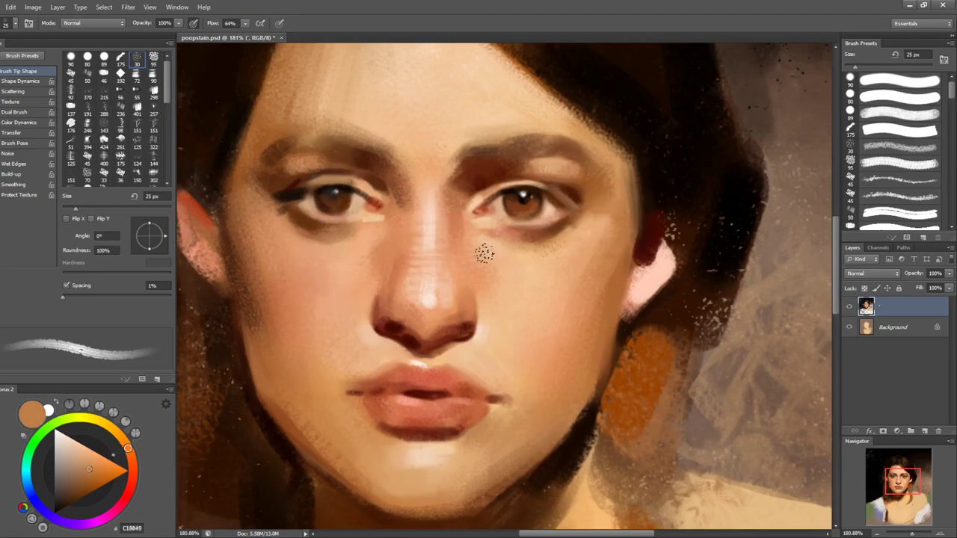
pyautogui.keyDown('alt'); pyautogui.click(511, 235); pyautogui.keyUp('alt')
pyautogui.keyDown('alt'); pyautogui.click(518, 311); pyautogui.keyUp('alt')
pyautogui.press(']')
pyautogui.press(']')
pyautogui.press(']')
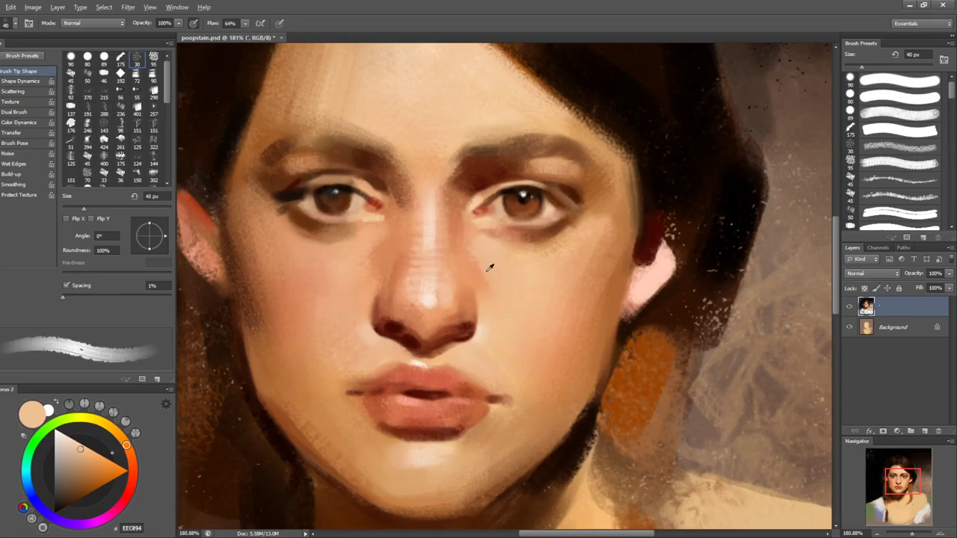
pyautogui.keyDown('alt'); pyautogui.click(505, 255); pyautogui.keyUp('alt')
pyautogui.keyDown('alt'); pyautogui.click(489, 269); pyautogui.keyUp('alt')
pyautogui.press('[')
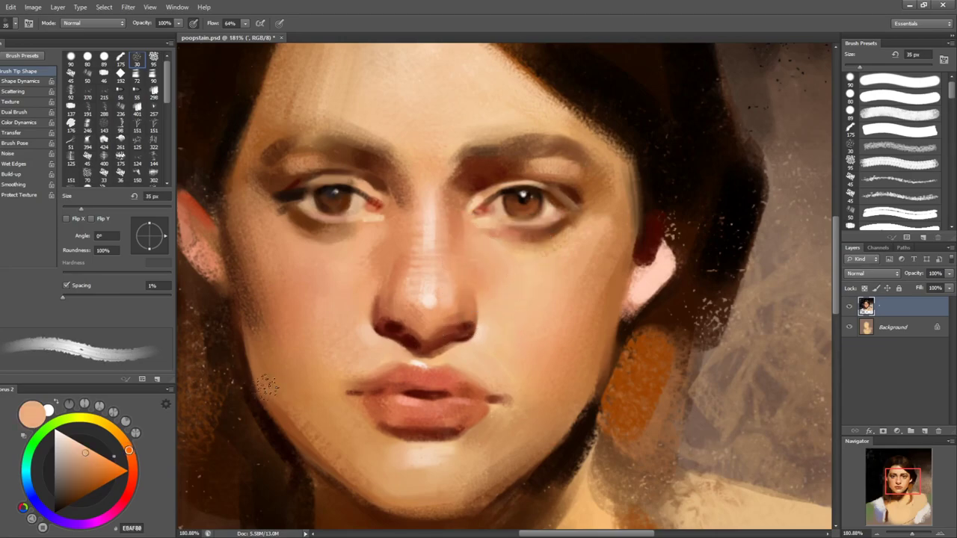
# - Set the colour to white and paint small highlights on the cheek beneath the right-hand eye's inner corner at 8 px
pyautogui.moveTo(74, 455); pyautogui.dragTo(54, 428)
pyautogui.press('[')
pyautogui.press('[')
pyautogui.press('[')
pyautogui.press('[')
pyautogui.press('[')
pyautogui.press('[')
pyautogui.press('[')
pyautogui.press('[')
pyautogui.press('[')
pyautogui.press('[')
pyautogui.press('[')
pyautogui.press('[')
pyautogui.press('[')
pyautogui.press('[')
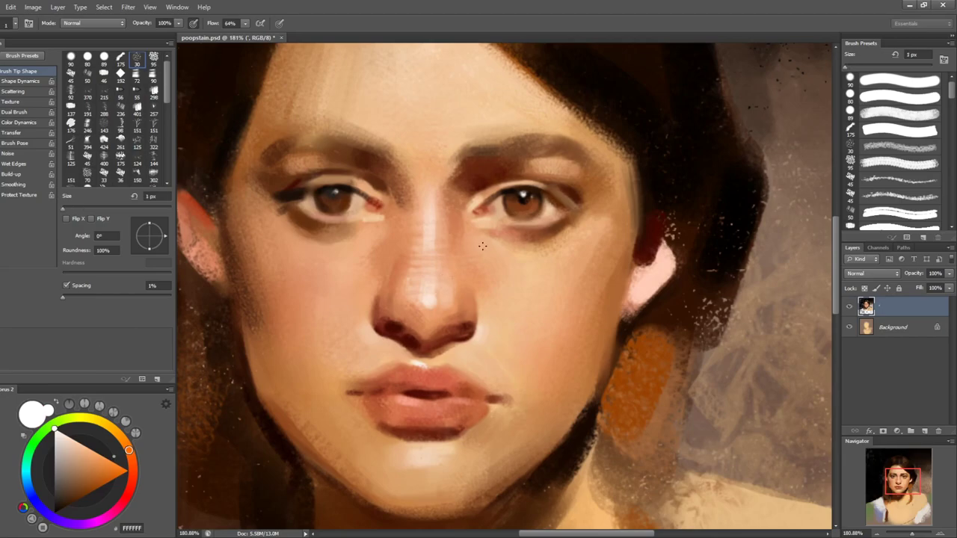
pyautogui.press(']')
pyautogui.press(']')
pyautogui.press(']')
pyautogui.press(']')
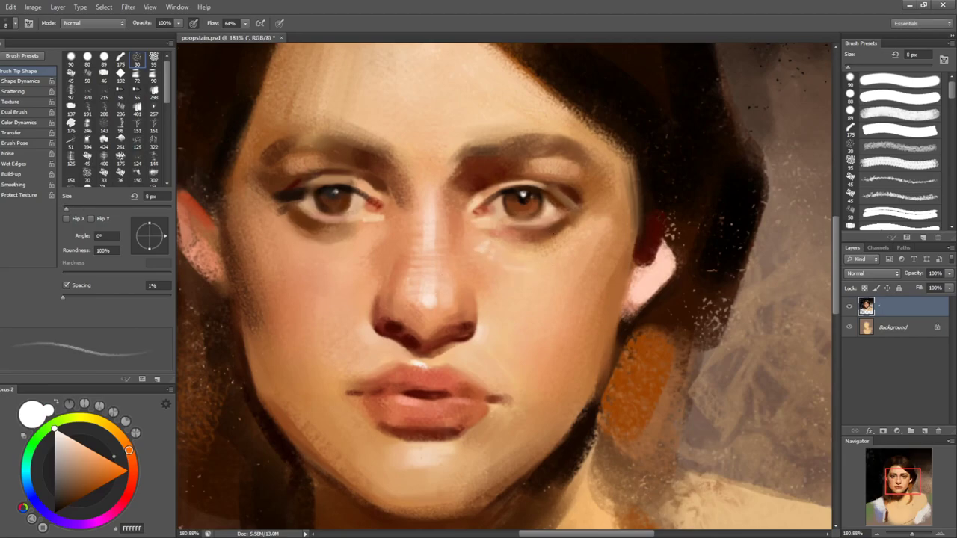
# - Extend the white highlights across the upper cheek below the right-hand eye with the brush at 15 and 9 px
pyautogui.press(']')
pyautogui.press(']')
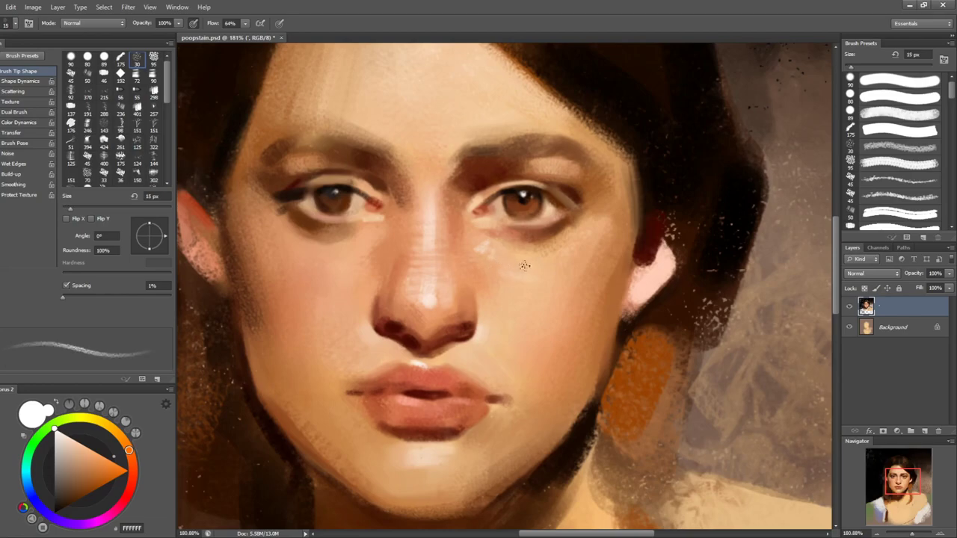
pyautogui.press('[')
pyautogui.press('[')
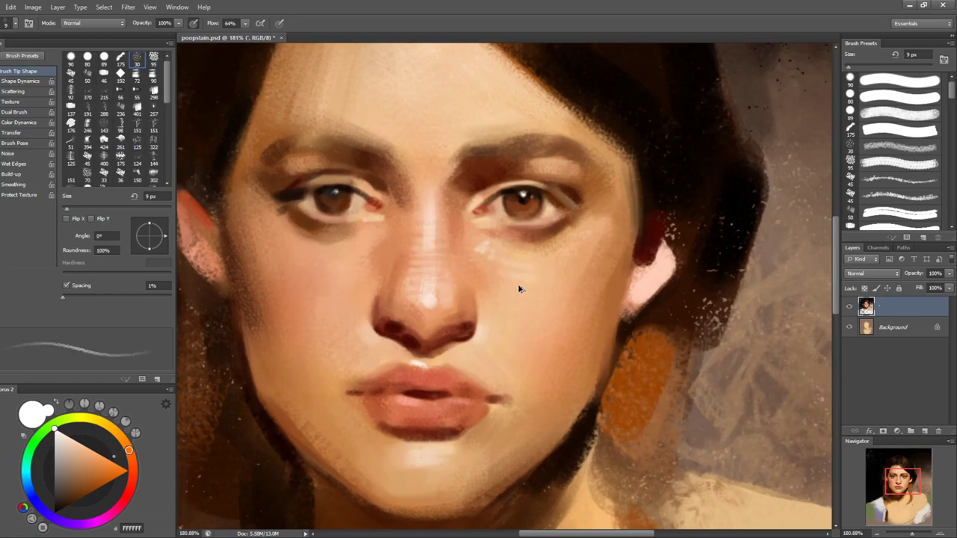
# - Soften the cheek highlights below the right-hand eye with a sampled light skin tone, enlarging the brush to 35 px
pyautogui.keyDown('alt'); pyautogui.click(521, 299); pyautogui.keyUp('alt')
pyautogui.hotkey('ctrl', 'shift', 'h')
pyautogui.hotkey('ctrl', 'shift', 'h')
pyautogui.press(']')
pyautogui.press(']')
pyautogui.moveTo(524, 201); pyautogui.dragTo(518, 207)
pyautogui.keyDown('alt'); pyautogui.click(463, 186); pyautogui.keyUp('alt')
pyautogui.press(']')
pyautogui.press(']')
pyautogui.press(']')
pyautogui.press(']')
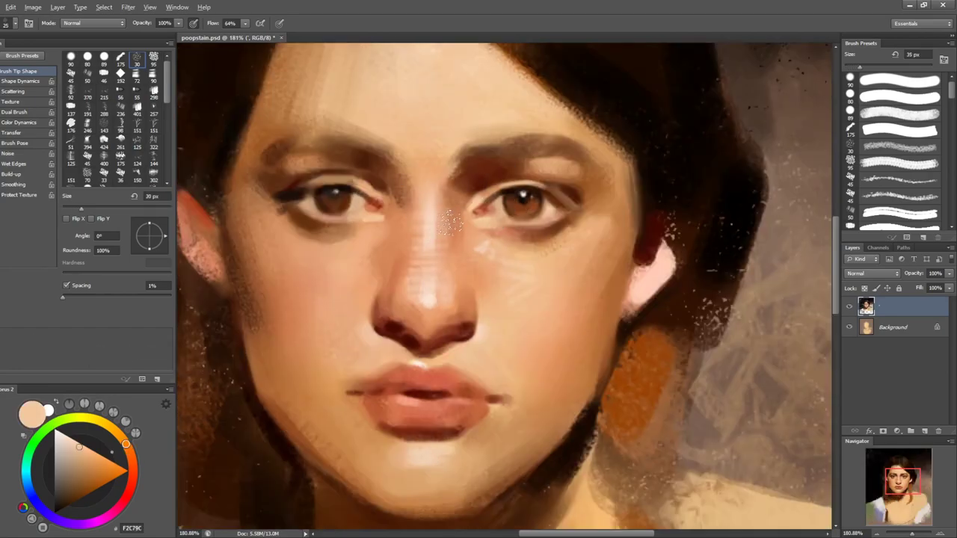
# - Shade the side of the nose bridge beside the right-hand eye with sampled reddish browns at 9 to 15 px
pyautogui.press('[')
pyautogui.press('[')
pyautogui.press('[')
pyautogui.press('[')
pyautogui.press('[')
pyautogui.press('[')
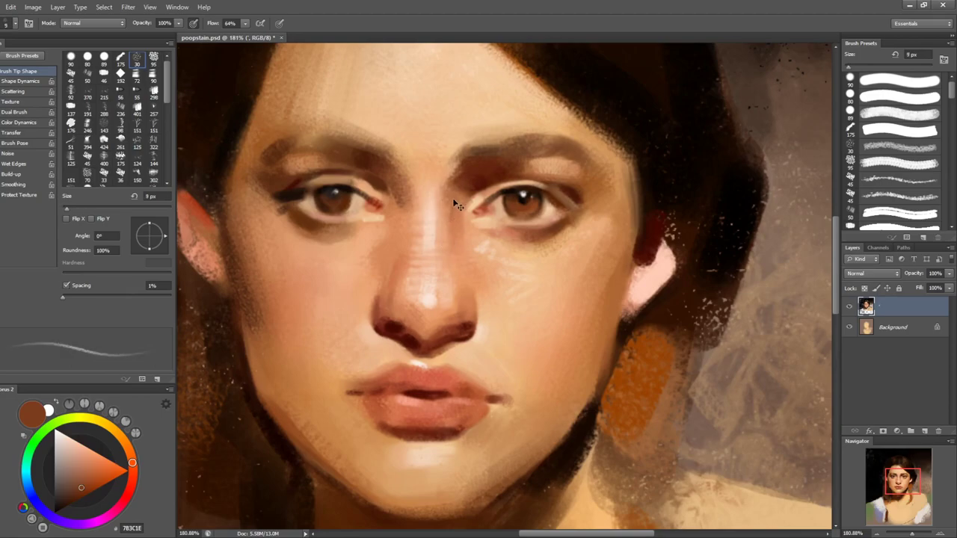
pyautogui.press(']')
pyautogui.moveTo(456, 194); pyautogui.dragTo(454, 226)
pyautogui.press(']')
pyautogui.press(']')
pyautogui.press('[')
pyautogui.press('[')
pyautogui.keyDown('alt'); pyautogui.click(454, 205); pyautogui.keyUp('alt')
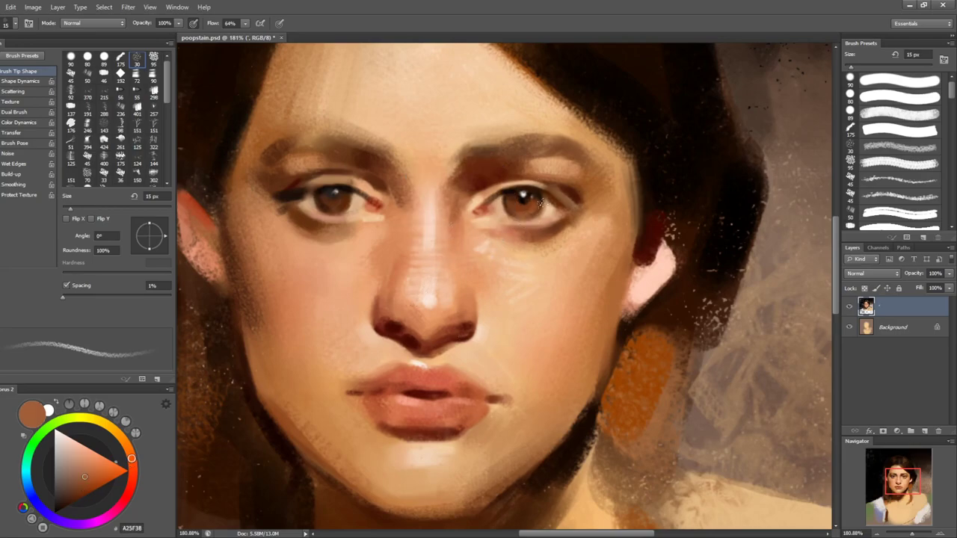
# - Switch to the round brush with 79% hardness and refine the right-hand eye's inner corner with a sampled brown at 5 px
pyautogui.keyDown('alt'); pyautogui.click(560, 196); pyautogui.keyUp('alt')
pyautogui.press(']')
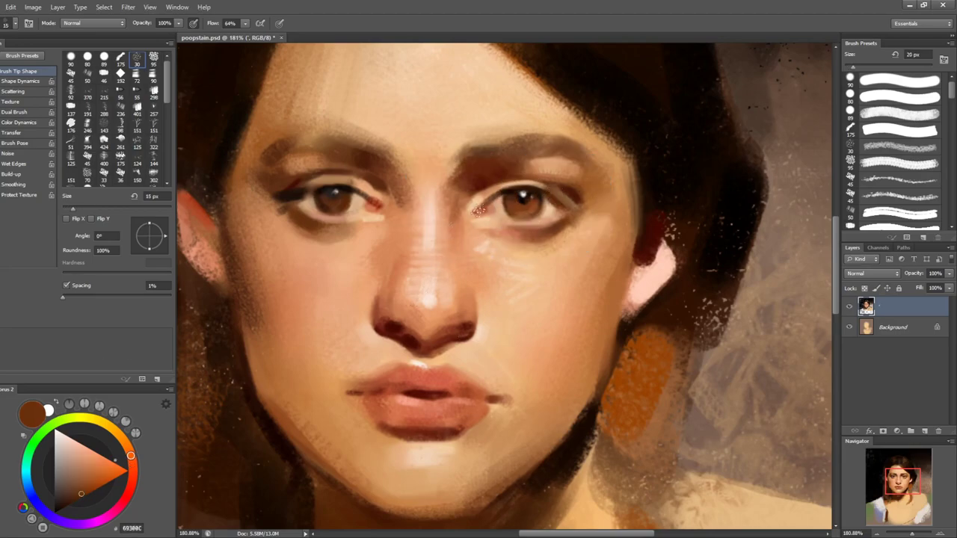
pyautogui.click(888, 84)
pyautogui.press('[')
pyautogui.press('[')
pyautogui.press('[')
pyautogui.press('[')
pyautogui.press('[')
pyautogui.press('[')
pyautogui.press('[')
pyautogui.press('[')
pyautogui.press('[')
pyautogui.press('[')
pyautogui.press('[')
pyautogui.press('[')
pyautogui.press('[')
pyautogui.press('[')
pyautogui.press('[')
pyautogui.press('[')
pyautogui.press('[')
pyautogui.press('[')
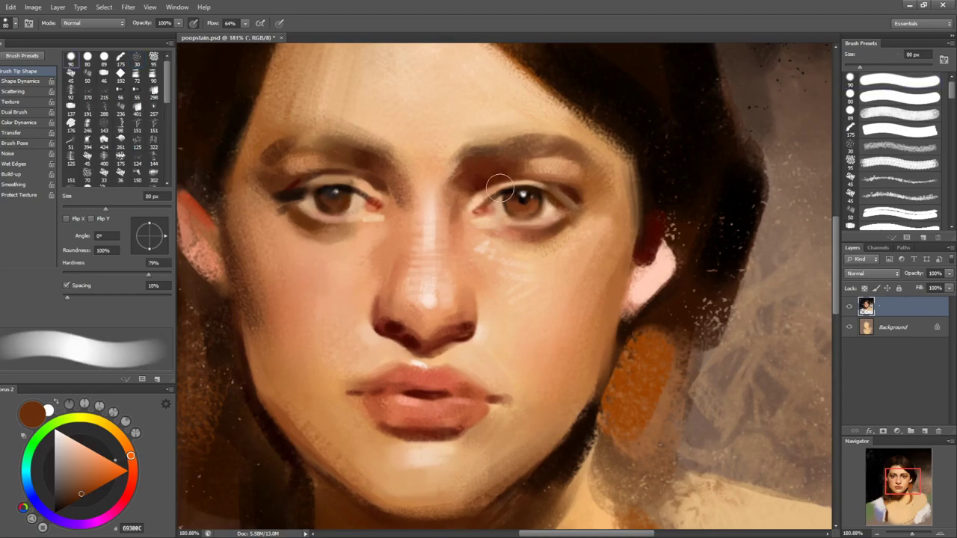
pyautogui.press(']')
pyautogui.press(']')
pyautogui.press('[')
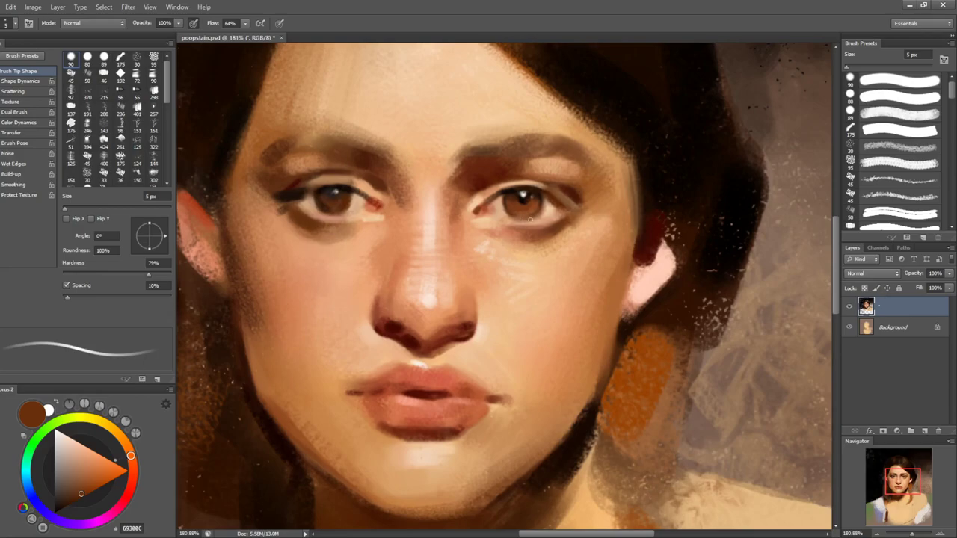
# - Paint a fine crease beneath the right-hand eye's lower lid with a sampled reddish brown at about 4 px
pyautogui.press('[')
pyautogui.press('[')
pyautogui.press('[')
pyautogui.keyDown('alt'); pyautogui.click(500, 223); pyautogui.keyUp('alt')
pyautogui.press(']')
pyautogui.press(']')
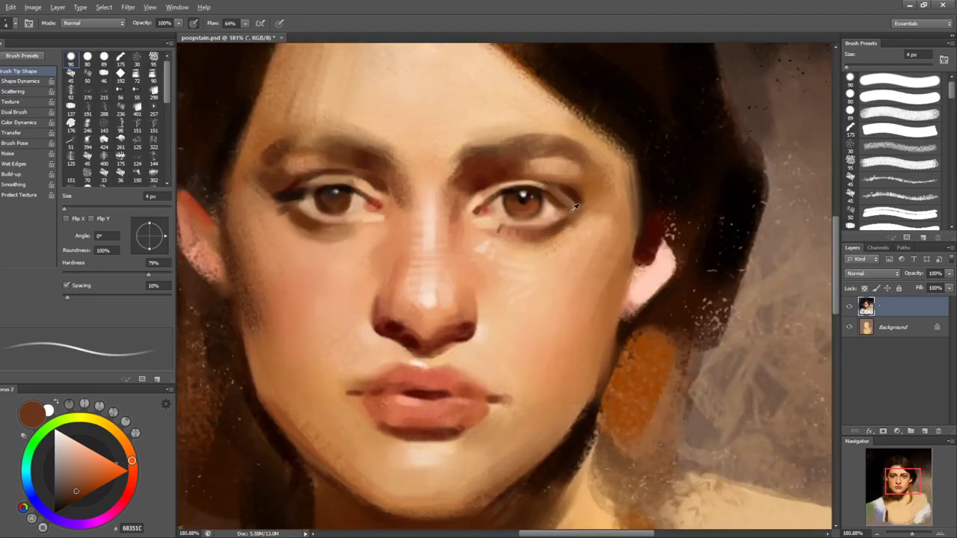
# - Define the outer corner and lower lid edge of the right-hand eye with a sampled dark reddish brown at 5 px
pyautogui.keyDown('alt'); pyautogui.click(565, 204); pyautogui.keyUp('alt')
pyautogui.press('[')
pyautogui.keyDown('alt'); pyautogui.click(570, 191); pyautogui.keyUp('alt')
pyautogui.press(']')
pyautogui.press(']')
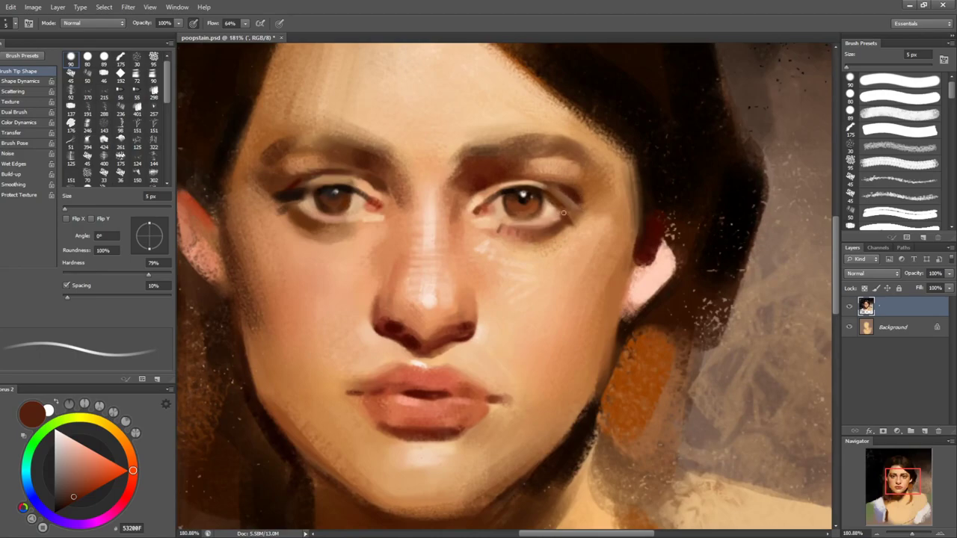
# - Tilt the canvas and darken the lash line at the right-hand eye's outer corner with a near-black brown at about 4 px
pyautogui.press('[')
pyautogui.press('r')
pyautogui.moveTo(629, 180)
pyautogui.mouseDown()
pyautogui.moveTo(516, 170)
pyautogui.moveTo(500, 181)
pyautogui.moveTo(612, 275)
pyautogui.moveTo(673, 177)
pyautogui.moveTo(694, 257)
pyautogui.mouseUp()
pyautogui.press(']')
pyautogui.press(']')
pyautogui.keyDown('alt'); pyautogui.click(473, 191); pyautogui.keyUp('alt')
pyautogui.press('r')
pyautogui.press('[')
pyautogui.press('[')
pyautogui.press('[')
pyautogui.press(']')
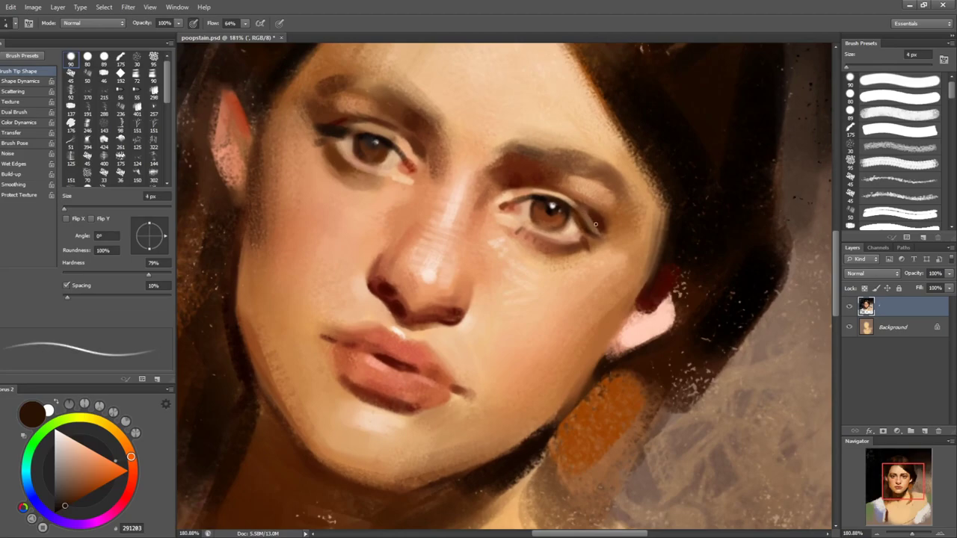
# - Blend the skin beyond the right-hand eye's outer corner with sampled browns at 7 px, and set the canvas upright
pyautogui.press(']')
pyautogui.press(']')
pyautogui.press(']')
pyautogui.keyDown('alt'); pyautogui.click(612, 218); pyautogui.keyUp('alt')
pyautogui.keyDown('alt'); pyautogui.click(610, 230); pyautogui.keyUp('alt')
pyautogui.press('r')
pyautogui.moveTo(610, 230); pyautogui.dragTo(566, 132)
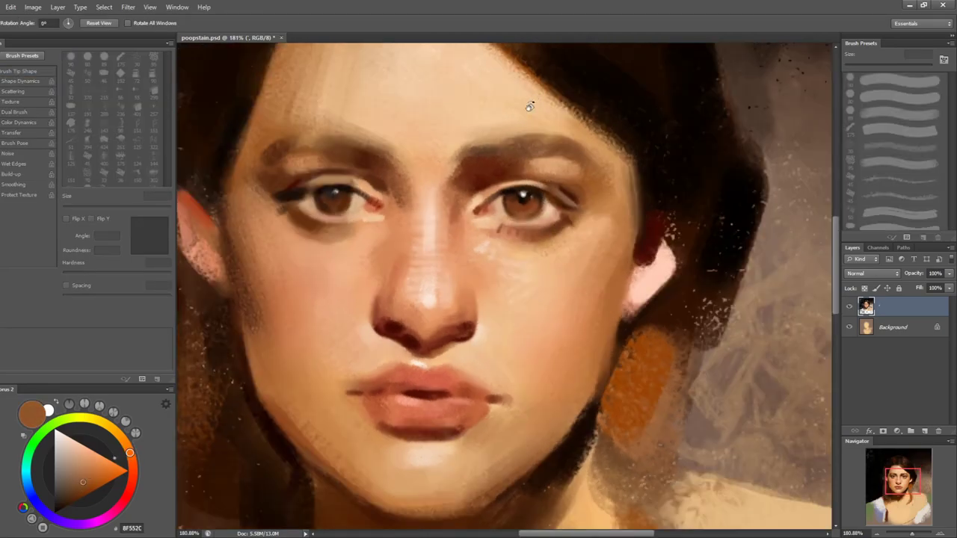
# - Tilt the canvas to -45° and refine the right-hand eye's upper eyelid fold with sampled reddish browns at about 5 px
pyautogui.moveTo(624, 208)
pyautogui.mouseDown()
pyautogui.moveTo(604, 167)
pyautogui.moveTo(575, 142)
pyautogui.mouseUp()
pyautogui.press('b')
pyautogui.keyDown('alt'); pyautogui.click(407, 210); pyautogui.keyUp('alt')
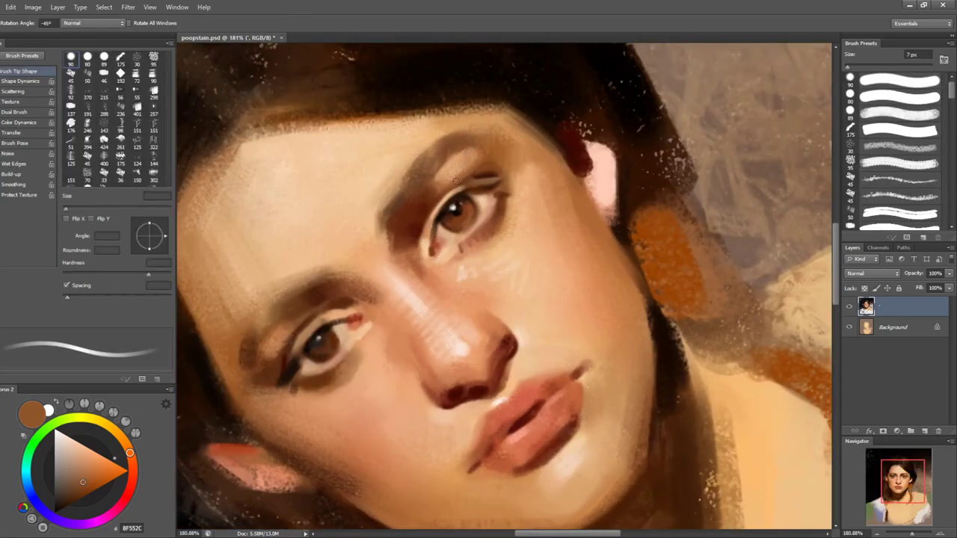
pyautogui.press('[')
pyautogui.keyDown('alt'); pyautogui.click(452, 191); pyautogui.keyUp('alt')
pyautogui.press(']')
pyautogui.press(']')
pyautogui.keyDown('alt'); pyautogui.click(440, 194); pyautogui.keyUp('alt')
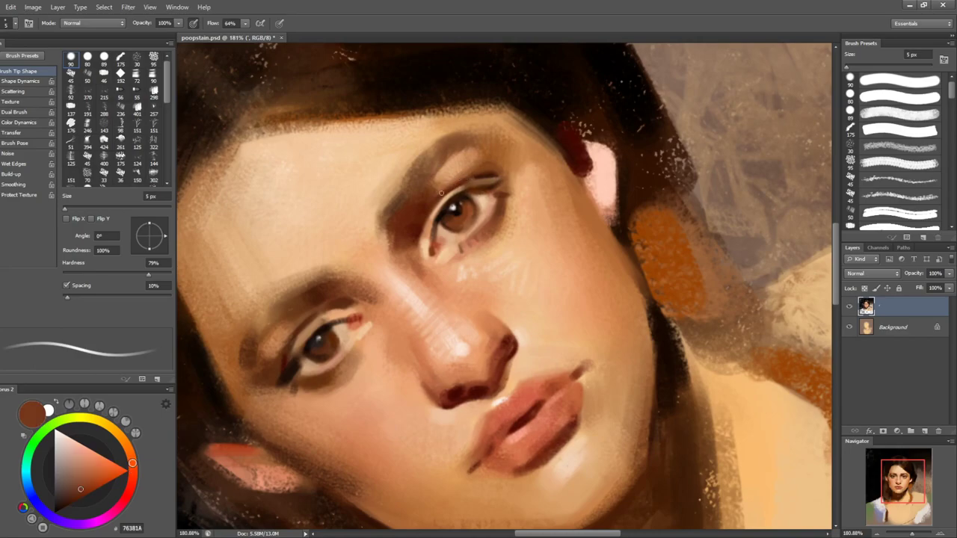
# - Darken the upper eyelid crease of the right-hand eye with a sampled dark brown at 5 px, and set the canvas upright
pyautogui.keyDown('alt'); pyautogui.click(476, 176); pyautogui.keyUp('alt')
pyautogui.press('r')
pyautogui.moveTo(667, 235); pyautogui.dragTo(680, 402)
pyautogui.press('b')
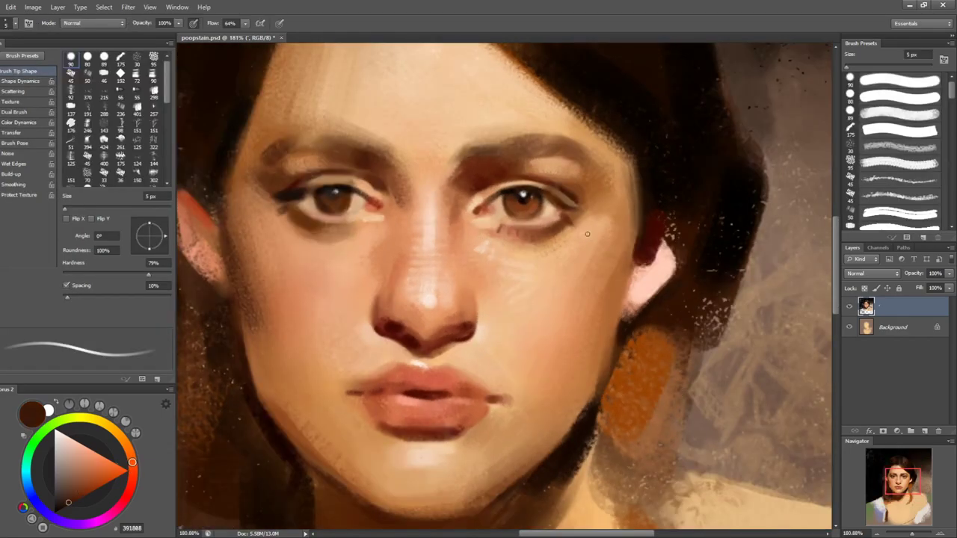
pyautogui.hotkey('shift', 'b')
pyautogui.hotkey('shift', 'b')
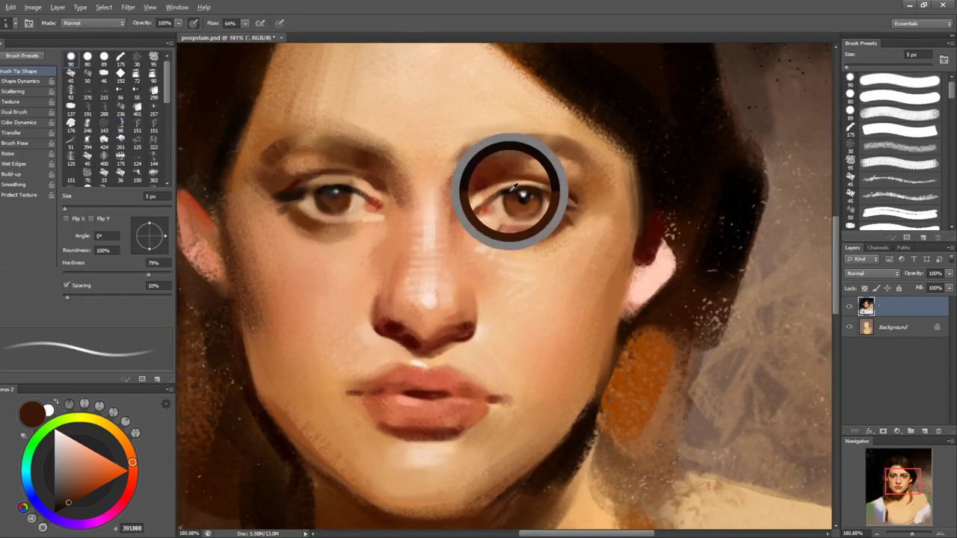
# - Darken the upper lash line above the right-hand eye's iris with a sampled near-black brown at 3 to 5 px
pyautogui.keyDown('alt'); pyautogui.click(512, 188); pyautogui.keyUp('alt')
pyautogui.press('[')
pyautogui.press('[')
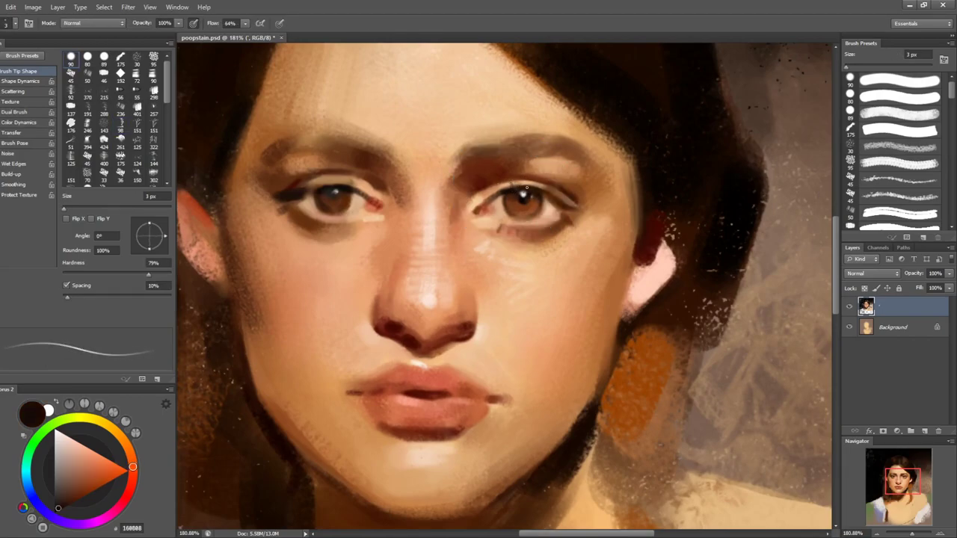
pyautogui.press(']')
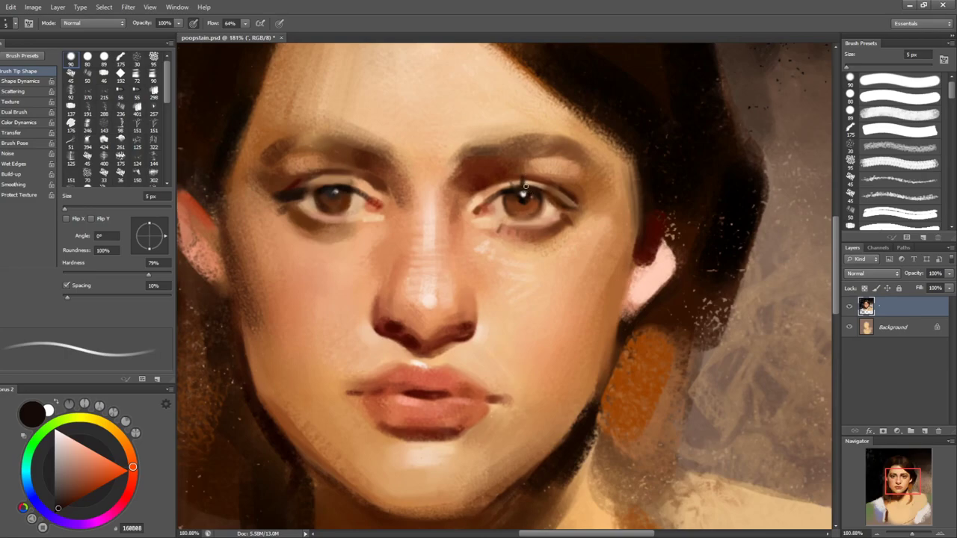
pyautogui.press('[')
pyautogui.press('[')
pyautogui.press('[')
pyautogui.press('[')
pyautogui.press(']')
pyautogui.press(']')
pyautogui.press(']')
pyautogui.press(']')
# - Refine the right-hand eye's upper lash line at about 4 px, checking the portrait in a mirrored view and flipping it back
pyautogui.press('h')
pyautogui.press('h')
pyautogui.press('h')
pyautogui.press('h')
pyautogui.press('[')
pyautogui.press('[')
pyautogui.press(']')
pyautogui.press(']')
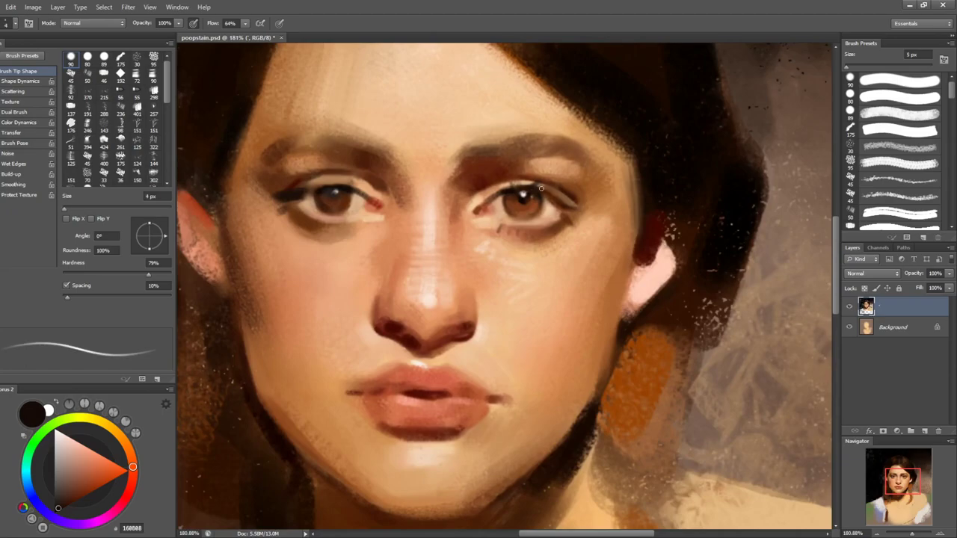
pyautogui.press(']')
pyautogui.press(']')
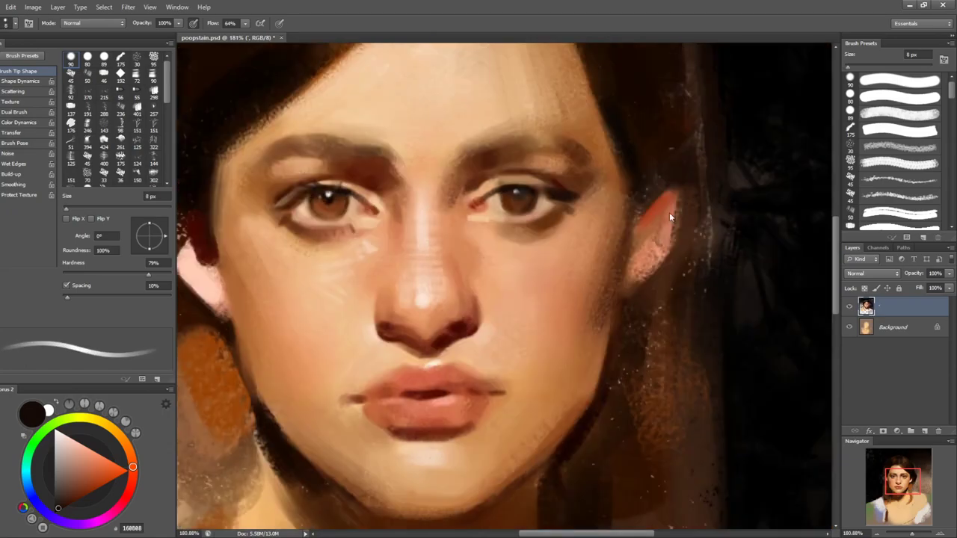
pyautogui.moveTo(730, 248); pyautogui.dragTo(691, 277)
pyautogui.hotkey('ctrl', 'shift', 'h')
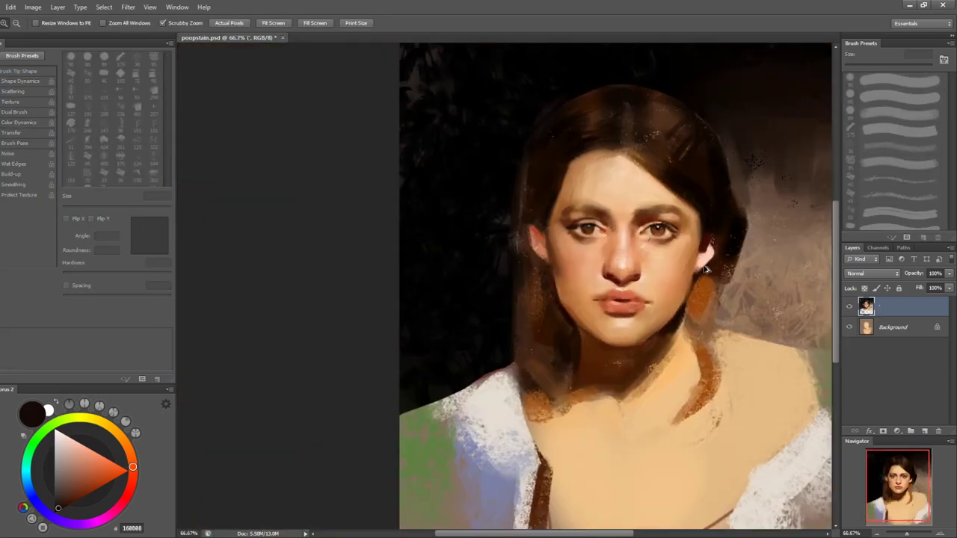
# - Lighten the skin at the right-hand corner of the mouth with a sampled light tan at 6 px
pyautogui.moveTo(700, 225); pyautogui.dragTo(633, 235)
pyautogui.press('b')
pyautogui.keyDown('alt'); pyautogui.click(531, 394); pyautogui.keyUp('alt')
pyautogui.press('[')
pyautogui.press('[')
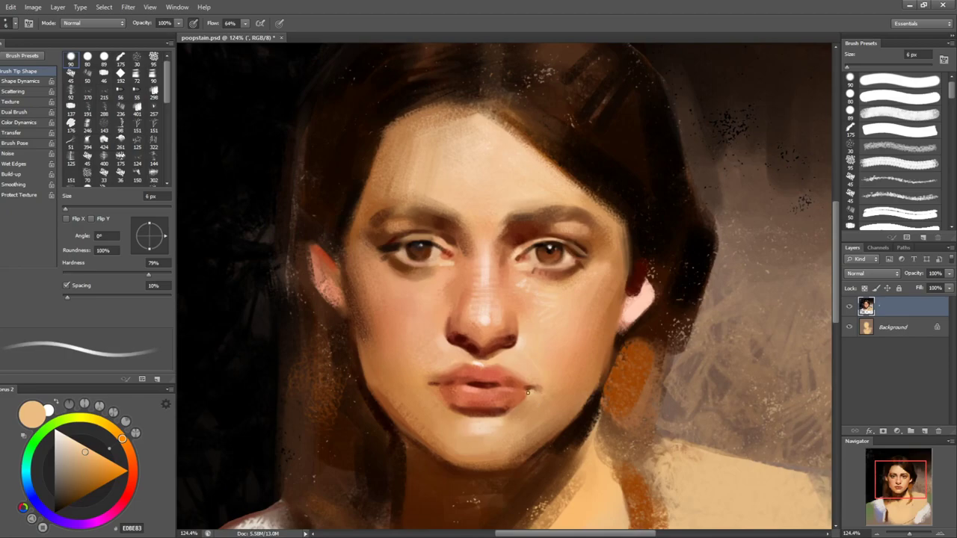
# - Soften the skin beside and below the right-hand mouth corner with sampled tan and peach tones at 15 px
pyautogui.press(']')
pyautogui.press(']')
pyautogui.press(']')
pyautogui.press(']')
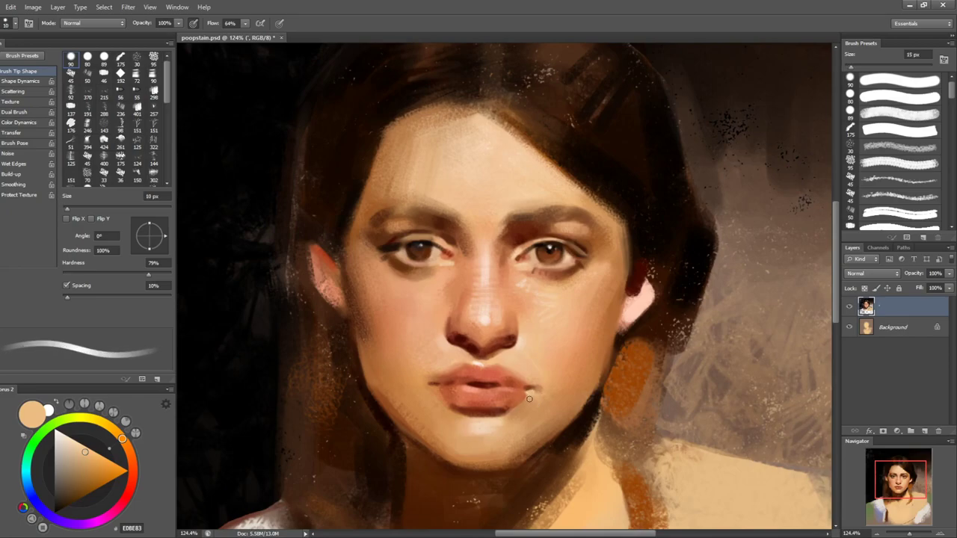
pyautogui.keyDown('alt'); pyautogui.click(514, 409); pyautogui.keyUp('alt')
pyautogui.keyDown('alt'); pyautogui.click(510, 415); pyautogui.keyUp('alt')
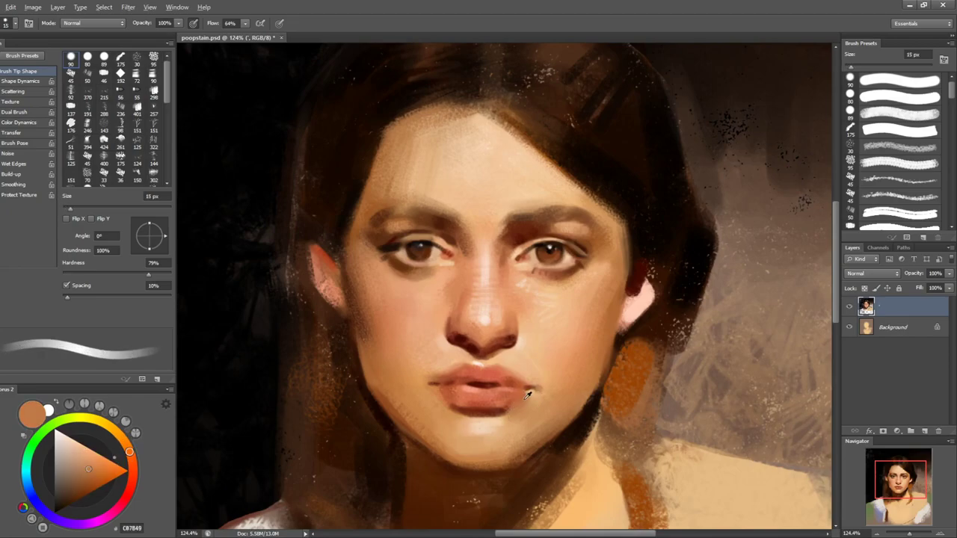
pyautogui.keyDown('alt'); pyautogui.click(551, 394); pyautogui.keyUp('alt')
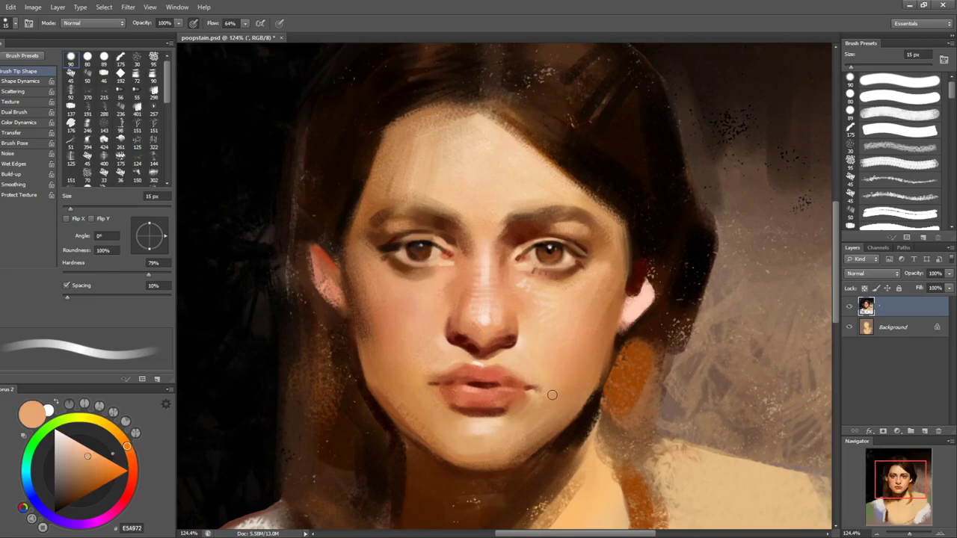
pyautogui.press('r')
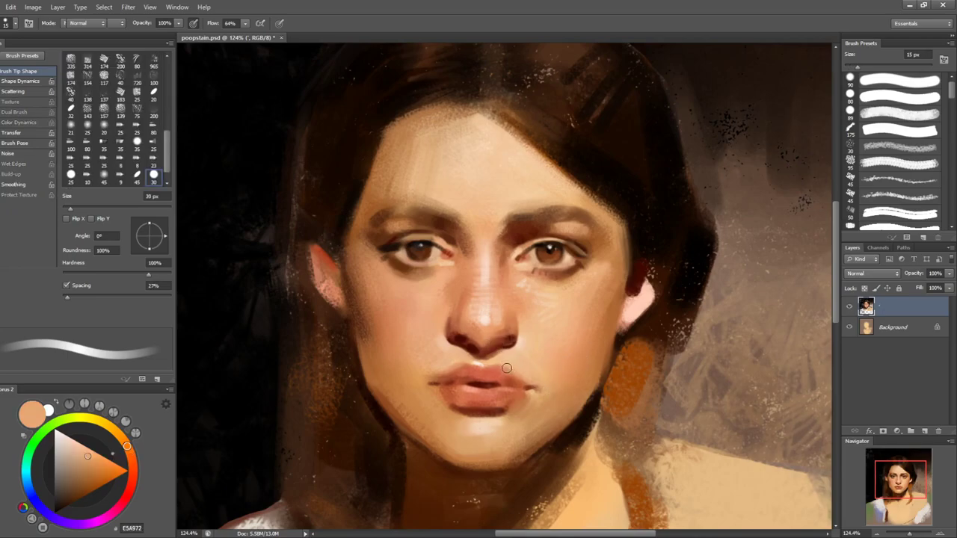
# - Darken the left-hand corner of the mouth with sampled reddish browns at 7 px
pyautogui.press('b')
pyautogui.keyDown('alt'); pyautogui.click(435, 370); pyautogui.keyUp('alt')
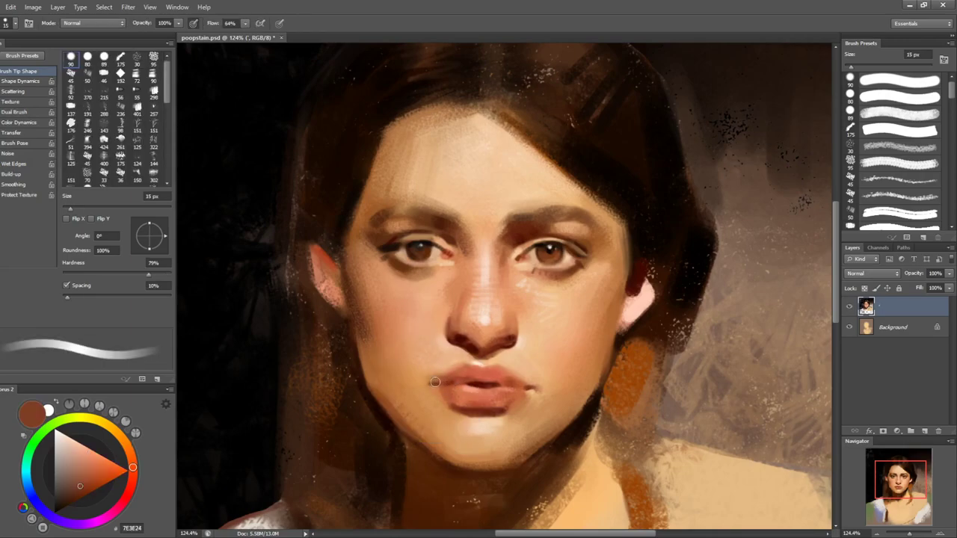
pyautogui.press('[')
pyautogui.press('[')
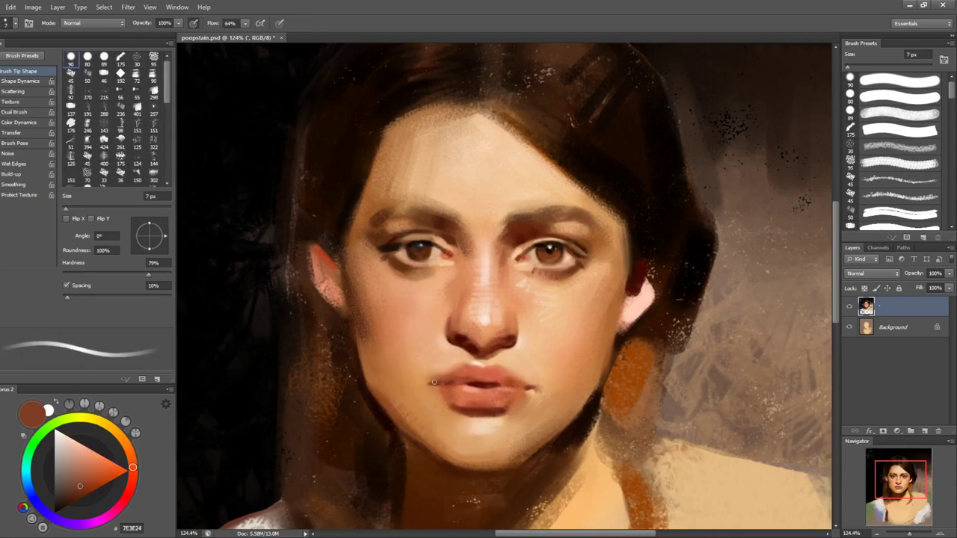
pyautogui.keyDown('alt'); pyautogui.click(426, 382); pyautogui.keyUp('alt')
pyautogui.keyDown('alt'); pyautogui.click(438, 375); pyautogui.keyUp('alt')
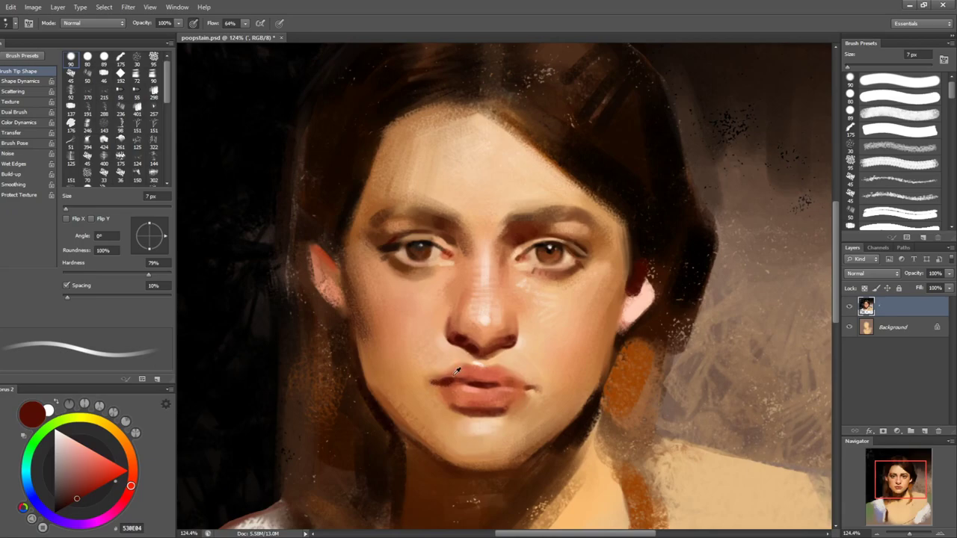
# - Deepen the line between the lips with a sampled dark red at 7 px
pyautogui.keyDown('alt'); pyautogui.click(443, 381); pyautogui.keyUp('alt')
pyautogui.keyDown('alt'); pyautogui.click(442, 384); pyautogui.keyUp('alt')
pyautogui.keyDown('alt'); pyautogui.click(492, 384); pyautogui.keyUp('alt')
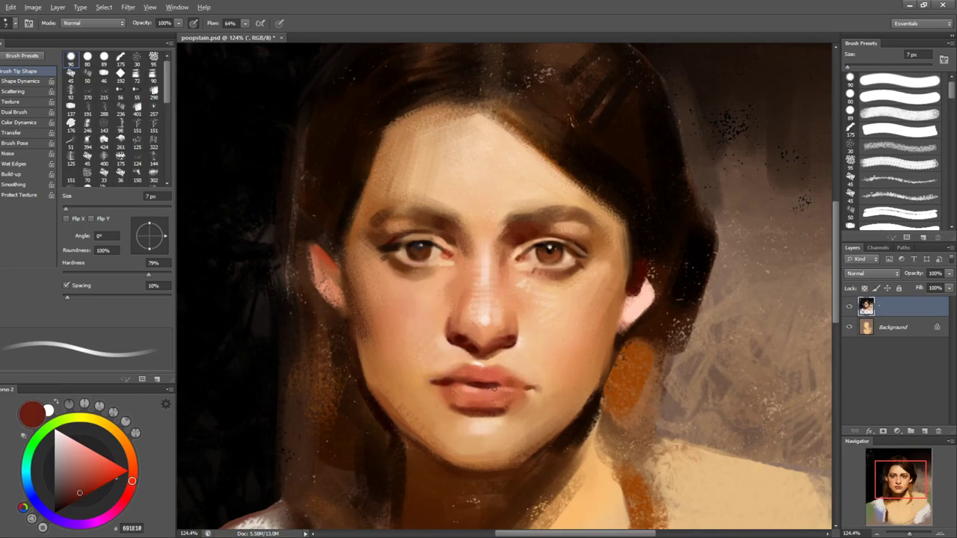
# - Lighten the lower lip just below the mouth opening with a sampled salmon pink at 5 px
pyautogui.keyDown('alt'); pyautogui.click(499, 393); pyautogui.keyUp('alt')
pyautogui.moveTo(497, 390)
pyautogui.mouseDown()
pyautogui.moveTo(528, 391)
pyautogui.moveTo(500, 363)
pyautogui.mouseUp()
pyautogui.press('[')
pyautogui.press('[')
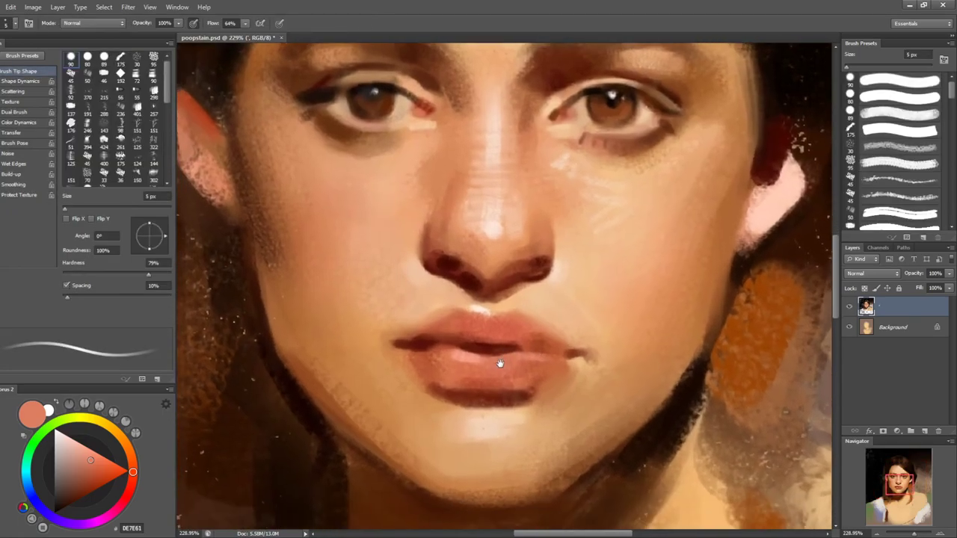
pyautogui.moveTo(565, 357); pyautogui.dragTo(532, 359)
pyautogui.moveTo(626, 362); pyautogui.dragTo(572, 341)
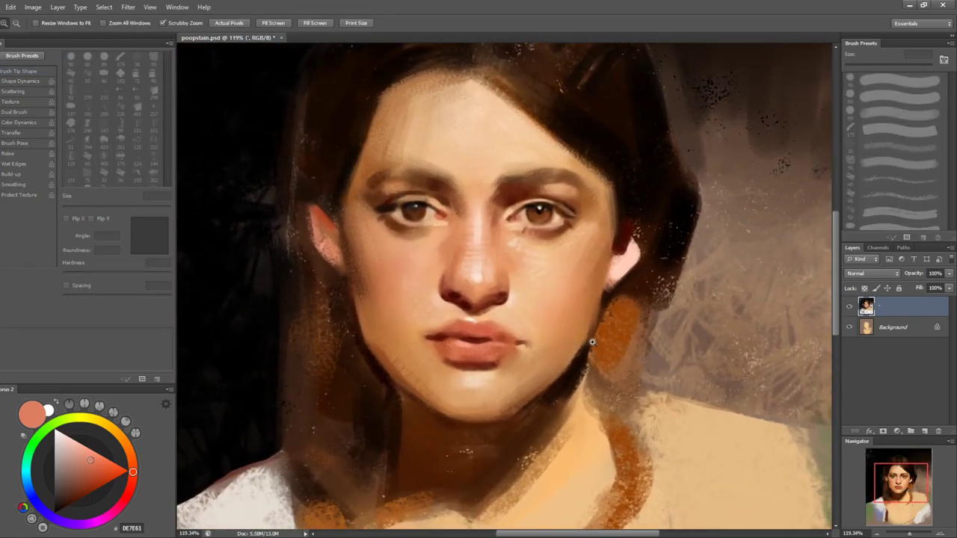
# - Clean up the skin below the lips and around the left-hand mouth corner with sampled skin tones at 7 to 9 px
pyautogui.press('b')
pyautogui.keyDown('alt'); pyautogui.click(512, 366); pyautogui.keyUp('alt')
pyautogui.keyDown('alt'); pyautogui.click(434, 345); pyautogui.keyUp('alt')
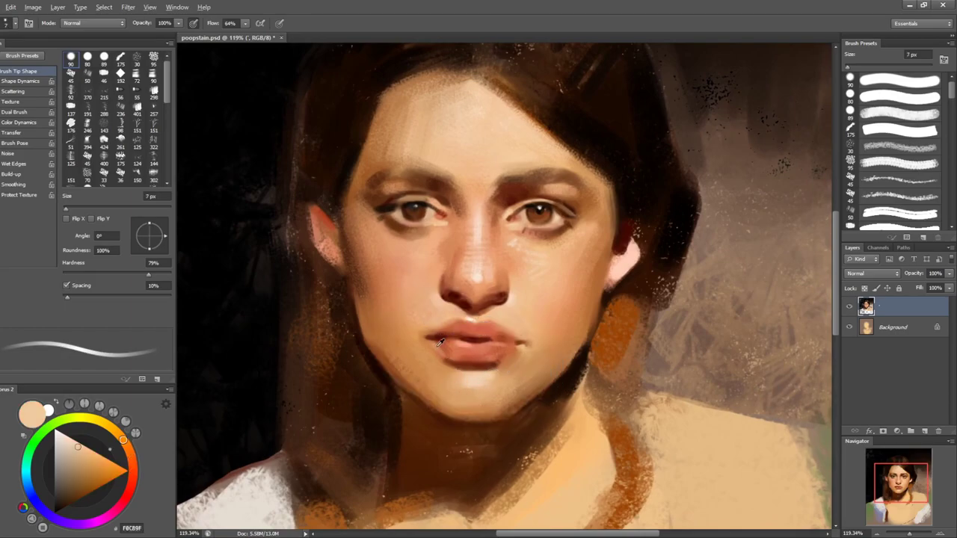
pyautogui.keyDown('alt'); pyautogui.click(438, 342); pyautogui.keyUp('alt')
pyautogui.press(']')
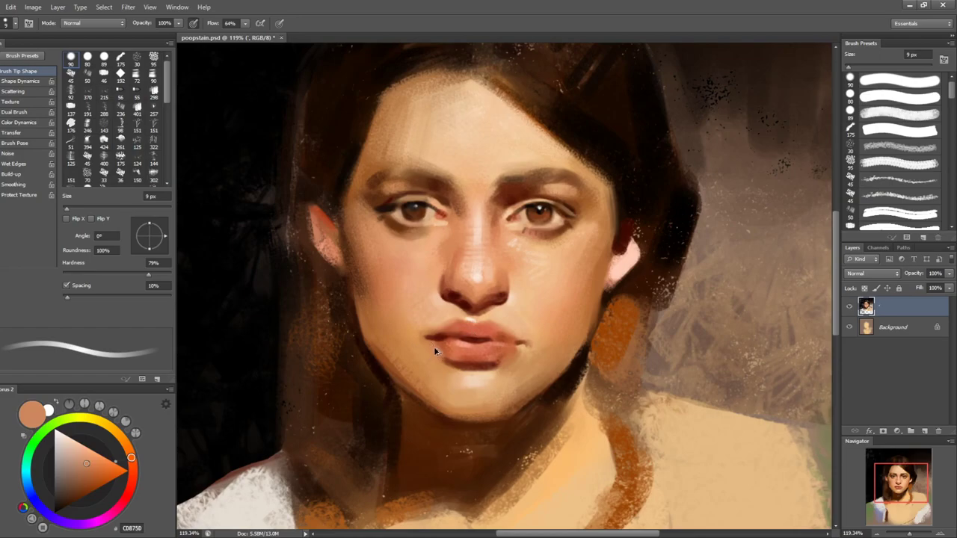
# - Shade the edges and right-hand side of the lips with sampled orange-reds at 9 px
pyautogui.keyDown('alt'); pyautogui.click(444, 348); pyautogui.keyUp('alt')
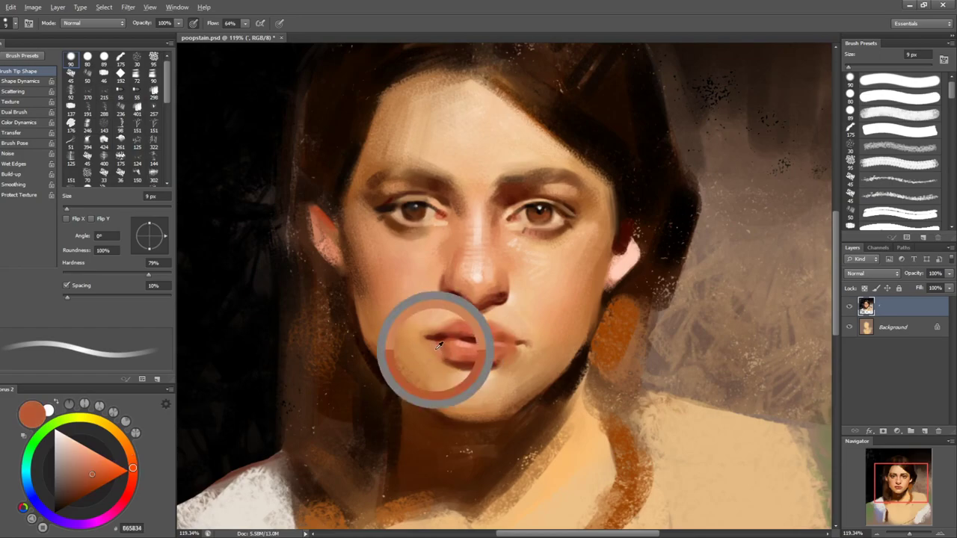
pyautogui.keyDown('alt'); pyautogui.click(513, 340); pyautogui.keyUp('alt')
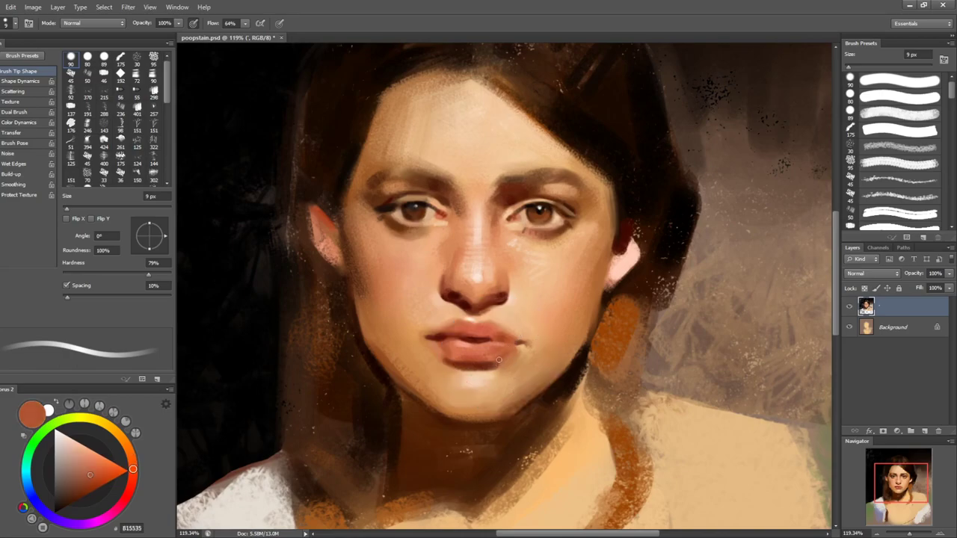
pyautogui.keyDown('alt'); pyautogui.click(506, 350); pyautogui.keyUp('alt')
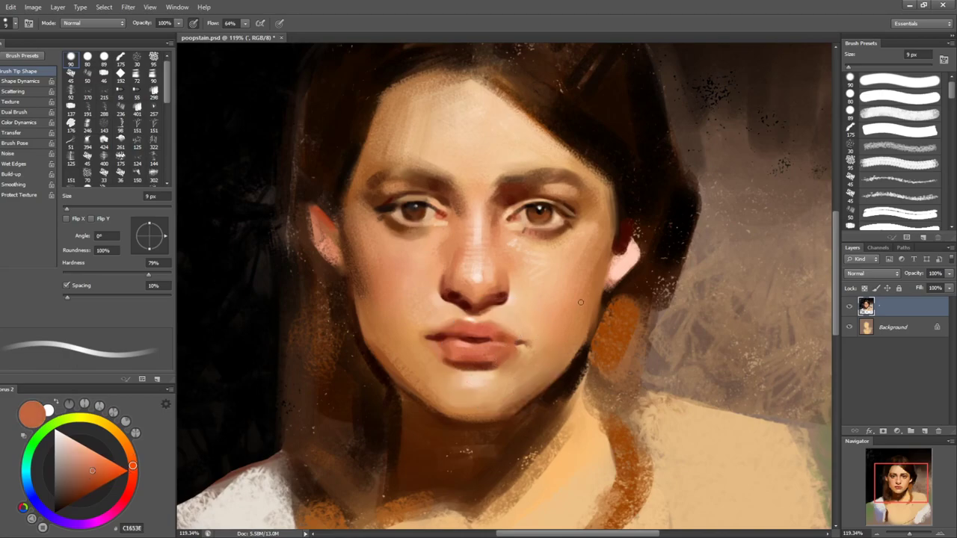
# - Add small highlights to the lower lip with a sampled pale pink at 3 px, and check the portrait in a mirrored view
pyautogui.press('[')
pyautogui.press('[')
pyautogui.press('[')
pyautogui.keyDown('alt'); pyautogui.click(474, 320); pyautogui.keyUp('alt')
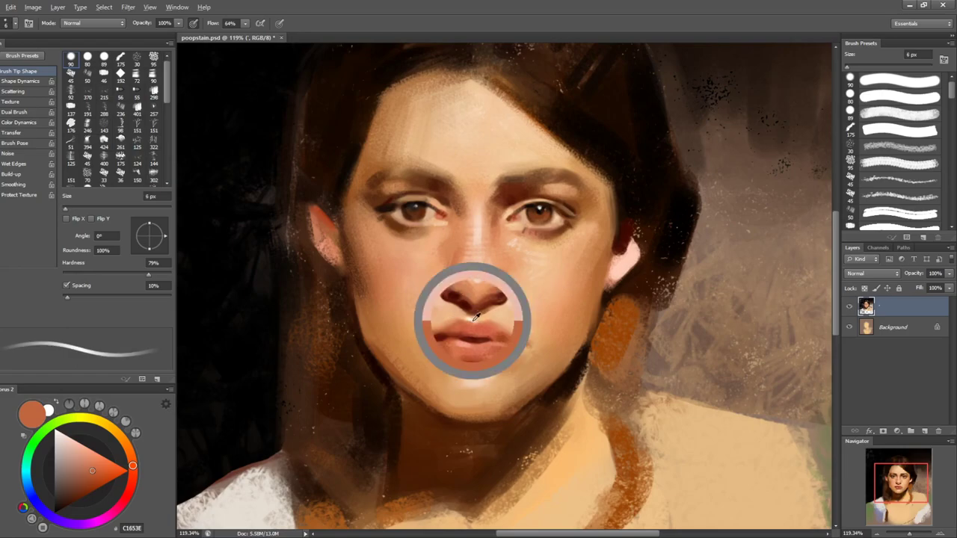
pyautogui.press('[')
pyautogui.press('[')
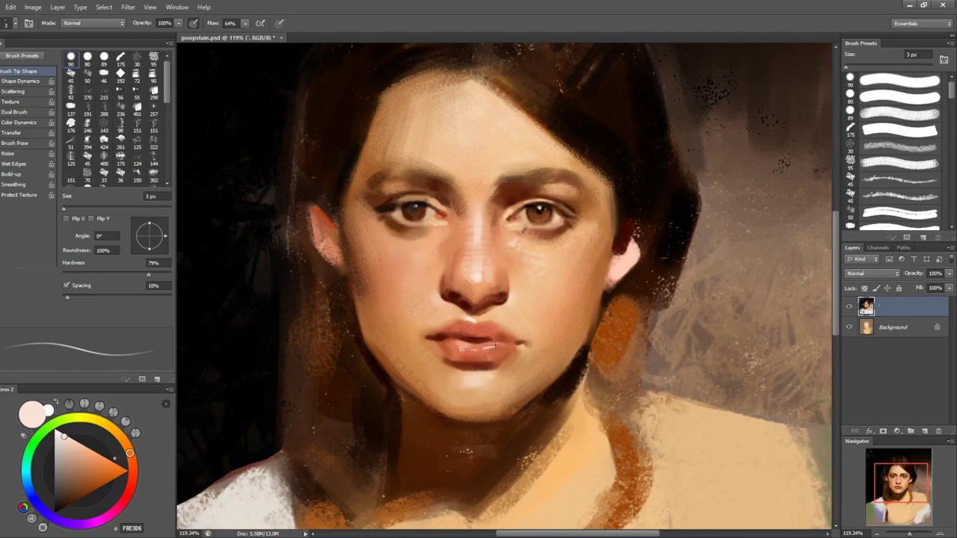
pyautogui.hotkey('ctrl', 'shift', 'h')
pyautogui.hotkey('ctrl', 'shift', 'h')
# - Reshape the right-hand corner of the mouth with sampled tan and reddish brown at 6 to 8 px
pyautogui.press(']')
pyautogui.press(']')
pyautogui.press(']')
pyautogui.keyDown('alt'); pyautogui.click(521, 345); pyautogui.keyUp('alt')
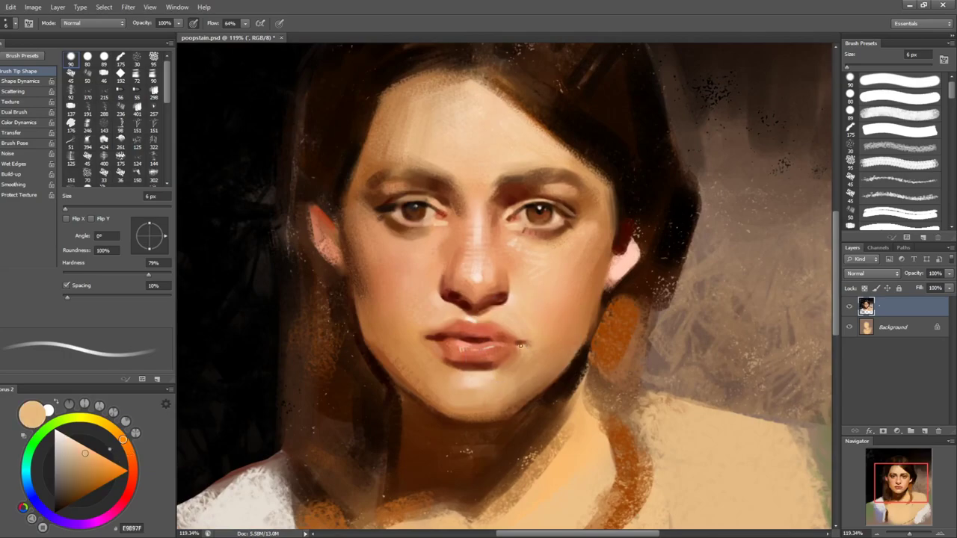
pyautogui.keyDown('alt'); pyautogui.click(516, 337); pyautogui.keyUp('alt')
pyautogui.press(']')
pyautogui.keyDown('alt'); pyautogui.click(526, 338); pyautogui.keyUp('alt')
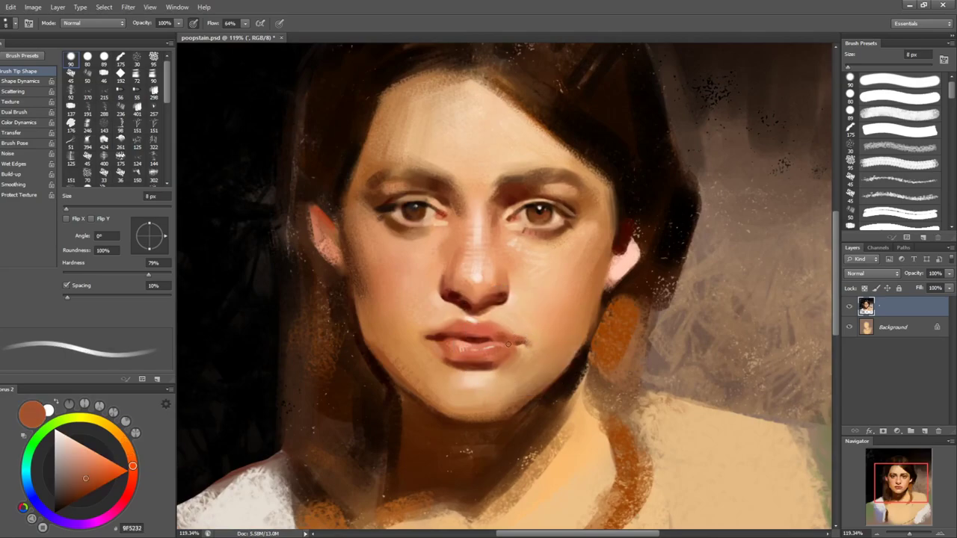
# - Blend the skin around the right-hand mouth corner with sampled peach and tan tones at 8 to 15 px
pyautogui.keyDown('alt'); pyautogui.click(529, 335); pyautogui.keyUp('alt')
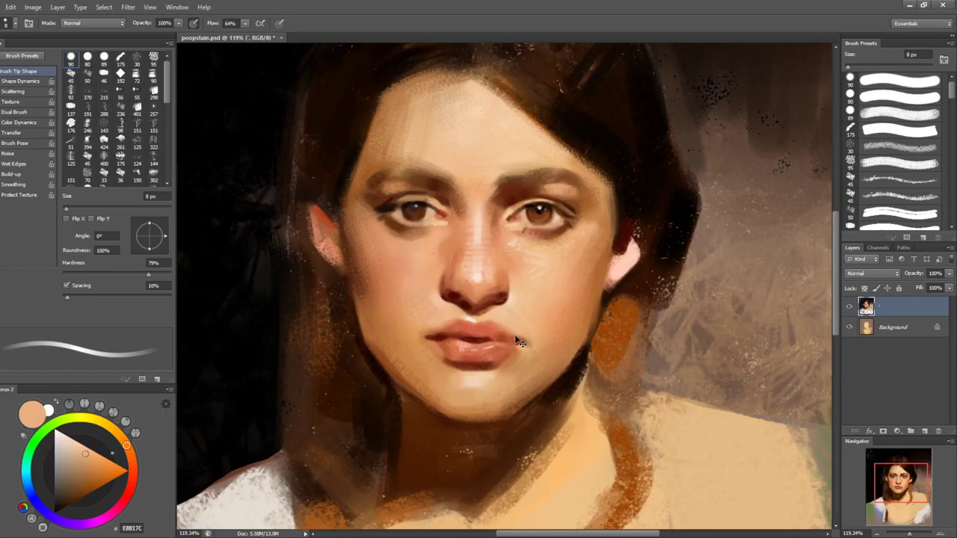
pyautogui.keyDown('alt'); pyautogui.click(527, 344); pyautogui.keyUp('alt')
pyautogui.press(']')
pyautogui.press(']')
pyautogui.press(']')
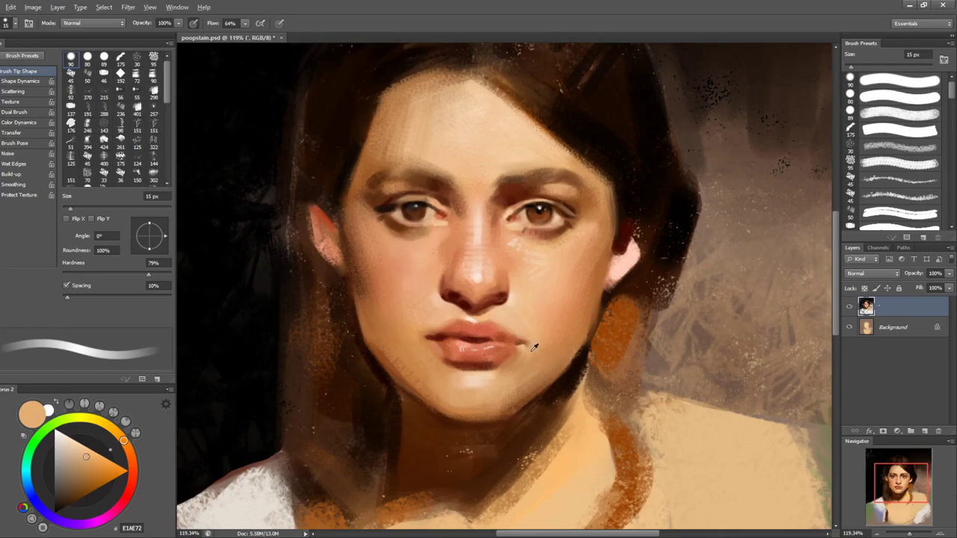
# - Smooth the chin highlight below the lower lip with sampled peach tones at 30 px
pyautogui.keyDown('alt'); pyautogui.click(490, 378); pyautogui.keyUp('alt')
pyautogui.press(']')
pyautogui.press(']')
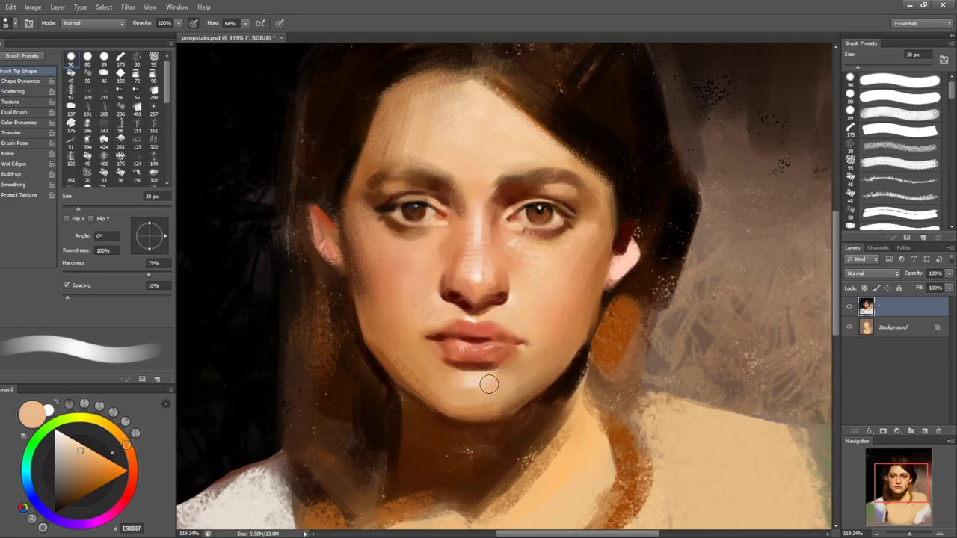
pyautogui.keyDown('alt'); pyautogui.click(493, 385); pyautogui.keyUp('alt')
pyautogui.keyDown('alt'); pyautogui.click(496, 390); pyautogui.keyUp('alt')
pyautogui.keyDown('alt'); pyautogui.click(472, 385); pyautogui.keyUp('alt')
pyautogui.moveTo(491, 391); pyautogui.dragTo(463, 392)
pyautogui.keyDown('alt'); pyautogui.click(465, 383); pyautogui.keyUp('alt')
pyautogui.keyDown('alt'); pyautogui.click(464, 382); pyautogui.keyUp('alt')
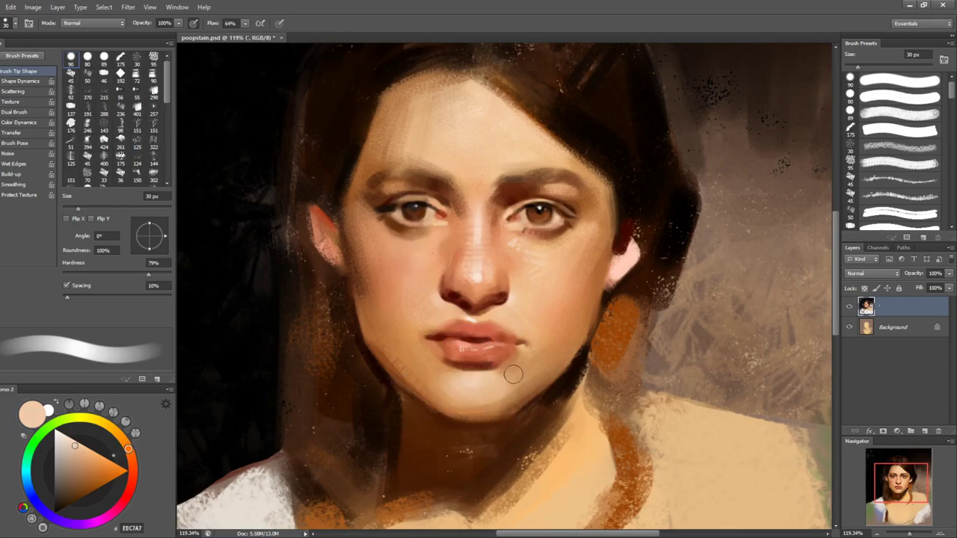
# - Choose the 80 px brush preset, reduce it to 40 px and blend the chin with sampled light skin tones
pyautogui.click(882, 97)
pyautogui.press('[')
pyautogui.press('[')
pyautogui.press('[')
pyautogui.press('[')
pyautogui.keyDown('alt'); pyautogui.click(471, 392); pyautogui.keyUp('alt')
pyautogui.moveTo(455, 389); pyautogui.dragTo(468, 396)
pyautogui.keyDown('alt'); pyautogui.click(479, 394); pyautogui.keyUp('alt')
pyautogui.keyDown('alt'); pyautogui.click(447, 385); pyautogui.keyUp('alt')
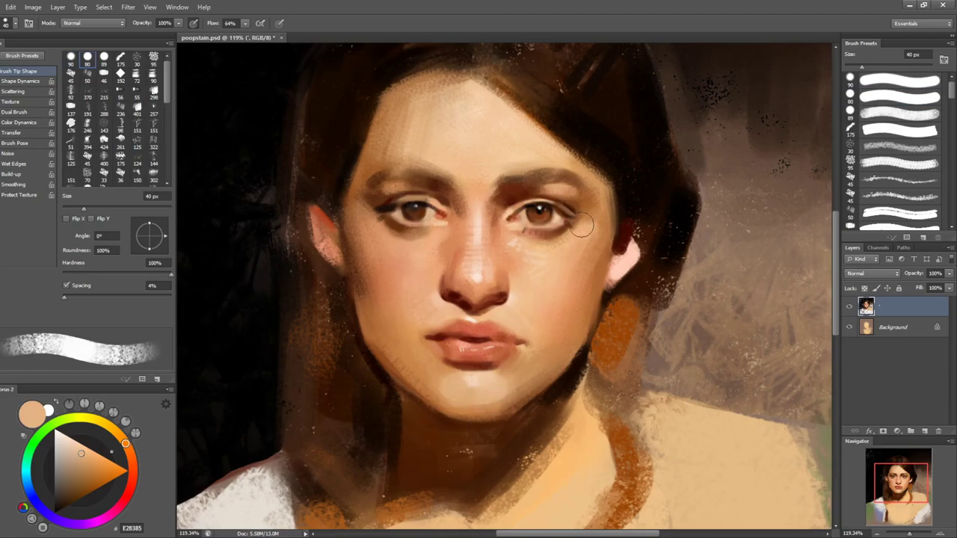
# - Lower the flow to 28%, choose the speckled 95 px brush preset and texture the chin with sampled peach at 30 px
pyautogui.moveTo(210, 26); pyautogui.dragTo(186, 30)
pyautogui.click(884, 147)
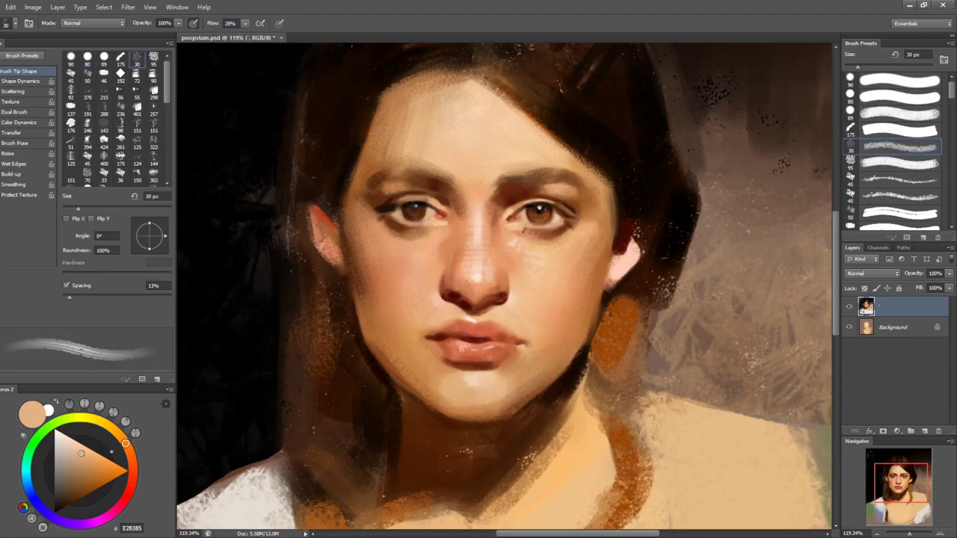
pyautogui.click(884, 163)
pyautogui.press(']')
pyautogui.press(']')
pyautogui.press(']')
pyautogui.keyDown('alt'); pyautogui.click(464, 384); pyautogui.keyUp('alt')
pyautogui.moveTo(463, 396); pyautogui.dragTo(465, 400)
pyautogui.keyDown('alt'); pyautogui.click(473, 385); pyautogui.keyUp('alt')
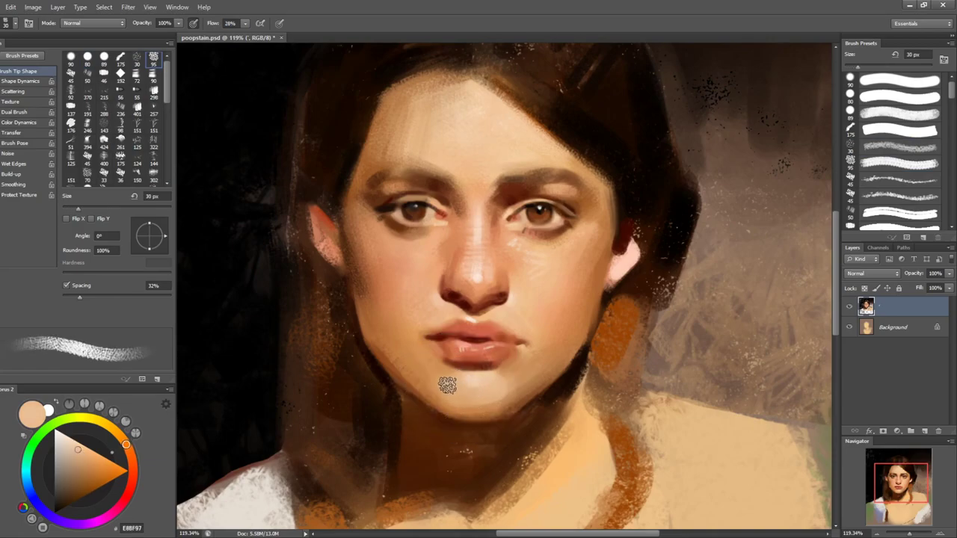
# - Blend the left-hand cheek between the nose and mouth with sampled peach and orange tones using the textured brush
pyautogui.keyDown('alt'); pyautogui.click(439, 373); pyautogui.keyUp('alt')
pyautogui.moveTo(417, 293); pyautogui.dragTo(422, 320)
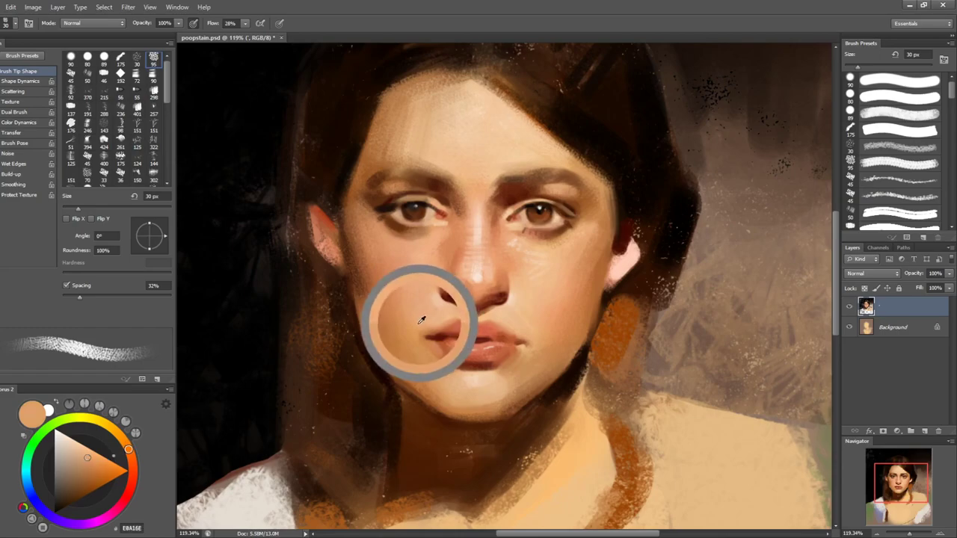
pyautogui.keyDown('alt'); pyautogui.click(402, 282); pyautogui.keyUp('alt')
pyautogui.press('[')
pyautogui.press('[')
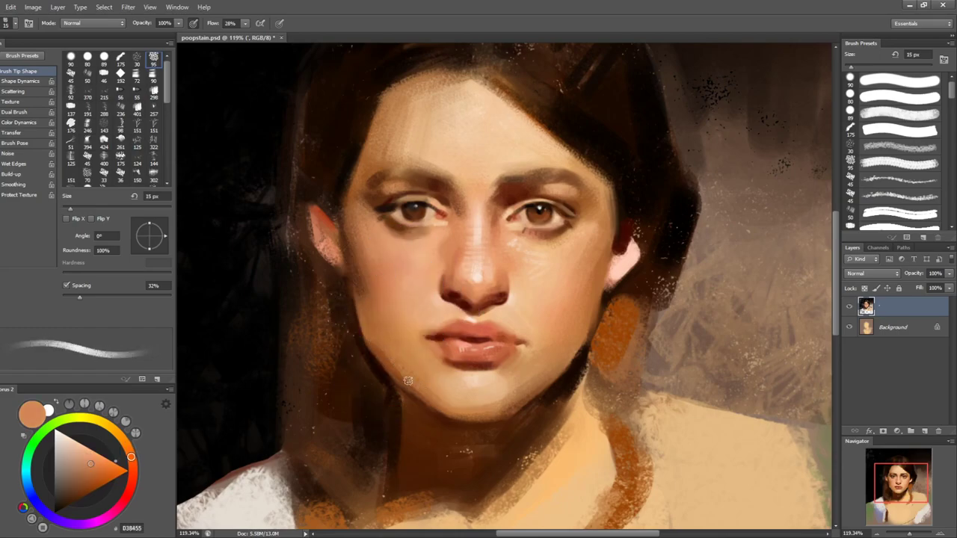
# - Blend the left-hand jaw and lower cheek with sampled orange-brown tones, using the textured brush at 25 and 15 px
pyautogui.keyDown('alt'); pyautogui.click(412, 385); pyautogui.keyUp('alt')
pyautogui.keyDown('alt'); pyautogui.click(408, 364); pyautogui.keyUp('alt')
pyautogui.press(']')
pyautogui.press(']')
pyautogui.keyDown('alt'); pyautogui.click(373, 340); pyautogui.keyUp('alt')
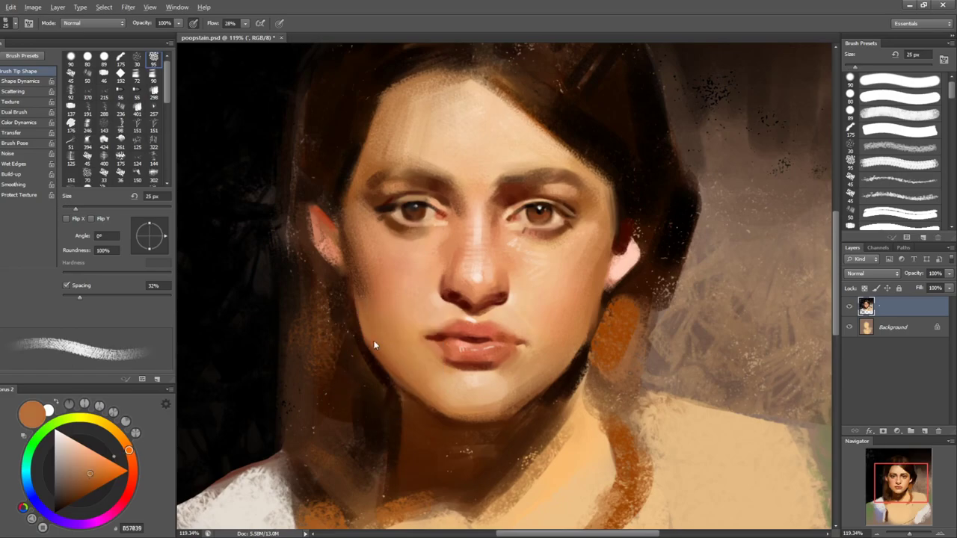
pyautogui.keyDown('alt'); pyautogui.click(411, 366); pyautogui.keyUp('alt')
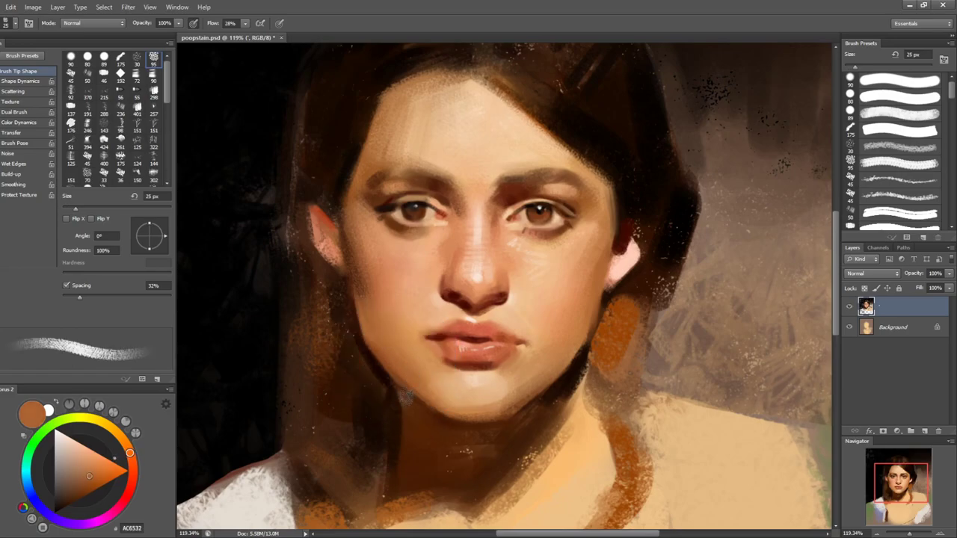
pyautogui.press('[')
pyautogui.press('[')
pyautogui.keyDown('alt'); pyautogui.click(380, 343); pyautogui.keyUp('alt')
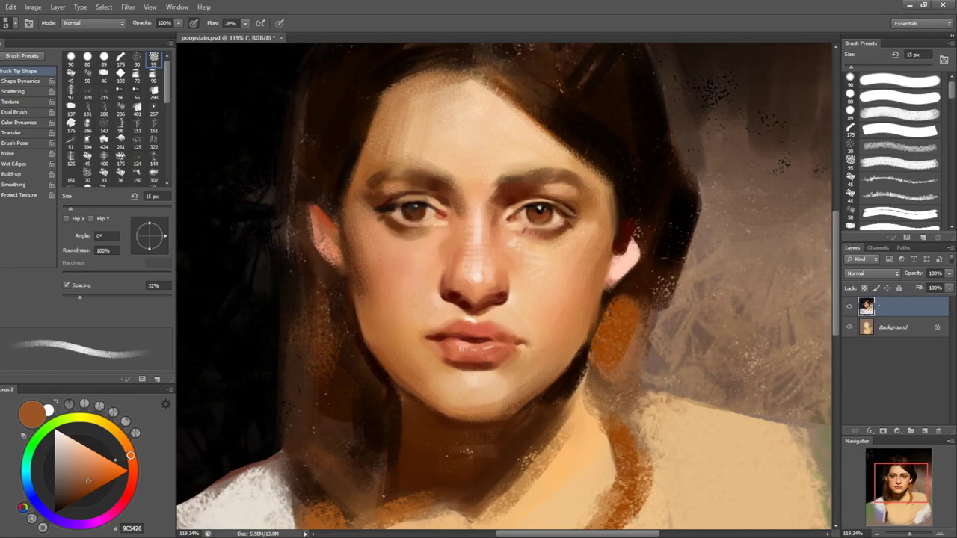
# - Define the left-hand cheek and jaw contour with sampled dark brown at 15 px and reddish brown at 10 px
pyautogui.keyDown('alt'); pyautogui.click(348, 286); pyautogui.keyUp('alt')
pyautogui.moveTo(357, 305); pyautogui.dragTo(381, 371)
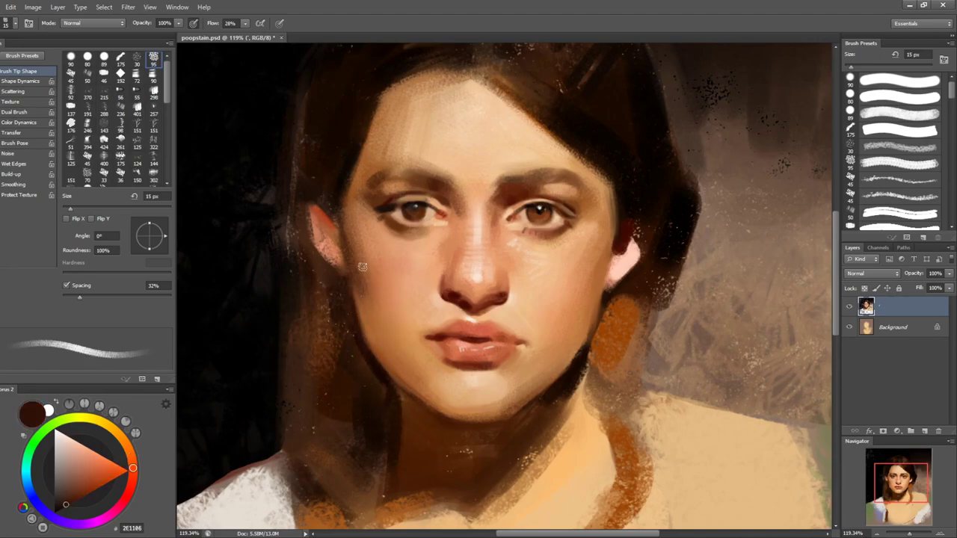
pyautogui.keyDown('alt'); pyautogui.click(522, 191); pyautogui.keyUp('alt')
pyautogui.press(']')
pyautogui.press(']')
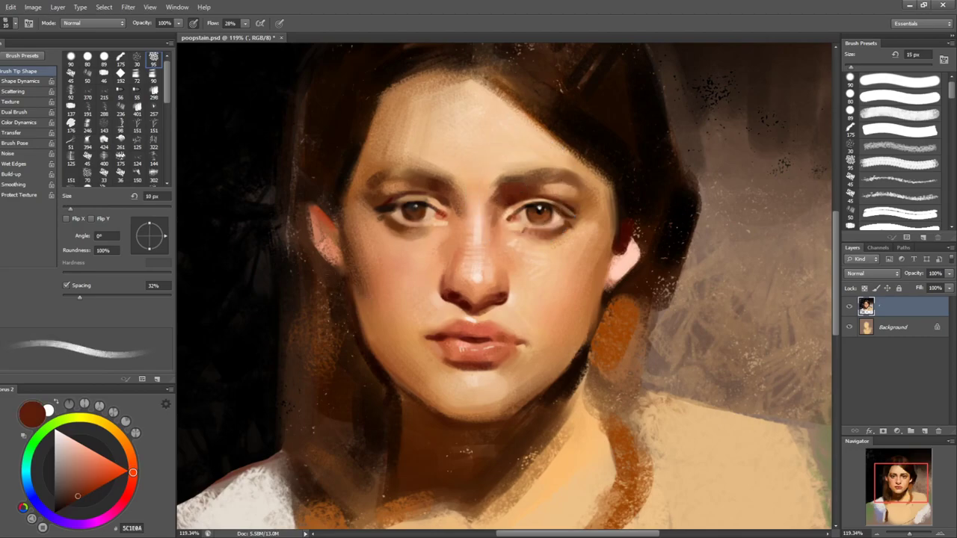
pyautogui.press('[')
pyautogui.press('[')
pyautogui.press('[')
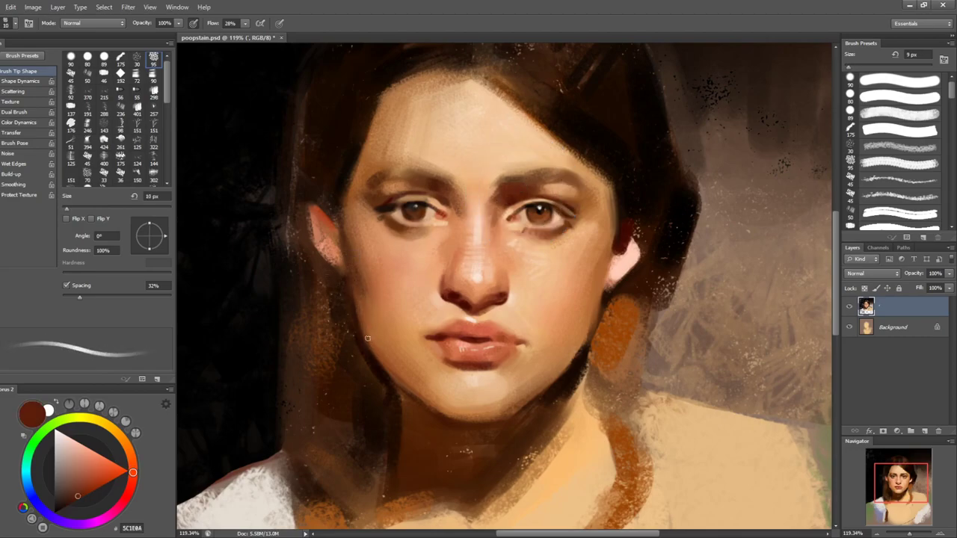
# - Soften the left-hand cheek's shadow edge with sampled brown and orange skin tones at 25 px
pyautogui.press(']')
pyautogui.press(']')
pyautogui.press(']')
pyautogui.keyDown('alt'); pyautogui.click(374, 322); pyautogui.keyUp('alt')
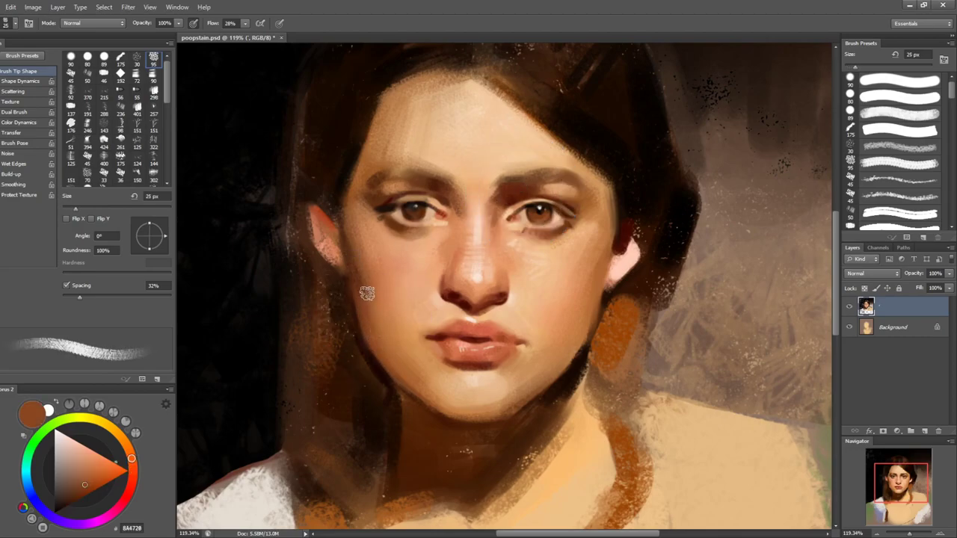
pyautogui.keyDown('alt'); pyautogui.click(375, 299); pyautogui.keyUp('alt')
pyautogui.keyDown('alt'); pyautogui.click(390, 317); pyautogui.keyUp('alt')
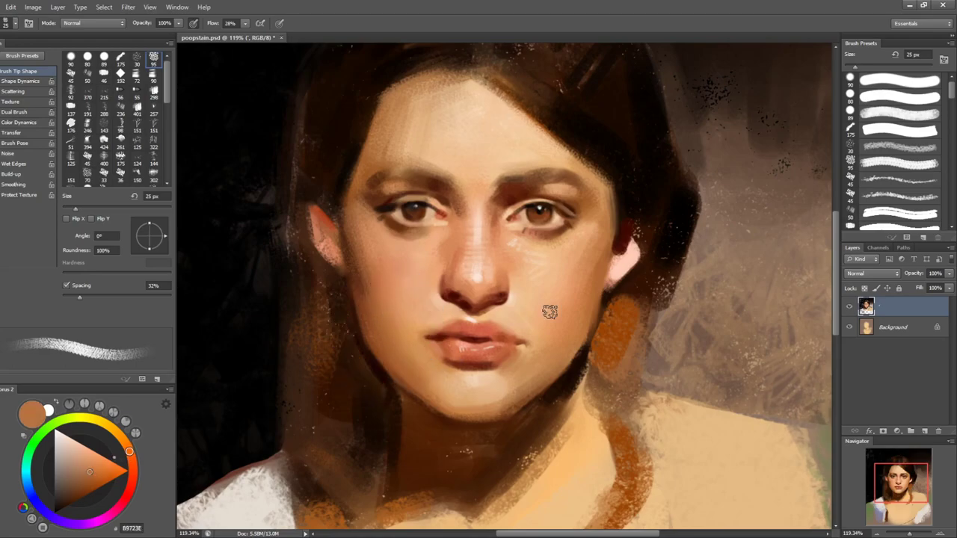
# - Pick the dark red 570200 and refine the nostril shadows with the textured brush at 5 to 7 px
pyautogui.press('r')
pyautogui.moveTo(668, 280); pyautogui.dragTo(647, 241)
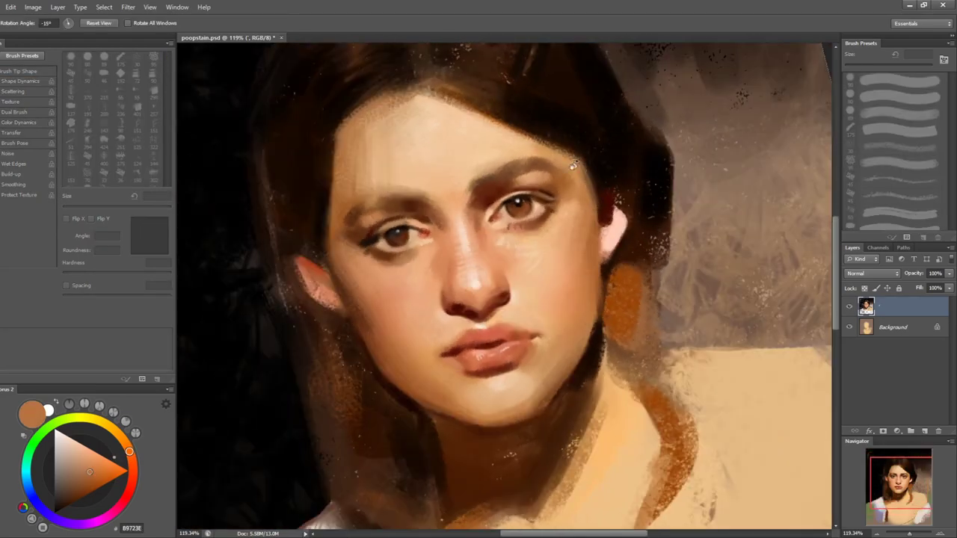
pyautogui.press('z')
pyautogui.moveTo(531, 183); pyautogui.dragTo(570, 186)
pyautogui.press('r')
pyautogui.moveTo(664, 203); pyautogui.dragTo(680, 248)
pyautogui.press('b')
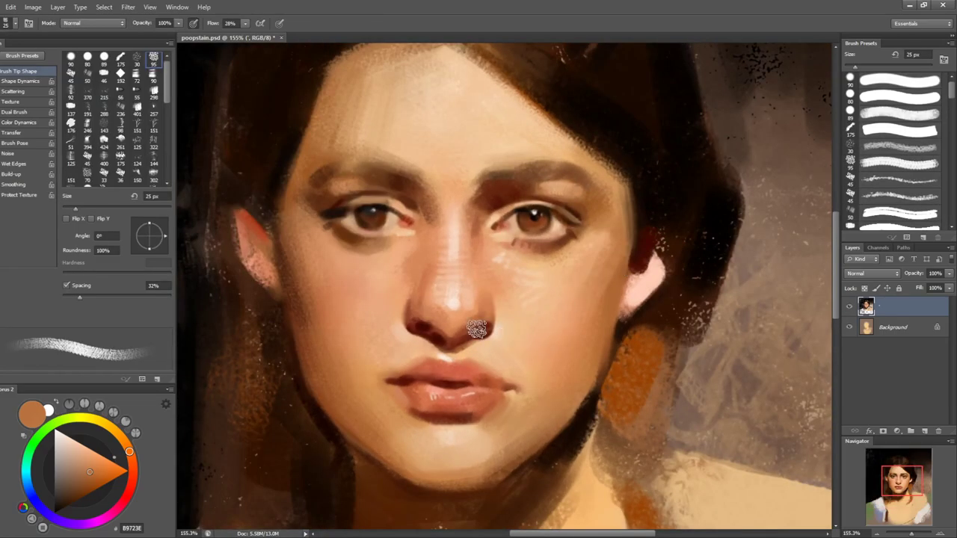
pyautogui.moveTo(89, 484); pyautogui.dragTo(84, 505)
pyautogui.click(127, 494)
pyautogui.press('[')
pyautogui.press('[')
pyautogui.press('[')
pyautogui.press('[')
pyautogui.press('[')
pyautogui.press('[')
pyautogui.press('[')
pyautogui.press('[')
pyautogui.press('[')
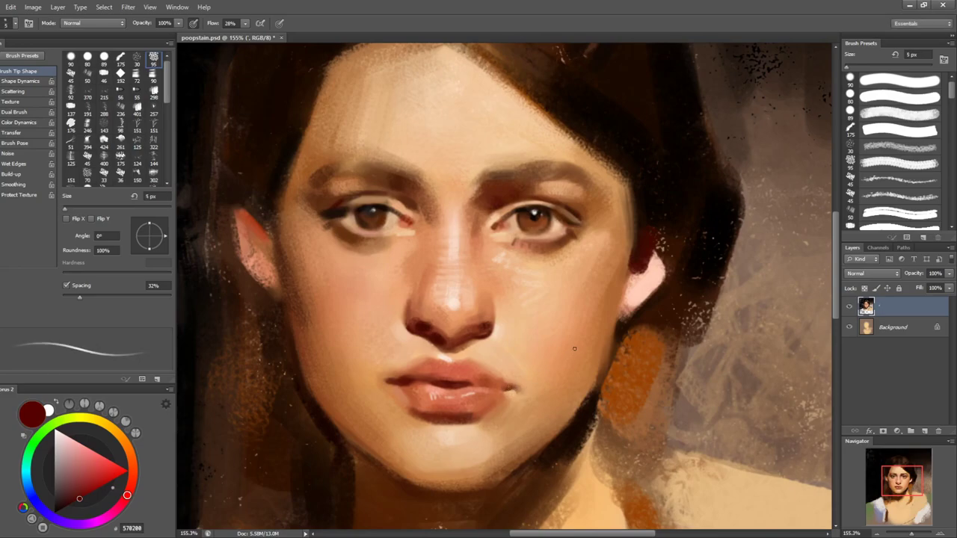
pyautogui.press(']')
pyautogui.press(']')
pyautogui.keyDown('alt'); pyautogui.click(436, 326); pyautogui.keyUp('alt')
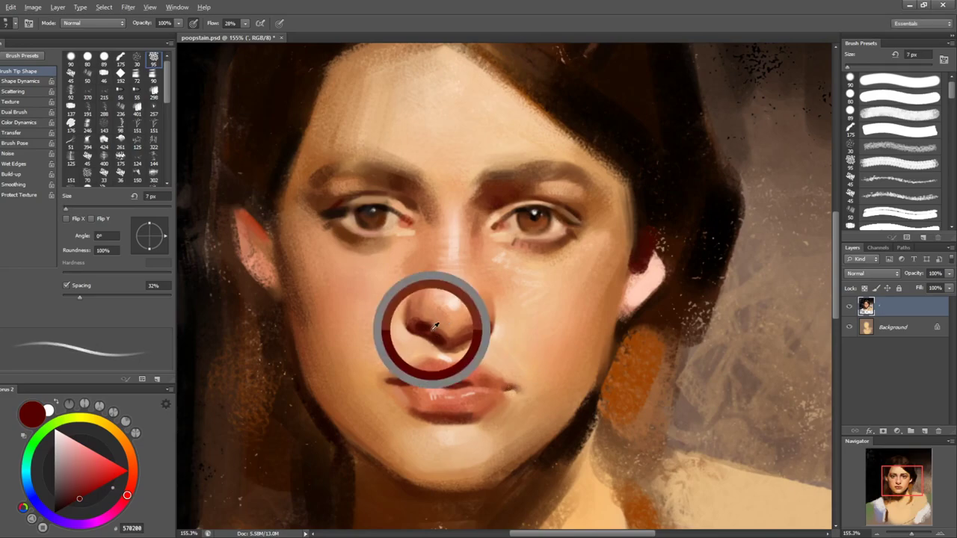
# - Blend the nose tip's highlight with sampled pale peach at 15 px
pyautogui.press(']')
pyautogui.press(']')
pyautogui.press(']')
pyautogui.keyDown('alt'); pyautogui.click(447, 301); pyautogui.keyUp('alt')
pyautogui.press(']')
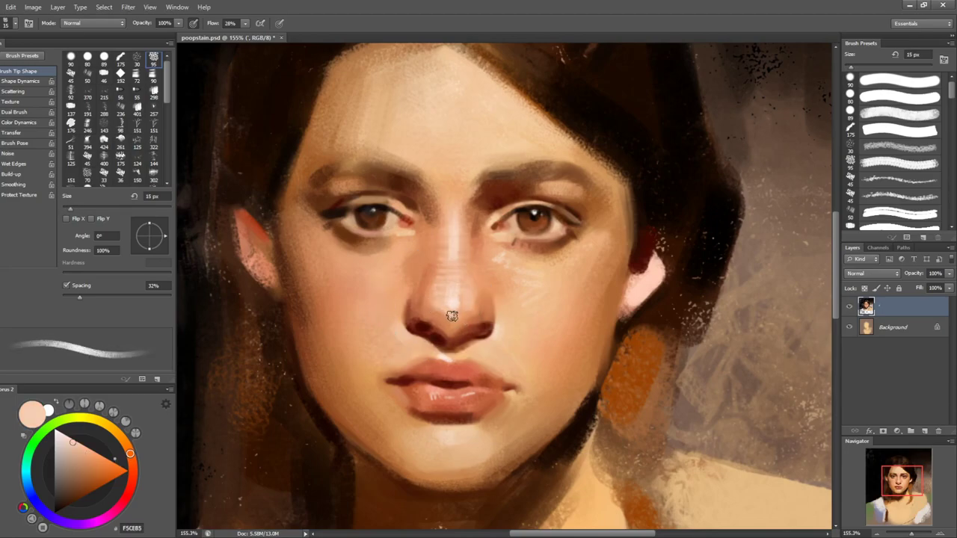
# - Blend the nose bridge and lower forehead with sampled light peach, enlarging the textured brush to 30 and 60 px
pyautogui.keyDown('alt'); pyautogui.click(451, 234); pyautogui.keyUp('alt')
pyautogui.keyDown('alt'); pyautogui.click(457, 240); pyautogui.keyUp('alt')
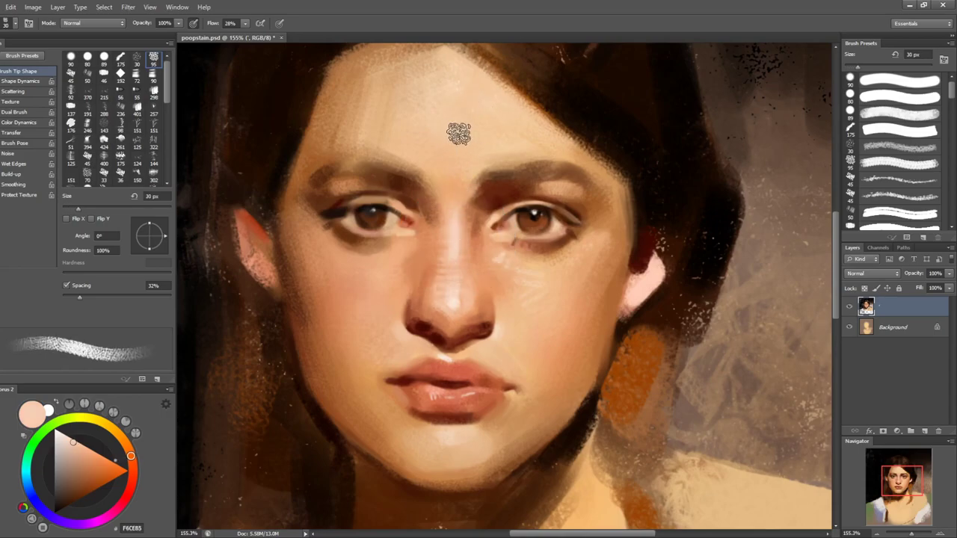
pyautogui.keyDown('alt'); pyautogui.click(464, 219); pyautogui.keyUp('alt')
pyautogui.press(']')
pyautogui.press(']')
pyautogui.press(']')
pyautogui.press(']')
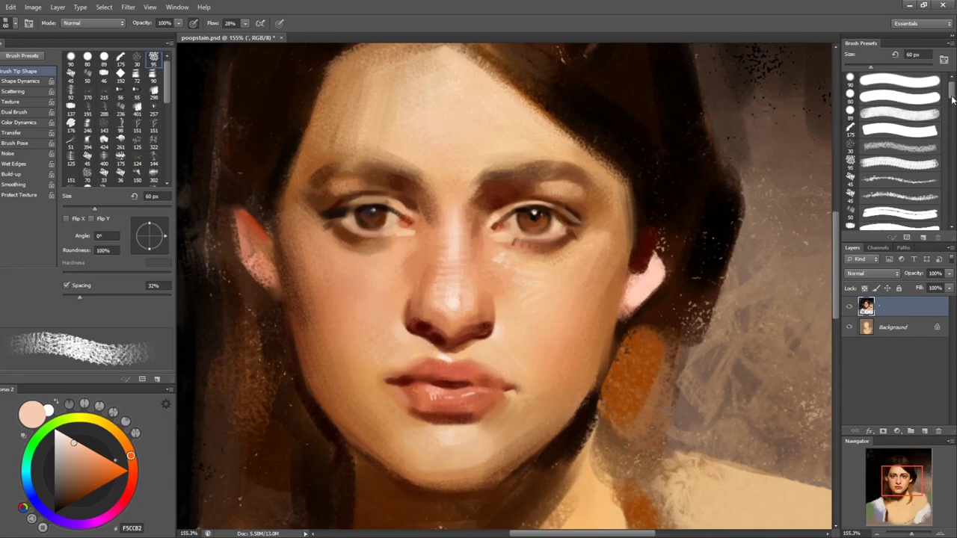
# - Choose the bristly 92 px brush preset, reduce its size and streak the left-hand hair with sampled dark tones
pyautogui.scroll(-3, 952, 99)
pyautogui.click(897, 167)
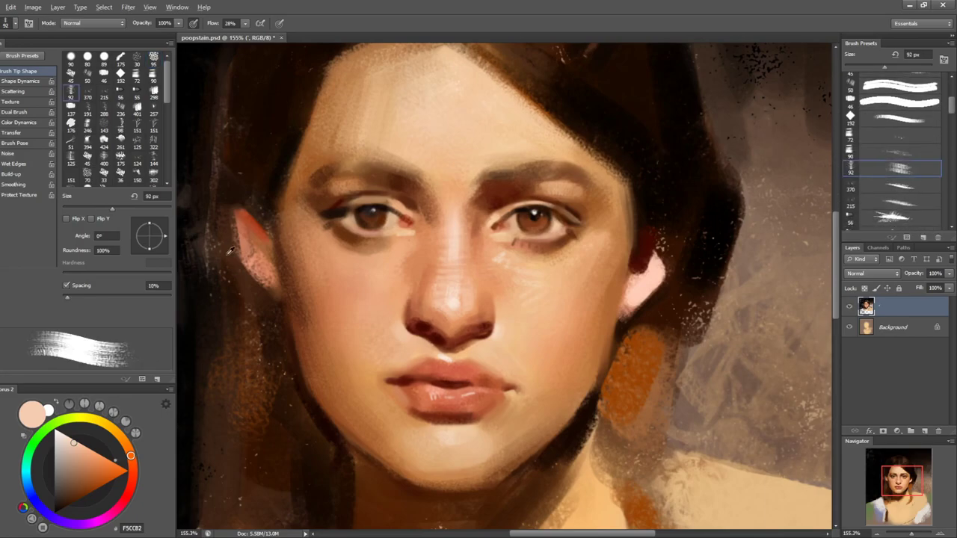
pyautogui.keyDown('alt'); pyautogui.click(210, 153); pyautogui.keyUp('alt')
pyautogui.press('[')
pyautogui.press('[')
pyautogui.press('[')
pyautogui.press('[')
pyautogui.press('[')
pyautogui.press('[')
pyautogui.keyDown('alt'); pyautogui.click(196, 318); pyautogui.keyUp('alt')
# - Blend the forehead and right-hand cheek with sampled light skin tones using the bristly brush at 50 px
pyautogui.keyDown('alt'); pyautogui.click(390, 111); pyautogui.keyUp('alt')
pyautogui.press(']')
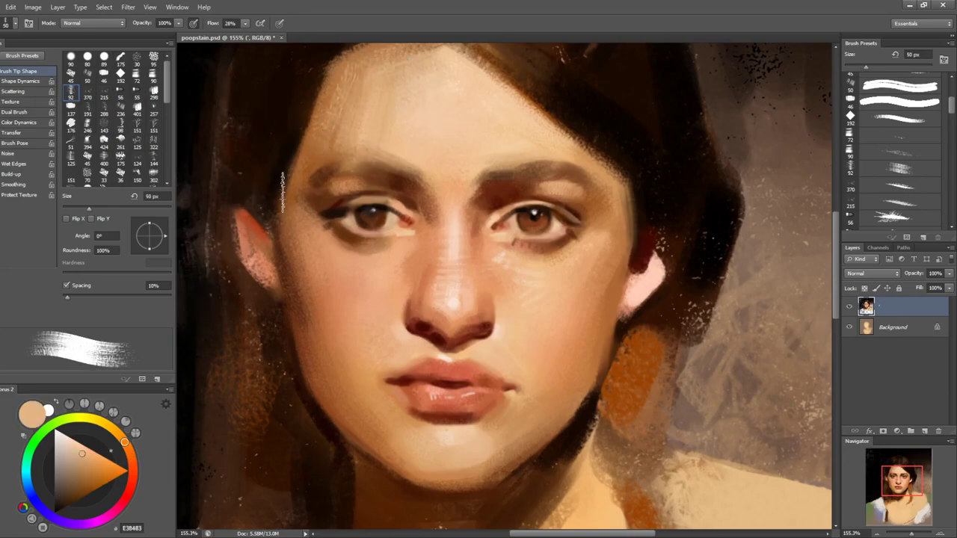
pyautogui.keyDown('alt'); pyautogui.click(402, 110); pyautogui.keyUp('alt')
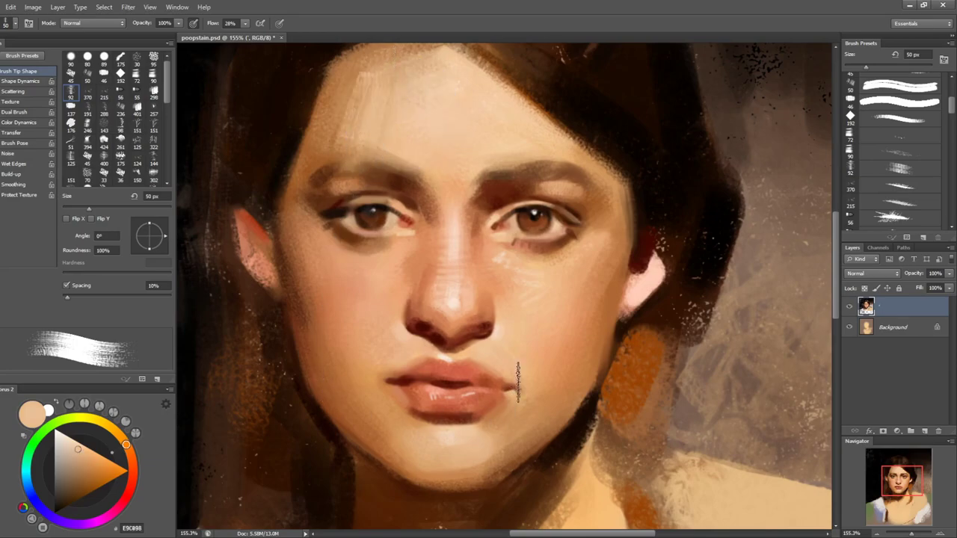
pyautogui.keyDown('alt'); pyautogui.click(536, 303); pyautogui.keyUp('alt')
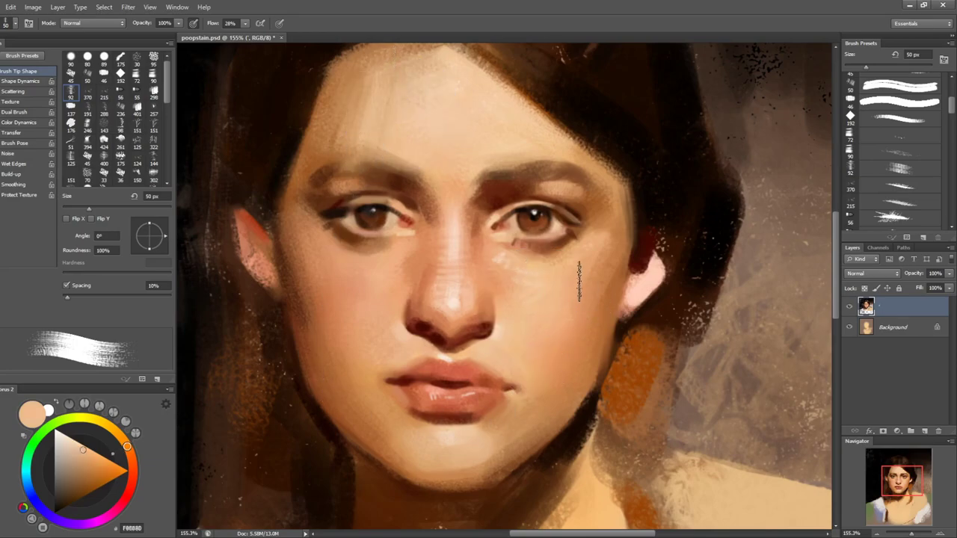
# - Choose the 192 px diamond brush preset and blend the right-hand cheek beside the nose with sampled peach tones at 15 and 20 px
pyautogui.click(901, 116)
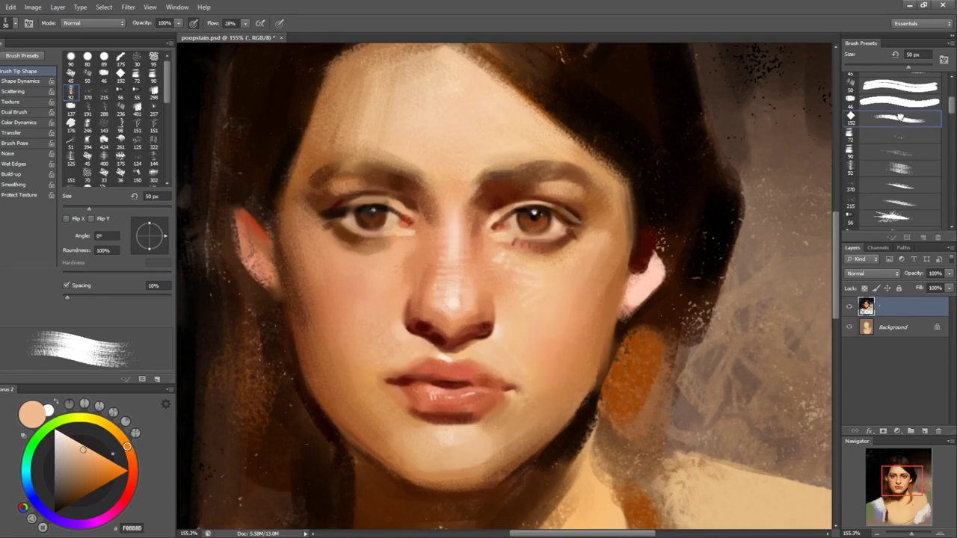
pyautogui.press('[')
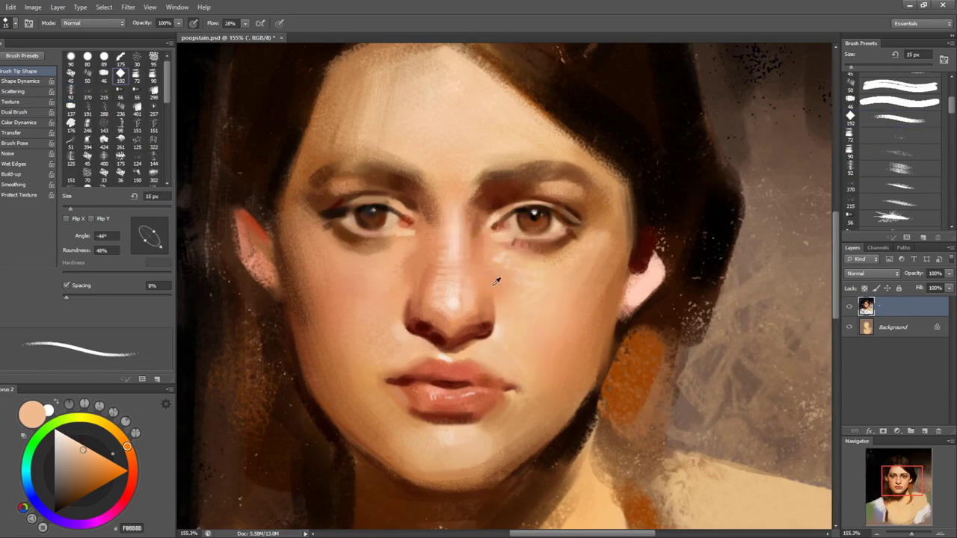
pyautogui.keyDown('alt'); pyautogui.click(501, 288); pyautogui.keyUp('alt')
pyautogui.keyDown('alt'); pyautogui.click(497, 293); pyautogui.keyUp('alt')
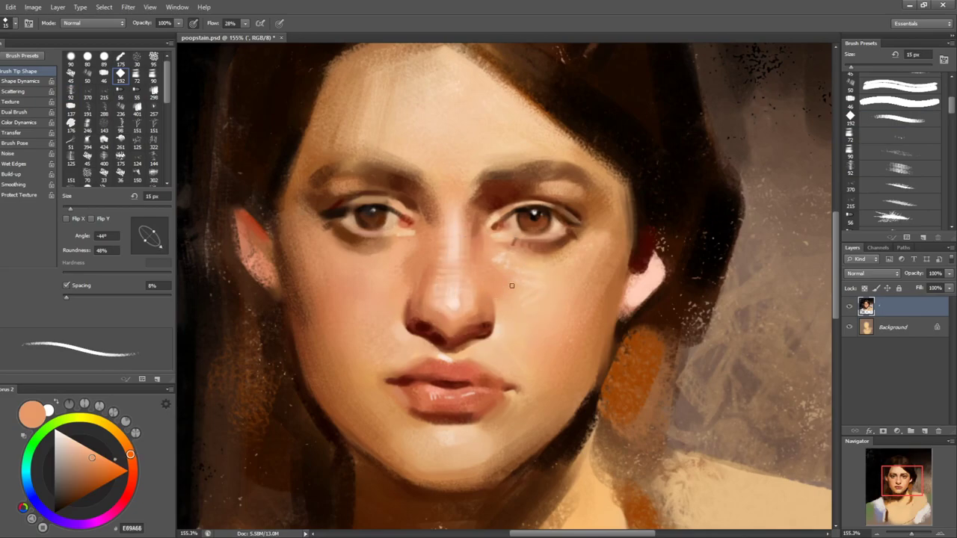
pyautogui.keyDown('alt'); pyautogui.click(506, 288); pyautogui.keyUp('alt')
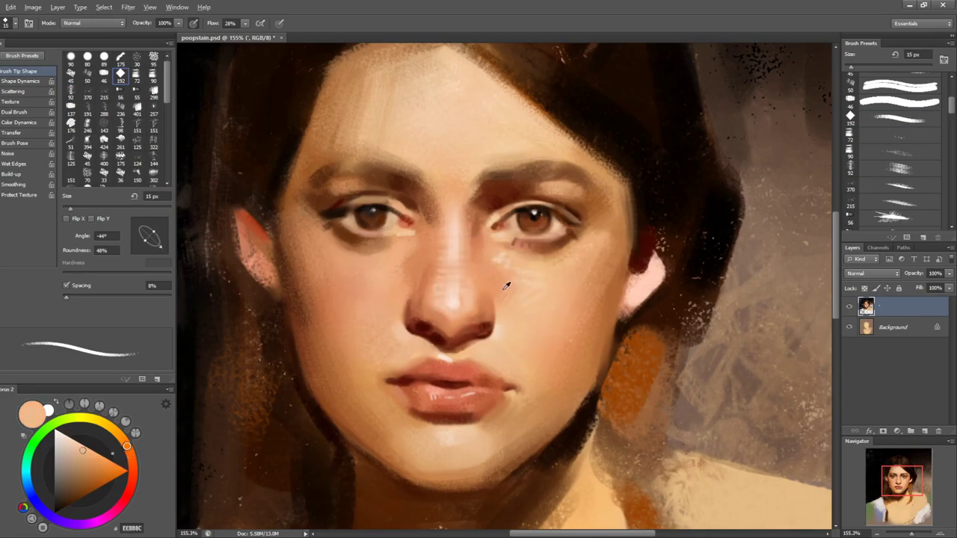
pyautogui.keyDown('alt'); pyautogui.click(508, 303); pyautogui.keyUp('alt')
pyautogui.press(']')
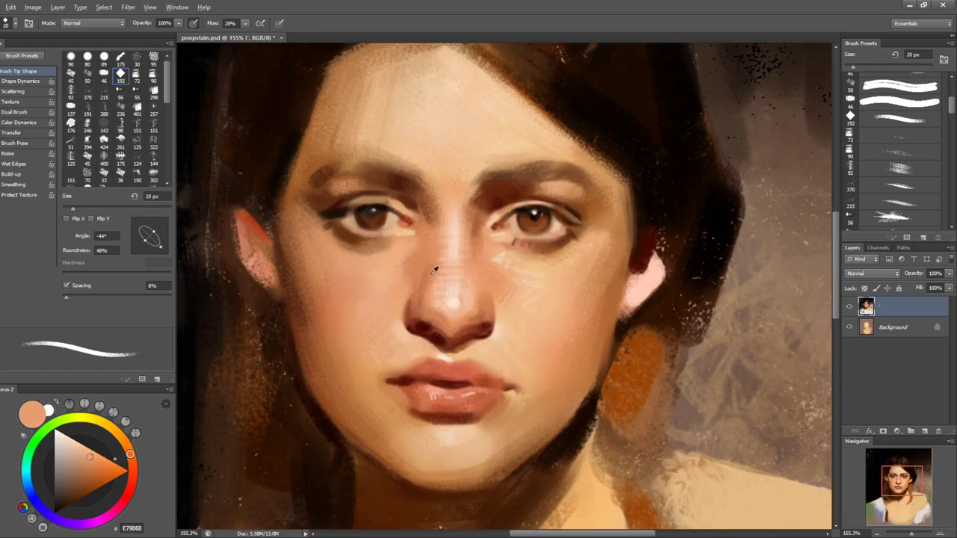
# - Refine the skin beside the nose and below the inner eye corners with sampled peach and orange tones at 15 px
pyautogui.keyDown('alt'); pyautogui.click(407, 313); pyautogui.keyUp('alt')
pyautogui.press('[')
pyautogui.keyDown('alt'); pyautogui.click(405, 249); pyautogui.keyUp('alt')
pyautogui.keyDown('alt'); pyautogui.click(413, 255); pyautogui.keyUp('alt')
pyautogui.keyDown('alt'); pyautogui.click(501, 257); pyautogui.keyUp('alt')
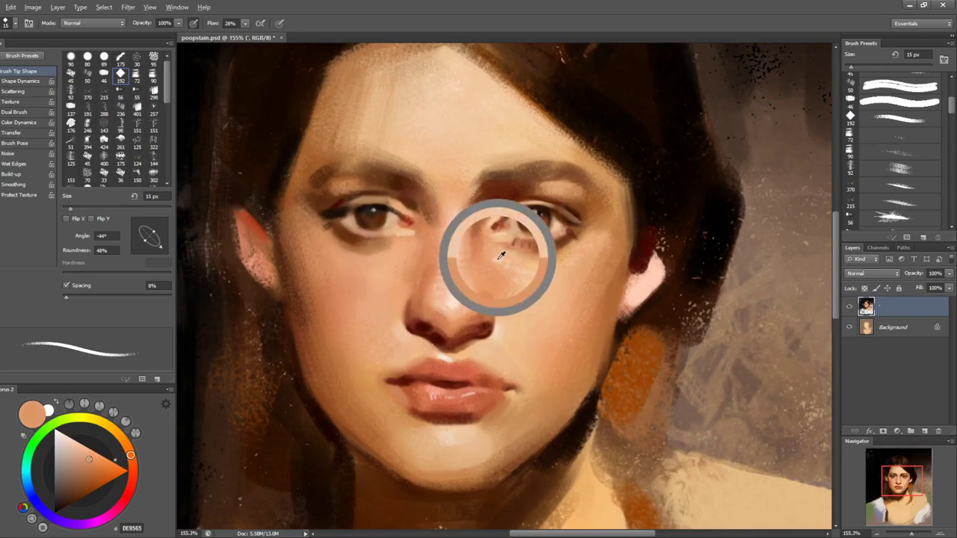
pyautogui.press('[')
pyautogui.press('[')
pyautogui.press(']')
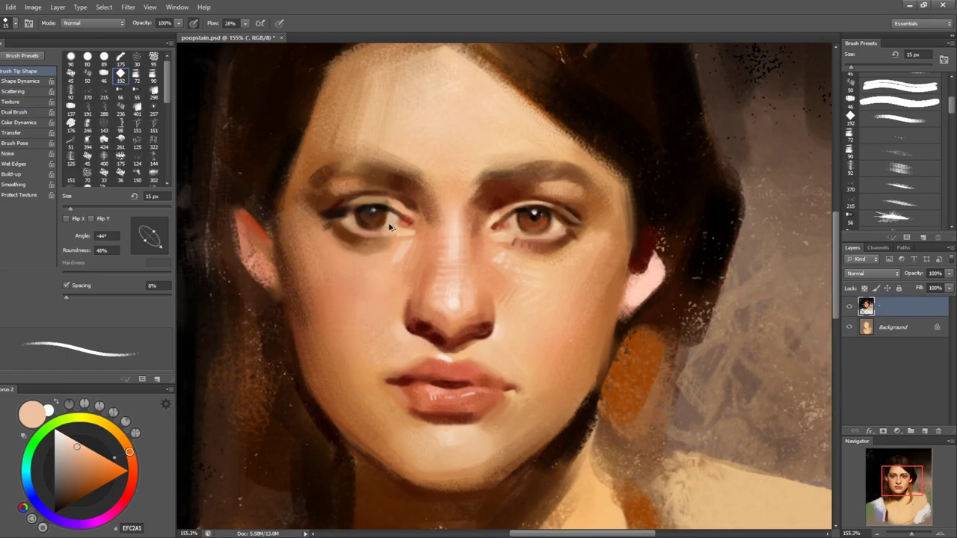
# - Smooth the left-hand cheek between the nose and mouth with sampled light peach at 25 and 30 px
pyautogui.keyDown('alt'); pyautogui.click(396, 338); pyautogui.keyUp('alt')
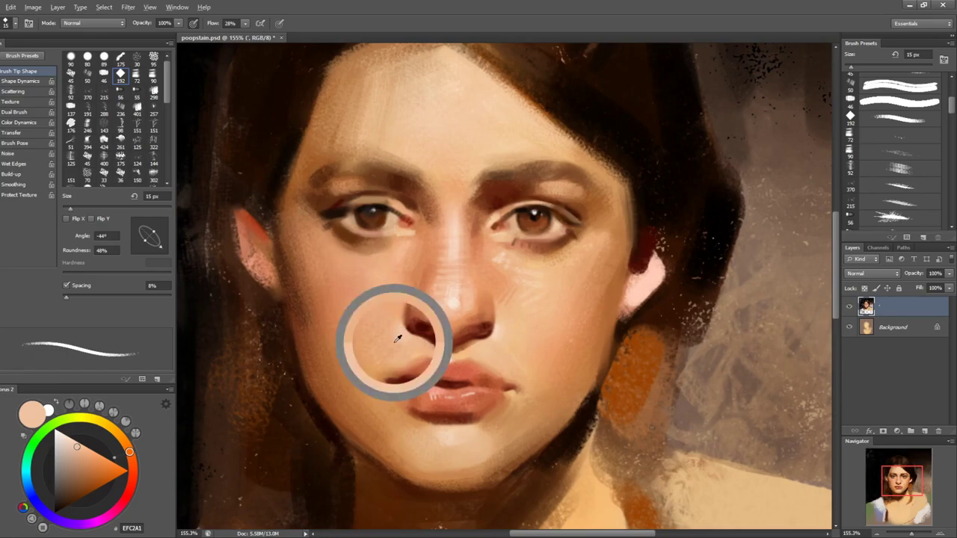
pyautogui.press(']')
pyautogui.press(']')
pyautogui.keyDown('alt'); pyautogui.click(397, 335); pyautogui.keyUp('alt')
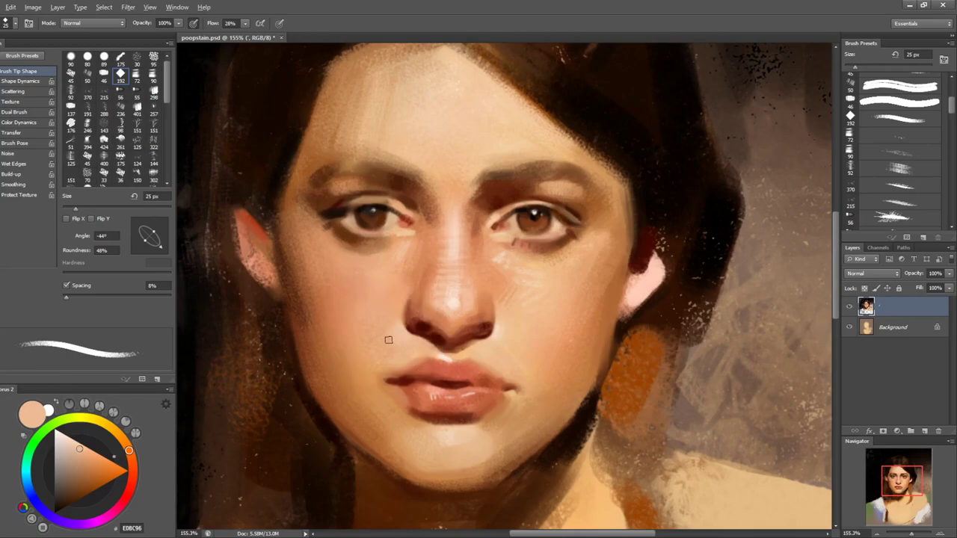
pyautogui.keyDown('alt'); pyautogui.click(407, 344); pyautogui.keyUp('alt')
pyautogui.keyDown('alt'); pyautogui.click(392, 320); pyautogui.keyUp('alt')
pyautogui.press(']')
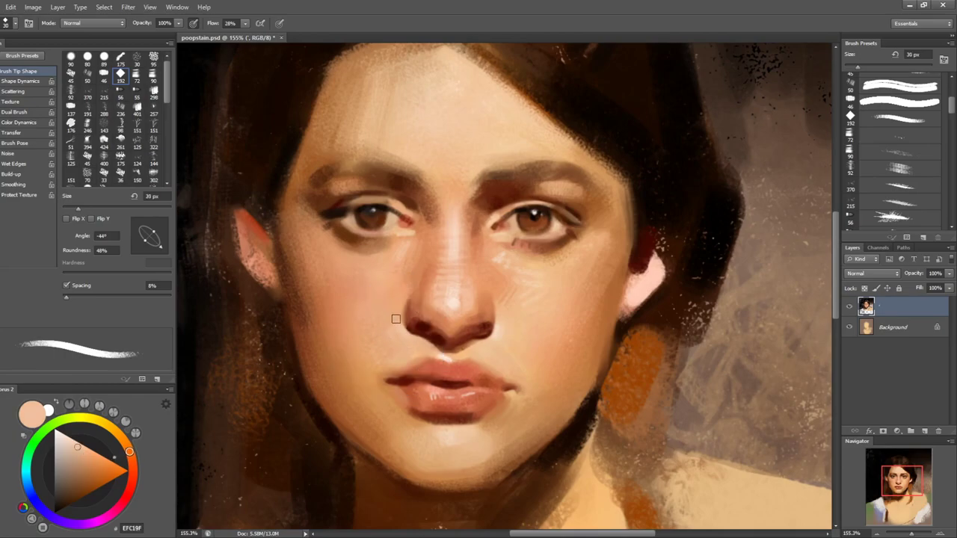
# - Soften the cheek edge beside the left-hand nostril with sampled peach tones at 15 and 25 px
pyautogui.press('[')
pyautogui.press('[')
pyautogui.press('[')
pyautogui.keyDown('alt'); pyautogui.click(402, 323); pyautogui.keyUp('alt')
pyautogui.keyDown('alt'); pyautogui.click(401, 315); pyautogui.keyUp('alt')
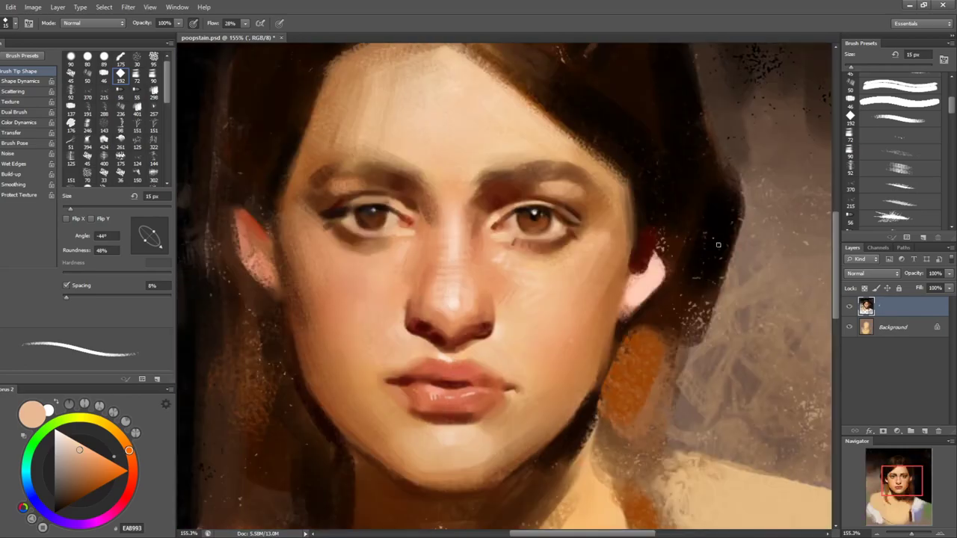
pyautogui.press(']')
pyautogui.press(']')
pyautogui.keyDown('alt'); pyautogui.click(396, 314); pyautogui.keyUp('alt')
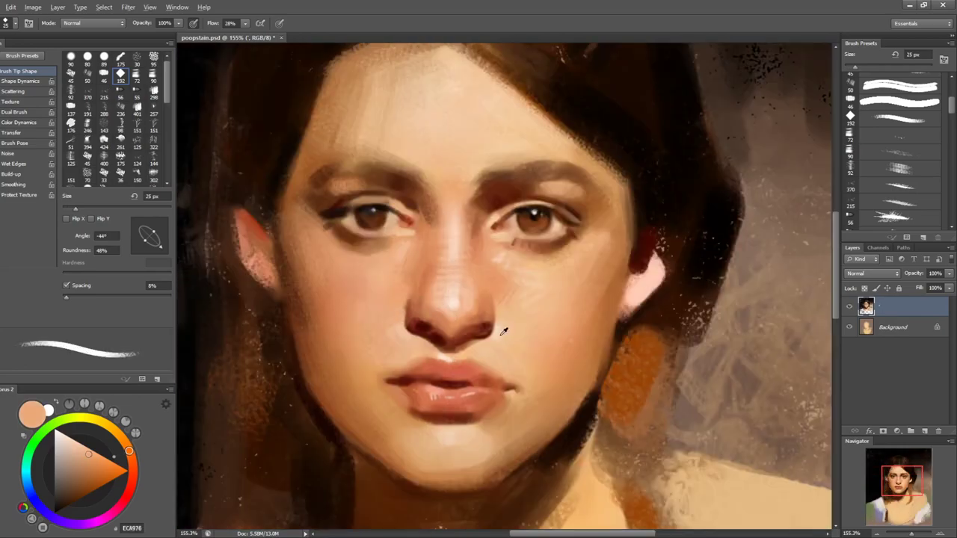
# - Touch up the skin beside the right-hand nostril and below the right-hand eye with sampled skin tones
pyautogui.keyDown('alt'); pyautogui.click(499, 345); pyautogui.keyUp('alt')
pyautogui.keyDown('alt'); pyautogui.click(502, 239); pyautogui.keyUp('alt')
pyautogui.keyDown('alt'); pyautogui.click(509, 237); pyautogui.keyUp('alt')
# - Sample a tan tone near the right-hand eyebrow and work over the brow with the diamond brush at 35 px
pyautogui.press('r')
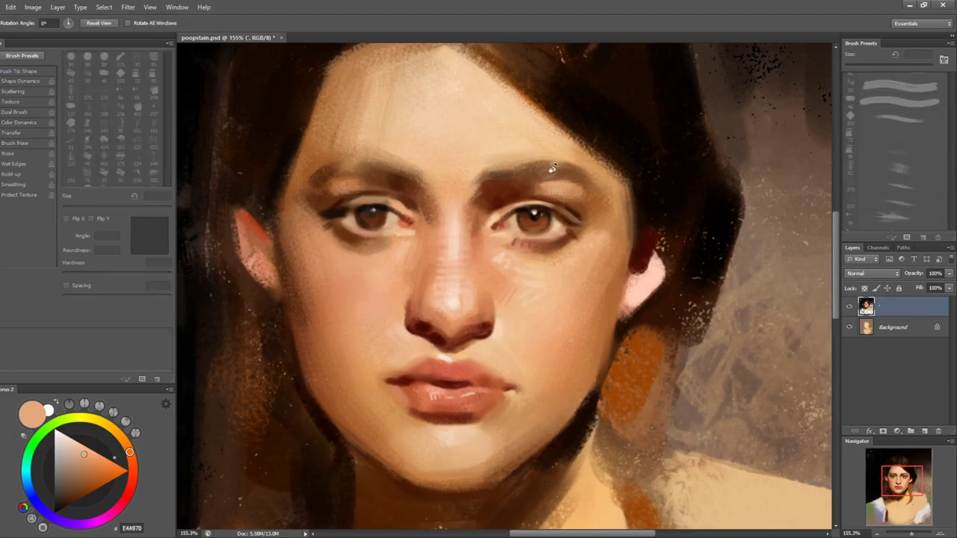
pyautogui.press('b')
pyautogui.keyDown('alt'); pyautogui.click(559, 176); pyautogui.keyUp('alt')
pyautogui.press(']')
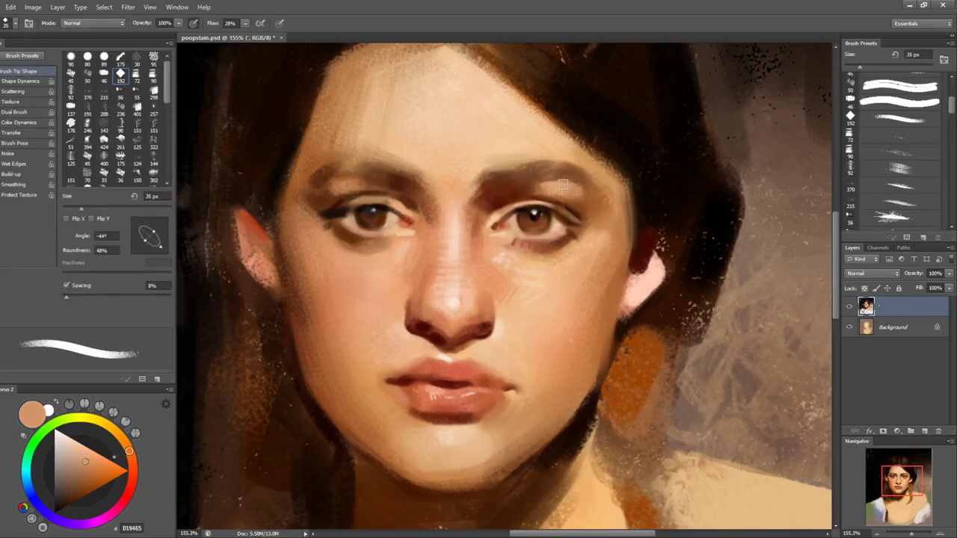
pyautogui.hotkey('shift', 'b')
pyautogui.hotkey('shift', 'b')
# - Choose the bristly 92 px brush preset, reduce it to 35 px and soften the right-hand eyebrow's outer part with tan
pyautogui.click(900, 166)
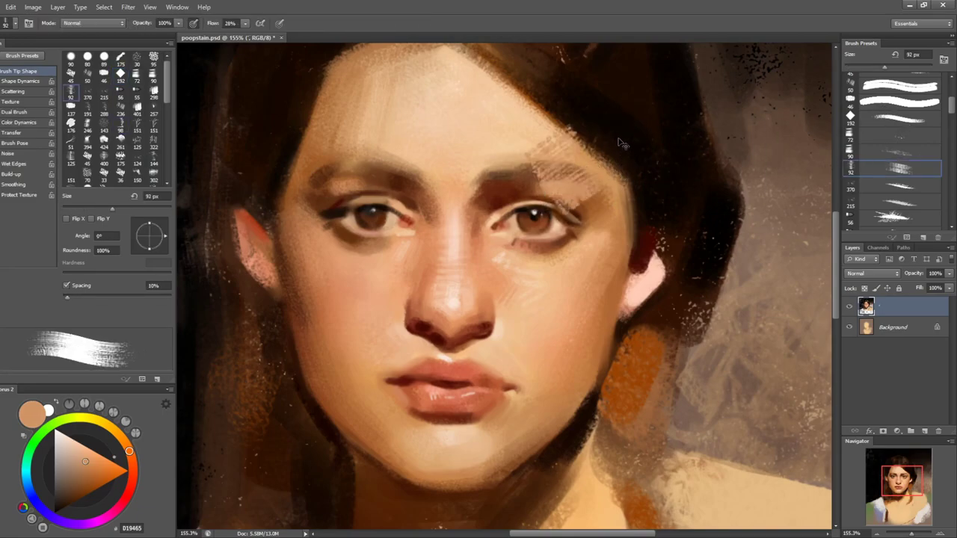
pyautogui.press('[')
pyautogui.press('[')
pyautogui.press('[')
pyautogui.press('[')
pyautogui.press('[')
pyautogui.press('[')
pyautogui.press('[')
pyautogui.press('[')
pyautogui.press('[')
pyautogui.press(']')
pyautogui.press(']')
pyautogui.moveTo(576, 179); pyautogui.dragTo(562, 178)
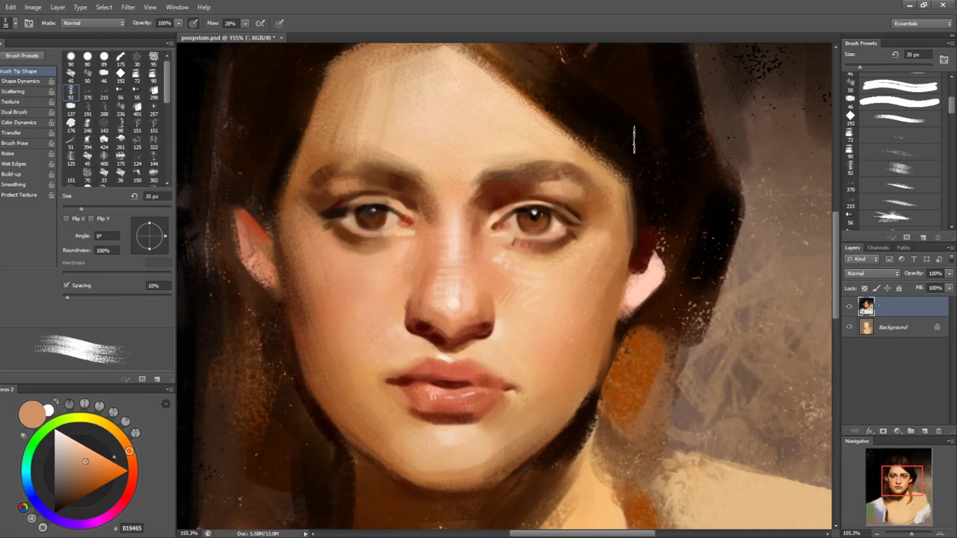
# - Choose the 46 px brush preset at 40 px and lighten the skin under the right-hand eyebrow's tail, undoing the stray stroke
pyautogui.moveTo(951, 105); pyautogui.dragTo(951, 106)
pyautogui.click(925, 108)
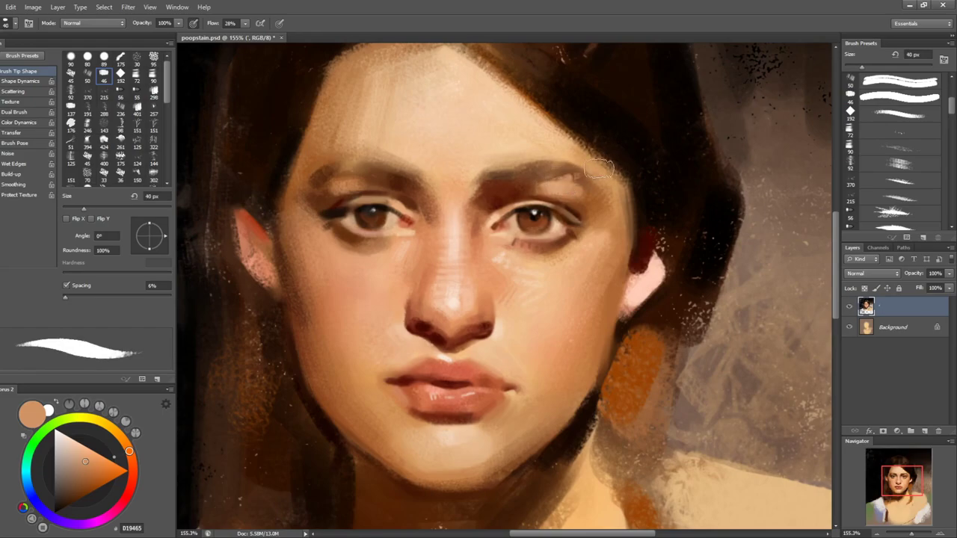
pyautogui.moveTo(568, 185); pyautogui.dragTo(585, 183)
pyautogui.moveTo(623, 156); pyautogui.dragTo(624, 166)
pyautogui.hotkey('ctrl', 'z')
pyautogui.keyDown('alt'); pyautogui.click(566, 171); pyautogui.keyUp('alt')
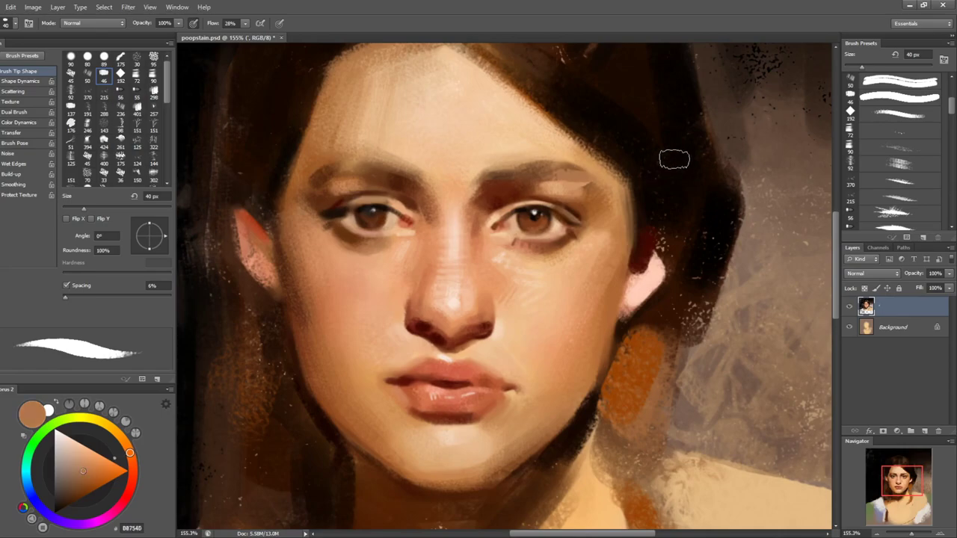
pyautogui.hotkey('ctrl', 'shift', 'h')
pyautogui.hotkey('ctrl', 'shift', 'h')
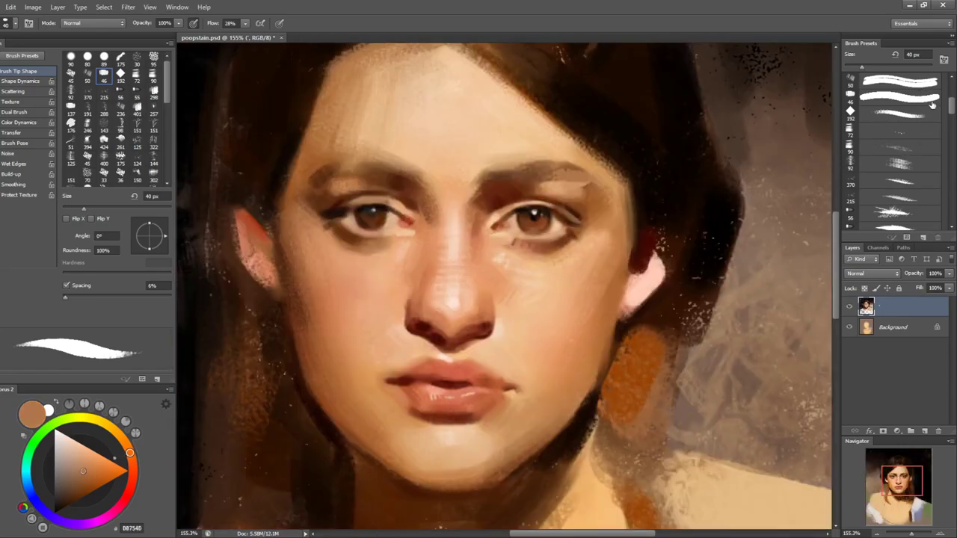
# - Switch to the round 80 px brush preset, sample a brown from the right-hand eyebrow and reduce the brush to 25 px
pyautogui.scroll(5, 893, 146)
pyautogui.click(901, 113)
pyautogui.press('[')
pyautogui.press('[')
pyautogui.press('[')
pyautogui.press('[')
pyautogui.press('[')
pyautogui.press('[')
pyautogui.press('[')
pyautogui.press('[')
pyautogui.press('[')
pyautogui.press('[')
pyautogui.press('[')
pyautogui.press('[')
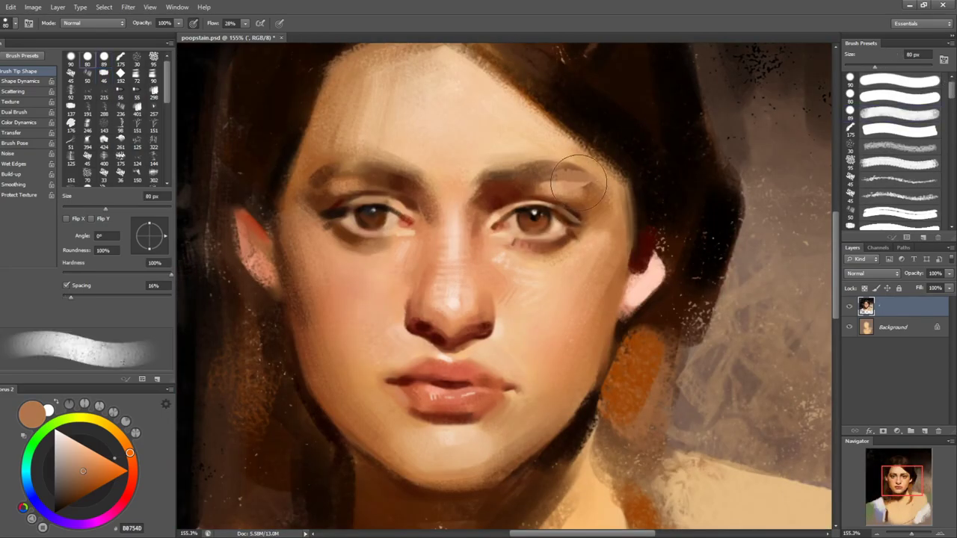
pyautogui.keyDown('alt'); pyautogui.click(549, 172); pyautogui.keyUp('alt')
pyautogui.press(']')
pyautogui.press(']')
pyautogui.press(']')
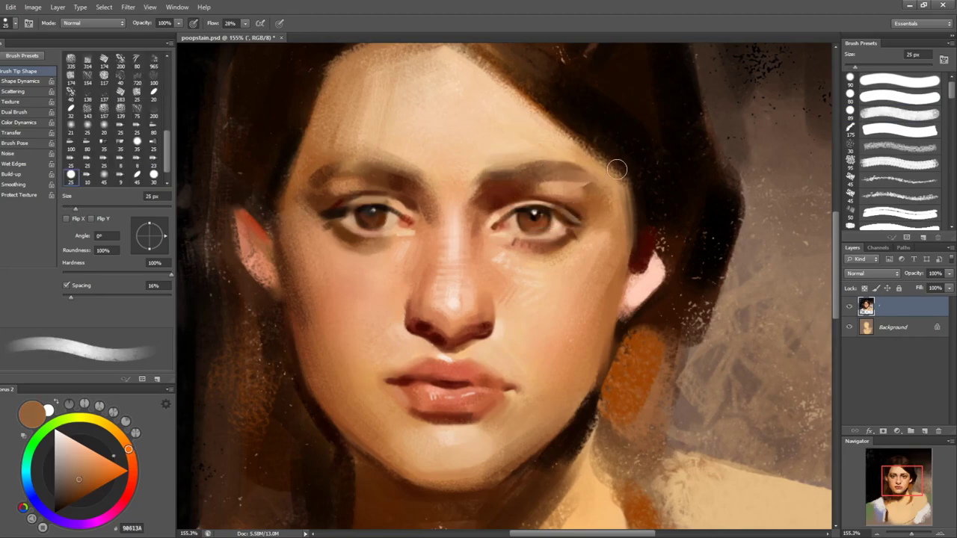
# - Blend the light patch under the right-hand eyebrow's tail with sampled tan at 20 px and check it in the mirrored view
pyautogui.press('[')
pyautogui.press(']')
pyautogui.keyDown('alt'); pyautogui.click(583, 173); pyautogui.keyUp('alt')
pyautogui.hotkey('ctrl', 'shift', 'h')
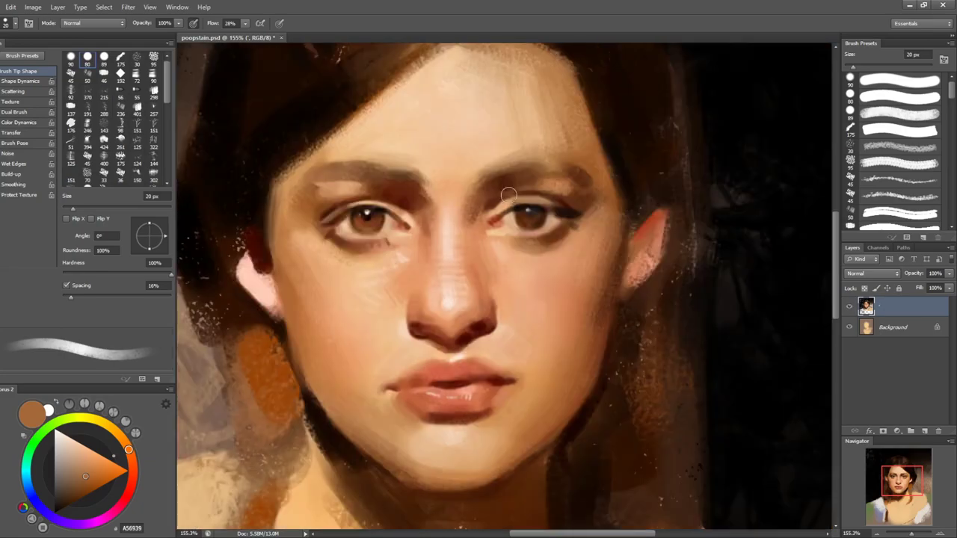
pyautogui.hotkey('ctrl', 'shift', 'h')
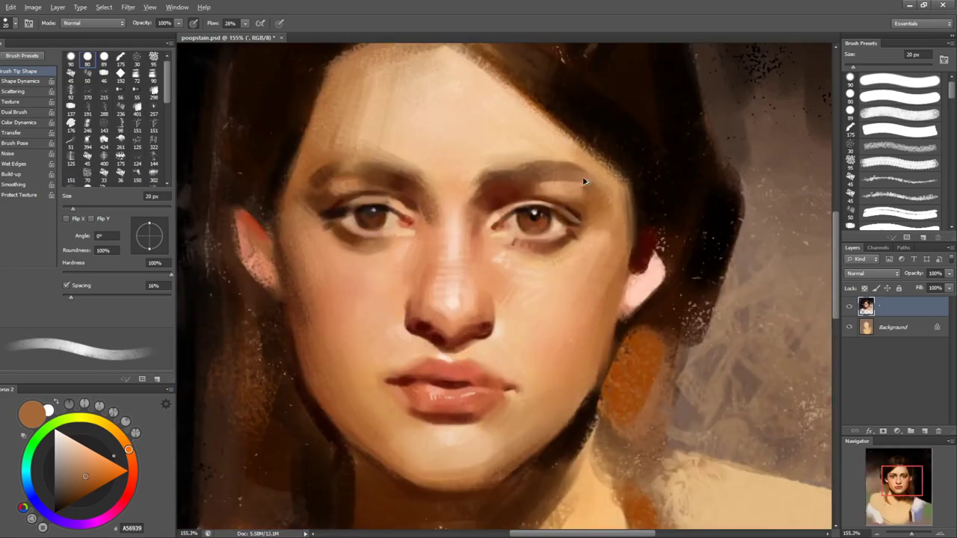
# - Touch up the outer end of the right-hand eyebrow with sampled skin tones, undo the last stroke and resample a brown beside it
pyautogui.keyDown('alt'); pyautogui.click(583, 182); pyautogui.keyUp('alt')
pyautogui.press('[')
pyautogui.press('[')
pyautogui.moveTo(578, 174); pyautogui.dragTo(593, 188)
pyautogui.press(']')
pyautogui.press(']')
pyautogui.hotkey('ctrl', 'z')
pyautogui.keyDown('alt'); pyautogui.click(593, 196); pyautogui.keyUp('alt')
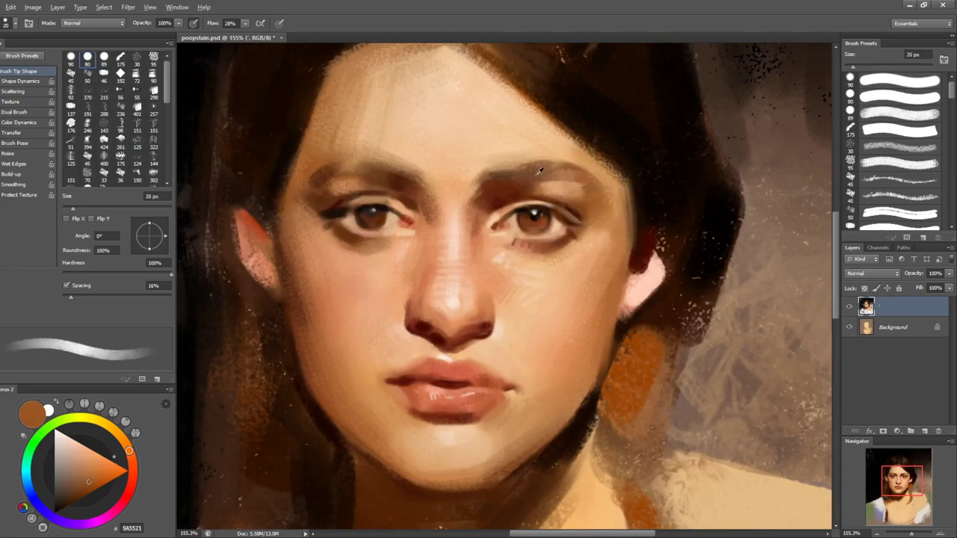
# - Darken the inner half of the right-hand eyebrow with sampled dark browns and a smaller round brush
pyautogui.keyDown('alt'); pyautogui.click(499, 172); pyautogui.keyUp('alt')
pyautogui.keyDown('alt'); pyautogui.click(529, 210); pyautogui.keyUp('alt')
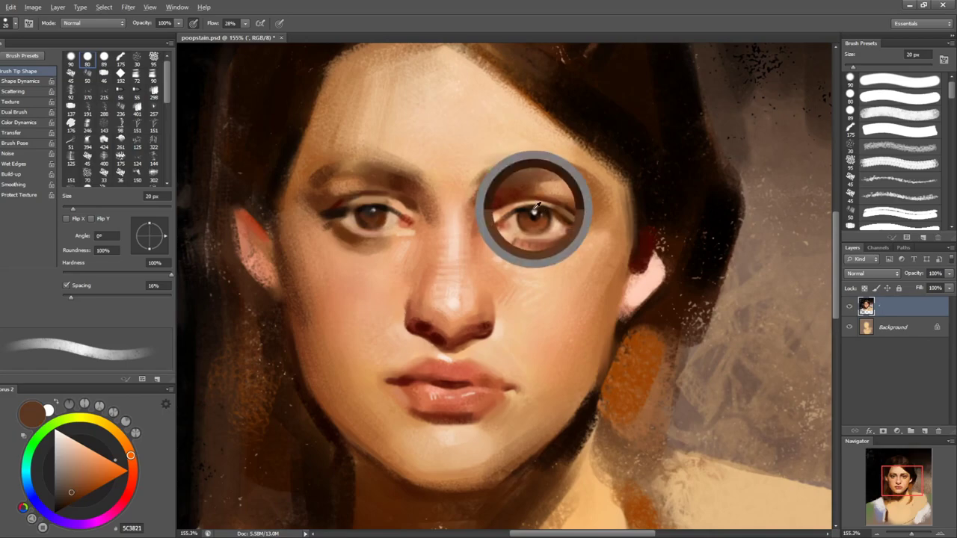
pyautogui.keyDown('alt'); pyautogui.click(511, 192); pyautogui.keyUp('alt')
pyautogui.press('[')
pyautogui.press('[')
pyautogui.press('[')
pyautogui.hotkey('ctrl', 'z')
pyautogui.moveTo(505, 177); pyautogui.dragTo(523, 176)
# - Refine the lower edge of the right-hand eyebrow with sampled brow tones and check the face in the mirrored view
pyautogui.keyDown('alt'); pyautogui.click(483, 193); pyautogui.keyUp('alt')
pyautogui.keyDown('alt'); pyautogui.click(527, 168); pyautogui.keyUp('alt')
pyautogui.moveTo(522, 185); pyautogui.dragTo(547, 178)
pyautogui.hotkey('ctrl', 'shift', 'h')
pyautogui.hotkey('ctrl', 'shift', 'h')
pyautogui.keyDown('alt'); pyautogui.click(478, 192); pyautogui.keyUp('alt')
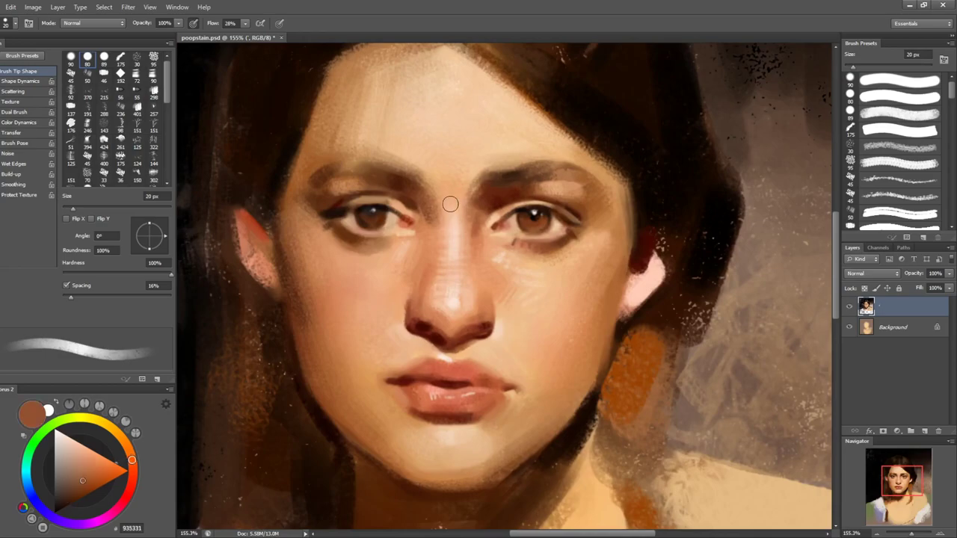
# - Soften the inner end of the right-hand eyebrow with sampled skin tones at 9 px
pyautogui.press('[')
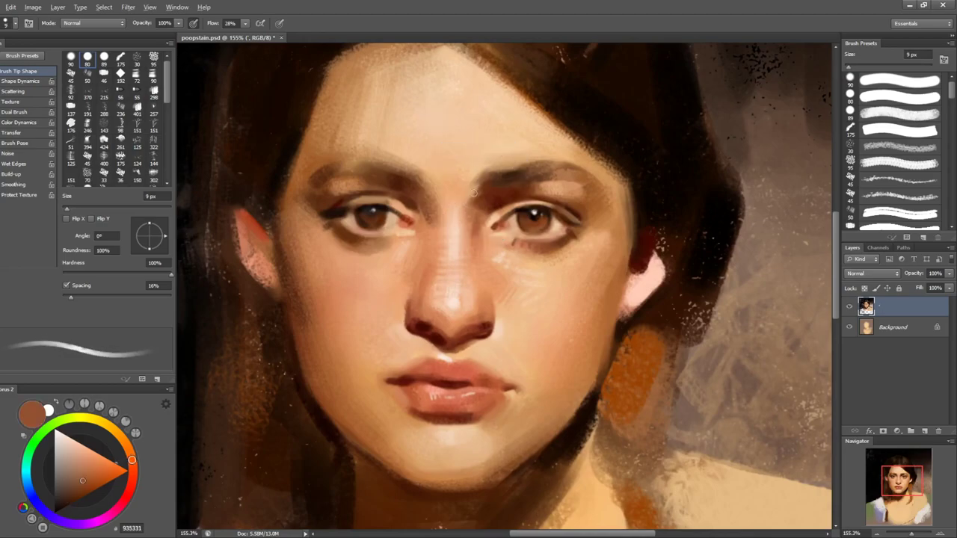
pyautogui.keyDown('alt'); pyautogui.click(476, 190); pyautogui.keyUp('alt')
pyautogui.keyDown('alt'); pyautogui.click(479, 185); pyautogui.keyUp('alt')
pyautogui.keyDown('alt'); pyautogui.click(467, 187); pyautogui.keyUp('alt')
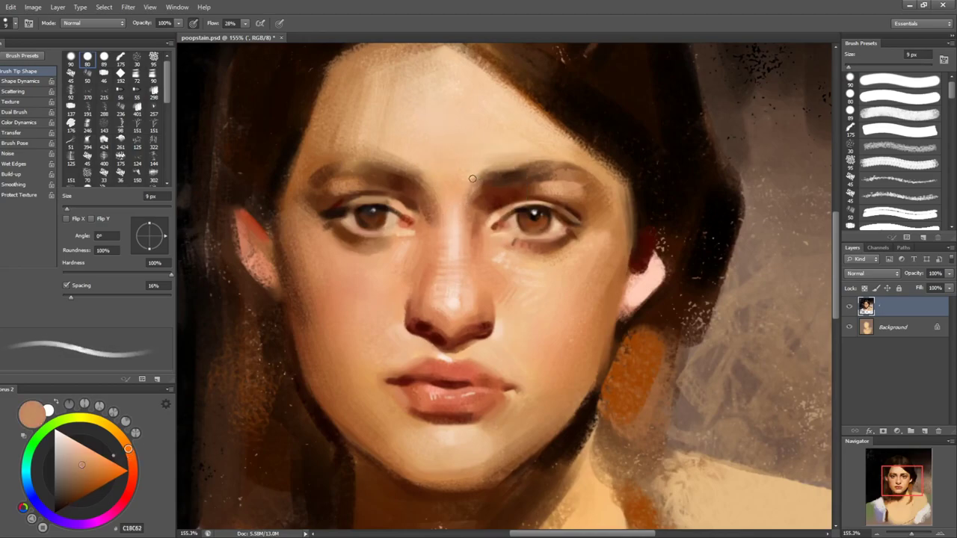
pyautogui.keyDown('alt'); pyautogui.click(470, 176); pyautogui.keyUp('alt')
# - Blend the right-hand side of the chin with sampled tan skin tones at 20 px, viewed at 100% zoom
pyautogui.moveTo(550, 187); pyautogui.dragTo(500, 280)
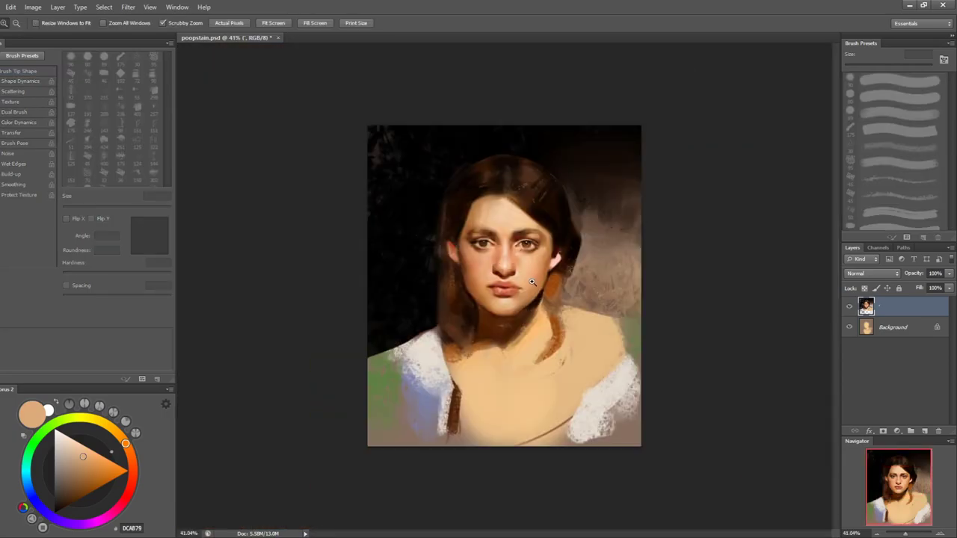
pyautogui.click(532, 281)
pyautogui.click(538, 282)
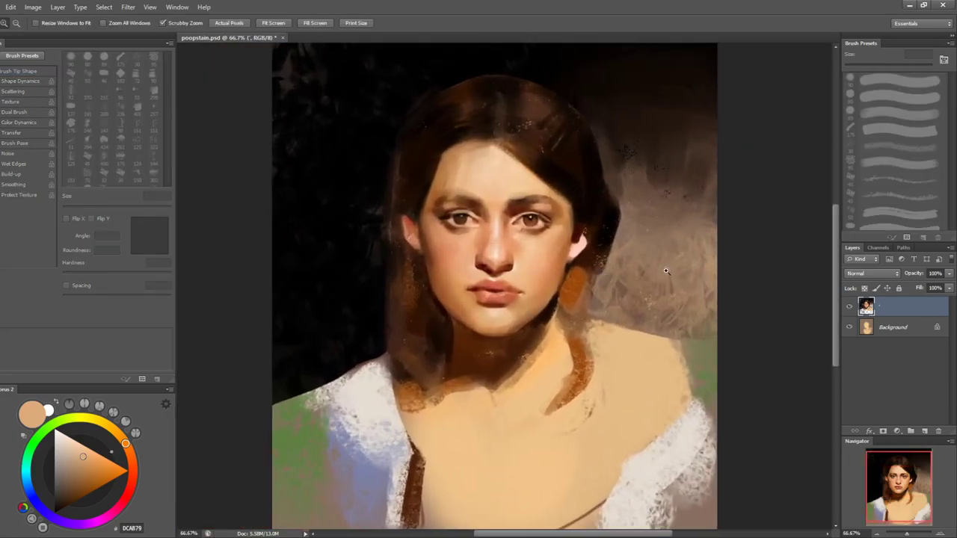
pyautogui.click(516, 305)
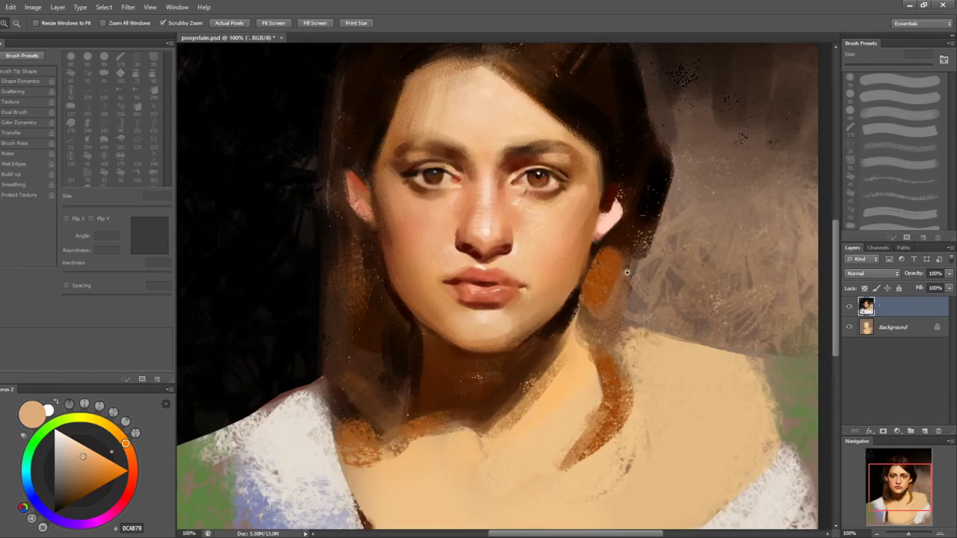
pyautogui.press('b')
pyautogui.keyDown('alt'); pyautogui.click(513, 326); pyautogui.keyUp('alt')
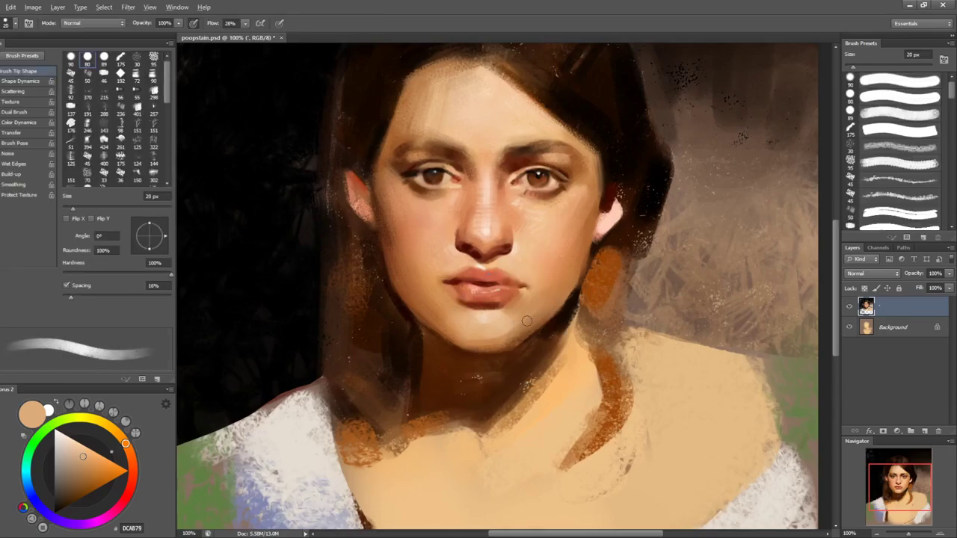
pyautogui.keyDown('alt'); pyautogui.click(508, 338); pyautogui.keyUp('alt')
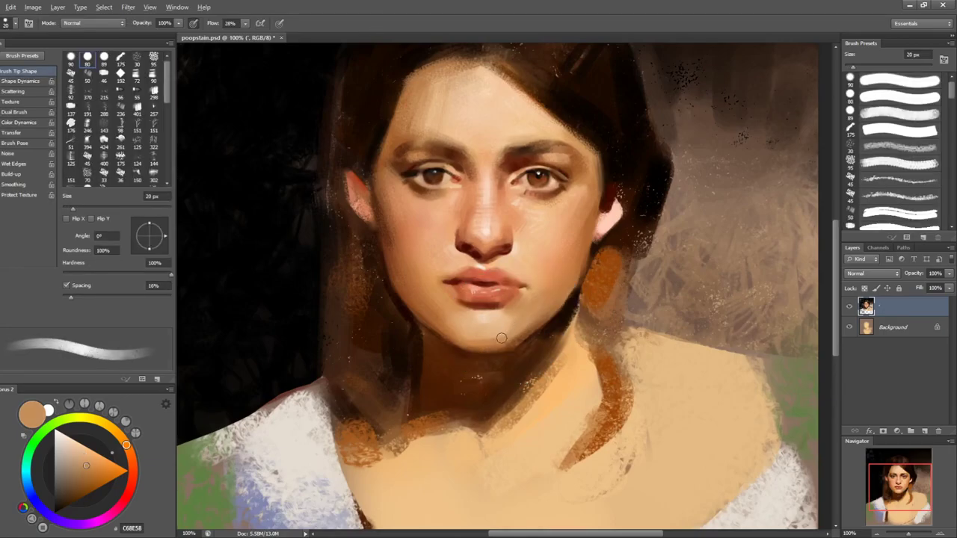
pyautogui.keyDown('alt'); pyautogui.click(503, 336); pyautogui.keyUp('alt')
pyautogui.keyDown('alt'); pyautogui.click(496, 337); pyautogui.keyUp('alt')
# - Rotate the canvas slightly and refine the chin's lower contour with sampled edge tones and a smaller brush
pyautogui.press('r')
pyautogui.moveTo(535, 335); pyautogui.dragTo(568, 314)
pyautogui.press('b')
pyautogui.press('[')
pyautogui.press('[')
pyautogui.keyDown('alt'); pyautogui.click(522, 335); pyautogui.keyUp('alt')
pyautogui.keyDown('alt'); pyautogui.click(513, 349); pyautogui.keyUp('alt')
# - Sample a dark brown from the jaw shadow and paint it into the neck shadow below the chin
pyautogui.keyDown('alt'); pyautogui.click(554, 340); pyautogui.keyUp('alt')
pyautogui.press('r')
pyautogui.moveTo(722, 302); pyautogui.dragTo(676, 423)
pyautogui.press('b')
pyautogui.click(476, 381)
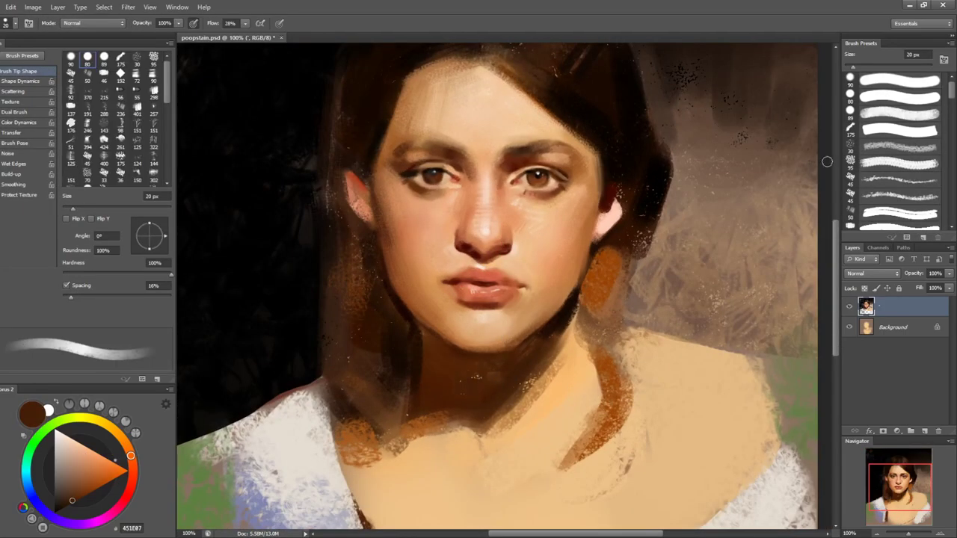
# - Soften the skin around the right-hand corner of the mouth with sampled tan and peach tones at 20 and 9 px
pyautogui.keyDown('alt'); pyautogui.click(524, 294); pyautogui.keyUp('alt')
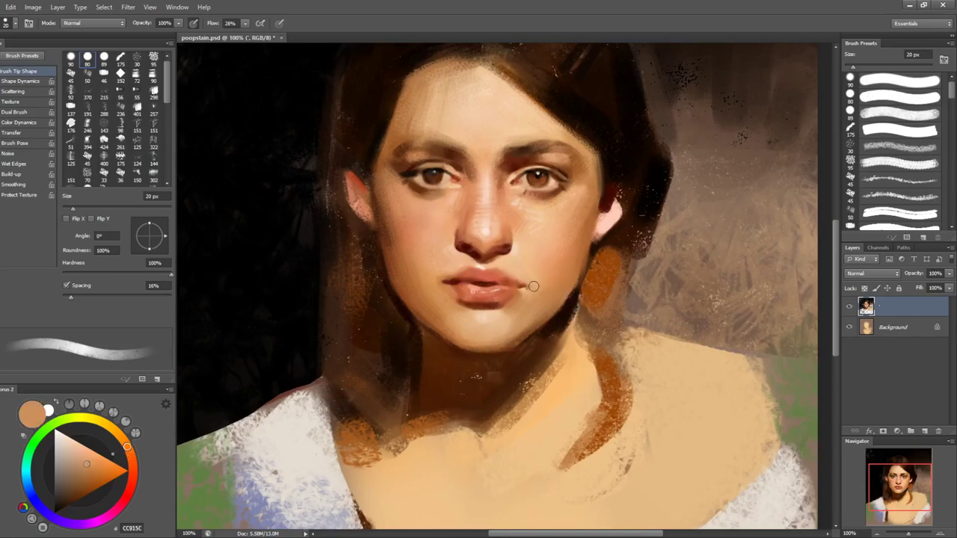
pyautogui.keyDown('alt'); pyautogui.click(529, 280); pyautogui.keyUp('alt')
pyautogui.press('[')
pyautogui.press('[')
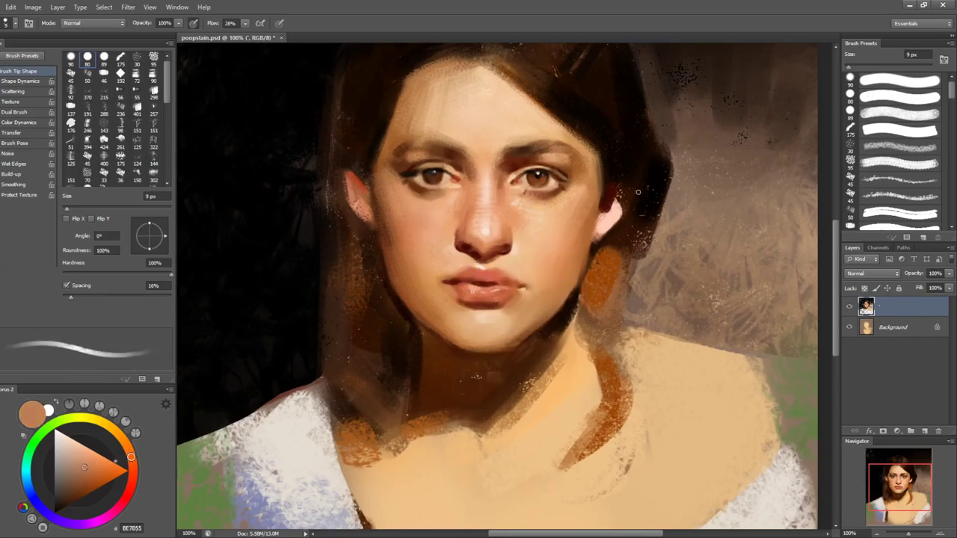
# - Sample the lip colour, shift it to the saturated red C24326 and warm the lips with the round brush at 15 to 20 px
pyautogui.press(']')
pyautogui.press(']')
pyautogui.keyDown('alt'); pyautogui.click(487, 277); pyautogui.keyUp('alt')
pyautogui.click(102, 472)
pyautogui.moveTo(101, 472); pyautogui.dragTo(99, 474)
pyautogui.press(']')
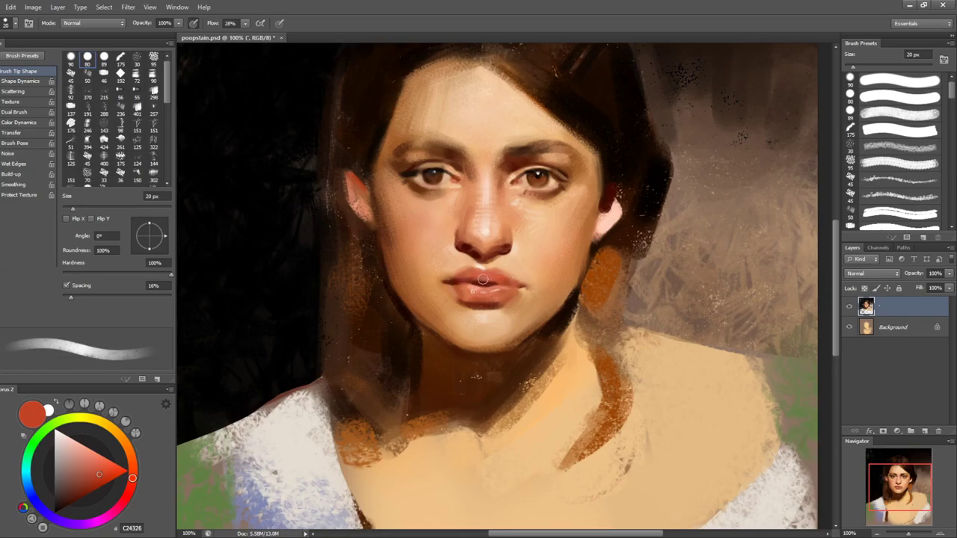
pyautogui.press('[')
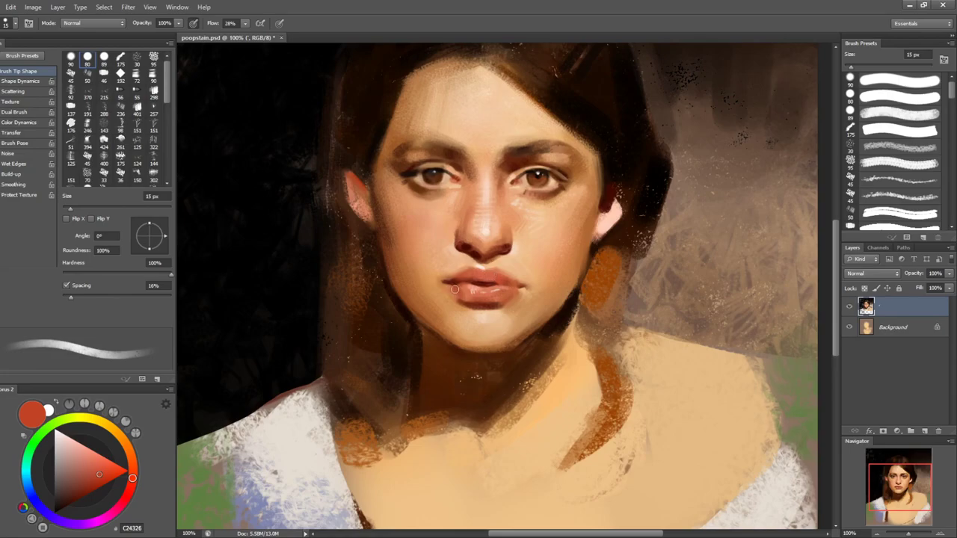
pyautogui.press(']')
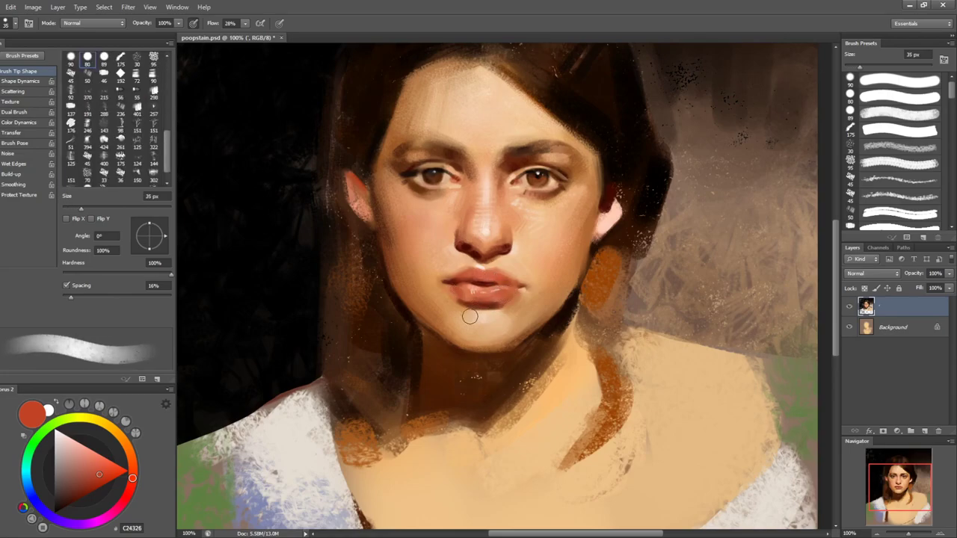
pyautogui.press('[')
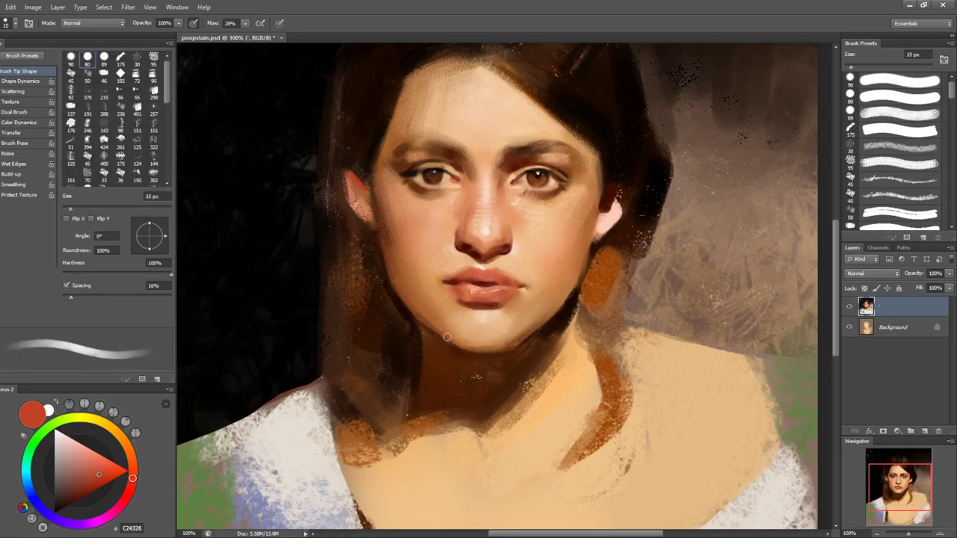
# - Rotate the canvas and rework the lower lip's bottom edge with the sampled lip tone C36545 at 8 px
pyautogui.press('r')
pyautogui.moveTo(642, 376)
pyautogui.mouseDown()
pyautogui.moveTo(687, 296)
pyautogui.moveTo(686, 281)
pyautogui.mouseUp()
pyautogui.keyDown('alt'); pyautogui.click(506, 302); pyautogui.keyUp('alt')
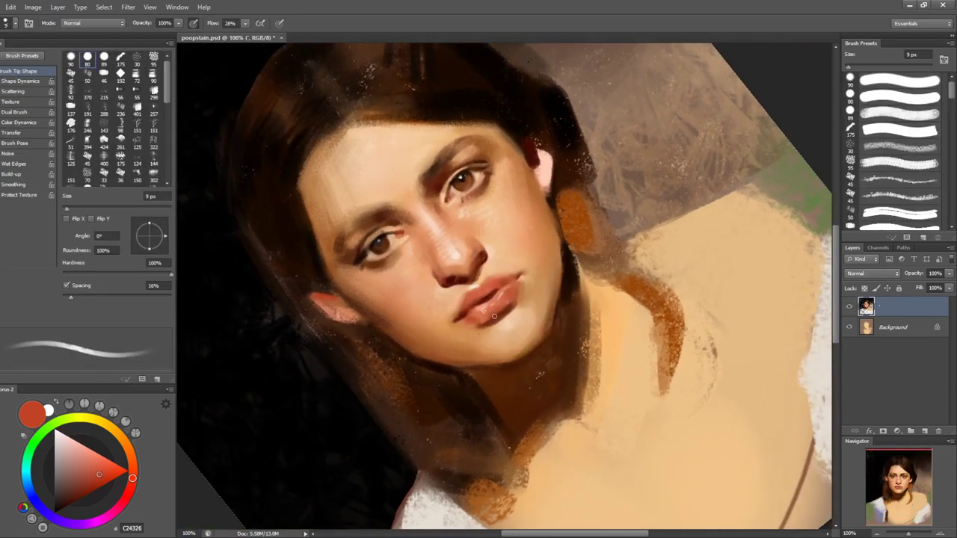
pyautogui.press('[')
pyautogui.press('[')
pyautogui.press('[')
pyautogui.press('[')
pyautogui.press('[')
pyautogui.press(']')
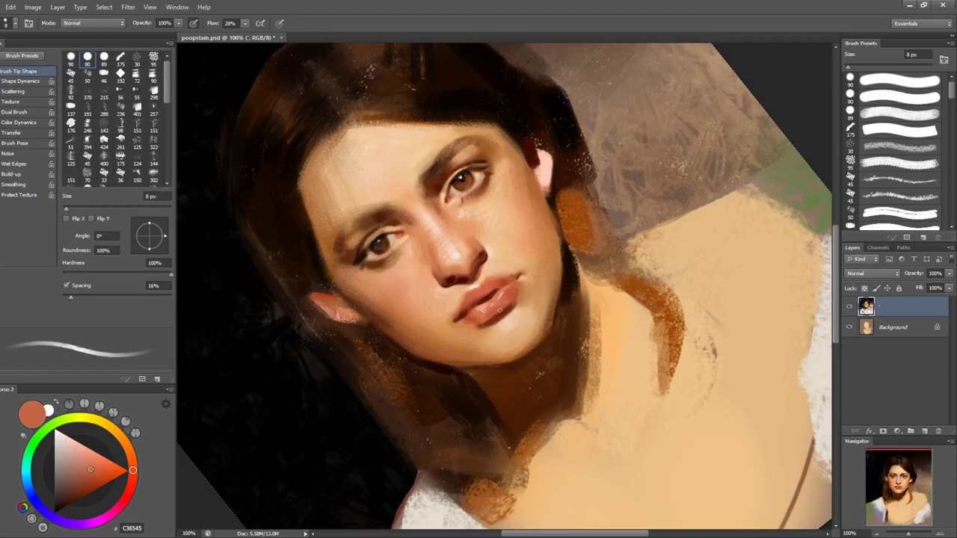
# - Refine the lower lip and its left-hand corner with sampled lip tones at 8 px, turning the canvas back upright
pyautogui.keyDown('alt'); pyautogui.click(489, 323); pyautogui.keyUp('alt')
pyautogui.keyDown('alt'); pyautogui.click(502, 308); pyautogui.keyUp('alt')
pyautogui.keyDown('alt'); pyautogui.click(499, 313); pyautogui.keyUp('alt')
pyautogui.press('r')
pyautogui.moveTo(690, 311); pyautogui.dragTo(681, 351)
pyautogui.press('b')
pyautogui.keyDown('alt'); pyautogui.click(462, 297); pyautogui.keyUp('alt')
pyautogui.keyDown('alt'); pyautogui.click(454, 304); pyautogui.keyUp('alt')
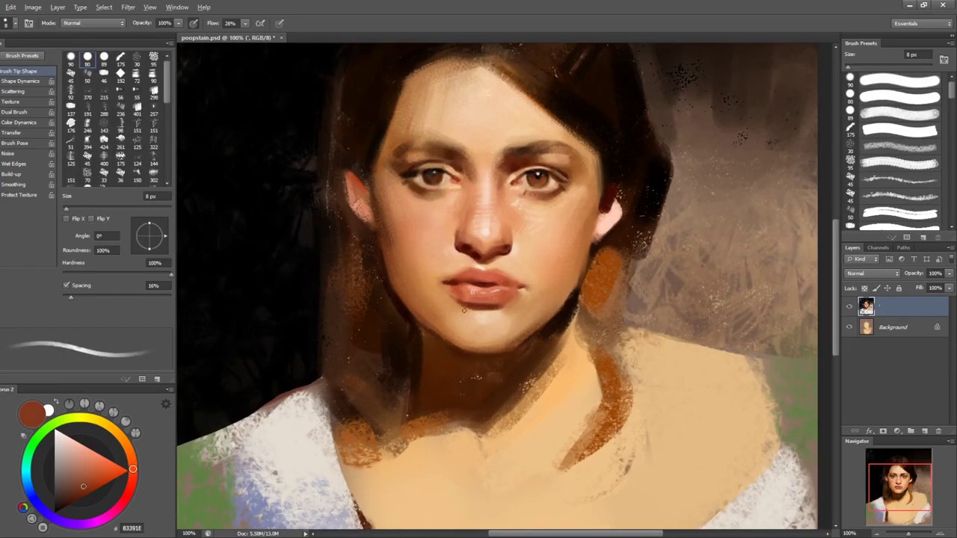
# - Work the skin directly beneath the lower lip with sampled tan and reddish-brown tones, enlarging the brush to 15 px
pyautogui.keyDown('alt'); pyautogui.click(498, 303); pyautogui.keyUp('alt')
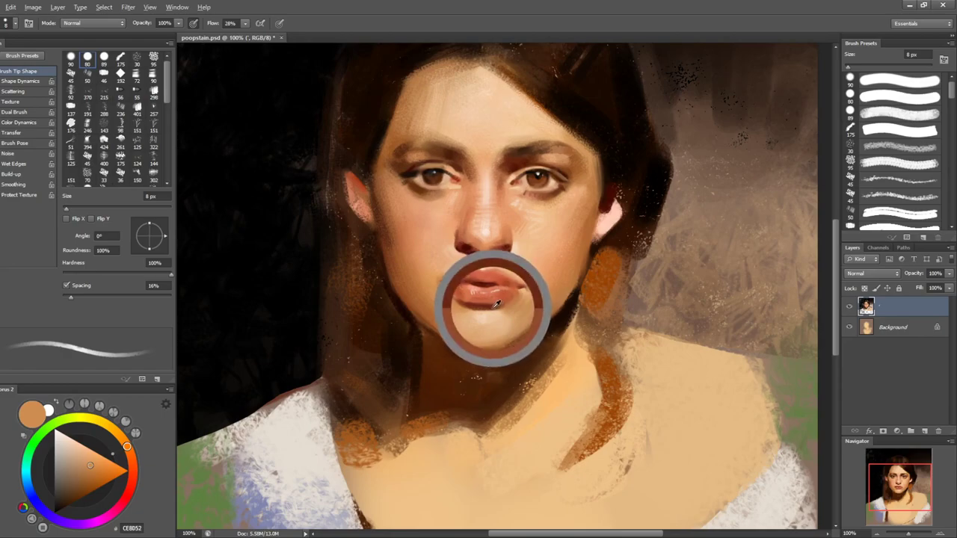
pyautogui.keyDown('alt'); pyautogui.click(508, 314); pyautogui.keyUp('alt')
pyautogui.press(']')
pyautogui.press(']')
pyautogui.press(']')
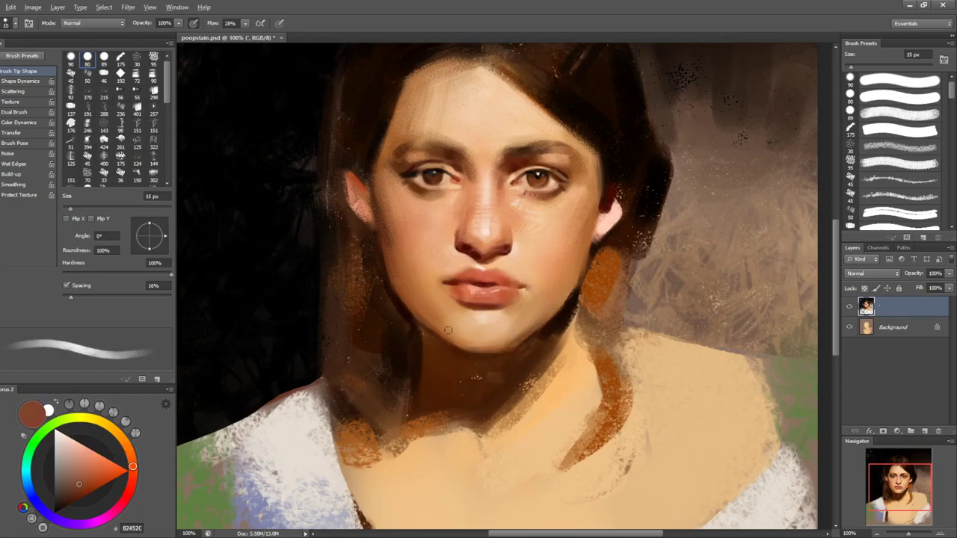
# - Sample skin tones across the left-hand side and centre of the chin and blend its highlight at 30 px
pyautogui.keyDown('alt'); pyautogui.click(453, 323); pyautogui.keyUp('alt')
pyautogui.keyDown('alt'); pyautogui.click(463, 323); pyautogui.keyUp('alt')
pyautogui.press(']')
pyautogui.press(']')
pyautogui.press(']')
pyautogui.keyDown('alt'); pyautogui.click(487, 318); pyautogui.keyUp('alt')
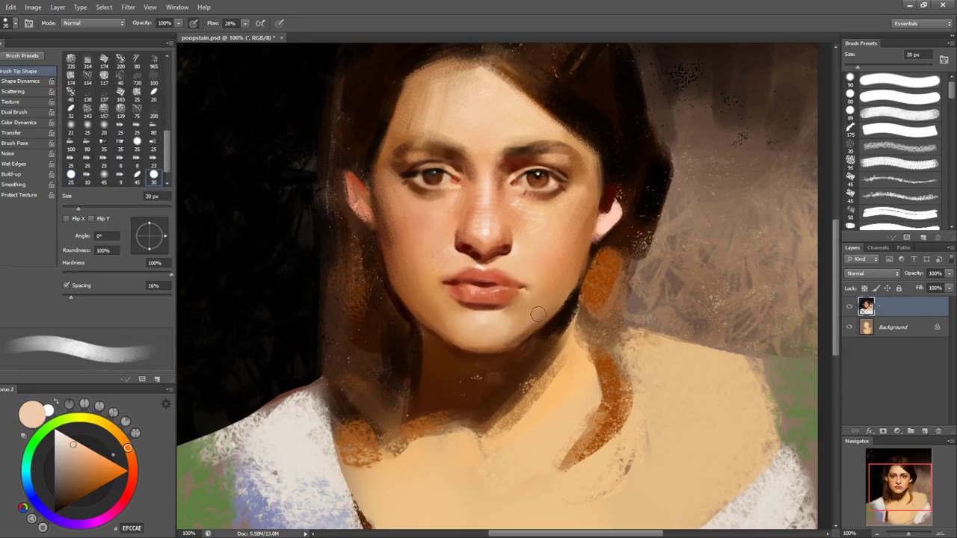
# - Smooth the transition from the chin highlight to the right-hand jaw with sampled peach and tan tones at 15 and 25 px
pyautogui.hotkey('shift', ',')
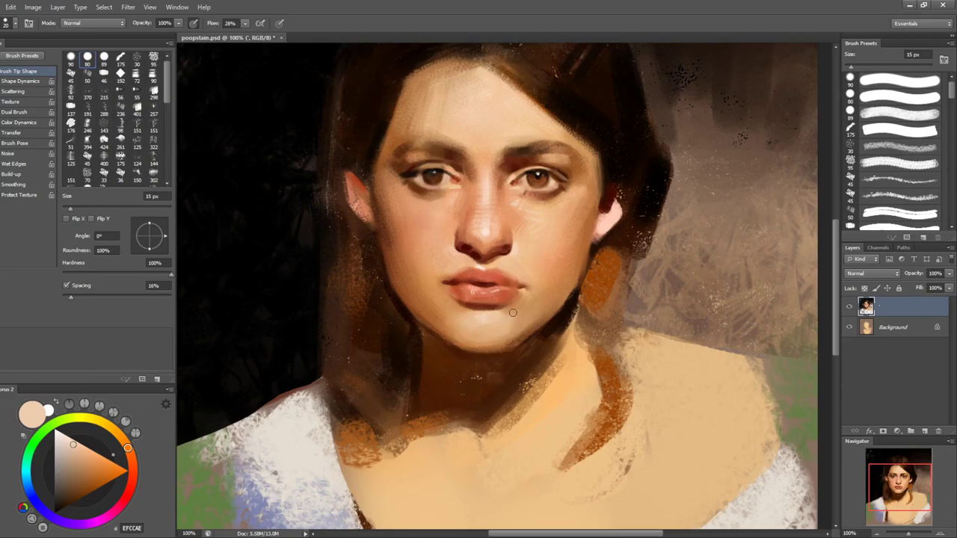
pyautogui.keyDown('alt'); pyautogui.click(511, 315); pyautogui.keyUp('alt')
pyautogui.keyDown('alt'); pyautogui.click(535, 314); pyautogui.keyUp('alt')
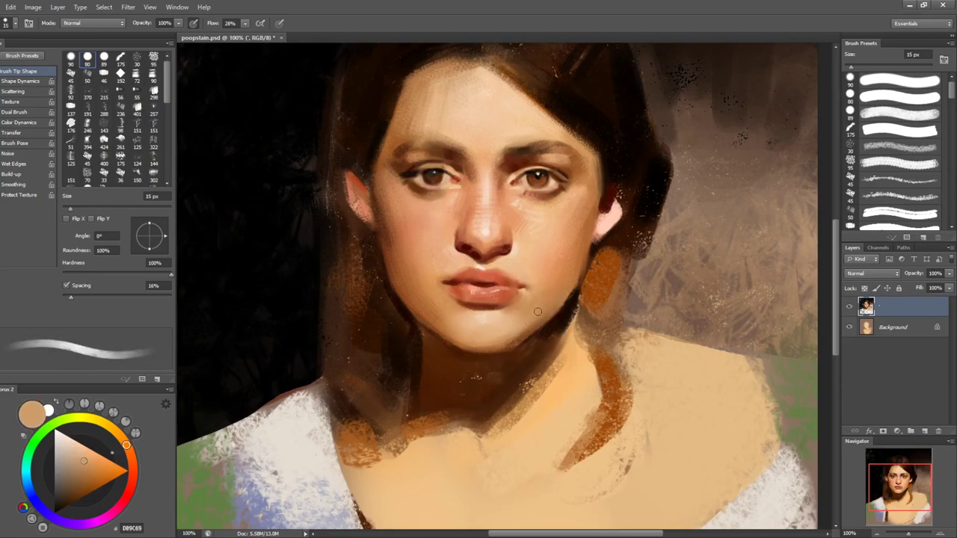
pyautogui.hotkey('shift', '.')
pyautogui.keyDown('alt'); pyautogui.click(501, 317); pyautogui.keyUp('alt')
pyautogui.keyDown('alt'); pyautogui.click(526, 309); pyautogui.keyUp('alt')
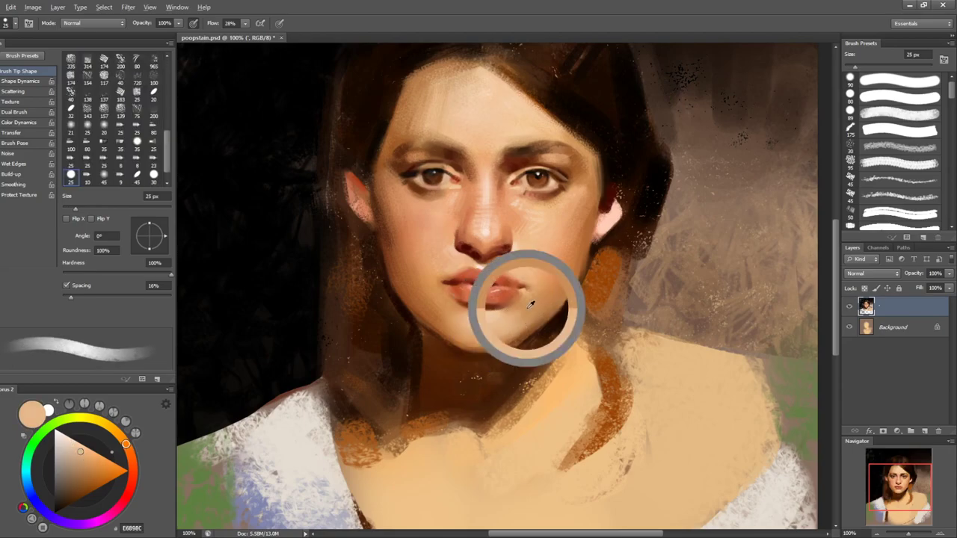
# - Blend the left-hand side of the chin and jaw with sampled skin tones and orange-brown at 25 px
pyautogui.keyDown('alt'); pyautogui.click(463, 311); pyautogui.keyUp('alt')
pyautogui.keyDown('alt'); pyautogui.click(441, 320); pyautogui.keyUp('alt')
pyautogui.keyDown('alt'); pyautogui.click(427, 320); pyautogui.keyUp('alt')
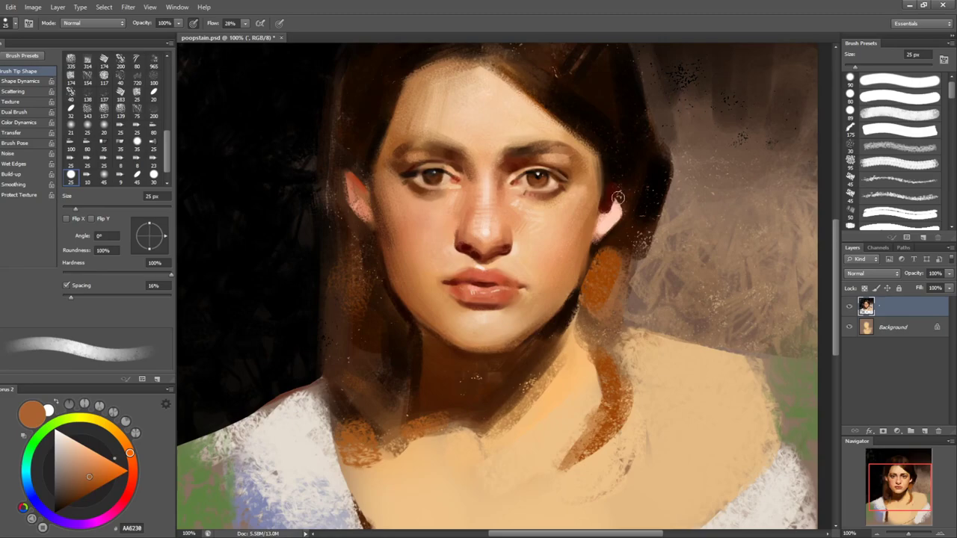
# - Define the edge beneath the chin with a small hard round brush in sampled near-black brown at 9 and 7 px
pyautogui.hotkey('shift', ',')
pyautogui.press('[')
pyautogui.press('[')
pyautogui.press('[')
pyautogui.press('[')
pyautogui.keyDown('alt'); pyautogui.click(551, 322); pyautogui.keyUp('alt')
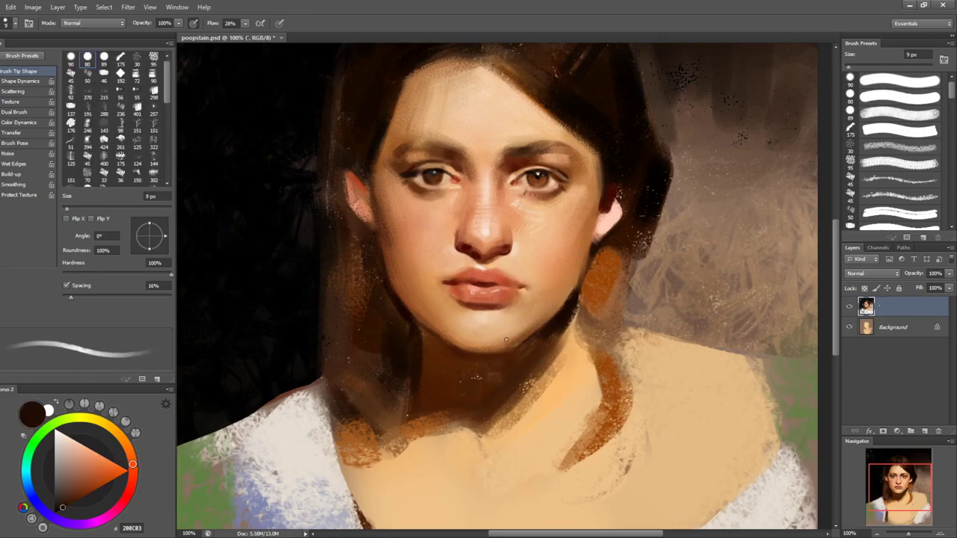
pyautogui.press('[')
pyautogui.press('[')
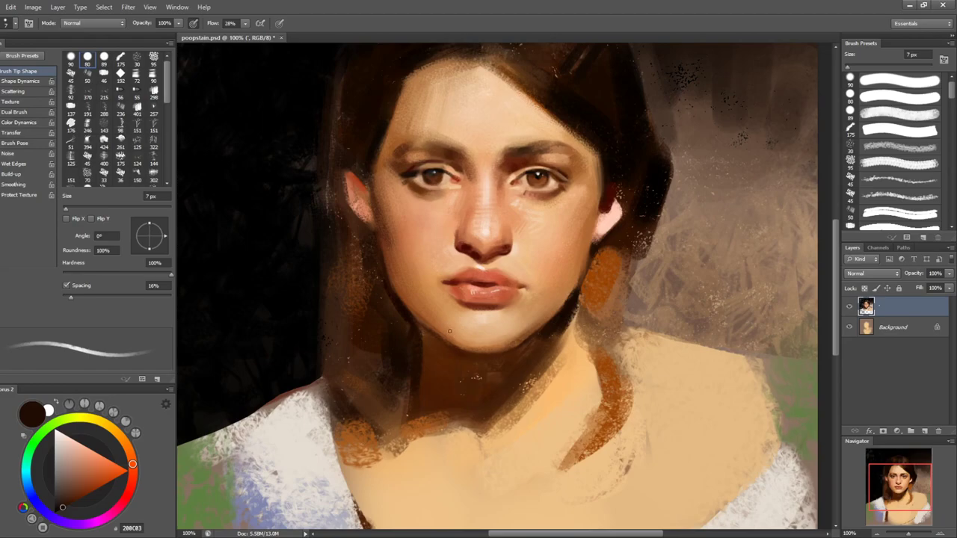
# - Deepen the shadow under the left-hand jaw and across the upper neck with sampled dark brown at 9 and 25 px
pyautogui.keyDown('alt'); pyautogui.click(422, 343); pyautogui.keyUp('alt')
pyautogui.press(']')
pyautogui.press(']')
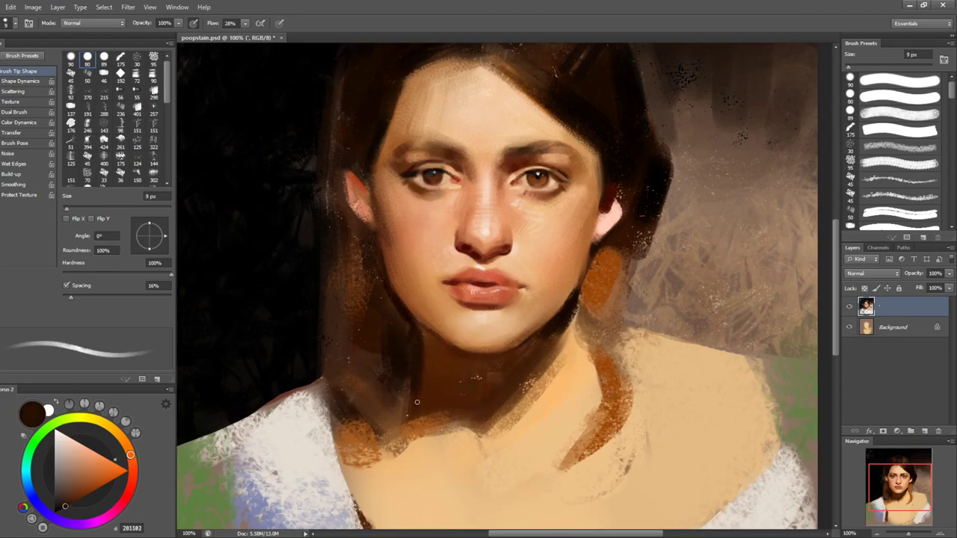
pyautogui.press(']')
pyautogui.press(']')
pyautogui.press(']')
pyautogui.press(']')
pyautogui.press(']')
pyautogui.press(']')
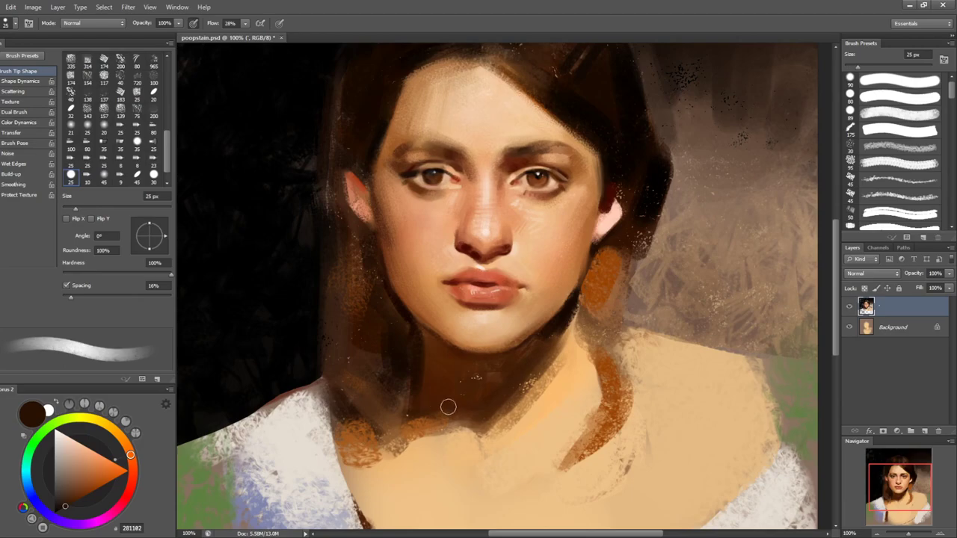
# - Blend the shadowed left-hand side of the neck with sampled dark browns at 15 px
pyautogui.keyDown('alt'); pyautogui.click(420, 390); pyautogui.keyUp('alt')
pyautogui.press('[')
pyautogui.press('[')
pyautogui.press('[')
pyautogui.keyDown('alt'); pyautogui.click(425, 363); pyautogui.keyUp('alt')
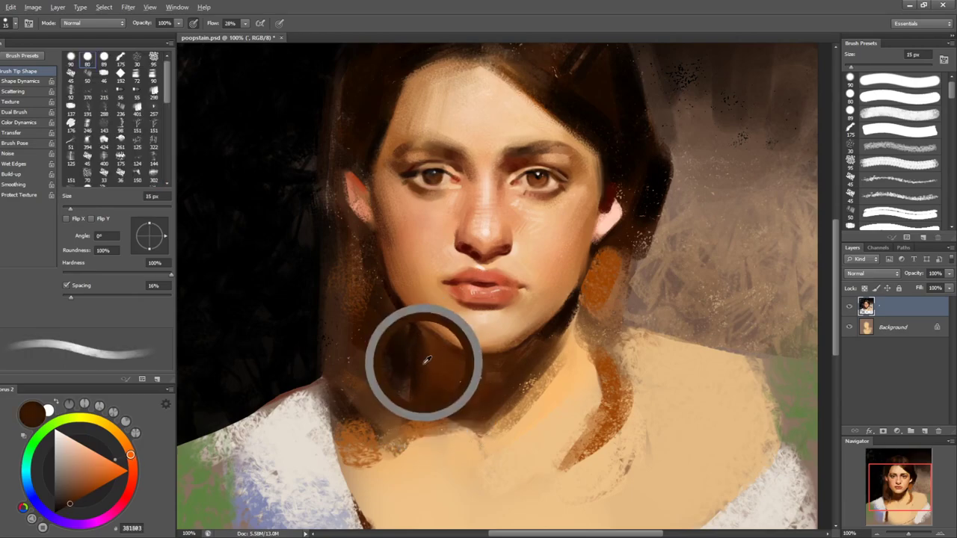
# - Darken the hair beside the left-hand cheek, jaw and neck with black, using brush sizes around 45 px
pyautogui.press('[')
pyautogui.press('b')
pyautogui.press(']')
pyautogui.press(']')
pyautogui.press(']')
pyautogui.keyDown('alt'); pyautogui.click(400, 306); pyautogui.keyUp('alt')
pyautogui.moveTo(82, 480); pyautogui.dragTo(8, 519)
pyautogui.press(']')
pyautogui.press(']')
pyautogui.press(']')
pyautogui.press(']')
pyautogui.press(']')
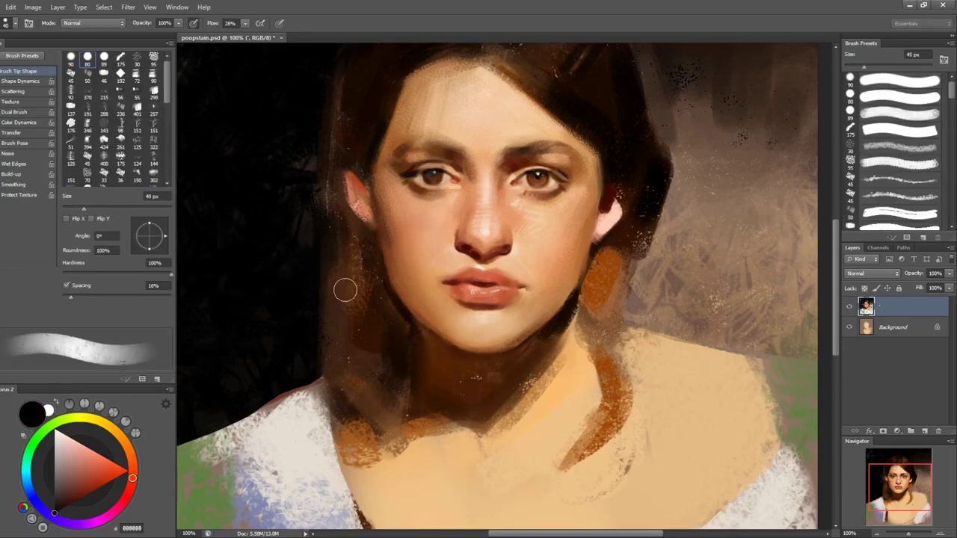
pyautogui.moveTo(391, 327); pyautogui.dragTo(400, 343)
pyautogui.press('[')
pyautogui.press('[')
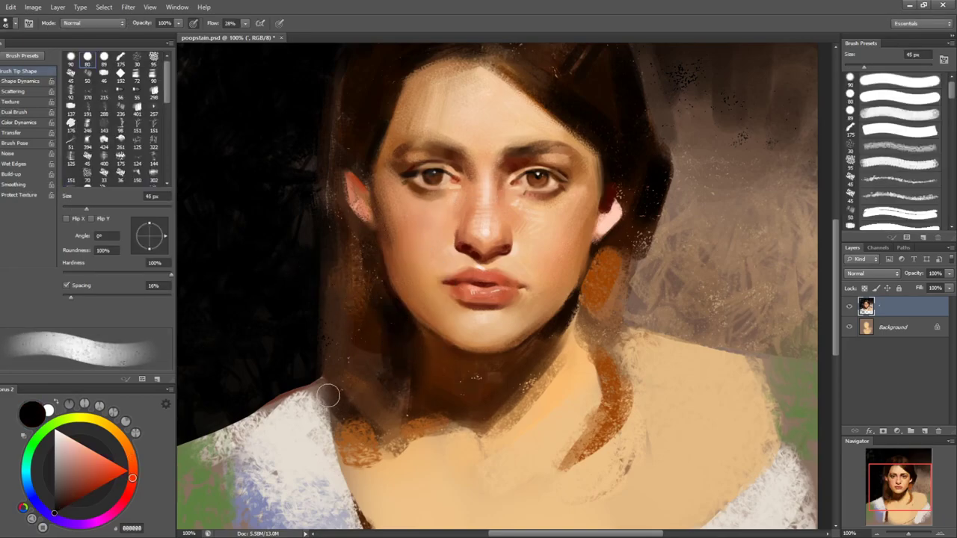
pyautogui.press(']')
pyautogui.press(']')
# - Trim the outer edge of the left-hand ear with sampled near-black hair tones at 35 px
pyautogui.moveTo(561, 181); pyautogui.dragTo(491, 288)
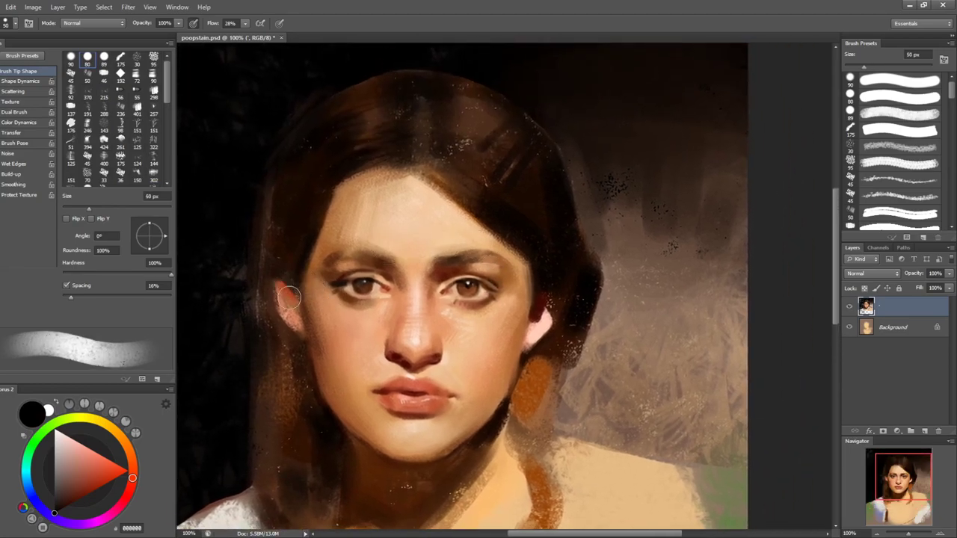
pyautogui.press(',')
pyautogui.press('[')
pyautogui.keyDown('alt'); pyautogui.click(294, 349); pyautogui.keyUp('alt')
pyautogui.moveTo(271, 305); pyautogui.dragTo(284, 334)
pyautogui.keyDown('alt'); pyautogui.click(324, 438); pyautogui.keyUp('alt')
pyautogui.moveTo(262, 302); pyautogui.dragTo(288, 349)
pyautogui.hotkey('ctrl', 'z')
pyautogui.press(']')
pyautogui.press(']')
pyautogui.hotkey('ctrl', 'z')
pyautogui.moveTo(275, 317); pyautogui.dragTo(290, 340)
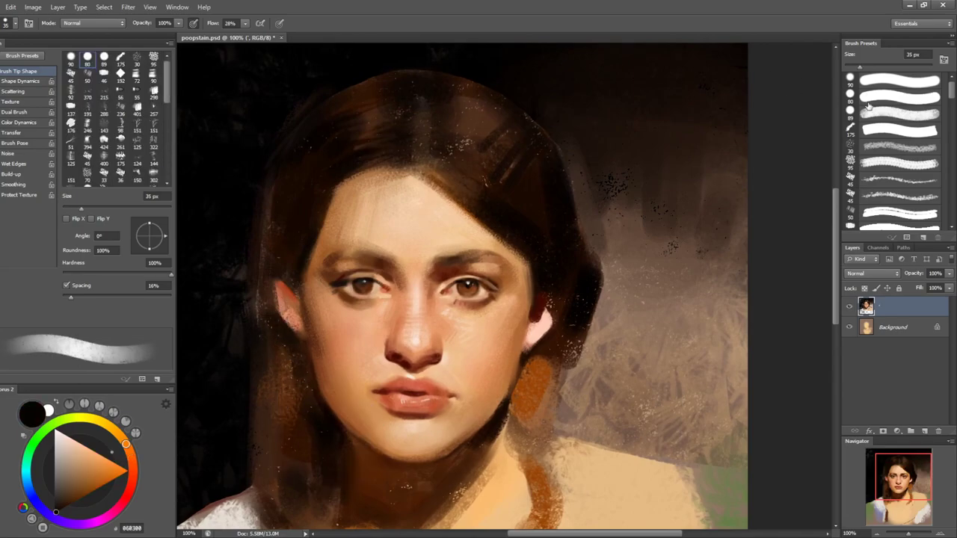
# - Shade beneath the right-hand jaw with the 175 px textured brush preset reduced to 35 px, using sampled brown 522205
pyautogui.click(896, 130)
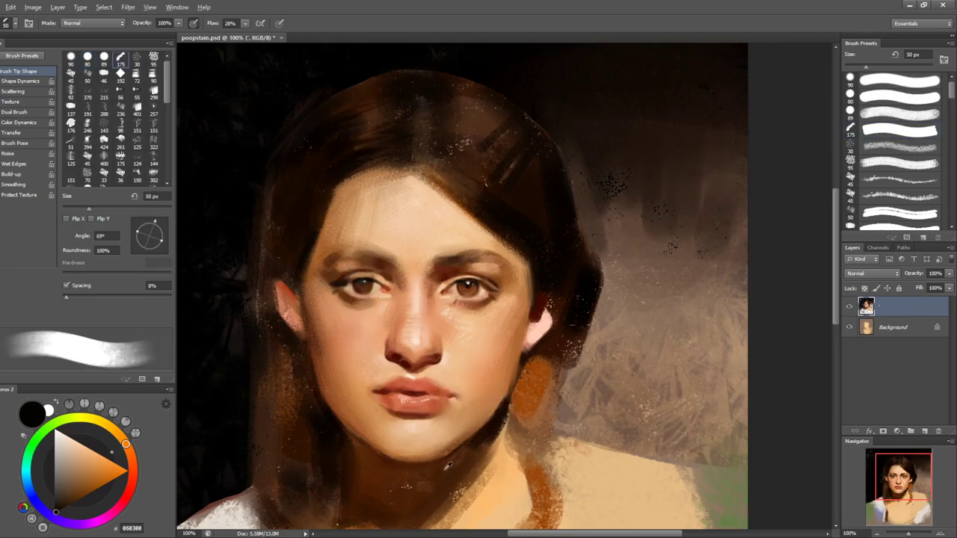
pyautogui.keyDown('alt'); pyautogui.click(391, 479); pyautogui.keyUp('alt')
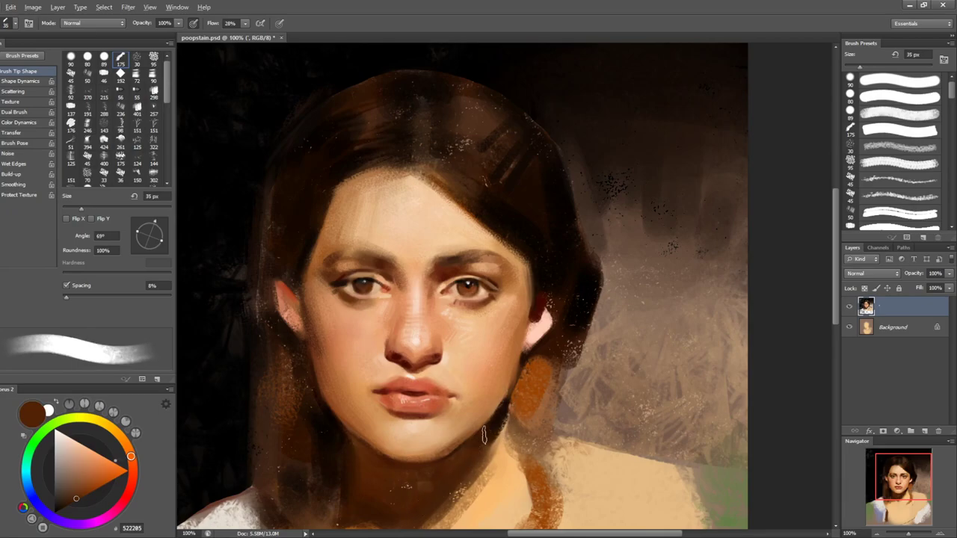
pyautogui.moveTo(486, 455); pyautogui.dragTo(506, 360)
pyautogui.press('[')
pyautogui.press('[')
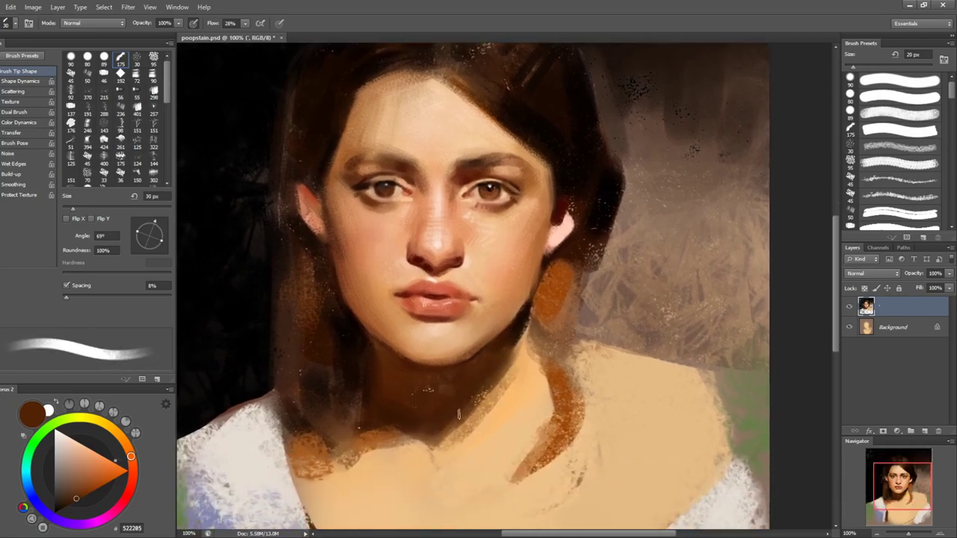
# - Clean up the lit edge of the neck shadow with sampled golden skin tones at 20 and 15 px
pyautogui.keyDown('alt'); pyautogui.click(502, 395); pyautogui.keyUp('alt')
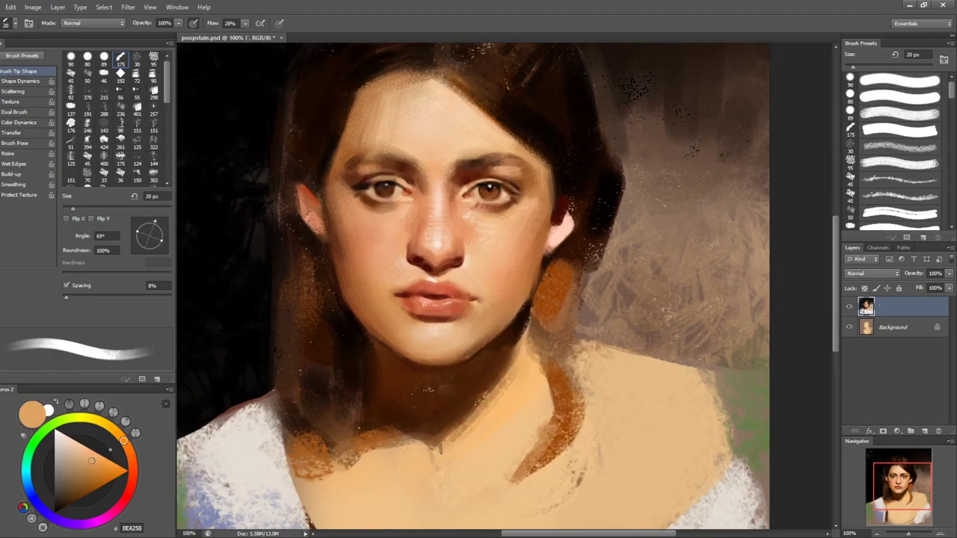
pyautogui.moveTo(447, 441)
pyautogui.mouseDown()
pyautogui.moveTo(483, 402)
pyautogui.moveTo(464, 422)
pyautogui.mouseUp()
pyautogui.keyDown('alt'); pyautogui.click(526, 306); pyautogui.keyUp('alt')
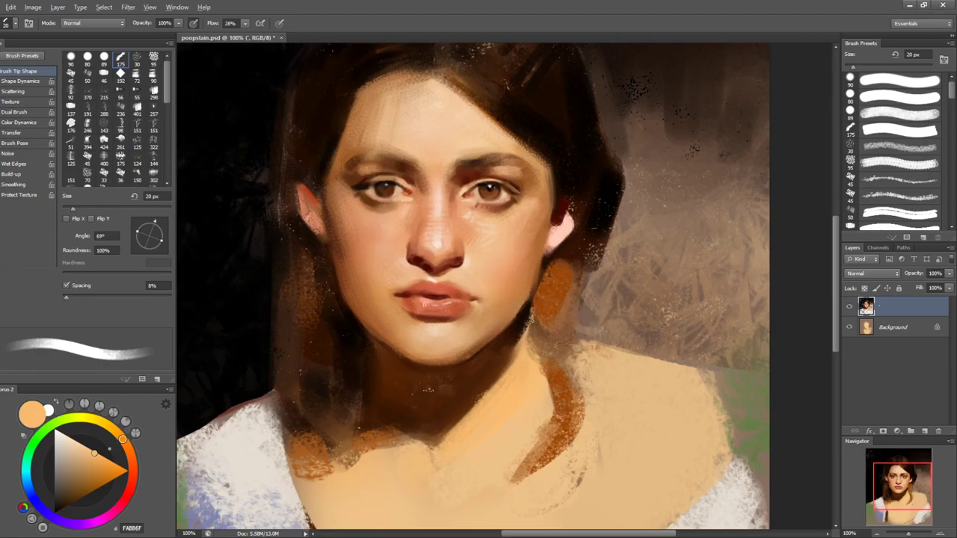
pyautogui.press('[')
pyautogui.moveTo(499, 375); pyautogui.dragTo(448, 435)
pyautogui.moveTo(517, 361); pyautogui.dragTo(445, 440)
# - Add saturated orange and red accents along the diagonal neck shadow edge and its lower tip at the collarbone
pyautogui.click(131, 478)
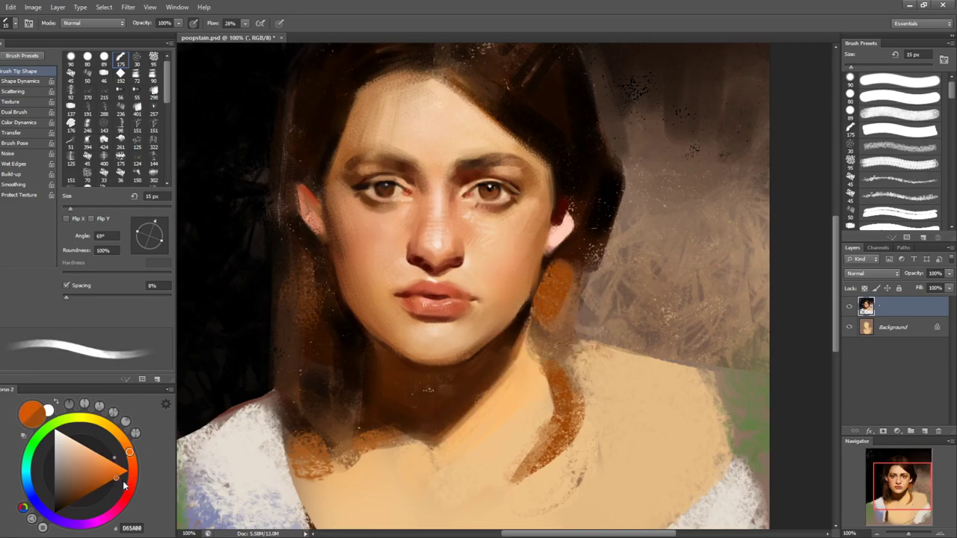
pyautogui.moveTo(513, 366); pyautogui.dragTo(430, 446)
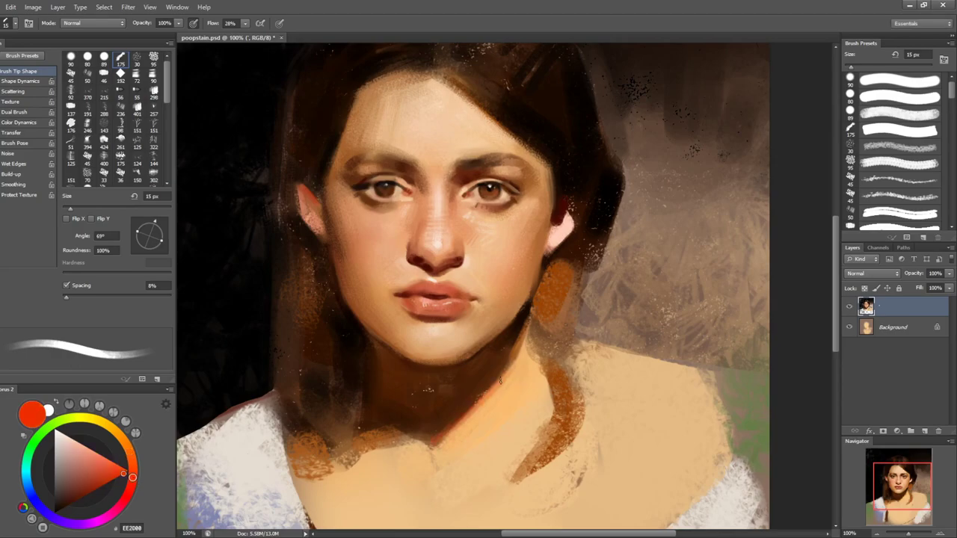
pyautogui.press(']')
pyautogui.press(']')
pyautogui.moveTo(391, 421)
pyautogui.mouseDown()
pyautogui.moveTo(445, 436)
pyautogui.moveTo(442, 449)
pyautogui.mouseUp()
# - Soften the upper neck shadow edge below the right-hand jaw with sampled browns at 15 px
pyautogui.press('[')
pyautogui.press('[')
pyautogui.keyDown('alt'); pyautogui.click(505, 361); pyautogui.keyUp('alt')
pyautogui.keyDown('alt'); pyautogui.click(518, 347); pyautogui.keyUp('alt')
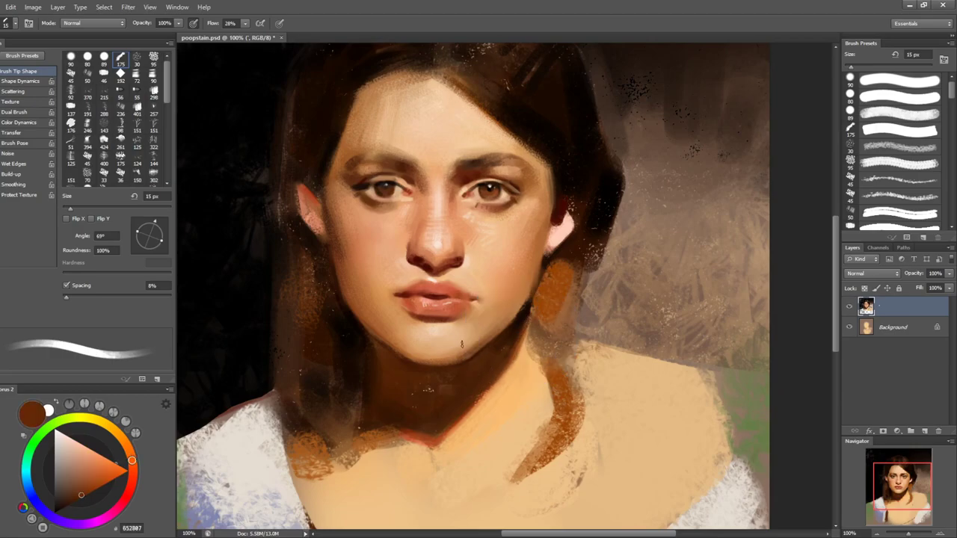
# - Lighten the lit neck and chest with broad strokes of sampled pale peach F1C49B, enlarging the brush to about 50 px
pyautogui.keyDown('alt'); pyautogui.click(446, 112); pyautogui.keyUp('alt')
pyautogui.moveTo(497, 432); pyautogui.dragTo(479, 331)
pyautogui.press(']')
pyautogui.press(']')
pyautogui.moveTo(392, 374); pyautogui.dragTo(419, 397)
pyautogui.press(']')
pyautogui.press(']')
pyautogui.press(']')
pyautogui.press(']')
pyautogui.press(']')
pyautogui.press(']')
pyautogui.moveTo(379, 367); pyautogui.dragTo(429, 392)
pyautogui.moveTo(404, 432)
pyautogui.mouseDown()
pyautogui.moveTo(351, 377)
pyautogui.moveTo(368, 366)
pyautogui.moveTo(298, 420)
pyautogui.moveTo(349, 496)
pyautogui.mouseUp()
pyautogui.moveTo(432, 361)
pyautogui.mouseDown()
pyautogui.moveTo(448, 384)
pyautogui.moveTo(509, 406)
pyautogui.moveTo(531, 506)
pyautogui.moveTo(560, 482)
pyautogui.mouseUp()
pyautogui.moveTo(657, 257); pyautogui.dragTo(625, 354)
# - Rework the jaw edge below the right-hand ear with sampled orange-brown and dark brown at 15 px
pyautogui.press('[')
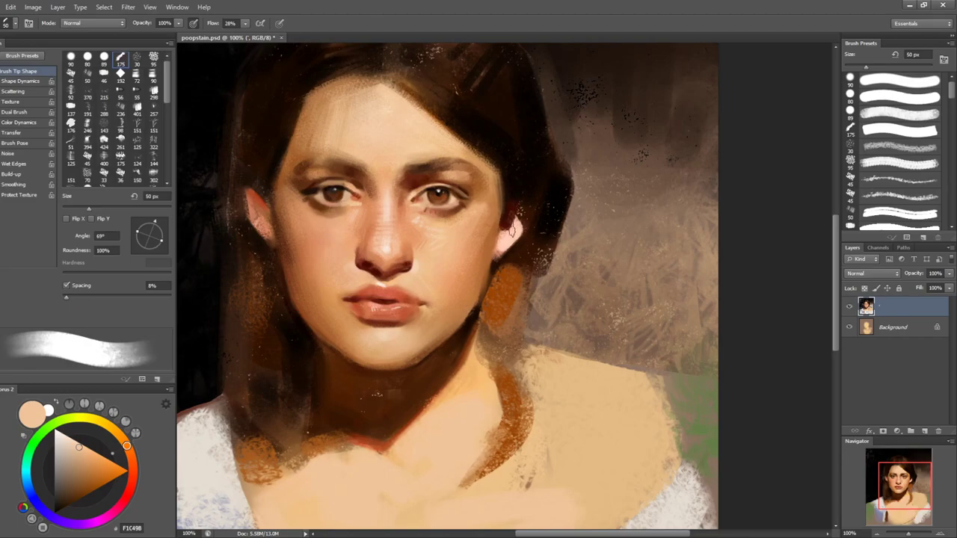
pyautogui.press('[')
pyautogui.press('[')
pyautogui.press('[')
pyautogui.press('[')
pyautogui.press('[')
pyautogui.press('[')
pyautogui.press('[')
pyautogui.keyDown('alt'); pyautogui.click(495, 268); pyautogui.keyUp('alt')
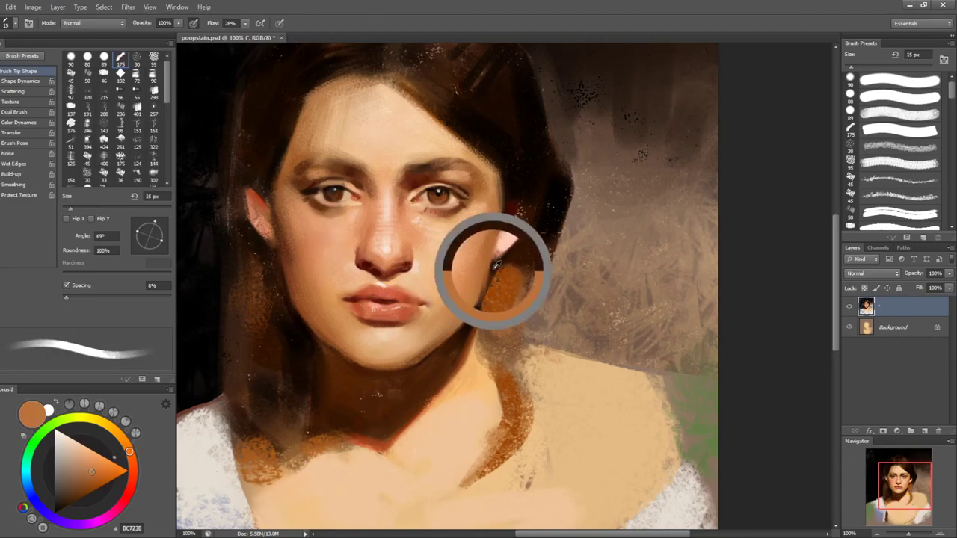
pyautogui.moveTo(495, 266); pyautogui.dragTo(485, 282)
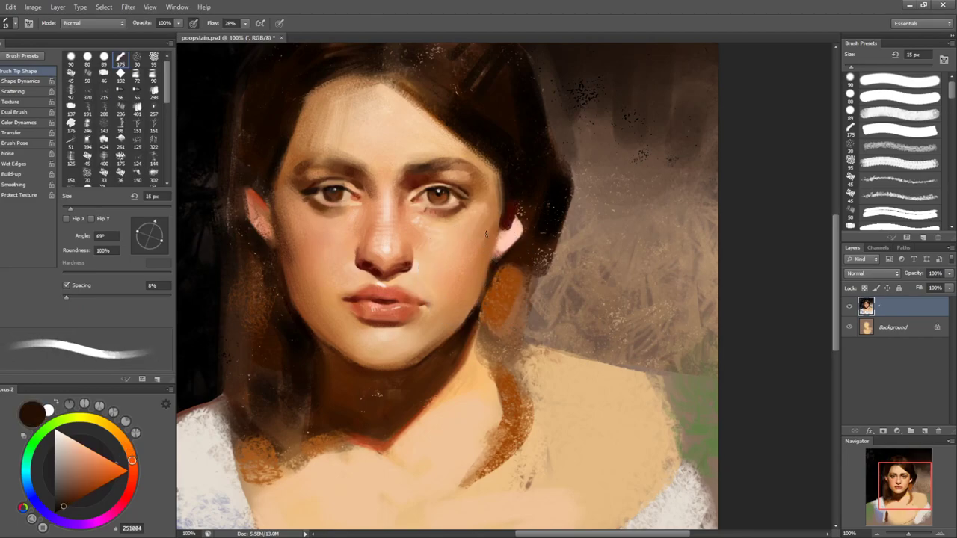
# - Blend the right-hand jaw into its shadow with alternating sampled tan and brown tones at 15 px
pyautogui.keyDown('alt'); pyautogui.click(481, 293); pyautogui.keyUp('alt')
pyautogui.keyDown('alt'); pyautogui.click(468, 299); pyautogui.keyUp('alt')
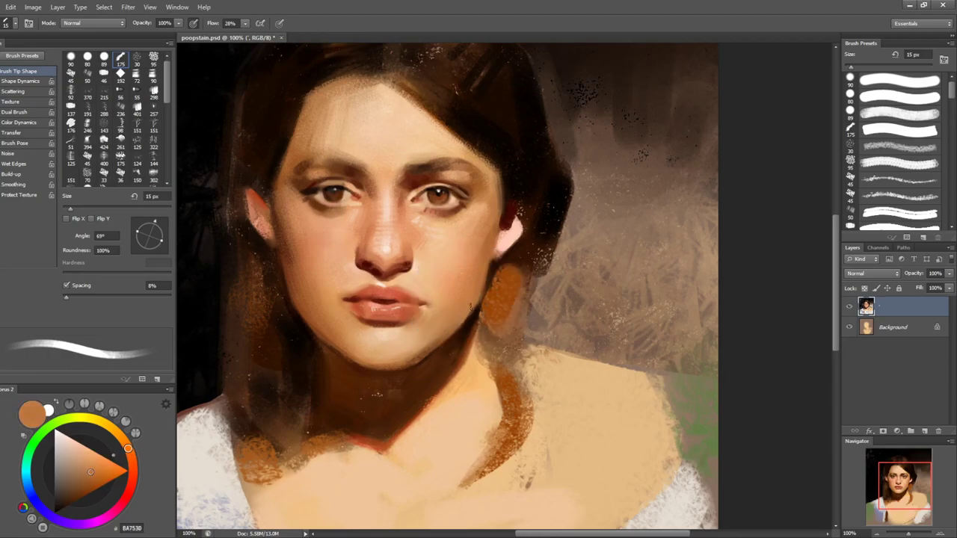
pyautogui.keyDown('alt'); pyautogui.click(474, 314); pyautogui.keyUp('alt')
pyautogui.keyDown('alt'); pyautogui.click(470, 299); pyautogui.keyUp('alt')
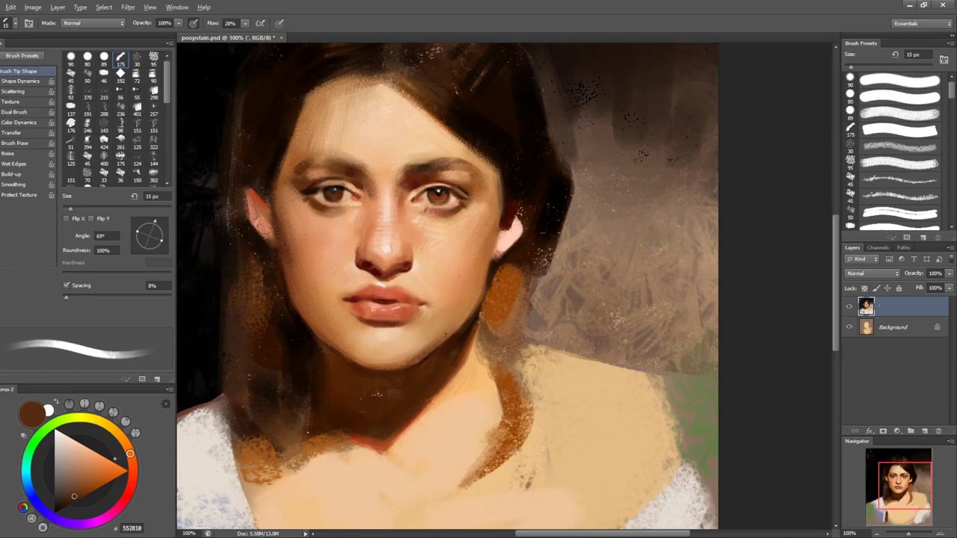
pyautogui.keyDown('alt'); pyautogui.click(470, 301); pyautogui.keyUp('alt')
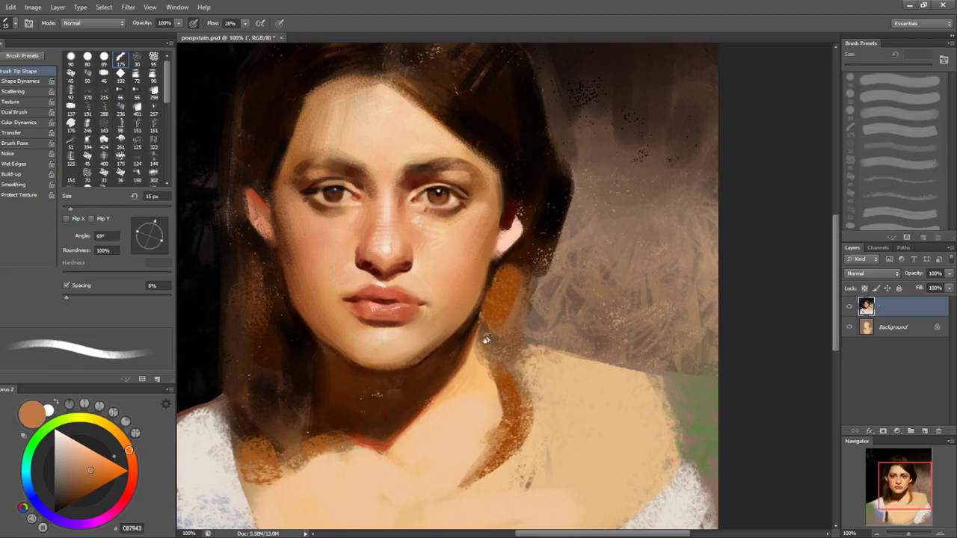
# - Rotate the canvas and refine the right-hand jaw and chin contour with sampled skin and brown tones at 9 and 15 px
pyautogui.press('r')
pyautogui.moveTo(514, 330); pyautogui.dragTo(544, 307)
pyautogui.keyDown('alt'); pyautogui.click(482, 389); pyautogui.keyUp('alt')
pyautogui.press('[')
pyautogui.press('[')
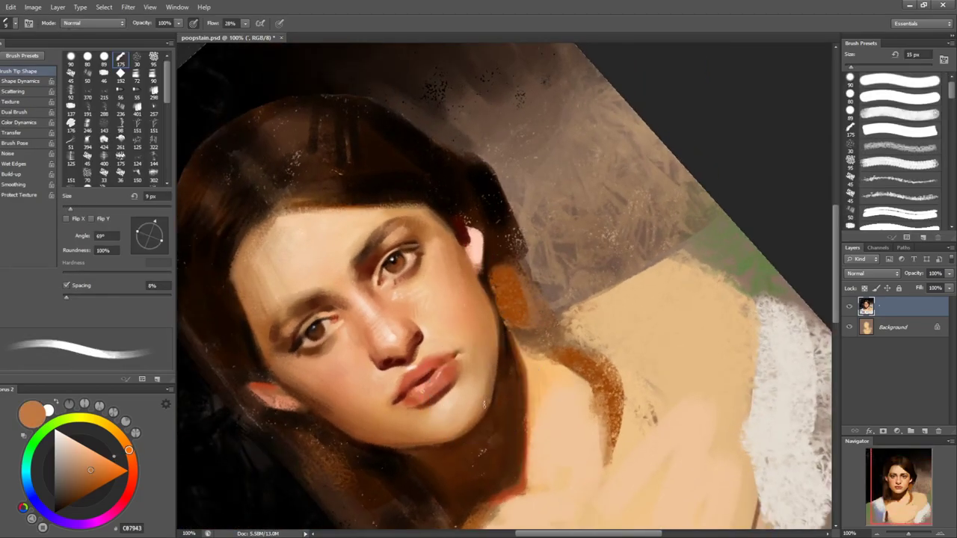
pyautogui.keyDown('alt'); pyautogui.click(487, 376); pyautogui.keyUp('alt')
pyautogui.keyDown('alt'); pyautogui.click(503, 392); pyautogui.keyUp('alt')
pyautogui.press(']')
pyautogui.press(']')
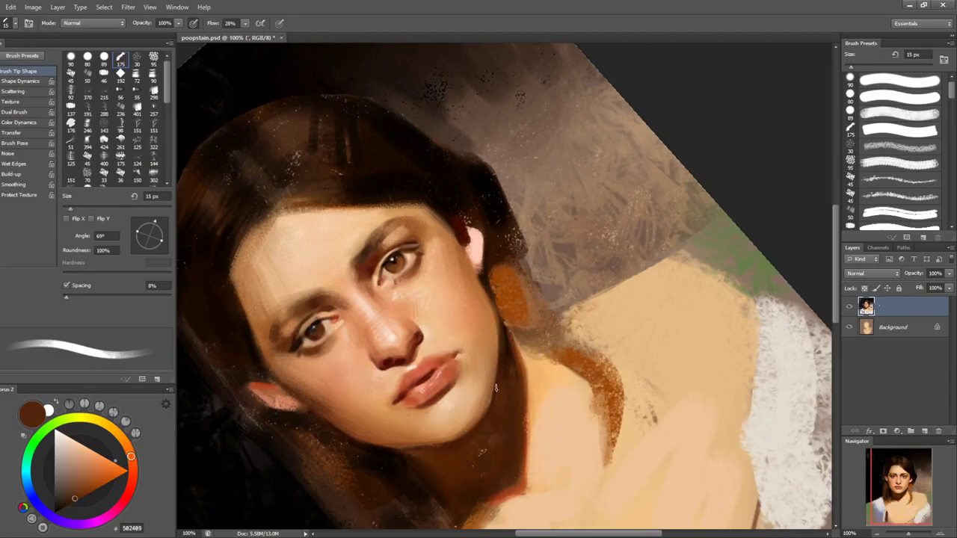
# - Detail the upper lid and outer corner of the right-hand eye with sampled dark browns at 9 px
pyautogui.press('r')
pyautogui.moveTo(643, 258); pyautogui.dragTo(650, 326)
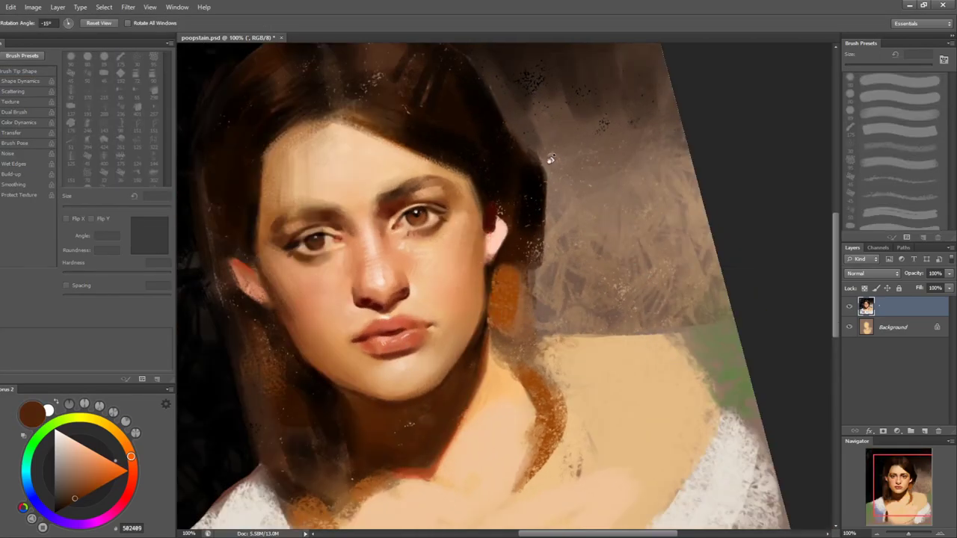
pyautogui.moveTo(552, 160); pyautogui.dragTo(495, 177)
pyautogui.hotkey('ctrl', 'space')
pyautogui.moveTo(426, 238); pyautogui.dragTo(482, 239)
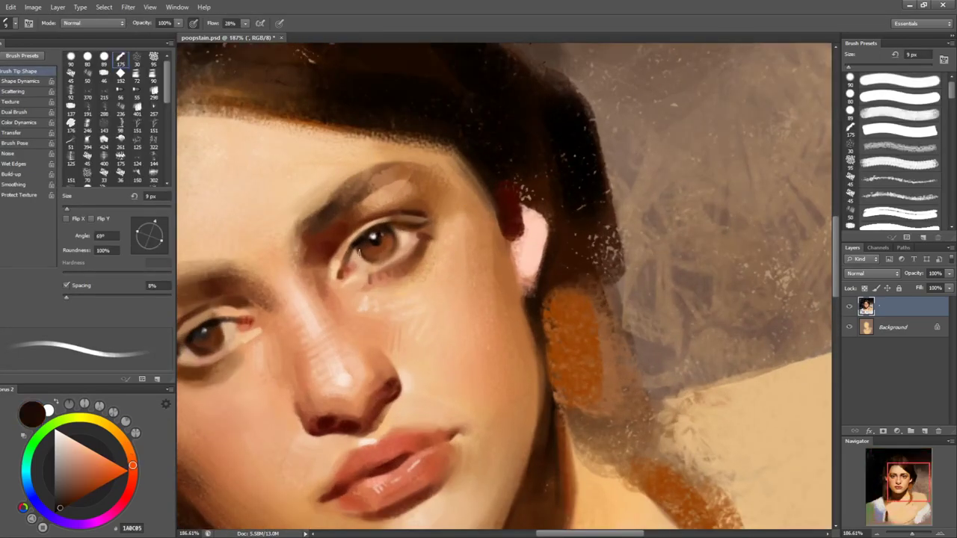
pyautogui.keyDown('alt'); pyautogui.click(372, 243); pyautogui.keyUp('alt')
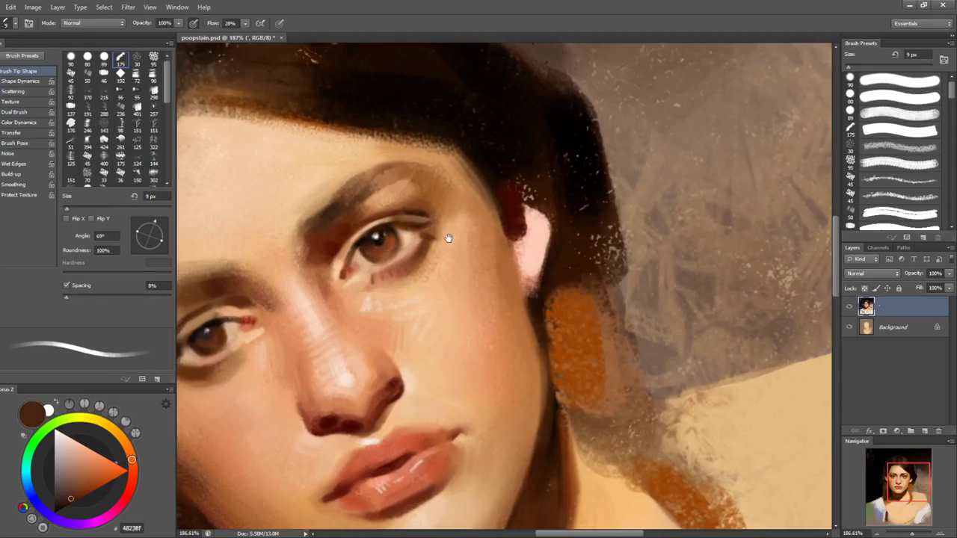
# - Examine the whole portrait upright and mirrored horizontally, and restore its original orientation
pyautogui.moveTo(444, 236); pyautogui.dragTo(506, 246)
pyautogui.hotkey('ctrl', 'space')
pyautogui.moveTo(542, 321); pyautogui.dragTo(415, 321)
pyautogui.press('r')
pyautogui.moveTo(715, 318); pyautogui.dragTo(659, 378)
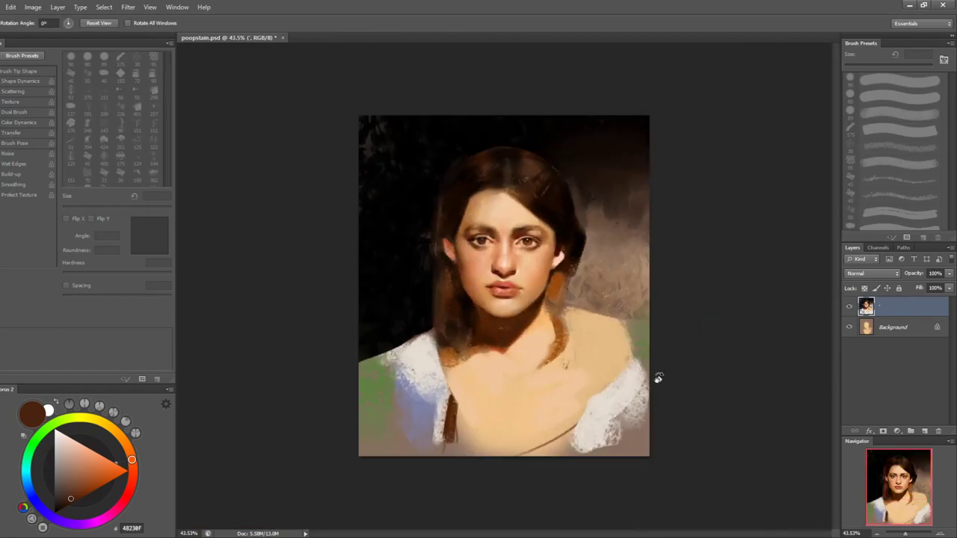
pyautogui.press('z')
pyautogui.hotkey('ctrl', 'shift', 'h')
pyautogui.click(499, 236)
pyautogui.click(529, 234)
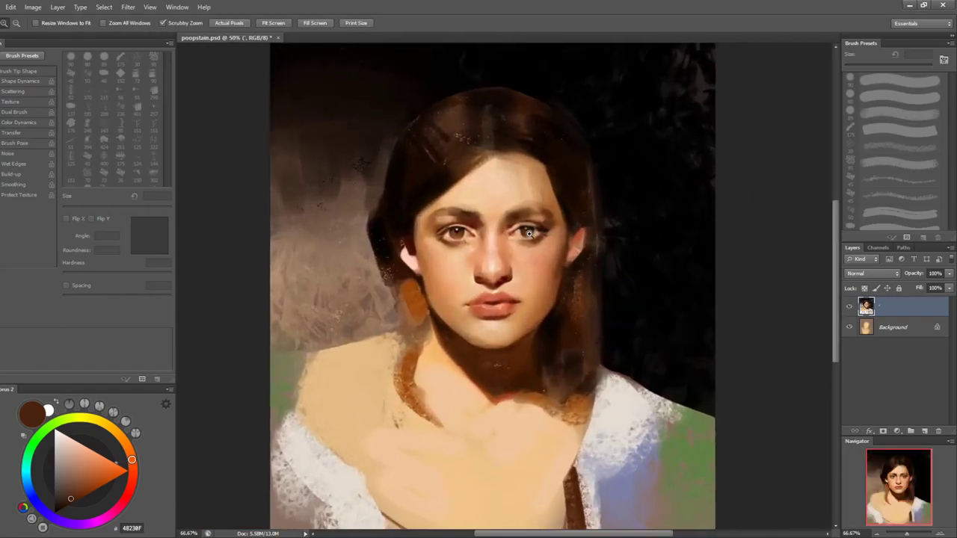
pyautogui.press('h')
pyautogui.click(529, 234)
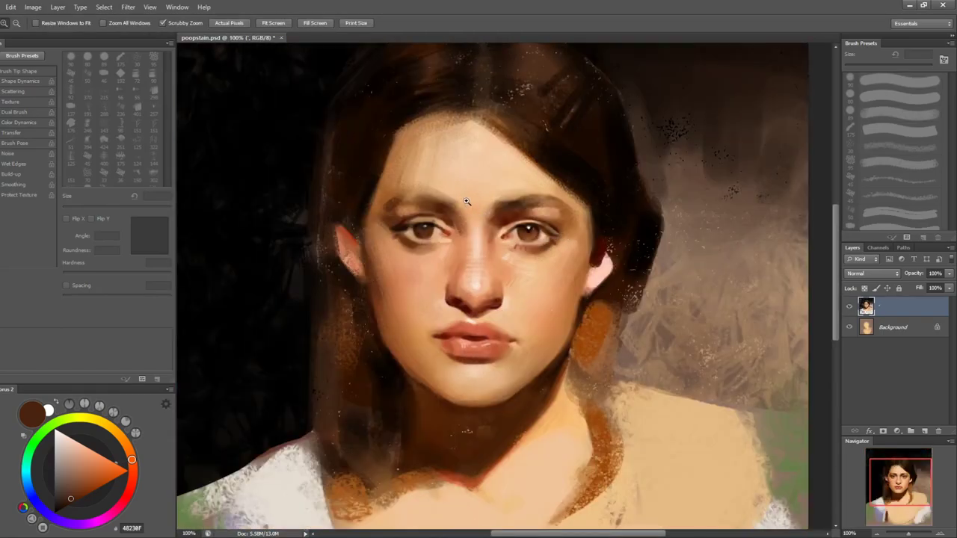
# - Refine the left-hand eye's upper lid and outer lash line with a sampled near-black, using the hard round brush at 5 px
pyautogui.moveTo(428, 210); pyautogui.dragTo(450, 210)
pyautogui.press('b')
pyautogui.keyDown('alt'); pyautogui.click(429, 228); pyautogui.keyUp('alt')
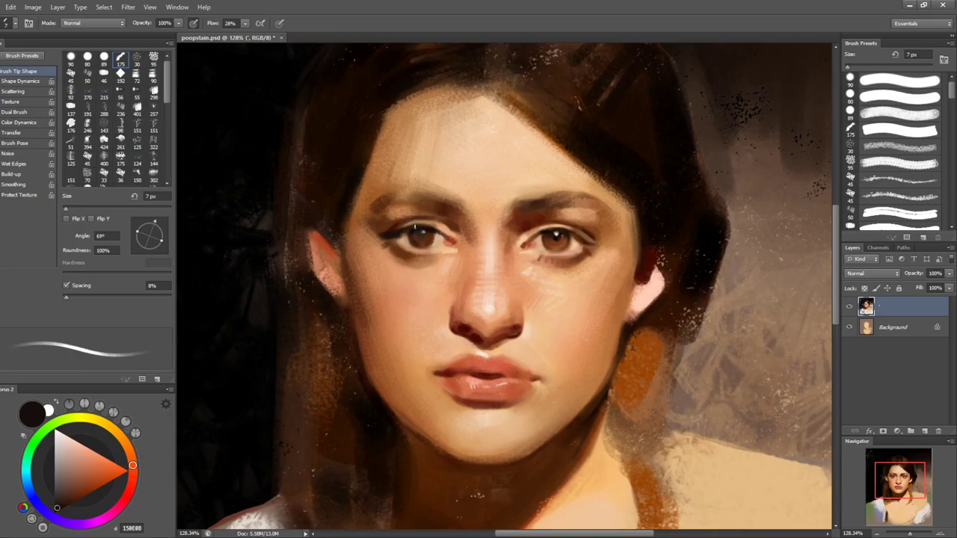
pyautogui.click(886, 96)
pyautogui.press('[')
pyautogui.press('[')
pyautogui.press('[')
pyautogui.press('[')
pyautogui.press('[')
pyautogui.press('[')
pyautogui.press('[')
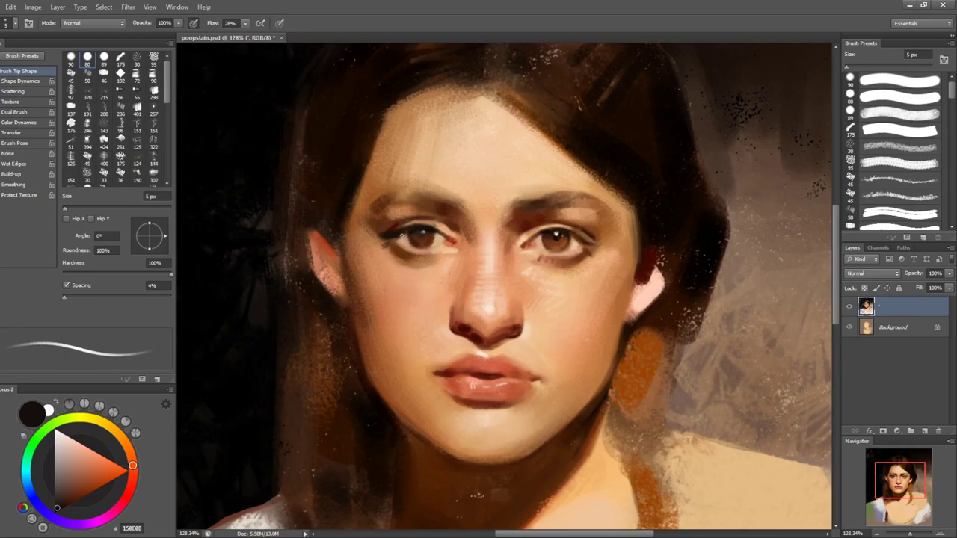
pyautogui.press(']')
pyautogui.press(']')
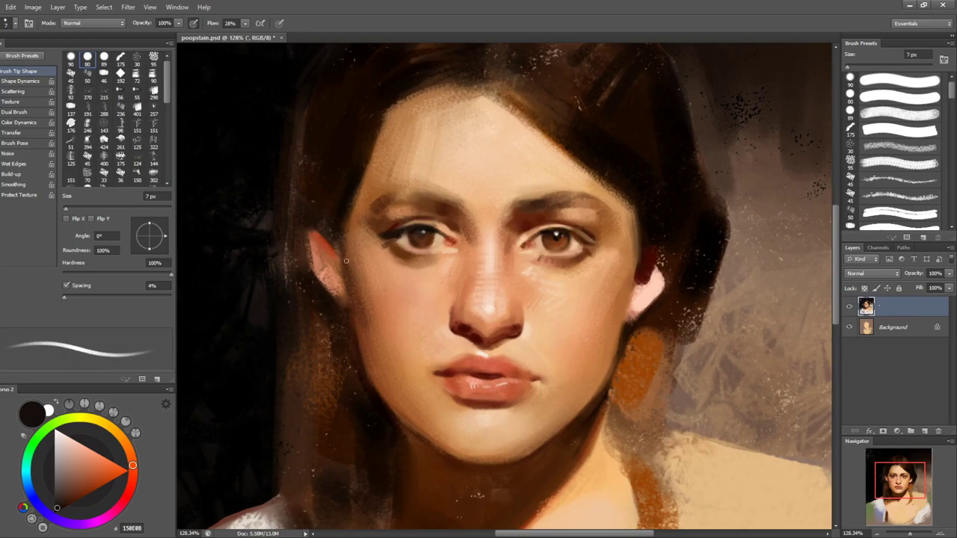
pyautogui.press('[')
pyautogui.press('[')
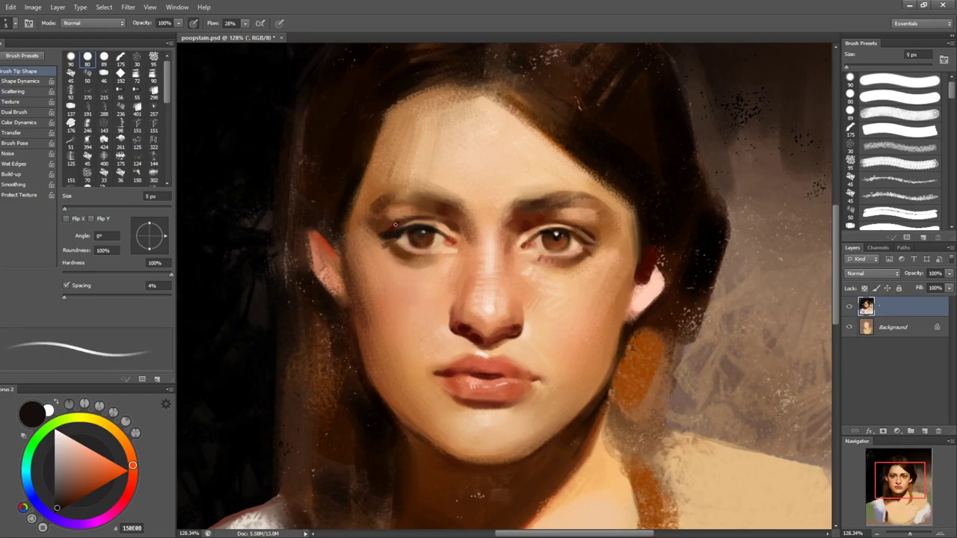
# - Rotate the canvas and clean up the skin around the left-hand eye's outer corner with sampled tan #C98E61 at 5 px
pyautogui.press('r')
pyautogui.moveTo(510, 197); pyautogui.dragTo(449, 218)
pyautogui.keyDown('alt'); pyautogui.click(420, 285); pyautogui.keyUp('alt')
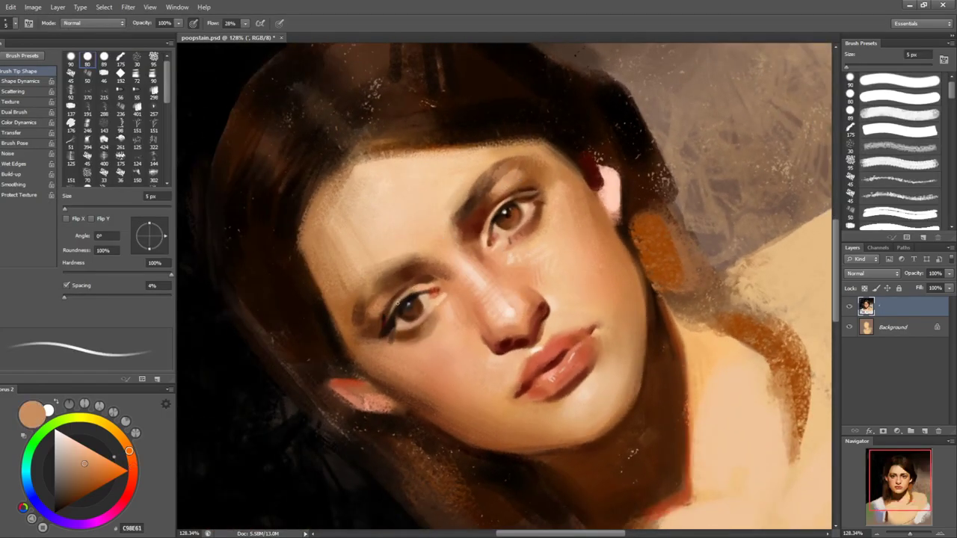
pyautogui.press('r')
pyautogui.moveTo(593, 260); pyautogui.dragTo(605, 372)
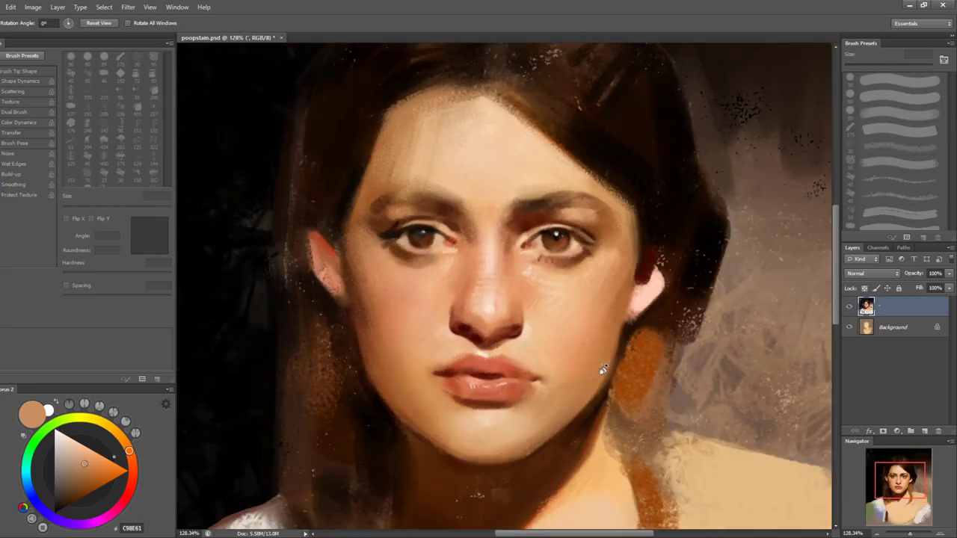
pyautogui.press('b')
pyautogui.press('r')
pyautogui.press('b')
# - Refine the left-hand eye's inner corner with sampled light peach #F0C298 at 6 px
pyautogui.keyDown('alt'); pyautogui.click(453, 245); pyautogui.keyUp('alt')
pyautogui.press('r')
pyautogui.moveTo(680, 199); pyautogui.dragTo(688, 311)
pyautogui.press('b')
pyautogui.press(']')
pyautogui.press(']')
pyautogui.moveTo(446, 185); pyautogui.dragTo(387, 255)
pyautogui.press('r')
pyautogui.press('b')
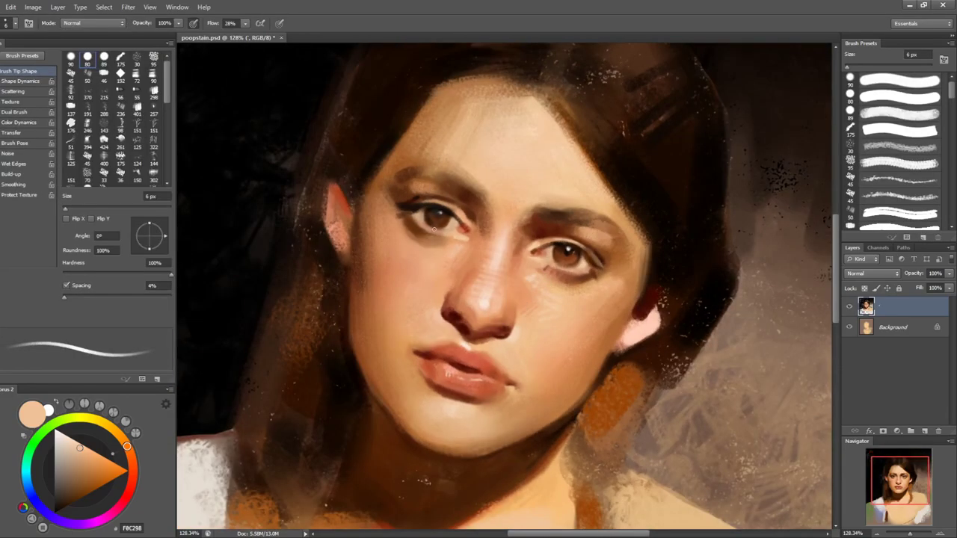
# - Tint the left-hand eye's inner rims with sampled reds and dark red-brown #632616 at 7 px
pyautogui.press(']')
pyautogui.keyDown('alt'); pyautogui.click(545, 251); pyautogui.keyUp('alt')
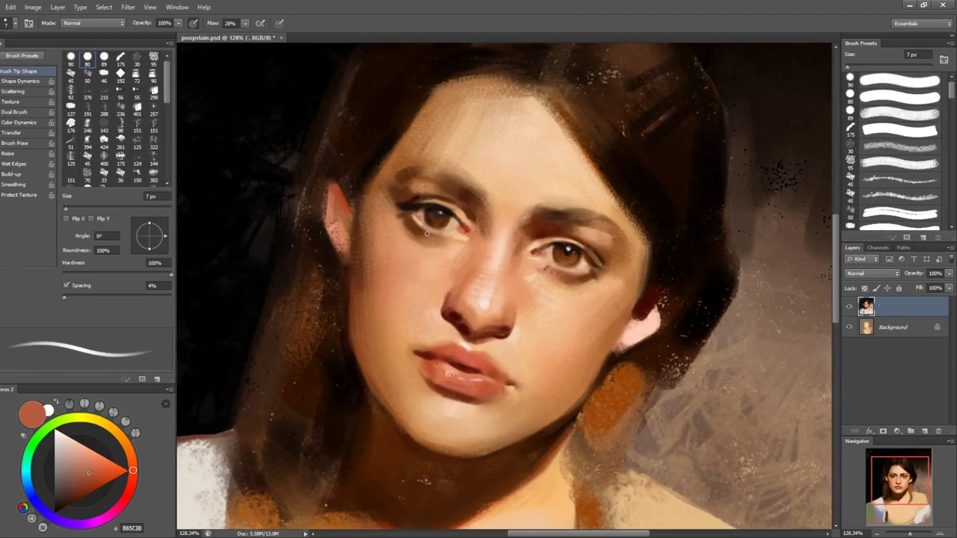
pyautogui.press(']')
pyautogui.press(']')
pyautogui.keyDown('alt'); pyautogui.click(461, 230); pyautogui.keyUp('alt')
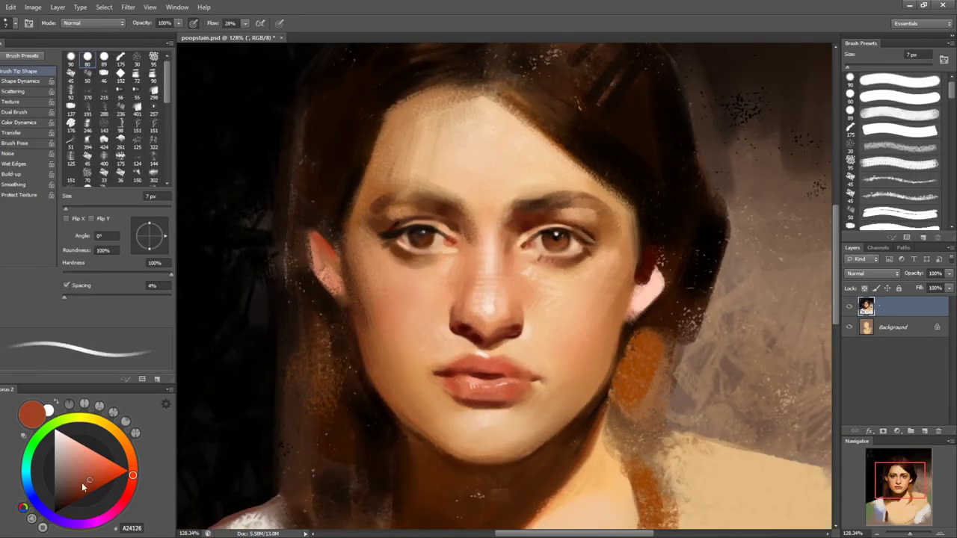
pyautogui.click(77, 495)
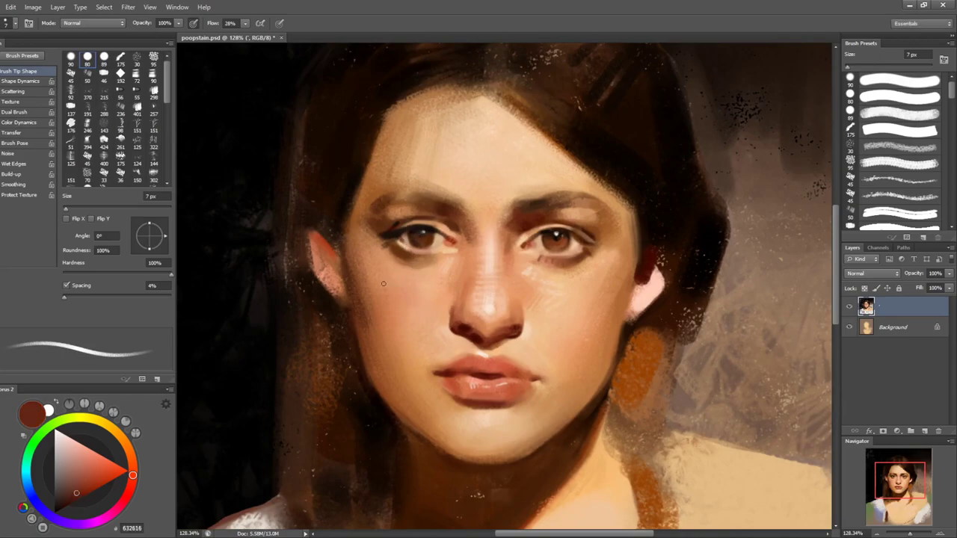
# - Refine the left-hand eye's white and iris edge with sampled muted tan tones, reducing the brush to 4 px
pyautogui.keyDown('alt'); pyautogui.click(402, 239); pyautogui.keyUp('alt')
pyautogui.keyDown('alt'); pyautogui.click(423, 241); pyautogui.keyUp('alt')
pyautogui.keyDown('alt'); pyautogui.click(412, 240); pyautogui.keyUp('alt')
pyautogui.keyDown('alt'); pyautogui.click(409, 240); pyautogui.keyUp('alt')
pyautogui.press('[')
pyautogui.press('[')
pyautogui.press('[')
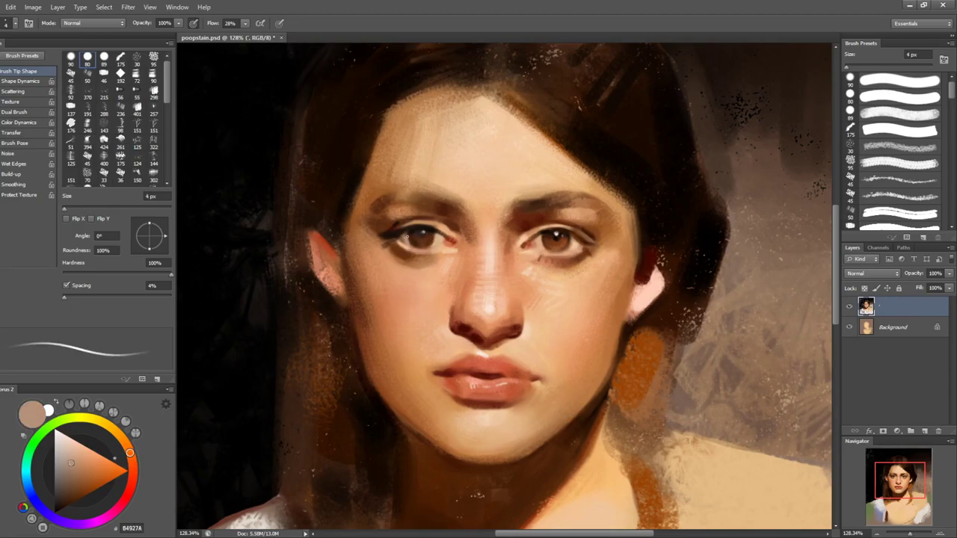
# - Mirror the portrait to refine the same eye's iris and white with sampled brown and muted tan at 4 px, and restore its orientation
pyautogui.hotkey('ctrl', 'shift', 'h')
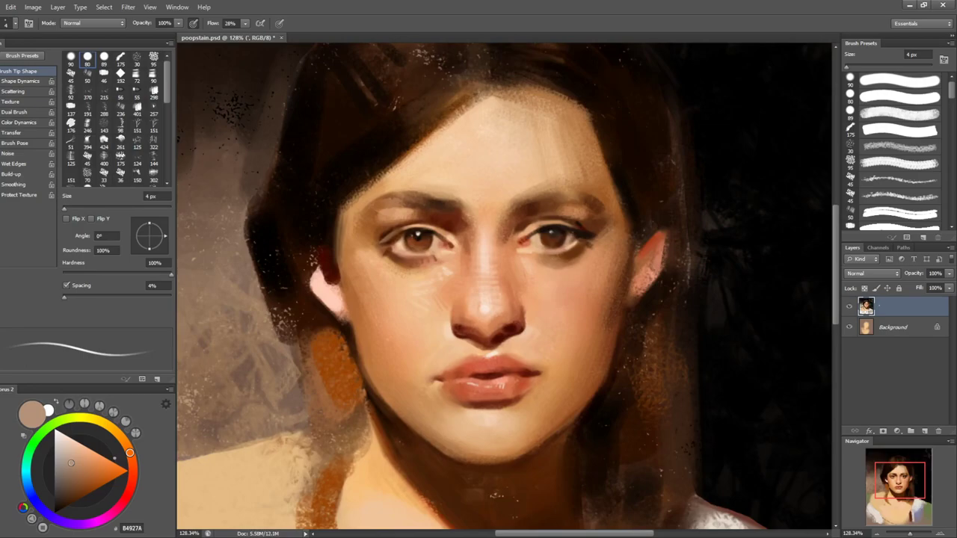
pyautogui.keyDown('alt'); pyautogui.click(549, 233); pyautogui.keyUp('alt')
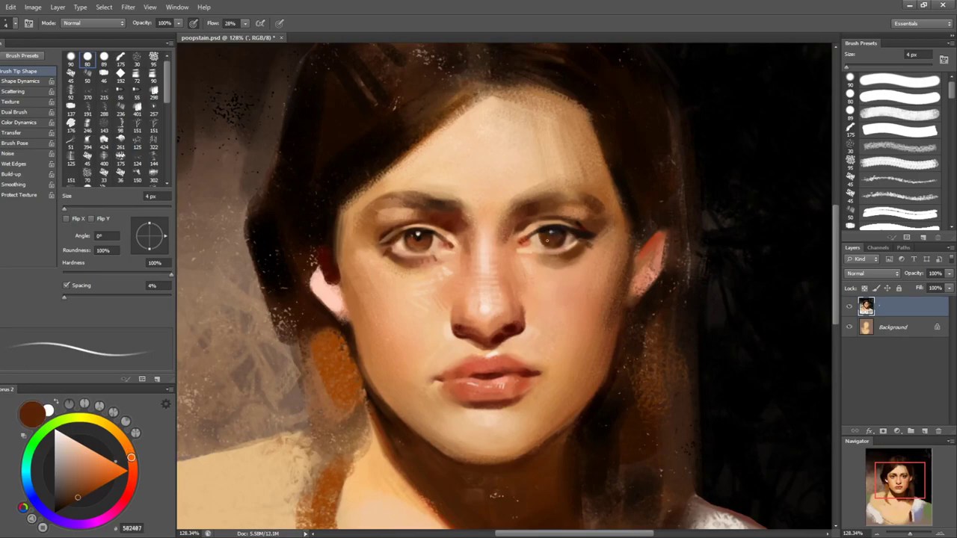
pyautogui.keyDown('alt'); pyautogui.click(571, 236); pyautogui.keyUp('alt')
pyautogui.press('h')
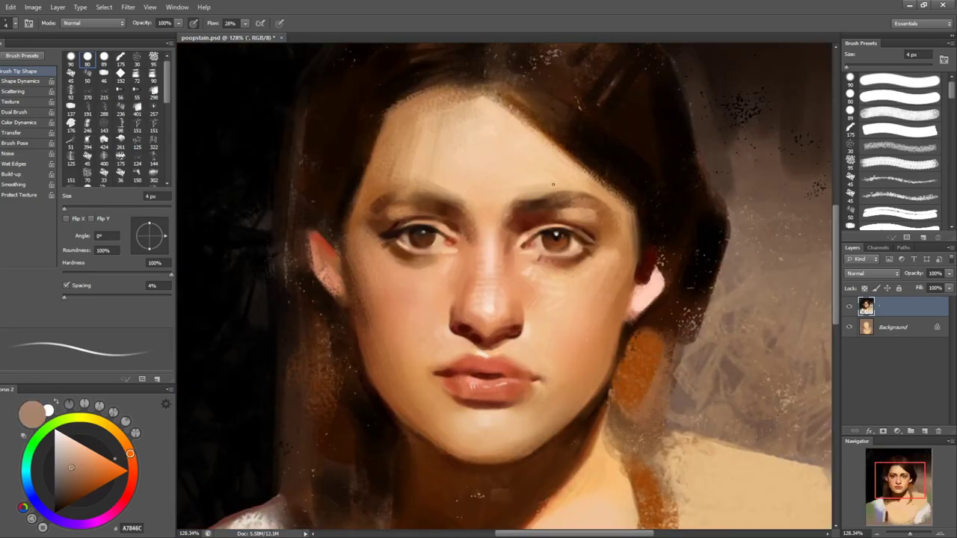
# - Deepen the left-hand eye's pupil and lid line with sampled near-black at 6 px and pure black at 9 px
pyautogui.keyDown('alt'); pyautogui.click(430, 239); pyautogui.keyUp('alt')
pyautogui.press(']')
pyautogui.press(']')
pyautogui.keyDown('alt'); pyautogui.click(433, 224); pyautogui.keyUp('alt')
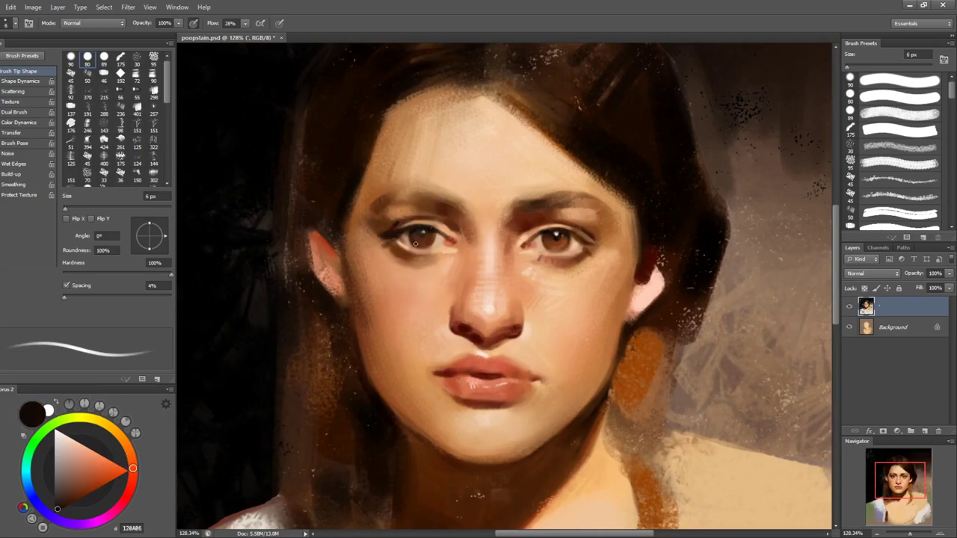
pyautogui.press('d')
pyautogui.press(']')
pyautogui.press(']')
pyautogui.press(']')
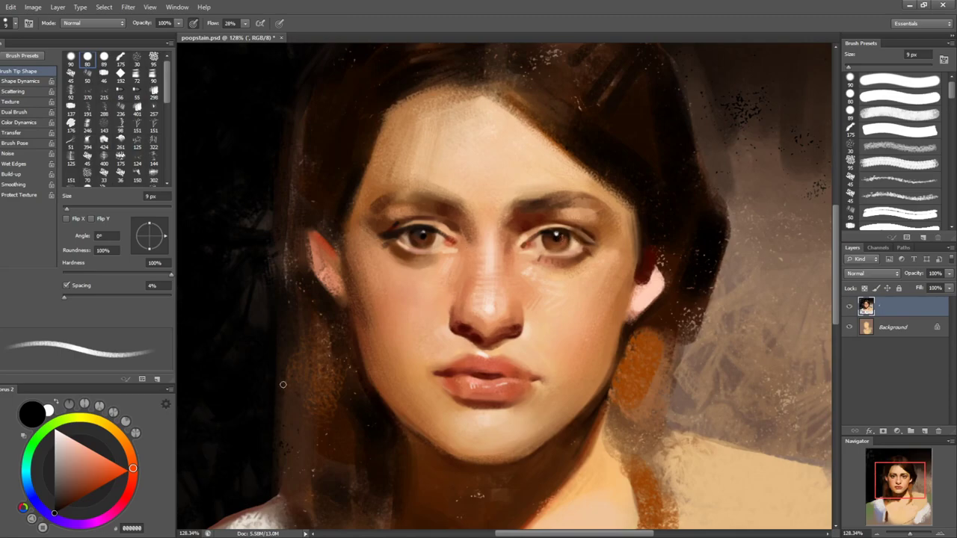
# - Paint the left-hand iris with warm brown #7D3A17 sampled from the right-hand iris at 9 px
pyautogui.keyDown('alt'); pyautogui.click(565, 242); pyautogui.keyUp('alt')
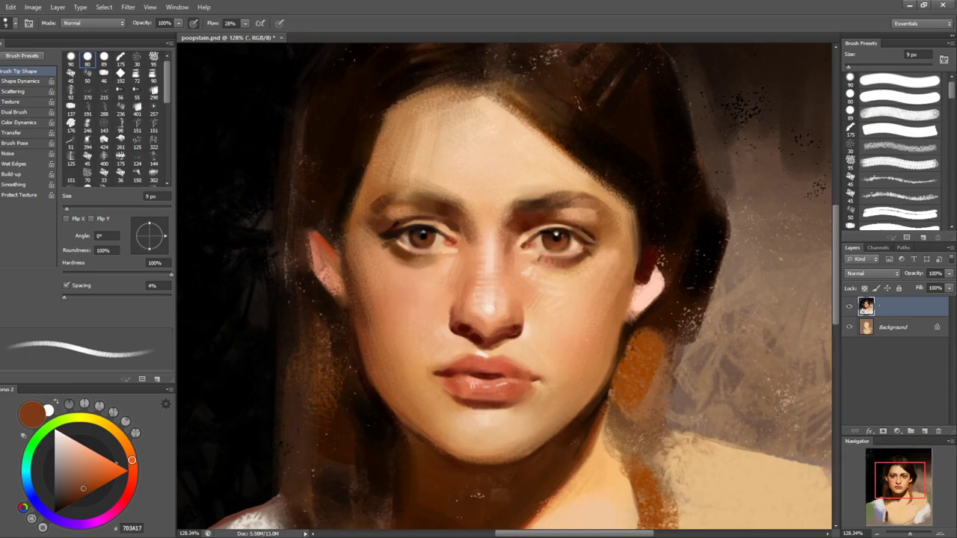
pyautogui.moveTo(411, 237); pyautogui.dragTo(423, 244)
pyautogui.press('r')
pyautogui.moveTo(537, 166); pyautogui.dragTo(462, 170)
pyautogui.press(']')
pyautogui.press(']')
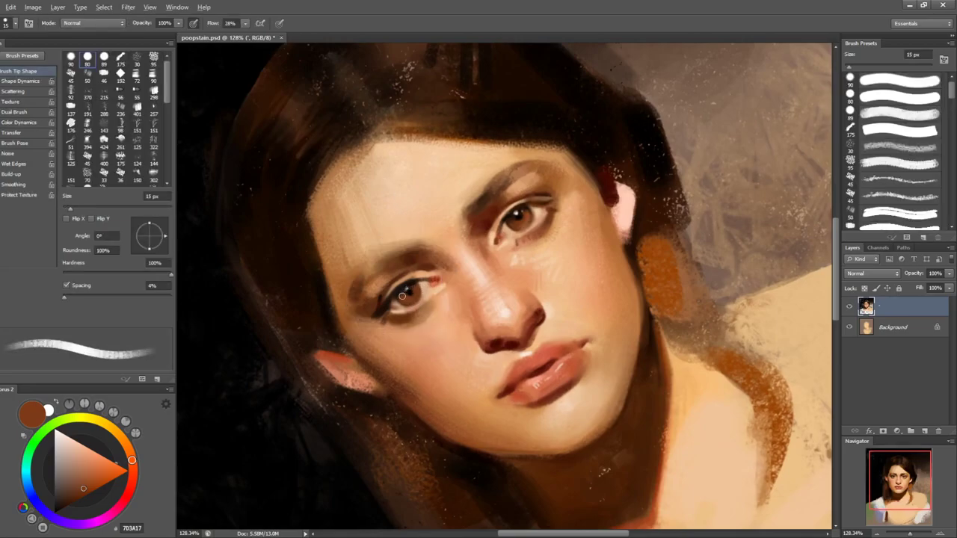
# - Shade the left-hand iris on the rotated canvas with sampled dark browns at 8 px, and restore the upright view
pyautogui.press('[')
pyautogui.press('[')
pyautogui.press('[')
pyautogui.keyDown('alt'); pyautogui.click(402, 295); pyautogui.keyUp('alt')
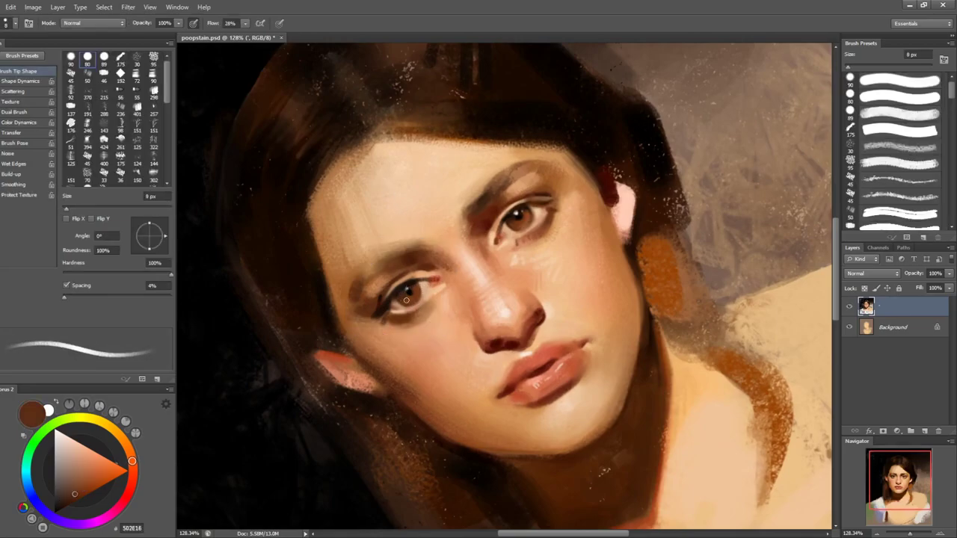
pyautogui.keyDown('alt'); pyautogui.click(406, 297); pyautogui.keyUp('alt')
pyautogui.press('r')
pyautogui.moveTo(670, 258); pyautogui.dragTo(698, 352)
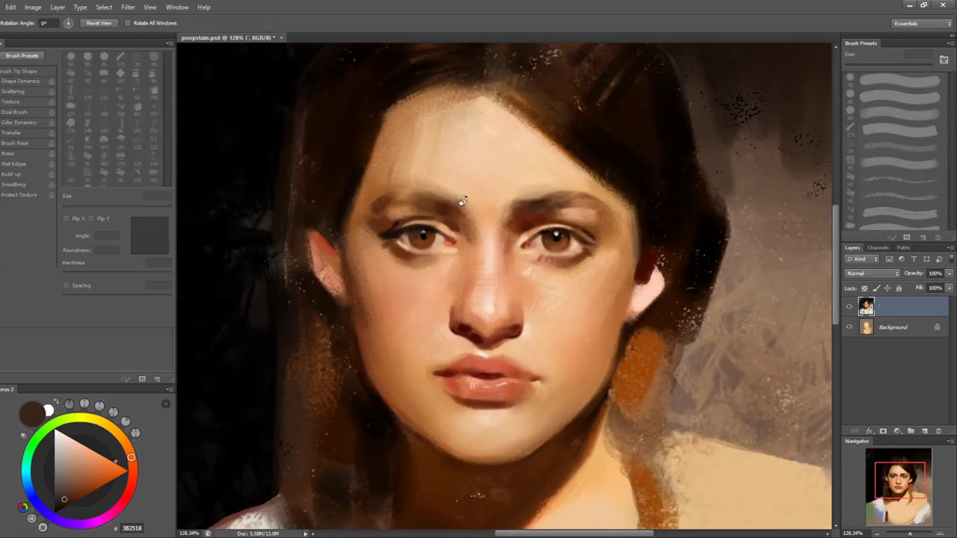
# - Tint the left-hand eye's inner corner with bright orange #E8642F and muted orange #CD6538 at 10 px
pyautogui.press('b')
pyautogui.keyDown('alt'); pyautogui.click(448, 224); pyautogui.keyUp('alt')
pyautogui.moveTo(95, 488)
pyautogui.mouseDown()
pyautogui.moveTo(94, 461)
pyautogui.moveTo(133, 471)
pyautogui.moveTo(91, 469)
pyautogui.moveTo(107, 466)
pyautogui.mouseUp()
pyautogui.press(']')
pyautogui.press(']')
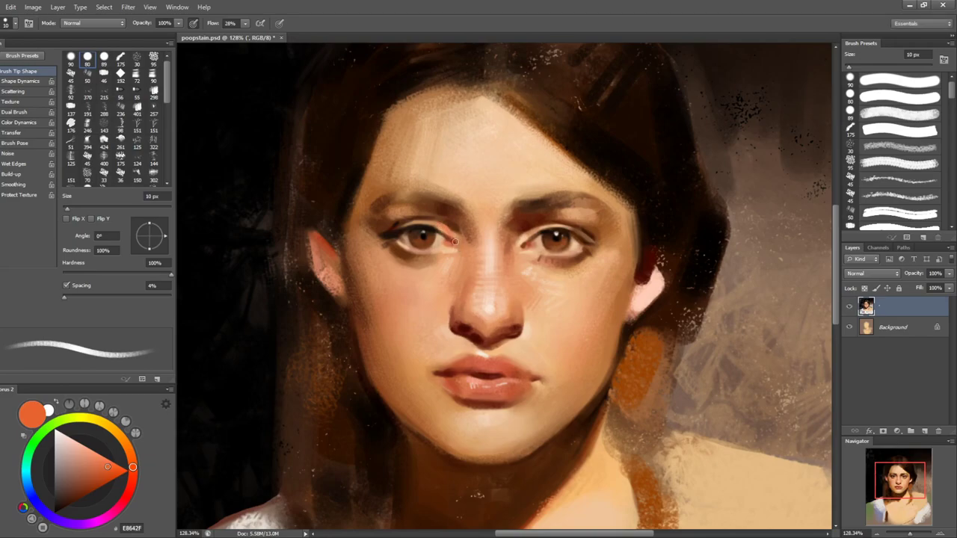
pyautogui.moveTo(84, 480); pyautogui.dragTo(96, 468)
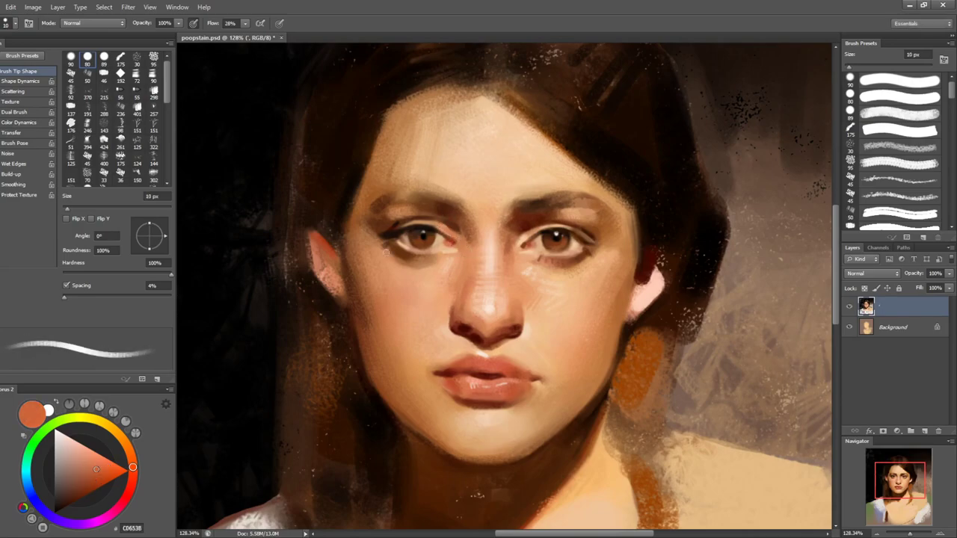
pyautogui.press(']')
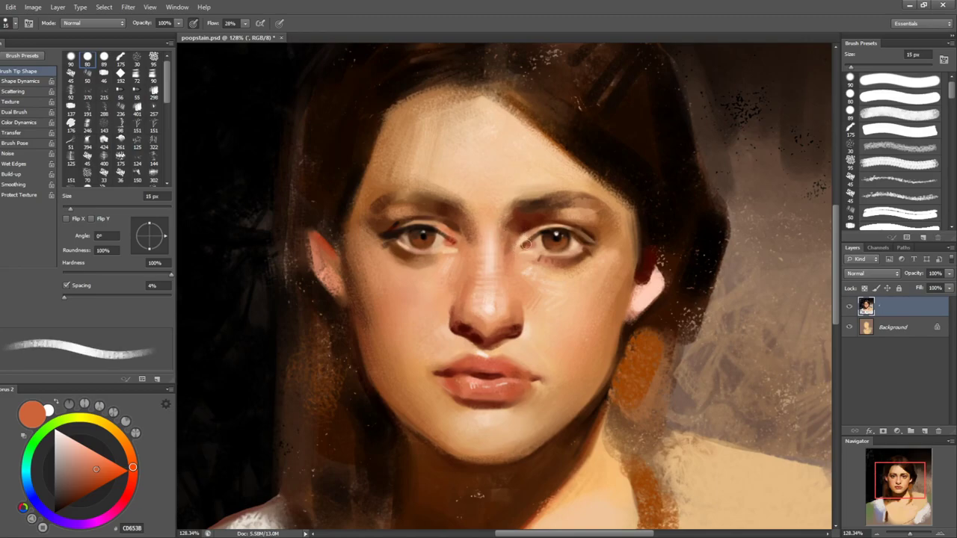
# - Soften the orange tint around the inner eye corners with the soft round brush at 10 px on a rotated canvas
pyautogui.click(892, 85)
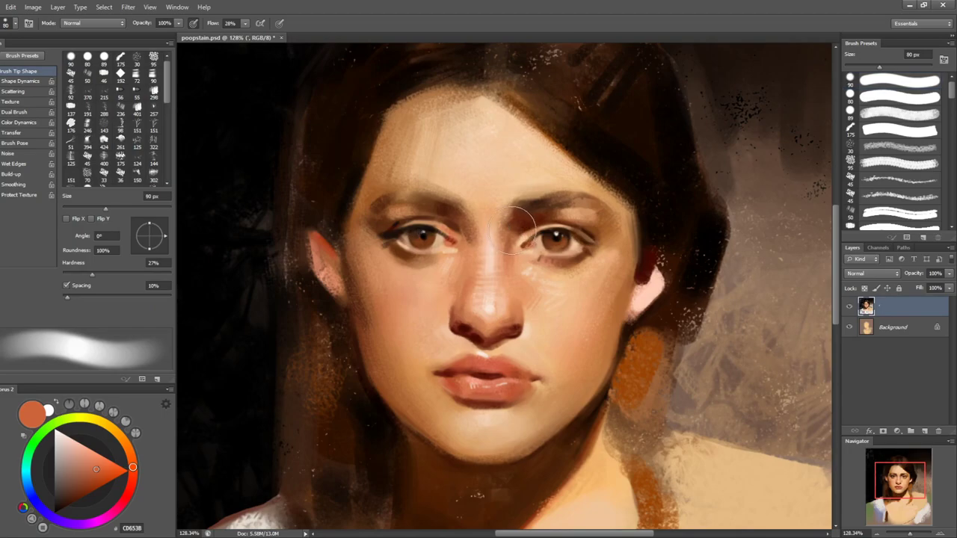
pyautogui.press('[')
pyautogui.press('[')
pyautogui.press('[')
pyautogui.press('[')
pyautogui.press('[')
pyautogui.press('[')
pyautogui.press('[')
pyautogui.press('[')
pyautogui.press('[')
pyautogui.press('[')
pyautogui.press('[')
pyautogui.press(']')
pyautogui.press('r')
pyautogui.moveTo(657, 220); pyautogui.dragTo(671, 305)
pyautogui.press('[')
pyautogui.press('[')
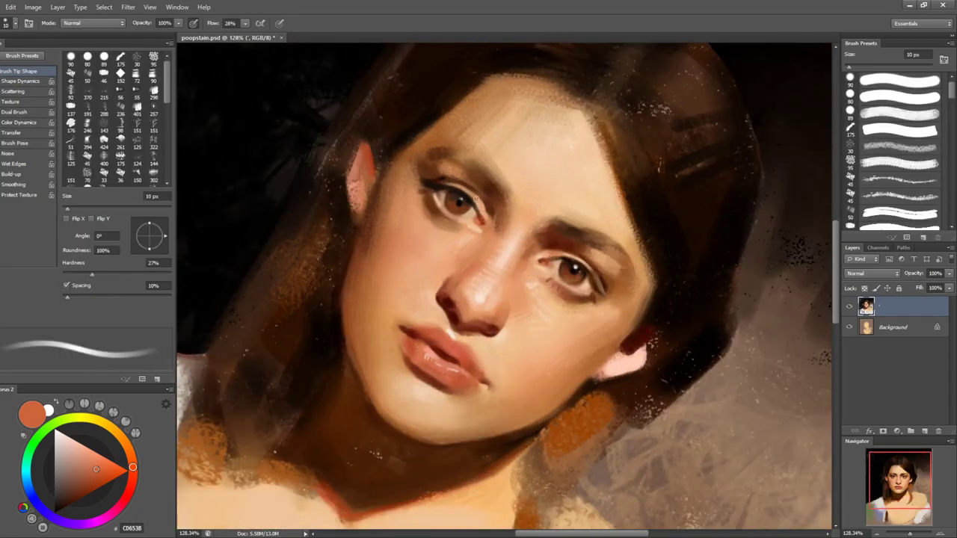
pyautogui.press('r')
pyautogui.press('Escape')
# - Blend the tip and lower bridge of the nose with sampled skin tones, using the soft round brush at 25 px
pyautogui.press('b')
pyautogui.press(']')
pyautogui.press(']')
pyautogui.keyDown('alt'); pyautogui.click(485, 301); pyautogui.keyUp('alt')
pyautogui.press(']')
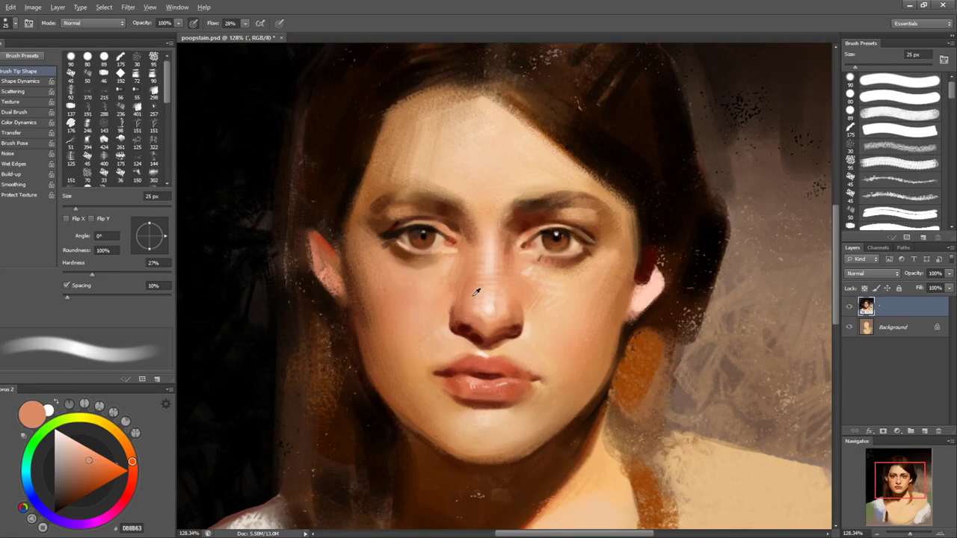
pyautogui.keyDown('alt'); pyautogui.click(505, 305); pyautogui.keyUp('alt')
pyautogui.keyDown('alt'); pyautogui.click(500, 317); pyautogui.keyUp('alt')
pyautogui.keyDown('alt'); pyautogui.click(486, 311); pyautogui.keyUp('alt')
# - Blend the left-hand side of the nose into the cheek with sampled peach and terracotta tones at 15 to 25 px
pyautogui.press('[')
pyautogui.press('[')
pyautogui.keyDown('alt'); pyautogui.click(461, 307); pyautogui.keyUp('alt')
pyautogui.press(']')
pyautogui.press(']')
pyautogui.press(']')
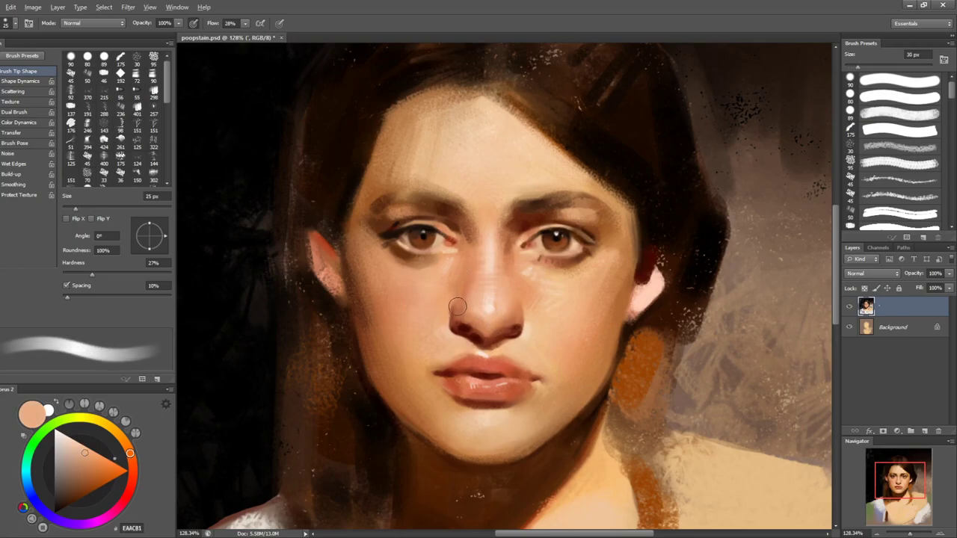
pyautogui.press('[')
pyautogui.press('[')
pyautogui.press('[')
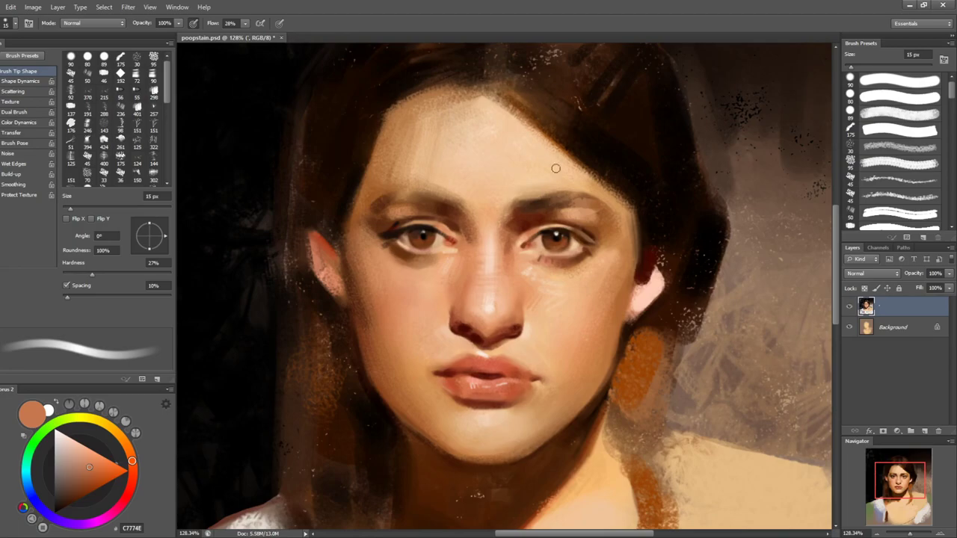
# - Blend the nose bridge beside the left-hand eye with sampled orange-brown tones at 25 px
pyautogui.keyDown('alt'); pyautogui.click(467, 237); pyautogui.keyUp('alt')
pyautogui.press(']')
pyautogui.press(']')
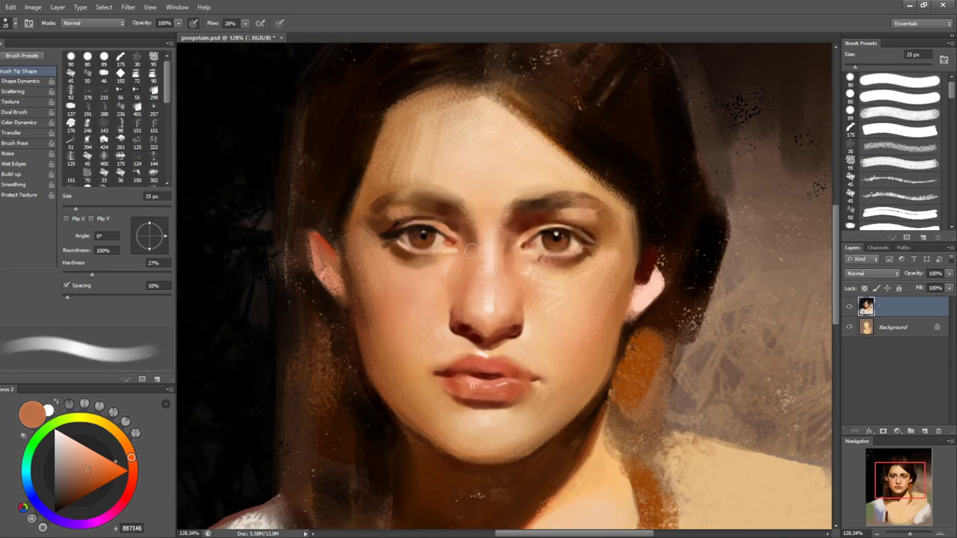
pyautogui.keyDown('alt'); pyautogui.click(460, 228); pyautogui.keyUp('alt')
# - Blend the right-hand upper eyelid and outer cheek with sampled tan and brown skin tones at 25 px
pyautogui.keyDown('alt'); pyautogui.click(589, 224); pyautogui.keyUp('alt')
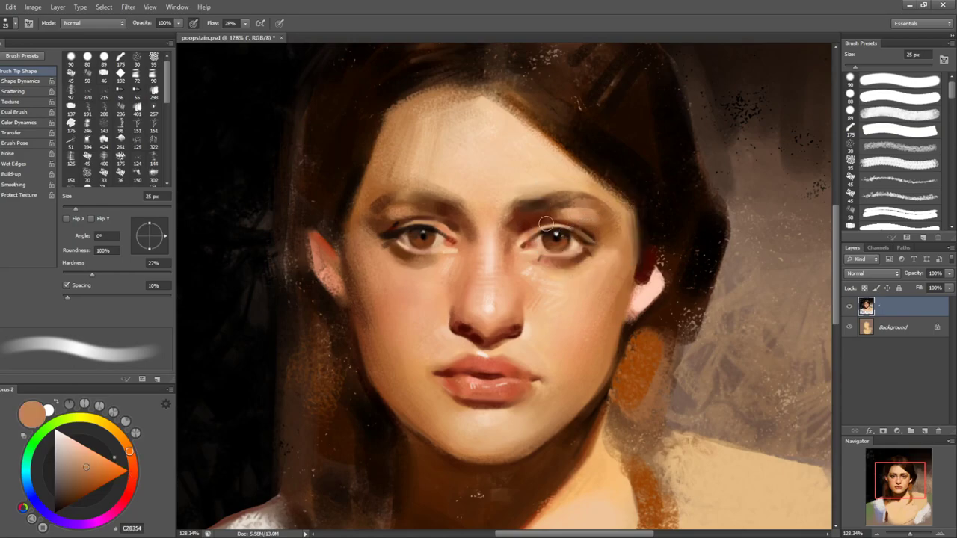
pyautogui.keyDown('alt'); pyautogui.click(580, 212); pyautogui.keyUp('alt')
pyautogui.keyDown('alt'); pyautogui.click(574, 216); pyautogui.keyUp('alt')
pyautogui.moveTo(551, 223)
pyautogui.mouseDown()
pyautogui.moveTo(571, 214)
pyautogui.moveTo(547, 220)
pyautogui.mouseUp()
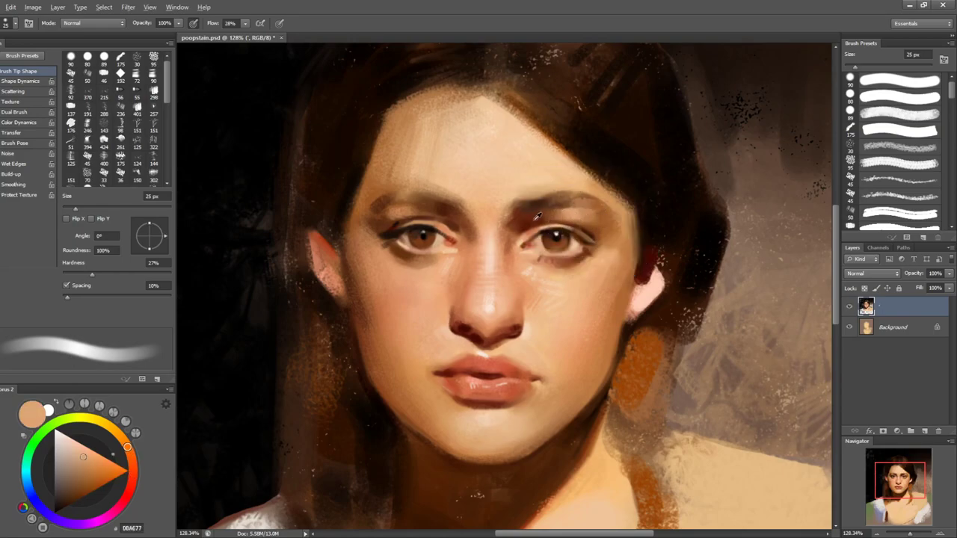
pyautogui.keyDown('alt'); pyautogui.click(537, 217); pyautogui.keyUp('alt')
pyautogui.keyDown('alt'); pyautogui.click(610, 312); pyautogui.keyUp('alt')
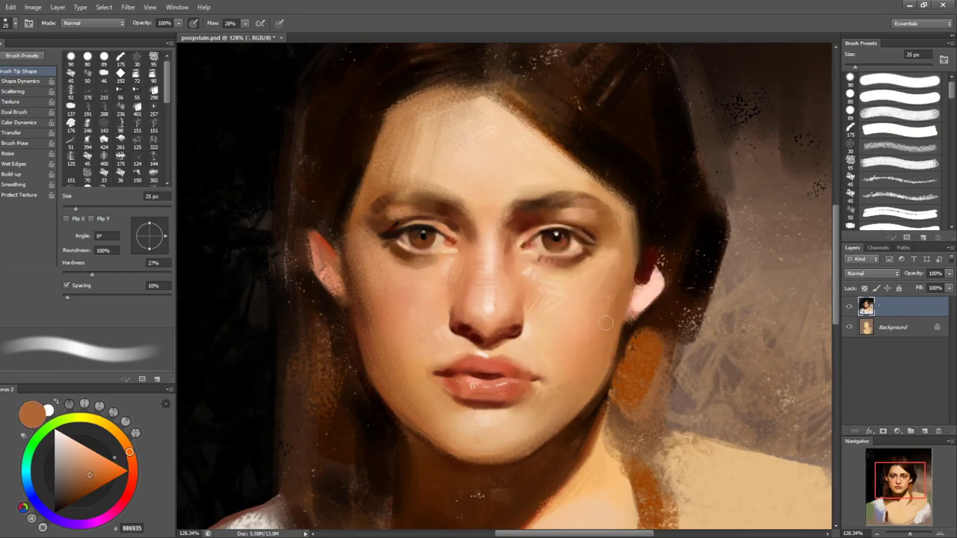
pyautogui.keyDown('alt'); pyautogui.click(621, 271); pyautogui.keyUp('alt')
# - Refine the left-hand eye's inner and outer corners with sampled skin tones at 8 px
pyautogui.press('[')
pyautogui.press('[')
pyautogui.press('[')
pyautogui.press('[')
pyautogui.keyDown('alt'); pyautogui.click(451, 234); pyautogui.keyUp('alt')
pyautogui.keyDown('alt'); pyautogui.click(387, 240); pyautogui.keyUp('alt')
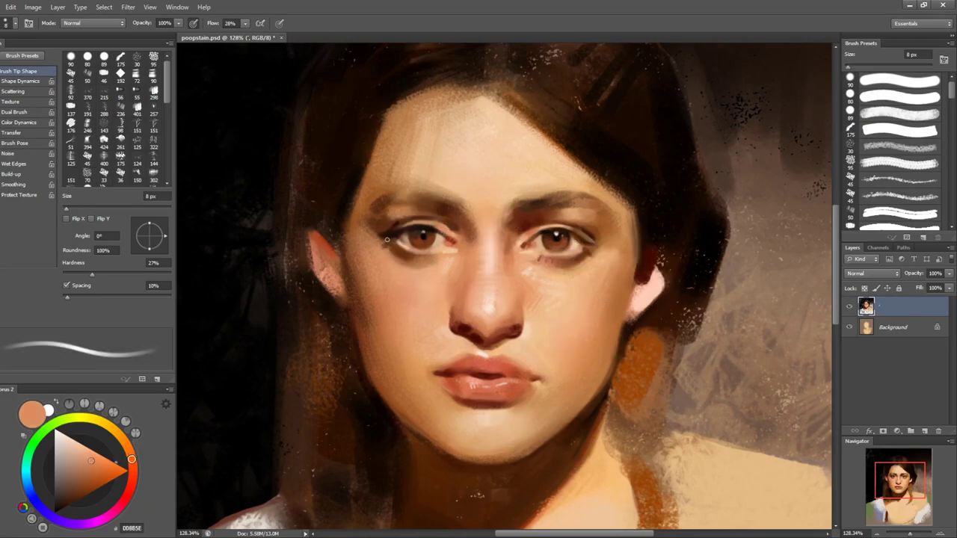
# - Glaze burnt orange (AE3D00) over both upper eyelids with a soft brush enlarged from 25 to 60 px
pyautogui.click(105, 484)
pyautogui.press(']')
pyautogui.press(']')
pyautogui.press(']')
pyautogui.press(']')
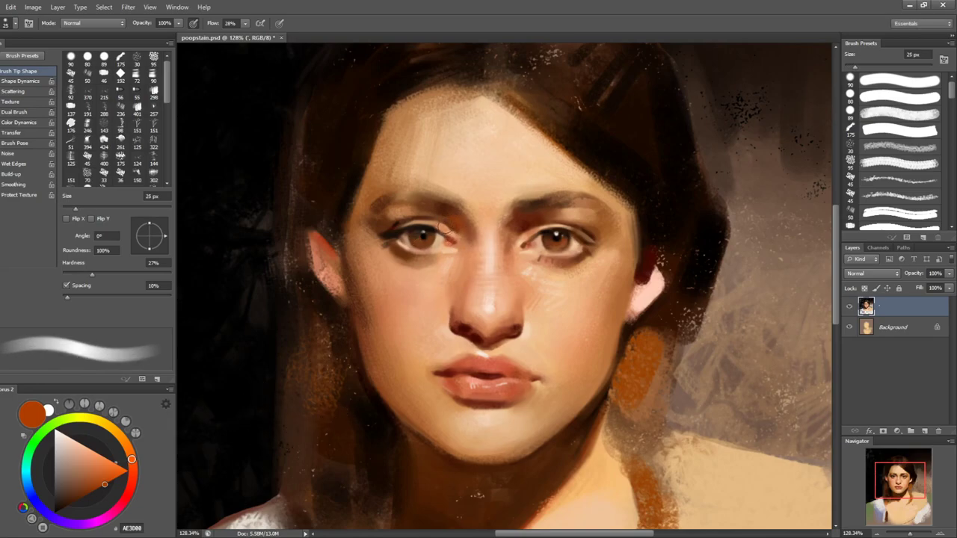
pyautogui.press(']')
pyautogui.press(']')
pyautogui.press('r')
pyautogui.moveTo(529, 202); pyautogui.dragTo(436, 257)
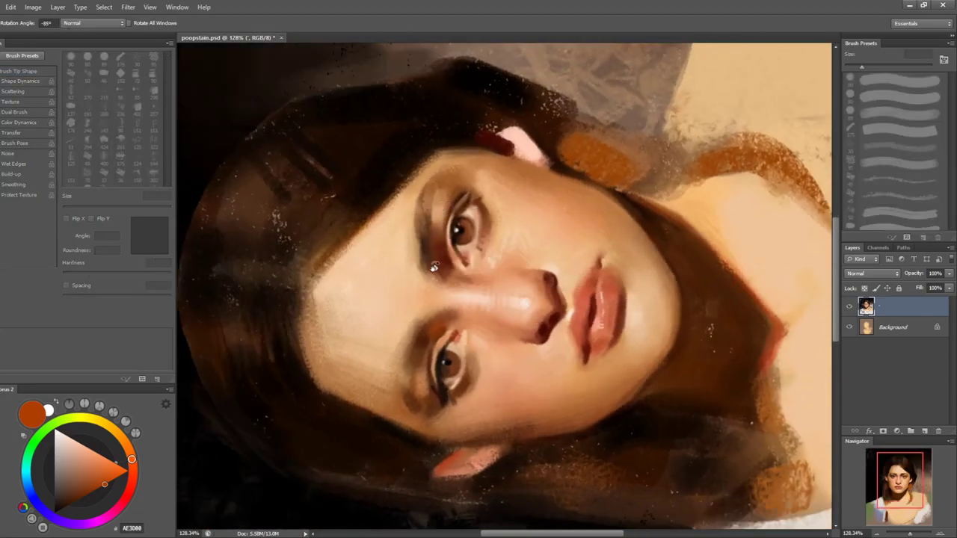
pyautogui.press('[')
pyautogui.press('[')
pyautogui.press('[')
pyautogui.press(']')
pyautogui.press(']')
pyautogui.press(']')
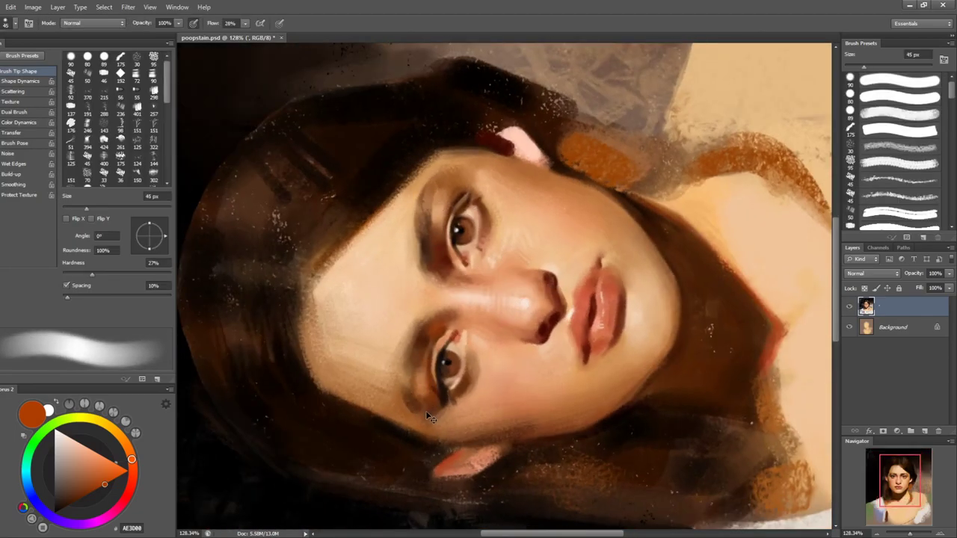
pyautogui.press('r')
pyautogui.moveTo(624, 231); pyautogui.dragTo(585, 419)
pyautogui.press('b')
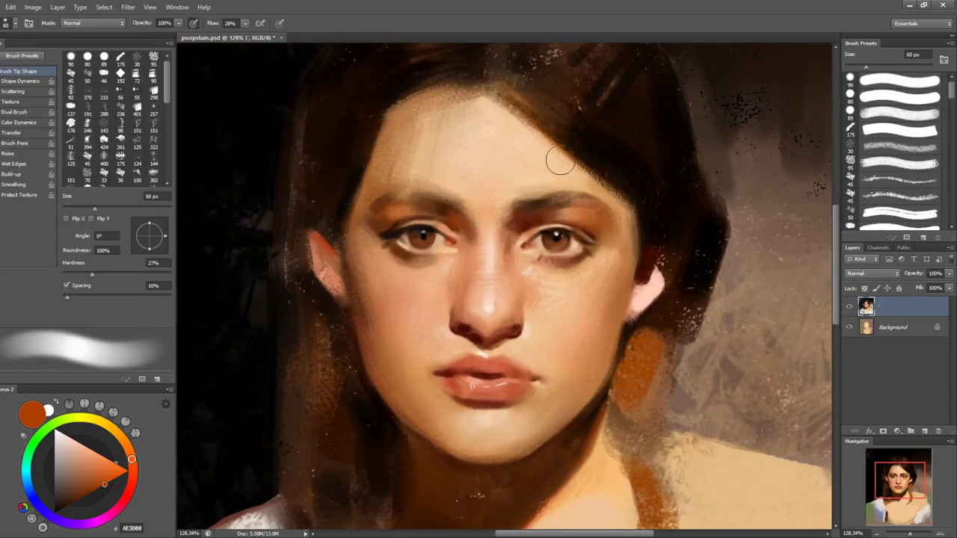
# - Paint burnt orange into the hair along the diagonal hairline above the right-hand side of the forehead
pyautogui.press('[')
pyautogui.press('[')
pyautogui.press('[')
pyautogui.moveTo(496, 98); pyautogui.dragTo(573, 152)
pyautogui.press('[')
pyautogui.press('[')
pyautogui.moveTo(486, 77); pyautogui.dragTo(574, 153)
pyautogui.moveTo(514, 110); pyautogui.dragTo(566, 145)
pyautogui.moveTo(696, 198); pyautogui.dragTo(641, 262)
pyautogui.press(']')
pyautogui.press(']')
pyautogui.press(']')
pyautogui.press(']')
pyautogui.moveTo(484, 159); pyautogui.dragTo(538, 227)
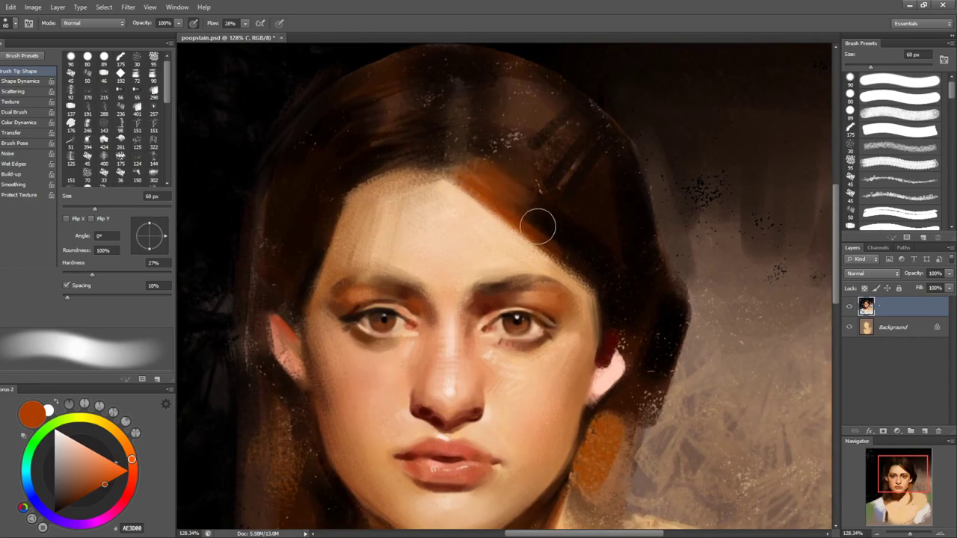
# - Brush sampled forehead peach (F3CAA3) over the orange hair beside the parting at 60 px
pyautogui.keyDown('alt'); pyautogui.click(485, 222); pyautogui.keyUp('alt')
pyautogui.moveTo(471, 170); pyautogui.dragTo(523, 204)
pyautogui.press(']')
pyautogui.press(']')
pyautogui.moveTo(427, 135); pyautogui.dragTo(433, 216)
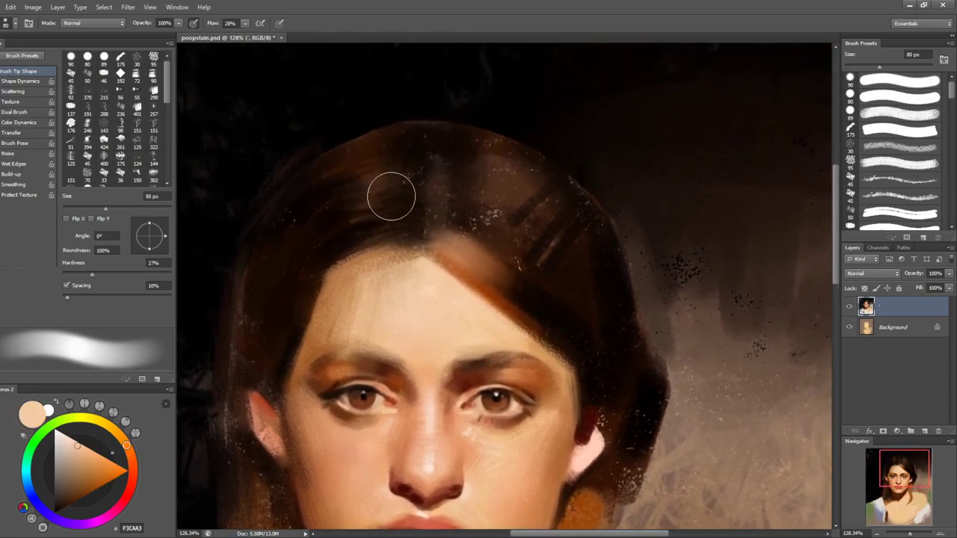
# - Add a new layer and brush broad peach highlights into the hair on both sides of the parting at up to 150 px
pyautogui.hotkey('ctrl', 'shift', 'alt', 'n')
pyautogui.moveTo(379, 142); pyautogui.dragTo(367, 237)
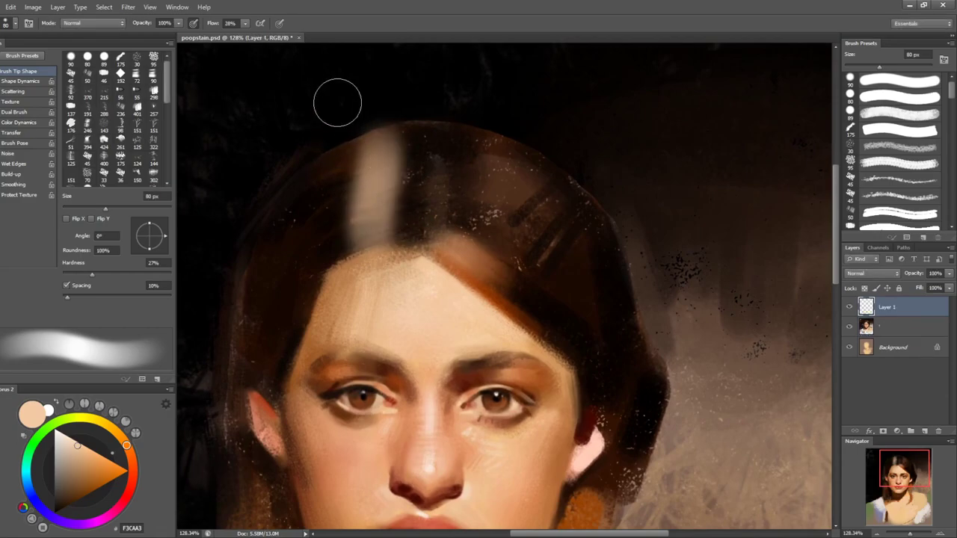
pyautogui.hotkey('ctrl', 'z')
pyautogui.press(']')
pyautogui.press(']')
pyautogui.moveTo(376, 149); pyautogui.dragTo(370, 251)
pyautogui.press(']')
pyautogui.press(']')
pyautogui.moveTo(506, 151); pyautogui.dragTo(481, 231)
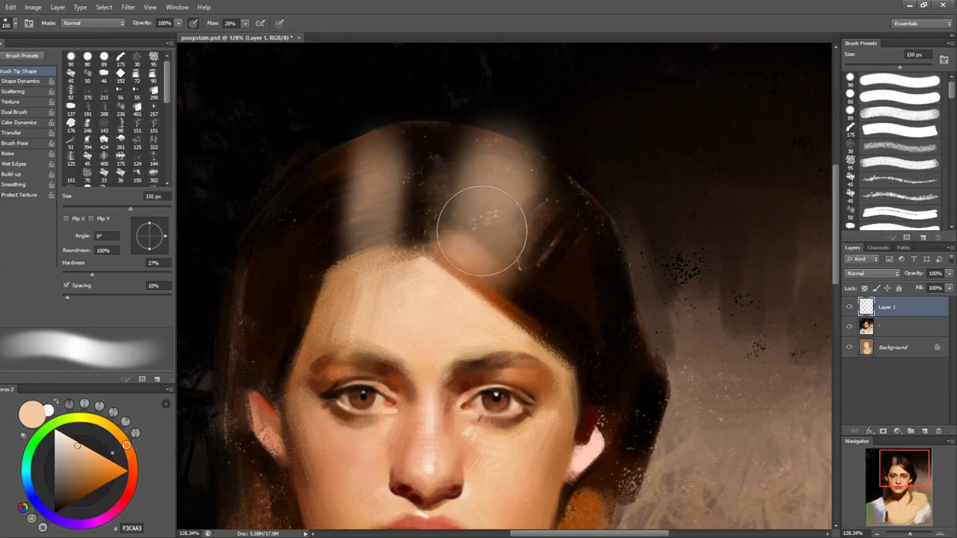
pyautogui.moveTo(514, 163); pyautogui.dragTo(507, 242)
# - Erase thin dark strands into the left-hand hair highlight with a much smaller eraser
pyautogui.press('r')
pyautogui.moveTo(606, 320); pyautogui.dragTo(581, 214)
pyautogui.press('e')
pyautogui.press('[')
pyautogui.press('[')
pyautogui.press('[')
pyautogui.press('[')
pyautogui.press('[')
pyautogui.press('[')
pyautogui.press('[')
pyautogui.press('[')
pyautogui.press('[')
pyautogui.press('[')
pyautogui.press('[')
pyautogui.press('[')
pyautogui.press('[')
pyautogui.press('[')
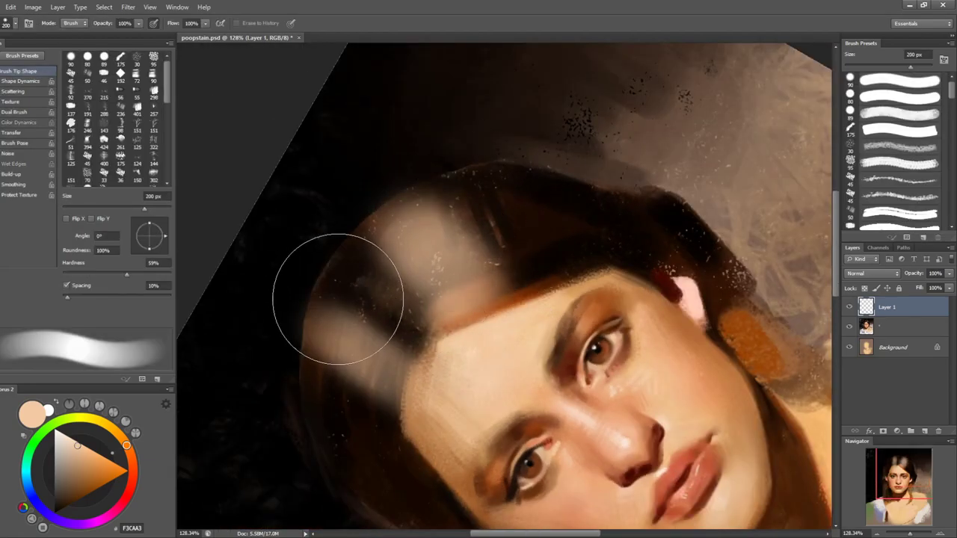
pyautogui.press('[')
pyautogui.press('[')
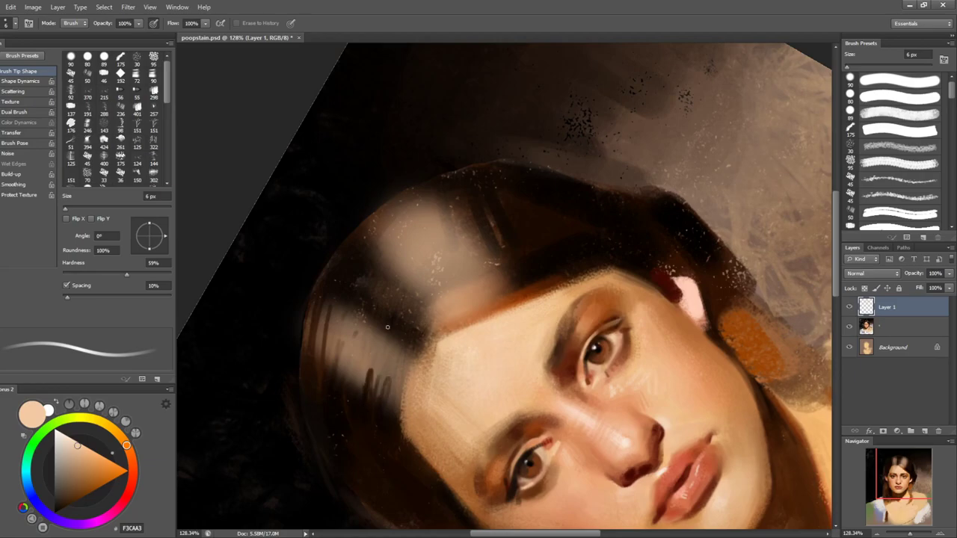
# - Erase fine strand lines across the right-hand hair highlight at 6 and 2 px
pyautogui.moveTo(439, 197); pyautogui.dragTo(369, 227)
pyautogui.press('[')
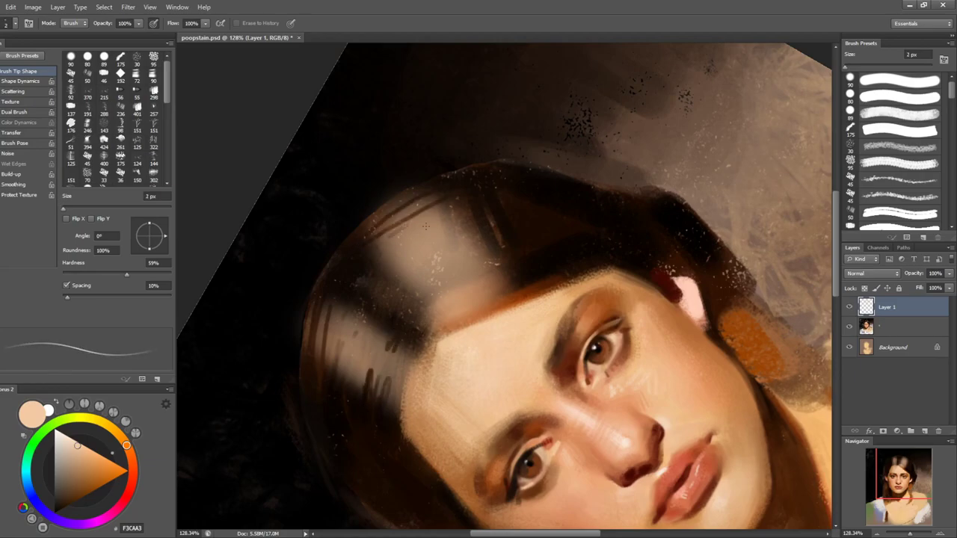
pyautogui.moveTo(465, 249)
pyautogui.mouseDown()
pyautogui.moveTo(449, 277)
pyautogui.moveTo(478, 284)
pyautogui.moveTo(509, 314)
pyautogui.mouseUp()
# - Smudge the strand lines in the hair highlights at 10% strength with a brush enlarged to 100 px
pyautogui.press('r')
pyautogui.moveTo(737, 270); pyautogui.dragTo(680, 439)
pyautogui.press('s')
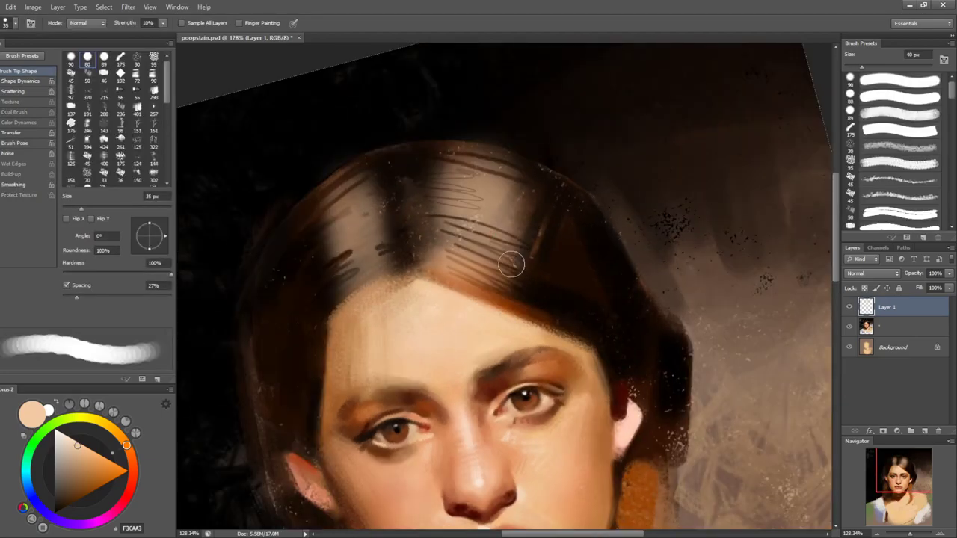
pyautogui.press(']')
pyautogui.press(']')
pyautogui.press(']')
pyautogui.press(']')
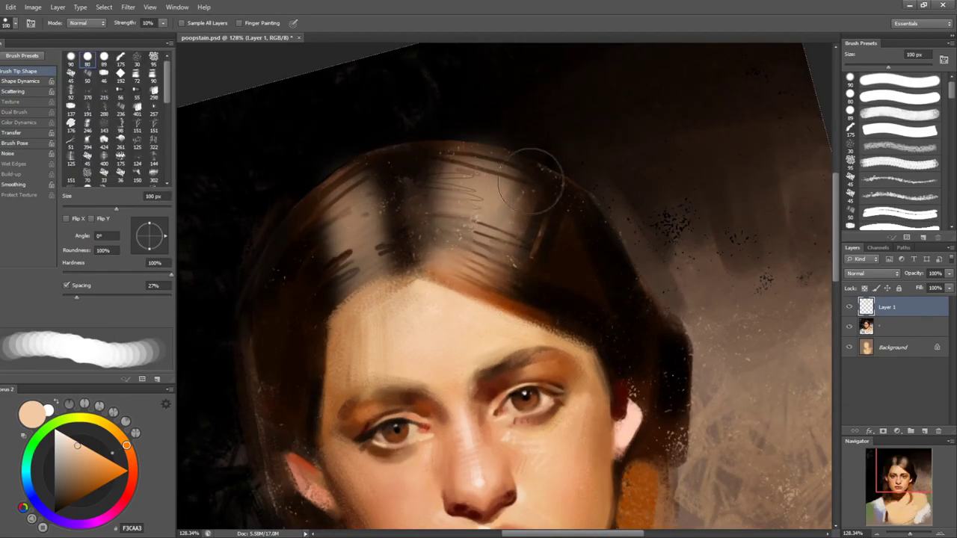
pyautogui.moveTo(396, 222); pyautogui.dragTo(324, 250)
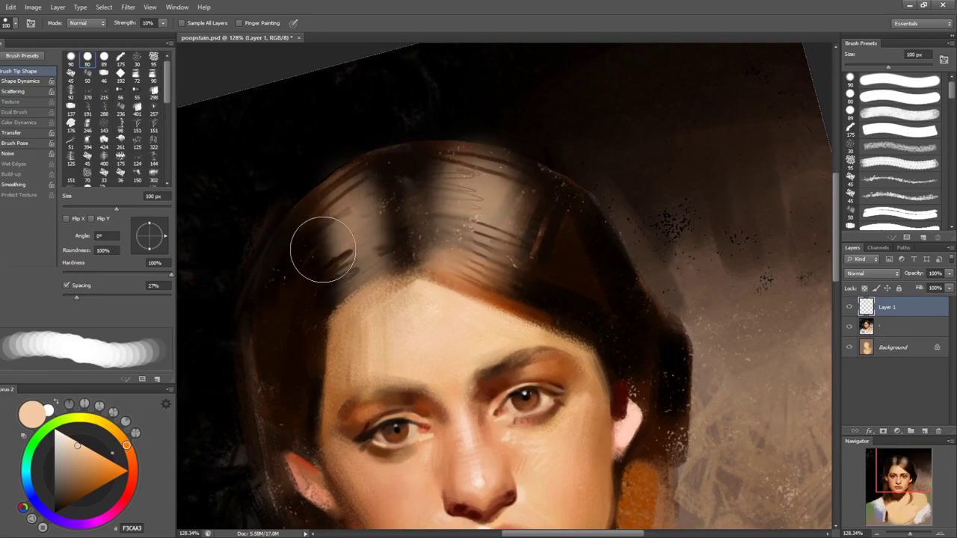
# - Erase zigzag strands along the outer edge of the left-hand hair highlight at 5 to 25 px
pyautogui.moveTo(290, 187); pyautogui.dragTo(491, 267)
pyautogui.press('b')
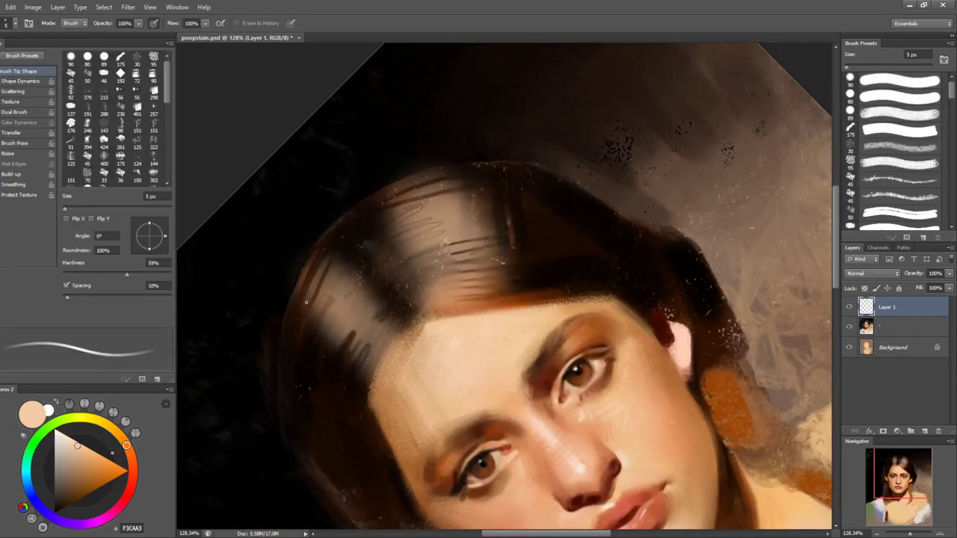
pyautogui.moveTo(292, 327)
pyautogui.mouseDown()
pyautogui.moveTo(333, 315)
pyautogui.moveTo(344, 350)
pyautogui.mouseUp()
pyautogui.press(']')
pyautogui.press(']')
pyautogui.press(']')
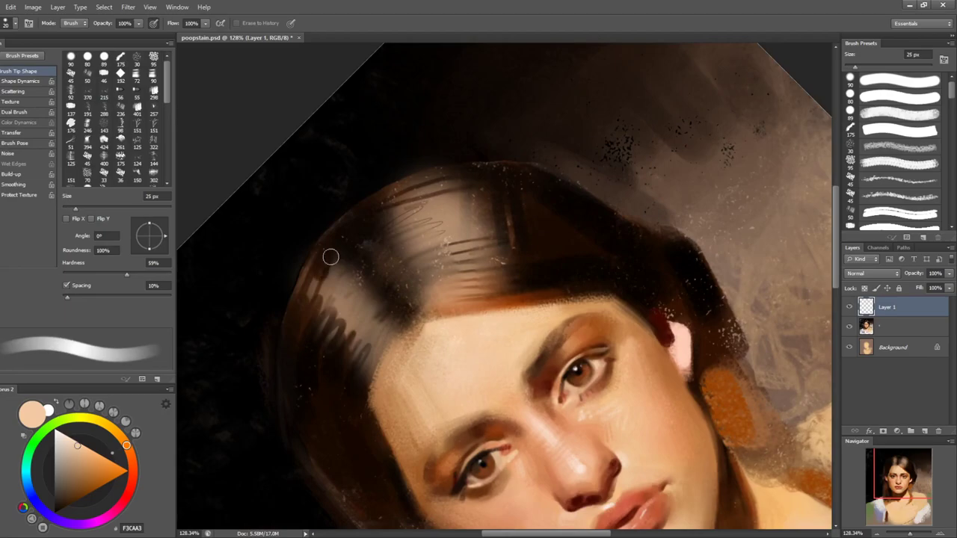
pyautogui.moveTo(322, 266); pyautogui.dragTo(379, 312)
pyautogui.moveTo(374, 228)
pyautogui.mouseDown()
pyautogui.moveTo(423, 221)
pyautogui.moveTo(408, 256)
pyautogui.moveTo(452, 276)
pyautogui.moveTo(504, 201)
pyautogui.moveTo(452, 198)
pyautogui.moveTo(497, 231)
pyautogui.moveTo(487, 281)
pyautogui.mouseUp()
# - Smudge the erased strands into soft streaks across the hair highlights on both sides of the parting
pyautogui.press('r')
pyautogui.moveTo(649, 299); pyautogui.dragTo(565, 416)
pyautogui.press('s')
pyautogui.moveTo(546, 252)
pyautogui.mouseDown()
pyautogui.moveTo(619, 176)
pyautogui.moveTo(581, 155)
pyautogui.moveTo(546, 203)
pyautogui.moveTo(499, 224)
pyautogui.moveTo(568, 160)
pyautogui.mouseUp()
pyautogui.press(']')
pyautogui.press(']')
pyautogui.press(']')
pyautogui.press(']')
pyautogui.moveTo(398, 139); pyautogui.dragTo(385, 187)
# - Erase thicker dark loops into the hair highlights beside the parting with an eraser of about 20 px
pyautogui.press('r')
pyautogui.moveTo(622, 382); pyautogui.dragTo(649, 335)
pyautogui.moveTo(648, 288); pyautogui.dragTo(609, 206)
pyautogui.press('b')
pyautogui.press('e')
pyautogui.press('[')
pyautogui.press('[')
pyautogui.moveTo(316, 277)
pyautogui.mouseDown()
pyautogui.moveTo(346, 290)
pyautogui.moveTo(340, 328)
pyautogui.moveTo(360, 283)
pyautogui.moveTo(355, 310)
pyautogui.moveTo(392, 264)
pyautogui.moveTo(346, 339)
pyautogui.mouseUp()
pyautogui.press('[')
pyautogui.press('[')
pyautogui.press('[')
pyautogui.press(']')
pyautogui.press(']')
pyautogui.moveTo(365, 269)
pyautogui.mouseDown()
pyautogui.moveTo(358, 277)
pyautogui.moveTo(396, 303)
pyautogui.mouseUp()
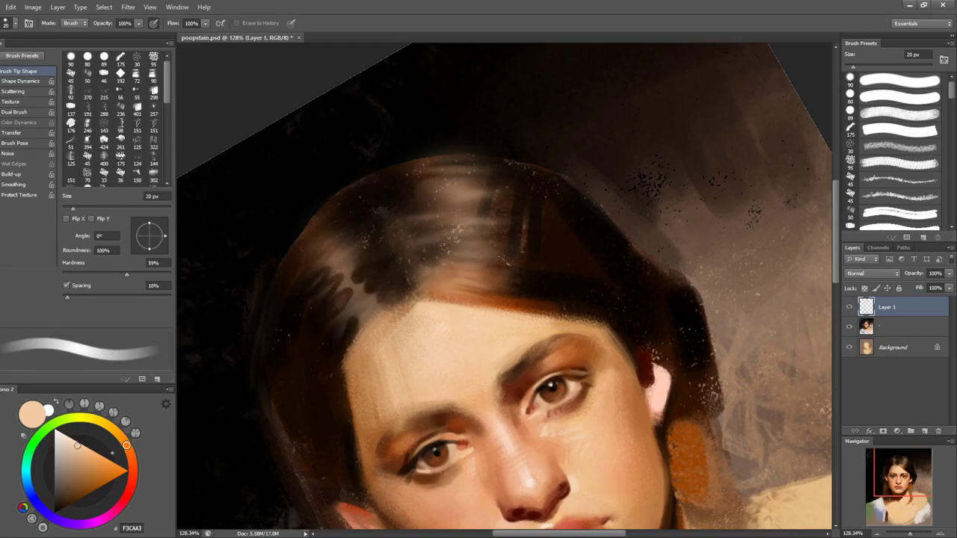
pyautogui.moveTo(498, 185); pyautogui.dragTo(462, 184)
# - Smooth the left-hand and central forehead with sampled peach tones at 70 px
pyautogui.press('r')
pyautogui.press('z')
pyautogui.moveTo(635, 220)
pyautogui.mouseDown()
pyautogui.moveTo(667, 333)
pyautogui.moveTo(648, 343)
pyautogui.mouseUp()
pyautogui.press('z')
pyautogui.moveTo(522, 171); pyautogui.dragTo(598, 160)
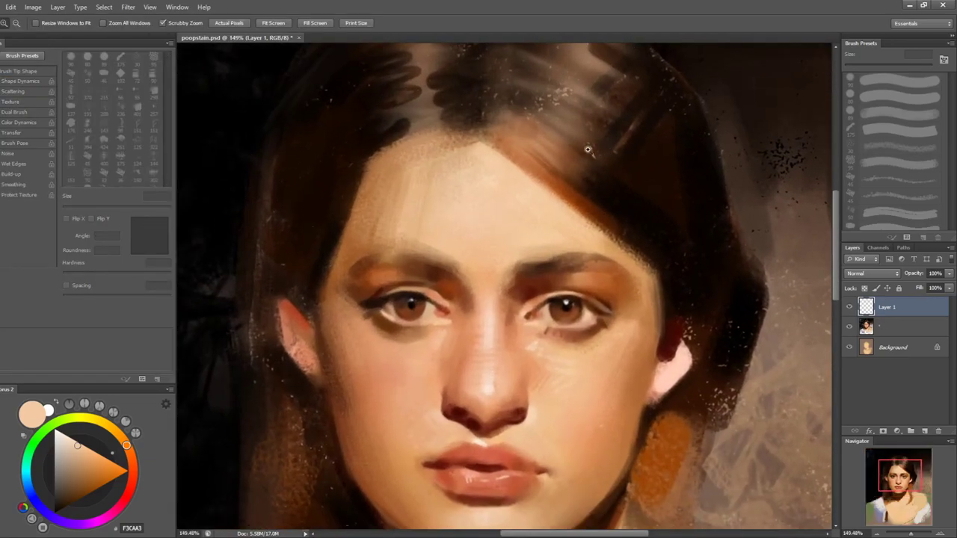
pyautogui.press('b')
pyautogui.press(']')
pyautogui.keyDown('alt'); pyautogui.click(413, 194); pyautogui.keyUp('alt')
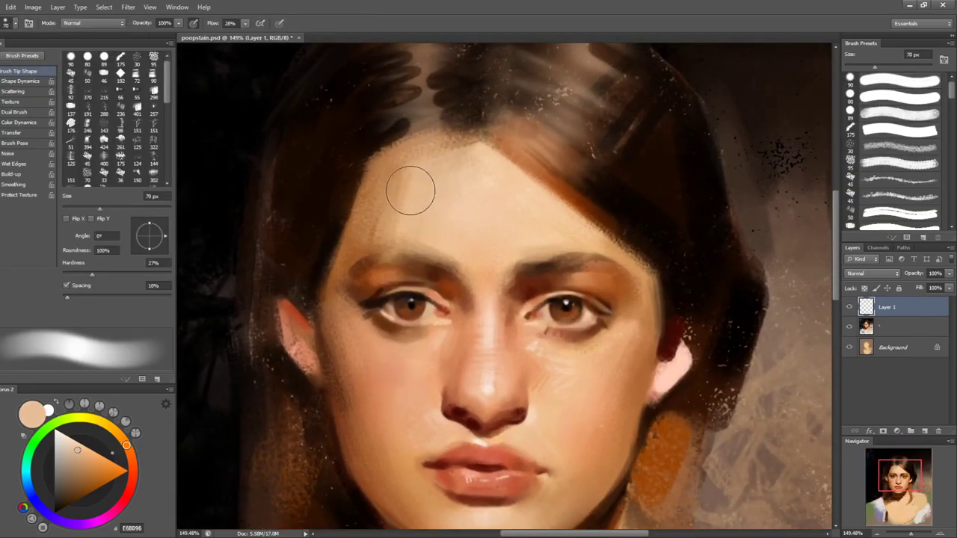
pyautogui.moveTo(407, 180); pyautogui.dragTo(389, 228)
pyautogui.keyDown('alt'); pyautogui.click(444, 158); pyautogui.keyUp('alt')
pyautogui.moveTo(443, 164); pyautogui.dragTo(428, 240)
# - Brush a lighter peach highlight onto the top of the forehead at the hairline with a textured 30 px brush
pyautogui.click(904, 113)
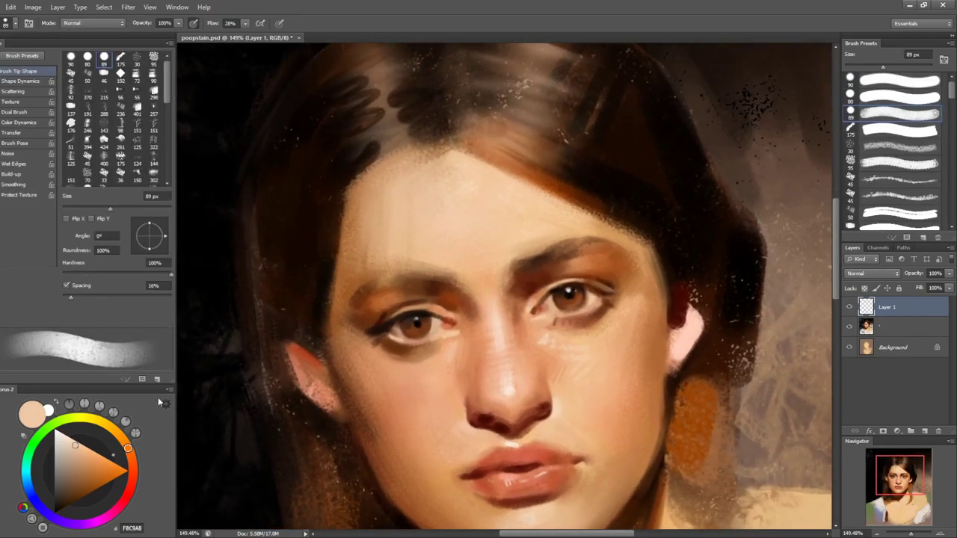
pyautogui.moveTo(86, 441); pyautogui.dragTo(70, 438)
pyautogui.press('[')
pyautogui.press('[')
pyautogui.press('[')
pyautogui.press('[')
pyautogui.press('[')
pyautogui.press('[')
pyautogui.press('[')
pyautogui.moveTo(407, 162)
pyautogui.mouseDown()
pyautogui.moveTo(371, 186)
pyautogui.moveTo(406, 159)
pyautogui.mouseUp()
pyautogui.press('[')
pyautogui.press('[')
pyautogui.hotkey('ctrl', 'z')
pyautogui.press(']')
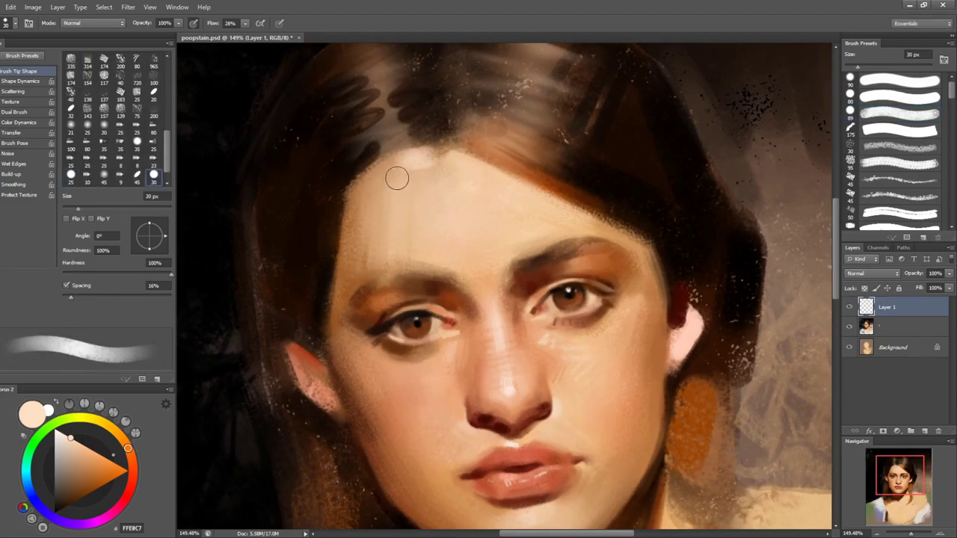
# - Paint sampled dark brown (622704) into the hair around the parting and hairline with the textured brush at 35 px
pyautogui.keyDown('alt'); pyautogui.click(627, 176); pyautogui.keyUp('alt')
pyautogui.press('[')
pyautogui.press('[')
pyautogui.keyDown('alt'); pyautogui.click(523, 160); pyautogui.keyUp('alt')
pyautogui.moveTo(523, 161); pyautogui.dragTo(576, 187)
pyautogui.press(']')
pyautogui.press(']')
pyautogui.press(']')
pyautogui.press(']')
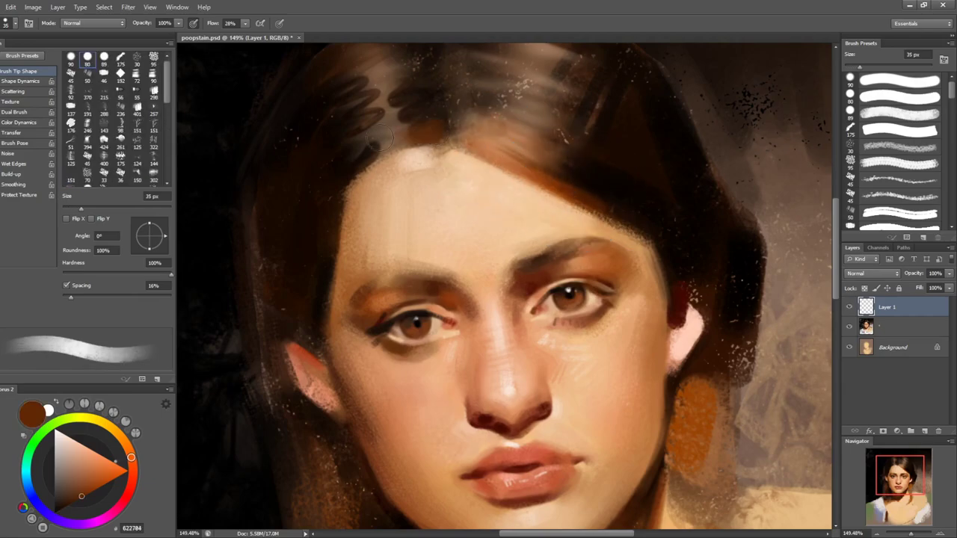
pyautogui.moveTo(445, 127)
pyautogui.mouseDown()
pyautogui.moveTo(407, 136)
pyautogui.moveTo(346, 219)
pyautogui.mouseUp()
pyautogui.press('r')
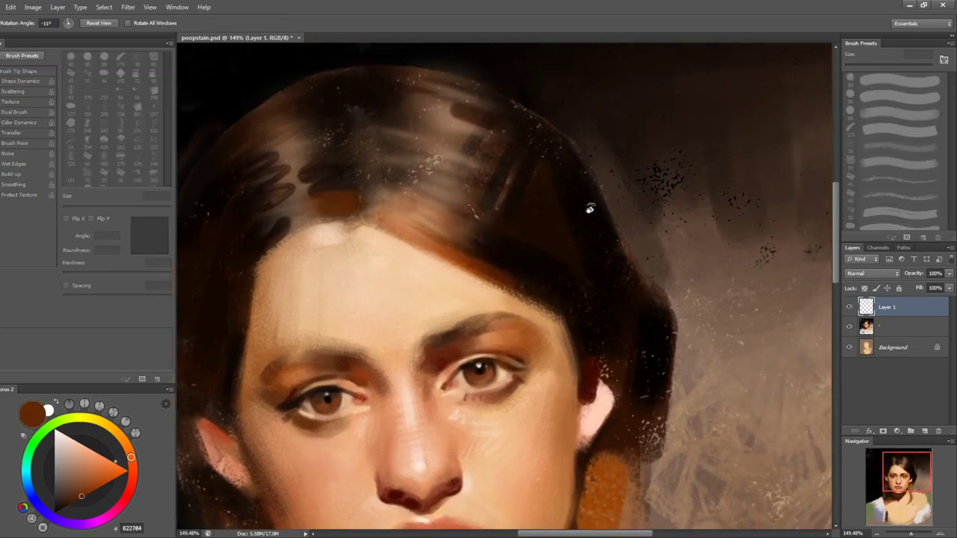
# - Paint a thin light strand along the hair parting with a tone sampled near the hairline
pyautogui.press('Escape')
pyautogui.press('b')
pyautogui.press('b')
pyautogui.press('[')
pyautogui.press('[')
pyautogui.press('[')
pyautogui.keyDown('alt'); pyautogui.click(384, 215); pyautogui.keyUp('alt')
pyautogui.press('[')
pyautogui.press('[')
pyautogui.press('[')
pyautogui.moveTo(384, 166)
pyautogui.mouseDown()
pyautogui.moveTo(380, 120)
pyautogui.moveTo(383, 165)
pyautogui.mouseUp()
# - Refine the hair around the top of the parting strand with sampled dark brown (130A06) at 10 px
pyautogui.press(']')
pyautogui.press(']')
pyautogui.keyDown('alt'); pyautogui.click(375, 127); pyautogui.keyUp('alt')
pyautogui.keyDown('alt'); pyautogui.click(417, 107); pyautogui.keyUp('alt')
pyautogui.keyDown('alt'); pyautogui.click(411, 84); pyautogui.keyUp('alt')
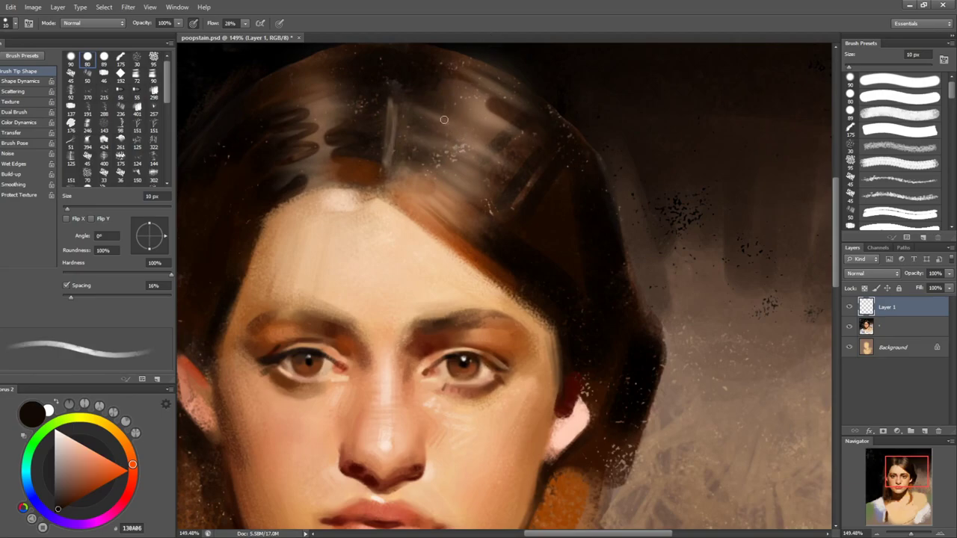
# - Paint black (000000) patches into the hair on both sides of the parting and at the crown with a textured brush
pyautogui.press(']')
pyautogui.press(']')
pyautogui.press(']')
pyautogui.press(']')
pyautogui.moveTo(88, 472); pyautogui.dragTo(55, 513)
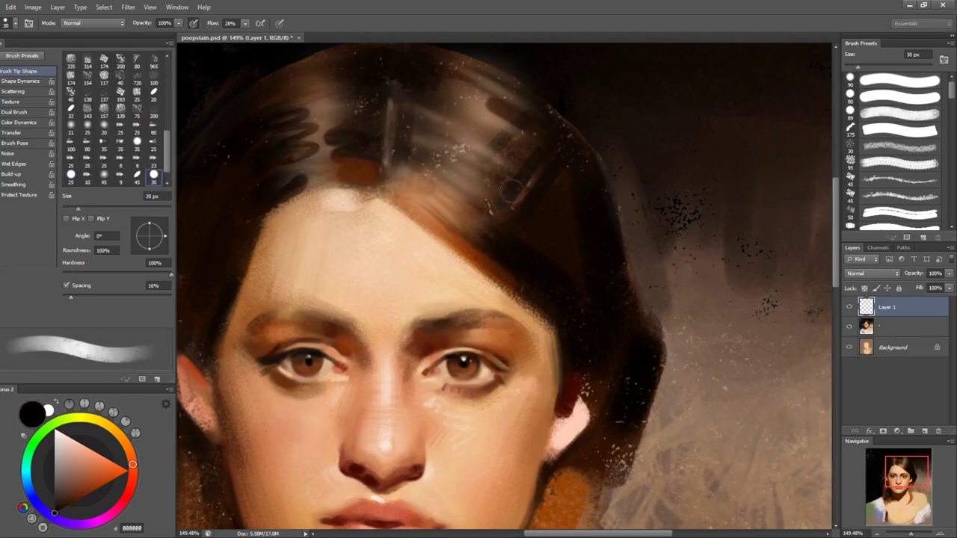
pyautogui.click(878, 108)
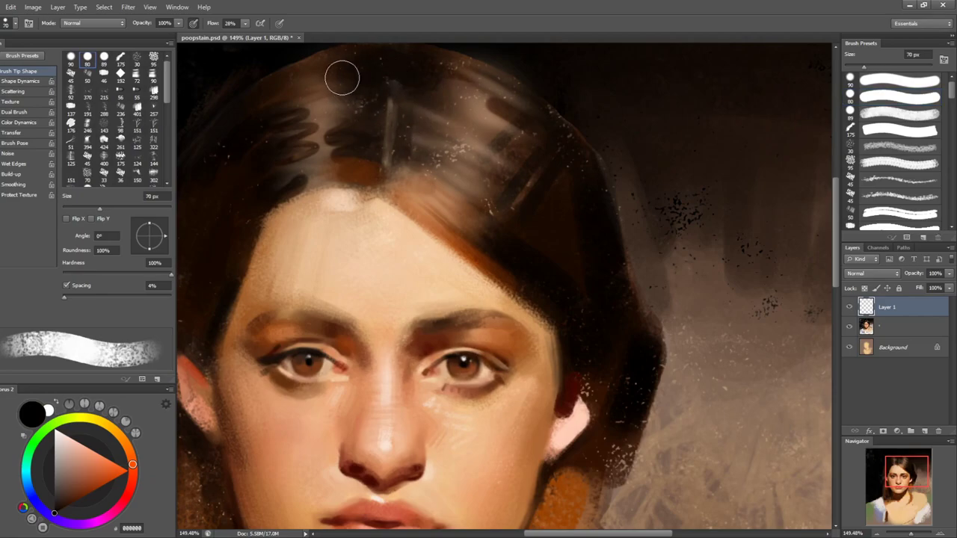
pyautogui.moveTo(330, 65)
pyautogui.mouseDown()
pyautogui.moveTo(363, 61)
pyautogui.moveTo(319, 82)
pyautogui.moveTo(333, 57)
pyautogui.moveTo(349, 69)
pyautogui.moveTo(334, 100)
pyautogui.moveTo(394, 104)
pyautogui.moveTo(391, 117)
pyautogui.moveTo(365, 125)
pyautogui.moveTo(373, 117)
pyautogui.moveTo(336, 115)
pyautogui.moveTo(361, 155)
pyautogui.mouseUp()
pyautogui.press(']')
pyautogui.press(']')
pyautogui.moveTo(425, 163)
pyautogui.mouseDown()
pyautogui.moveTo(418, 142)
pyautogui.moveTo(448, 102)
pyautogui.moveTo(583, 67)
pyautogui.moveTo(695, 138)
pyautogui.mouseUp()
pyautogui.press('r')
pyautogui.press('b')
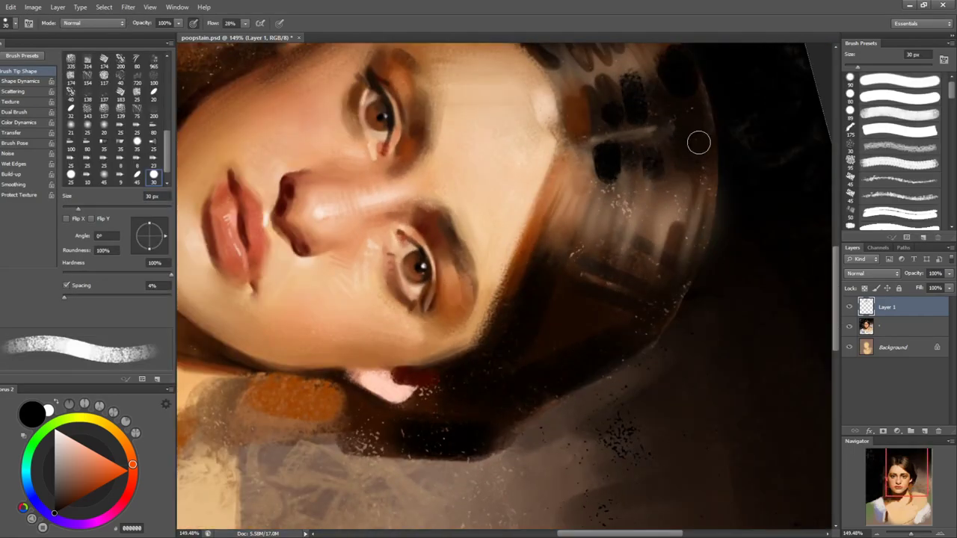
# - Partly erase the black patches beside the parting with a soft 30 px eraser
pyautogui.press('r')
pyautogui.moveTo(696, 256); pyautogui.dragTo(613, 127)
pyautogui.press('Escape')
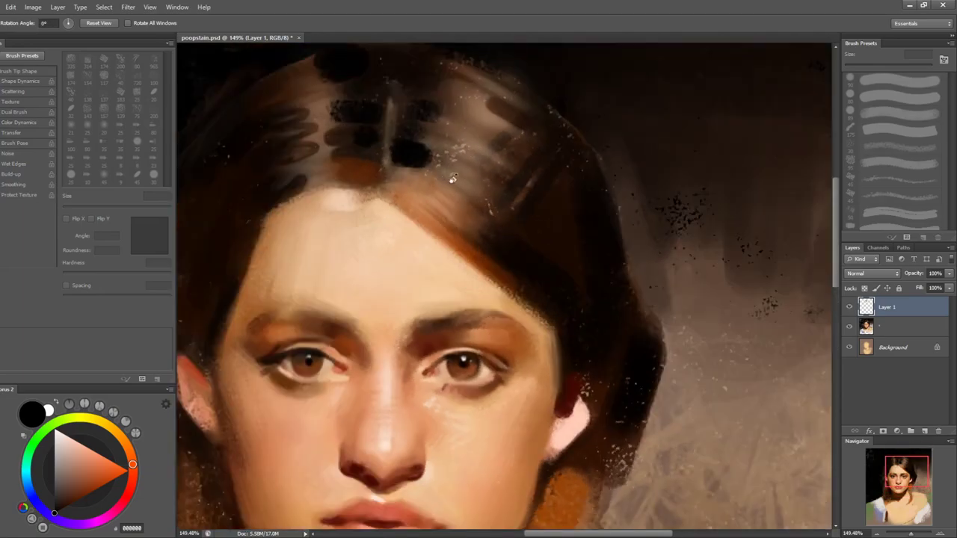
pyautogui.hotkey('ctrl', 'space')
pyautogui.moveTo(491, 166); pyautogui.dragTo(453, 226)
pyautogui.moveTo(662, 326); pyautogui.dragTo(621, 218)
pyautogui.hotkey('ctrl', 'space')
pyautogui.moveTo(399, 212); pyautogui.dragTo(419, 190)
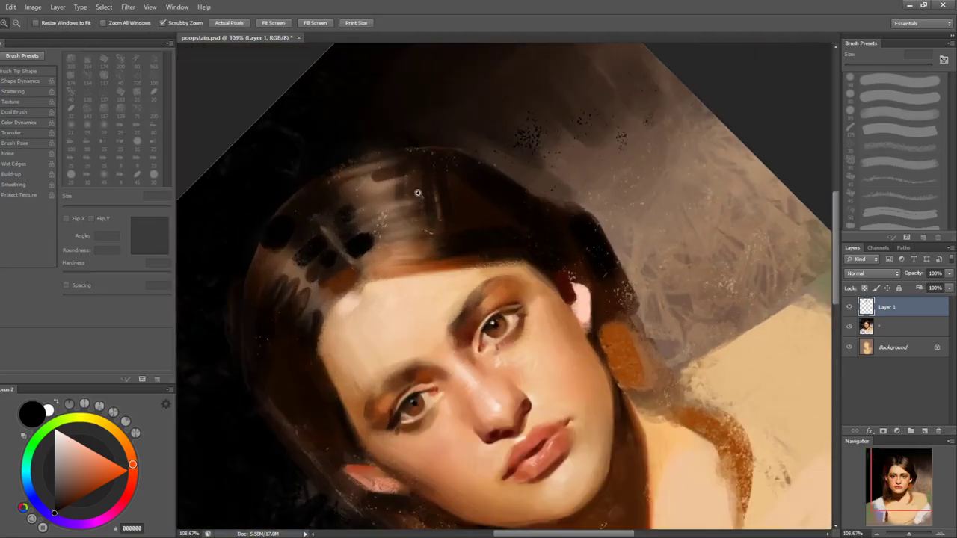
pyautogui.press('b')
pyautogui.hotkey('shift', 'b')
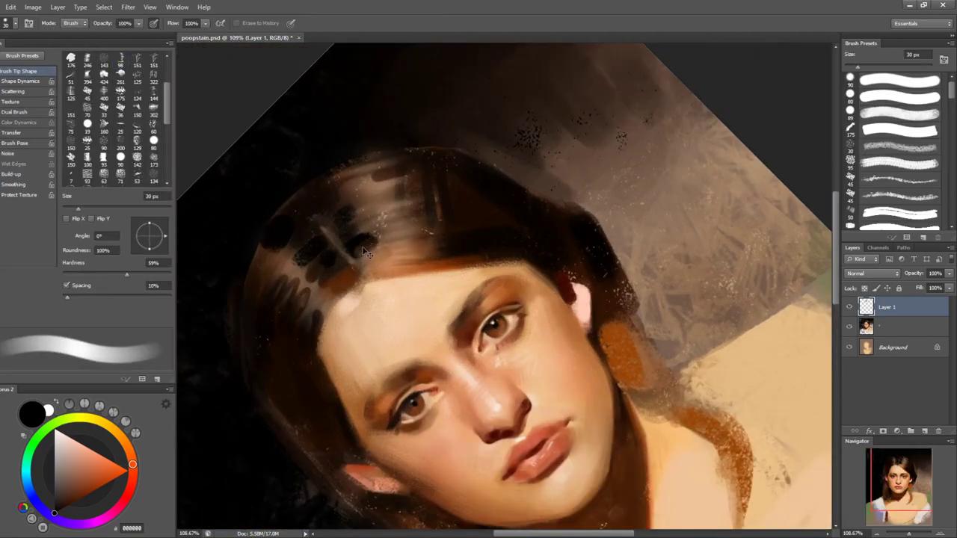
pyautogui.hotkey('ctrl', 'z')
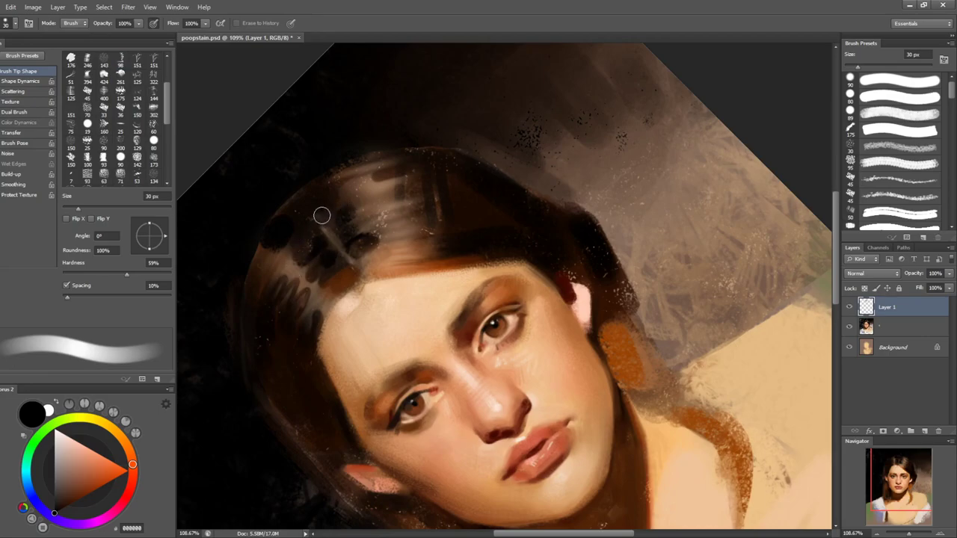
# - Smudge the dark patch at the left-hand crown of the hair at 80 px with 10% strength
pyautogui.press('s')
pyautogui.press('[')
pyautogui.press('[')
pyautogui.press('[')
pyautogui.press('[')
pyautogui.press('[')
pyautogui.press('[')
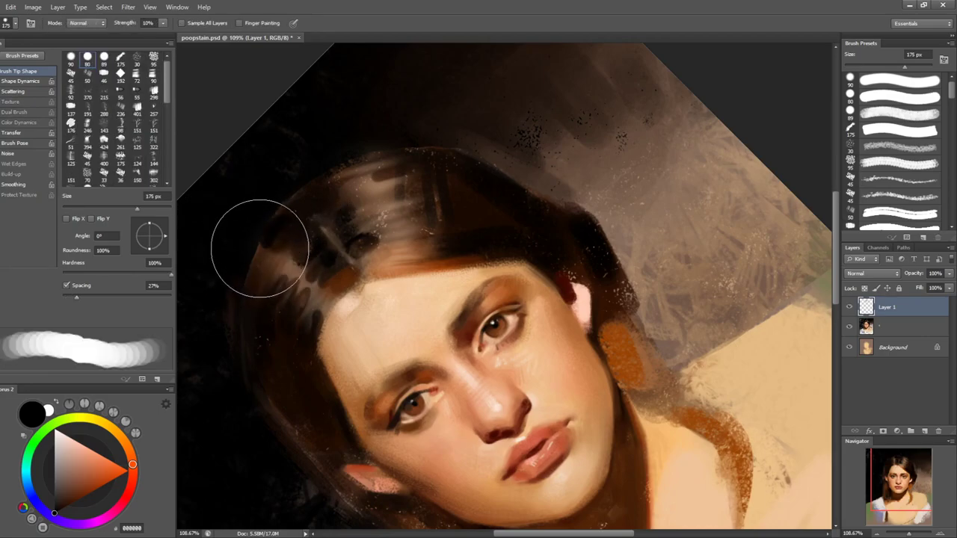
pyautogui.press('r')
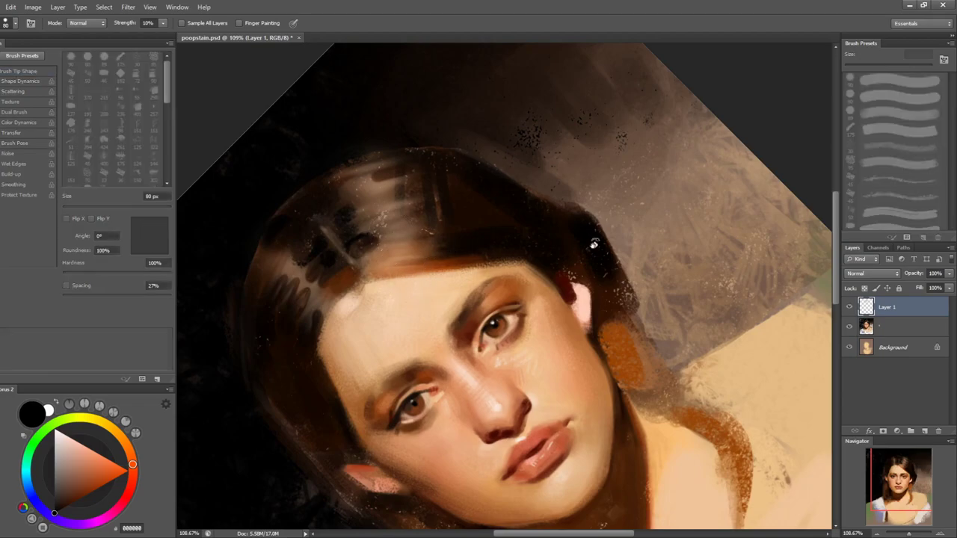
# - Cover the light diagonal streaks in the right-hand hair with sampled dark brown (351F13) using the textured brush
pyautogui.press('Escape')
pyautogui.press('b')
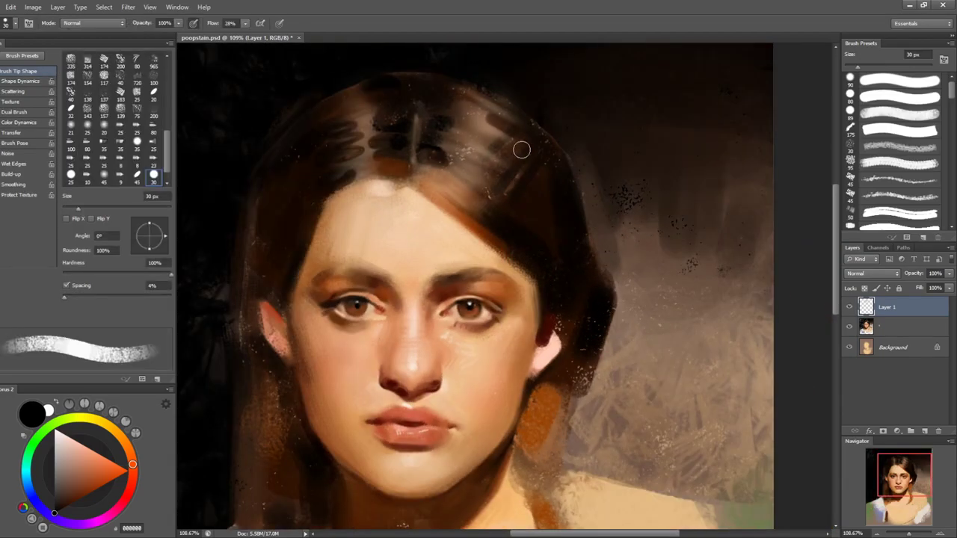
pyautogui.keyDown('alt'); pyautogui.click(517, 153); pyautogui.keyUp('alt')
pyautogui.moveTo(521, 158); pyautogui.dragTo(509, 195)
pyautogui.keyDown('alt'); pyautogui.click(514, 164); pyautogui.keyUp('alt')
pyautogui.press('[')
pyautogui.press('[')
pyautogui.press('[')
pyautogui.keyDown('alt'); pyautogui.click(513, 164); pyautogui.keyUp('alt')
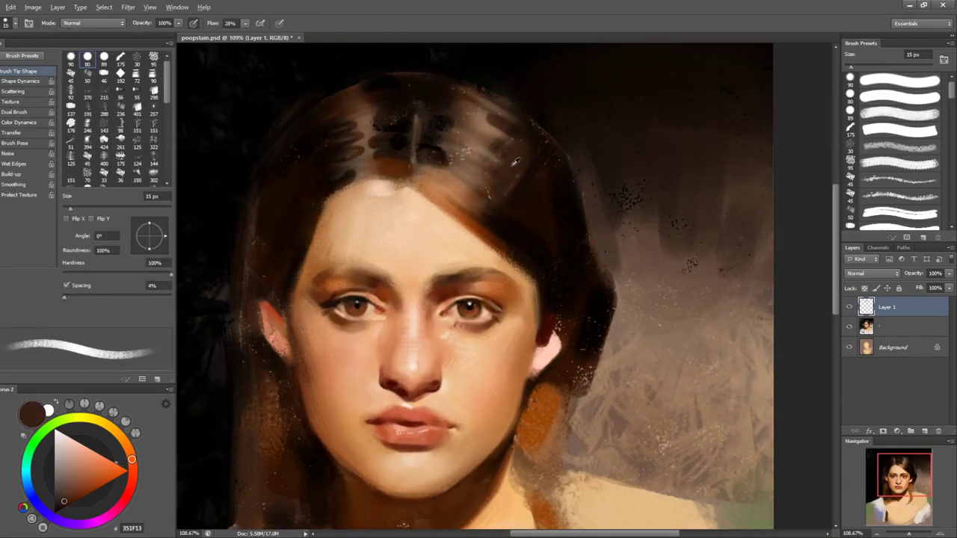
# - Try a long, thin light brown (987559) strand down the right-hand side of the hair at 5 px
pyautogui.press('[')
pyautogui.keyDown('alt'); pyautogui.click(483, 126); pyautogui.keyUp('alt')
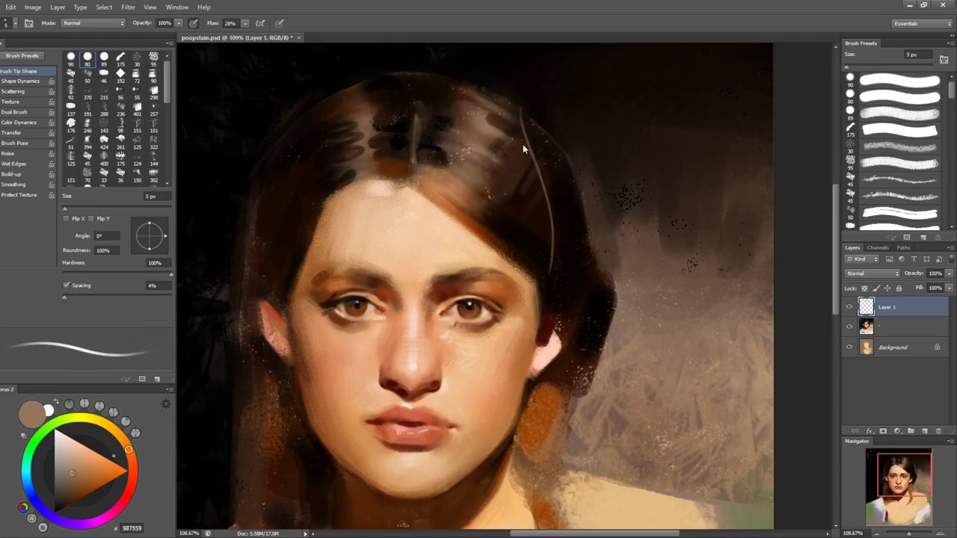
pyautogui.hotkey('ctrl', 'z')
# - Reshape the upper right-hand outline of the hair by painting sampled background tones over its edge
pyautogui.press(']')
pyautogui.press(']')
pyautogui.press(']')
pyautogui.press(']')
pyautogui.press(']')
pyautogui.keyDown('alt'); pyautogui.click(560, 144); pyautogui.keyUp('alt')
pyautogui.press(']')
pyautogui.press(']')
pyautogui.moveTo(551, 125); pyautogui.dragTo(583, 231)
pyautogui.hotkey('ctrl', 'z')
pyautogui.moveTo(563, 150); pyautogui.dragTo(597, 244)
pyautogui.keyDown('alt'); pyautogui.click(561, 114); pyautogui.keyUp('alt')
pyautogui.press('.')
# - Trim the bulge of hair beside the right-hand ear with sampled background taupe (887059, 8C715C) at 25 to 30 px
pyautogui.keyDown('alt'); pyautogui.click(632, 318); pyautogui.keyUp('alt')
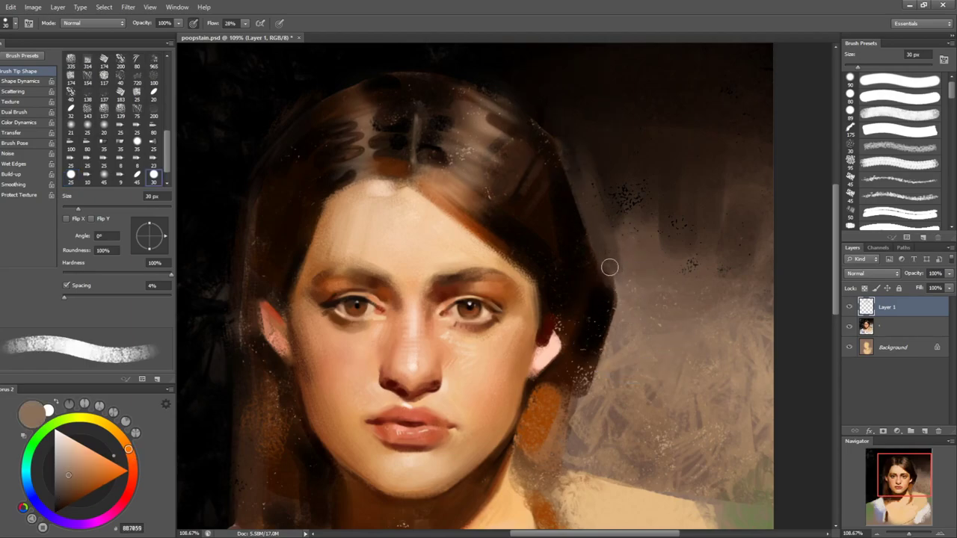
pyautogui.moveTo(608, 262); pyautogui.dragTo(614, 331)
pyautogui.moveTo(599, 257)
pyautogui.mouseDown()
pyautogui.moveTo(608, 329)
pyautogui.moveTo(579, 399)
pyautogui.mouseUp()
pyautogui.keyDown('alt'); pyautogui.click(617, 329); pyautogui.keyUp('alt')
pyautogui.press('[')
pyautogui.press('[')
pyautogui.press('[')
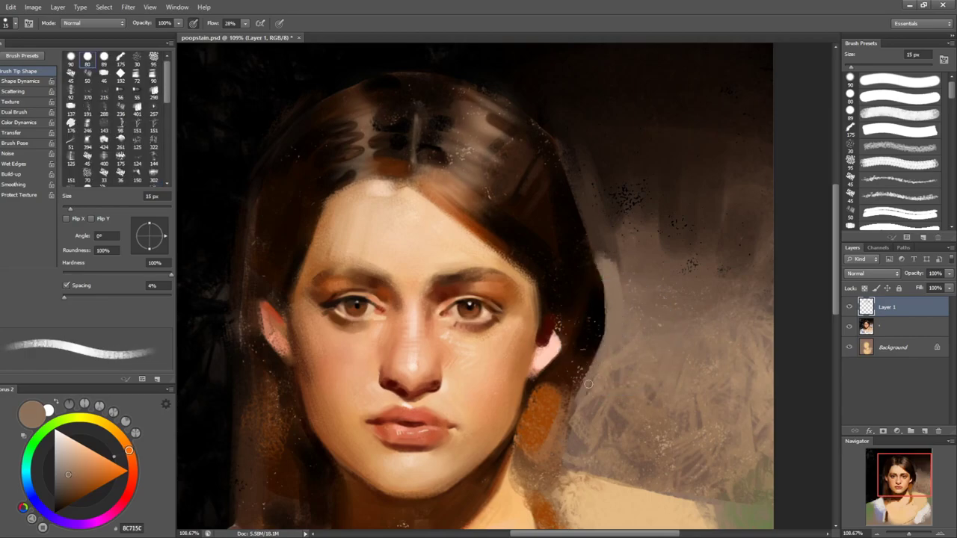
pyautogui.press(']')
pyautogui.press(']')
pyautogui.moveTo(606, 320); pyautogui.dragTo(581, 400)
# - Blend the orange patch below the right-hand ear into the hair with sampled browns at about 50 px
pyautogui.moveTo(625, 349); pyautogui.dragTo(659, 263)
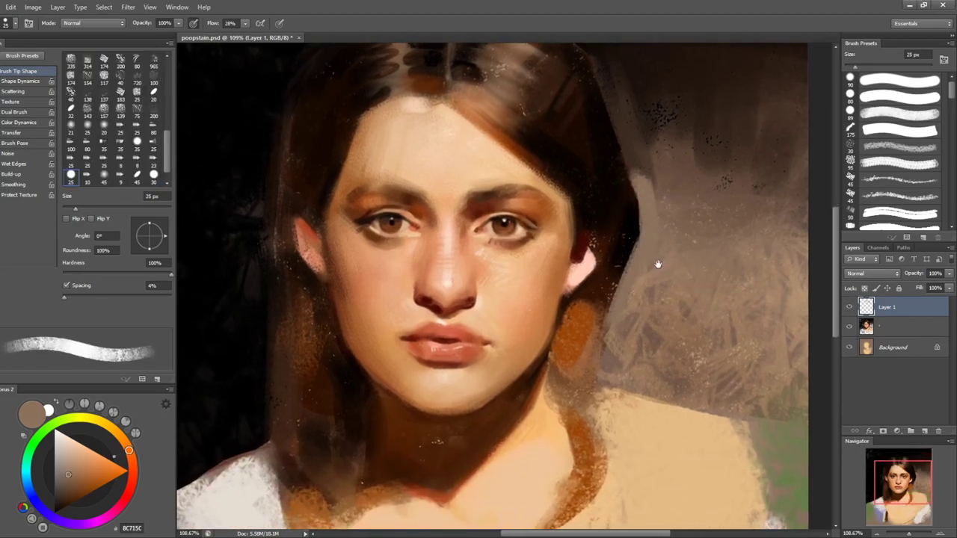
pyautogui.press(']')
pyautogui.press(']')
pyautogui.press(']')
pyautogui.keyDown('alt'); pyautogui.click(591, 292); pyautogui.keyUp('alt')
pyautogui.moveTo(589, 303); pyautogui.dragTo(565, 362)
pyautogui.press(']')
pyautogui.press(']')
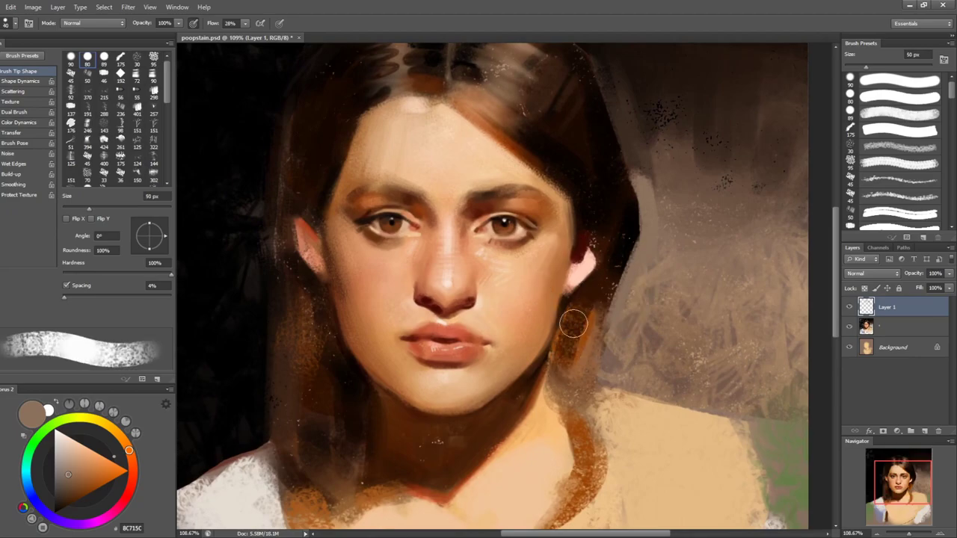
pyautogui.hotkey('ctrl', 'z')
pyautogui.moveTo(582, 314)
pyautogui.mouseDown()
pyautogui.moveTo(568, 350)
pyautogui.moveTo(591, 307)
pyautogui.mouseUp()
pyautogui.keyDown('alt'); pyautogui.click(575, 338); pyautogui.keyUp('alt')
pyautogui.keyDown('alt'); pyautogui.click(601, 283); pyautogui.keyUp('alt')
pyautogui.keyDown('alt'); pyautogui.click(572, 346); pyautogui.keyUp('alt')
pyautogui.keyDown('alt'); pyautogui.click(576, 371); pyautogui.keyUp('alt')
pyautogui.keyDown('alt'); pyautogui.click(569, 384); pyautogui.keyUp('alt')
# - Brush sampled brown (945E37) over the lower lock of hair beside the neck and shoulder at 70 px
pyautogui.moveTo(611, 387)
pyautogui.mouseDown()
pyautogui.moveTo(589, 349)
pyautogui.moveTo(562, 416)
pyautogui.mouseUp()
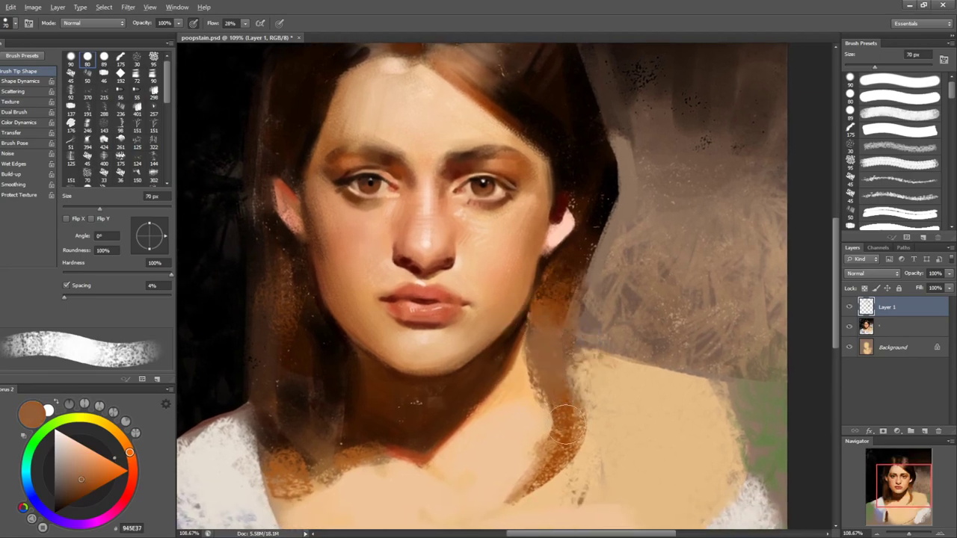
pyautogui.moveTo(544, 383); pyautogui.dragTo(547, 407)
pyautogui.moveTo(543, 344); pyautogui.dragTo(552, 407)
pyautogui.moveTo(544, 369)
pyautogui.mouseDown()
pyautogui.moveTo(558, 408)
pyautogui.moveTo(583, 361)
pyautogui.mouseUp()
pyautogui.moveTo(610, 259); pyautogui.dragTo(617, 325)
# - Touch up the skin around the left-hand eye with sampled peach (E3A472), reducing the brush to 8 px
pyautogui.press('[')
pyautogui.press('[')
pyautogui.press('[')
pyautogui.press('[')
pyautogui.press('[')
pyautogui.keyDown('alt'); pyautogui.click(488, 274); pyautogui.keyUp('alt')
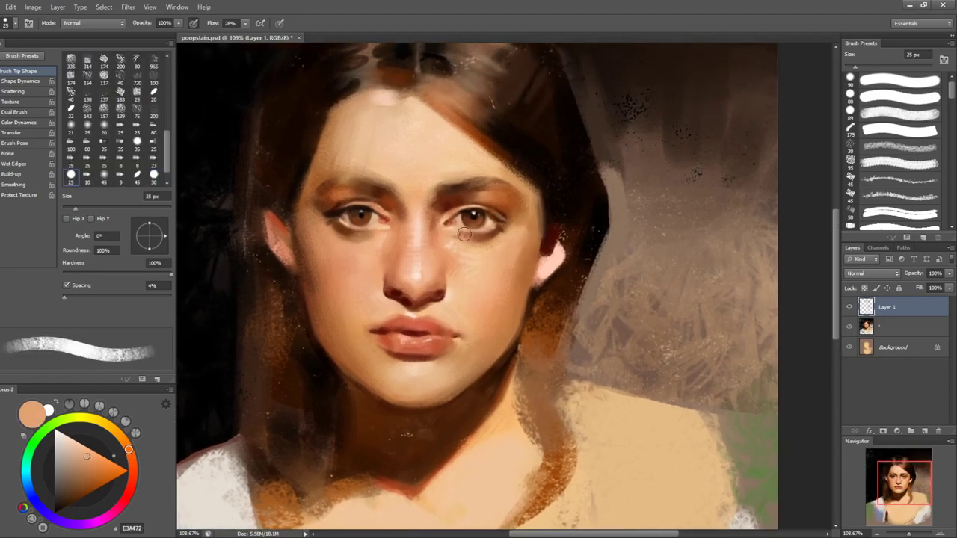
pyautogui.moveTo(328, 212); pyautogui.dragTo(361, 206)
pyautogui.press('[')
pyautogui.press('[')
pyautogui.press('[')
pyautogui.press('[')
pyautogui.press('[')
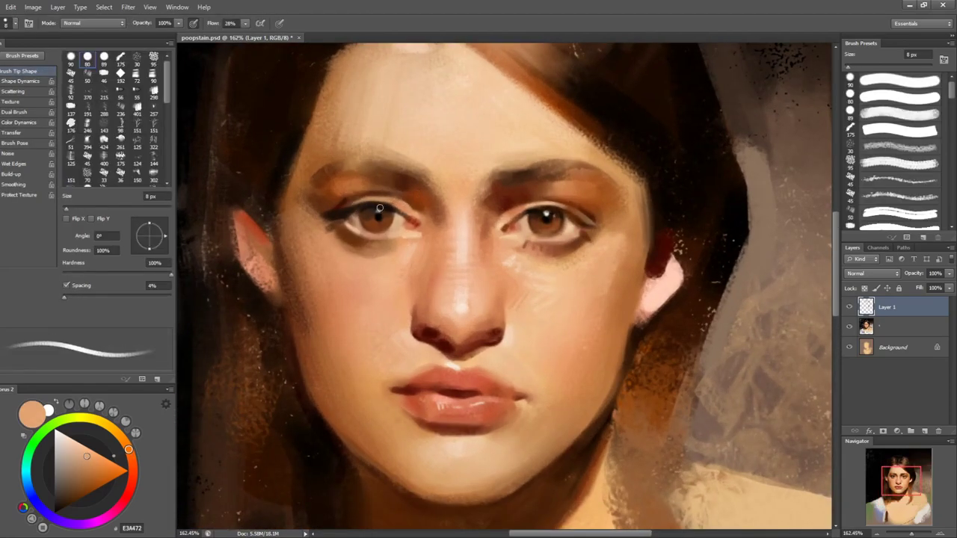
# - Refine the white and lower lid of the left-hand eye with sampled muted skin tones at 5 to 7 px
pyautogui.keyDown('alt'); pyautogui.click(359, 216); pyautogui.keyUp('alt')
pyautogui.press('[')
pyautogui.press('[')
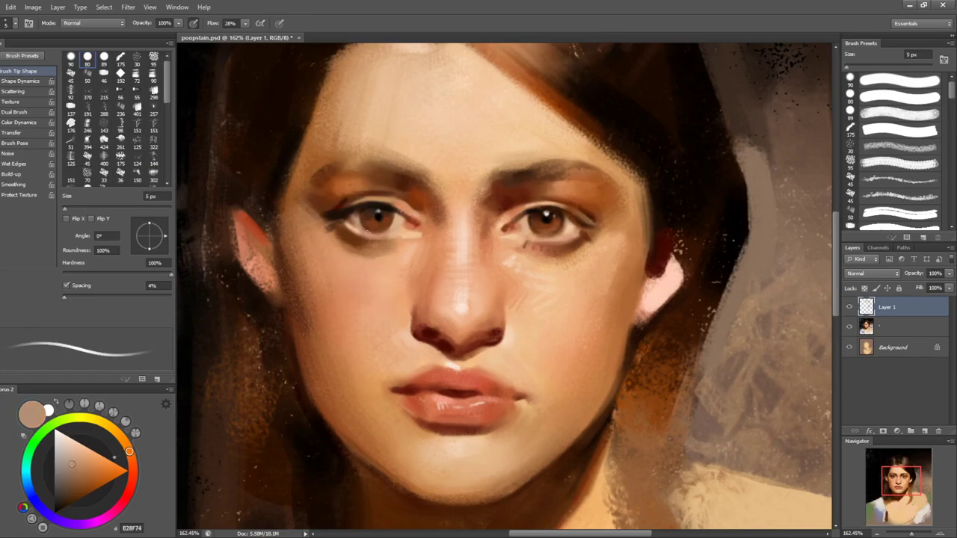
pyautogui.keyDown('alt'); pyautogui.click(369, 234); pyautogui.keyUp('alt')
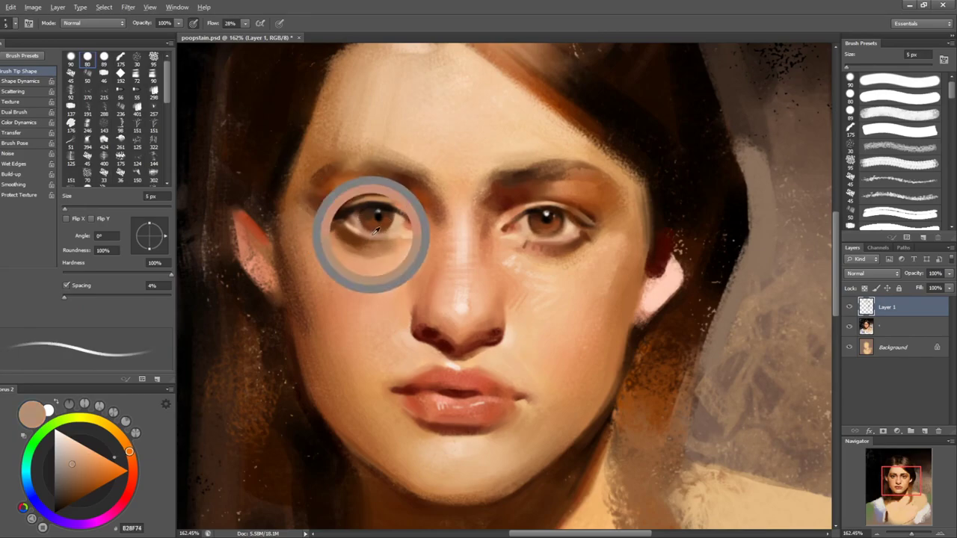
pyautogui.press(']')
pyautogui.press(']')
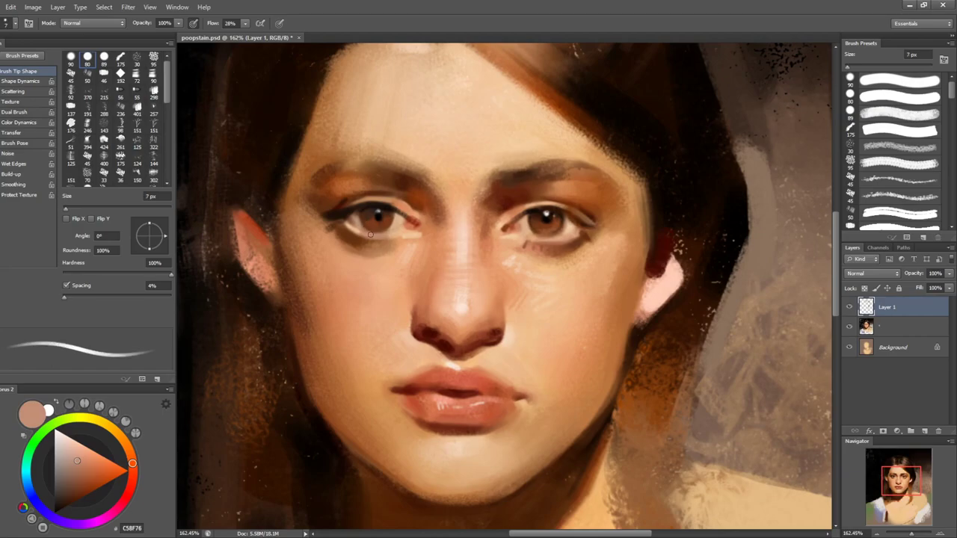
# - Paint a fine white (FFFFFF) highlight along the lower rim of the left-hand eye at 3 px
pyautogui.moveTo(78, 451); pyautogui.dragTo(54, 422)
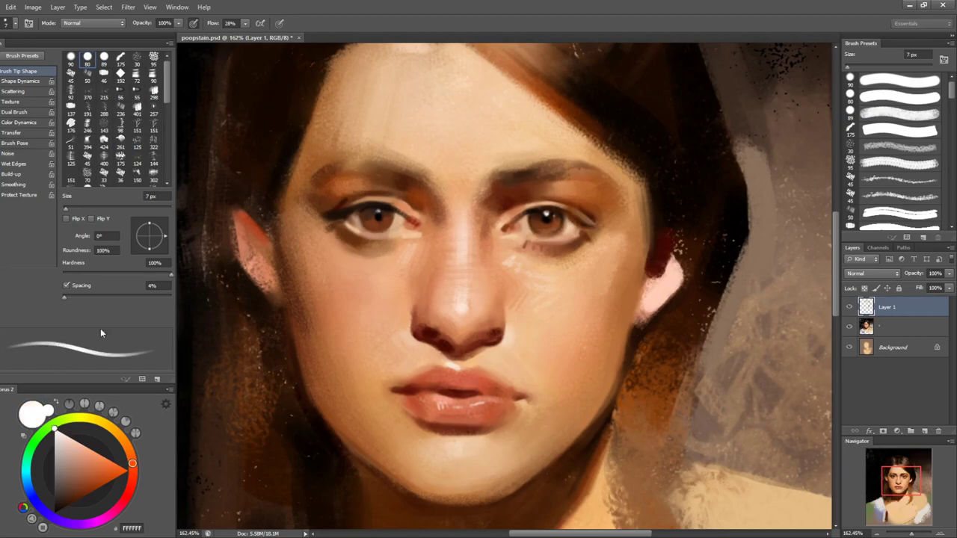
pyautogui.press('r')
pyautogui.moveTo(341, 235); pyautogui.dragTo(359, 299)
pyautogui.press('[')
pyautogui.press('[')
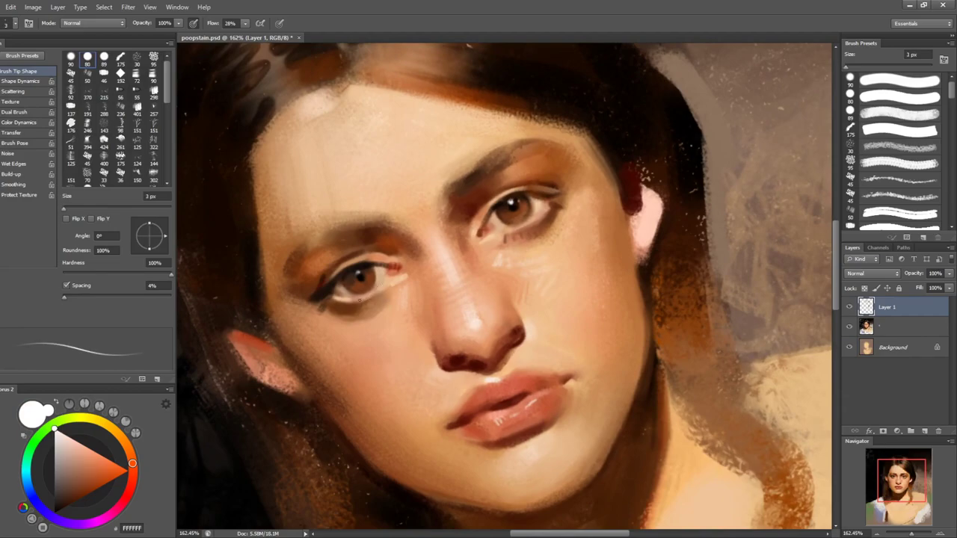
pyautogui.press(']')
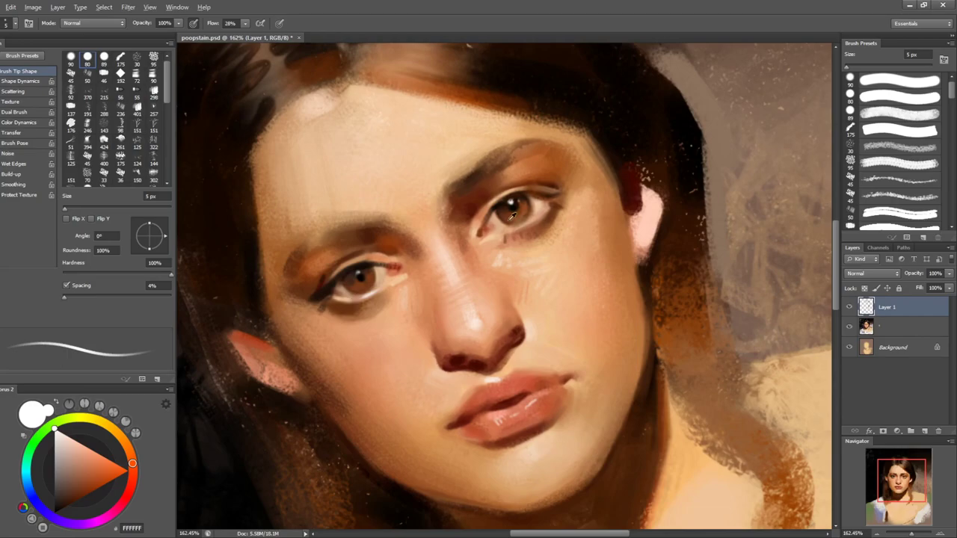
# - Soften the inner corner of the left-hand eye with sampled light peach (E6C098) and orange skin tones at 7 px
pyautogui.keyDown('alt'); pyautogui.click(378, 295); pyautogui.keyUp('alt')
pyautogui.press(']')
pyautogui.press(']')
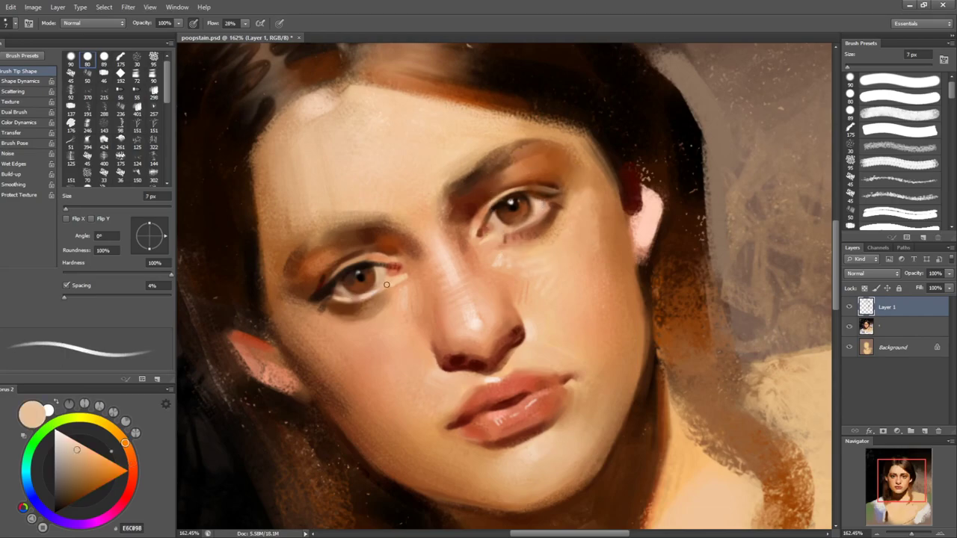
pyautogui.keyDown('alt'); pyautogui.click(391, 284); pyautogui.keyUp('alt')
pyautogui.press('r')
pyautogui.moveTo(409, 277); pyautogui.dragTo(422, 242)
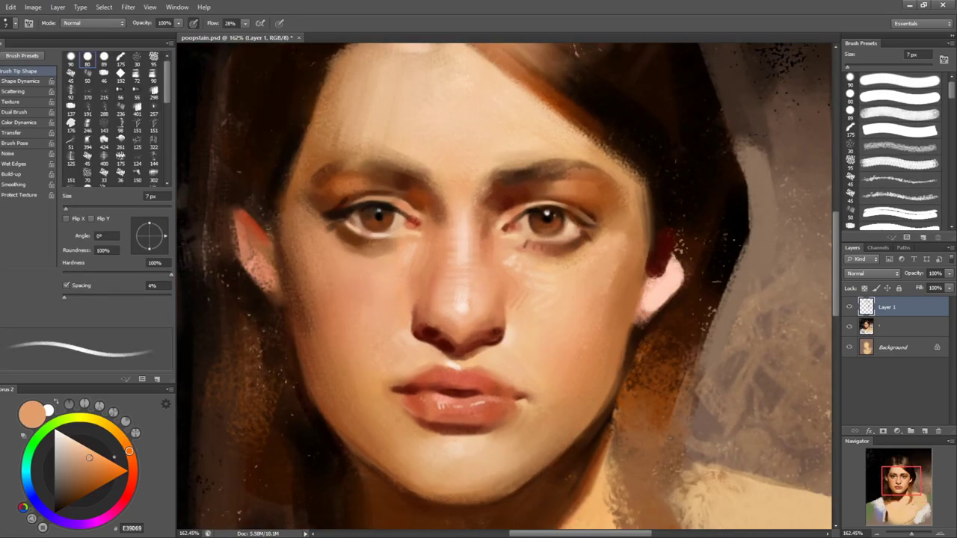
# - Darken the upper lash line and outer corner of the left-hand eye with sampled near-black brown (1B0E08) at 9 px
pyautogui.press('r')
pyautogui.moveTo(385, 192); pyautogui.dragTo(363, 197)
pyautogui.keyDown('alt'); pyautogui.click(349, 217); pyautogui.keyUp('alt')
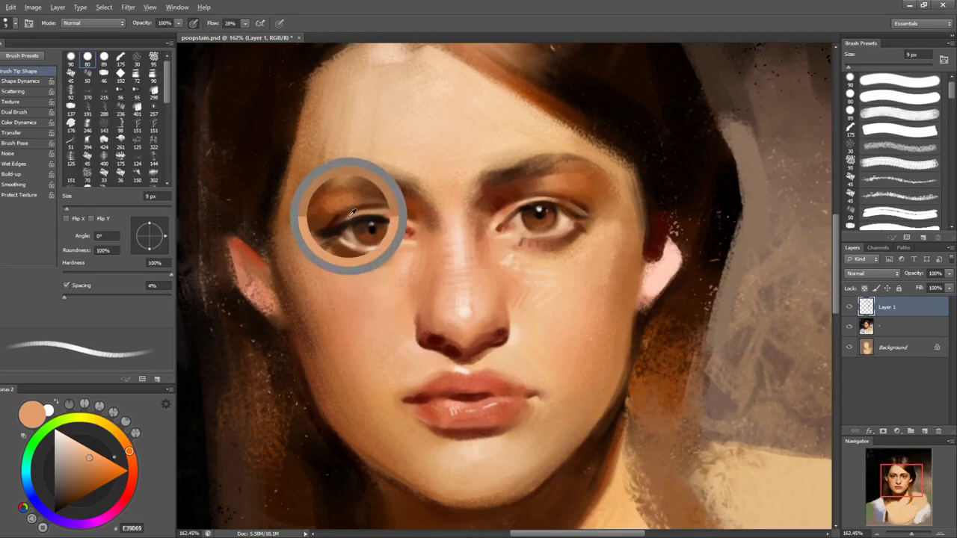
pyautogui.keyDown('alt'); pyautogui.click(332, 231); pyautogui.keyUp('alt')
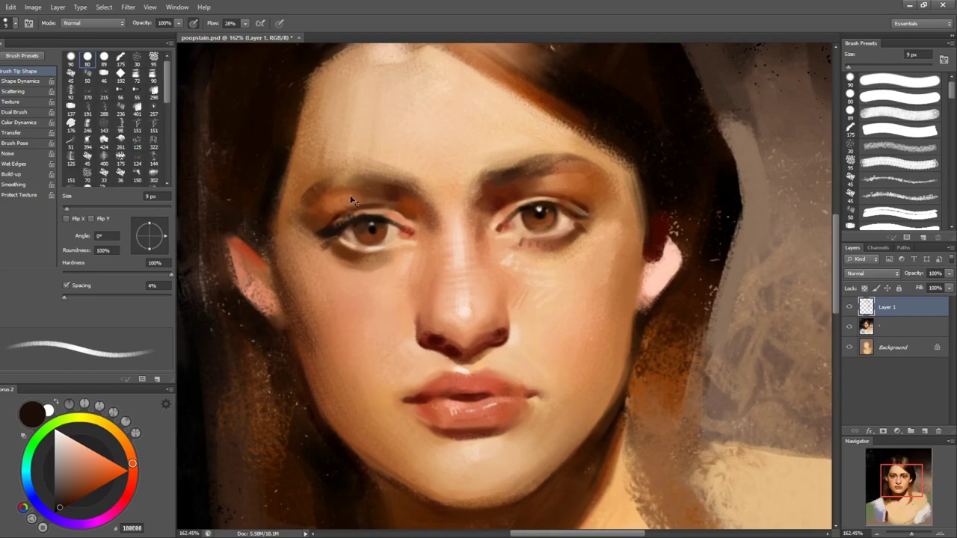
pyautogui.press(']')
pyautogui.press(']')
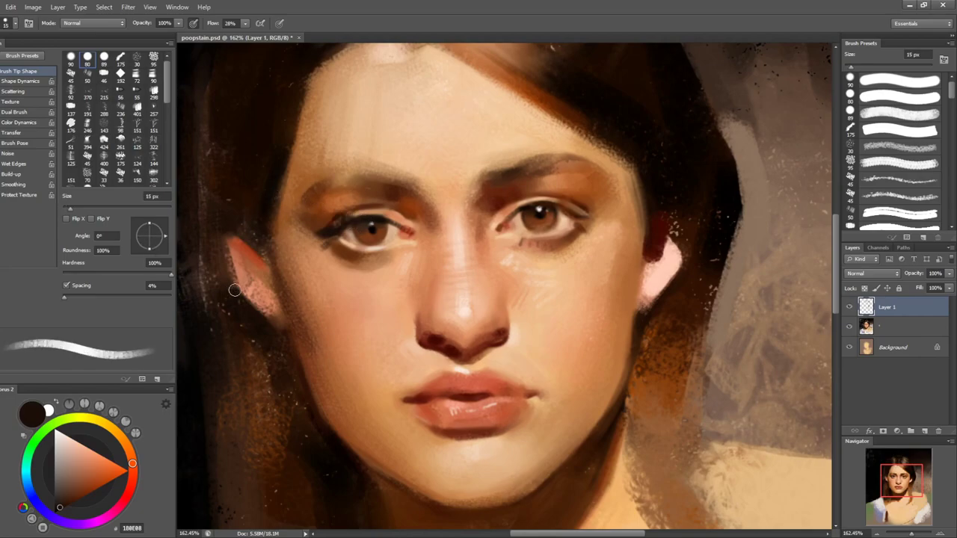
pyautogui.press('[')
pyautogui.press('[')
pyautogui.press('[')
pyautogui.press(']')
pyautogui.press(']')
pyautogui.press(']')
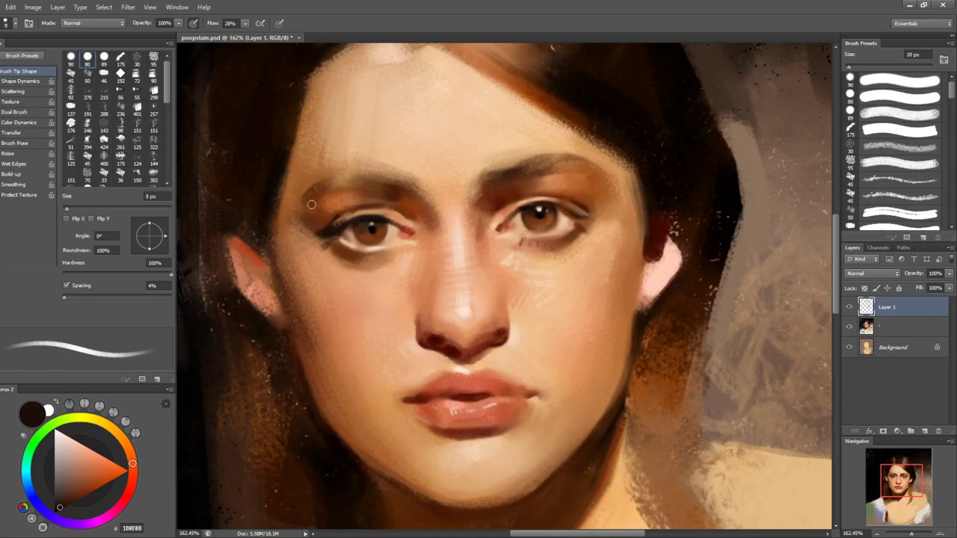
# - Warm the outer end of the left-hand upper eyelid with sampled reddish brown at 20 px
pyautogui.keyDown('alt'); pyautogui.click(308, 214); pyautogui.keyUp('alt')
pyautogui.keyDown('alt'); pyautogui.click(320, 210); pyautogui.keyUp('alt')
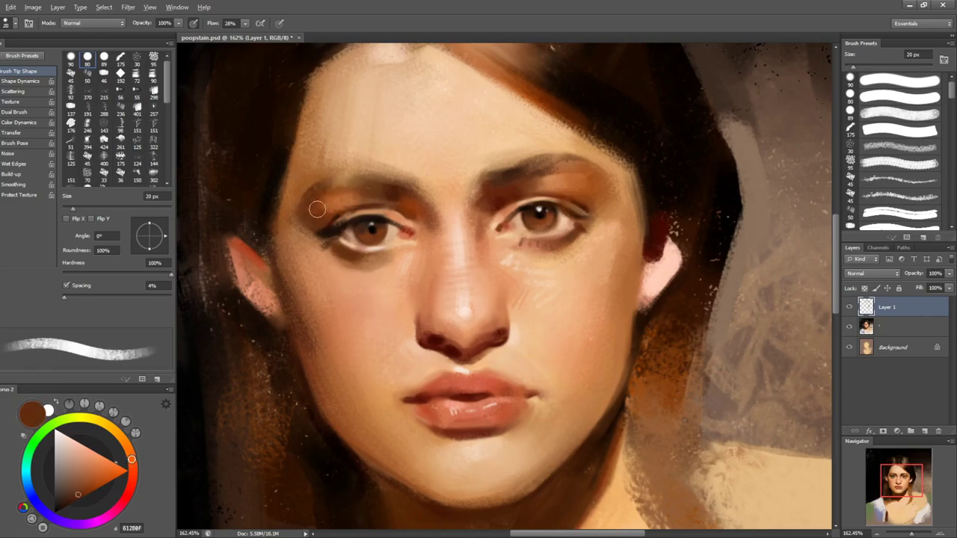
pyautogui.press('r')
pyautogui.moveTo(644, 248); pyautogui.dragTo(648, 260)
pyautogui.press('b')
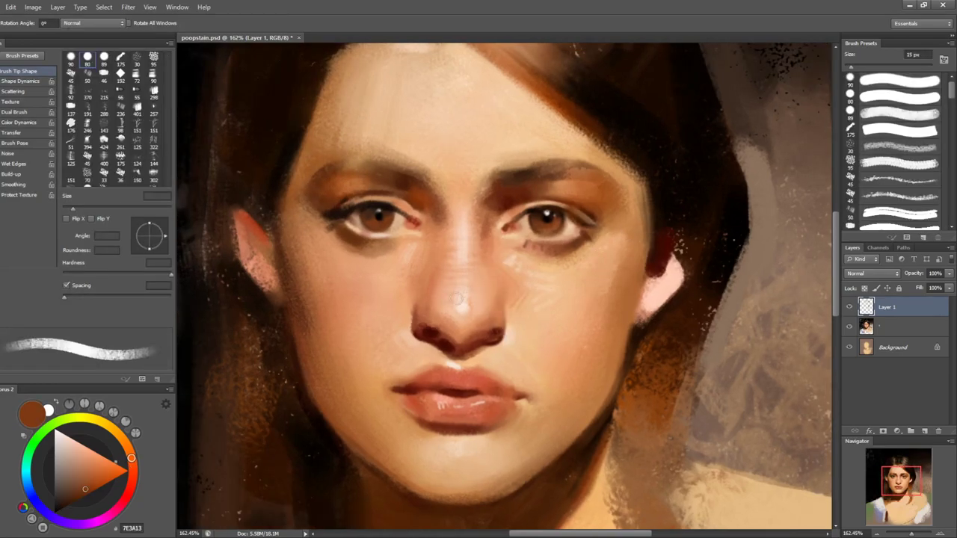
# - Blend the shading around the left-hand nostril wing with sampled reddish browns (A8593A and AF6240) at 10 to 20 px
pyautogui.press('[')
pyautogui.keyDown('alt'); pyautogui.click(434, 318); pyautogui.keyUp('alt')
pyautogui.press('[')
pyautogui.press('[')
pyautogui.press('[')
pyautogui.keyDown('alt'); pyautogui.click(426, 316); pyautogui.keyUp('alt')
pyautogui.press(']')
pyautogui.press(']')
pyautogui.press(']')
pyautogui.keyDown('alt'); pyautogui.click(426, 316); pyautogui.keyUp('alt')
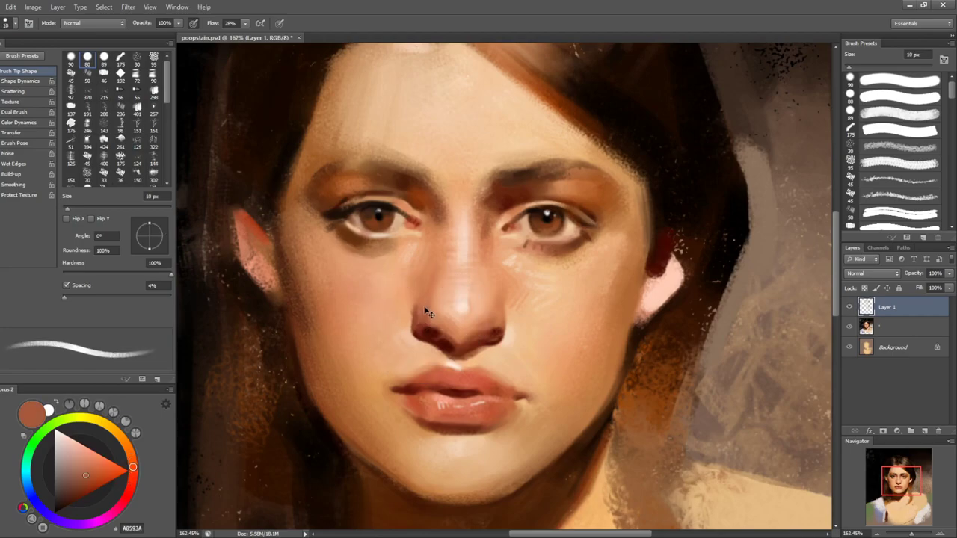
pyautogui.keyDown('alt'); pyautogui.click(429, 324); pyautogui.keyUp('alt')
pyautogui.press(']')
pyautogui.press(']')
# - Refine the highlight on the nose tip with sampled pale peach tones (F7D7C1 and F0B796) at 8 px
pyautogui.keyDown('alt'); pyautogui.click(467, 306); pyautogui.keyUp('alt')
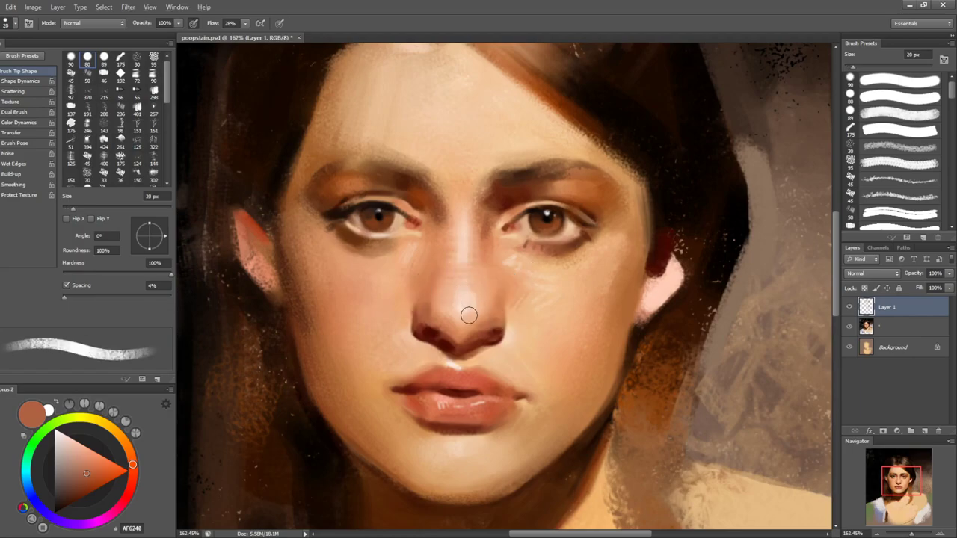
pyautogui.press('[')
pyautogui.press('[')
pyautogui.press('[')
pyautogui.press('[')
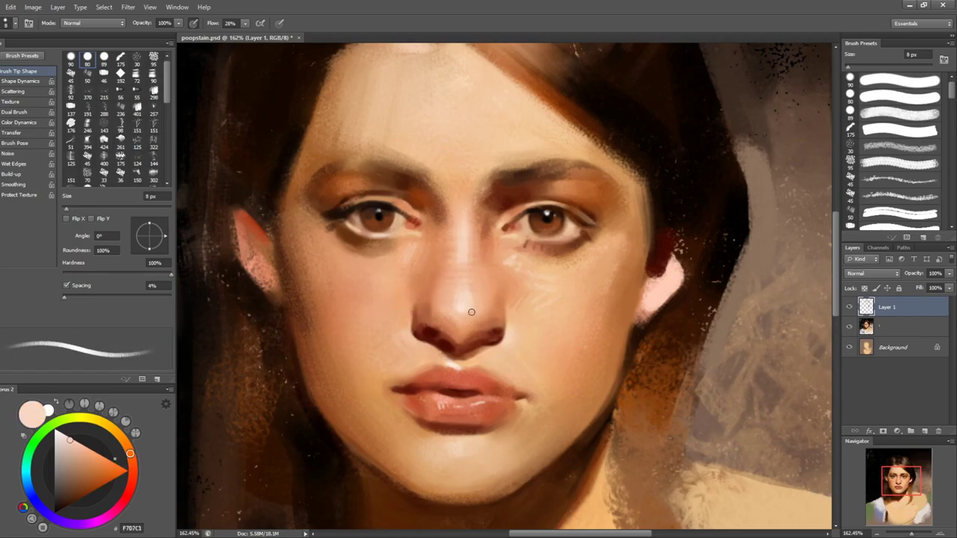
pyautogui.keyDown('alt'); pyautogui.click(477, 301); pyautogui.keyUp('alt')
pyautogui.moveTo(477, 301); pyautogui.dragTo(467, 289)
pyautogui.keyDown('alt'); pyautogui.click(481, 303); pyautogui.keyUp('alt')
pyautogui.keyDown('alt'); pyautogui.click(477, 302); pyautogui.keyUp('alt')
pyautogui.keyDown('alt'); pyautogui.click(480, 302); pyautogui.keyUp('alt')
pyautogui.keyDown('alt'); pyautogui.click(477, 319); pyautogui.keyUp('alt')
# - Accent the base of the nose above the upper lip with saturated red-orange (BC2C00) at 7 px
pyautogui.moveTo(578, 310); pyautogui.dragTo(562, 290)
pyautogui.press('r')
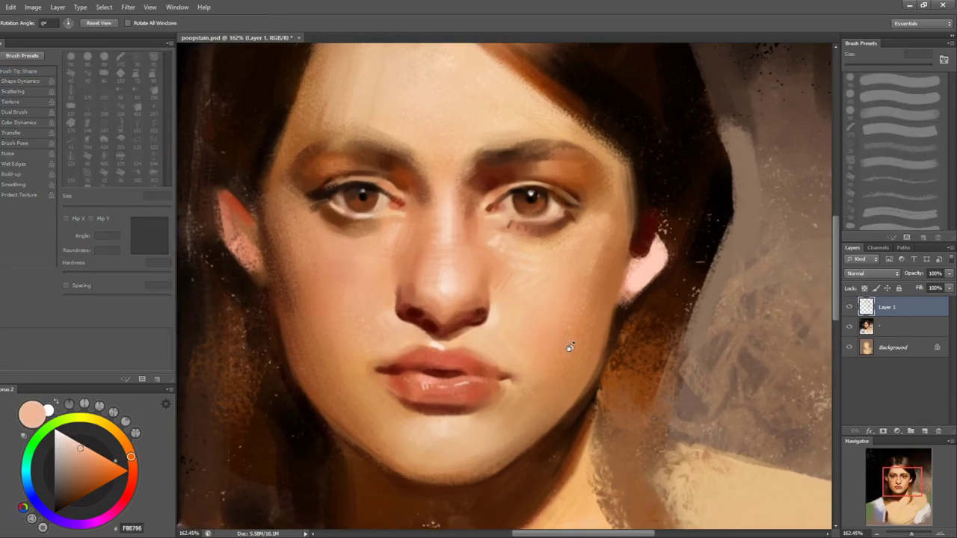
pyautogui.moveTo(578, 338); pyautogui.dragTo(601, 279)
pyautogui.press('b')
pyautogui.keyDown('alt'); pyautogui.click(490, 350); pyautogui.keyUp('alt')
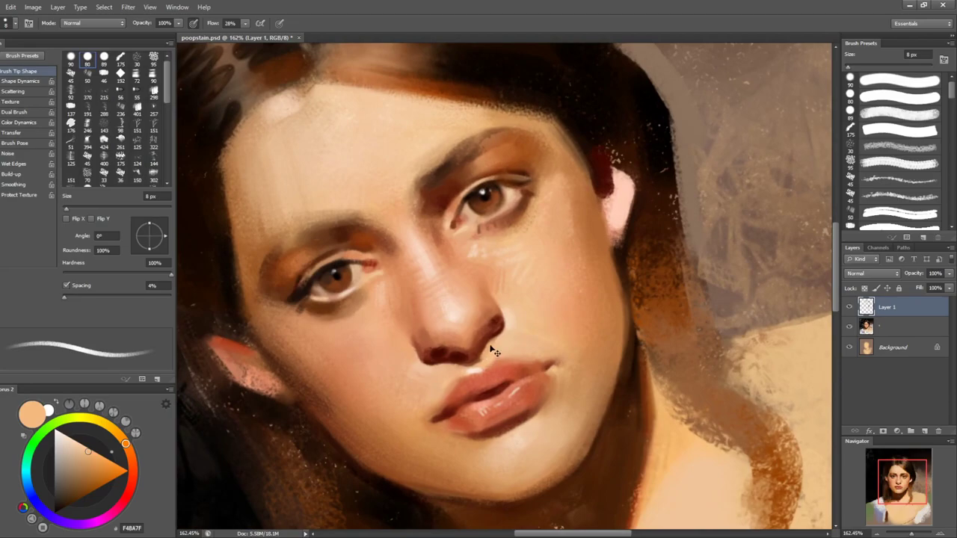
pyautogui.moveTo(124, 493)
pyautogui.mouseDown()
pyautogui.moveTo(122, 472)
pyautogui.moveTo(124, 497)
pyautogui.mouseUp()
pyautogui.press('[')
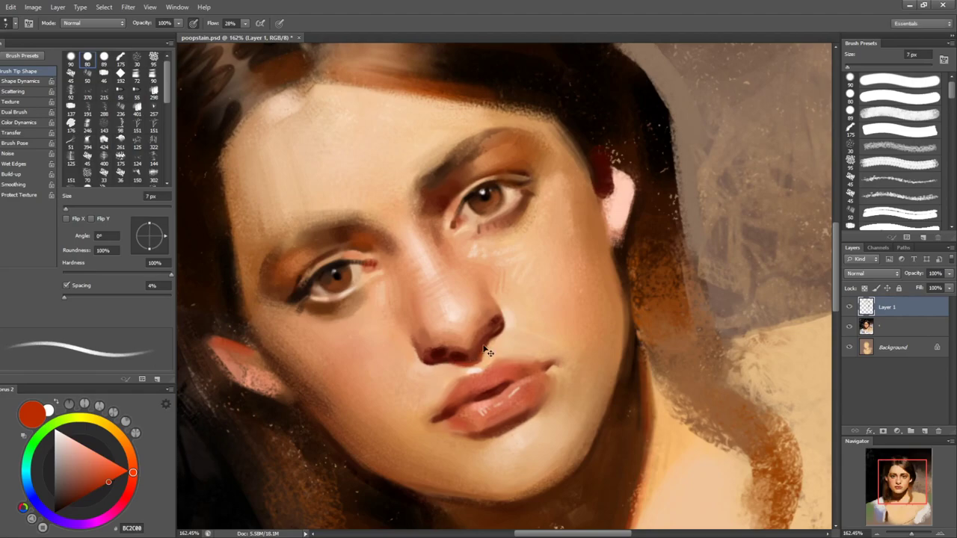
pyautogui.press('r')
pyautogui.press('Escape')
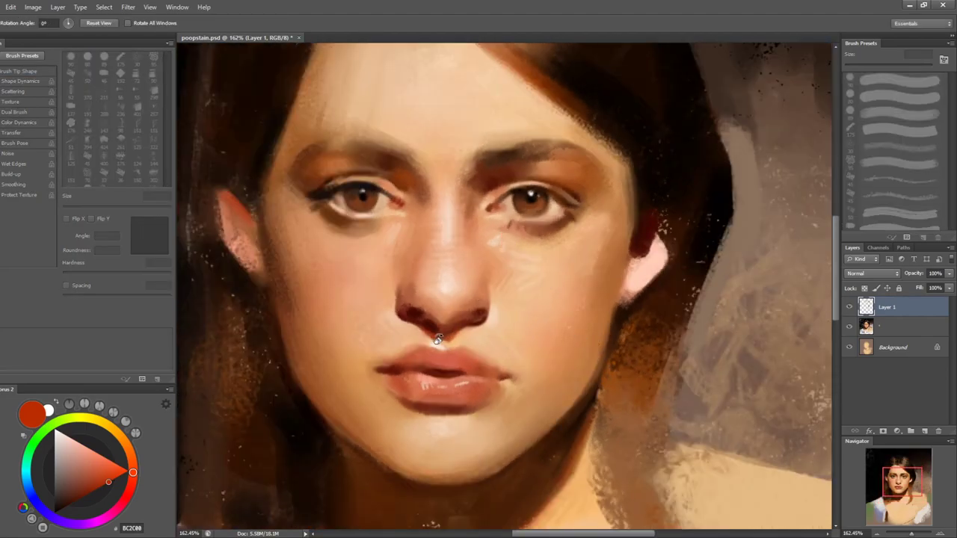
# - Shade the underside of the nose between the nostrils with sampled dark red-brown (7A2C1A) and soft orange-brown (C6784C) at 10 px
pyautogui.press('b')
pyautogui.press(']')
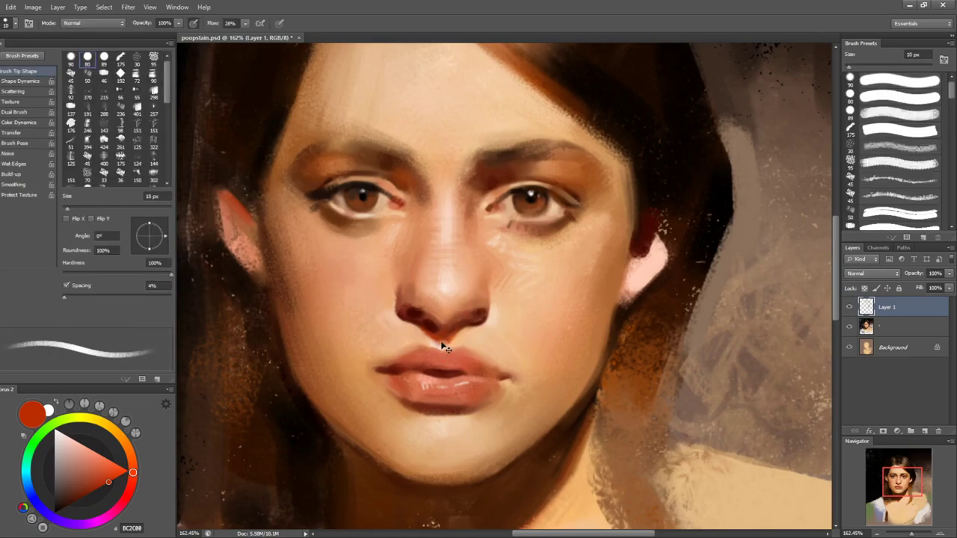
pyautogui.keyDown('alt'); pyautogui.click(444, 328); pyautogui.keyUp('alt')
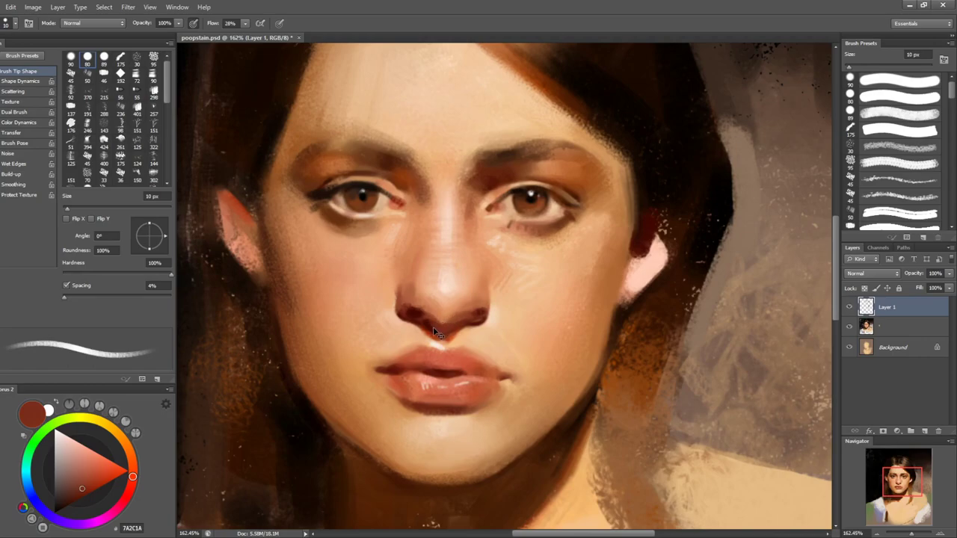
pyautogui.keyDown('alt'); pyautogui.click(443, 317); pyautogui.keyUp('alt')
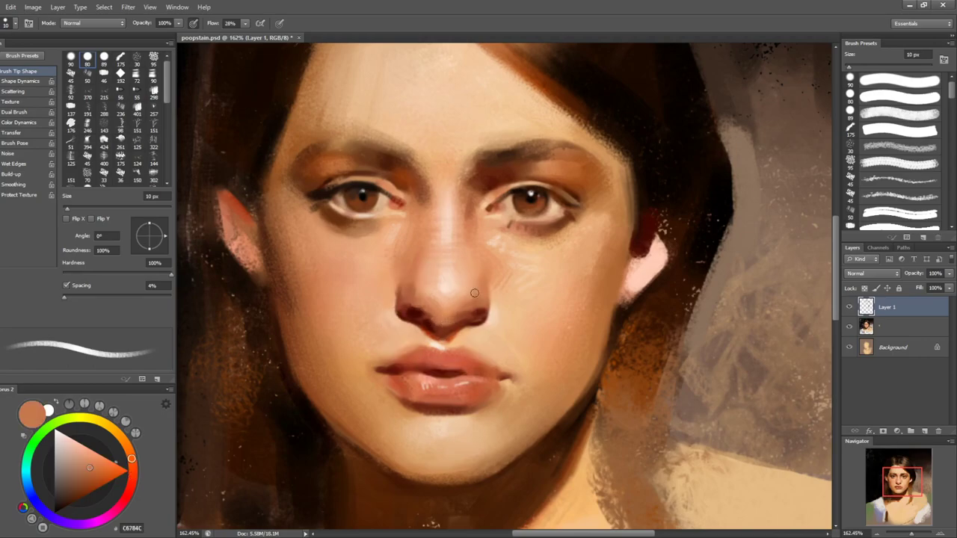
# - Soften the transition from the left-hand nostril to the nose tip with sampled reddish brown (A75A3B) and light orange (E39662) at 10 px
pyautogui.press('r')
pyautogui.moveTo(647, 286); pyautogui.dragTo(609, 357)
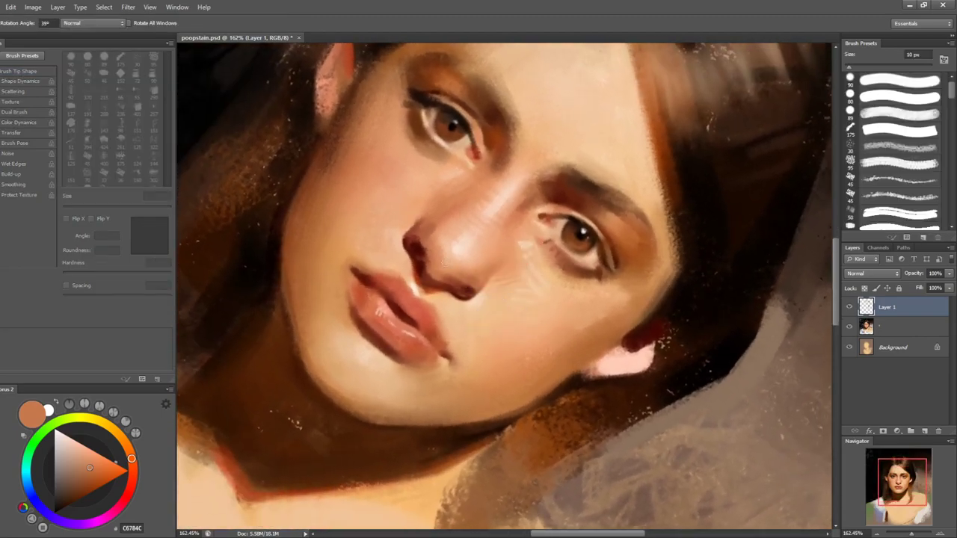
pyautogui.press('b')
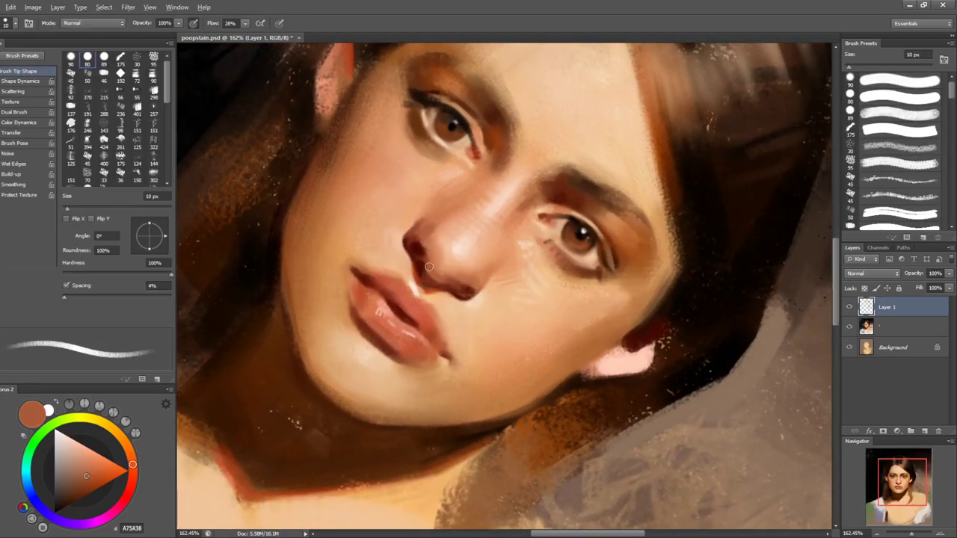
pyautogui.keyDown('alt'); pyautogui.click(433, 269); pyautogui.keyUp('alt')
pyautogui.keyDown('alt'); pyautogui.click(432, 272); pyautogui.keyUp('alt')
pyautogui.keyDown('alt'); pyautogui.click(441, 276); pyautogui.keyUp('alt')
pyautogui.keyDown('alt'); pyautogui.click(443, 269); pyautogui.keyUp('alt')
pyautogui.press('r')
pyautogui.moveTo(622, 346); pyautogui.dragTo(601, 245)
pyautogui.press('b')
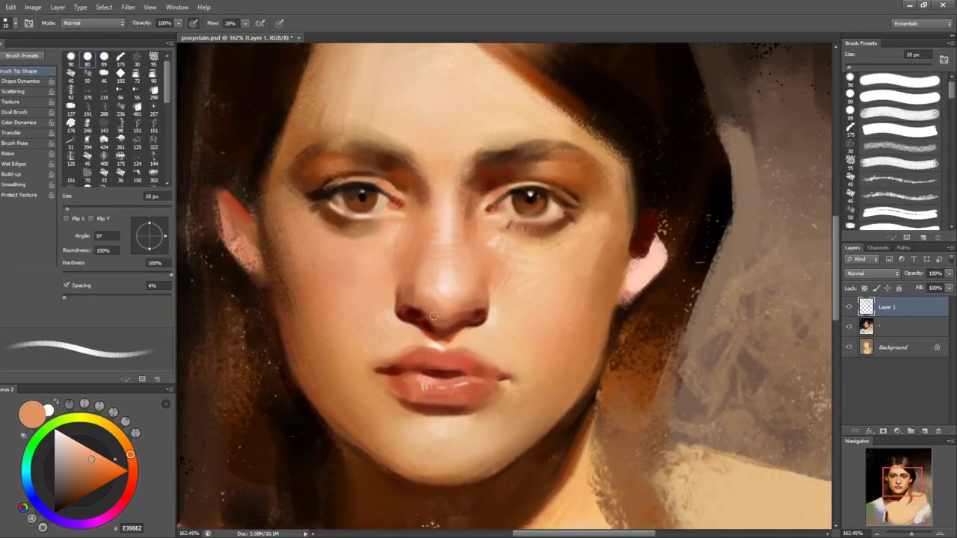
# - Continue blending the lower edge of the nose tip with sampled reddish brown (A85935) at 10 px
pyautogui.keyDown('alt'); pyautogui.click(449, 285); pyautogui.keyUp('alt')
pyautogui.press('r')
pyautogui.moveTo(433, 262)
pyautogui.mouseDown()
pyautogui.moveTo(581, 193)
pyautogui.moveTo(624, 285)
pyautogui.mouseUp()
pyautogui.press('b')
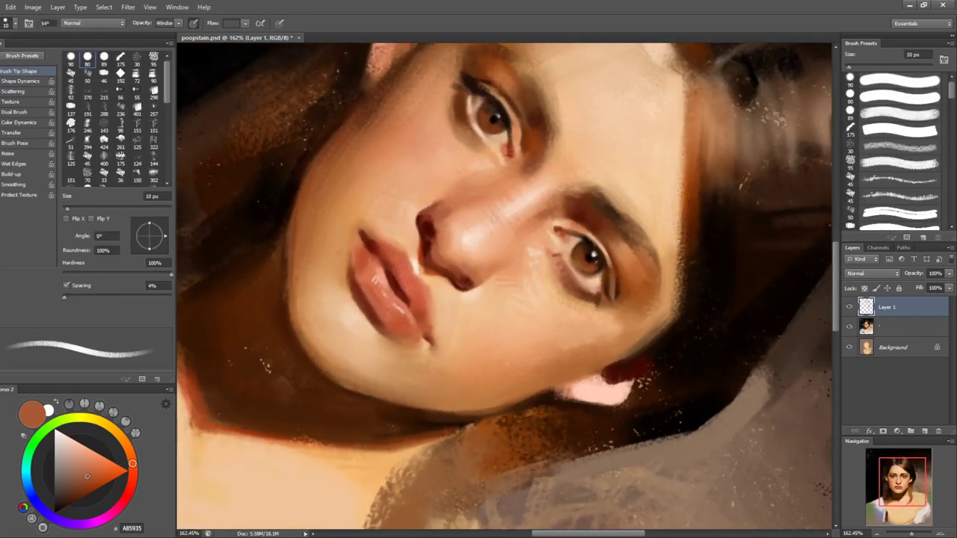
# - Deepen the nostrils and underside of the nose with dark reds sampled from the painting, using a 10 px brush
pyautogui.press('[')
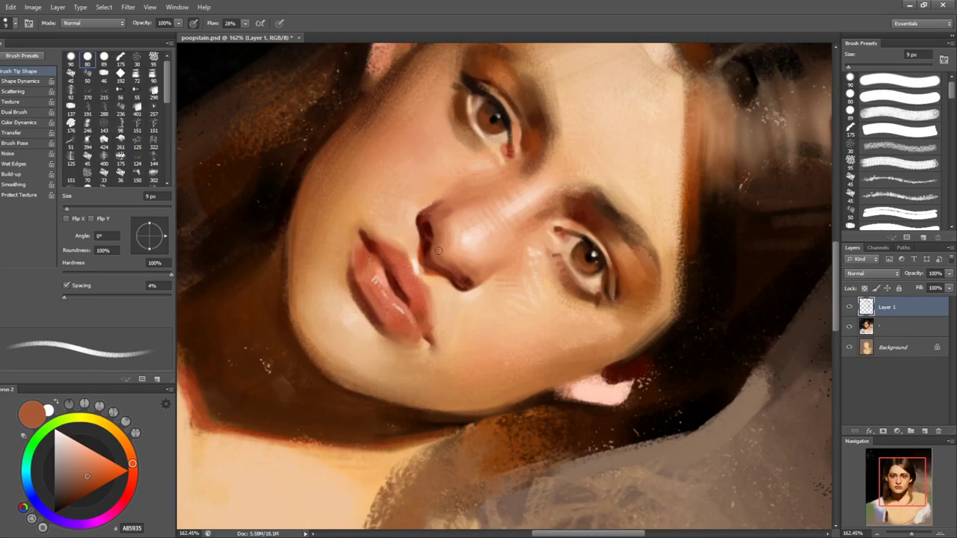
pyautogui.press('r')
pyautogui.moveTo(566, 341); pyautogui.dragTo(594, 248)
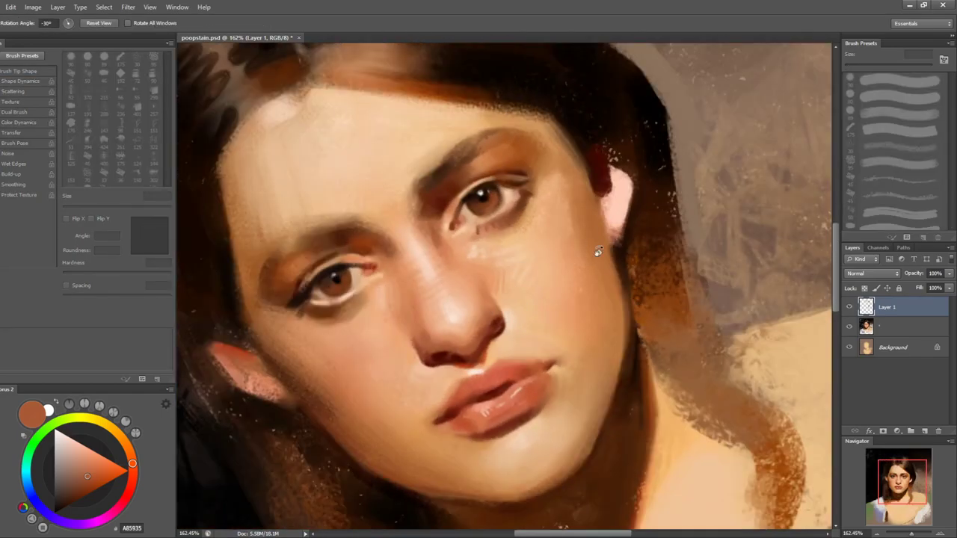
pyautogui.press('Escape')
pyautogui.press('b')
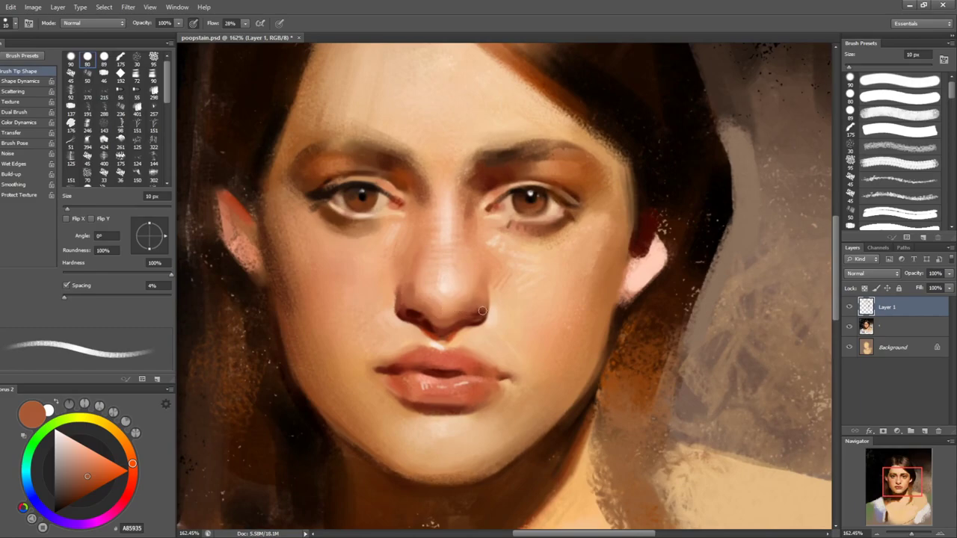
pyautogui.keyDown('alt'); pyautogui.click(418, 312); pyautogui.keyUp('alt')
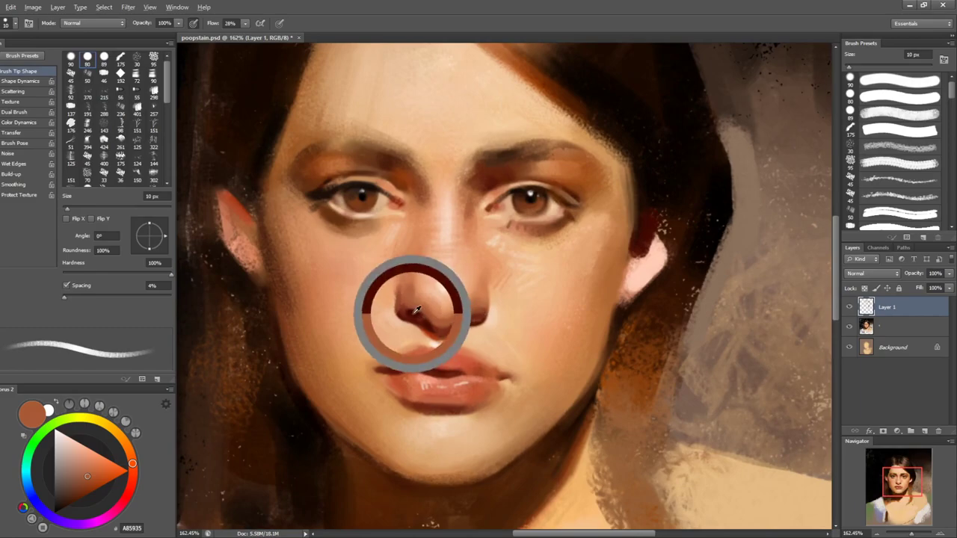
pyautogui.keyDown('alt'); pyautogui.click(482, 320); pyautogui.keyUp('alt')
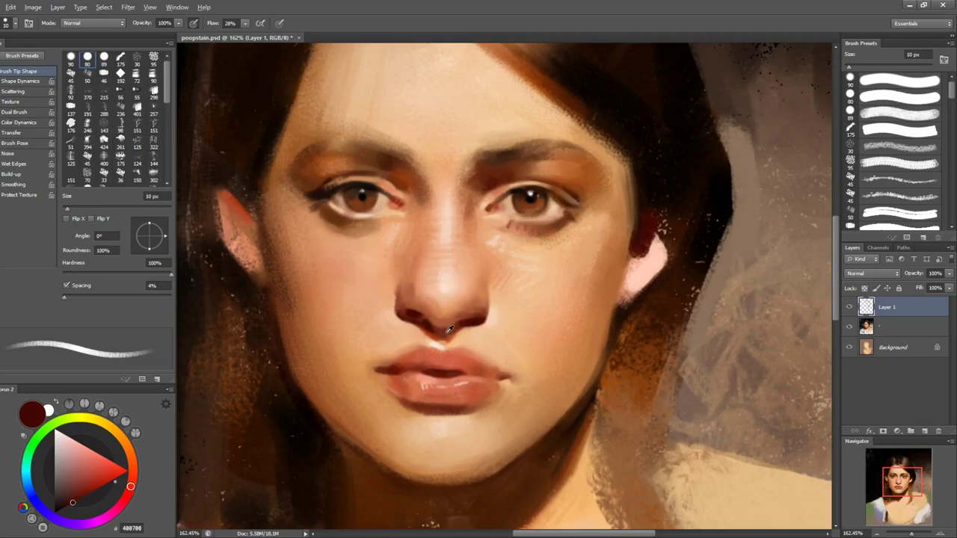
pyautogui.keyDown('alt'); pyautogui.click(433, 331); pyautogui.keyUp('alt')
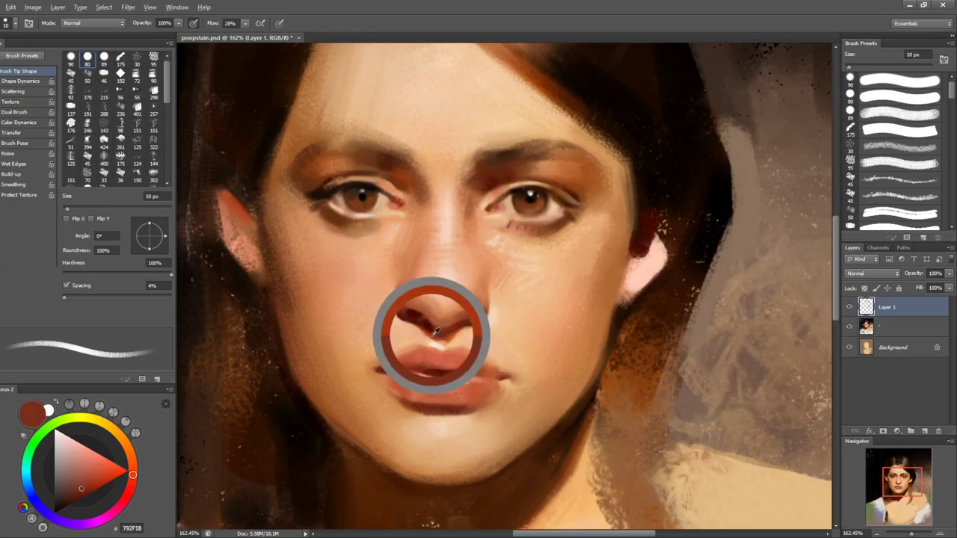
# - Refine the nose wing edge and the highlight above the upper lip with sampled colors and a 6 to 8 px brush
pyautogui.press('[')
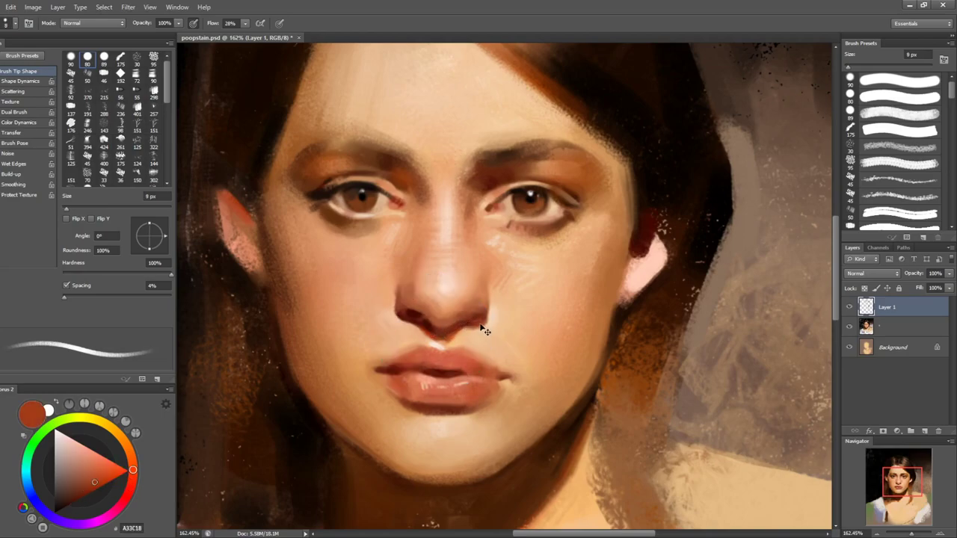
pyautogui.press('[')
pyautogui.press('[')
pyautogui.press('[')
pyautogui.keyDown('alt'); pyautogui.click(494, 318); pyautogui.keyUp('alt')
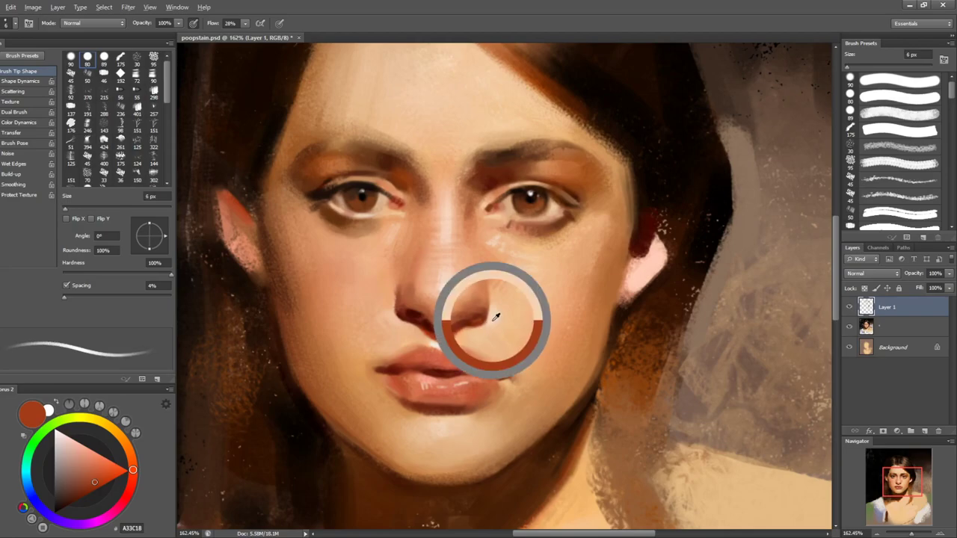
pyautogui.press(']')
pyautogui.press(']')
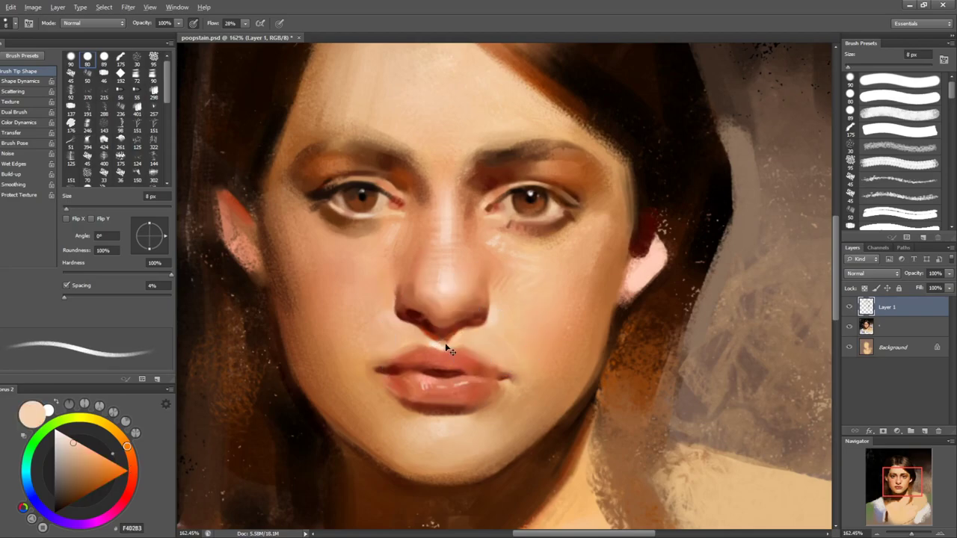
pyautogui.keyDown('alt'); pyautogui.click(448, 349); pyautogui.keyUp('alt')
pyautogui.press('[')
pyautogui.keyDown('alt'); pyautogui.click(464, 329); pyautogui.keyUp('alt')
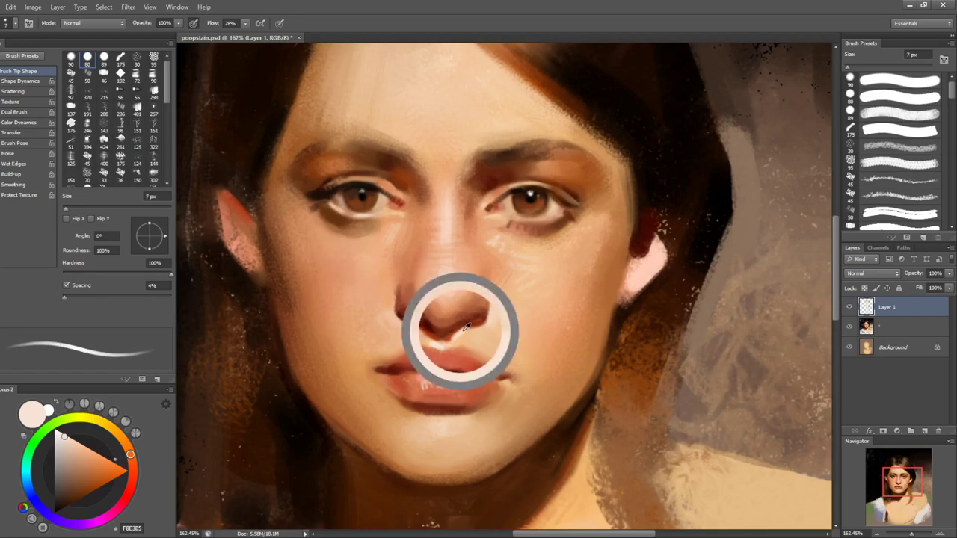
# - Soften the right-hand mouth corner with neighboring sampled skin tones, using a 9 px brush
pyautogui.press('r')
pyautogui.moveTo(613, 291); pyautogui.dragTo(613, 323)
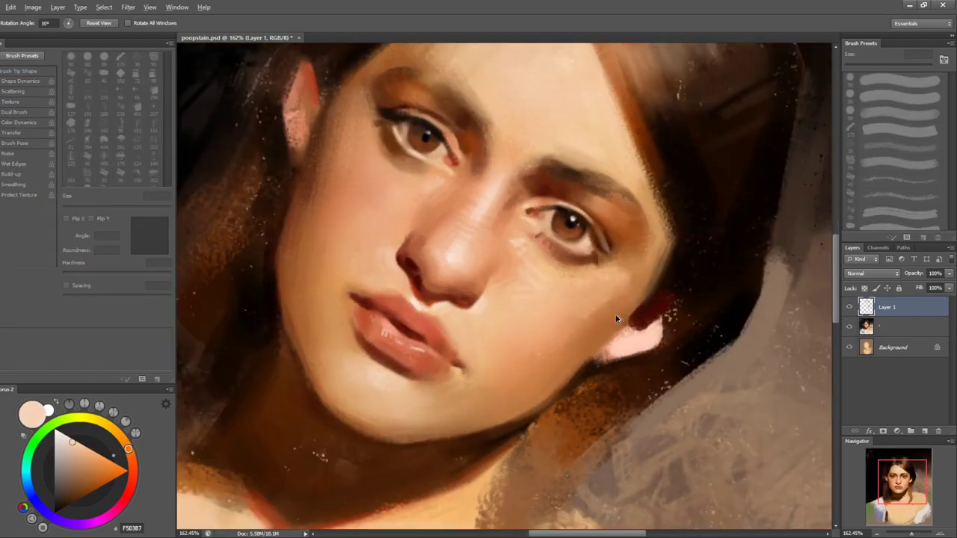
pyautogui.press('Escape')
pyautogui.press('b')
pyautogui.press(']')
pyautogui.keyDown('alt'); pyautogui.click(511, 378); pyautogui.keyUp('alt')
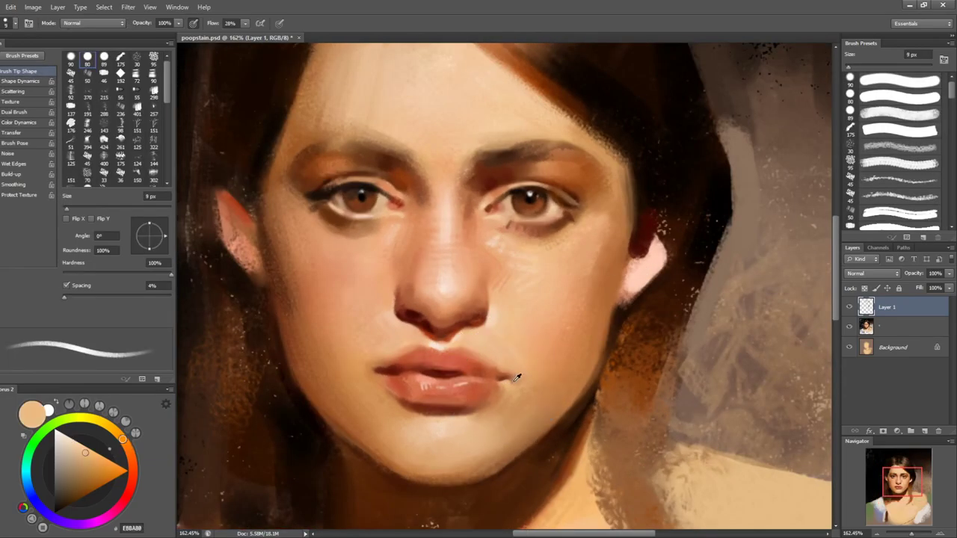
pyautogui.keyDown('alt'); pyautogui.click(500, 389); pyautogui.keyUp('alt')
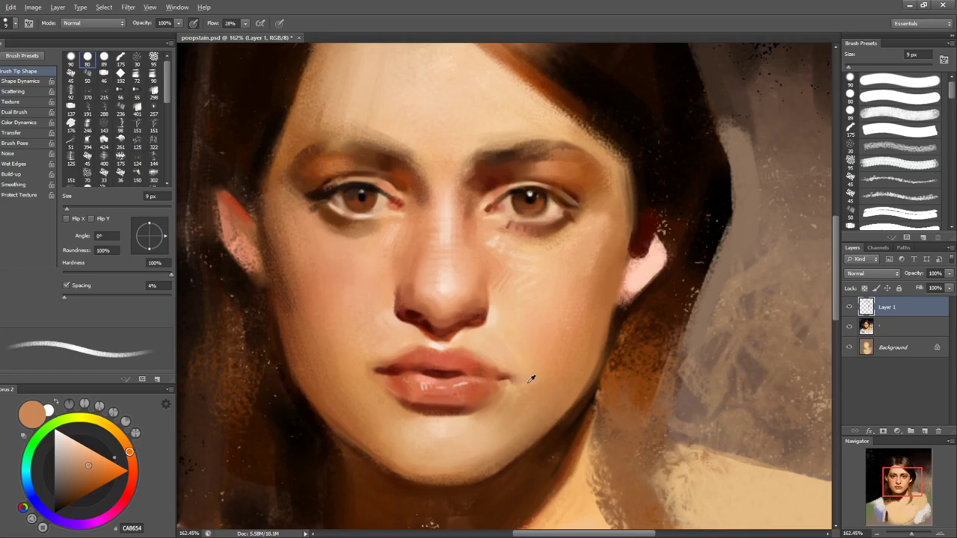
pyautogui.keyDown('alt'); pyautogui.click(522, 380); pyautogui.keyUp('alt')
pyautogui.keyDown('alt'); pyautogui.click(502, 383); pyautogui.keyUp('alt')
pyautogui.keyDown('alt'); pyautogui.click(529, 395); pyautogui.keyUp('alt')
# - Touch up the skin beside the left-hand nostril with a sampled light peach tone, using a 4 to 6 px brush
pyautogui.press('[')
pyautogui.press('[')
pyautogui.press('[')
pyautogui.press('[')
pyautogui.press('[')
pyautogui.keyDown('alt'); pyautogui.click(394, 314); pyautogui.keyUp('alt')
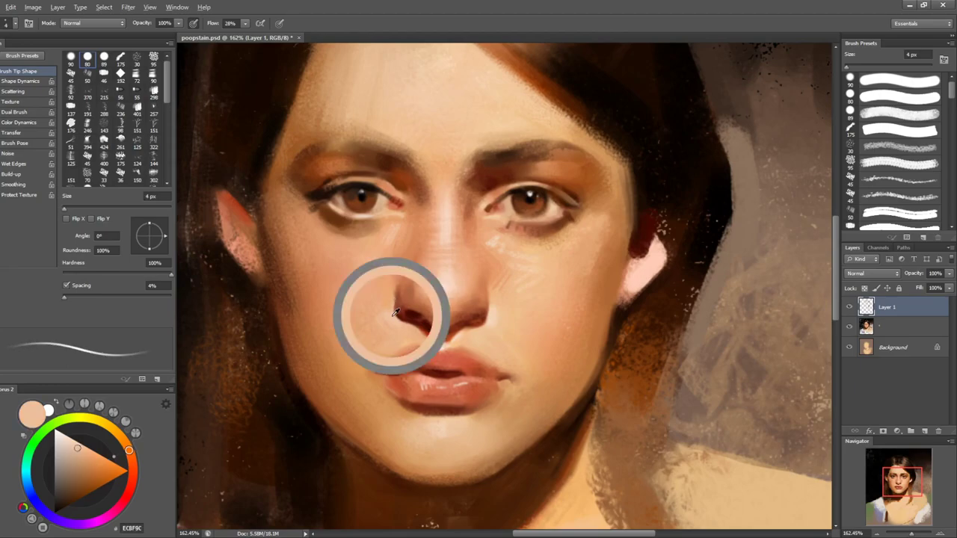
pyautogui.keyDown('alt'); pyautogui.click(383, 284); pyautogui.keyUp('alt')
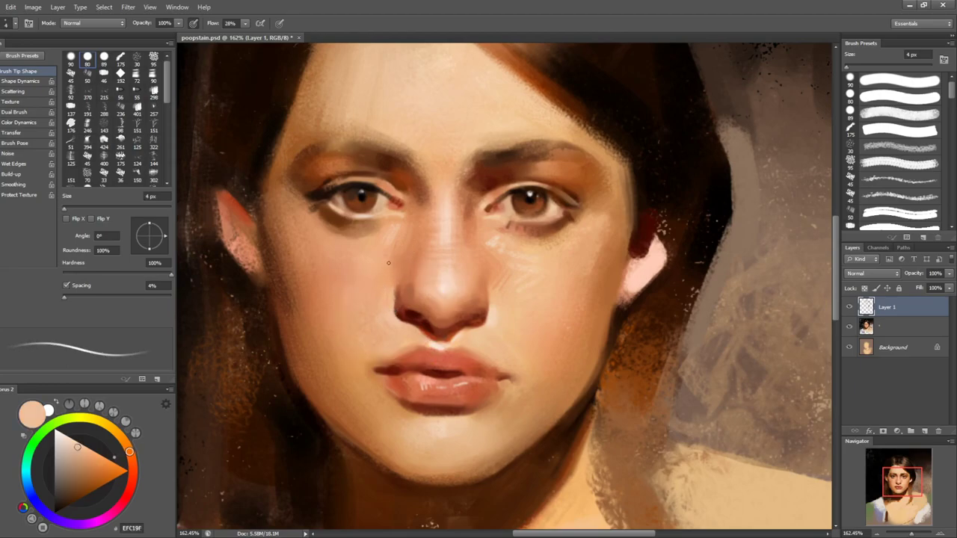
pyautogui.press(']')
pyautogui.press(']')
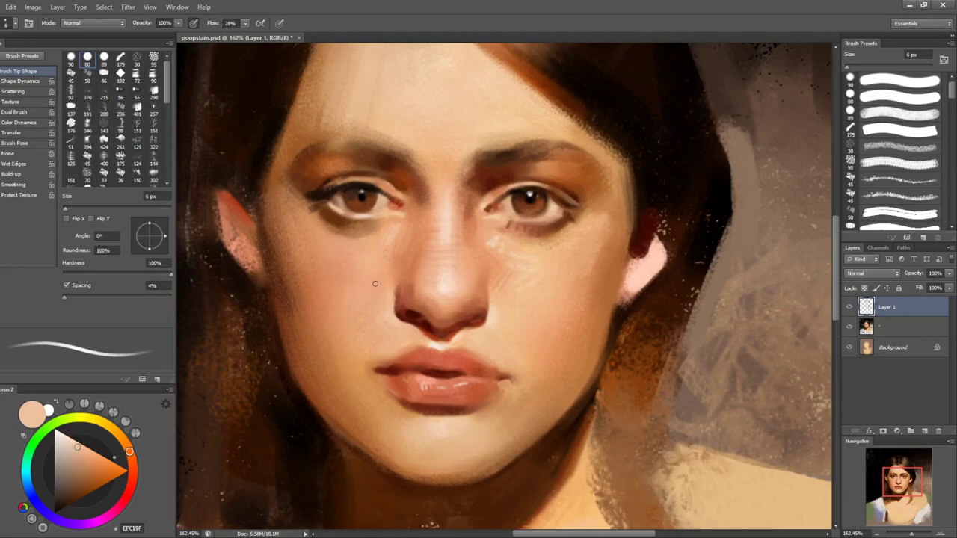
pyautogui.press('[')
pyautogui.press('[')
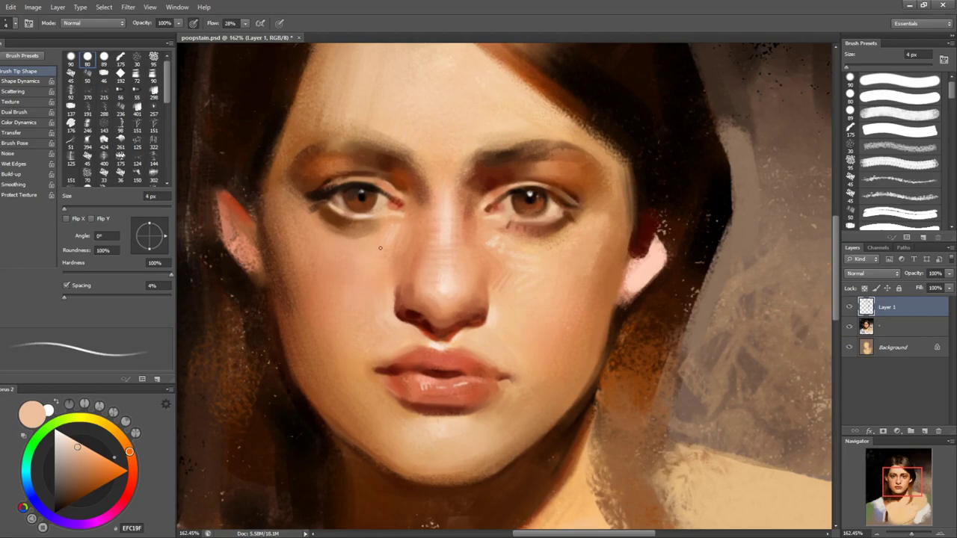
# - Work short fine strokes into the left-hand cheek with sampled skin colors, enlarging the brush up to 8 px
pyautogui.press('[')
pyautogui.keyDown('alt'); pyautogui.click(342, 258); pyautogui.keyUp('alt')
pyautogui.press(']')
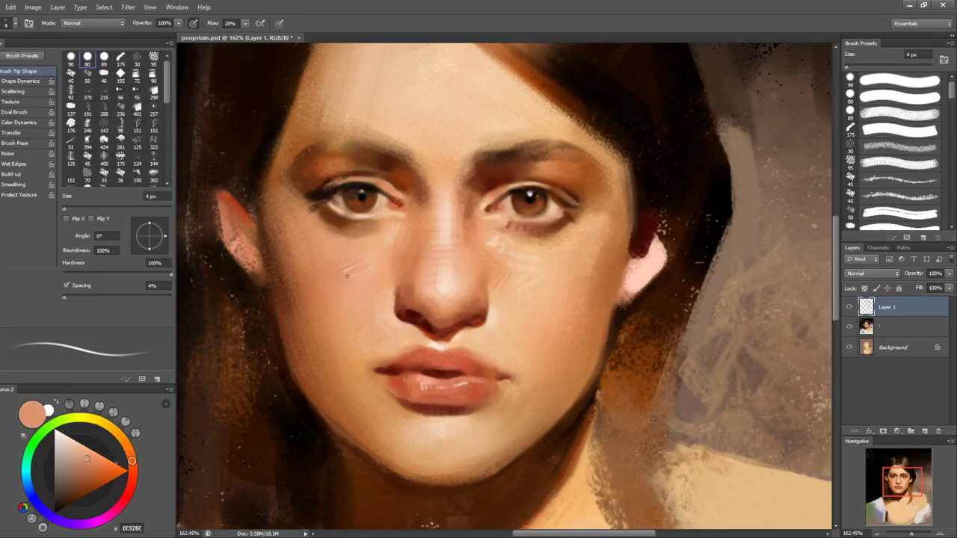
pyautogui.press(']')
pyautogui.press(']')
pyautogui.press(']')
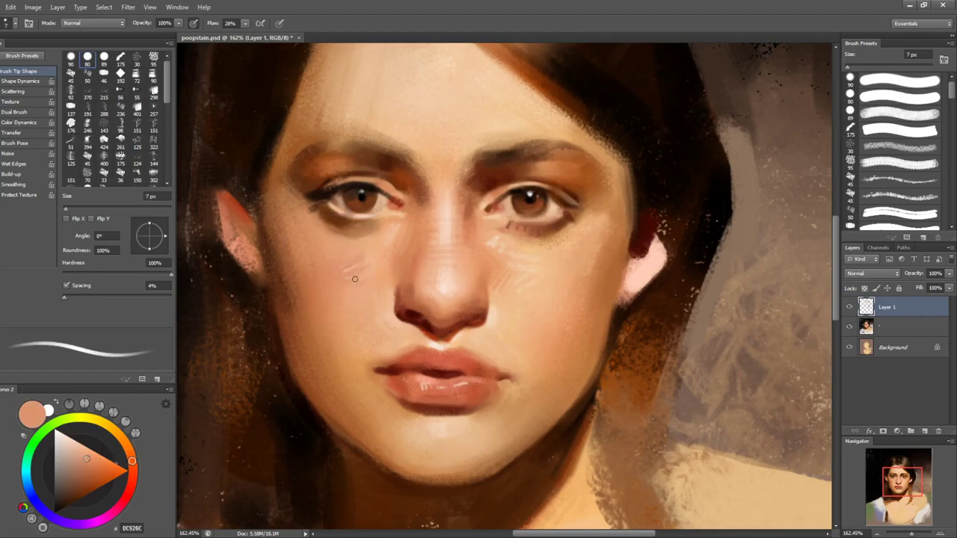
pyautogui.press('r')
pyautogui.moveTo(623, 256); pyautogui.dragTo(565, 392)
pyautogui.press('b')
pyautogui.press(']')
pyautogui.press(']')
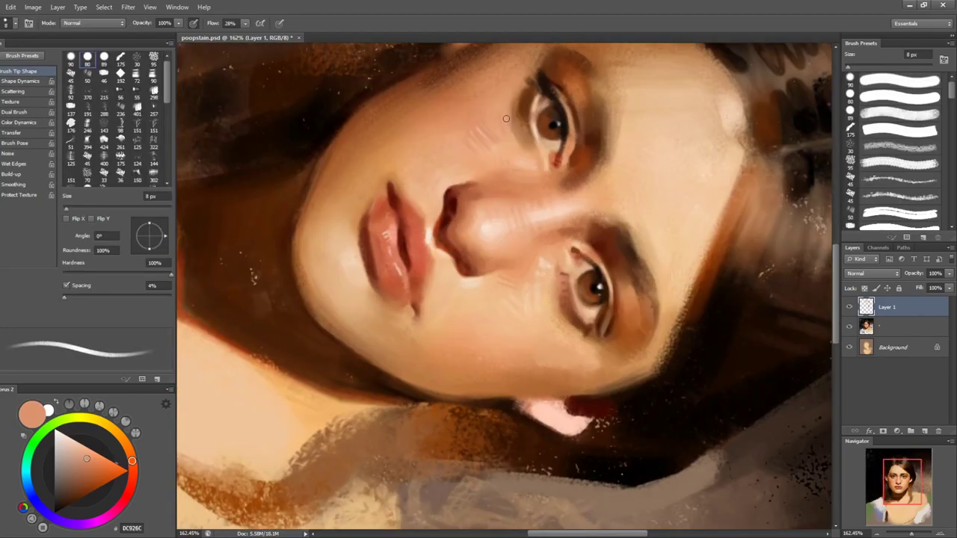
# - Blend the skin between the left-hand eye and cheek using tones sampled from both areas
pyautogui.keyDown('alt'); pyautogui.click(505, 121); pyautogui.keyUp('alt')
pyautogui.press('r')
pyautogui.moveTo(508, 153)
pyautogui.mouseDown()
pyautogui.moveTo(331, 253)
pyautogui.moveTo(388, 440)
pyautogui.moveTo(433, 309)
pyautogui.mouseUp()
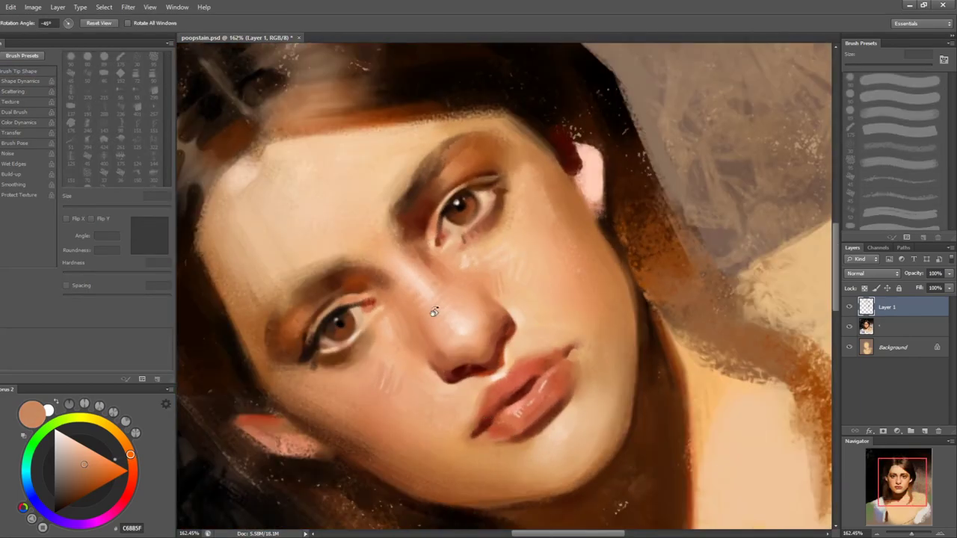
pyautogui.keyDown('alt'); pyautogui.click(387, 363); pyautogui.keyUp('alt')
pyautogui.press('r')
pyautogui.moveTo(685, 248); pyautogui.dragTo(674, 338)
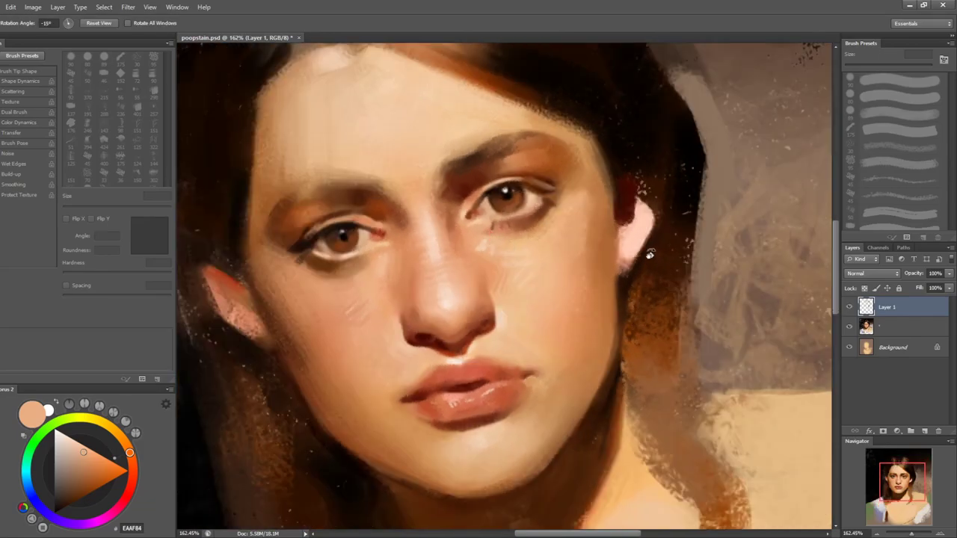
# - Refine the right-hand eye's lower lid and inner corner with sampled lid and iris colors, using a 5 px brush
pyautogui.press('b')
pyautogui.press('[')
pyautogui.press('[')
pyautogui.press(']')
pyautogui.press(']')
pyautogui.keyDown('alt'); pyautogui.click(490, 227); pyautogui.keyUp('alt')
pyautogui.press('[')
pyautogui.press('[')
pyautogui.keyDown('alt'); pyautogui.click(526, 217); pyautogui.keyUp('alt')
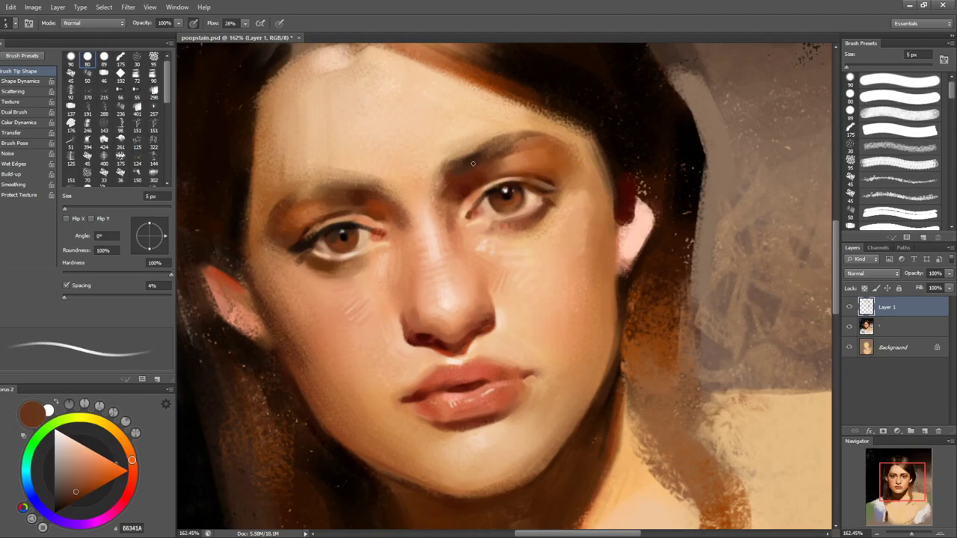
pyautogui.keyDown('alt'); pyautogui.click(549, 200); pyautogui.keyUp('alt')
pyautogui.keyDown('alt'); pyautogui.moveTo(513, 192); pyautogui.dragTo(495, 205); pyautogui.keyUp('alt')
# - Darken the left-hand eye's pupil with sampled near-black, using a 3 to 5 px brush
pyautogui.press('r')
pyautogui.moveTo(644, 174); pyautogui.dragTo(668, 213)
pyautogui.press('b')
pyautogui.keyDown('alt'); pyautogui.click(363, 198); pyautogui.keyUp('alt')
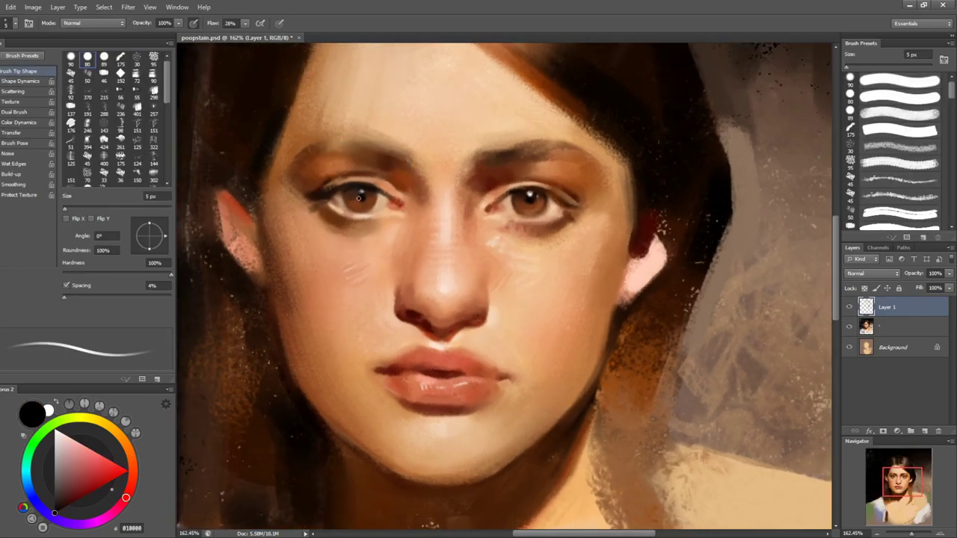
pyautogui.press('[')
pyautogui.press('[')
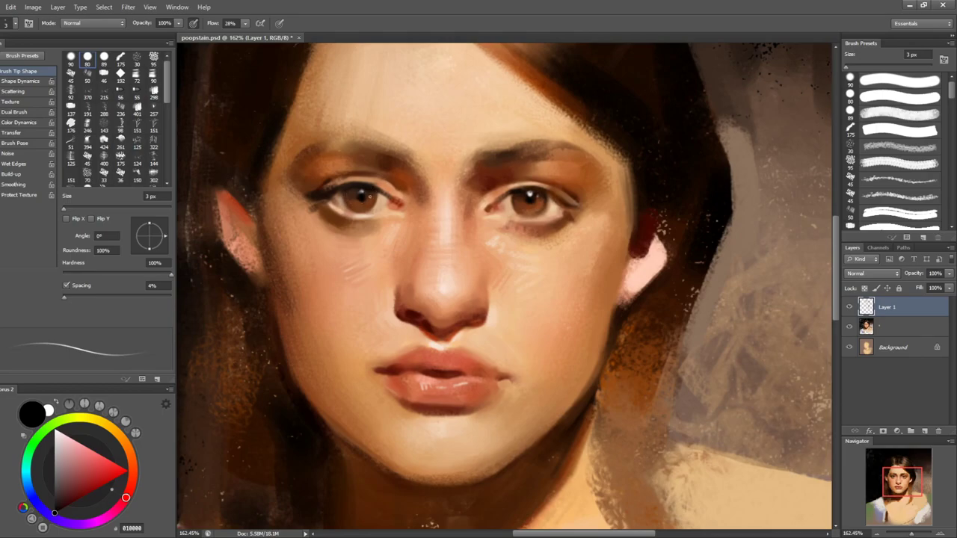
pyautogui.press(']')
pyautogui.press(']')
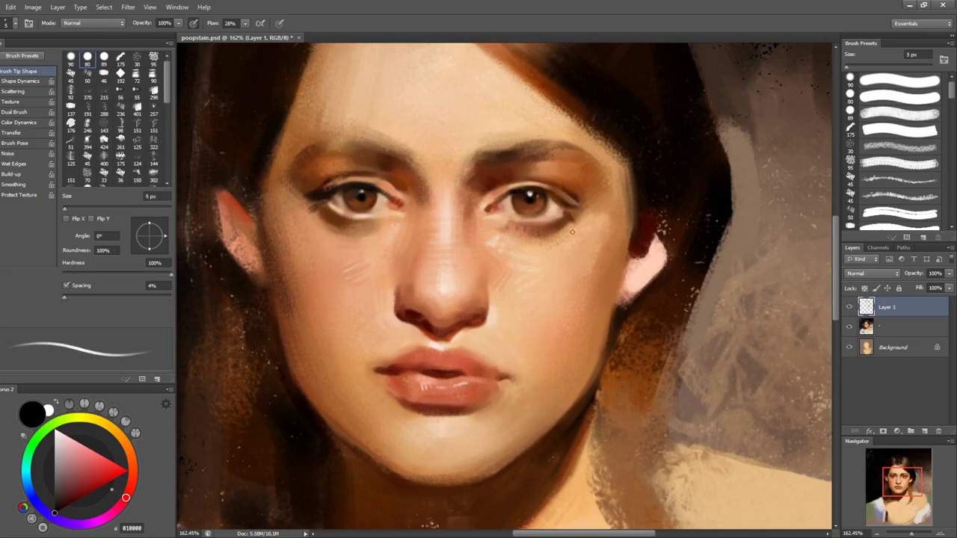
# - Add a catchlight to the left-hand eye in the off-white sampled from the other eye's highlight
pyautogui.press('l')
pyautogui.press('b')
pyautogui.keyDown('alt'); pyautogui.click(530, 192); pyautogui.keyUp('alt')
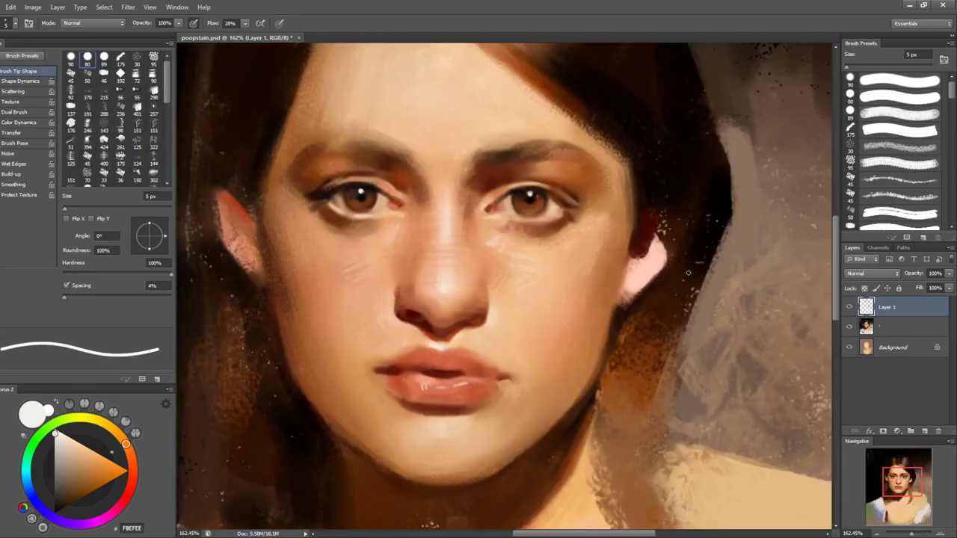
# - Darken the right-hand eye's upper lash line with sampled dark brown, using a 6 px brush
pyautogui.press(']')
pyautogui.press(']')
pyautogui.press(']')
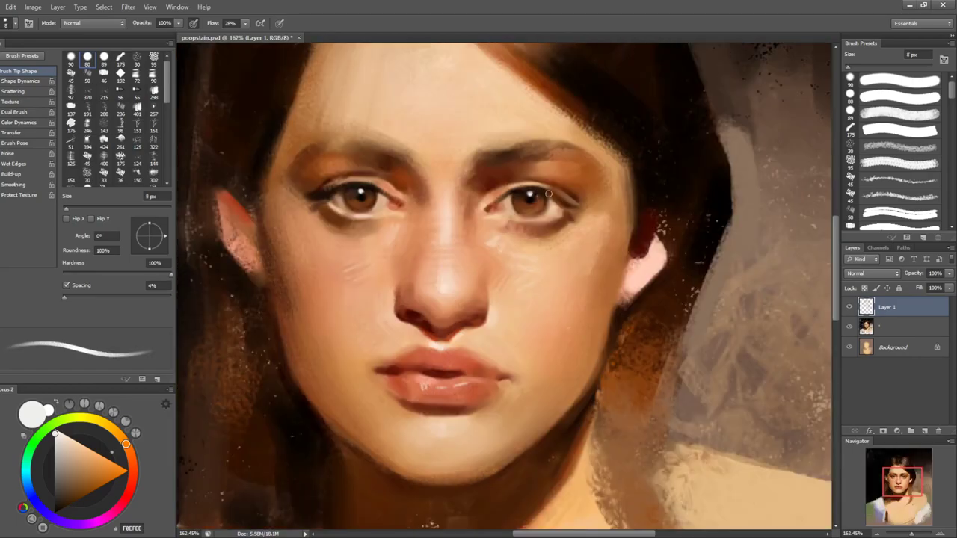
pyautogui.press('r')
pyautogui.moveTo(678, 227); pyautogui.dragTo(589, 128)
pyautogui.keyDown('alt'); pyautogui.click(457, 196); pyautogui.keyUp('alt')
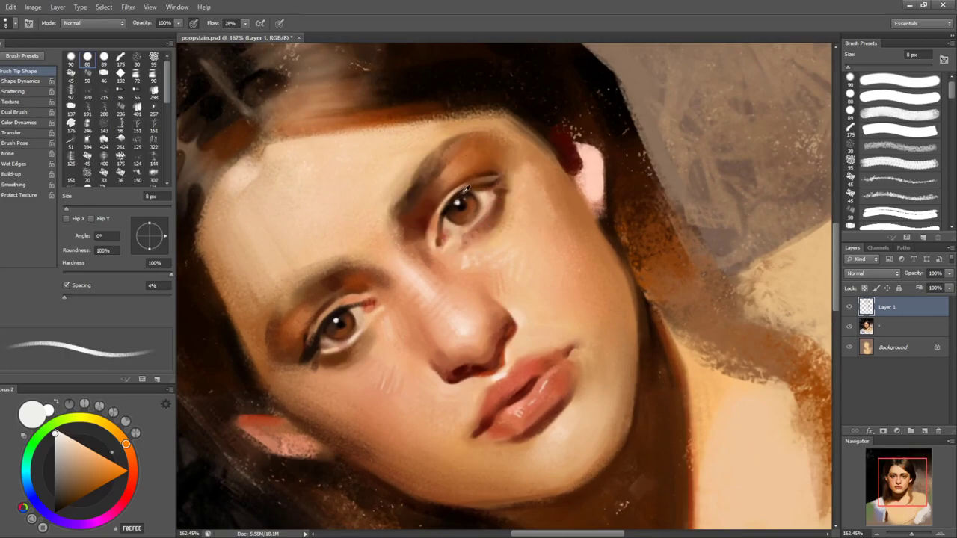
pyautogui.press('[')
pyautogui.press('[')
pyautogui.press('[')
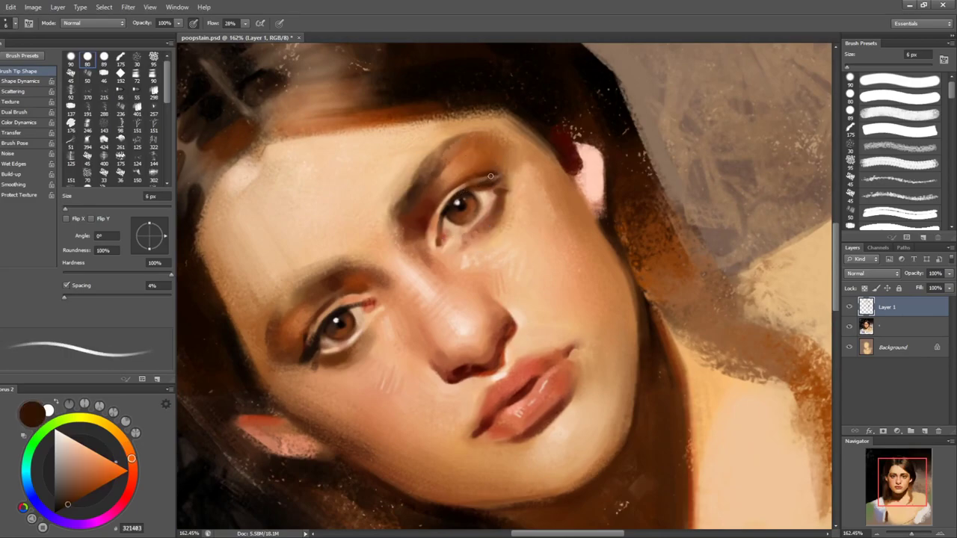
pyautogui.keyDown('alt'); pyautogui.click(478, 184); pyautogui.keyUp('alt')
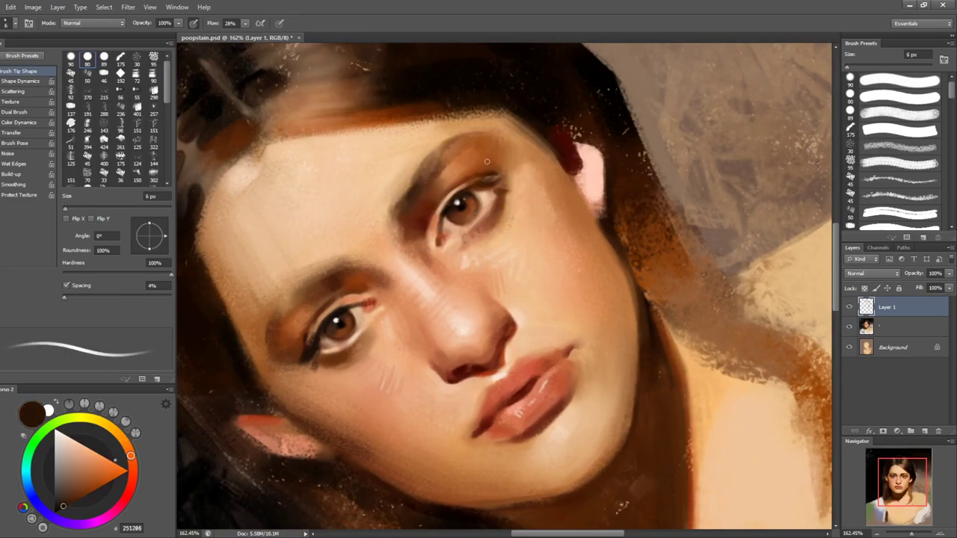
pyautogui.moveTo(478, 180); pyautogui.dragTo(458, 192)
pyautogui.press('r')
pyautogui.press('Escape')
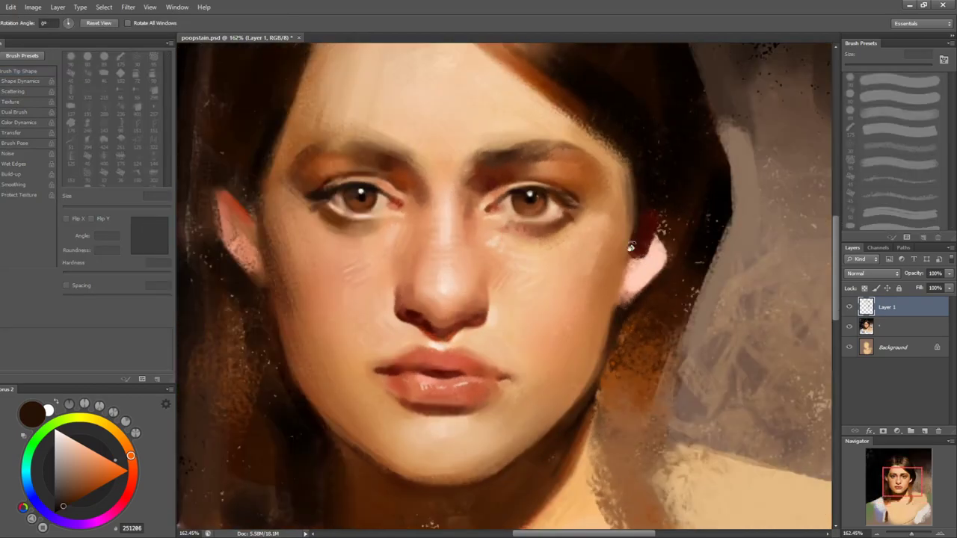
# - Refine the left-hand eye's lid and outer corner with sampled browns, using a 7 to 9 px brush
pyautogui.press('b')
pyautogui.press(']')
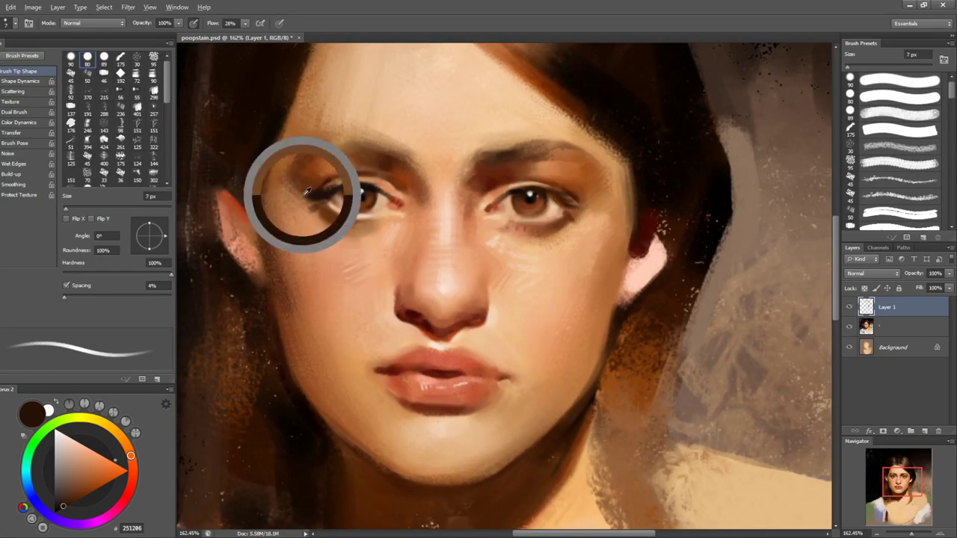
pyautogui.press(']')
pyautogui.press(']')
pyautogui.keyDown('alt'); pyautogui.click(362, 166); pyautogui.keyUp('alt')
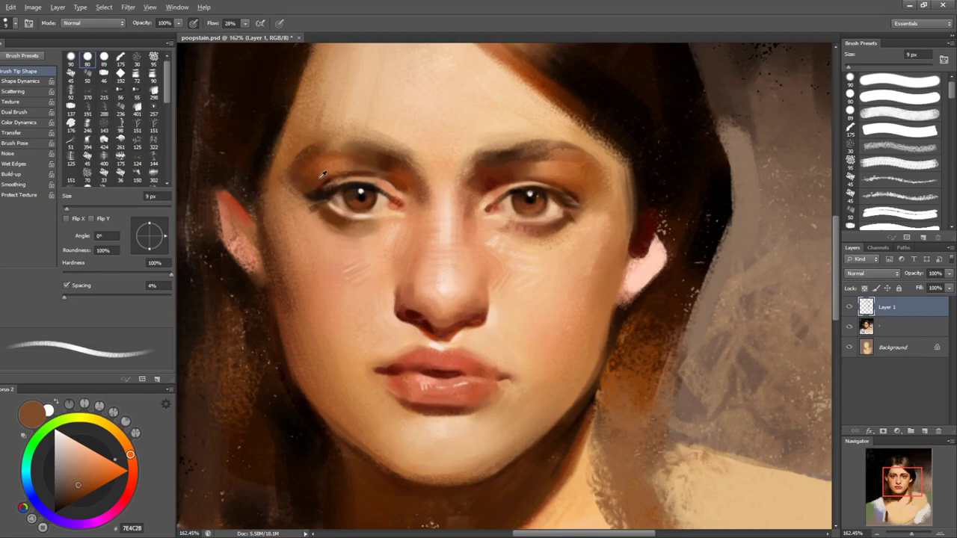
pyautogui.keyDown('alt'); pyautogui.click(311, 190); pyautogui.keyUp('alt')
pyautogui.keyDown('alt'); pyautogui.click(334, 190); pyautogui.keyUp('alt')
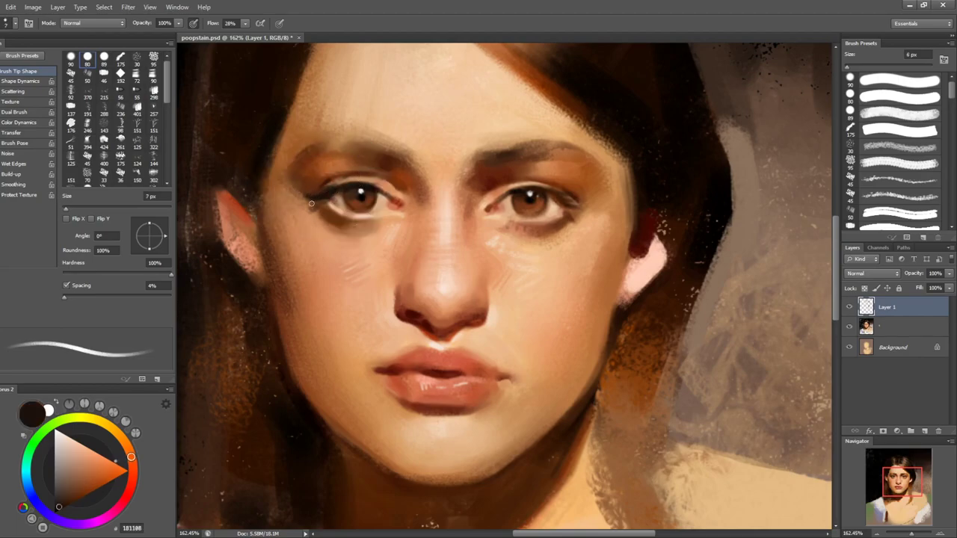
# - Refine the outer corners of both eyes with sampled brown and near-black, using a 6 to 8 px brush
pyautogui.keyDown('alt'); pyautogui.click(309, 199); pyautogui.keyUp('alt')
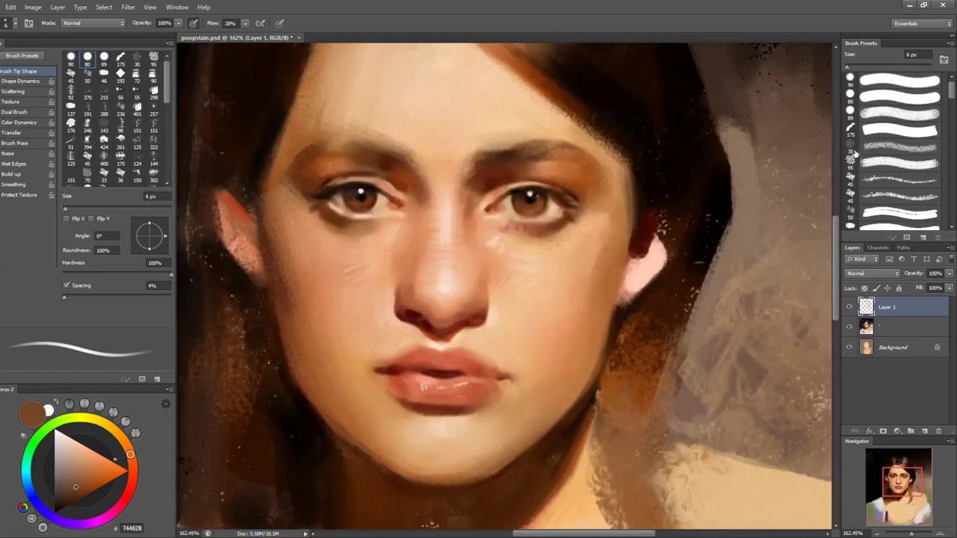
pyautogui.press(']')
pyautogui.press(']')
pyautogui.keyDown('alt'); pyautogui.click(328, 191); pyautogui.keyUp('alt')
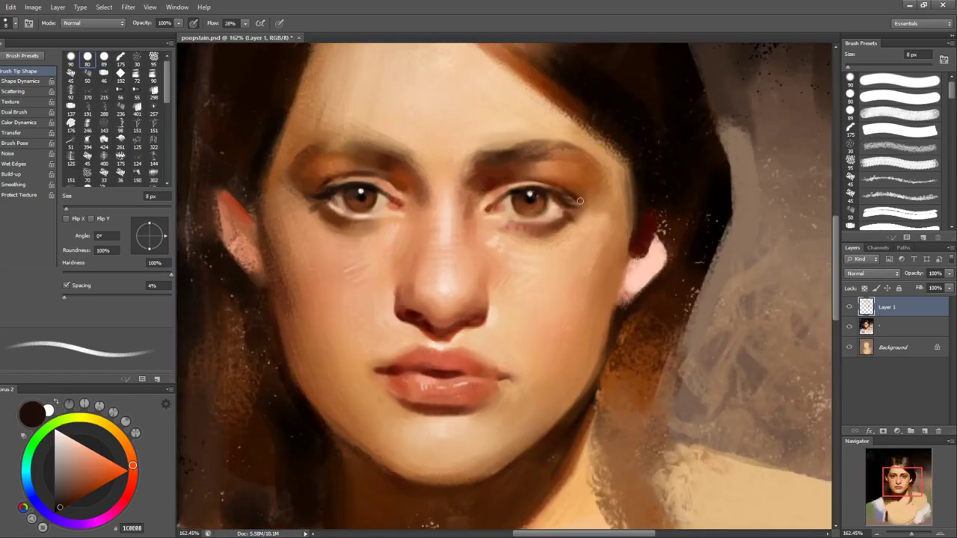
pyautogui.press('[')
pyautogui.press('[')
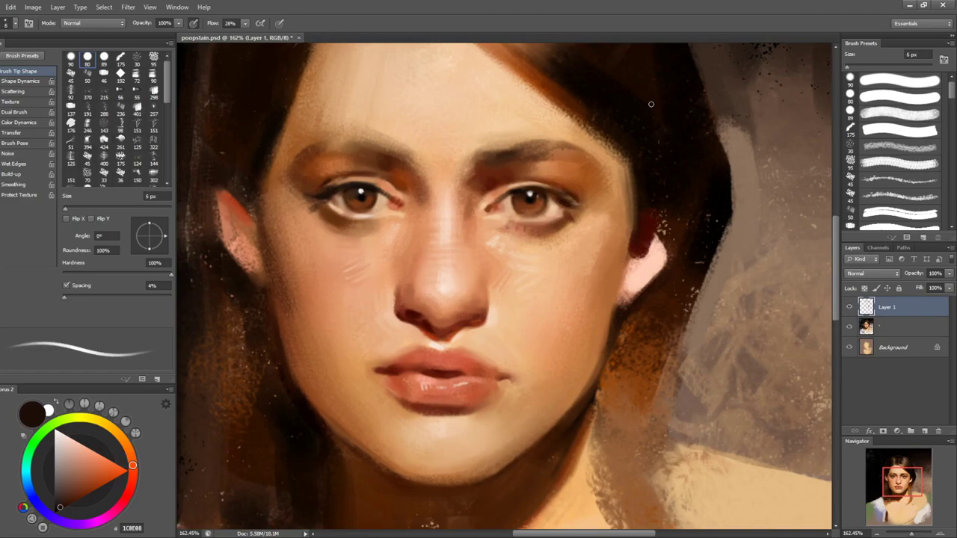
# - Touch up the shadow under the nose with sampled dark reds and the lip line with bright red, using a 5 to 6 px brush
pyautogui.keyDown('alt'); pyautogui.click(436, 331); pyautogui.keyUp('alt')
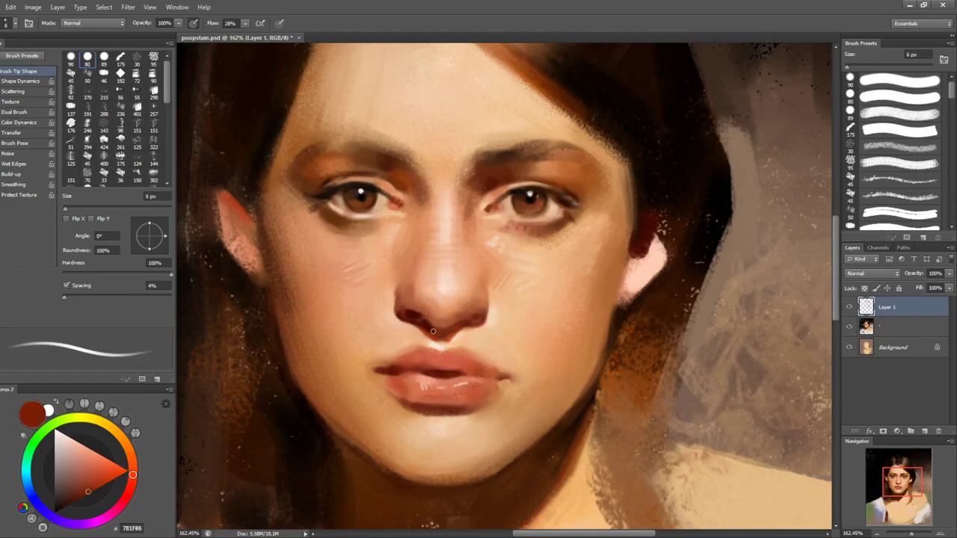
pyautogui.keyDown('alt'); pyautogui.click(432, 328); pyautogui.keyUp('alt')
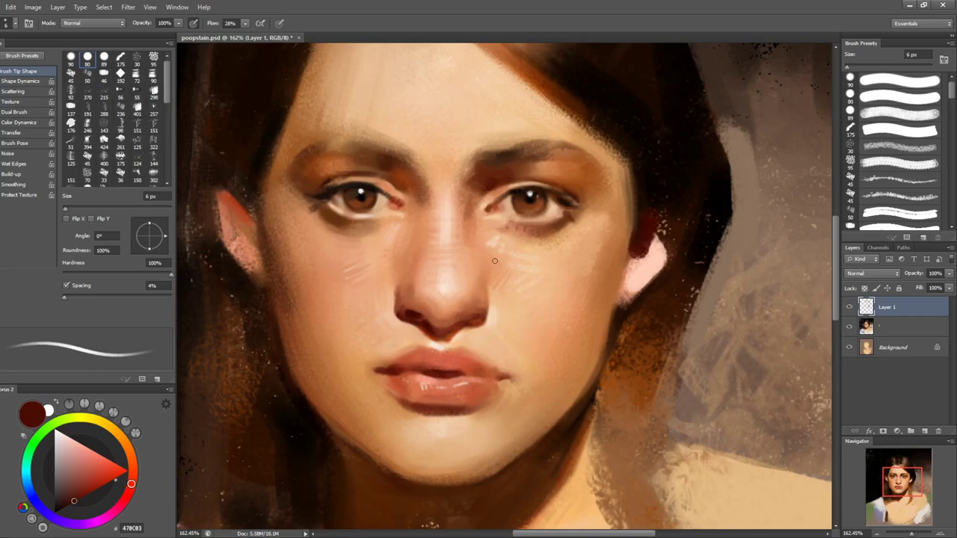
pyautogui.click(113, 479)
pyautogui.press('[')
pyautogui.press('[')
pyautogui.press(']')
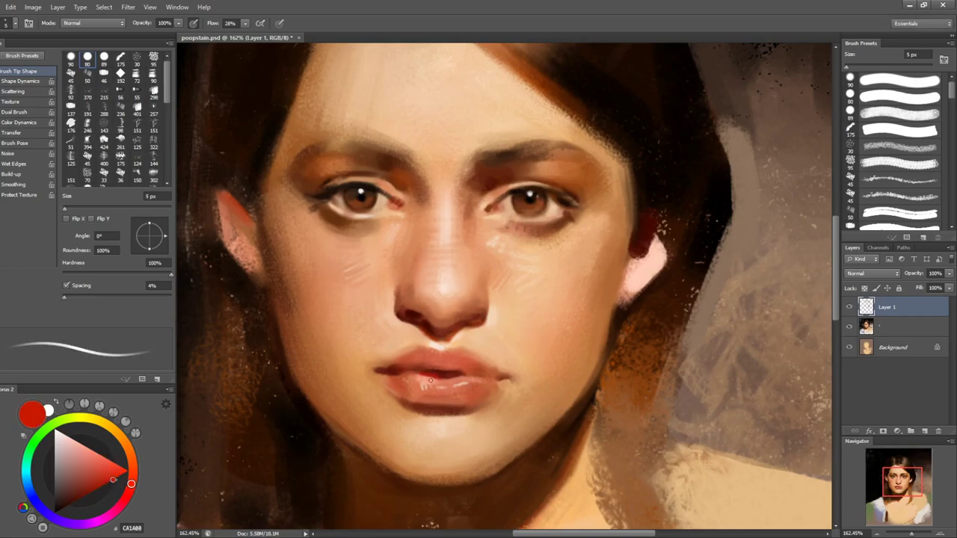
# - Rotate the canvas to about -30° and paint the right-hand part of the lips with sampled reds, using an 8 px brush
pyautogui.press('r')
pyautogui.moveTo(477, 366); pyautogui.dragTo(514, 391)
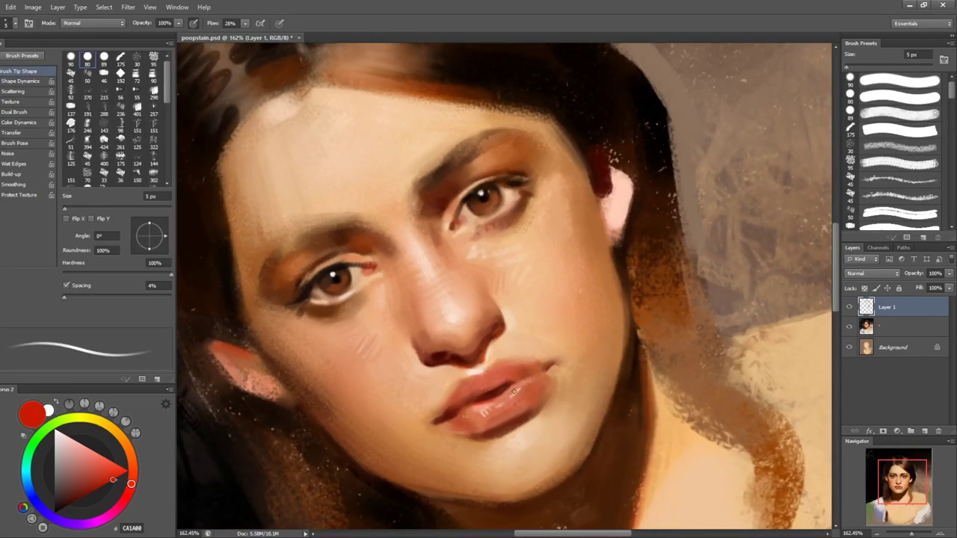
pyautogui.press('r')
pyautogui.moveTo(666, 363); pyautogui.dragTo(649, 354)
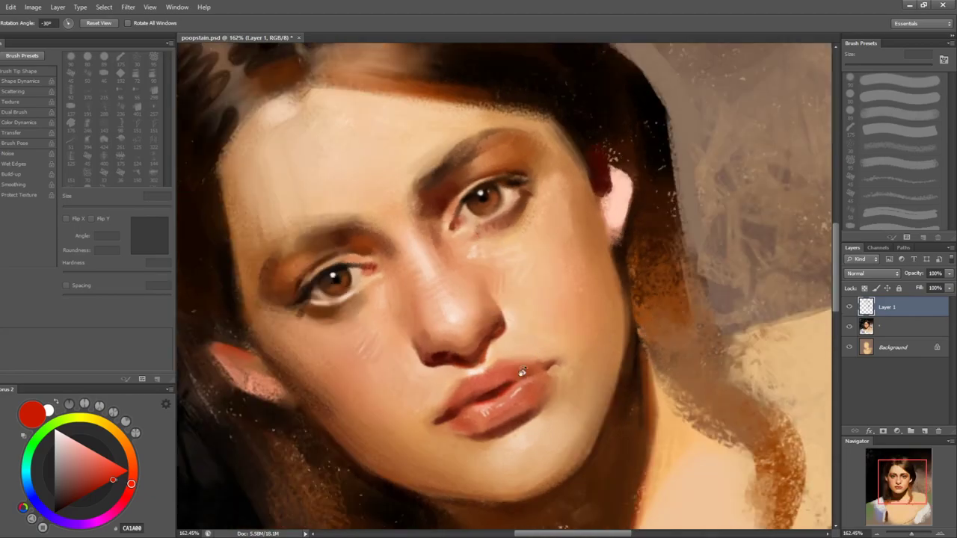
pyautogui.press('b')
pyautogui.press(']')
pyautogui.keyDown('alt'); pyautogui.click(514, 378); pyautogui.keyUp('alt')
pyautogui.keyDown('alt'); pyautogui.click(500, 380); pyautogui.keyUp('alt')
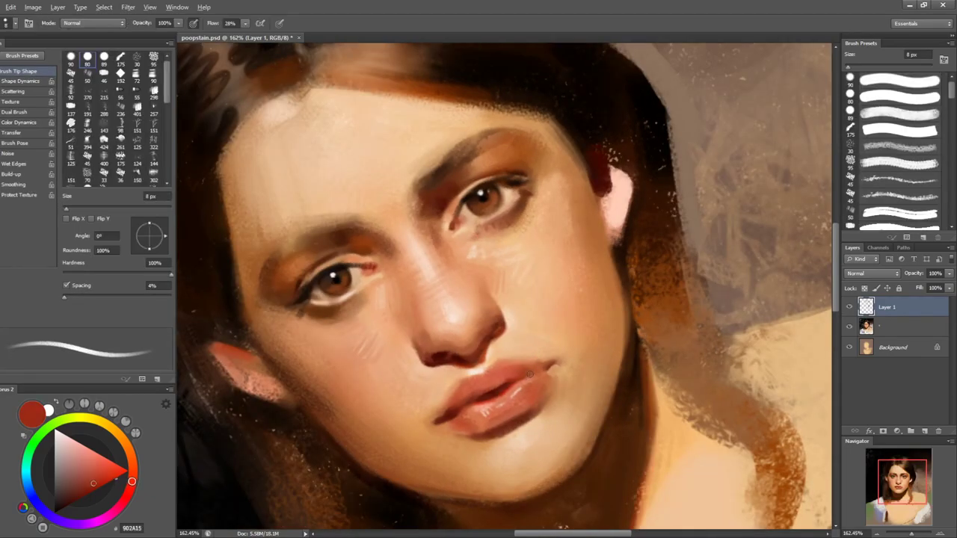
pyautogui.keyDown('alt'); pyautogui.click(518, 377); pyautogui.keyUp('alt')
# - Refine the upper lip's edge below the nose with sampled pinks and reds, using a 6 px brush
pyautogui.press('r')
pyautogui.moveTo(603, 348); pyautogui.dragTo(611, 331)
pyautogui.press('b')
pyautogui.keyDown('alt'); pyautogui.click(490, 379); pyautogui.keyUp('alt')
pyautogui.keyDown('alt'); pyautogui.click(493, 376); pyautogui.keyUp('alt')
pyautogui.press('[')
pyautogui.press('[')
pyautogui.keyDown('alt'); pyautogui.click(497, 378); pyautogui.keyUp('alt')
pyautogui.keyDown('alt'); pyautogui.click(499, 376); pyautogui.keyUp('alt')
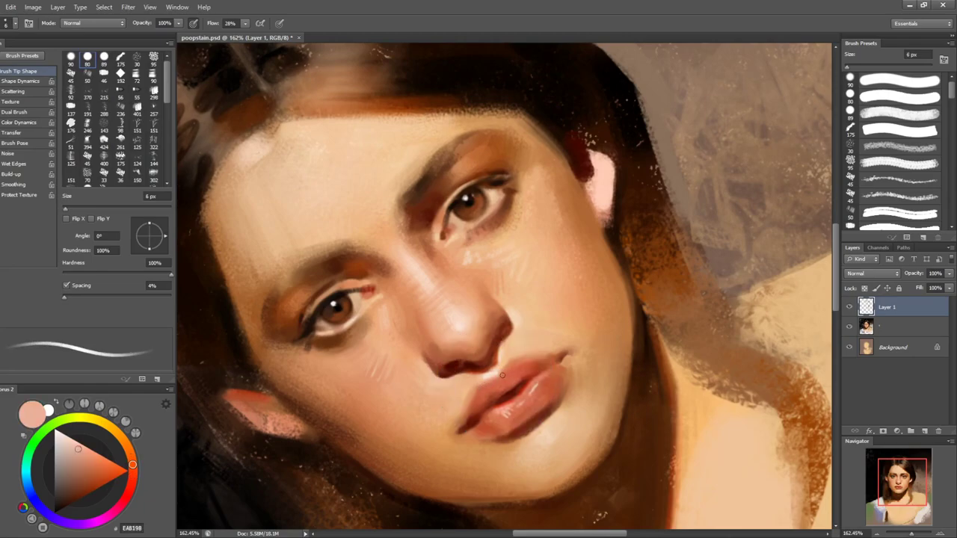
pyautogui.keyDown('alt'); pyautogui.click(498, 386); pyautogui.keyUp('alt')
# - Try blending the left-hand mouth corner with a 10 px Mixer Brush and a 70 px Smudge tool on the rotated canvas
pyautogui.press('r')
pyautogui.press('Escape')
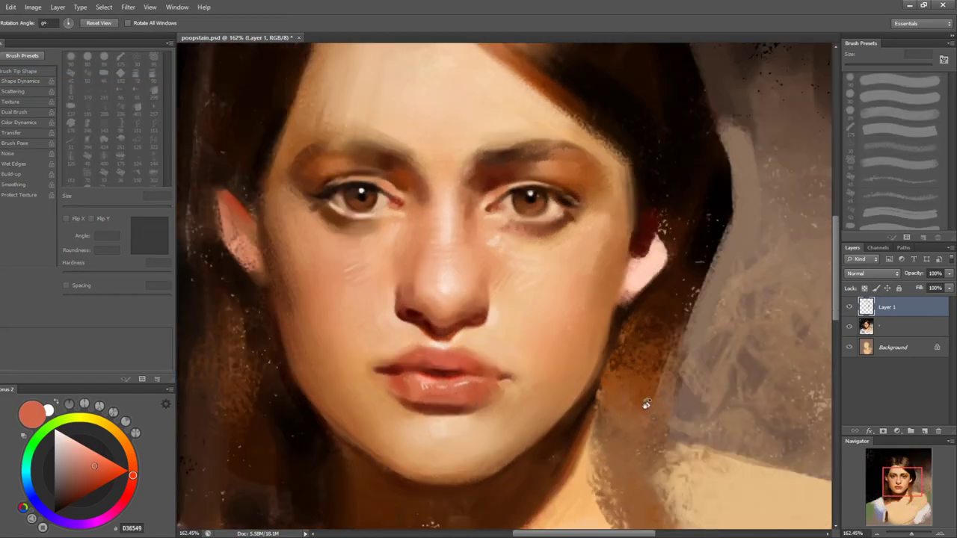
pyautogui.moveTo(451, 345); pyautogui.dragTo(505, 366)
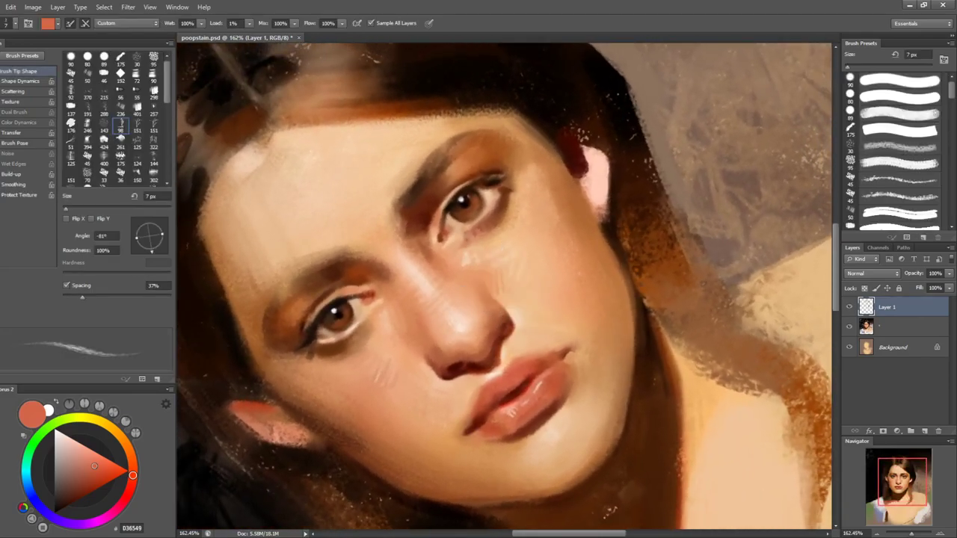
pyautogui.press(']')
pyautogui.press(']')
pyautogui.press(']')
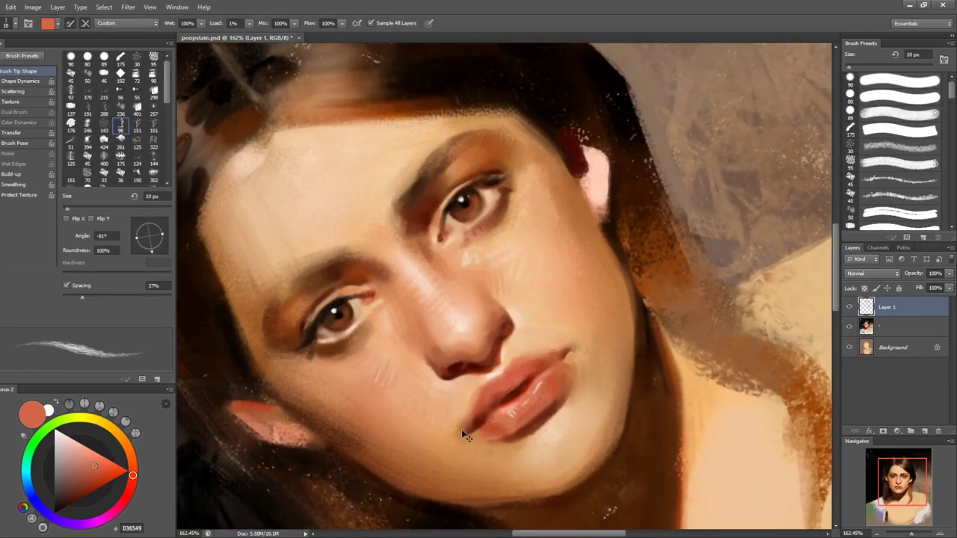
pyautogui.press('s')
pyautogui.press('[')
pyautogui.press('[')
pyautogui.press('[')
pyautogui.press('[')
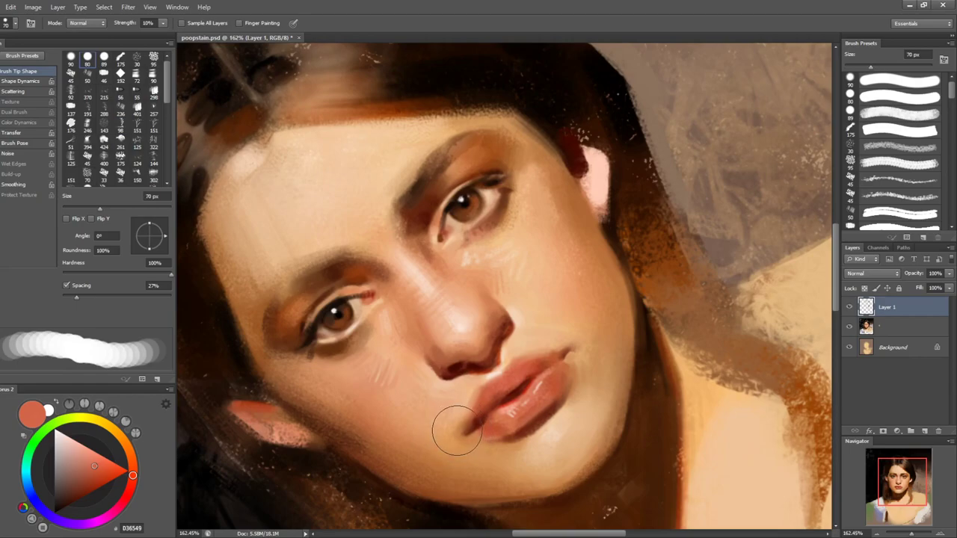
# - Refine the left-hand mouth corner and the skin around it with small brush strokes in sampled colors
pyautogui.press('b')
pyautogui.keyDown('alt'); pyautogui.click(461, 432); pyautogui.keyUp('alt')
pyautogui.keyDown('alt'); pyautogui.click(466, 426); pyautogui.keyUp('alt')
pyautogui.keyDown('alt'); pyautogui.click(462, 431); pyautogui.keyUp('alt')
pyautogui.press('r')
pyautogui.moveTo(727, 312); pyautogui.dragTo(591, 408)
pyautogui.press('b')
pyautogui.press(']')
pyautogui.press(']')
pyautogui.press(']')
pyautogui.keyDown('alt'); pyautogui.click(366, 368); pyautogui.keyUp('alt')
pyautogui.keyDown('alt'); pyautogui.click(369, 379); pyautogui.keyUp('alt')
pyautogui.keyDown('alt'); pyautogui.click(368, 370); pyautogui.keyUp('alt')
# - Define the right-hand mouth corner with sampled reddish brown, using a 5 px brush on the rotated canvas
pyautogui.press('r')
pyautogui.moveTo(587, 373); pyautogui.dragTo(506, 402)
pyautogui.press('b')
pyautogui.keyDown('alt'); pyautogui.click(441, 350); pyautogui.keyUp('alt')
pyautogui.press('[')
pyautogui.press('[')
pyautogui.press('[')
pyautogui.press('[')
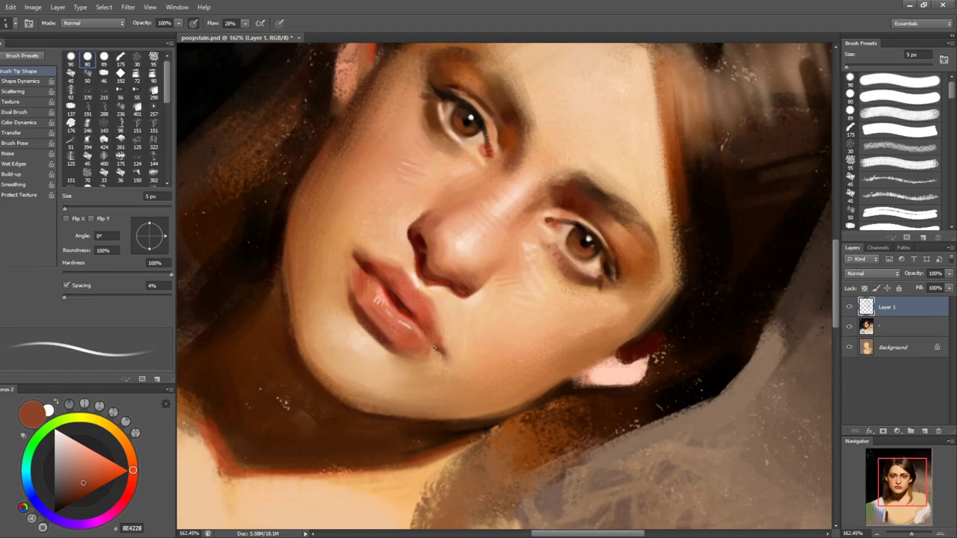
# - Soften the skin around the right-hand mouth corner with sampled light browns, using a 6 to 7 px brush, and level the canvas
pyautogui.keyDown('alt'); pyautogui.click(432, 346); pyautogui.keyUp('alt')
pyautogui.press(']')
pyautogui.press(']')
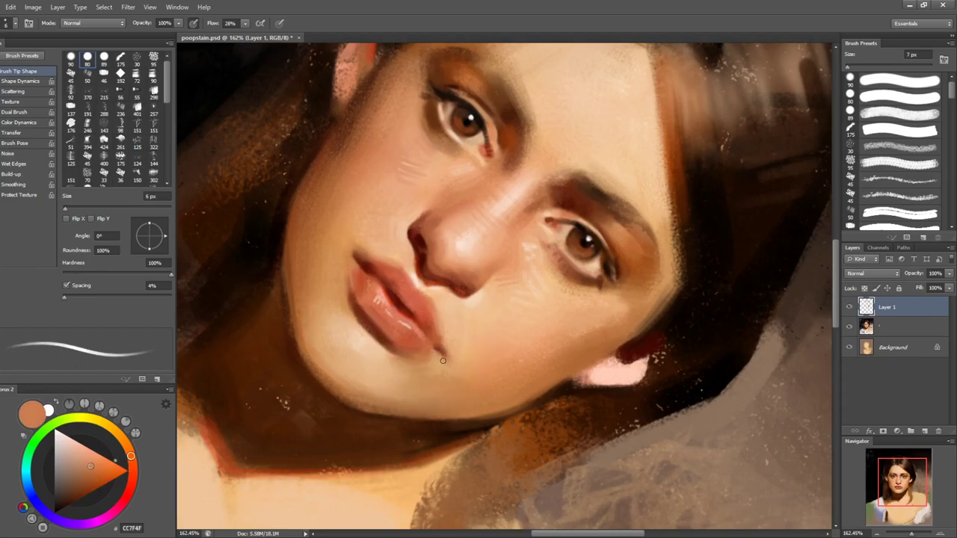
pyautogui.keyDown('alt'); pyautogui.click(441, 355); pyautogui.keyUp('alt')
pyautogui.keyDown('alt'); pyautogui.click(441, 354); pyautogui.keyUp('alt')
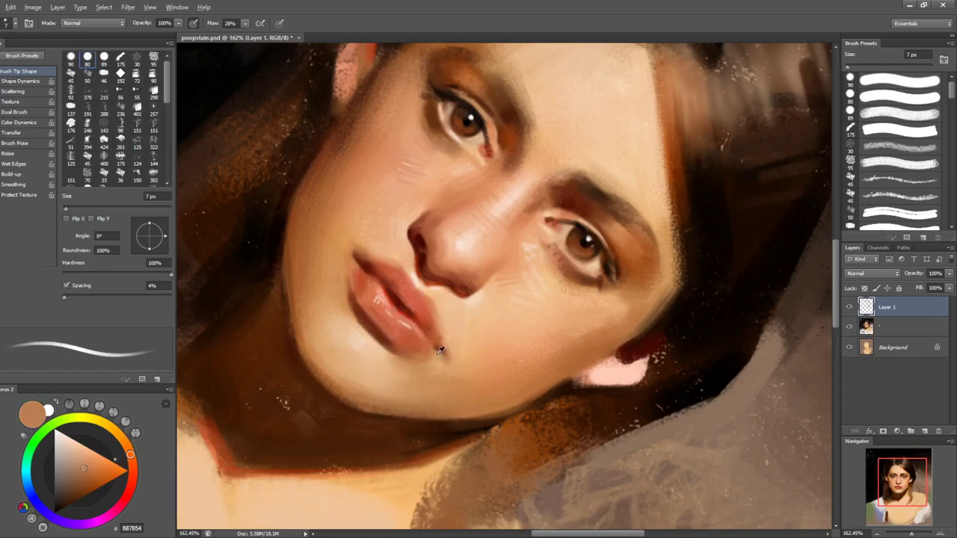
pyautogui.keyDown('alt'); pyautogui.click(442, 354); pyautogui.keyUp('alt')
pyautogui.press('r')
pyautogui.moveTo(449, 362)
pyautogui.mouseDown()
pyautogui.moveTo(363, 310)
pyautogui.moveTo(336, 316)
pyautogui.moveTo(325, 201)
pyautogui.mouseUp()
pyautogui.press('b')
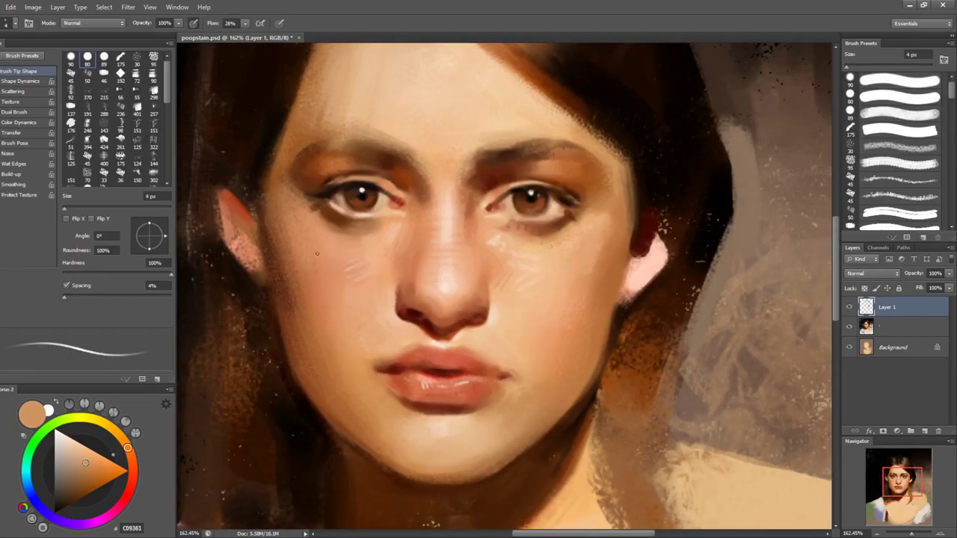
pyautogui.keyDown('alt'); pyautogui.click(304, 276); pyautogui.keyUp('alt')
pyautogui.press('[')
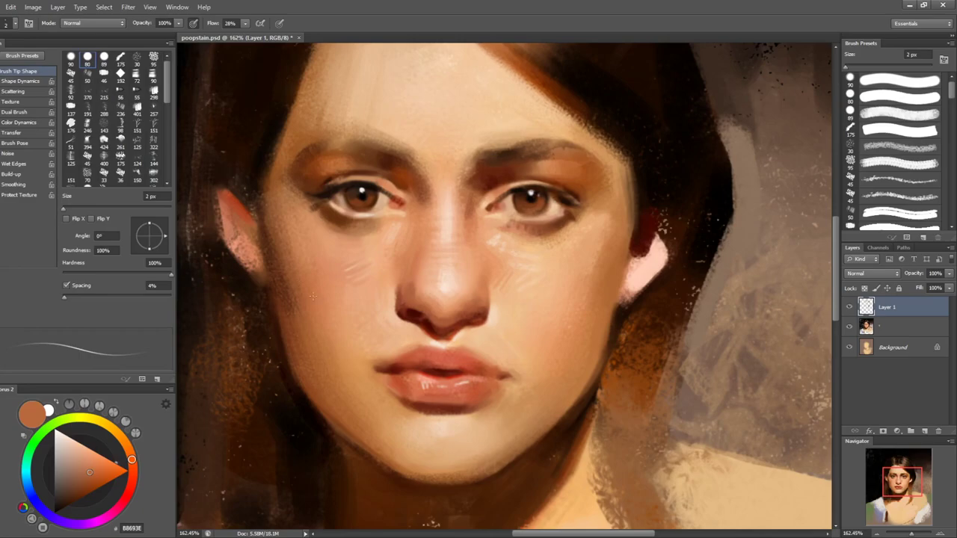
pyautogui.press(']')
pyautogui.click(99, 487)
pyautogui.click(131, 489)
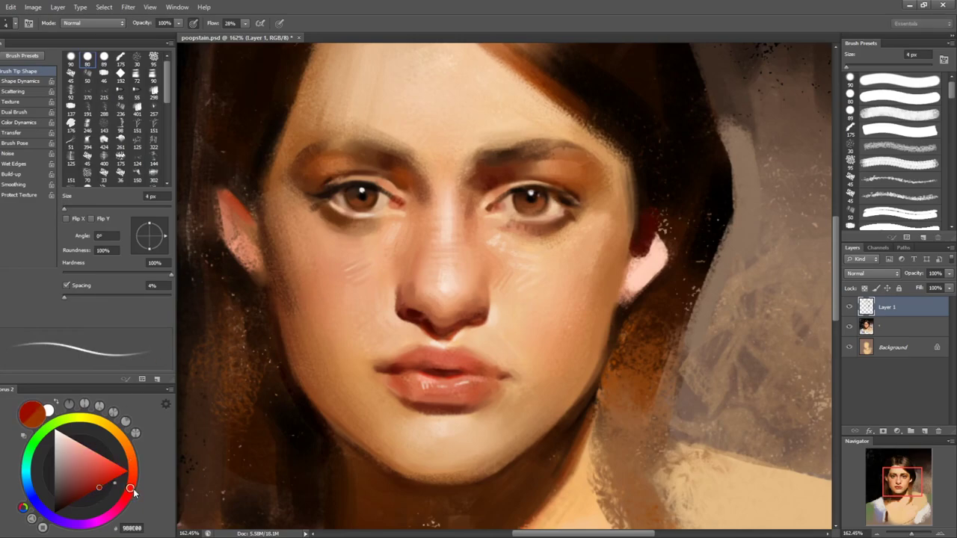
pyautogui.press(']')
pyautogui.press(']')
pyautogui.press(']')
pyautogui.press(']')
pyautogui.press(']')
pyautogui.press(']')
pyautogui.press(']')
pyautogui.press(']')
pyautogui.press(']')
pyautogui.press(']')
pyautogui.press(']')
pyautogui.press(']')
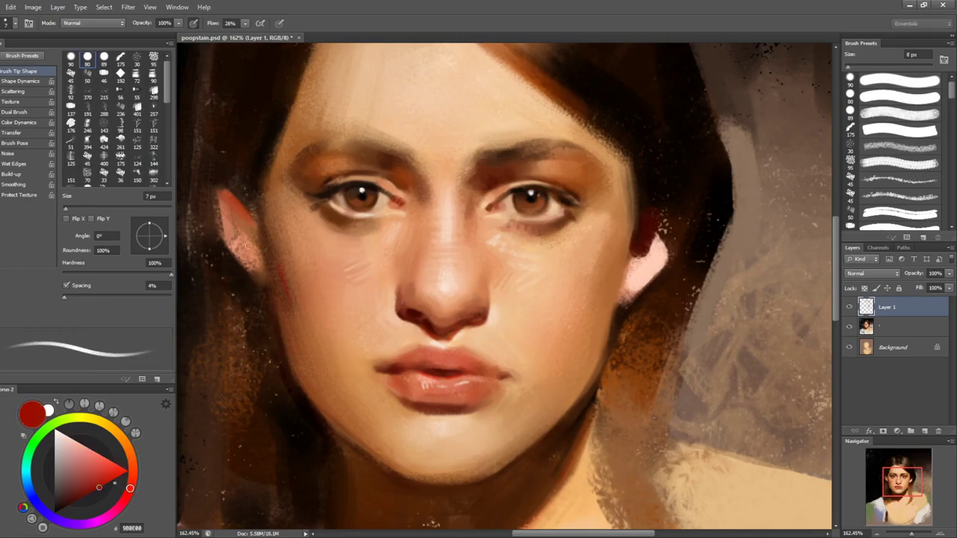
pyautogui.moveTo(279, 263)
pyautogui.mouseDown()
pyautogui.moveTo(290, 287)
pyautogui.moveTo(278, 251)
pyautogui.mouseUp()
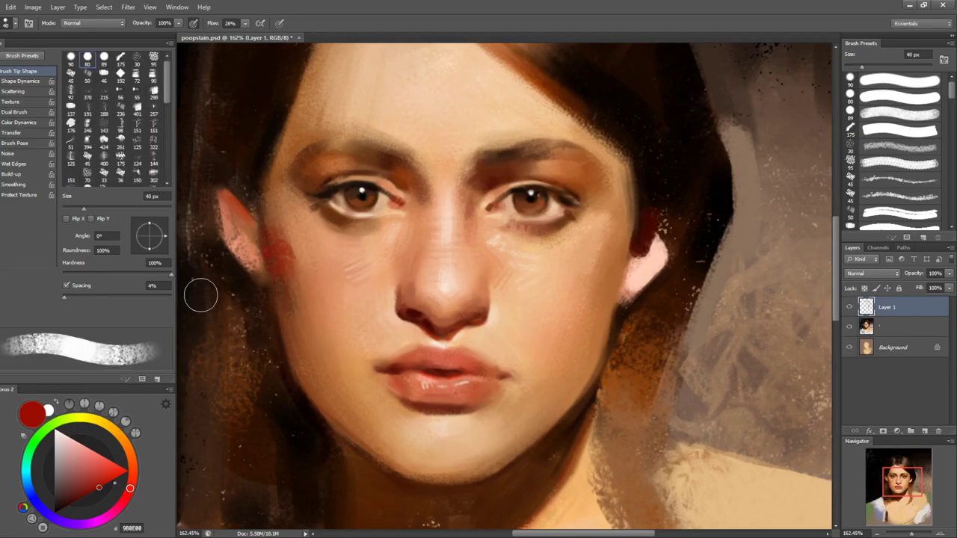
pyautogui.hotkey('ctrl', 'z')
# - Choose a soft 90 px brush, sample dark brown from the left-hand cheek, and add a new layer in Multiply mode
pyautogui.click(864, 79)
pyautogui.moveTo(148, 275); pyautogui.dragTo(2, 308)
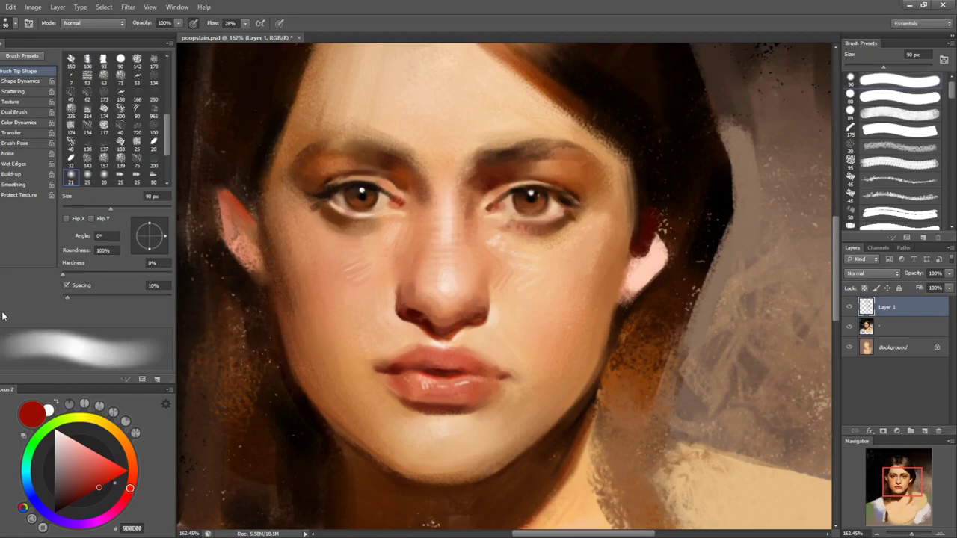
pyautogui.click(115, 476)
pyautogui.keyDown('alt'); pyautogui.click(283, 260); pyautogui.keyUp('alt')
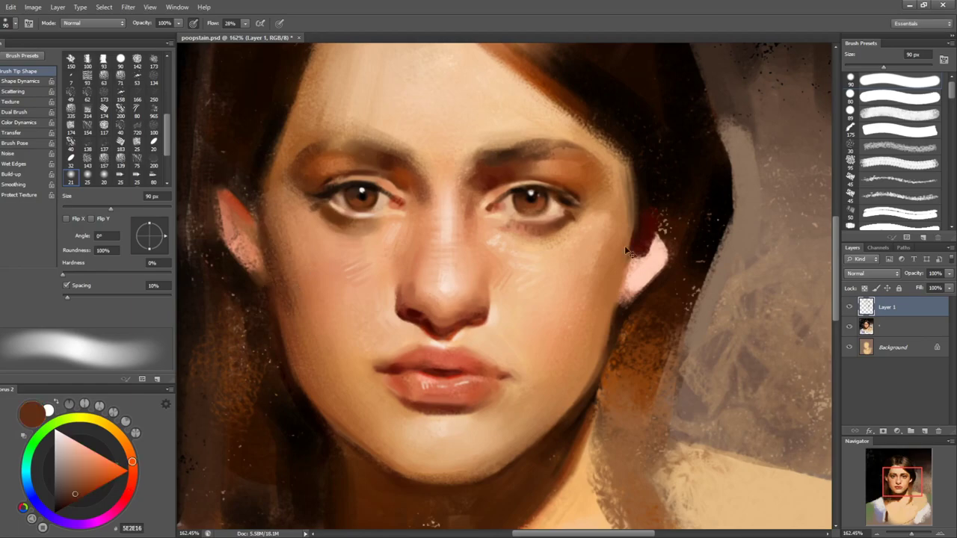
pyautogui.hotkey('ctrl', 'shift', 'alt', 'n')
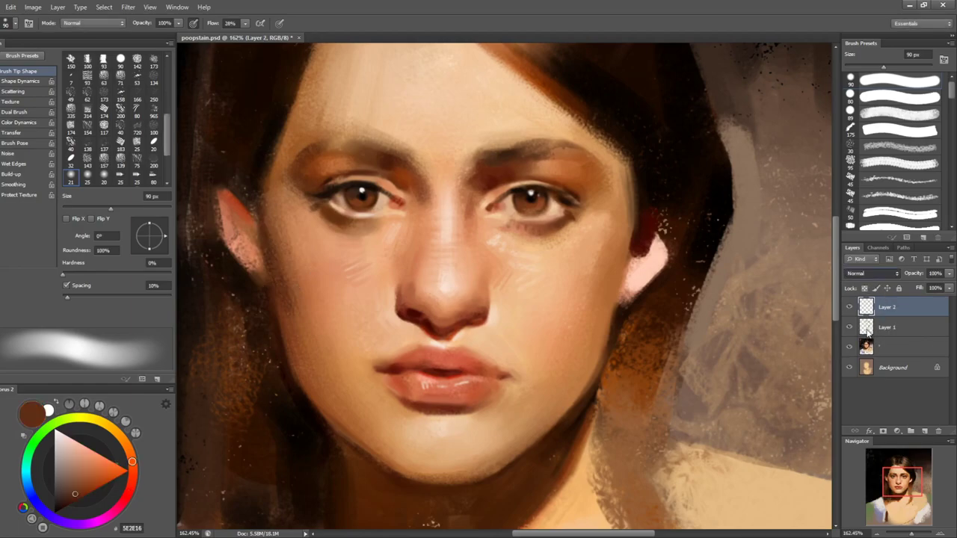
pyautogui.click(867, 323)
# - Shade the left-hand edge of the face with soft sampled brown on the Multiply layer, undoing the first darker stroke
pyautogui.moveTo(298, 231); pyautogui.dragTo(287, 293)
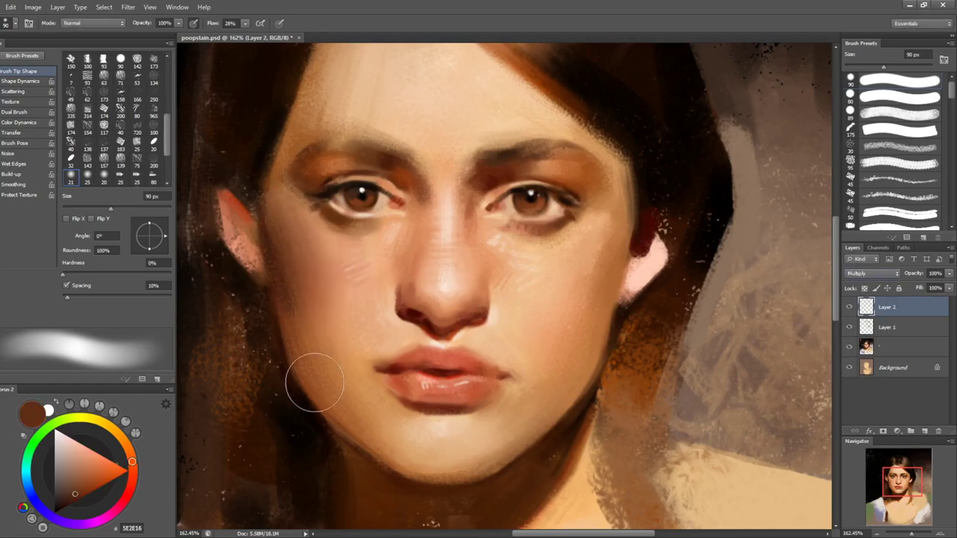
pyautogui.hotkey('ctrl', 'z')
pyautogui.keyDown('alt'); pyautogui.click(281, 260); pyautogui.keyUp('alt')
pyautogui.press('[')
pyautogui.press('[')
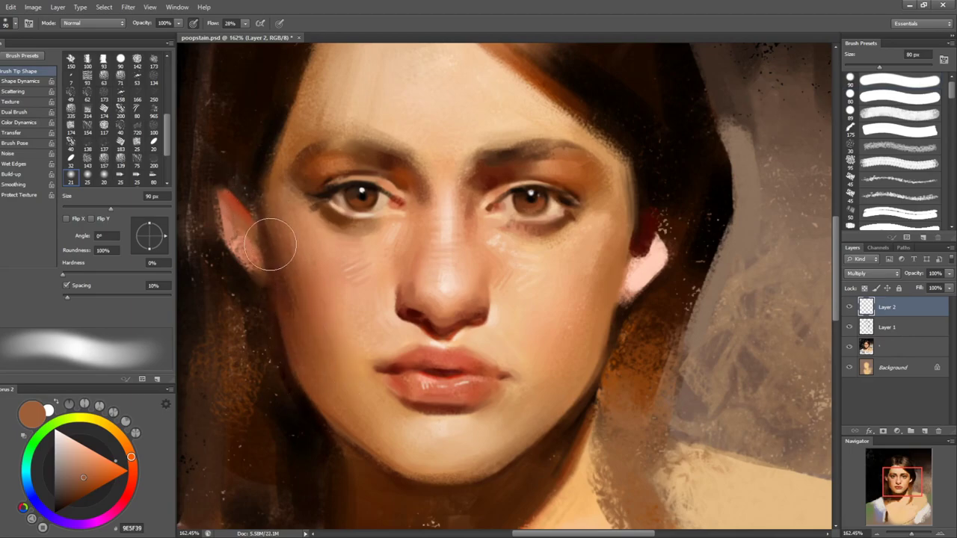
pyautogui.moveTo(273, 275); pyautogui.dragTo(305, 374)
# - Warm the left-hand cheek with soft saturated orange and the right-hand cheek with sampled tan, using a 125 px brush
pyautogui.moveTo(112, 468); pyautogui.dragTo(129, 469)
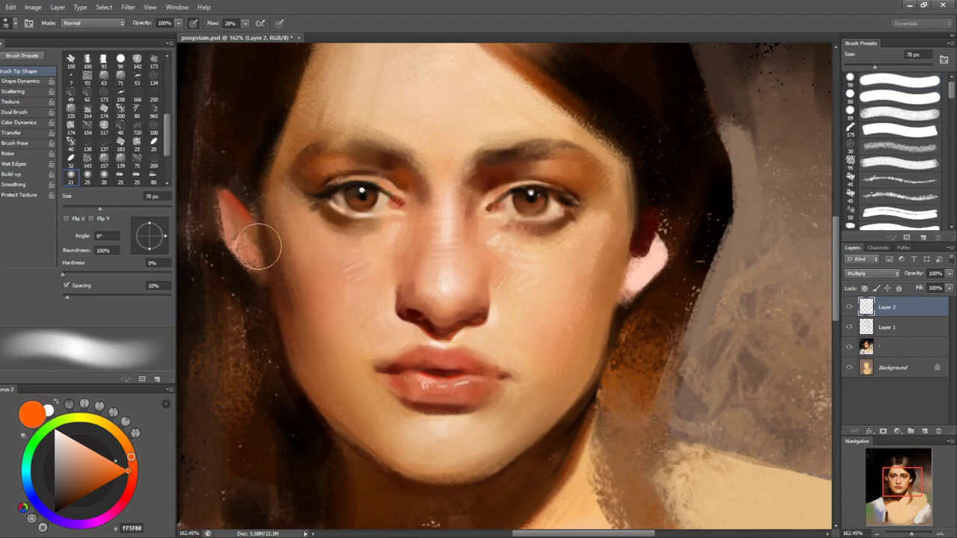
pyautogui.press(']')
pyautogui.press(']')
pyautogui.press(']')
pyautogui.press(']')
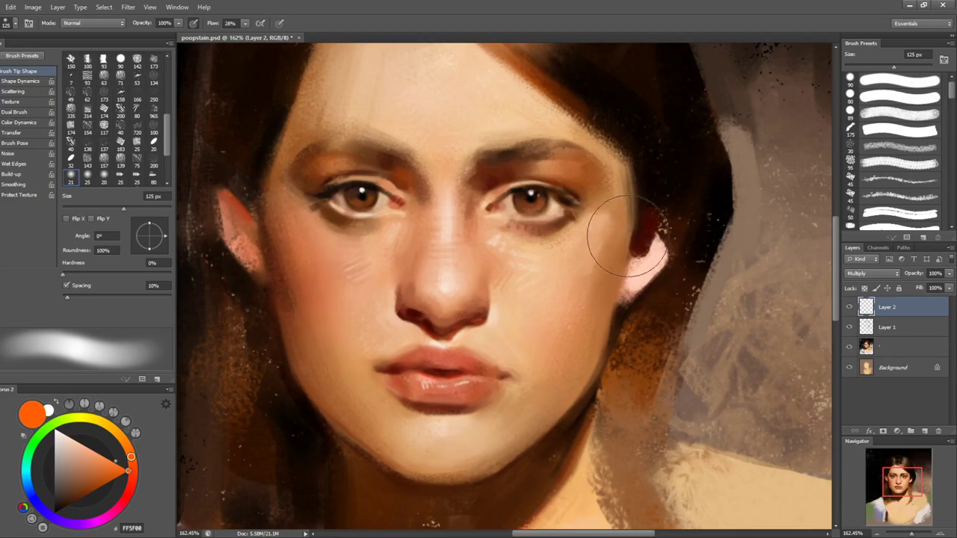
pyautogui.keyDown('alt'); pyautogui.click(587, 291); pyautogui.keyUp('alt')
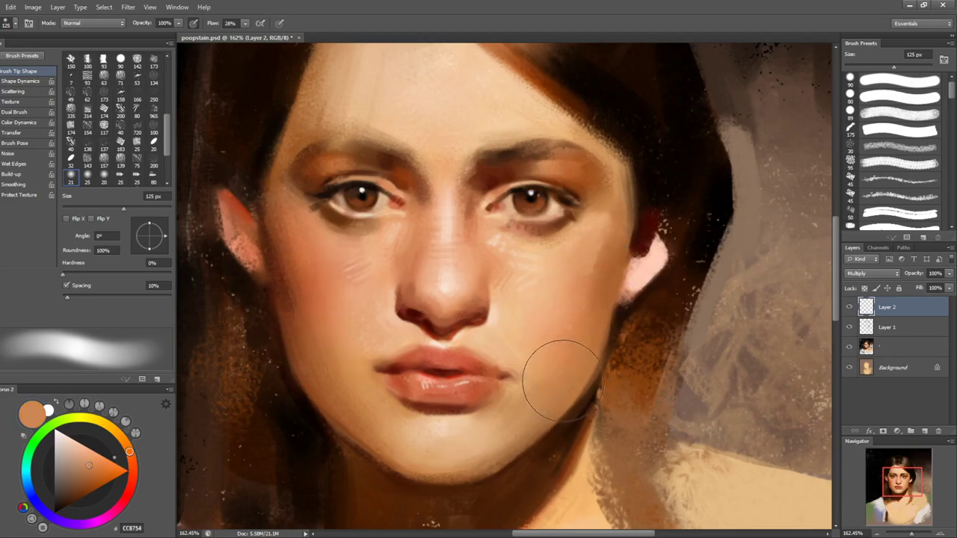
# - Add another new layer in Normal mode and switch to a hard textured brush at 30 px
pyautogui.hotkey('ctrl', 'shift', 'n')
pyautogui.press('Return')
pyautogui.click(877, 94)
pyautogui.press('Tab')
pyautogui.press('Tab')
pyautogui.press('[')
pyautogui.press('[')
pyautogui.press('[')
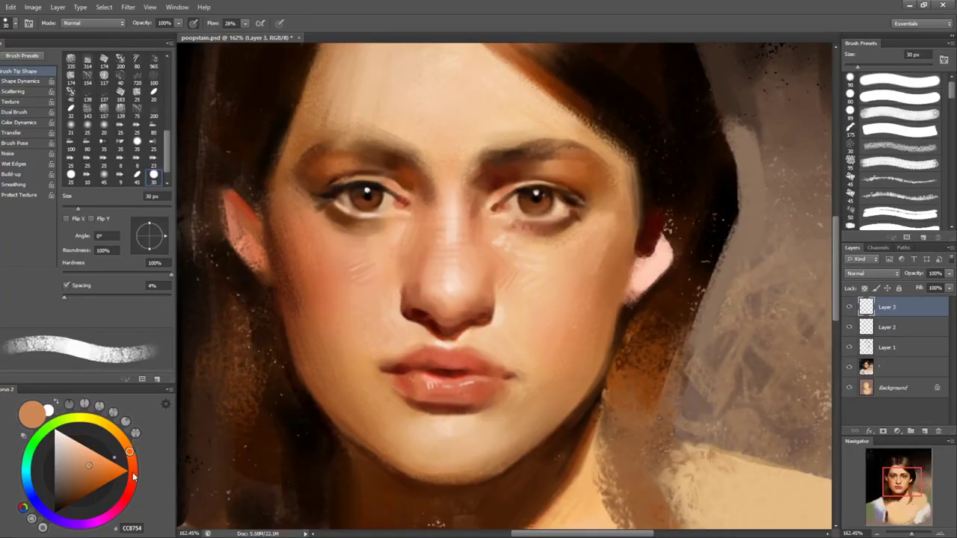
# - Paint bright red into the inner shadow of the right-hand ear, reducing the brush to about 10 px
pyautogui.moveTo(133, 482); pyautogui.dragTo(130, 491)
pyautogui.click(112, 478)
pyautogui.press('[')
pyautogui.press('[')
pyautogui.press('[')
pyautogui.press('[')
pyautogui.press('[')
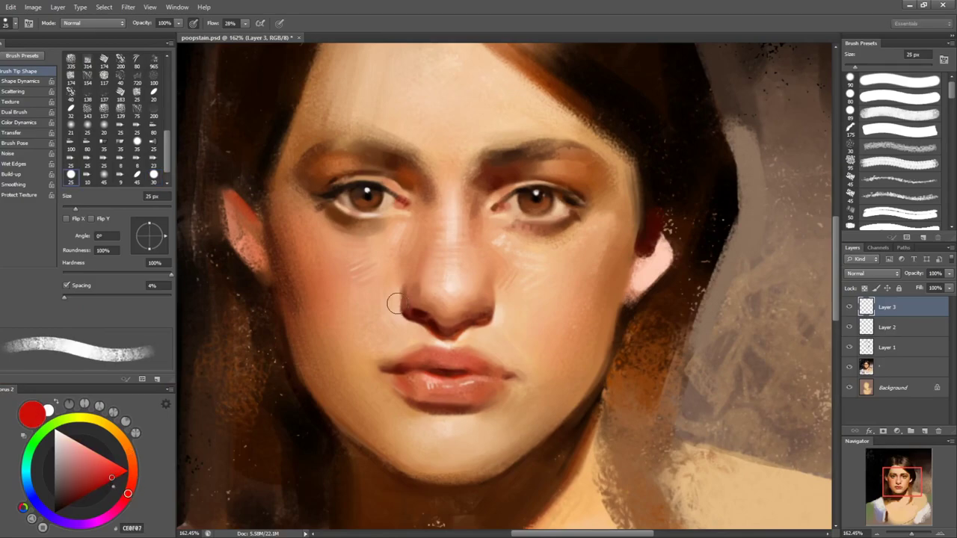
pyautogui.moveTo(641, 261); pyautogui.dragTo(668, 234)
pyautogui.press(']')
pyautogui.press(']')
pyautogui.press(']')
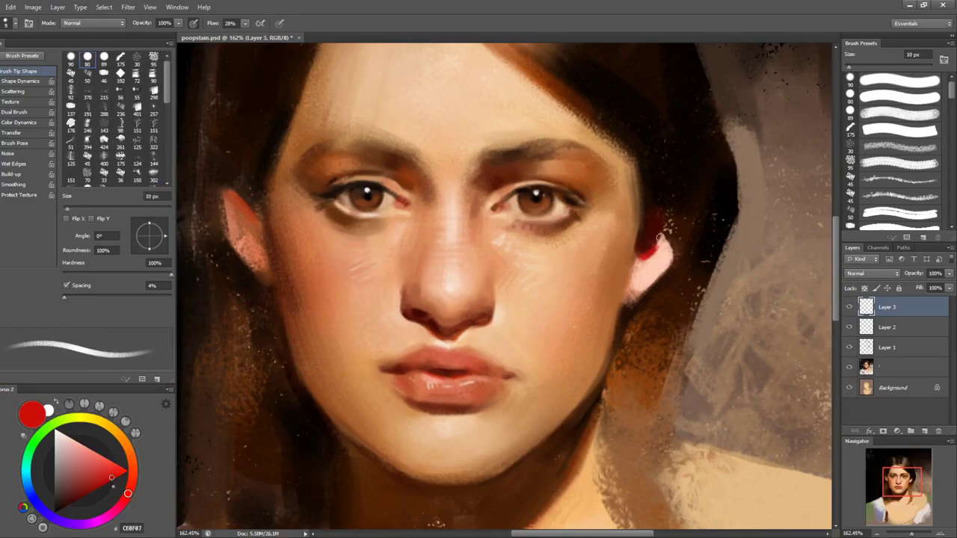
# - Refine the right-hand ear and its lobe with sampled pale peach and muted red, using a 10 px brush
pyautogui.keyDown('alt'); pyautogui.click(648, 245); pyautogui.keyUp('alt')
pyautogui.keyDown('alt'); pyautogui.click(639, 267); pyautogui.keyUp('alt')
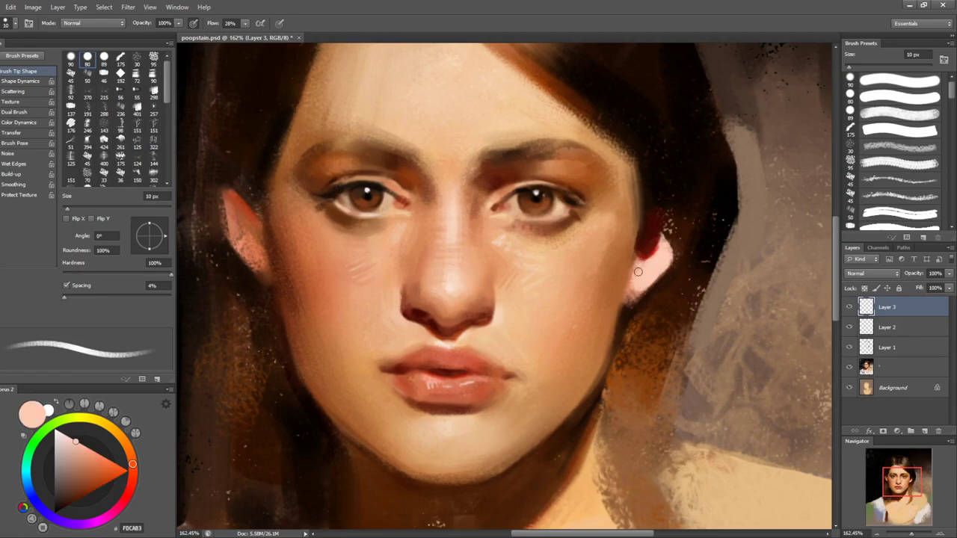
pyautogui.keyDown('alt'); pyautogui.click(651, 254); pyautogui.keyUp('alt')
pyautogui.moveTo(627, 295); pyautogui.dragTo(639, 291)
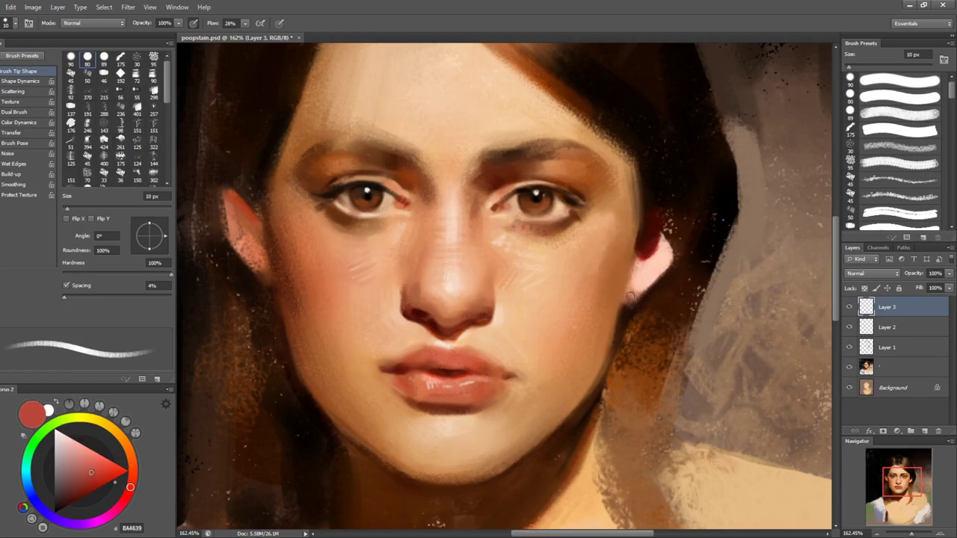
# - Clean up the outer edge and inner shadow of the right-hand ear with sampled dark brown, pale pink and deep red, using a 7 px brush
pyautogui.keyDown('alt'); pyautogui.click(624, 306); pyautogui.keyUp('alt')
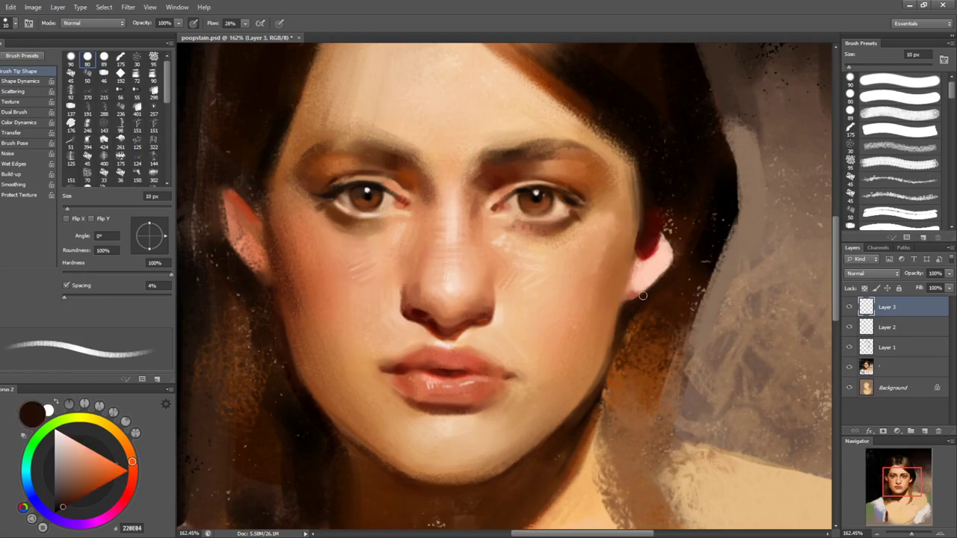
pyautogui.keyDown('alt'); pyautogui.click(668, 252); pyautogui.keyUp('alt')
pyautogui.press('[')
pyautogui.press('[')
pyautogui.press('[')
pyautogui.keyDown('alt'); pyautogui.click(681, 237); pyautogui.keyUp('alt')
pyautogui.keyDown('alt'); pyautogui.click(656, 239); pyautogui.keyUp('alt')
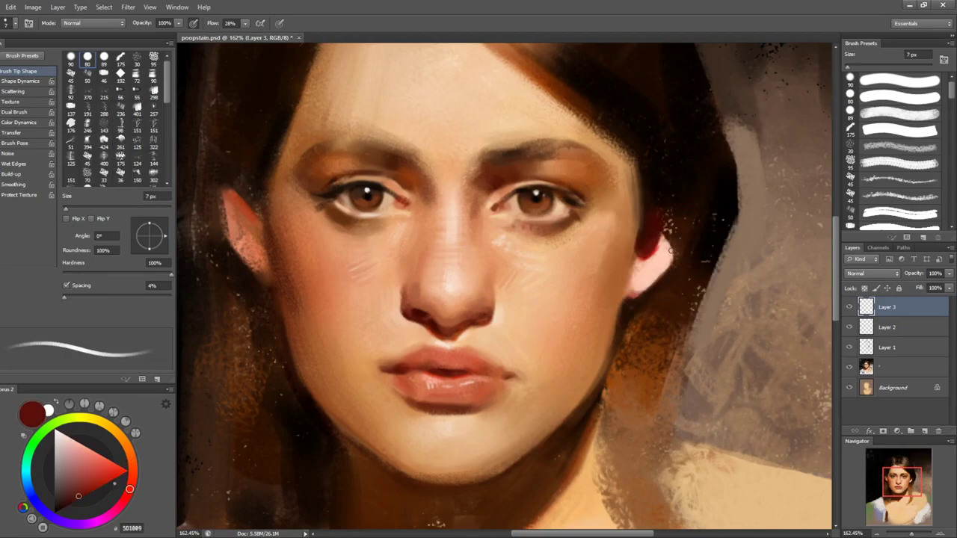
# - Add strokes of sampled dark reddish brown to the dark hair beside the right-hand ear, using a 10 px brush
pyautogui.keyDown('alt'); pyautogui.click(482, 172); pyautogui.keyUp('alt')
pyautogui.press(']')
pyautogui.press(']')
pyautogui.press(']')
pyautogui.keyDown('alt'); pyautogui.click(497, 177); pyautogui.keyUp('alt')
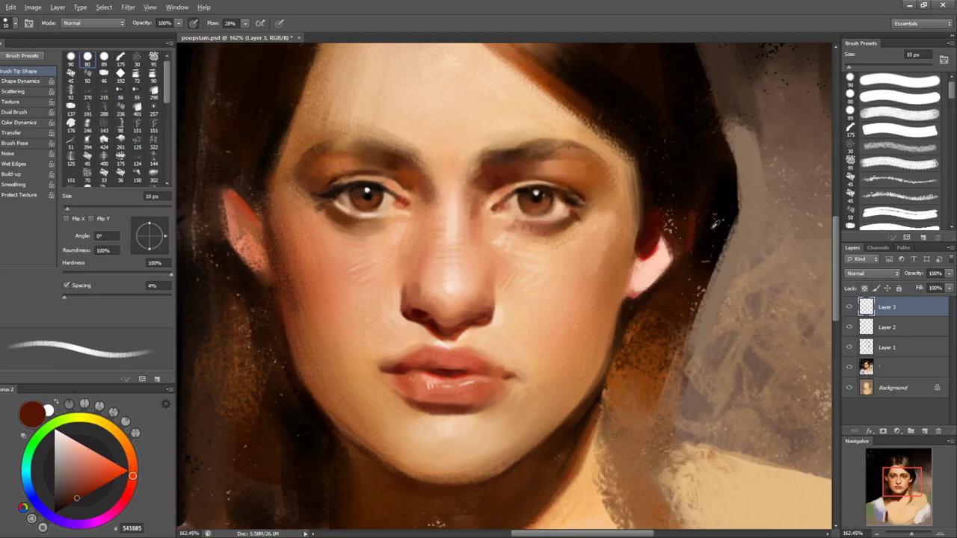
pyautogui.keyDown('alt'); pyautogui.click(699, 230); pyautogui.keyUp('alt')
pyautogui.moveTo(695, 210); pyautogui.dragTo(690, 251)
# - Switch to the textured Mixer Brush, enlarge it, and smear the right-hand hair downward below the ear toward the shoulder
pyautogui.hotkey('shift', 'b')
pyautogui.press(']')
pyautogui.press(']')
pyautogui.press(']')
pyautogui.press(']')
pyautogui.press(']')
pyautogui.press(']')
pyautogui.press(']')
pyautogui.moveTo(660, 439)
pyautogui.mouseDown()
pyautogui.moveTo(662, 297)
pyautogui.moveTo(632, 415)
pyautogui.mouseUp()
pyautogui.press(']')
pyautogui.press(']')
pyautogui.moveTo(622, 296); pyautogui.dragTo(629, 419)
# - Feather the right-hand hair ends over the neck and shoulder with long Mixer Brush strokes, varying the size up to about 90 px
pyautogui.press('[')
pyautogui.press('[')
pyautogui.moveTo(688, 361); pyautogui.dragTo(673, 463)
pyautogui.moveTo(703, 377); pyautogui.dragTo(705, 448)
pyautogui.moveTo(691, 351); pyautogui.dragTo(684, 474)
pyautogui.moveTo(686, 368)
pyautogui.mouseDown()
pyautogui.moveTo(695, 471)
pyautogui.moveTo(679, 449)
pyautogui.mouseUp()
pyautogui.press(']')
pyautogui.press(']')
pyautogui.press(']')
pyautogui.moveTo(692, 385)
pyautogui.mouseDown()
pyautogui.moveTo(680, 482)
pyautogui.moveTo(656, 497)
pyautogui.mouseUp()
pyautogui.moveTo(747, 440); pyautogui.dragTo(729, 330)
pyautogui.press(']')
pyautogui.press(']')
pyautogui.moveTo(692, 303)
pyautogui.mouseDown()
pyautogui.moveTo(624, 397)
pyautogui.moveTo(572, 430)
pyautogui.mouseUp()
pyautogui.moveTo(644, 303)
pyautogui.mouseDown()
pyautogui.moveTo(675, 396)
pyautogui.moveTo(698, 372)
pyautogui.mouseUp()
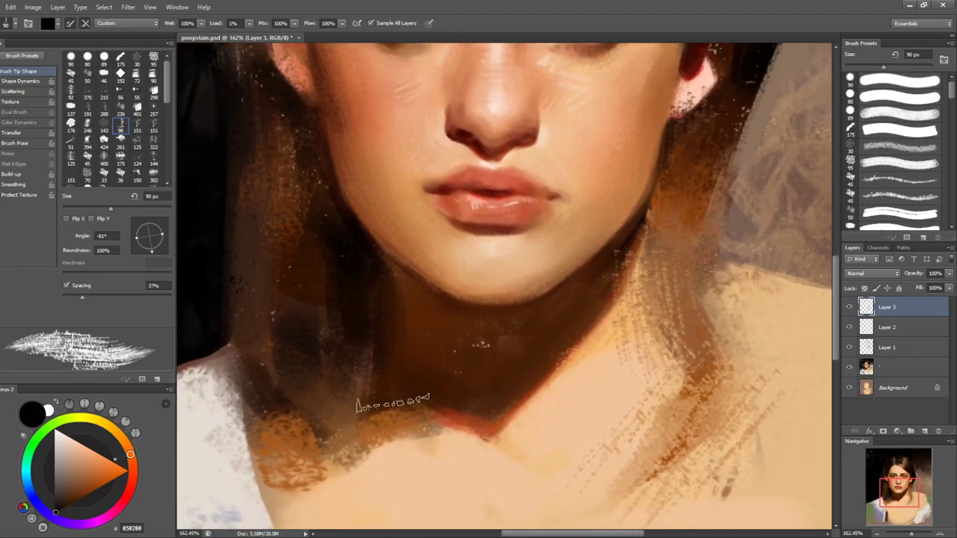
# - Try smearing the left-hand hair ends over the chest and white sleeve with the Mixer Brush at up to 175 px
pyautogui.moveTo(290, 389); pyautogui.dragTo(344, 516)
pyautogui.moveTo(520, 346); pyautogui.dragTo(474, 415)
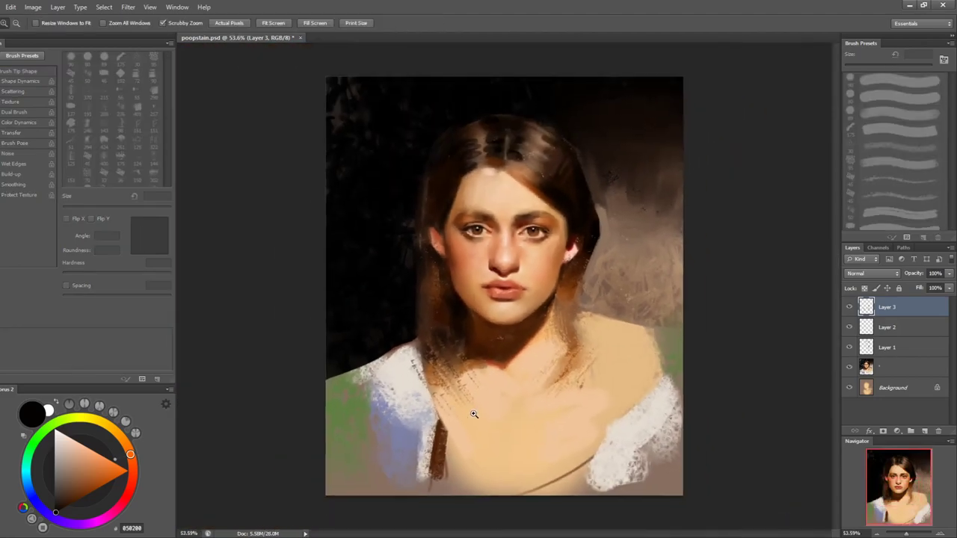
pyautogui.click(473, 414)
pyautogui.press('b')
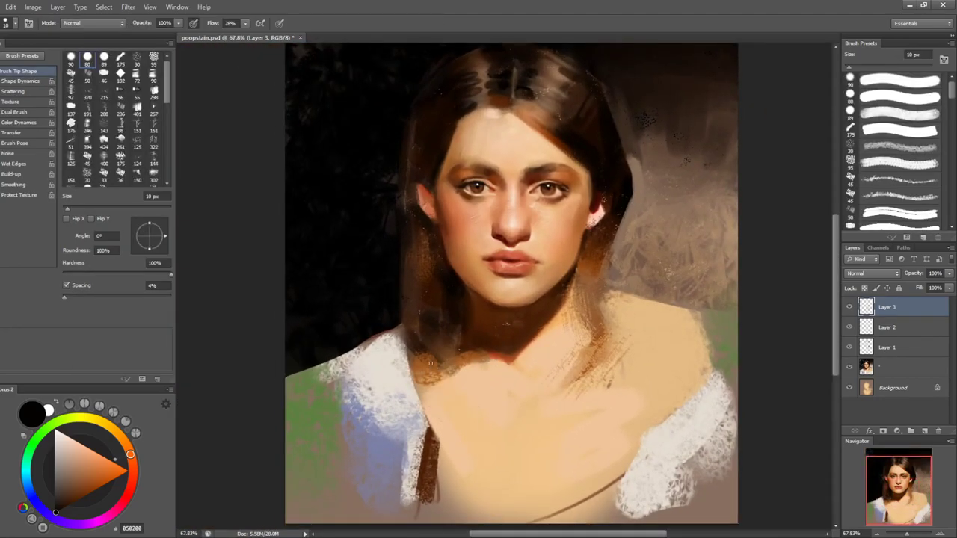
pyautogui.press(']')
pyautogui.press(']')
pyautogui.moveTo(429, 370); pyautogui.dragTo(447, 404)
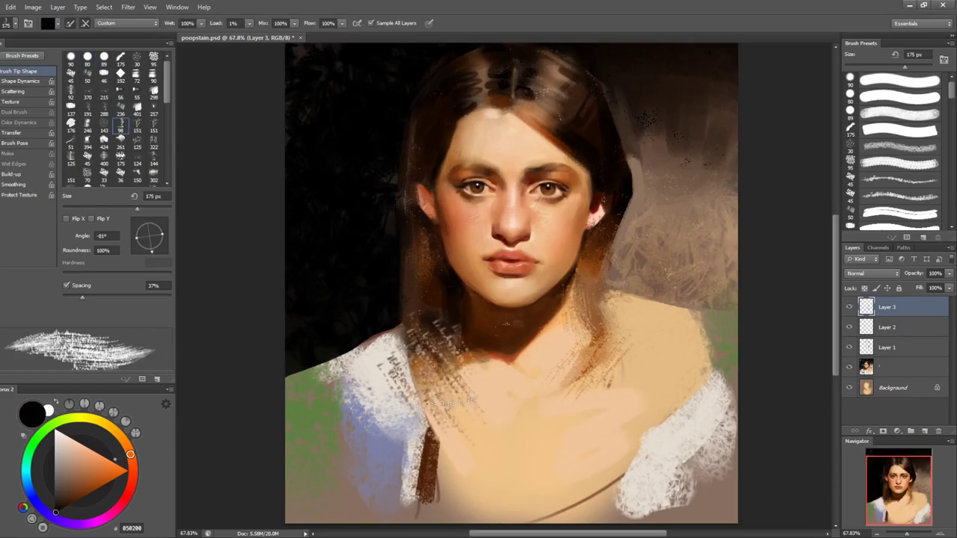
pyautogui.hotkey('ctrl', 'z')
# - Feather the left-hand hair ends softly into the upper chest with a smaller Mixer Brush
pyautogui.press('[')
pyautogui.press('[')
pyautogui.press('[')
pyautogui.press('[')
pyautogui.moveTo(427, 351)
pyautogui.mouseDown()
pyautogui.moveTo(432, 399)
pyautogui.moveTo(421, 359)
pyautogui.moveTo(442, 403)
pyautogui.moveTo(455, 379)
pyautogui.moveTo(443, 388)
pyautogui.moveTo(518, 349)
pyautogui.moveTo(472, 335)
pyautogui.moveTo(488, 347)
pyautogui.moveTo(471, 362)
pyautogui.mouseUp()
pyautogui.press('[')
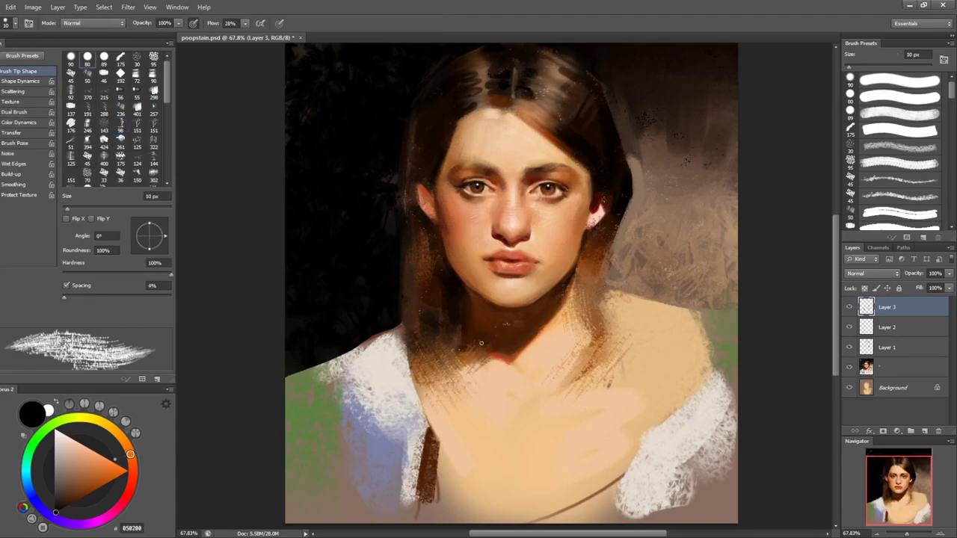
# - Refine the lower edge of the neck shadow beside the left-hand hair with sampled dark brown and light peach, using 15 to 30 px brushes
pyautogui.keyDown('alt'); pyautogui.click(487, 353); pyautogui.keyUp('alt')
pyautogui.press(']')
pyautogui.press(']')
pyautogui.press(']')
pyautogui.press('b')
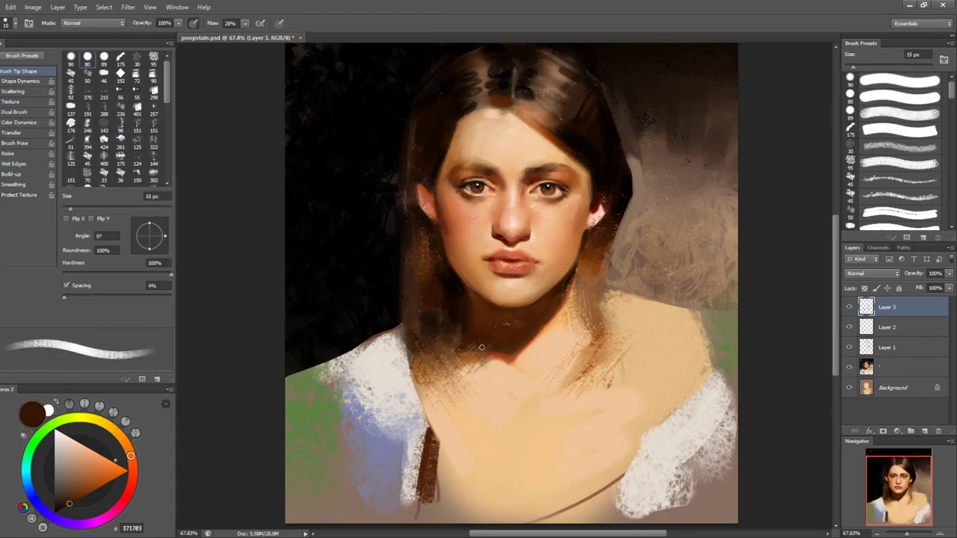
pyautogui.keyDown('alt'); pyautogui.click(452, 369); pyautogui.keyUp('alt')
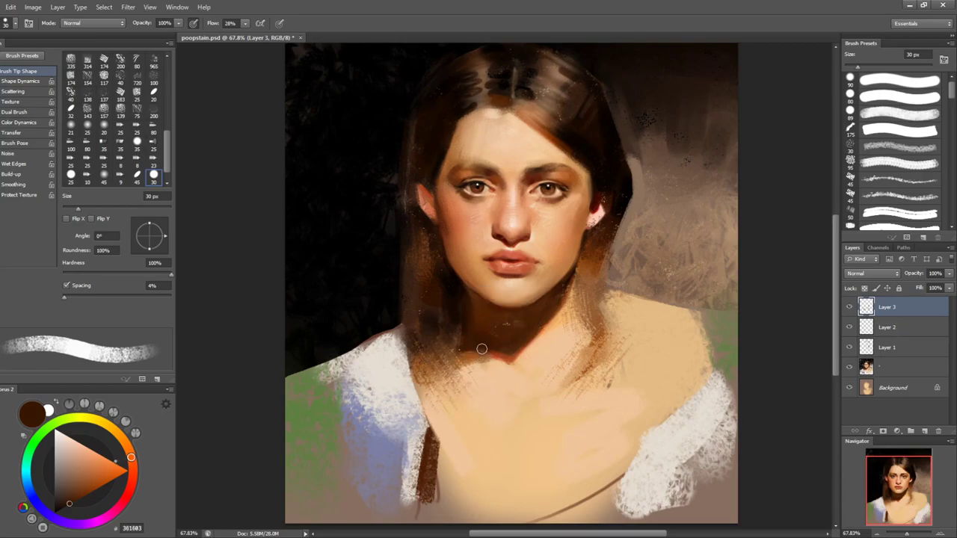
pyautogui.keyDown('alt'); pyautogui.click(479, 367); pyautogui.keyUp('alt')
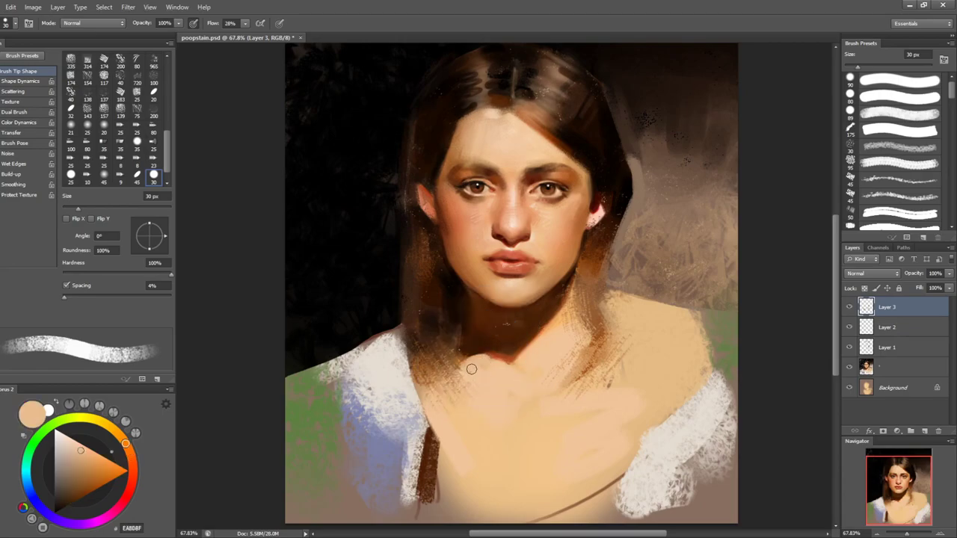
pyautogui.keyDown('alt'); pyautogui.click(553, 327); pyautogui.keyUp('alt')
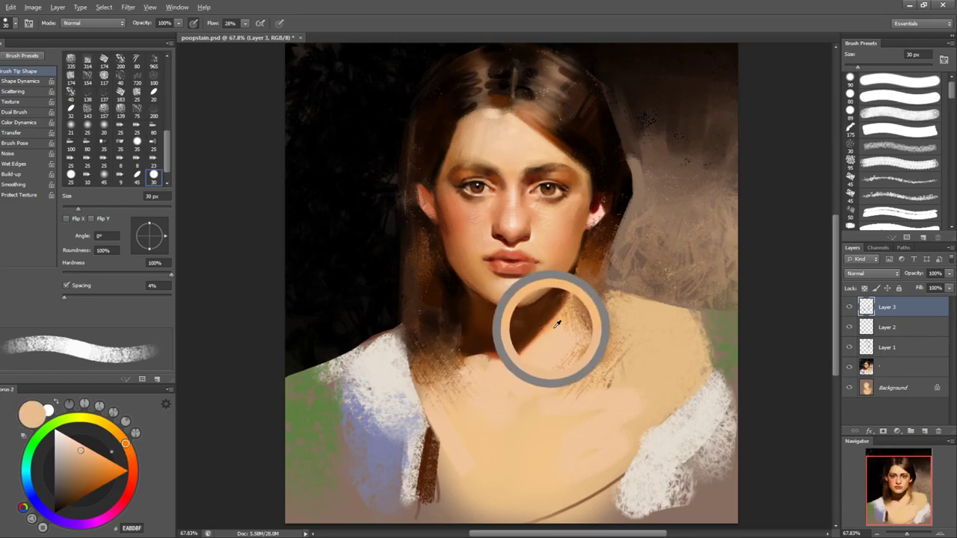
# - Model the collarbone area below the neck shadow with short strokes of sampled orange-tan and peach, using a brush around 15 px
pyautogui.keyDown('alt'); pyautogui.click(479, 363); pyautogui.keyUp('alt')
pyautogui.press('[')
pyautogui.press('[')
pyautogui.press('[')
pyautogui.press('[')
pyautogui.moveTo(489, 363); pyautogui.dragTo(482, 379)
pyautogui.moveTo(499, 366); pyautogui.dragTo(495, 376)
pyautogui.press(']')
pyautogui.keyDown('alt'); pyautogui.click(465, 366); pyautogui.keyUp('alt')
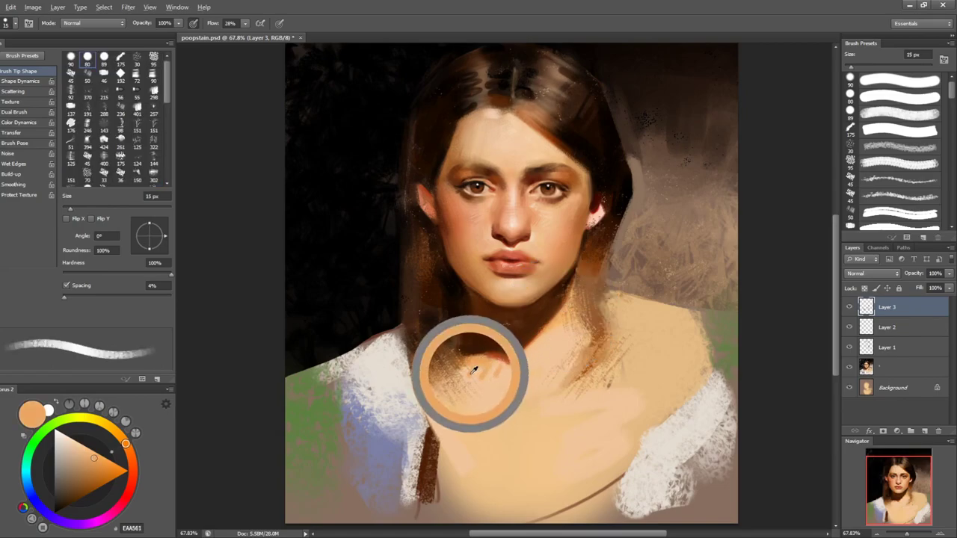
pyautogui.keyDown('alt'); pyautogui.click(495, 366); pyautogui.keyUp('alt')
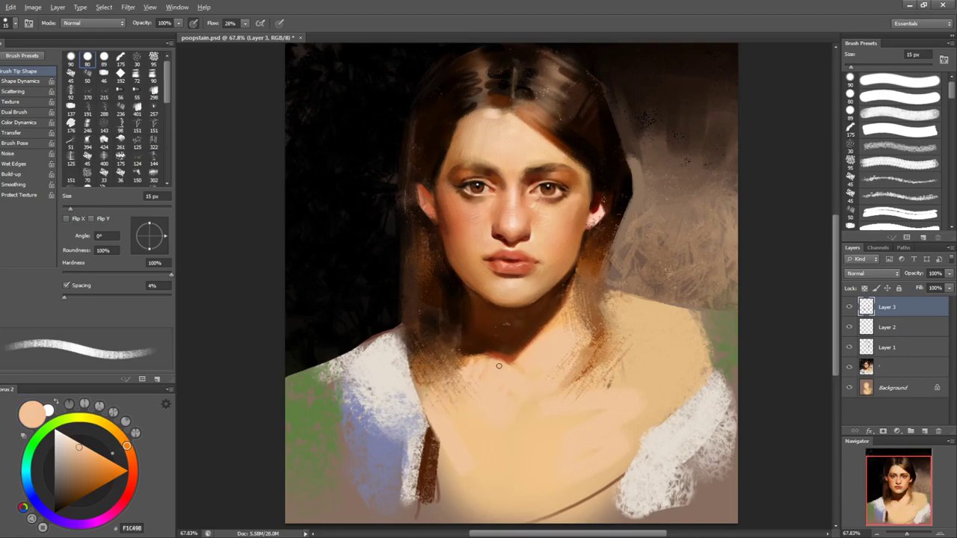
pyautogui.press(']')
pyautogui.press(']')
# - Extend the left-hand hair down over the shoulder and strap with sampled browns, and sample light tan from the chest beside it
pyautogui.keyDown('alt'); pyautogui.click(475, 329); pyautogui.keyUp('alt')
pyautogui.moveTo(406, 350)
pyautogui.mouseDown()
pyautogui.moveTo(415, 380)
pyautogui.moveTo(402, 341)
pyautogui.mouseUp()
pyautogui.press(']')
pyautogui.keyDown('alt'); pyautogui.click(597, 255); pyautogui.keyUp('alt')
pyautogui.press(']')
pyautogui.press(']')
pyautogui.moveTo(408, 353)
pyautogui.mouseDown()
pyautogui.moveTo(446, 420)
pyautogui.moveTo(434, 508)
pyautogui.mouseUp()
pyautogui.keyDown('alt'); pyautogui.click(460, 431); pyautogui.keyUp('alt')
pyautogui.keyDown('alt'); pyautogui.click(444, 444); pyautogui.keyUp('alt')
# - Crop a thin strip off the lower edge of the canvas
pyautogui.press('z')
pyautogui.moveTo(641, 347); pyautogui.dragTo(562, 353)
pyautogui.press('c')
pyautogui.moveTo(504, 405); pyautogui.dragTo(504, 395)
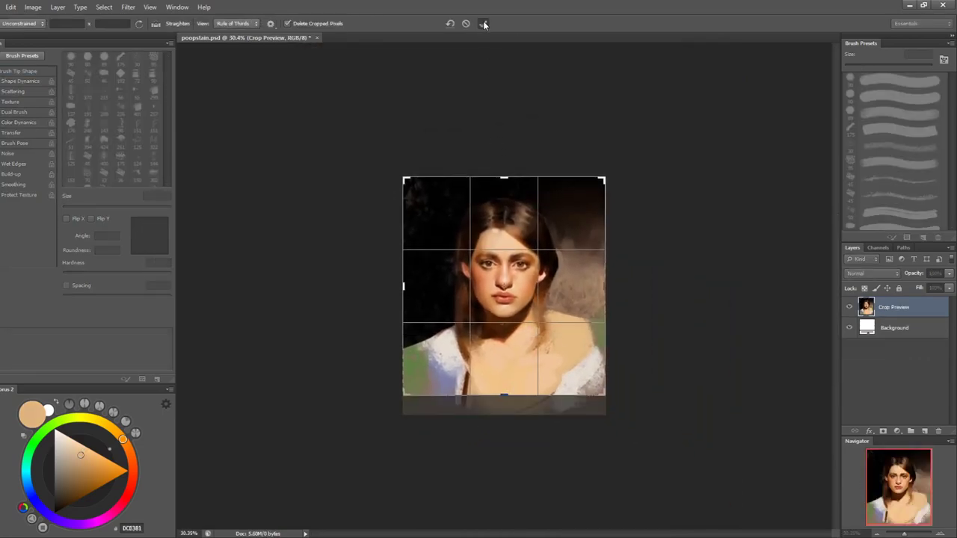
pyautogui.click(483, 25)
# - Tighten the left-hand edge of the nose beside the nostril with sampled light peach, using an 8 px brush
pyautogui.press('z')
pyautogui.moveTo(520, 259); pyautogui.dragTo(612, 206)
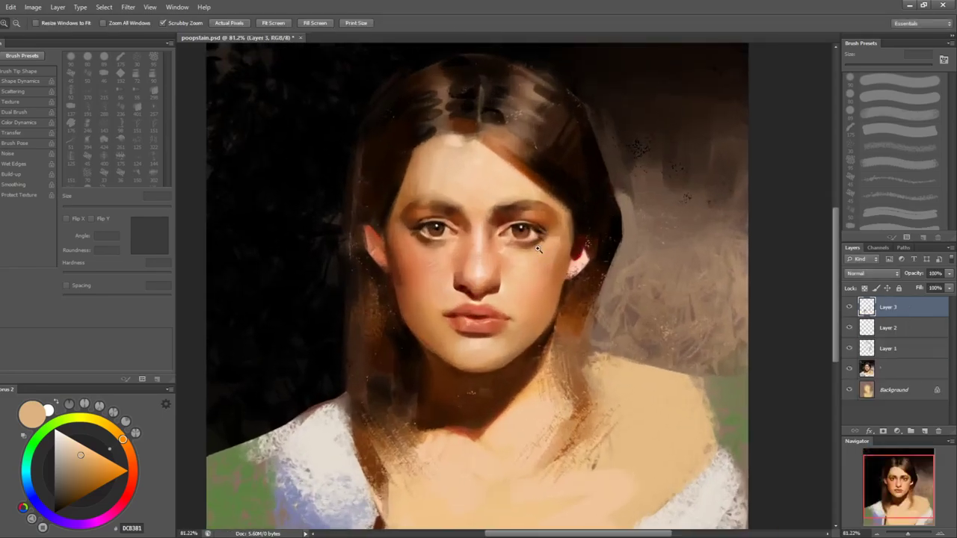
pyautogui.moveTo(537, 246); pyautogui.dragTo(553, 245)
pyautogui.press('b')
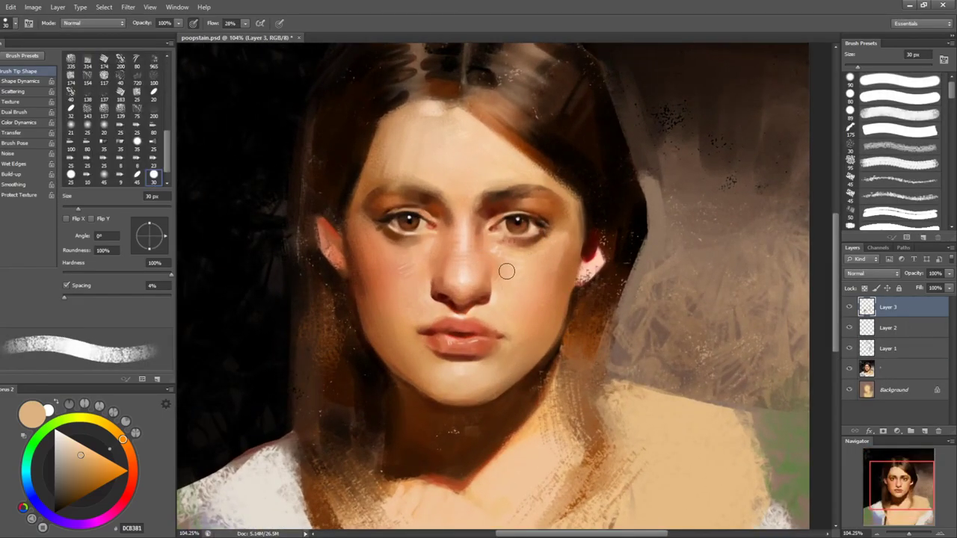
pyautogui.press('z')
pyautogui.moveTo(493, 255); pyautogui.dragTo(503, 247)
pyautogui.press('b')
pyautogui.press('[')
pyautogui.press('[')
pyautogui.press('[')
pyautogui.press('[')
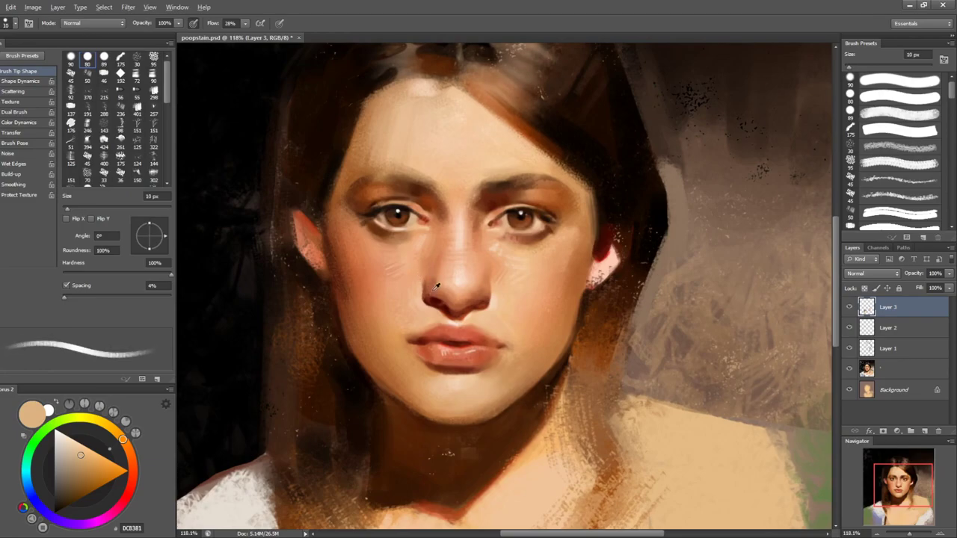
pyautogui.keyDown('alt'); pyautogui.click(422, 286); pyautogui.keyUp('alt')
pyautogui.press('[')
pyautogui.press('[')
pyautogui.moveTo(424, 299); pyautogui.dragTo(424, 284)
pyautogui.press(']')
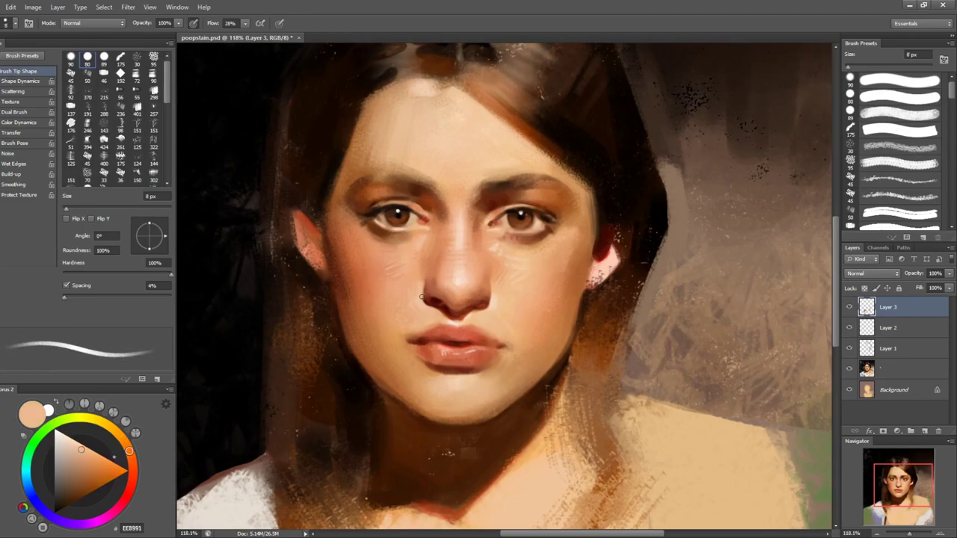
# - Check the portrait flipped, and refine the skin around the right-hand nostril with sampled pale peach, using 8 to 10 px brushes
pyautogui.hotkey('ctrl', 'shift', 'h')
pyautogui.hotkey('ctrl', 'shift', 'h')
pyautogui.keyDown('alt'); pyautogui.click(495, 299); pyautogui.keyUp('alt')
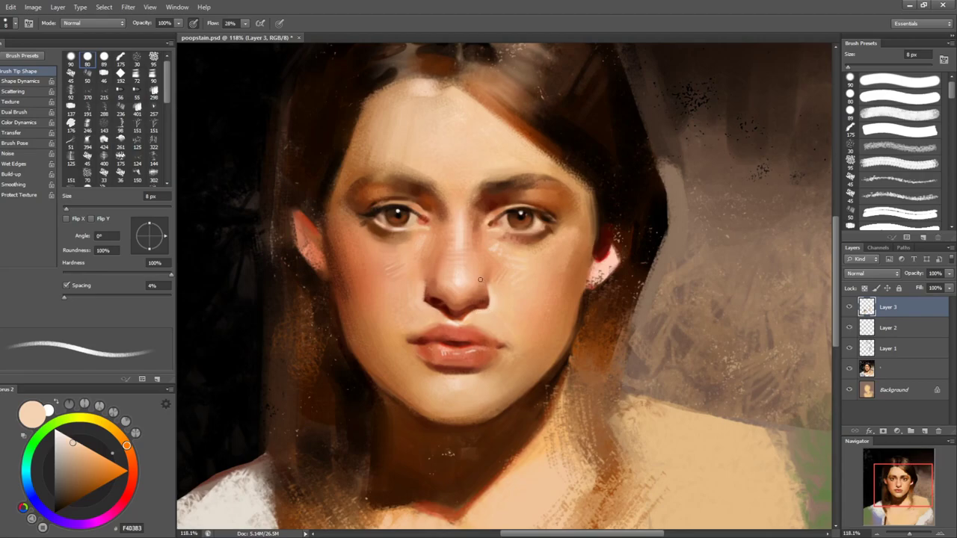
pyautogui.keyDown('alt'); pyautogui.click(489, 313); pyautogui.keyUp('alt')
pyautogui.press(']')
pyautogui.press(']')
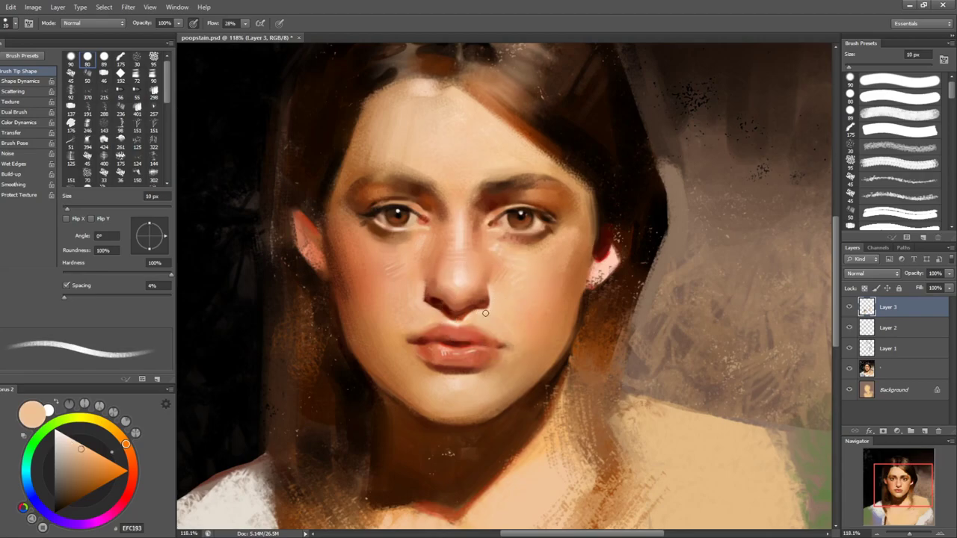
pyautogui.keyDown('alt'); pyautogui.click(535, 225); pyautogui.keyUp('alt')
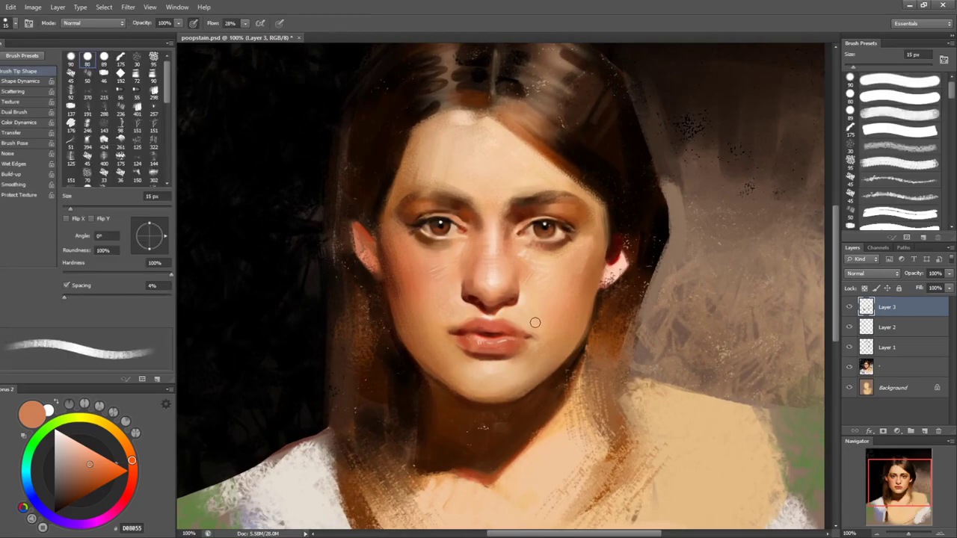
# - Deepen the shadow under the right-hand jawline with sampled near-black and dark brown, using a brush of up to 25 px
pyautogui.press(']')
pyautogui.press(']')
pyautogui.keyDown('alt'); pyautogui.click(578, 359); pyautogui.keyUp('alt')
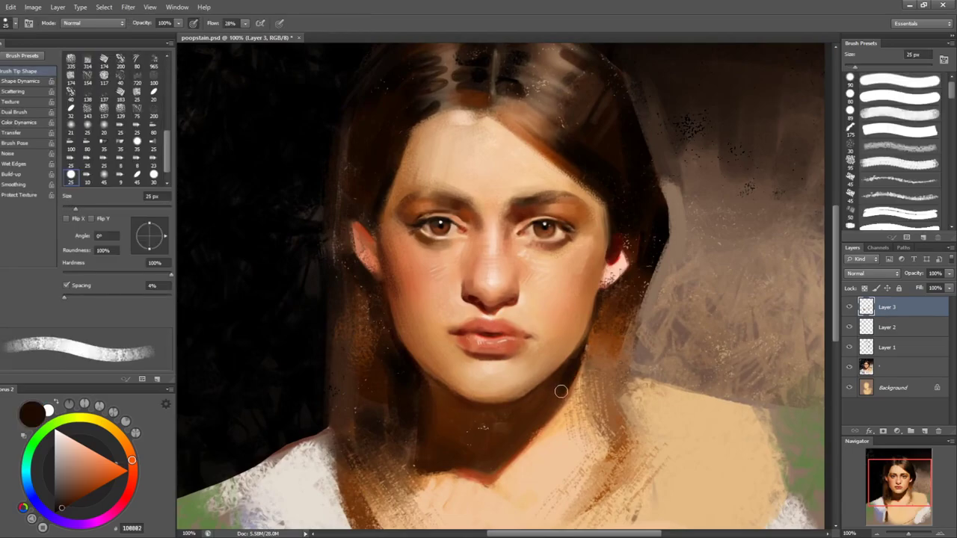
pyautogui.press('[')
pyautogui.press('[')
pyautogui.moveTo(576, 361); pyautogui.dragTo(559, 395)
pyautogui.press(']')
pyautogui.press(']')
pyautogui.keyDown('alt'); pyautogui.click(549, 400); pyautogui.keyUp('alt')
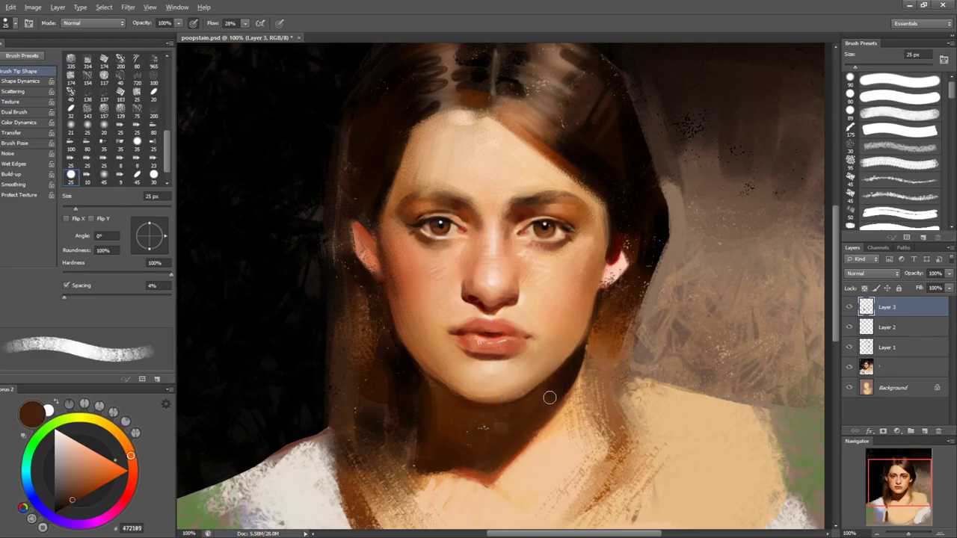
pyautogui.keyDown('alt'); pyautogui.click(551, 399); pyautogui.keyUp('alt')
# - Paint over the light speckles in the shadowed neck with sampled dark brown, using a 10 px brush
pyautogui.press(',')
pyautogui.press('[')
pyautogui.keyDown('alt'); pyautogui.click(492, 437); pyautogui.keyUp('alt')
pyautogui.moveTo(488, 429); pyautogui.dragTo(466, 431)
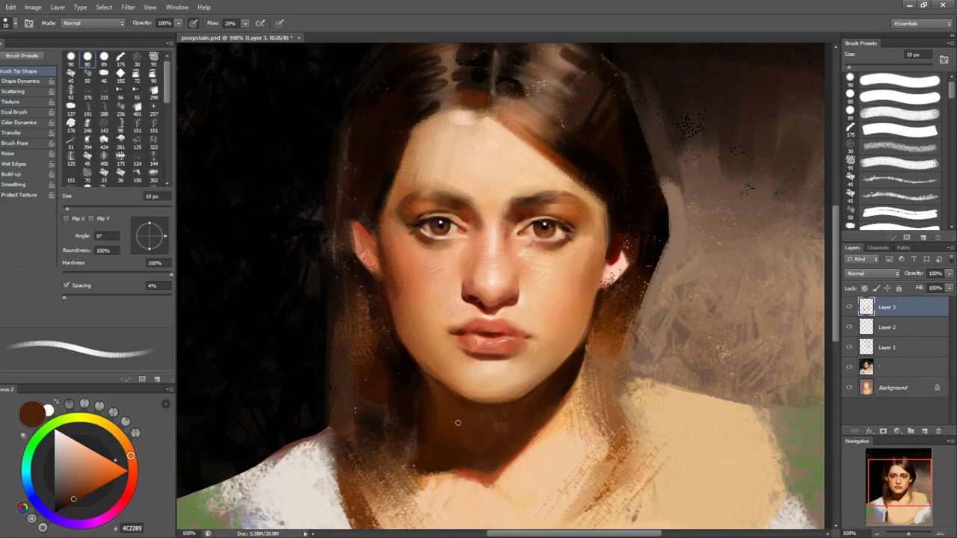
pyautogui.press(']')
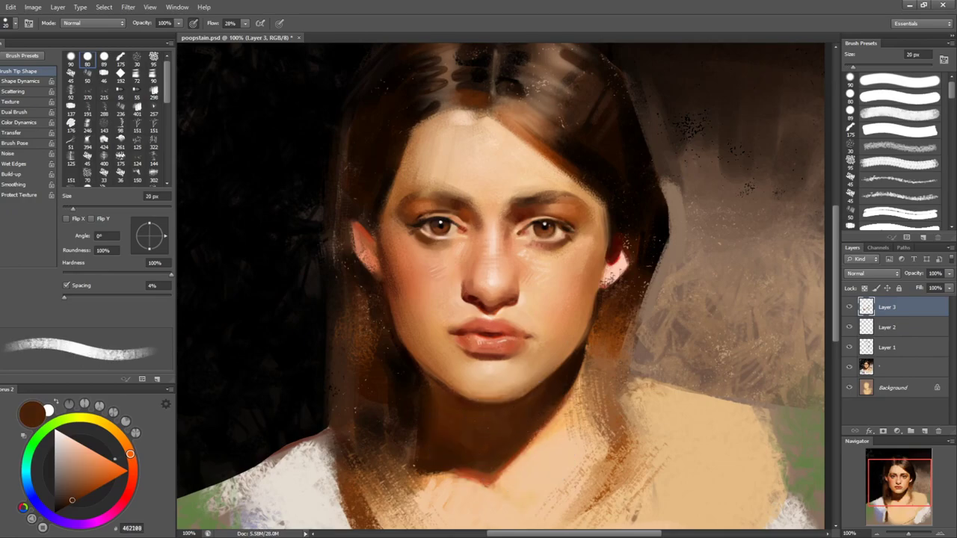
# - Soften the edge between the neck shadow and lit skin with sampled reddish browns, varying the brush from 9 to 30 px
pyautogui.keyDown('alt'); pyautogui.click(493, 465); pyautogui.keyUp('alt')
pyautogui.press('[')
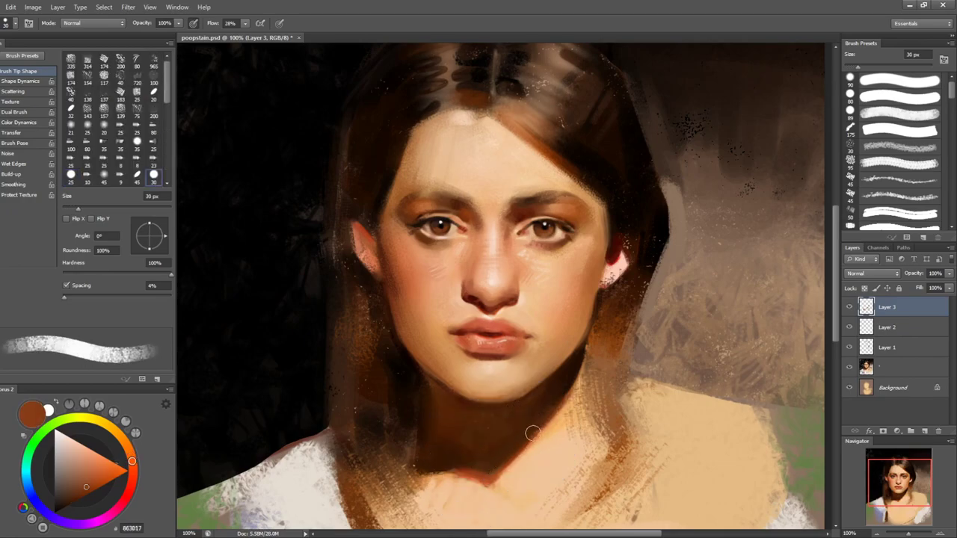
pyautogui.keyDown('alt'); pyautogui.click(524, 437); pyautogui.keyUp('alt')
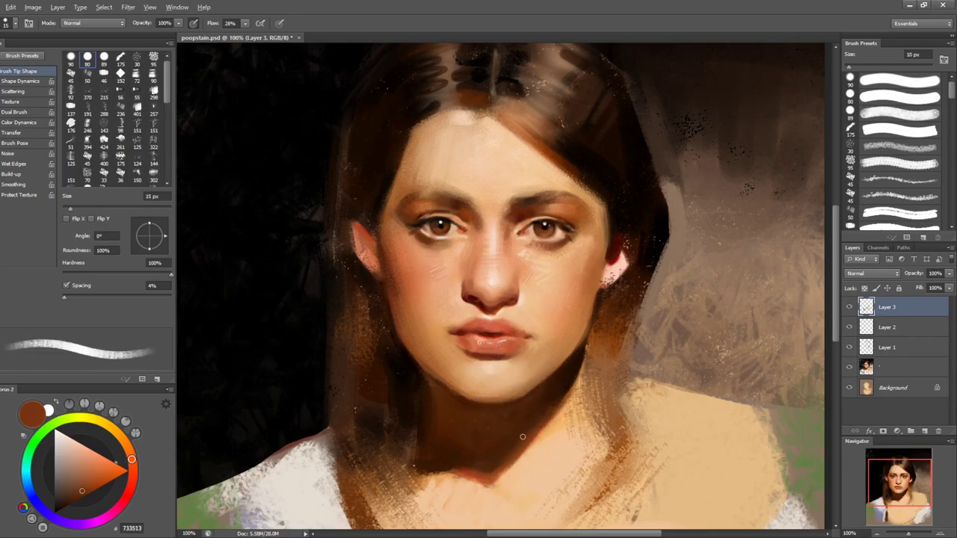
pyautogui.press('[')
pyautogui.press('[')
pyautogui.keyDown('alt'); pyautogui.click(492, 445); pyautogui.keyUp('alt')
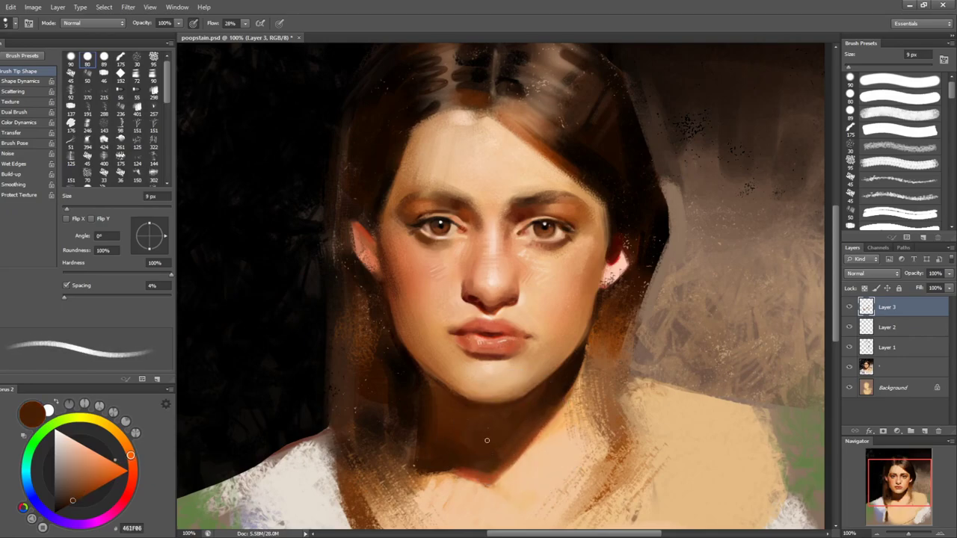
pyautogui.press(']')
pyautogui.press(']')
pyautogui.press(']')
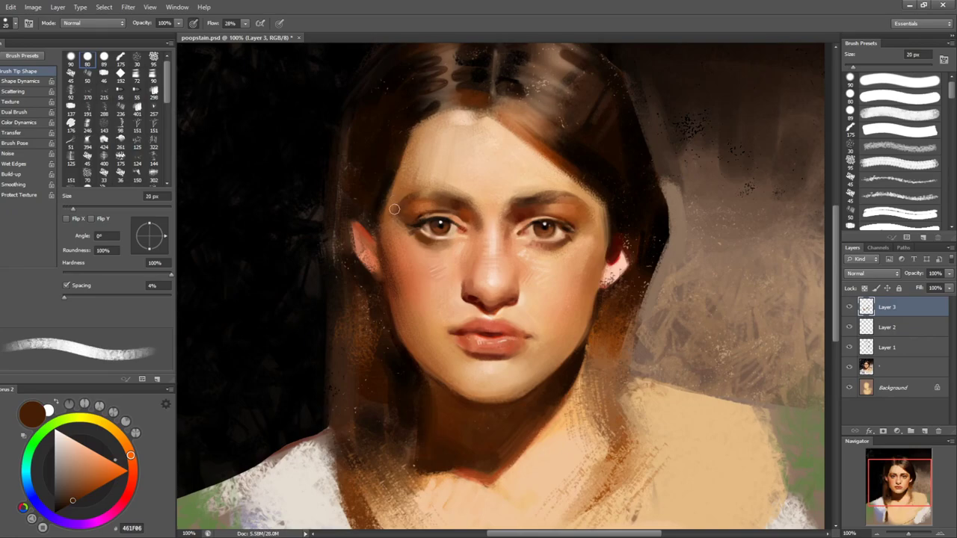
# - Refine the hairline at the left-hand temple and forehead with sampled orange-brown, near-black and dark brown, using 9 to 15 px brushes
pyautogui.press('[')
pyautogui.press('[')
pyautogui.keyDown('alt'); pyautogui.click(394, 195); pyautogui.keyUp('alt')
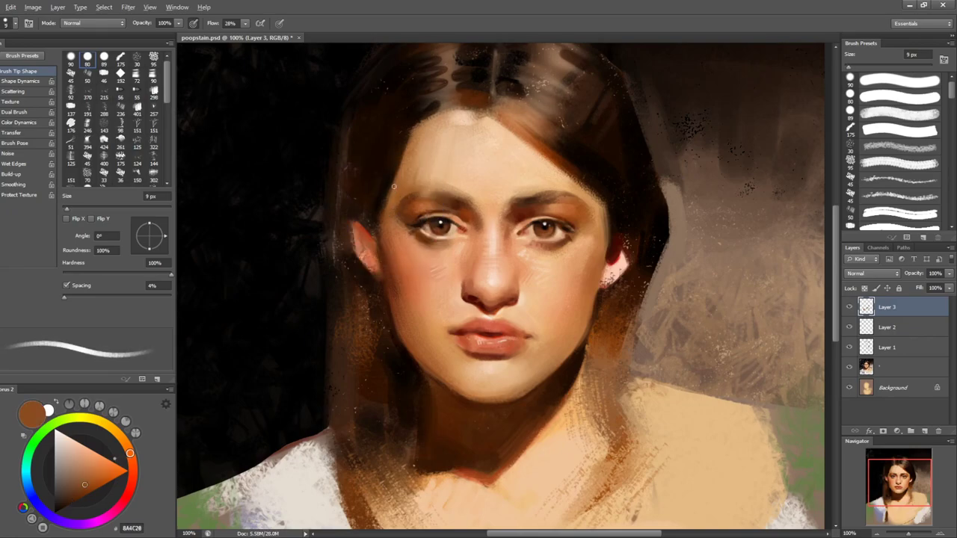
pyautogui.press(']')
pyautogui.keyDown('alt'); pyautogui.click(378, 205); pyautogui.keyUp('alt')
pyautogui.moveTo(421, 151); pyautogui.dragTo(392, 212)
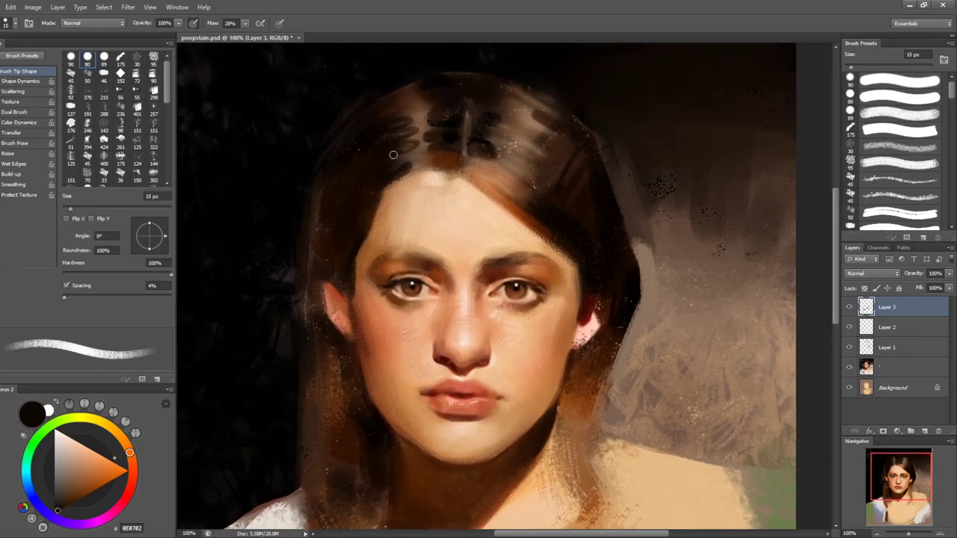
pyautogui.keyDown('alt'); pyautogui.click(377, 201); pyautogui.keyUp('alt')
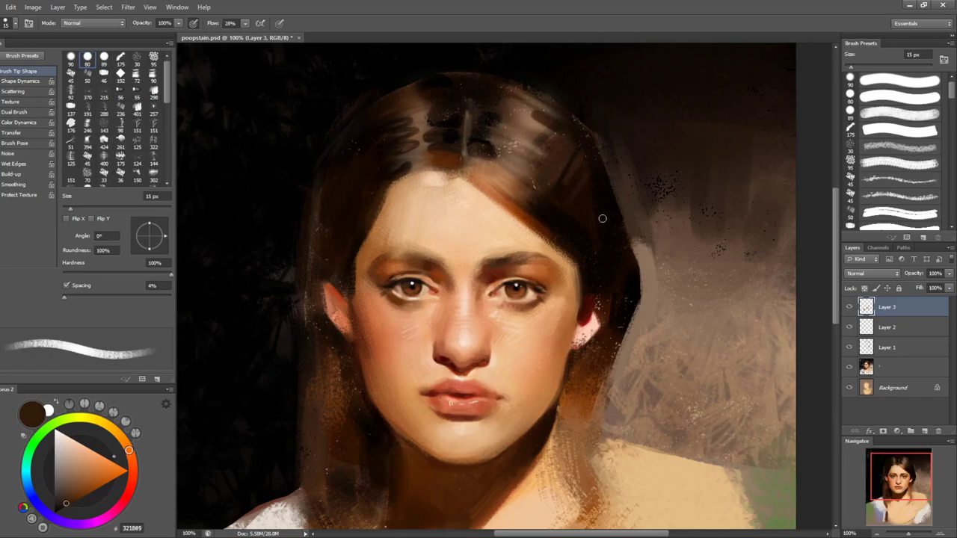
# - Touch up the skin along the hairline at the right-hand temple with a sampled orange-brown, using a 20 px brush
pyautogui.press('[')
pyautogui.press('[')
pyautogui.keyDown('alt'); pyautogui.click(575, 271); pyautogui.keyUp('alt')
pyautogui.press(']')
pyautogui.press(']')
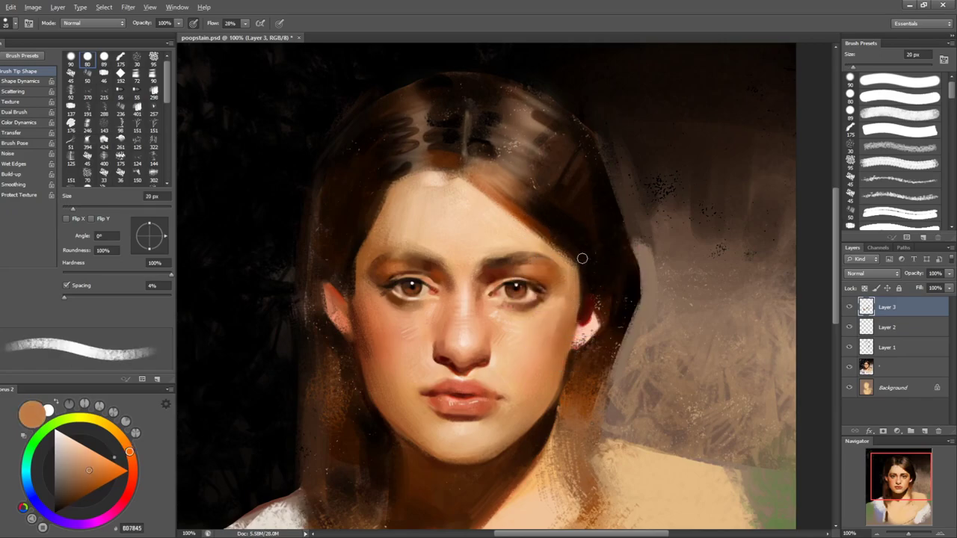
# - Trim the bulge in the hair's right-hand outer edge with a sampled grey-brown background tone
pyautogui.keyDown('alt'); pyautogui.click(573, 199); pyautogui.keyUp('alt')
pyautogui.keyDown('alt'); pyautogui.click(643, 267); pyautogui.keyUp('alt')
pyautogui.moveTo(638, 242); pyautogui.dragTo(638, 306)
pyautogui.hotkey('ctrl', 'z')
pyautogui.moveTo(638, 246); pyautogui.dragTo(635, 316)
# - Cover the light strip beside the hair's right-hand edge with a sampled dark grey-brown, using a larger brush
pyautogui.press(']')
pyautogui.press(']')
pyautogui.keyDown('alt'); pyautogui.click(619, 205); pyautogui.keyUp('alt')
pyautogui.press(']')
pyautogui.press(']')
pyautogui.moveTo(642, 228); pyautogui.dragTo(649, 269)
pyautogui.moveTo(649, 280); pyautogui.dragTo(648, 296)
pyautogui.hotkey('ctrl', 'z')
# - Blend the hair's right-hand outer edge into the background with downward Mixer Brush strokes at up to 45 px
pyautogui.press('r')
pyautogui.hotkey('shift', 'b')
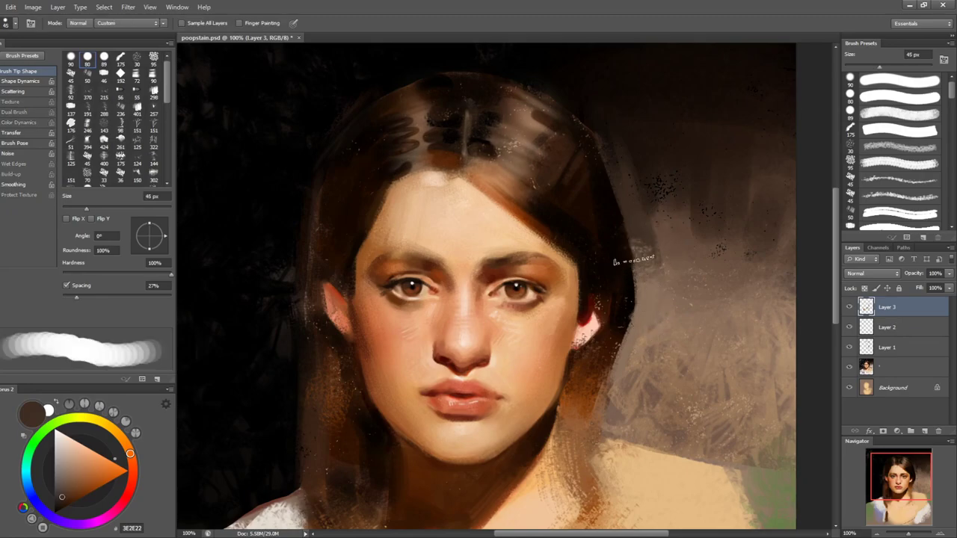
pyautogui.moveTo(625, 198); pyautogui.dragTo(633, 316)
pyautogui.press('[')
pyautogui.press('[')
pyautogui.press('[')
pyautogui.press('[')
pyautogui.press('[')
pyautogui.press('[')
pyautogui.press('[')
pyautogui.hotkey('ctrl', 'z')
pyautogui.moveTo(617, 211); pyautogui.dragTo(634, 306)
pyautogui.press(']')
pyautogui.press(']')
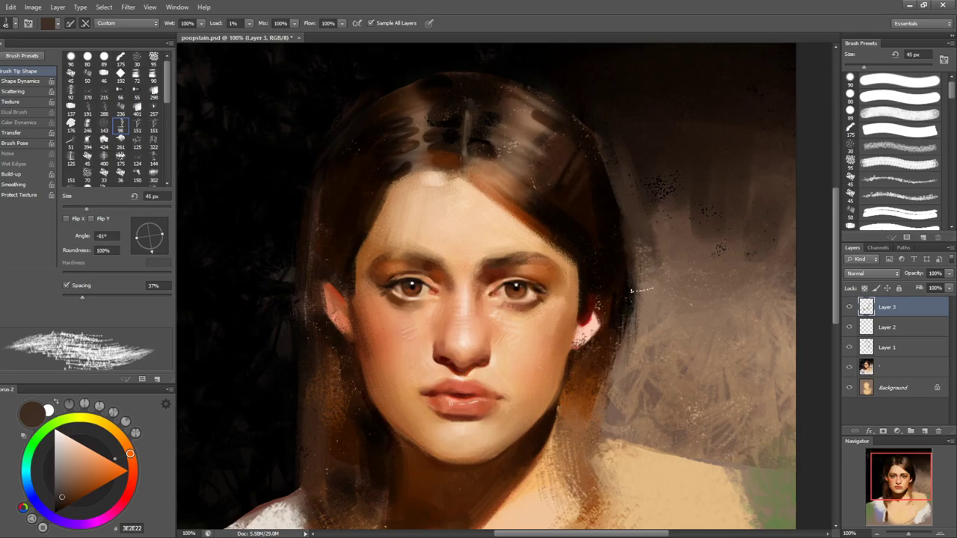
# - Touch up the hair beside and below the right-hand ear with browns sampled along its outer edge
pyautogui.hotkey('shift', 'b')
pyautogui.keyDown('alt'); pyautogui.click(623, 325); pyautogui.keyUp('alt')
pyautogui.keyDown('alt'); pyautogui.click(620, 364); pyautogui.keyUp('alt')
pyautogui.keyDown('alt'); pyautogui.click(595, 403); pyautogui.keyUp('alt')
# - Darken the hair's upper right-hand contour with sampled near-black browns, using a 25 px brush
pyautogui.keyDown('alt'); pyautogui.click(615, 217); pyautogui.keyUp('alt')
pyautogui.press('[')
pyautogui.press('[')
pyautogui.keyDown('alt'); pyautogui.click(609, 171); pyautogui.keyUp('alt')
pyautogui.moveTo(589, 134); pyautogui.dragTo(613, 214)
pyautogui.keyDown('alt'); pyautogui.click(595, 149); pyautogui.keyUp('alt')
pyautogui.keyDown('alt'); pyautogui.click(600, 172); pyautogui.keyUp('alt')
pyautogui.keyDown('alt'); pyautogui.click(602, 183); pyautogui.keyUp('alt')
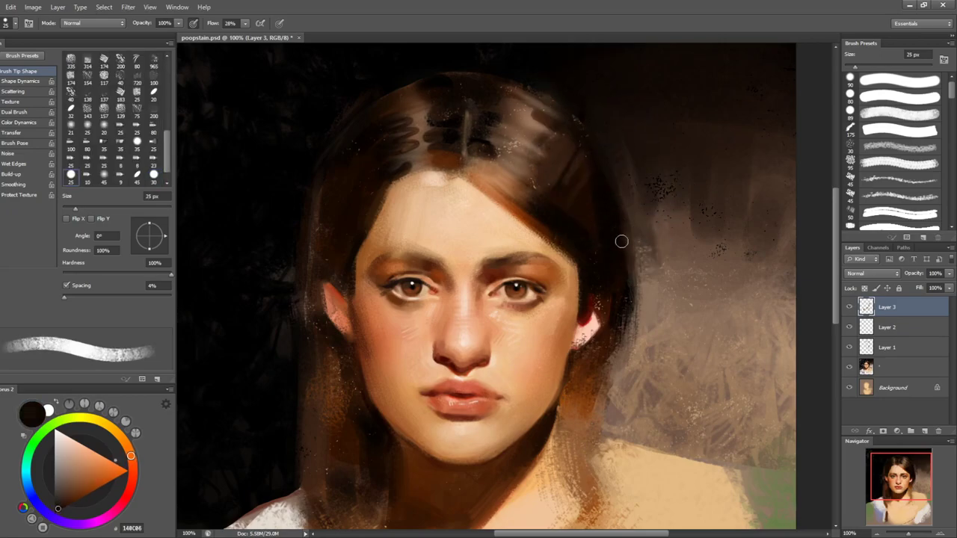
pyautogui.press('.')
pyautogui.keyDown('alt'); pyautogui.click(664, 241); pyautogui.keyUp('alt')
pyautogui.hotkey('ctrl', 'shift', 'h')
pyautogui.hotkey('ctrl', 'shift', 'h')
pyautogui.hotkey('ctrl', 'alt', 'z')
pyautogui.hotkey('ctrl', 'alt', 'z')
pyautogui.hotkey('ctrl', 'alt', 'z')
# - Touch up the upper part of the left-hand ear with a sampled ear color and a reduced brush
pyautogui.press('[')
pyautogui.press('[')
pyautogui.press('[')
pyautogui.press('[')
pyautogui.press('[')
pyautogui.press('[')
pyautogui.keyDown('alt'); pyautogui.click(337, 285); pyautogui.keyUp('alt')
pyautogui.press('[')
pyautogui.press('[')
pyautogui.press('[')
# - Reshape the top edge of the left-hand ear with small strokes of sampled dark hair and ear colors
pyautogui.keyDown('alt'); pyautogui.click(334, 275); pyautogui.keyUp('alt')
pyautogui.press(']')
pyautogui.press(']')
pyautogui.keyDown('alt'); pyautogui.click(342, 268); pyautogui.keyUp('alt')
pyautogui.press(']')
pyautogui.moveTo(327, 283)
pyautogui.mouseDown()
pyautogui.moveTo(343, 300)
pyautogui.moveTo(341, 292)
pyautogui.mouseUp()
pyautogui.keyDown('alt'); pyautogui.click(344, 300); pyautogui.keyUp('alt')
pyautogui.keyDown('alt'); pyautogui.click(341, 278); pyautogui.keyUp('alt')
pyautogui.keyDown('alt'); pyautogui.click(338, 295); pyautogui.keyUp('alt')
# - Smooth the hair along the left-hand side with sampled near-black brown and brown, using 9 to 35 px brushes
pyautogui.keyDown('alt'); pyautogui.click(319, 217); pyautogui.keyUp('alt')
pyautogui.press(']')
pyautogui.press(']')
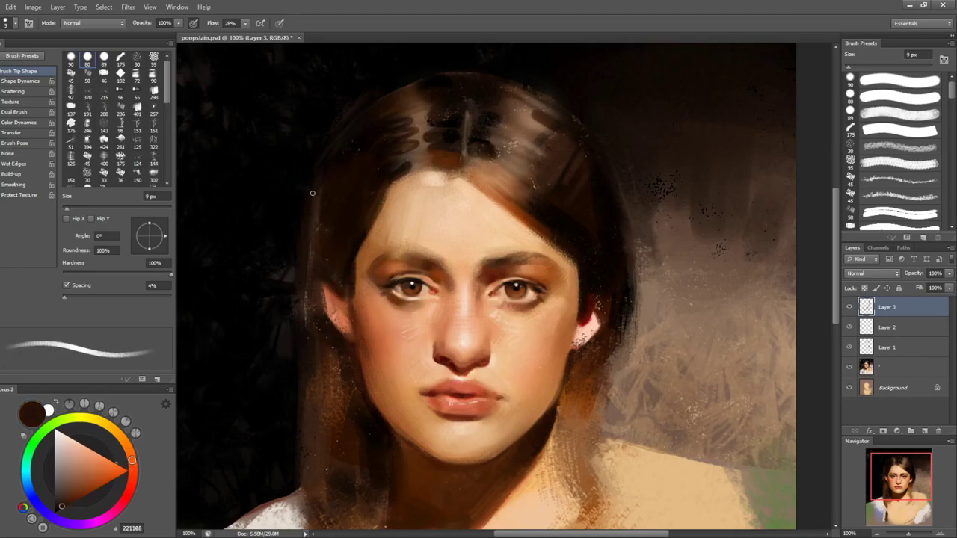
pyautogui.press(']')
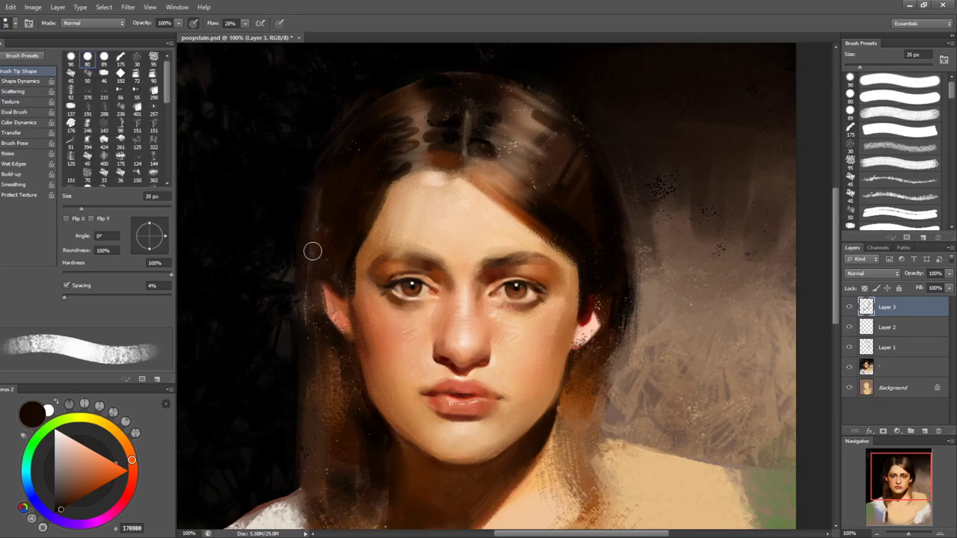
pyautogui.keyDown('alt'); pyautogui.click(316, 344); pyautogui.keyUp('alt')
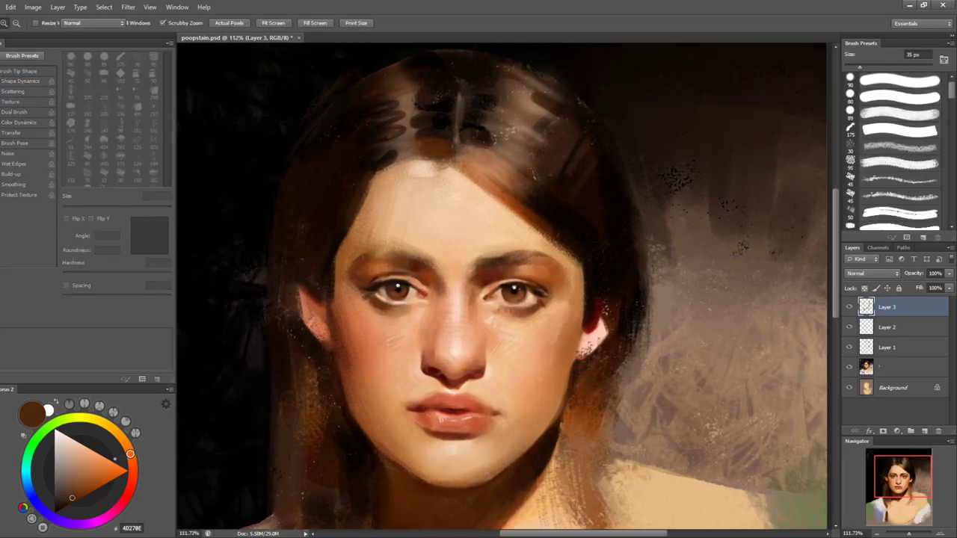
# - Refine the skin below the left-hand eye and the side of the nose with sampled skin tones at 20 px
pyautogui.keyDown('alt'); pyautogui.click(373, 302); pyautogui.keyUp('alt')
pyautogui.keyDown('alt'); pyautogui.click(369, 304); pyautogui.keyUp('alt')
pyautogui.keyDown('alt'); pyautogui.click(372, 310); pyautogui.keyUp('alt')
pyautogui.press(']')
pyautogui.keyDown('alt'); pyautogui.click(370, 315); pyautogui.keyUp('alt')
pyautogui.keyDown('alt'); pyautogui.click(464, 346); pyautogui.keyUp('alt')
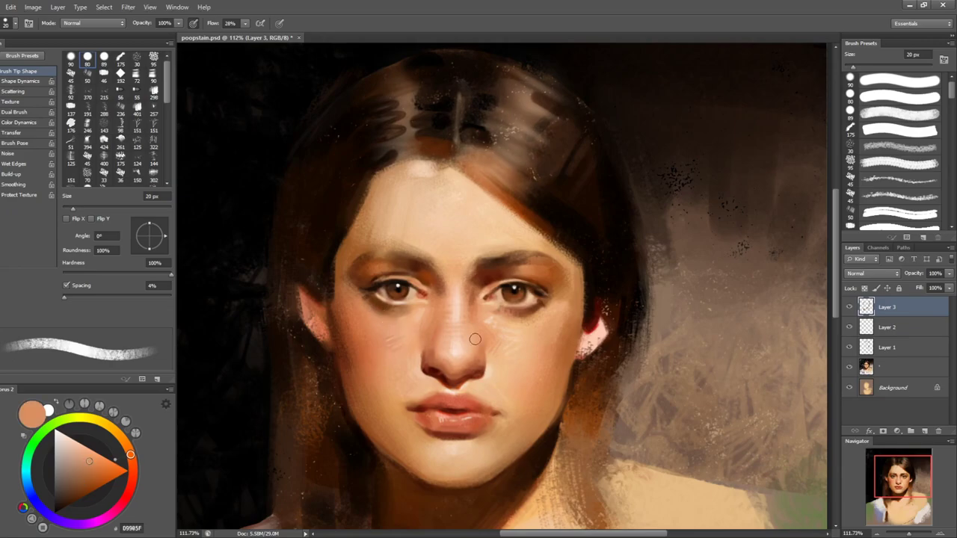
# - Refine the outer corner of the right-hand eye with sampled reddish brown at 10 px and Mixer Brush blending
pyautogui.press('[')
pyautogui.press('[')
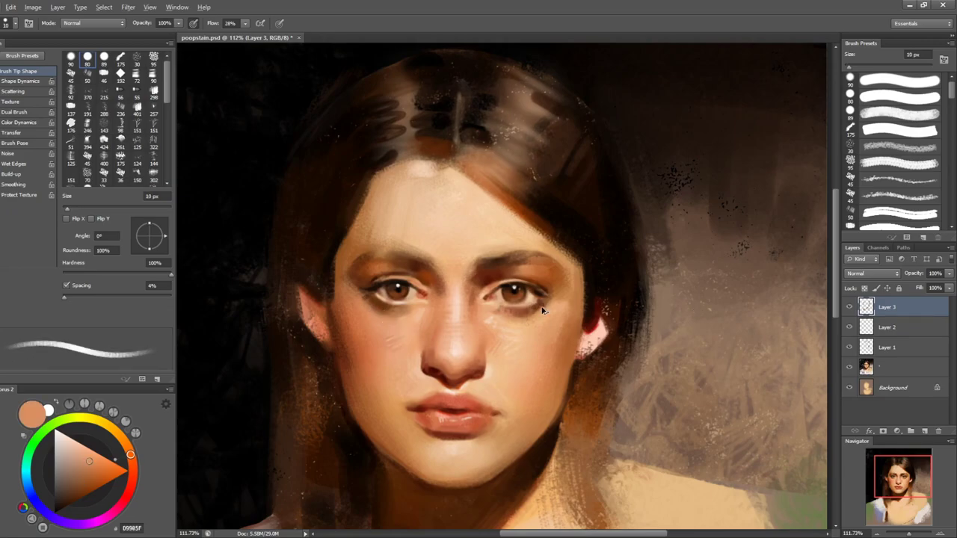
pyautogui.keyDown('alt'); pyautogui.click(540, 303); pyautogui.keyUp('alt')
pyautogui.keyDown('alt'); pyautogui.click(539, 301); pyautogui.keyUp('alt')
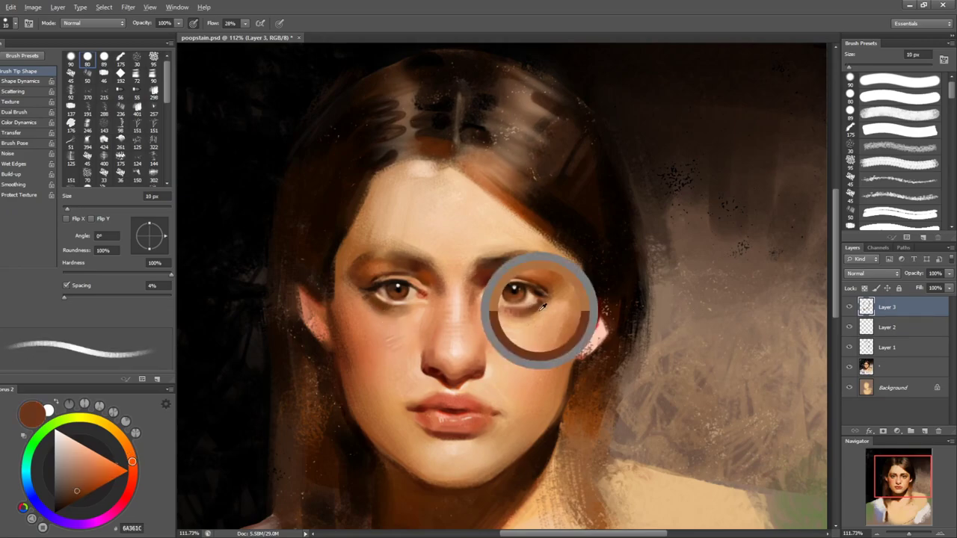
pyautogui.press(']')
pyautogui.press(']')
pyautogui.hotkey('shift', 'b')
pyautogui.press('[')
pyautogui.press('[')
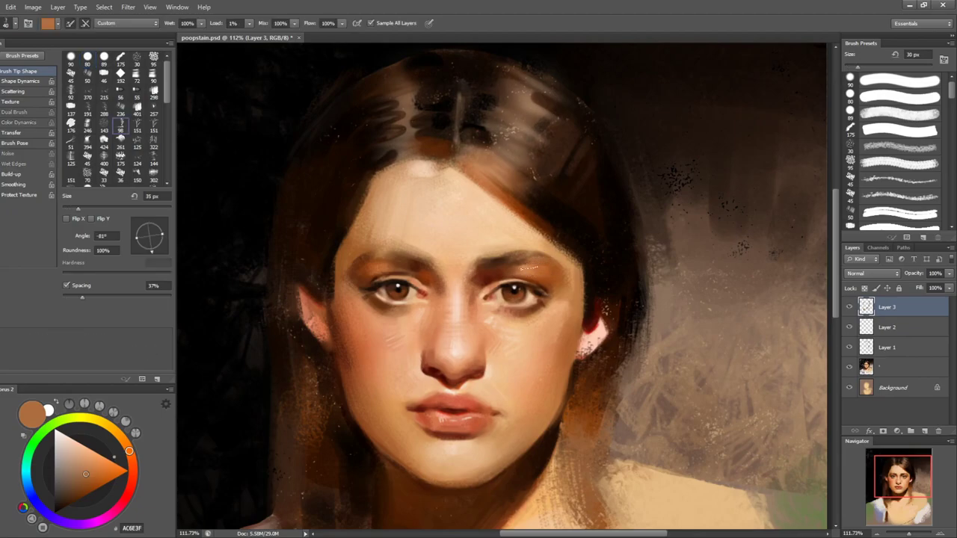
pyautogui.hotkey('shift', 'b')
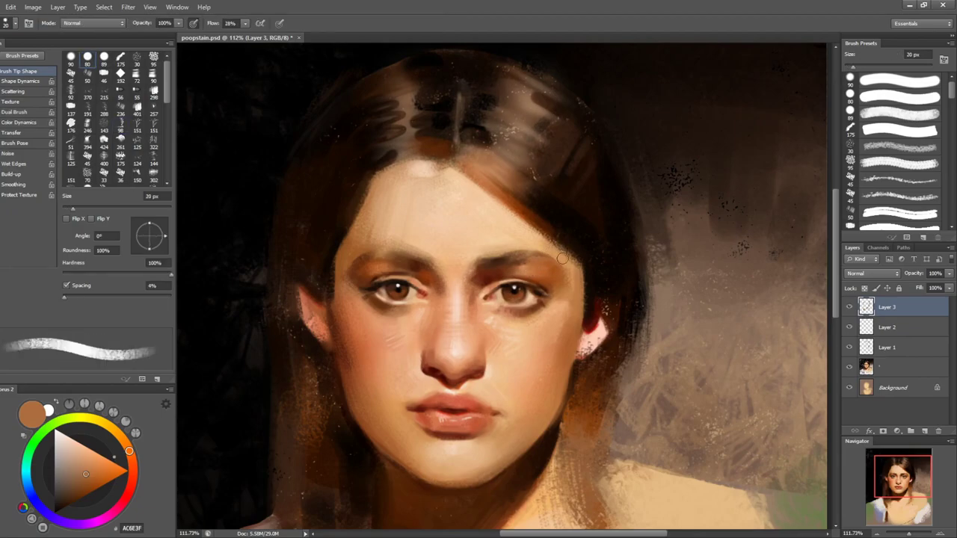
# - Soften the skin around the outer end of the right-hand eyebrow with a sampled mid brown
pyautogui.press(']')
pyautogui.keyDown('alt'); pyautogui.click(540, 263); pyautogui.keyUp('alt')
pyautogui.press('[')
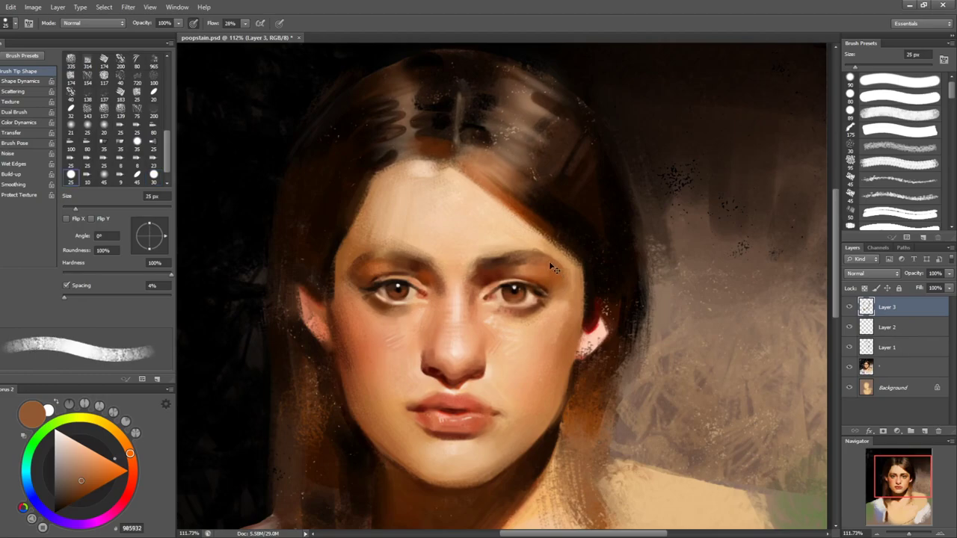
# - Rework the left-hand eyebrow with sampled browns, using a 15 px brush
pyautogui.keyDown('alt'); pyautogui.click(372, 256); pyautogui.keyUp('alt')
pyautogui.press('[')
pyautogui.press('[')
pyautogui.keyDown('alt'); pyautogui.click(402, 260); pyautogui.keyUp('alt')
pyautogui.keyDown('alt'); pyautogui.click(368, 259); pyautogui.keyUp('alt')
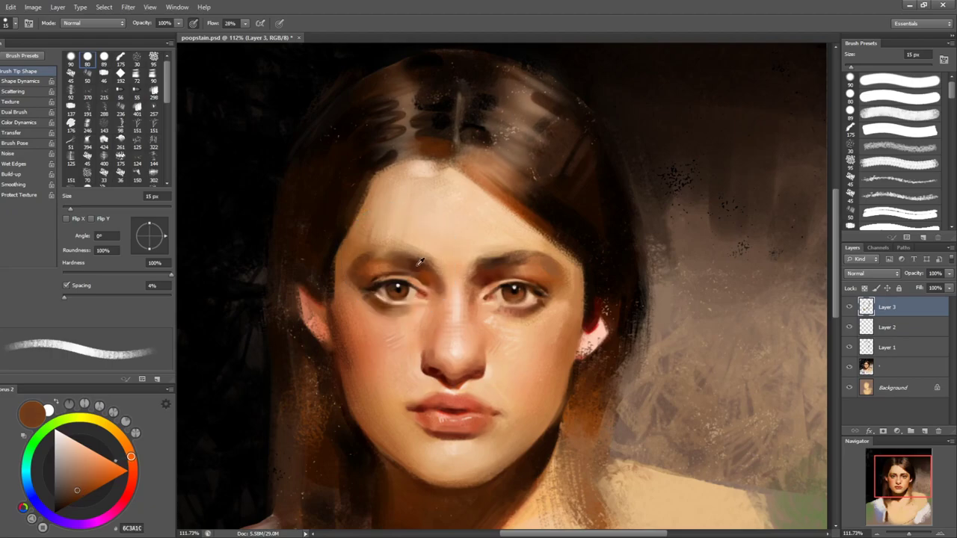
pyautogui.keyDown('alt'); pyautogui.click(374, 262); pyautogui.keyUp('alt')
# - Touch up the right-hand eyebrow with dark reddish brown, reducing the brush to 5 px
pyautogui.press(',')
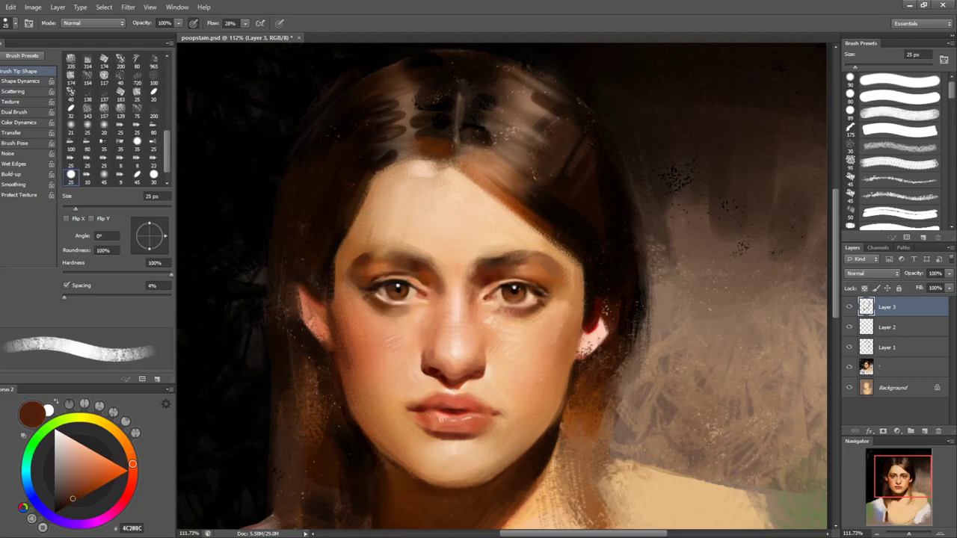
pyautogui.press('[')
pyautogui.press('[')
pyautogui.press('[')
pyautogui.press('[')
pyautogui.press('[')
pyautogui.press('[')
pyautogui.press('[')
pyautogui.press('[')
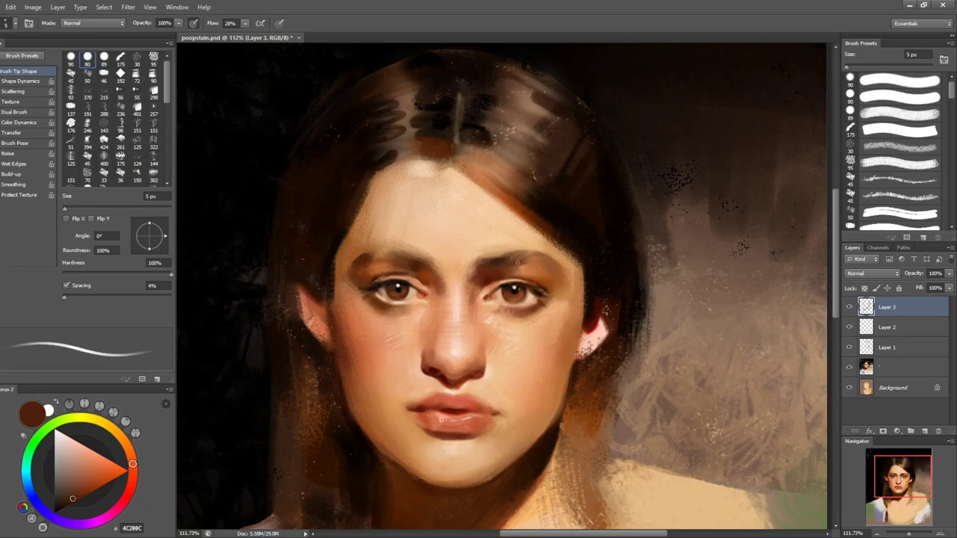
# - Draw fine dark reddish-brown hairs along the arch and outer end of the right-hand eyebrow with a 4 px brush
pyautogui.press('r')
pyautogui.moveTo(581, 247); pyautogui.dragTo(518, 190)
pyautogui.hotkey('ctrl', 'space')
pyautogui.moveTo(520, 243); pyautogui.dragTo(552, 212)
pyautogui.press('[')
pyautogui.press('[')
pyautogui.moveTo(491, 269)
pyautogui.mouseDown()
pyautogui.moveTo(500, 241)
pyautogui.moveTo(522, 235)
pyautogui.mouseUp()
pyautogui.press(']')
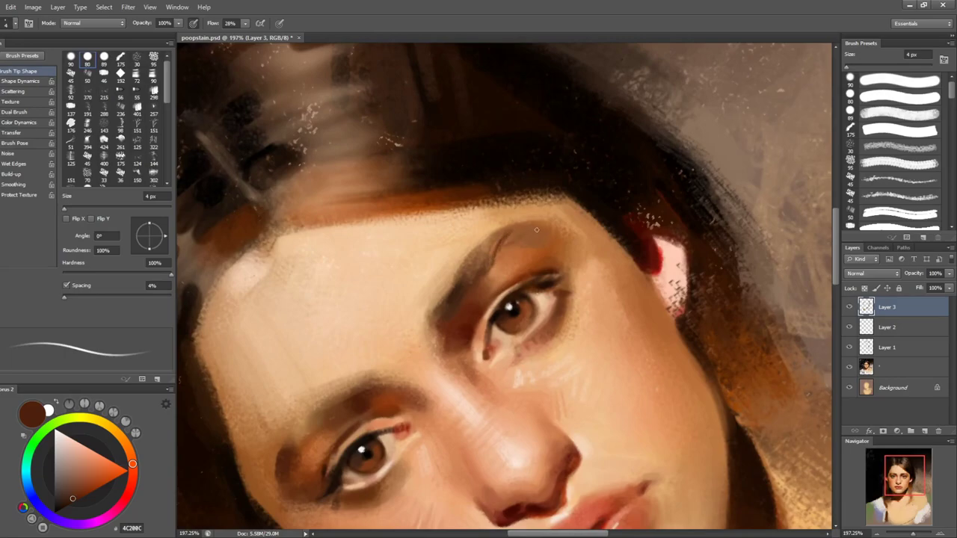
pyautogui.press('r')
pyautogui.moveTo(585, 227); pyautogui.dragTo(667, 186)
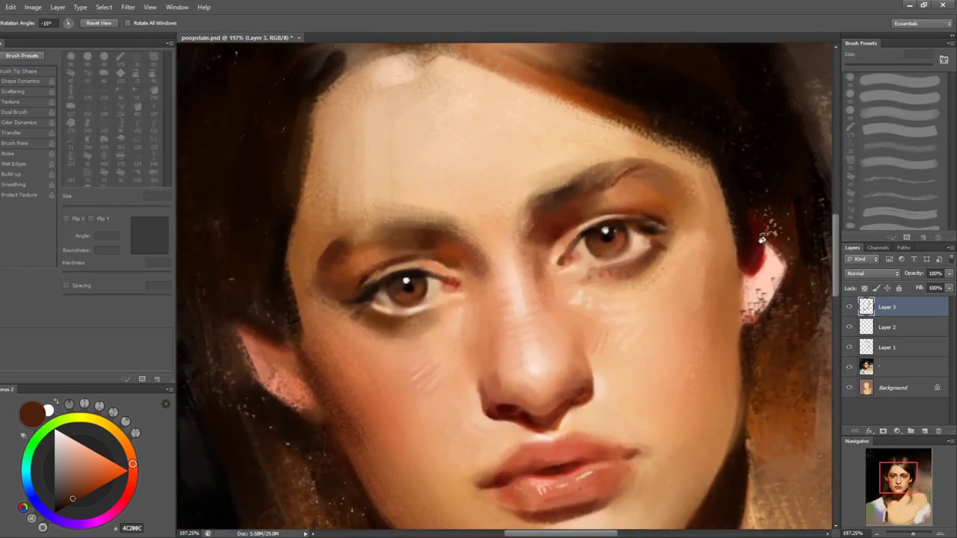
pyautogui.press('b')
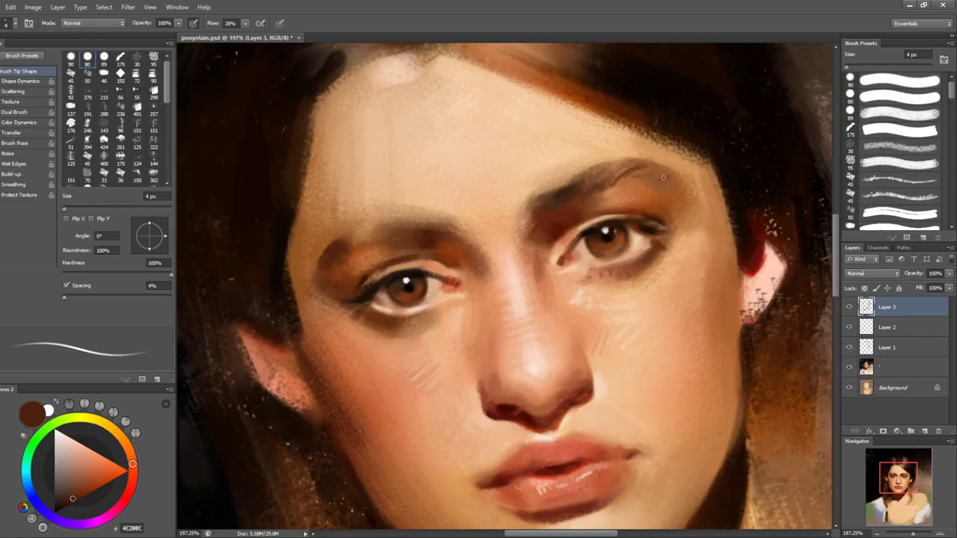
# - Sharpen the inner end of the right-hand eyebrow with fine dark brown strokes at 4 px
pyautogui.press('r')
pyautogui.moveTo(417, 171)
pyautogui.mouseDown()
pyautogui.moveTo(425, 184)
pyautogui.moveTo(486, 154)
pyautogui.mouseUp()
pyautogui.press('b')
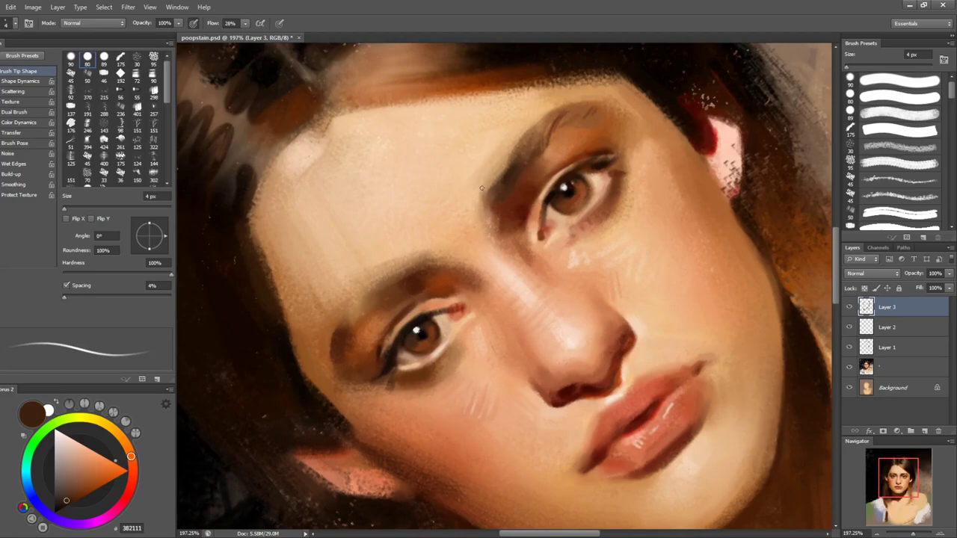
# - Define the inner end of the left-hand eyebrow with sampled dark reddish brown, using a 5 to 6 px brush
pyautogui.press('r')
pyautogui.moveTo(665, 238); pyautogui.dragTo(668, 325)
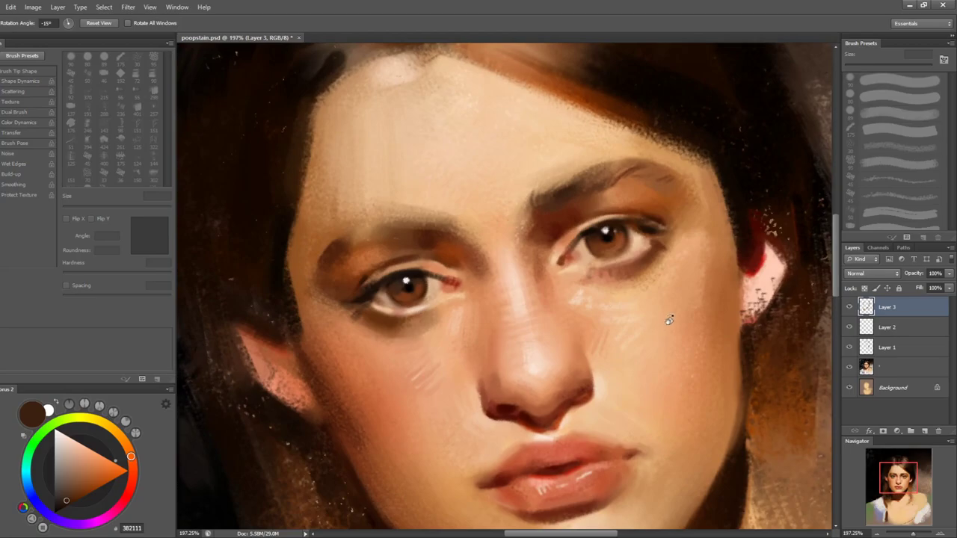
pyautogui.moveTo(686, 286); pyautogui.dragTo(677, 328)
pyautogui.press('b')
pyautogui.press(']')
pyautogui.press(']')
pyautogui.press(']')
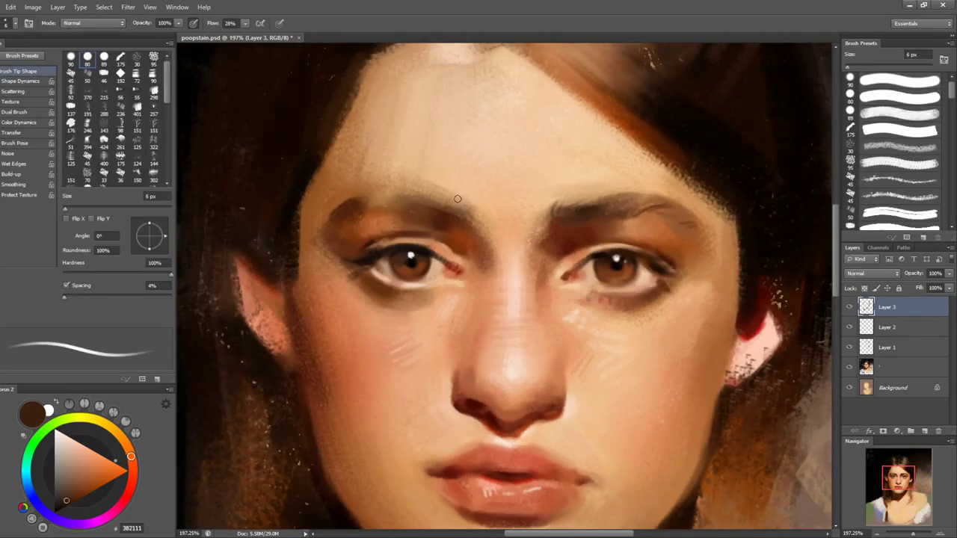
pyautogui.keyDown('alt'); pyautogui.click(465, 218); pyautogui.keyUp('alt')
pyautogui.press('[')
pyautogui.press('[')
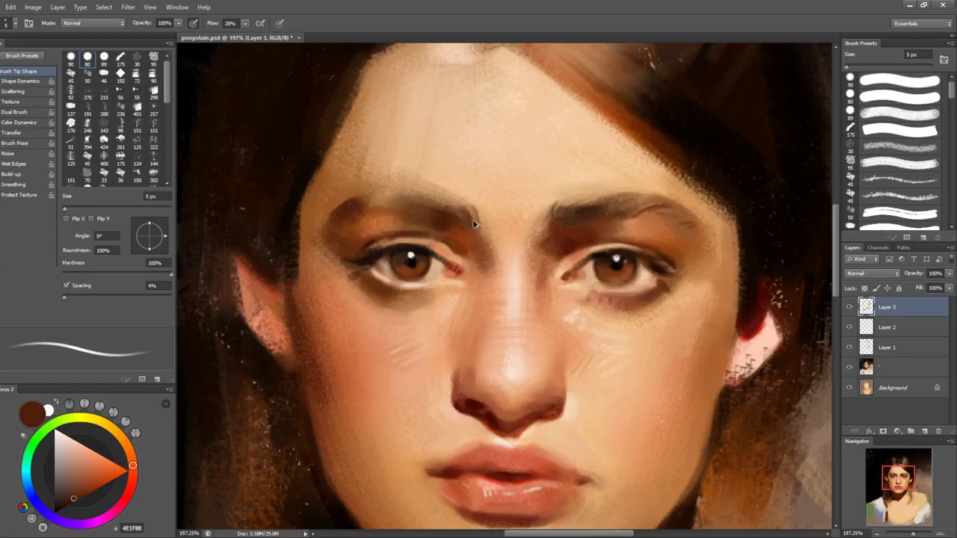
pyautogui.press(']')
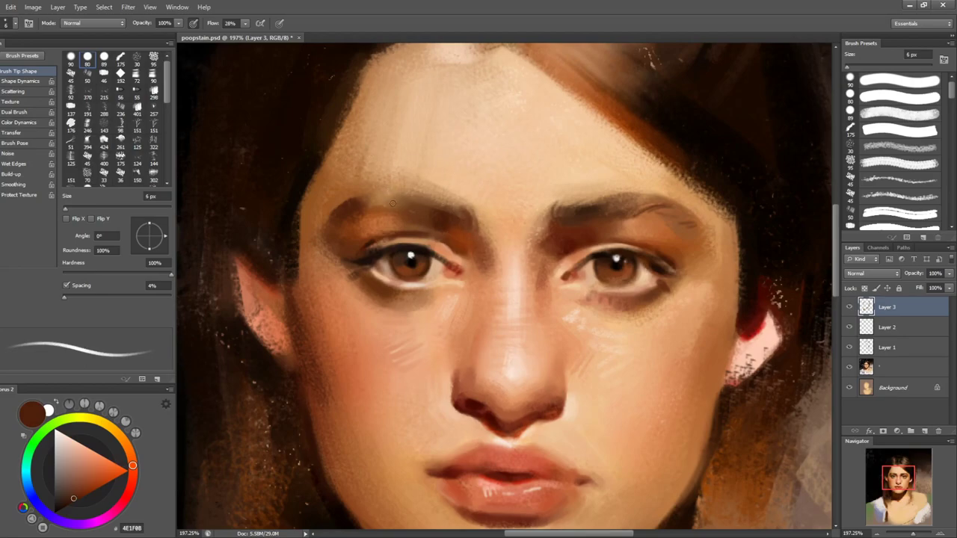
# - Build up the body of the left-hand eyebrow with dark brown strokes, varying the brush up to 9 px
pyautogui.press('[')
pyautogui.press('[')
pyautogui.press(']')
pyautogui.press(']')
pyautogui.press('[')
pyautogui.press('[')
pyautogui.press(']')
pyautogui.press(']')
pyautogui.press(']')
pyautogui.press(']')
pyautogui.press(']')
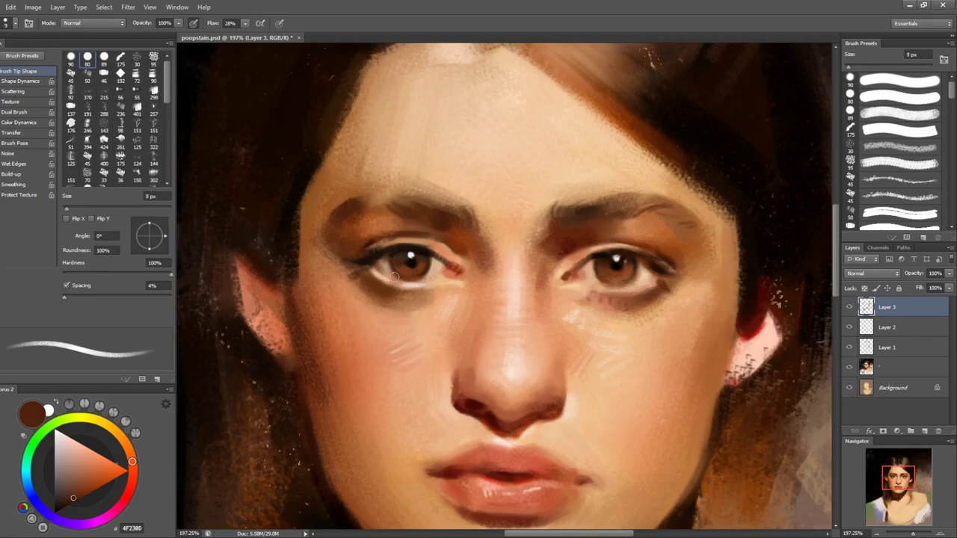
# - Clean up the upper edge of the left-hand eyebrow's outer half with colors sampled beside it, using a small brush
pyautogui.hotkey('ctrl', 'shift', 'h')
pyautogui.hotkey('ctrl', 'shift', 'h')
pyautogui.press('[')
pyautogui.press('[')
pyautogui.press('[')
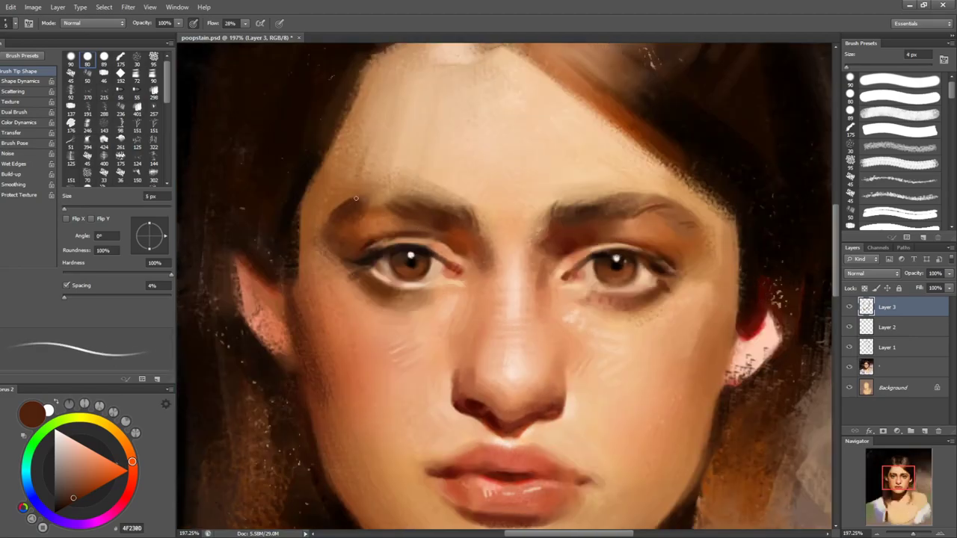
pyautogui.keyDown('alt'); pyautogui.click(356, 193); pyautogui.keyUp('alt')
pyautogui.keyDown('alt'); pyautogui.click(409, 195); pyautogui.keyUp('alt')
# - Darken the outer end of the left-hand eyebrow with near-black sampled from the eyelashes, using a 4 to 5 px brush
pyautogui.keyDown('alt'); pyautogui.click(388, 256); pyautogui.keyUp('alt')
pyautogui.press('[')
pyautogui.press('[')
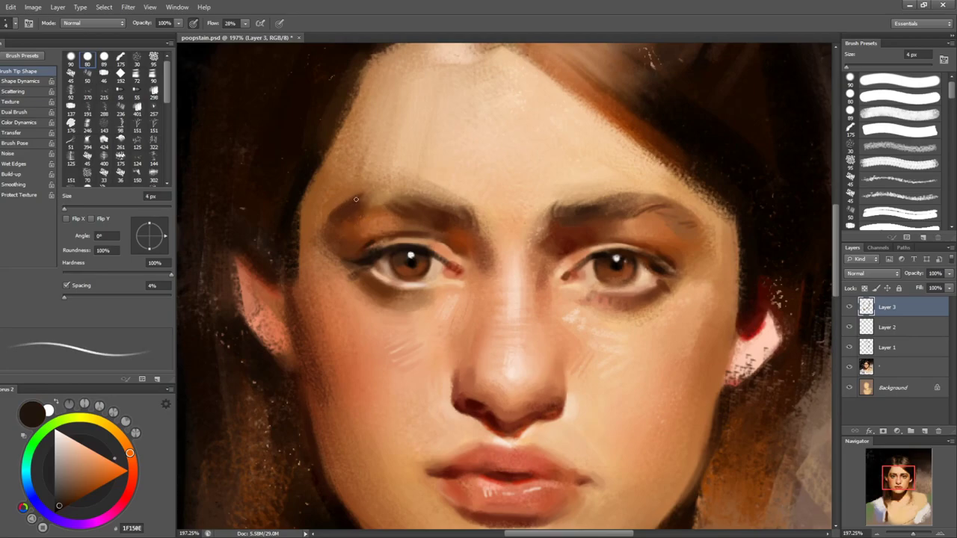
pyautogui.press(']')
pyautogui.press(']')
pyautogui.press(']')
pyautogui.press(']')
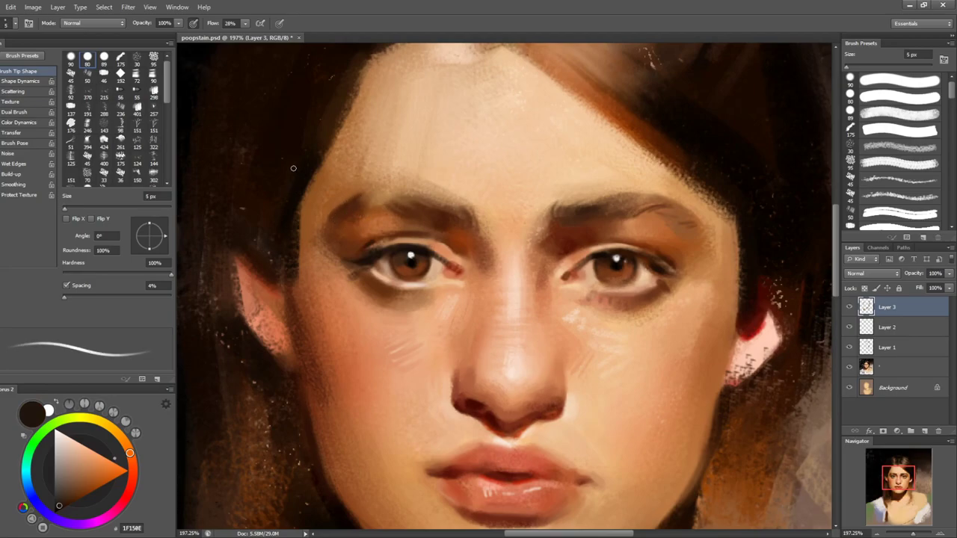
# - Refine the hairline along the left-hand side of the forehead with sampled near-black brown, using a 5 px brush
pyautogui.moveTo(329, 145); pyautogui.dragTo(296, 222)
pyautogui.keyDown('alt'); pyautogui.click(295, 219); pyautogui.keyUp('alt')
pyautogui.hotkey('ctrl', 'z')
pyautogui.moveTo(331, 142); pyautogui.dragTo(306, 202)
pyautogui.moveTo(334, 142); pyautogui.dragTo(301, 222)
pyautogui.hotkey('ctrl', '0')
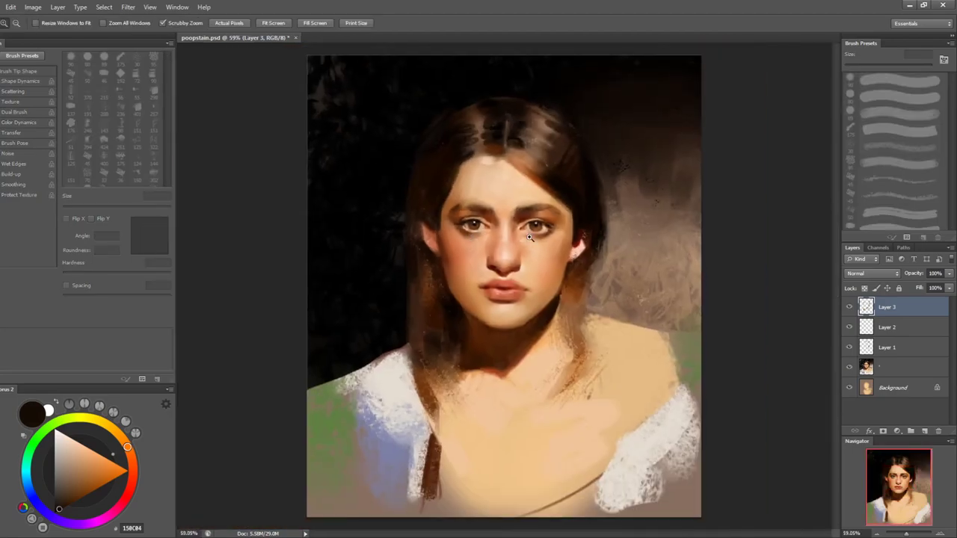
pyautogui.press('r')
pyautogui.moveTo(737, 284); pyautogui.dragTo(419, 170)
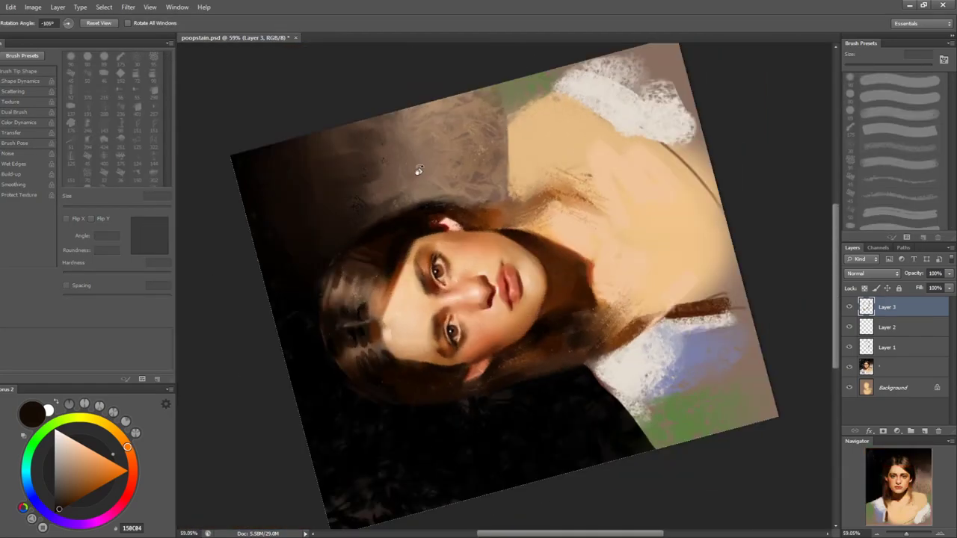
pyautogui.moveTo(364, 313); pyautogui.dragTo(513, 166)
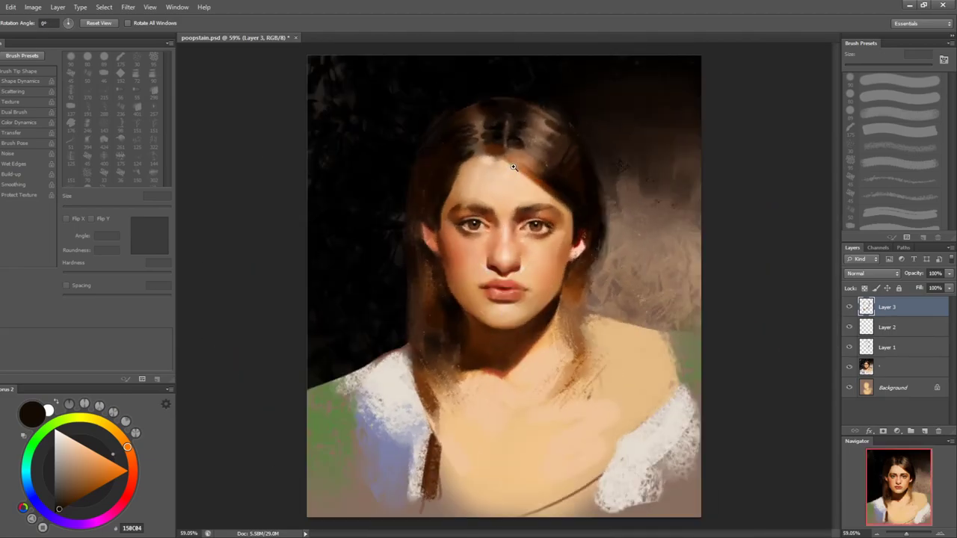
# - Try covering the green area beside the left-hand sleeve with near-black sampled from the background, enlarging the brush from 15 px
pyautogui.press('b')
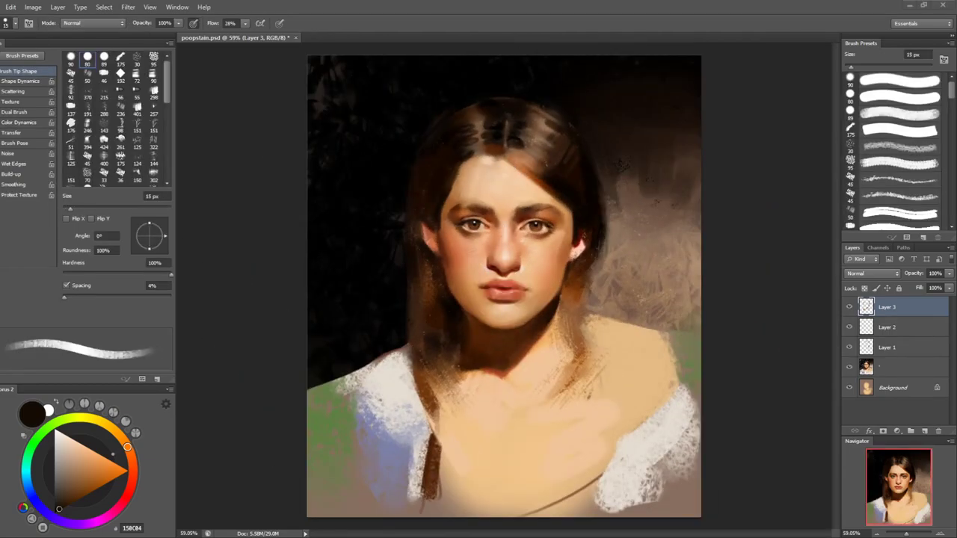
pyautogui.keyDown('alt'); pyautogui.click(367, 352); pyautogui.keyUp('alt')
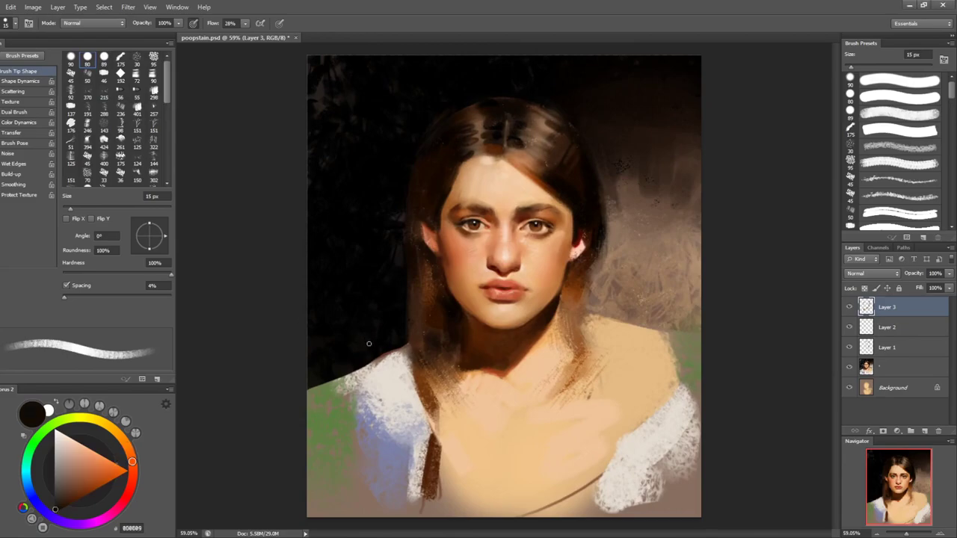
pyautogui.press(']')
pyautogui.press(']')
pyautogui.press(']')
pyautogui.press(']')
pyautogui.press(']')
pyautogui.hotkey('ctrl', 'z')
pyautogui.moveTo(349, 365)
pyautogui.mouseDown()
pyautogui.moveTo(328, 425)
pyautogui.moveTo(309, 402)
pyautogui.moveTo(324, 473)
pyautogui.mouseUp()
pyautogui.press(']')
pyautogui.press(']')
pyautogui.press(']')
pyautogui.hotkey('ctrl', 'z')
# - Darken the lower left-hand background outside the sleeve with sampled dark tones, using a brush of up to 90 px
pyautogui.keyDown('alt'); pyautogui.click(334, 436); pyautogui.keyUp('alt')
pyautogui.moveTo(338, 419)
pyautogui.mouseDown()
pyautogui.moveTo(337, 495)
pyautogui.moveTo(357, 493)
pyautogui.mouseUp()
pyautogui.keyDown('alt'); pyautogui.click(355, 485); pyautogui.keyUp('alt')
pyautogui.keyDown('alt'); pyautogui.click(354, 484); pyautogui.keyUp('alt')
pyautogui.moveTo(352, 440); pyautogui.dragTo(365, 515)
pyautogui.keyDown('alt'); pyautogui.click(359, 510); pyautogui.keyUp('alt')
pyautogui.moveTo(363, 516)
pyautogui.mouseDown()
pyautogui.moveTo(301, 519)
pyautogui.moveTo(317, 466)
pyautogui.moveTo(308, 512)
pyautogui.mouseUp()
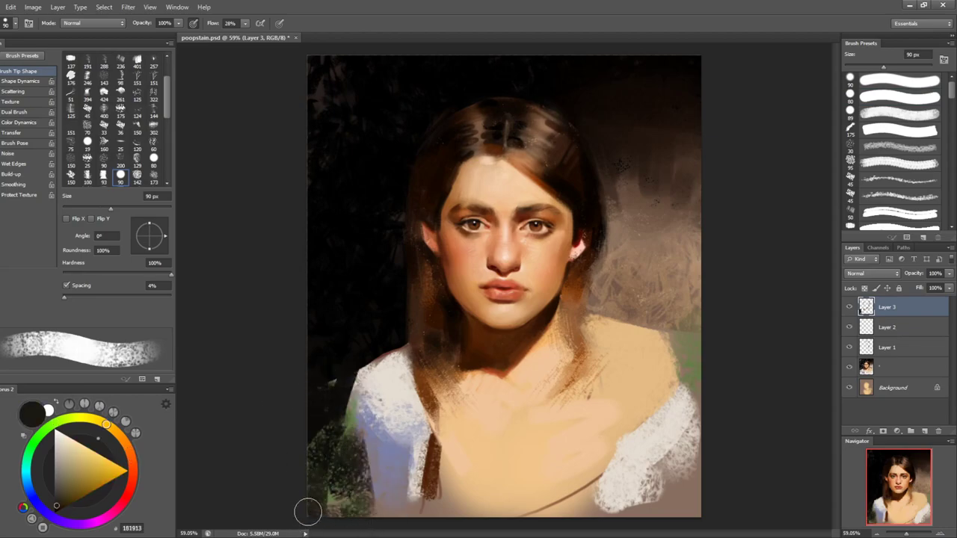
# - Paint a deep blue shadow down the outer edge of the left-hand sleeve, starting from a sampled blue and darkening it
pyautogui.keyDown('alt'); pyautogui.click(371, 454); pyautogui.keyUp('alt')
pyautogui.moveTo(354, 439); pyautogui.dragTo(365, 502)
pyautogui.click(897, 97)
pyautogui.press('[')
pyautogui.moveTo(355, 457); pyautogui.dragTo(364, 508)
pyautogui.click(78, 499)
pyautogui.moveTo(354, 420); pyautogui.dragTo(366, 501)
pyautogui.hotkey('ctrl', 'z')
pyautogui.keyDown('alt'); pyautogui.click(352, 434); pyautogui.keyUp('alt')
pyautogui.moveTo(348, 421); pyautogui.dragTo(378, 495)
# - Mark dark blue fold strokes across the lower left-hand sleeve with a smaller brush
pyautogui.press('[')
pyautogui.press('[')
pyautogui.press('[')
pyautogui.press('[')
pyautogui.keyDown('alt'); pyautogui.click(362, 465); pyautogui.keyUp('alt')
pyautogui.press('[')
pyautogui.press('[')
pyautogui.moveTo(370, 449); pyautogui.dragTo(407, 485)
pyautogui.keyDown('alt'); pyautogui.click(390, 489); pyautogui.keyUp('alt')
# - Shade the upper shoulder edge of the left-hand sleeve with sampled blue-gray tones, using a 35 to 40 px brush
pyautogui.press(']')
pyautogui.press(']')
pyautogui.press(']')
pyautogui.press(']')
pyautogui.keyDown('alt'); pyautogui.click(359, 416); pyautogui.keyUp('alt')
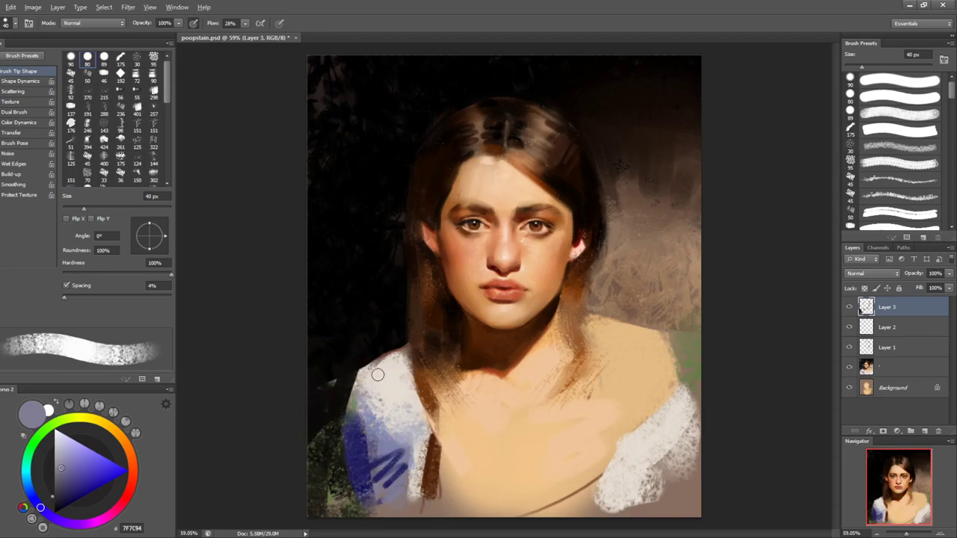
pyautogui.press('[')
pyautogui.press('[')
pyautogui.press('[')
pyautogui.keyDown('alt'); pyautogui.click(396, 350); pyautogui.keyUp('alt')
pyautogui.moveTo(363, 369)
pyautogui.mouseDown()
pyautogui.moveTo(398, 347)
pyautogui.moveTo(371, 366)
pyautogui.mouseUp()
pyautogui.press('.')
pyautogui.keyDown('alt'); pyautogui.click(389, 361); pyautogui.keyUp('alt')
pyautogui.keyDown('alt'); pyautogui.click(384, 367); pyautogui.keyUp('alt')
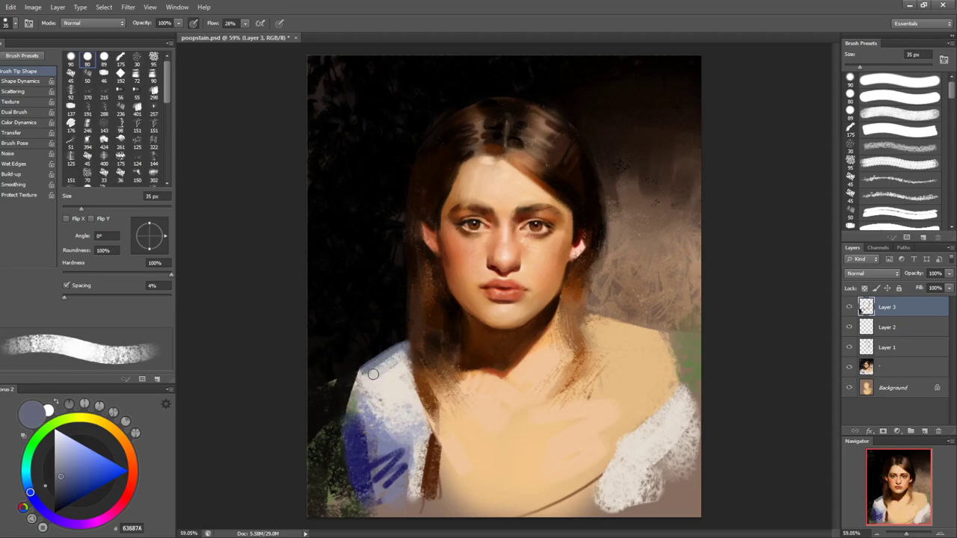
# - Draw loose hair strands over the left-hand shoulder with dark brown sampled from the neck shadow, using a small brush
pyautogui.press(']')
pyautogui.press(',')
pyautogui.keyDown('alt'); pyautogui.click(439, 316); pyautogui.keyUp('alt')
pyautogui.press('[')
pyautogui.press('.')
pyautogui.press('[')
pyautogui.press('[')
pyautogui.press('[')
pyautogui.press('[')
pyautogui.press('[')
pyautogui.press('[')
pyautogui.moveTo(404, 343); pyautogui.dragTo(408, 394)
pyautogui.press(']')
pyautogui.press(']')
pyautogui.moveTo(403, 342); pyautogui.dragTo(407, 394)
pyautogui.hotkey('ctrl', 'z')
pyautogui.press(']')
pyautogui.press(']')
pyautogui.moveTo(405, 343); pyautogui.dragTo(429, 411)
# - Add a curving dark brown lock beside the left-hand side of the neck, using a 15 to 30 px brush
pyautogui.press(']')
pyautogui.press(']')
pyautogui.moveTo(407, 352)
pyautogui.mouseDown()
pyautogui.moveTo(427, 392)
pyautogui.moveTo(457, 417)
pyautogui.moveTo(448, 367)
pyautogui.moveTo(457, 420)
pyautogui.mouseUp()
pyautogui.hotkey('ctrl', 'z')
pyautogui.press('[')
pyautogui.press('[')
pyautogui.press(']')
pyautogui.hotkey('ctrl', 'z')
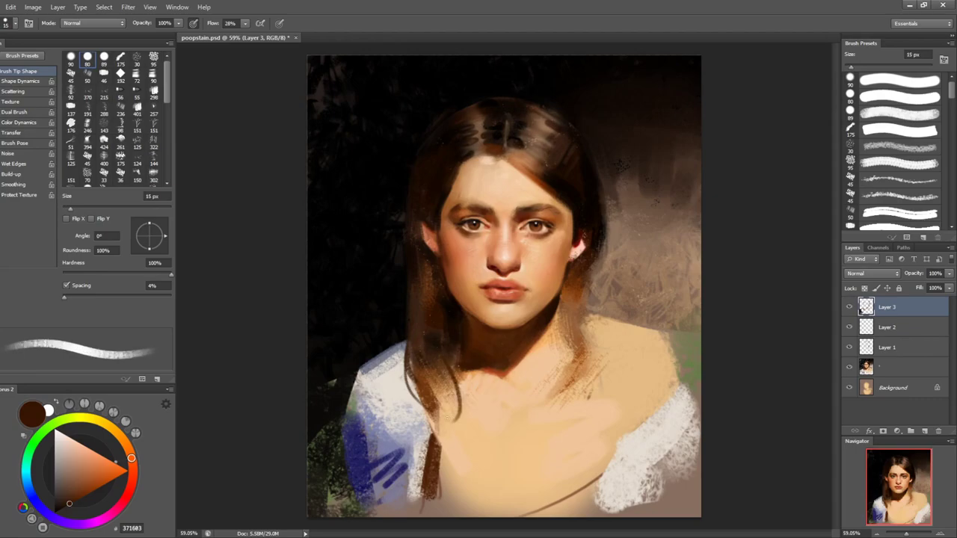
pyautogui.hotkey('ctrl', 'z')
pyautogui.moveTo(448, 363); pyautogui.dragTo(458, 407)
pyautogui.press(']')
pyautogui.press(']')
pyautogui.press(']')
pyautogui.hotkey('ctrl', 'z')
pyautogui.moveTo(452, 372); pyautogui.dragTo(451, 399)
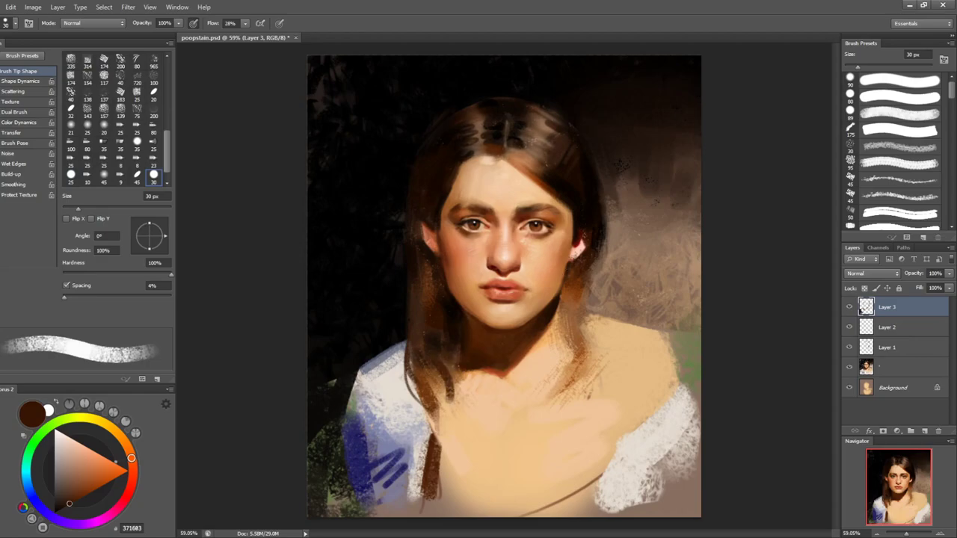
# - Add a new layer and sketch a thin dark brown curl where the hair falls on the right-hand shoulder
pyautogui.hotkey('shift', ',')
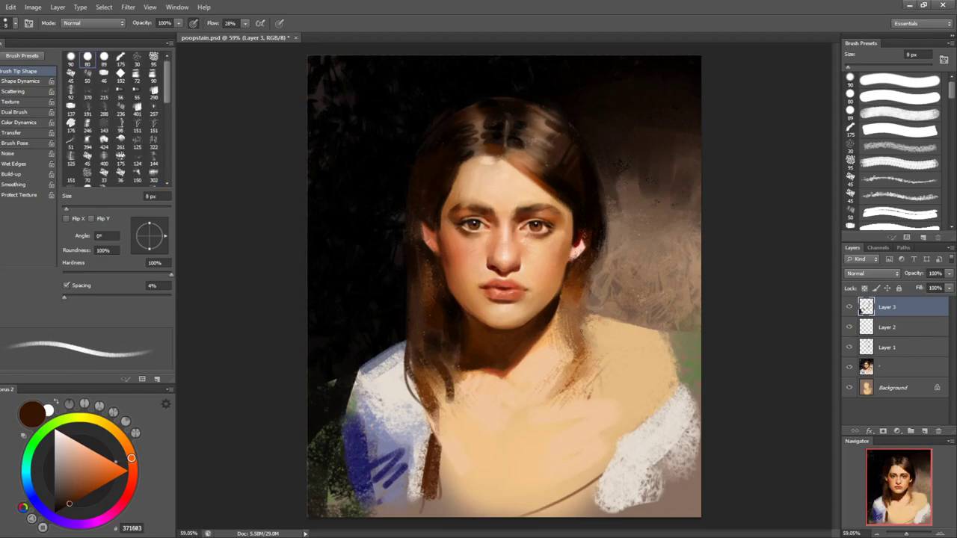
pyautogui.hotkey('ctrl', 'shift', 'alt', 'n')
pyautogui.moveTo(582, 336)
pyautogui.mouseDown()
pyautogui.moveTo(596, 355)
pyautogui.moveTo(586, 366)
pyautogui.mouseUp()
pyautogui.press(']')
# - Thicken the right-hand curl and add wavy strands toward the chest with sampled reddish brown, using a 20 to 25 px brush
pyautogui.keyDown('alt'); pyautogui.click(579, 288); pyautogui.keyUp('alt')
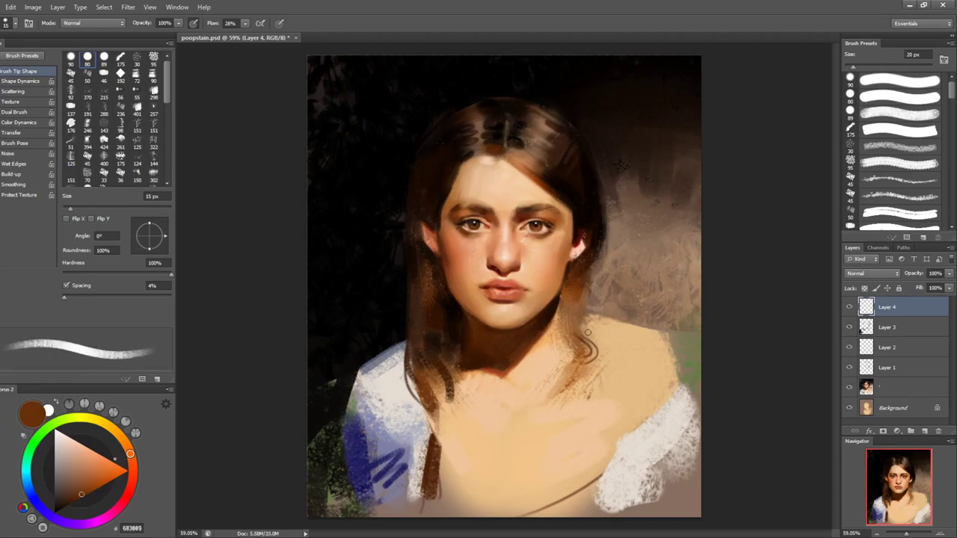
pyautogui.hotkey('shift', '.')
pyautogui.hotkey('ctrl', 'z')
pyautogui.moveTo(549, 327)
pyautogui.mouseDown()
pyautogui.moveTo(561, 347)
pyautogui.moveTo(568, 338)
pyautogui.mouseUp()
pyautogui.hotkey('ctrl', 'z')
pyautogui.press('[')
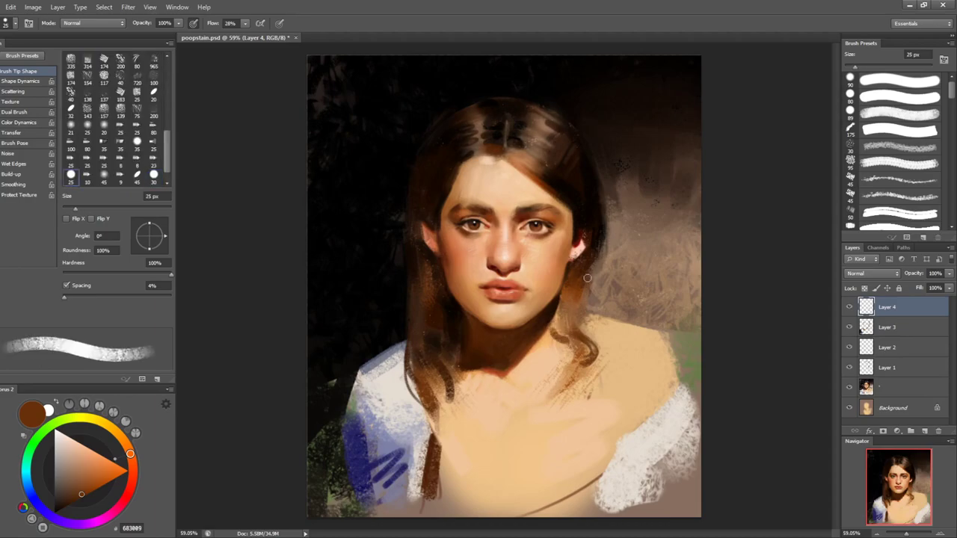
pyautogui.press('[')
pyautogui.moveTo(578, 378)
pyautogui.mouseDown()
pyautogui.moveTo(554, 403)
pyautogui.moveTo(560, 396)
pyautogui.moveTo(538, 391)
pyautogui.moveTo(581, 382)
pyautogui.mouseUp()
pyautogui.press('r')
pyautogui.press('e')
pyautogui.press('b')
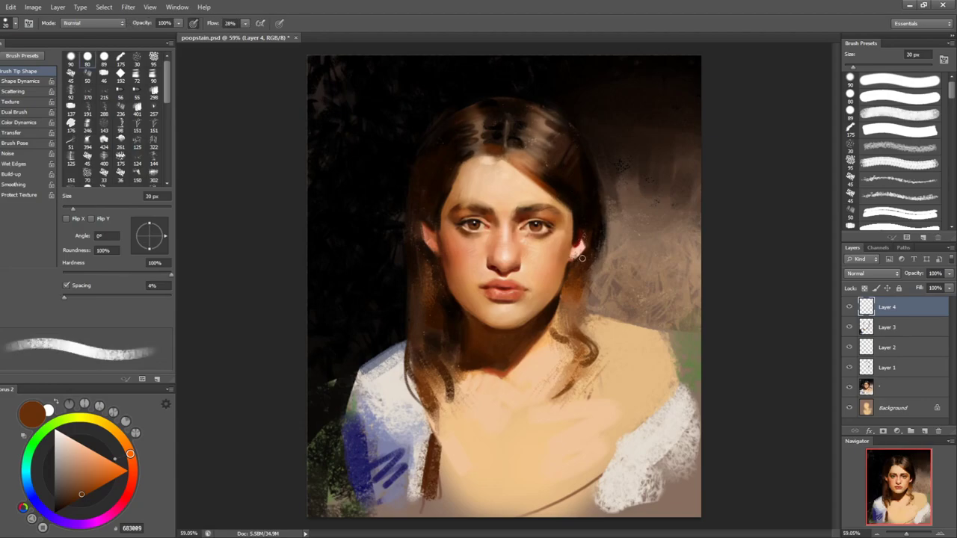
# - Refine the edge between the right-hand jaw and the hair with browns sampled there, using a brush of about 15 px
pyautogui.keyDown('alt'); pyautogui.click(558, 301); pyautogui.keyUp('alt')
pyautogui.press('[')
pyautogui.press('[')
pyautogui.keyDown('alt'); pyautogui.click(555, 302); pyautogui.keyUp('alt')
pyautogui.keyDown('alt'); pyautogui.click(556, 300); pyautogui.keyUp('alt')
pyautogui.keyDown('alt'); pyautogui.click(559, 299); pyautogui.keyUp('alt')
pyautogui.keyDown('alt'); pyautogui.click(564, 290); pyautogui.keyUp('alt')
pyautogui.keyDown('alt'); pyautogui.click(565, 296); pyautogui.keyUp('alt')
pyautogui.press(']')
pyautogui.press(']')
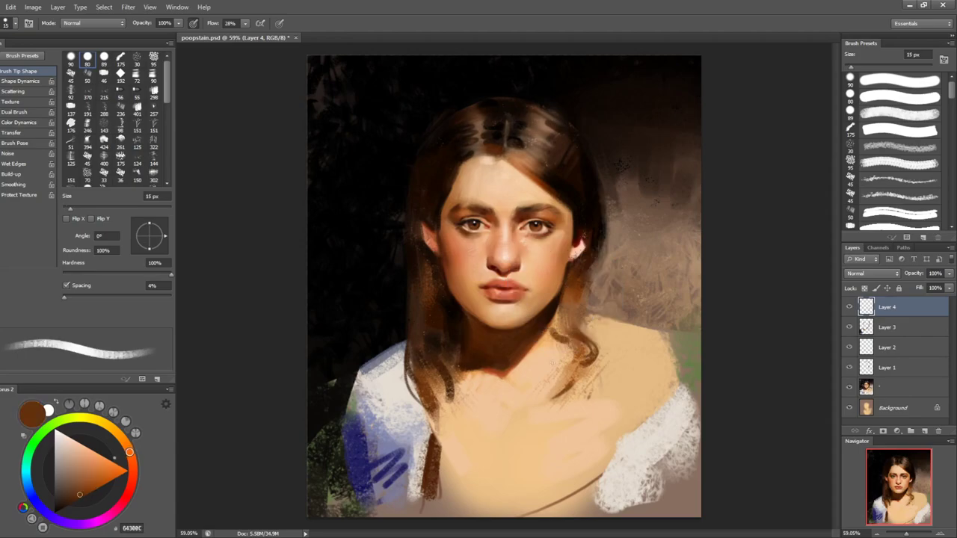
# - Work sampled orange-brown into the hair at the right-hand shoulder and restate the shoulder with light skin tone, using a 25 to 40 px brush
pyautogui.press(']')
pyautogui.press(']')
pyautogui.keyDown('alt'); pyautogui.click(581, 291); pyautogui.keyUp('alt')
pyautogui.keyDown('alt'); pyautogui.click(556, 209); pyautogui.keyUp('alt')
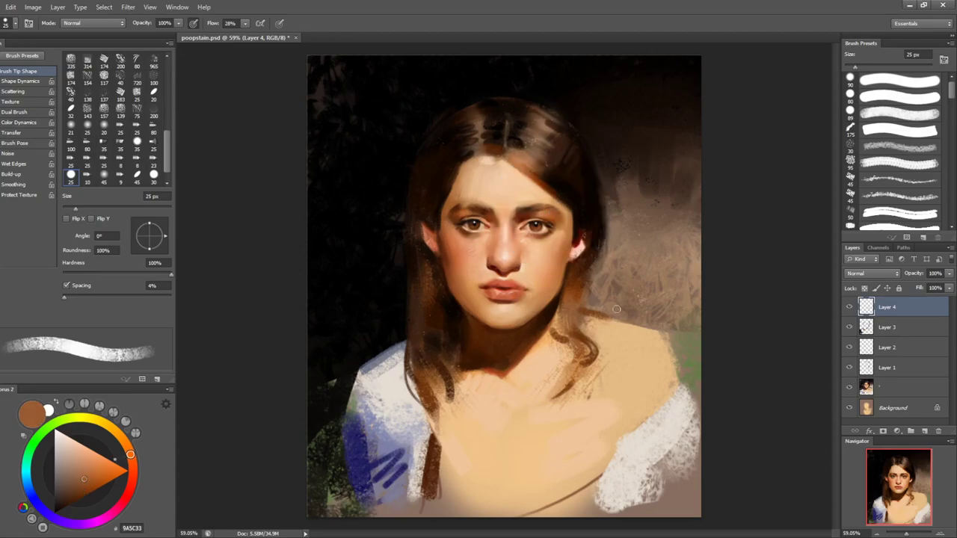
pyautogui.press(']')
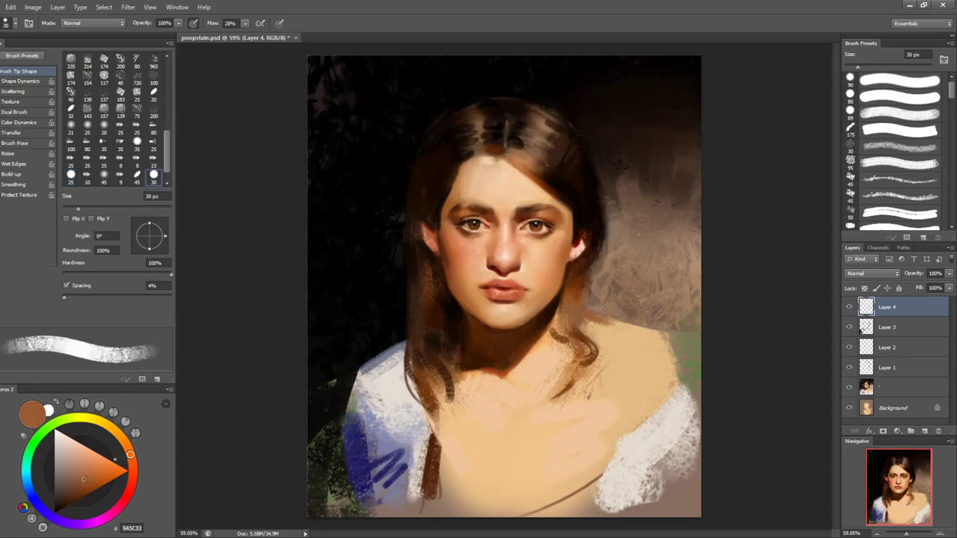
pyautogui.keyDown('alt'); pyautogui.click(602, 324); pyautogui.keyUp('alt')
pyautogui.press(']')
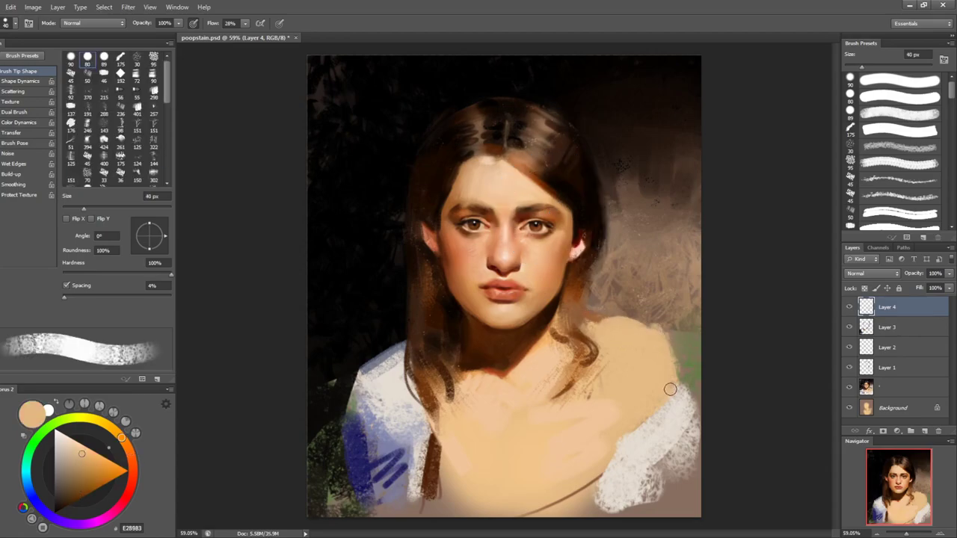
# - Cover the green patch beside the right-hand shoulder with sampled muted background tones, using a 60 px brush
pyautogui.keyDown('alt'); pyautogui.click(668, 331); pyautogui.keyUp('alt')
pyautogui.press(']')
pyautogui.press(']')
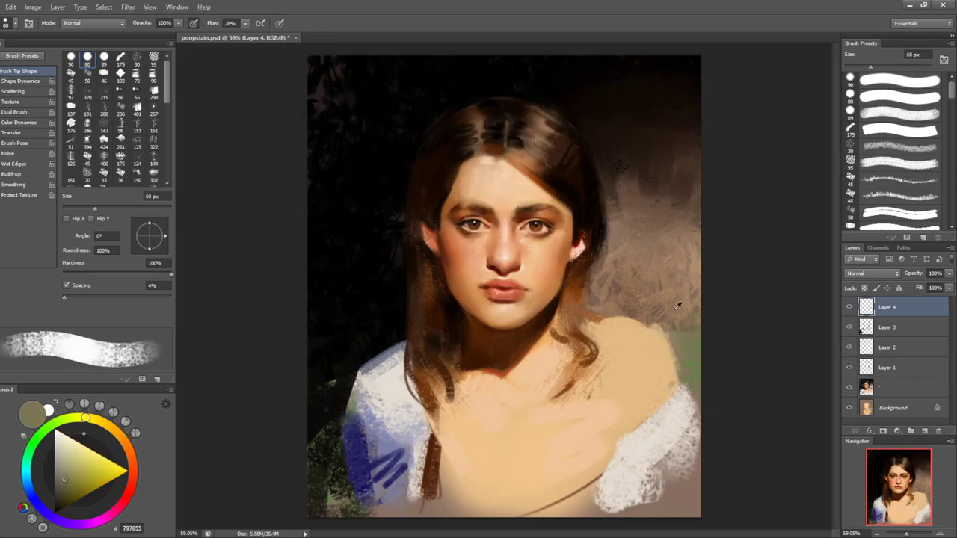
pyautogui.keyDown('alt'); pyautogui.click(678, 306); pyautogui.keyUp('alt')
# - Break up the background beside the right-hand side of the hair with sampled dark brown strokes, reducing the brush from 45 px
pyautogui.keyDown('alt'); pyautogui.click(630, 181); pyautogui.keyUp('alt')
pyautogui.press('[')
pyautogui.press('[')
pyautogui.press('[')
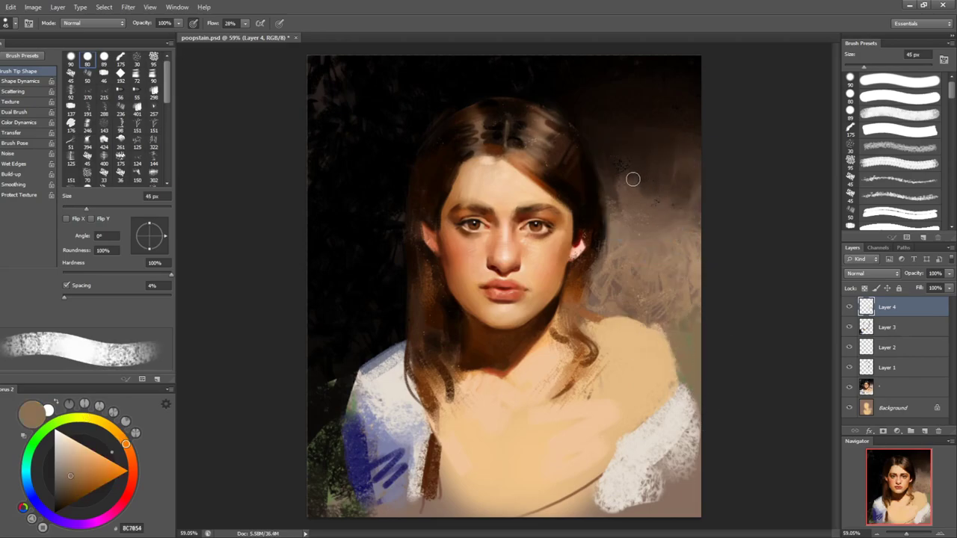
pyautogui.press('[')
pyautogui.press('[')
pyautogui.keyDown('alt'); pyautogui.click(658, 198); pyautogui.keyUp('alt')
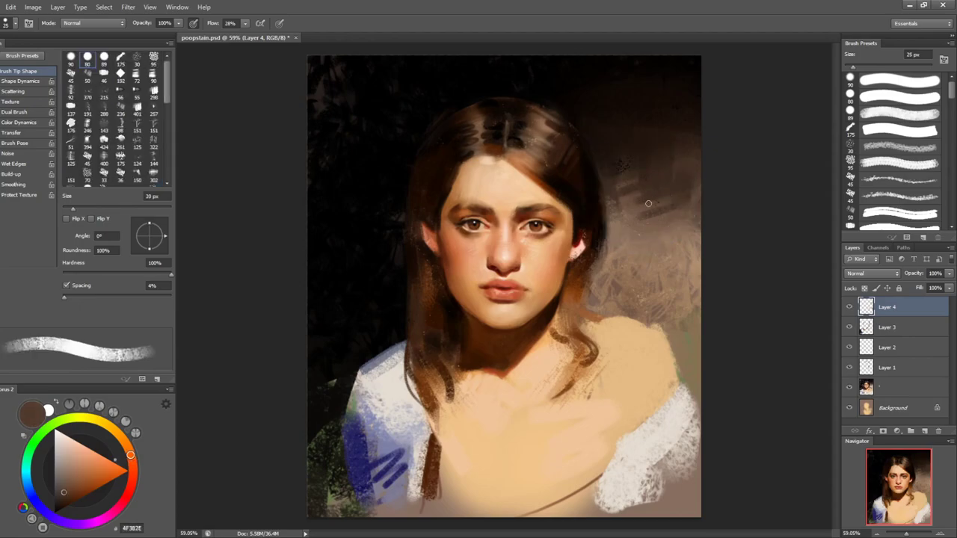
pyautogui.press('[')
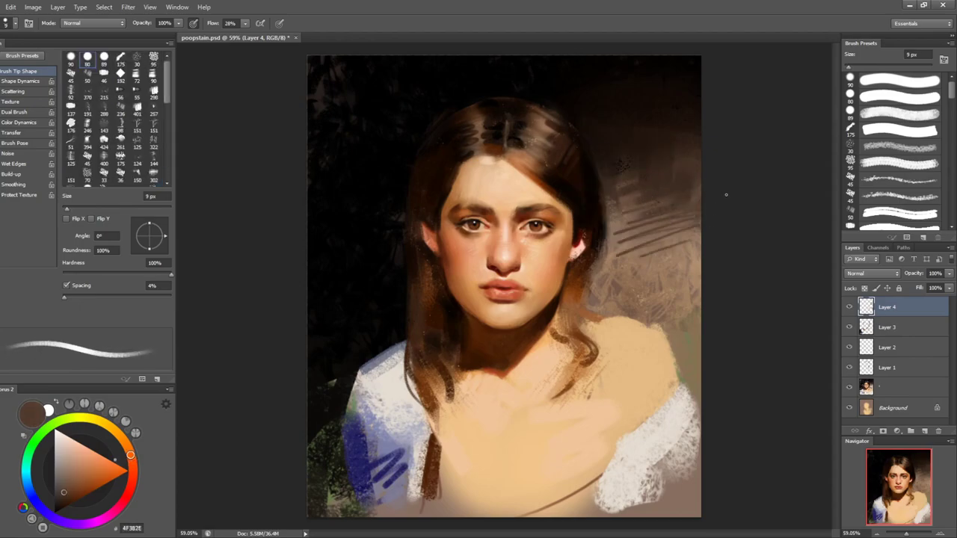
pyautogui.press(']')
pyautogui.press(']')
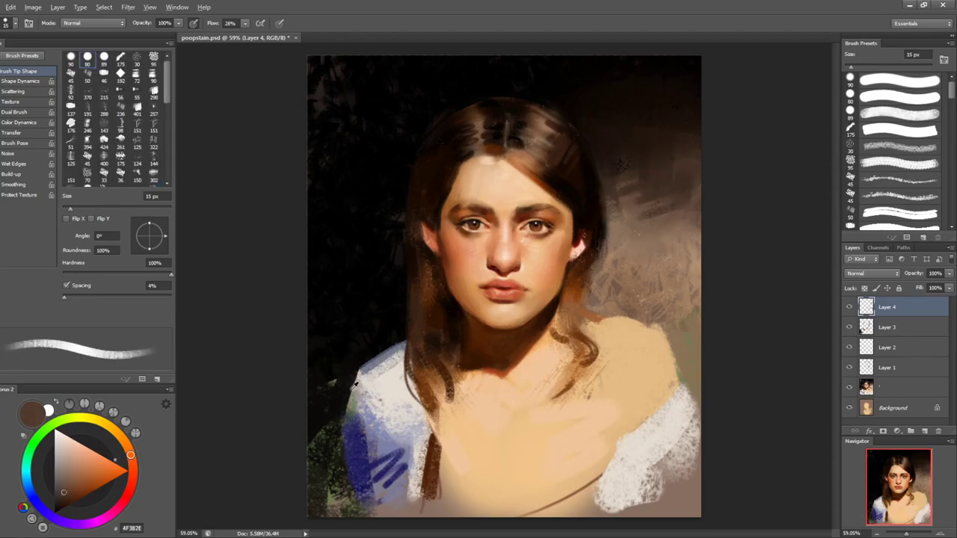
# - Trim the outer contour of the left-hand shoulder's sleeve with near-black sampled from the adjacent background, using a 15 px brush
pyautogui.press('[')
pyautogui.keyDown('alt'); pyautogui.click(360, 369); pyautogui.keyUp('alt')
pyautogui.keyDown('alt'); pyautogui.click(346, 380); pyautogui.keyUp('alt')
pyautogui.press(']')
pyautogui.press(']')
pyautogui.moveTo(358, 370); pyautogui.dragTo(348, 412)
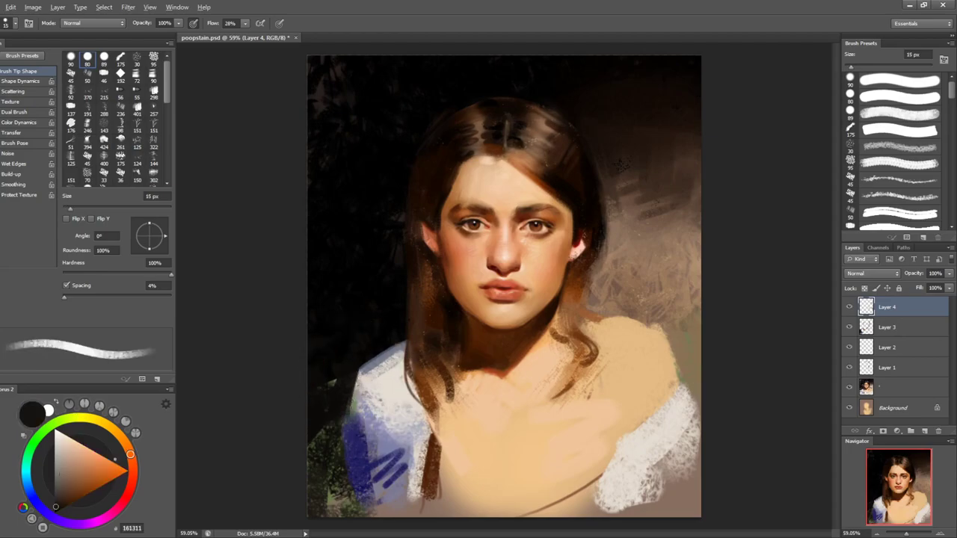
# - Soften the outer edge of the left-hand sleeve with sampled gray and dark gray tones, using a brush of up to 25 px
pyautogui.keyDown('alt'); pyautogui.click(362, 378); pyautogui.keyUp('alt')
pyautogui.moveTo(358, 371); pyautogui.dragTo(346, 405)
pyautogui.press(']')
pyautogui.press(']')
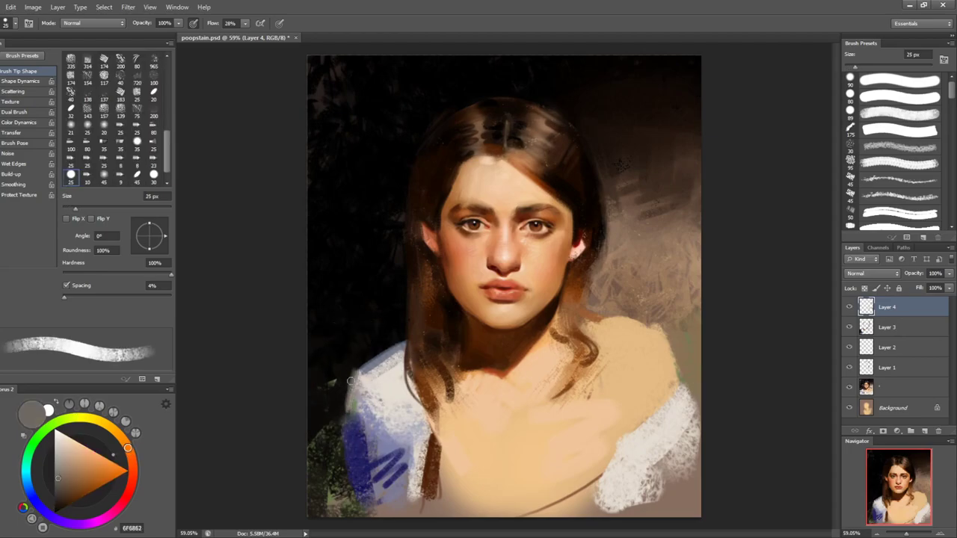
pyautogui.keyDown('alt'); pyautogui.click(352, 375); pyautogui.keyUp('alt')
pyautogui.keyDown('alt'); pyautogui.click(342, 388); pyautogui.keyUp('alt')
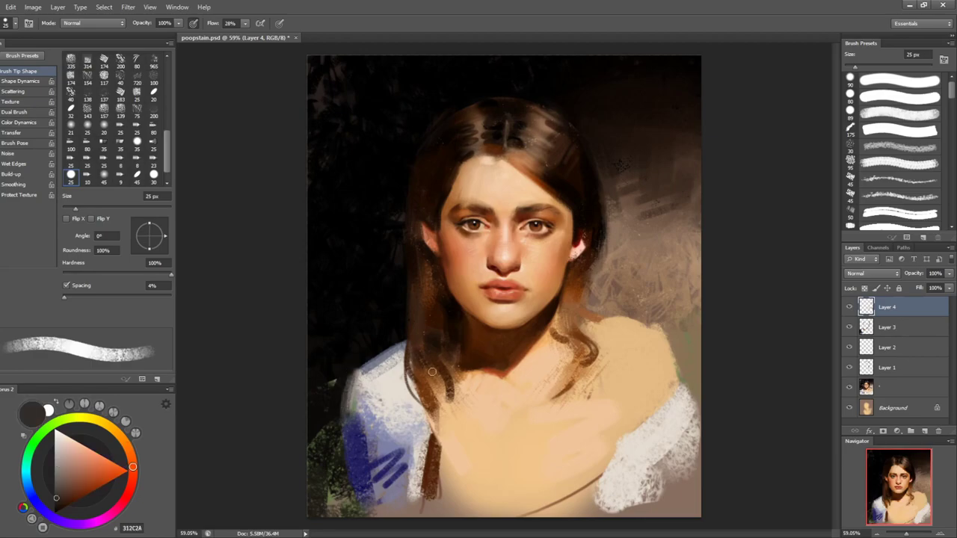
# - Even out the lower chest with sampled light skin tones, using a round brush enlarged to 70 px
pyautogui.press(']')
pyautogui.press(']')
pyautogui.press(']')
pyautogui.press(']')
pyautogui.keyDown('alt'); pyautogui.click(532, 381); pyautogui.keyUp('alt')
pyautogui.keyDown('alt'); pyautogui.click(509, 404); pyautogui.keyUp('alt')
pyautogui.press(']')
pyautogui.press(']')
pyautogui.press(']')
pyautogui.moveTo(449, 457)
pyautogui.mouseDown()
pyautogui.moveTo(432, 516)
pyautogui.moveTo(444, 489)
pyautogui.moveTo(489, 517)
pyautogui.moveTo(508, 506)
pyautogui.mouseUp()
pyautogui.hotkey('ctrl', 'z')
# - Crop a narrow strip off the canvas's lower edge and return to the Brush tool
pyautogui.press('c')
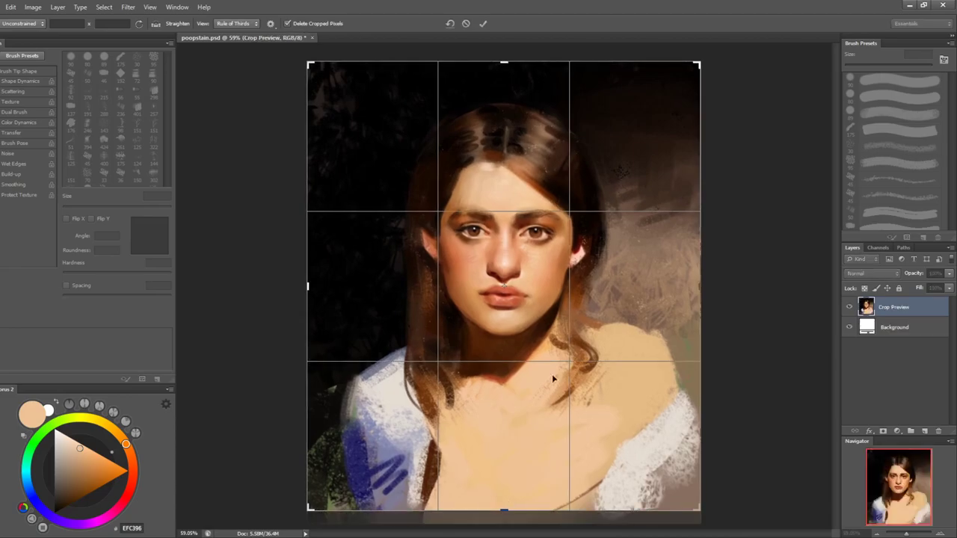
pyautogui.click(483, 23)
pyautogui.press('b')
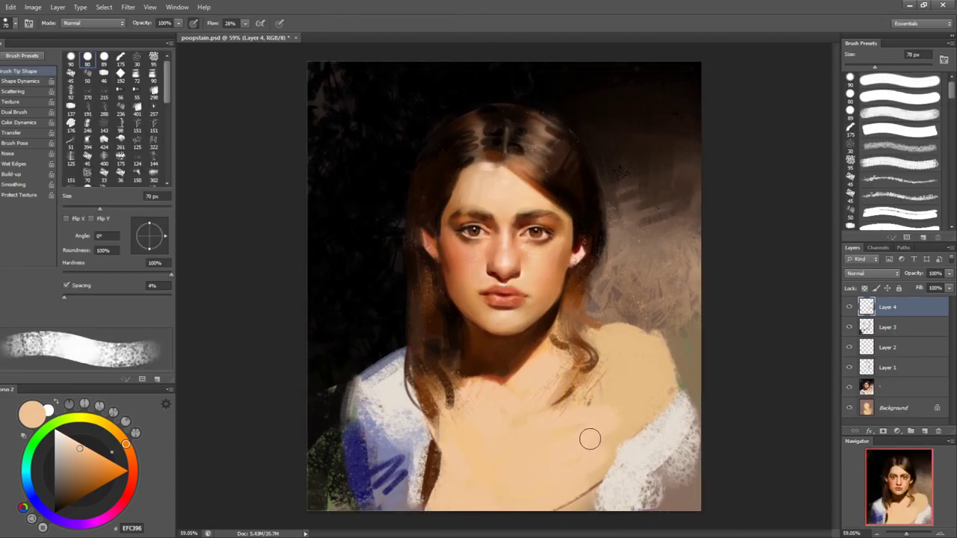
# - Cover the brown line on the lower chest with skin tone and fill the right-hand sleeve with sampled off-white
pyautogui.moveTo(591, 464)
pyautogui.mouseDown()
pyautogui.moveTo(570, 502)
pyautogui.moveTo(593, 470)
pyautogui.mouseUp()
pyautogui.keyDown('alt'); pyautogui.click(677, 433); pyautogui.keyUp('alt')
pyautogui.moveTo(701, 473)
pyautogui.mouseDown()
pyautogui.moveTo(671, 456)
pyautogui.moveTo(686, 509)
pyautogui.moveTo(681, 410)
pyautogui.mouseUp()
# - Reshape the right-hand shoulder's outer edge with sampled skin tones and redefine its border with off-white sleeve tones, using a 45 px brush
pyautogui.press('[')
pyautogui.press('[')
pyautogui.press('[')
pyautogui.press('[')
pyautogui.press('[')
pyautogui.press('[')
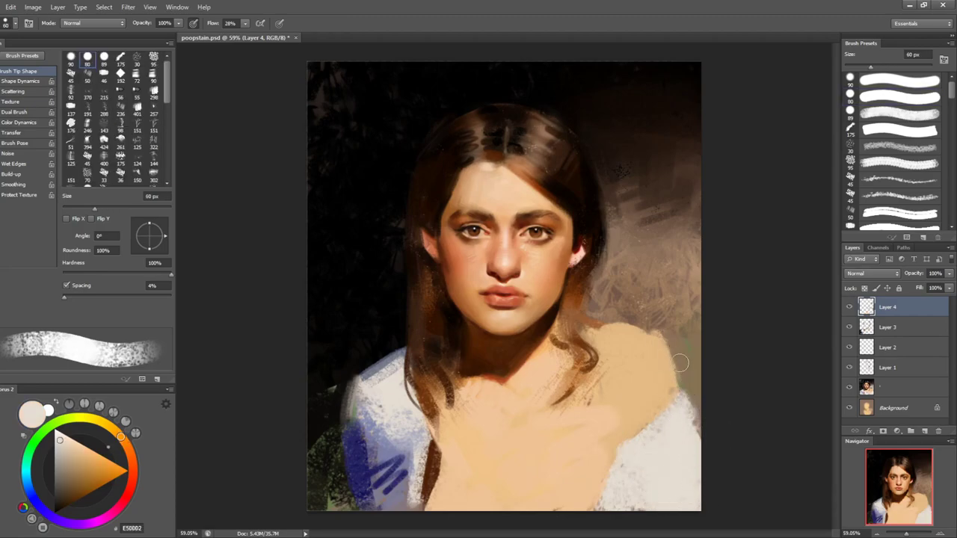
pyautogui.keyDown('alt'); pyautogui.click(660, 347); pyautogui.keyUp('alt')
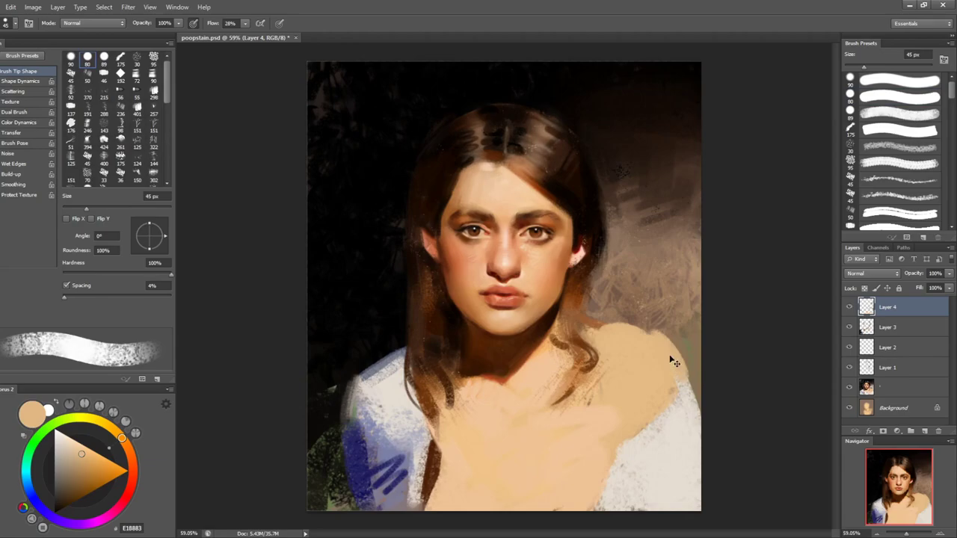
pyautogui.moveTo(676, 353); pyautogui.dragTo(688, 389)
pyautogui.keyDown('alt'); pyautogui.click(683, 442); pyautogui.keyUp('alt')
pyautogui.keyDown('alt'); pyautogui.click(624, 346); pyautogui.keyUp('alt')
# - Dab sampled peach over the chest with the 150 px textured brush preset reduced to 100 px, with hue jitter set to 15%
pyautogui.keyDown('alt'); pyautogui.click(494, 417); pyautogui.keyUp('alt')
pyautogui.moveTo(950, 95); pyautogui.dragTo(949, 208)
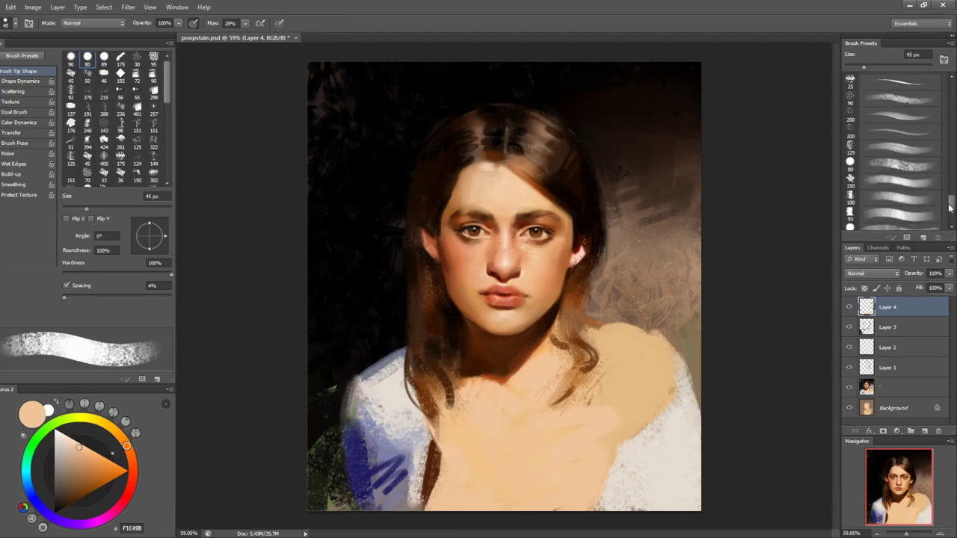
pyautogui.click(921, 184)
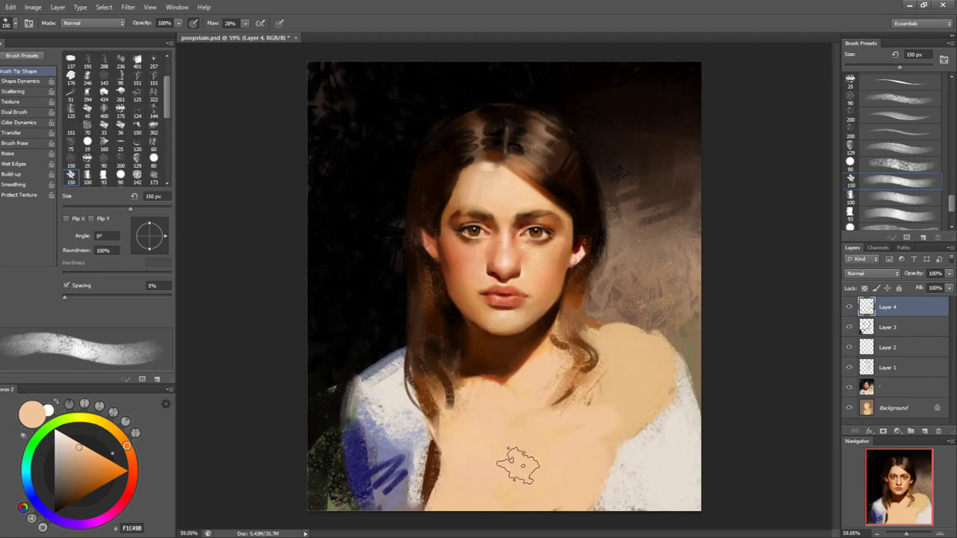
pyautogui.click(17, 123)
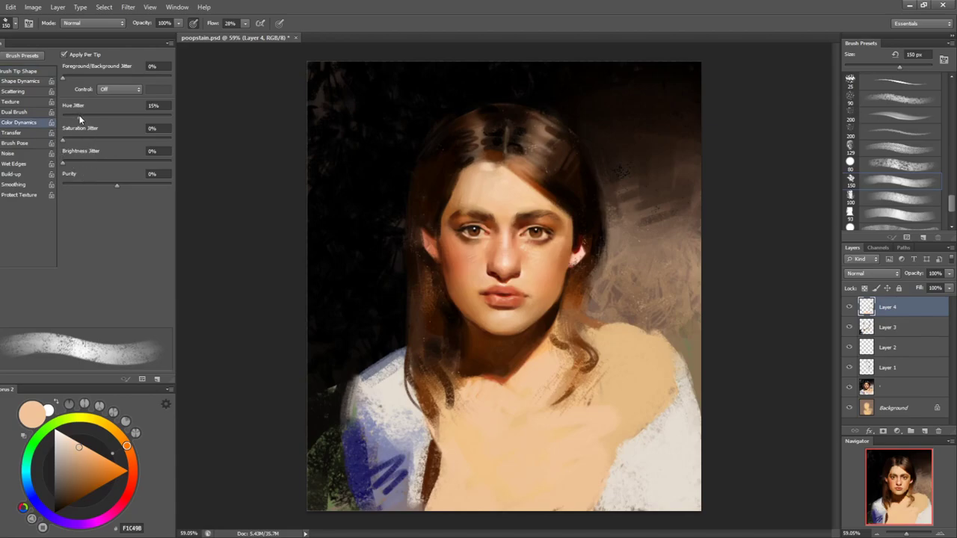
pyautogui.press('[')
pyautogui.press('[')
pyautogui.moveTo(517, 427); pyautogui.dragTo(551, 484)
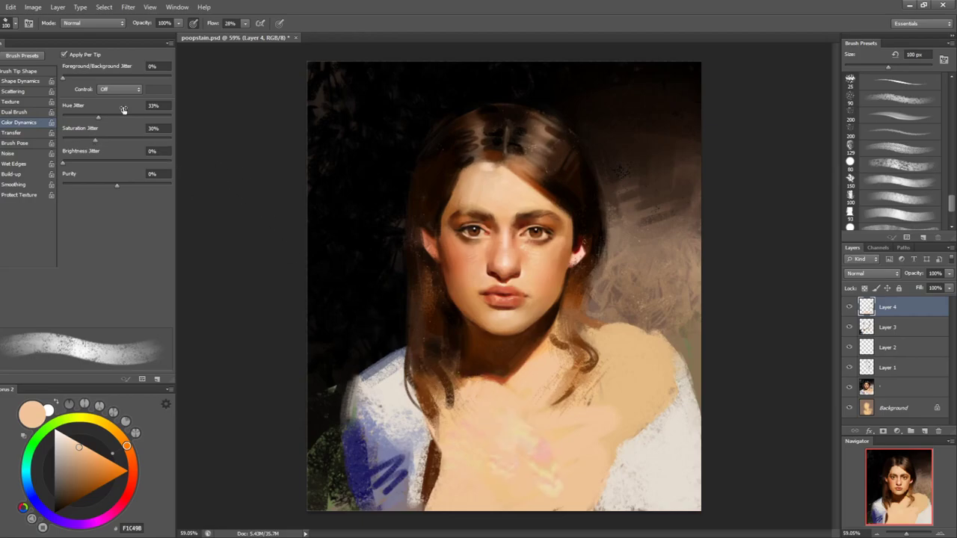
# - Test the brush's color dynamics on the chest, setting foreground/background jitter to 16%, hue jitter to 9% and purity to +36%
pyautogui.click(79, 76)
pyautogui.moveTo(472, 376)
pyautogui.mouseDown()
pyautogui.moveTo(500, 441)
pyautogui.moveTo(553, 502)
pyautogui.moveTo(540, 485)
pyautogui.moveTo(488, 491)
pyautogui.mouseUp()
pyautogui.keyDown('alt'); pyautogui.click(515, 482); pyautogui.keyUp('alt')
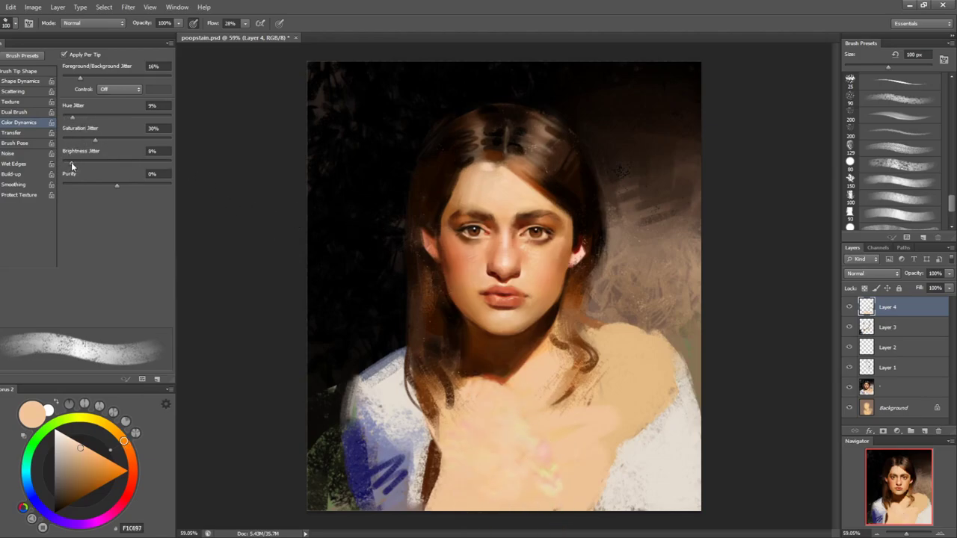
pyautogui.moveTo(91, 186); pyautogui.dragTo(81, 186)
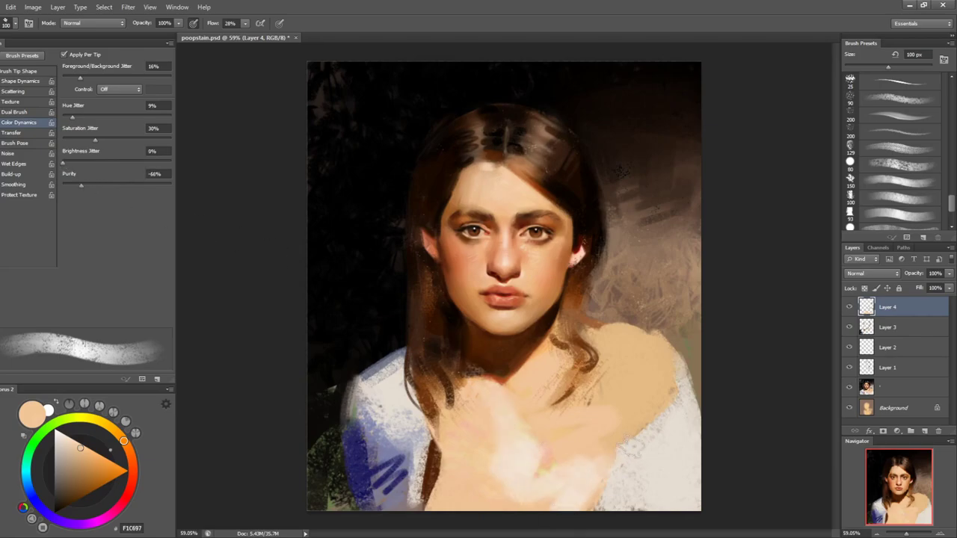
pyautogui.click(135, 186)
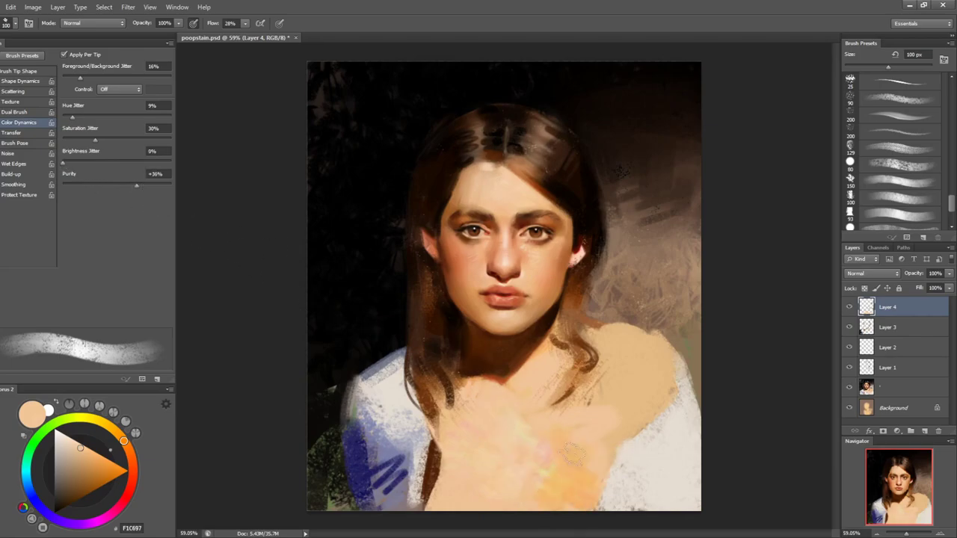
# - Brush varied warm skin tones across the chest and right-hand shoulder with the textured brush enlarged to 250 px
pyautogui.press(']')
pyautogui.press(']')
pyautogui.press(']')
pyautogui.press(']')
pyautogui.press(']')
pyautogui.moveTo(535, 454); pyautogui.dragTo(512, 526)
pyautogui.moveTo(541, 432); pyautogui.dragTo(532, 530)
pyautogui.moveTo(552, 466); pyautogui.dragTo(512, 526)
pyautogui.moveTo(454, 453)
pyautogui.mouseDown()
pyautogui.moveTo(476, 532)
pyautogui.moveTo(493, 507)
pyautogui.mouseUp()
pyautogui.moveTo(575, 471); pyautogui.dragTo(570, 476)
pyautogui.moveTo(664, 364); pyautogui.dragTo(644, 367)
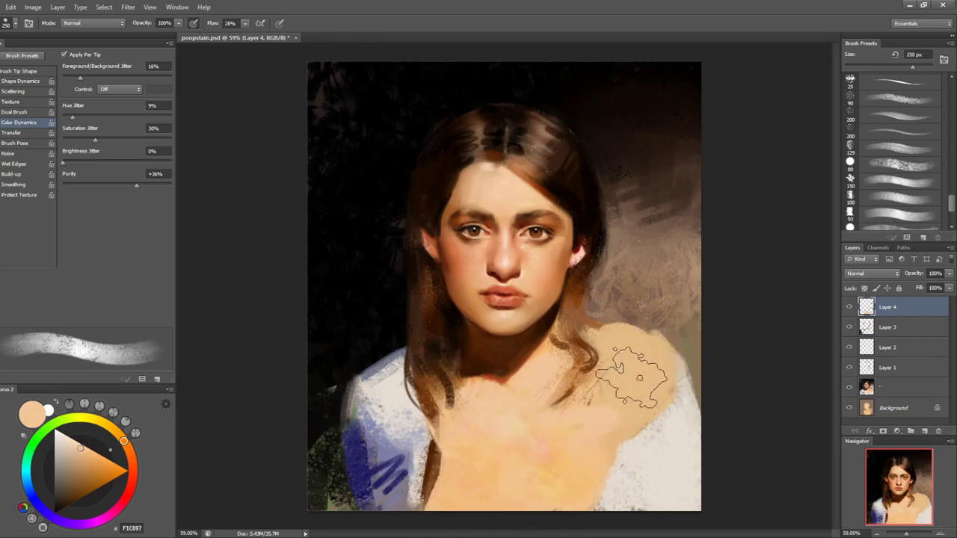
# - Try white highlights on the right-hand shoulder and upper chest, resetting the brush purity to 0%
pyautogui.moveTo(82, 452); pyautogui.dragTo(54, 429)
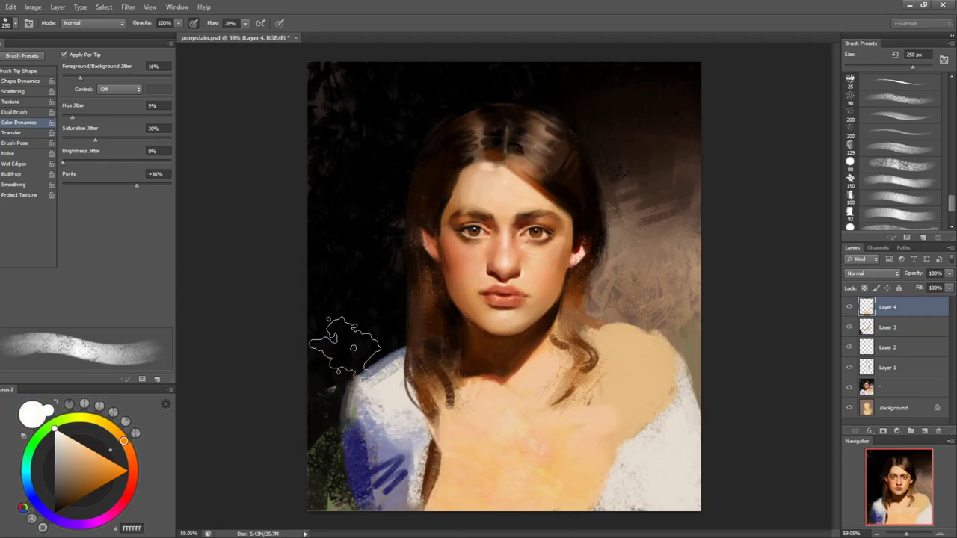
pyautogui.moveTo(622, 393); pyautogui.dragTo(581, 432)
pyautogui.hotkey('ctrl', 'z')
pyautogui.moveTo(85, 186); pyautogui.dragTo(116, 191)
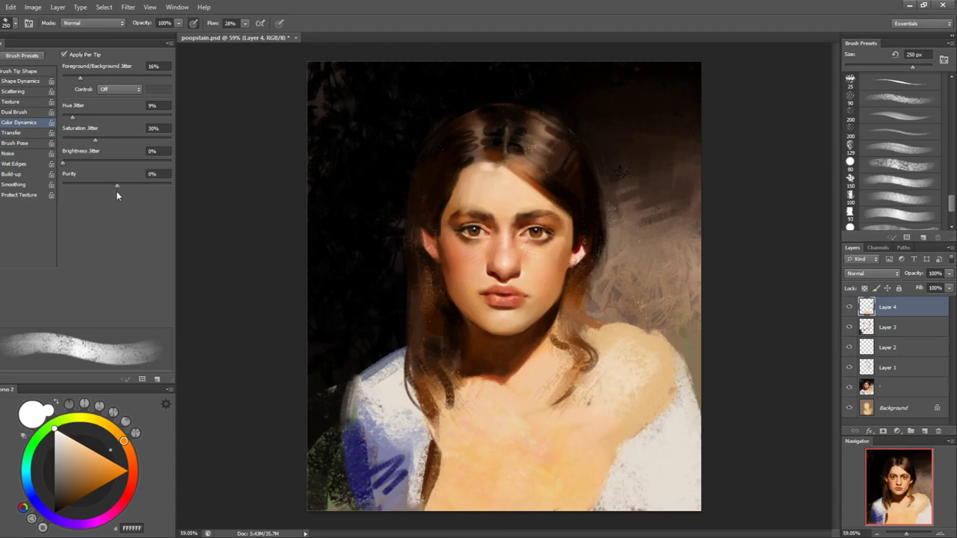
pyautogui.moveTo(636, 377); pyautogui.dragTo(595, 415)
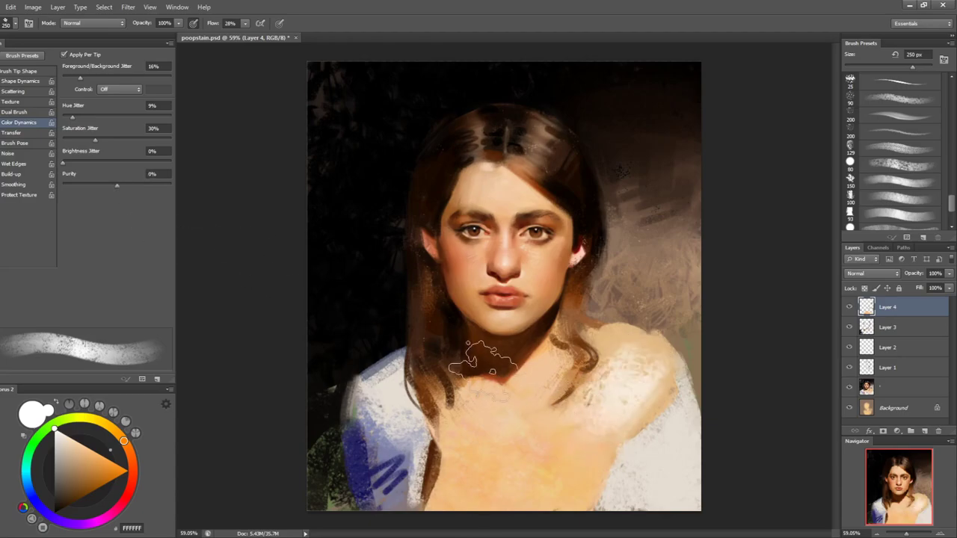
pyautogui.hotkey('ctrl', 'z')
# - Work light peach strokes into the right-hand shoulder and chest, reducing the textured brush from 250 px to 100 px
pyautogui.moveTo(60, 457)
pyautogui.mouseDown()
pyautogui.moveTo(89, 438)
pyautogui.moveTo(83, 432)
pyautogui.mouseUp()
pyautogui.moveTo(643, 367)
pyautogui.mouseDown()
pyautogui.moveTo(641, 386)
pyautogui.moveTo(611, 386)
pyautogui.mouseUp()
pyautogui.press('[')
pyautogui.press('[')
pyautogui.press('[')
pyautogui.press('[')
pyautogui.press('[')
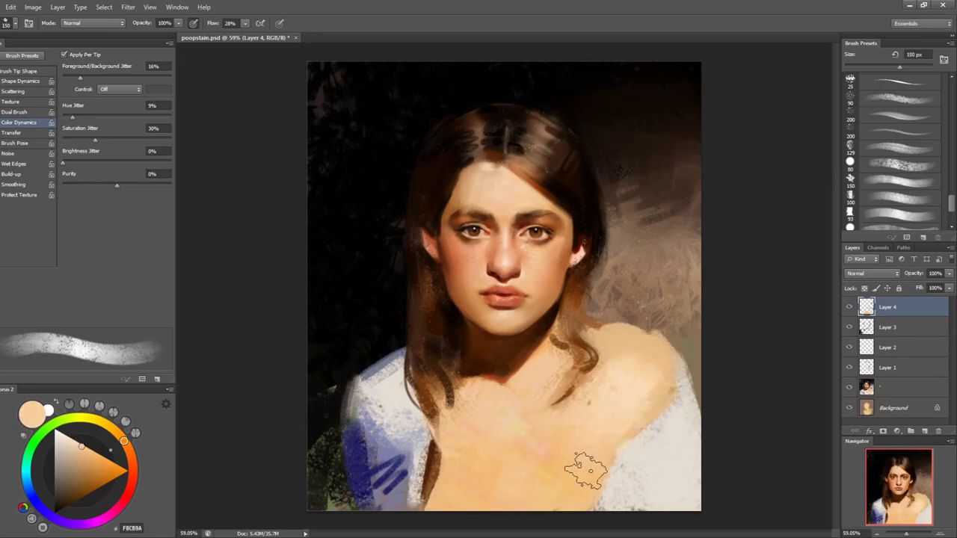
pyautogui.keyDown('alt'); pyautogui.click(560, 452); pyautogui.keyUp('alt')
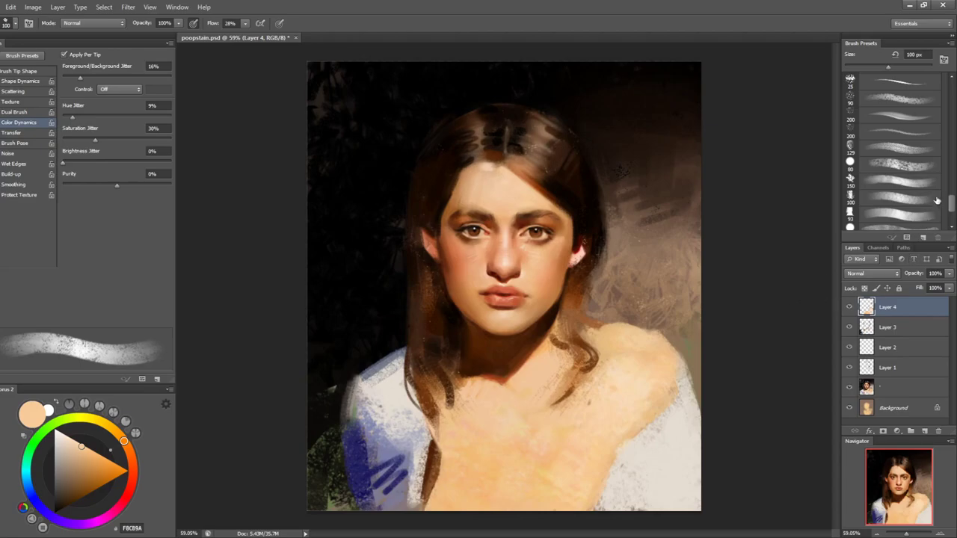
# - Refine the border between the chest and right-hand sleeve with sampled skin and off-white tones, using a rough-edged brush at 70 to 90 px
pyautogui.moveTo(947, 204); pyautogui.dragTo(933, 87)
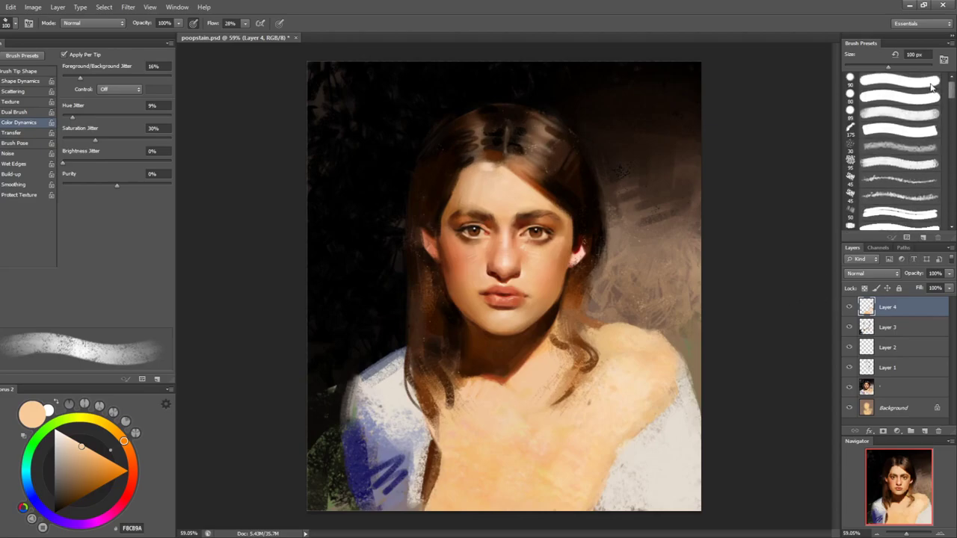
pyautogui.click(861, 163)
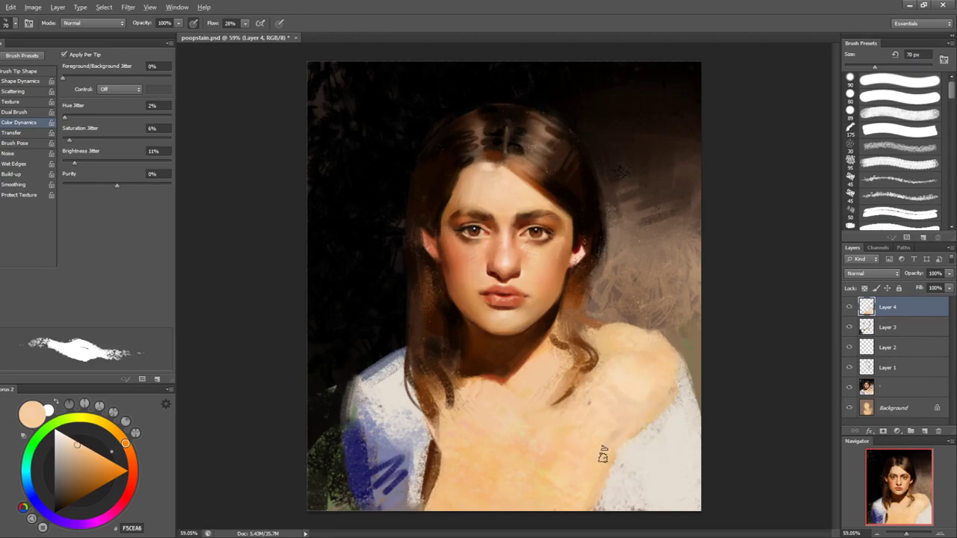
pyautogui.keyDown('alt'); pyautogui.click(635, 443); pyautogui.keyUp('alt')
pyautogui.keyDown('alt'); pyautogui.click(660, 415); pyautogui.keyUp('alt')
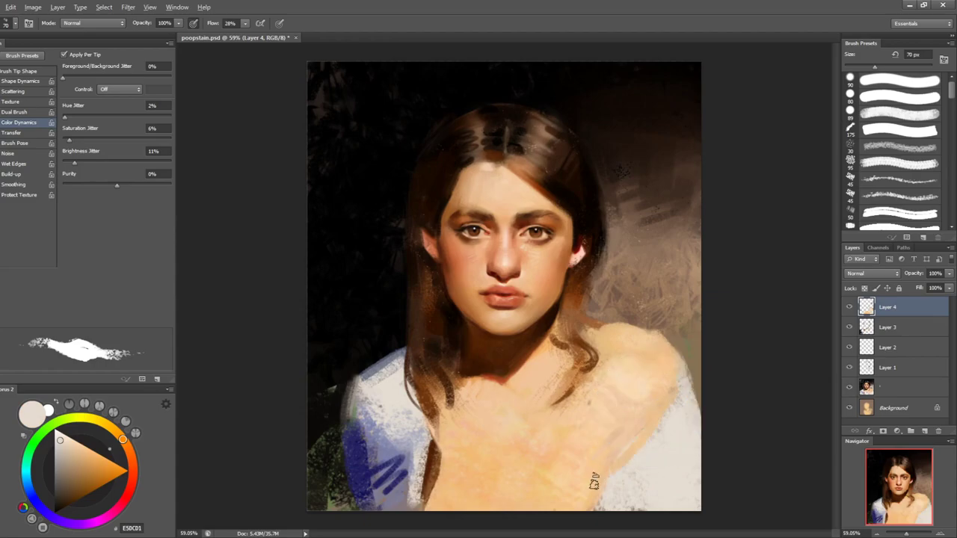
pyautogui.press(']')
pyautogui.press(']')
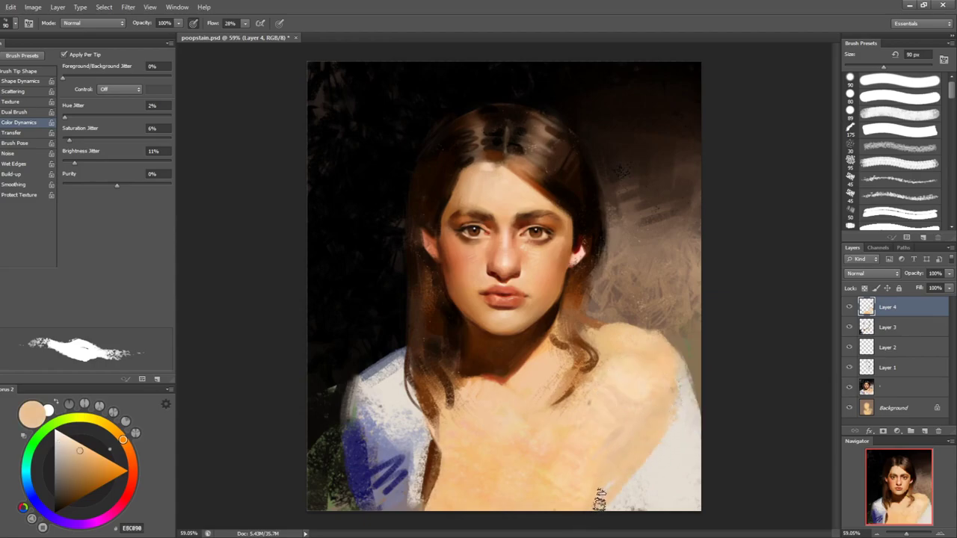
# - Roughen the right-hand shoulder's outer contour with olive-brown sampled from the adjacent background, using the brush at 50 px and 90 px
pyautogui.press('[')
pyautogui.press('[')
pyautogui.press('[')
pyautogui.press('[')
pyautogui.keyDown('alt'); pyautogui.click(690, 358); pyautogui.keyUp('alt')
pyautogui.moveTo(662, 336)
pyautogui.mouseDown()
pyautogui.moveTo(672, 358)
pyautogui.moveTo(651, 323)
pyautogui.moveTo(695, 399)
pyautogui.mouseUp()
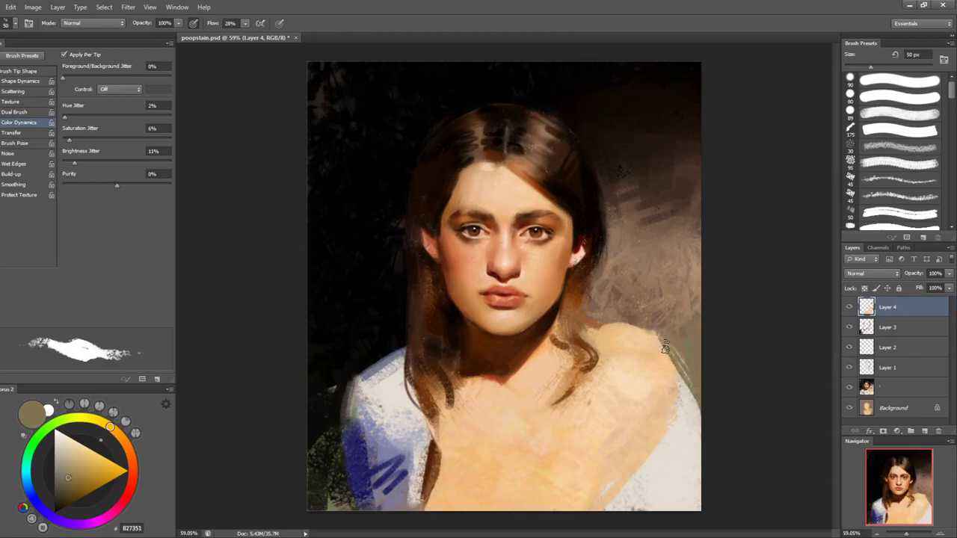
pyautogui.press(']')
pyautogui.press(']')
pyautogui.press(']')
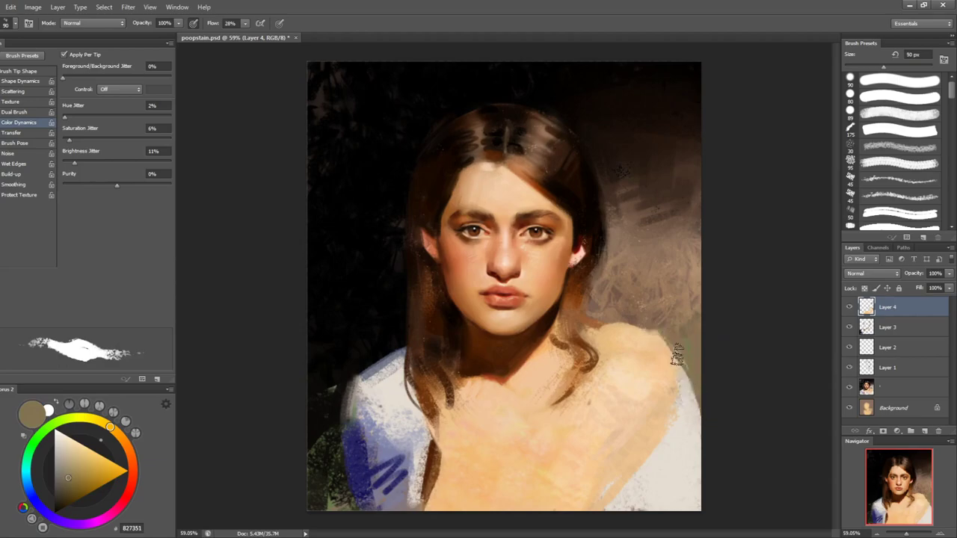
pyautogui.moveTo(653, 332)
pyautogui.mouseDown()
pyautogui.moveTo(675, 354)
pyautogui.moveTo(654, 324)
pyautogui.moveTo(698, 405)
pyautogui.mouseUp()
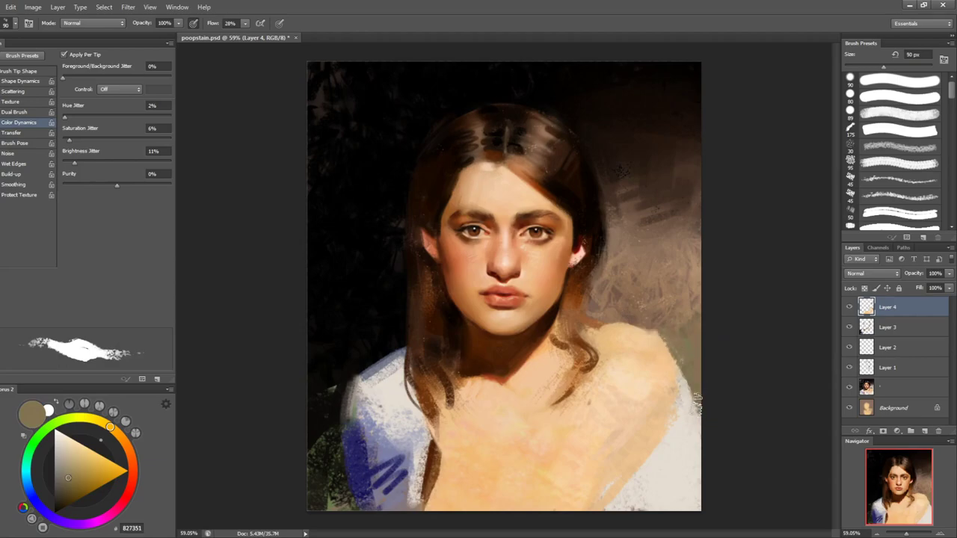
# - Redefine the upper edge of the right-hand shoulder with gray-brown sampled from the background
pyautogui.hotkey('ctrl', 'shift', 'h')
pyautogui.press('h')
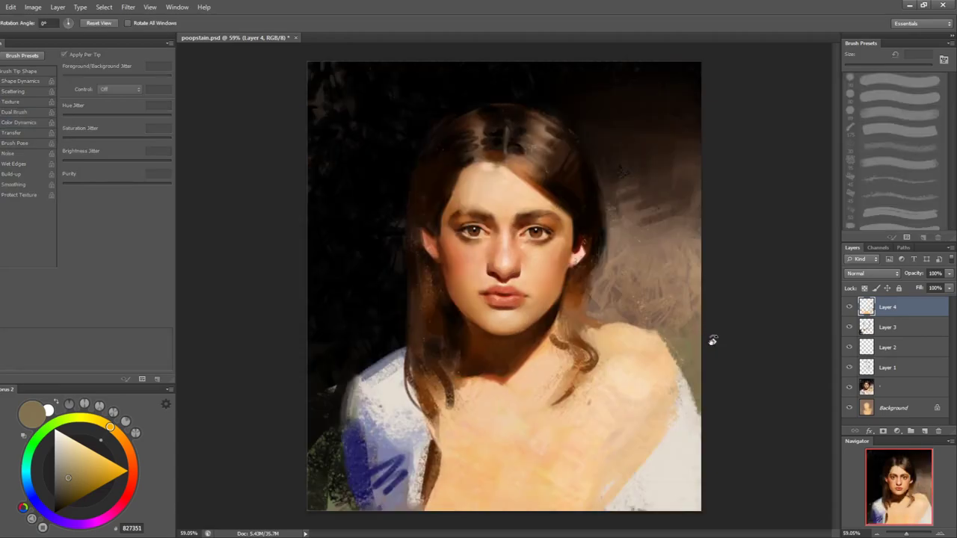
pyautogui.moveTo(713, 342); pyautogui.dragTo(604, 223)
pyautogui.keyDown('alt'); pyautogui.click(638, 197); pyautogui.keyUp('alt')
pyautogui.press('r')
pyautogui.moveTo(681, 200); pyautogui.dragTo(718, 381)
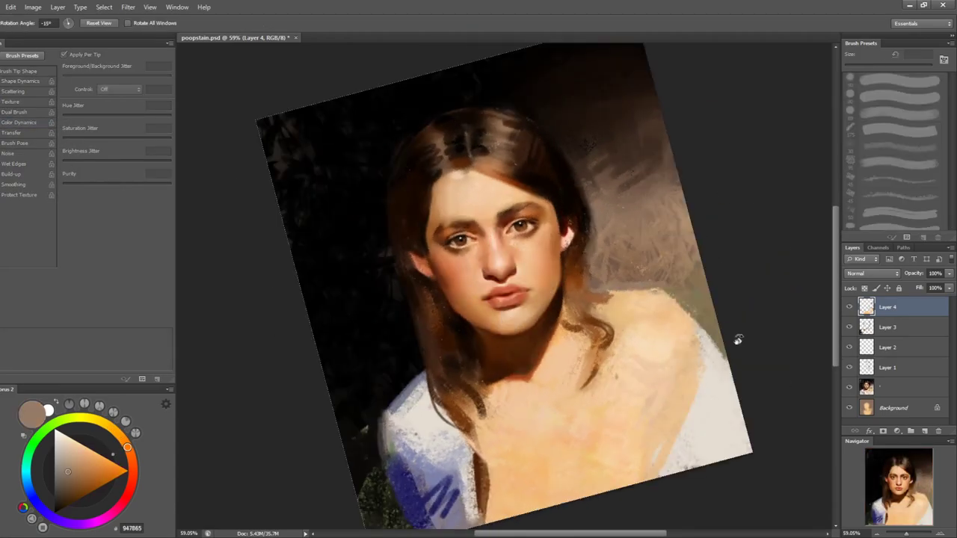
pyautogui.press('Escape')
# - Try to blend the hair and shadow edge at the base of the neck with a 35 px Mixer Brush and sampled skin tone
pyautogui.press('b')
pyautogui.scroll(3, 513, 316)
pyautogui.press(']')
pyautogui.press(']')
pyautogui.press(']')
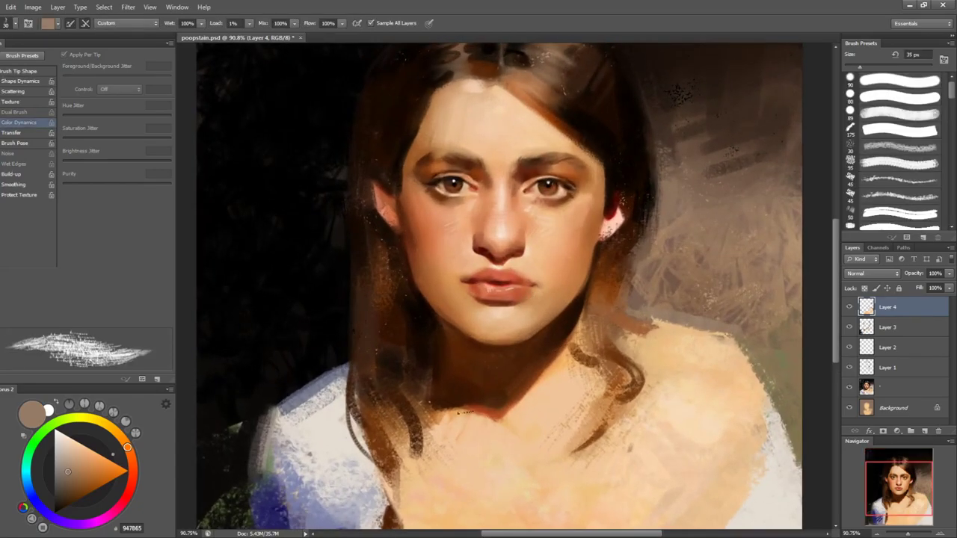
pyautogui.moveTo(432, 409)
pyautogui.mouseDown()
pyautogui.moveTo(491, 412)
pyautogui.moveTo(432, 401)
pyautogui.mouseUp()
pyautogui.hotkey('ctrl', 'z')
pyautogui.hotkey('shift', 'b')
pyautogui.keyDown('alt'); pyautogui.click(465, 420); pyautogui.keyUp('alt')
pyautogui.hotkey('ctrl', 'z')
pyautogui.hotkey('ctrl', 'shift', 'h')
pyautogui.hotkey('ctrl', 'shift', 'h')
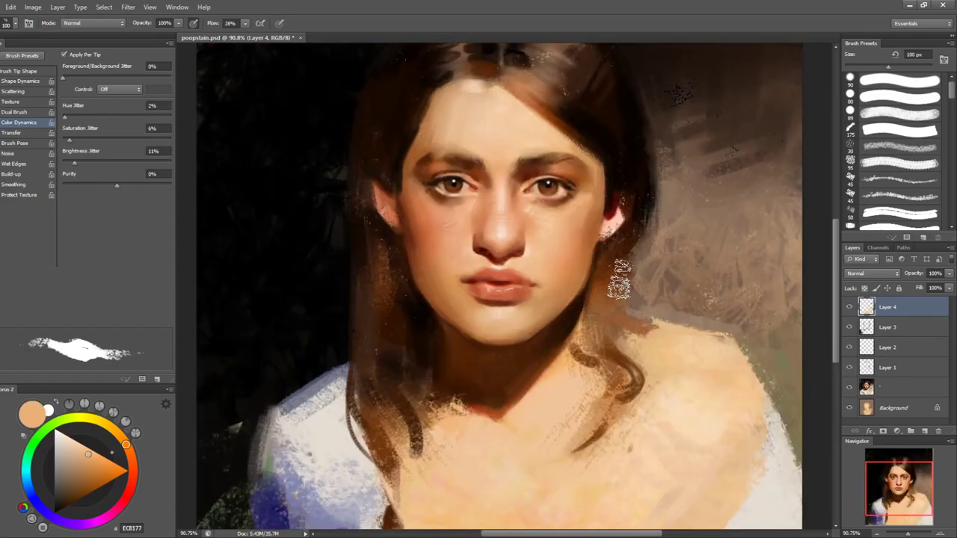
# - Switch to a scribble-textured brush at 9 px and touch up the left-hand ear with its sampled reddish skin tone
pyautogui.click(896, 145)
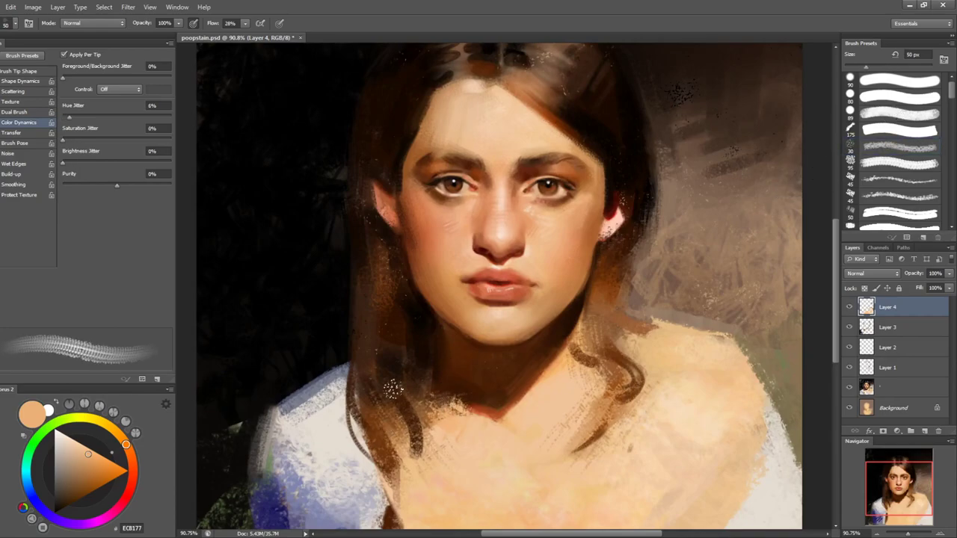
pyautogui.click(907, 151)
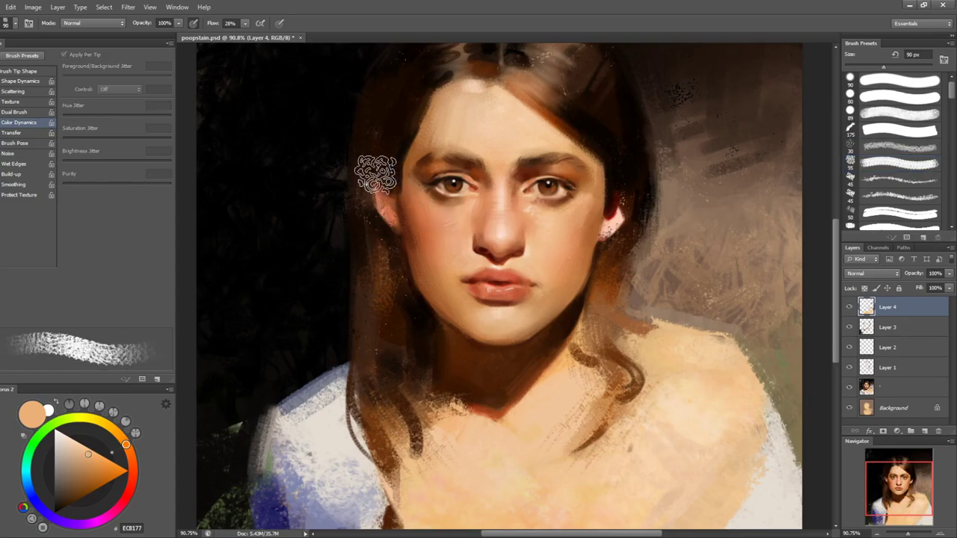
pyautogui.keyDown('alt'); pyautogui.click(383, 204); pyautogui.keyUp('alt')
pyautogui.press('[')
pyautogui.press('[')
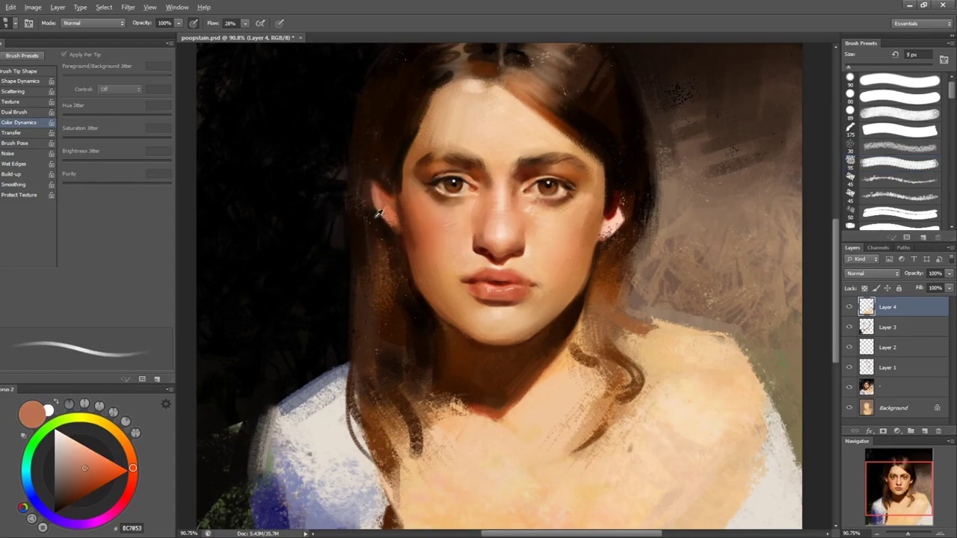
# - Darken the edge below the left-hand earlobe along the jaw with sampled near-black brown, using the brush at 15 px and 8 px
pyautogui.keyDown('alt'); pyautogui.click(360, 195); pyautogui.keyUp('alt')
pyautogui.press(']')
pyautogui.press(']')
pyautogui.moveTo(397, 224); pyautogui.dragTo(404, 248)
pyautogui.keyDown('alt'); pyautogui.click(387, 211); pyautogui.keyUp('alt')
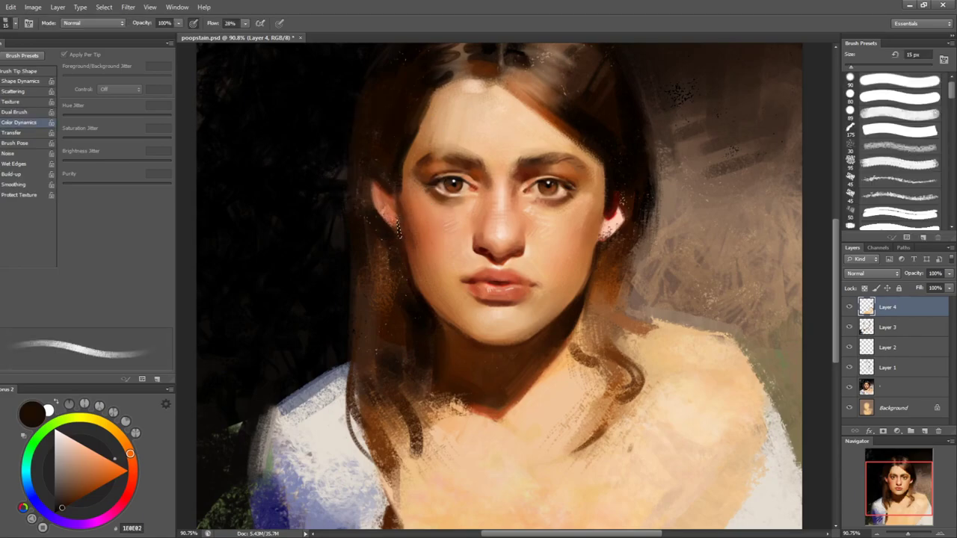
pyautogui.press('[')
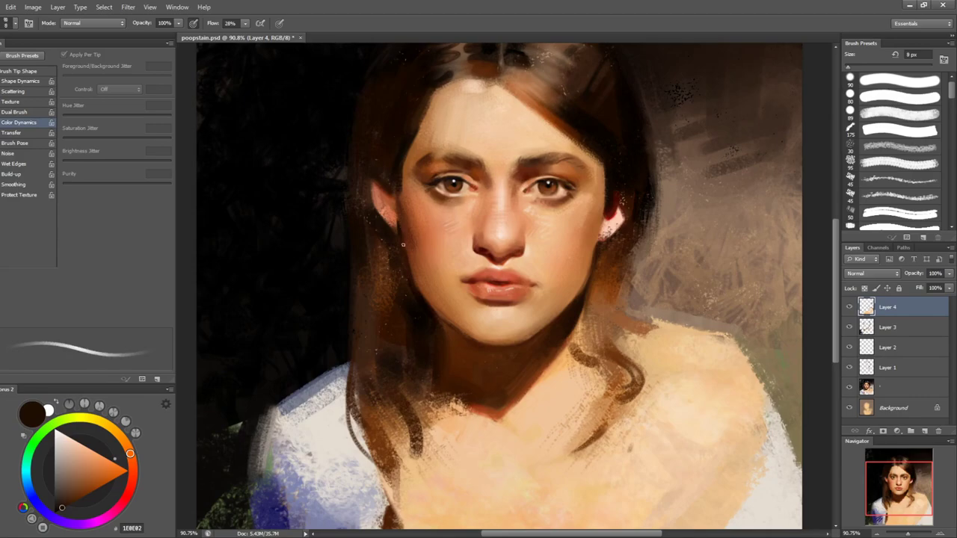
# - Model the left-hand ear with its sampled orange-red at 20 px and pale pink highlights sampled from the other ear at 9 px
pyautogui.press(']')
pyautogui.press(']')
pyautogui.keyDown('alt'); pyautogui.click(387, 208); pyautogui.keyUp('alt')
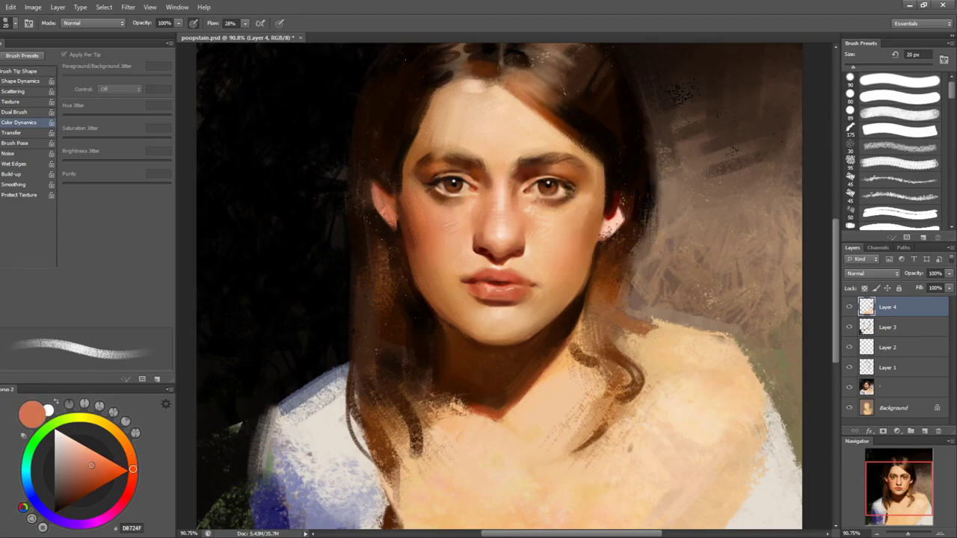
pyautogui.keyDown('alt'); pyautogui.click(614, 221); pyautogui.keyUp('alt')
pyautogui.press('[')
pyautogui.press('[')
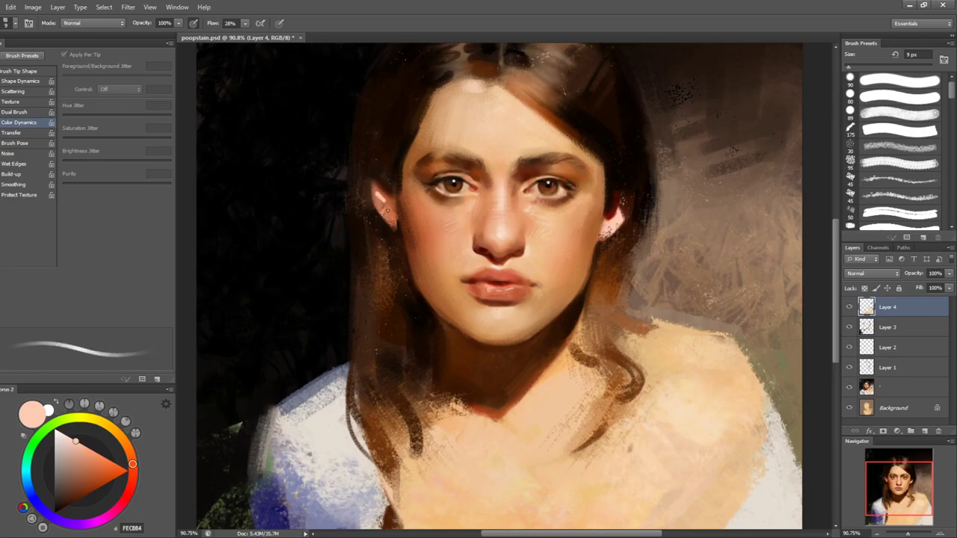
# - Soften the speckled lower edge of the left-hand ear with its sampled orange-red, using the brush at 20 px
pyautogui.press(']')
pyautogui.press(']')
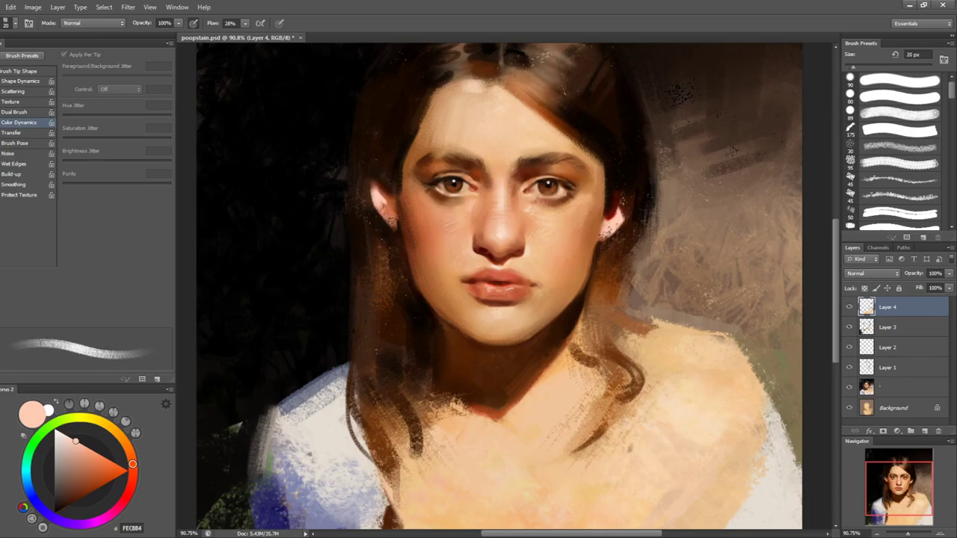
pyautogui.keyDown('alt'); pyautogui.click(388, 206); pyautogui.keyUp('alt')
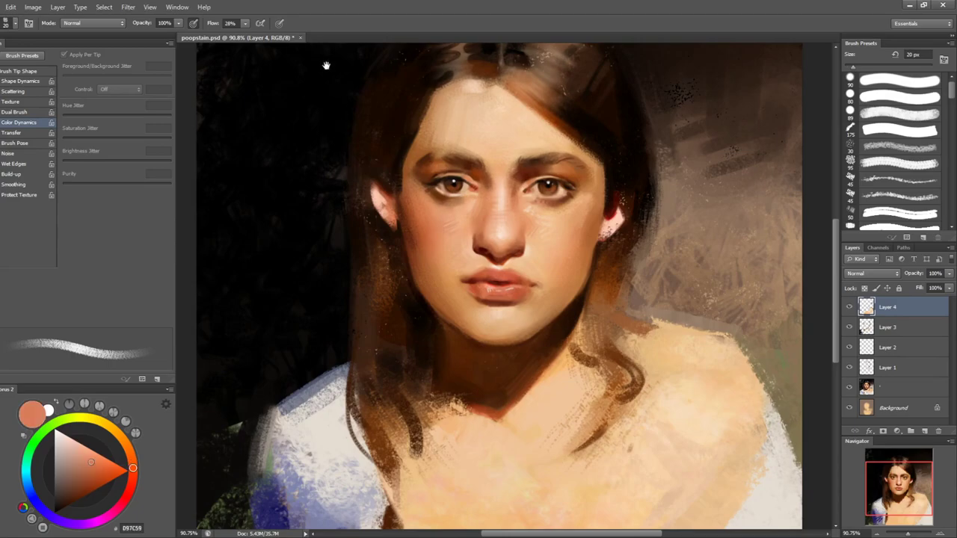
# - Try to blend the hairline at the left-hand temple with the Mixer Brush at 60 px and 15 px
pyautogui.moveTo(489, 112); pyautogui.dragTo(467, 143)
pyautogui.hotkey('shift', 'b')
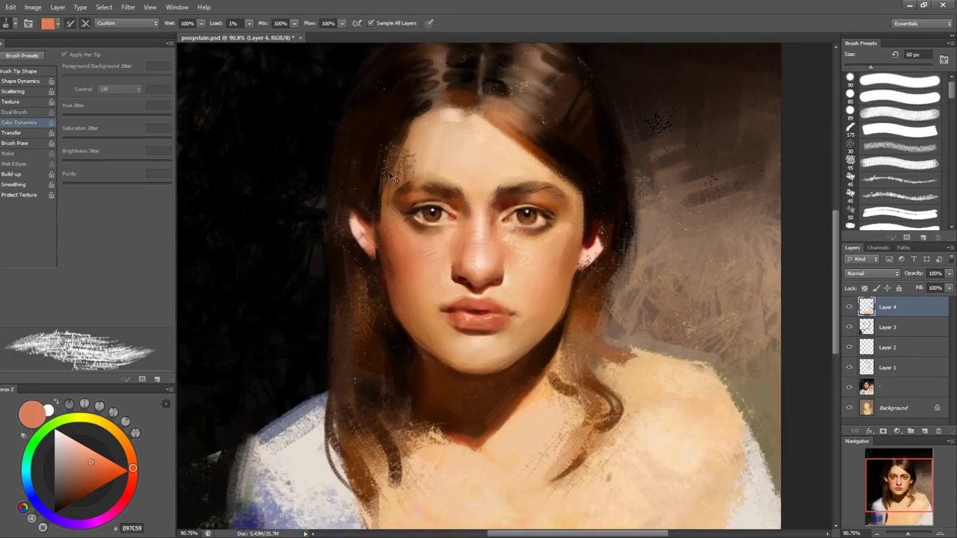
pyautogui.press('[')
pyautogui.press('[')
pyautogui.press('[')
pyautogui.press('[')
pyautogui.press('[')
pyautogui.press('[')
pyautogui.press('[')
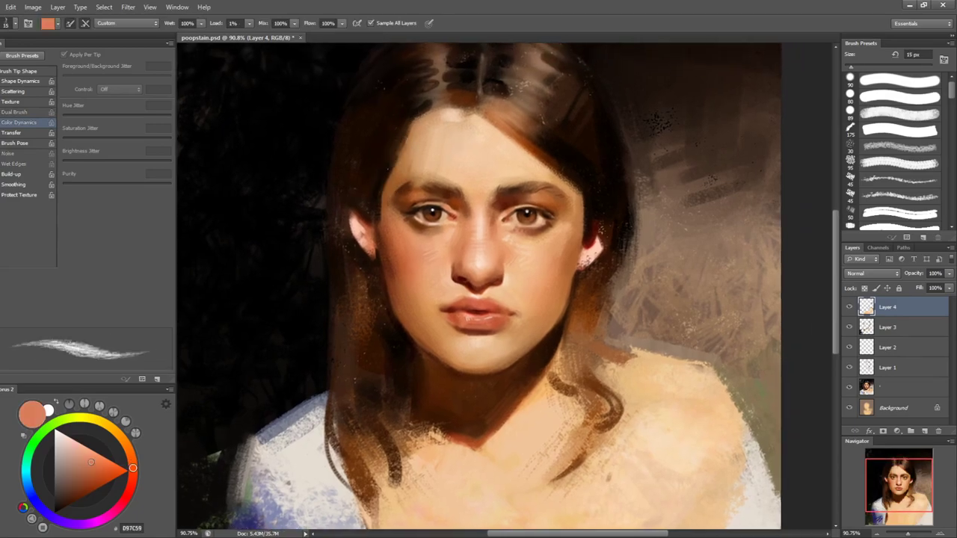
pyautogui.hotkey('shift', 'b')
# - Rework the transition between forehead and hair at the left-hand temple with sampled warm browns, using the brush at 30 px
pyautogui.keyDown('alt'); pyautogui.click(395, 169); pyautogui.keyUp('alt')
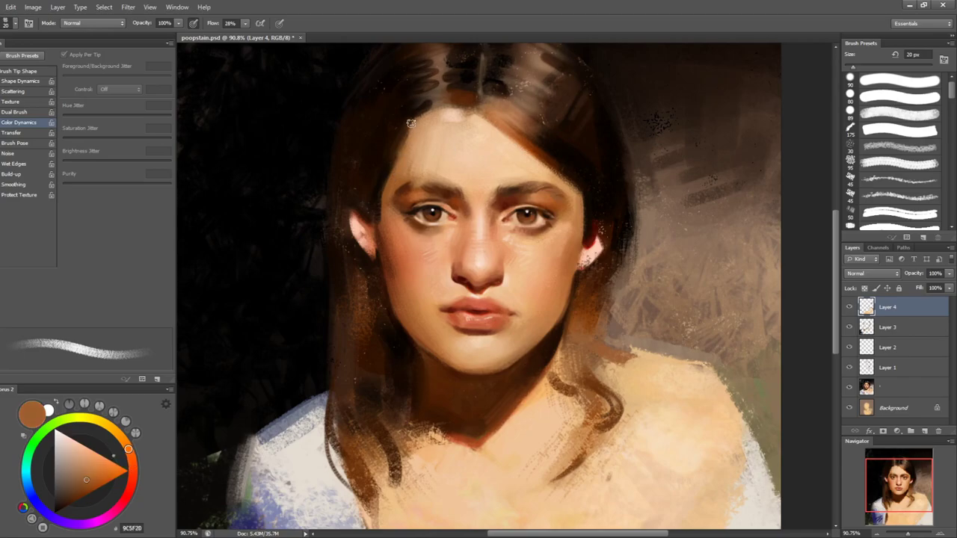
pyautogui.moveTo(445, 111); pyautogui.dragTo(362, 151)
pyautogui.press(']')
pyautogui.press(']')
pyautogui.keyDown('alt'); pyautogui.click(365, 219); pyautogui.keyUp('alt')
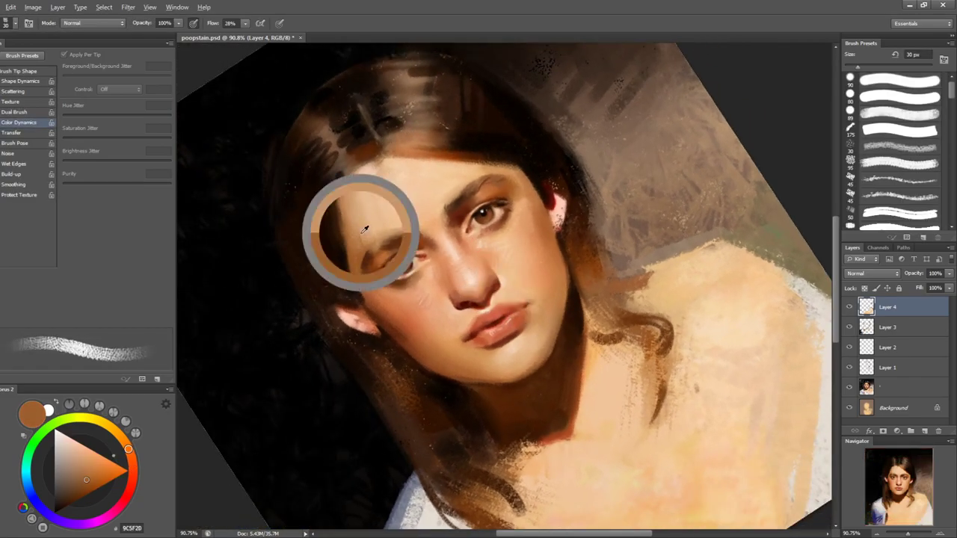
pyautogui.keyDown('alt'); pyautogui.click(354, 260); pyautogui.keyUp('alt')
pyautogui.keyDown('alt'); pyautogui.click(348, 228); pyautogui.keyUp('alt')
pyautogui.keyDown('alt'); pyautogui.click(374, 254); pyautogui.keyUp('alt')
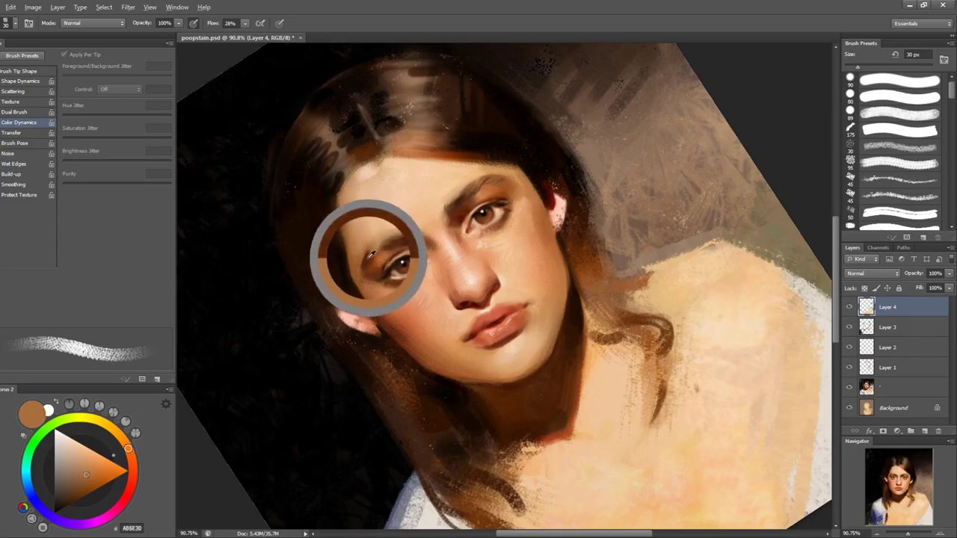
# - Darken the hairline from the left-hand temple down to the ear with sampled dark browns at 40 px
pyautogui.press(']')
pyautogui.moveTo(348, 251); pyautogui.dragTo(366, 302)
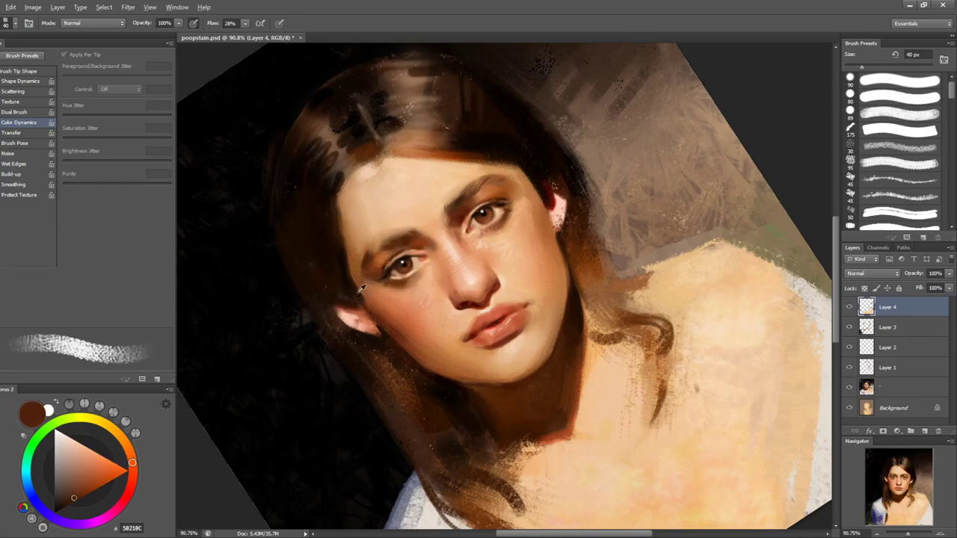
pyautogui.keyDown('alt'); pyautogui.click(339, 248); pyautogui.keyUp('alt')
pyautogui.moveTo(342, 236); pyautogui.dragTo(355, 283)
pyautogui.keyDown('alt'); pyautogui.click(350, 260); pyautogui.keyUp('alt')
pyautogui.keyDown('alt'); pyautogui.click(346, 234); pyautogui.keyUp('alt')
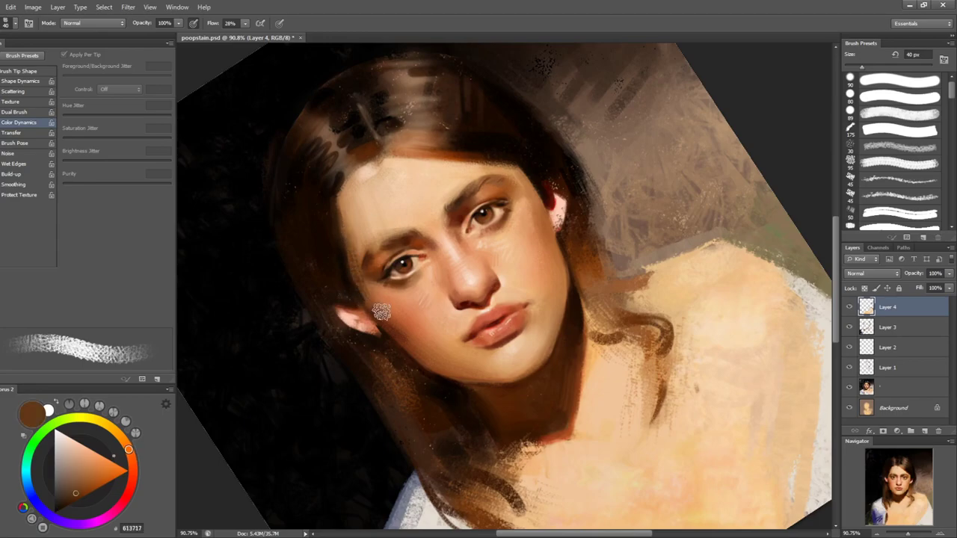
# - Straighten the canvas and touch up the edge of the left-hand temple with its sampled tan at 40 px
pyautogui.press('r')
pyautogui.moveTo(647, 204); pyautogui.dragTo(657, 382)
pyautogui.moveTo(660, 305); pyautogui.dragTo(660, 265)
pyautogui.press('Escape')
pyautogui.hotkey('ctrl', 'shift', 'h')
pyautogui.hotkey('ctrl', 'shift', 'h')
pyautogui.press('b')
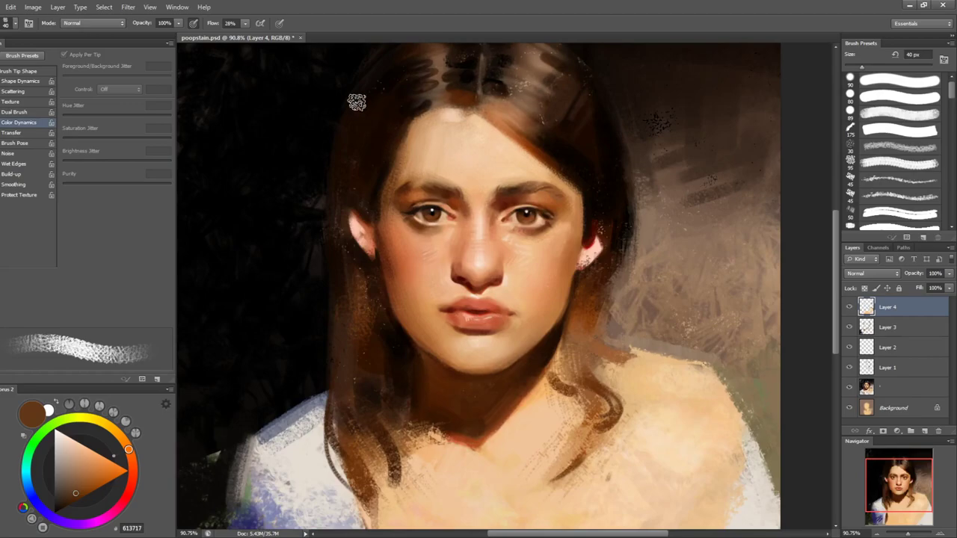
pyautogui.keyDown('alt'); pyautogui.click(407, 163); pyautogui.keyUp('alt')
# - Try white strokes across the hair highlight right of the parting with a textured brush at 40 px
pyautogui.moveTo(521, 104); pyautogui.dragTo(463, 144)
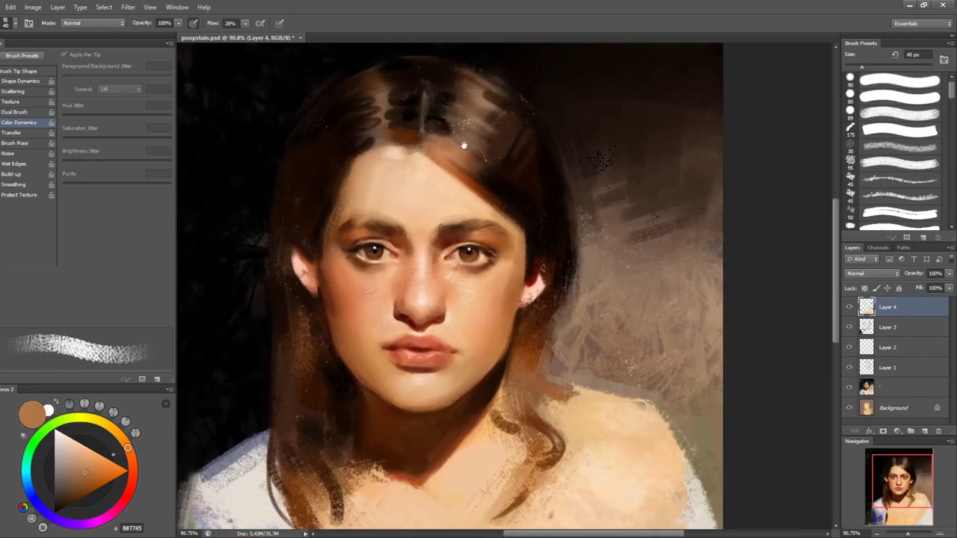
pyautogui.moveTo(77, 458); pyautogui.dragTo(53, 428)
pyautogui.press('r')
pyautogui.moveTo(583, 149); pyautogui.dragTo(424, 149)
pyautogui.press('b')
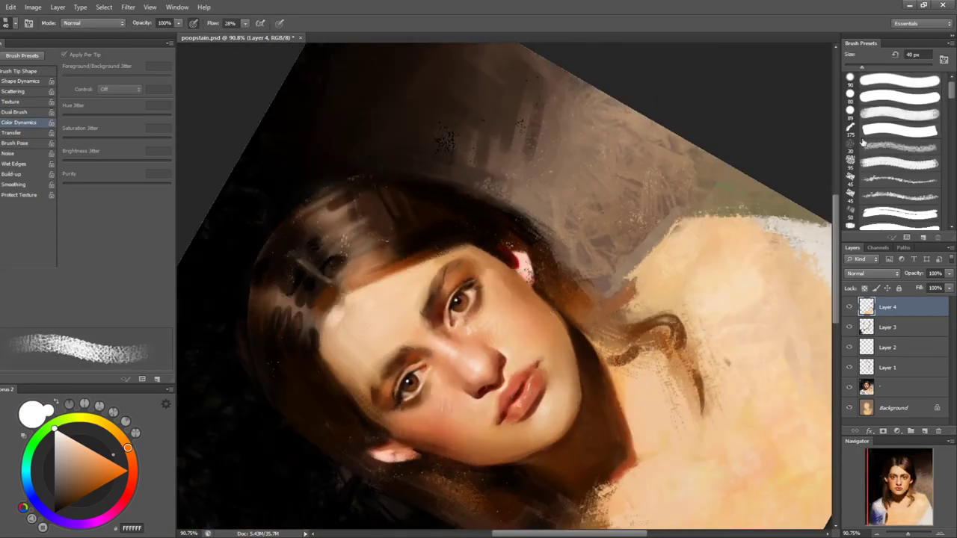
pyautogui.click(863, 204)
pyautogui.moveTo(305, 262); pyautogui.dragTo(382, 214)
pyautogui.hotkey('ctrl', 'z')
pyautogui.press('[')
# - Lasso thin strand-shaped areas across the hair highlight right of the parting and add a new layer above Layer 4
pyautogui.press('l')
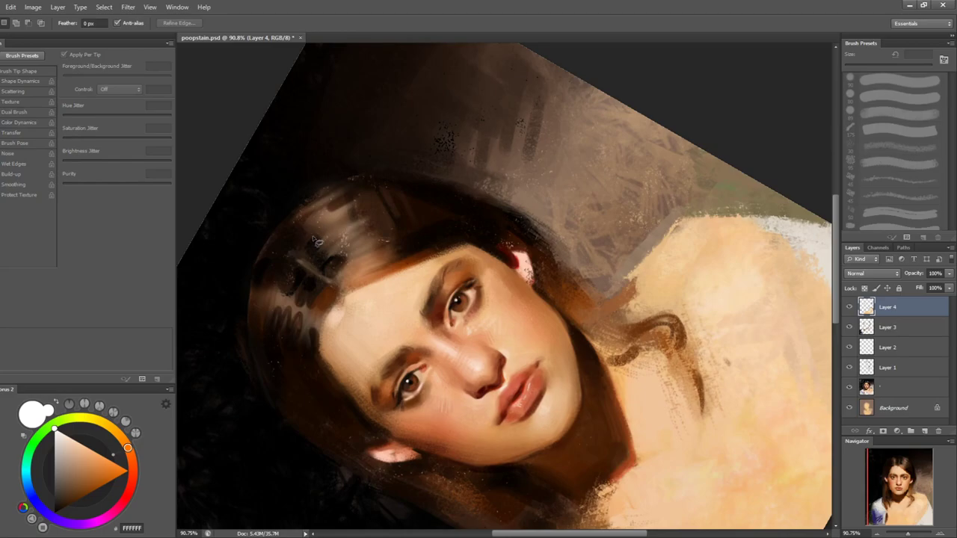
pyautogui.moveTo(372, 212)
pyautogui.mouseDown()
pyautogui.moveTo(351, 239)
pyautogui.moveTo(408, 224)
pyautogui.moveTo(392, 254)
pyautogui.moveTo(381, 228)
pyautogui.mouseUp()
pyautogui.press('b')
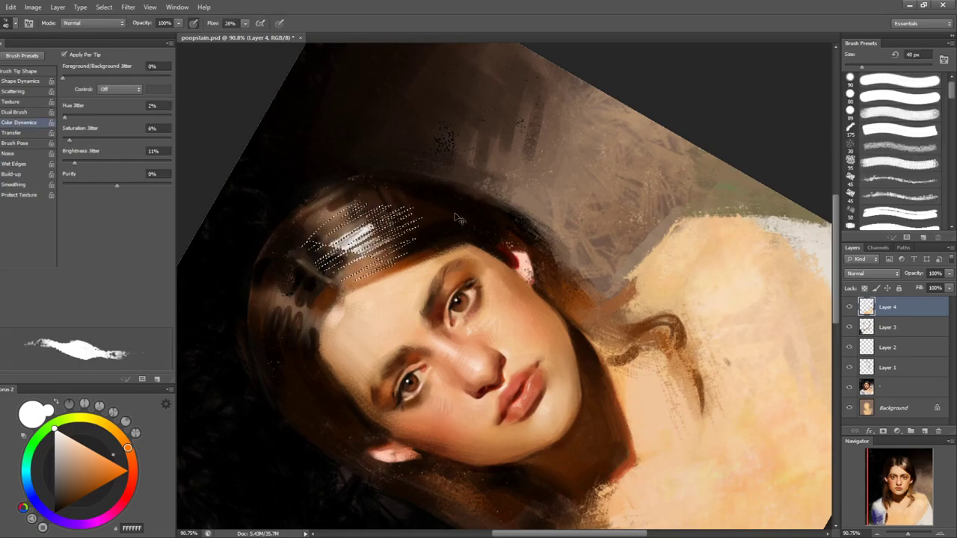
pyautogui.hotkey('ctrl', 'shift', 'alt', 'n')
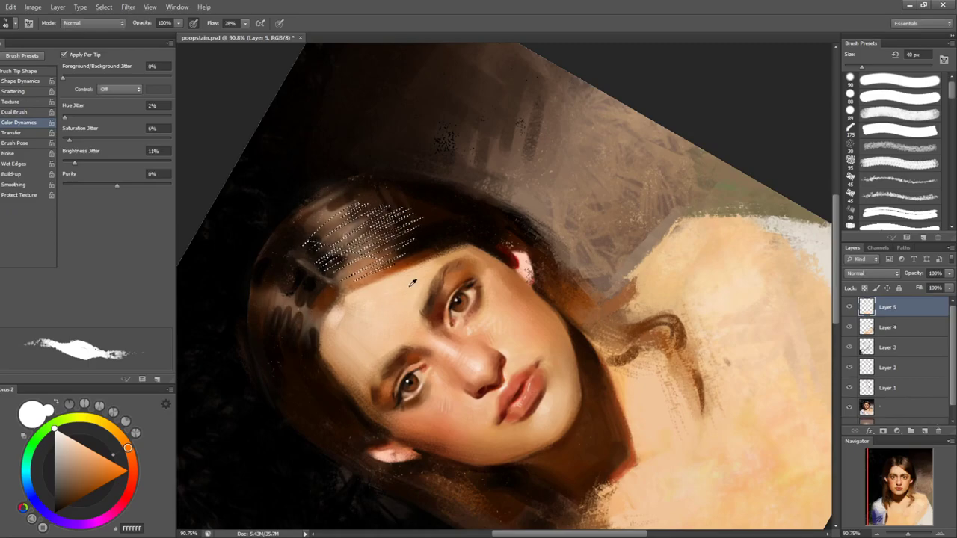
# - Fill the strand-shaped selection with pale skin tone sampled from the forehead, using the 40 px brush, and deselect
pyautogui.keyDown('alt'); pyautogui.click(381, 294); pyautogui.keyUp('alt')
pyautogui.moveTo(323, 242)
pyautogui.mouseDown()
pyautogui.moveTo(419, 223)
pyautogui.moveTo(388, 230)
pyautogui.mouseUp()
pyautogui.moveTo(355, 258); pyautogui.dragTo(399, 246)
pyautogui.hotkey('ctrl', 'd')
# - Try to thin and separate the pale hair strands with the Eraser at 10 px on the rotated canvas
pyautogui.press('r')
pyautogui.moveTo(593, 222); pyautogui.dragTo(640, 385)
pyautogui.moveTo(460, 451); pyautogui.dragTo(439, 444)
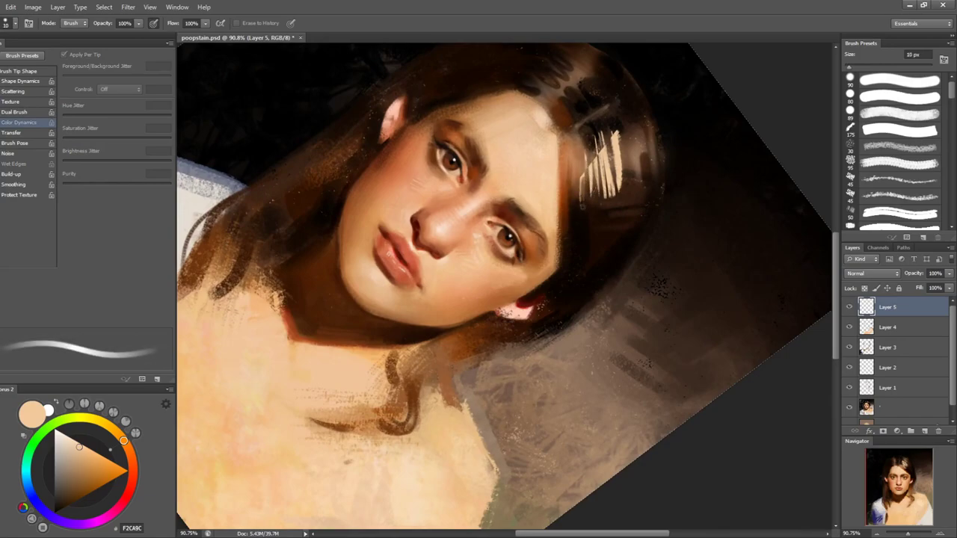
pyautogui.hotkey('ctrl', 'alt', 'z')
pyautogui.hotkey('ctrl', 'alt', 'z')
pyautogui.moveTo(604, 117); pyautogui.dragTo(613, 182)
pyautogui.moveTo(596, 136); pyautogui.dragTo(587, 185)
pyautogui.moveTo(624, 117); pyautogui.dragTo(628, 170)
pyautogui.hotkey('ctrl', 'z')
pyautogui.hotkey('ctrl', 'alt', 'z')
pyautogui.hotkey('ctrl', 'alt', 'z')
pyautogui.moveTo(597, 142); pyautogui.dragTo(601, 186)
pyautogui.moveTo(607, 120)
pyautogui.mouseDown()
pyautogui.moveTo(612, 167)
pyautogui.moveTo(600, 187)
pyautogui.mouseUp()
pyautogui.press('r')
pyautogui.moveTo(627, 105)
pyautogui.mouseDown()
pyautogui.moveTo(606, 92)
pyautogui.moveTo(408, 133)
pyautogui.moveTo(393, 113)
pyautogui.mouseUp()
# - Set the Smudge tool to 70 px and move back and forth through the recent changes to compare versions of the pale strands
pyautogui.press('s')
pyautogui.press(']')
pyautogui.press(']')
pyautogui.press(']')
pyautogui.hotkey('ctrl', 'alt', 'z')
pyautogui.hotkey('ctrl', 'alt', 'z')
pyautogui.hotkey('ctrl', 'alt', 'z')
pyautogui.hotkey('ctrl', 'alt', 'z')
pyautogui.hotkey('ctrl', 'alt', 'z')
pyautogui.hotkey('ctrl', 'alt', 'z')
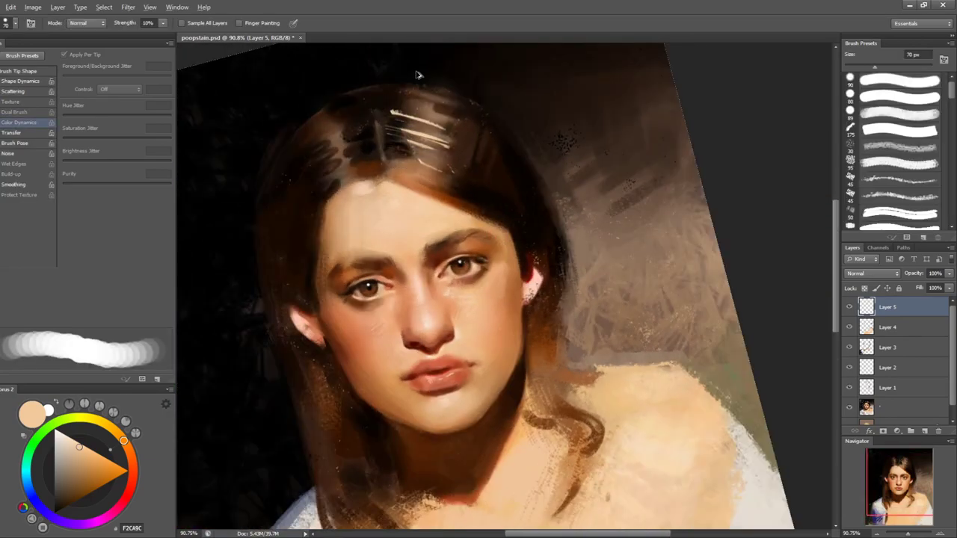
pyautogui.hotkey('ctrl', 'shift', 'z')
pyautogui.hotkey('ctrl', 'shift', 'z')
pyautogui.hotkey('ctrl', 'shift', 'z')
pyautogui.hotkey('ctrl', 'shift', 'z')
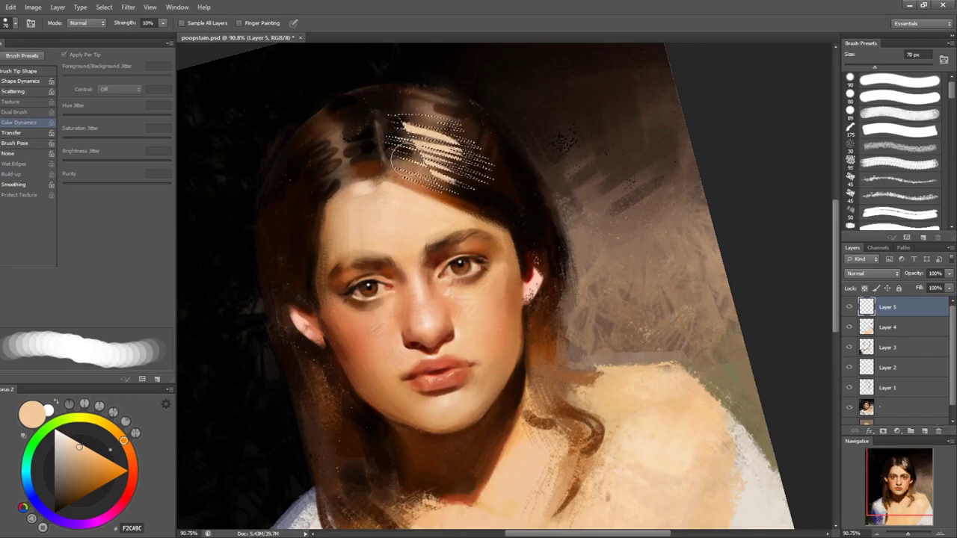
pyautogui.hotkey('ctrl', 'alt', 'z')
pyautogui.hotkey('ctrl', 'alt', 'z')
pyautogui.hotkey('ctrl', 'alt', 'z')
pyautogui.hotkey('ctrl', 'alt', 'z')
# - Smudge the pale strands into the surrounding hair at the crown, enlarging the Smudge brush to 150 px
pyautogui.press(']')
pyautogui.moveTo(402, 106)
pyautogui.mouseDown()
pyautogui.moveTo(422, 153)
pyautogui.moveTo(408, 199)
pyautogui.moveTo(399, 133)
pyautogui.mouseUp()
pyautogui.press(']')
pyautogui.press(']')
pyautogui.press(']')
pyautogui.press(']')
pyautogui.moveTo(483, 173); pyautogui.dragTo(474, 207)
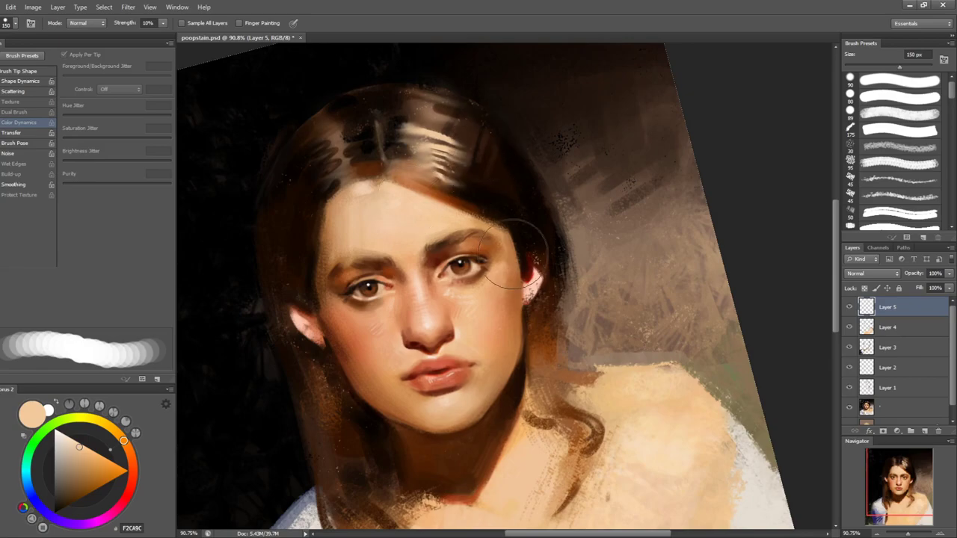
# - Compare the hair before and after smudging, and erase the ends of the pale strands with the Eraser at 30 px
pyautogui.hotkey('ctrl', 'alt', 'z')
pyautogui.hotkey('ctrl', 'alt', 'z')
pyautogui.hotkey('ctrl', 'alt', 'z')
pyautogui.hotkey('ctrl', 'shift', 'z')
pyautogui.hotkey('ctrl', 'shift', 'z')
pyautogui.hotkey('ctrl', 'shift', 'z')
pyautogui.press('r')
pyautogui.moveTo(547, 136); pyautogui.dragTo(651, 246)
pyautogui.press('e')
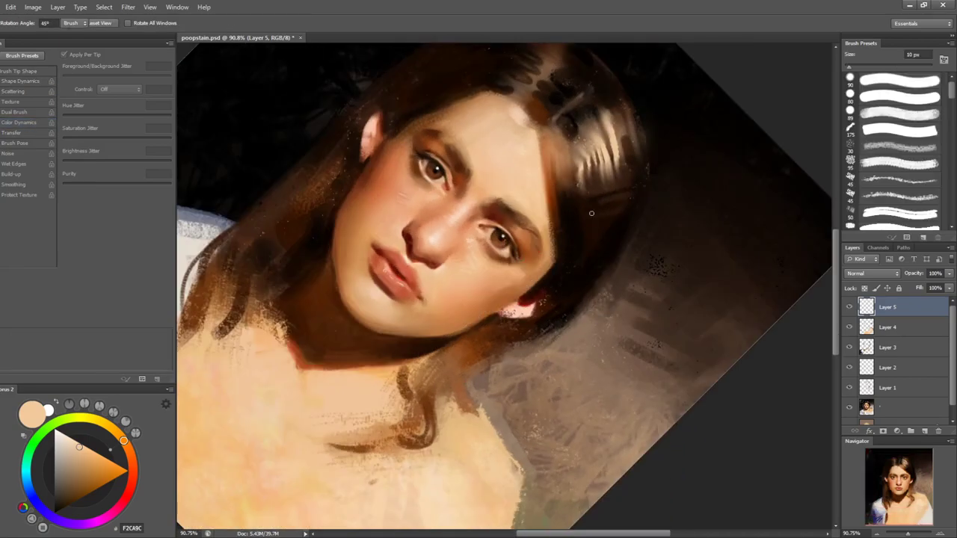
pyautogui.moveTo(579, 137); pyautogui.dragTo(587, 177)
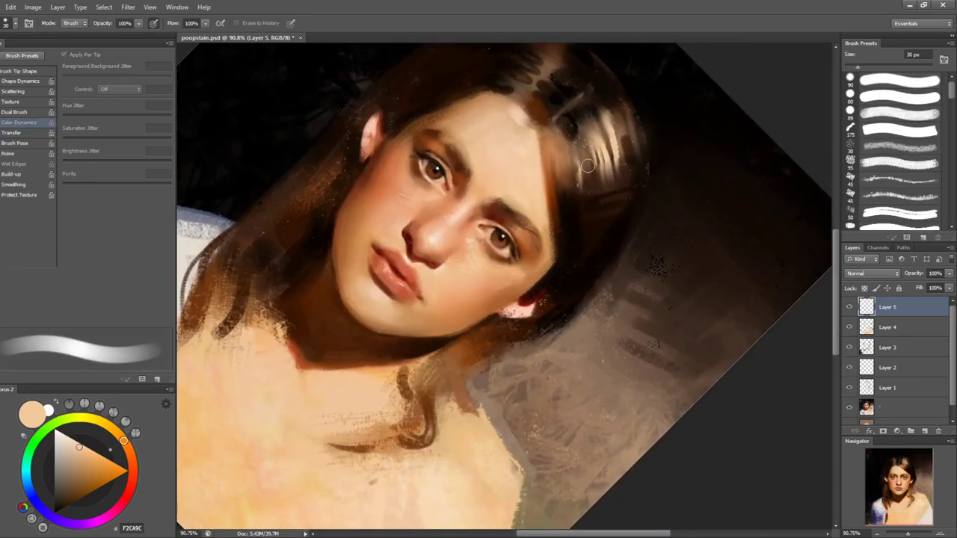
pyautogui.moveTo(591, 120); pyautogui.dragTo(601, 166)
# - Undo the pale highlight strands painted on the new layer
pyautogui.press('b')
pyautogui.hotkey('ctrl', 'alt', 'z')
pyautogui.hotkey('ctrl', 'alt', 'z')
pyautogui.moveTo(581, 123)
pyautogui.mouseDown()
pyautogui.moveTo(569, 193)
pyautogui.moveTo(598, 186)
pyautogui.moveTo(605, 196)
pyautogui.moveTo(593, 138)
pyautogui.moveTo(579, 183)
pyautogui.moveTo(598, 106)
pyautogui.moveTo(408, 108)
pyautogui.mouseUp()
pyautogui.press('e')
# - Touch up the light edge above the upper lip with its sampled pale pink, using the brush at 10 px
pyautogui.press('r')
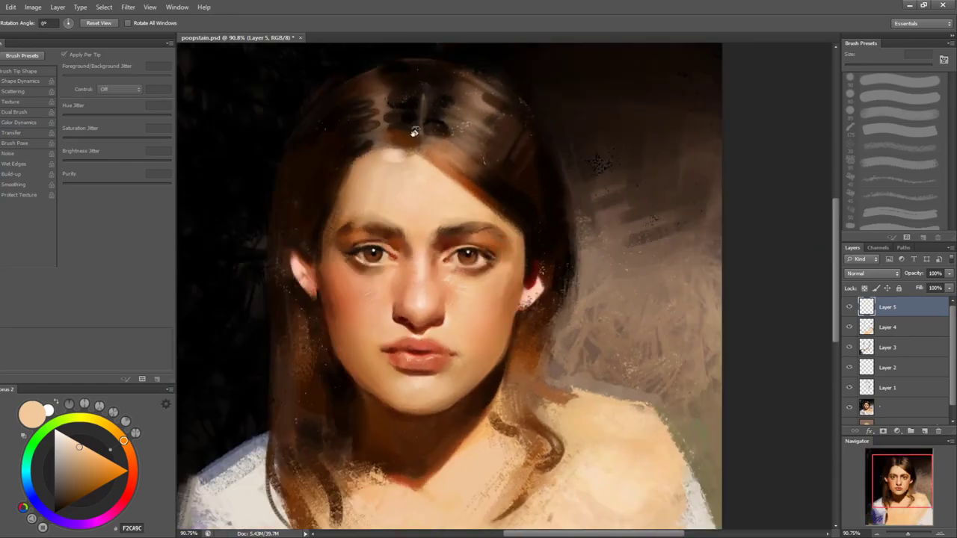
pyautogui.moveTo(600, 277); pyautogui.dragTo(621, 239)
pyautogui.moveTo(641, 318); pyautogui.dragTo(627, 218)
pyautogui.press('z')
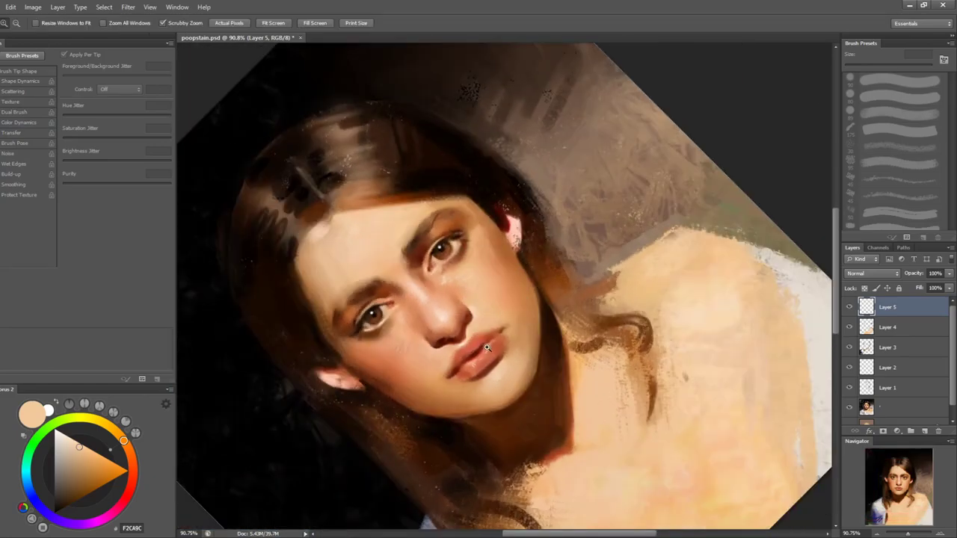
pyautogui.moveTo(468, 329); pyautogui.dragTo(512, 331)
pyautogui.press('b')
pyautogui.press('[')
pyautogui.press('[')
pyautogui.press('[')
pyautogui.keyDown('alt'); pyautogui.click(448, 346); pyautogui.keyUp('alt')
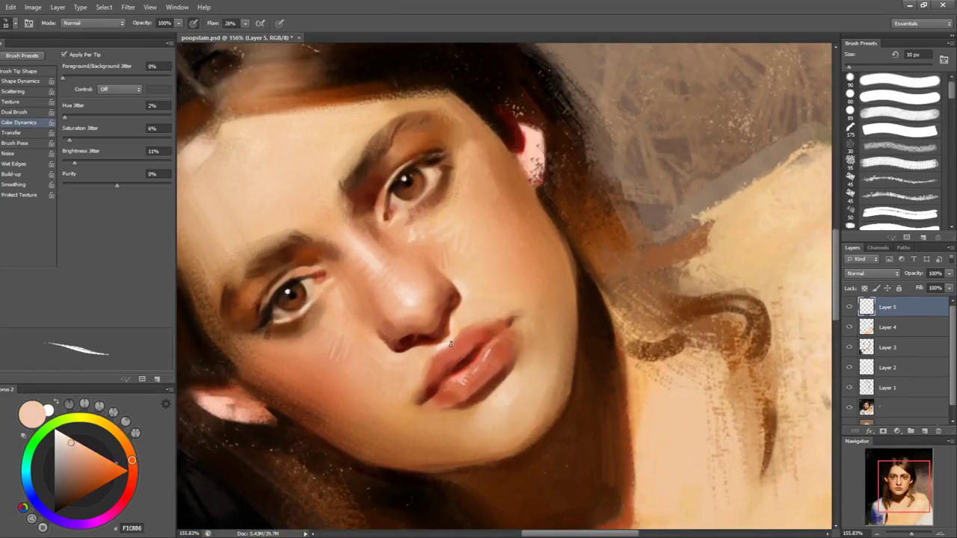
# - Switch to a softer brush and refine the upper lid of the left-hand eye with sampled browns, reducing the size to 7 px
pyautogui.press('r')
pyautogui.moveTo(678, 302); pyautogui.dragTo(630, 377)
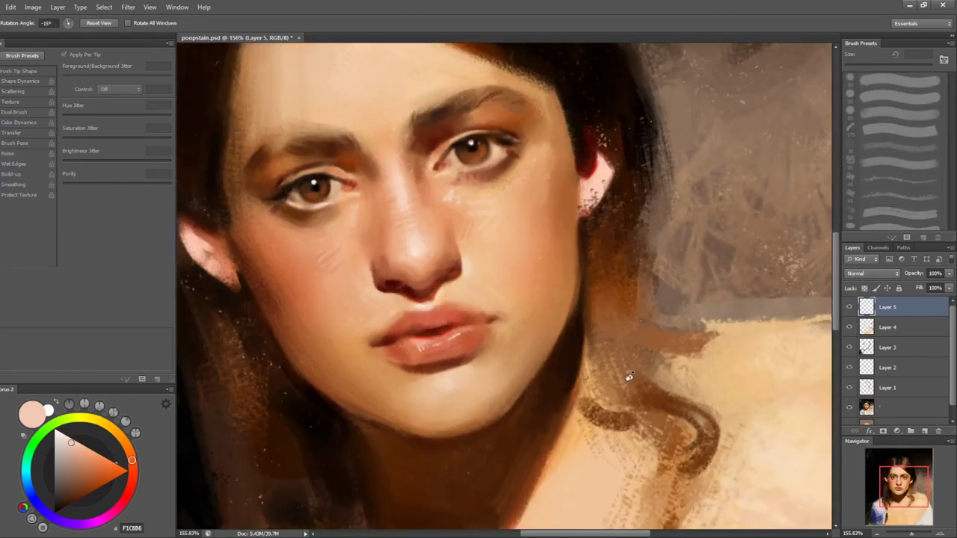
pyautogui.press('h')
pyautogui.moveTo(621, 316); pyautogui.dragTo(526, 266)
pyautogui.press('b')
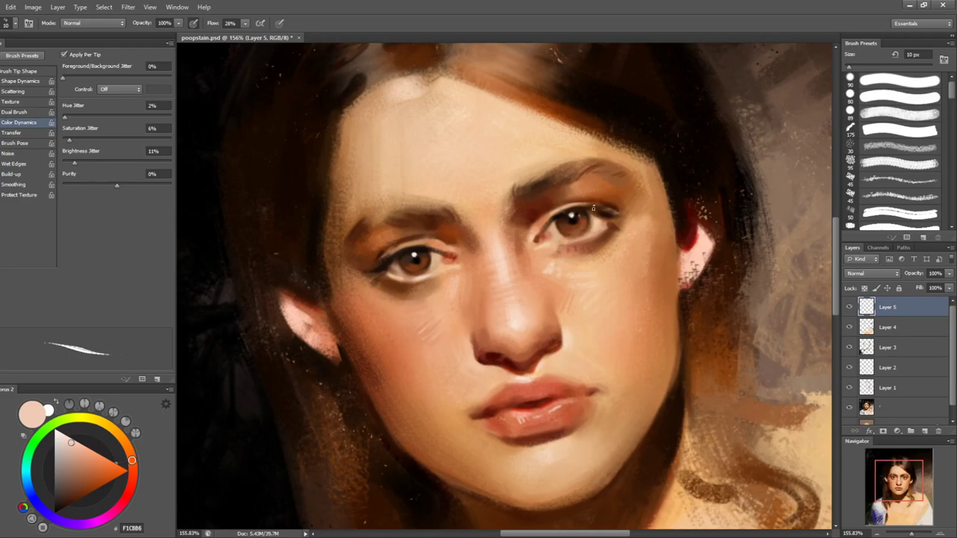
pyautogui.click(897, 113)
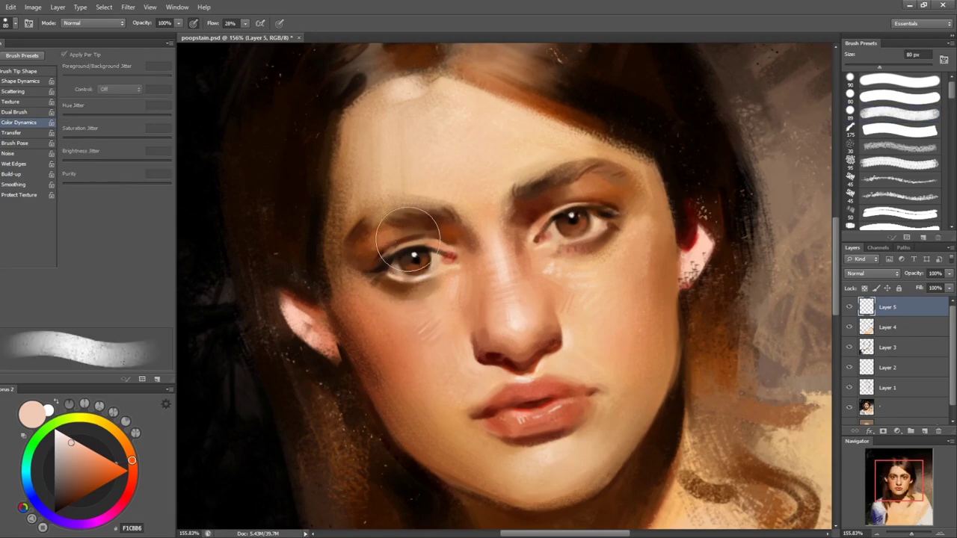
pyautogui.keyDown('alt'); pyautogui.click(383, 247); pyautogui.keyUp('alt')
pyautogui.press('[')
pyautogui.press('[')
pyautogui.press('[')
pyautogui.press('[')
pyautogui.keyDown('alt'); pyautogui.click(377, 255); pyautogui.keyUp('alt')
pyautogui.press('[')
pyautogui.press('[')
pyautogui.keyDown('alt'); pyautogui.click(404, 244); pyautogui.keyUp('alt')
pyautogui.press('[')
pyautogui.press('[')
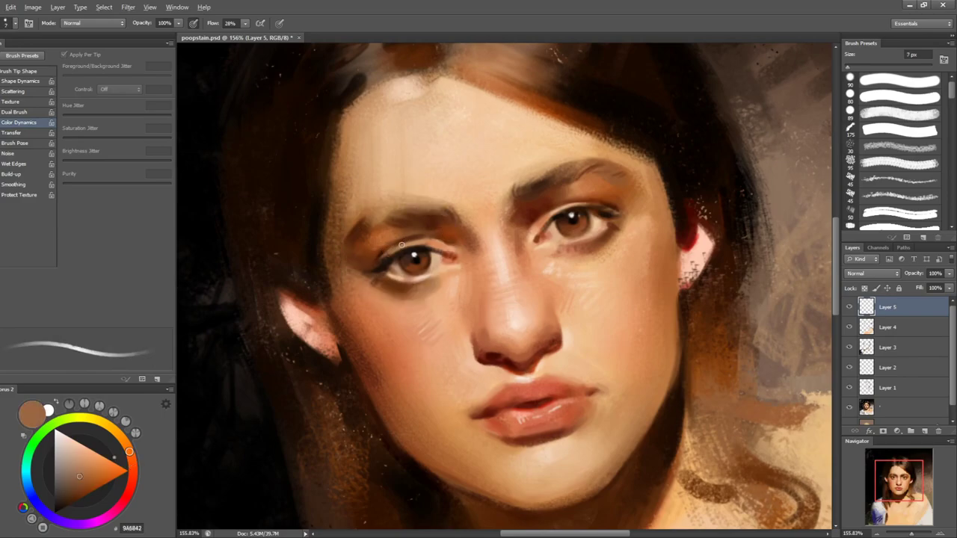
# - Define the upper lash line and outer corner of the left-hand eye with sampled lid tones and dark brown at 7 px
pyautogui.keyDown('alt'); pyautogui.click(403, 242); pyautogui.keyUp('alt')
pyautogui.moveTo(403, 243); pyautogui.dragTo(388, 254)
pyautogui.keyDown('alt'); pyautogui.click(410, 238); pyautogui.keyUp('alt')
pyautogui.keyDown('alt'); pyautogui.click(386, 250); pyautogui.keyUp('alt')
pyautogui.keyDown('alt'); pyautogui.click(384, 263); pyautogui.keyUp('alt')
# - Rework the inner corner of the left-hand eye with sampled salmon and muted brown, using the brush at 6 px
pyautogui.press('r')
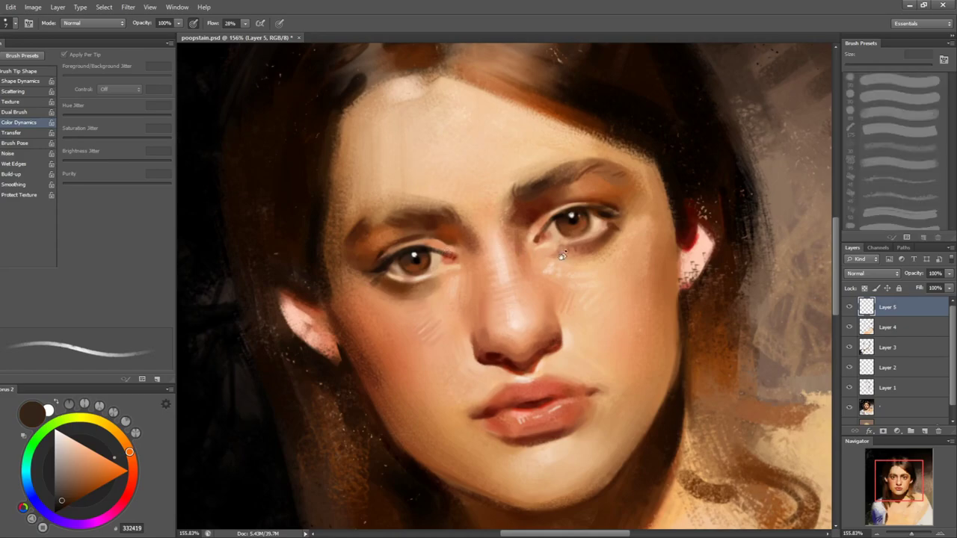
pyautogui.moveTo(654, 225)
pyautogui.mouseDown()
pyautogui.moveTo(662, 249)
pyautogui.moveTo(636, 290)
pyautogui.mouseUp()
pyautogui.press('b')
pyautogui.keyDown('alt'); pyautogui.click(466, 219); pyautogui.keyUp('alt')
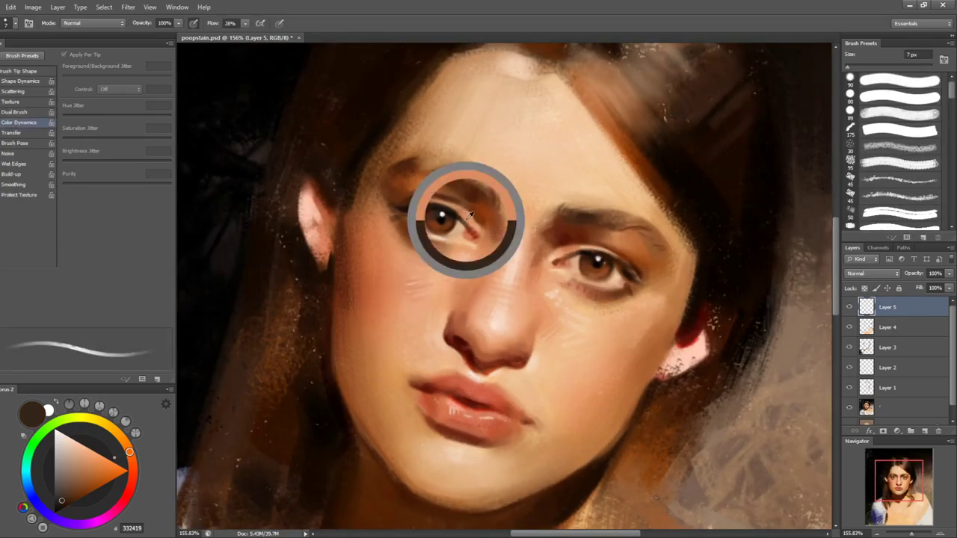
pyautogui.press('[')
pyautogui.press('[')
pyautogui.press('[')
pyautogui.press(']')
pyautogui.keyDown('alt'); pyautogui.click(464, 228); pyautogui.keyUp('alt')
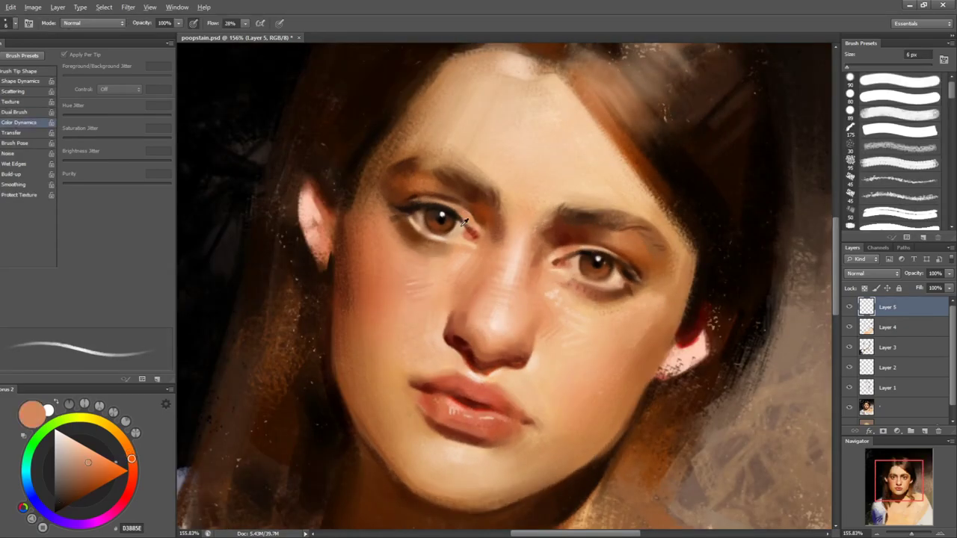
pyautogui.keyDown('alt'); pyautogui.click(470, 235); pyautogui.keyUp('alt')
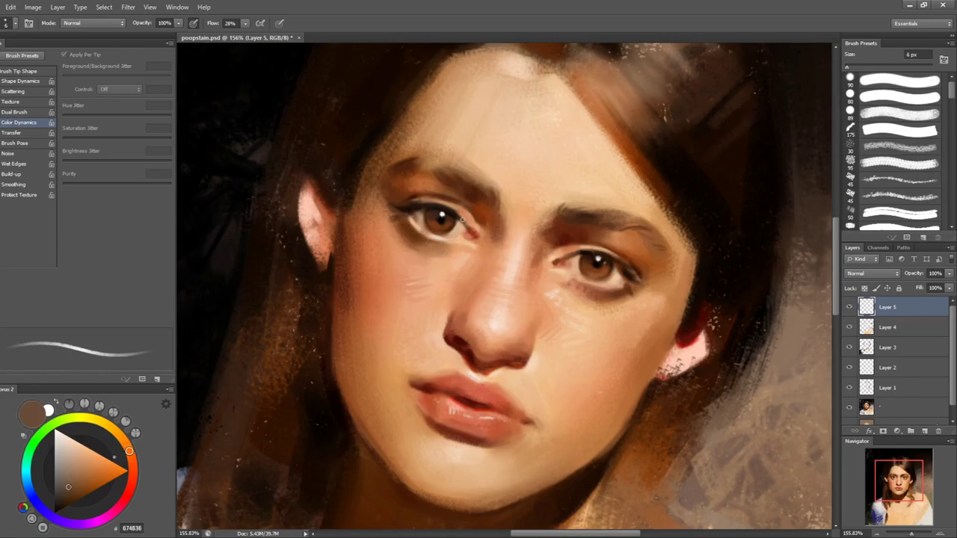
# - Blend the skin between the left-hand eye's inner corner and the nose bridge with sampled orange-tan tones at 6 px and 8 px
pyautogui.keyDown('alt'); pyautogui.click(470, 231); pyautogui.keyUp('alt')
pyautogui.keyDown('alt'); pyautogui.click(478, 228); pyautogui.keyUp('alt')
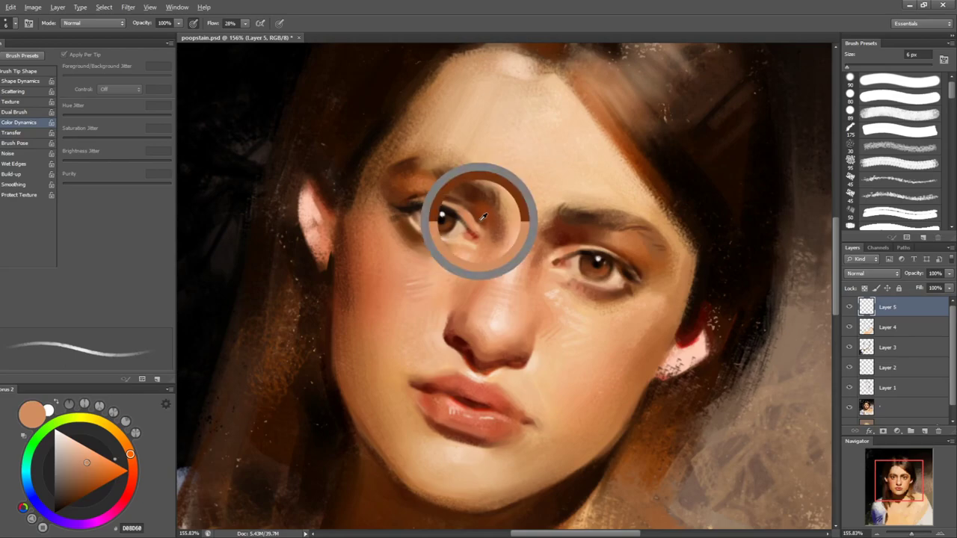
pyautogui.press(']')
pyautogui.keyDown('alt'); pyautogui.click(478, 222); pyautogui.keyUp('alt')
pyautogui.keyDown('alt'); pyautogui.click(473, 225); pyautogui.keyUp('alt')
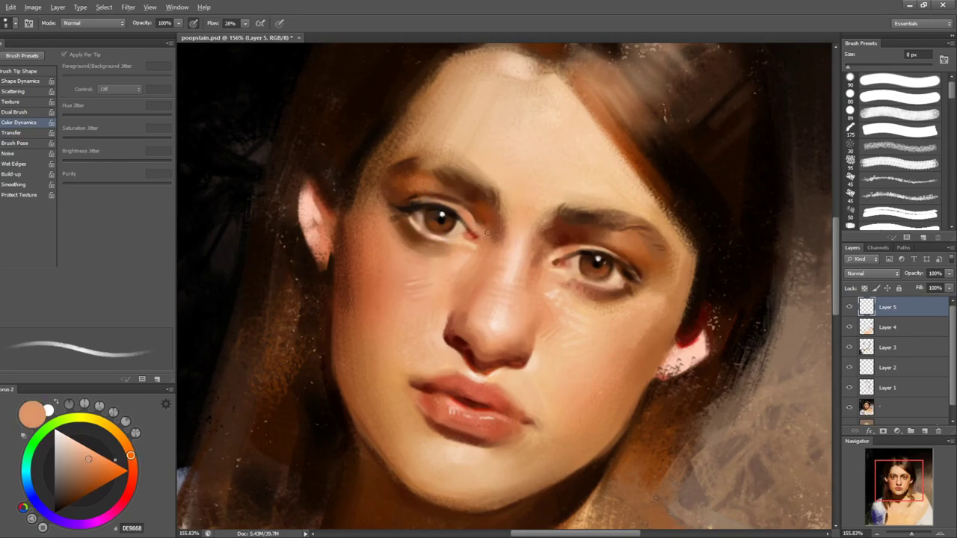
# - Soften the skin between the nose bridge and the left-hand eye's inner corner with sampled tan tones such as C78255
pyautogui.keyDown('alt'); pyautogui.click(487, 233); pyautogui.keyUp('alt')
pyautogui.press(']')
pyautogui.press(']')
pyautogui.keyDown('alt'); pyautogui.click(480, 232); pyautogui.keyUp('alt')
pyautogui.press('r')
pyautogui.press('Escape')
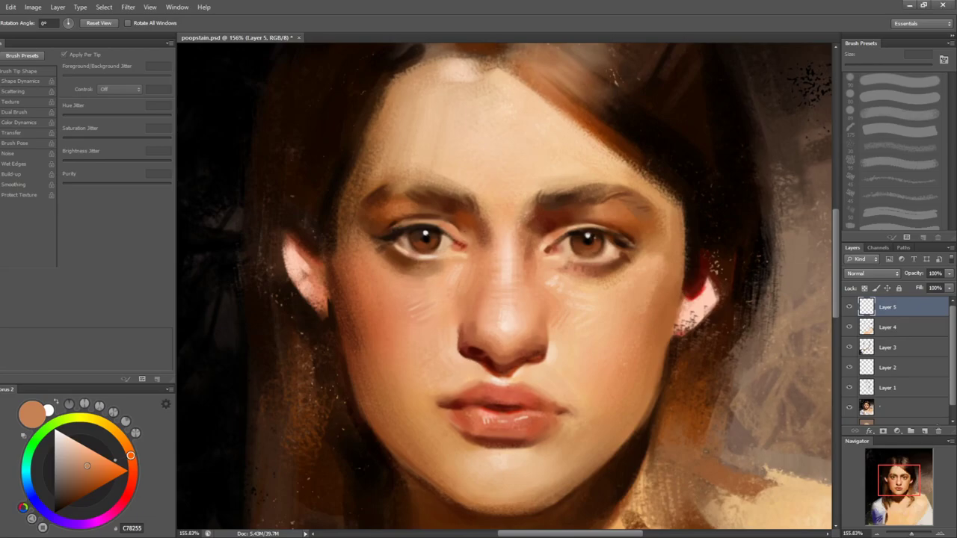
# - Refine the lips with sampled red-orange and salmon tones, using the small soft brush at about 8 px
pyautogui.press('b')
pyautogui.keyDown('alt'); pyautogui.click(464, 400); pyautogui.keyUp('alt')
pyautogui.press('[')
pyautogui.press('[')
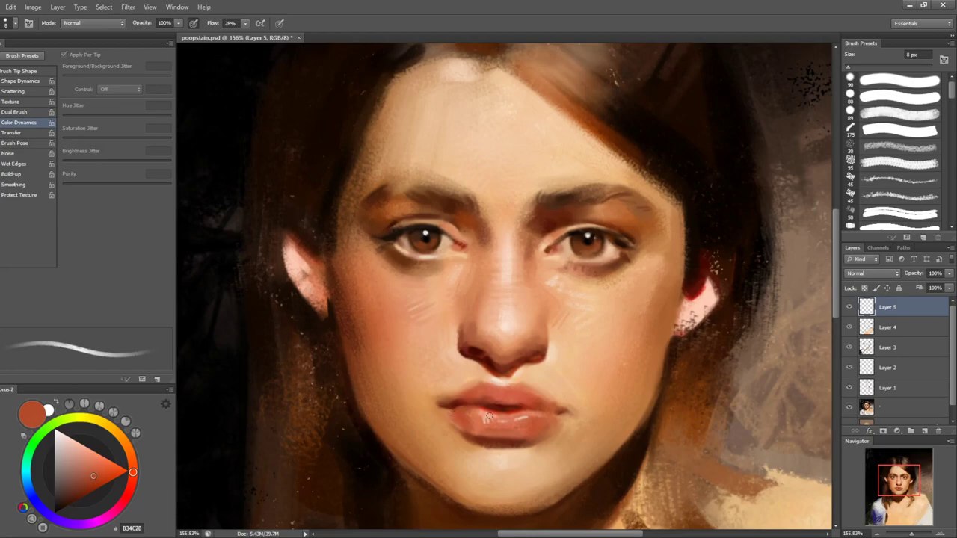
pyautogui.press('r')
pyautogui.moveTo(636, 394); pyautogui.dragTo(668, 325)
pyautogui.press('[')
pyautogui.press('[')
pyautogui.keyDown('alt'); pyautogui.click(594, 382); pyautogui.keyUp('alt')
pyautogui.press('r')
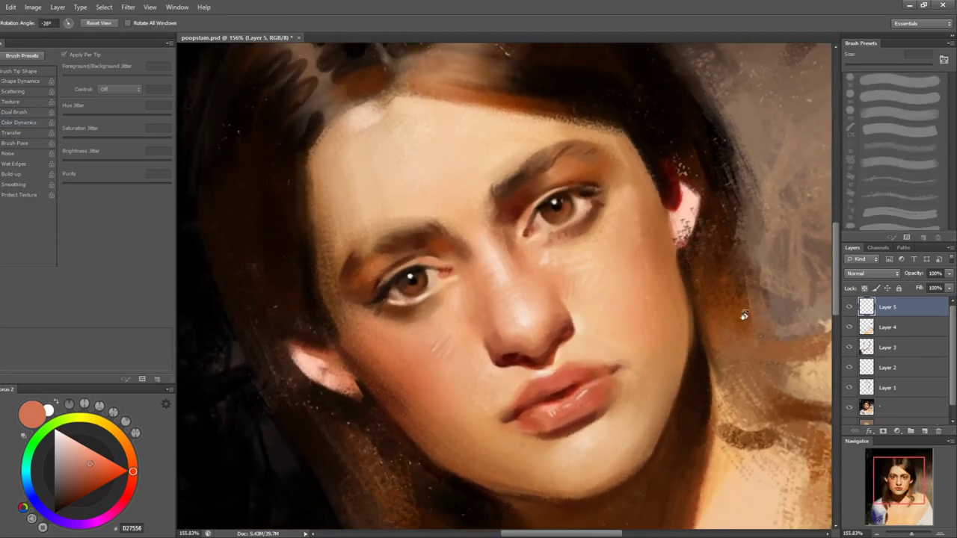
pyautogui.moveTo(742, 308); pyautogui.dragTo(639, 394)
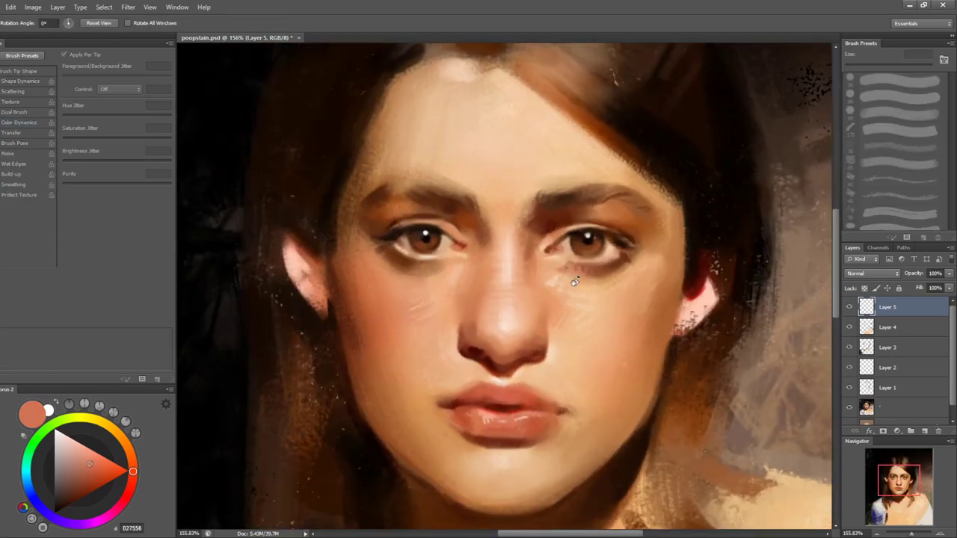
# - Smooth the skin above the brows and on the central forehead with sampled pale skin tones, enlarging the brush to 50 px
pyautogui.moveTo(626, 222); pyautogui.dragTo(568, 271)
pyautogui.press('b')
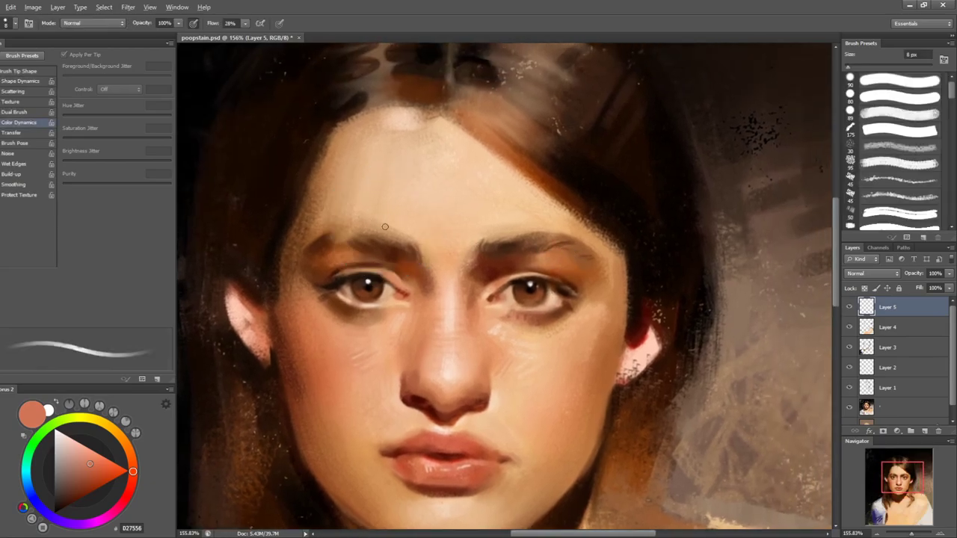
pyautogui.keyDown('alt'); pyautogui.click(378, 224); pyautogui.keyUp('alt')
pyautogui.press(']')
pyautogui.press(']')
pyautogui.press(']')
pyautogui.keyDown('alt'); pyautogui.click(451, 345); pyautogui.keyUp('alt')
pyautogui.press(']')
pyautogui.press(']')
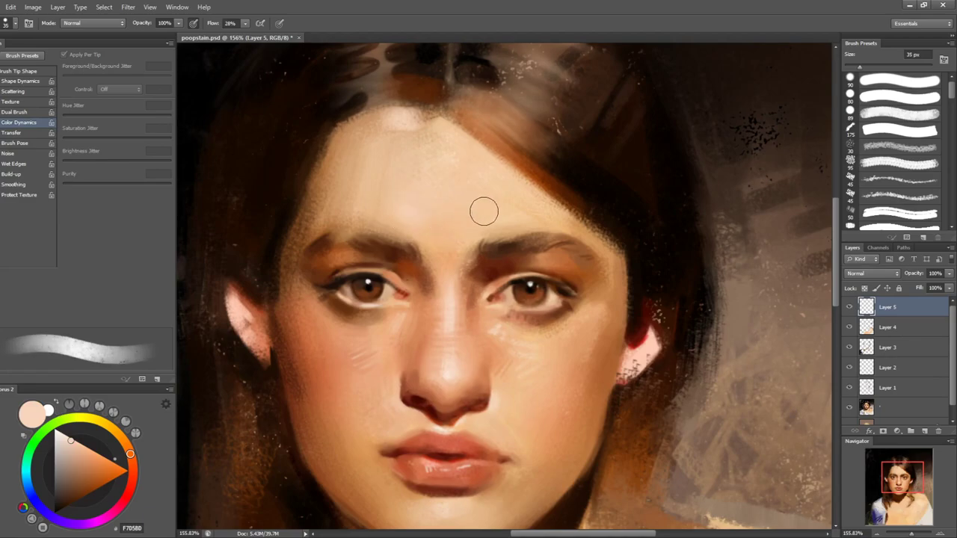
pyautogui.press(']')
pyautogui.press(']')
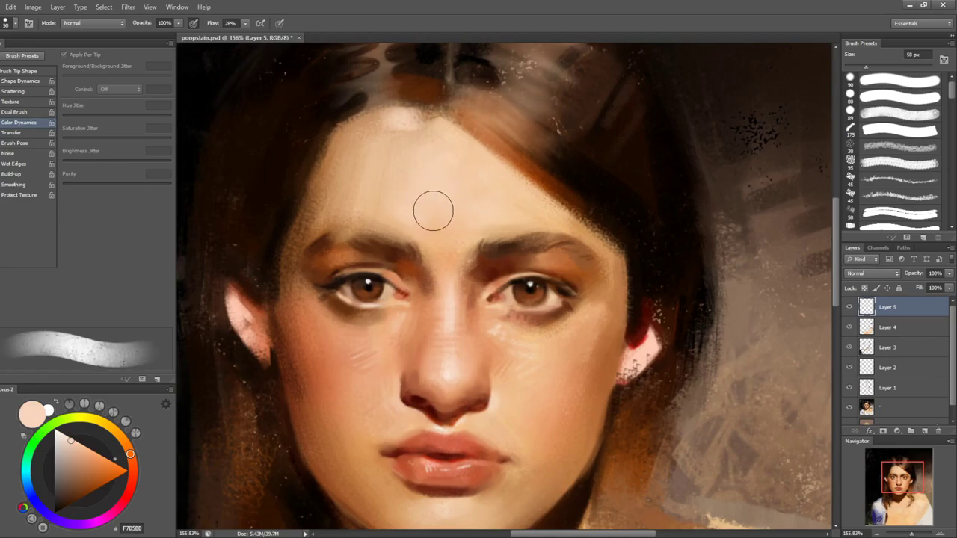
# - Blend the upper forehead with sampled light skin tones, using the brush at 45 px and 40 px
pyautogui.keyDown('alt'); pyautogui.click(401, 160); pyautogui.keyUp('alt')
pyautogui.press('[')
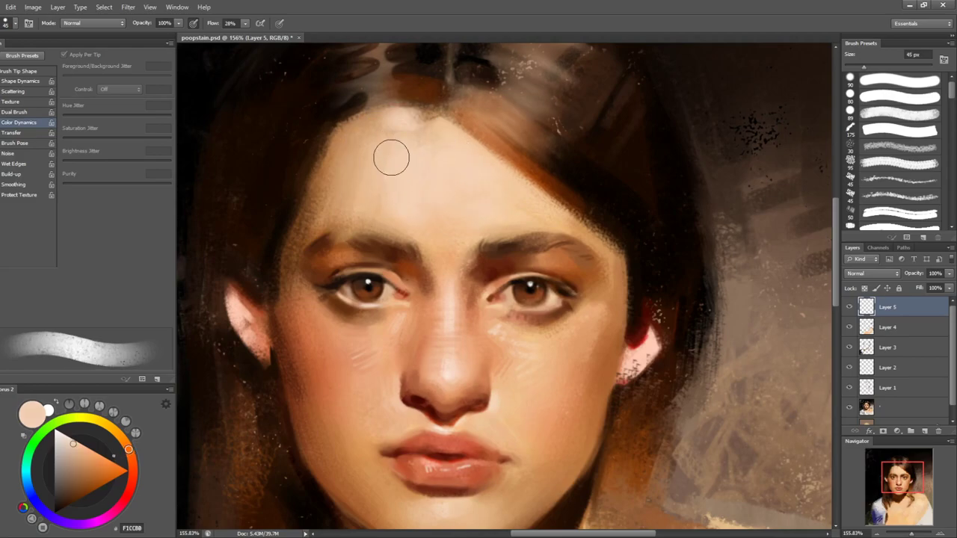
pyautogui.keyDown('alt'); pyautogui.click(419, 183); pyautogui.keyUp('alt')
pyautogui.keyDown('alt'); pyautogui.click(458, 179); pyautogui.keyUp('alt')
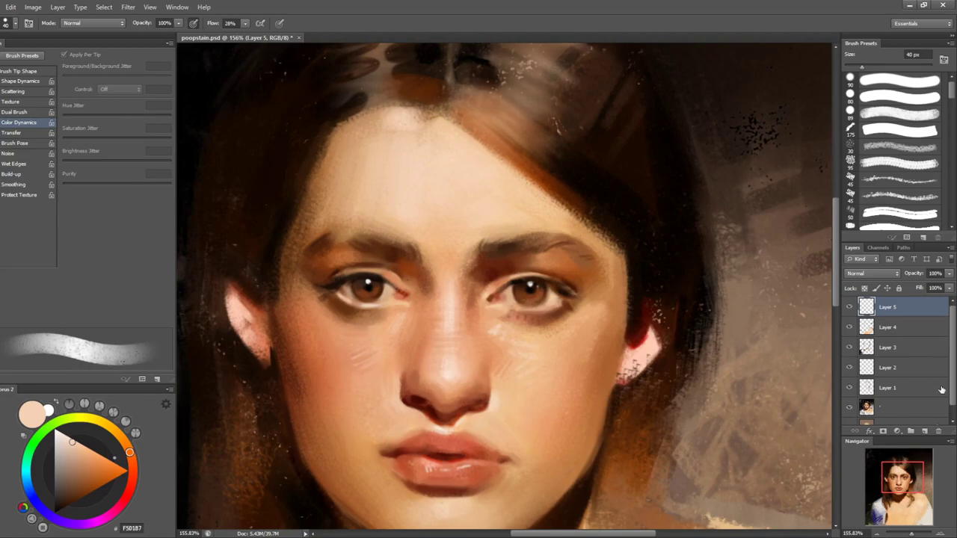
# - Hide the Background layer, merge all visible painting layers into Layer 5, and show the Background again
pyautogui.scroll(-1, 943, 389)
pyautogui.click(849, 419)
pyautogui.hotkey('ctrl', 'shift', 'e')
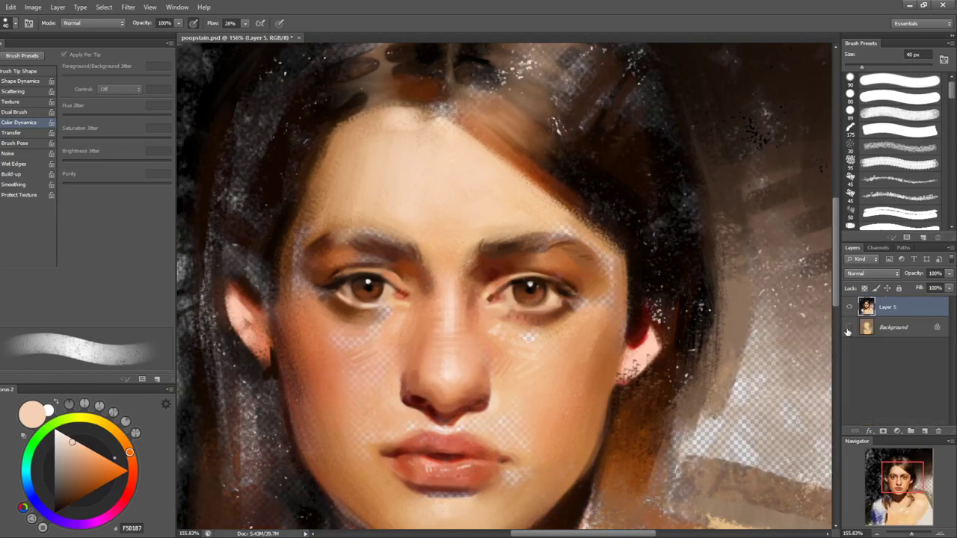
pyautogui.click(848, 327)
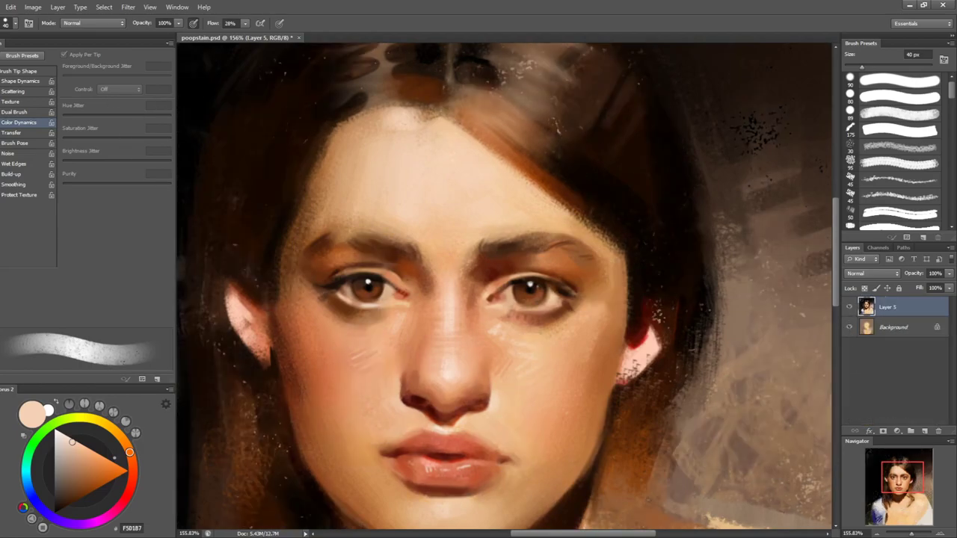
# - Saturate the face's skin colors with the Sponge tool at 150 px, and return to the Brush tool at 7 px
pyautogui.press('o')
pyautogui.press(']')
pyautogui.press(']')
pyautogui.press(']')
pyautogui.press(']')
pyautogui.press(']')
pyautogui.press(']')
pyautogui.press(']')
pyautogui.press(']')
pyautogui.press(']')
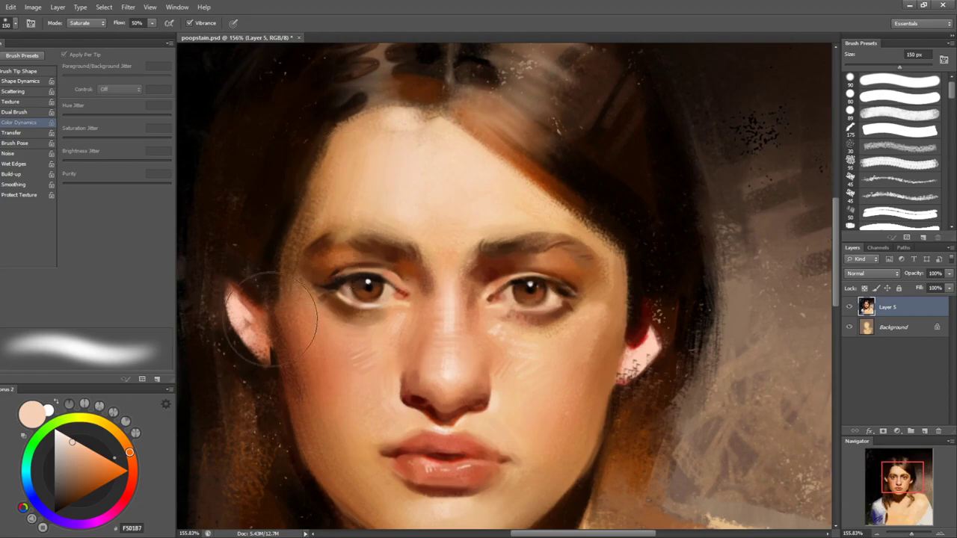
pyautogui.press('b')
pyautogui.press('[')
pyautogui.press('[')
pyautogui.press('[')
pyautogui.press('[')
pyautogui.press('[')
pyautogui.press('[')
pyautogui.press('[')
pyautogui.press('[')
pyautogui.press('[')
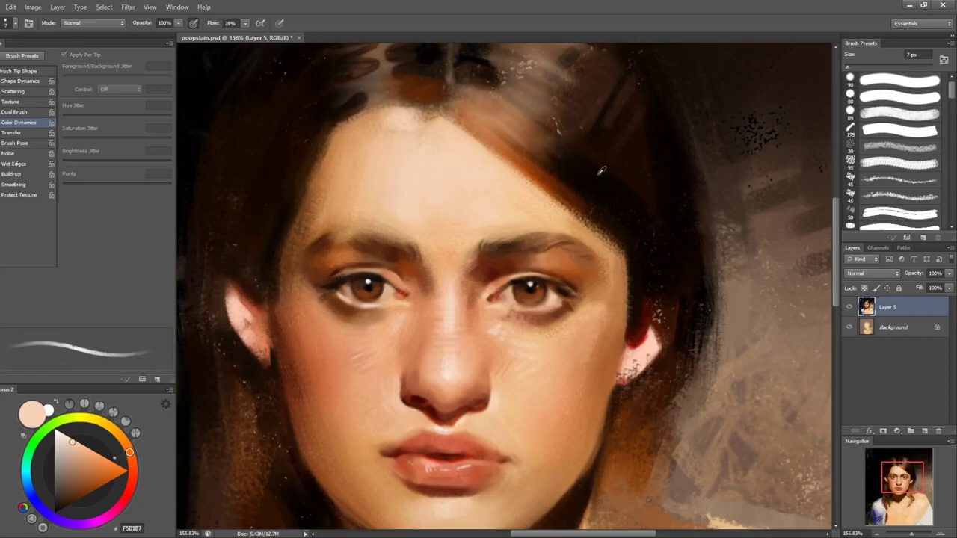
pyautogui.keyDown('alt'); pyautogui.click(559, 171); pyautogui.keyUp('alt')
pyautogui.moveTo(431, 109); pyautogui.dragTo(552, 180)
pyautogui.hotkey('ctrl', 'z')
pyautogui.press(']')
pyautogui.press(']')
pyautogui.moveTo(450, 92); pyautogui.dragTo(510, 174)
# - Paint a thin loose hair strand curving from the parting over the forehead at 4 px with a sampled orange-brown
pyautogui.keyDown('alt'); pyautogui.click(514, 157); pyautogui.keyUp('alt')
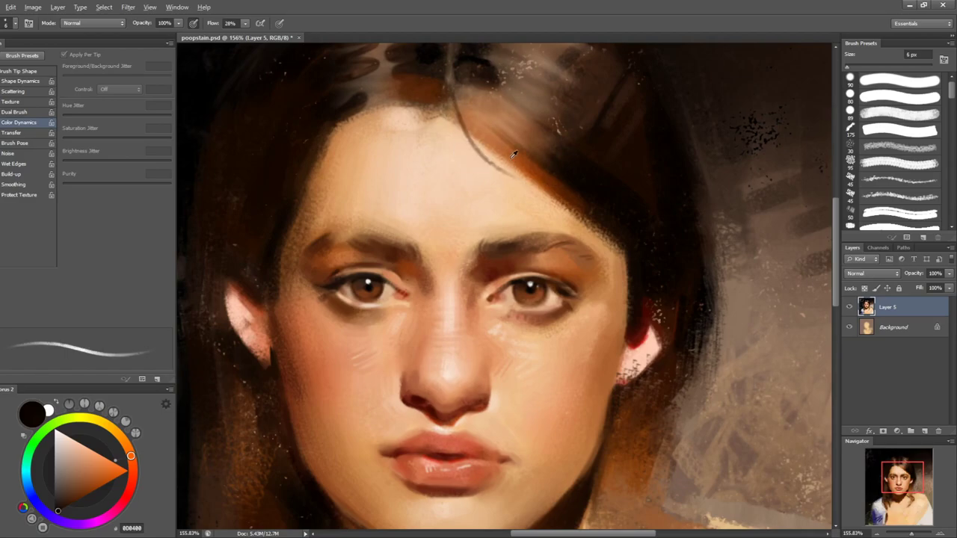
pyautogui.hotkey('ctrl', 'z')
pyautogui.moveTo(452, 121); pyautogui.dragTo(551, 226)
pyautogui.press('[')
pyautogui.press('[')
pyautogui.hotkey('ctrl', 'z')
pyautogui.moveTo(440, 118); pyautogui.dragTo(532, 184)
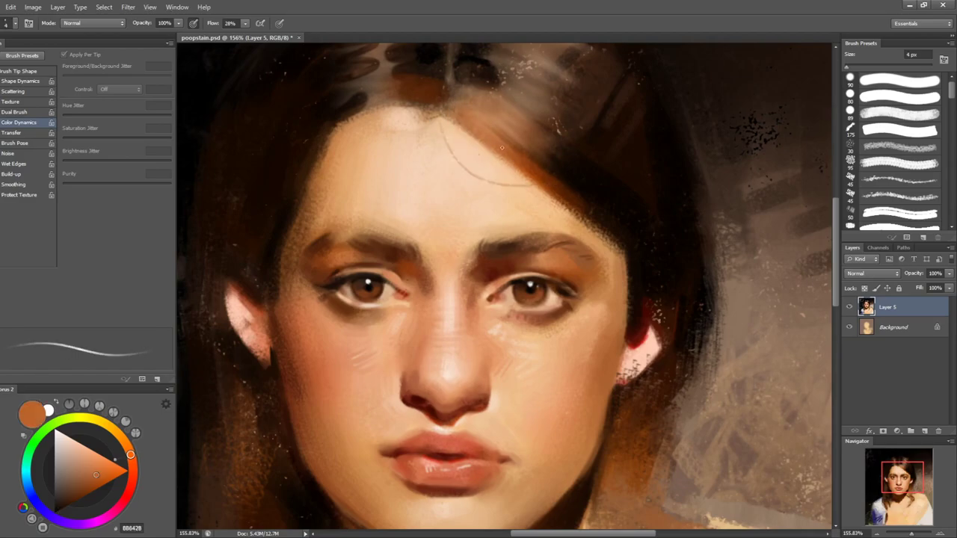
# - Add short dark strands along the swept hairline over the forehead with sampled dark brown, enlarging the brush to 7 px
pyautogui.keyDown('alt'); pyautogui.click(560, 177); pyautogui.keyUp('alt')
pyautogui.moveTo(449, 121); pyautogui.dragTo(532, 172)
pyautogui.hotkey('ctrl', 'z')
pyautogui.moveTo(472, 139); pyautogui.dragTo(541, 177)
pyautogui.press(']')
pyautogui.press(']')
pyautogui.press(']')
pyautogui.moveTo(479, 150); pyautogui.dragTo(541, 174)
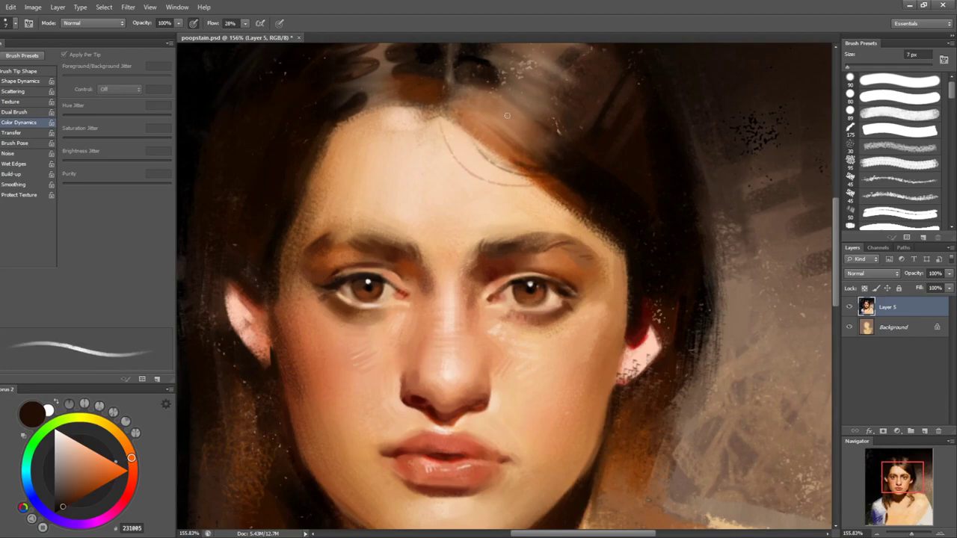
# - Paint fine highlight strands in the hair beside the parting with light peach FFC59A at 7 px
pyautogui.keyDown('alt'); pyautogui.click(457, 99); pyautogui.keyUp('alt')
pyautogui.press('[')
pyautogui.press('[')
pyautogui.press('[')
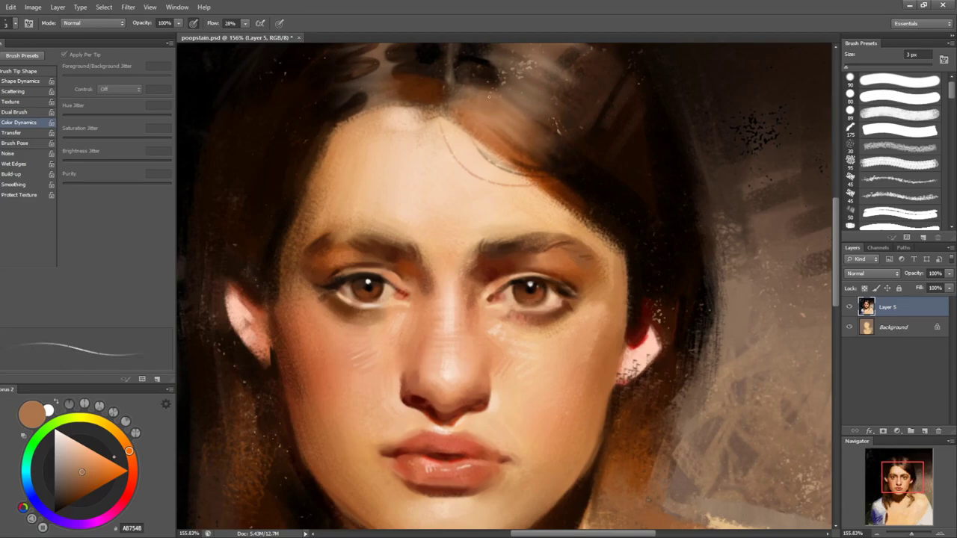
pyautogui.moveTo(598, 182); pyautogui.dragTo(571, 277)
pyautogui.moveTo(97, 455); pyautogui.dragTo(84, 445)
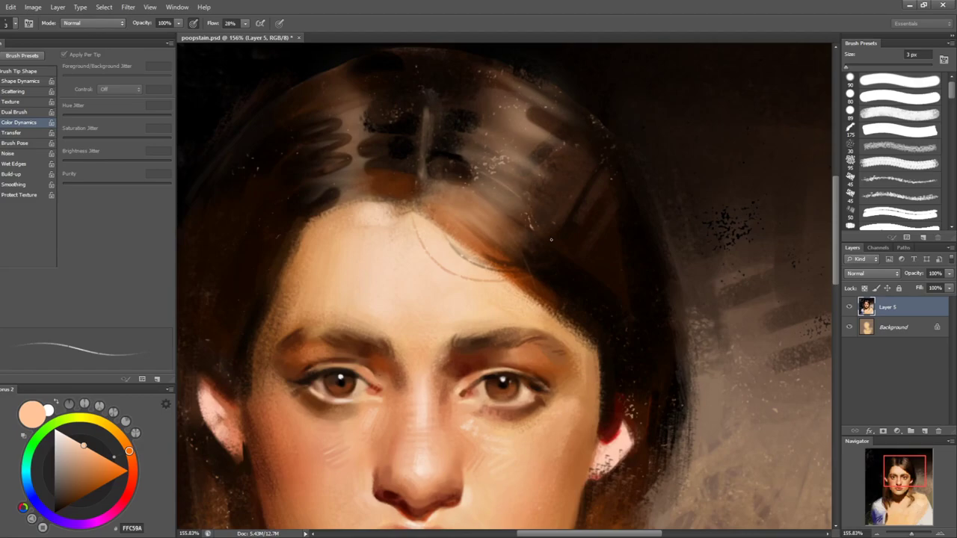
pyautogui.press(']')
pyautogui.press(']')
pyautogui.press(']')
pyautogui.moveTo(472, 174); pyautogui.dragTo(528, 262)
pyautogui.press(']')
pyautogui.hotkey('ctrl', 'z')
pyautogui.moveTo(487, 168); pyautogui.dragTo(518, 221)
# - Paint a thin flyaway strand along the outer right-hand contour of the crown with light peach at 4 px
pyautogui.scroll(3, 583, 172)
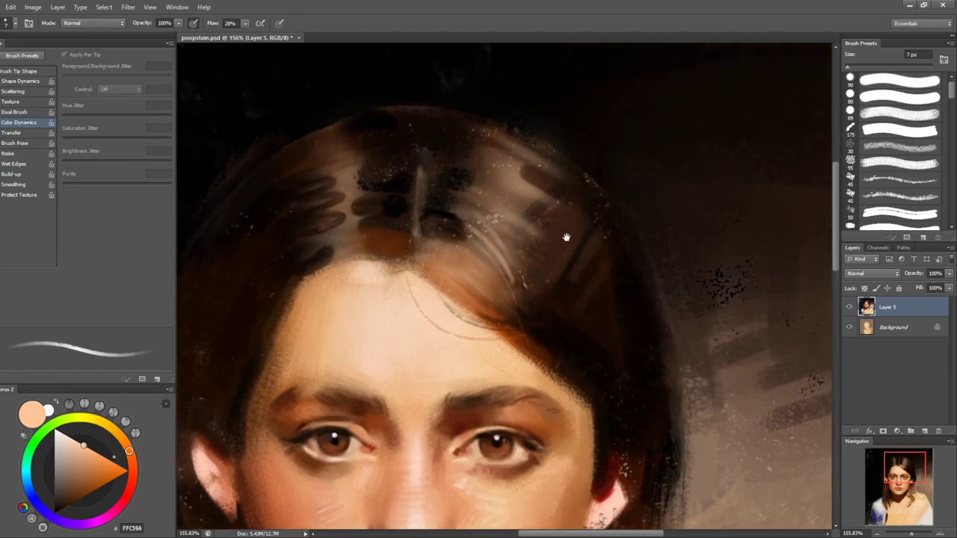
pyautogui.press('[')
pyautogui.press('[')
pyautogui.press('[')
pyautogui.press('[')
pyautogui.press('[')
pyautogui.press(']')
pyautogui.press(']')
pyautogui.moveTo(502, 116); pyautogui.dragTo(612, 220)
pyautogui.hotkey('ctrl', 'z')
pyautogui.moveTo(553, 141); pyautogui.dragTo(590, 210)
# - Check the portrait mirrored, and paint light peach highlight strands across the hair left of the parting at 5 px
pyautogui.press('z')
pyautogui.moveTo(618, 165)
pyautogui.mouseDown()
pyautogui.moveTo(582, 240)
pyautogui.moveTo(635, 213)
pyautogui.mouseUp()
pyautogui.hotkey('ctrl', 'shift', 'h')
pyautogui.hotkey('ctrl', 'shift', 'h')
pyautogui.press('b')
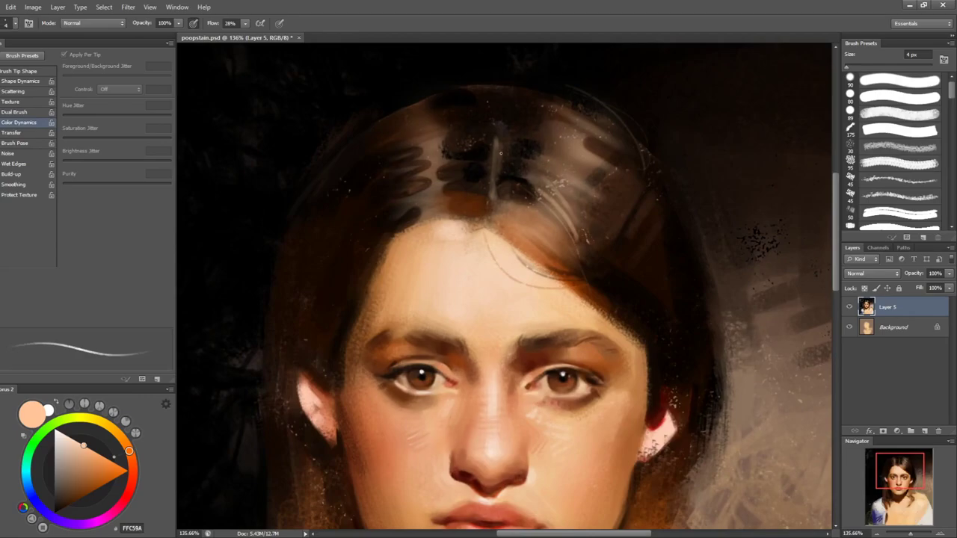
pyautogui.press('[')
pyautogui.moveTo(454, 196); pyautogui.dragTo(390, 210)
pyautogui.press(']')
pyautogui.press(']')
pyautogui.moveTo(454, 195); pyautogui.dragTo(390, 210)
pyautogui.moveTo(464, 186); pyautogui.dragTo(395, 205)
pyautogui.moveTo(454, 170); pyautogui.dragTo(403, 180)
pyautogui.hotkey('ctrl', 'alt', 'z')
pyautogui.hotkey('ctrl', 'alt', 'z')
pyautogui.hotkey('ctrl', 'alt', 'z')
pyautogui.moveTo(461, 183); pyautogui.dragTo(399, 198)
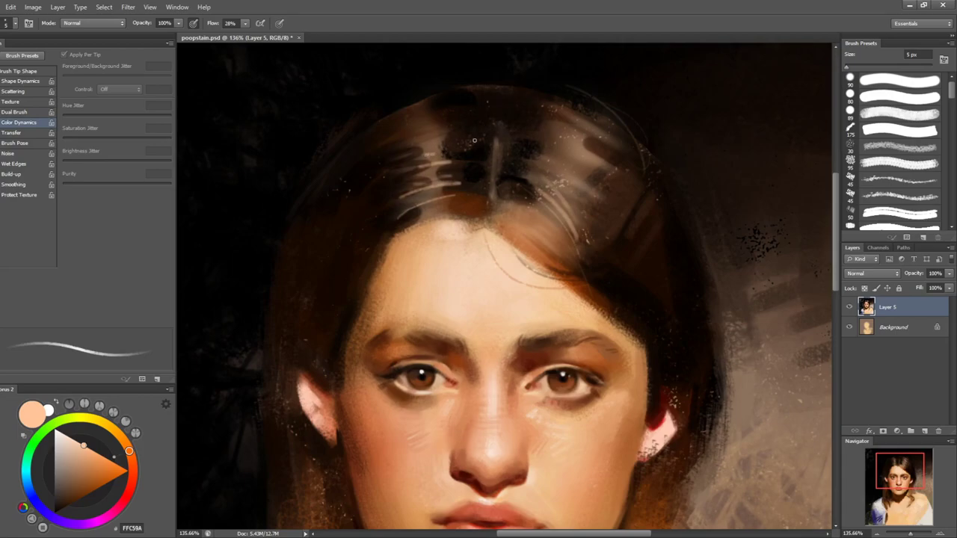
pyautogui.press('[')
pyautogui.press('[')
pyautogui.press(']')
pyautogui.press(']')
pyautogui.press(']')
pyautogui.moveTo(432, 76); pyautogui.dragTo(317, 188)
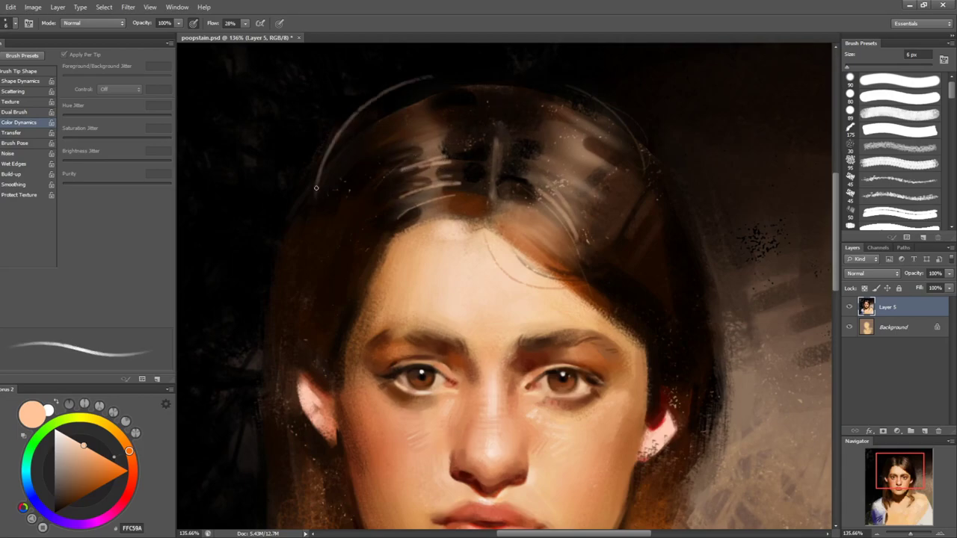
pyautogui.hotkey('ctrl', 'z')
pyautogui.moveTo(367, 120); pyautogui.dragTo(301, 240)
pyautogui.press(']')
pyautogui.press('[')
pyautogui.press('[')
pyautogui.hotkey('ctrl', 'z')
# - Paint thin flyaway strands down the outer left-hand edge of the hair with light peach
pyautogui.moveTo(345, 141)
pyautogui.mouseDown()
pyautogui.moveTo(302, 270)
pyautogui.moveTo(289, 247)
pyautogui.mouseUp()
pyautogui.hotkey('ctrl', 'z')
pyautogui.hotkey('ctrl', 'z')
pyautogui.moveTo(329, 139); pyautogui.dragTo(283, 343)
pyautogui.moveTo(368, 330); pyautogui.dragTo(362, 249)
pyautogui.hotkey('ctrl', 'z')
pyautogui.moveTo(285, 150); pyautogui.dragTo(256, 383)
pyautogui.hotkey('ctrl', 'z')
pyautogui.moveTo(233, 349); pyautogui.dragTo(261, 432)
# - Change the color to orange FF9545 and paint thin wavy strands in the left-hand hair below the ear
pyautogui.moveTo(444, 347); pyautogui.dragTo(389, 280)
pyautogui.press('b')
pyautogui.press('[')
pyautogui.press('[')
pyautogui.moveTo(103, 460); pyautogui.dragTo(109, 457)
pyautogui.press(']')
pyautogui.press(']')
pyautogui.moveTo(368, 290); pyautogui.dragTo(338, 441)
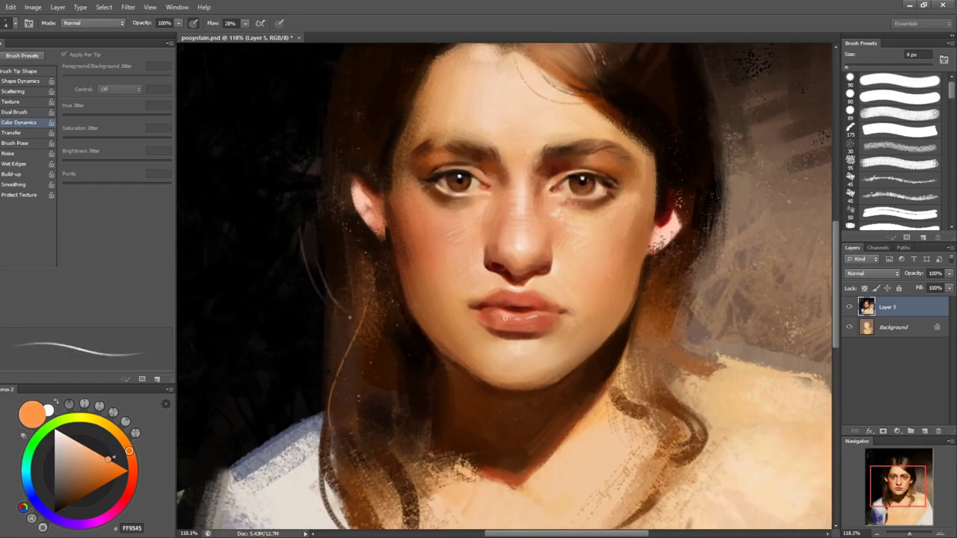
pyautogui.press(']')
pyautogui.press(']')
pyautogui.hotkey('ctrl', 'z')
pyautogui.moveTo(369, 298); pyautogui.dragTo(351, 447)
# - Add further fine orange strands and a short curved lock to the left-hand hair beside the neck, varying the brush size
pyautogui.press('[')
pyautogui.press('[')
pyautogui.moveTo(382, 300); pyautogui.dragTo(344, 436)
pyautogui.hotkey('ctrl', 'z')
pyautogui.press(']')
pyautogui.press(']')
pyautogui.moveTo(340, 366)
pyautogui.mouseDown()
pyautogui.moveTo(395, 388)
pyautogui.moveTo(394, 400)
pyautogui.mouseUp()
pyautogui.hotkey('ctrl', 'z')
pyautogui.press('[')
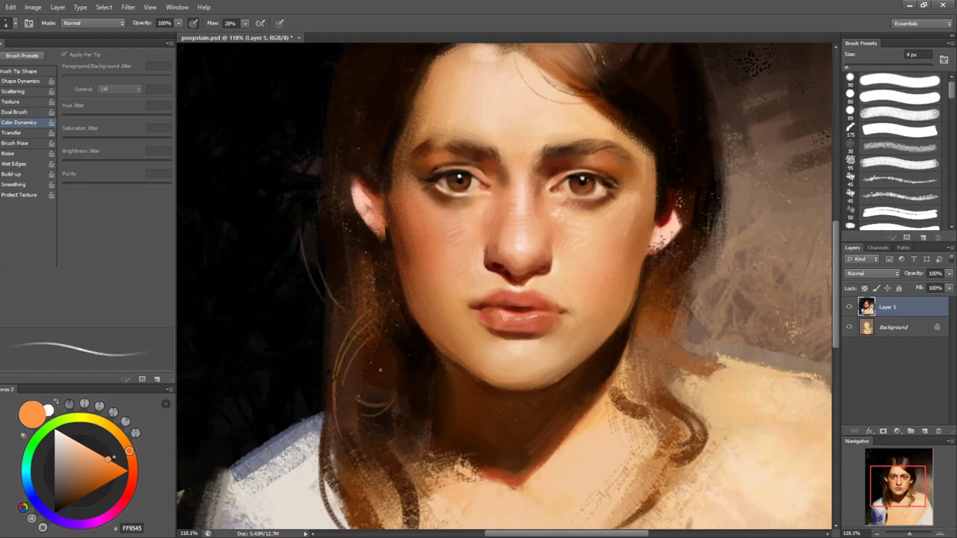
# - Change the color to light peach FFBC89 and paint a curved strand in the right-hand hair beside the jaw at 10 px
pyautogui.moveTo(689, 341)
pyautogui.mouseDown()
pyautogui.moveTo(668, 316)
pyautogui.moveTo(620, 291)
pyautogui.mouseUp()
pyautogui.press(']')
pyautogui.press(']')
pyautogui.press(']')
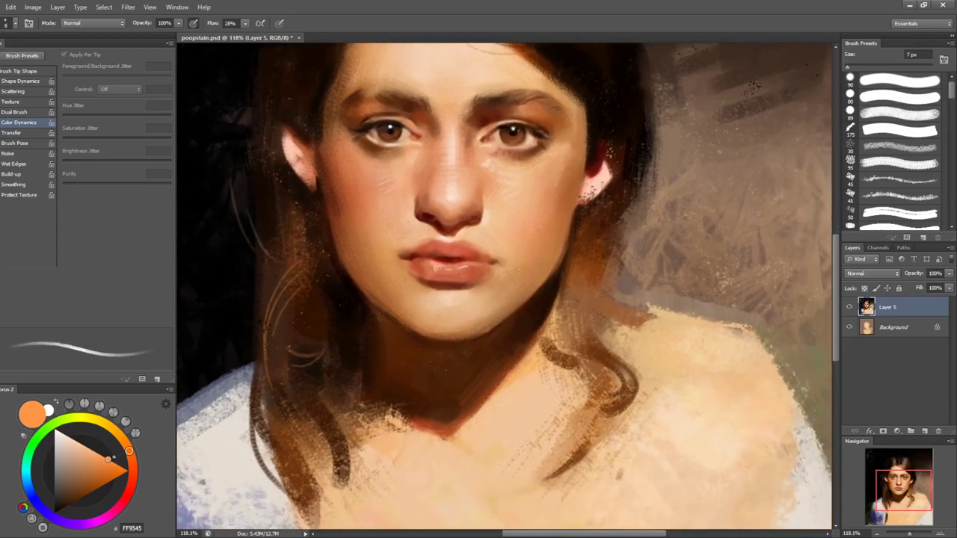
pyautogui.moveTo(103, 463); pyautogui.dragTo(88, 447)
pyautogui.press(']')
pyautogui.press(']')
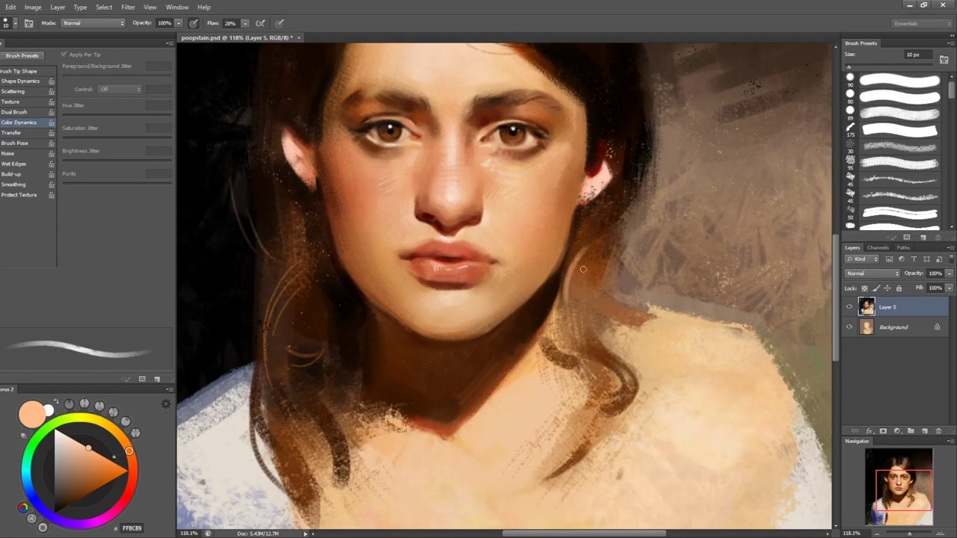
# - Add thinner light peach strands to the right-hand hair beside the neck, reducing the brush to 4 px
pyautogui.press('[')
pyautogui.press('[')
pyautogui.moveTo(571, 314)
pyautogui.mouseDown()
pyautogui.moveTo(568, 254)
pyautogui.moveTo(584, 315)
pyautogui.mouseUp()
pyautogui.press('[')
pyautogui.press('[')
pyautogui.press('[')
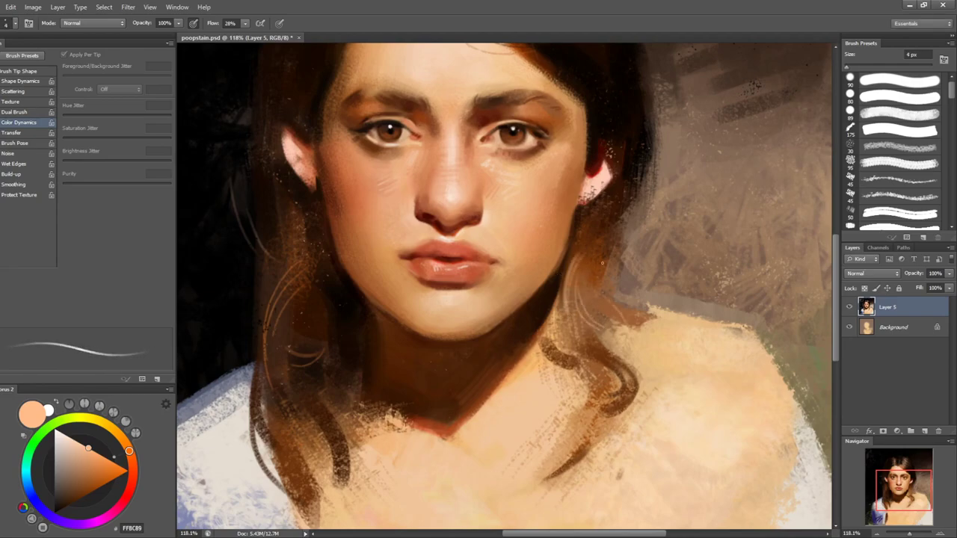
# - Rotate the canvas, sample light cream from the skin and paint over the right-hand shoulder's edge with a 45 px brush
pyautogui.moveTo(621, 333)
pyautogui.mouseDown()
pyautogui.moveTo(550, 319)
pyautogui.moveTo(571, 243)
pyautogui.moveTo(561, 195)
pyautogui.moveTo(624, 144)
pyautogui.moveTo(649, 165)
pyautogui.moveTo(636, 187)
pyautogui.mouseUp()
pyautogui.press('r')
pyautogui.press(']')
pyautogui.press(']')
pyautogui.press(']')
pyautogui.press(']')
pyautogui.press(']')
pyautogui.press(']')
pyautogui.press(']')
pyautogui.press(']')
pyautogui.press(']')
pyautogui.press(']')
pyautogui.press(']')
pyautogui.press(']')
pyautogui.press(']')
pyautogui.keyDown('alt'); pyautogui.click(626, 155); pyautogui.keyUp('alt')
pyautogui.keyDown('alt'); pyautogui.click(597, 169); pyautogui.keyUp('alt')
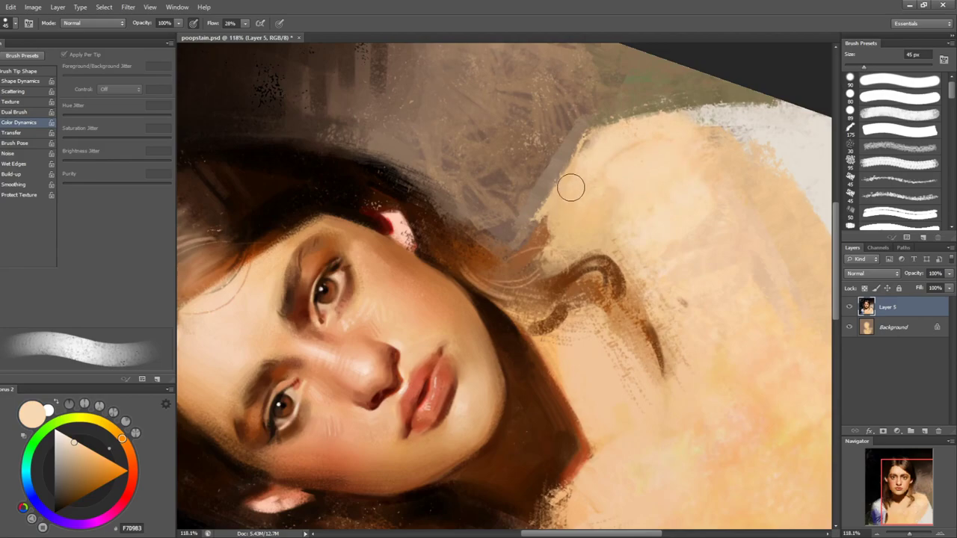
pyautogui.moveTo(570, 188); pyautogui.dragTo(594, 218)
# - Sample the brown background tone and paint the background along the right-hand shoulder's outline at 35 px
pyautogui.keyDown('alt'); pyautogui.click(576, 136); pyautogui.keyUp('alt')
pyautogui.press('[')
pyautogui.press('[')
pyautogui.press('[')
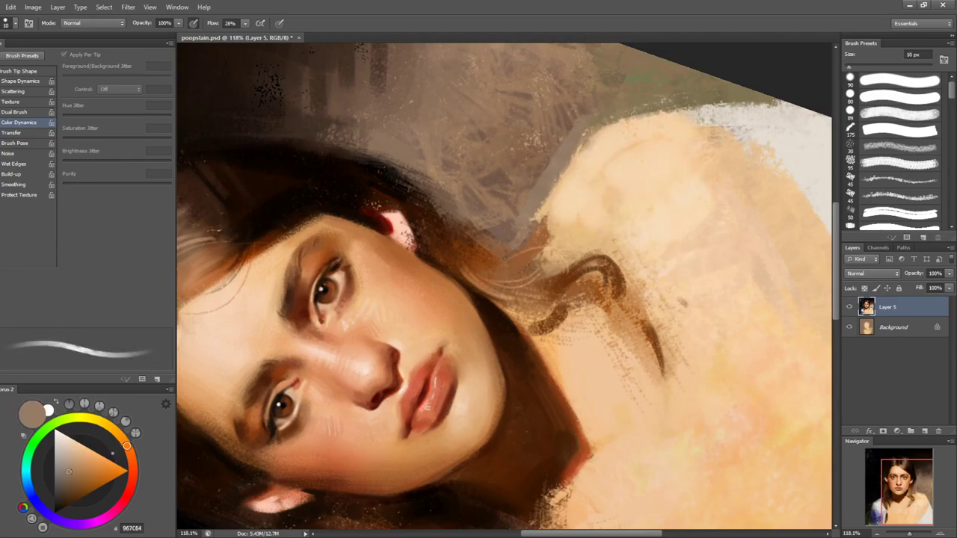
pyautogui.keyDown('alt'); pyautogui.click(691, 95); pyautogui.keyUp('alt')
pyautogui.press(']')
pyautogui.press(']')
pyautogui.press(']')
pyautogui.keyDown('alt'); pyautogui.click(534, 149); pyautogui.keyUp('alt')
pyautogui.moveTo(594, 123); pyautogui.dragTo(527, 176)
# - Sample the pale shoulder skin, repaint the shoulder's edge and return the canvas to upright
pyautogui.keyDown('alt'); pyautogui.click(591, 166); pyautogui.keyUp('alt')
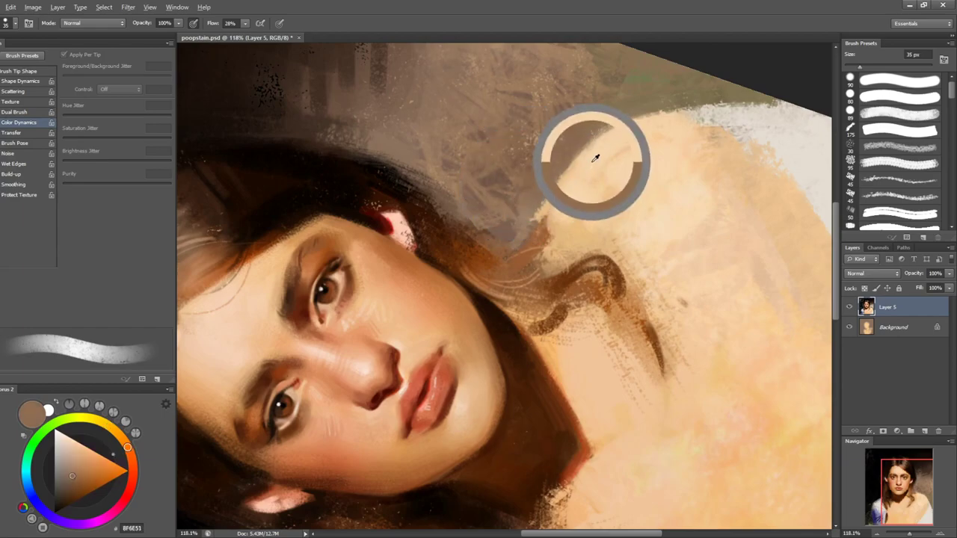
pyautogui.moveTo(590, 151); pyautogui.dragTo(554, 205)
pyautogui.press('r')
pyautogui.moveTo(653, 243)
pyautogui.mouseDown()
pyautogui.moveTo(696, 336)
pyautogui.moveTo(663, 390)
pyautogui.mouseUp()
pyautogui.press('Escape')
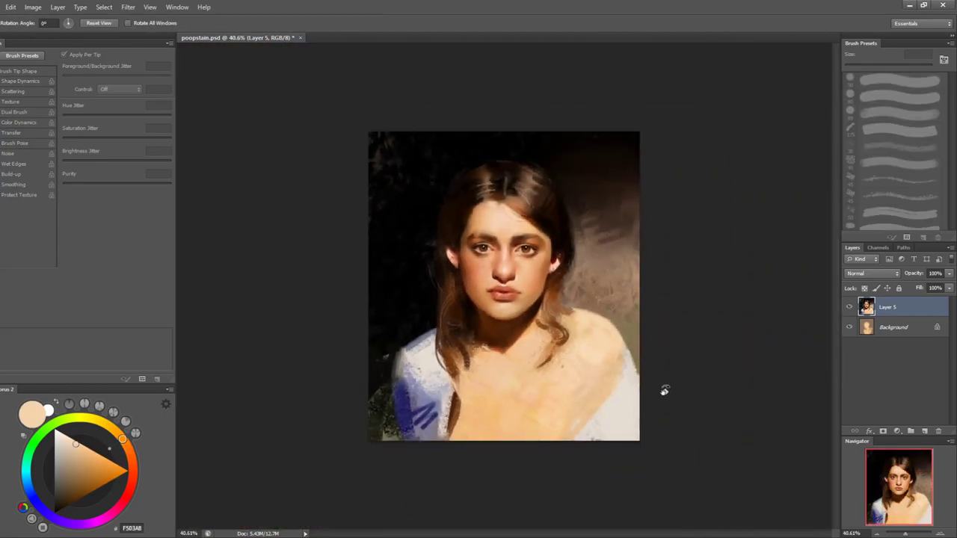
# - Check the portrait mirrored, and refine the right-hand mouth corner with sampled lip and skin tones at 9 px
pyautogui.hotkey('ctrl', 'shift', 'h')
pyautogui.press('z')
pyautogui.click(552, 235)
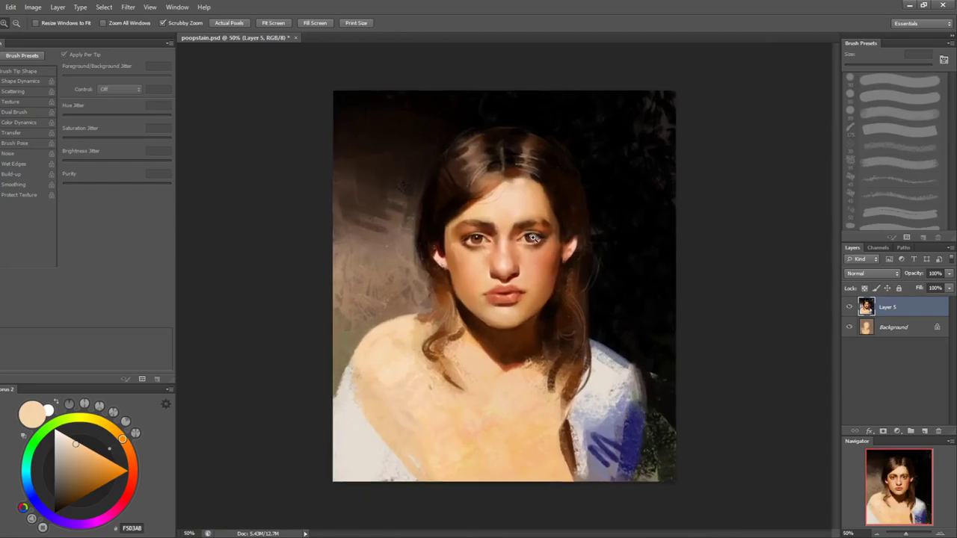
pyautogui.click(548, 235)
pyautogui.click(549, 235)
pyautogui.click(549, 234)
pyautogui.moveTo(508, 349); pyautogui.dragTo(535, 331)
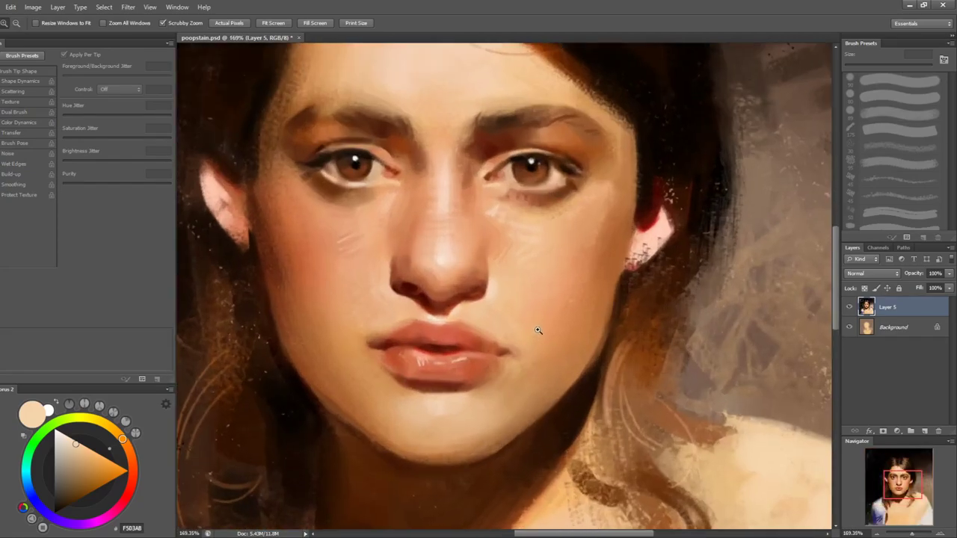
pyautogui.press('[')
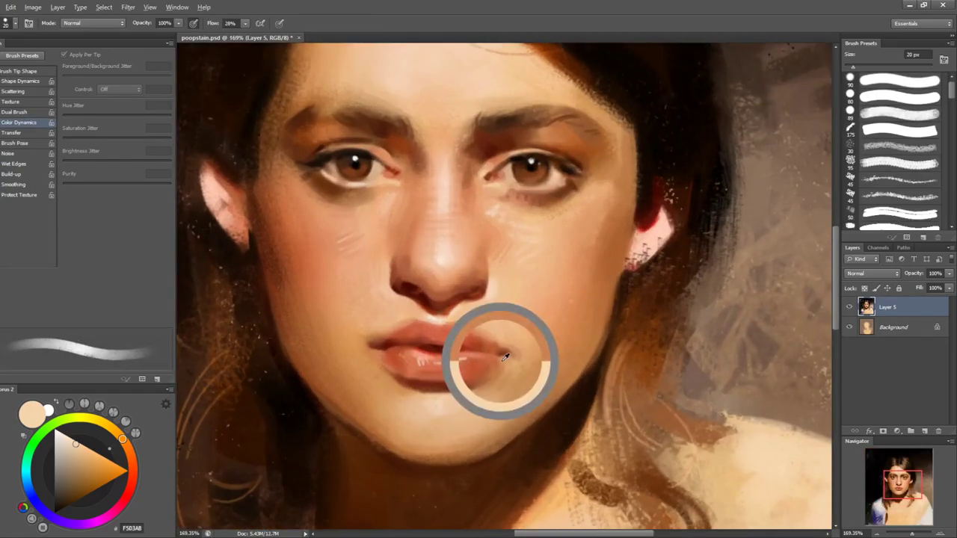
pyautogui.keyDown('alt'); pyautogui.click(517, 356); pyautogui.keyUp('alt')
pyautogui.press('[')
pyautogui.press('[')
pyautogui.press('[')
pyautogui.keyDown('alt'); pyautogui.click(491, 356); pyautogui.keyUp('alt')
pyautogui.keyDown('alt'); pyautogui.click(505, 358); pyautogui.keyUp('alt')
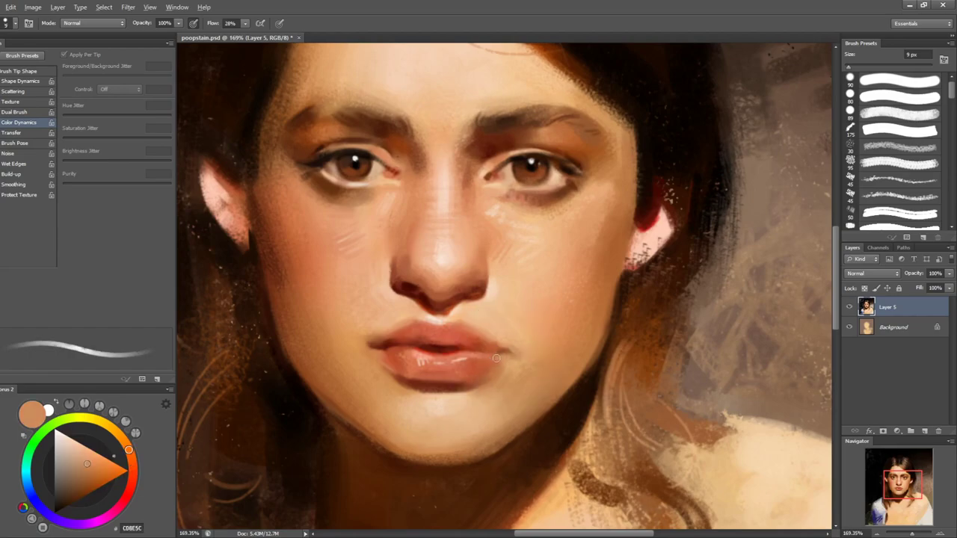
# - Blend the skin beside the right-hand mouth corner with sampled peach tones at 15 px, checking it mirrored
pyautogui.press(']')
pyautogui.keyDown('alt'); pyautogui.click(497, 360); pyautogui.keyUp('alt')
pyautogui.keyDown('alt'); pyautogui.click(518, 361); pyautogui.keyUp('alt')
pyautogui.keyDown('alt'); pyautogui.click(516, 362); pyautogui.keyUp('alt')
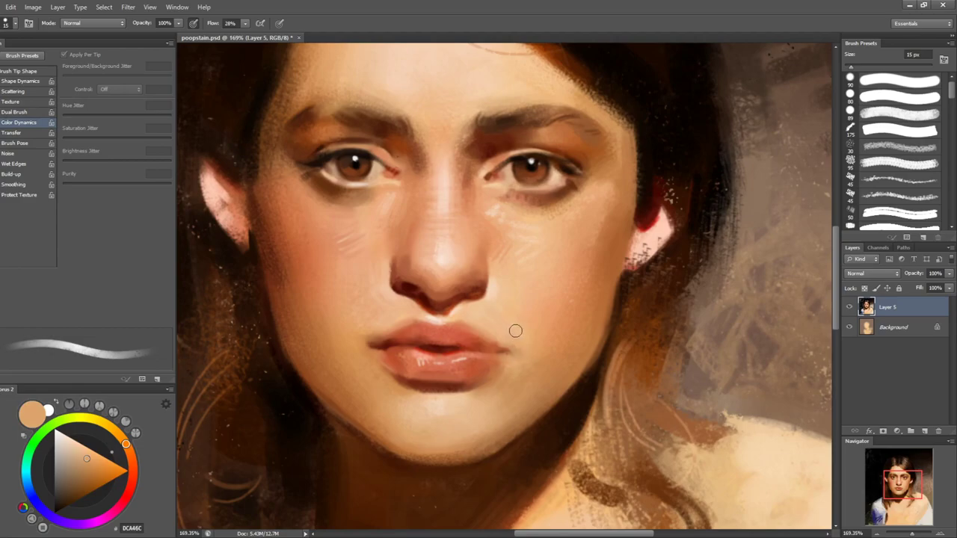
pyautogui.keyDown('alt'); pyautogui.click(526, 349); pyautogui.keyUp('alt')
pyautogui.hotkey('ctrl', 'shift', 'h')
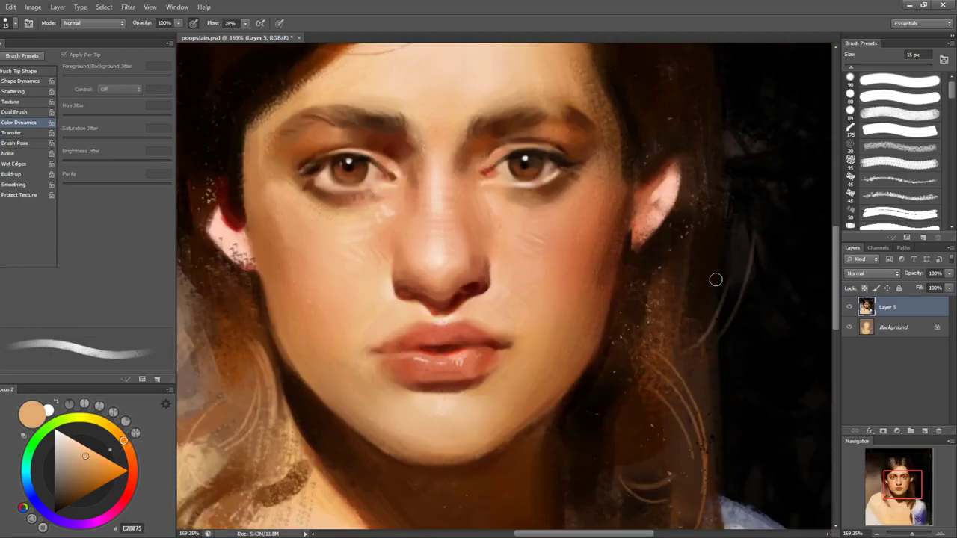
pyautogui.hotkey('ctrl', 'shift', 'h')
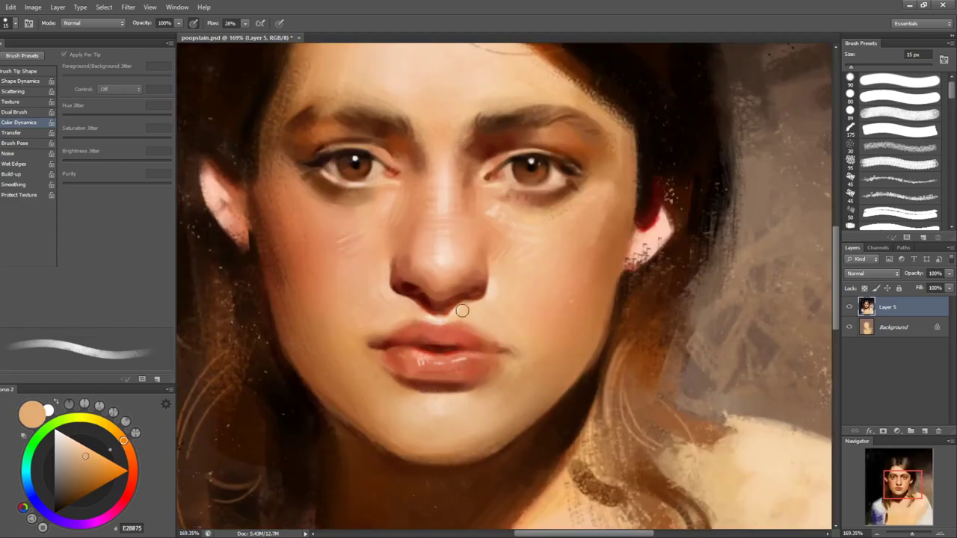
# - Touch up the right-hand mouth corner with sampled tan and reddish brown 994E30, comparing it in the mirrored view
pyautogui.keyDown('alt'); pyautogui.click(513, 359); pyautogui.keyUp('alt')
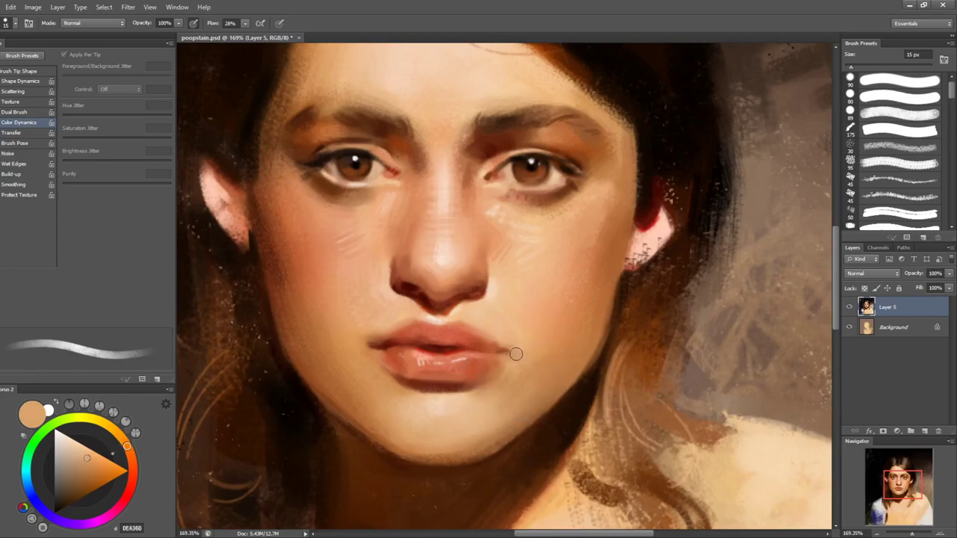
pyautogui.keyDown('alt'); pyautogui.click(514, 351); pyautogui.keyUp('alt')
pyautogui.press('[')
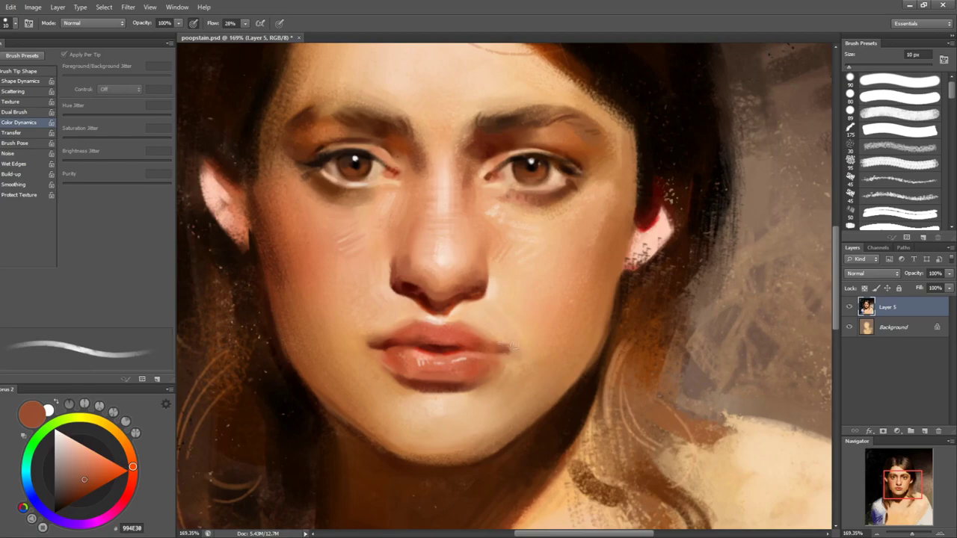
pyautogui.hotkey('ctrl', 'shift', 'h')
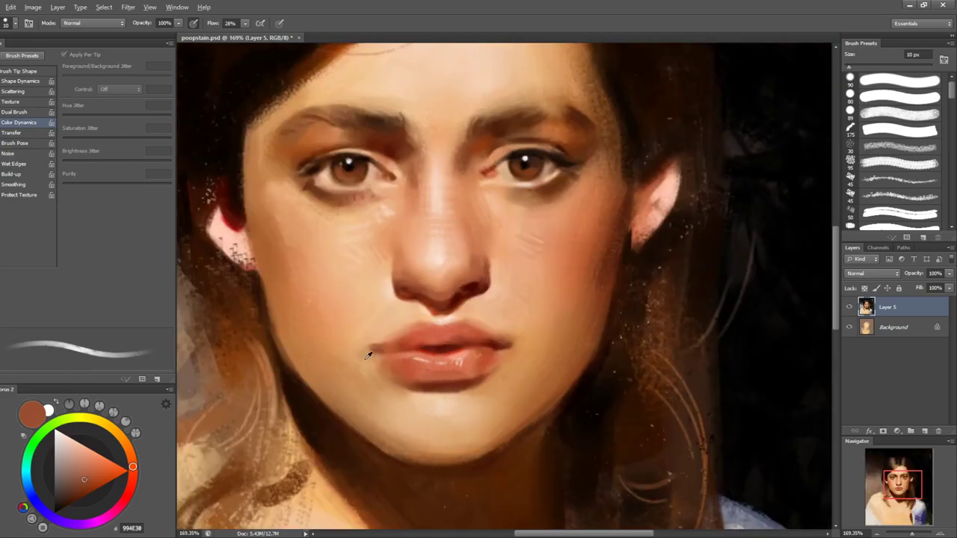
pyautogui.keyDown('alt'); pyautogui.click(366, 354); pyautogui.keyUp('alt')
pyautogui.press(']')
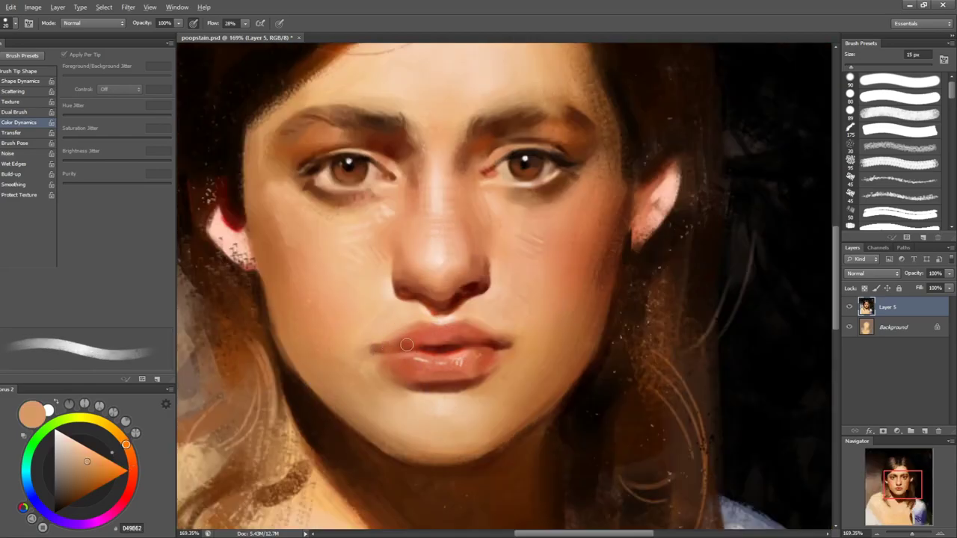
pyautogui.press('[')
pyautogui.press('[')
# - Define the right-hand end of the lip line with sampled dark red at 9 px and clean the skin around it
pyautogui.keyDown('alt'); pyautogui.click(499, 345); pyautogui.keyUp('alt')
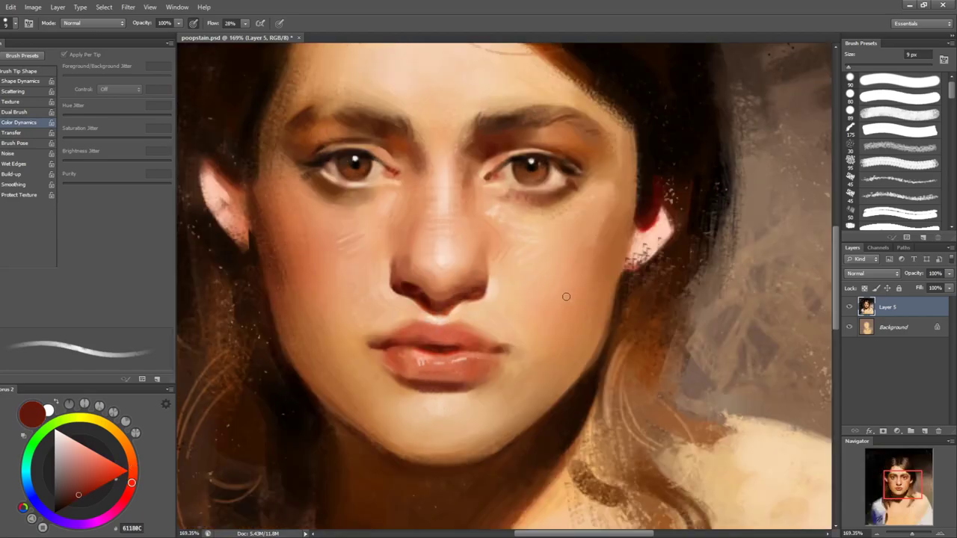
pyautogui.keyDown('alt'); pyautogui.click(499, 347); pyautogui.keyUp('alt')
pyautogui.keyDown('alt'); pyautogui.click(496, 346); pyautogui.keyUp('alt')
pyautogui.keyDown('alt'); pyautogui.click(497, 341); pyautogui.keyUp('alt')
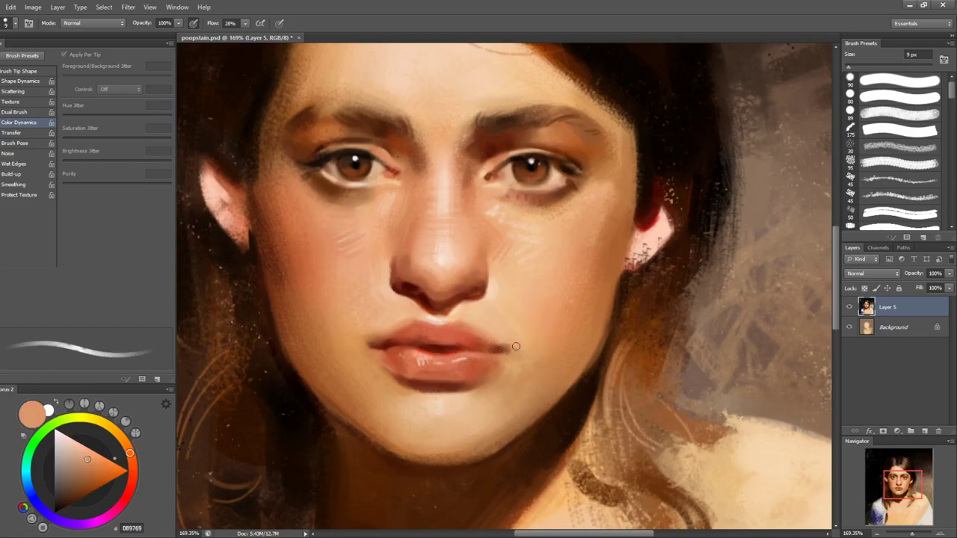
pyautogui.keyDown('alt'); pyautogui.click(514, 345); pyautogui.keyUp('alt')
pyautogui.keyDown('alt'); pyautogui.click(509, 353); pyautogui.keyUp('alt')
# - Rotate the canvas and touch up the skin around the mouth with sampled pale peach, undoing the last stroke
pyautogui.moveTo(490, 293)
pyautogui.mouseDown()
pyautogui.moveTo(502, 280)
pyautogui.moveTo(493, 299)
pyautogui.moveTo(483, 267)
pyautogui.mouseUp()
pyautogui.press(']')
pyautogui.press(']')
pyautogui.press('[')
pyautogui.press('[')
pyautogui.press('r')
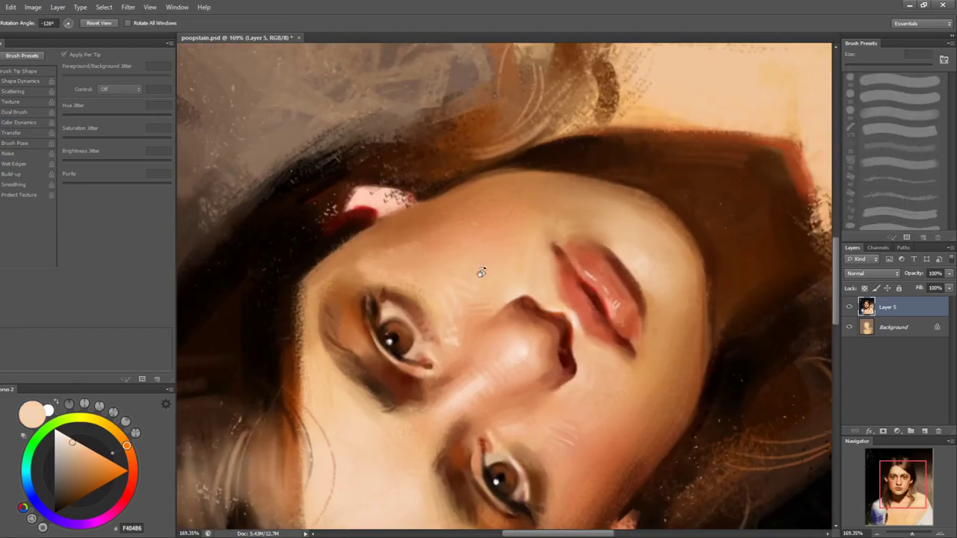
pyautogui.moveTo(706, 299); pyautogui.dragTo(635, 391)
pyautogui.hotkey('ctrl', 'z')
pyautogui.press('r')
pyautogui.moveTo(773, 241); pyautogui.dragTo(557, 376)
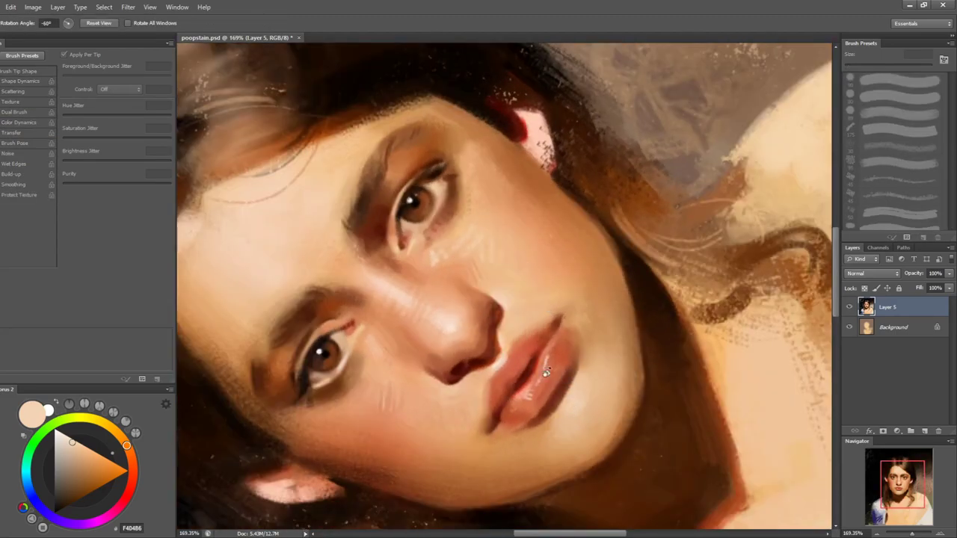
# - Refine the upper lip's edge below the nose with sampled coral and skin tones at 9 px
pyautogui.keyDown('alt'); pyautogui.click(505, 355); pyautogui.keyUp('alt')
pyautogui.keyDown('alt'); pyautogui.click(509, 353); pyautogui.keyUp('alt')
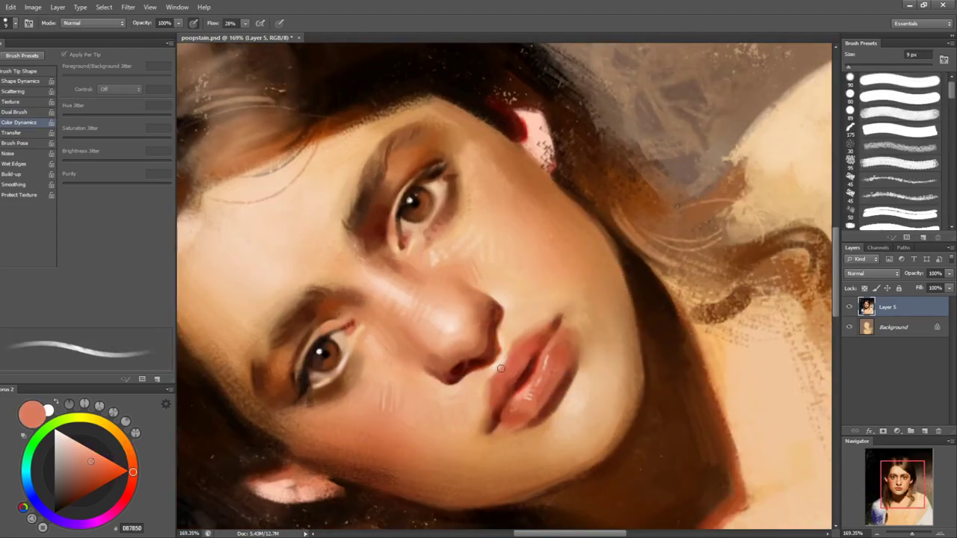
pyautogui.keyDown('alt'); pyautogui.click(500, 363); pyautogui.keyUp('alt')
pyautogui.keyDown('alt'); pyautogui.click(494, 355); pyautogui.keyUp('alt')
# - Straighten the canvas, touch up the centre of the upper lip's edge and sample orange-brown for the lower lip's left-hand end
pyautogui.press('r')
pyautogui.moveTo(674, 305); pyautogui.dragTo(528, 373)
pyautogui.press('b')
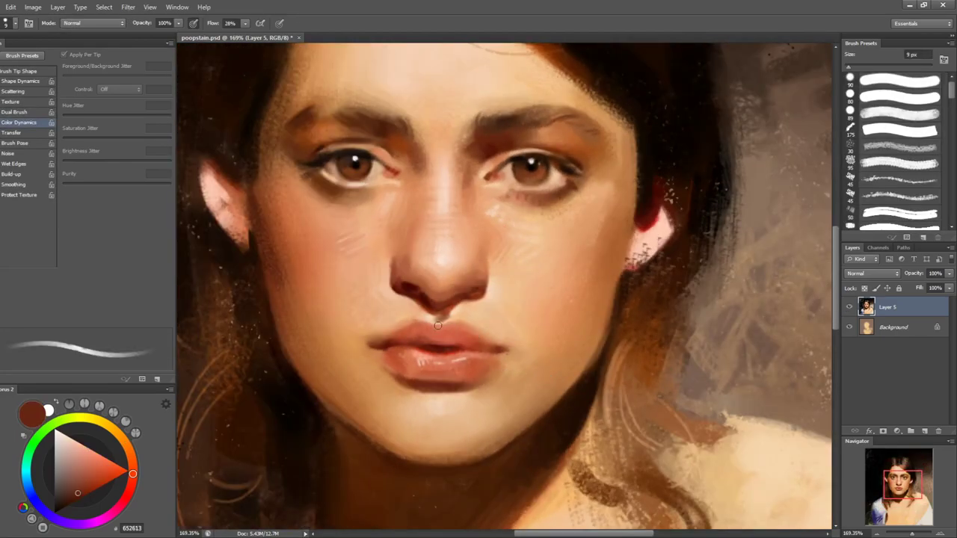
pyautogui.moveTo(444, 314); pyautogui.dragTo(429, 321)
pyautogui.keyDown('alt'); pyautogui.click(394, 369); pyautogui.keyUp('alt')
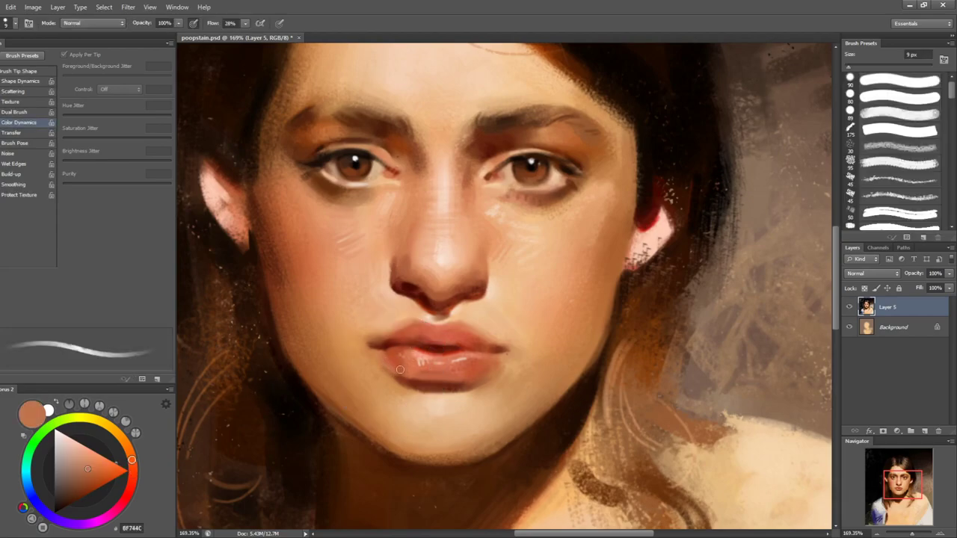
# - Sample light peach skin and clean up the left-hand mouth corner, varying the brush between 6 and 15 px
pyautogui.keyDown('alt'); pyautogui.click(397, 309); pyautogui.keyUp('alt')
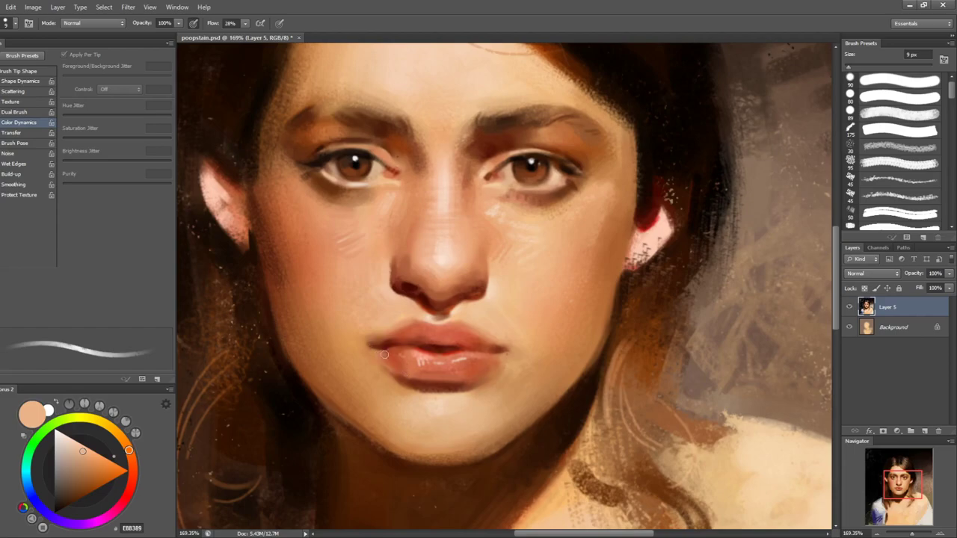
pyautogui.press('[')
pyautogui.press('[')
pyautogui.press('[')
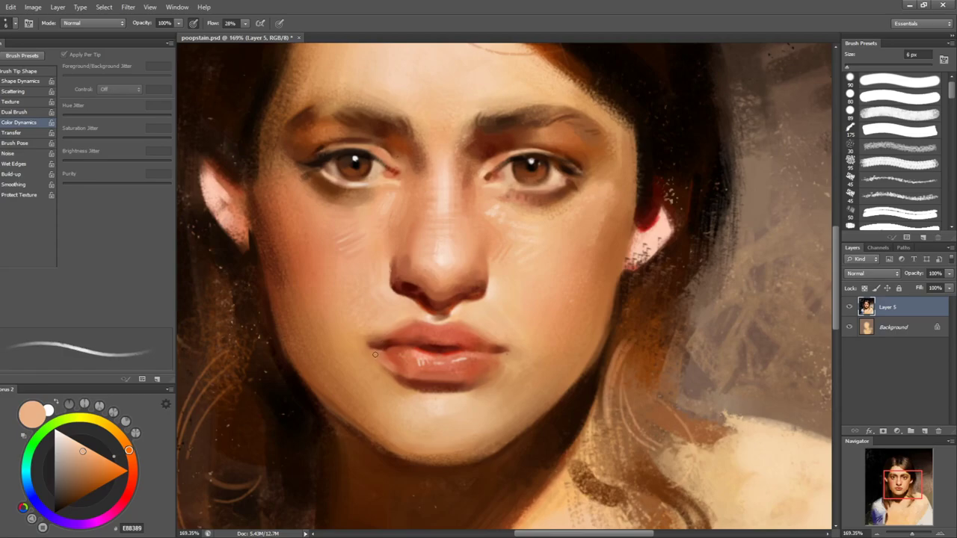
pyautogui.press(']')
pyautogui.press(']')
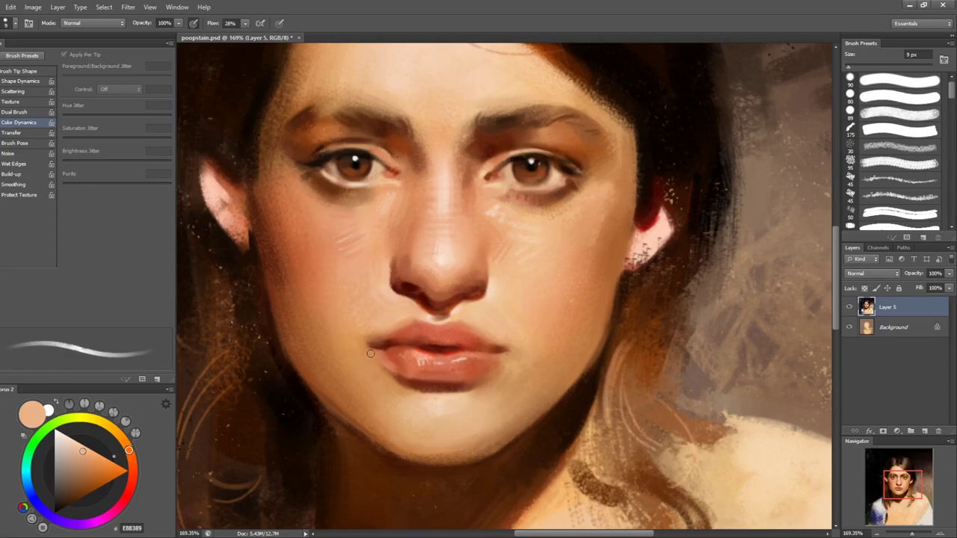
pyautogui.press(']')
pyautogui.press(']')
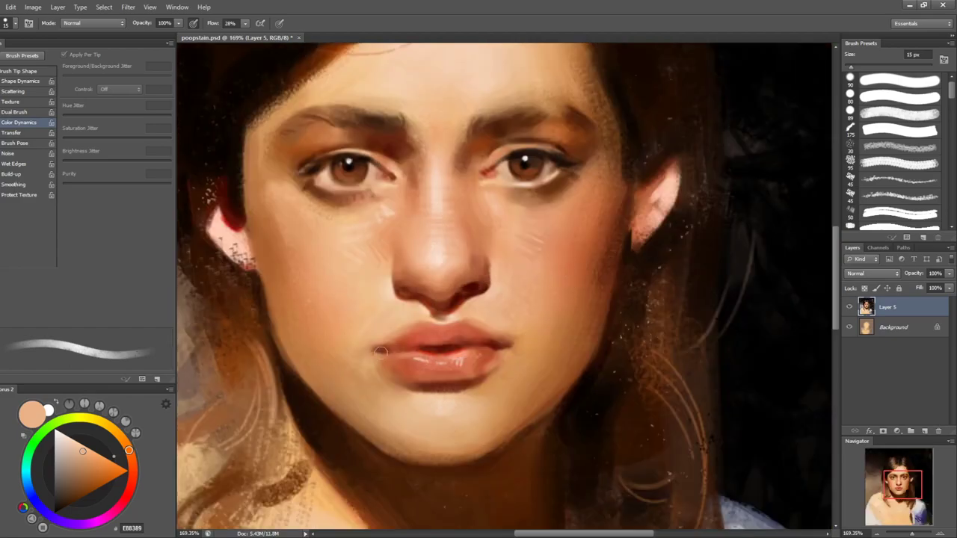
# - In the mirrored view, repaint the upper lip near the left-hand mouth corner with sampled red-orange tones at 8 px
pyautogui.press('[')
pyautogui.press('[')
pyautogui.keyDown('alt'); pyautogui.click(399, 336); pyautogui.keyUp('alt')
pyautogui.press('[')
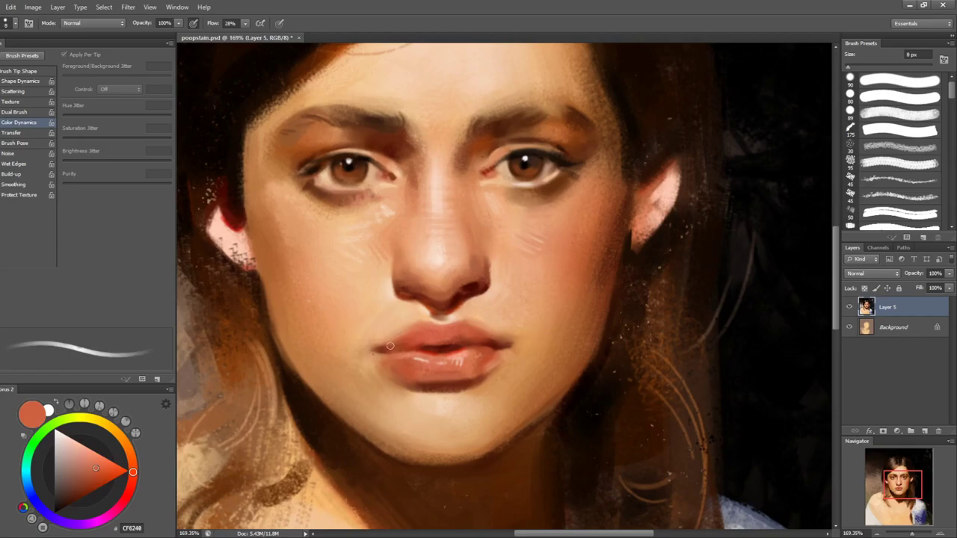
pyautogui.keyDown('alt'); pyautogui.click(408, 334); pyautogui.keyUp('alt')
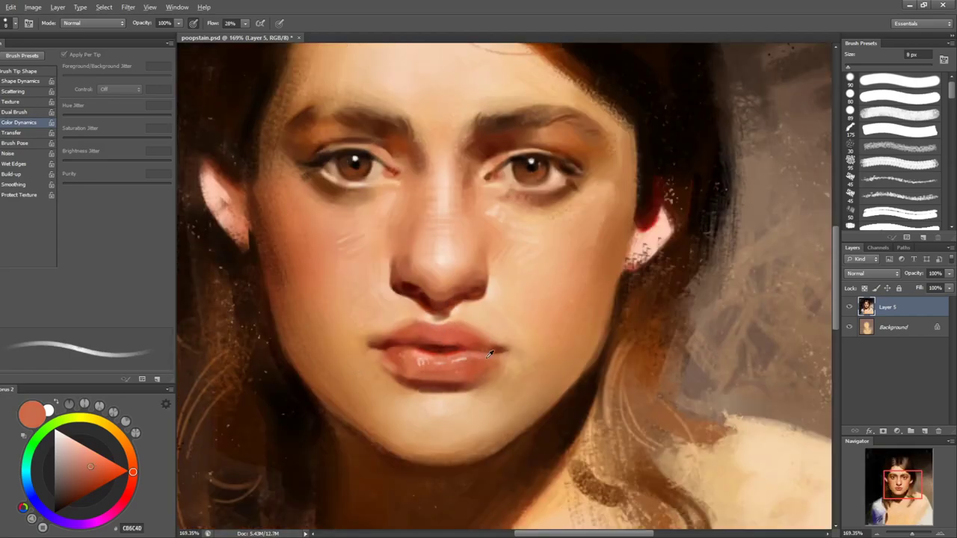
# - Shade the lower lip's bottom edge with sampled reddish brown 763822 at 6 px, and blend with orange-red BC5E39
pyautogui.keyDown('alt'); pyautogui.click(490, 372); pyautogui.keyUp('alt')
pyautogui.keyDown('alt'); pyautogui.click(464, 384); pyautogui.keyUp('alt')
pyautogui.keyDown('alt'); pyautogui.click(462, 386); pyautogui.keyUp('alt')
pyautogui.press('[')
pyautogui.press('[')
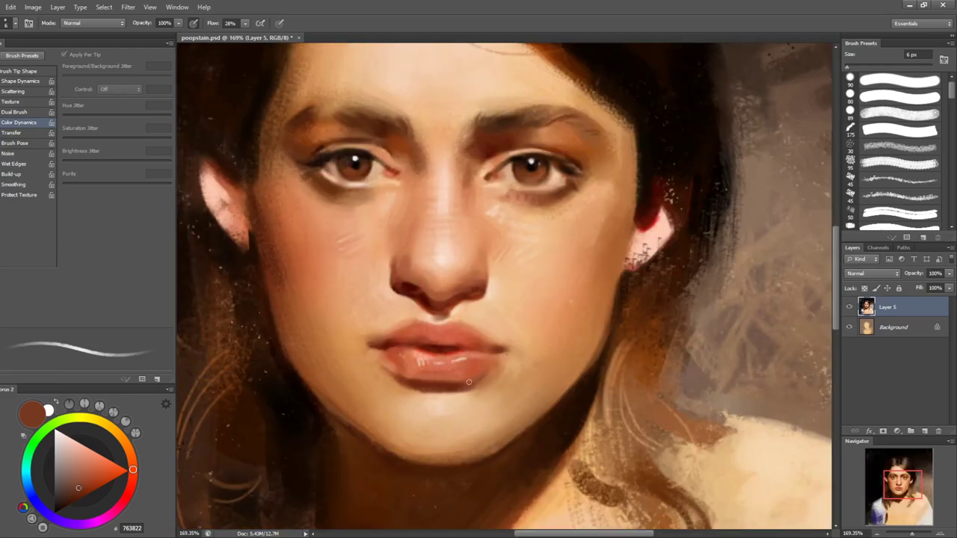
pyautogui.keyDown('alt'); pyautogui.click(484, 366); pyautogui.keyUp('alt')
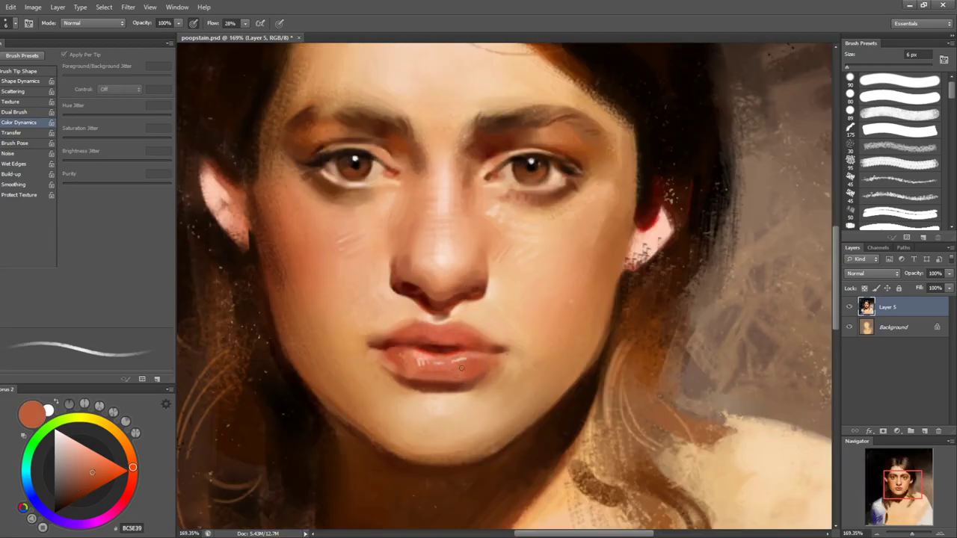
# - Sample peach DBA277 along the left-hand eye's lower lid and raise the brush flow to 72%
pyautogui.moveTo(490, 191); pyautogui.dragTo(529, 246)
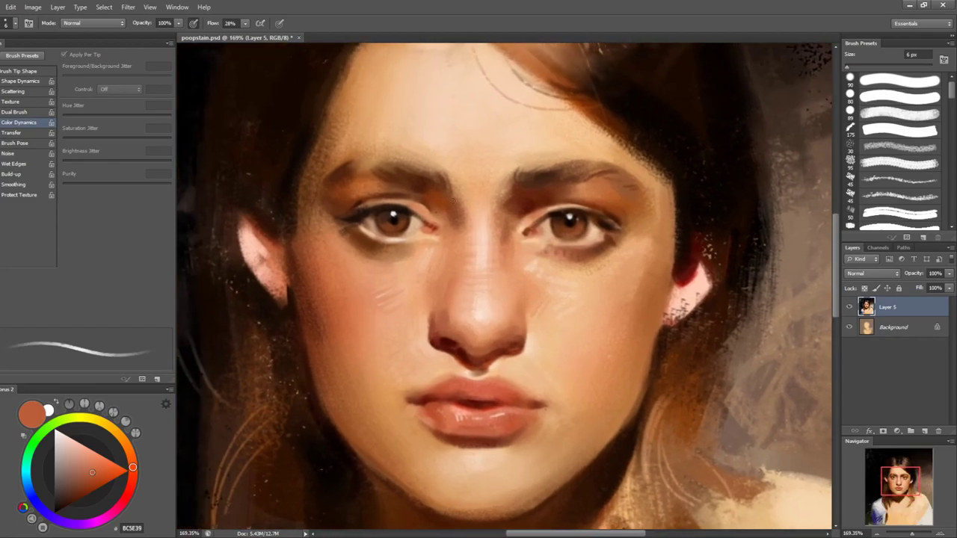
pyautogui.keyDown('alt'); pyautogui.click(365, 232); pyautogui.keyUp('alt')
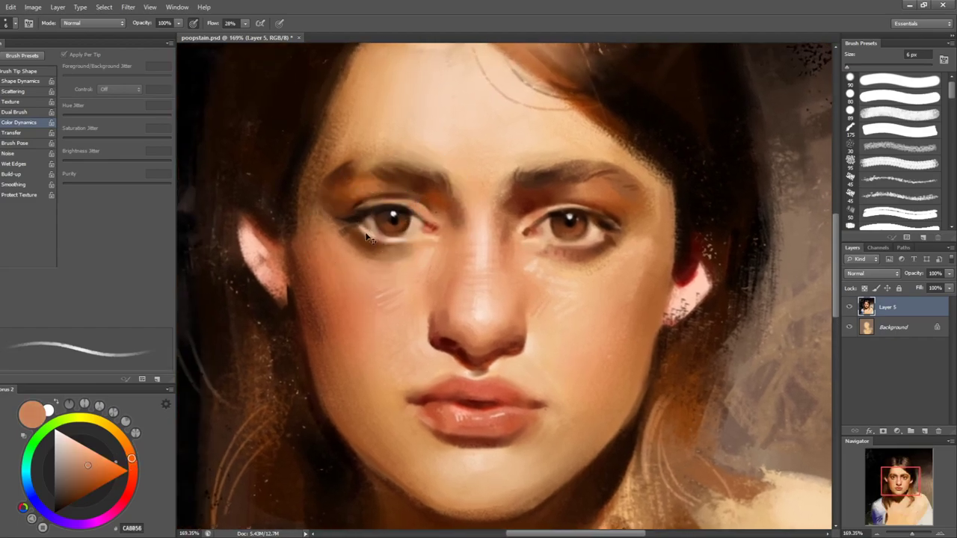
pyautogui.keyDown('alt'); pyautogui.click(372, 234); pyautogui.keyUp('alt')
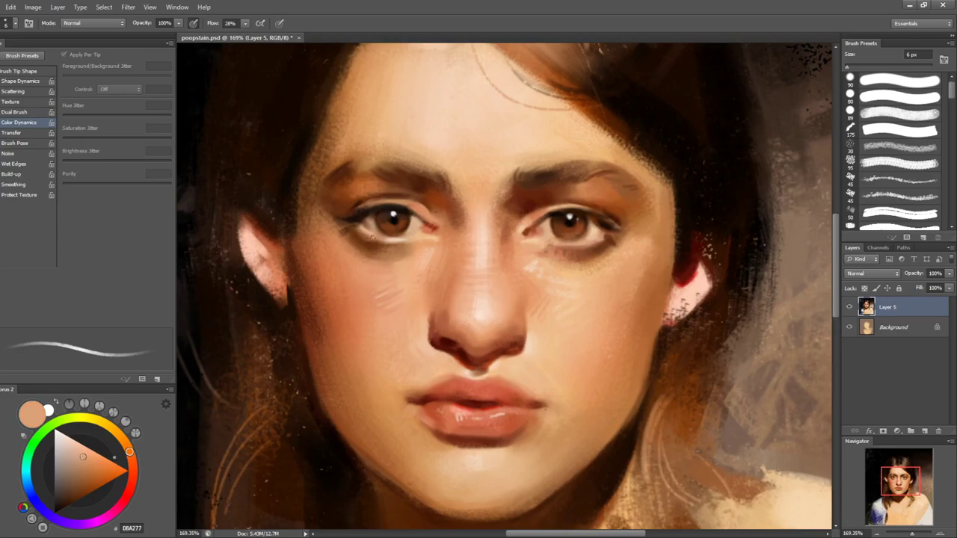
pyautogui.moveTo(212, 24); pyautogui.dragTo(232, 23)
pyautogui.press('F2')
pyautogui.press('F2')
# - Sample tones around the right-hand eye, ending on beige C59B76, and switch to a speckled brush preset reduced to 3 px
pyautogui.keyDown('alt'); pyautogui.click(601, 234); pyautogui.keyUp('alt')
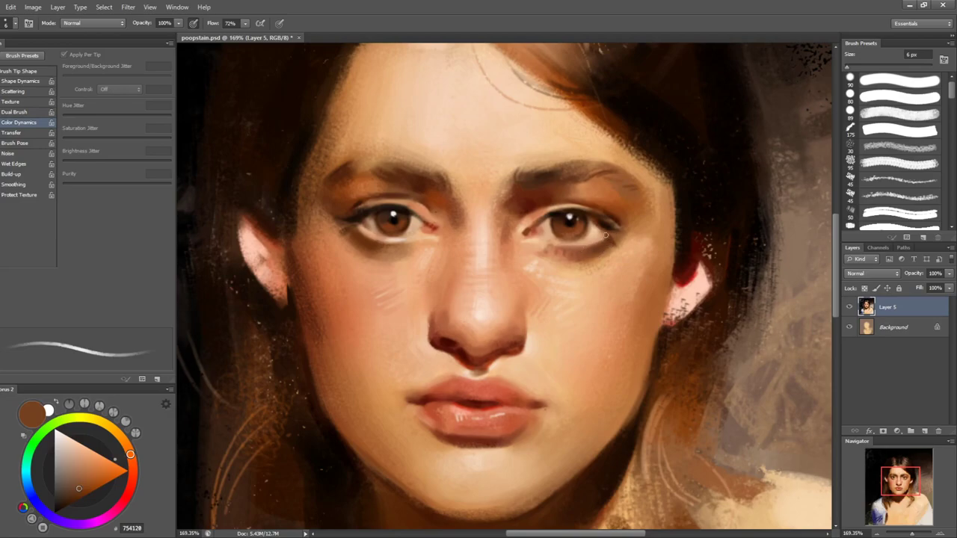
pyautogui.click(64, 481)
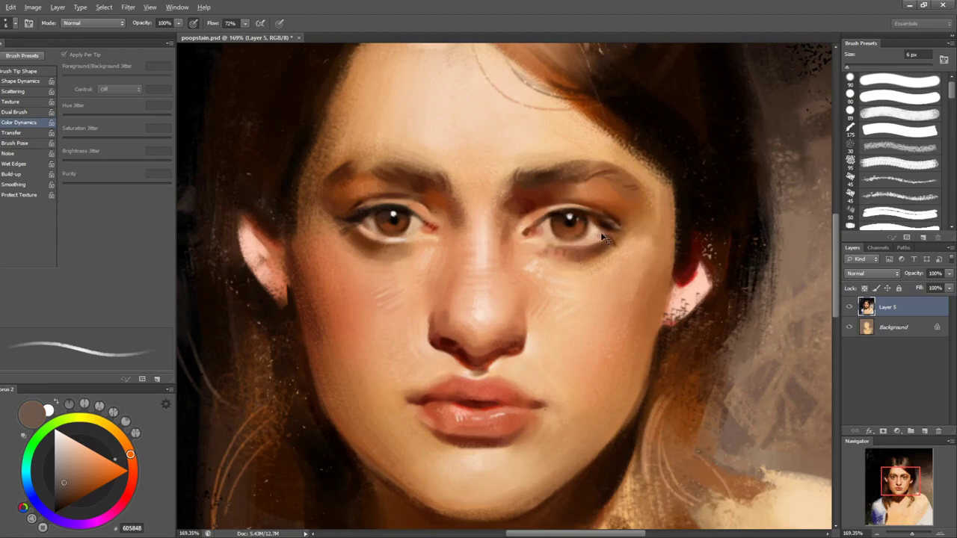
pyautogui.keyDown('alt'); pyautogui.click(533, 252); pyautogui.keyUp('alt')
pyautogui.click(890, 98)
pyautogui.press('[')
pyautogui.press('[')
pyautogui.press('[')
pyautogui.press('[')
pyautogui.press('[')
pyautogui.press('[')
pyautogui.press('[')
pyautogui.press('[')
pyautogui.press('[')
pyautogui.press('[')
pyautogui.press('[')
pyautogui.press('[')
pyautogui.press('[')
pyautogui.press('[')
pyautogui.press('[')
pyautogui.press('[')
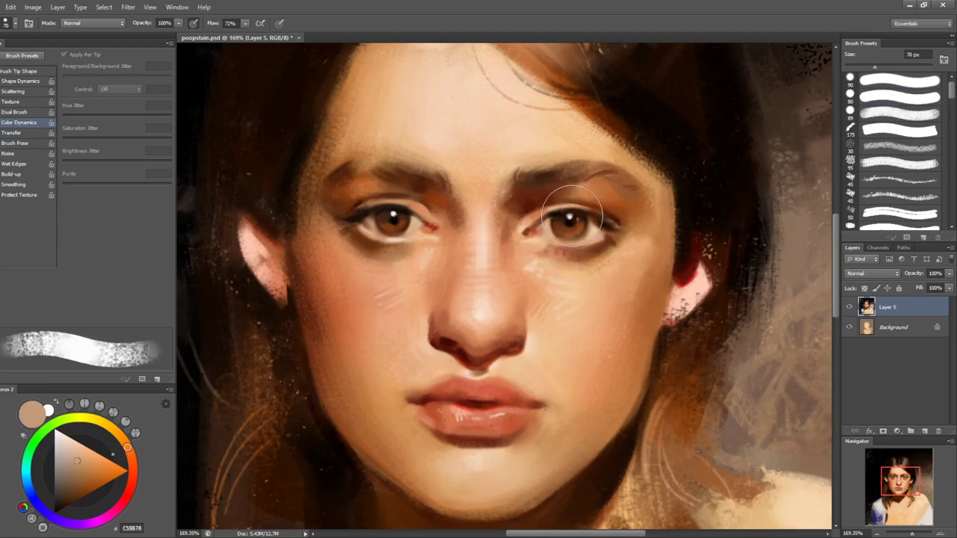
pyautogui.press(']')
pyautogui.press(']')
pyautogui.press(']')
pyautogui.press(']')
pyautogui.press(']')
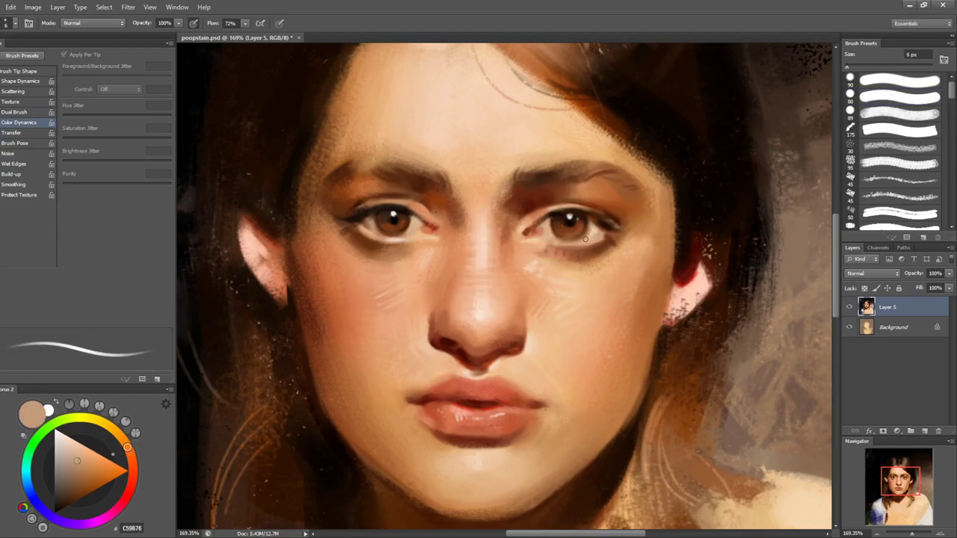
pyautogui.press('[')
pyautogui.press('[')
pyautogui.press('[')
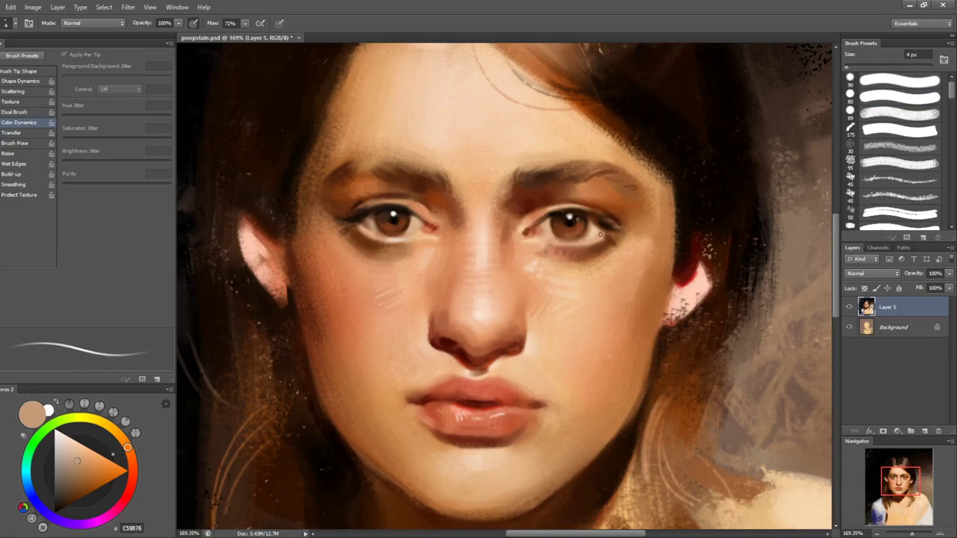
# - Shade the lower outer part of the right-hand eye with grey-beige 847466 at 6 px
pyautogui.click(63, 473)
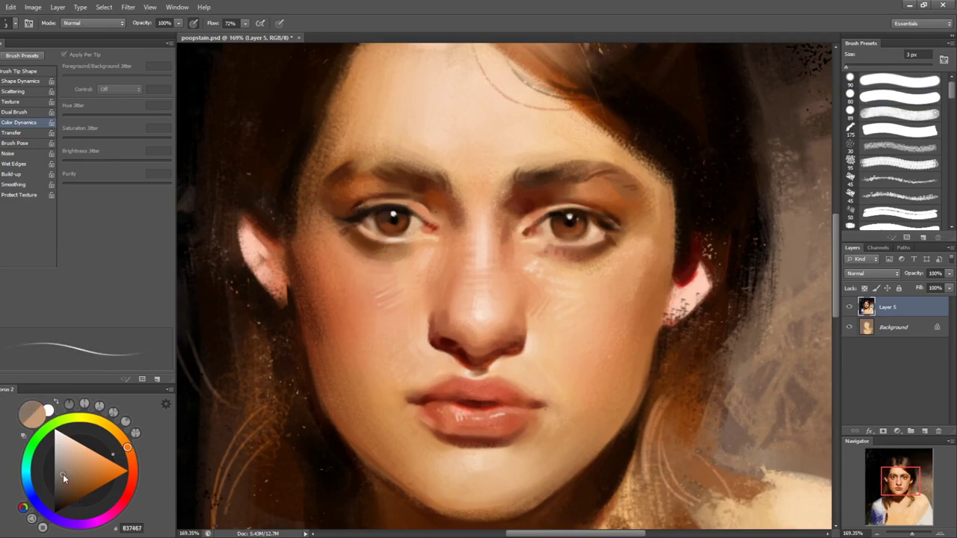
pyautogui.press(']')
pyautogui.press(']')
pyautogui.press(']')
pyautogui.moveTo(583, 240); pyautogui.dragTo(607, 239)
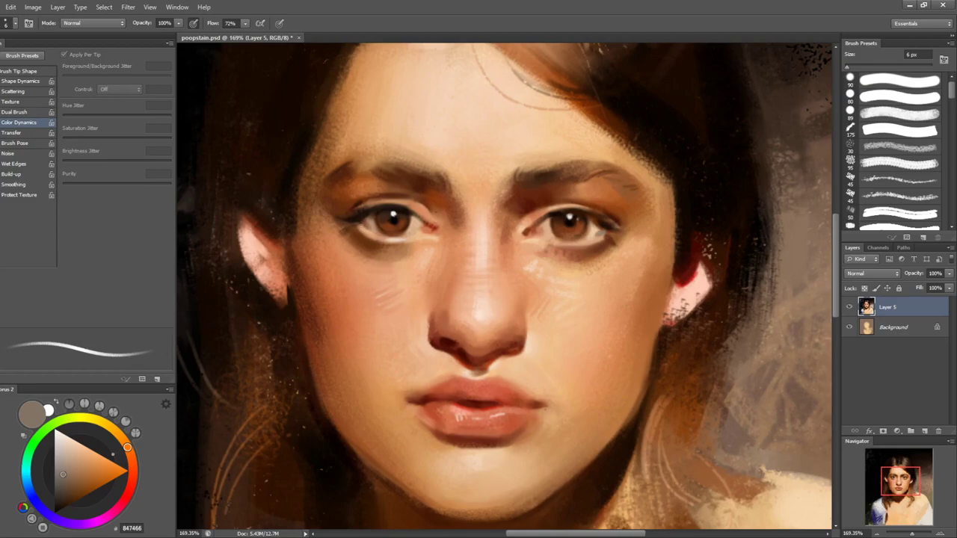
# - Add a saturated red D72012 accent at the right-hand eye's outer corner, enlarge the brush to 8 px and check the mirrored view
pyautogui.click(138, 482)
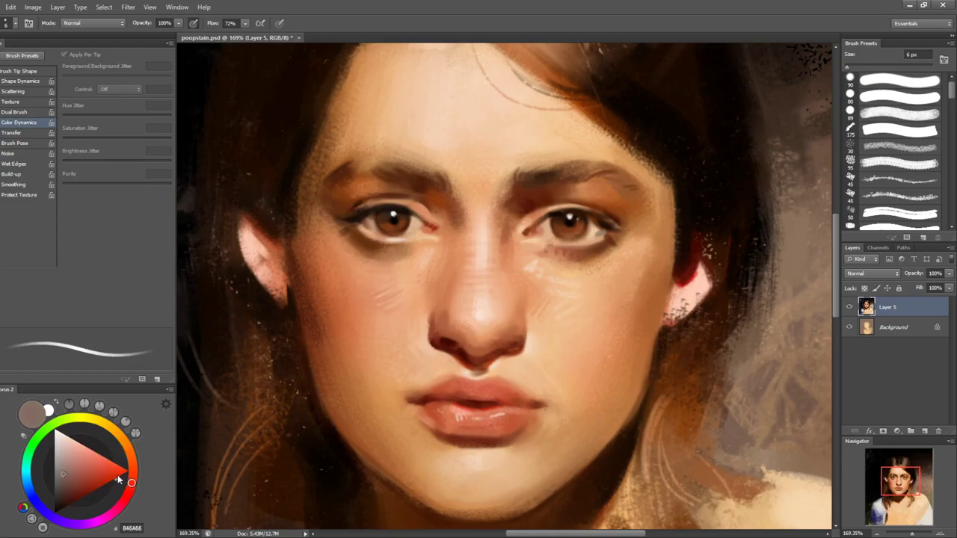
pyautogui.click(113, 464)
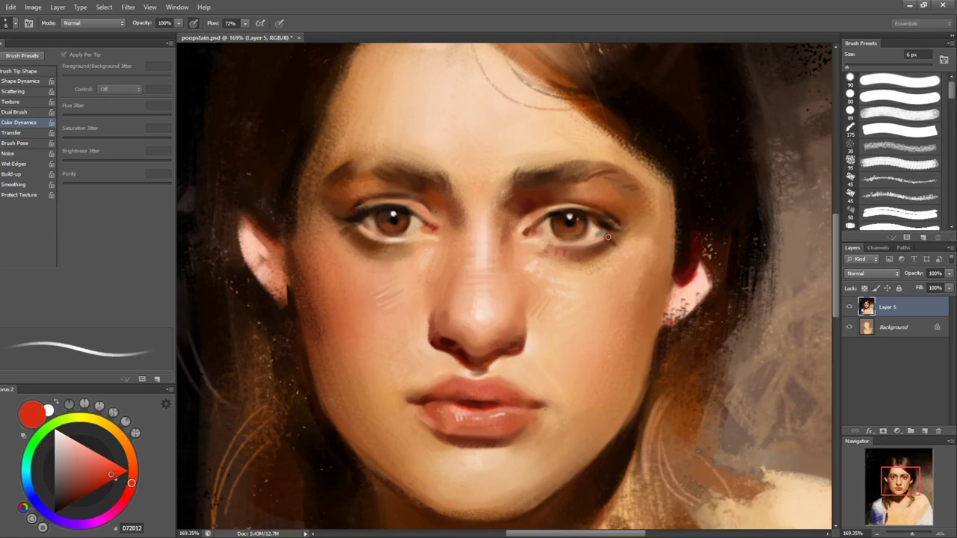
pyautogui.moveTo(610, 233); pyautogui.dragTo(606, 237)
pyautogui.press(']')
pyautogui.press(']')
pyautogui.hotkey('ctrl', 'shift', 'h')
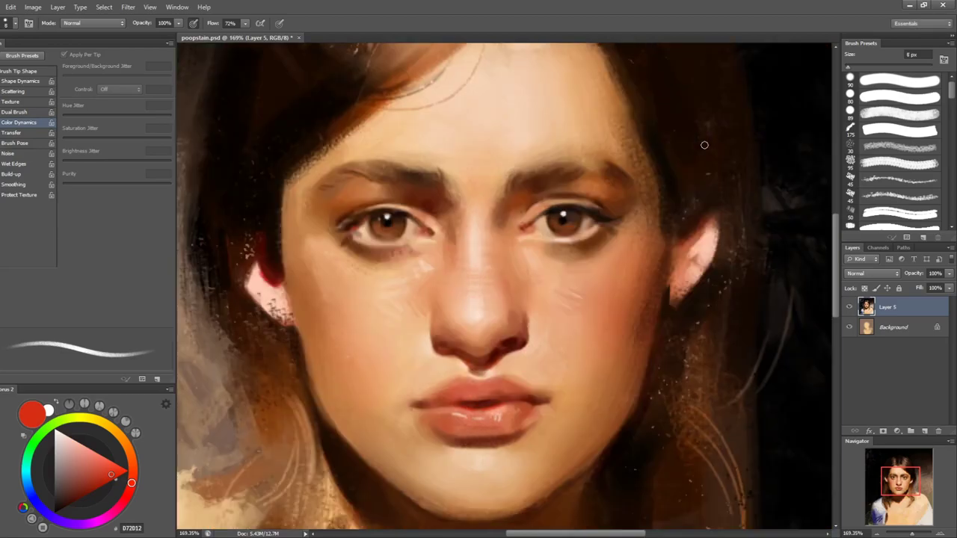
pyautogui.press('h')
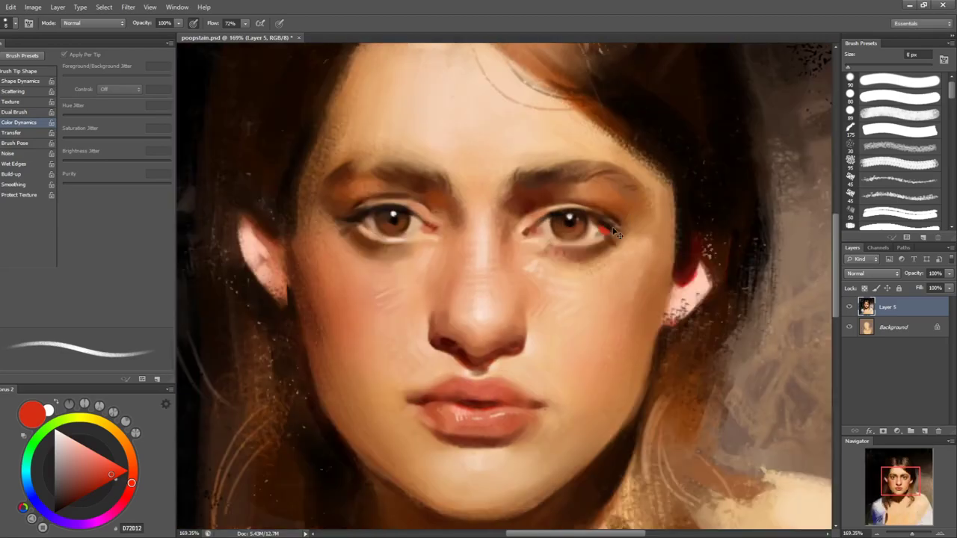
# - Darken the red to 8E2A19 and tone down the accent at the right-hand eye's outer corner, keeping the brush at 8 px
pyautogui.click(87, 485)
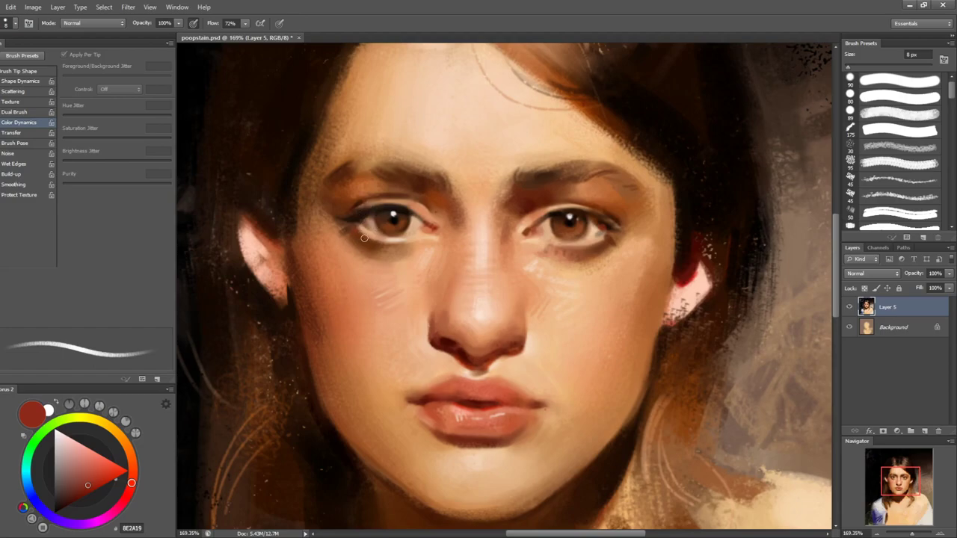
pyautogui.press('[')
pyautogui.press('[')
pyautogui.press(']')
pyautogui.press(']')
# - Blend the skin below the left-hand eye's outer corner with sampled orange C78254 at 10 px, checking the face in the mirrored view
pyautogui.keyDown('alt'); pyautogui.click(347, 250); pyautogui.keyUp('alt')
pyautogui.press(']')
pyautogui.press(']')
pyautogui.hotkey('ctrl', 'shift', 'h')
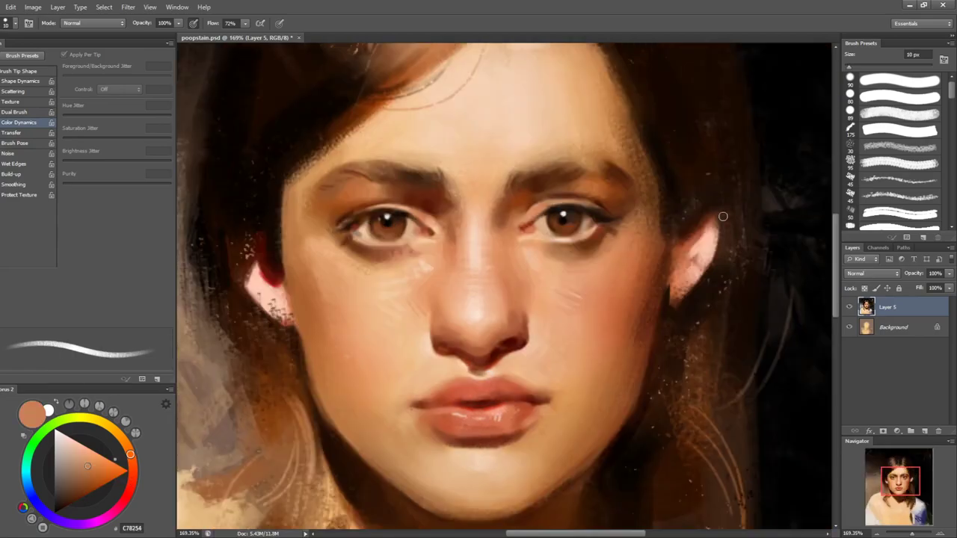
pyautogui.press('h')
pyautogui.hotkey('ctrl', 'shift', 'h')
pyautogui.hotkey('ctrl', 'shift', 'h')
pyautogui.moveTo(346, 238); pyautogui.dragTo(364, 251)
# - Sample dark brown 64300F at the left-hand eye's outer corner and briefly try the Mixer Brush beneath the eye
pyautogui.keyDown('alt'); pyautogui.click(349, 244); pyautogui.keyUp('alt')
pyautogui.keyDown('alt'); pyautogui.click(354, 229); pyautogui.keyUp('alt')
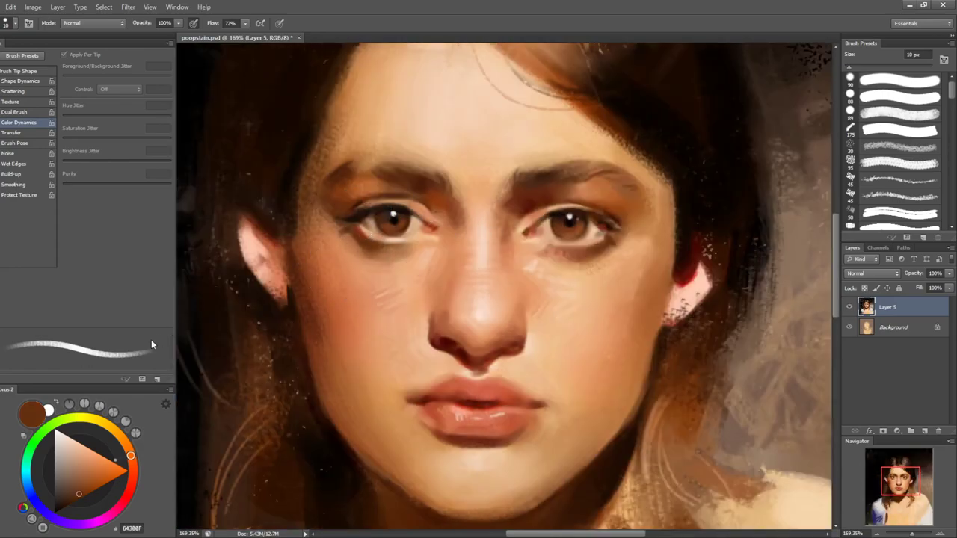
pyautogui.hotkey('shift', 'b')
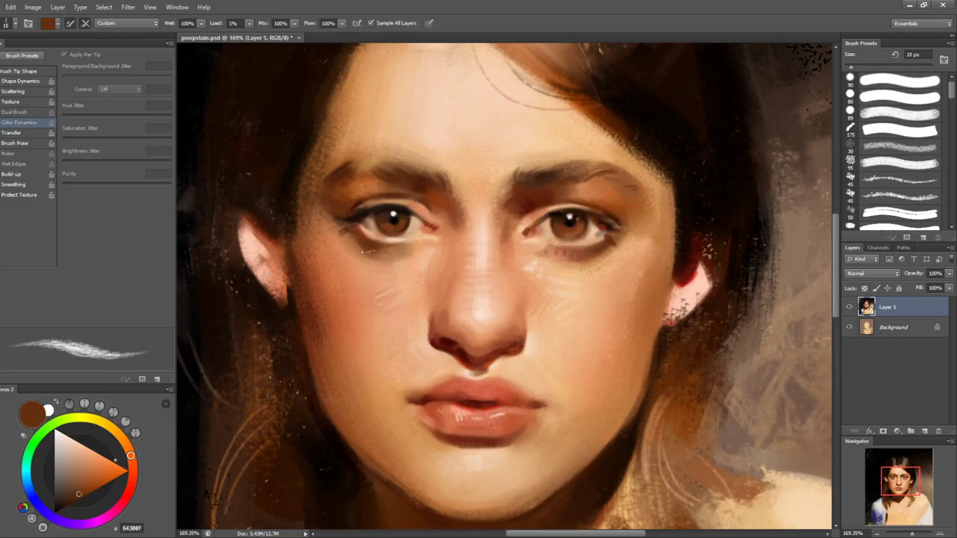
pyautogui.hotkey('shift', 'b')
# - Deepen the left-hand eye's lower lash line with darker brown 4A1C00, using a textured brush preset at 10 px
pyautogui.moveTo(79, 499); pyautogui.dragTo(75, 500)
pyautogui.click(889, 161)
pyautogui.press('[')
pyautogui.press('[')
pyautogui.press('[')
pyautogui.press('[')
pyautogui.press('[')
pyautogui.press('[')
pyautogui.press('[')
pyautogui.press('[')
pyautogui.press('[')
pyautogui.press(']')
pyautogui.press(']')
pyautogui.press(']')
pyautogui.press(']')
pyautogui.press(']')
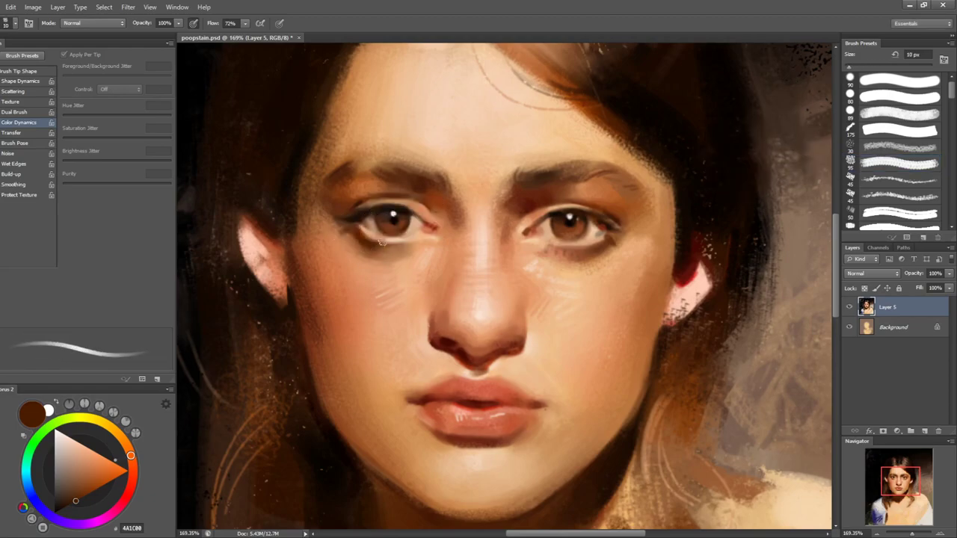
pyautogui.moveTo(359, 231); pyautogui.dragTo(381, 245)
# - Warm and soften the skin beneath the eyes with coral CD6851 and orange CD7D51 at 15 px
pyautogui.click(133, 477)
pyautogui.moveTo(110, 476); pyautogui.dragTo(90, 466)
pyautogui.press(']')
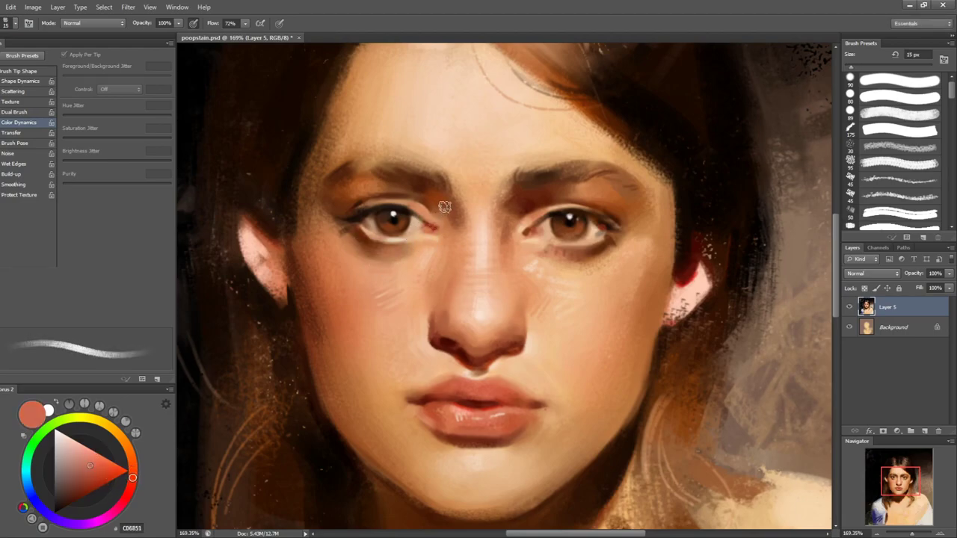
pyautogui.click(131, 459)
pyautogui.press(']')
pyautogui.press(']')
pyautogui.press(']')
pyautogui.press('[')
pyautogui.press('[')
pyautogui.press('[')
pyautogui.press(']')
pyautogui.press(']')
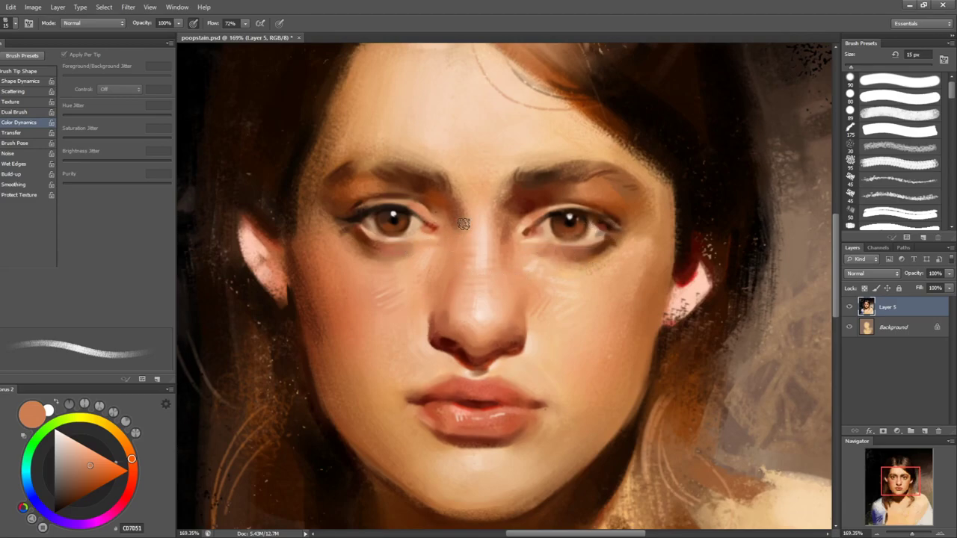
# - Rotate the canvas and refine the left-hand eye's lower lid at 8 px with 943F10 and sampled skin tones, ending on A65F3A
pyautogui.press('r')
pyautogui.moveTo(615, 279)
pyautogui.mouseDown()
pyautogui.moveTo(615, 244)
pyautogui.moveTo(583, 205)
pyautogui.mouseUp()
pyautogui.press('b')
pyautogui.click(91, 486)
pyautogui.press('[')
pyautogui.press('[')
pyautogui.press('[')
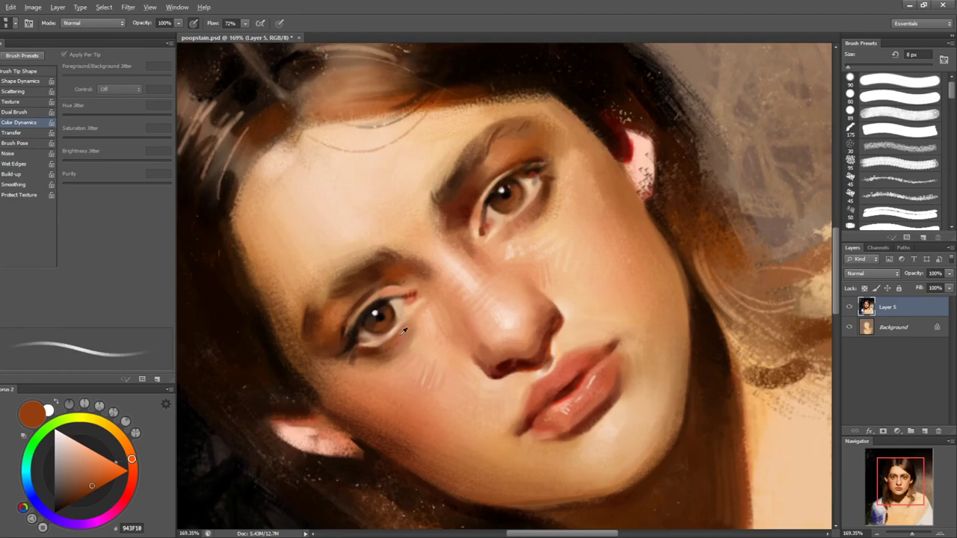
pyautogui.keyDown('alt'); pyautogui.click(389, 342); pyautogui.keyUp('alt')
pyautogui.keyDown('alt'); pyautogui.click(372, 347); pyautogui.keyUp('alt')
pyautogui.keyDown('alt'); pyautogui.click(394, 338); pyautogui.keyUp('alt')
pyautogui.keyDown('alt'); pyautogui.click(529, 210); pyautogui.keyUp('alt')
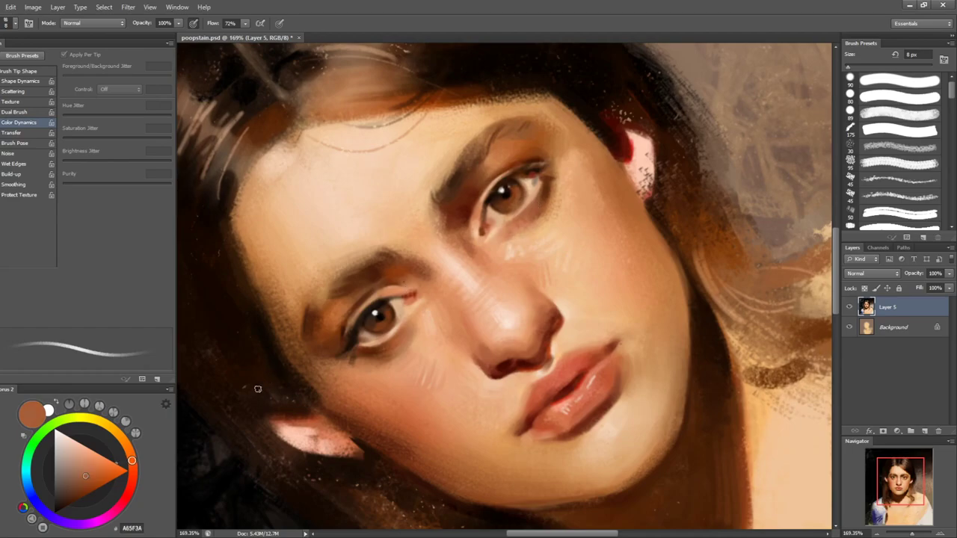
# - Paint the left-hand eye's inner corner with sampled B59070 and A27559 at 7 px, sample D7AB85 and straighten the canvas to 0°
pyautogui.press('r')
pyautogui.moveTo(630, 226); pyautogui.dragTo(642, 314)
pyautogui.press('[')
pyautogui.press('[')
pyautogui.press('[')
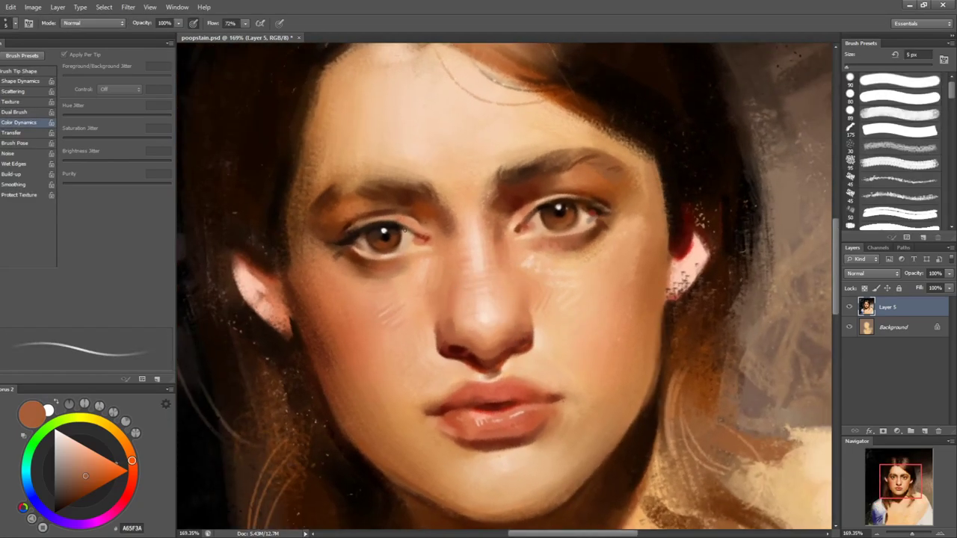
pyautogui.press(']')
pyautogui.press(']')
pyautogui.keyDown('alt'); pyautogui.click(400, 231); pyautogui.keyUp('alt')
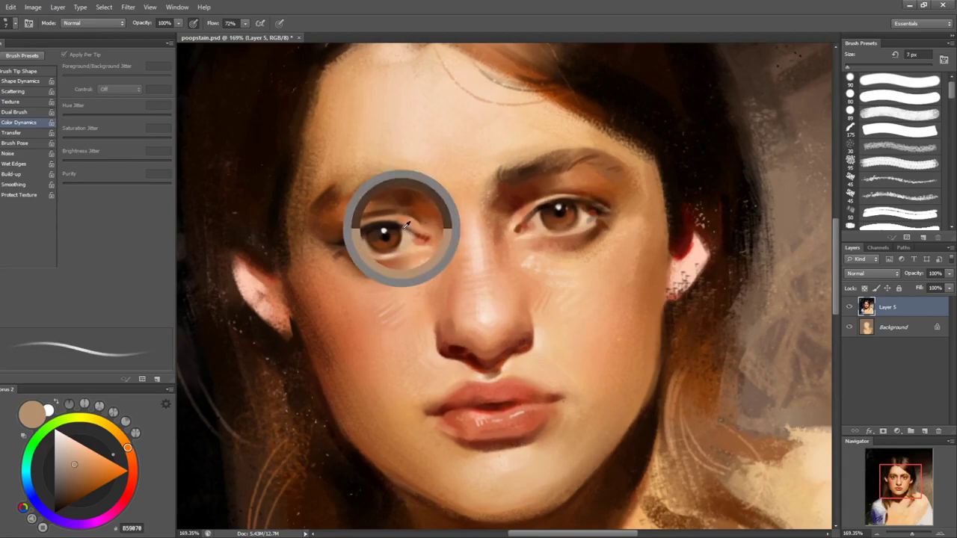
pyautogui.keyDown('alt'); pyautogui.click(415, 239); pyautogui.keyUp('alt')
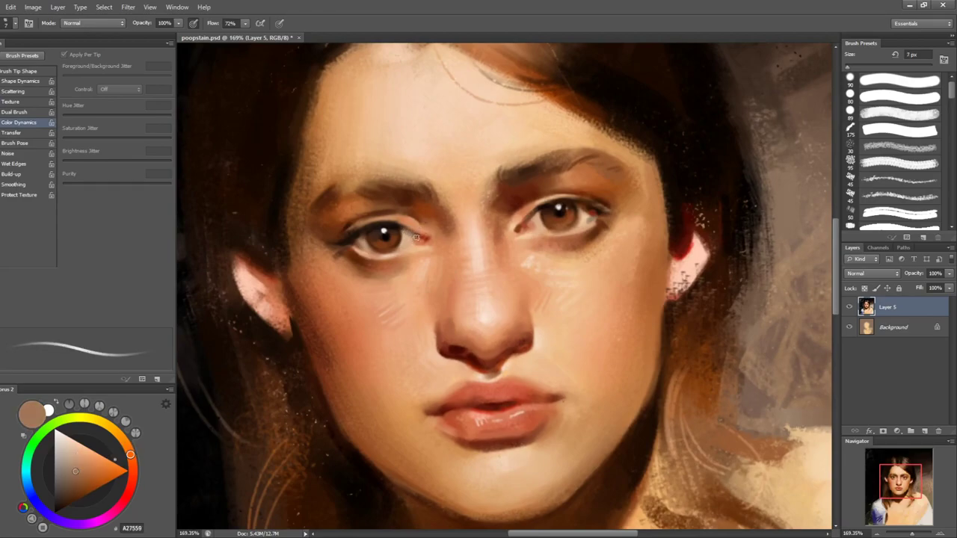
pyautogui.moveTo(409, 243); pyautogui.dragTo(416, 236)
pyautogui.keyDown('alt'); pyautogui.click(407, 251); pyautogui.keyUp('alt')
pyautogui.press('r')
pyautogui.moveTo(692, 259); pyautogui.dragTo(694, 288)
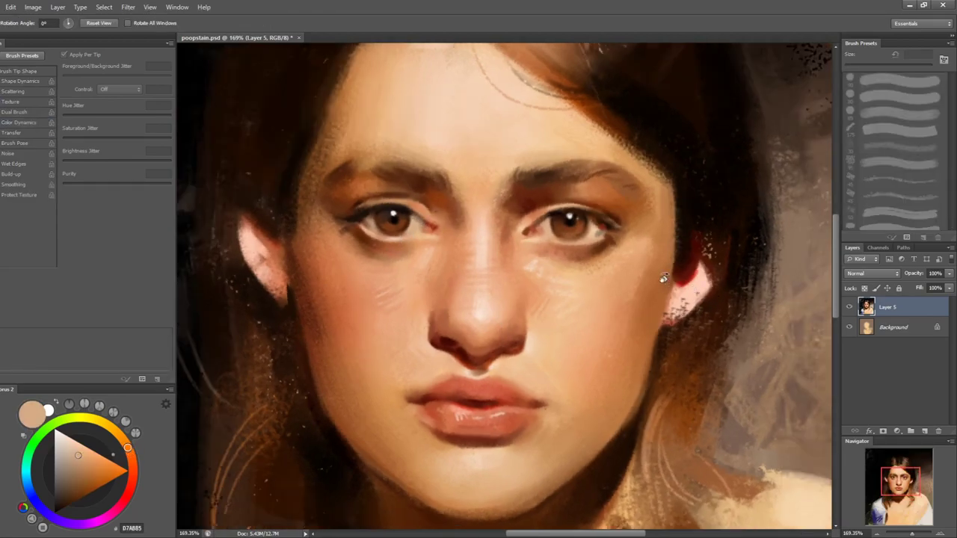
# - Lighten a sampled tone to peach FFCAAC for the right-hand eye's inner corner and resample F2C09E there
pyautogui.keyDown('alt'); pyautogui.click(543, 219); pyautogui.keyUp('alt')
pyautogui.moveTo(81, 463)
pyautogui.mouseDown()
pyautogui.moveTo(73, 450)
pyautogui.moveTo(84, 429)
pyautogui.moveTo(77, 443)
pyautogui.mouseUp()
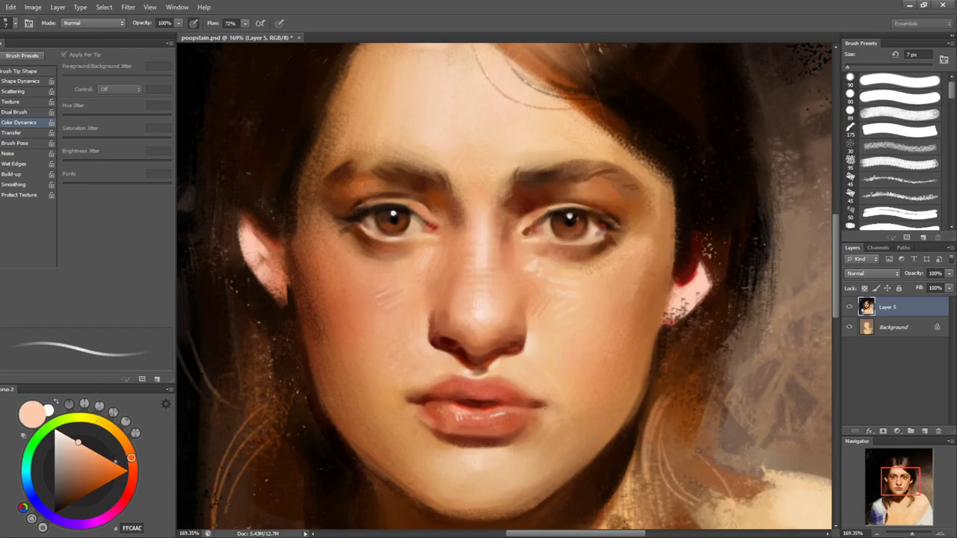
pyautogui.keyDown('alt'); pyautogui.click(548, 227); pyautogui.keyUp('alt')
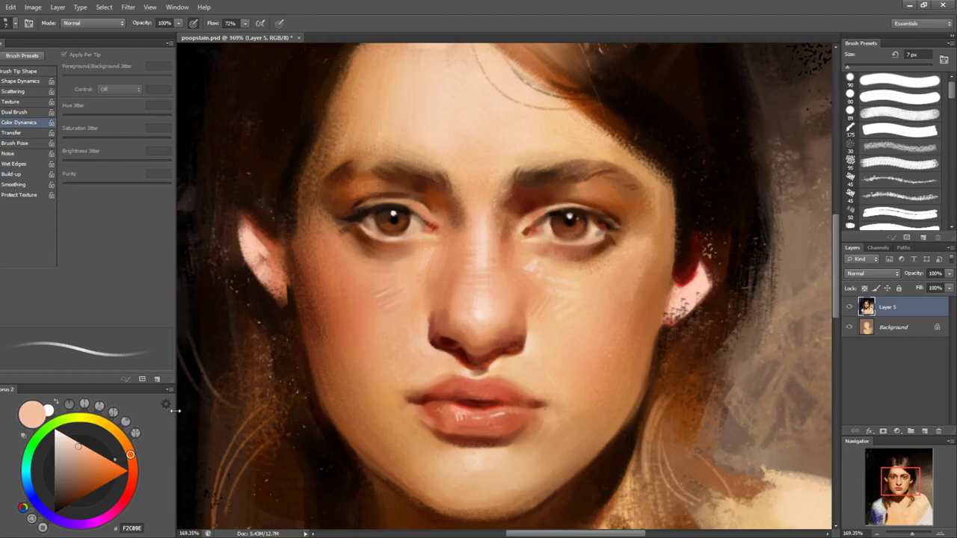
# - Mix pale pinkish grey DACAC5 and add small highlights around the right-hand eye with the brush reduced to 5 px
pyautogui.moveTo(65, 453); pyautogui.dragTo(61, 444)
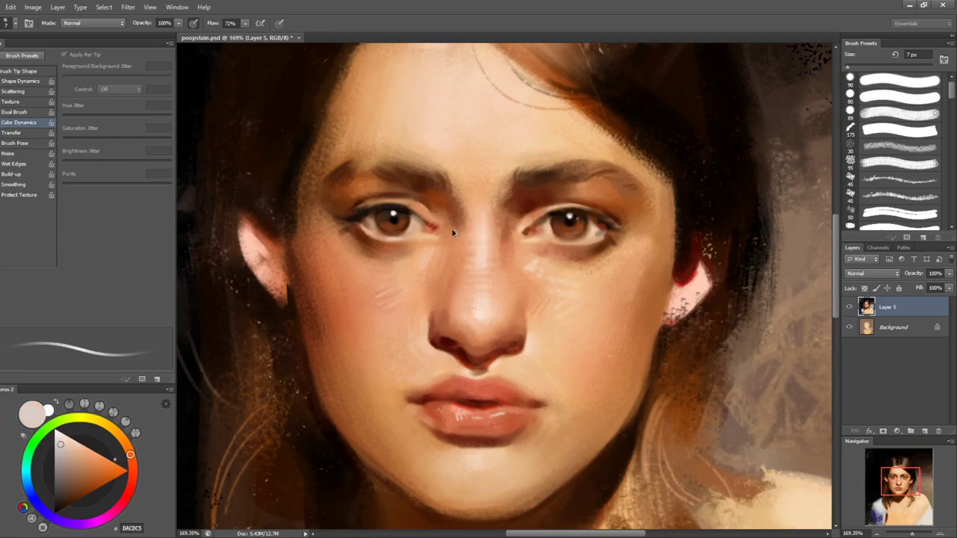
pyautogui.moveTo(133, 467); pyautogui.dragTo(133, 473)
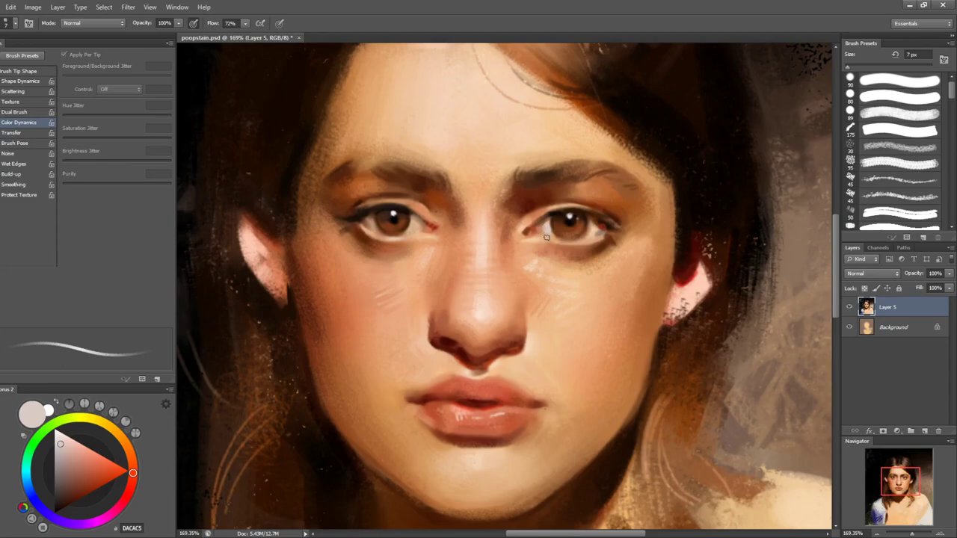
pyautogui.press('[')
pyautogui.press('[')
pyautogui.press('[')
pyautogui.press('[')
pyautogui.press(']')
pyautogui.press(']')
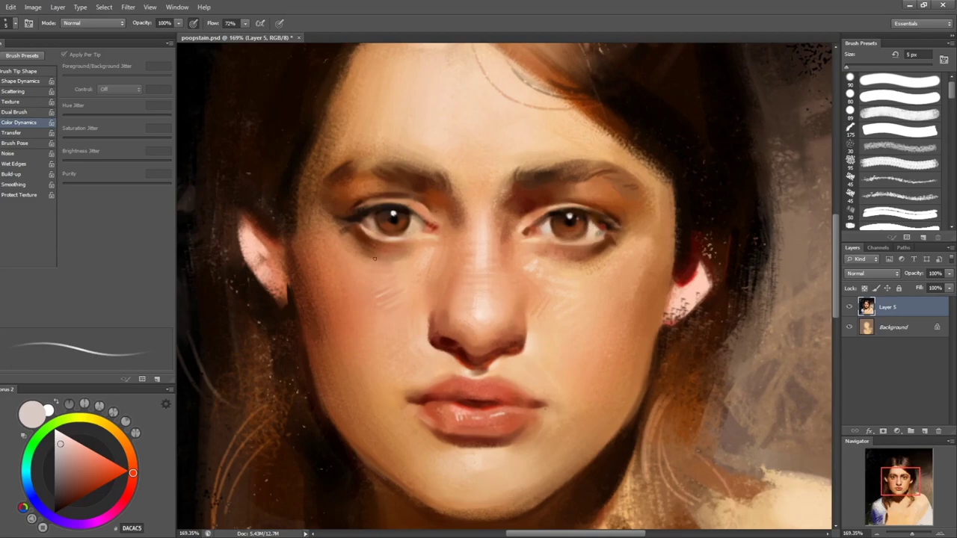
pyautogui.press(']')
pyautogui.press('[')
pyautogui.press('[')
pyautogui.press(']')
pyautogui.press(']')
pyautogui.press(']')
pyautogui.press('[')
pyautogui.press('[')
# - Set the painting colour to pure white FFFFFF and tilt the canvas to work on the left-hand eye
pyautogui.moveTo(79, 453); pyautogui.dragTo(39, 373)
pyautogui.press('r')
pyautogui.moveTo(352, 224); pyautogui.dragTo(346, 346)
pyautogui.press('b')
pyautogui.press(']')
pyautogui.press(']')
pyautogui.press(']')
pyautogui.press(']')
pyautogui.press(']')
pyautogui.press(']')
pyautogui.press(']')
pyautogui.press(']')
pyautogui.press(']')
pyautogui.press(']')
pyautogui.press(']')
pyautogui.press(']')
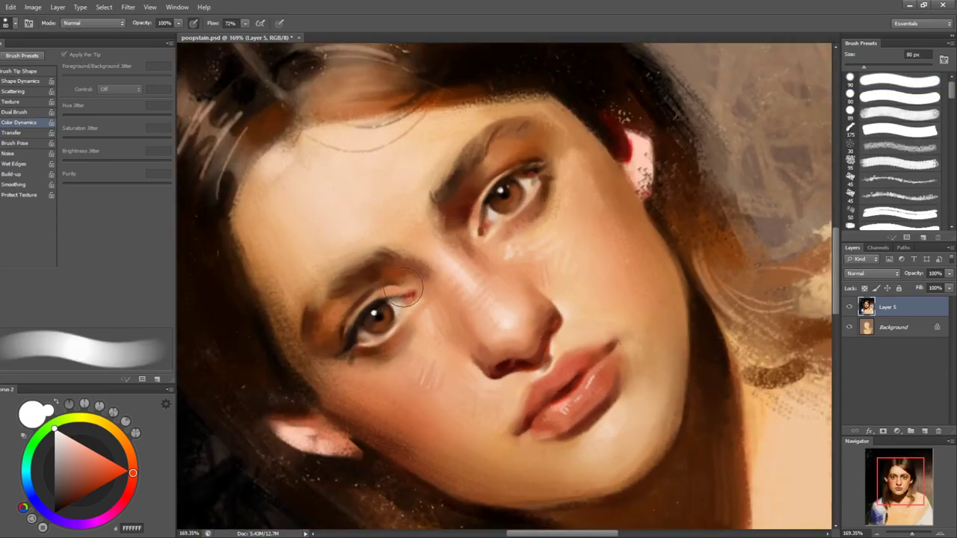
# - Reduce the brush to 1 px and add fine white highlights along the left-hand eye's lower lid
pyautogui.press('[')
pyautogui.press('[')
pyautogui.press('[')
pyautogui.press('[')
pyautogui.press('[')
pyautogui.press('[')
pyautogui.press('[')
pyautogui.press('[')
pyautogui.press('[')
pyautogui.press('[')
pyautogui.press('[')
pyautogui.press('[')
pyautogui.press('[')
pyautogui.press('[')
pyautogui.press('[')
pyautogui.press('[')
pyautogui.press('[')
pyautogui.press('[')
pyautogui.press('[')
pyautogui.press('[')
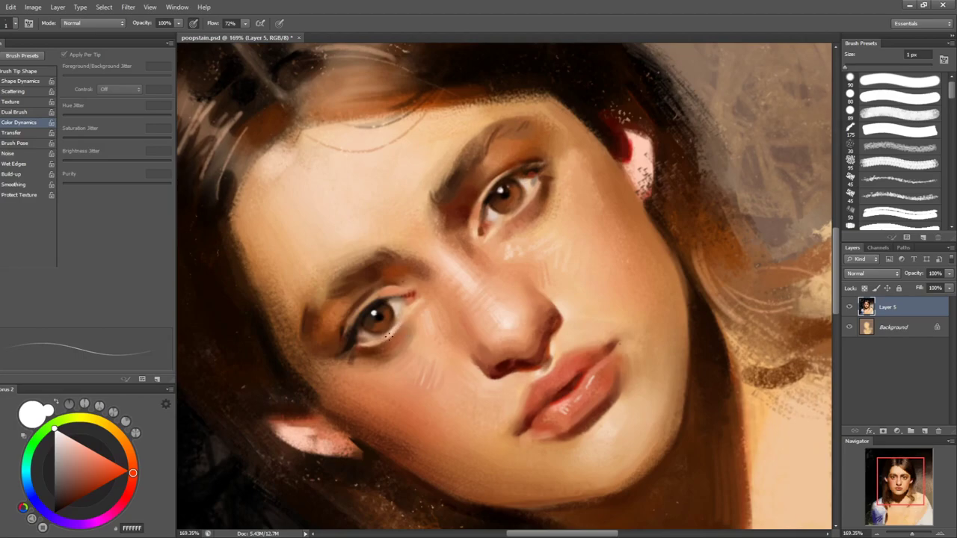
# - Paint a thin white highlight along the right-hand eye's lower lid with the brush at 2 px
pyautogui.press('r')
pyautogui.moveTo(398, 325); pyautogui.dragTo(702, 318)
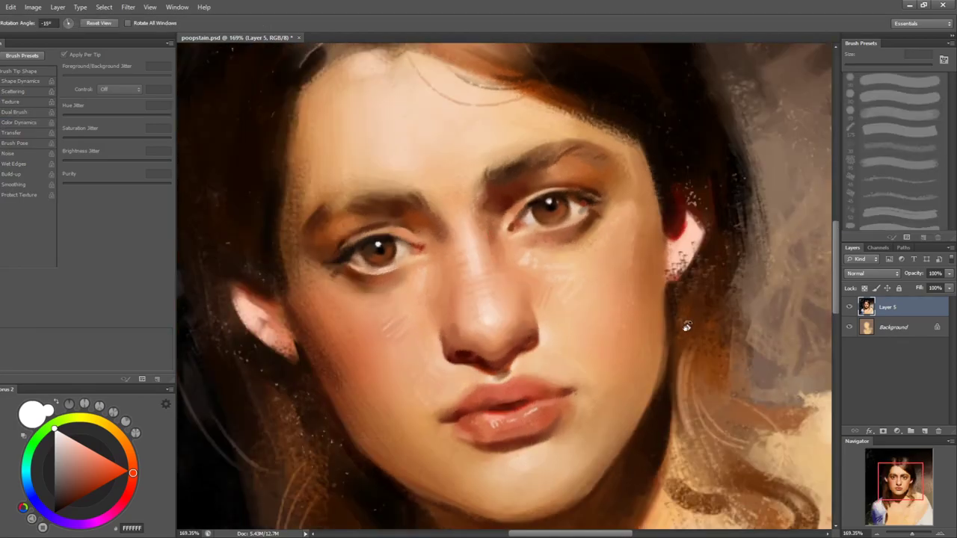
pyautogui.moveTo(628, 220)
pyautogui.mouseDown()
pyautogui.moveTo(635, 207)
pyautogui.moveTo(603, 183)
pyautogui.mouseUp()
pyautogui.press('z')
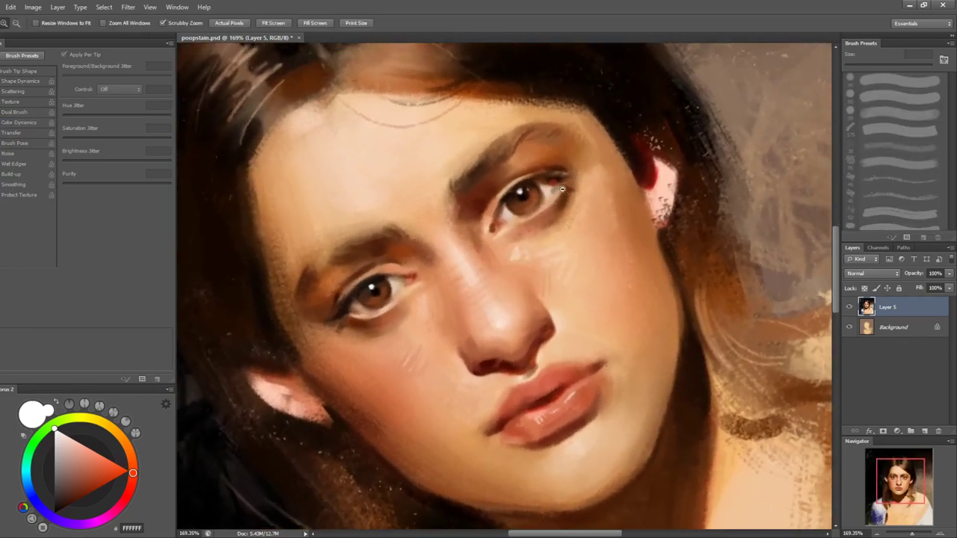
pyautogui.moveTo(561, 222); pyautogui.dragTo(598, 222)
pyautogui.press(']')
pyautogui.moveTo(498, 240); pyautogui.dragTo(528, 227)
# - Touch up the left-hand eye's inner corner with 2 px white highlights and straighten the canvas to 0°
pyautogui.press('r')
pyautogui.moveTo(662, 235); pyautogui.dragTo(665, 327)
pyautogui.press('z')
pyautogui.moveTo(664, 327); pyautogui.dragTo(622, 324)
pyautogui.press('r')
pyautogui.moveTo(710, 352); pyautogui.dragTo(671, 263)
pyautogui.press('z')
pyautogui.moveTo(564, 301); pyautogui.dragTo(600, 307)
pyautogui.press('r')
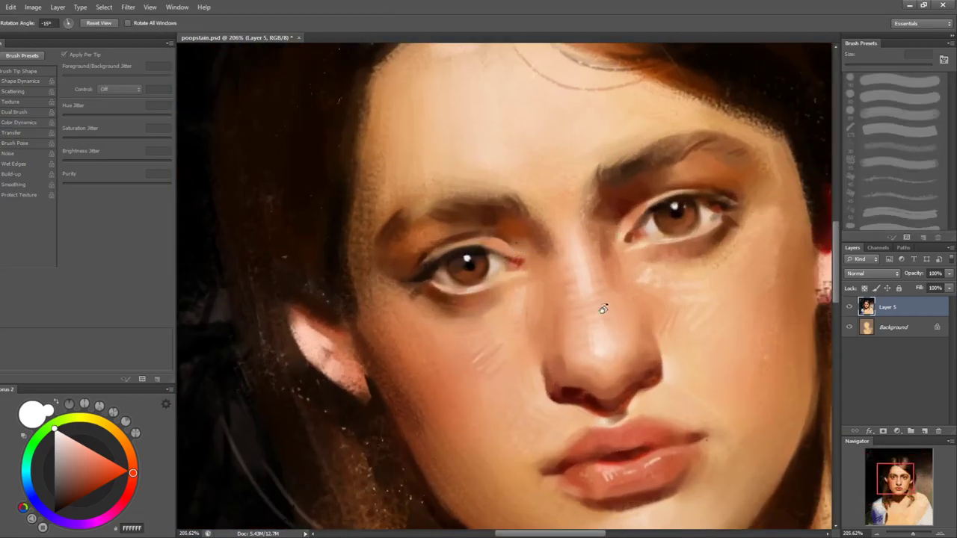
pyautogui.moveTo(653, 278); pyautogui.dragTo(649, 263)
pyautogui.press('b')
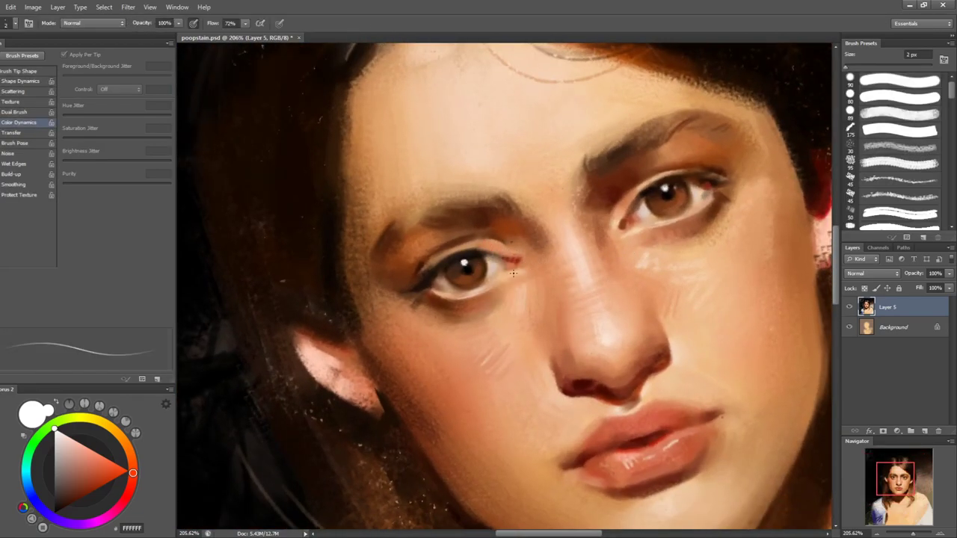
pyautogui.press('r')
pyautogui.press('Escape')
pyautogui.moveTo(711, 299); pyautogui.dragTo(572, 267)
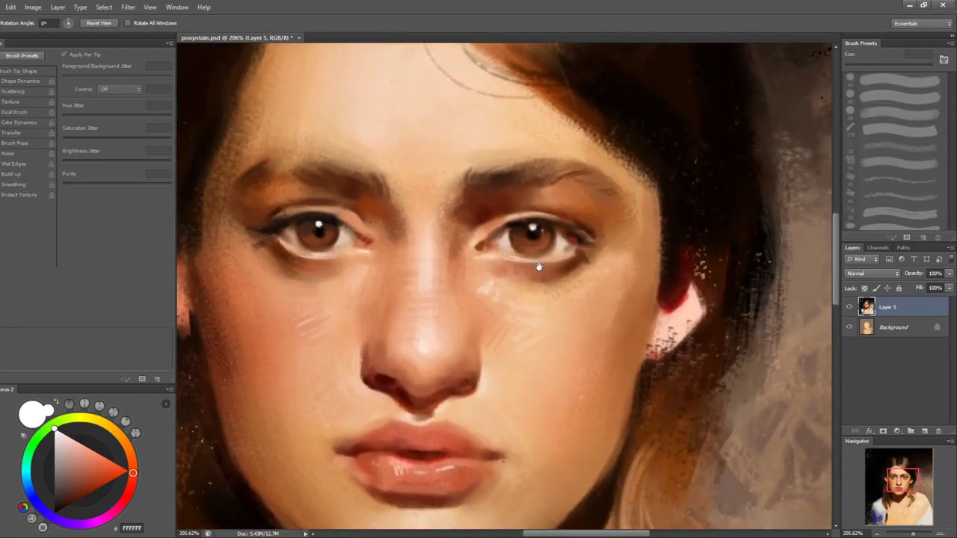
pyautogui.press('b')
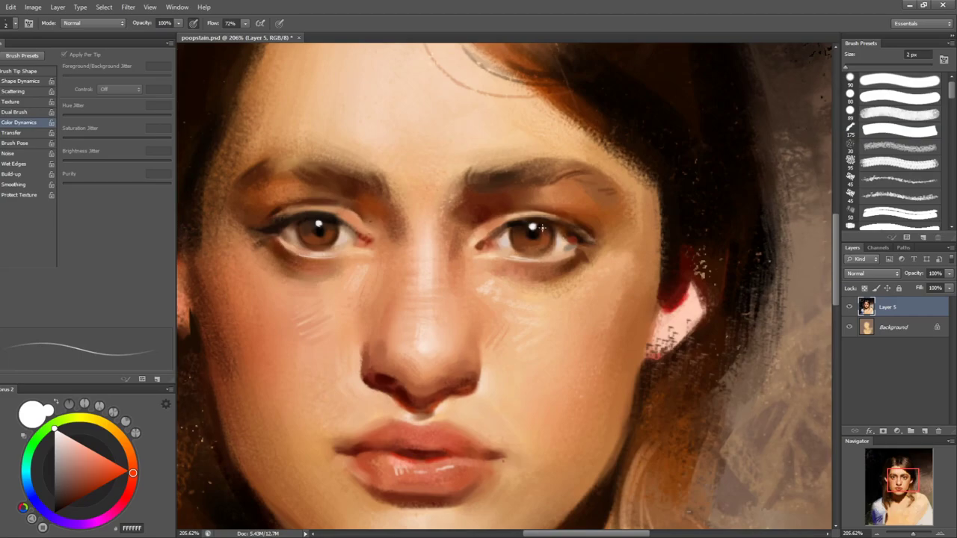
# - Strengthen the white catchlights in both eyes, enlarging the brush to 4 px and up to 6 px
pyautogui.press(']')
pyautogui.press(']')
pyautogui.press(']')
pyautogui.press('[')
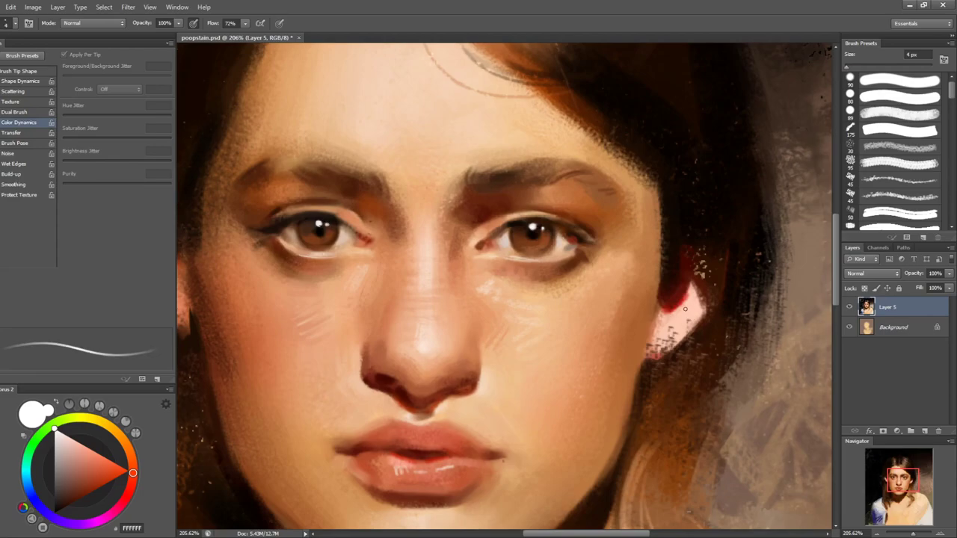
pyautogui.press(']')
pyautogui.press(']')
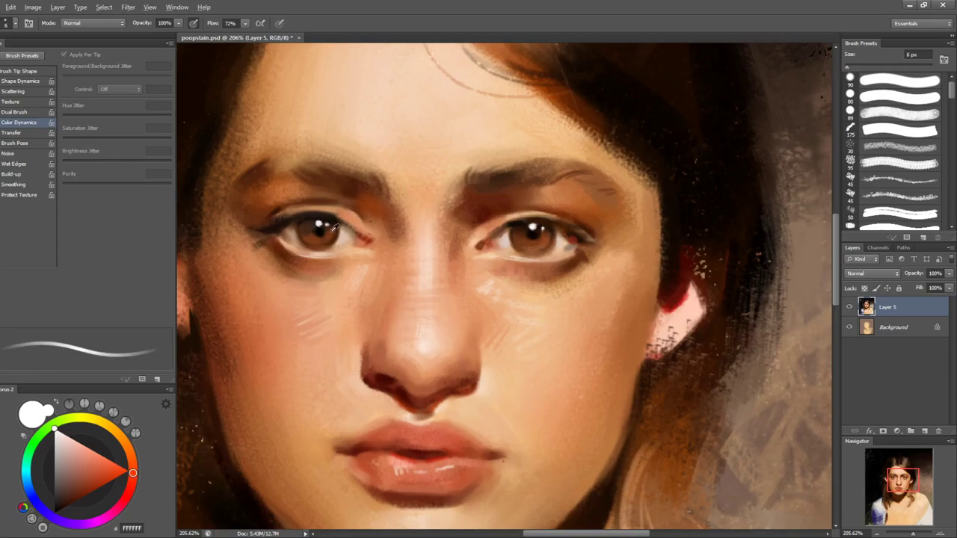
# - Sample near-black 030201 from the left-hand eye and darken its iris at 6 px
pyautogui.keyDown('alt'); pyautogui.click(314, 230); pyautogui.keyUp('alt')
pyautogui.keyDown('alt'); pyautogui.click(309, 221); pyautogui.keyUp('alt')
pyautogui.moveTo(302, 223); pyautogui.dragTo(301, 237)
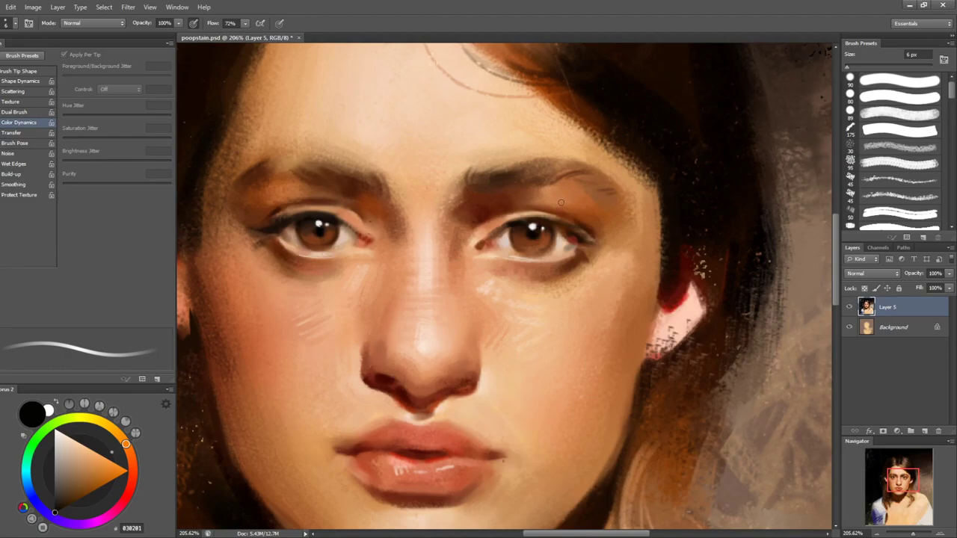
pyautogui.press(']')
pyautogui.press(']')
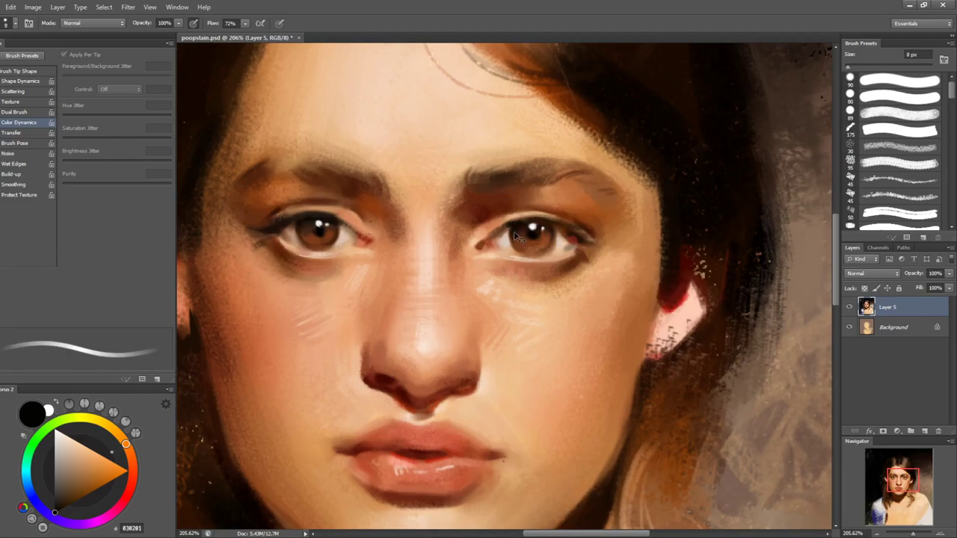
# - Sample tan B88863 and DBAE84 around the right-hand eye and refine its white and lower lid at 4 px
pyautogui.press('[')
pyautogui.press('[')
pyautogui.press('[')
pyautogui.press('[')
pyautogui.press('[')
pyautogui.press('[')
pyautogui.keyDown('alt'); pyautogui.click(514, 245); pyautogui.keyUp('alt')
pyautogui.press(']')
pyautogui.press(']')
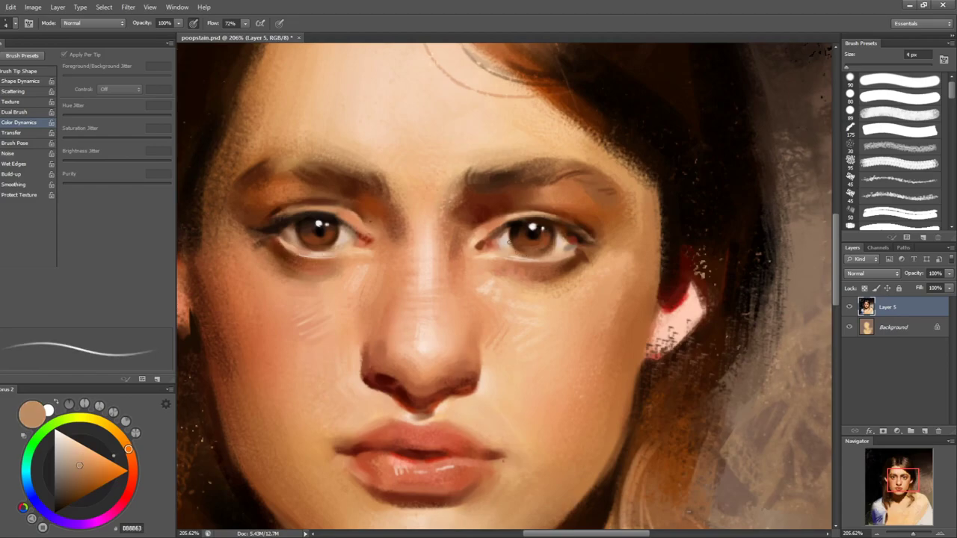
pyautogui.keyDown('alt'); pyautogui.click(553, 253); pyautogui.keyUp('alt')
# - Mirror the canvas, sample browns 997750 and 613C27 from the eye being refined, and mirror the canvas back
pyautogui.press('F2')
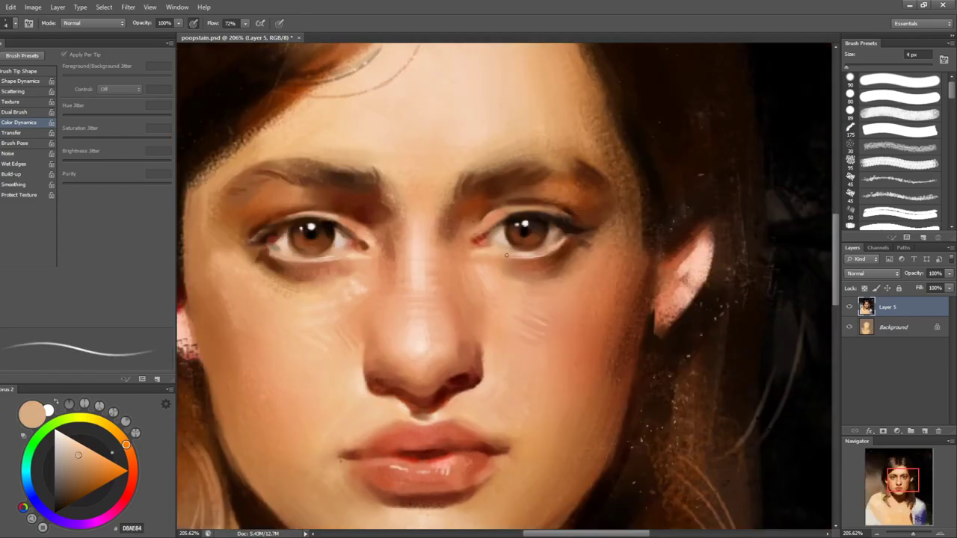
pyautogui.keyDown('alt'); pyautogui.click(550, 235); pyautogui.keyUp('alt')
pyautogui.keyDown('alt'); pyautogui.click(551, 227); pyautogui.keyUp('alt')
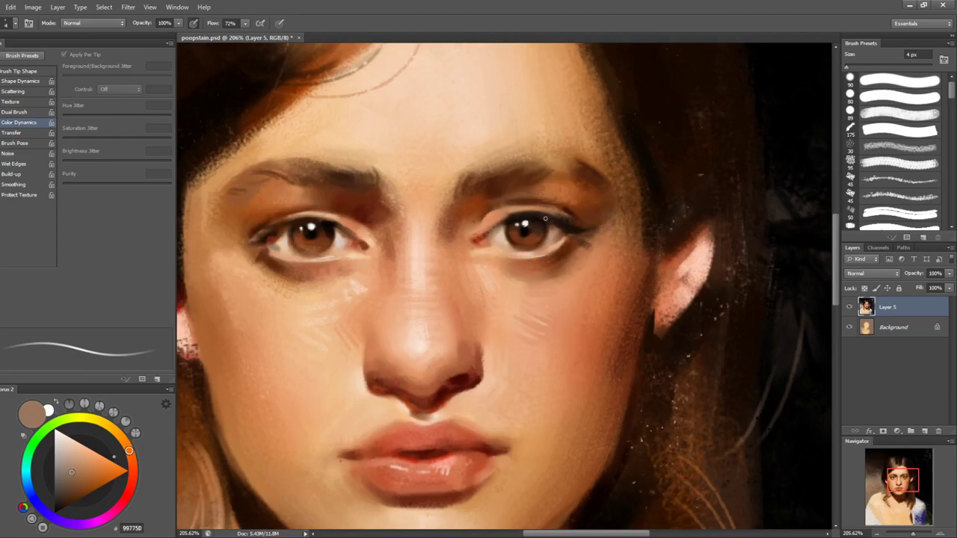
pyautogui.hotkey('ctrl', 'shift', 'h')
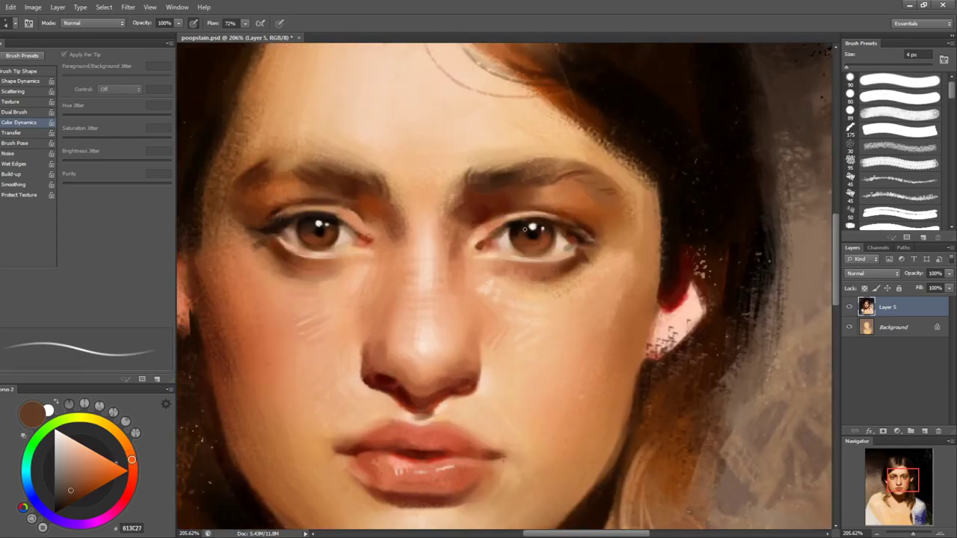
# - Mix saturated brown 6D2600, tilt the canvas and detail the right-hand eye's outer corner at 3 px
pyautogui.click(87, 494)
pyautogui.press('r')
pyautogui.moveTo(585, 227); pyautogui.dragTo(602, 289)
pyautogui.press(']')
pyautogui.press(']')
pyautogui.press('[')
pyautogui.press('[')
pyautogui.press('[')
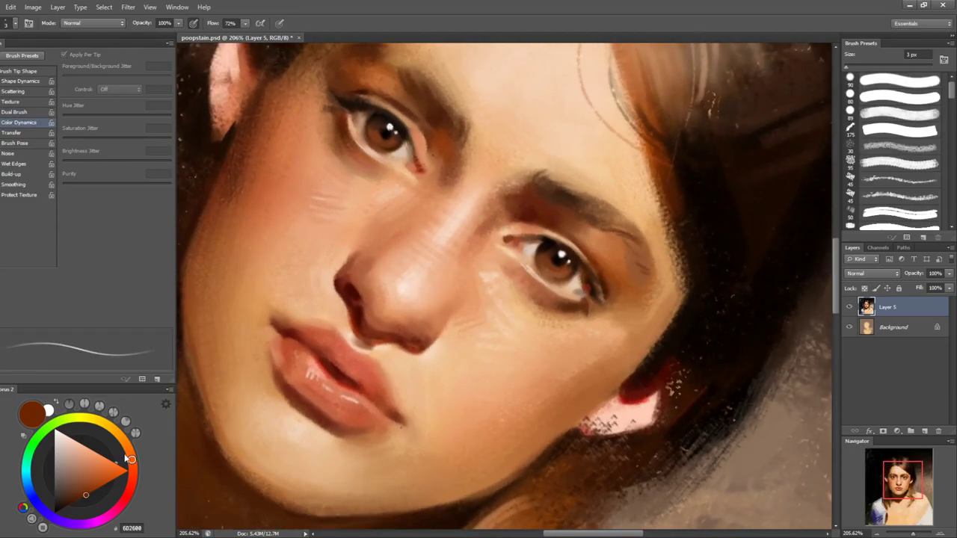
# - Mix deep red AD1200 and tint the right-hand eye's outer corner and the left-hand eye's inner corner at 5 px
pyautogui.moveTo(126, 453); pyautogui.dragTo(130, 487)
pyautogui.click(105, 484)
pyautogui.press(']')
pyautogui.press(']')
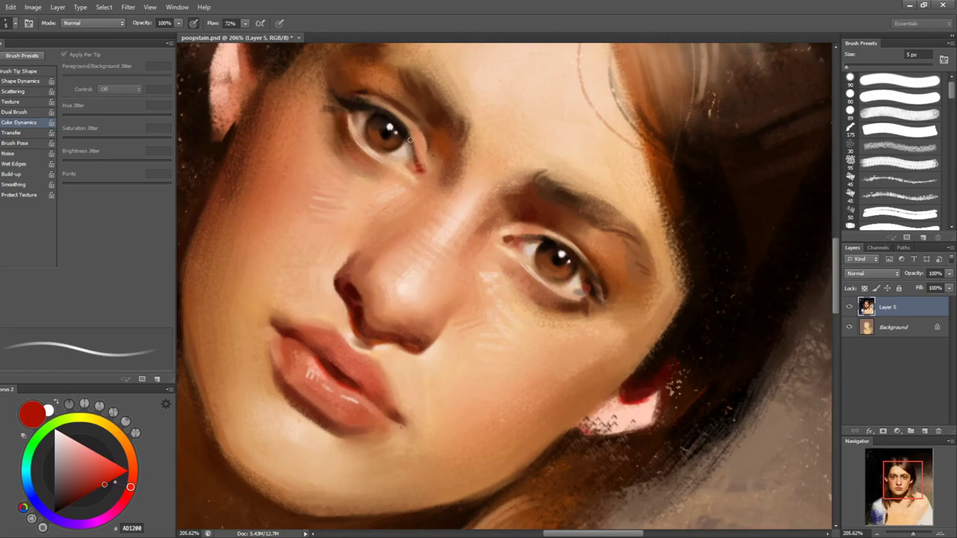
pyautogui.press('r')
pyautogui.moveTo(412, 149); pyautogui.dragTo(449, 159)
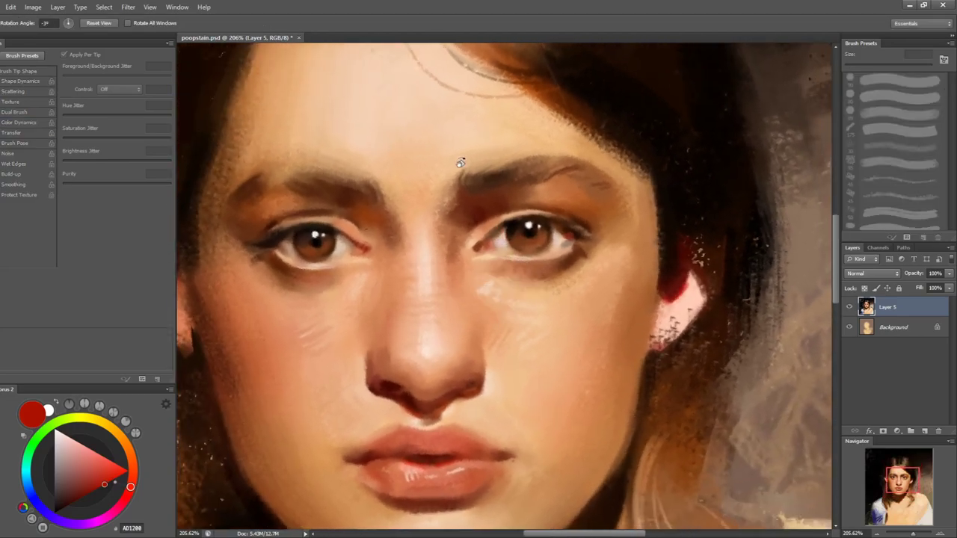
pyautogui.press('b')
pyautogui.press(']')
pyautogui.press(']')
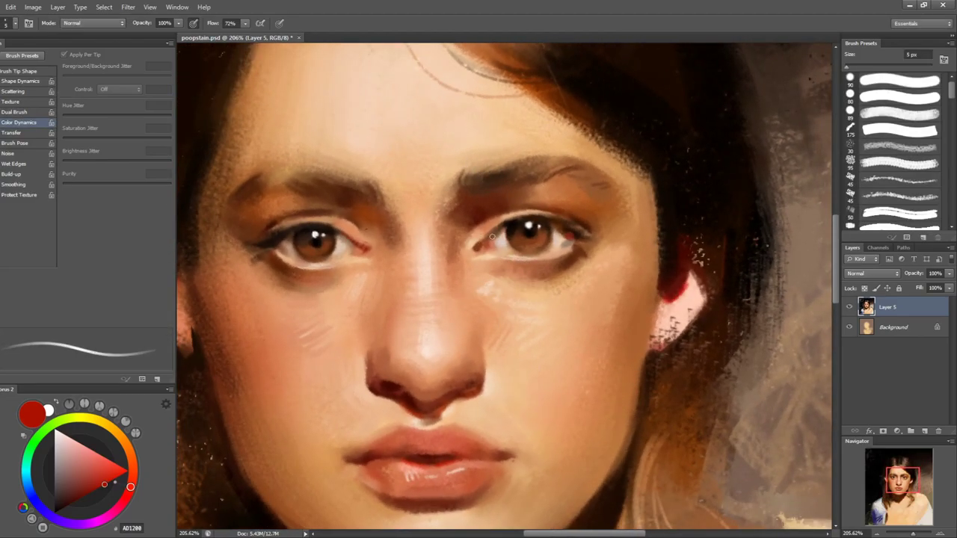
# - Sample orange-brown A04F1E from the right-hand upper eyelid and rework the shading around the eyes at 6 to 8 px
pyautogui.keyDown('alt'); pyautogui.click(570, 207); pyautogui.keyUp('alt')
pyautogui.press(']')
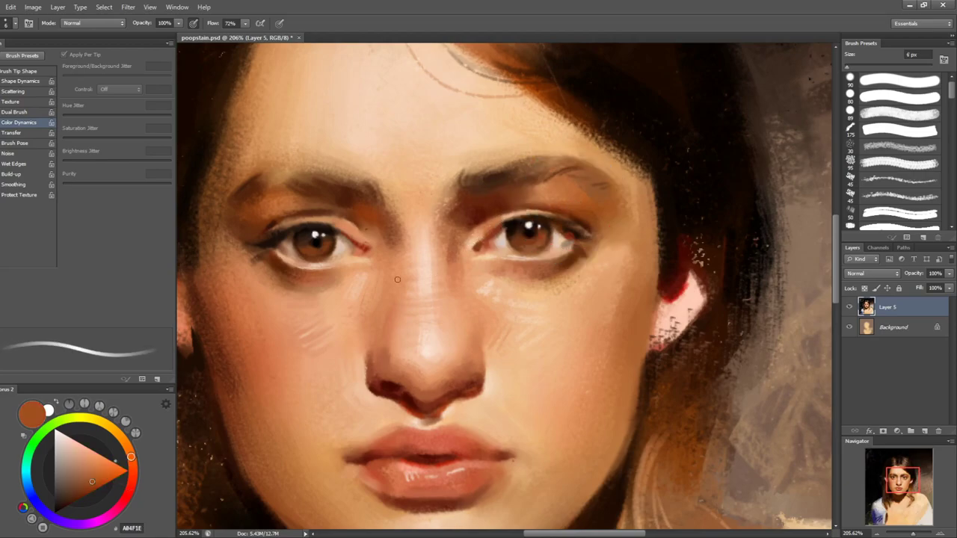
pyautogui.press('r')
pyautogui.moveTo(471, 209); pyautogui.dragTo(499, 269)
pyautogui.press(']')
pyautogui.press(']')
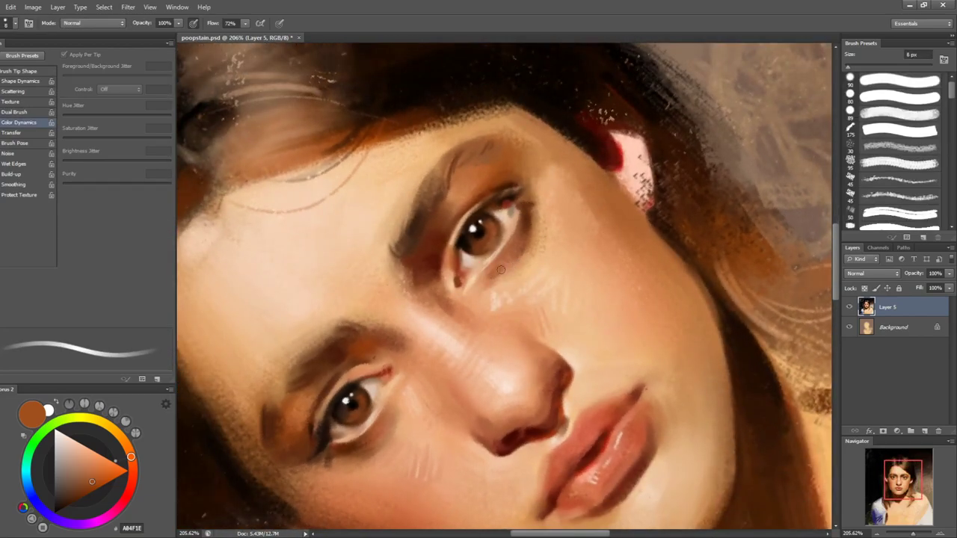
# - Sample B26235 beneath the right-hand eye and soften the lower lid shading at 5 px
pyautogui.press('[')
pyautogui.press('[')
pyautogui.press('[')
pyautogui.keyDown('alt'); pyautogui.click(498, 272); pyautogui.keyUp('alt')
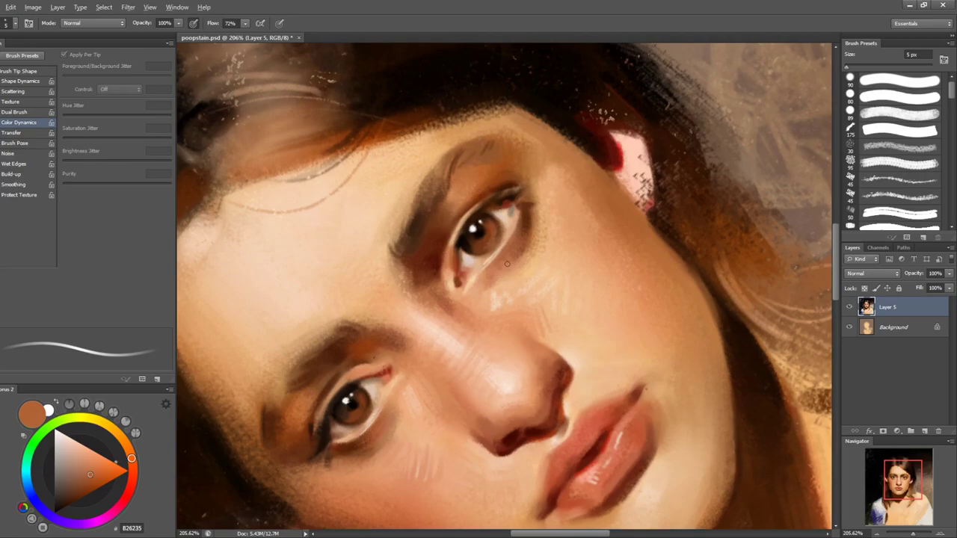
pyautogui.press('r')
pyautogui.moveTo(557, 241); pyautogui.dragTo(620, 342)
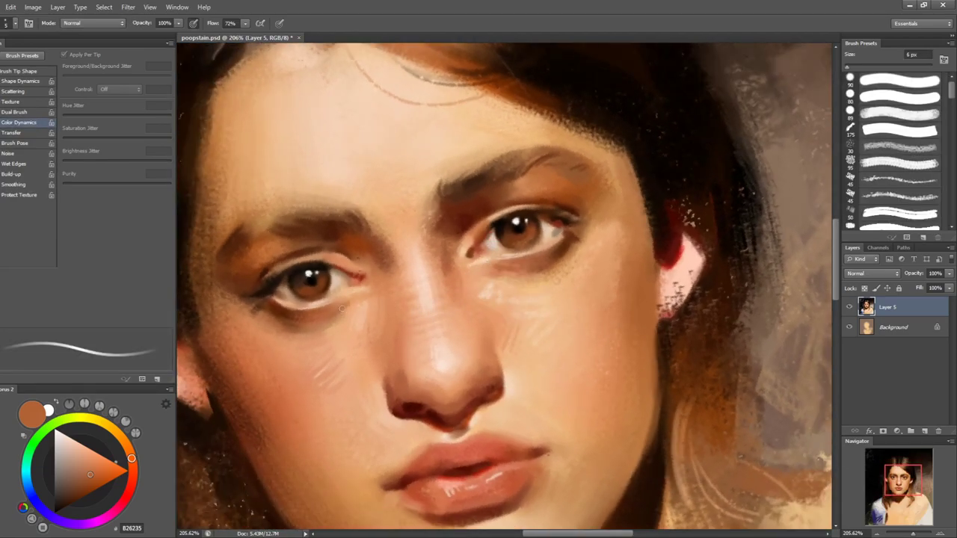
# - Rotate the canvas and sample dark brown 632E13 at the right-hand eye's outer corner with a 6 px brush
pyautogui.press('r')
pyautogui.moveTo(601, 313); pyautogui.dragTo(632, 278)
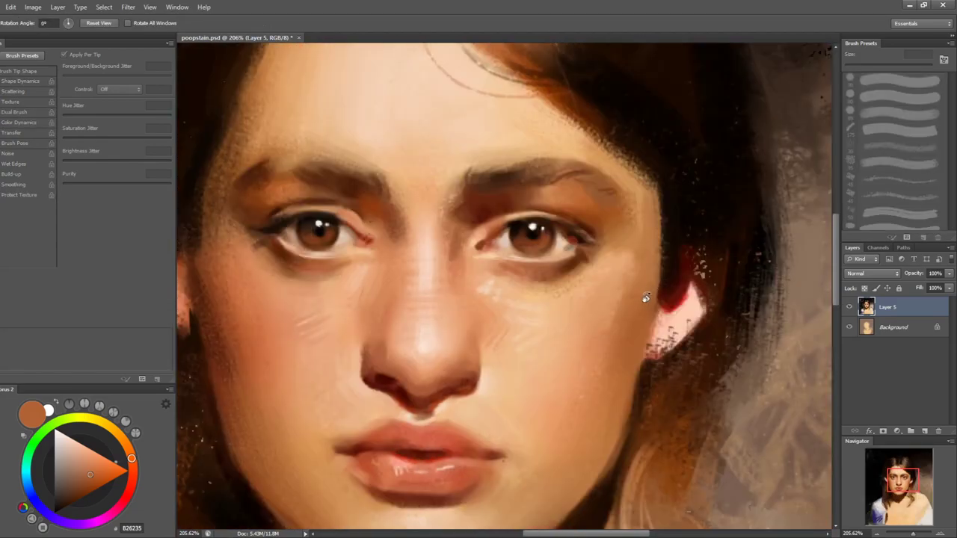
pyautogui.moveTo(647, 266)
pyautogui.mouseDown()
pyautogui.moveTo(583, 222)
pyautogui.moveTo(548, 216)
pyautogui.mouseUp()
pyautogui.press('b')
pyautogui.keyDown('alt'); pyautogui.click(558, 215); pyautogui.keyUp('alt')
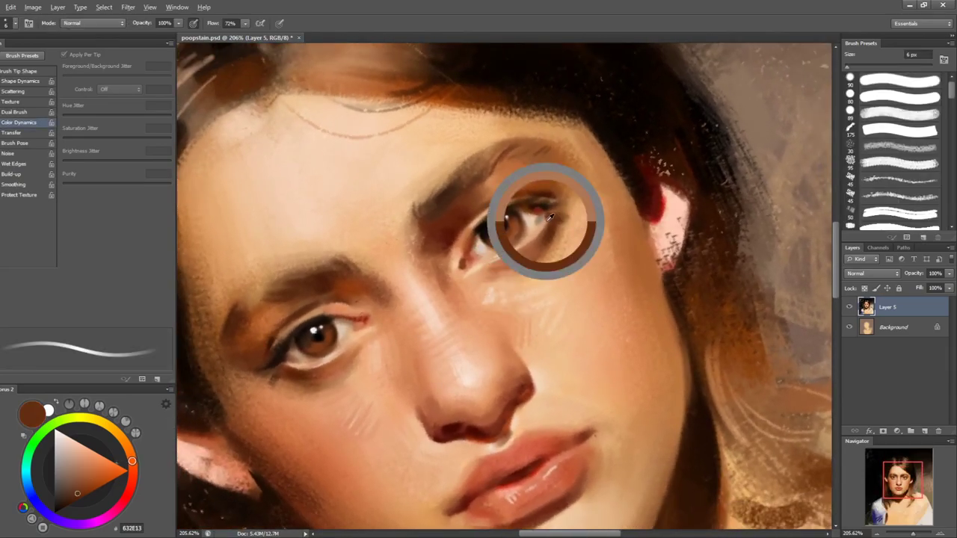
# - Straighten the canvas, sample A66F4F and dark brown 501E0A, and define the right-hand eye's outer lash line at 6 px
pyautogui.press('r')
pyautogui.press('Escape')
pyautogui.press('b')
pyautogui.keyDown('alt'); pyautogui.click(590, 251); pyautogui.keyUp('alt')
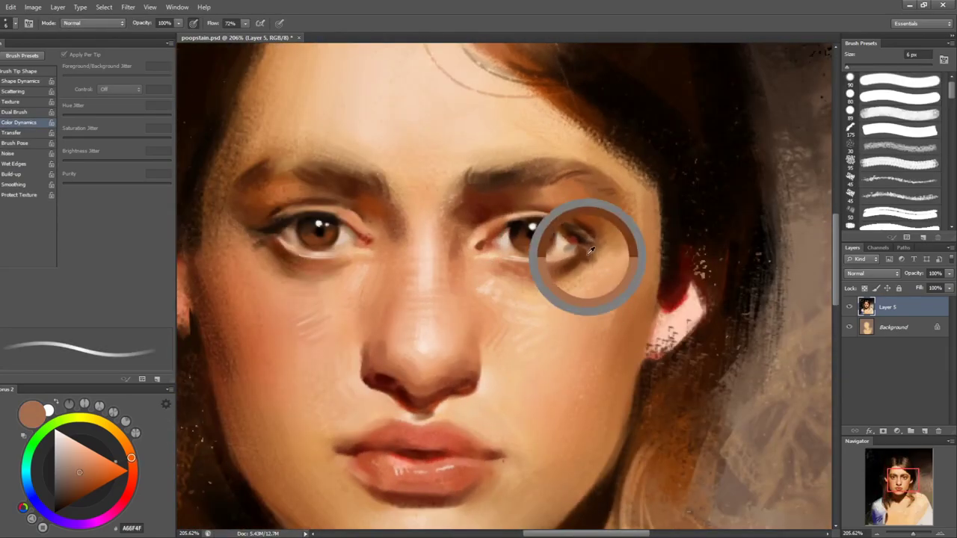
pyautogui.keyDown('alt'); pyautogui.click(590, 232); pyautogui.keyUp('alt')
pyautogui.press(']')
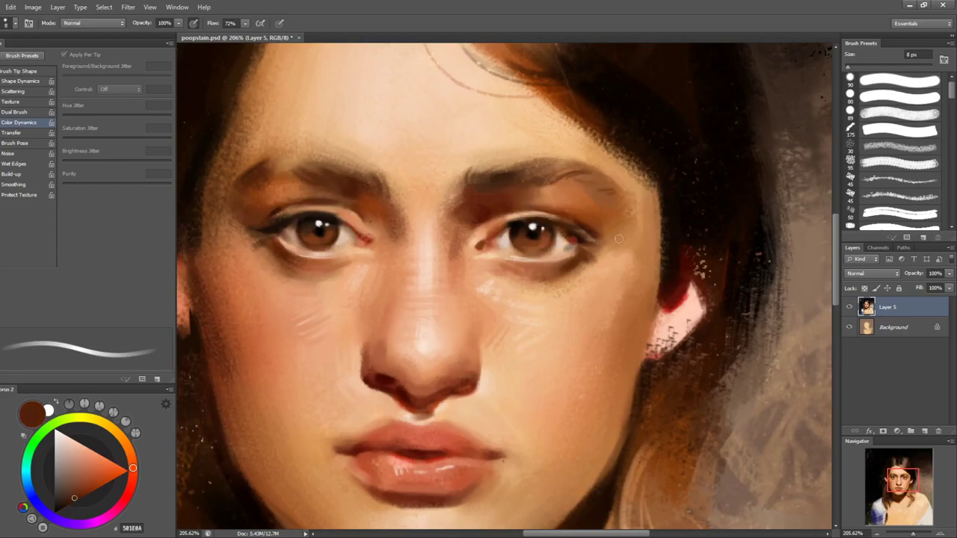
pyautogui.press('[')
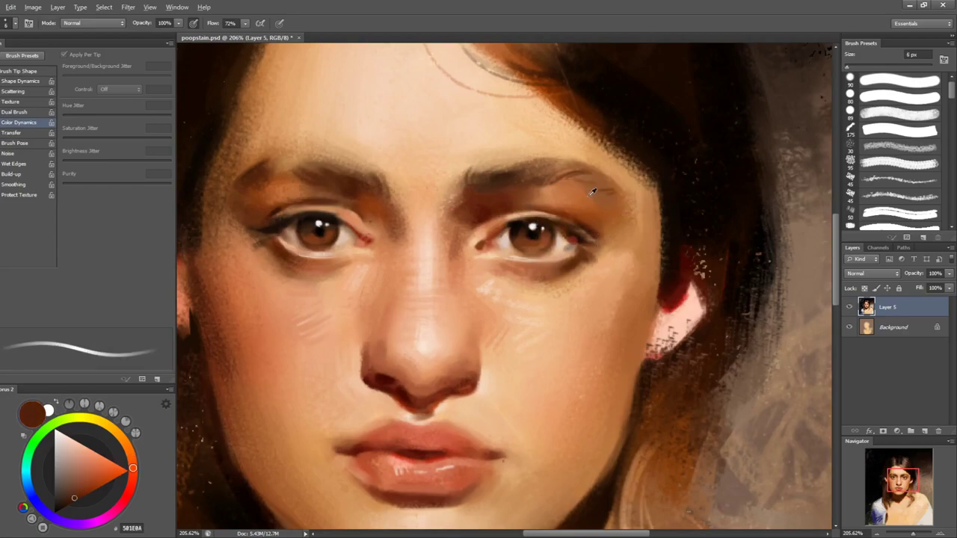
# - Sample light skin tone D49758, tilt the canvas and clean up the skin beneath the right-hand eyebrow's tail
pyautogui.keyDown('alt'); pyautogui.click(595, 204); pyautogui.keyUp('alt')
pyautogui.press('r')
pyautogui.moveTo(627, 187); pyautogui.dragTo(518, 137)
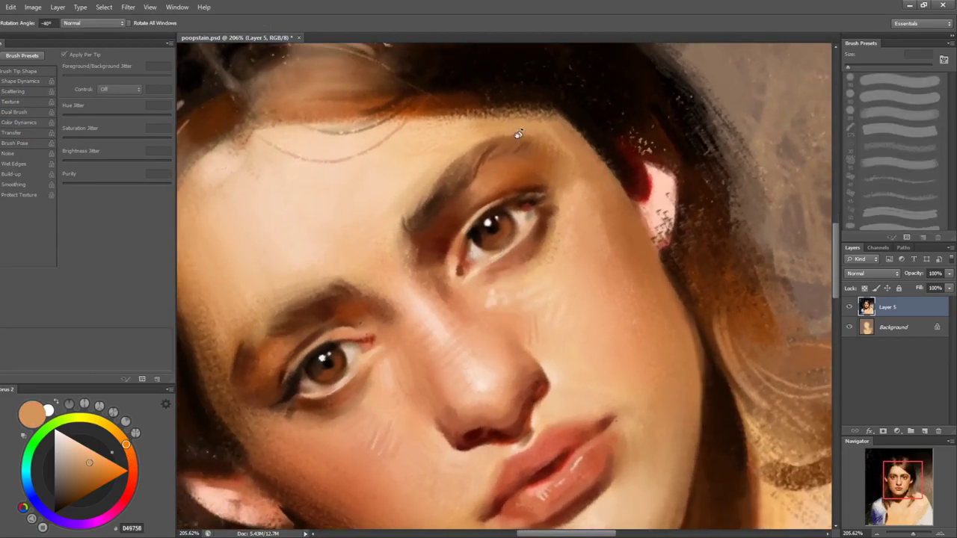
pyautogui.press('b')
pyautogui.press(']')
pyautogui.moveTo(481, 174); pyautogui.dragTo(515, 155)
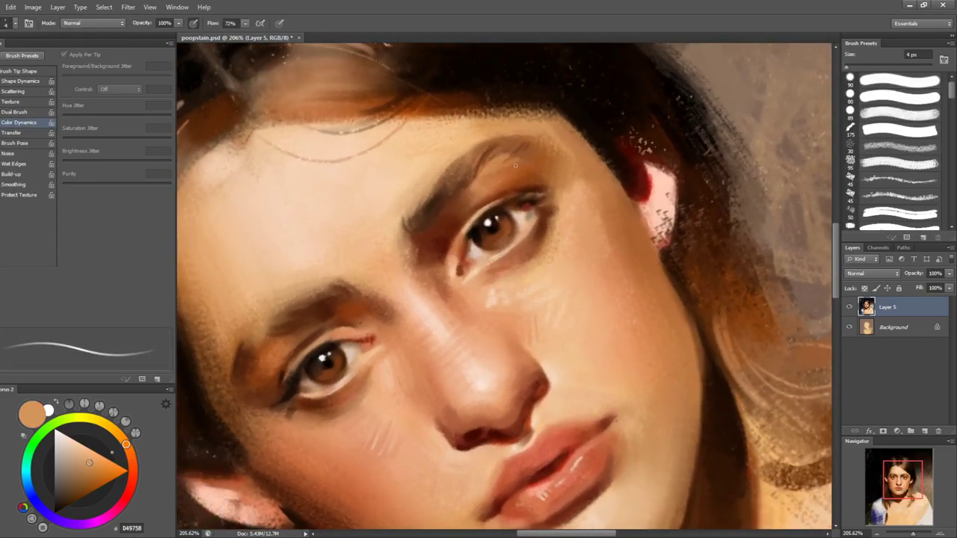
# - Rotate the face upright and add a fine stroke at the outer end of the left-hand eye's upper lid
pyautogui.press('r')
pyautogui.moveTo(648, 211); pyautogui.dragTo(681, 283)
pyautogui.press('b')
pyautogui.press('[')
pyautogui.press('[')
pyautogui.press('[')
pyautogui.press(']')
pyautogui.moveTo(251, 247)
pyautogui.mouseDown()
pyautogui.moveTo(284, 241)
pyautogui.moveTo(274, 246)
pyautogui.mouseUp()
pyautogui.press(']')
# - Reorient the canvas and touch up the shading around the eyes with a larger brush and a sampled tone
pyautogui.press('r')
pyautogui.moveTo(598, 196)
pyautogui.mouseDown()
pyautogui.moveTo(648, 295)
pyautogui.moveTo(579, 299)
pyautogui.mouseUp()
pyautogui.press('z')
pyautogui.press('r')
pyautogui.moveTo(720, 334); pyautogui.dragTo(718, 263)
pyautogui.moveTo(738, 210); pyautogui.dragTo(537, 139)
pyautogui.press('z')
pyautogui.moveTo(526, 179); pyautogui.dragTo(571, 180)
pyautogui.press('b')
pyautogui.press(']')
pyautogui.press(']')
pyautogui.press(']')
pyautogui.moveTo(381, 290); pyautogui.dragTo(376, 299)
pyautogui.keyDown('alt'); pyautogui.click(617, 195); pyautogui.keyUp('alt')
pyautogui.click(607, 216)
# - Tilt the canvas, sample orange-brown C27130 at the left-hand eyebrow's tail and rework its outer edge at 7 px
pyautogui.moveTo(709, 217); pyautogui.dragTo(676, 279)
pyautogui.press('r')
pyautogui.moveTo(705, 253); pyautogui.dragTo(664, 322)
pyautogui.press('b')
pyautogui.keyDown('alt'); pyautogui.click(301, 261); pyautogui.keyUp('alt')
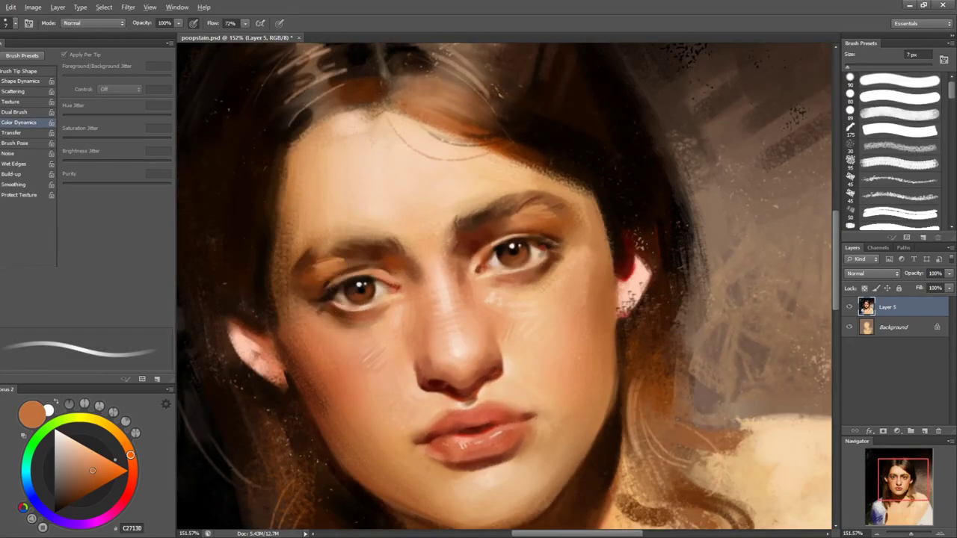
pyautogui.moveTo(308, 252); pyautogui.dragTo(294, 268)
# - Straighten the canvas and refine the eyebrow tails at 7 px with the Mixer Brush and sampled browns, including 955930
pyautogui.press('r')
pyautogui.moveTo(657, 231); pyautogui.dragTo(666, 271)
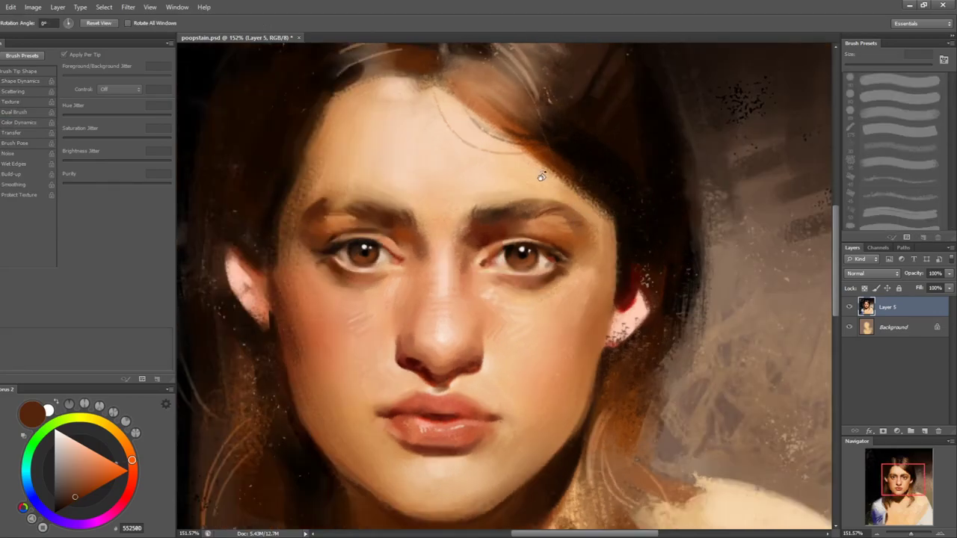
pyautogui.press('b')
pyautogui.hotkey('shift', 'b')
pyautogui.hotkey('shift', 'b')
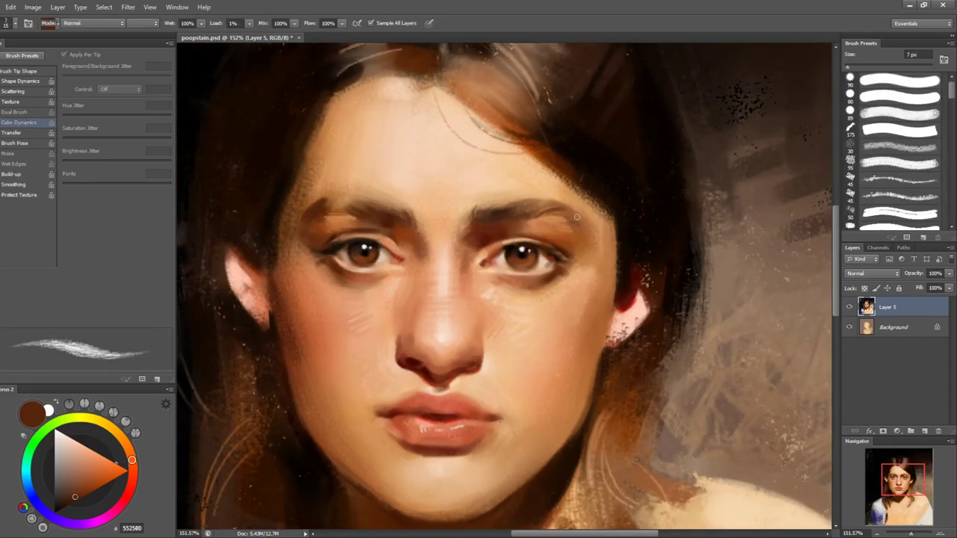
pyautogui.keyDown('alt'); pyautogui.click(582, 224); pyautogui.keyUp('alt')
pyautogui.keyDown('alt'); pyautogui.click(579, 224); pyautogui.keyUp('alt')
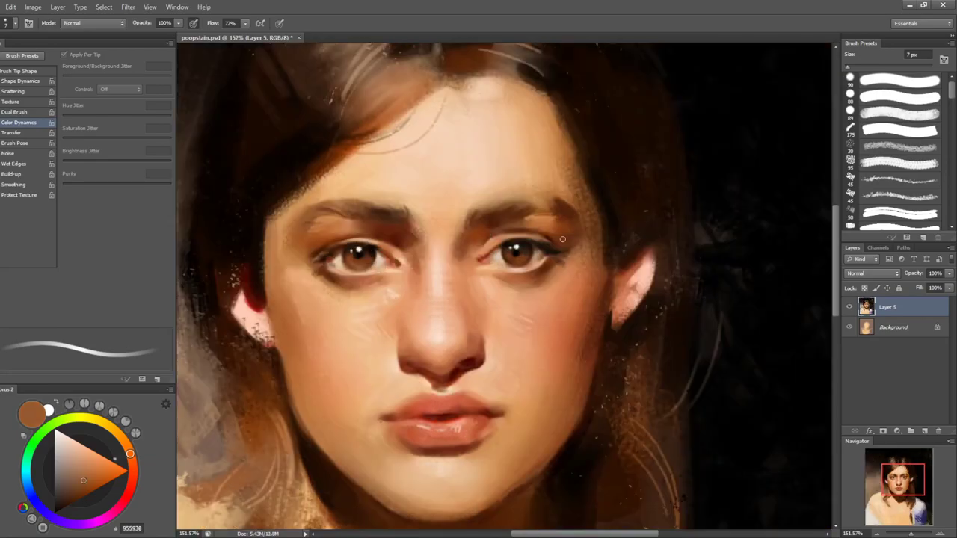
pyautogui.keyDown('alt'); pyautogui.click(561, 212); pyautogui.keyUp('alt')
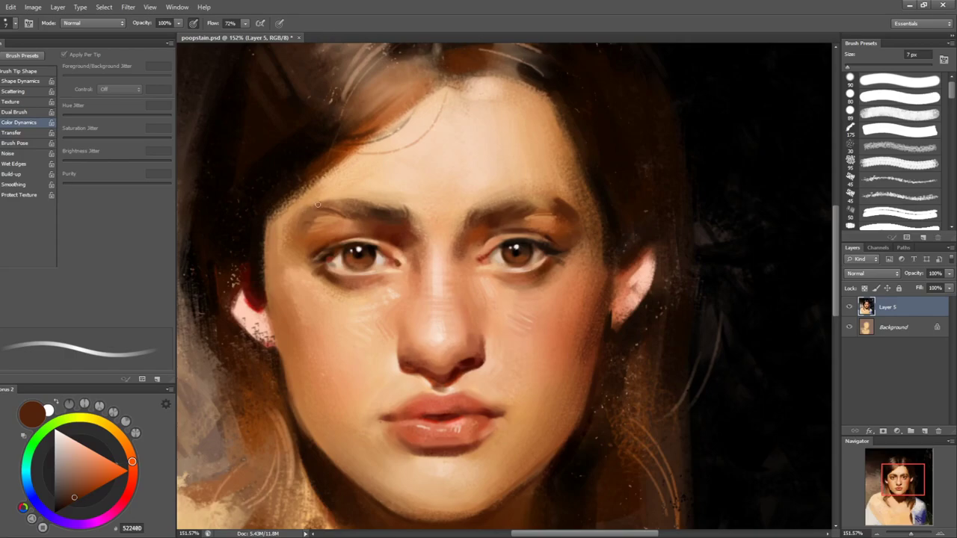
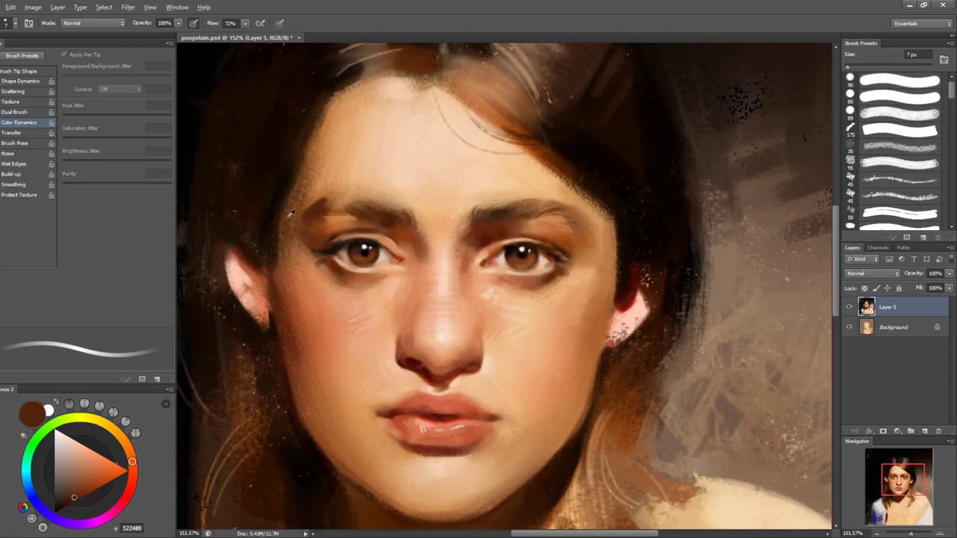
# - Sample the near-black hair color and darken the hair edge along the left-hand temple and cheek at 9 px
pyautogui.keyDown('alt'); pyautogui.click(282, 229); pyautogui.keyUp('alt')
pyautogui.press(']')
pyautogui.press(']')
pyautogui.moveTo(276, 226); pyautogui.dragTo(277, 268)
pyautogui.keyDown('alt'); pyautogui.click(273, 226); pyautogui.keyUp('alt')
pyautogui.moveTo(276, 224); pyautogui.dragTo(276, 277)
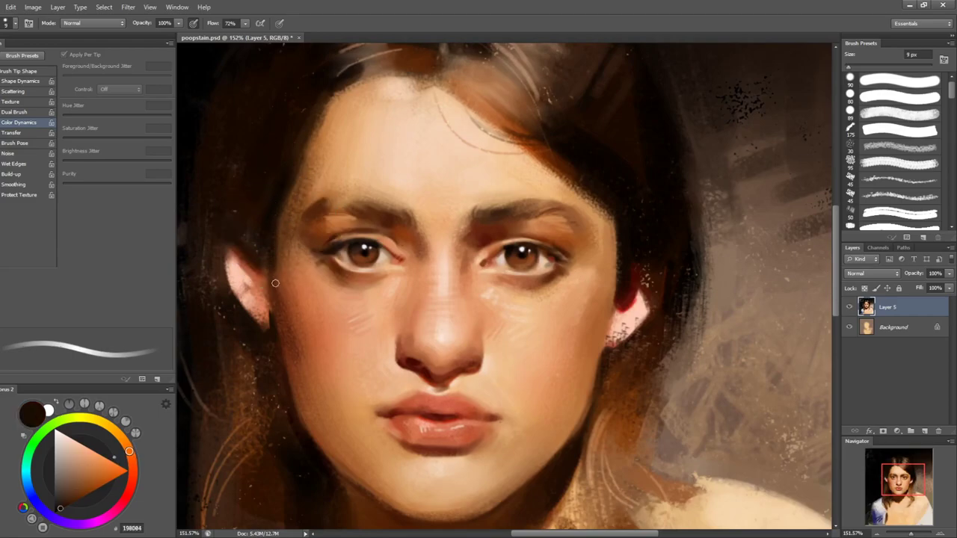
# - Sample light pink FCC8B1 and cover the dark speckles on the right-hand ear at 9 px
pyautogui.hotkey('shift', 'b')
pyautogui.hotkey('shift', 'b')
pyautogui.keyDown('alt'); pyautogui.click(633, 320); pyautogui.keyUp('alt')
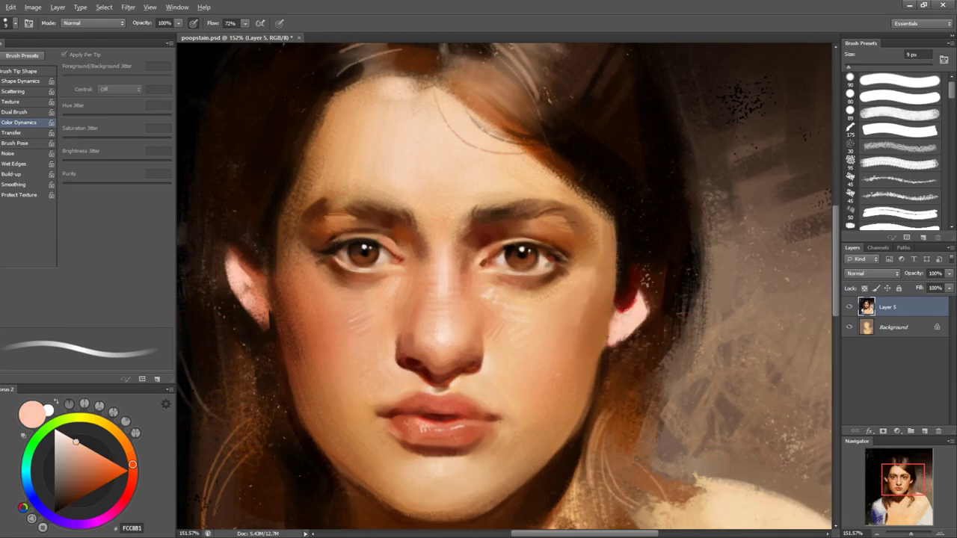
# - Define the edge between the right-hand earlobe and the jaw at 8 px with sampled tones AA6333 and FCC8B1
pyautogui.keyDown('alt'); pyautogui.click(611, 327); pyautogui.keyUp('alt')
pyautogui.press('[')
pyautogui.press('[')
pyautogui.press('[')
pyautogui.press(']')
pyautogui.press(']')
pyautogui.keyDown('alt'); pyautogui.click(609, 325); pyautogui.keyUp('alt')
pyautogui.moveTo(613, 311); pyautogui.dragTo(603, 343)
pyautogui.keyDown('alt'); pyautogui.click(612, 330); pyautogui.keyUp('alt')
pyautogui.keyDown('alt'); pyautogui.click(607, 317); pyautogui.keyUp('alt')
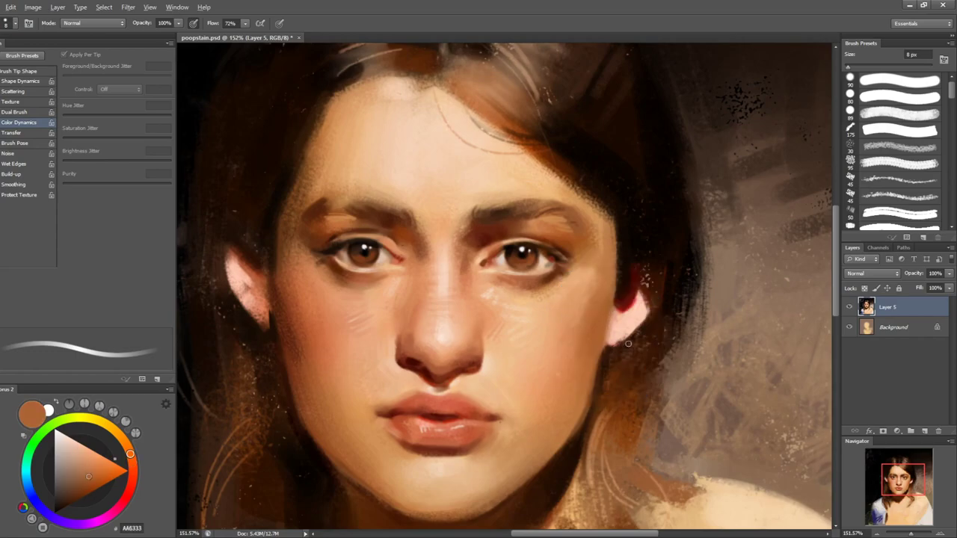
pyautogui.keyDown('alt'); pyautogui.click(606, 348); pyautogui.keyUp('alt')
pyautogui.keyDown('alt'); pyautogui.click(630, 336); pyautogui.keyUp('alt')
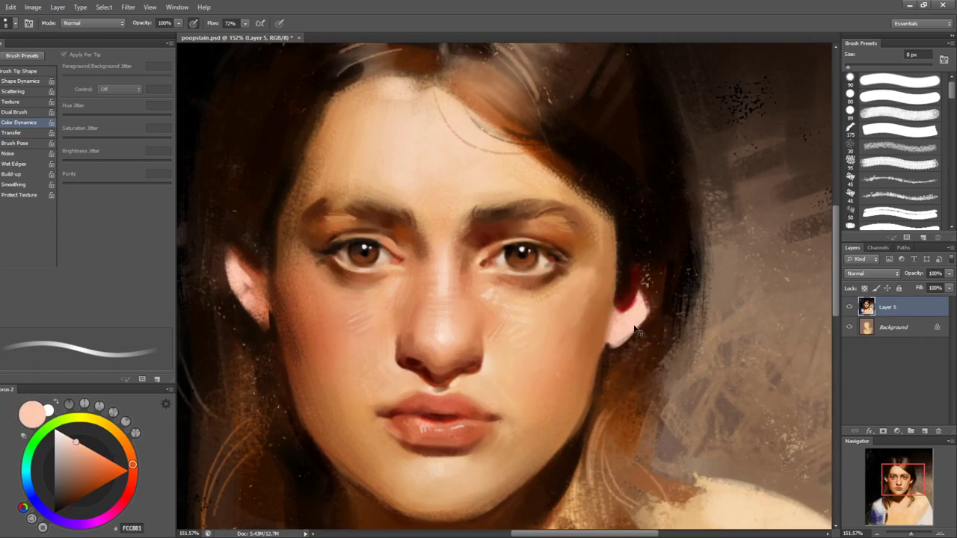
# - Sample red D52E23 inside the right-hand ear and rim the ear's lower outer edge with it at 6 px
pyautogui.keyDown('alt'); pyautogui.click(638, 291); pyautogui.keyUp('alt')
pyautogui.press('[')
pyautogui.press('[')
pyautogui.moveTo(649, 312); pyautogui.dragTo(616, 342)
pyautogui.keyDown('alt'); pyautogui.click(633, 302); pyautogui.keyUp('alt')
pyautogui.hotkey('ctrl', 'z')
pyautogui.press('[')
pyautogui.moveTo(649, 309); pyautogui.dragTo(618, 340)
pyautogui.press(']')
pyautogui.hotkey('ctrl', 'z')
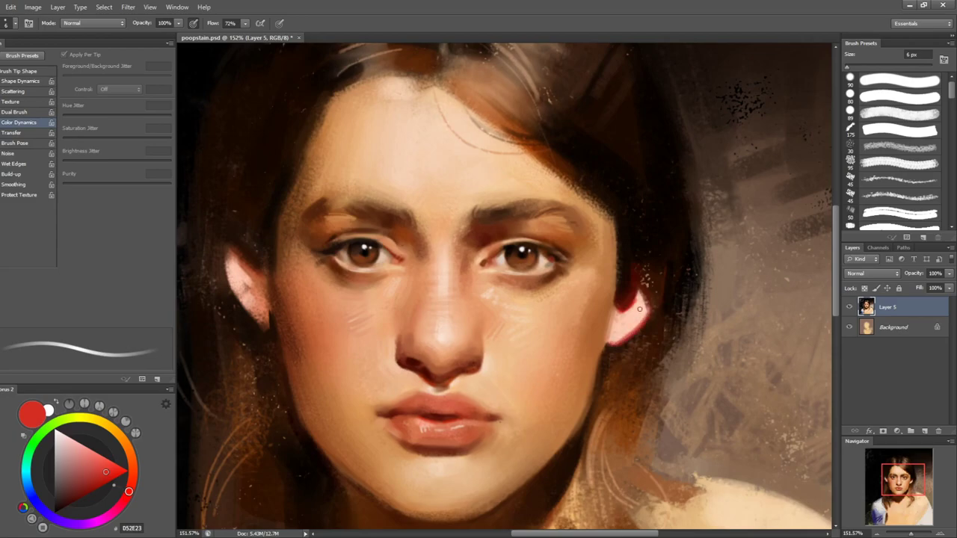
# - Clean up the left-hand hairline at the forehead's upper corner at 8 px with sampled brown and dark hair tones
pyautogui.hotkey('ctrl', 'space')
pyautogui.moveTo(703, 299); pyautogui.dragTo(683, 315)
pyautogui.moveTo(694, 261); pyautogui.dragTo(493, 151)
pyautogui.press('r')
pyautogui.moveTo(707, 271); pyautogui.dragTo(676, 366)
pyautogui.hotkey('ctrl', 'space')
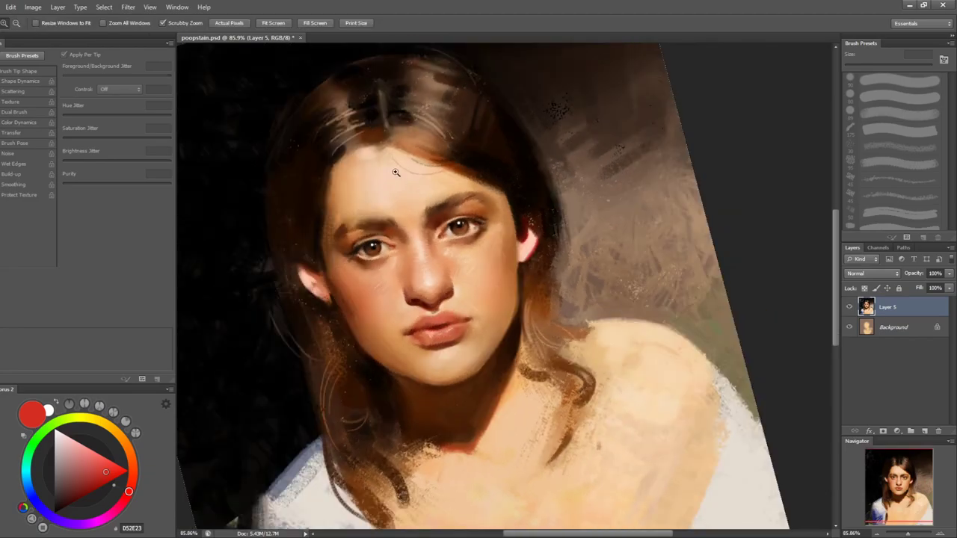
pyautogui.moveTo(350, 160); pyautogui.dragTo(386, 117)
pyautogui.press('b')
pyautogui.keyDown('alt'); pyautogui.click(329, 170); pyautogui.keyUp('alt')
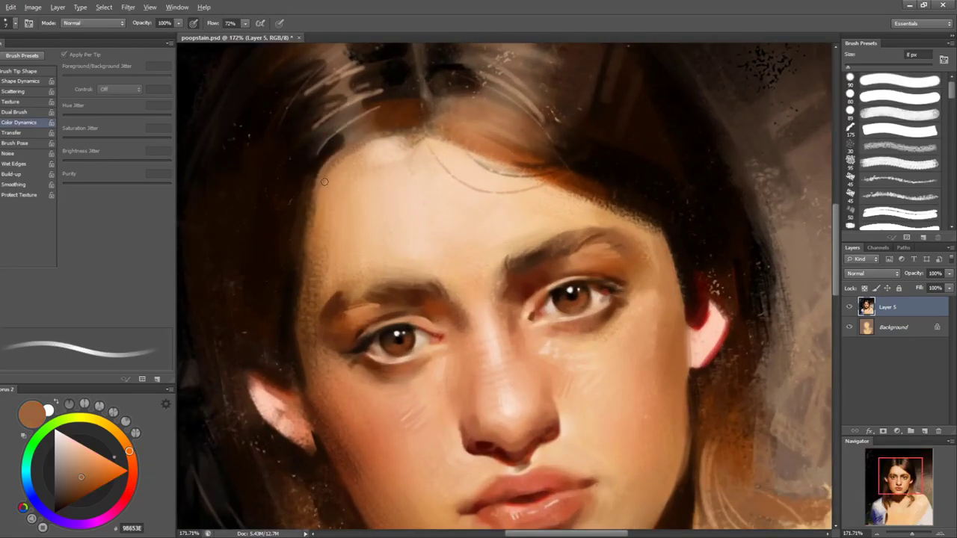
pyautogui.keyDown('alt'); pyautogui.click(329, 180); pyautogui.keyUp('alt')
pyautogui.press('[')
pyautogui.press('[')
pyautogui.press('[')
pyautogui.keyDown('alt'); pyautogui.click(332, 143); pyautogui.keyUp('alt')
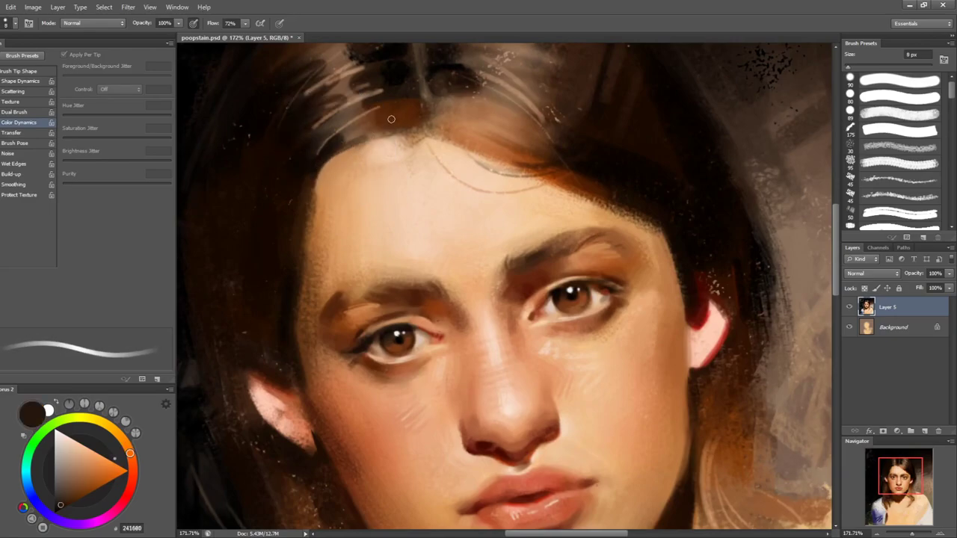
# - Adjust a color sampled near the hair parting to light orange FFB688 and add a new Overlay layer above Layer 5
pyautogui.press('r')
pyautogui.moveTo(620, 207); pyautogui.dragTo(648, 243)
pyautogui.press('b')
pyautogui.keyDown('alt'); pyautogui.click(438, 128); pyautogui.keyUp('alt')
pyautogui.moveTo(107, 435); pyautogui.dragTo(95, 438)
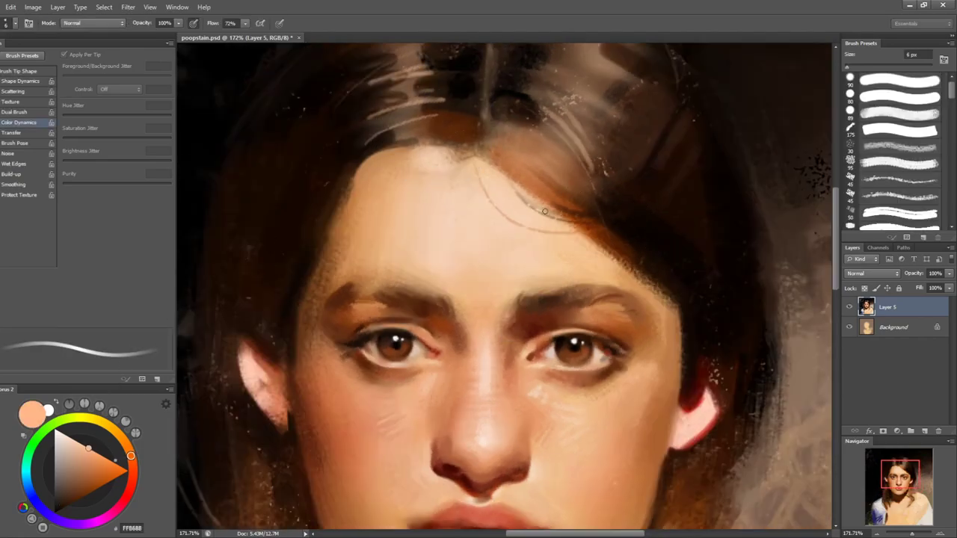
pyautogui.hotkey('ctrl', 'shift', 'alt', 'n')
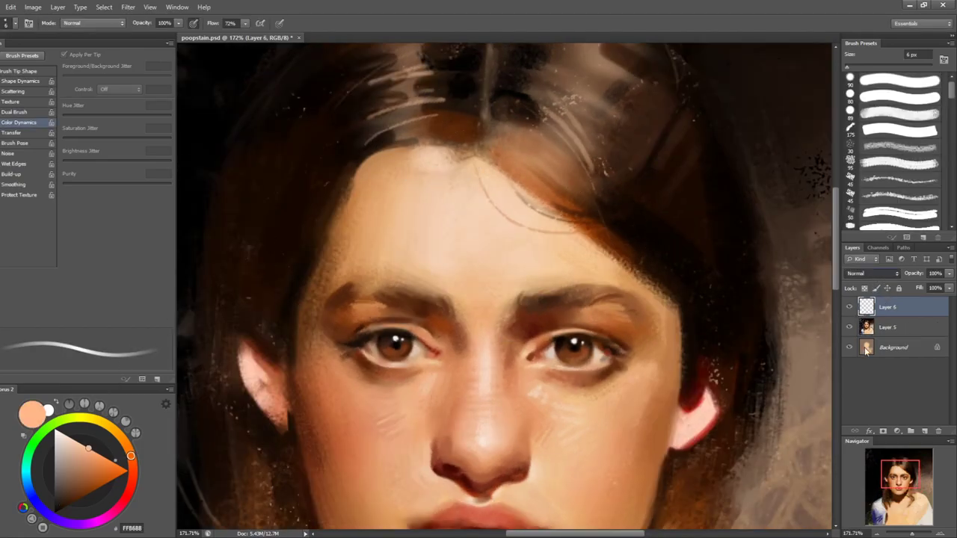
pyautogui.click(858, 411)
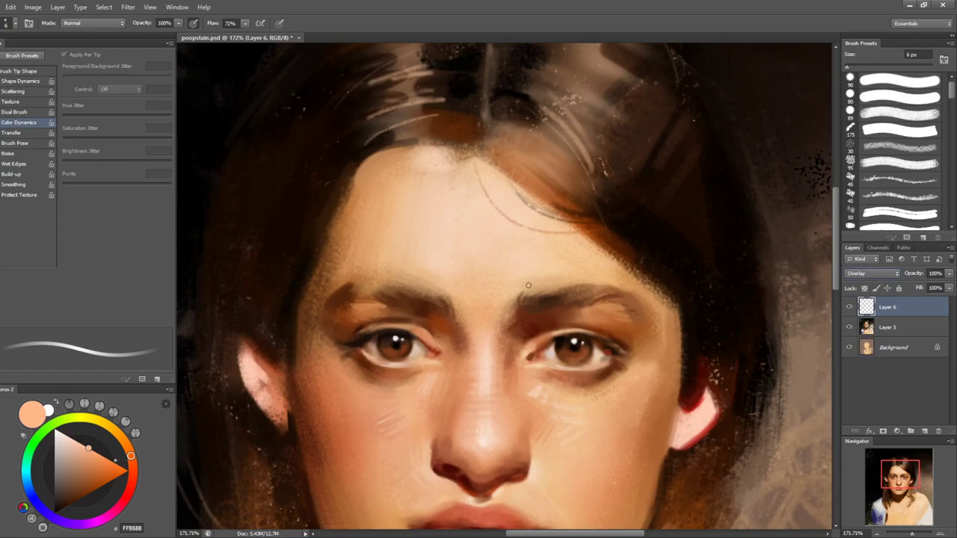
# - Paint thin orange highlight strands in the hair on both sides of the parting with a 3 px brush
pyautogui.moveTo(464, 120); pyautogui.dragTo(373, 127)
pyautogui.hotkey('ctrl', 'z')
pyautogui.press('[')
pyautogui.press('[')
pyautogui.press('[')
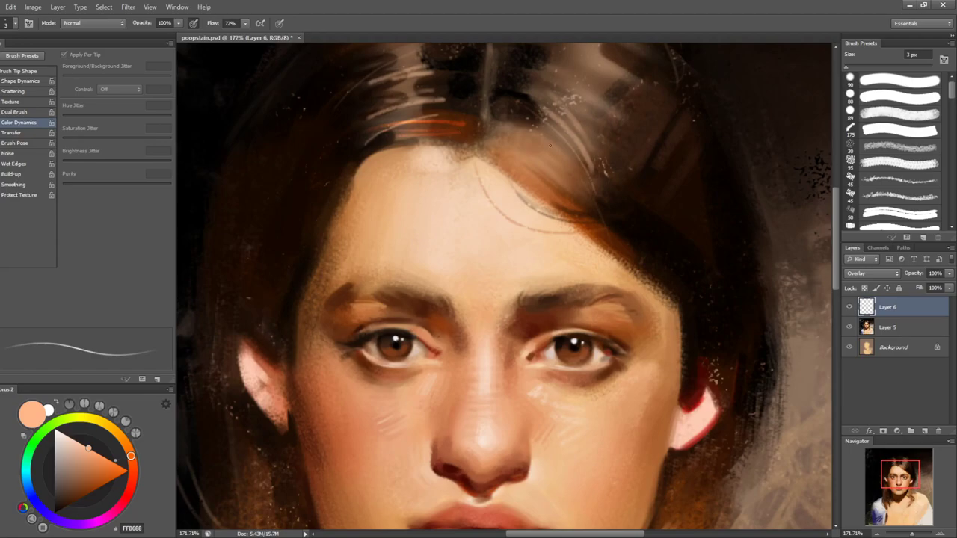
pyautogui.moveTo(474, 120)
pyautogui.mouseDown()
pyautogui.moveTo(534, 179)
pyautogui.moveTo(532, 201)
pyautogui.mouseUp()
pyautogui.hotkey('ctrl', 'z')
pyautogui.moveTo(666, 170); pyautogui.dragTo(621, 191)
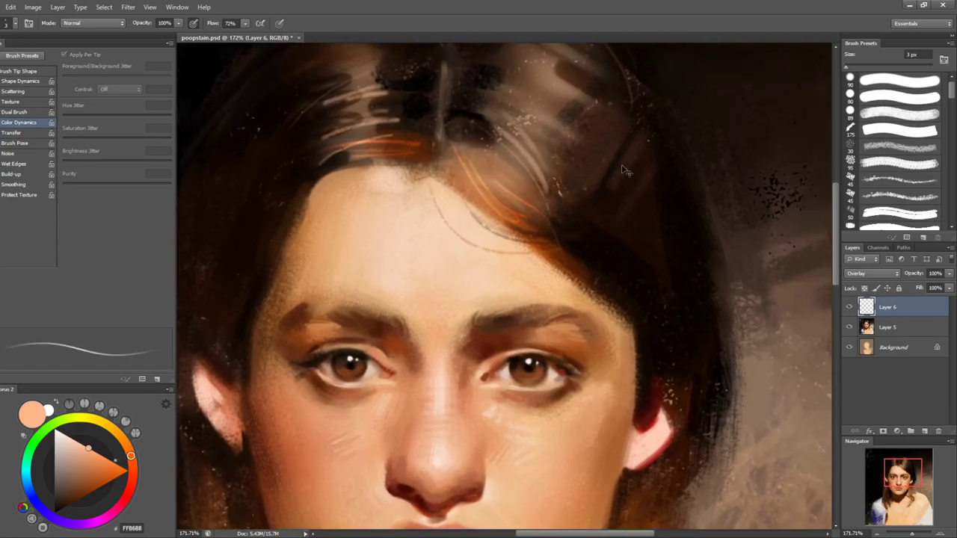
# - Paint fine orange highlight strands in the hair right of the parting on Layer 6, enlarging the brush to about 7 px
pyautogui.press(']')
pyautogui.press(']')
pyautogui.press(']')
pyautogui.press(']')
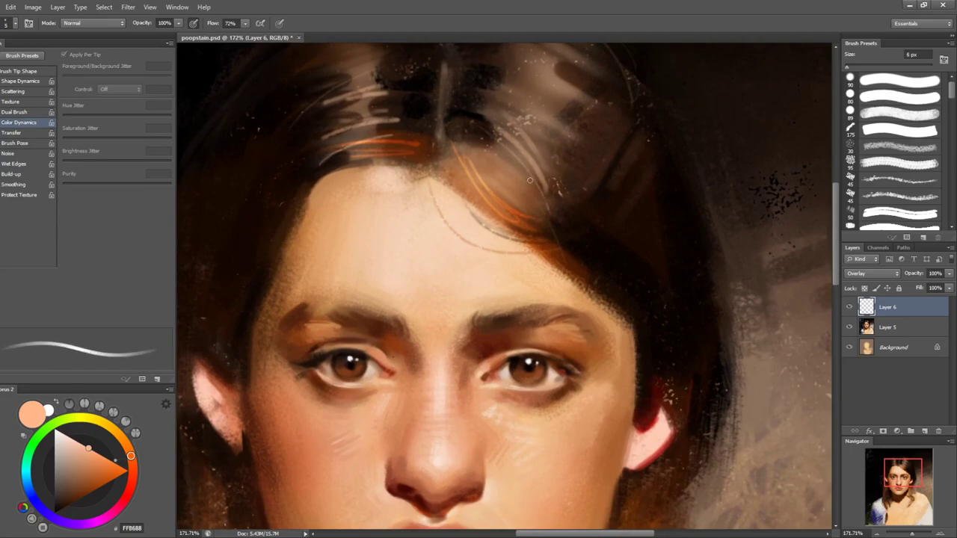
pyautogui.moveTo(509, 160); pyautogui.dragTo(560, 221)
pyautogui.moveTo(483, 142)
pyautogui.mouseDown()
pyautogui.moveTo(552, 235)
pyautogui.moveTo(555, 210)
pyautogui.mouseUp()
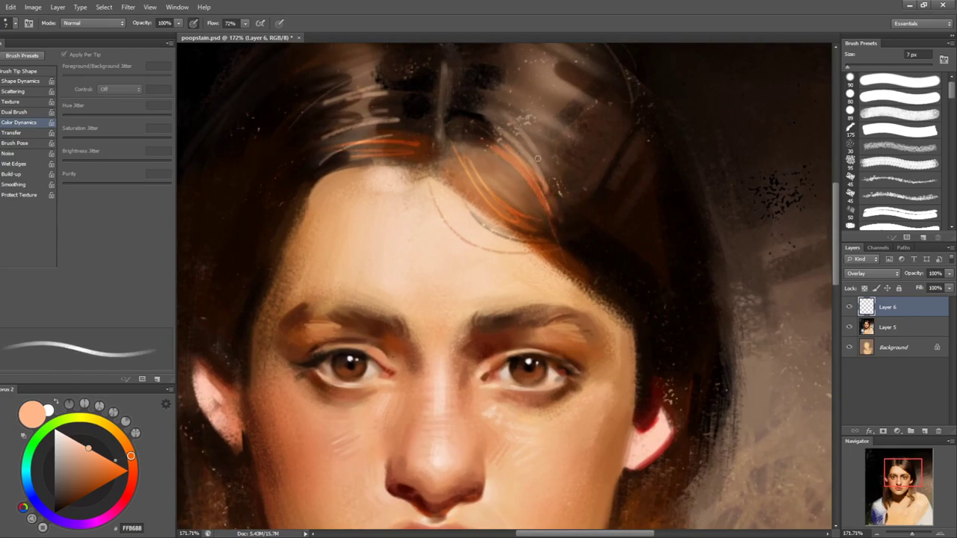
# - Examine the whole portrait in mirrored and normal views, and inspect the face up close
pyautogui.hotkey('ctrl', 'space')
pyautogui.moveTo(658, 210); pyautogui.dragTo(602, 224)
pyautogui.hotkey('ctrl', 'shift', 'h')
pyautogui.hotkey('ctrl', 'shift', 'h')
pyautogui.hotkey('ctrl', 'space')
pyautogui.moveTo(545, 181); pyautogui.dragTo(593, 187)
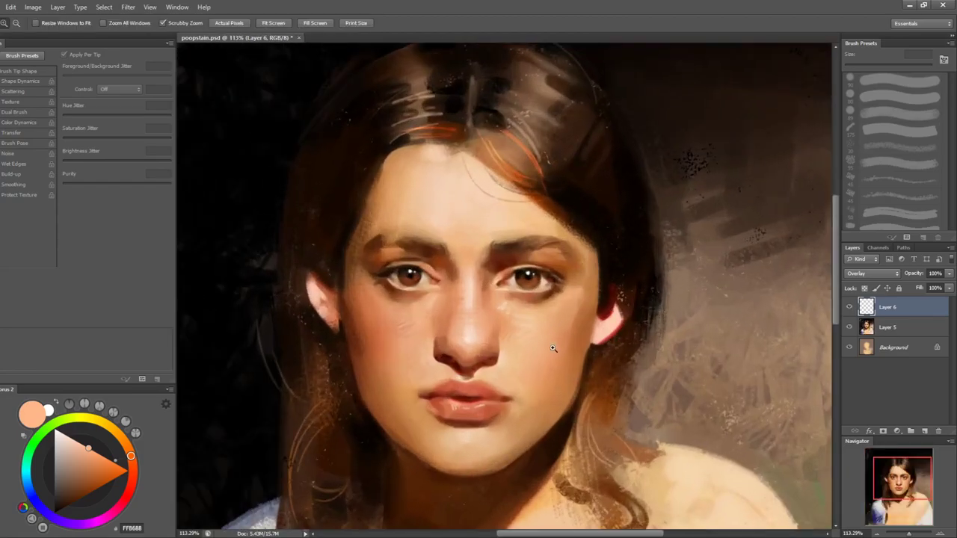
pyautogui.moveTo(501, 402)
pyautogui.mouseDown()
pyautogui.moveTo(538, 387)
pyautogui.moveTo(539, 395)
pyautogui.mouseUp()
pyautogui.hotkey('ctrl', 'space')
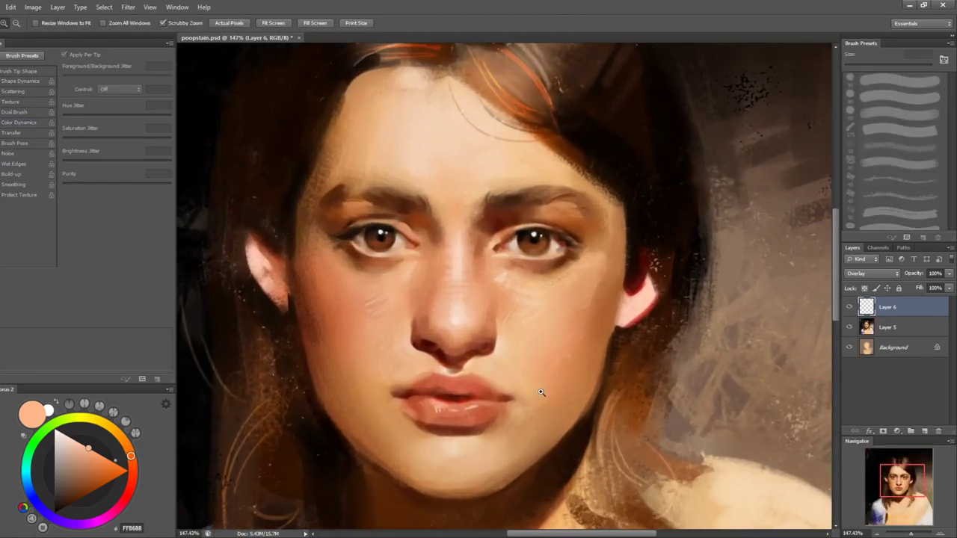
# - Add a new layer and darken the right mouth corner with near-black 070301 sampled from the eye, using a 5 px brush
pyautogui.hotkey('shift', 'b')
pyautogui.hotkey('shift', 'b')
pyautogui.hotkey('ctrl', 'shift', 'alt', 'n')
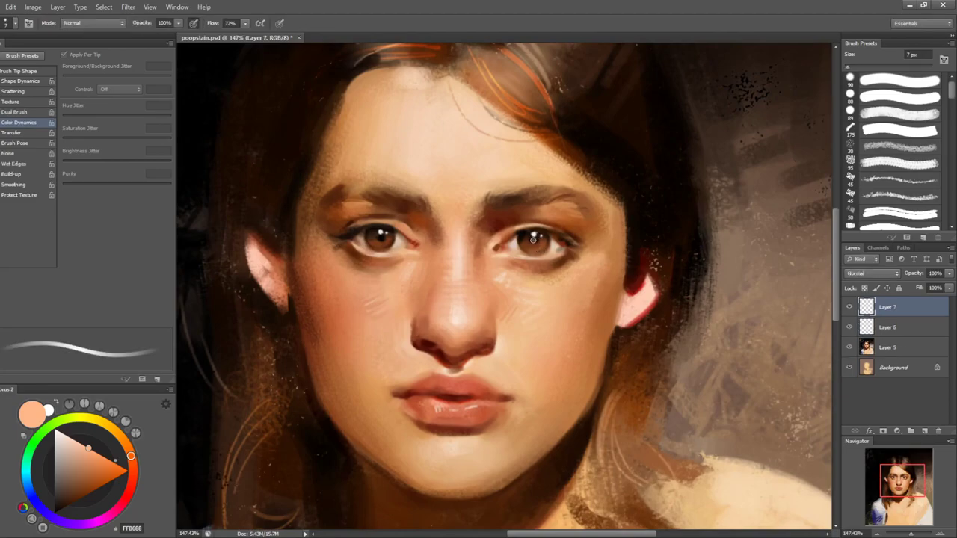
pyautogui.keyDown('alt'); pyautogui.click(537, 237); pyautogui.keyUp('alt')
pyautogui.press('[')
pyautogui.press('[')
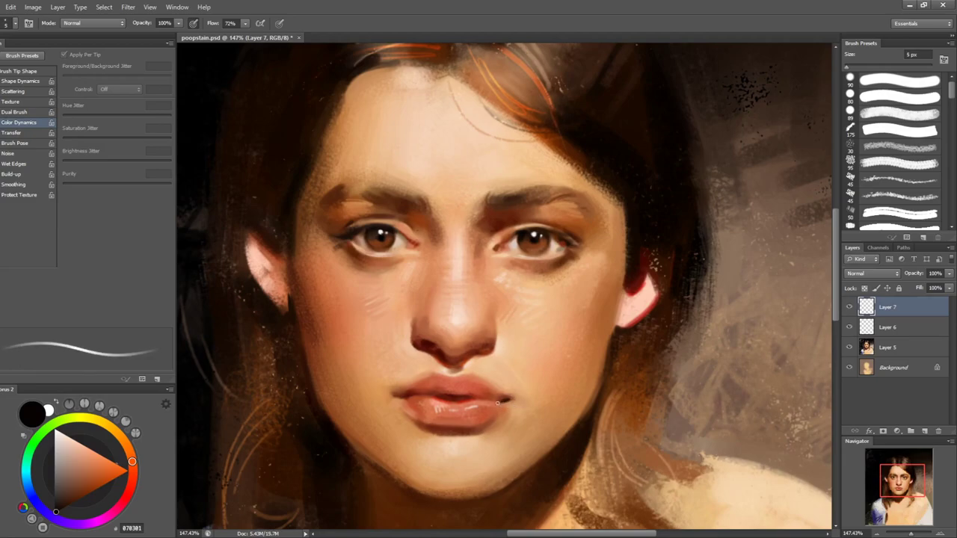
# - Refine the mouth corner and lip line with sampled reds, darkening the paint colour to 430800 and enlarging the brush to 7 px
pyautogui.keyDown('alt'); pyautogui.click(495, 404); pyautogui.keyUp('alt')
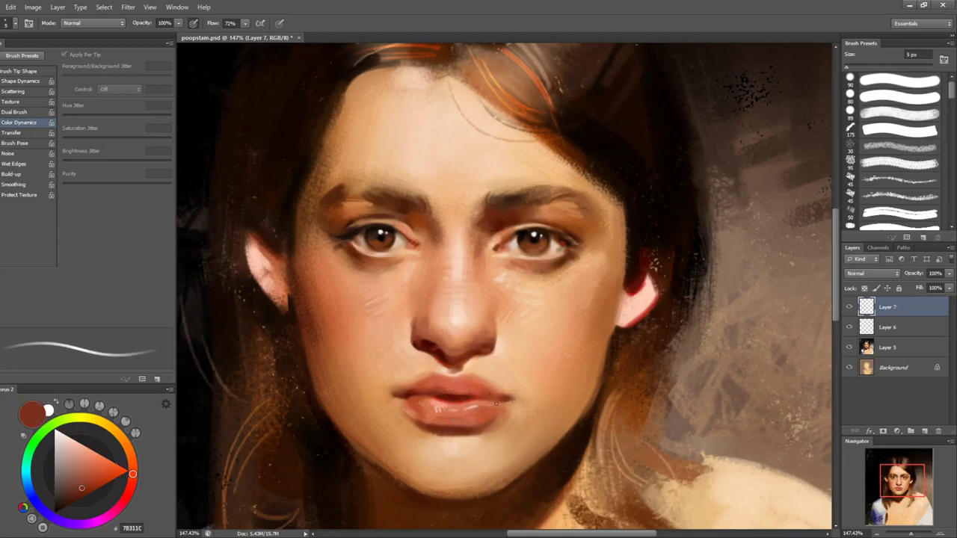
pyautogui.keyDown('alt'); pyautogui.click(461, 397); pyautogui.keyUp('alt')
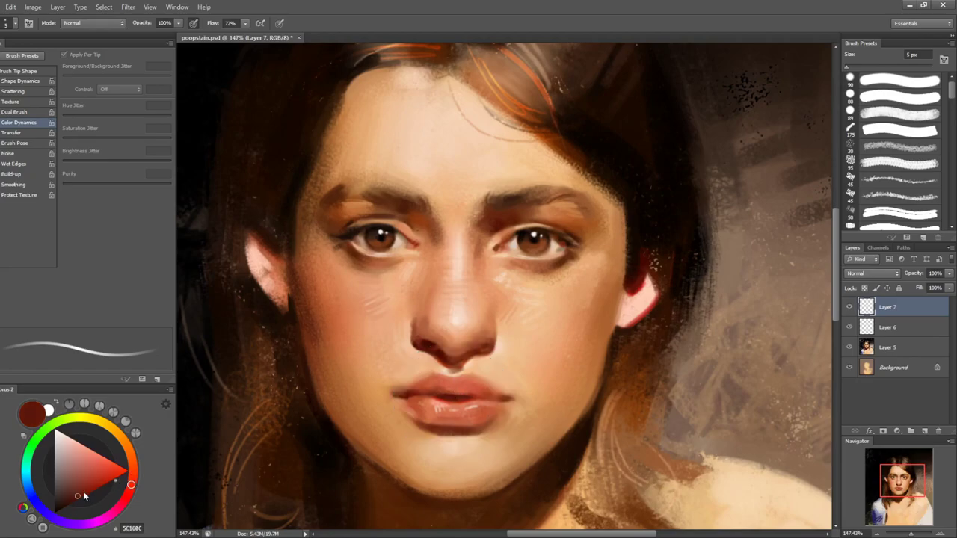
pyautogui.moveTo(82, 492); pyautogui.dragTo(73, 501)
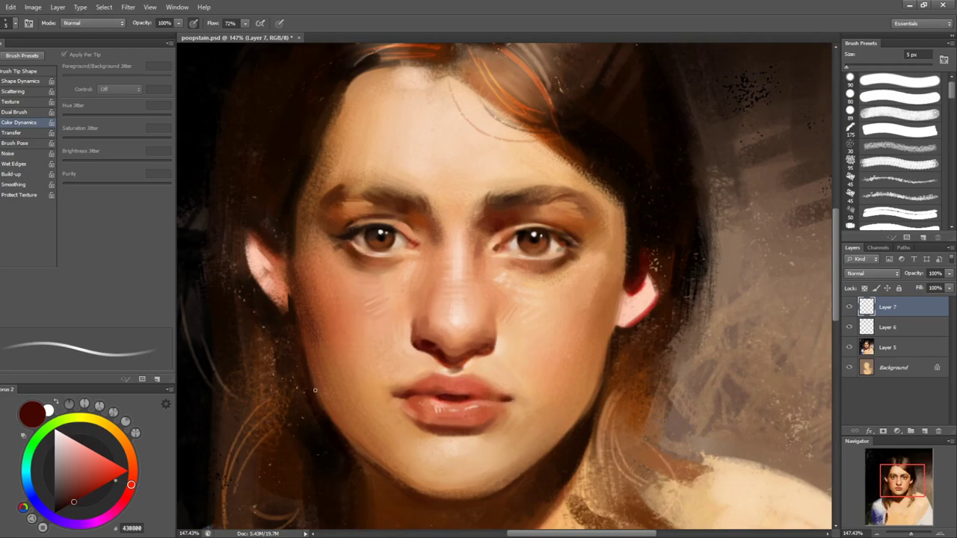
pyautogui.press(']')
pyautogui.press(']')
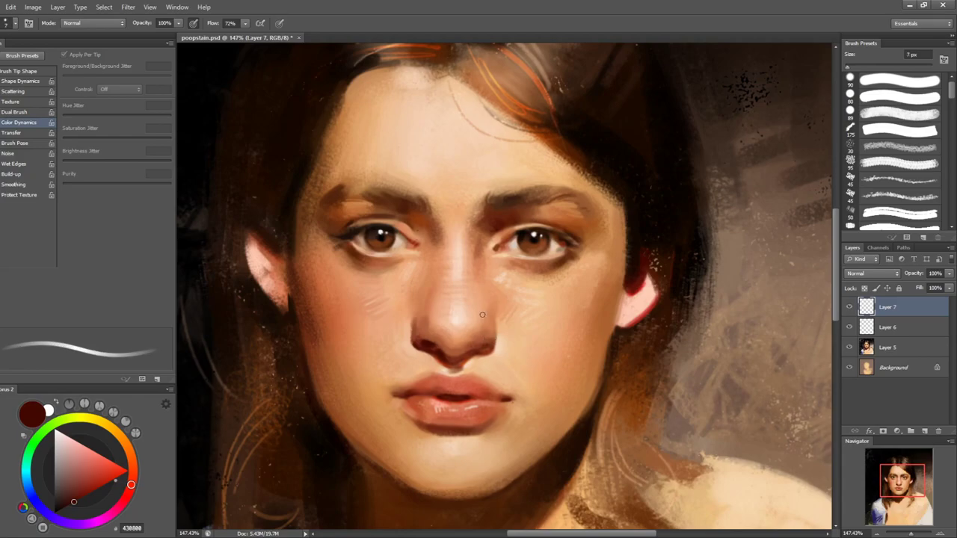
# - Touch up the dark accents of the right eye with near-black 0A0503 sampled from it, using a brush of about 6 px
pyautogui.keyDown('alt'); pyautogui.click(522, 240); pyautogui.keyUp('alt')
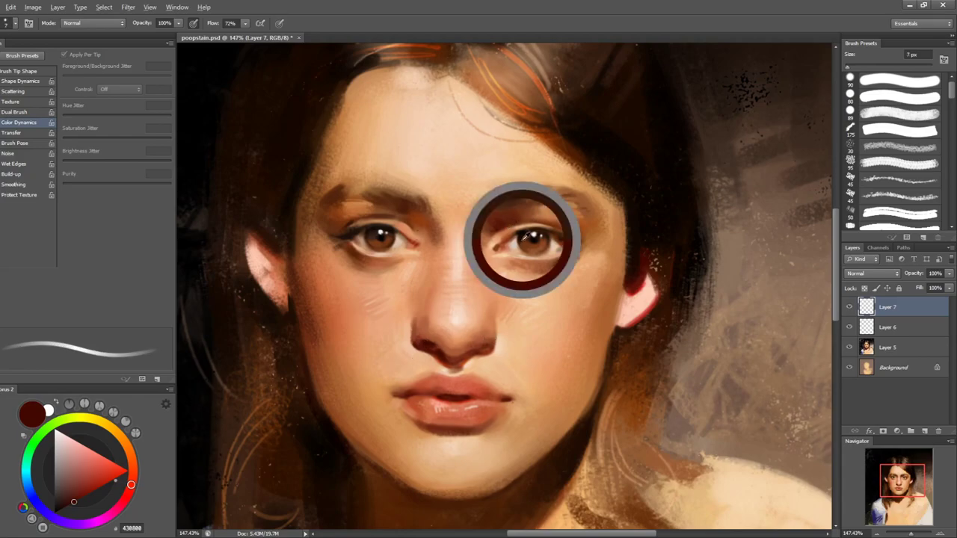
pyautogui.press('[')
pyautogui.keyDown('alt'); pyautogui.click(525, 230); pyautogui.keyUp('alt')
pyautogui.press('[')
pyautogui.press('[')
pyautogui.press(']')
pyautogui.press(']')
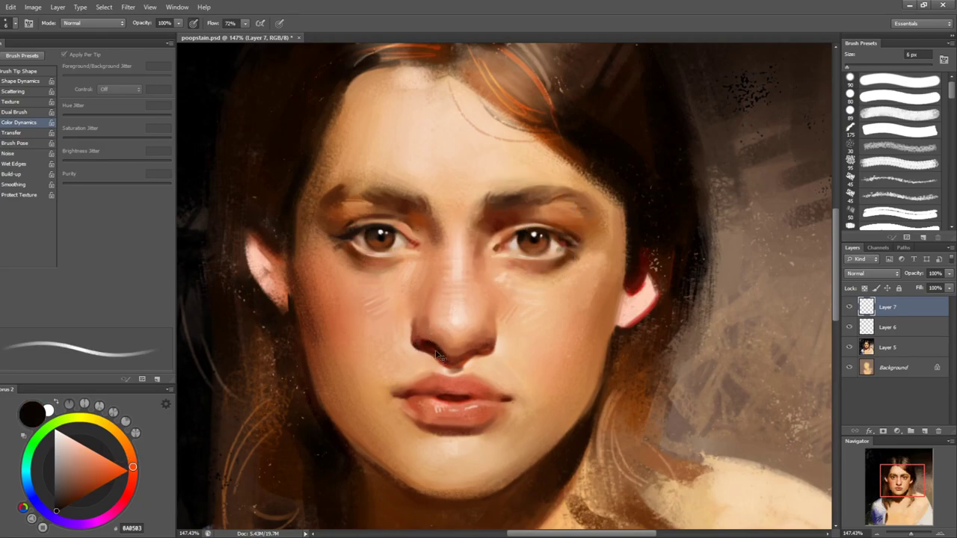
# - Refine the nostril shadows with dark brown 330805 sampled from the nose, rotating the canvas to follow the forms
pyautogui.press(']')
pyautogui.press(']')
pyautogui.keyDown('alt'); pyautogui.click(438, 344); pyautogui.keyUp('alt')
pyautogui.press('r')
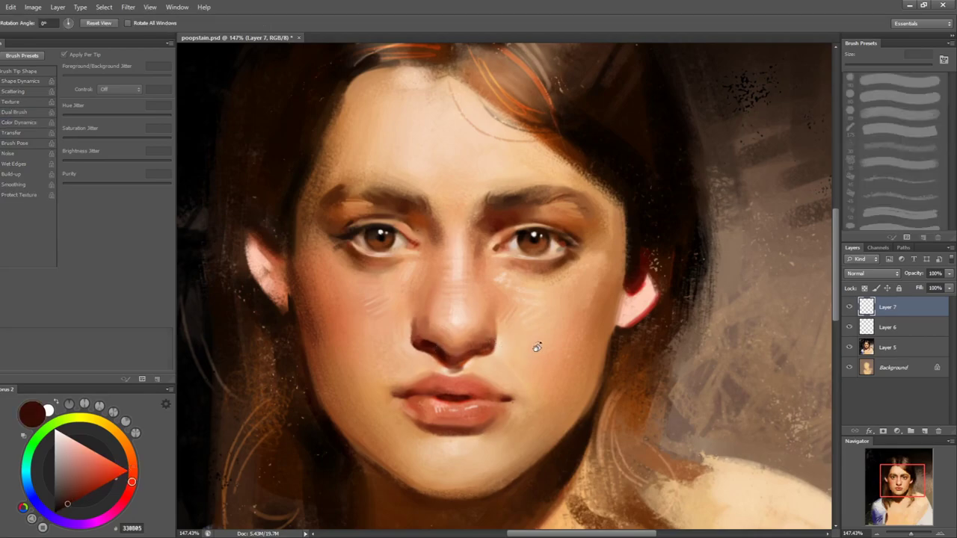
pyautogui.moveTo(534, 342); pyautogui.dragTo(525, 347)
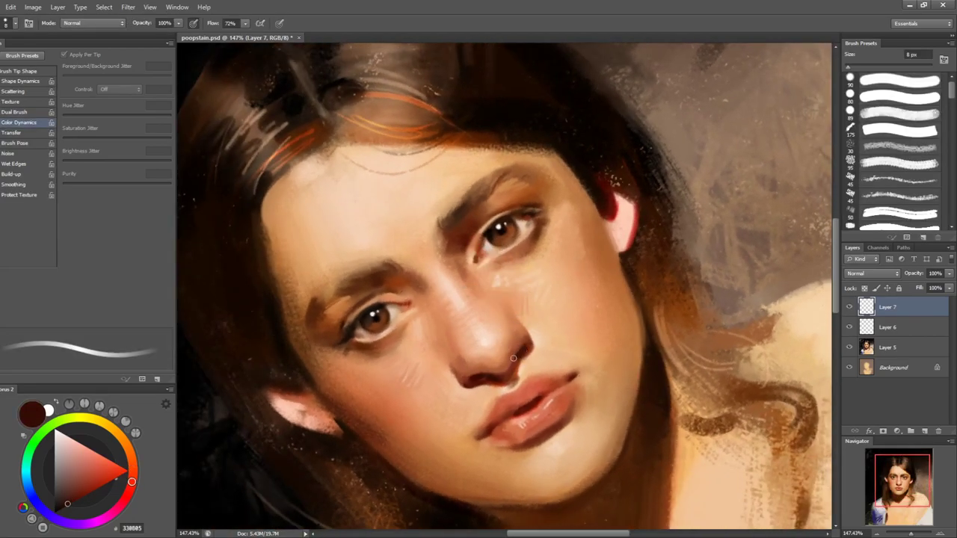
pyautogui.press('r')
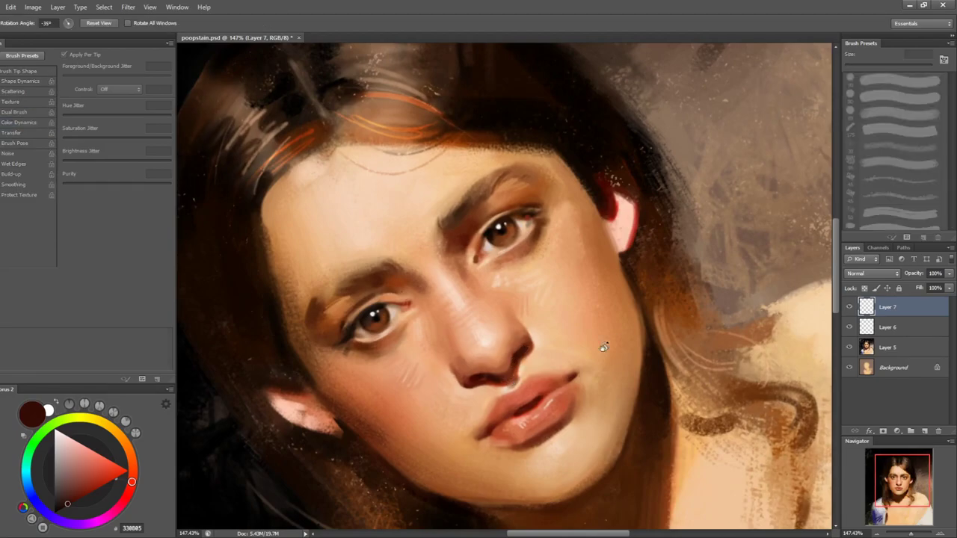
pyautogui.moveTo(587, 348); pyautogui.dragTo(525, 392)
pyautogui.moveTo(597, 357); pyautogui.dragTo(621, 299)
pyautogui.press('b')
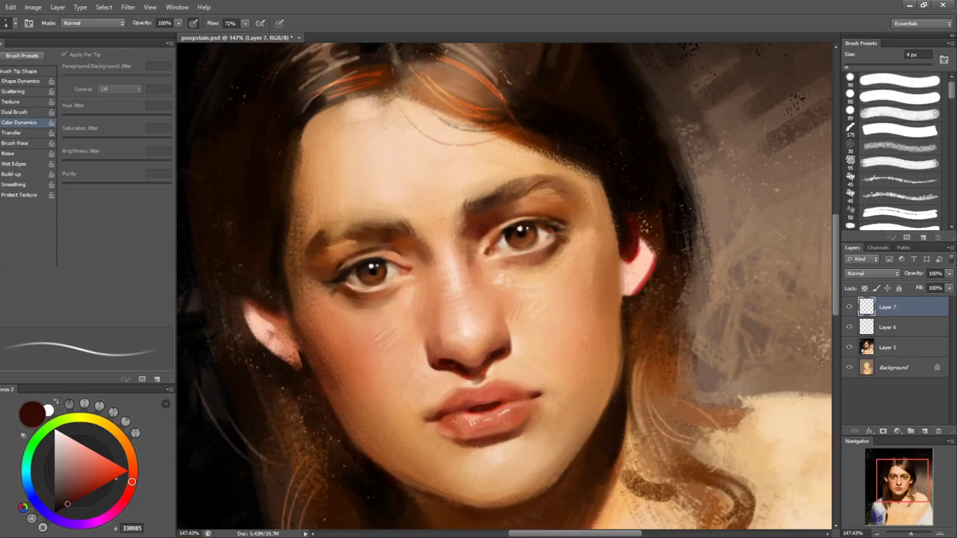
# - Soften the shadow under the nose with reddish brown 96482A sampled there, and return the canvas to 0° rotation
pyautogui.press('r')
pyautogui.press('b')
pyautogui.keyDown('alt'); pyautogui.click(479, 362); pyautogui.keyUp('alt')
pyautogui.press('r')
pyautogui.moveTo(730, 296); pyautogui.dragTo(715, 318)
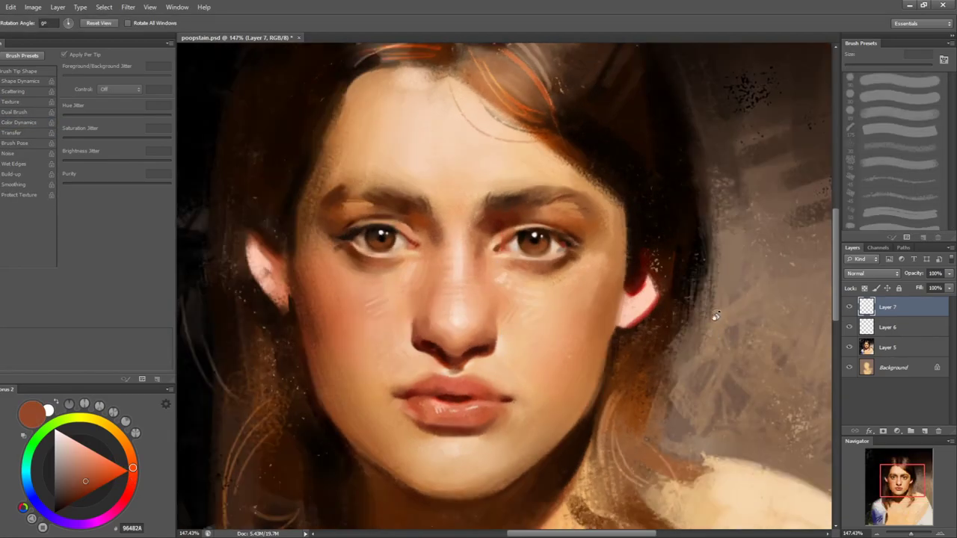
# - Check the portrait mirrored, pick the textured 95 px brush preset, and reduce its size to 90 px
pyautogui.hotkey('ctrl', 'shift', 'h')
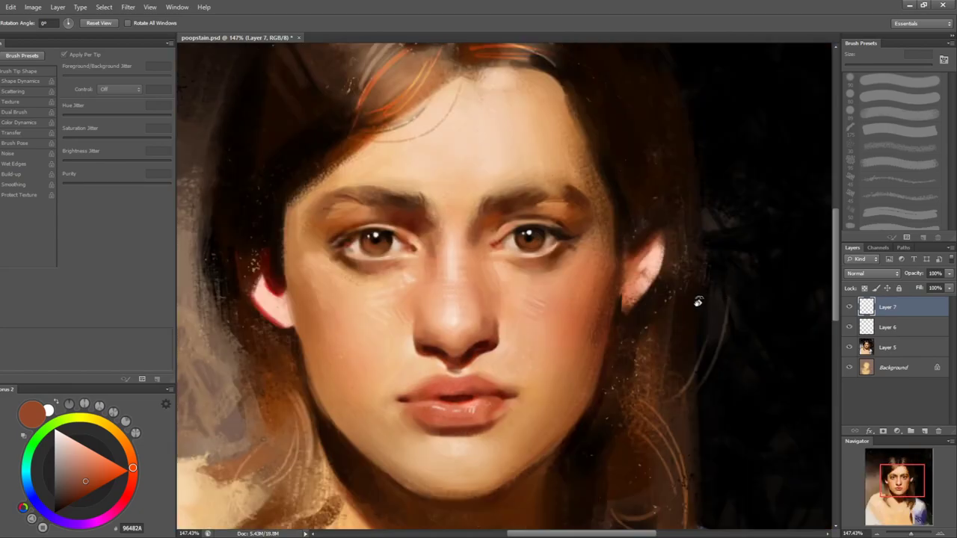
pyautogui.press('b')
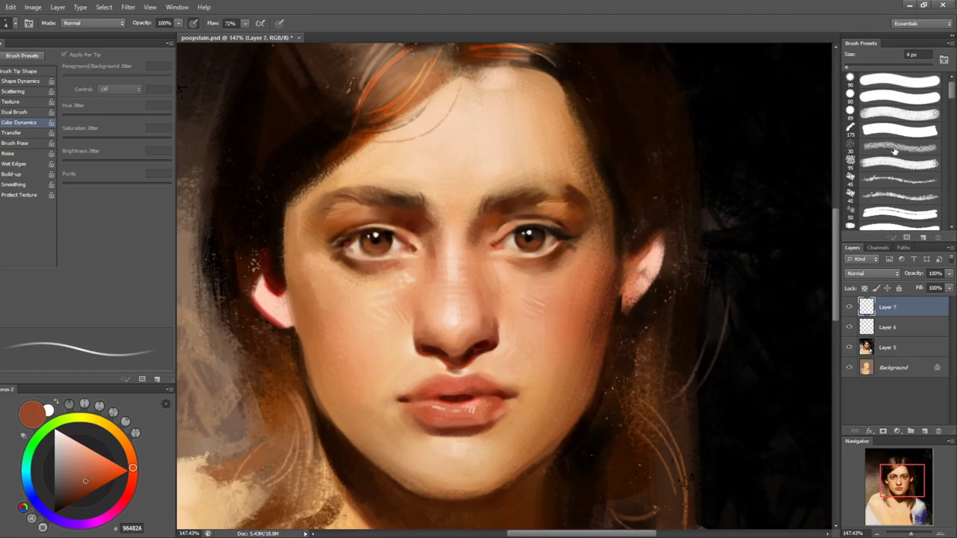
pyautogui.click(894, 151)
pyautogui.click(900, 164)
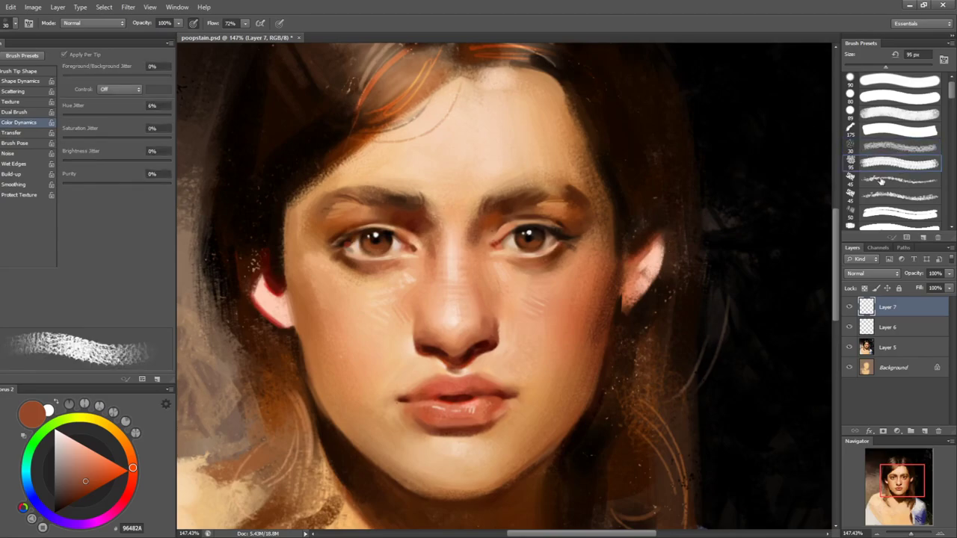
pyautogui.hotkey('ctrl', 'shift', 'h')
pyautogui.press('[')
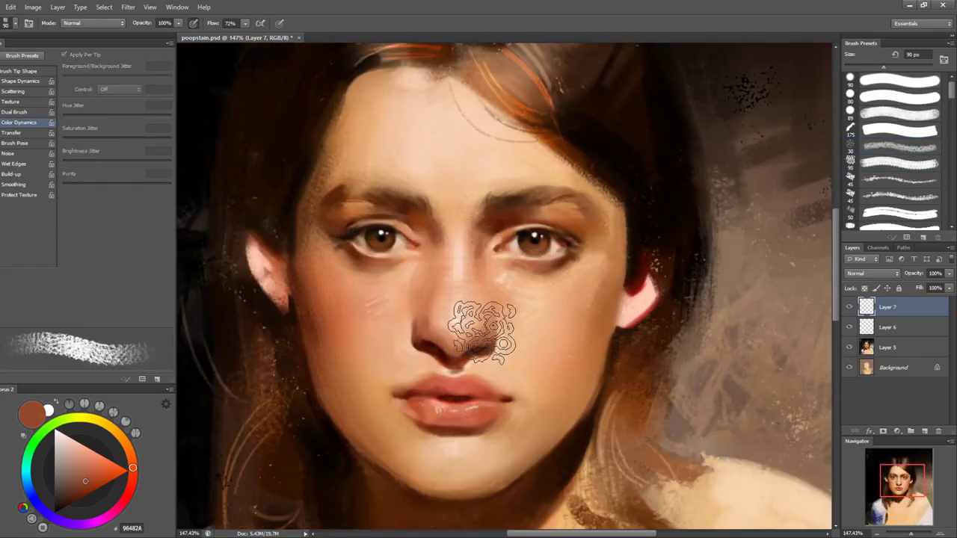
# - Texture the skin left of the mouth with tones sampled from the chin and cheek, reducing the brush to about 30 px
pyautogui.keyDown('alt'); pyautogui.click(469, 456); pyautogui.keyUp('alt')
pyautogui.keyDown('alt'); pyautogui.click(411, 454); pyautogui.keyUp('alt')
pyautogui.press('[')
pyautogui.press('[')
pyautogui.press('[')
pyautogui.press('[')
pyautogui.press('[')
pyautogui.press('[')
pyautogui.press('[')
pyautogui.keyDown('alt'); pyautogui.click(378, 374); pyautogui.keyUp('alt')
pyautogui.press(']')
pyautogui.press(']')
pyautogui.press(']')
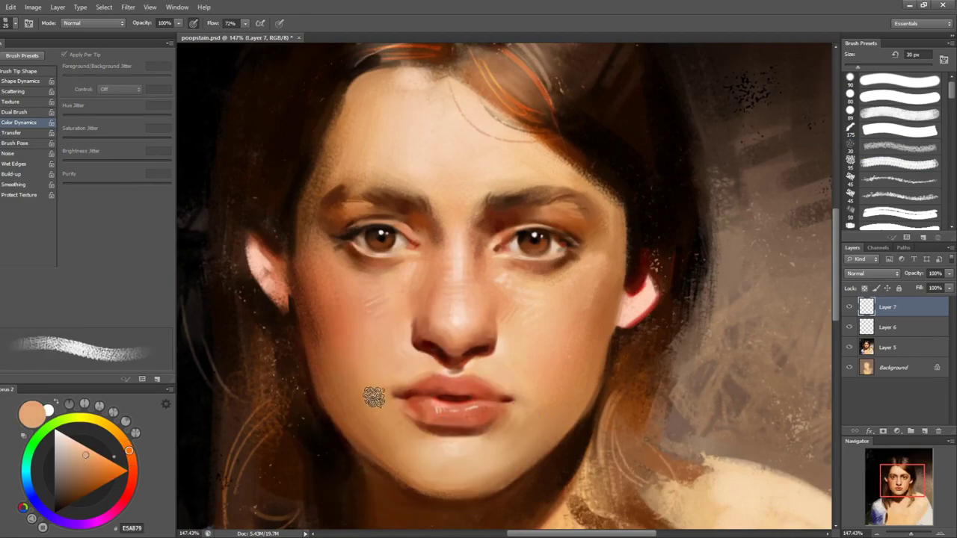
# - Blend the left cheek and jaw with the textured brush, repeatedly sampling nearby skin tones
pyautogui.keyDown('alt'); pyautogui.click(360, 382); pyautogui.keyUp('alt')
pyautogui.press('[')
pyautogui.press('[')
pyautogui.press('[')
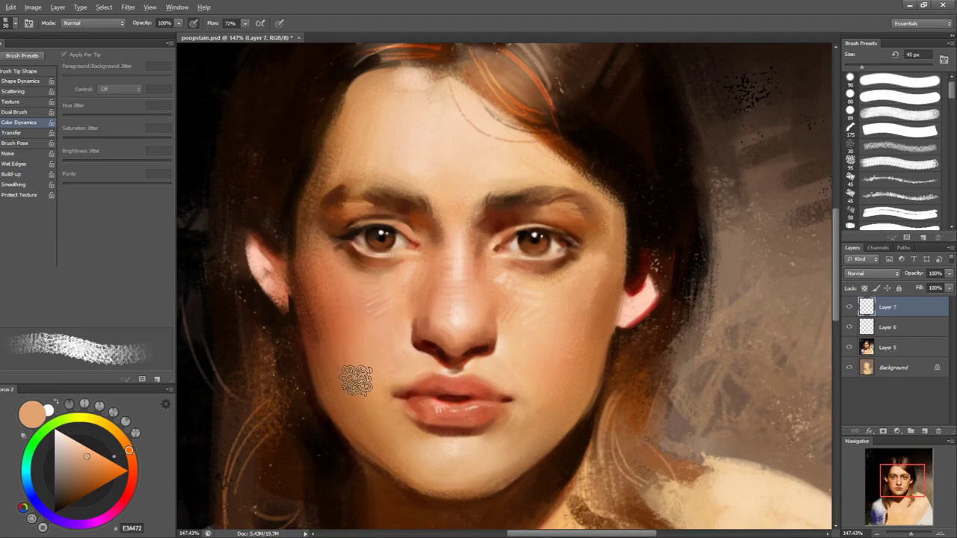
pyautogui.keyDown('alt'); pyautogui.click(363, 386); pyautogui.keyUp('alt')
pyautogui.keyDown('alt'); pyautogui.click(345, 392); pyautogui.keyUp('alt')
pyautogui.keyDown('alt'); pyautogui.click(388, 369); pyautogui.keyUp('alt')
pyautogui.keyDown('alt'); pyautogui.click(340, 345); pyautogui.keyUp('alt')
pyautogui.keyDown('alt'); pyautogui.click(387, 449); pyautogui.keyUp('alt')
pyautogui.keyDown('alt'); pyautogui.click(357, 376); pyautogui.keyUp('alt')
# - Texture the skin right of the nose and mouth with sampled light skin tones, reducing the brush to 20 px
pyautogui.keyDown('alt'); pyautogui.click(440, 456); pyautogui.keyUp('alt')
pyautogui.keyDown('alt'); pyautogui.click(540, 369); pyautogui.keyUp('alt')
pyautogui.keyDown('alt'); pyautogui.click(502, 367); pyautogui.keyUp('alt')
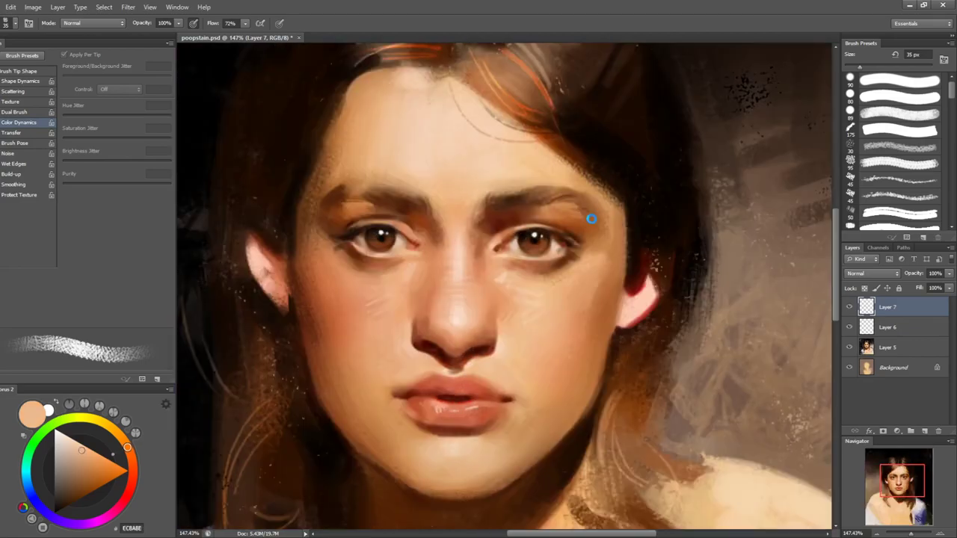
pyautogui.press(']')
pyautogui.keyDown('alt'); pyautogui.click(504, 352); pyautogui.keyUp('alt')
pyautogui.press('[')
pyautogui.press('[')
pyautogui.press('[')
pyautogui.keyDown('alt'); pyautogui.click(513, 377); pyautogui.keyUp('alt')
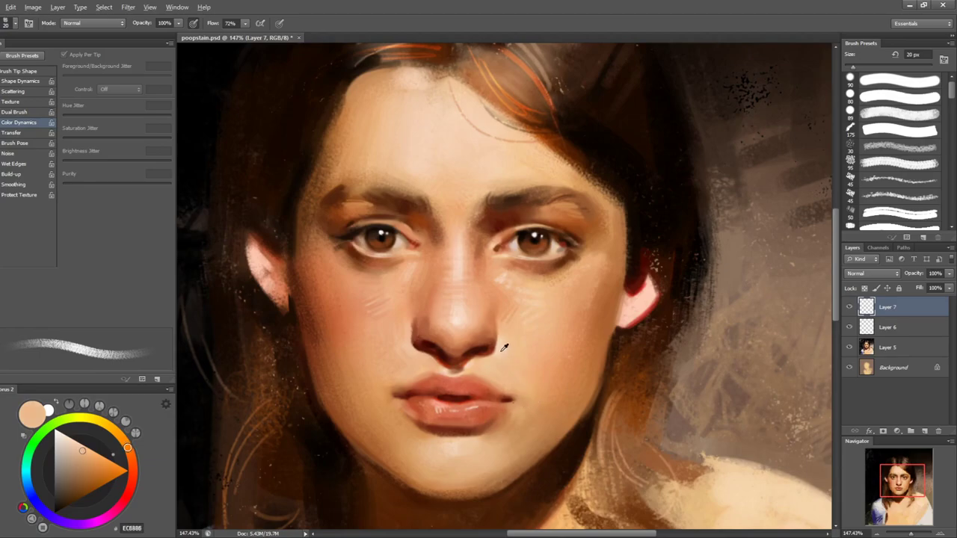
# - Blend the right cheek with sampled skin tones such as D9A369, using a textured brush of 30 to 35 px
pyautogui.press(']')
pyautogui.keyDown('alt'); pyautogui.click(541, 368); pyautogui.keyUp('alt')
pyautogui.keyDown('alt'); pyautogui.click(552, 374); pyautogui.keyUp('alt')
pyautogui.keyDown('alt'); pyautogui.click(535, 404); pyautogui.keyUp('alt')
pyautogui.press('.')
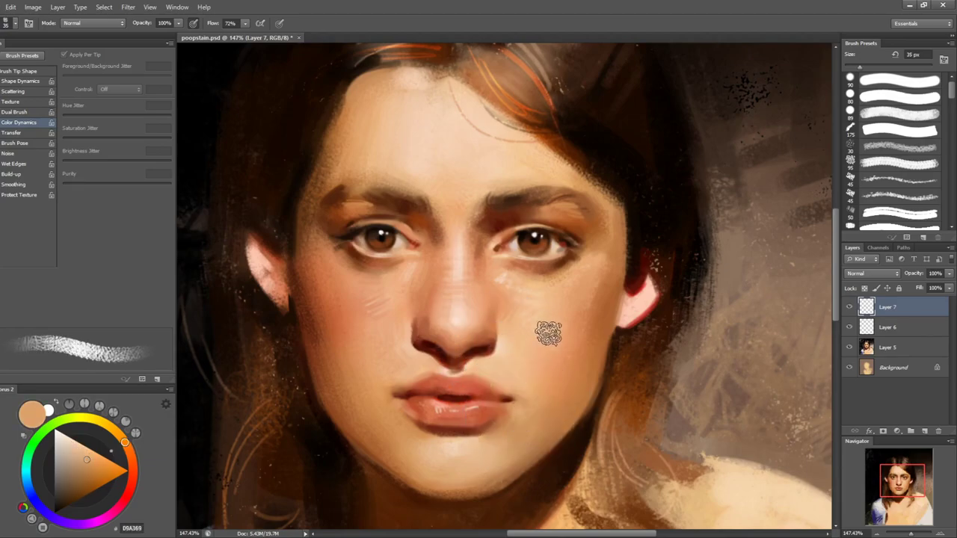
pyautogui.press(',')
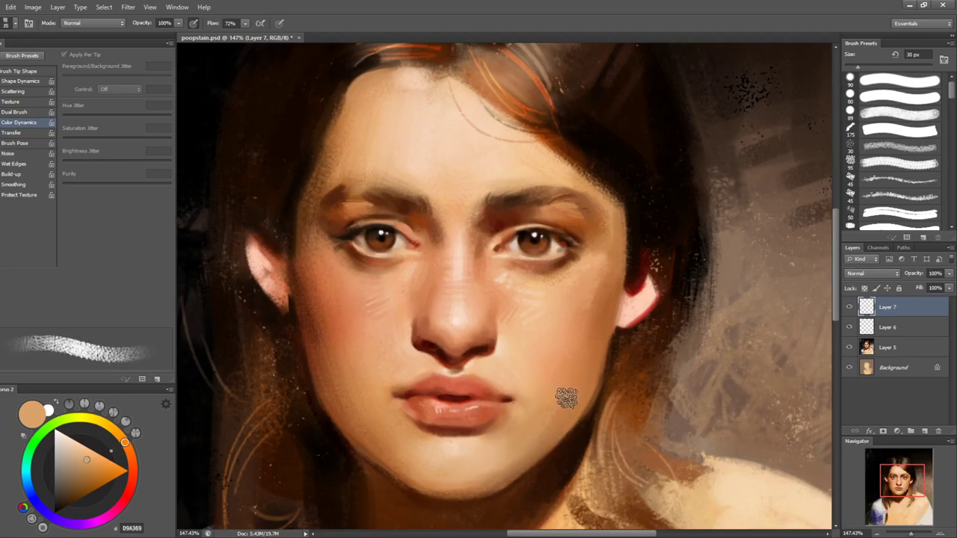
# - Work sampled tan tones into the right jaw and down towards the chin with the textured brush
pyautogui.keyDown('alt'); pyautogui.click(562, 402); pyautogui.keyUp('alt')
pyautogui.keyDown('alt'); pyautogui.click(553, 401); pyautogui.keyUp('alt')
pyautogui.press(']')
pyautogui.keyDown('alt'); pyautogui.click(559, 411); pyautogui.keyUp('alt')
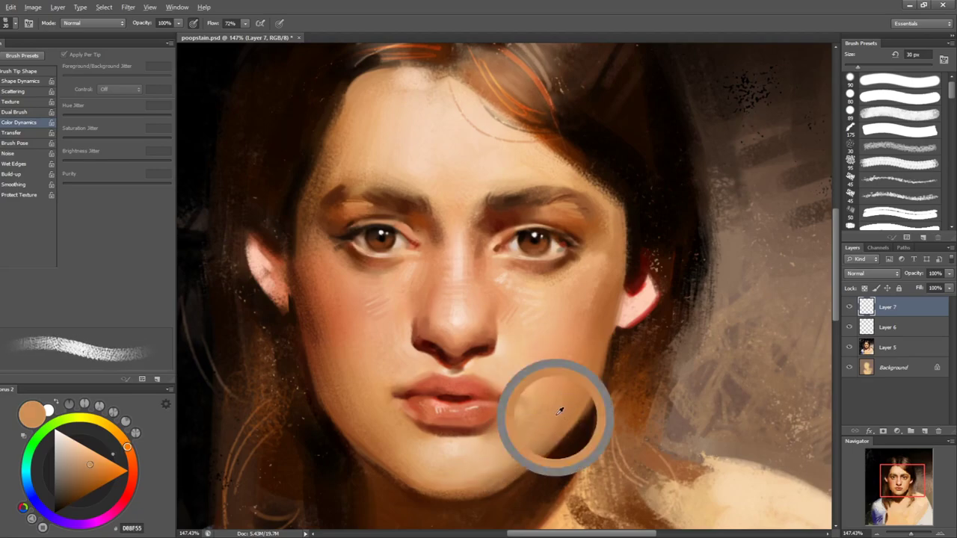
pyautogui.press(']')
pyautogui.press(']')
pyautogui.press('.')
pyautogui.keyDown('alt'); pyautogui.click(507, 454); pyautogui.keyUp('alt')
pyautogui.keyDown('alt'); pyautogui.click(488, 473); pyautogui.keyUp('alt')
# - Rotate the canvas to about 74° and refine the chin and jaw edge with sampled skin tones and a 20 px textured brush
pyautogui.press('r')
pyautogui.moveTo(641, 352); pyautogui.dragTo(385, 355)
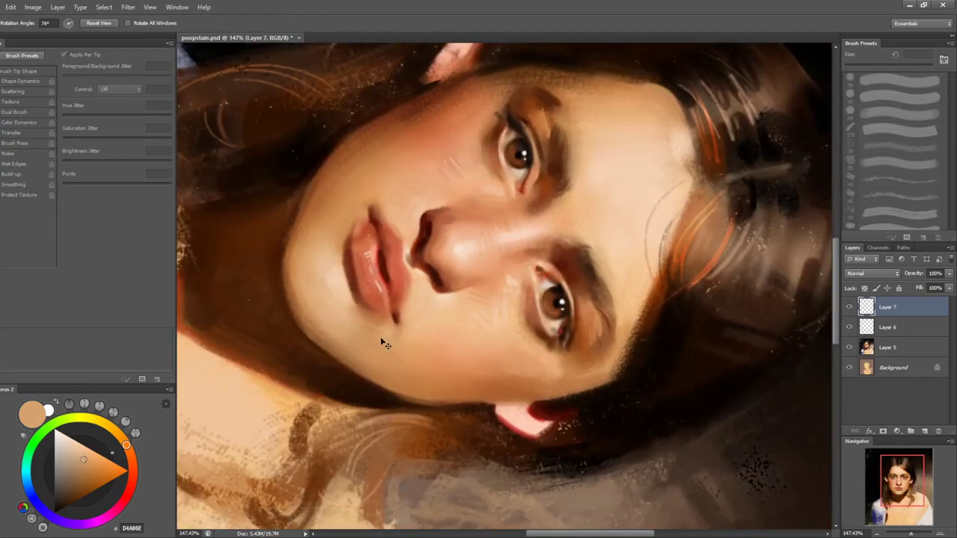
pyautogui.press('[')
pyautogui.press('[')
pyautogui.press('[')
pyautogui.press('.')
pyautogui.keyDown('alt'); pyautogui.click(317, 323); pyautogui.keyUp('alt')
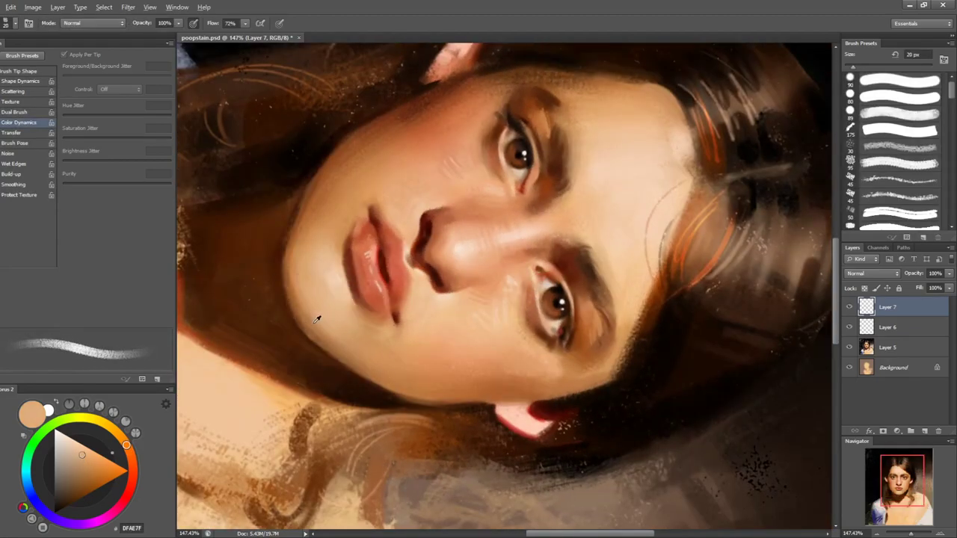
pyautogui.keyDown('alt'); pyautogui.click(321, 319); pyautogui.keyUp('alt')
pyautogui.keyDown('alt'); pyautogui.click(329, 342); pyautogui.keyUp('alt')
pyautogui.keyDown('alt'); pyautogui.click(313, 324); pyautogui.keyUp('alt')
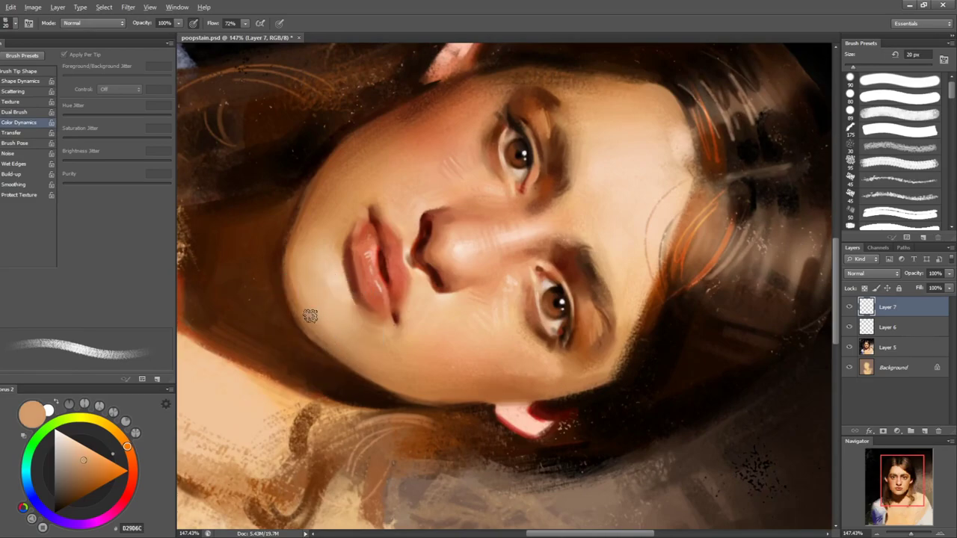
pyautogui.keyDown('alt'); pyautogui.click(382, 381); pyautogui.keyUp('alt')
# - Smooth the skin at the left temple, outer left eye and right cheek edge with the Mixer Brush at 20 to 30 px
pyautogui.press('r')
pyautogui.moveTo(383, 336); pyautogui.dragTo(476, 449)
pyautogui.moveTo(594, 489); pyautogui.dragTo(674, 473)
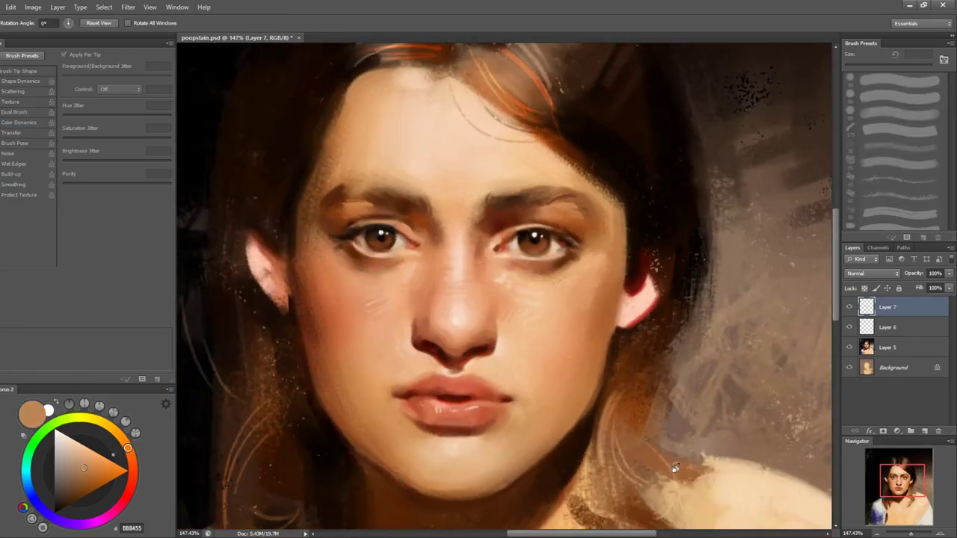
pyautogui.moveTo(681, 370); pyautogui.dragTo(695, 329)
pyautogui.press('b')
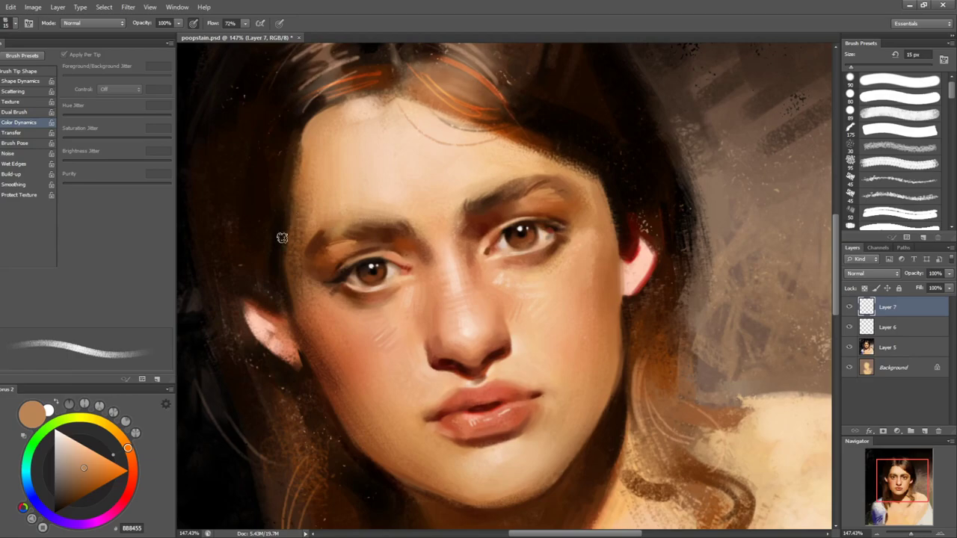
pyautogui.hotkey('shift', 'b')
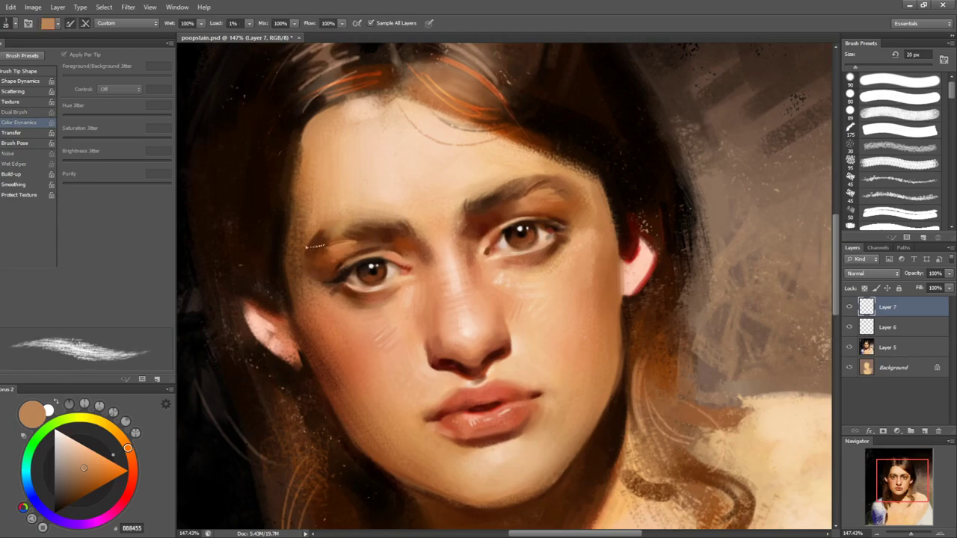
pyautogui.press('[')
pyautogui.press('[')
pyautogui.press('[')
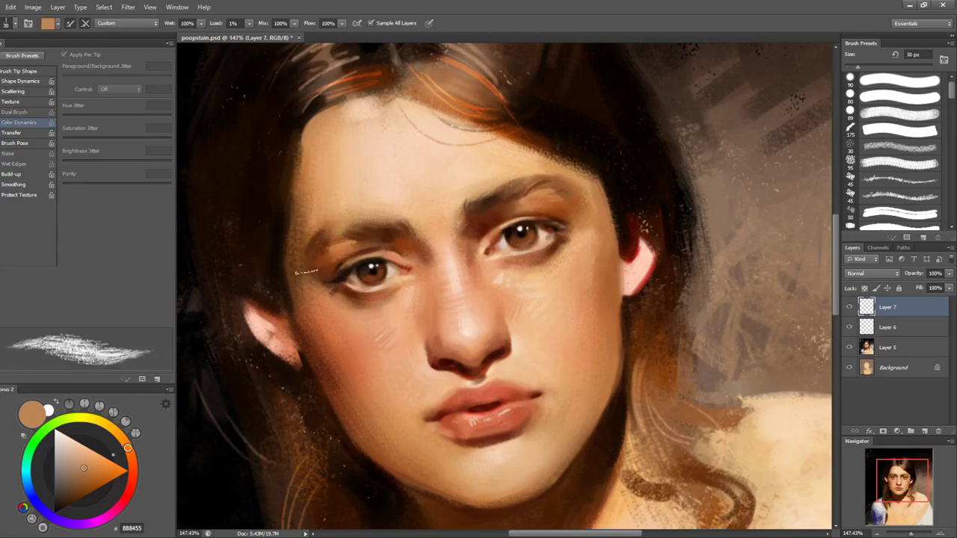
pyautogui.press('[')
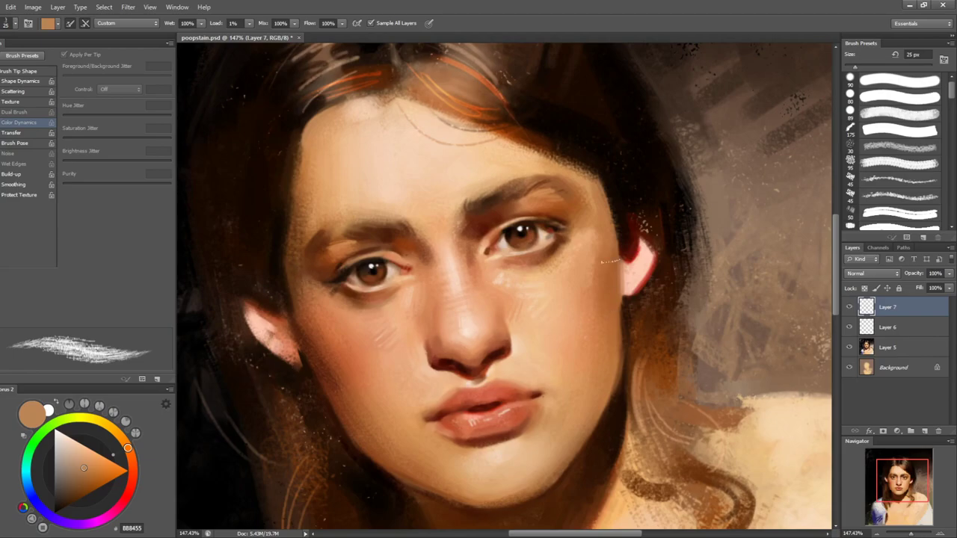
# - Touch up the skin beside the nose and under the left eye with sampled light tone F0C39B and a 7 px brush
pyautogui.hotkey('shift', 'b')
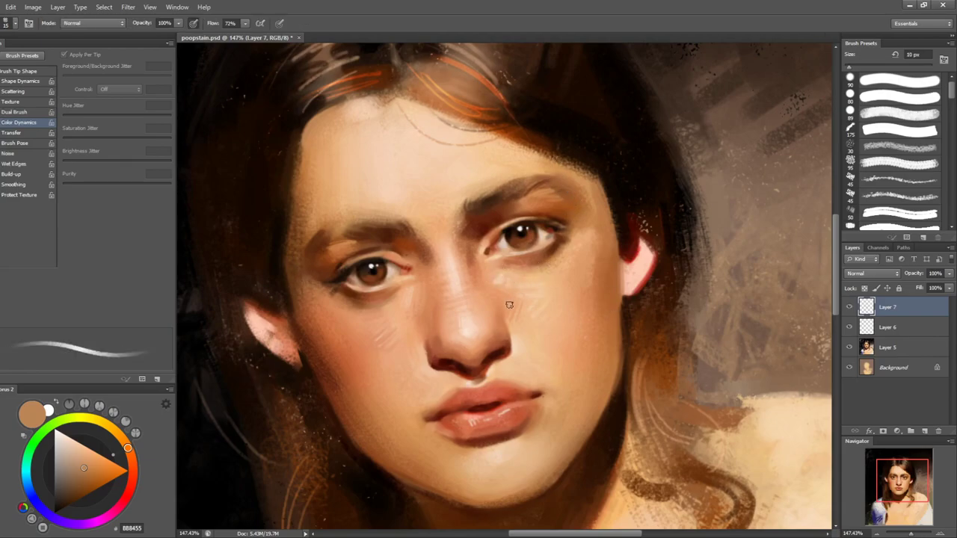
pyautogui.press('[')
pyautogui.press('[')
pyautogui.press('[')
pyautogui.keyDown('alt'); pyautogui.click(524, 286); pyautogui.keyUp('alt')
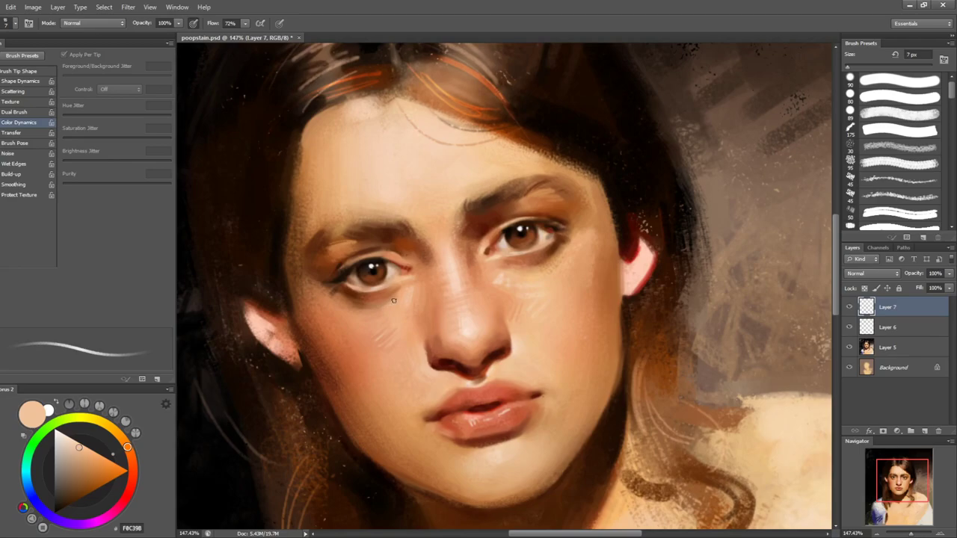
# - Texture the upper right cheek with sampled orange-browns C07743 and C17844, using a textured brush of 20 to 25 px
pyautogui.press('r')
pyautogui.moveTo(625, 280); pyautogui.dragTo(659, 302)
pyautogui.press('b')
pyautogui.keyDown('alt'); pyautogui.click(594, 290); pyautogui.keyUp('alt')
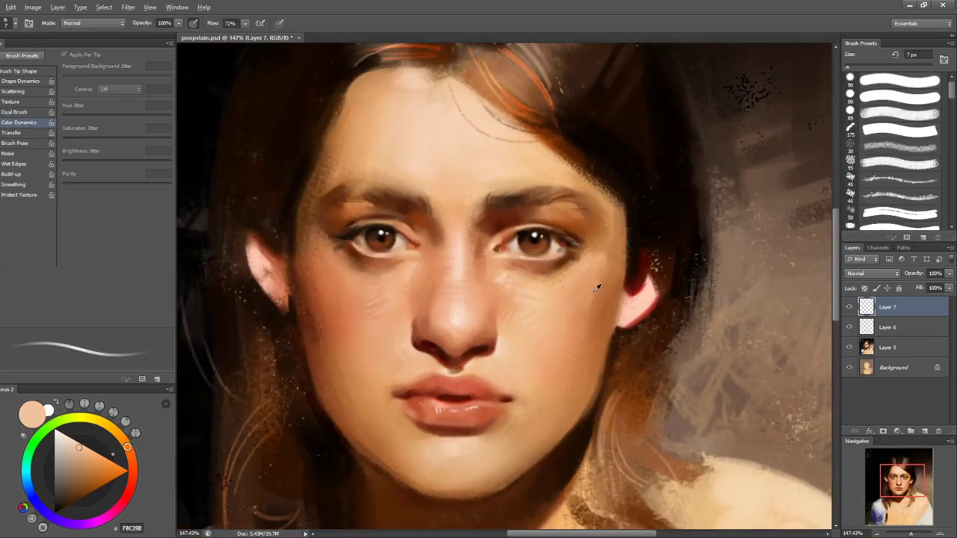
pyautogui.keyDown('alt'); pyautogui.click(601, 282); pyautogui.keyUp('alt')
pyautogui.press(']')
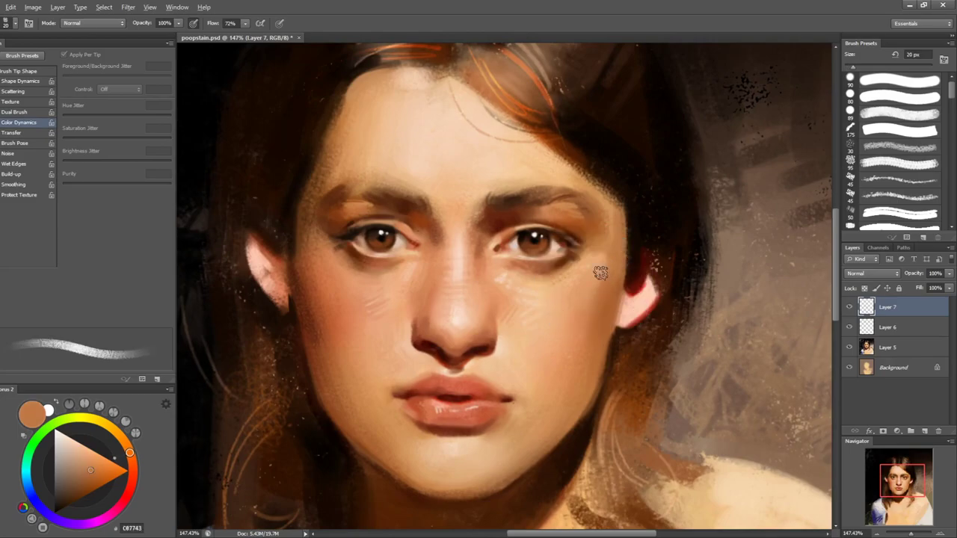
pyautogui.press(']')
pyautogui.keyDown('alt'); pyautogui.click(597, 304); pyautogui.keyUp('alt')
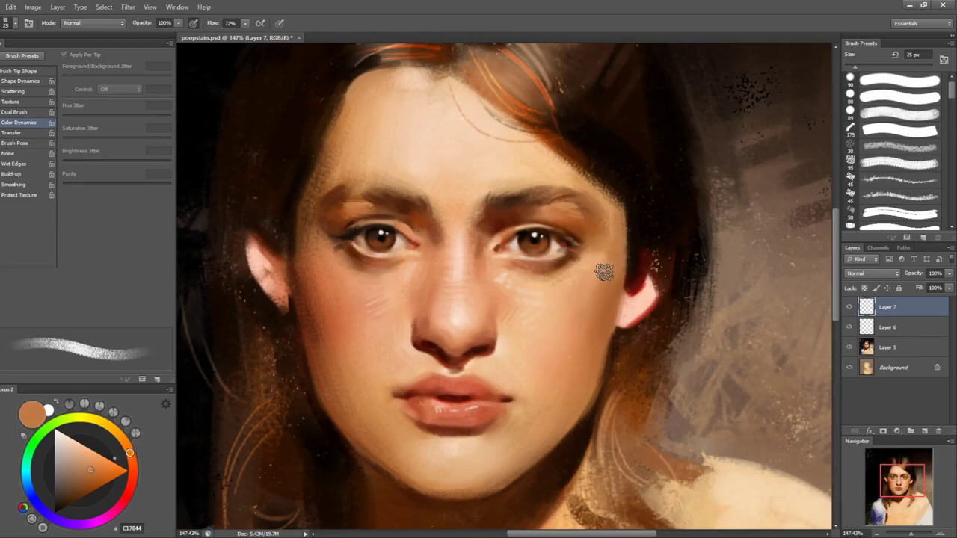
# - Blend down the outer right cheek with sampled tones such as D48B59, enlarging the textured brush to 40 and 45 px
pyautogui.keyDown('alt'); pyautogui.click(587, 336); pyautogui.keyUp('alt')
pyautogui.press(']')
pyautogui.press(']')
pyautogui.press(']')
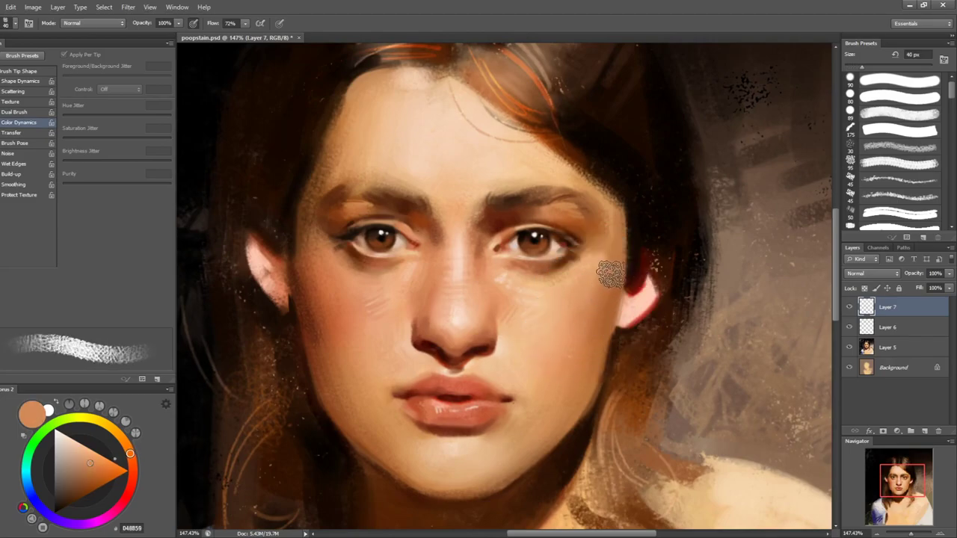
pyautogui.press(']')
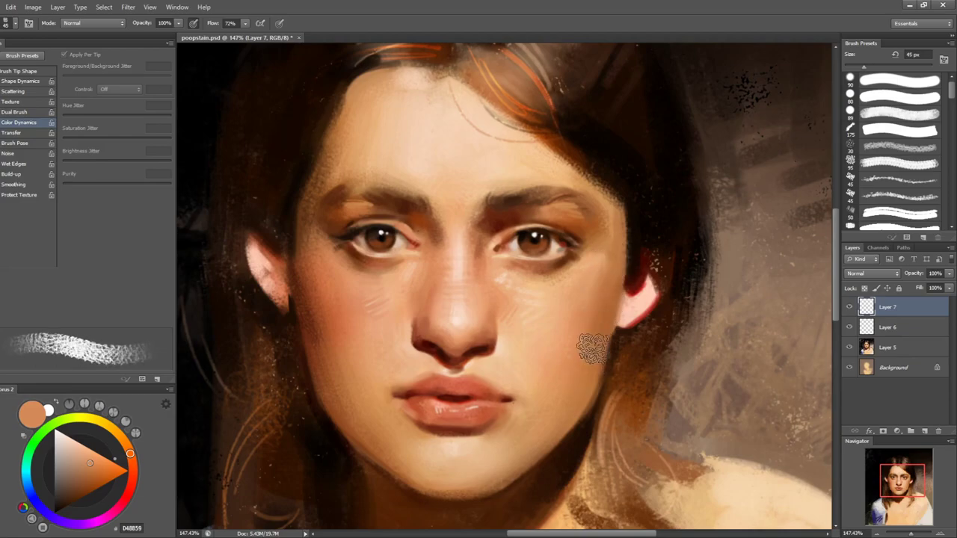
pyautogui.keyDown('alt'); pyautogui.click(598, 293); pyautogui.keyUp('alt')
# - Define the hair edge along the right temple and beside the ear with sampled browns A56A3E and 2F1C0F at 15 px
pyautogui.press('r')
pyautogui.moveTo(687, 279); pyautogui.dragTo(691, 225)
pyautogui.press('Escape')
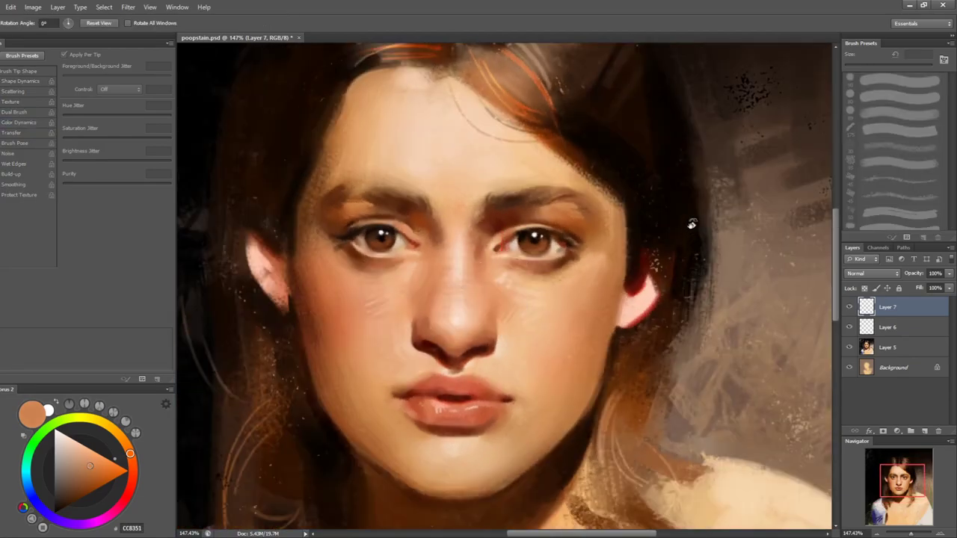
pyautogui.press('b')
pyautogui.keyDown('alt'); pyautogui.click(625, 236); pyautogui.keyUp('alt')
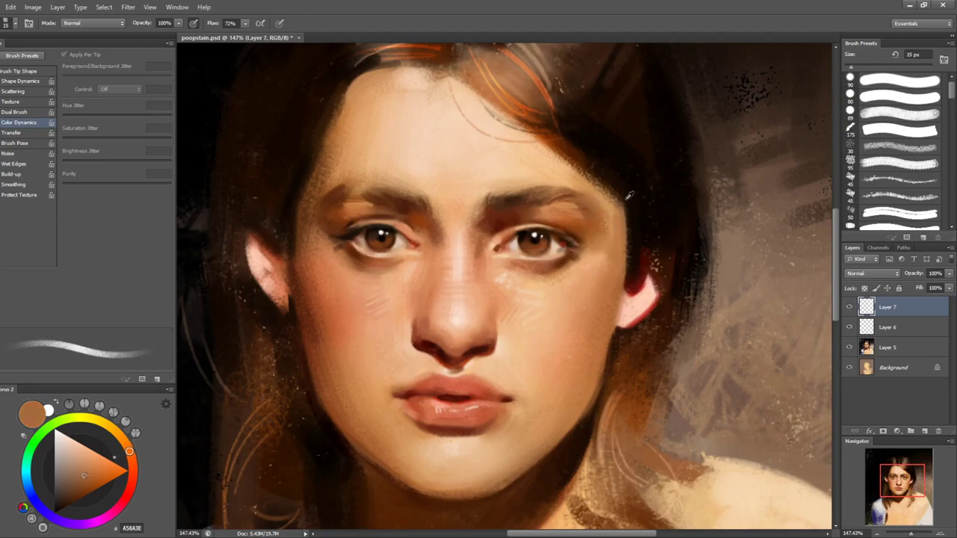
pyautogui.keyDown('alt'); pyautogui.click(629, 280); pyautogui.keyUp('alt')
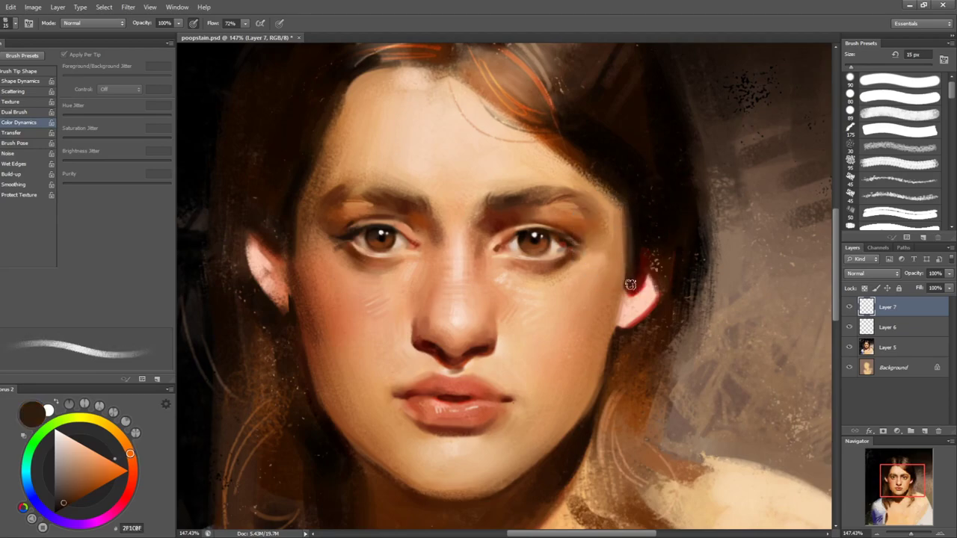
pyautogui.keyDown('alt'); pyautogui.click(629, 269); pyautogui.keyUp('alt')
pyautogui.moveTo(628, 196); pyautogui.dragTo(625, 260)
# - Soften the transition between the right temple and the hair with sampled edge and skin tones such as D0955B
pyautogui.keyDown('alt'); pyautogui.click(623, 219); pyautogui.keyUp('alt')
pyautogui.moveTo(623, 224); pyautogui.dragTo(625, 278)
pyautogui.keyDown('alt'); pyautogui.click(627, 226); pyautogui.keyUp('alt')
pyautogui.keyDown('alt'); pyautogui.click(628, 284); pyautogui.keyUp('alt')
pyautogui.keyDown('alt'); pyautogui.click(617, 206); pyautogui.keyUp('alt')
pyautogui.keyDown('alt'); pyautogui.click(613, 250); pyautogui.keyUp('alt')
# - Examine the whole portrait at 50% zoom and mirrored horizontally to judge the overall facial proportions
pyautogui.press('r')
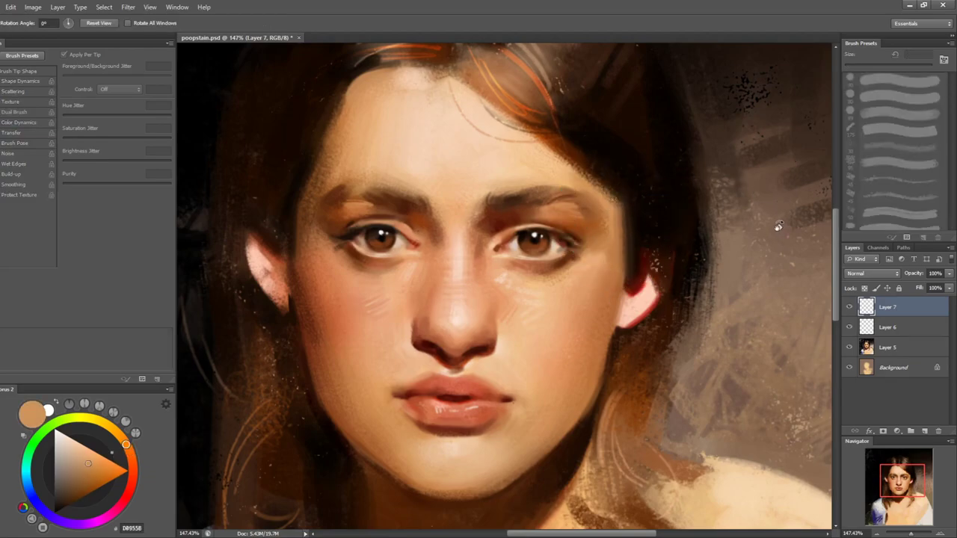
pyautogui.moveTo(773, 224); pyautogui.dragTo(703, 290)
pyautogui.press('z')
pyautogui.click(706, 299)
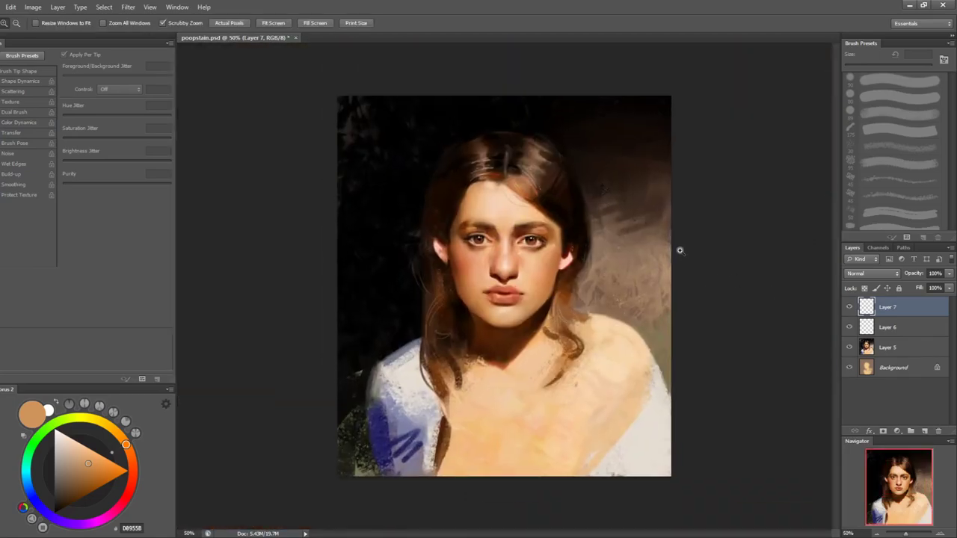
pyautogui.hotkey('ctrl', 'shift', 'h')
pyautogui.moveTo(504, 239); pyautogui.dragTo(583, 269)
pyautogui.hotkey('ctrl', 'shift', 'h')
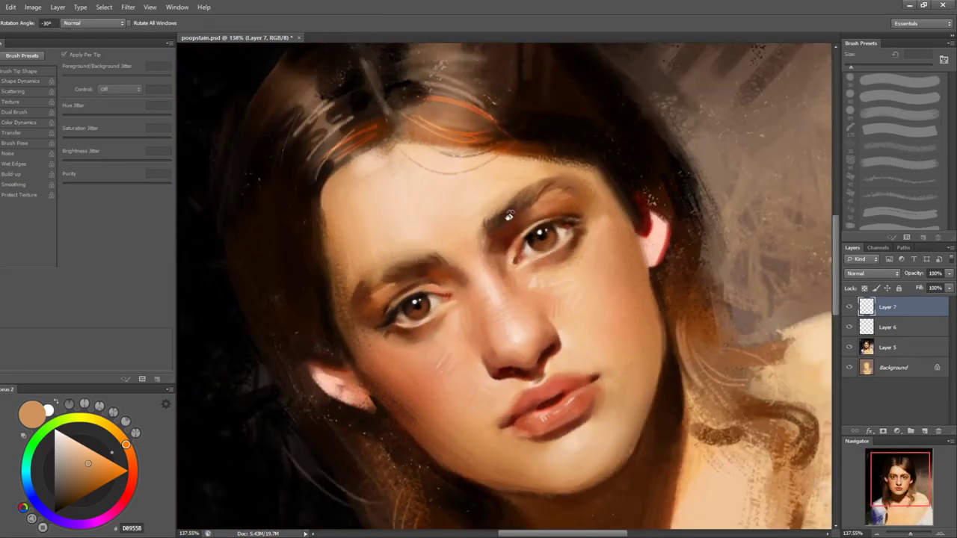
# - Rework the inner end and upper edge of the right eyebrow with sampled red-brown 652610 and a 15 to 25 px textured brush
pyautogui.press('b')
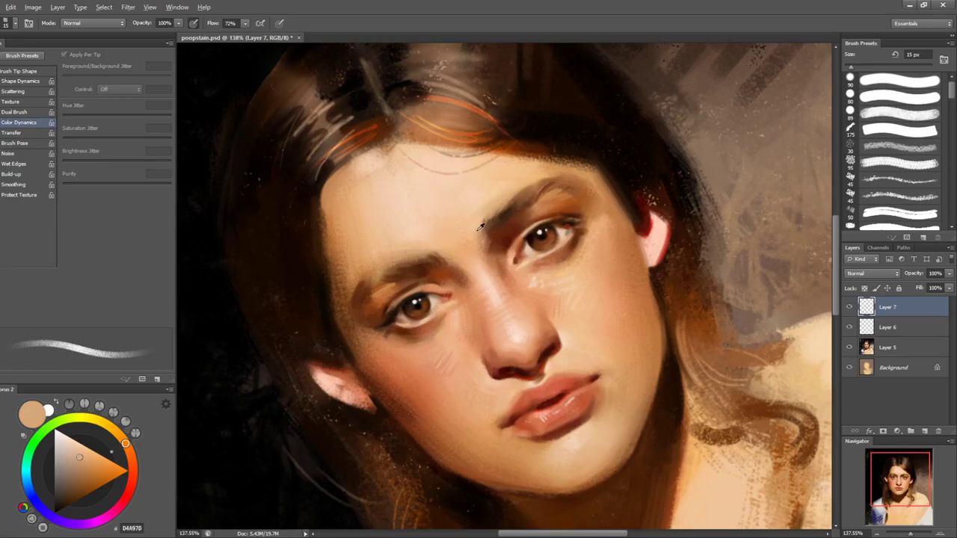
pyautogui.keyDown('alt'); pyautogui.click(491, 225); pyautogui.keyUp('alt')
pyautogui.press(']')
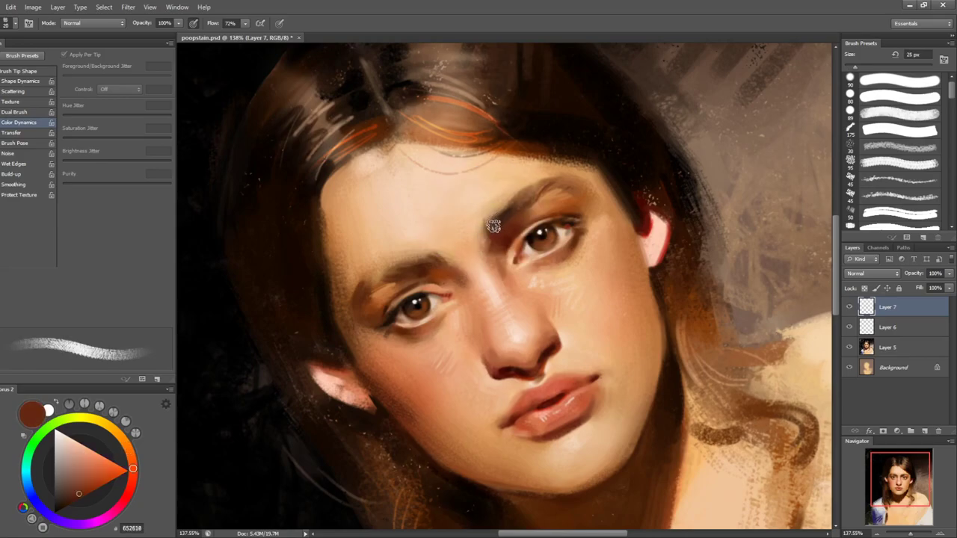
pyautogui.press('[')
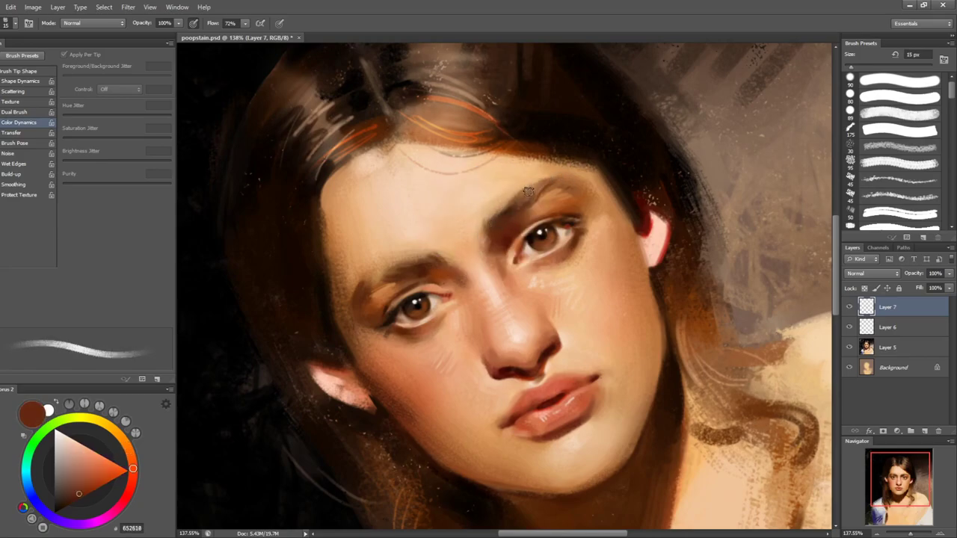
pyautogui.press(']')
pyautogui.press(']')
pyautogui.keyDown('alt'); pyautogui.click(549, 176); pyautogui.keyUp('alt')
# - Straighten the canvas and soften the left eyebrow with sampled brown 754723 at 25 px
pyautogui.press('r')
pyautogui.moveTo(695, 250); pyautogui.dragTo(651, 317)
pyautogui.press('b')
pyautogui.keyDown('alt'); pyautogui.click(418, 220); pyautogui.keyUp('alt')
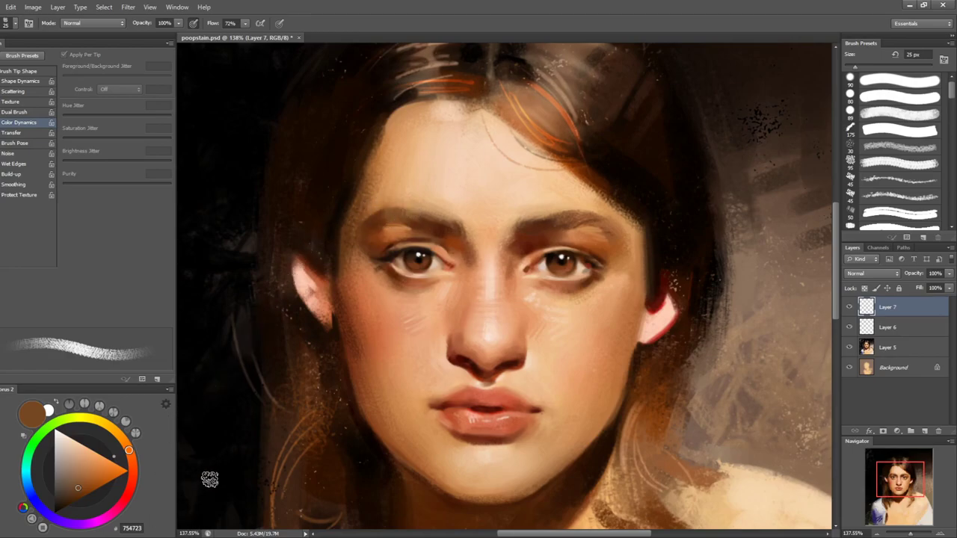
# - Turn the canvas sideways and shade around the left eye's inner corner with sampled brown 84481F at 7 px
pyautogui.press('r')
pyautogui.moveTo(530, 352); pyautogui.dragTo(564, 237)
pyautogui.press('[')
pyautogui.press('[')
pyautogui.press('[')
pyautogui.keyDown('alt'); pyautogui.click(479, 398); pyautogui.keyUp('alt')
pyautogui.press('[')
pyautogui.press('[')
pyautogui.press('[')
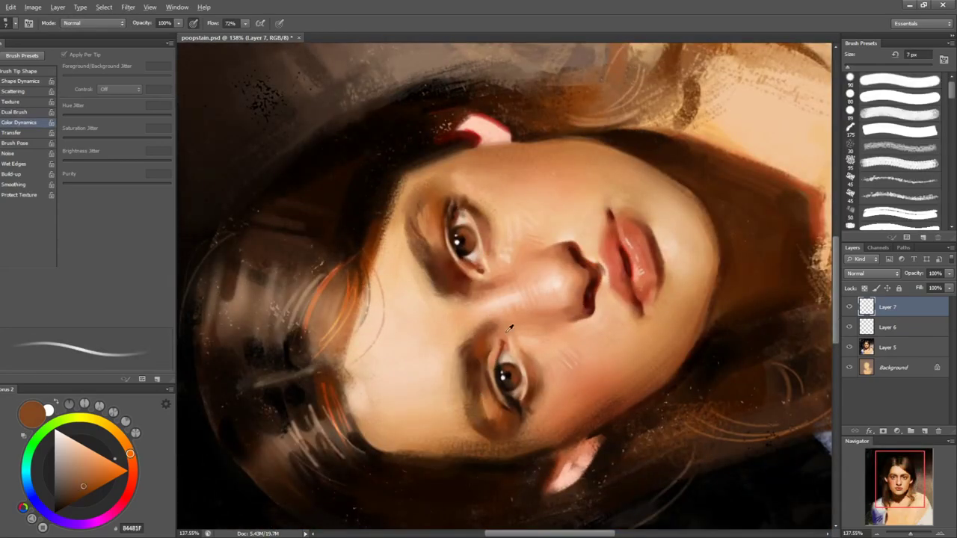
# - Add fine strokes to the left eyebrow in dark red-brown 330D00 with a 4 px brush
pyautogui.keyDown('alt'); pyautogui.click(443, 276); pyautogui.keyUp('alt')
pyautogui.moveTo(100, 487); pyautogui.dragTo(69, 505)
pyautogui.press('[')
pyautogui.press('[')
pyautogui.press('[')
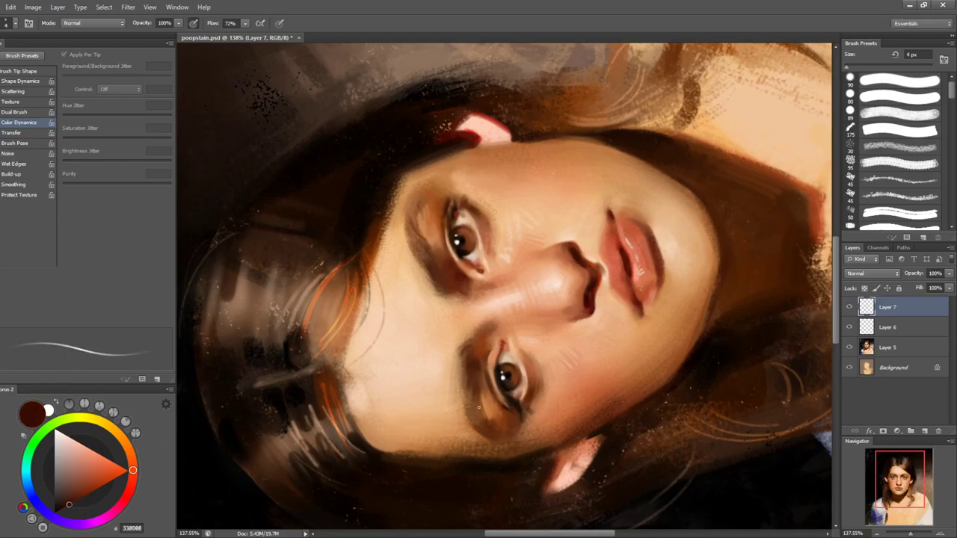
# - Reset the canvas rotation to 0° and deepen the right eyebrow with 330D00, using a small brush of up to 10 px
pyautogui.press('r')
pyautogui.moveTo(480, 396); pyautogui.dragTo(572, 409)
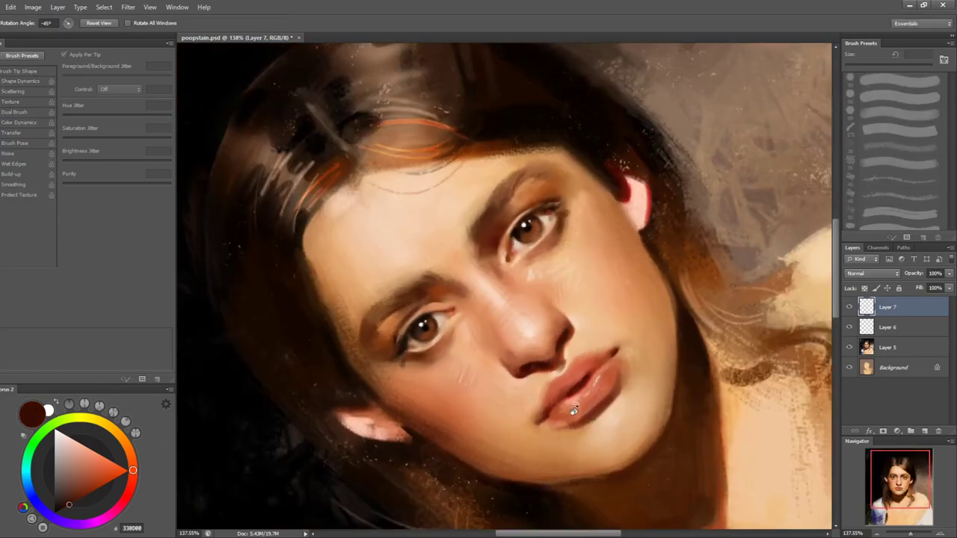
pyautogui.press('Escape')
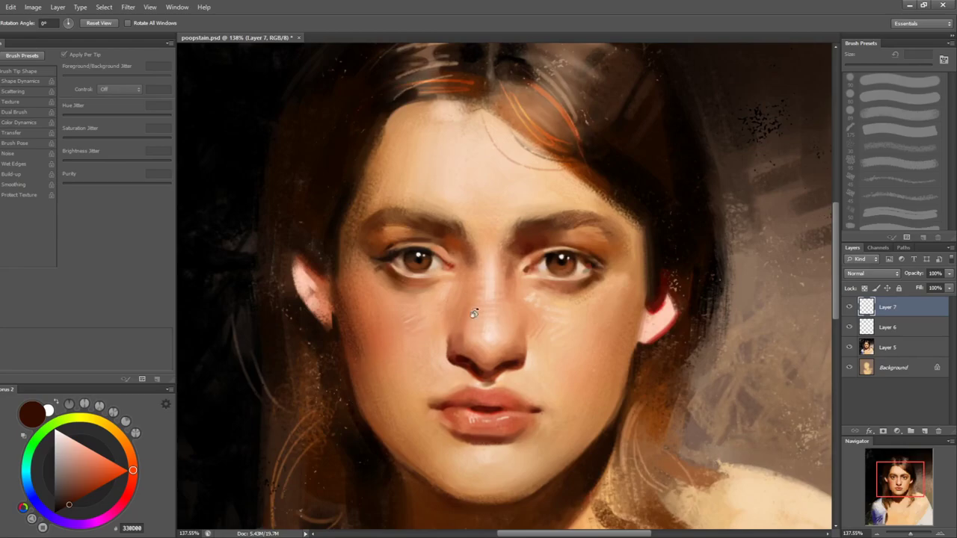
pyautogui.press('b')
pyautogui.press(']')
pyautogui.press('[')
pyautogui.press('[')
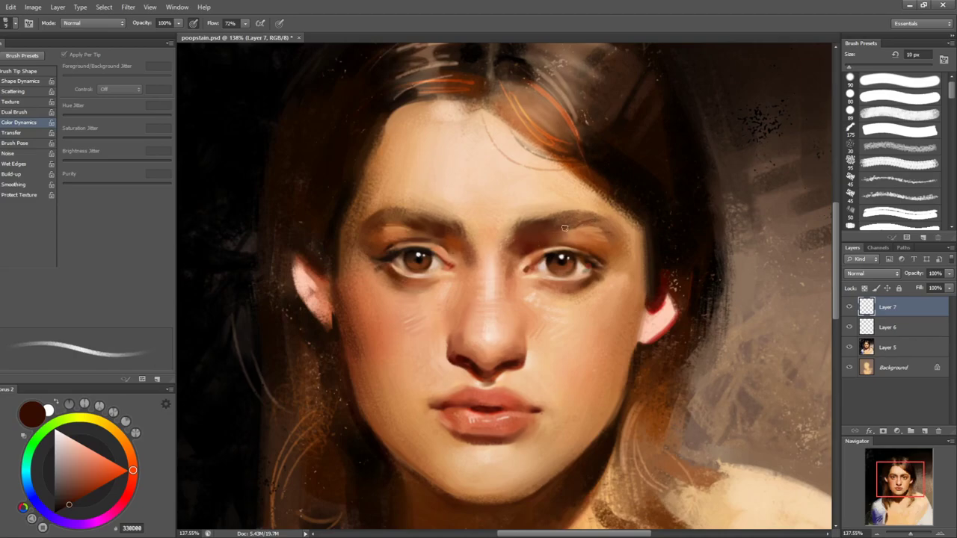
pyautogui.press(']')
pyautogui.press('[')
pyautogui.press('[')
pyautogui.press('[')
pyautogui.press('[')
# - Refine the right eye's lower lid with sampled light tones such as E4C19B at 7 px
pyautogui.keyDown('alt'); pyautogui.click(583, 271); pyautogui.keyUp('alt')
pyautogui.keyDown('alt'); pyautogui.click(586, 268); pyautogui.keyUp('alt')
pyautogui.keyDown('alt'); pyautogui.click(563, 271); pyautogui.keyUp('alt')
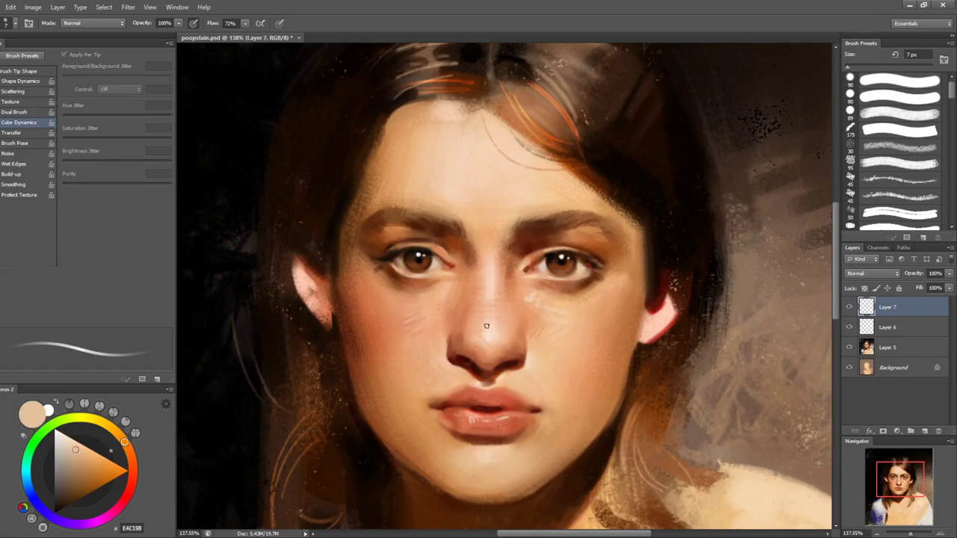
# - Mix the near-black brown 1C0700 and draw a fine lower lash under the right eye with a 4 to 5 px brush
pyautogui.moveTo(95, 460)
pyautogui.mouseDown()
pyautogui.moveTo(88, 522)
pyautogui.moveTo(80, 517)
pyautogui.mouseUp()
pyautogui.click(121, 475)
pyautogui.moveTo(133, 482); pyautogui.dragTo(125, 504)
pyautogui.click(69, 509)
pyautogui.moveTo(68, 509); pyautogui.dragTo(65, 510)
pyautogui.moveTo(126, 508); pyautogui.dragTo(131, 470)
pyautogui.press('[')
pyautogui.press('[')
pyautogui.press('[')
pyautogui.press('[')
pyautogui.press(']')
pyautogui.press(']')
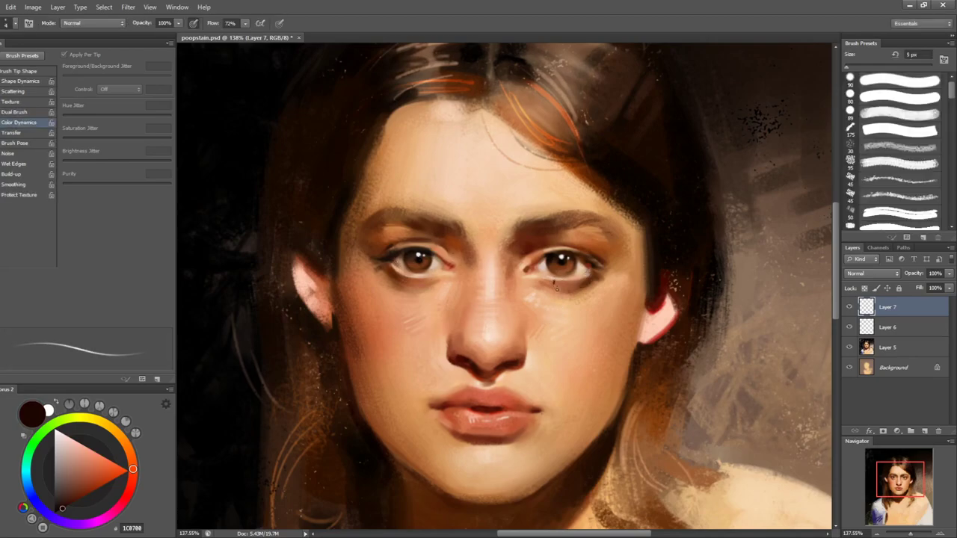
# - Add a new layer above Layer 7 and paint fine dark lashes around the right eye with 1C0700
pyautogui.hotkey('ctrl', 'shift', 'alt', 'n')
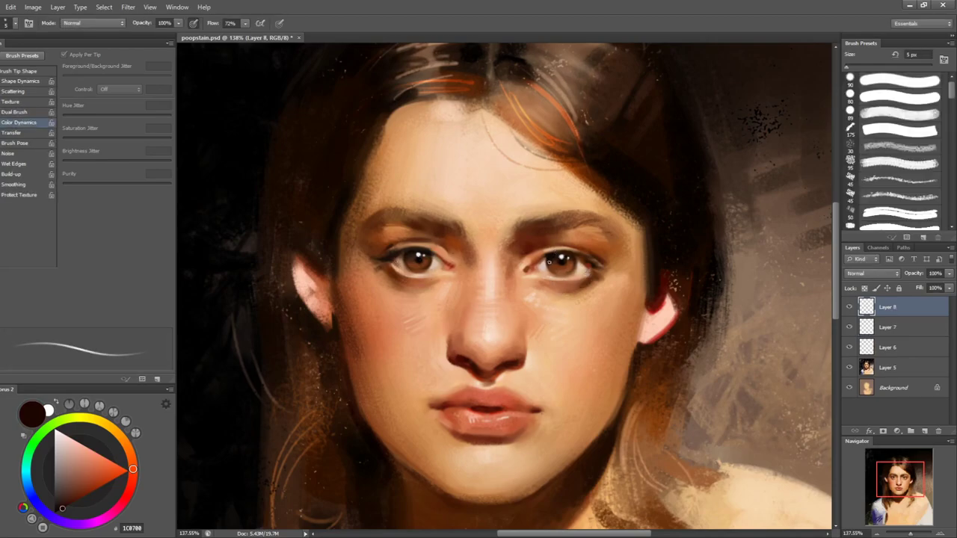
pyautogui.press('[')
pyautogui.press('[')
pyautogui.press('[')
pyautogui.press(']')
pyautogui.press(']')
pyautogui.press(']')
# - Mirror the canvas, refine the lashes with 1C0700 and a brush of about 2 px, and restore the original orientation
pyautogui.hotkey('ctrl', 'shift', 'h')
pyautogui.press('[')
pyautogui.press('[')
pyautogui.press('[')
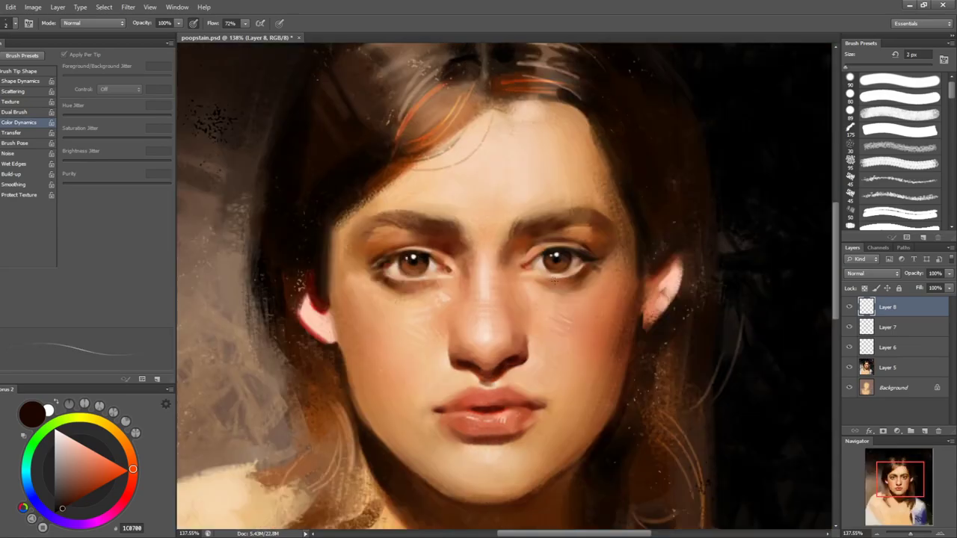
pyautogui.press(']')
pyautogui.press(']')
pyautogui.press(']')
pyautogui.hotkey('ctrl', 'shift', 'h')
# - Tilt the canvas and refine the skin below the left eye with sampled browns such as 773C1A at 5 px
pyautogui.press('r')
pyautogui.moveTo(615, 325); pyautogui.dragTo(600, 219)
pyautogui.keyDown('alt'); pyautogui.click(446, 356); pyautogui.keyUp('alt')
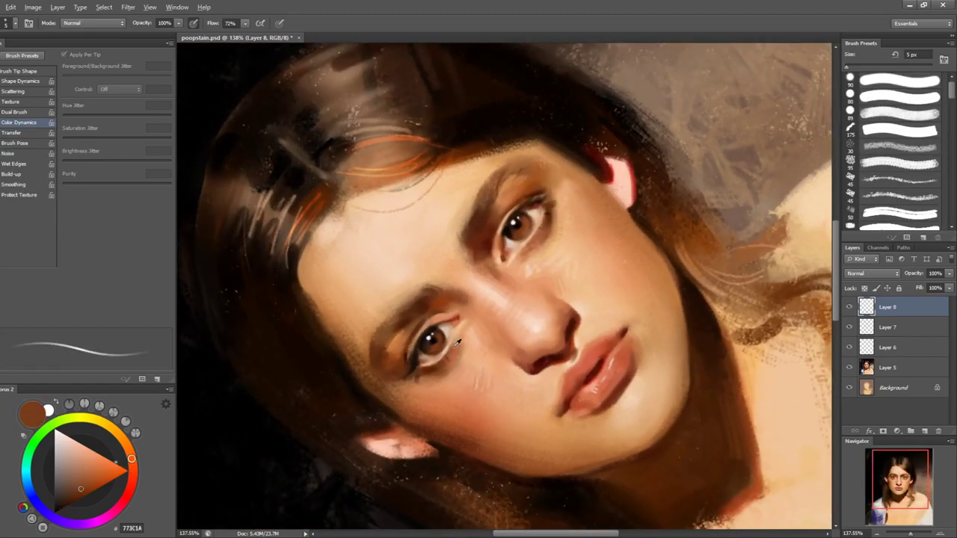
pyautogui.keyDown('alt'); pyautogui.click(453, 361); pyautogui.keyUp('alt')
# - Return the canvas upright and blend the skin around the nose and cheeks with sampled tones such as EAB288 and EFC396 at 5 px
pyautogui.press('r')
pyautogui.moveTo(600, 269); pyautogui.dragTo(608, 373)
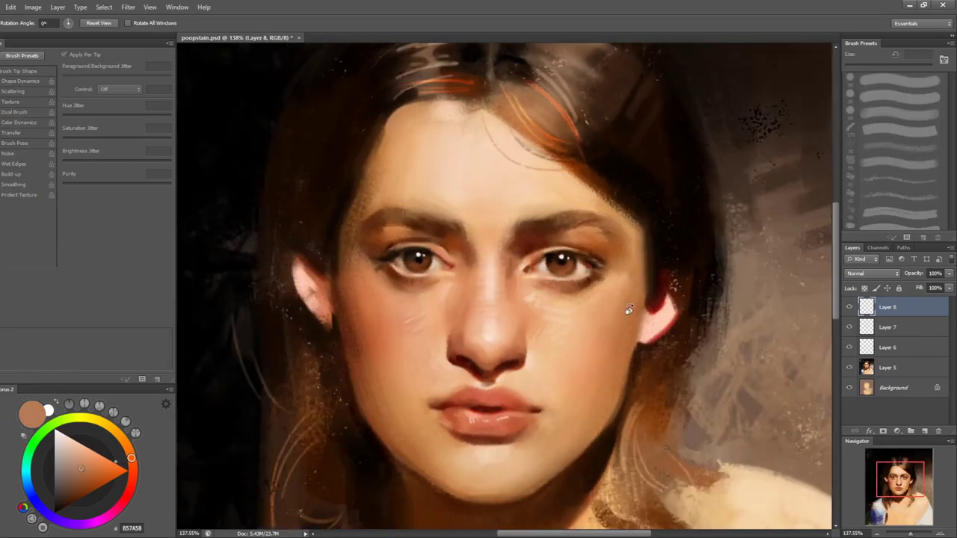
pyautogui.press('b')
pyautogui.keyDown('alt'); pyautogui.click(340, 402); pyautogui.keyUp('alt')
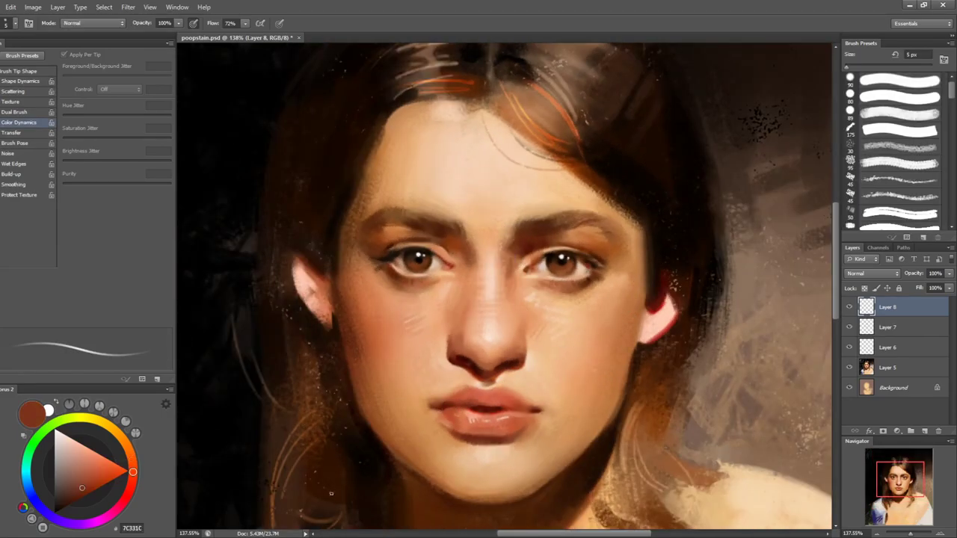
pyautogui.keyDown('alt'); pyautogui.click(443, 363); pyautogui.keyUp('alt')
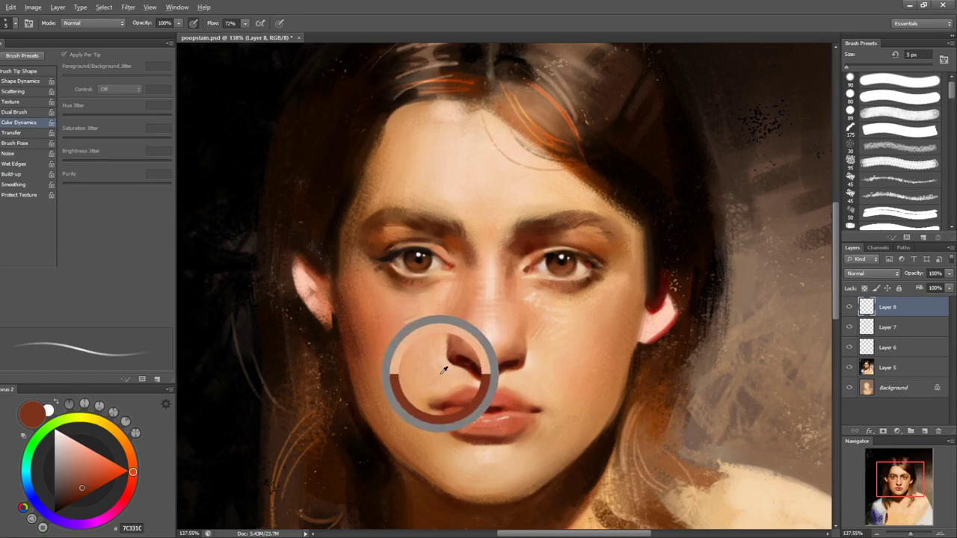
pyautogui.keyDown('alt'); pyautogui.click(436, 345); pyautogui.keyUp('alt')
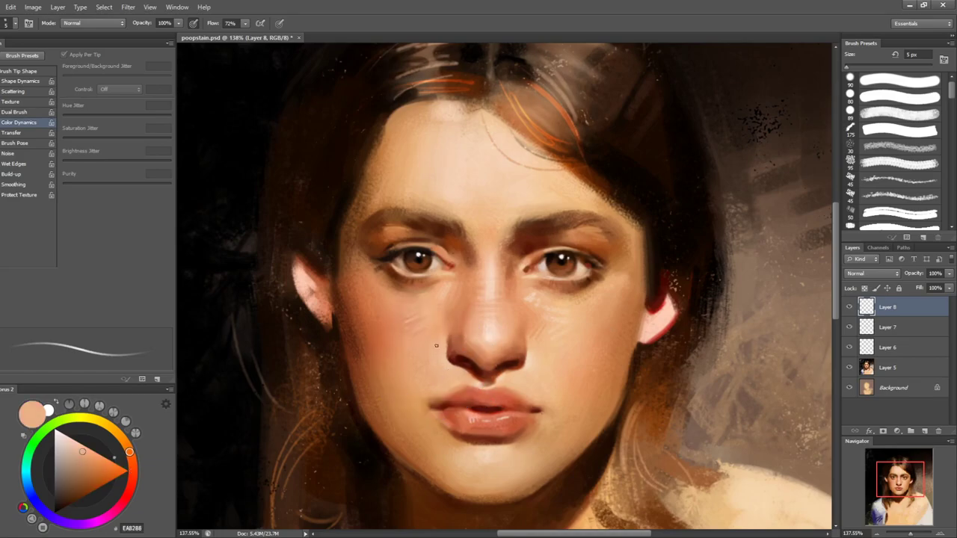
pyautogui.keyDown('alt'); pyautogui.click(534, 336); pyautogui.keyUp('alt')
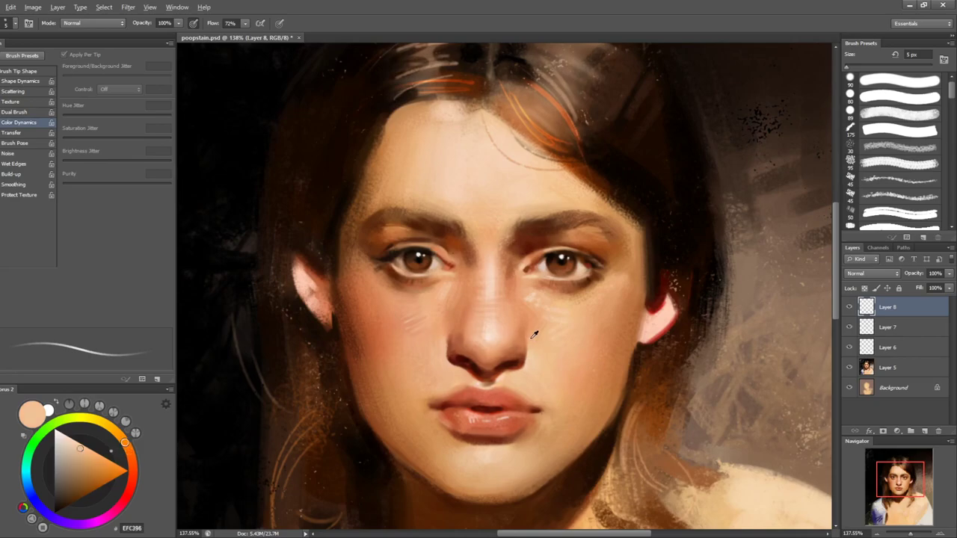
pyautogui.keyDown('alt'); pyautogui.click(553, 373); pyautogui.keyUp('alt')
pyautogui.keyDown('alt'); pyautogui.click(526, 378); pyautogui.keyUp('alt')
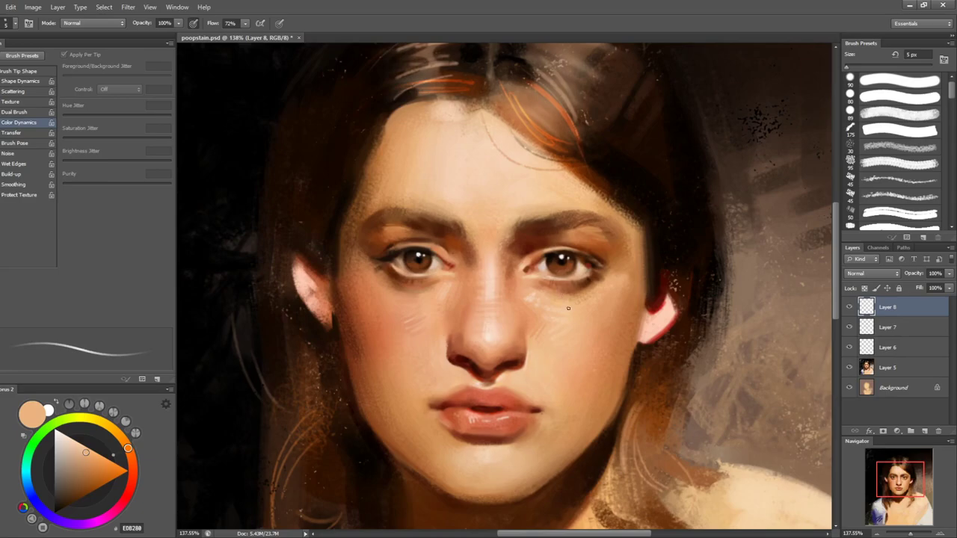
# - Blend the skin of the nose and cheeks with a sampled pinkish tone, EAB08D, at 8 px
pyautogui.press(']')
pyautogui.press(']')
pyautogui.press(']')
pyautogui.keyDown('alt'); pyautogui.click(488, 299); pyautogui.keyUp('alt')
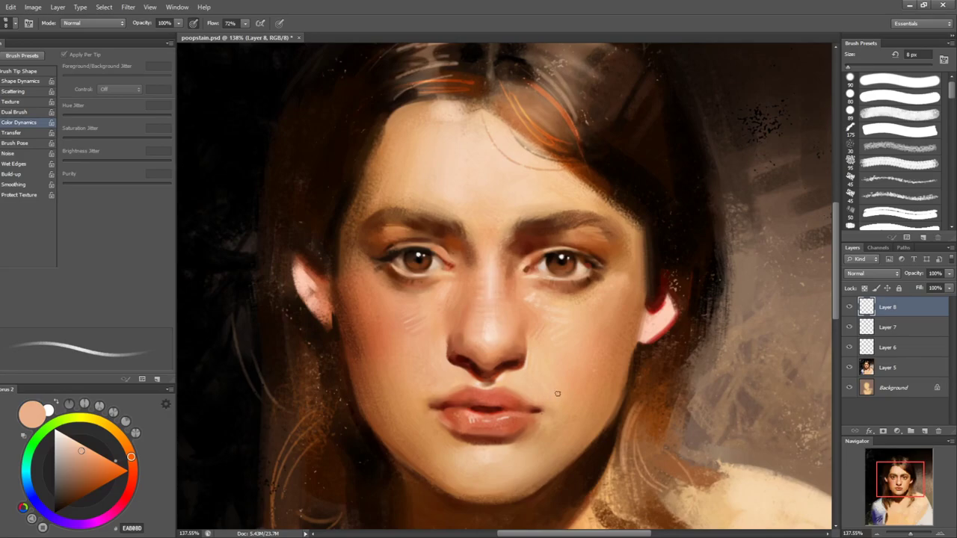
# - Refine the inner corner of the left eye with sampled browns 81442A and 7F3A15 at 6 px
pyautogui.moveTo(750, 229); pyautogui.dragTo(665, 239)
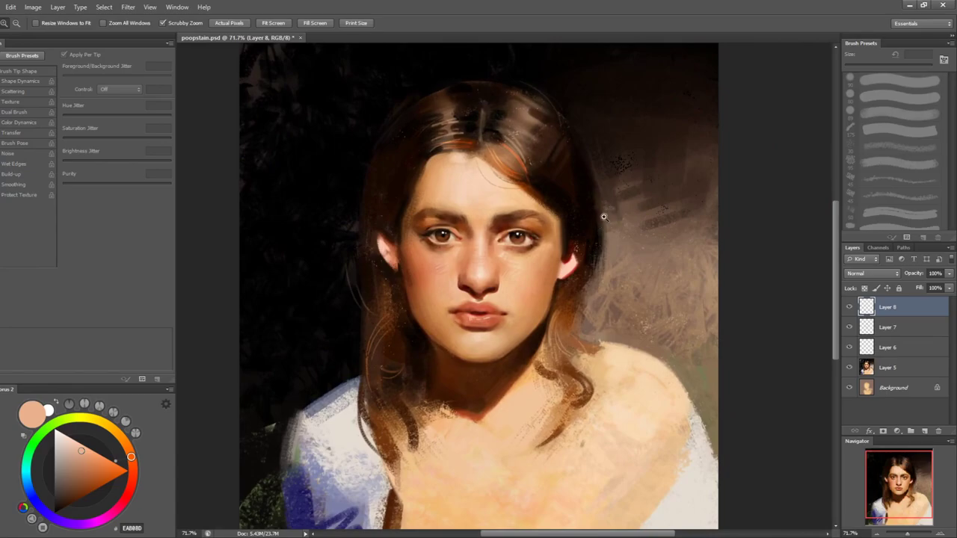
pyautogui.moveTo(482, 231); pyautogui.dragTo(524, 205)
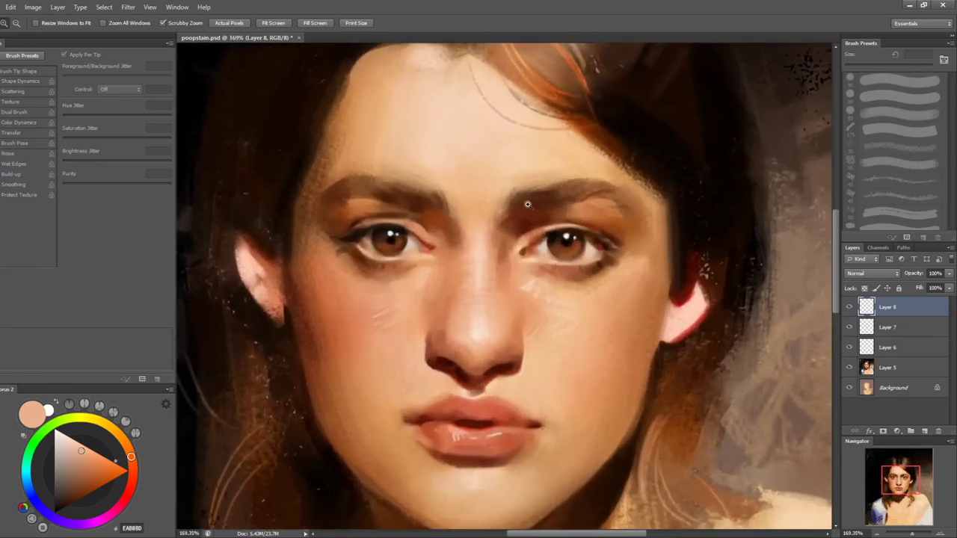
pyautogui.keyDown('alt'); pyautogui.click(408, 233); pyautogui.keyUp('alt')
pyautogui.press('[')
pyautogui.press('[')
pyautogui.keyDown('alt'); pyautogui.click(420, 242); pyautogui.keyUp('alt')
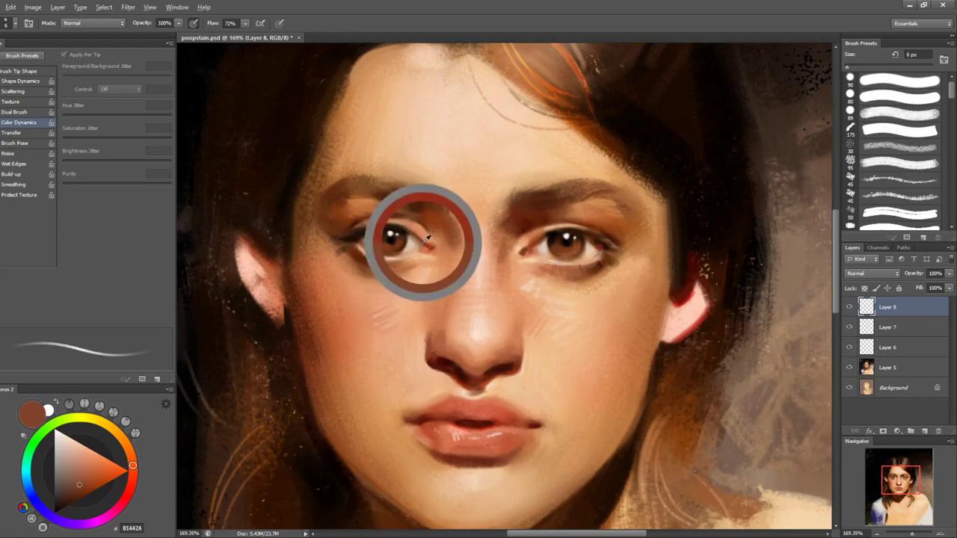
pyautogui.keyDown('alt'); pyautogui.click(428, 243); pyautogui.keyUp('alt')
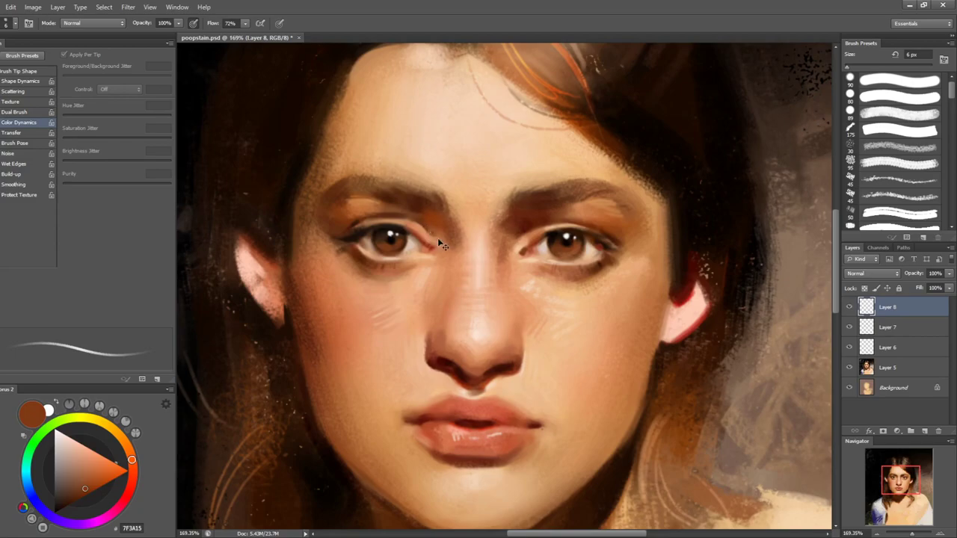
# - Rework the inner corner and upper lid of the right eye with sampled tones such as BF6E40, 703115 and CB936A at 6 to 8 px
pyautogui.keyDown('alt'); pyautogui.click(528, 215); pyautogui.keyUp('alt')
pyautogui.keyDown('alt'); pyautogui.click(542, 229); pyautogui.keyUp('alt')
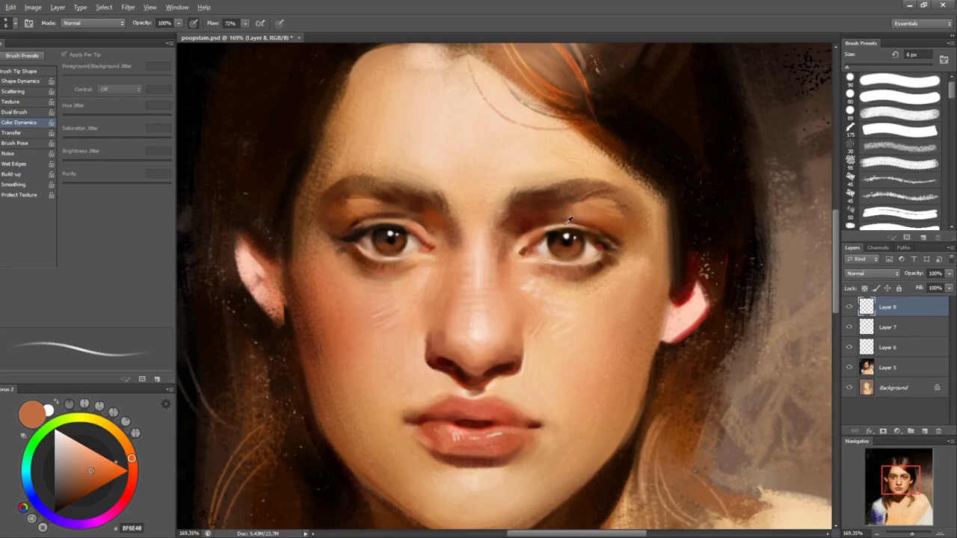
pyautogui.keyDown('alt'); pyautogui.click(526, 232); pyautogui.keyUp('alt')
pyautogui.press(']')
pyautogui.press(']')
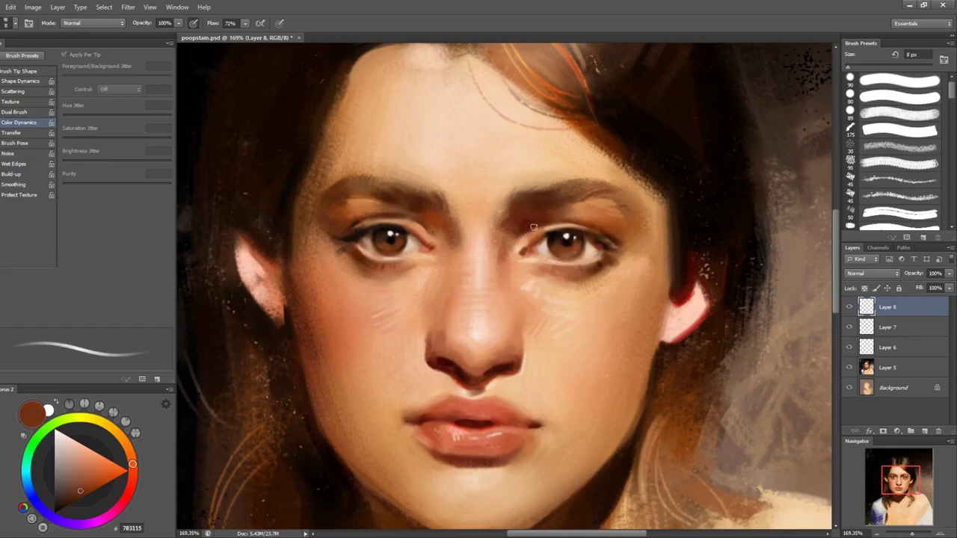
pyautogui.keyDown('alt'); pyautogui.click(536, 225); pyautogui.keyUp('alt')
pyautogui.keyDown('alt'); pyautogui.click(512, 240); pyautogui.keyUp('alt')
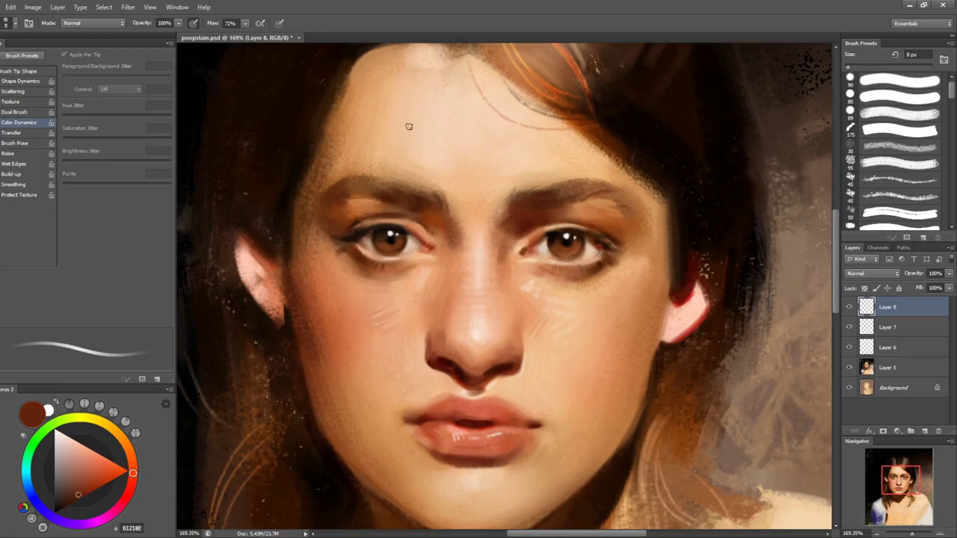
pyautogui.keyDown('alt'); pyautogui.click(550, 225); pyautogui.keyUp('alt')
pyautogui.press('[')
pyautogui.press('[')
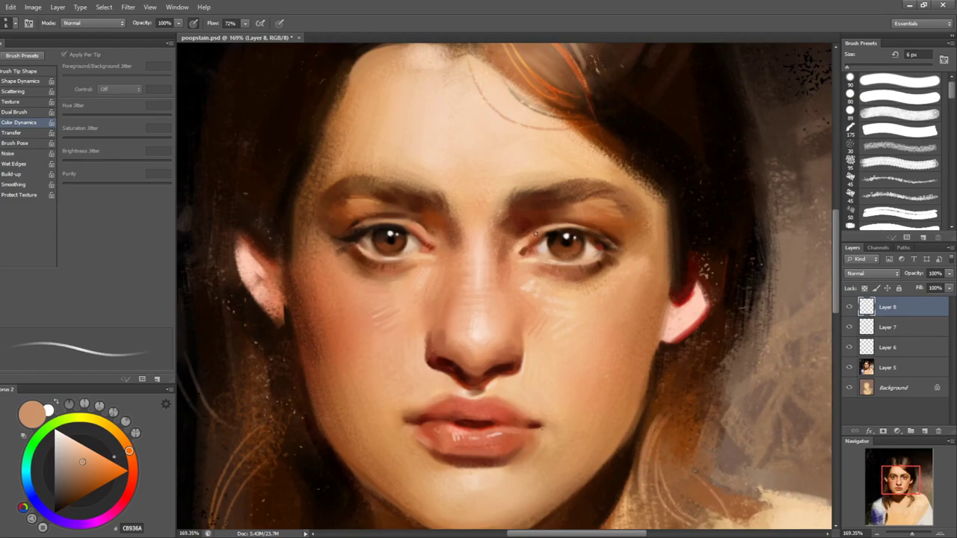
# - Define the outer corner of the right eye with sampled tones 814825, D9A079 and 6A3216 at 6 to 8 px
pyautogui.keyDown('alt'); pyautogui.click(608, 256); pyautogui.keyUp('alt')
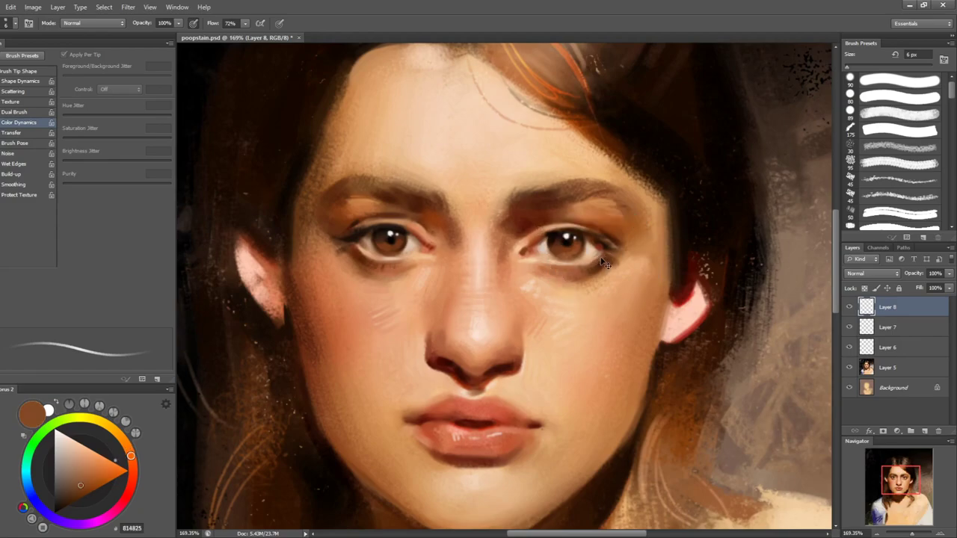
pyautogui.keyDown('alt'); pyautogui.click(597, 255); pyautogui.keyUp('alt')
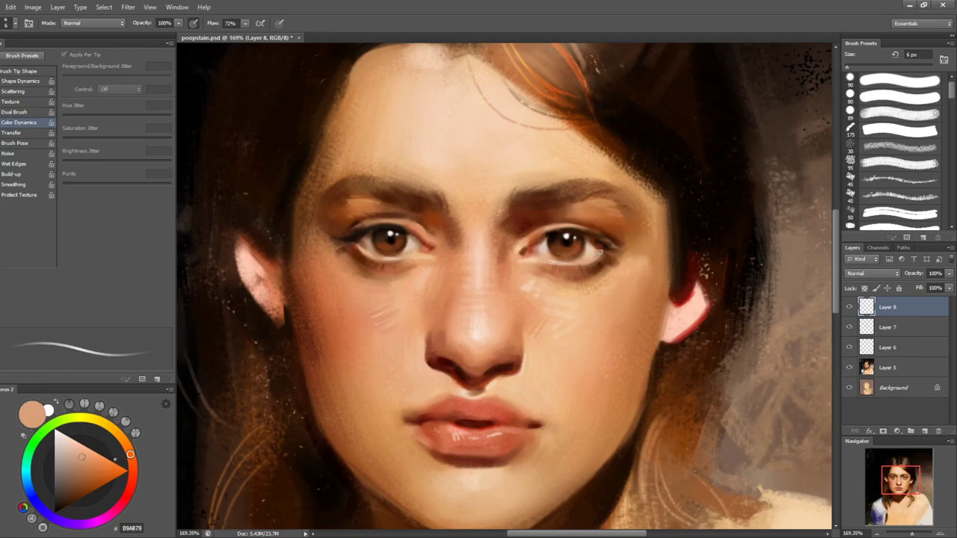
pyautogui.keyDown('alt'); pyautogui.click(602, 256); pyautogui.keyUp('alt')
pyautogui.press(']')
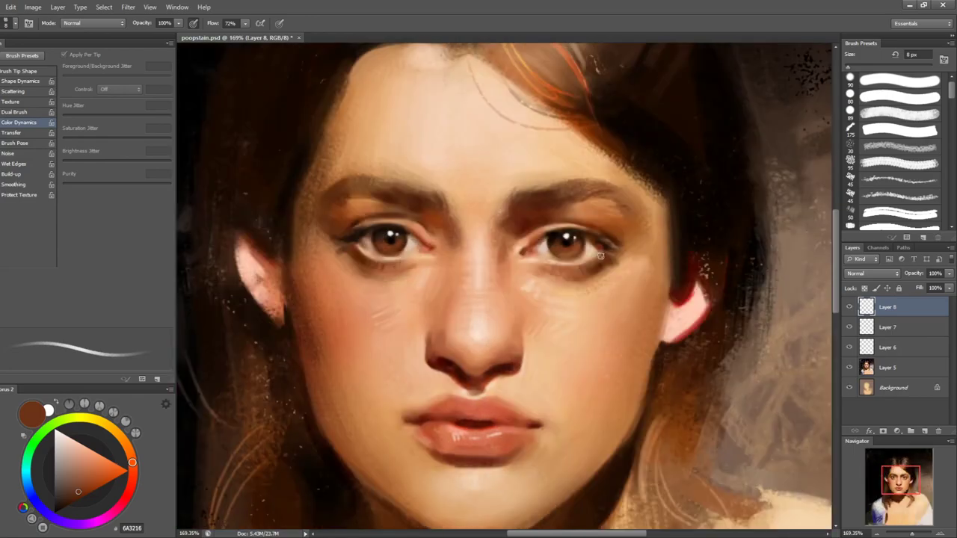
pyautogui.keyDown('alt'); pyautogui.click(604, 252); pyautogui.keyUp('alt')
# - Smooth the skin below the right eye with sampled tones such as E6A773, DF9D6B and F0C29A at 10 to 20 px
pyautogui.keyDown('alt'); pyautogui.click(612, 269); pyautogui.keyUp('alt')
pyautogui.press(']')
pyautogui.press(']')
pyautogui.press(']')
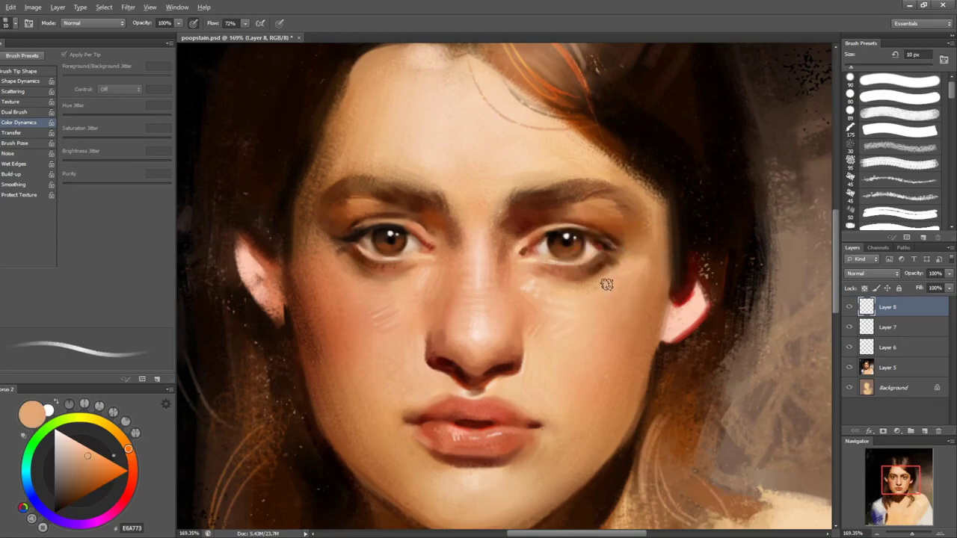
pyautogui.keyDown('alt'); pyautogui.click(621, 287); pyautogui.keyUp('alt')
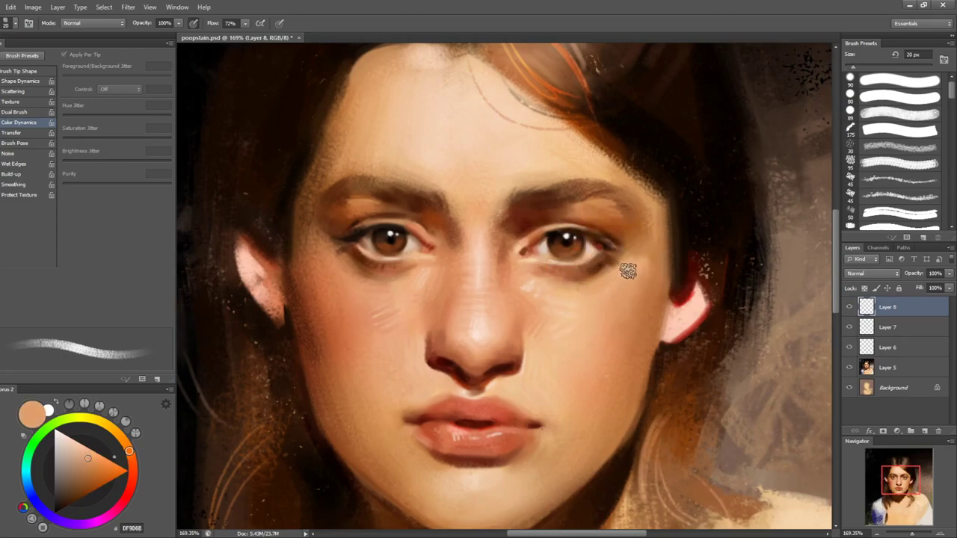
pyautogui.keyDown('alt'); pyautogui.click(559, 304); pyautogui.keyUp('alt')
pyautogui.keyDown('alt'); pyautogui.click(557, 297); pyautogui.keyUp('alt')
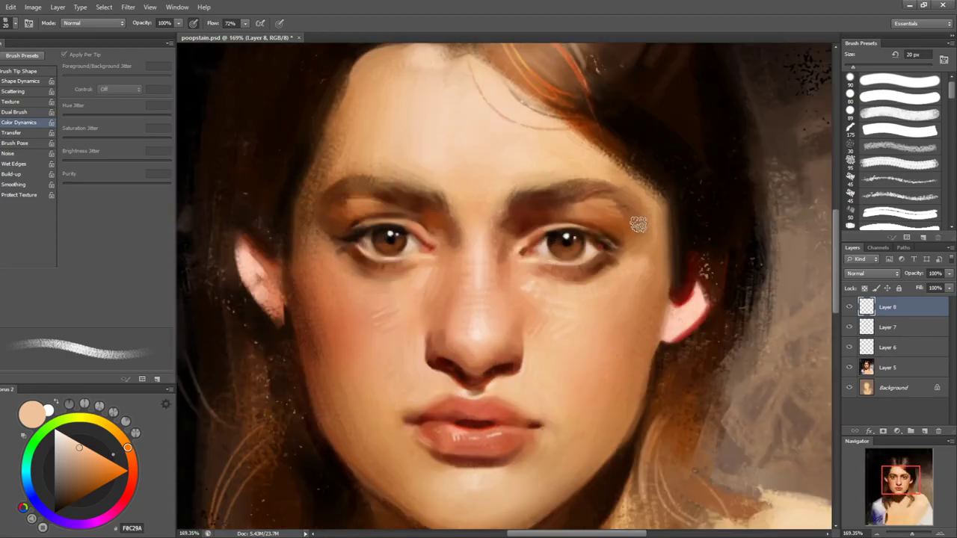
# - Refine the right eye's outer corner with sampled brown 824928 at 9 px and touch up its white with a light grey-pink at 5 px
pyautogui.press('[')
pyautogui.press('[')
pyautogui.keyDown('alt'); pyautogui.click(599, 261); pyautogui.keyUp('alt')
pyautogui.keyDown('alt'); pyautogui.click(602, 254); pyautogui.keyUp('alt')
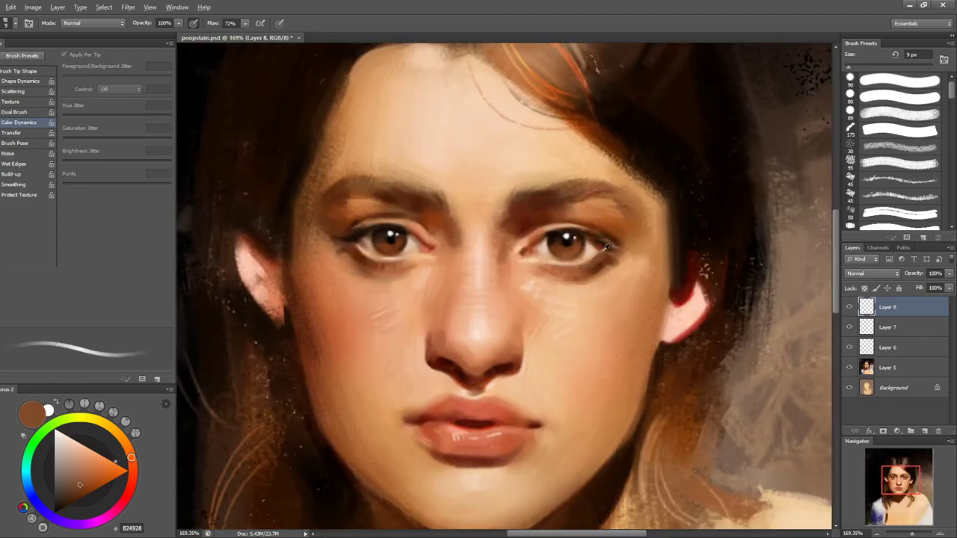
pyautogui.press('[')
pyautogui.press('[')
pyautogui.press('[')
pyautogui.press('[')
pyautogui.keyDown('alt'); pyautogui.click(541, 245); pyautogui.keyUp('alt')
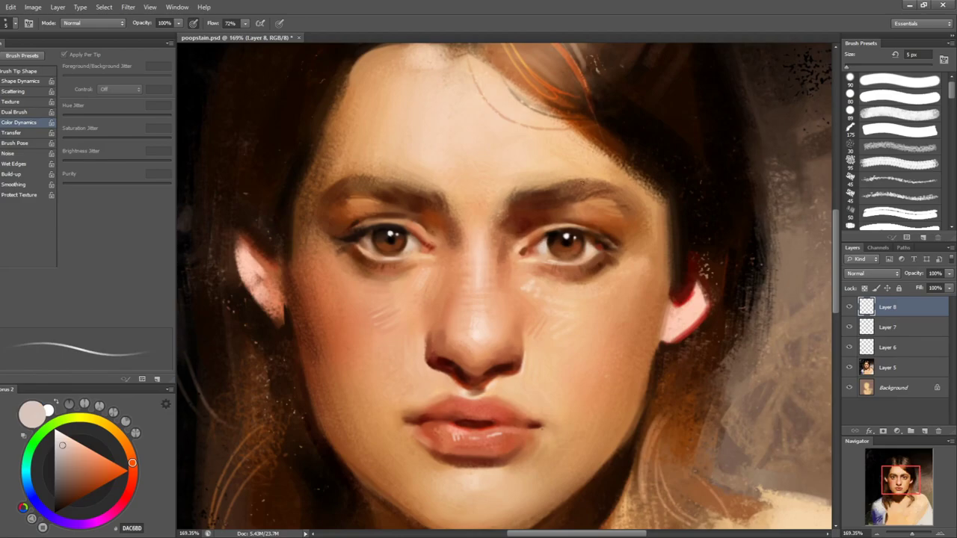
# - Tilt the canvas and blend the inner corner of the left eye with sampled tones such as DD8F62, 7C3E1E and 5C2A15 at 5 to 7 px
pyautogui.press('r')
pyautogui.moveTo(530, 157); pyautogui.dragTo(593, 187)
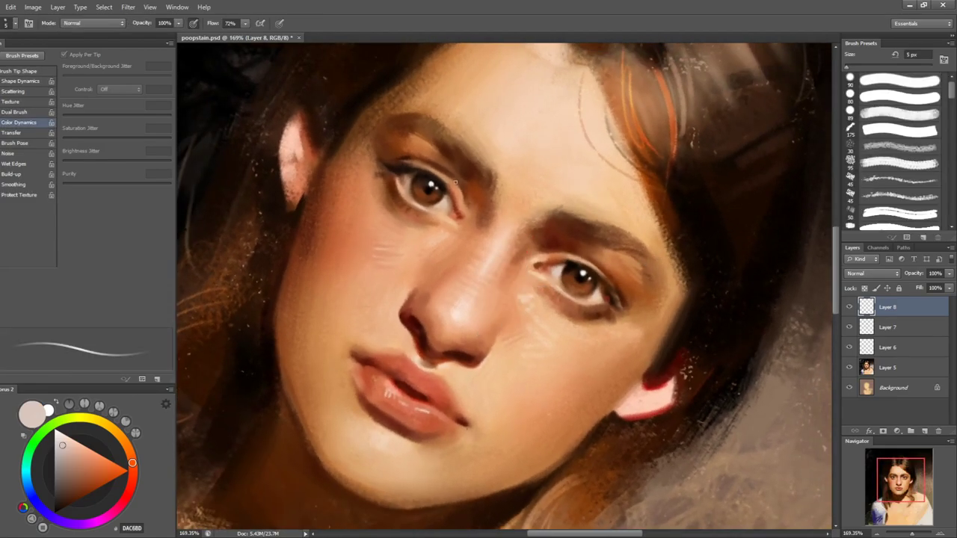
pyautogui.keyDown('alt'); pyautogui.click(461, 194); pyautogui.keyUp('alt')
pyautogui.keyDown('alt'); pyautogui.click(464, 193); pyautogui.keyUp('alt')
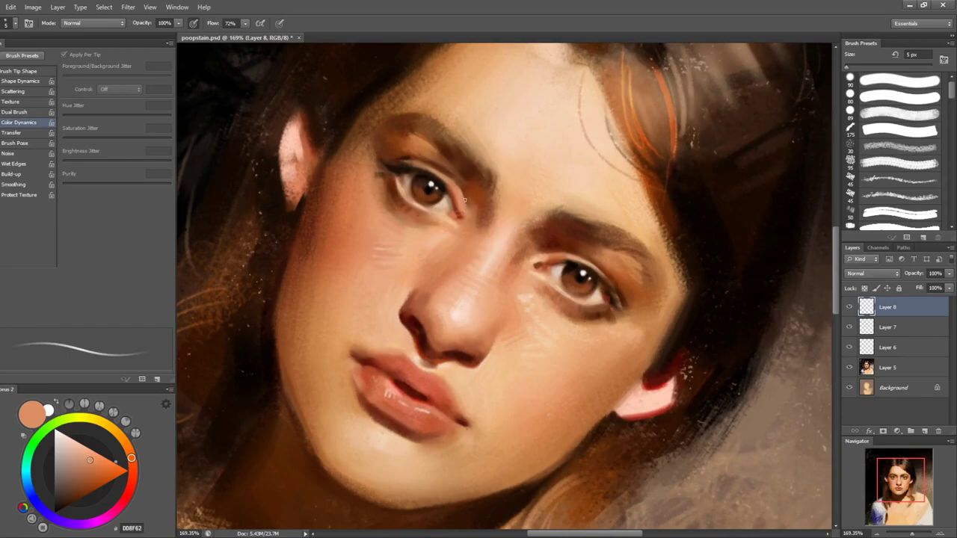
pyautogui.press(']')
pyautogui.keyDown('alt'); pyautogui.click(461, 190); pyautogui.keyUp('alt')
pyautogui.press(']')
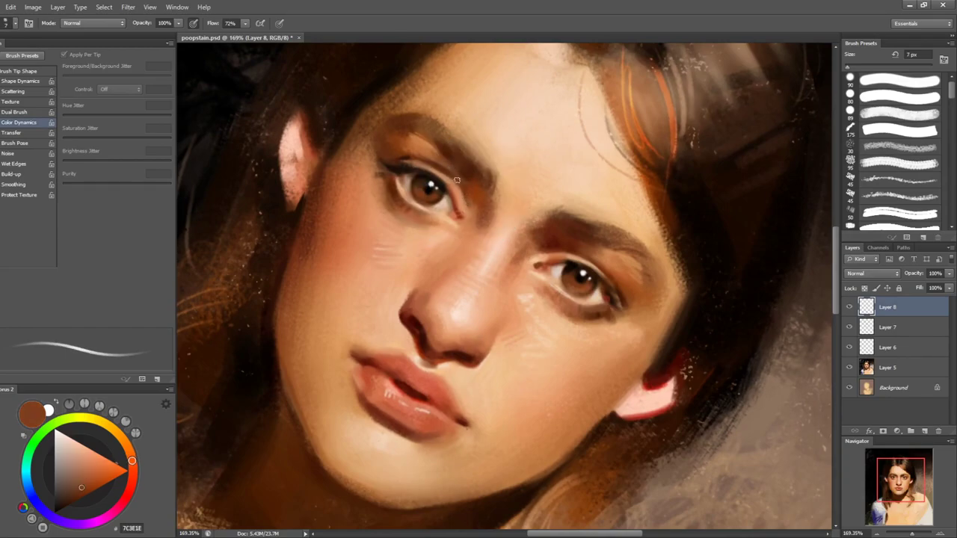
pyautogui.keyDown('alt'); pyautogui.click(462, 193); pyautogui.keyUp('alt')
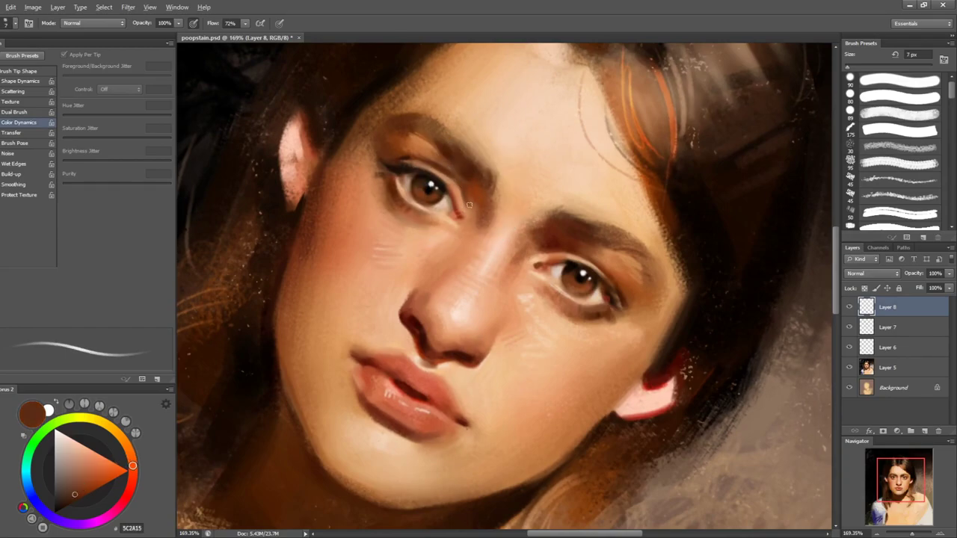
pyautogui.keyDown('alt'); pyautogui.click(471, 205); pyautogui.keyUp('alt')
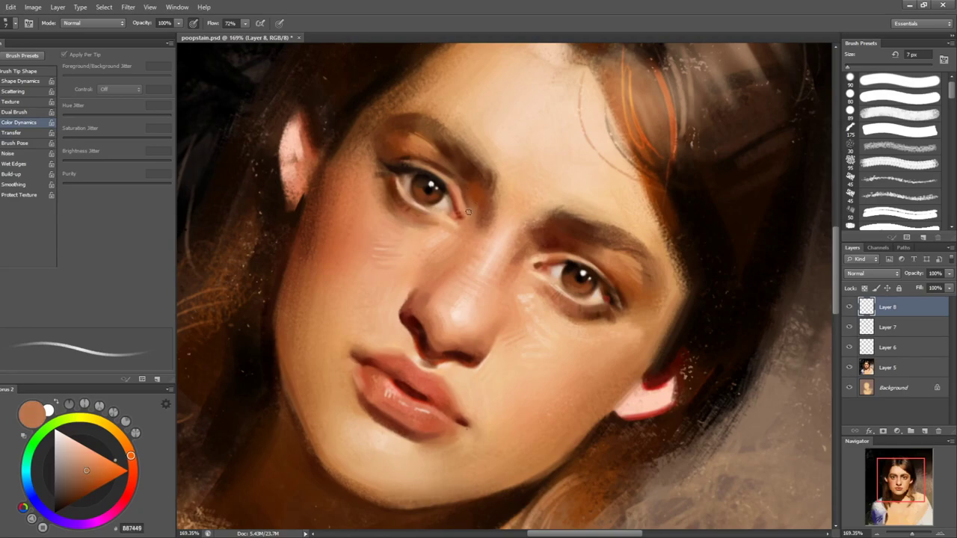
pyautogui.keyDown('alt'); pyautogui.click(468, 212); pyautogui.keyUp('alt')
# - Return the canvas upright and refine the outer corner of the left eye with a sampled red-brown and a near-black brown at 7 px
pyautogui.press('r')
pyautogui.moveTo(468, 109); pyautogui.dragTo(354, 158)
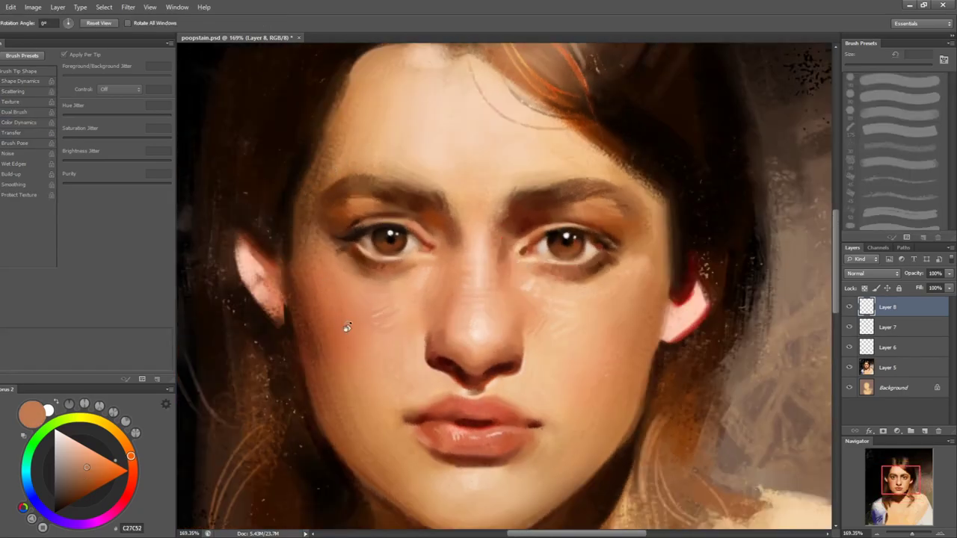
pyautogui.press('b')
pyautogui.keyDown('alt'); pyautogui.click(354, 248); pyautogui.keyUp('alt')
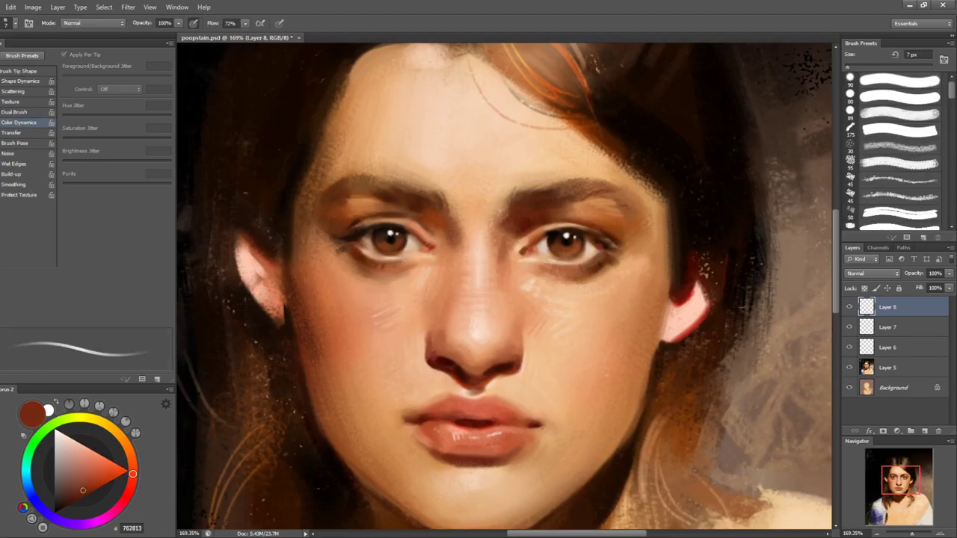
pyautogui.keyDown('alt'); pyautogui.click(360, 234); pyautogui.keyUp('alt')
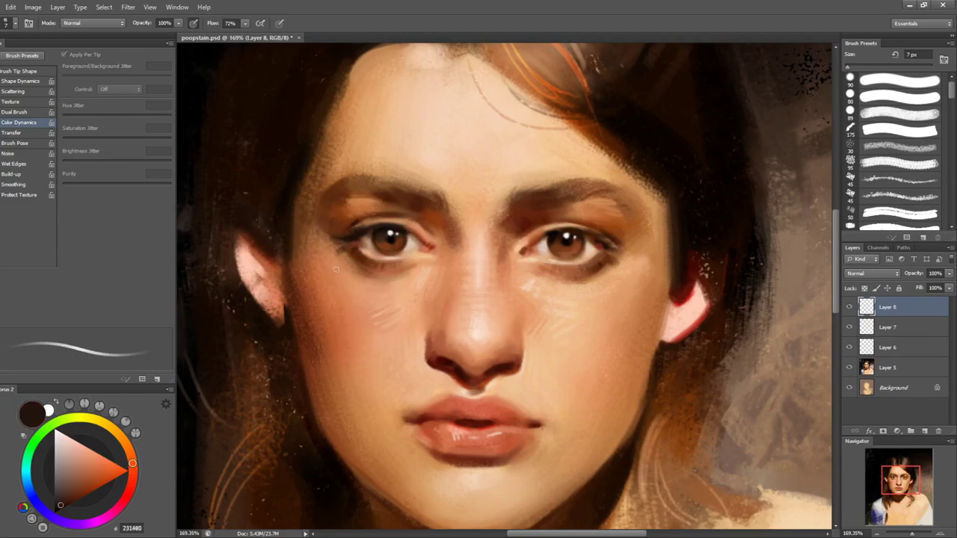
# - Check the face mirrored and deepen the outer corner of the right eye with a sampled dark brown at up to 10 px
pyautogui.press(']')
pyautogui.hotkey('ctrl', 'shift', 'h')
pyautogui.press('h')
pyautogui.keyDown('alt'); pyautogui.click(606, 245); pyautogui.keyUp('alt')
pyautogui.press(']')
pyautogui.press(']')
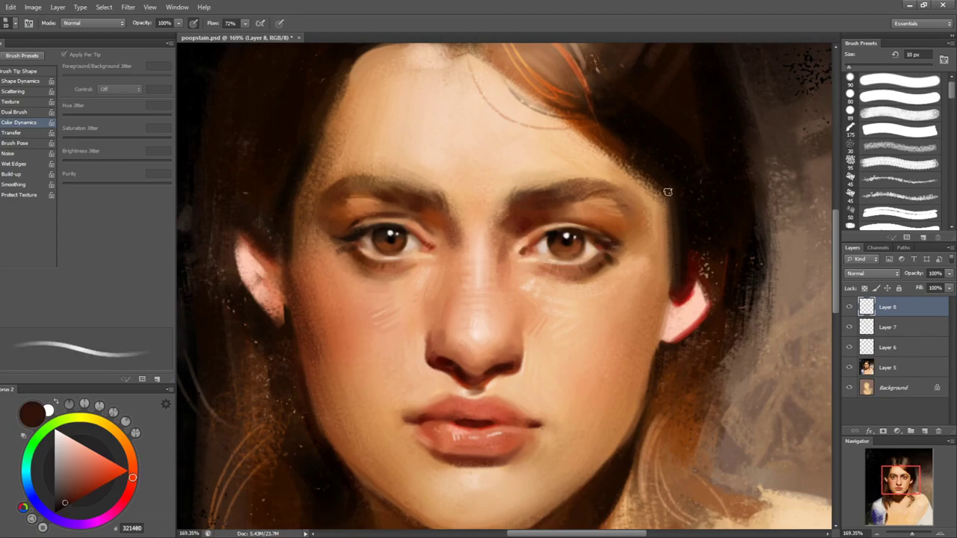
# - Check the face mirrored and touch up the shaded eye's outer corner with sampled dark brown 391A10, varying the brush between 9 and 25 px
pyautogui.press('h')
pyautogui.press('[')
pyautogui.keyDown('alt'); pyautogui.click(337, 241); pyautogui.keyUp('alt')
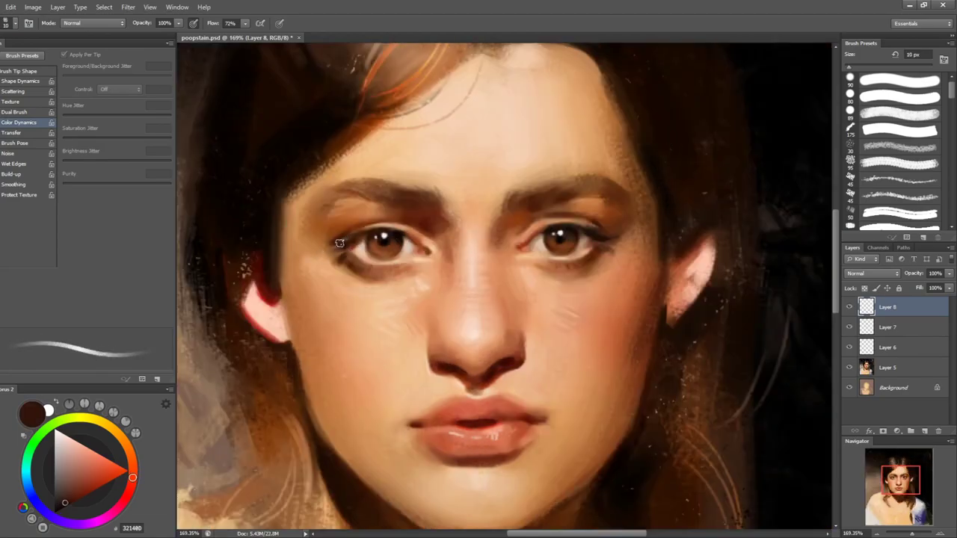
pyautogui.press(']')
pyautogui.press(']')
pyautogui.press(']')
pyautogui.press(']')
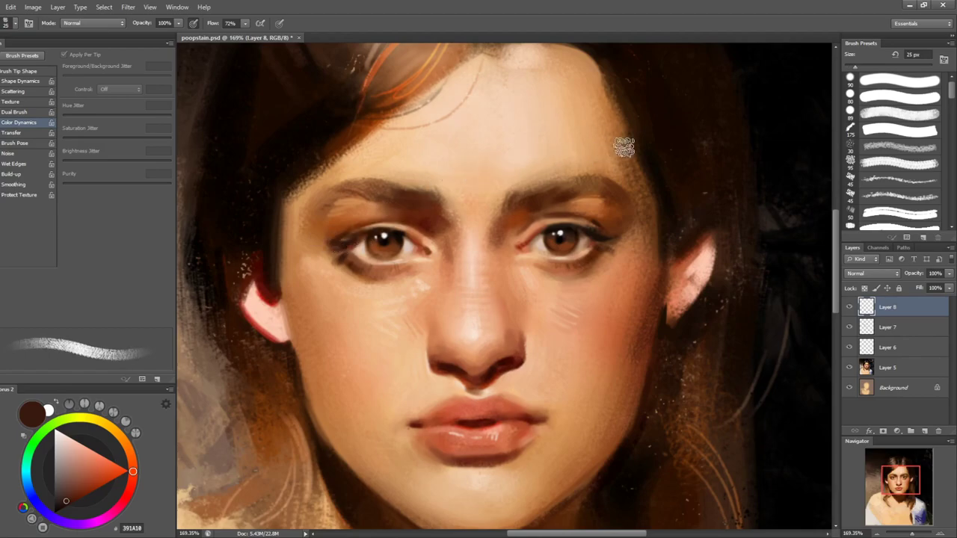
pyautogui.press('[')
pyautogui.press('[')
pyautogui.press('[')
pyautogui.press('[')
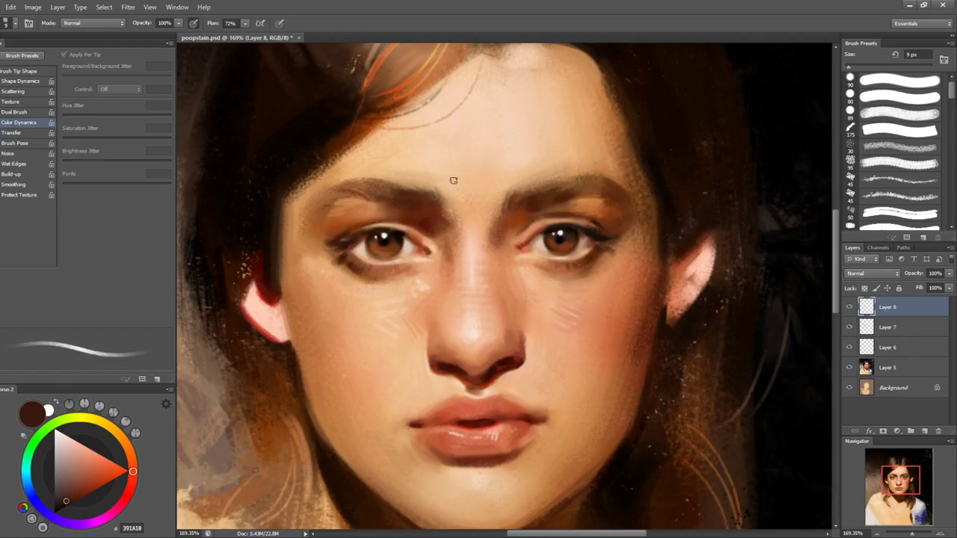
# - Unmirror the canvas and refine the right eye's outer corner with dark brown 391A10 and sampled 3F1C10, starting at 9 px
pyautogui.hotkey('ctrl', 'shift', 'h')
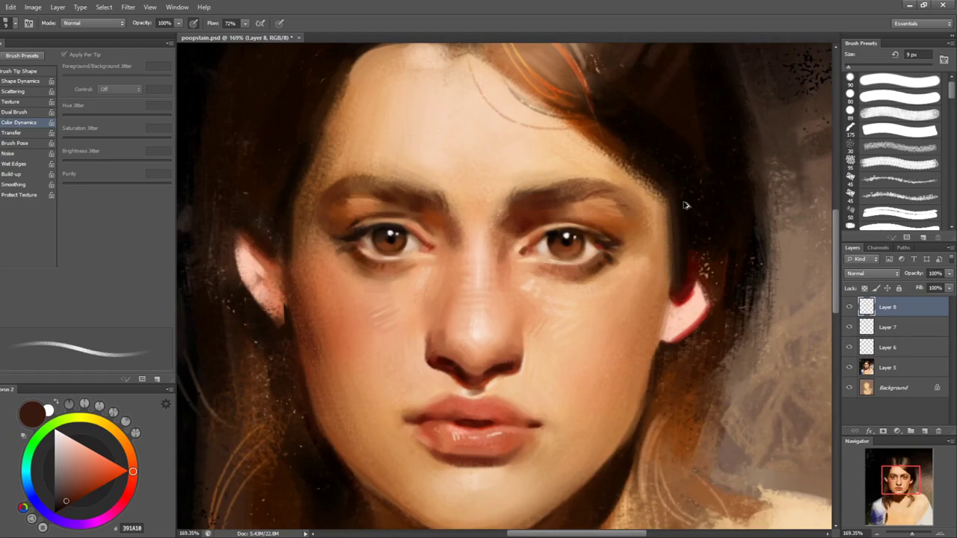
pyautogui.moveTo(609, 245); pyautogui.dragTo(617, 244)
pyautogui.keyDown('alt'); pyautogui.click(634, 235); pyautogui.keyUp('alt')
pyautogui.keyDown('alt'); pyautogui.click(614, 243); pyautogui.keyUp('alt')
pyautogui.keyDown('alt'); pyautogui.click(620, 245); pyautogui.keyUp('alt')
pyautogui.press(']')
pyautogui.press(']')
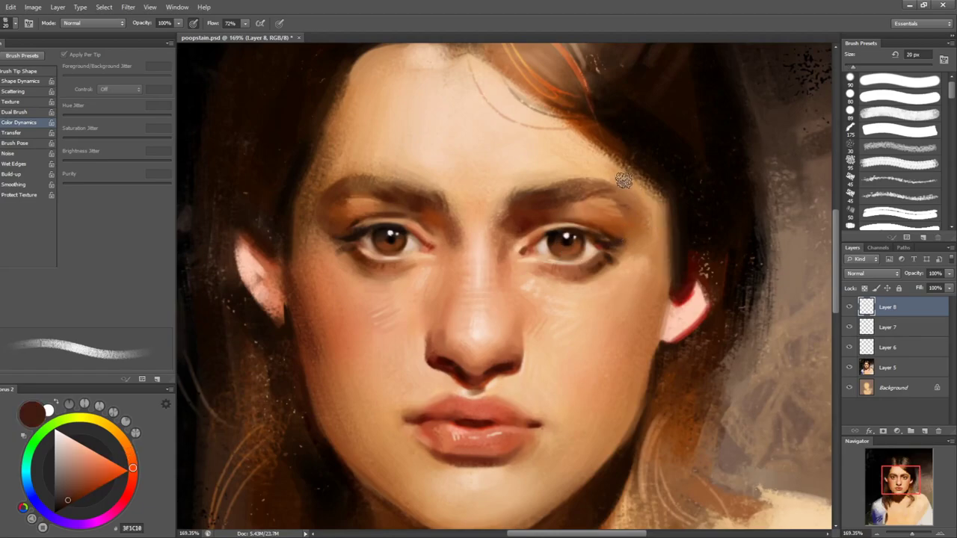
# - Sample orange-brown B26130 below the left eyebrow's tail for the upper lid and change to a soft round brush at 80 px
pyautogui.keyDown('alt'); pyautogui.click(348, 192); pyautogui.keyUp('alt')
pyautogui.press(']')
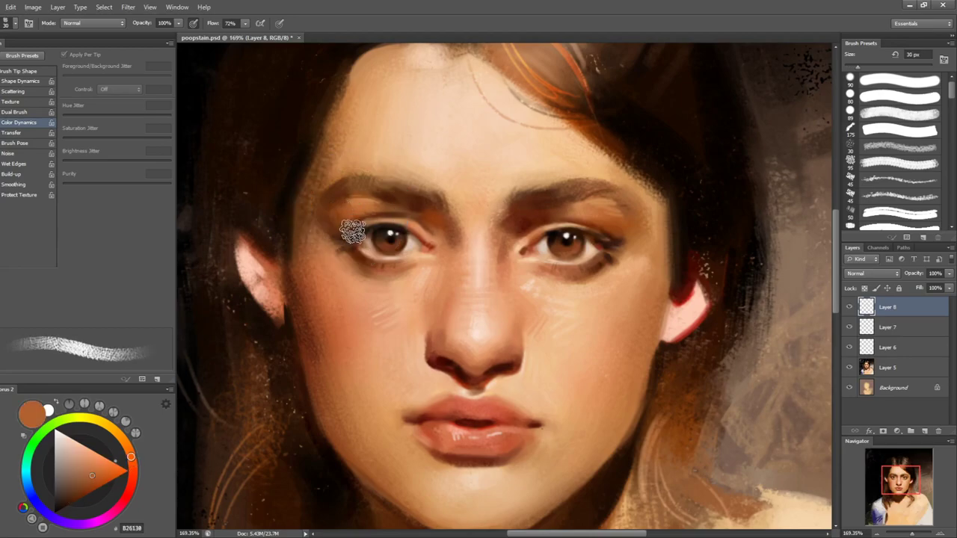
pyautogui.press(']')
pyautogui.press(']')
pyautogui.press(']')
pyautogui.press(']')
pyautogui.press(']')
pyautogui.press(']')
pyautogui.press(']')
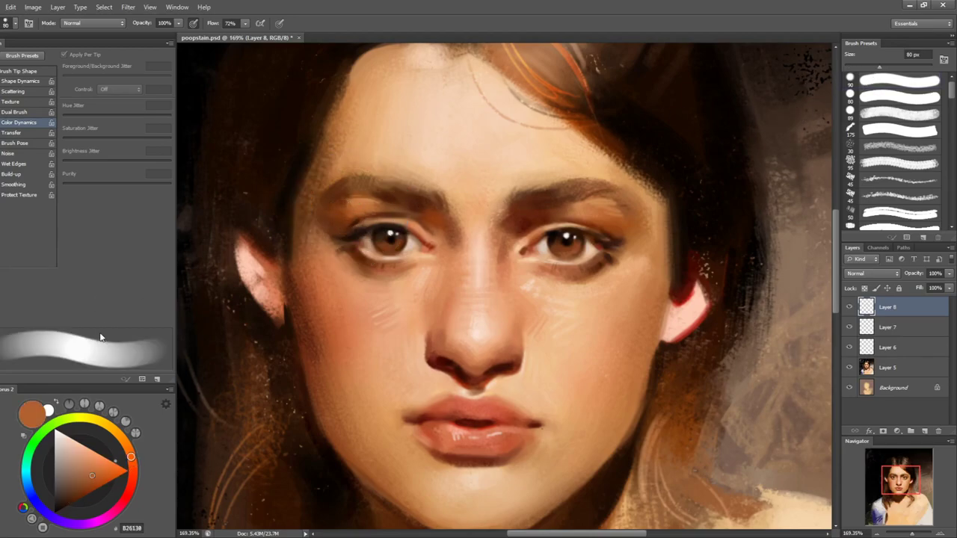
# - Soften the skin above the left eye with sampled AF5E2C, F3CDAE and D1764A using a 25 px soft round brush
pyautogui.keyDown('alt'); pyautogui.click(347, 204); pyautogui.keyUp('alt')
pyautogui.press('[')
pyautogui.press('[')
pyautogui.press('[')
pyautogui.press('[')
pyautogui.press('[')
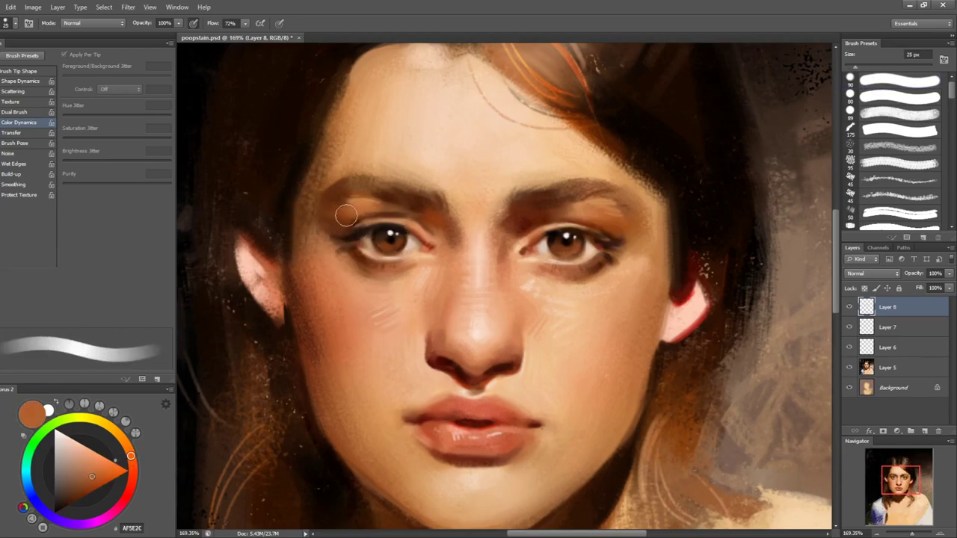
pyautogui.keyDown('alt'); pyautogui.click(421, 151); pyautogui.keyUp('alt')
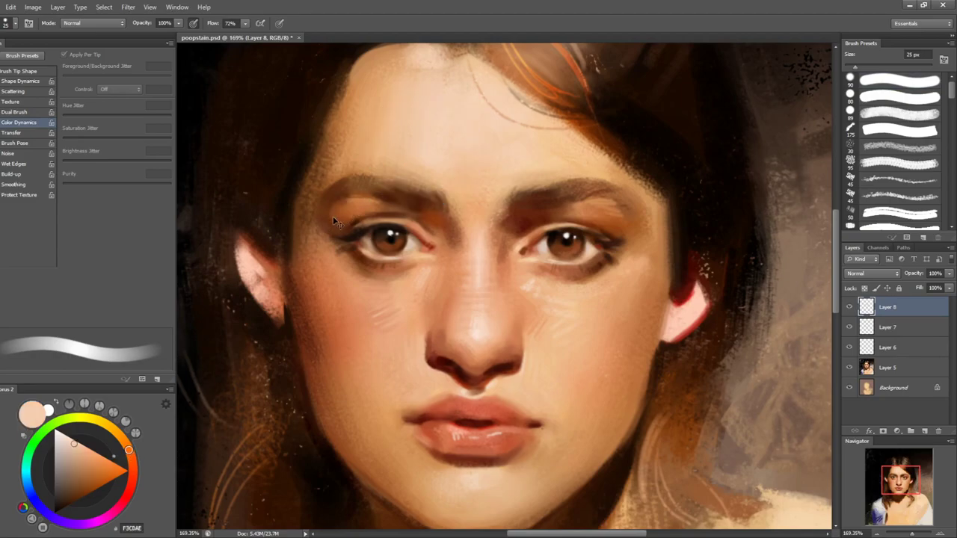
pyautogui.keyDown('alt'); pyautogui.click(346, 317); pyautogui.keyUp('alt')
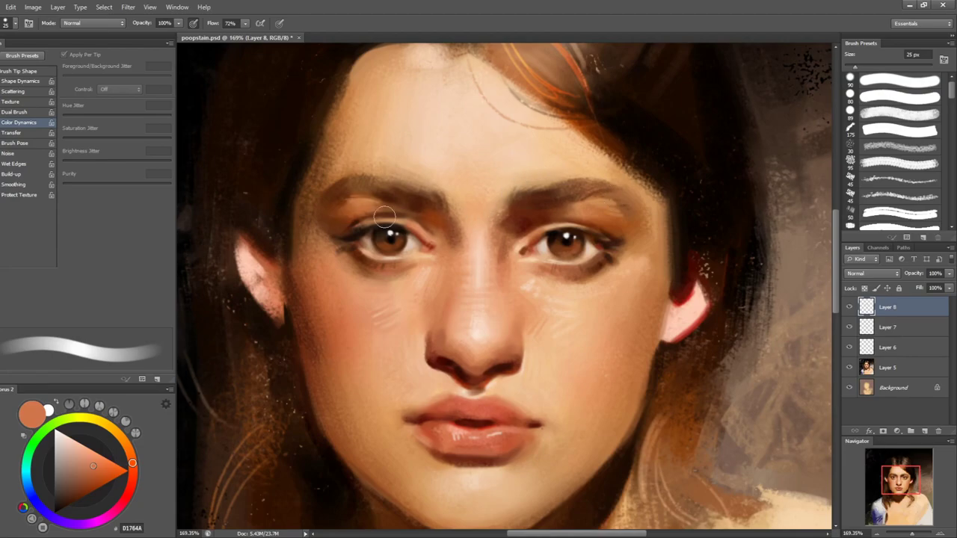
# - Refine the outer part of the left upper eyelid with sampled browns such as 813A11 at 9 px down to 2 px
pyautogui.press('[')
pyautogui.press('[')
pyautogui.press('[')
pyautogui.press('[')
pyautogui.keyDown('alt'); pyautogui.click(348, 215); pyautogui.keyUp('alt')
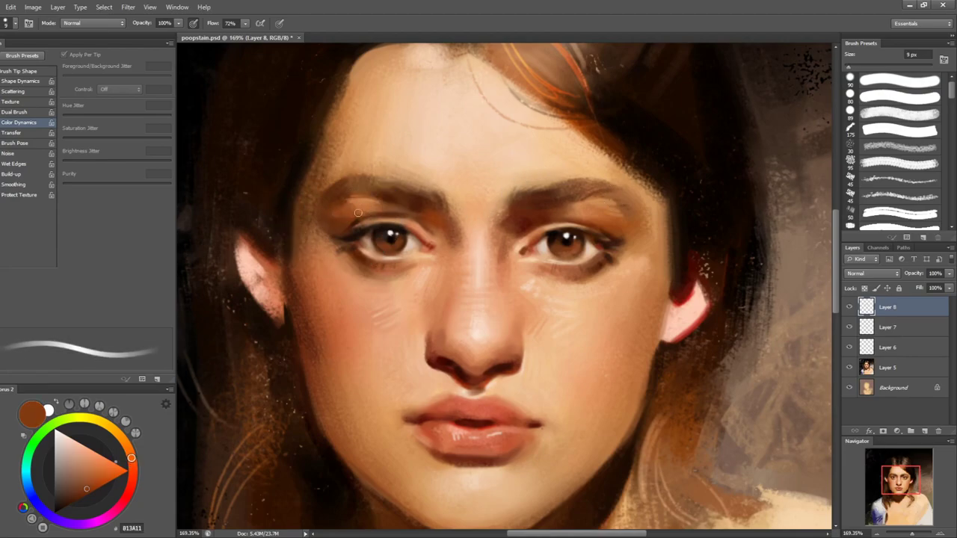
pyautogui.press('[')
pyautogui.press('[')
pyautogui.press('[')
pyautogui.press('[')
pyautogui.press('[')
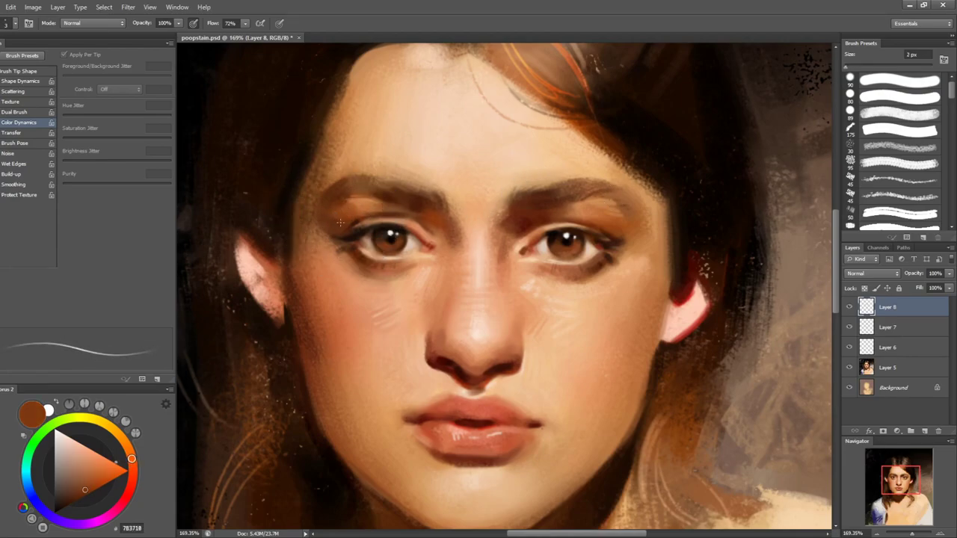
pyautogui.keyDown('alt'); pyautogui.click(336, 216); pyautogui.keyUp('alt')
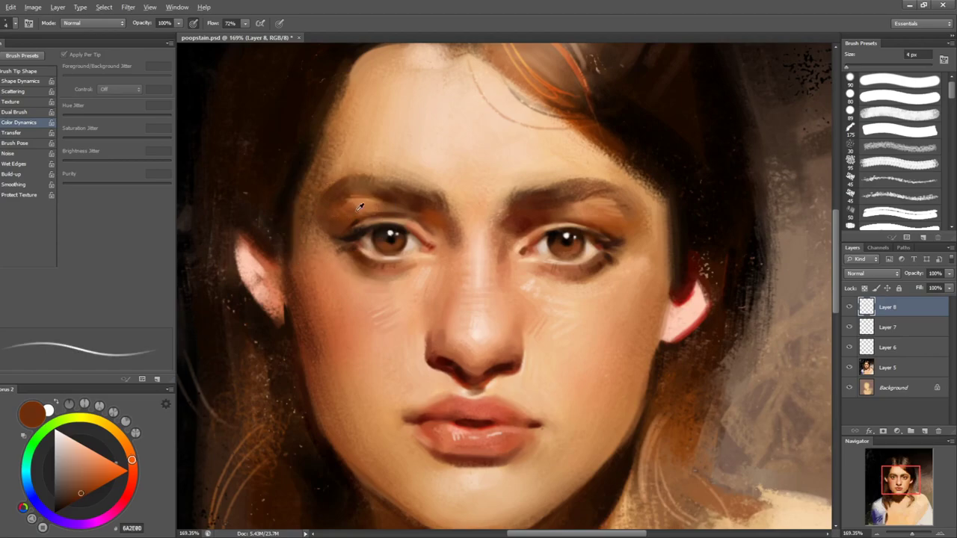
# - Touch up the upper lids of both eyes with sampled tones, ending with orange-brown A25422 at 4 px
pyautogui.keyDown('alt'); pyautogui.click(370, 207); pyautogui.keyUp('alt')
pyautogui.keyDown('alt'); pyautogui.click(613, 219); pyautogui.keyUp('alt')
pyautogui.keyDown('alt'); pyautogui.click(640, 220); pyautogui.keyUp('alt')
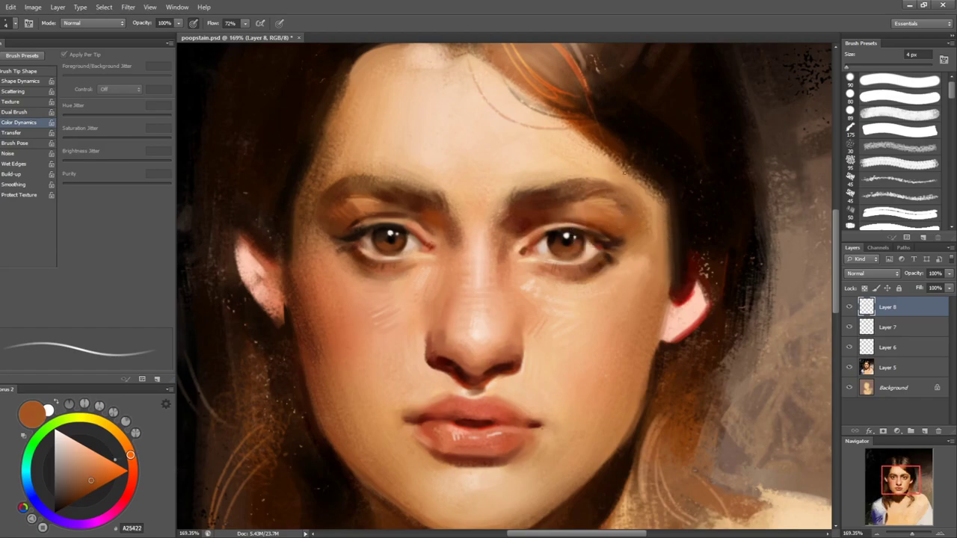
# - Define the tail of the right eyebrow with sampled browns 532511 and 6F3C1F at 5 to 7 px
pyautogui.keyDown('alt'); pyautogui.click(607, 182); pyautogui.keyUp('alt')
pyautogui.press(']')
pyautogui.press(']')
pyautogui.press('[')
pyautogui.keyDown('alt'); pyautogui.click(610, 193); pyautogui.keyUp('alt')
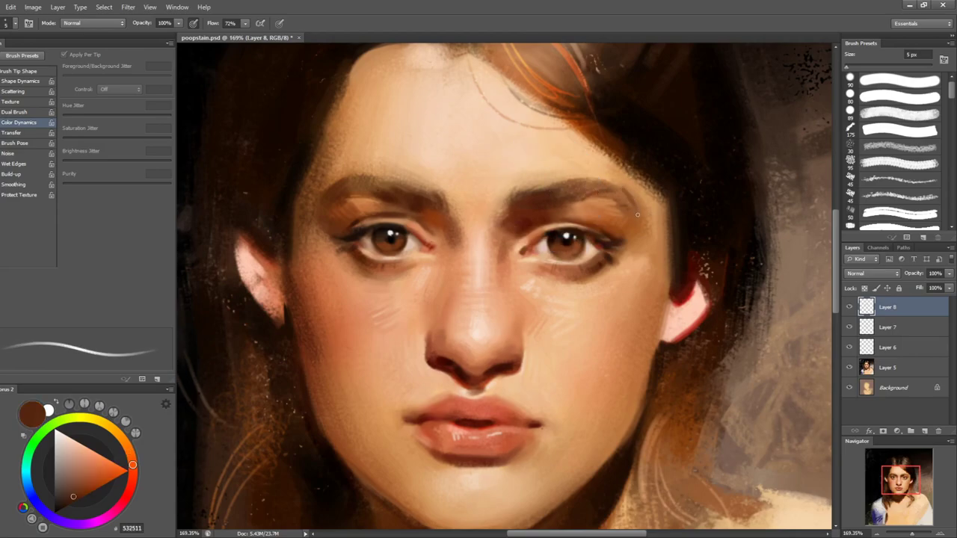
pyautogui.press(']')
pyautogui.press(']')
pyautogui.moveTo(626, 197); pyautogui.dragTo(634, 202)
pyautogui.keyDown('alt'); pyautogui.click(621, 192); pyautogui.keyUp('alt')
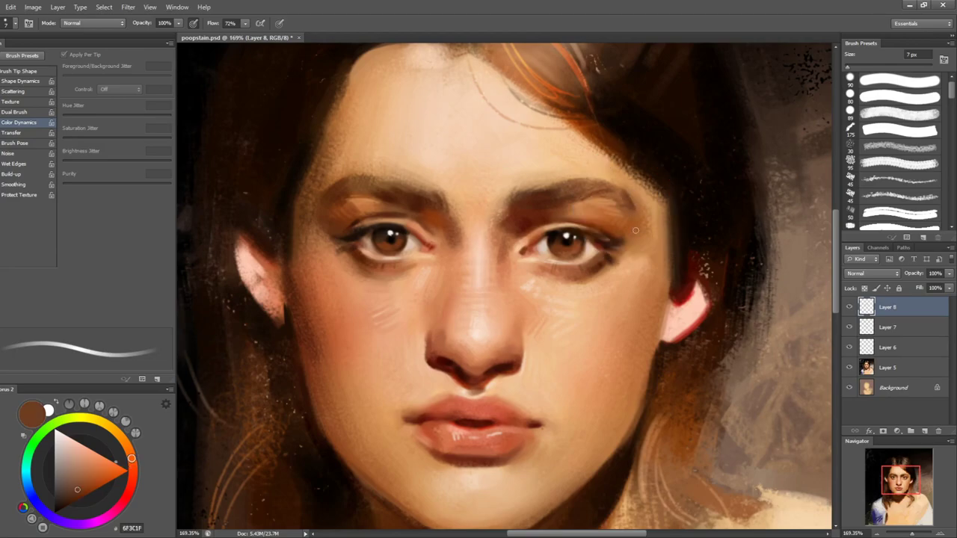
# - Mirror the canvas, touch up the right eyebrow's tail with sampled brown 764222 at 8 px, and restore the view
pyautogui.hotkey('ctrl', 'shift', 'h')
pyautogui.press(']')
pyautogui.keyDown('alt'); pyautogui.click(322, 192); pyautogui.keyUp('alt')
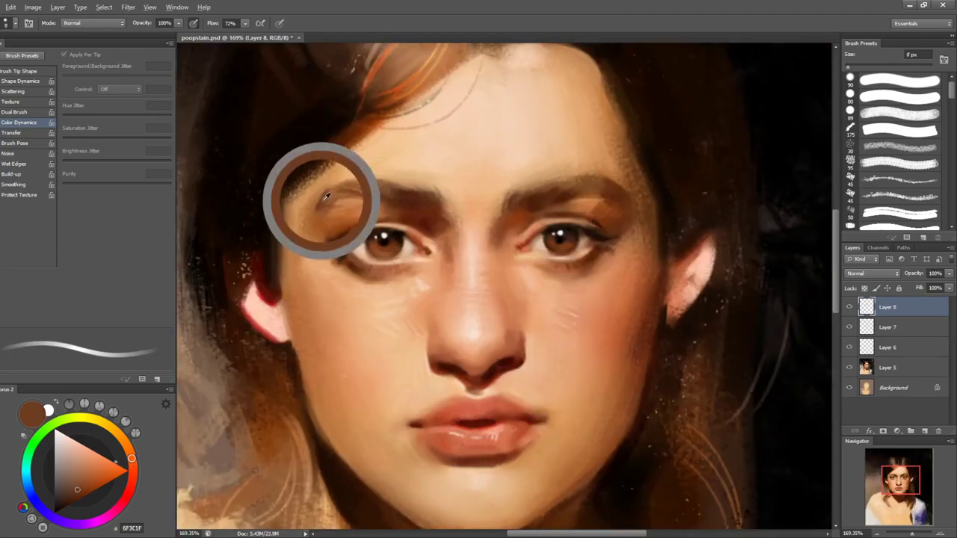
pyautogui.hotkey('ctrl', 'shift', 'h')
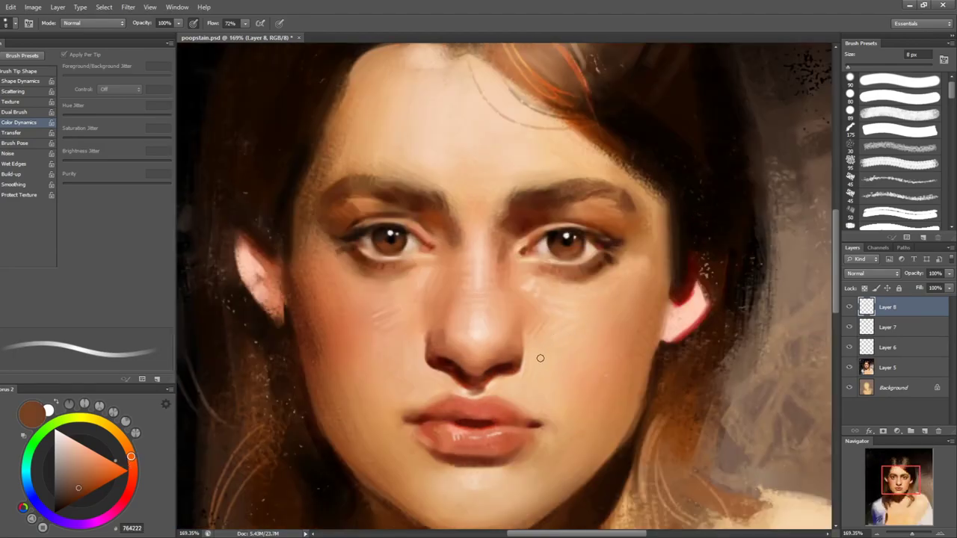
# - Tilt the canvas to refine the lips with sampled tones including red-brown AB492D, and return it upright
pyautogui.press('[')
pyautogui.press('[')
pyautogui.press('r')
pyautogui.moveTo(538, 416); pyautogui.dragTo(581, 316)
pyautogui.press('[')
pyautogui.keyDown('alt'); pyautogui.click(482, 437); pyautogui.keyUp('alt')
pyautogui.keyDown('alt'); pyautogui.click(491, 430); pyautogui.keyUp('alt')
pyautogui.press('r')
pyautogui.moveTo(478, 439)
pyautogui.mouseDown()
pyautogui.moveTo(677, 399)
pyautogui.moveTo(587, 324)
pyautogui.moveTo(576, 331)
pyautogui.mouseUp()
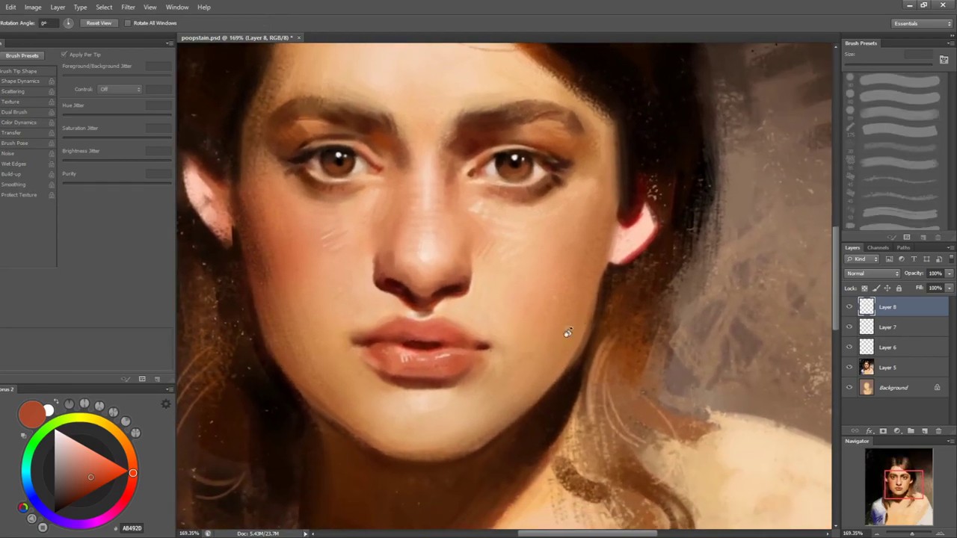
# - Clean up the upper lip's edge with sampled lip and light peach skin tones at 7 px
pyautogui.press('b')
pyautogui.keyDown('alt'); pyautogui.click(393, 313); pyautogui.keyUp('alt')
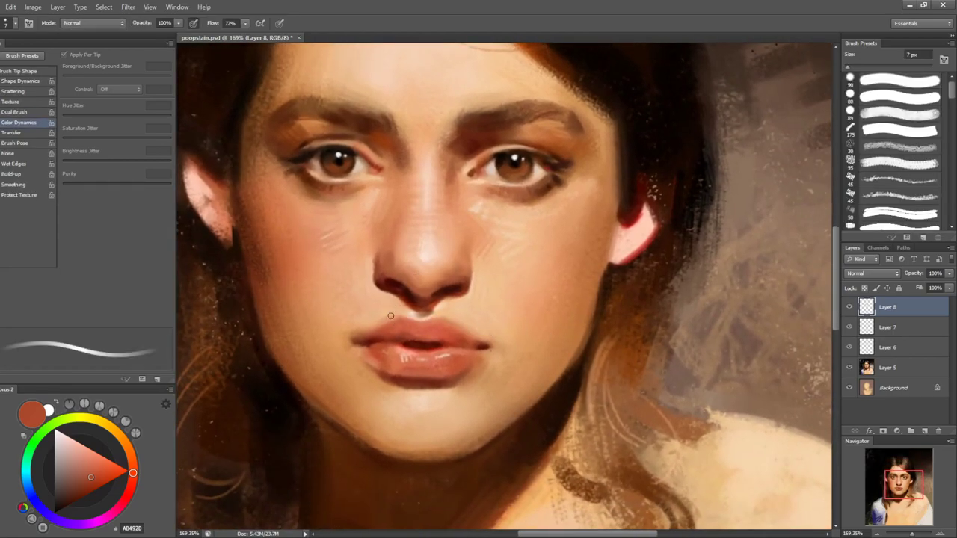
pyautogui.keyDown('alt'); pyautogui.click(410, 316); pyautogui.keyUp('alt')
pyautogui.keyDown('alt'); pyautogui.click(408, 314); pyautogui.keyUp('alt')
pyautogui.keyDown('alt'); pyautogui.click(382, 325); pyautogui.keyUp('alt')
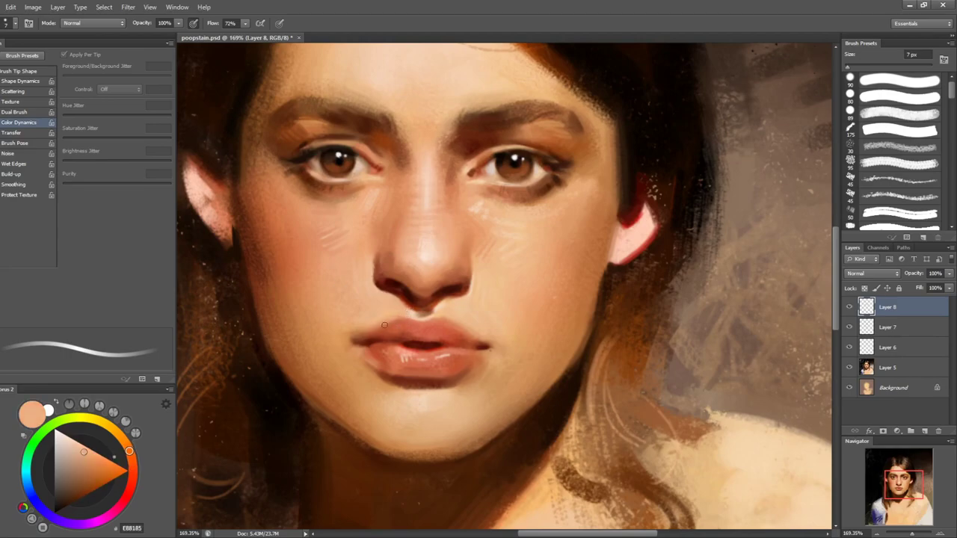
# - Tilt the canvas, refine the skin along the right side of the upper lip with EAB78B at 7 px, and return it upright
pyautogui.press('r')
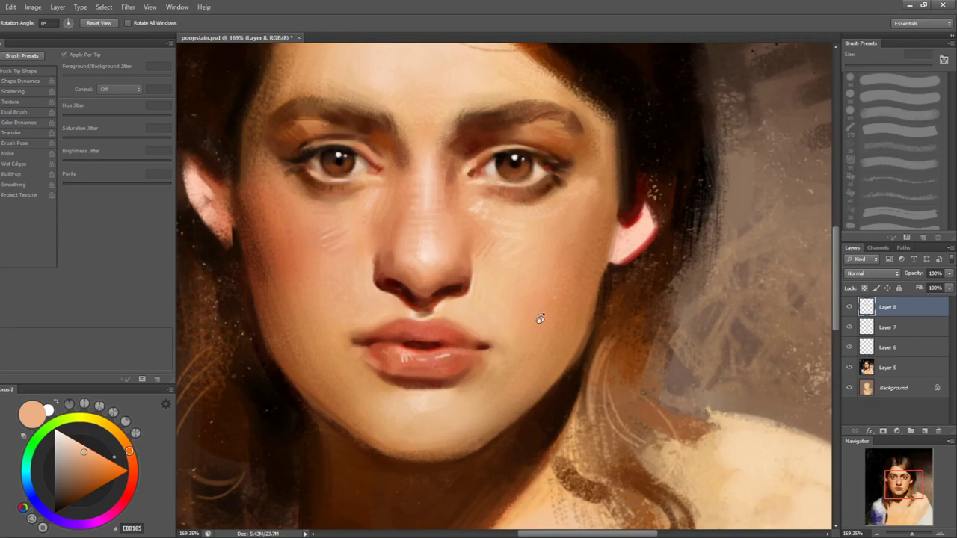
pyautogui.moveTo(586, 301); pyautogui.dragTo(560, 364)
pyautogui.press('b')
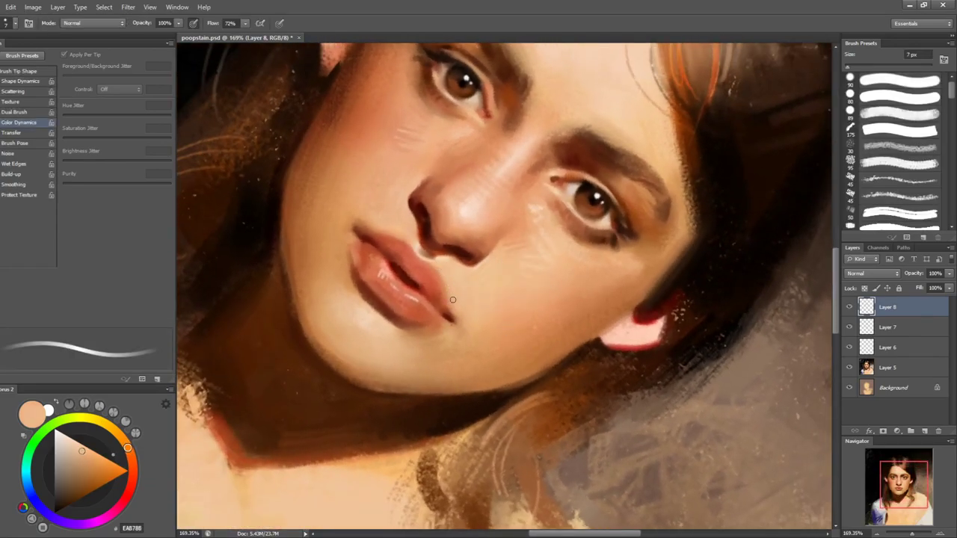
pyautogui.press('r')
pyautogui.moveTo(504, 287)
pyautogui.mouseDown()
pyautogui.moveTo(636, 236)
pyautogui.moveTo(579, 179)
pyautogui.moveTo(657, 212)
pyautogui.mouseUp()
pyautogui.press('b')
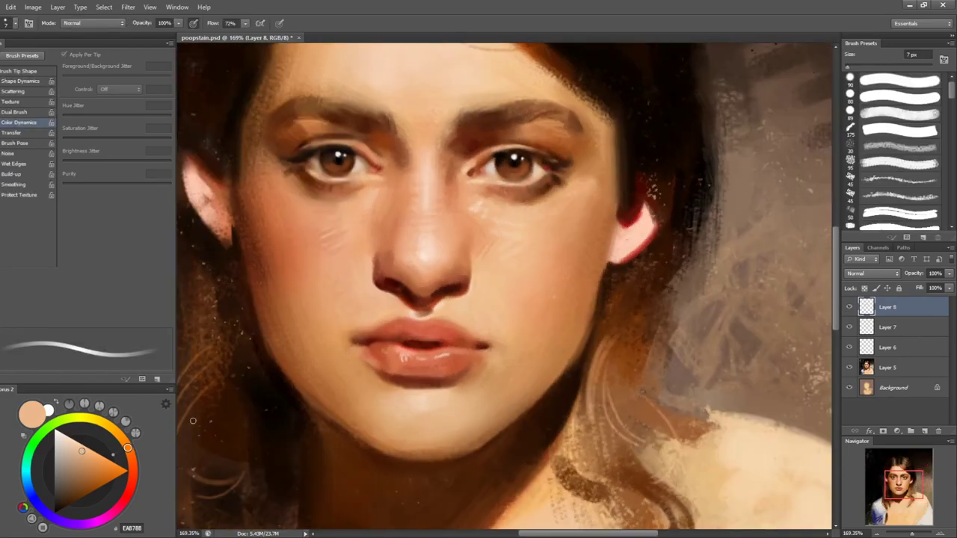
# - Paint small pure white FFFFFF highlights on the lower lip at 2 to 5 px
pyautogui.click(55, 428)
pyautogui.press('[')
pyautogui.press('[')
pyautogui.press('[')
pyautogui.press('[')
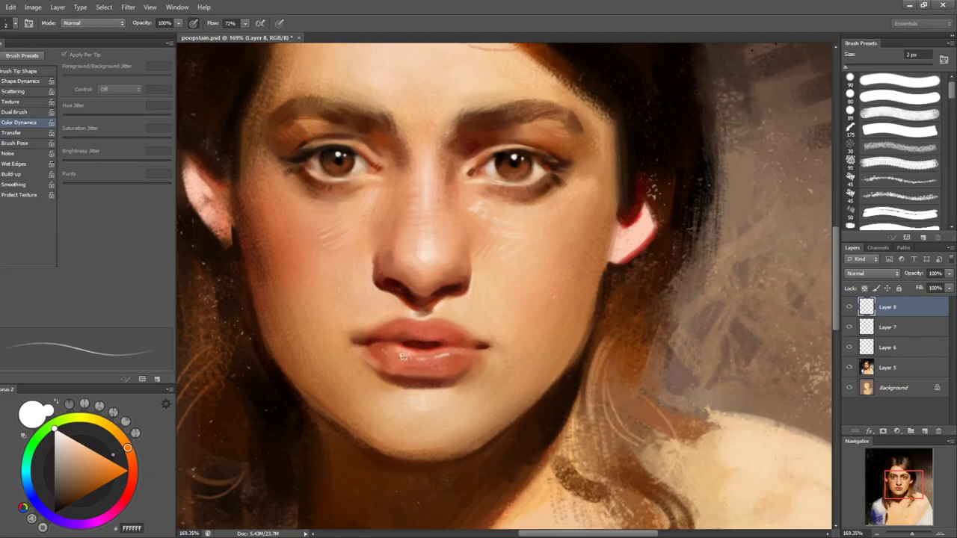
pyautogui.moveTo(405, 363); pyautogui.dragTo(407, 360)
pyautogui.press(']')
pyautogui.press(']')
pyautogui.press(']')
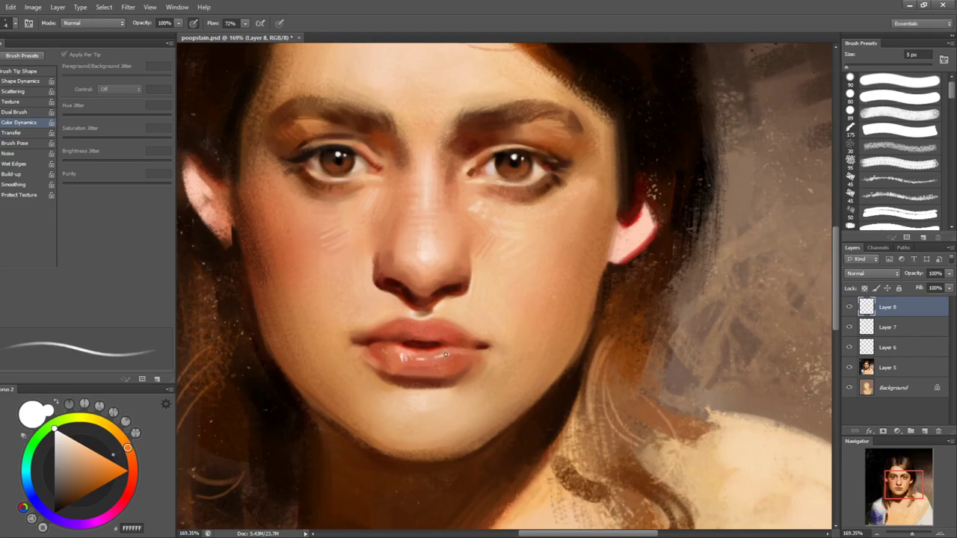
pyautogui.press('[')
pyautogui.press('[')
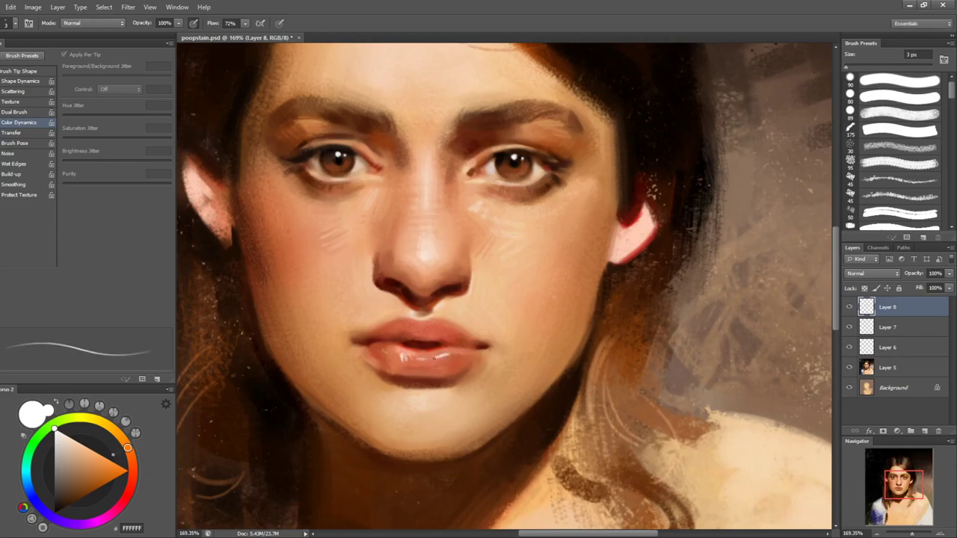
# - Tilt the canvas and refine the chin's lower right edge with sampled tones such as D09056 at up to 9 px
pyautogui.press('r')
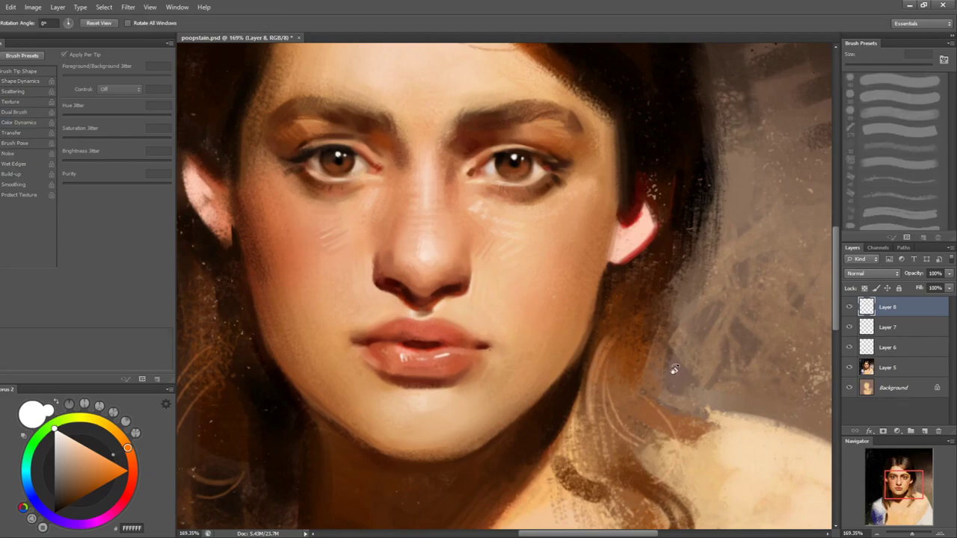
pyautogui.moveTo(615, 417); pyautogui.dragTo(665, 336)
pyautogui.press('b')
pyautogui.press(']')
pyautogui.press(']')
pyautogui.keyDown('alt'); pyautogui.click(530, 460); pyautogui.keyUp('alt')
pyautogui.press(']')
pyautogui.press(']')
pyautogui.keyDown('alt'); pyautogui.click(542, 455); pyautogui.keyUp('alt')
pyautogui.press(']')
pyautogui.press(']')
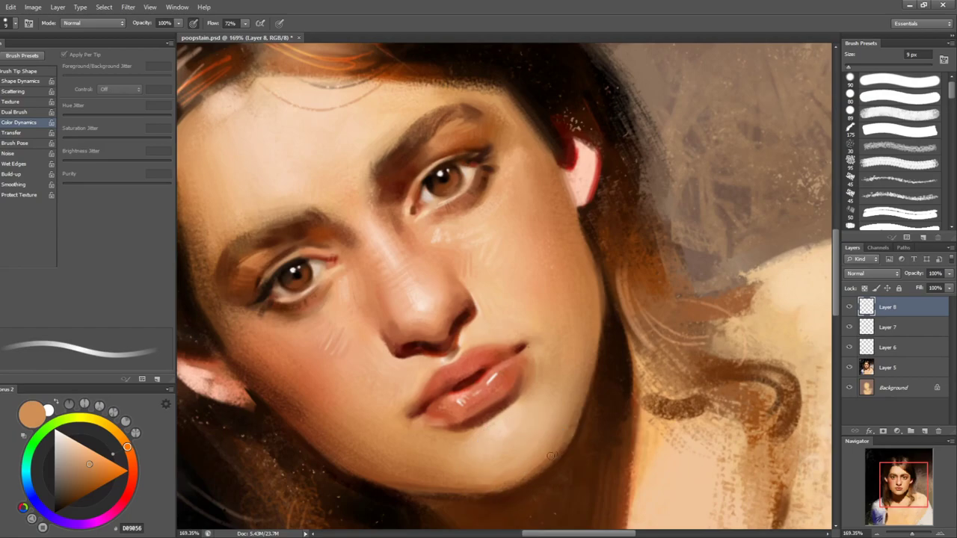
# - Blend the chin's edge into the shadow with sampled A66634 and CB8D57 at 9 px
pyautogui.keyDown('alt'); pyautogui.click(527, 471); pyautogui.keyUp('alt')
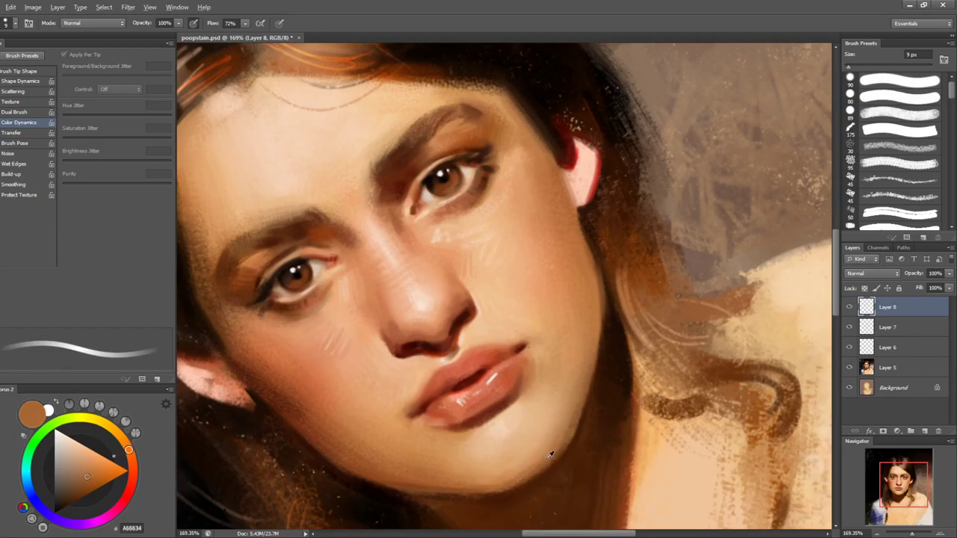
pyautogui.keyDown('alt'); pyautogui.click(543, 450); pyautogui.keyUp('alt')
pyautogui.keyDown('alt'); pyautogui.click(520, 467); pyautogui.keyUp('alt')
pyautogui.keyDown('alt'); pyautogui.click(539, 456); pyautogui.keyUp('alt')
# - Check the whole portrait upright, mirrored and tilted to judge the balance of the face
pyautogui.press('r')
pyautogui.moveTo(649, 385); pyautogui.dragTo(526, 472)
pyautogui.moveTo(640, 414); pyautogui.dragTo(583, 416)
pyautogui.moveTo(635, 451); pyautogui.dragTo(709, 347)
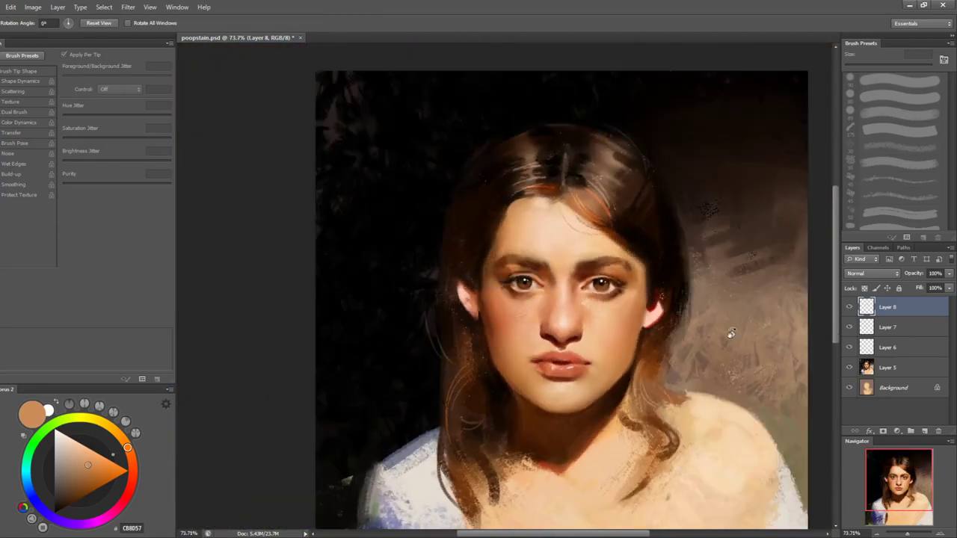
pyautogui.hotkey('ctrl', 'shift', 'h')
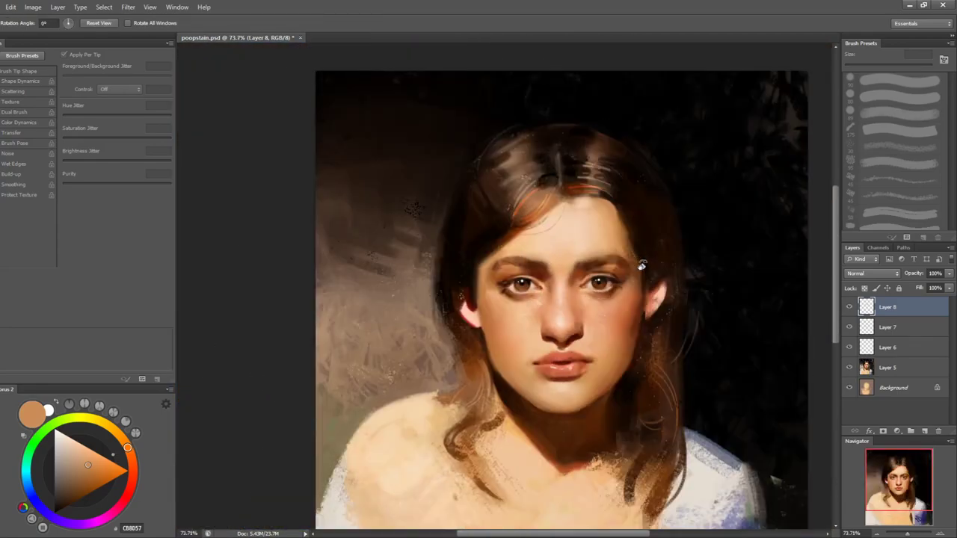
pyautogui.moveTo(712, 311); pyautogui.dragTo(585, 319)
pyautogui.press('z')
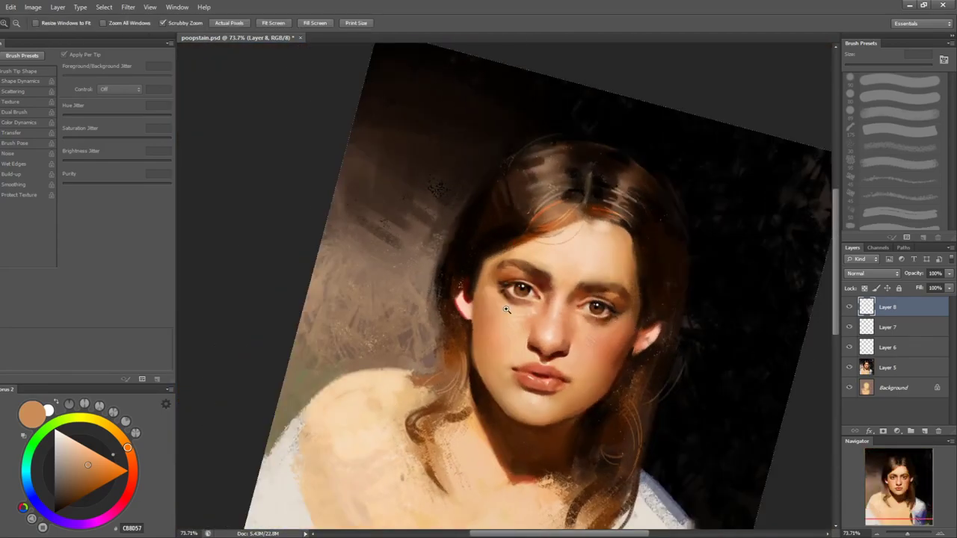
pyautogui.press('r')
pyautogui.hotkey('ctrl', 'shift', 'h')
pyautogui.moveTo(709, 338); pyautogui.dragTo(578, 261)
# - Break up the hairline from the forehead to the temple with textured Mixer Brush strokes at 60 px
pyautogui.press('z')
pyautogui.moveTo(476, 254); pyautogui.dragTo(486, 252)
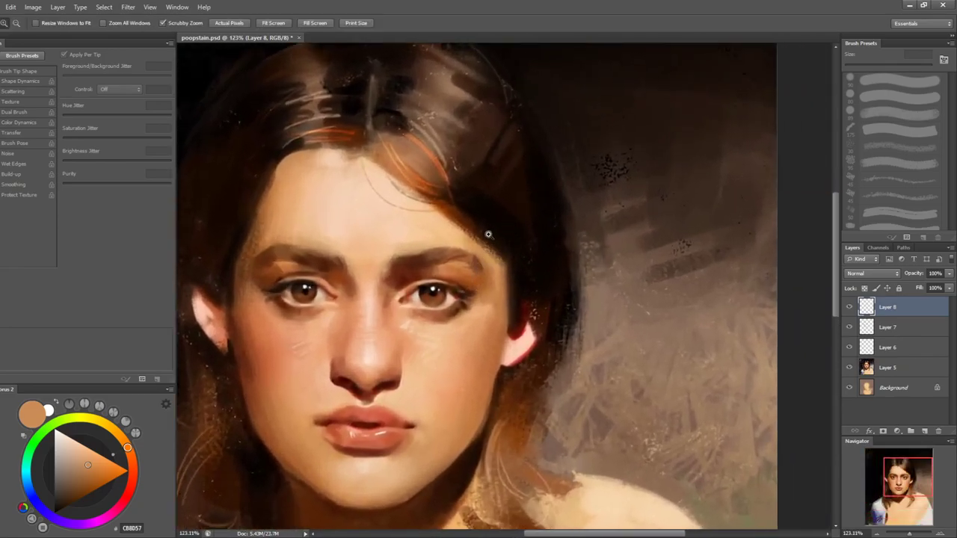
pyautogui.press('b')
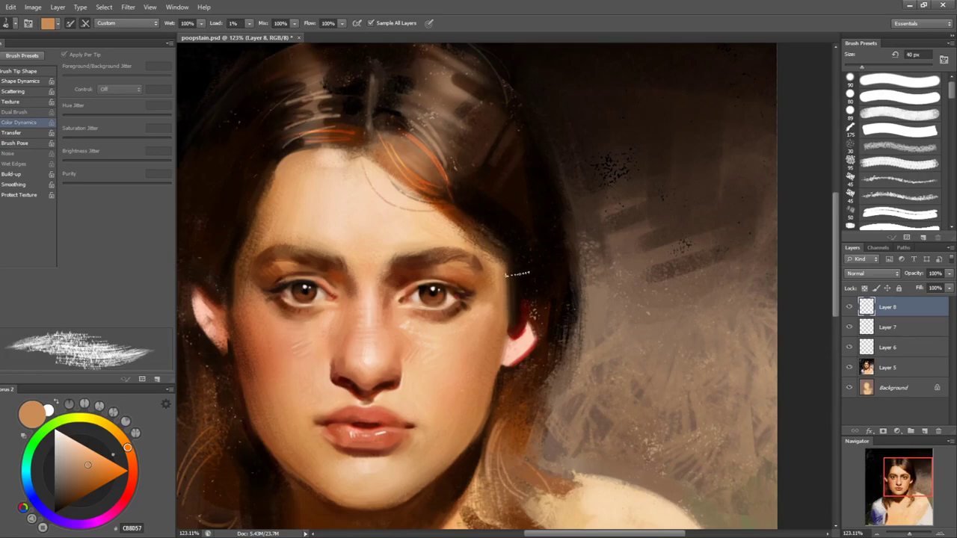
pyautogui.press(']')
pyautogui.press(']')
pyautogui.moveTo(463, 219); pyautogui.dragTo(523, 270)
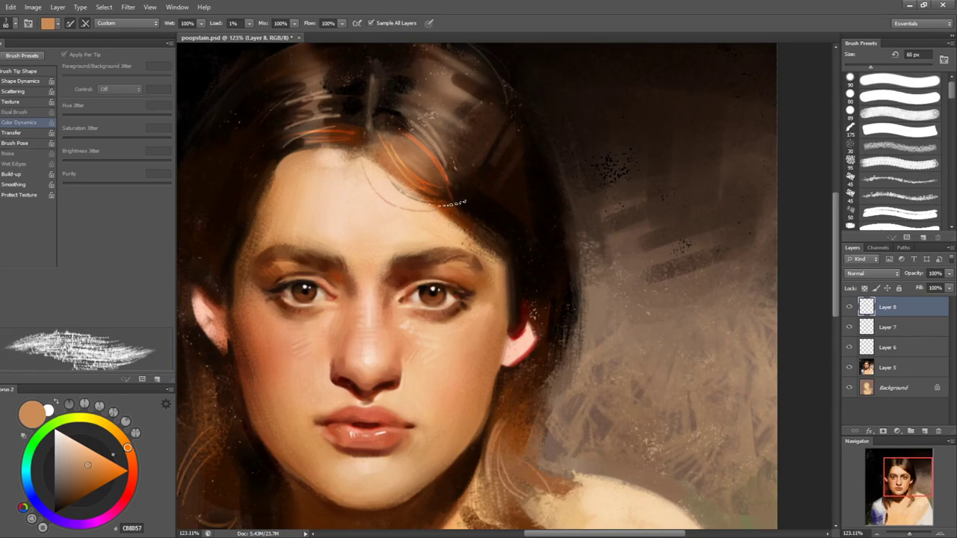
pyautogui.moveTo(454, 205); pyautogui.dragTo(535, 297)
pyautogui.moveTo(448, 206); pyautogui.dragTo(528, 288)
pyautogui.moveTo(468, 229); pyautogui.dragTo(537, 281)
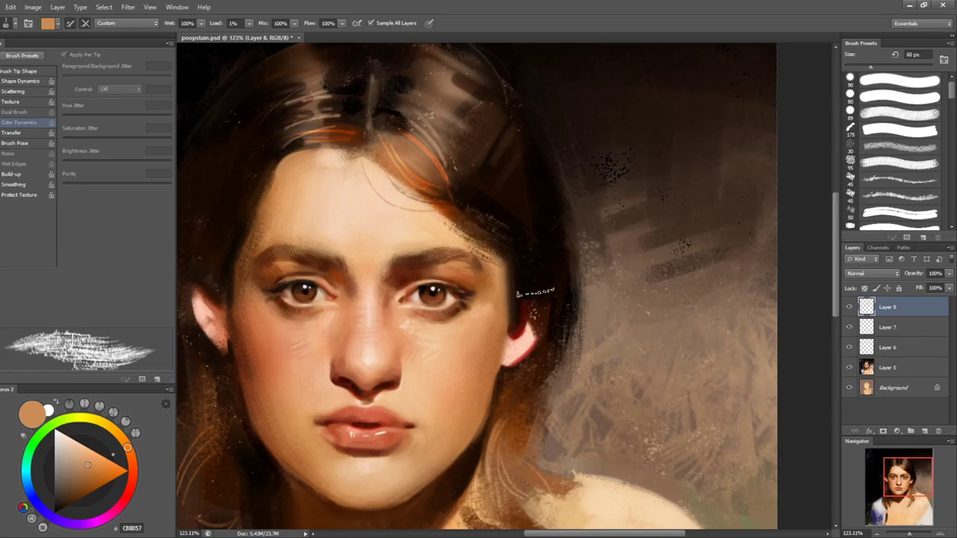
# - Paint a saturated orange-red E92E00 accent along the hairline beside the temple, using a brush of up to 9 px
pyautogui.hotkey('shift', 'b')
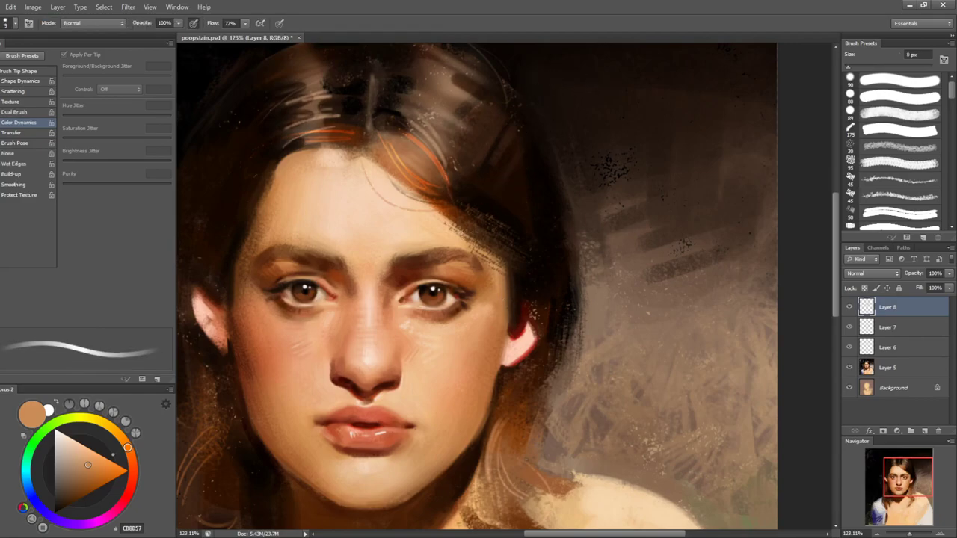
pyautogui.press('[')
pyautogui.click(121, 475)
pyautogui.click(132, 477)
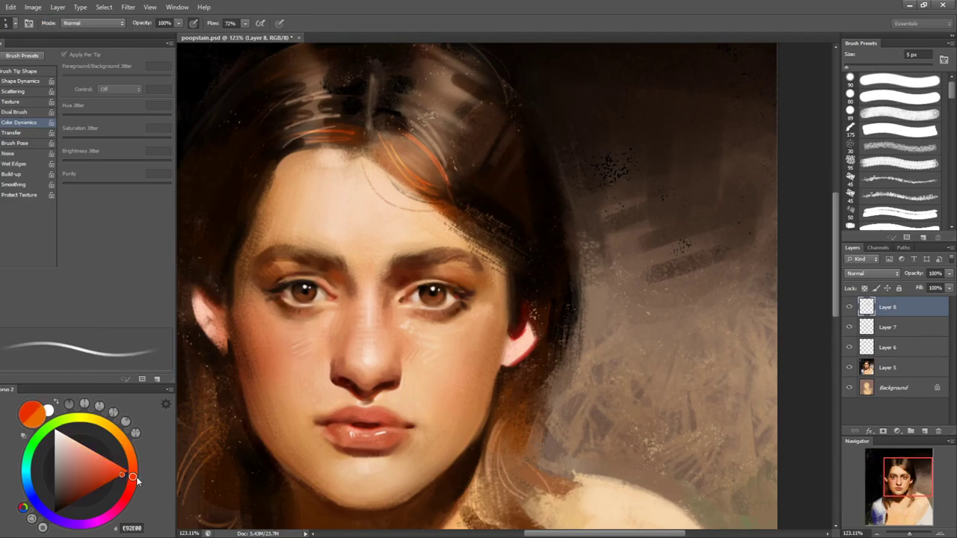
pyautogui.press(']')
pyautogui.press(']')
pyautogui.press(']')
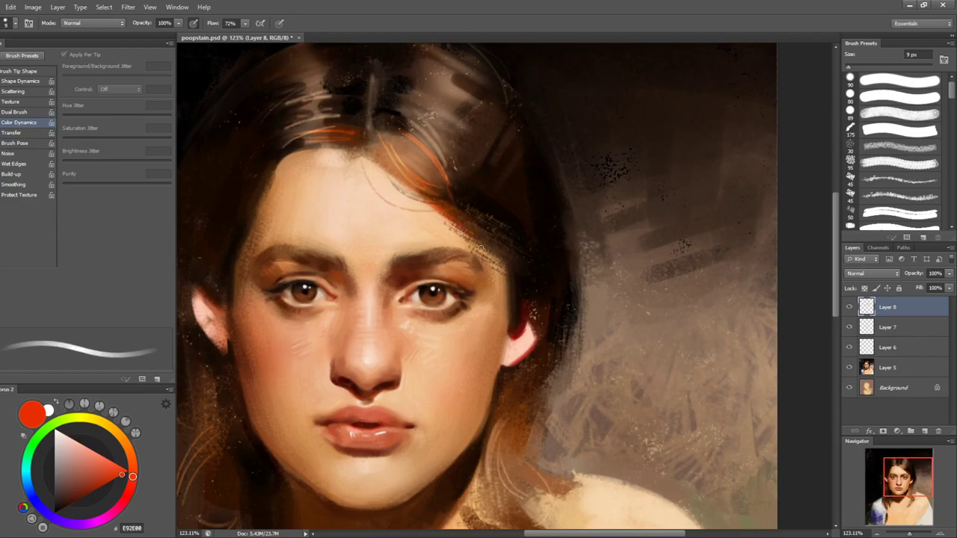
# - Touch up the temple hairline and the hair beside the neck with sampled 986239 and B1733E at 9 px
pyautogui.keyDown('alt'); pyautogui.click(499, 332); pyautogui.keyUp('alt')
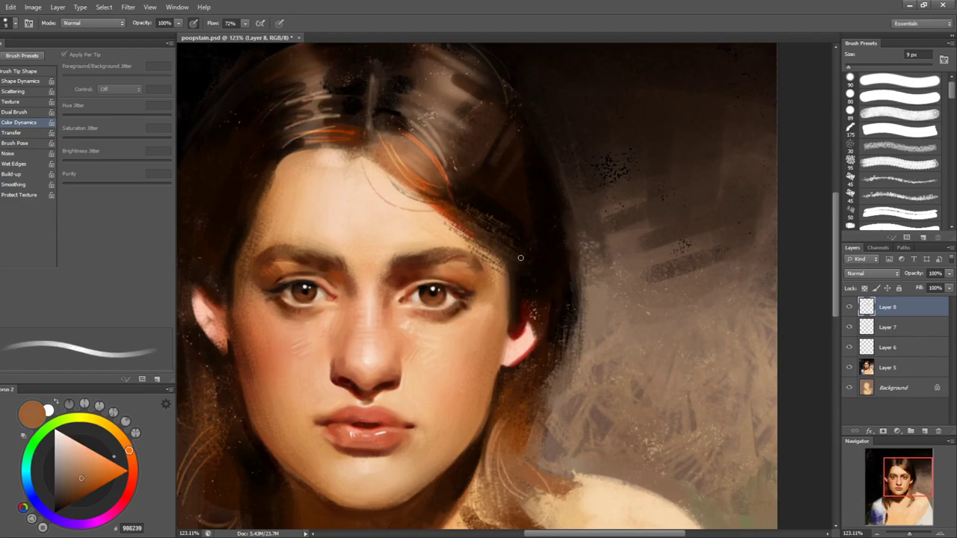
pyautogui.moveTo(607, 323); pyautogui.dragTo(641, 259)
pyautogui.keyDown('alt'); pyautogui.click(505, 423); pyautogui.keyUp('alt')
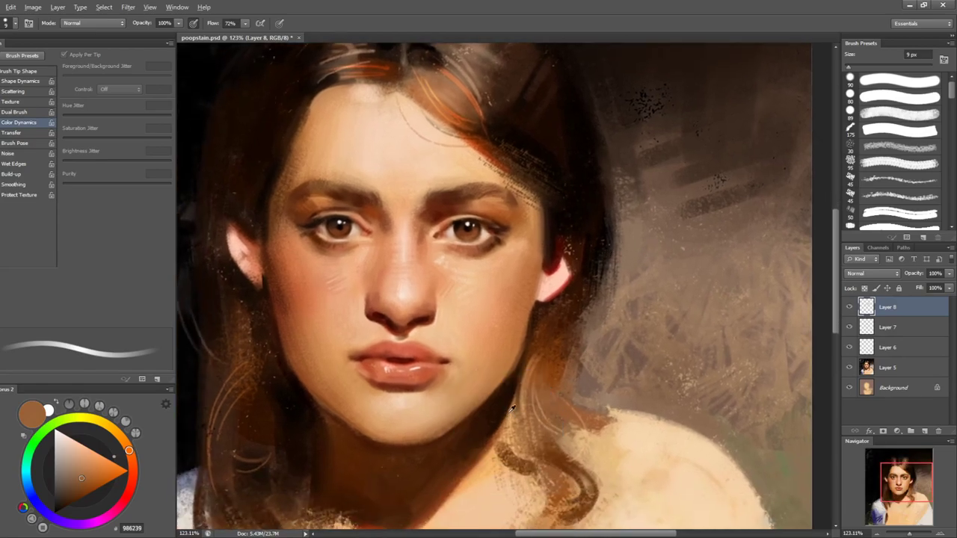
pyautogui.moveTo(579, 363); pyautogui.dragTo(575, 280)
pyautogui.moveTo(648, 280); pyautogui.dragTo(609, 308)
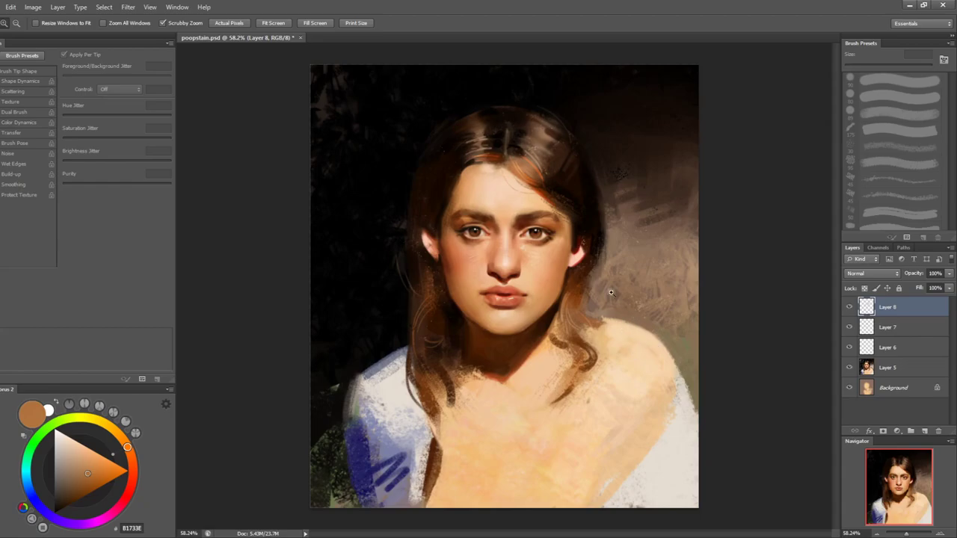
# - Touch up the lower chest beside the sleeve with a sampled tone at 50 px and crop the bottom of the canvas slightly
pyautogui.moveTo(530, 399)
pyautogui.mouseDown()
pyautogui.moveTo(542, 410)
pyautogui.moveTo(523, 399)
pyautogui.mouseUp()
pyautogui.press('b')
pyautogui.keyDown('alt'); pyautogui.click(402, 486); pyautogui.keyUp('alt')
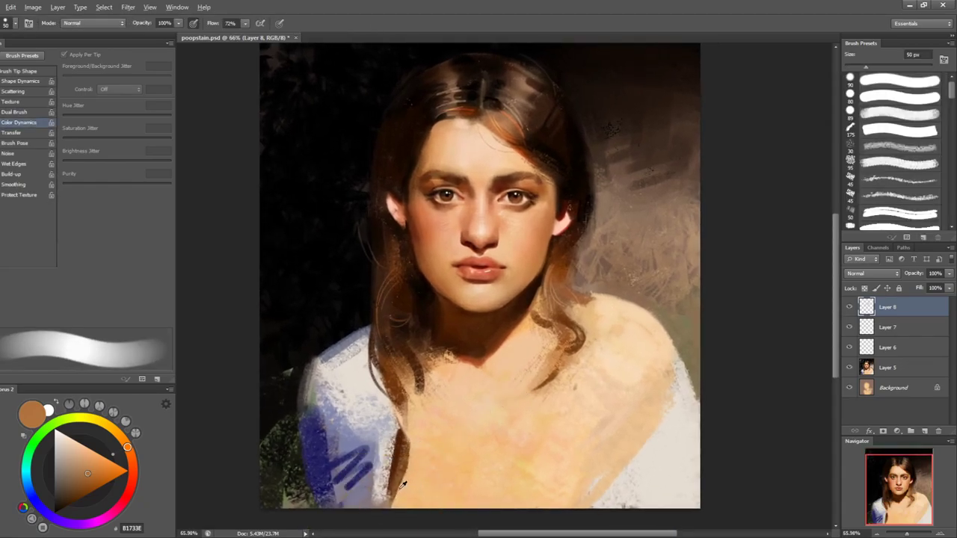
pyautogui.press('x')
pyautogui.press('c')
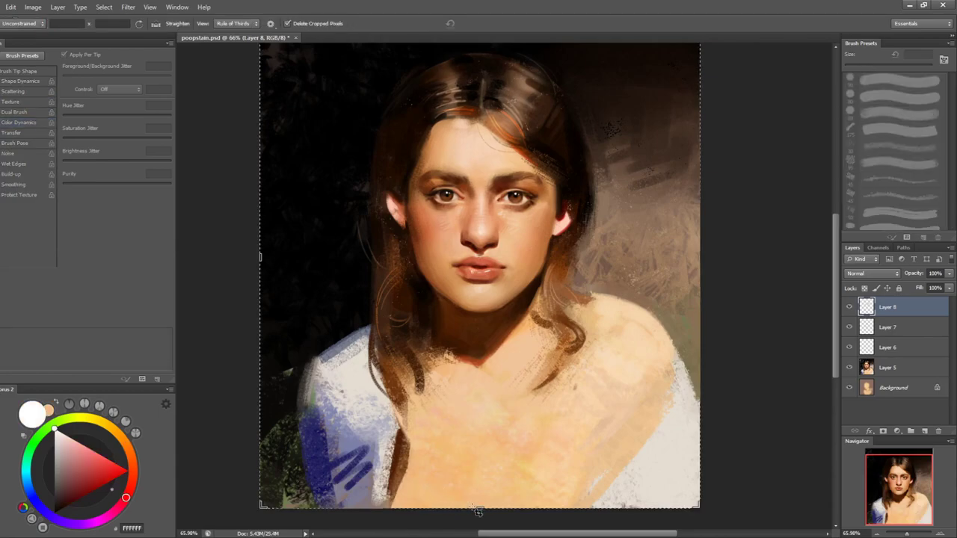
pyautogui.moveTo(478, 505); pyautogui.dragTo(478, 498)
pyautogui.click(482, 23)
# - Paint the lower chest beside the blue-shadowed sleeve with sampled 65320F and B1794C at up to 80 px
pyautogui.press('b')
pyautogui.keyDown('alt'); pyautogui.click(421, 305); pyautogui.keyUp('alt')
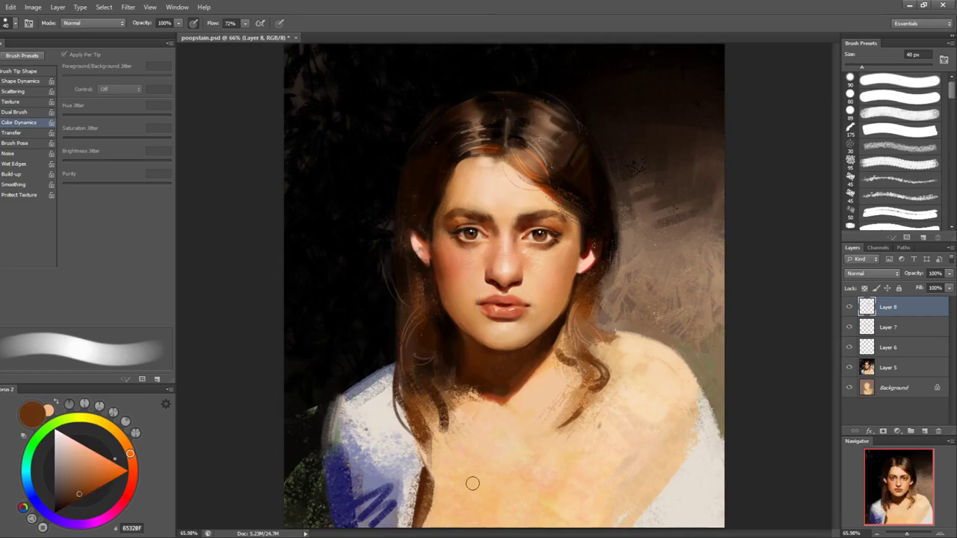
pyautogui.press(']')
pyautogui.press(']')
pyautogui.press(']')
pyautogui.press(']')
pyautogui.moveTo(453, 485); pyautogui.dragTo(442, 524)
pyautogui.keyDown('alt'); pyautogui.click(452, 505); pyautogui.keyUp('alt')
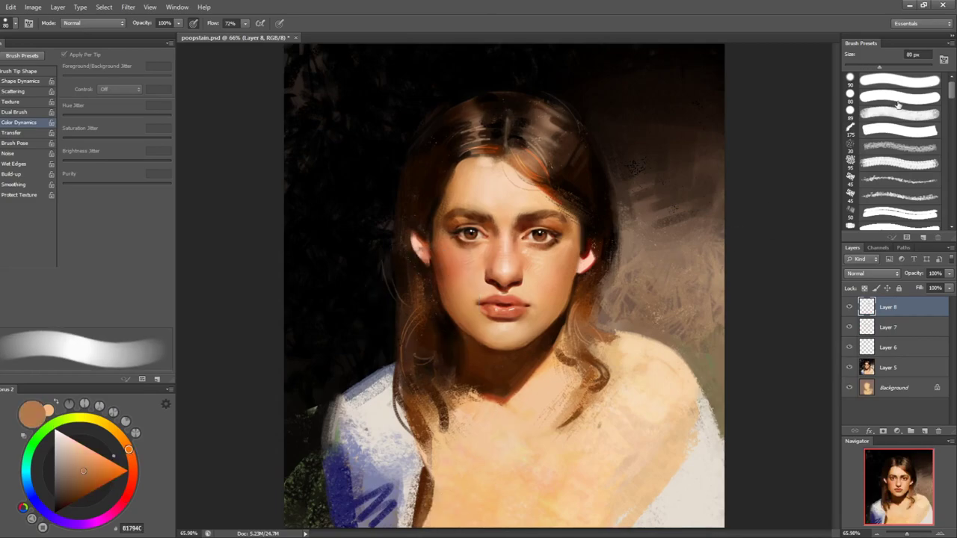
# - Merge all layers and saturate the lower chest with the Sponge tool at 50% flow
pyautogui.press('o')
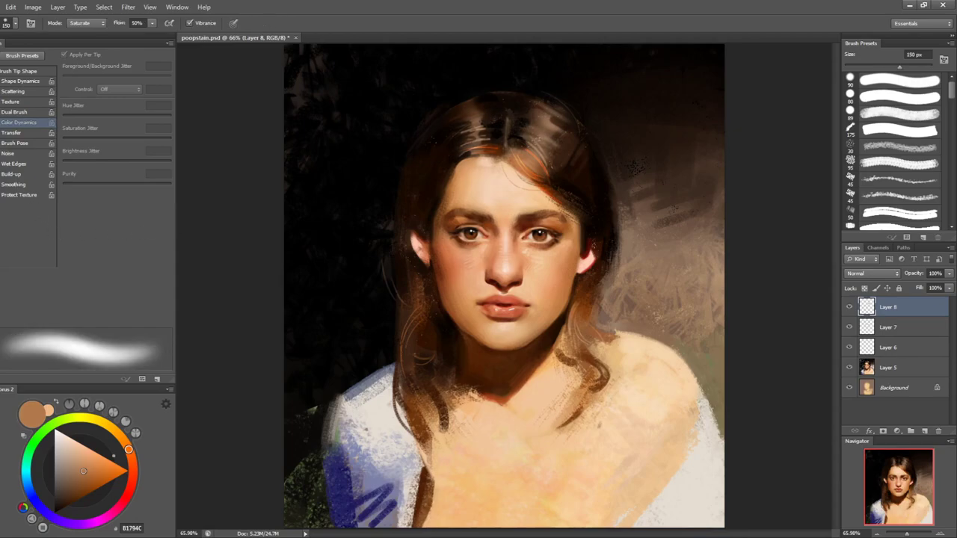
pyautogui.hotkey('ctrl', 'shift', 'e')
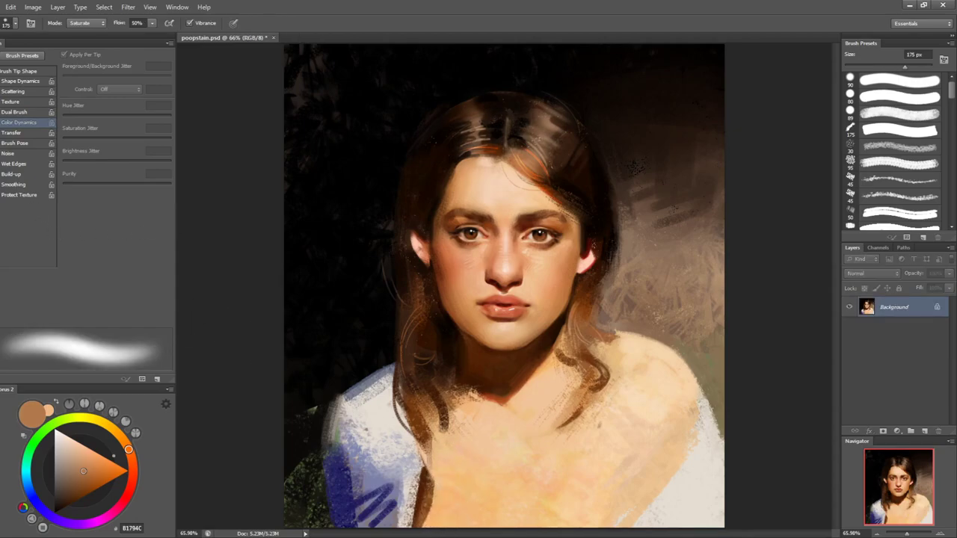
pyautogui.press(']')
pyautogui.press(']')
pyautogui.press(']')
pyautogui.moveTo(647, 487); pyautogui.dragTo(671, 436)
# - Define the white garment's edge against the bare shoulder with sampled off-whites such as E8D9C5 at 10 to 25 px
pyautogui.press('b')
pyautogui.press('[')
pyautogui.press('[')
pyautogui.press('[')
pyautogui.press('[')
pyautogui.press('[')
pyautogui.press('[')
pyautogui.press('[')
pyautogui.keyDown('alt'); pyautogui.click(680, 498); pyautogui.keyUp('alt')
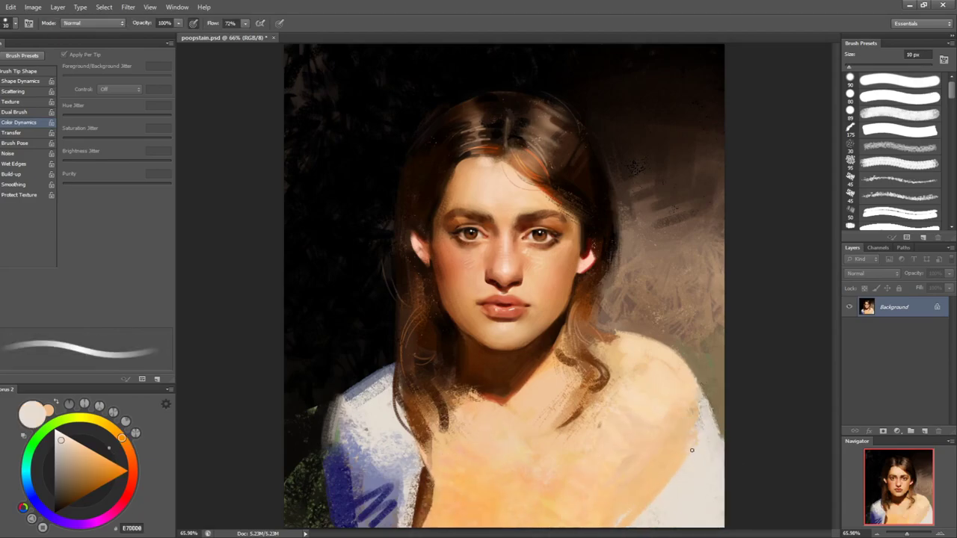
pyautogui.press(']')
pyautogui.press(']')
pyautogui.press(']')
pyautogui.keyDown('alt'); pyautogui.click(674, 454); pyautogui.keyUp('alt')
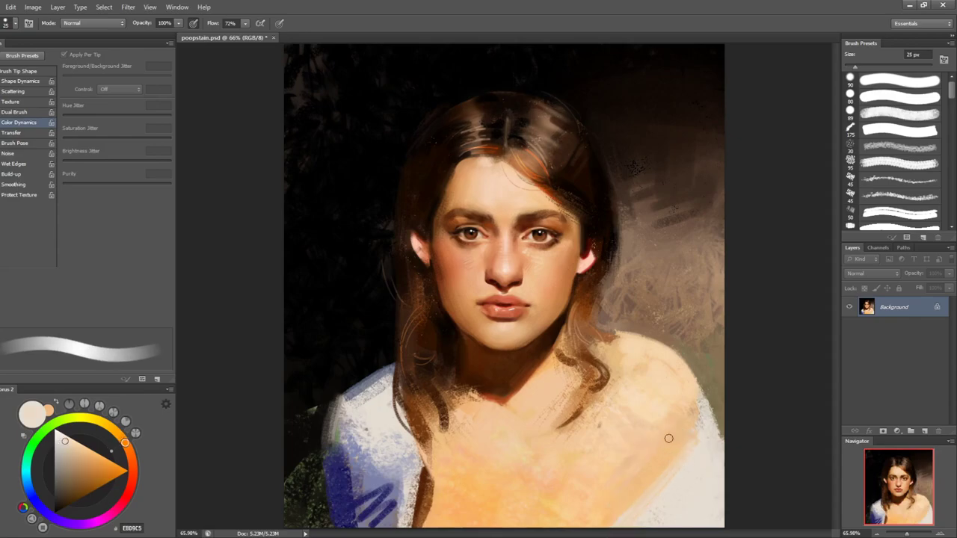
# - Smooth the speckled skin between the neck and the curled lock with sampled skin tones at 40 to 80 px
pyautogui.keyDown('alt'); pyautogui.click(585, 422); pyautogui.keyUp('alt')
pyautogui.press(']')
pyautogui.press(']')
pyautogui.press(']')
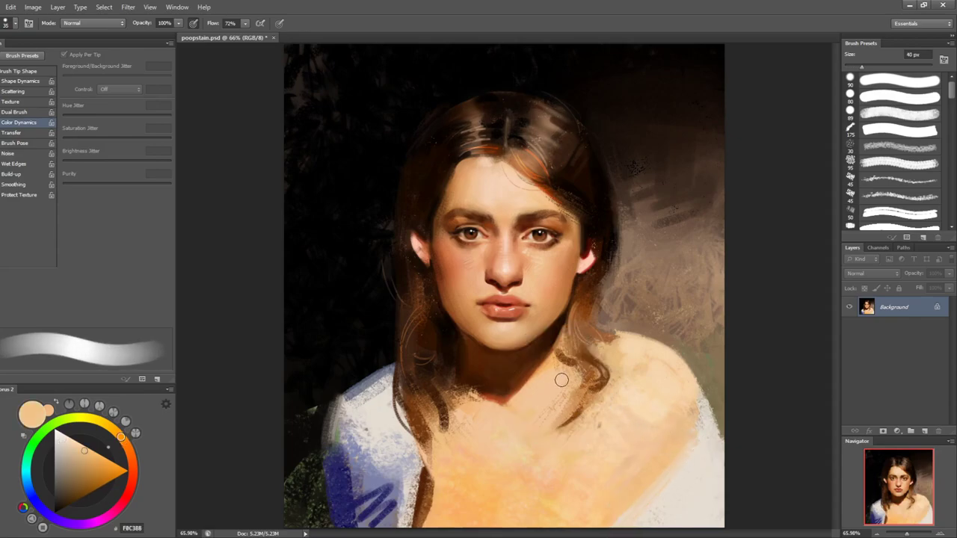
pyautogui.keyDown('alt'); pyautogui.click(574, 396); pyautogui.keyUp('alt')
pyautogui.moveTo(566, 377)
pyautogui.mouseDown()
pyautogui.moveTo(548, 412)
pyautogui.moveTo(565, 408)
pyautogui.moveTo(547, 413)
pyautogui.mouseUp()
pyautogui.keyDown('alt'); pyautogui.click(544, 421); pyautogui.keyUp('alt')
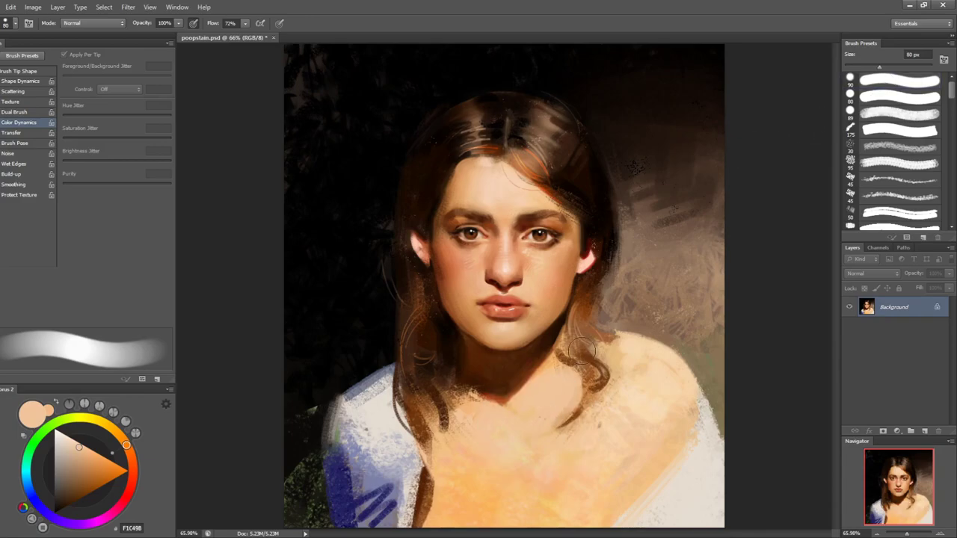
# - Tilt the canvas and blend the forehead below the hairline and above the brow with sampled tones such as E2AC77 at 4 px
pyautogui.press('[')
pyautogui.press('z')
pyautogui.moveTo(528, 164); pyautogui.dragTo(594, 179)
pyautogui.press('r')
pyautogui.moveTo(628, 214); pyautogui.dragTo(571, 170)
pyautogui.press('b')
pyautogui.press('[')
pyautogui.press('[')
pyautogui.press('[')
pyautogui.press('[')
pyautogui.press('[')
pyautogui.press('[')
pyautogui.keyDown('alt'); pyautogui.click(389, 209); pyautogui.keyUp('alt')
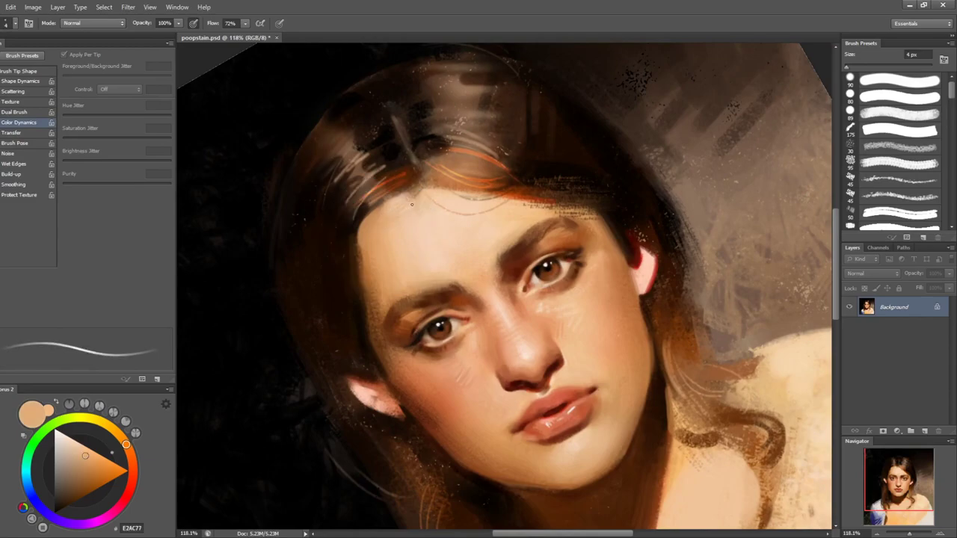
pyautogui.keyDown('alt'); pyautogui.click(492, 236); pyautogui.keyUp('alt')
pyautogui.keyDown('alt'); pyautogui.click(439, 278); pyautogui.keyUp('alt')
pyautogui.keyDown('alt'); pyautogui.click(436, 251); pyautogui.keyUp('alt')
# - Smooth the forehead above the inner brow at other canvas angles with sampled F1C59D and E0B785 at 5 px
pyautogui.press('r')
pyautogui.moveTo(727, 263); pyautogui.dragTo(736, 303)
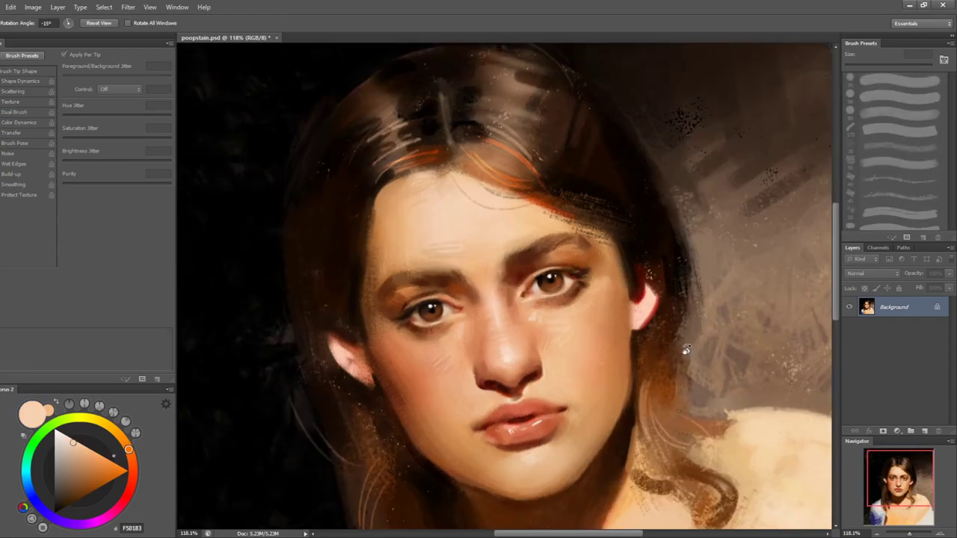
pyautogui.moveTo(687, 349); pyautogui.dragTo(699, 299)
pyautogui.press('b')
pyautogui.keyDown('alt'); pyautogui.click(420, 288); pyautogui.keyUp('alt')
pyautogui.press('[')
pyautogui.press('[')
pyautogui.press('[')
pyautogui.press(']')
pyautogui.press(']')
pyautogui.keyDown('alt'); pyautogui.click(432, 257); pyautogui.keyUp('alt')
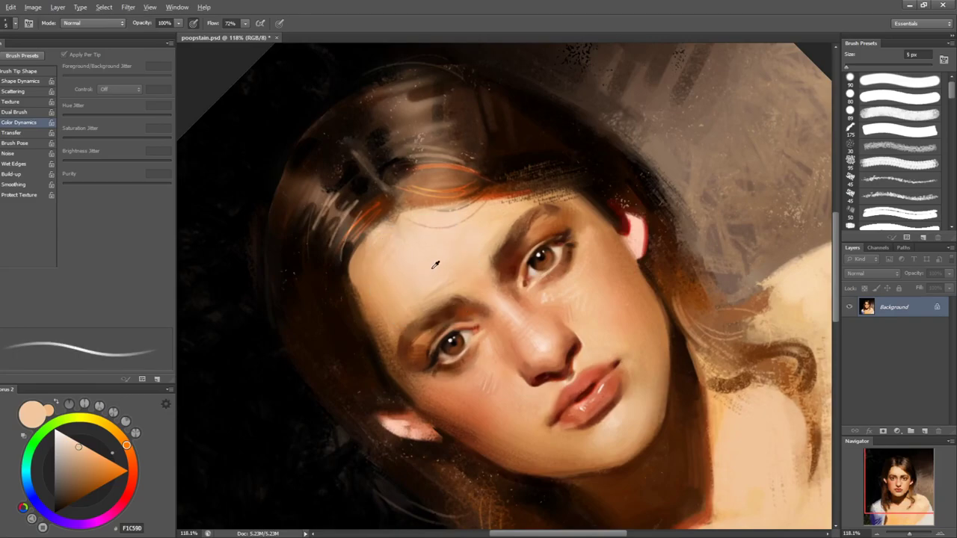
pyautogui.keyDown('alt'); pyautogui.click(457, 277); pyautogui.keyUp('alt')
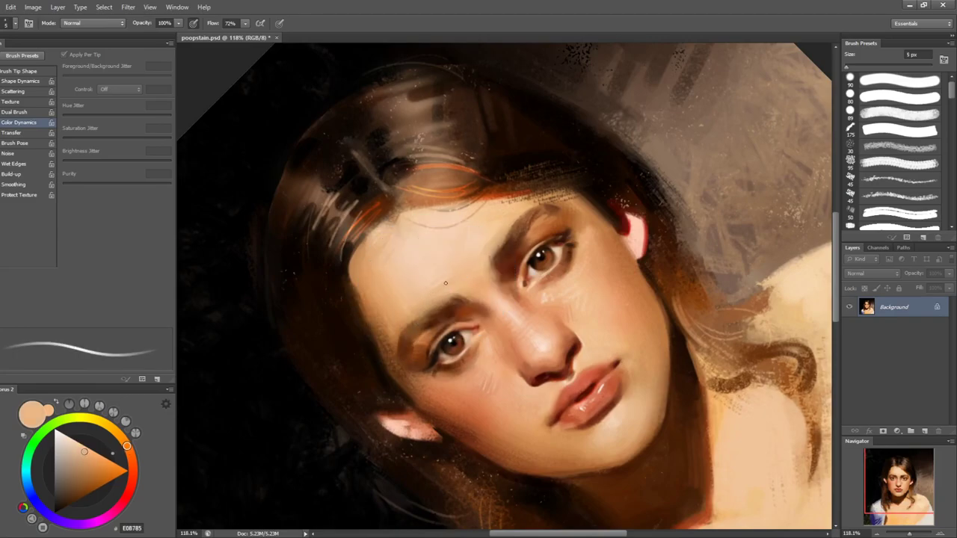
# - Return the canvas upright and blend the central forehead between the brows with sampled tones such as F3C38F at 4 px
pyautogui.press('r')
pyautogui.moveTo(668, 275); pyautogui.dragTo(623, 344)
pyautogui.press('Escape')
pyautogui.press('b')
pyautogui.press('[')
pyautogui.press('[')
pyautogui.press('[')
pyautogui.keyDown('alt'); pyautogui.click(511, 240); pyautogui.keyUp('alt')
pyautogui.press(']')
pyautogui.press(']')
pyautogui.keyDown('alt'); pyautogui.click(550, 232); pyautogui.keyUp('alt')
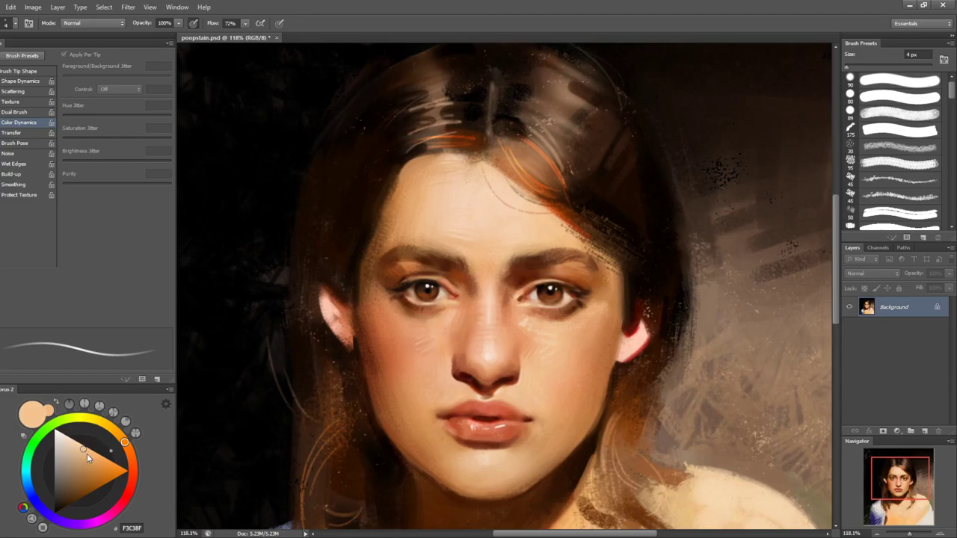
# - Tint the middle of the forehead with light pink FFC3B7 at 2 to 5 px
pyautogui.click(132, 479)
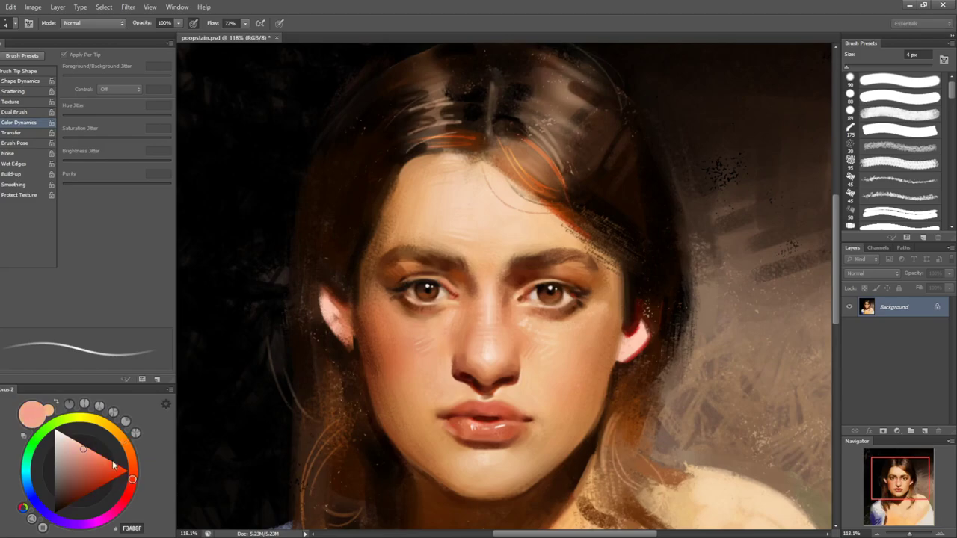
pyautogui.click(76, 441)
pyautogui.press('[')
pyautogui.press('[')
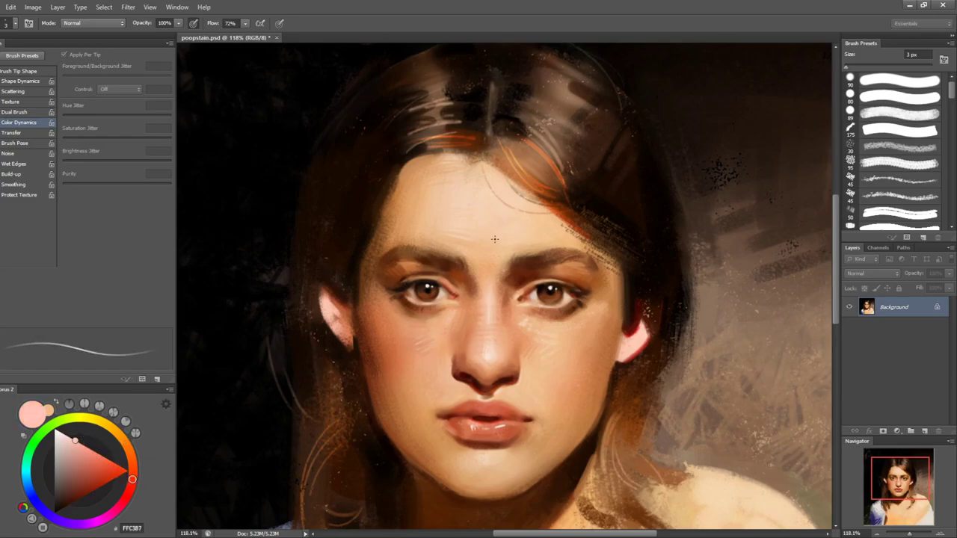
pyautogui.press(']')
pyautogui.press(']')
pyautogui.press(']')
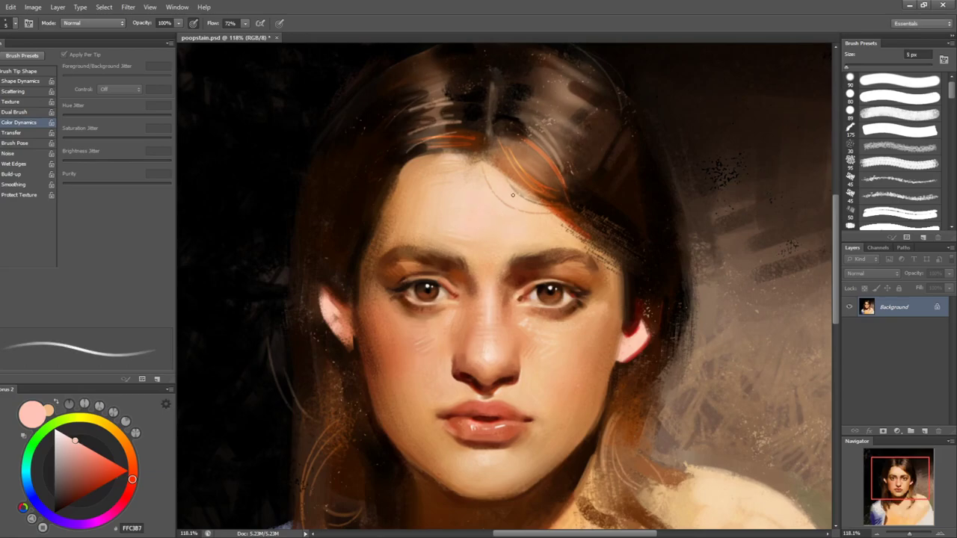
pyautogui.press('[')
pyautogui.press('[')
pyautogui.press('[')
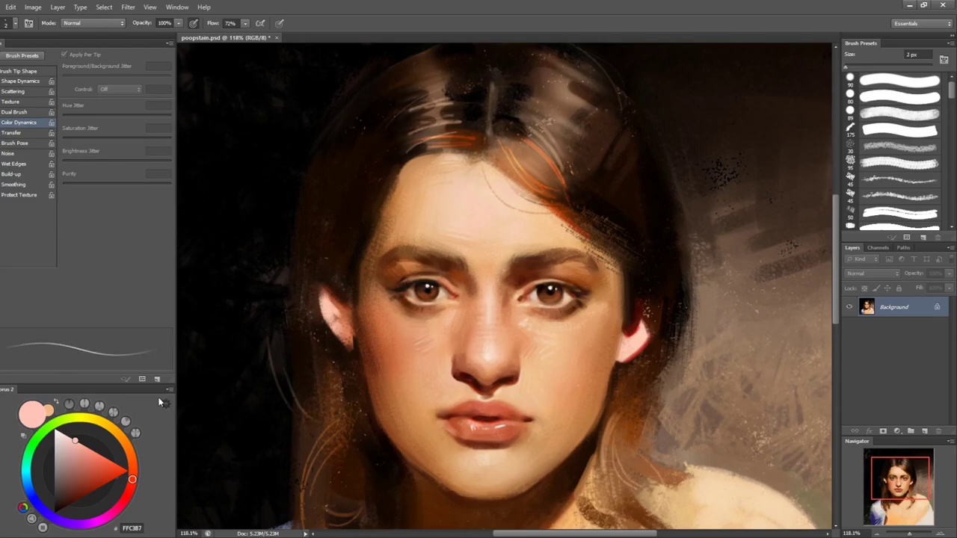
# - Add fine pure white FFFFFF highlight strokes to the upper forehead at 2 to 3 px, undoing a stray stroke
pyautogui.moveTo(76, 441); pyautogui.dragTo(54, 428)
pyautogui.press('[')
pyautogui.press(']')
pyautogui.press(']')
pyautogui.press(']')
pyautogui.press(']')
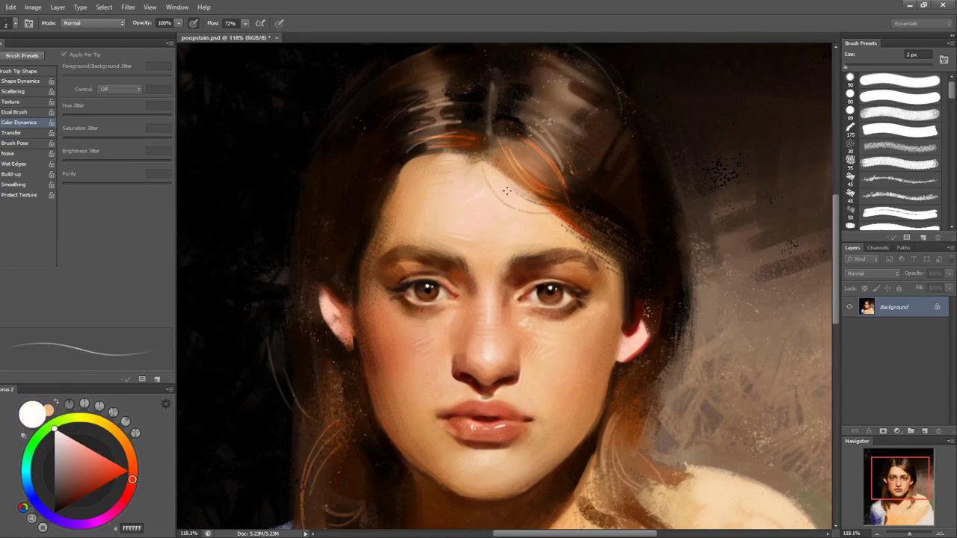
pyautogui.hotkey('ctrl', 'z')
pyautogui.press('[')
pyautogui.press('[')
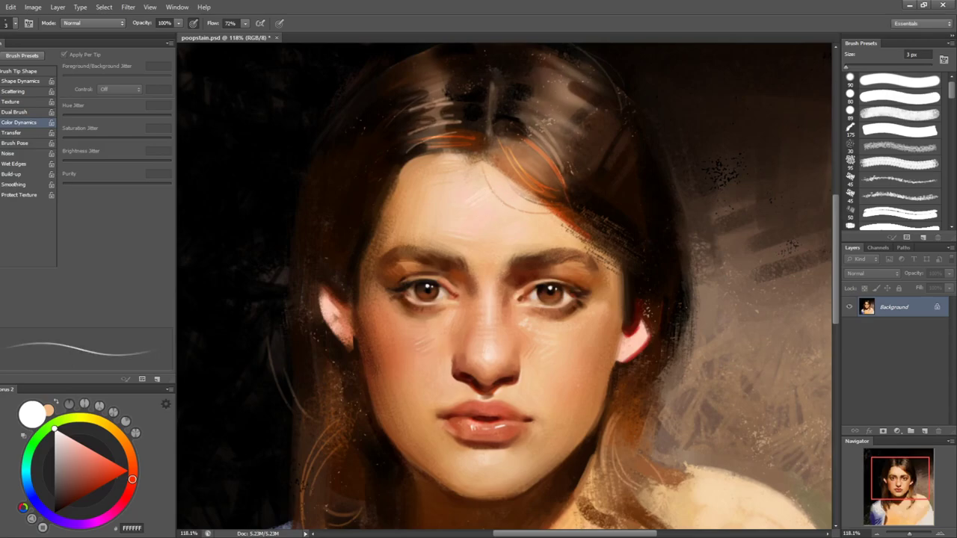
# - Blend the forehead highlight in mirrored view with sampled pale skin tones at 7 px and restore the normal view
pyautogui.press('h')
pyautogui.press(']')
pyautogui.press(']')
pyautogui.press(']')
pyautogui.press(']')
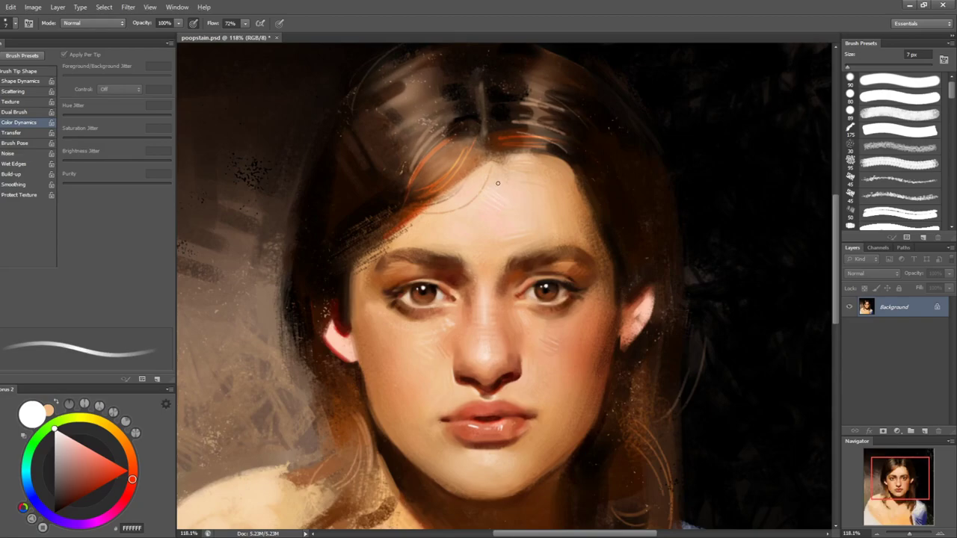
pyautogui.keyDown('alt'); pyautogui.click(509, 195); pyautogui.keyUp('alt')
pyautogui.keyDown('alt'); pyautogui.click(517, 202); pyautogui.keyUp('alt')
pyautogui.press('h')
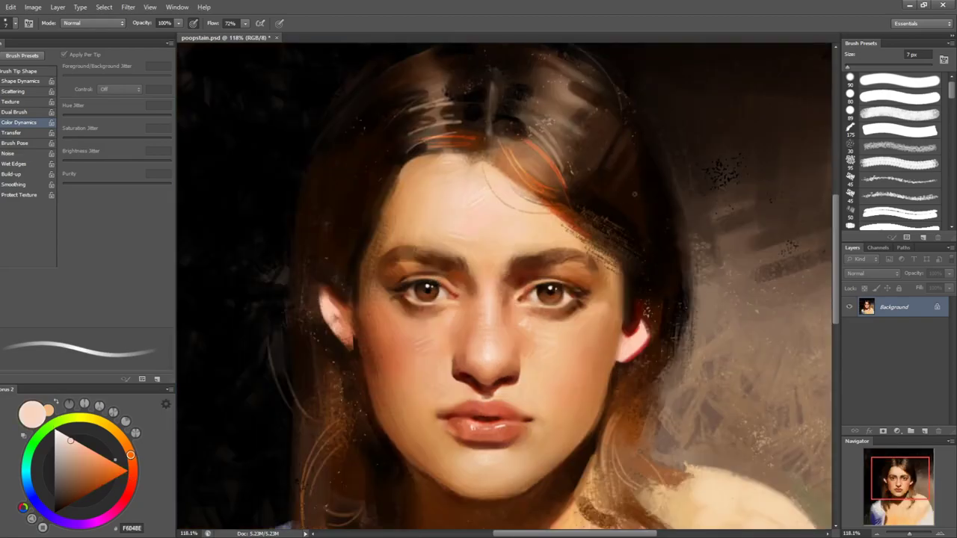
# - Soften the loose hair strand over the forehead with the Mixer Brush and a sampled skin tone at 15 px
pyautogui.hotkey('shift', 'b')
pyautogui.moveTo(486, 145); pyautogui.dragTo(492, 178)
pyautogui.hotkey('ctrl', 'z')
pyautogui.press('[')
pyautogui.press('[')
pyautogui.press('[')
pyautogui.hotkey('shift', 'b')
pyautogui.keyDown('alt'); pyautogui.click(501, 179); pyautogui.keyUp('alt')
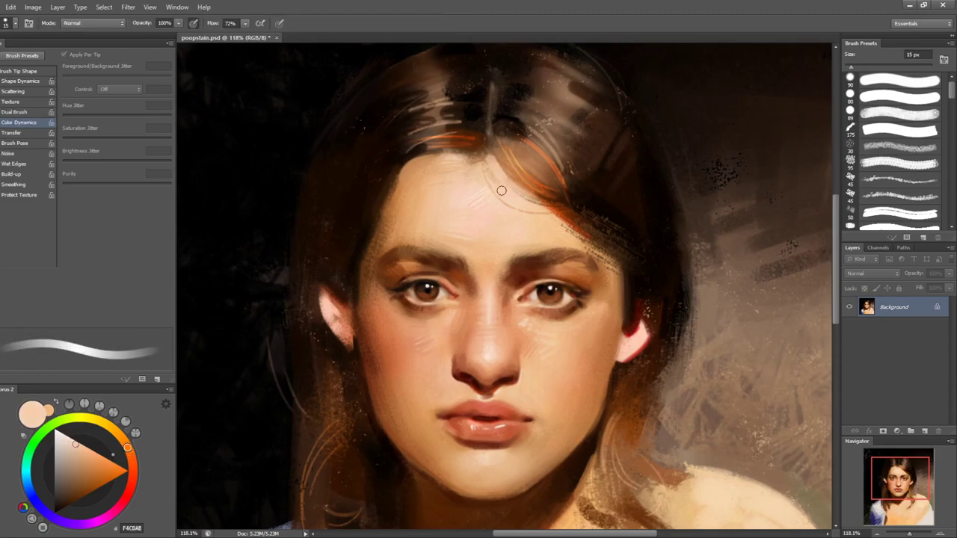
# - Touch up the shading of the left-hand eye with sampled brown 65300E at 6 px
pyautogui.press('h')
pyautogui.moveTo(655, 289); pyautogui.dragTo(632, 284)
pyautogui.press('z')
pyautogui.moveTo(453, 156); pyautogui.dragTo(472, 152)
pyautogui.moveTo(471, 152); pyautogui.dragTo(476, 192)
pyautogui.press('b')
pyautogui.keyDown('alt'); pyautogui.click(357, 188); pyautogui.keyUp('alt')
pyautogui.press('[')
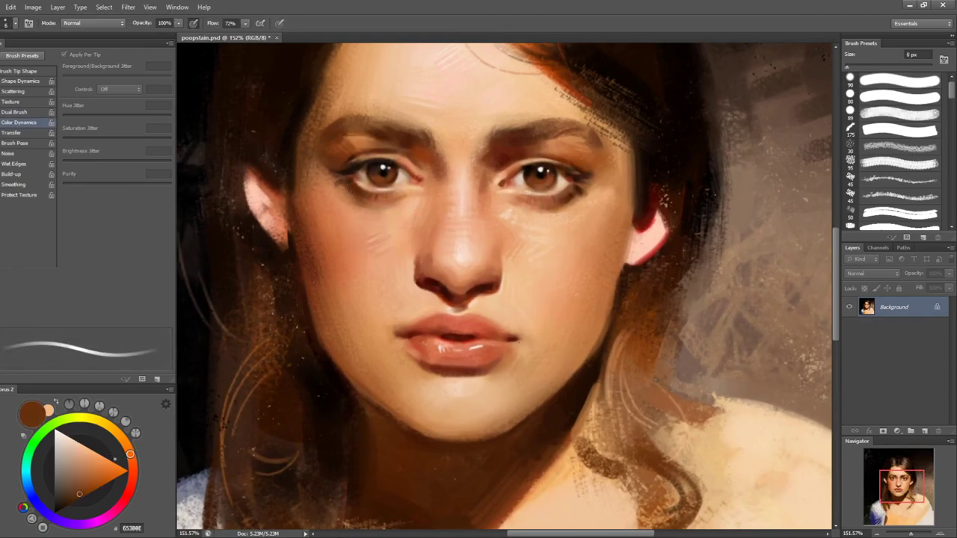
# - Touch up the outer corner and lid of the right-hand eye with sampled browns including 672A08 at 6 px
pyautogui.hotkey('shift', 'b')
pyautogui.hotkey('ctrl', 'shift', 'h')
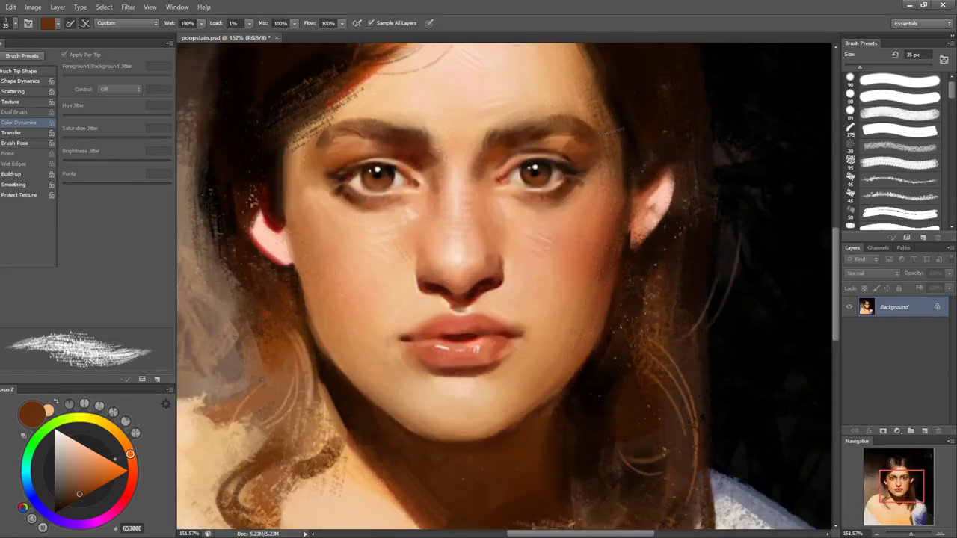
pyautogui.hotkey('ctrl', 'shift', 'h')
pyautogui.hotkey('shift', 'b')
pyautogui.keyDown('alt'); pyautogui.click(359, 188); pyautogui.keyUp('alt')
pyautogui.keyDown('alt'); pyautogui.click(574, 190); pyautogui.keyUp('alt')
pyautogui.keyDown('alt'); pyautogui.click(573, 193); pyautogui.keyUp('alt')
pyautogui.keyDown('alt'); pyautogui.click(589, 162); pyautogui.keyUp('alt')
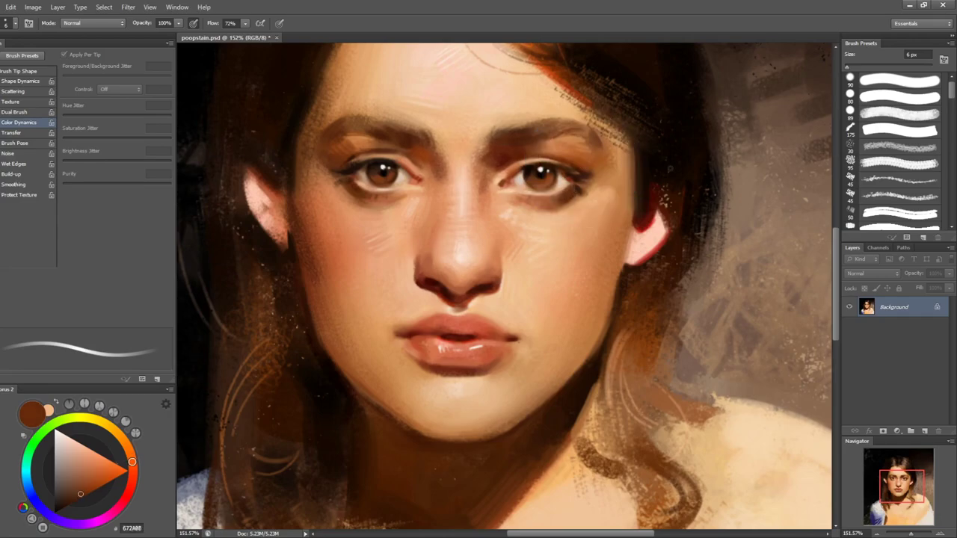
# - Retouch the iris with sampled browns 652E12 and 673315 at 4 px in mirrored view, and restore the normal view
pyautogui.press('F2')
pyautogui.press('r')
pyautogui.moveTo(718, 246); pyautogui.dragTo(661, 385)
pyautogui.moveTo(617, 308); pyautogui.dragTo(557, 308)
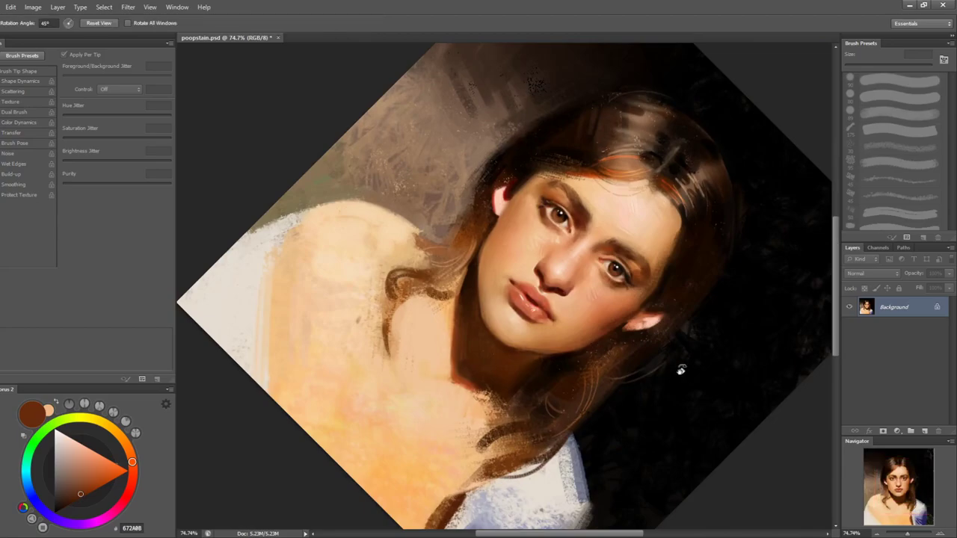
pyautogui.moveTo(677, 377); pyautogui.dragTo(722, 213)
pyautogui.press('z')
pyautogui.moveTo(510, 199); pyautogui.dragTo(558, 173)
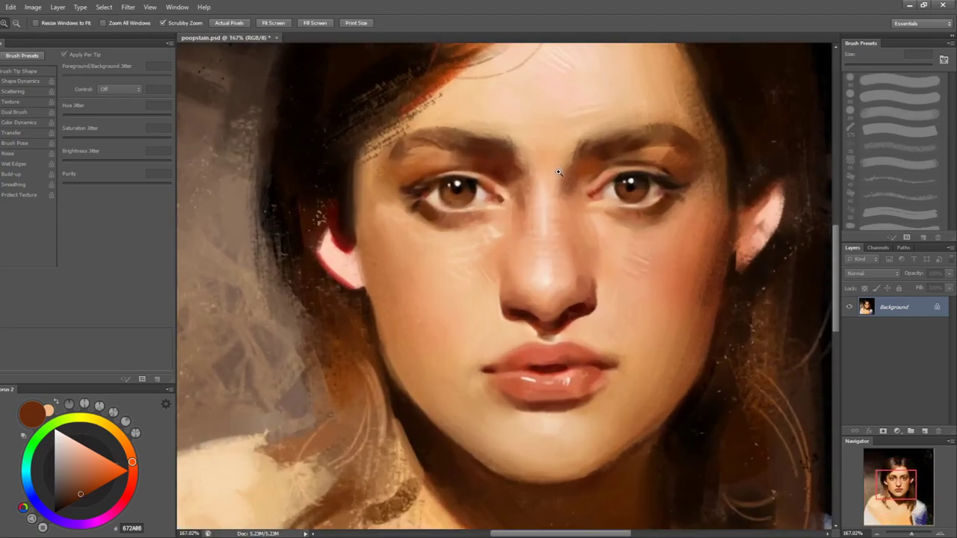
pyautogui.press('b')
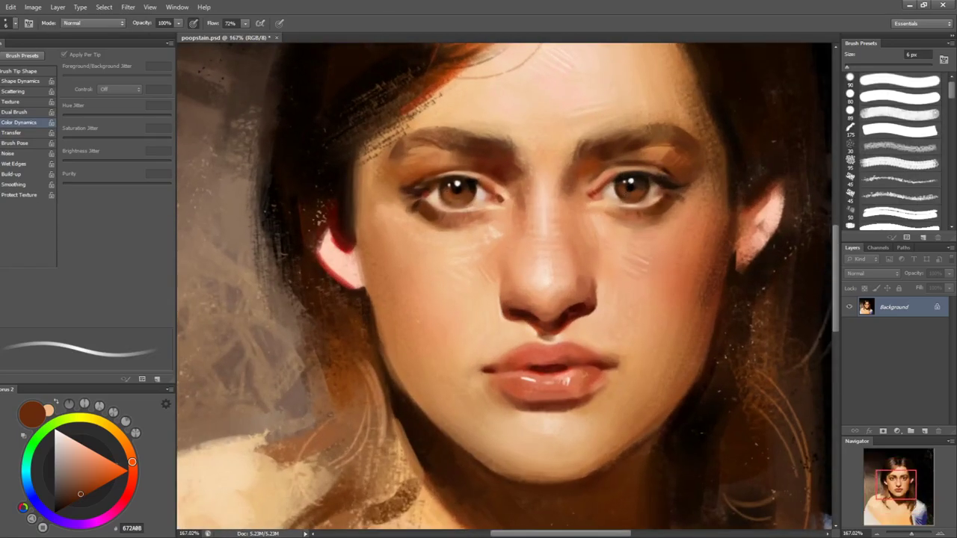
pyautogui.keyDown('alt'); pyautogui.click(632, 189); pyautogui.keyUp('alt')
pyautogui.press('[')
pyautogui.press('[')
pyautogui.keyDown('alt'); pyautogui.click(632, 188); pyautogui.keyUp('alt')
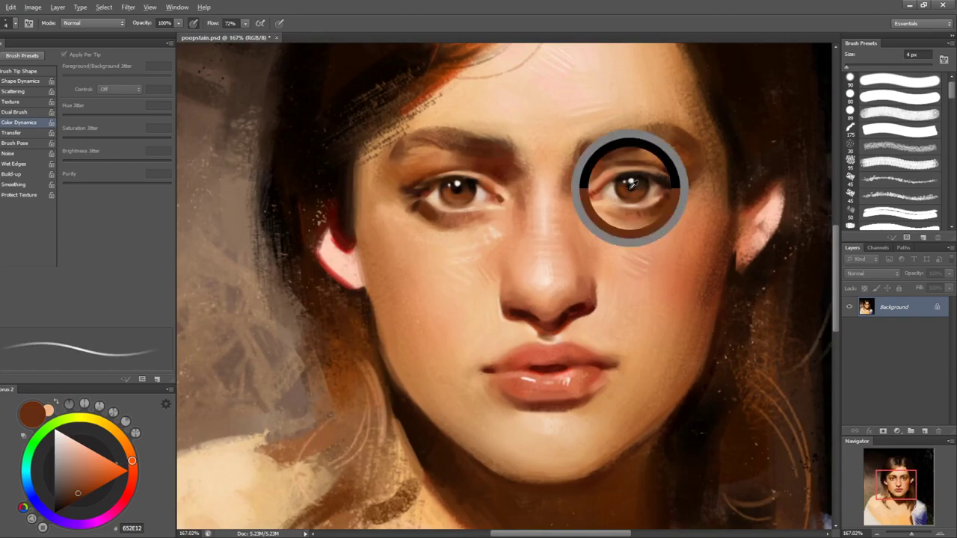
pyautogui.keyDown('alt'); pyautogui.click(629, 184); pyautogui.keyUp('alt')
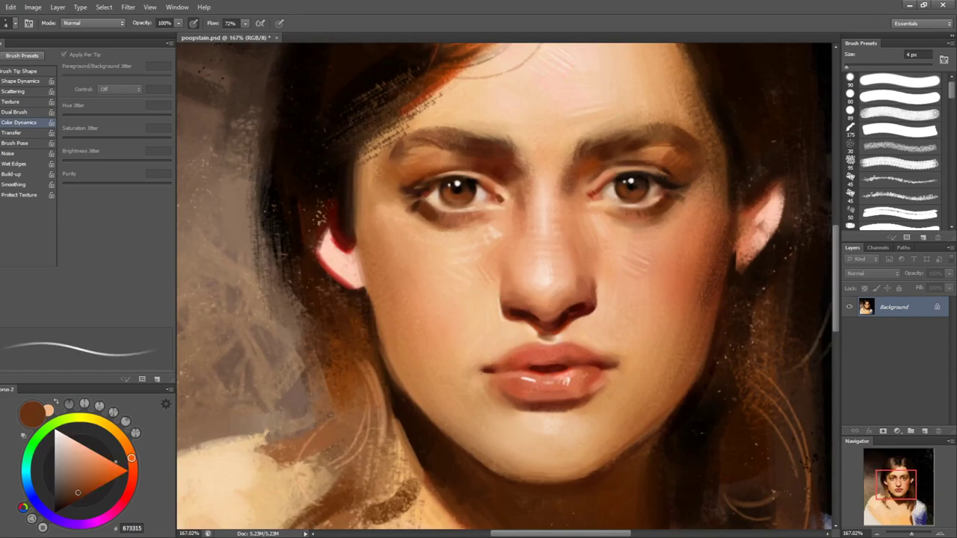
pyautogui.hotkey('ctrl', 'shift', 'h')
# - Build up the left-hand iris with sampled browns 5F2C12, 743717 and 7A3A18 at 4 to 8 px
pyautogui.keyDown('alt'); pyautogui.click(477, 187); pyautogui.keyUp('alt')
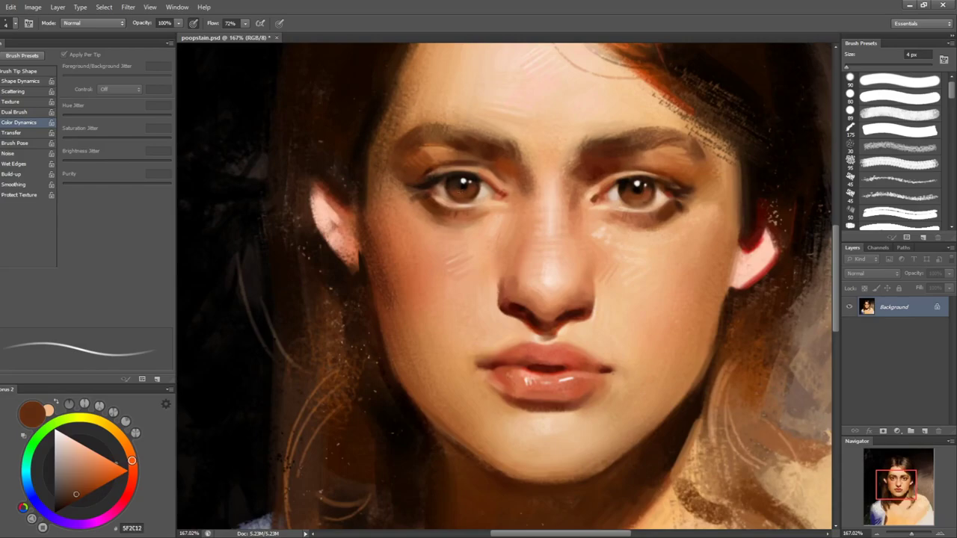
pyautogui.keyDown('alt'); pyautogui.click(457, 190); pyautogui.keyUp('alt')
pyautogui.press(']')
pyautogui.press(']')
pyautogui.keyDown('alt'); pyautogui.click(454, 192); pyautogui.keyUp('alt')
pyautogui.press(']')
pyautogui.press(']')
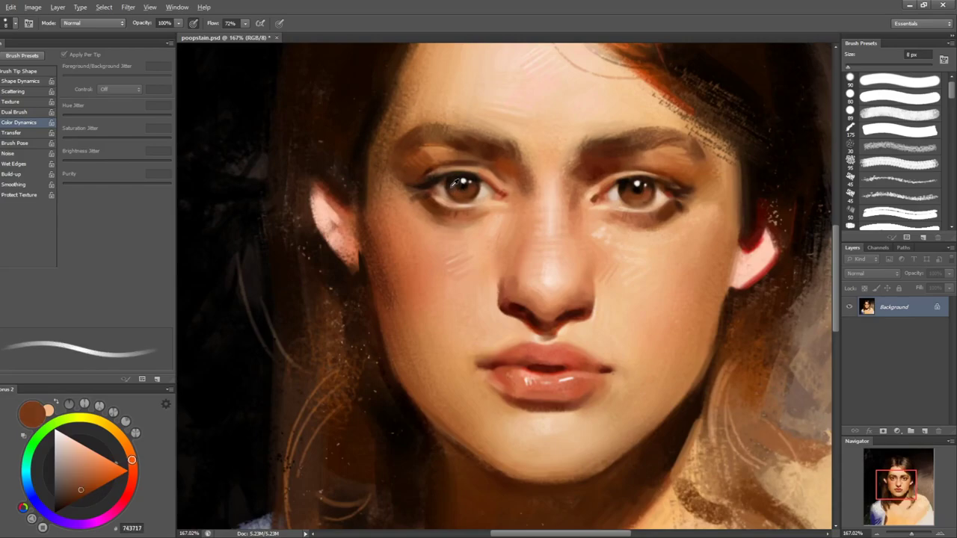
pyautogui.keyDown('alt'); pyautogui.click(454, 184); pyautogui.keyUp('alt')
pyautogui.press('[')
pyautogui.press('[')
pyautogui.press('[')
pyautogui.press('[')
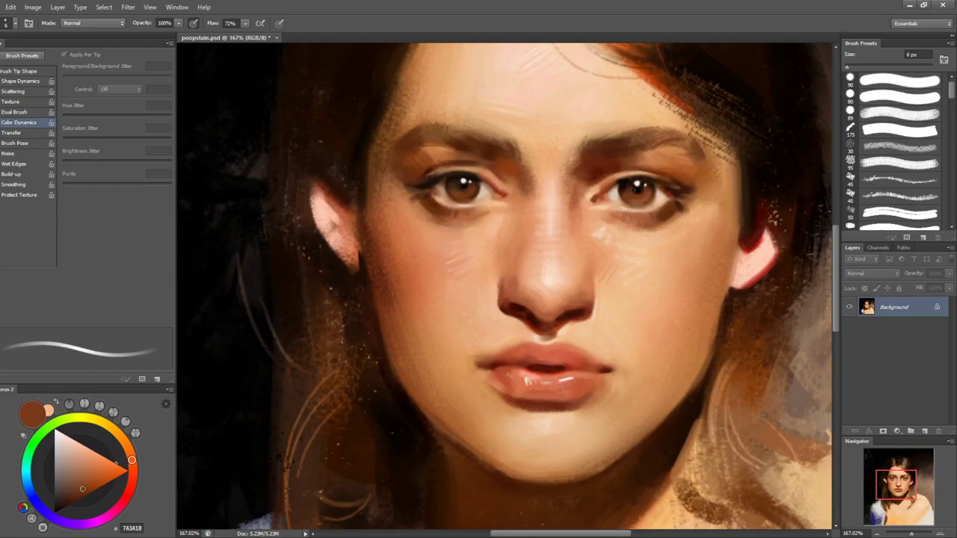
# - Deepen the pupil of the right-hand eye with sampled near-blacks 190806 and 160A03 at 4 to 7 px
pyautogui.keyDown('alt'); pyautogui.click(643, 187); pyautogui.keyUp('alt')
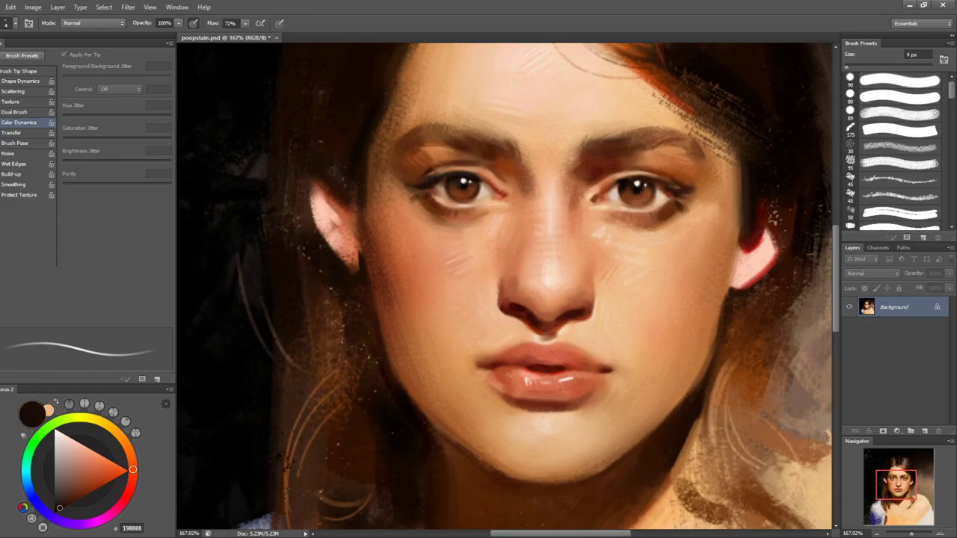
pyautogui.keyDown('alt'); pyautogui.click(637, 198); pyautogui.keyUp('alt')
pyautogui.keyDown('alt'); pyautogui.click(634, 192); pyautogui.keyUp('alt')
pyautogui.press(']')
pyautogui.press(']')
pyautogui.press(']')
# - Paint out the white catchlights in both pupils with near-black 040201 at 6 to 9 px
pyautogui.keyDown('alt'); pyautogui.click(464, 186); pyautogui.keyUp('alt')
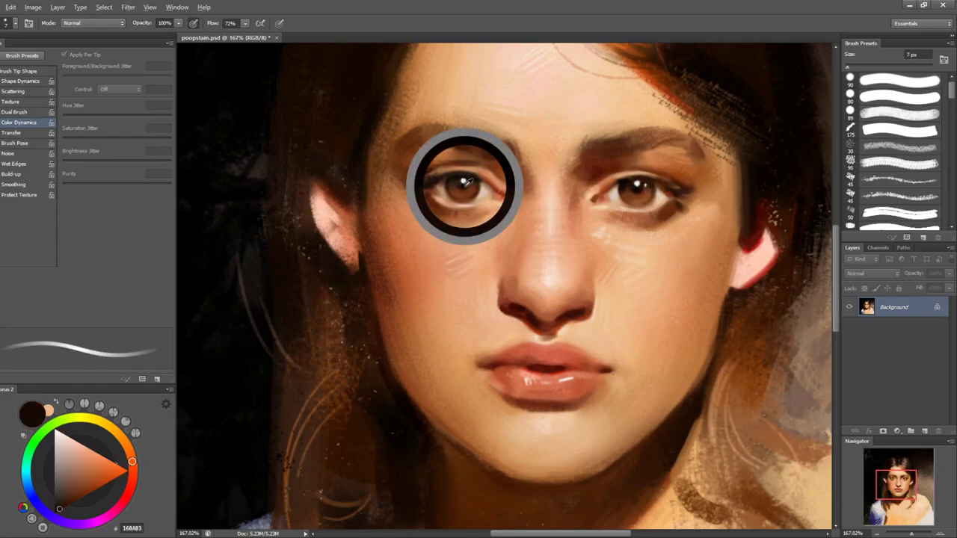
pyautogui.press(']')
pyautogui.press(']')
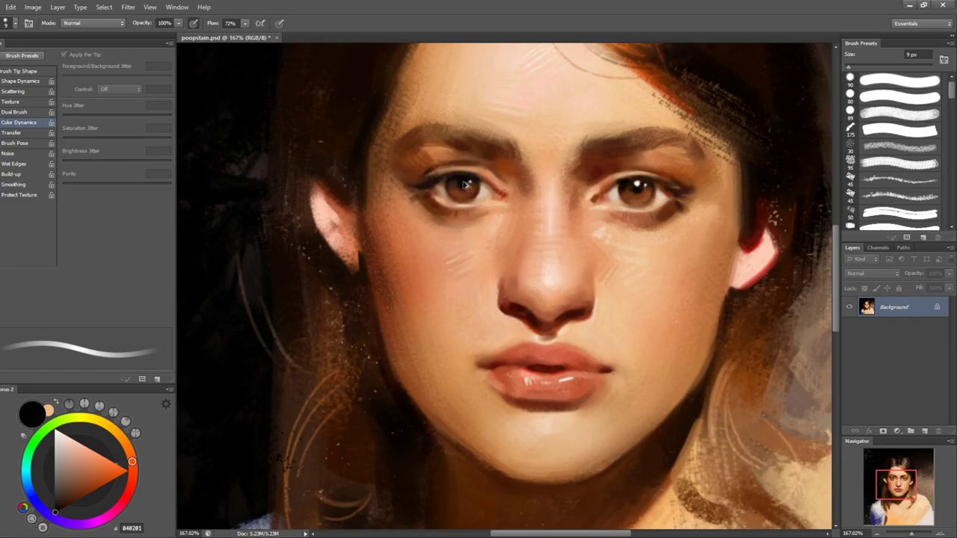
pyautogui.press('[')
pyautogui.press('[')
pyautogui.press('[')
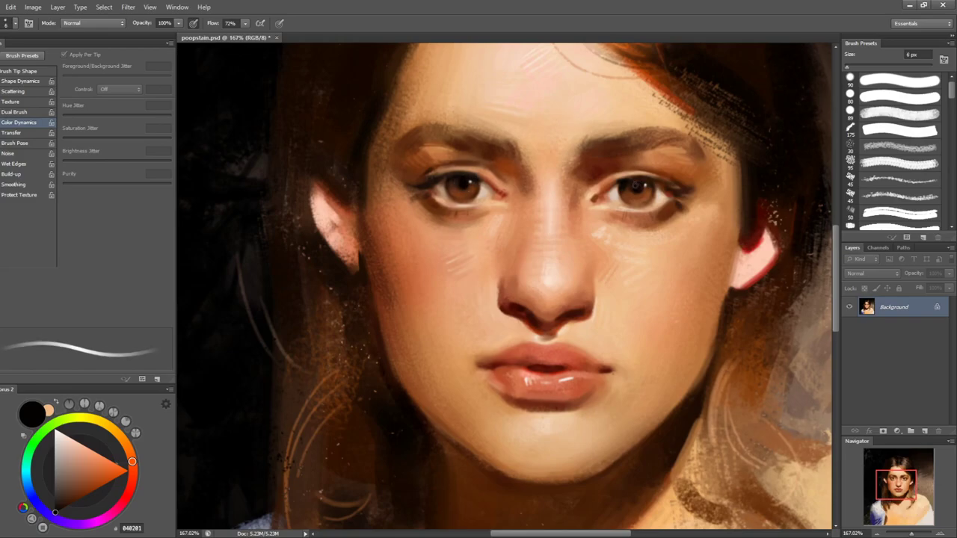
# - Refine the right-hand iris with sampled browns 2E1404 and 733616, and its lower lid with skin tone C29167, at 4 to 6 px
pyautogui.keyDown('alt'); pyautogui.click(635, 185); pyautogui.keyUp('alt')
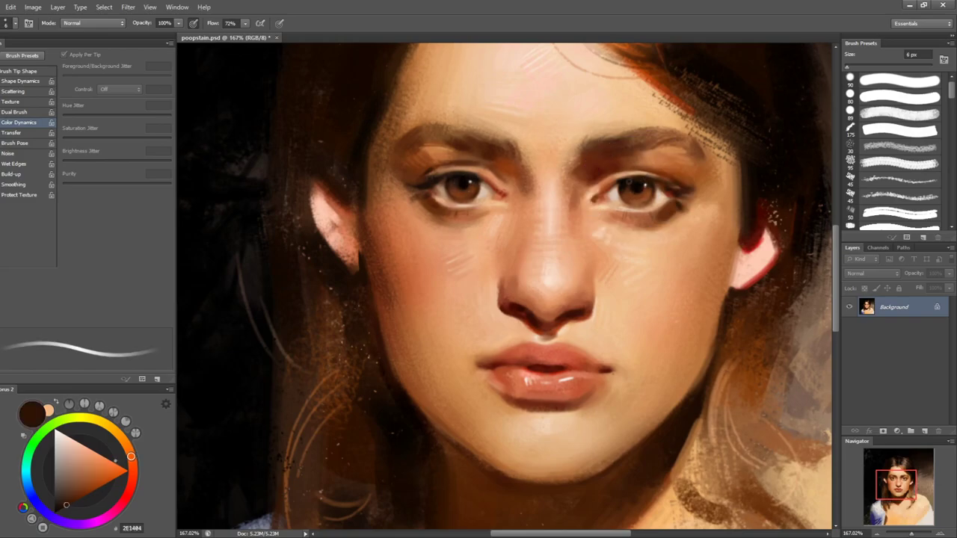
pyautogui.keyDown('alt'); pyautogui.click(633, 188); pyautogui.keyUp('alt')
pyautogui.press('[')
pyautogui.press('[')
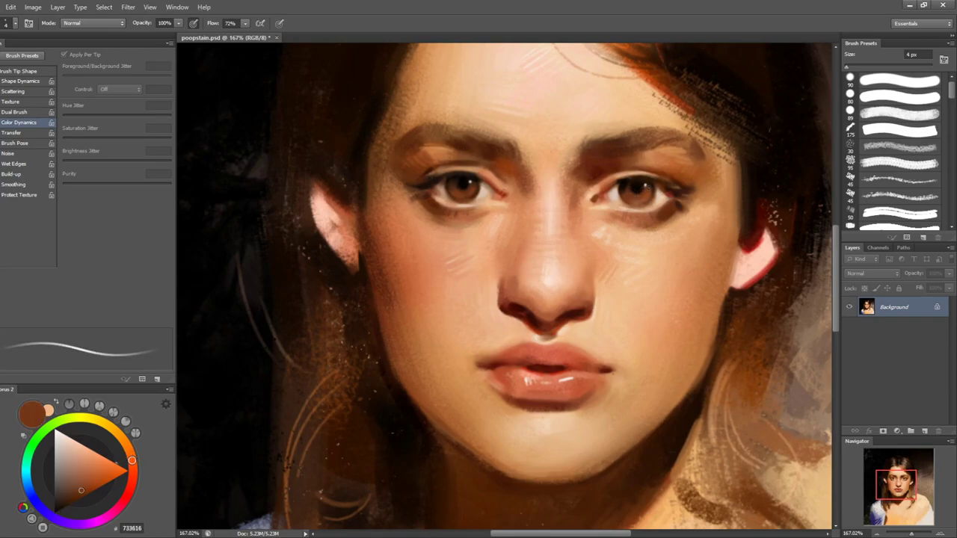
pyautogui.keyDown('alt'); pyautogui.click(638, 192); pyautogui.keyUp('alt')
pyautogui.keyDown('alt'); pyautogui.click(637, 207); pyautogui.keyUp('alt')
pyautogui.keyDown('alt'); pyautogui.click(637, 207); pyautogui.keyUp('alt')
# - Rework the right-hand iris with sampled dark brown 4E2814 at 4 px and warmer brown 84421E at 6 px
pyautogui.moveTo(732, 200); pyautogui.dragTo(638, 234)
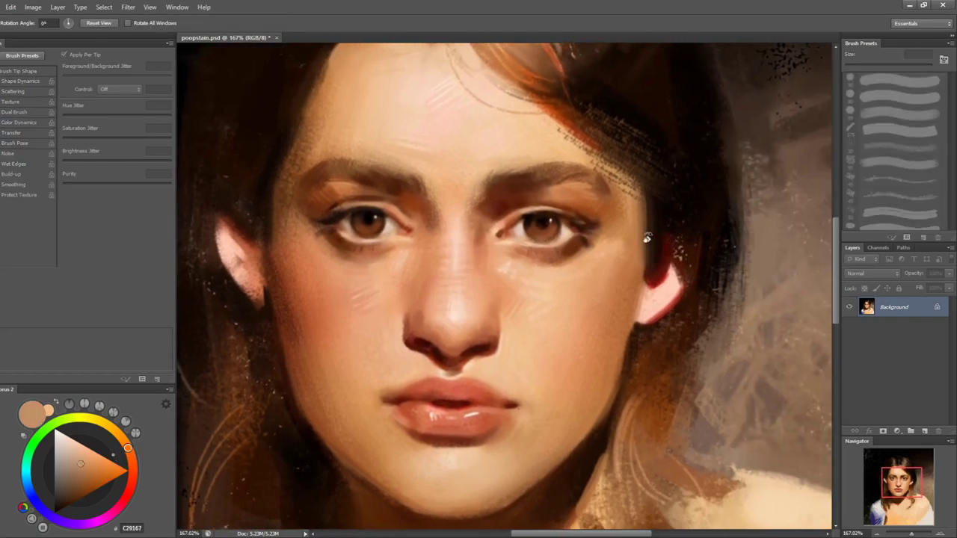
pyautogui.keyDown('alt'); pyautogui.click(557, 217); pyautogui.keyUp('alt')
pyautogui.keyDown('alt'); pyautogui.click(552, 218); pyautogui.keyUp('alt')
pyautogui.moveTo(552, 217); pyautogui.dragTo(549, 222)
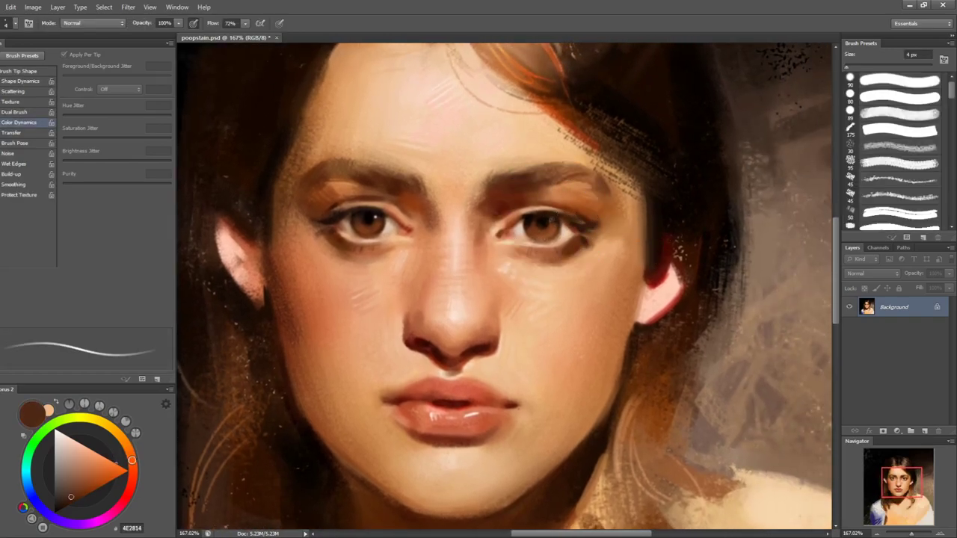
pyautogui.keyDown('alt'); pyautogui.click(553, 227); pyautogui.keyUp('alt')
pyautogui.press(']')
pyautogui.press(']')
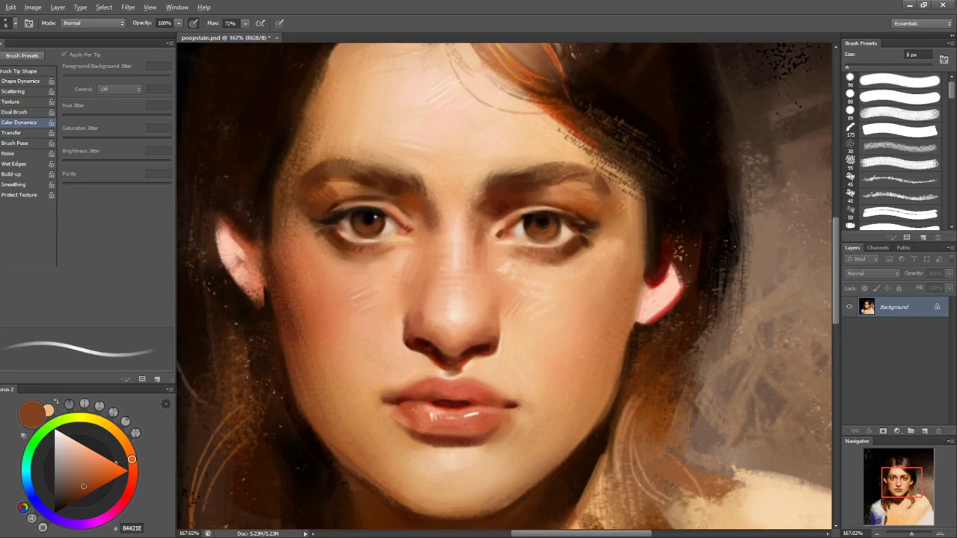
# - Soften the right-hand pupil using the Mixer Brush with 090402 at 9 px, and warm the iris with sampled 984824 at 7 px
pyautogui.keyDown('alt'); pyautogui.click(550, 224); pyautogui.keyUp('alt')
pyautogui.hotkey('shift', 'b')
pyautogui.press('[')
pyautogui.press('[')
pyautogui.press('[')
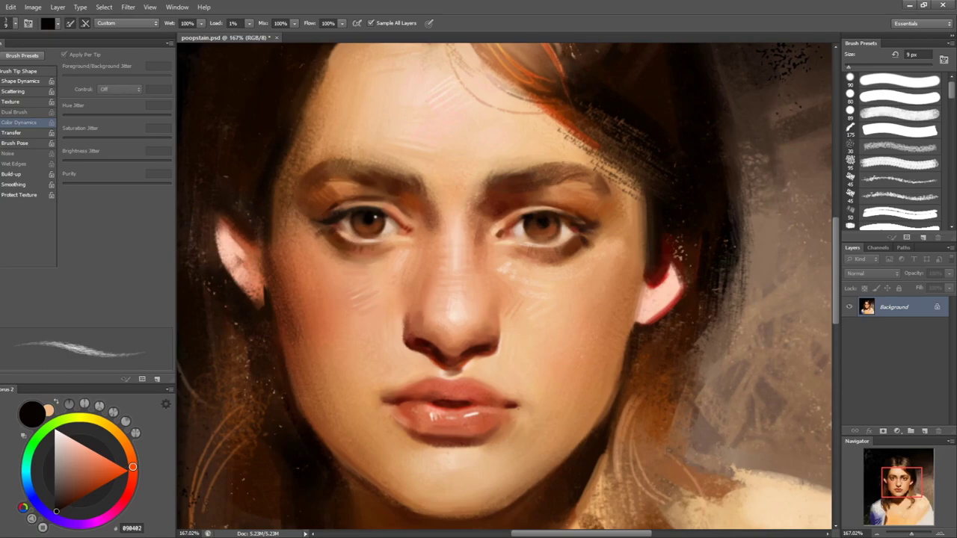
pyautogui.hotkey('shift', 'b')
pyautogui.keyDown('alt'); pyautogui.click(531, 228); pyautogui.keyUp('alt')
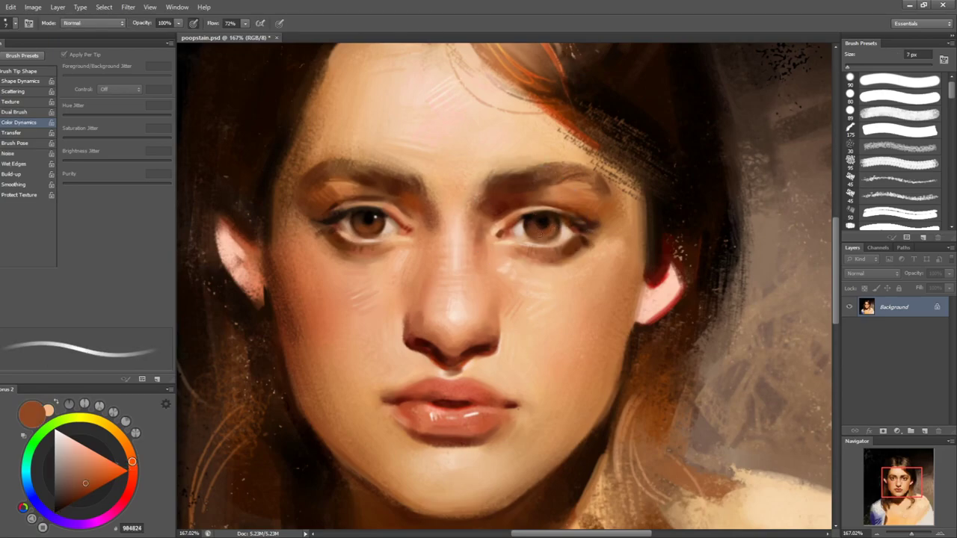
# - Repaint the upper iris and pupil of the left-hand eye with sampled dark browns 371D10 and 170E0A at 7 px
pyautogui.keyDown('alt'); pyautogui.click(594, 184); pyautogui.keyUp('alt')
pyautogui.press('r')
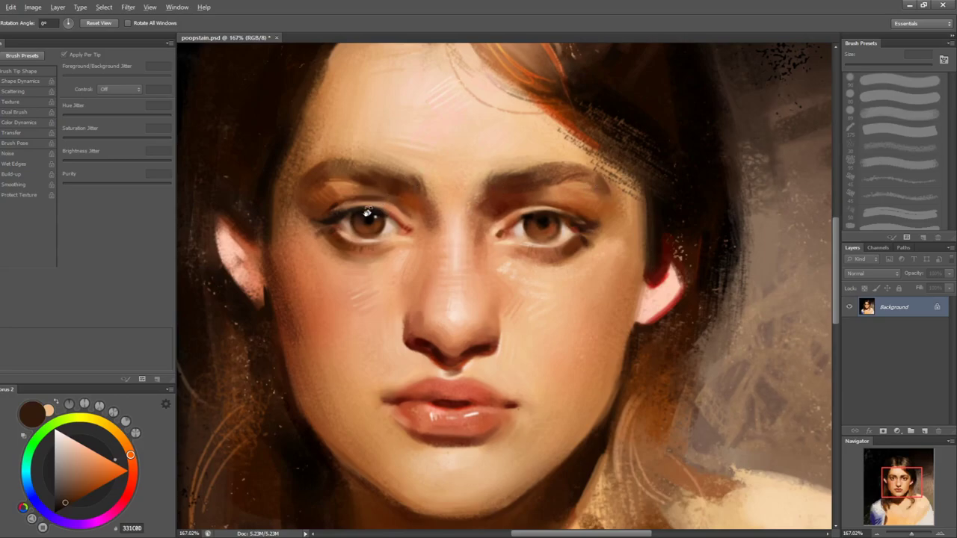
pyautogui.press('b')
pyautogui.keyDown('alt'); pyautogui.click(377, 218); pyautogui.keyUp('alt')
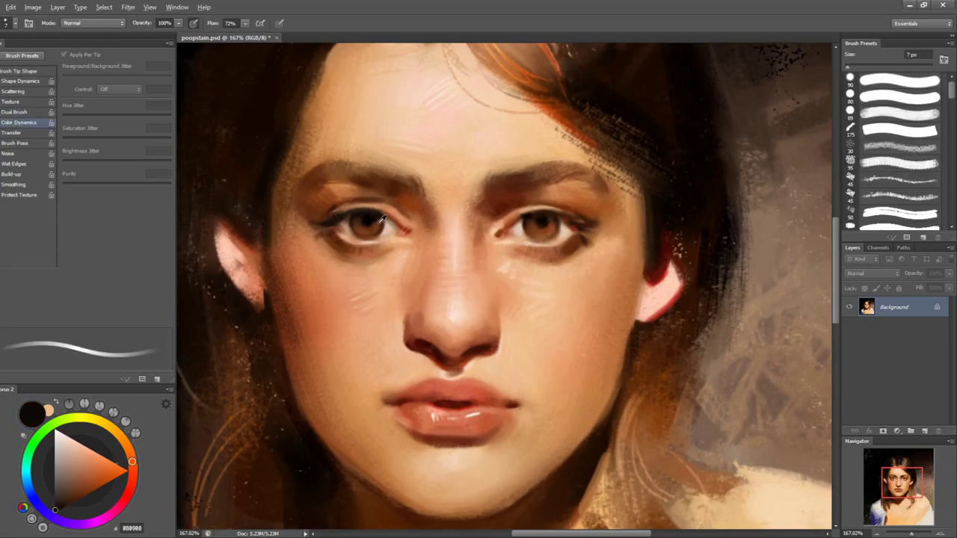
pyautogui.keyDown('alt'); pyautogui.click(377, 220); pyautogui.keyUp('alt')
pyautogui.keyDown('alt'); pyautogui.click(376, 219); pyautogui.keyUp('alt')
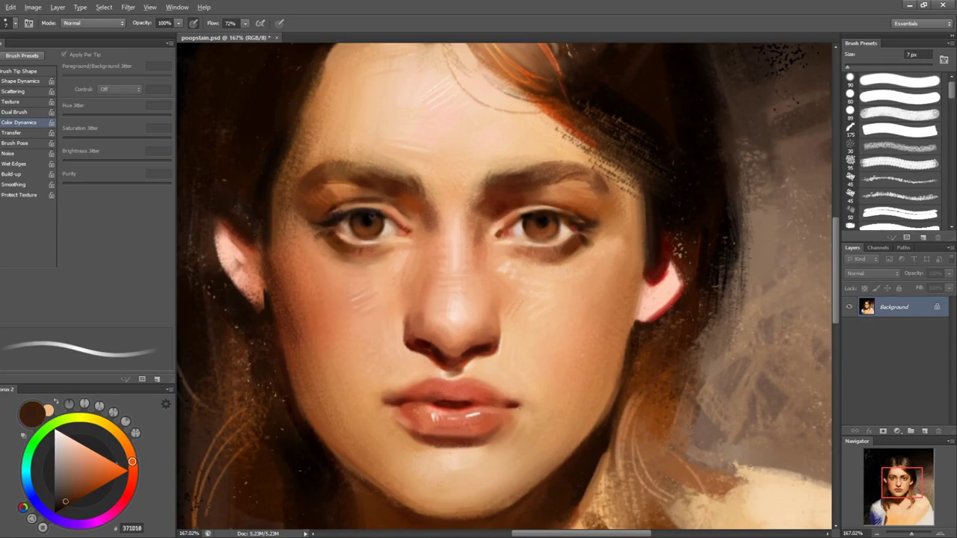
pyautogui.keyDown('alt'); pyautogui.click(379, 216); pyautogui.keyUp('alt')
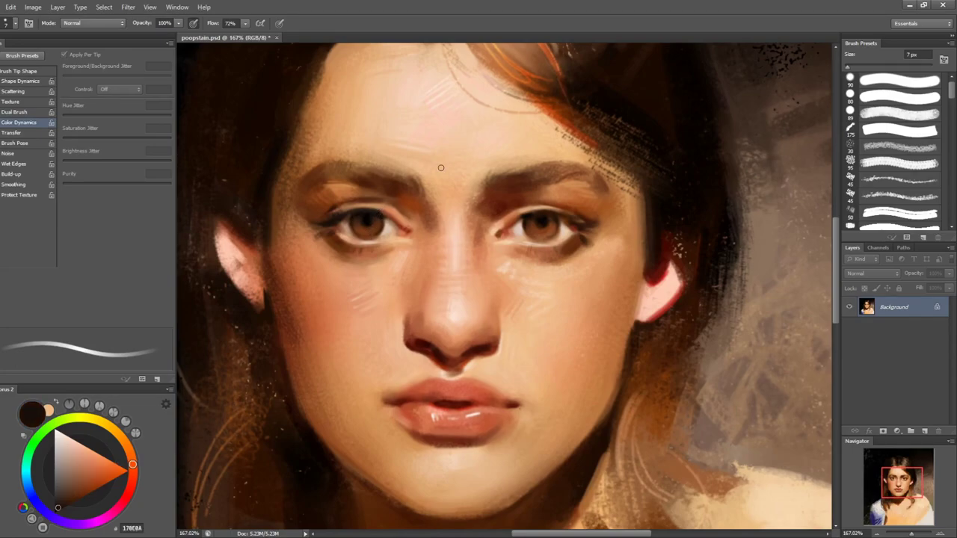
# - Add pure white FFFFFF catchlights to both eyes on a new layer with a 7 px brush
pyautogui.press('l')
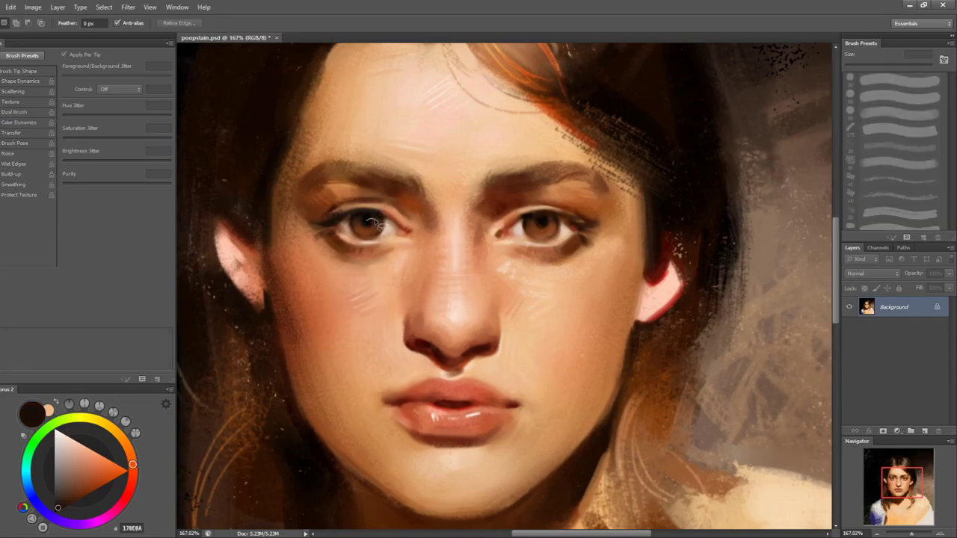
pyautogui.press('b')
pyautogui.click(54, 429)
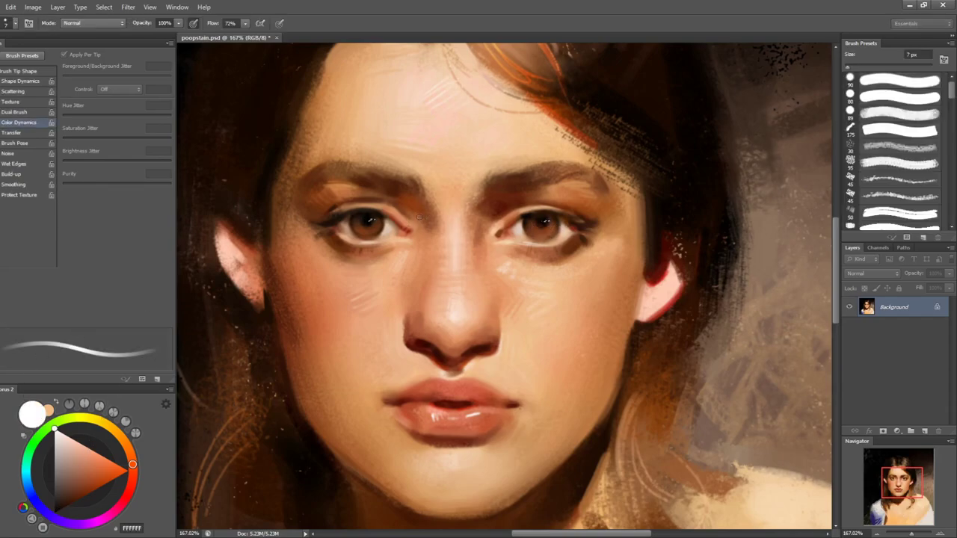
pyautogui.hotkey('ctrl', 'shift', 'alt', 'n')
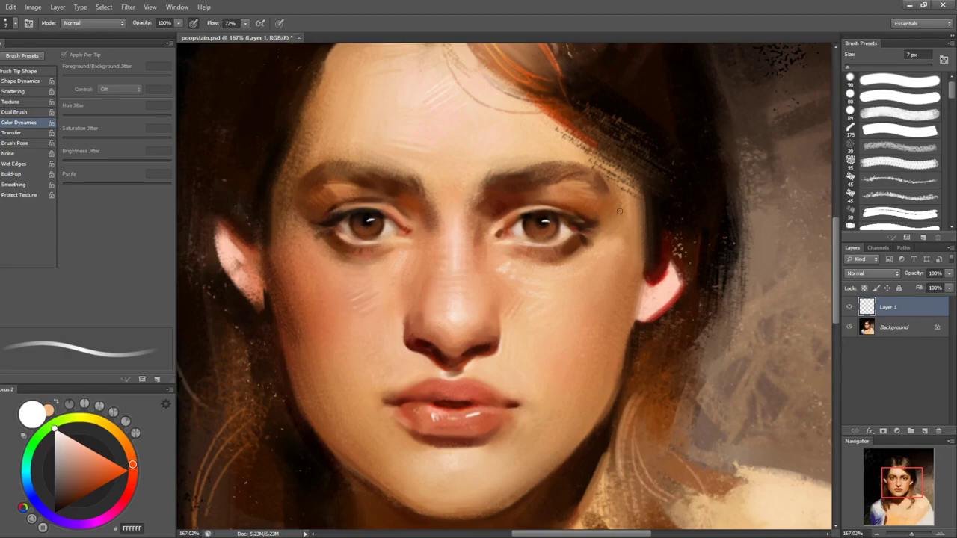
# - Soften the white catchlights using the Smudge tool at 10% strength and 10 to 15 px
pyautogui.press('r')
pyautogui.press('[')
pyautogui.press('[')
pyautogui.press('[')
pyautogui.press('[')
pyautogui.press('[')
pyautogui.press('[')
pyautogui.press('[')
pyautogui.press('[')
pyautogui.press('[')
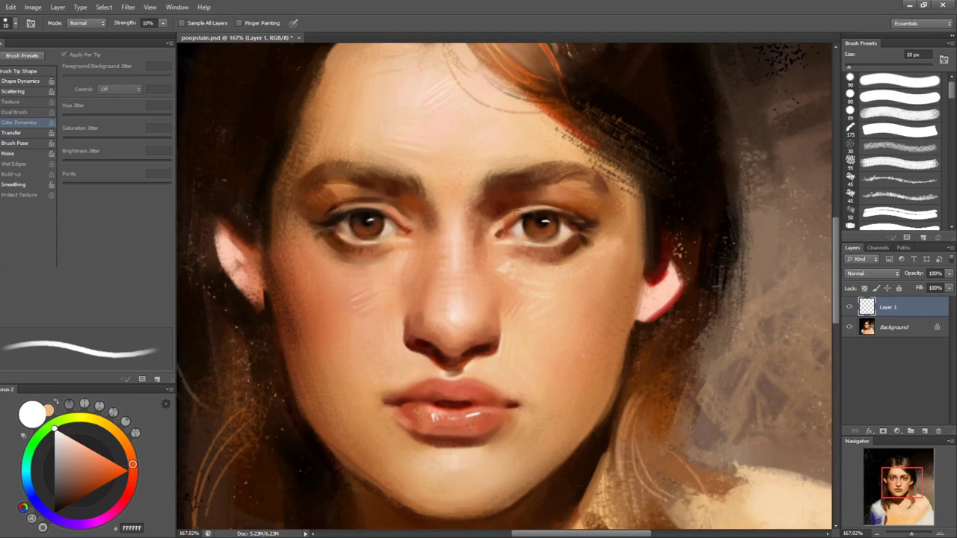
pyautogui.press(']')
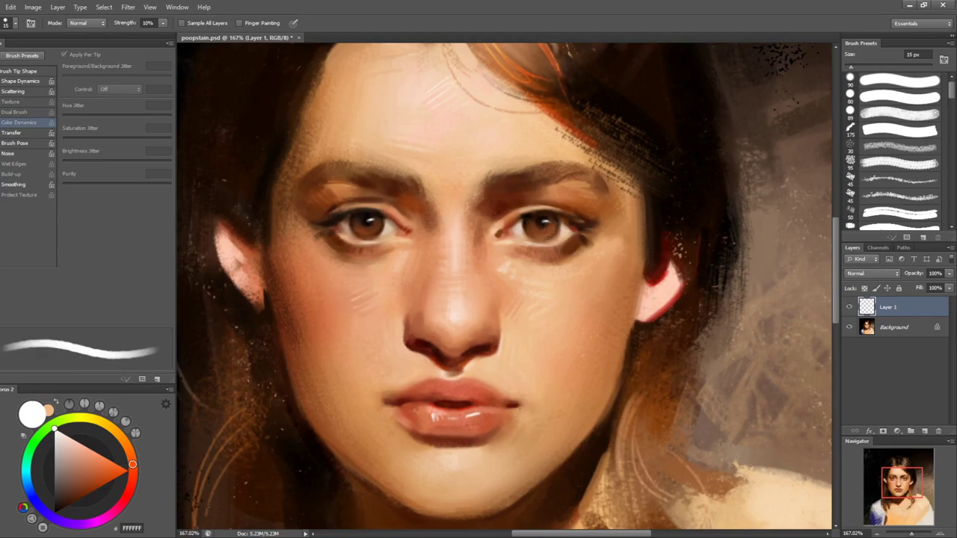
# - Dab saturated blue 0C00FF at 4 px on the left-hand eye's catchlight
pyautogui.press('b')
pyautogui.moveTo(49, 515); pyautogui.dragTo(36, 501)
pyautogui.moveTo(62, 435)
pyautogui.mouseDown()
pyautogui.moveTo(111, 433)
pyautogui.moveTo(174, 408)
pyautogui.mouseUp()
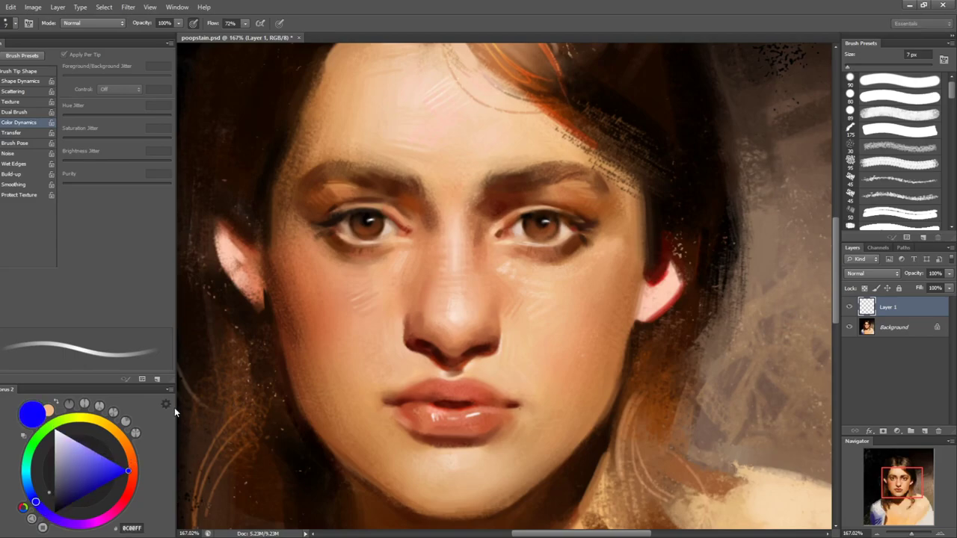
pyautogui.press('[')
pyautogui.press('[')
pyautogui.press('[')
pyautogui.click(367, 219)
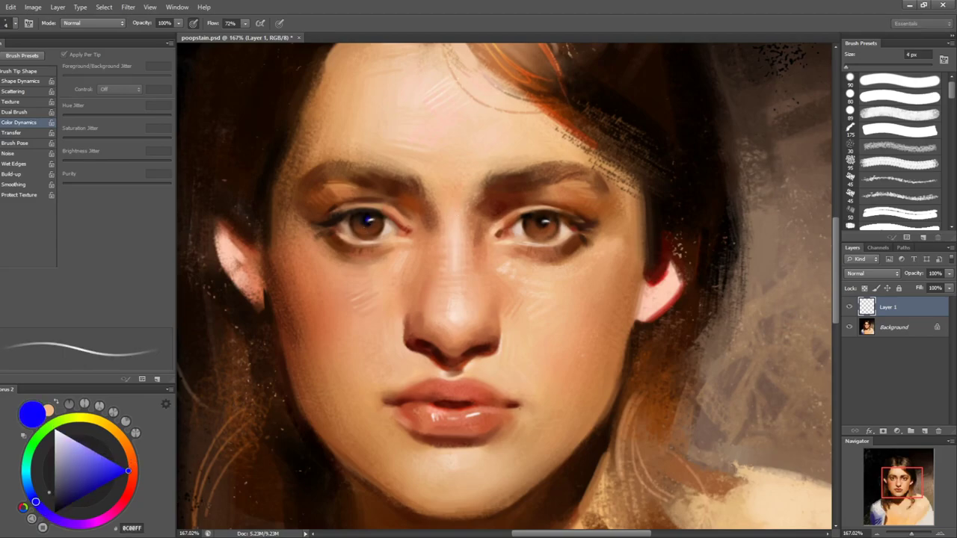
# - Undo the last blue dab and tint the catchlights of both eyes with fine 0C00FF strokes at 1 px
pyautogui.hotkey('ctrl', 'z')
pyautogui.hotkey('ctrl', '1')
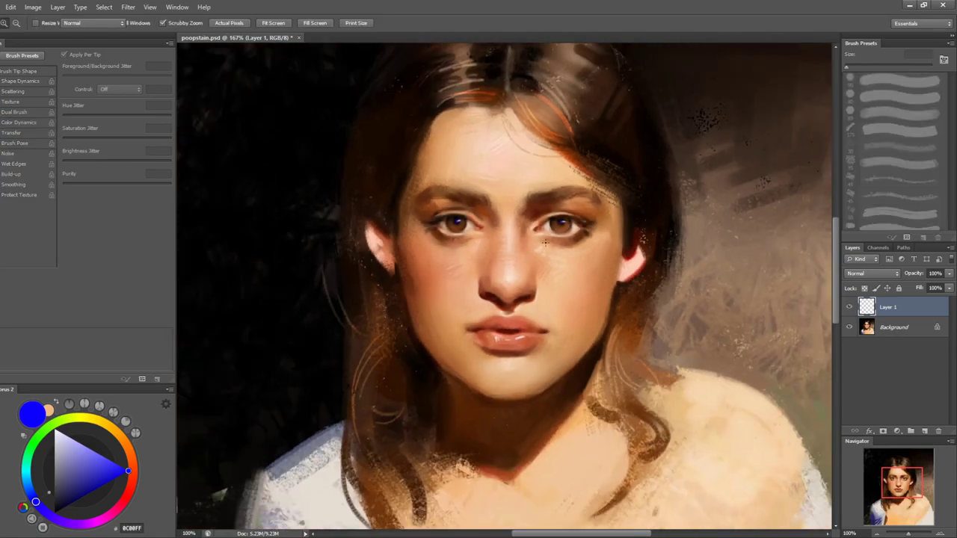
pyautogui.press('r')
pyautogui.press('z')
pyautogui.moveTo(525, 340); pyautogui.dragTo(573, 324)
pyautogui.press('b')
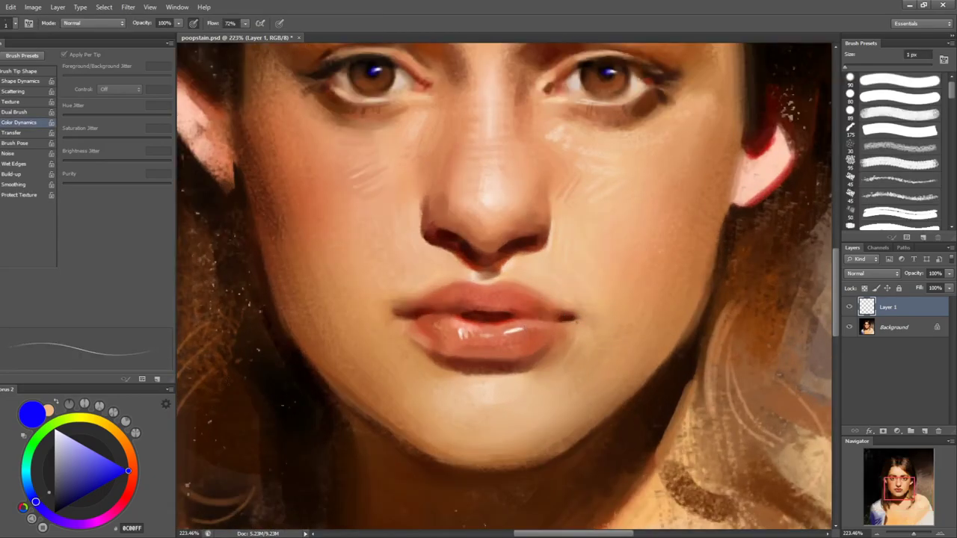
# - Add fine FF2E00 red accents around the highlights on the lower lip with a 6 px brush
pyautogui.moveTo(118, 446)
pyautogui.mouseDown()
pyautogui.moveTo(133, 466)
pyautogui.moveTo(115, 473)
pyautogui.mouseUp()
pyautogui.press(']')
pyautogui.press(']')
pyautogui.press(']')
pyautogui.press(']')
pyautogui.press(']')
pyautogui.moveTo(461, 326); pyautogui.dragTo(459, 338)
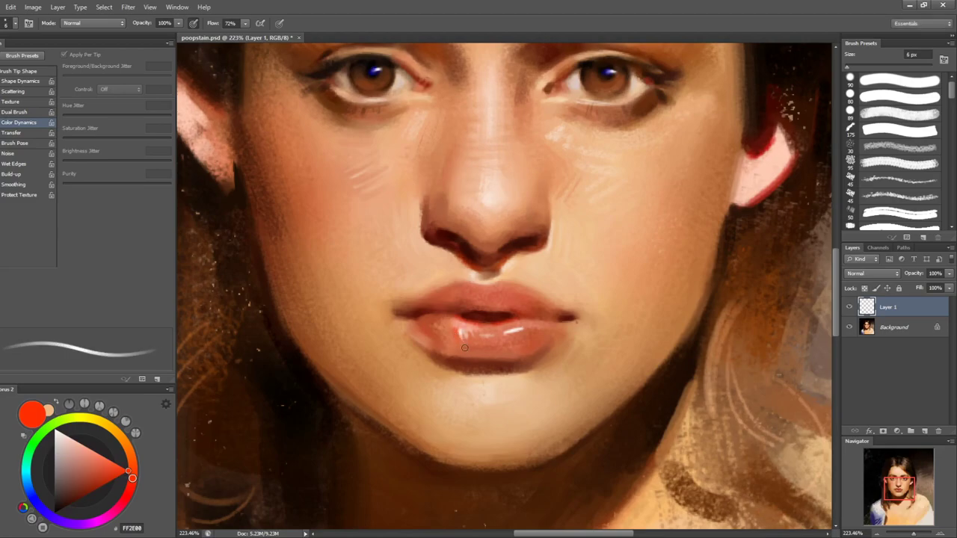
# - Add FF2E00 red accents along the underside of the nostrils with a 4 to 5 px brush
pyautogui.press('[')
pyautogui.press('[')
pyautogui.press('[')
pyautogui.press(']')
pyautogui.press(']')
pyautogui.moveTo(662, 312); pyautogui.dragTo(604, 314)
pyautogui.press('r')
pyautogui.moveTo(660, 303); pyautogui.dragTo(617, 258)
pyautogui.moveTo(526, 291); pyautogui.dragTo(582, 291)
pyautogui.press('b')
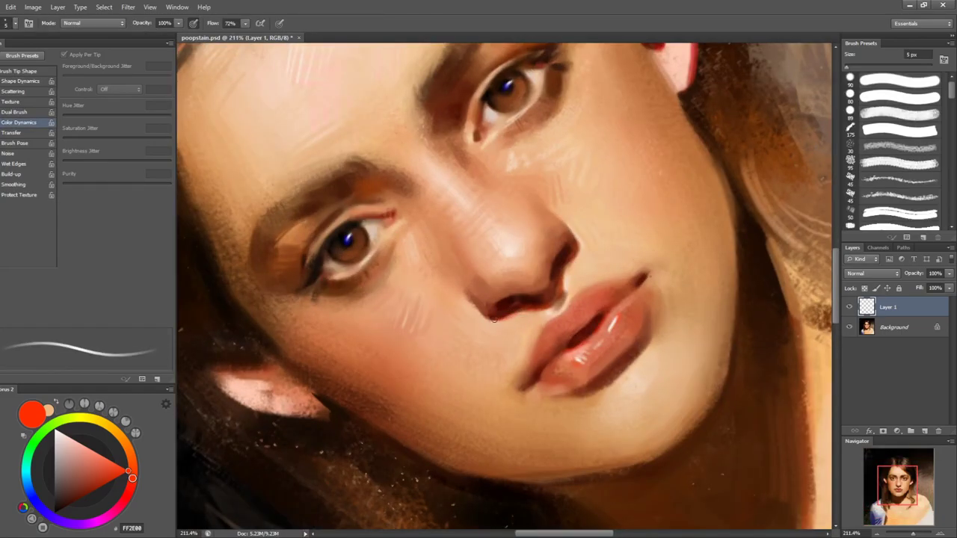
pyautogui.press('[')
pyautogui.press('r')
pyautogui.moveTo(663, 215); pyautogui.dragTo(646, 329)
pyautogui.press('z')
pyautogui.moveTo(686, 285); pyautogui.dragTo(613, 303)
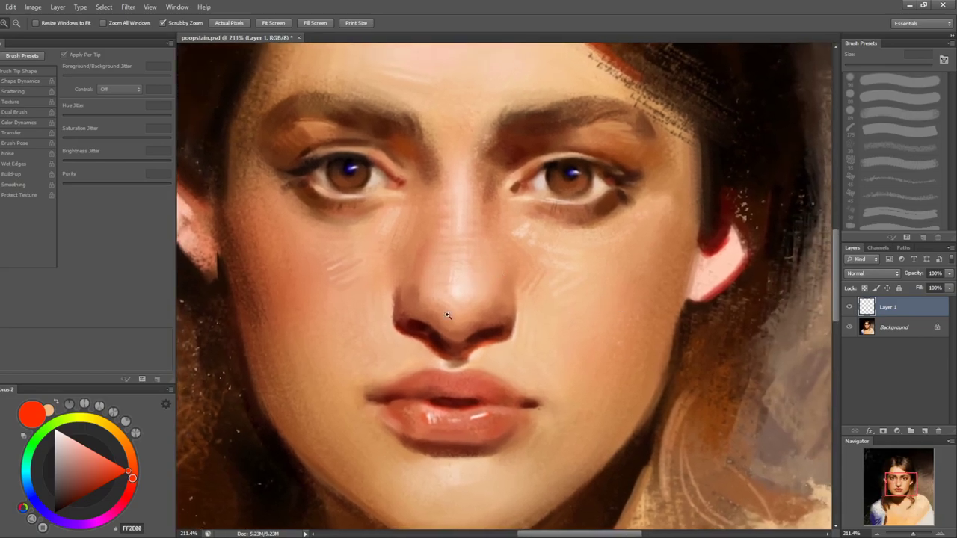
# - Try a saturated green 41FF00 accent by the earlobe with a 7 px brush
pyautogui.press('b')
pyautogui.moveTo(94, 424); pyautogui.dragTo(43, 433)
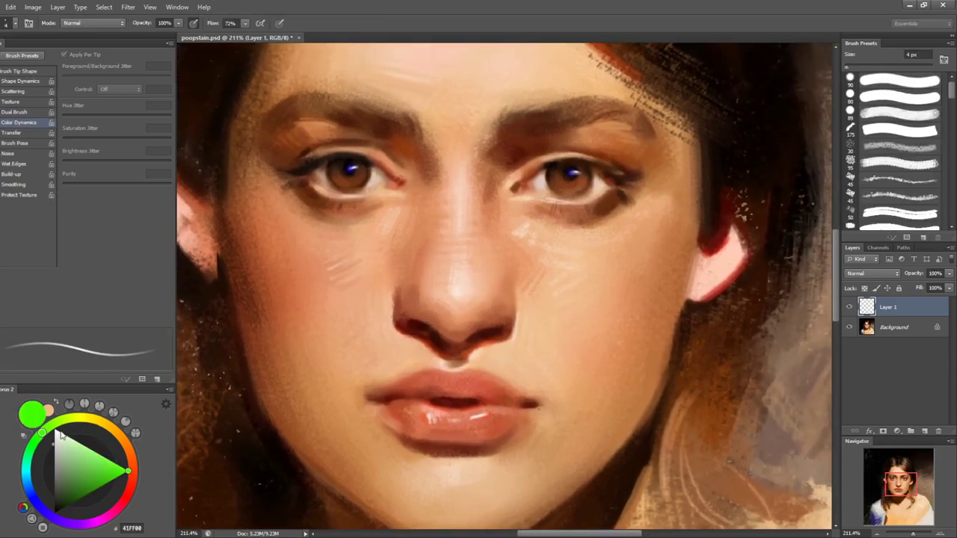
pyautogui.press(']')
pyautogui.press(']')
pyautogui.press(']')
pyautogui.moveTo(688, 297)
pyautogui.mouseDown()
pyautogui.moveTo(710, 299)
pyautogui.moveTo(704, 318)
pyautogui.mouseUp()
pyautogui.hotkey('ctrl', 'z')
pyautogui.press('z')
pyautogui.moveTo(765, 290); pyautogui.dragTo(724, 306)
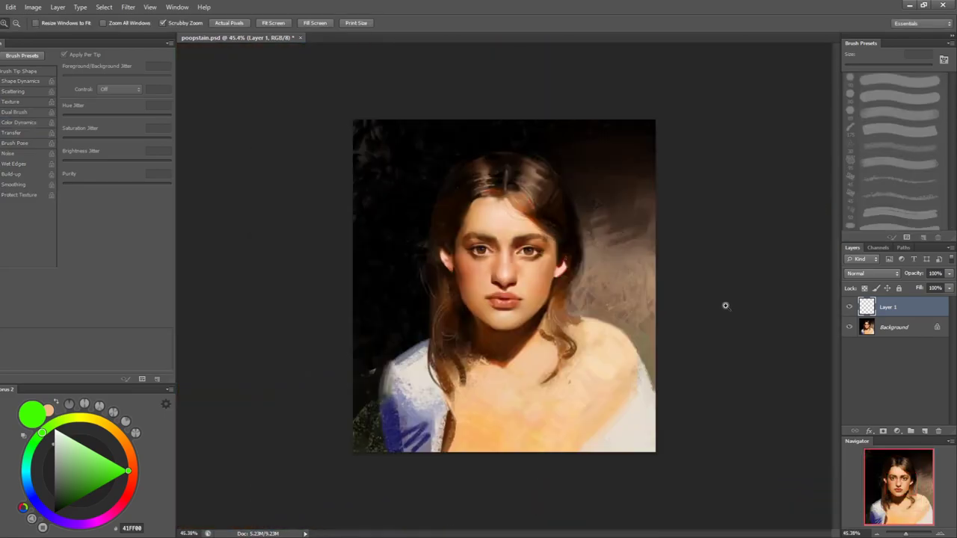
# - Check the portrait mirrored and paint sampled orange-brown tones below the left-hand eyebrow at 7 px
pyautogui.click(725, 305)
pyautogui.hotkey('ctrl', 'shift', 'h')
pyautogui.hotkey('ctrl', 'shift', 'h')
pyautogui.moveTo(486, 259); pyautogui.dragTo(515, 247)
pyautogui.moveTo(462, 203); pyautogui.dragTo(493, 201)
pyautogui.press('b')
pyautogui.keyDown('alt'); pyautogui.click(449, 228); pyautogui.keyUp('alt')
pyautogui.keyDown('alt'); pyautogui.click(438, 212); pyautogui.keyUp('alt')
pyautogui.keyDown('alt'); pyautogui.click(432, 215); pyautogui.keyUp('alt')
pyautogui.keyDown('alt'); pyautogui.click(436, 225); pyautogui.keyUp('alt')
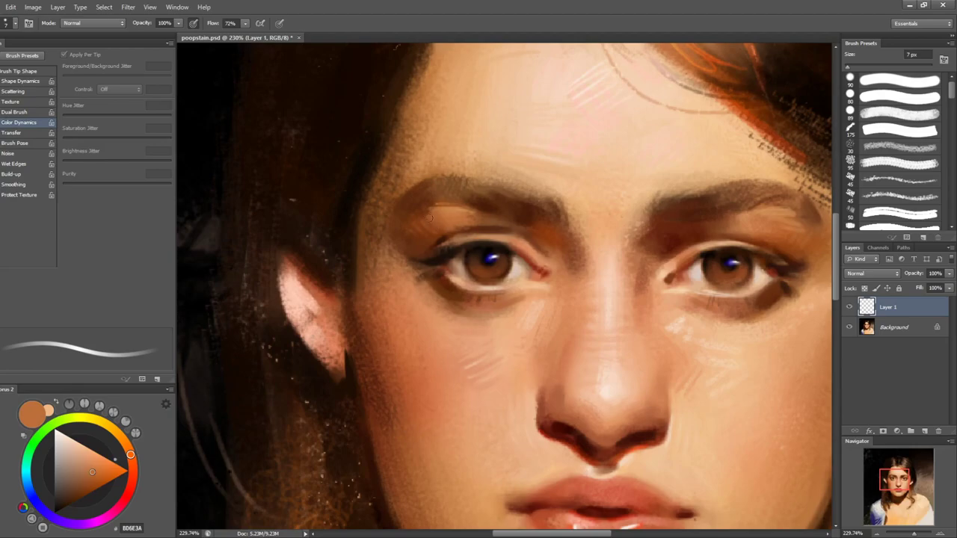
pyautogui.keyDown('alt'); pyautogui.click(430, 217); pyautogui.keyUp('alt')
# - Smooth the upper contour of the right-hand shoulder with sampled peach skin tone and a 35 px brush
pyautogui.press('z')
pyautogui.moveTo(663, 236); pyautogui.dragTo(532, 245)
pyautogui.moveTo(610, 243)
pyautogui.mouseDown()
pyautogui.moveTo(515, 245)
pyautogui.moveTo(527, 246)
pyautogui.mouseUp()
pyautogui.moveTo(655, 355); pyautogui.dragTo(686, 365)
pyautogui.press('b')
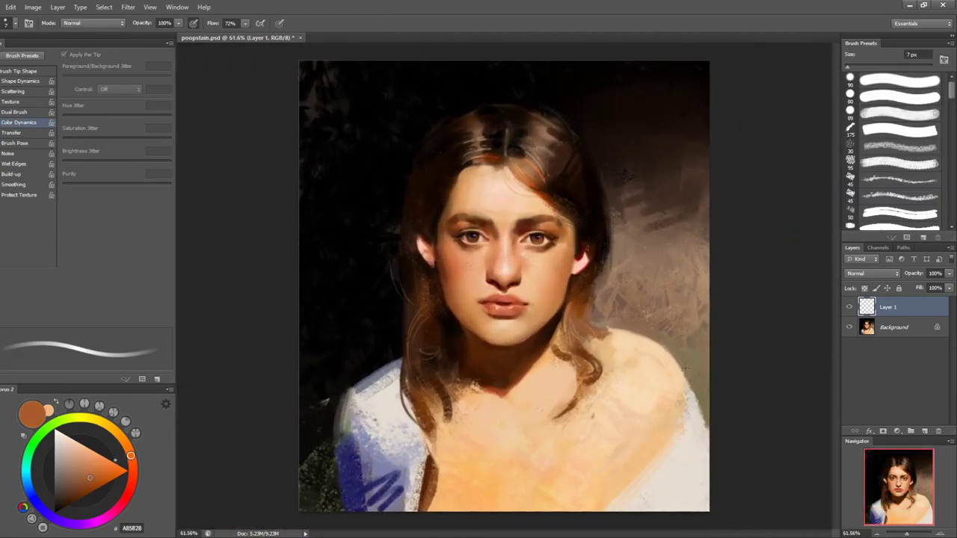
pyautogui.press(']')
pyautogui.press(']')
pyautogui.press(']')
pyautogui.press(']')
pyautogui.press(']')
pyautogui.keyDown('alt'); pyautogui.click(649, 354); pyautogui.keyUp('alt')
pyautogui.press(']')
pyautogui.press(']')
pyautogui.press(']')
pyautogui.moveTo(615, 335)
pyautogui.mouseDown()
pyautogui.moveTo(657, 344)
pyautogui.moveTo(630, 342)
pyautogui.moveTo(677, 366)
pyautogui.moveTo(662, 326)
pyautogui.moveTo(685, 384)
pyautogui.mouseUp()
# - Clean up the background along the shoulder edge with sampled brown 827153, checking the painting mirrored
pyautogui.keyDown('alt'); pyautogui.click(661, 358); pyautogui.keyUp('alt')
pyautogui.keyDown('alt'); pyautogui.click(678, 338); pyautogui.keyUp('alt')
pyautogui.hotkey('ctrl', 'z')
pyautogui.hotkey('ctrl', 'shift', 'h')
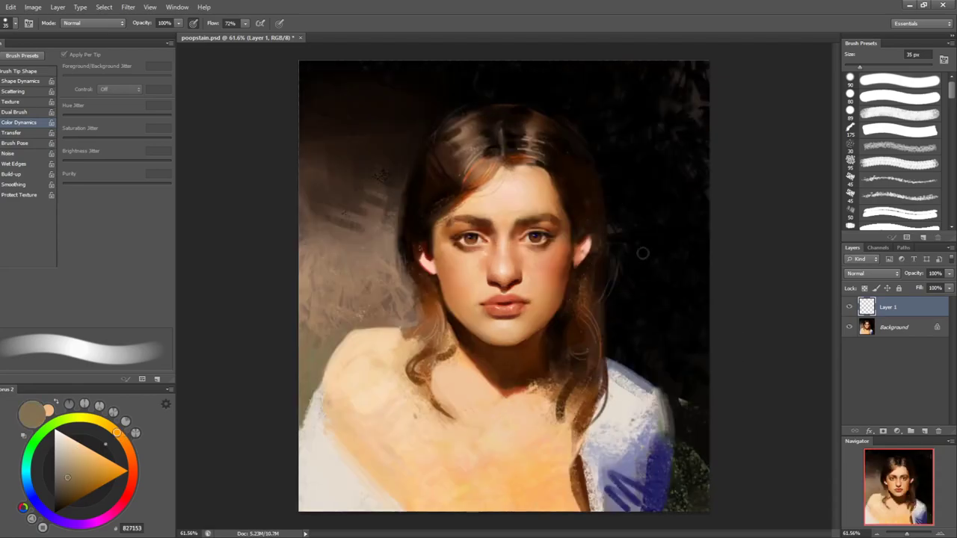
pyautogui.press('h')
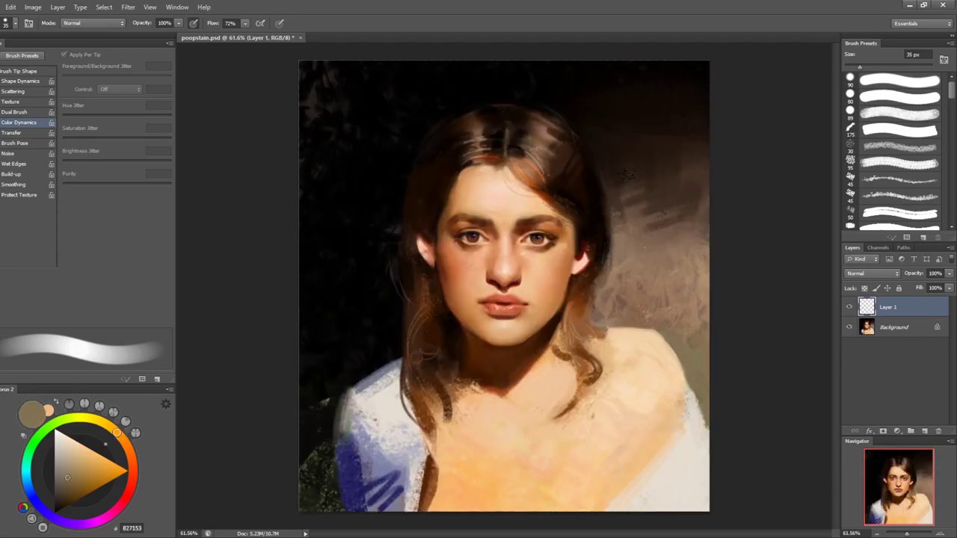
# - Repaint the background beside the hair and above the shoulder with sampled greyish browns and a textured 70 px brush
pyautogui.click(891, 115)
pyautogui.keyDown('alt'); pyautogui.click(625, 208); pyautogui.keyUp('alt')
pyautogui.keyDown('alt'); pyautogui.click(676, 232); pyautogui.keyUp('alt')
pyautogui.moveTo(701, 224)
pyautogui.mouseDown()
pyautogui.moveTo(659, 235)
pyautogui.moveTo(716, 266)
pyautogui.moveTo(650, 295)
pyautogui.mouseUp()
pyautogui.keyDown('alt'); pyautogui.click(672, 315); pyautogui.keyUp('alt')
pyautogui.moveTo(710, 317)
pyautogui.mouseDown()
pyautogui.moveTo(686, 349)
pyautogui.moveTo(702, 358)
pyautogui.moveTo(689, 356)
pyautogui.moveTo(701, 318)
pyautogui.moveTo(666, 304)
pyautogui.mouseUp()
pyautogui.keyDown('alt'); pyautogui.click(691, 336); pyautogui.keyUp('alt')
pyautogui.keyDown('alt'); pyautogui.click(678, 299); pyautogui.keyUp('alt')
pyautogui.moveTo(697, 275)
pyautogui.mouseDown()
pyautogui.moveTo(702, 282)
pyautogui.moveTo(683, 286)
pyautogui.mouseUp()
pyautogui.keyDown('alt'); pyautogui.click(681, 278); pyautogui.keyUp('alt')
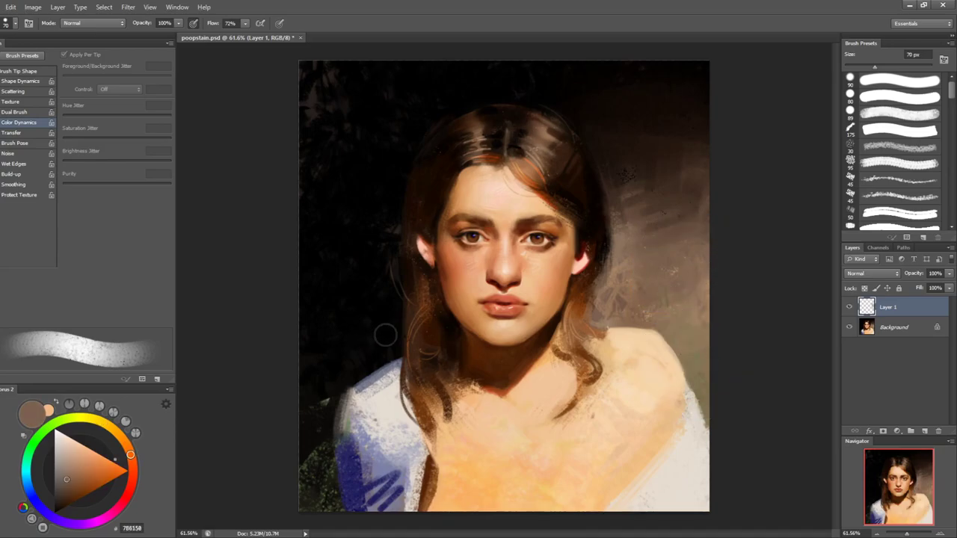
# - Create a new layer and lasso a small flower with petals and leaves in the hair above the right-hand ear
pyautogui.hotkey('ctrl', 'space')
pyautogui.moveTo(580, 192)
pyautogui.mouseDown()
pyautogui.moveTo(622, 182)
pyautogui.moveTo(598, 196)
pyautogui.moveTo(607, 191)
pyautogui.moveTo(612, 201)
pyautogui.moveTo(600, 201)
pyautogui.moveTo(604, 192)
pyautogui.moveTo(635, 202)
pyautogui.moveTo(622, 229)
pyautogui.moveTo(606, 235)
pyautogui.moveTo(600, 215)
pyautogui.moveTo(609, 224)
pyautogui.moveTo(587, 233)
pyautogui.moveTo(585, 221)
pyautogui.moveTo(598, 225)
pyautogui.moveTo(574, 251)
pyautogui.moveTo(606, 260)
pyautogui.mouseUp()
pyautogui.hotkey('ctrl', 'shift', 'n')
pyautogui.press('Return')
pyautogui.press('l')
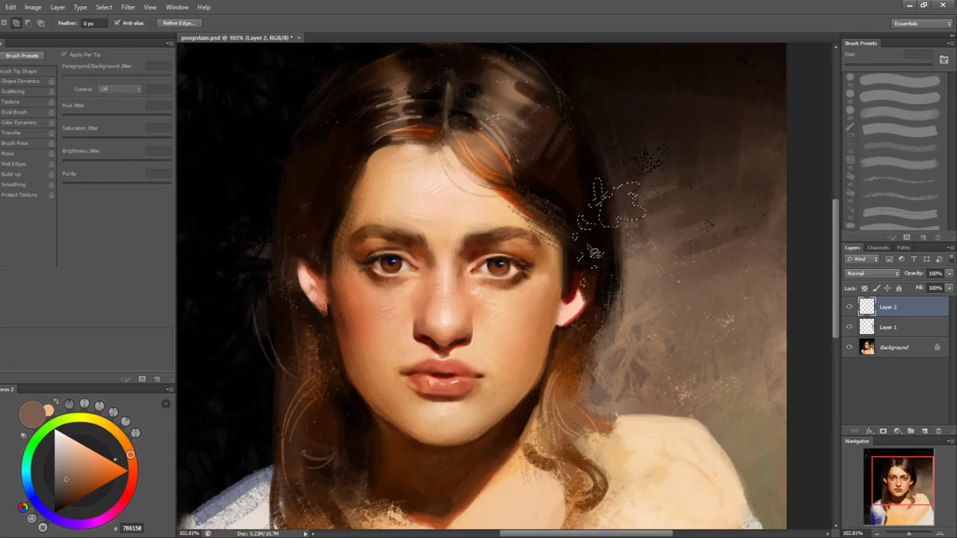
# - Fill the flower selection with yellow EFD802 on another new layer, using the textured brush
pyautogui.press('b')
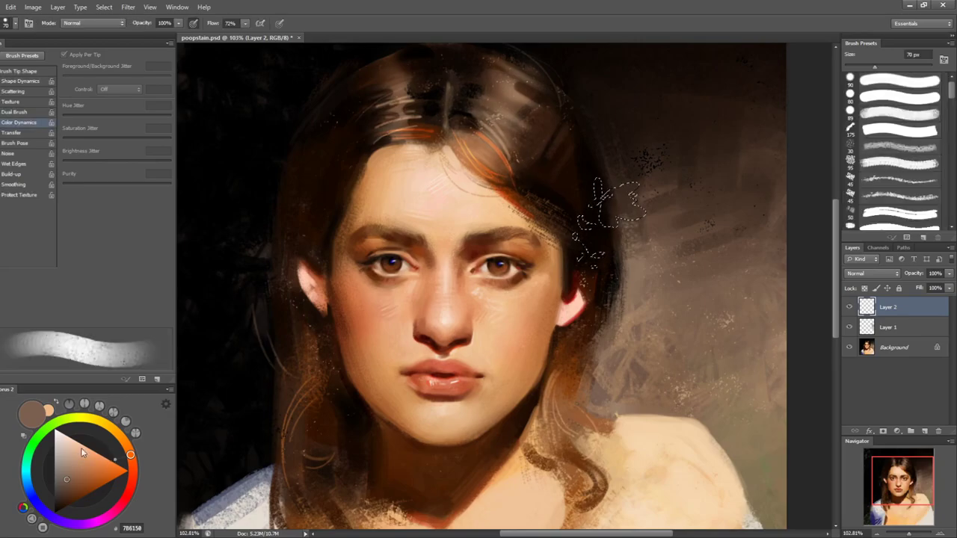
pyautogui.moveTo(112, 431); pyautogui.dragTo(87, 419)
pyautogui.click(112, 487)
pyautogui.moveTo(112, 476); pyautogui.dragTo(122, 472)
pyautogui.click(86, 418)
pyautogui.moveTo(88, 422); pyautogui.dragTo(90, 418)
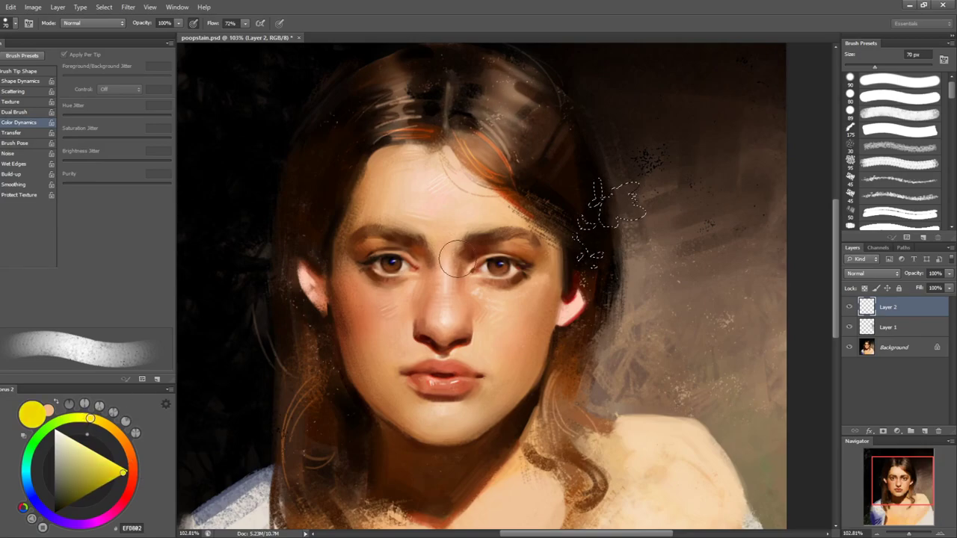
pyautogui.hotkey('ctrl', 'shift', 'alt', 'n')
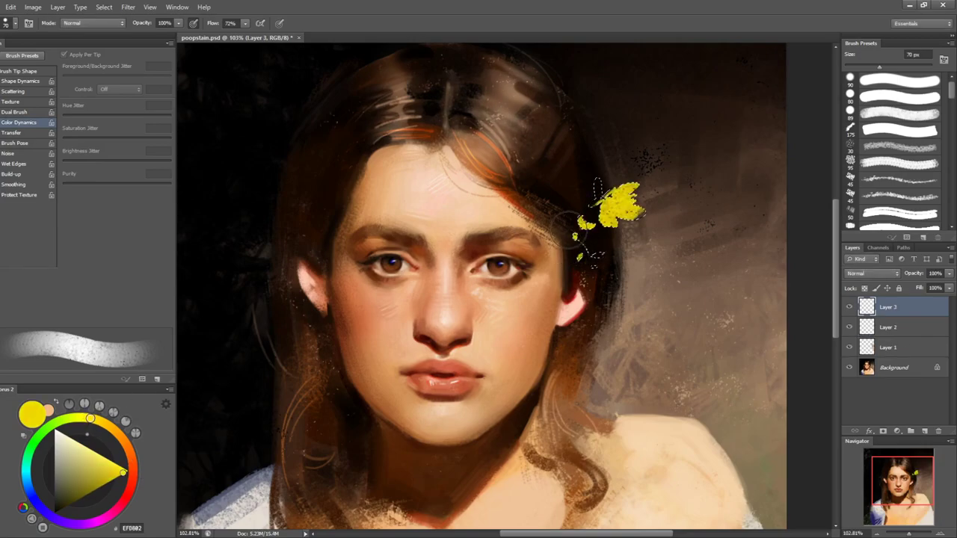
# - Paint the stem and small leaves below the petals green 4B833A at 100 px and clear the selection
pyautogui.click(79, 497)
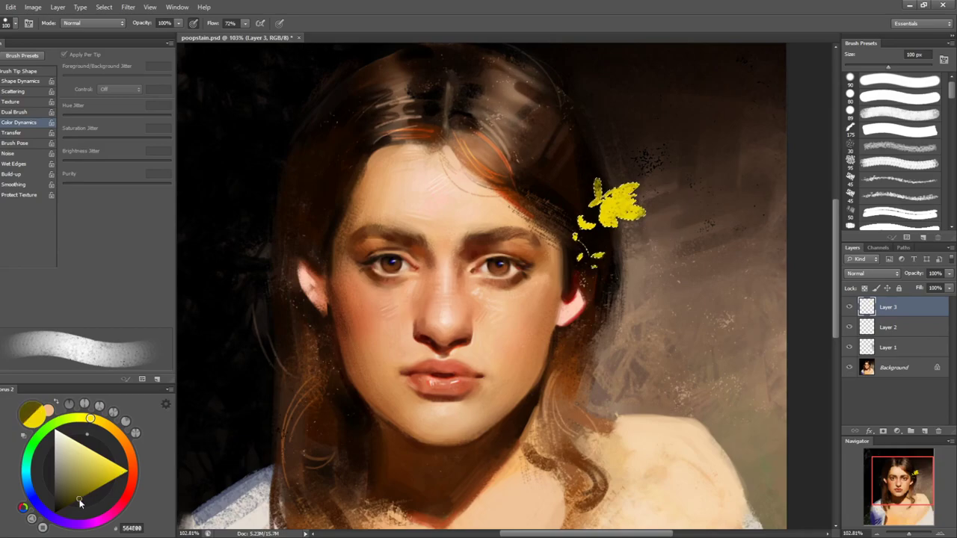
pyautogui.click(40, 437)
pyautogui.moveTo(45, 441); pyautogui.dragTo(62, 455)
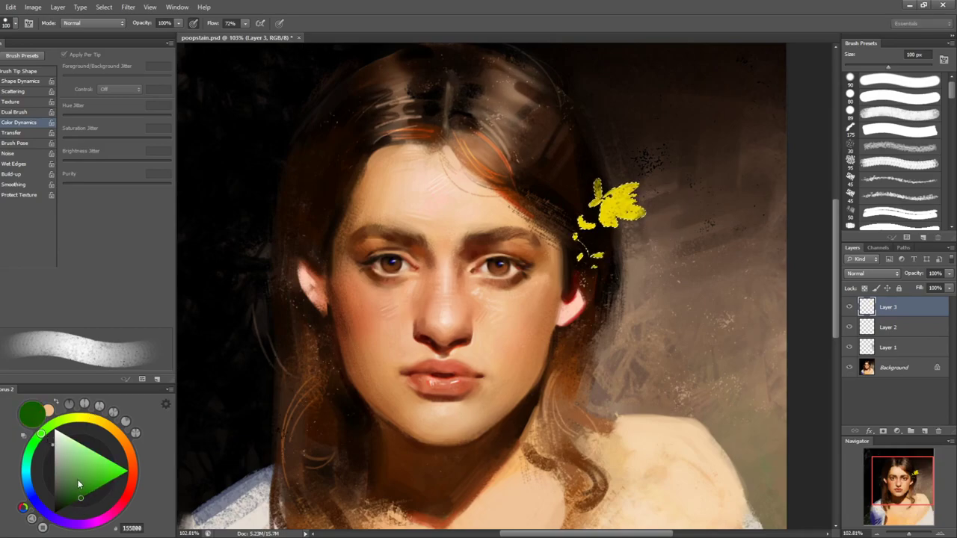
pyautogui.click(76, 481)
pyautogui.moveTo(580, 256); pyautogui.dragTo(599, 256)
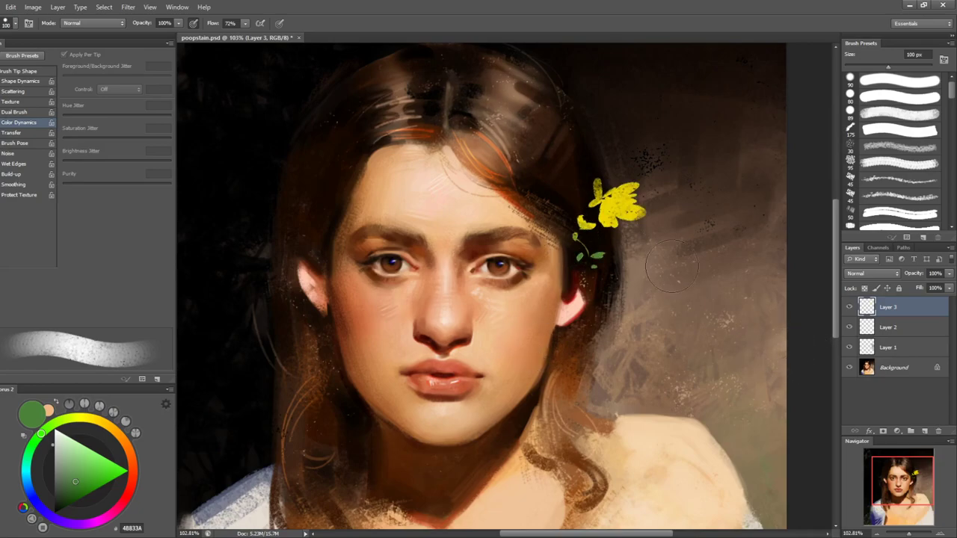
# - Smear the edges of the flower's yellow petals using the Mixer Brush with Sample All Layers off
pyautogui.hotkey('shift', 'b')
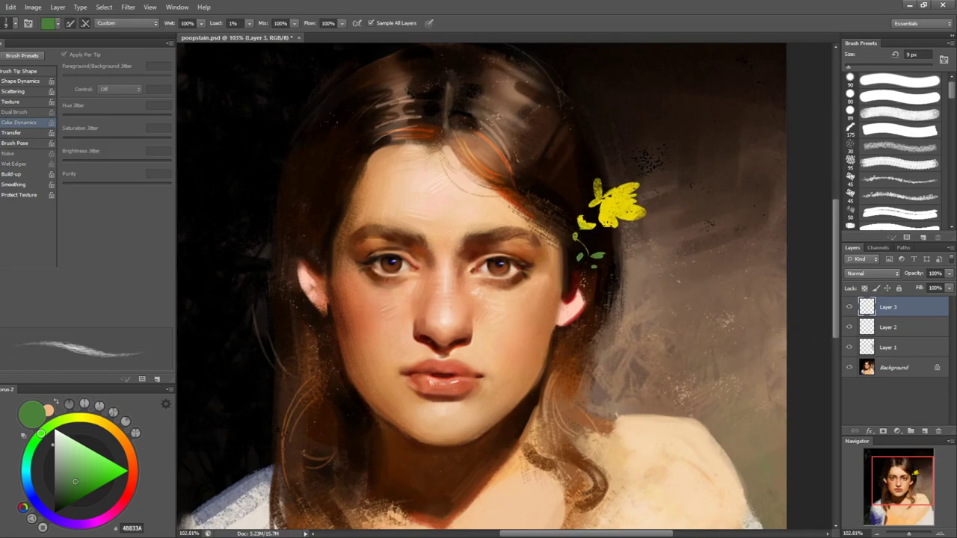
pyautogui.press(']')
pyautogui.press(']')
pyautogui.press(']')
pyautogui.press(']')
pyautogui.press(']')
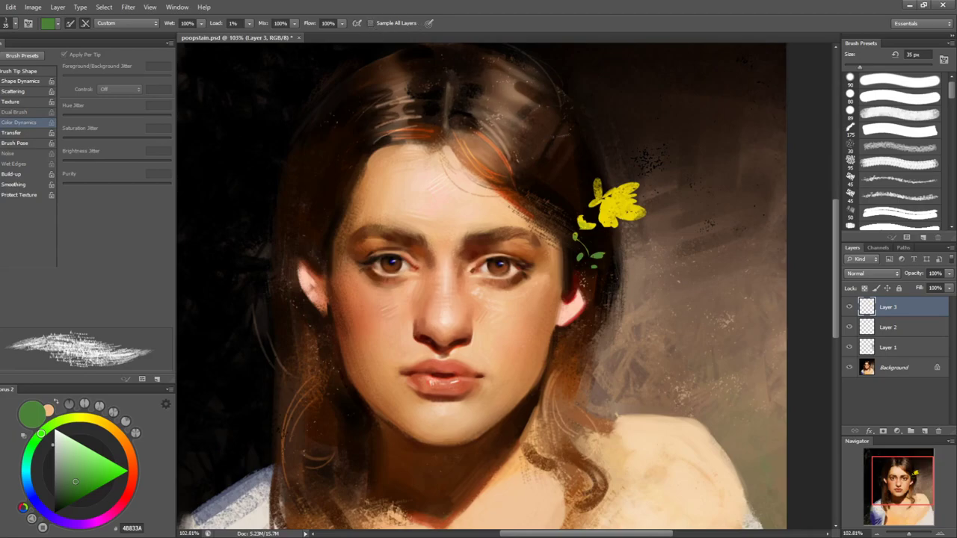
pyautogui.press(']')
pyautogui.press(']')
pyautogui.press(']')
pyautogui.moveTo(601, 189); pyautogui.dragTo(592, 227)
pyautogui.hotkey('ctrl', 'z')
pyautogui.moveTo(630, 192); pyautogui.dragTo(646, 220)
pyautogui.hotkey('ctrl', 'z')
# - Undo the recent smears and rework the small lower petal and bud with the Mixer Brush at 40 px
pyautogui.moveTo(585, 218); pyautogui.dragTo(576, 245)
pyautogui.press('[')
pyautogui.press('[')
pyautogui.press('[')
pyautogui.press(']')
pyautogui.hotkey('ctrl', 'alt', 'z')
pyautogui.hotkey('ctrl', 'alt', 'z')
pyautogui.hotkey('ctrl', 'alt', 'z')
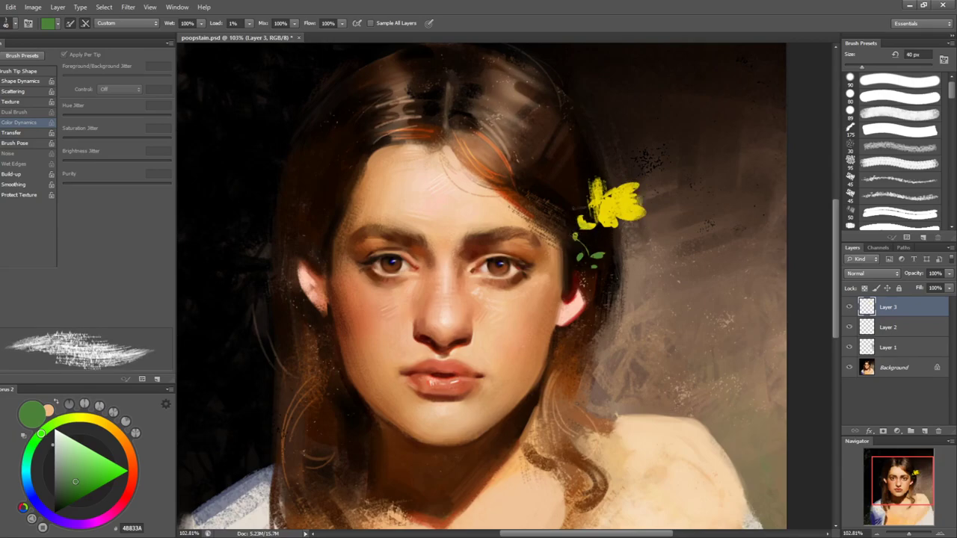
pyautogui.moveTo(584, 213); pyautogui.dragTo(577, 246)
# - Examine the flower in a mirrored view and isolate its layer by toggling the visibility of the other layers
pyautogui.press('z')
pyautogui.moveTo(651, 277); pyautogui.dragTo(608, 281)
pyautogui.hotkey('ctrl', 'shift', 'h')
pyautogui.hotkey('ctrl', 'shift', 'h')
pyautogui.hotkey('ctrl', 'alt', 'z')
pyautogui.moveTo(568, 197); pyautogui.dragTo(645, 207)
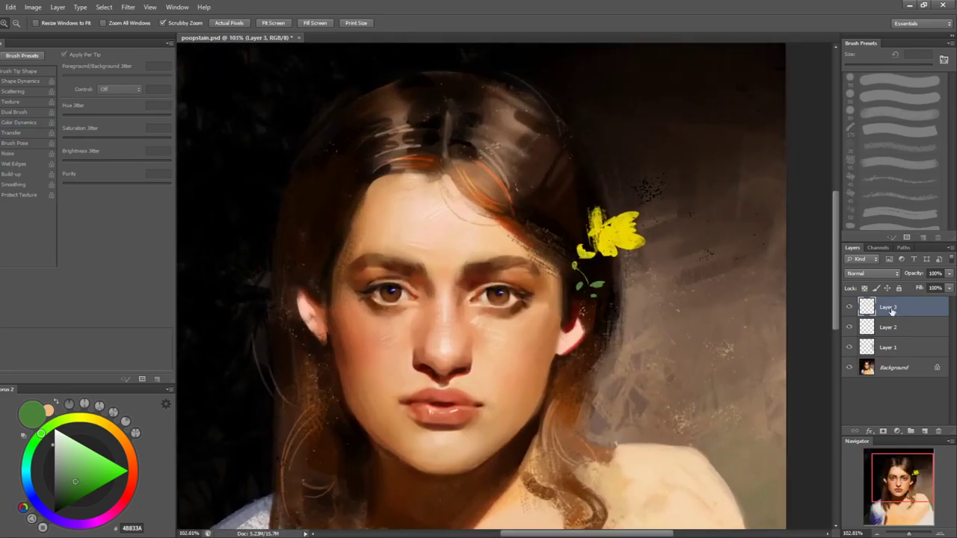
pyautogui.click(849, 367)
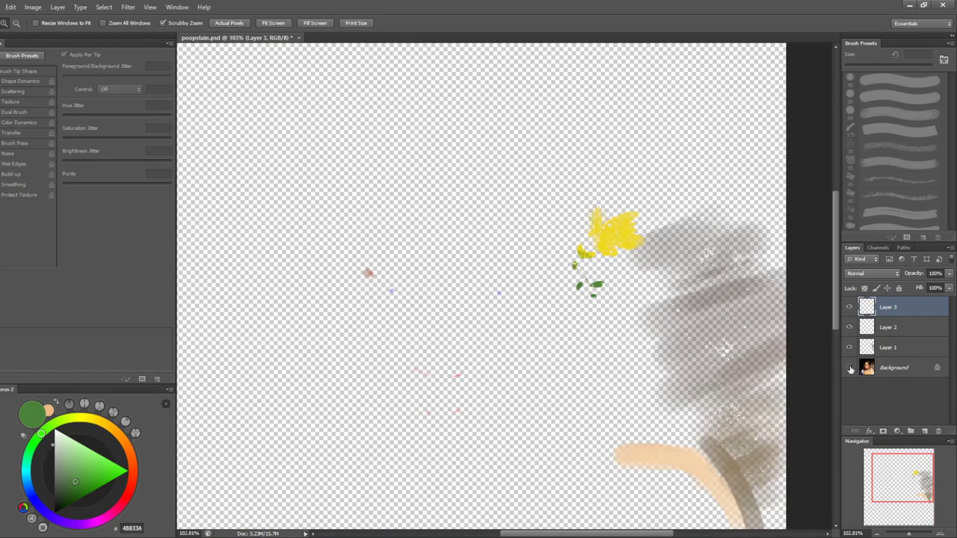
pyautogui.click(849, 368)
pyautogui.click(849, 307)
pyautogui.click(849, 308)
pyautogui.moveTo(849, 327); pyautogui.dragTo(853, 362)
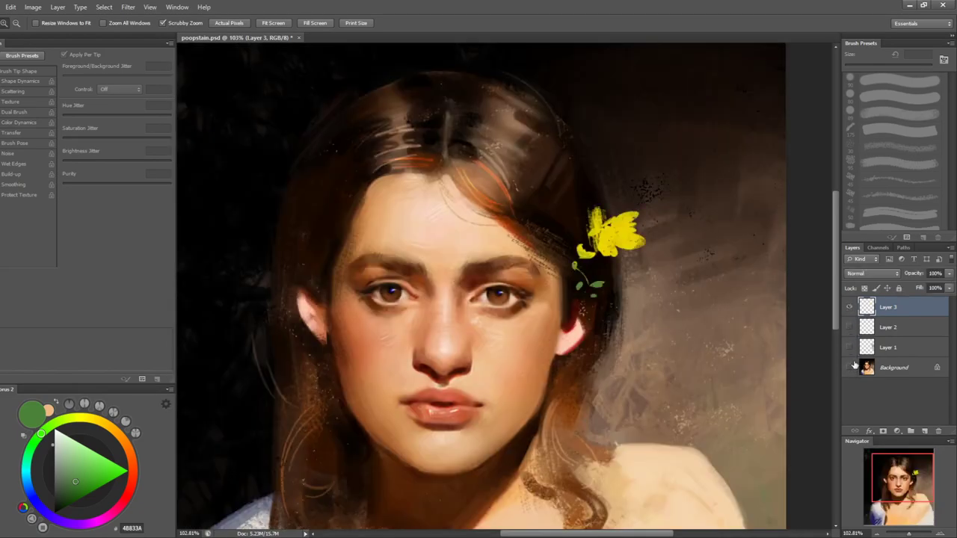
pyautogui.click(850, 368)
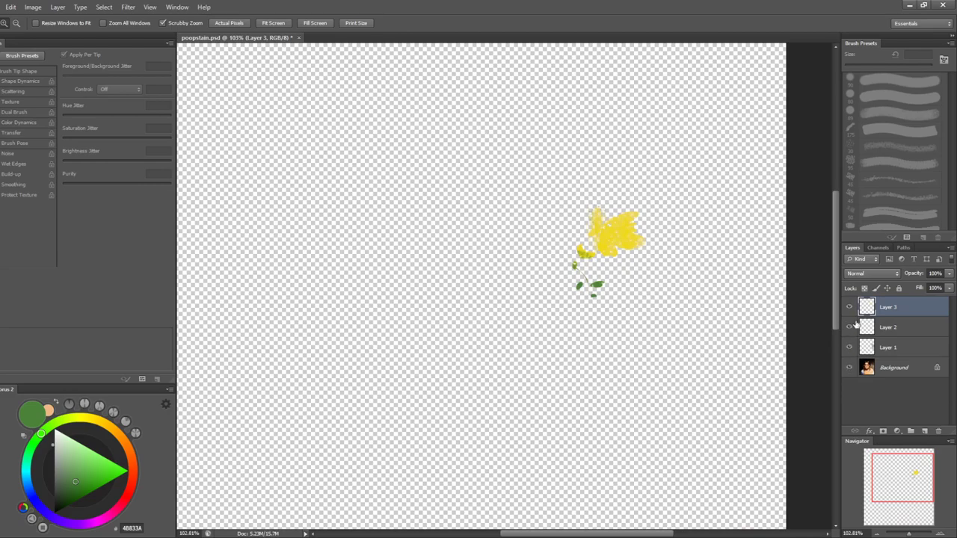
pyautogui.moveTo(848, 326); pyautogui.dragTo(849, 366)
# - Duplicate the flower layer and blur the copy to give the flower a soft glow
pyautogui.hotkey('ctrl', 'j')
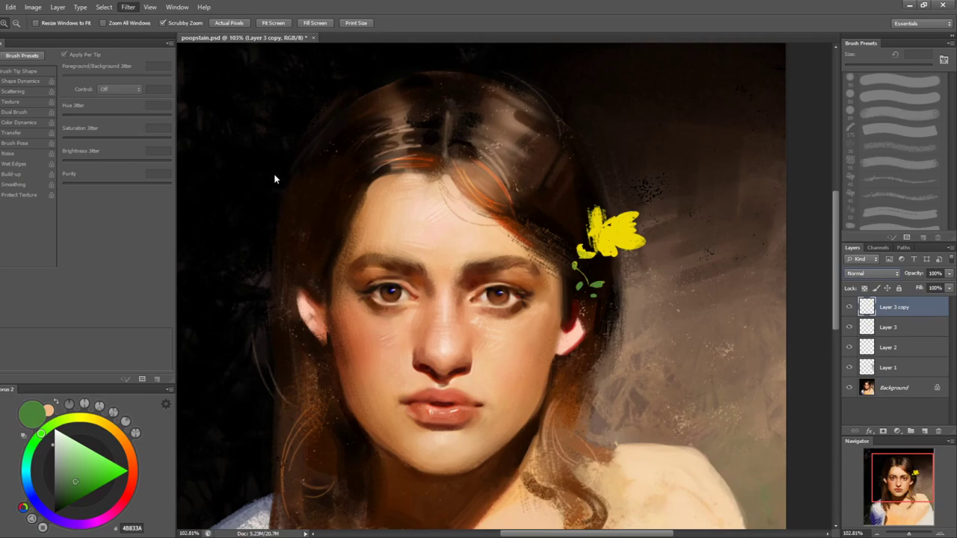
pyautogui.press('space')
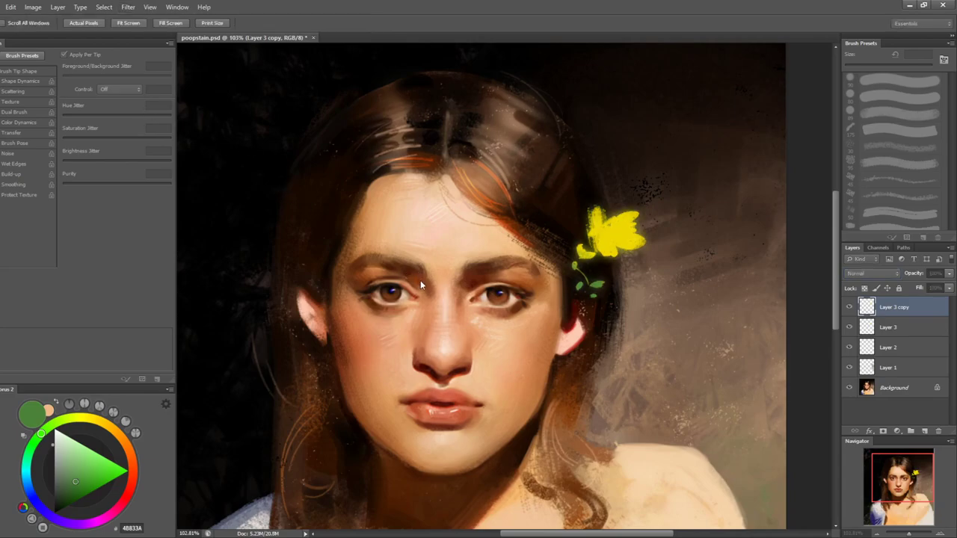
pyautogui.click(504, 146)
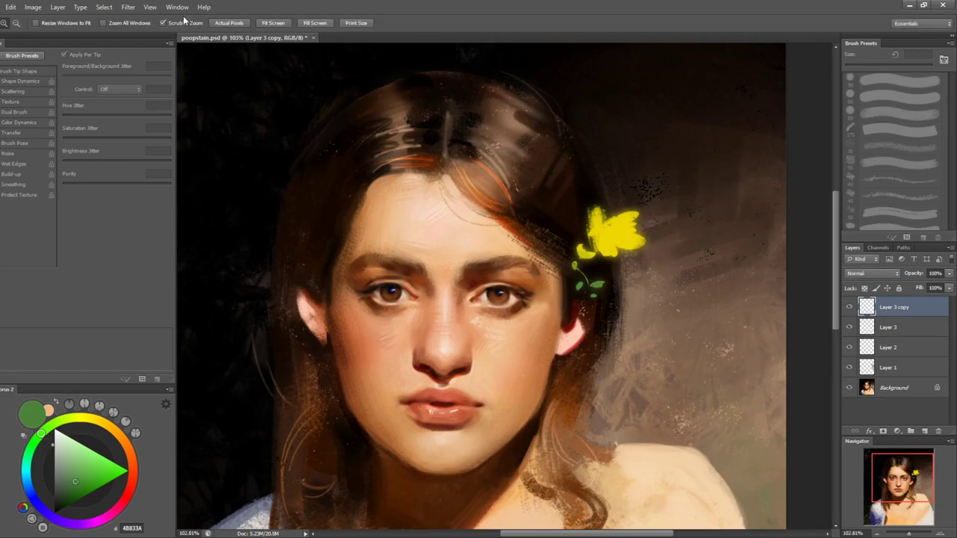
pyautogui.click(133, 7)
pyautogui.press('space')
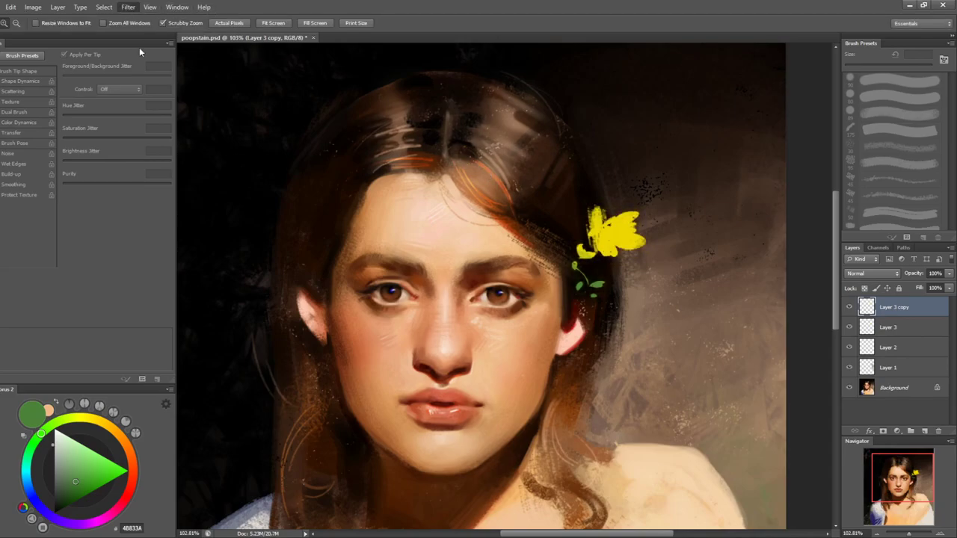
pyautogui.press('space')
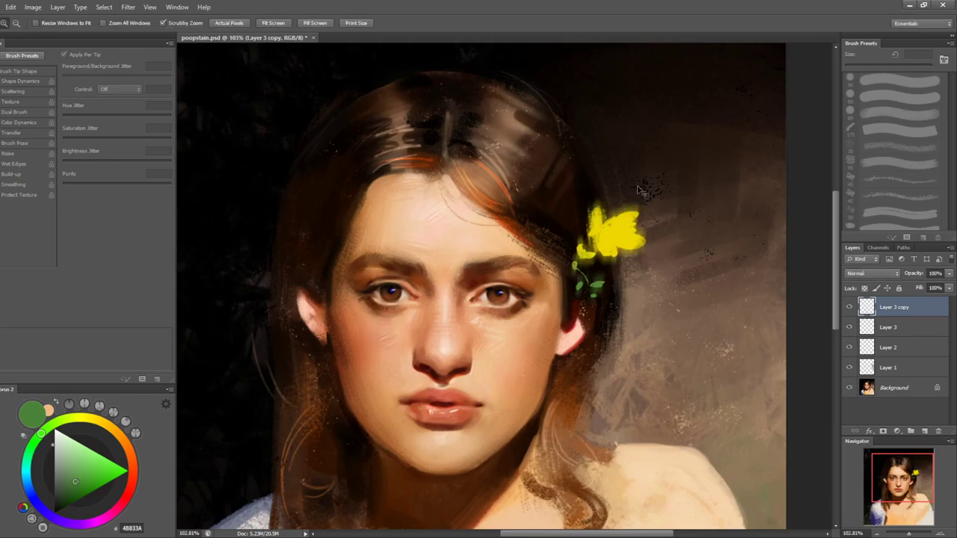
# - Brighten the yellow and green of the blurred flower copy with a colour adjustment
pyautogui.press('i')
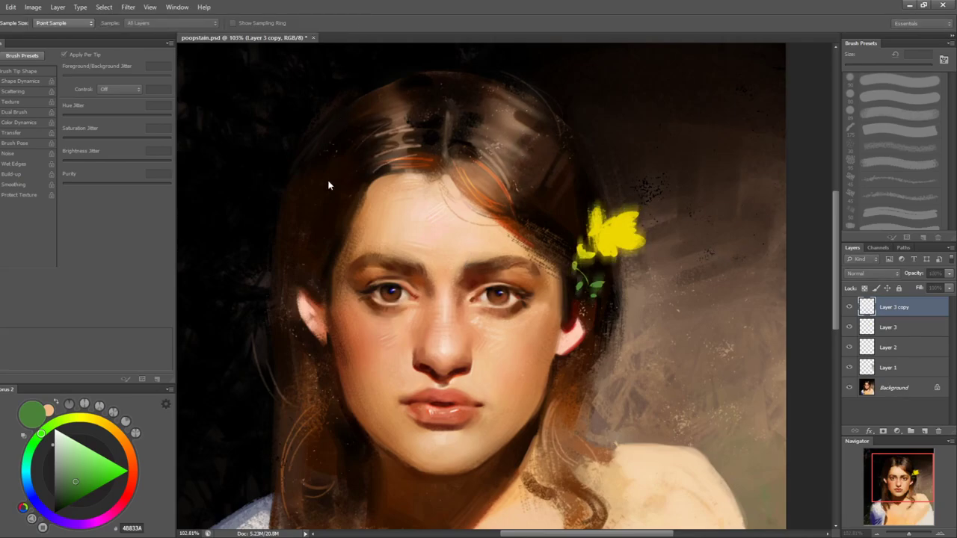
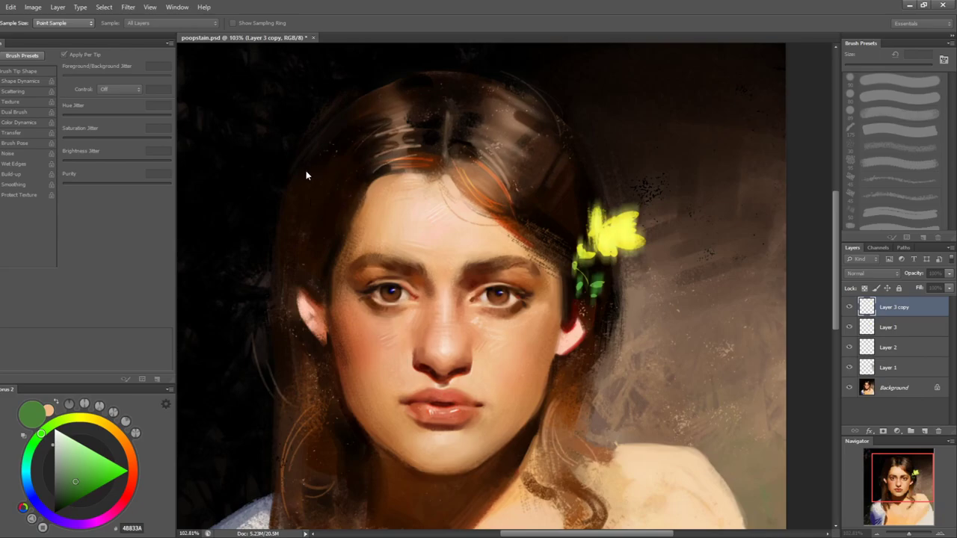
pyautogui.press('z')
pyautogui.press('b')
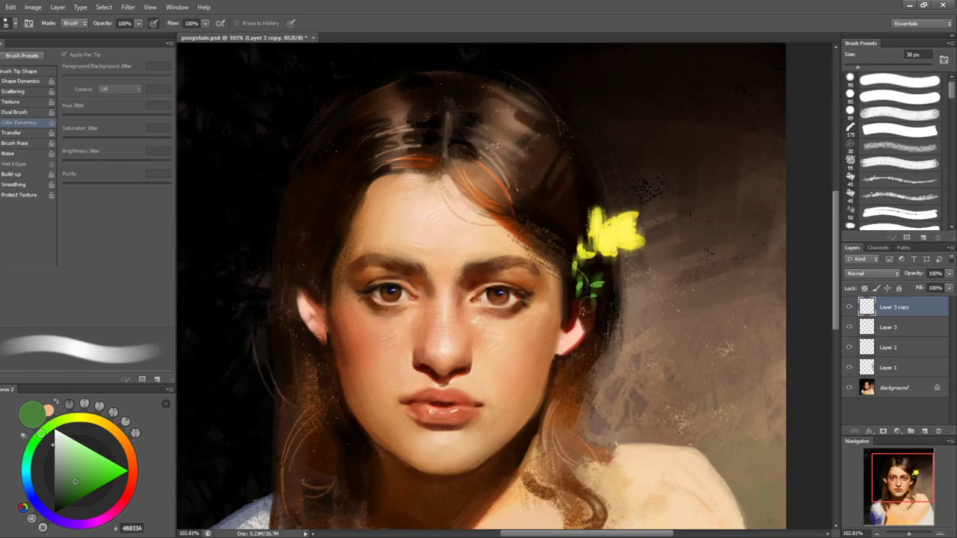
# - Merge all visible layers of the portrait into the single Background layer
pyautogui.hotkey('shift', 'b')
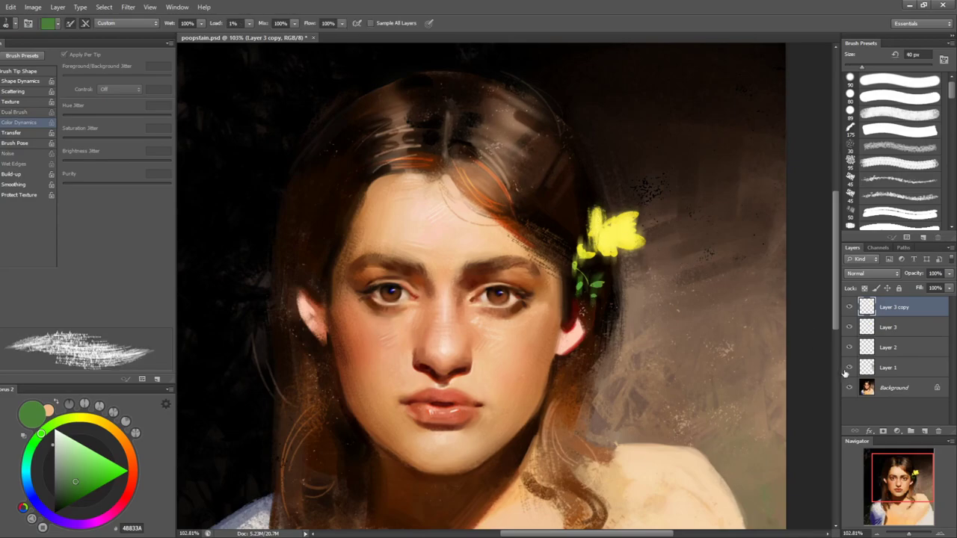
pyautogui.hotkey('ctrl', 'shift', 'e')
pyautogui.press('[')
pyautogui.press('[')
pyautogui.press('[')
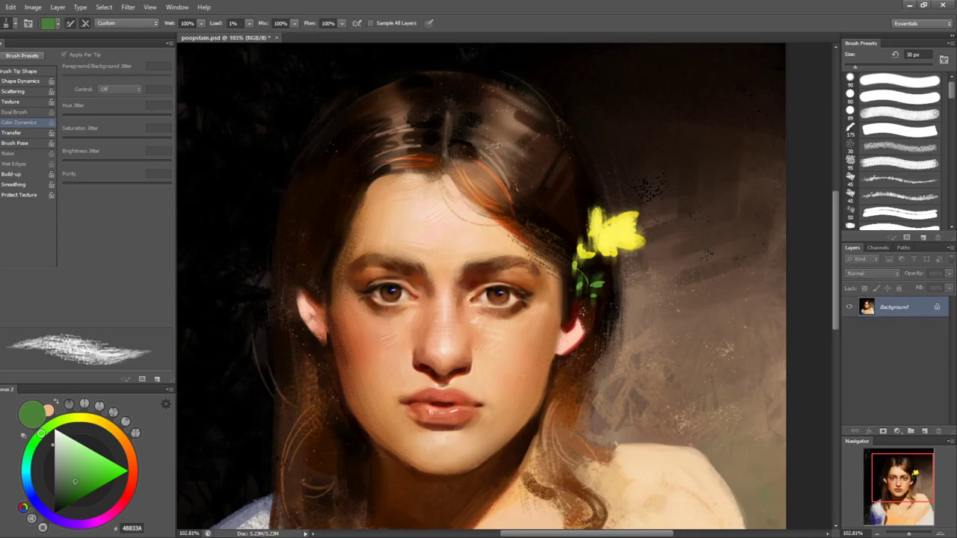
# - Soften the lower petals and leaves of the flower with the Smudge tool at 60 px and 10% strength
pyautogui.press('r')
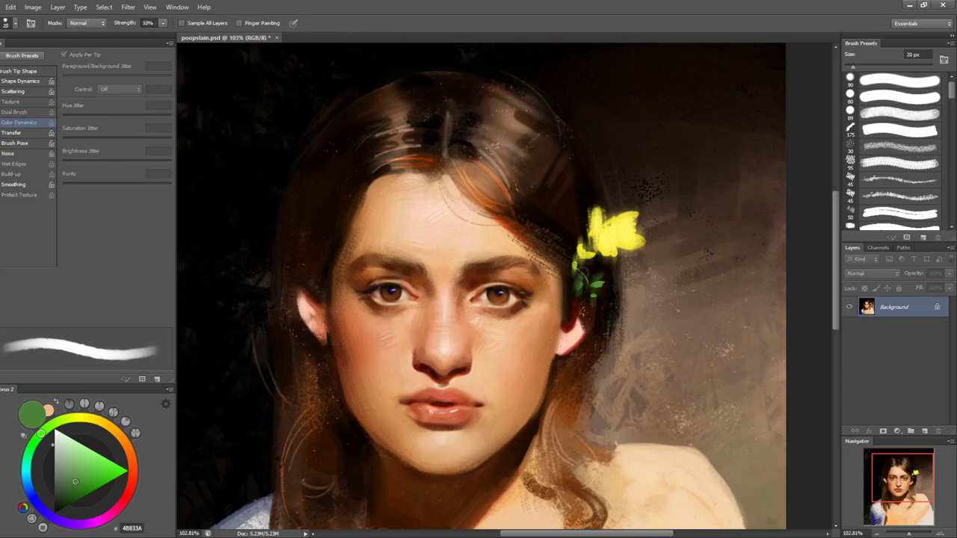
pyautogui.press(']')
pyautogui.press(']')
pyautogui.press(']')
pyautogui.press(']')
pyautogui.press(']')
pyautogui.press(']')
pyautogui.moveTo(585, 252)
pyautogui.mouseDown()
pyautogui.moveTo(658, 230)
pyautogui.moveTo(590, 259)
pyautogui.moveTo(636, 251)
pyautogui.mouseUp()
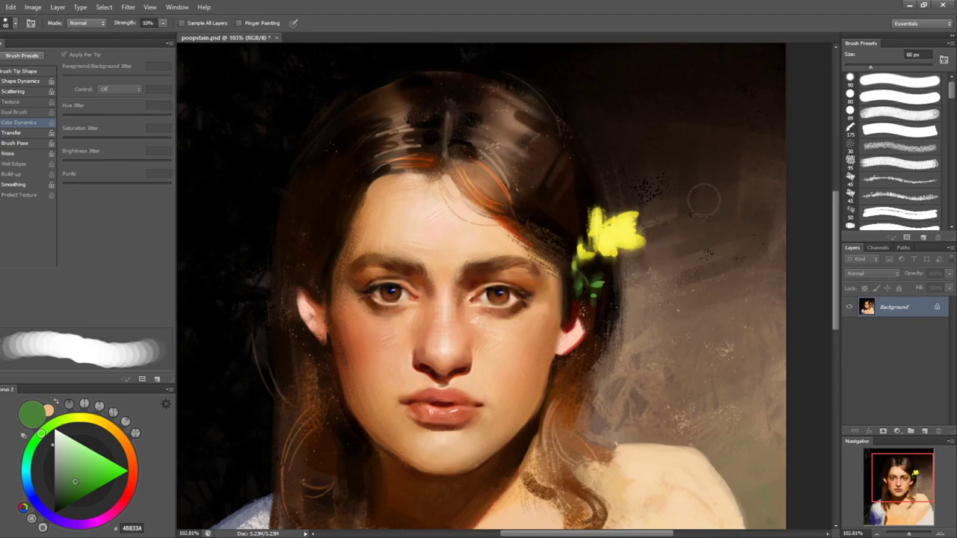
# - Paint small dark golden (AD8400) shading marks into the yellow flower's petals with a 9 px brush
pyautogui.press('b')
pyautogui.press('[')
pyautogui.press('[')
pyautogui.press('[')
pyautogui.press('[')
pyautogui.press('[')
pyautogui.press('[')
pyautogui.press('[')
pyautogui.press('[')
pyautogui.press('[')
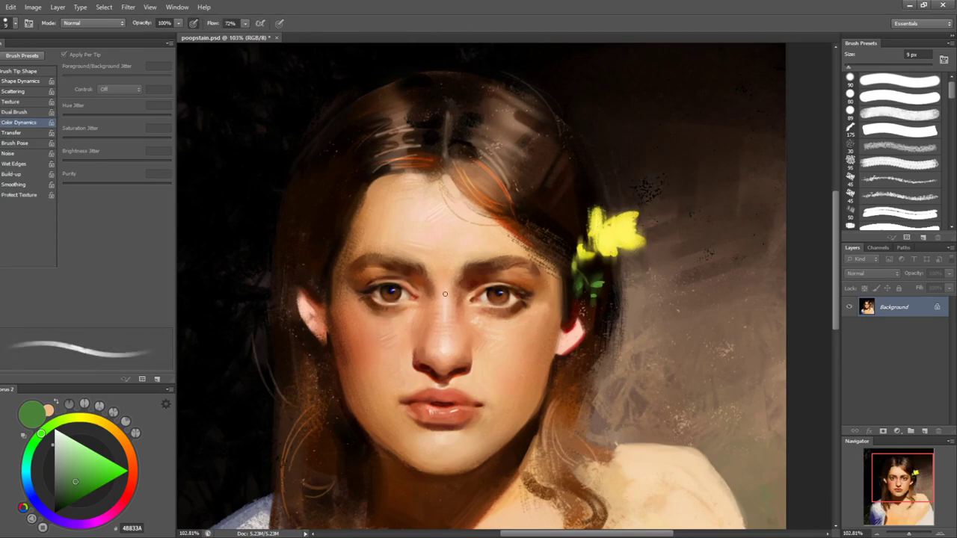
pyautogui.click(124, 445)
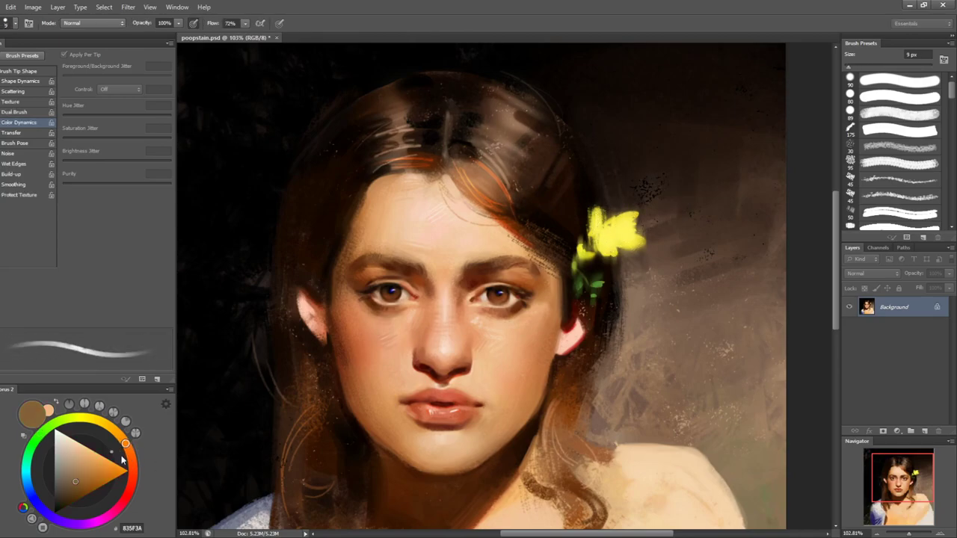
pyautogui.click(105, 424)
pyautogui.click(104, 484)
pyautogui.press(']')
pyautogui.press(']')
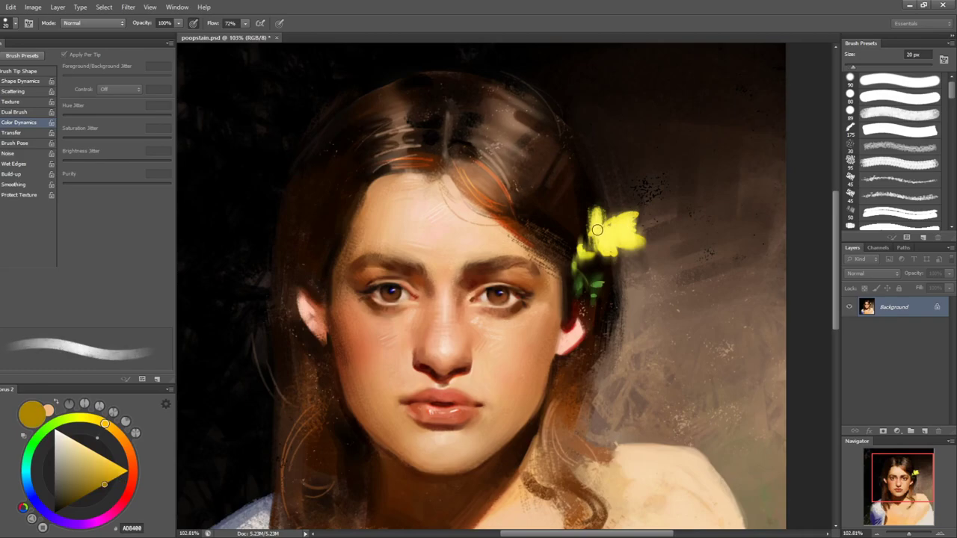
pyautogui.press('[')
pyautogui.press('[')
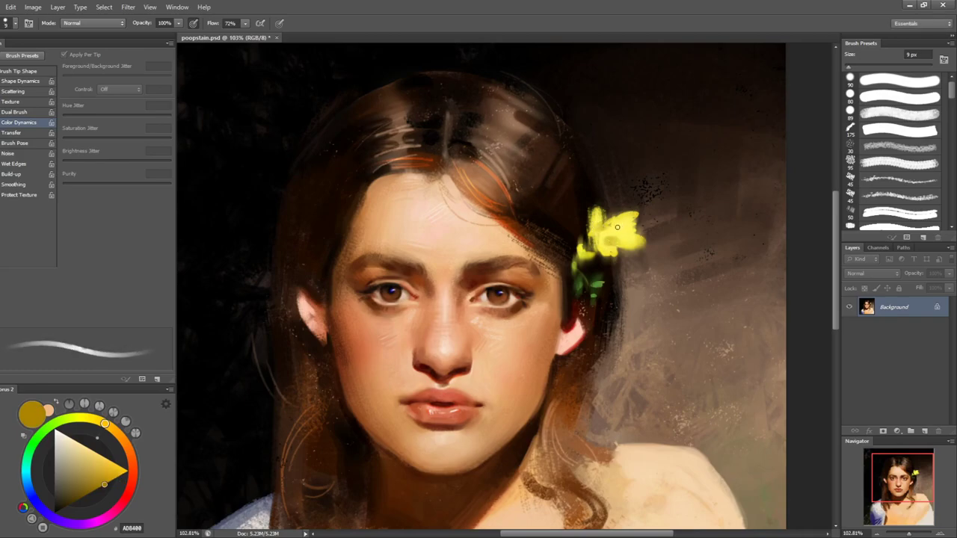
pyautogui.press(']')
pyautogui.press(']')
pyautogui.press(']')
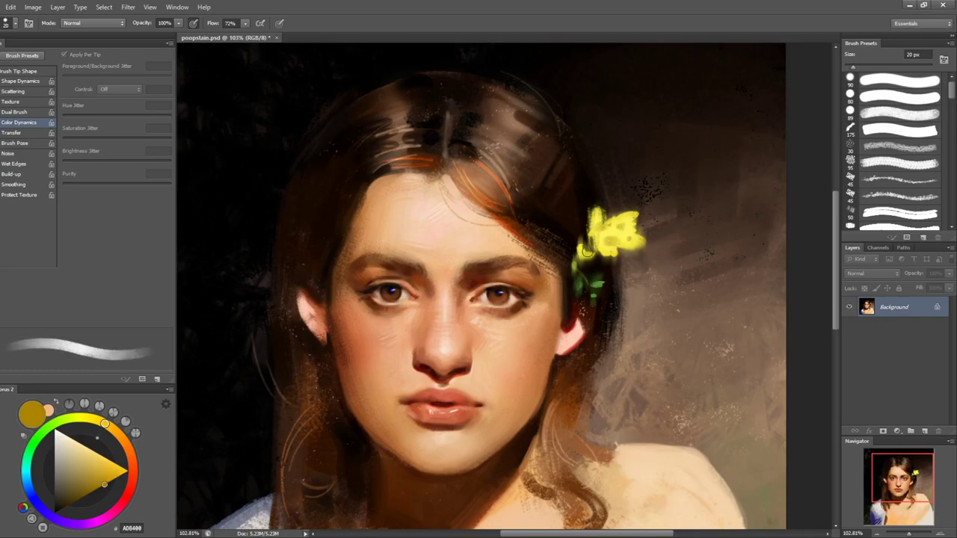
# - Extend the small lower bud toward the hair with yellow sampled from the flower, using a 10 px brush
pyautogui.keyDown('alt'); pyautogui.click(586, 251); pyautogui.keyUp('alt')
pyautogui.press('[')
pyautogui.press('[')
pyautogui.press('[')
pyautogui.press(']')
pyautogui.moveTo(580, 254); pyautogui.dragTo(571, 251)
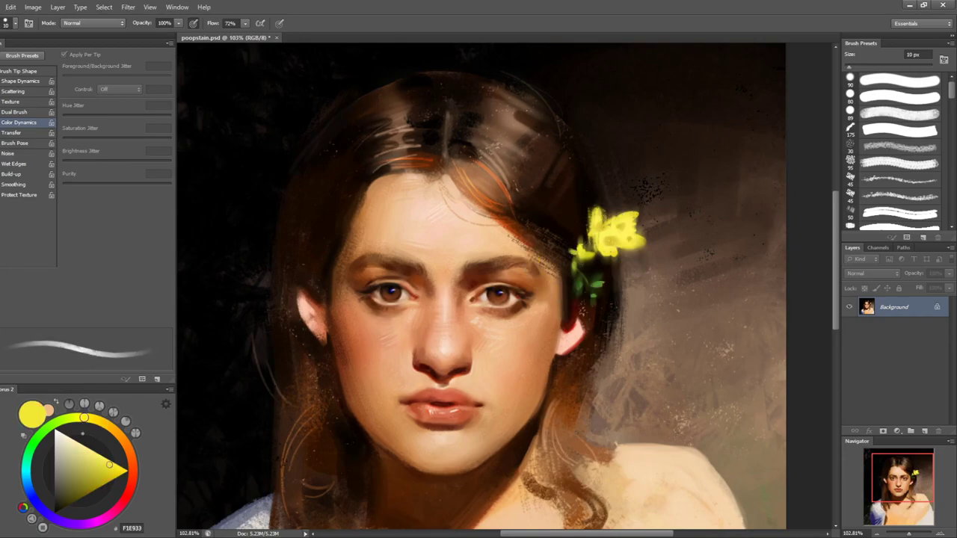
# - Undo the last stroke and dab small yellow touches among the green leaves with a finer brush
pyautogui.press('[')
pyautogui.press('[')
pyautogui.press('[')
pyautogui.press('[')
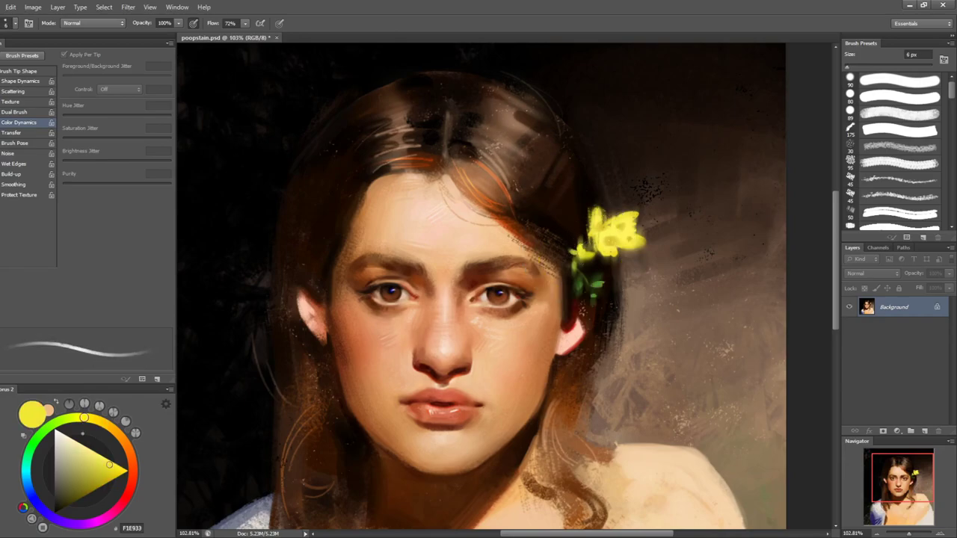
pyautogui.hotkey('ctrl', 'z')
pyautogui.moveTo(633, 268); pyautogui.dragTo(639, 299)
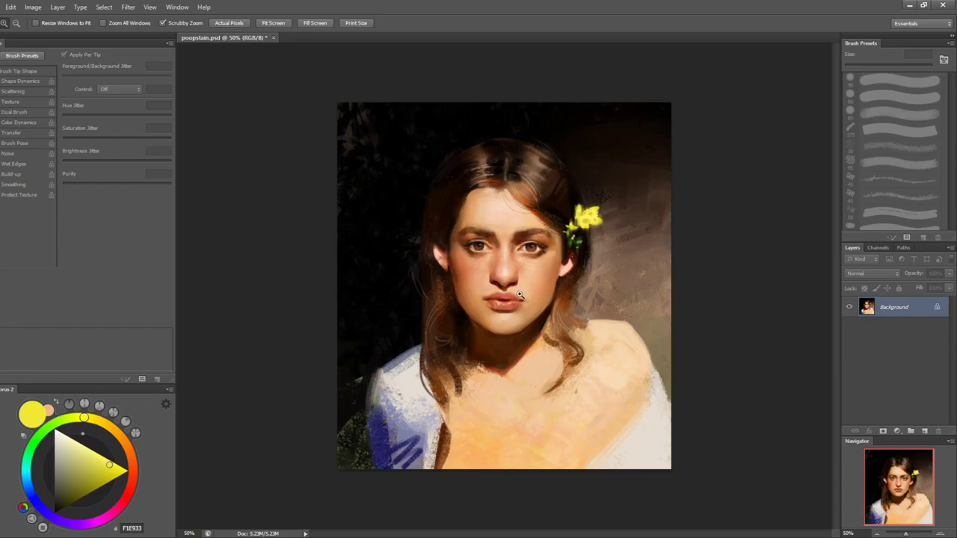
# - Retouch the lips with dark red and lip red sampled from the mouth, using a 4 to 5 px brush
pyautogui.moveTo(520, 293); pyautogui.dragTo(571, 267)
pyautogui.press('b')
pyautogui.keyDown('alt'); pyautogui.click(486, 316); pyautogui.keyUp('alt')
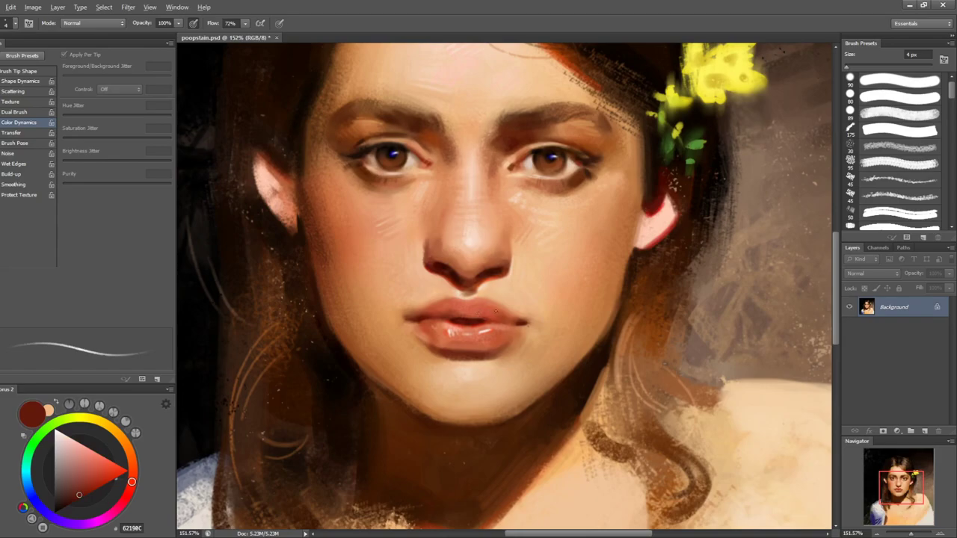
pyautogui.keyDown('alt'); pyautogui.click(494, 315); pyautogui.keyUp('alt')
pyautogui.press('z')
pyautogui.press('b')
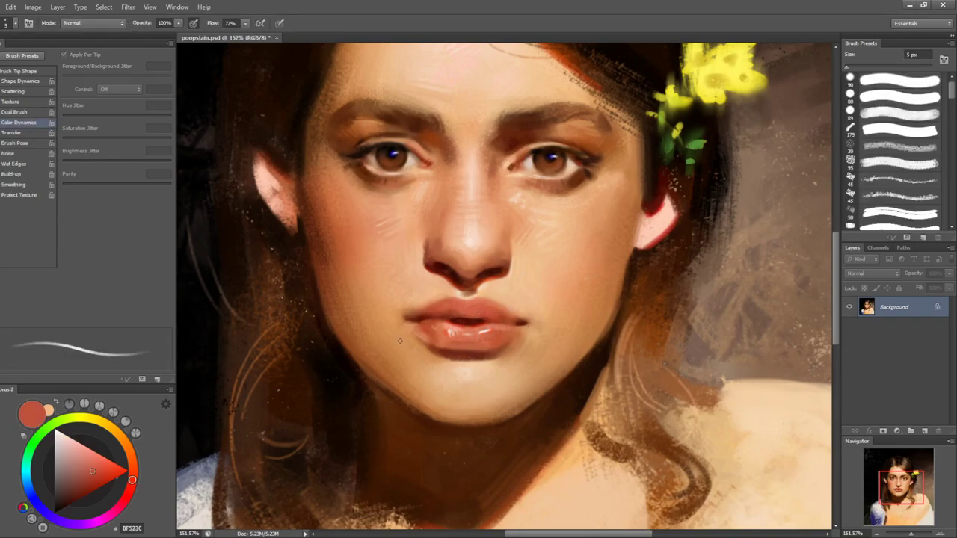
# - Clean up the jawline on the shadowed side of the face with sampled skin and brown tones at 7 px
pyautogui.keyDown('alt'); pyautogui.click(389, 370); pyautogui.keyUp('alt')
pyautogui.keyDown('alt'); pyautogui.click(374, 377); pyautogui.keyUp('alt')
pyautogui.keyDown('alt'); pyautogui.click(358, 374); pyautogui.keyUp('alt')
pyautogui.keyDown('alt'); pyautogui.click(360, 366); pyautogui.keyUp('alt')
pyautogui.keyDown('alt'); pyautogui.click(387, 382); pyautogui.keyUp('alt')
pyautogui.keyDown('alt'); pyautogui.click(389, 382); pyautogui.keyUp('alt')
pyautogui.keyDown('alt'); pyautogui.click(389, 382); pyautogui.keyUp('alt')
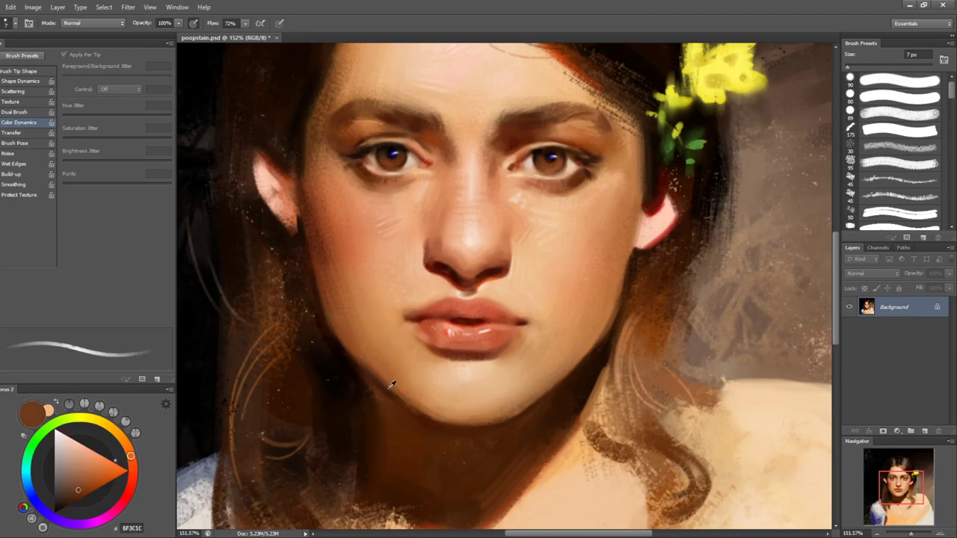
# - Smooth the edge from the chin up to the jaw with sampled orange-brown skin tones at 7 px
pyautogui.keyDown('alt'); pyautogui.click(391, 390); pyautogui.keyUp('alt')
pyautogui.keyDown('alt'); pyautogui.click(420, 412); pyautogui.keyUp('alt')
pyautogui.keyDown('alt'); pyautogui.click(404, 391); pyautogui.keyUp('alt')
pyautogui.keyDown('alt'); pyautogui.click(400, 392); pyautogui.keyUp('alt')
pyautogui.keyDown('alt'); pyautogui.click(373, 371); pyautogui.keyUp('alt')
pyautogui.keyDown('alt'); pyautogui.click(426, 402); pyautogui.keyUp('alt')
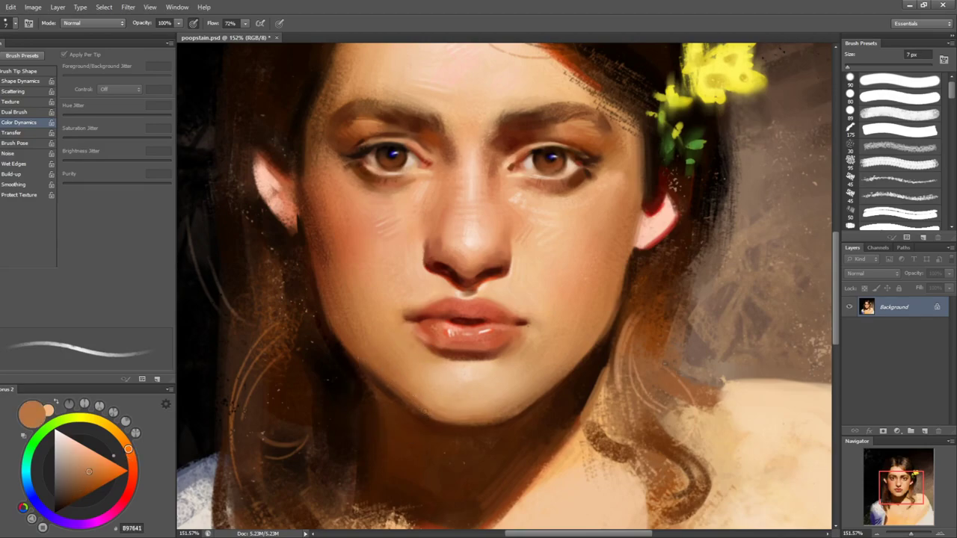
pyautogui.keyDown('alt'); pyautogui.click(360, 358); pyautogui.keyUp('alt')
pyautogui.keyDown('alt'); pyautogui.click(344, 362); pyautogui.keyUp('alt')
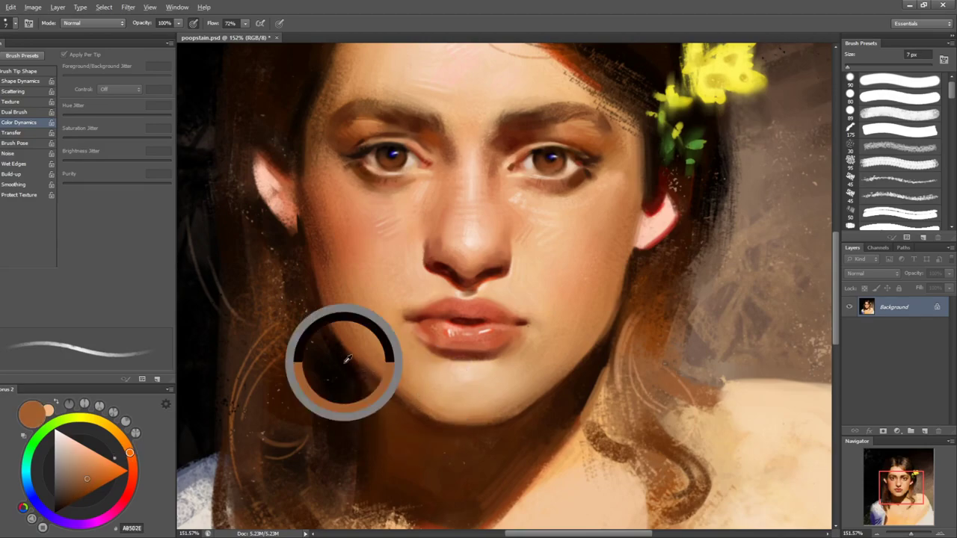
# - Refine the dark hair shadow beside the jaw and neck with dark tones sampled near the jaw edge
pyautogui.moveTo(364, 371); pyautogui.dragTo(349, 363)
pyautogui.press(']')
pyautogui.press(']')
pyautogui.press(']')
pyautogui.press(']')
pyautogui.moveTo(354, 421); pyautogui.dragTo(354, 399)
pyautogui.press('[')
pyautogui.press('[')
pyautogui.press('[')
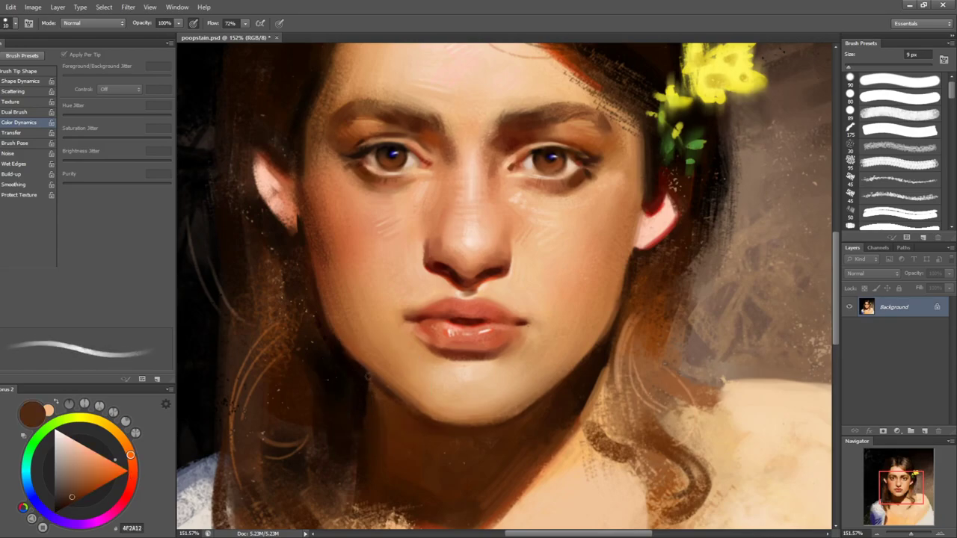
# - Deepen the neck shadow under the jaw with sampled dark browns, using an 8 to 10 px brush
pyautogui.keyDown('alt'); pyautogui.click(371, 383); pyautogui.keyUp('alt')
pyautogui.keyDown('alt'); pyautogui.click(364, 429); pyautogui.keyUp('alt')
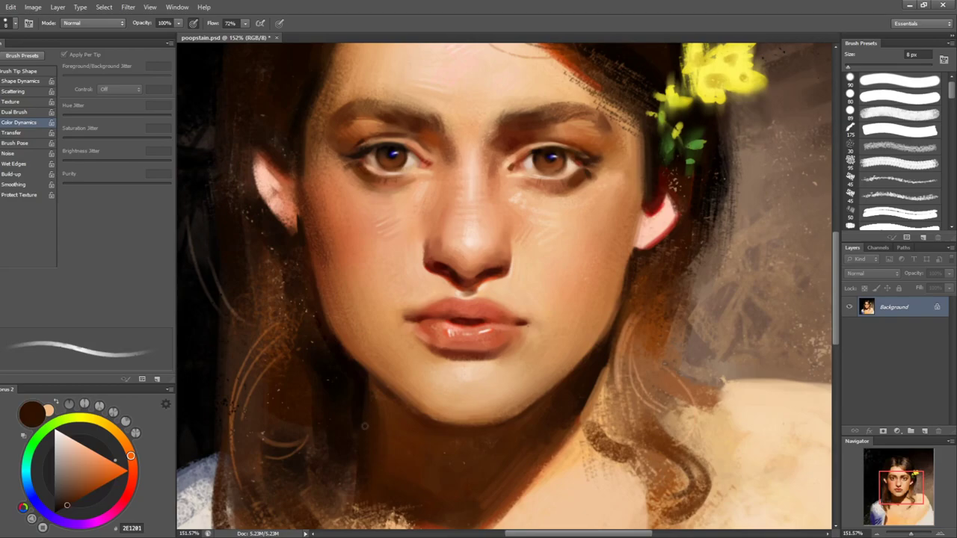
pyautogui.press(']')
pyautogui.press(']')
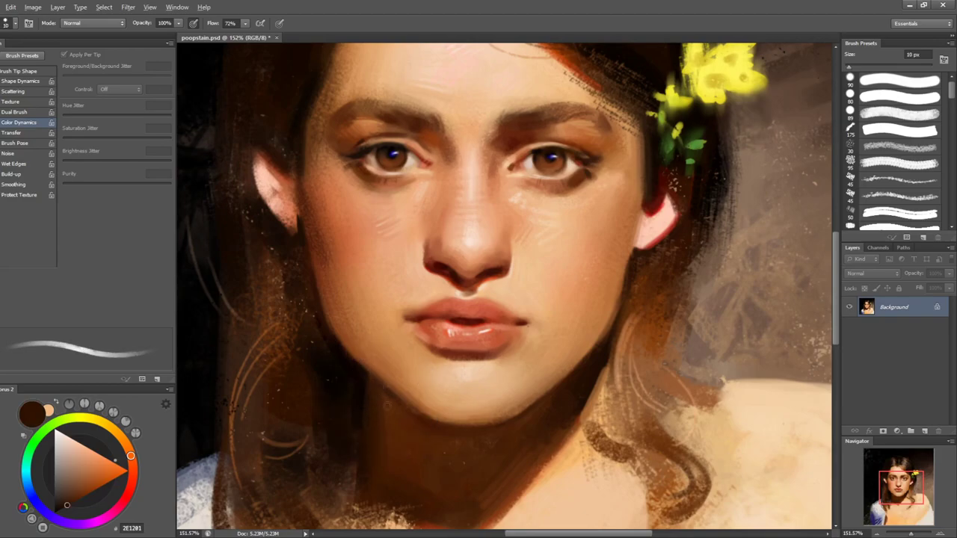
pyautogui.keyDown('alt'); pyautogui.click(381, 418); pyautogui.keyUp('alt')
pyautogui.keyDown('alt'); pyautogui.click(399, 430); pyautogui.keyUp('alt')
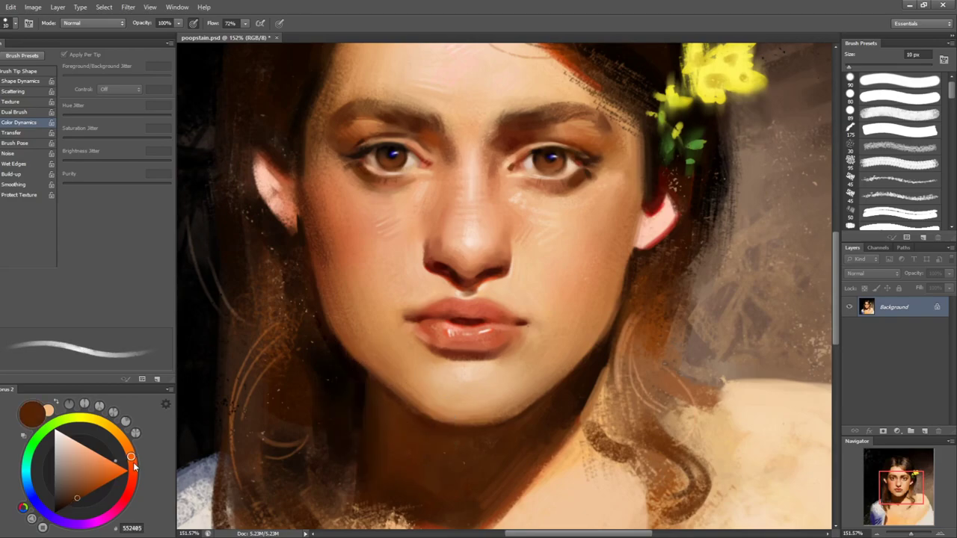
# - Add dark red accent strokes to the shadowed neck, reducing the brush from 10 to 5 px
pyautogui.click(135, 488)
pyautogui.click(95, 490)
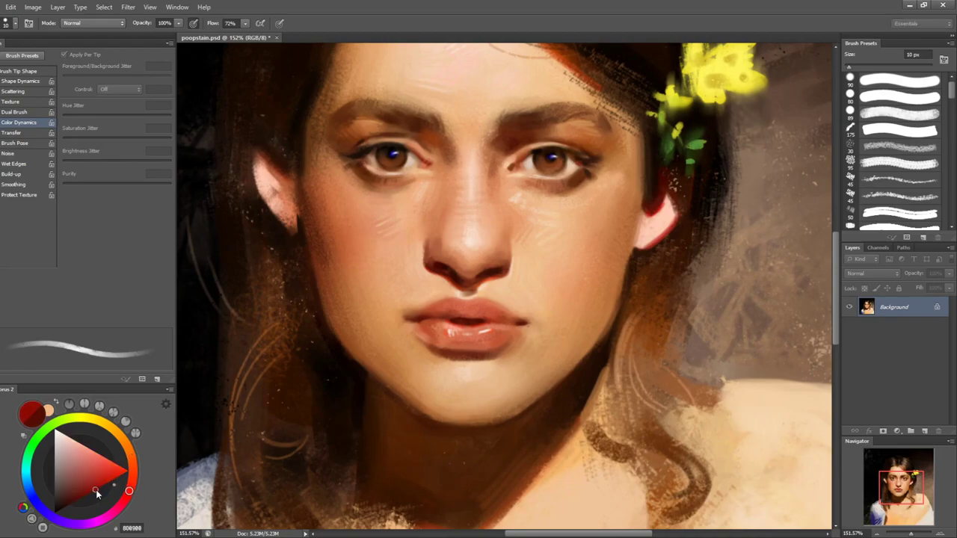
pyautogui.press('[')
pyautogui.press('[')
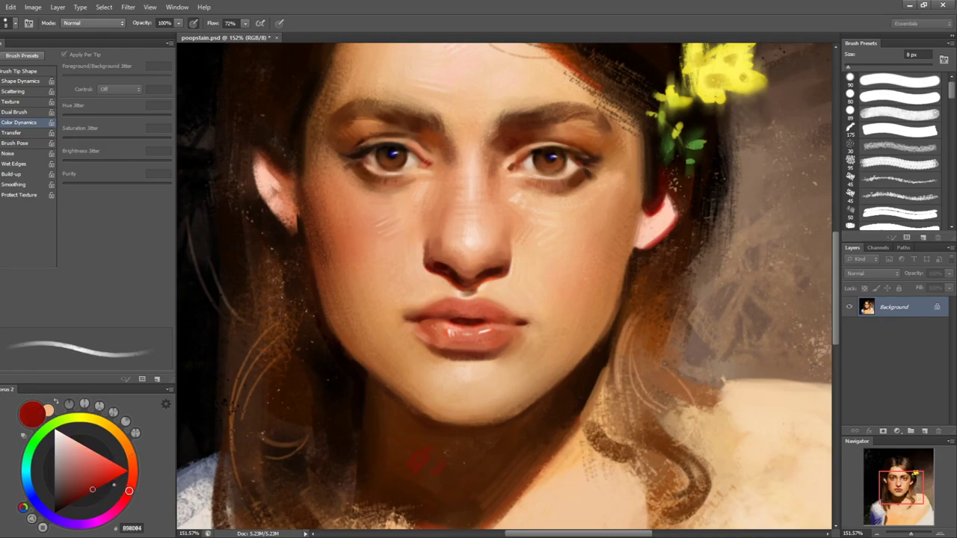
pyautogui.press('[')
pyautogui.press('[')
pyautogui.press('[')
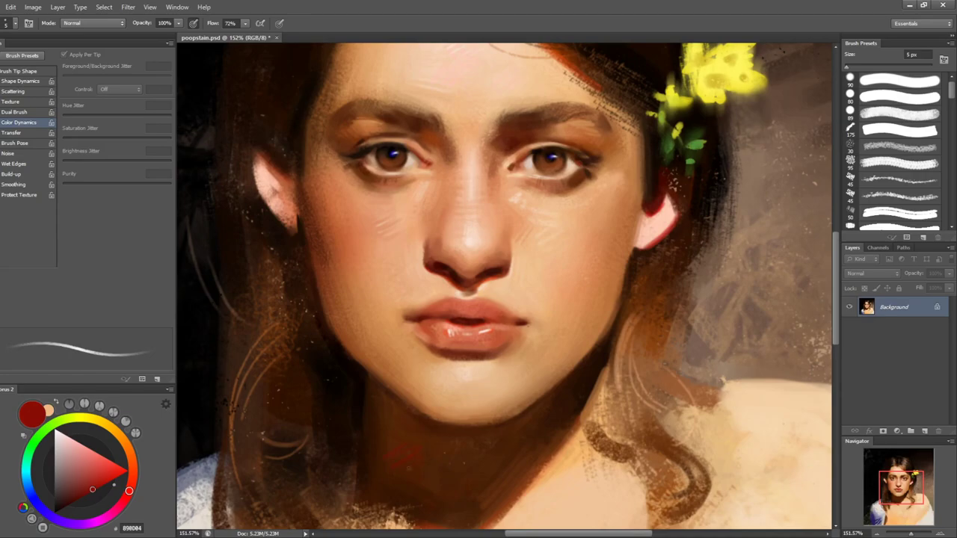
# - Tone down the red accents on the neck with surrounding dark browns sampled at 8 px
pyautogui.press(']')
pyautogui.press(']')
pyautogui.press(']')
pyautogui.keyDown('alt'); pyautogui.click(400, 470); pyautogui.keyUp('alt')
pyautogui.keyDown('alt'); pyautogui.click(384, 479); pyautogui.keyUp('alt')
pyautogui.keyDown('alt'); pyautogui.click(407, 466); pyautogui.keyUp('alt')
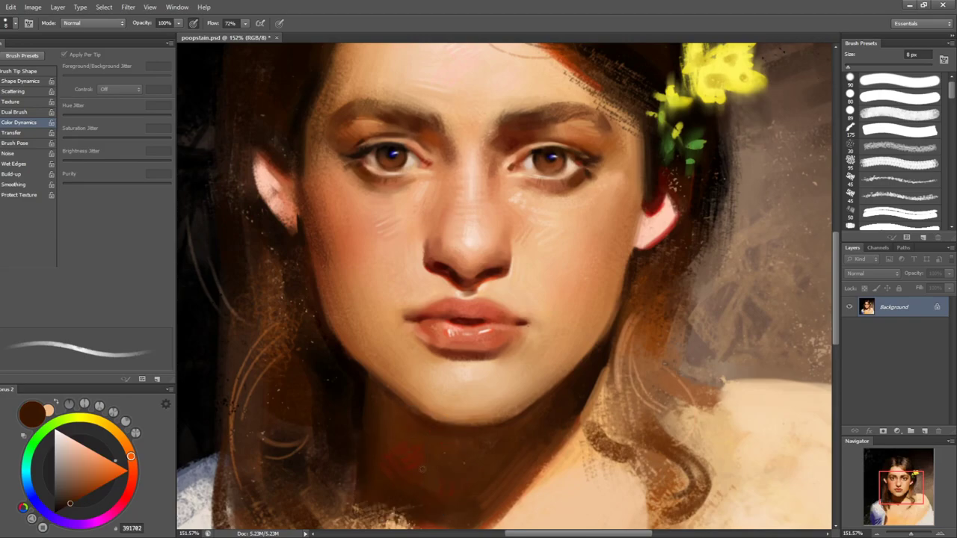
# - Blend the reddish neck patch into the shadow with sampled brown strokes, finishing with a 5 px brush
pyautogui.keyDown('alt'); pyautogui.click(420, 456); pyautogui.keyUp('alt')
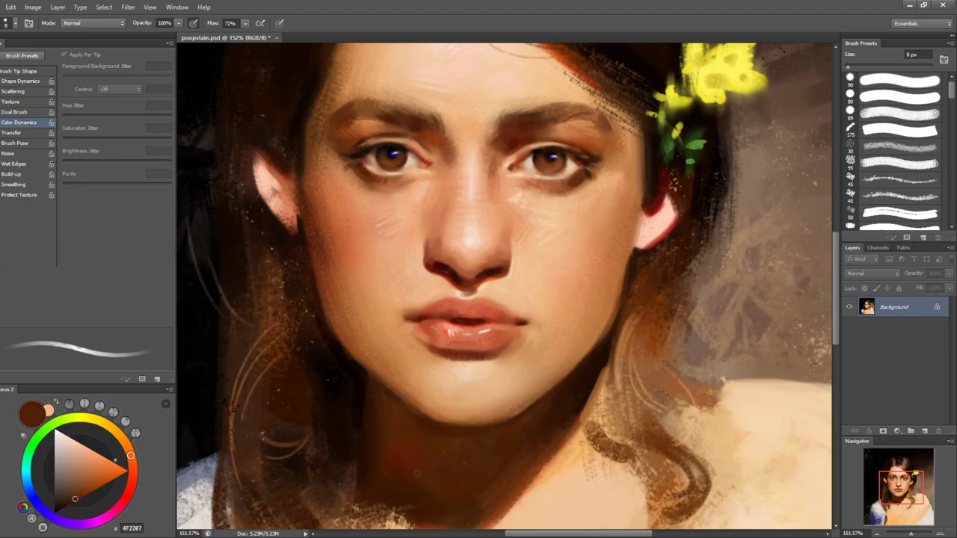
pyautogui.keyDown('alt'); pyautogui.click(398, 454); pyautogui.keyUp('alt')
pyautogui.keyDown('alt'); pyautogui.click(368, 445); pyautogui.keyUp('alt')
pyautogui.moveTo(384, 454)
pyautogui.mouseDown()
pyautogui.moveTo(601, 369)
pyautogui.moveTo(582, 401)
pyautogui.moveTo(395, 444)
pyautogui.moveTo(379, 435)
pyautogui.moveTo(390, 422)
pyautogui.moveTo(388, 454)
pyautogui.mouseUp()
pyautogui.press('[')
pyautogui.press('[')
pyautogui.press('[')
pyautogui.keyDown('alt'); pyautogui.click(372, 440); pyautogui.keyUp('alt')
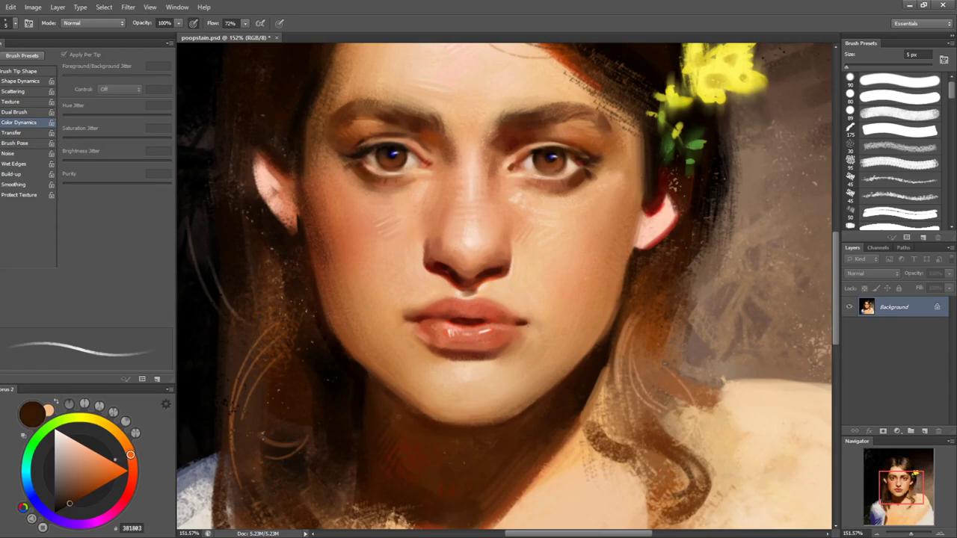
# - Paint a small highlight on the chin below the lower lip with sampled skin colour and light grey
pyautogui.keyDown('alt'); pyautogui.click(465, 373); pyautogui.keyUp('alt')
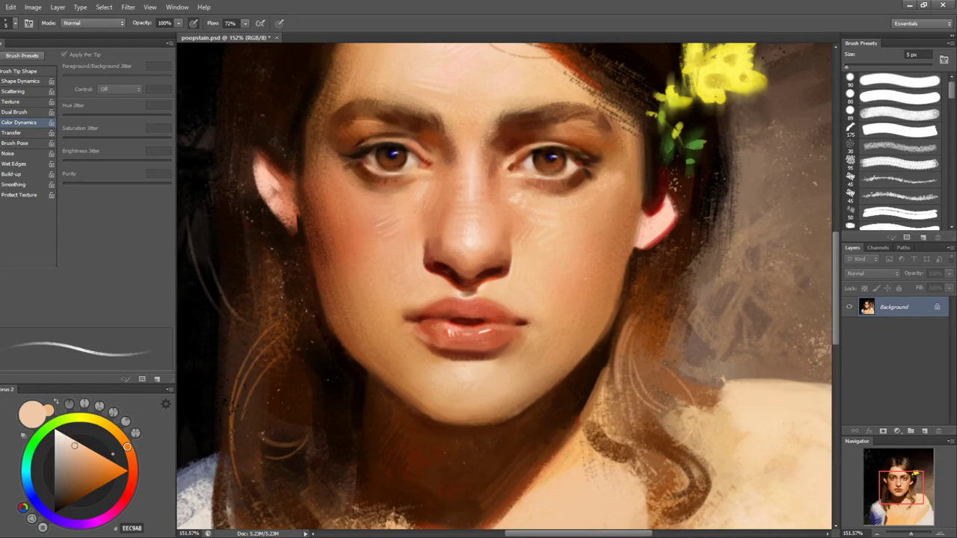
pyautogui.press('i')
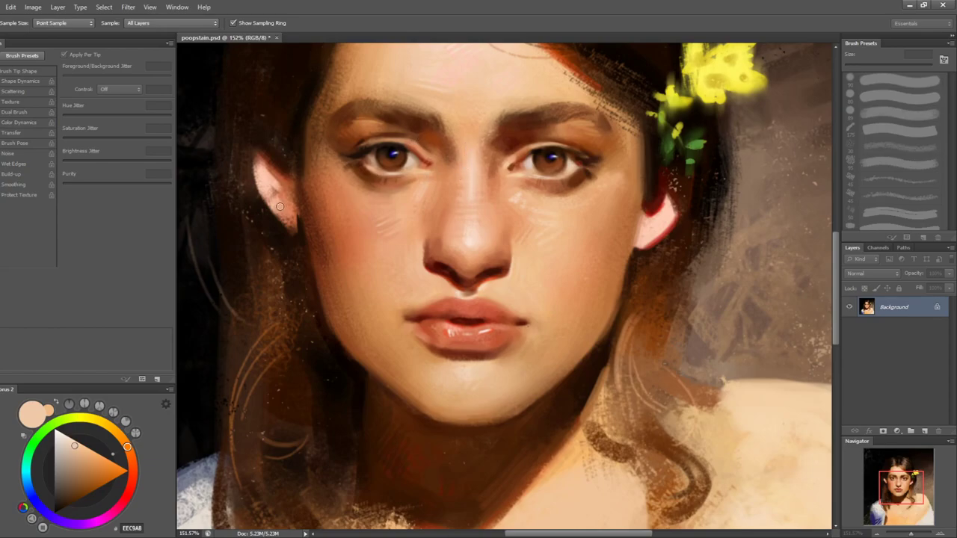
pyautogui.press('b')
pyautogui.press('x')
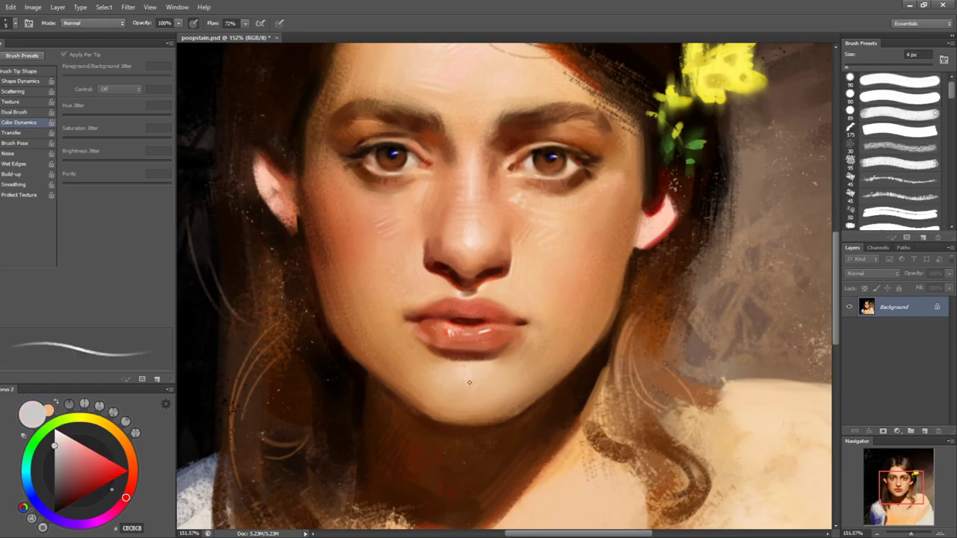
pyautogui.press(']')
pyautogui.press(']')
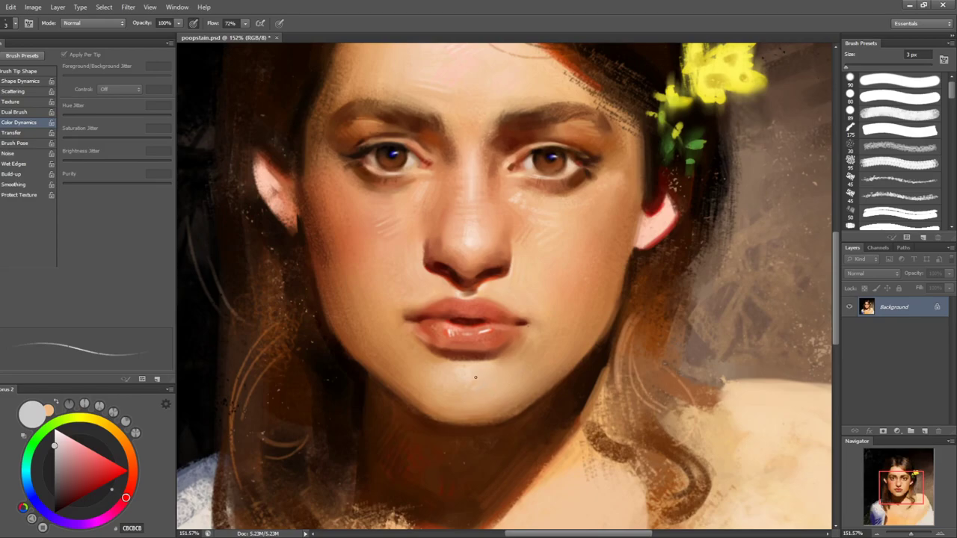
# - Soften the highlight on the nose with sampled peach tones, using an 8 to 10 px brush
pyautogui.press(']')
pyautogui.press(']')
pyautogui.press(']')
pyautogui.press(']')
pyautogui.press(']')
pyautogui.keyDown('alt'); pyautogui.click(482, 224); pyautogui.keyUp('alt')
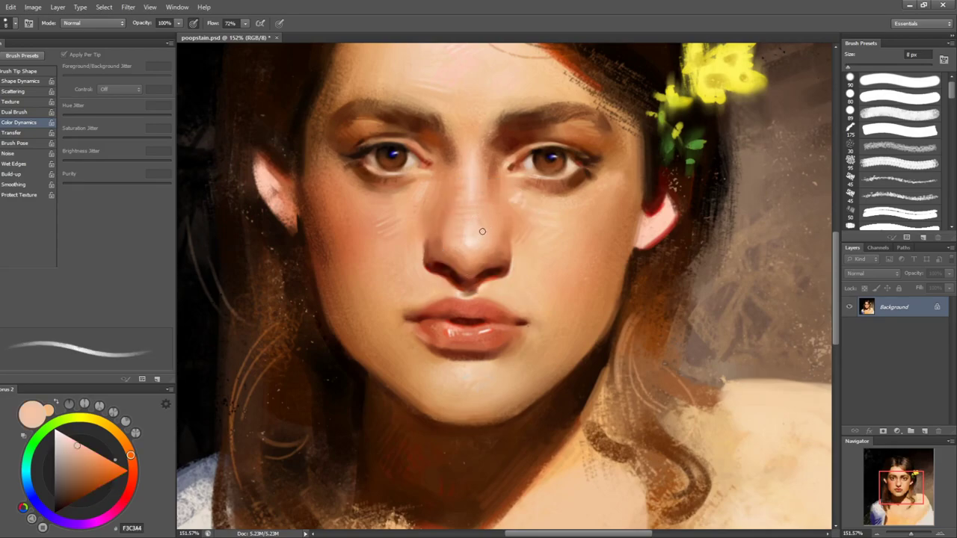
pyautogui.press(']')
pyautogui.keyDown('alt'); pyautogui.click(484, 234); pyautogui.keyUp('alt')
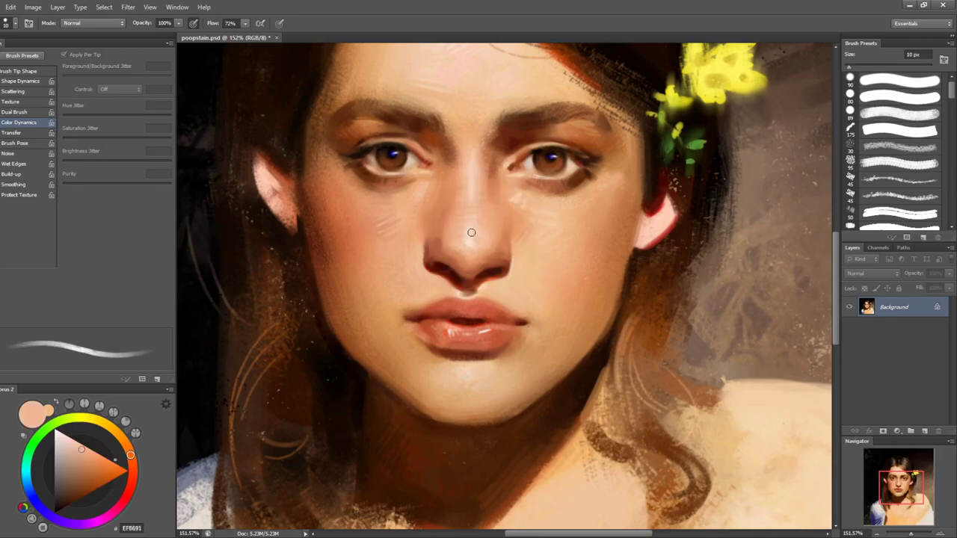
# - Reshape the small bright spot on the nose tip with light peach and blend its edge at 9 px
pyautogui.press(']')
pyautogui.press(']')
pyautogui.press('[')
pyautogui.press('[')
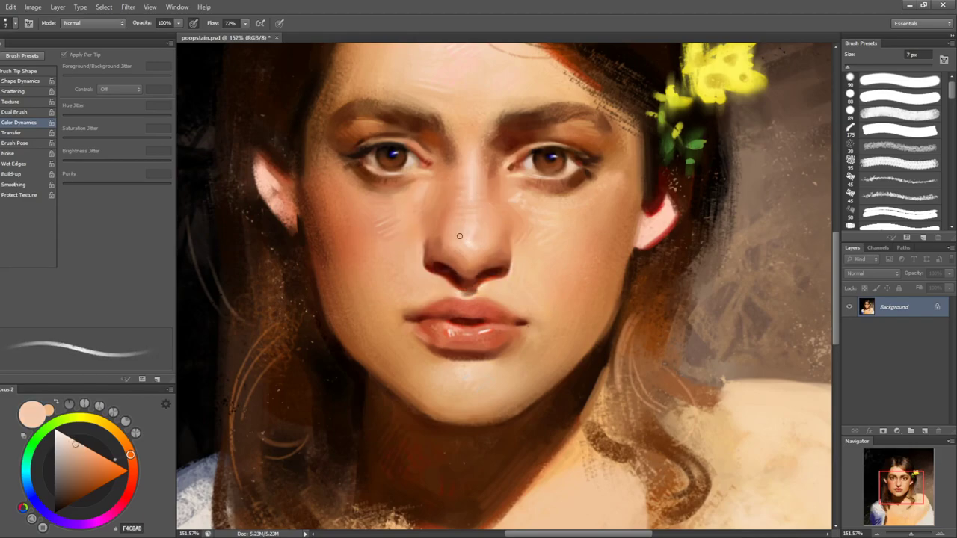
pyautogui.keyDown('alt'); pyautogui.click(465, 233); pyautogui.keyUp('alt')
pyautogui.moveTo(464, 233); pyautogui.dragTo(468, 236)
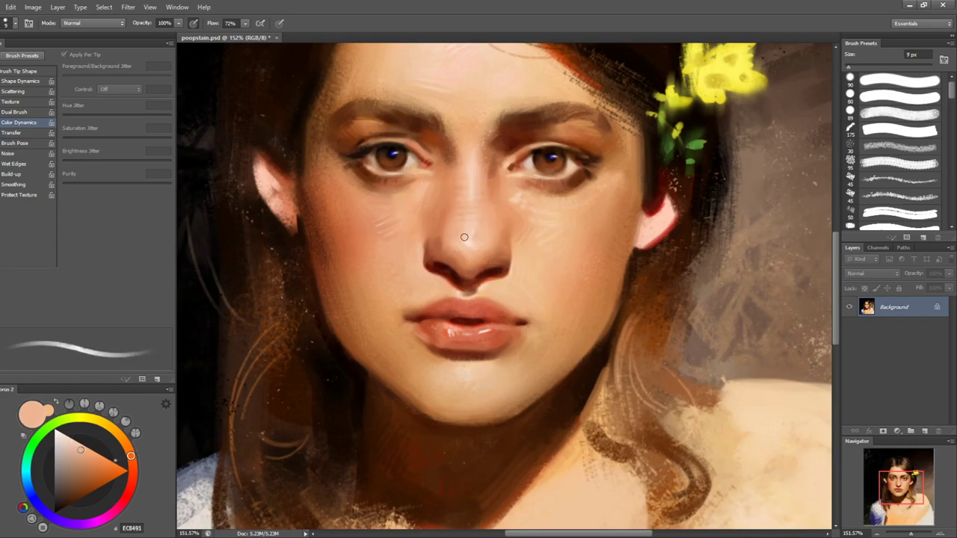
# - Soften the light patches on the nose and inner cheek with sampled peach tones, reducing the brush to 6 px
pyautogui.keyDown('alt'); pyautogui.click(527, 200); pyautogui.keyUp('alt')
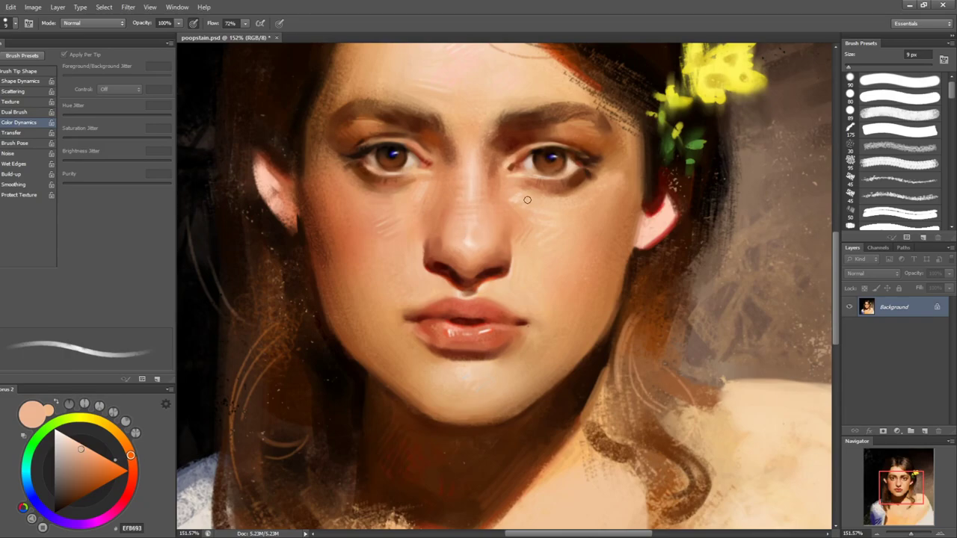
pyautogui.keyDown('alt'); pyautogui.click(472, 229); pyautogui.keyUp('alt')
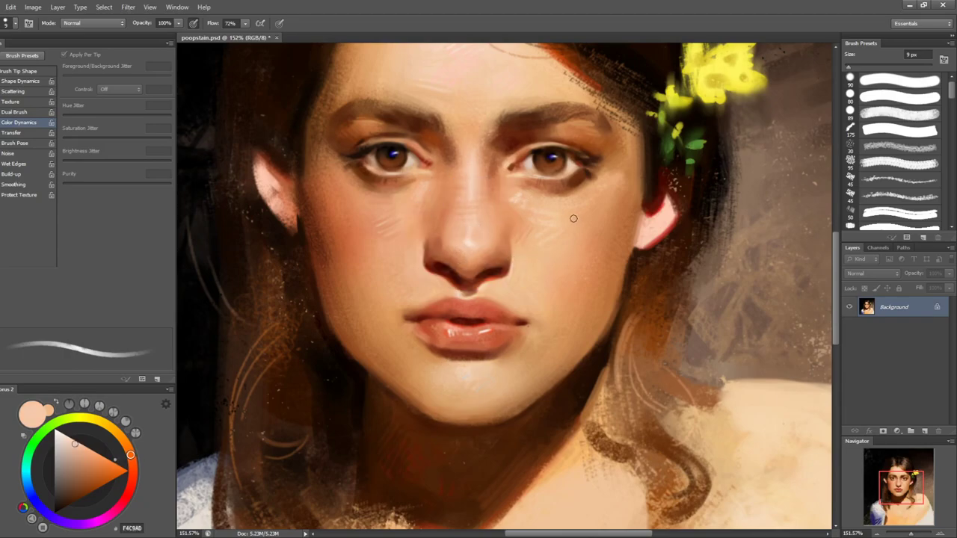
pyautogui.press('[')
pyautogui.press('[')
pyautogui.press('[')
pyautogui.keyDown('alt'); pyautogui.click(505, 184); pyautogui.keyUp('alt')
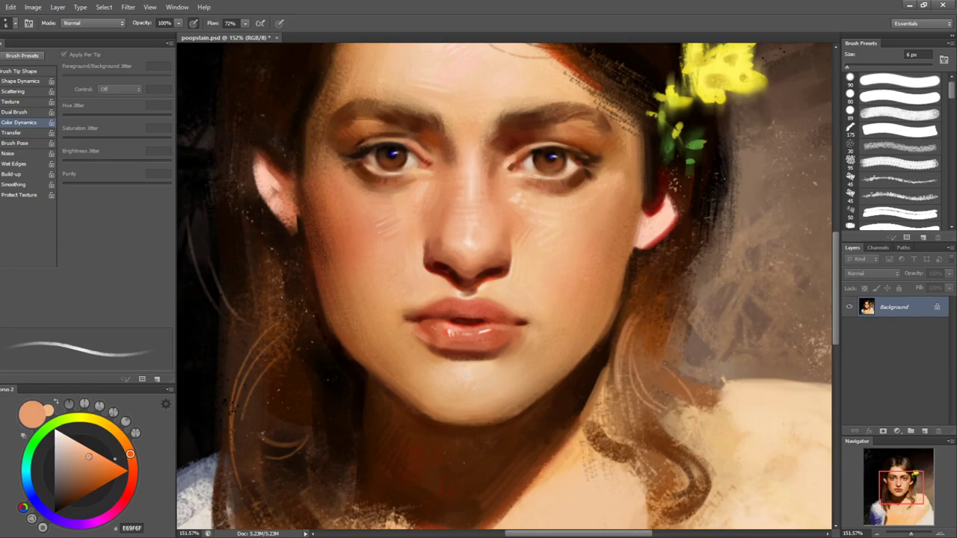
# - Refine the cheek's edge below the flower-side ear with sampled dark brown and tan at 6 px
pyautogui.keyDown('alt'); pyautogui.click(634, 249); pyautogui.keyUp('alt')
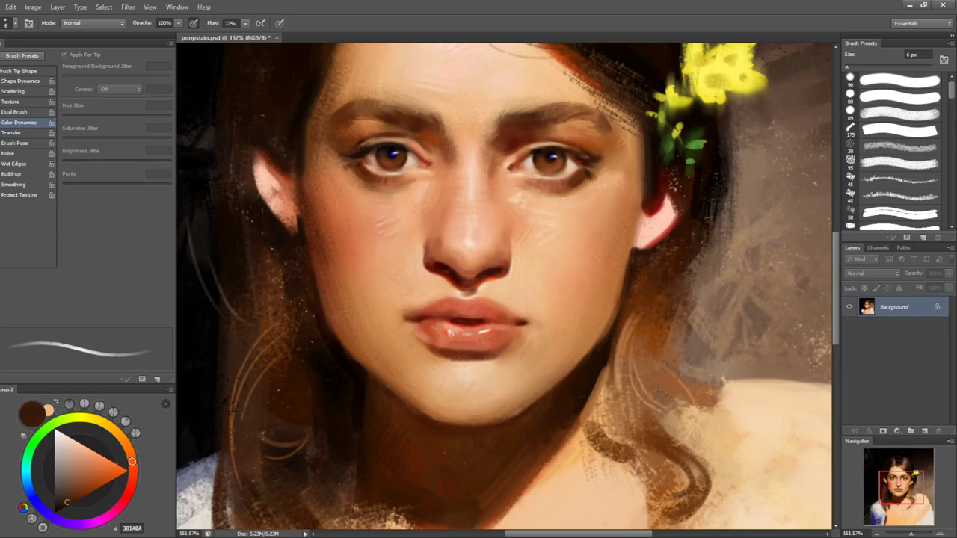
pyautogui.keyDown('alt'); pyautogui.click(619, 278); pyautogui.keyUp('alt')
pyautogui.moveTo(631, 249); pyautogui.dragTo(627, 277)
pyautogui.keyDown('alt'); pyautogui.click(634, 256); pyautogui.keyUp('alt')
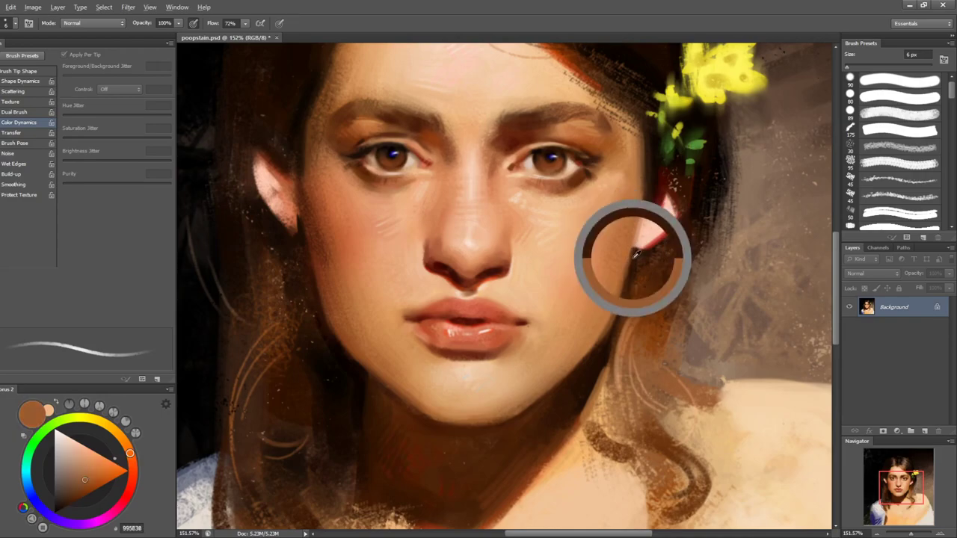
# - Blend the streaky highlights on both sides of the crown with a textured mixer brush at 45 px
pyautogui.press('z')
pyautogui.moveTo(758, 234); pyautogui.dragTo(687, 278)
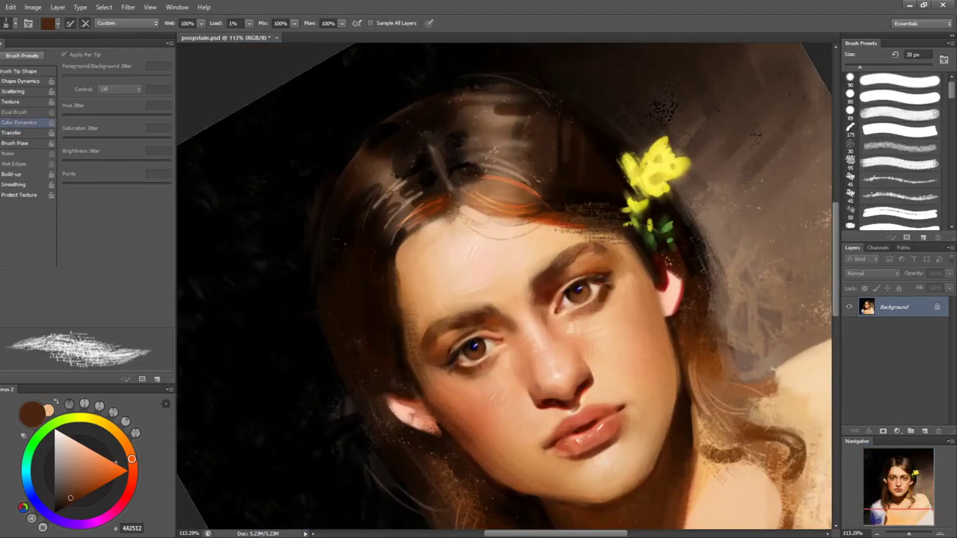
pyautogui.press(']')
pyautogui.press(']')
pyautogui.moveTo(412, 169); pyautogui.dragTo(350, 232)
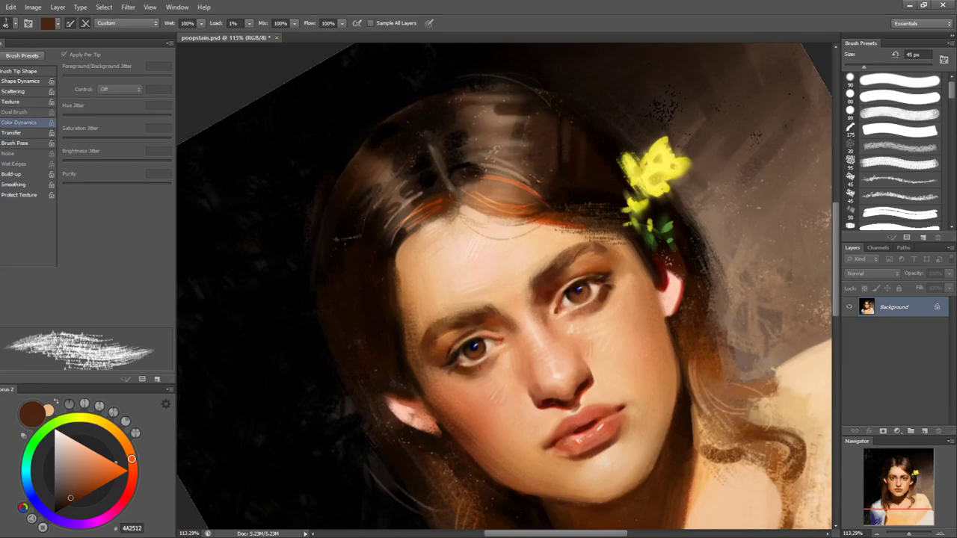
pyautogui.moveTo(410, 171); pyautogui.dragTo(353, 216)
pyautogui.moveTo(392, 155); pyautogui.dragTo(348, 217)
pyautogui.moveTo(410, 179); pyautogui.dragTo(371, 220)
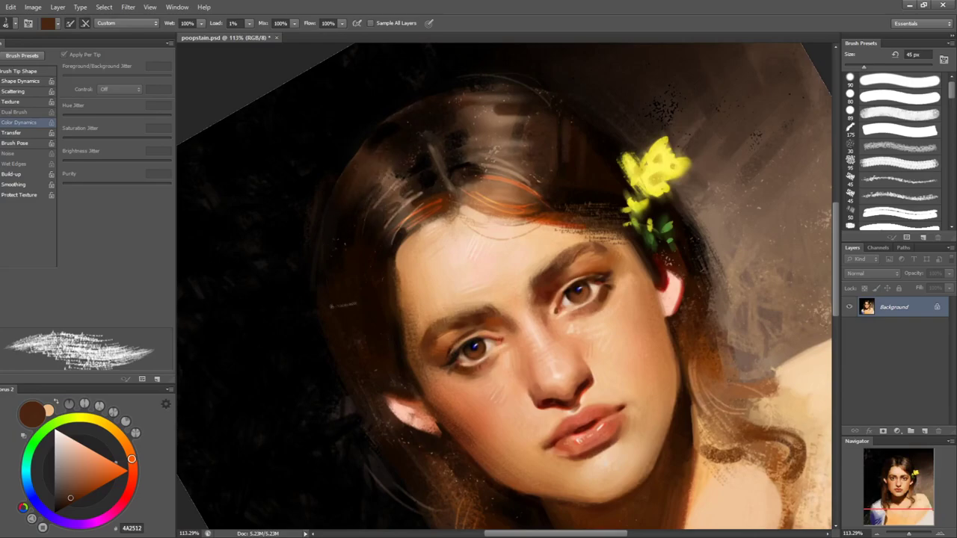
pyautogui.moveTo(477, 112); pyautogui.dragTo(532, 123)
pyautogui.moveTo(440, 106); pyautogui.dragTo(511, 97)
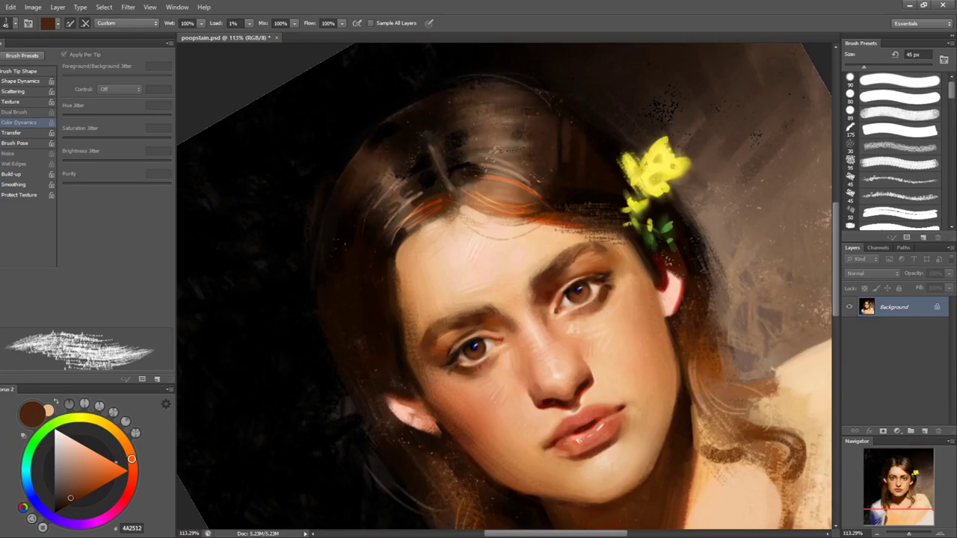
# - Smooth the hair's outer edge above the yellow flower with the 45 px mixer brush
pyautogui.press('r')
pyautogui.moveTo(695, 239); pyautogui.dragTo(697, 288)
pyautogui.press('b')
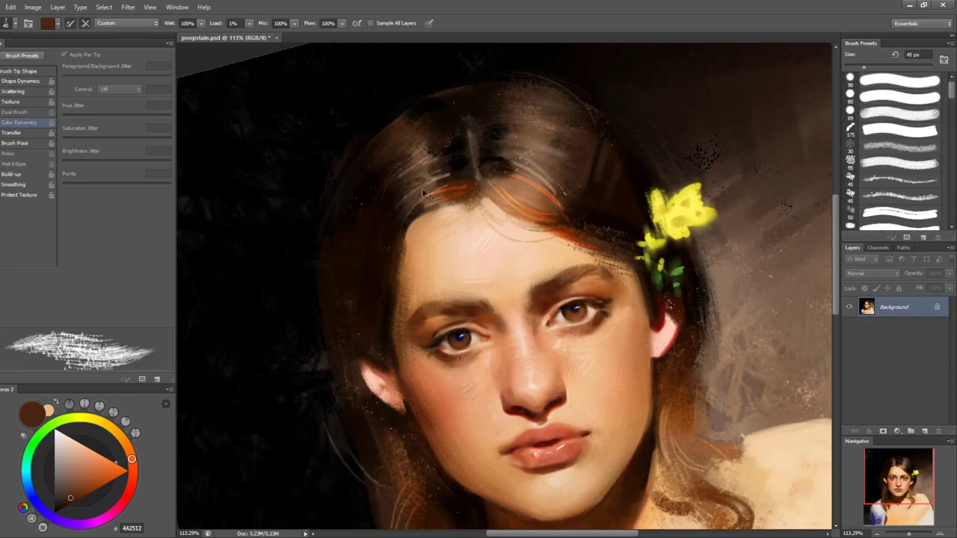
pyautogui.press('r')
pyautogui.moveTo(681, 198); pyautogui.dragTo(664, 296)
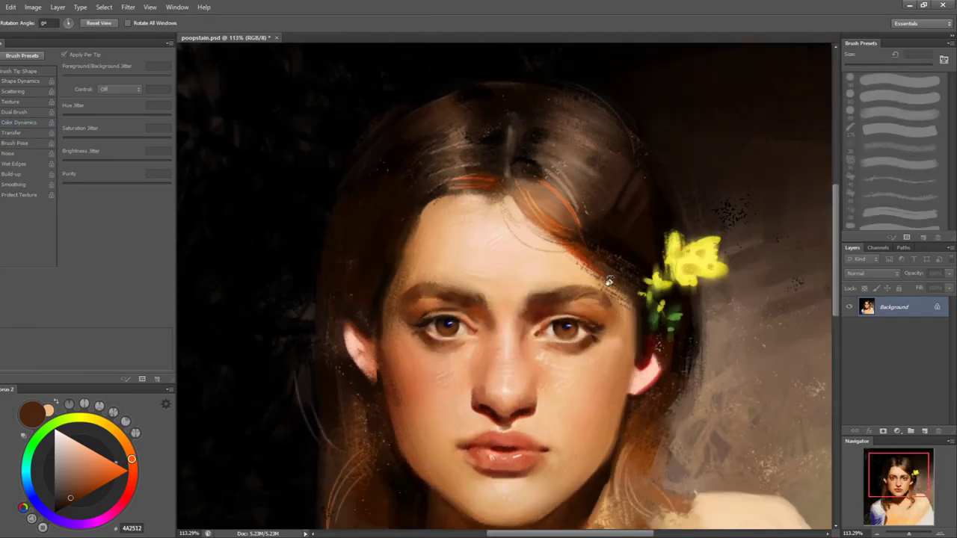
pyautogui.moveTo(309, 319); pyautogui.dragTo(312, 338)
pyautogui.press('b')
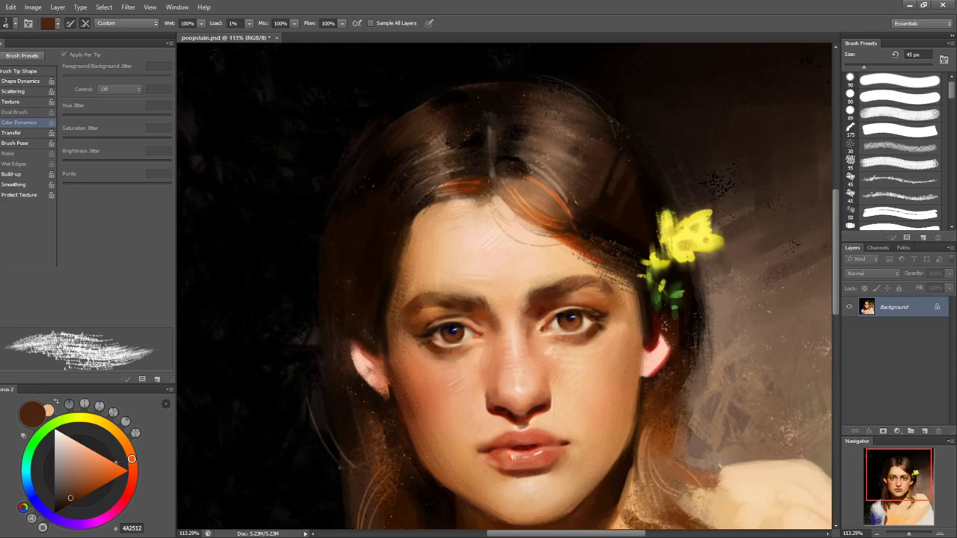
pyautogui.moveTo(717, 234)
pyautogui.mouseDown()
pyautogui.moveTo(631, 119)
pyautogui.moveTo(632, 145)
pyautogui.mouseUp()
# - Add fine salmon-red (F56962) touches to the reddish cheek with a 3 px brush
pyautogui.press('r')
pyautogui.moveTo(749, 242); pyautogui.dragTo(667, 192)
pyautogui.press('z')
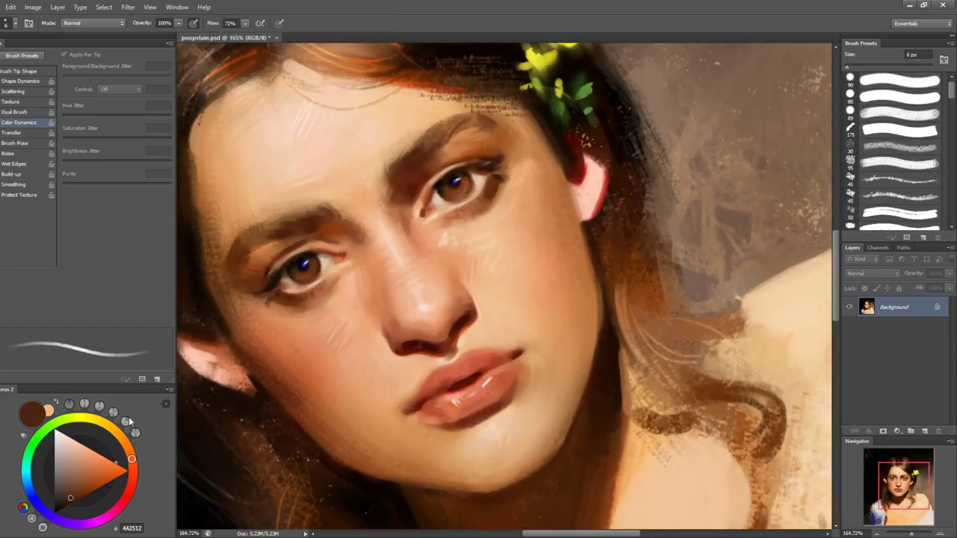
pyautogui.keyDown('alt'); pyautogui.click(331, 351); pyautogui.keyUp('alt')
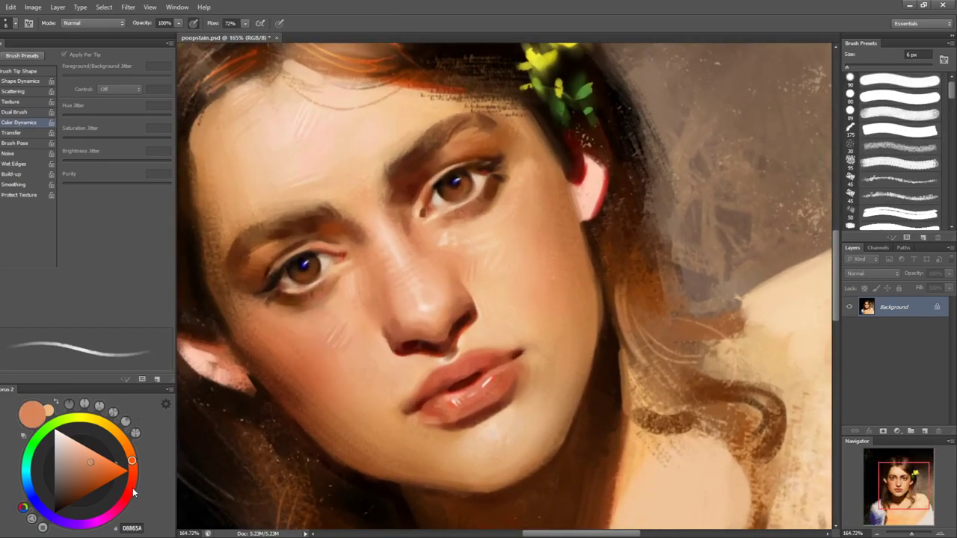
pyautogui.moveTo(133, 486); pyautogui.dragTo(130, 491)
pyautogui.moveTo(99, 464); pyautogui.dragTo(97, 455)
pyautogui.press('[')
pyautogui.press('[')
pyautogui.press('[')
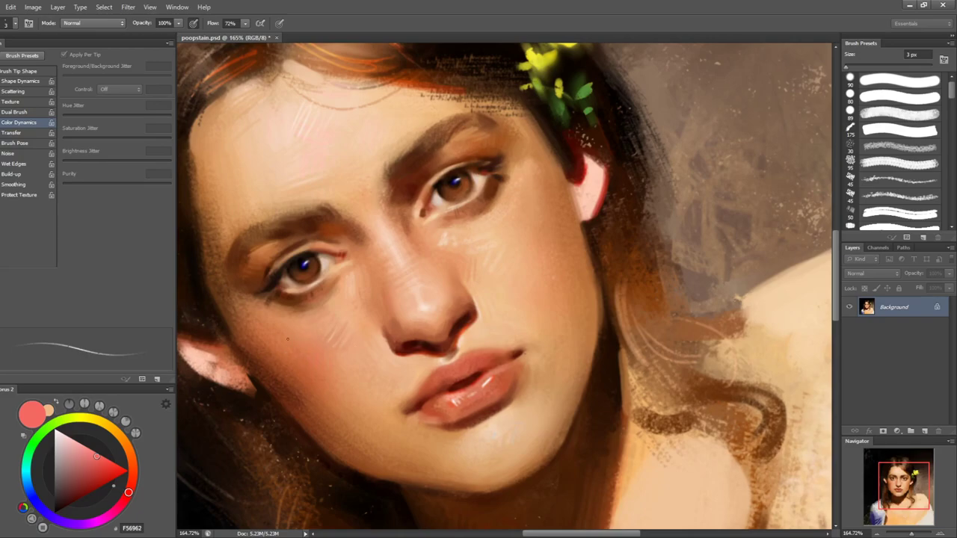
# - Shift the sampled cheek colour to vivid orange FF5712 and add a fine stroke to the reddish cheek
pyautogui.keyDown('alt'); pyautogui.click(305, 365); pyautogui.keyUp('alt')
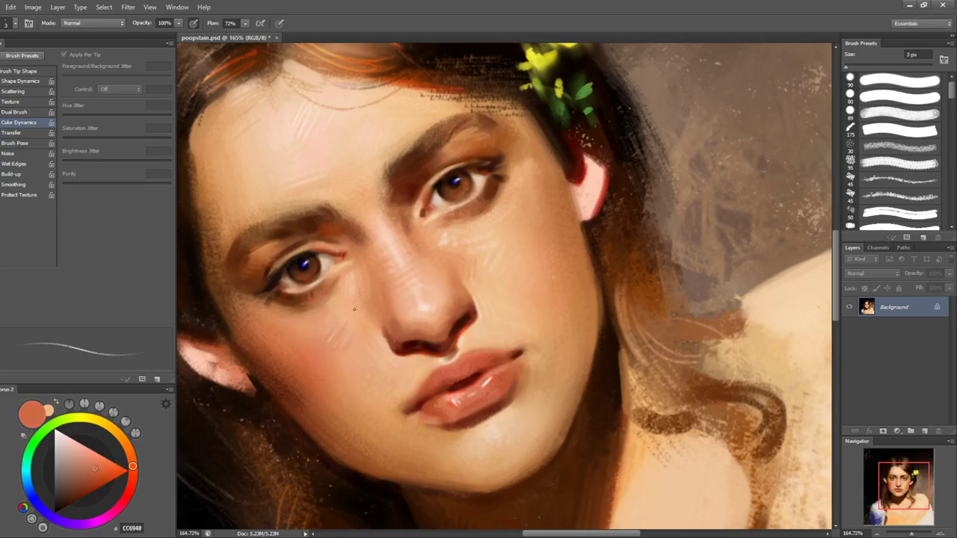
pyautogui.moveTo(75, 488); pyautogui.dragTo(123, 465)
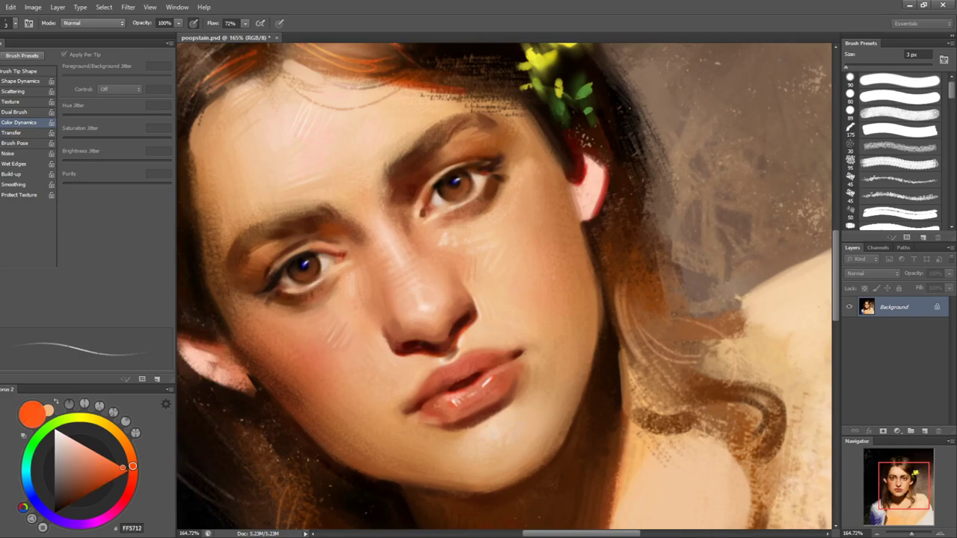
pyautogui.moveTo(308, 359); pyautogui.dragTo(323, 364)
# - Examine the whole portrait with the canvas upright
pyautogui.press('r')
pyautogui.moveTo(536, 229)
pyautogui.mouseDown()
pyautogui.moveTo(630, 372)
pyautogui.moveTo(593, 391)
pyautogui.mouseUp()
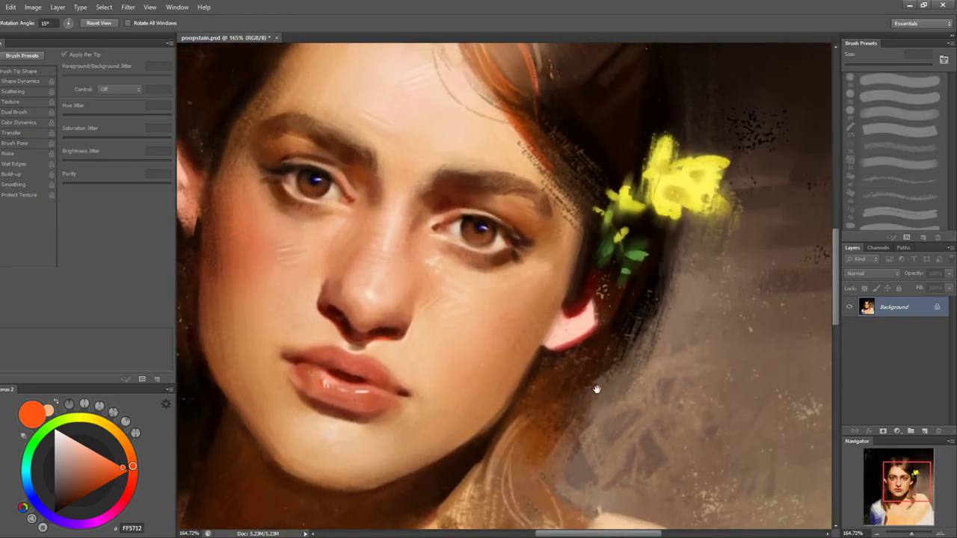
pyautogui.press('z')
pyautogui.moveTo(669, 338); pyautogui.dragTo(624, 359)
pyautogui.press('r')
pyautogui.press('z')
pyautogui.moveTo(647, 410); pyautogui.dragTo(662, 346)
pyautogui.press('b')
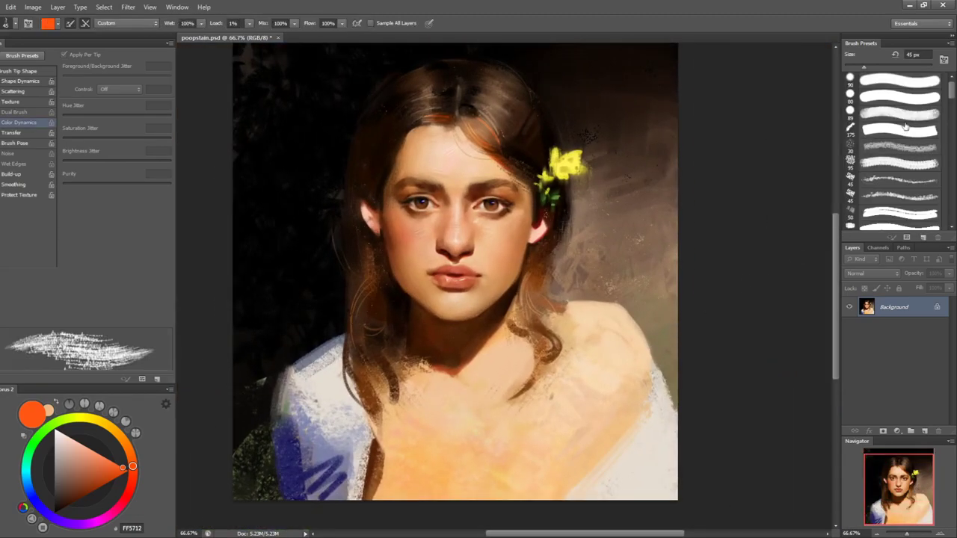
pyautogui.click(905, 103)
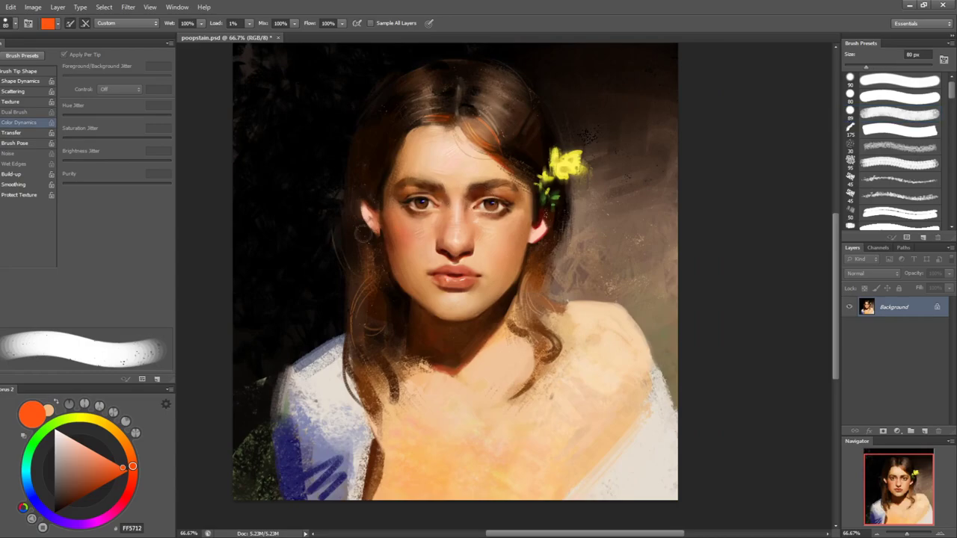
pyautogui.keyDown('alt'); pyautogui.click(364, 248); pyautogui.keyUp('alt')
pyautogui.press('[')
pyautogui.press('[')
pyautogui.hotkey('shift', 'b')
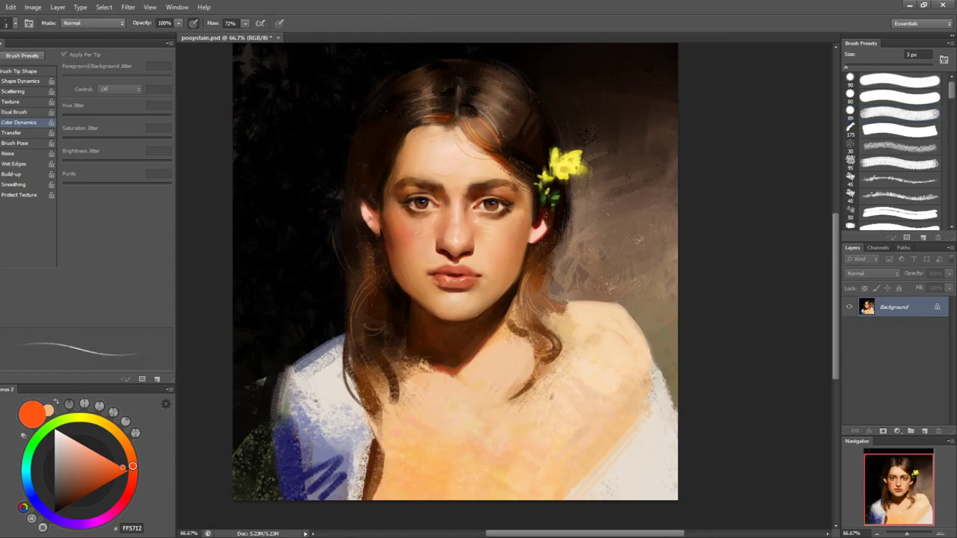
# - Brush sampled brown (5C2F11) over the long hair beside the ear opposite the flower, using an enlarged regular brush
pyautogui.keyDown('alt'); pyautogui.click(363, 246); pyautogui.keyUp('alt')
pyautogui.press(']')
pyautogui.press(']')
pyautogui.press(']')
pyautogui.press(']')
pyautogui.press(']')
pyautogui.press(']')
pyautogui.press(']')
pyautogui.press(']')
pyautogui.press(']')
pyautogui.press(']')
pyautogui.press(']')
pyautogui.press(']')
pyautogui.press(']')
pyautogui.moveTo(350, 237); pyautogui.dragTo(345, 271)
pyautogui.hotkey('ctrl', 'z')
pyautogui.press('[')
pyautogui.press('[')
pyautogui.moveTo(349, 215); pyautogui.dragTo(355, 270)
pyautogui.press(']')
pyautogui.press(']')
pyautogui.moveTo(352, 209); pyautogui.dragTo(351, 262)
# - Paint a thin brown strand along the hair's outer edge above the white-clothed shoulder with a 5 px brush
pyautogui.press('[')
pyautogui.press('[')
pyautogui.press('[')
pyautogui.press('[')
pyautogui.press('[')
pyautogui.press('[')
pyautogui.press('[')
pyautogui.press('[')
pyautogui.press('[')
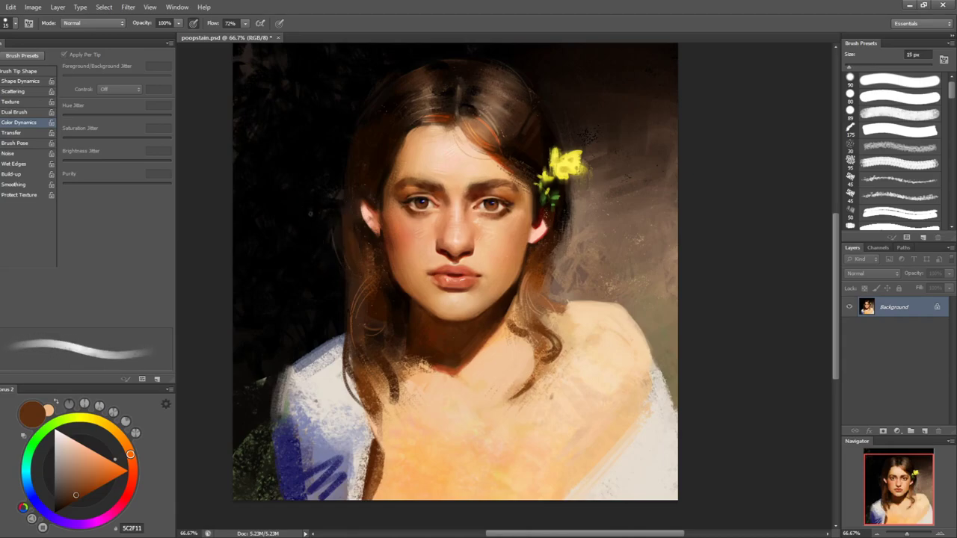
pyautogui.press('[')
pyautogui.press('[')
pyautogui.moveTo(336, 261); pyautogui.dragTo(338, 334)
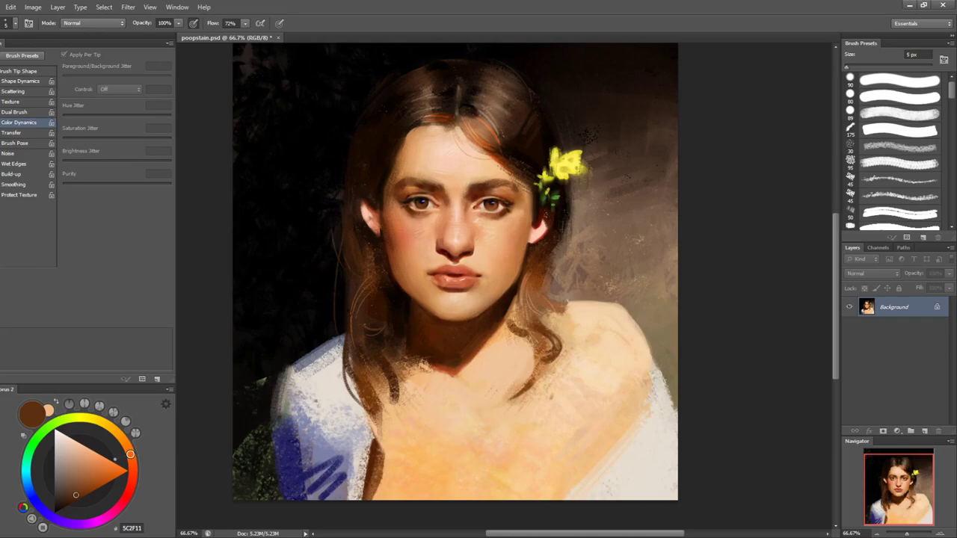
# - Paint a fine loose strand in sampled pale peach (EFCEA4) against the dark background, falling to the white-clothed shoulder
pyautogui.keyDown('alt'); pyautogui.click(628, 323); pyautogui.keyUp('alt')
pyautogui.moveTo(335, 233); pyautogui.dragTo(351, 310)
pyautogui.hotkey('ctrl', 'z')
pyautogui.press('[')
pyautogui.press('[')
pyautogui.press(']')
pyautogui.press(']')
pyautogui.moveTo(342, 223); pyautogui.dragTo(321, 355)
pyautogui.hotkey('ctrl', 'z')
pyautogui.press('[')
pyautogui.press('[')
pyautogui.moveTo(345, 225); pyautogui.dragTo(337, 339)
# - Add a fine pale flyaway hair along the dark-background side of the crown with a 2 px brush
pyautogui.press(']')
pyautogui.press(']')
pyautogui.press('[')
pyautogui.press('[')
pyautogui.press('[')
pyautogui.moveTo(388, 77); pyautogui.dragTo(340, 190)
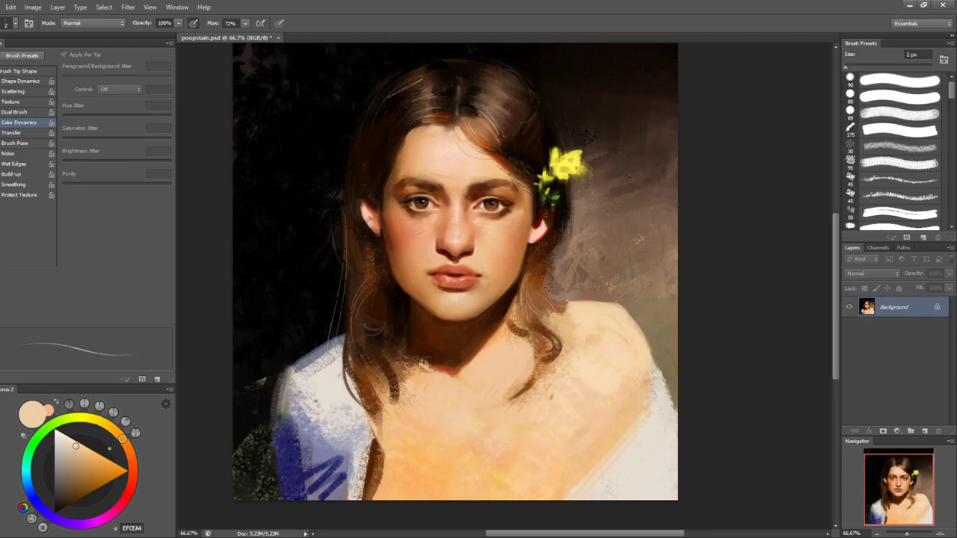
# - Touch up the wavy hair below the flower-side ear with sampled brown, using a brush up to 30 px, finishing at 8 px
pyautogui.press(']')
pyautogui.press(']')
pyautogui.press(']')
pyautogui.press(']')
pyautogui.press(']')
pyautogui.press(']')
pyautogui.press(']')
pyautogui.press(']')
pyautogui.press(']')
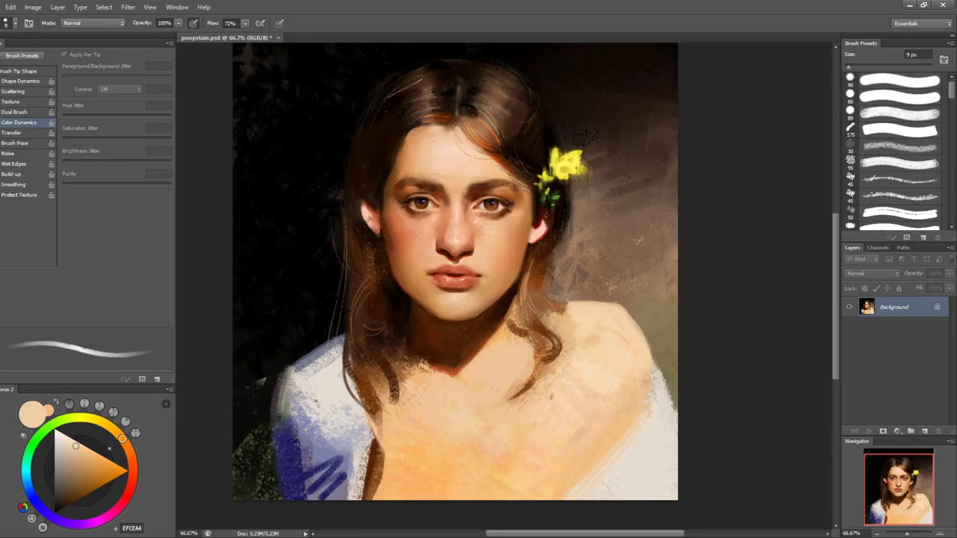
pyautogui.press(']')
pyautogui.press(']')
pyautogui.press(']')
pyautogui.keyDown('alt'); pyautogui.click(535, 269); pyautogui.keyUp('alt')
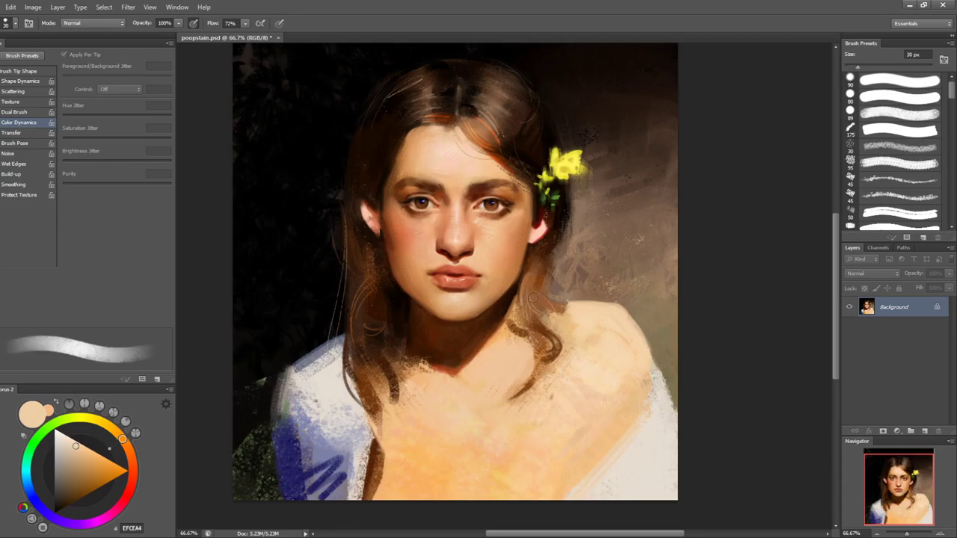
pyautogui.press('[')
pyautogui.press('[')
pyautogui.press('[')
pyautogui.press('[')
pyautogui.press('[')
pyautogui.press('[')
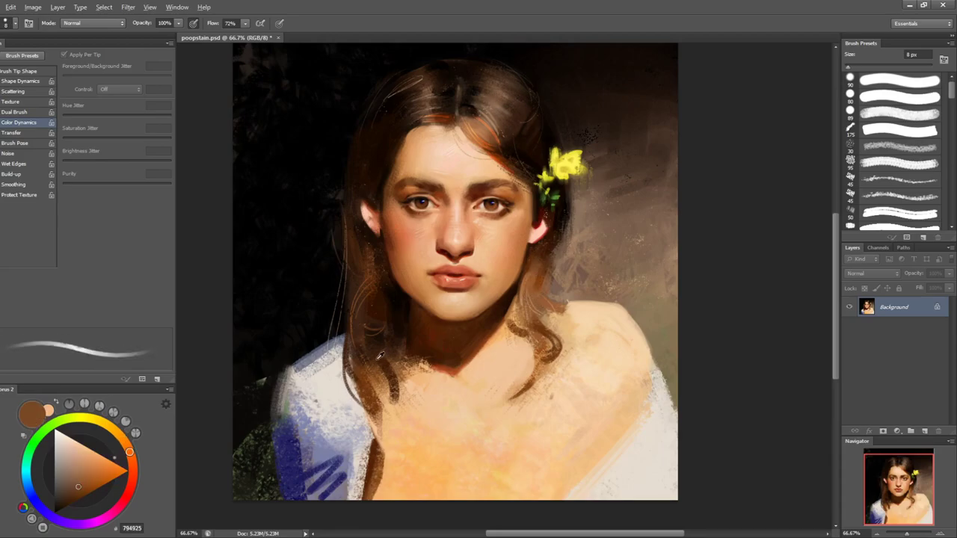
# - Paint a dark (110801) curved lock end over the white-clothed shoulder, redoing the stroke with the brush enlarged to 15 px
pyautogui.keyDown('alt'); pyautogui.click(351, 337); pyautogui.keyUp('alt')
pyautogui.moveTo(334, 411)
pyautogui.mouseDown()
pyautogui.moveTo(388, 393)
pyautogui.moveTo(397, 407)
pyautogui.mouseUp()
pyautogui.hotkey('ctrl', 'z')
pyautogui.press(']')
pyautogui.hotkey('ctrl', 'z')
pyautogui.hotkey('ctrl', 'z')
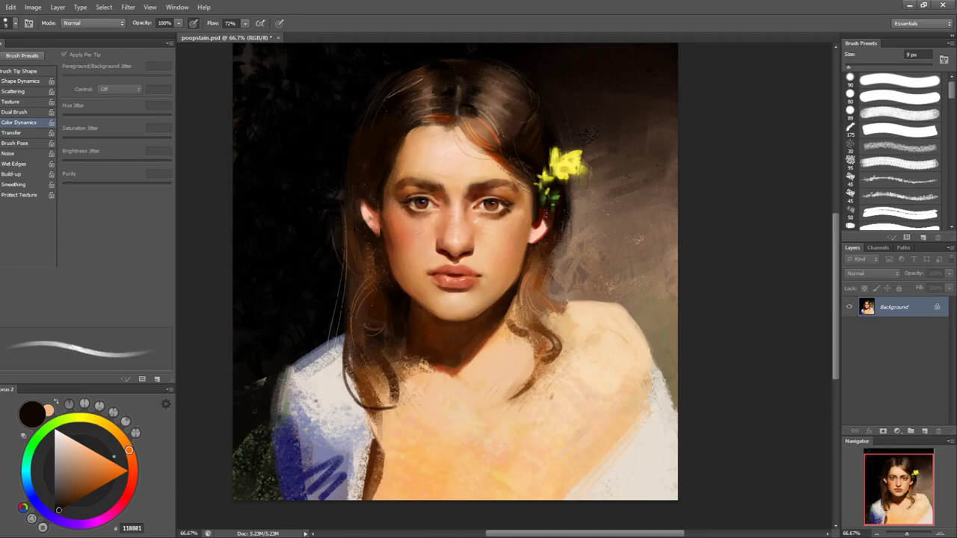
pyautogui.press(']')
pyautogui.press(']')
pyautogui.hotkey('ctrl', 'z')
pyautogui.moveTo(348, 377)
pyautogui.mouseDown()
pyautogui.moveTo(395, 408)
pyautogui.moveTo(379, 410)
pyautogui.mouseUp()
pyautogui.hotkey('ctrl', 'z')
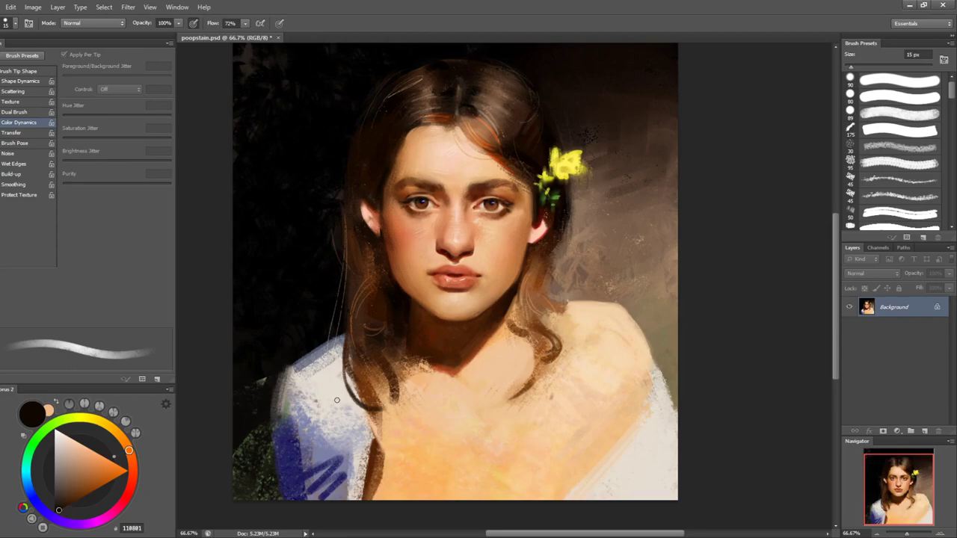
# - Touch up the shadowed neck below the chin in sampled dark red-brown (591D05) with a fine brush of about 4 to 6 px
pyautogui.press('[')
pyautogui.press('[')
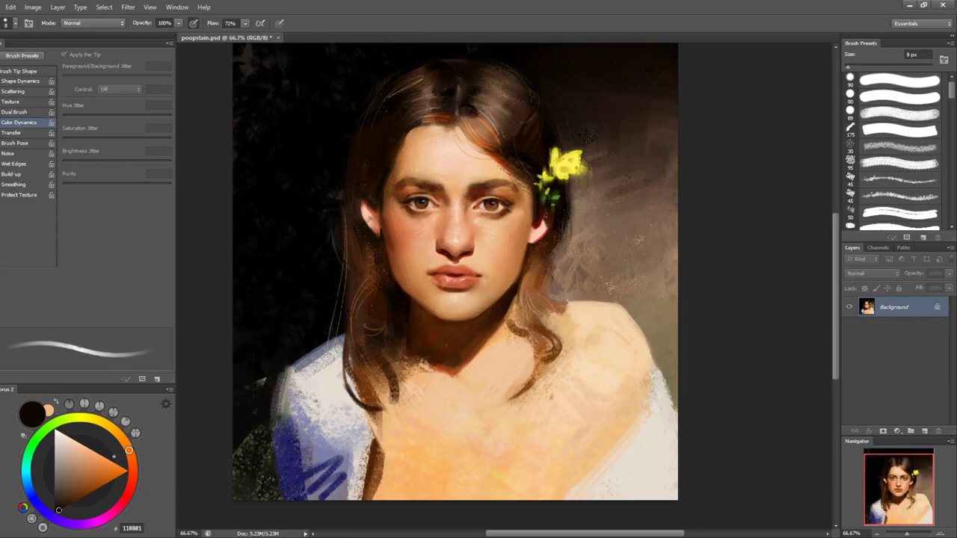
pyautogui.press('[')
pyautogui.press('[')
pyautogui.press('[')
pyautogui.press('[')
pyautogui.press('[')
pyautogui.press('[')
pyautogui.press('[')
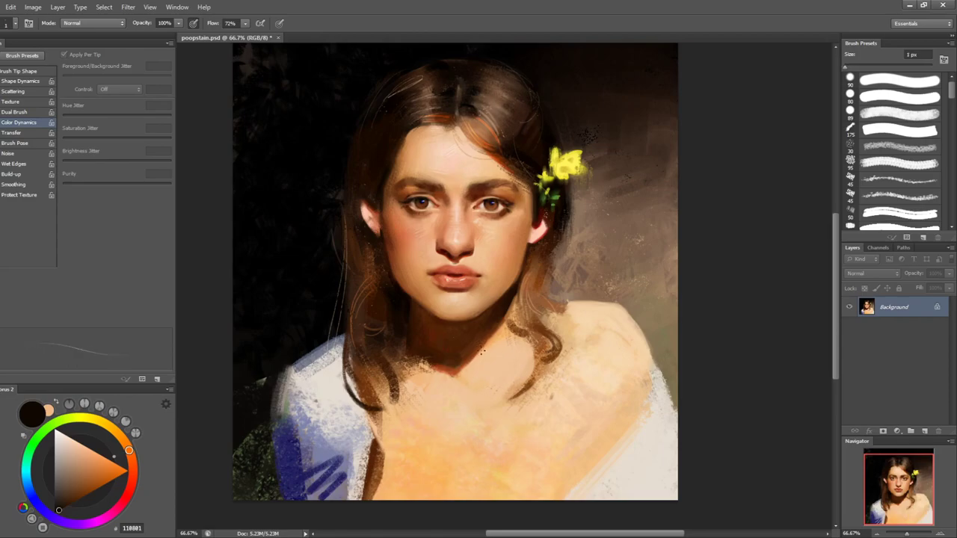
pyautogui.keyDown('alt'); pyautogui.click(432, 339); pyautogui.keyUp('alt')
pyautogui.press(']')
pyautogui.press(']')
pyautogui.press(']')
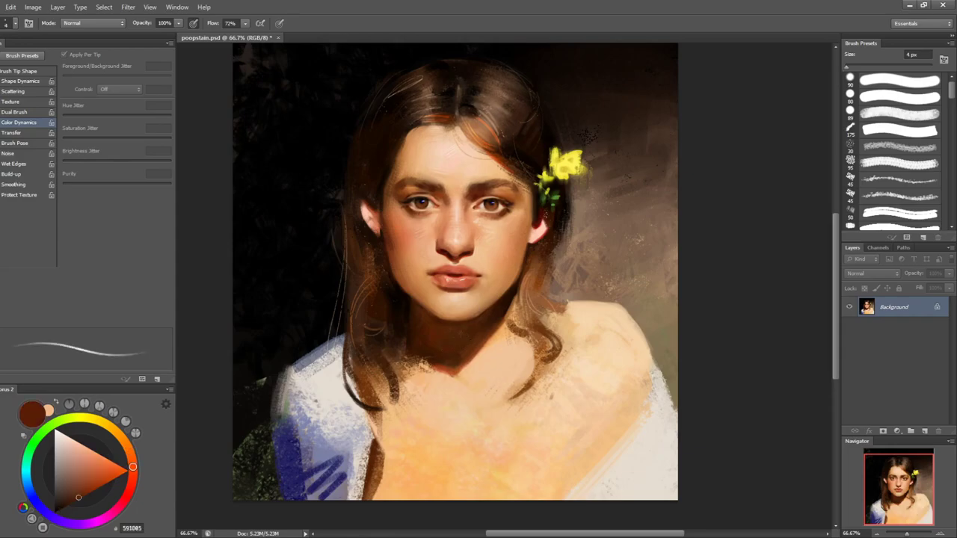
pyautogui.press(']')
pyautogui.press(']')
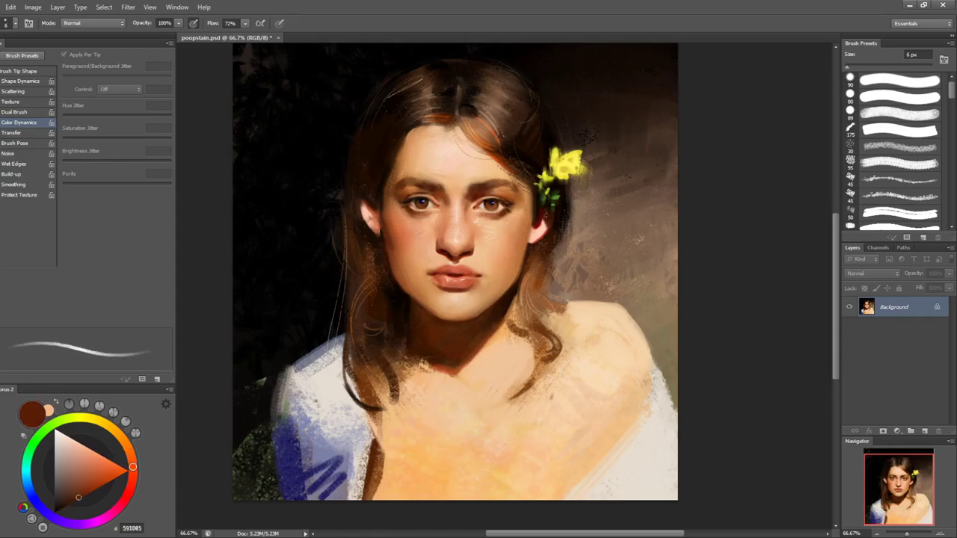
pyautogui.press(']')
pyautogui.press(']')
pyautogui.press(']')
# - Soften the flower-side edge of the neck shadow in sampled lighter red-brown (873A15), working with a 15 px brush
pyautogui.keyDown('alt'); pyautogui.click(445, 351); pyautogui.keyUp('alt')
pyautogui.press(']')
pyautogui.press(']')
pyautogui.keyDown('alt'); pyautogui.click(474, 352); pyautogui.keyUp('alt')
pyautogui.press('[')
pyautogui.press('[')
pyautogui.press(']')
pyautogui.press(']')
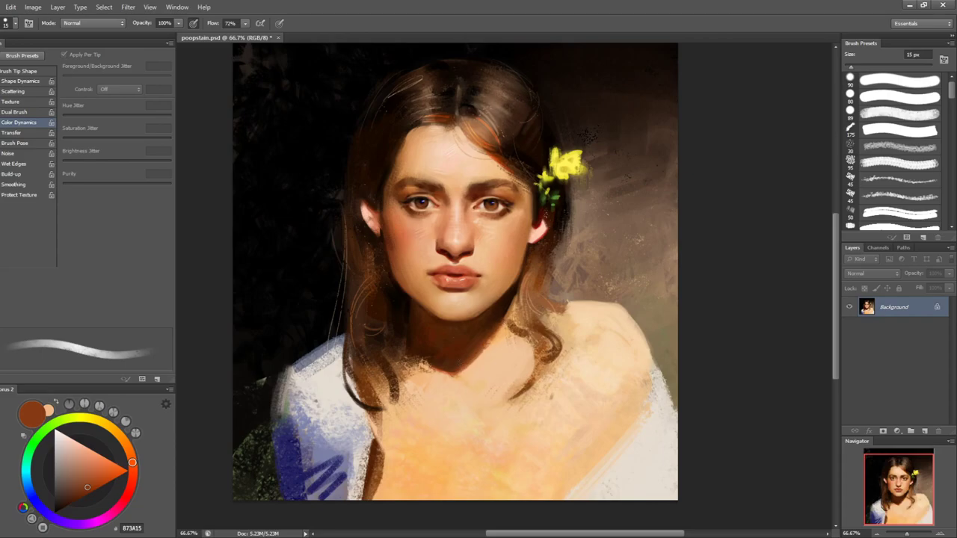
# - Blend the lower tip of the neck shadow into the chest with sampled tones, using a 25 px brush and finishing on brown (54260C)
pyautogui.keyDown('alt'); pyautogui.click(506, 326); pyautogui.keyUp('alt')
pyautogui.keyDown('alt'); pyautogui.click(441, 379); pyautogui.keyUp('alt')
pyautogui.press(']')
pyautogui.press(']')
pyautogui.moveTo(441, 374); pyautogui.dragTo(461, 372)
pyautogui.keyDown('alt'); pyautogui.click(474, 359); pyautogui.keyUp('alt')
pyautogui.keyDown('alt'); pyautogui.click(444, 363); pyautogui.keyUp('alt')
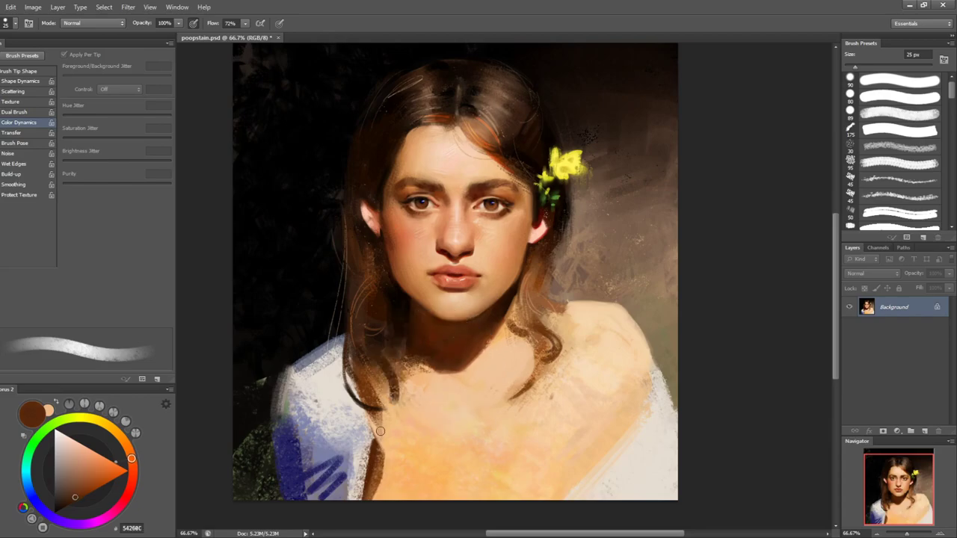
# - Tint the brown strip between the blue-white cloth and the chest with saturated red (AE1E00), enlarging the brush to 45 px
pyautogui.keyDown('alt'); pyautogui.click(394, 473); pyautogui.keyUp('alt')
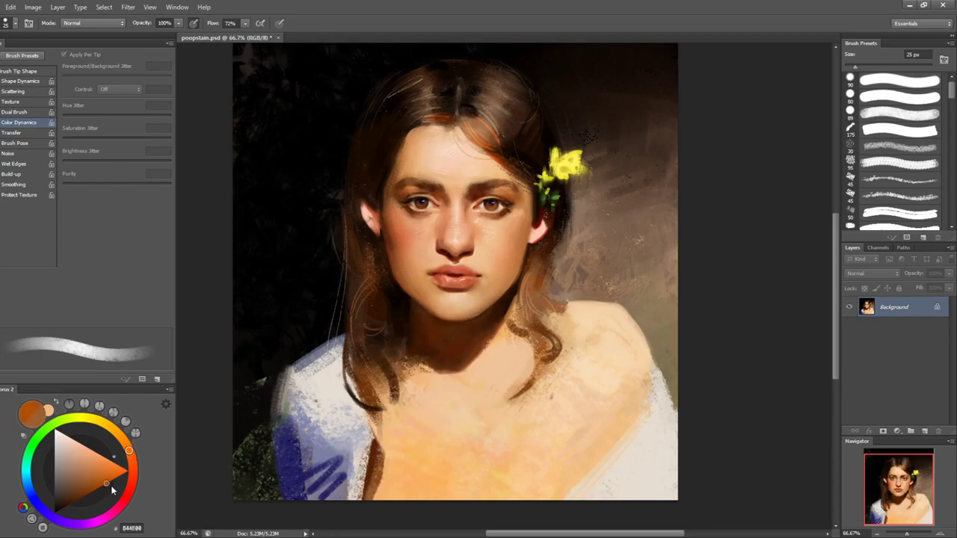
pyautogui.click(134, 478)
pyautogui.moveTo(387, 460); pyautogui.dragTo(366, 500)
pyautogui.press(']')
pyautogui.press(']')
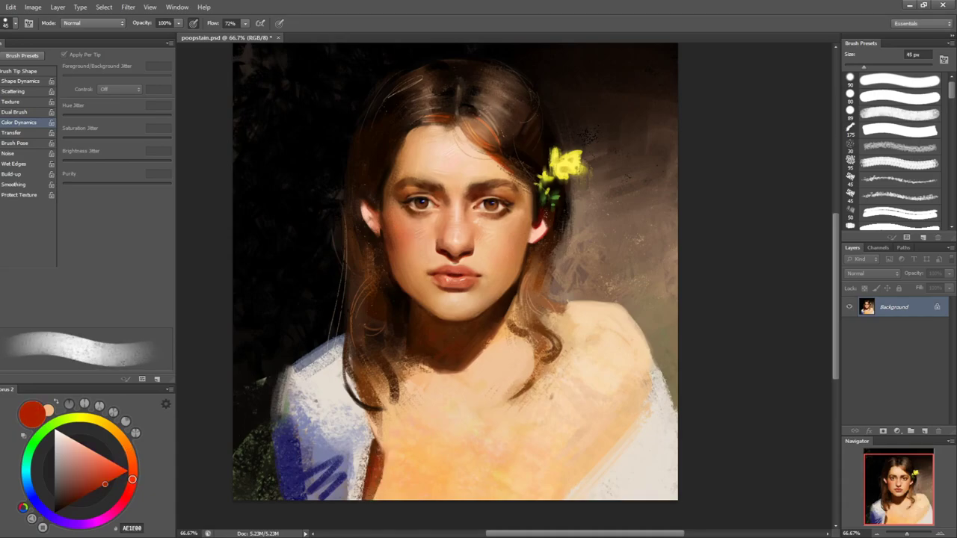
# - Try a small dark brown (562208) armpit crease beside the white neckline, blending it with sampled skin tones at 20 px
pyautogui.press('[')
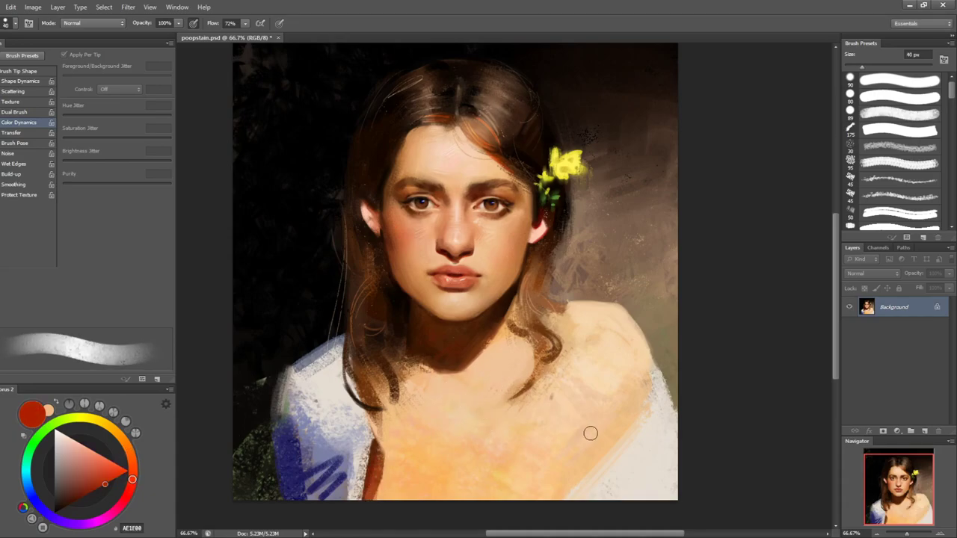
pyautogui.press('[')
pyautogui.press('[')
pyautogui.press('[')
pyautogui.press('[')
pyautogui.press('[')
pyautogui.press('[')
pyautogui.keyDown('alt'); pyautogui.click(466, 346); pyautogui.keyUp('alt')
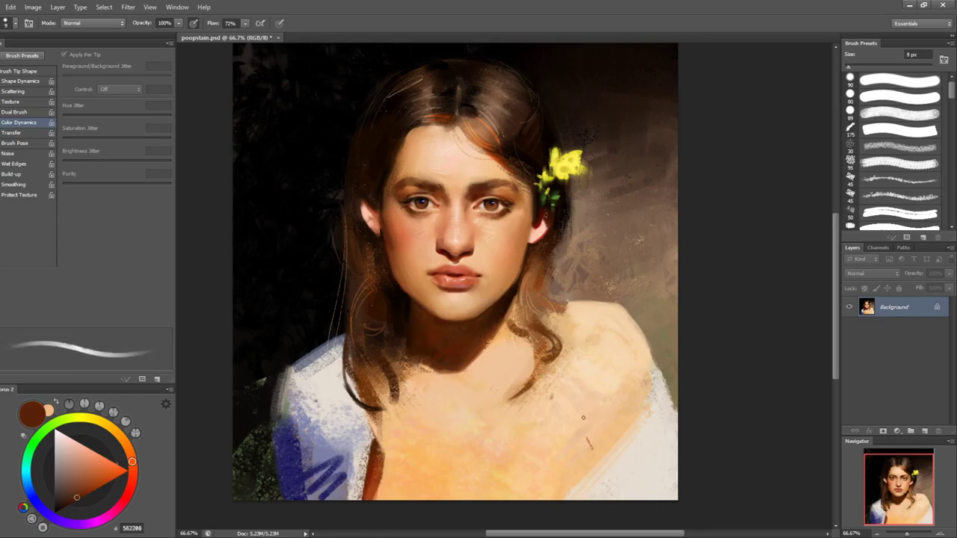
pyautogui.press(']')
pyautogui.press(']')
pyautogui.moveTo(592, 438); pyautogui.dragTo(593, 463)
pyautogui.keyDown('alt'); pyautogui.click(593, 454); pyautogui.keyUp('alt')
pyautogui.keyDown('alt'); pyautogui.click(600, 452); pyautogui.keyUp('alt')
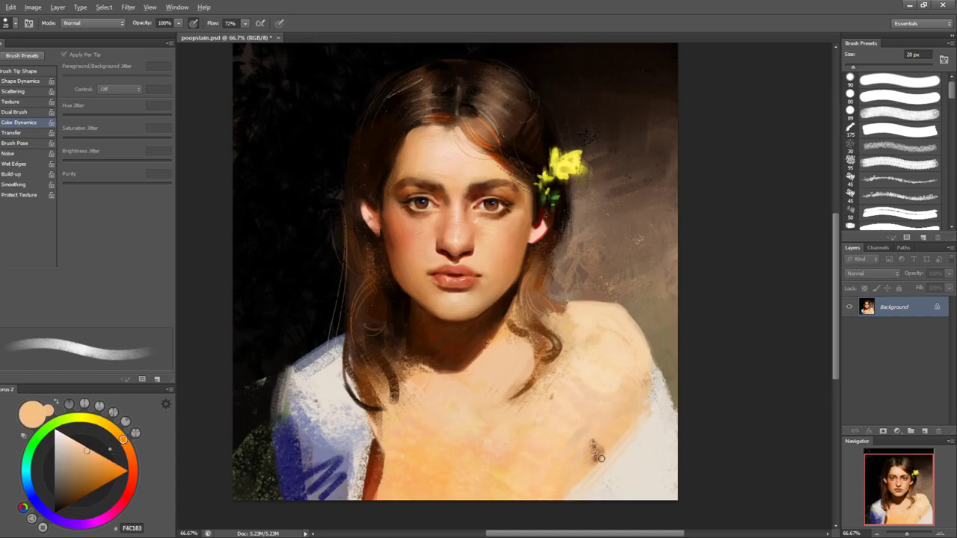
pyautogui.keyDown('alt'); pyautogui.click(600, 437); pyautogui.keyUp('alt')
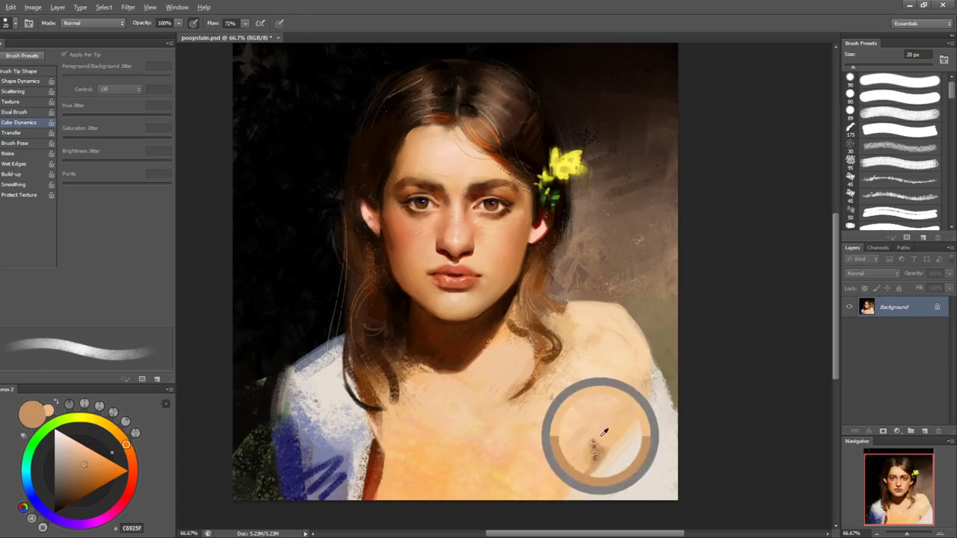
# - Paint a dark red-brown (7D2104) armpit spot beside the white neckline with the 175 px preset brush reduced to 45 px
pyautogui.click(886, 133)
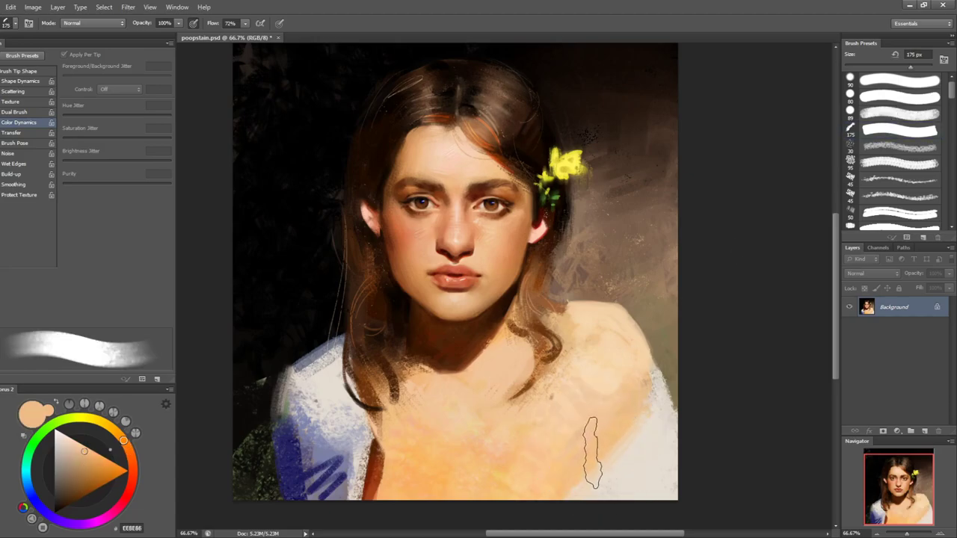
pyautogui.press('[')
pyautogui.press('[')
pyautogui.press('[')
pyautogui.press('[')
pyautogui.press('[')
pyautogui.press('[')
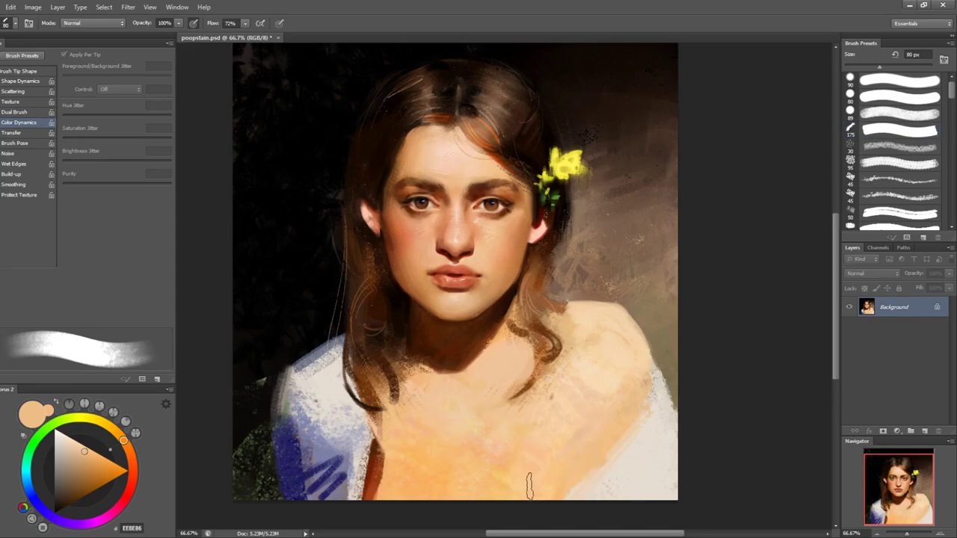
pyautogui.keyDown('alt'); pyautogui.click(374, 469); pyautogui.keyUp('alt')
pyautogui.press('[')
pyautogui.press('[')
pyautogui.press('[')
pyautogui.press('[')
pyautogui.hotkey('ctrl', 'z')
pyautogui.moveTo(586, 453); pyautogui.dragTo(590, 462)
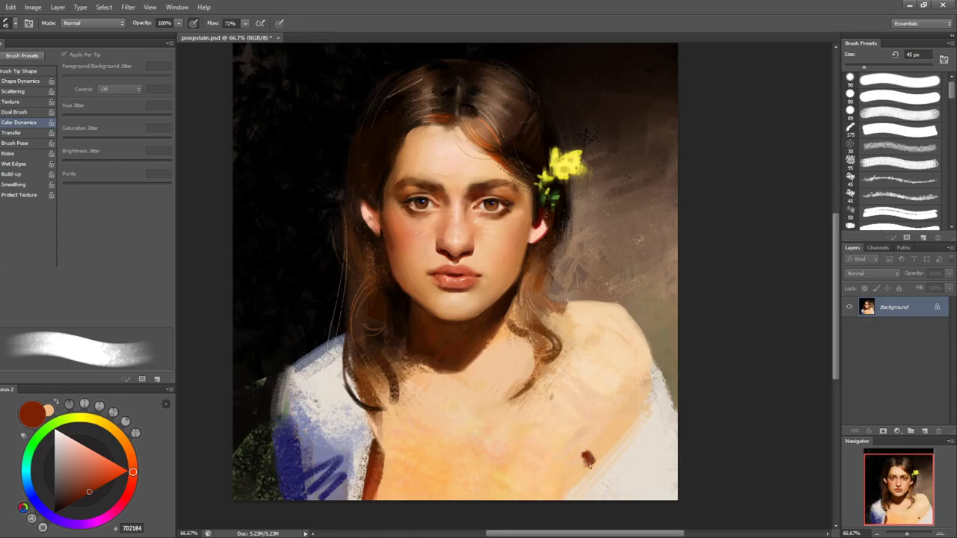
# - Soften the dark armpit spot into the surrounding skin with sampled peach tones (F3C59A, F1C187), enlarging the brush to 80 px
pyautogui.keyDown('alt'); pyautogui.click(584, 452); pyautogui.keyUp('alt')
pyautogui.press(']')
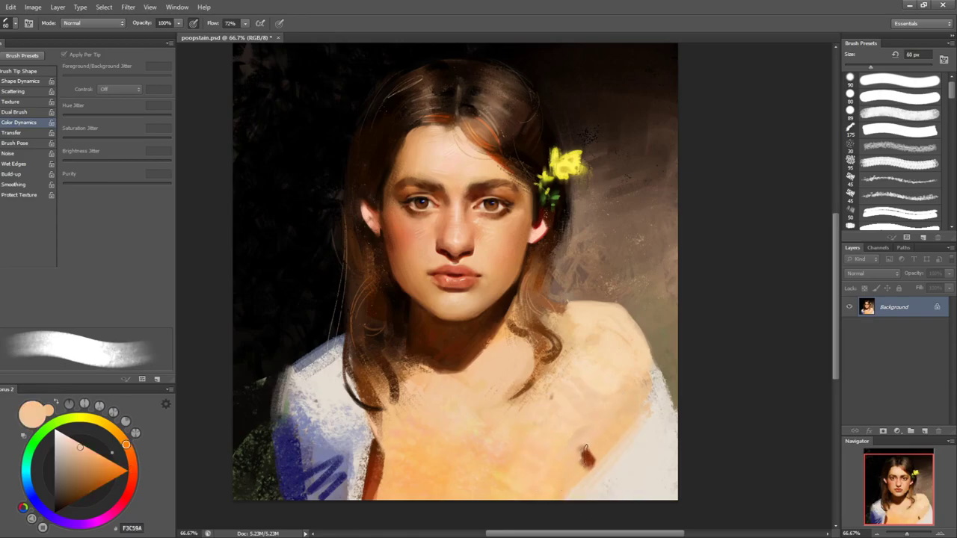
pyautogui.press('r')
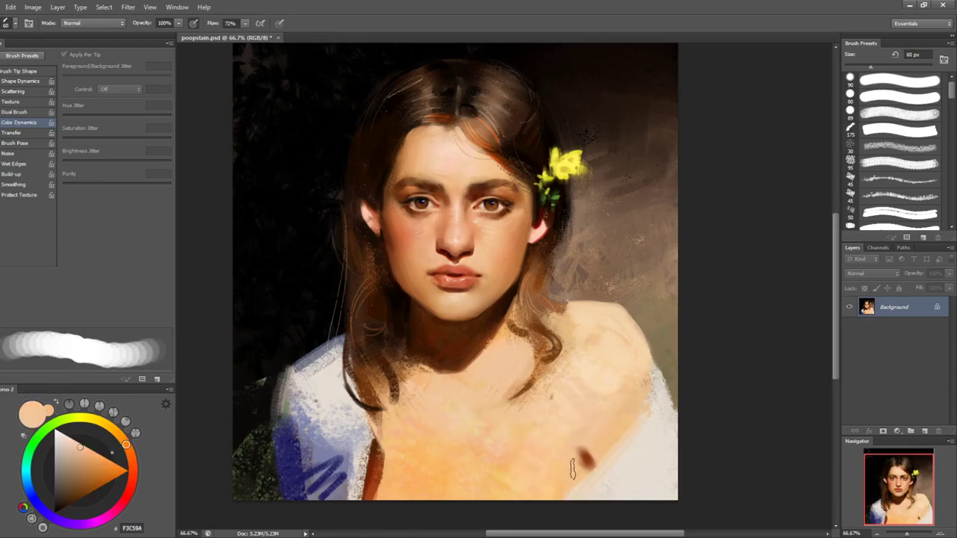
pyautogui.press('b')
pyautogui.keyDown('alt'); pyautogui.click(570, 467); pyautogui.keyUp('alt')
pyautogui.press(']')
pyautogui.moveTo(586, 465); pyautogui.dragTo(580, 450)
pyautogui.press(']')
pyautogui.hotkey('ctrl', 'z')
# - Check the portrait mirrored and shape the armpit crease into a muted fold with sampled skin tones, shrinking the brush to 15 px
pyautogui.press('F2')
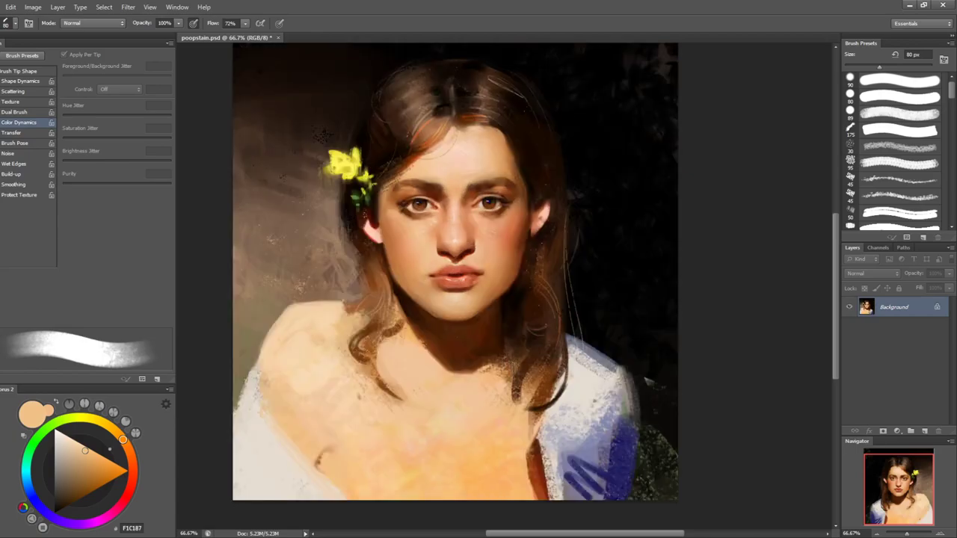
pyautogui.click(896, 132)
pyautogui.press('F2')
pyautogui.press('[')
pyautogui.press('[')
pyautogui.press('[')
pyautogui.press('[')
pyautogui.press('[')
pyautogui.press('[')
pyautogui.press('[')
pyautogui.press('[')
pyautogui.press('[')
pyautogui.press('[')
pyautogui.press('[')
pyautogui.keyDown('alt'); pyautogui.click(590, 465); pyautogui.keyUp('alt')
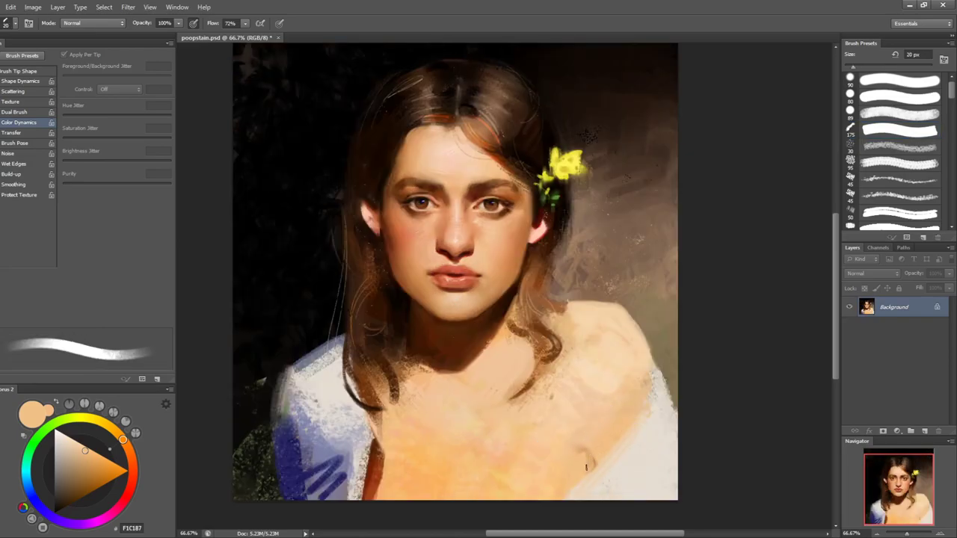
pyautogui.keyDown('alt'); pyautogui.click(593, 458); pyautogui.keyUp('alt')
pyautogui.press('[')
pyautogui.keyDown('alt'); pyautogui.click(602, 452); pyautogui.keyUp('alt')
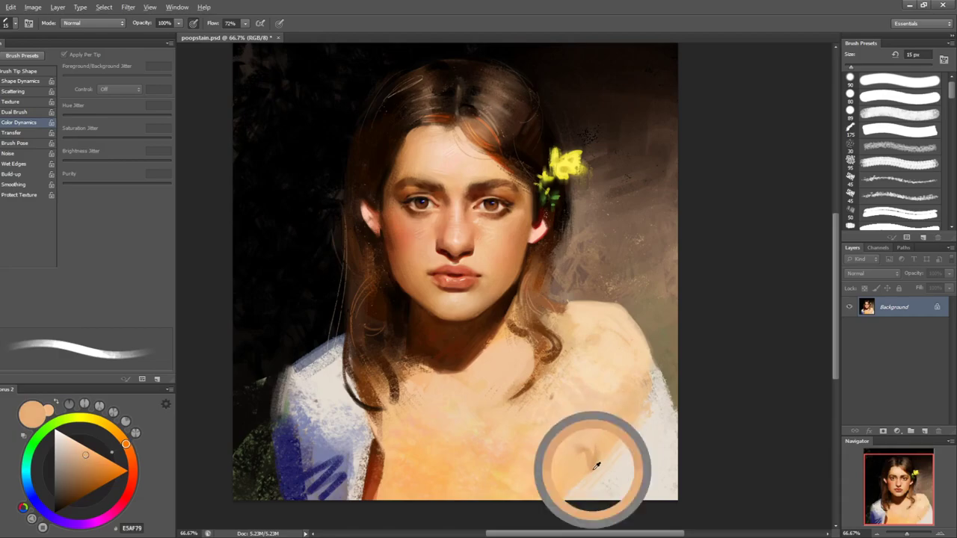
# - Shade the skin around the armpit crease and along the white neckline in sampled tan (DCAA77), varying the brush from 20 to 45 px
pyautogui.press(']')
pyautogui.press(']')
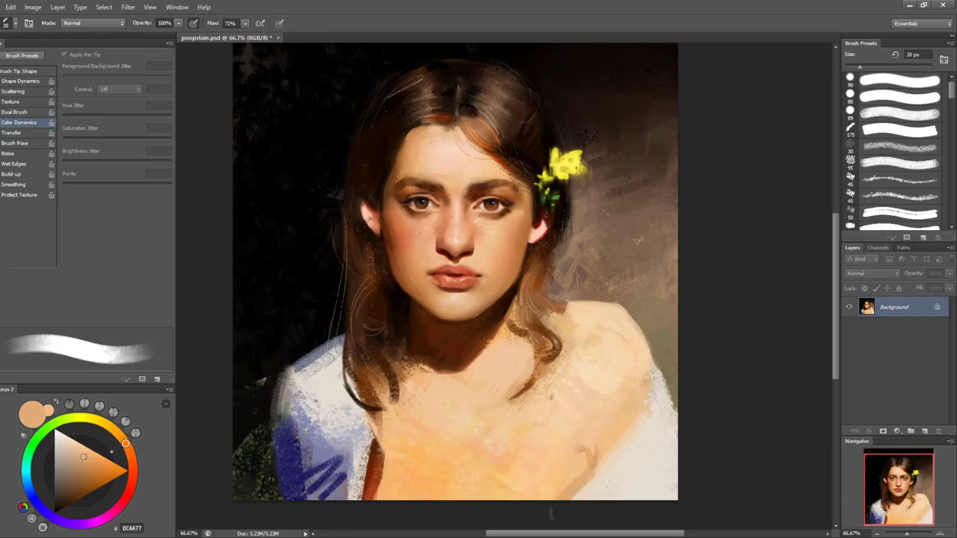
pyautogui.press('[')
pyautogui.press('[')
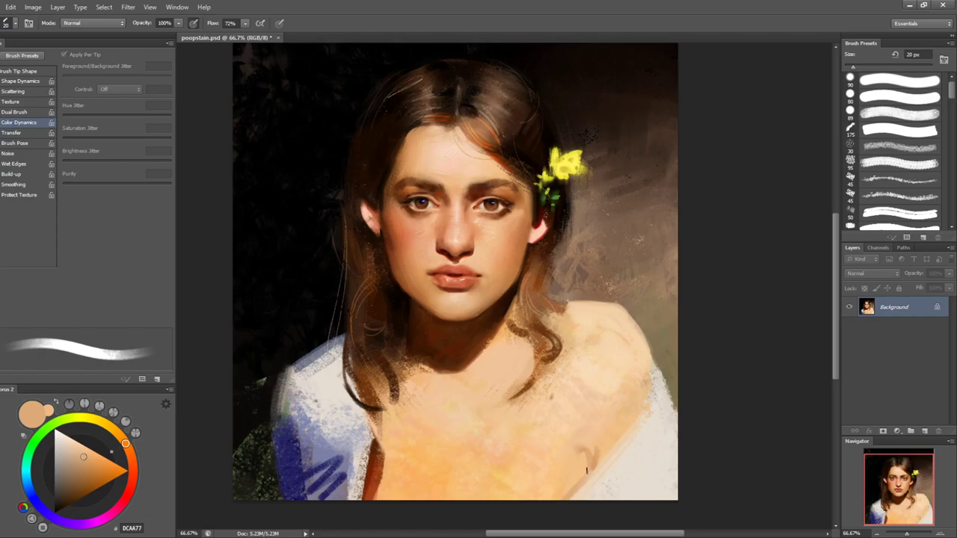
pyautogui.press(']')
pyautogui.press(']')
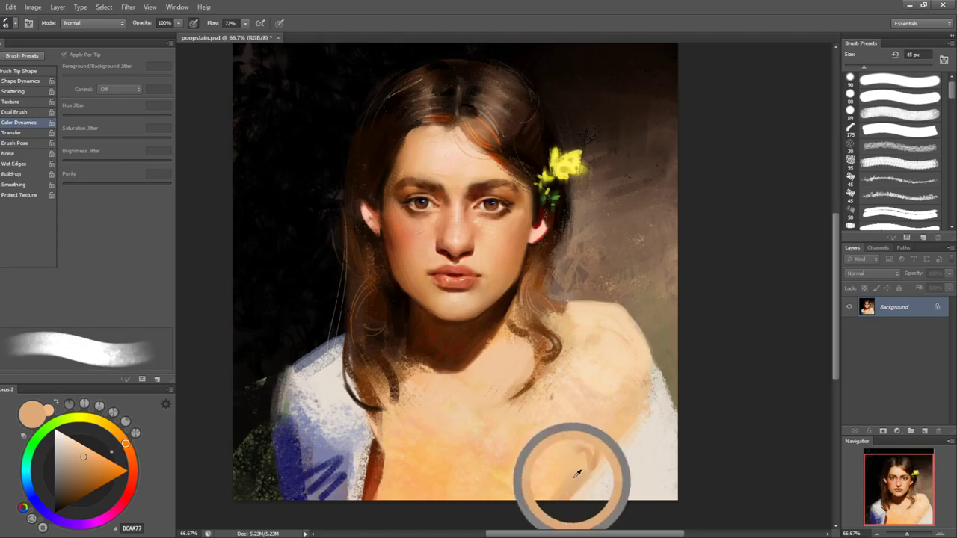
pyautogui.moveTo(557, 467); pyautogui.dragTo(529, 483)
# - Try a diagonal stroke in a sampled shoulder tone, running from the shoulder edge towards the armpit crease
pyautogui.keyDown('alt'); pyautogui.click(574, 424); pyautogui.keyUp('alt')
pyautogui.press('[')
pyautogui.press('[')
pyautogui.press('[')
pyautogui.keyDown('alt'); pyautogui.click(632, 381); pyautogui.keyUp('alt')
pyautogui.moveTo(633, 385)
pyautogui.mouseDown()
pyautogui.moveTo(599, 416)
pyautogui.moveTo(605, 423)
pyautogui.mouseUp()
pyautogui.hotkey('ctrl', 'alt', 'z')
pyautogui.hotkey('ctrl', 'alt', 'z')
pyautogui.hotkey('ctrl', 'alt', 'z')
# - Paint thin diagonal fold lines across the skin between the bare shoulder and the armpit crease with a 15 px brush
pyautogui.press('[')
pyautogui.press('[')
pyautogui.press('[')
pyautogui.moveTo(617, 389); pyautogui.dragTo(593, 417)
pyautogui.moveTo(634, 398); pyautogui.dragTo(596, 423)
pyautogui.keyDown('alt'); pyautogui.click(625, 410); pyautogui.keyUp('alt')
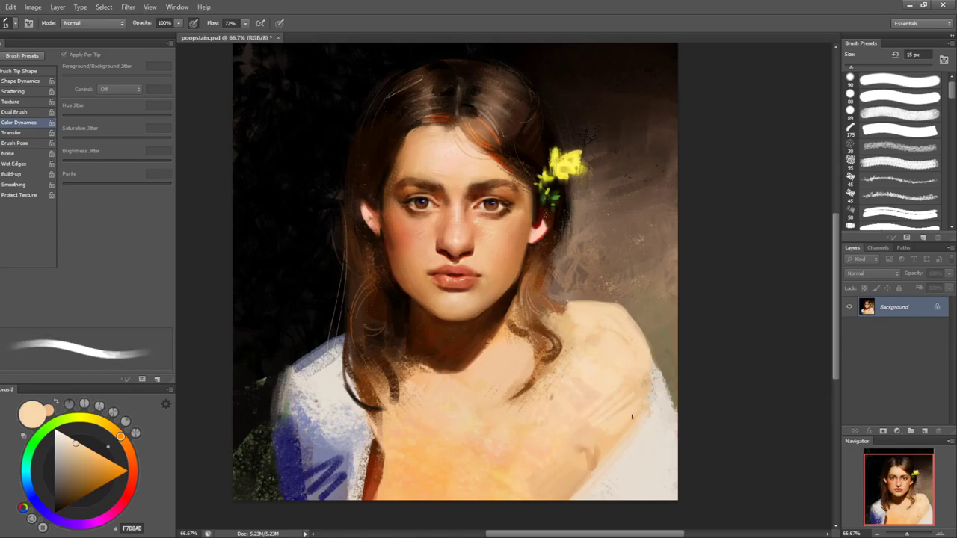
# - Smooth the upper chest below the bare shoulder in sampled light peach (F8D9AE), using a brush up to 35 px and finishing at 20 px
pyautogui.press(']')
pyautogui.keyDown('alt'); pyautogui.click(590, 382); pyautogui.keyUp('alt')
pyautogui.press(']')
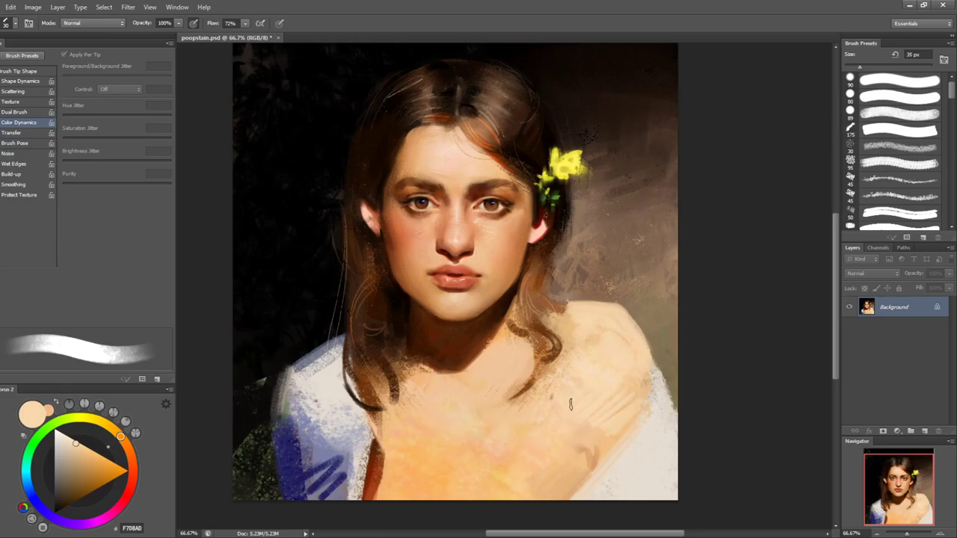
pyautogui.press('[')
pyautogui.press('[')
pyautogui.press('[')
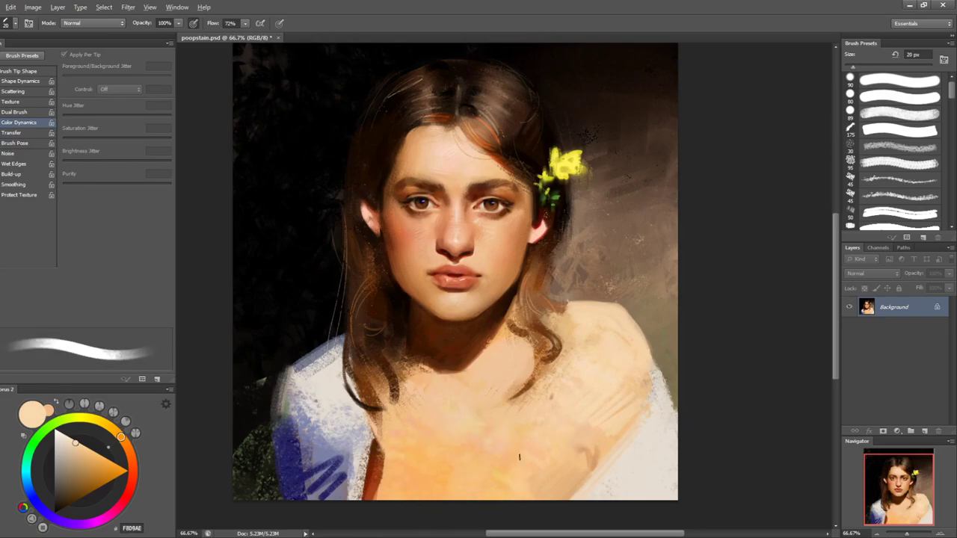
# - Even out the skin from the lower chest up to the curled lock and shoulder with sampled peaches (EFC696, F5D1A3) at up to 45 px
pyautogui.keyDown('alt'); pyautogui.click(564, 471); pyautogui.keyUp('alt')
pyautogui.press(']')
pyautogui.press(']')
pyautogui.press(']')
pyautogui.press(']')
pyautogui.press(']')
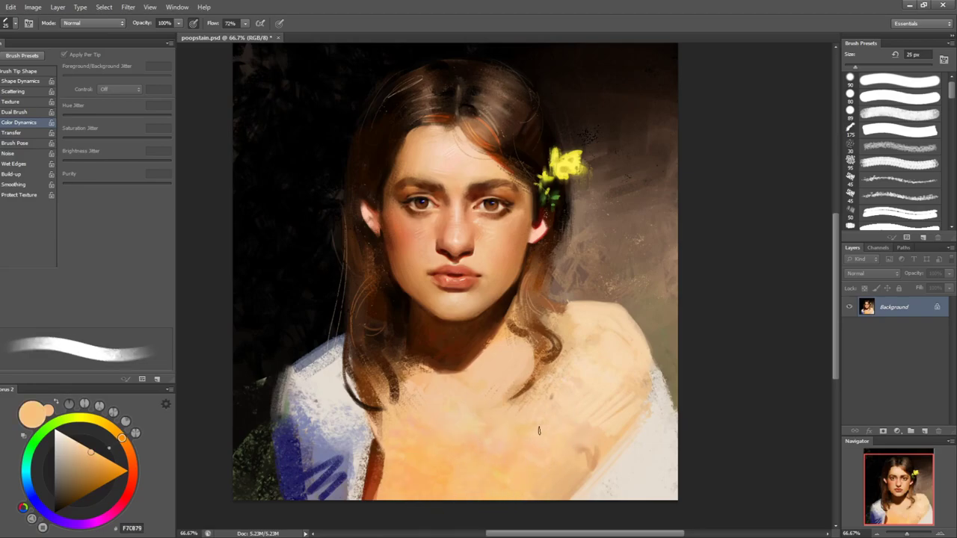
pyautogui.keyDown('alt'); pyautogui.click(545, 385); pyautogui.keyUp('alt')
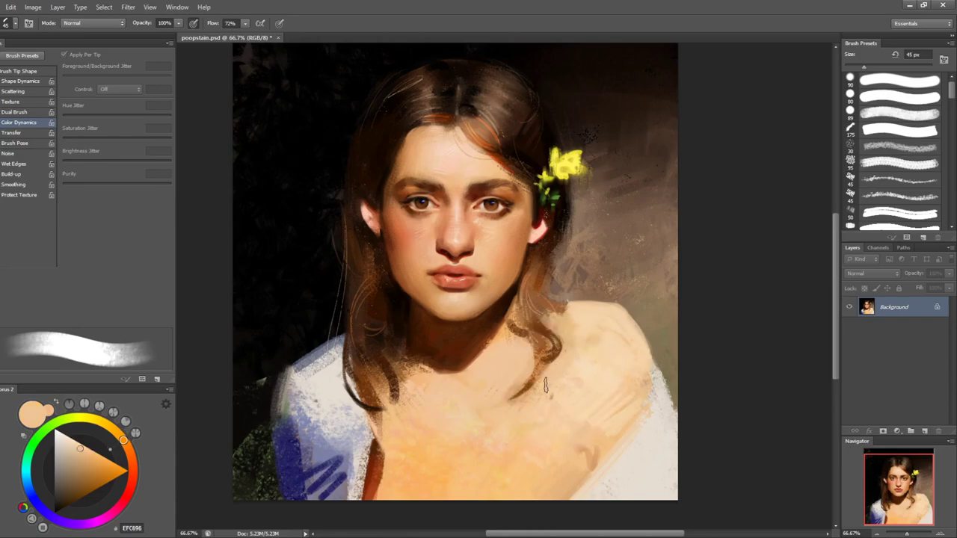
pyautogui.keyDown('alt'); pyautogui.click(577, 336); pyautogui.keyUp('alt')
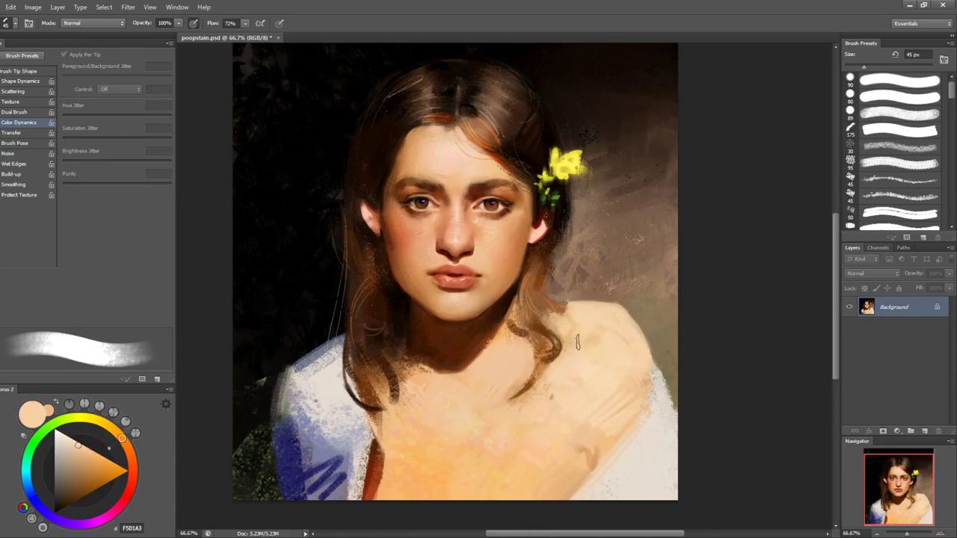
# - Paint a thin reddish-orange (BF5E35) contour along the top of the bare shoulder to the hair, with the canvas rotated to -60°
pyautogui.press('[')
pyautogui.press('[')
pyautogui.press('[')
pyautogui.press('x')
pyautogui.press('r')
pyautogui.moveTo(630, 340); pyautogui.dragTo(609, 207)
pyautogui.press('[')
pyautogui.press('[')
pyautogui.press('[')
pyautogui.press('[')
pyautogui.press('[')
pyautogui.press('[')
pyautogui.press('[')
pyautogui.press('[')
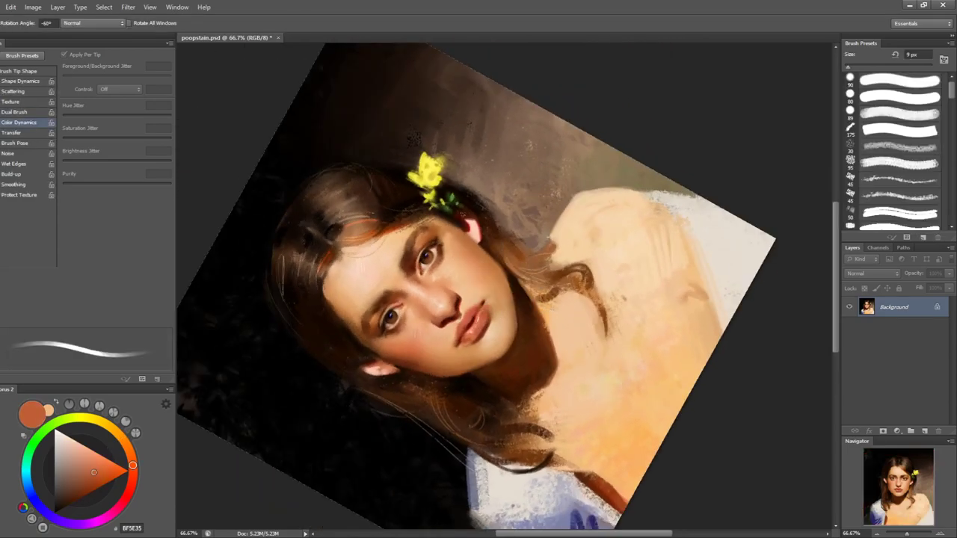
pyautogui.press(']')
pyautogui.press(']')
pyautogui.press(']')
pyautogui.press(']')
pyautogui.press(']')
pyautogui.moveTo(577, 194); pyautogui.dragTo(536, 248)
pyautogui.keyDown('alt'); pyautogui.click(572, 207); pyautogui.keyUp('alt')
# - Refine the outer edge of the white cloth below the bare shoulder with sampled tones including grey-beige (CFC3B3), and reset the canvas rotation to 0°
pyautogui.press('r')
pyautogui.moveTo(597, 161)
pyautogui.mouseDown()
pyautogui.moveTo(463, 174)
pyautogui.moveTo(499, 122)
pyautogui.moveTo(469, 179)
pyautogui.mouseUp()
pyautogui.keyDown('alt'); pyautogui.click(471, 174); pyautogui.keyUp('alt')
pyautogui.keyDown('alt'); pyautogui.click(455, 177); pyautogui.keyUp('alt')
pyautogui.keyDown('alt'); pyautogui.click(506, 108); pyautogui.keyUp('alt')
pyautogui.press('r')
pyautogui.moveTo(506, 109); pyautogui.dragTo(558, 366)
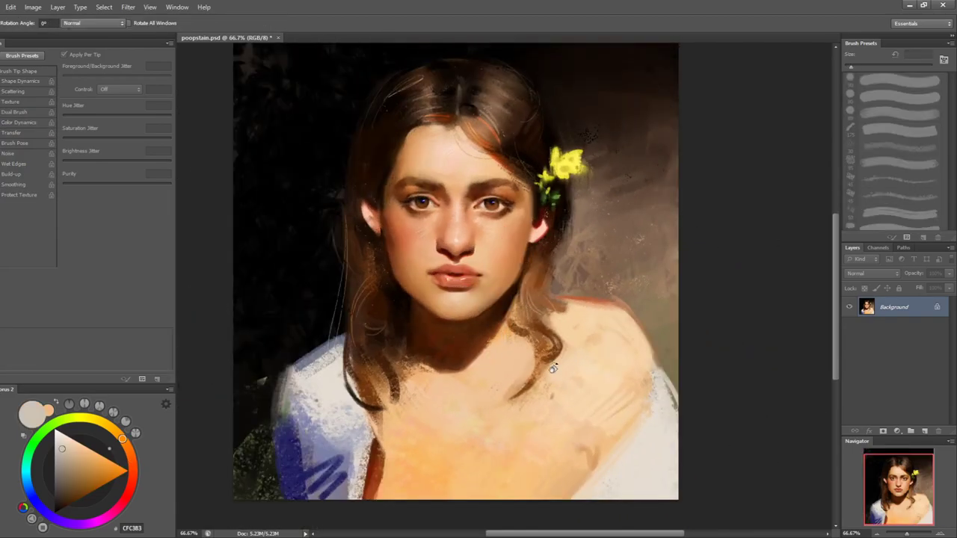
# - Paint a thin white (FFFFFF) highlight at the chest end of the white cloth's inner edge, ending with a 20 px brush
pyautogui.press('b')
pyautogui.moveTo(81, 473); pyautogui.dragTo(56, 423)
pyautogui.press('[')
pyautogui.press('[')
pyautogui.press('[')
pyautogui.press('[')
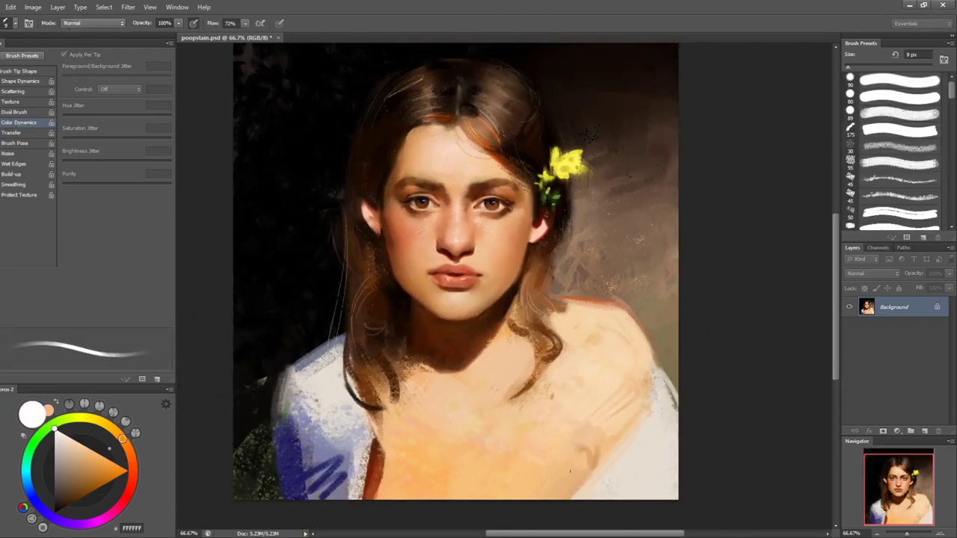
pyautogui.press(']')
pyautogui.press(']')
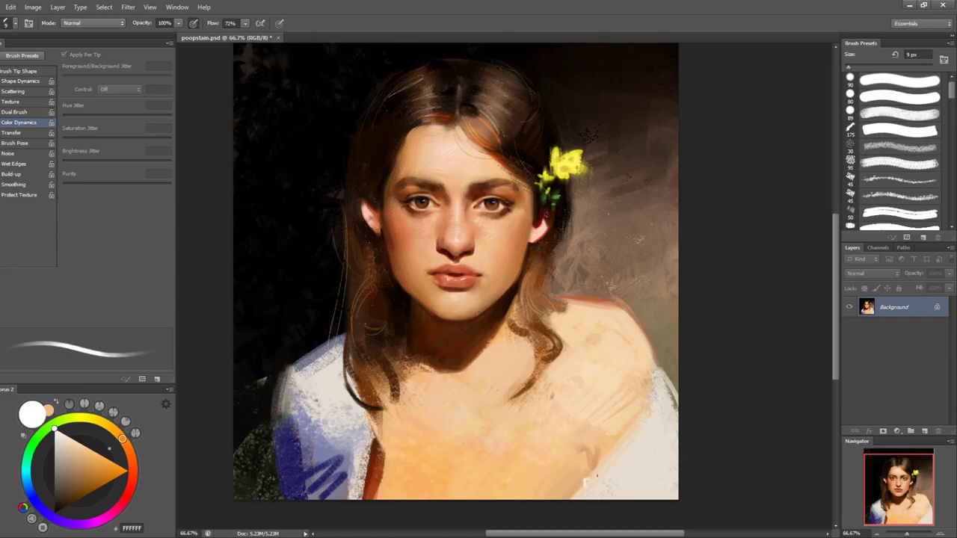
pyautogui.press(']')
pyautogui.press(']')
pyautogui.press(']')
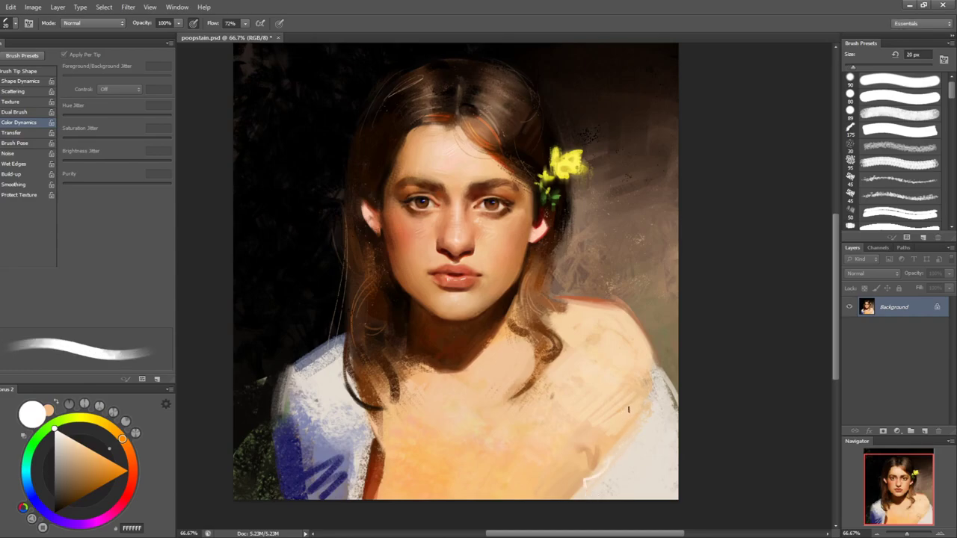
# - Continue the white highlight along the cloth's inner edge up to the bare shoulder, redoing unsatisfactory strokes
pyautogui.moveTo(652, 368); pyautogui.dragTo(607, 455)
pyautogui.press('[')
pyautogui.press('[')
pyautogui.press('[')
pyautogui.press('[')
pyautogui.press('[')
pyautogui.hotkey('ctrl', 'z')
pyautogui.moveTo(656, 352); pyautogui.dragTo(615, 453)
pyautogui.press(']')
pyautogui.press(']')
pyautogui.moveTo(656, 351); pyautogui.dragTo(623, 447)
pyautogui.hotkey('ctrl', 'z')
pyautogui.press(']')
pyautogui.press(']')
pyautogui.click(654, 354)
pyautogui.press('[')
pyautogui.press('[')
pyautogui.hotkey('ctrl', 'z')
pyautogui.press('[')
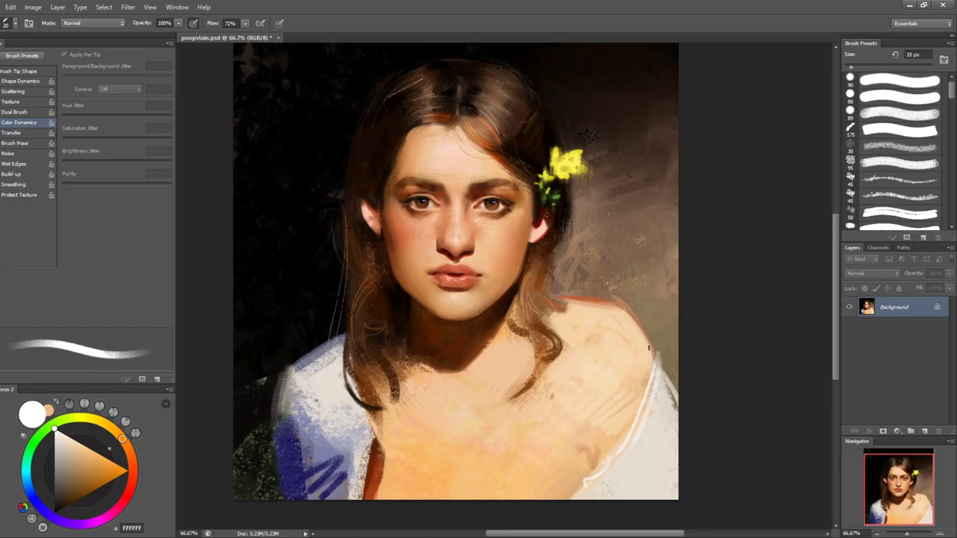
# - Brighten the body of the white cloth below the bare shoulder with broad white strokes at about 80 px
pyautogui.press(']')
pyautogui.press(']')
pyautogui.press(']')
pyautogui.press(']')
pyautogui.press(']')
pyautogui.press(']')
pyautogui.press(']')
pyautogui.moveTo(650, 434); pyautogui.dragTo(678, 489)
pyautogui.press('[')
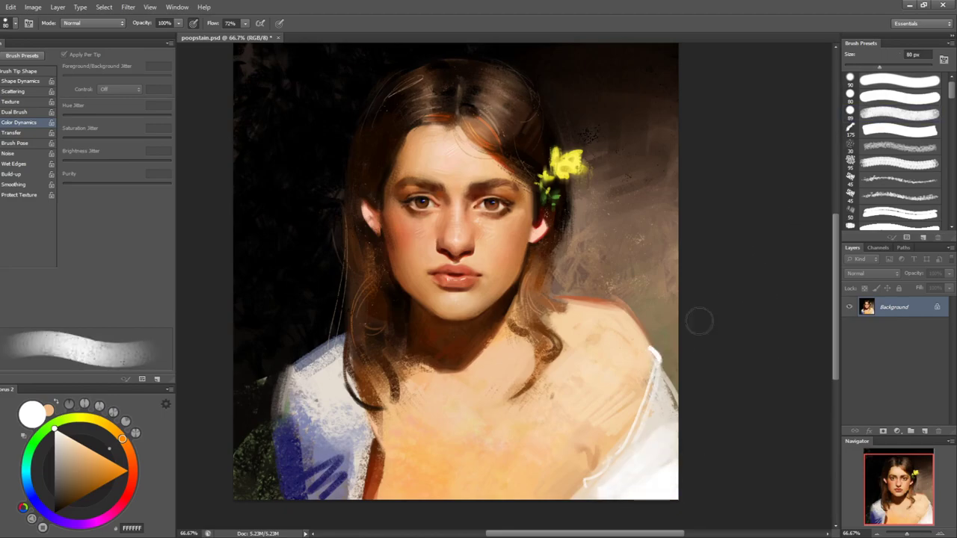
# - Refine the border between chest and white cloth with sampled skin tan (DFA771) and off-white (F8F5F1) at 40 px
pyautogui.keyDown('alt'); pyautogui.click(646, 428); pyautogui.keyUp('alt')
pyautogui.moveTo(645, 408)
pyautogui.mouseDown()
pyautogui.moveTo(630, 451)
pyautogui.moveTo(651, 445)
pyautogui.moveTo(678, 465)
pyautogui.moveTo(639, 485)
pyautogui.moveTo(659, 489)
pyautogui.moveTo(659, 444)
pyautogui.moveTo(671, 464)
pyautogui.moveTo(657, 491)
pyautogui.moveTo(637, 406)
pyautogui.moveTo(618, 459)
pyautogui.moveTo(593, 462)
pyautogui.mouseUp()
pyautogui.keyDown('alt'); pyautogui.click(661, 453); pyautogui.keyUp('alt')
pyautogui.keyDown('alt'); pyautogui.click(639, 485); pyautogui.keyUp('alt')
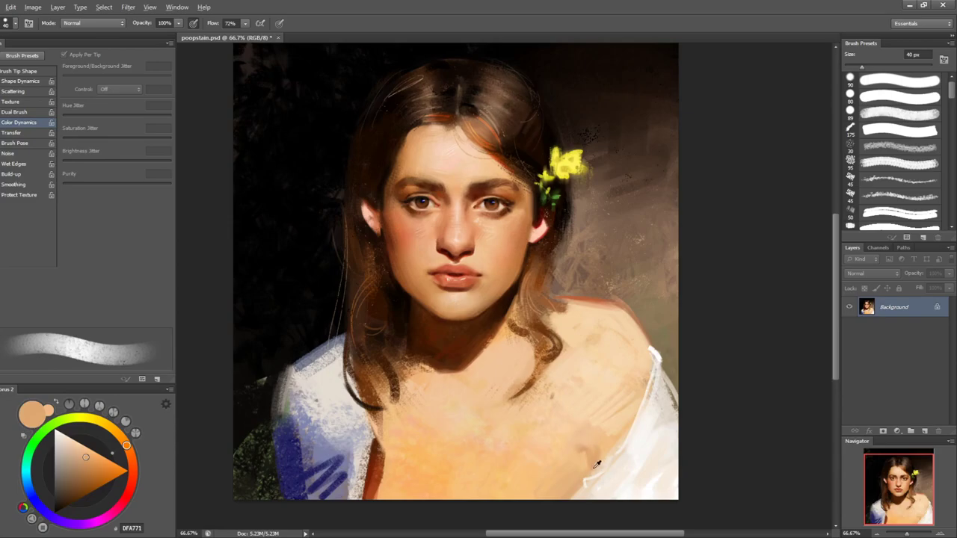
pyautogui.keyDown('alt'); pyautogui.click(595, 472); pyautogui.keyUp('alt')
pyautogui.keyDown('alt'); pyautogui.click(640, 437); pyautogui.keyUp('alt')
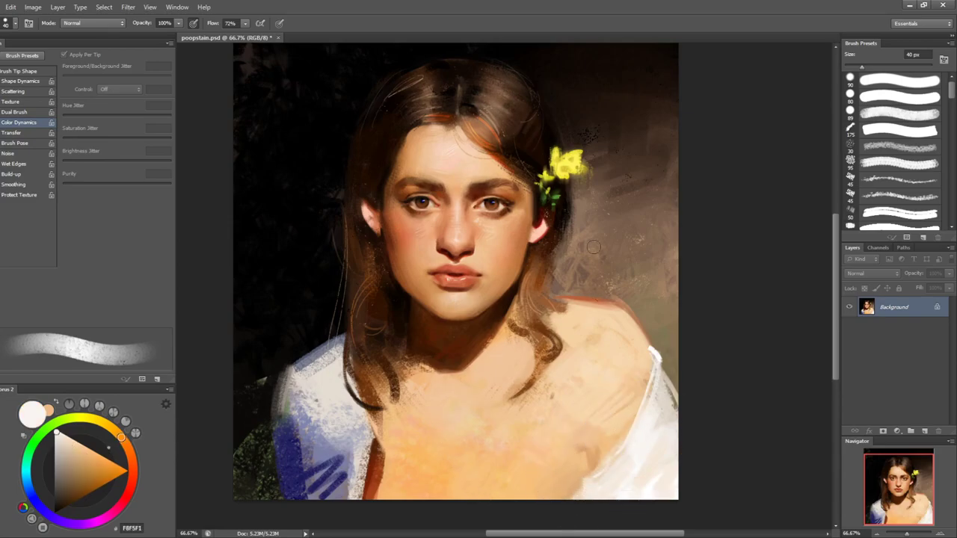
# - Touch up the shading beside the nose with a sampled orange-brown (D18356) at 25 px
pyautogui.press('r')
pyautogui.press('z')
pyautogui.moveTo(478, 243); pyautogui.dragTo(507, 238)
pyautogui.press('b')
pyautogui.press('[')
pyautogui.press('[')
pyautogui.press('[')
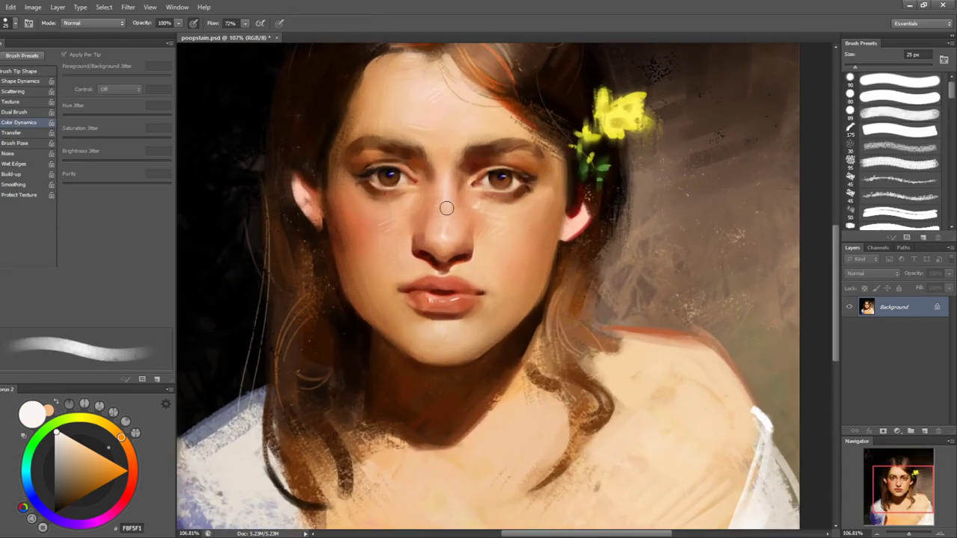
pyautogui.keyDown('alt'); pyautogui.click(468, 232); pyautogui.keyUp('alt')
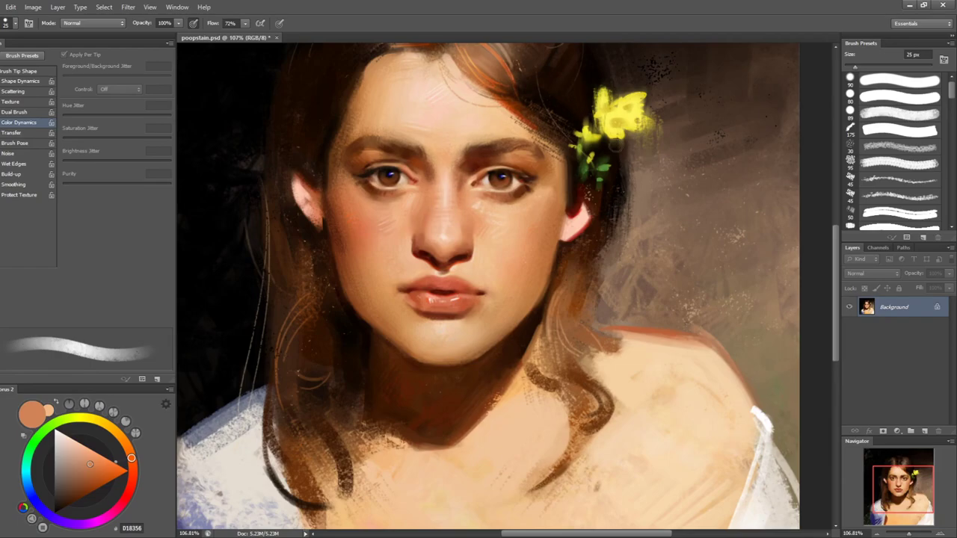
# - Refine the lids of the eye nearer the flower with sampled dark browns (682D0F, 612111) at 8 px
pyautogui.moveTo(493, 160); pyautogui.dragTo(555, 117)
pyautogui.press('b')
pyautogui.keyDown('alt'); pyautogui.click(526, 201); pyautogui.keyUp('alt')
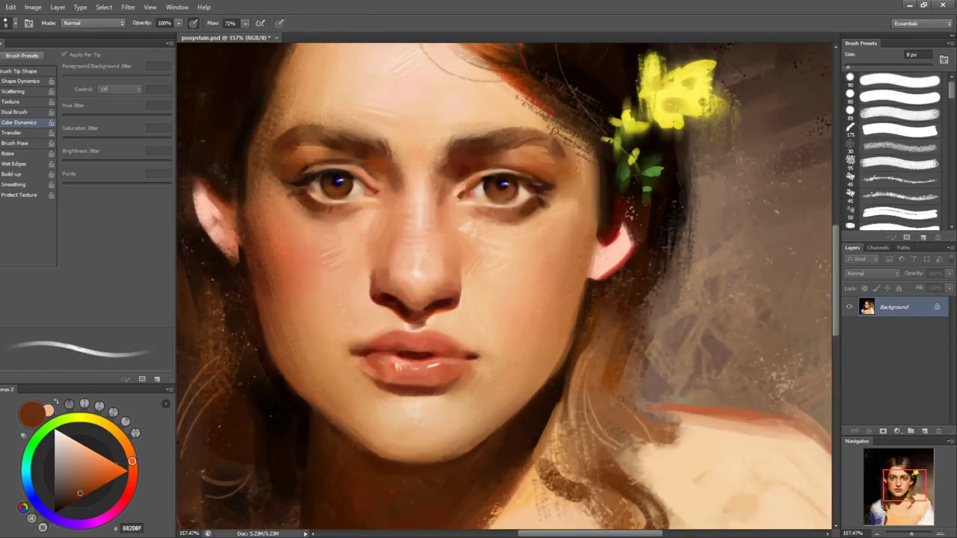
pyautogui.keyDown('alt'); pyautogui.click(497, 179); pyautogui.keyUp('alt')
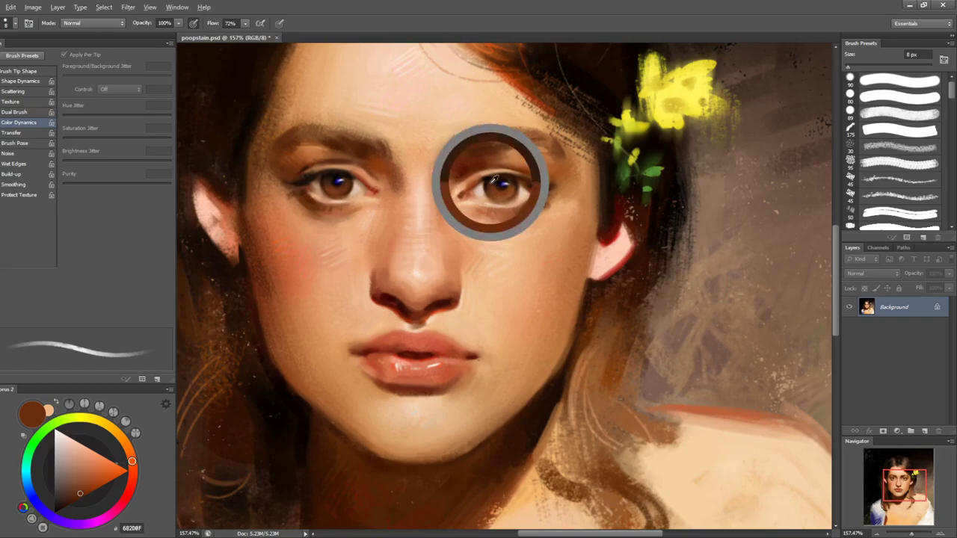
pyautogui.keyDown('alt'); pyautogui.click(484, 175); pyautogui.keyUp('alt')
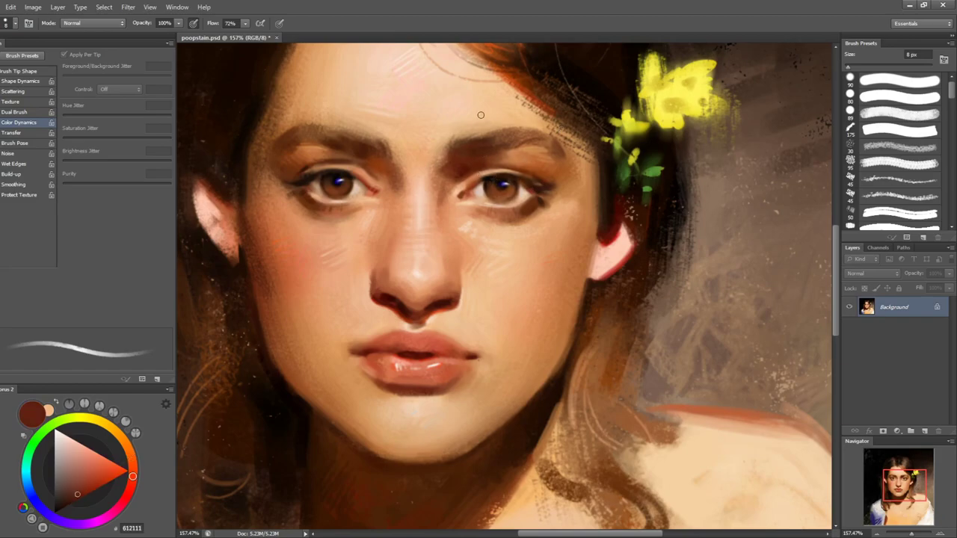
# - Touch up the upper lid of the eye farther from the flower with sampled brown (763B1E), and rotate the canvas to 15°
pyautogui.press('r')
pyautogui.moveTo(546, 154); pyautogui.dragTo(495, 149)
pyautogui.press('b')
pyautogui.keyDown('alt'); pyautogui.click(333, 229); pyautogui.keyUp('alt')
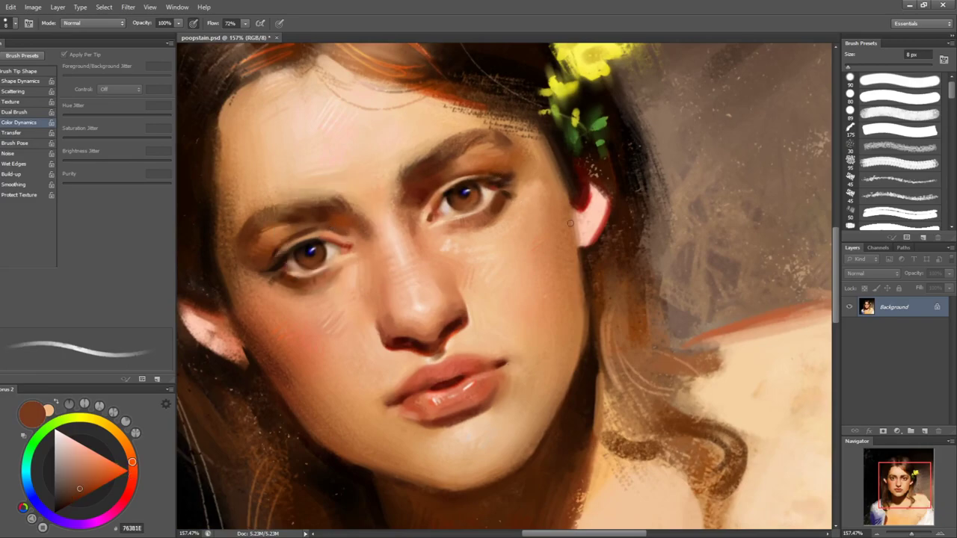
pyautogui.press('r')
pyautogui.moveTo(648, 258); pyautogui.dragTo(609, 329)
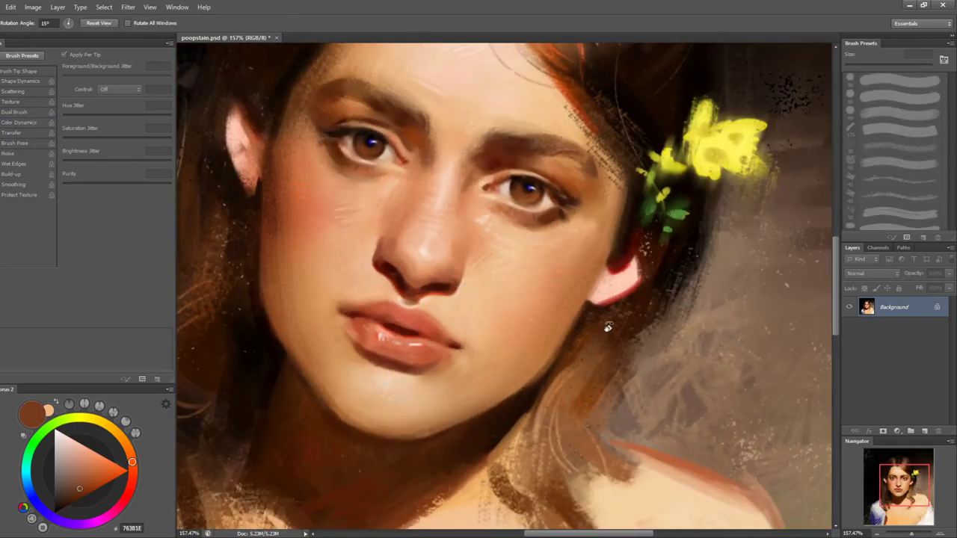
pyautogui.moveTo(660, 253); pyautogui.dragTo(595, 284)
pyautogui.moveTo(597, 333)
pyautogui.mouseDown()
pyautogui.moveTo(639, 263)
pyautogui.moveTo(593, 330)
pyautogui.mouseUp()
# - Rework the deep-blue sleeve shadow with sampled blue-greys (3A394C, 5A557B) at up to 50 px, and straighten the canvas
pyautogui.press('z')
pyautogui.moveTo(405, 300); pyautogui.dragTo(425, 266)
pyautogui.press('b')
pyautogui.keyDown('alt'); pyautogui.click(346, 407); pyautogui.keyUp('alt')
pyautogui.press(']')
pyautogui.press(']')
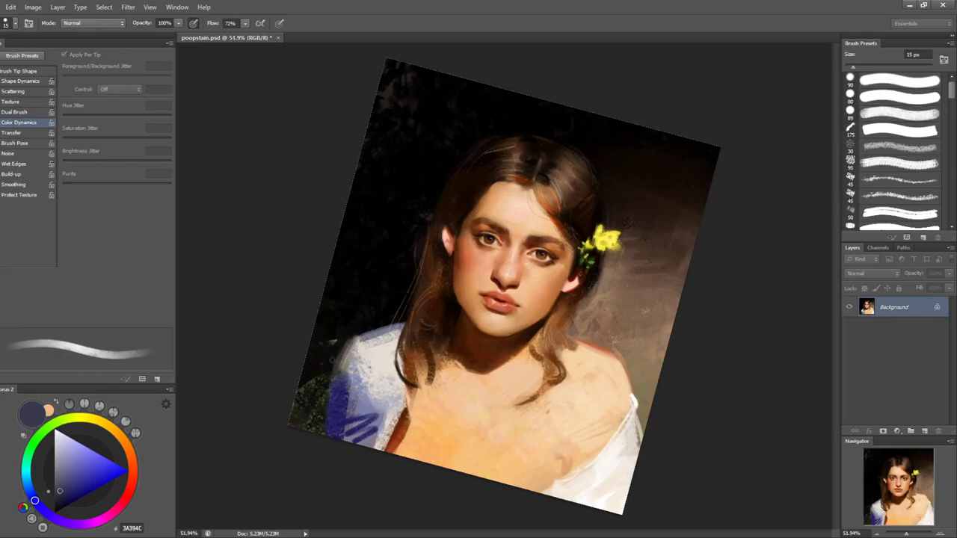
pyautogui.press(']')
pyautogui.press(']')
pyautogui.press(']')
pyautogui.press(']')
pyautogui.press(']')
pyautogui.press(']')
pyautogui.press(']')
pyautogui.press(']')
pyautogui.press(']')
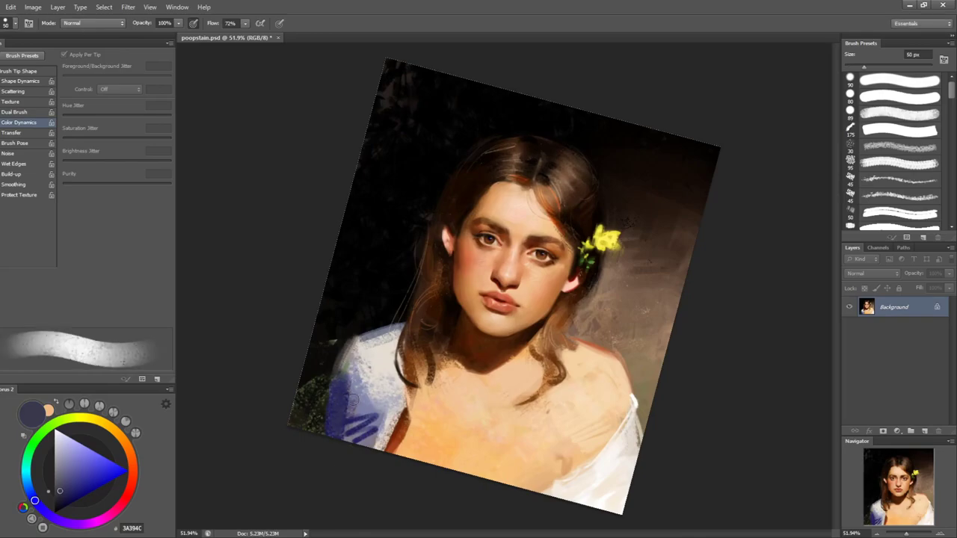
pyautogui.keyDown('alt'); pyautogui.click(354, 398); pyautogui.keyUp('alt')
pyautogui.press('[')
pyautogui.press('[')
pyautogui.press('[')
pyautogui.press('[')
pyautogui.moveTo(349, 372); pyautogui.dragTo(338, 438)
pyautogui.press('r')
pyautogui.moveTo(337, 450); pyautogui.dragTo(346, 402)
# - Blend the blue scribbles on the sleeve with the 192 px brush preset and sampled violet-greys including 7D7A9A
pyautogui.moveTo(949, 93); pyautogui.dragTo(949, 110)
pyautogui.click(913, 119)
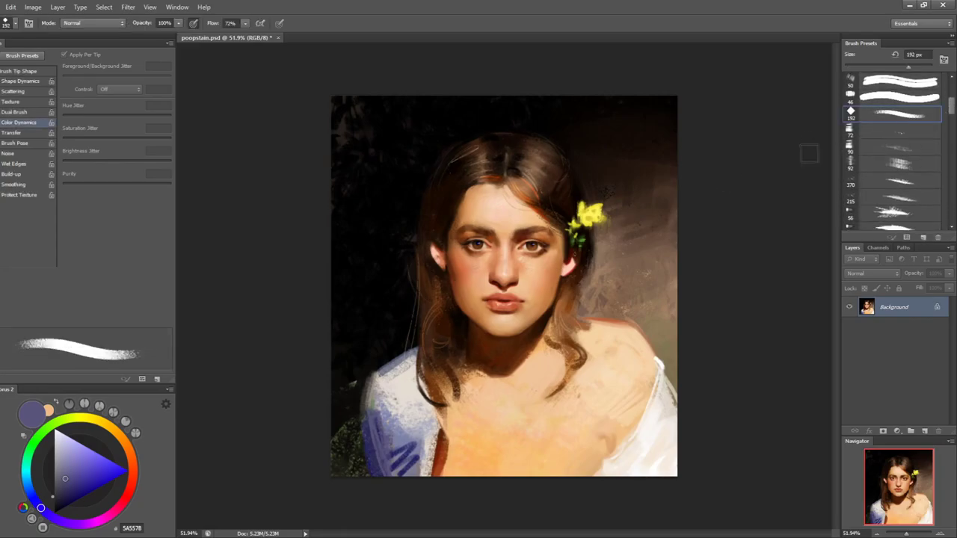
pyautogui.press(']')
pyautogui.moveTo(384, 427); pyautogui.dragTo(395, 482)
pyautogui.moveTo(379, 430); pyautogui.dragTo(404, 482)
pyautogui.keyDown('alt'); pyautogui.click(398, 454); pyautogui.keyUp('alt')
pyautogui.keyDown('alt'); pyautogui.click(410, 452); pyautogui.keyUp('alt')
pyautogui.keyDown('alt'); pyautogui.click(400, 444); pyautogui.keyUp('alt')
pyautogui.moveTo(404, 447)
pyautogui.mouseDown()
pyautogui.moveTo(402, 474)
pyautogui.moveTo(421, 447)
pyautogui.moveTo(416, 436)
pyautogui.moveTo(419, 468)
pyautogui.moveTo(427, 453)
pyautogui.moveTo(418, 432)
pyautogui.mouseUp()
pyautogui.keyDown('alt'); pyautogui.click(414, 457); pyautogui.keyUp('alt')
pyautogui.keyDown('alt'); pyautogui.click(422, 455); pyautogui.keyUp('alt')
pyautogui.keyDown('alt'); pyautogui.click(405, 458); pyautogui.keyUp('alt')
pyautogui.hotkey('ctrl', 'shift', 'h')
pyautogui.hotkey('ctrl', 'shift', 'h')
pyautogui.press('[')
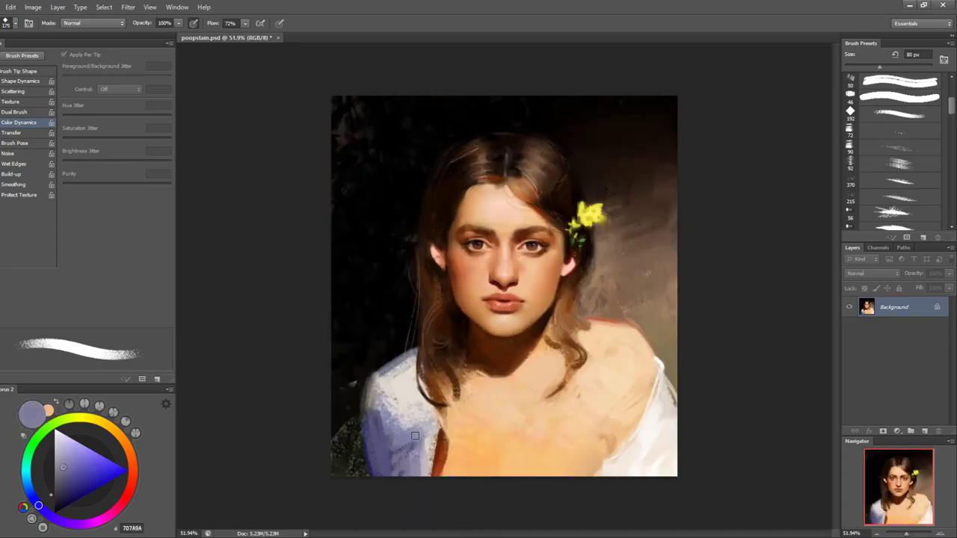
# - Lighten the lower sleeve with sampled light grey (C5C2C6) at 100 to 150 px, undoing the last stroke
pyautogui.keyDown('alt'); pyautogui.click(411, 436); pyautogui.keyUp('alt')
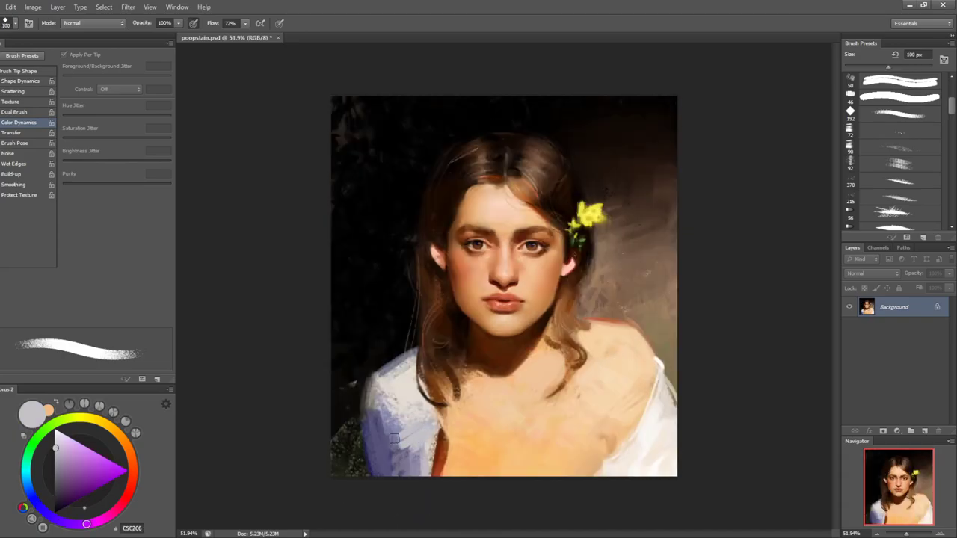
pyautogui.moveTo(390, 422); pyautogui.dragTo(412, 480)
pyautogui.moveTo(412, 428)
pyautogui.mouseDown()
pyautogui.moveTo(419, 472)
pyautogui.moveTo(390, 483)
pyautogui.mouseUp()
pyautogui.press('[')
pyautogui.press('[')
pyautogui.press('[')
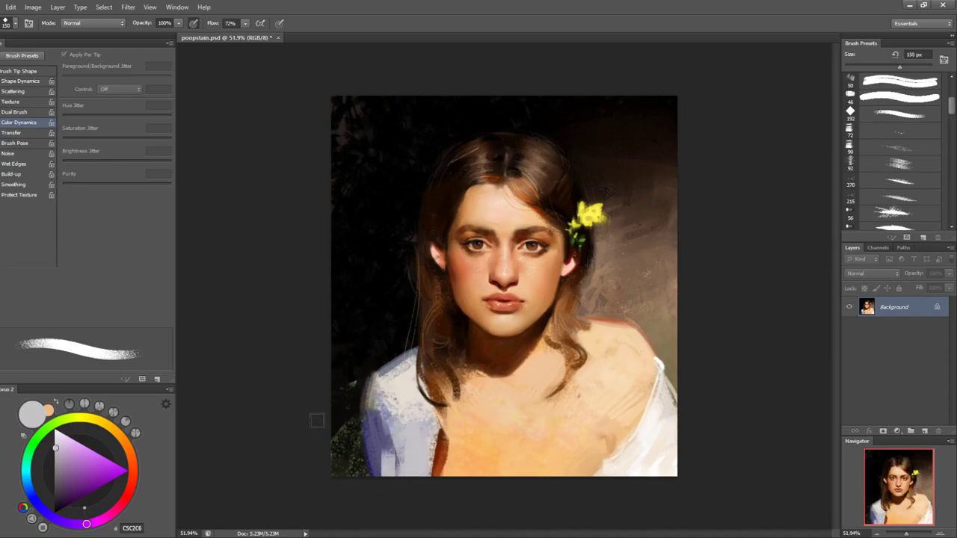
pyautogui.hotkey('ctrl', 'z')
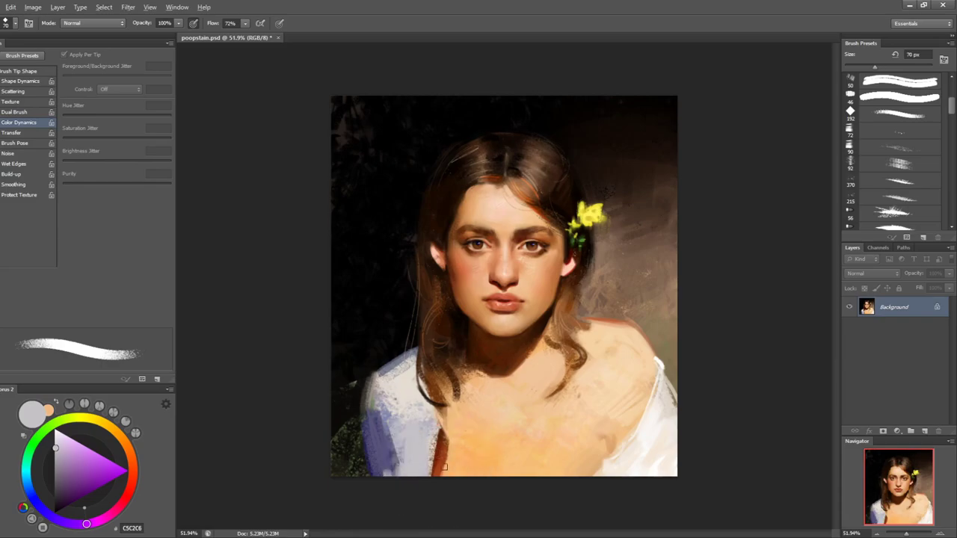
# - Rework the reddish-brown strip between sleeve and chest with sampled skin tones and brown (8C3916), finishing at 40 px
pyautogui.keyDown('alt'); pyautogui.click(449, 461); pyautogui.keyUp('alt')
pyautogui.keyDown('alt'); pyautogui.click(450, 458); pyautogui.keyUp('alt')
pyautogui.moveTo(450, 450)
pyautogui.mouseDown()
pyautogui.moveTo(444, 476)
pyautogui.moveTo(451, 447)
pyautogui.mouseUp()
pyautogui.keyDown('alt'); pyautogui.click(450, 456); pyautogui.keyUp('alt')
pyautogui.keyDown('alt'); pyautogui.click(453, 461); pyautogui.keyUp('alt')
pyautogui.keyDown('alt'); pyautogui.click(443, 461); pyautogui.keyUp('alt')
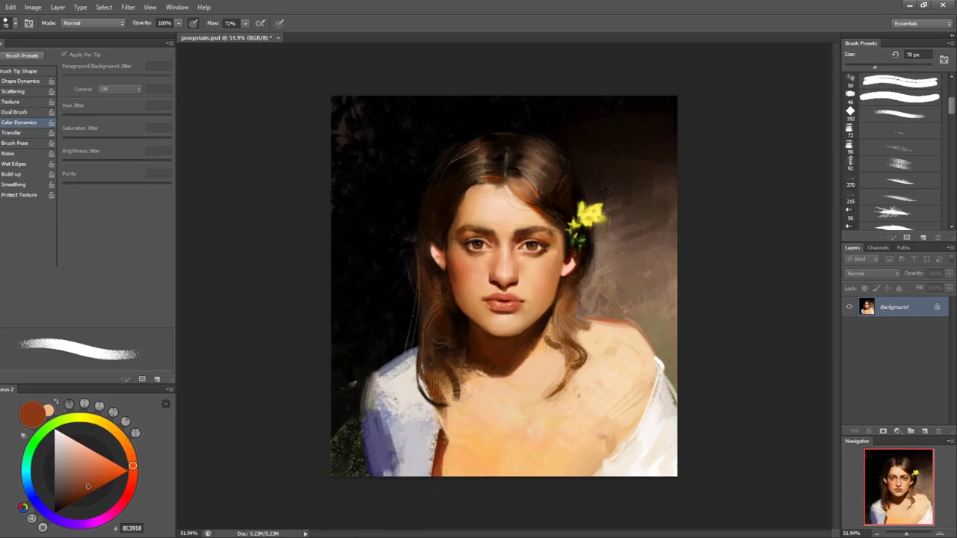
pyautogui.press('[')
pyautogui.moveTo(435, 408); pyautogui.dragTo(446, 437)
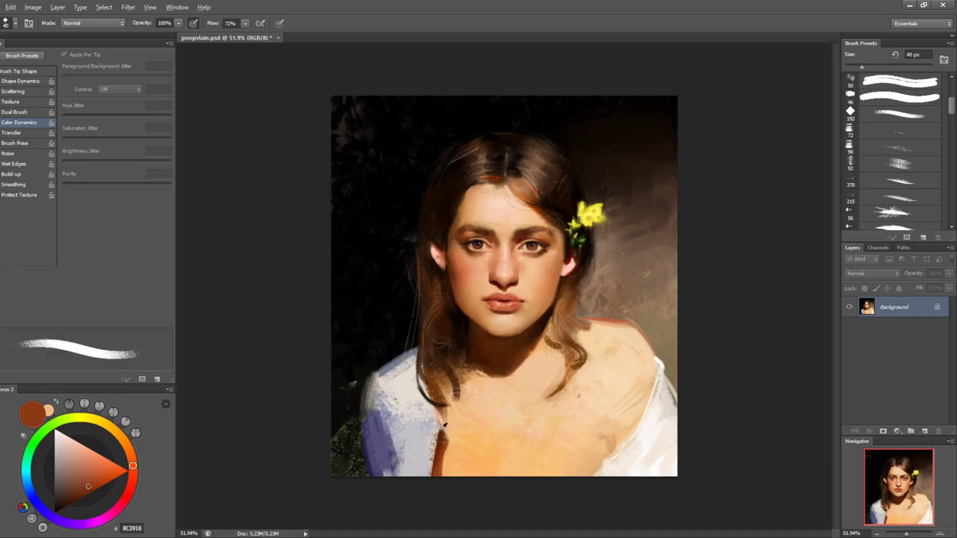
# - Paint an off-white (F9F5F3) highlight along the sleeve's inner edge beside the chest at 25 px, redoing the first stroke
pyautogui.press(']')
pyautogui.press(']')
pyautogui.keyDown('alt'); pyautogui.click(432, 421); pyautogui.keyUp('alt')
pyautogui.keyDown('alt'); pyautogui.click(431, 414); pyautogui.keyUp('alt')
pyautogui.keyDown('alt'); pyautogui.click(650, 420); pyautogui.keyUp('alt')
pyautogui.press('[')
pyautogui.moveTo(435, 411); pyautogui.dragTo(432, 443)
pyautogui.hotkey('ctrl', 'z')
pyautogui.moveTo(436, 408); pyautogui.dragTo(433, 450)
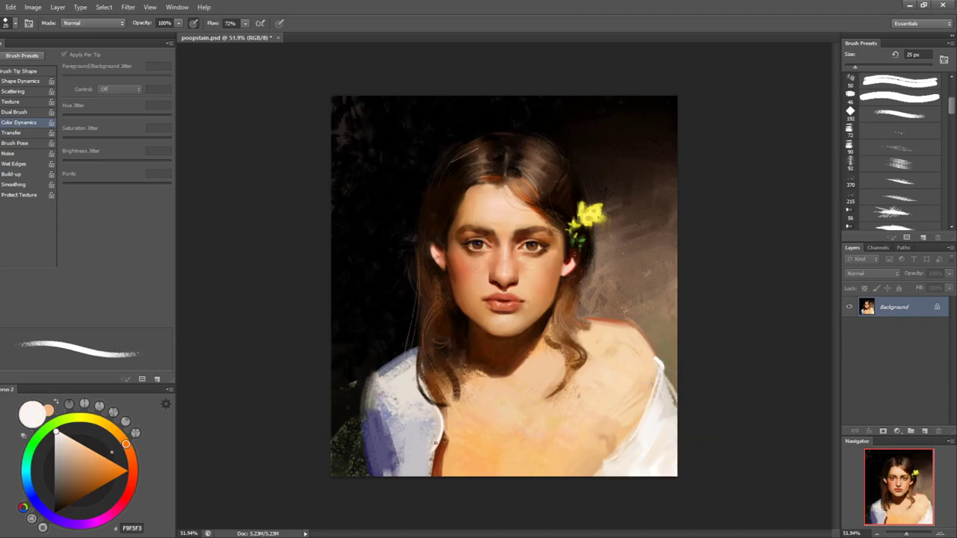
# - Soften the sleeve's inner edge and lit folds with sampled brown-grey (997966) and off-white (EEE8E2) at 45 to 70 px
pyautogui.press(']')
pyautogui.keyDown('alt'); pyautogui.click(424, 456); pyautogui.keyUp('alt')
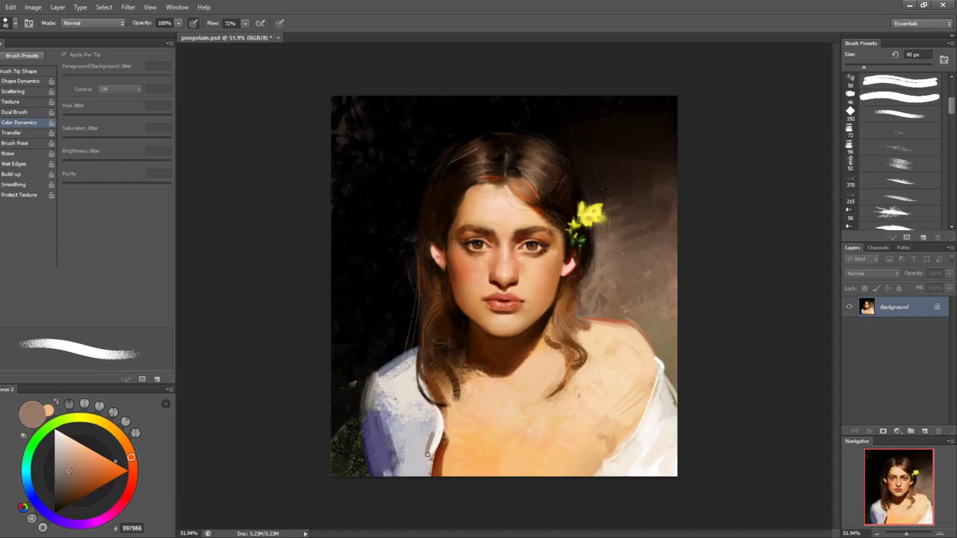
pyautogui.keyDown('alt'); pyautogui.click(439, 424); pyautogui.keyUp('alt')
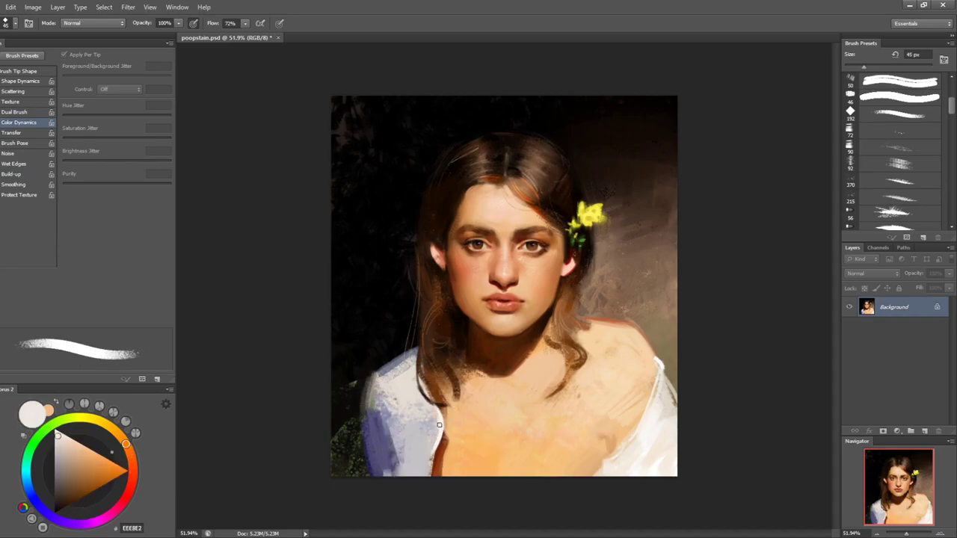
pyautogui.press(']')
pyautogui.press(']')
pyautogui.press(']')
pyautogui.press(']')
pyautogui.press(']')
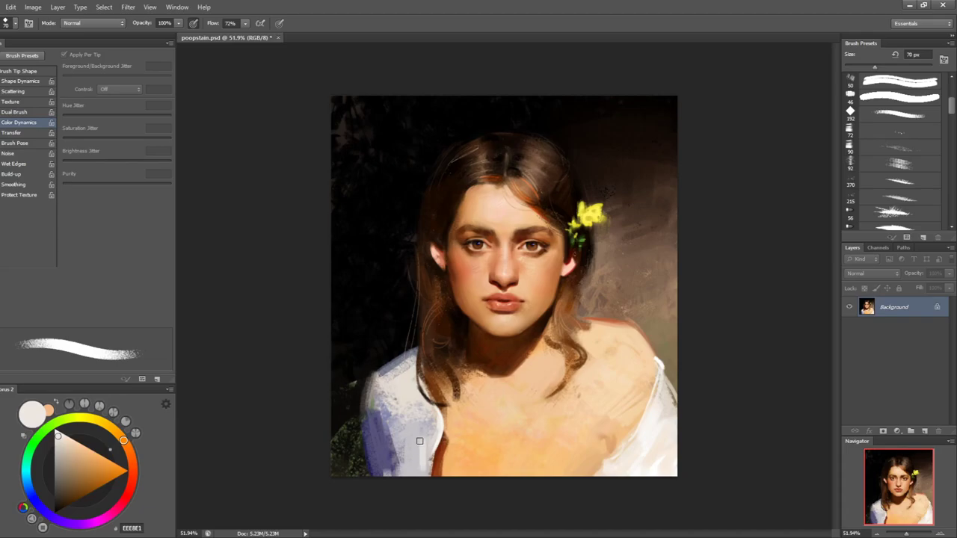
pyautogui.keyDown('alt'); pyautogui.click(438, 339); pyautogui.keyUp('alt')
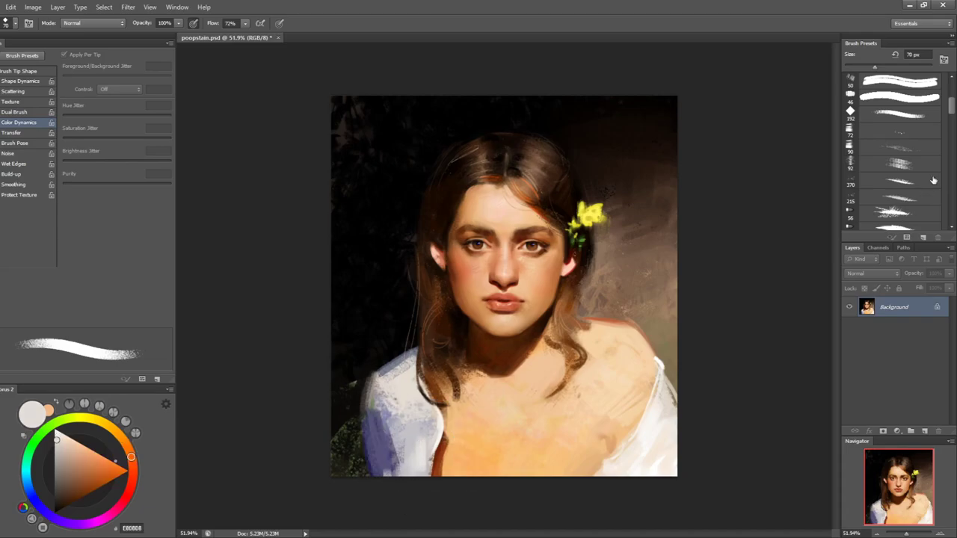
# - Smooth the dark background's upper corner on the side opposite the flower with the 92 px bristle brush preset and sampled dark tones
pyautogui.click(898, 160)
pyautogui.keyDown('alt'); pyautogui.click(341, 138); pyautogui.keyUp('alt')
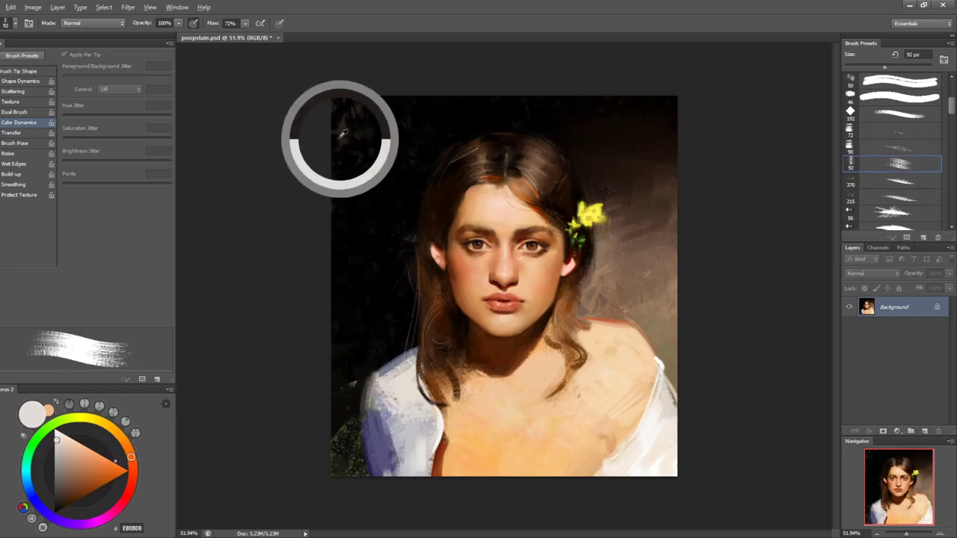
pyautogui.moveTo(344, 116); pyautogui.dragTo(335, 96)
pyautogui.press(']')
pyautogui.keyDown('alt'); pyautogui.click(356, 185); pyautogui.keyUp('alt')
pyautogui.moveTo(344, 178)
pyautogui.mouseDown()
pyautogui.moveTo(343, 112)
pyautogui.moveTo(346, 166)
pyautogui.mouseUp()
pyautogui.keyDown('alt'); pyautogui.click(349, 99); pyautogui.keyUp('alt')
pyautogui.moveTo(344, 107); pyautogui.dragTo(346, 163)
pyautogui.moveTo(363, 119); pyautogui.dragTo(364, 162)
pyautogui.keyDown('alt'); pyautogui.click(385, 143); pyautogui.keyUp('alt')
pyautogui.keyDown('alt'); pyautogui.click(390, 147); pyautogui.keyUp('alt')
pyautogui.press(']')
pyautogui.press(']')
pyautogui.press(']')
pyautogui.keyDown('alt'); pyautogui.click(360, 124); pyautogui.keyUp('alt')
# - Darken and smooth the background above the flower with broad vertical strokes of sampled dark browns, reaching a 175 px brush
pyautogui.keyDown('alt'); pyautogui.click(641, 175); pyautogui.keyUp('alt')
pyautogui.moveTo(624, 125); pyautogui.dragTo(650, 200)
pyautogui.keyDown('alt'); pyautogui.click(665, 171); pyautogui.keyUp('alt')
pyautogui.moveTo(661, 144); pyautogui.dragTo(662, 201)
pyautogui.keyDown('alt'); pyautogui.click(655, 127); pyautogui.keyUp('alt')
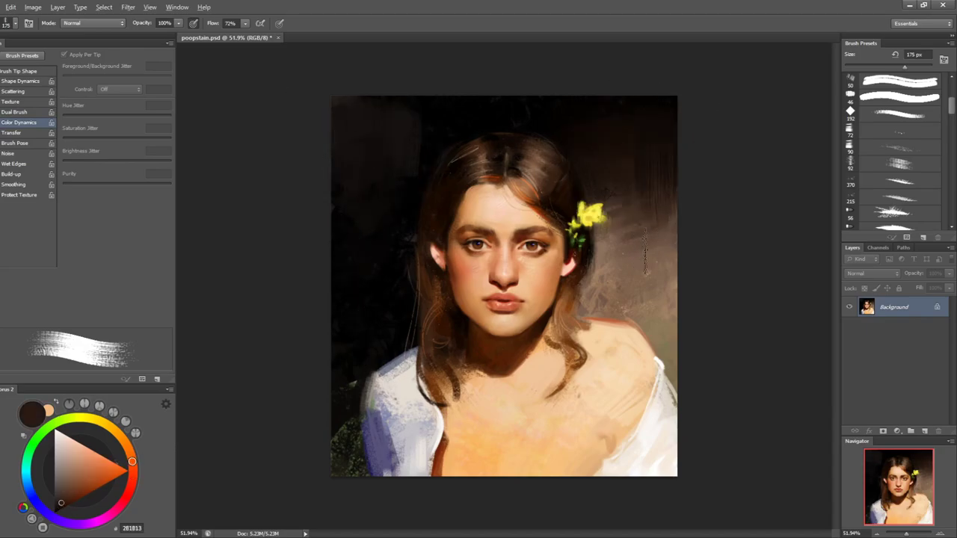
pyautogui.moveTo(635, 131)
pyautogui.mouseDown()
pyautogui.moveTo(656, 213)
pyautogui.moveTo(689, 194)
pyautogui.moveTo(673, 214)
pyautogui.moveTo(685, 211)
pyautogui.moveTo(654, 235)
pyautogui.mouseUp()
# - Brush sampled browns over the lighter background between the flower and shoulder at 100 px, undoing the last stroke
pyautogui.keyDown('alt'); pyautogui.click(650, 200); pyautogui.keyUp('alt')
pyautogui.press('[')
pyautogui.press('[')
pyautogui.press('[')
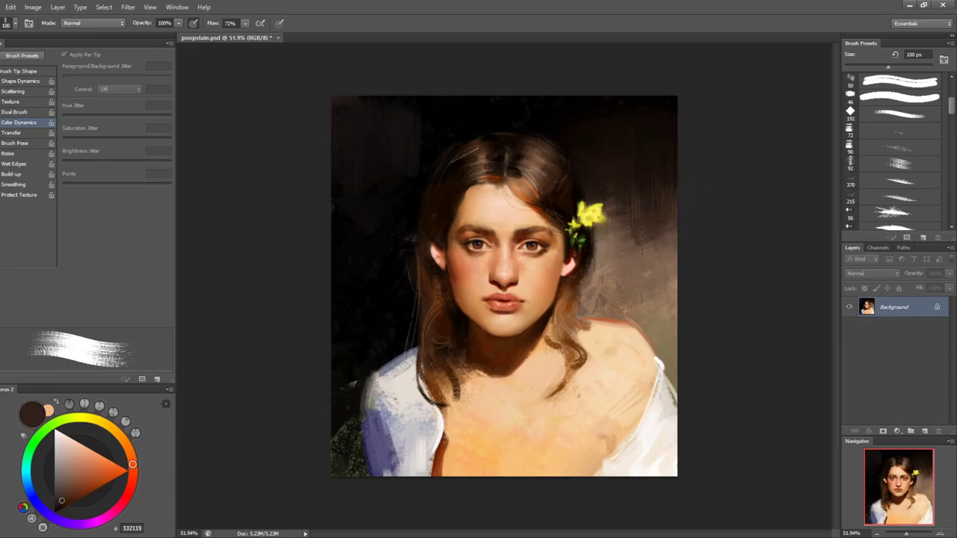
pyautogui.keyDown('alt'); pyautogui.click(650, 274); pyautogui.keyUp('alt')
pyautogui.moveTo(651, 276); pyautogui.dragTo(667, 334)
pyautogui.keyDown('alt'); pyautogui.click(640, 270); pyautogui.keyUp('alt')
pyautogui.keyDown('alt'); pyautogui.click(656, 260); pyautogui.keyUp('alt')
pyautogui.hotkey('ctrl', 'z')
# - Reshape the hair lock over the shoulder below the flower with sampled skin tone (EEC195) and browns (975E32, 2C190E), reducing the brush to 60 px
pyautogui.press('[')
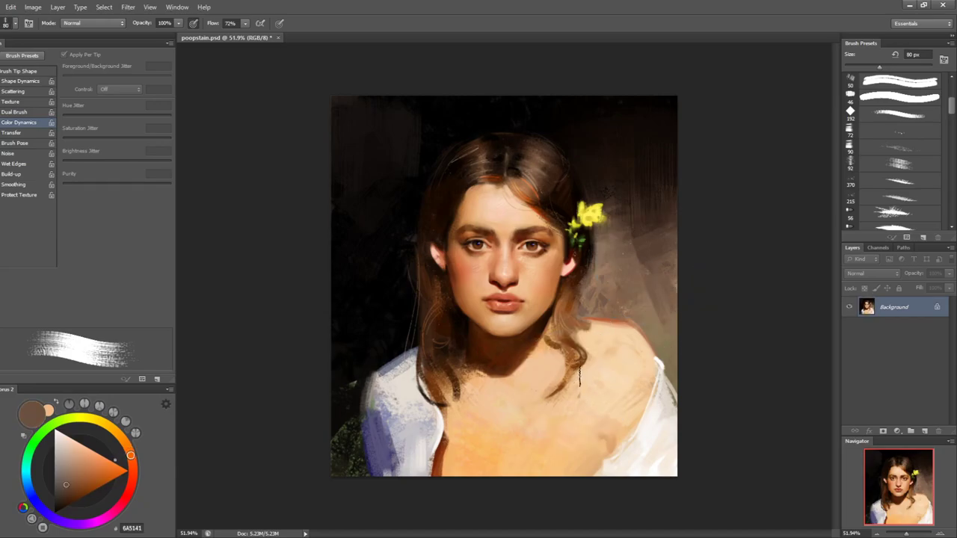
pyautogui.keyDown('alt'); pyautogui.click(577, 380); pyautogui.keyUp('alt')
pyautogui.keyDown('alt'); pyautogui.click(539, 370); pyautogui.keyUp('alt')
pyautogui.press('[')
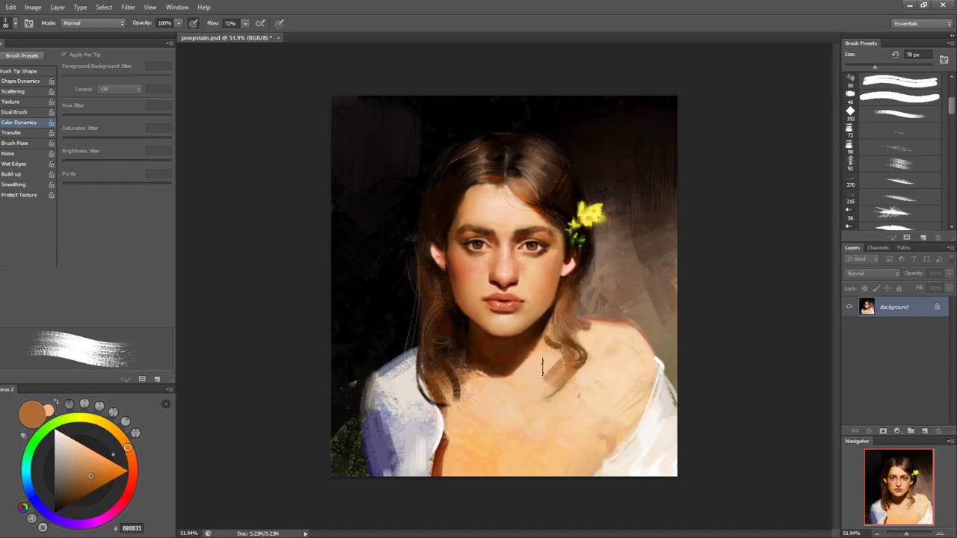
pyautogui.keyDown('alt'); pyautogui.click(536, 386); pyautogui.keyUp('alt')
pyautogui.keyDown('alt'); pyautogui.click(574, 383); pyautogui.keyUp('alt')
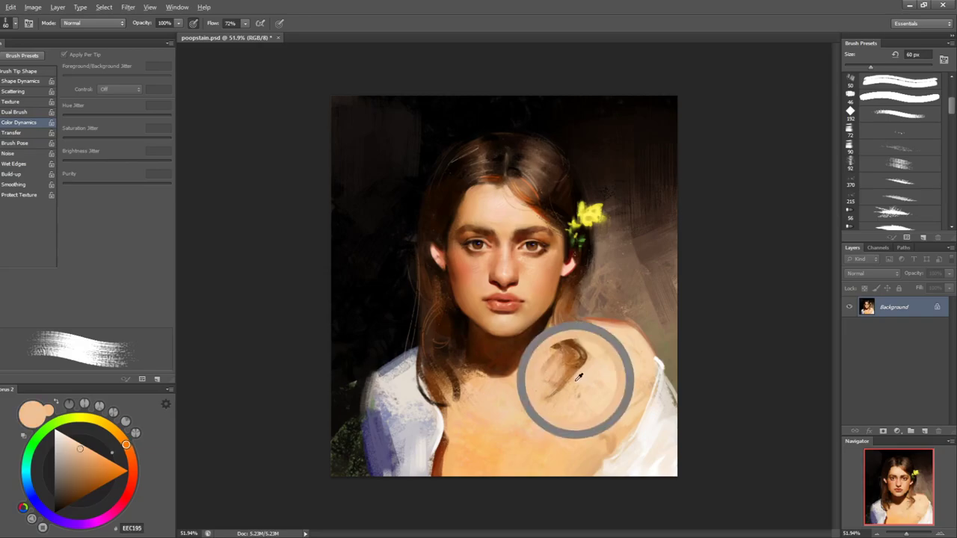
pyautogui.keyDown('alt'); pyautogui.click(569, 352); pyautogui.keyUp('alt')
pyautogui.keyDown('alt'); pyautogui.click(568, 351); pyautogui.keyUp('alt')
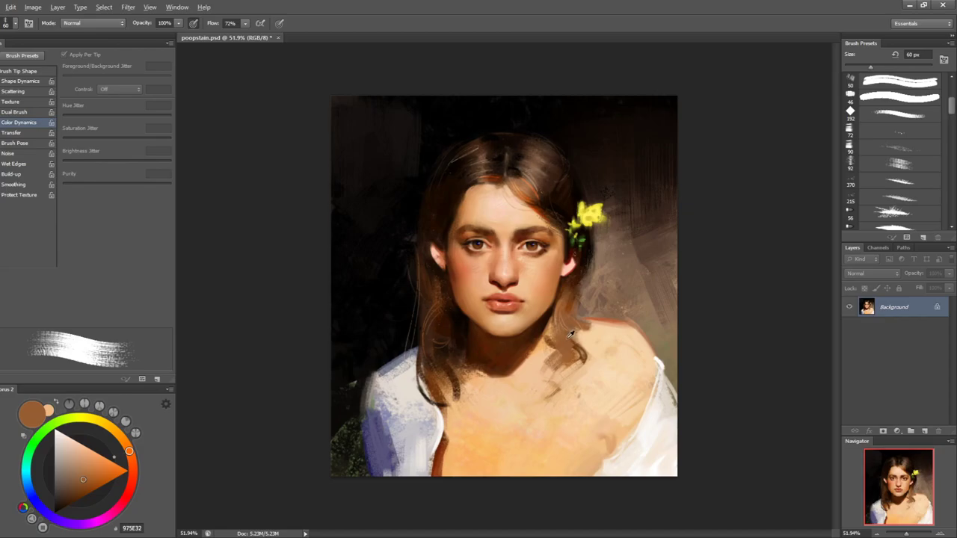
pyautogui.keyDown('alt'); pyautogui.click(585, 267); pyautogui.keyUp('alt')
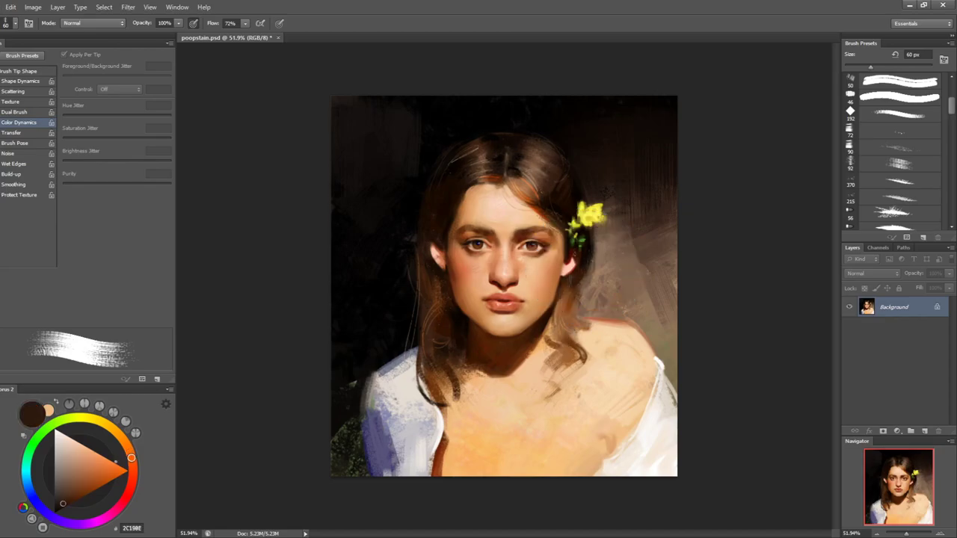
# - Add textured warm brown (A5693C) strands to the long hair on the side opposite the flower at 60 px, undoing unwanted strokes
pyautogui.keyDown('alt'); pyautogui.click(557, 313); pyautogui.keyUp('alt')
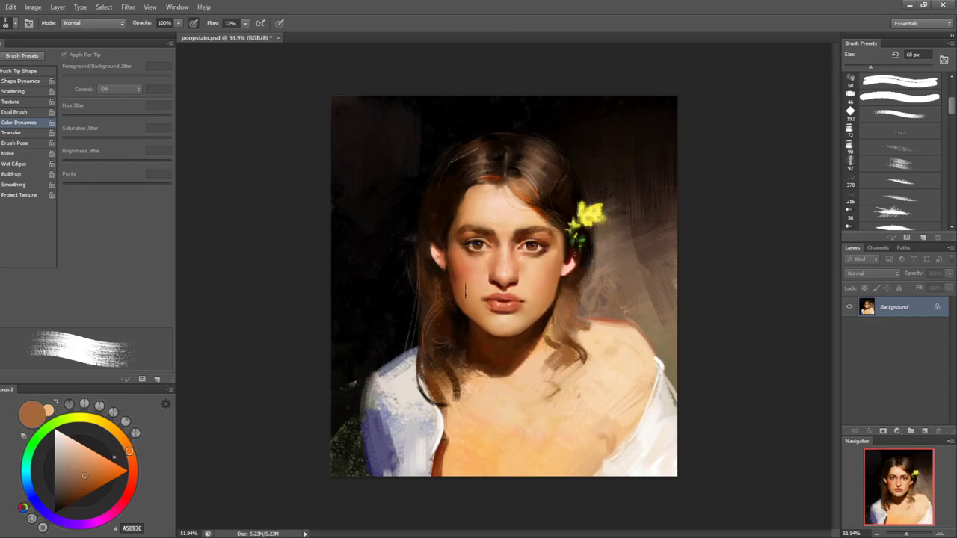
pyautogui.moveTo(437, 308)
pyautogui.mouseDown()
pyautogui.moveTo(429, 340)
pyautogui.moveTo(440, 357)
pyautogui.moveTo(429, 345)
pyautogui.moveTo(478, 281)
pyautogui.mouseUp()
pyautogui.hotkey('ctrl', 'z')
pyautogui.keyDown('alt'); pyautogui.click(433, 349); pyautogui.keyUp('alt')
pyautogui.keyDown('alt'); pyautogui.click(566, 308); pyautogui.keyUp('alt')
pyautogui.hotkey('ctrl', 'z')
pyautogui.keyDown('alt'); pyautogui.click(431, 369); pyautogui.keyUp('alt')
pyautogui.keyDown('alt'); pyautogui.click(437, 332); pyautogui.keyUp('alt')
pyautogui.keyDown('alt'); pyautogui.click(565, 307); pyautogui.keyUp('alt')
pyautogui.hotkey('ctrl', 'z')
pyautogui.moveTo(429, 303); pyautogui.dragTo(432, 355)
pyautogui.hotkey('ctrl', 'z')
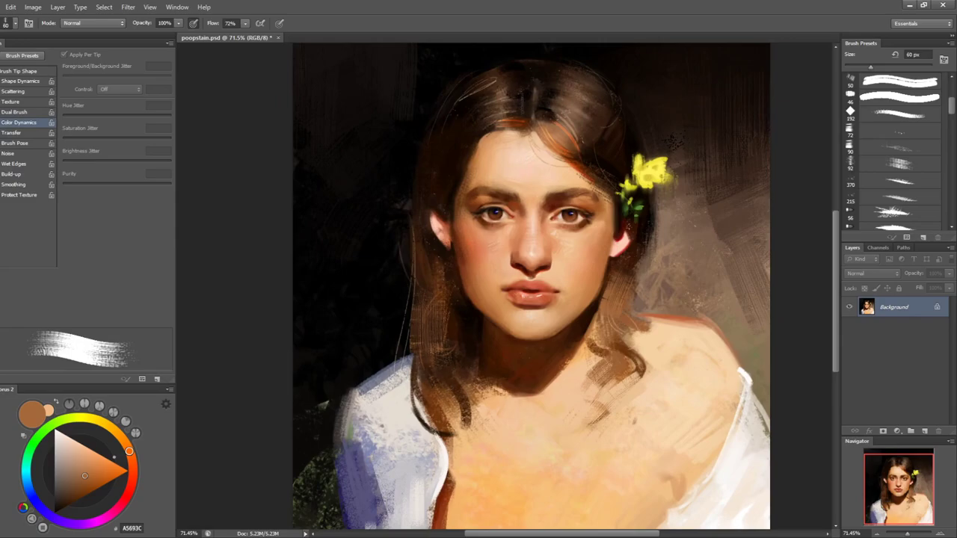
# - Paint light-brown highlight strokes on the crown beside the parting, opposite the flower, enlarging the brush to 90 px and undoing unwanted strokes
pyautogui.moveTo(494, 94); pyautogui.dragTo(494, 123)
pyautogui.hotkey('ctrl', 'z')
pyautogui.press(']')
pyautogui.press(']')
pyautogui.press(']')
pyautogui.moveTo(500, 88)
pyautogui.mouseDown()
pyautogui.moveTo(497, 118)
pyautogui.moveTo(486, 93)
pyautogui.moveTo(500, 102)
pyautogui.mouseUp()
pyautogui.keyDown('alt'); pyautogui.click(477, 120); pyautogui.keyUp('alt')
pyautogui.hotkey('ctrl', 'z')
# - Blend the crown highlight into the surrounding dark hair with sampled light and dark browns at 90 px
pyautogui.keyDown('alt'); pyautogui.click(500, 102); pyautogui.keyUp('alt')
pyautogui.keyDown('alt'); pyautogui.click(457, 117); pyautogui.keyUp('alt')
pyautogui.keyDown('alt'); pyautogui.click(491, 97); pyautogui.keyUp('alt')
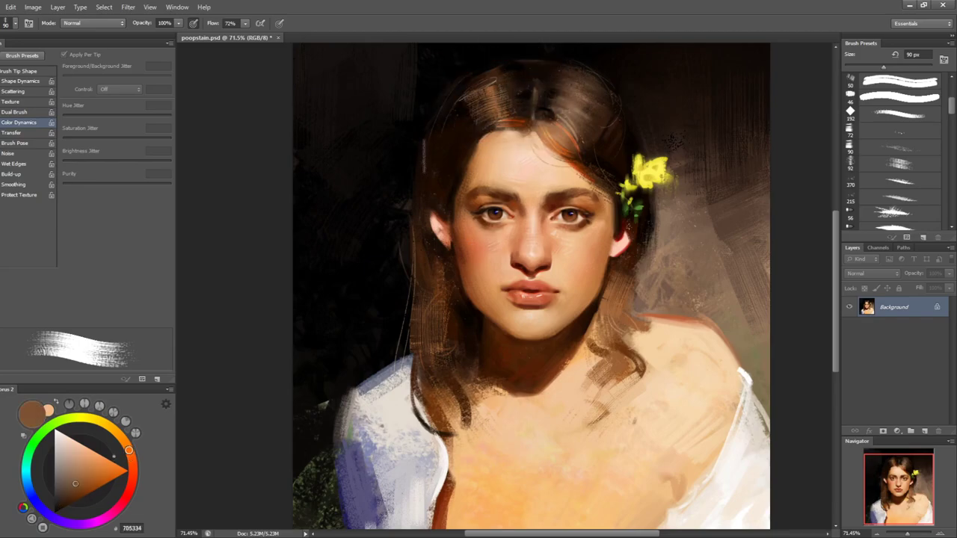
pyautogui.keyDown('alt'); pyautogui.click(452, 123); pyautogui.keyUp('alt')
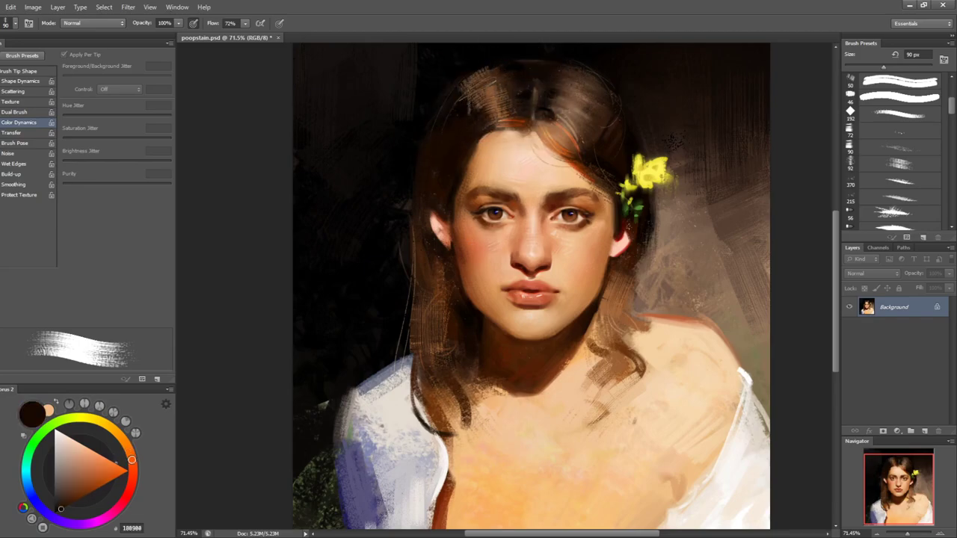
pyautogui.keyDown('alt'); pyautogui.click(475, 96); pyautogui.keyUp('alt')
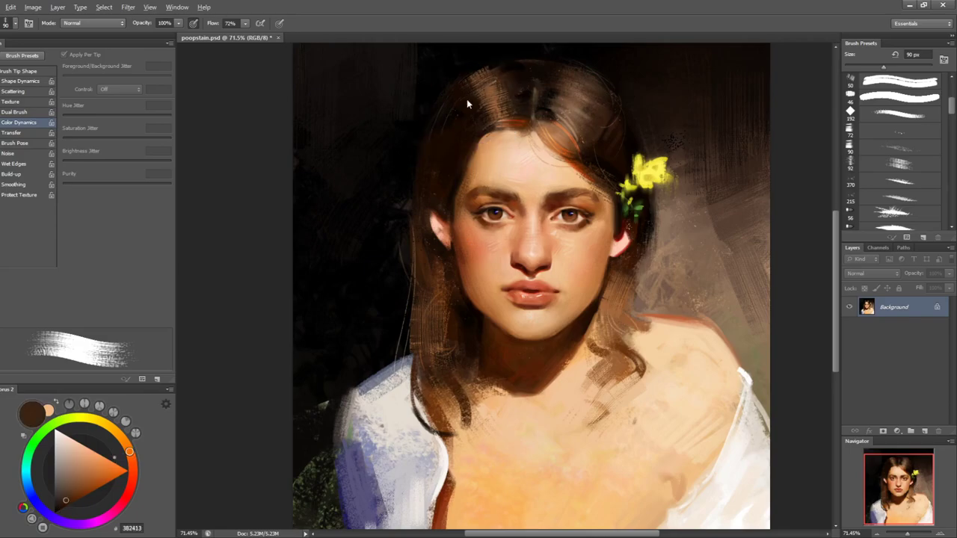
# - Paint a brown highlight stroke on the crown of the hair, sample lighter browns there and flip the canvas horizontally
pyautogui.moveTo(470, 98); pyautogui.dragTo(492, 85)
pyautogui.keyDown('alt'); pyautogui.click(490, 72); pyautogui.keyUp('alt')
pyautogui.keyDown('alt'); pyautogui.click(489, 79); pyautogui.keyUp('alt')
pyautogui.press('F2')
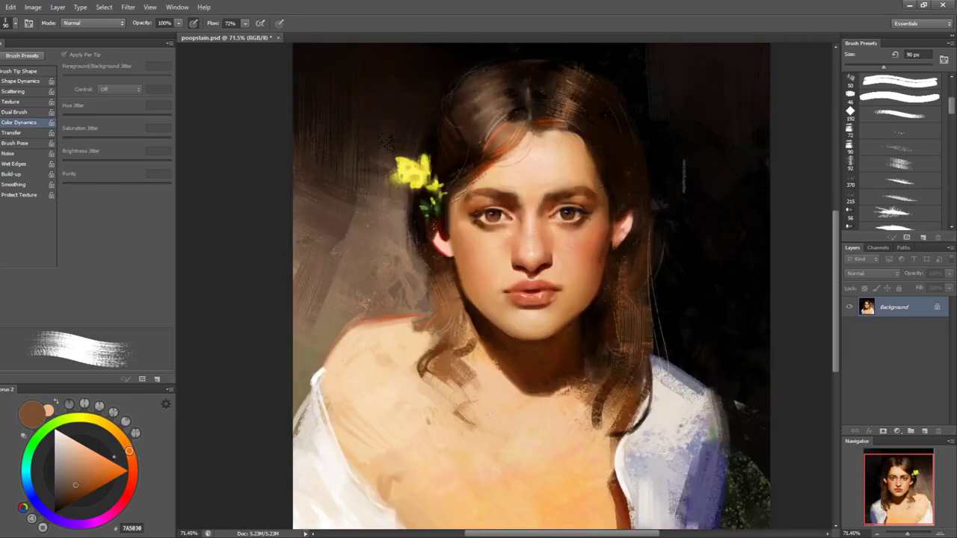
# - Set the brush size to 60 px and sample a dark brown from the painting
pyautogui.press('r')
pyautogui.moveTo(690, 182); pyautogui.dragTo(505, 74)
pyautogui.press('[')
pyautogui.press('[')
pyautogui.press('[')
pyautogui.keyDown('alt'); pyautogui.click(361, 114); pyautogui.keyUp('alt')
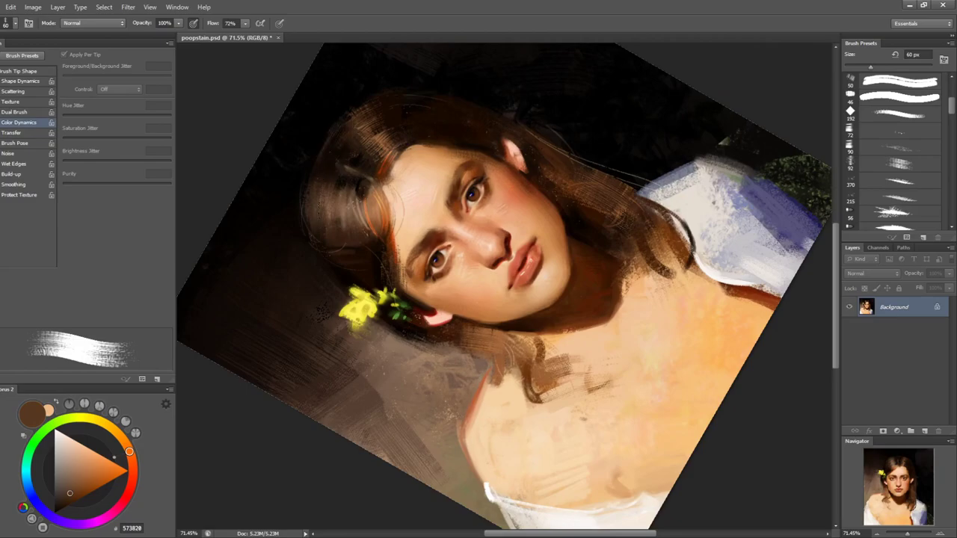
# - Try short strokes in sampled browns on the hair above the forehead
pyautogui.keyDown('alt'); pyautogui.click(356, 206); pyautogui.keyUp('alt')
pyautogui.keyDown('alt'); pyautogui.click(356, 186); pyautogui.keyUp('alt')
pyautogui.moveTo(322, 200)
pyautogui.mouseDown()
pyautogui.moveTo(325, 232)
pyautogui.moveTo(357, 245)
pyautogui.mouseUp()
pyautogui.hotkey('ctrl', 'z')
pyautogui.moveTo(367, 195); pyautogui.dragTo(371, 222)
pyautogui.hotkey('ctrl', 'z')
# - Cover the orange streak in the hair on the flower side of the forehead with sampled browns, using the 60 px brush
pyautogui.keyDown('alt'); pyautogui.click(389, 140); pyautogui.keyUp('alt')
pyautogui.press('r')
pyautogui.moveTo(523, 145); pyautogui.dragTo(733, 230)
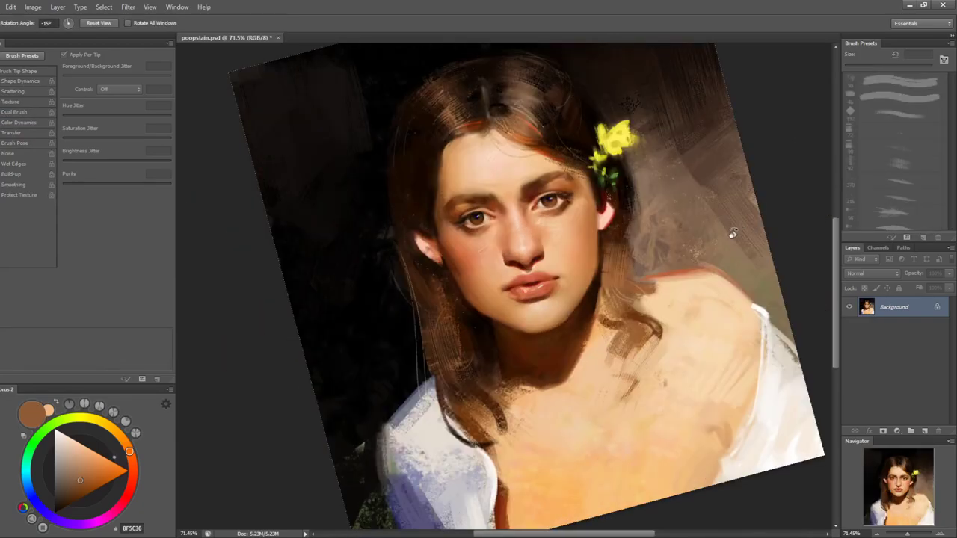
pyautogui.press('Escape')
pyautogui.press('b')
pyautogui.keyDown('alt'); pyautogui.click(588, 134); pyautogui.keyUp('alt')
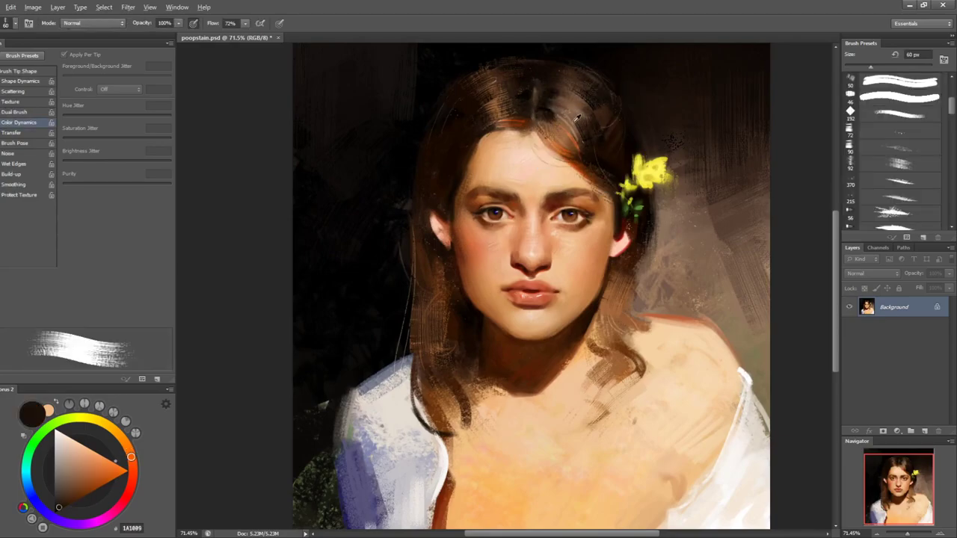
pyautogui.keyDown('alt'); pyautogui.click(557, 121); pyautogui.keyUp('alt')
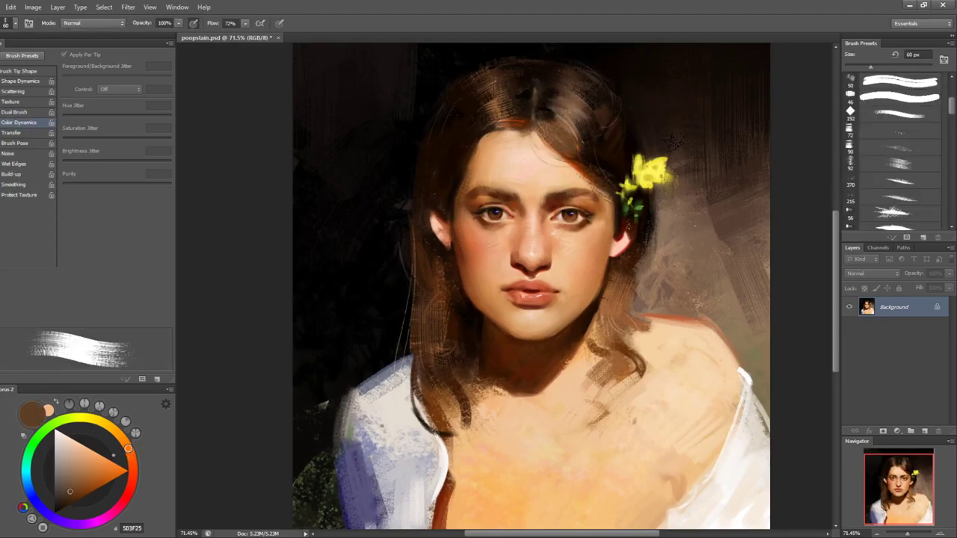
pyautogui.keyDown('alt'); pyautogui.click(457, 272); pyautogui.keyUp('alt')
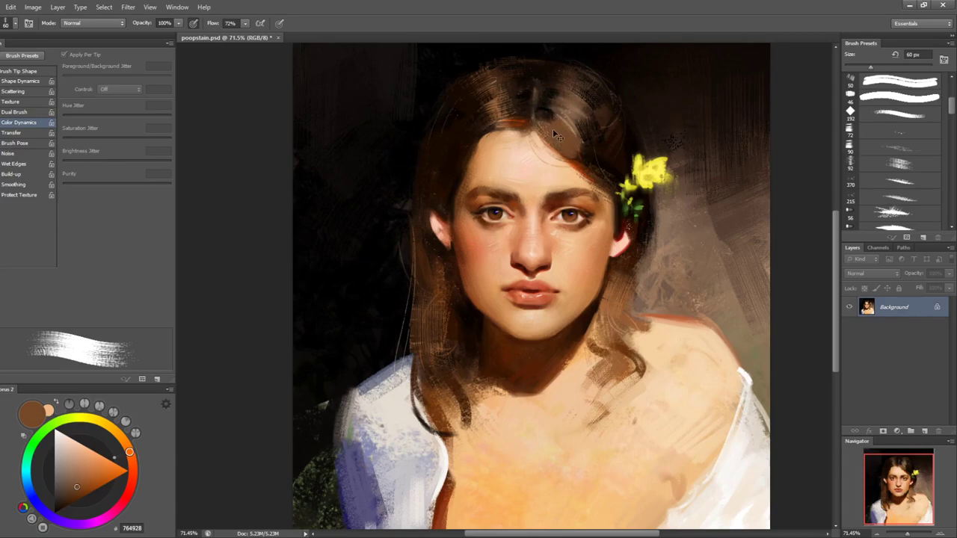
pyautogui.moveTo(562, 104); pyautogui.dragTo(591, 145)
# - Refine the hair on the flower side of the parting with sampled dark browns and a 40 px brush
pyautogui.keyDown('alt'); pyautogui.click(552, 94); pyautogui.keyUp('alt')
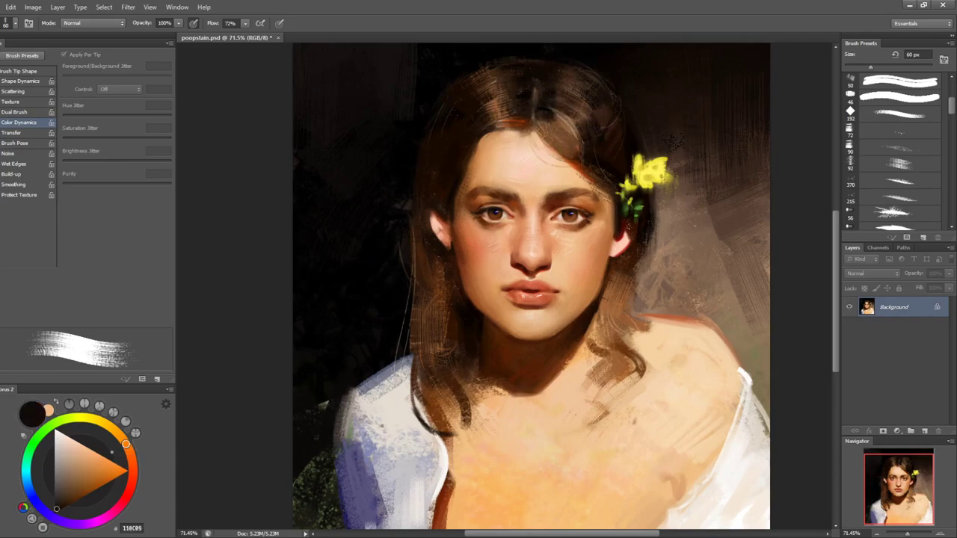
pyautogui.press('[')
pyautogui.press('[')
pyautogui.keyDown('alt'); pyautogui.click(585, 77); pyautogui.keyUp('alt')
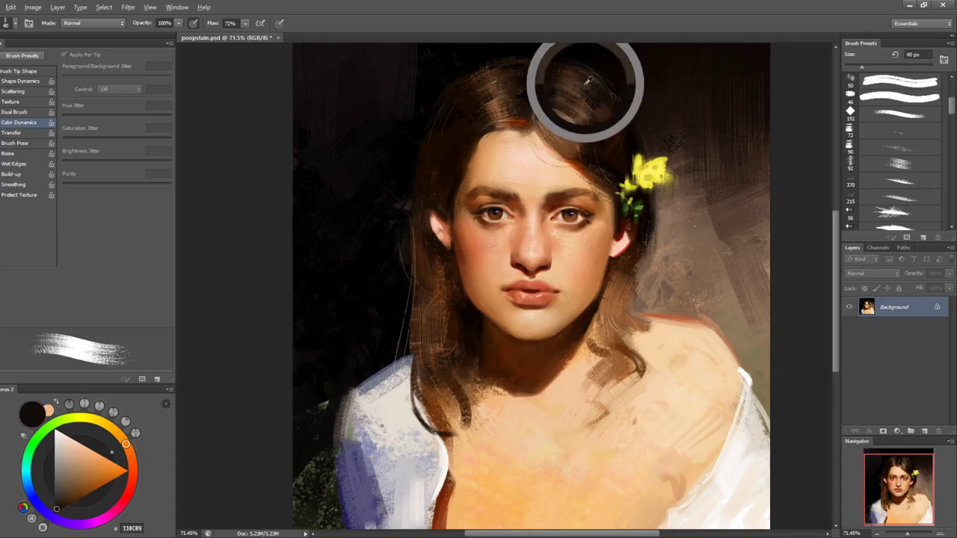
pyautogui.moveTo(640, 141); pyautogui.dragTo(588, 212)
pyautogui.moveTo(536, 140); pyautogui.dragTo(559, 177)
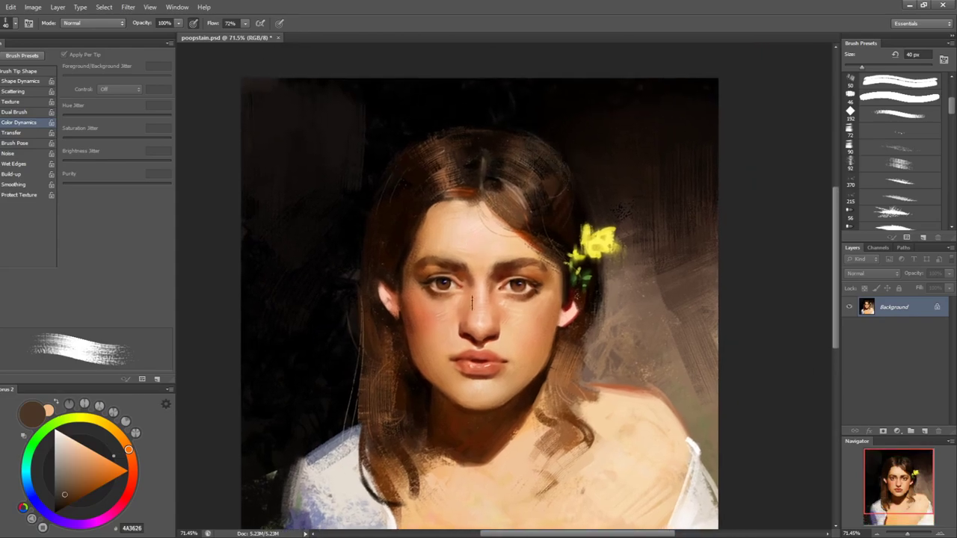
# - Save the current 40 px brush as a new brush preset
pyautogui.click(155, 382)
pyautogui.press('Return')
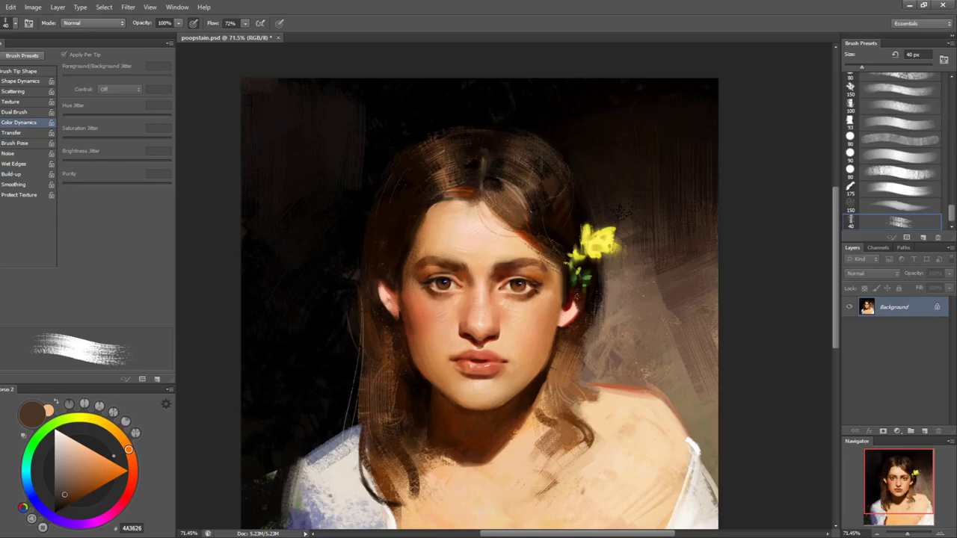
# - Try a thin stroke along the top of the head with a 25 px brush
pyautogui.press('[')
pyautogui.press('[')
pyautogui.press('[')
pyautogui.hotkey('ctrl', 'z')
pyautogui.moveTo(453, 133); pyautogui.dragTo(495, 129)
pyautogui.hotkey('ctrl', 'z')
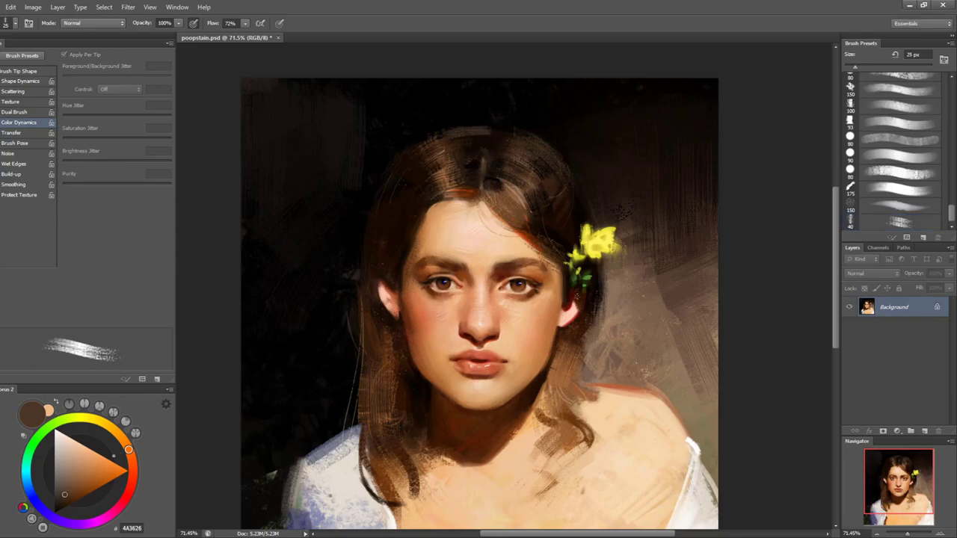
# - Paint the outer edge of the long hair above the blue-shadowed sleeve in sampled tones, undo the last stroke and set the brush to 30 px
pyautogui.press(']')
pyautogui.press(']')
pyautogui.keyDown('alt'); pyautogui.click(374, 375); pyautogui.keyUp('alt')
pyautogui.moveTo(361, 346); pyautogui.dragTo(359, 429)
pyautogui.keyDown('alt'); pyautogui.click(354, 450); pyautogui.keyUp('alt')
pyautogui.moveTo(358, 365); pyautogui.dragTo(351, 445)
pyautogui.moveTo(405, 416); pyautogui.dragTo(428, 322)
pyautogui.hotkey('ctrl', 'z')
pyautogui.press('[')
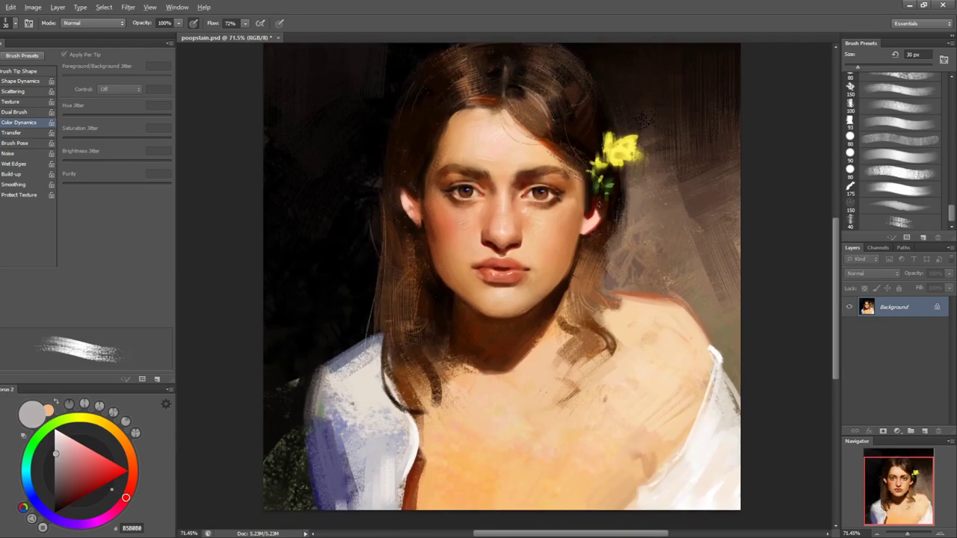
# - Paint light sampled tones along the upper shoulder edge of the blue-shadowed sleeve, sizing up the brush
pyautogui.keyDown('alt'); pyautogui.click(341, 352); pyautogui.keyUp('alt')
pyautogui.keyDown('alt'); pyautogui.click(327, 345); pyautogui.keyUp('alt')
pyautogui.moveTo(347, 346); pyautogui.dragTo(315, 378)
pyautogui.press(']')
pyautogui.press(']')
pyautogui.keyDown('alt'); pyautogui.click(357, 336); pyautogui.keyUp('alt')
pyautogui.keyDown('alt'); pyautogui.click(356, 349); pyautogui.keyUp('alt')
pyautogui.keyDown('alt'); pyautogui.click(334, 349); pyautogui.keyUp('alt')
# - Extend the sleeve's outer edge over the dark background with broader strokes in sampled sleeve tones
pyautogui.press(']')
pyautogui.press(']')
pyautogui.keyDown('alt'); pyautogui.click(353, 339); pyautogui.keyUp('alt')
pyautogui.keyDown('alt'); pyautogui.click(334, 352); pyautogui.keyUp('alt')
pyautogui.moveTo(353, 343); pyautogui.dragTo(302, 376)
pyautogui.keyDown('alt'); pyautogui.click(346, 347); pyautogui.keyUp('alt')
pyautogui.keyDown('alt'); pyautogui.click(349, 352); pyautogui.keyUp('alt')
pyautogui.moveTo(352, 340)
pyautogui.mouseDown()
pyautogui.moveTo(303, 375)
pyautogui.moveTo(301, 426)
pyautogui.mouseUp()
# - Stroke sampled sleeve tones down into the lavender shadow, enlarge the brush to 70 px and undo the last stroke
pyautogui.keyDown('alt'); pyautogui.click(312, 398); pyautogui.keyUp('alt')
pyautogui.keyDown('alt'); pyautogui.click(325, 390); pyautogui.keyUp('alt')
pyautogui.moveTo(309, 392)
pyautogui.mouseDown()
pyautogui.moveTo(307, 429)
pyautogui.moveTo(363, 468)
pyautogui.mouseUp()
pyautogui.keyDown('alt'); pyautogui.click(339, 390); pyautogui.keyUp('alt')
pyautogui.keyDown('alt'); pyautogui.click(331, 445); pyautogui.keyUp('alt')
pyautogui.press(']')
pyautogui.hotkey('ctrl', 'z')
# - Blend the boundary between the sleeve's white and lavender areas with sampled colors, lowering the 70 px brush's flow to 21%
pyautogui.keyDown('alt'); pyautogui.click(349, 431); pyautogui.keyUp('alt')
pyautogui.moveTo(335, 412); pyautogui.dragTo(359, 453)
pyautogui.keyDown('alt'); pyautogui.click(354, 424); pyautogui.keyUp('alt')
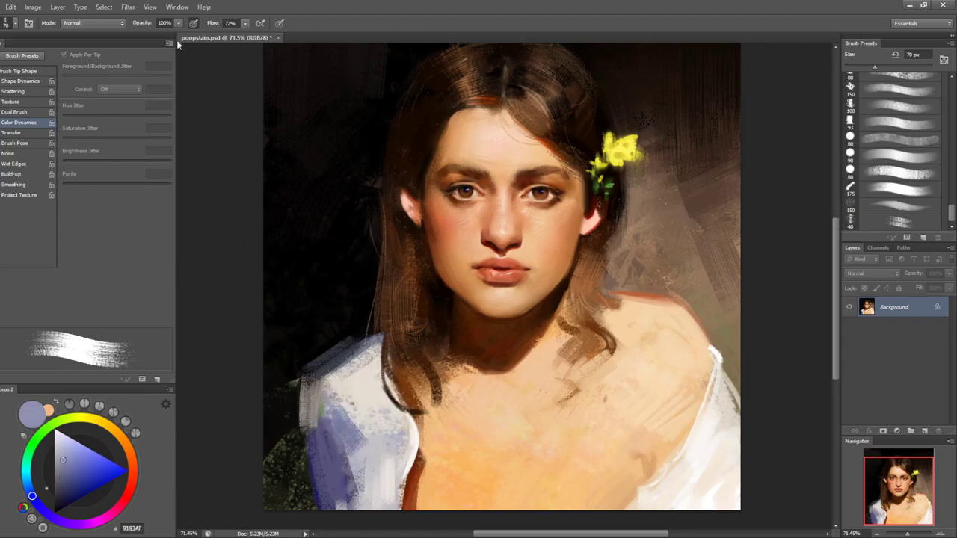
pyautogui.keyDown('alt'); pyautogui.click(333, 405); pyautogui.keyUp('alt')
pyautogui.moveTo(333, 413)
pyautogui.mouseDown()
pyautogui.moveTo(362, 444)
pyautogui.moveTo(360, 457)
pyautogui.moveTo(345, 439)
pyautogui.mouseUp()
pyautogui.keyDown('alt'); pyautogui.click(329, 447); pyautogui.keyUp('alt')
pyautogui.keyDown('alt'); pyautogui.click(350, 436); pyautogui.keyUp('alt')
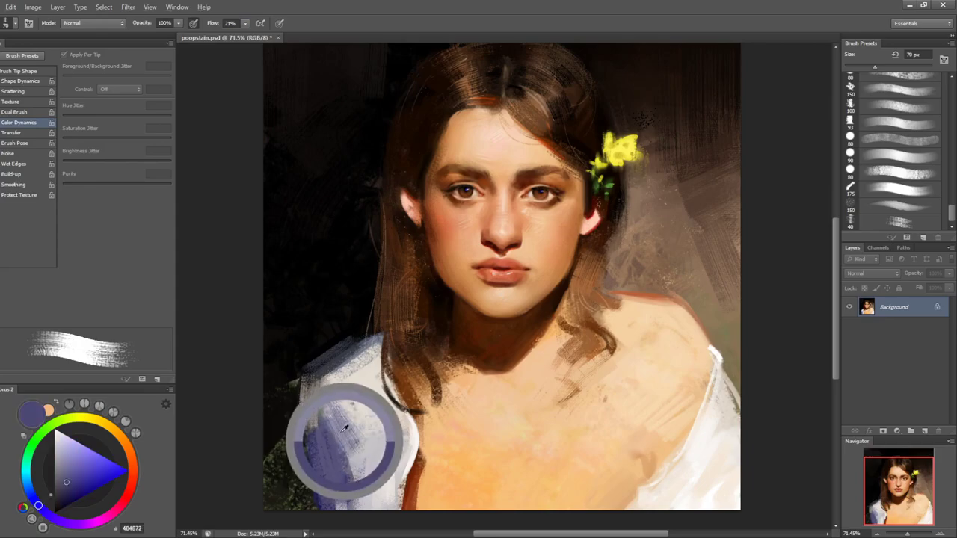
pyautogui.keyDown('alt'); pyautogui.click(358, 422); pyautogui.keyUp('alt')
# - Try a sampled peach stroke across the lower chest with a 100 px brush
pyautogui.keyDown('alt'); pyautogui.click(440, 481); pyautogui.keyUp('alt')
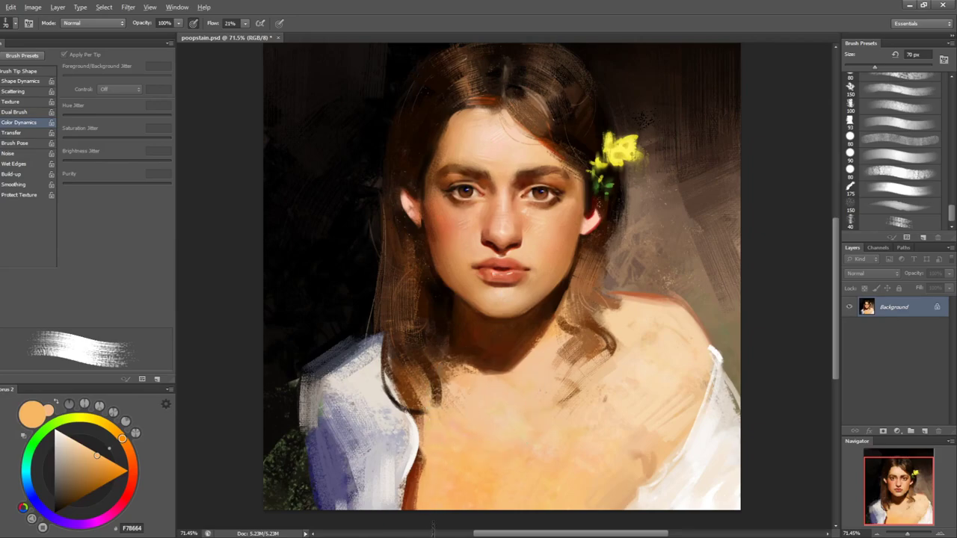
pyautogui.keyDown('alt'); pyautogui.click(450, 433); pyautogui.keyUp('alt')
pyautogui.press(']')
pyautogui.press(']')
pyautogui.press(']')
pyautogui.moveTo(446, 484); pyautogui.dragTo(495, 503)
pyautogui.hotkey('ctrl', 'z')
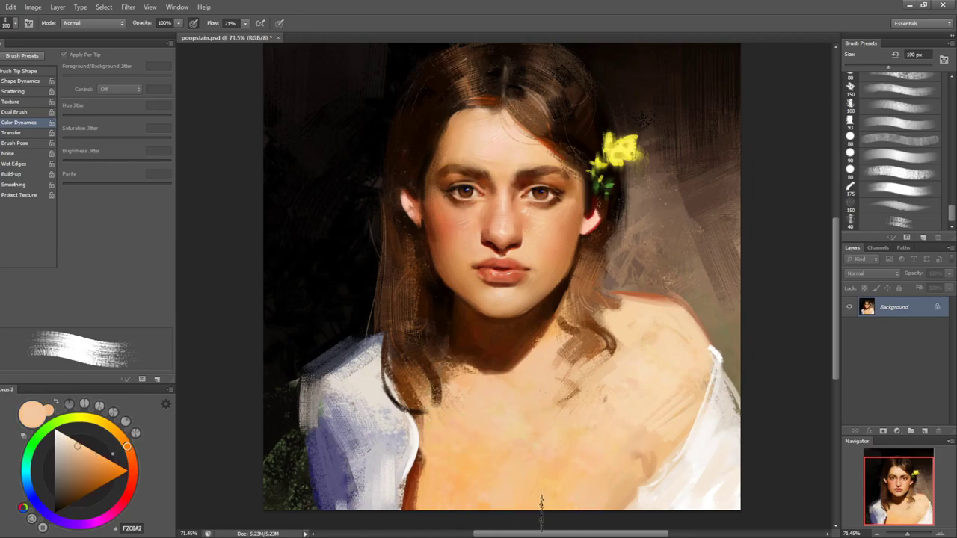
# - Sample a light skin tone near the bare shoulder, restore the brush flow to 100% and reduce the brush size for edge work
pyautogui.keyDown('alt'); pyautogui.click(654, 330); pyautogui.keyUp('alt')
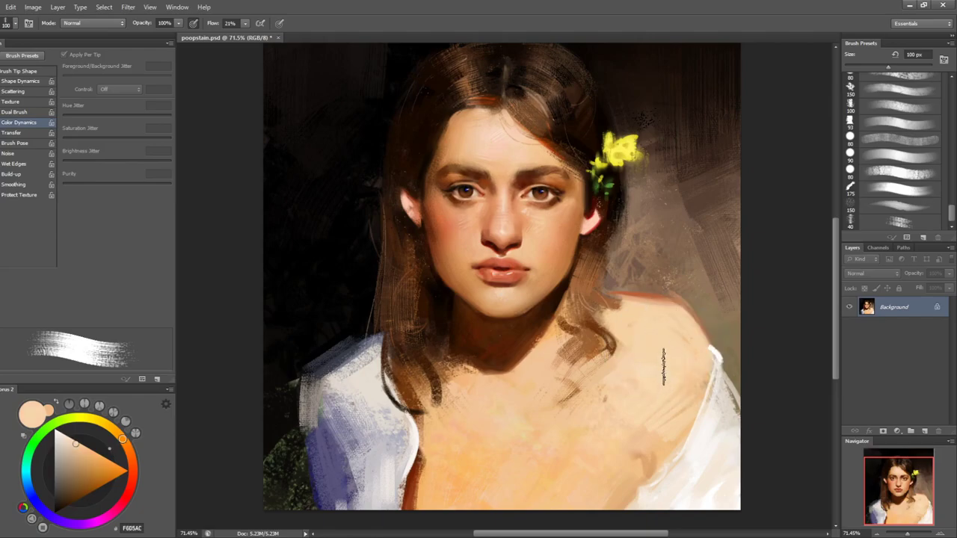
pyautogui.moveTo(212, 24); pyautogui.dragTo(318, 17)
pyautogui.press('[')
pyautogui.press('[')
pyautogui.press('r')
pyautogui.moveTo(641, 352); pyautogui.dragTo(551, 203)
pyautogui.press('[')
pyautogui.press('[')
pyautogui.press('[')
pyautogui.press('[')
pyautogui.press('[')
pyautogui.press('[')
# - Paint the bare shoulder's contour next to the hair in a sampled skin tone, enlarging the brush to 25 px
pyautogui.keyDown('alt'); pyautogui.click(610, 182); pyautogui.keyUp('alt')
pyautogui.moveTo(613, 155); pyautogui.dragTo(591, 184)
pyautogui.press(']')
pyautogui.moveTo(618, 151); pyautogui.dragTo(589, 184)
# - Clean up the reddish outline of the bare shoulder with a sampled olive background tone and flip the canvas horizontally
pyautogui.press('r')
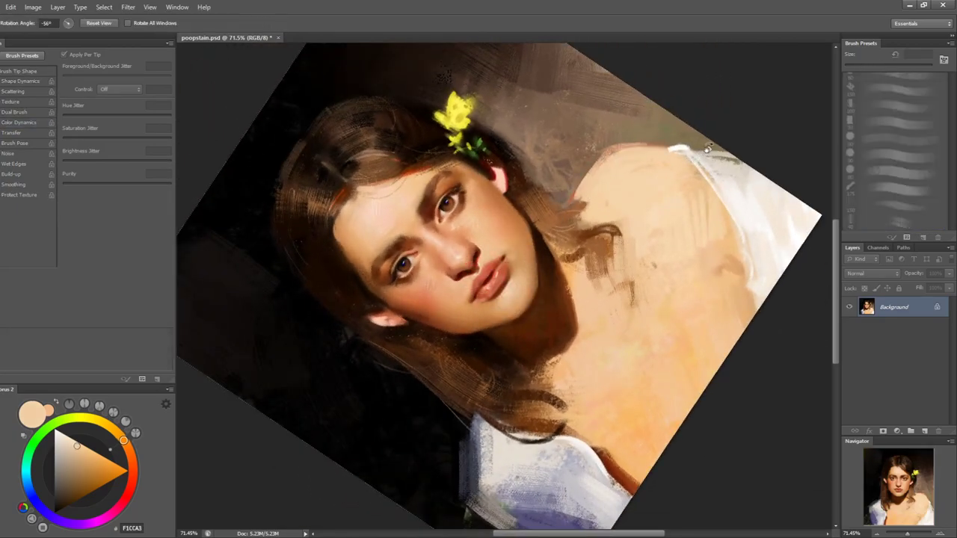
pyautogui.moveTo(641, 151); pyautogui.dragTo(508, 142)
pyautogui.press('b')
pyautogui.keyDown('alt'); pyautogui.click(496, 65); pyautogui.keyUp('alt')
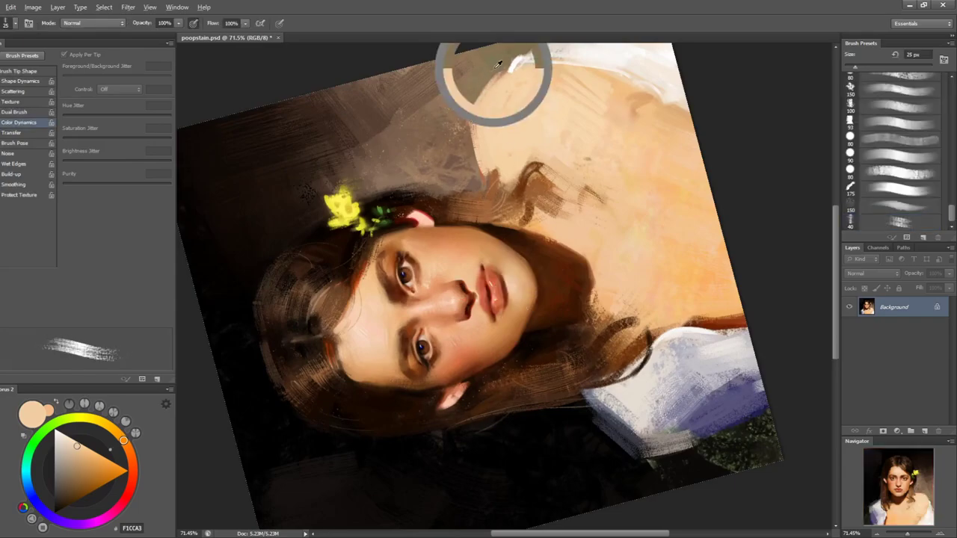
pyautogui.press('r')
pyautogui.moveTo(628, 142); pyautogui.dragTo(681, 418)
pyautogui.press('Escape')
pyautogui.hotkey('ctrl', 'shift', 'h')
pyautogui.press('b')
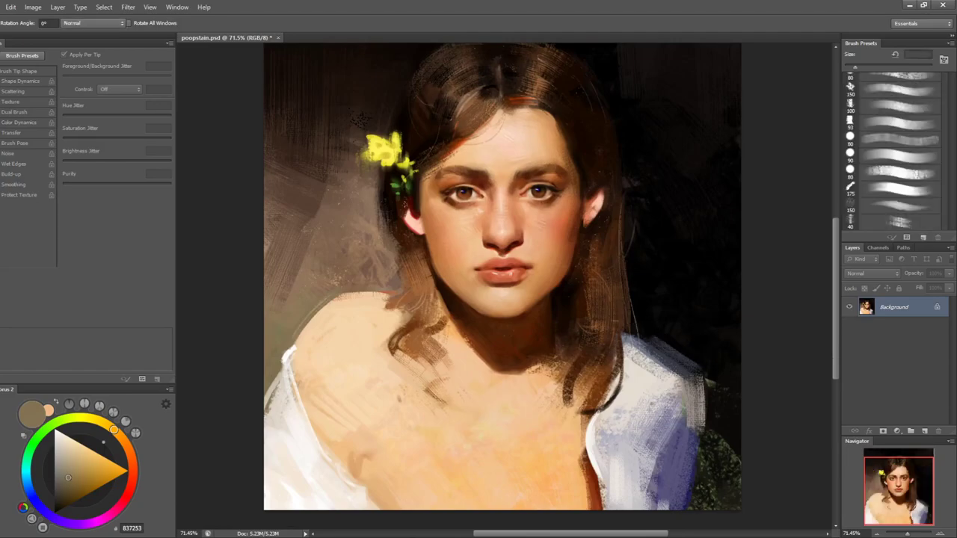
# - Try a sampled skin-tone stroke where the hair meets the bare shoulder
pyautogui.keyDown('alt'); pyautogui.click(386, 316); pyautogui.keyUp('alt')
pyautogui.press(']')
pyautogui.moveTo(383, 300); pyautogui.dragTo(394, 317)
pyautogui.hotkey('ctrl', 'z')
# - Flip the canvas back horizontally and switch to the Mixer Brush
pyautogui.hotkey('ctrl', 'shift', 'h')
pyautogui.hotkey('shift', 'b')
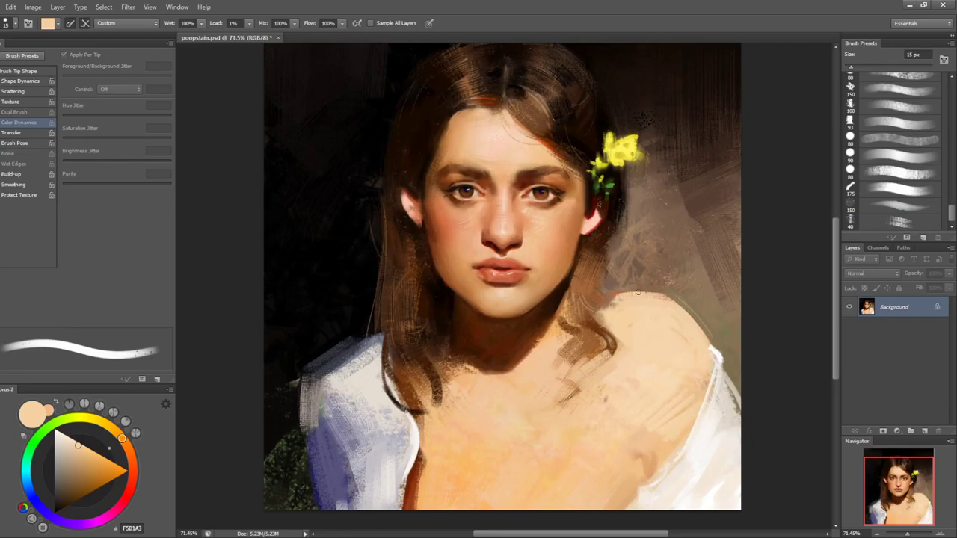
# - Return to the regular Brush, undo the last stroke and set the brush size to 35 px with a sampled light brown
pyautogui.press('r')
pyautogui.moveTo(647, 266)
pyautogui.mouseDown()
pyautogui.moveTo(559, 175)
pyautogui.moveTo(567, 215)
pyautogui.moveTo(585, 196)
pyautogui.mouseUp()
pyautogui.press('b')
pyautogui.keyDown('alt'); pyautogui.click(553, 404); pyautogui.keyUp('alt')
pyautogui.press(']')
pyautogui.press(']')
pyautogui.hotkey('ctrl', 'z')
pyautogui.press('[')
pyautogui.press('[')
pyautogui.press('[')
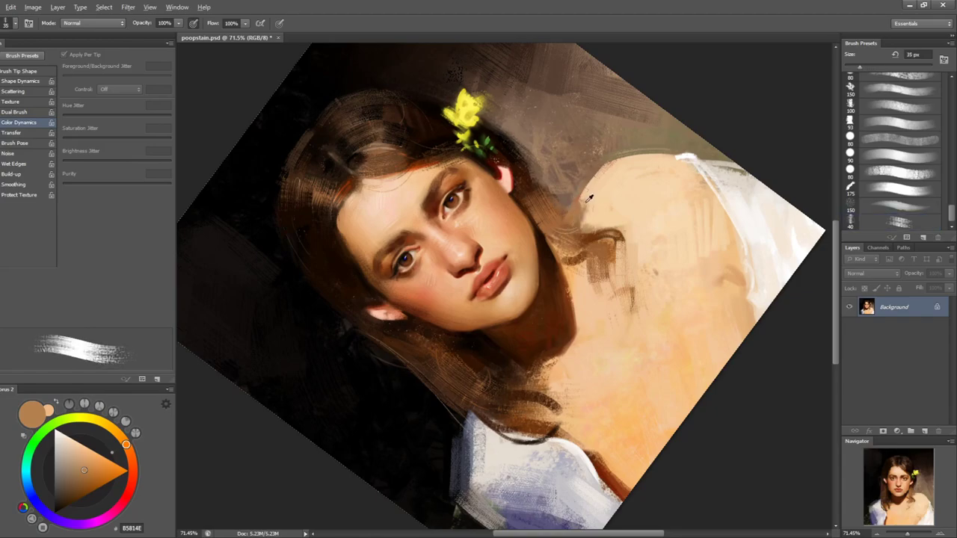
# - Try a saturated red patch where the hair meets the bare shoulder, using a 30 px brush
pyautogui.keyDown('alt'); pyautogui.click(588, 199); pyautogui.keyUp('alt')
pyautogui.click(104, 485)
pyautogui.click(128, 494)
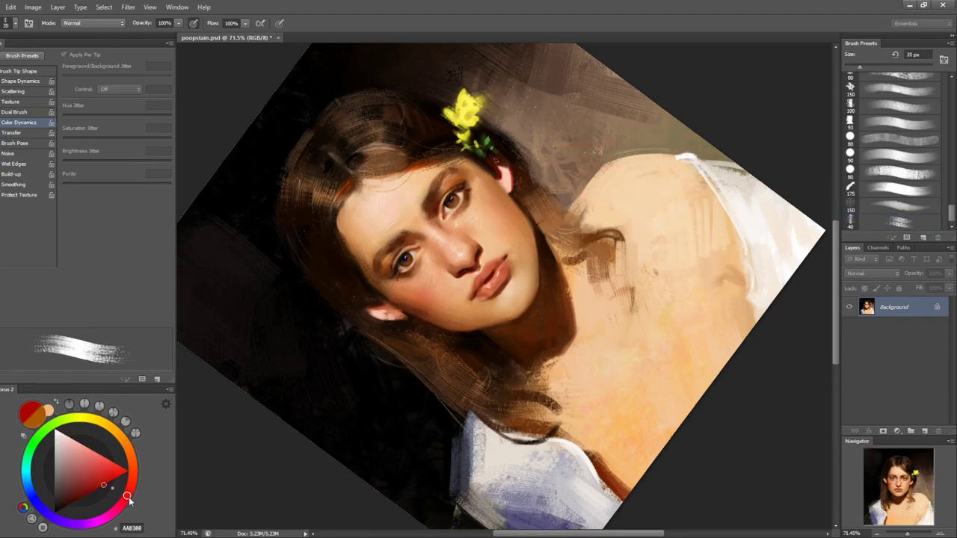
pyautogui.press('[')
pyautogui.press('[')
pyautogui.press('[')
pyautogui.press('[')
pyautogui.press(']')
pyautogui.press(']')
pyautogui.press(']')
pyautogui.moveTo(578, 200)
pyautogui.mouseDown()
pyautogui.moveTo(567, 214)
pyautogui.moveTo(643, 321)
pyautogui.moveTo(658, 392)
pyautogui.mouseUp()
pyautogui.press('r')
pyautogui.press('r')
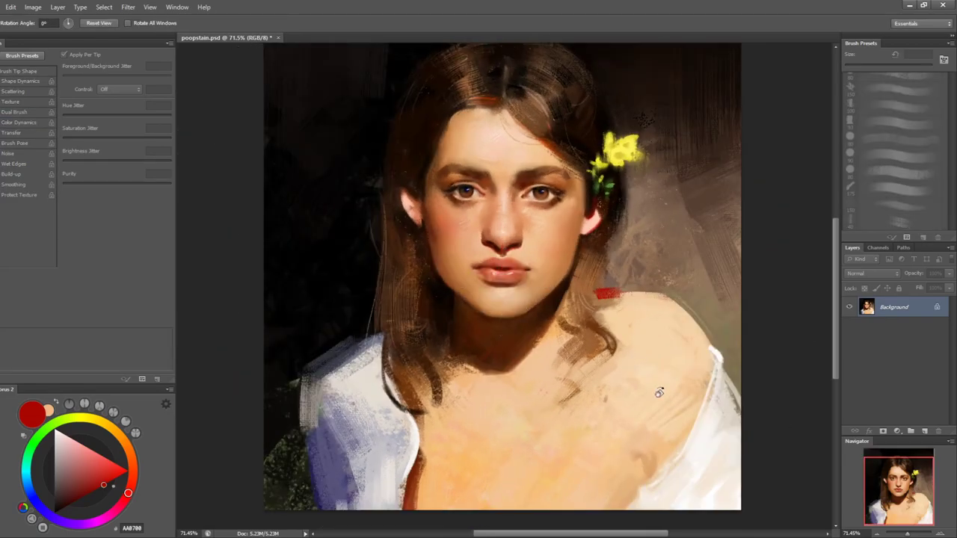
# - Replace the red patch at the hair and shoulder junction with a stroke in a more orange red
pyautogui.click(131, 461)
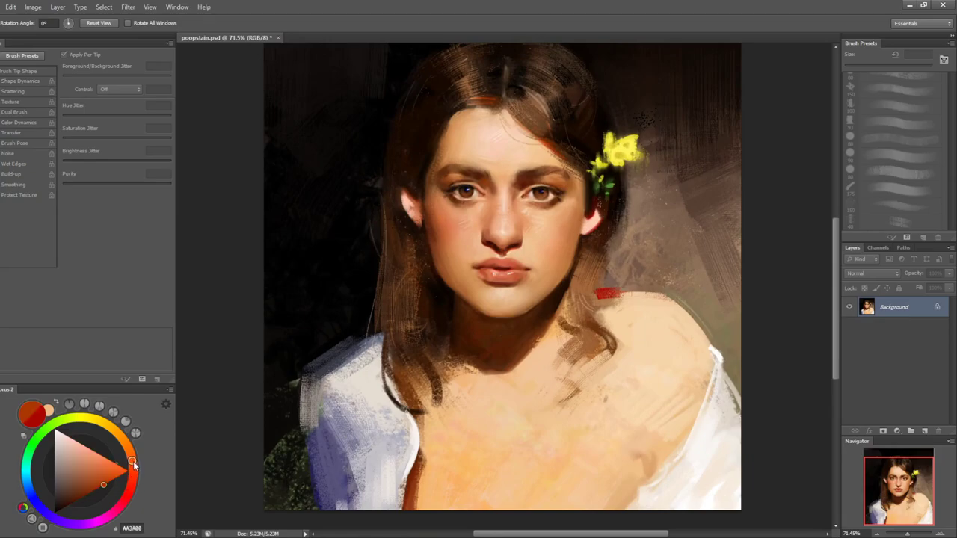
pyautogui.hotkey('ctrl', 'z')
pyautogui.press('b')
pyautogui.moveTo(591, 297); pyautogui.dragTo(619, 295)
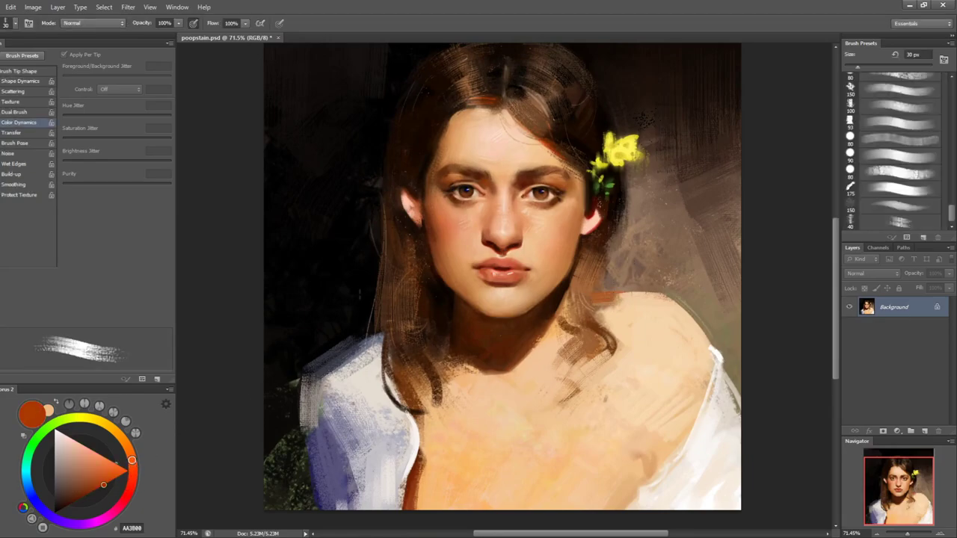
# - Paint dark brown shadow strokes into the long hair beside the cheek with a sampled color, redoing the last stroke at 50 px
pyautogui.keyDown('alt'); pyautogui.click(434, 308); pyautogui.keyUp('alt')
pyautogui.press(']')
pyautogui.press(']')
pyautogui.press(']')
pyautogui.moveTo(394, 285); pyautogui.dragTo(394, 341)
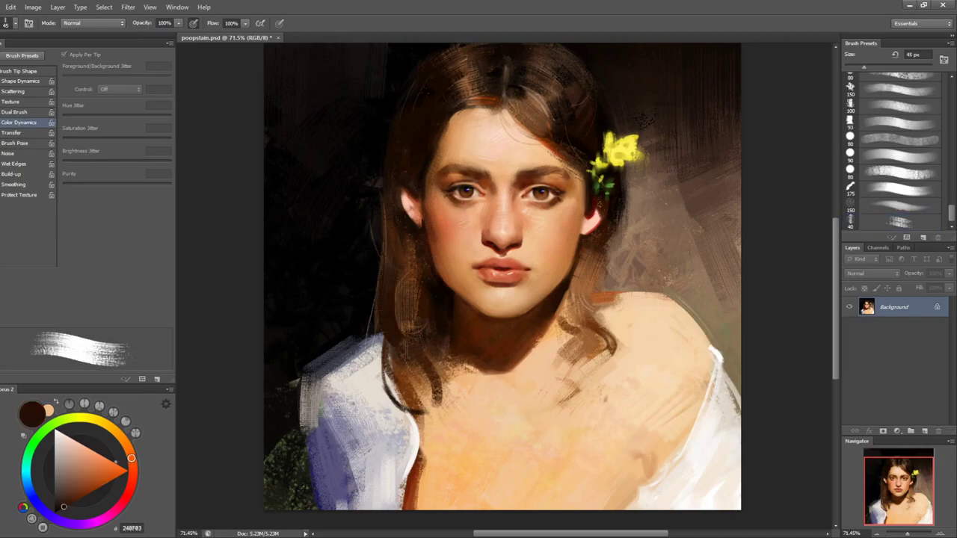
pyautogui.press(']')
pyautogui.press(']')
pyautogui.press(']')
pyautogui.press(']')
pyautogui.hotkey('ctrl', 'z')
pyautogui.moveTo(409, 266); pyautogui.dragTo(404, 293)
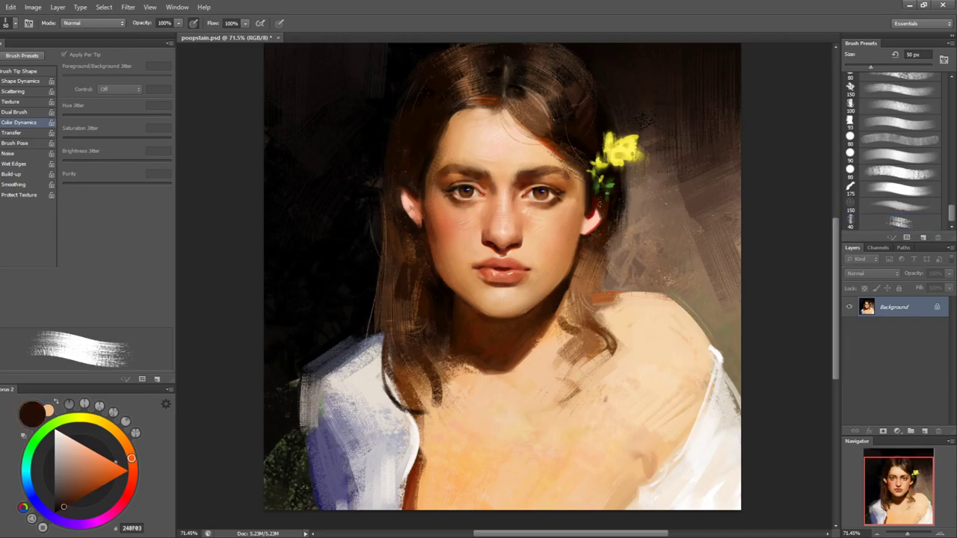
# - Rework the hair's lower edge against the white sleeve with sampled colors, redoing the last stroke
pyautogui.moveTo(416, 246)
pyautogui.mouseDown()
pyautogui.moveTo(415, 302)
pyautogui.moveTo(397, 310)
pyautogui.moveTo(374, 360)
pyautogui.mouseUp()
pyautogui.keyDown('alt'); pyautogui.click(404, 280); pyautogui.keyUp('alt')
pyautogui.keyDown('alt'); pyautogui.click(454, 323); pyautogui.keyUp('alt')
pyautogui.moveTo(377, 305)
pyautogui.mouseDown()
pyautogui.moveTo(366, 362)
pyautogui.moveTo(413, 426)
pyautogui.mouseUp()
pyautogui.keyDown('alt'); pyautogui.click(381, 379); pyautogui.keyUp('alt')
pyautogui.hotkey('ctrl', 'z')
pyautogui.moveTo(382, 385); pyautogui.dragTo(415, 434)
pyautogui.keyDown('alt'); pyautogui.click(426, 423); pyautogui.keyUp('alt')
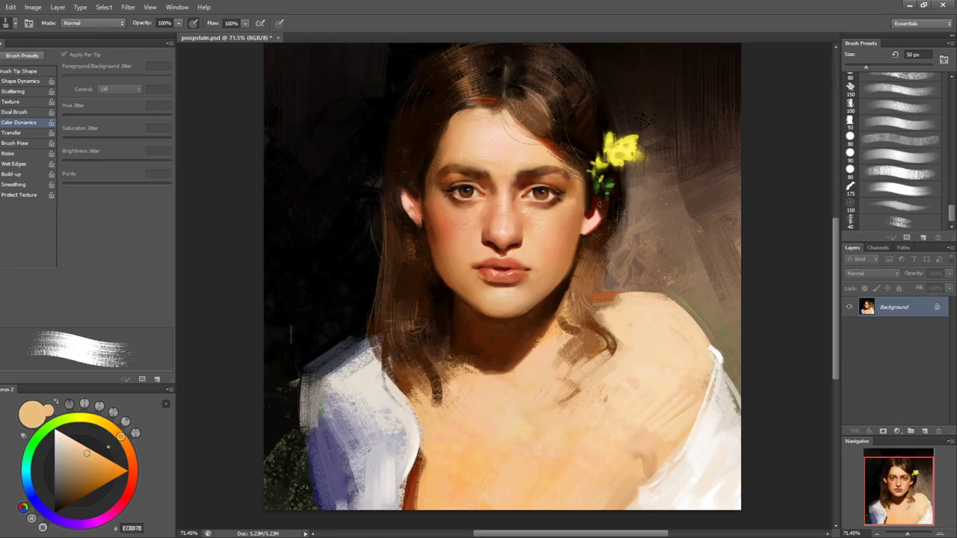
# - Paint the hair ends above the white sleeve with sampled browns at 80 px, redoing the last dark brown stroke
pyautogui.keyDown('alt'); pyautogui.click(412, 369); pyautogui.keyUp('alt')
pyautogui.press(']')
pyautogui.press(']')
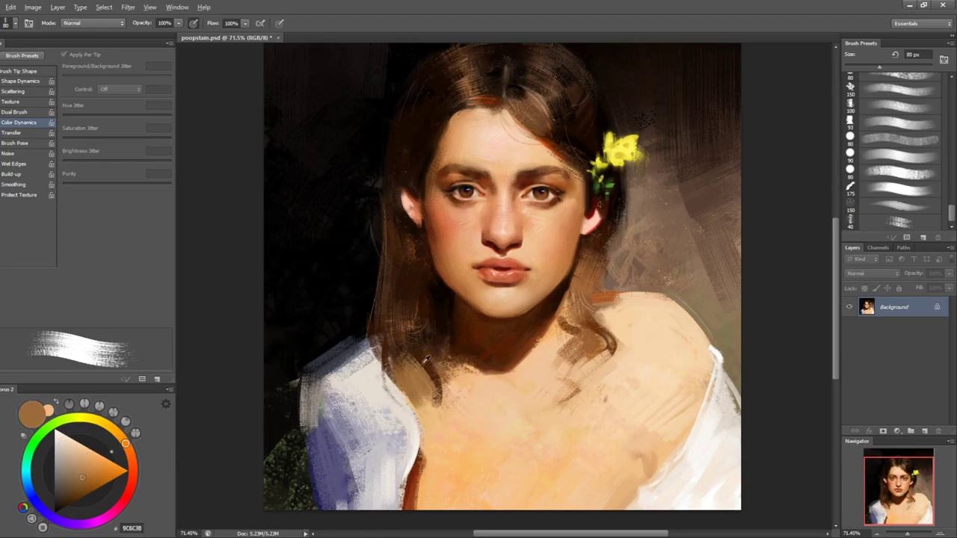
pyautogui.keyDown('alt'); pyautogui.click(387, 348); pyautogui.keyUp('alt')
pyautogui.moveTo(387, 359); pyautogui.dragTo(436, 398)
pyautogui.hotkey('ctrl', 'z')
pyautogui.moveTo(390, 366); pyautogui.dragTo(423, 390)
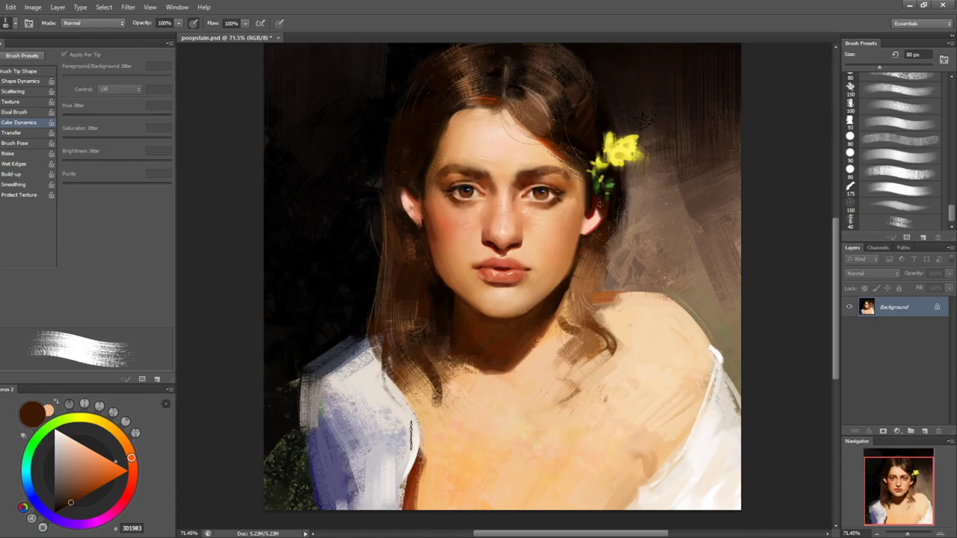
# - Extend the hair ends beside the sleeve in sampled brown and trim their tips with a skin tone, redoing the trimming stroke
pyautogui.keyDown('alt'); pyautogui.click(402, 355); pyautogui.keyUp('alt')
pyautogui.moveTo(422, 353); pyautogui.dragTo(438, 415)
pyautogui.keyDown('alt'); pyautogui.click(454, 412); pyautogui.keyUp('alt')
pyautogui.press('[')
pyautogui.press('[')
pyautogui.press('[')
pyautogui.moveTo(439, 372); pyautogui.dragTo(424, 419)
pyautogui.hotkey('ctrl', 'z')
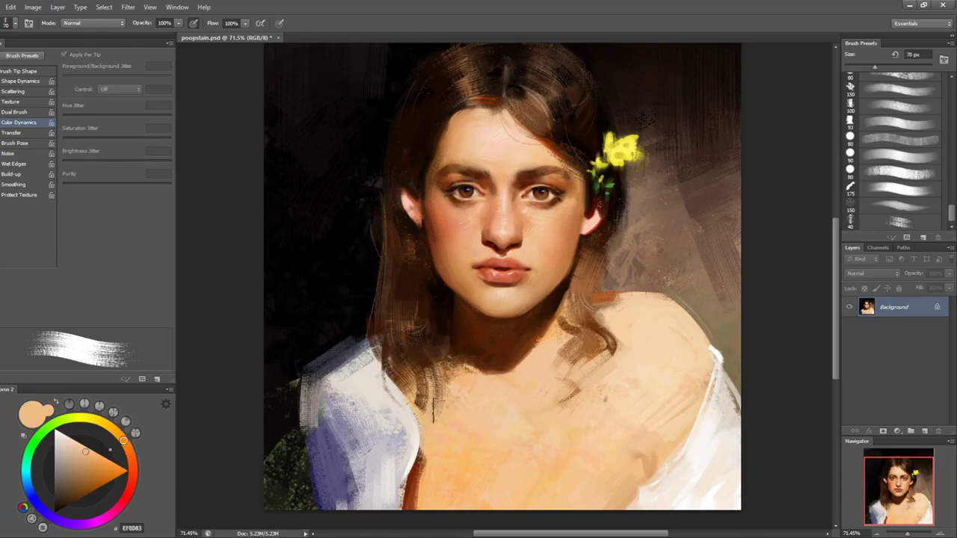
pyautogui.moveTo(441, 387); pyautogui.dragTo(432, 408)
# - Soften the loose hair ends over the chest on the flower side with sampled skin tones and an enlarged brush
pyautogui.press(']')
pyautogui.press(']')
pyautogui.hotkey('ctrl', 'shift', 'h')
pyautogui.press('h')
pyautogui.keyDown('alt'); pyautogui.click(575, 398); pyautogui.keyUp('alt')
pyautogui.moveTo(574, 389); pyautogui.dragTo(563, 410)
pyautogui.press(']')
pyautogui.press(']')
pyautogui.keyDown('alt'); pyautogui.click(557, 408); pyautogui.keyUp('alt')
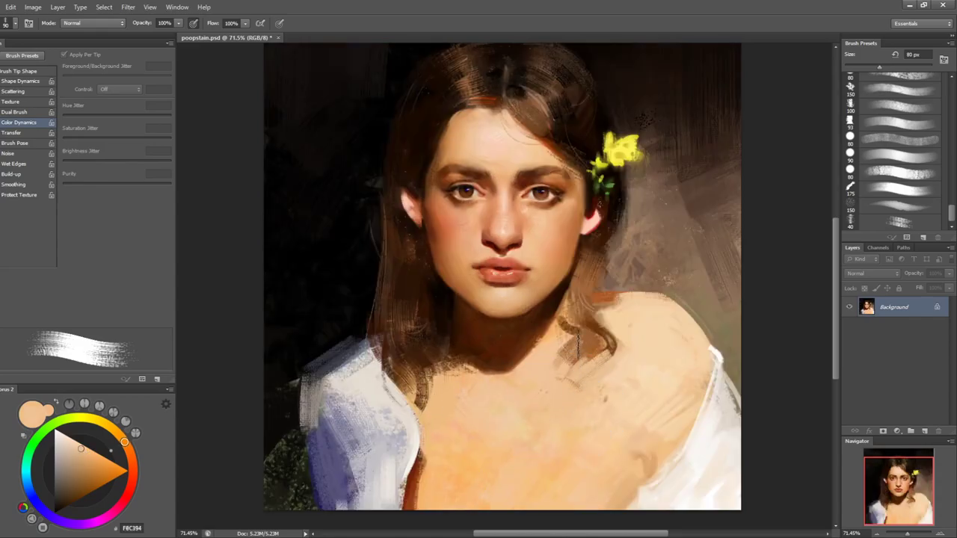
# - Refine the curl resting by the bare shoulder with sampled browns, reducing the brush to 30 px
pyautogui.keyDown('alt'); pyautogui.click(578, 319); pyautogui.keyUp('alt')
pyautogui.press('[')
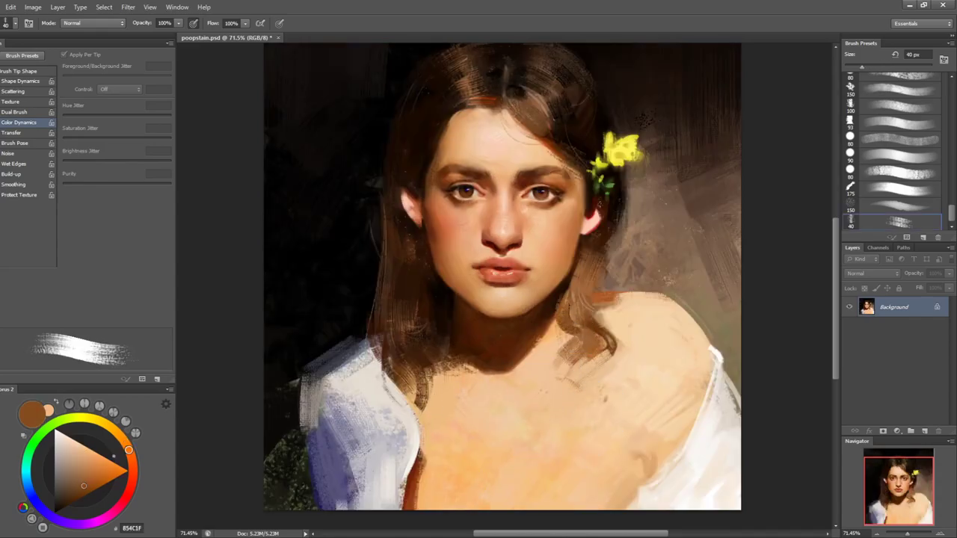
pyautogui.keyDown('alt'); pyautogui.click(610, 344); pyautogui.keyUp('alt')
pyautogui.press('[')
pyautogui.press('[')
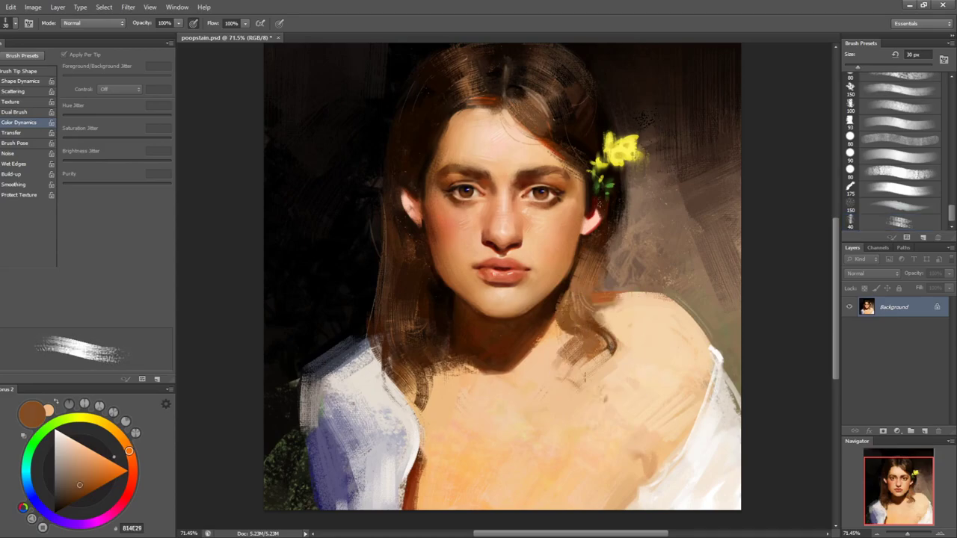
# - Paint a diagonal brown lock across the chest below the curl, redoing the stroke twice
pyautogui.press('[')
pyautogui.moveTo(604, 357); pyautogui.dragTo(571, 402)
pyautogui.press(']')
pyautogui.press(']')
pyautogui.hotkey('ctrl', 'z')
pyautogui.moveTo(609, 354); pyautogui.dragTo(553, 418)
pyautogui.hotkey('ctrl', 'z')
pyautogui.moveTo(607, 364); pyautogui.dragTo(559, 404)
# - Paint a dark brown stroke down the outer hair below the flower-side ear at 80 px, resampling and redoing it twice
pyautogui.press(']')
pyautogui.press(']')
pyautogui.press(']')
pyautogui.press(']')
pyautogui.keyDown('alt'); pyautogui.click(600, 267); pyautogui.keyUp('alt')
pyautogui.press(']')
pyautogui.press(']')
pyautogui.keyDown('alt'); pyautogui.click(606, 230); pyautogui.keyUp('alt')
pyautogui.moveTo(616, 252); pyautogui.dragTo(600, 295)
pyautogui.hotkey('ctrl', 'z')
pyautogui.keyDown('alt'); pyautogui.click(589, 281); pyautogui.keyUp('alt')
pyautogui.keyDown('alt'); pyautogui.click(604, 239); pyautogui.keyUp('alt')
pyautogui.moveTo(617, 251)
pyautogui.mouseDown()
pyautogui.moveTo(593, 290)
pyautogui.moveTo(581, 288)
pyautogui.mouseUp()
pyautogui.hotkey('ctrl', 'z')
pyautogui.keyDown('alt'); pyautogui.click(586, 279); pyautogui.keyUp('alt')
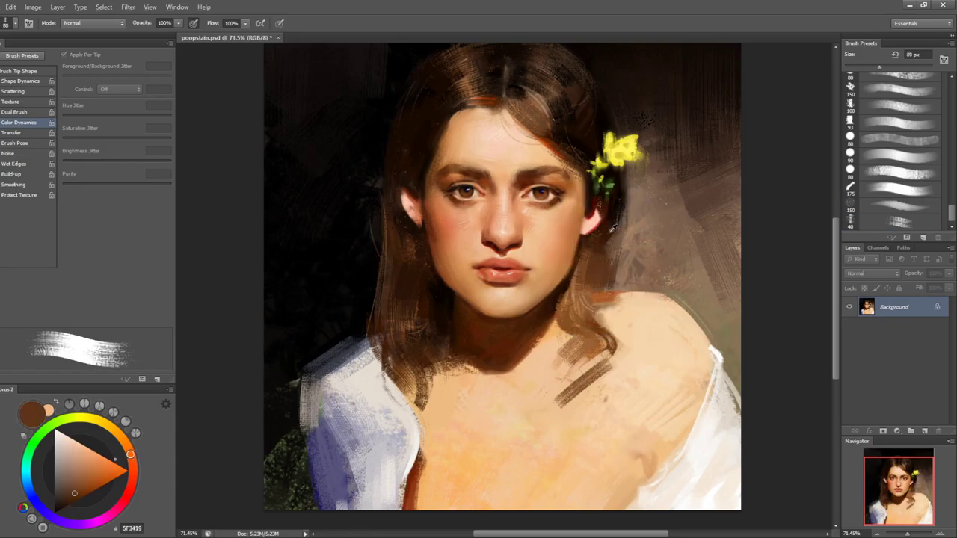
pyautogui.keyDown('alt'); pyautogui.click(609, 238); pyautogui.keyUp('alt')
pyautogui.moveTo(616, 251); pyautogui.dragTo(605, 299)
# - Flip the canvas horizontally, rotate it and paint dark brown along the hair edge below the flower with a 60 px brush
pyautogui.press('F2')
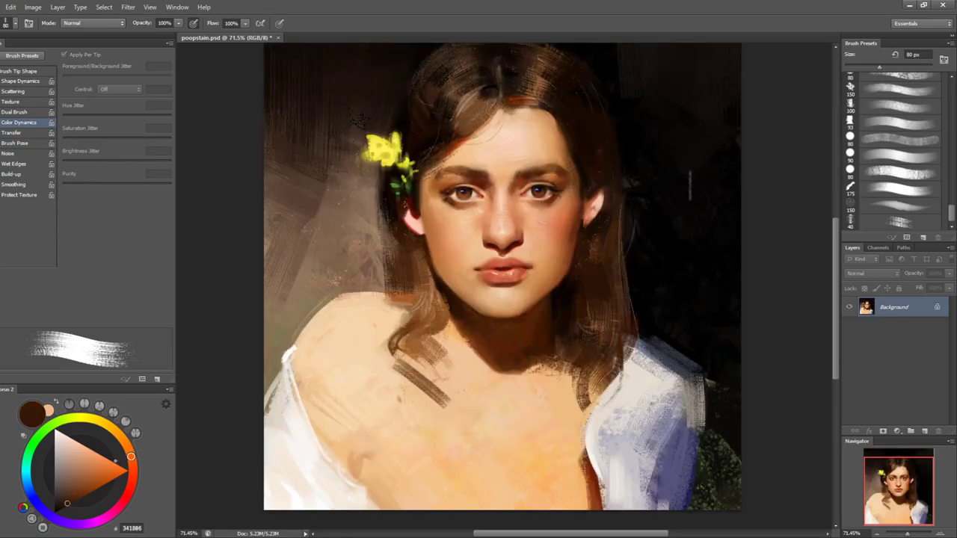
pyautogui.press('r')
pyautogui.moveTo(649, 256); pyautogui.dragTo(438, 223)
pyautogui.press('b')
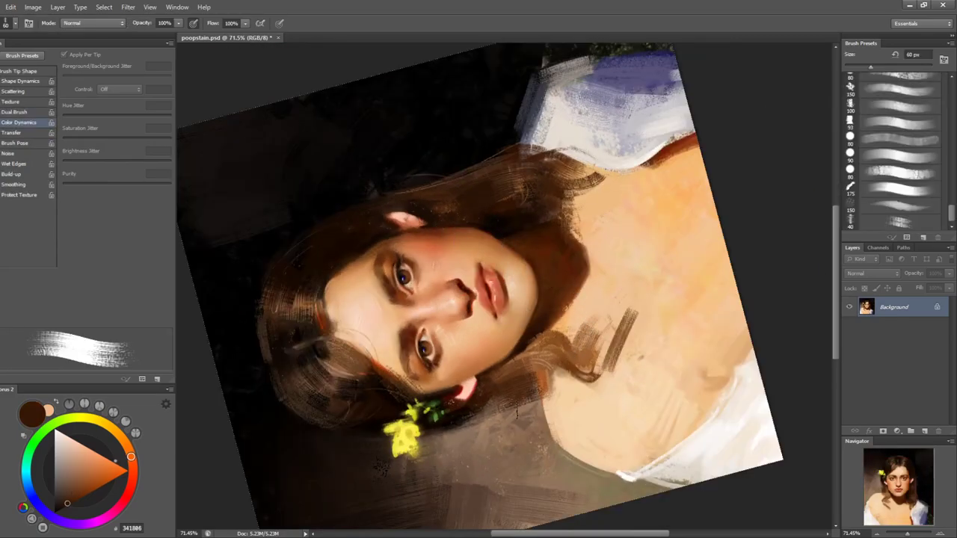
pyautogui.keyDown('alt'); pyautogui.click(500, 409); pyautogui.keyUp('alt')
pyautogui.moveTo(532, 410)
pyautogui.mouseDown()
pyautogui.moveTo(471, 416)
pyautogui.moveTo(508, 398)
pyautogui.mouseUp()
pyautogui.keyDown('alt'); pyautogui.click(465, 415); pyautogui.keyUp('alt')
pyautogui.press('[')
pyautogui.keyDown('alt'); pyautogui.click(516, 390); pyautogui.keyUp('alt')
# - Blend the flower-side hair edge into the background with the Mixer Brush and return the canvas rotation to 0°
pyautogui.press('r')
pyautogui.moveTo(619, 339)
pyautogui.mouseDown()
pyautogui.moveTo(578, 388)
pyautogui.moveTo(453, 400)
pyautogui.mouseUp()
pyautogui.press('b')
pyautogui.keyDown('alt'); pyautogui.click(594, 235); pyautogui.keyUp('alt')
pyautogui.moveTo(378, 252)
pyautogui.mouseDown()
pyautogui.moveTo(392, 288)
pyautogui.moveTo(387, 315)
pyautogui.mouseUp()
pyautogui.hotkey('shift', 'b')
pyautogui.moveTo(373, 266); pyautogui.dragTo(381, 296)
pyautogui.press('r')
pyautogui.moveTo(708, 247); pyautogui.dragTo(711, 301)
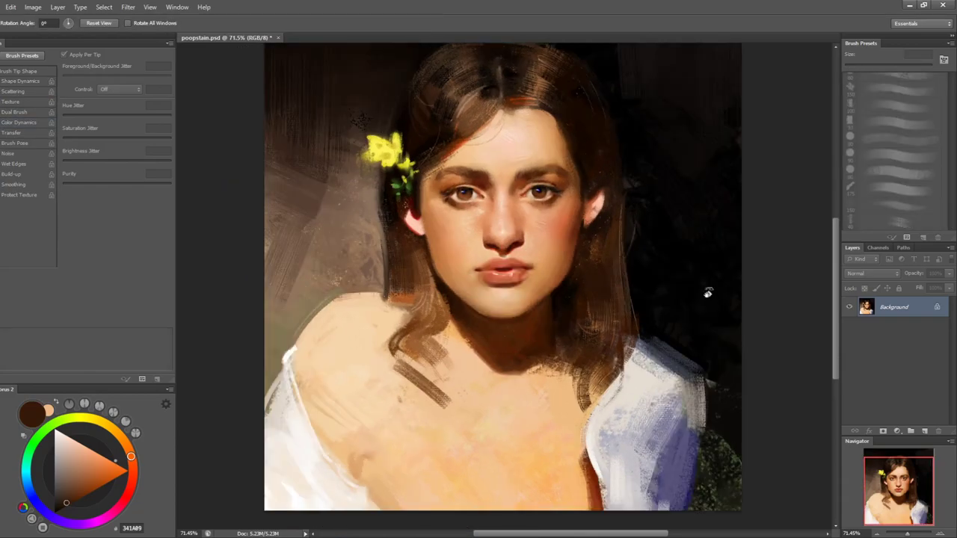
# - Try a 15 px Mixer Brush stroke along the hair edge beside the lighter background
pyautogui.hotkey('ctrl', 'shift', 'h')
pyautogui.press('h')
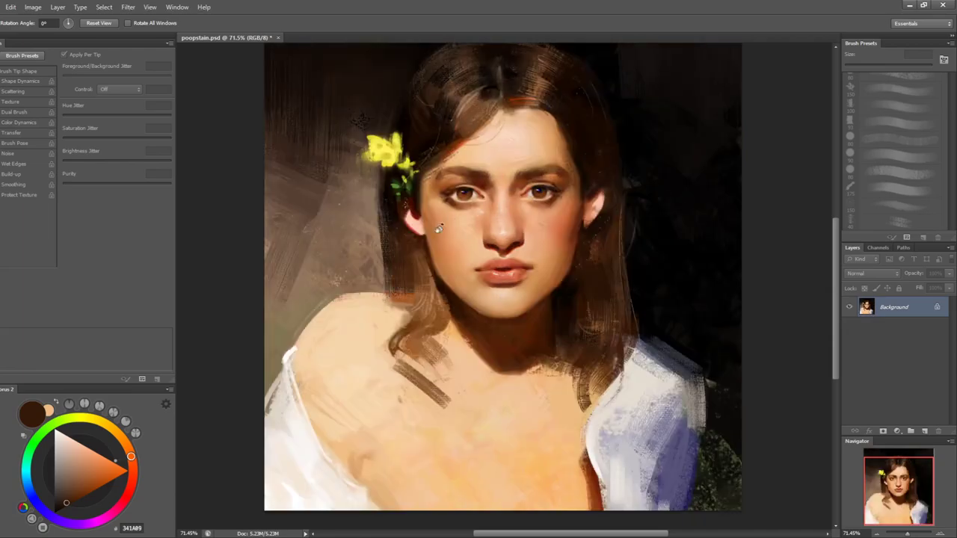
pyautogui.press('b')
pyautogui.moveTo(379, 272); pyautogui.dragTo(380, 287)
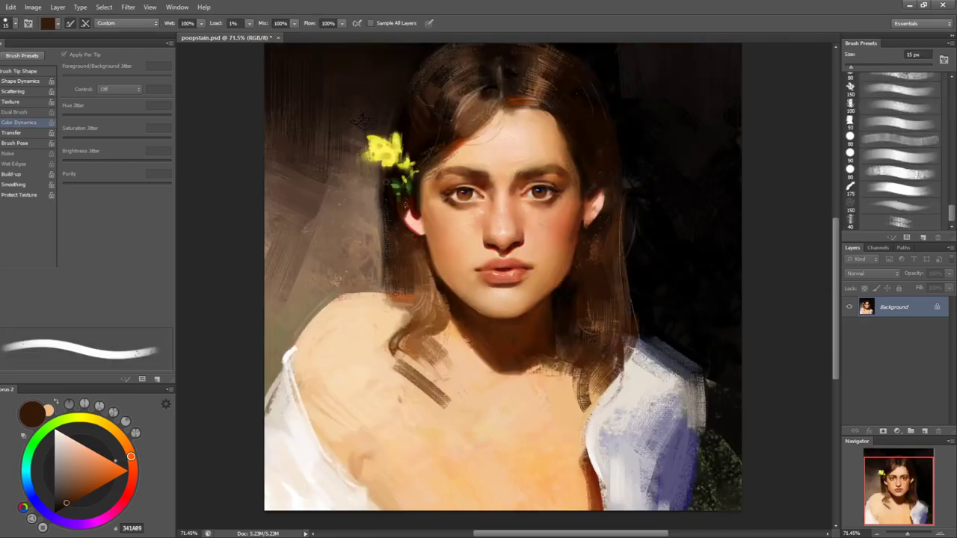
pyautogui.hotkey('ctrl', 'z')
# - Add a muted yellow outer petal to the flower with the regular Brush at 45 px and flip the canvas back
pyautogui.press('b')
pyautogui.keyDown('alt'); pyautogui.click(369, 157); pyautogui.keyUp('alt')
pyautogui.moveTo(369, 155); pyautogui.dragTo(358, 156)
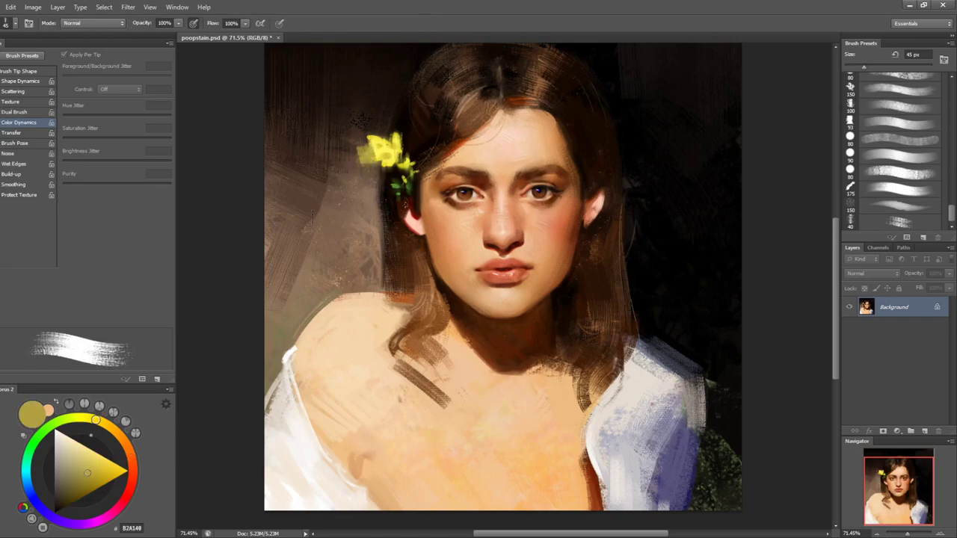
pyautogui.press('h')
pyautogui.moveTo(635, 135); pyautogui.dragTo(663, 103)
# - Try a sampled bright yellow stroke on the flower's upper petal with a 30 px brush
pyautogui.press('[')
pyautogui.press('[')
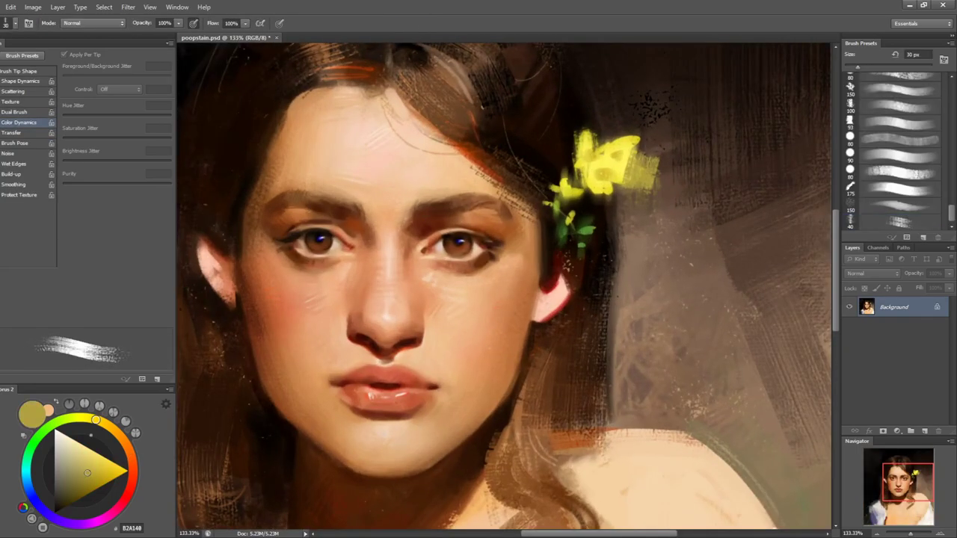
pyautogui.keyDown('alt'); pyautogui.click(604, 156); pyautogui.keyUp('alt')
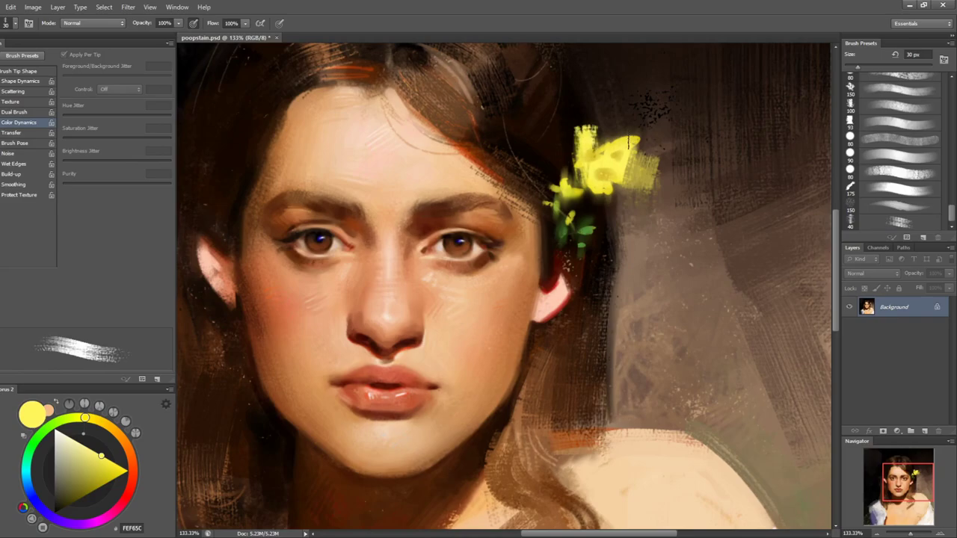
pyautogui.hotkey('ctrl', 'z')
# - Paint pink tones onto the ear below the flower with sampled colors, adjusting the brush to 25 px
pyautogui.keyDown('alt'); pyautogui.click(557, 279); pyautogui.keyUp('alt')
pyautogui.keyDown('alt'); pyautogui.click(555, 291); pyautogui.keyUp('alt')
pyautogui.moveTo(553, 281)
pyautogui.mouseDown()
pyautogui.moveTo(562, 296)
pyautogui.moveTo(538, 310)
pyautogui.mouseUp()
pyautogui.press('[')
pyautogui.press('[')
pyautogui.press('[')
pyautogui.press(']')
pyautogui.keyDown('alt'); pyautogui.click(562, 287); pyautogui.keyUp('alt')
pyautogui.press(']')
pyautogui.keyDown('alt'); pyautogui.click(545, 306); pyautogui.keyUp('alt')
pyautogui.press('[')
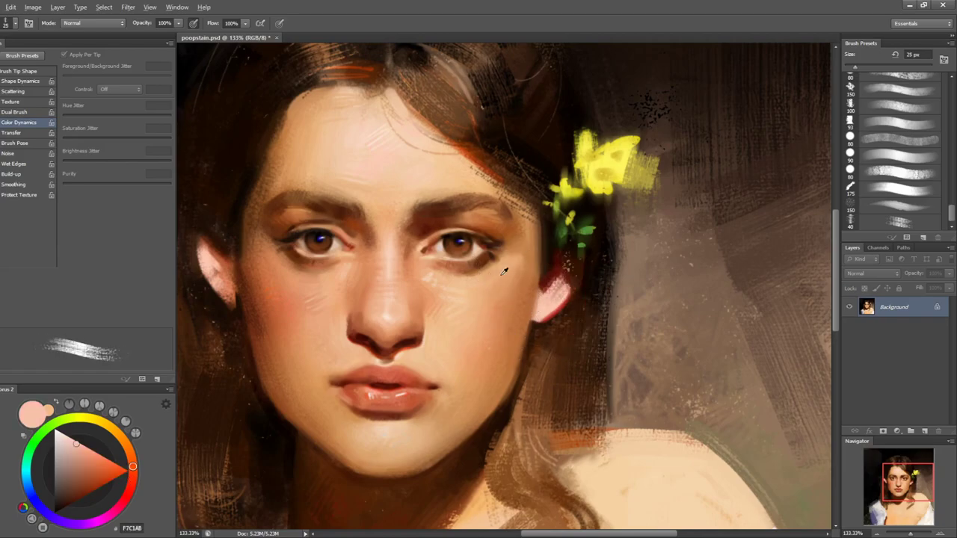
# - Sample reddish browns from the inner brow, nostril and lower lip, reducing the brush to 15 px
pyautogui.keyDown('alt'); pyautogui.click(414, 219); pyautogui.keyUp('alt')
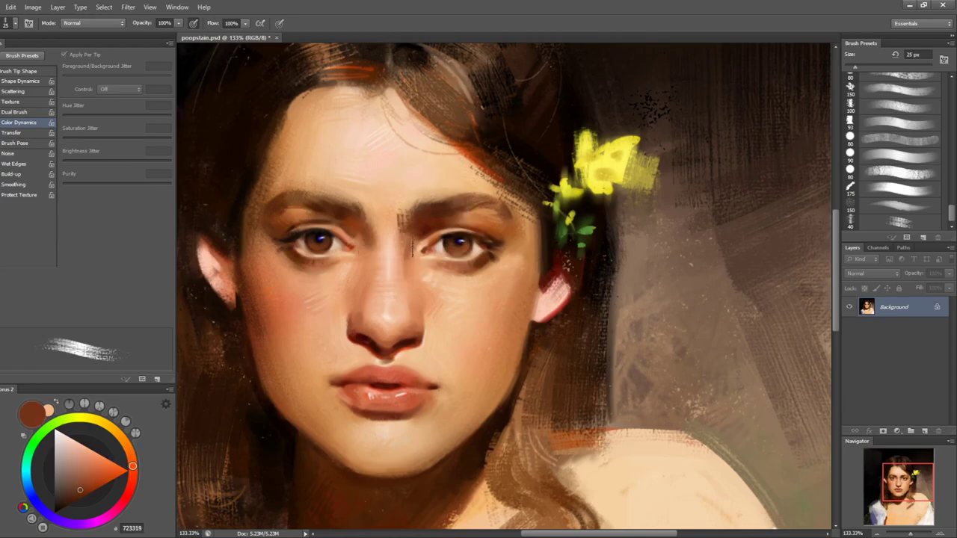
pyautogui.press('[')
pyautogui.keyDown('alt'); pyautogui.click(419, 328); pyautogui.keyUp('alt')
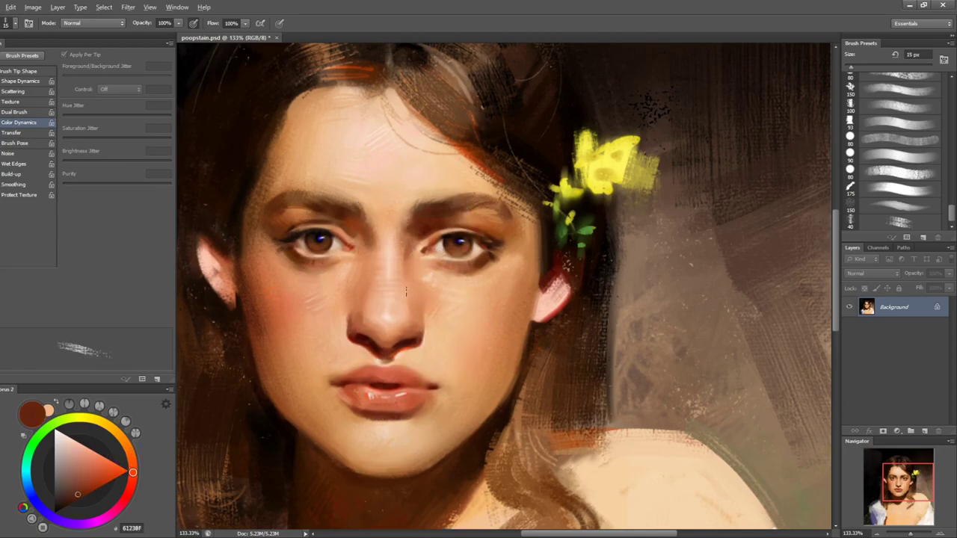
pyautogui.keyDown('alt'); pyautogui.click(414, 392); pyautogui.keyUp('alt')
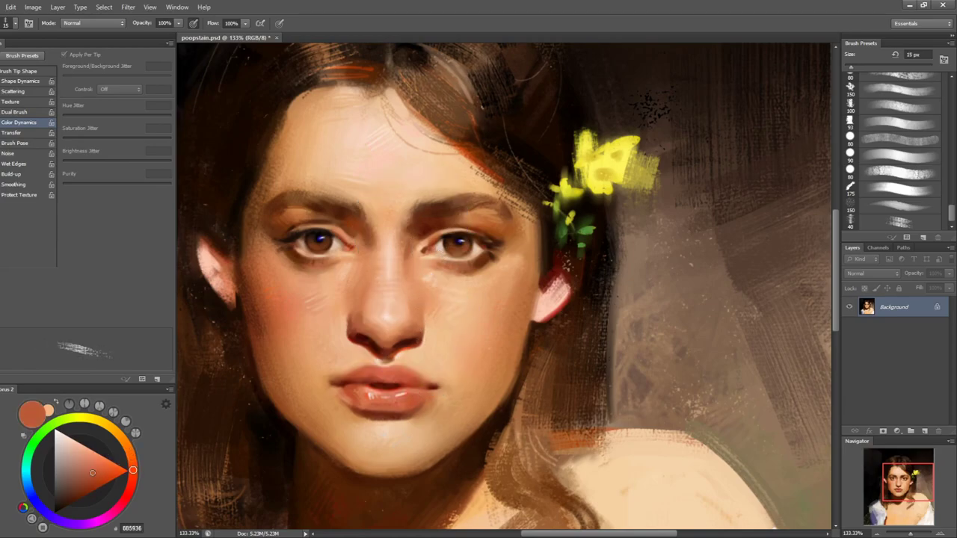
# - Deepen the iris of the flower-side eye with a sampled dark brown at 15 px
pyautogui.press('r')
pyautogui.press('z')
pyautogui.moveTo(461, 215); pyautogui.dragTo(523, 209)
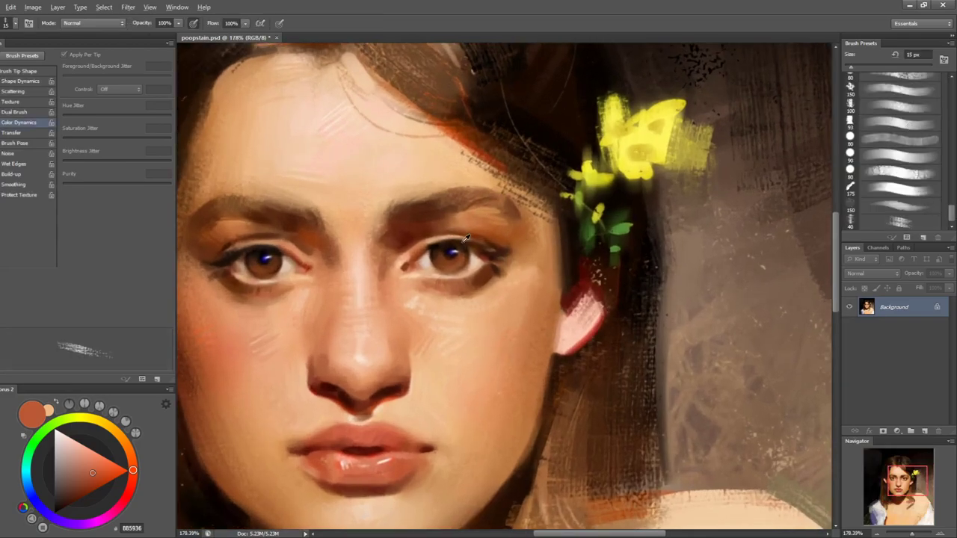
pyautogui.keyDown('alt'); pyautogui.click(424, 263); pyautogui.keyUp('alt')
pyautogui.moveTo(442, 254); pyautogui.dragTo(447, 268)
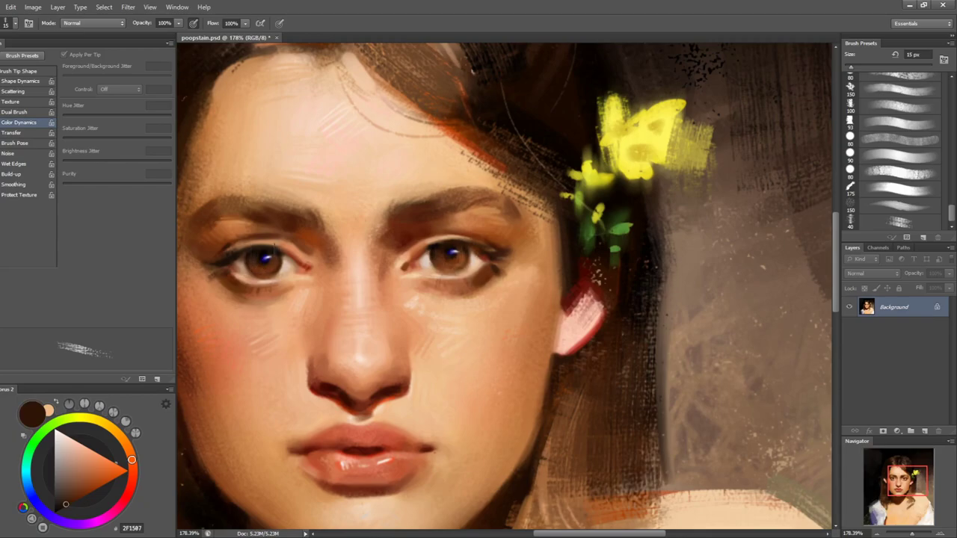
# - Paint a sampled pale pink over the stray hairs on the upper forehead with a 30 px brush
pyautogui.moveTo(452, 187); pyautogui.dragTo(534, 224)
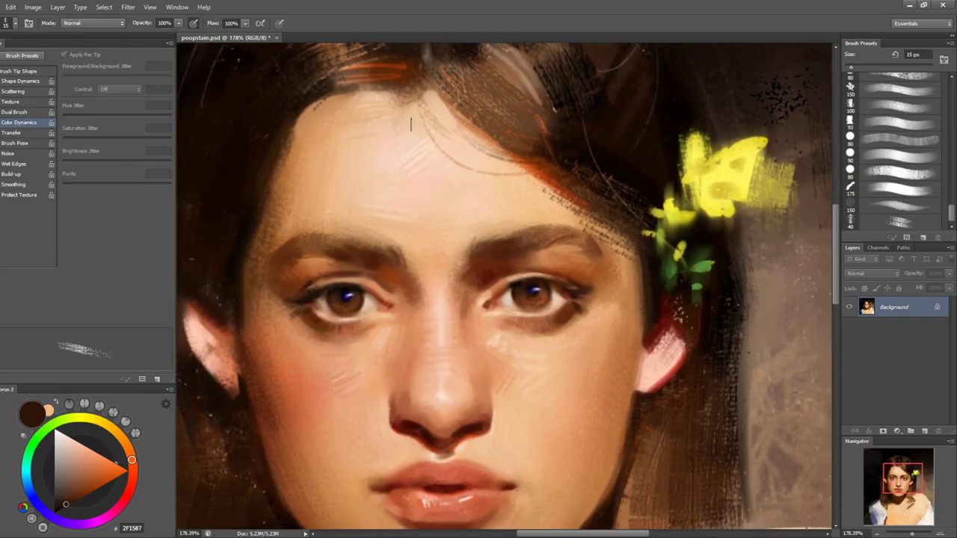
pyautogui.moveTo(408, 125); pyautogui.dragTo(408, 155)
pyautogui.keyDown('alt'); pyautogui.click(420, 176); pyautogui.keyUp('alt')
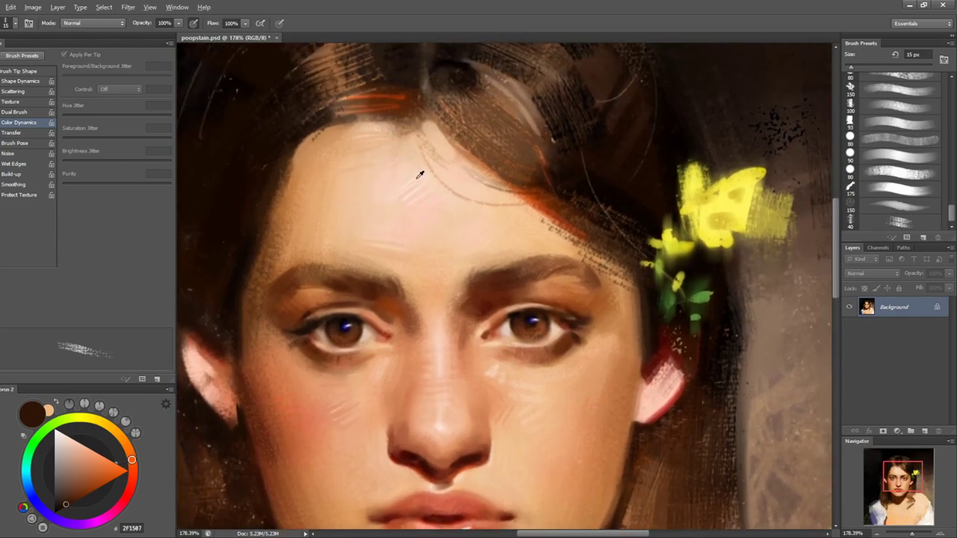
pyautogui.press(']')
pyautogui.press(']')
pyautogui.press(']')
pyautogui.moveTo(431, 135); pyautogui.dragTo(460, 185)
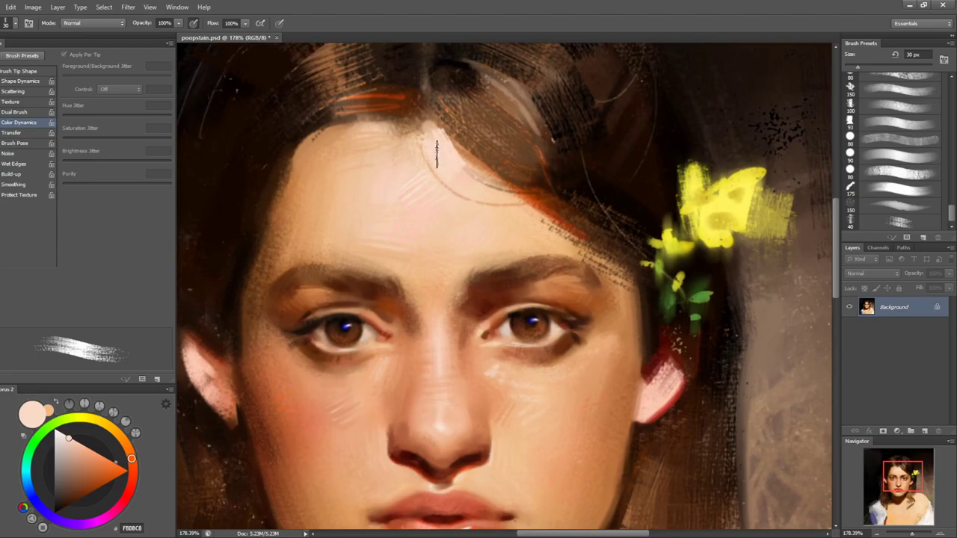
# - Straighten the canvas and paint a sampled tan skin tone along the forehead's shaded-side hairline at 30 px, redoing the stroke
pyautogui.press('z')
pyautogui.hotkey('ctrl', '0')
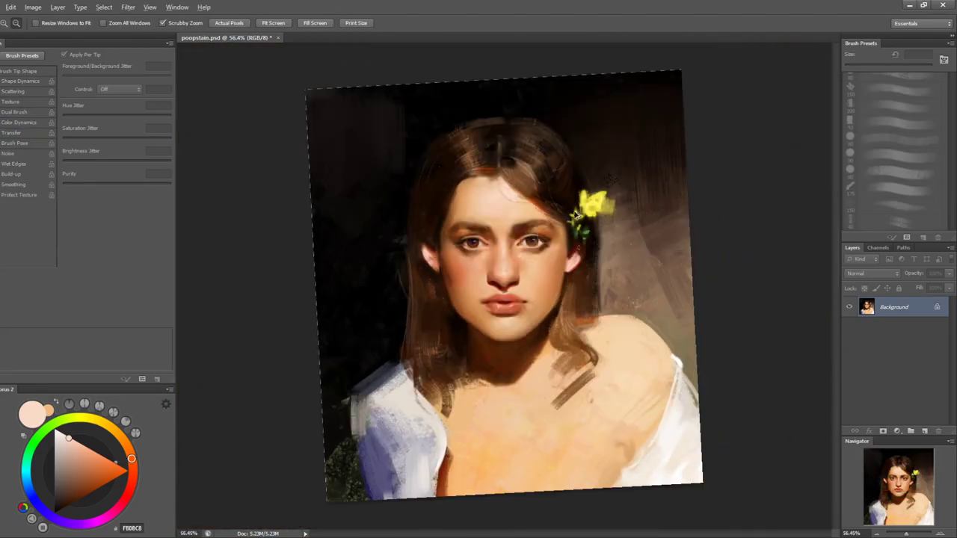
pyautogui.press('r')
pyautogui.moveTo(758, 243); pyautogui.dragTo(673, 355)
pyautogui.press('z')
pyautogui.press('r')
pyautogui.moveTo(609, 203)
pyautogui.mouseDown()
pyautogui.moveTo(644, 183)
pyautogui.moveTo(549, 187)
pyautogui.mouseUp()
pyautogui.press('b')
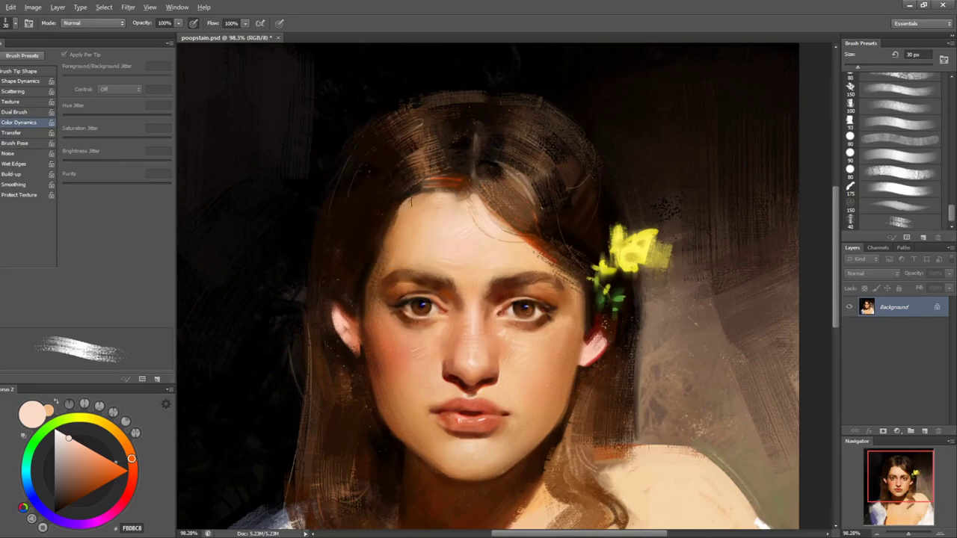
pyautogui.keyDown('alt'); pyautogui.click(538, 251); pyautogui.keyUp('alt')
pyautogui.press('[')
pyautogui.moveTo(422, 180)
pyautogui.mouseDown()
pyautogui.moveTo(388, 210)
pyautogui.moveTo(393, 224)
pyautogui.mouseUp()
pyautogui.press(']')
pyautogui.hotkey('ctrl', 'z')
pyautogui.hotkey('ctrl', 'z')
pyautogui.moveTo(422, 193); pyautogui.dragTo(399, 218)
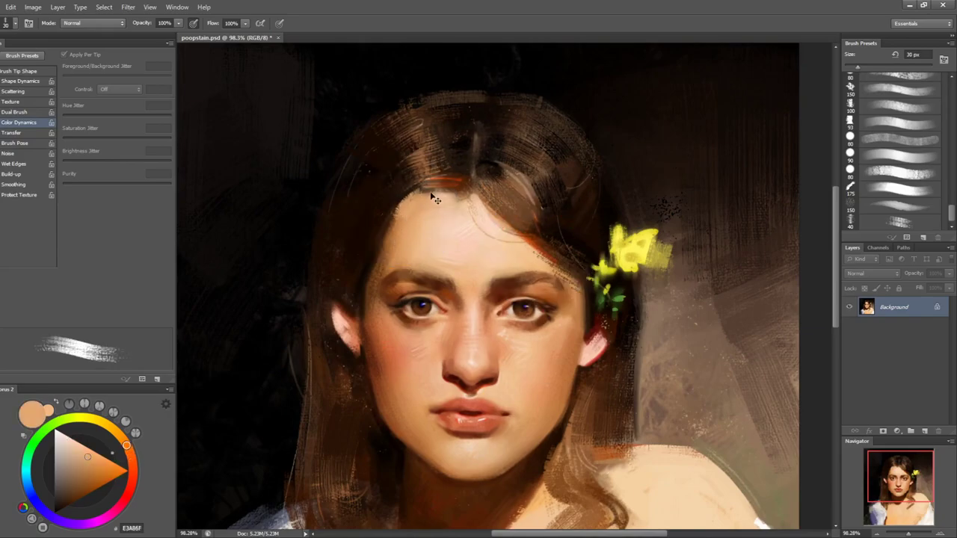
# - Rework the hairline above the forehead with sampled reddish and dark browns, enlarging the brush to 45 px and redoing strokes
pyautogui.keyDown('alt'); pyautogui.click(444, 179); pyautogui.keyUp('alt')
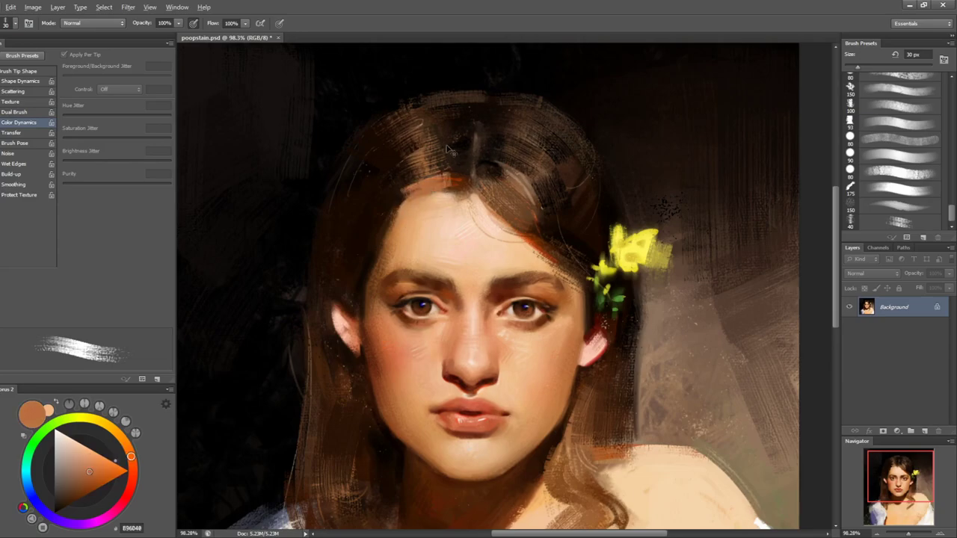
pyautogui.hotkey('ctrl', 'z')
pyautogui.press(']')
pyautogui.press(']')
pyautogui.press(']')
pyautogui.moveTo(458, 178); pyautogui.dragTo(410, 188)
pyautogui.hotkey('ctrl', 'z')
pyautogui.keyDown('alt'); pyautogui.click(451, 182); pyautogui.keyUp('alt')
pyautogui.keyDown('alt'); pyautogui.click(399, 187); pyautogui.keyUp('alt')
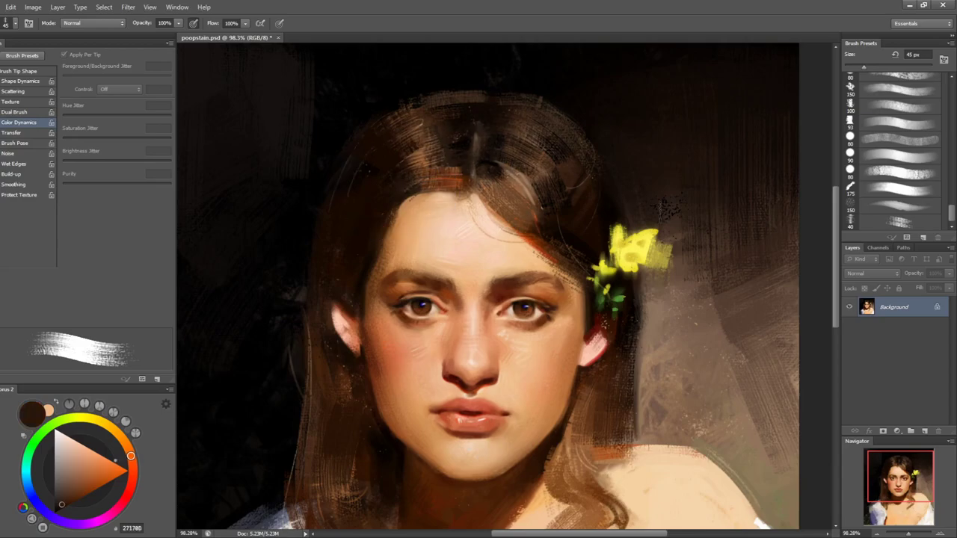
# - Paint sampled dark brown around the top of the ear away from the flower, reducing the brush to 30 px
pyautogui.keyDown('alt'); pyautogui.click(353, 292); pyautogui.keyUp('alt')
pyautogui.press('[')
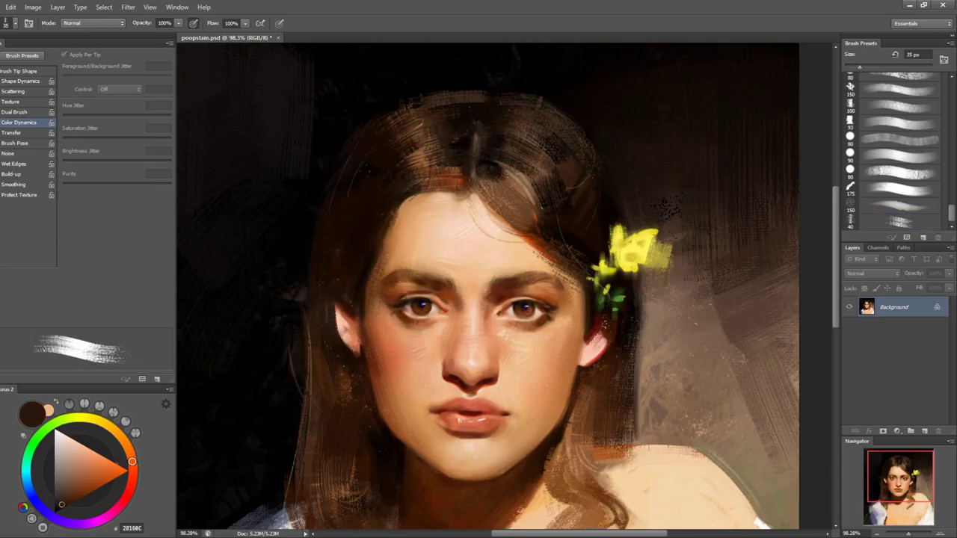
pyautogui.press('[')
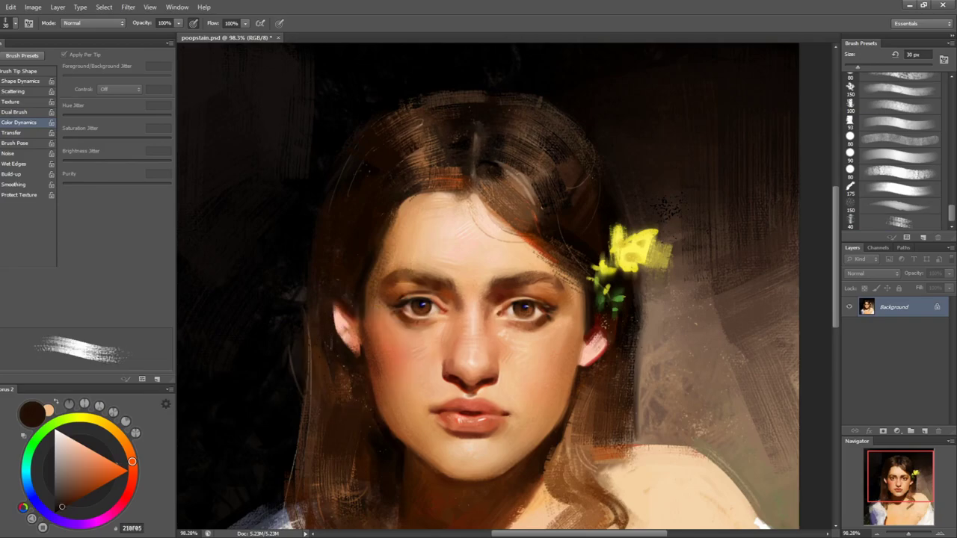
pyautogui.press('r')
pyautogui.moveTo(345, 289)
pyautogui.mouseDown()
pyautogui.moveTo(341, 247)
pyautogui.moveTo(351, 224)
pyautogui.mouseUp()
# - Rotate the canvas and darken the hair around the shaded-side ear with a sampled near-black brown at 40 px
pyautogui.keyDown('alt'); pyautogui.click(366, 200); pyautogui.keyUp('alt')
pyautogui.press(']')
pyautogui.press(']')
pyautogui.press('r')
pyautogui.moveTo(504, 174); pyautogui.dragTo(429, 196)
pyautogui.press('b')
pyautogui.moveTo(352, 346); pyautogui.dragTo(335, 238)
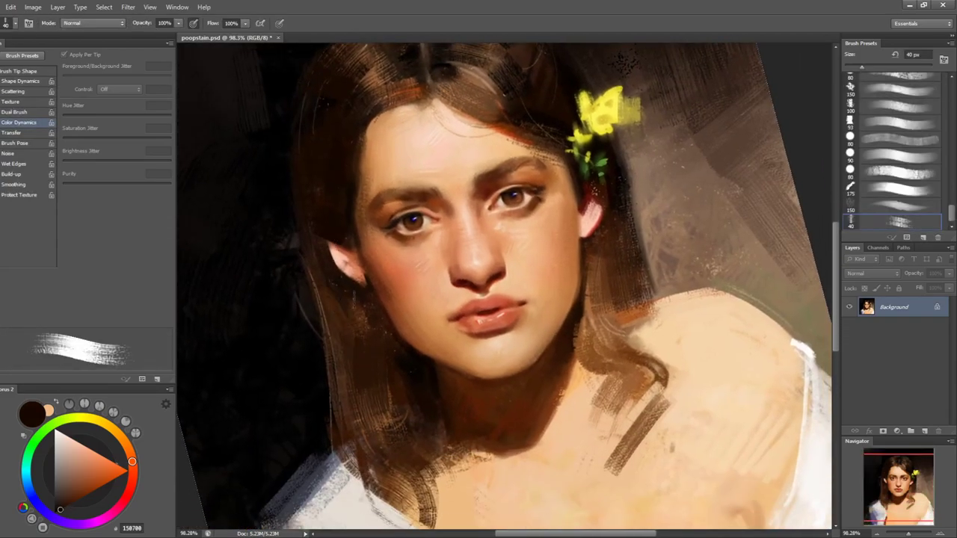
pyautogui.press(']')
pyautogui.moveTo(357, 314)
pyautogui.mouseDown()
pyautogui.moveTo(341, 381)
pyautogui.moveTo(355, 325)
pyautogui.moveTo(339, 366)
pyautogui.mouseUp()
pyautogui.hotkey('ctrl', 'z')
# - Rotate the canvas and refine the jawline's edge against the neck with sampled dark browns, reducing the brush to 20 px
pyautogui.press('r')
pyautogui.hotkey('ctrl', '0')
pyautogui.press('Escape')
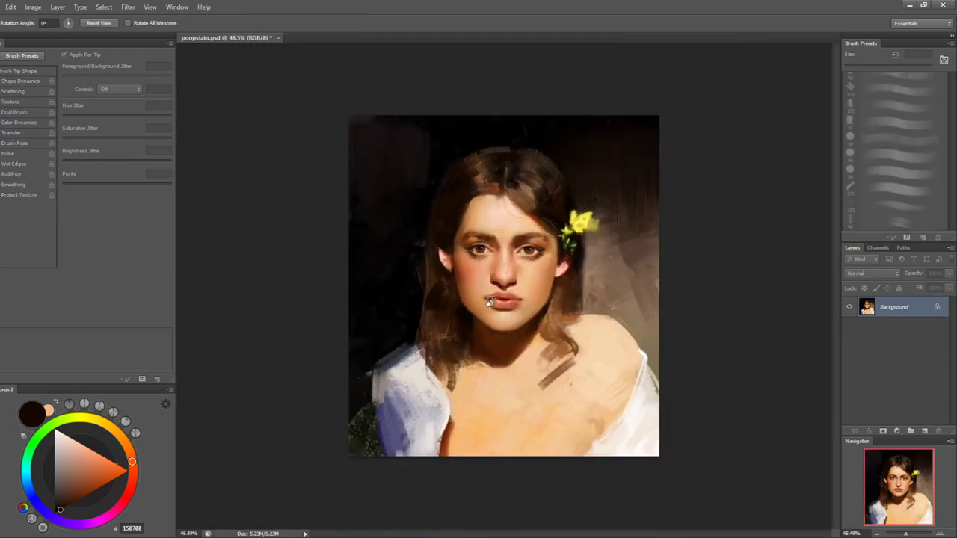
pyautogui.press('z')
pyautogui.moveTo(462, 257); pyautogui.dragTo(519, 254)
pyautogui.press('r')
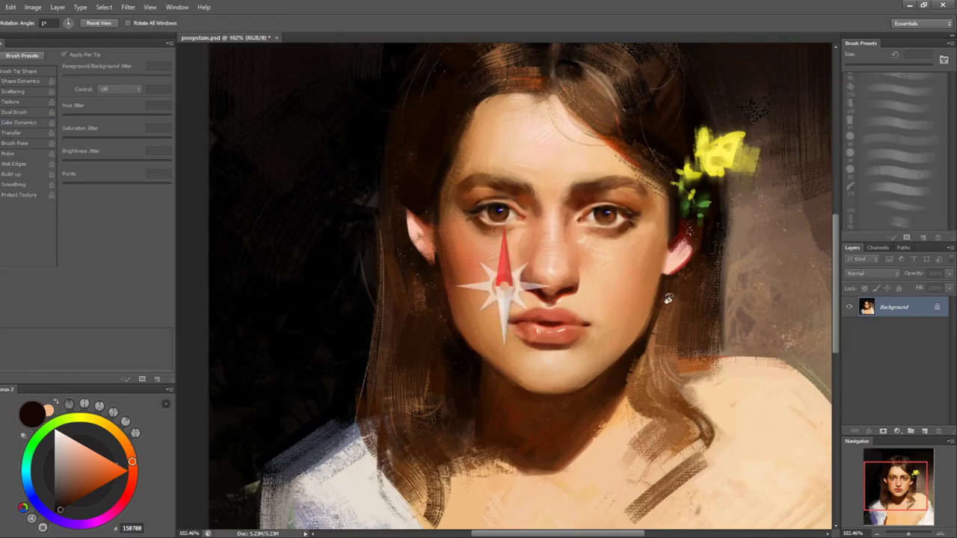
pyautogui.moveTo(665, 295); pyautogui.dragTo(643, 369)
pyautogui.press('z')
pyautogui.moveTo(513, 364); pyautogui.dragTo(567, 358)
pyautogui.press('[')
pyautogui.press('[')
pyautogui.press('[')
pyautogui.press('[')
pyautogui.press('[')
pyautogui.keyDown('alt'); pyautogui.click(428, 373); pyautogui.keyUp('alt')
pyautogui.moveTo(423, 348); pyautogui.dragTo(450, 410)
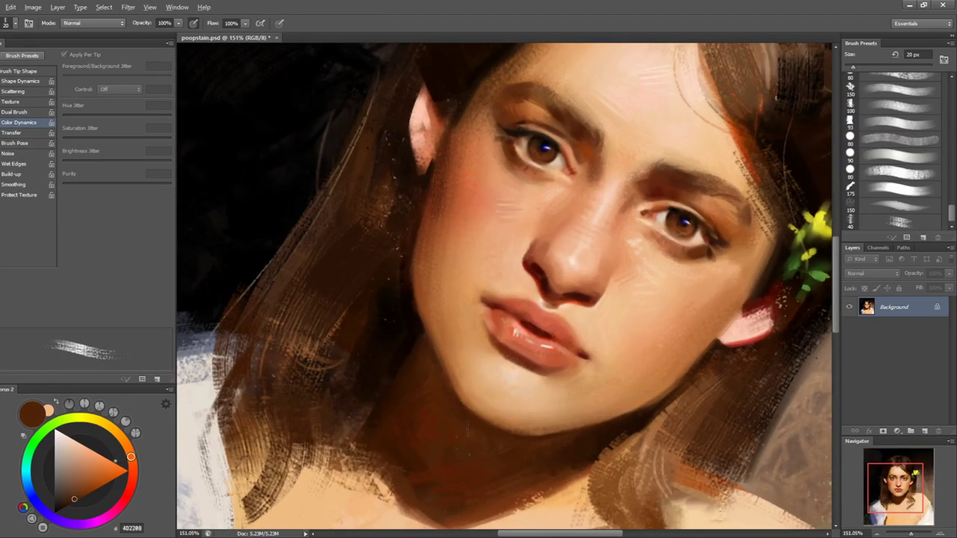
pyautogui.keyDown('alt'); pyautogui.click(460, 408); pyautogui.keyUp('alt')
# - Enlarge the brush to 35 px and soften the cheek beside the nose, away from the flower, with sampled light skin tones
pyautogui.press('r')
pyautogui.moveTo(428, 388); pyautogui.dragTo(685, 311)
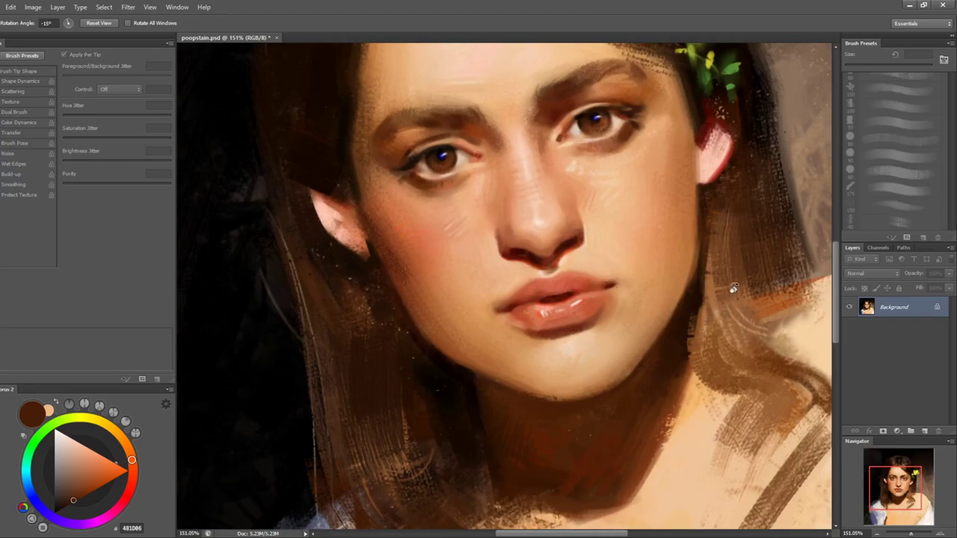
pyautogui.moveTo(733, 291); pyautogui.dragTo(653, 318)
pyautogui.press('b')
pyautogui.keyDown('alt'); pyautogui.click(559, 237); pyautogui.keyUp('alt')
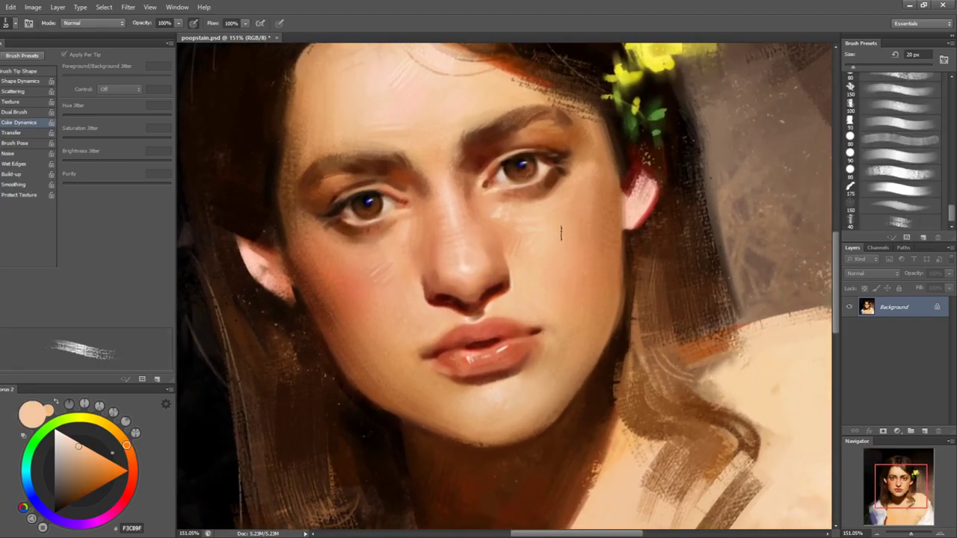
pyautogui.keyDown('alt'); pyautogui.click(391, 271); pyautogui.keyUp('alt')
pyautogui.press(']')
pyautogui.press(']')
pyautogui.press(']')
pyautogui.keyDown('alt'); pyautogui.click(374, 276); pyautogui.keyUp('alt')
pyautogui.keyDown('alt'); pyautogui.click(401, 255); pyautogui.keyUp('alt')
pyautogui.moveTo(365, 278)
pyautogui.mouseDown()
pyautogui.moveTo(381, 271)
pyautogui.moveTo(364, 279)
pyautogui.mouseUp()
# - Rotate the canvas and paint sampled peach tones on the forehead above the eyebrow away from the flower
pyautogui.press('r')
pyautogui.moveTo(438, 355); pyautogui.dragTo(408, 311)
pyautogui.press('z')
pyautogui.moveTo(448, 314); pyautogui.dragTo(404, 314)
pyautogui.press('r')
pyautogui.moveTo(594, 430); pyautogui.dragTo(668, 367)
pyautogui.moveTo(661, 274); pyautogui.dragTo(633, 210)
pyautogui.press('z')
pyautogui.moveTo(490, 293); pyautogui.dragTo(535, 293)
pyautogui.press('b')
pyautogui.keyDown('alt'); pyautogui.click(302, 251); pyautogui.keyUp('alt')
pyautogui.moveTo(317, 248); pyautogui.dragTo(297, 258)
pyautogui.keyDown('alt'); pyautogui.click(325, 237); pyautogui.keyUp('alt')
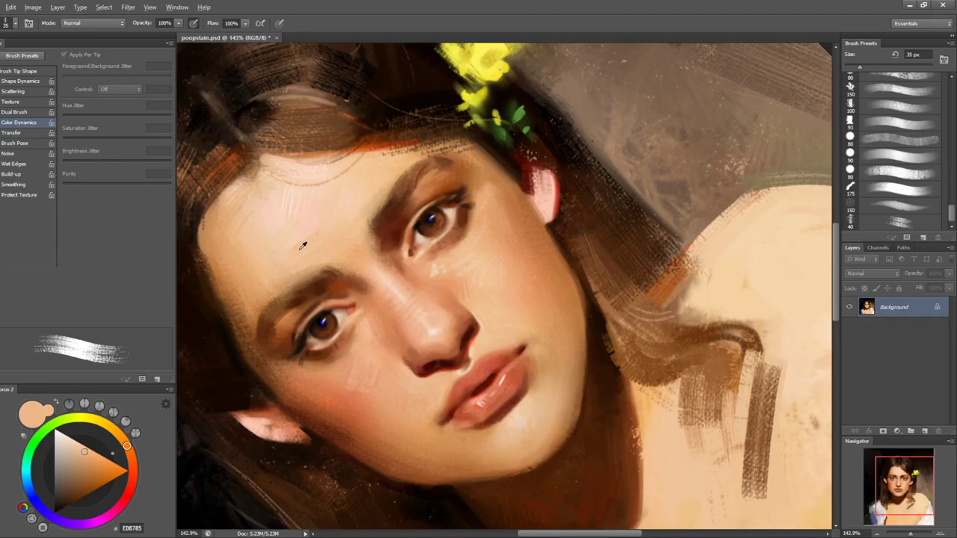
pyautogui.keyDown('alt'); pyautogui.click(292, 244); pyautogui.keyUp('alt')
pyautogui.keyDown('alt'); pyautogui.click(300, 247); pyautogui.keyUp('alt')
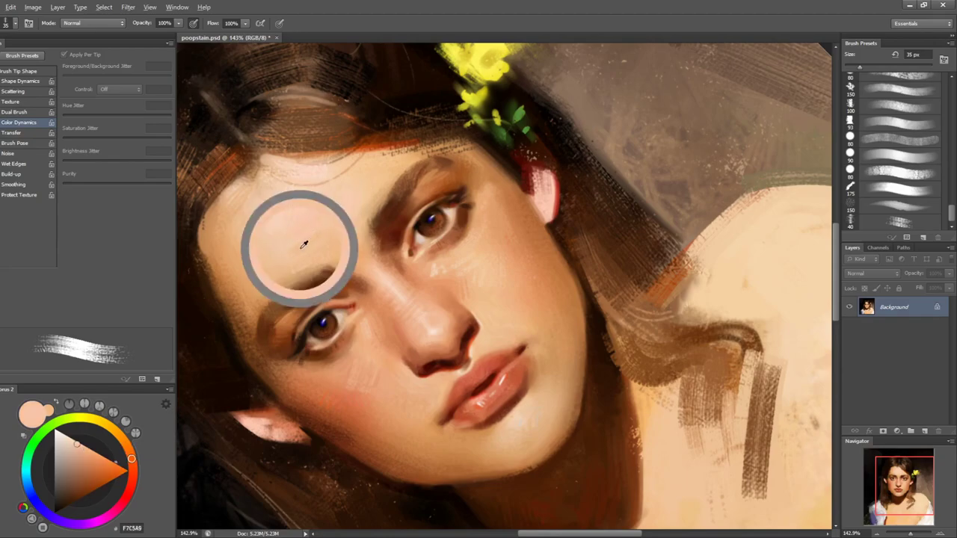
# - Blend the flower-side cheek and the skin beside the mouth corner with sampled peach and tan tones, enlarging the brush to 40 px
pyautogui.press('r')
pyautogui.moveTo(609, 258); pyautogui.dragTo(608, 317)
pyautogui.press('b')
pyautogui.keyDown('alt'); pyautogui.click(484, 261); pyautogui.keyUp('alt')
pyautogui.keyDown('alt'); pyautogui.click(493, 269); pyautogui.keyUp('alt')
pyautogui.keyDown('alt'); pyautogui.click(475, 310); pyautogui.keyUp('alt')
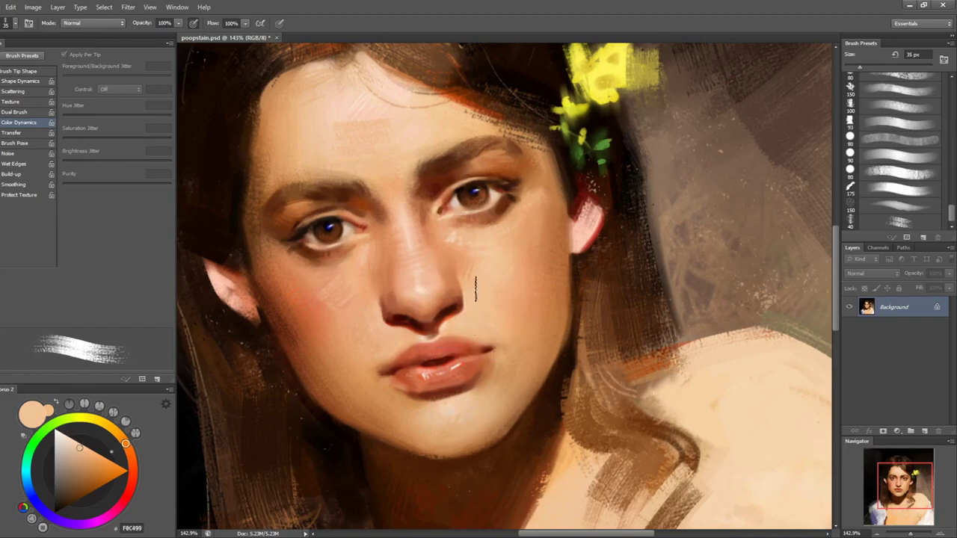
pyautogui.press('[')
pyautogui.press('.')
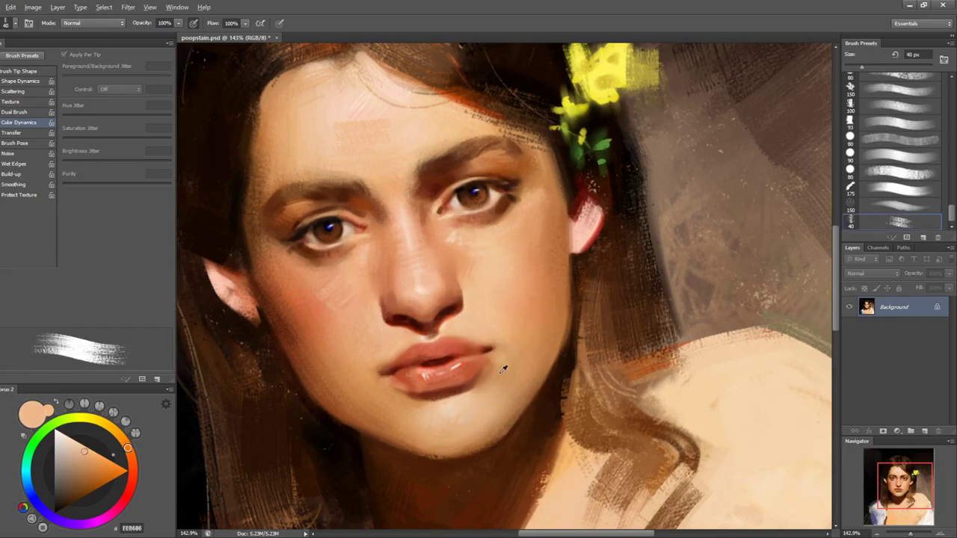
pyautogui.keyDown('alt'); pyautogui.click(506, 375); pyautogui.keyUp('alt')
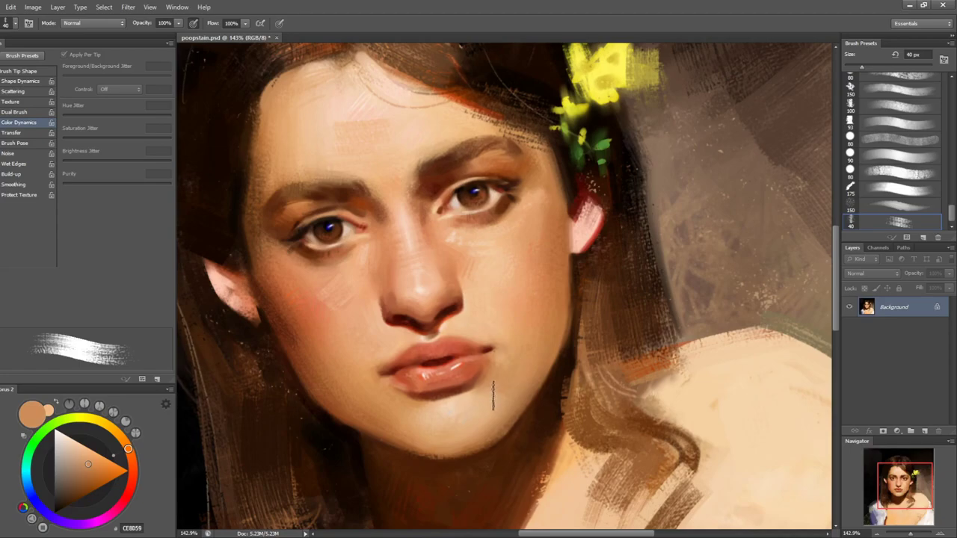
pyautogui.keyDown('alt'); pyautogui.click(491, 400); pyautogui.keyUp('alt')
# - Straighten the canvas and soften the skin beneath the flower-side eye with sampled pale peach at 40 px
pyautogui.press('r')
pyautogui.moveTo(622, 306); pyautogui.dragTo(525, 346)
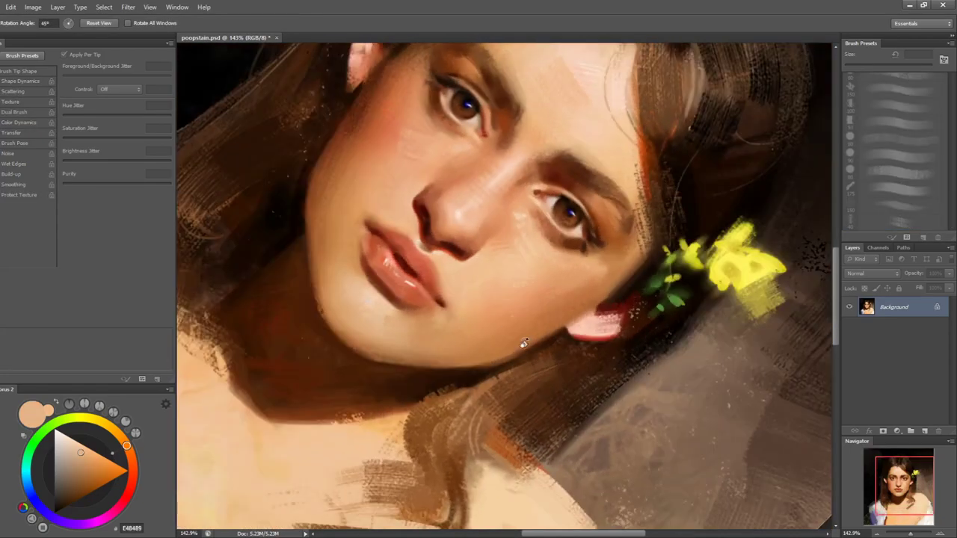
pyautogui.press('Escape')
pyautogui.press('b')
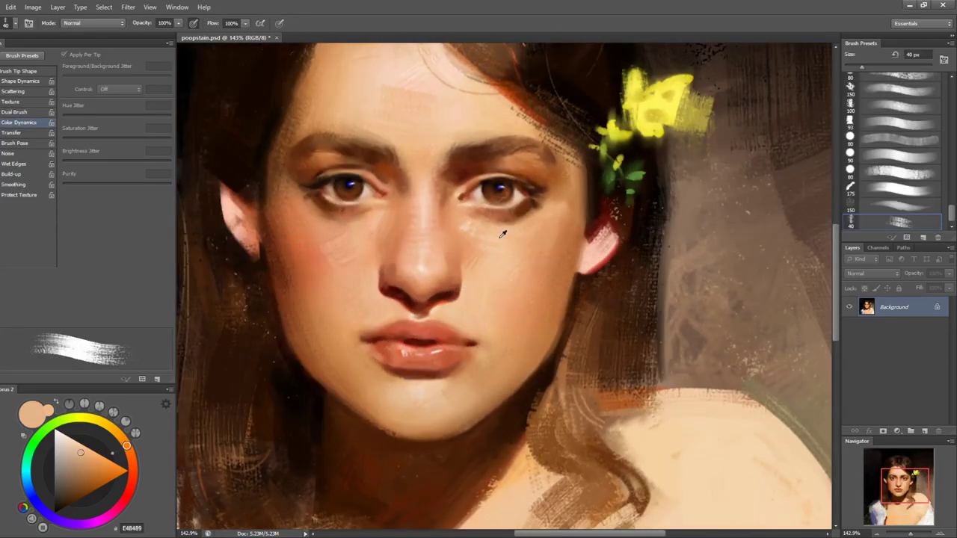
pyautogui.keyDown('alt'); pyautogui.click(499, 235); pyautogui.keyUp('alt')
pyautogui.keyDown('alt'); pyautogui.click(489, 236); pyautogui.keyUp('alt')
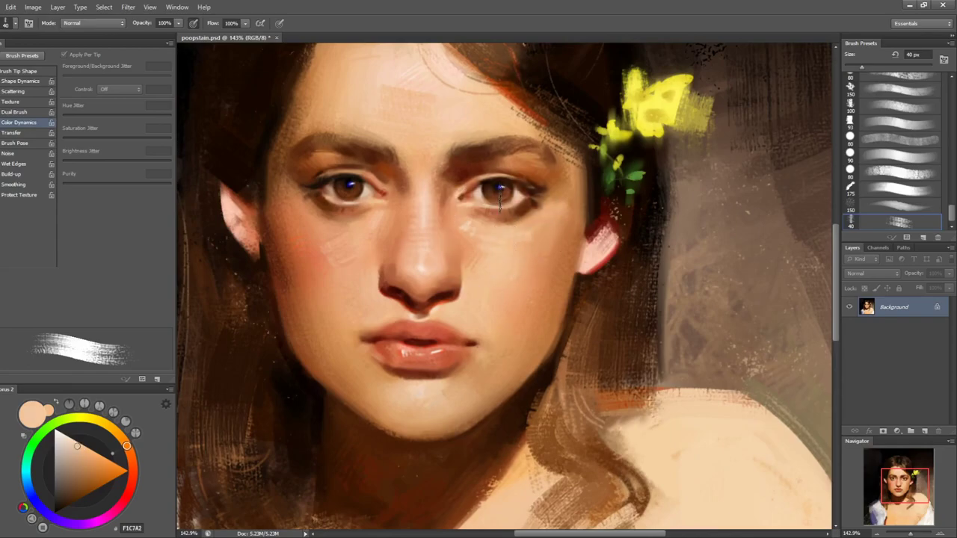
# - Reduce the brush to 20 px and refine the inner eye corner and inner brow end away from the flower with sampled browns
pyautogui.press('[')
pyautogui.press('r')
pyautogui.moveTo(278, 197); pyautogui.dragTo(399, 278)
pyautogui.press('[')
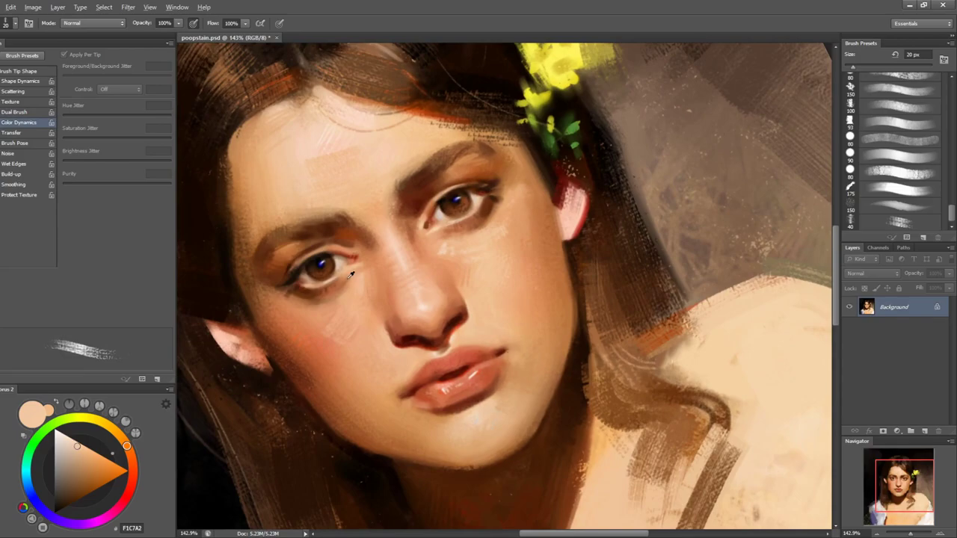
pyautogui.keyDown('alt'); pyautogui.click(338, 283); pyautogui.keyUp('alt')
pyautogui.press('[')
pyautogui.press('[')
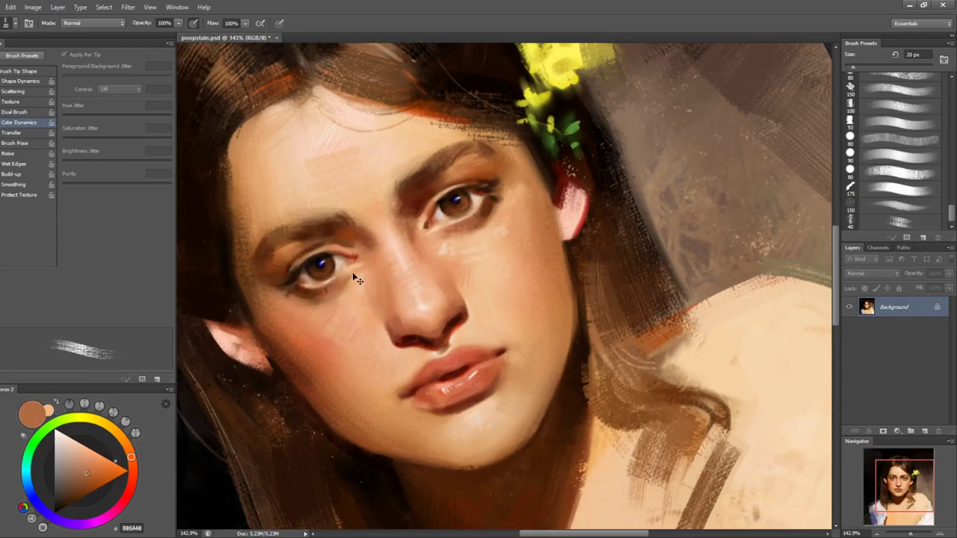
pyautogui.keyDown('alt'); pyautogui.click(348, 218); pyautogui.keyUp('alt')
pyautogui.moveTo(352, 209); pyautogui.dragTo(360, 229)
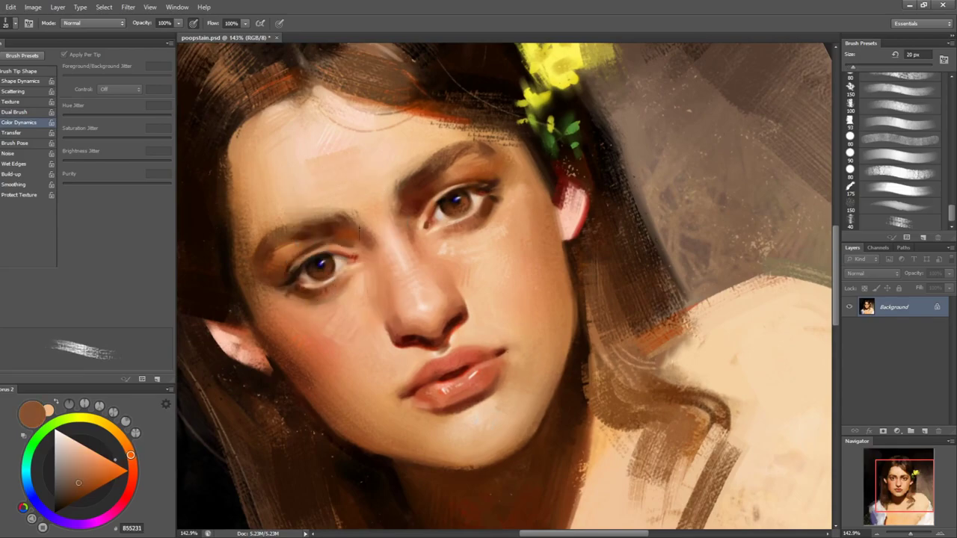
pyautogui.keyDown('alt'); pyautogui.click(412, 187); pyautogui.keyUp('alt')
# - Straighten the canvas, paint sampled coral on the cheek away from the flower at 40 px, and check the portrait mirrored
pyautogui.press('r')
pyautogui.moveTo(683, 263); pyautogui.dragTo(668, 319)
pyautogui.press('z')
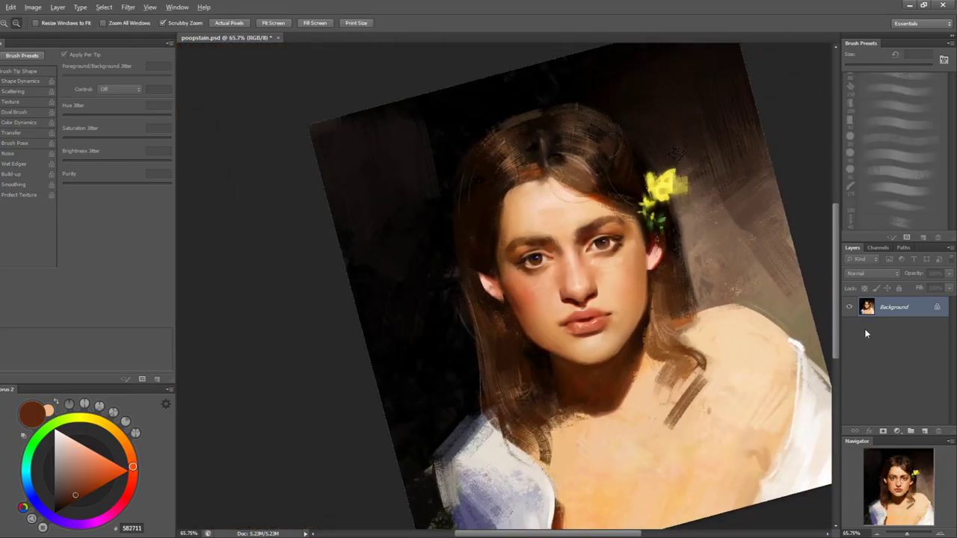
pyautogui.press('r')
pyautogui.moveTo(817, 265); pyautogui.dragTo(792, 318)
pyautogui.press('b')
pyautogui.scroll(2, 502, 234)
pyautogui.keyDown('alt'); pyautogui.click(438, 252); pyautogui.keyUp('alt')
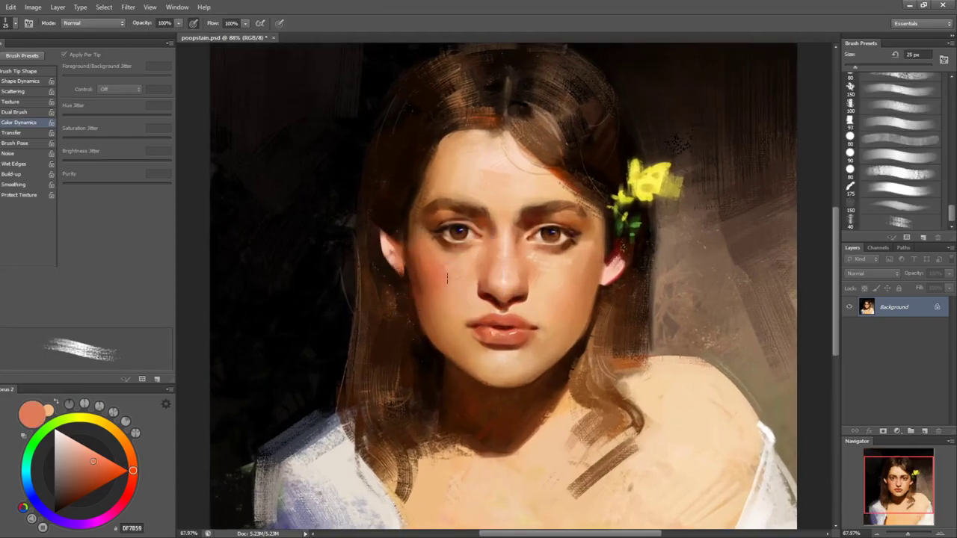
pyautogui.scroll(2, 447, 279)
pyautogui.press(']')
pyautogui.press(']')
pyautogui.moveTo(450, 270); pyautogui.dragTo(457, 278)
pyautogui.keyDown('alt'); pyautogui.click(456, 280); pyautogui.keyUp('alt')
pyautogui.hotkey('ctrl', 'shift', 'h')
pyautogui.hotkey('ctrl', 'shift', 'h')
# - Blend the flower-side cheek beneath the eye with sampled peach tones at 40 px, checking the portrait mirrored
pyautogui.keyDown('alt'); pyautogui.click(550, 266); pyautogui.keyUp('alt')
pyautogui.keyDown('alt'); pyautogui.click(536, 275); pyautogui.keyUp('alt')
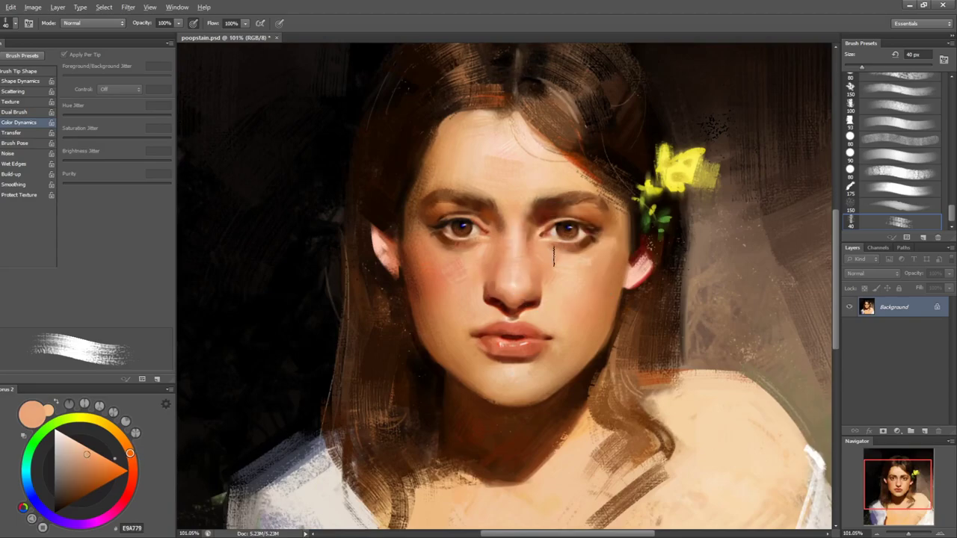
pyautogui.keyDown('alt'); pyautogui.click(557, 258); pyautogui.keyUp('alt')
pyautogui.hotkey('ctrl', 'shift', 'h')
pyautogui.hotkey('ctrl', 'shift', 'h')
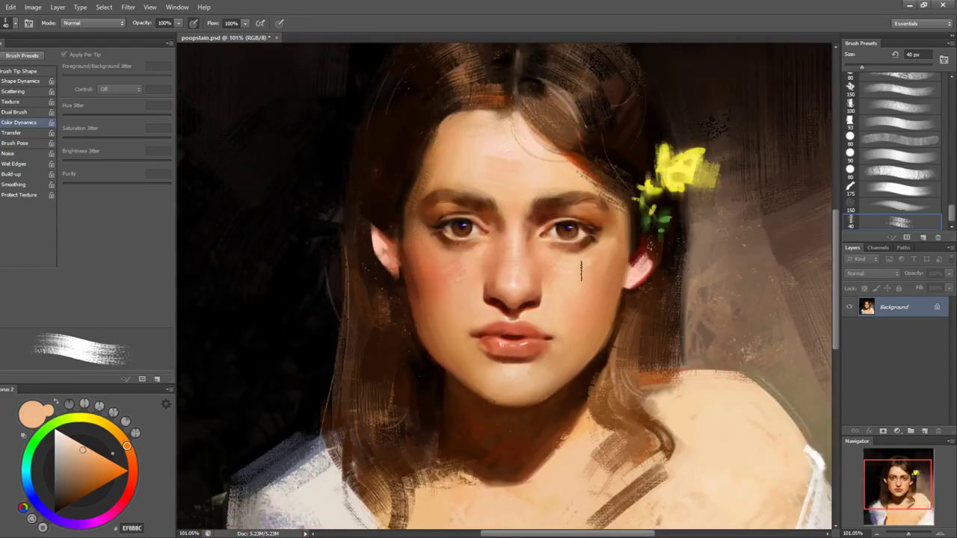
pyautogui.keyDown('alt'); pyautogui.click(583, 258); pyautogui.keyUp('alt')
pyautogui.keyDown('alt'); pyautogui.click(592, 256); pyautogui.keyUp('alt')
# - Rotate the canvas and touch up the skin above the flower-side mouth corner with sampled peach, reducing the brush to 10 px
pyautogui.press('r')
pyautogui.moveTo(576, 279); pyautogui.dragTo(555, 324)
pyautogui.press('z')
pyautogui.moveTo(469, 322); pyautogui.dragTo(516, 329)
pyautogui.press('b')
pyautogui.press('[')
pyautogui.press('[')
pyautogui.press('[')
pyautogui.press('[')
pyautogui.press('[')
pyautogui.keyDown('alt'); pyautogui.click(513, 330); pyautogui.keyUp('alt')
pyautogui.press('[')
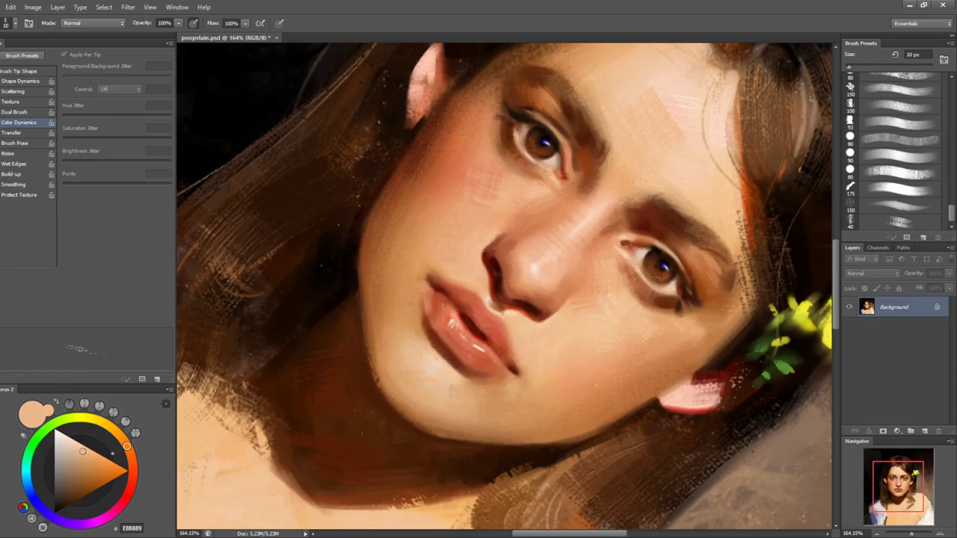
# - Straighten the canvas and examine the face at a smaller scale, both mirrored and in its original orientation
pyautogui.press('r')
pyautogui.moveTo(619, 341); pyautogui.dragTo(649, 237)
pyautogui.press('z')
pyautogui.moveTo(687, 277); pyautogui.dragTo(651, 283)
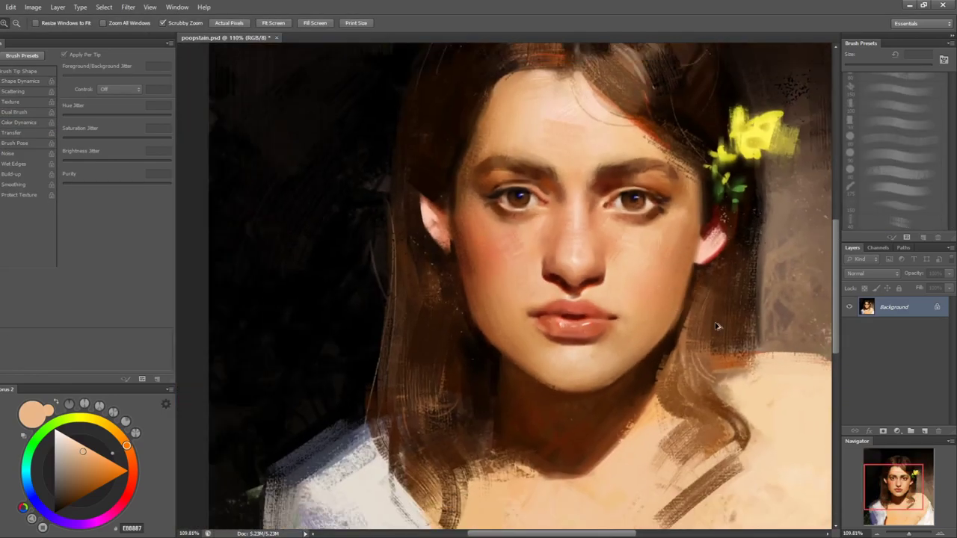
pyautogui.hotkey('ctrl', 'shift', 'h')
pyautogui.hotkey('ctrl', 'shift', 'h')
# - Paint over the stray brown hair strokes on the flower-side upper chest with sampled skin tones at 35 px
pyautogui.moveTo(711, 322); pyautogui.dragTo(595, 242)
pyautogui.press('b')
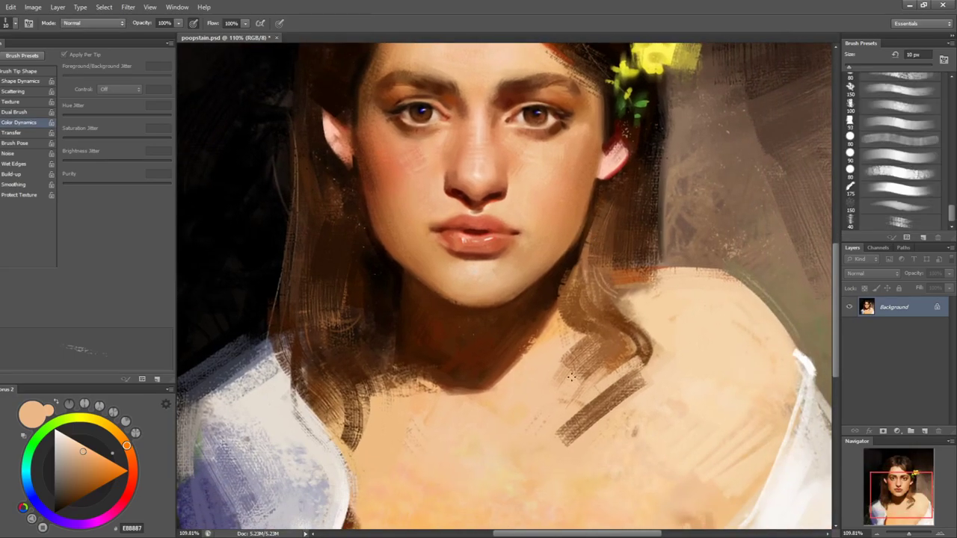
pyautogui.press(']')
pyautogui.press(']')
pyautogui.press(']')
pyautogui.keyDown('alt'); pyautogui.click(557, 456); pyautogui.keyUp('alt')
pyautogui.press(']')
pyautogui.press(']')
pyautogui.moveTo(554, 450)
pyautogui.mouseDown()
pyautogui.moveTo(635, 394)
pyautogui.moveTo(562, 430)
pyautogui.mouseUp()
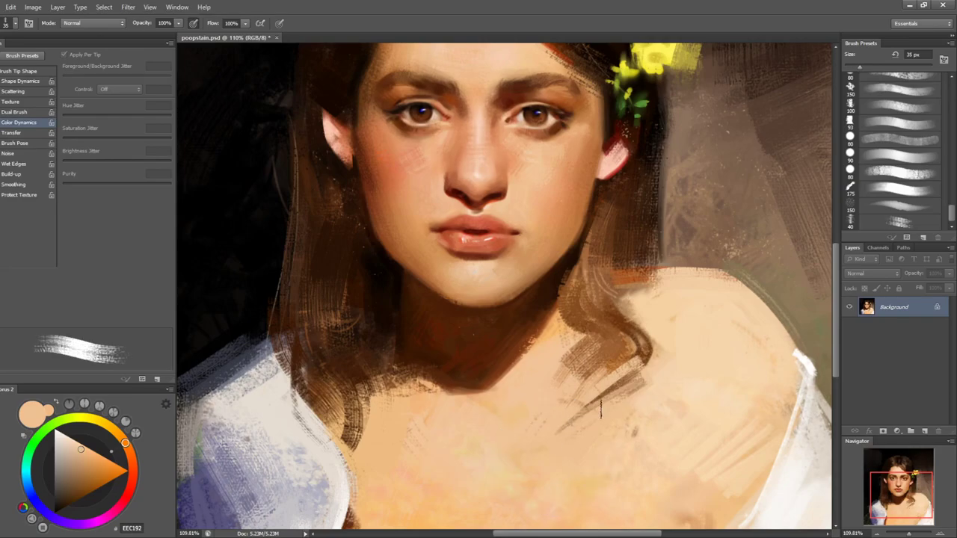
pyautogui.keyDown('alt'); pyautogui.click(641, 382); pyautogui.keyUp('alt')
pyautogui.moveTo(632, 390); pyautogui.dragTo(568, 428)
# - Darken the outer lower edge of the blue-shaded sleeve with sampled dark blue-greys, enlarging the brush to 60 px
pyautogui.press('z')
pyautogui.moveTo(732, 406); pyautogui.dragTo(635, 397)
pyautogui.moveTo(533, 338); pyautogui.dragTo(599, 312)
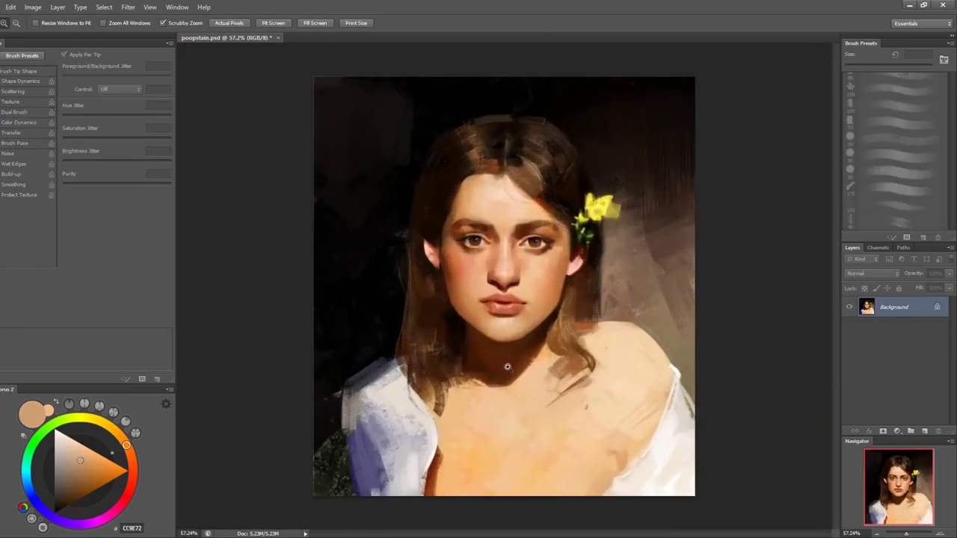
pyautogui.press('b')
pyautogui.press(']')
pyautogui.press(']')
pyautogui.keyDown('alt'); pyautogui.click(363, 465); pyautogui.keyUp('alt')
pyautogui.moveTo(347, 444); pyautogui.dragTo(354, 492)
pyautogui.keyDown('alt'); pyautogui.click(345, 457); pyautogui.keyUp('alt')
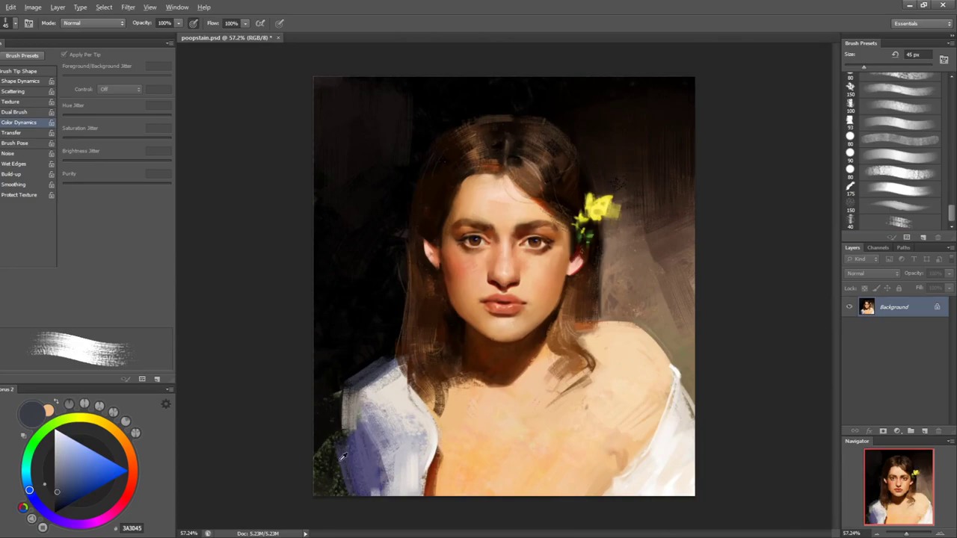
pyautogui.press(']')
pyautogui.keyDown('alt'); pyautogui.click(335, 473); pyautogui.keyUp('alt')
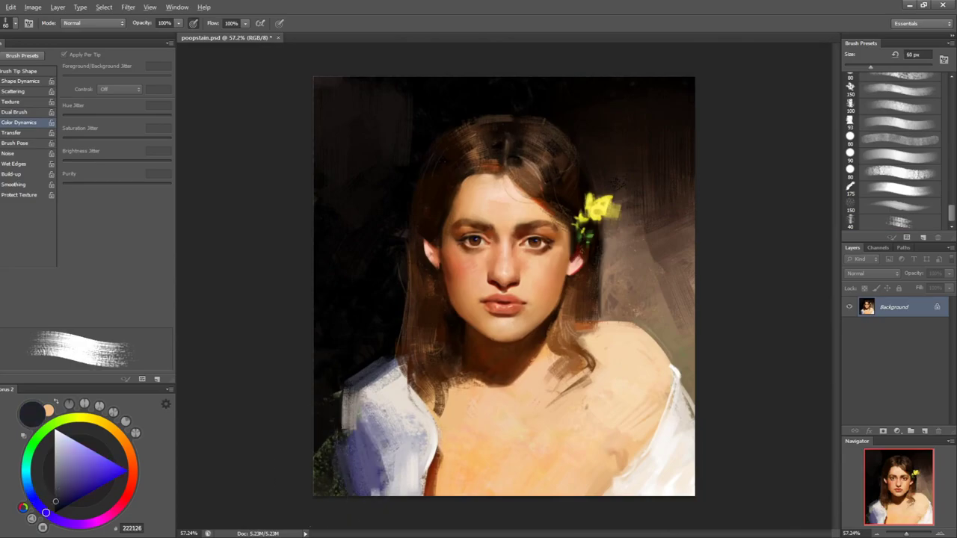
pyautogui.keyDown('alt'); pyautogui.click(331, 466); pyautogui.keyUp('alt')
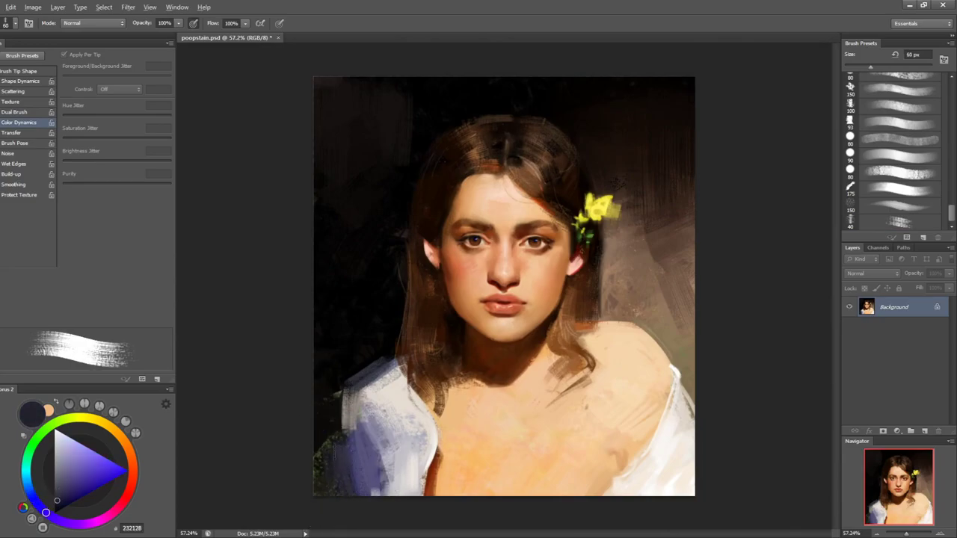
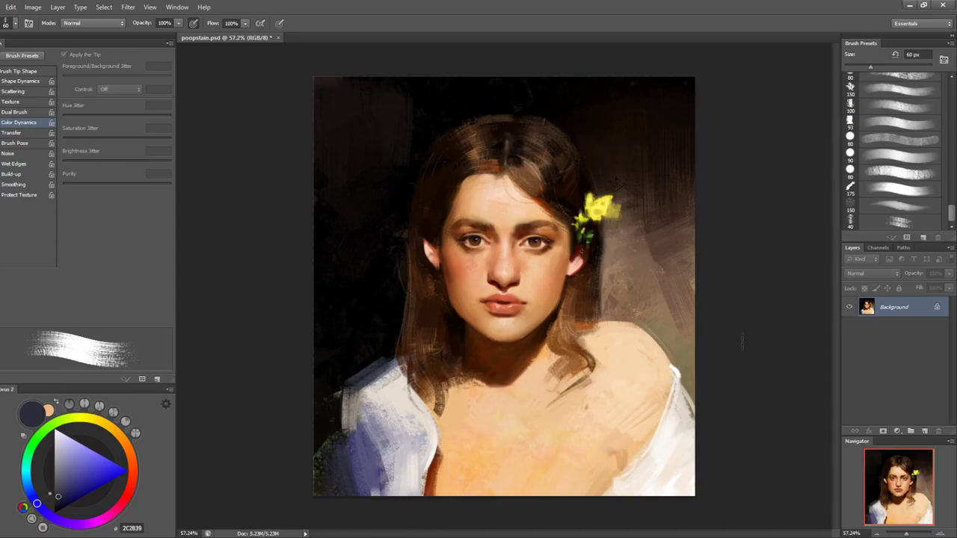
# - Mirror and rotate the canvas, and paint sampled brown on the background above the flower-side shoulder, reducing the brush to 30 px
pyautogui.press('h')
pyautogui.press('r')
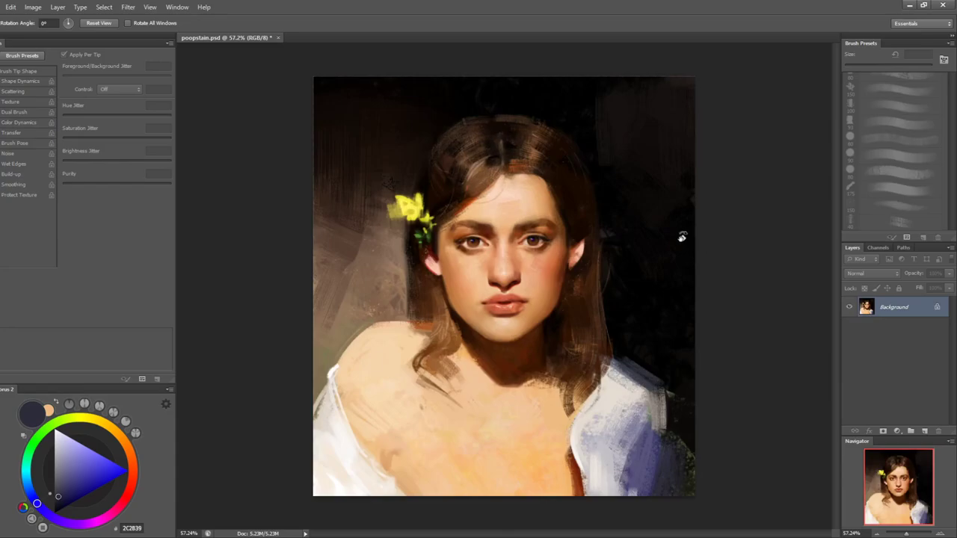
pyautogui.moveTo(707, 254)
pyautogui.mouseDown()
pyautogui.moveTo(695, 183)
pyautogui.moveTo(661, 138)
pyautogui.mouseUp()
pyautogui.press('b')
pyautogui.keyDown('alt'); pyautogui.click(306, 324); pyautogui.keyUp('alt')
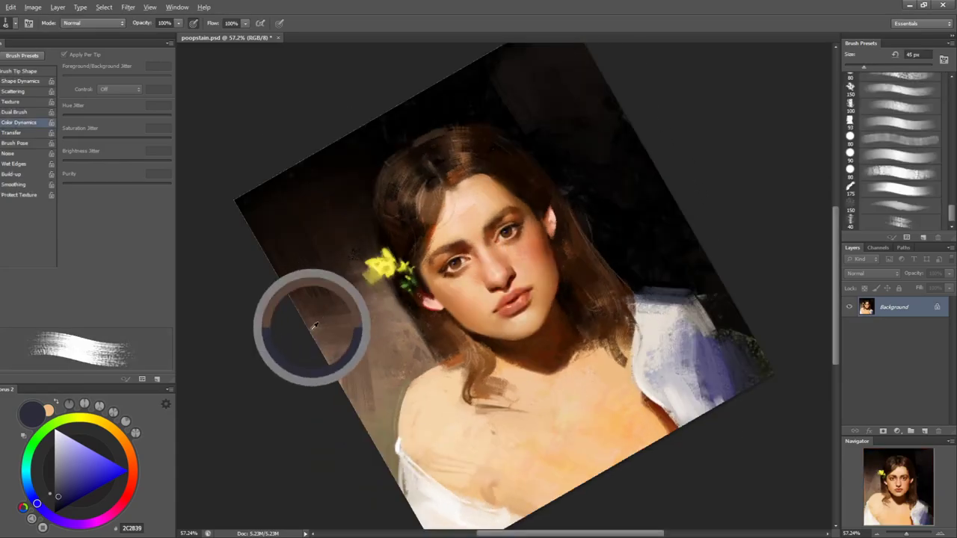
pyautogui.moveTo(362, 374); pyautogui.dragTo(385, 399)
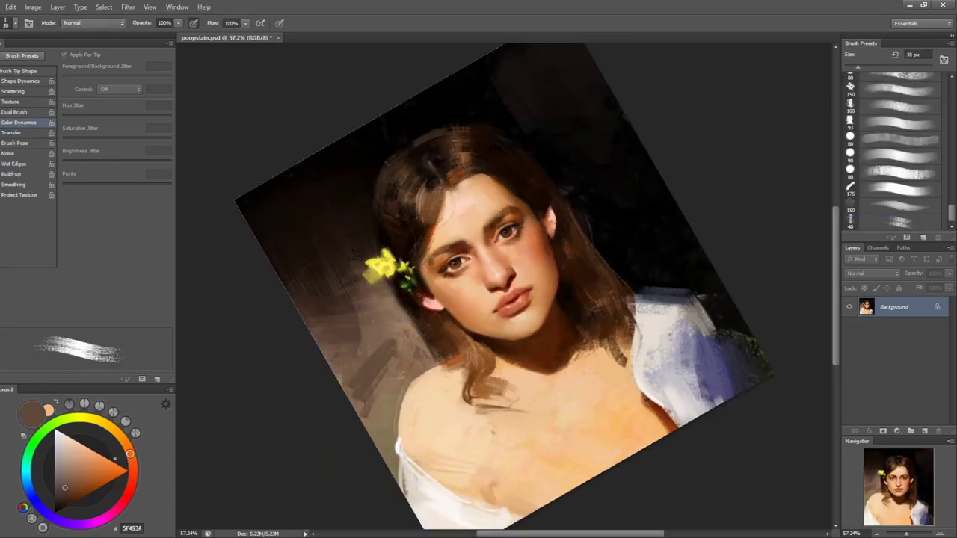
# - Paint the mirrored background above the flower-side shoulder with broad strokes of sampled browns, using a larger brush
pyautogui.moveTo(382, 351); pyautogui.dragTo(351, 396)
pyautogui.keyDown('alt'); pyautogui.click(374, 407); pyautogui.keyUp('alt')
pyautogui.press(']')
pyautogui.press(']')
pyautogui.moveTo(358, 328); pyautogui.dragTo(320, 353)
pyautogui.keyDown('alt'); pyautogui.click(329, 314); pyautogui.keyUp('alt')
pyautogui.moveTo(374, 314); pyautogui.dragTo(332, 368)
pyautogui.moveTo(374, 333); pyautogui.dragTo(340, 386)
pyautogui.keyDown('alt'); pyautogui.click(388, 342); pyautogui.keyUp('alt')
pyautogui.moveTo(391, 366); pyautogui.dragTo(364, 414)
pyautogui.moveTo(403, 351)
pyautogui.mouseDown()
pyautogui.moveTo(373, 418)
pyautogui.moveTo(381, 442)
pyautogui.mouseUp()
# - Straighten and unmirror the canvas, and paint sampled browns on the background around the yellow flower, enlarging the brush to 70 px
pyautogui.press('r')
pyautogui.hotkey('ctrl', 'shift', 'h')
pyautogui.press('Escape')
pyautogui.press('b')
pyautogui.keyDown('alt'); pyautogui.click(629, 259); pyautogui.keyUp('alt')
pyautogui.moveTo(645, 230)
pyautogui.mouseDown()
pyautogui.moveTo(631, 266)
pyautogui.moveTo(648, 284)
pyautogui.mouseUp()
pyautogui.press(']')
pyautogui.press(']')
pyautogui.press(']')
pyautogui.keyDown('alt'); pyautogui.click(652, 246); pyautogui.keyUp('alt')
pyautogui.keyDown('alt'); pyautogui.click(663, 258); pyautogui.keyUp('alt')
pyautogui.keyDown('alt'); pyautogui.click(645, 258); pyautogui.keyUp('alt')
pyautogui.keyDown('alt'); pyautogui.click(628, 259); pyautogui.keyUp('alt')
pyautogui.moveTo(591, 184); pyautogui.dragTo(591, 161)
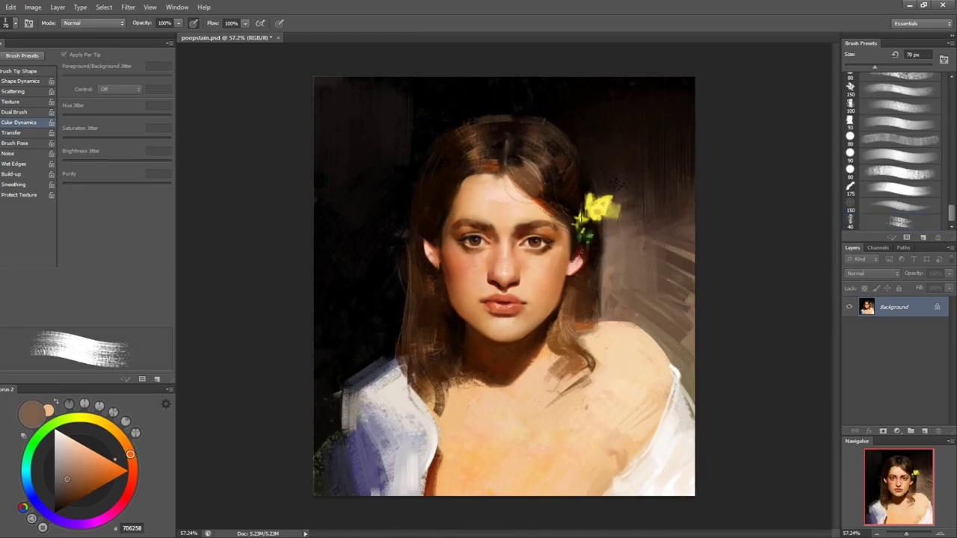
# - Paint sampled browns along the background's outer edge above the flower-side shoulder, reducing the brush to 50 px
pyautogui.keyDown('alt'); pyautogui.click(689, 299); pyautogui.keyUp('alt')
pyautogui.moveTo(685, 273); pyautogui.dragTo(685, 336)
pyautogui.keyDown('alt'); pyautogui.click(669, 281); pyautogui.keyUp('alt')
pyautogui.moveTo(685, 274); pyautogui.dragTo(687, 351)
pyautogui.keyDown('alt'); pyautogui.click(674, 305); pyautogui.keyUp('alt')
pyautogui.keyDown('alt'); pyautogui.click(684, 259); pyautogui.keyUp('alt')
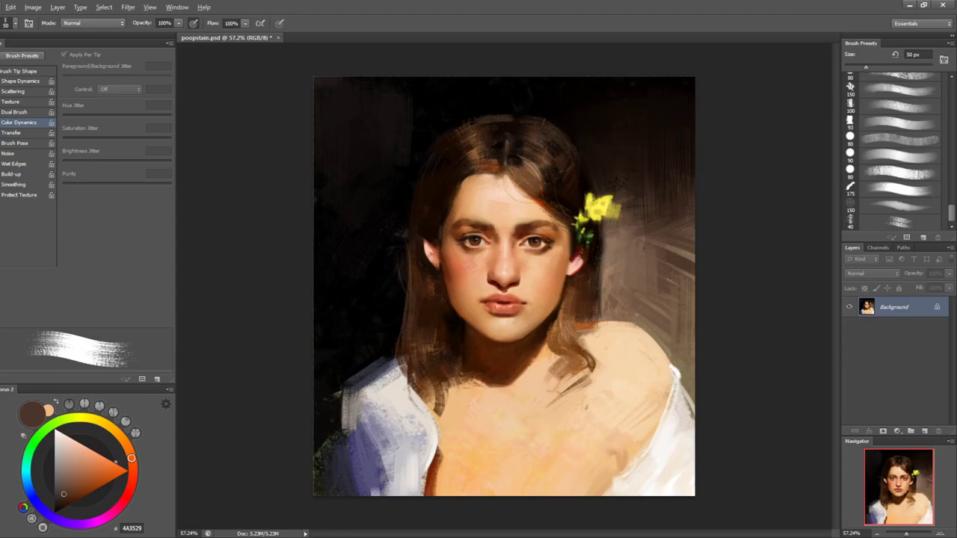
# - Set the colour to light orange FFA775 and add thin strands to the shadow-side hair with a 9 px brush
pyautogui.press('[')
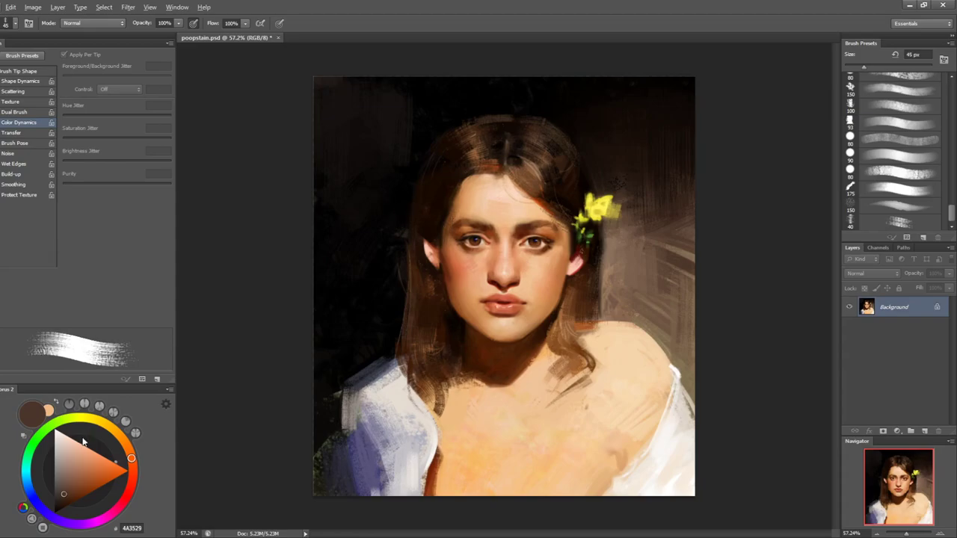
pyautogui.click(94, 452)
pyautogui.press('[')
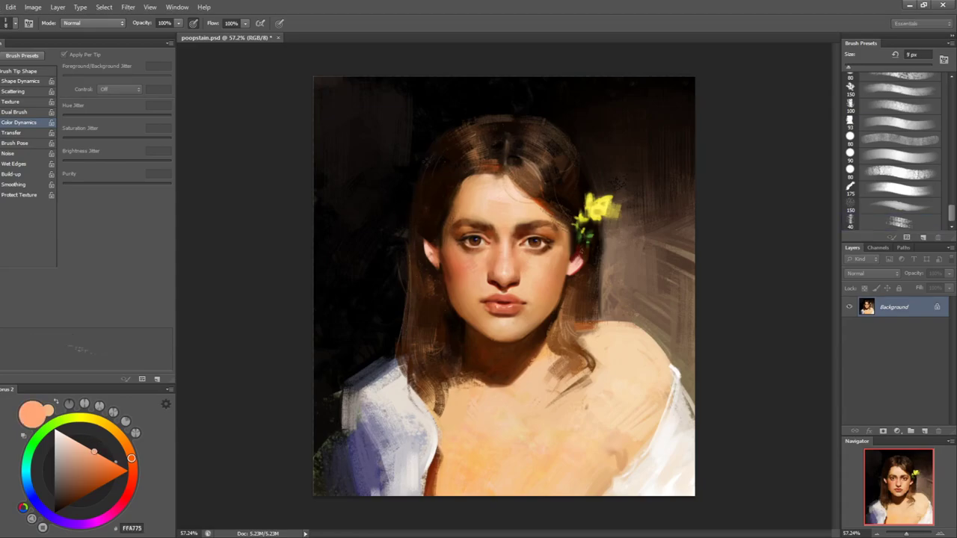
pyautogui.moveTo(407, 233); pyautogui.dragTo(411, 291)
pyautogui.hotkey('ctrl', 'z')
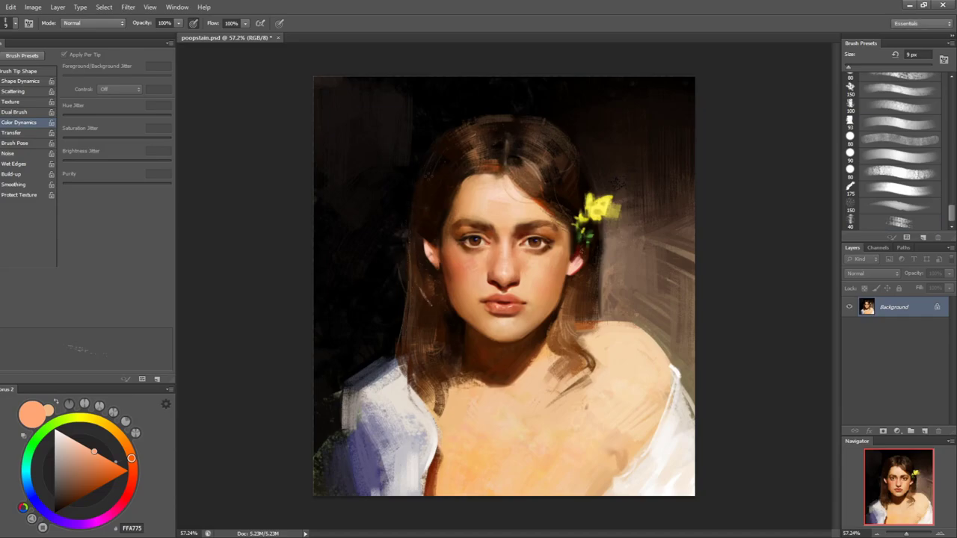
pyautogui.moveTo(462, 130); pyautogui.dragTo(413, 180)
pyautogui.hotkey('ctrl', 'z')
# - Rotate and enlarge the face, and choose the grainy round brush preset
pyautogui.press('r')
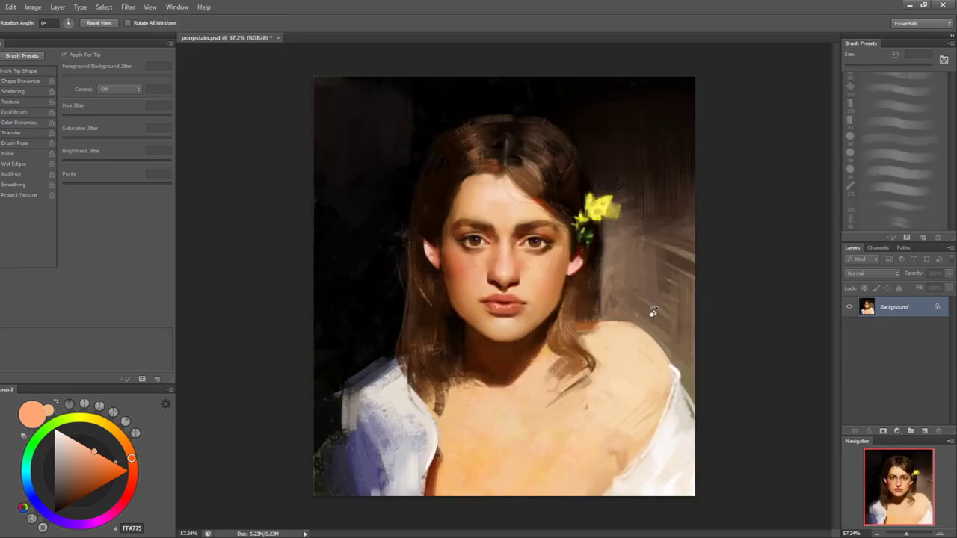
pyautogui.moveTo(651, 309); pyautogui.dragTo(607, 186)
pyautogui.press('z')
pyautogui.moveTo(468, 260); pyautogui.dragTo(602, 185)
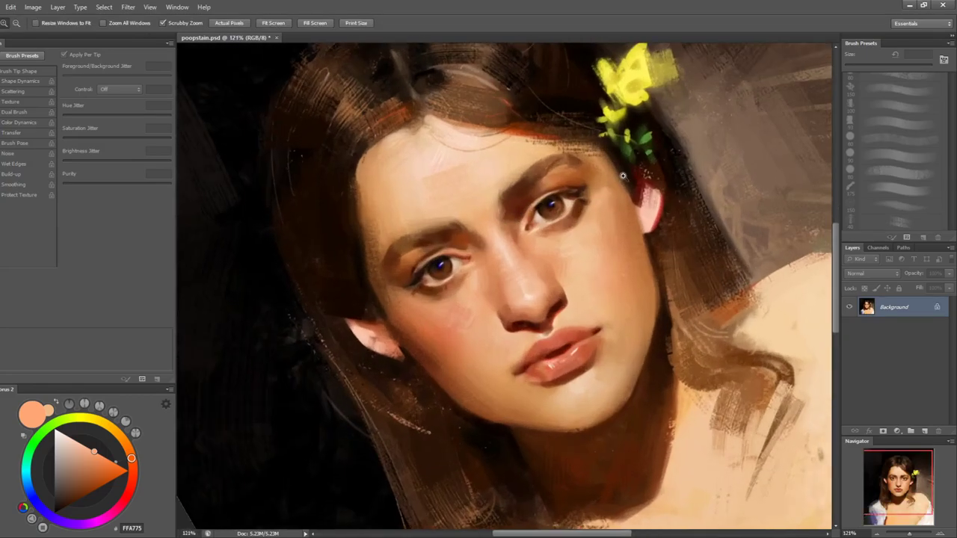
pyautogui.press('b')
pyautogui.click(896, 140)
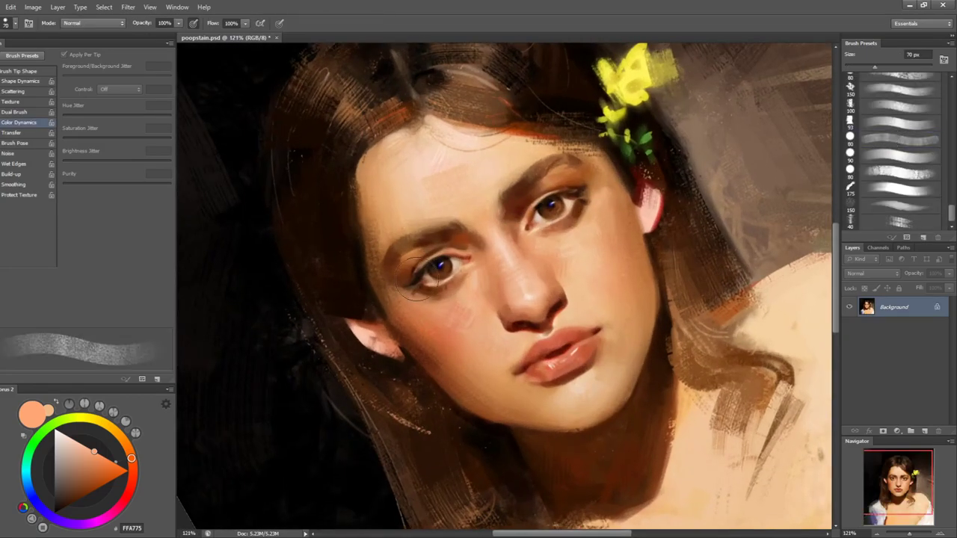
# - Try light-orange strokes above and around the shadow-side ear with the grainy round brush
pyautogui.moveTo(371, 308); pyautogui.dragTo(361, 335)
pyautogui.hotkey('ctrl', 'z')
pyautogui.moveTo(344, 285); pyautogui.dragTo(346, 320)
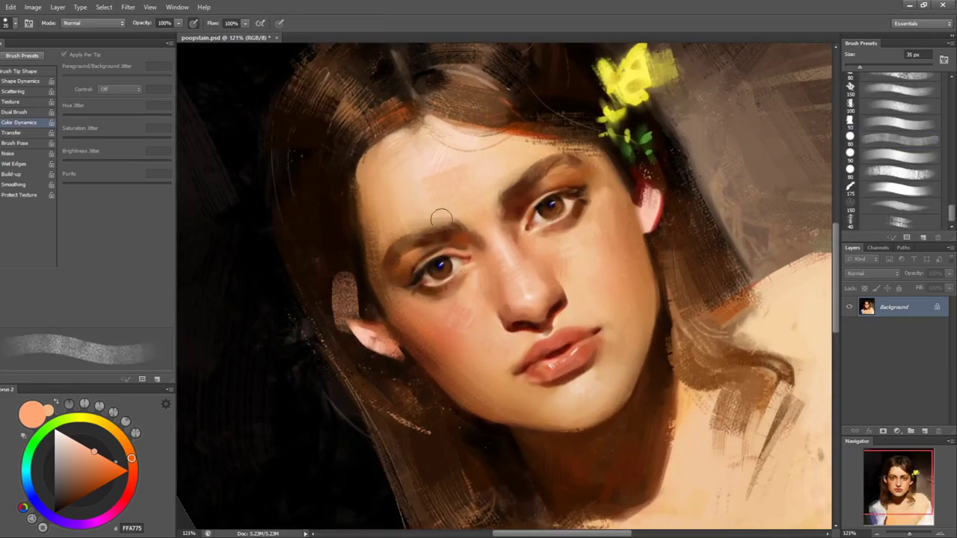
pyautogui.hotkey('ctrl', 'z')
# - Touch up the shadow-side eyelid and cheek and the skin below the flower-side eye with sampled tones at 30 px
pyautogui.press('[')
pyautogui.keyDown('alt'); pyautogui.click(406, 250); pyautogui.keyUp('alt')
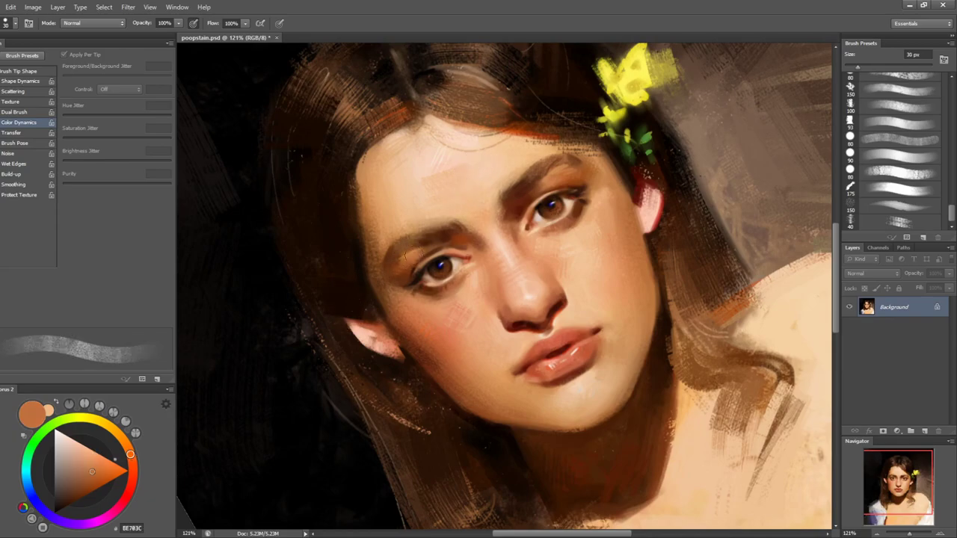
pyautogui.keyDown('alt'); pyautogui.click(535, 286); pyautogui.keyUp('alt')
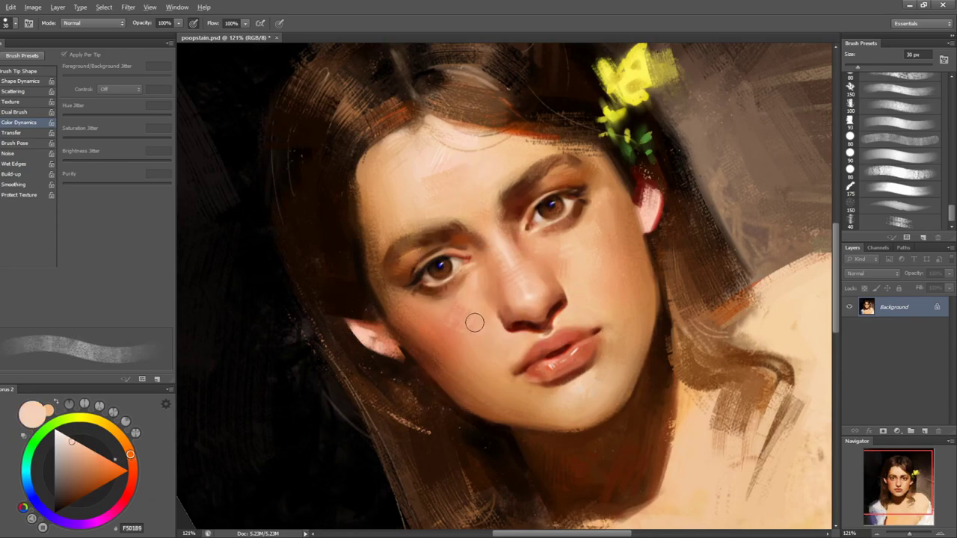
pyautogui.keyDown('alt'); pyautogui.click(482, 326); pyautogui.keyUp('alt')
pyautogui.press('r')
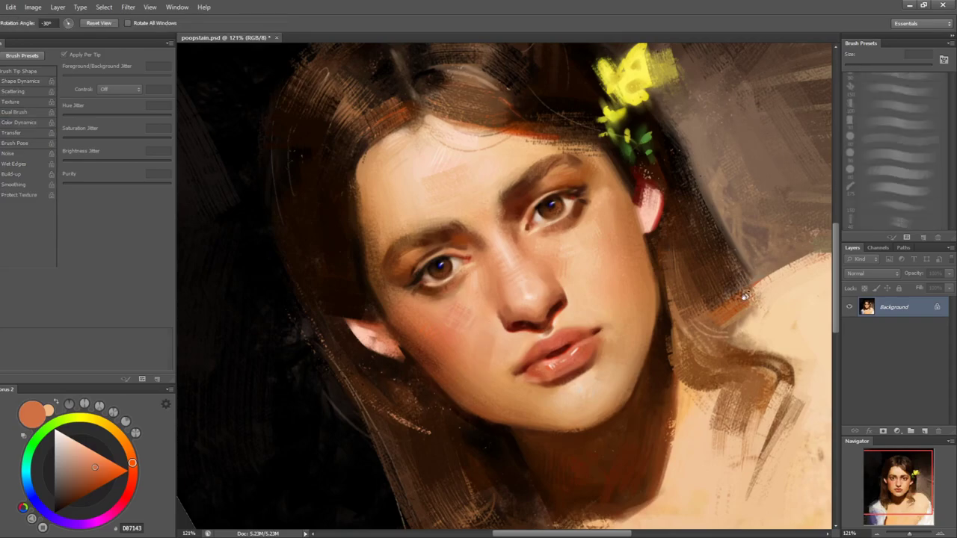
pyautogui.press('Escape')
pyautogui.press('b')
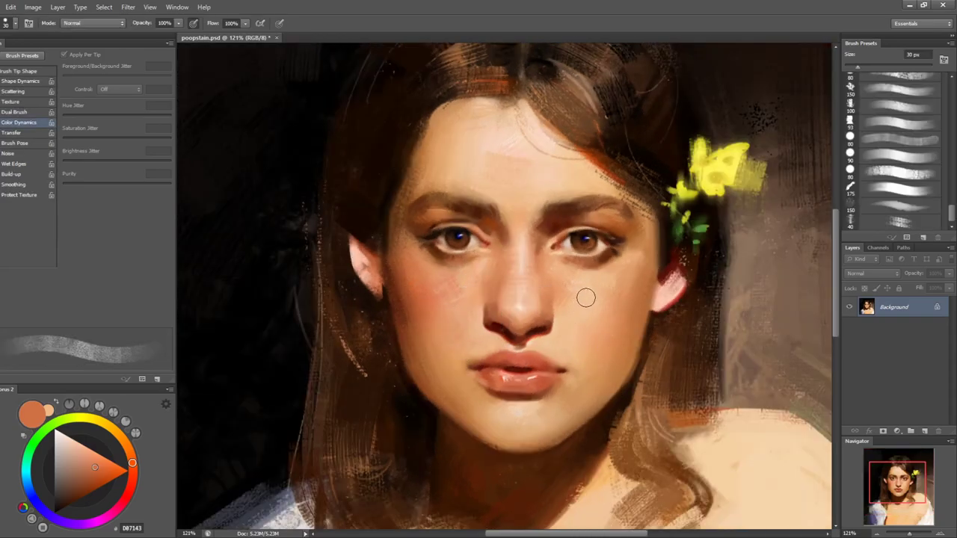
pyautogui.keyDown('alt'); pyautogui.click(591, 298); pyautogui.keyUp('alt')
# - Smooth the centre of the forehead with sampled light skin tones, using a textured brush at 60 px
pyautogui.press('r')
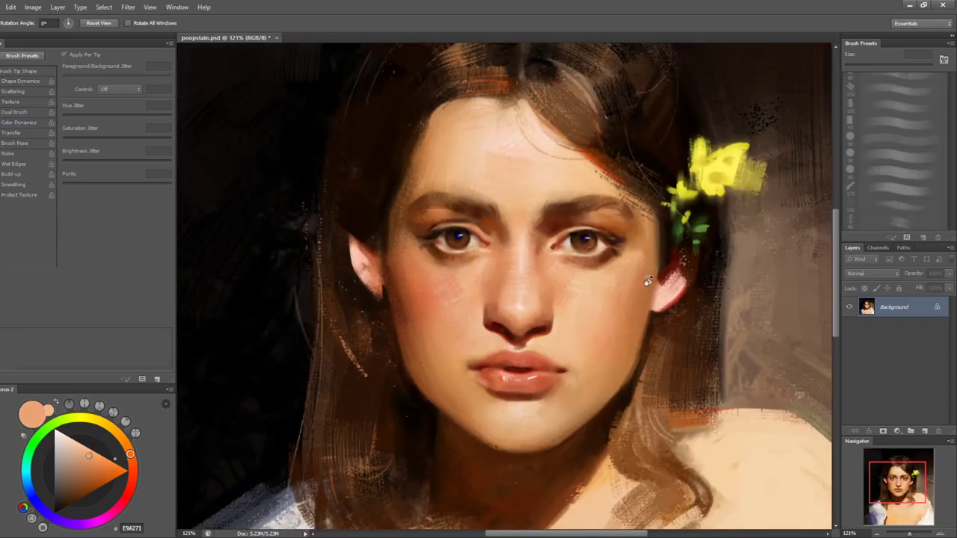
pyautogui.moveTo(754, 281); pyautogui.dragTo(587, 399)
pyautogui.press('Escape')
pyautogui.hotkey('ctrl', '0')
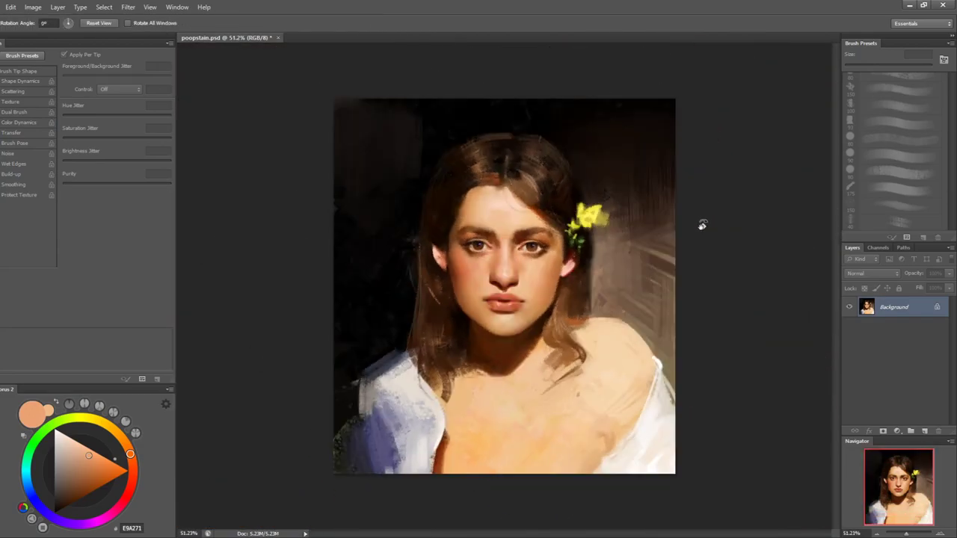
pyautogui.press('z')
pyautogui.moveTo(501, 216); pyautogui.dragTo(603, 215)
pyautogui.press('b')
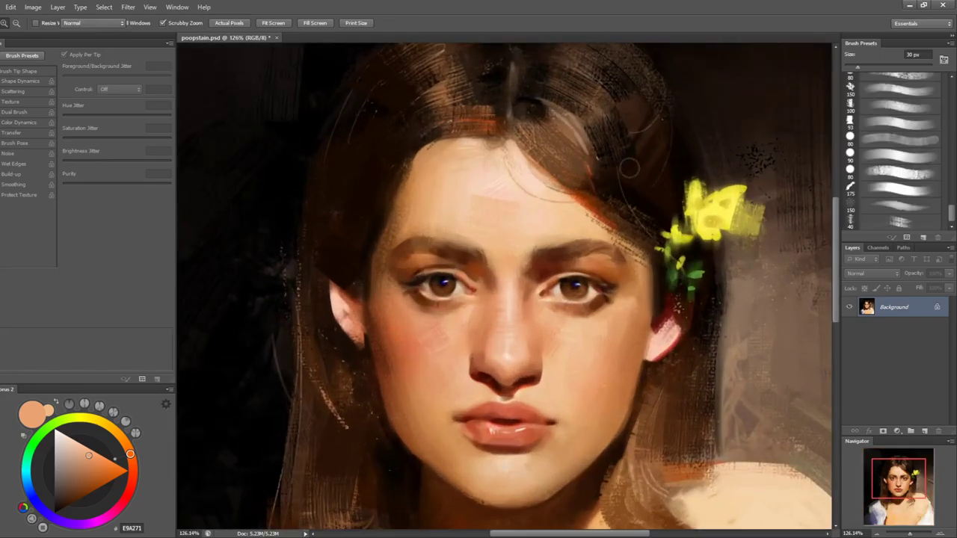
pyautogui.click(897, 108)
pyautogui.keyDown('alt'); pyautogui.click(488, 189); pyautogui.keyUp('alt')
pyautogui.press('[')
pyautogui.press('[')
pyautogui.press('[')
pyautogui.press('[')
pyautogui.moveTo(471, 206); pyautogui.dragTo(540, 231)
pyautogui.hotkey('ctrl', 'z')
pyautogui.keyDown('alt'); pyautogui.click(509, 192); pyautogui.keyUp('alt')
pyautogui.keyDown('alt'); pyautogui.click(494, 179); pyautogui.keyUp('alt')
pyautogui.moveTo(472, 185); pyautogui.dragTo(541, 225)
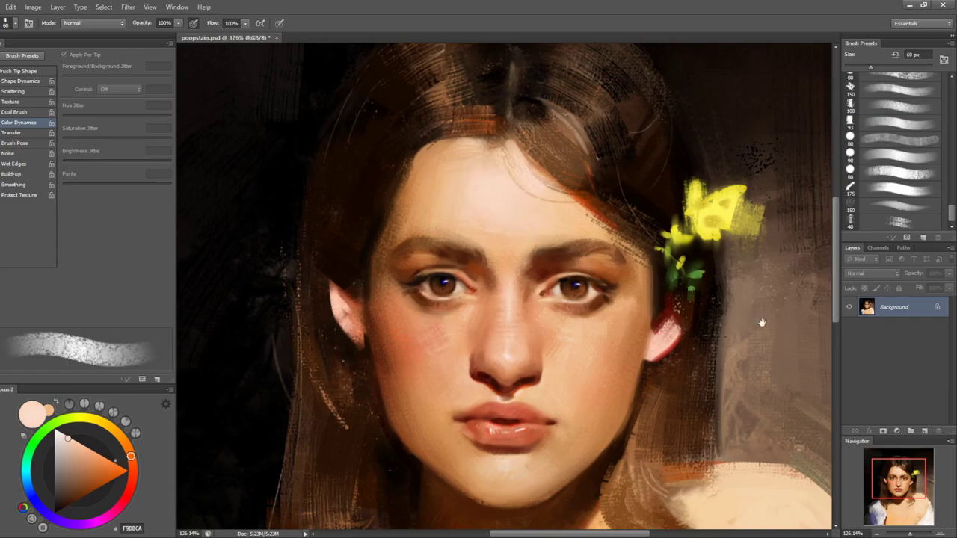
# - Repaint the flower-side shoulder and upper chest beside the hair curl with sampled light skin tones at 90 px
pyautogui.press('space')
pyautogui.moveTo(761, 323); pyautogui.dragTo(613, 152)
pyautogui.moveTo(650, 364); pyautogui.dragTo(642, 287)
pyautogui.keyDown('alt'); pyautogui.click(530, 254); pyautogui.keyUp('alt')
pyautogui.keyDown('alt'); pyautogui.click(381, 439); pyautogui.keyUp('alt')
pyautogui.keyDown('alt'); pyautogui.click(574, 302); pyautogui.keyUp('alt')
pyautogui.press(']')
pyautogui.press(']')
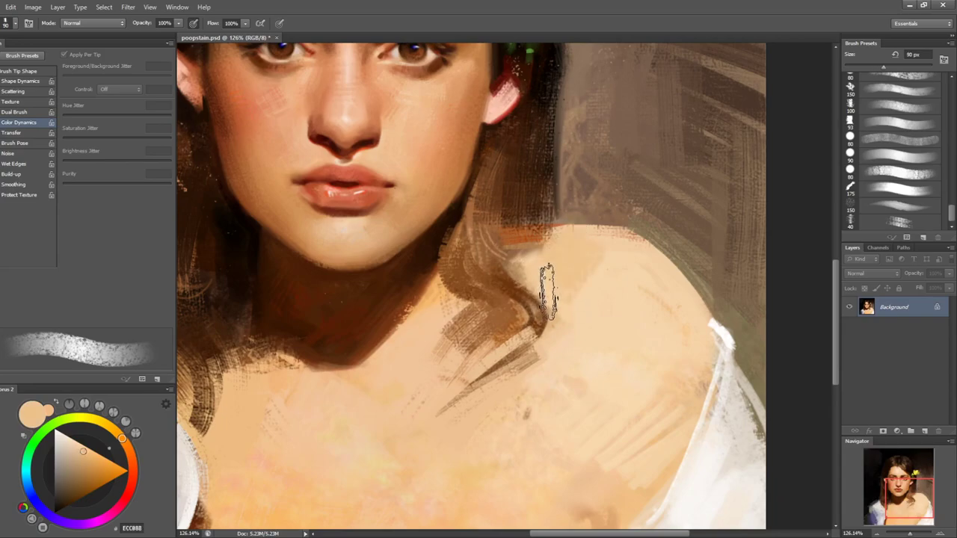
pyautogui.keyDown('alt'); pyautogui.click(641, 273); pyautogui.keyUp('alt')
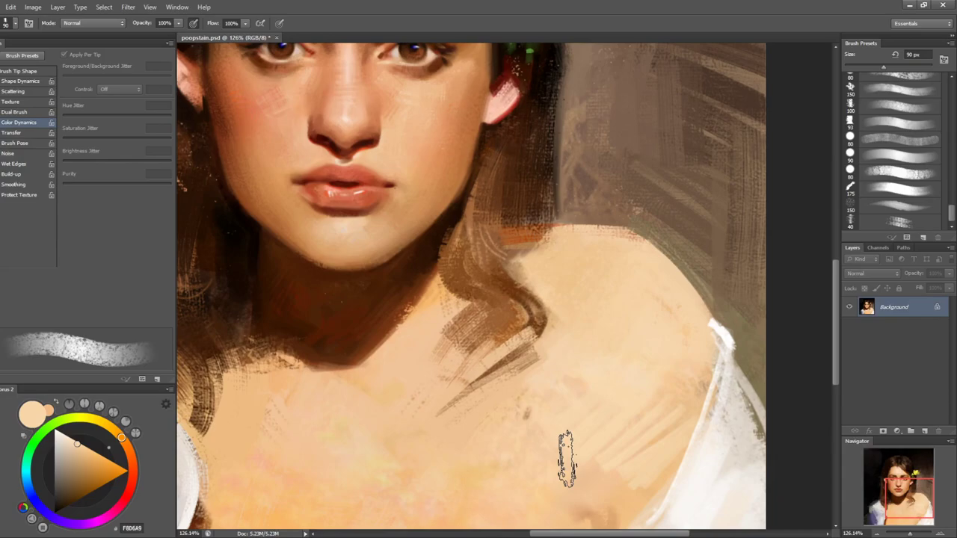
# - Repaint the inner edge of the flower-side sleeve below the armpit with sampled off-white, using a smaller brush
pyautogui.scroll(-5, 647, 348)
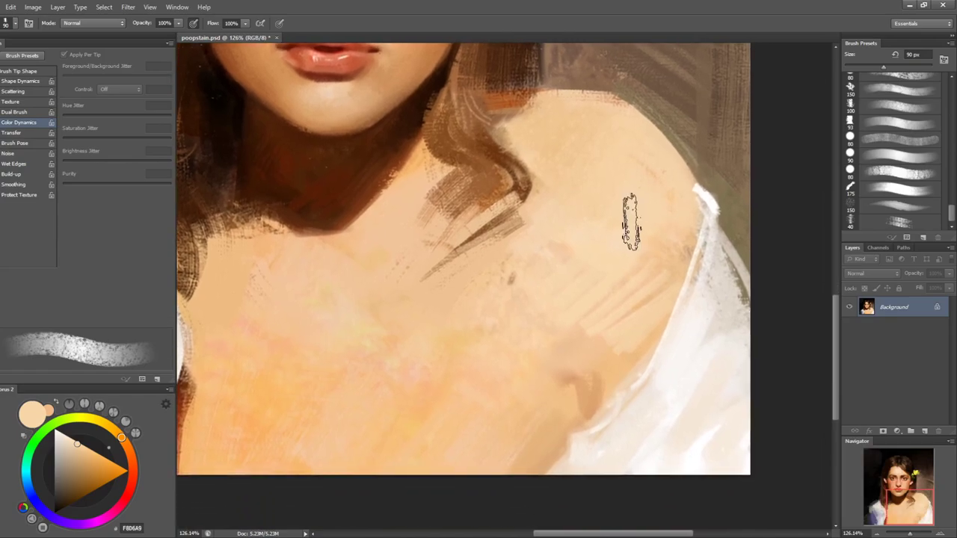
pyautogui.press('[')
pyautogui.press('[')
pyautogui.press('[')
pyautogui.press('[')
pyautogui.press('[')
pyautogui.press('[')
pyautogui.keyDown('alt'); pyautogui.click(630, 398); pyautogui.keyUp('alt')
pyautogui.moveTo(677, 329); pyautogui.dragTo(530, 473)
pyautogui.keyDown('alt'); pyautogui.click(671, 388); pyautogui.keyUp('alt')
pyautogui.keyDown('alt'); pyautogui.click(669, 381); pyautogui.keyUp('alt')
pyautogui.hotkey('ctrl', 'z')
pyautogui.moveTo(650, 374)
pyautogui.mouseDown()
pyautogui.moveTo(616, 426)
pyautogui.moveTo(529, 472)
pyautogui.mouseUp()
pyautogui.moveTo(568, 445); pyautogui.dragTo(521, 473)
# - Extend the white sleeve edge farther over the lower chest with a slightly larger brush
pyautogui.press(']')
pyautogui.press(']')
pyautogui.moveTo(626, 394); pyautogui.dragTo(502, 473)
pyautogui.hotkey('ctrl', 'z')
pyautogui.hotkey('ctrl', 'z')
pyautogui.moveTo(619, 399); pyautogui.dragTo(510, 470)
# - Paint two thin crease lines at the flower-side armpit with dark brown sampled from the neck shadow
pyautogui.press('[')
pyautogui.press('[')
pyautogui.press('[')
pyautogui.press('[')
pyautogui.press('[')
pyautogui.keyDown('alt'); pyautogui.click(324, 207); pyautogui.keyUp('alt')
pyautogui.press('[')
pyautogui.press('[')
pyautogui.moveTo(578, 419)
pyautogui.mouseDown()
pyautogui.moveTo(581, 371)
pyautogui.moveTo(583, 419)
pyautogui.mouseUp()
pyautogui.moveTo(595, 355); pyautogui.dragTo(582, 419)
# - Refine the armpit crease where it meets the sleeve, using skin tones and off-white sampled nearby
pyautogui.press(']')
pyautogui.press(']')
pyautogui.press(']')
pyautogui.moveTo(580, 391); pyautogui.dragTo(581, 417)
pyautogui.keyDown('alt'); pyautogui.click(571, 416); pyautogui.keyUp('alt')
pyautogui.keyDown('alt'); pyautogui.click(573, 402); pyautogui.keyUp('alt')
pyautogui.keyDown('alt'); pyautogui.click(579, 409); pyautogui.keyUp('alt')
pyautogui.keyDown('alt'); pyautogui.click(591, 422); pyautogui.keyUp('alt')
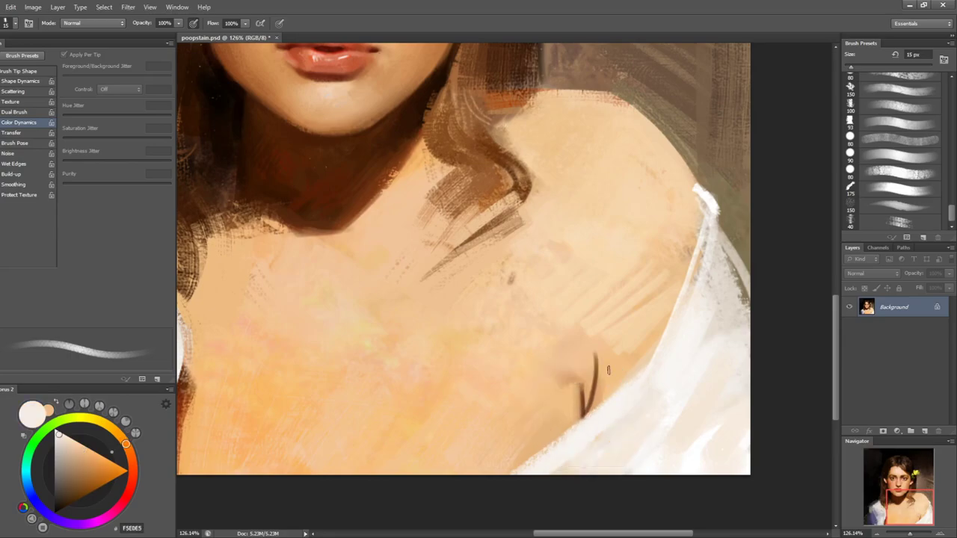
# - Check the whole portrait mirrored, and soften the armpit crease with sampled skin tones at about 35 px
pyautogui.press('z')
pyautogui.moveTo(729, 363); pyautogui.dragTo(649, 384)
pyautogui.hotkey('ctrl', 'shift', 'h')
pyautogui.moveTo(525, 381); pyautogui.dragTo(550, 325)
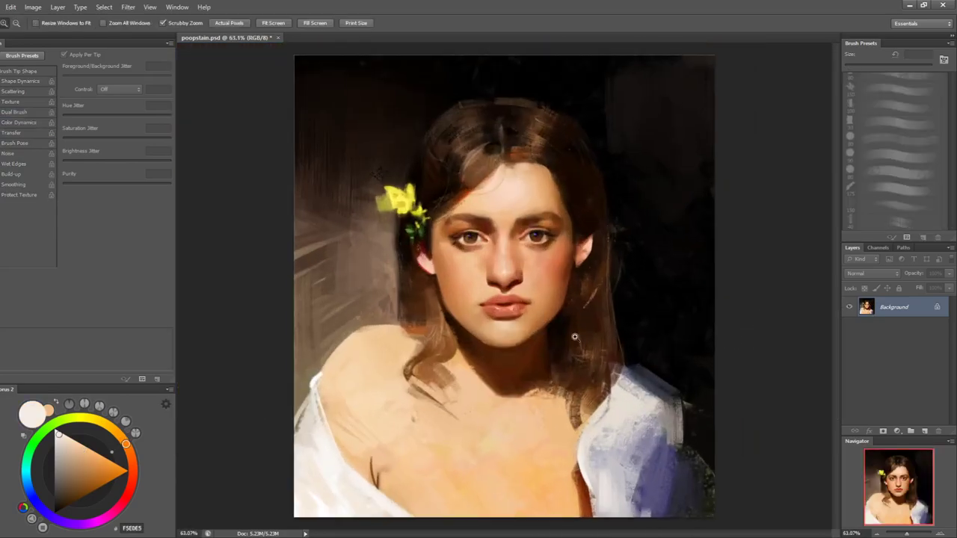
pyautogui.hotkey('ctrl', 'shift', 'h')
pyautogui.press('b')
pyautogui.press(']')
pyautogui.press(']')
pyautogui.keyDown('alt'); pyautogui.click(642, 468); pyautogui.keyUp('alt')
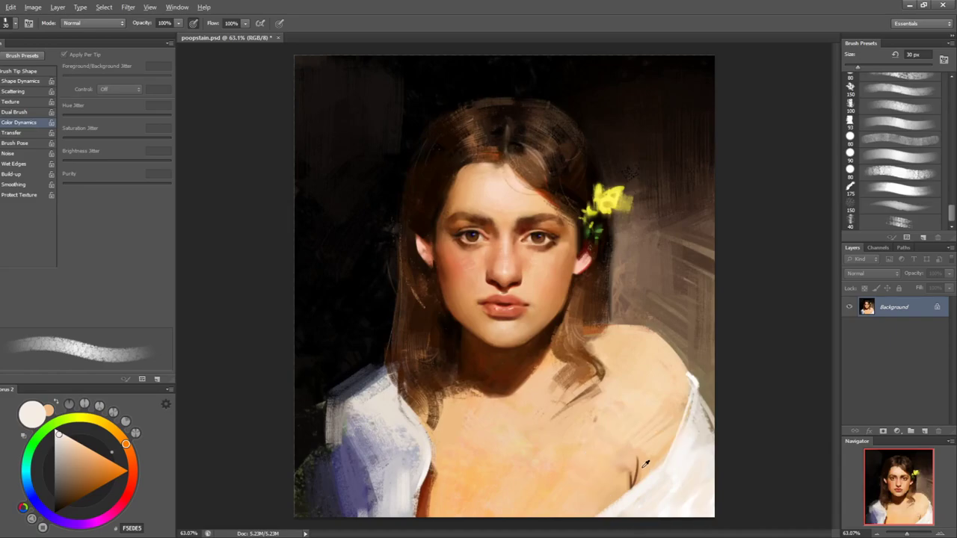
pyautogui.press(']')
pyautogui.keyDown('alt'); pyautogui.click(642, 448); pyautogui.keyUp('alt')
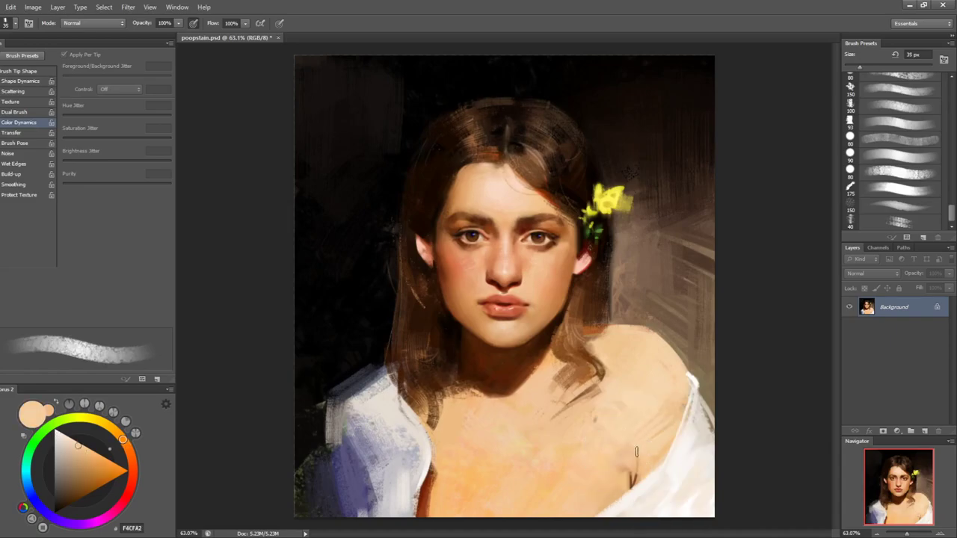
pyautogui.keyDown('alt'); pyautogui.click(611, 478); pyautogui.keyUp('alt')
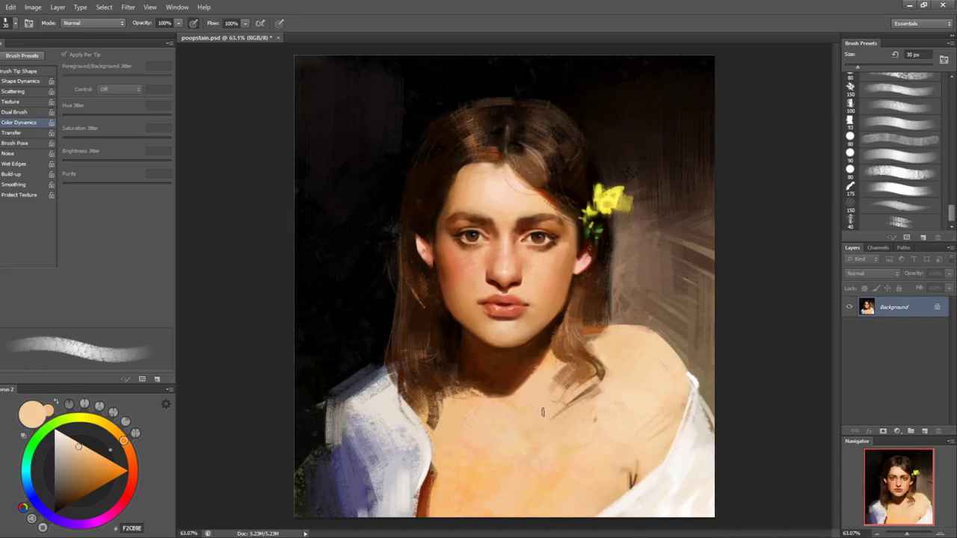
# - Choose the 40 px bristle brush preset and enable Color Dynamics with 6% hue jitter
pyautogui.click(897, 190)
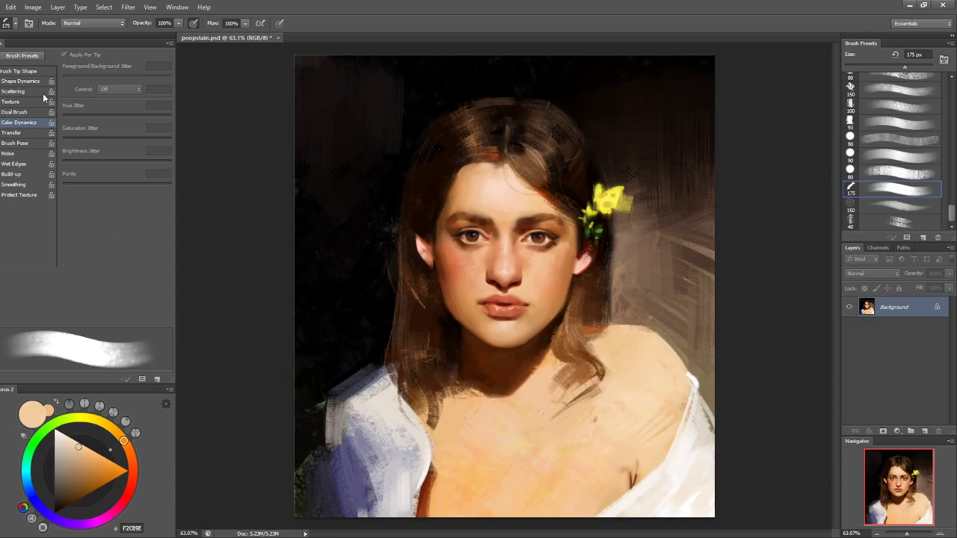
pyautogui.click(17, 71)
pyautogui.click(4, 122)
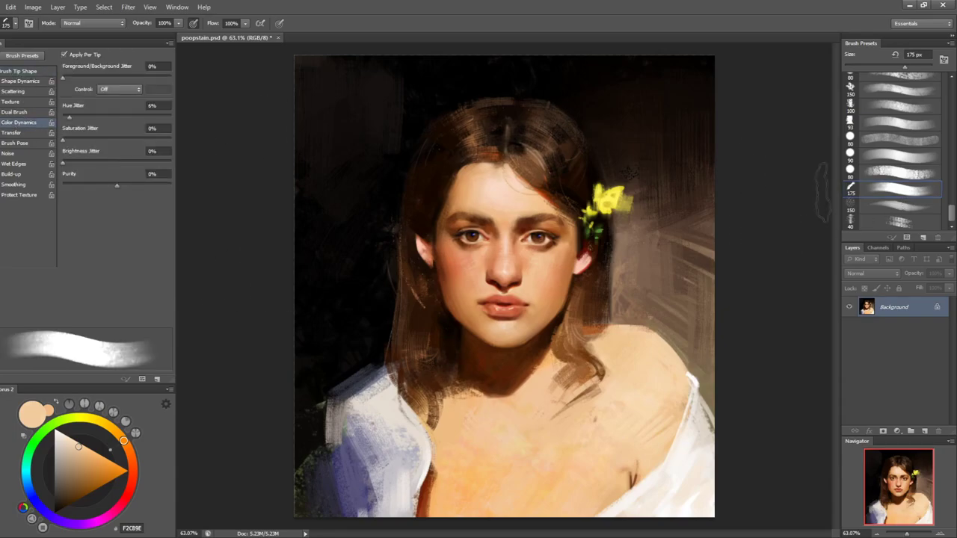
pyautogui.click(896, 222)
pyautogui.click(3, 123)
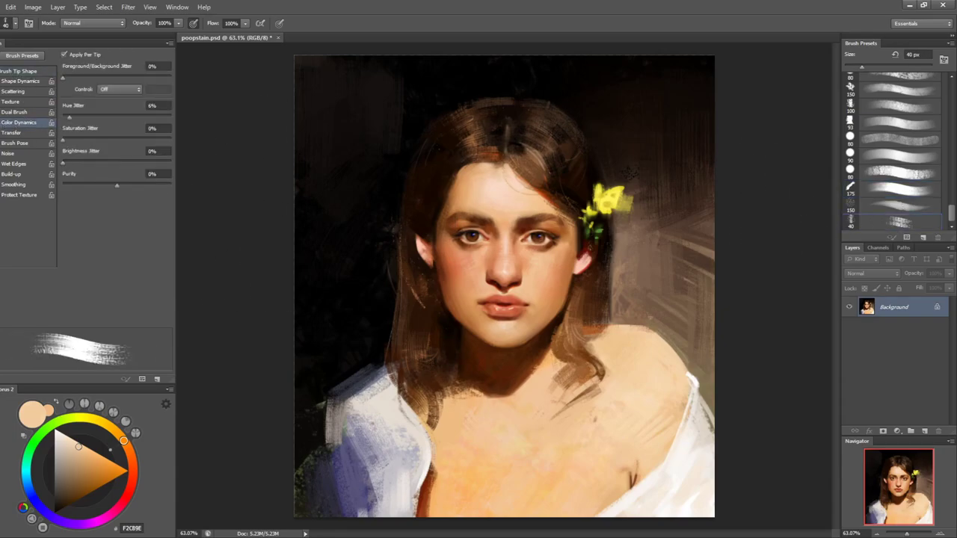
# - Paint varied sampled skin tones over the chest and flower-side shoulder with the bristle brush, adjusting it between 30 and 40 px
pyautogui.keyDown('alt'); pyautogui.click(496, 437); pyautogui.keyUp('alt')
pyautogui.keyDown('alt'); pyautogui.click(566, 464); pyautogui.keyUp('alt')
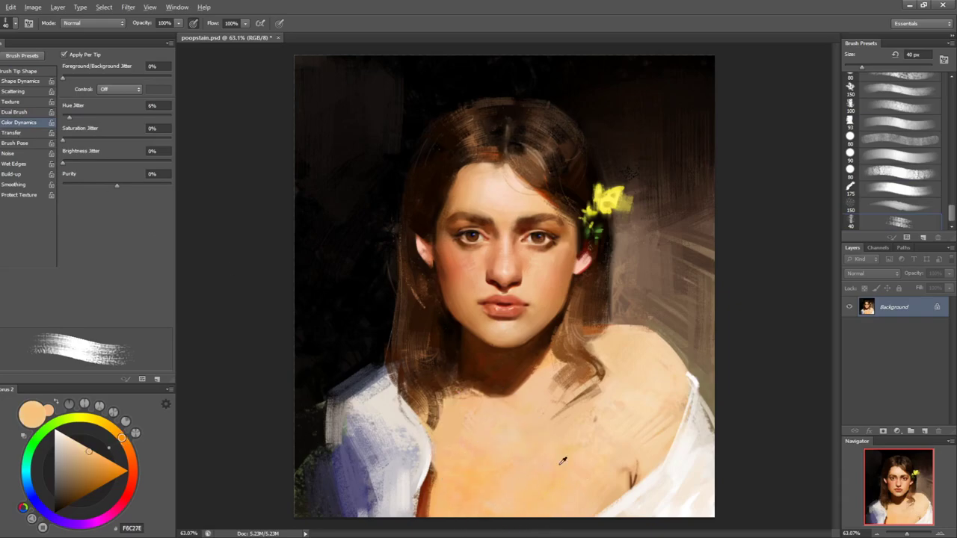
pyautogui.keyDown('alt'); pyautogui.click(460, 448); pyautogui.keyUp('alt')
pyautogui.keyDown('alt'); pyautogui.click(449, 412); pyautogui.keyUp('alt')
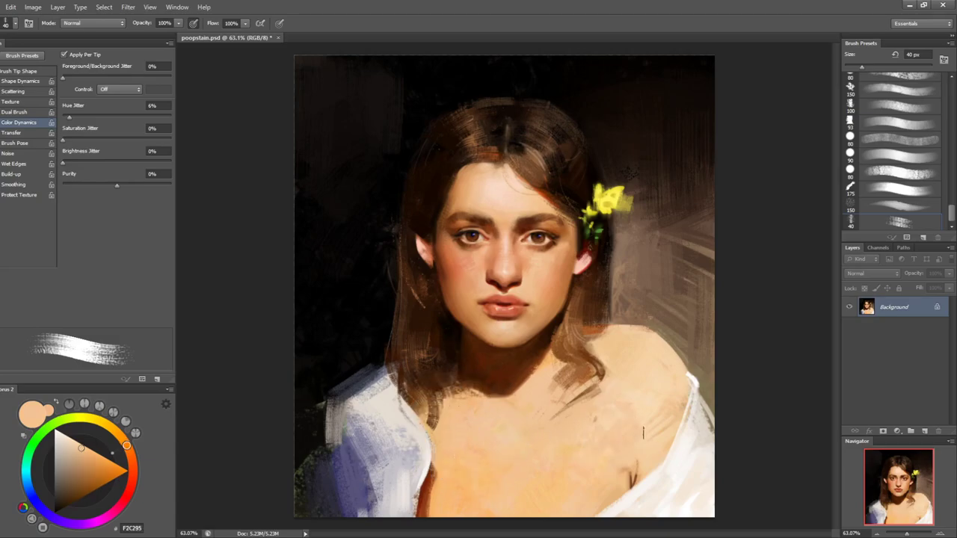
pyautogui.keyDown('alt'); pyautogui.click(627, 406); pyautogui.keyUp('alt')
pyautogui.press('[')
pyautogui.press('[')
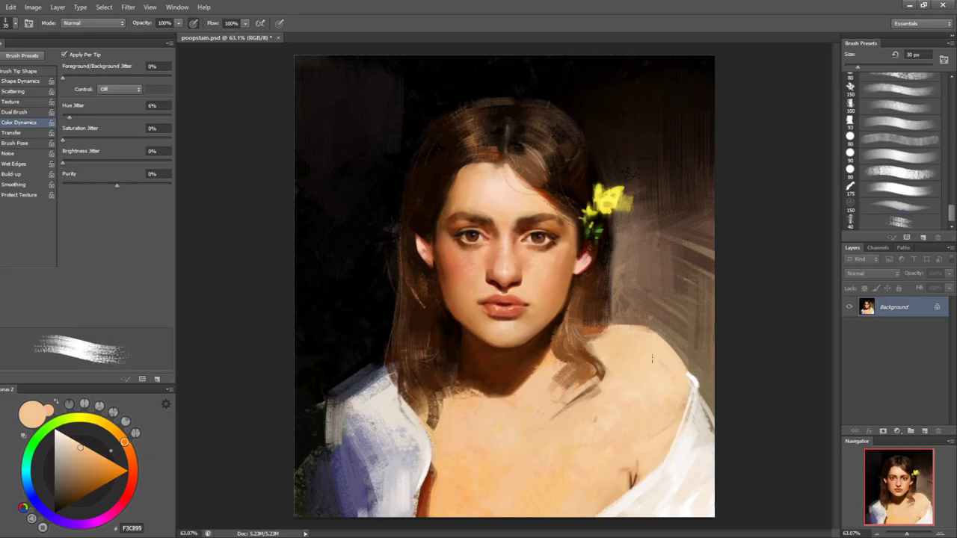
pyautogui.press(']')
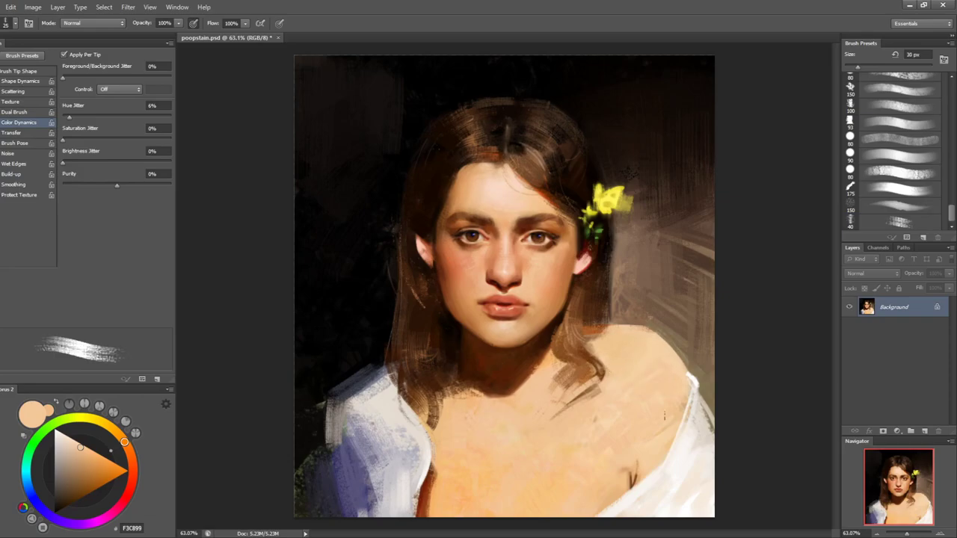
pyautogui.press(']')
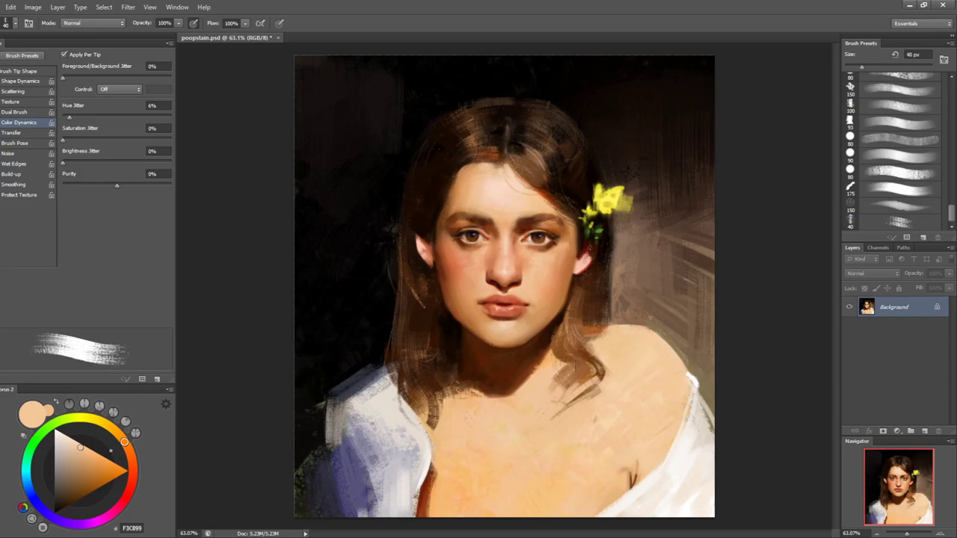
# - Try sampled dark brown bristle strokes at 30 px across the flower-side background, working with the canvas rotated
pyautogui.hotkey('ctrl', 'shift', 'h')
pyautogui.keyDown('alt'); pyautogui.click(372, 366); pyautogui.keyUp('alt')
pyautogui.hotkey('ctrl', 'shift', 'h')
pyautogui.press('r')
pyautogui.moveTo(665, 323)
pyautogui.mouseDown()
pyautogui.moveTo(655, 235)
pyautogui.moveTo(571, 153)
pyautogui.mouseUp()
pyautogui.keyDown('alt'); pyautogui.click(470, 101); pyautogui.keyUp('alt')
pyautogui.moveTo(482, 127)
pyautogui.mouseDown()
pyautogui.moveTo(497, 90)
pyautogui.moveTo(522, 138)
pyautogui.moveTo(466, 151)
pyautogui.mouseUp()
pyautogui.hotkey('ctrl', 'z')
pyautogui.press('[')
pyautogui.press('[')
pyautogui.moveTo(516, 78); pyautogui.dragTo(479, 155)
pyautogui.moveTo(520, 79)
pyautogui.mouseDown()
pyautogui.moveTo(484, 159)
pyautogui.moveTo(501, 164)
pyautogui.mouseUp()
pyautogui.keyDown('alt'); pyautogui.click(505, 156); pyautogui.keyUp('alt')
pyautogui.moveTo(701, 154); pyautogui.dragTo(691, 323)
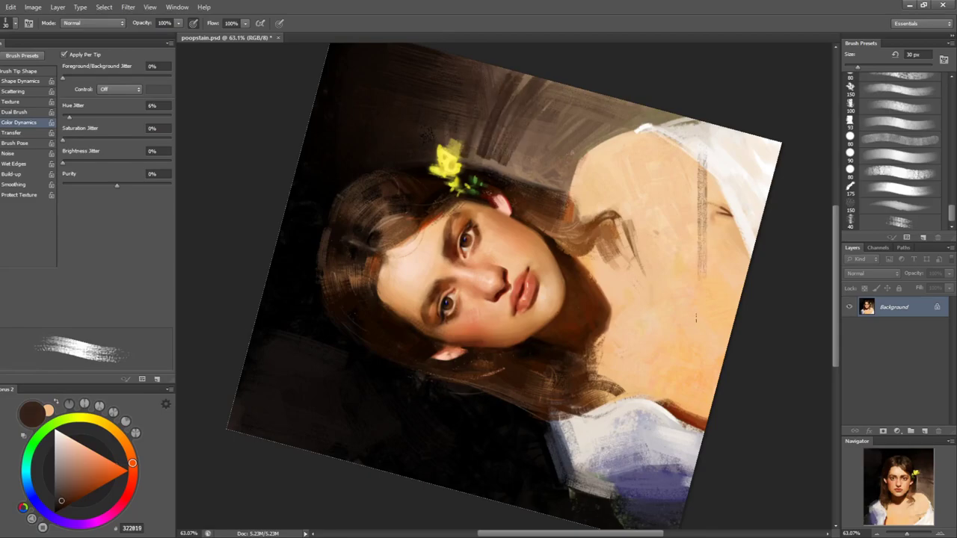
pyautogui.hotkey('ctrl', 'z')
pyautogui.press('r')
pyautogui.moveTo(746, 259); pyautogui.dragTo(629, 450)
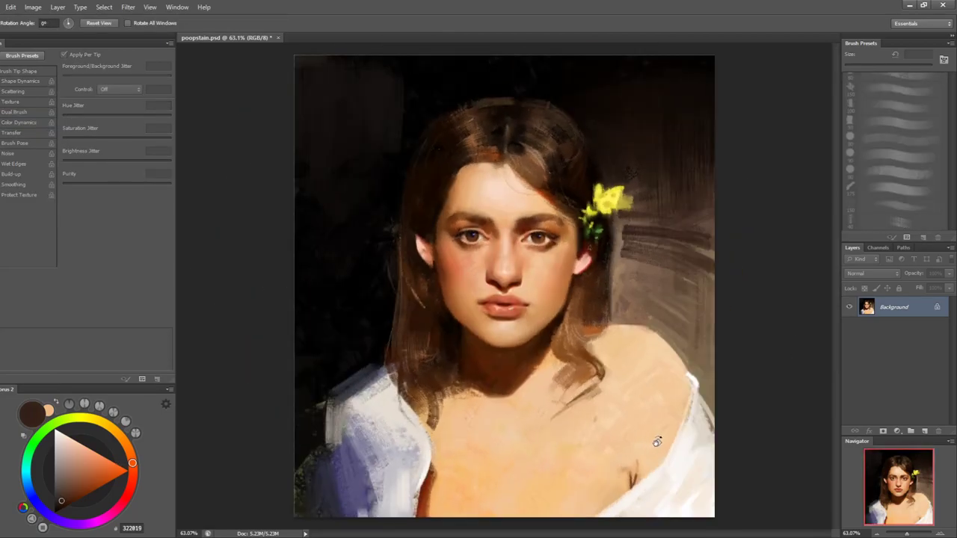
# - Undo the dark brown strokes on the flower-side background
pyautogui.hotkey('ctrl', 'alt', 'z')
pyautogui.hotkey('ctrl', 'alt', 'z')
pyautogui.hotkey('ctrl', 'alt', 'z')
pyautogui.hotkey('ctrl', 'alt', 'z')
pyautogui.press('b')
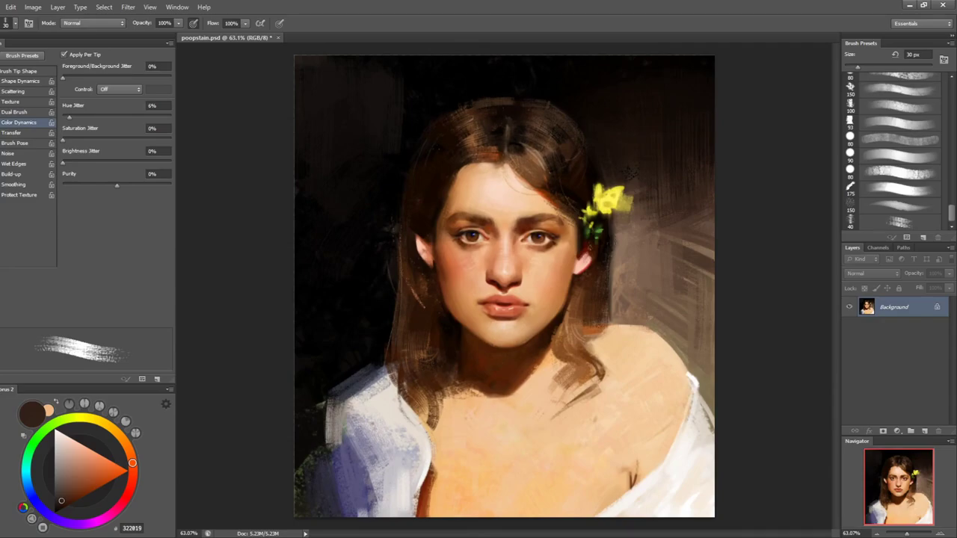
# - Try a near-black stroke down the hair's outer edge below the flower, with the bristle brush at up to 40 px
pyautogui.keyDown('alt'); pyautogui.click(611, 232); pyautogui.keyUp('alt')
pyautogui.moveTo(612, 223); pyautogui.dragTo(612, 256)
pyautogui.press(']')
pyautogui.hotkey('ctrl', 'z')
pyautogui.moveTo(612, 224); pyautogui.dragTo(609, 266)
pyautogui.hotkey('ctrl', 'z')
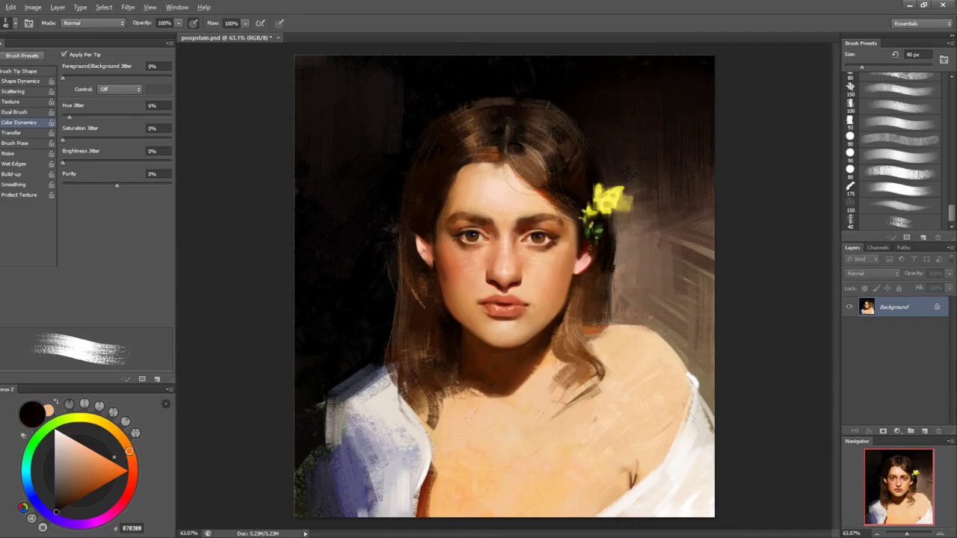
# - Sample brown tones from the background beside the flower-side hair for the bristle brush at 30 px
pyautogui.keyDown('alt'); pyautogui.click(616, 273); pyautogui.keyUp('alt')
pyautogui.press('[')
pyautogui.keyDown('alt'); pyautogui.click(647, 314); pyautogui.keyUp('alt')
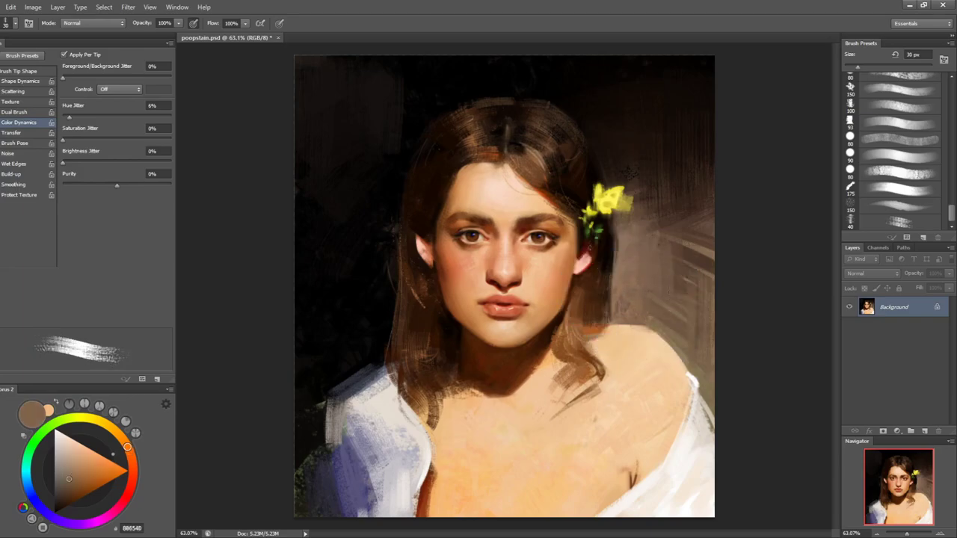
# - Fill out the flower's petals with yellow sampled from it at 40 px, and save the document
pyautogui.press('r')
pyautogui.moveTo(716, 226); pyautogui.dragTo(657, 128)
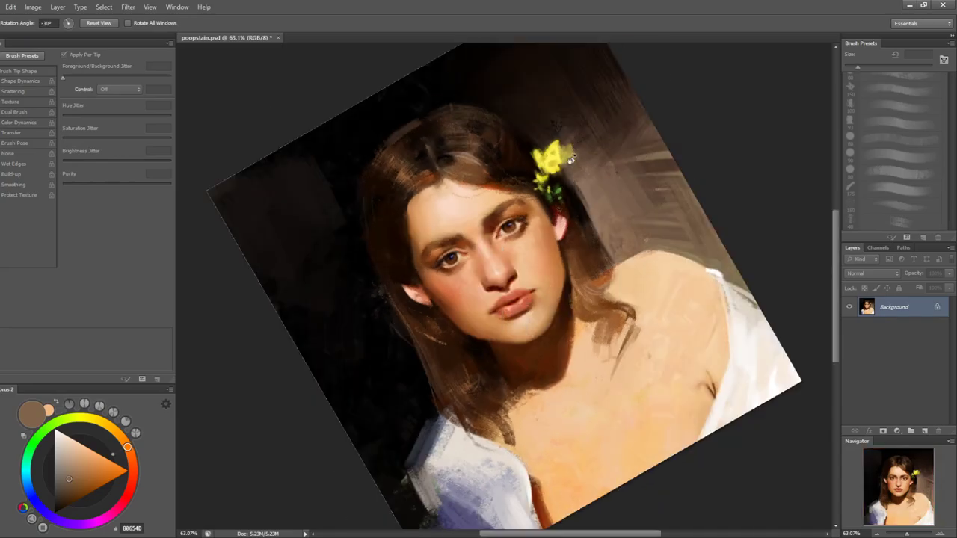
pyautogui.keyDown('alt'); pyautogui.click(561, 154); pyautogui.keyUp('alt')
pyautogui.press(']')
pyautogui.press(']')
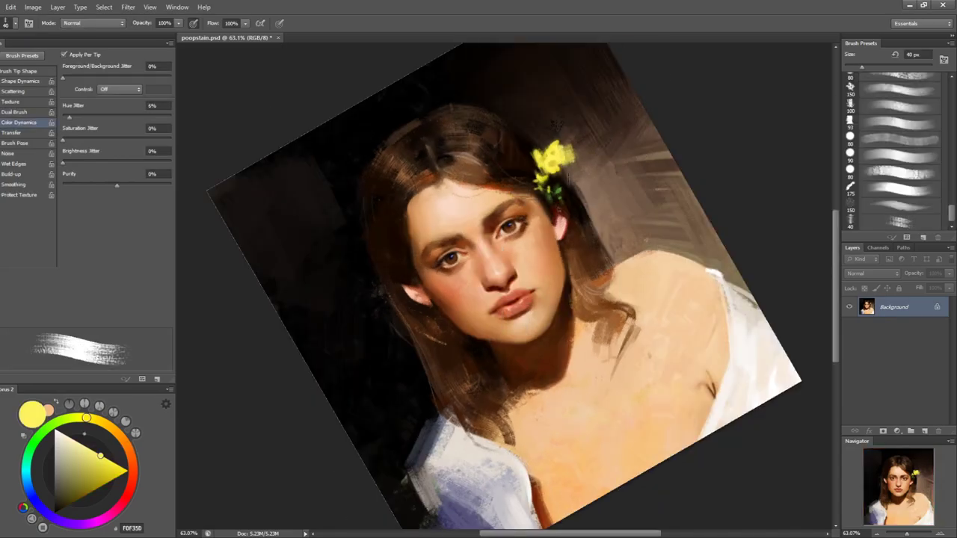
pyautogui.press('r')
pyautogui.moveTo(692, 228); pyautogui.dragTo(701, 278)
pyautogui.moveTo(769, 203); pyautogui.dragTo(748, 271)
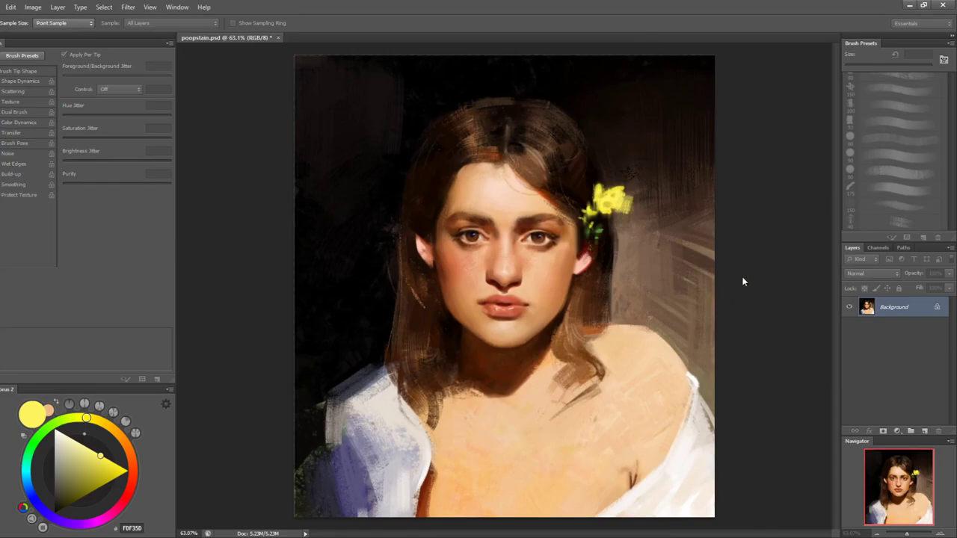
pyautogui.press('r')
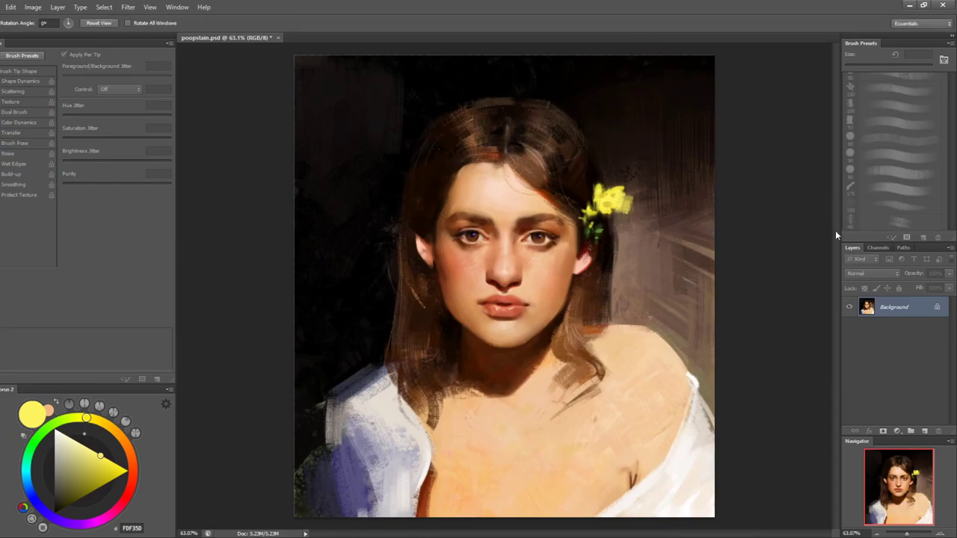
pyautogui.hotkey('ctrl', 's')
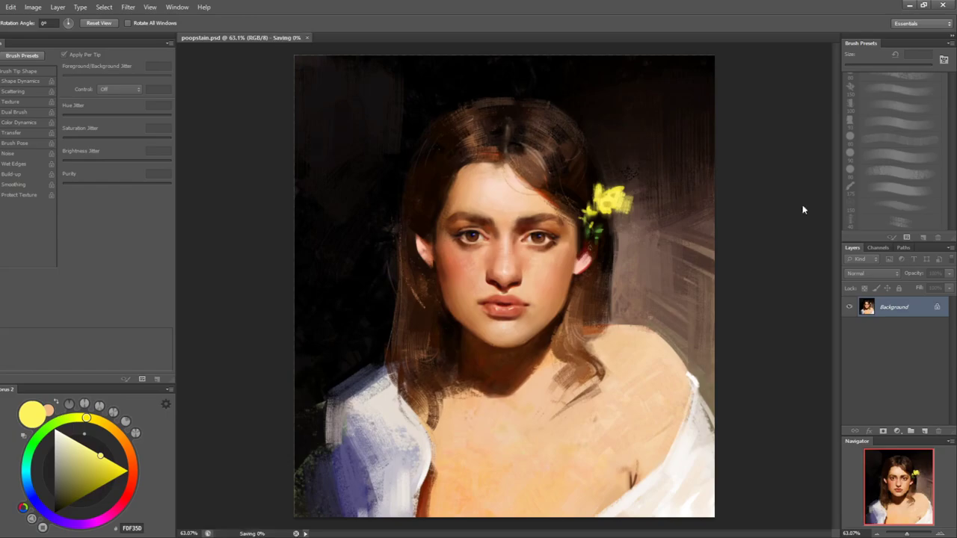
# - Add white catchlights to both eyes on a new layer
pyautogui.moveTo(676, 296); pyautogui.dragTo(558, 351)
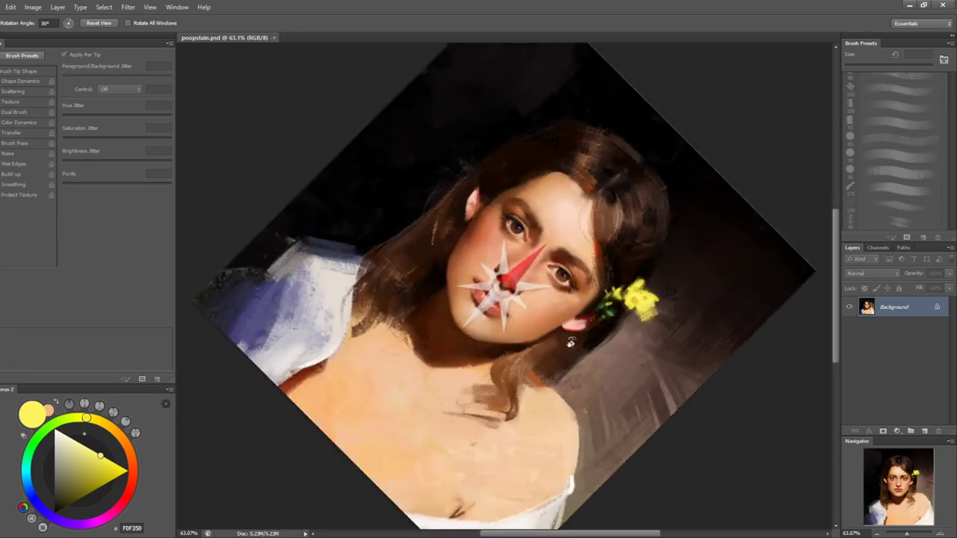
pyautogui.press('Escape')
pyautogui.press('z')
pyautogui.moveTo(477, 249); pyautogui.dragTo(552, 216)
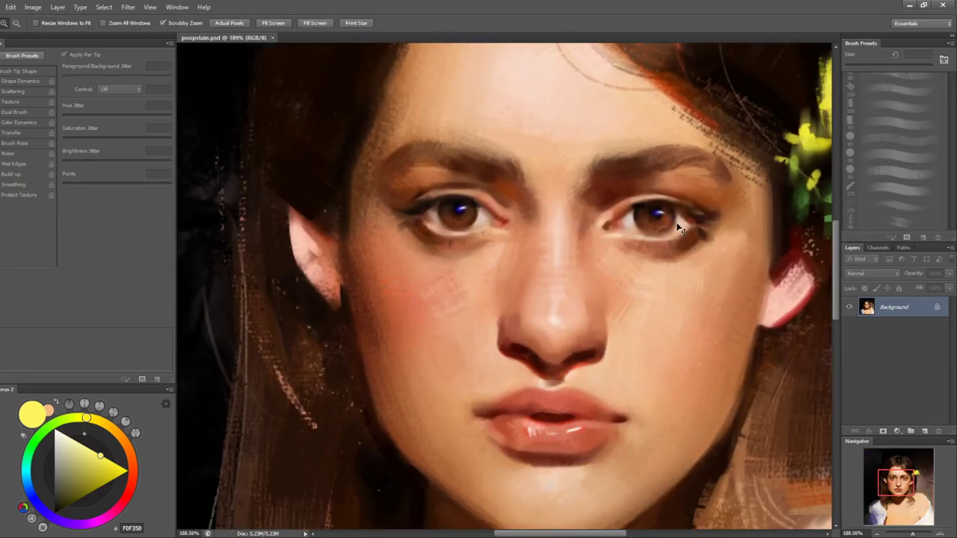
pyautogui.hotkey('ctrl', 'shift', 'alt', 'n')
pyautogui.press('l')
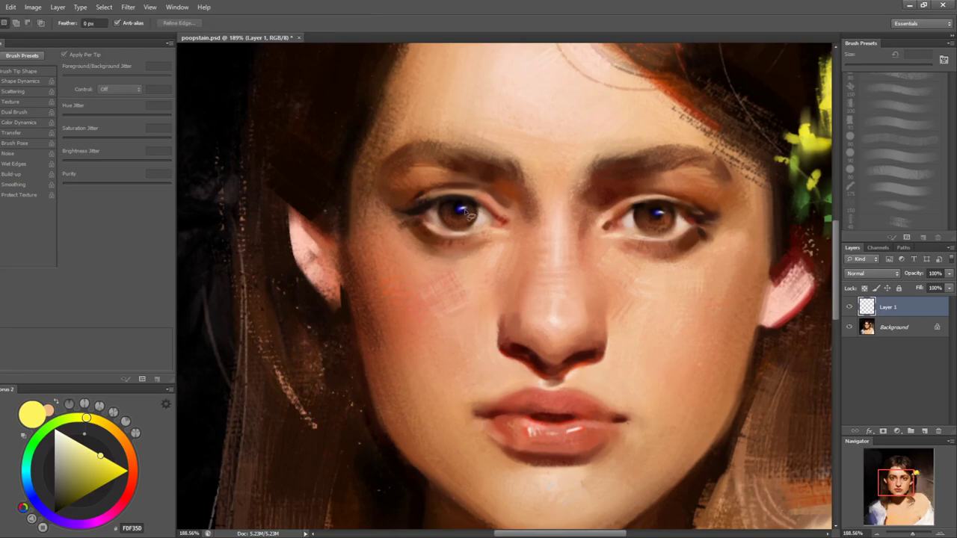
pyautogui.press('b')
pyautogui.press('d')
pyautogui.press('x')
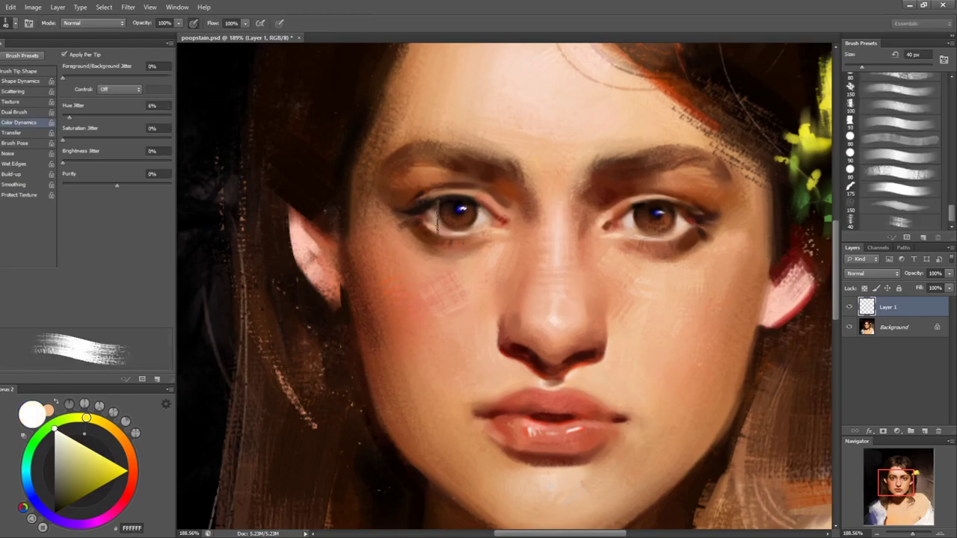
pyautogui.press('l')
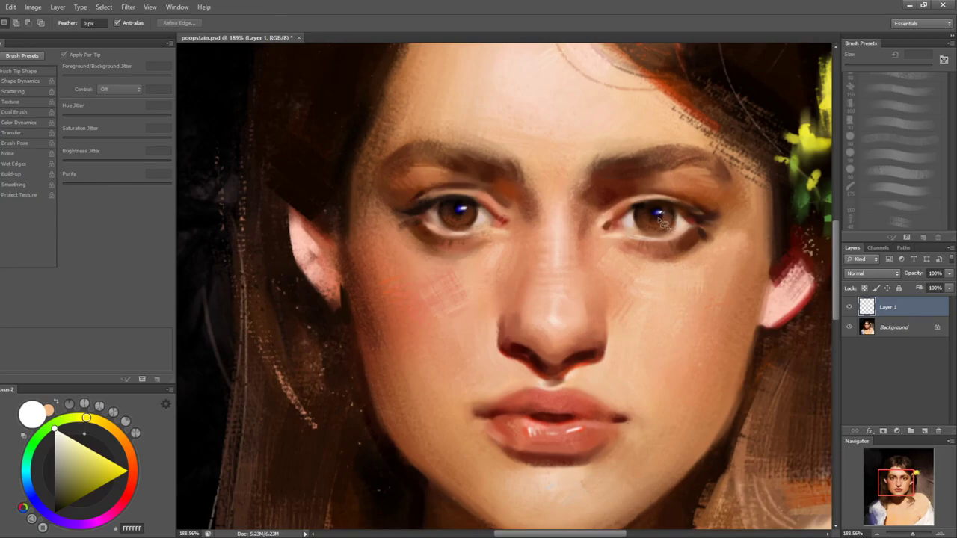
pyautogui.press('b')
# - Brighten both irises with white at 15 px on a new layer set to Overlay
pyautogui.hotkey('ctrl', 'shift', 'alt', 'n')
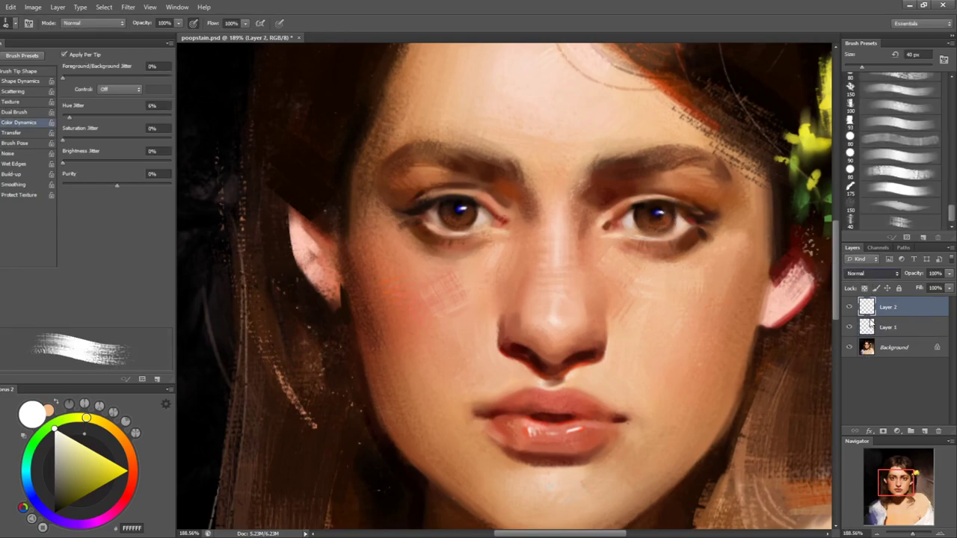
pyautogui.click(859, 408)
pyautogui.moveTo(428, 218); pyautogui.dragTo(487, 221)
pyautogui.hotkey('ctrl', 'z')
pyautogui.press('[')
pyautogui.press('[')
pyautogui.press('[')
pyautogui.press('[')
pyautogui.press('[')
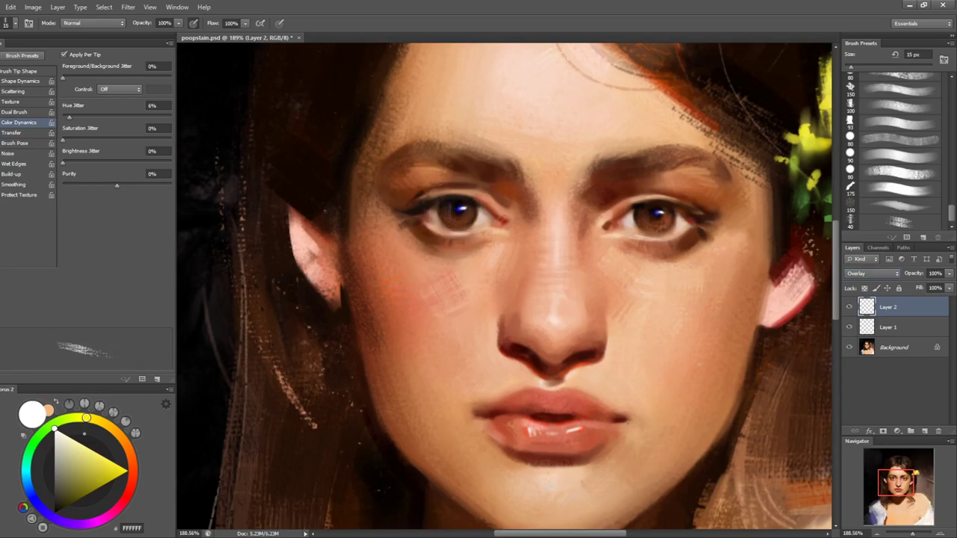
pyautogui.moveTo(647, 223); pyautogui.dragTo(669, 222)
pyautogui.press('z')
pyautogui.moveTo(718, 198); pyautogui.dragTo(632, 231)
pyautogui.moveTo(586, 265); pyautogui.dragTo(620, 245)
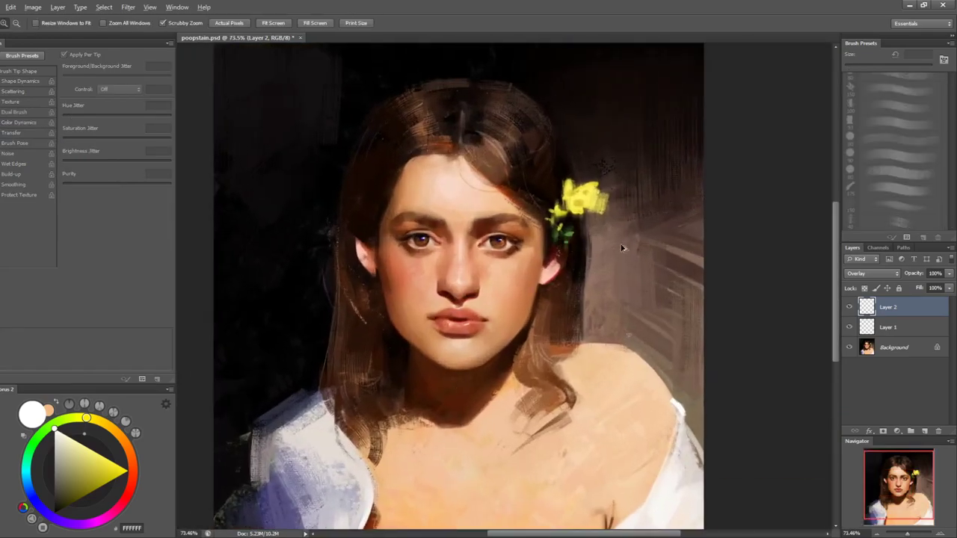
pyautogui.moveTo(449, 233); pyautogui.dragTo(477, 213)
pyautogui.press('b')
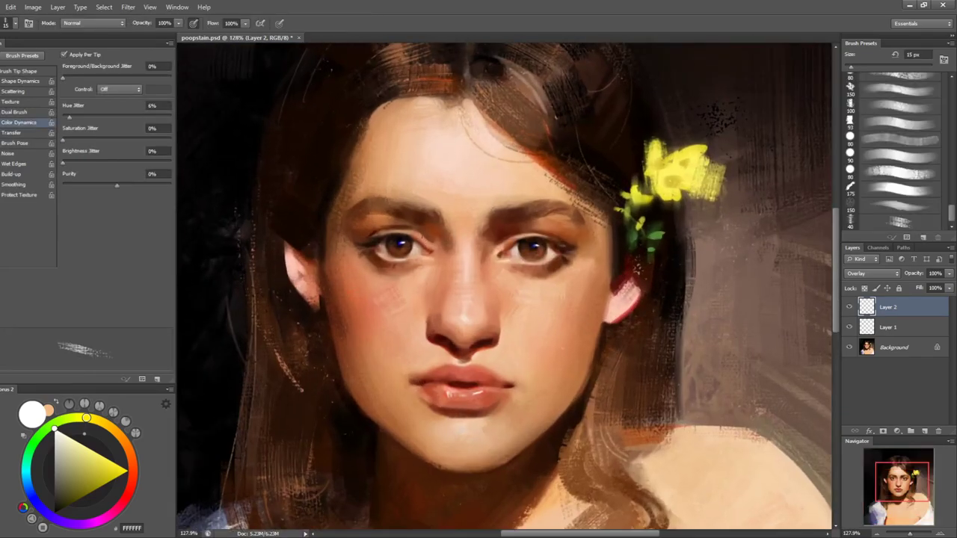
# - Try a white highlight along the bridge of the nose on the Overlay layer, with the canvas rotated
pyautogui.press('r')
pyautogui.moveTo(699, 212); pyautogui.dragTo(627, 306)
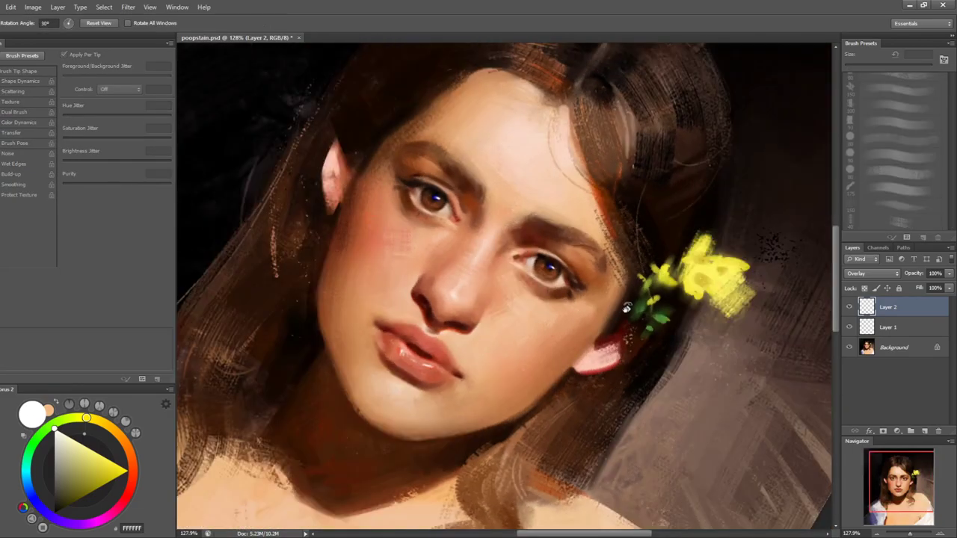
pyautogui.press('b')
pyautogui.press(']')
pyautogui.press(']')
pyautogui.moveTo(451, 290)
pyautogui.mouseDown()
pyautogui.moveTo(465, 278)
pyautogui.moveTo(515, 368)
pyautogui.moveTo(553, 186)
pyautogui.moveTo(572, 178)
pyautogui.moveTo(529, 177)
pyautogui.mouseUp()
pyautogui.hotkey('ctrl', 'z')
pyautogui.press('[')
pyautogui.press('[')
pyautogui.press('r')
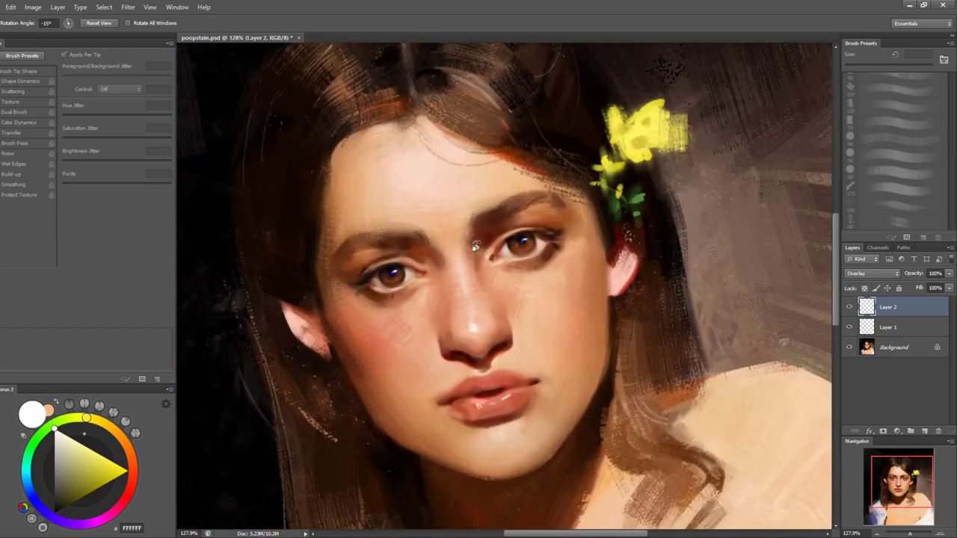
pyautogui.press('Escape')
pyautogui.press('b')
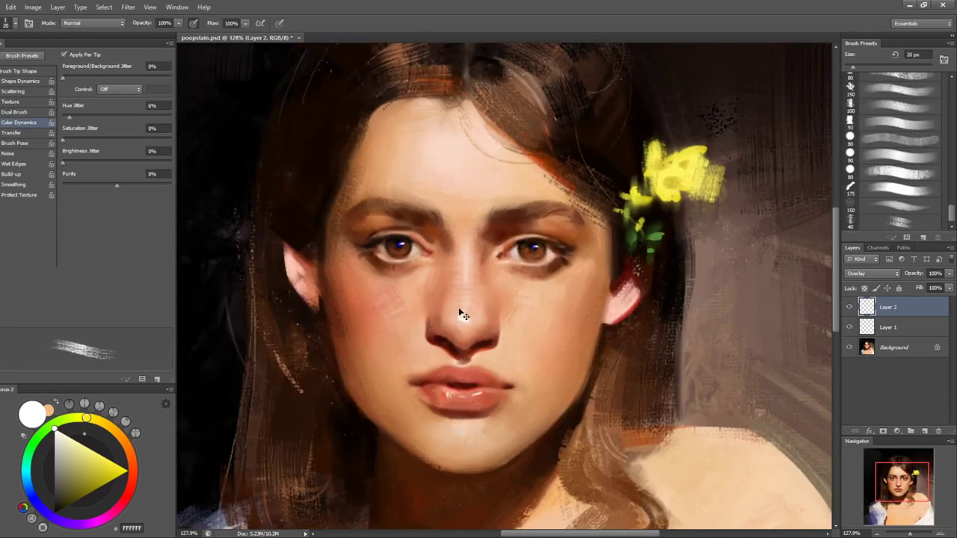
pyautogui.press('[')
# - Refine the bare shoulder's edge beside the white sleeve on a new layer, using sampled skin tones at up to 30 px
pyautogui.press('z')
pyautogui.moveTo(676, 291); pyautogui.dragTo(613, 305)
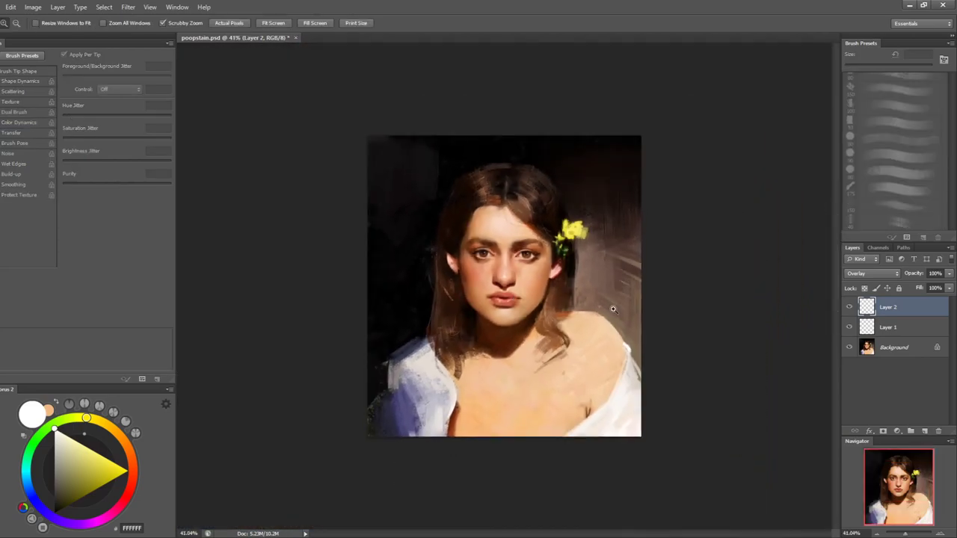
pyautogui.click(610, 329)
pyautogui.press('b')
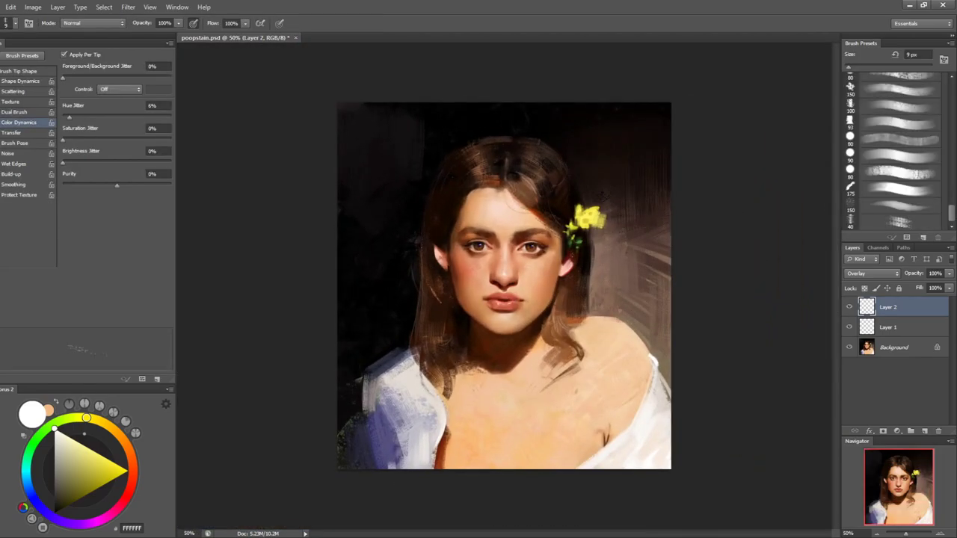
pyautogui.hotkey('ctrl', 'shift', 'alt', 'n')
pyautogui.hotkey('ctrl', '+')
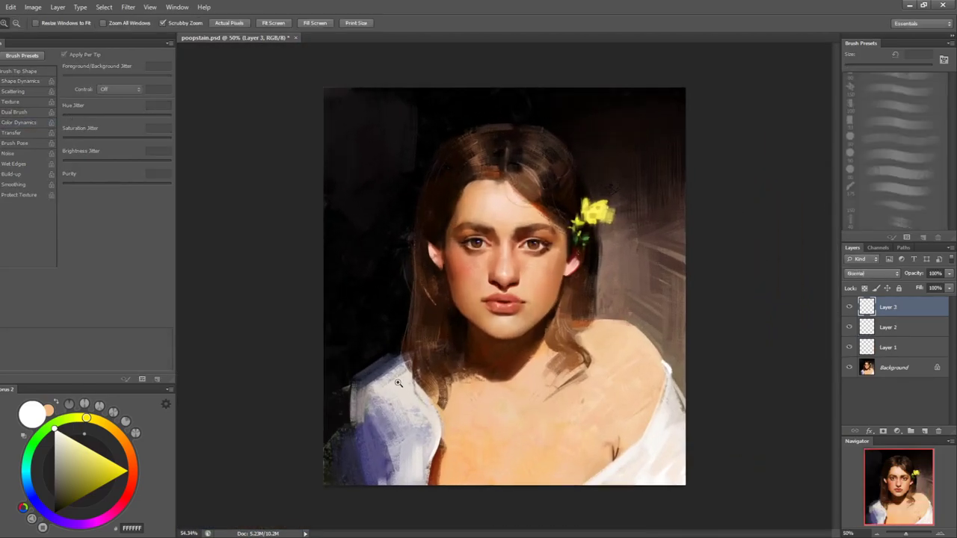
pyautogui.keyDown('alt'); pyautogui.click(682, 373); pyautogui.keyUp('alt')
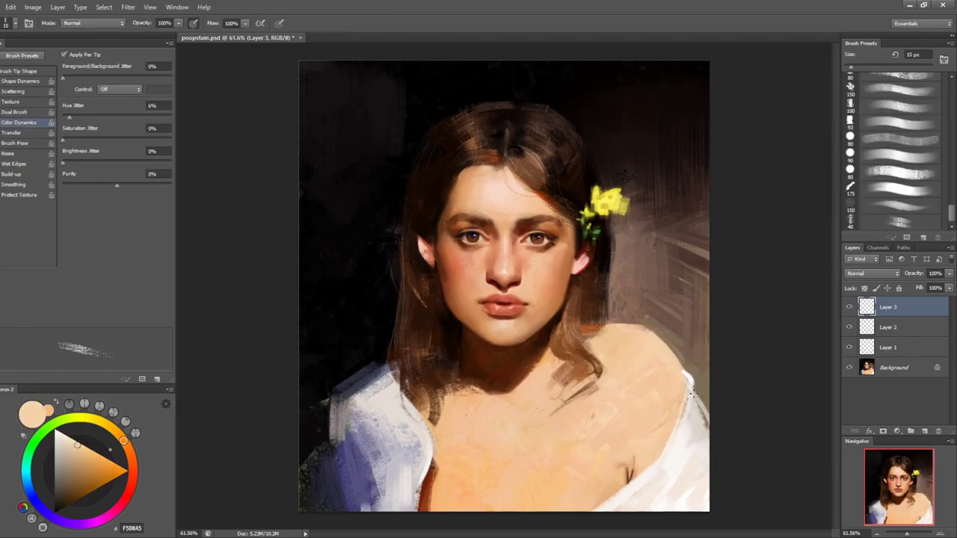
pyautogui.keyDown('alt'); pyautogui.click(677, 370); pyautogui.keyUp('alt')
pyautogui.press(']')
pyautogui.press(']')
pyautogui.moveTo(679, 360); pyautogui.dragTo(690, 380)
pyautogui.press(']')
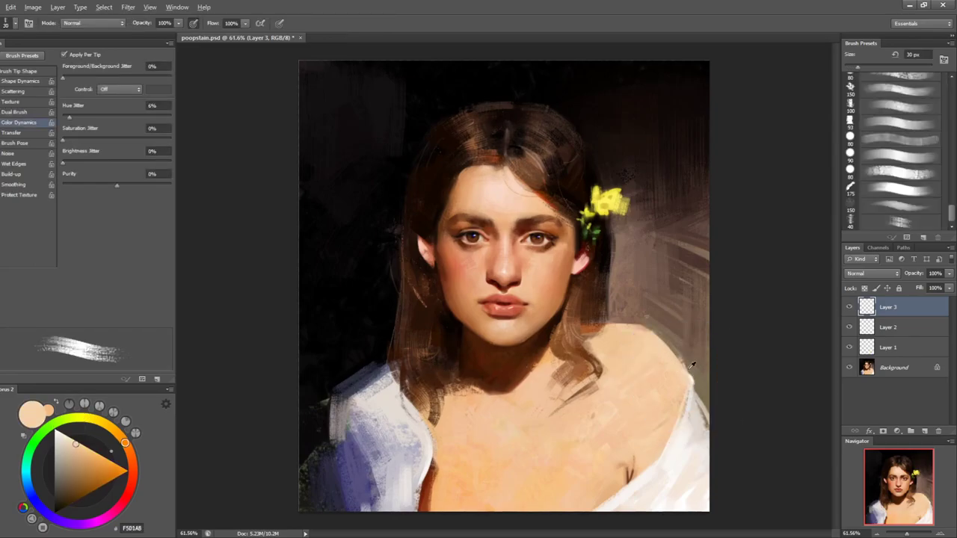
pyautogui.keyDown('alt'); pyautogui.click(678, 392); pyautogui.keyUp('alt')
pyautogui.keyDown('alt'); pyautogui.click(671, 334); pyautogui.keyUp('alt')
# - Rework the outer edge of the shadow-side sleeve with sampled blue-violet tones at 60 px
pyautogui.press(']')
pyautogui.press(']')
pyautogui.press(']')
pyautogui.press(']')
pyautogui.press(']')
pyautogui.keyDown('alt'); pyautogui.click(341, 417); pyautogui.keyUp('alt')
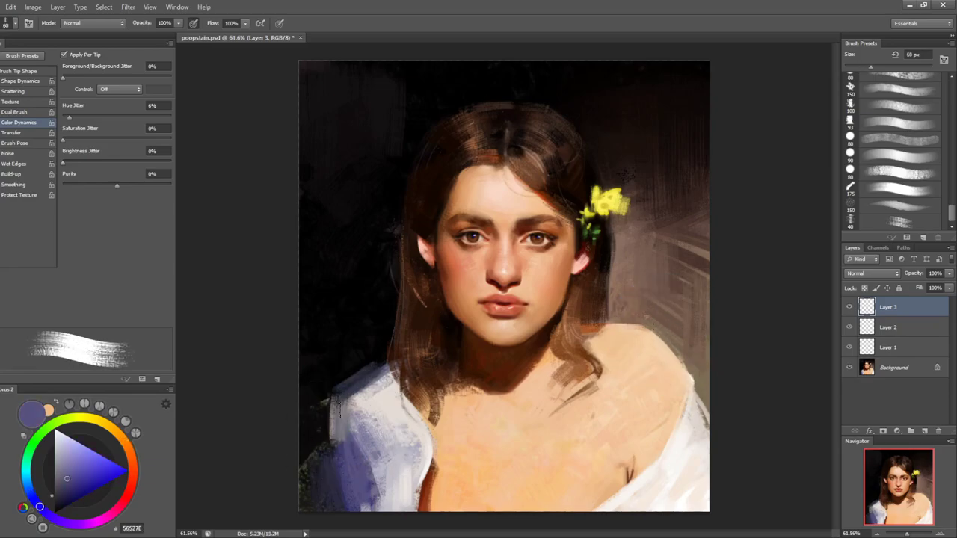
pyautogui.keyDown('alt'); pyautogui.click(340, 464); pyautogui.keyUp('alt')
pyautogui.keyDown('alt'); pyautogui.click(345, 437); pyautogui.keyUp('alt')
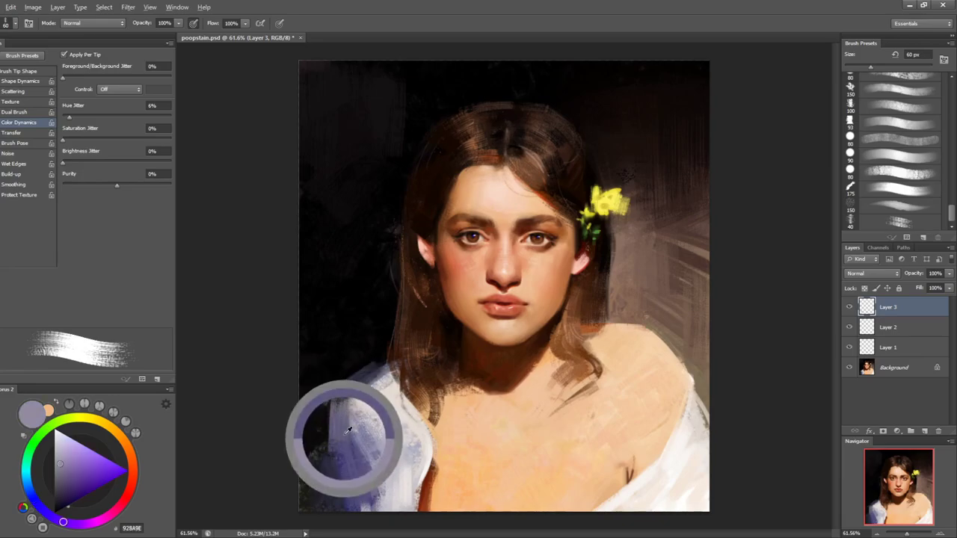
pyautogui.keyDown('alt'); pyautogui.click(356, 417); pyautogui.keyUp('alt')
pyautogui.keyDown('alt'); pyautogui.click(336, 416); pyautogui.keyUp('alt')
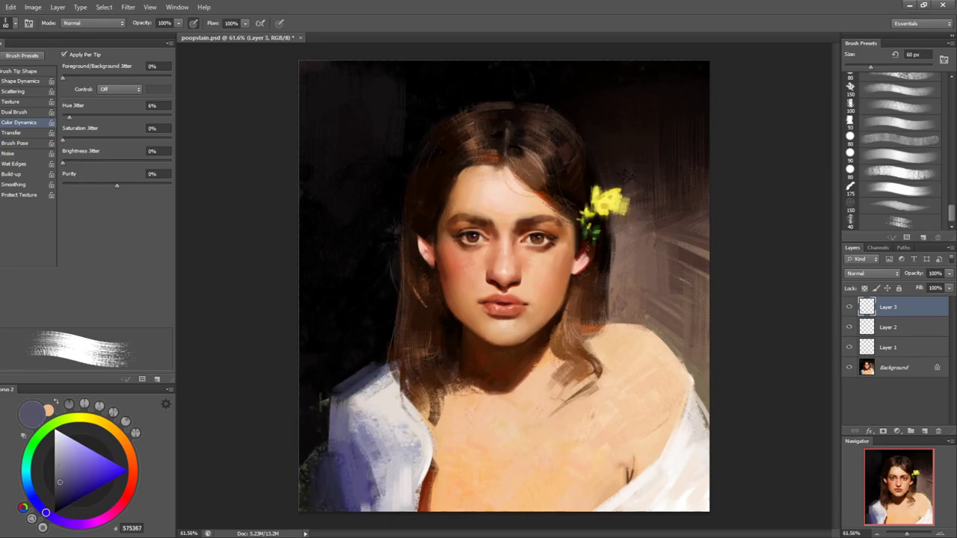
# - Work the hair ends over the shadow-side sleeve with sampled browns at 40 px, and check the portrait mirrored
pyautogui.keyDown('alt'); pyautogui.click(419, 373); pyautogui.keyUp('alt')
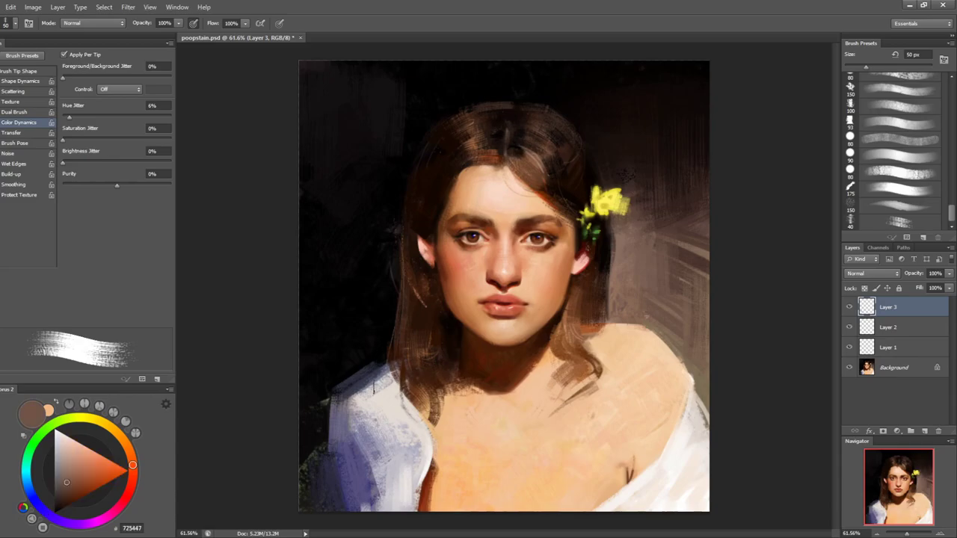
pyautogui.press('[')
pyautogui.press('[')
pyautogui.moveTo(395, 369); pyautogui.dragTo(410, 424)
pyautogui.hotkey('ctrl', 'z')
pyautogui.moveTo(381, 392); pyautogui.dragTo(418, 416)
pyautogui.hotkey('ctrl', 'z')
pyautogui.hotkey('ctrl', 'shift', 'h')
pyautogui.hotkey('ctrl', 'shift', 'h')
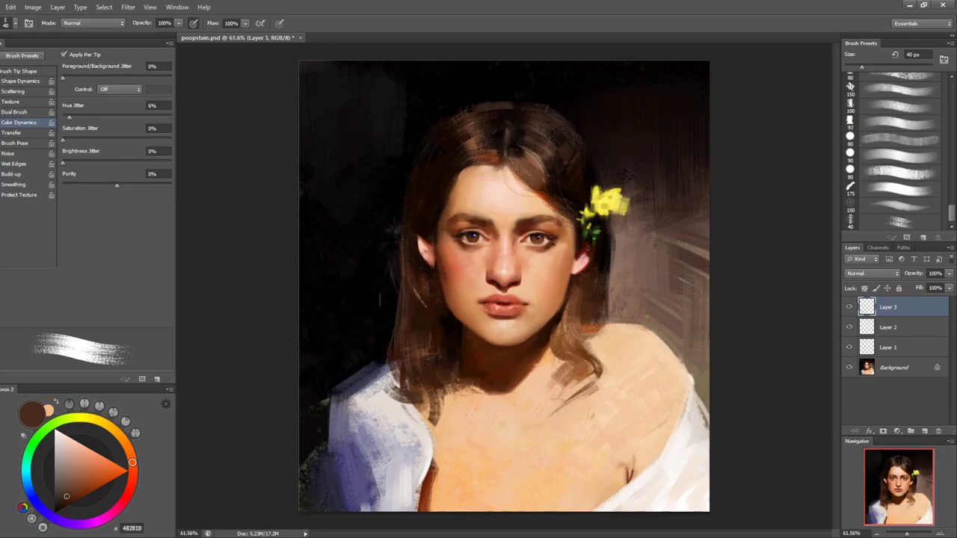
# - Choose the 80 px textured brush preset and set the colour to dark green 314834
pyautogui.press('l')
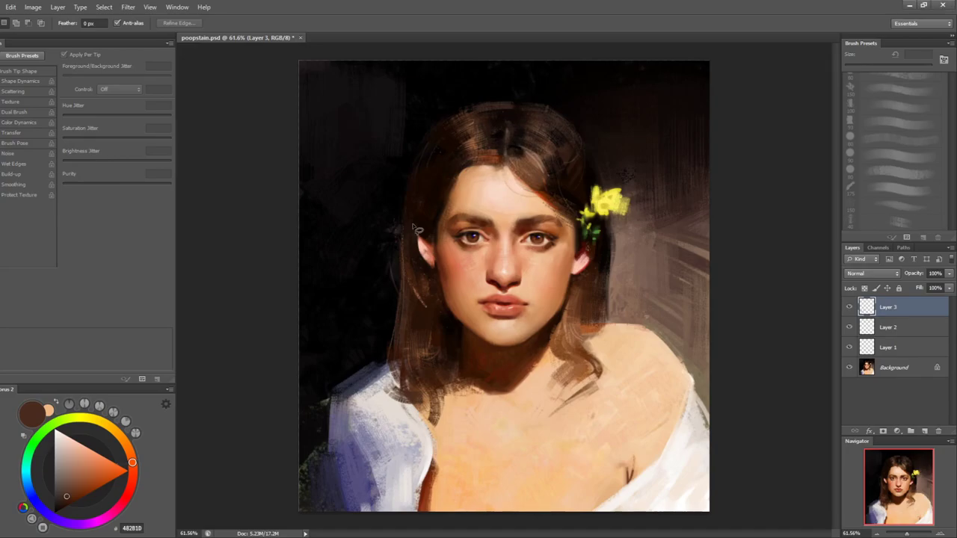
pyautogui.press('b')
pyautogui.click(918, 149)
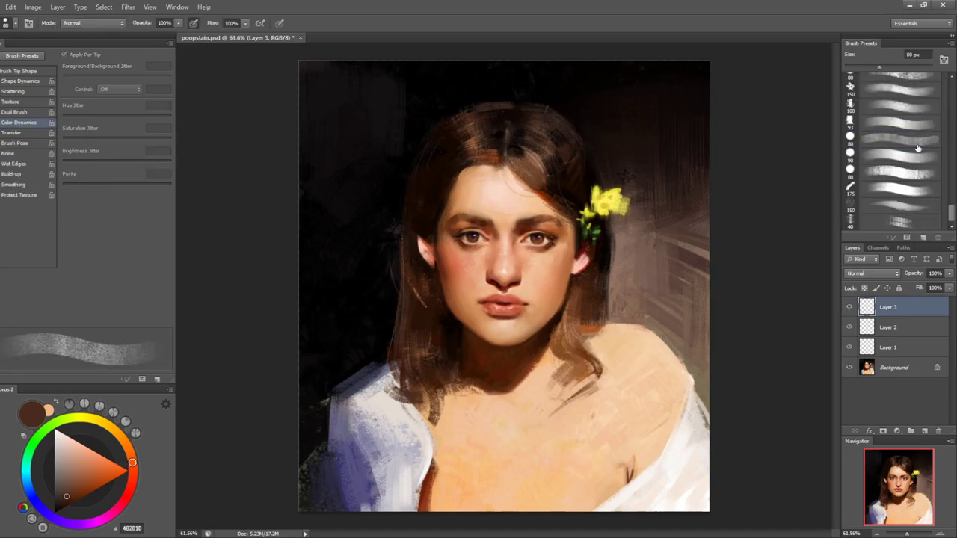
pyautogui.click(40, 443)
pyautogui.click(61, 493)
# - Paint dark green texture over the dark background beside the shadow-side hair, enlarging the brush to 500 px
pyautogui.press(']')
pyautogui.press(']')
pyautogui.press(']')
pyautogui.press(']')
pyautogui.press(']')
pyautogui.press(']')
pyautogui.press(']')
pyautogui.press(']')
pyautogui.press(']')
pyautogui.press(']')
pyautogui.press(']')
pyautogui.press('[')
pyautogui.press('[')
pyautogui.press('[')
pyautogui.moveTo(326, 238); pyautogui.dragTo(310, 370)
pyautogui.hotkey('ctrl', 'z')
pyautogui.moveTo(317, 135)
pyautogui.mouseDown()
pyautogui.moveTo(325, 355)
pyautogui.moveTo(321, 109)
pyautogui.moveTo(346, 331)
pyautogui.moveTo(362, 234)
pyautogui.moveTo(364, 132)
pyautogui.moveTo(356, 136)
pyautogui.moveTo(341, 72)
pyautogui.moveTo(353, 152)
pyautogui.mouseUp()
pyautogui.press(']')
pyautogui.press(']')
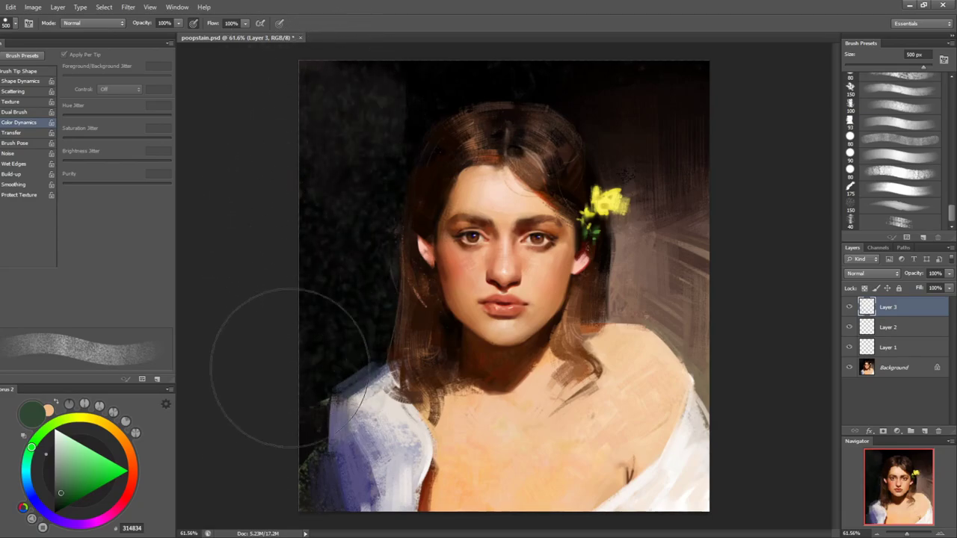
# - Work sampled near-black and dark green 1C291E texture over the shadow-side background, reducing the brush to 200 px
pyautogui.moveTo(310, 342); pyautogui.dragTo(216, 495)
pyautogui.press('[')
pyautogui.press('[')
pyautogui.press('[')
pyautogui.keyDown('alt'); pyautogui.click(362, 144); pyautogui.keyUp('alt')
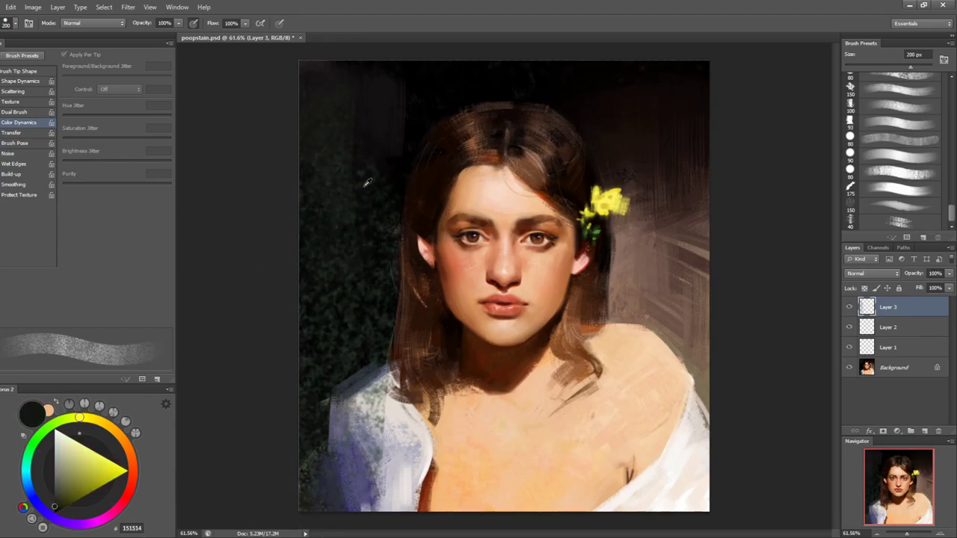
pyautogui.keyDown('alt'); pyautogui.click(340, 281); pyautogui.keyUp('alt')
pyautogui.moveTo(344, 151)
pyautogui.mouseDown()
pyautogui.moveTo(338, 191)
pyautogui.moveTo(367, 229)
pyautogui.moveTo(361, 308)
pyautogui.mouseUp()
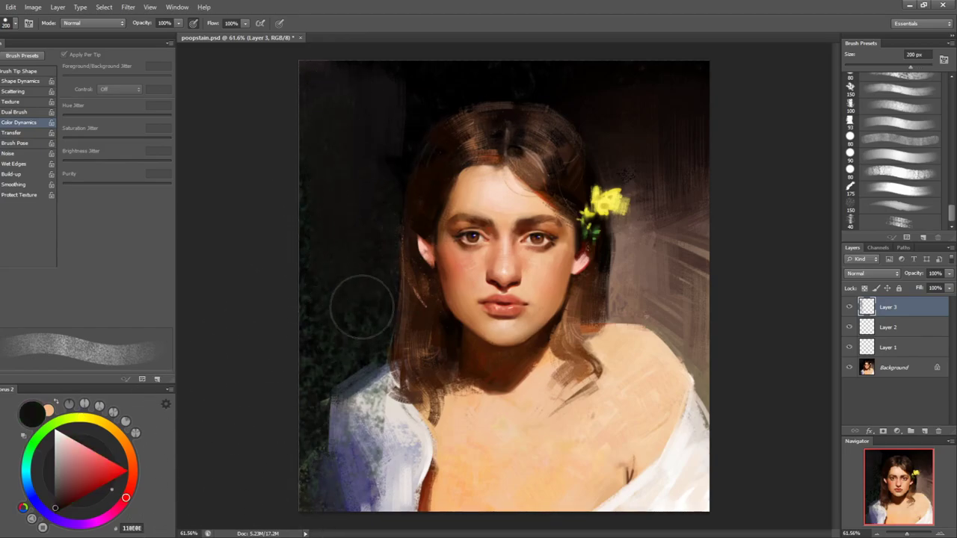
pyautogui.keyDown('alt'); pyautogui.click(324, 369); pyautogui.keyUp('alt')
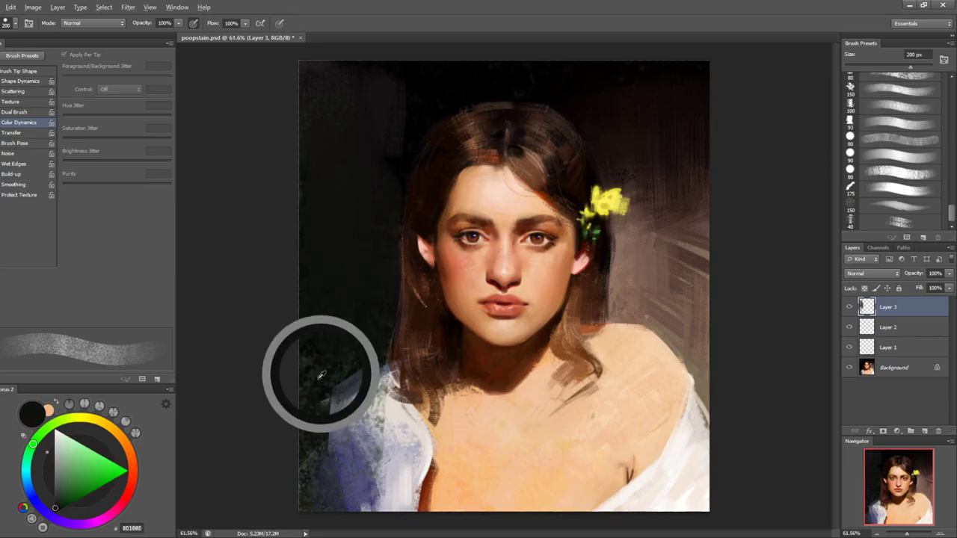
pyautogui.keyDown('alt'); pyautogui.click(344, 337); pyautogui.keyUp('alt')
pyautogui.moveTo(370, 203)
pyautogui.mouseDown()
pyautogui.moveTo(332, 352)
pyautogui.moveTo(320, 318)
pyautogui.mouseUp()
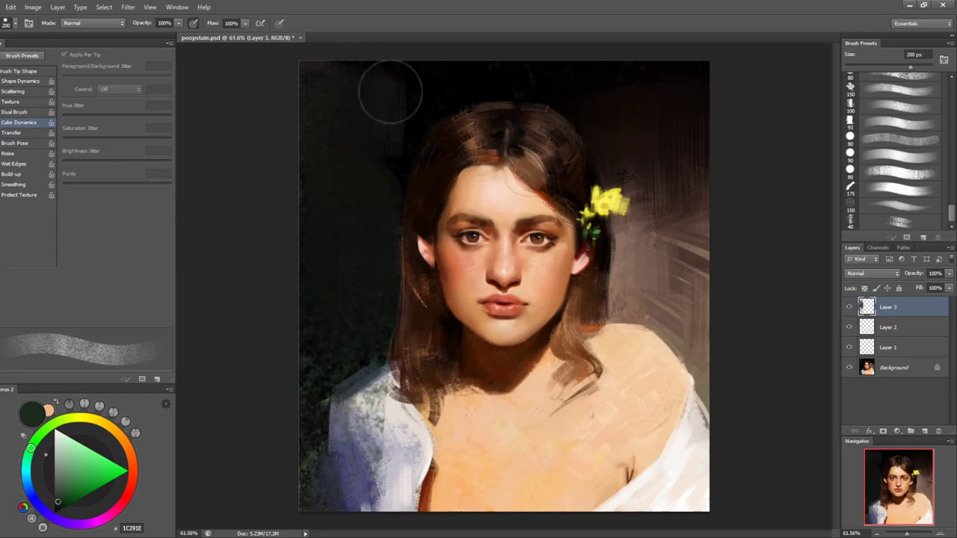
# - Add dark green texture to the flower-side background at 200 px, undoing the strokes above the shoulder, and sample its dark brown
pyautogui.moveTo(676, 235)
pyautogui.mouseDown()
pyautogui.moveTo(648, 290)
pyautogui.moveTo(695, 323)
pyautogui.mouseUp()
pyautogui.hotkey('ctrl', 'z')
pyautogui.moveTo(646, 236); pyautogui.dragTo(703, 314)
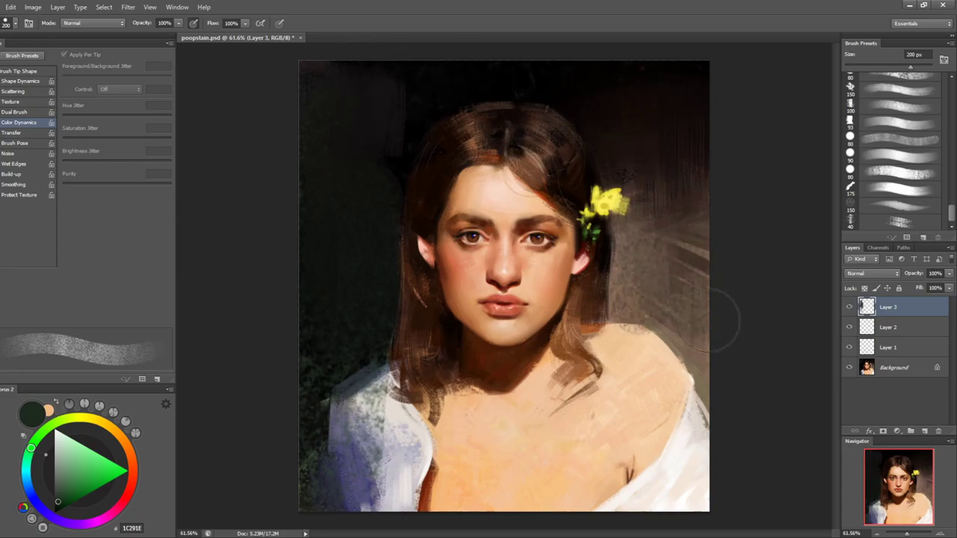
pyautogui.hotkey('ctrl', 'z')
pyautogui.keyDown('alt'); pyautogui.click(644, 131); pyautogui.keyUp('alt')
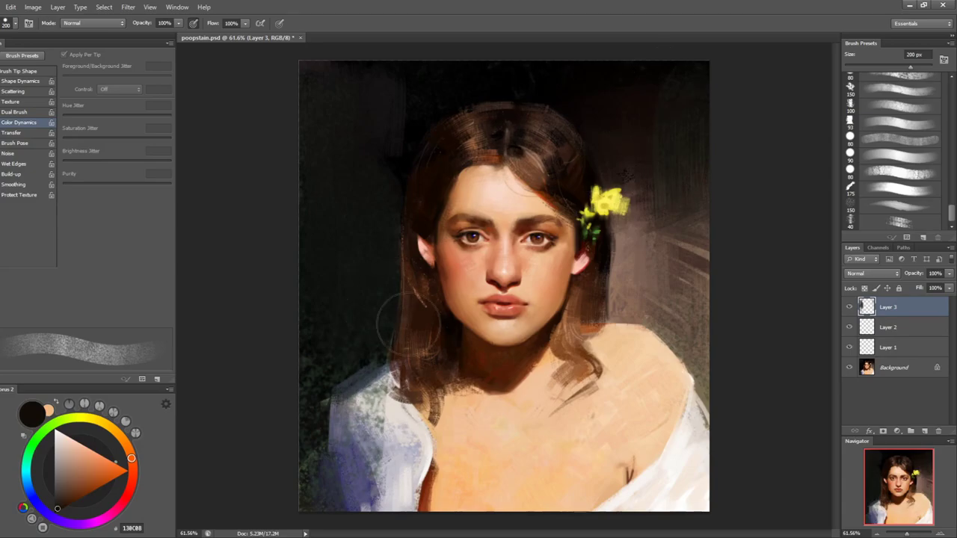
# - Refine the lower edge of the shadow-side ear with sampled dark browns and skin tones at 9 px
pyautogui.moveTo(439, 267); pyautogui.dragTo(479, 258)
pyautogui.press('[')
pyautogui.press('[')
pyautogui.press('[')
pyautogui.press('[')
pyautogui.press('[')
pyautogui.press('[')
pyautogui.press('[')
pyautogui.press('[')
pyautogui.keyDown('alt'); pyautogui.click(406, 260); pyautogui.keyUp('alt')
pyautogui.press('[')
pyautogui.press('[')
pyautogui.press('[')
pyautogui.press('[')
pyautogui.press('[')
pyautogui.press('[')
pyautogui.press('[')
pyautogui.press('[')
pyautogui.press('[')
pyautogui.press('[')
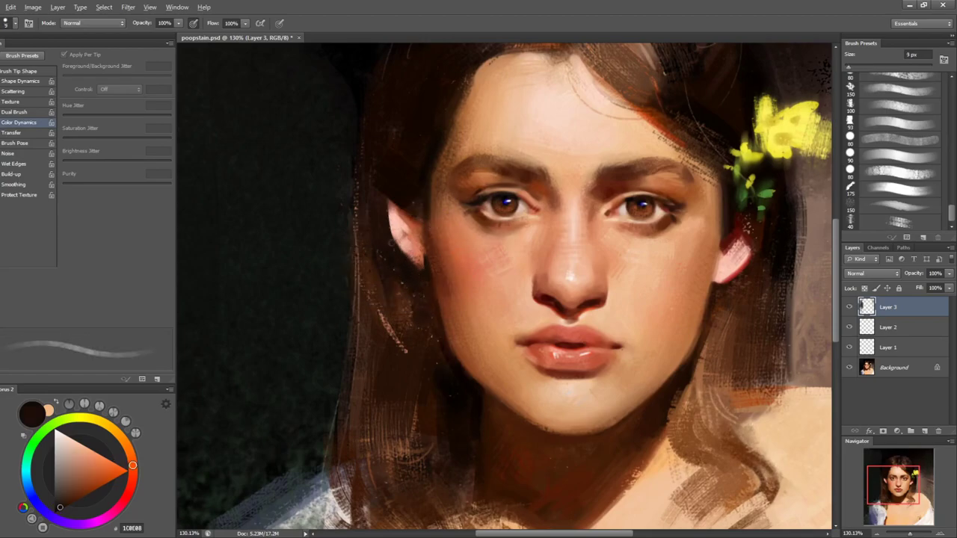
pyautogui.keyDown('alt'); pyautogui.click(414, 248); pyautogui.keyUp('alt')
pyautogui.moveTo(403, 248); pyautogui.dragTo(424, 270)
pyautogui.keyDown('alt'); pyautogui.click(393, 246); pyautogui.keyUp('alt')
pyautogui.keyDown('alt'); pyautogui.click(422, 259); pyautogui.keyUp('alt')
pyautogui.keyDown('alt'); pyautogui.click(427, 234); pyautogui.keyUp('alt')
pyautogui.keyDown('alt'); pyautogui.click(437, 259); pyautogui.keyUp('alt')
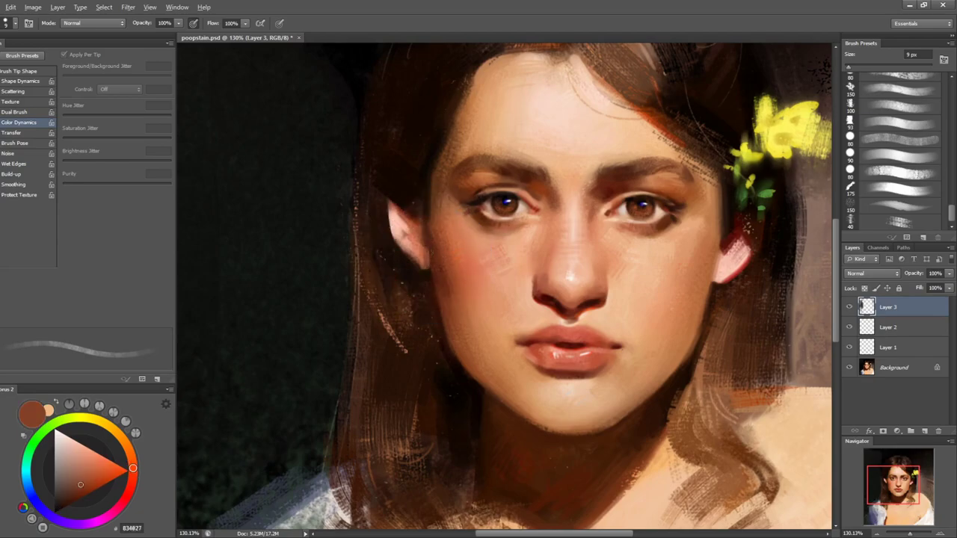
pyautogui.keyDown('alt'); pyautogui.click(425, 277); pyautogui.keyUp('alt')
# - Clean up the outer edge of the shadow-side hair with sampled dark hair and background tones, enlarging the brush from 25 px
pyautogui.press('r')
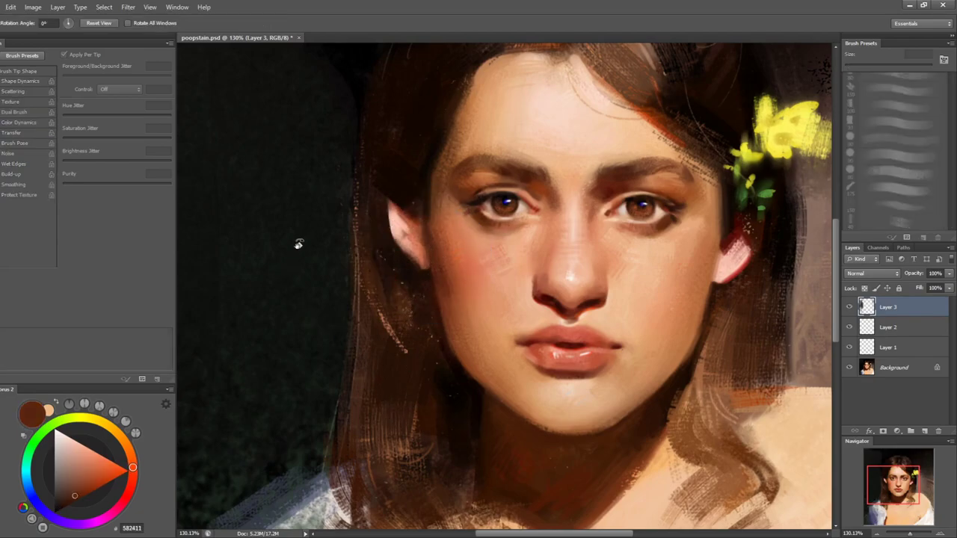
pyautogui.press('b')
pyautogui.keyDown('alt'); pyautogui.click(374, 184); pyautogui.keyUp('alt')
pyautogui.press(']')
pyautogui.press(']')
pyautogui.keyDown('alt'); pyautogui.click(329, 304); pyautogui.keyUp('alt')
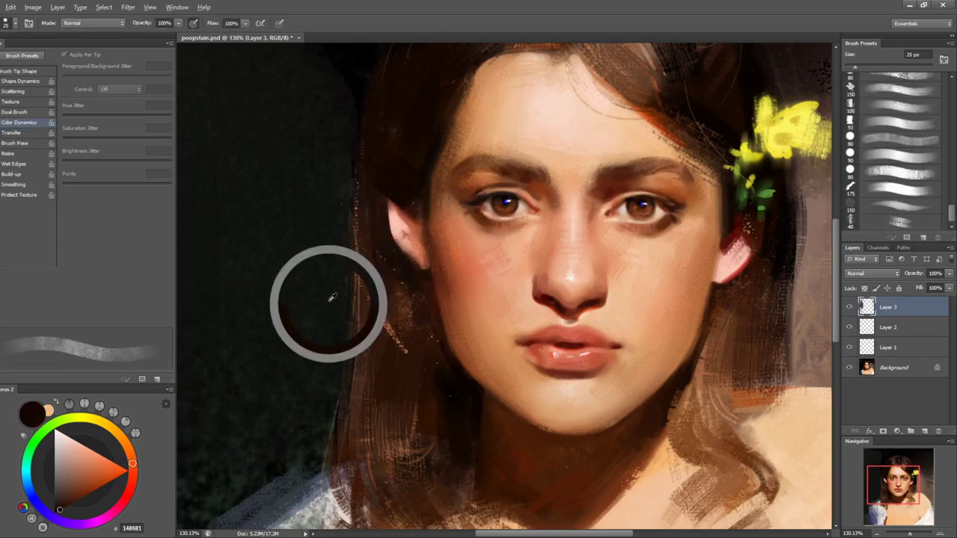
pyautogui.keyDown('alt'); pyautogui.click(345, 188); pyautogui.keyUp('alt')
pyautogui.keyDown('alt'); pyautogui.click(348, 91); pyautogui.keyUp('alt')
pyautogui.press(']')
pyautogui.press(']')
pyautogui.press(']')
# - Paint near-black 070707 strokes over the shadow-side background at 60 px with the canvas view rotated, and straighten the view
pyautogui.press('z')
pyautogui.moveTo(560, 349); pyautogui.dragTo(491, 351)
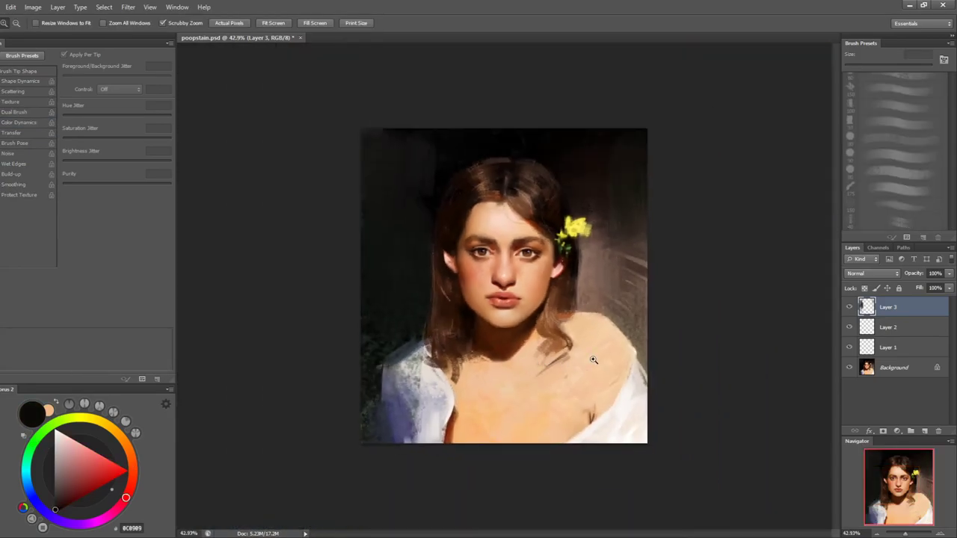
pyautogui.press('r')
pyautogui.moveTo(590, 359); pyautogui.dragTo(352, 324)
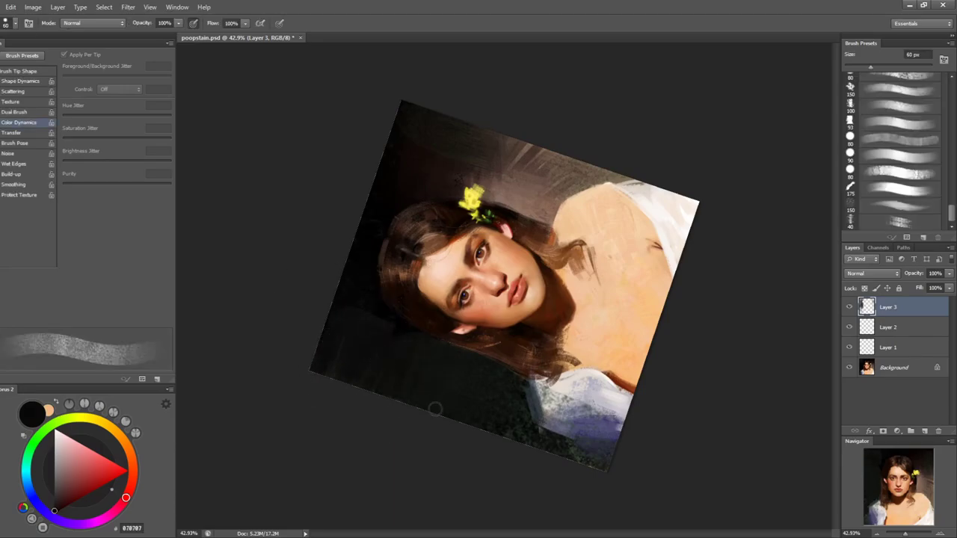
pyautogui.press('r')
pyautogui.moveTo(614, 475); pyautogui.dragTo(520, 446)
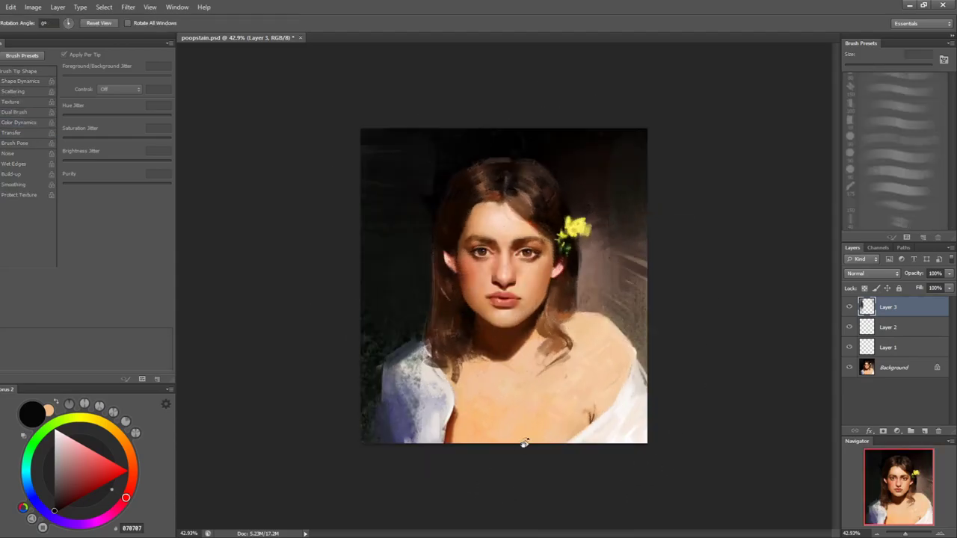
# - Soften the orange shadow on the lower chest beside the shadow-side sleeve with sampled skin tones at 40 px
pyautogui.keyDown('alt'); pyautogui.click(458, 429); pyautogui.keyUp('alt')
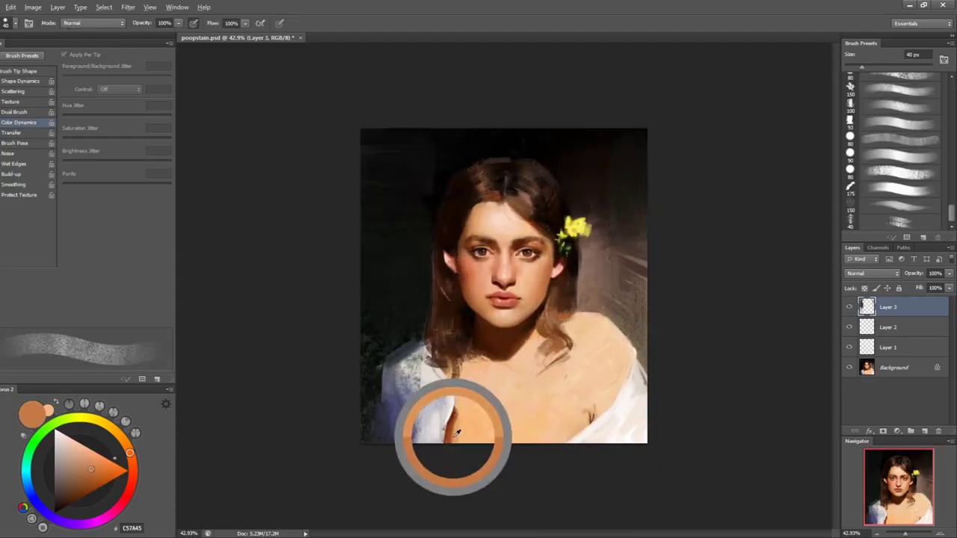
pyautogui.keyDown('alt'); pyautogui.click(454, 436); pyautogui.keyUp('alt')
pyautogui.keyDown('alt'); pyautogui.click(471, 435); pyautogui.keyUp('alt')
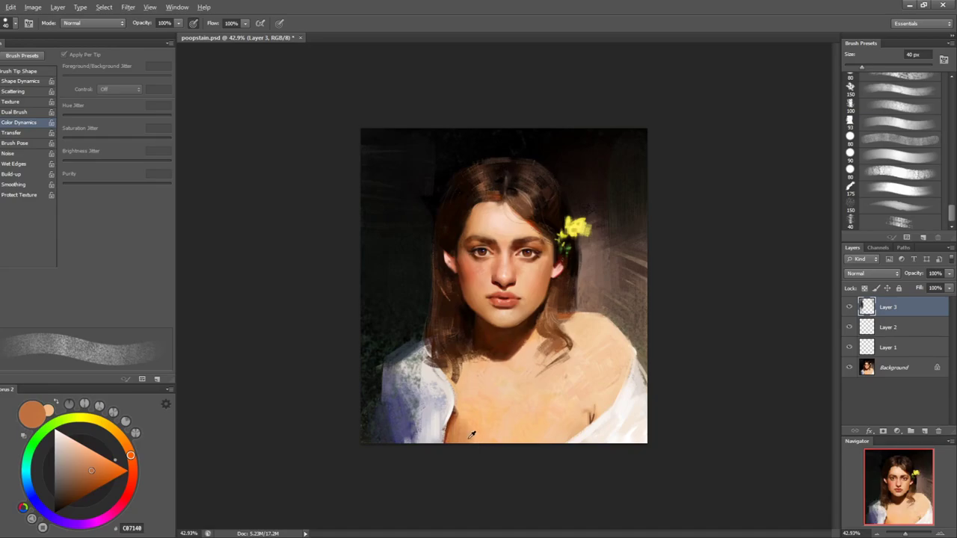
pyautogui.keyDown('alt'); pyautogui.click(516, 442); pyautogui.keyUp('alt')
# - Paint saturated orange E44D00 along the edge of the neck shadow, finishing with a 15 px brush and an upright view
pyautogui.press('r')
pyautogui.moveTo(695, 376); pyautogui.dragTo(528, 416)
pyautogui.press('z')
pyautogui.moveTo(433, 329); pyautogui.dragTo(478, 327)
pyautogui.keyDown('alt'); pyautogui.click(453, 324); pyautogui.keyUp('alt')
pyautogui.click(121, 476)
pyautogui.press('[')
pyautogui.moveTo(442, 314); pyautogui.dragTo(453, 341)
pyautogui.press('r')
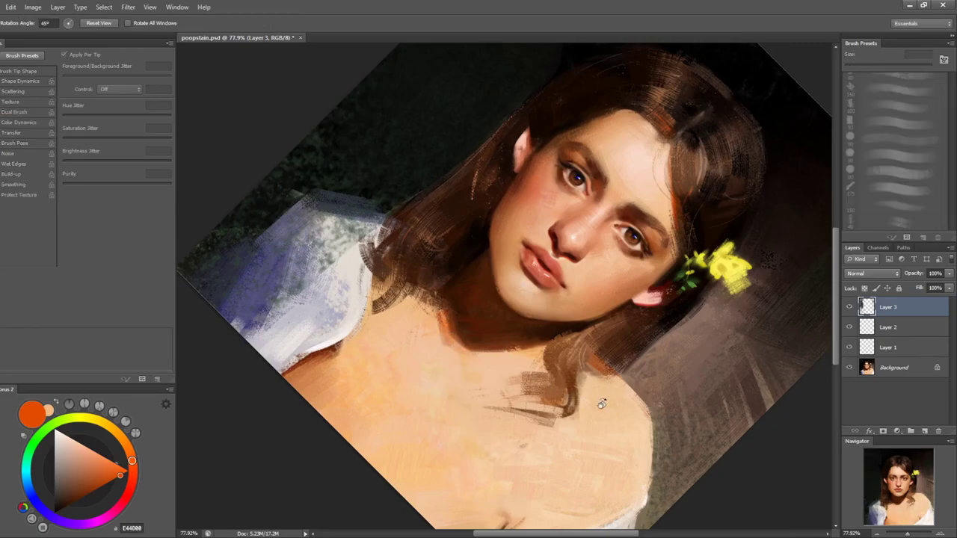
pyautogui.click(98, 24)
pyautogui.press('b')
pyautogui.press('[')
pyautogui.press('[')
pyautogui.press('[')
pyautogui.press('[')
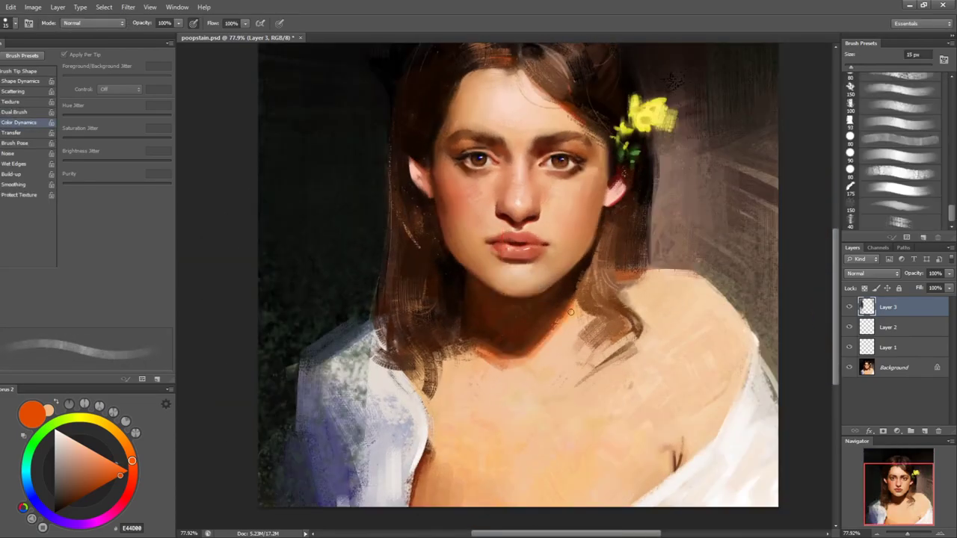
# - Glaze orange E44D00 over the neck edge and the lower hair, enlarging the brush through 50 and 80 to 100 px
pyautogui.press(']')
pyautogui.press(']')
pyautogui.press(']')
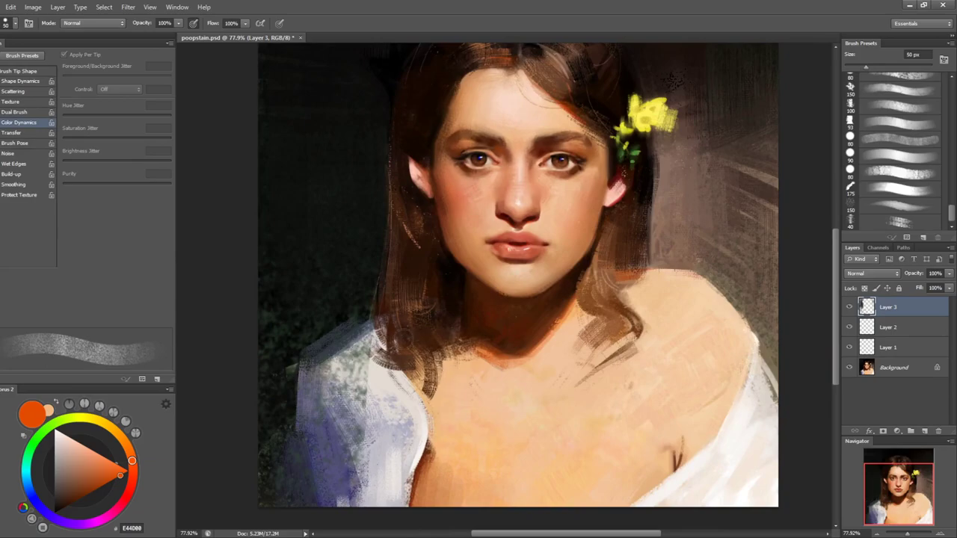
pyautogui.press(']')
pyautogui.press(']')
pyautogui.press(']')
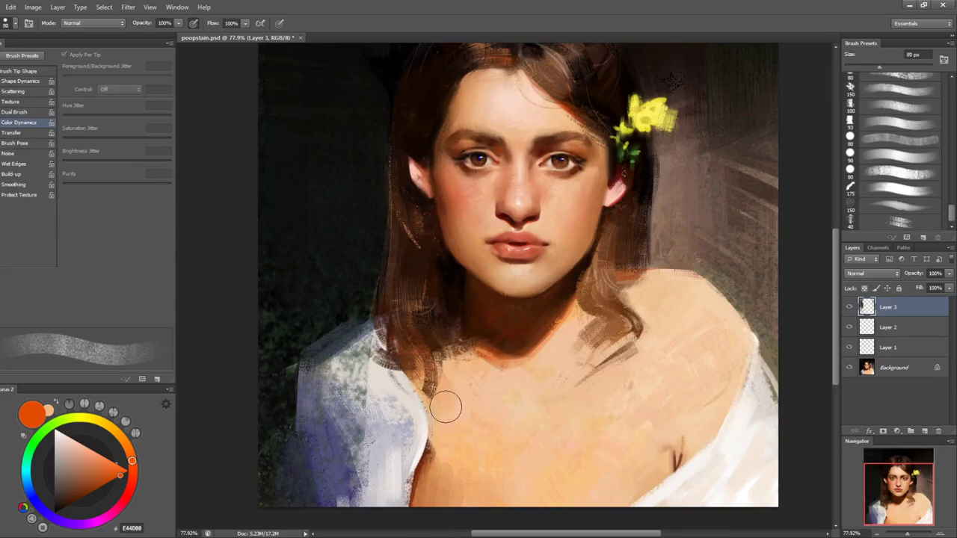
pyautogui.moveTo(613, 203); pyautogui.dragTo(610, 249)
pyautogui.moveTo(649, 222); pyautogui.dragTo(600, 294)
pyautogui.press('[')
pyautogui.press('[')
pyautogui.press(']')
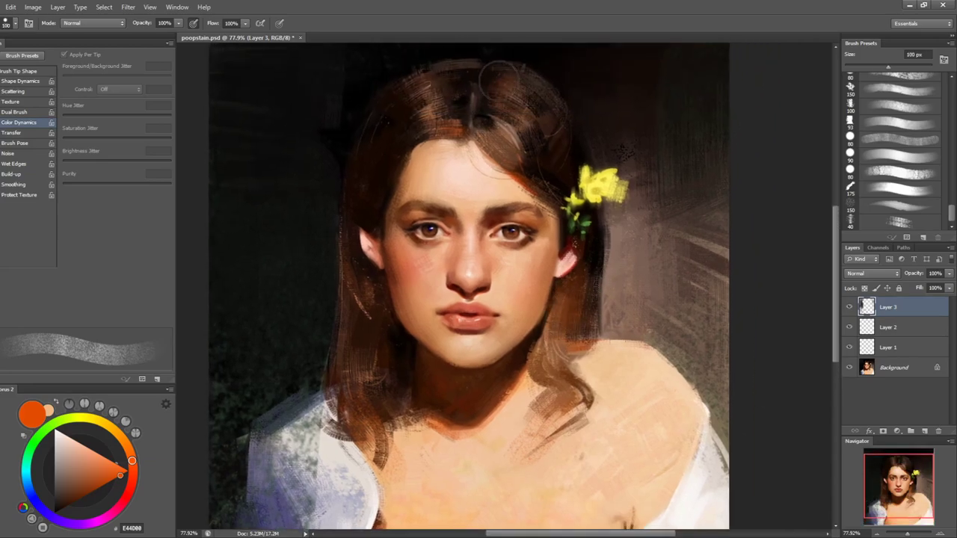
# - Warm the crown of the hair with orange E44D00 at 100 px and larger, working in a rotated view
pyautogui.press('r')
pyautogui.moveTo(580, 290)
pyautogui.mouseDown()
pyautogui.moveTo(532, 219)
pyautogui.moveTo(475, 215)
pyautogui.mouseUp()
pyautogui.press('b')
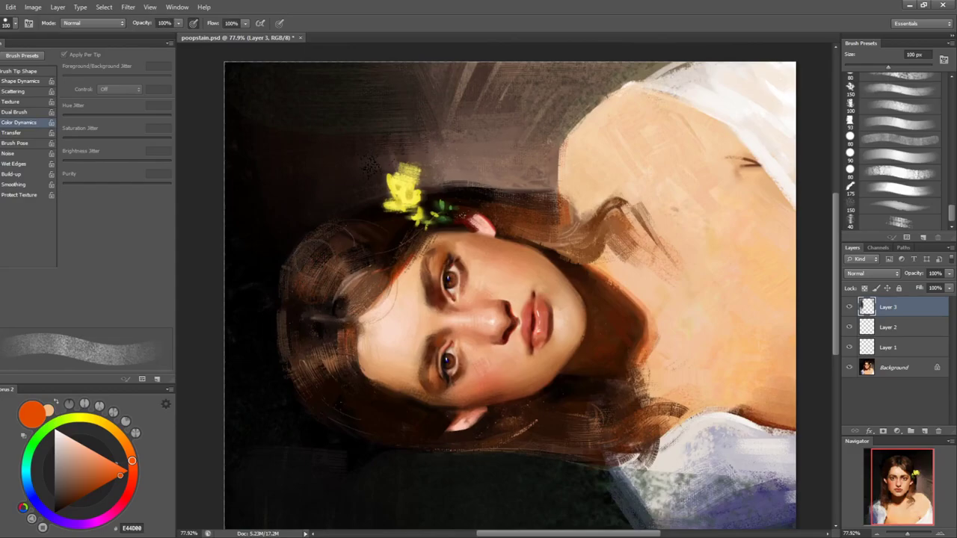
pyautogui.press(']')
pyautogui.press(']')
pyautogui.press(']')
pyautogui.press('r')
pyautogui.moveTo(656, 326)
pyautogui.mouseDown()
pyautogui.moveTo(458, 434)
pyautogui.moveTo(372, 368)
pyautogui.moveTo(388, 388)
pyautogui.moveTo(486, 387)
pyautogui.mouseUp()
# - Smooth the skin between the eyebrows and on the nose bridge with sampled tones F3C6AB and EDB689, reducing the brush to 50 px
pyautogui.press('z')
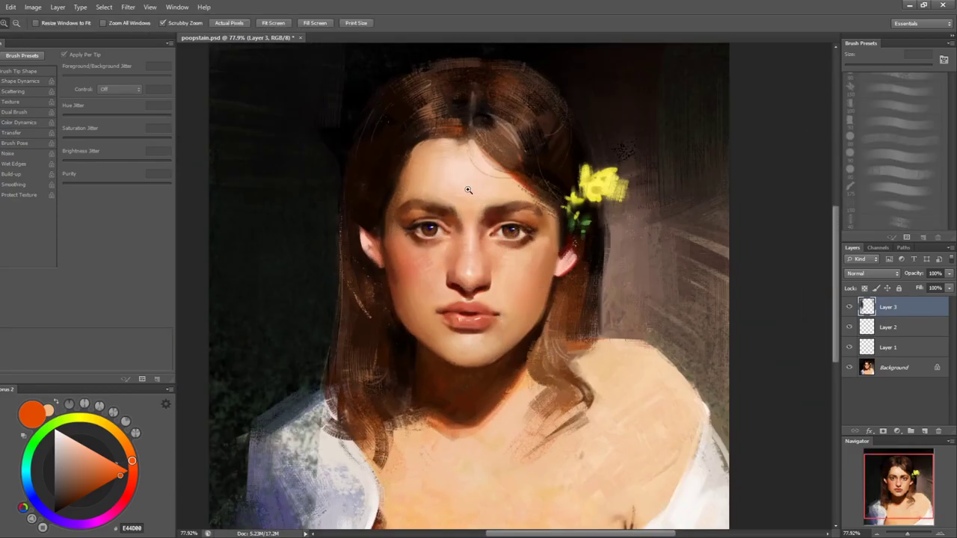
pyautogui.moveTo(469, 189); pyautogui.dragTo(516, 157)
pyautogui.press('b')
pyautogui.keyDown('alt'); pyautogui.click(450, 192); pyautogui.keyUp('alt')
pyautogui.press('[')
pyautogui.press('[')
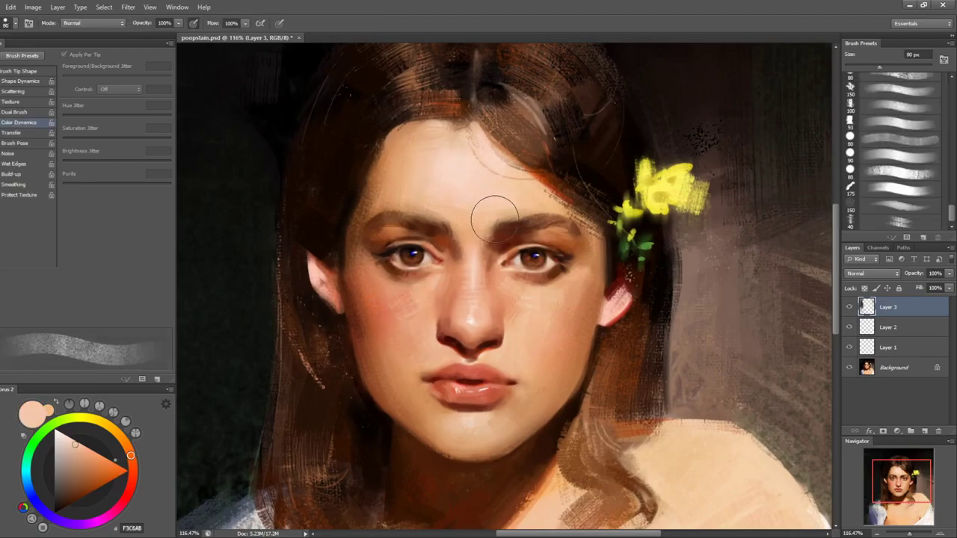
pyautogui.press('[')
pyautogui.press('[')
pyautogui.press('[')
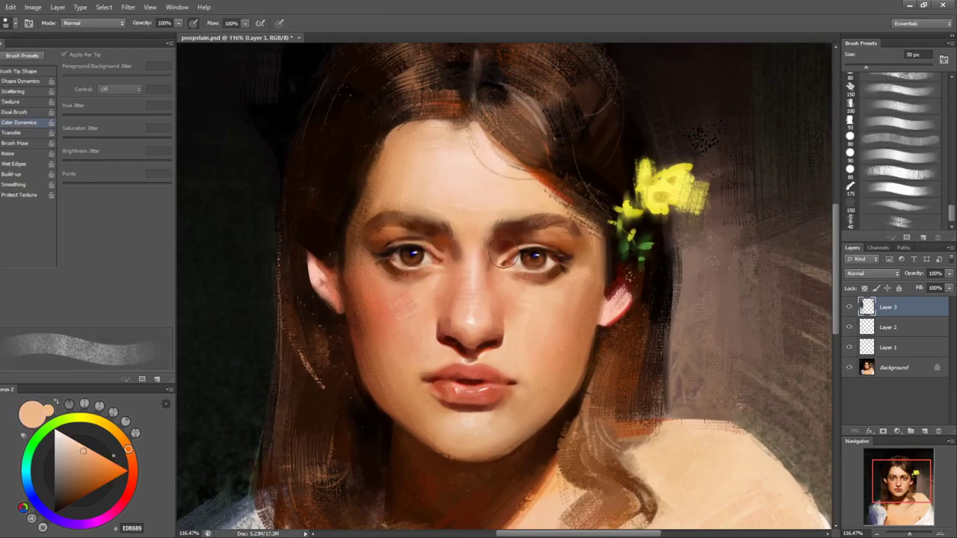
pyautogui.press('z')
pyautogui.press('b')
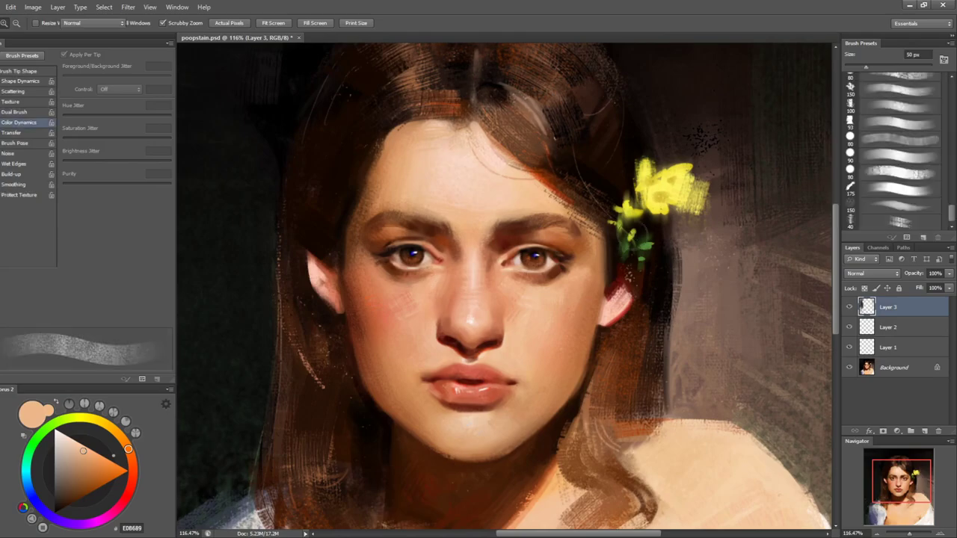
# - Try to blend the outer edge of the shadow-side ear with smooth Mixer Brush tips at 15 px and 20 px
pyautogui.hotkey('shift', 'b')
pyautogui.moveTo(312, 265); pyautogui.dragTo(312, 288)
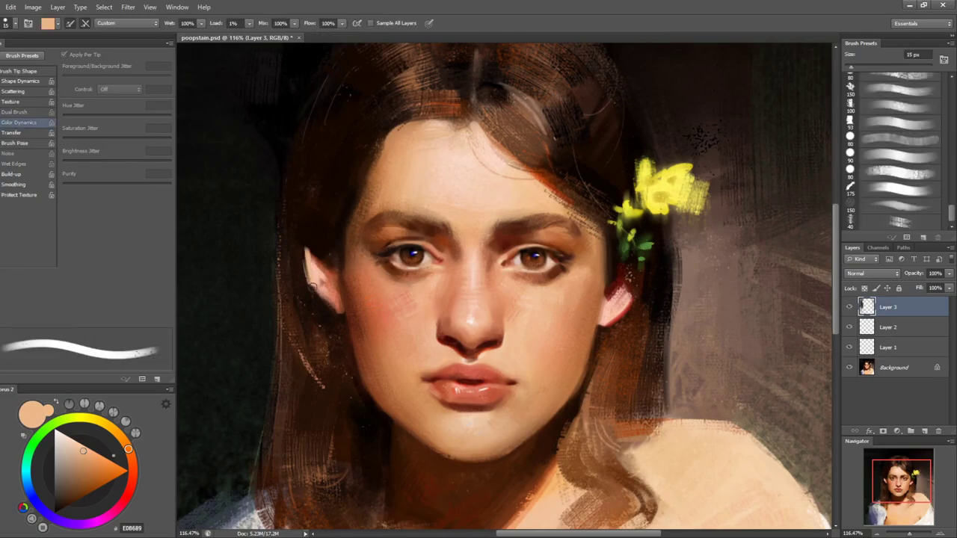
pyautogui.moveTo(305, 248); pyautogui.dragTo(310, 285)
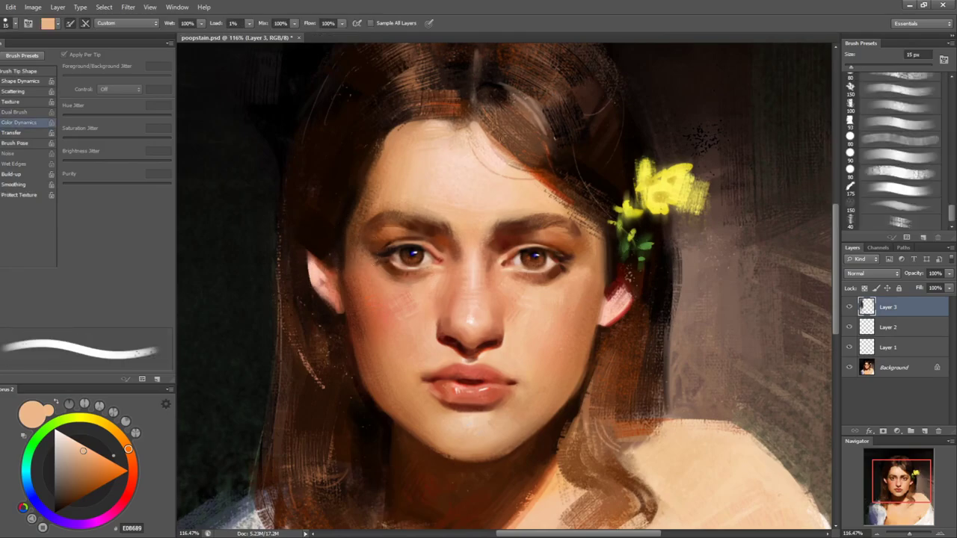
pyautogui.click(925, 213)
pyautogui.moveTo(302, 251); pyautogui.dragTo(304, 284)
pyautogui.hotkey('ctrl', 'z')
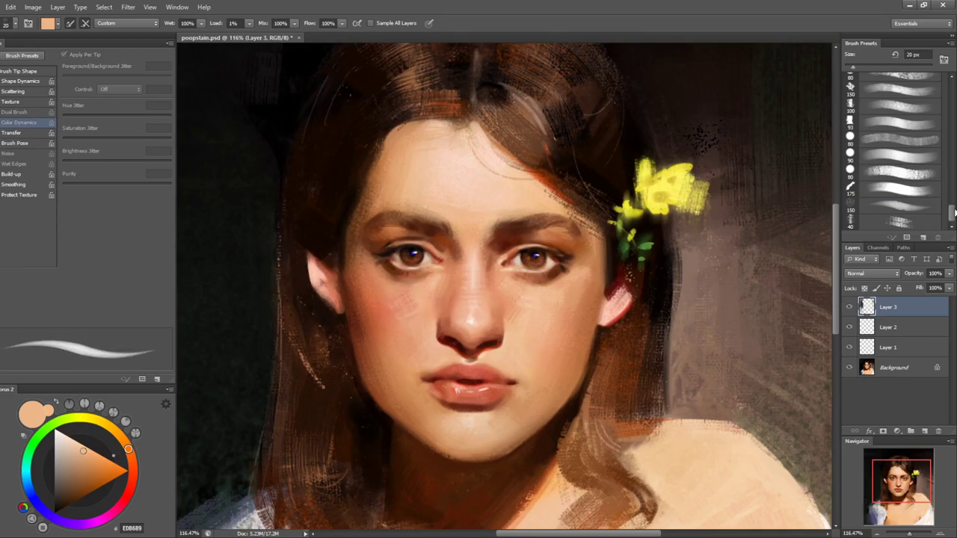
# - Blend the outer edge of the shadow-side ear using the Mixer Brush with the 30 px textured preset, between 10 and 25 px
pyautogui.moveTo(952, 214); pyautogui.dragTo(952, 90)
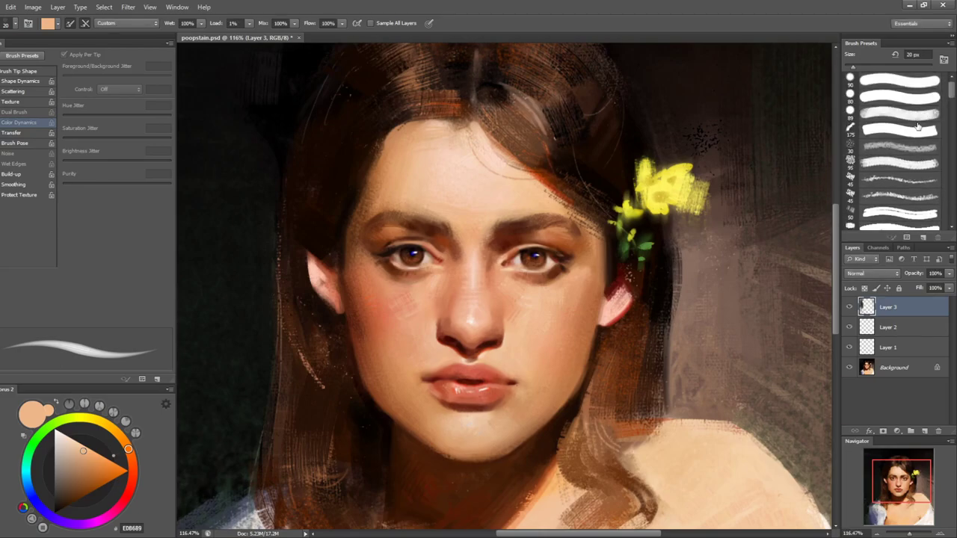
pyautogui.click(905, 148)
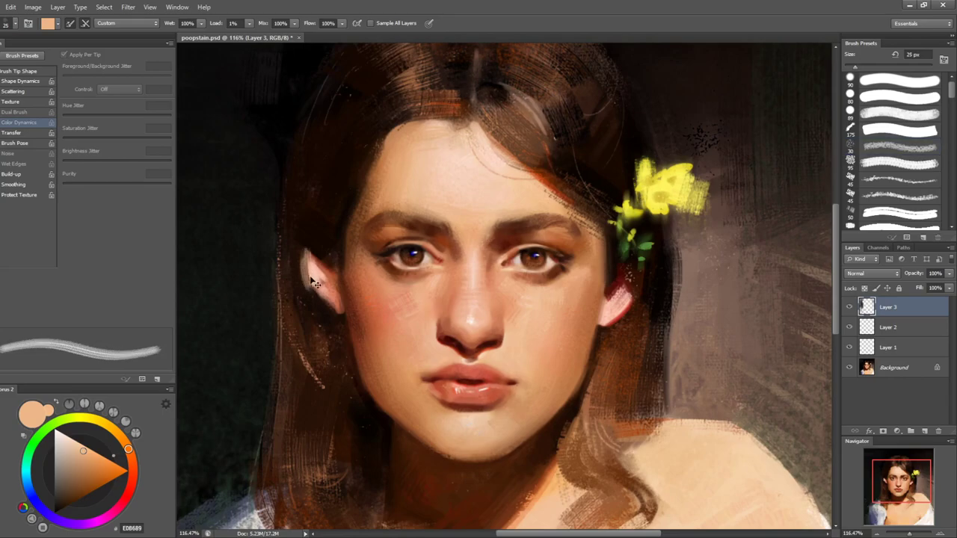
pyautogui.press('[')
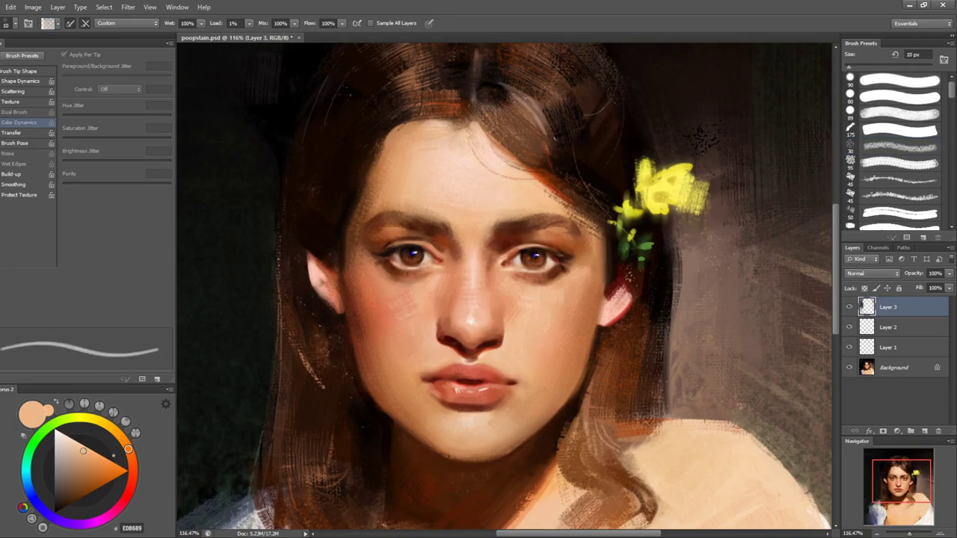
pyautogui.press(']')
pyautogui.press(']')
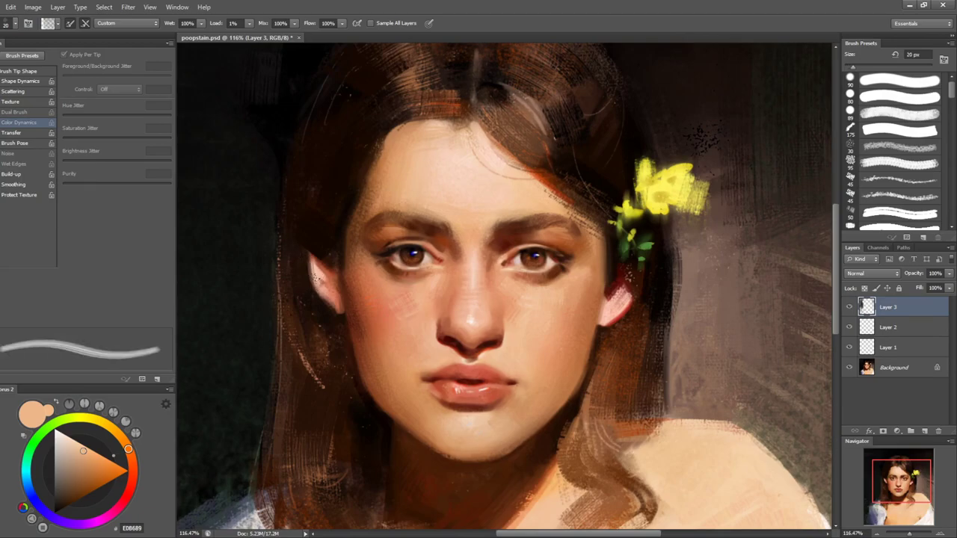
# - Repaint the shadow-side ear with the regular brush using sampled pinks and dark red 4F120A, reducing the size from 15 to 10 px
pyautogui.press('b')
pyautogui.keyDown('alt'); pyautogui.click(313, 264); pyautogui.keyUp('alt')
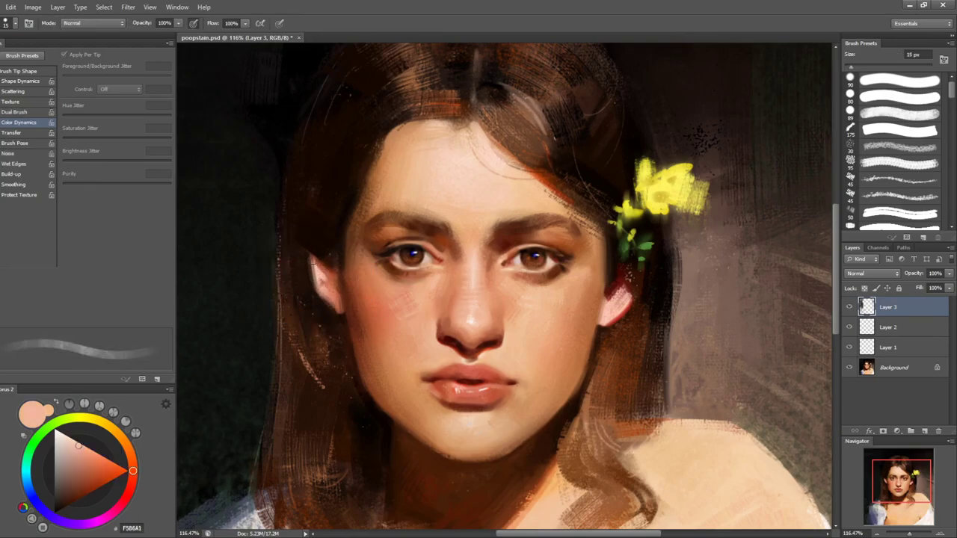
pyautogui.keyDown('alt'); pyautogui.click(614, 284); pyautogui.keyUp('alt')
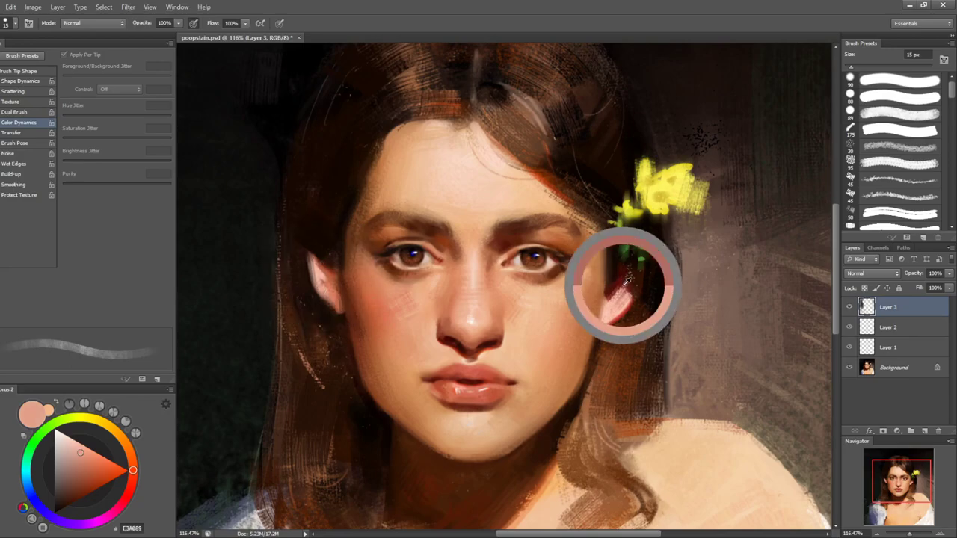
pyautogui.press('[')
pyautogui.press('[')
pyautogui.press('[')
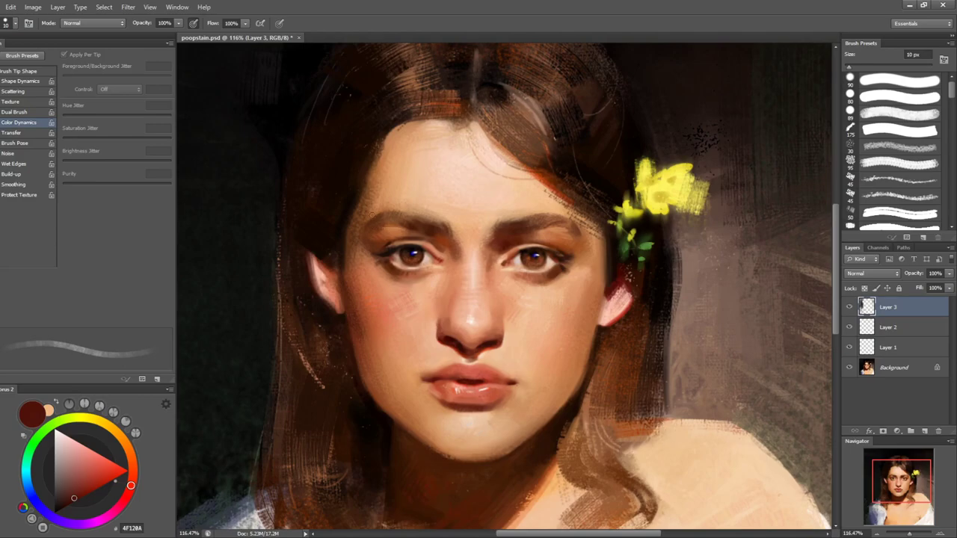
# - Deepen the shadow between the temple and the ear opposite the flower with sampled browns 241208 and 5F341E at 20 px
pyautogui.keyDown('alt'); pyautogui.click(345, 254); pyautogui.keyUp('alt')
pyautogui.press(']')
pyautogui.press(']')
pyautogui.keyDown('alt'); pyautogui.click(341, 248); pyautogui.keyUp('alt')
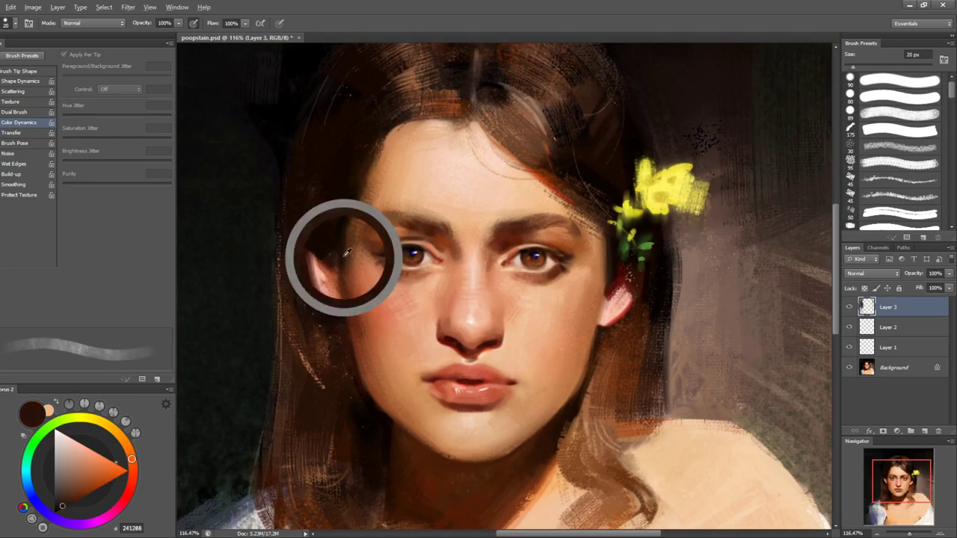
pyautogui.keyDown('alt'); pyautogui.click(346, 232); pyautogui.keyUp('alt')
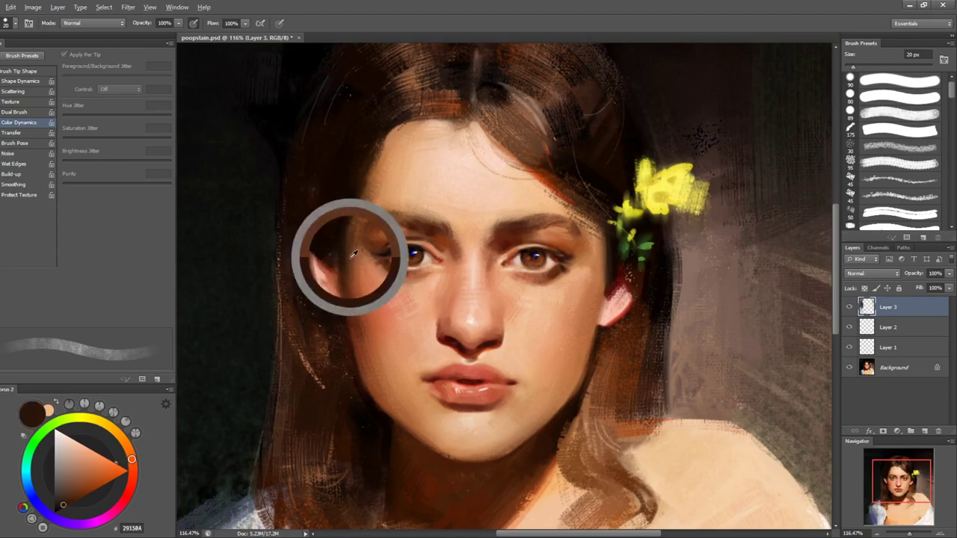
pyautogui.keyDown('alt'); pyautogui.click(353, 255); pyautogui.keyUp('alt')
# - Refine the jaw edge opposite the flower with sampled skin tones and brown 4C220C, using brush sizes between 6 and 10 px
pyautogui.press('r')
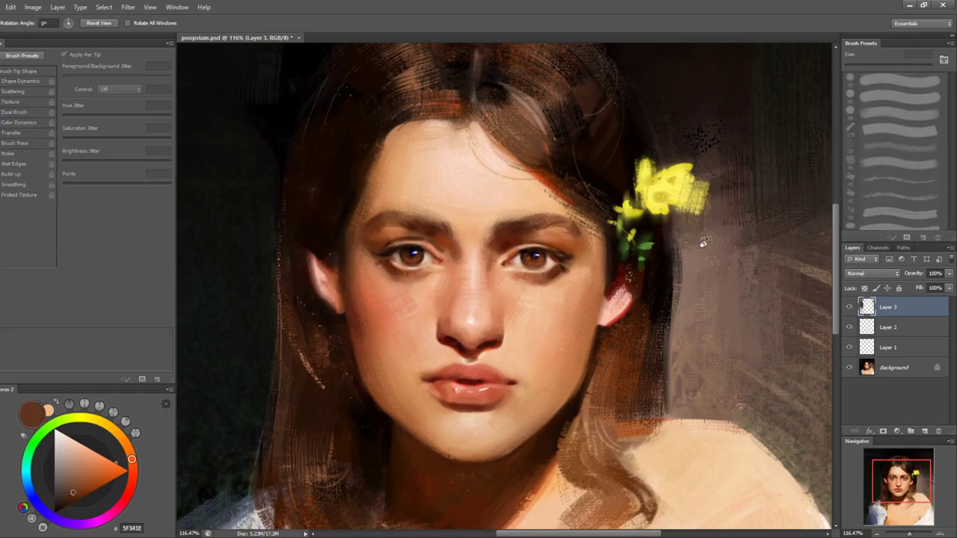
pyautogui.moveTo(698, 278); pyautogui.dragTo(528, 359)
pyautogui.press('b')
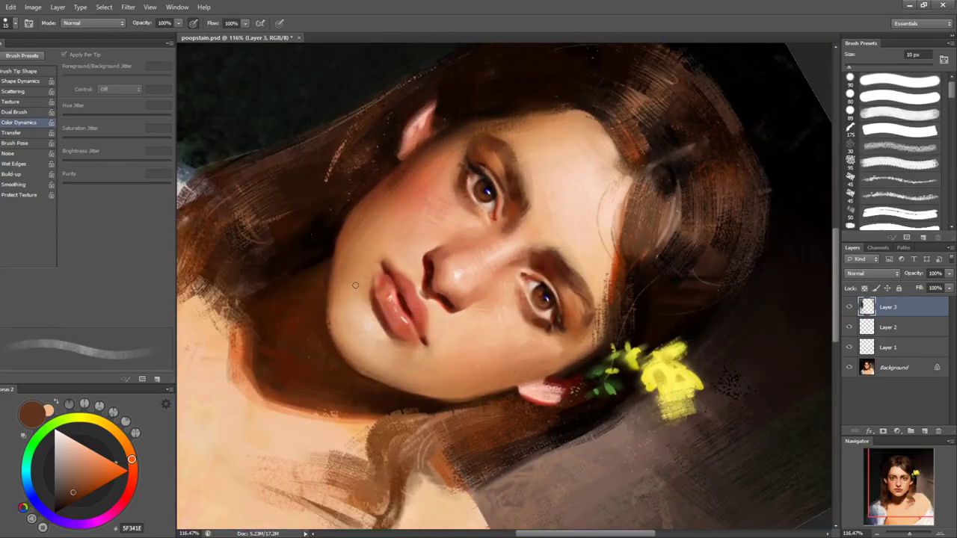
pyautogui.keyDown('alt'); pyautogui.click(337, 321); pyautogui.keyUp('alt')
pyautogui.keyDown('alt'); pyautogui.click(326, 326); pyautogui.keyUp('alt')
pyautogui.keyDown('alt'); pyautogui.click(331, 324); pyautogui.keyUp('alt')
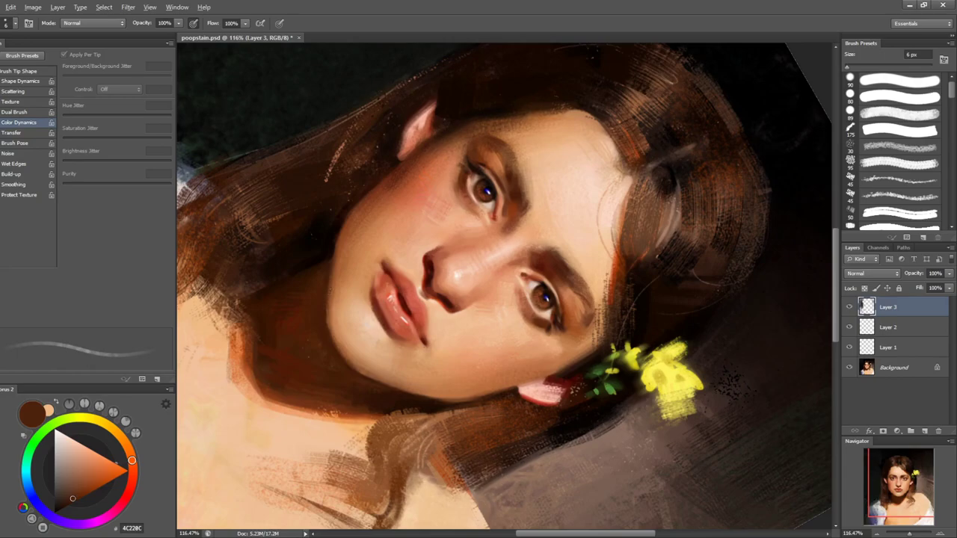
pyautogui.keyDown('alt'); pyautogui.click(334, 328); pyautogui.keyUp('alt')
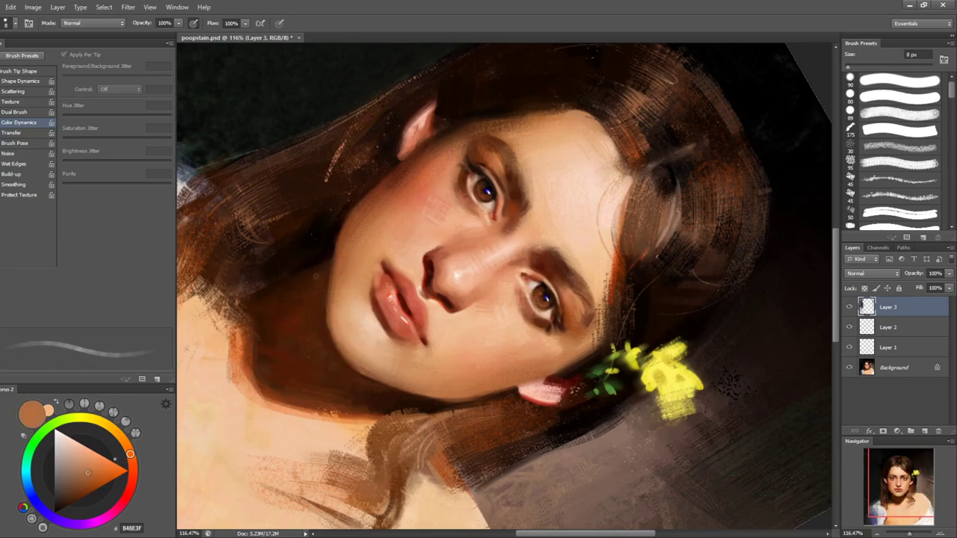
pyautogui.keyDown('alt'); pyautogui.click(323, 315); pyautogui.keyUp('alt')
# - Clean up the border between the flower-side jaw and the hair with sampled dark browns at 8 px
pyautogui.press('r')
pyautogui.moveTo(295, 377); pyautogui.dragTo(344, 140)
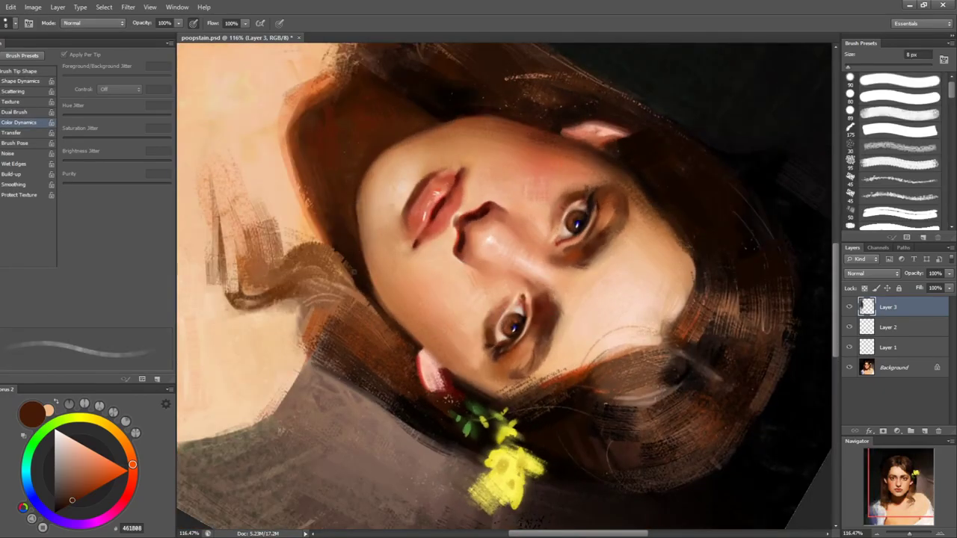
pyautogui.keyDown('alt'); pyautogui.click(354, 273); pyautogui.keyUp('alt')
pyautogui.press('z')
pyautogui.moveTo(354, 274); pyautogui.dragTo(386, 147)
pyautogui.press('r')
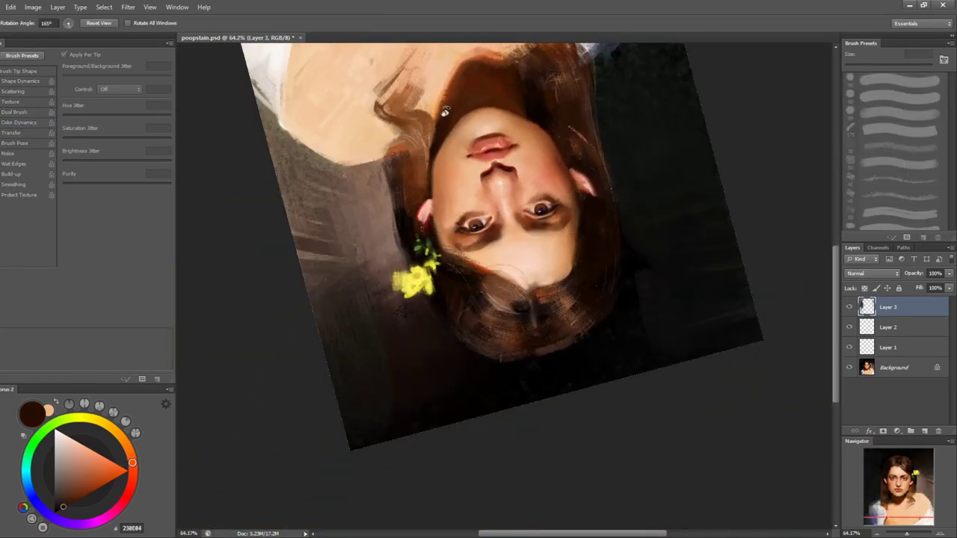
pyautogui.moveTo(443, 112); pyautogui.dragTo(609, 210)
pyautogui.moveTo(680, 263); pyautogui.dragTo(386, 399)
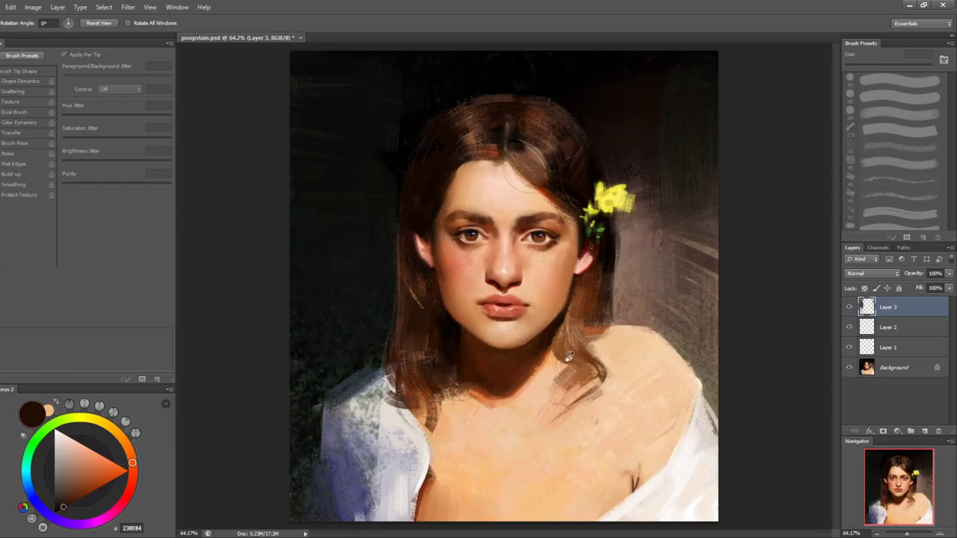
# - Soften the lower edge of the neck shadow with sampled skin tones such as E59C67, enlarging the brush from 25 to 35 px
pyautogui.press('b')
pyautogui.press(']')
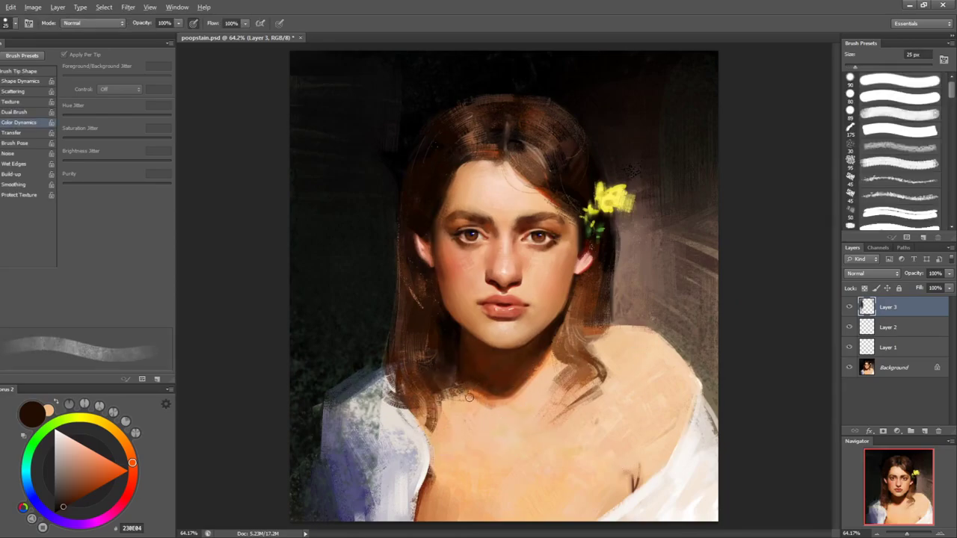
pyautogui.keyDown('alt'); pyautogui.click(477, 403); pyautogui.keyUp('alt')
pyautogui.press(']')
pyautogui.moveTo(488, 411); pyautogui.dragTo(471, 397)
pyautogui.keyDown('alt'); pyautogui.click(484, 399); pyautogui.keyUp('alt')
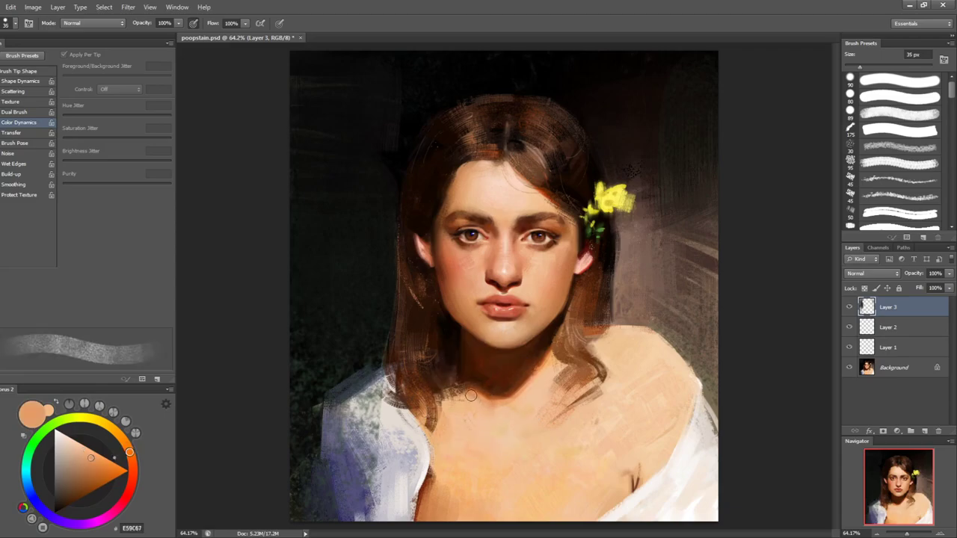
# - Smooth the skin of the upper chest with sampled tones F6BB8A and E59B61, using brush sizes from 35 to 60 px
pyautogui.keyDown('alt'); pyautogui.click(508, 415); pyautogui.keyUp('alt')
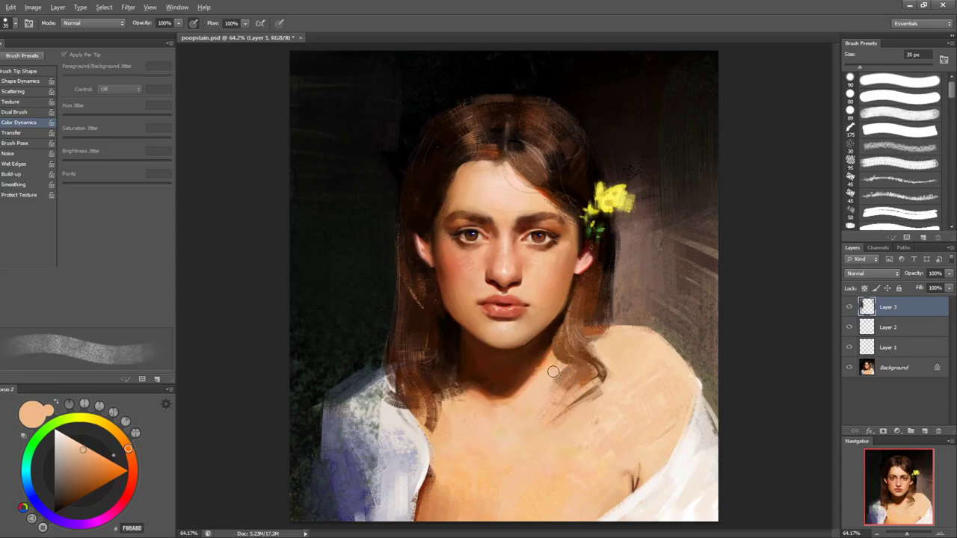
pyautogui.keyDown('alt'); pyautogui.click(509, 432); pyautogui.keyUp('alt')
pyautogui.keyDown('alt'); pyautogui.click(564, 439); pyautogui.keyUp('alt')
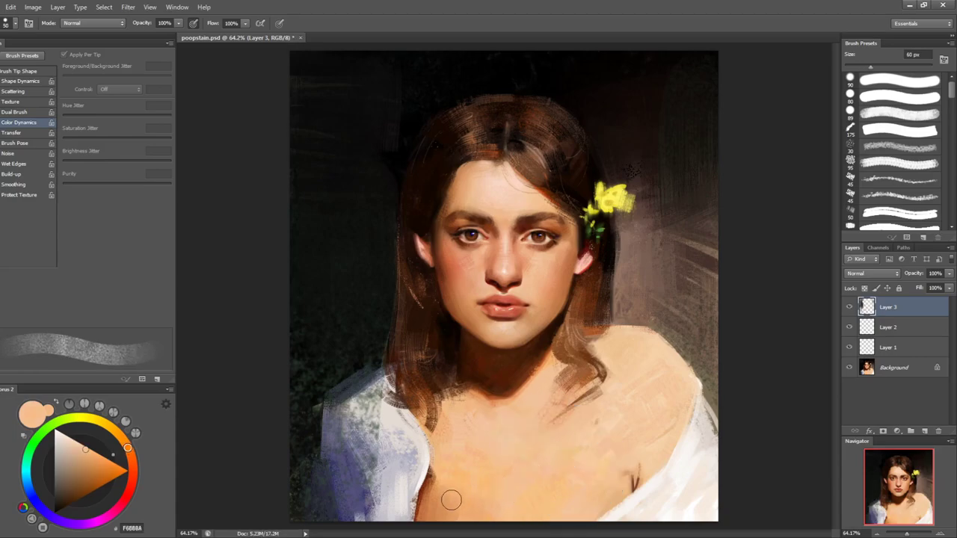
pyautogui.keyDown('alt'); pyautogui.click(453, 469); pyautogui.keyUp('alt')
# - Lasso a small pendant on the chest, paint it dark brown 411C08 and draw the flower-side necklace chain at 4 px
pyautogui.press('l')
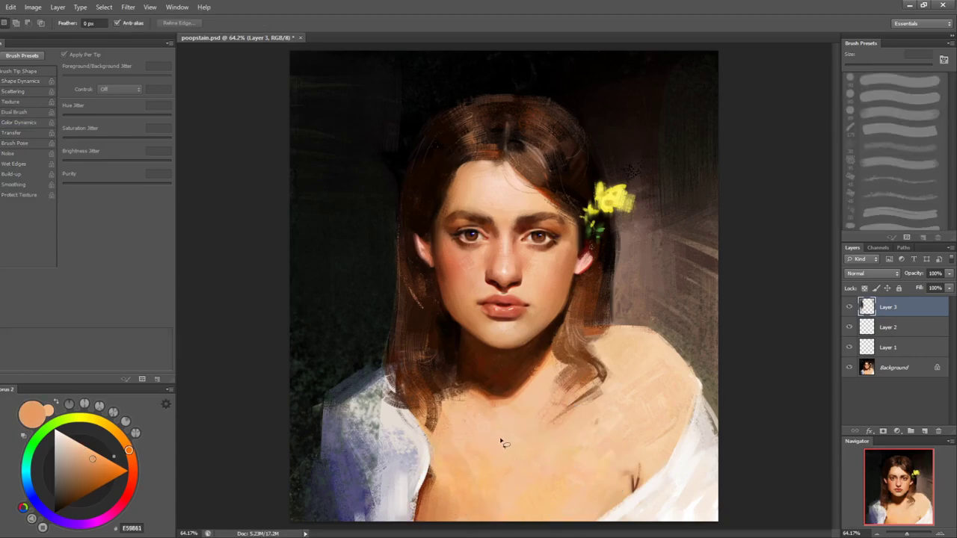
pyautogui.press('b')
pyautogui.keyDown('alt'); pyautogui.click(497, 376); pyautogui.keyUp('alt')
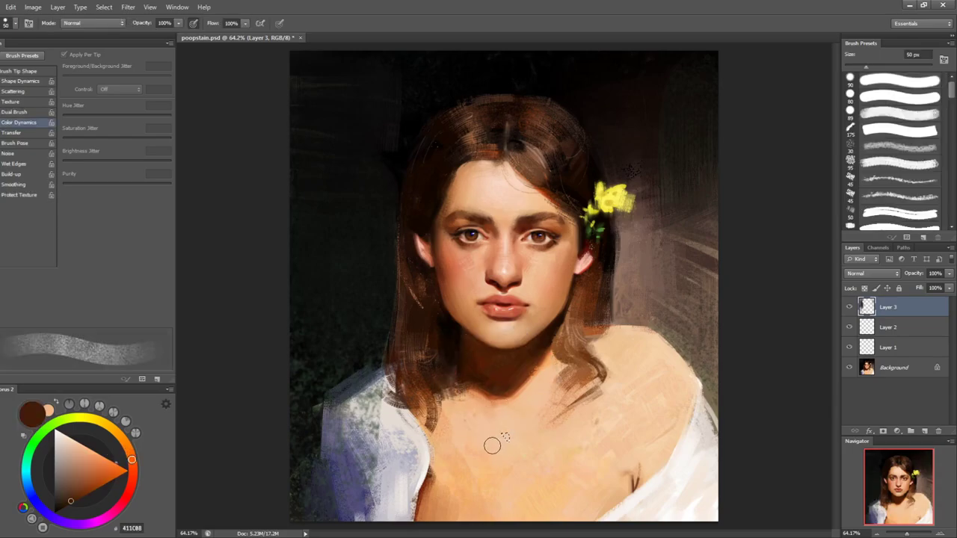
pyautogui.press('[')
pyautogui.press('[')
pyautogui.press('[')
pyautogui.press('[')
pyautogui.press('[')
pyautogui.moveTo(506, 435)
pyautogui.mouseDown()
pyautogui.moveTo(559, 370)
pyautogui.moveTo(500, 436)
pyautogui.mouseUp()
pyautogui.hotkey('ctrl', 'z')
pyautogui.hotkey('ctrl', 'z')
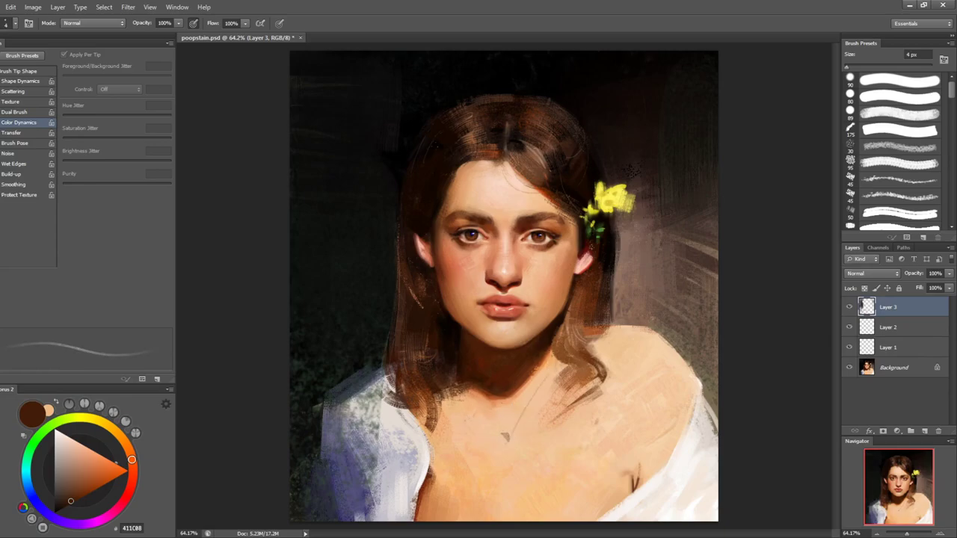
# - Check the necklace on the flipped canvas, step back, and redraw the chain on the side opposite the flower
pyautogui.hotkey('ctrl', 'shift', 'h')
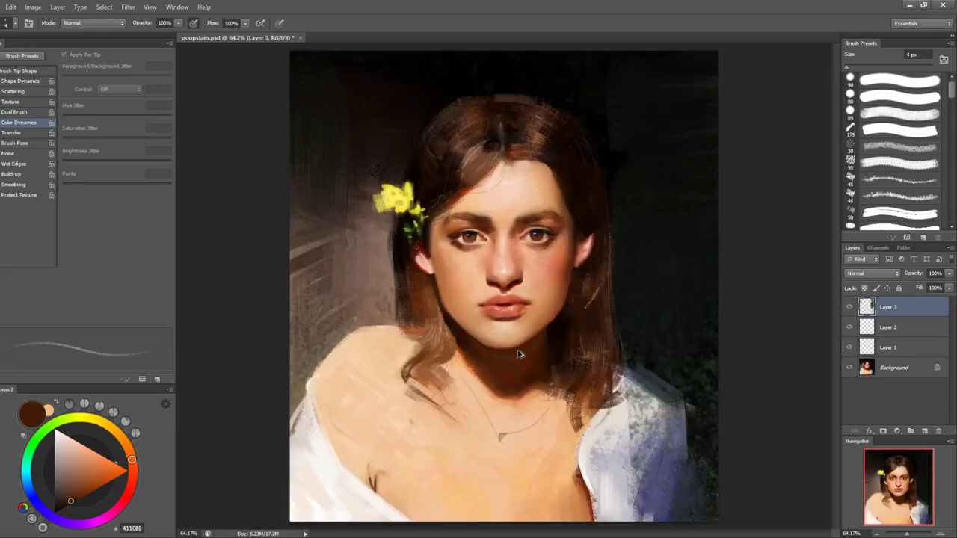
pyautogui.hotkey('ctrl', 'alt', 'z')
pyautogui.hotkey('ctrl', 'alt', 'z')
pyautogui.moveTo(464, 400); pyautogui.dragTo(491, 425)
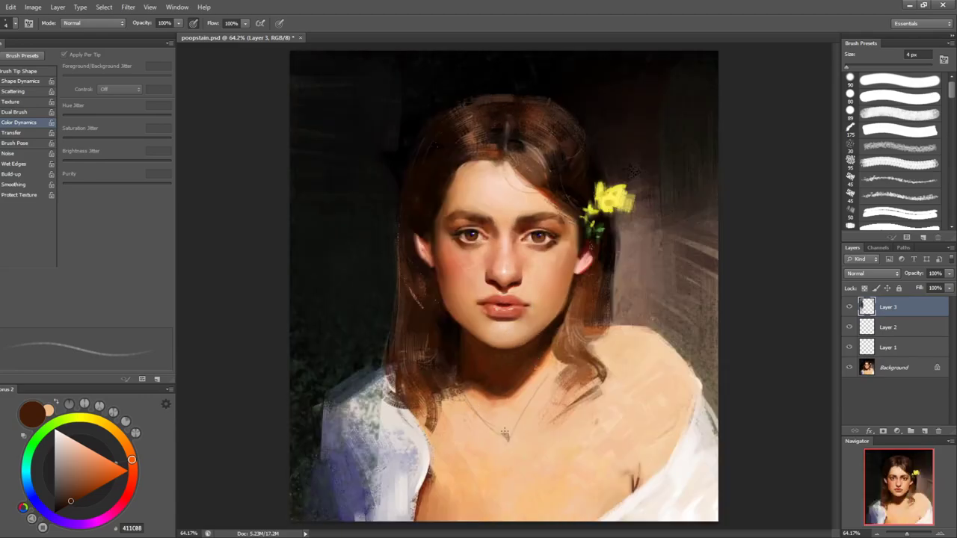
# - Choose white FFFFFF and reduce the brush to 1 px for fine highlights along the necklace chain
pyautogui.click(113, 430)
pyautogui.moveTo(57, 433); pyautogui.dragTo(32, 415)
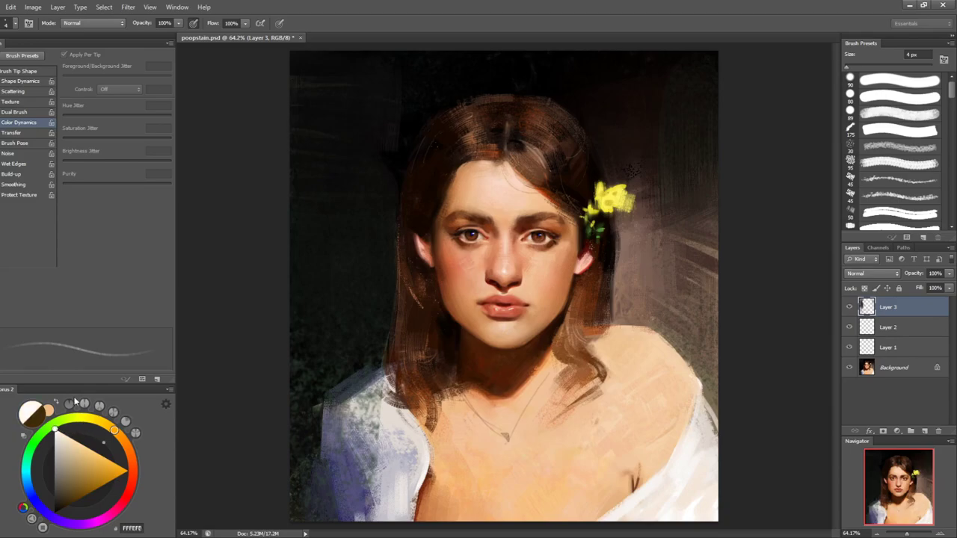
pyautogui.press('[')
pyautogui.press('[')
pyautogui.press('[')
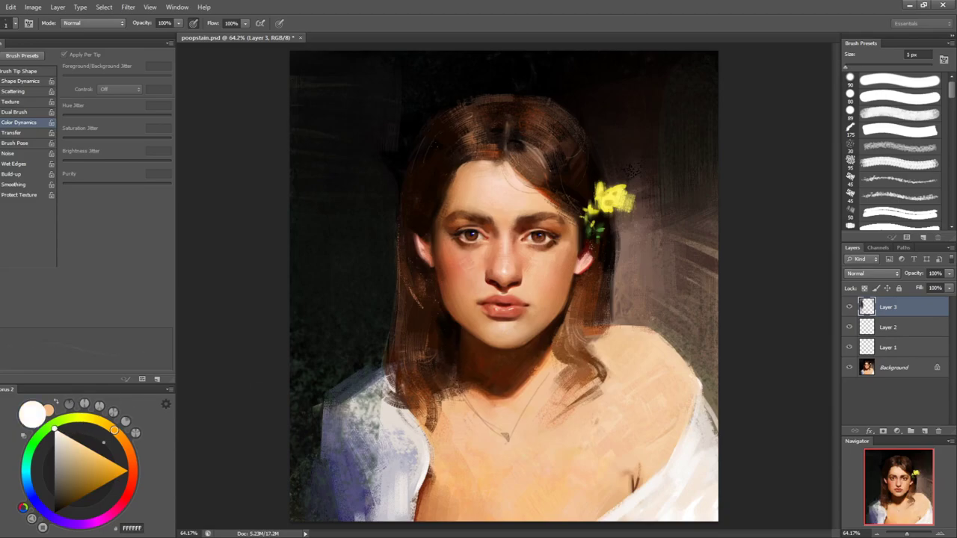
# - Paint a white highlight on the pendant, enlarging the brush to 7 px
pyautogui.press(']')
pyautogui.press(']')
pyautogui.press(']')
pyautogui.press(']')
pyautogui.press(']')
pyautogui.press(']')
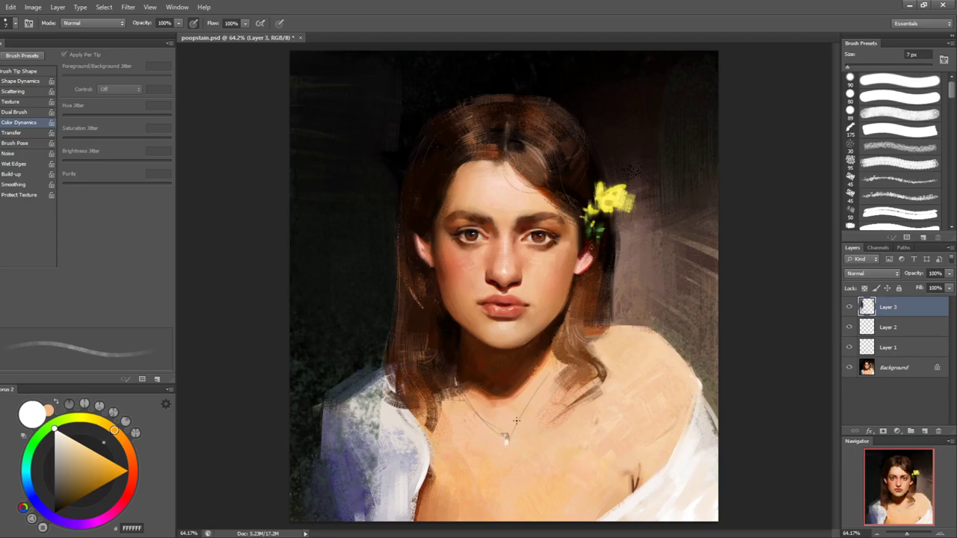
pyautogui.press(']')
pyautogui.press('F2')
pyautogui.press('F2')
pyautogui.press('z')
pyautogui.press('b')
# - Darken the hair beside the flower-side jaw and neck with sampled brown 220E04, enlarging the brush from 10 to 40 px
pyautogui.keyDown('alt'); pyautogui.click(549, 343); pyautogui.keyUp('alt')
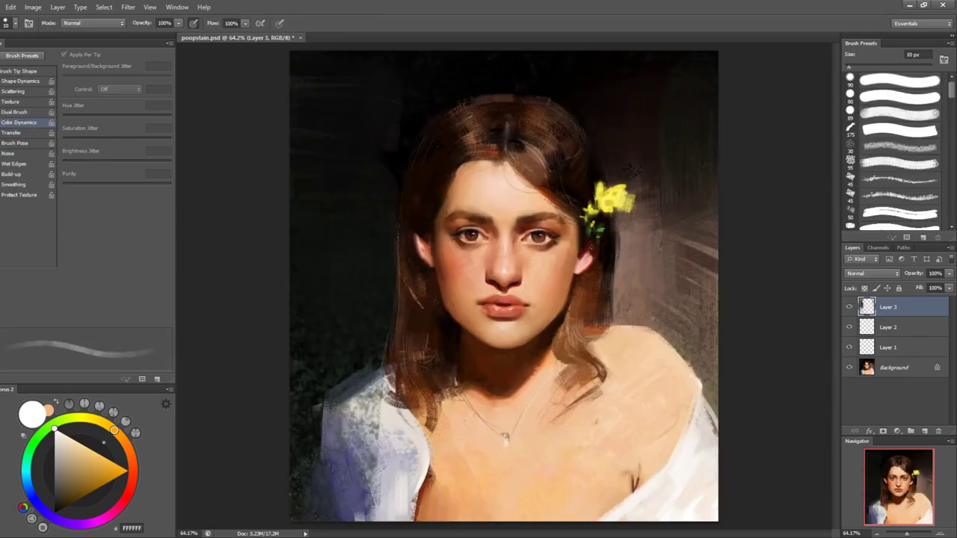
pyautogui.keyDown('alt'); pyautogui.click(550, 334); pyautogui.keyUp('alt')
pyautogui.keyDown('alt'); pyautogui.click(561, 351); pyautogui.keyUp('alt')
pyautogui.press(']')
pyautogui.press(']')
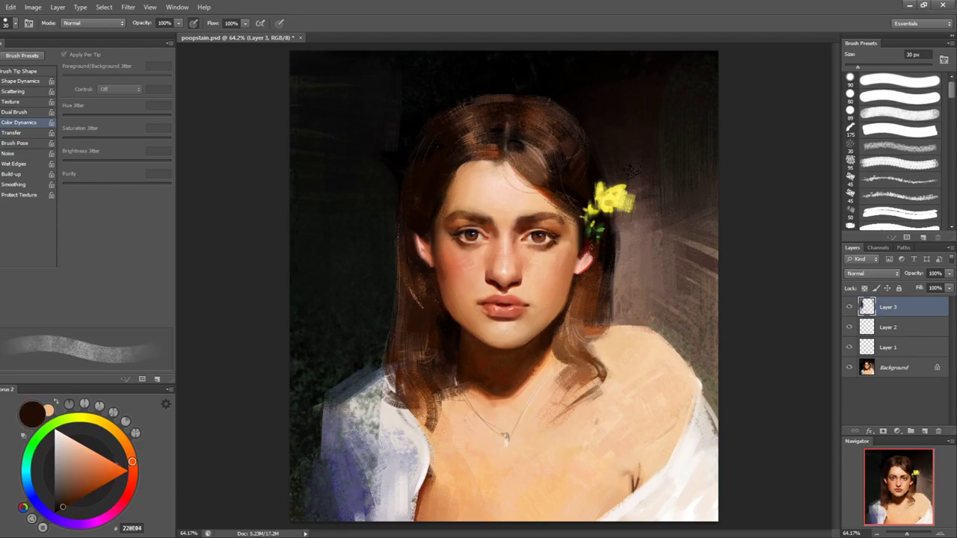
pyautogui.press('r')
pyautogui.moveTo(722, 393); pyautogui.dragTo(741, 333)
pyautogui.press('b')
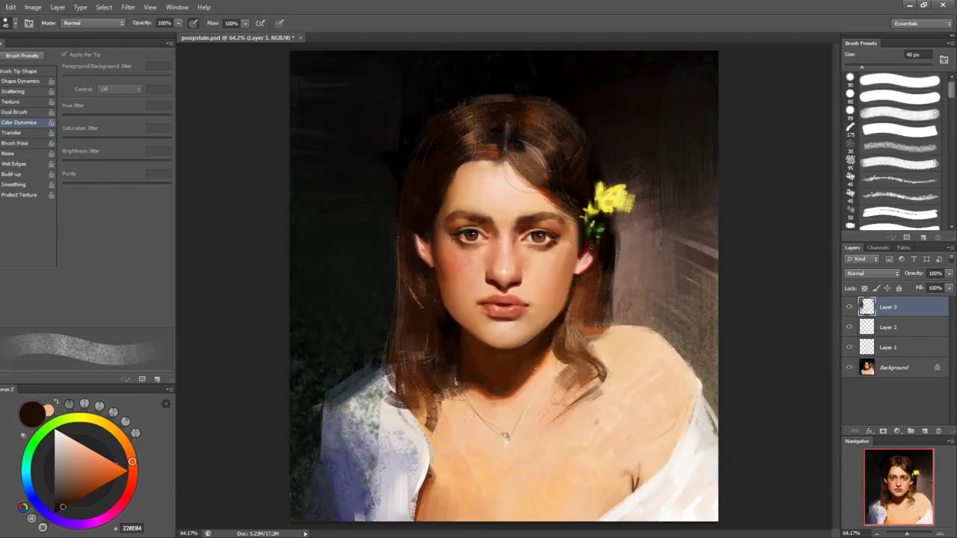
# - Refine the bare shoulder's upper edge and the nearby hair with sampled tones including F5D1A8, starting at 25 px
pyautogui.keyDown('alt'); pyautogui.click(656, 334); pyautogui.keyUp('alt')
pyautogui.press('r')
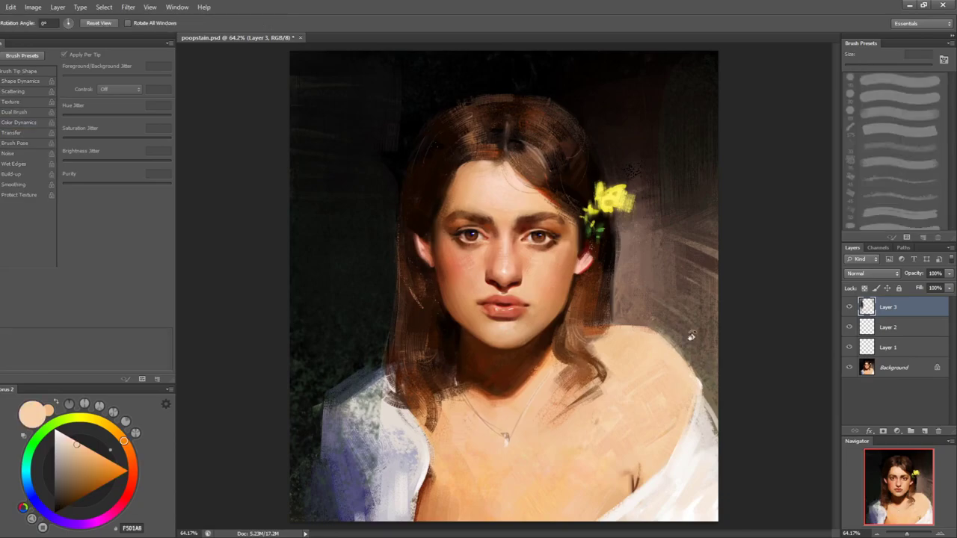
pyautogui.moveTo(635, 299); pyautogui.dragTo(596, 228)
pyautogui.press('b')
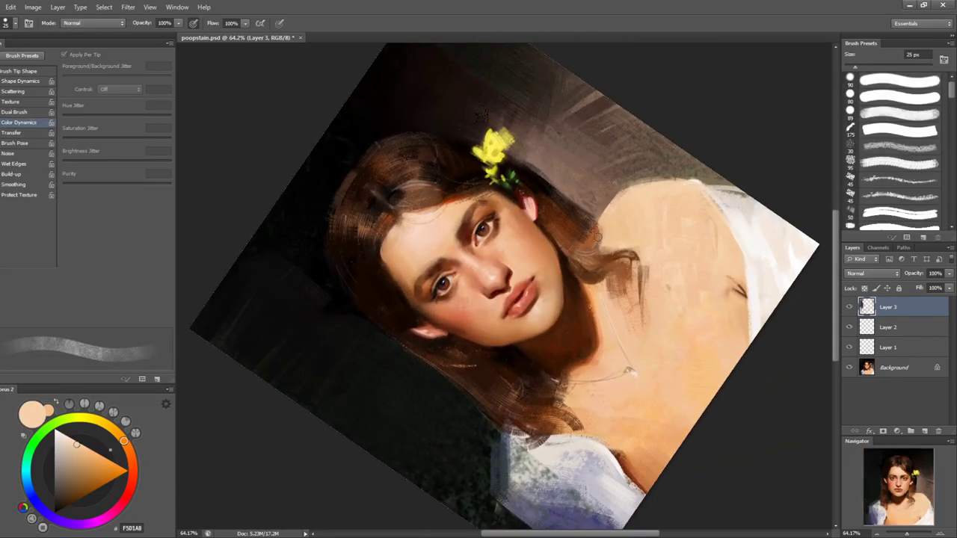
pyautogui.keyDown('alt'); pyautogui.click(590, 308); pyautogui.keyUp('alt')
pyautogui.press('[')
pyautogui.press('[')
pyautogui.press('[')
pyautogui.press(']')
# - Repaint the area where the flower-side hair meets the shoulder with sampled brown 523227 and skin tone EAC090 at 30 px
pyautogui.keyDown('alt'); pyautogui.click(593, 216); pyautogui.keyUp('alt')
pyautogui.press(']')
pyautogui.press(']')
pyautogui.press(']')
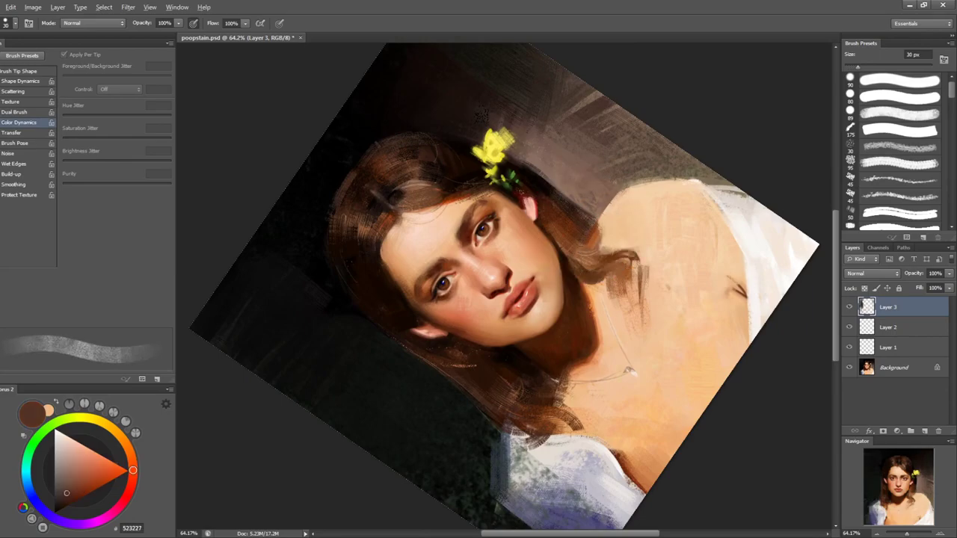
pyautogui.keyDown('alt'); pyautogui.click(579, 246); pyautogui.keyUp('alt')
pyautogui.keyDown('alt'); pyautogui.click(576, 229); pyautogui.keyUp('alt')
pyautogui.keyDown('alt'); pyautogui.click(603, 229); pyautogui.keyUp('alt')
pyautogui.keyDown('alt'); pyautogui.click(609, 215); pyautogui.keyUp('alt')
# - Choose saturated red F30800 and paint an accent along the edge where the hair meets the shoulder, using a 20 px brush
pyautogui.press('r')
pyautogui.moveTo(630, 214); pyautogui.dragTo(686, 387)
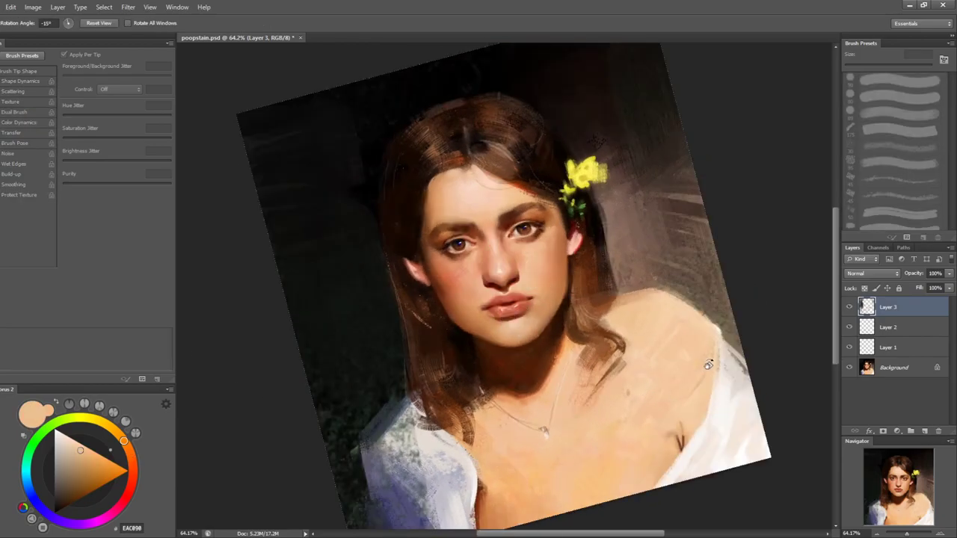
pyautogui.moveTo(647, 291); pyautogui.dragTo(592, 304)
pyautogui.press('b')
pyautogui.click(125, 472)
pyautogui.click(127, 494)
pyautogui.press('r')
pyautogui.moveTo(649, 335); pyautogui.dragTo(642, 218)
pyautogui.press('b')
pyautogui.press('[')
pyautogui.press('b')
pyautogui.press(']')
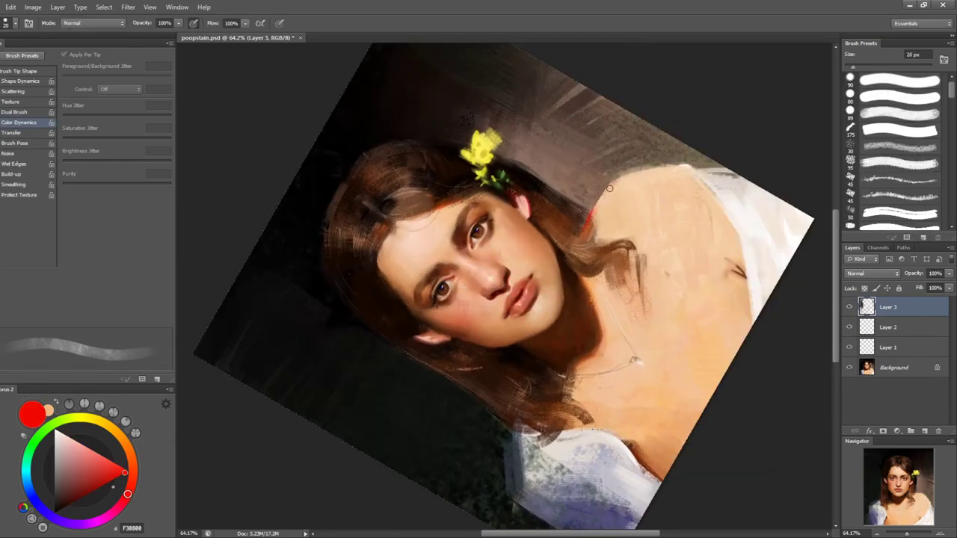
# - Extend the red accent along the top edge of the bare shoulder
pyautogui.press('r')
pyautogui.moveTo(605, 192); pyautogui.dragTo(603, 213)
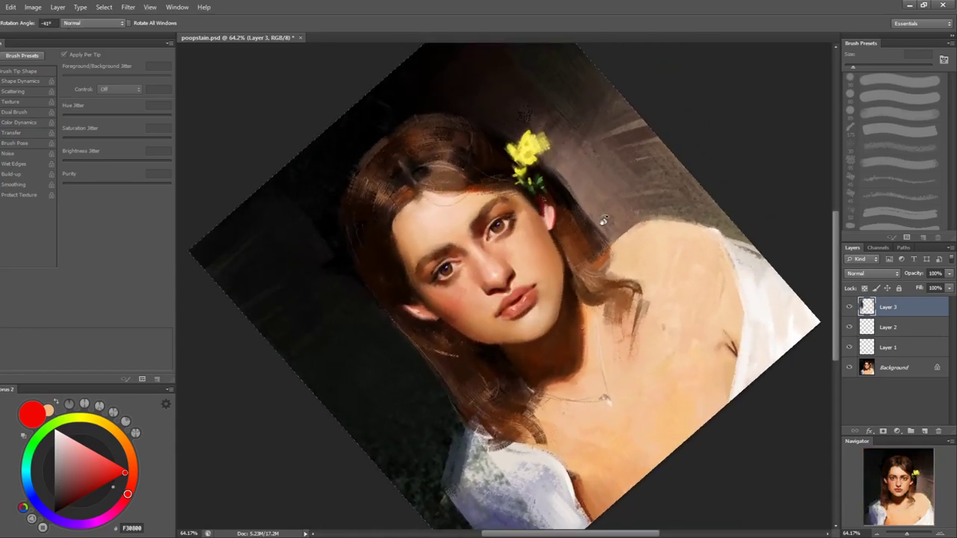
pyautogui.press('b')
pyautogui.press('r')
pyautogui.moveTo(680, 206); pyautogui.dragTo(656, 383)
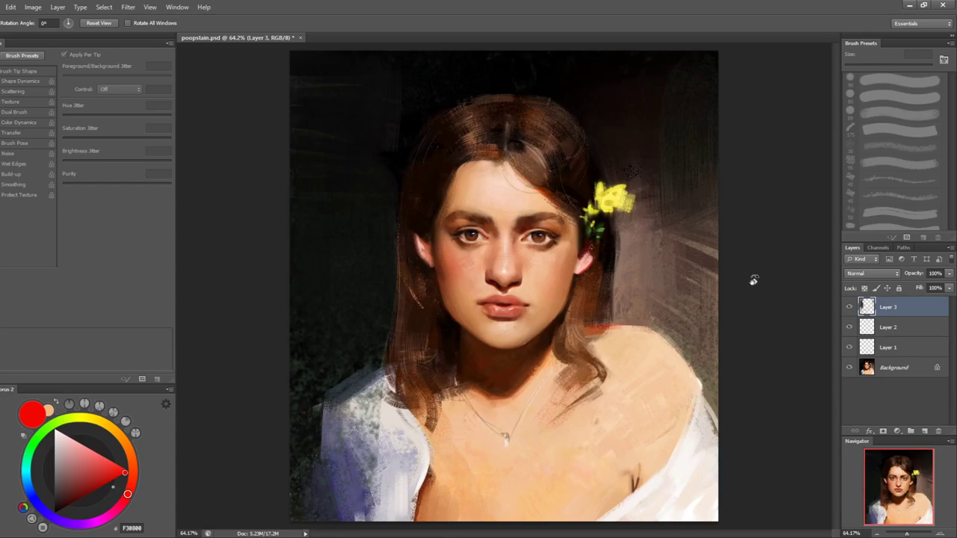
# - Broaden the outer edge of the shaded sleeve with sampled blue-grey 515861 at 30 px and undo the last stroke
pyautogui.press('b')
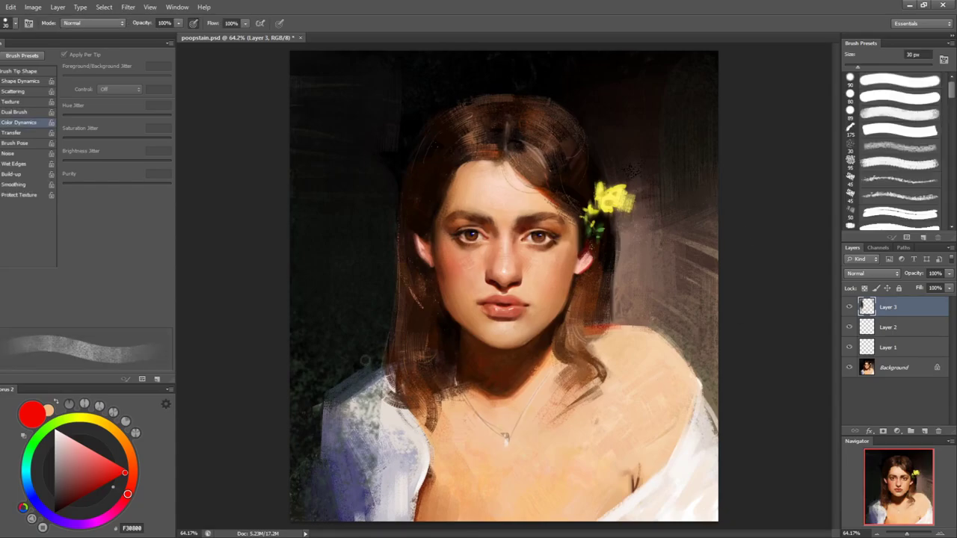
pyautogui.keyDown('alt'); pyautogui.click(341, 422); pyautogui.keyUp('alt')
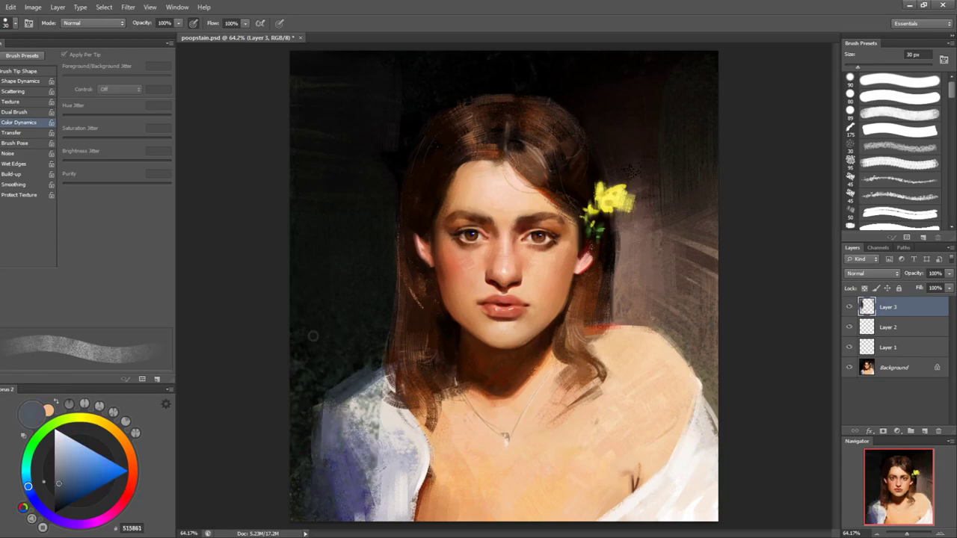
pyautogui.hotkey('ctrl', 'z')
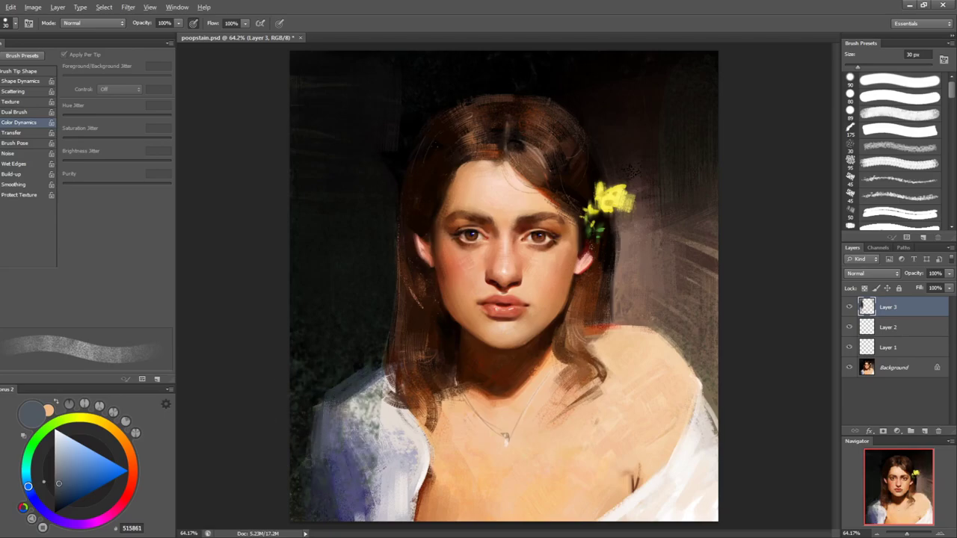
# - Lasso several tall, thin grass-blade shapes in the background on both sides of the woman
pyautogui.keyDown('alt'); pyautogui.click(323, 384); pyautogui.keyUp('alt')
pyautogui.press('l')
pyautogui.moveTo(347, 523)
pyautogui.mouseDown()
pyautogui.moveTo(340, 377)
pyautogui.moveTo(317, 312)
pyautogui.moveTo(328, 530)
pyautogui.moveTo(341, 368)
pyautogui.moveTo(321, 246)
pyautogui.mouseUp()
pyautogui.hotkey('ctrl', 'd')
pyautogui.moveTo(318, 387); pyautogui.dragTo(281, 280)
pyautogui.moveTo(347, 239); pyautogui.dragTo(347, 136)
pyautogui.moveTo(676, 342)
pyautogui.mouseDown()
pyautogui.moveTo(772, 188)
pyautogui.moveTo(729, 329)
pyautogui.moveTo(699, 374)
pyautogui.mouseUp()
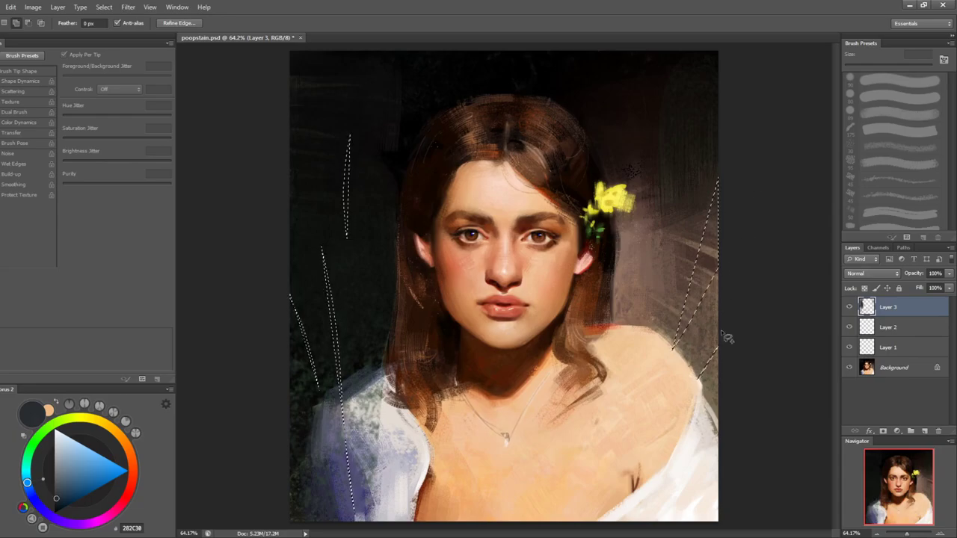
pyautogui.moveTo(655, 329)
pyautogui.mouseDown()
pyautogui.moveTo(681, 240)
pyautogui.moveTo(655, 328)
pyautogui.mouseUp()
# - Add a new layer for the blades and set up a 45 px brush in bright green 39AB35
pyautogui.hotkey('ctrl', 'shift', 'n')
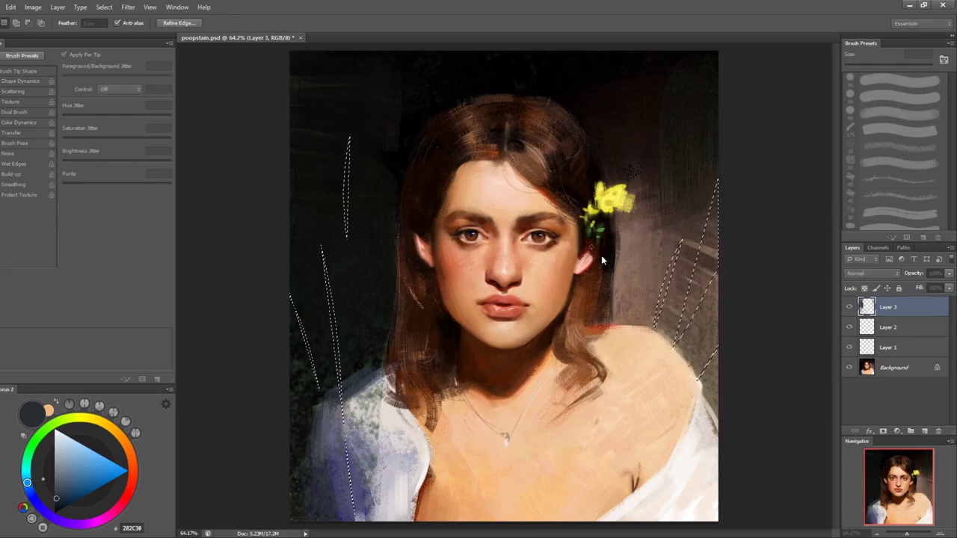
pyautogui.press('Return')
pyautogui.press('b')
pyautogui.click(55, 437)
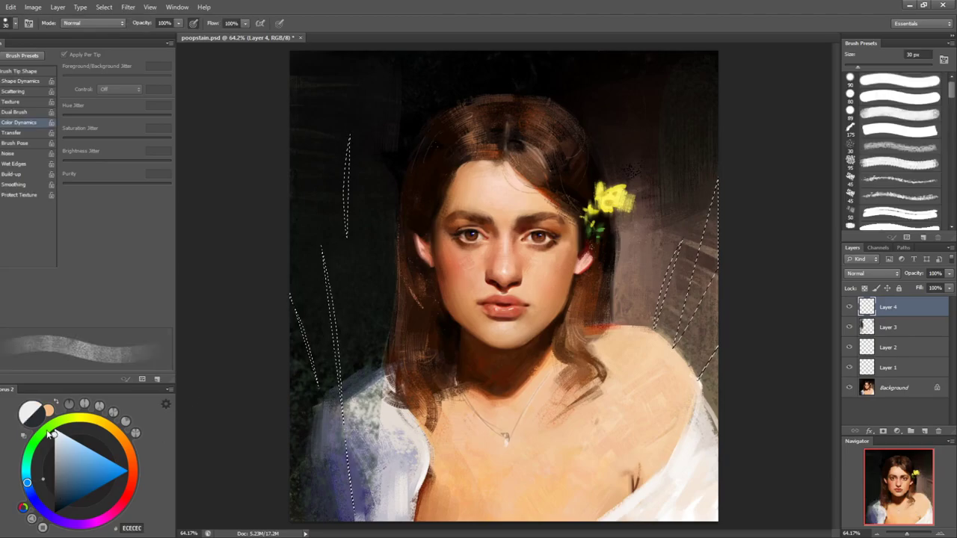
pyautogui.click(35, 442)
pyautogui.moveTo(82, 485); pyautogui.dragTo(70, 484)
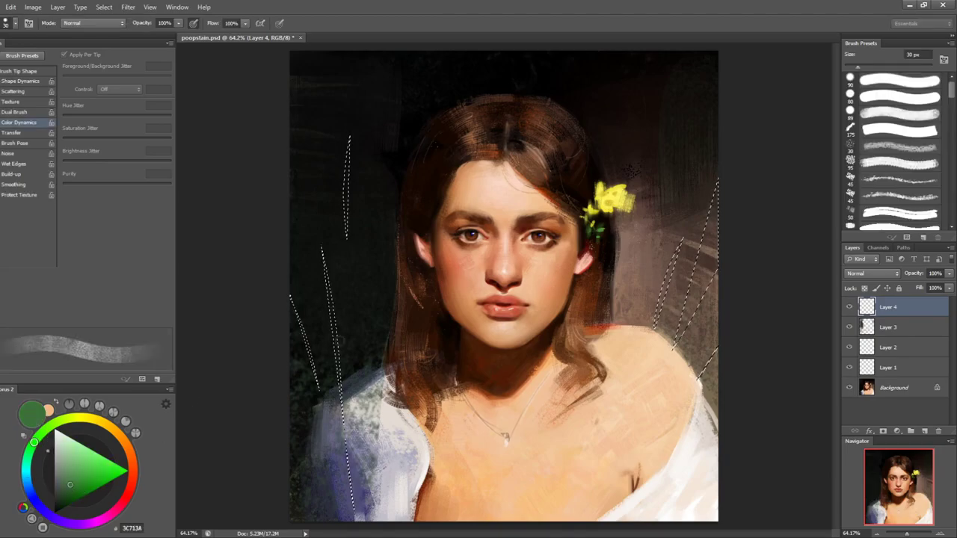
pyautogui.press(']')
pyautogui.press(']')
pyautogui.press(']')
pyautogui.click(88, 475)
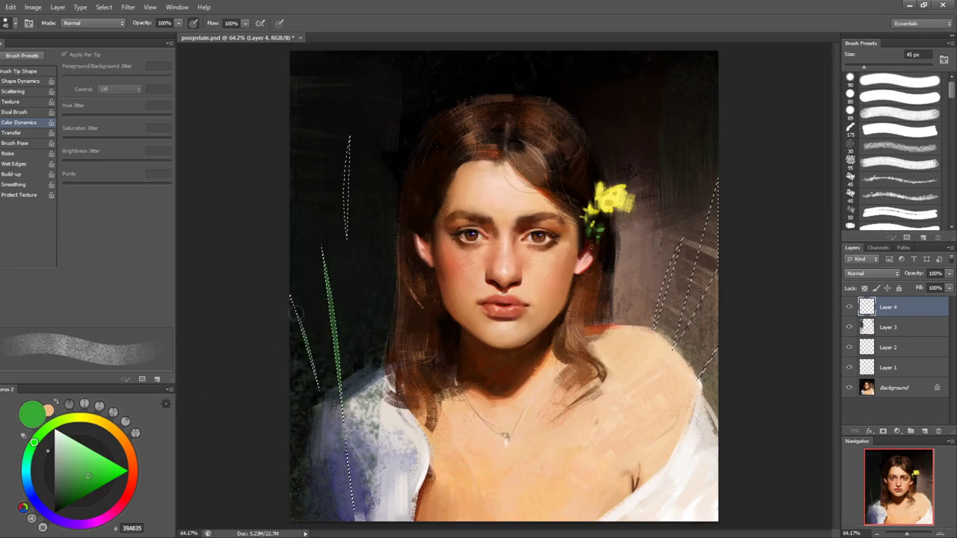
# - Fill the selected blades on both sides solidly with green 39AB35, enlarging the brush to 70 px, and deselect
pyautogui.moveTo(347, 196); pyautogui.dragTo(346, 210)
pyautogui.press(']')
pyautogui.press(']')
pyautogui.press(']')
pyautogui.moveTo(682, 333); pyautogui.dragTo(710, 265)
pyautogui.hotkey('ctrl', 'd')
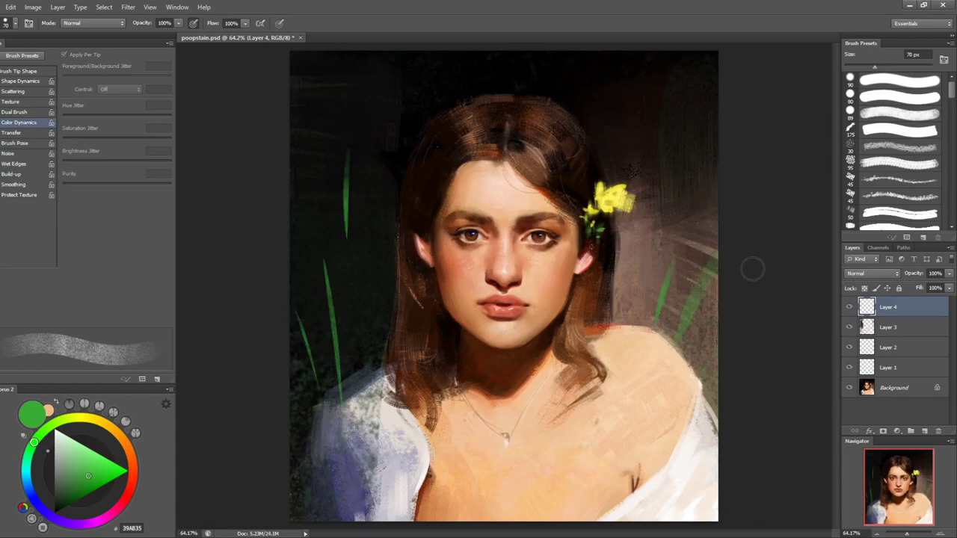
# - Undo the solid blade fills, repaint only the blades on the shaded-sleeve side with faint green strokes, and deselect
pyautogui.hotkey('ctrl', 'shift', 'd')
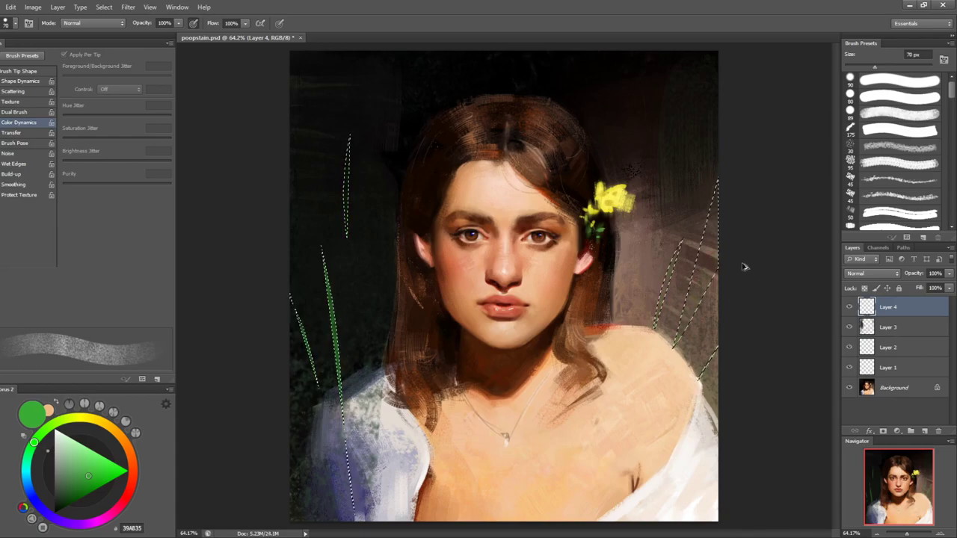
pyautogui.hotkey('ctrl', 'd')
pyautogui.hotkey('ctrl', 'alt', 'z')
pyautogui.hotkey('ctrl', 'alt', 'z')
pyautogui.moveTo(321, 254)
pyautogui.mouseDown()
pyautogui.moveTo(341, 408)
pyautogui.moveTo(297, 308)
pyautogui.mouseUp()
pyautogui.moveTo(350, 155); pyautogui.dragTo(346, 235)
pyautogui.hotkey('ctrl', 'd')
# - Smudge the green blades into the dark background with a 200 px brush at 10% strength and check the mirrored picture
pyautogui.press('i')
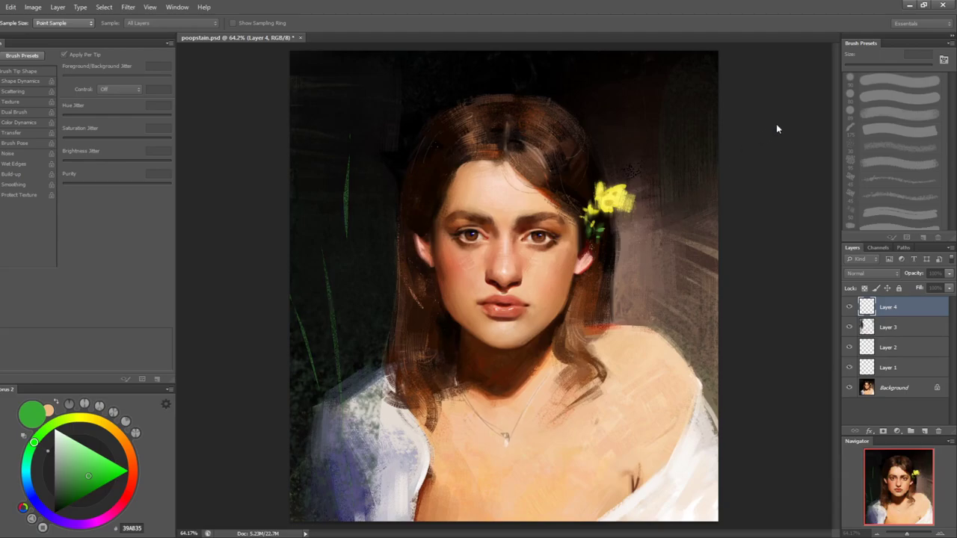
pyautogui.press('r')
pyautogui.press(']')
pyautogui.moveTo(348, 207); pyautogui.dragTo(345, 295)
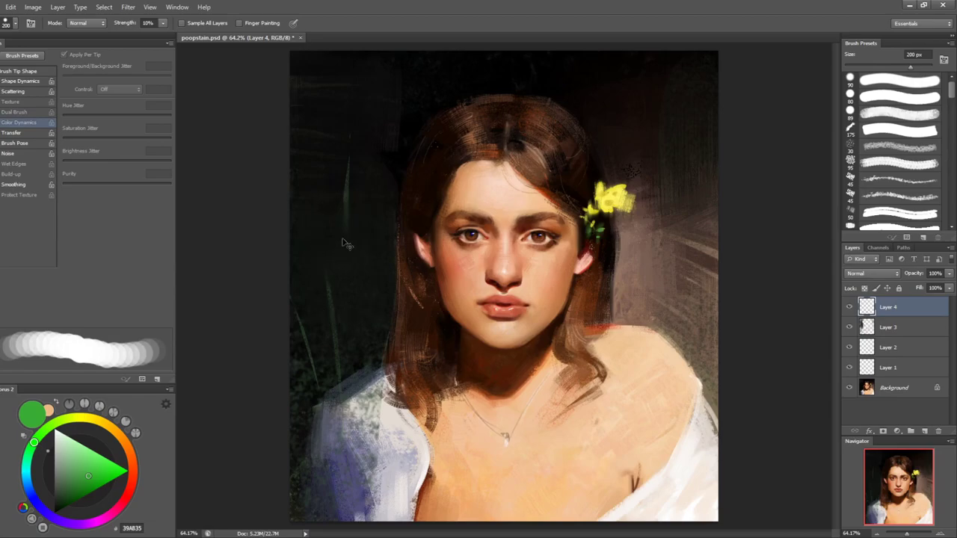
pyautogui.moveTo(351, 133)
pyautogui.mouseDown()
pyautogui.moveTo(309, 201)
pyautogui.moveTo(321, 275)
pyautogui.mouseUp()
pyautogui.moveTo(260, 280); pyautogui.dragTo(298, 395)
pyautogui.hotkey('ctrl', 'shift', 'h')
pyautogui.hotkey('ctrl', 'shift', 'h')
# - Tone the background beside the flower-side hair with sampled dark brown at 100 px and warm brown 674535 at 150 px
pyautogui.press('b')
pyautogui.keyDown('alt'); pyautogui.click(621, 157); pyautogui.keyUp('alt')
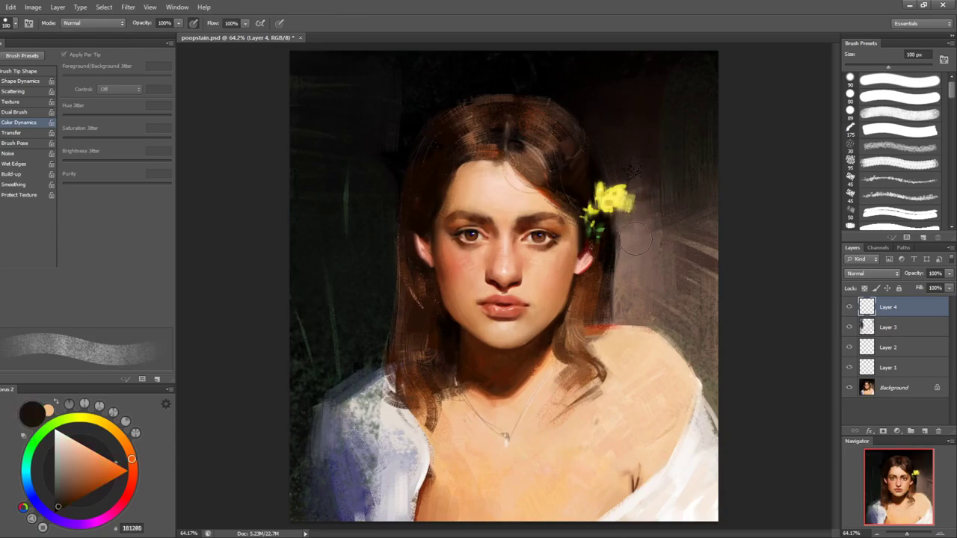
pyautogui.moveTo(645, 255); pyautogui.dragTo(626, 312)
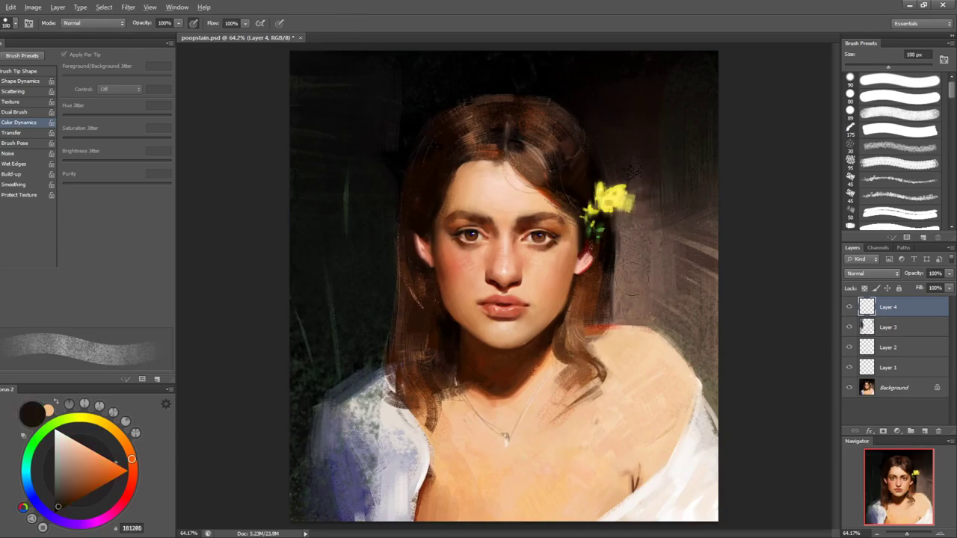
pyautogui.keyDown('alt'); pyautogui.click(656, 270); pyautogui.keyUp('alt')
pyautogui.moveTo(94, 471); pyautogui.dragTo(78, 498)
pyautogui.press(']')
pyautogui.press(']')
pyautogui.keyDown('alt'); pyautogui.click(654, 267); pyautogui.keyUp('alt')
pyautogui.keyDown('alt'); pyautogui.click(659, 251); pyautogui.keyUp('alt')
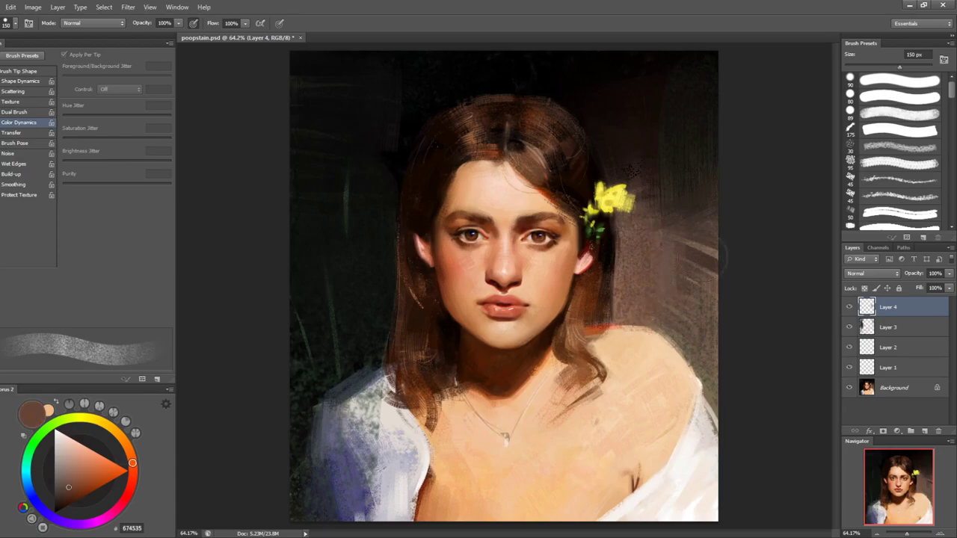
# - Try a sampled near-black on the background around the flower at 200 px with the canvas rotated, and undo the stroke
pyautogui.press('r')
pyautogui.moveTo(508, 190)
pyautogui.mouseDown()
pyautogui.moveTo(444, 177)
pyautogui.moveTo(301, 274)
pyautogui.moveTo(419, 413)
pyautogui.mouseUp()
pyautogui.press('b')
pyautogui.keyDown('alt'); pyautogui.click(308, 270); pyautogui.keyUp('alt')
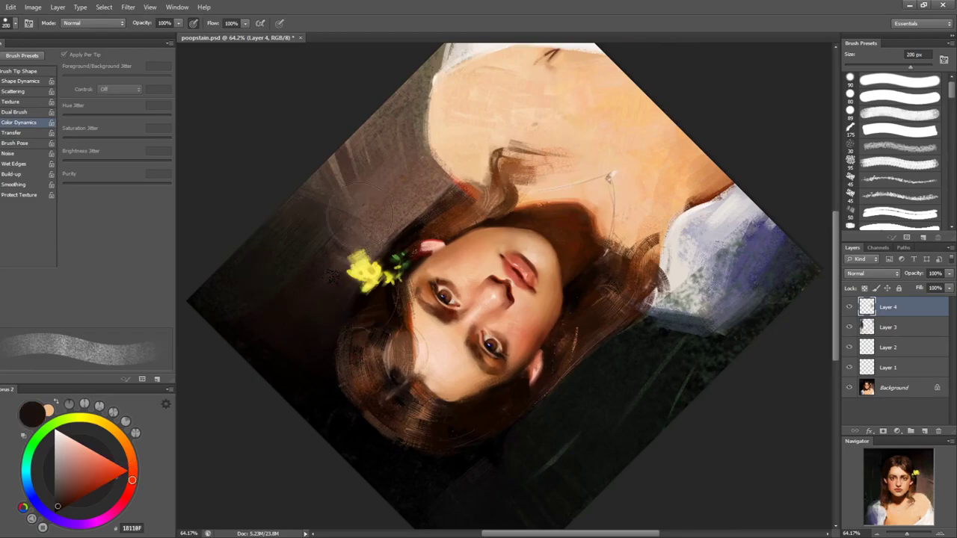
pyautogui.hotkey('ctrl', 'z')
# - Subdue the light streaks in the background above the bare shoulder with sampled dark tones such as 201914, and straighten the canvas
pyautogui.press('[')
pyautogui.press('[')
pyautogui.press('[')
pyautogui.press('[')
pyautogui.keyDown('alt'); pyautogui.click(365, 215); pyautogui.keyUp('alt')
pyautogui.keyDown('alt'); pyautogui.click(300, 241); pyautogui.keyUp('alt')
pyautogui.moveTo(272, 248)
pyautogui.mouseDown()
pyautogui.moveTo(437, 104)
pyautogui.moveTo(266, 264)
pyautogui.mouseUp()
pyautogui.press(']')
pyautogui.press(']')
pyautogui.press('r')
pyautogui.moveTo(671, 160)
pyautogui.mouseDown()
pyautogui.moveTo(698, 207)
pyautogui.moveTo(478, 490)
pyautogui.mouseUp()
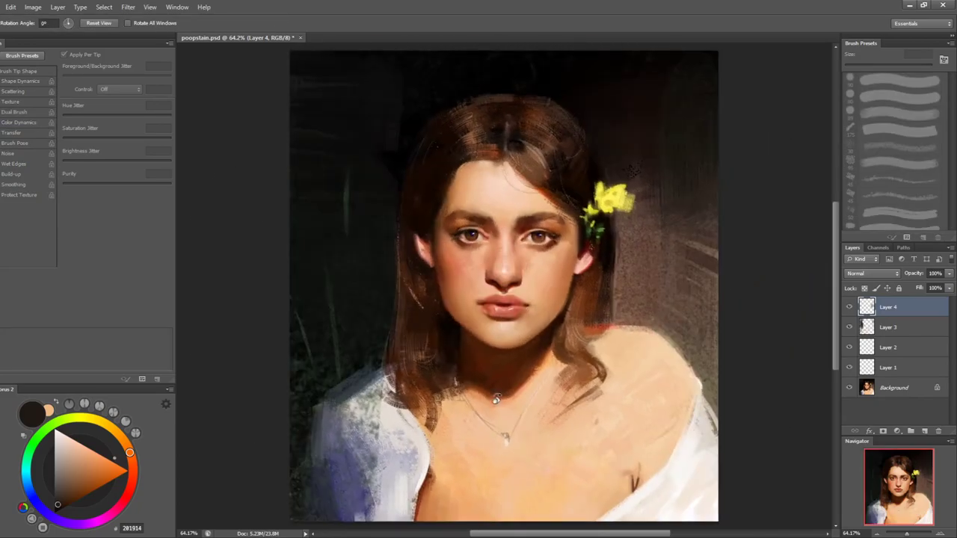
# - Darken the background around the figure with sampled tones, including near-black 0E0C0C, at 200 px
pyautogui.press('b')
pyautogui.keyDown('alt'); pyautogui.click(679, 202); pyautogui.keyUp('alt')
pyautogui.keyDown('alt'); pyautogui.click(370, 154); pyautogui.keyUp('alt')
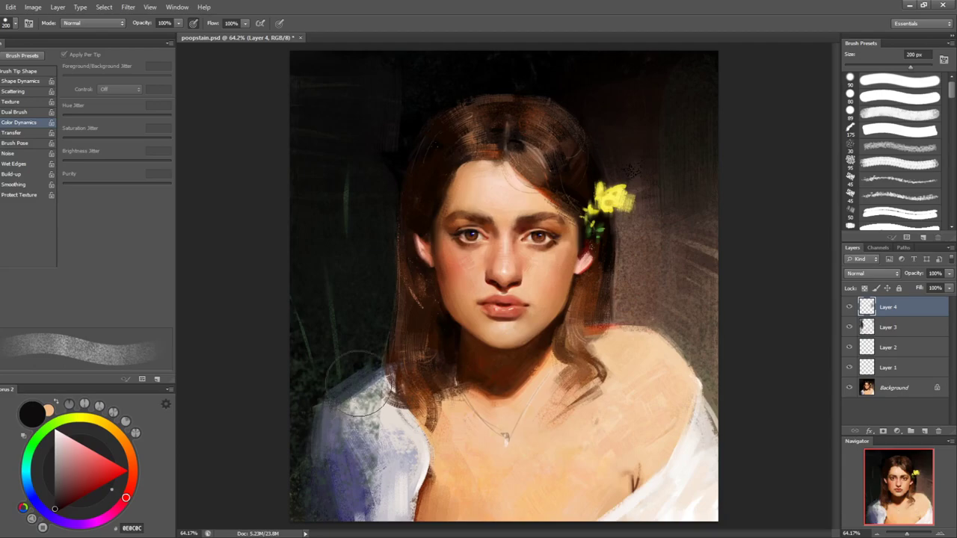
# - Paint a saturated blue 004D90 accent along the shoulder edge of the shaded sleeve with the 89 px preset reduced to 35 px
pyautogui.press('[')
pyautogui.press('[')
pyautogui.press('[')
pyautogui.click(889, 115)
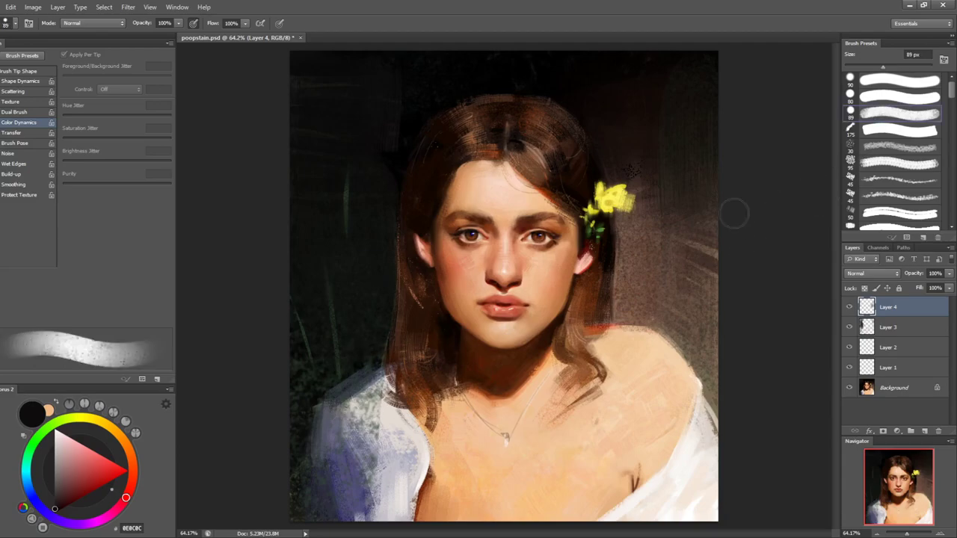
pyautogui.press('[')
pyautogui.press('[')
pyautogui.press('[')
pyautogui.press('[')
pyautogui.press('[')
pyautogui.press('[')
pyautogui.press('[')
pyautogui.press('[')
pyautogui.press('[')
pyautogui.keyDown('alt'); pyautogui.click(301, 419); pyautogui.keyUp('alt')
pyautogui.moveTo(106, 497); pyautogui.dragTo(109, 497)
pyautogui.moveTo(336, 402); pyautogui.dragTo(387, 377)
pyautogui.press(']')
pyautogui.press(']')
pyautogui.hotkey('ctrl', 'z')
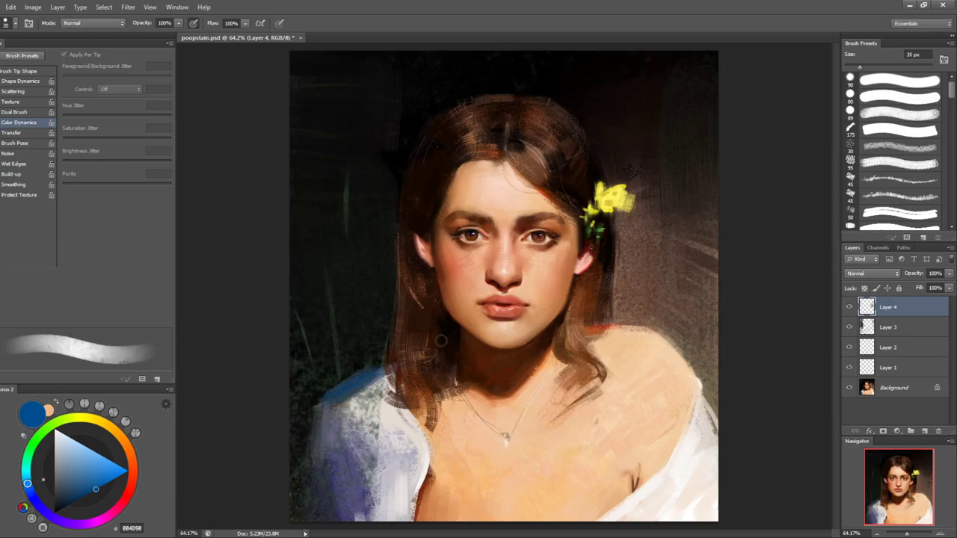
# - Trim the sleeve's blue accent with sampled light greys BFBDB5 and D4CFC8 at 35 px, save the file and check the mirrored picture
pyautogui.keyDown('alt'); pyautogui.click(362, 394); pyautogui.keyUp('alt')
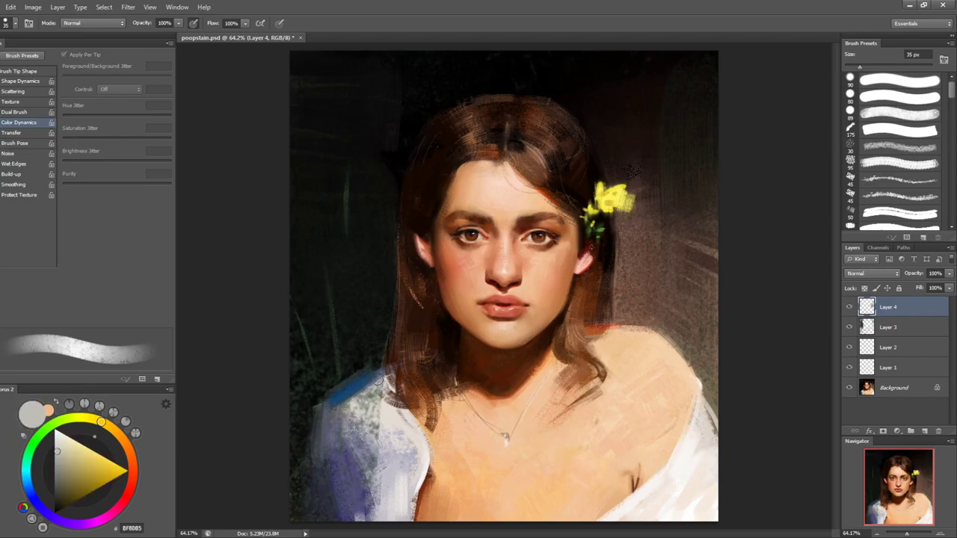
pyautogui.keyDown('alt'); pyautogui.click(385, 408); pyautogui.keyUp('alt')
pyautogui.keyDown('alt'); pyautogui.click(364, 394); pyautogui.keyUp('alt')
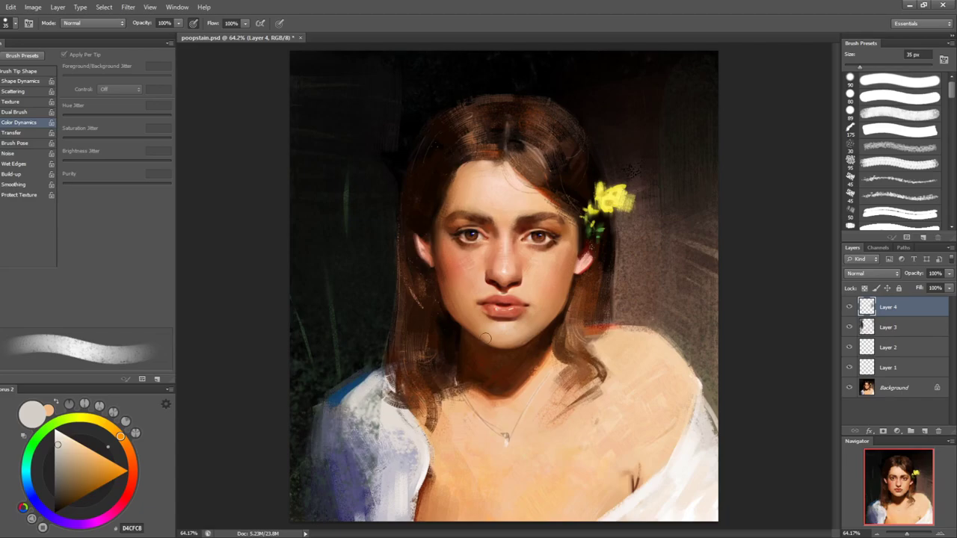
pyautogui.hotkey('ctrl', 's')
pyautogui.press('[')
pyautogui.press('[')
pyautogui.hotkey('ctrl', 'shift', 'h')
pyautogui.hotkey('ctrl', 'shift', 'h')
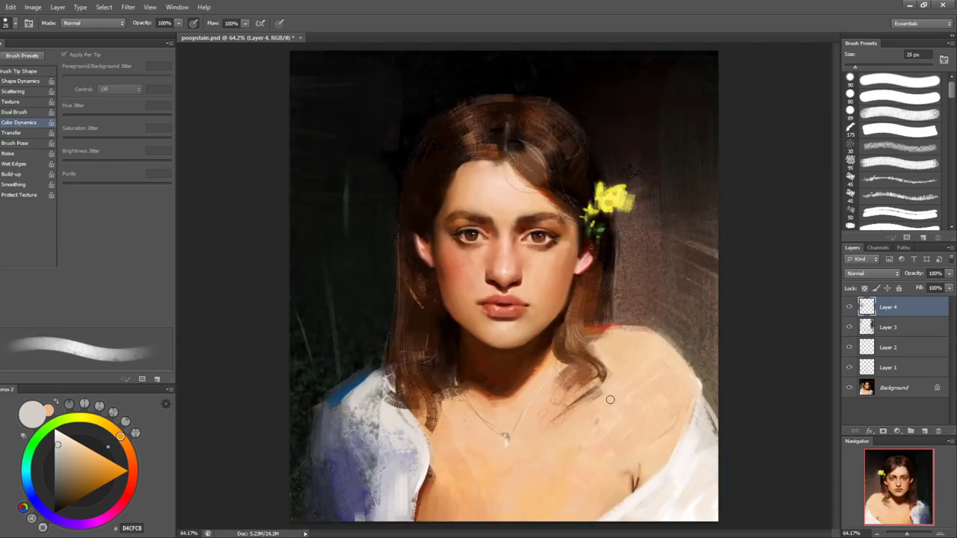
# - Refine the corner of the mouth with sampled red-brown 843C28 using a 10 px brush
pyautogui.hotkey('ctrl', 'space')
pyautogui.moveTo(531, 290)
pyautogui.mouseDown()
pyautogui.moveTo(568, 278)
pyautogui.moveTo(600, 292)
pyautogui.mouseUp()
pyautogui.press('[')
pyautogui.press('[')
pyautogui.press('[')
pyautogui.keyDown('alt'); pyautogui.click(527, 310); pyautogui.keyUp('alt')
pyautogui.press(']')
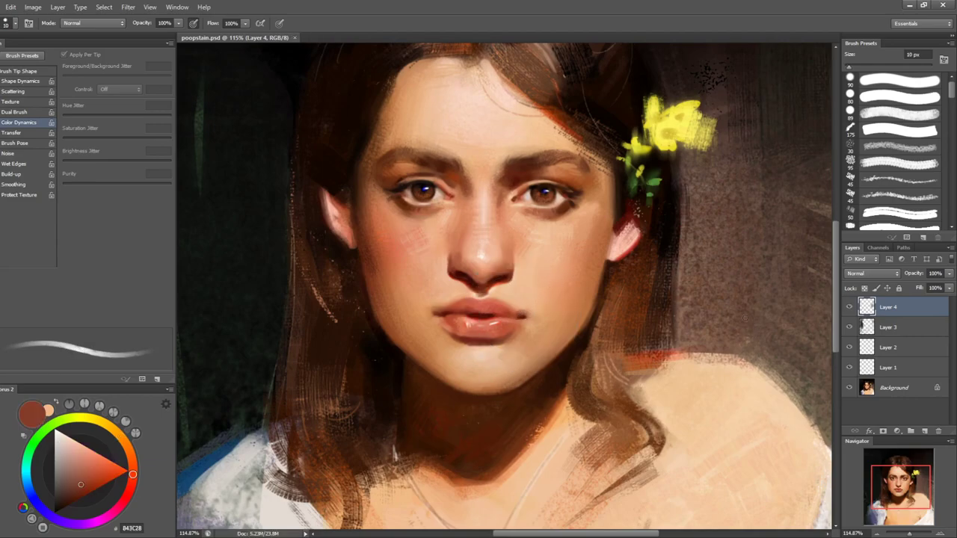
# - Brush sampled light skin tone F4CFA2 over the bare shoulder, starting at 20 px
pyautogui.hotkey('ctrl', 'space')
pyautogui.moveTo(643, 305); pyautogui.dragTo(623, 353)
pyautogui.press('b')
pyautogui.keyDown('alt'); pyautogui.click(661, 455); pyautogui.keyUp('alt')
pyautogui.press(']')
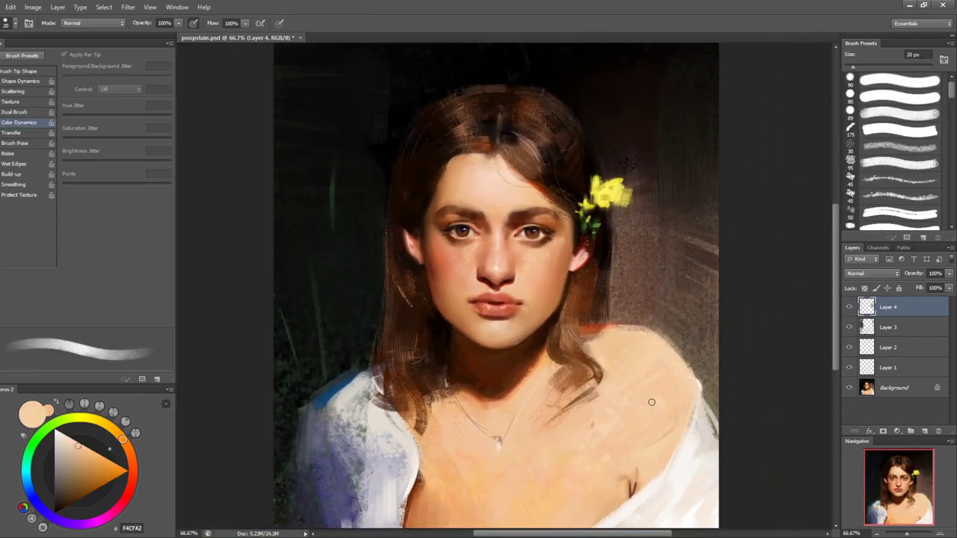
pyautogui.press(']')
pyautogui.press(']')
# - Soften the dark armpit crease and the skin beside the white sleeve with sampled skin tones at up to 35 px
pyautogui.keyDown('alt'); pyautogui.click(600, 521); pyautogui.keyUp('alt')
pyautogui.keyDown('alt'); pyautogui.click(629, 484); pyautogui.keyUp('alt')
pyautogui.press('[')
pyautogui.keyDown('alt'); pyautogui.click(589, 329); pyautogui.keyUp('alt')
pyautogui.press('[')
pyautogui.keyDown('alt'); pyautogui.click(635, 484); pyautogui.keyUp('alt')
pyautogui.press(']')
pyautogui.keyDown('alt'); pyautogui.click(607, 497); pyautogui.keyUp('alt')
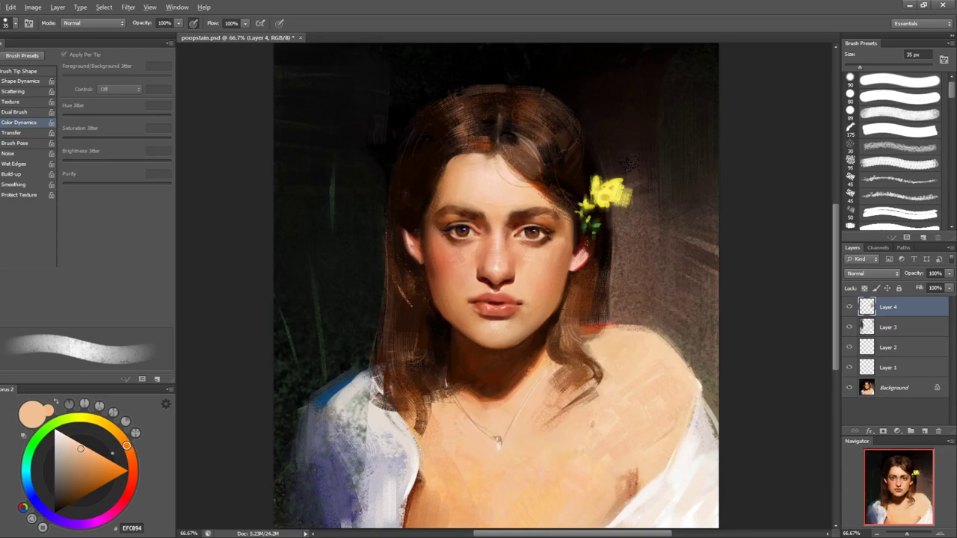
# - Choose the 90 px brush preset and change its tip to the soft round 21 with 0% hardness
pyautogui.click(900, 81)
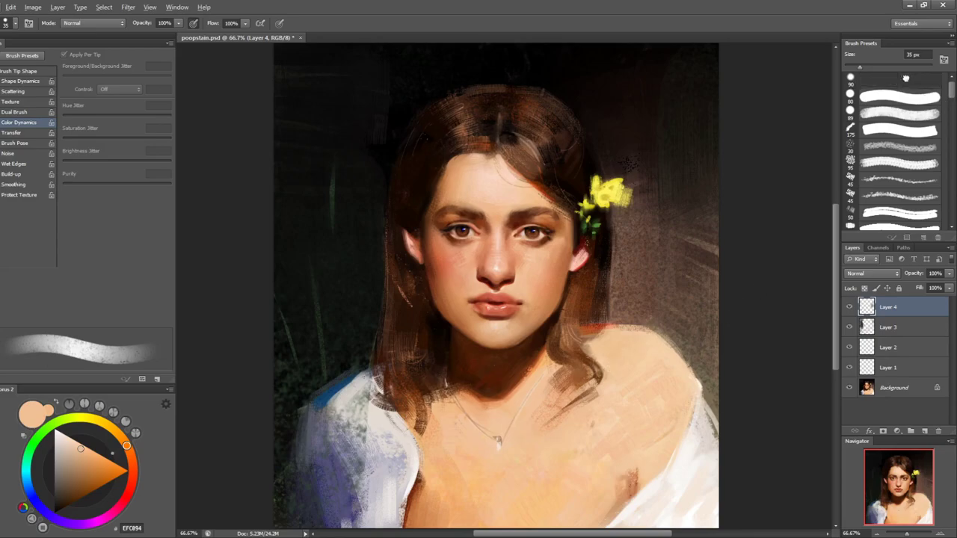
pyautogui.click(22, 72)
pyautogui.scroll(-3, 90, 149)
pyautogui.click(87, 176)
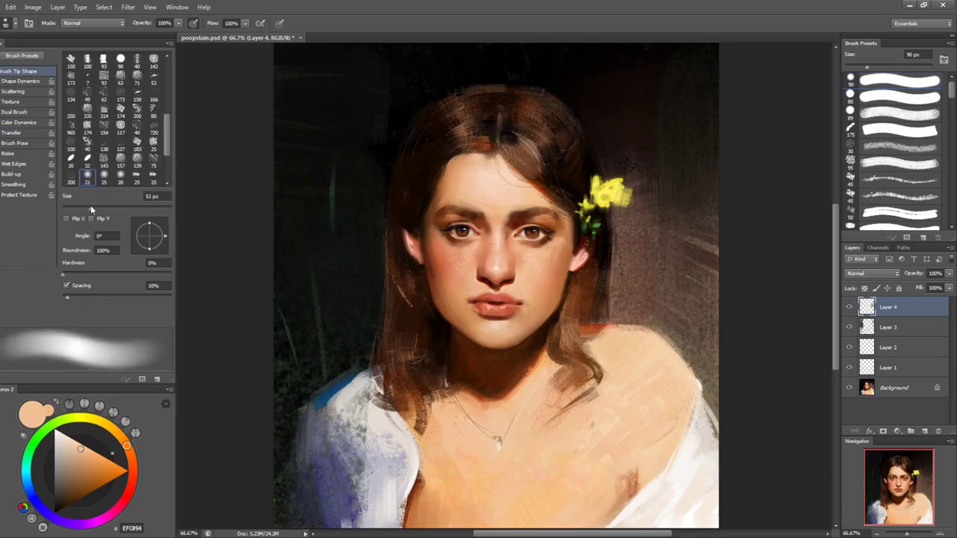
# - Glaze warm orange FFA44F over the cheek on the shaded-sleeve side with the soft brush at 125 px
pyautogui.hotkey('ctrl', 'space')
pyautogui.moveTo(517, 261); pyautogui.dragTo(571, 224)
pyautogui.press('b')
pyautogui.click(99, 457)
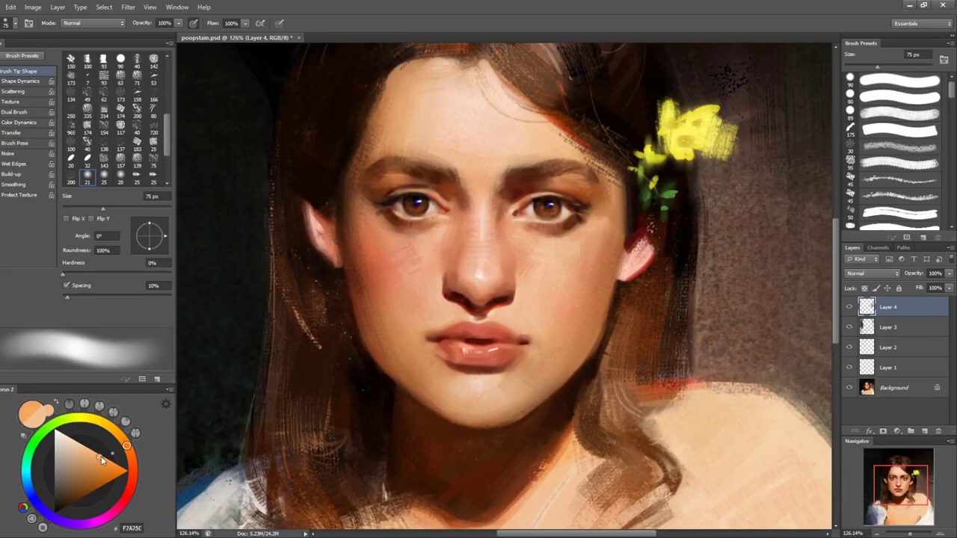
pyautogui.press(']')
pyautogui.press(']')
pyautogui.press(']')
pyautogui.press(']')
pyautogui.moveTo(392, 248); pyautogui.dragTo(380, 275)
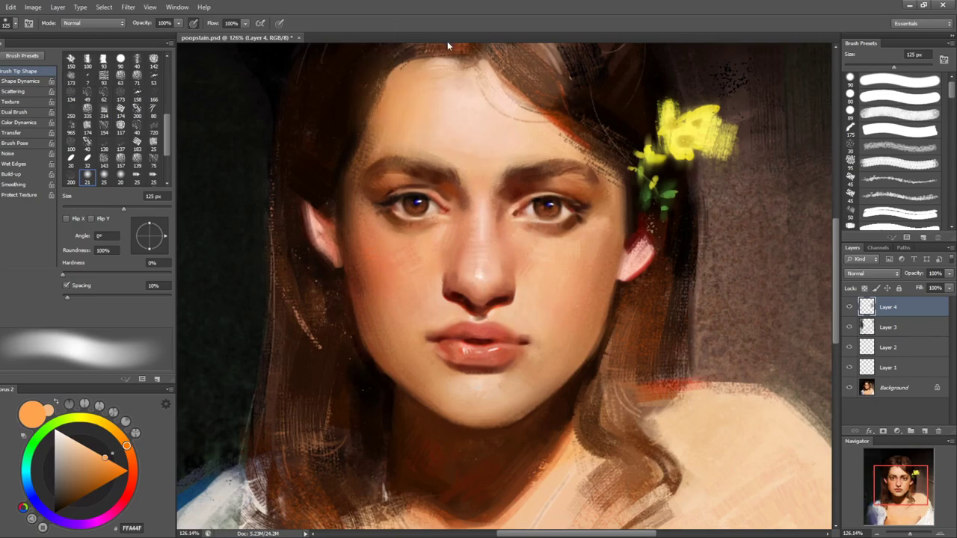
# - Warm the edges of the forehead and hairline with soft orange FFA44F, reducing the brush from 70 to 40 px
pyautogui.moveTo(483, 87); pyautogui.dragTo(453, 161)
pyautogui.press('[')
pyautogui.press('[')
pyautogui.press('[')
pyautogui.press('[')
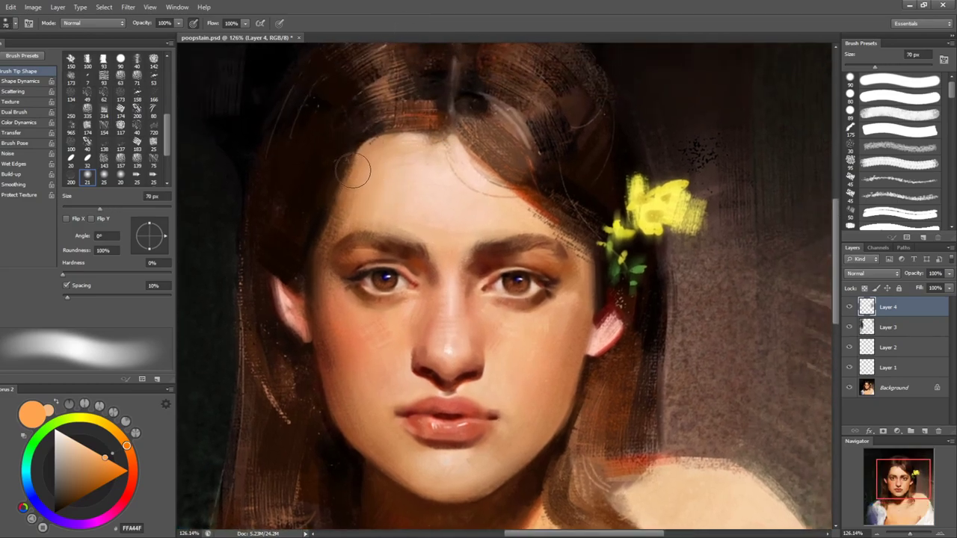
pyautogui.press('[')
pyautogui.press('[')
pyautogui.press('[')
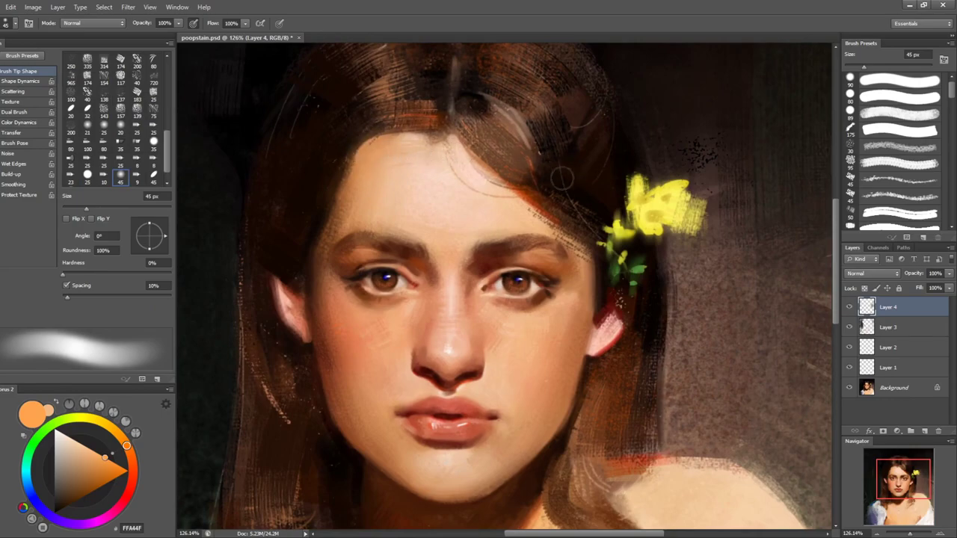
pyautogui.press('[')
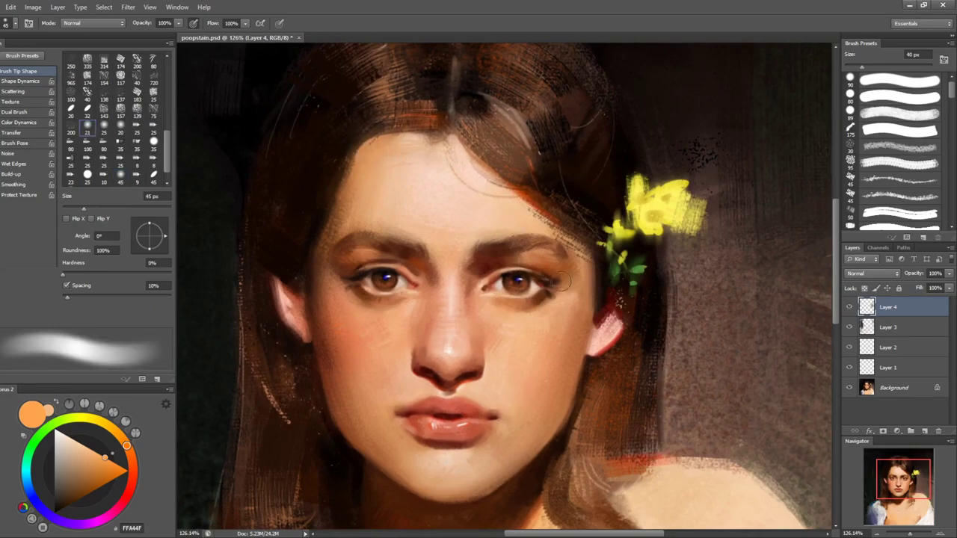
# - Add a new layer in Soft Light mode and glaze orange FFA44E over the face below the eye at 40 px
pyautogui.click(100, 461)
pyautogui.hotkey('ctrl', 'shift', 'alt', 'n')
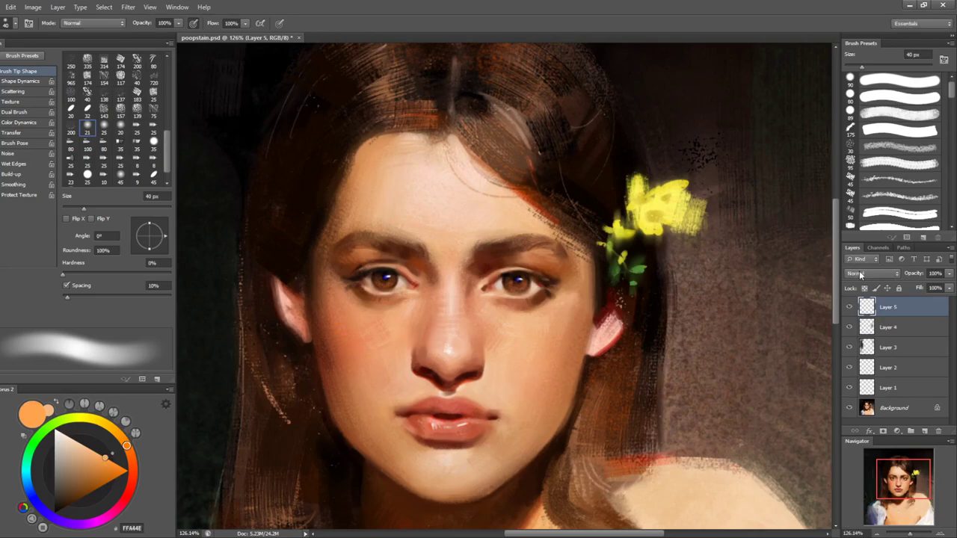
pyautogui.hotkey('shift', 'alt', 'f')
pyautogui.moveTo(377, 293); pyautogui.dragTo(381, 308)
pyautogui.moveTo(511, 458); pyautogui.dragTo(530, 379)
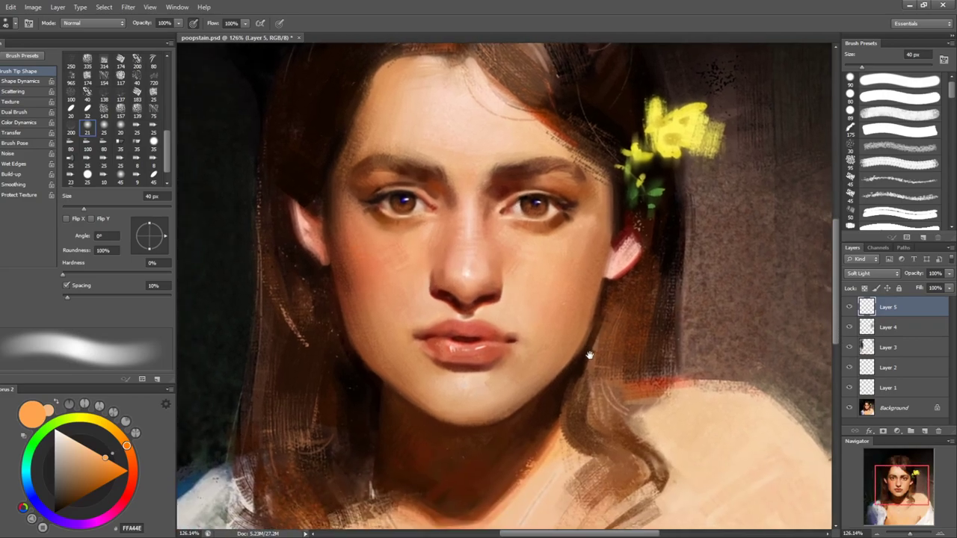
# - Glaze coral FF6E4E over the lips at 40 px on the Soft Light layer and save the file
pyautogui.click(133, 475)
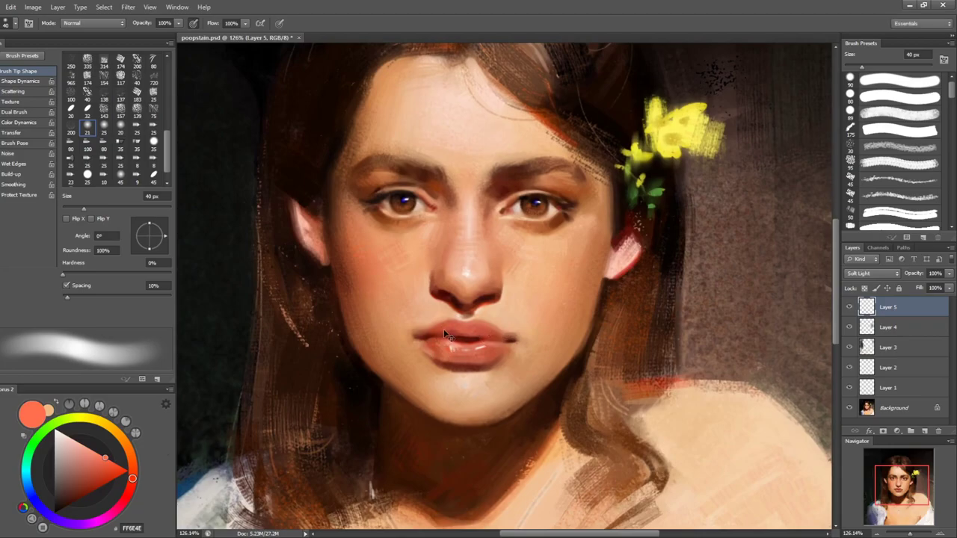
pyautogui.press('r')
pyautogui.moveTo(591, 327)
pyautogui.mouseDown()
pyautogui.moveTo(590, 405)
pyautogui.moveTo(478, 380)
pyautogui.mouseUp()
pyautogui.press('z')
pyautogui.hotkey('ctrl', 's')
pyautogui.moveTo(582, 322); pyautogui.dragTo(686, 263)
pyautogui.press('r')
pyautogui.moveTo(621, 238); pyautogui.dragTo(571, 174)
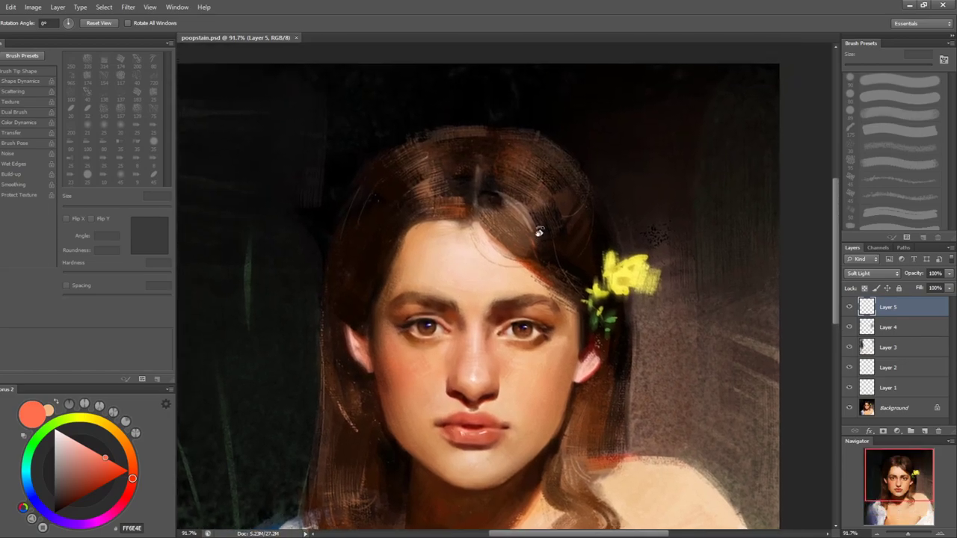
pyautogui.press('b')
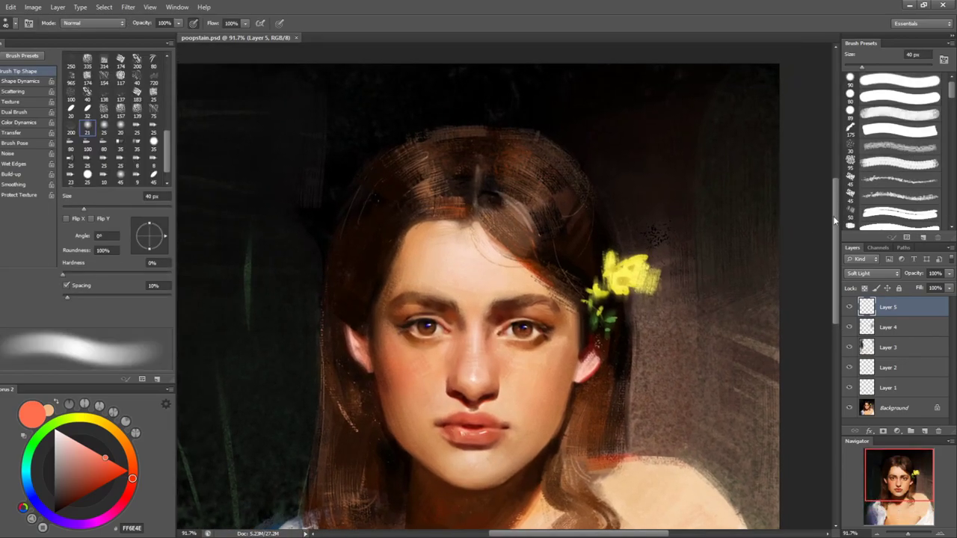
# - Merge all layers into the Background and select the 90 px round brush
pyautogui.click(868, 83)
pyautogui.hotkey('ctrl', 'shift', 'e')
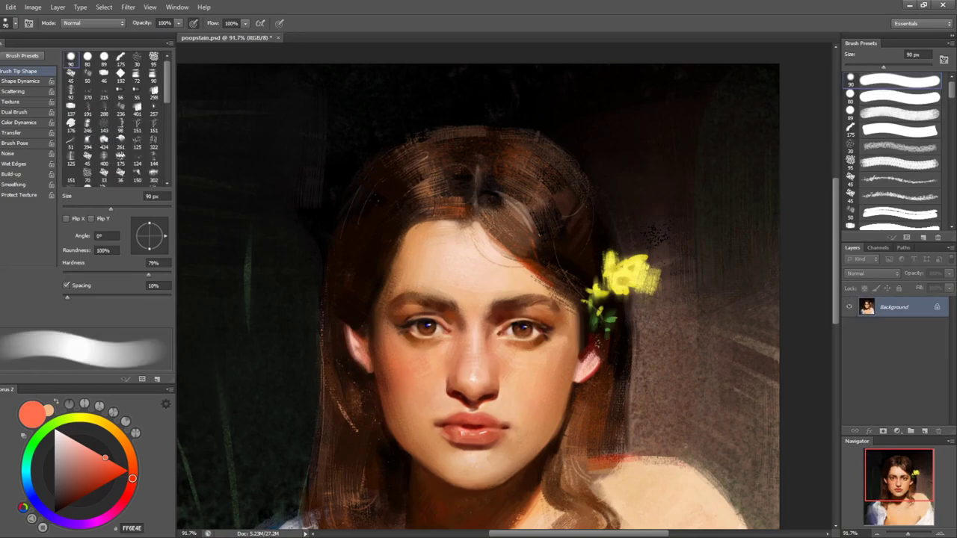
# - Refine the outer contour of the hair around the crown with near-black 060705 and the round brush at 30 px
pyautogui.keyDown('alt'); pyautogui.click(396, 161); pyautogui.keyUp('alt')
pyautogui.press('[')
pyautogui.press('[')
pyautogui.press('[')
pyautogui.press('[')
pyautogui.press('[')
pyautogui.press('[')
pyautogui.press('[')
pyautogui.press('[')
pyautogui.press(']')
pyautogui.press(']')
pyautogui.moveTo(456, 128); pyautogui.dragTo(356, 195)
pyautogui.hotkey('ctrl', 'z')
pyautogui.moveTo(417, 140); pyautogui.dragTo(343, 210)
pyautogui.moveTo(410, 138); pyautogui.dragTo(527, 126)
pyautogui.moveTo(459, 126)
pyautogui.mouseDown()
pyautogui.moveTo(488, 124)
pyautogui.moveTo(587, 183)
pyautogui.mouseUp()
pyautogui.moveTo(612, 239); pyautogui.dragTo(582, 142)
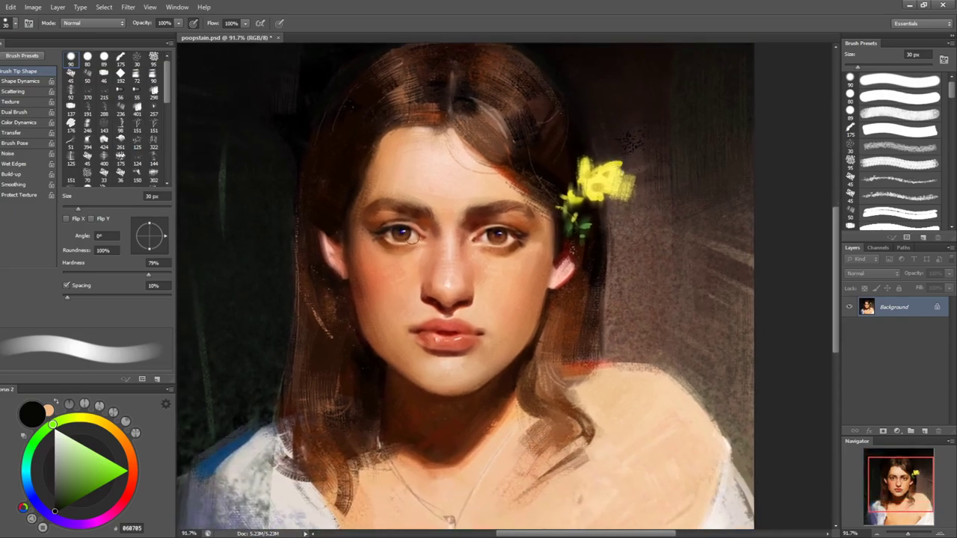
# - Touch up the hairline above the forehead with sampled dark browns, reducing the brush to 15 px, and undo the last stroke
pyautogui.press('[')
pyautogui.moveTo(355, 160)
pyautogui.mouseDown()
pyautogui.moveTo(348, 171)
pyautogui.moveTo(347, 162)
pyautogui.mouseUp()
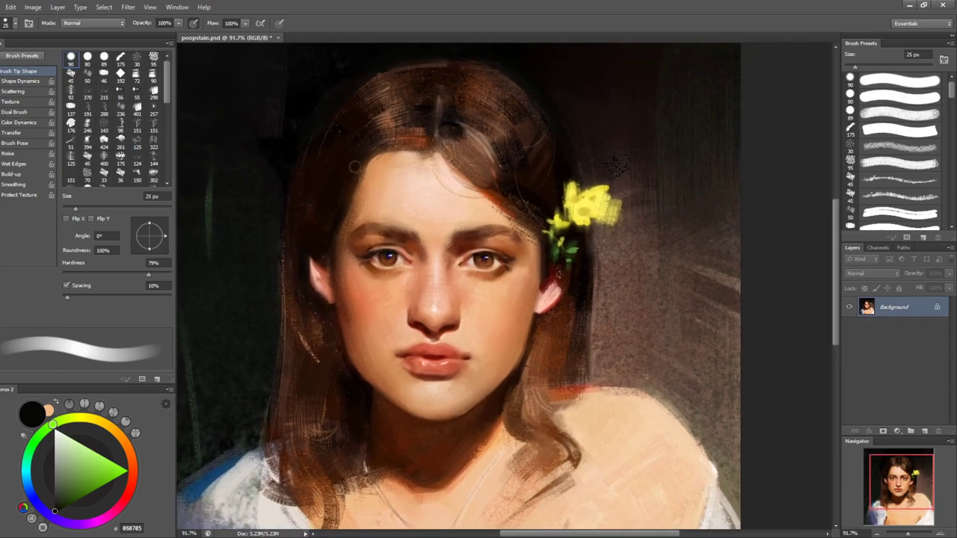
pyautogui.keyDown('alt'); pyautogui.click(346, 167); pyautogui.keyUp('alt')
pyautogui.press('[')
pyautogui.press('[')
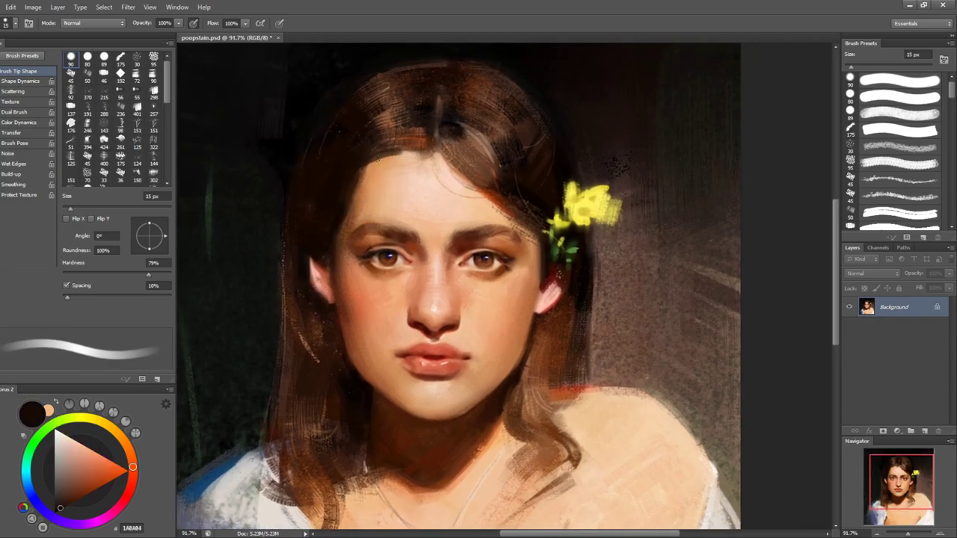
pyautogui.keyDown('alt'); pyautogui.click(398, 147); pyautogui.keyUp('alt')
pyautogui.keyDown('alt'); pyautogui.click(452, 133); pyautogui.keyUp('alt')
pyautogui.moveTo(402, 151)
pyautogui.mouseDown()
pyautogui.moveTo(362, 171)
pyautogui.moveTo(403, 145)
pyautogui.mouseUp()
pyautogui.keyDown('alt'); pyautogui.click(444, 132); pyautogui.keyUp('alt')
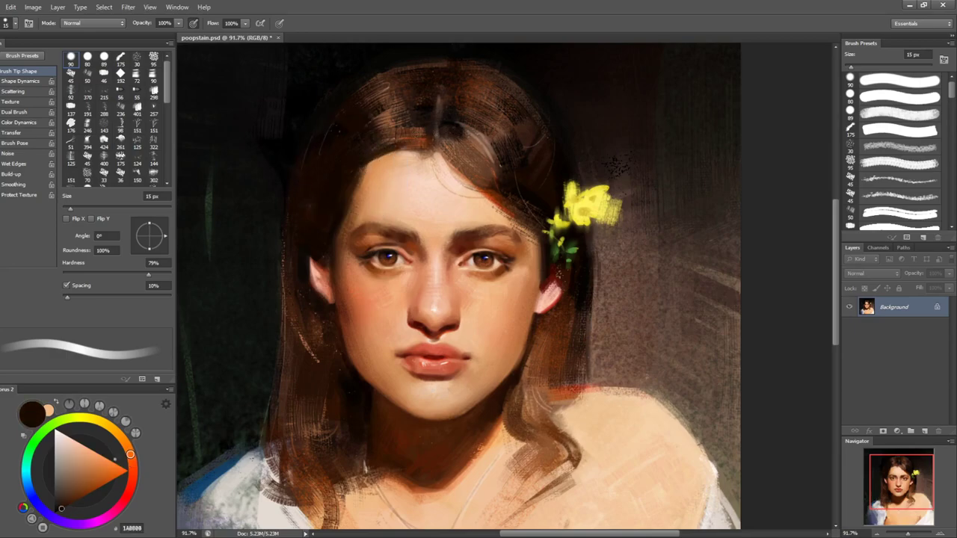
pyautogui.hotkey('ctrl', 'z')
pyautogui.hotkey('ctrl', 'space')
# - Refine the jaw edge on the shaded-sleeve side with dark reddish brown 371509 at 8 px
pyautogui.keyDown('alt'); pyautogui.click(352, 363); pyautogui.keyUp('alt')
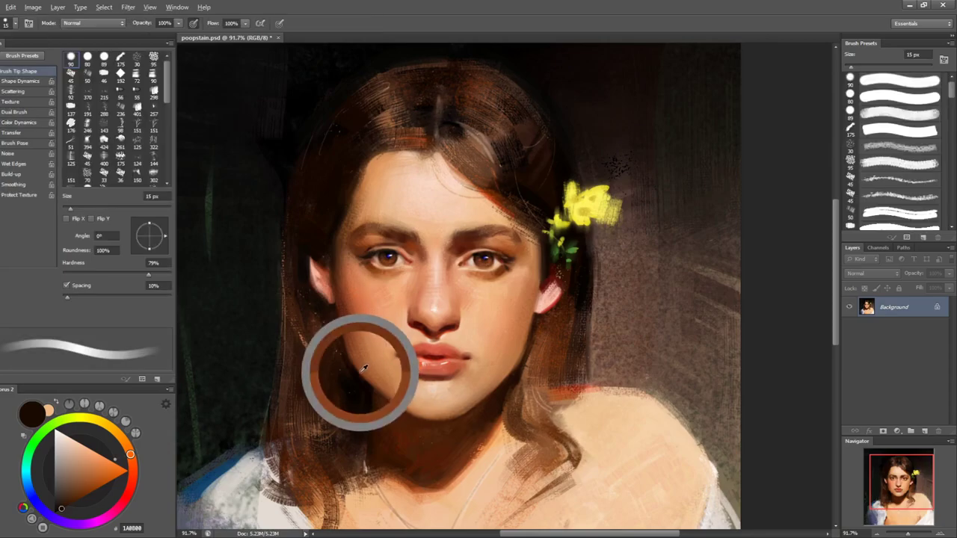
pyautogui.press('[')
pyautogui.press('[')
pyautogui.press('[')
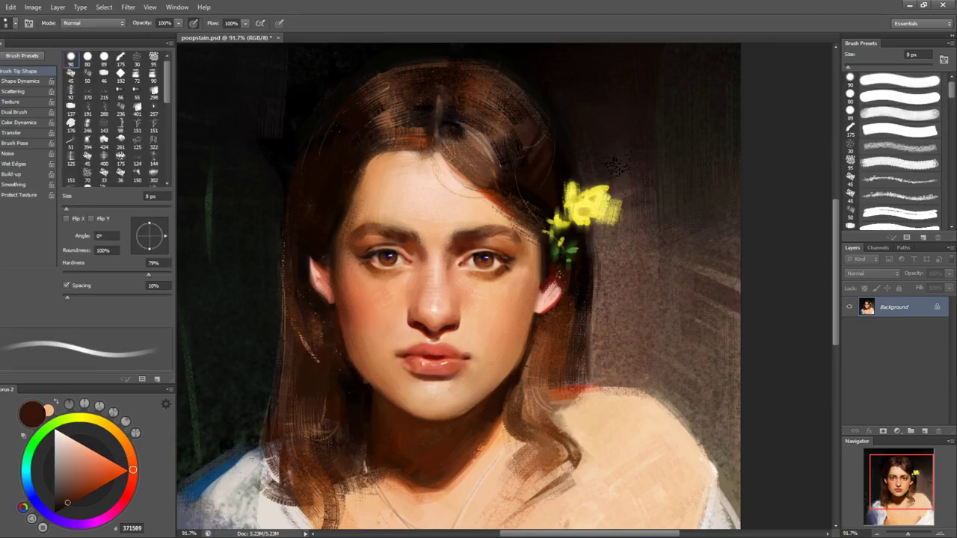
pyautogui.keyDown('alt'); pyautogui.click(368, 376); pyautogui.keyUp('alt')
# - Turn the canvas upside down, refine the jawline with sampled browns 3F1A08 and 502811 at 10 px, and restore the upright view
pyautogui.press('r')
pyautogui.moveTo(560, 162)
pyautogui.mouseDown()
pyautogui.moveTo(555, 243)
pyautogui.moveTo(493, 358)
pyautogui.mouseUp()
pyautogui.keyDown('alt'); pyautogui.click(512, 149); pyautogui.keyUp('alt')
pyautogui.press(']')
pyautogui.press(']')
pyautogui.keyDown('alt'); pyautogui.click(514, 148); pyautogui.keyUp('alt')
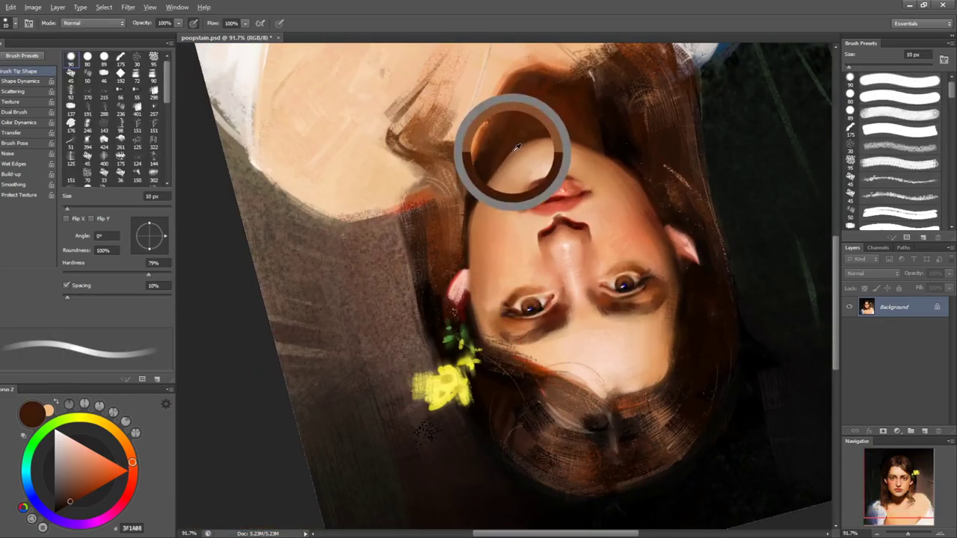
pyautogui.keyDown('alt'); pyautogui.click(513, 143); pyautogui.keyUp('alt')
pyautogui.press('r')
pyautogui.moveTo(513, 124)
pyautogui.mouseDown()
pyautogui.moveTo(575, 154)
pyautogui.moveTo(631, 316)
pyautogui.moveTo(576, 372)
pyautogui.moveTo(554, 362)
pyautogui.mouseUp()
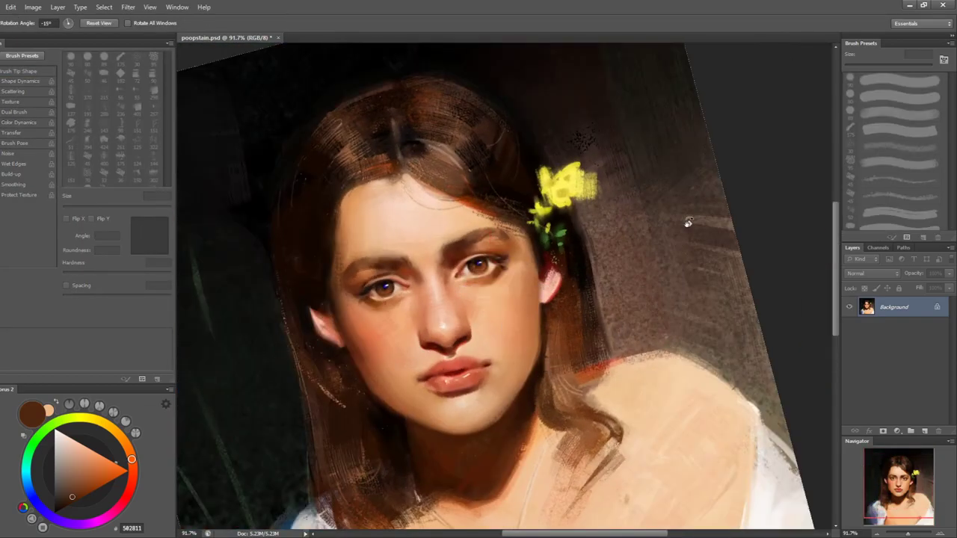
pyautogui.press('b')
pyautogui.press('r')
pyautogui.press('Escape')
# - Darken and clean the hair's outer edge above the flower with sampled near-blacks such as 0E0A07 at 30 px
pyautogui.press('z')
pyautogui.moveTo(750, 336); pyautogui.dragTo(707, 348)
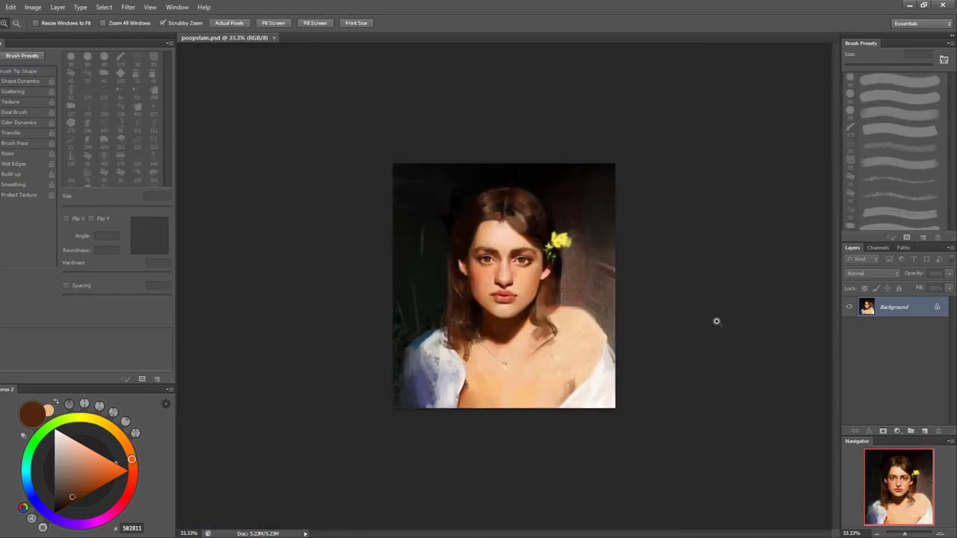
pyautogui.hotkey('ctrl', '+')
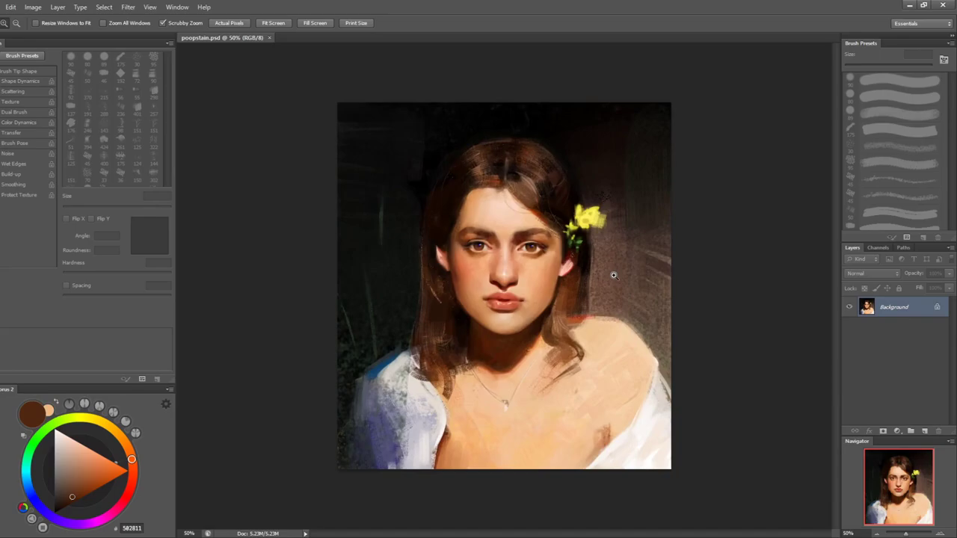
pyautogui.moveTo(499, 120)
pyautogui.mouseDown()
pyautogui.moveTo(514, 139)
pyautogui.moveTo(505, 135)
pyautogui.moveTo(506, 201)
pyautogui.moveTo(568, 127)
pyautogui.moveTo(529, 114)
pyautogui.moveTo(575, 154)
pyautogui.mouseUp()
pyautogui.press('b')
pyautogui.press(']')
pyautogui.press(']')
pyautogui.press(']')
pyautogui.press(']')
pyautogui.keyDown('alt'); pyautogui.click(568, 127); pyautogui.keyUp('alt')
pyautogui.moveTo(539, 121); pyautogui.dragTo(585, 169)
pyautogui.keyDown('alt'); pyautogui.click(553, 133); pyautogui.keyUp('alt')
pyautogui.moveTo(550, 122); pyautogui.dragTo(581, 164)
pyautogui.keyDown('alt'); pyautogui.click(584, 140); pyautogui.keyUp('alt')
pyautogui.moveTo(539, 123); pyautogui.dragTo(566, 145)
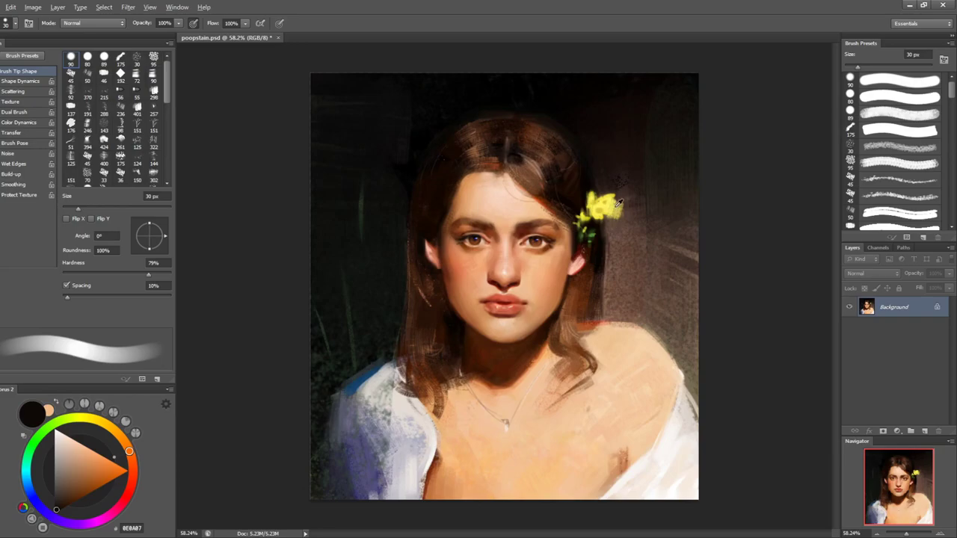
pyautogui.keyDown('alt'); pyautogui.click(611, 230); pyautogui.keyUp('alt')
pyautogui.keyDown('alt'); pyautogui.click(614, 265); pyautogui.keyUp('alt')
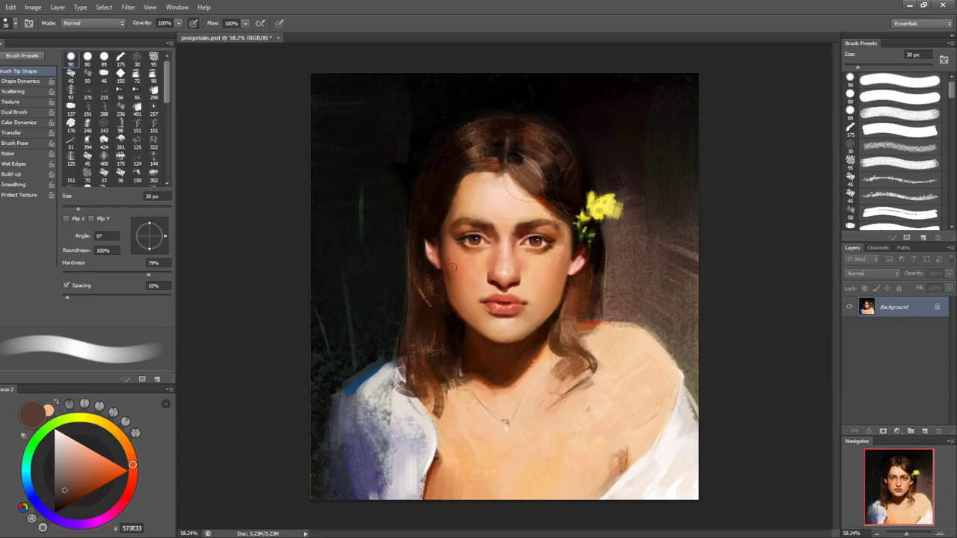
# - Try blending the shoulder of the shaded sleeve with a 45 px scattered mixer brush
pyautogui.keyDown('alt'); pyautogui.click(375, 384); pyautogui.keyUp('alt')
pyautogui.hotkey('shift', 'b')
pyautogui.press(']')
pyautogui.press(']')
pyautogui.press(']')
pyautogui.press(']')
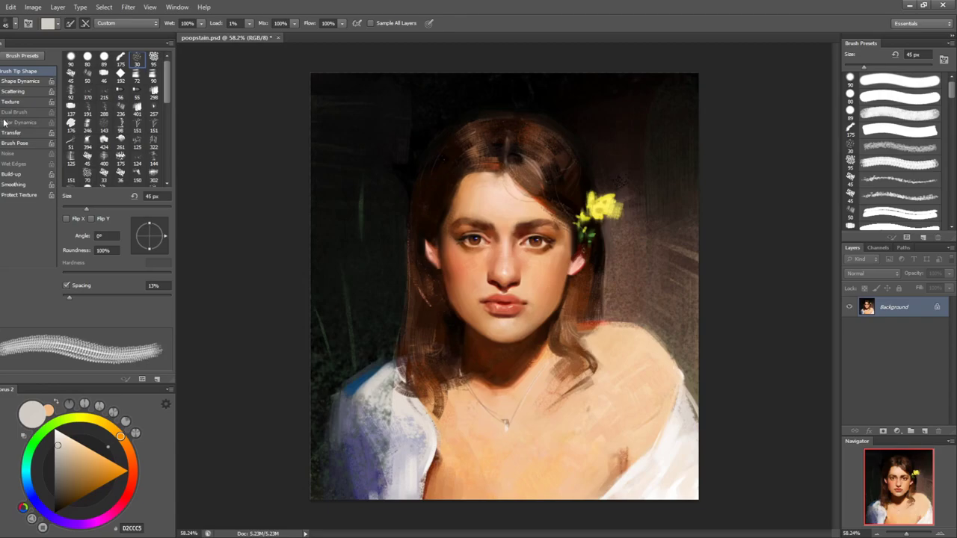
pyautogui.click(0, 91)
pyautogui.moveTo(366, 367)
pyautogui.mouseDown()
pyautogui.moveTo(378, 385)
pyautogui.moveTo(352, 407)
pyautogui.mouseUp()
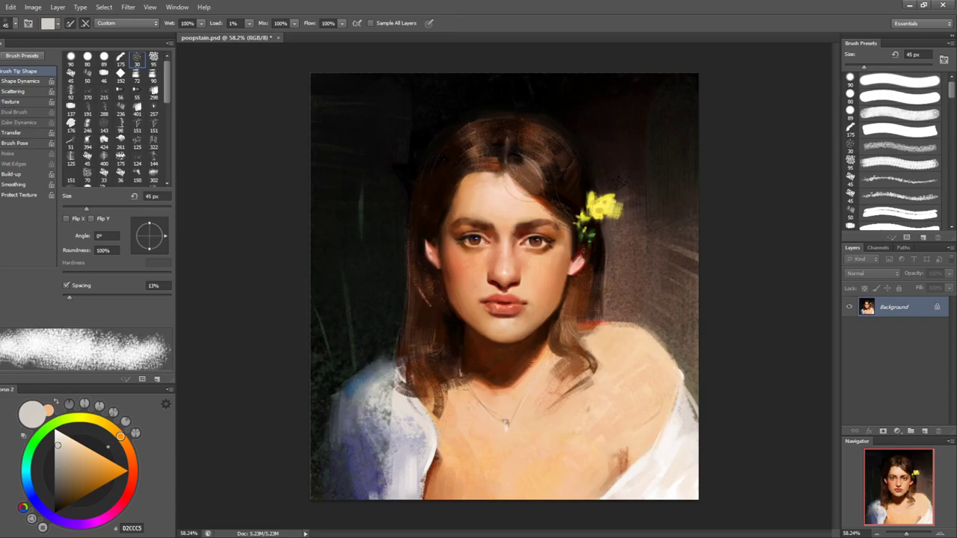
pyautogui.hotkey('ctrl', 'z')
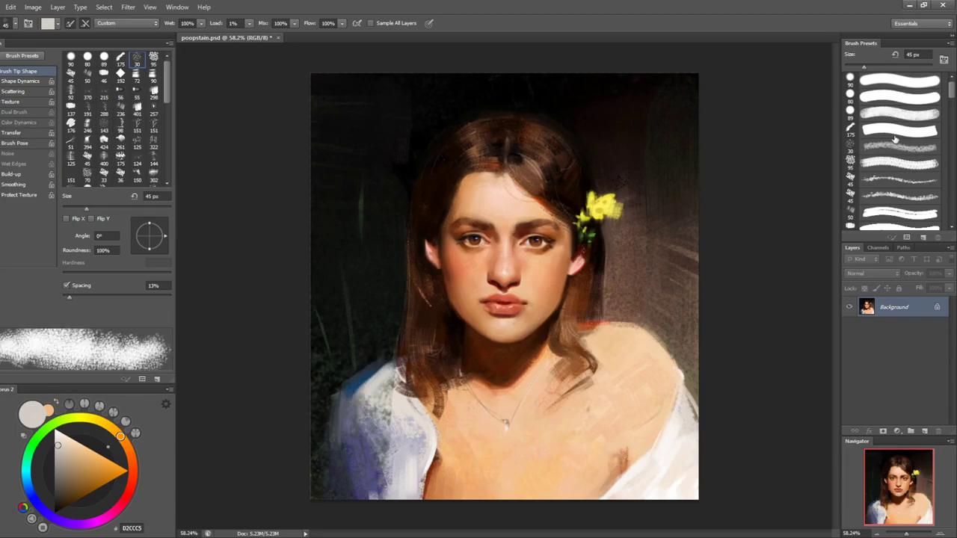
# - Blend the shaded sleeve's shoulder using the bristle mixer brush at 30 px, angle 90° and 1% spacing
pyautogui.click(895, 133)
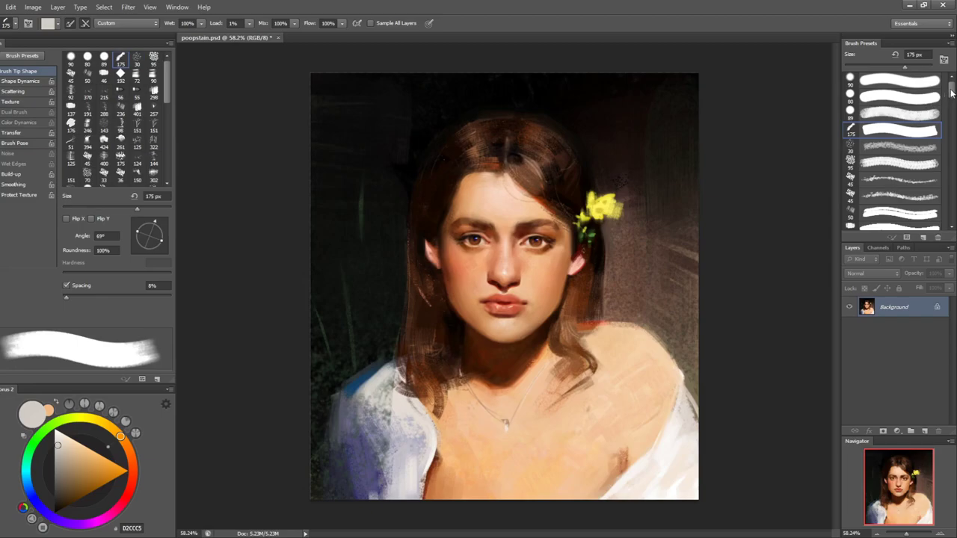
pyautogui.scroll(-3, 951, 91)
pyautogui.moveTo(950, 99); pyautogui.dragTo(943, 217)
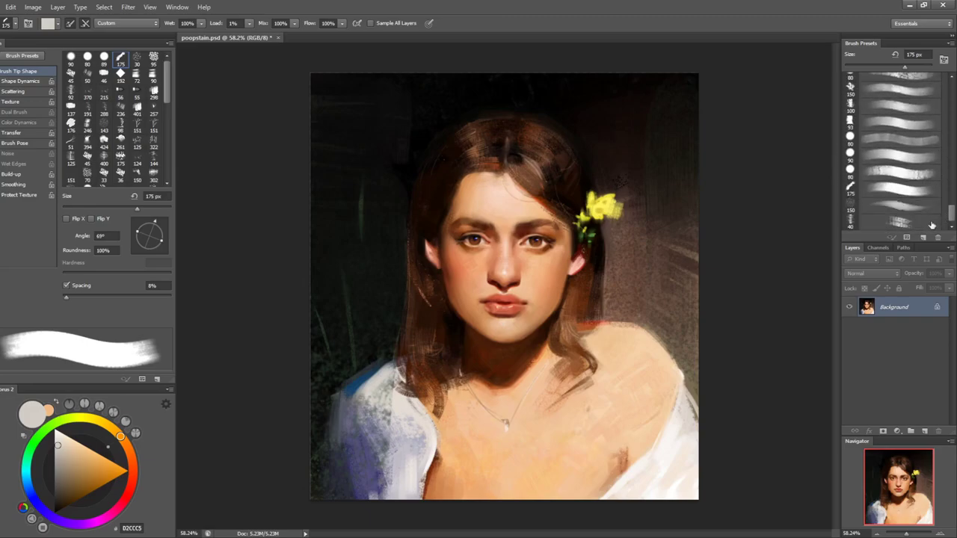
pyautogui.click(933, 223)
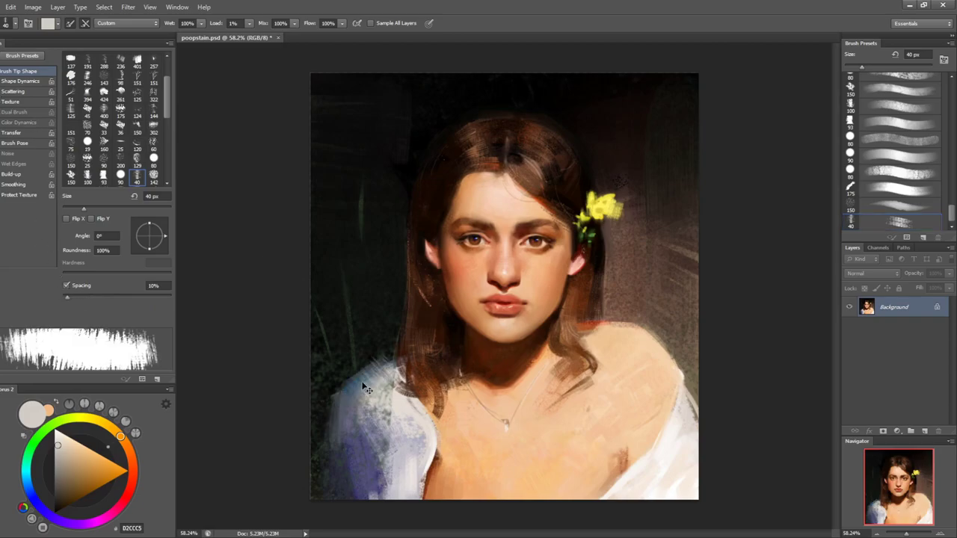
pyautogui.moveTo(157, 235); pyautogui.dragTo(150, 222)
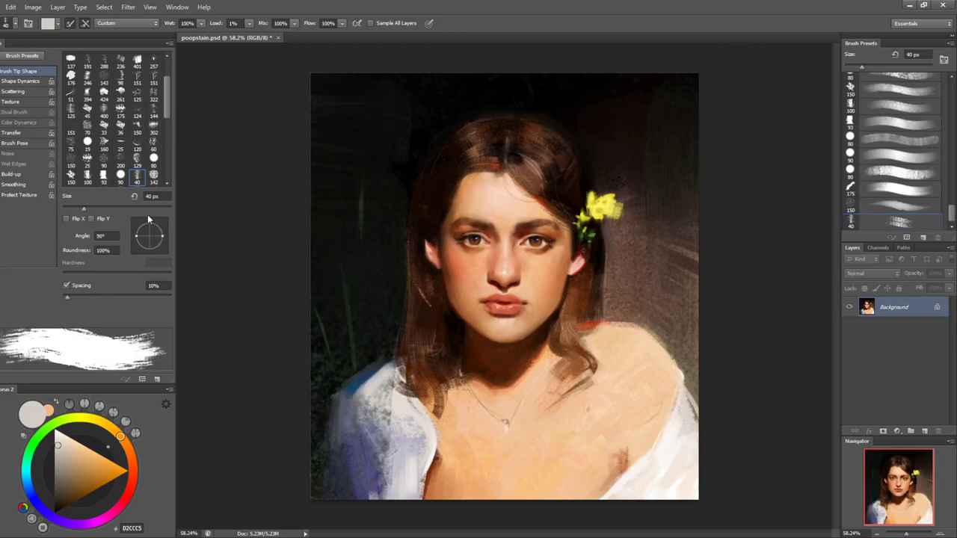
pyautogui.press('[')
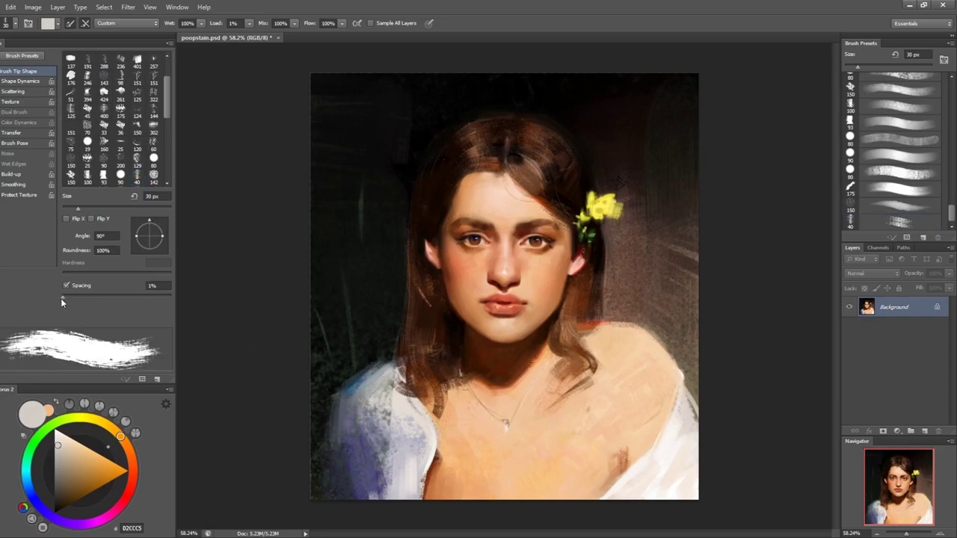
pyautogui.moveTo(348, 402)
pyautogui.mouseDown()
pyautogui.moveTo(387, 365)
pyautogui.moveTo(349, 394)
pyautogui.mouseUp()
# - Recut the outer edge of the shaded sleeve against the background with near-black 030403 and the round brush at 25 px
pyautogui.press('b')
pyautogui.keyDown('alt'); pyautogui.click(371, 350); pyautogui.keyUp('alt')
pyautogui.moveTo(376, 355); pyautogui.dragTo(347, 387)
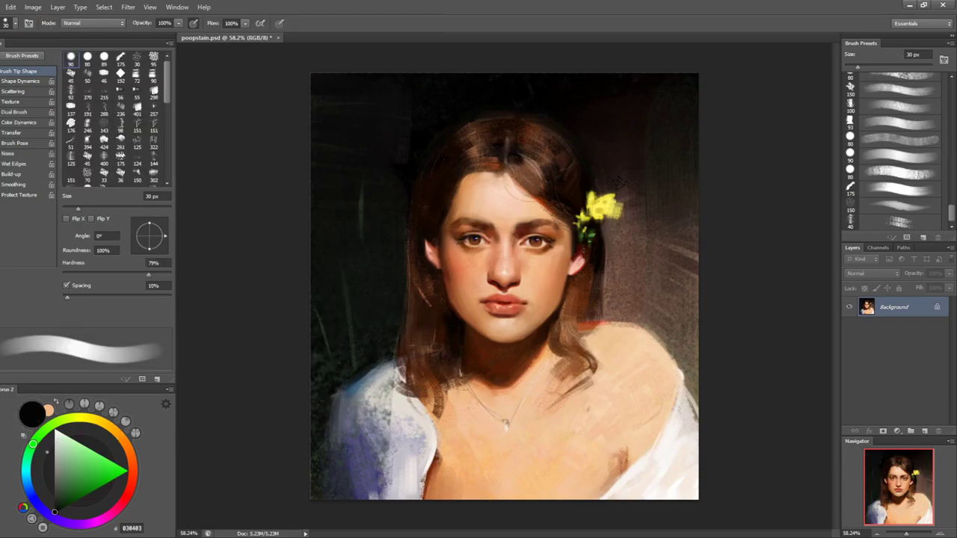
pyautogui.hotkey('ctrl', 'z')
pyautogui.press('[')
pyautogui.press('[')
pyautogui.press('[')
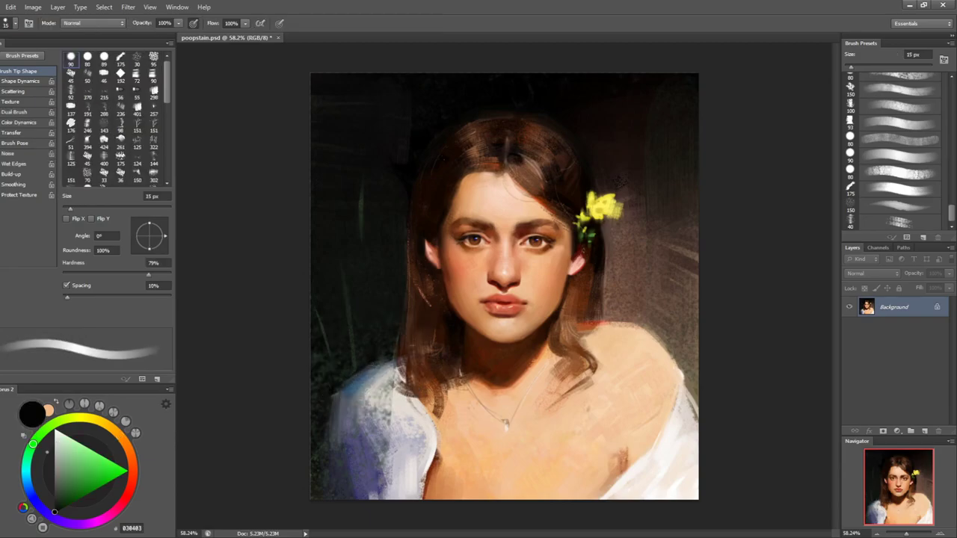
pyautogui.press(']')
pyautogui.press(']')
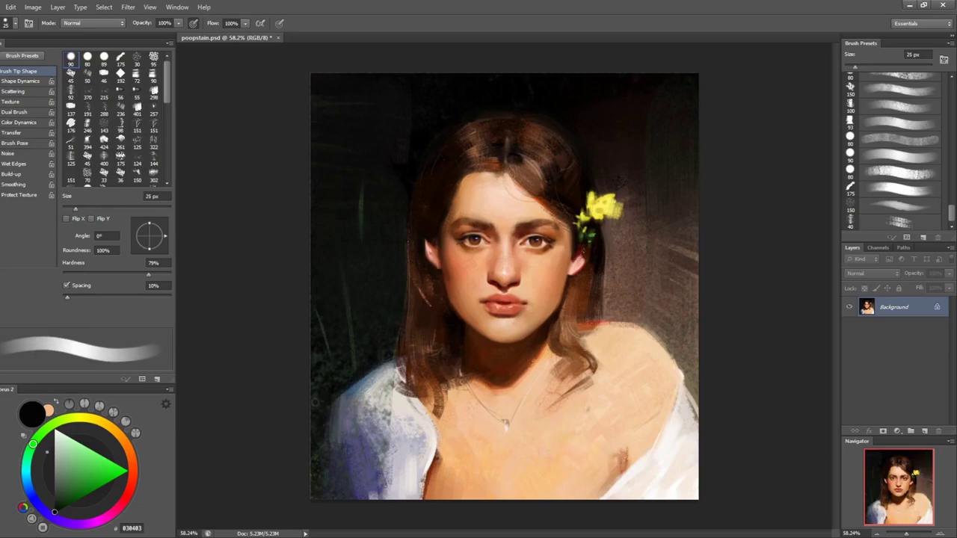
pyautogui.moveTo(332, 408); pyautogui.dragTo(332, 456)
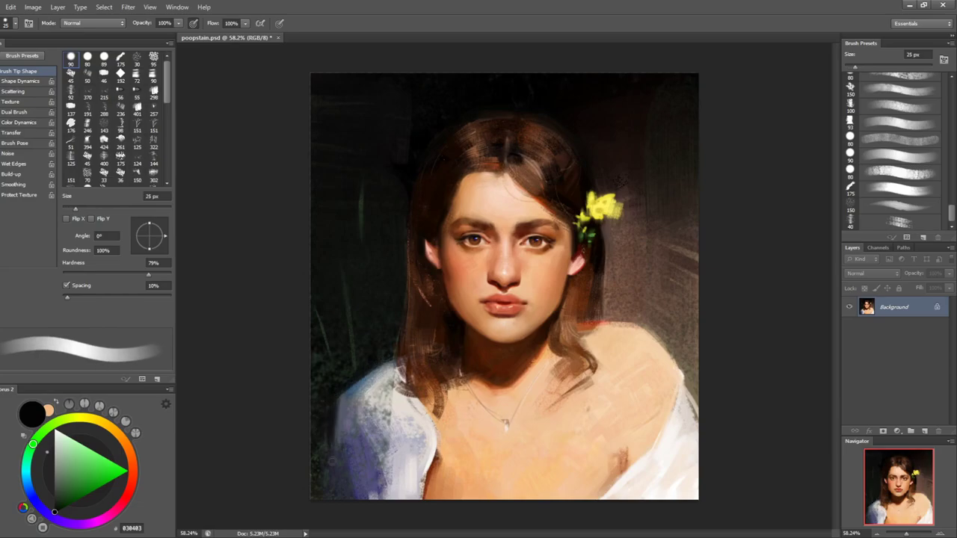
# - Try a light warm grey fold stroke across the shaded sleeve with the round brush at 15 px
pyautogui.hotkey('shift', 'b')
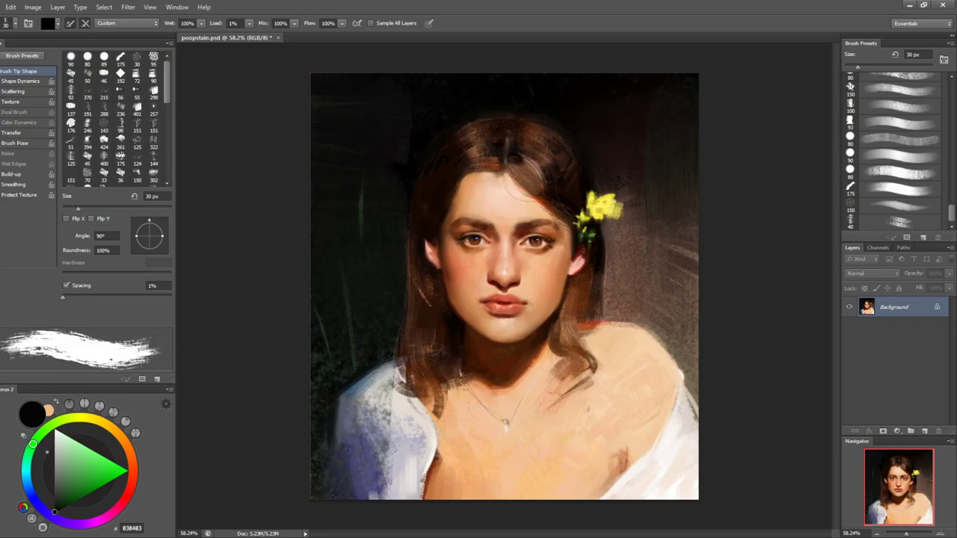
pyautogui.keyDown('alt'); pyautogui.click(415, 401); pyautogui.keyUp('alt')
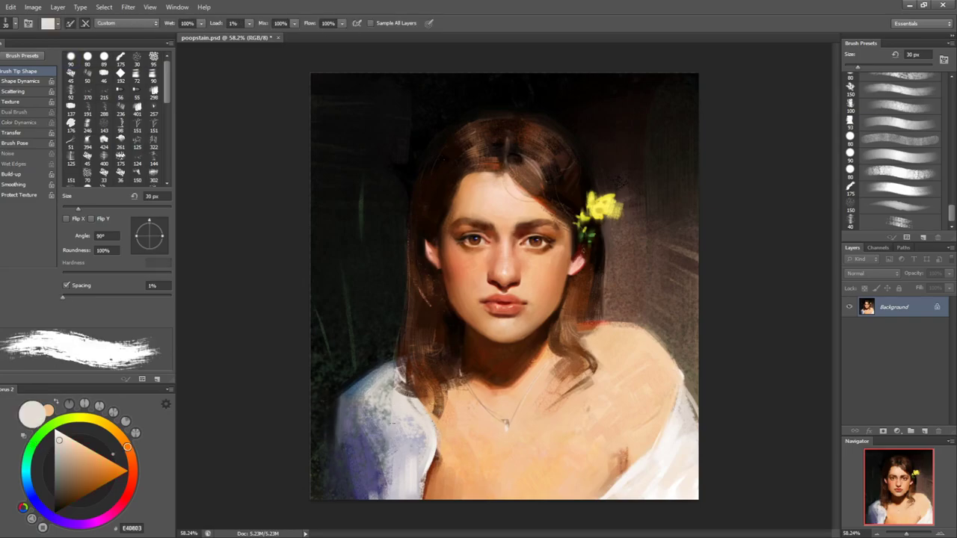
pyautogui.press('b')
pyautogui.keyDown('alt'); pyautogui.click(392, 430); pyautogui.keyUp('alt')
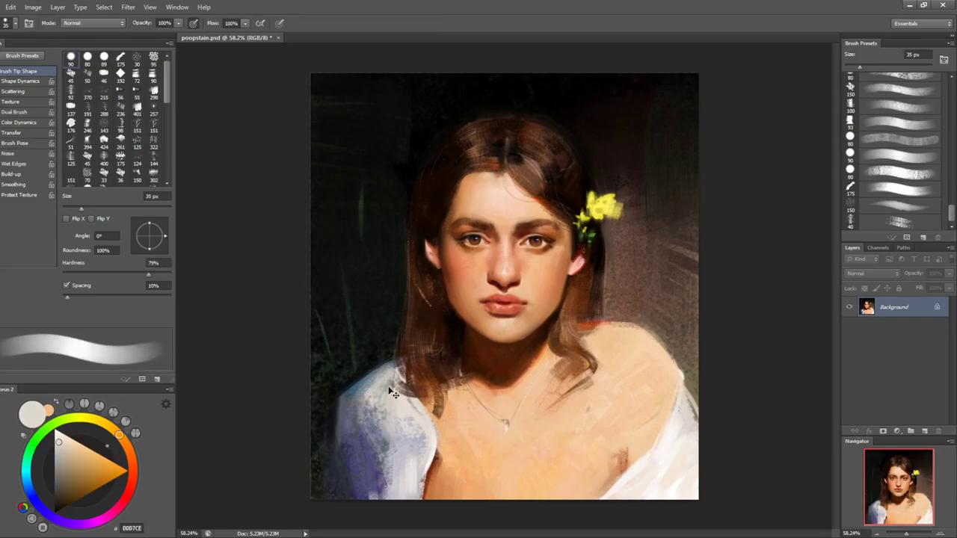
pyautogui.press('[')
pyautogui.press('[')
pyautogui.moveTo(343, 408); pyautogui.dragTo(358, 425)
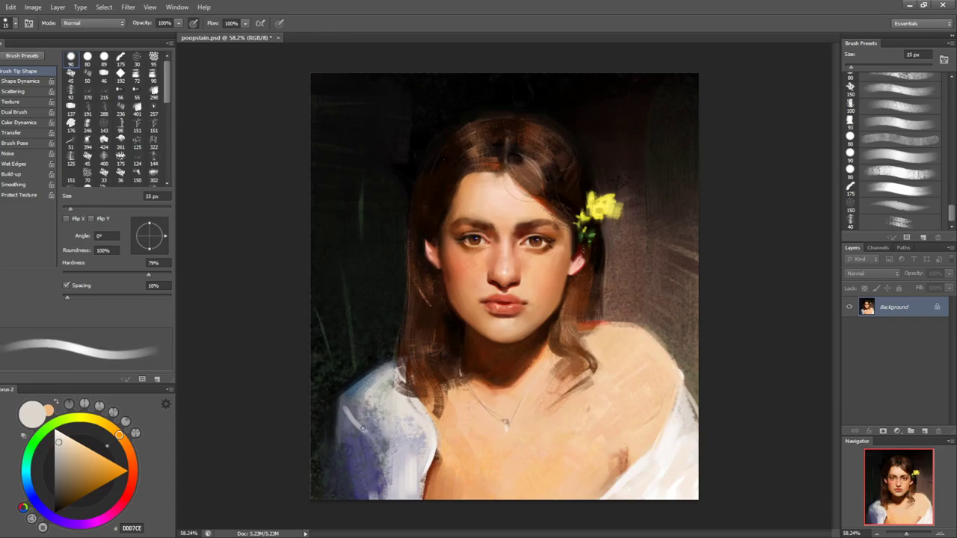
pyautogui.press(']')
pyautogui.hotkey('ctrl', 'z')
# - Paint light warm grey folds down the shaded sleeve with the bristle brush, enlarged to 40 px
pyautogui.click(904, 223)
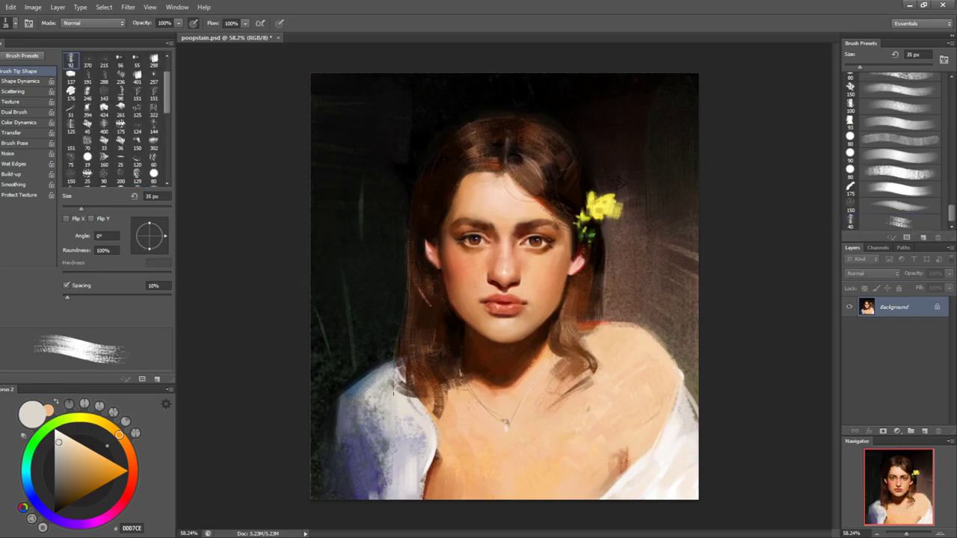
pyautogui.moveTo(345, 408)
pyautogui.mouseDown()
pyautogui.moveTo(362, 429)
pyautogui.moveTo(343, 405)
pyautogui.moveTo(383, 426)
pyautogui.moveTo(372, 394)
pyautogui.moveTo(391, 402)
pyautogui.moveTo(365, 405)
pyautogui.moveTo(391, 443)
pyautogui.mouseUp()
pyautogui.press(']')
pyautogui.hotkey('ctrl', 'z')
pyautogui.press(']')
pyautogui.press(']')
pyautogui.press(']')
pyautogui.press(']')
pyautogui.moveTo(376, 404); pyautogui.dragTo(404, 449)
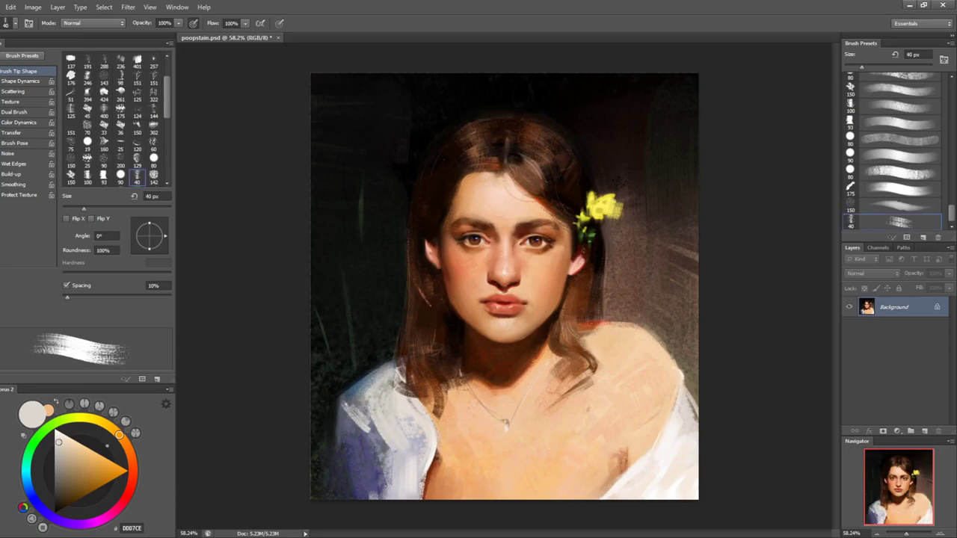
# - Add brown 6C503C accents to the lower folds of the shaded sleeve with the bristle brush at 40 px
pyautogui.keyDown('alt'); pyautogui.click(465, 398); pyautogui.keyUp('alt')
pyautogui.moveTo(102, 487); pyautogui.dragTo(67, 488)
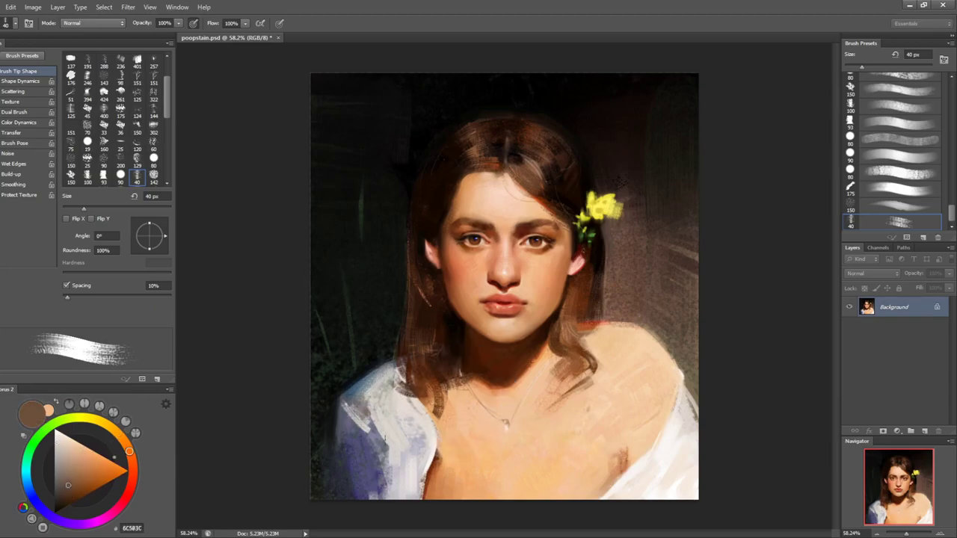
pyautogui.hotkey('ctrl', 'z')
pyautogui.moveTo(381, 435); pyautogui.dragTo(384, 481)
pyautogui.hotkey('ctrl', 'z')
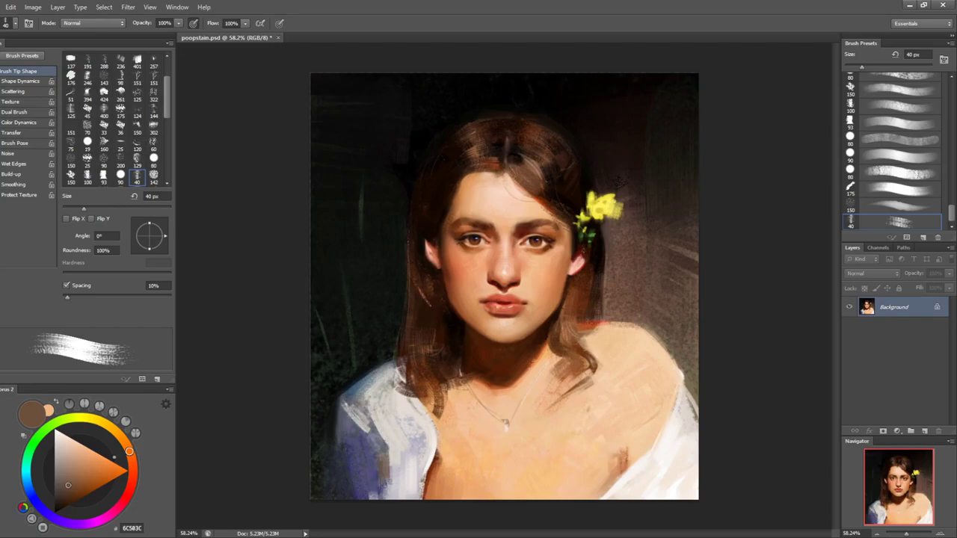
pyautogui.moveTo(360, 431)
pyautogui.mouseDown()
pyautogui.moveTo(352, 396)
pyautogui.moveTo(363, 430)
pyautogui.mouseUp()
# - Paint near-white bristle strokes on the sunlit sleeve at 50 px, sampling the colour from the fabric
pyautogui.keyDown('alt'); pyautogui.click(657, 463); pyautogui.keyUp('alt')
pyautogui.press(']')
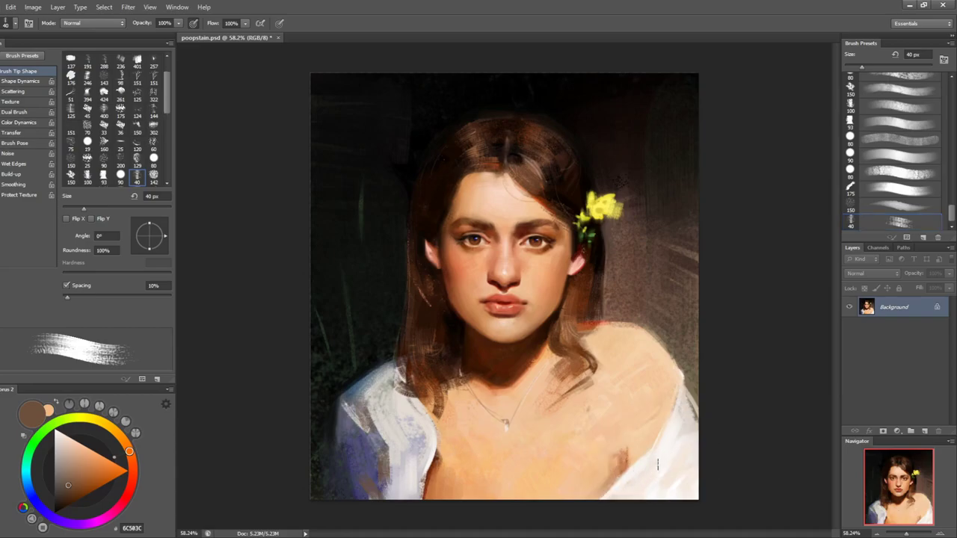
pyautogui.keyDown('alt'); pyautogui.click(632, 470); pyautogui.keyUp('alt')
pyautogui.keyDown('alt'); pyautogui.click(644, 472); pyautogui.keyUp('alt')
pyautogui.moveTo(654, 485); pyautogui.dragTo(701, 465)
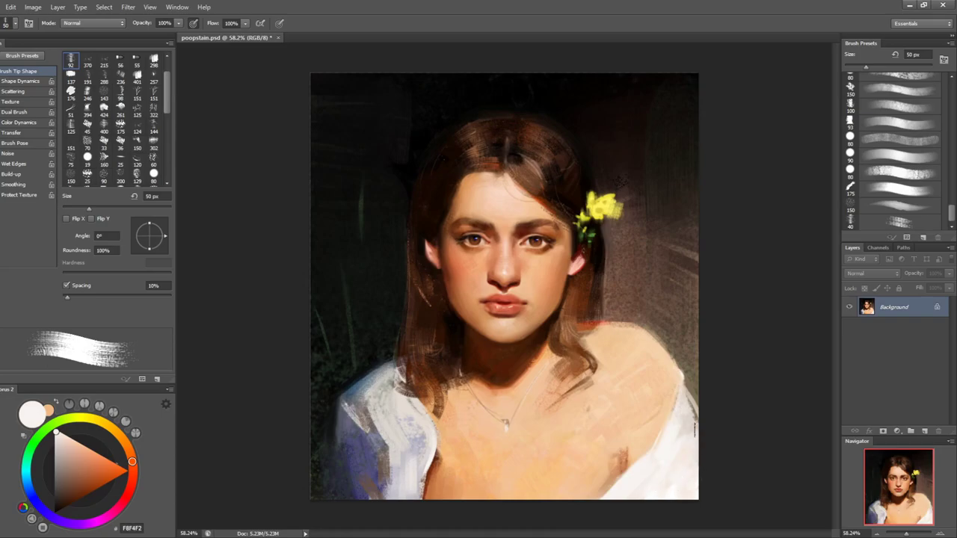
# - Paint near-white F8F4F2 strokes along the sunlit sleeve's upper edge with the bristle brush at 35 px
pyautogui.press('[')
pyautogui.press('[')
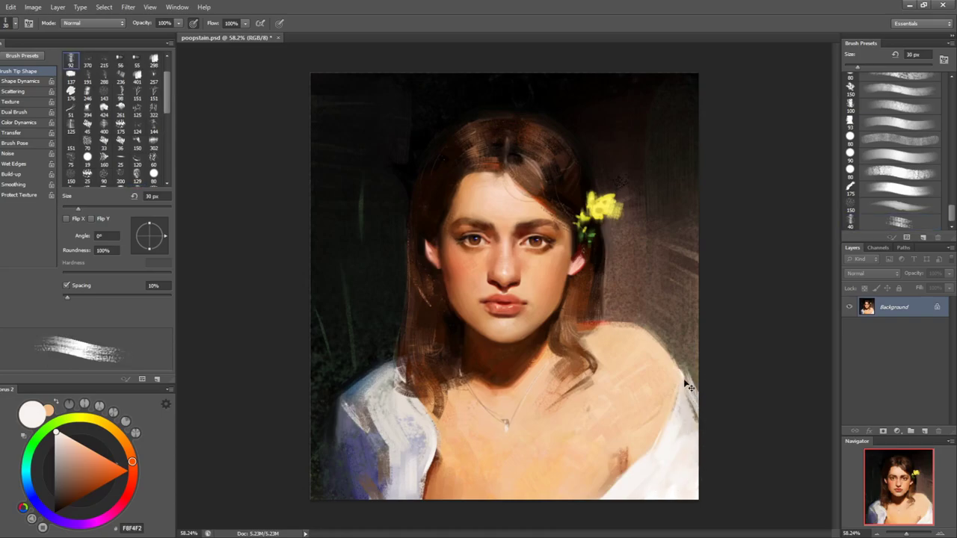
pyautogui.press(']')
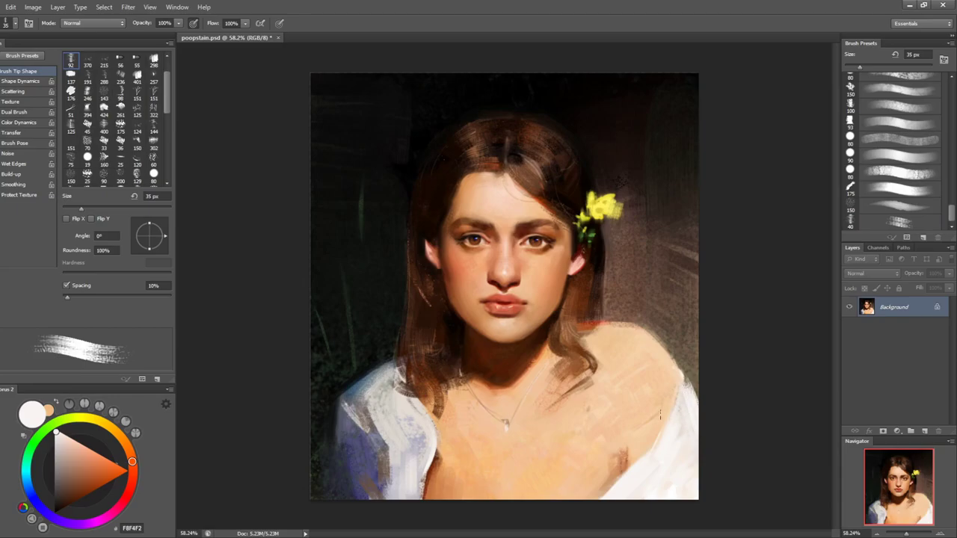
# - Paint pale pink F7D3BF highlights sampled from the forehead onto the sunlit shoulder with the bristle brush at 50 px
pyautogui.keyDown('alt'); pyautogui.click(508, 198); pyautogui.keyUp('alt')
pyautogui.press(']')
pyautogui.press(']')
pyautogui.press(']')
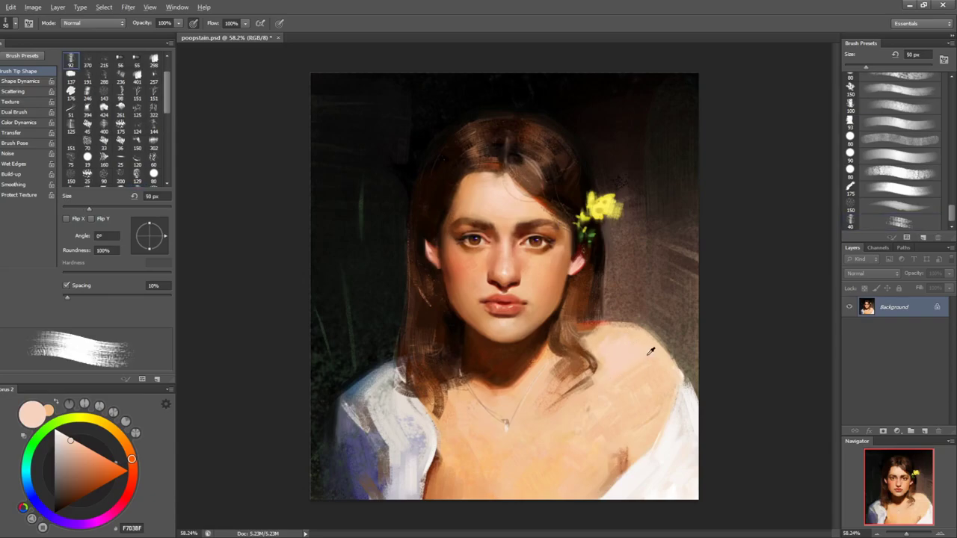
# - Blend the lower shoulder and chest with sampled skin tones such as F1C9A6 and EEAF7F at 50 px
pyautogui.keyDown('alt'); pyautogui.click(622, 381); pyautogui.keyUp('alt')
pyautogui.keyDown('alt'); pyautogui.click(596, 414); pyautogui.keyUp('alt')
pyautogui.keyDown('alt'); pyautogui.click(599, 441); pyautogui.keyUp('alt')
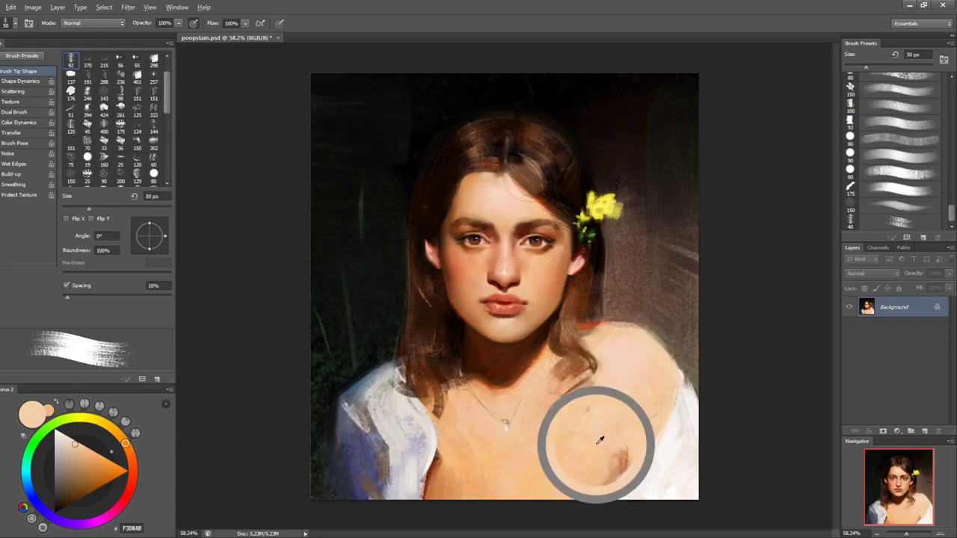
pyautogui.keyDown('alt'); pyautogui.click(609, 394); pyautogui.keyUp('alt')
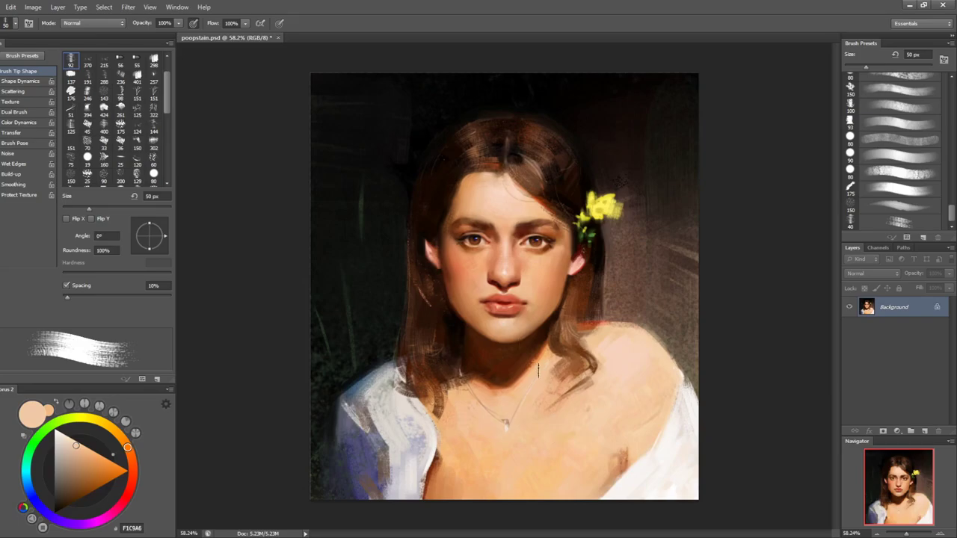
pyautogui.keyDown('alt'); pyautogui.click(511, 385); pyautogui.keyUp('alt')
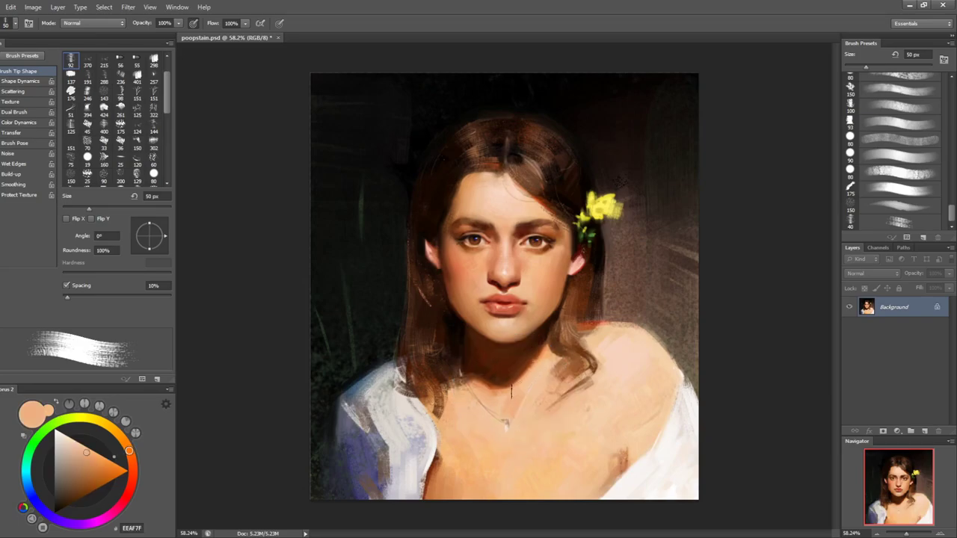
pyautogui.keyDown('alt'); pyautogui.click(508, 465); pyautogui.keyUp('alt')
# - Mirror the canvas and rework the sunlit shoulder's outer edge beside the sleeve with sampled peach tones at 40 px
pyautogui.press('F2')
pyautogui.press('r')
pyautogui.moveTo(675, 337)
pyautogui.mouseDown()
pyautogui.moveTo(670, 378)
pyautogui.moveTo(566, 457)
pyautogui.moveTo(682, 345)
pyautogui.moveTo(688, 281)
pyautogui.mouseUp()
pyautogui.press('b')
pyautogui.keyDown('alt'); pyautogui.click(365, 390); pyautogui.keyUp('alt')
pyautogui.moveTo(355, 414); pyautogui.dragTo(370, 371)
pyautogui.press('[')
pyautogui.press('[')
pyautogui.press(']')
pyautogui.keyDown('alt'); pyautogui.click(366, 367); pyautogui.keyUp('alt')
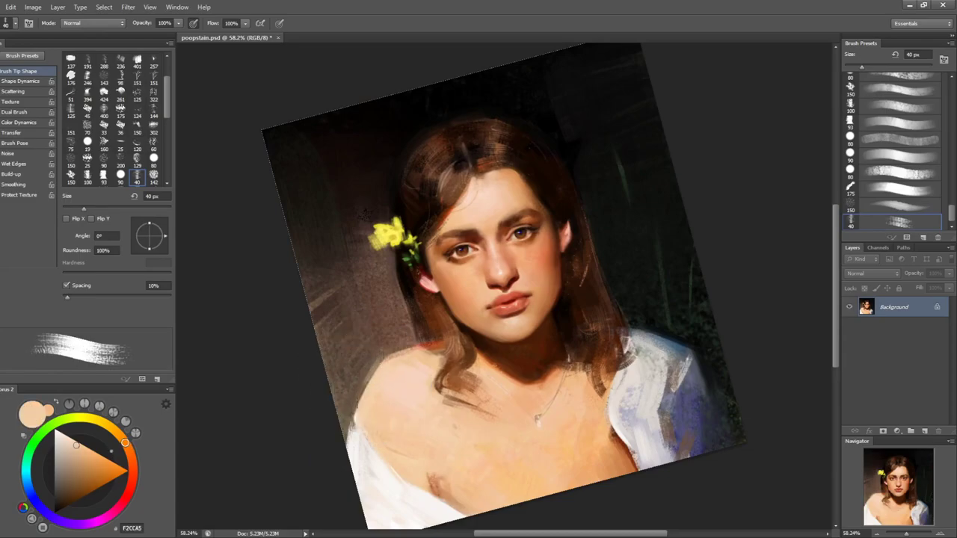
pyautogui.keyDown('alt'); pyautogui.click(366, 389); pyautogui.keyUp('alt')
pyautogui.keyDown('alt'); pyautogui.click(369, 393); pyautogui.keyUp('alt')
# - Straighten the canvas view and soften the sunlit shoulder's contour against the background with sampled skin colour EFCBA4 at 40 px
pyautogui.press('r')
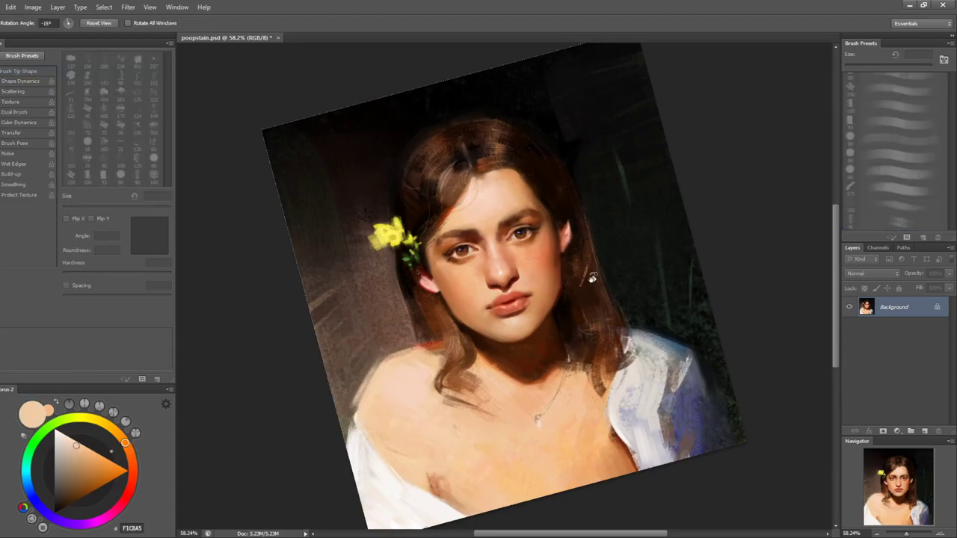
pyautogui.moveTo(687, 284); pyautogui.dragTo(716, 335)
pyautogui.hotkey('ctrl', 'shift', 'h')
pyautogui.hotkey('ctrl', 'shift', 'h')
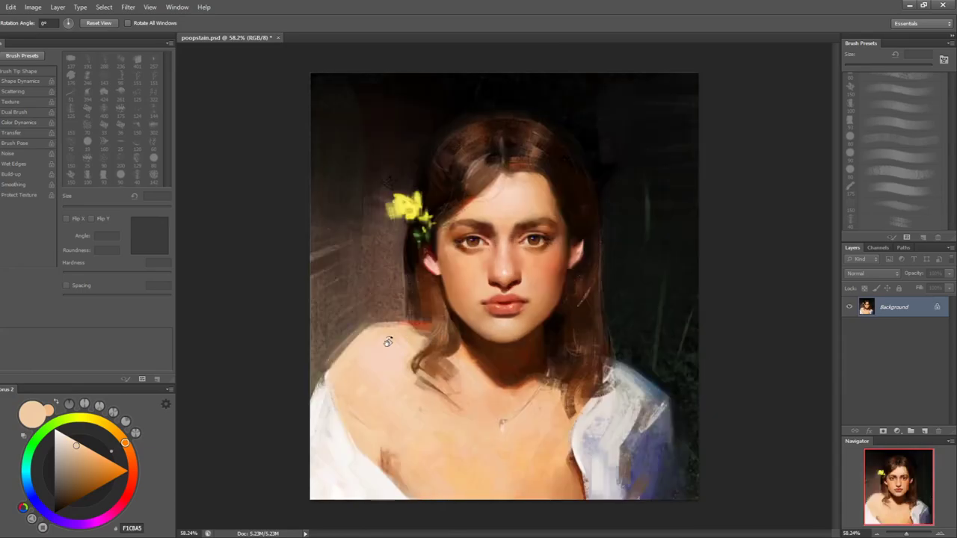
pyautogui.press('b')
pyautogui.press('.')
pyautogui.keyDown('alt'); pyautogui.click(349, 349); pyautogui.keyUp('alt')
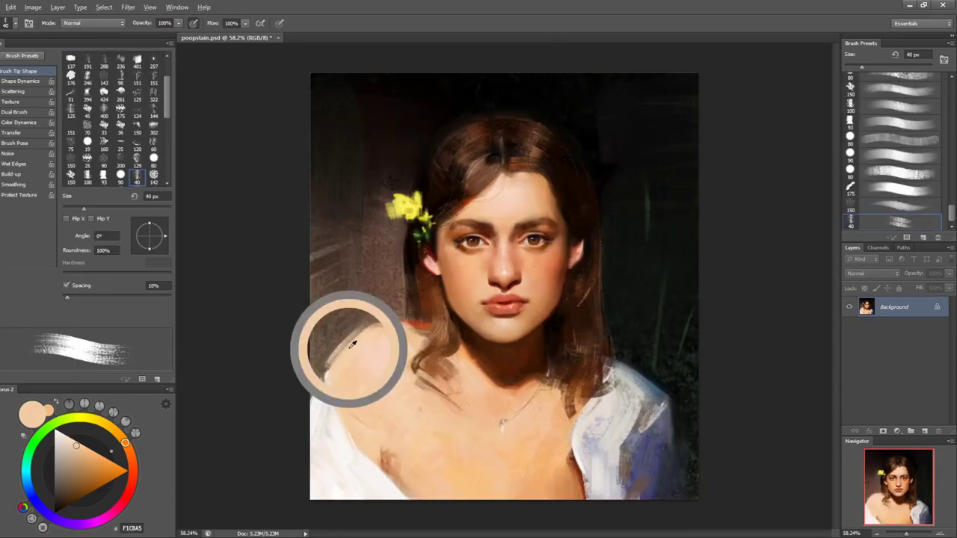
pyautogui.keyDown('alt'); pyautogui.click(358, 335); pyautogui.keyUp('alt')
pyautogui.keyDown('alt'); pyautogui.click(341, 350); pyautogui.keyUp('alt')
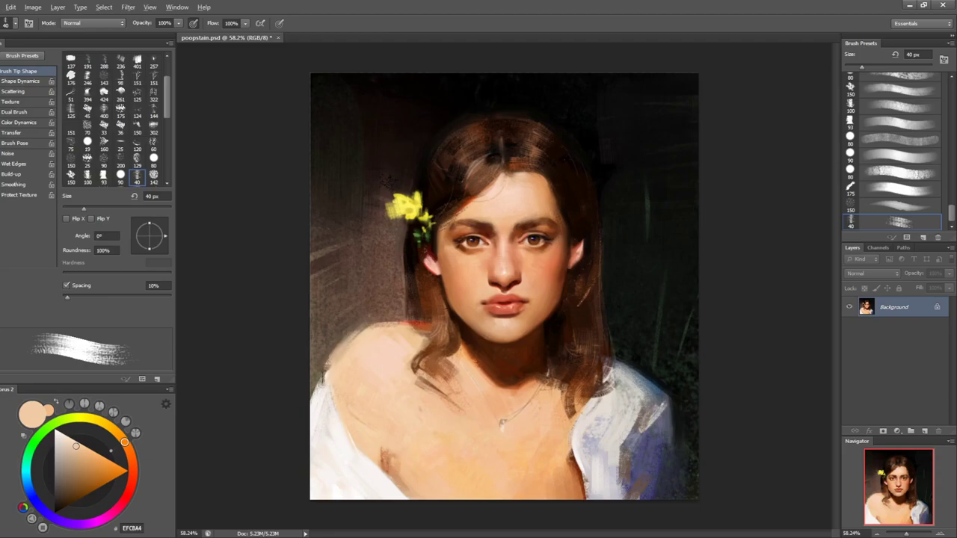
# - Retouch the sunlit sleeve's edge near the shoulder with a sampled light warm grey at 40 px, then mirror the canvas back
pyautogui.hotkey('ctrl', 'shift', 'h')
pyautogui.press('r')
pyautogui.press('b')
pyautogui.keyDown('alt'); pyautogui.click(691, 394); pyautogui.keyUp('alt')
pyautogui.press('h')
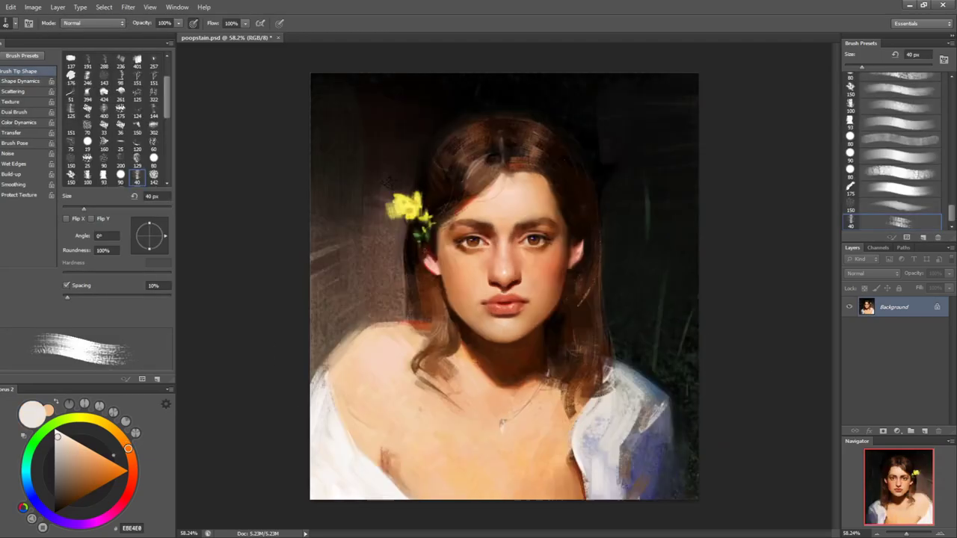
pyautogui.press('h')
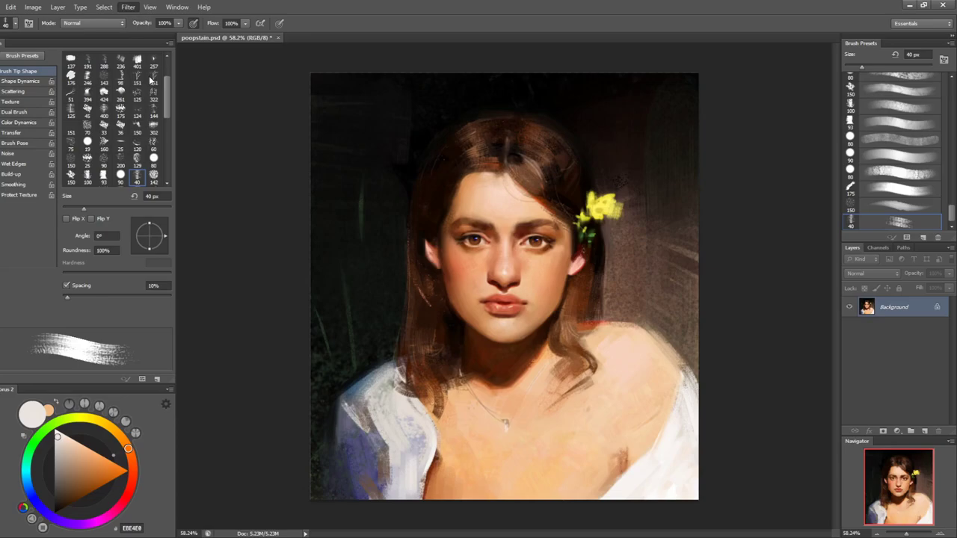
# - Try to convert the locked background into a regular layer
pyautogui.press('Return')
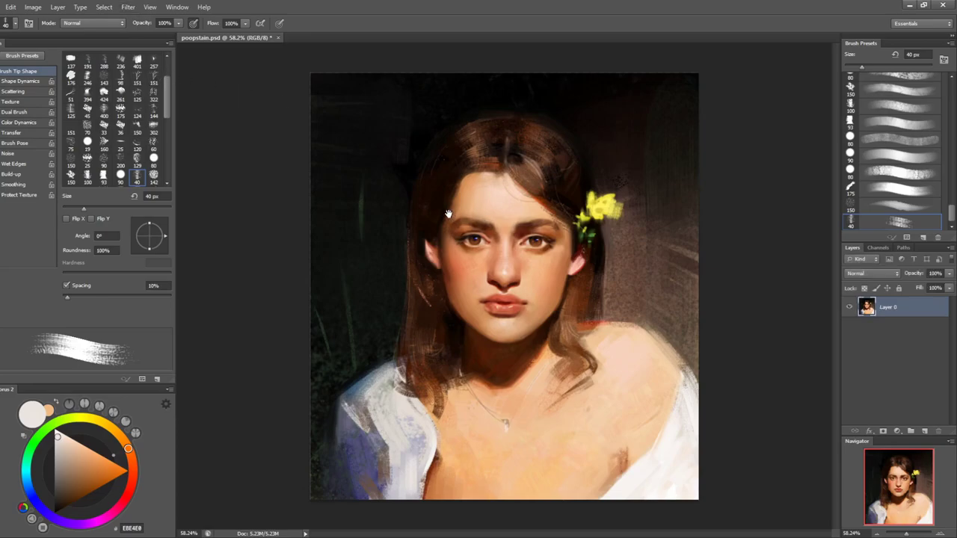
pyautogui.hotkey('ctrl', 'z')
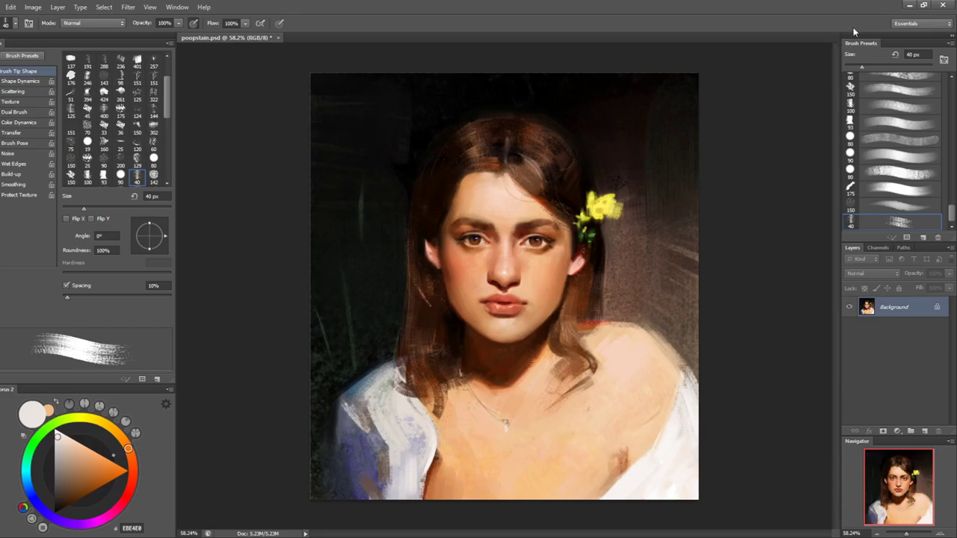
pyautogui.hotkey('ctrl', 'z')
pyautogui.hotkey('ctrl', 'z')
pyautogui.hotkey('ctrl', 'z')
# - Compare the whole portrait with its mirrored version to judge its symmetry and composition
pyautogui.hotkey('ctrl', 'shift', 'h')
pyautogui.hotkey('ctrl', 'shift', 'h')
pyautogui.hotkey('ctrl', 'shift', 'h')
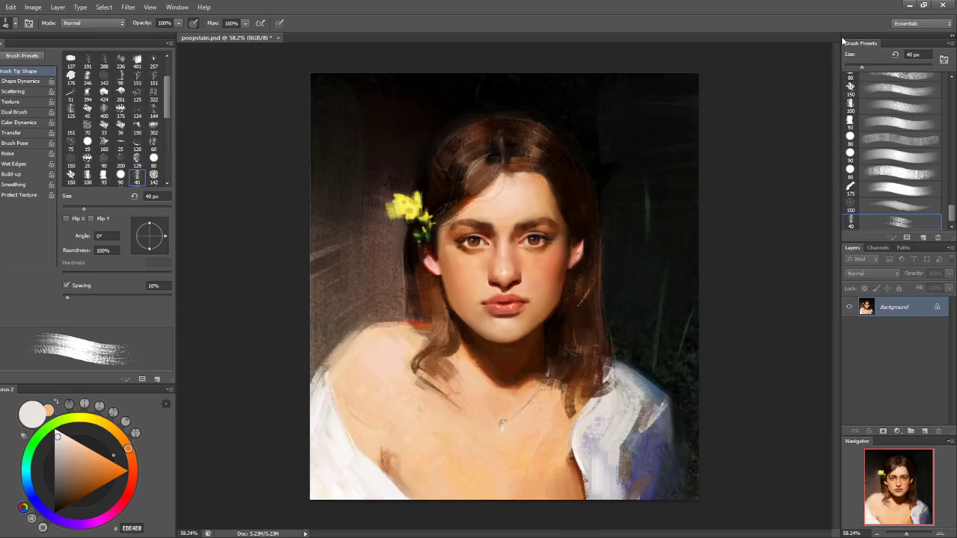
pyautogui.hotkey('ctrl', 'shift', 'h')
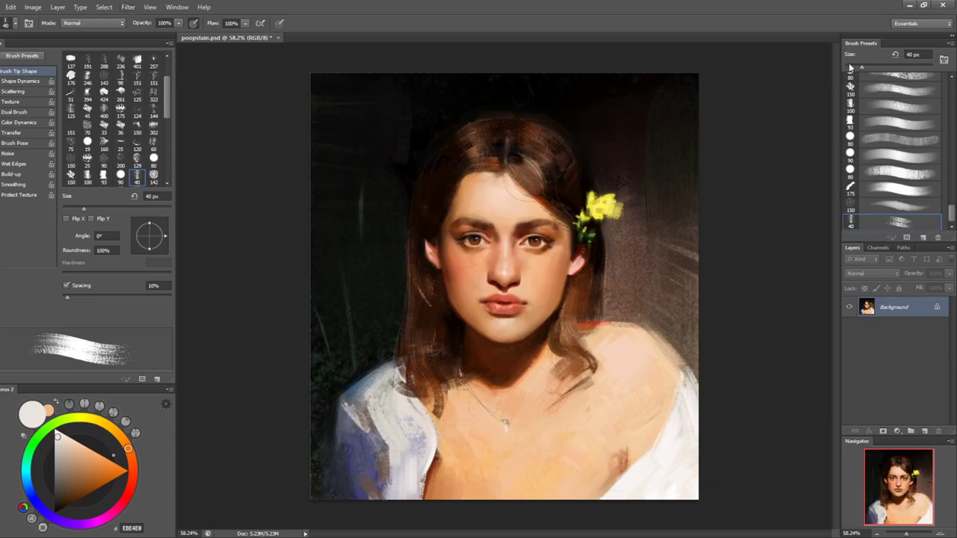
pyautogui.hotkey('ctrl', 'shift', 'h')
pyautogui.hotkey('ctrl', 'shift', 'h')
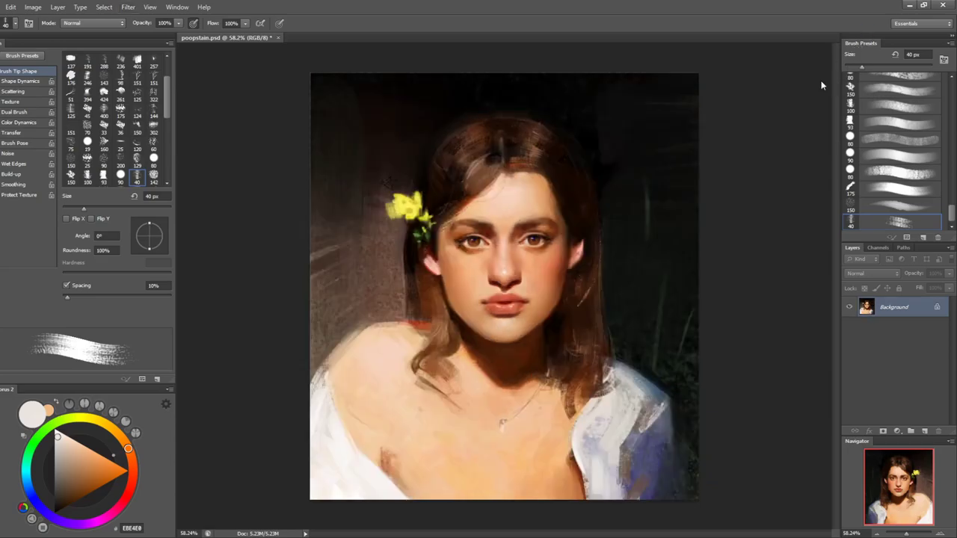
pyautogui.press('h')
pyautogui.press('h')
pyautogui.press('h')
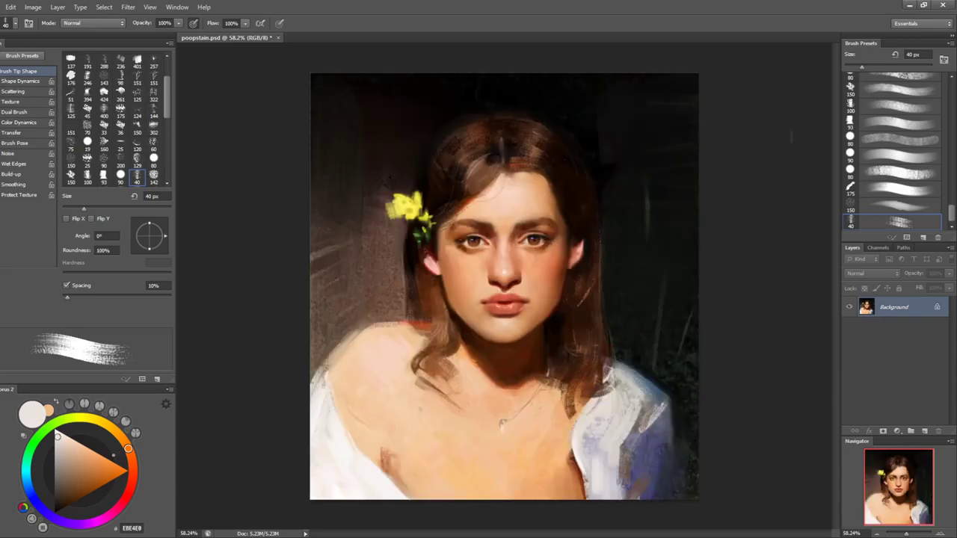
pyautogui.press('h')
pyautogui.press('h')
pyautogui.hotkey('ctrl', 'shift', 'h')
pyautogui.hotkey('ctrl', 'shift', 'h')
pyautogui.hotkey('ctrl', 'shift', 'h')
pyautogui.press('h')
# - View the portrait at 100% and examine the face, hair and flower in normal and mirrored orientation
pyautogui.press('z')
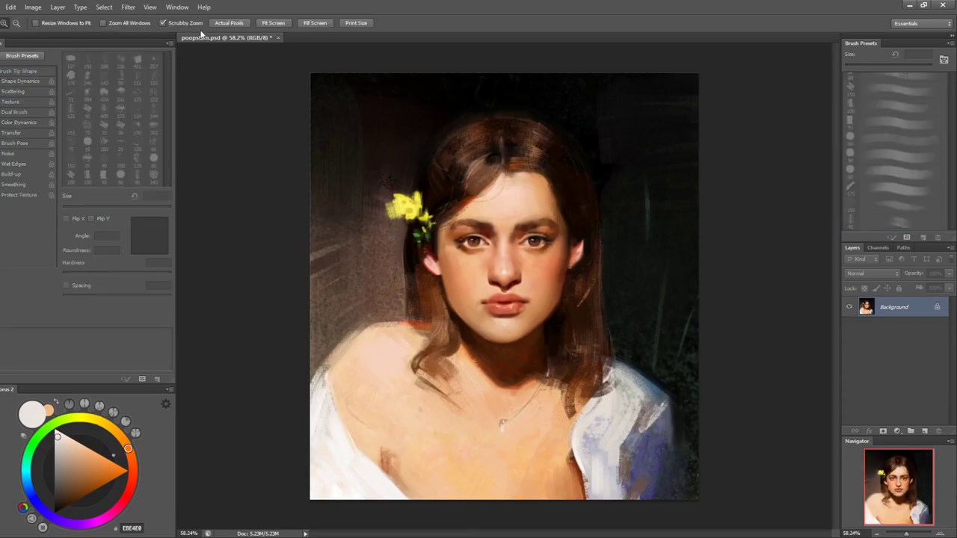
pyautogui.click(229, 28)
pyautogui.press('h')
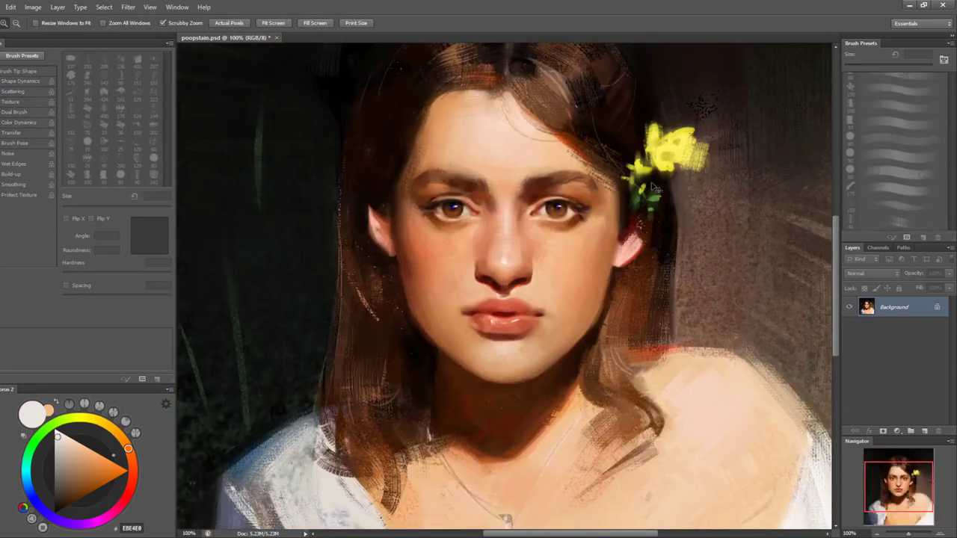
pyautogui.press('h')
pyautogui.press('h')
pyautogui.press('h')
pyautogui.press('h')
pyautogui.press('h')
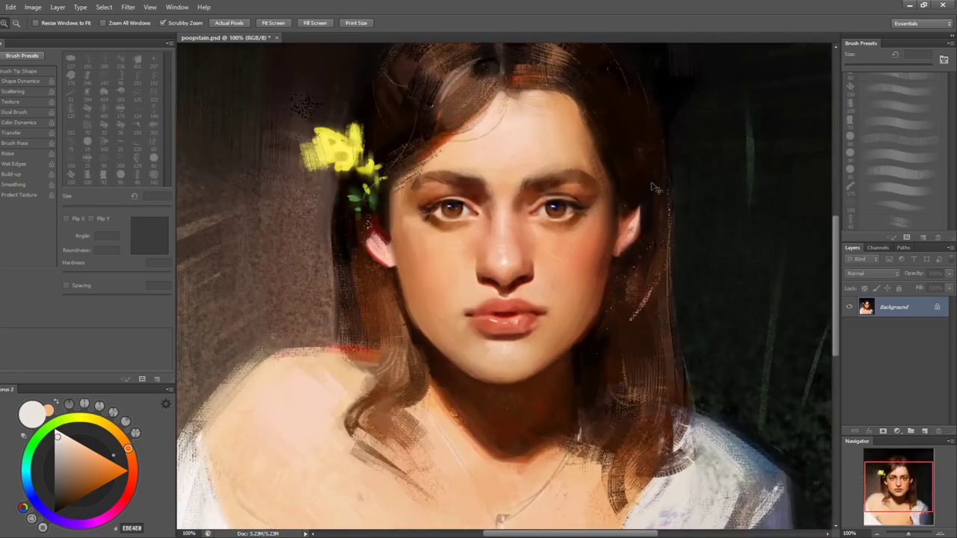
pyautogui.press('h')
pyautogui.press('h')
pyautogui.press('h')
pyautogui.press('h')
pyautogui.press('h')
pyautogui.press('h')
pyautogui.press('h')
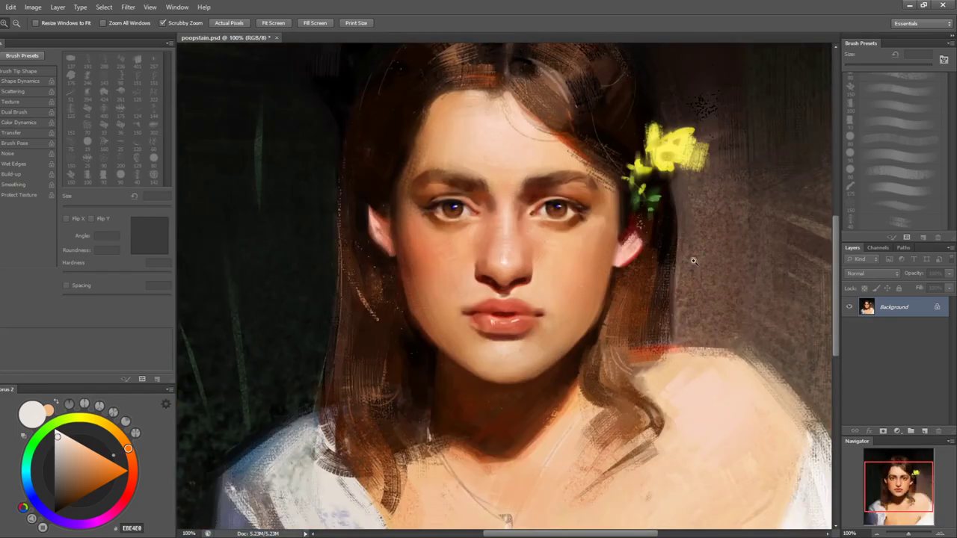
# - Paint short sampled-brown bristle strokes at 25 px along the hairline at the shaded temple, redoing the first stroke
pyautogui.press('b')
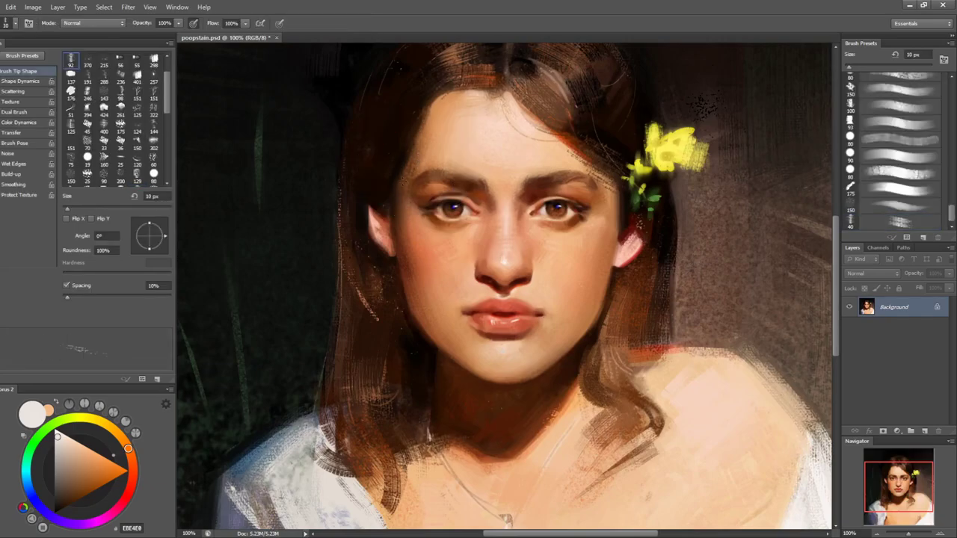
pyautogui.keyDown('alt'); pyautogui.click(415, 165); pyautogui.keyUp('alt')
pyautogui.press('[')
pyautogui.press('[')
pyautogui.press('[')
pyautogui.moveTo(411, 157); pyautogui.dragTo(403, 185)
pyautogui.hotkey('ctrl', 'z')
pyautogui.moveTo(411, 149); pyautogui.dragTo(404, 173)
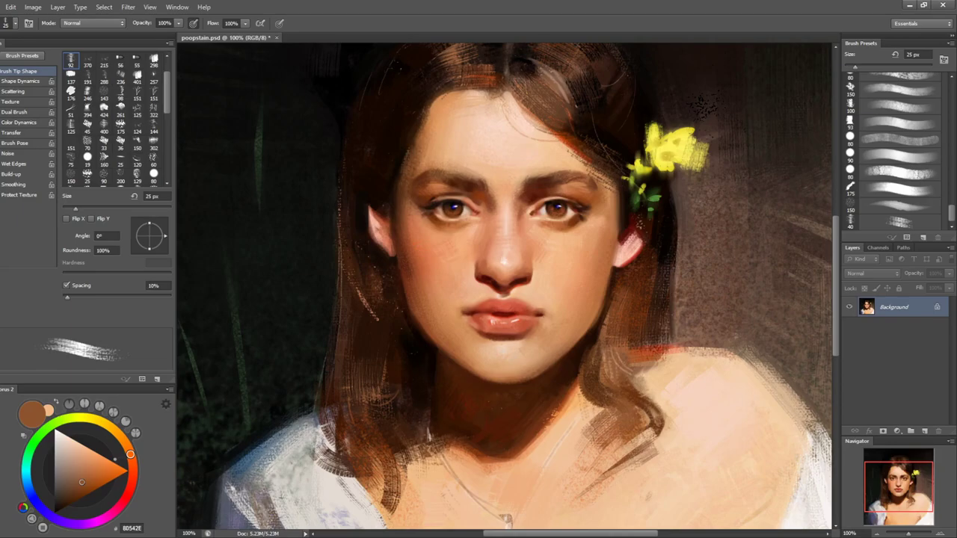
# - Refine the neck's cast-shadow edge with sampled browns at 25 px and a saturated orange-red accent at 20 px
pyautogui.keyDown('alt'); pyautogui.click(556, 414); pyautogui.keyUp('alt')
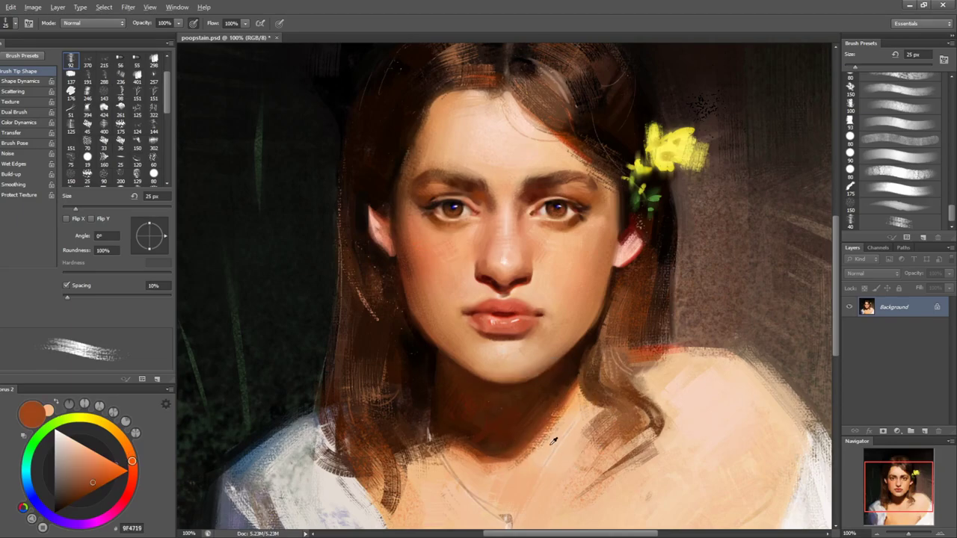
pyautogui.keyDown('alt'); pyautogui.click(515, 468); pyautogui.keyUp('alt')
pyautogui.keyDown('alt'); pyautogui.click(485, 468); pyautogui.keyUp('alt')
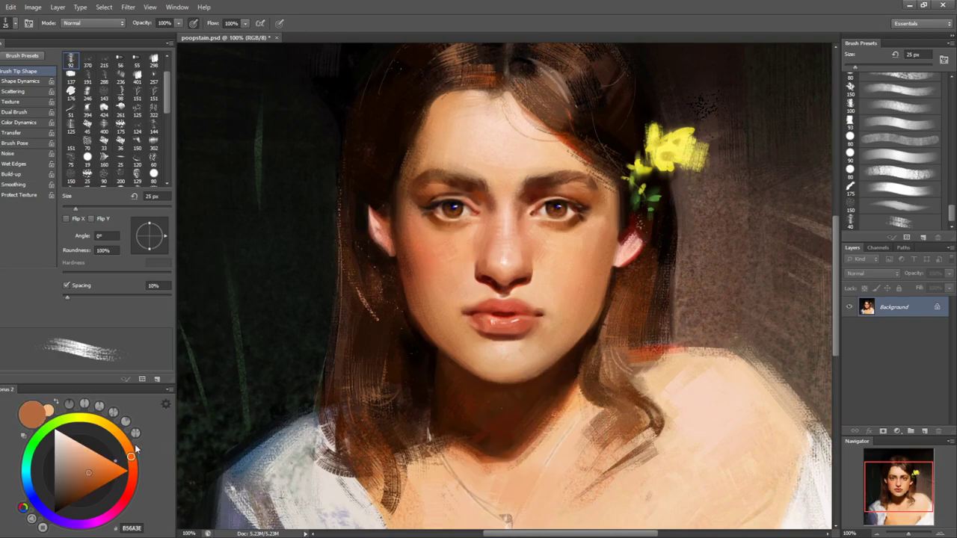
pyautogui.click(131, 473)
pyautogui.press('[')
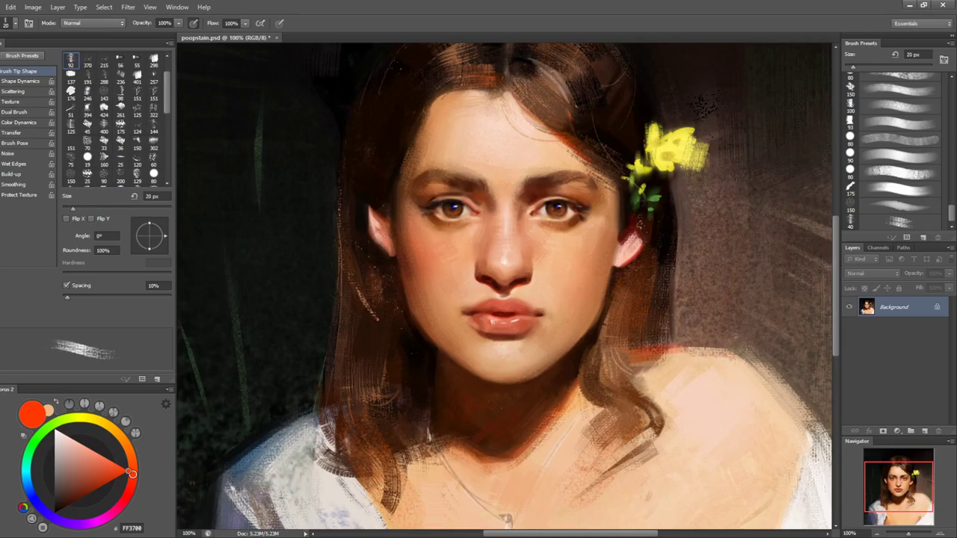
# - Touch up the sunlit shoulder's upper edge beside the hair with colours sampled from the painting at 20 px
pyautogui.press('r')
pyautogui.moveTo(674, 358)
pyautogui.mouseDown()
pyautogui.moveTo(686, 246)
pyautogui.moveTo(659, 268)
pyautogui.moveTo(675, 253)
pyautogui.mouseUp()
pyautogui.keyDown('alt'); pyautogui.click(710, 233); pyautogui.keyUp('alt')
pyautogui.keyDown('alt'); pyautogui.click(655, 276); pyautogui.keyUp('alt')
pyautogui.press('r')
pyautogui.moveTo(740, 250)
pyautogui.mouseDown()
pyautogui.moveTo(732, 341)
pyautogui.moveTo(706, 344)
pyautogui.mouseUp()
pyautogui.press('z')
pyautogui.press('r')
pyautogui.moveTo(650, 216); pyautogui.dragTo(637, 253)
# - Paint sampled dark brown hair strokes over the forehead's edge at the shaded temple with the bristle brush at 30 px
pyautogui.press('z')
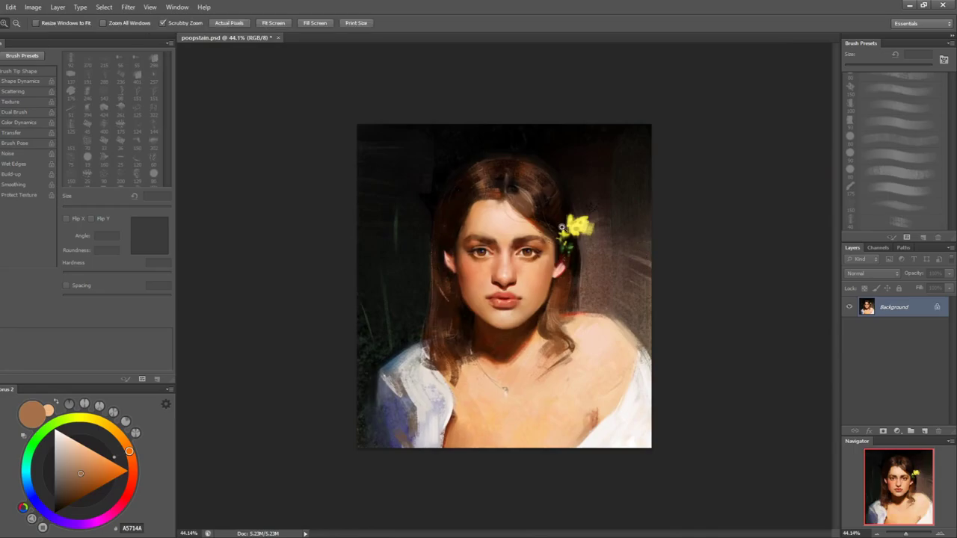
pyautogui.click(562, 227)
pyautogui.moveTo(459, 186); pyautogui.dragTo(486, 188)
pyautogui.press('b')
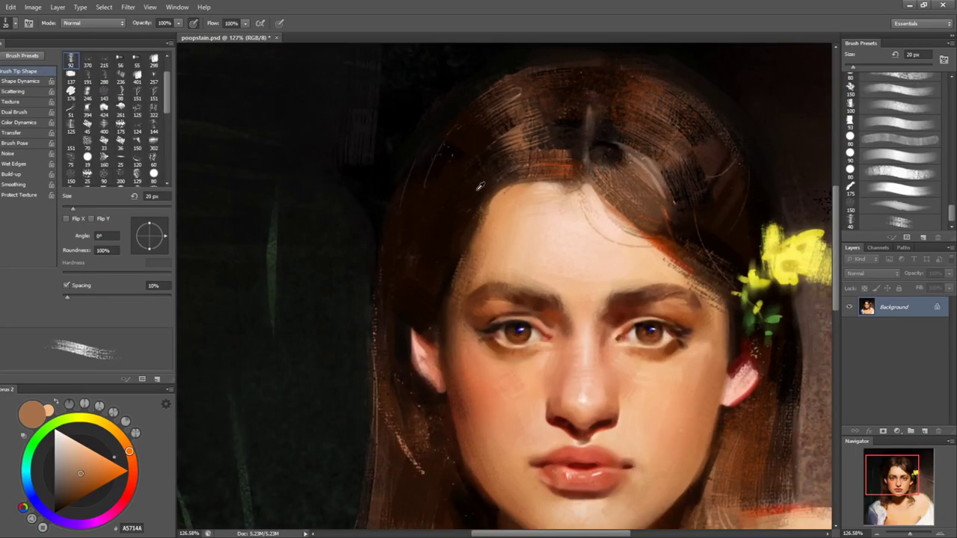
pyautogui.keyDown('alt'); pyautogui.click(471, 208); pyautogui.keyUp('alt')
pyautogui.press(']')
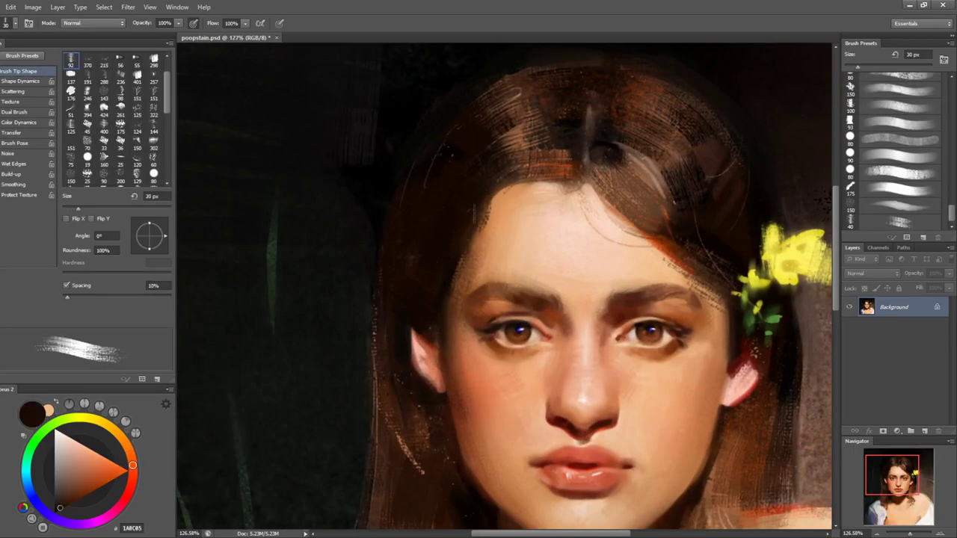
pyautogui.moveTo(482, 212); pyautogui.dragTo(456, 260)
pyautogui.moveTo(468, 194); pyautogui.dragTo(457, 254)
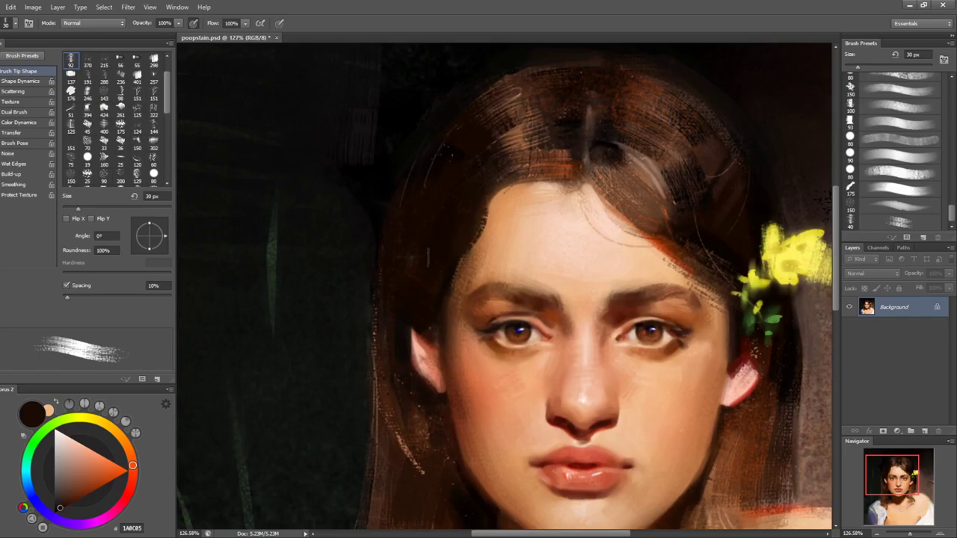
# - Break up the temple hairline with a sampled tan skin tone using the bristle brush at 15 px
pyautogui.press('[')
pyautogui.press('[')
pyautogui.press('[')
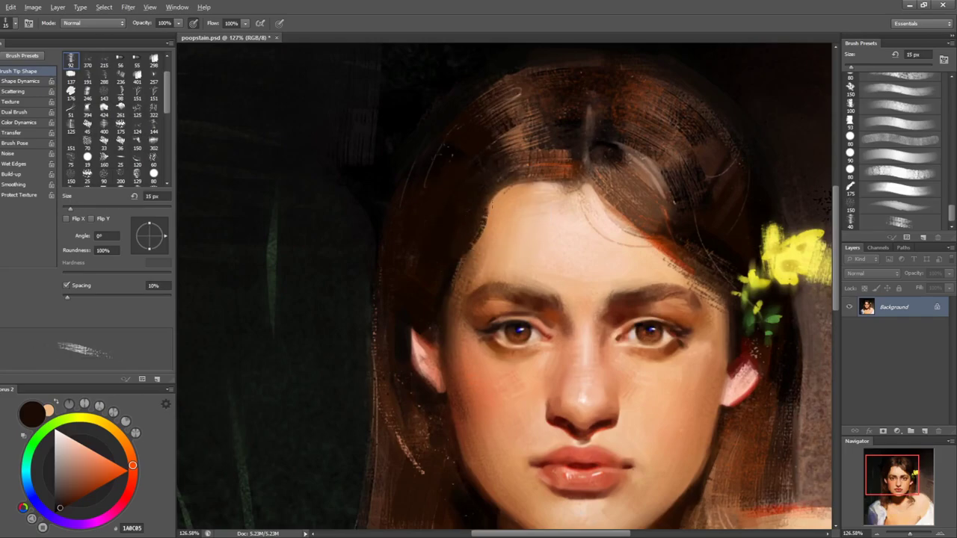
pyautogui.keyDown('alt'); pyautogui.click(486, 227); pyautogui.keyUp('alt')
# - Check the mirrored portrait as a whole, then restore its orientation and examine the hair around the crown at 200%
pyautogui.press('z')
pyautogui.moveTo(535, 247); pyautogui.dragTo(485, 248)
pyautogui.press('F2')
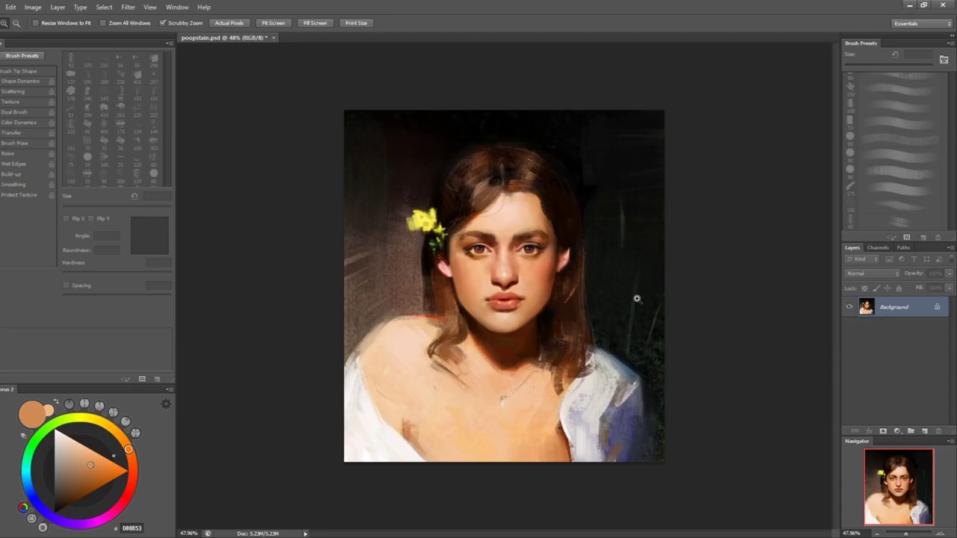
pyautogui.hotkey('ctrl', 'shift', 'h')
pyautogui.moveTo(459, 156); pyautogui.dragTo(550, 155)
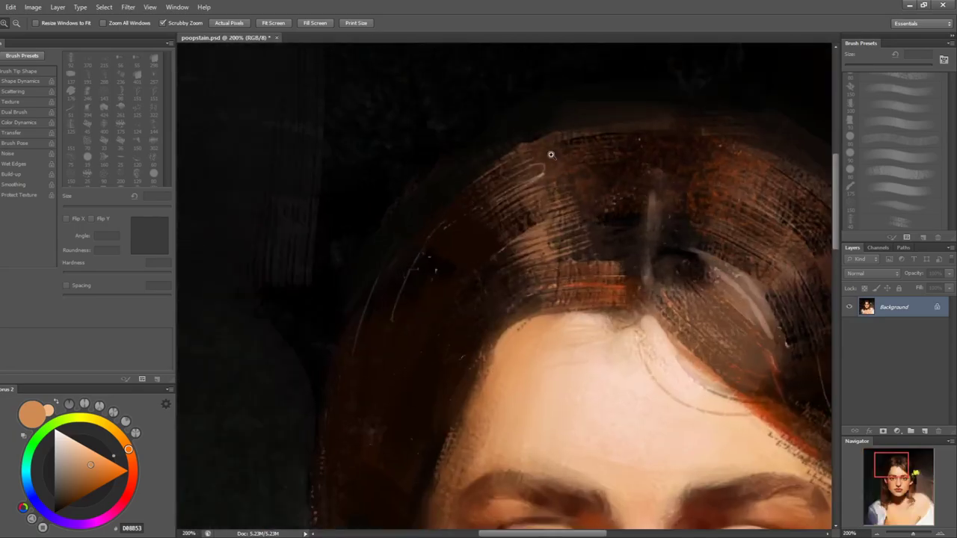
# - Paint a sampled dark brown stroke along the hairline at the forehead's upper corner on the shaded side
pyautogui.press('r')
pyautogui.moveTo(606, 284); pyautogui.dragTo(594, 234)
pyautogui.press('b')
pyautogui.keyDown('alt'); pyautogui.click(505, 375); pyautogui.keyUp('alt')
pyautogui.moveTo(536, 293); pyautogui.dragTo(527, 332)
pyautogui.keyDown('alt'); pyautogui.click(521, 325); pyautogui.keyUp('alt')
pyautogui.moveTo(542, 287); pyautogui.dragTo(525, 331)
pyautogui.hotkey('ctrl', 'z')
pyautogui.press(']')
pyautogui.press(']')
pyautogui.moveTo(539, 298); pyautogui.dragTo(515, 368)
pyautogui.hotkey('ctrl', 'z')
# - Touch up the shaded sleeve with off-white tones sampled from it, using the bristle brush at 35 px
pyautogui.press('r')
pyautogui.moveTo(568, 280)
pyautogui.mouseDown()
pyautogui.moveTo(482, 284)
pyautogui.moveTo(718, 373)
pyautogui.mouseUp()
pyautogui.press('Escape')
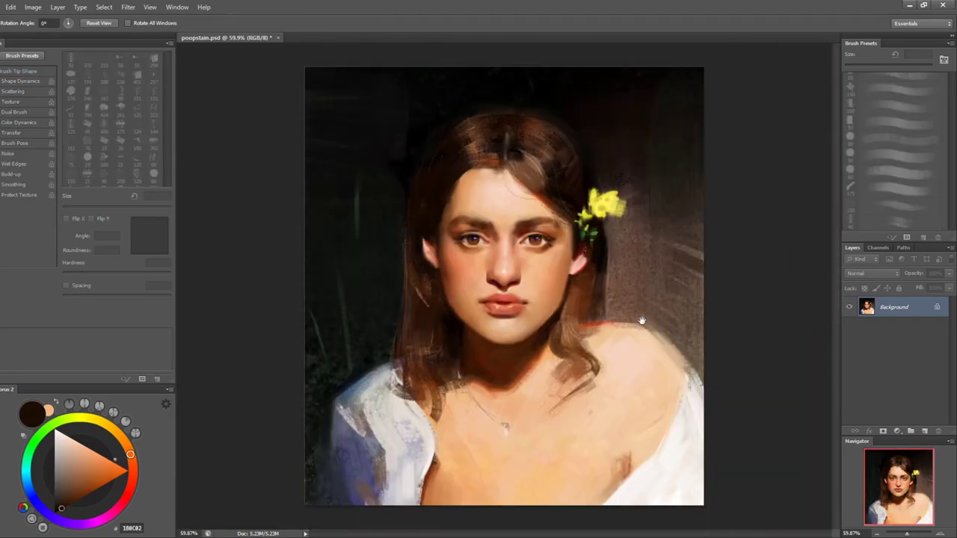
pyautogui.press('z')
pyautogui.click(512, 475)
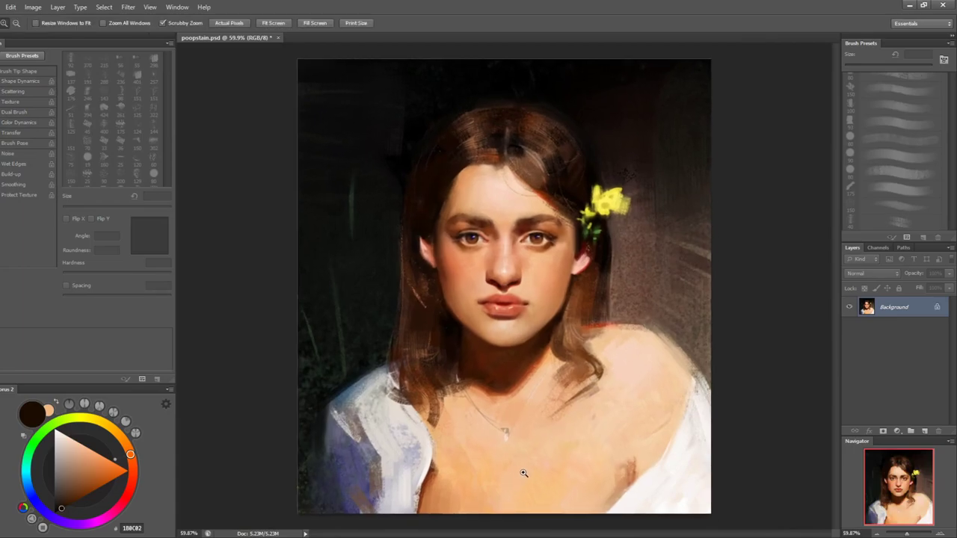
pyautogui.press('b')
pyautogui.keyDown('alt'); pyautogui.click(374, 452); pyautogui.keyUp('alt')
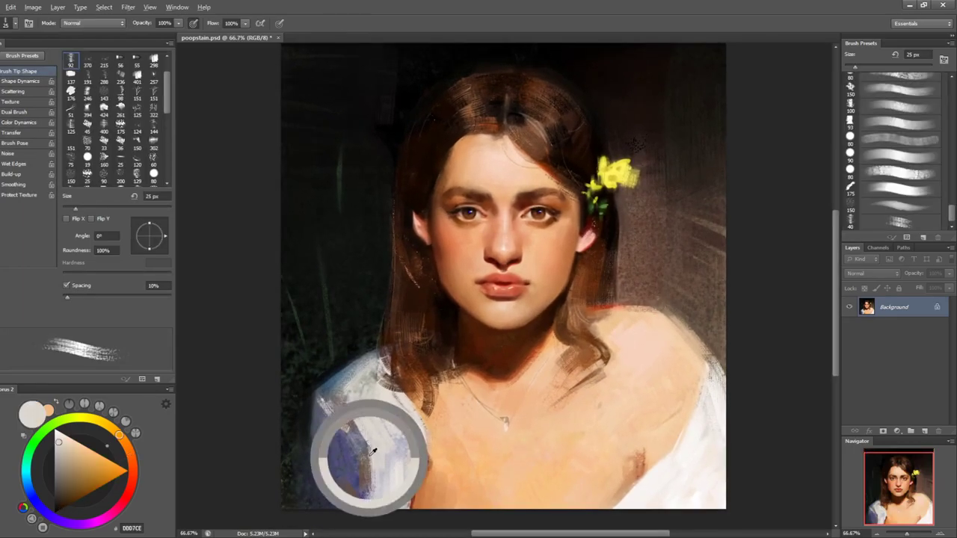
pyautogui.keyDown('alt'); pyautogui.click(374, 448); pyautogui.keyUp('alt')
pyautogui.press(']')
# - Blend the lower chest from the shaded sleeve to the middle with sampled orange skin tones at 35 and 25 px
pyautogui.keyDown('alt'); pyautogui.click(435, 466); pyautogui.keyUp('alt')
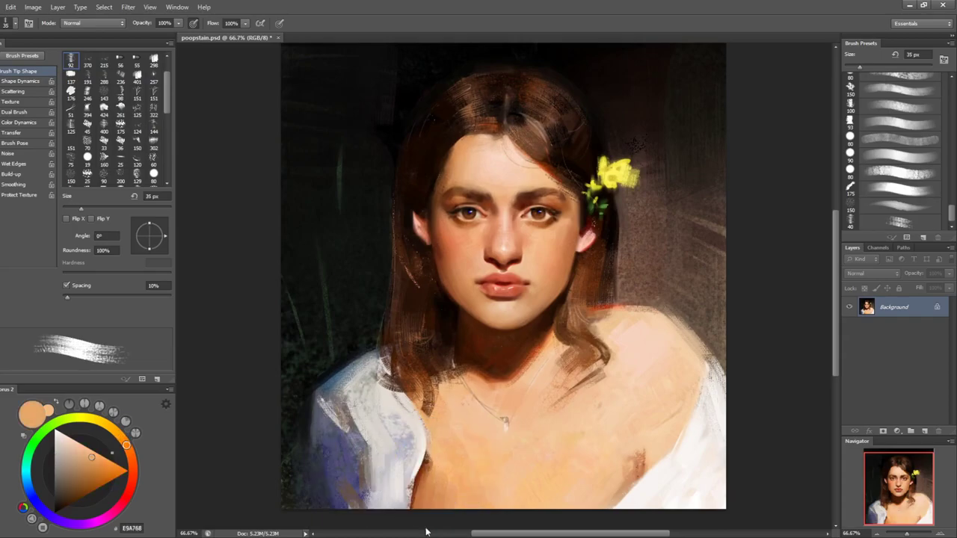
pyautogui.keyDown('alt'); pyautogui.click(462, 465); pyautogui.keyUp('alt')
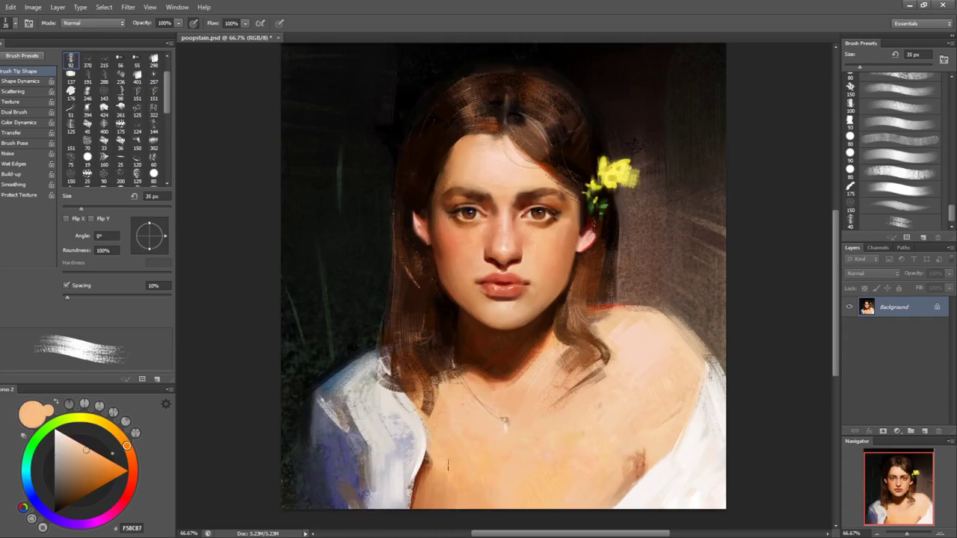
pyautogui.keyDown('alt'); pyautogui.click(458, 455); pyautogui.keyUp('alt')
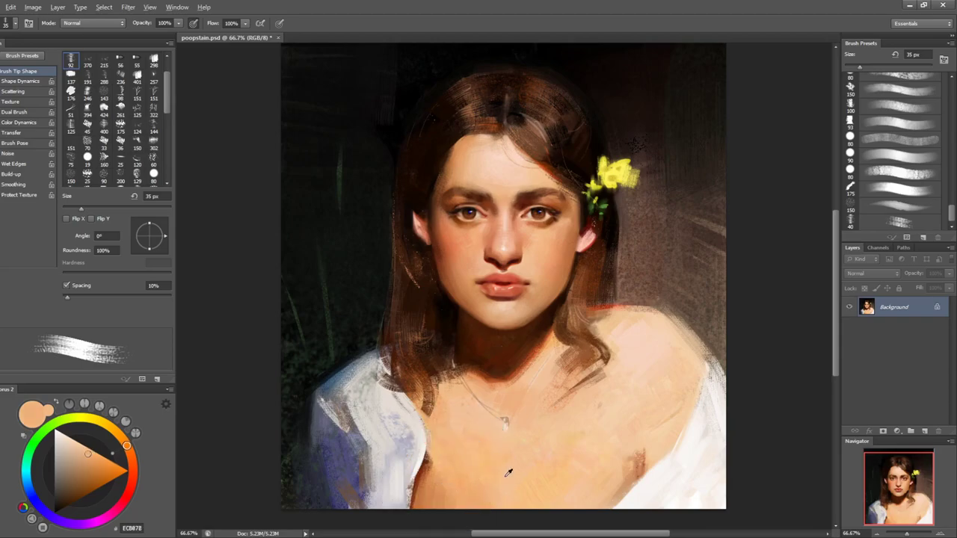
pyautogui.keyDown('alt'); pyautogui.click(568, 475); pyautogui.keyUp('alt')
pyautogui.press('[')
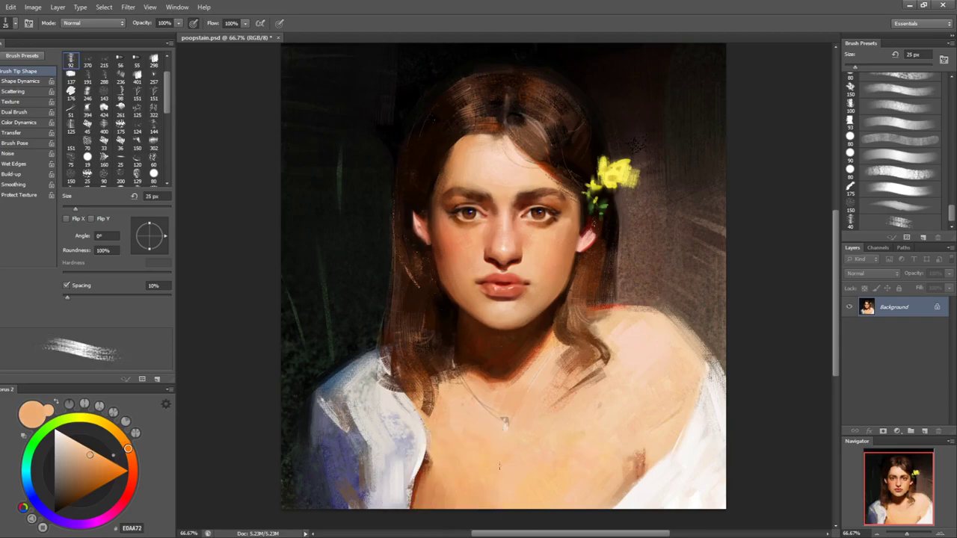
pyautogui.moveTo(497, 504); pyautogui.dragTo(517, 459)
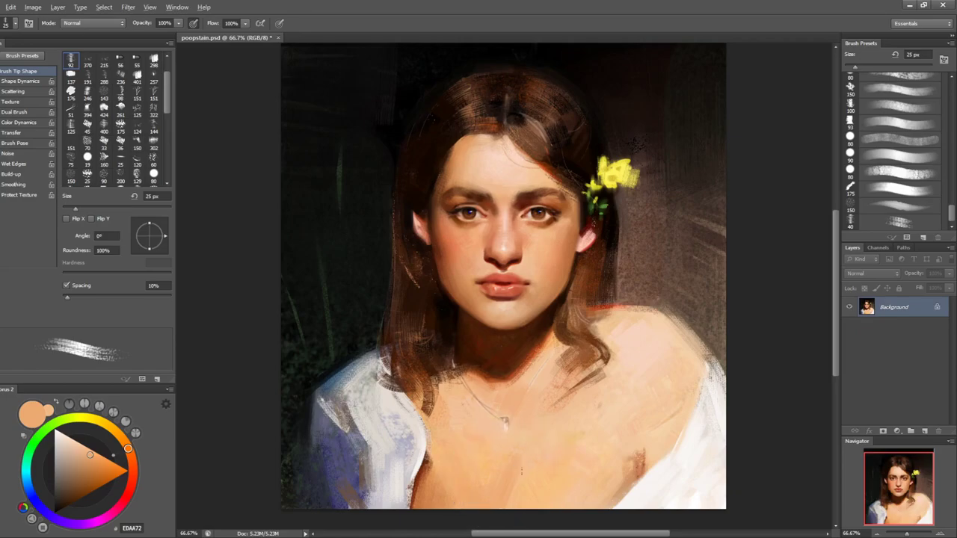
pyautogui.keyDown('alt'); pyautogui.click(561, 486); pyautogui.keyUp('alt')
pyautogui.keyDown('alt'); pyautogui.click(613, 487); pyautogui.keyUp('alt')
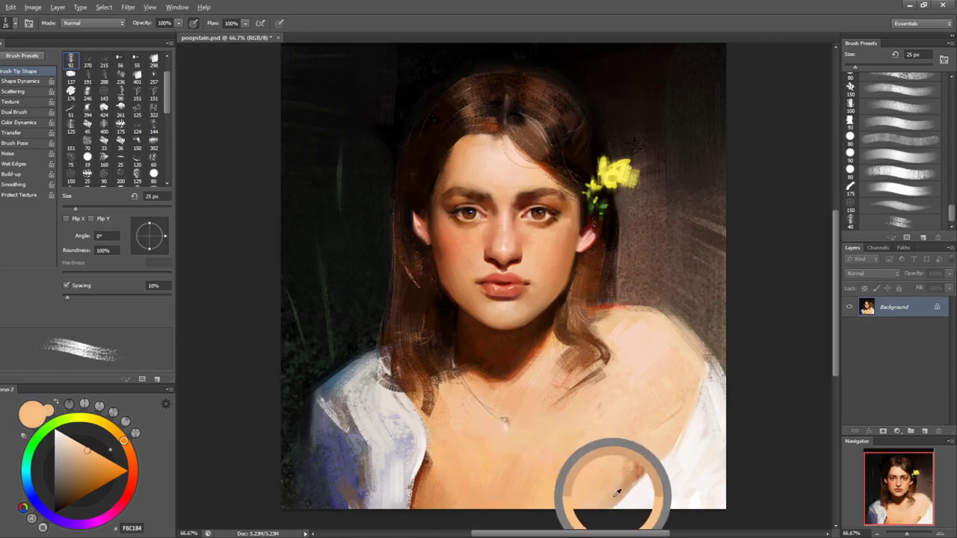
# - Smooth the chest below the sunlit shoulder with light skin tones sampled around it, up to 30 px
pyautogui.keyDown('alt'); pyautogui.click(562, 408); pyautogui.keyUp('alt')
pyautogui.keyDown('alt'); pyautogui.click(624, 433); pyautogui.keyUp('alt')
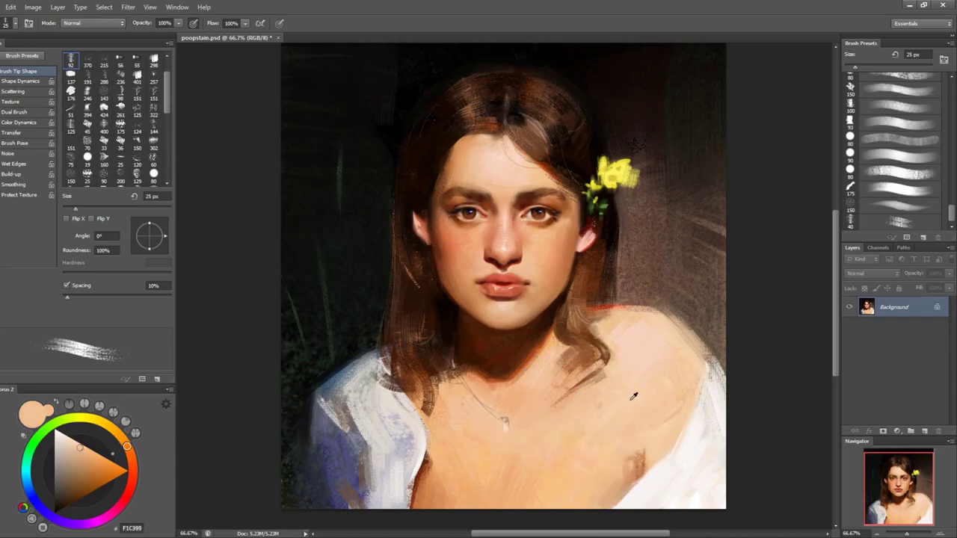
pyautogui.keyDown('alt'); pyautogui.click(626, 441); pyautogui.keyUp('alt')
pyautogui.press(']')
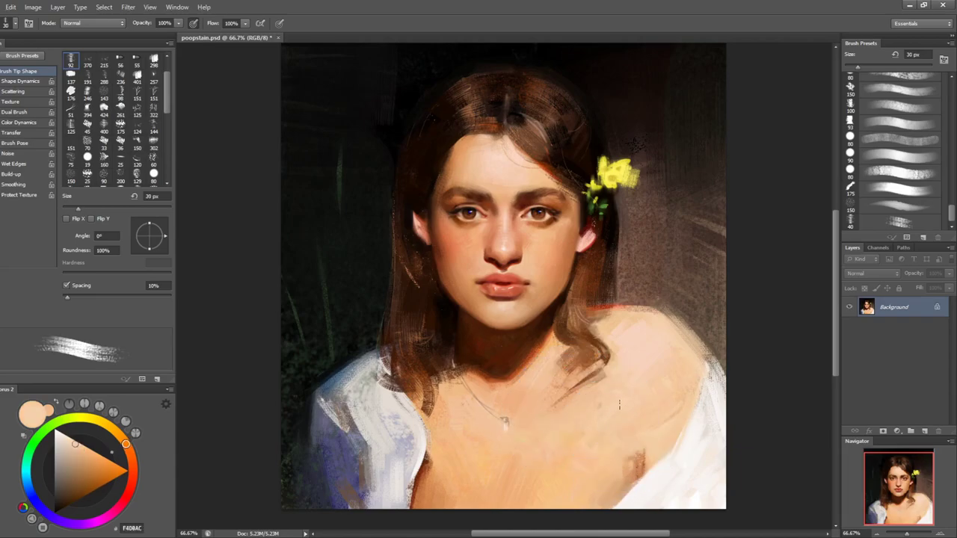
# - Add light strokes to the chest near the sunlit sleeve with a lightened forehead skin tone at 30 to 45 px
pyautogui.keyDown('alt'); pyautogui.click(501, 156); pyautogui.keyUp('alt')
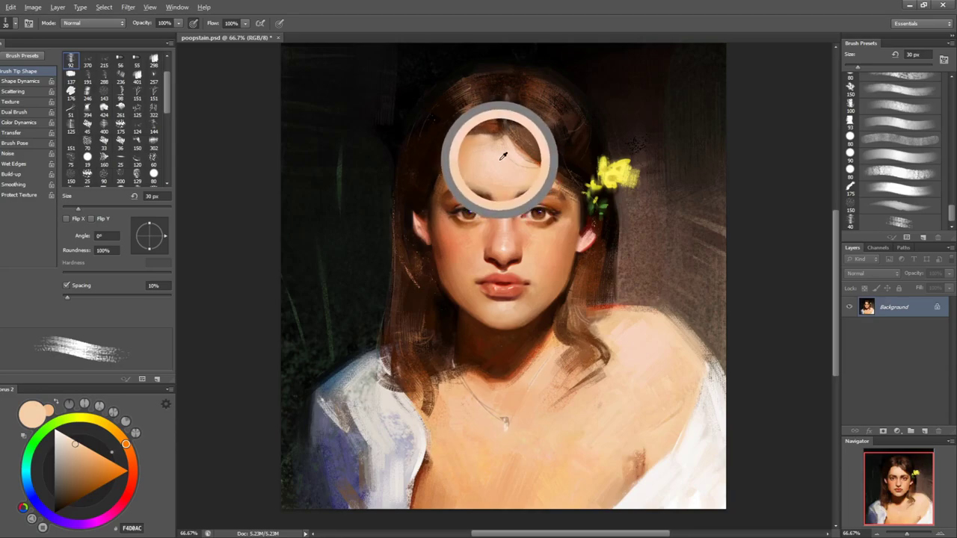
pyautogui.press('[')
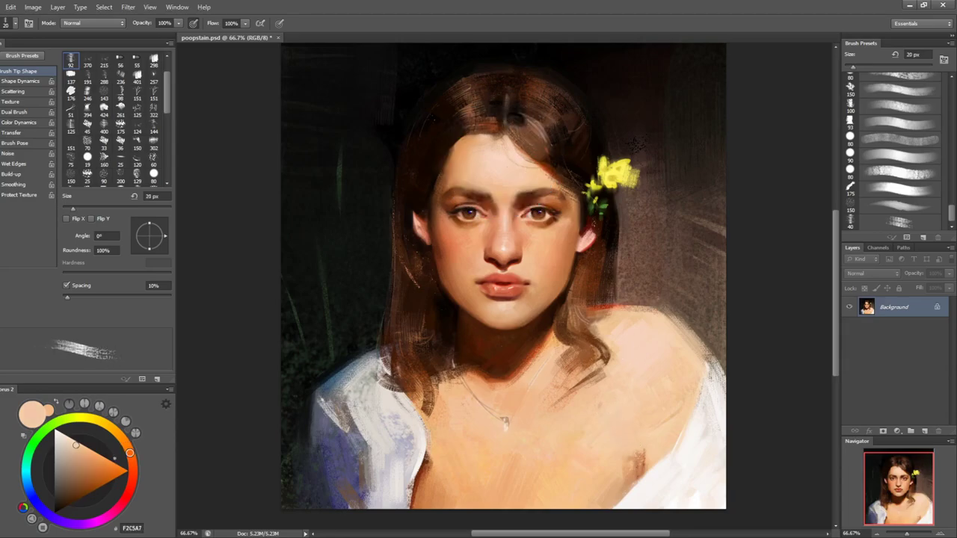
pyautogui.moveTo(70, 467); pyautogui.dragTo(69, 438)
pyautogui.press(']')
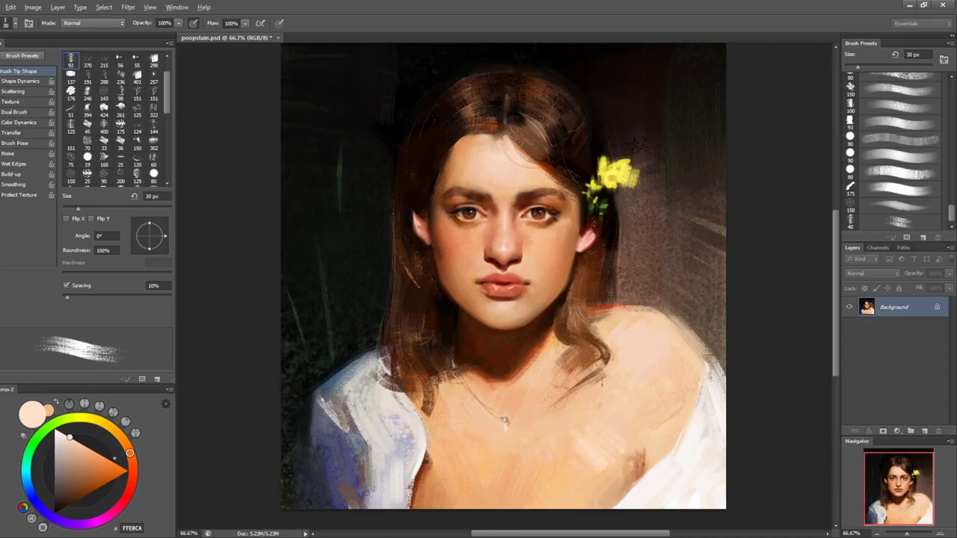
pyautogui.press(']')
pyautogui.press(']')
pyautogui.press(']')
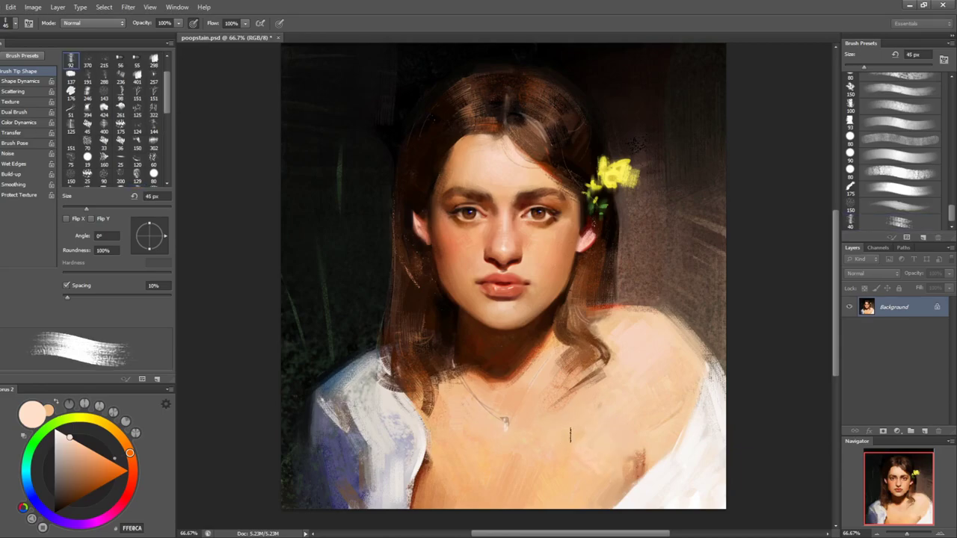
# - Blend the light chest strokes into the surrounding skin with sampled peach tones at 45 px
pyautogui.keyDown('alt'); pyautogui.click(610, 412); pyautogui.keyUp('alt')
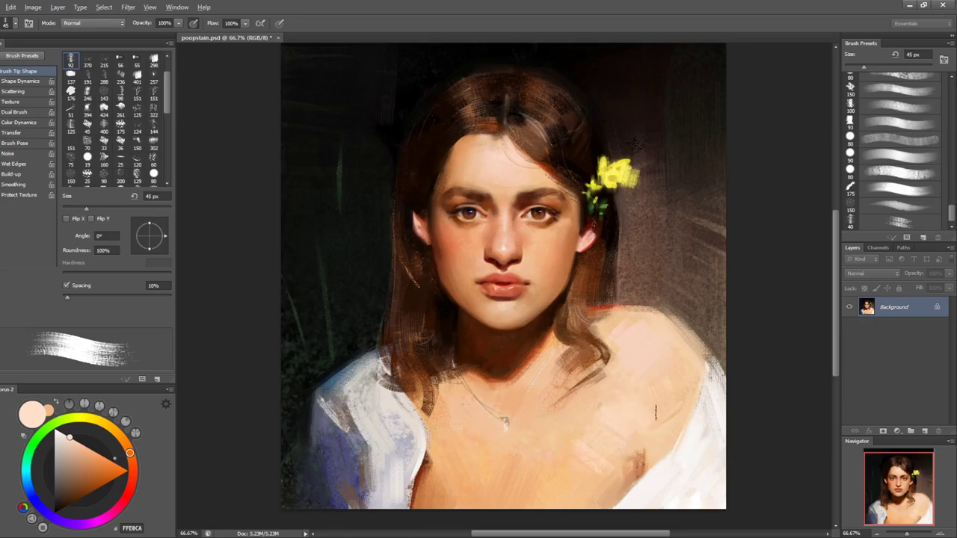
pyautogui.keyDown('alt'); pyautogui.click(602, 464); pyautogui.keyUp('alt')
pyautogui.keyDown('alt'); pyautogui.click(598, 453); pyautogui.keyUp('alt')
pyautogui.keyDown('alt'); pyautogui.click(600, 437); pyautogui.keyUp('alt')
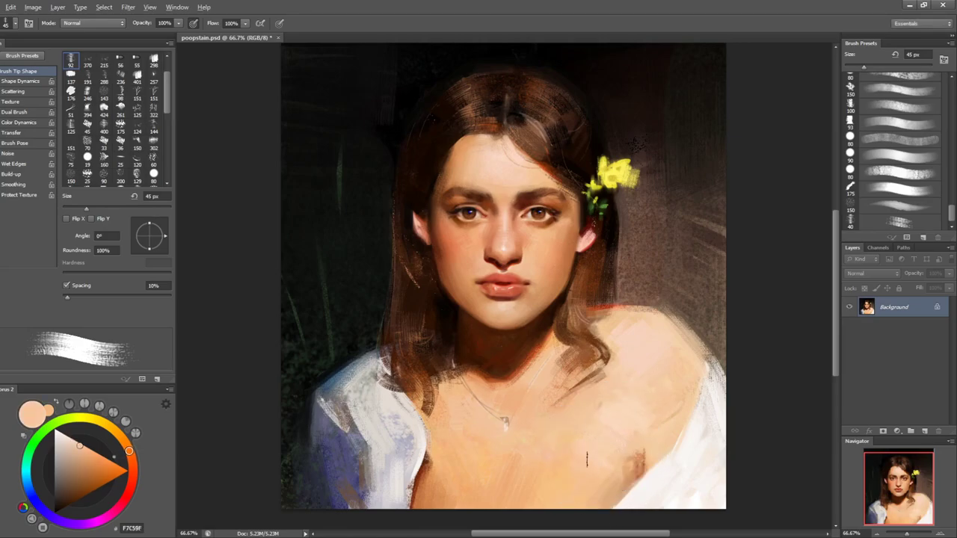
pyautogui.keyDown('alt'); pyautogui.click(616, 479); pyautogui.keyUp('alt')
pyautogui.keyDown('alt'); pyautogui.click(664, 413); pyautogui.keyUp('alt')
# - Mirror the portrait, soften the chest and upper arm with sampled peach tones at 45 px, and restore its orientation
pyautogui.hotkey('ctrl', 'shift', 'h')
pyautogui.keyDown('alt'); pyautogui.click(406, 421); pyautogui.keyUp('alt')
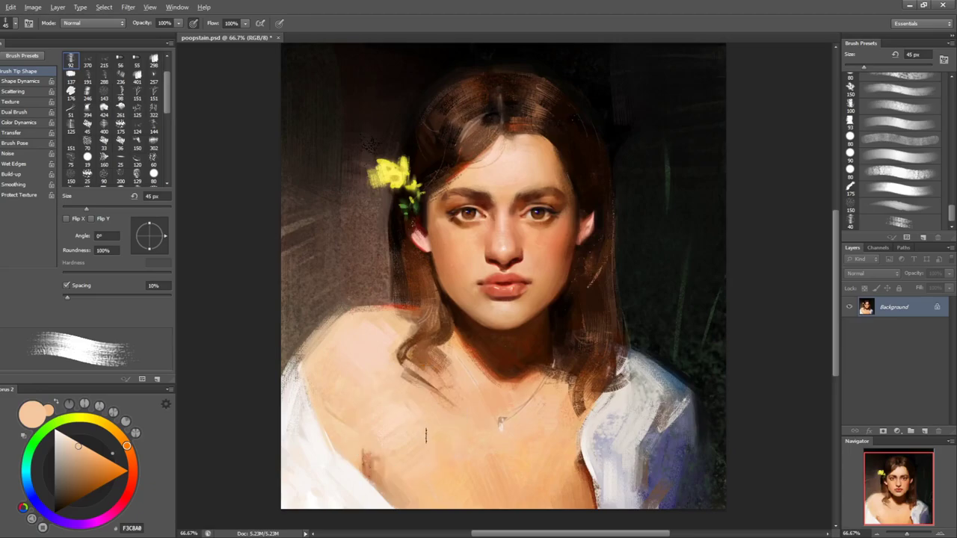
pyautogui.keyDown('alt'); pyautogui.click(439, 432); pyautogui.keyUp('alt')
pyautogui.keyDown('alt'); pyautogui.click(412, 414); pyautogui.keyUp('alt')
pyautogui.keyDown('alt'); pyautogui.click(423, 411); pyautogui.keyUp('alt')
pyautogui.keyDown('alt'); pyautogui.click(372, 424); pyautogui.keyUp('alt')
pyautogui.keyDown('alt'); pyautogui.click(358, 416); pyautogui.keyUp('alt')
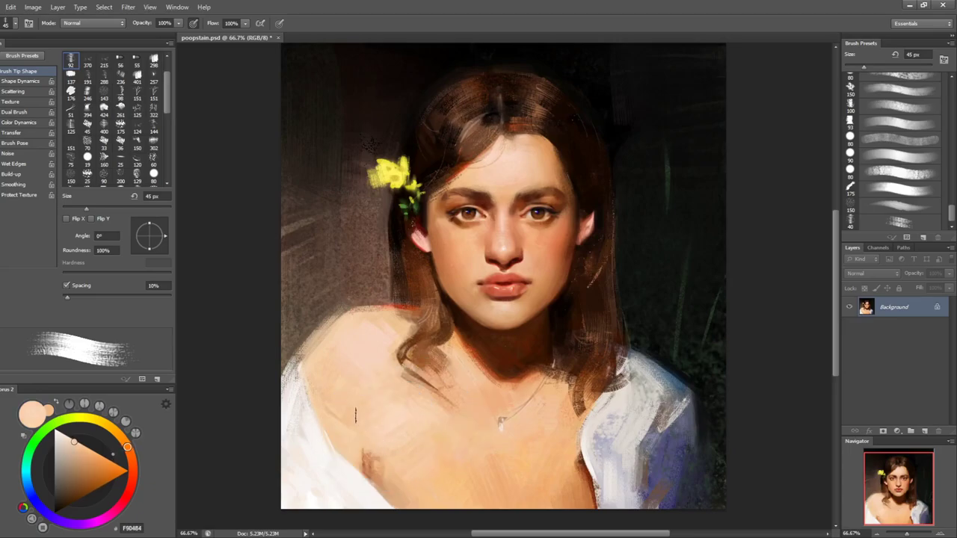
pyautogui.keyDown('alt'); pyautogui.click(330, 407); pyautogui.keyUp('alt')
pyautogui.keyDown('alt'); pyautogui.click(366, 429); pyautogui.keyUp('alt')
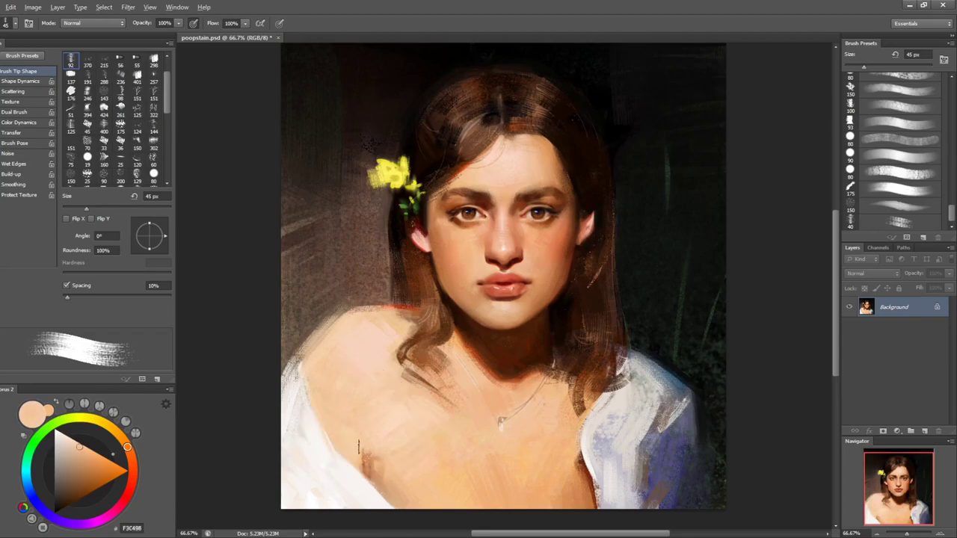
pyautogui.hotkey('ctrl', 'shift', 'h')
# - Rework the top of the sunlit shoulder with skin tones sampled across it at 45 px
pyautogui.press('r')
pyautogui.moveTo(676, 349); pyautogui.dragTo(620, 244)
pyautogui.keyDown('alt'); pyautogui.click(645, 227); pyautogui.keyUp('alt')
pyautogui.keyDown('alt'); pyautogui.click(626, 258); pyautogui.keyUp('alt')
pyautogui.keyDown('alt'); pyautogui.click(653, 231); pyautogui.keyUp('alt')
pyautogui.keyDown('alt'); pyautogui.click(693, 257); pyautogui.keyUp('alt')
pyautogui.keyDown('alt'); pyautogui.click(669, 258); pyautogui.keyUp('alt')
pyautogui.keyDown('alt'); pyautogui.click(695, 263); pyautogui.keyUp('alt')
pyautogui.keyDown('alt'); pyautogui.click(648, 265); pyautogui.keyUp('alt')
# - Paint a white highlight on top of the sunlit shoulder and blend it with sampled pale peach tones
pyautogui.moveTo(91, 450); pyautogui.dragTo(54, 428)
pyautogui.press('r')
pyautogui.moveTo(660, 220); pyautogui.dragTo(658, 226)
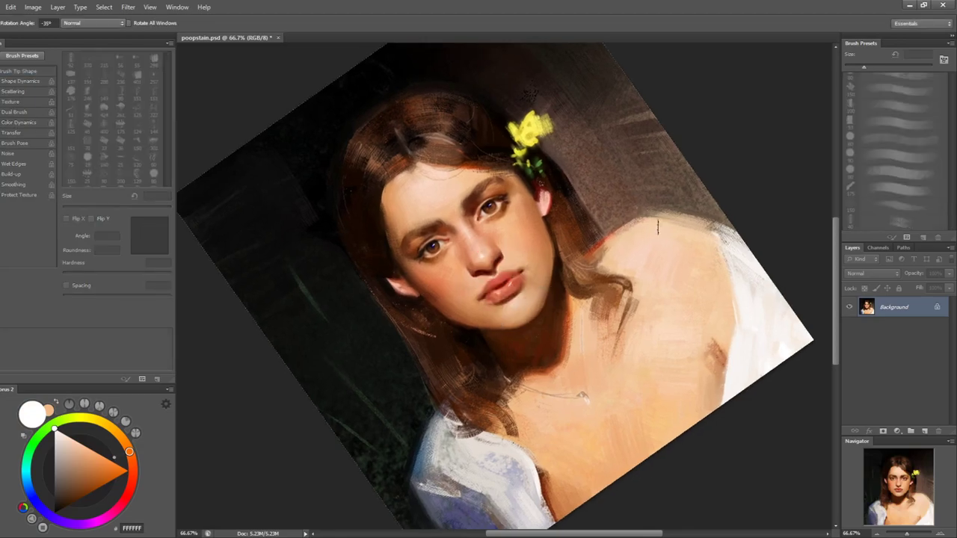
pyautogui.press('b')
pyautogui.keyDown('alt'); pyautogui.click(658, 236); pyautogui.keyUp('alt')
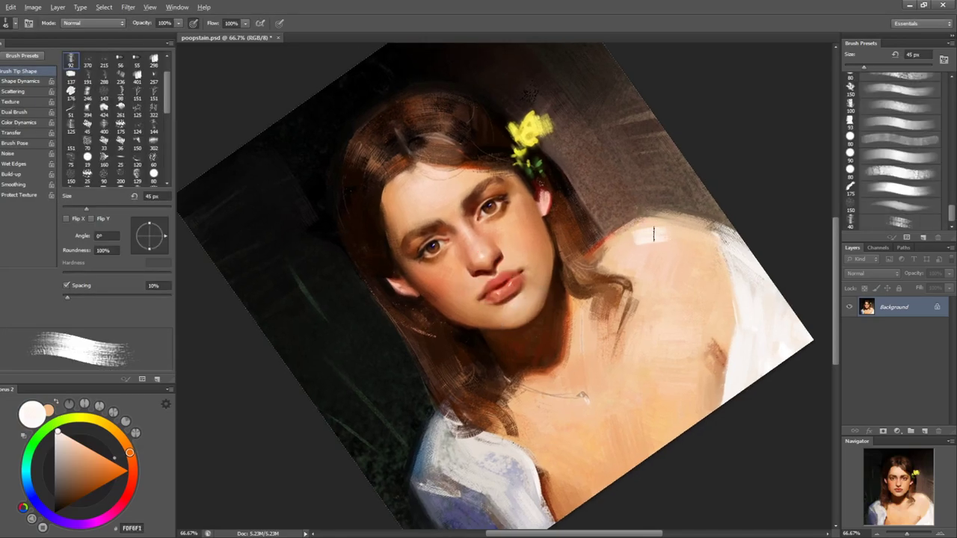
pyautogui.keyDown('alt'); pyautogui.click(639, 239); pyautogui.keyUp('alt')
pyautogui.keyDown('alt'); pyautogui.click(632, 234); pyautogui.keyUp('alt')
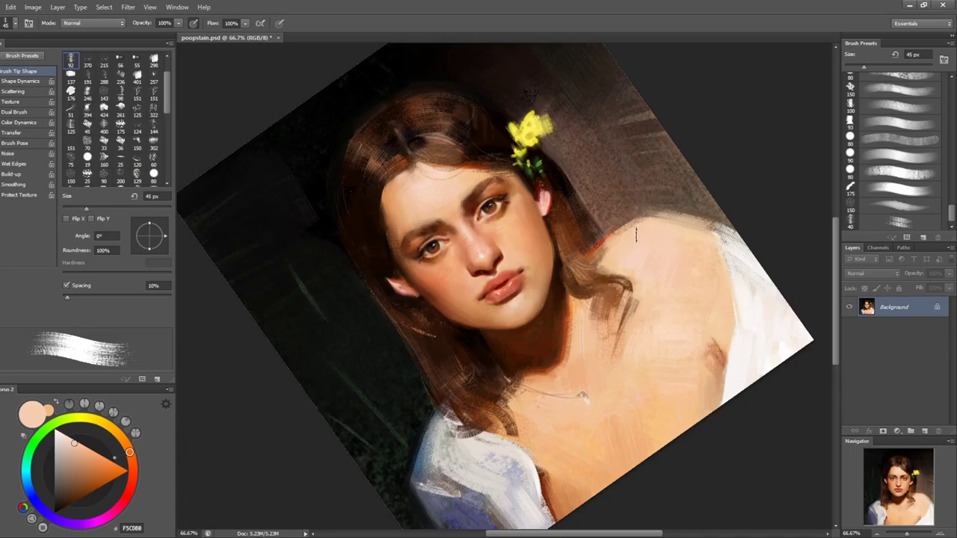
pyautogui.press('r')
pyautogui.moveTo(707, 299); pyautogui.dragTo(609, 433)
pyautogui.moveTo(666, 419); pyautogui.dragTo(729, 334)
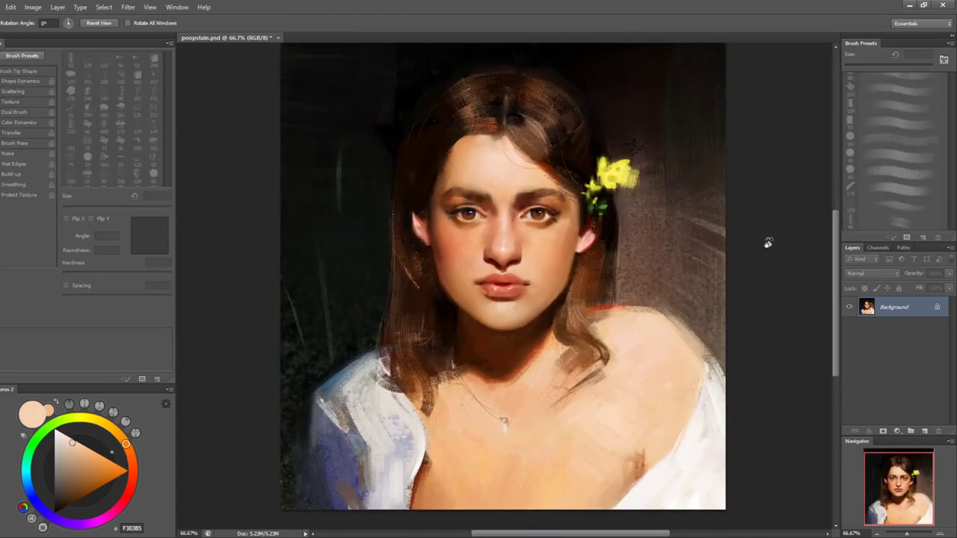
# - Darken the lower edge of the shaded-side ear with a sampled dark brown using the bristle brush at 20 px
pyautogui.press('z')
pyautogui.moveTo(461, 226); pyautogui.dragTo(518, 177)
pyautogui.press('b')
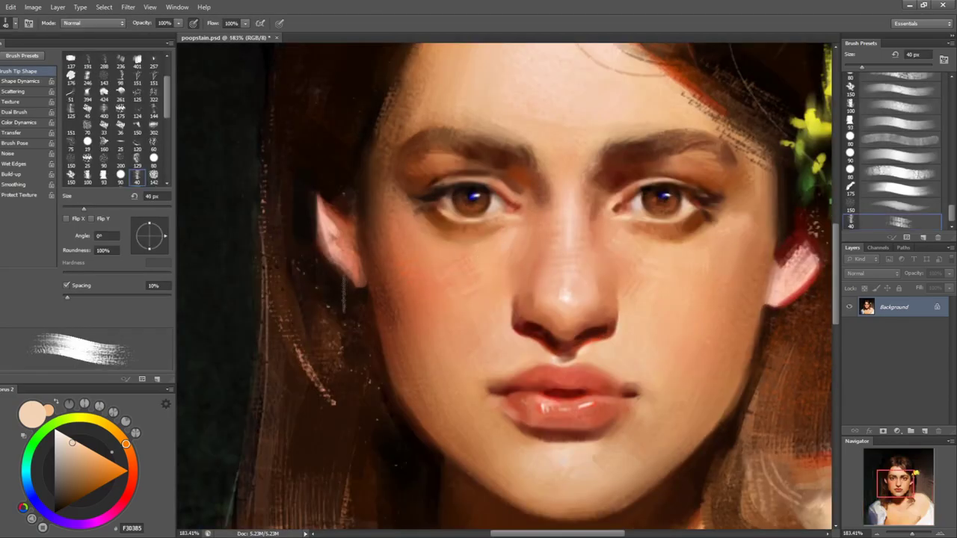
pyautogui.keyDown('alt'); pyautogui.click(439, 192); pyautogui.keyUp('alt')
pyautogui.press(']')
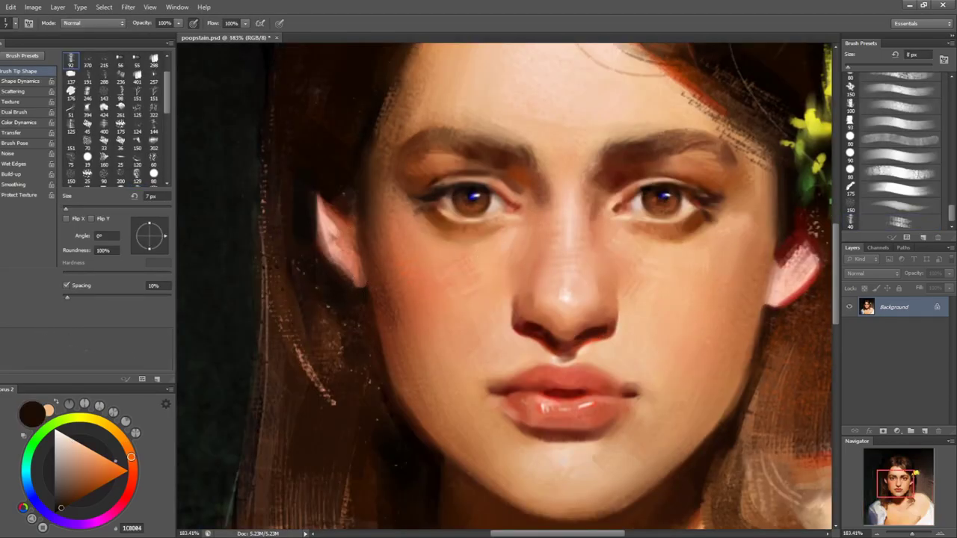
pyautogui.press(']')
pyautogui.moveTo(363, 296); pyautogui.dragTo(354, 254)
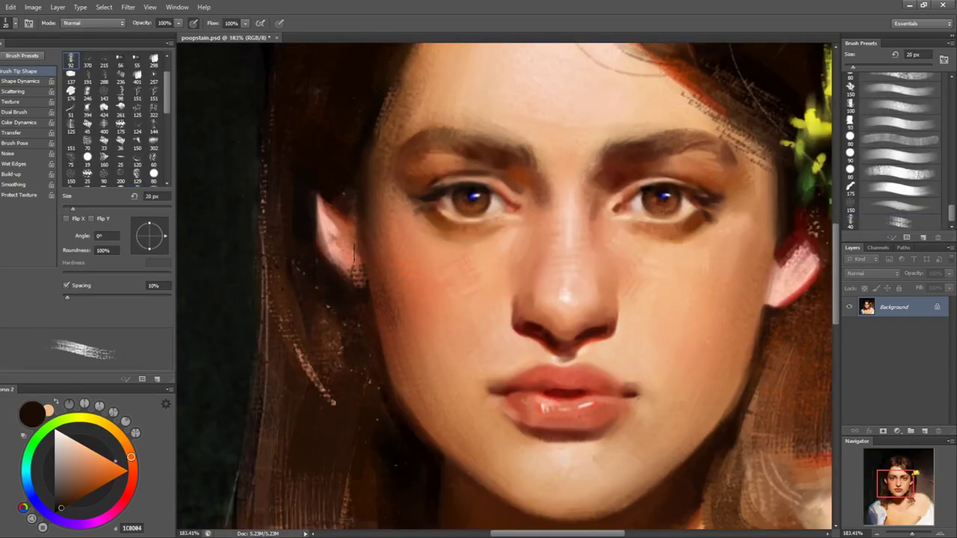
# - Soften the earlobe and adjoining cheek with sampled reddish skin tones at 20 px, and save the painting
pyautogui.keyDown('alt'); pyautogui.click(351, 250); pyautogui.keyUp('alt')
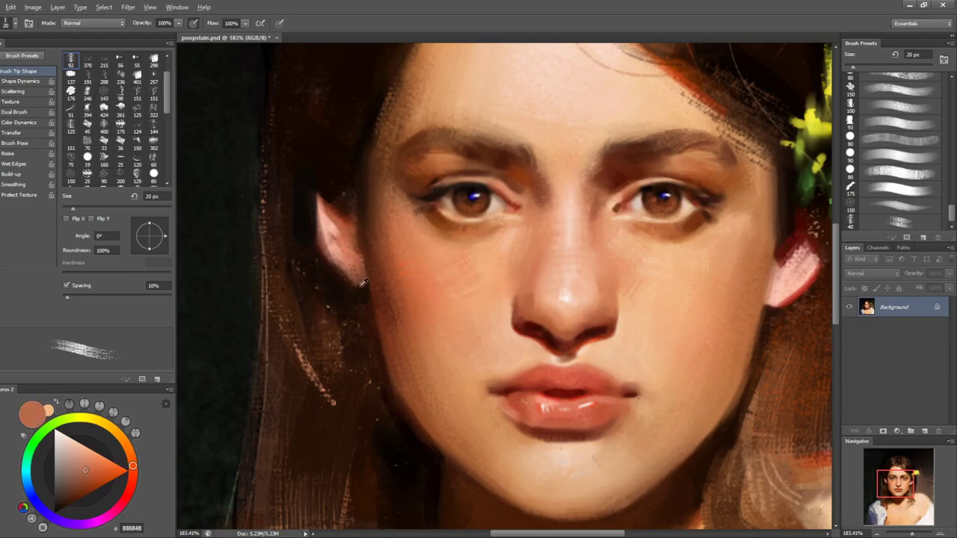
pyautogui.keyDown('alt'); pyautogui.click(413, 253); pyautogui.keyUp('alt')
pyautogui.press('r')
pyautogui.hotkey('ctrl', 'space')
pyautogui.moveTo(698, 276); pyautogui.dragTo(654, 366)
pyautogui.moveTo(661, 368)
pyautogui.mouseDown()
pyautogui.moveTo(747, 344)
pyautogui.moveTo(736, 260)
pyautogui.moveTo(528, 292)
pyautogui.moveTo(536, 287)
pyautogui.mouseUp()
pyautogui.press('space')
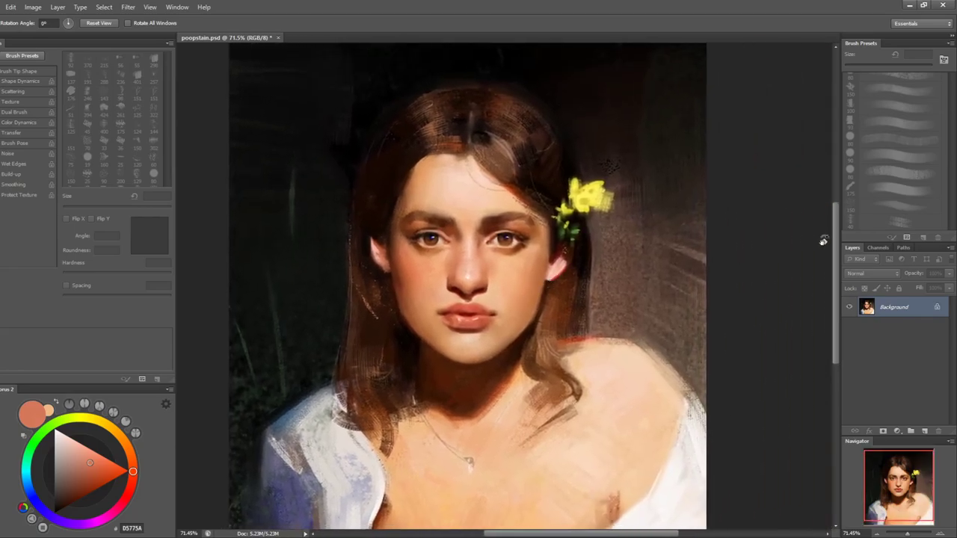
pyautogui.hotkey('ctrl', 's')
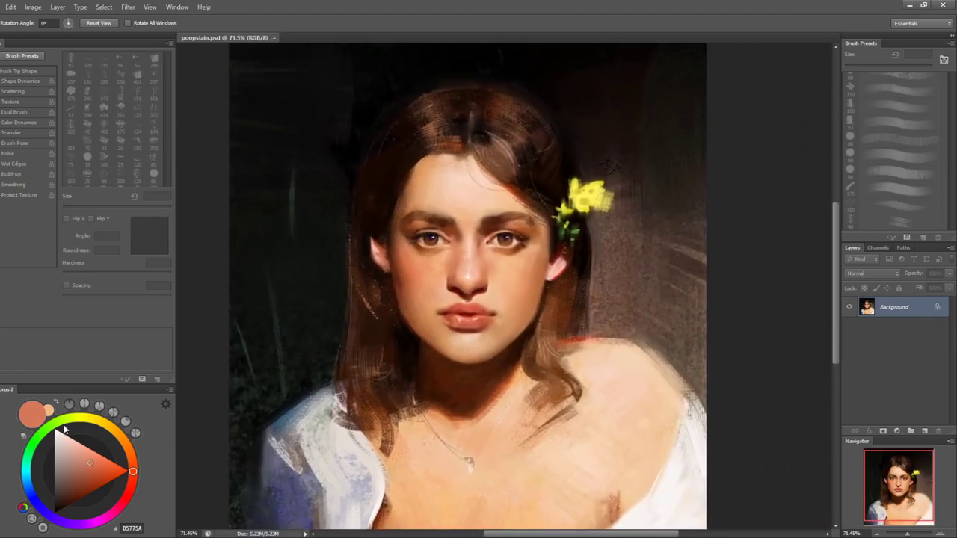